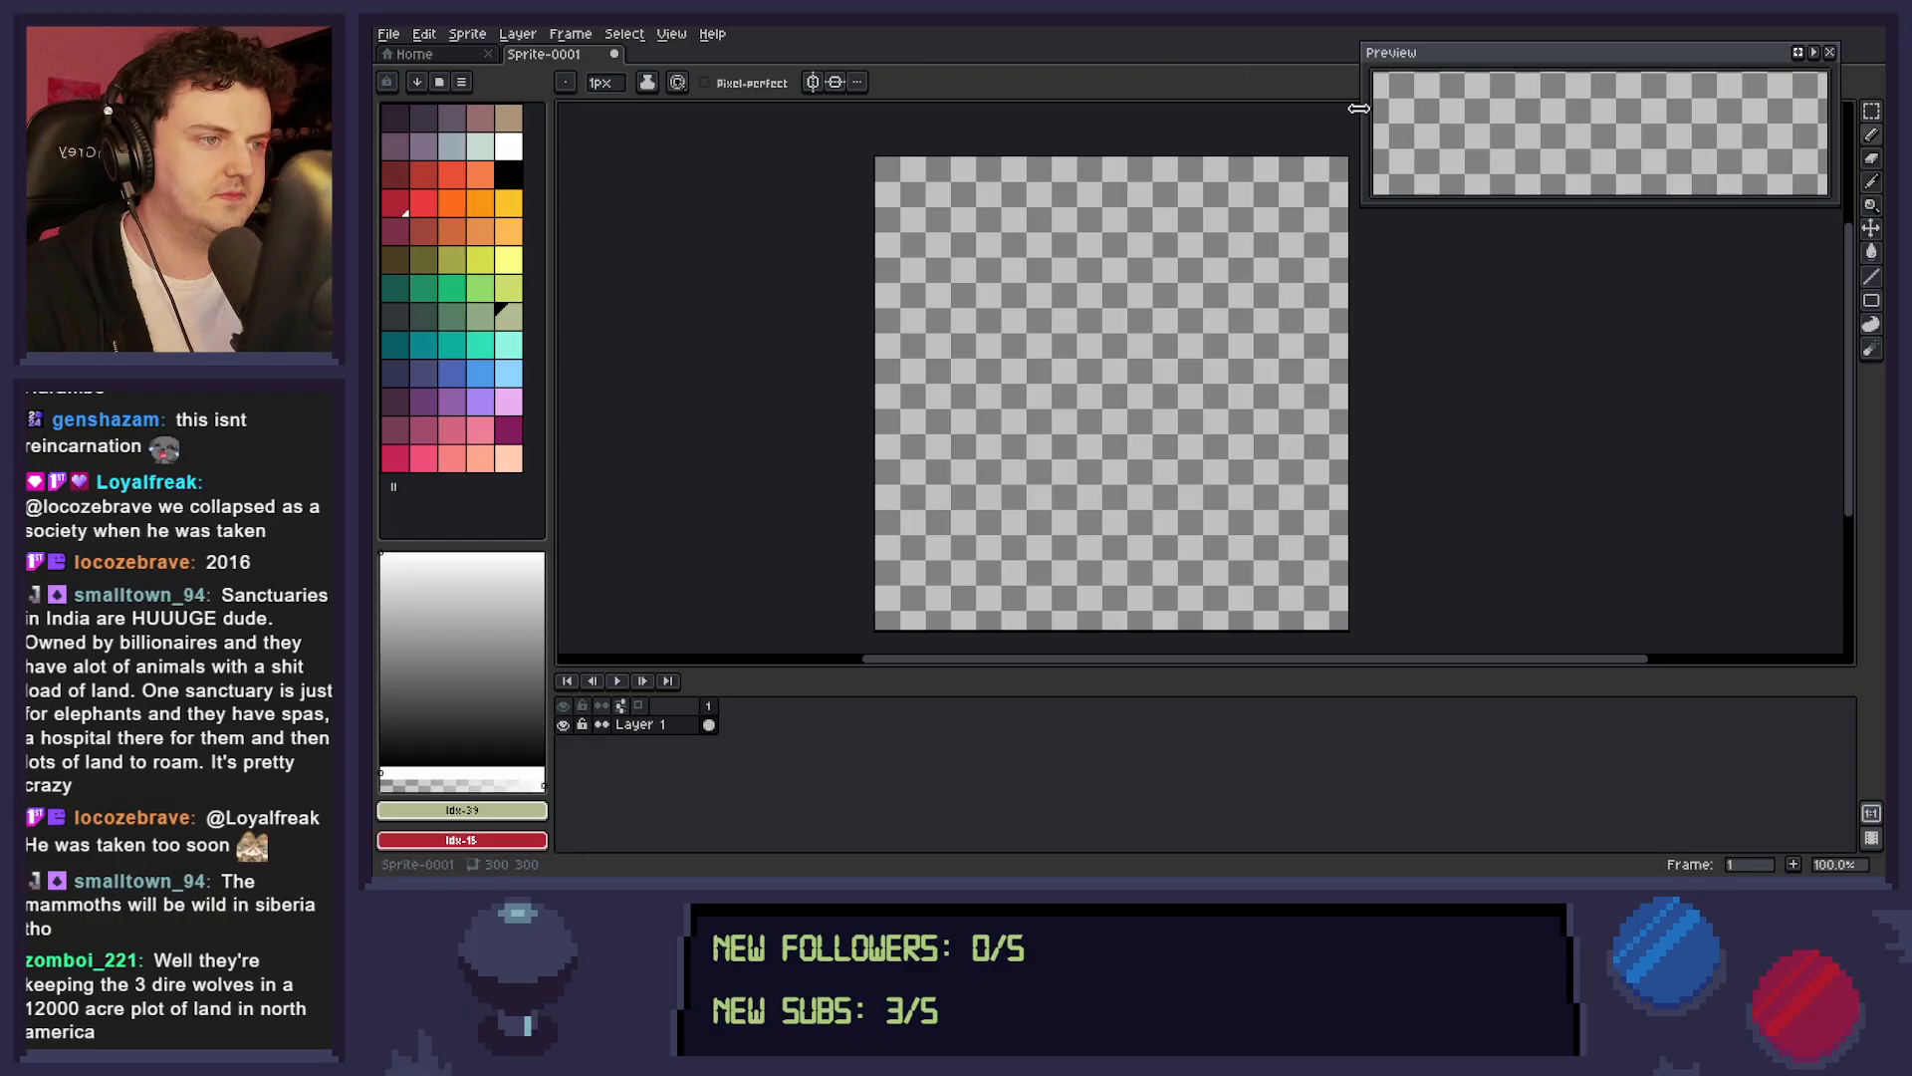
# Narrow the Preview window to a roughly square shape and ready the Line tool with black as the foreground colour.
pyautogui.moveTo(1362, 115); pyautogui.dragTo(1696, 139)
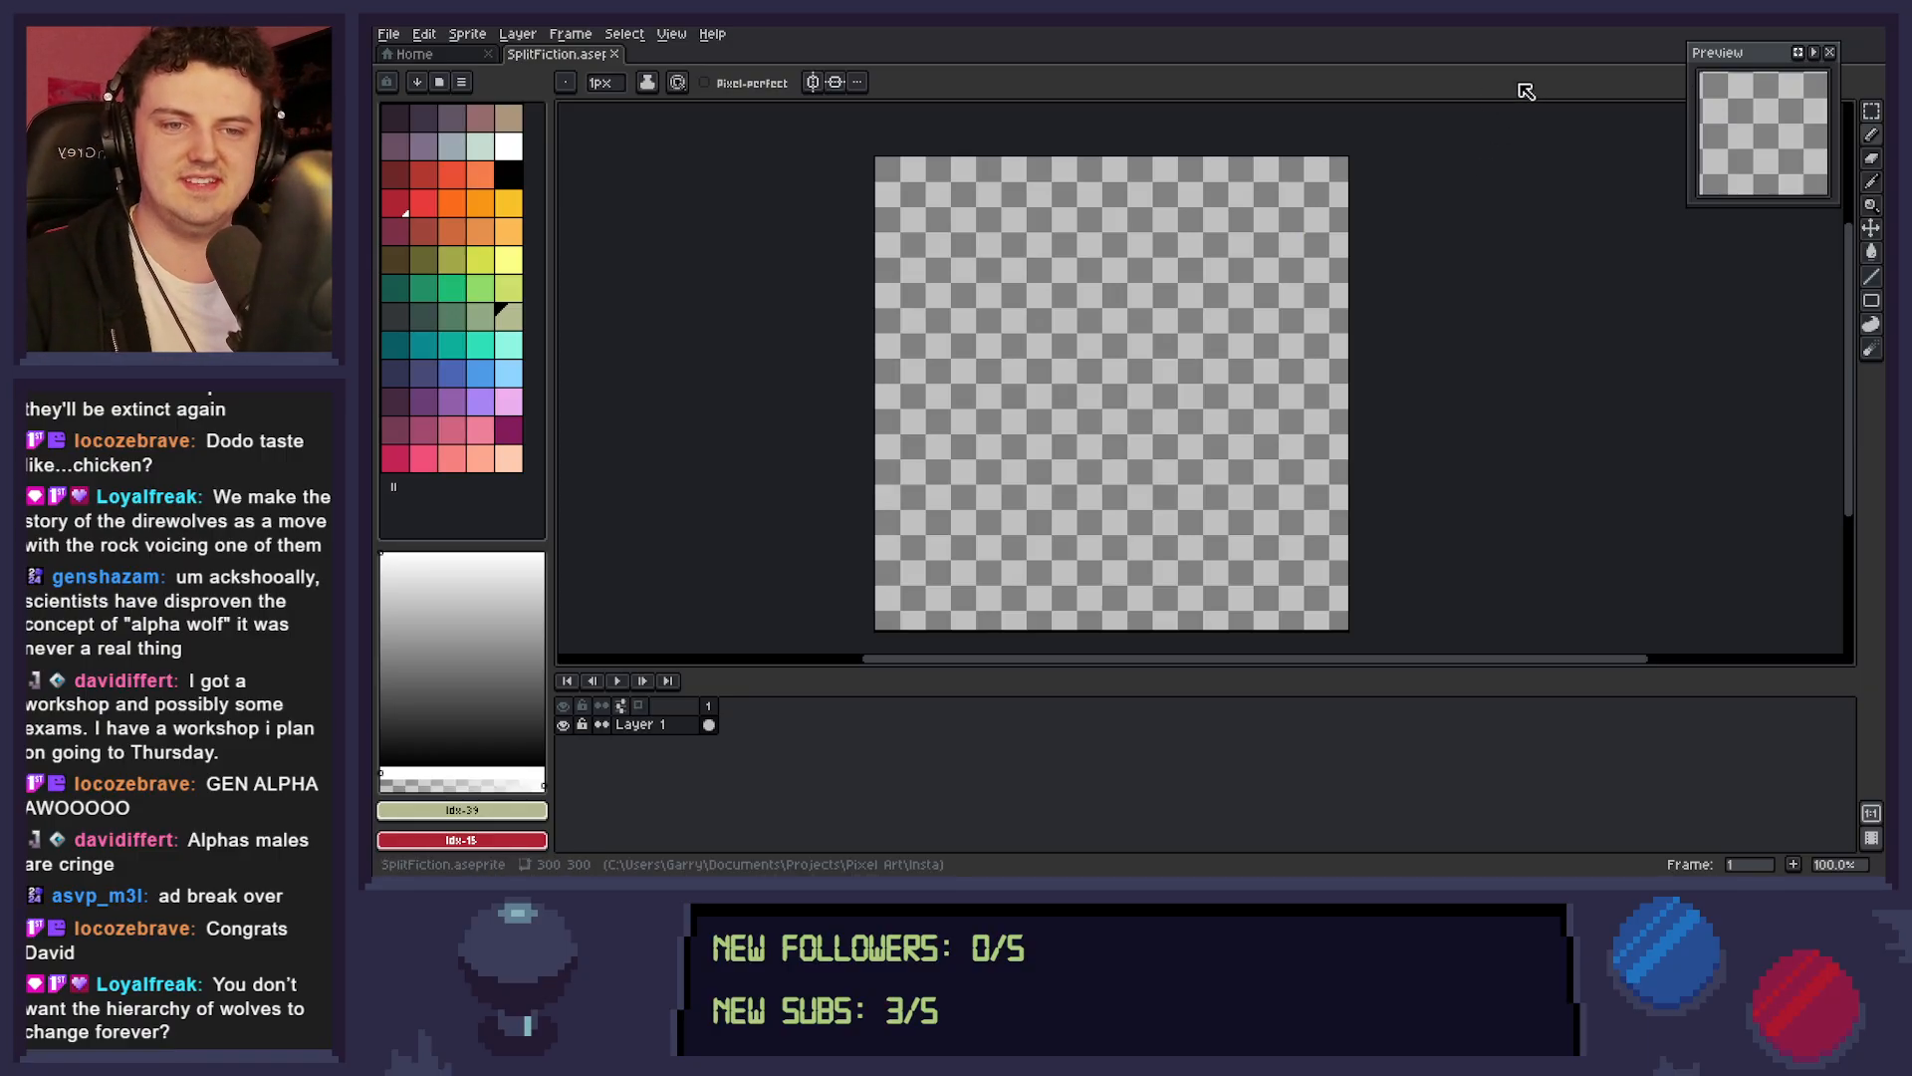
pyautogui.click(508, 175)
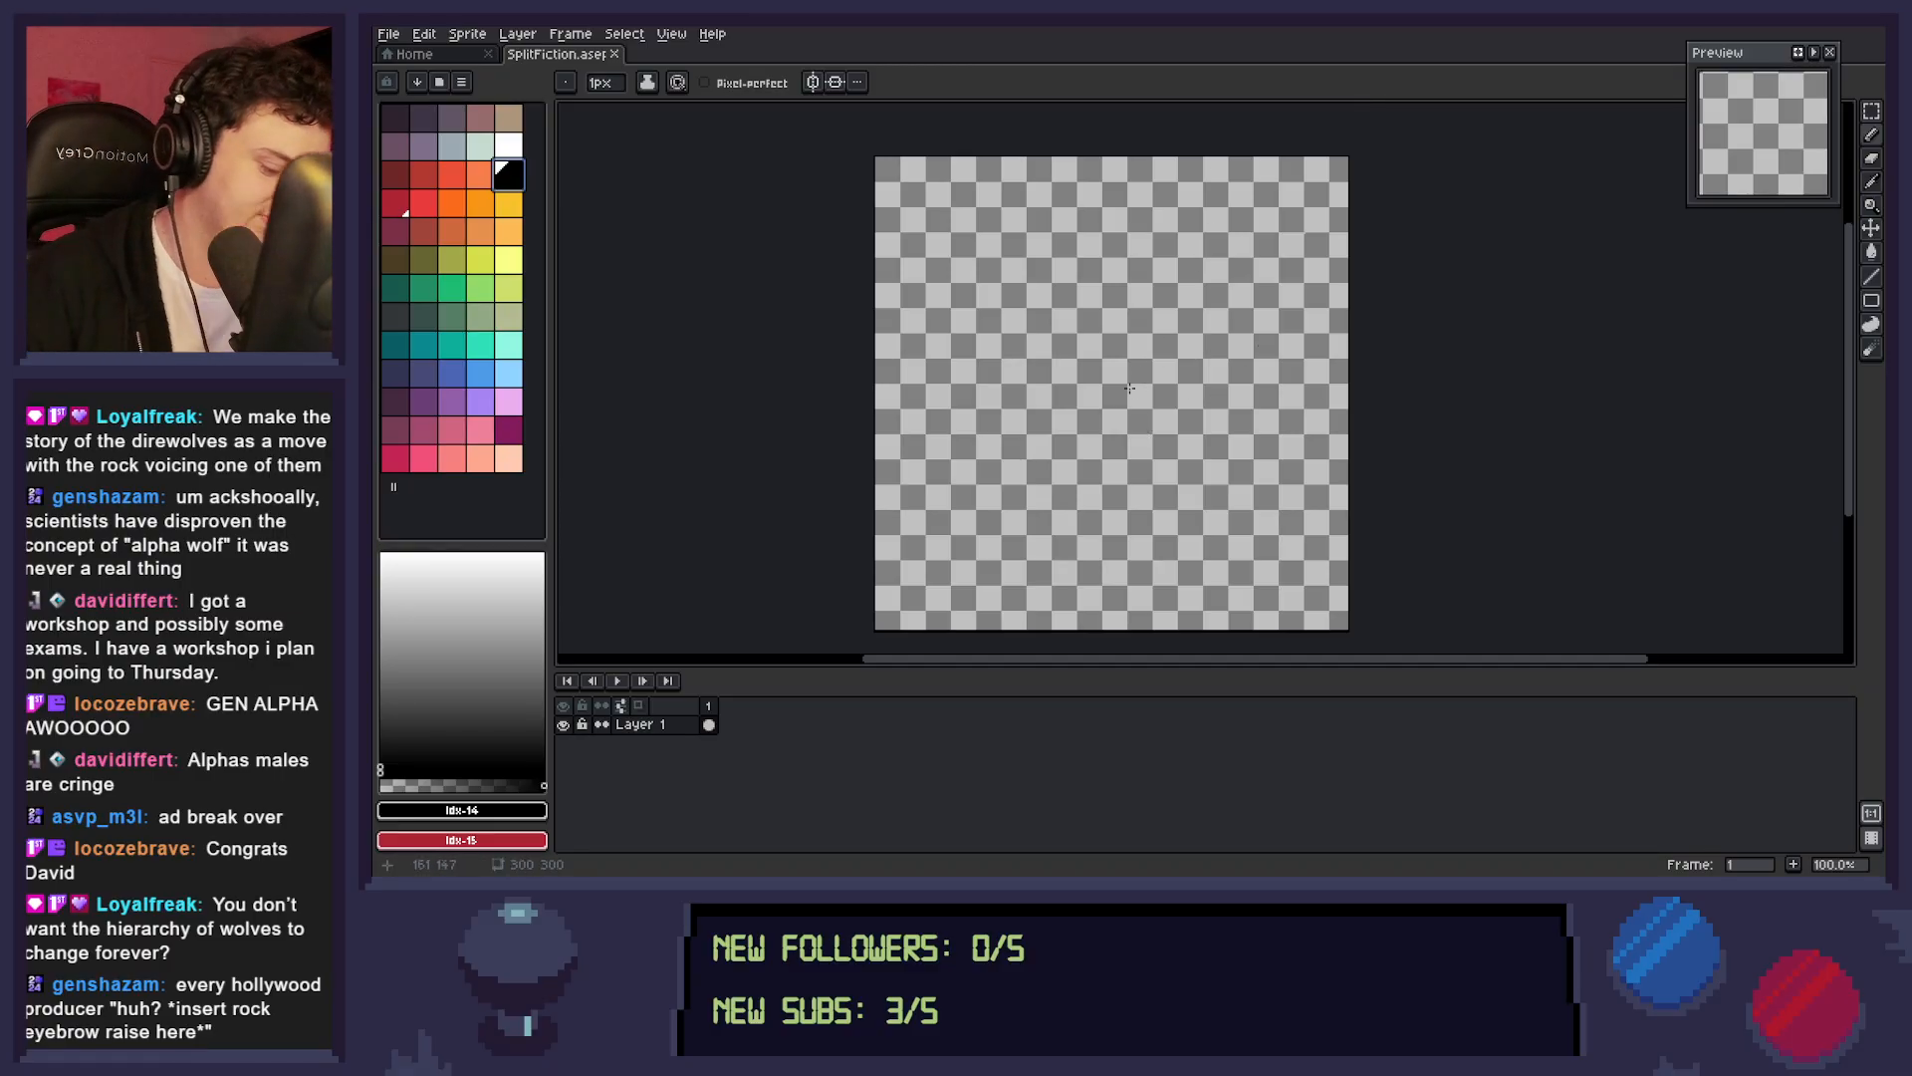
pyautogui.press('l')
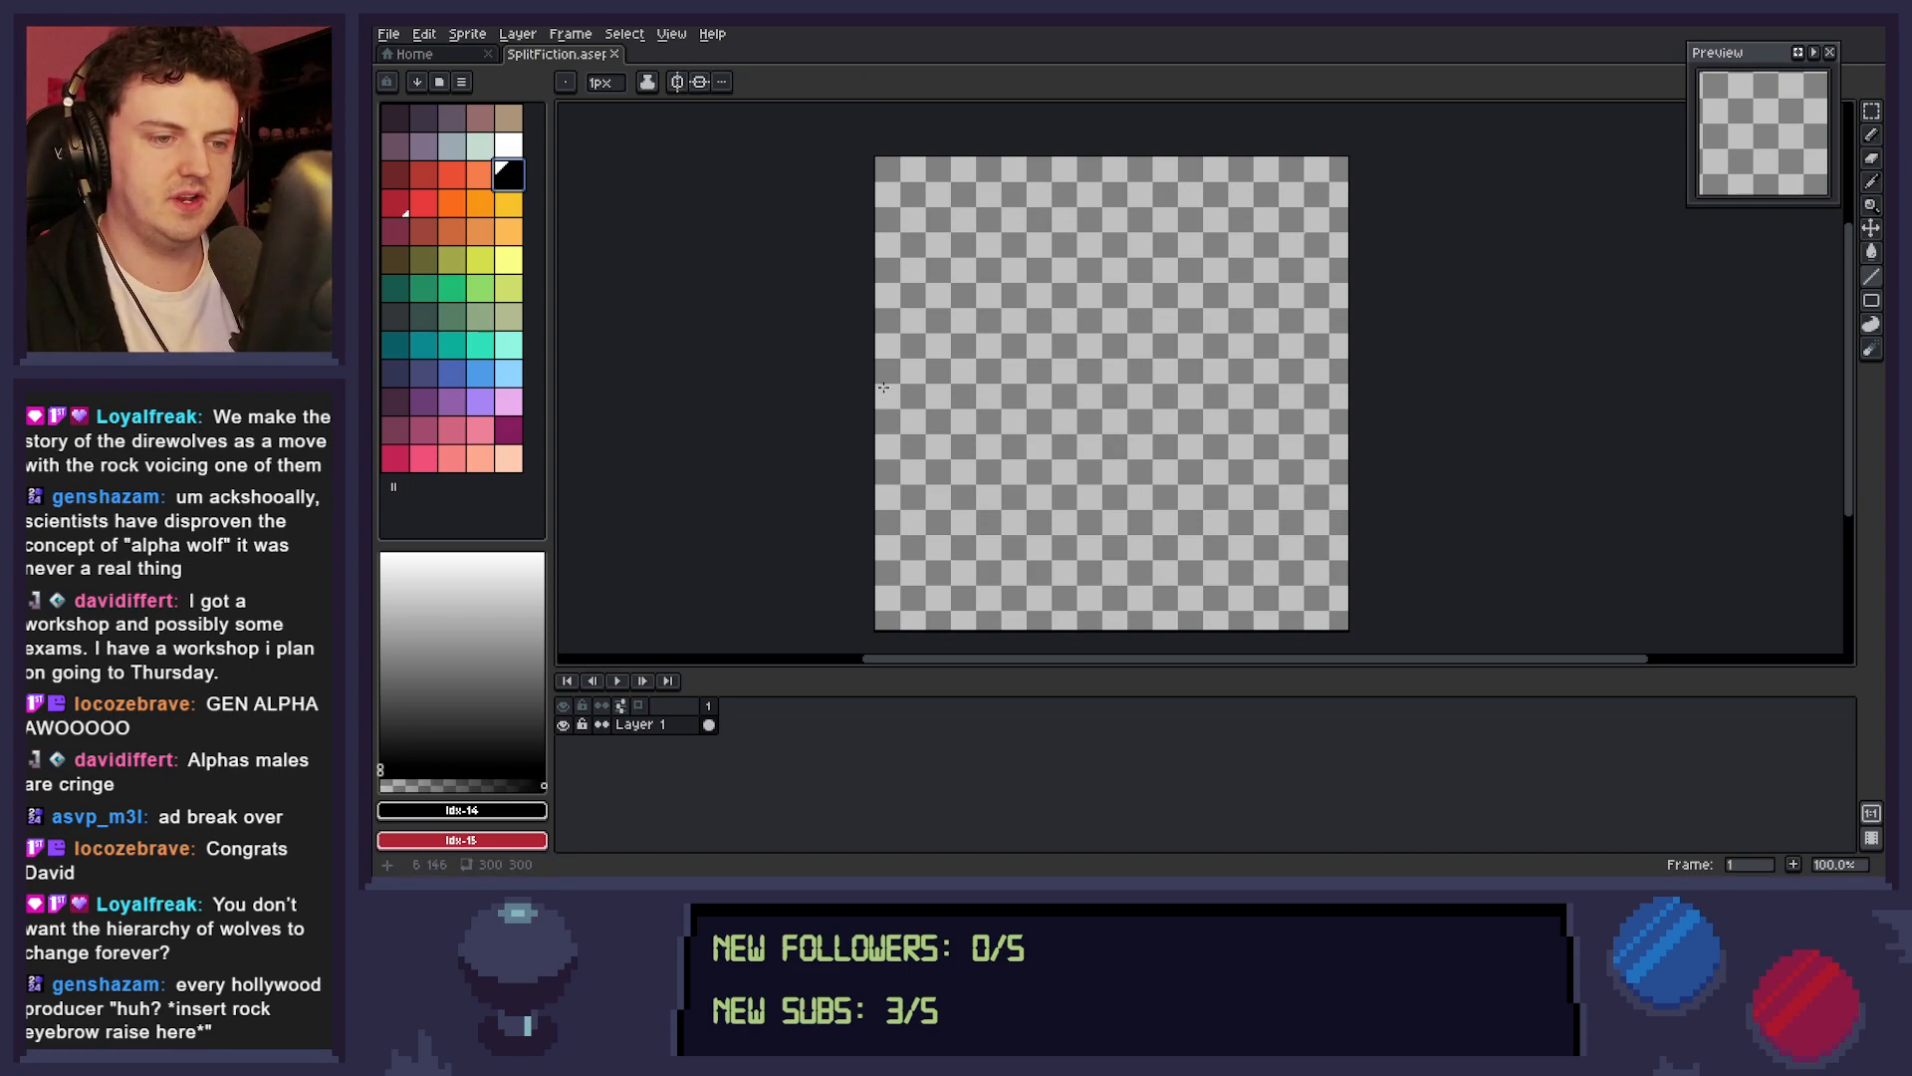
pyautogui.moveTo(874, 383); pyautogui.dragTo(1121, 457)
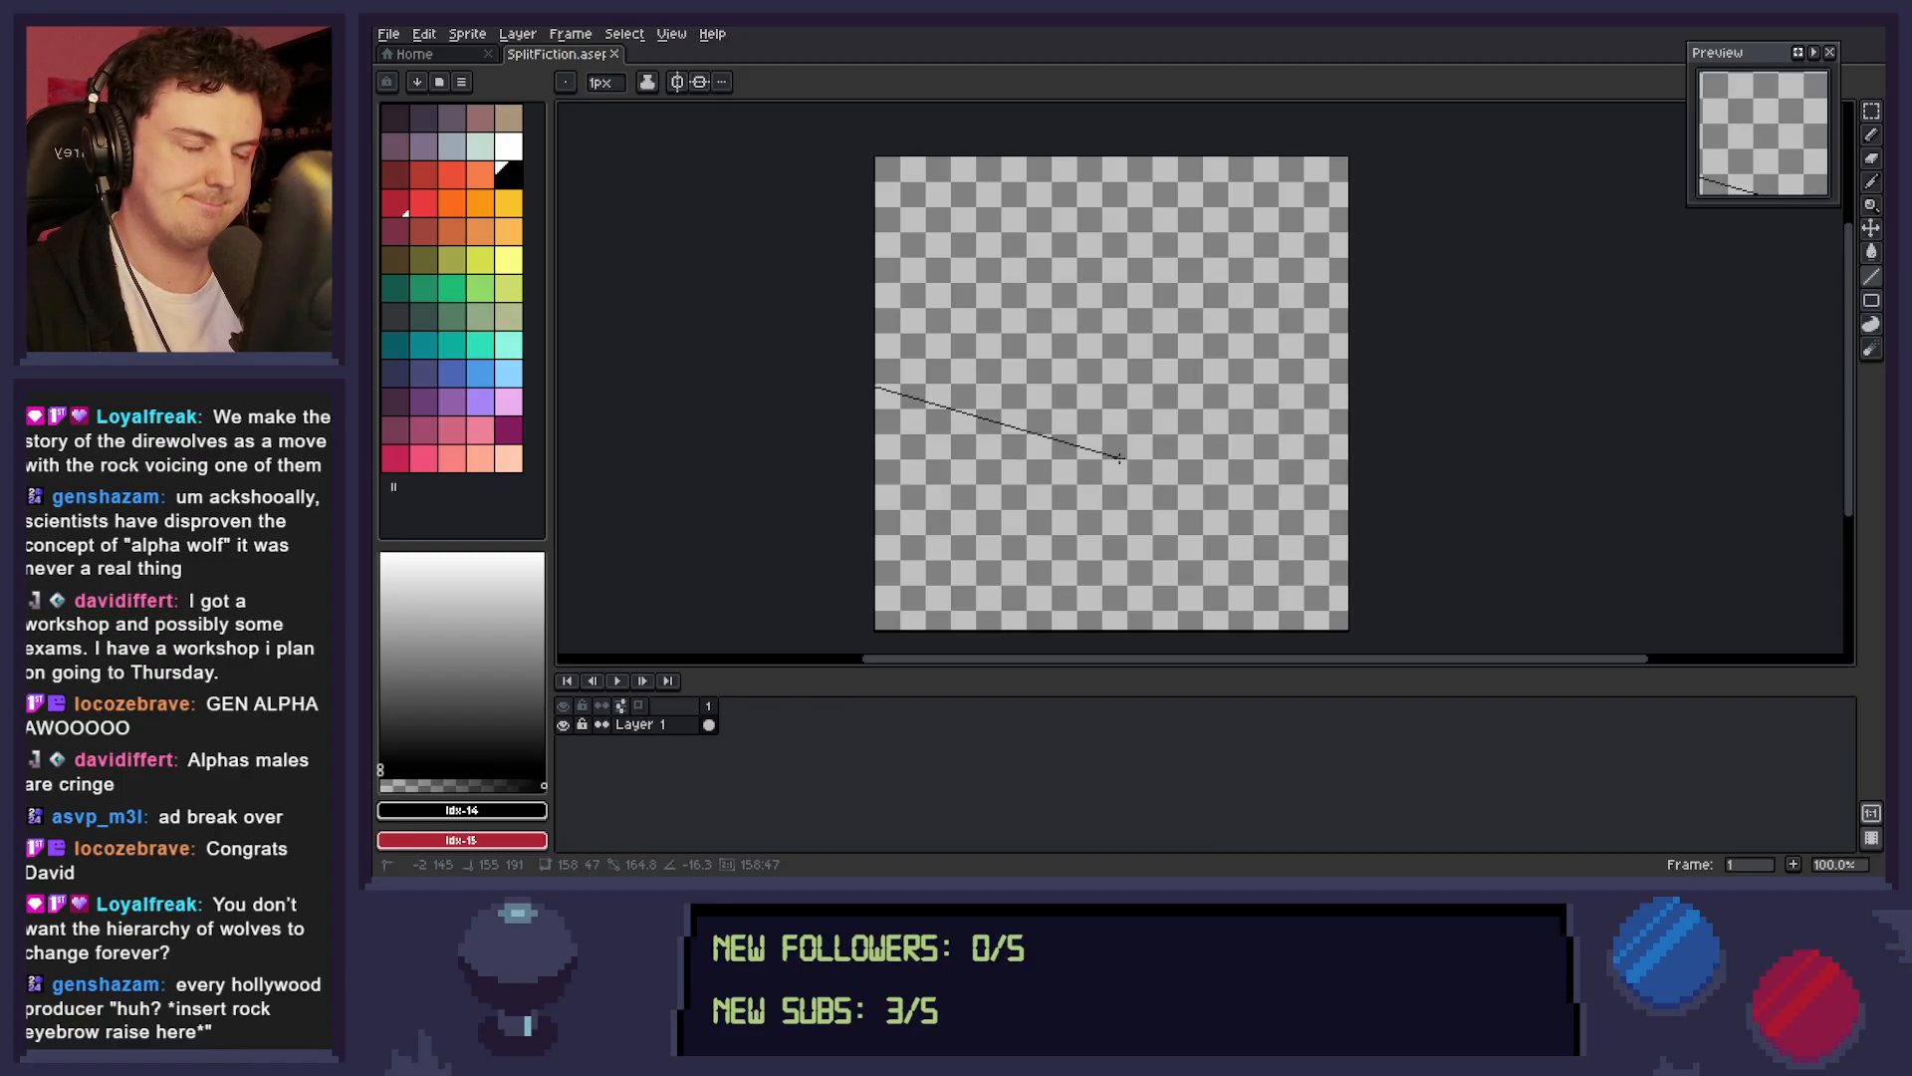
pyautogui.moveTo(1122, 457); pyautogui.dragTo(1409, 385)
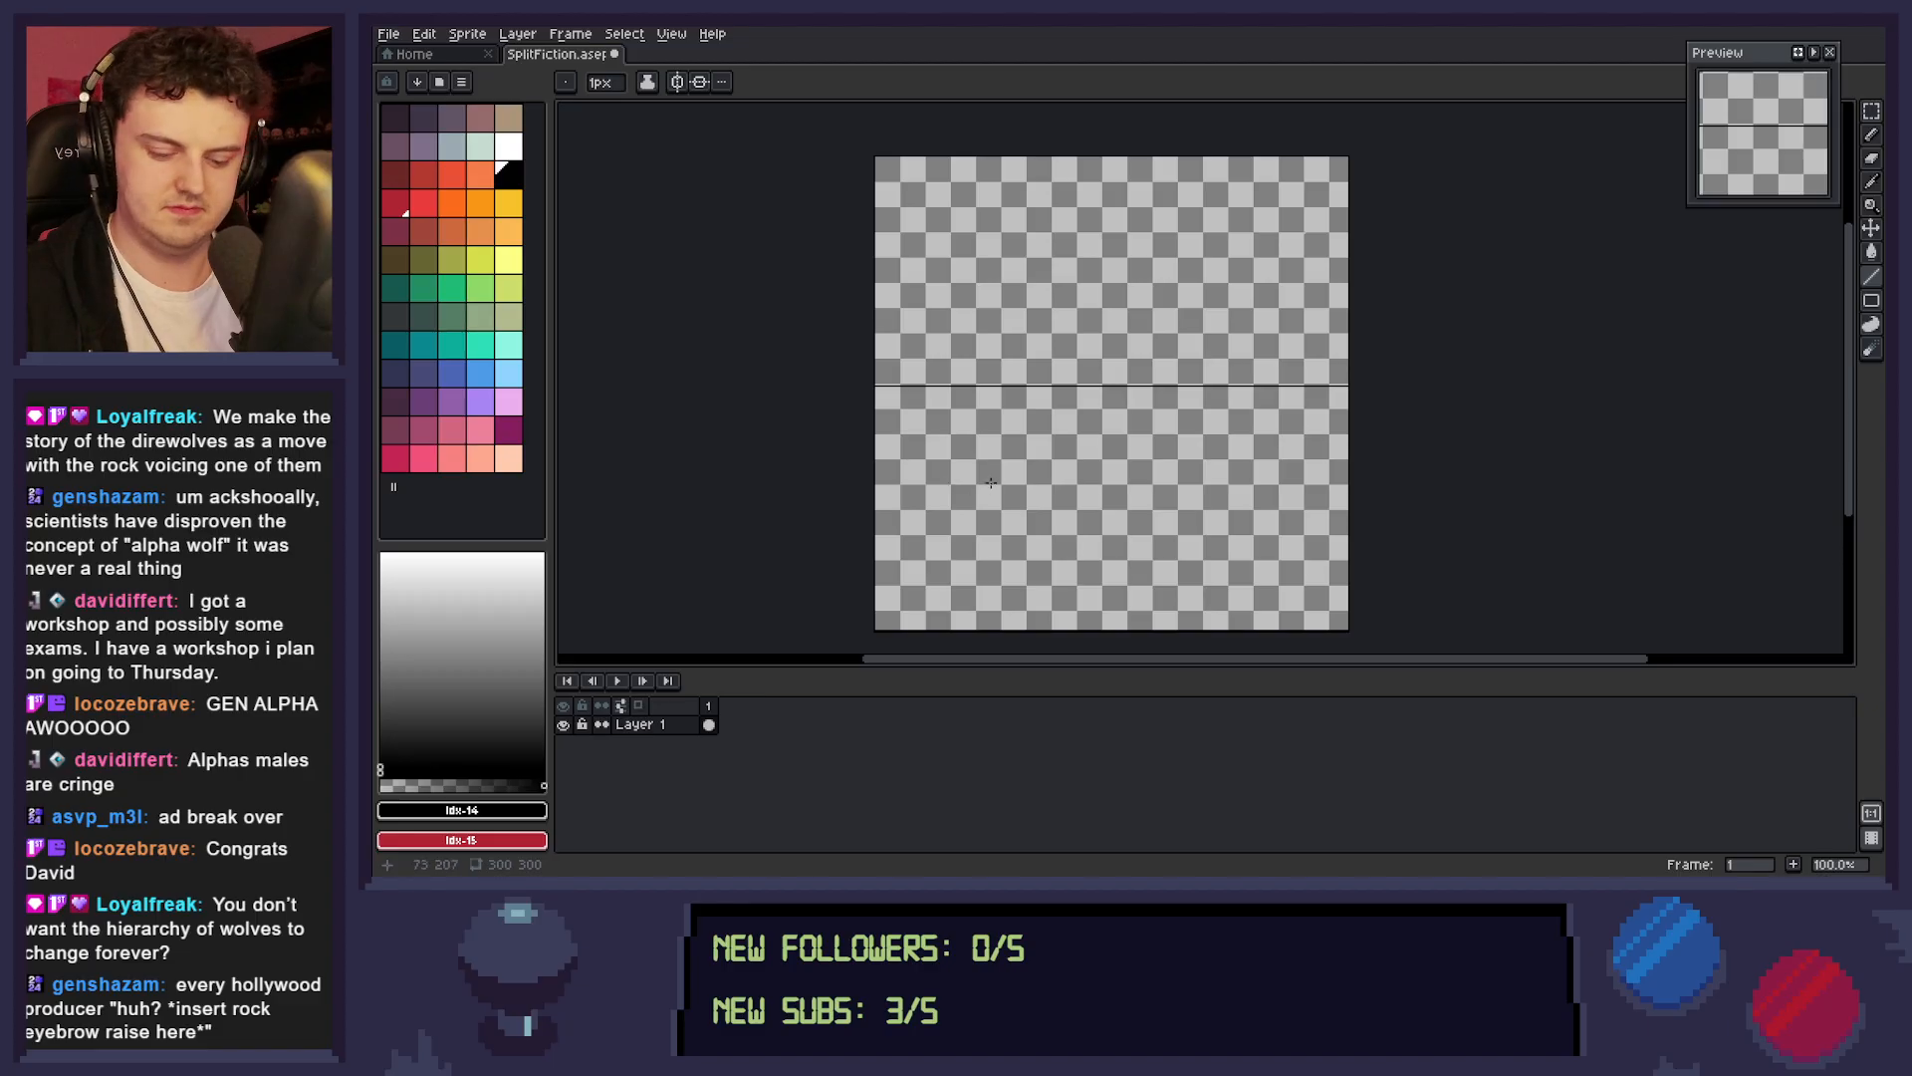
pyautogui.hotkey('ctrl', 'z')
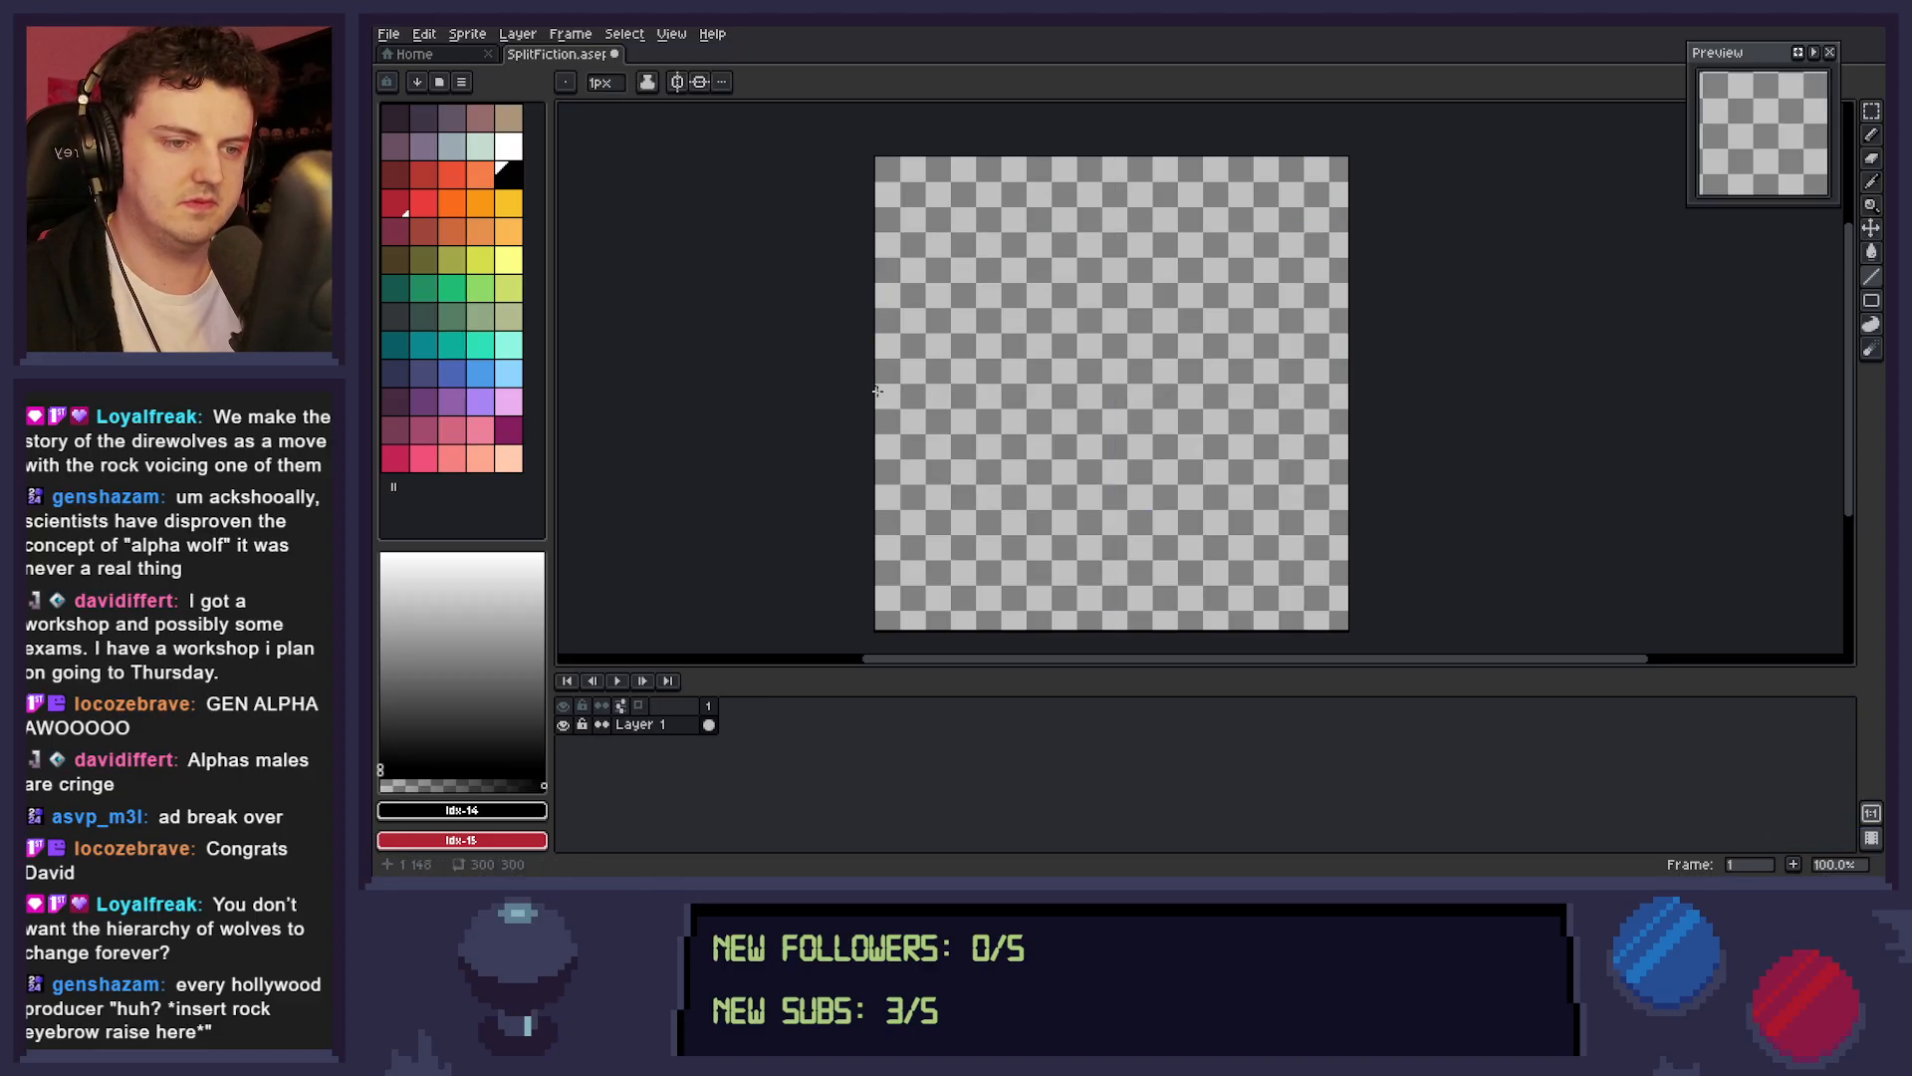
# Save the sprite and draw a 1 px black horizontal line across the full canvas width, slightly below its centre.
pyautogui.hotkey('ctrl', 's')
pyautogui.press('z')
pyautogui.scroll(2, 886, 395)
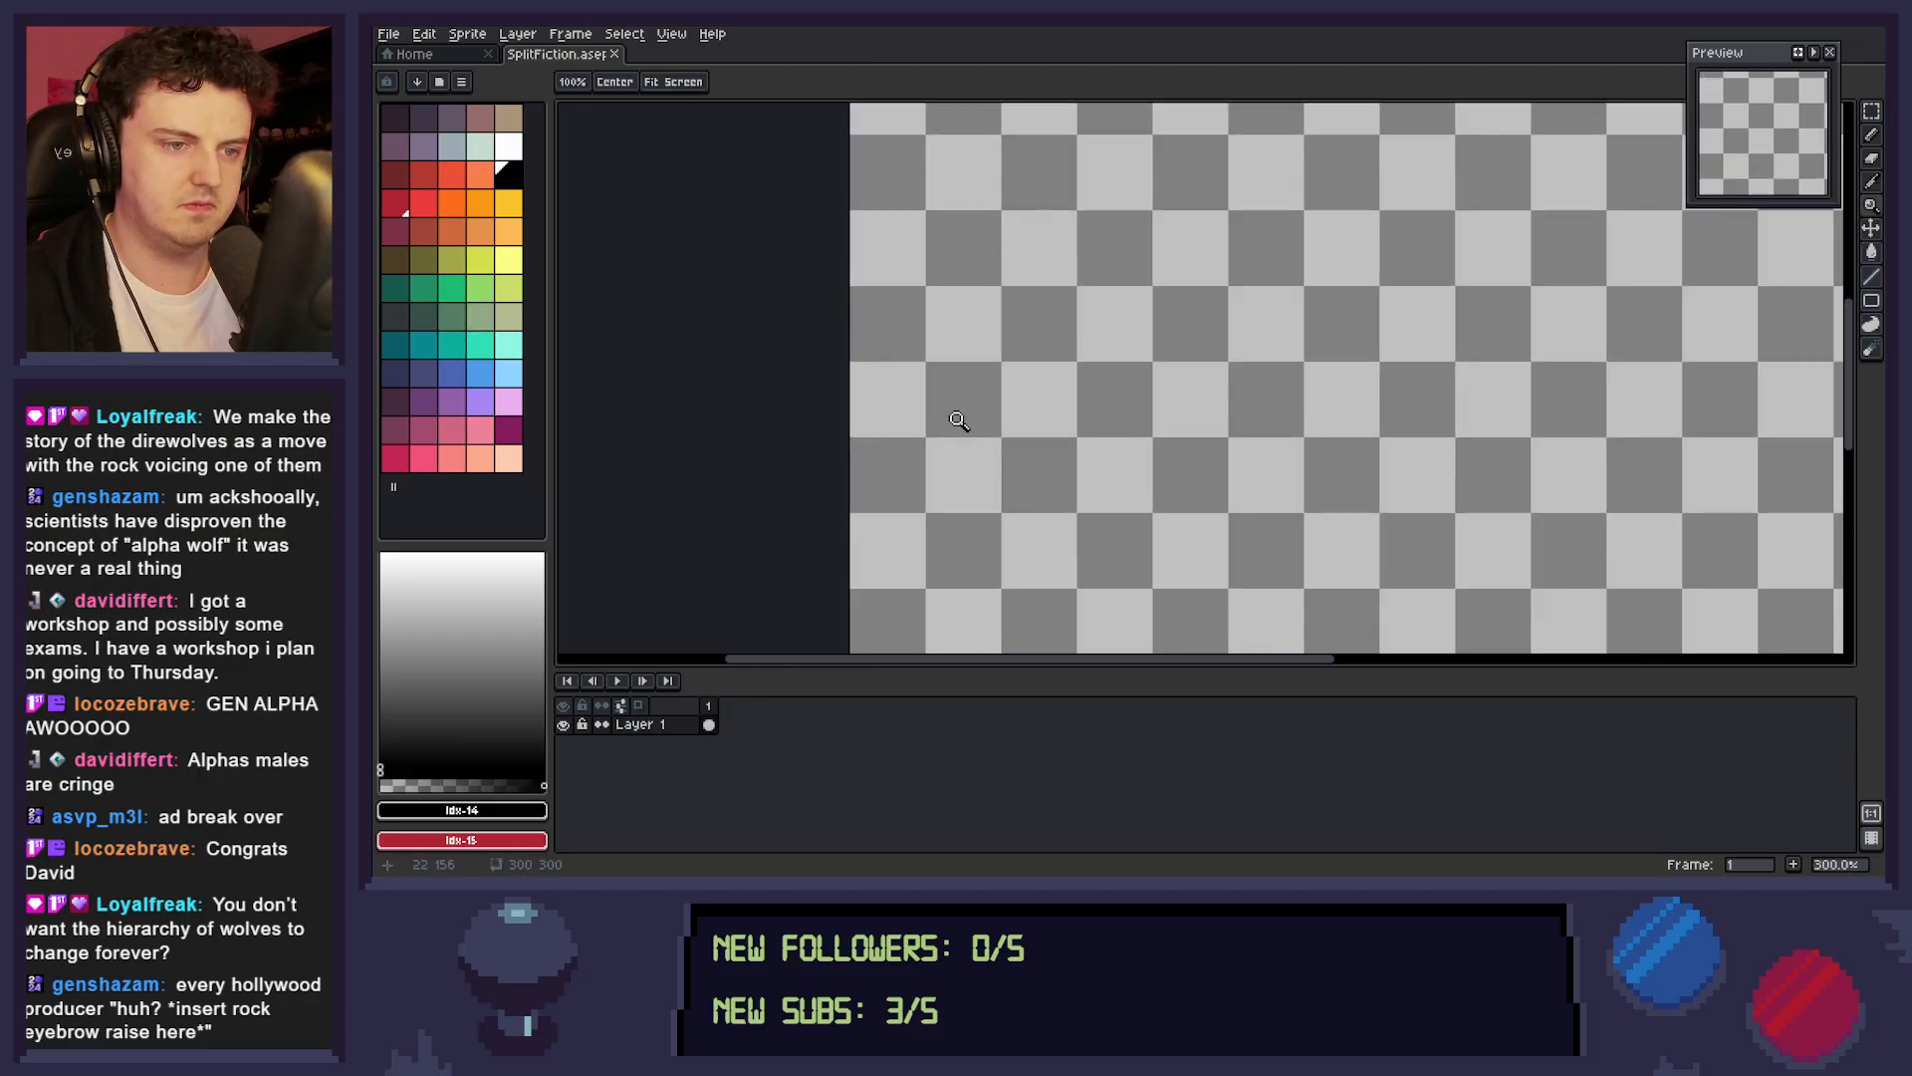
pyautogui.hscroll(5, 965, 435)
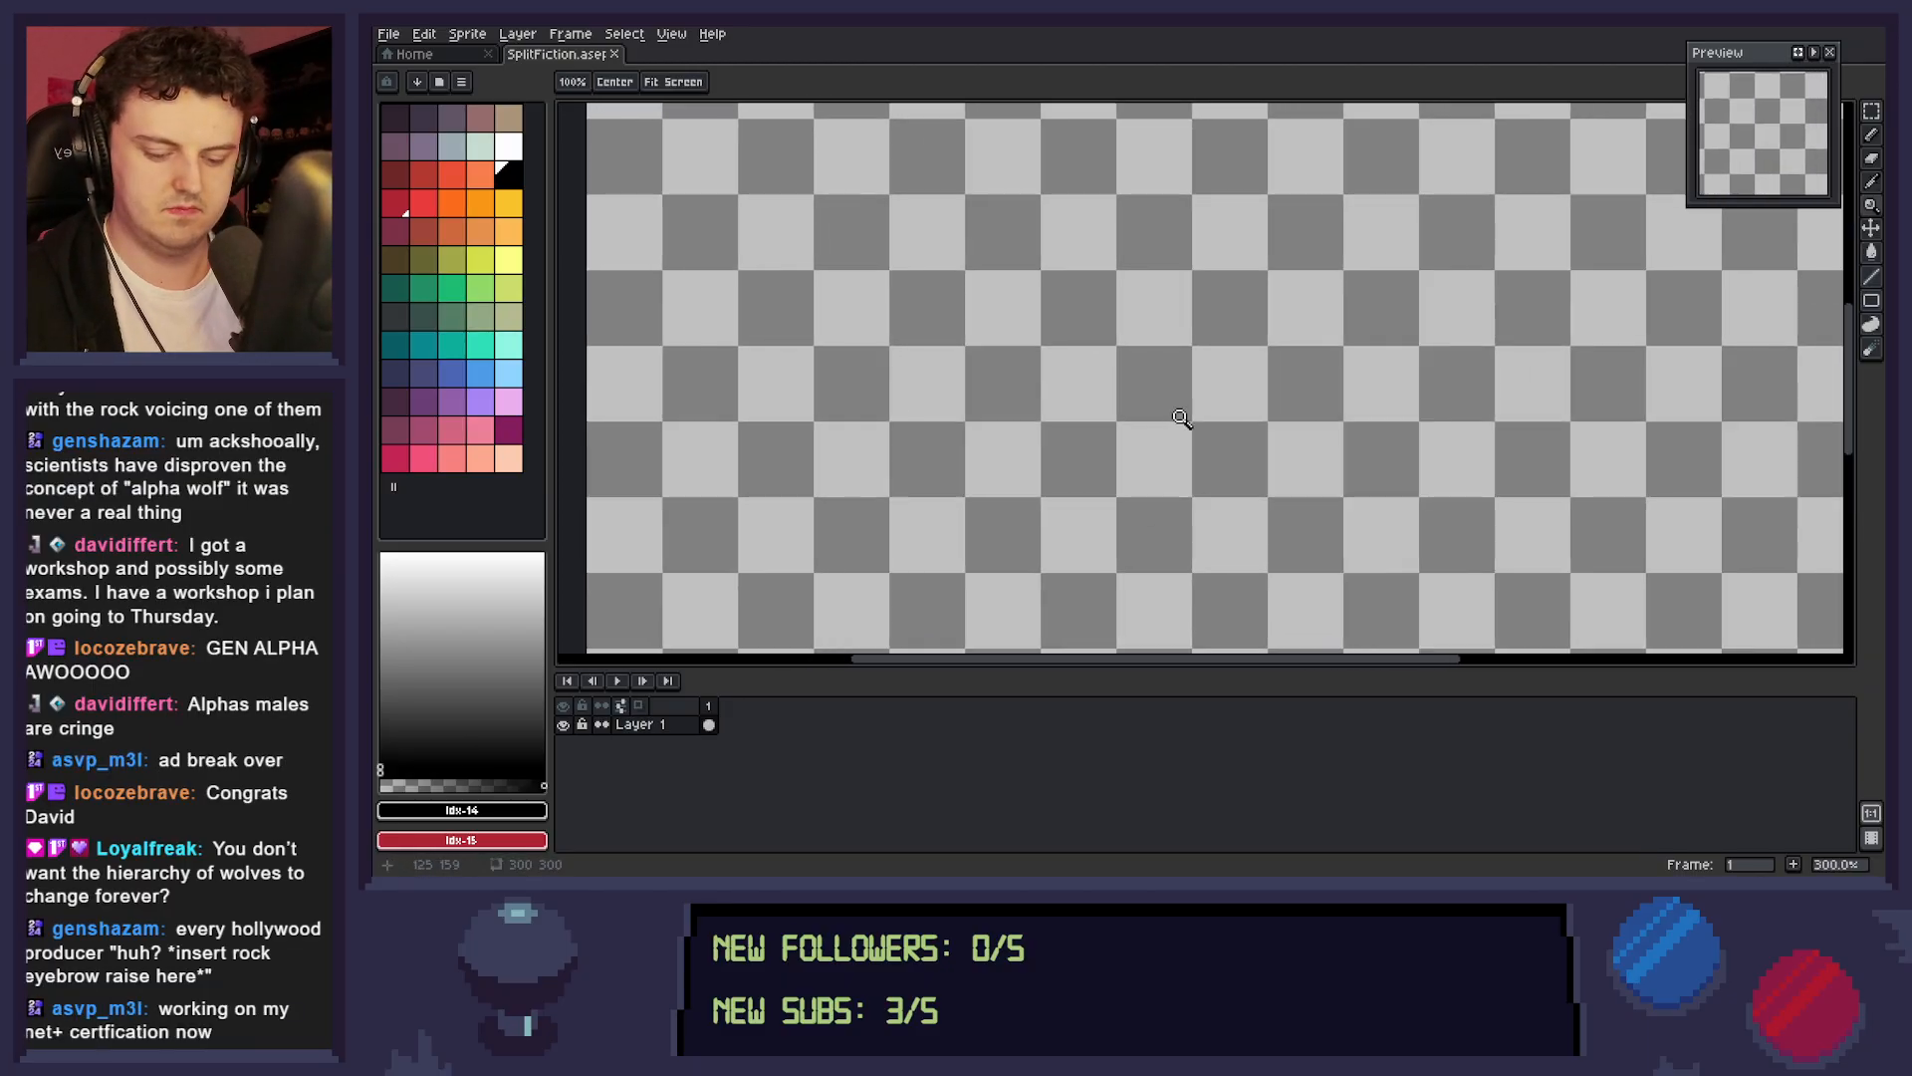
pyautogui.scroll(-1, 1175, 423)
pyautogui.press('b')
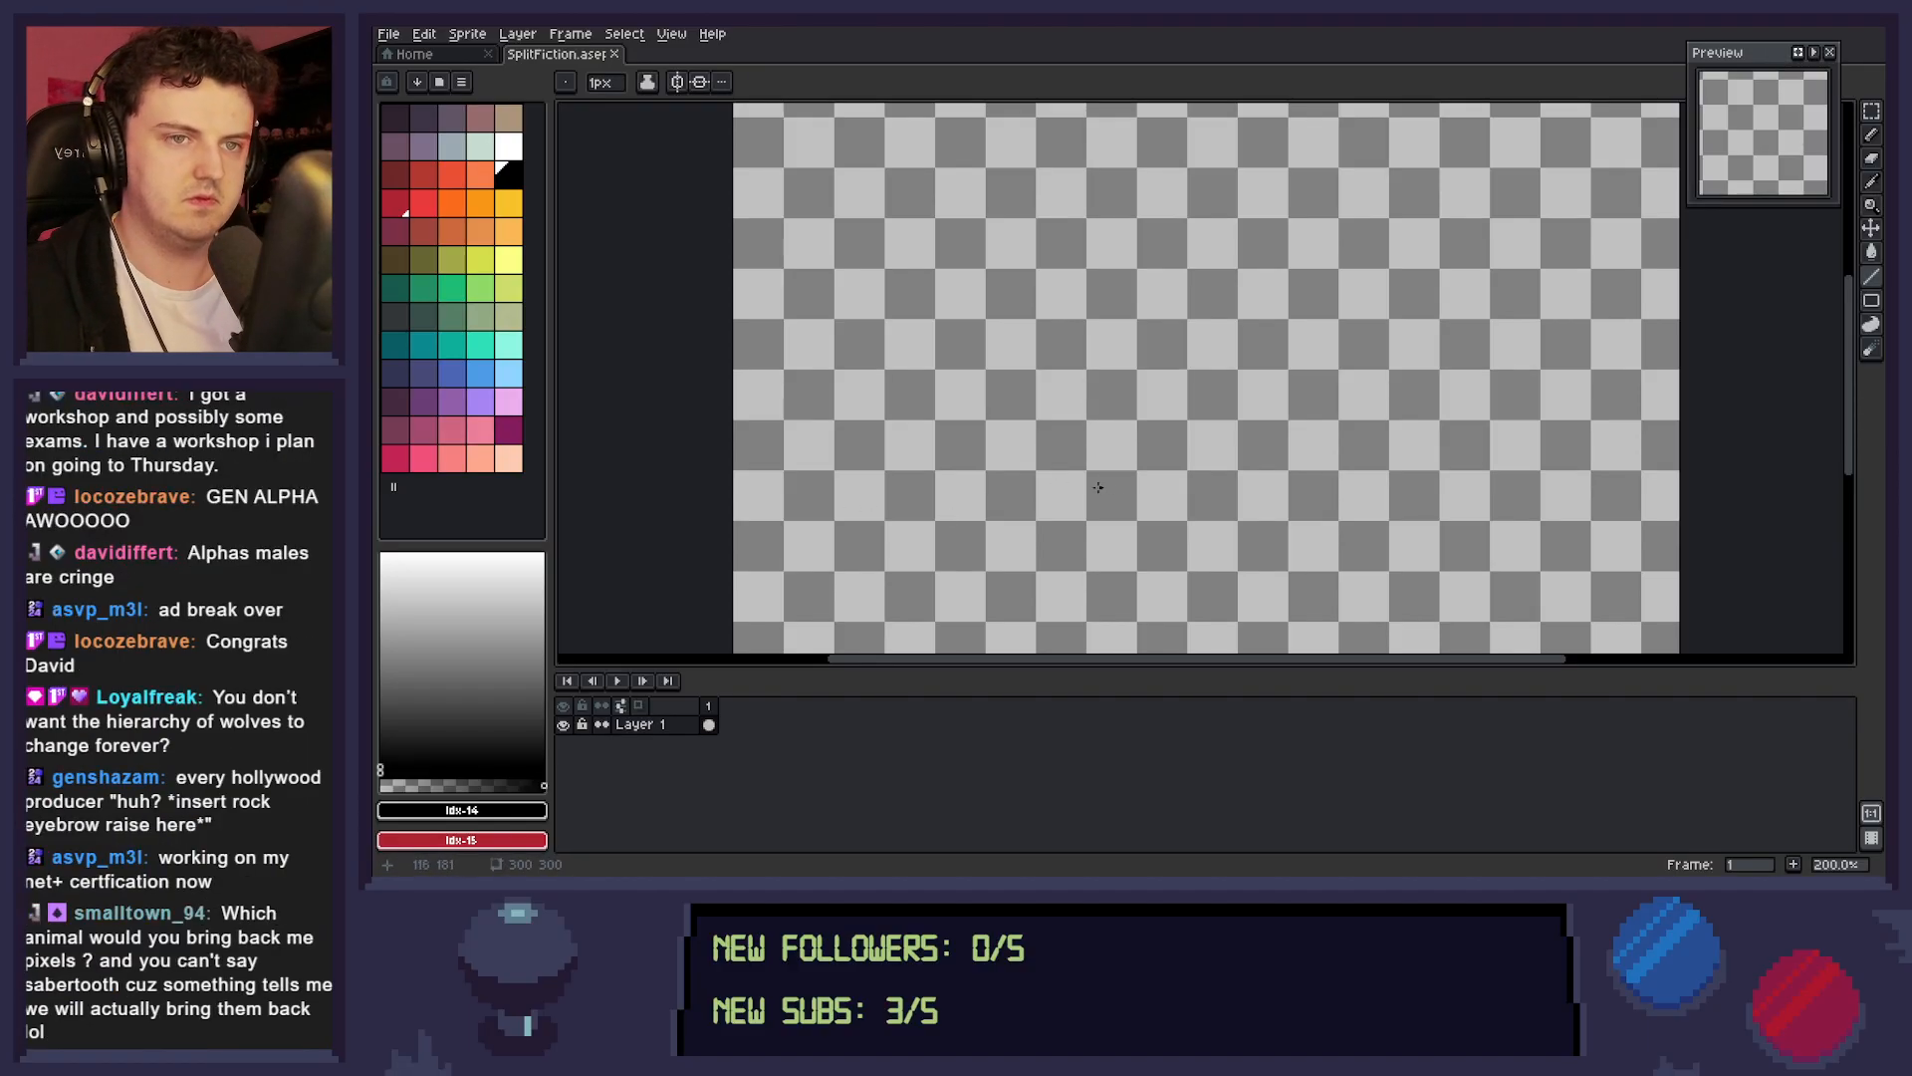
pyautogui.click(700, 81)
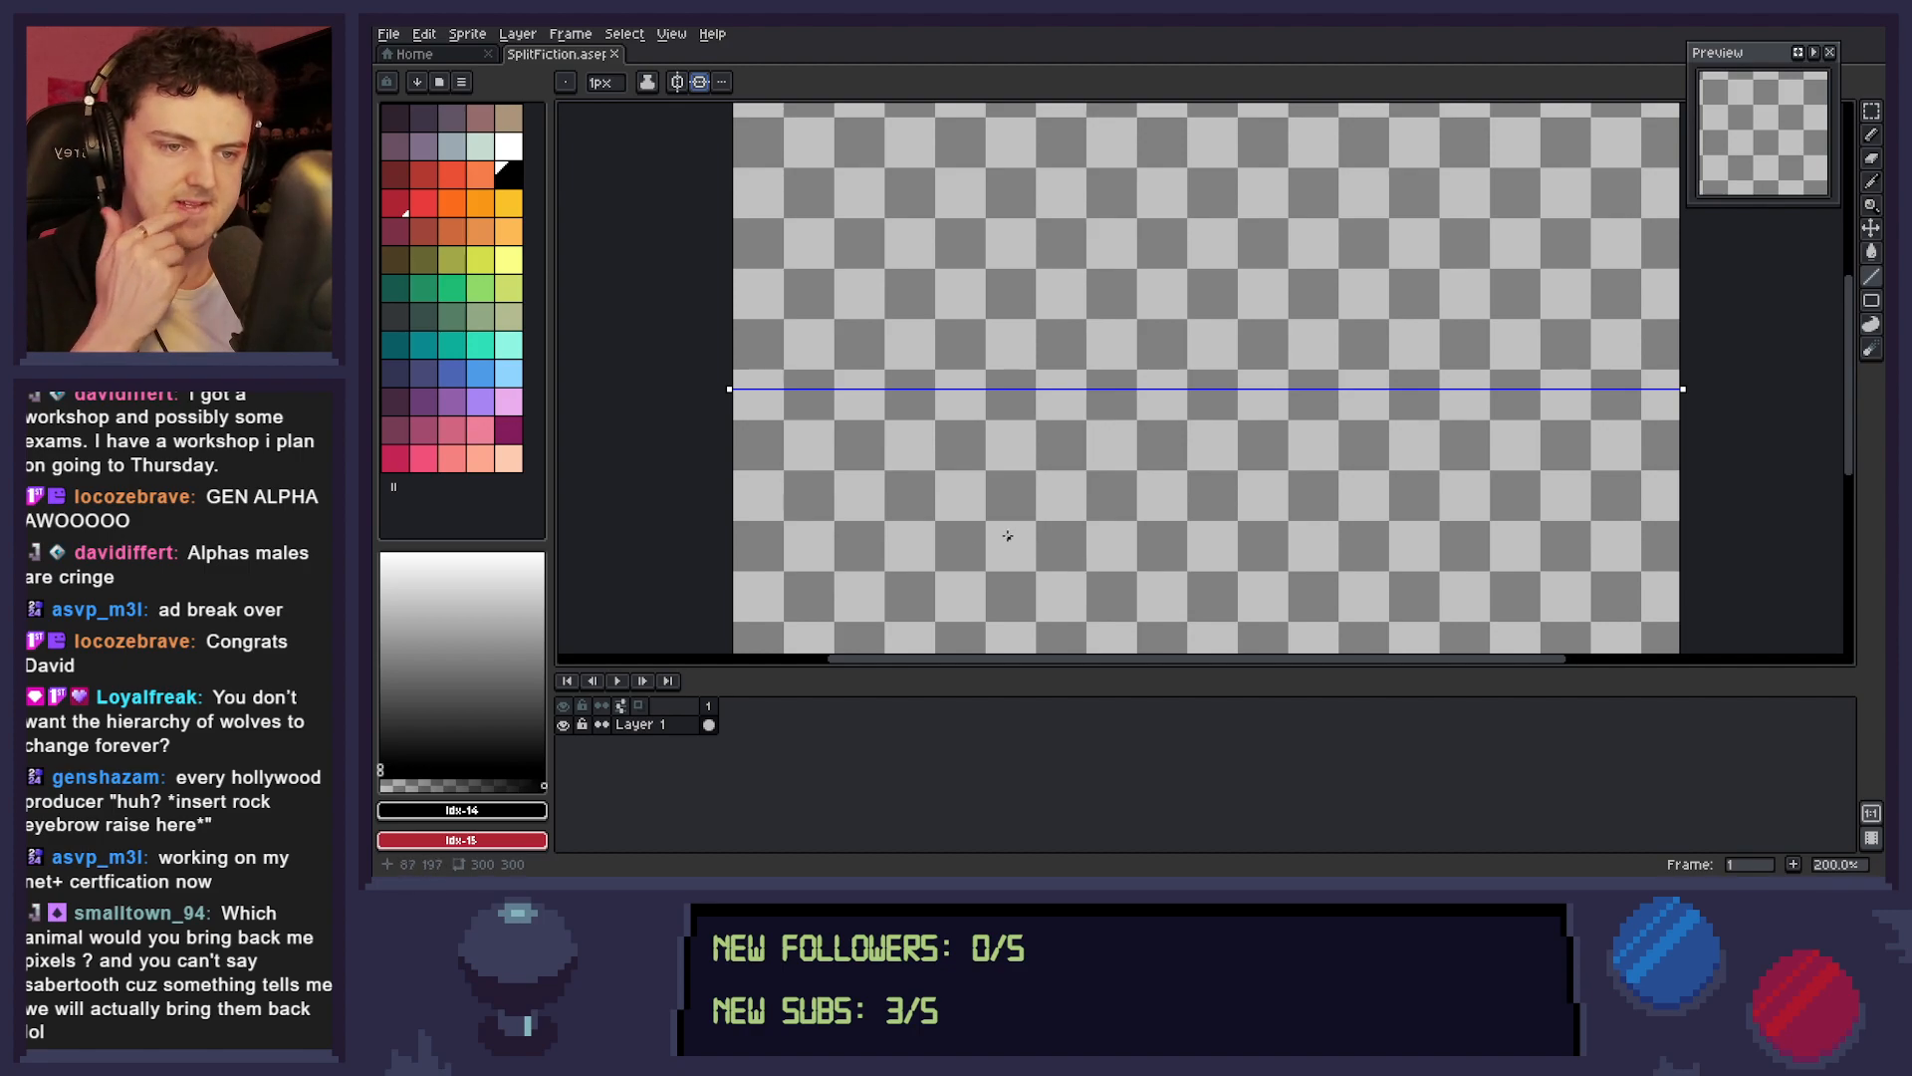
pyautogui.click(699, 82)
pyautogui.moveTo(731, 421); pyautogui.dragTo(1708, 420)
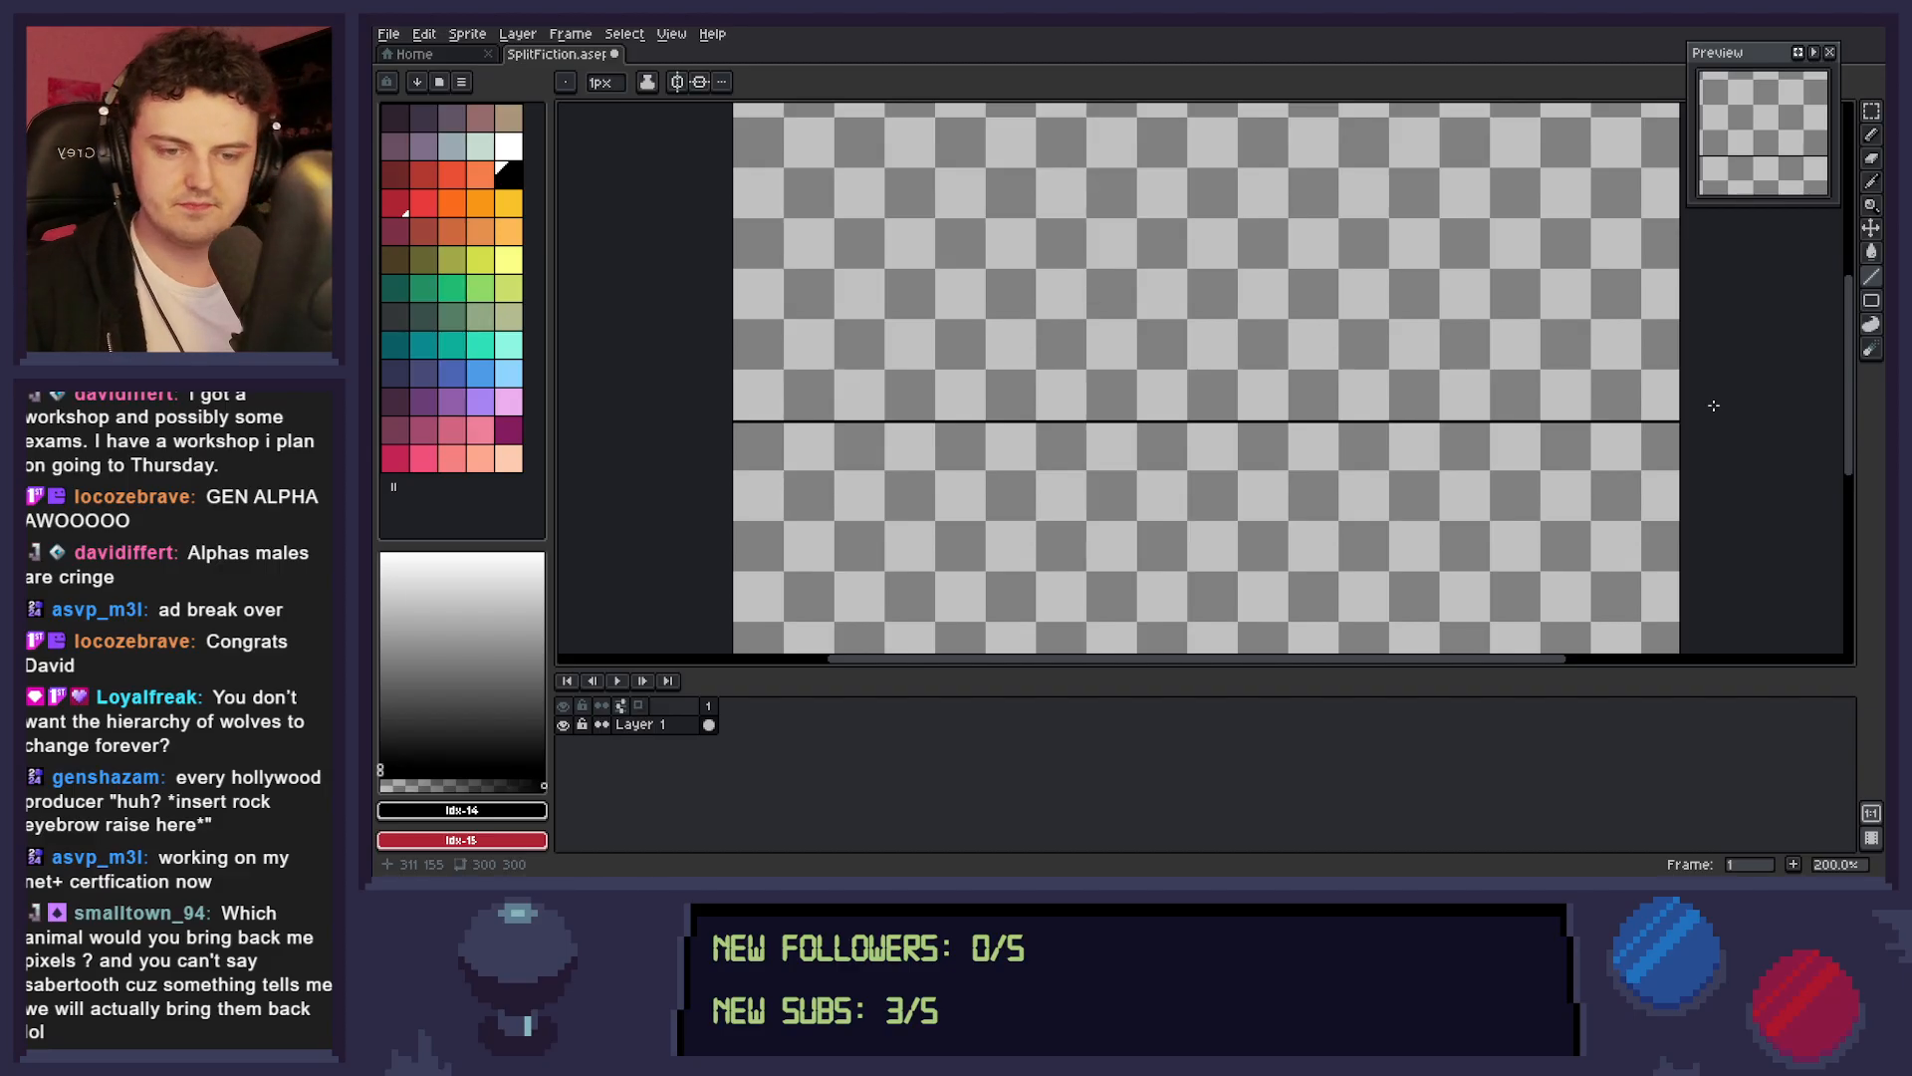
# Enable top-to-bottom mirror symmetry for the Pencil tool and move its axis onto the drawn horizontal line.
pyautogui.press('b')
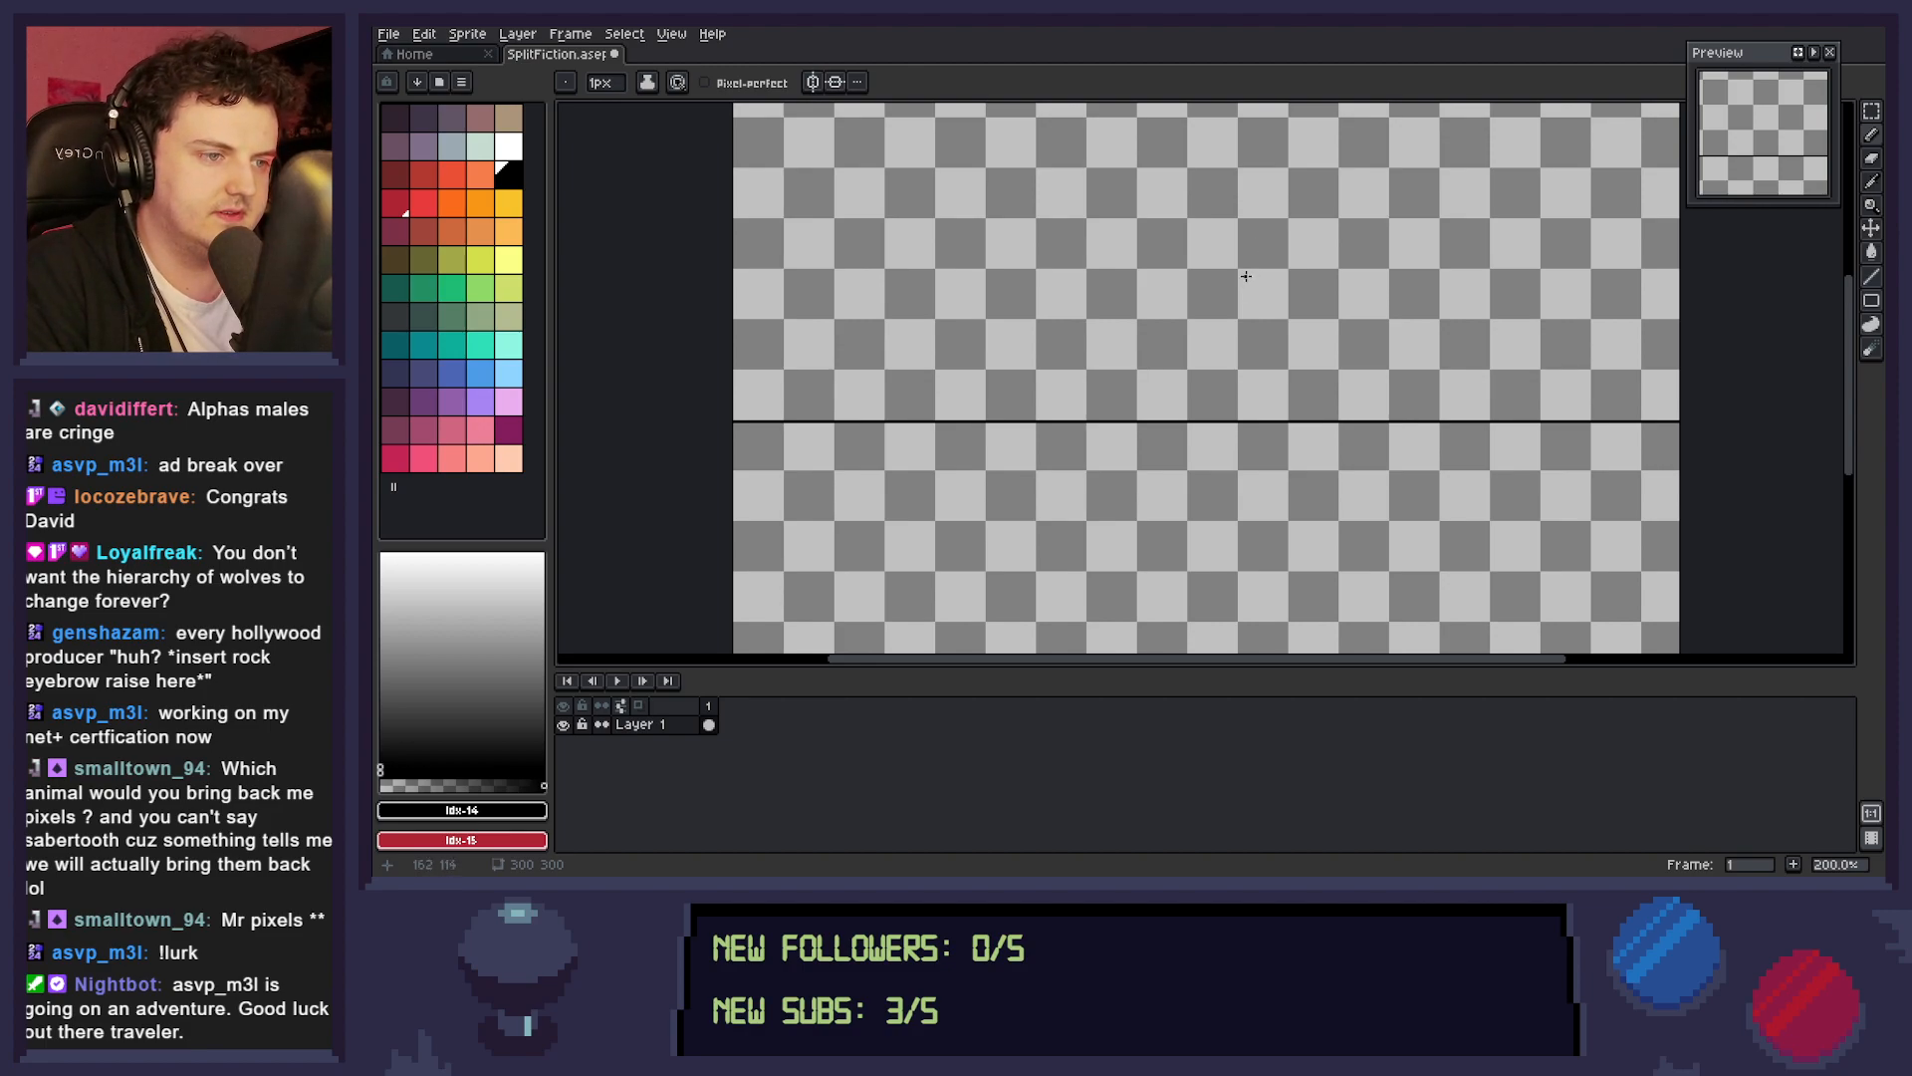
pyautogui.click(835, 81)
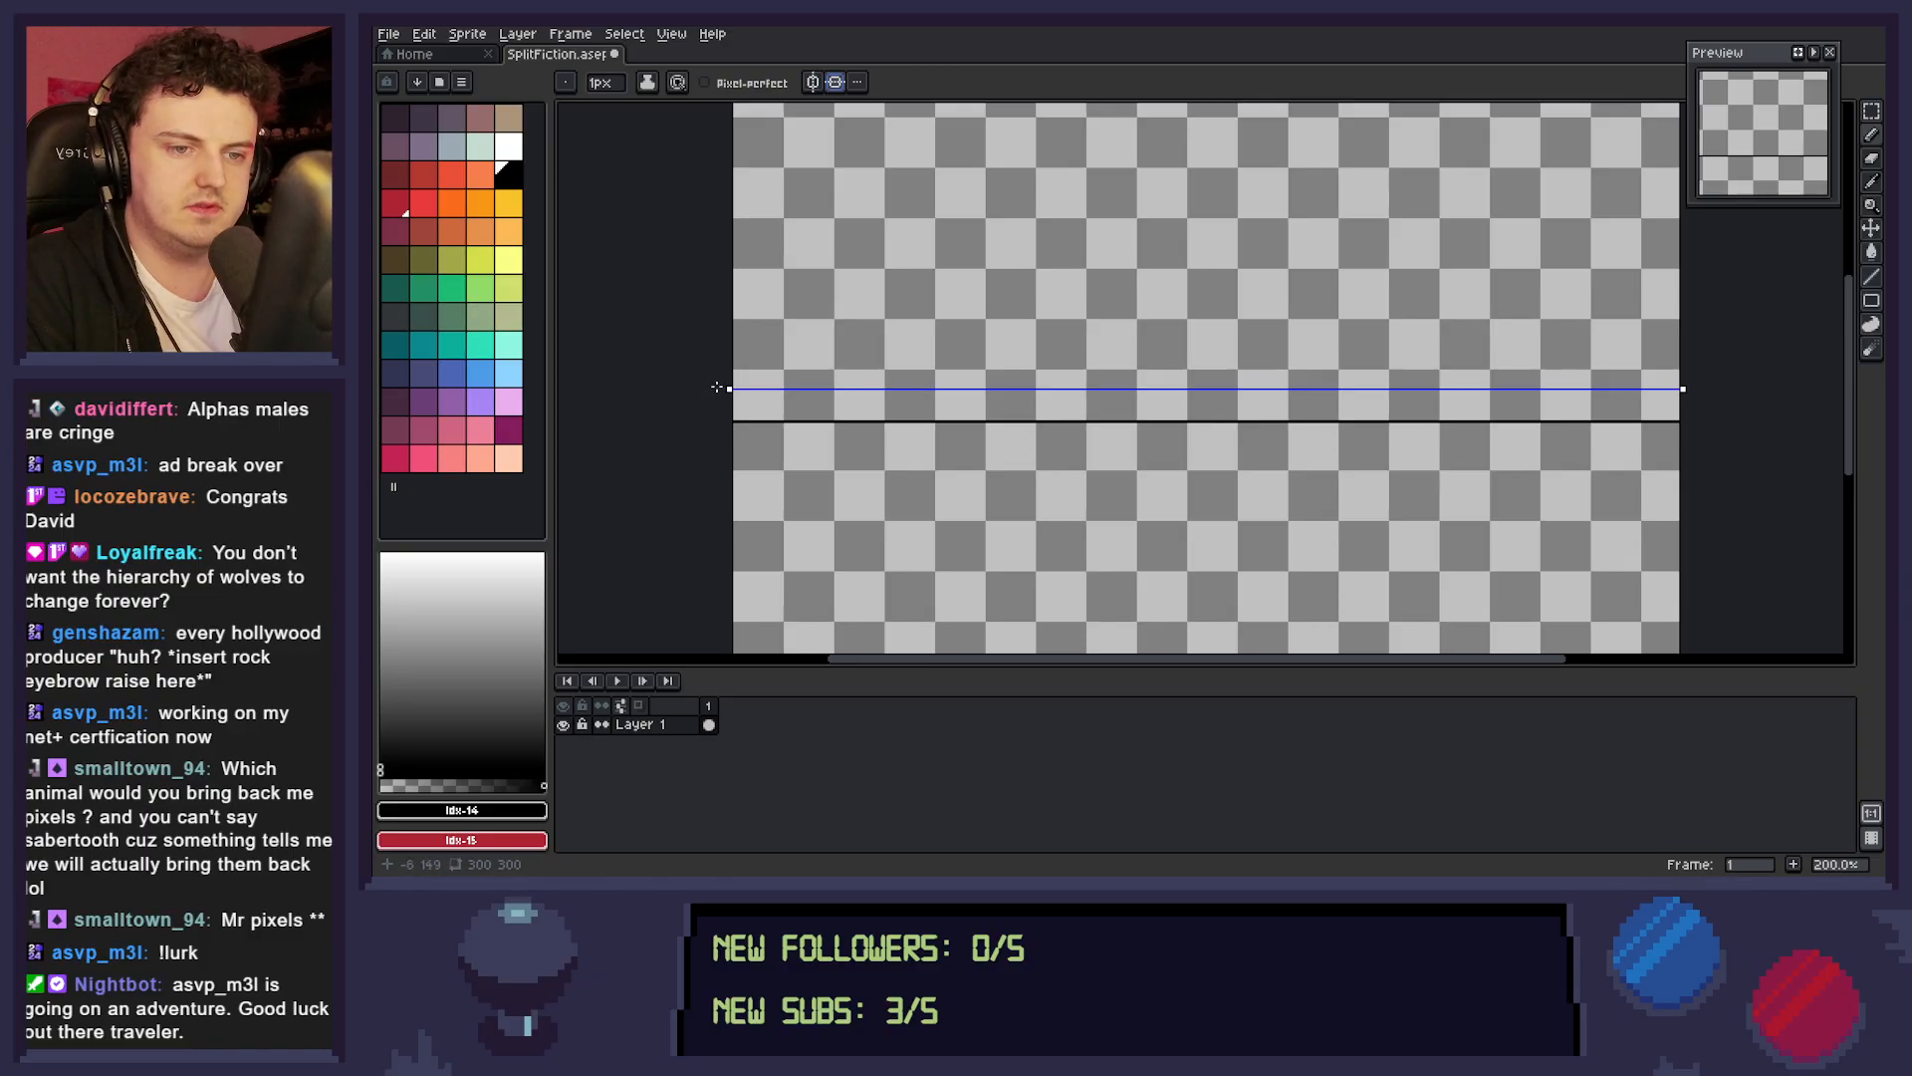
pyautogui.moveTo(729, 388); pyautogui.dragTo(731, 422)
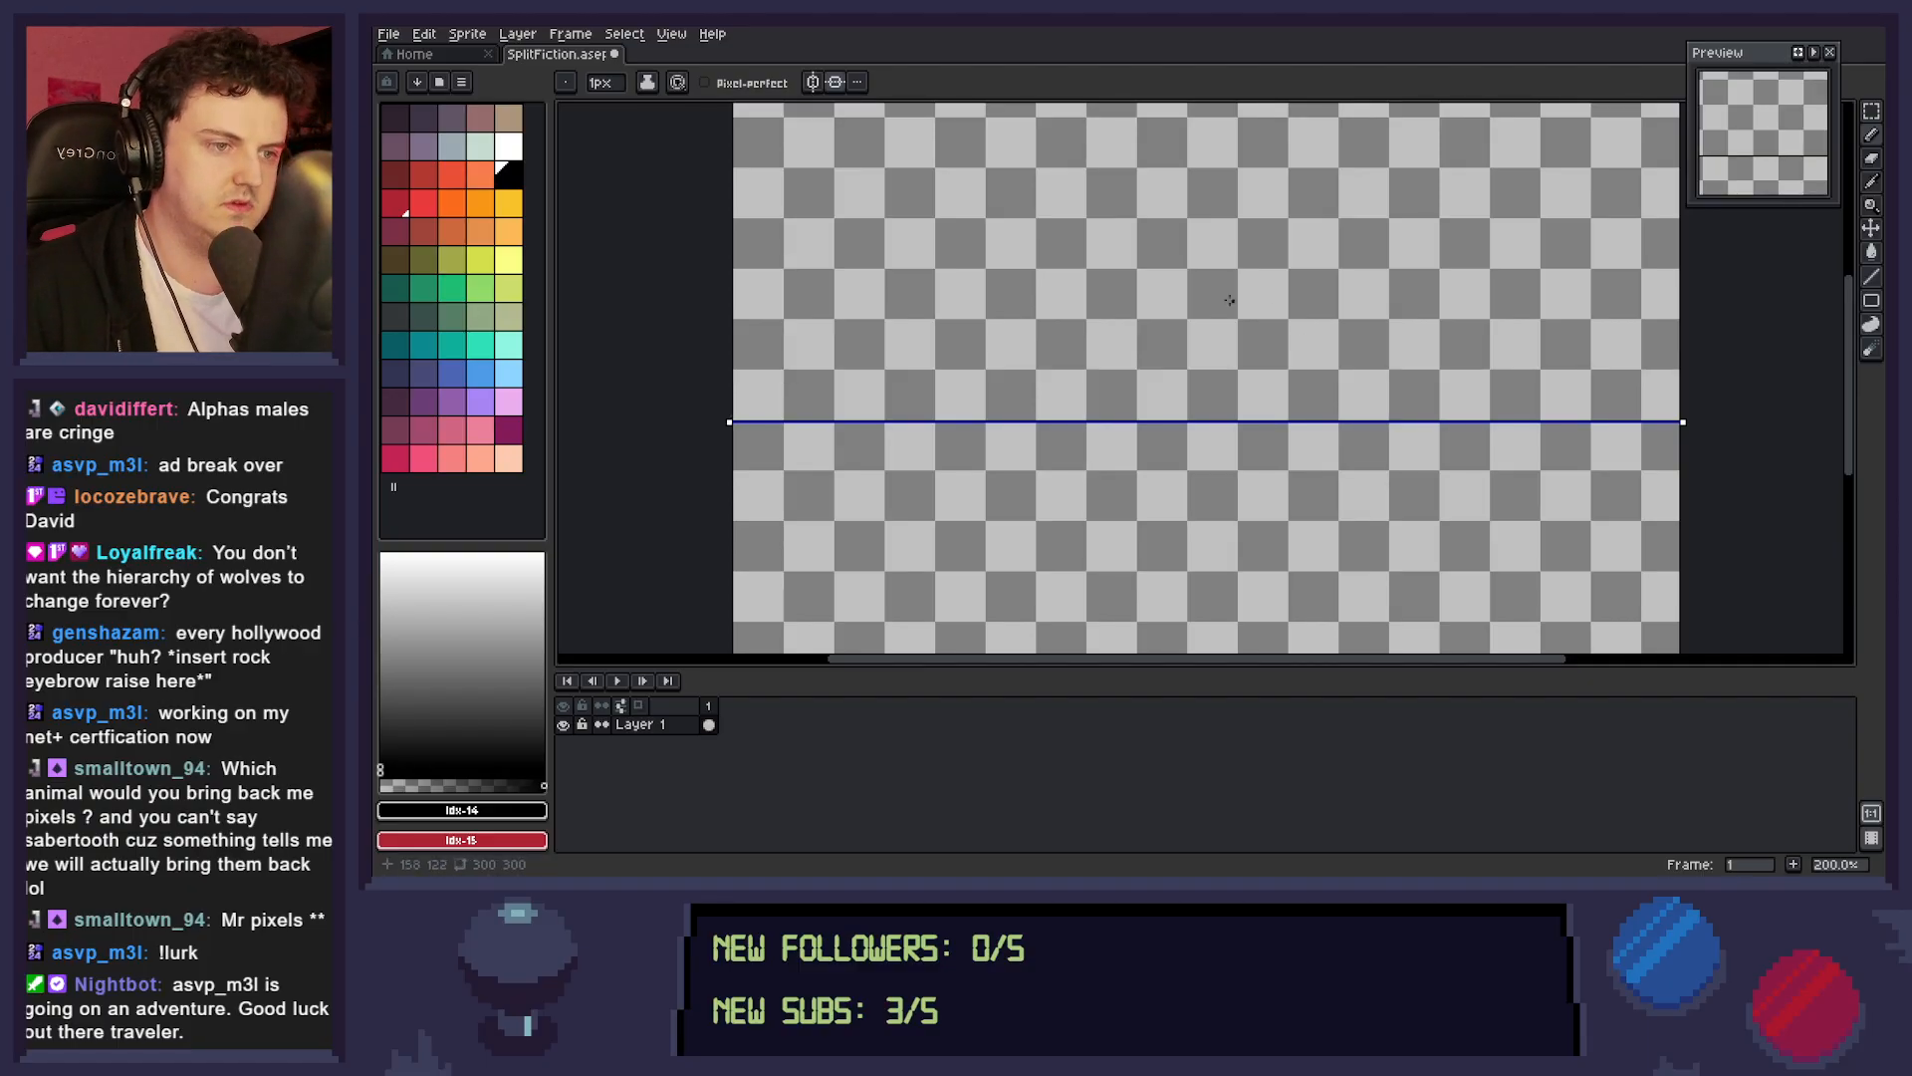
# Pencil a small stick figure's head, torso and legs standing on the line, mirrored upside down below it.
pyautogui.click(1166, 271)
pyautogui.moveTo(1165, 270)
pyautogui.mouseDown()
pyautogui.moveTo(1166, 311)
pyautogui.moveTo(1203, 287)
pyautogui.moveTo(1167, 269)
pyautogui.moveTo(1167, 380)
pyautogui.mouseUp()
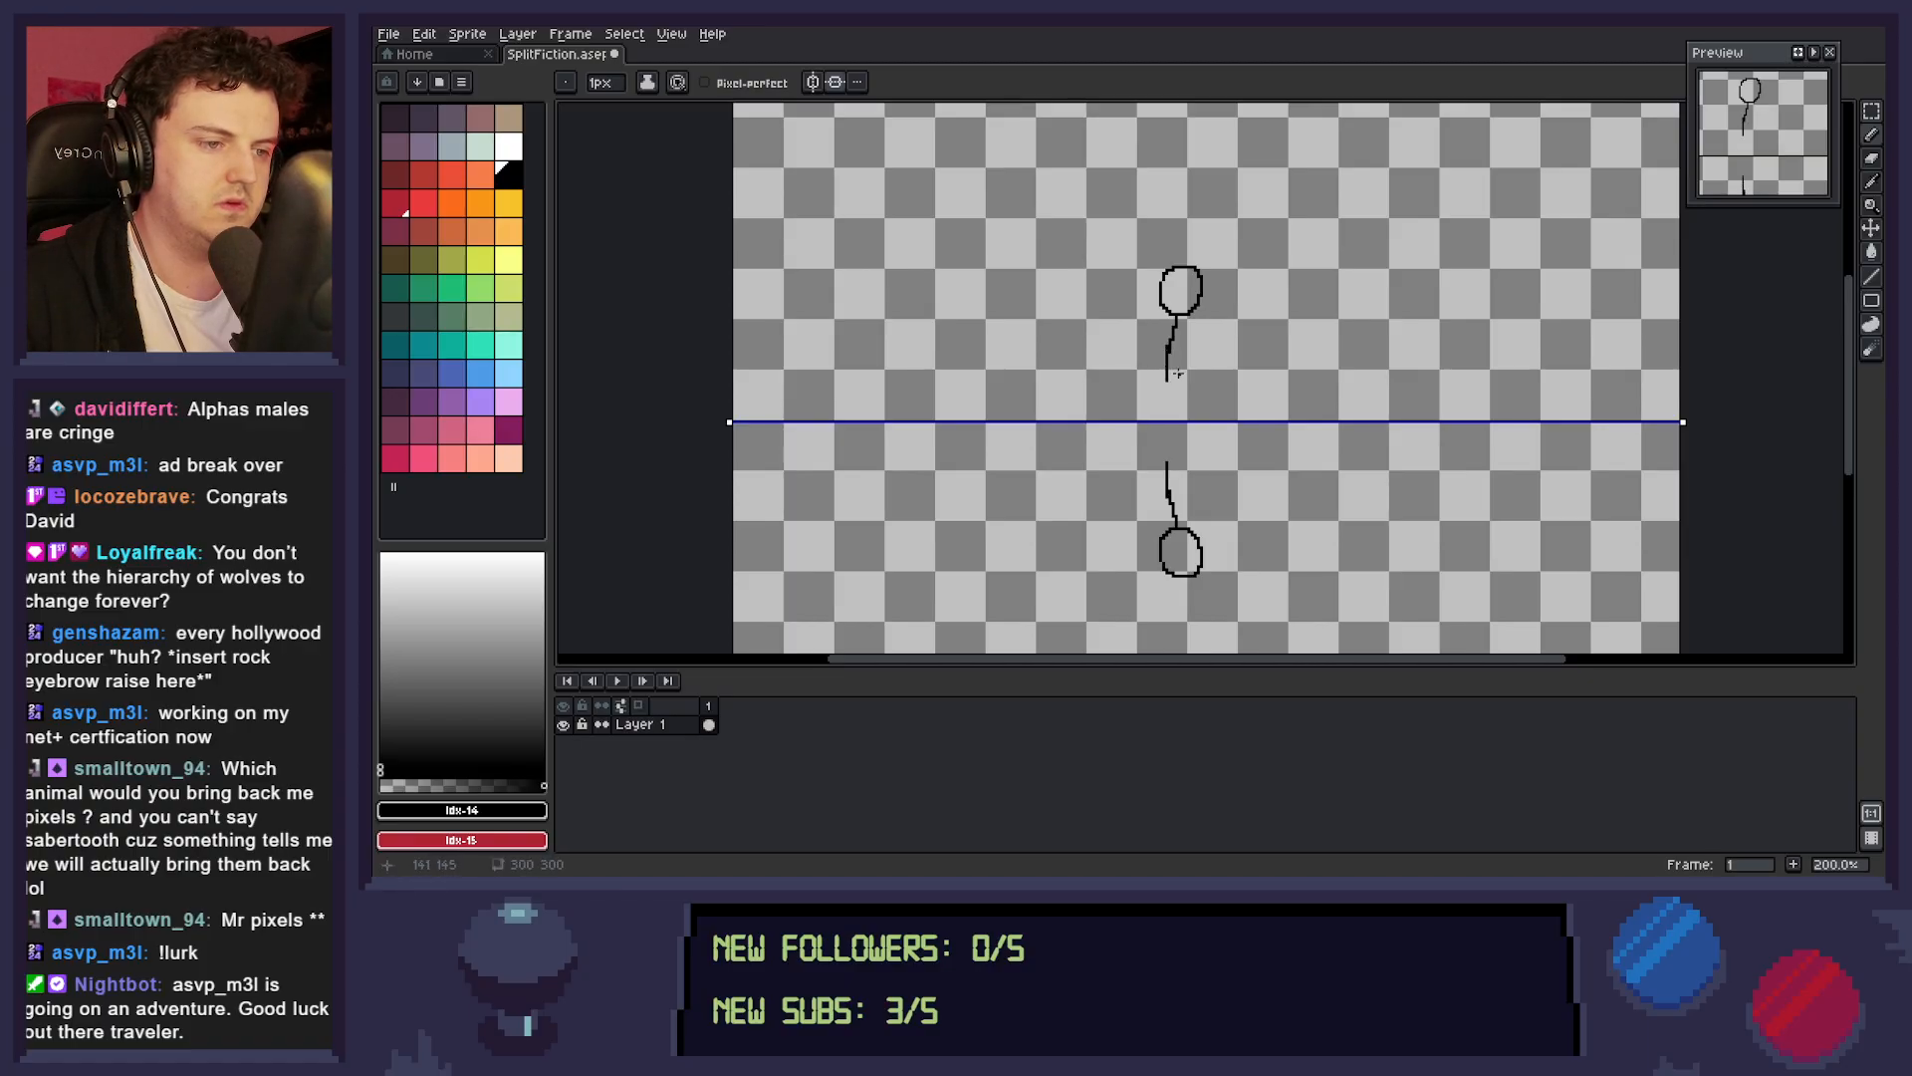
pyautogui.hotkey('ctrl', 'z')
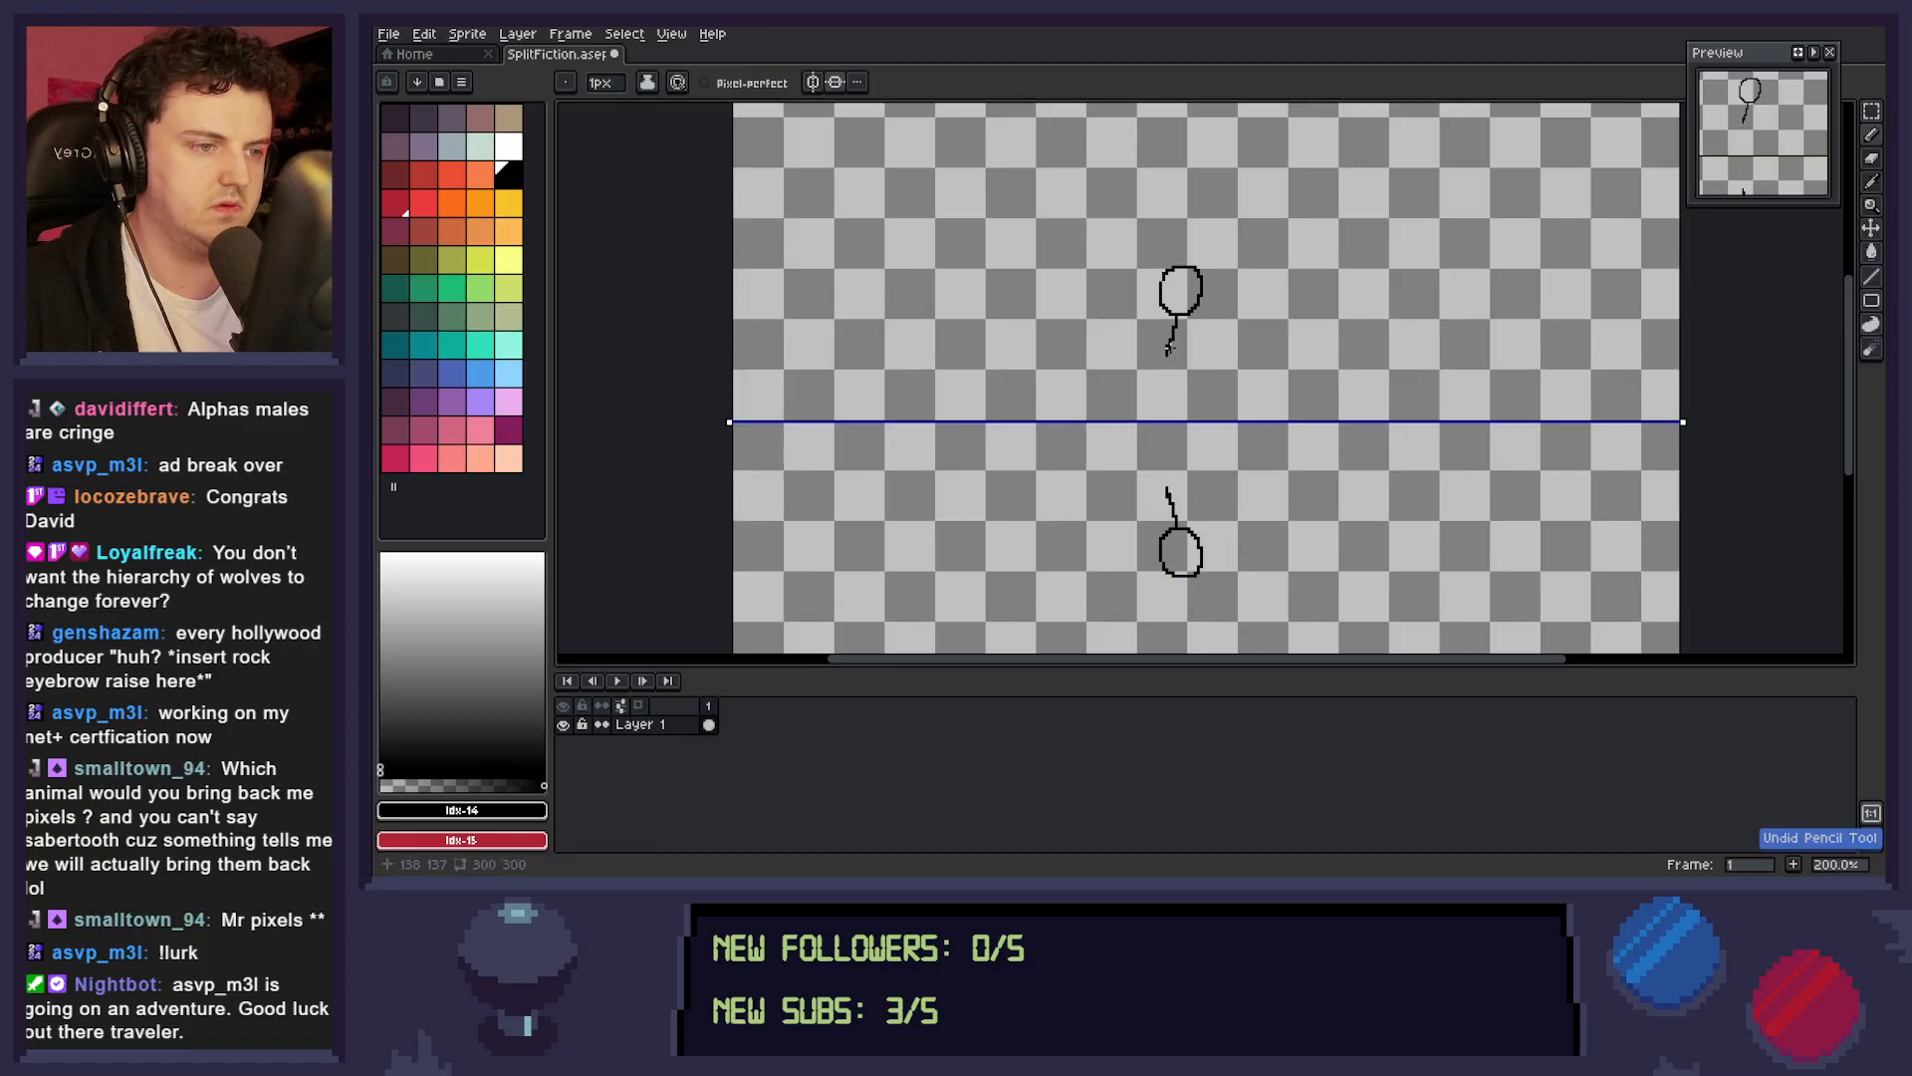
pyautogui.moveTo(1168, 349)
pyautogui.mouseDown()
pyautogui.moveTo(1199, 413)
pyautogui.moveTo(1157, 398)
pyautogui.moveTo(1156, 419)
pyautogui.mouseUp()
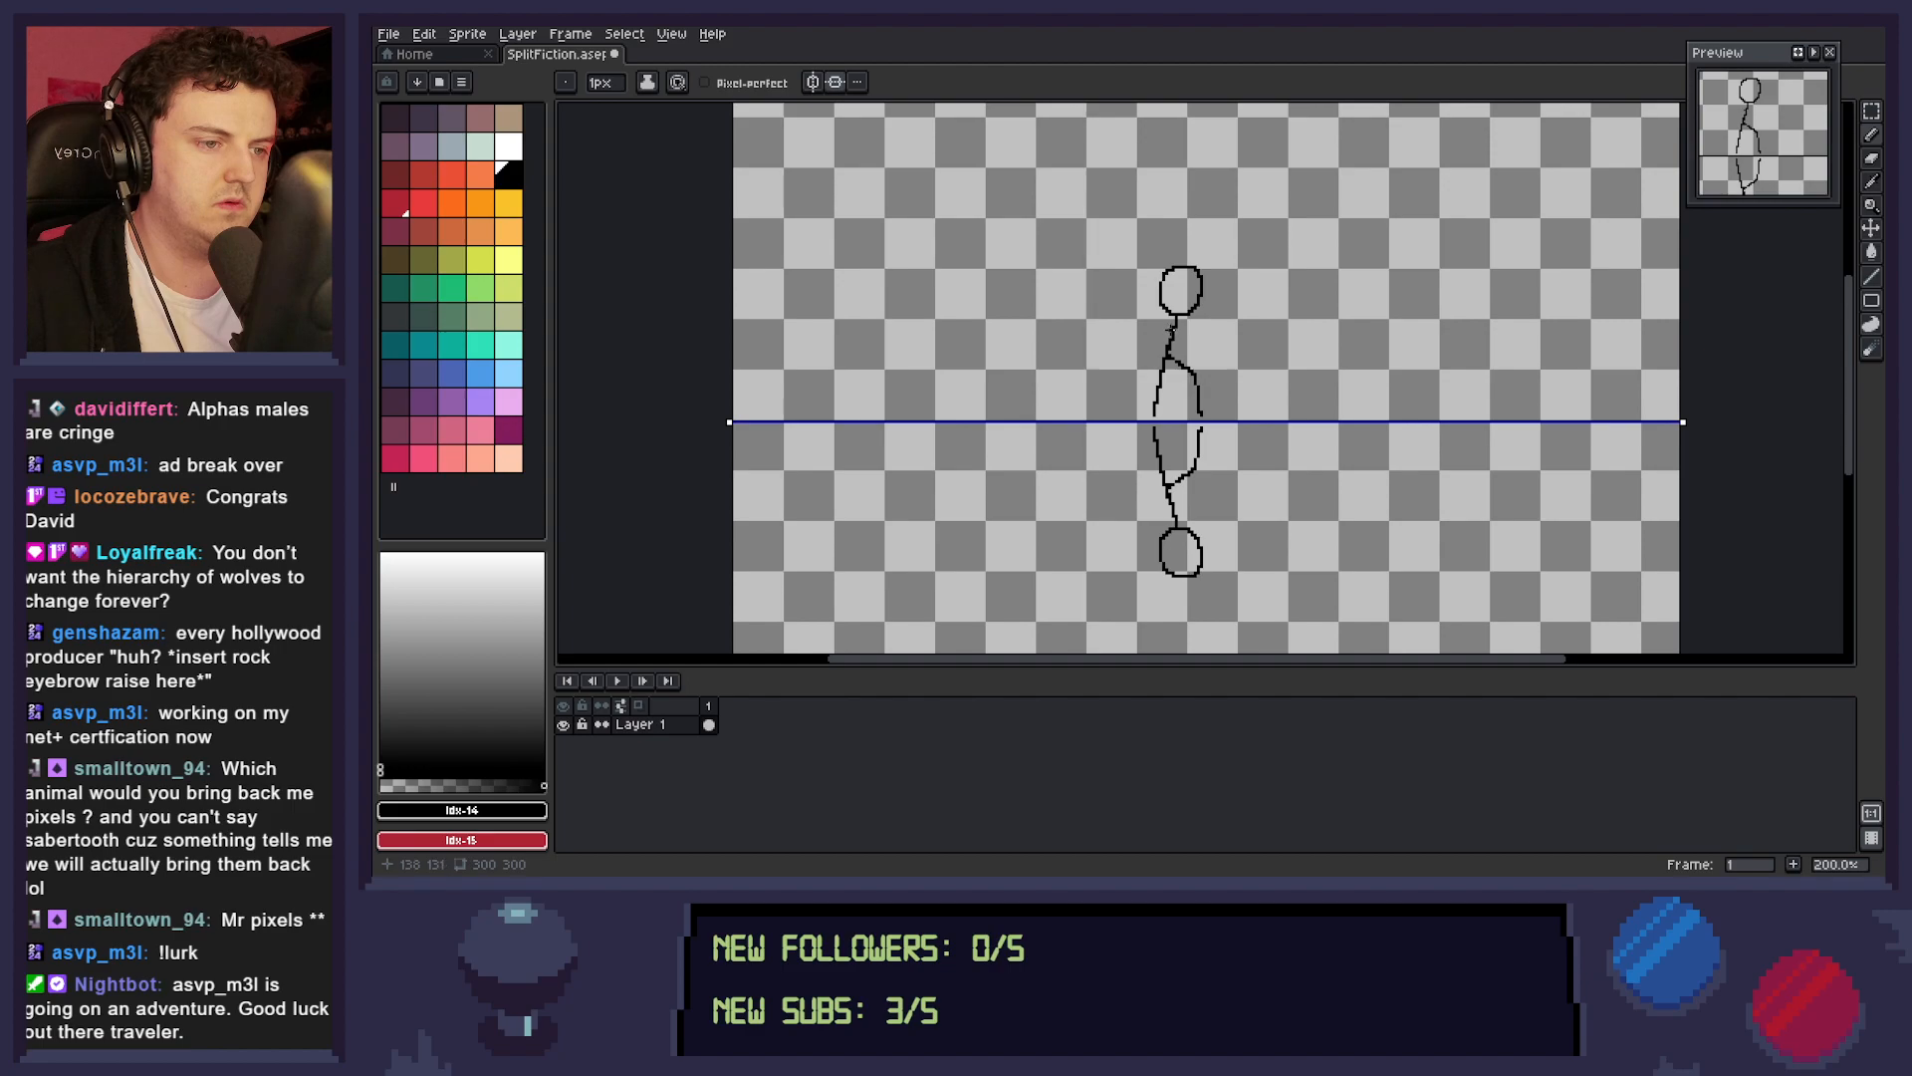
pyautogui.moveTo(1175, 316)
pyautogui.mouseDown()
pyautogui.moveTo(1146, 370)
pyautogui.moveTo(1157, 335)
pyautogui.mouseUp()
pyautogui.hotkey('ctrl', 'z')
pyautogui.hotkey('ctrl', 'z')
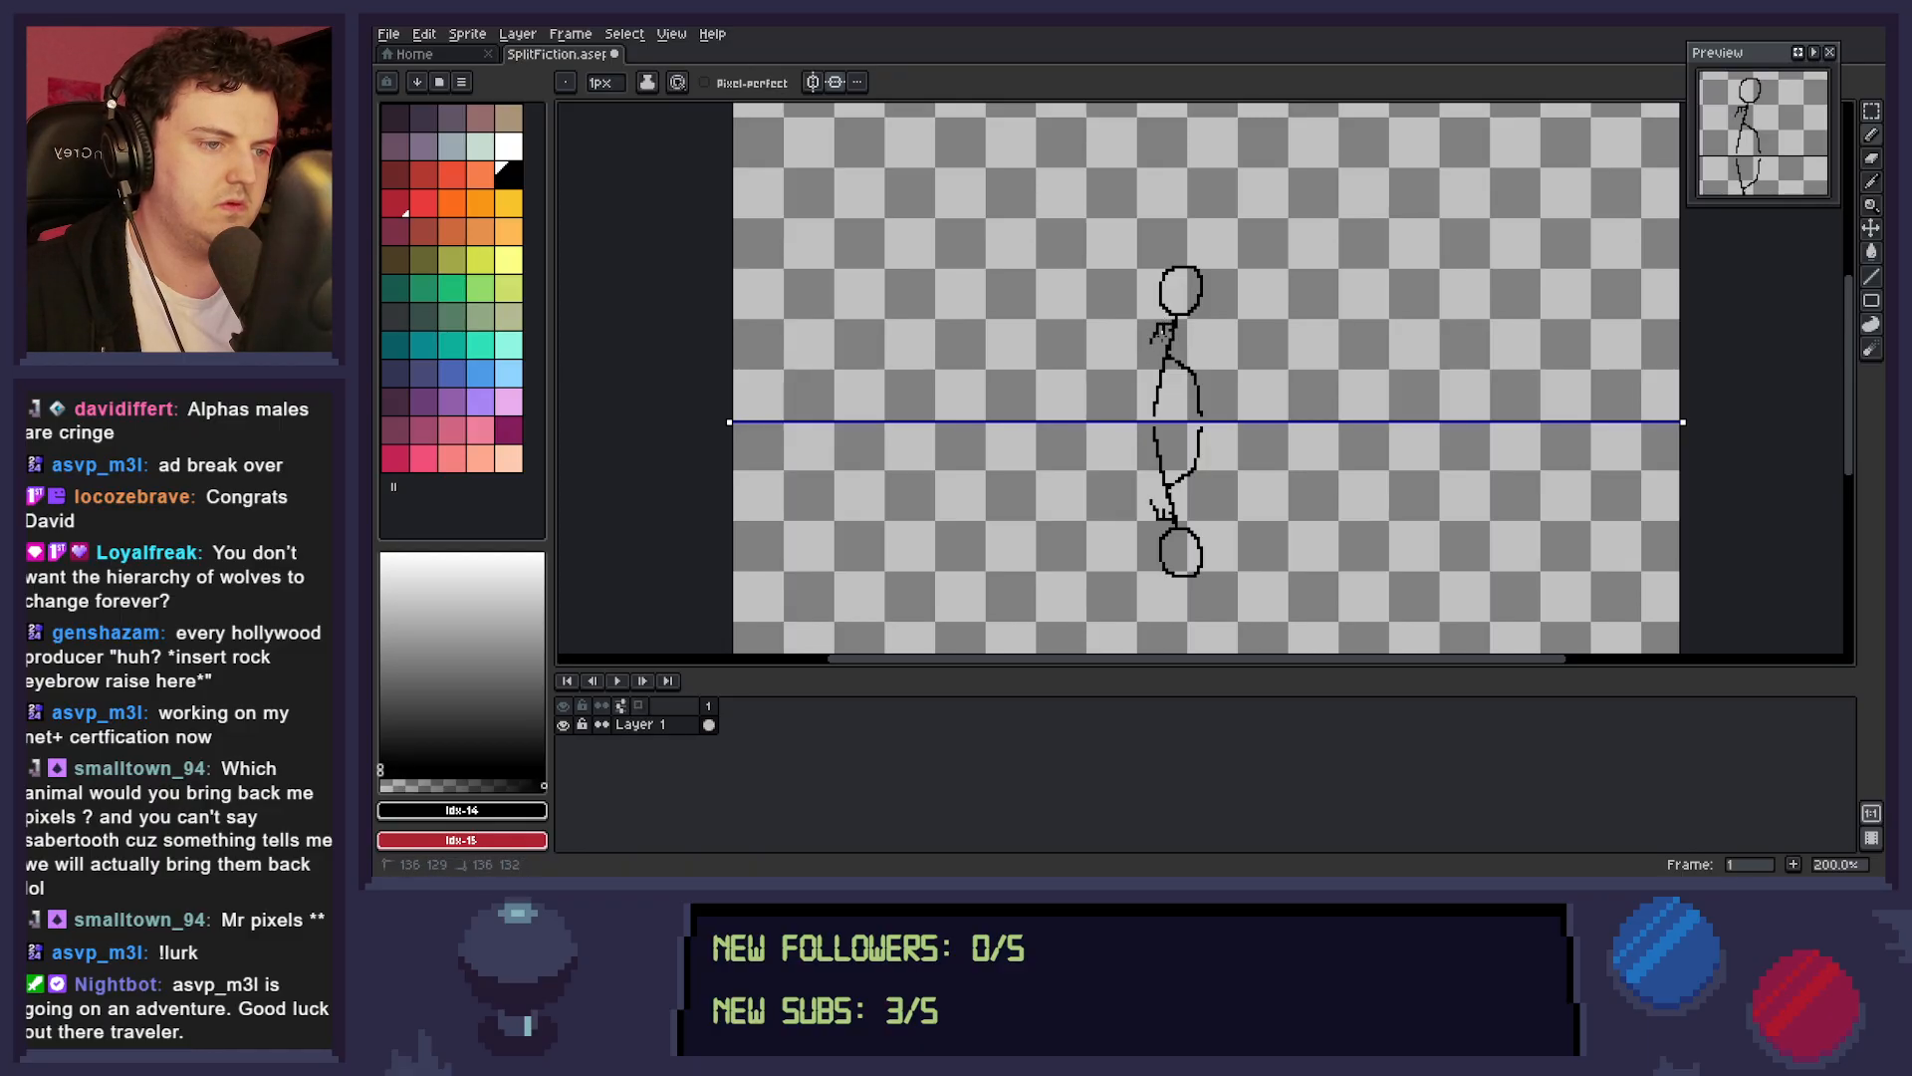
pyautogui.hotkey('ctrl', 'z')
pyautogui.hotkey('ctrl', 'z')
# Draw the stick figure's two arms reaching down and outward from its shoulders, mirrored on the lower figure.
pyautogui.moveTo(1165, 330)
pyautogui.mouseDown()
pyautogui.moveTo(1175, 377)
pyautogui.moveTo(1221, 366)
pyautogui.moveTo(1183, 379)
pyautogui.mouseUp()
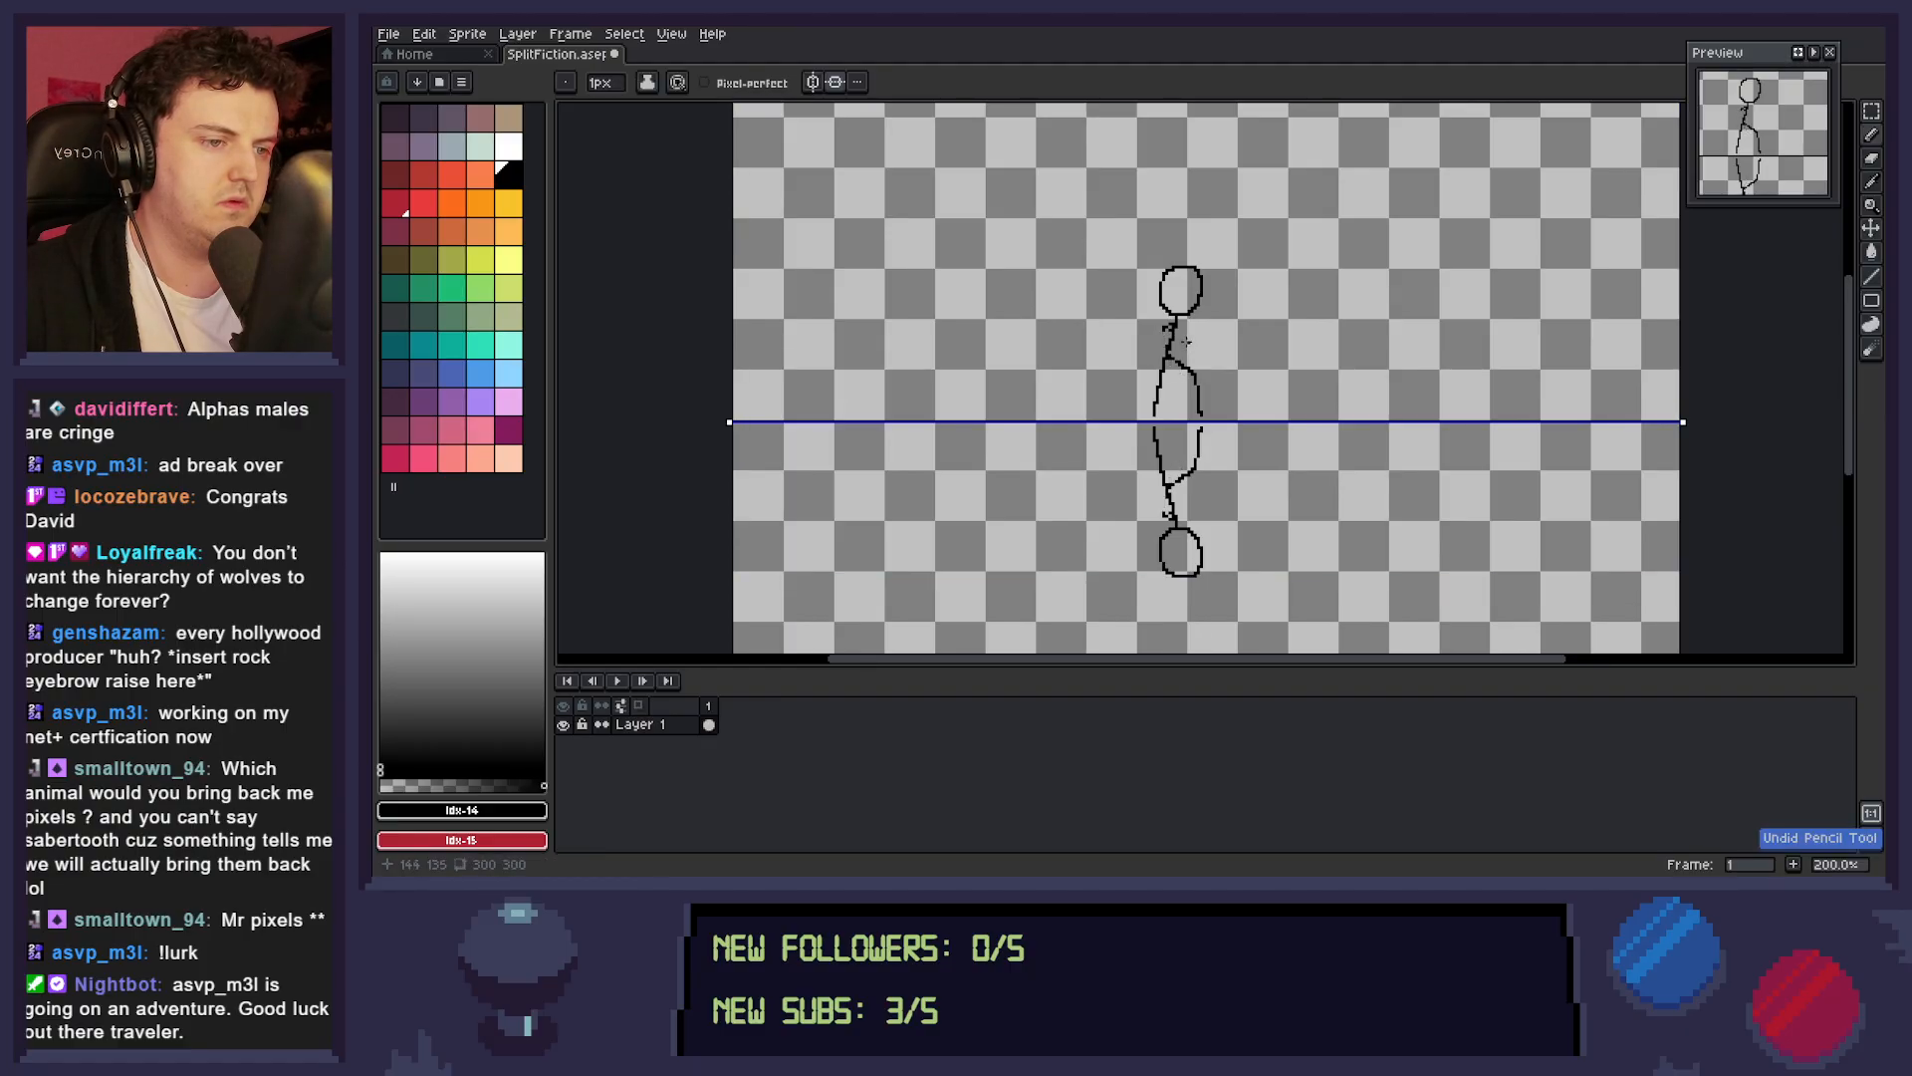
pyautogui.moveTo(1173, 342); pyautogui.dragTo(1211, 362)
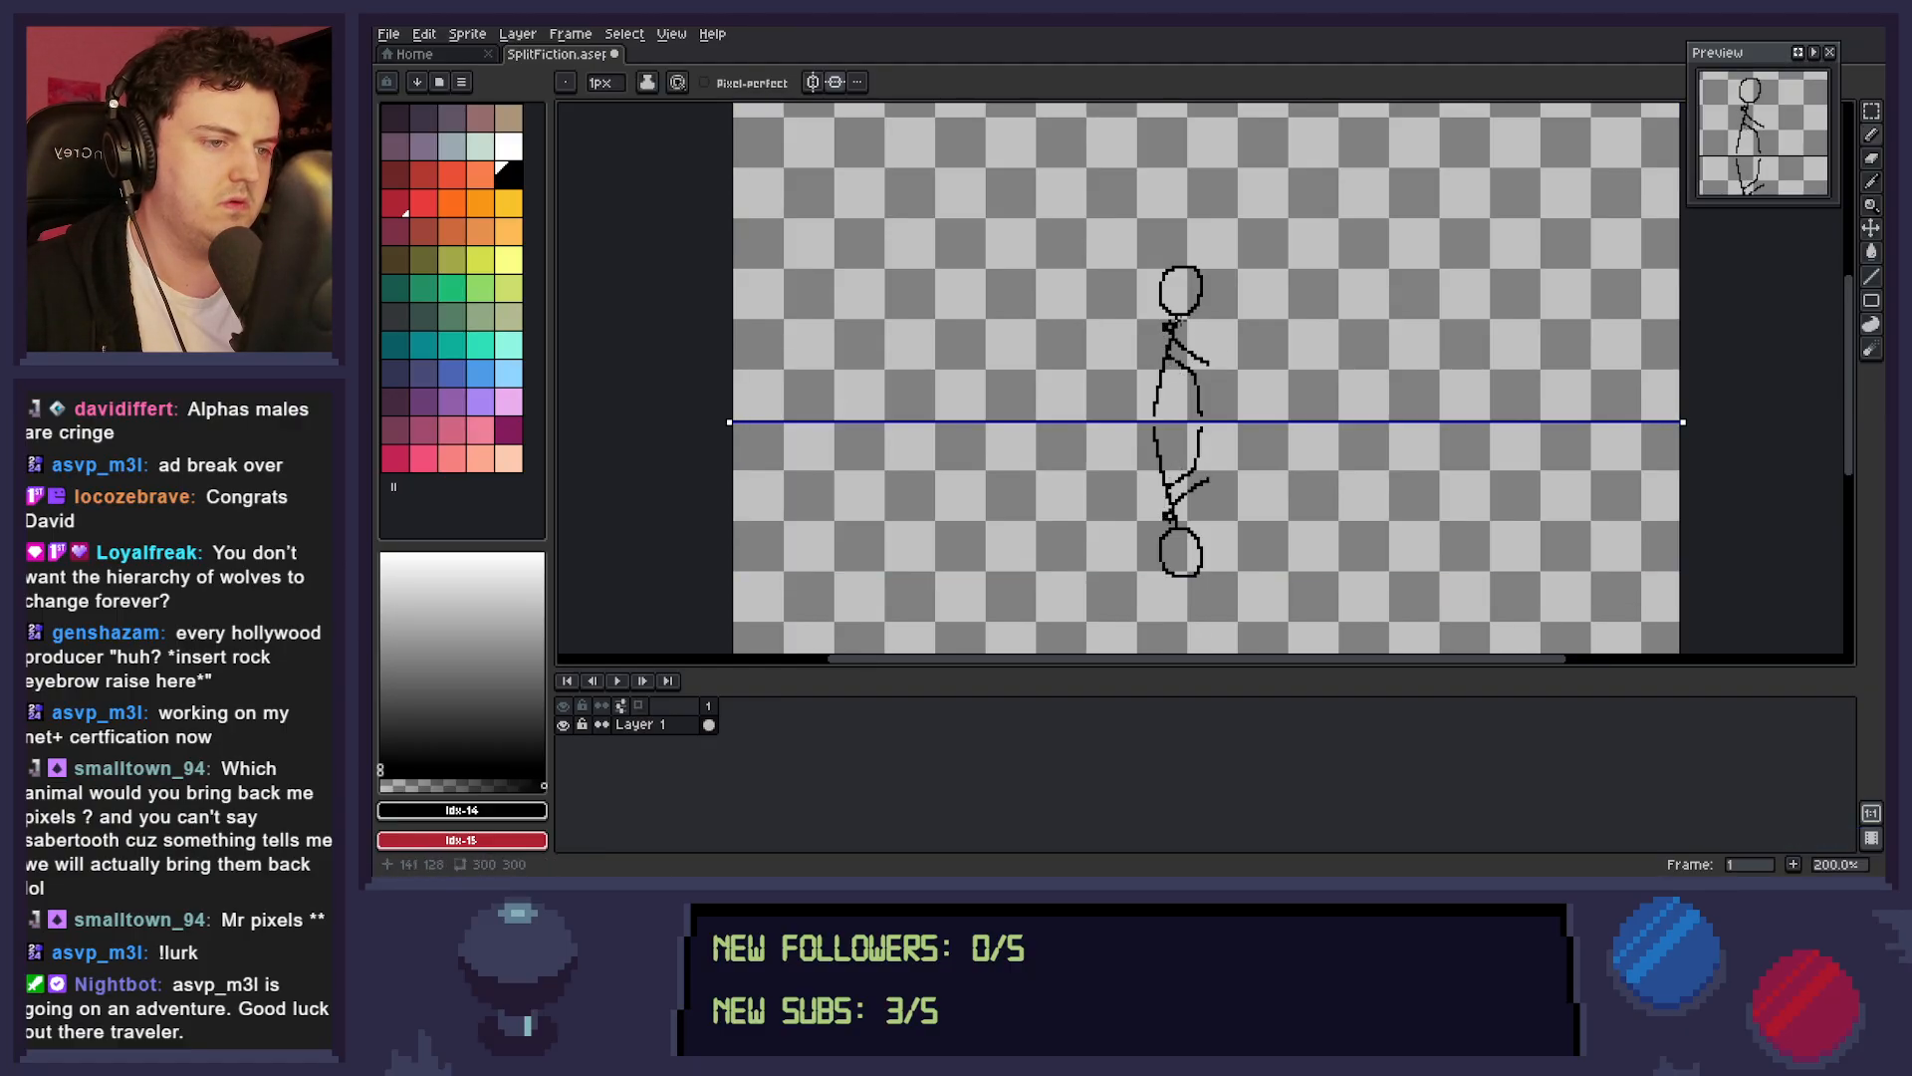
pyautogui.moveTo(1169, 326); pyautogui.dragTo(1142, 368)
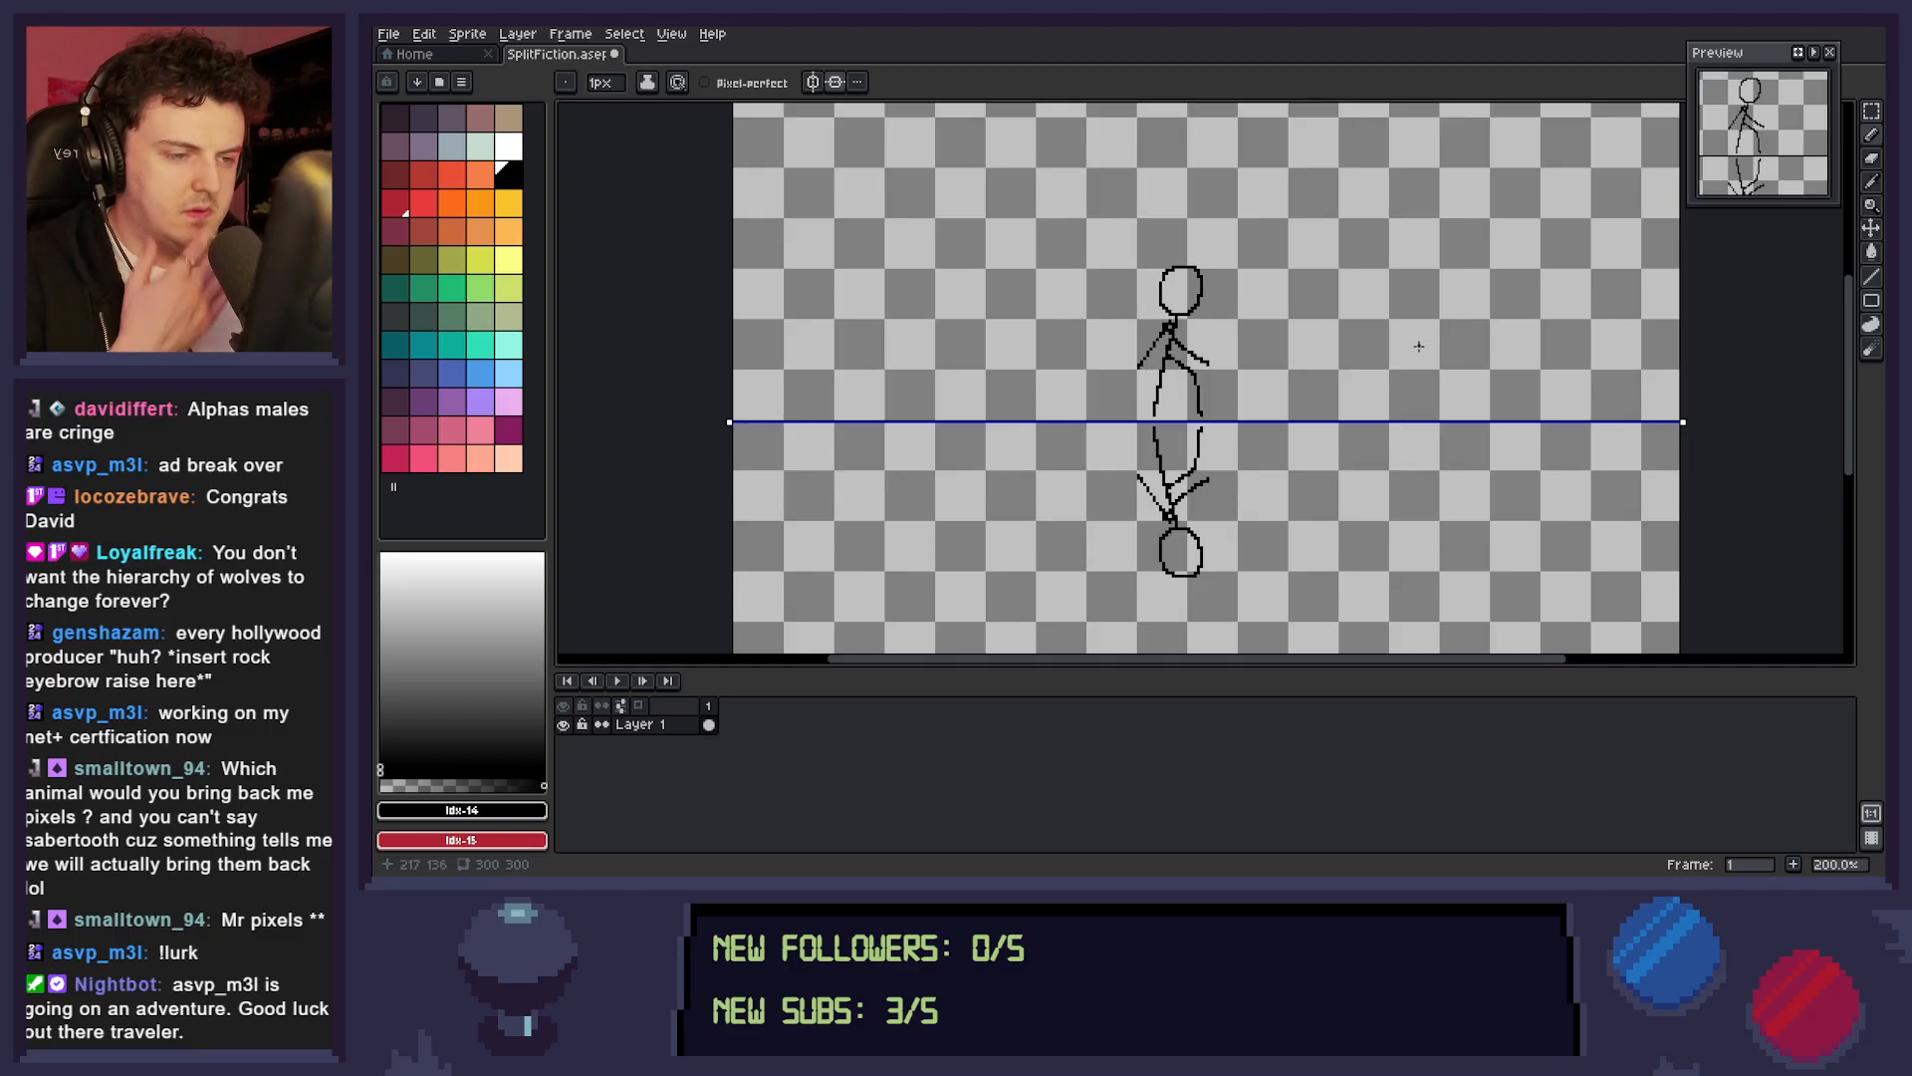
# Examine the size and placement of the mirrored stick figures on the whole canvas at several zoom levels.
pyautogui.press('z')
pyautogui.rightClick(1261, 439)
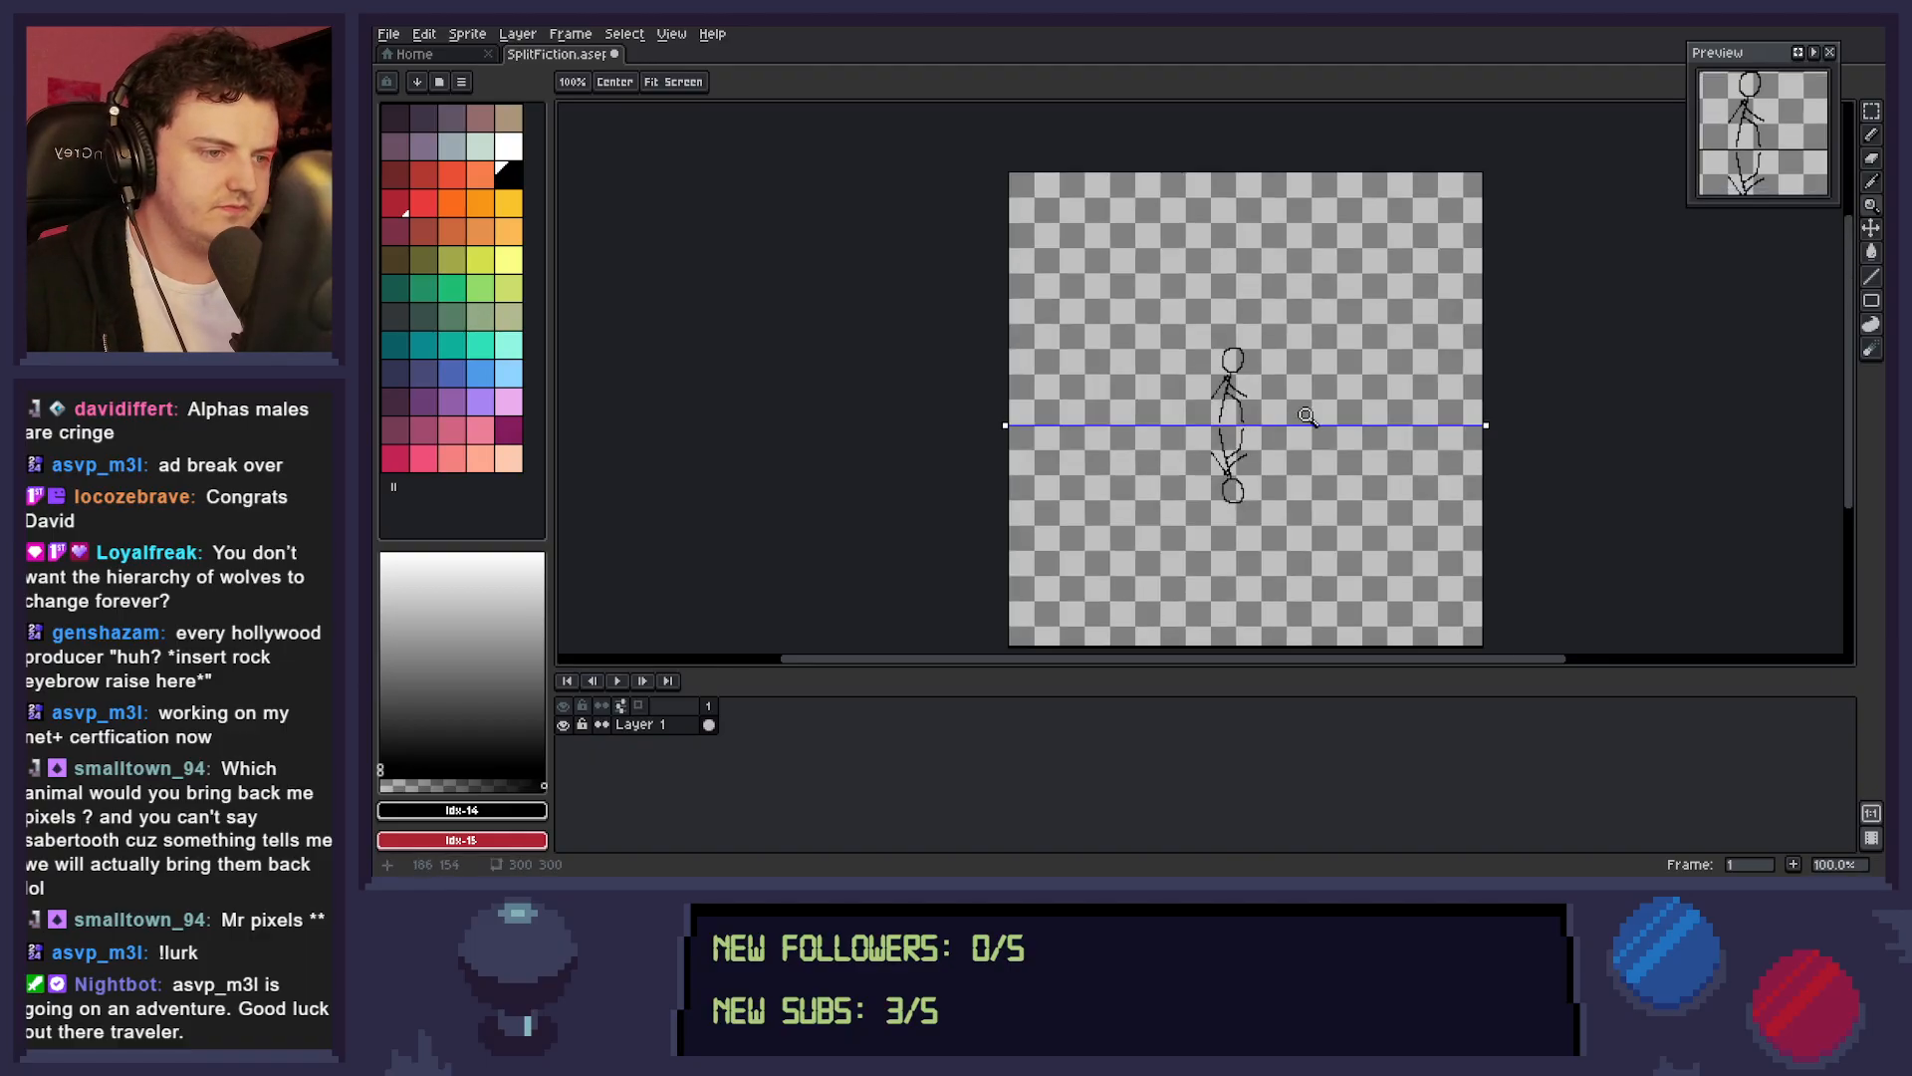
pyautogui.rightClick(1340, 486)
pyautogui.click(1334, 485)
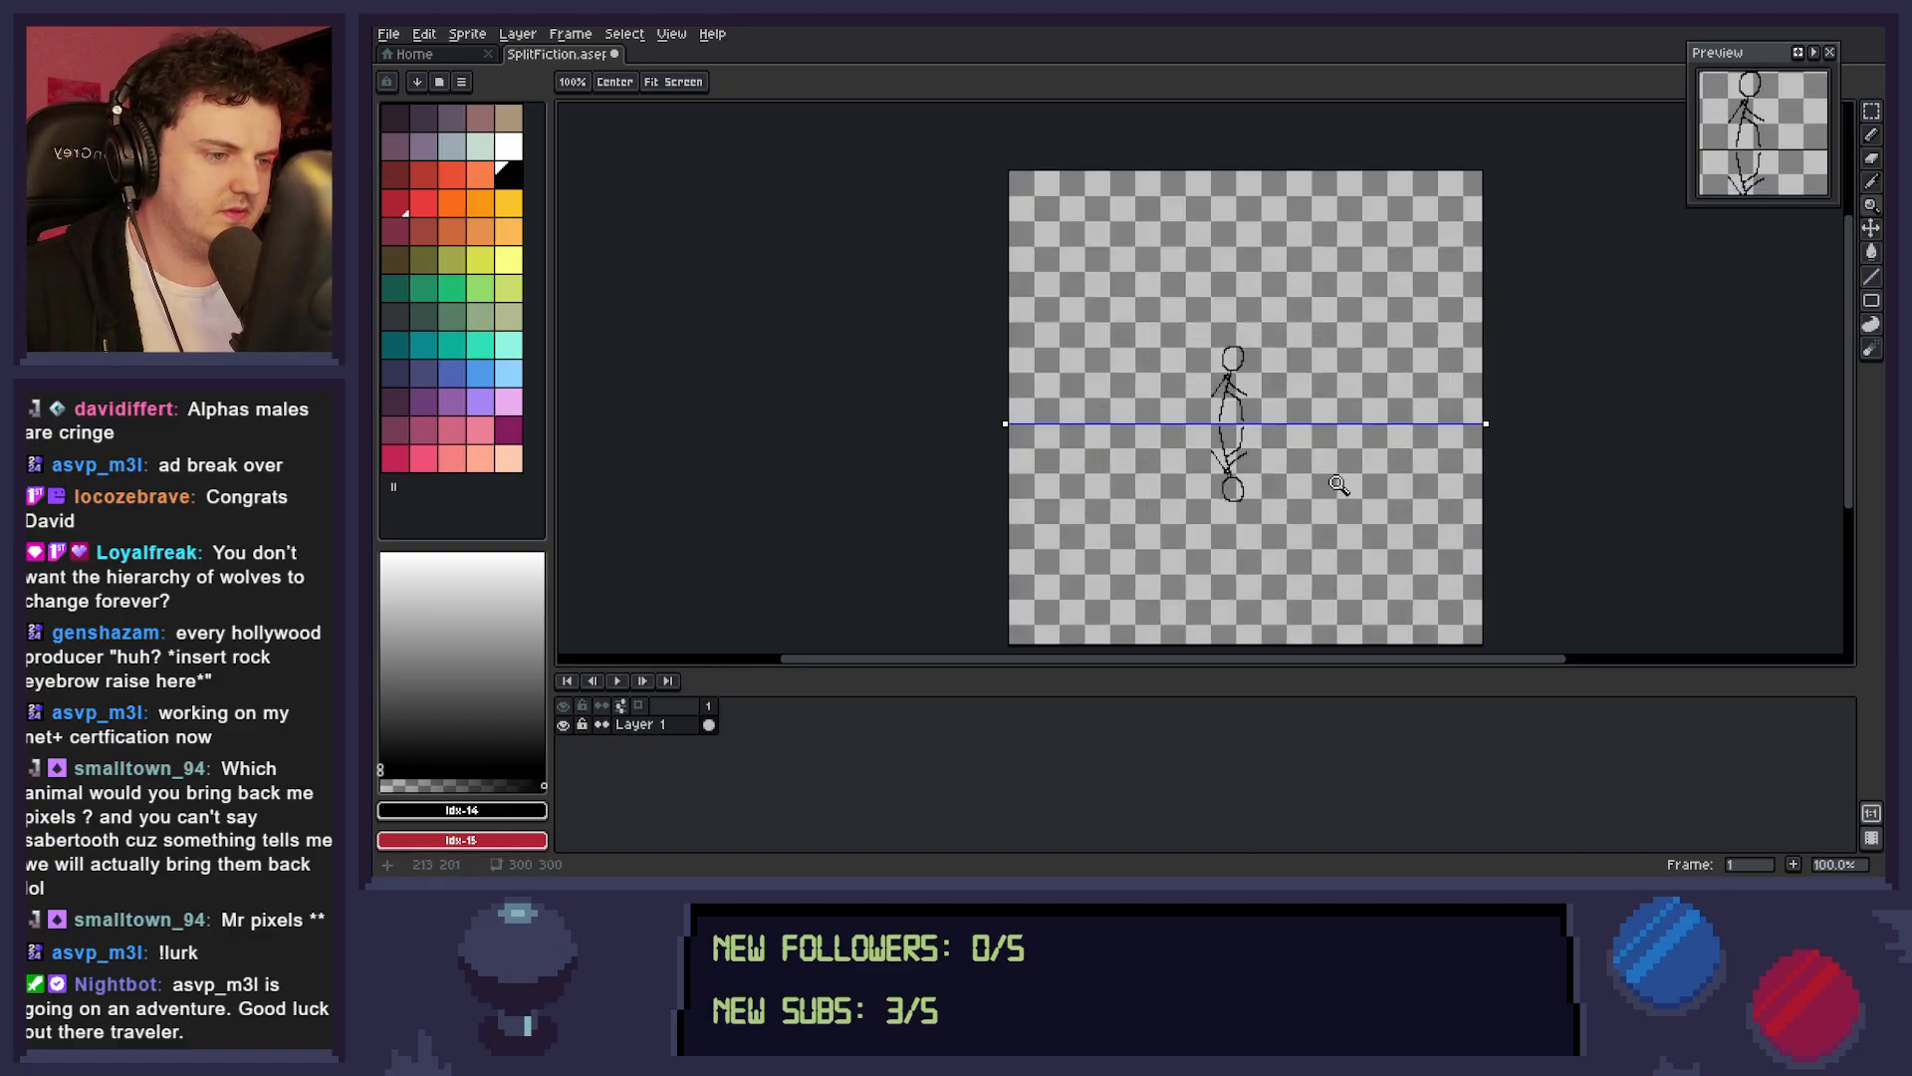
pyautogui.click(1342, 483)
pyautogui.click(1347, 478)
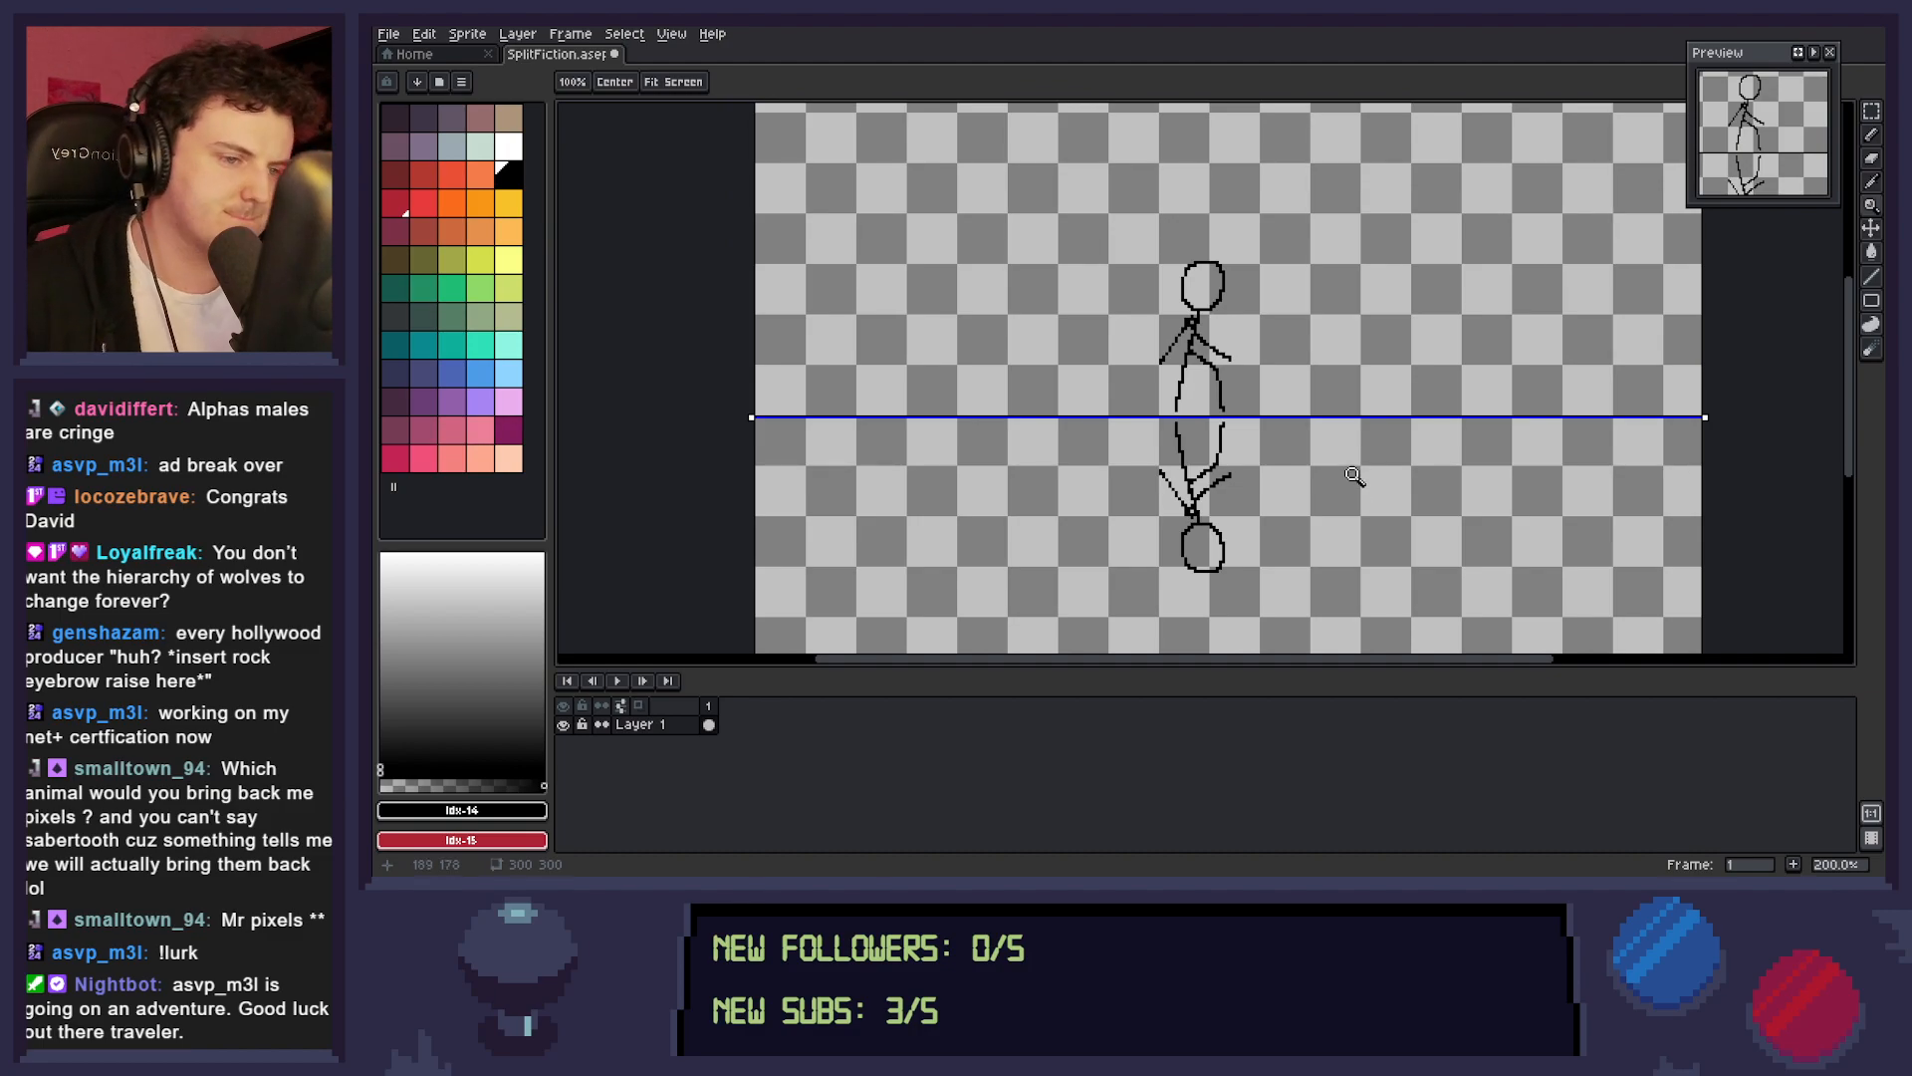
pyautogui.rightClick(1354, 476)
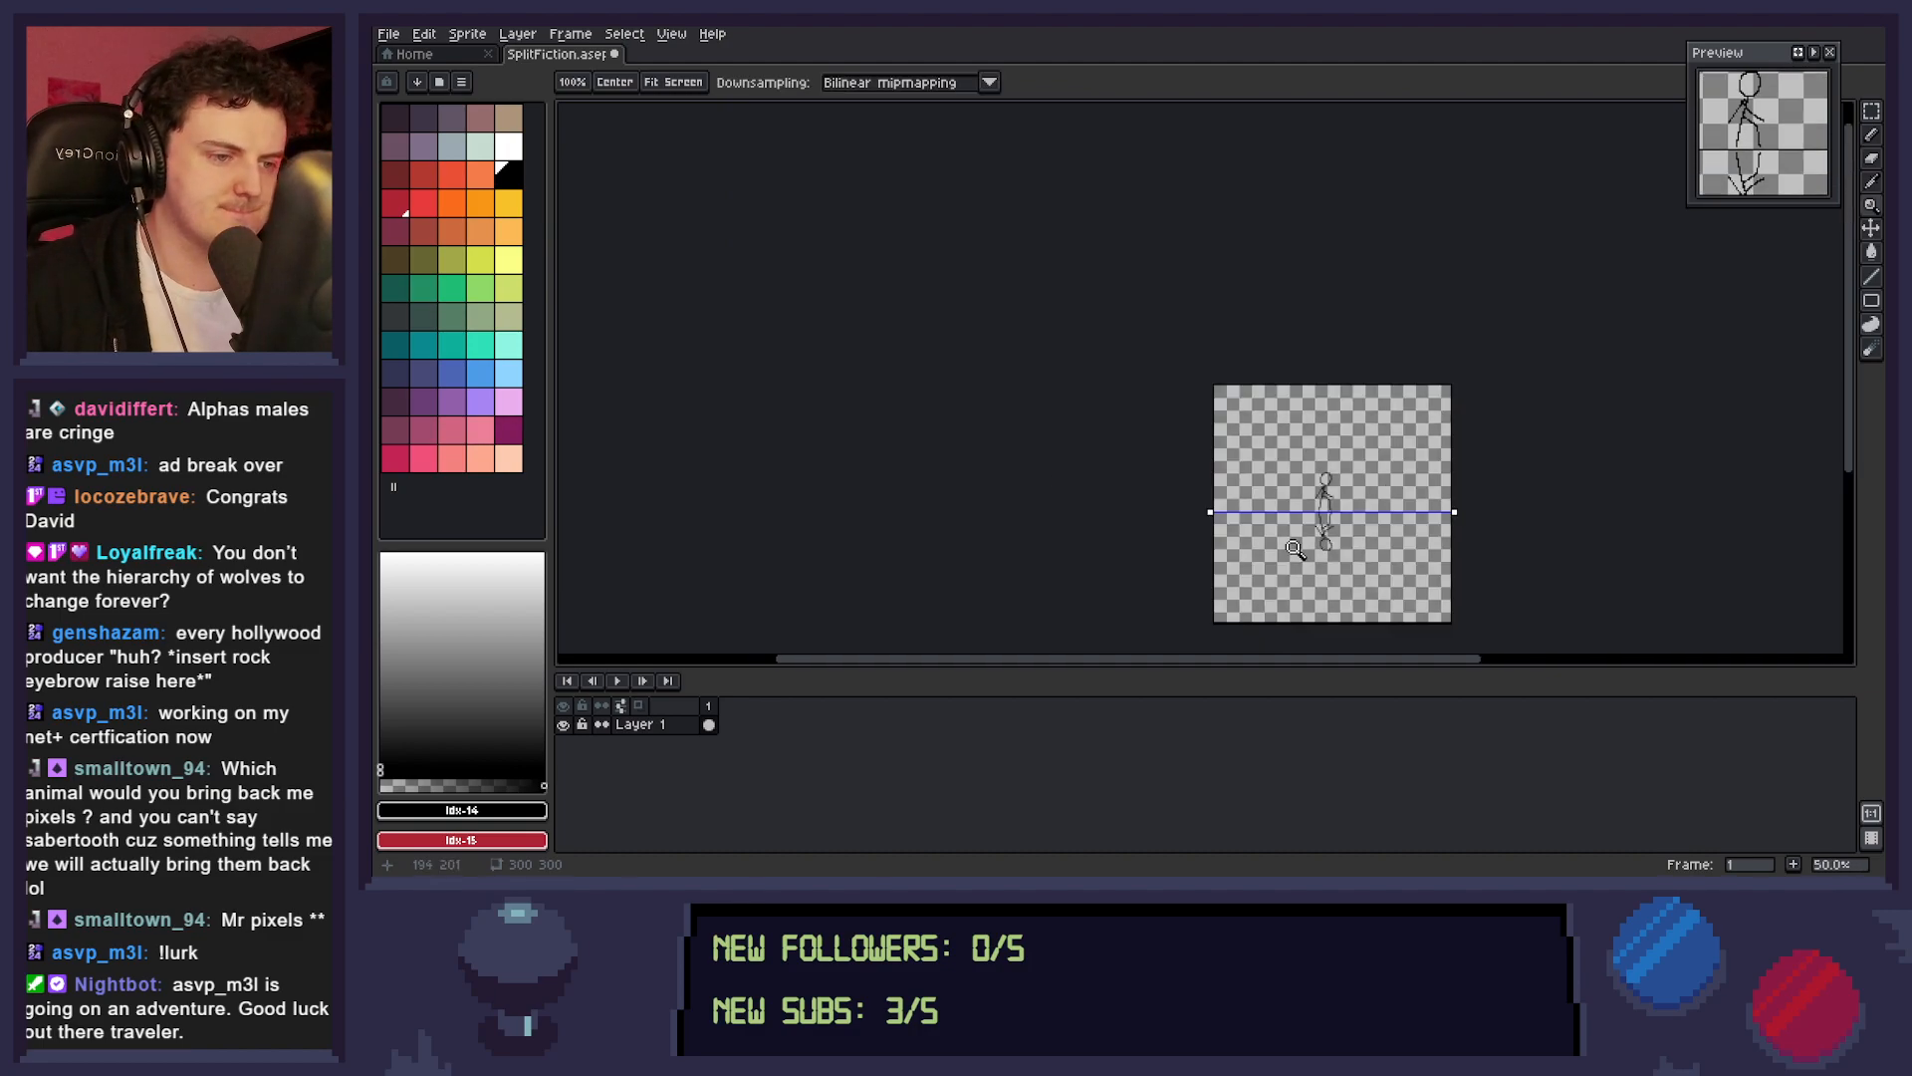
pyautogui.click(1352, 551)
pyautogui.rightClick(1392, 543)
pyautogui.click(1345, 516)
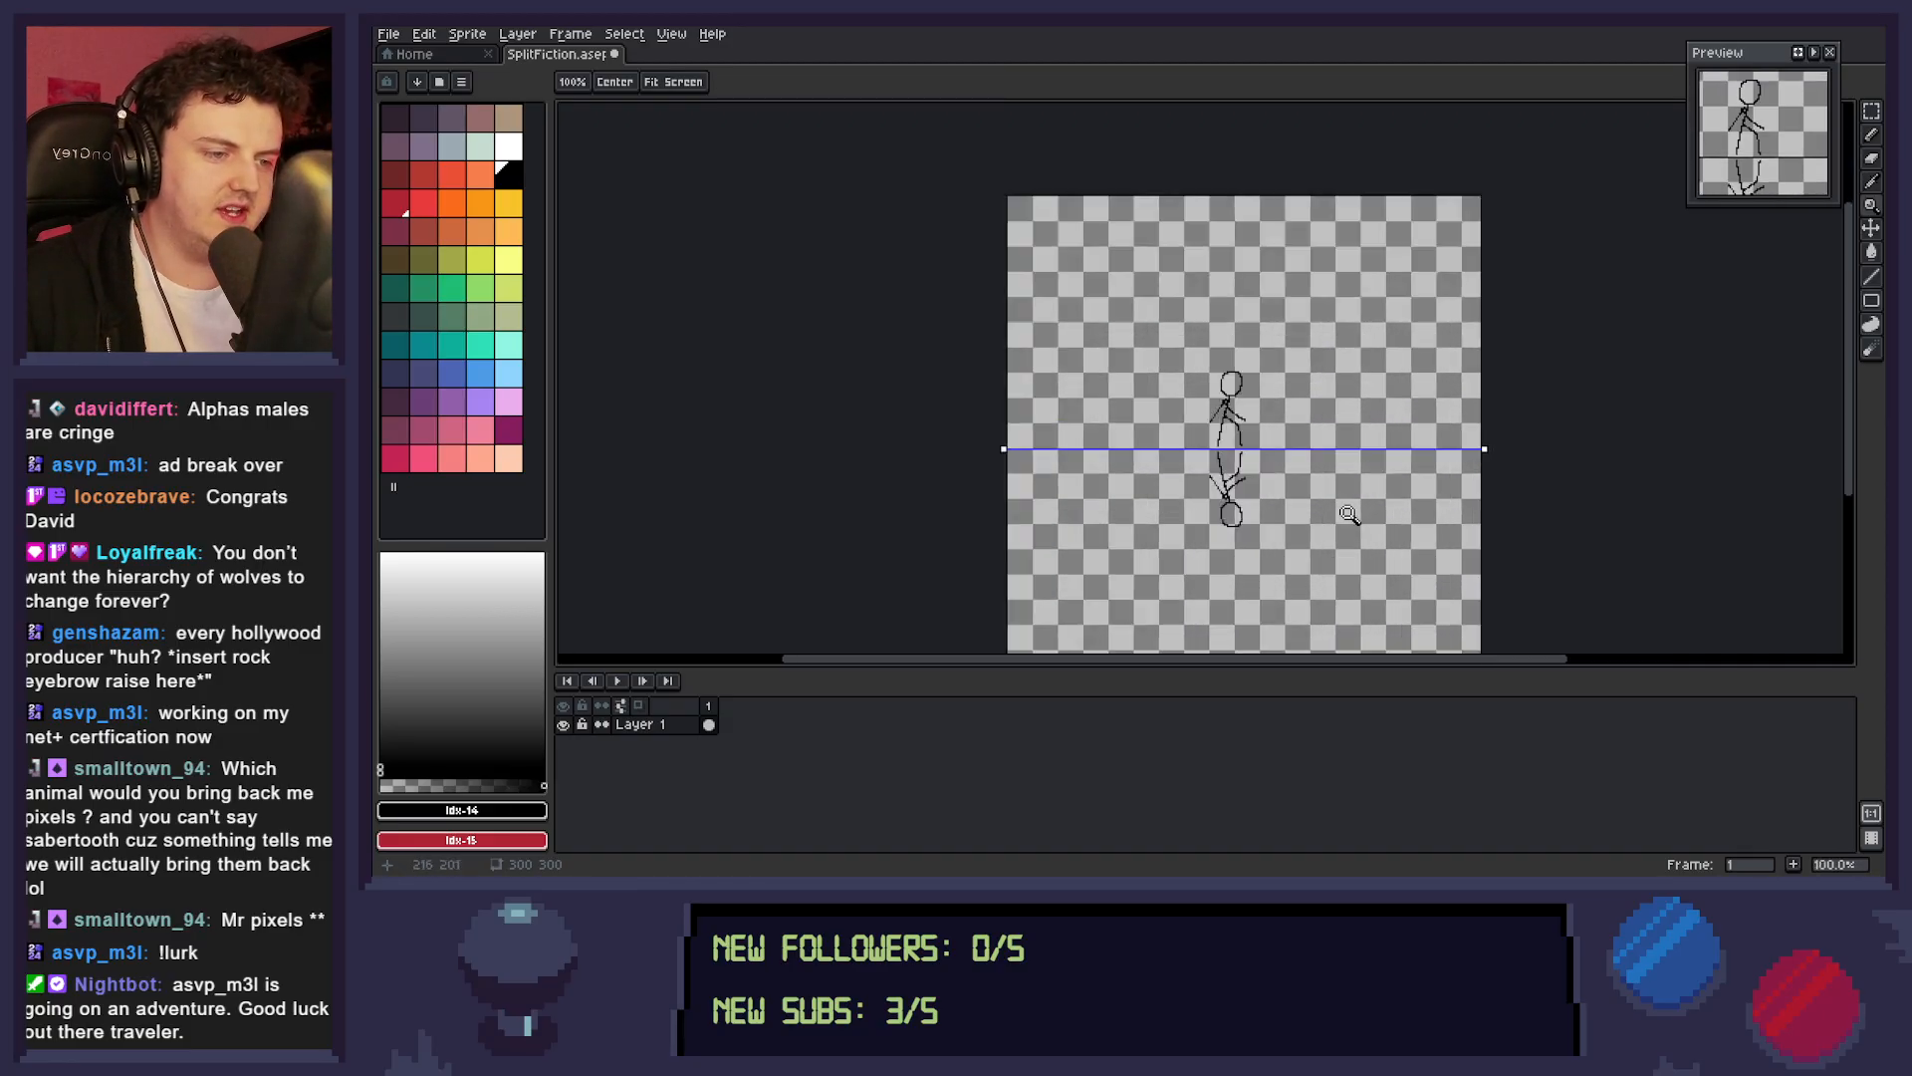
pyautogui.click(1357, 507)
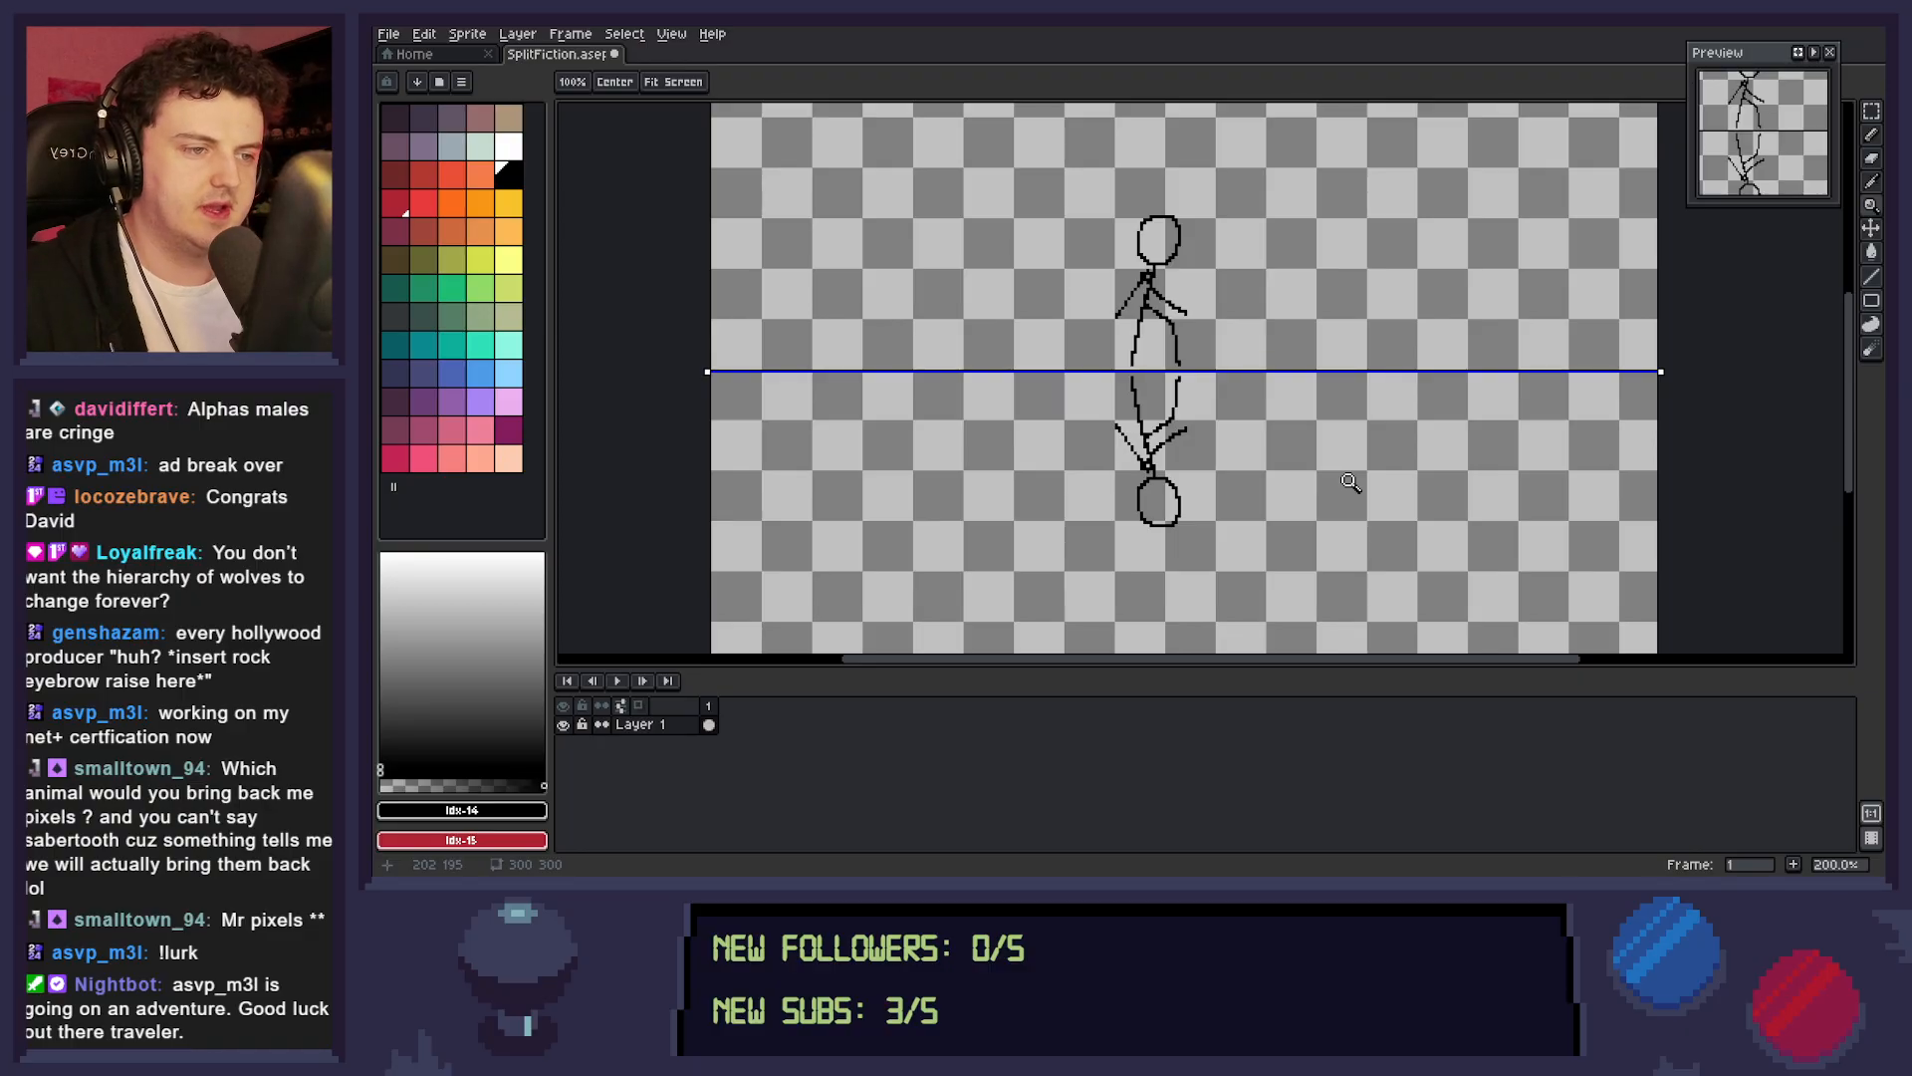
pyautogui.moveTo(1292, 450); pyautogui.dragTo(1320, 479)
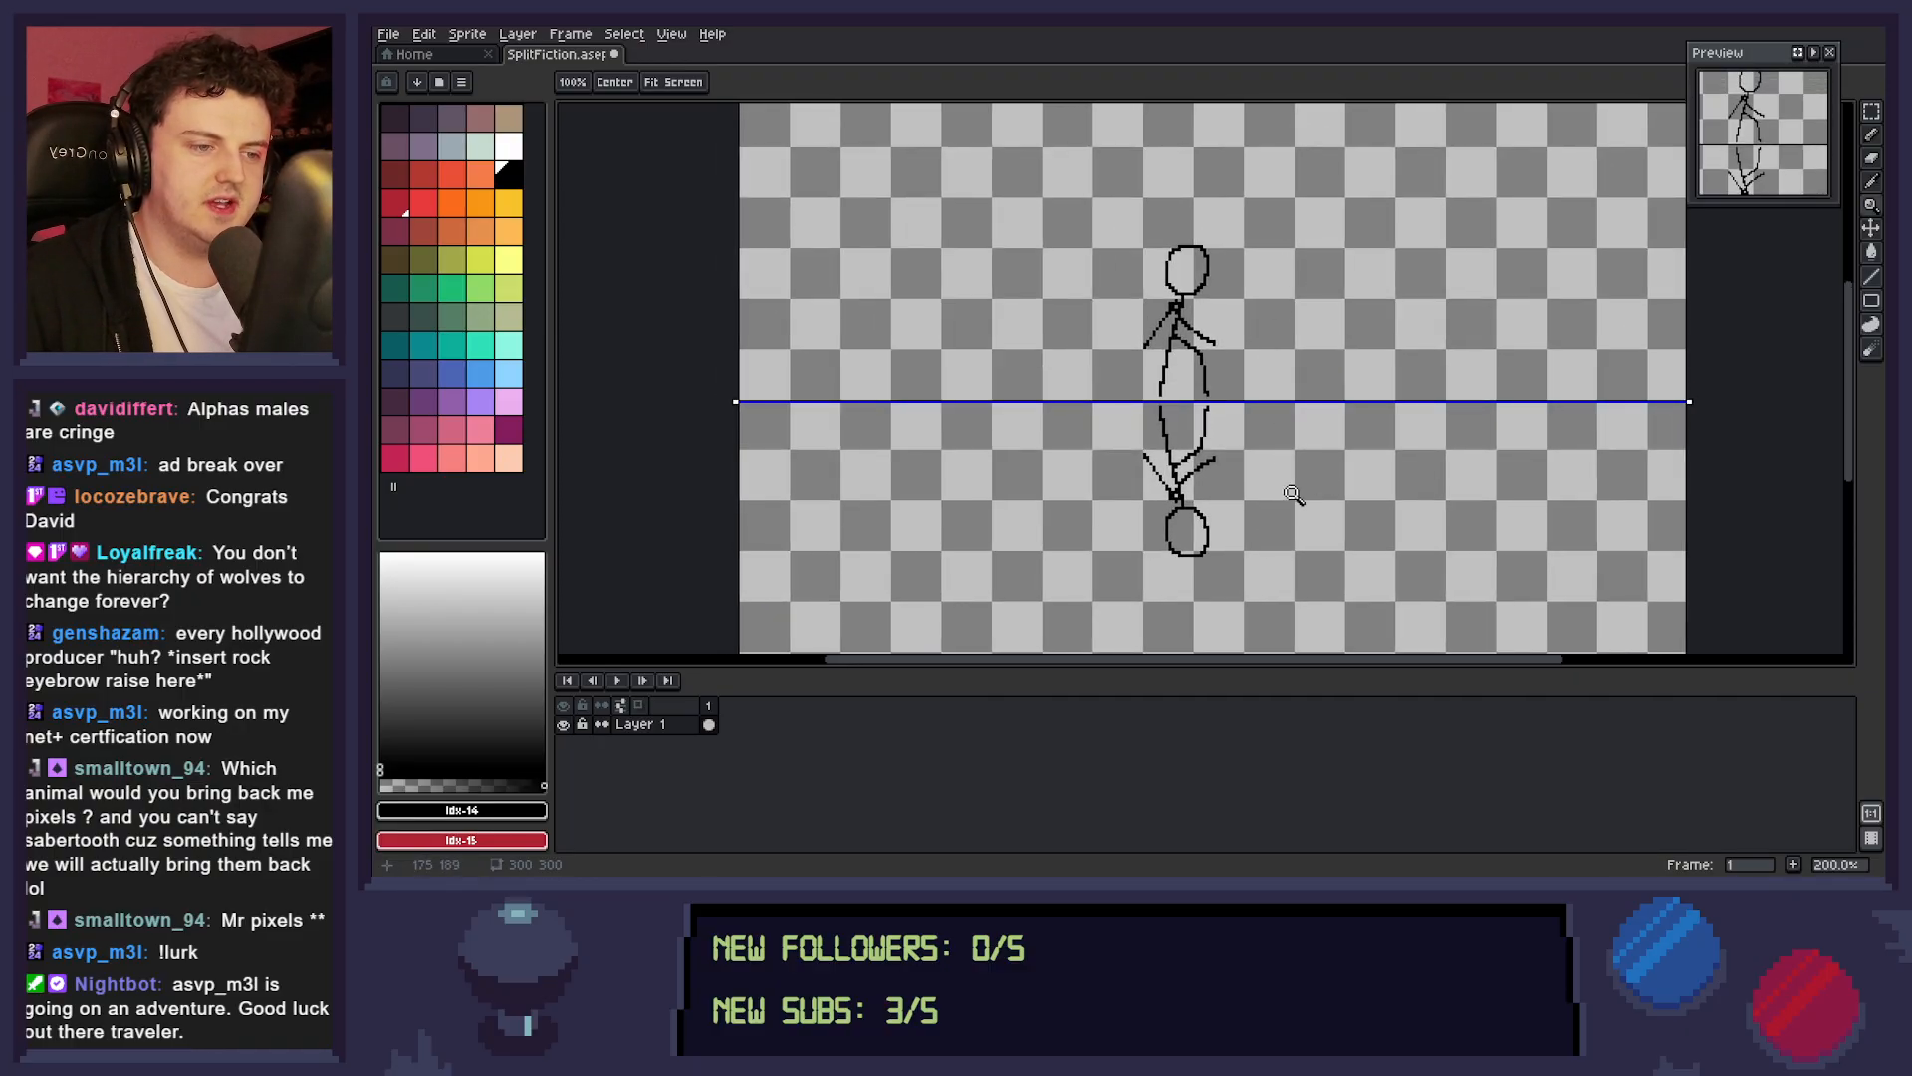
pyautogui.rightClick(1328, 499)
pyautogui.moveTo(1350, 504); pyautogui.dragTo(1316, 478)
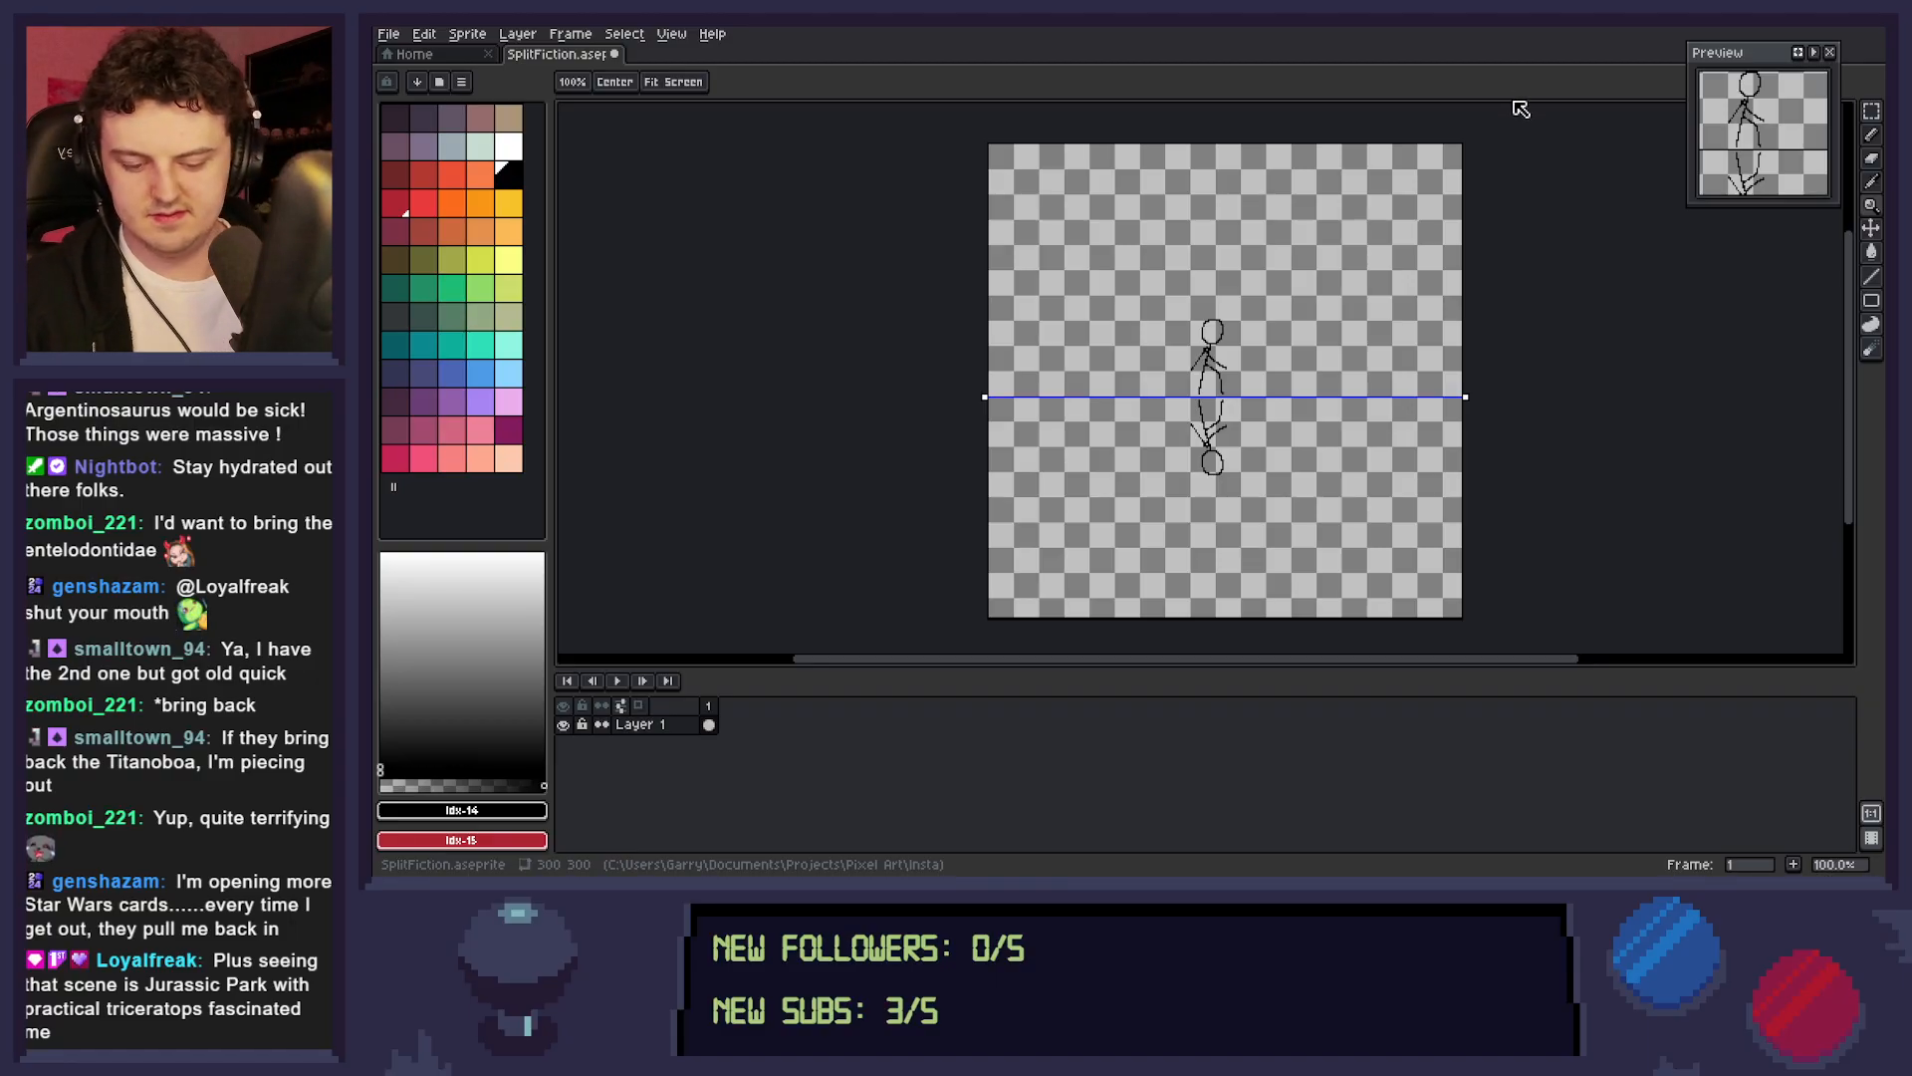
# Save the sprite with the mirrored stick-figure sketch.
pyautogui.press('v')
pyautogui.hotkey('ctrl', 's')
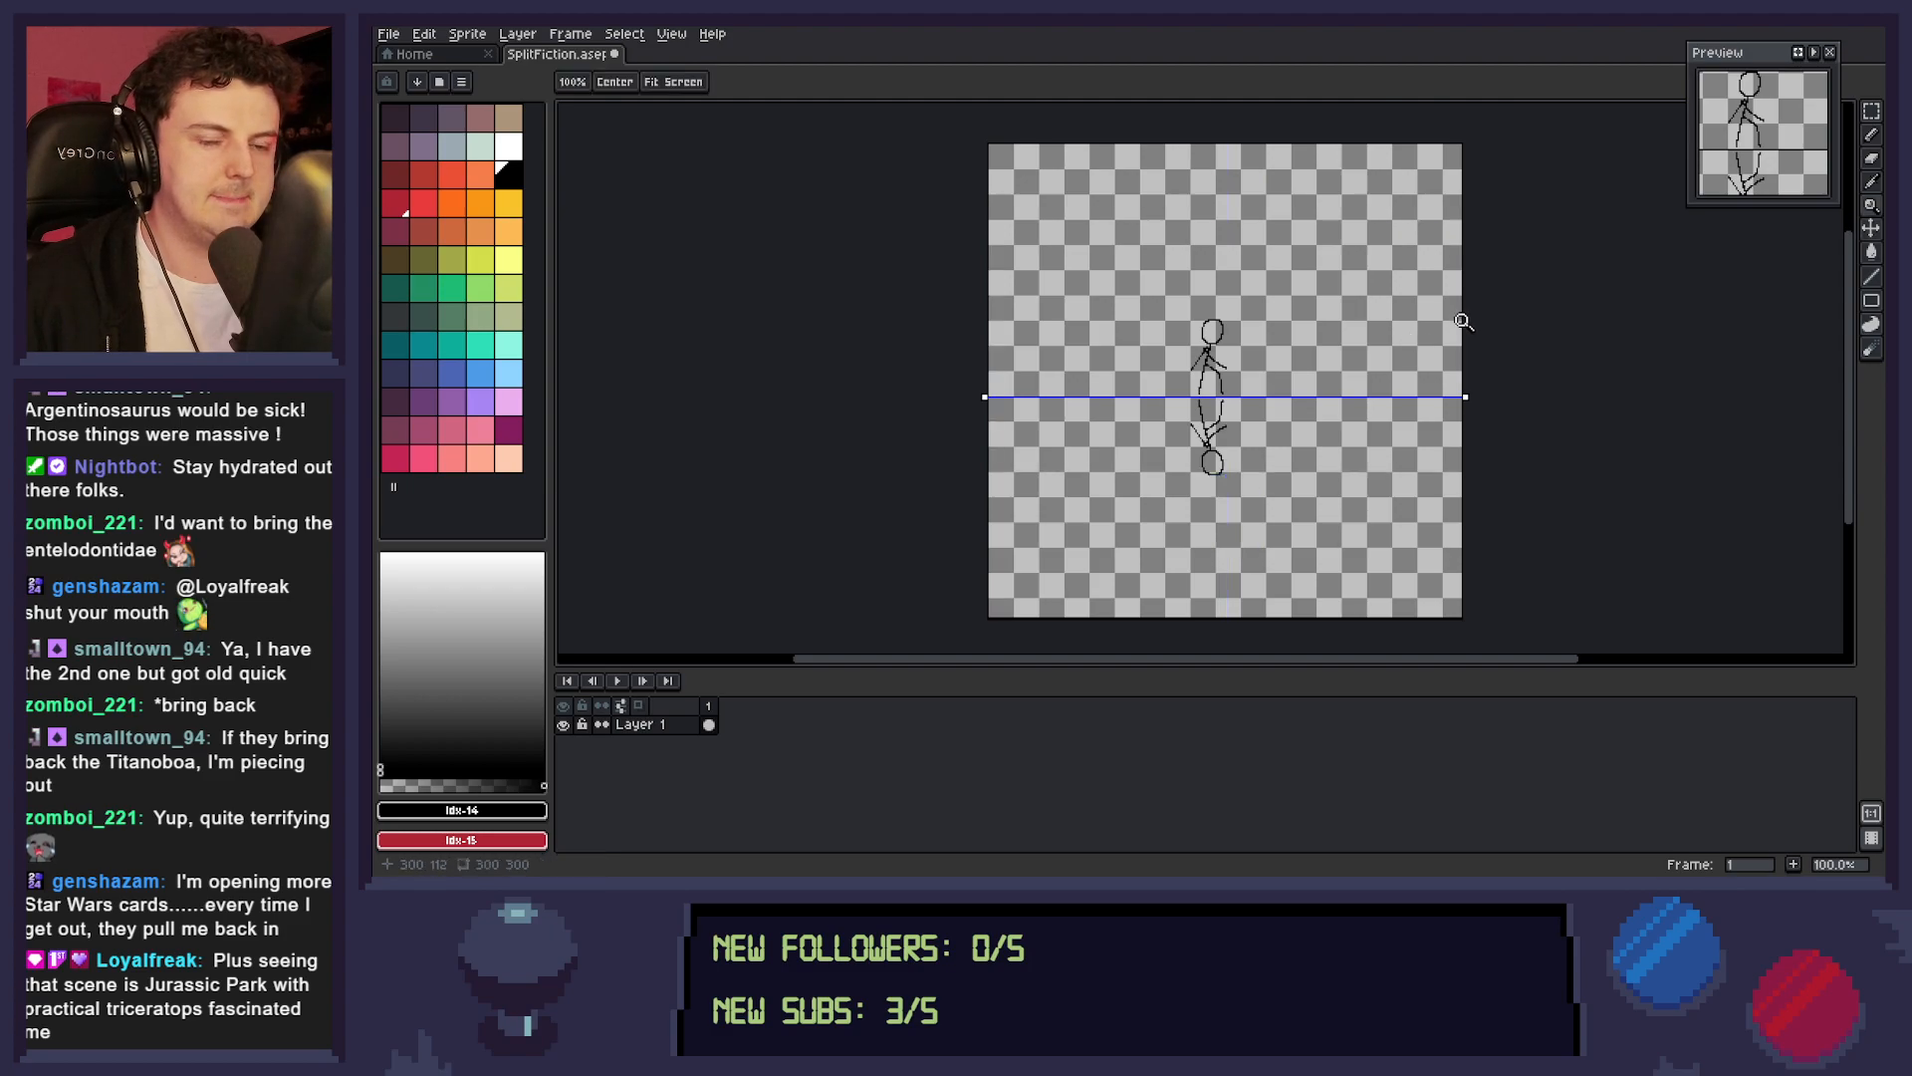
pyautogui.click(1235, 439)
pyautogui.moveTo(1249, 434); pyautogui.dragTo(1237, 476)
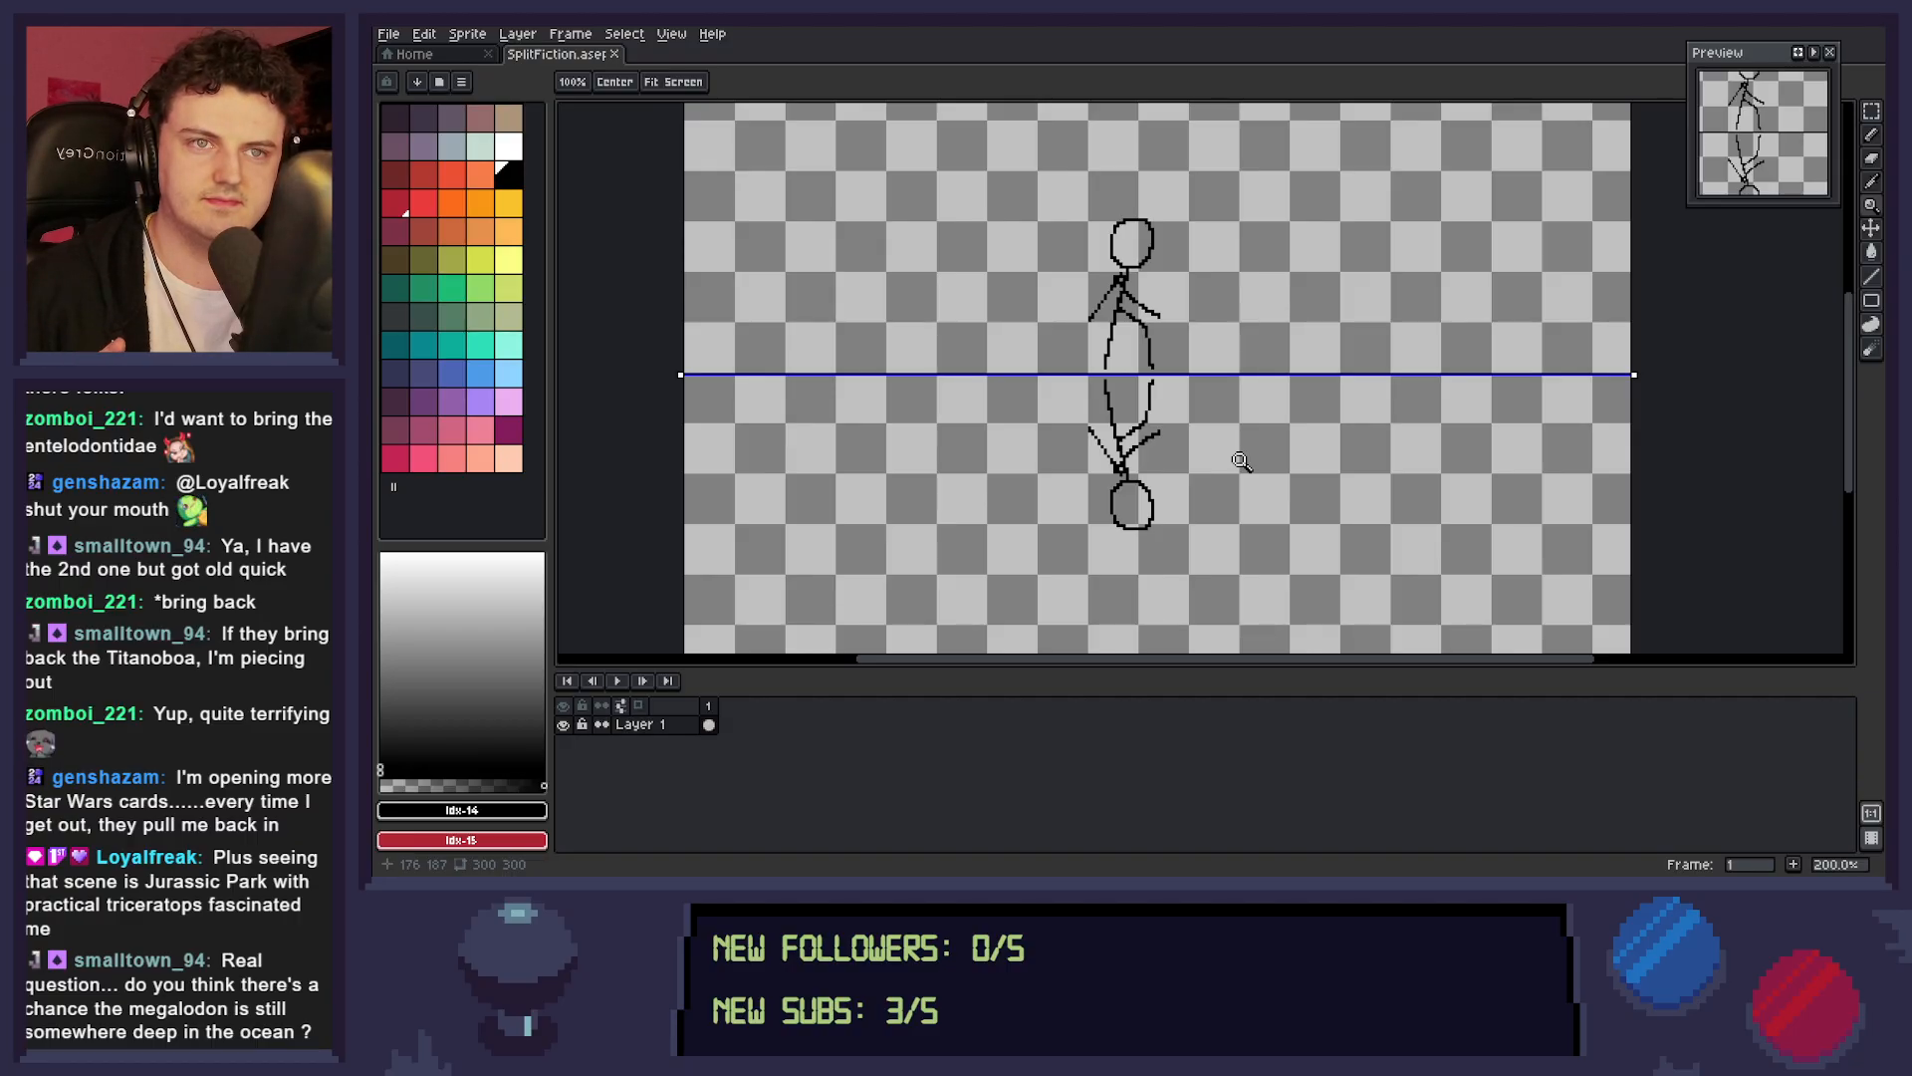
pyautogui.moveTo(1220, 461)
pyautogui.mouseDown()
pyautogui.moveTo(1264, 503)
pyautogui.moveTo(1241, 475)
pyautogui.mouseUp()
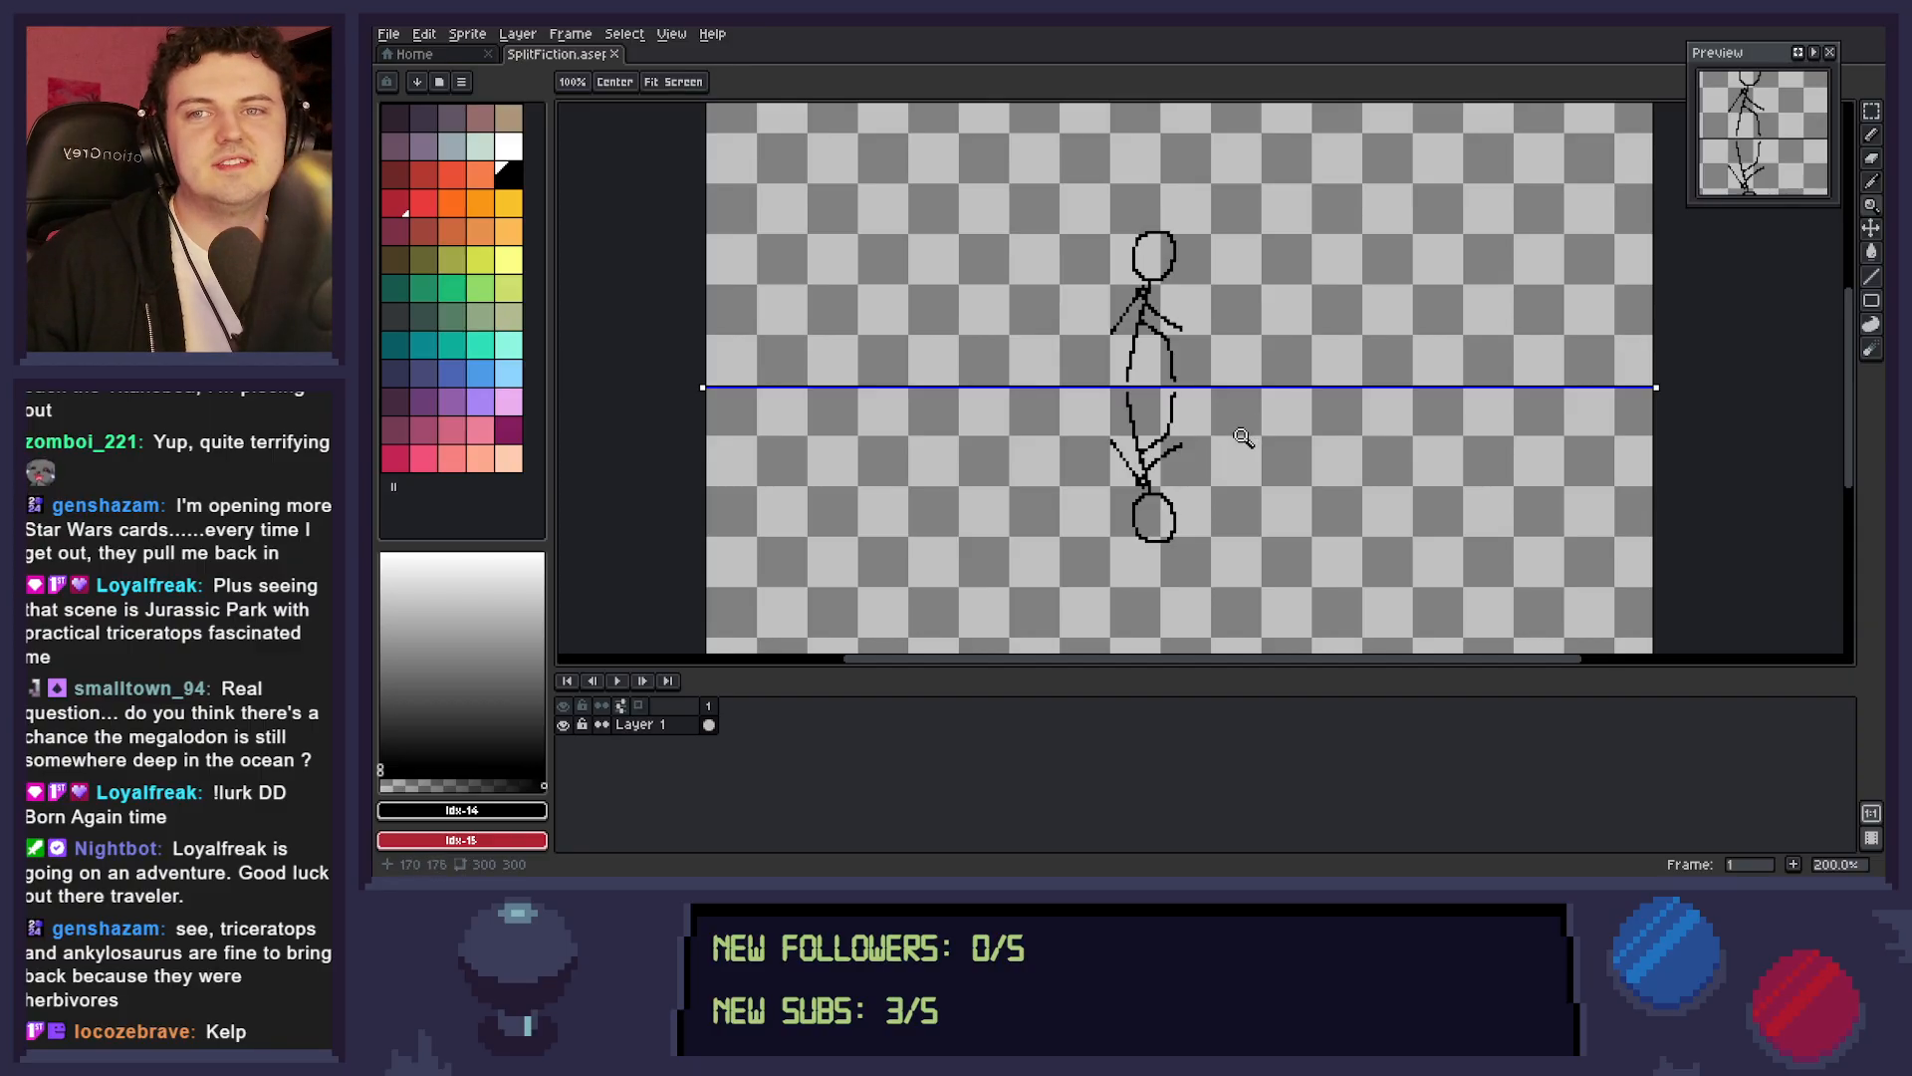
pyautogui.moveTo(1239, 439); pyautogui.dragTo(1223, 459)
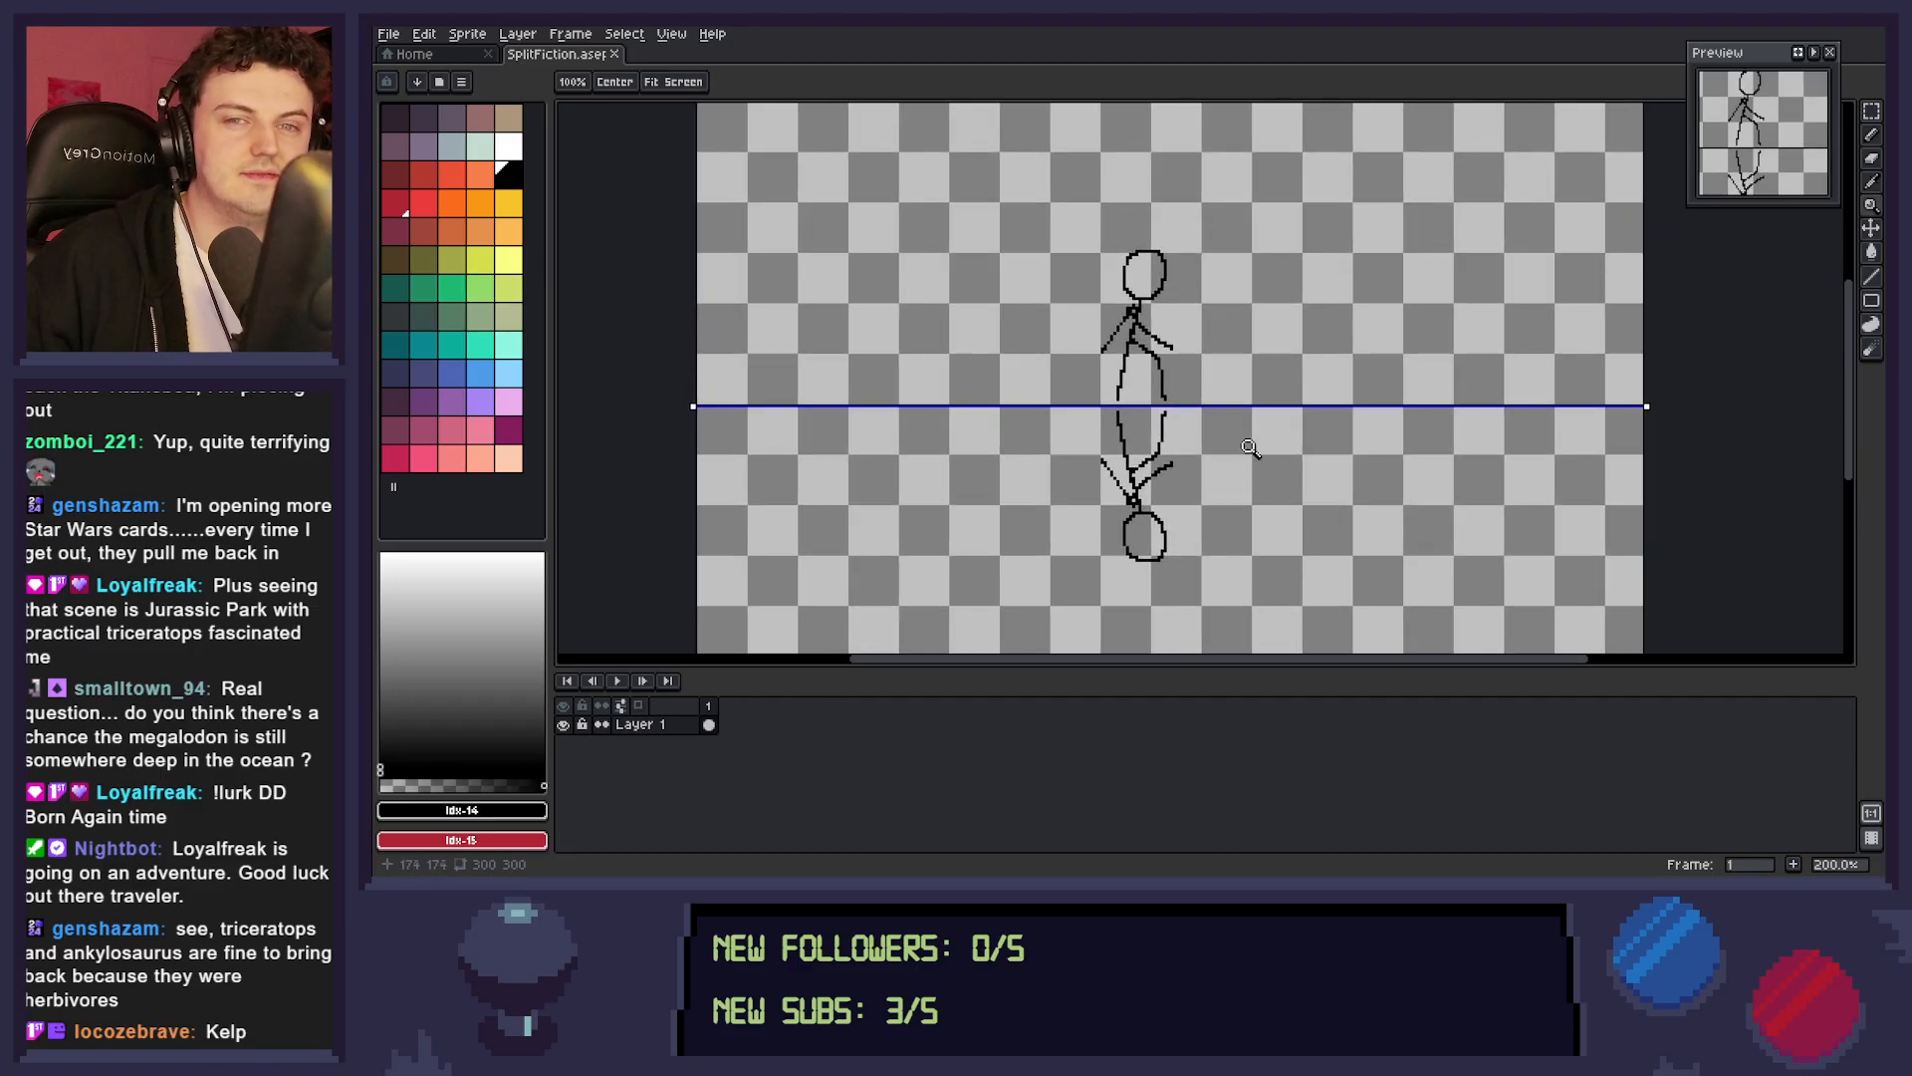
pyautogui.rightClick(1325, 411)
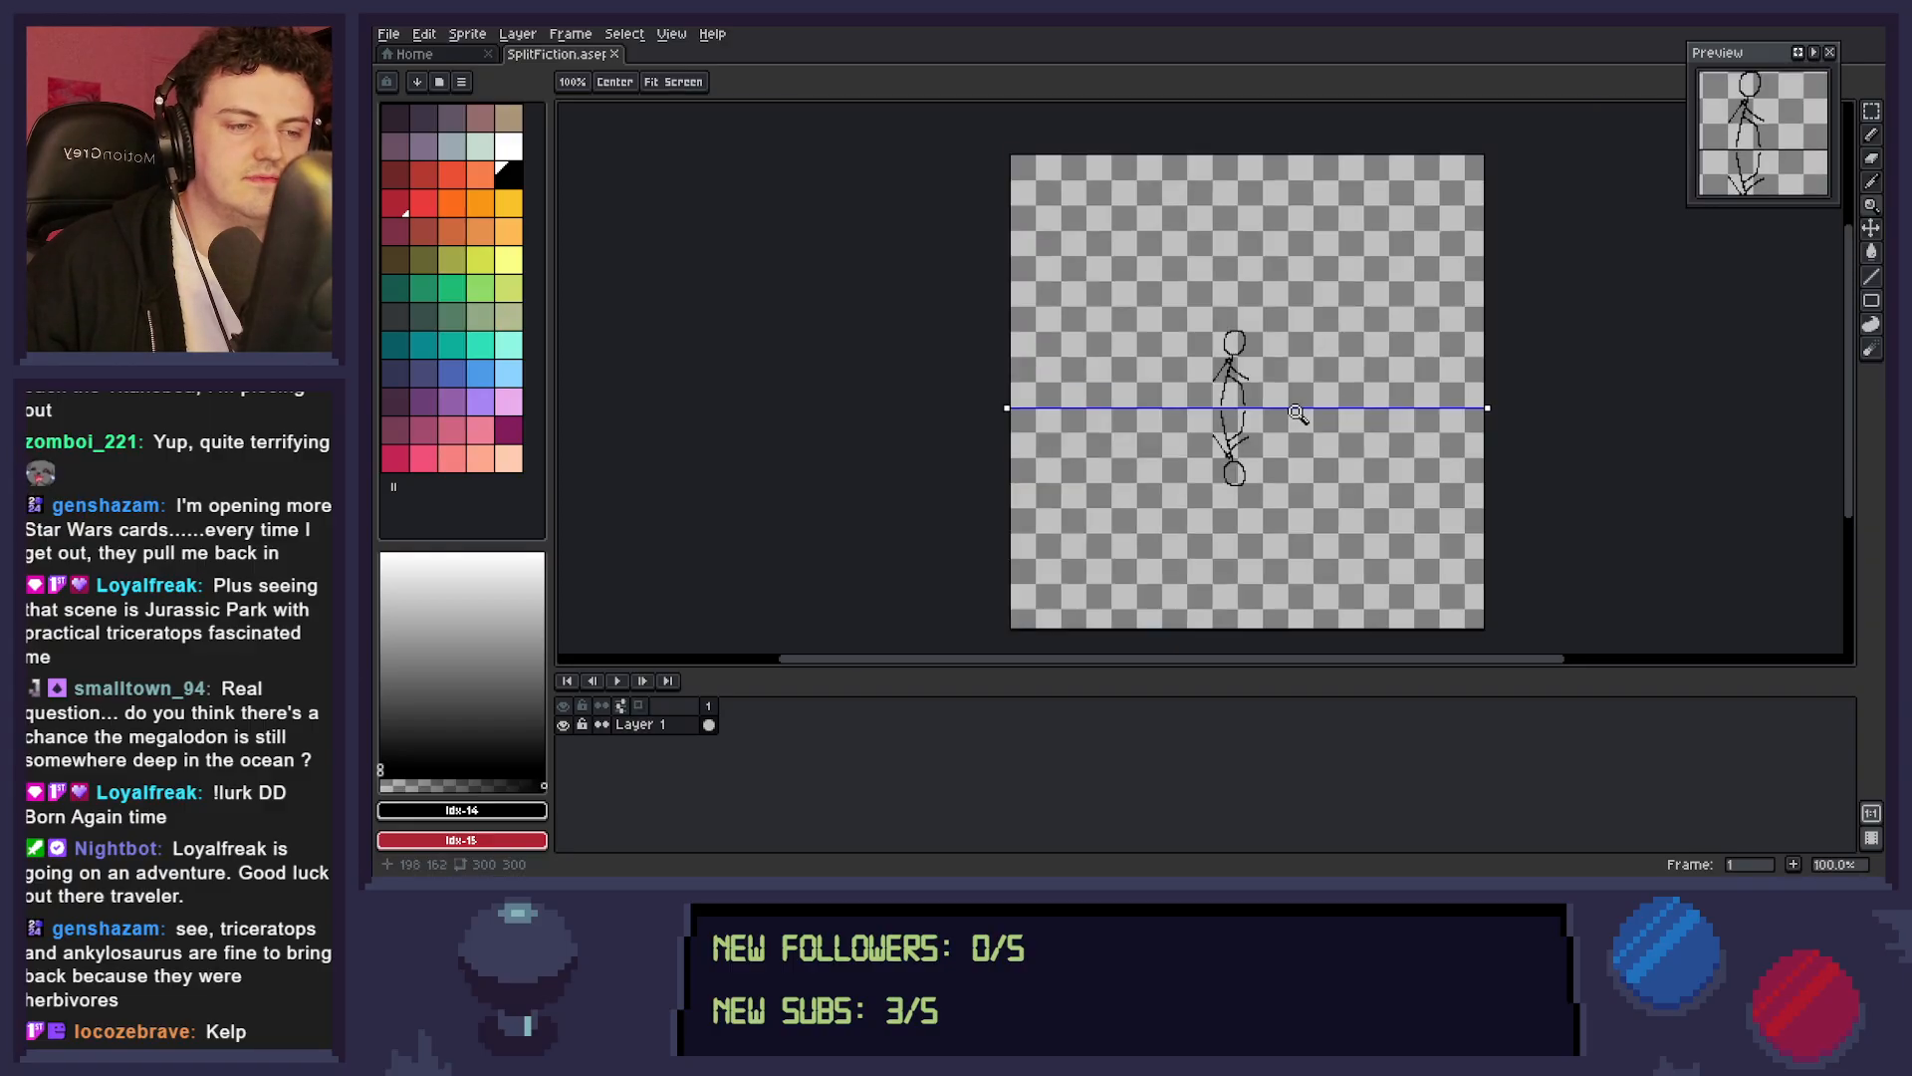
pyautogui.moveTo(1307, 410); pyautogui.dragTo(1245, 419)
pyautogui.click(1182, 475)
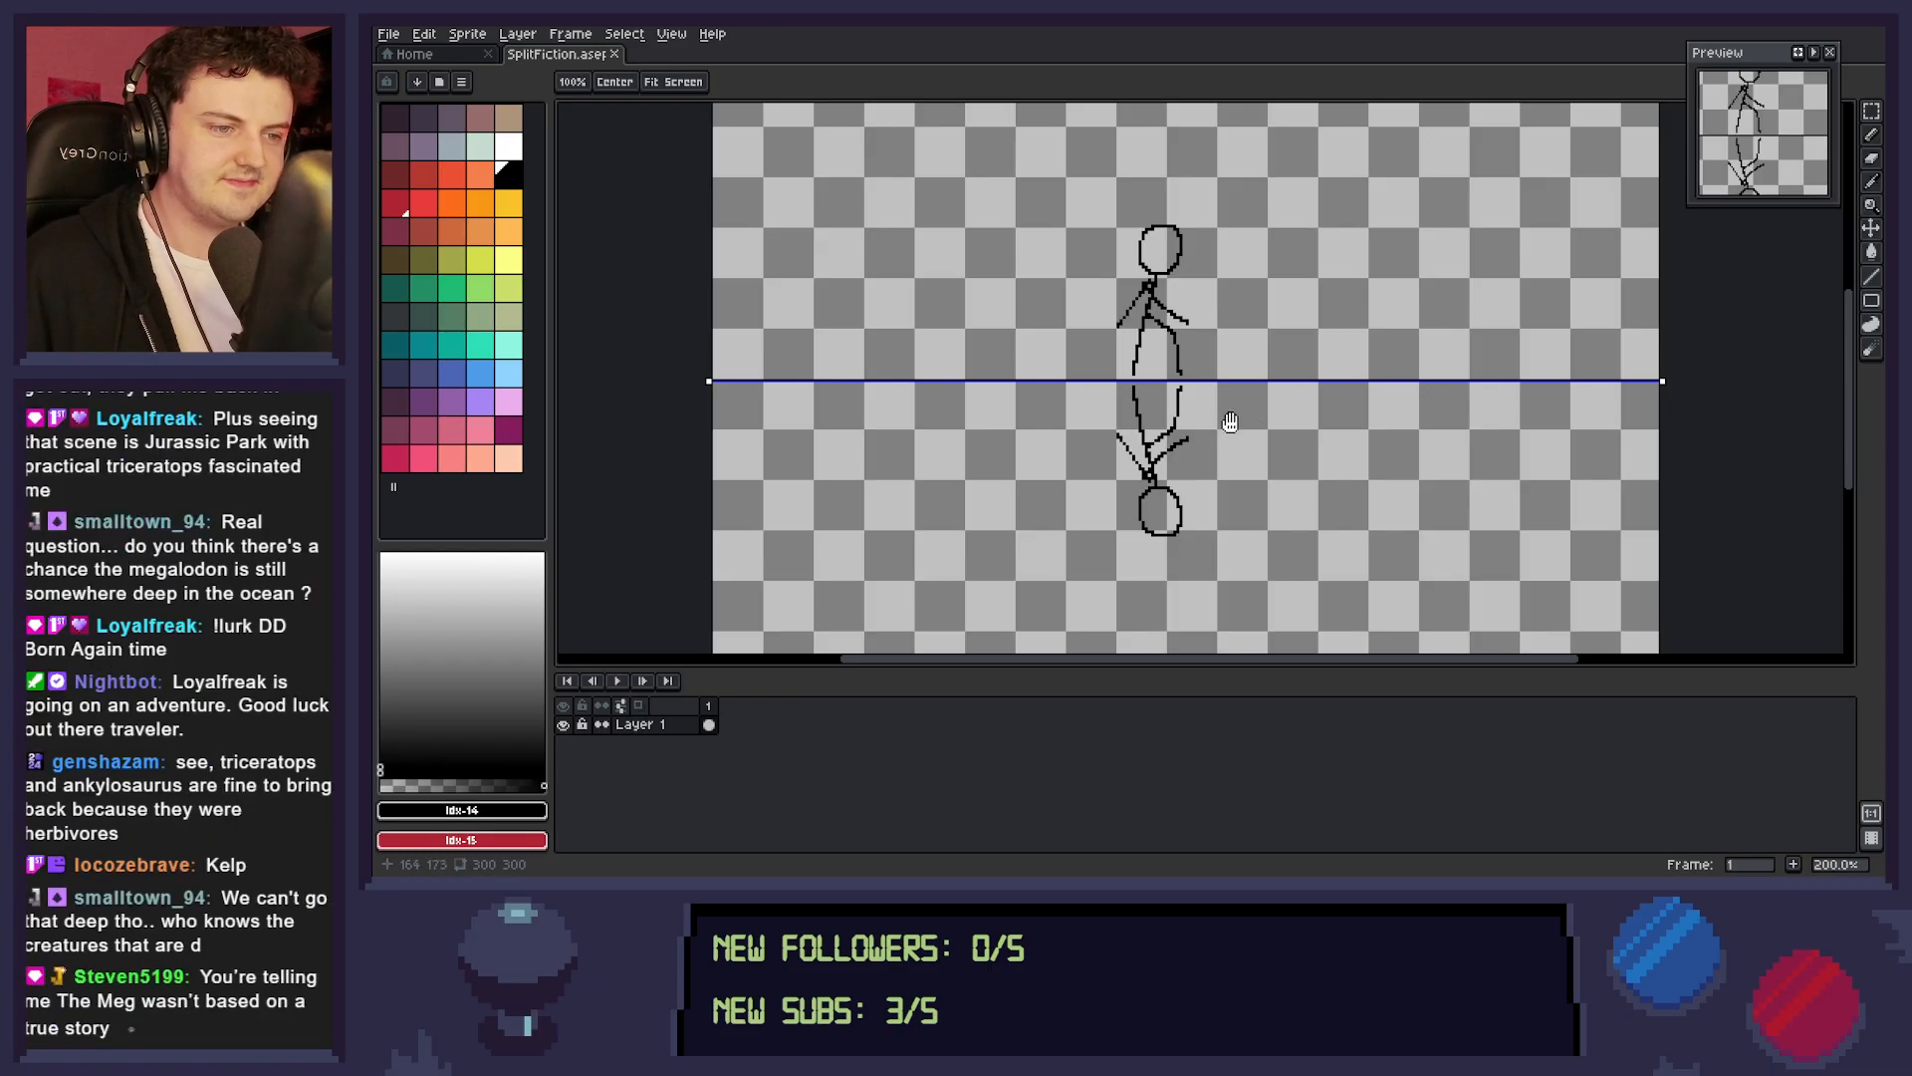
# Examine the scale and placement of the mirrored stick figures, up close and against the whole canvas.
pyautogui.moveTo(1232, 429); pyautogui.dragTo(1248, 447)
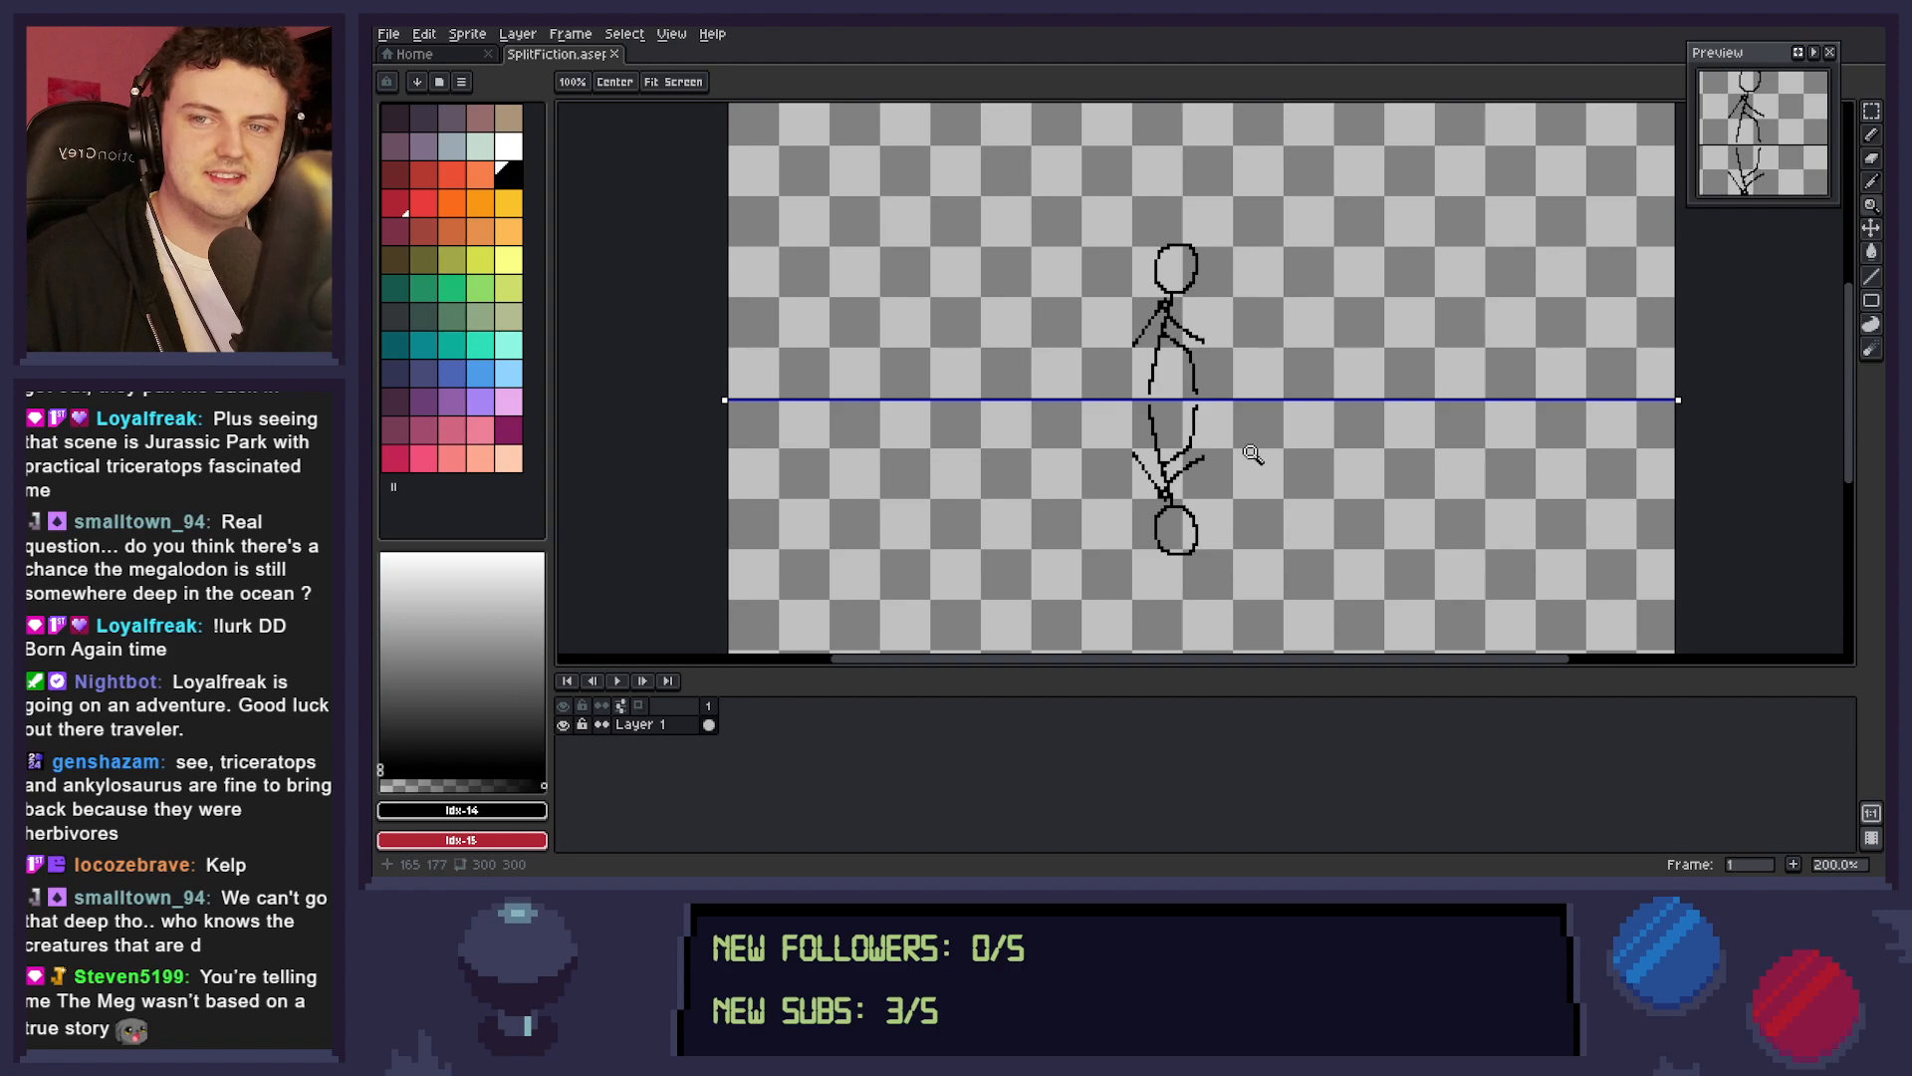
pyautogui.moveTo(1259, 464); pyautogui.dragTo(1262, 411)
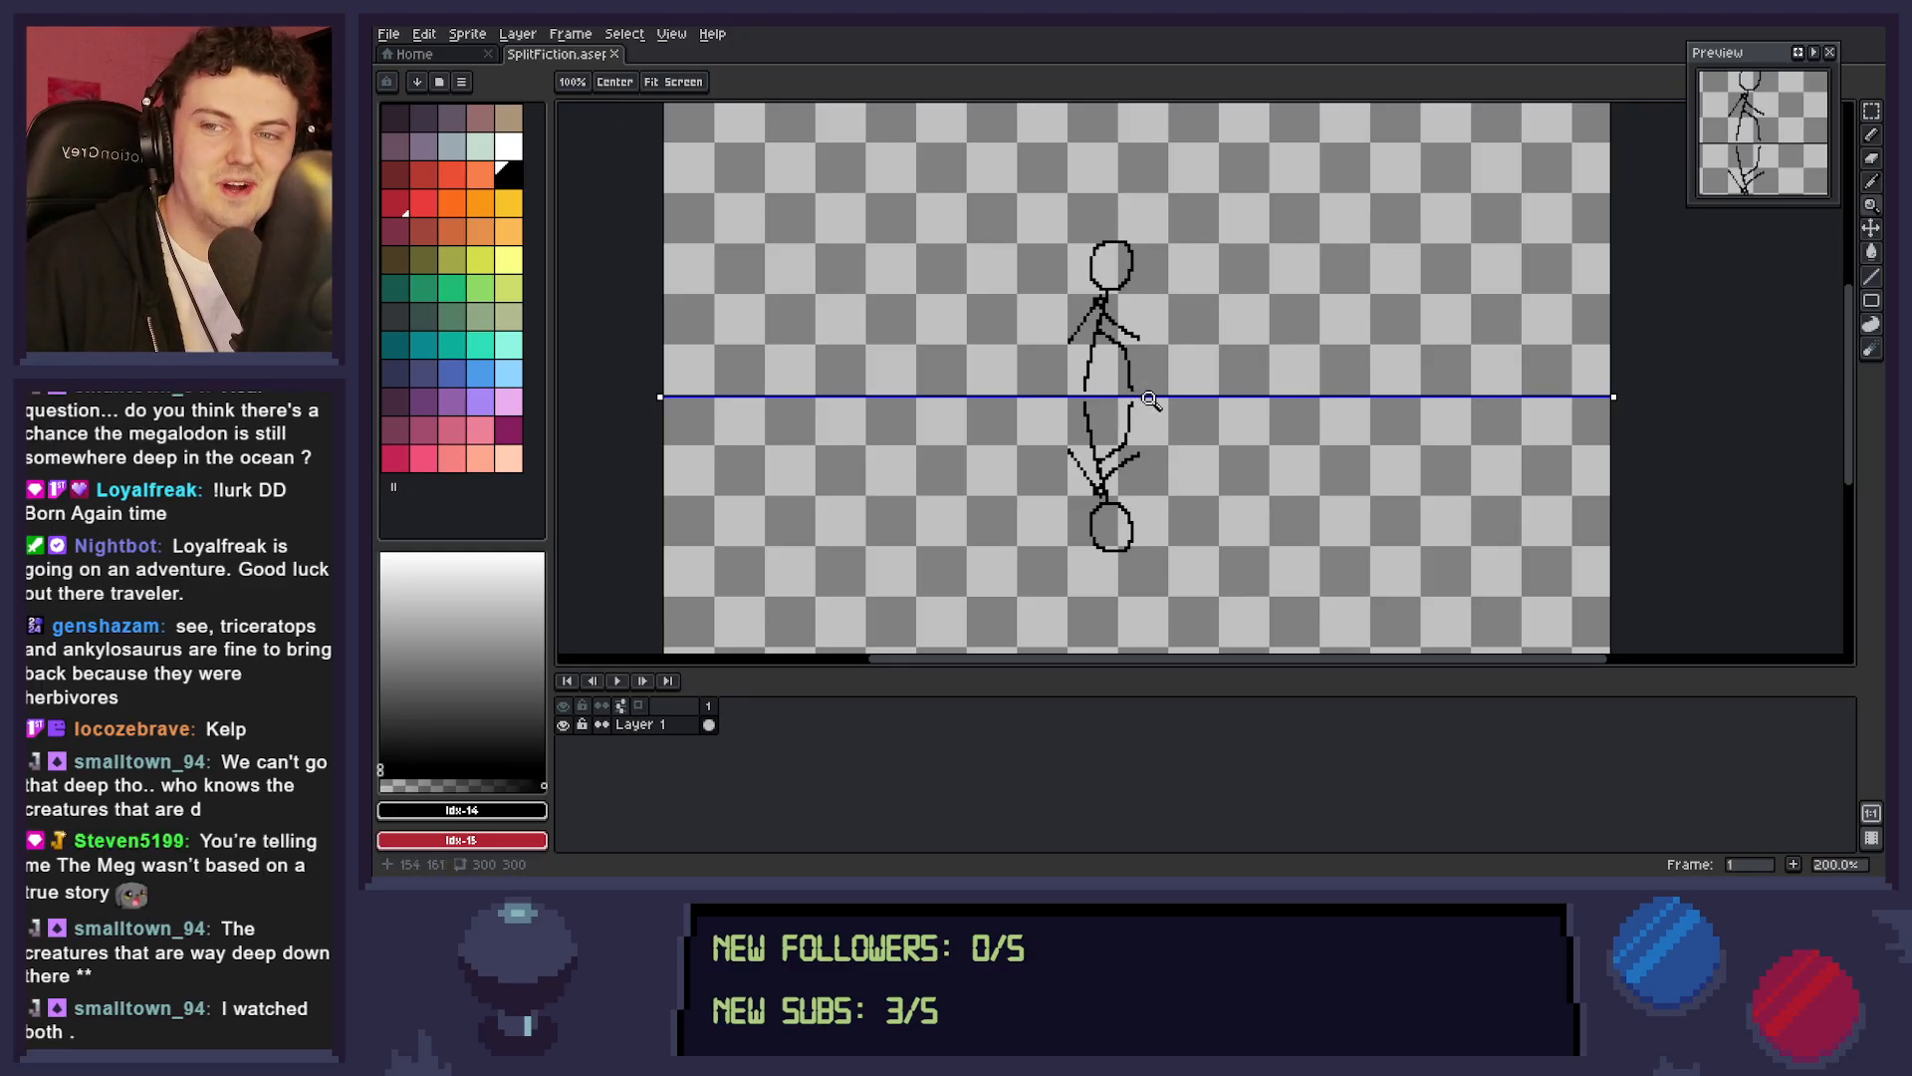
pyautogui.moveTo(1135, 414); pyautogui.dragTo(1189, 403)
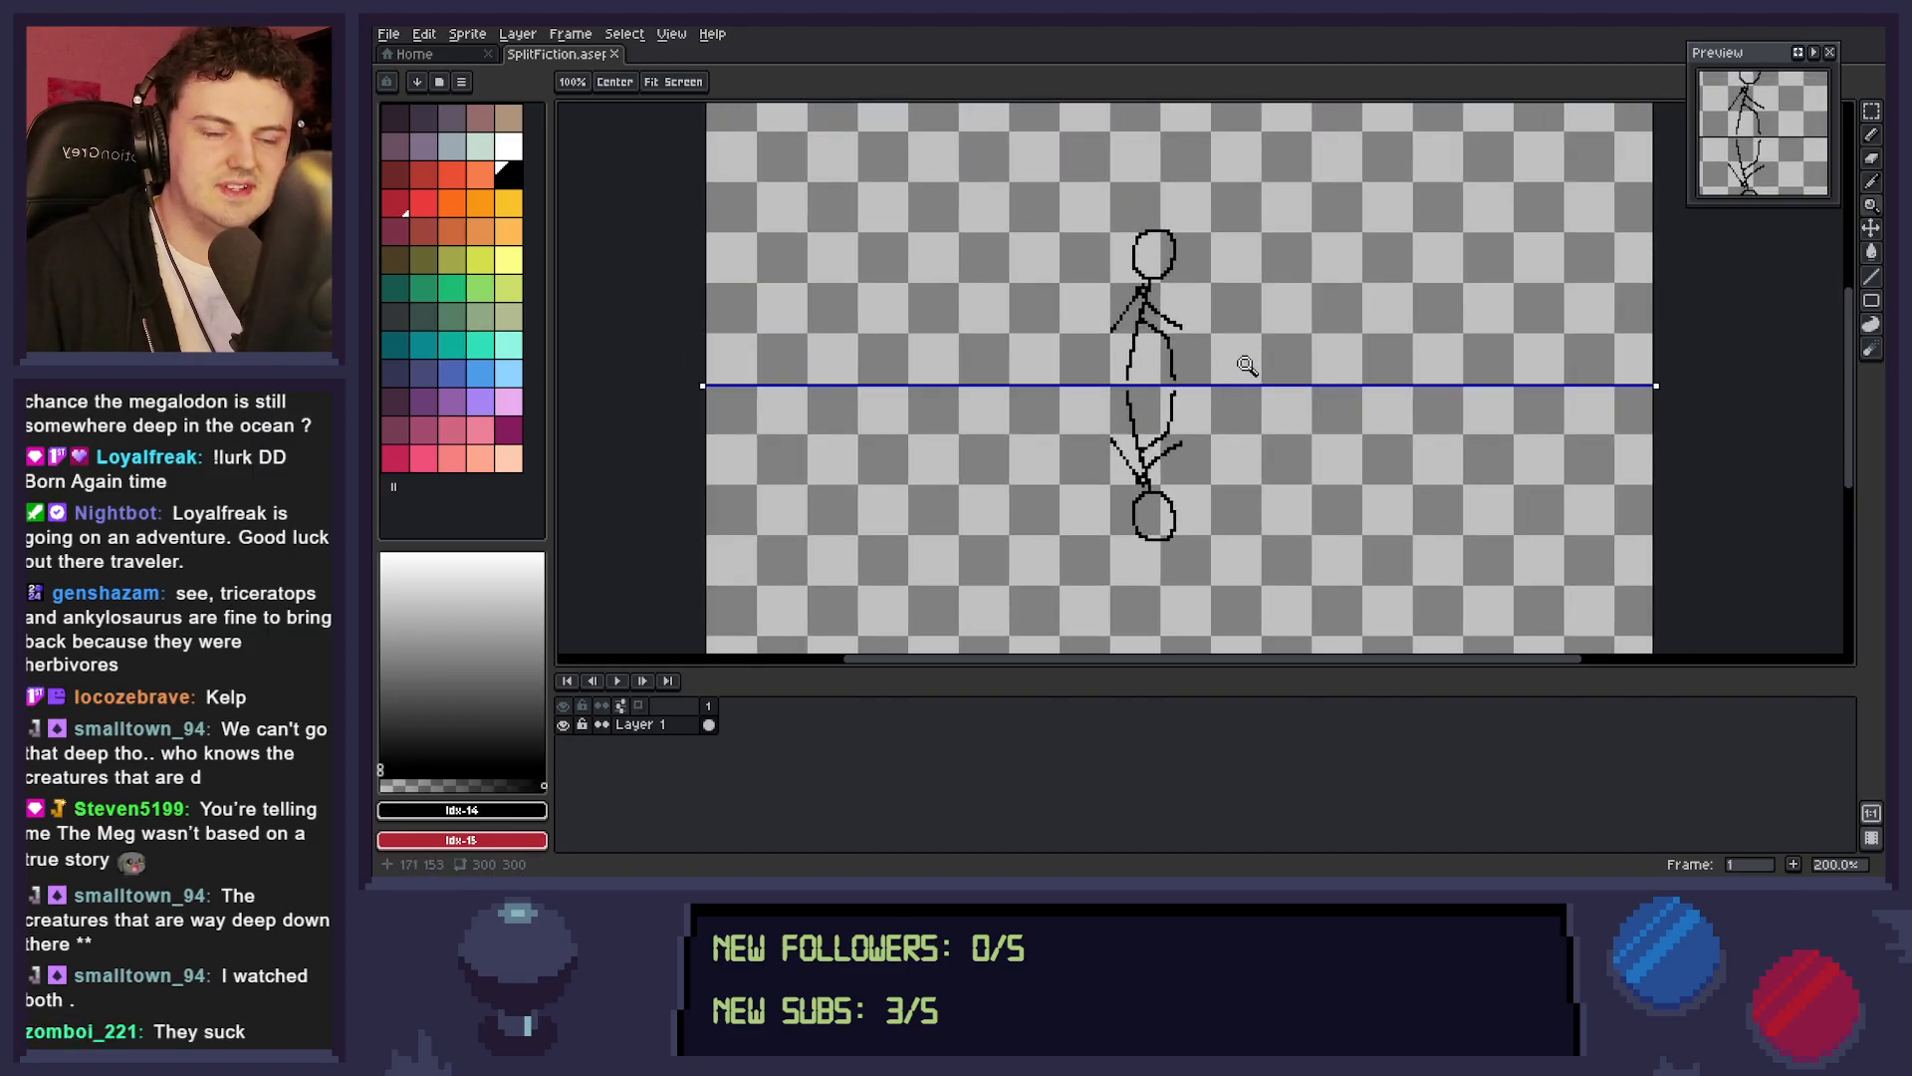
pyautogui.moveTo(1193, 452)
pyautogui.mouseDown()
pyautogui.moveTo(1255, 442)
pyautogui.moveTo(1213, 443)
pyautogui.mouseUp()
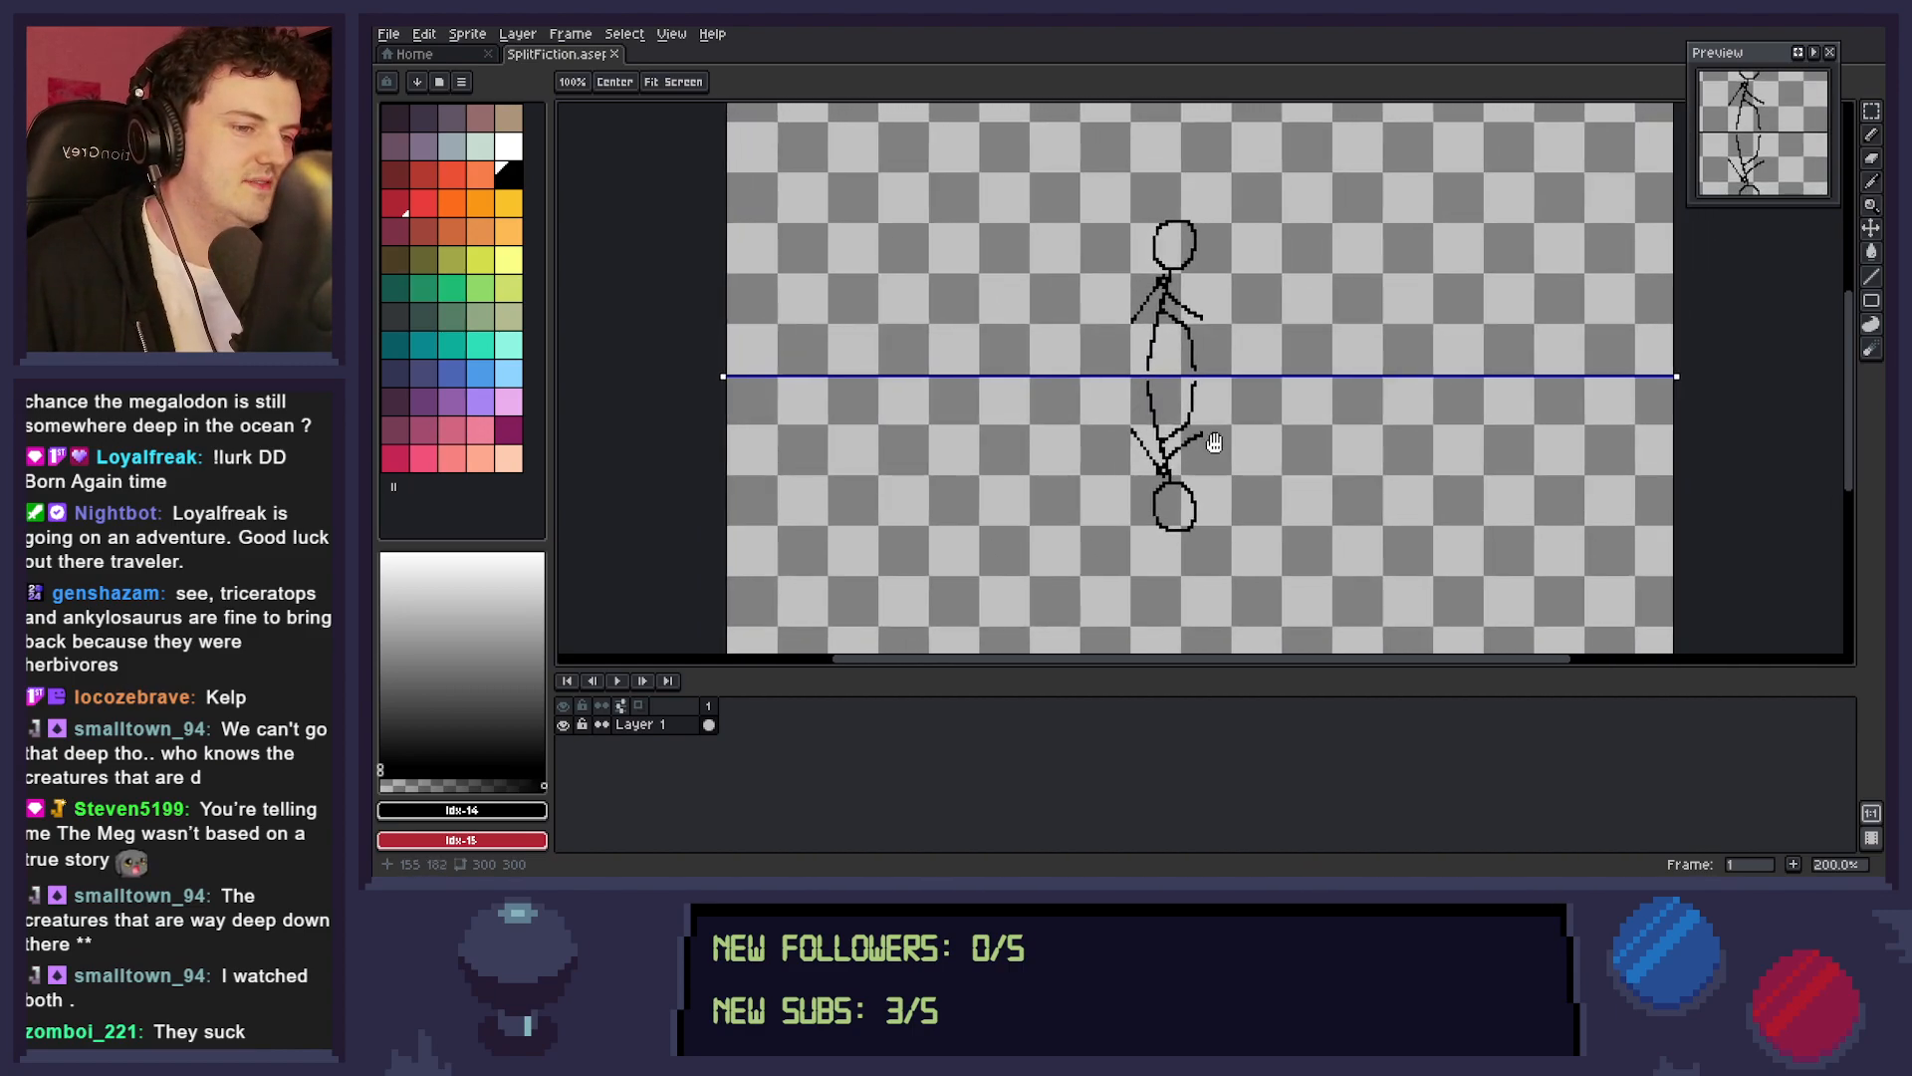
pyautogui.rightClick(1295, 439)
pyautogui.rightClick(1295, 439)
pyautogui.click(1286, 448)
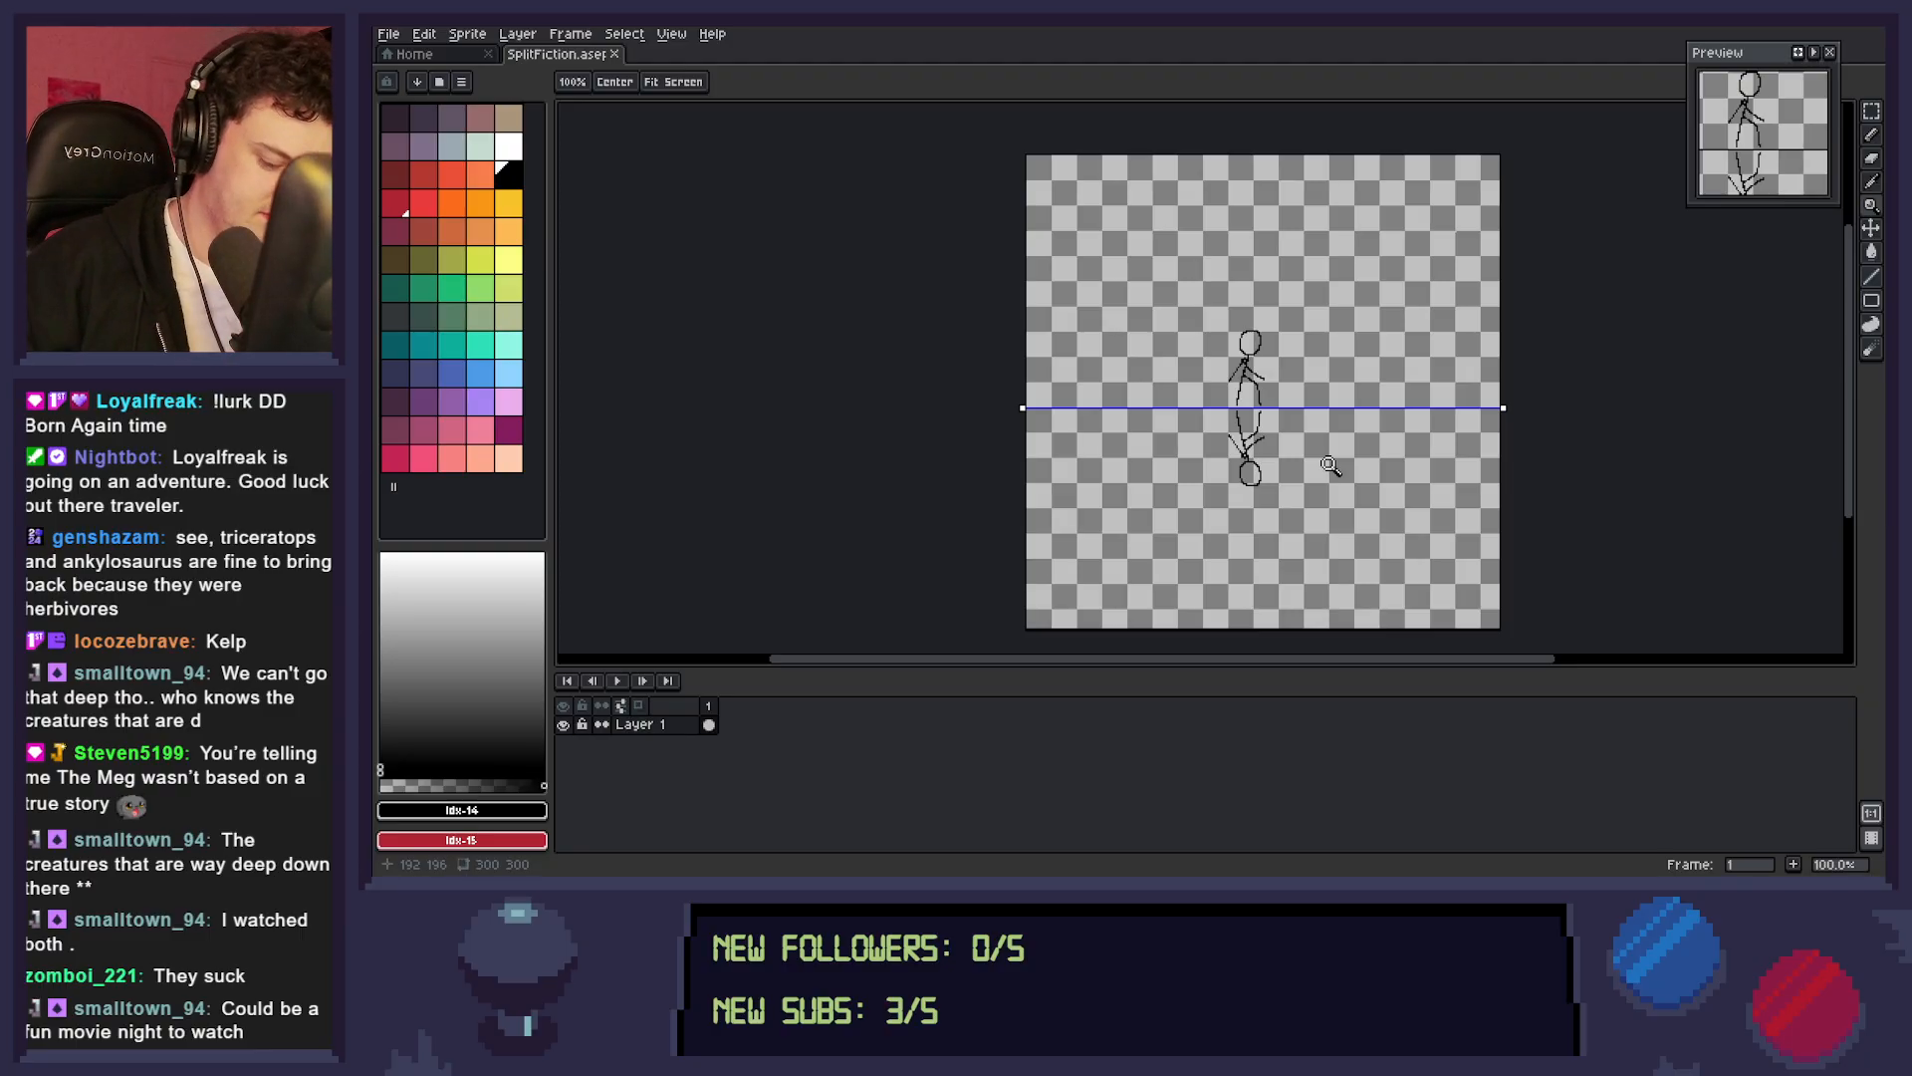
# Select the upper stick figure with its mirrored copy and scale the selection down to 29 by 91 pixels.
pyautogui.doubleClick(1278, 393)
pyautogui.press('m')
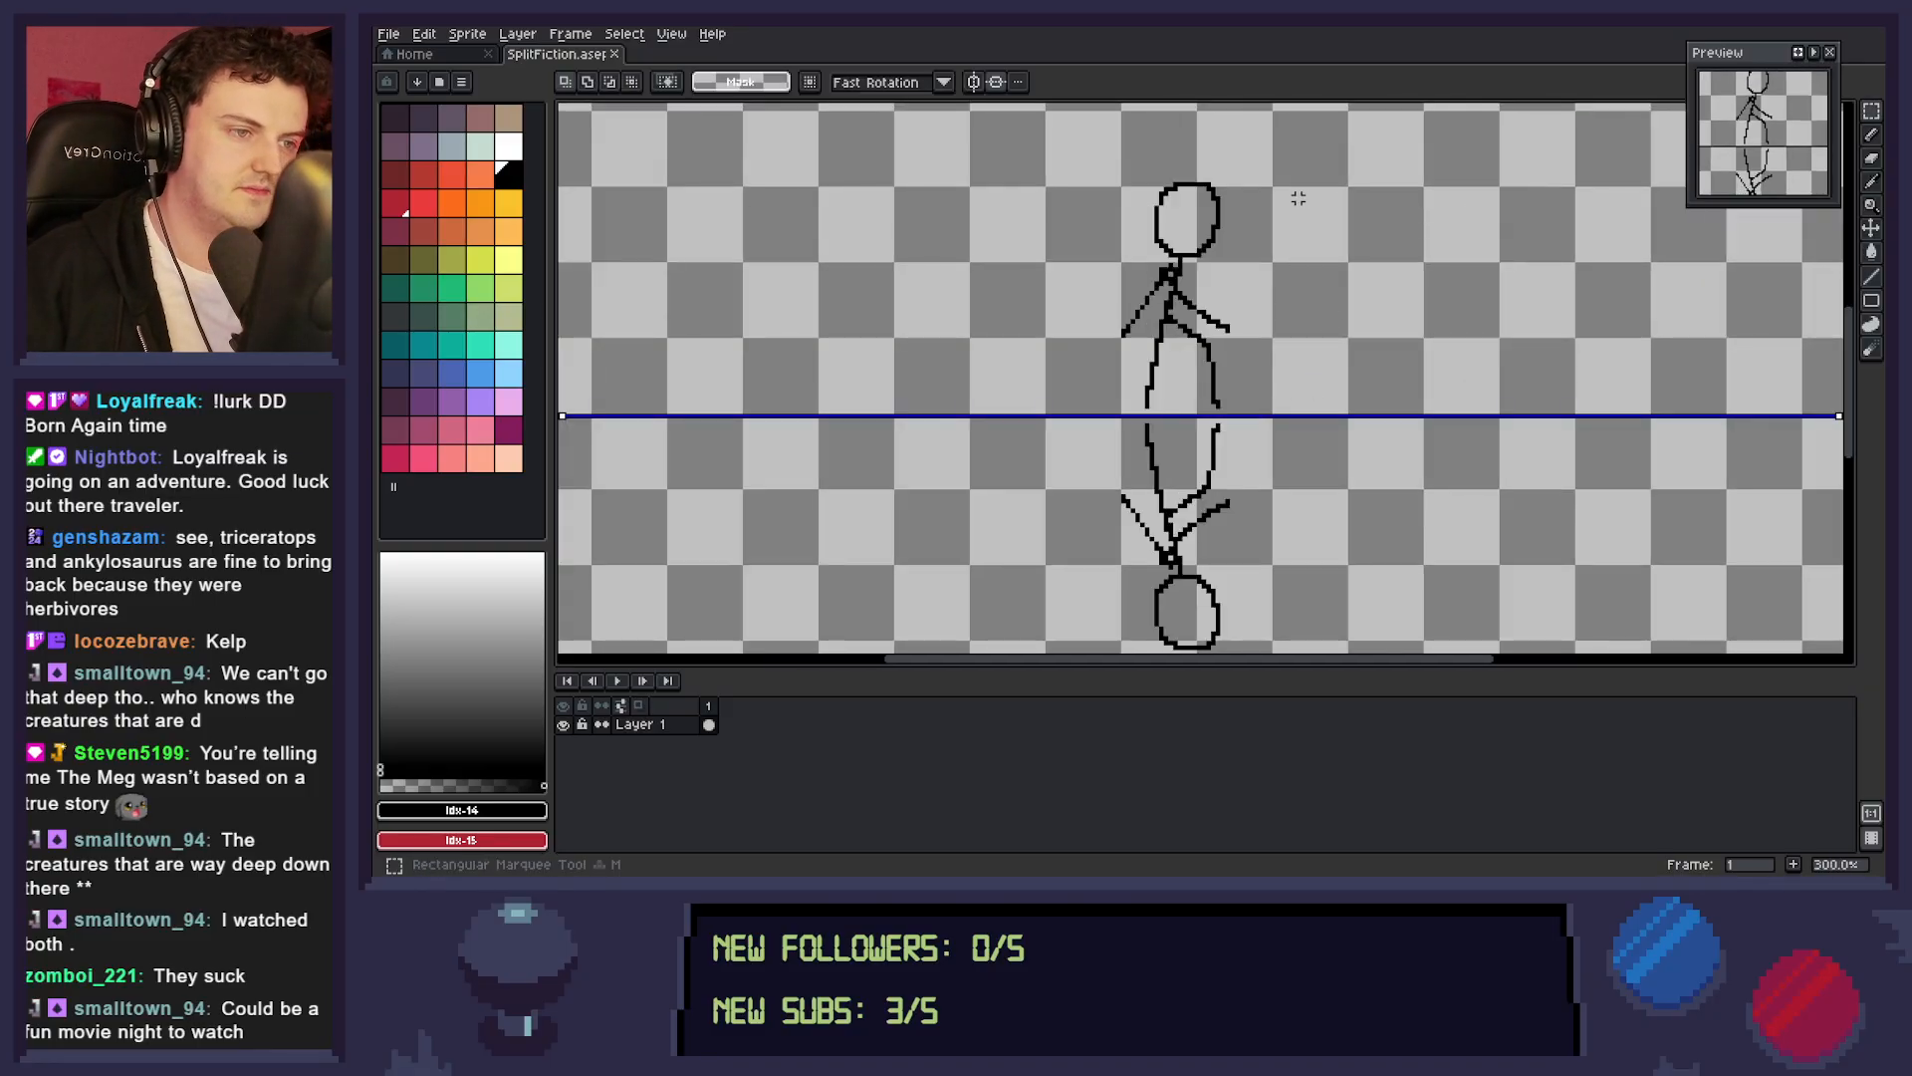
pyautogui.moveTo(1286, 159); pyautogui.dragTo(1129, 406)
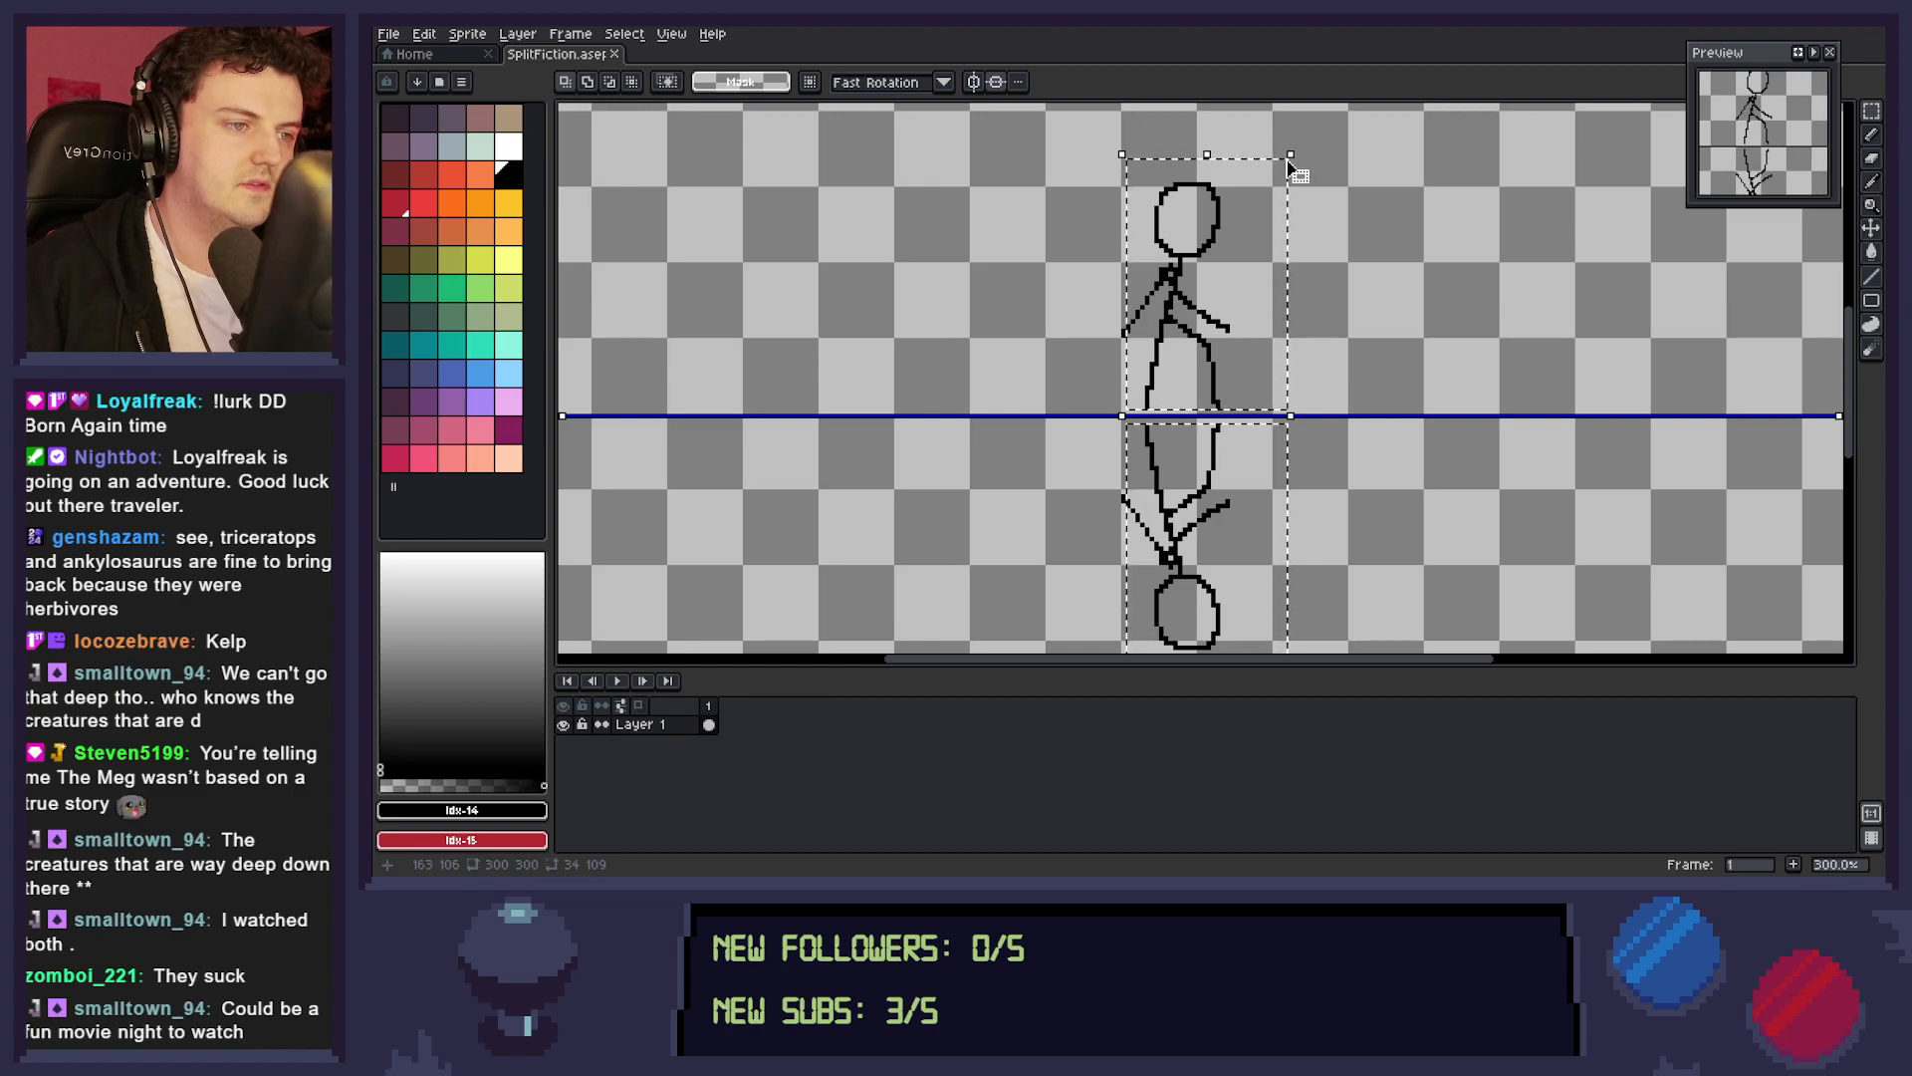
pyautogui.moveTo(1290, 159); pyautogui.dragTo(1276, 240)
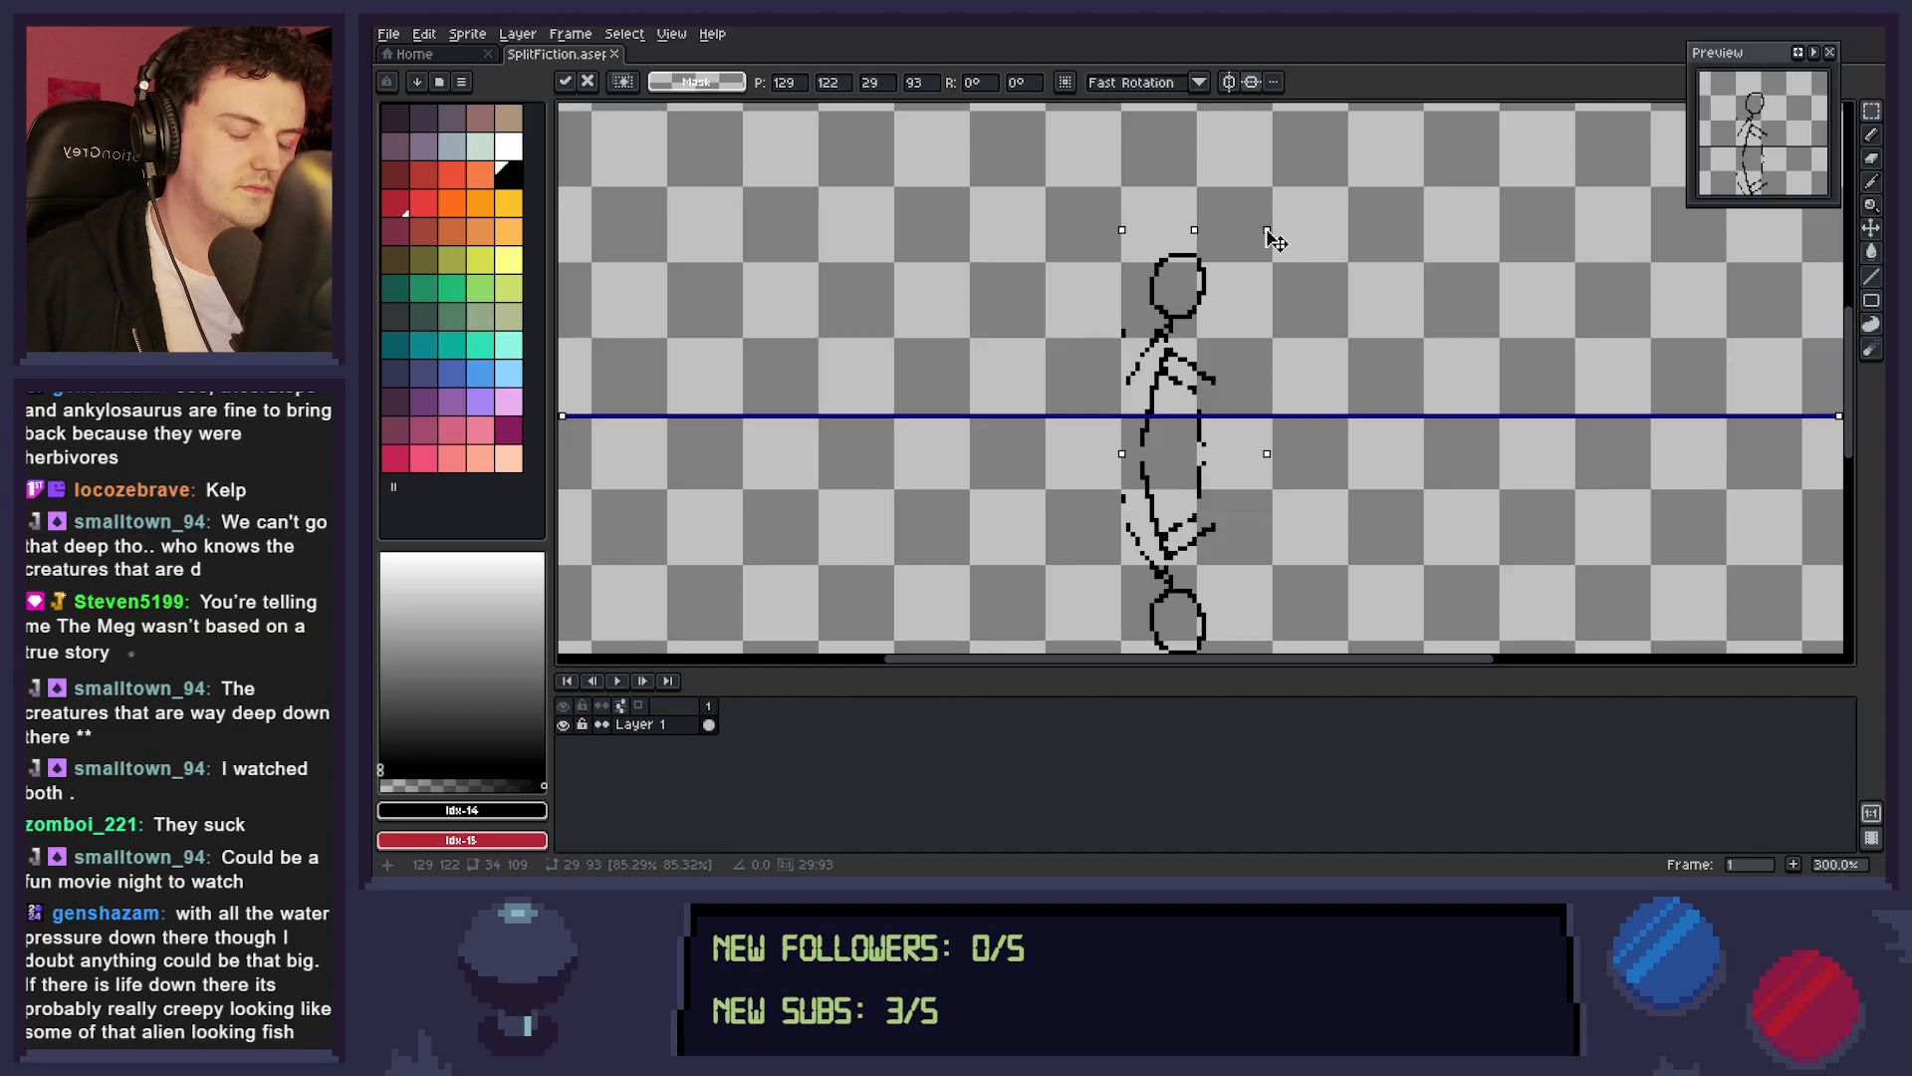
pyautogui.moveTo(1267, 232); pyautogui.dragTo(1266, 241)
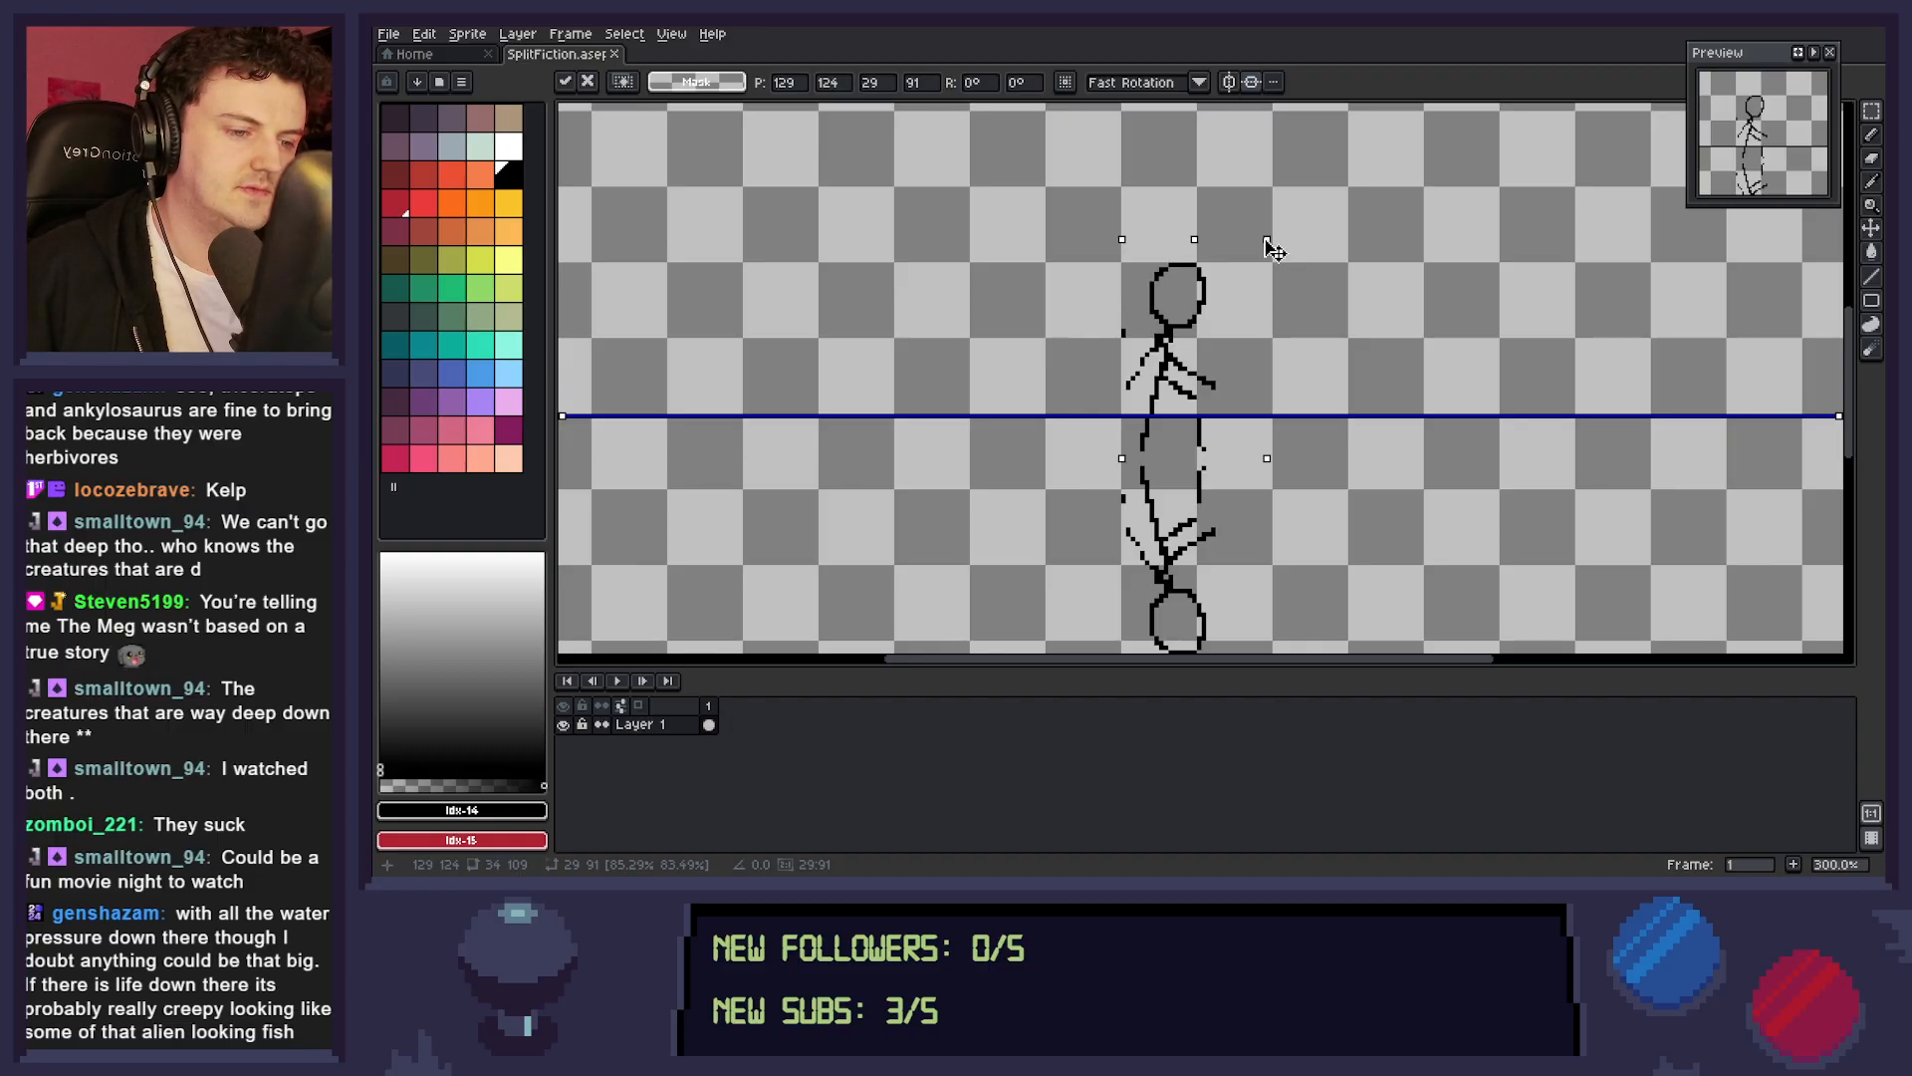
# Move the scaled figure up to Y position 115 so its feet meet the dividing line, and deselect it.
pyautogui.press('Up')
pyautogui.press('Up')
pyautogui.press('Up')
pyautogui.press('Up')
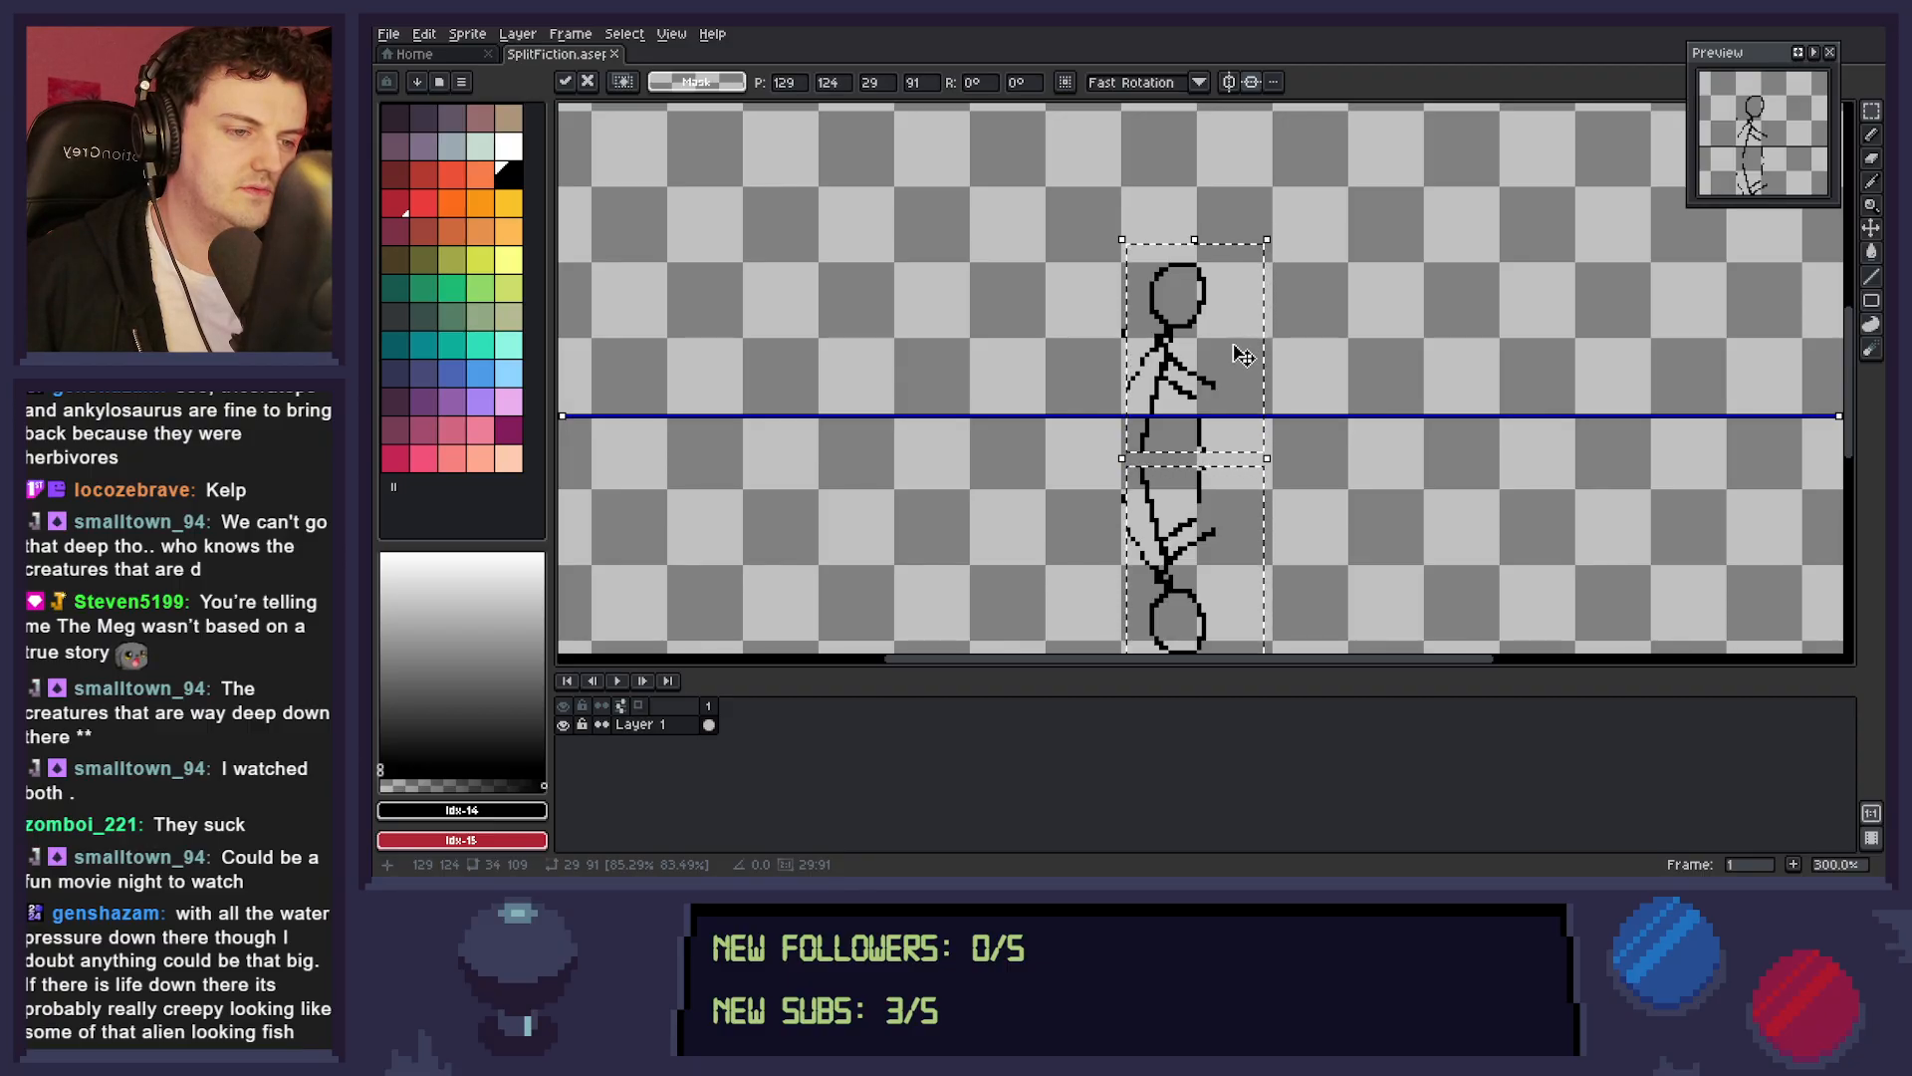
pyautogui.press('Up')
pyautogui.press('Up')
pyautogui.press('Up')
pyautogui.press('Up')
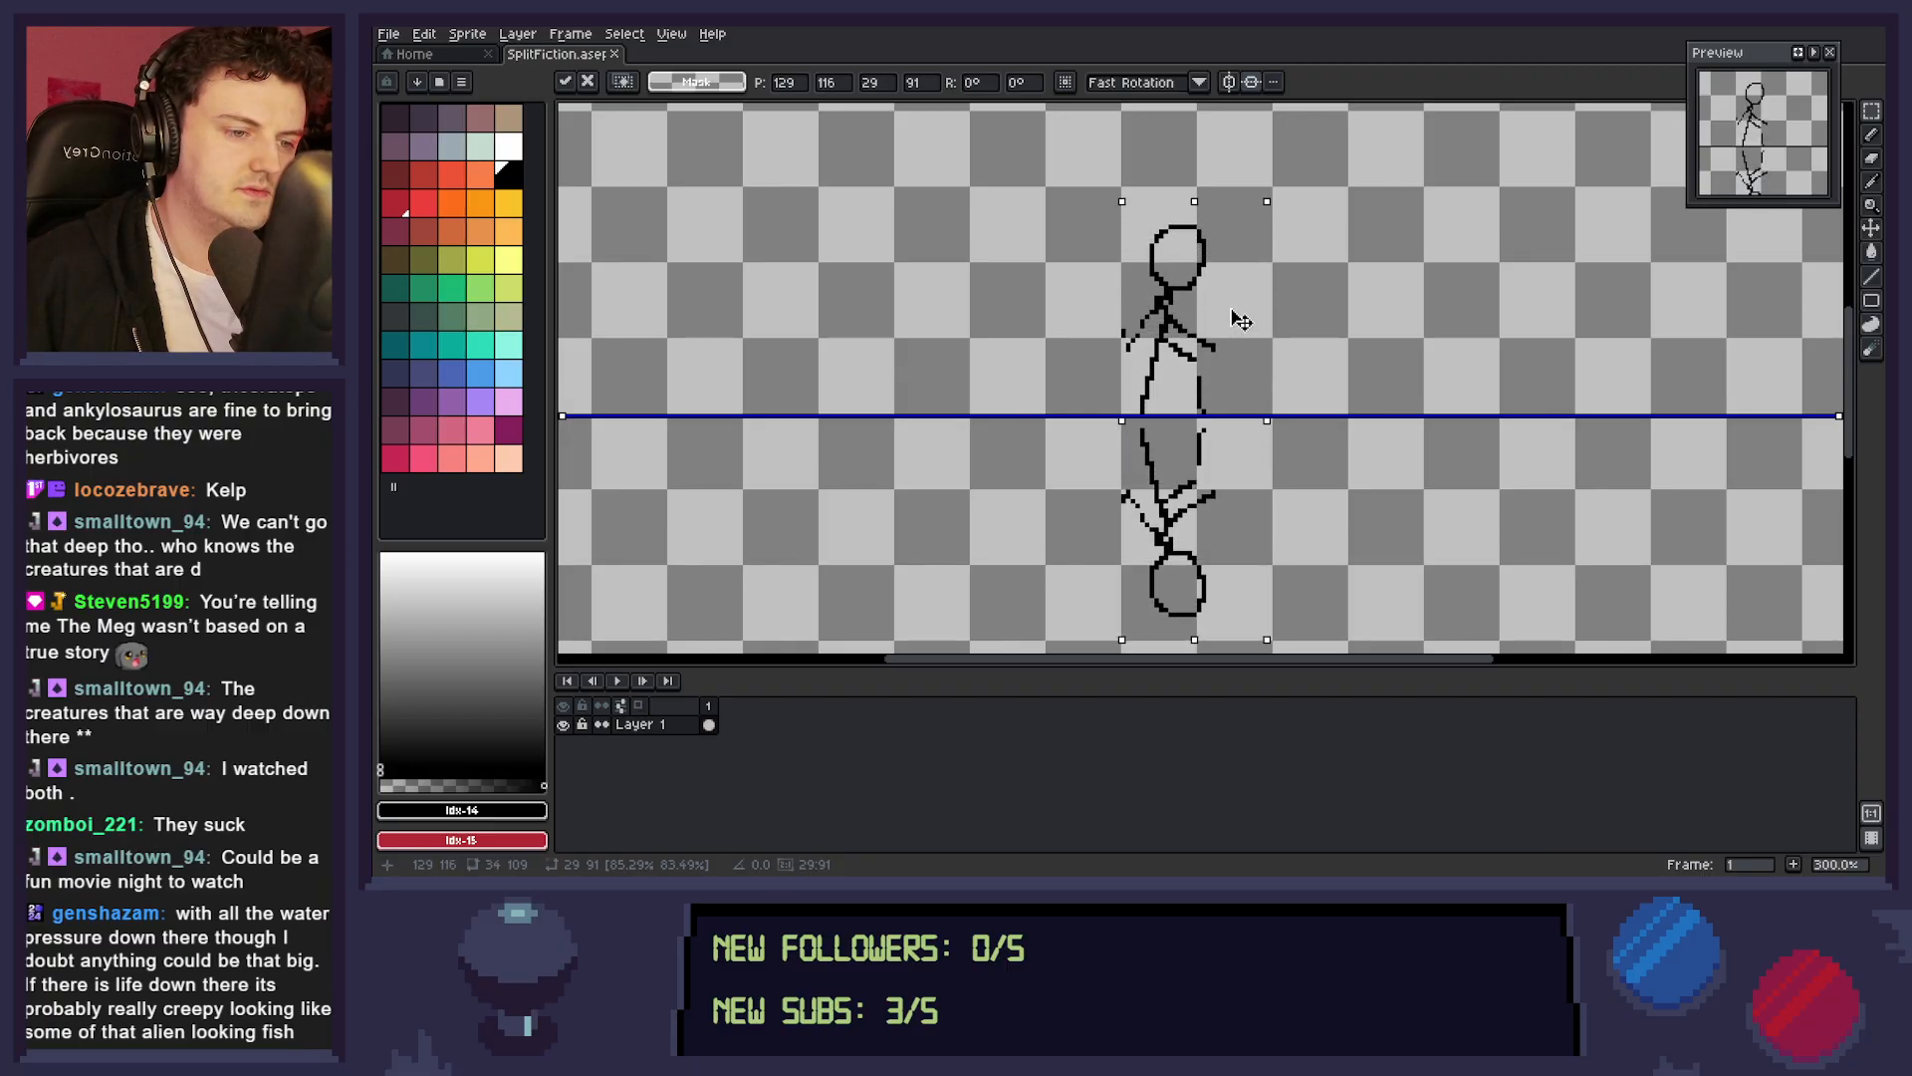
pyautogui.press('Up')
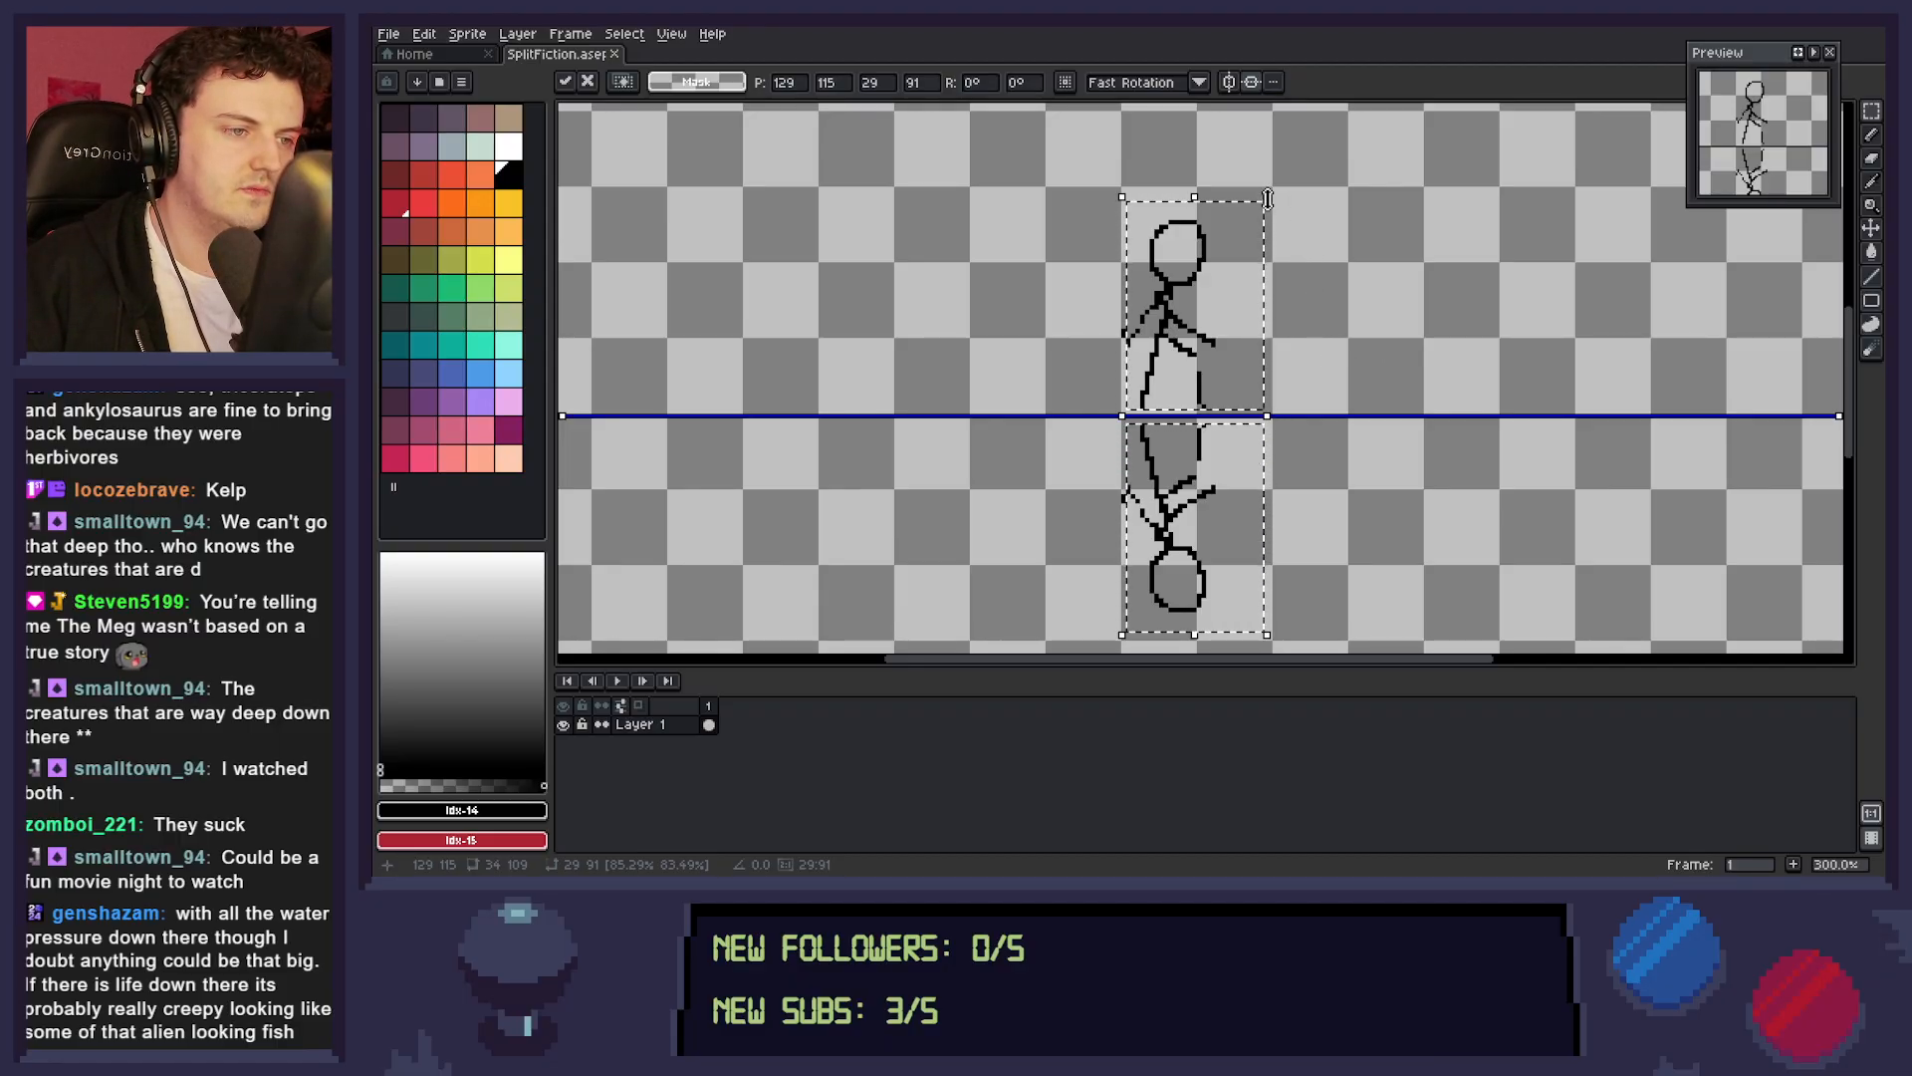
pyautogui.hotkey('ctrl', 'd')
# Reselect the mirrored figures, shrink the selection to 28 by 78 pixels and move it up to the dividing line.
pyautogui.moveTo(1267, 219); pyautogui.dragTo(1296, 295)
pyautogui.moveTo(1101, 214); pyautogui.dragTo(1233, 407)
pyautogui.moveTo(1235, 208); pyautogui.dragTo(1239, 259)
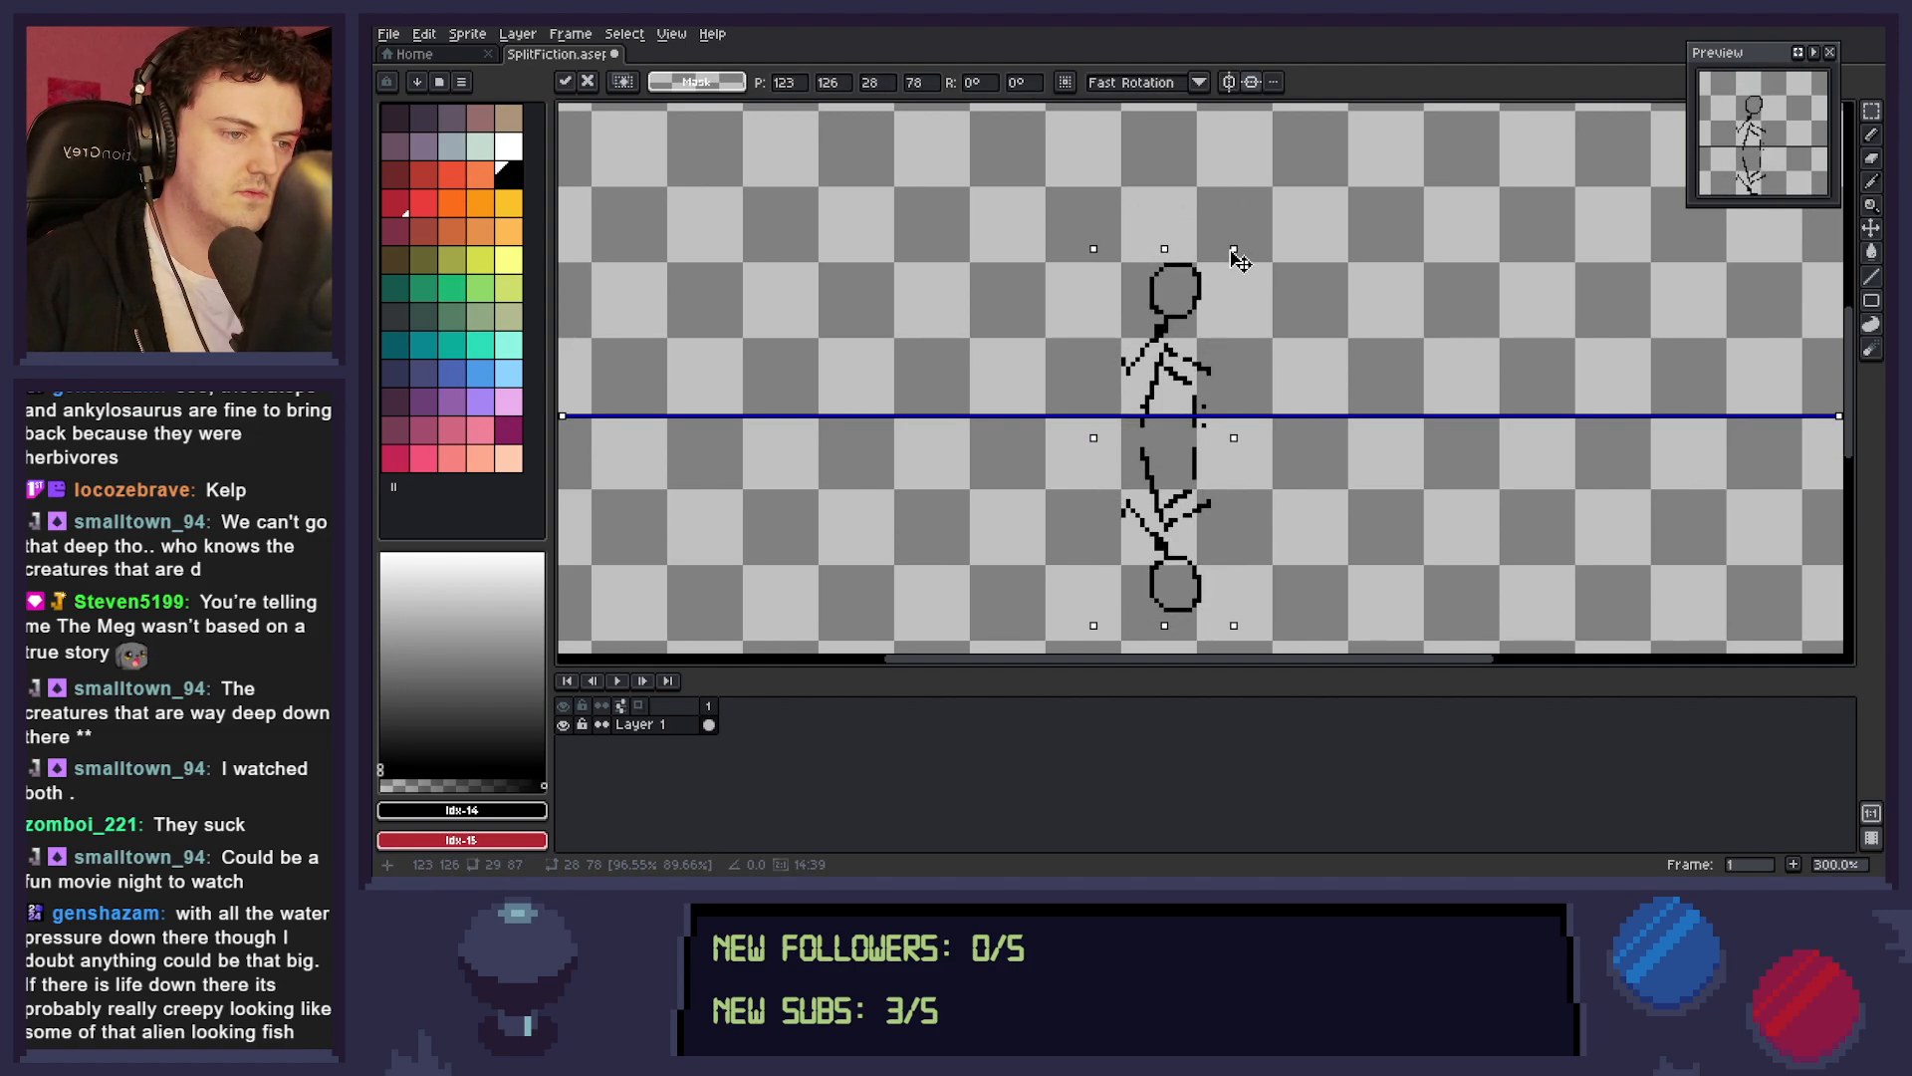
pyautogui.moveTo(1209, 399); pyautogui.dragTo(1213, 380)
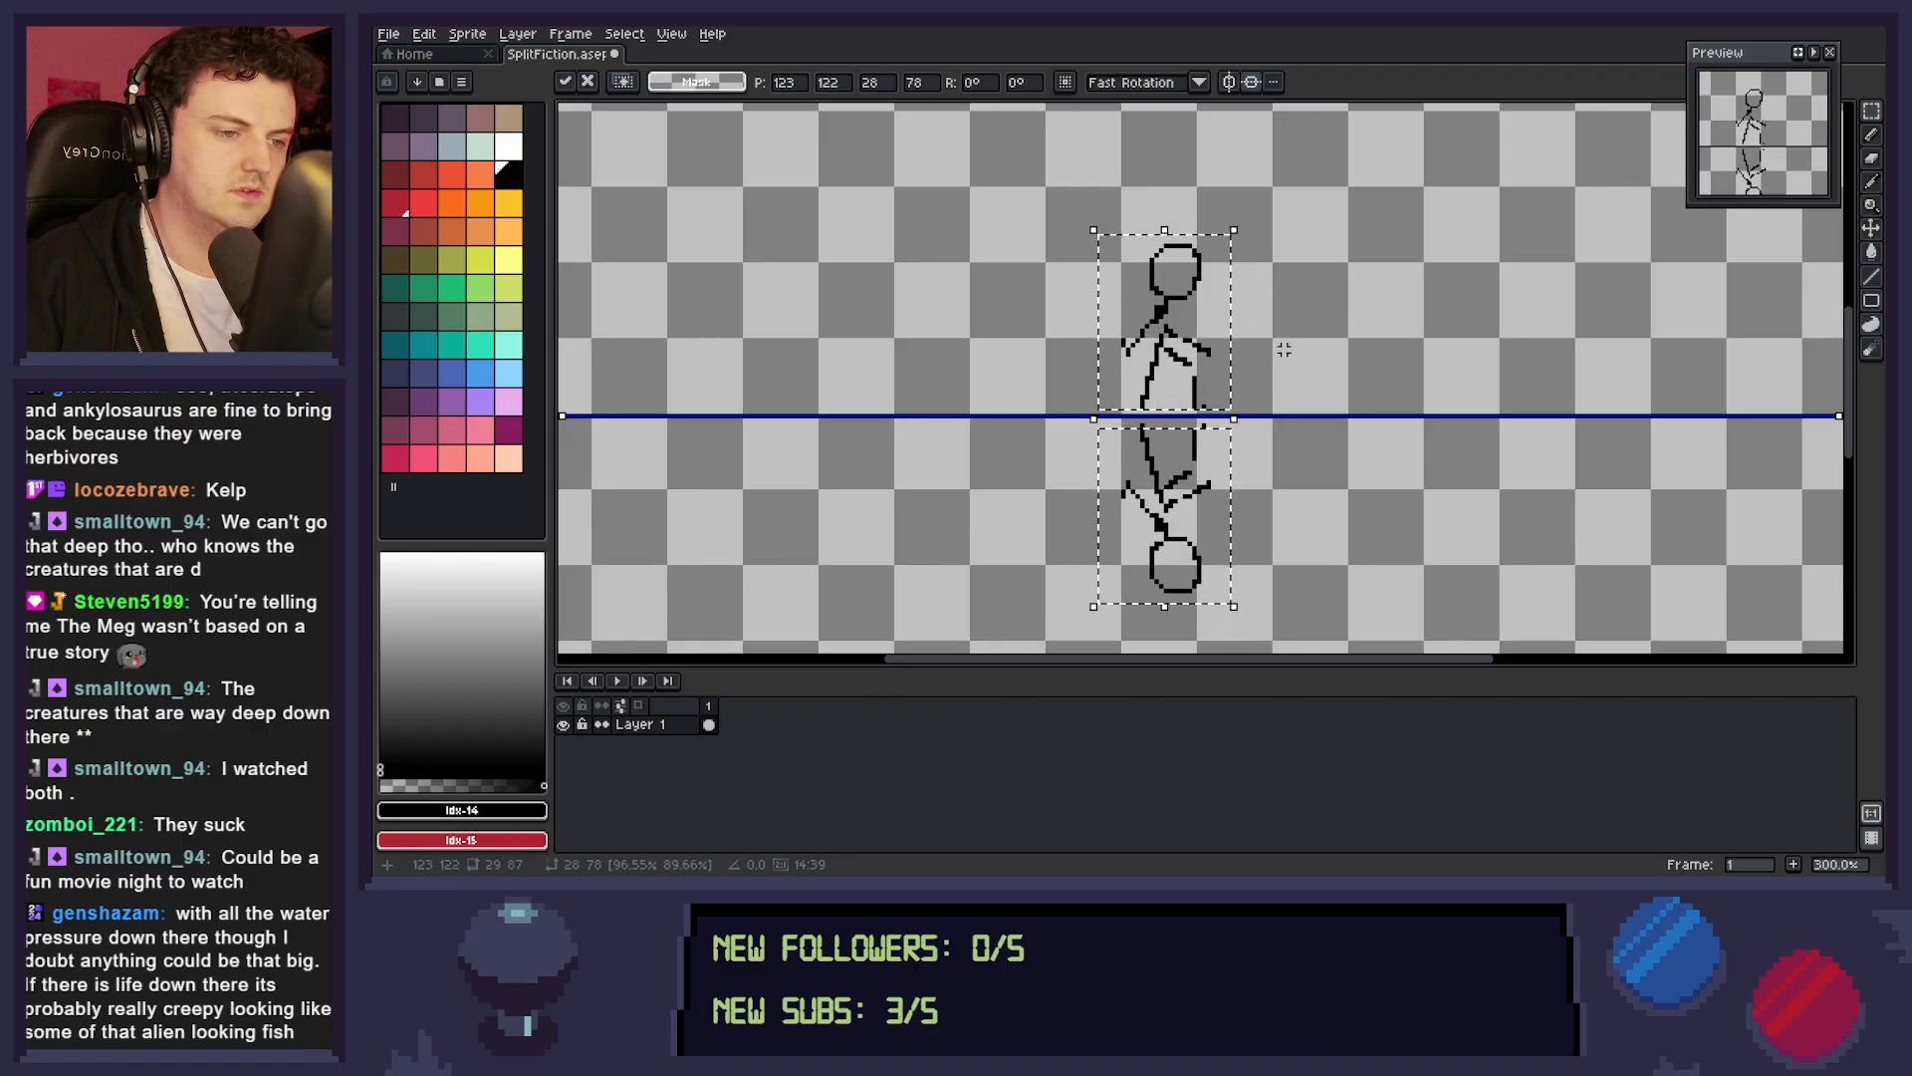
pyautogui.press('Return')
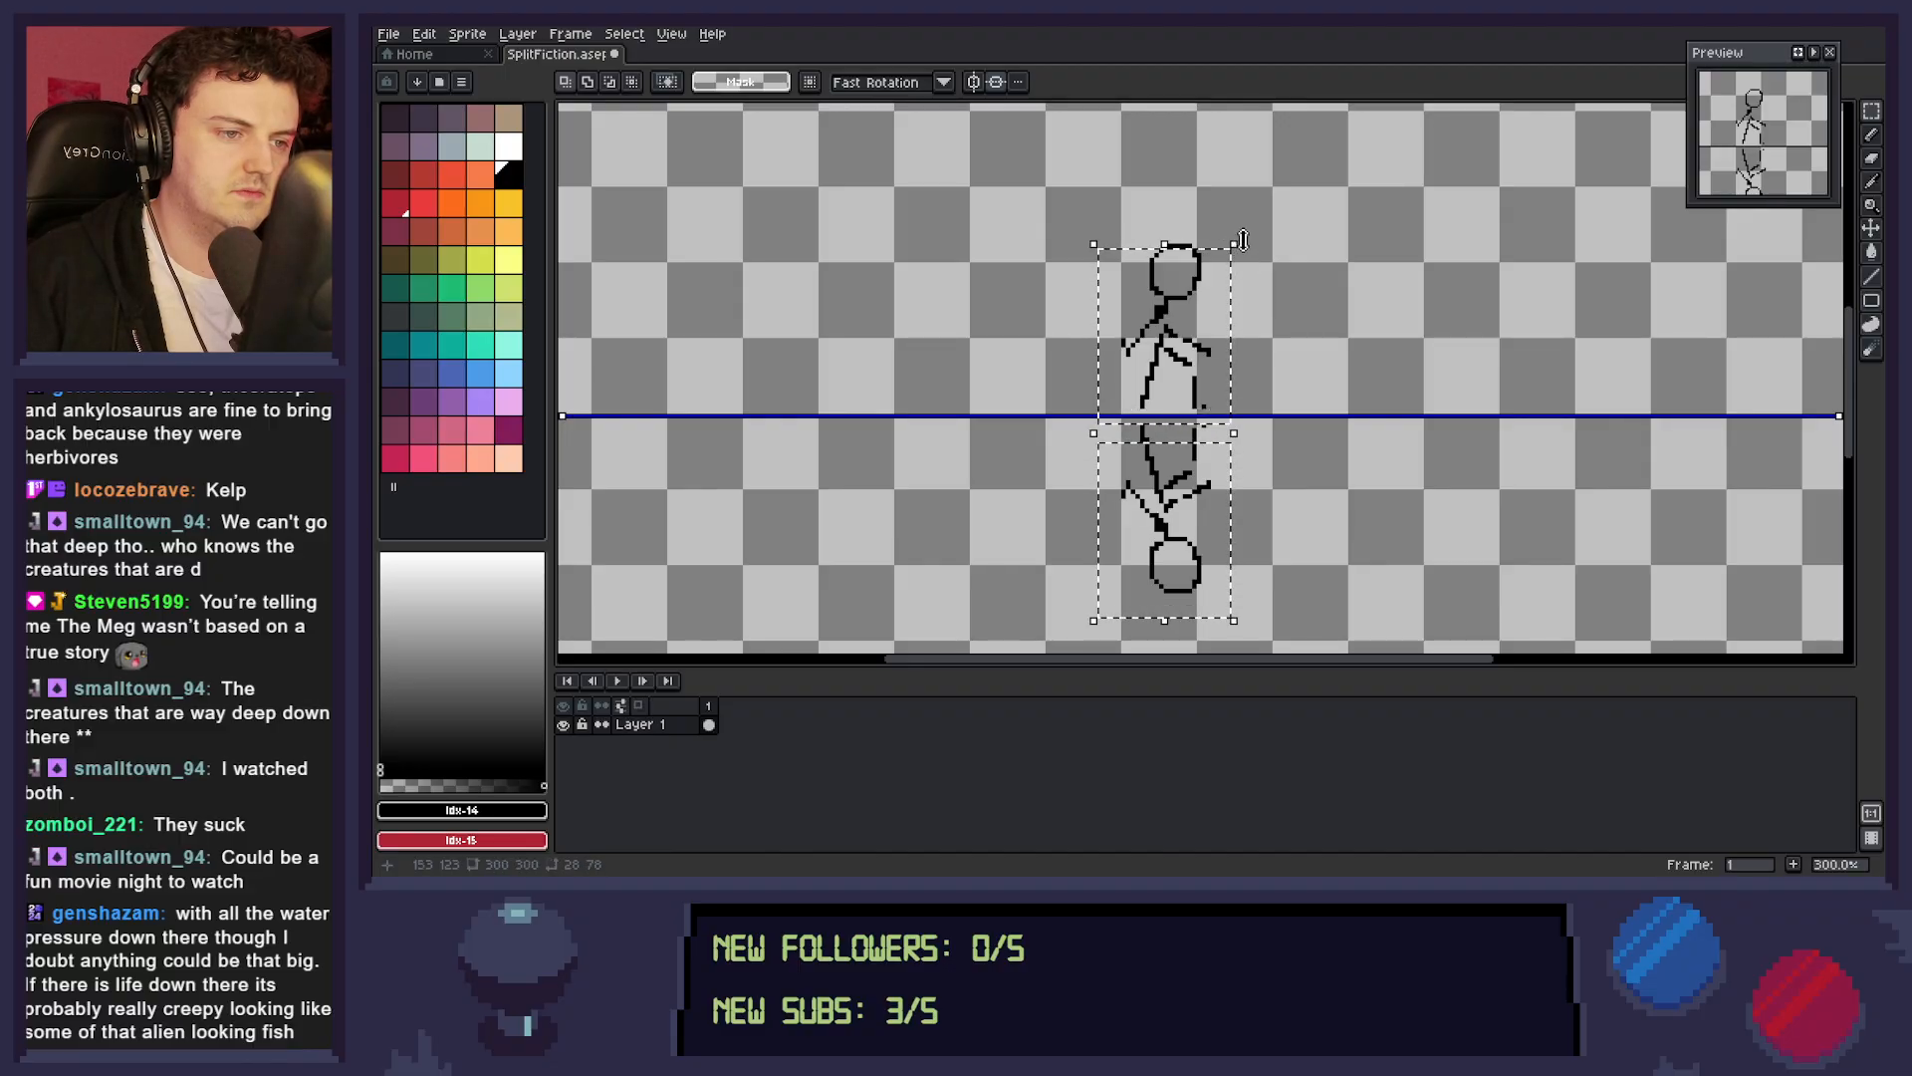
pyautogui.hotkey('ctrl', 'z')
# Reduce the figure selection's height to 74 pixels, move it up to Y position 124 at the line, and deselect.
pyautogui.moveTo(1233, 229); pyautogui.dragTo(1242, 257)
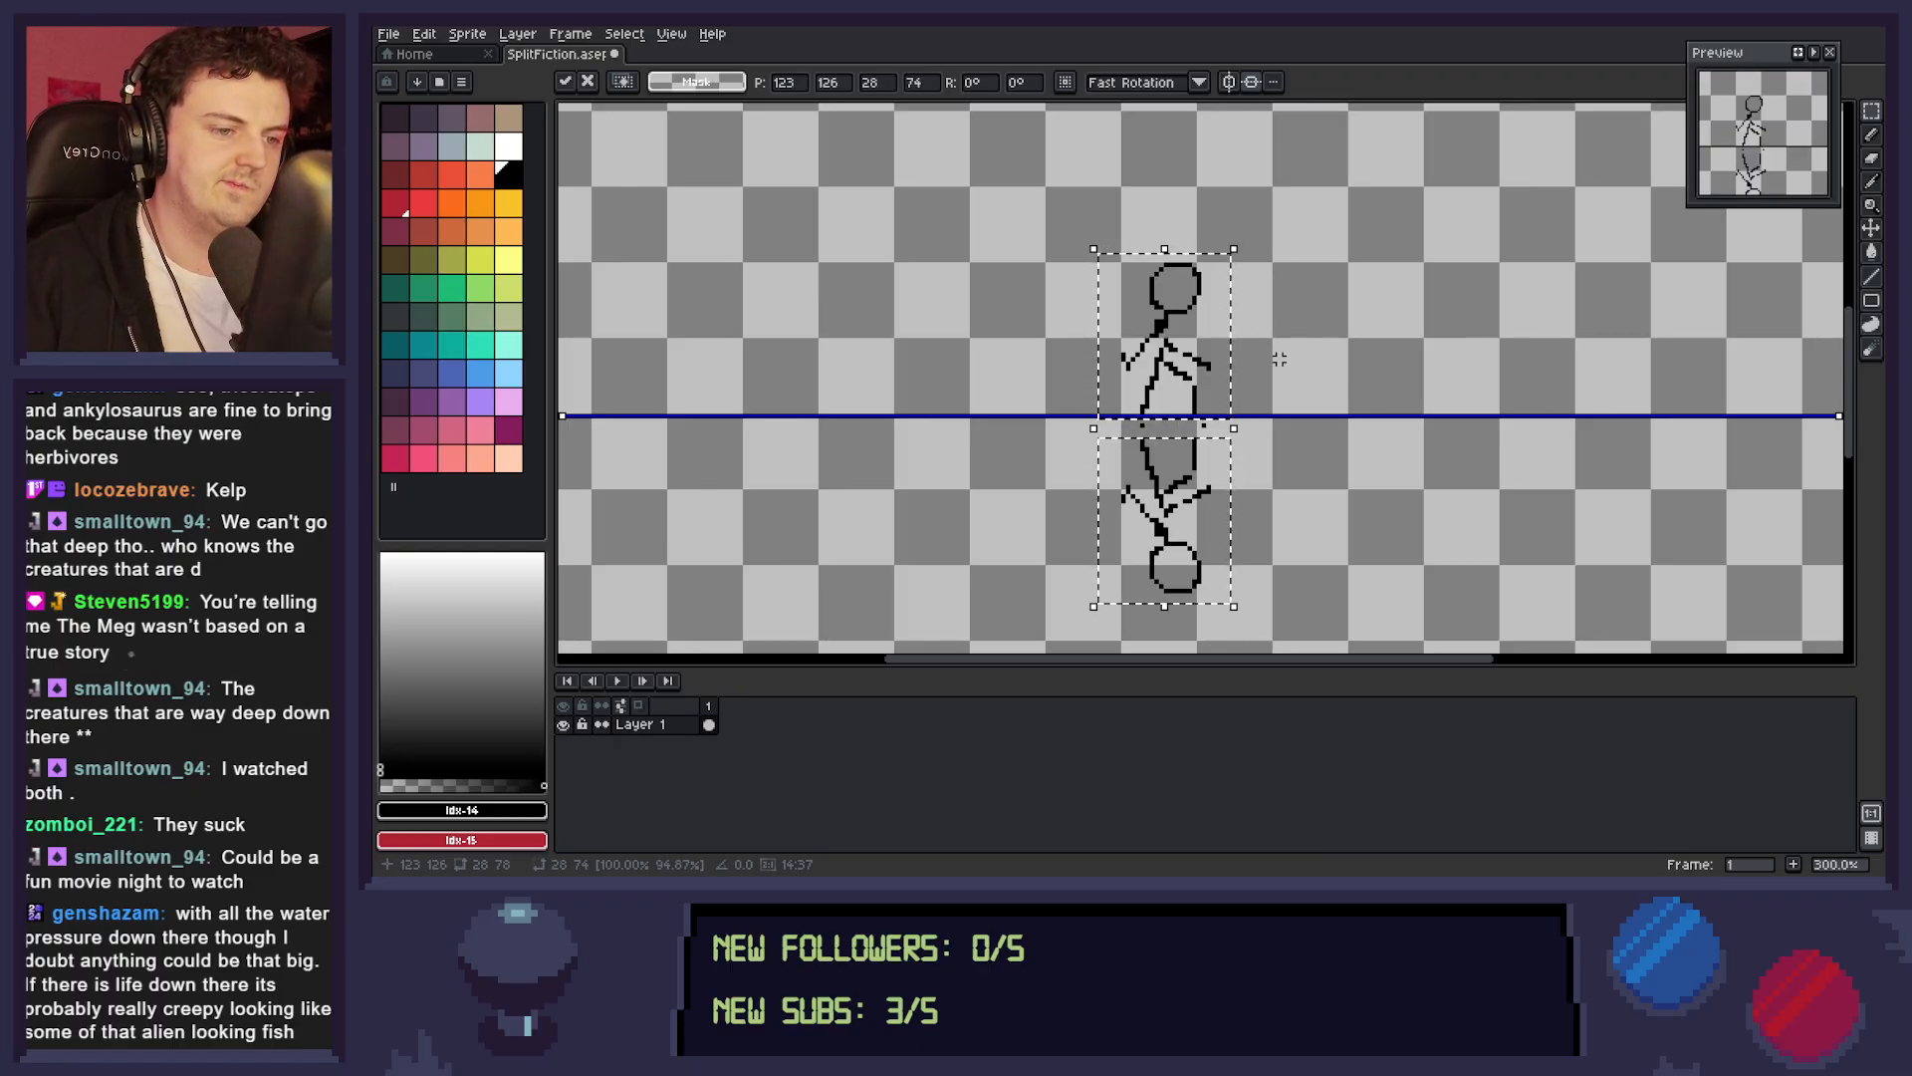
pyautogui.moveTo(1228, 367); pyautogui.dragTo(1228, 349)
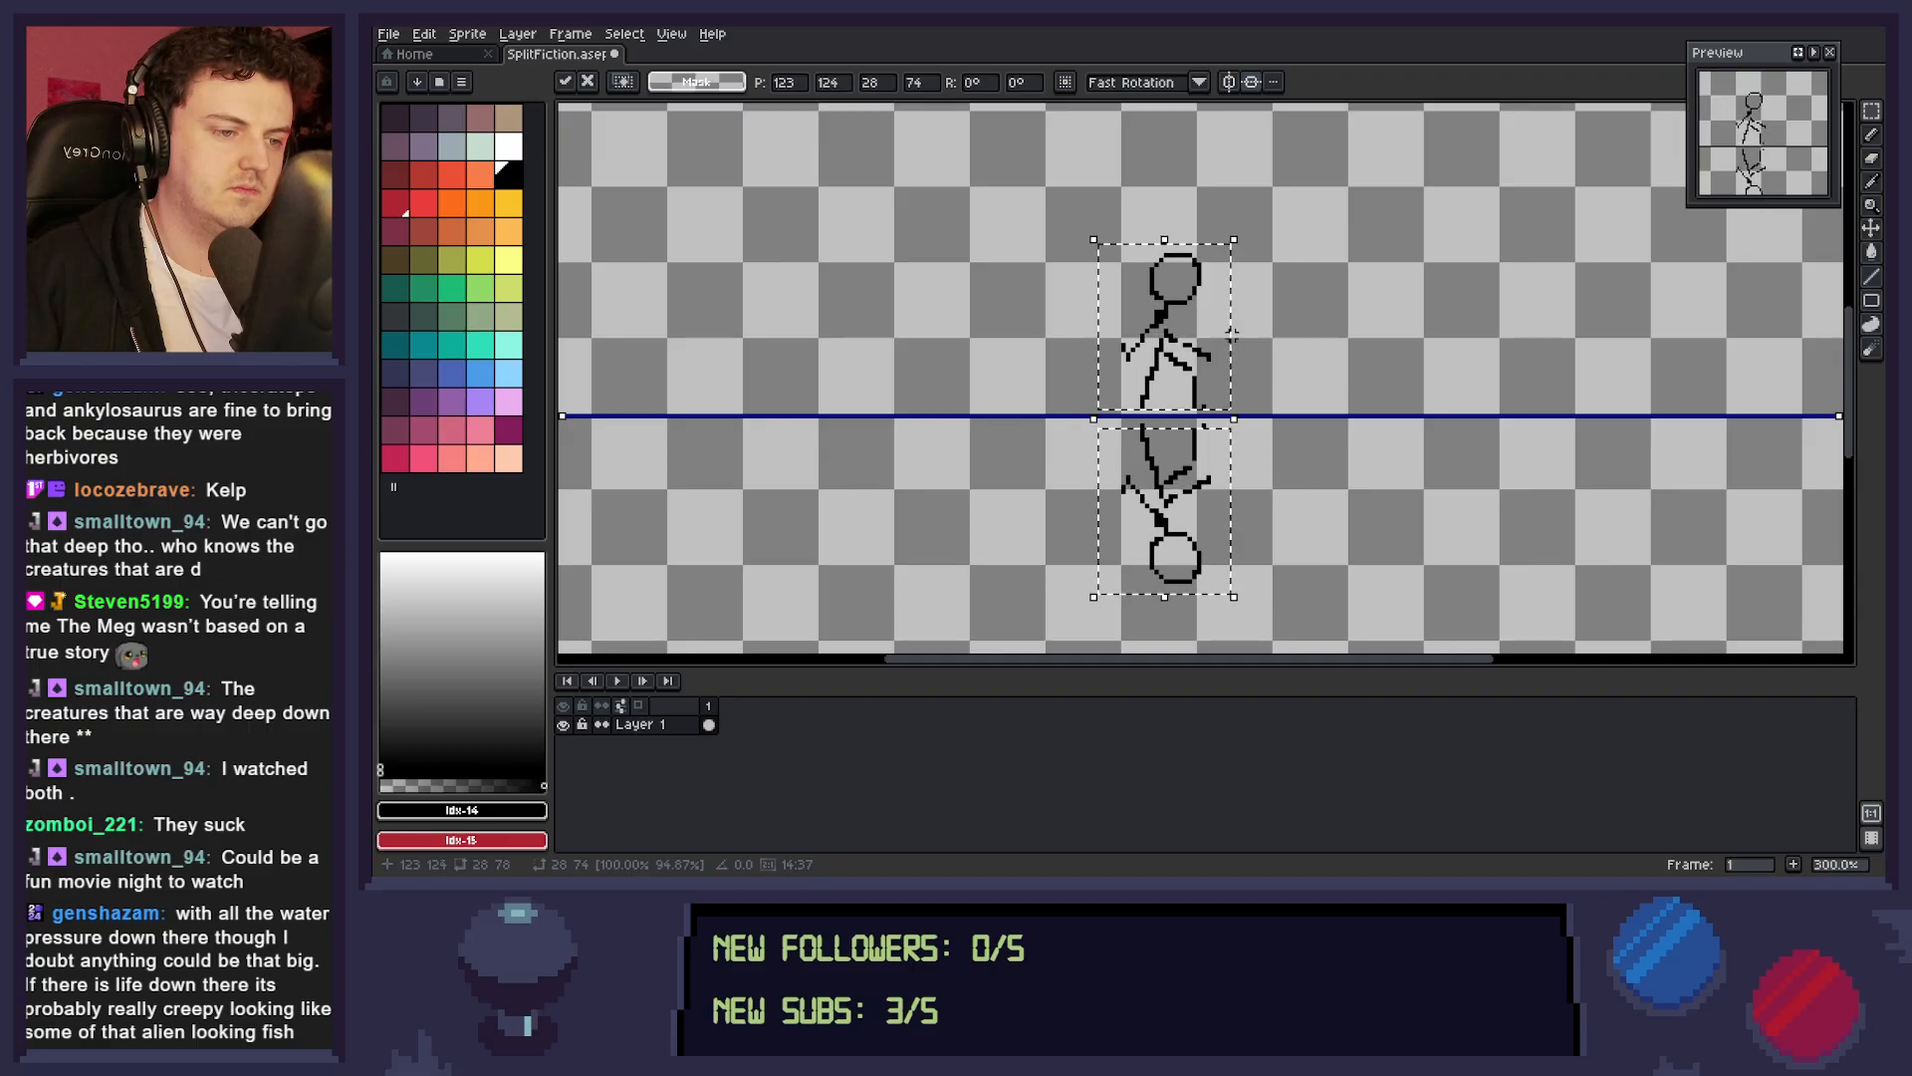
pyautogui.click(1315, 328)
# Check the smaller mirrored figures against the whole canvas and save the sprite.
pyautogui.press('z')
pyautogui.moveTo(1339, 475); pyautogui.dragTo(1309, 514)
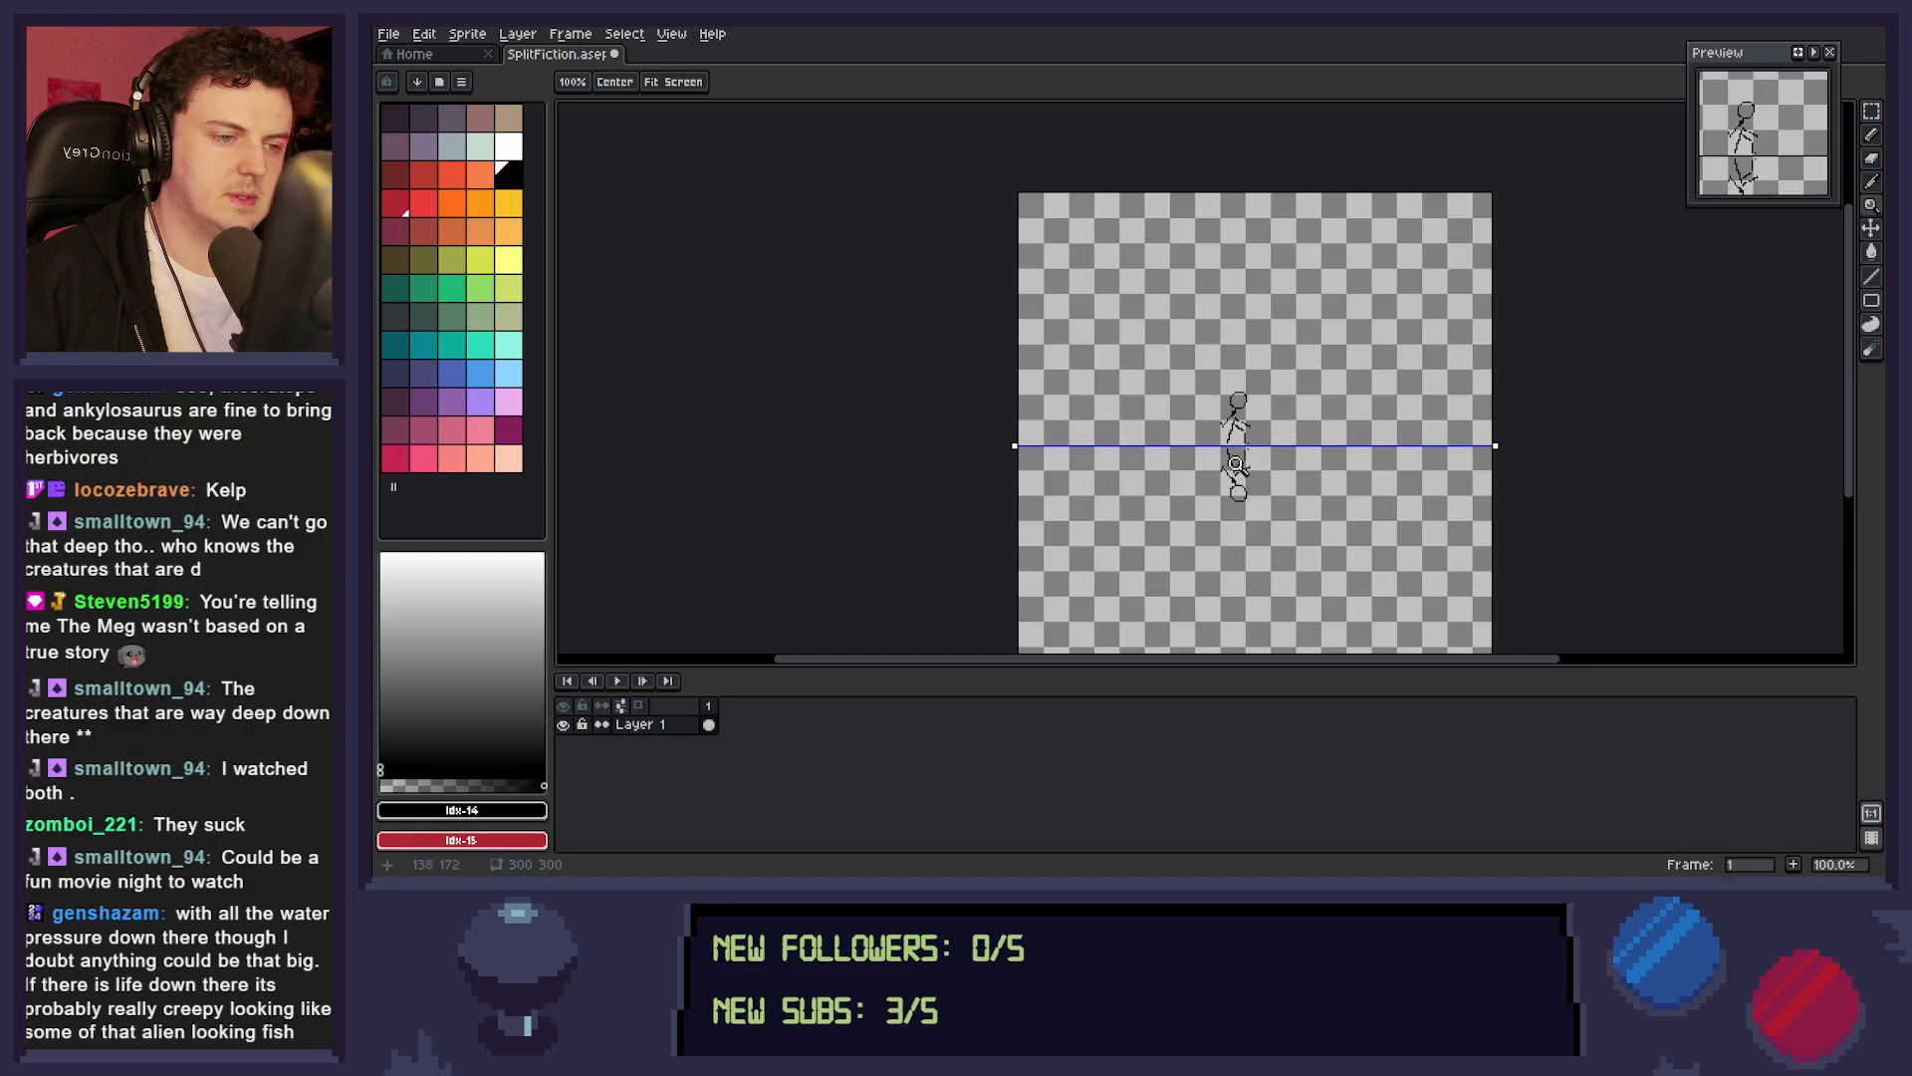
pyautogui.click(1238, 467)
pyautogui.click(1239, 467)
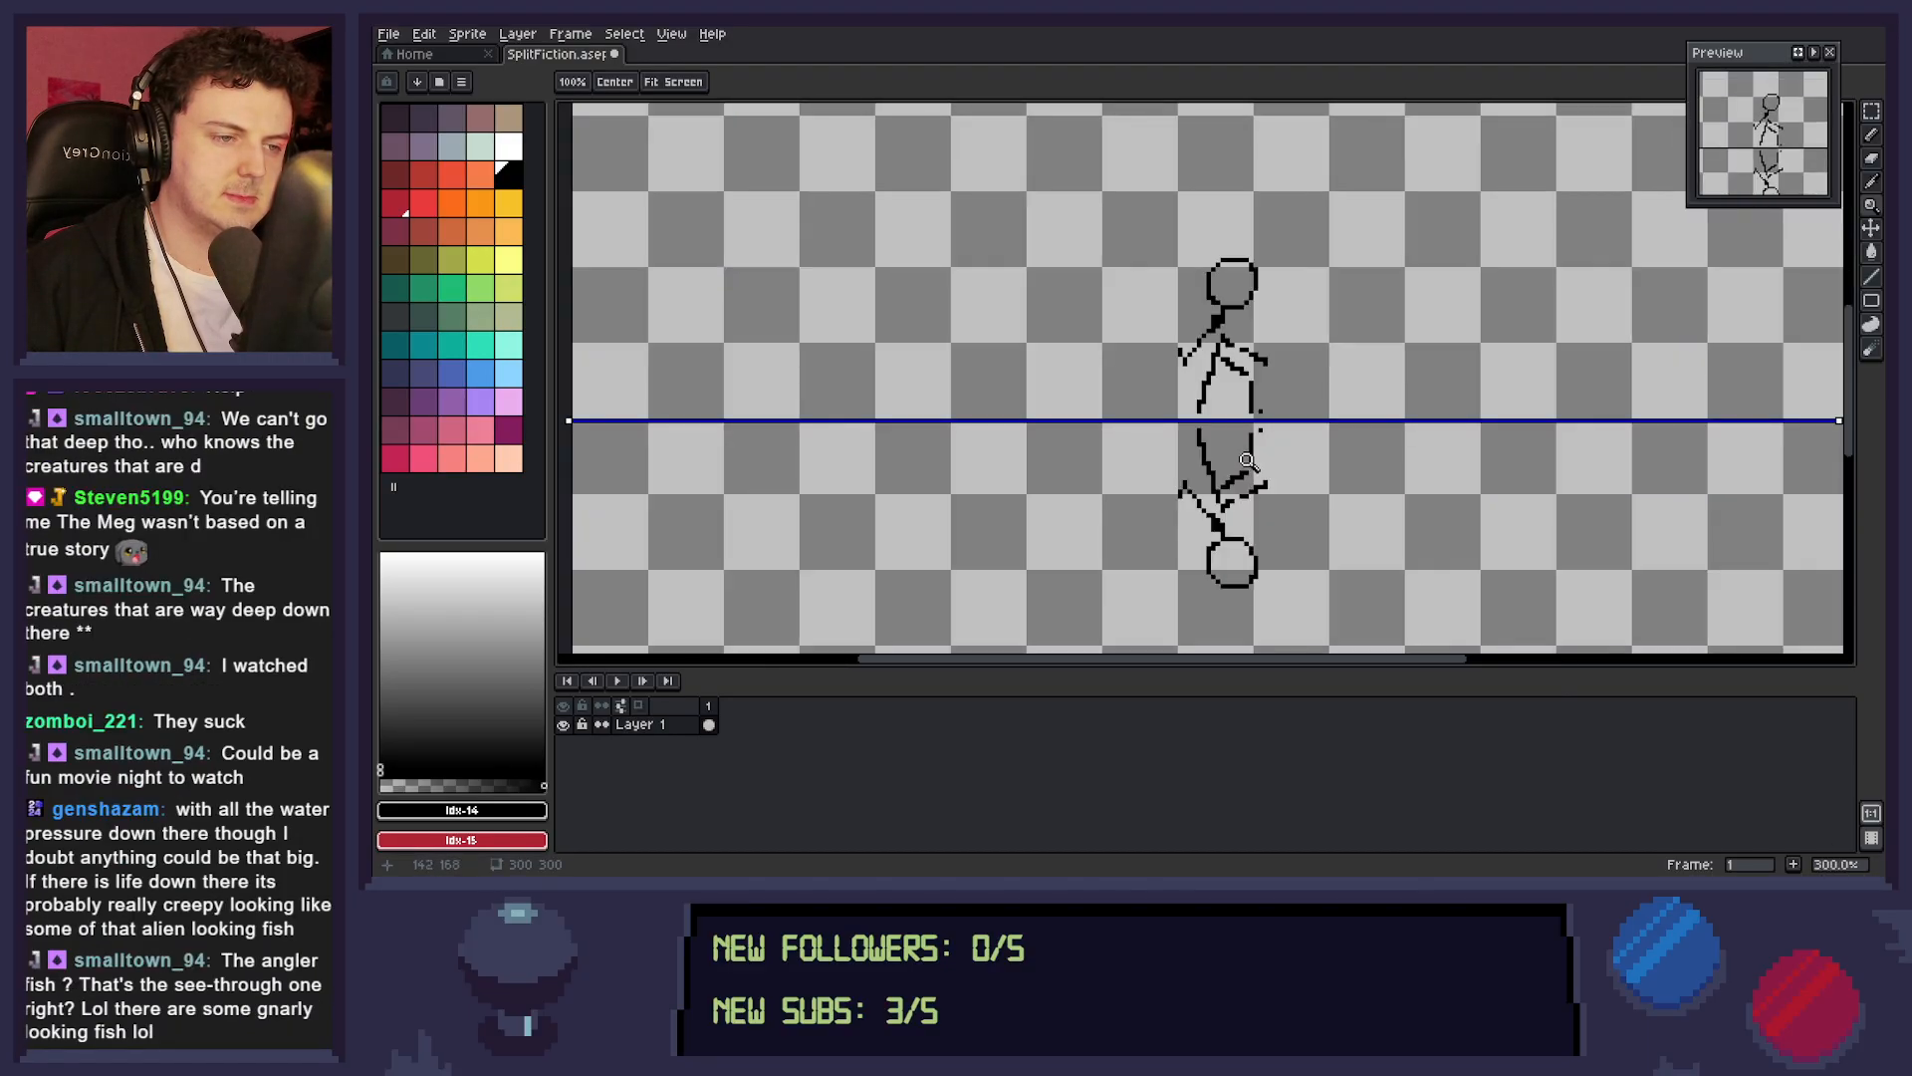
pyautogui.scroll(-1, 1255, 461)
pyautogui.moveTo(1259, 462); pyautogui.dragTo(1292, 472)
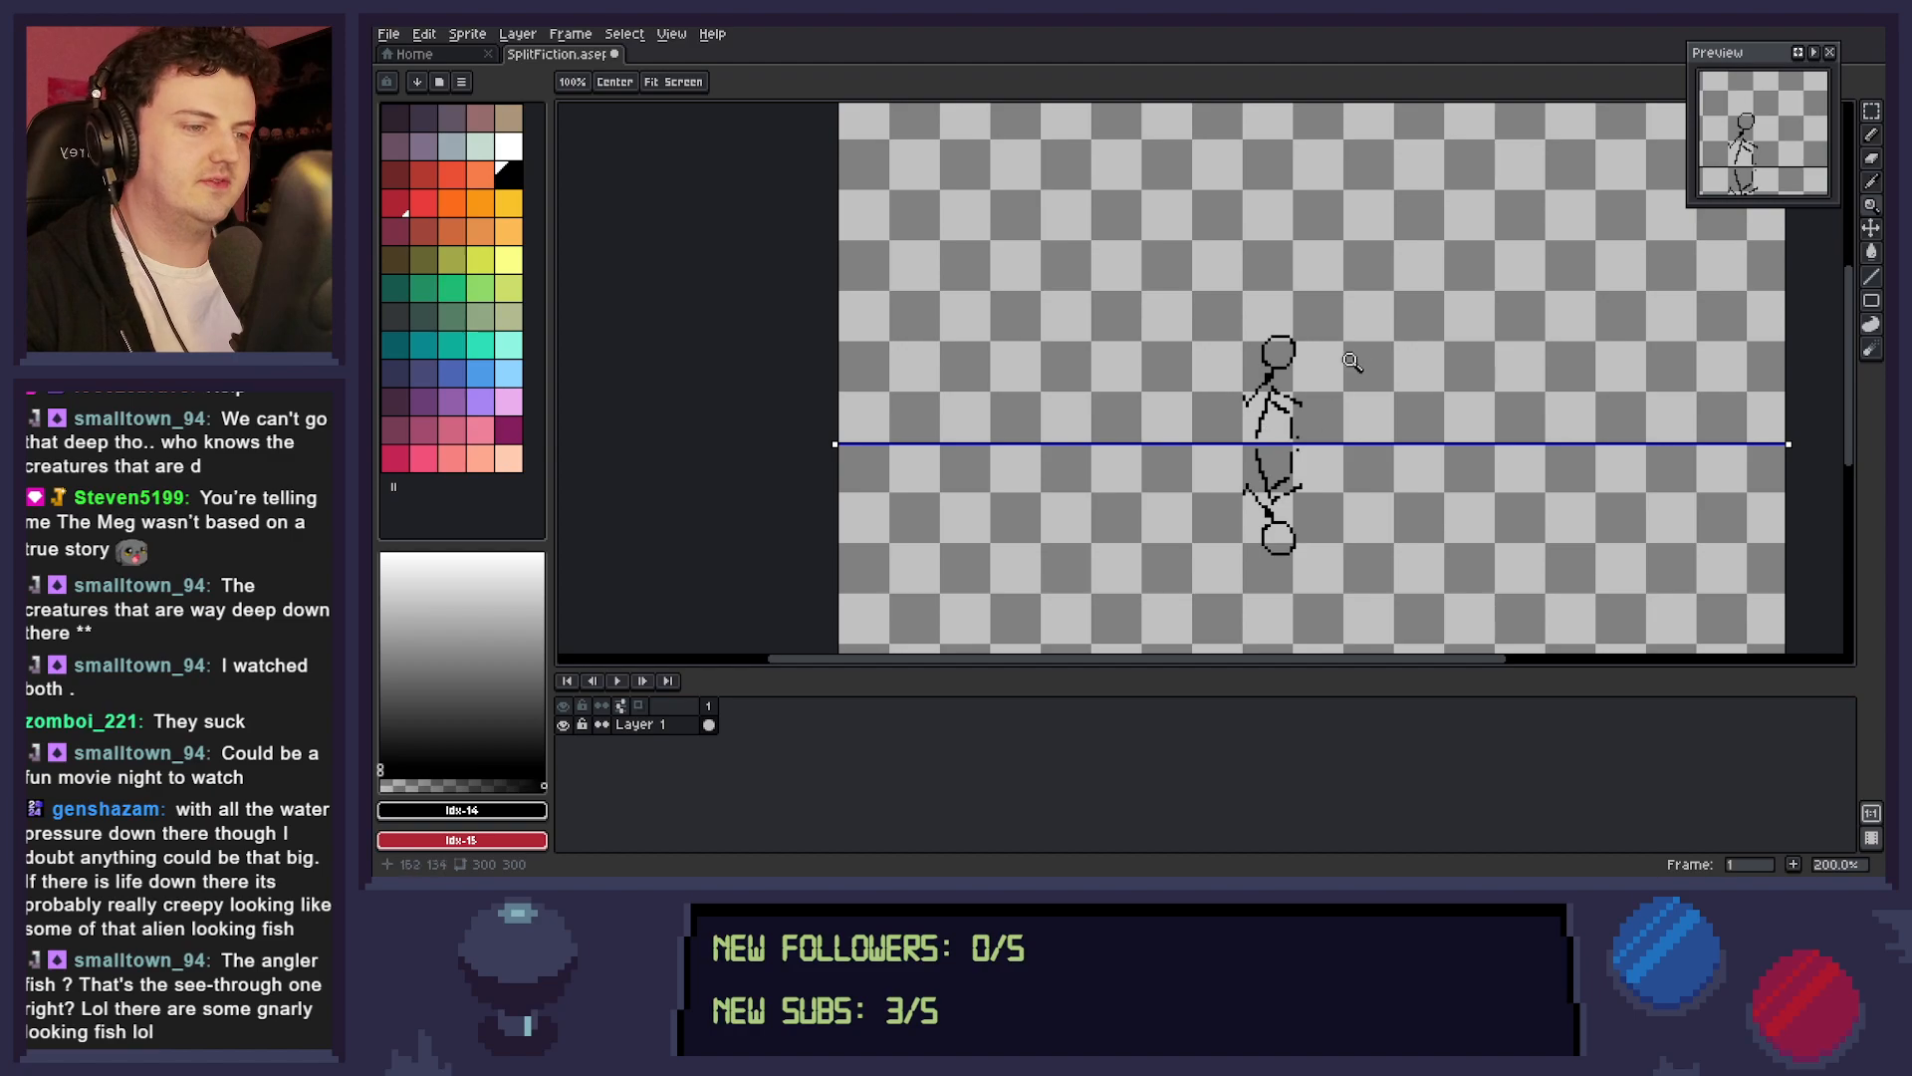
pyautogui.hotkey('ctrl', 's')
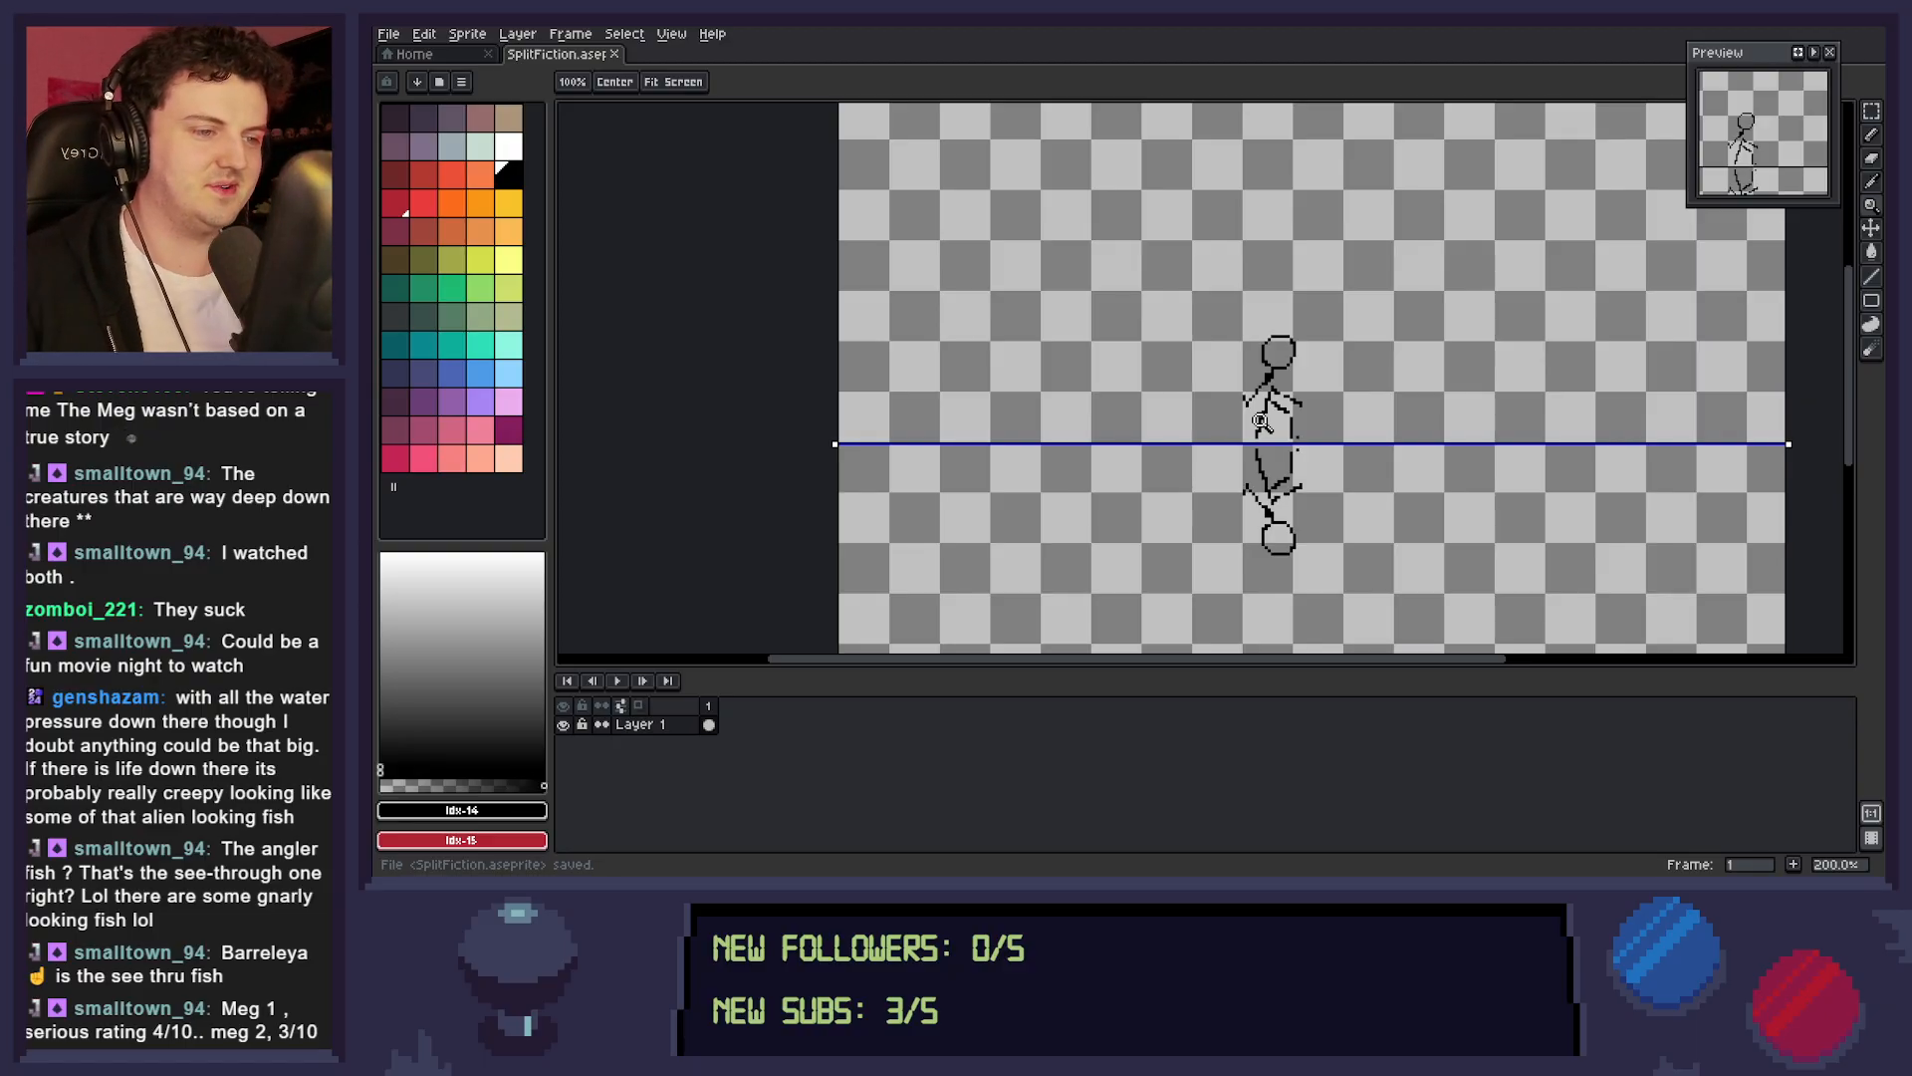
# Pencil in the missing lower leg and foot pixels so both mirrored figures connect to the dividing line.
pyautogui.scroll(1, 1285, 417)
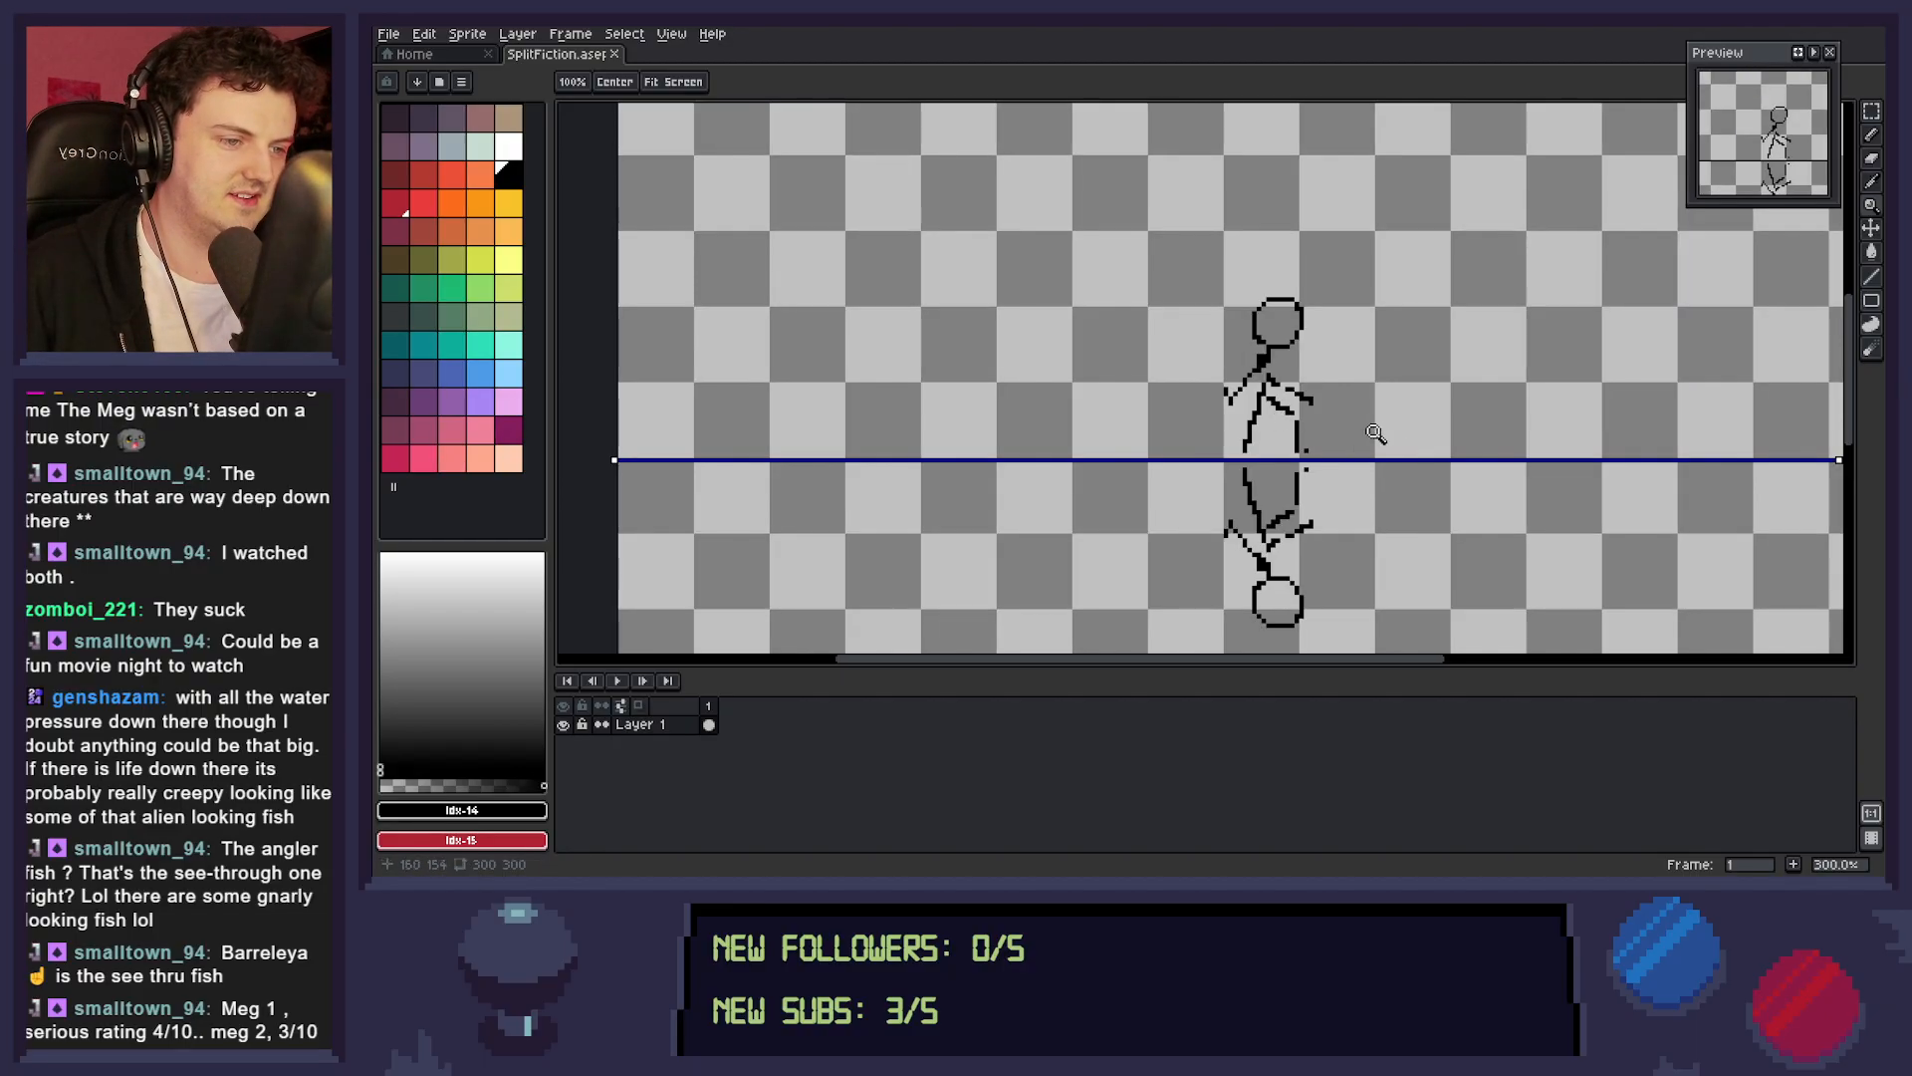
pyautogui.moveTo(1351, 453); pyautogui.dragTo(1309, 414)
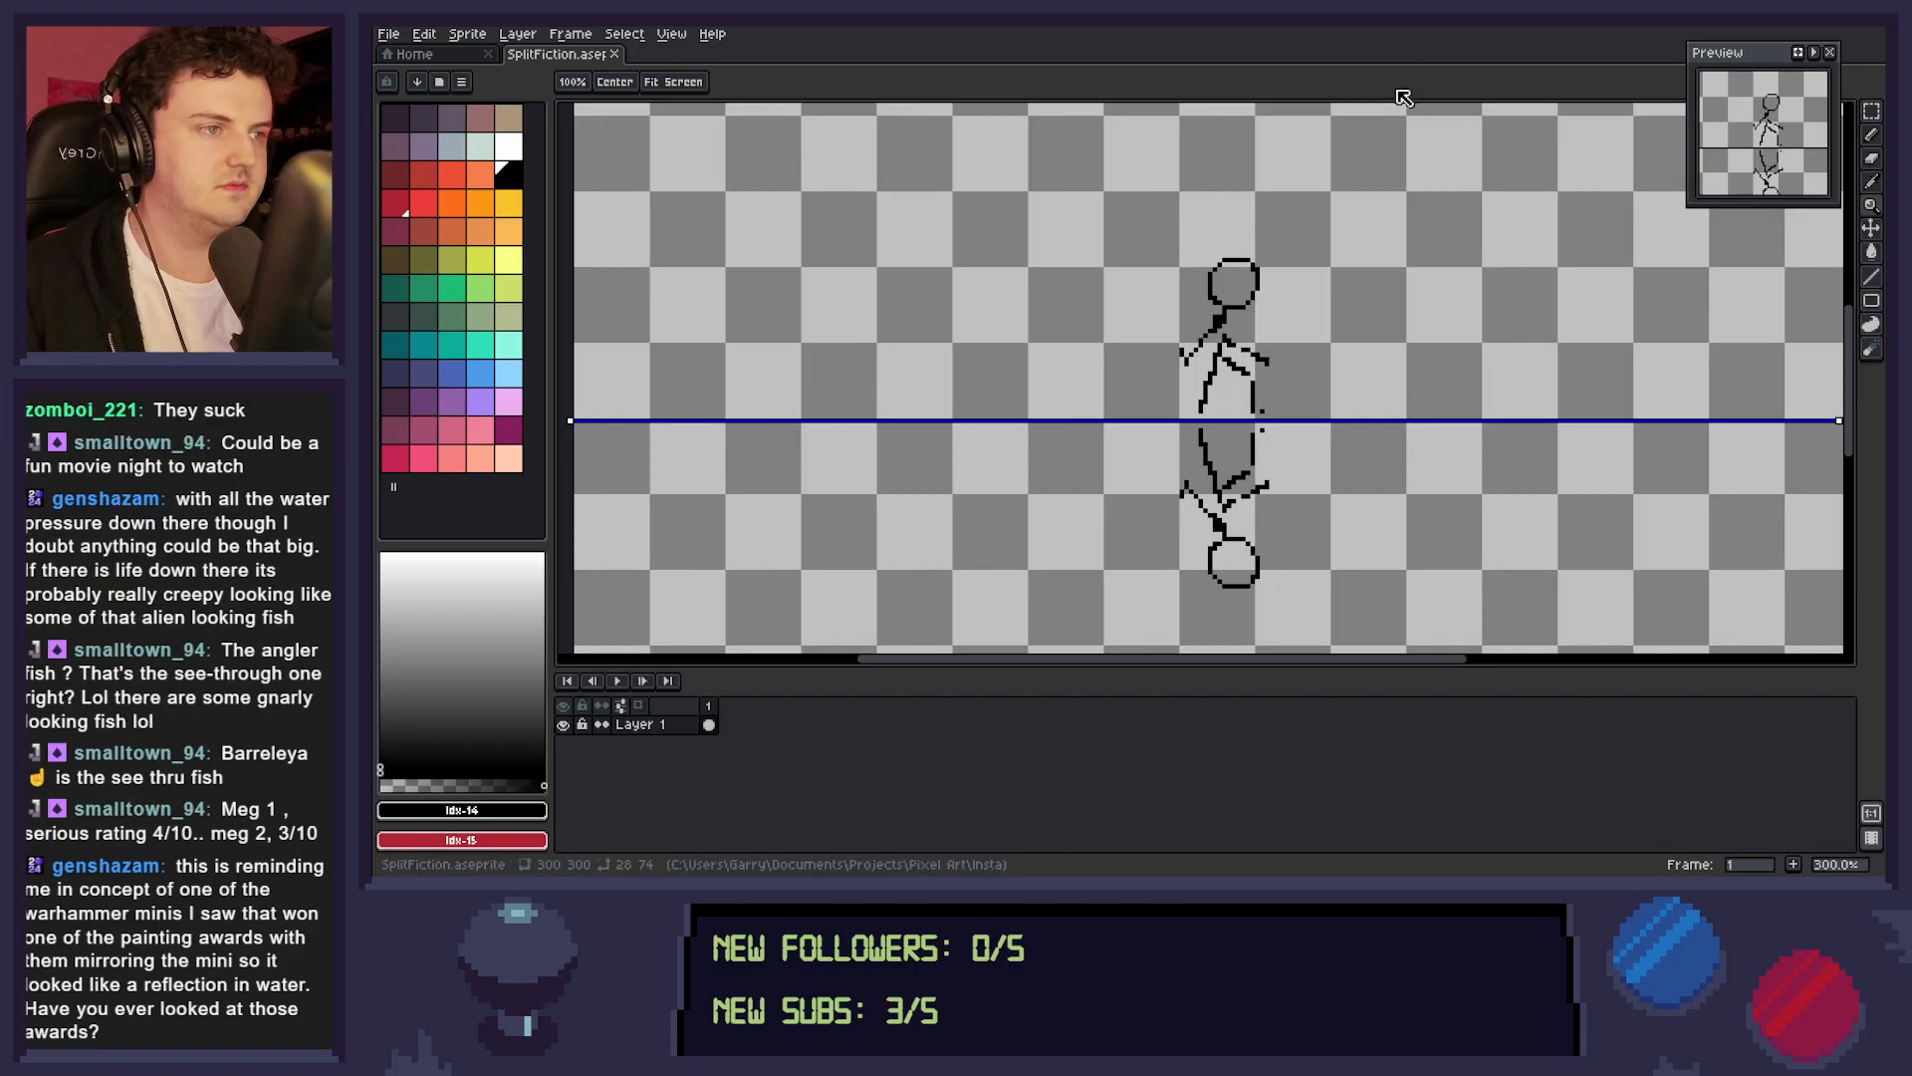
pyautogui.press('b')
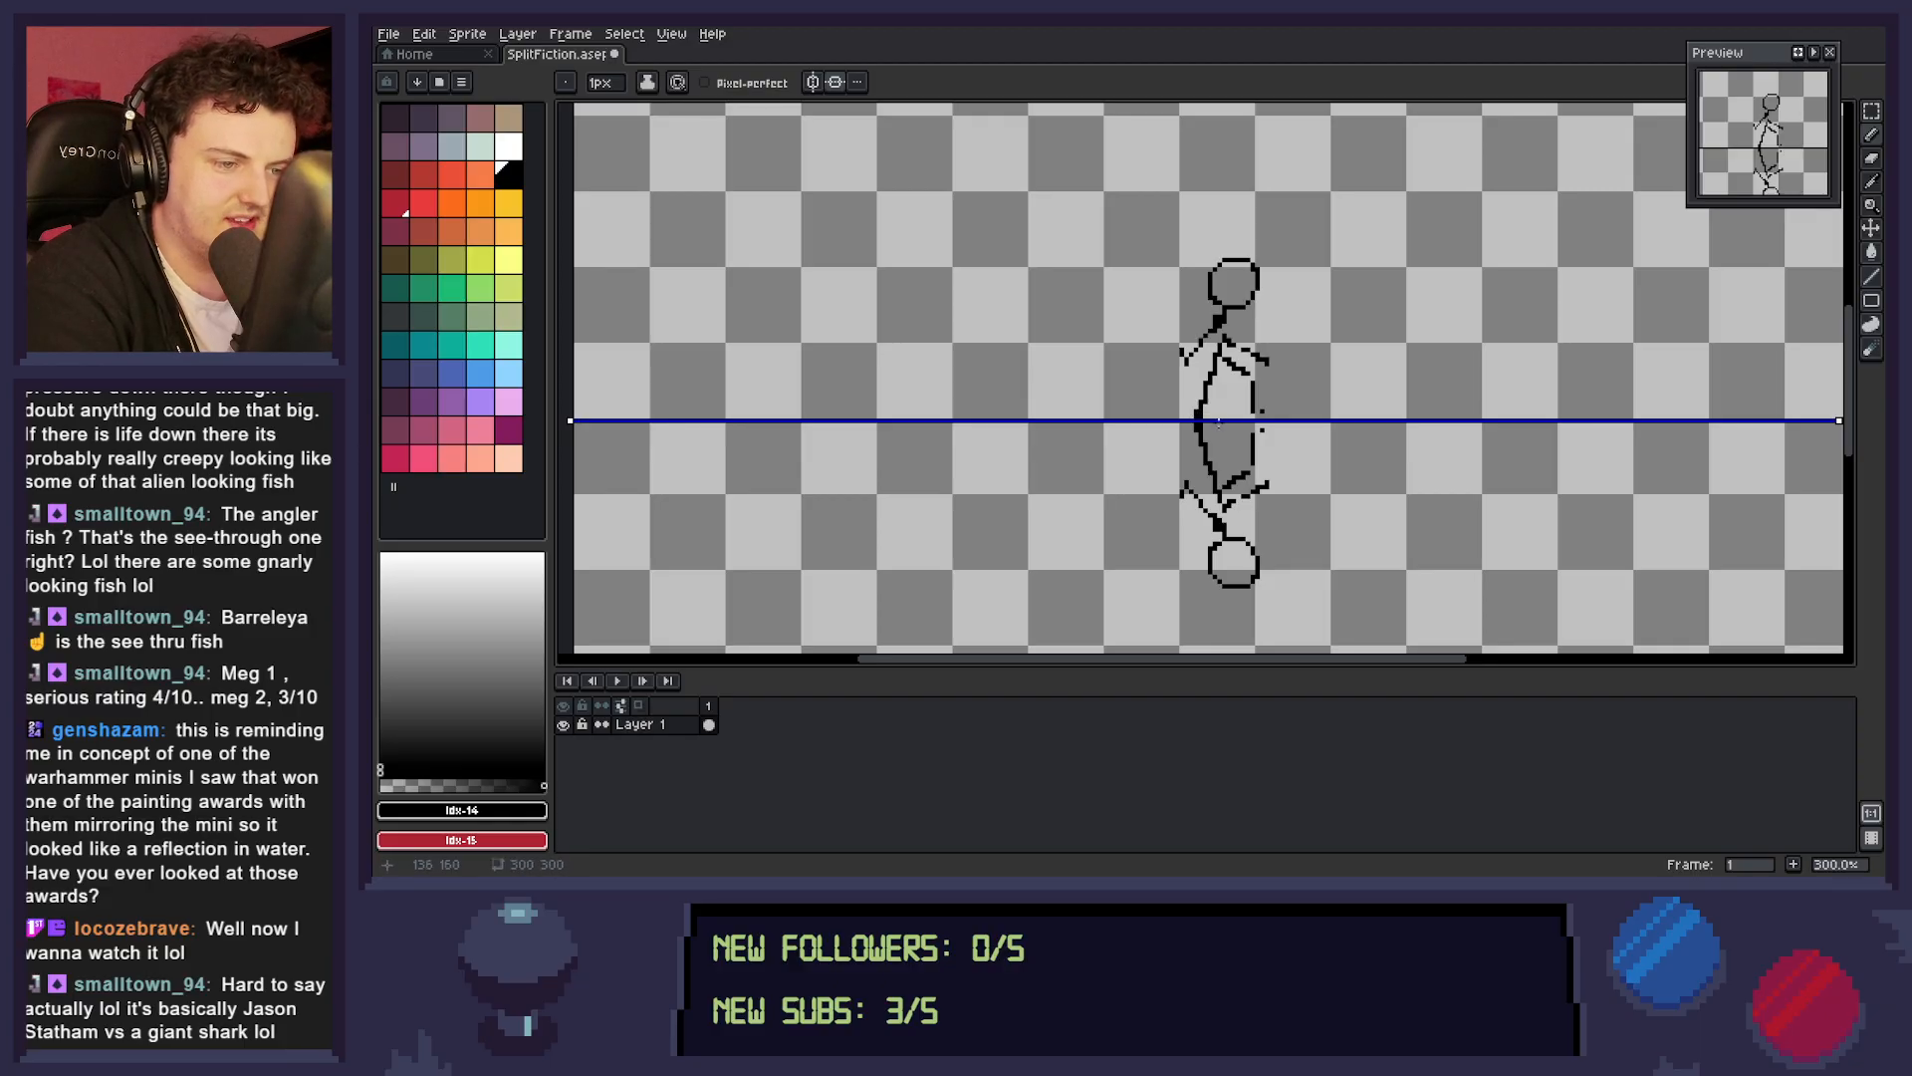
pyautogui.moveTo(1251, 417); pyautogui.dragTo(1266, 420)
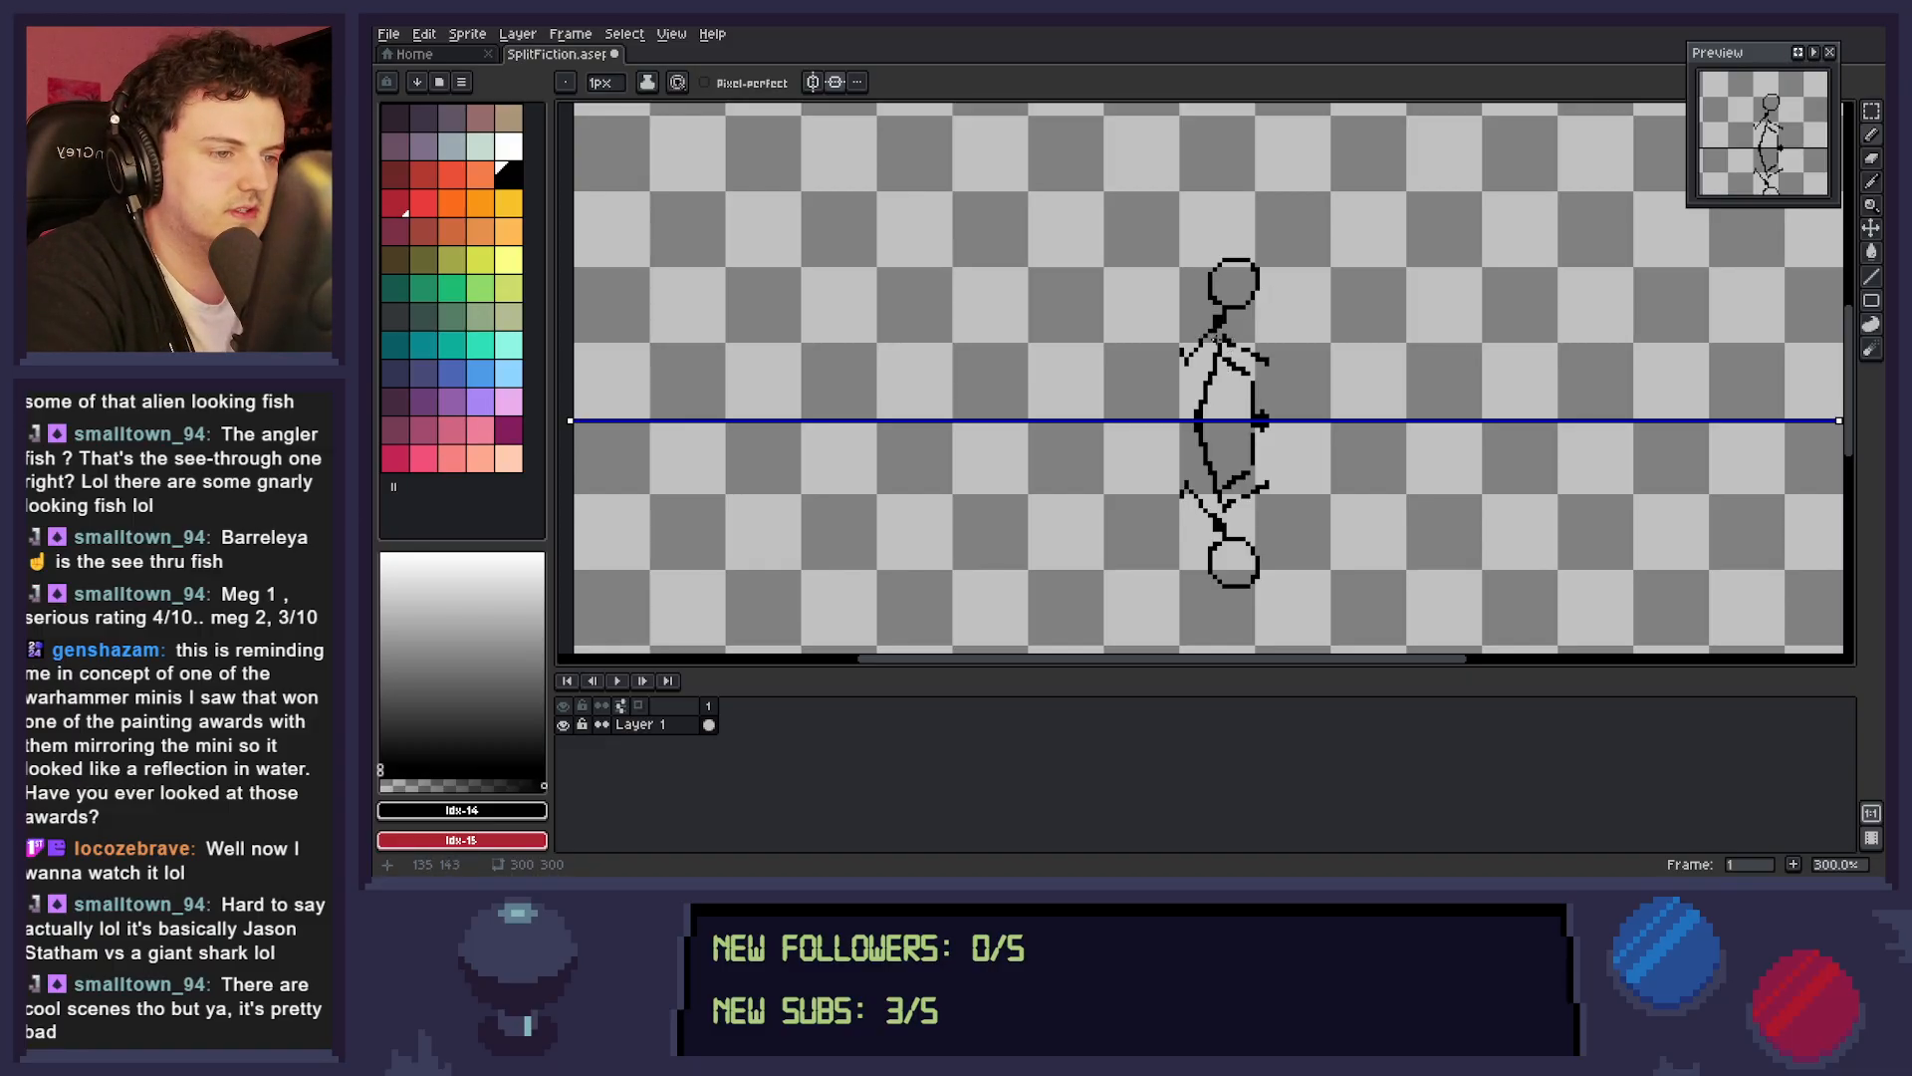
# Try to pencil a thick black shape from the upper figure's neck along its rear arm, mirrored below.
pyautogui.click(1210, 322)
pyautogui.moveTo(1227, 317); pyautogui.dragTo(1191, 366)
pyautogui.click(1201, 321)
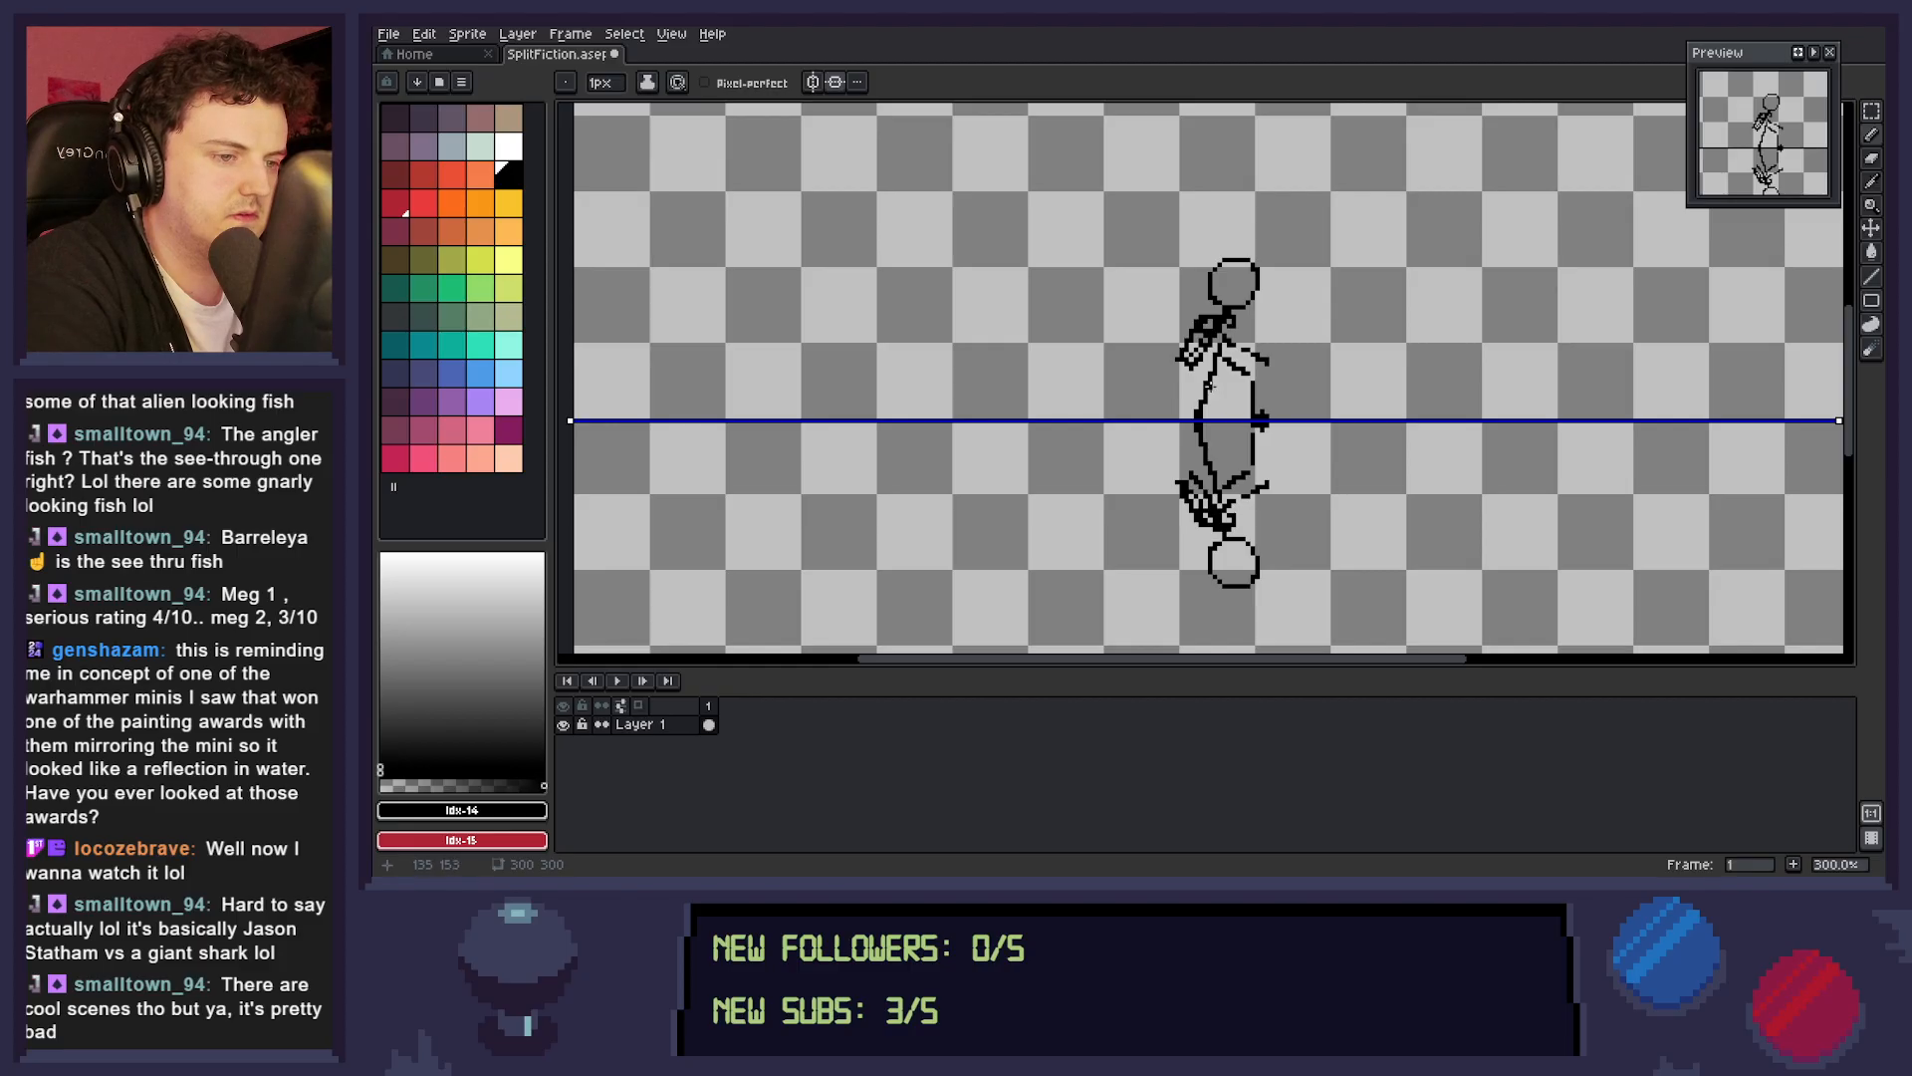
pyautogui.moveTo(1202, 335)
pyautogui.mouseDown()
pyautogui.moveTo(1187, 359)
pyautogui.moveTo(1209, 324)
pyautogui.moveTo(1217, 359)
pyautogui.moveTo(1190, 360)
pyautogui.moveTo(1201, 317)
pyautogui.moveTo(1190, 345)
pyautogui.mouseUp()
pyautogui.press('e')
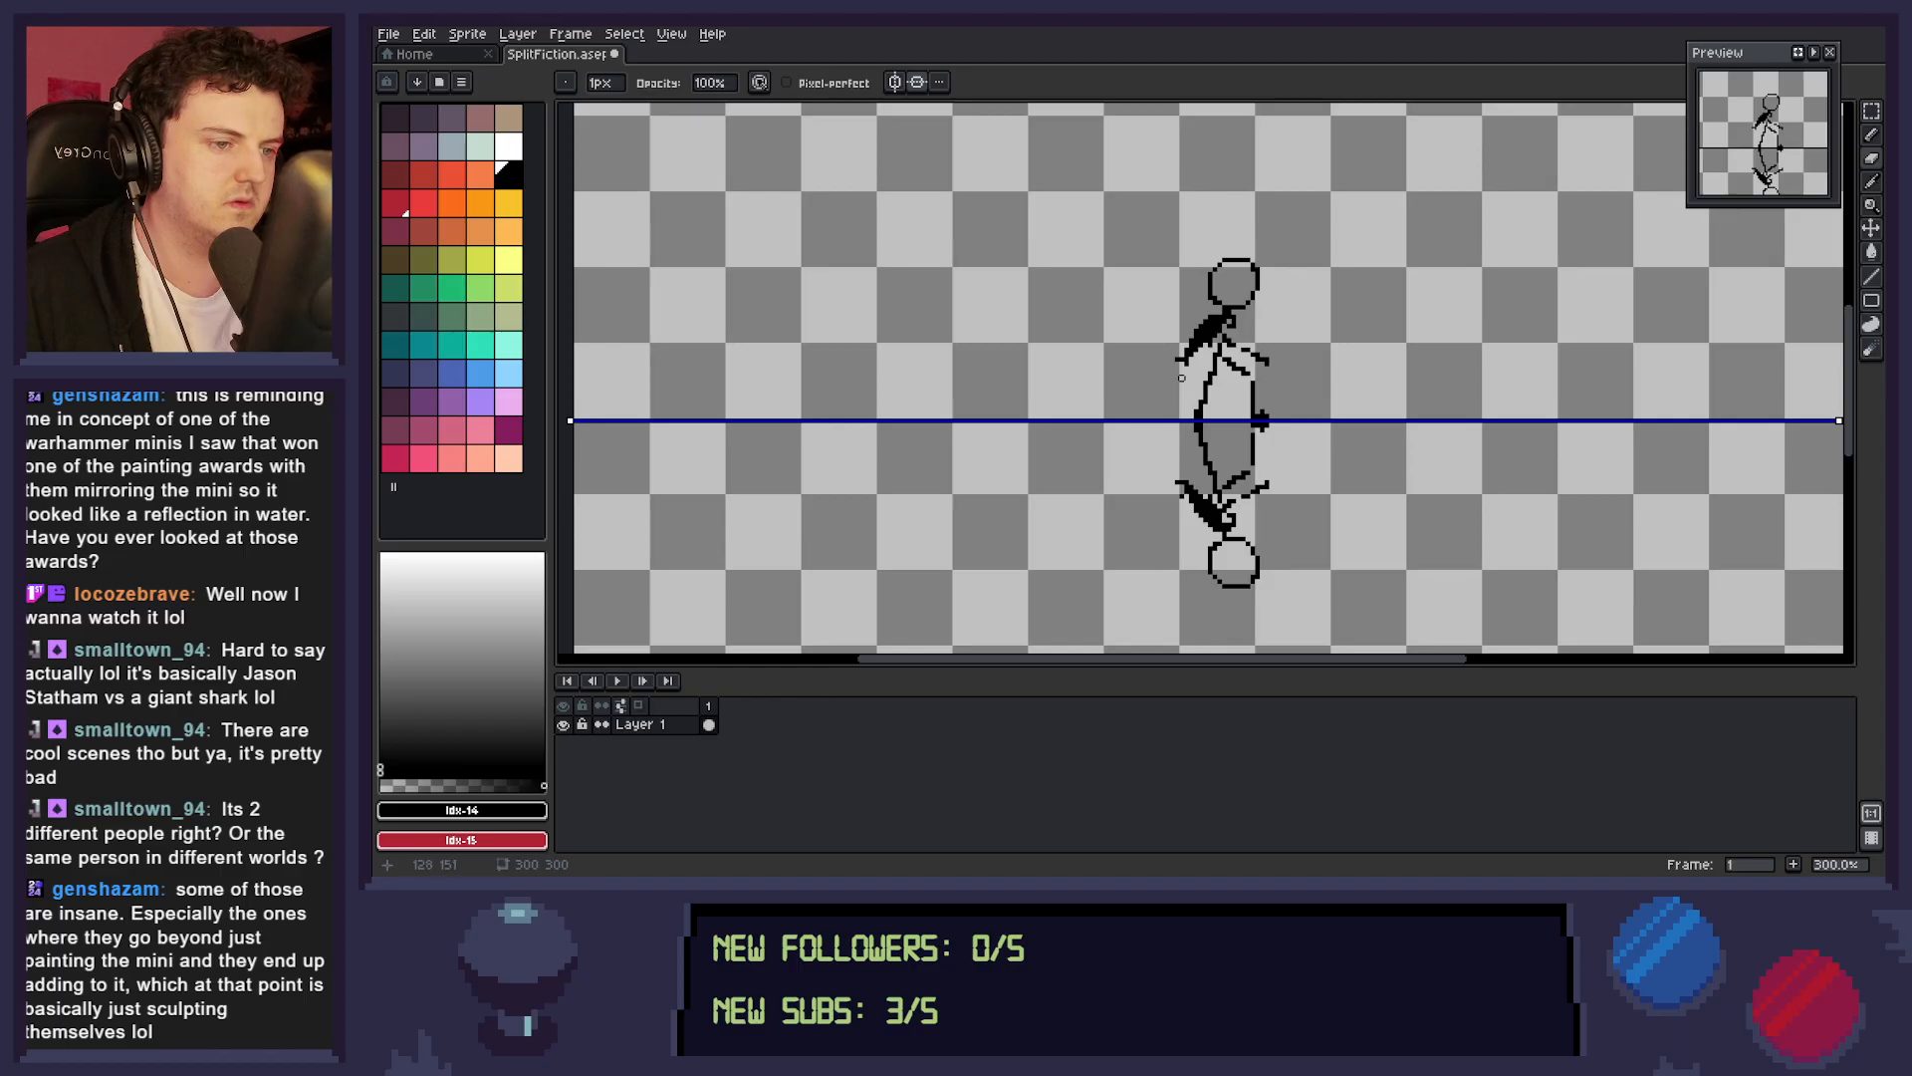
pyautogui.press('b')
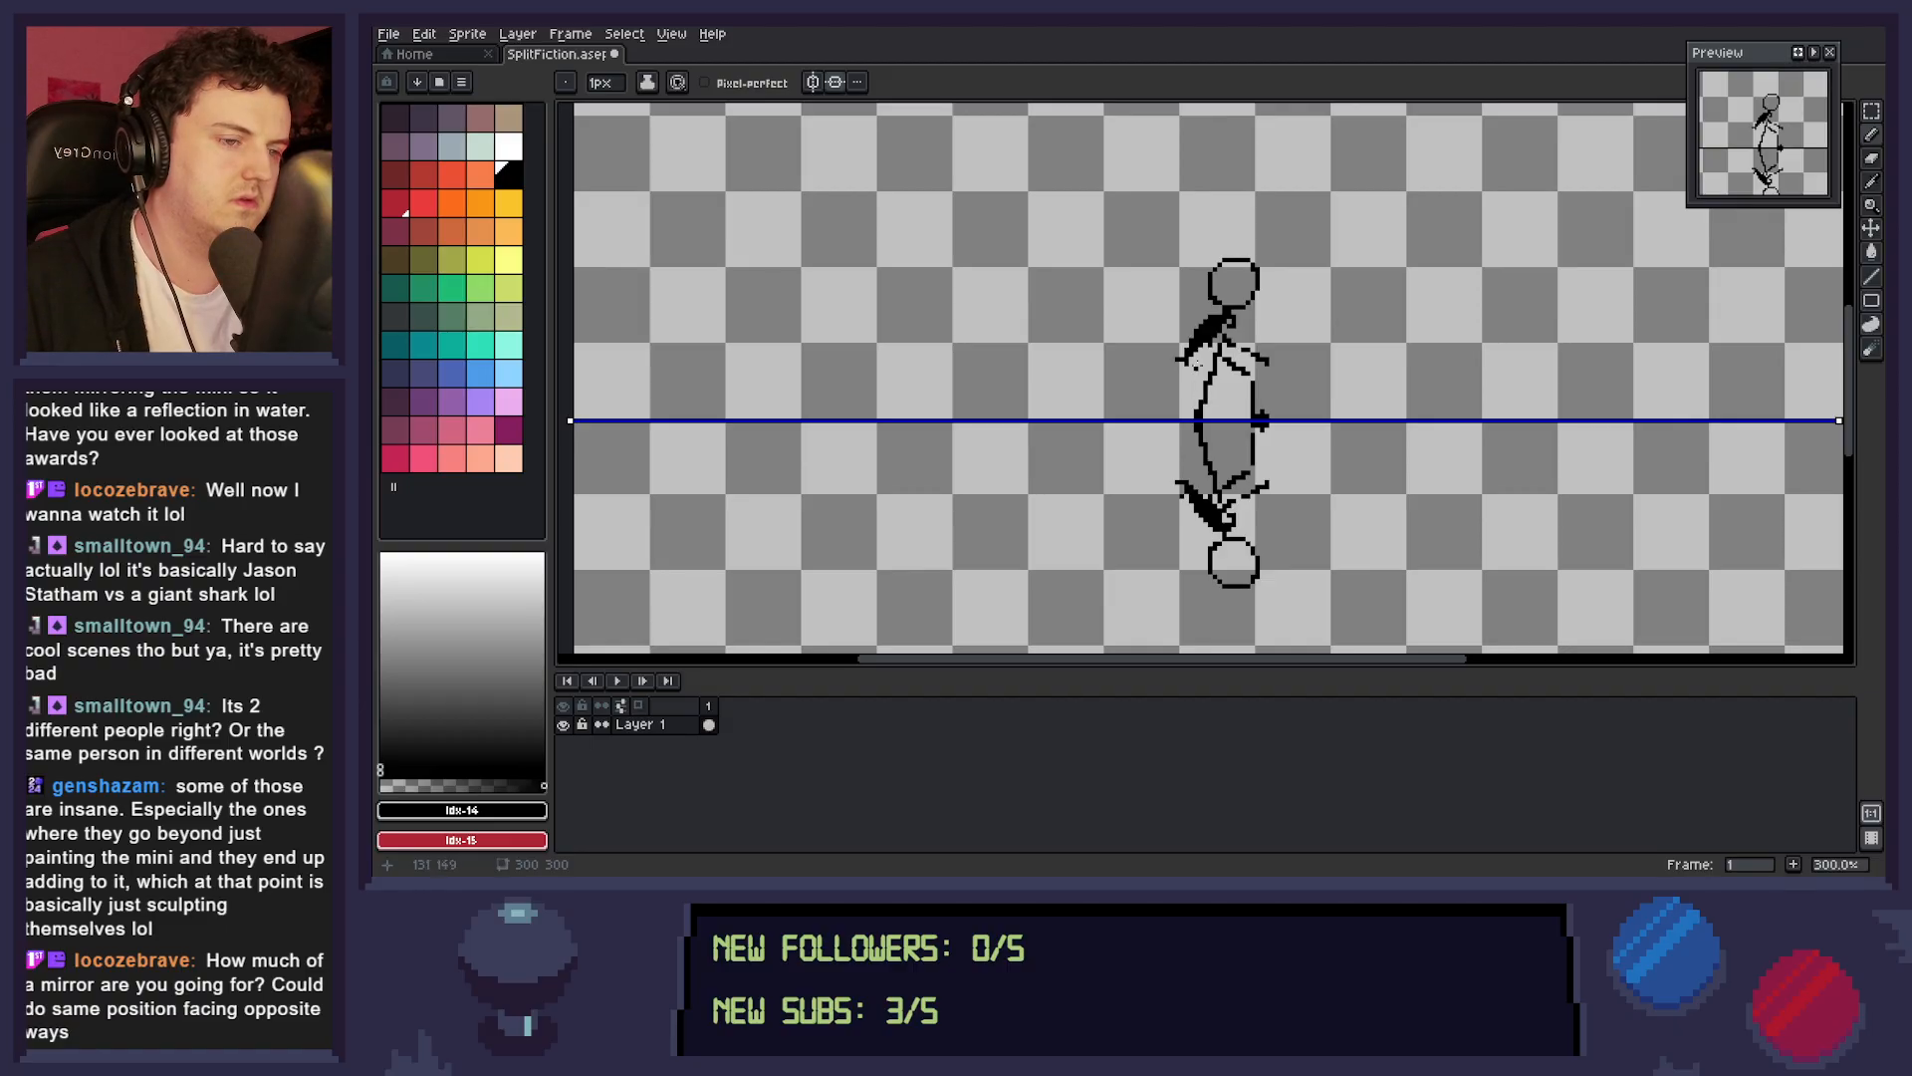
pyautogui.moveTo(1192, 356); pyautogui.dragTo(1195, 372)
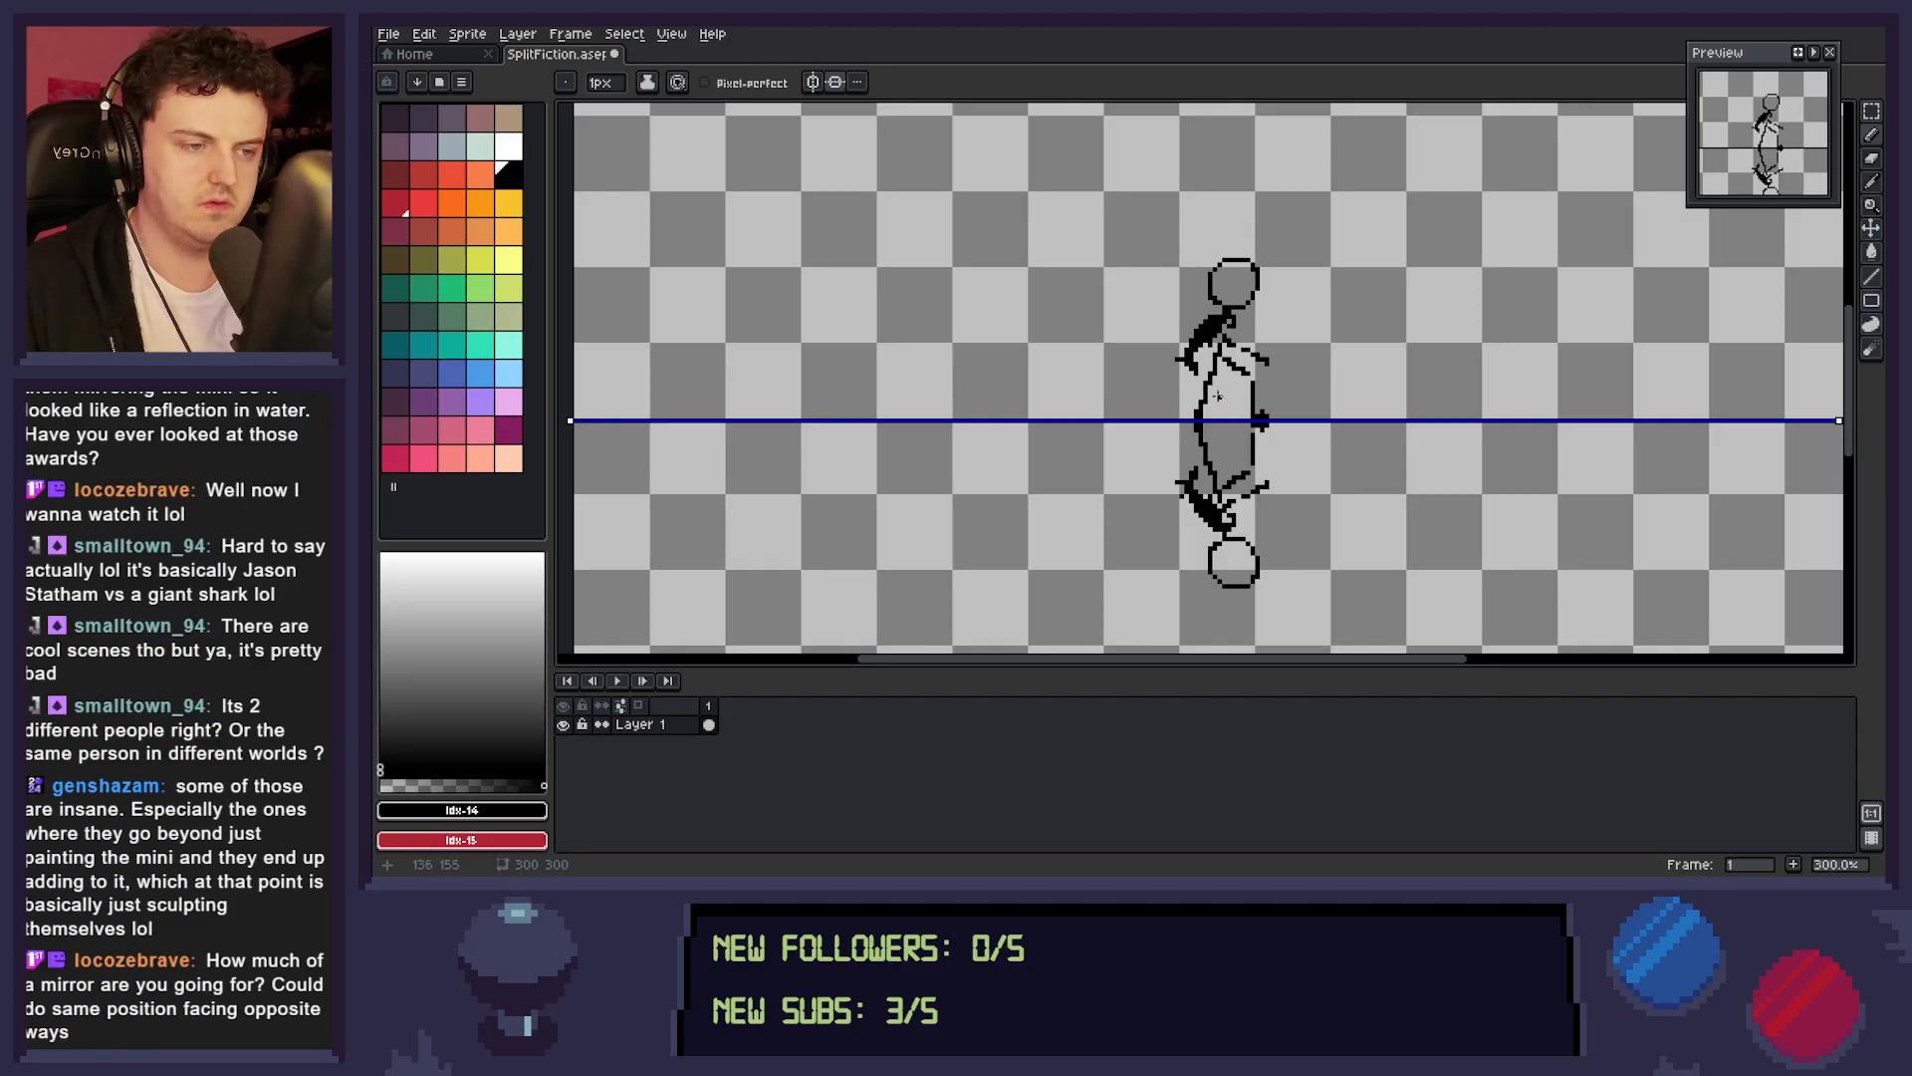
# Undo the thick black strokes on the rear arm while keeping the leg and foot pixels.
pyautogui.hotkey('ctrl', 'z')
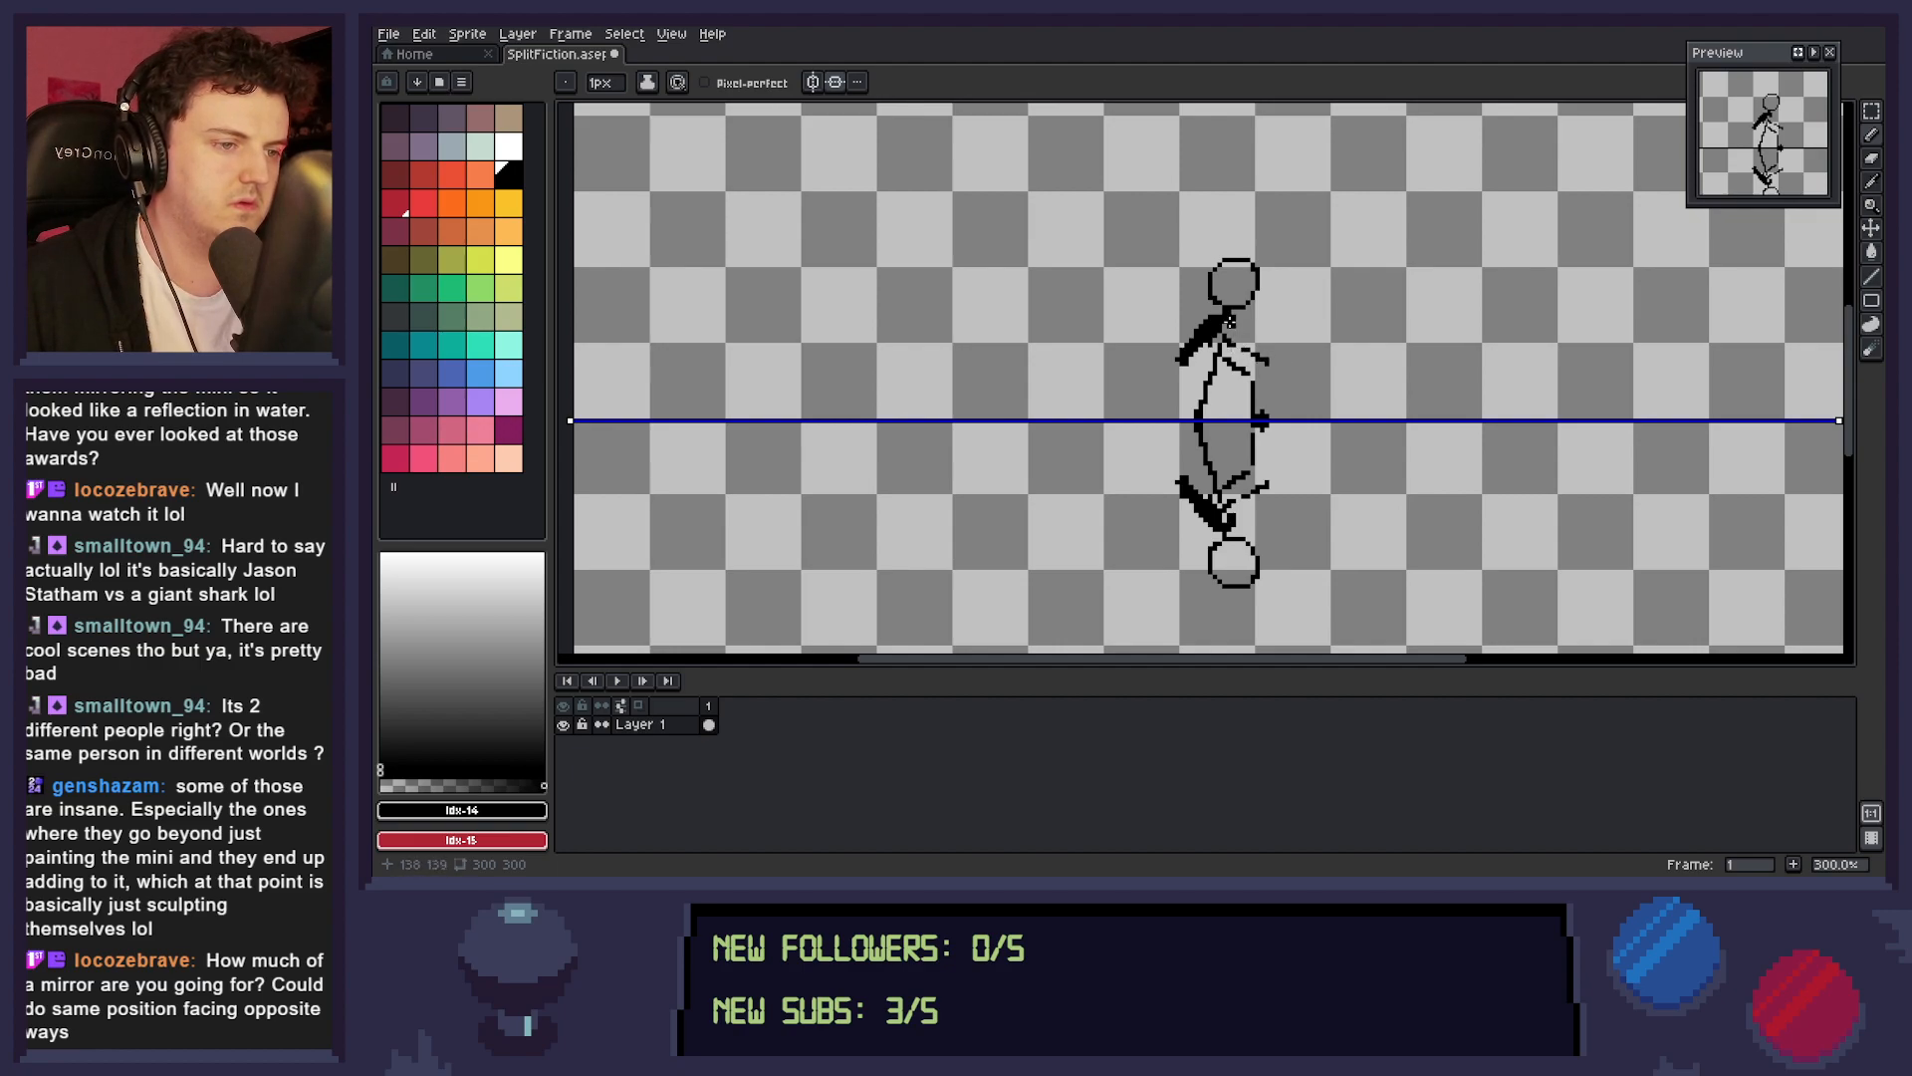
pyautogui.hotkey('ctrl', 'z')
pyautogui.hotkey('ctrl', 'z')
pyautogui.hotkey('ctrl', 'z')
pyautogui.hotkey('ctrl', 'z')
pyautogui.hotkey('ctrl', 'z')
pyautogui.hotkey('ctrl', 'z')
pyautogui.hotkey('ctrl', 'z')
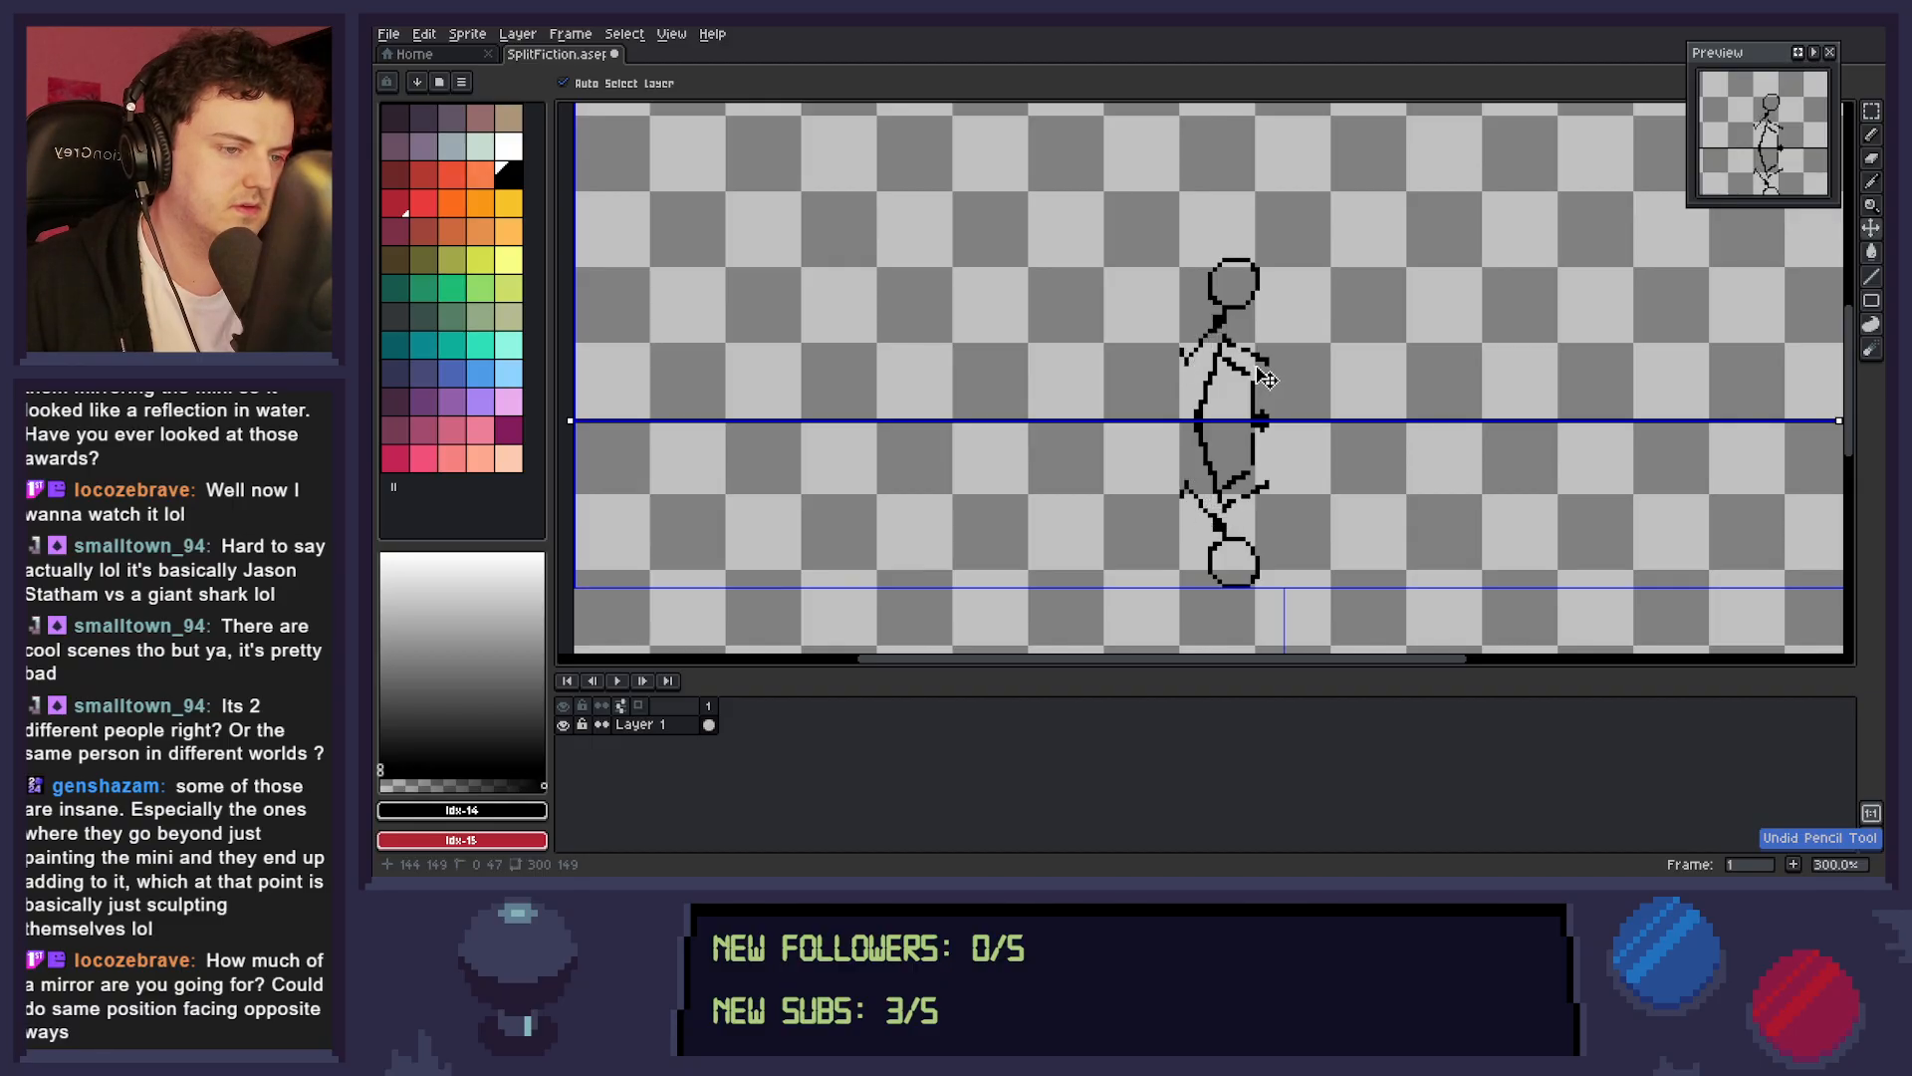
pyautogui.hotkey('ctrl', 'y')
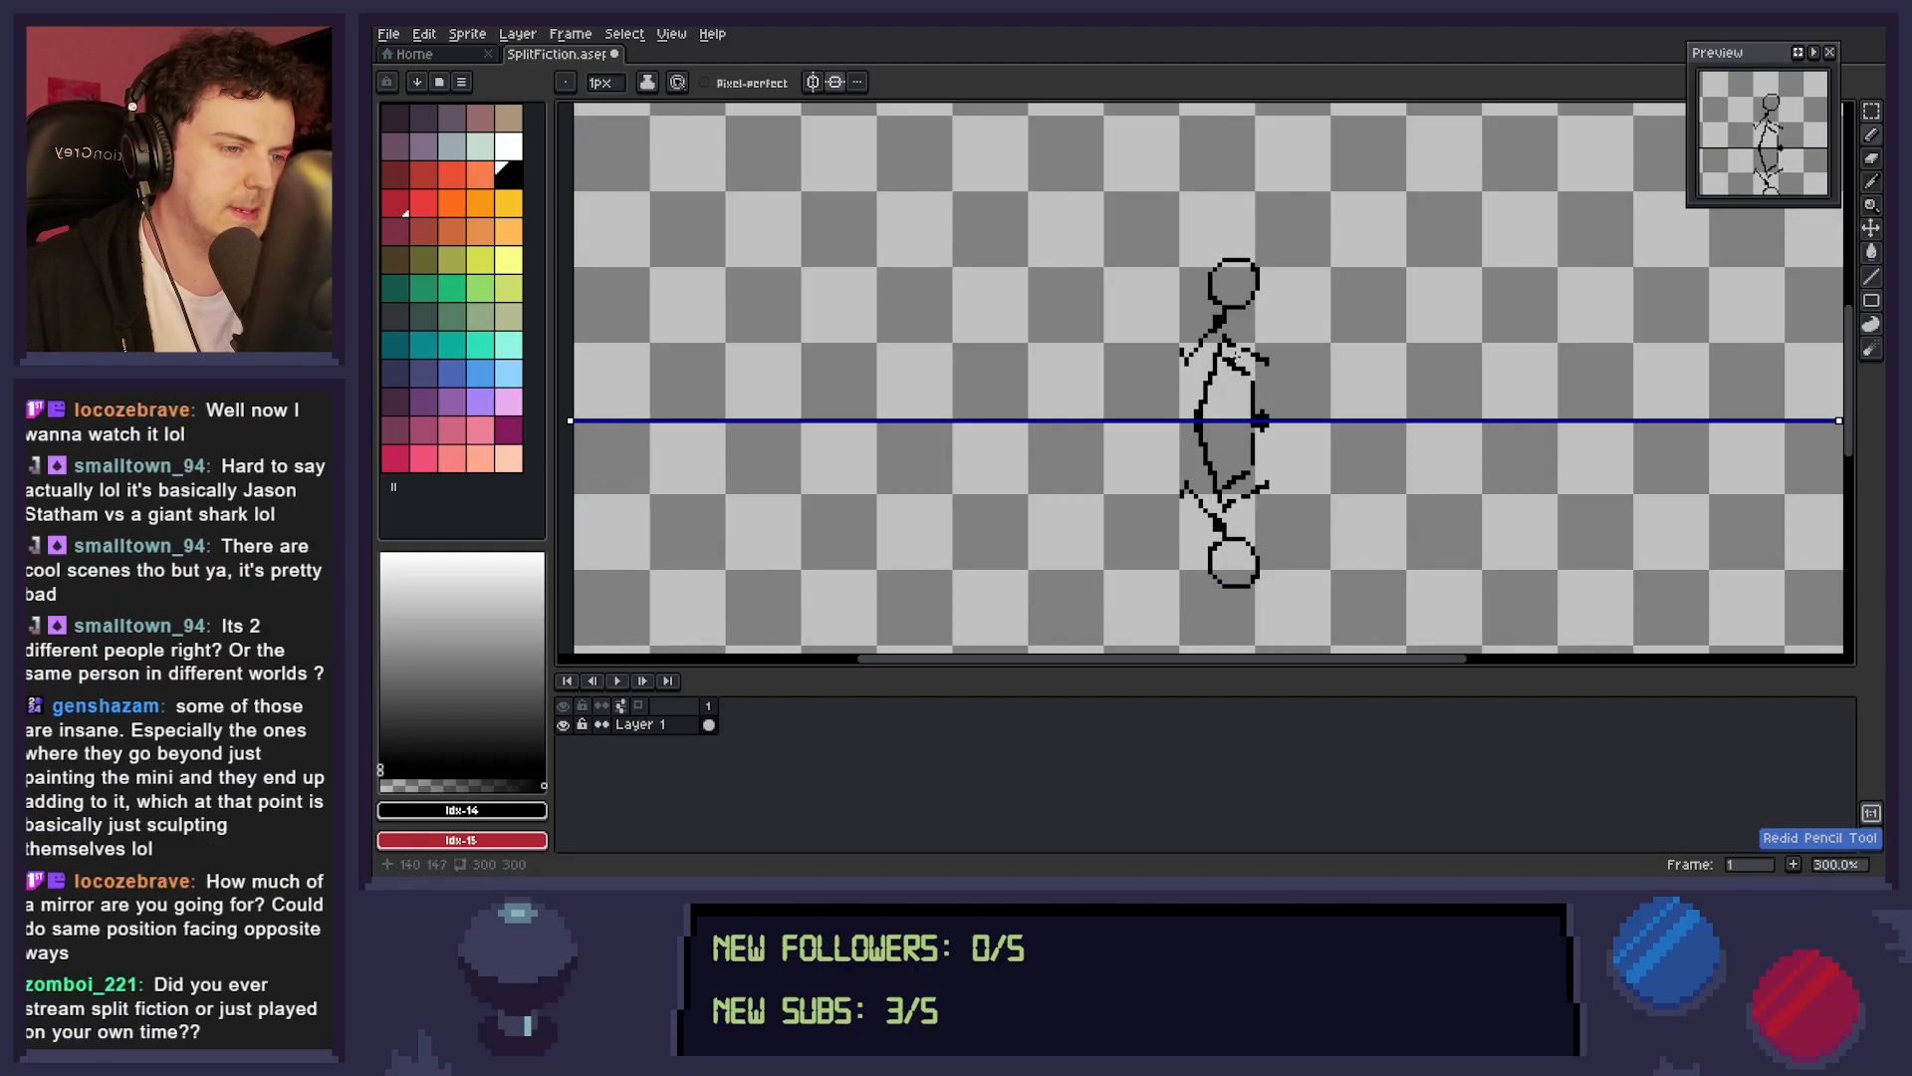
# Erase the clumped pixels at the neck and redraw the neck and front thigh as clean thin lines, mirrored below.
pyautogui.press('e')
pyautogui.moveTo(1215, 313); pyautogui.dragTo(1215, 323)
pyautogui.click(1215, 323)
pyautogui.click(1224, 327)
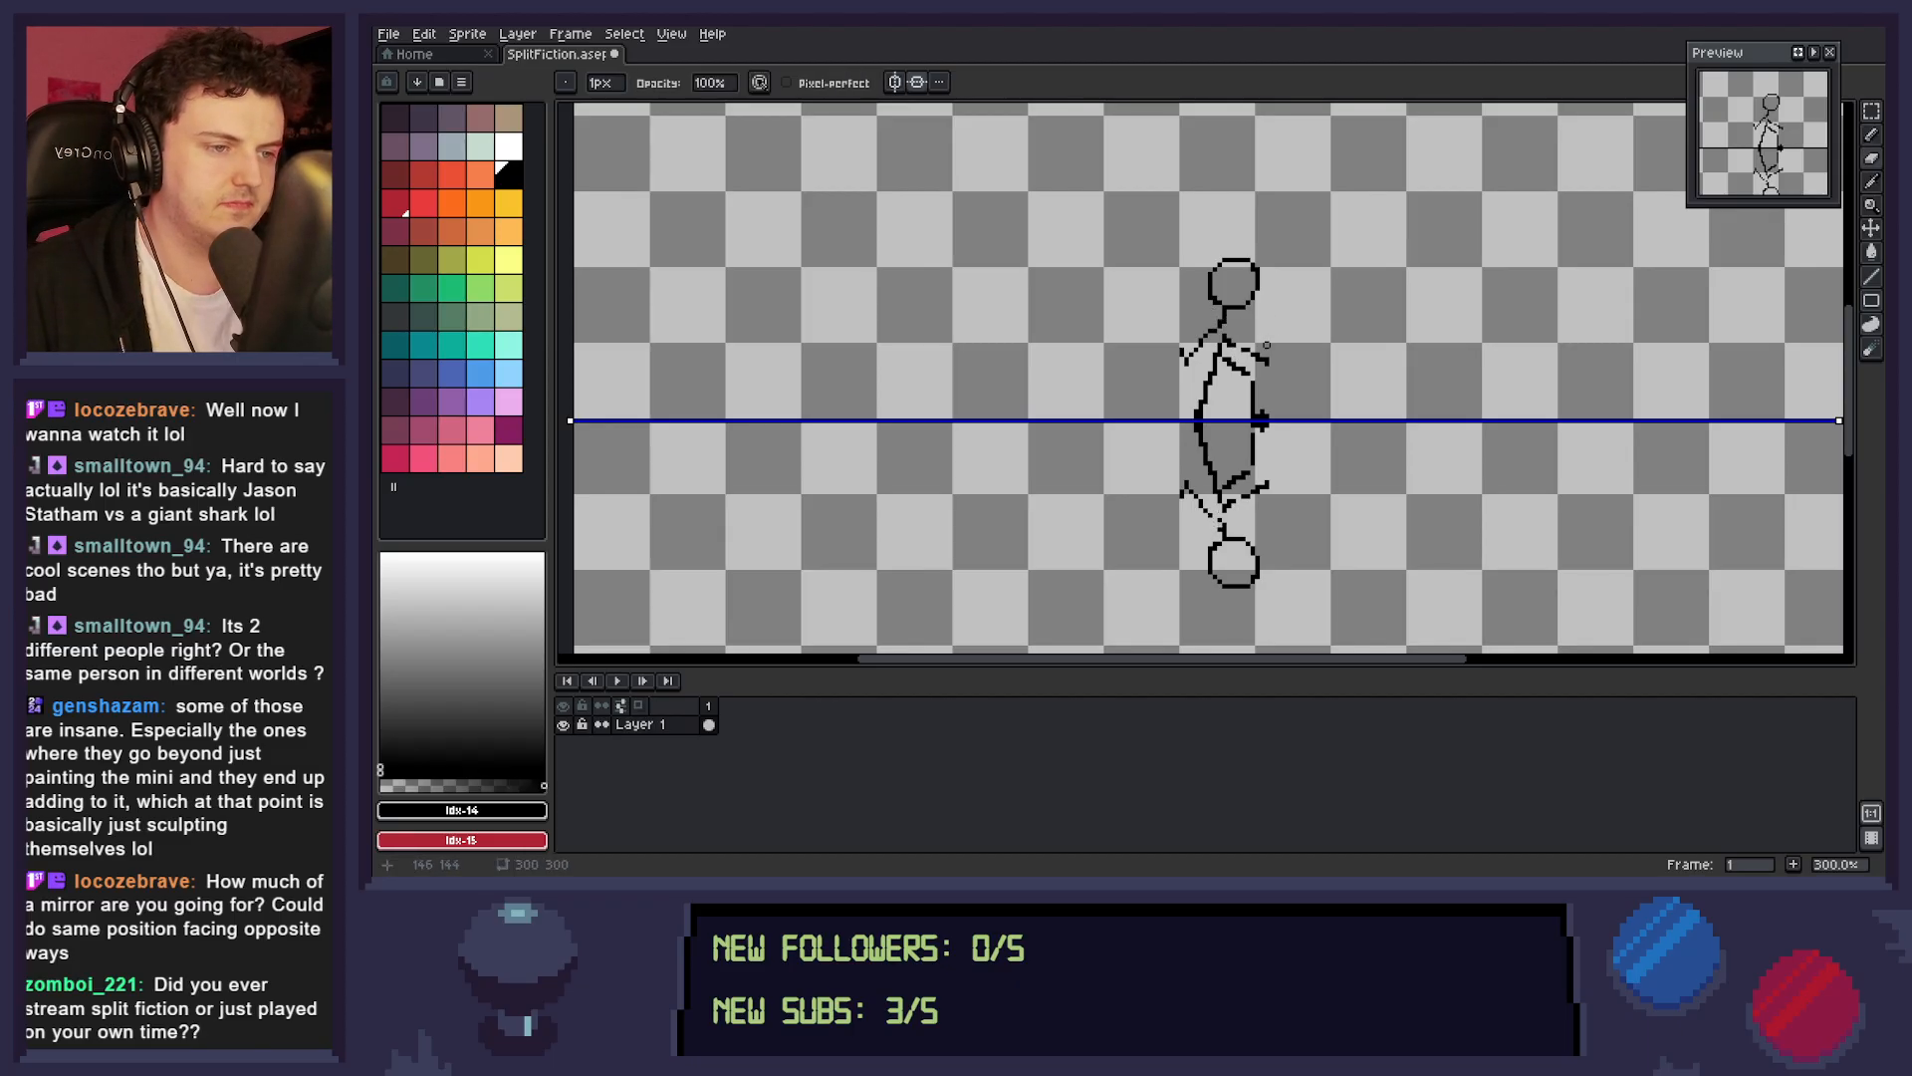
pyautogui.press('b')
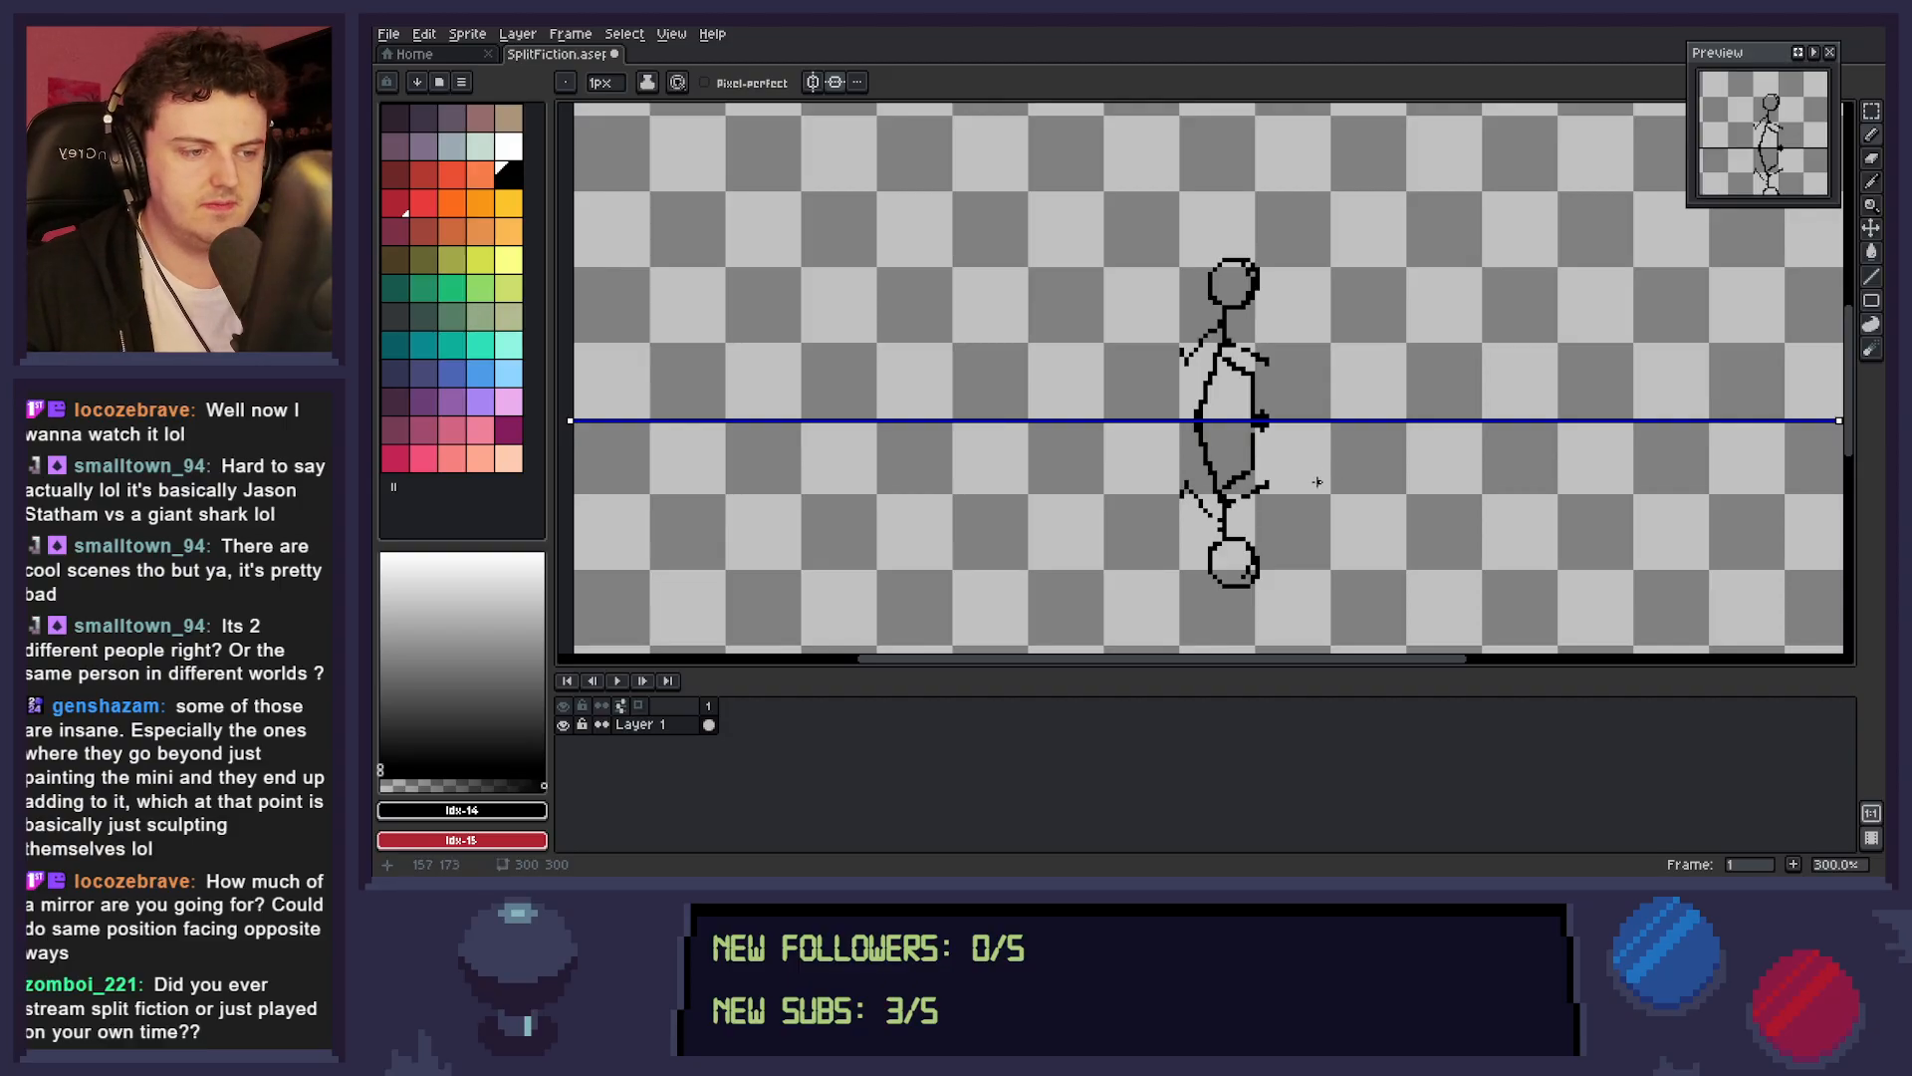
pyautogui.hotkey('ctrl', 'z')
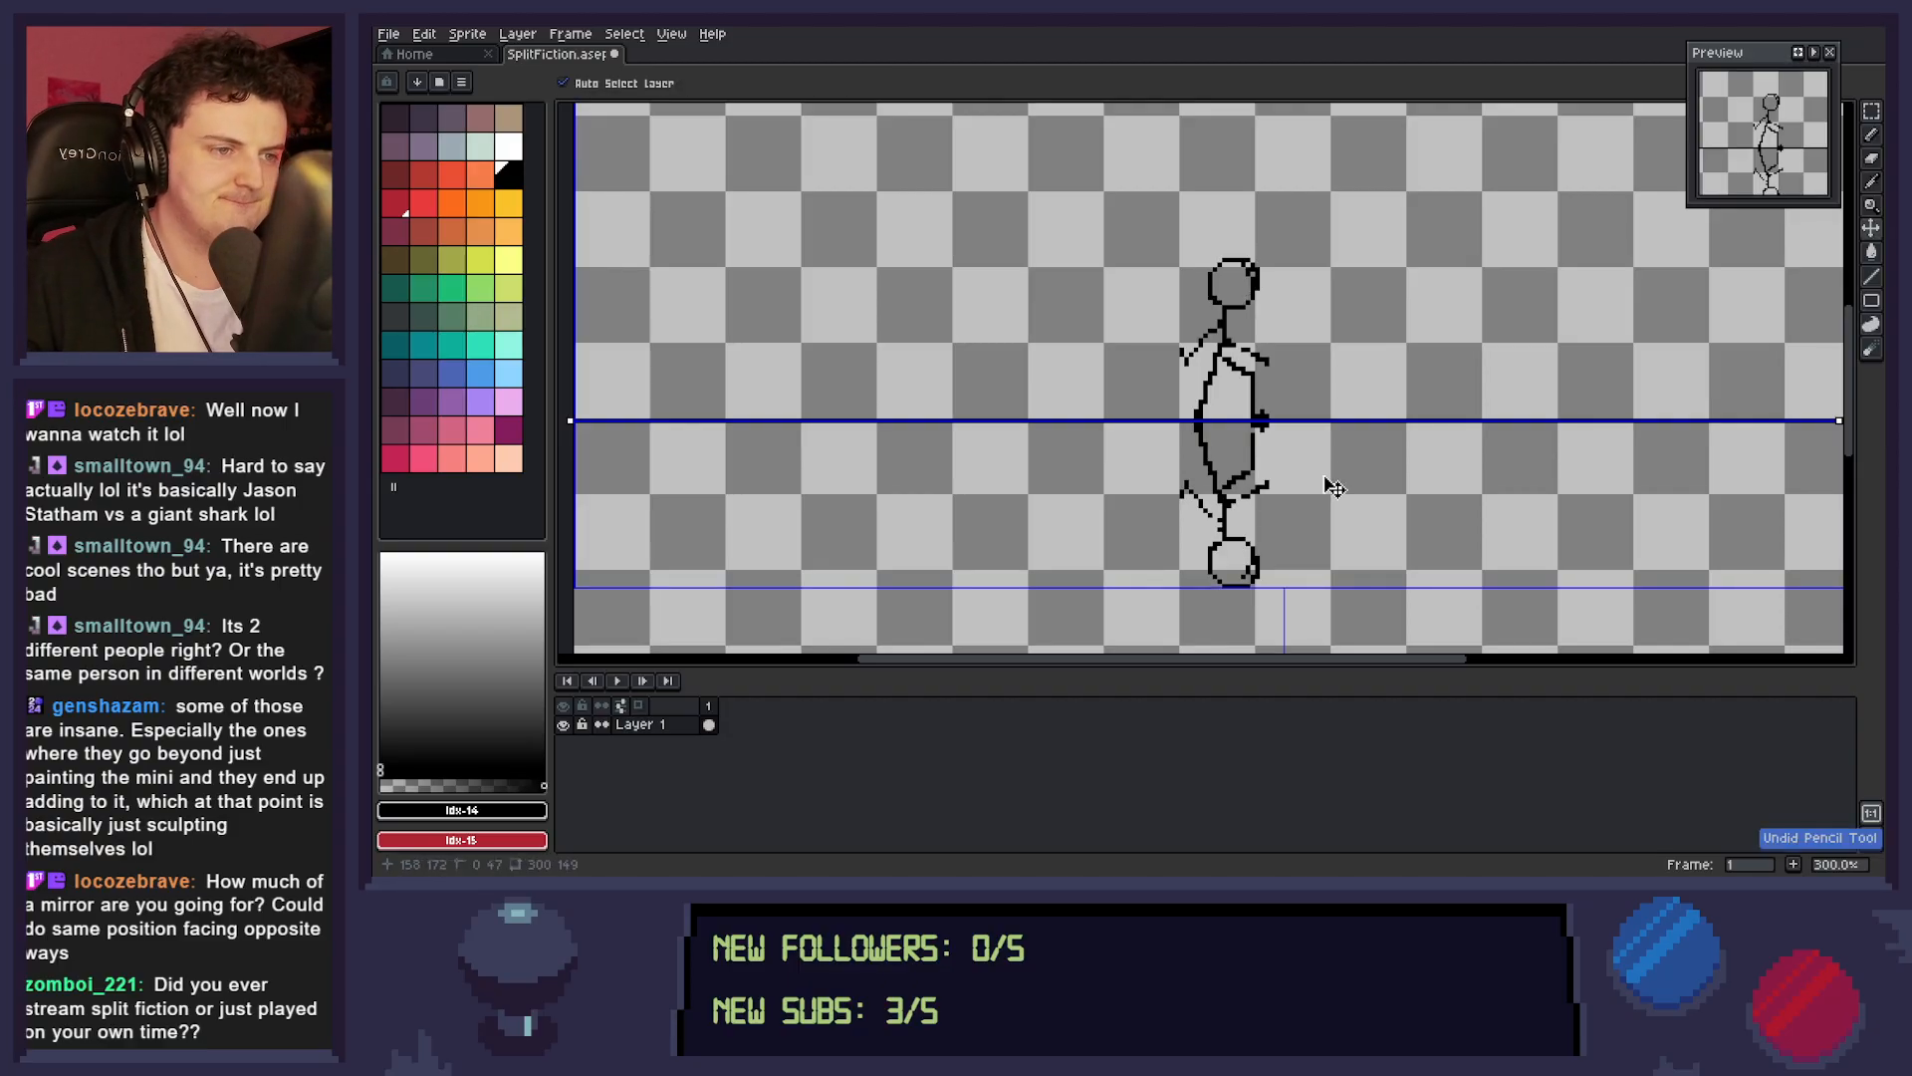
# Bring up the Split Fiction key art and examine how the two characters are posed on either side of the dividing line.
pyautogui.press('b')
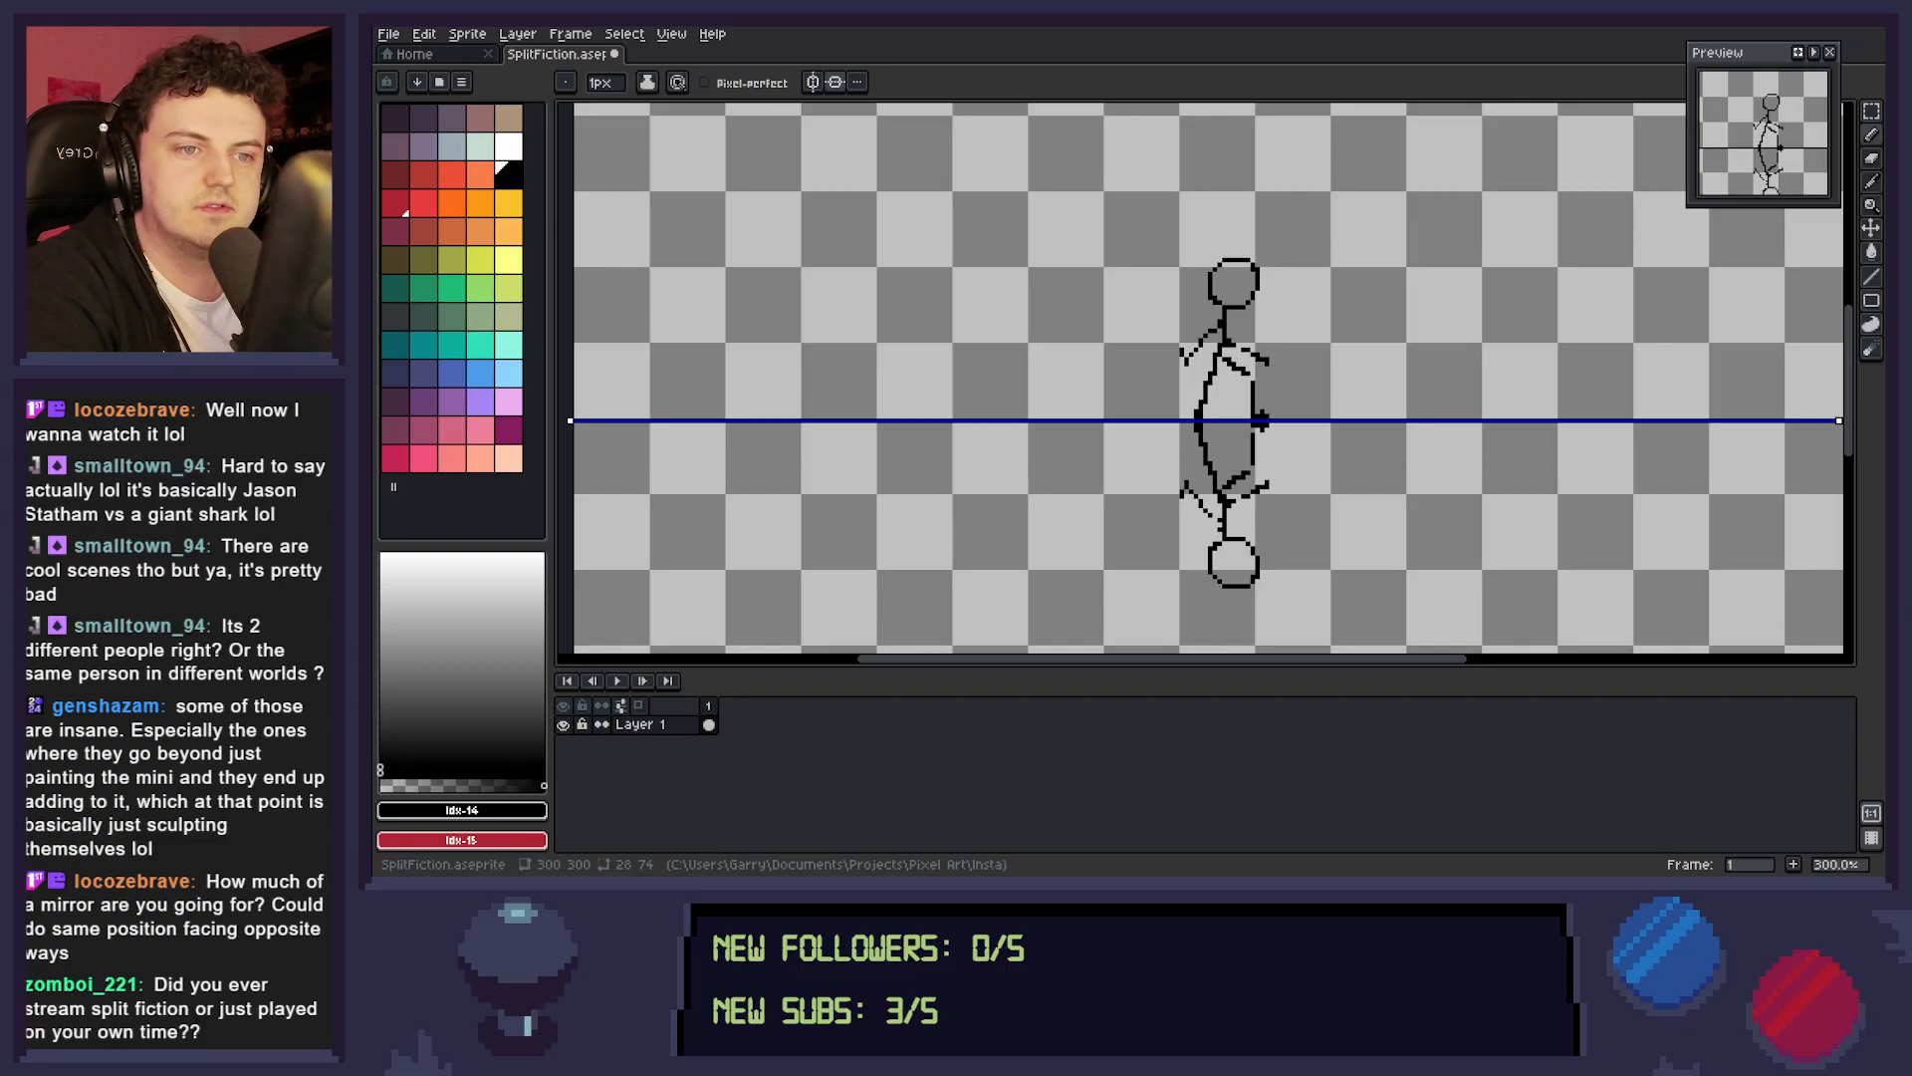
pyautogui.moveTo(398, 30); pyautogui.dragTo(1081, 737)
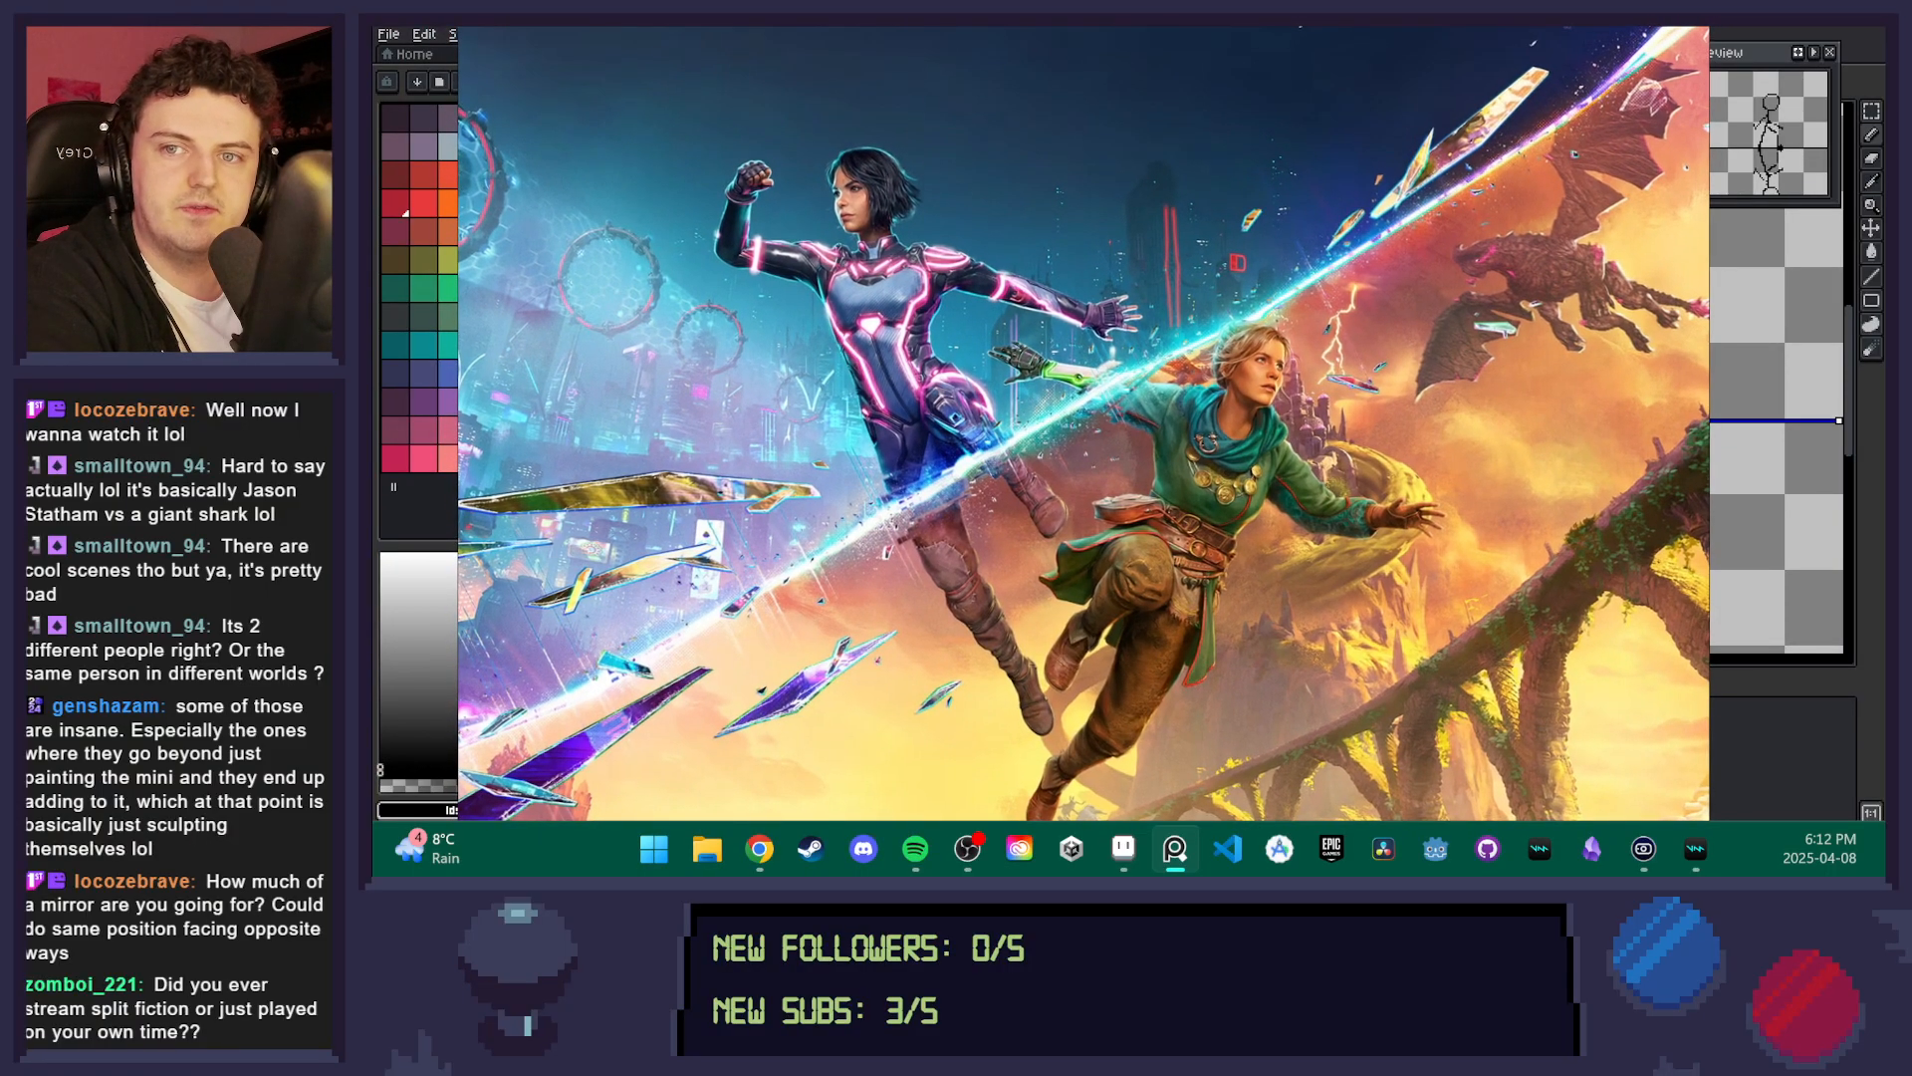
pyautogui.moveTo(1080, 737); pyautogui.dragTo(1087, 739)
pyautogui.moveTo(1304, 26); pyautogui.dragTo(1228, 26)
pyautogui.moveTo(1096, 637); pyautogui.dragTo(398, 28)
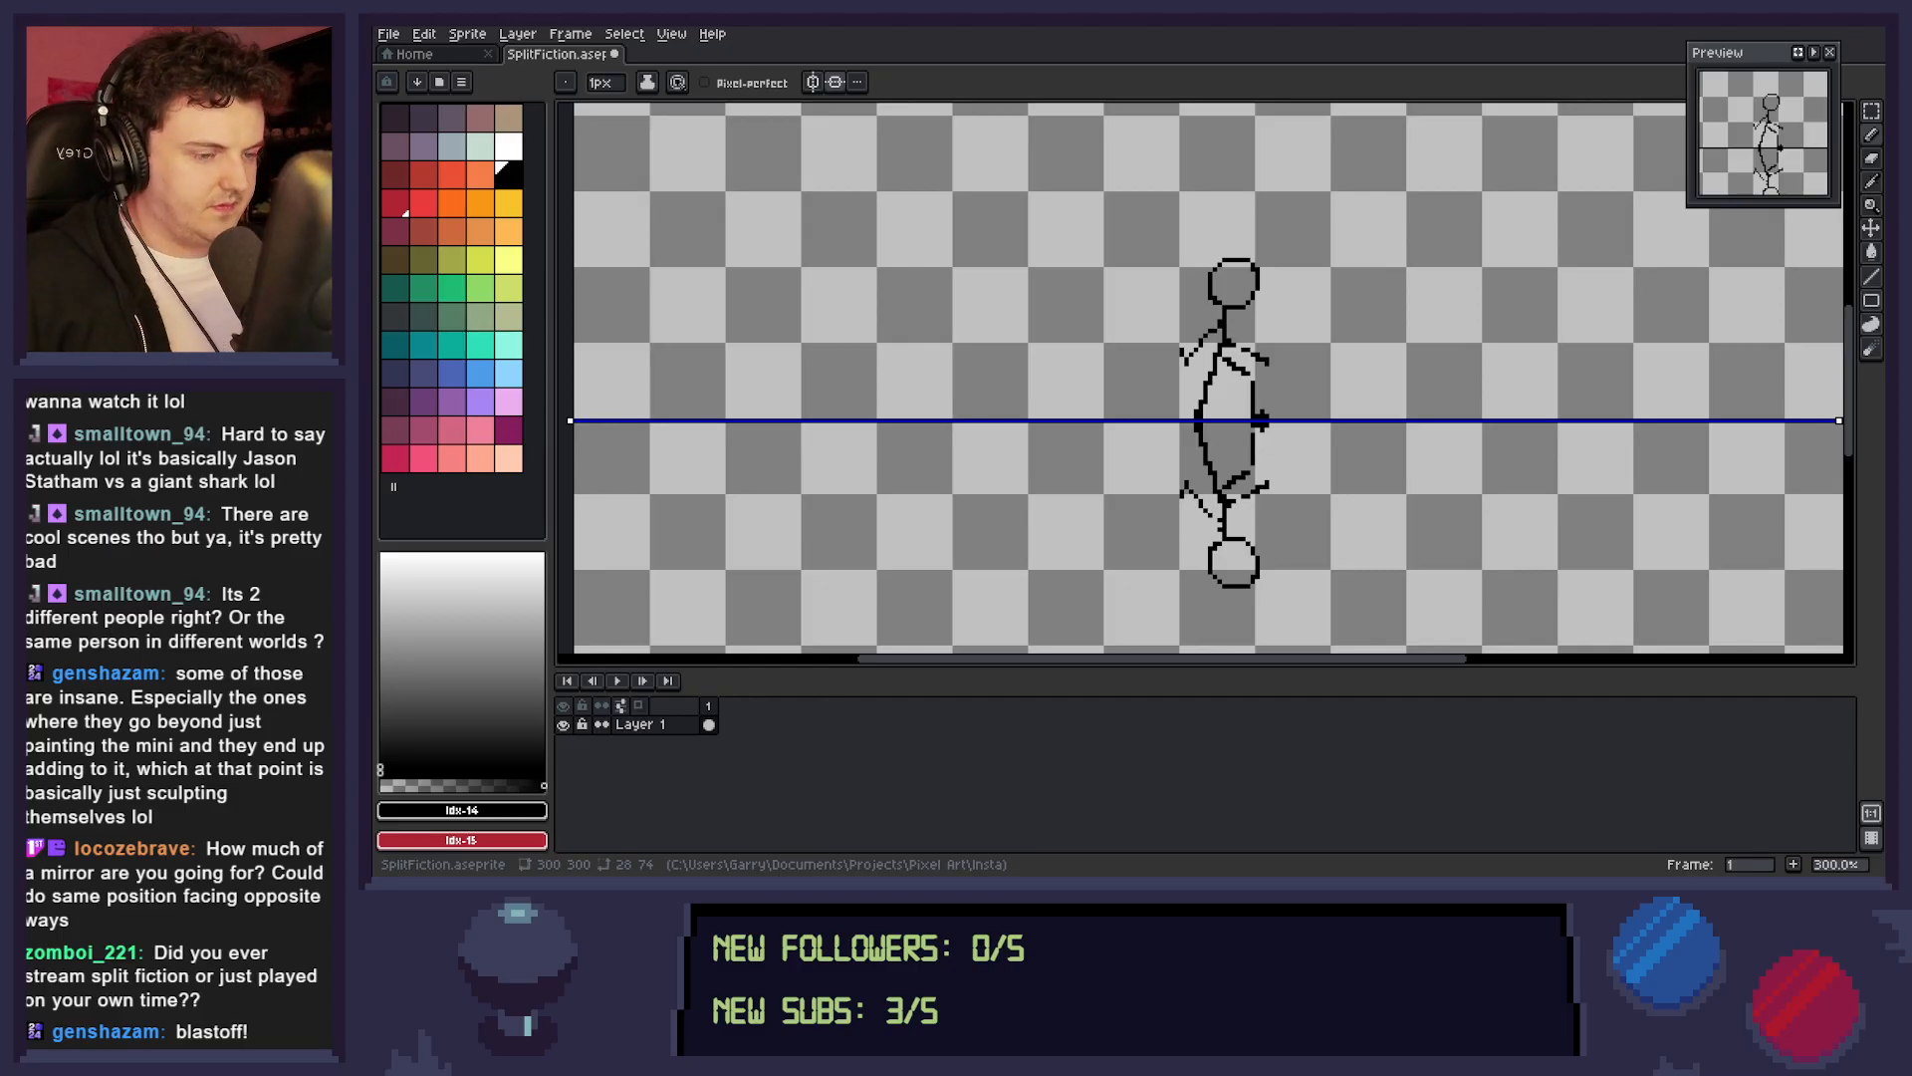
# Check the mirrored figures against the whole canvas and save the sprite file.
pyautogui.press('z')
pyautogui.scroll(-4, 1389, 393)
pyautogui.scroll(2, 1334, 448)
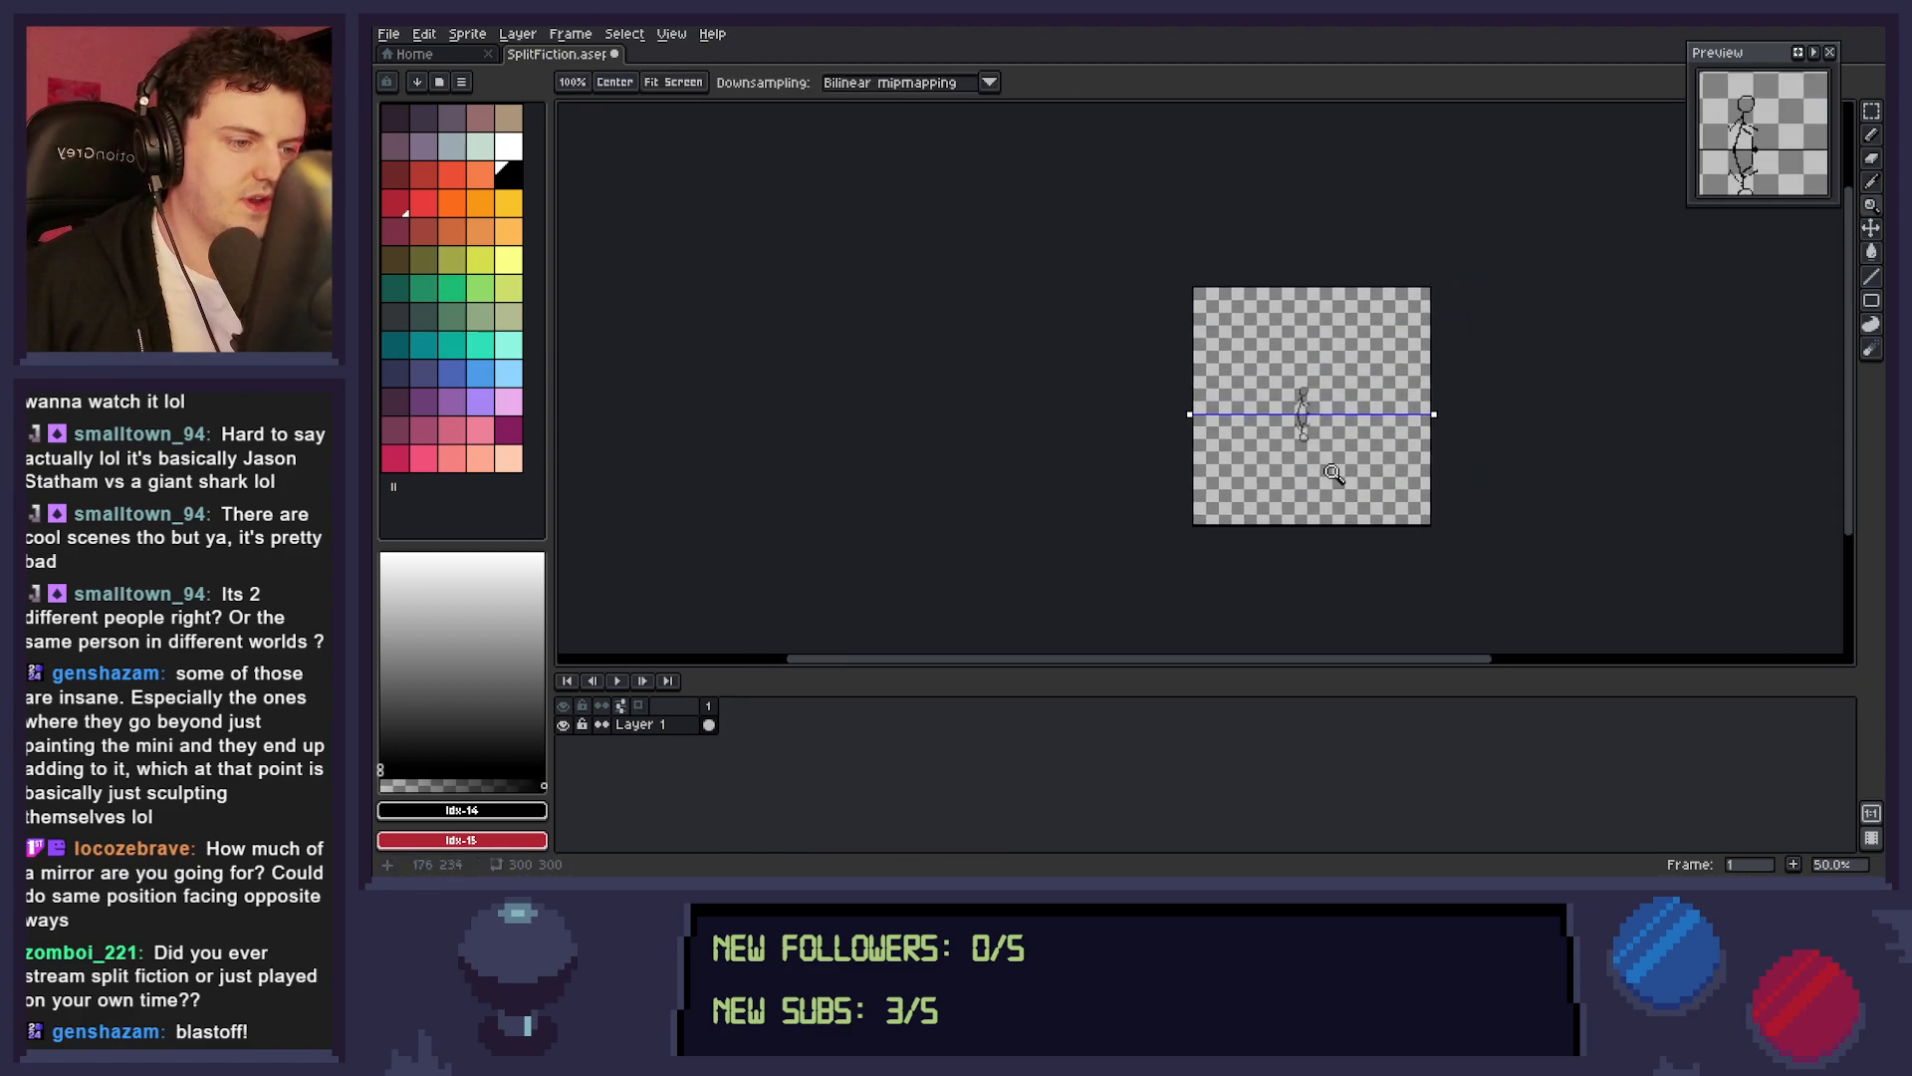
pyautogui.moveTo(1367, 458); pyautogui.dragTo(1349, 509)
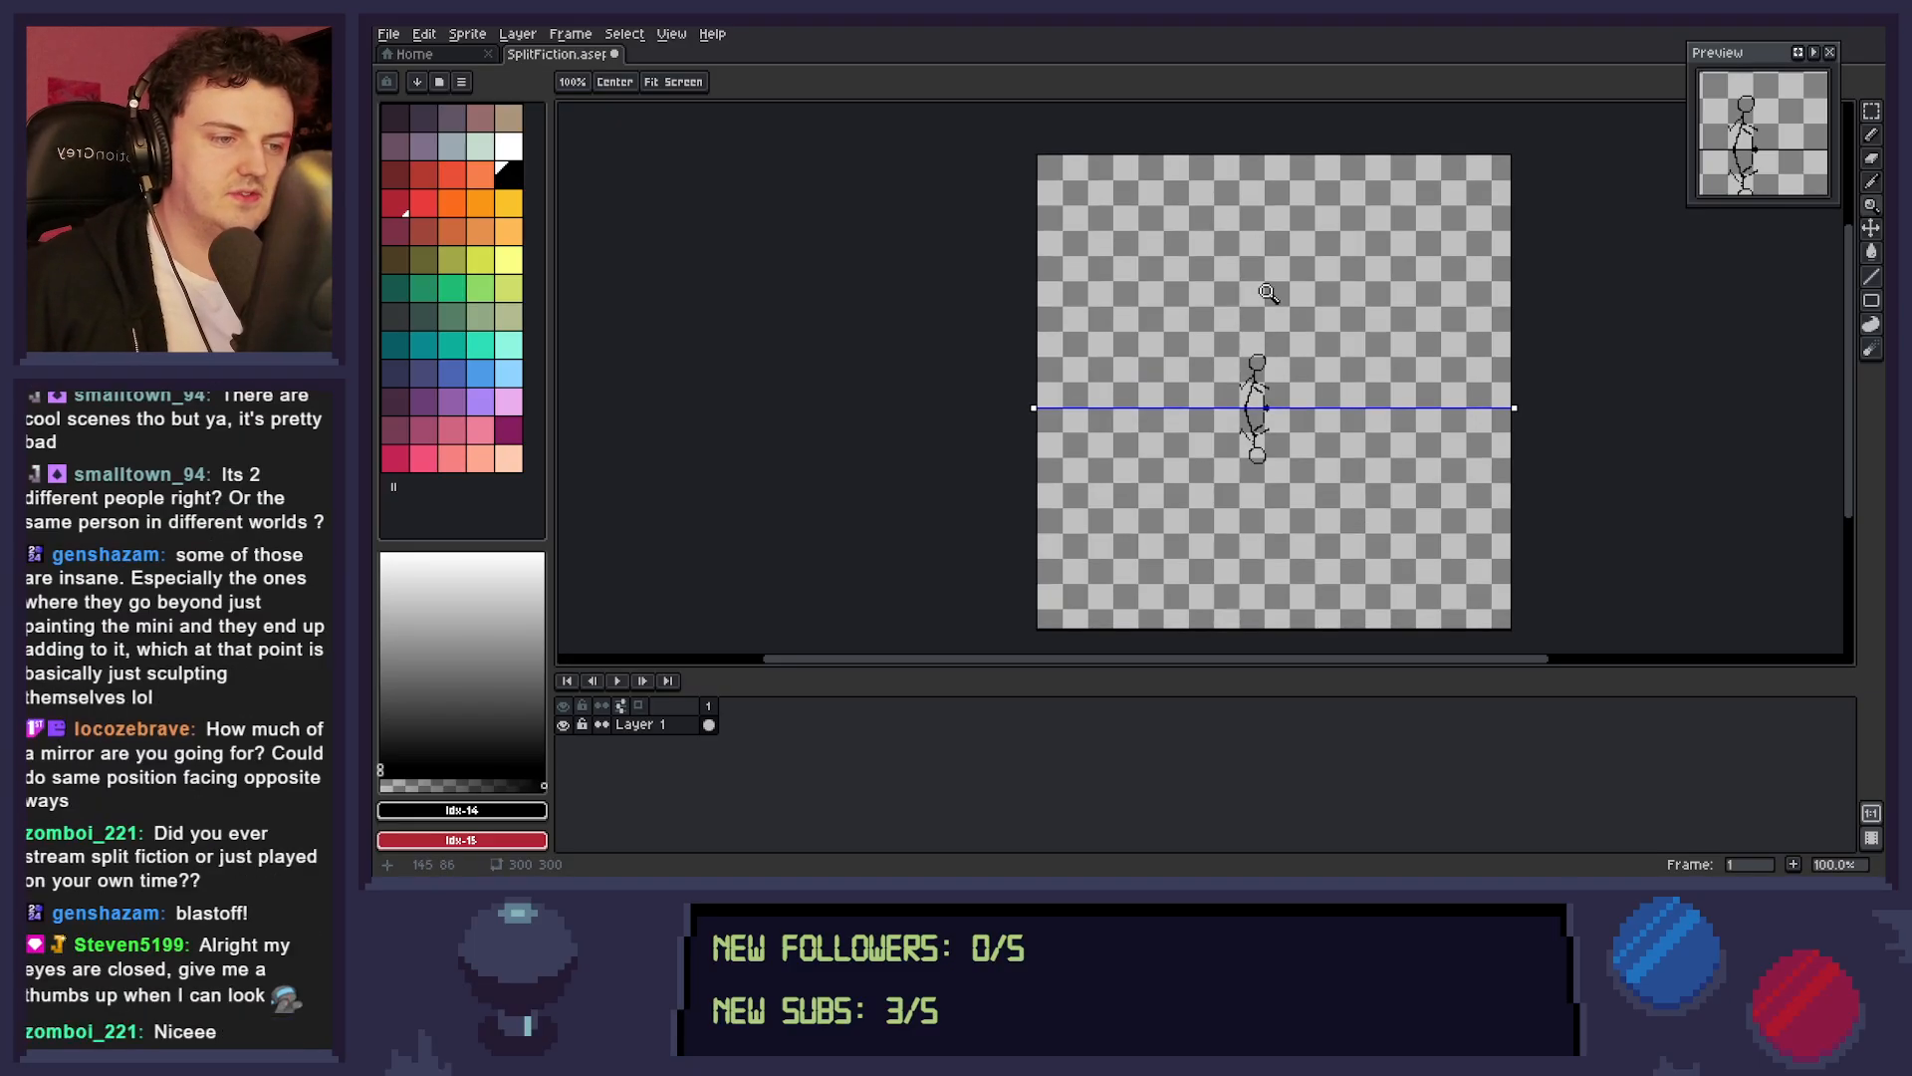
pyautogui.scroll(1, 1273, 390)
pyautogui.scroll(1, 1266, 399)
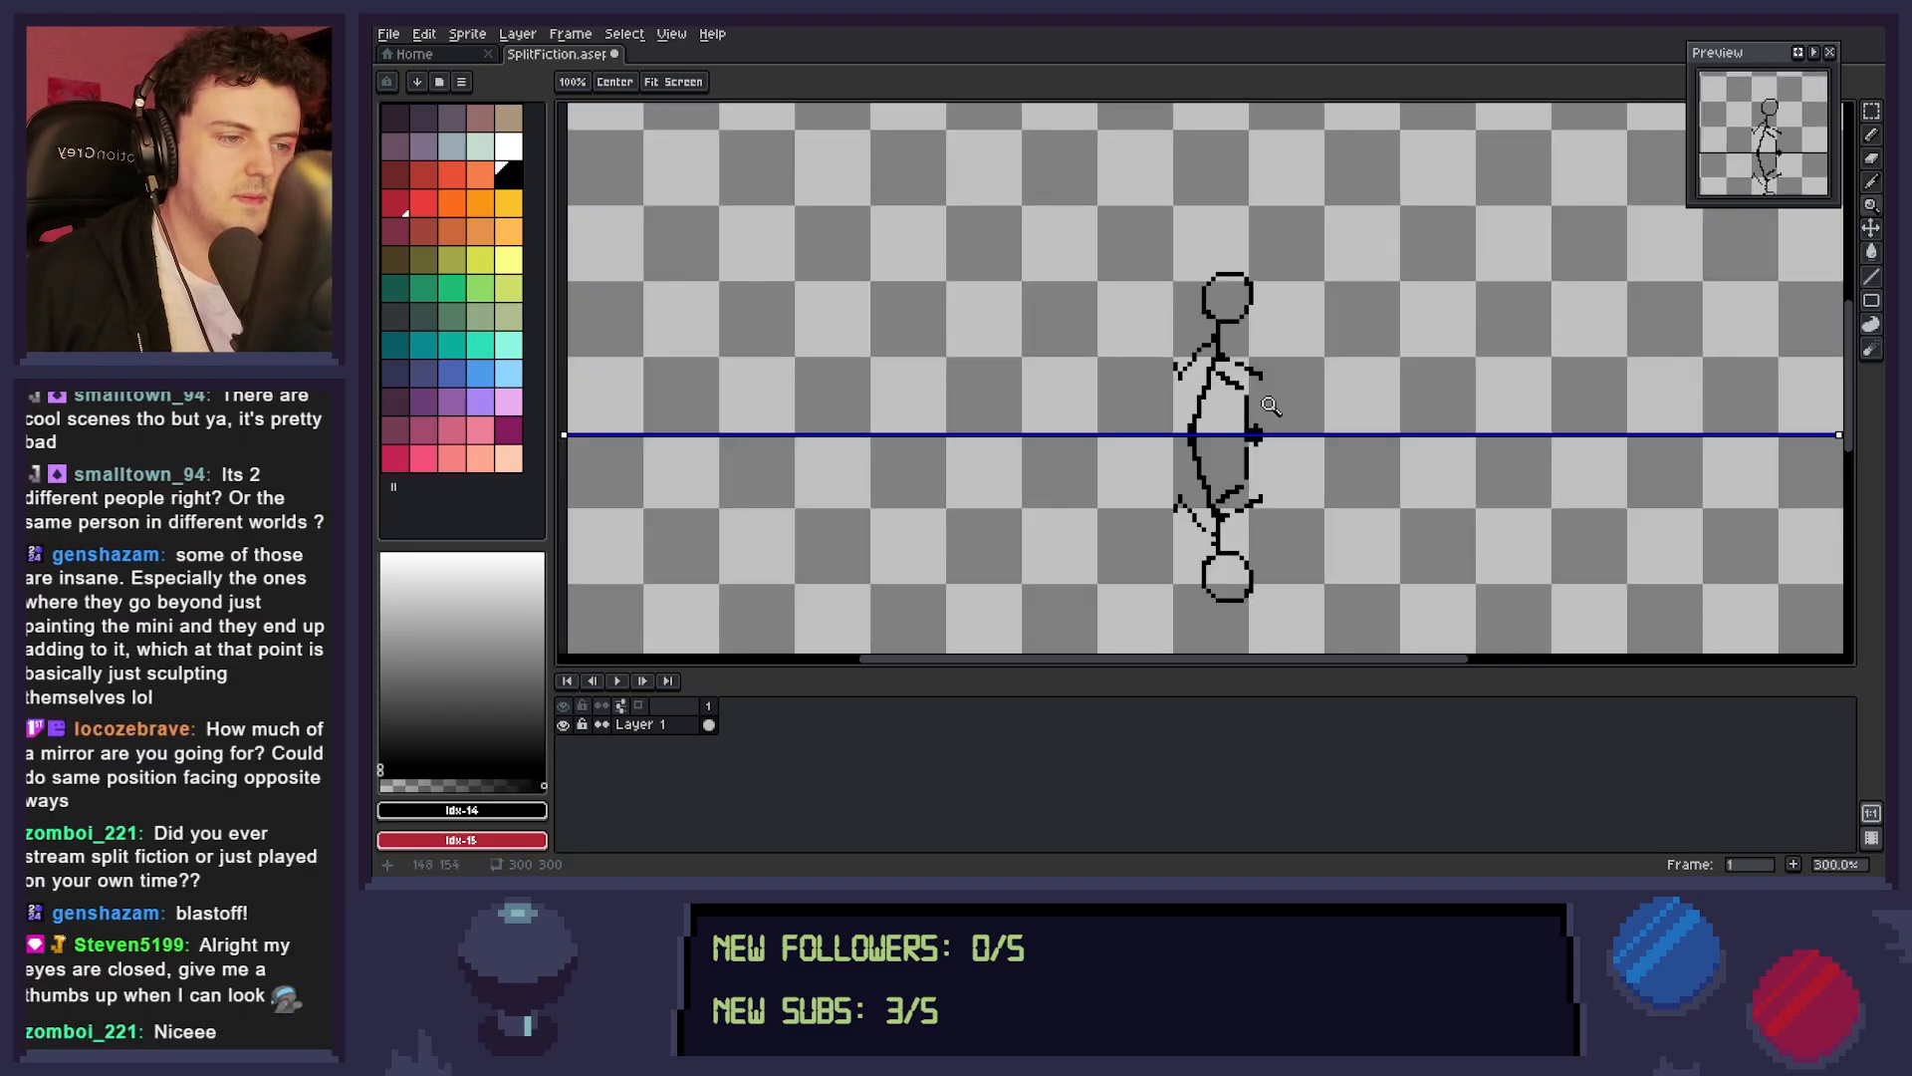
pyautogui.moveTo(1245, 389); pyautogui.dragTo(1281, 415)
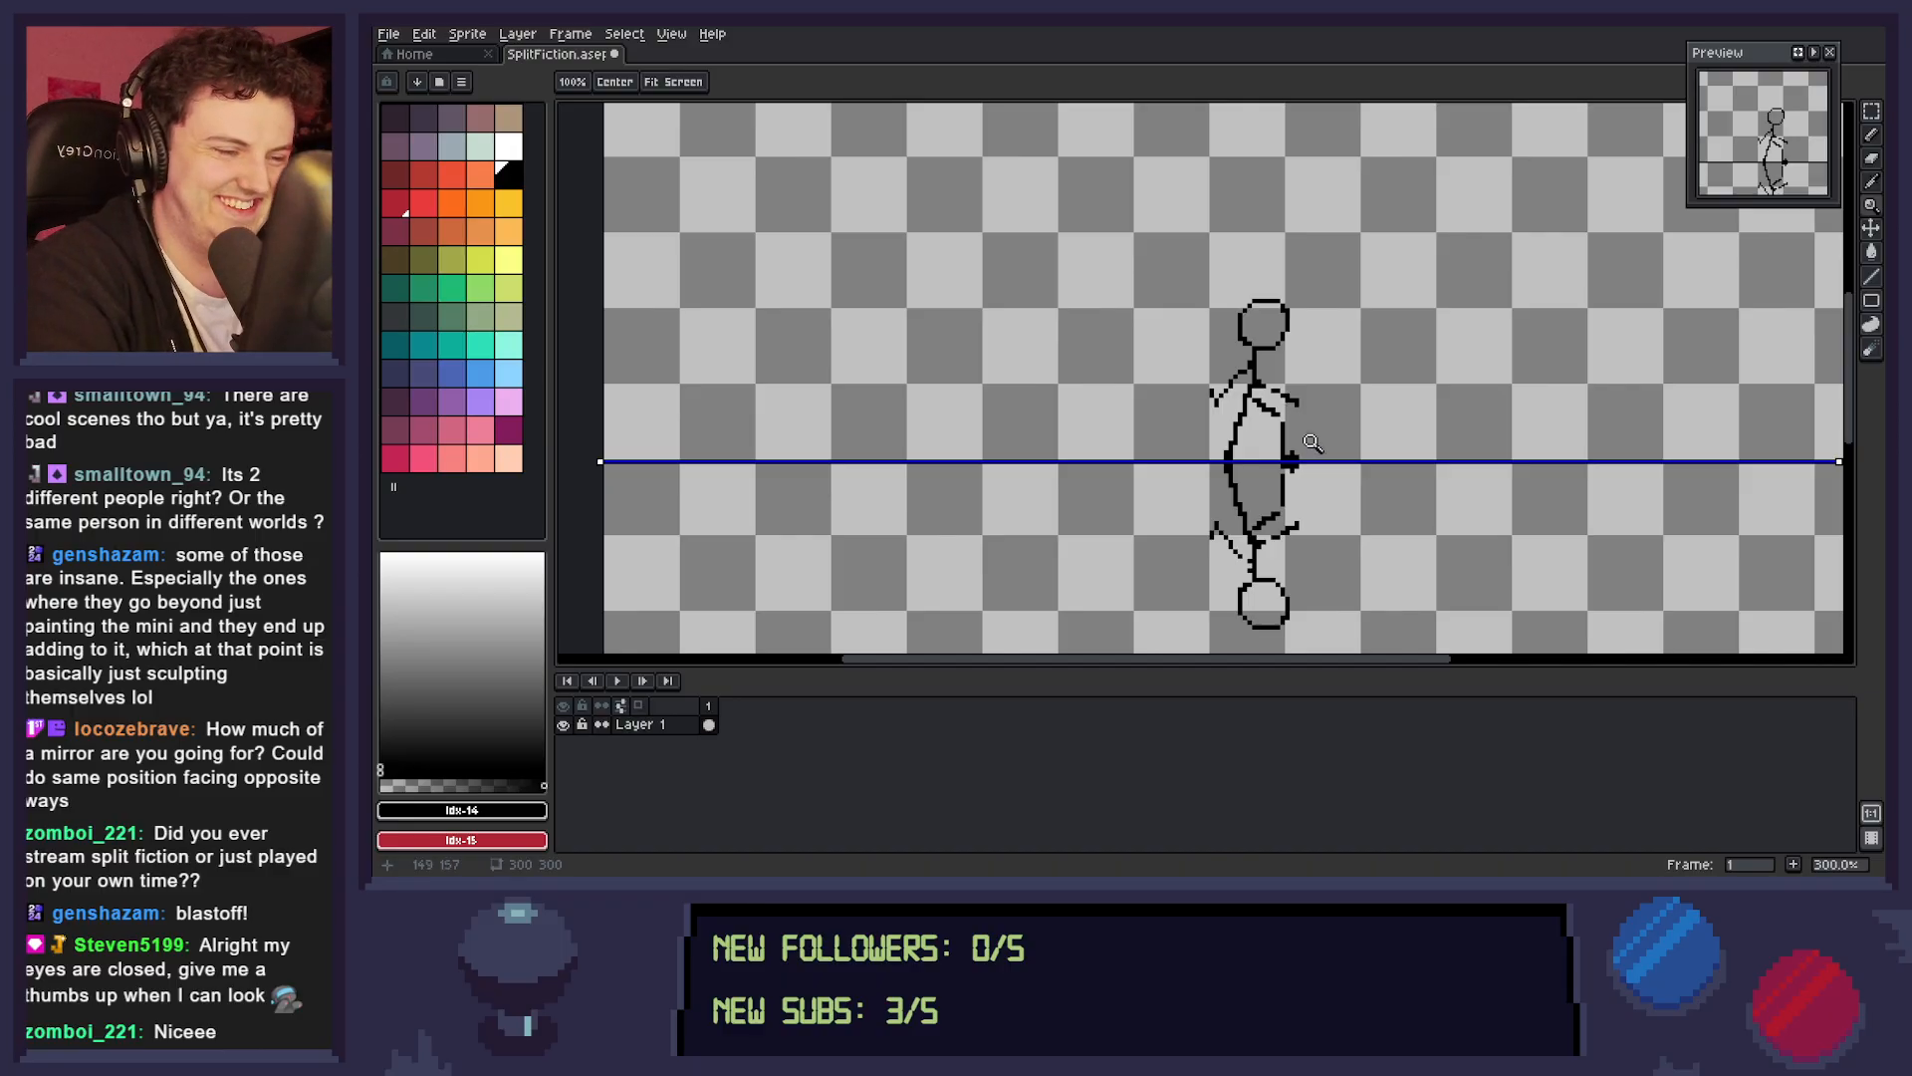
pyautogui.hotkey('ctrl', 's')
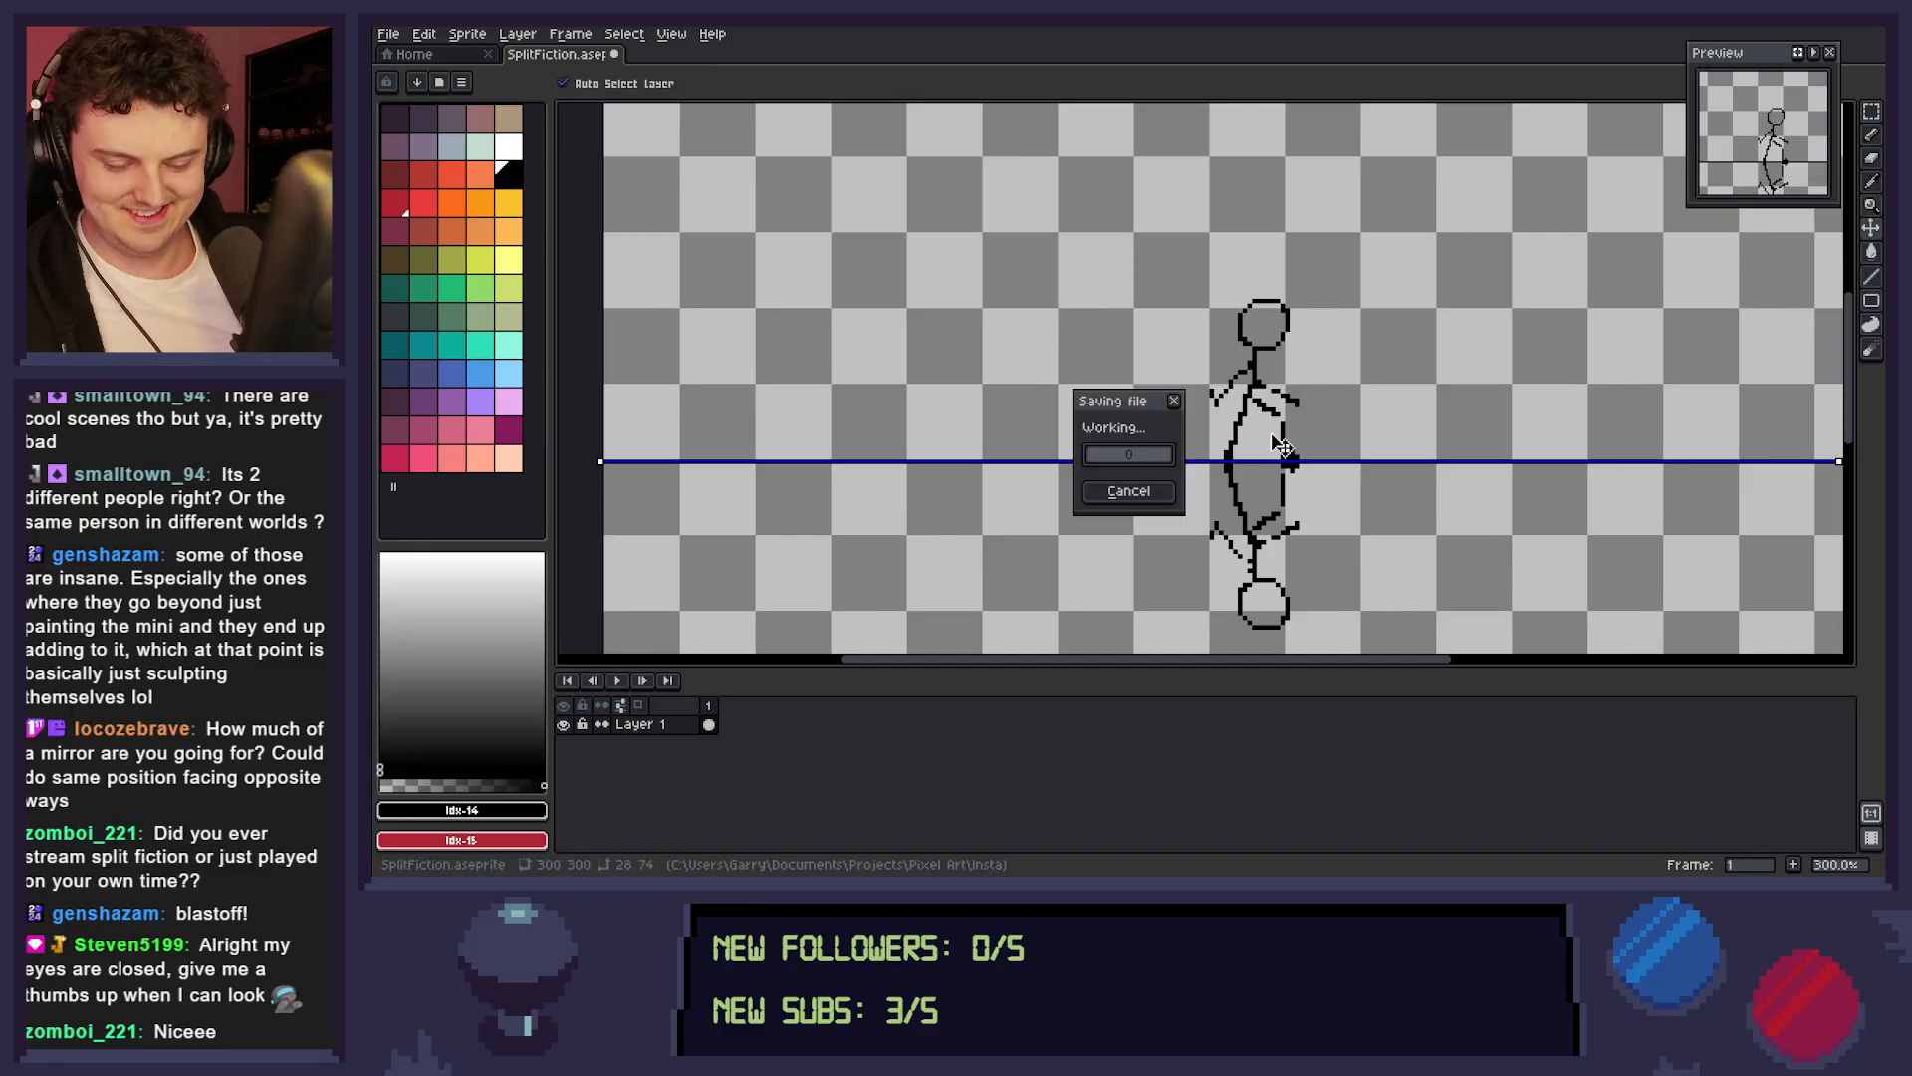
# Pencil extra black pixels along the upper figure's front arm to thicken it, mirrored below.
pyautogui.press('b')
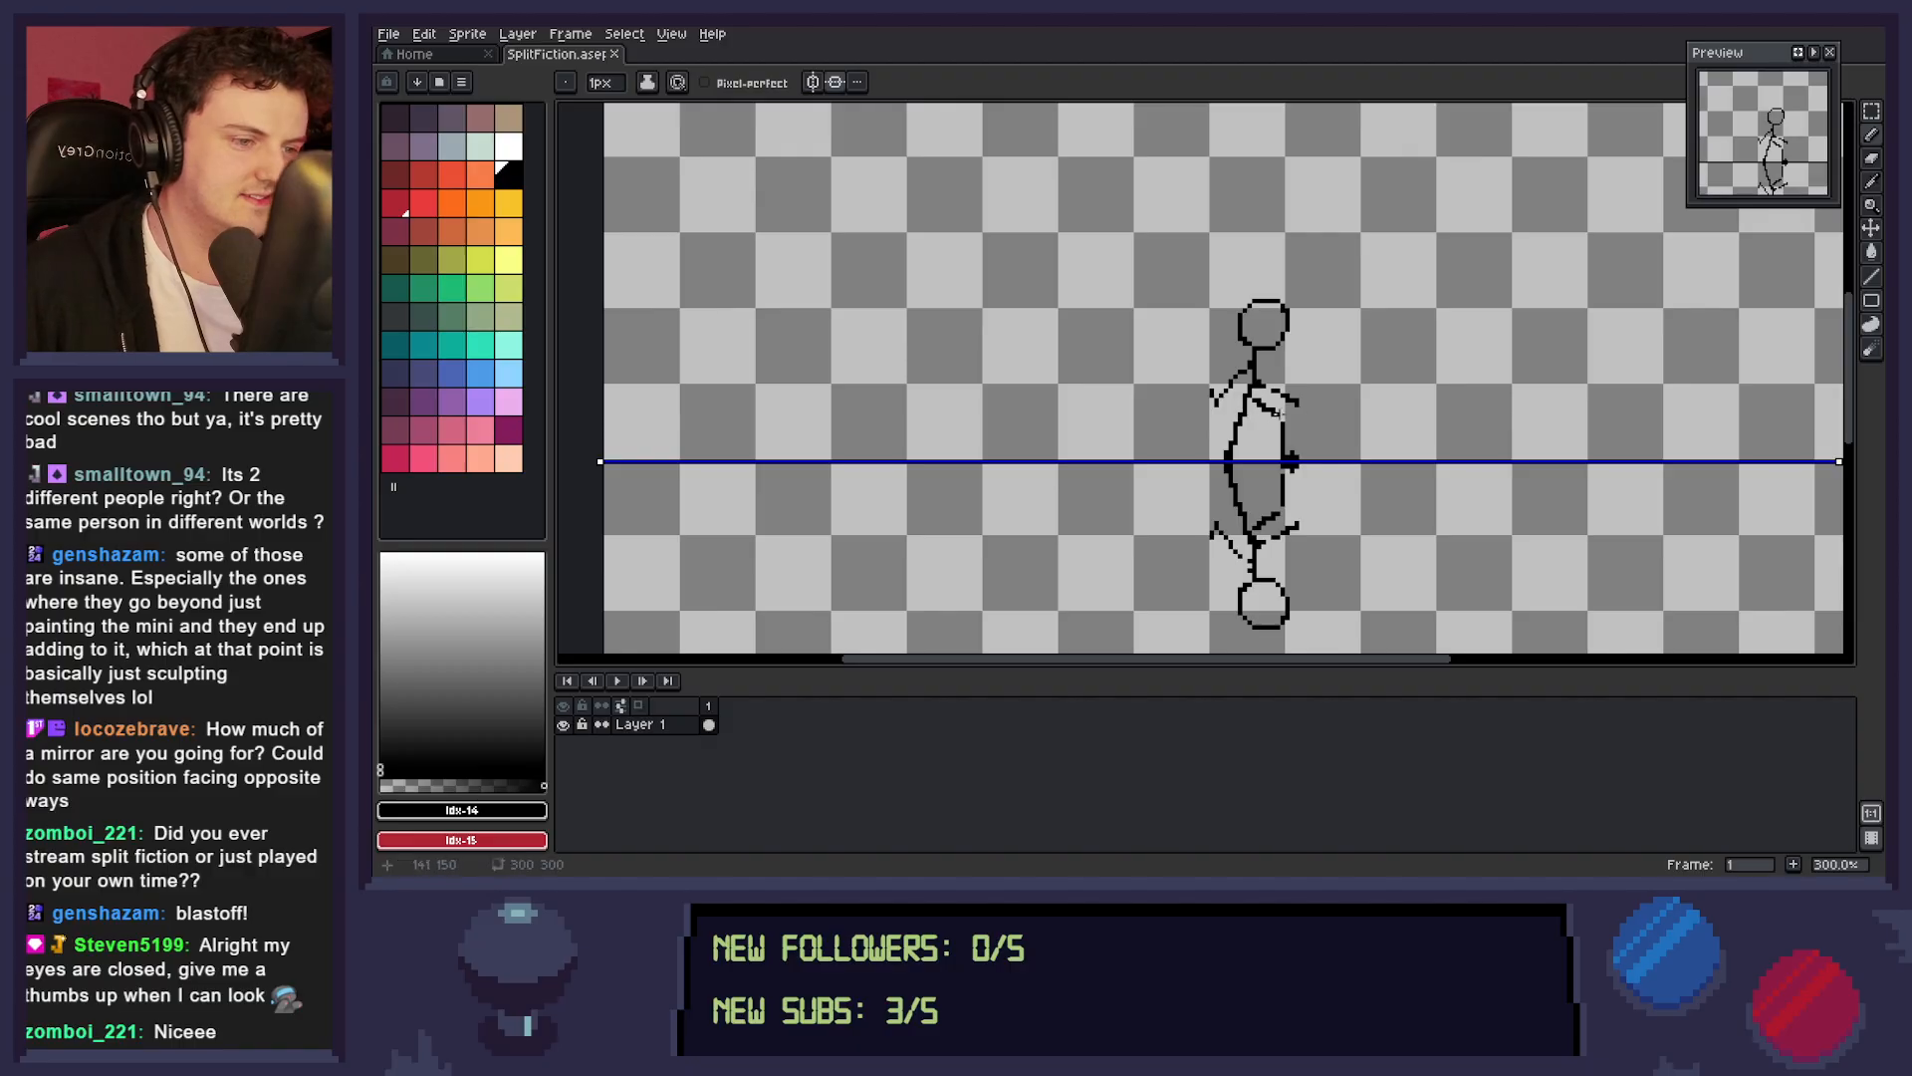
pyautogui.moveTo(1263, 387); pyautogui.dragTo(1281, 398)
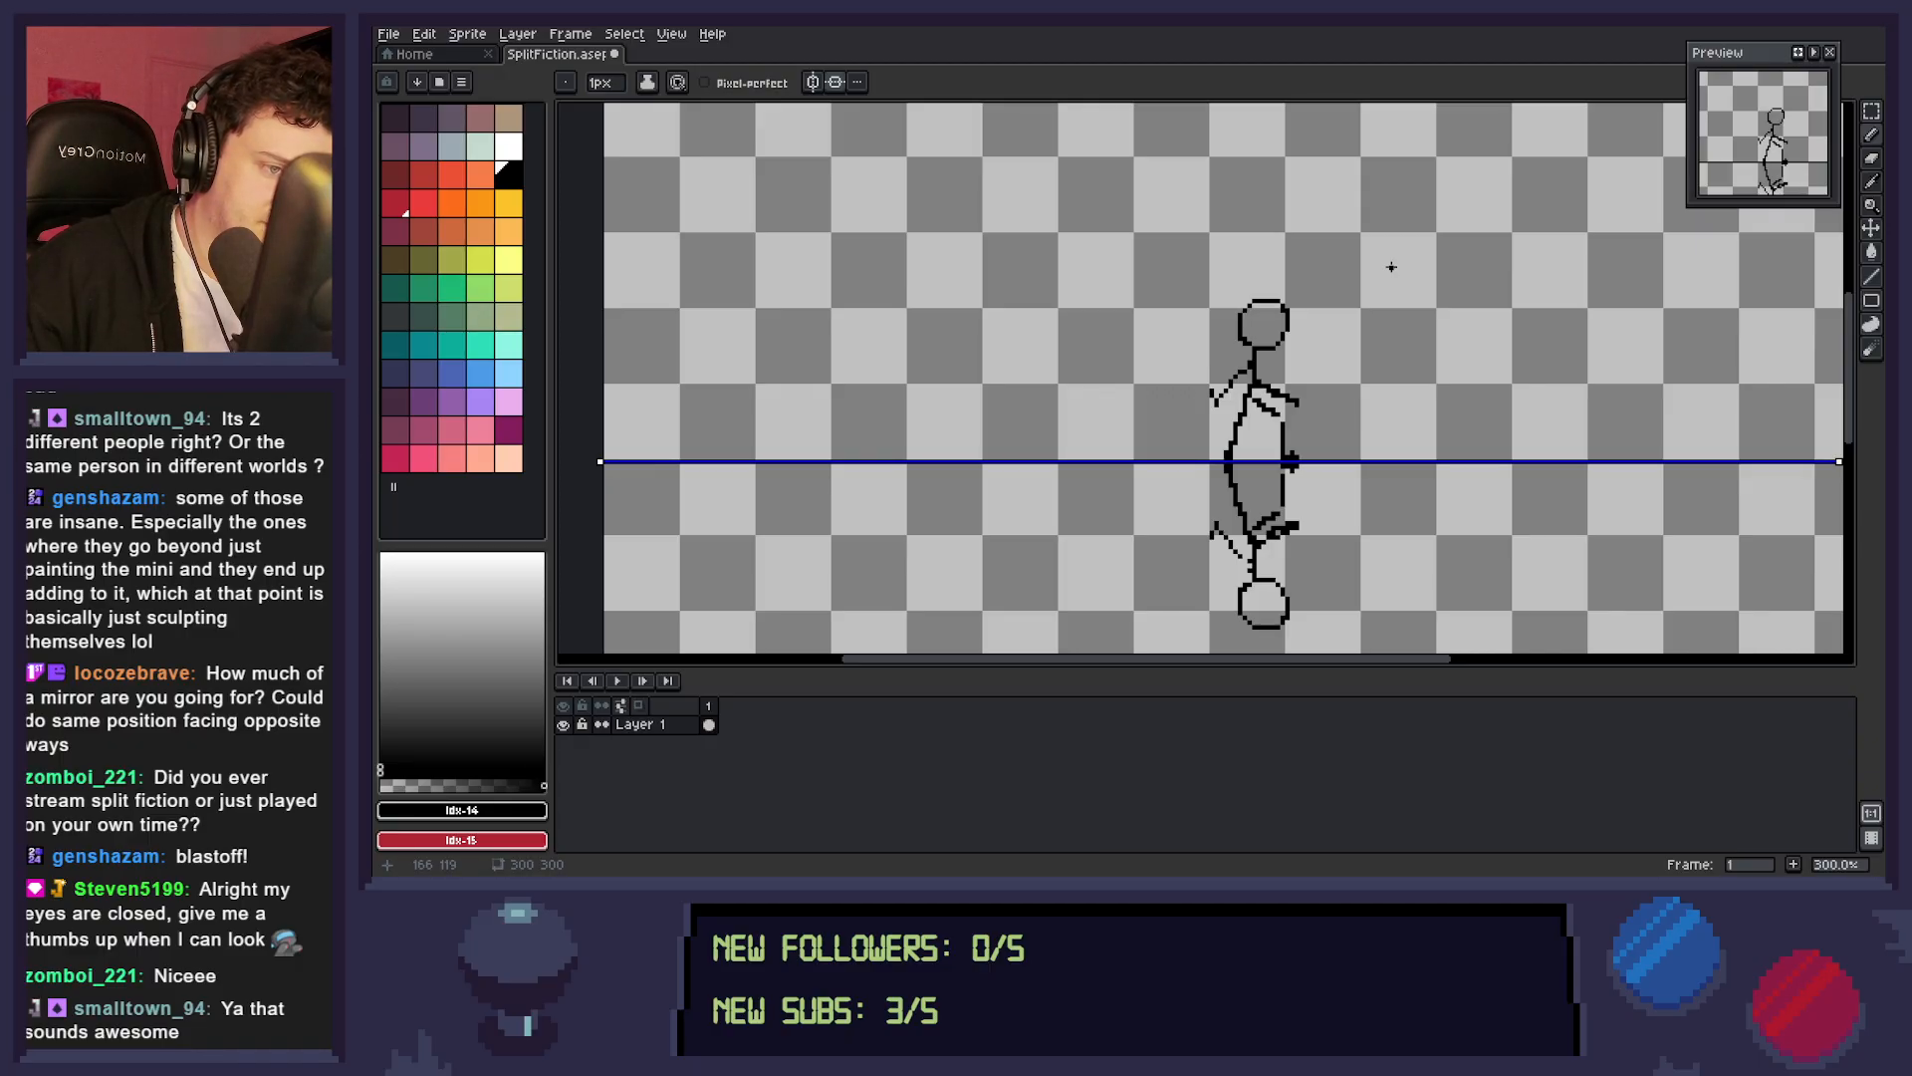
# Try to pencil thin diagonal lines crossing the body near the dividing line, mirrored below.
pyautogui.press('z')
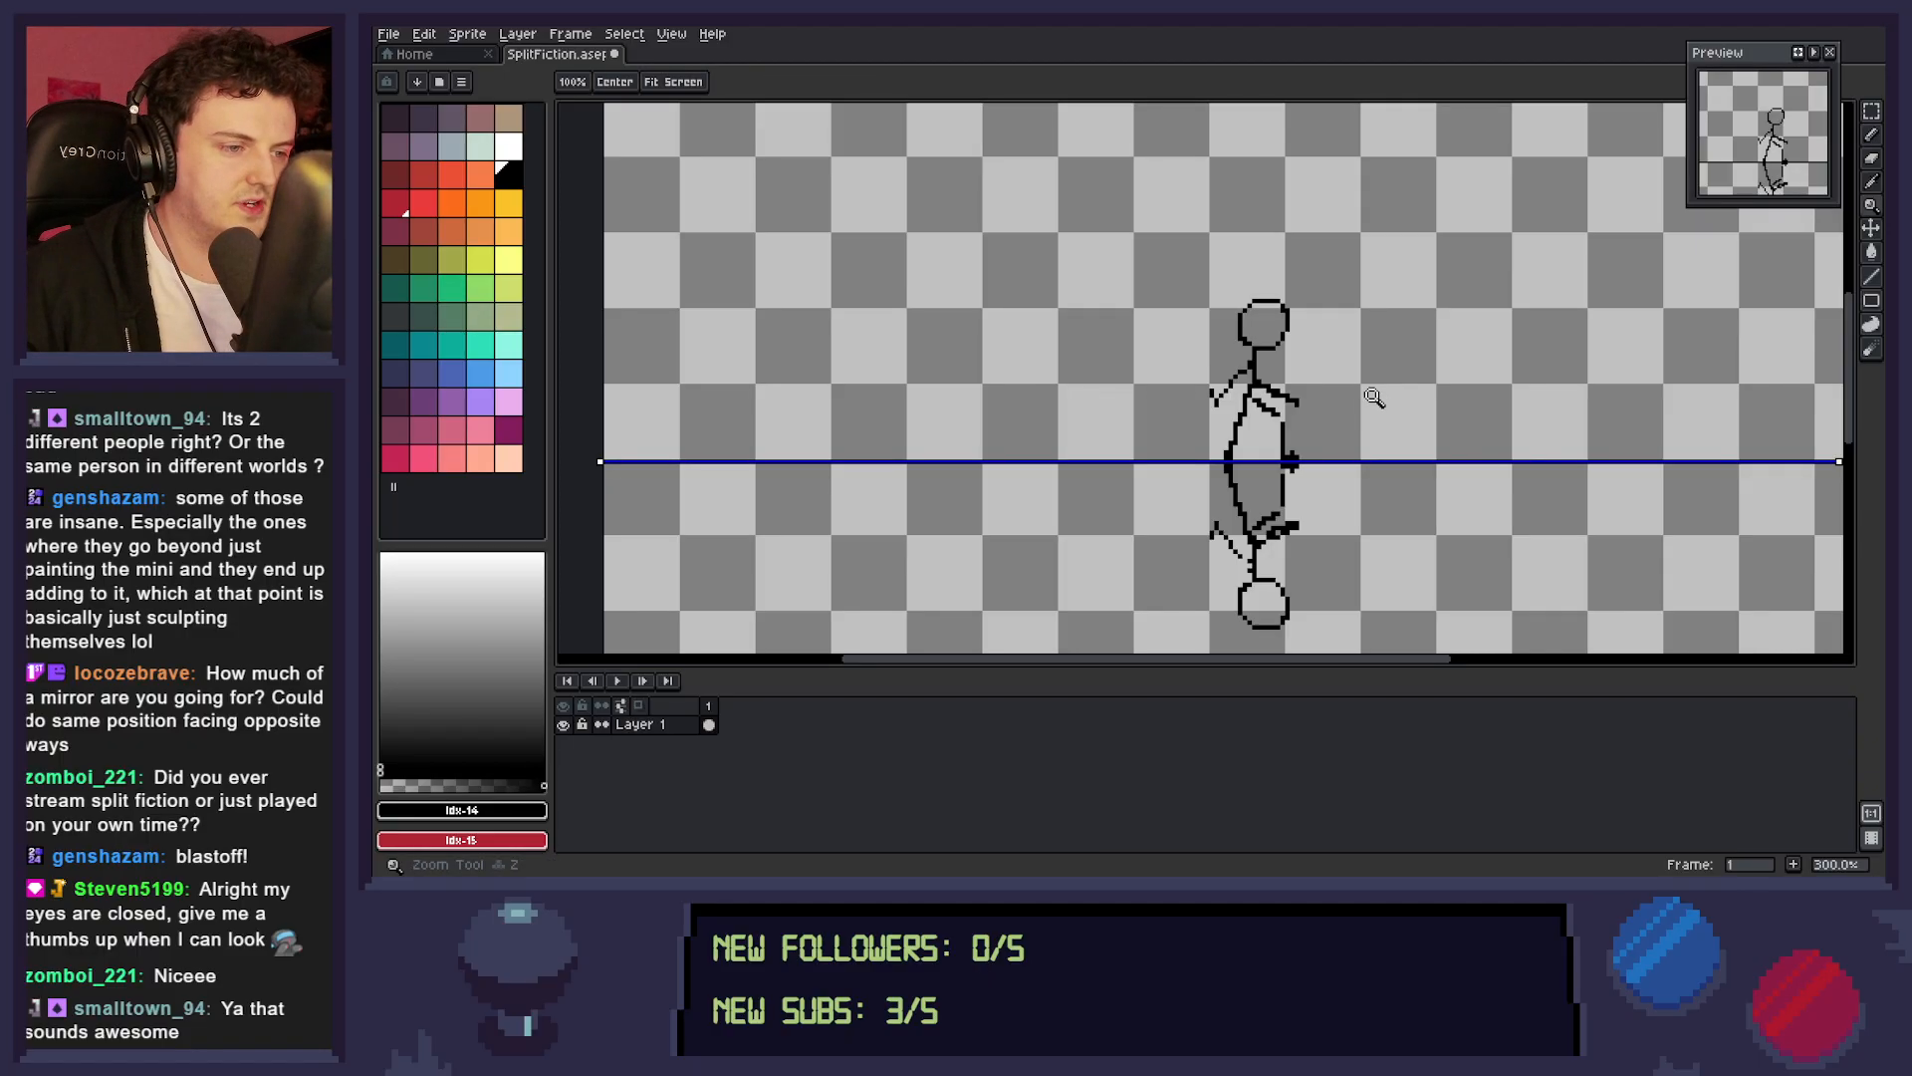
pyautogui.scroll(-1, 1366, 398)
pyautogui.scroll(-1, 1356, 403)
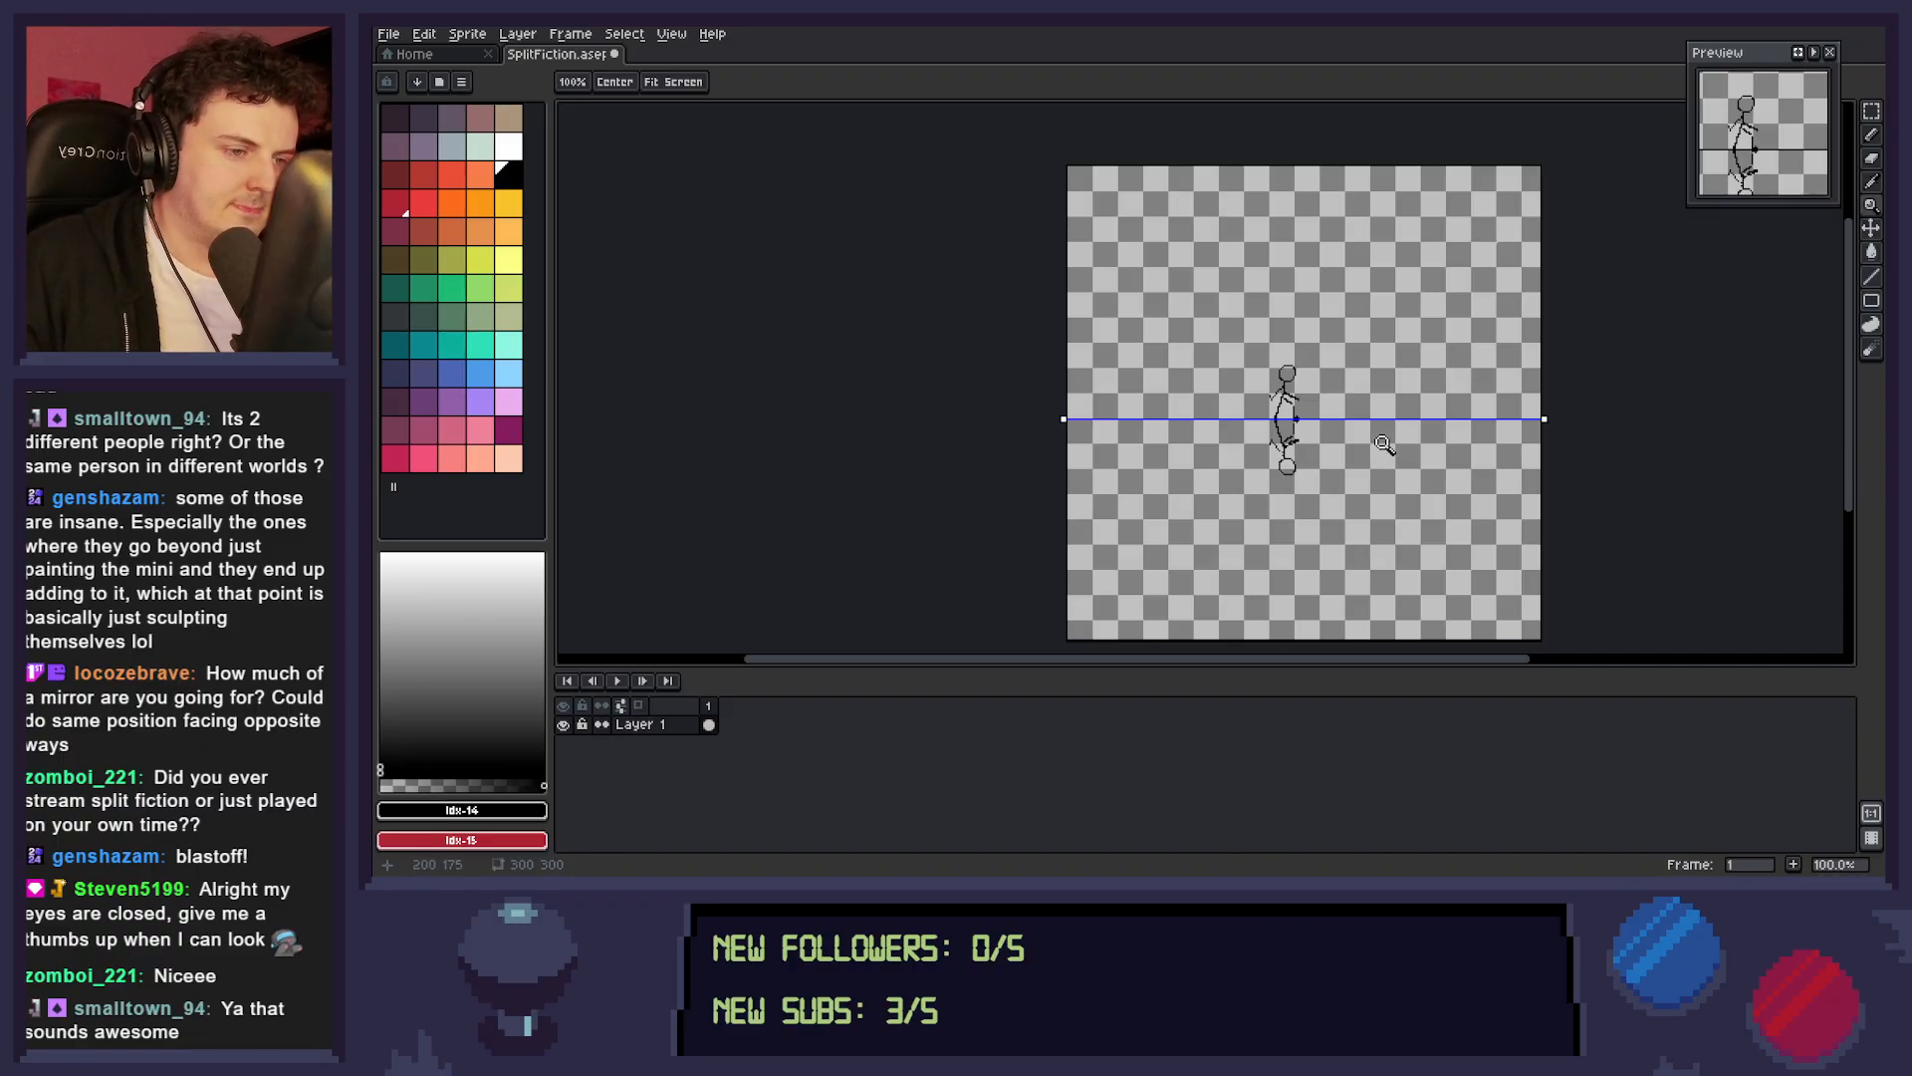
pyautogui.scroll(3, 1293, 402)
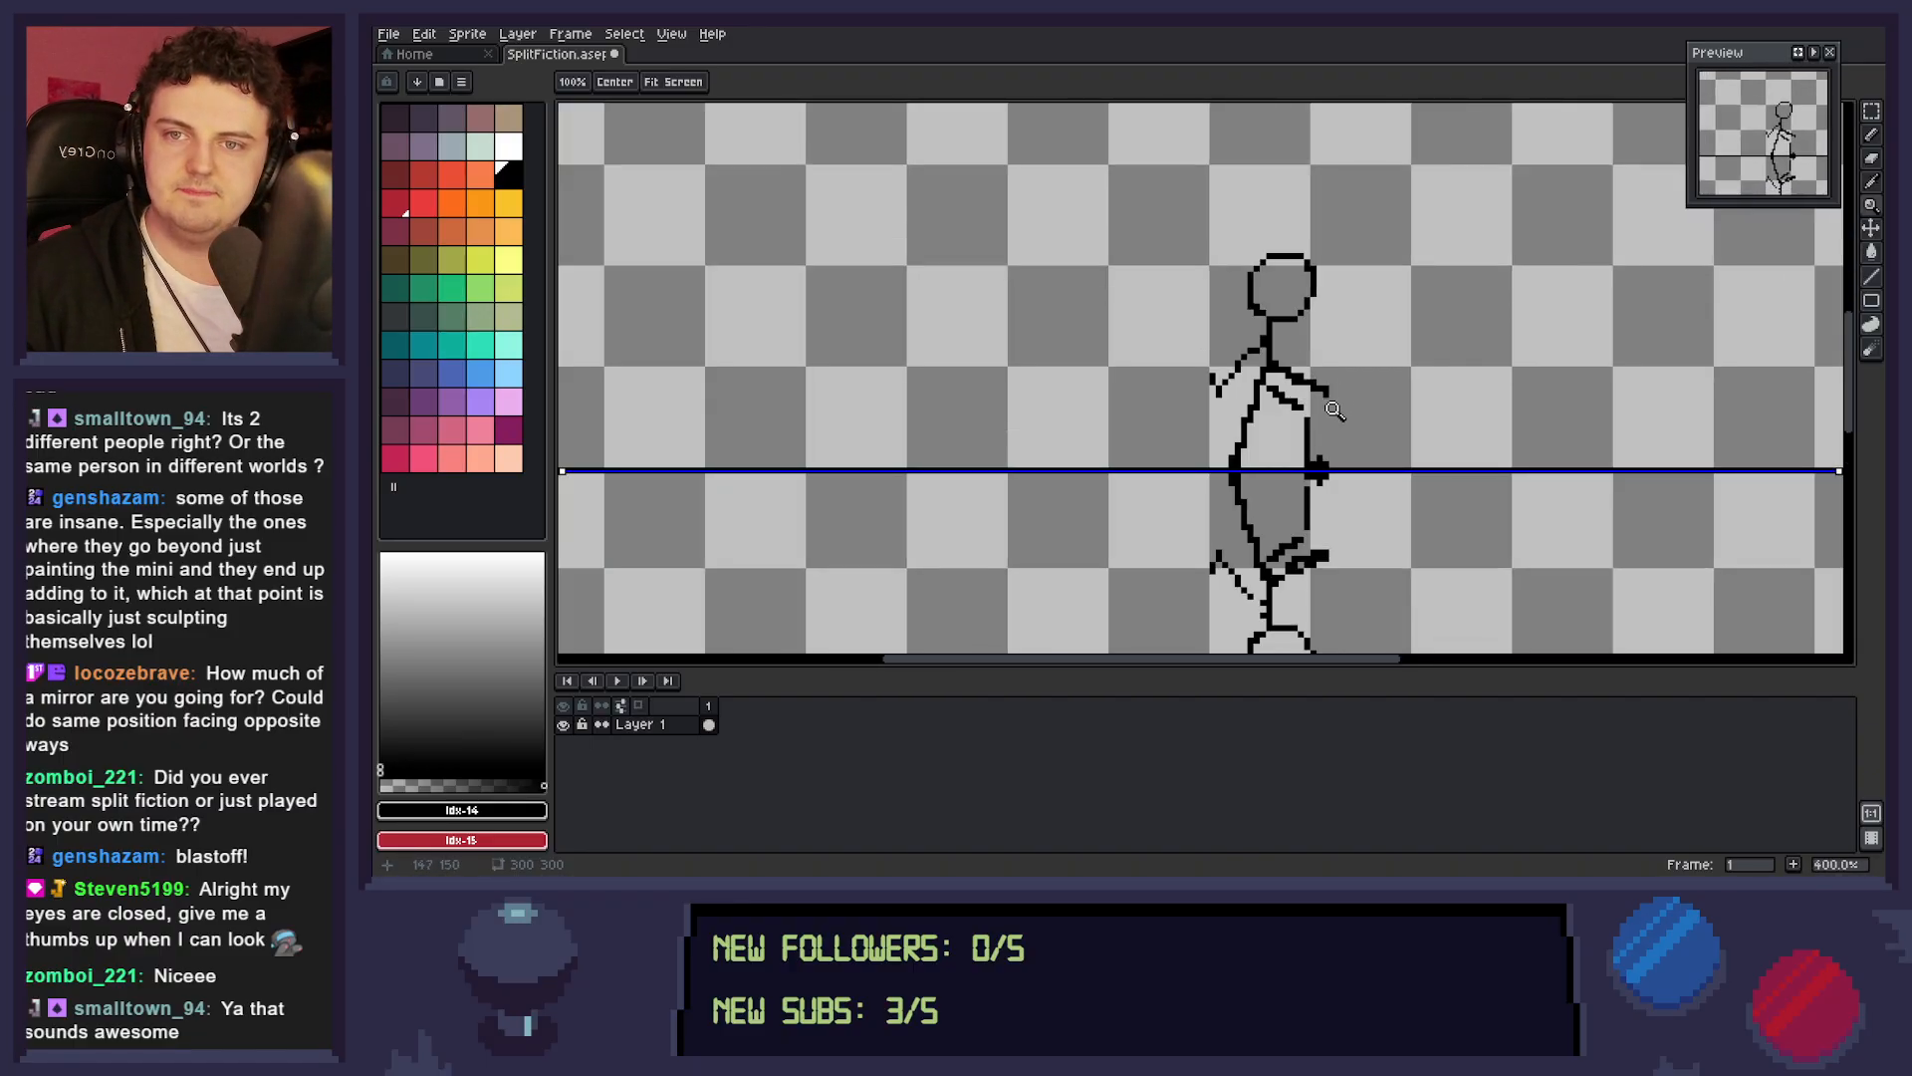
pyautogui.press('b')
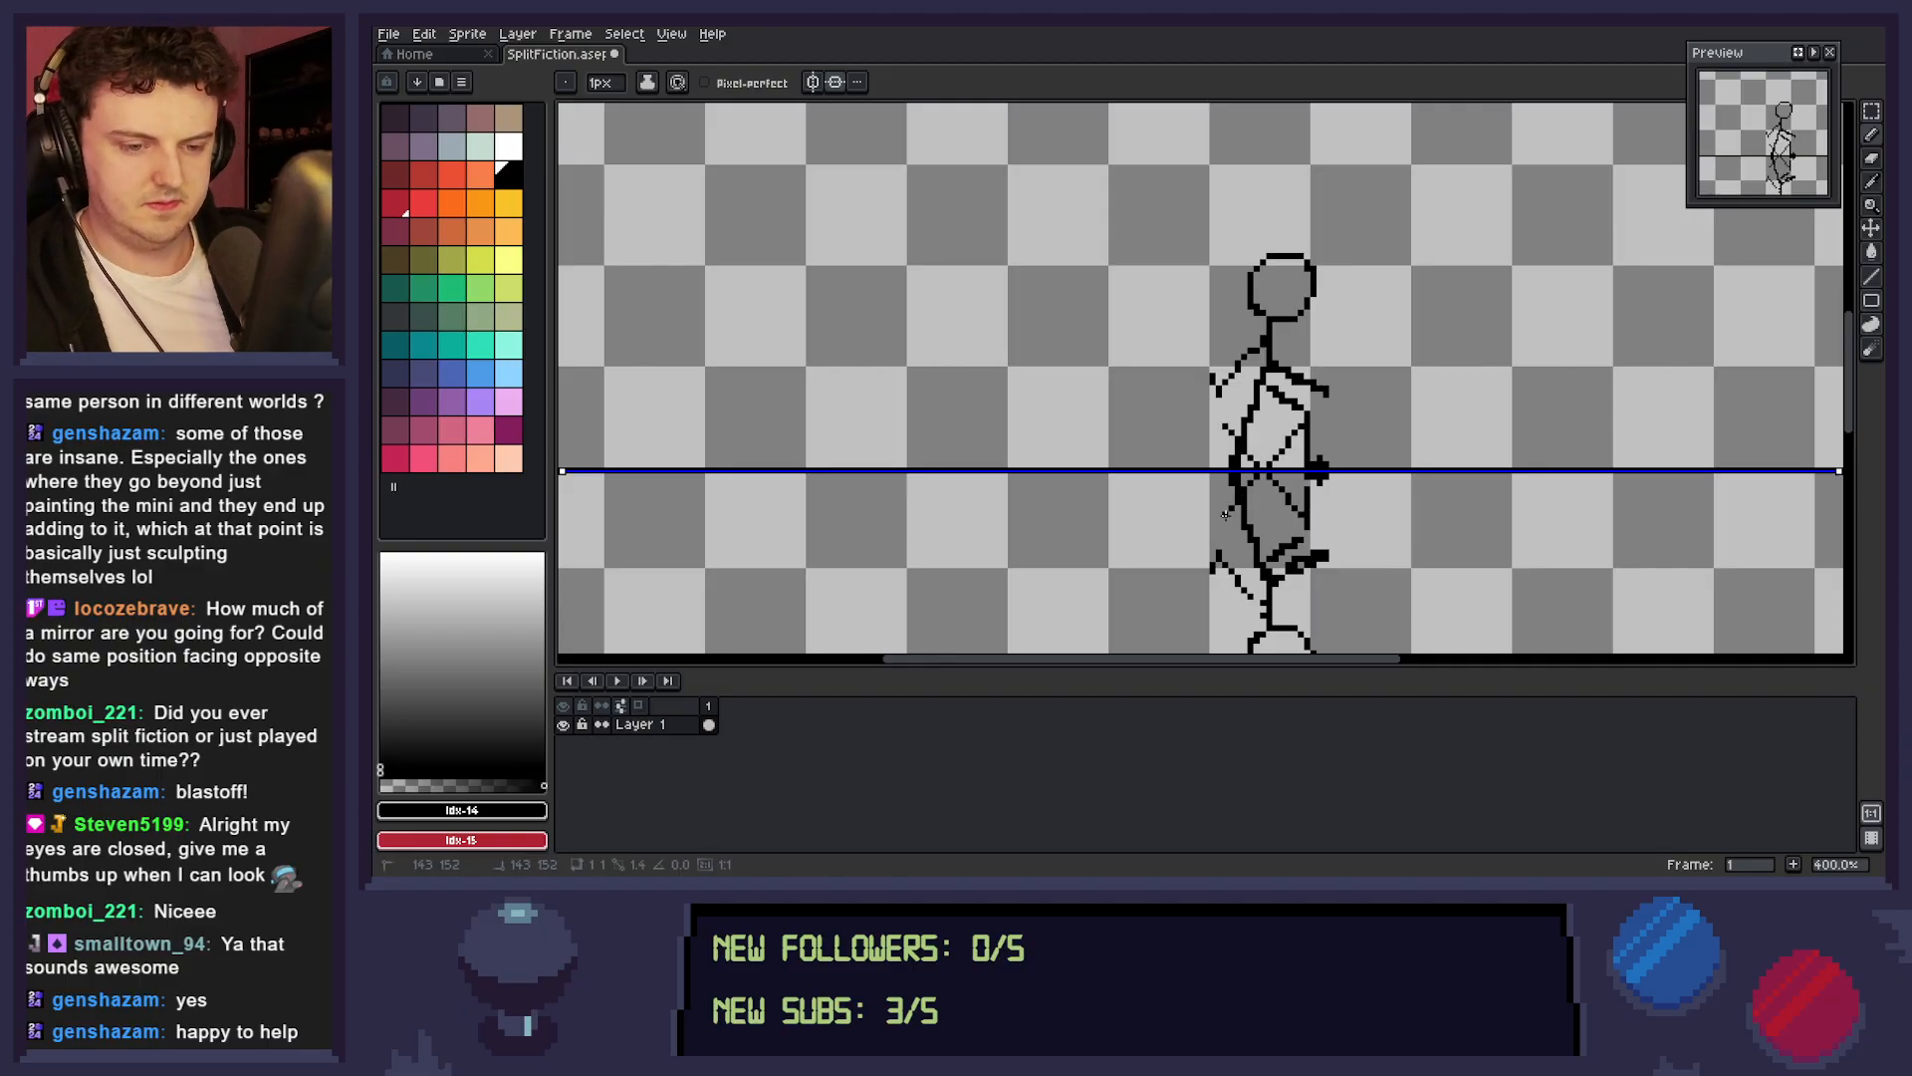
# Add a new layer above Layer 1, then make Layer 1 the active layer again.
pyautogui.hotkey('shift', 'n')
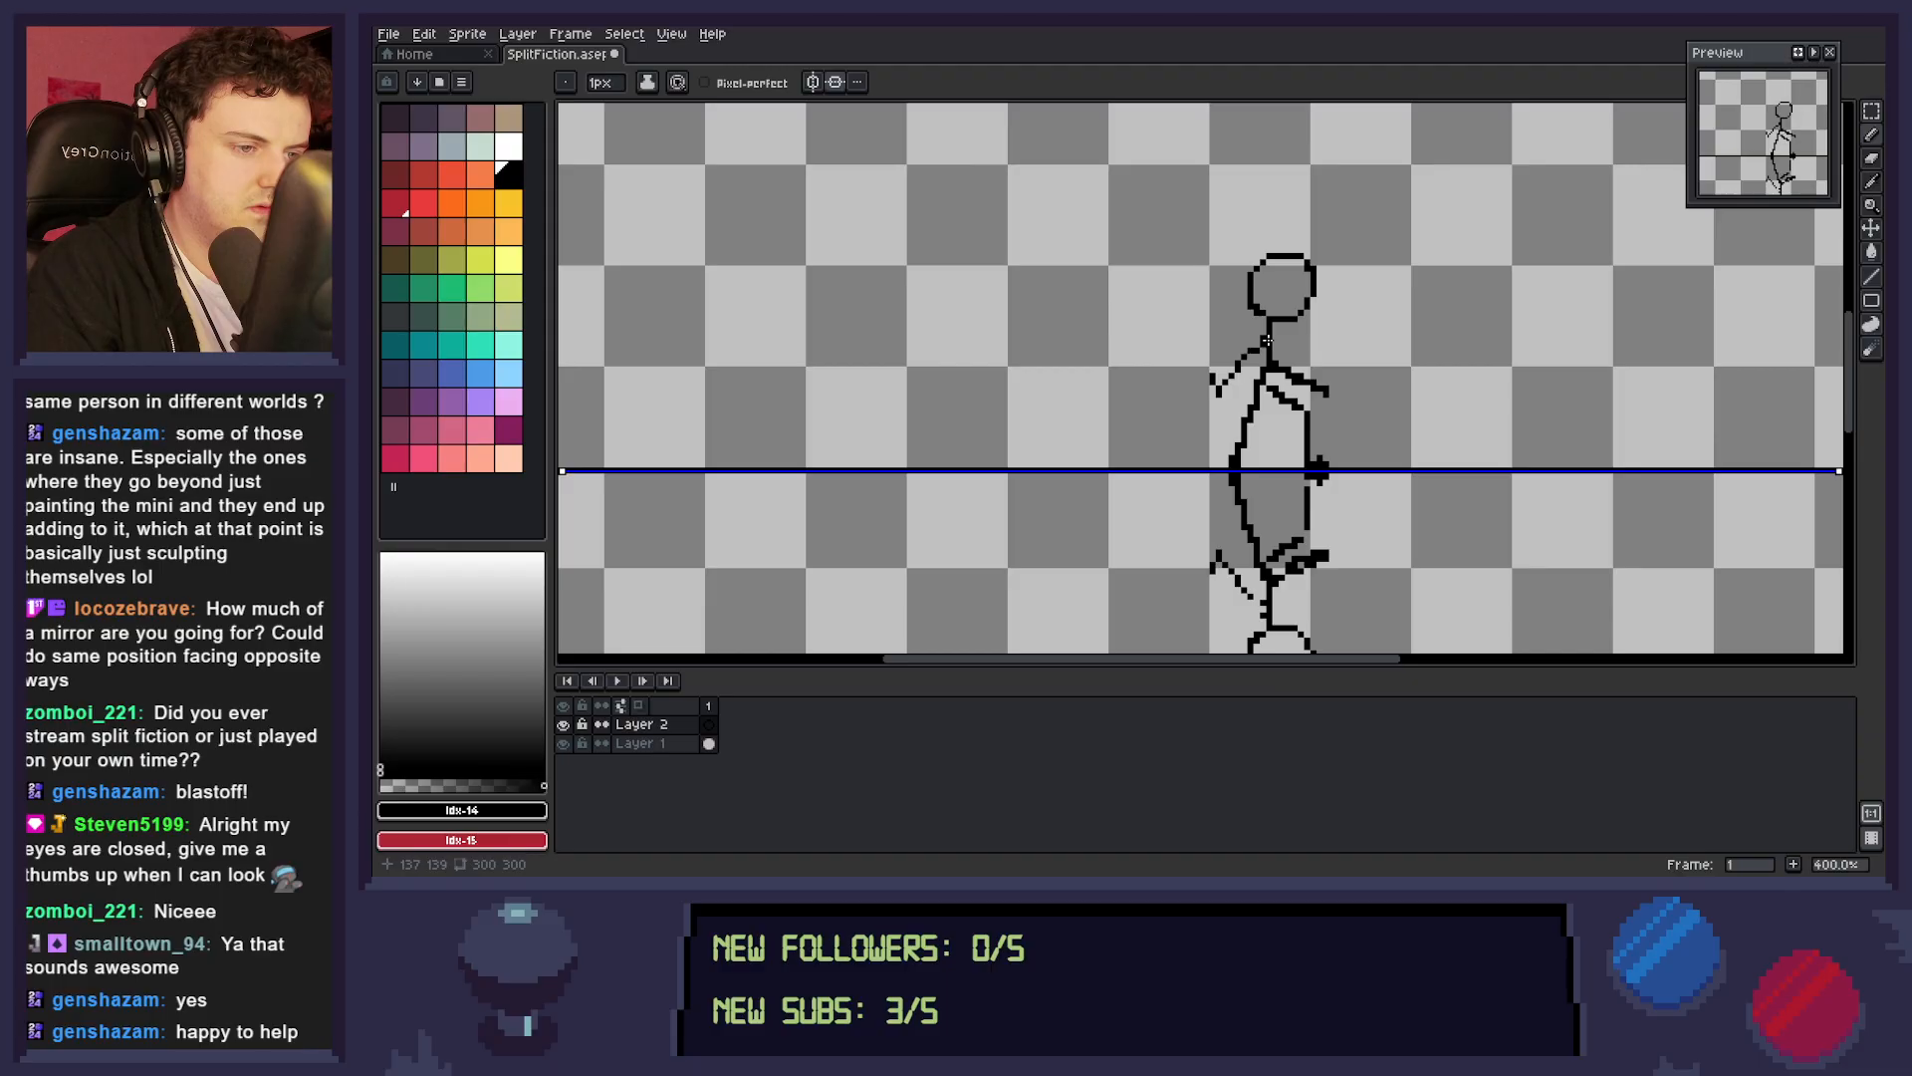
pyautogui.press('z')
pyautogui.moveTo(1366, 420); pyautogui.dragTo(1269, 433)
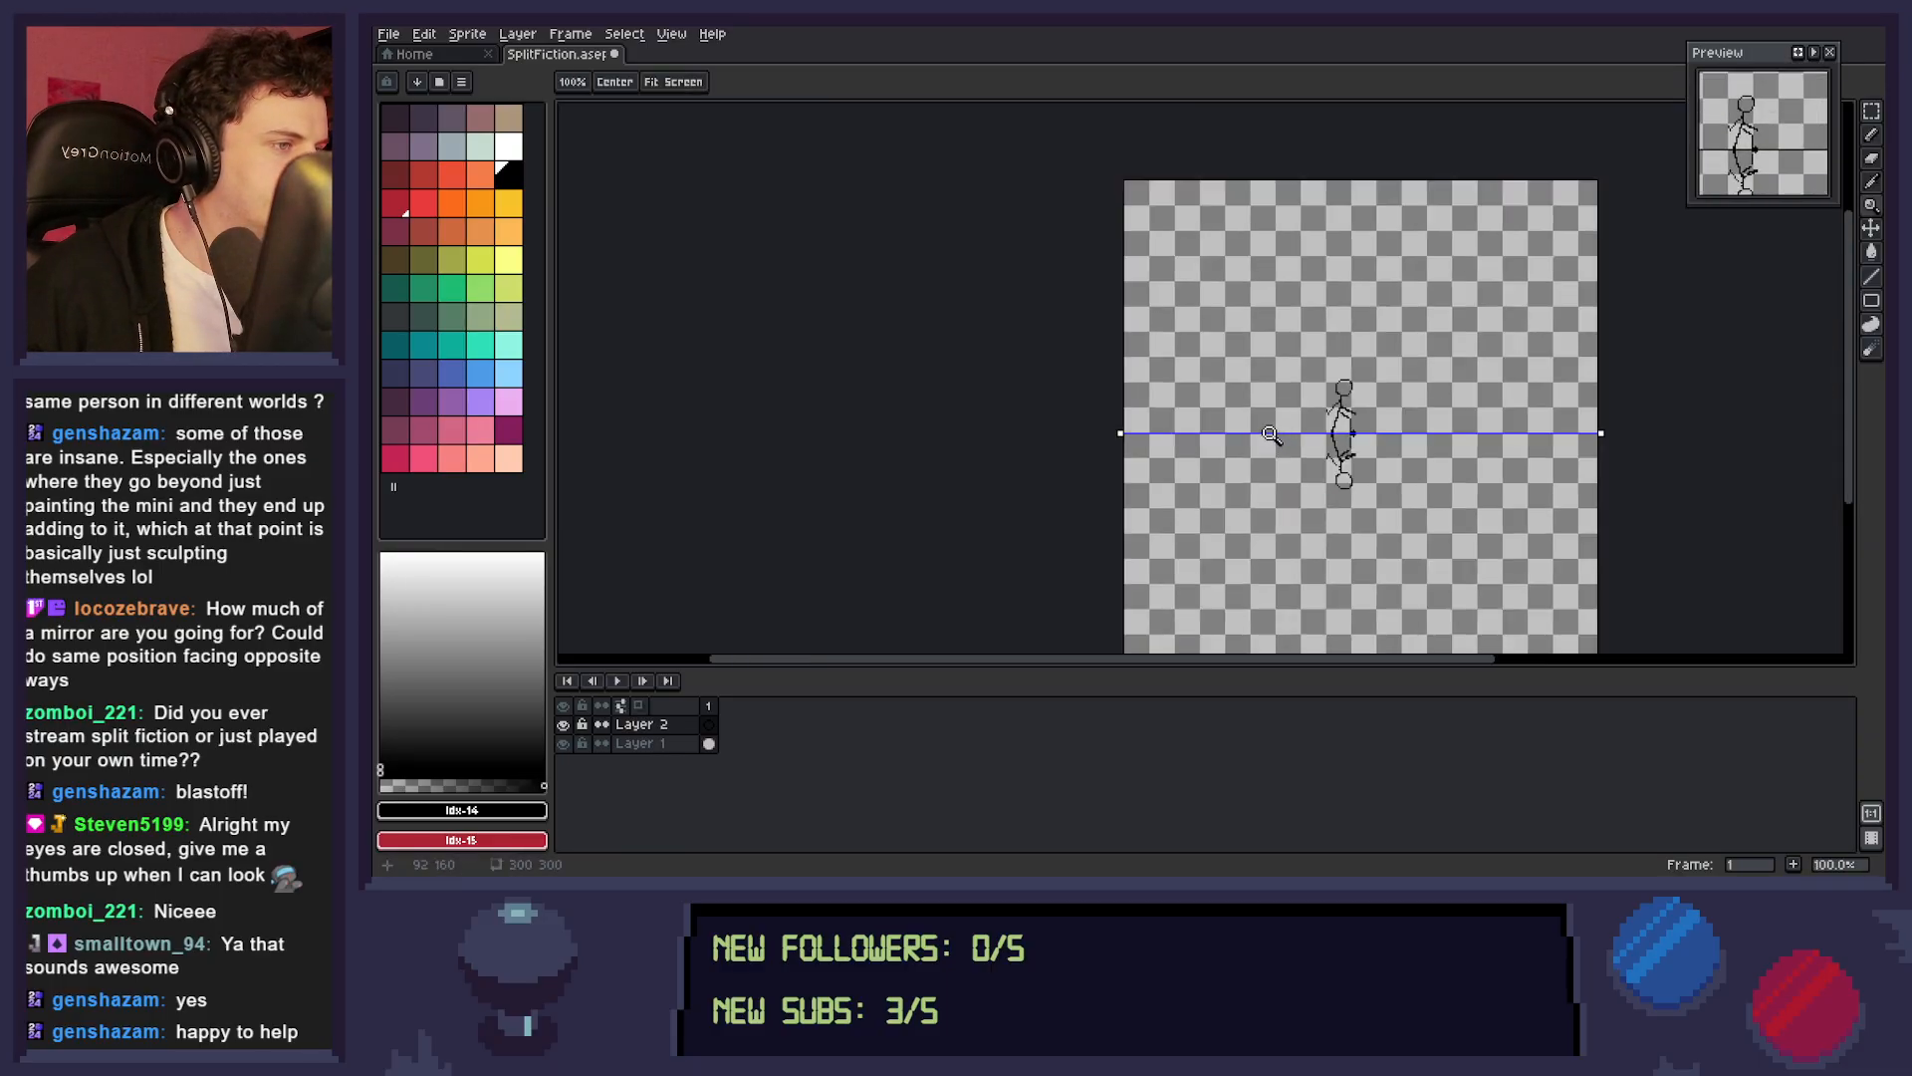
pyautogui.click(1351, 420)
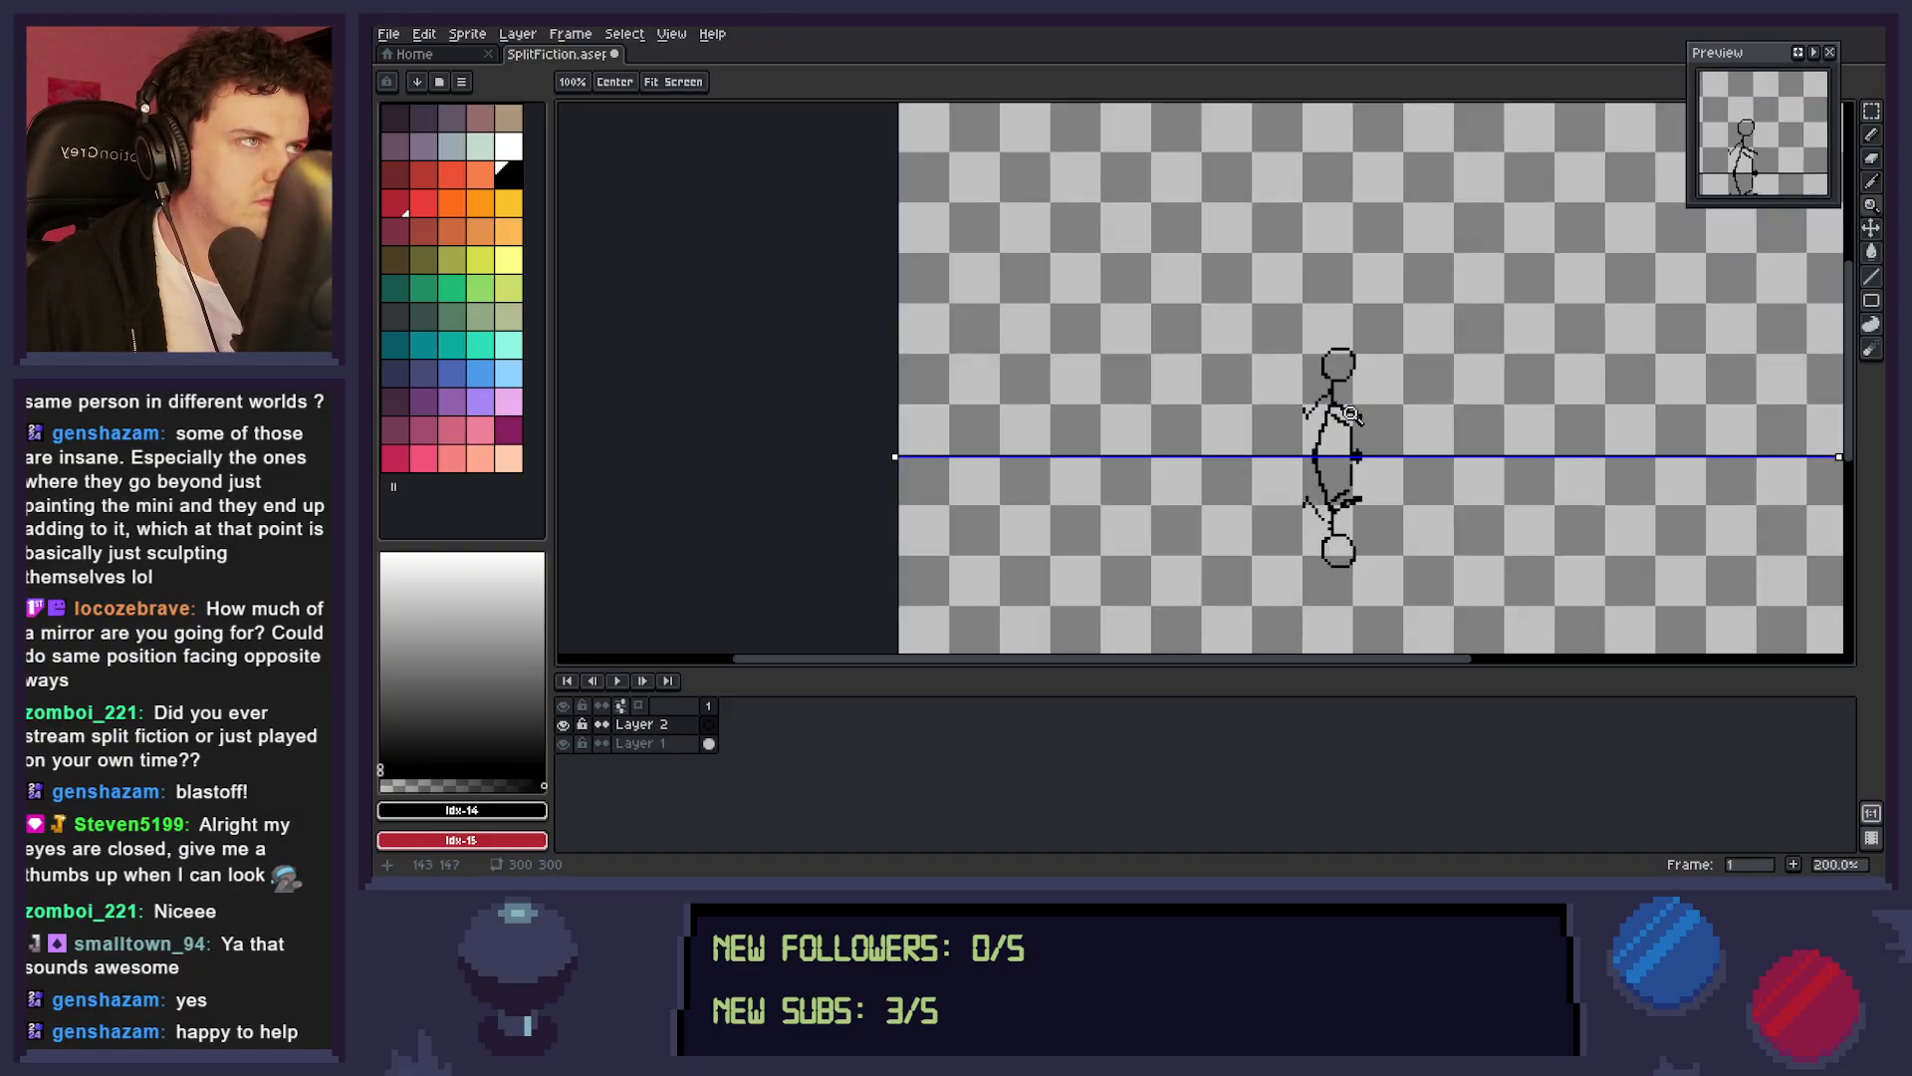
pyautogui.click(1350, 417)
pyautogui.click(1356, 412)
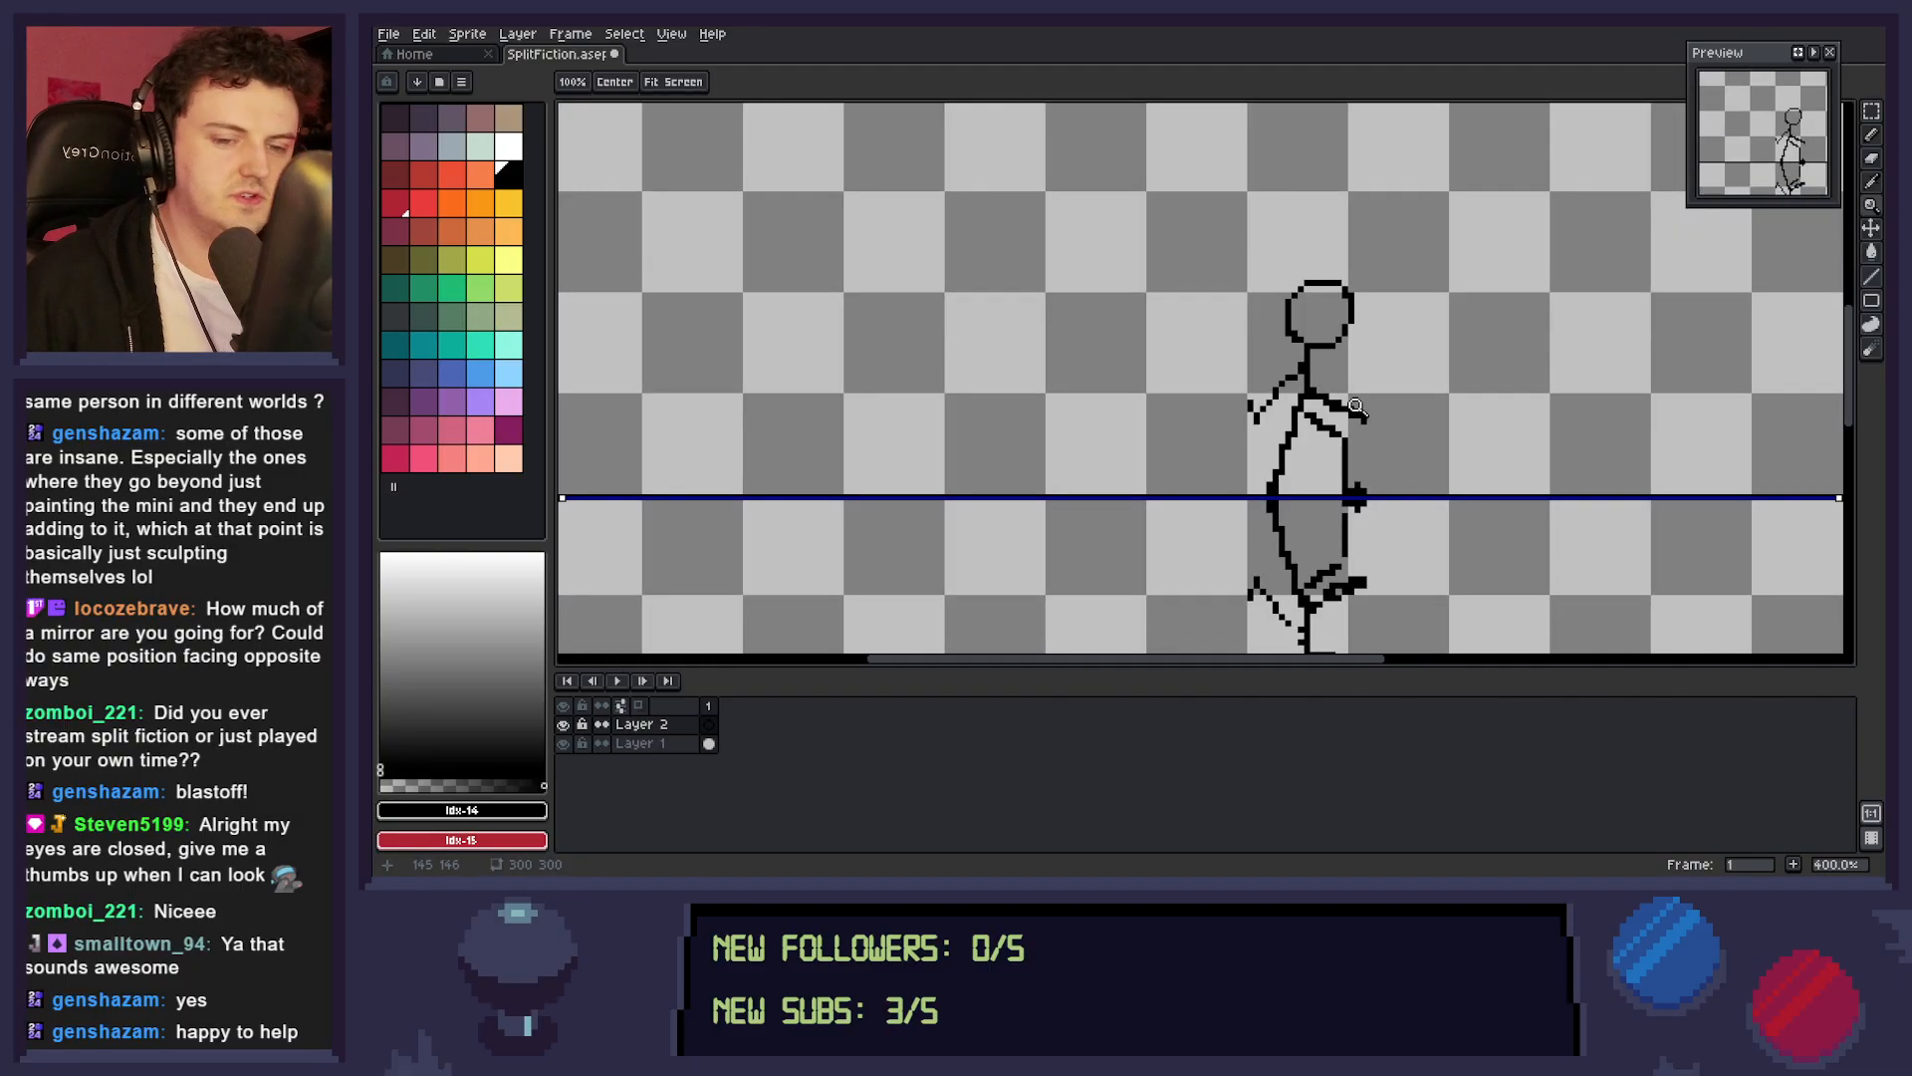
pyautogui.click(658, 743)
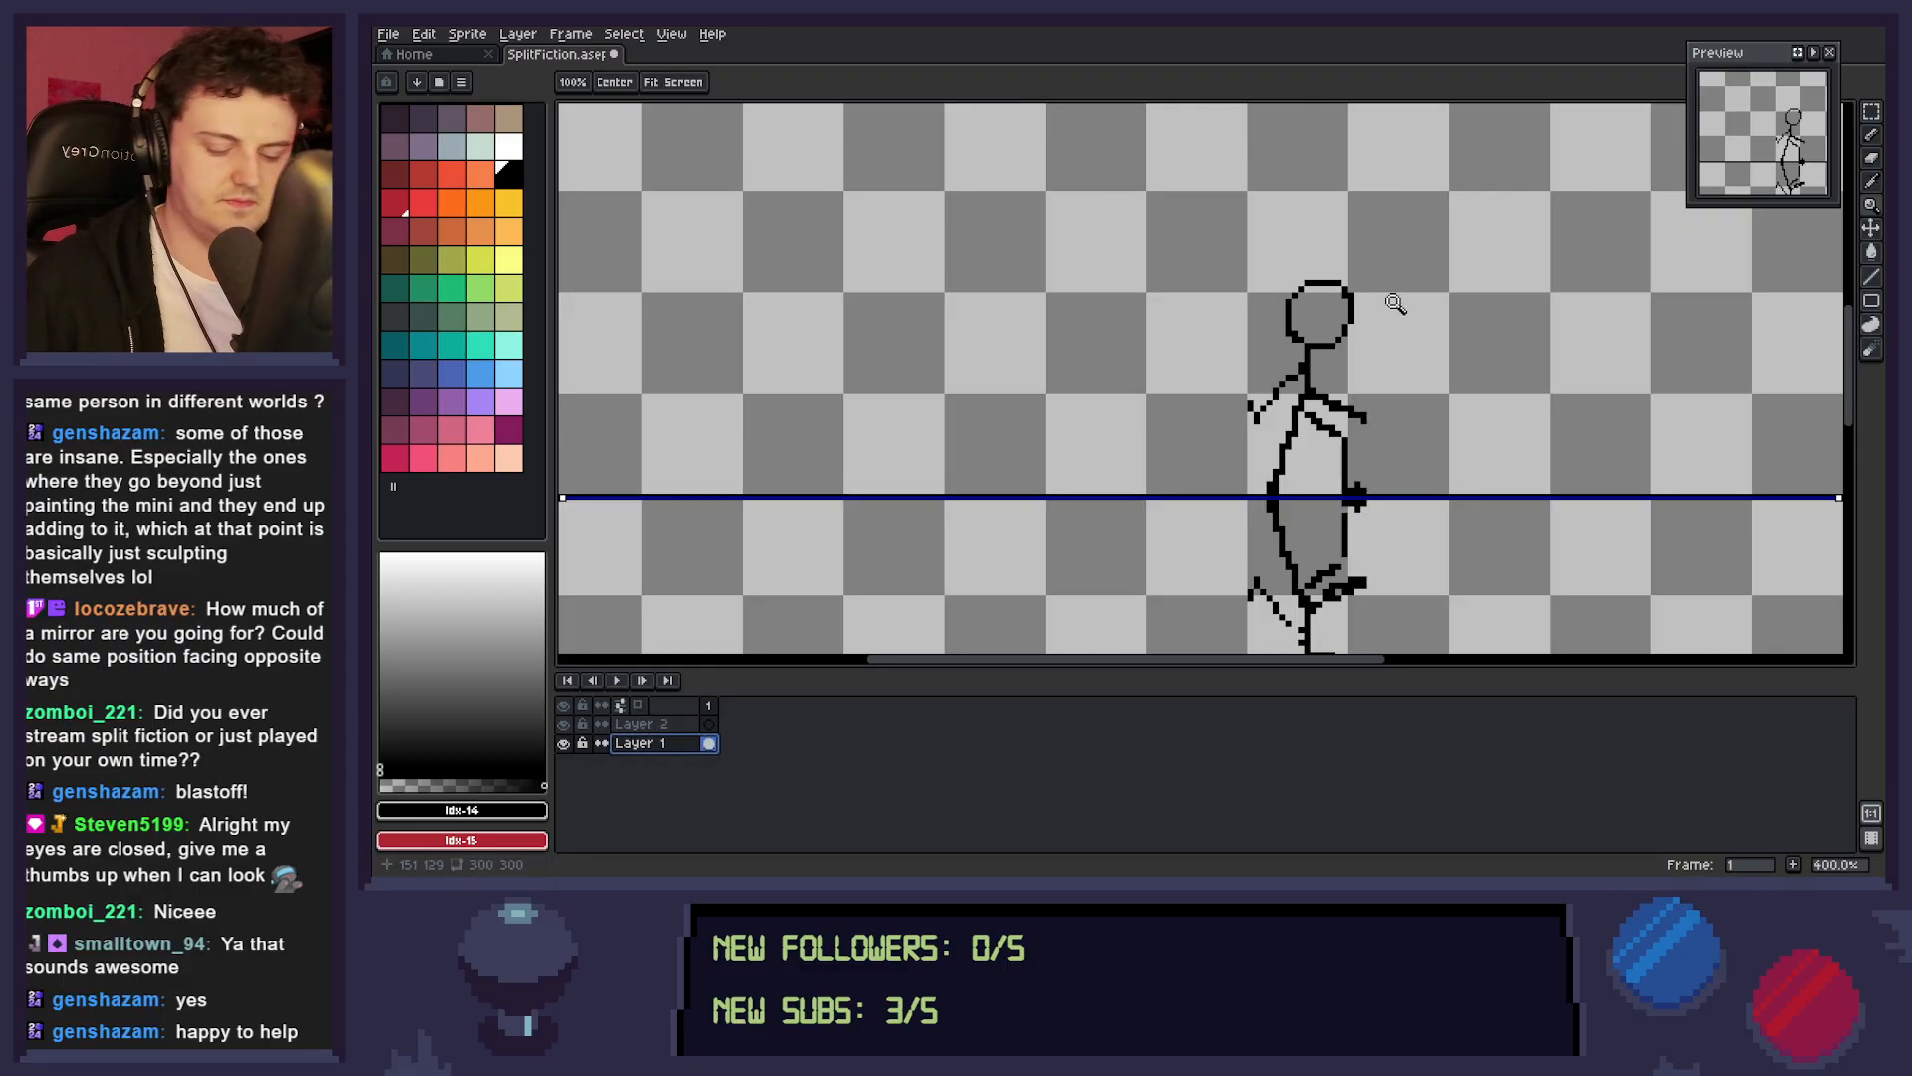
# Try shrinking the heads by selecting them with mirrored marquees and scaling the selection to 13 by 71 pixels.
pyautogui.press('m')
pyautogui.moveTo(1366, 267); pyautogui.dragTo(1282, 346)
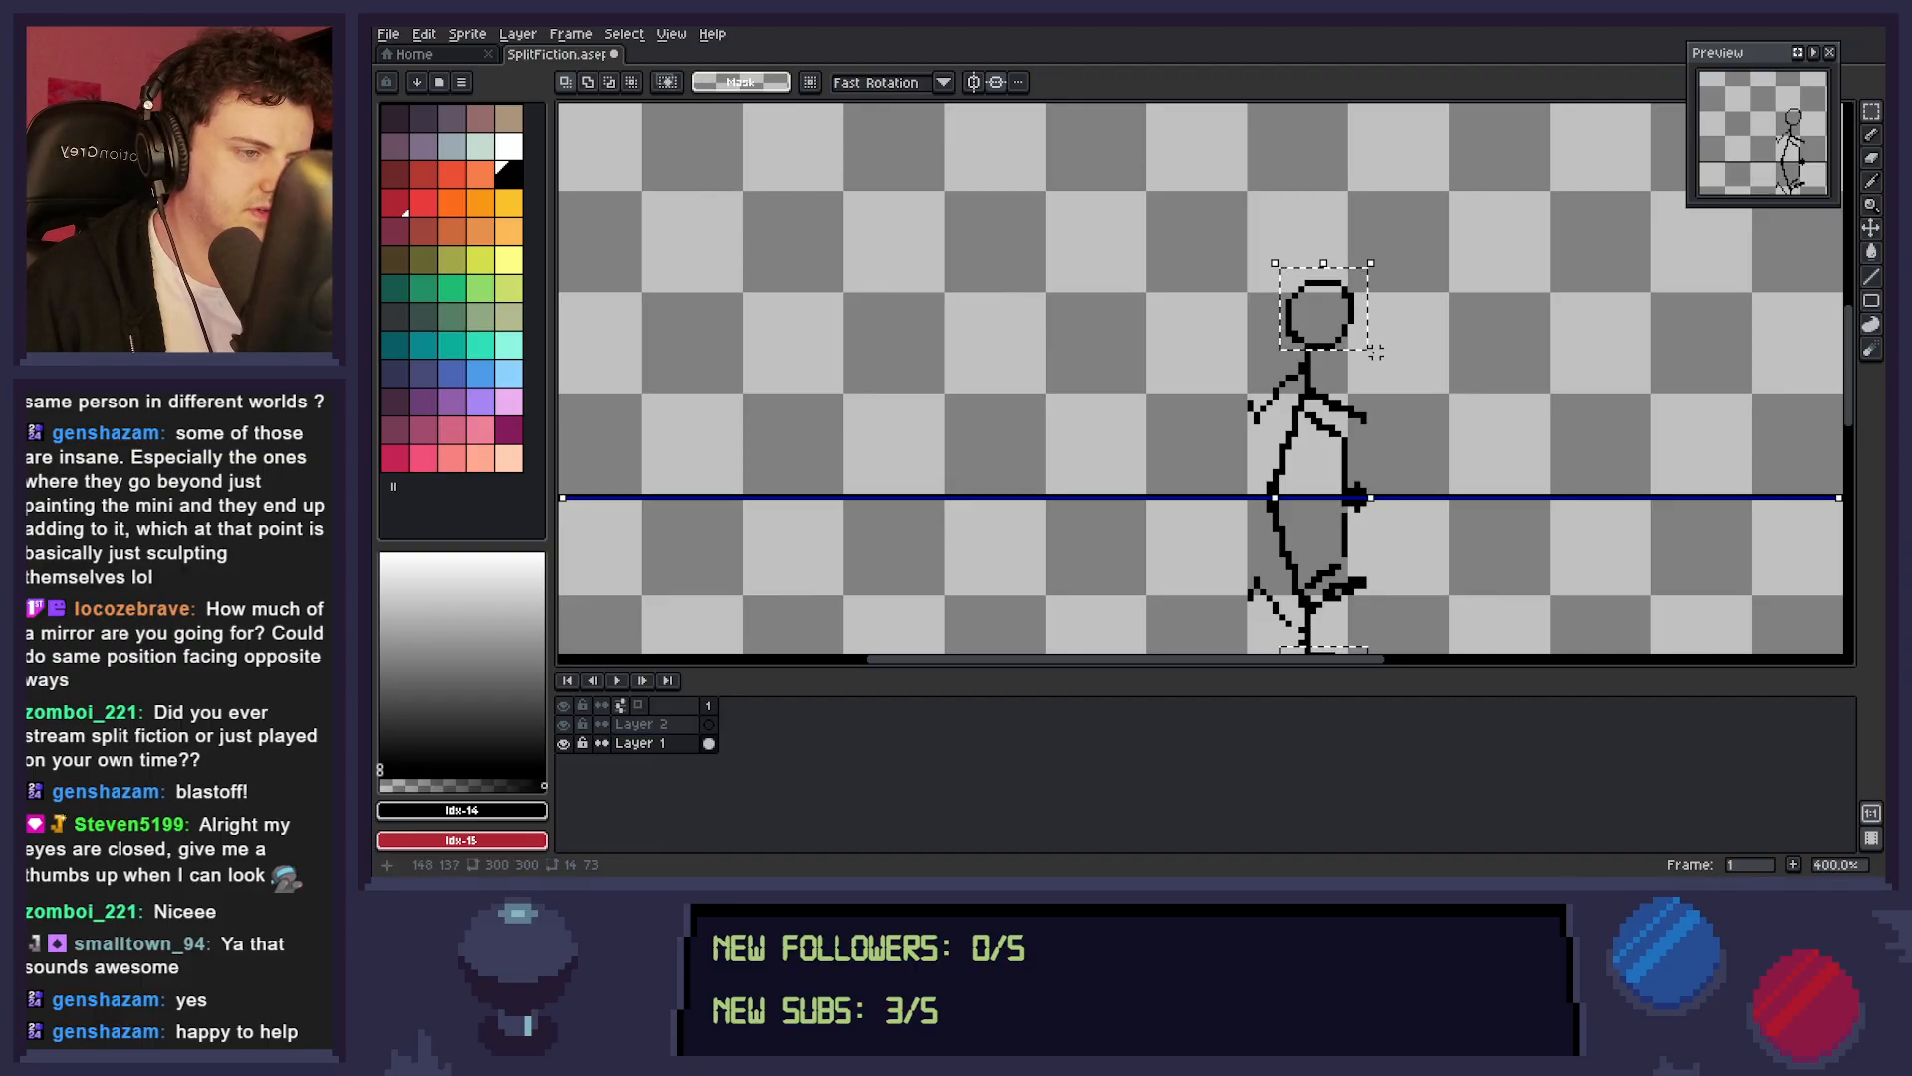
pyautogui.moveTo(1369, 266); pyautogui.dragTo(1365, 280)
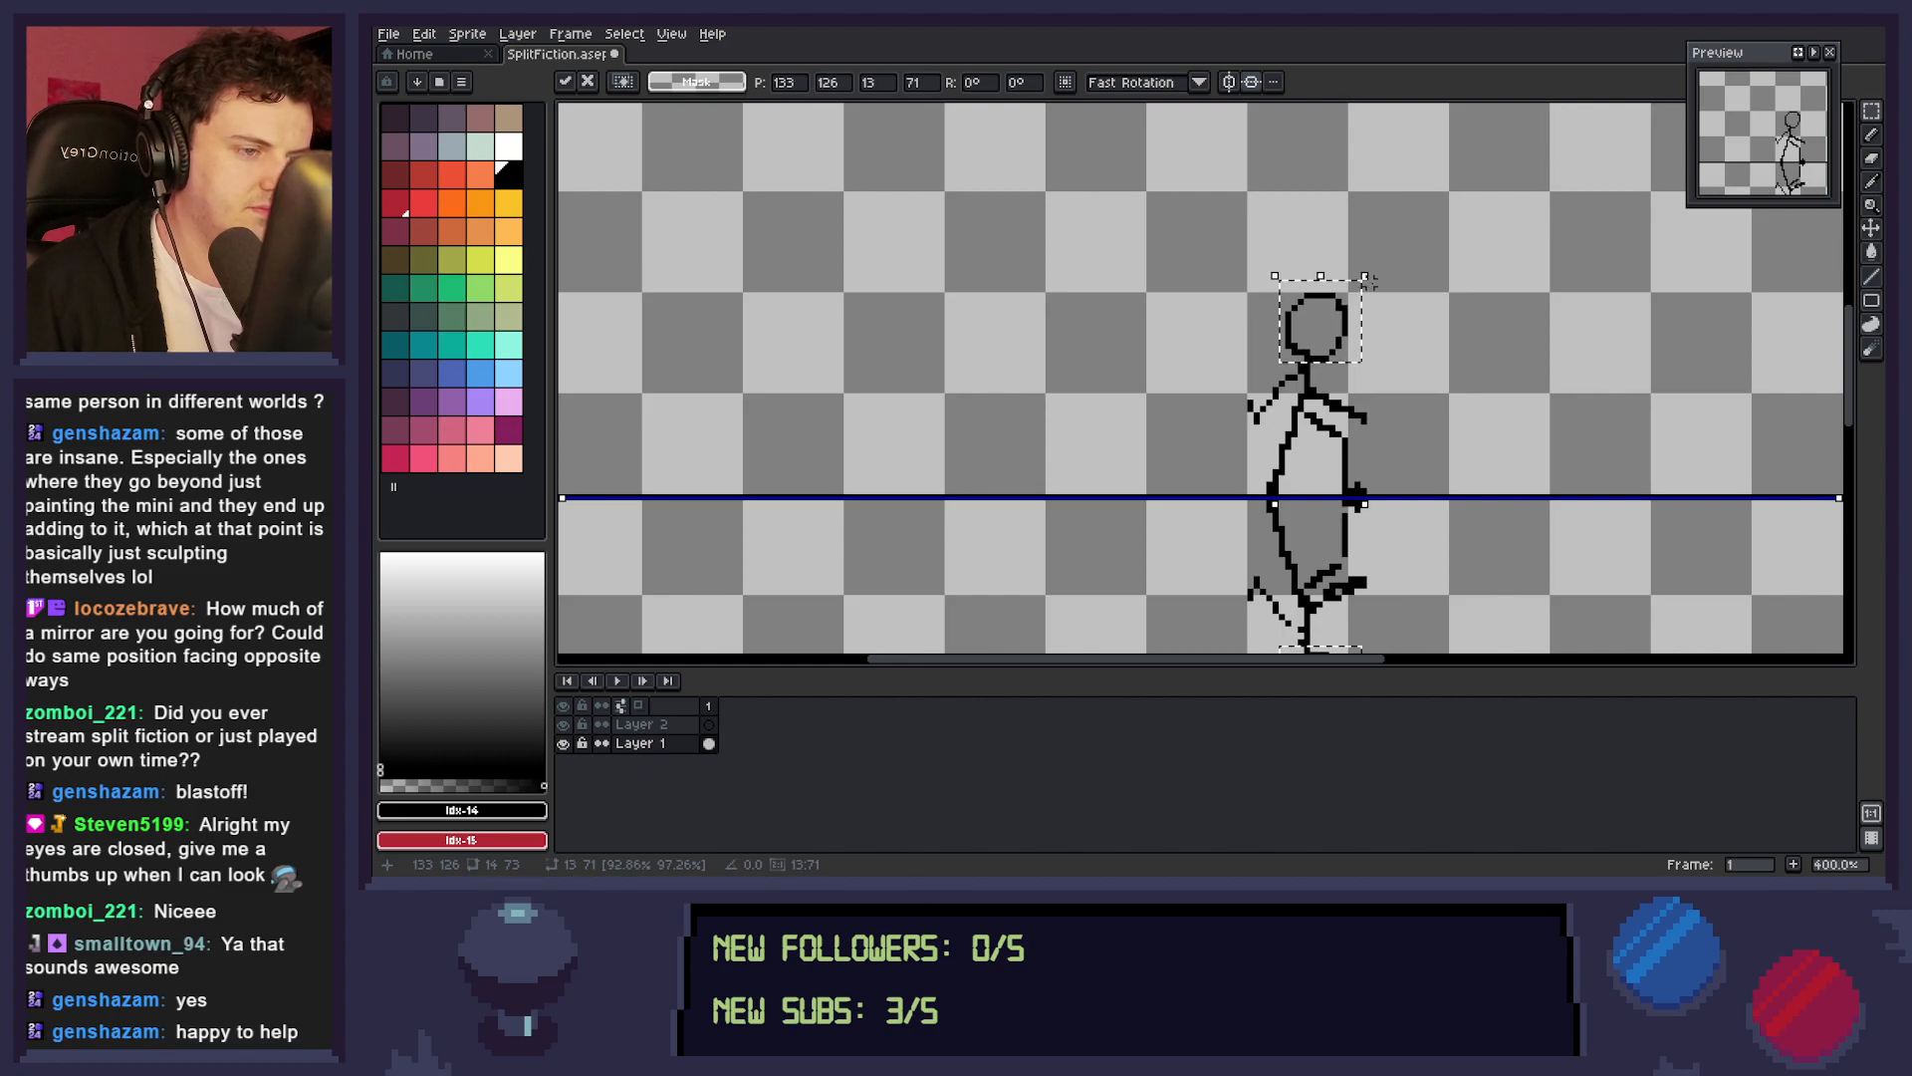
pyautogui.click(1352, 390)
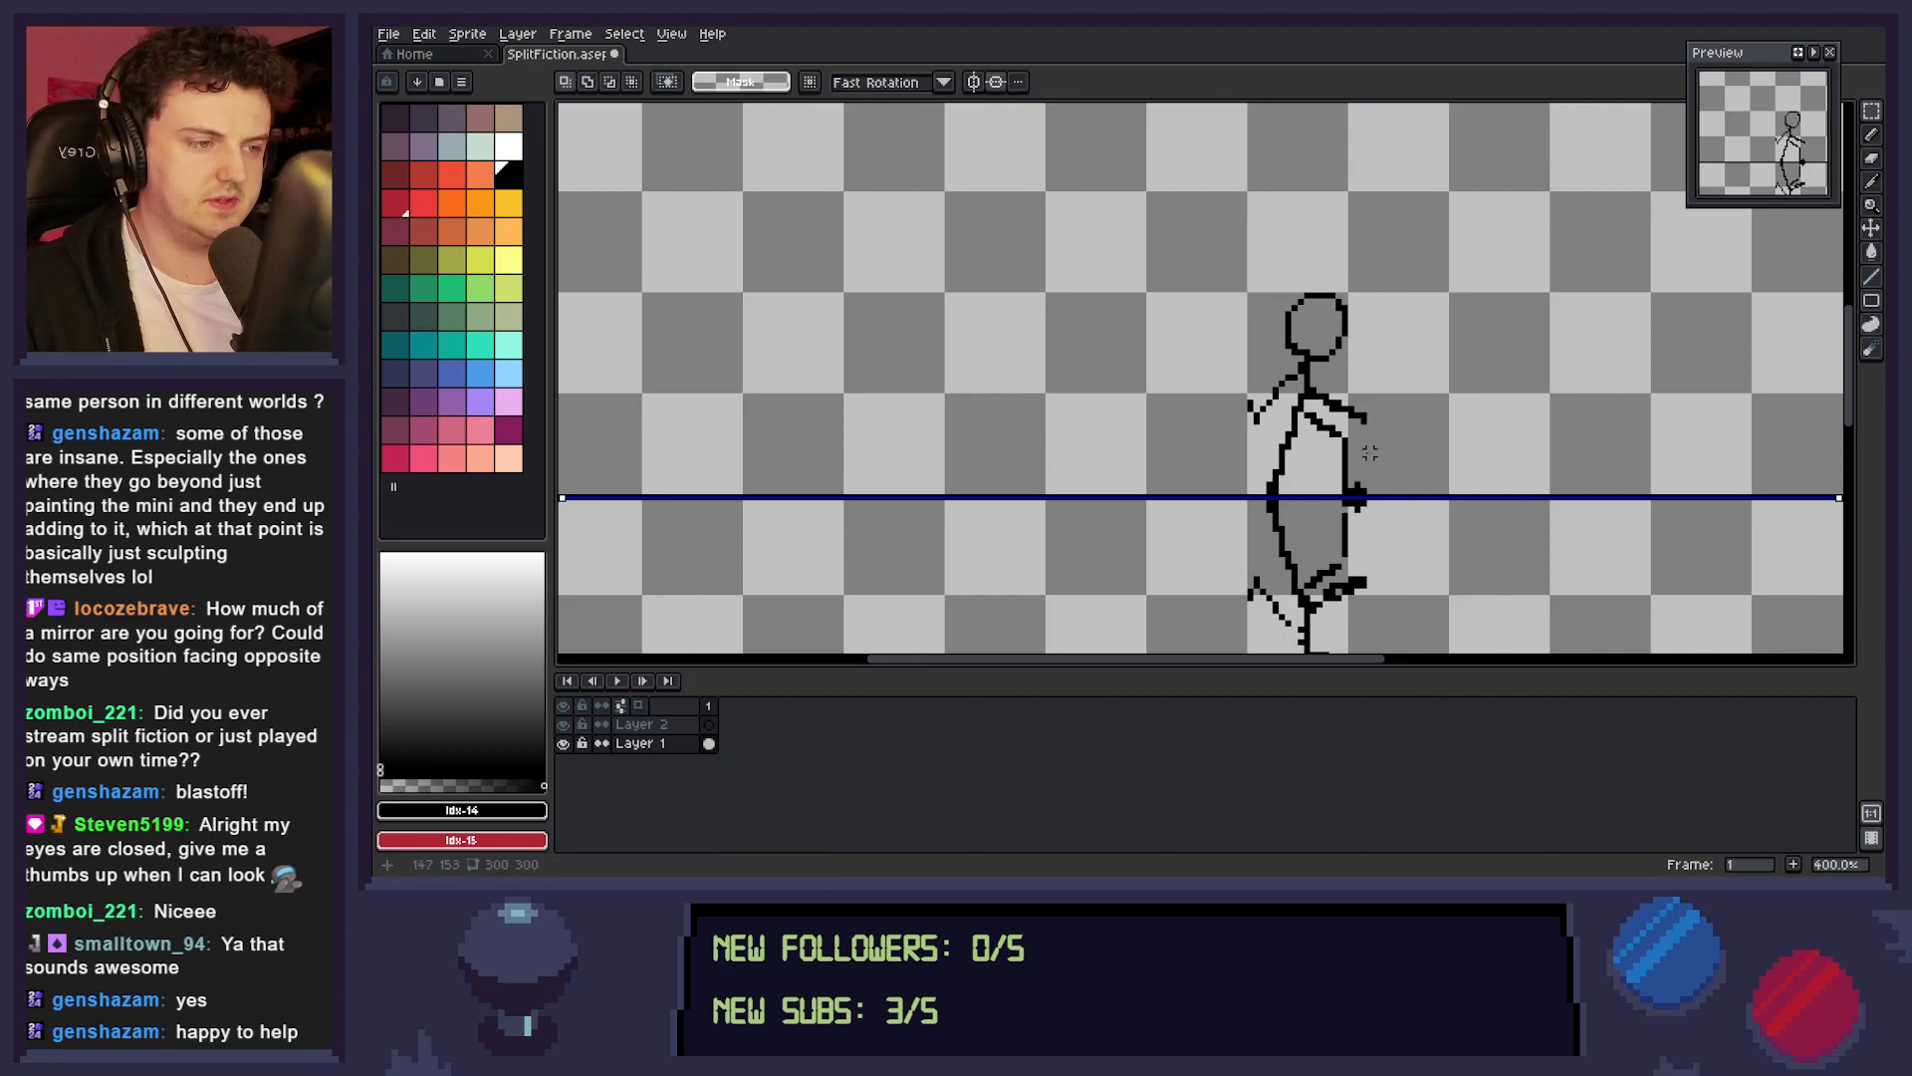
# Delete both outlined heads and pencil smaller, solid black heads onto the necks in their place.
pyautogui.moveTo(1269, 276); pyautogui.dragTo(1377, 352)
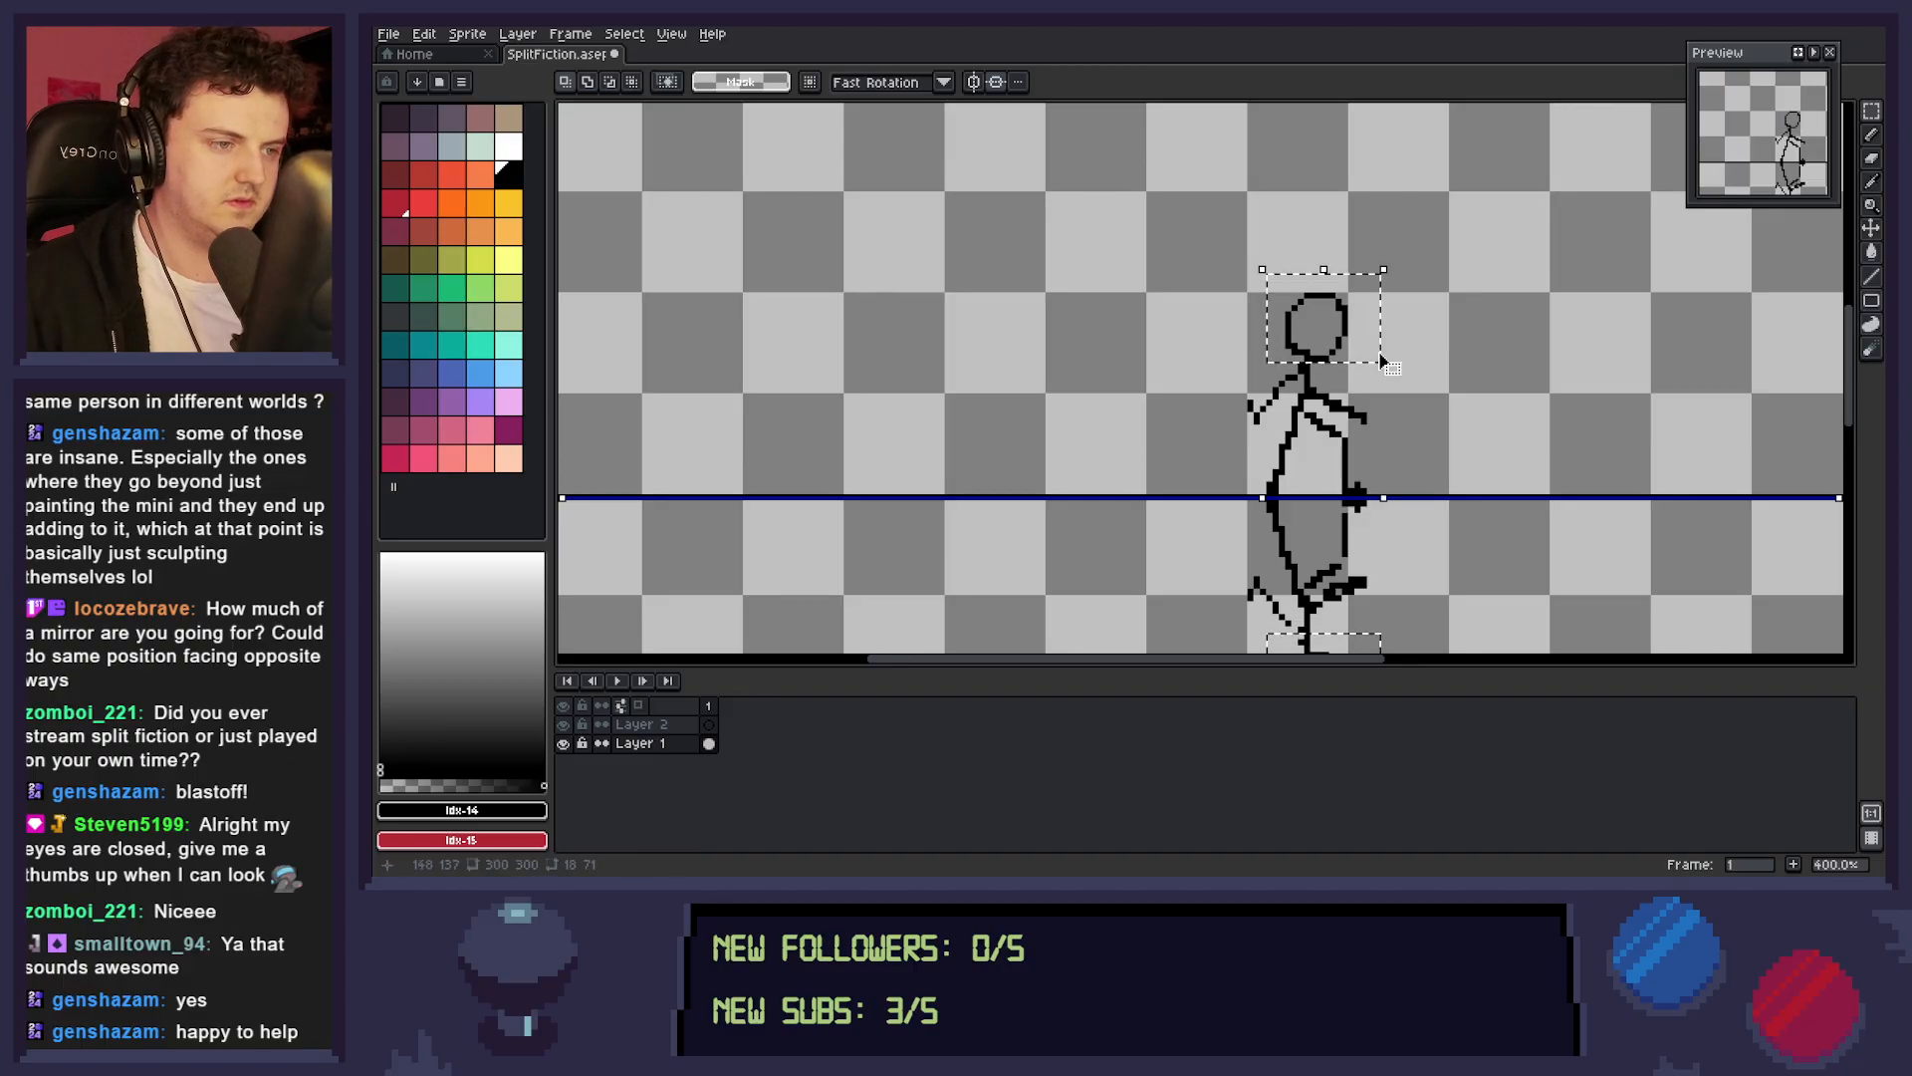
pyautogui.press('Delete')
pyautogui.press('b')
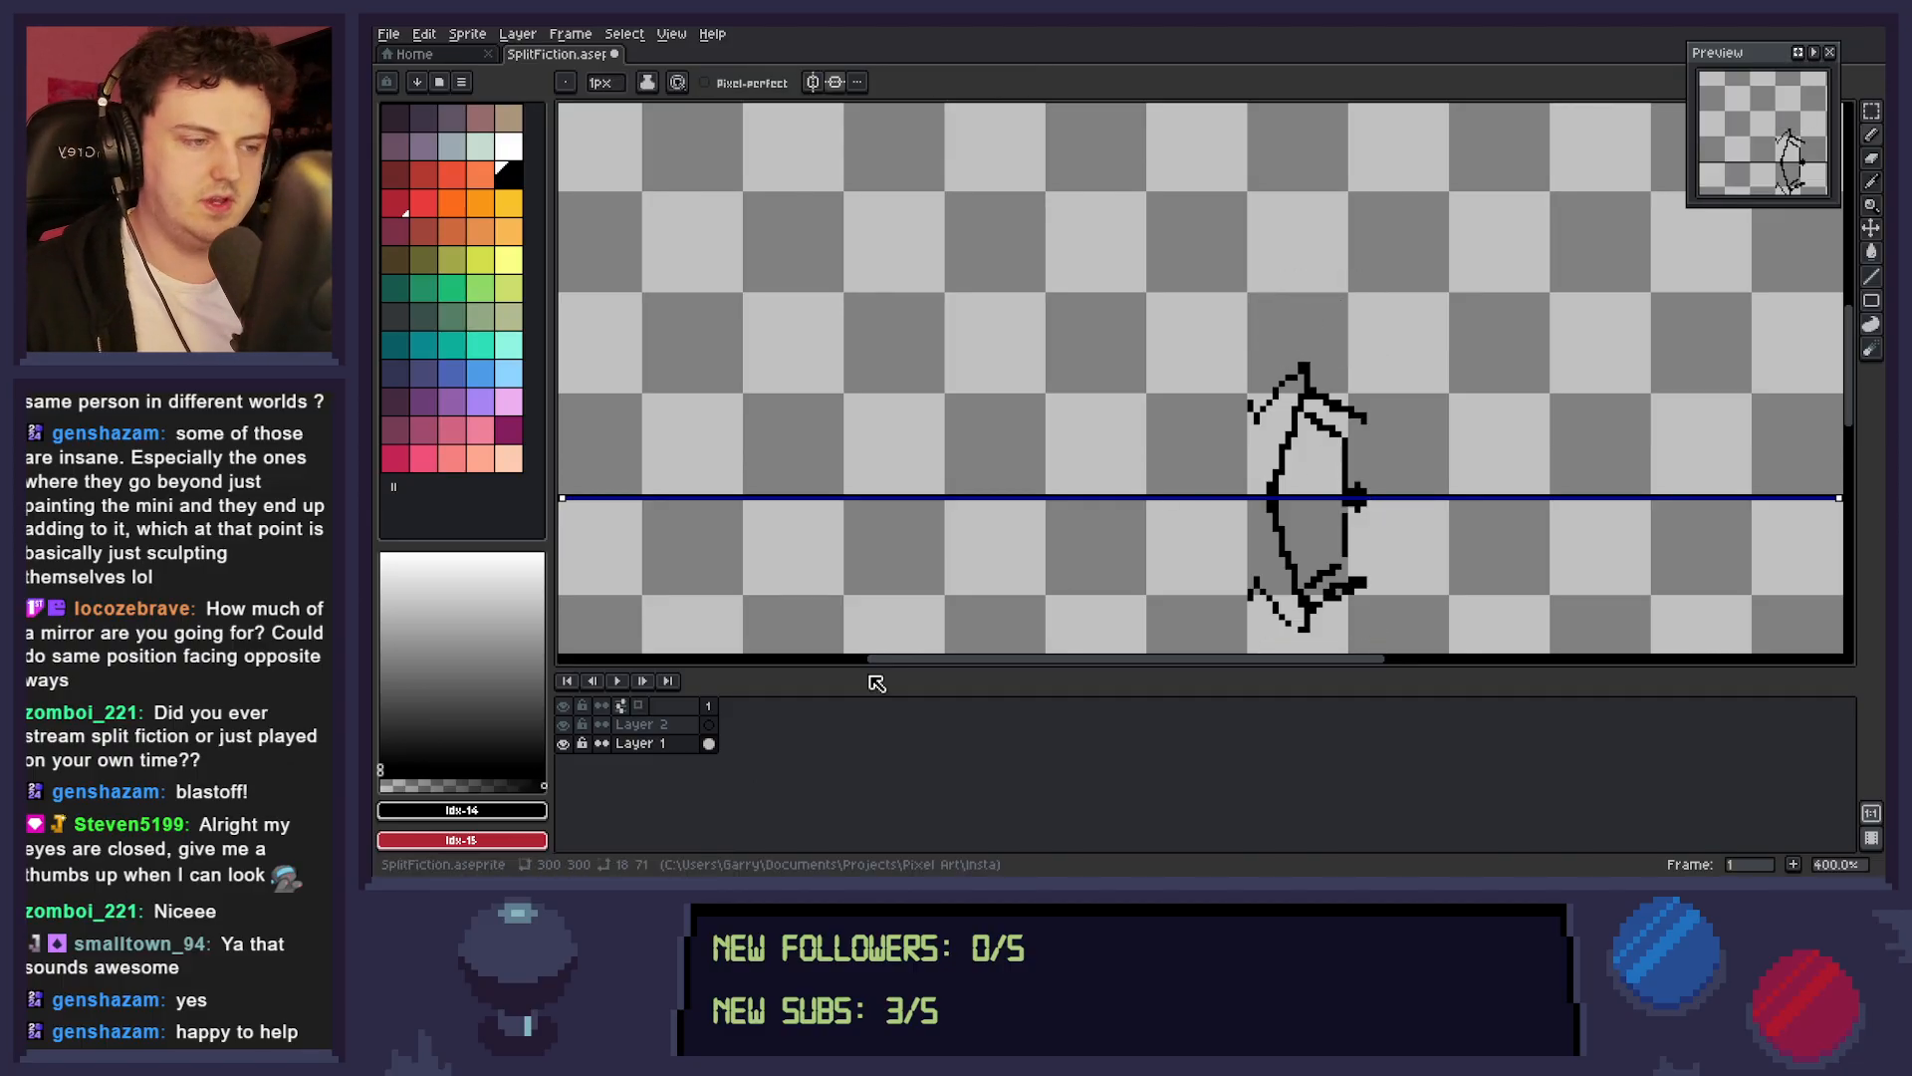
pyautogui.moveTo(1303, 362)
pyautogui.mouseDown()
pyautogui.moveTo(1287, 319)
pyautogui.moveTo(1340, 329)
pyautogui.moveTo(1313, 359)
pyautogui.moveTo(1328, 318)
pyautogui.mouseUp()
pyautogui.press('e')
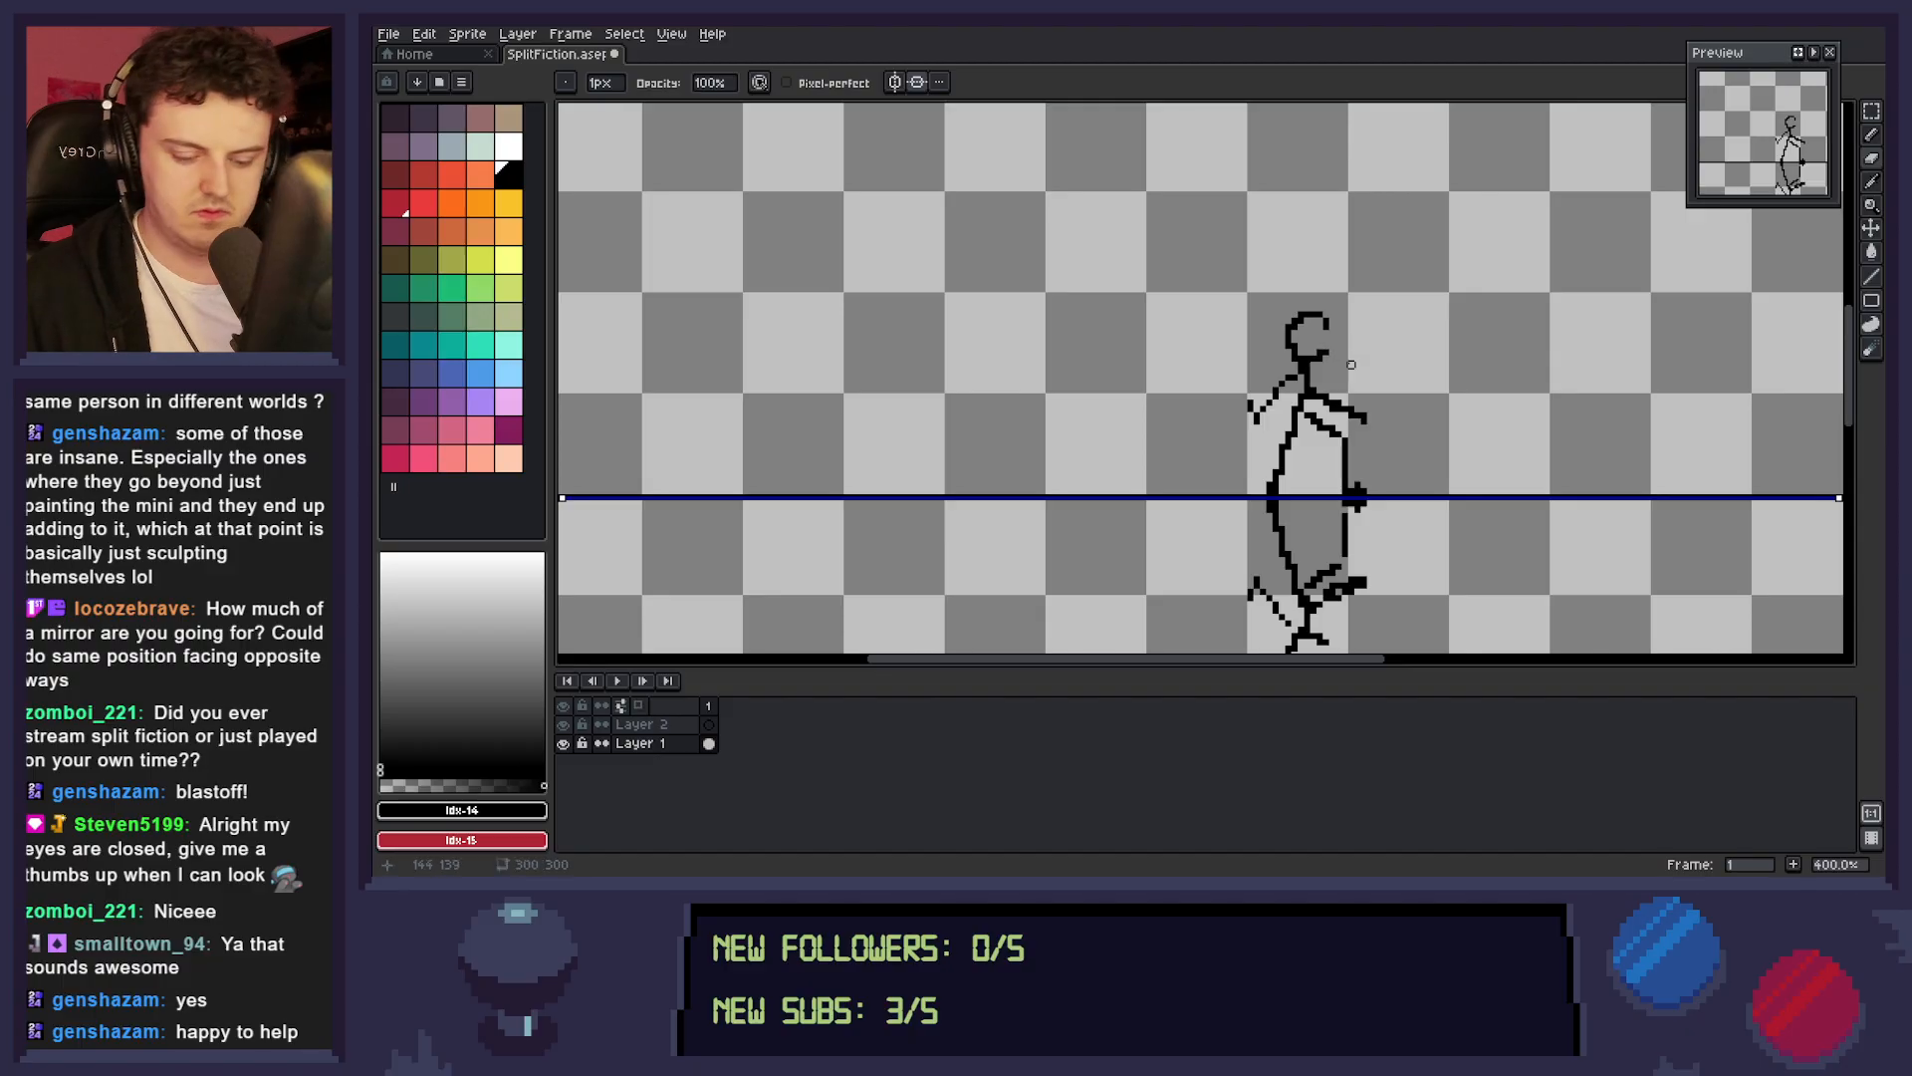
pyautogui.press('b')
pyautogui.moveTo(1332, 352)
pyautogui.mouseDown()
pyautogui.moveTo(1332, 325)
pyautogui.moveTo(1308, 349)
pyautogui.moveTo(1319, 325)
pyautogui.moveTo(1311, 356)
pyautogui.mouseUp()
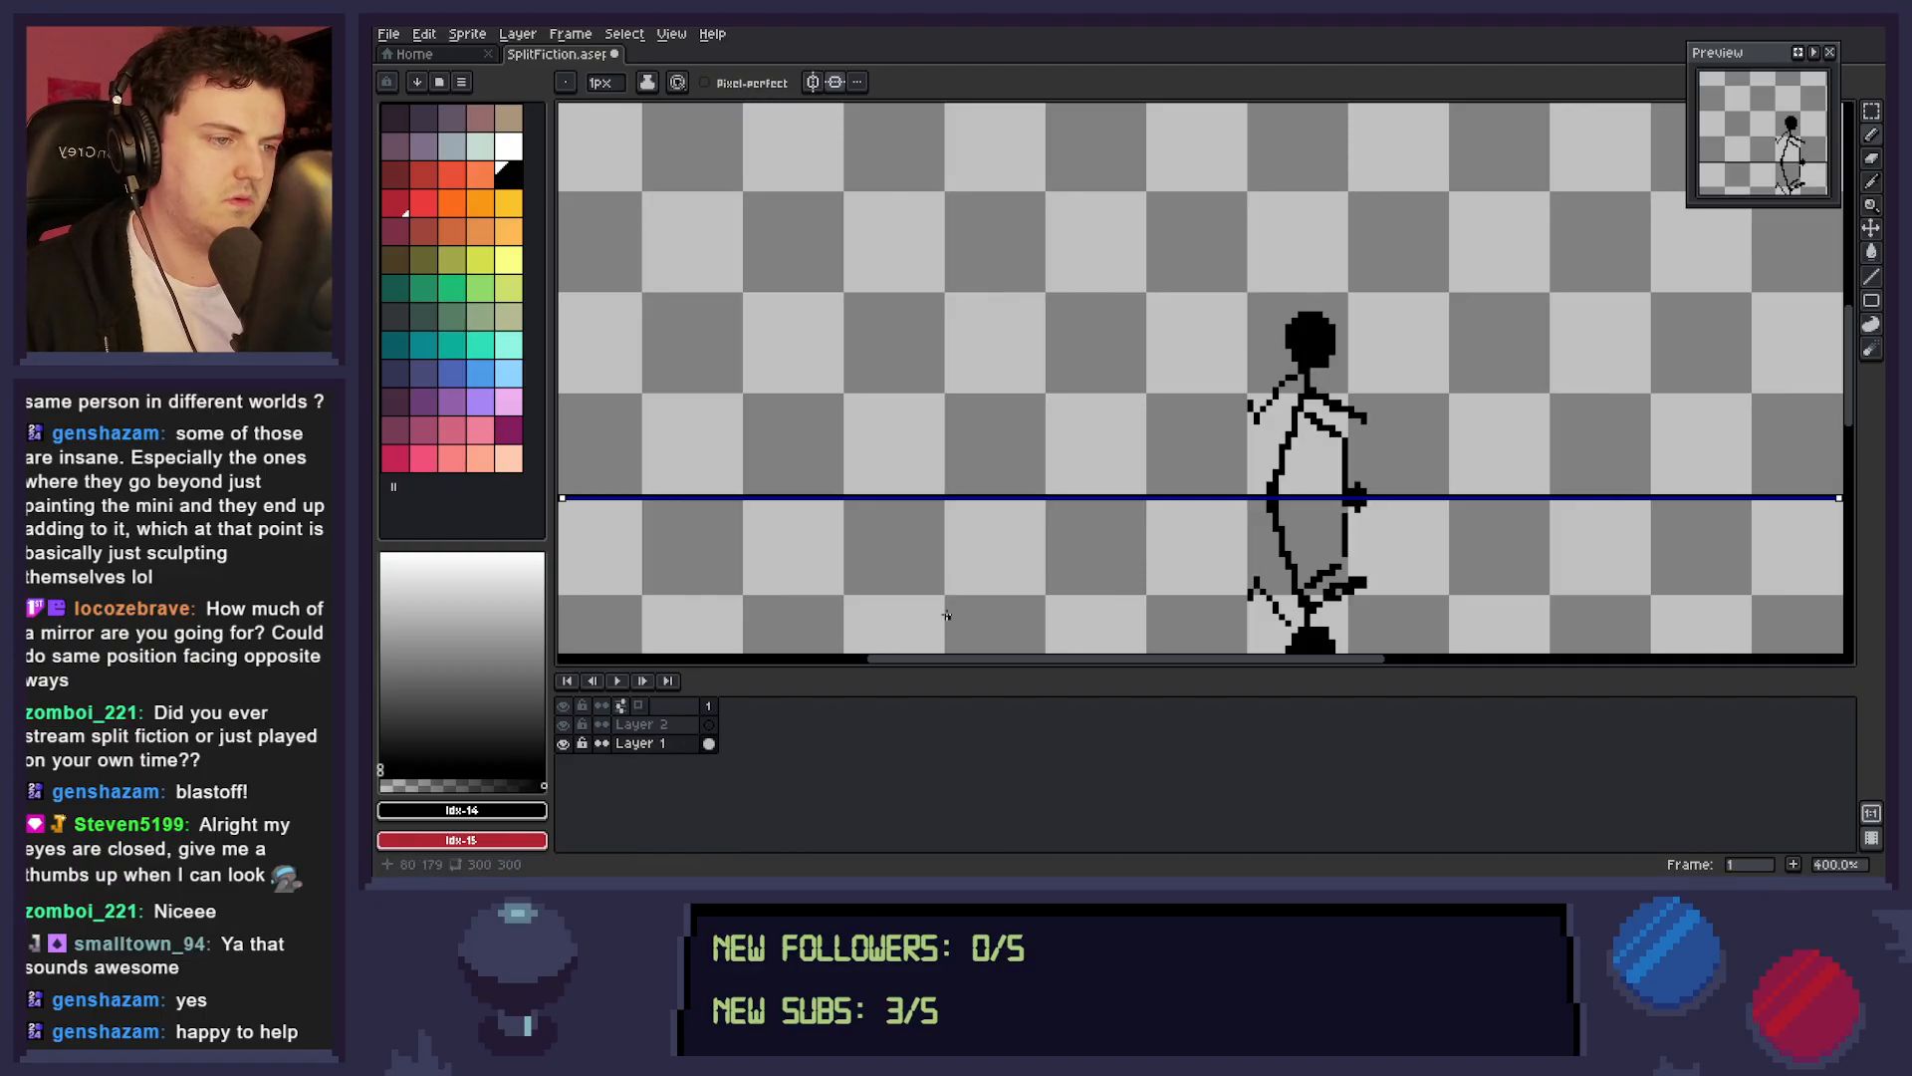
# Erase the outermost pixels along the front edge of the black heads to narrow them.
pyautogui.press('e')
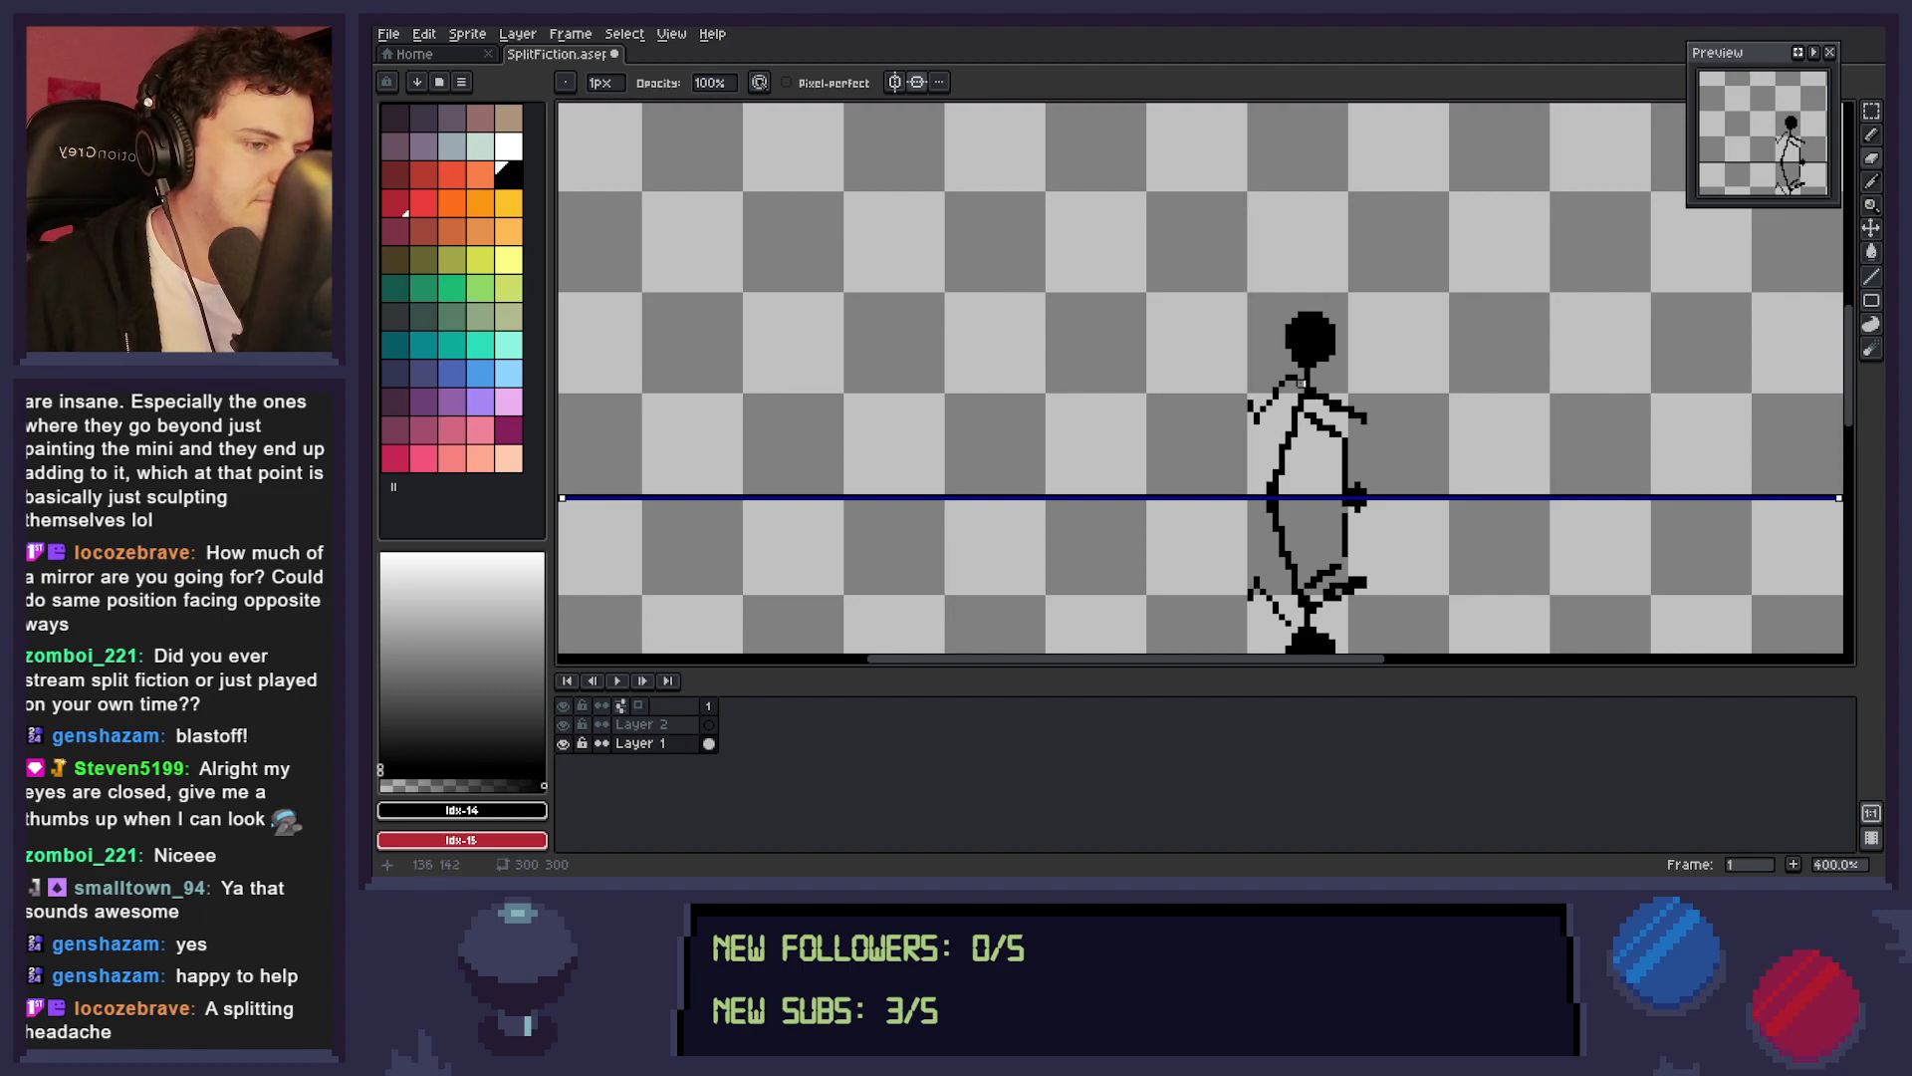
pyautogui.press('b')
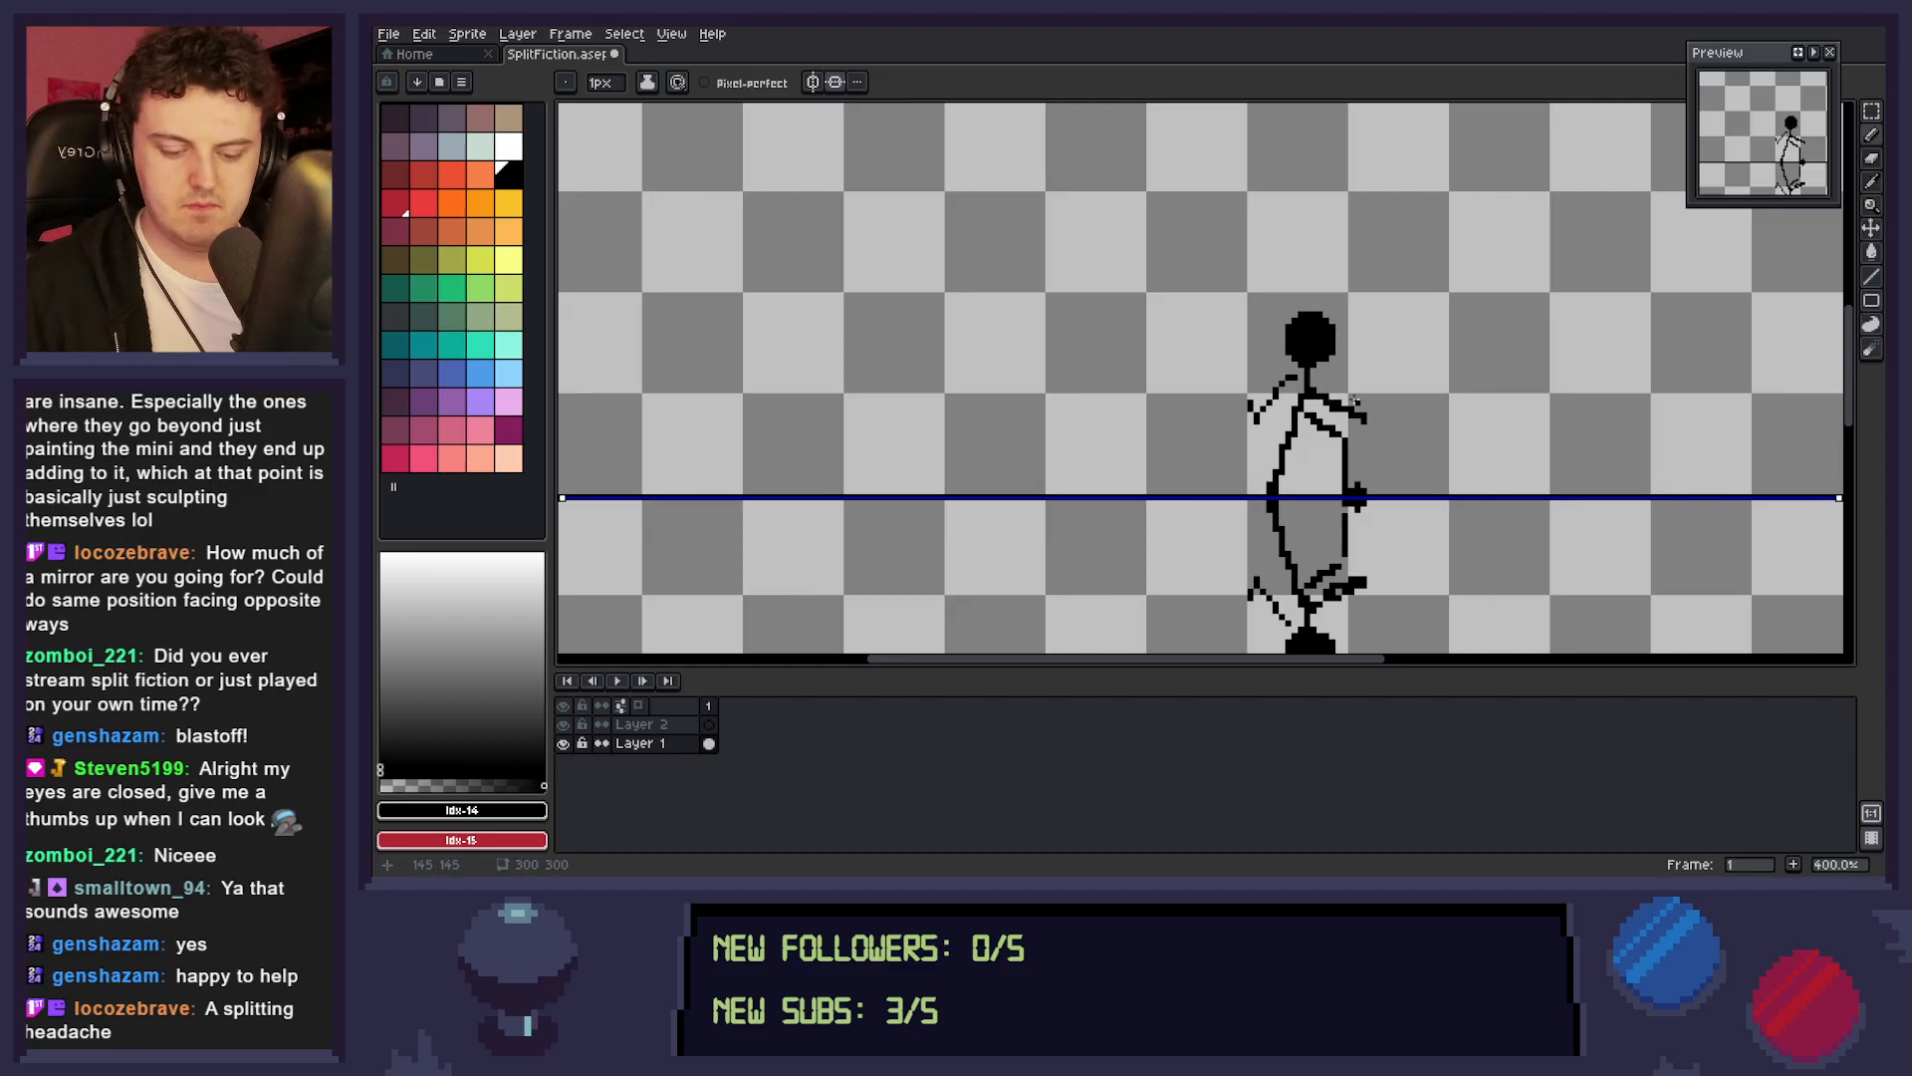
pyautogui.press('e')
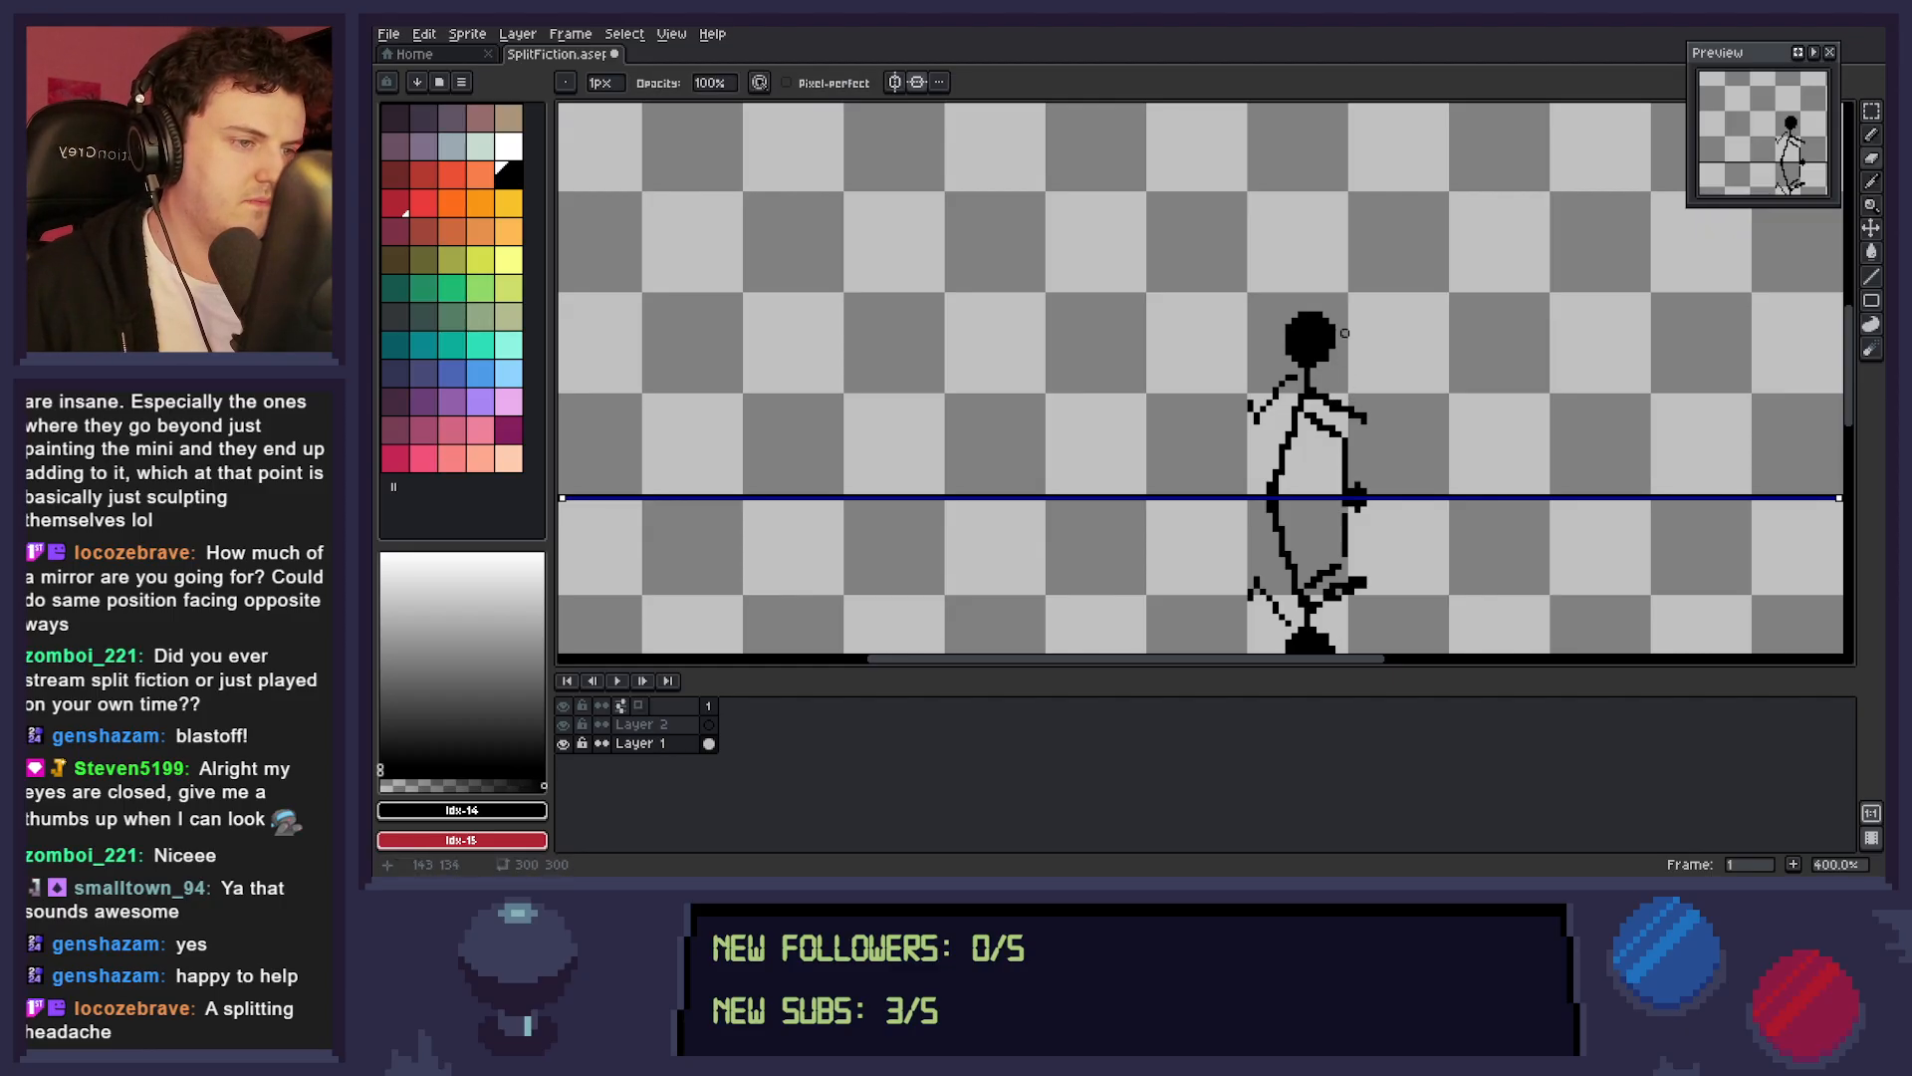
pyautogui.click(1337, 327)
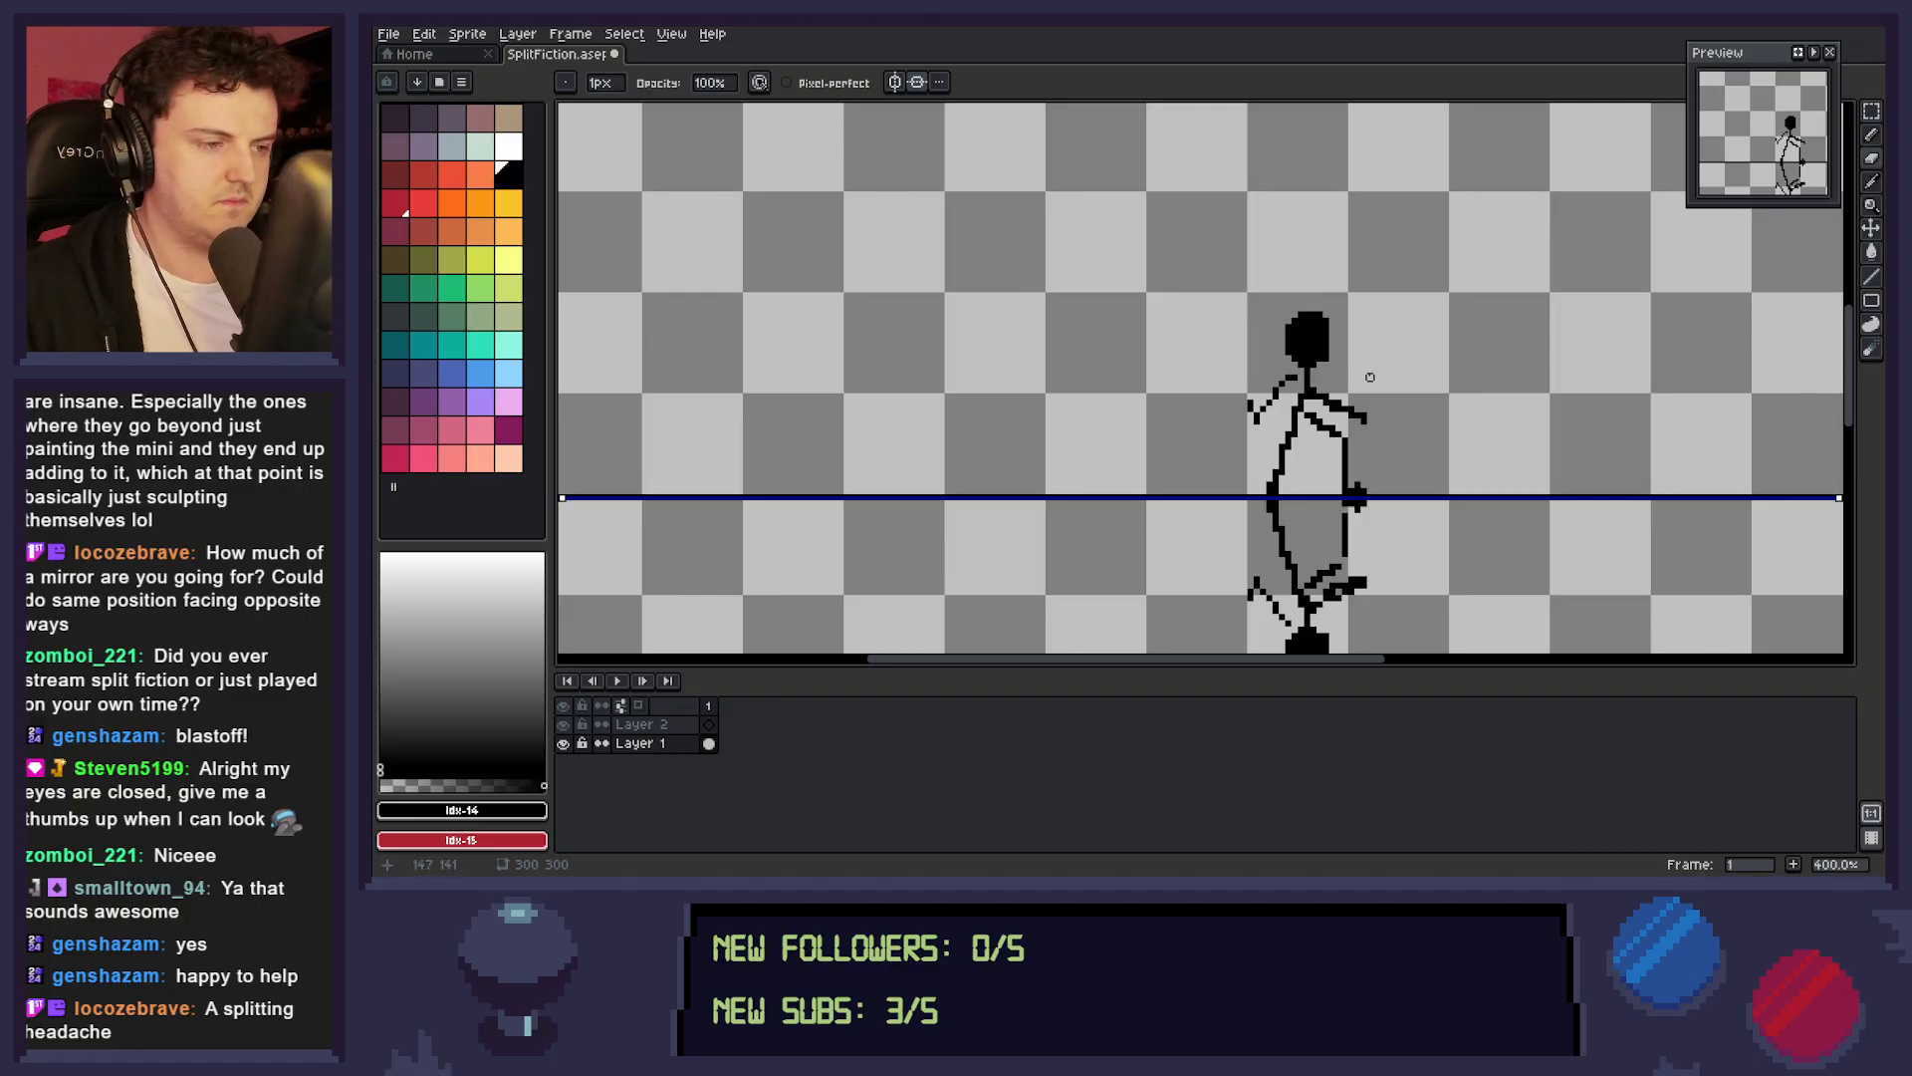
# Reshape the back edge of both black heads by pencilling a column of pixels and erasing the excess.
pyautogui.press('b')
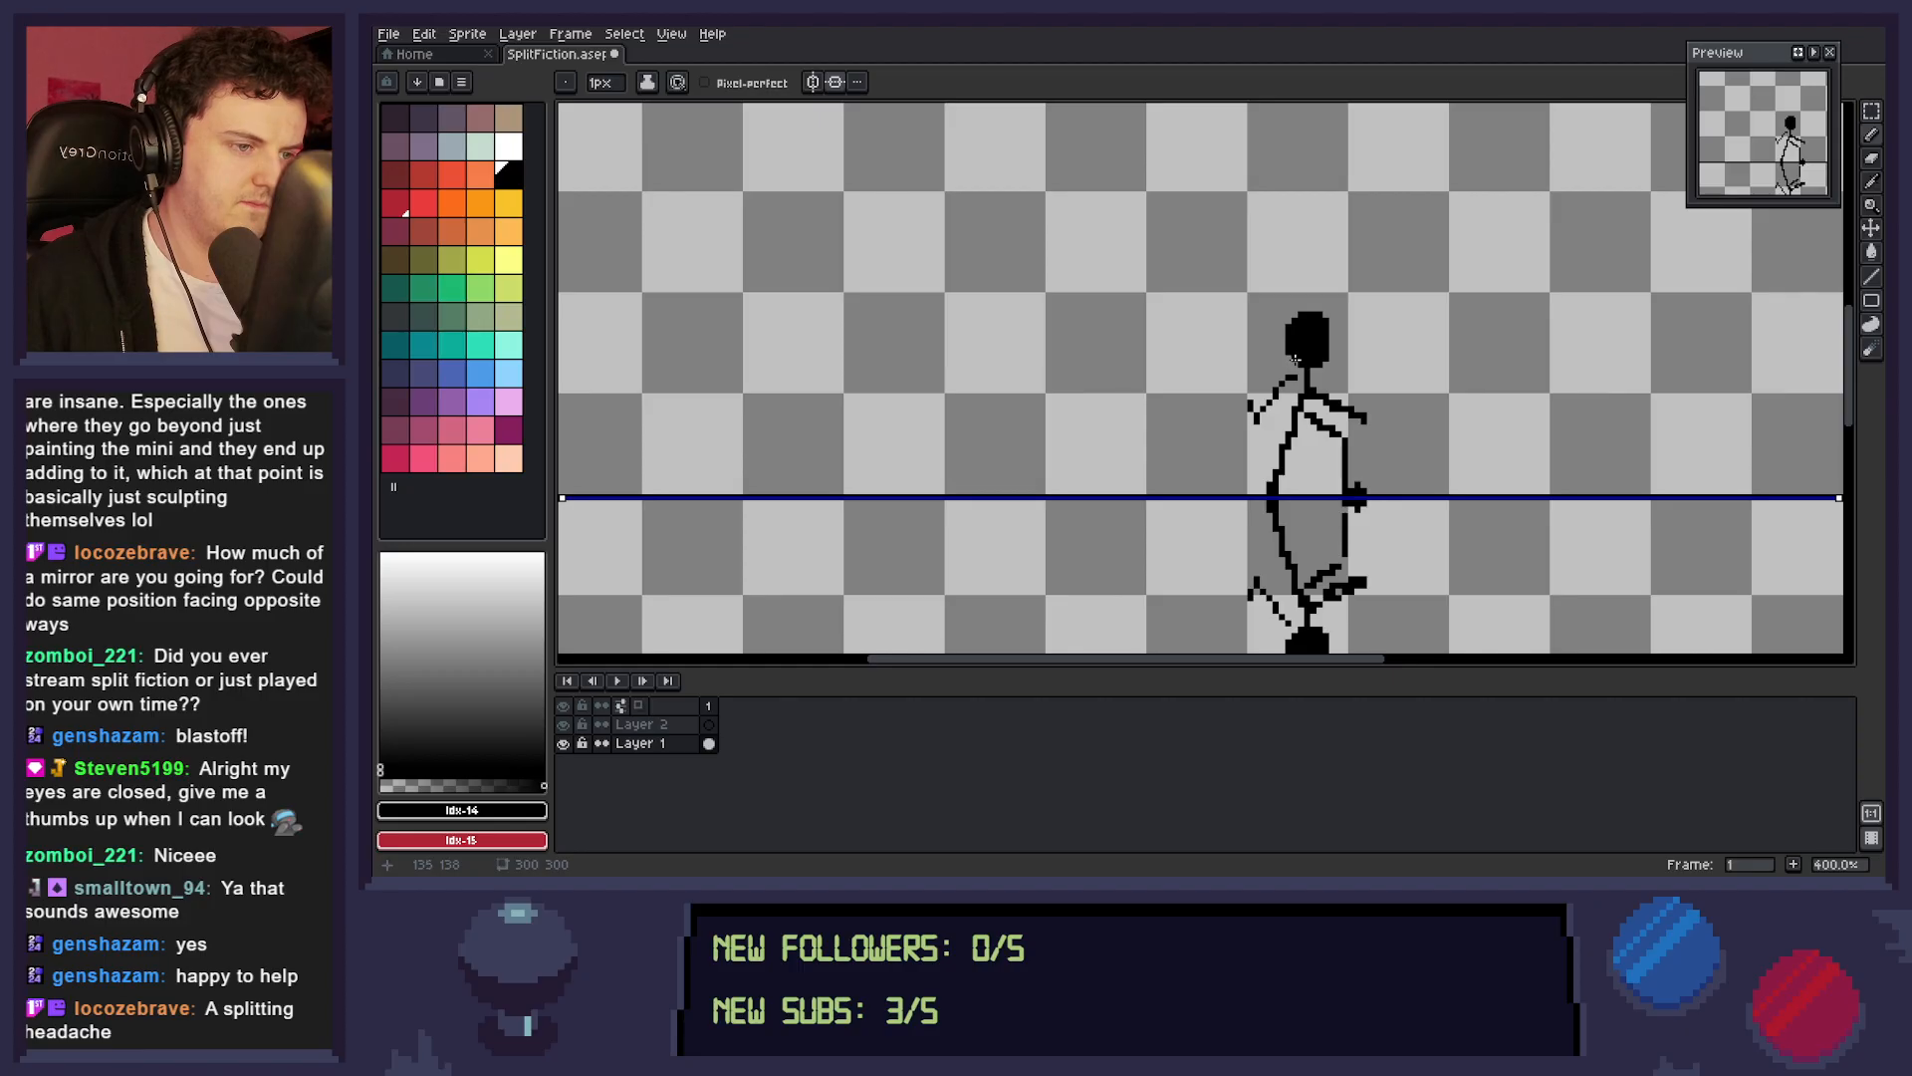
pyautogui.moveTo(1290, 349); pyautogui.dragTo(1282, 317)
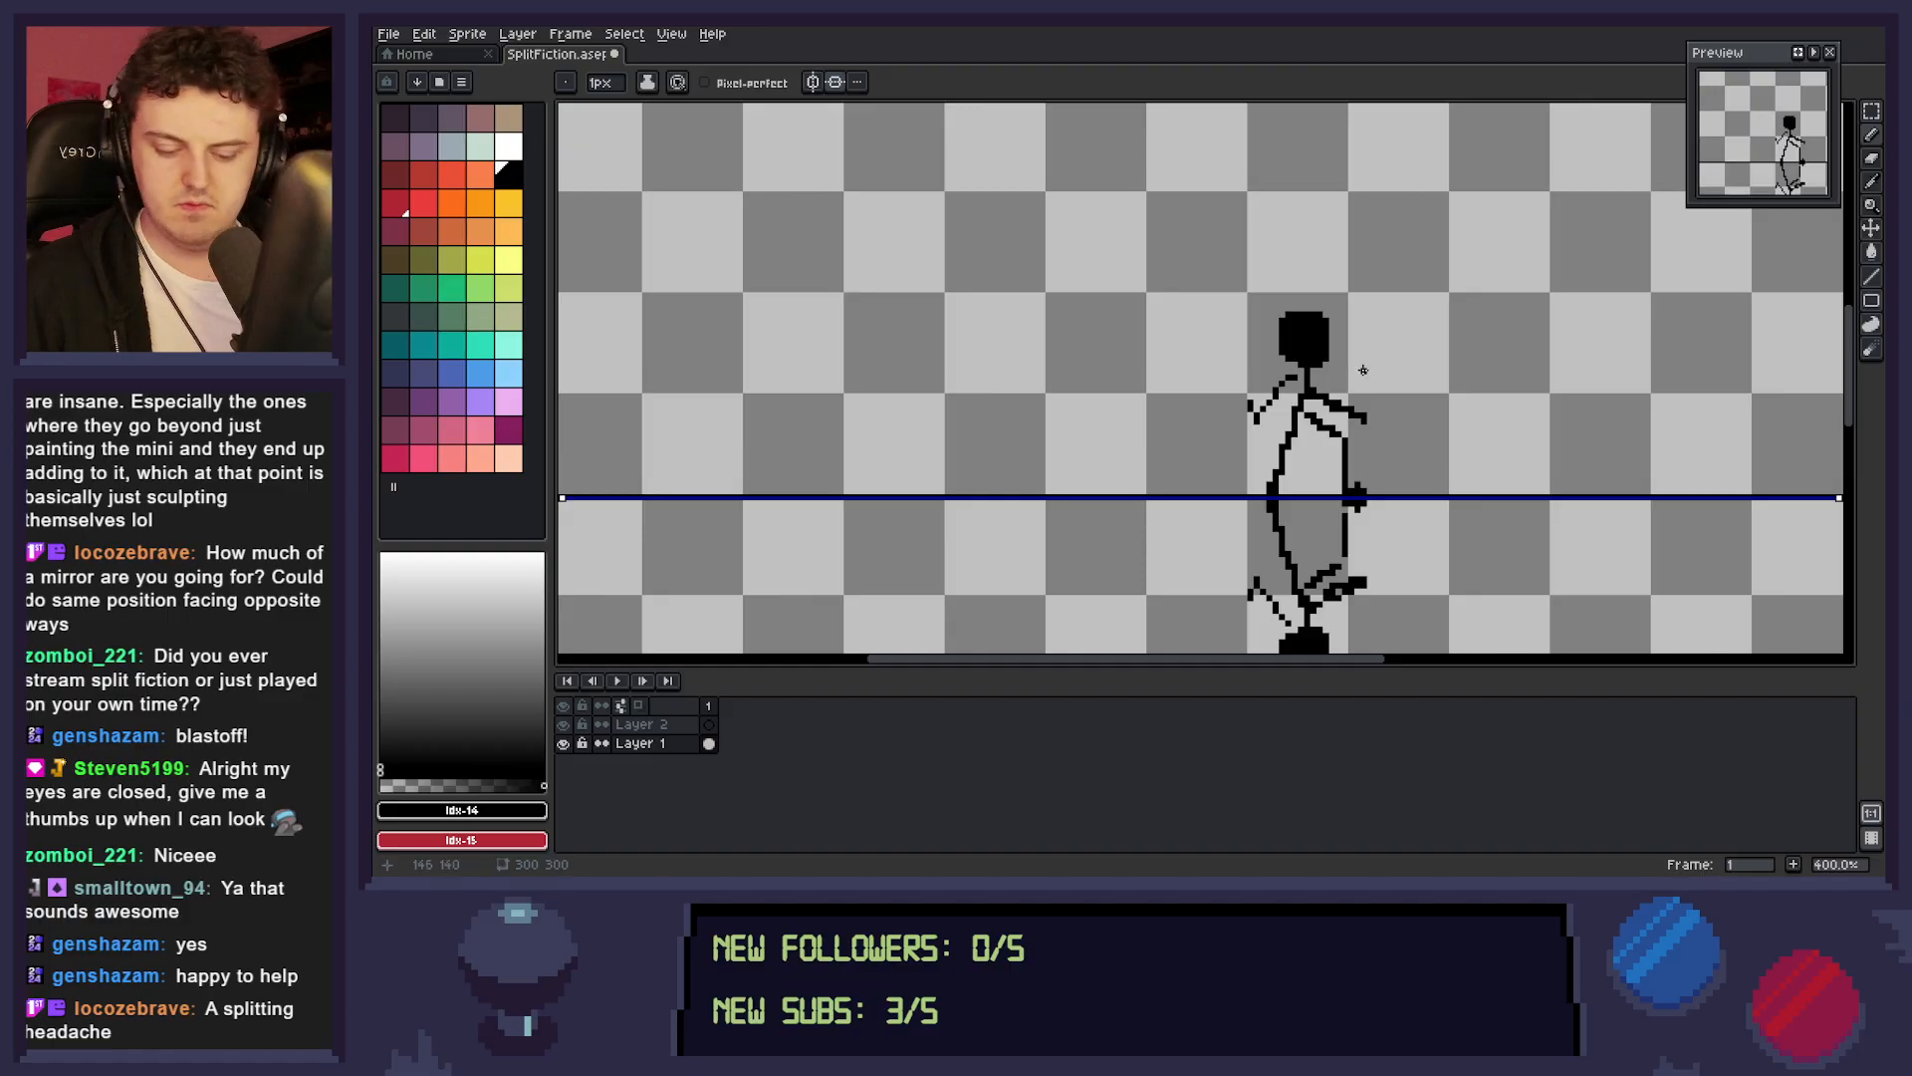
pyautogui.press('e')
pyautogui.click(1282, 319)
pyautogui.moveTo(1282, 339)
pyautogui.mouseDown()
pyautogui.moveTo(1332, 338)
pyautogui.moveTo(1282, 345)
pyautogui.mouseUp()
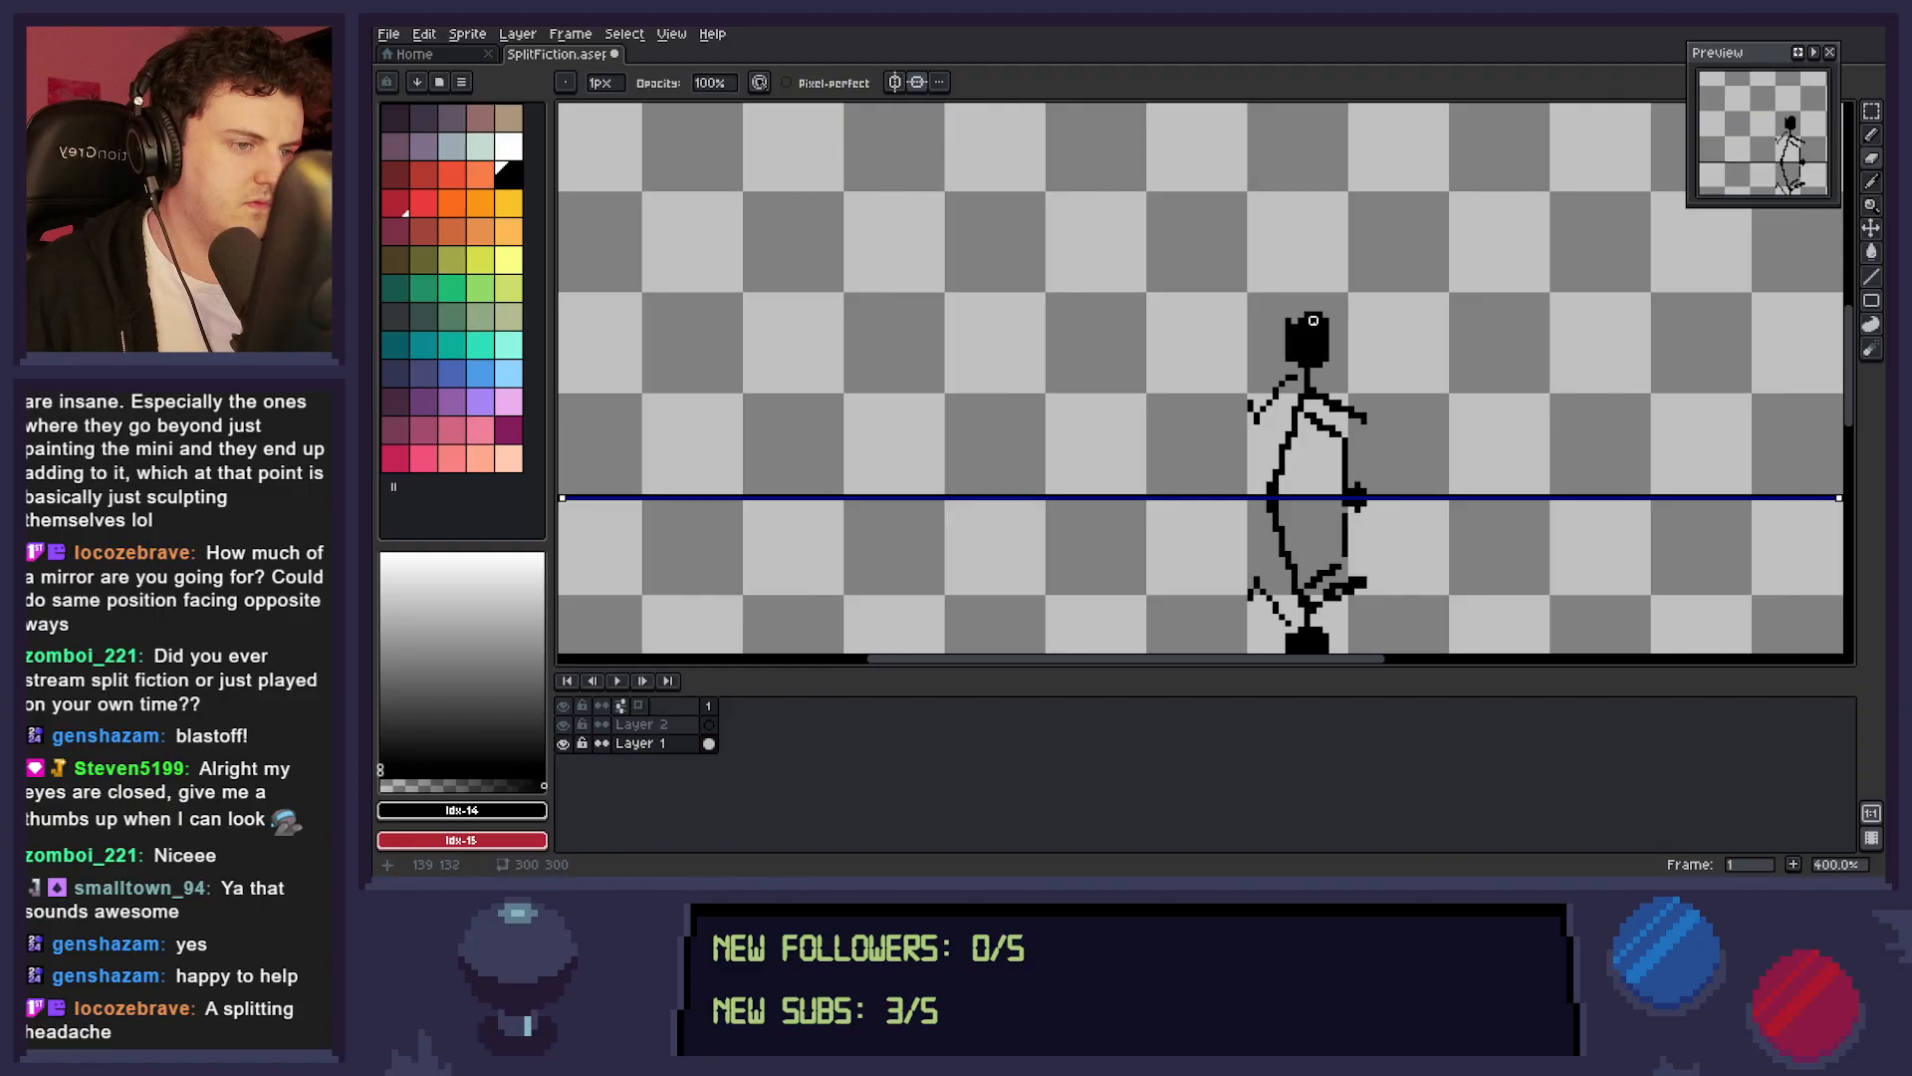
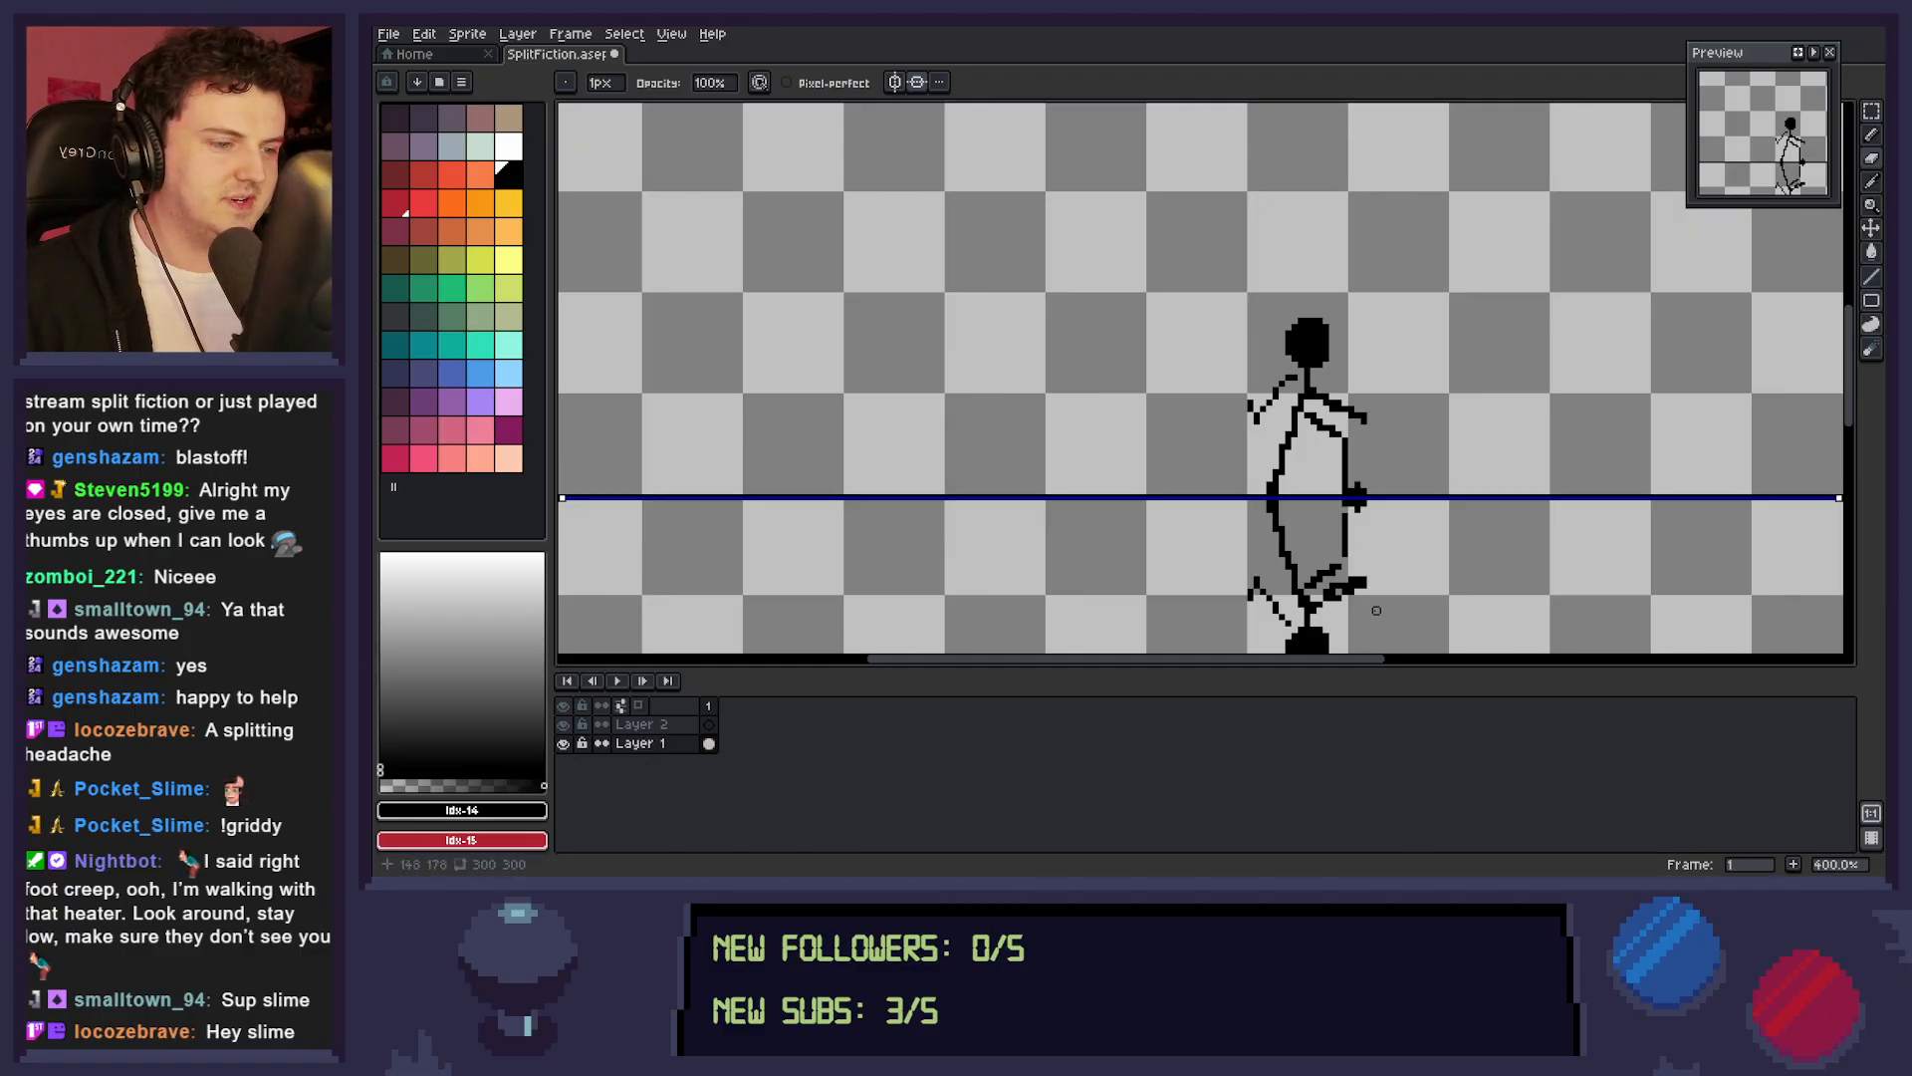
# Save the sprite file.
pyautogui.hotkey('ctrl', 's')
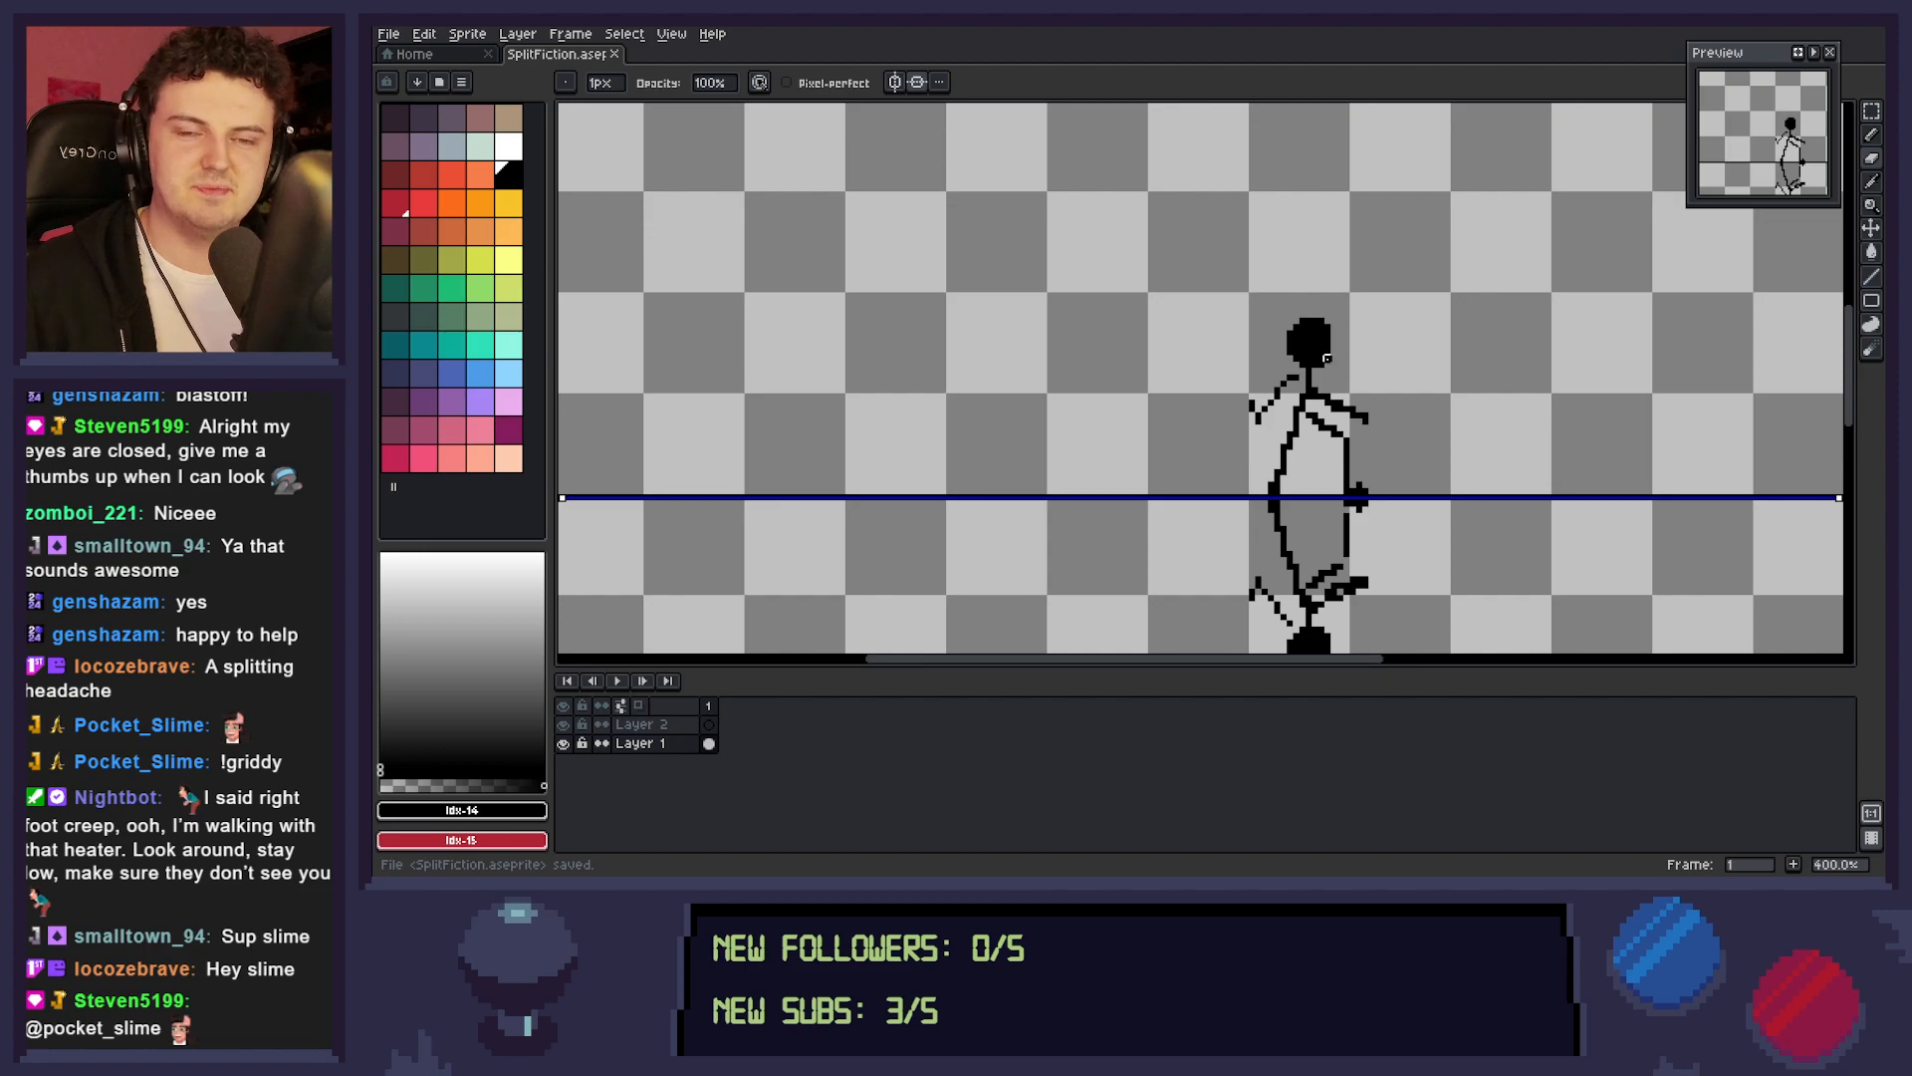
# Examine the mirrored stick figure's proportions around the head, arms and dividing line.
pyautogui.scroll(-4, 1333, 256)
pyautogui.moveTo(1332, 256); pyautogui.dragTo(1313, 375)
pyautogui.scroll(1, 1331, 412)
pyautogui.scroll(1, 1261, 403)
pyautogui.scroll(4, 1289, 388)
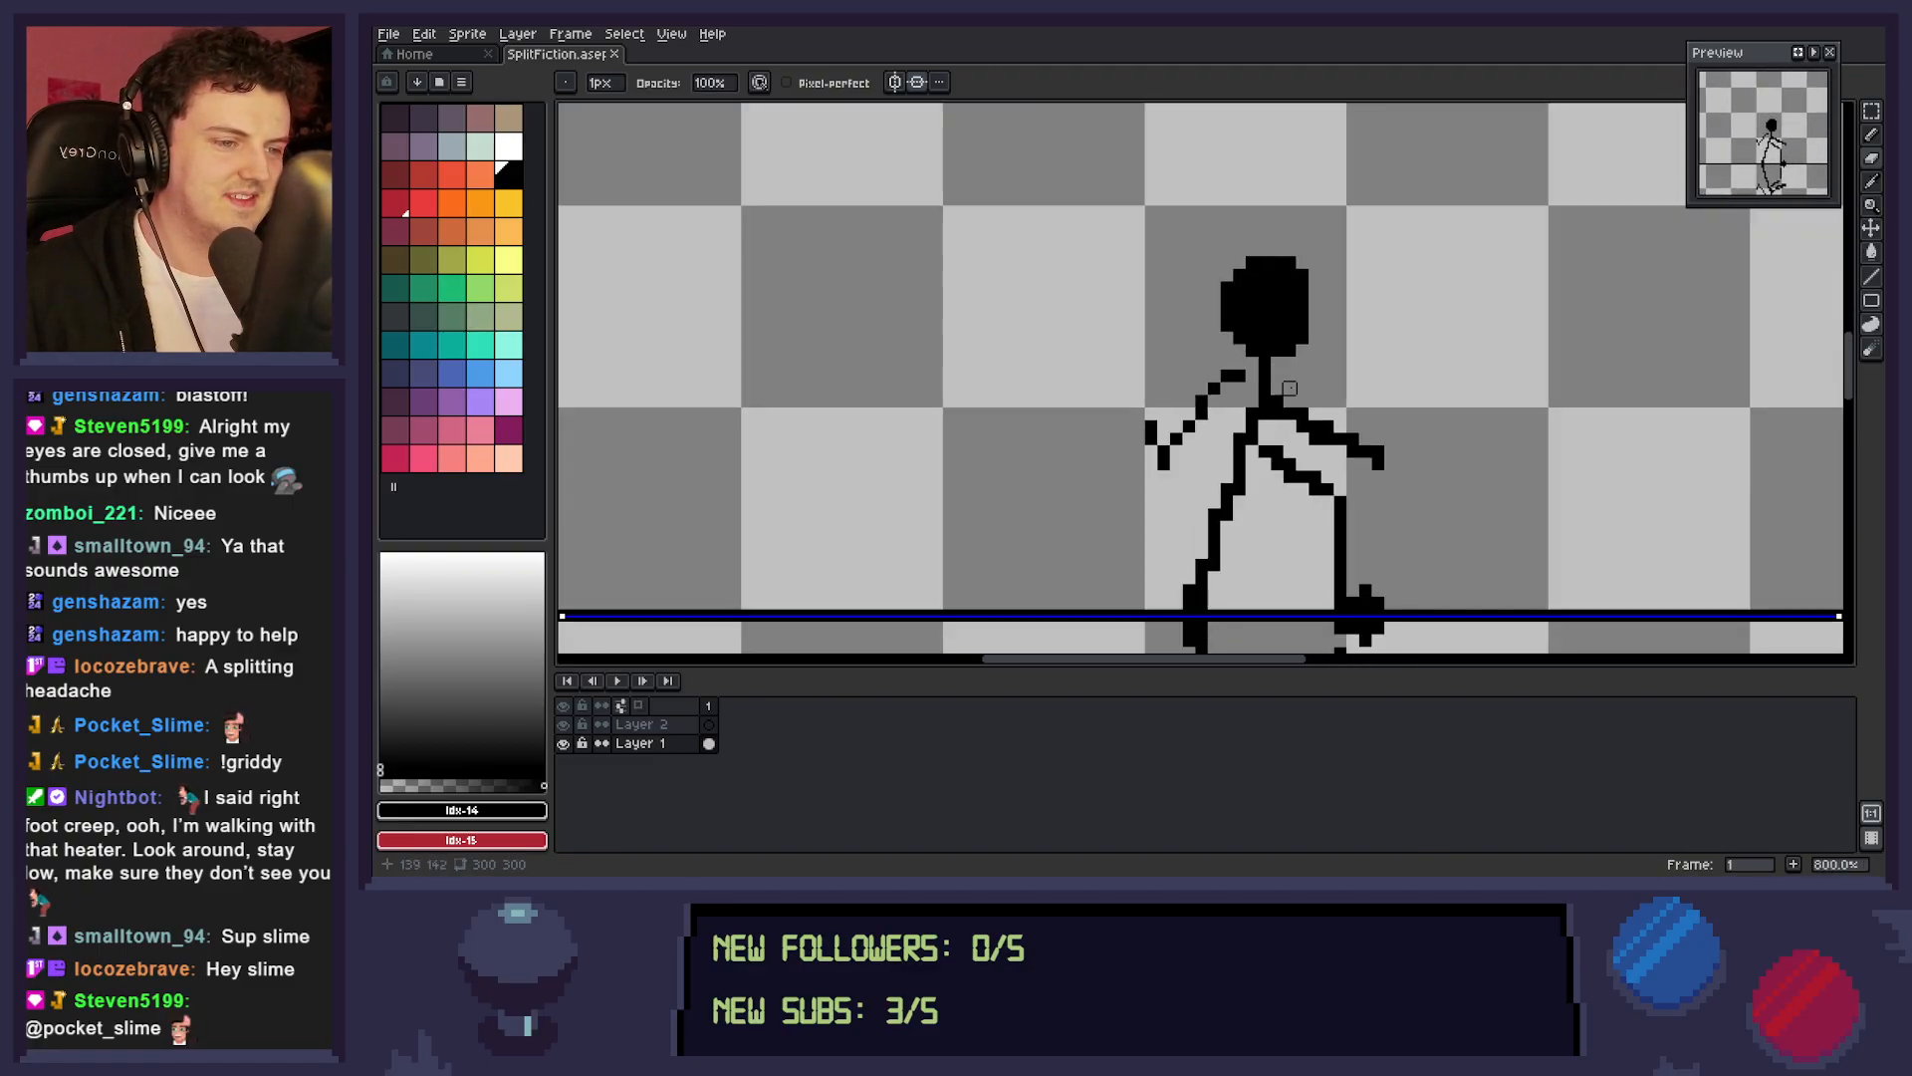
pyautogui.scroll(-2, 1288, 387)
pyautogui.scroll(1, 1276, 399)
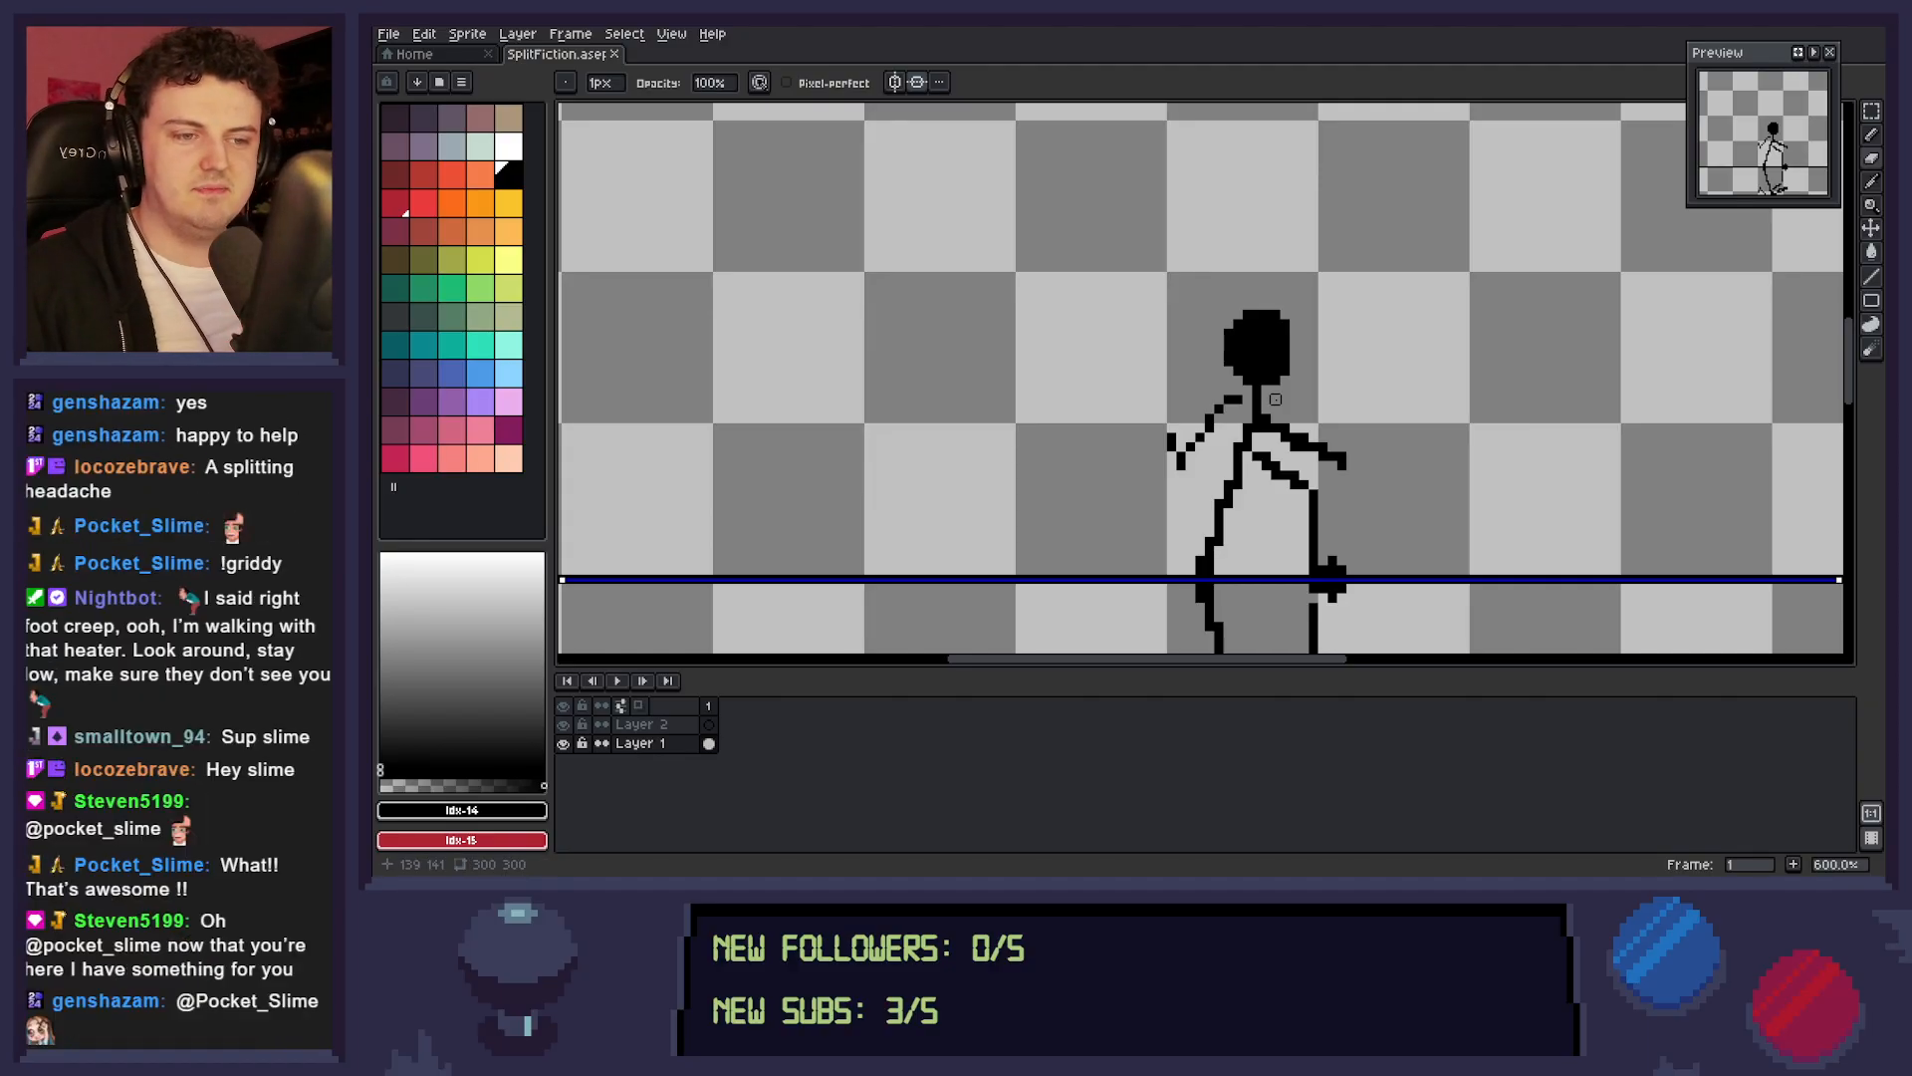
pyautogui.scroll(-1, 1276, 399)
pyautogui.moveTo(1276, 400); pyautogui.dragTo(1270, 261)
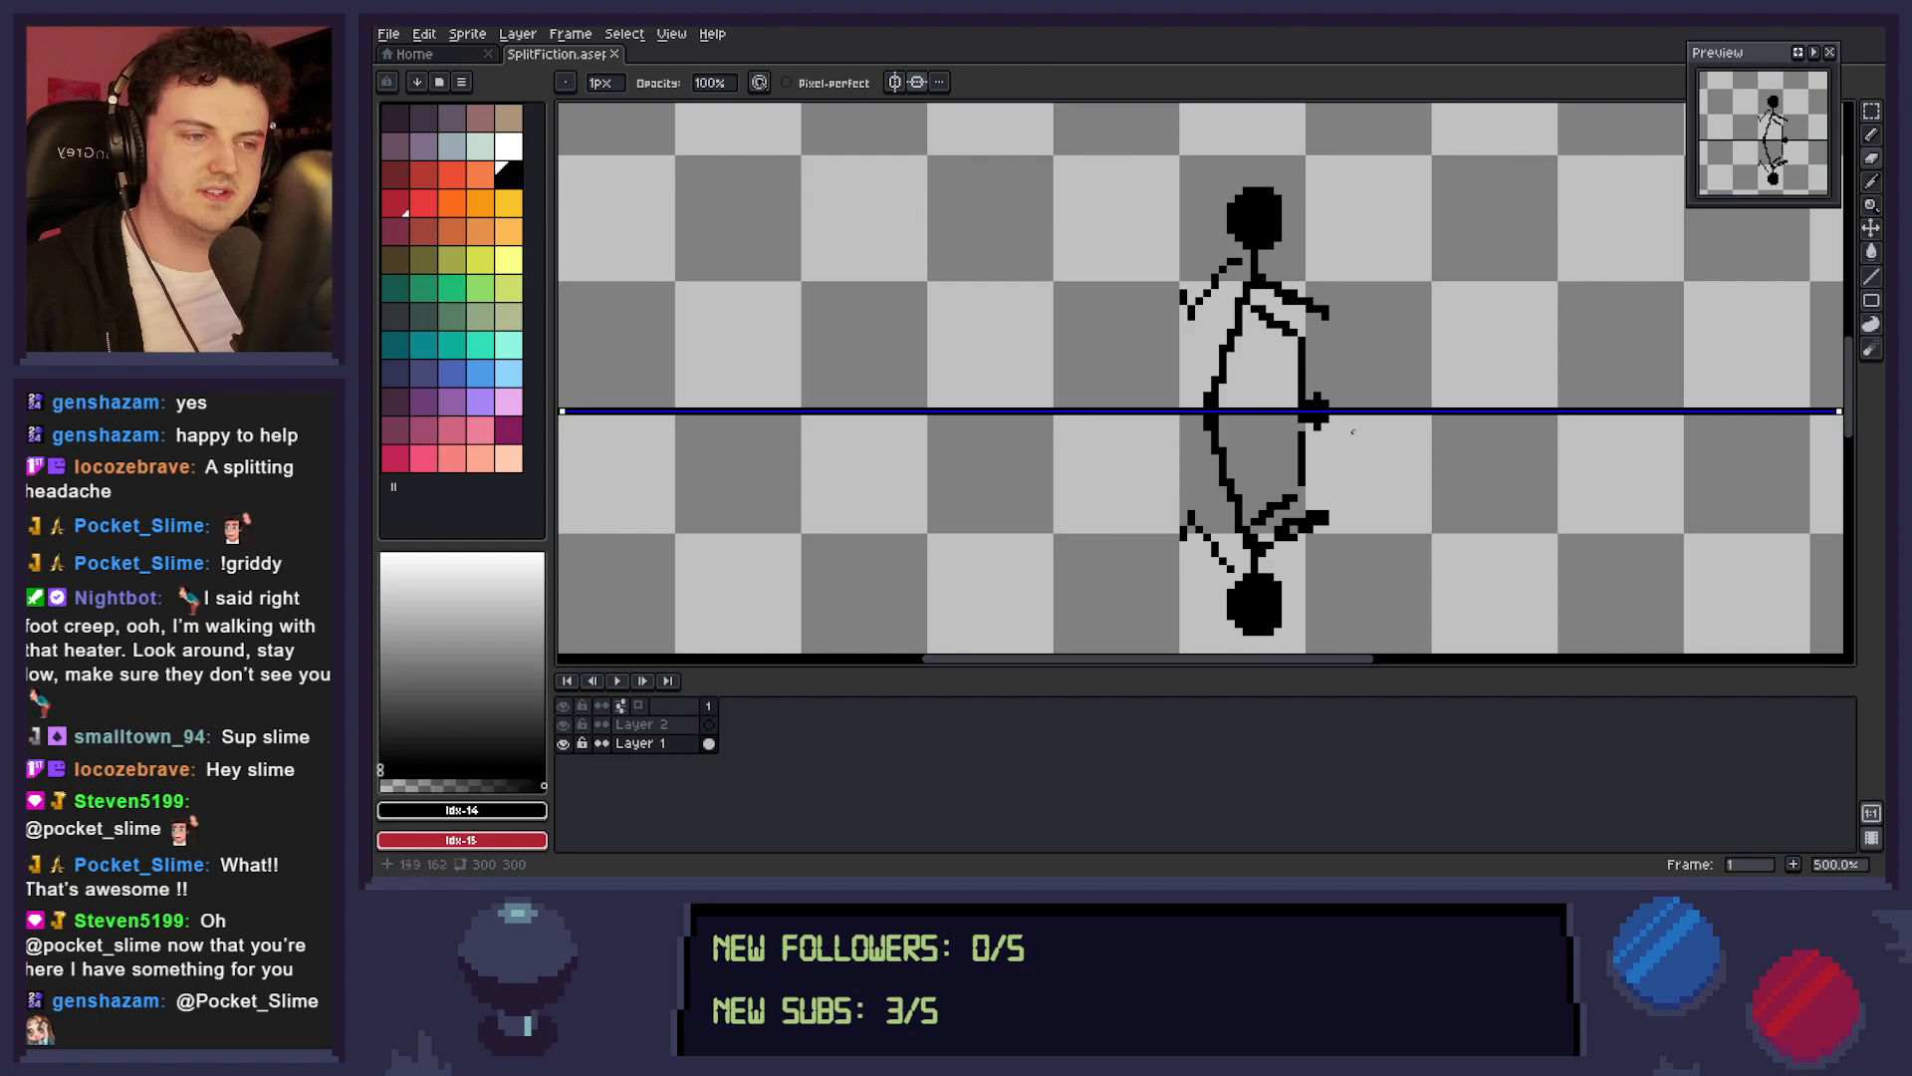
pyautogui.scroll(1, 1366, 452)
pyautogui.scroll(1, 1333, 326)
pyautogui.moveTo(1333, 326); pyautogui.dragTo(1365, 499)
pyautogui.scroll(1, 1344, 394)
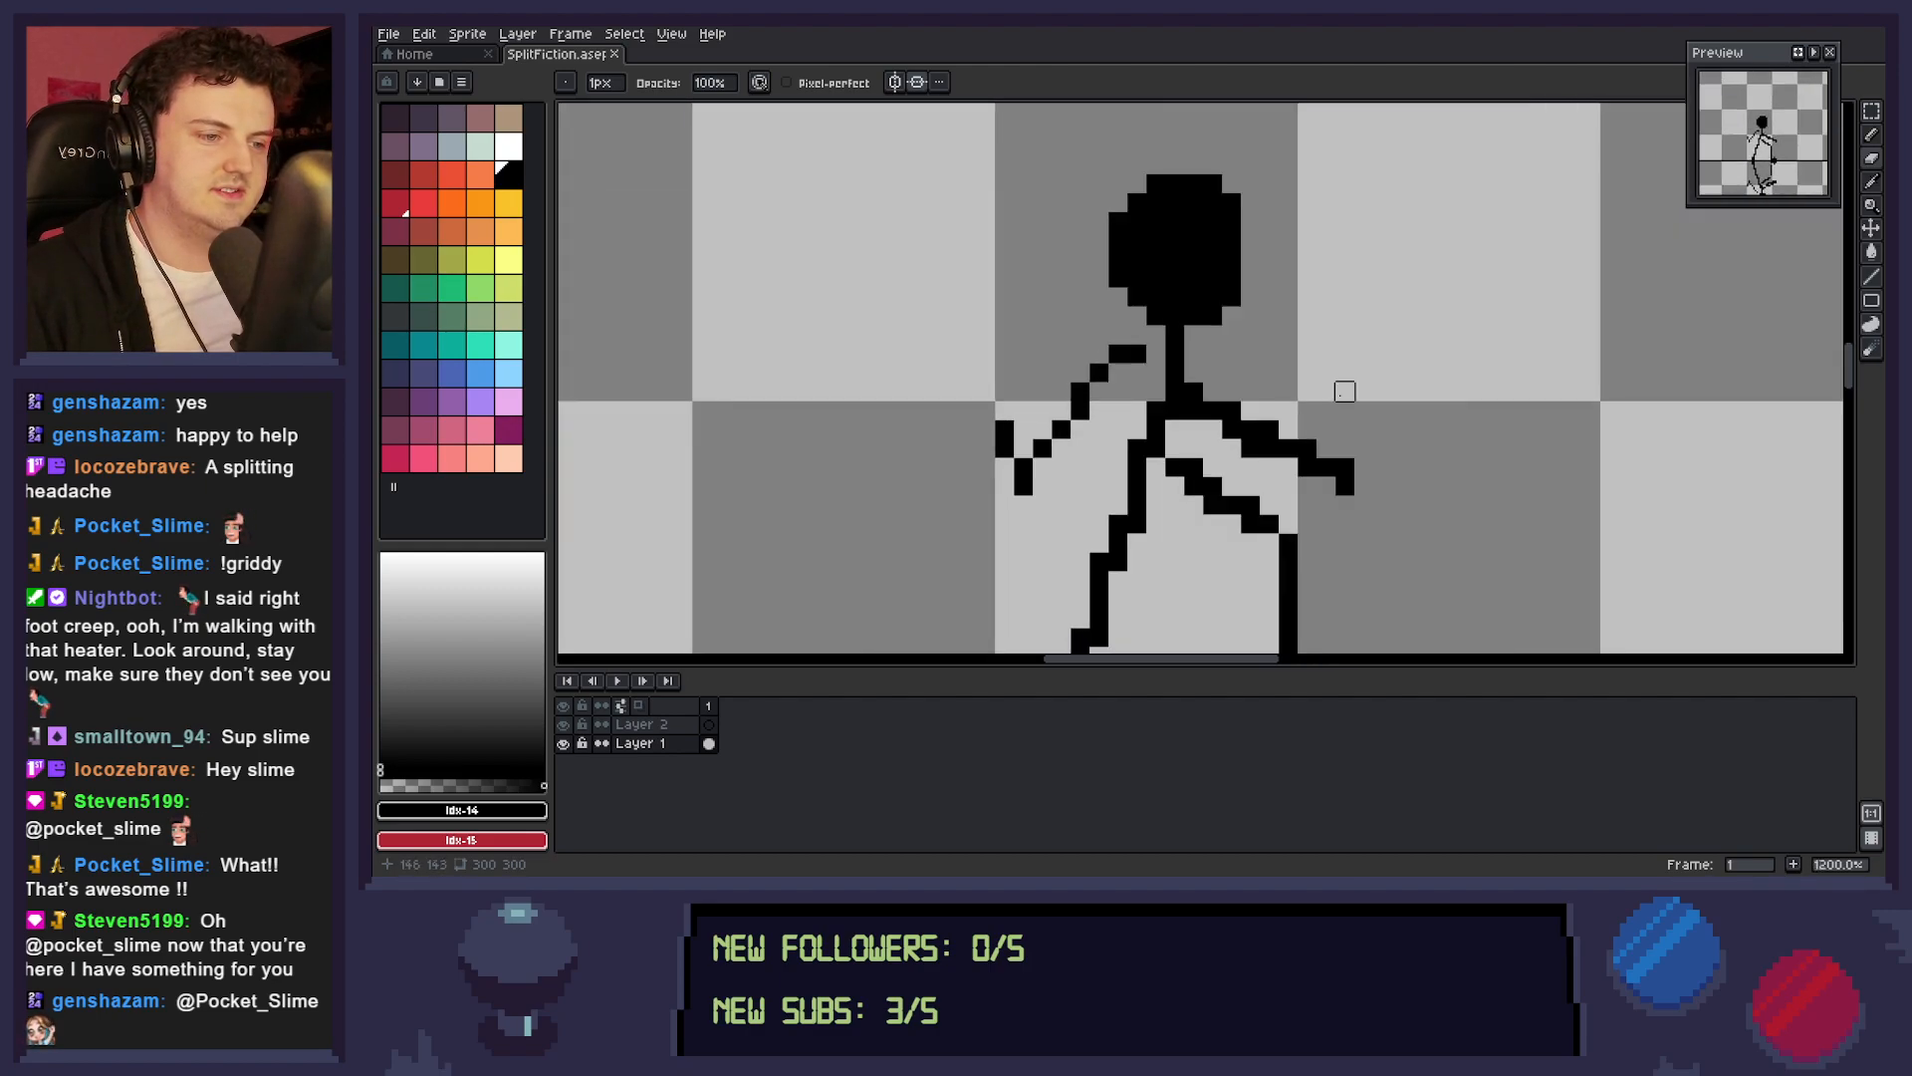
pyautogui.scroll(-2, 1343, 394)
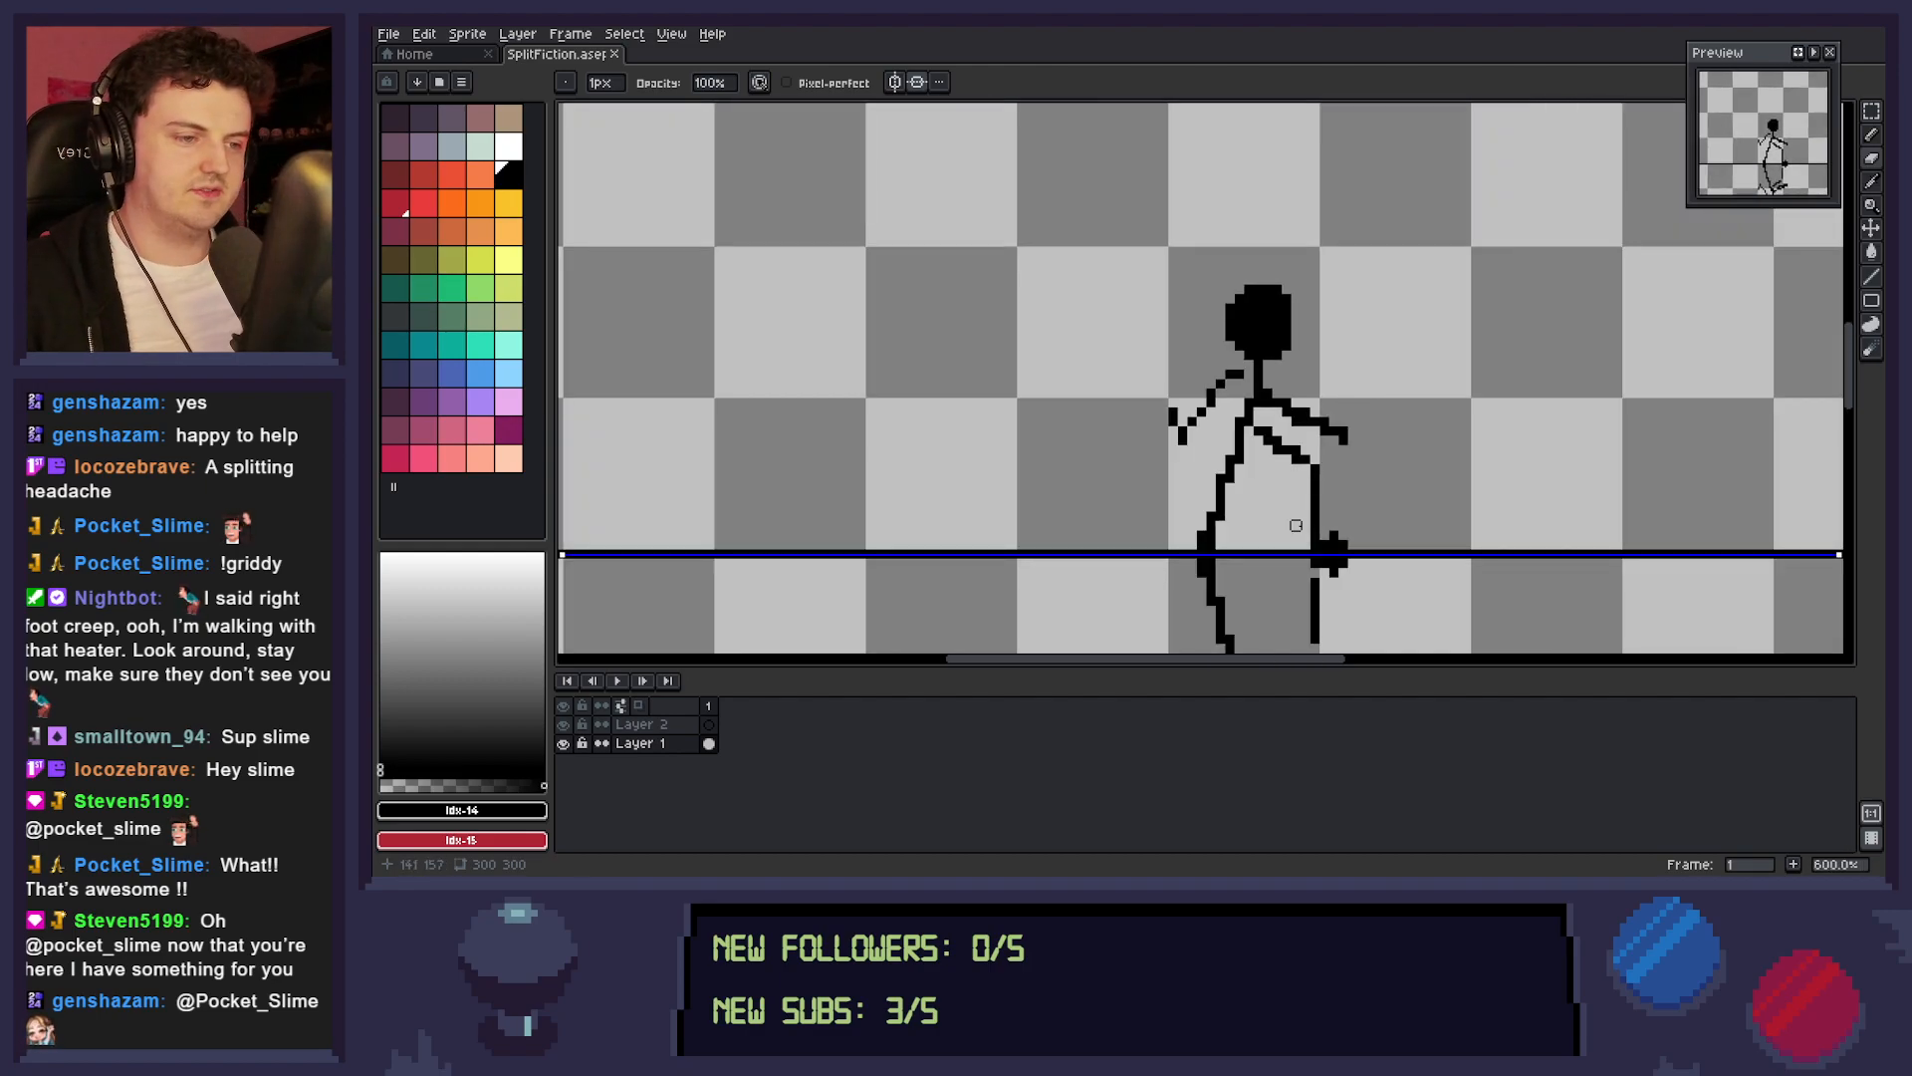
# Erase the arms, torso and legs of both mirrored figures, leaving only the black heads and necks.
pyautogui.press('b')
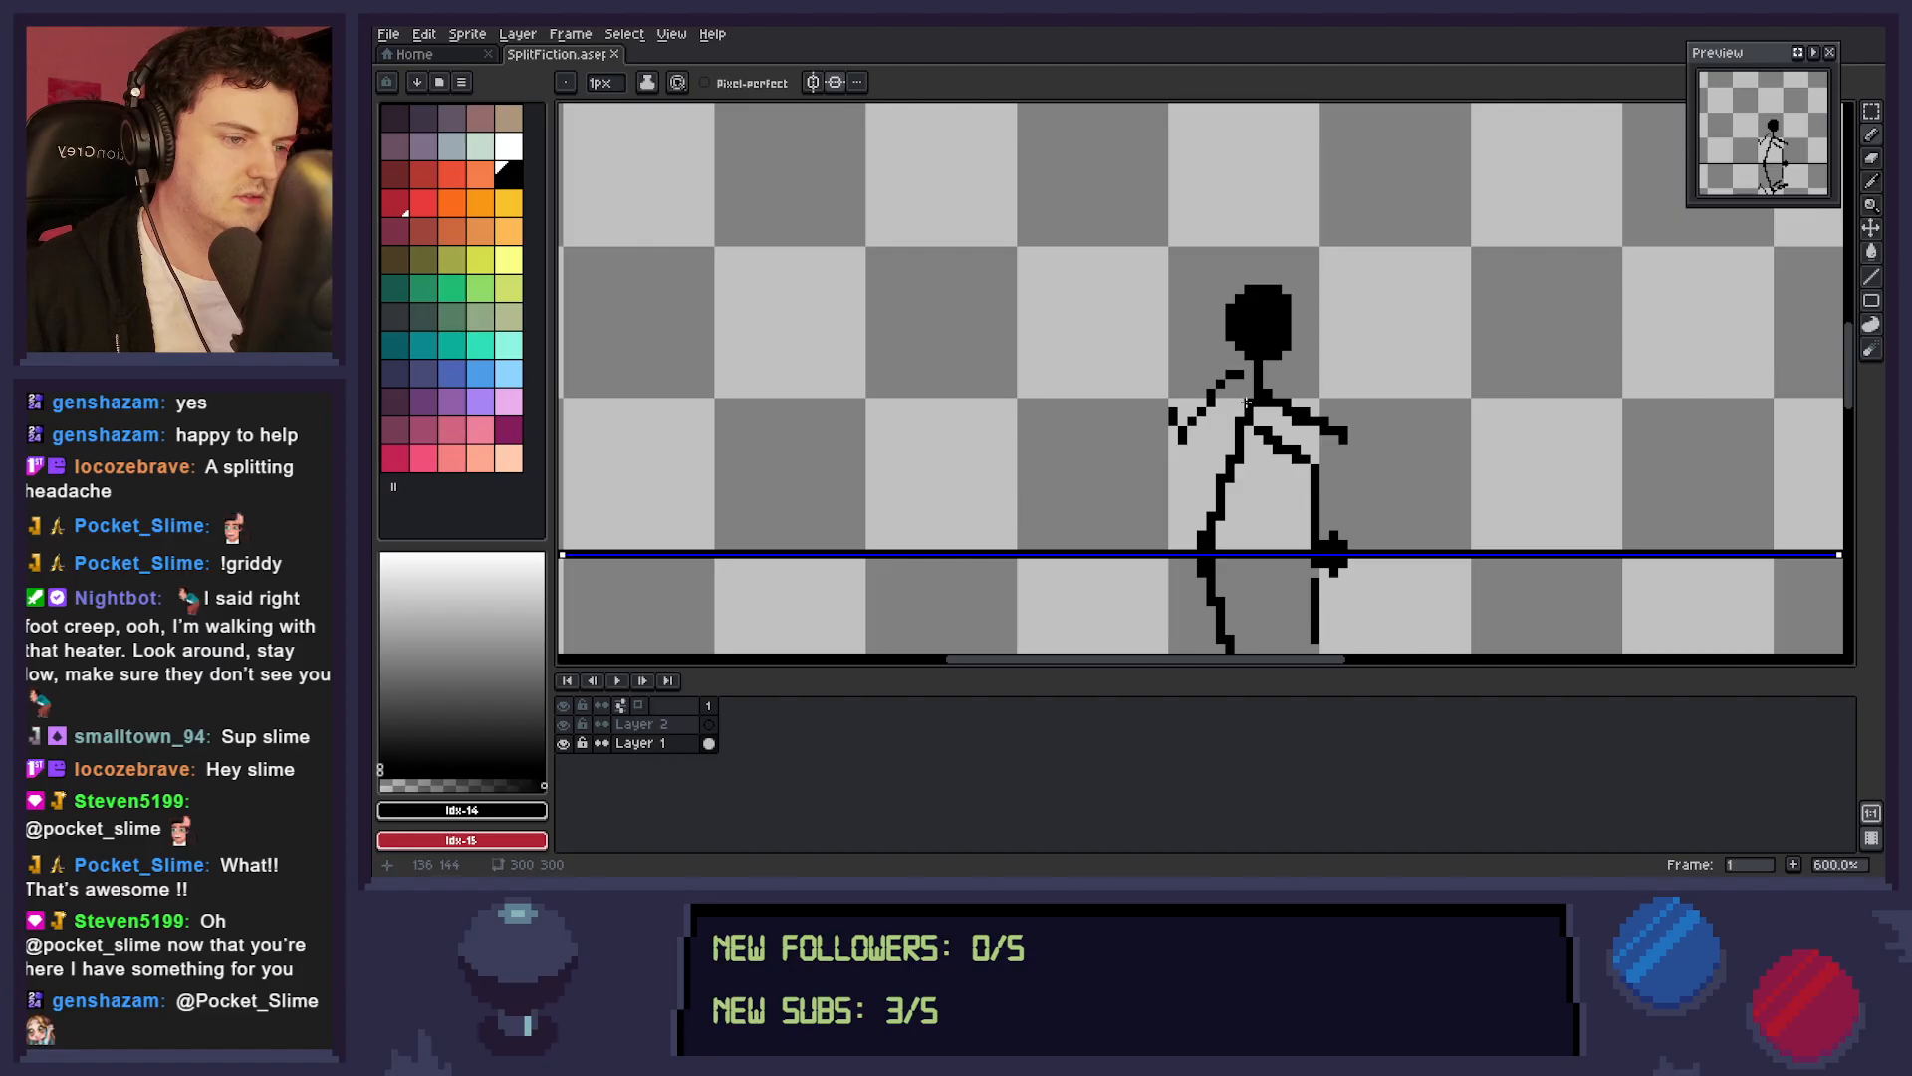
pyautogui.press('e')
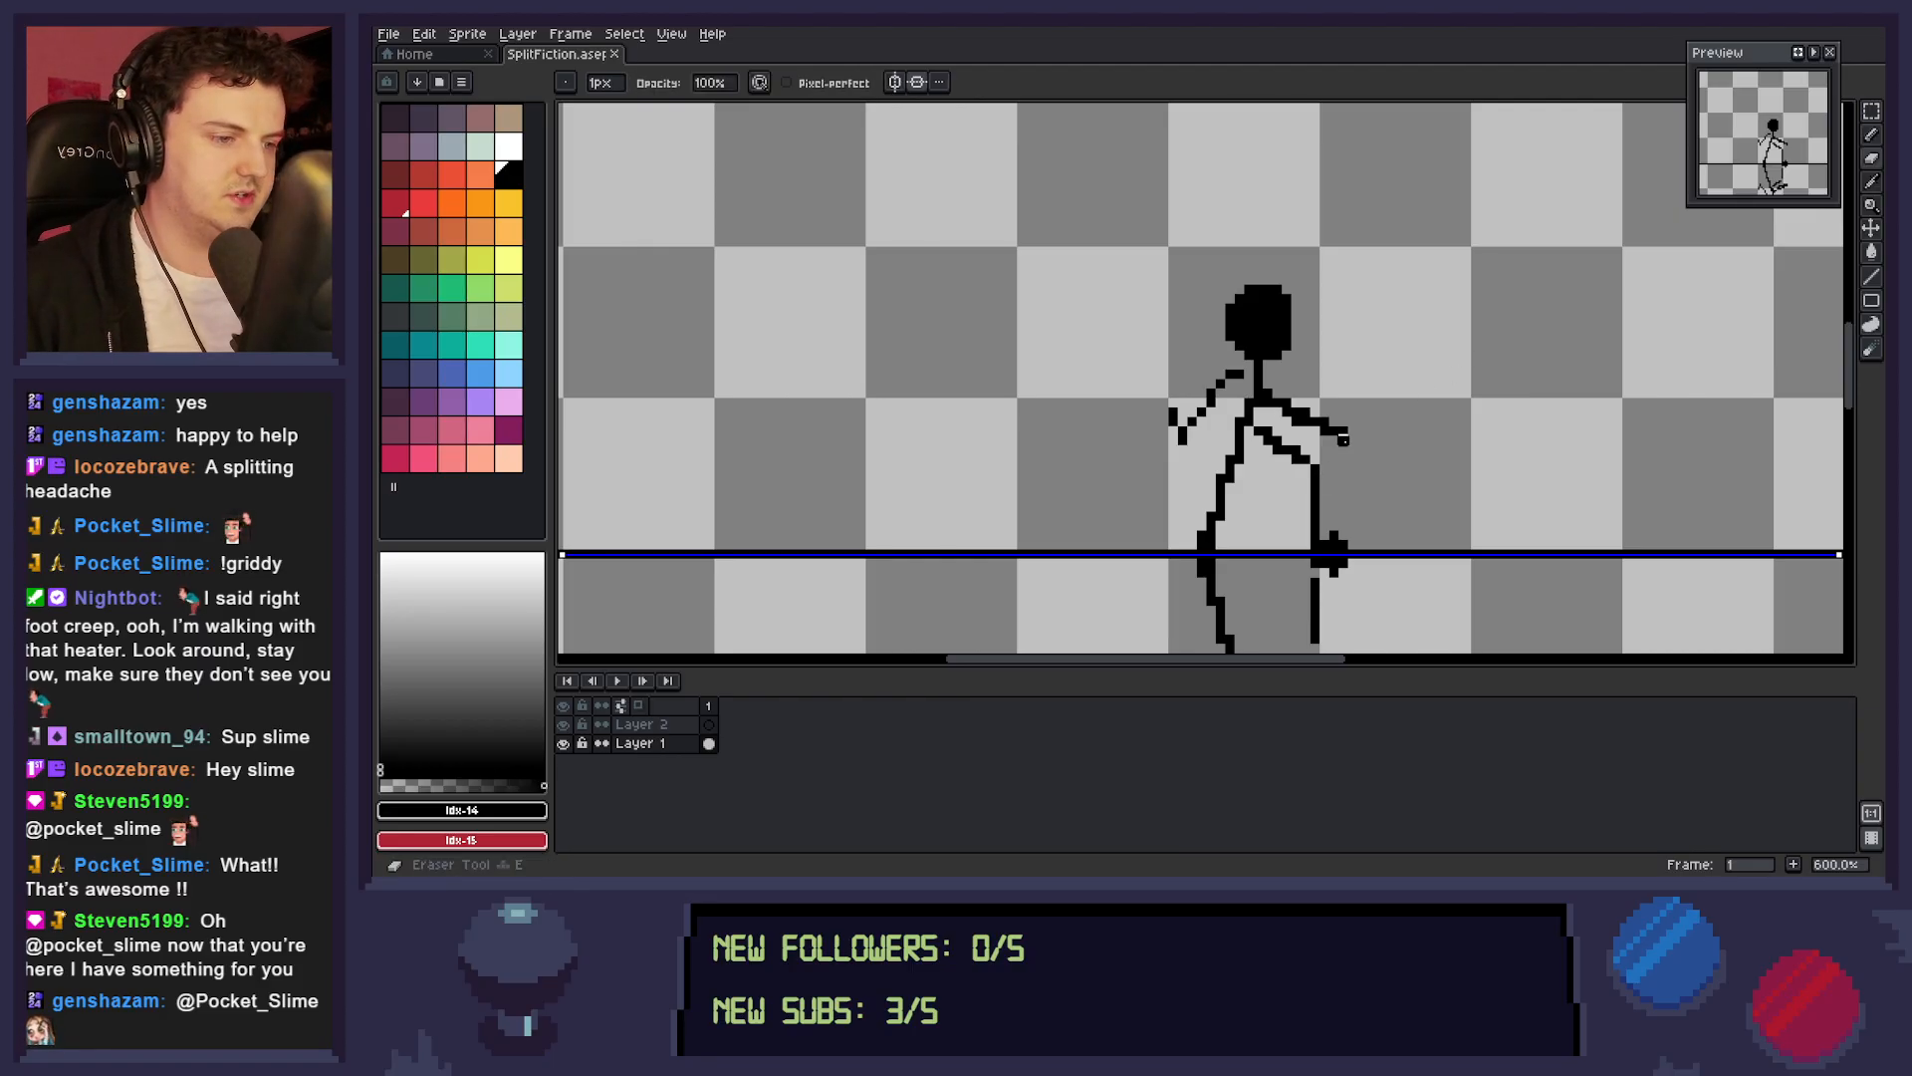
pyautogui.moveTo(1352, 439); pyautogui.dragTo(1325, 423)
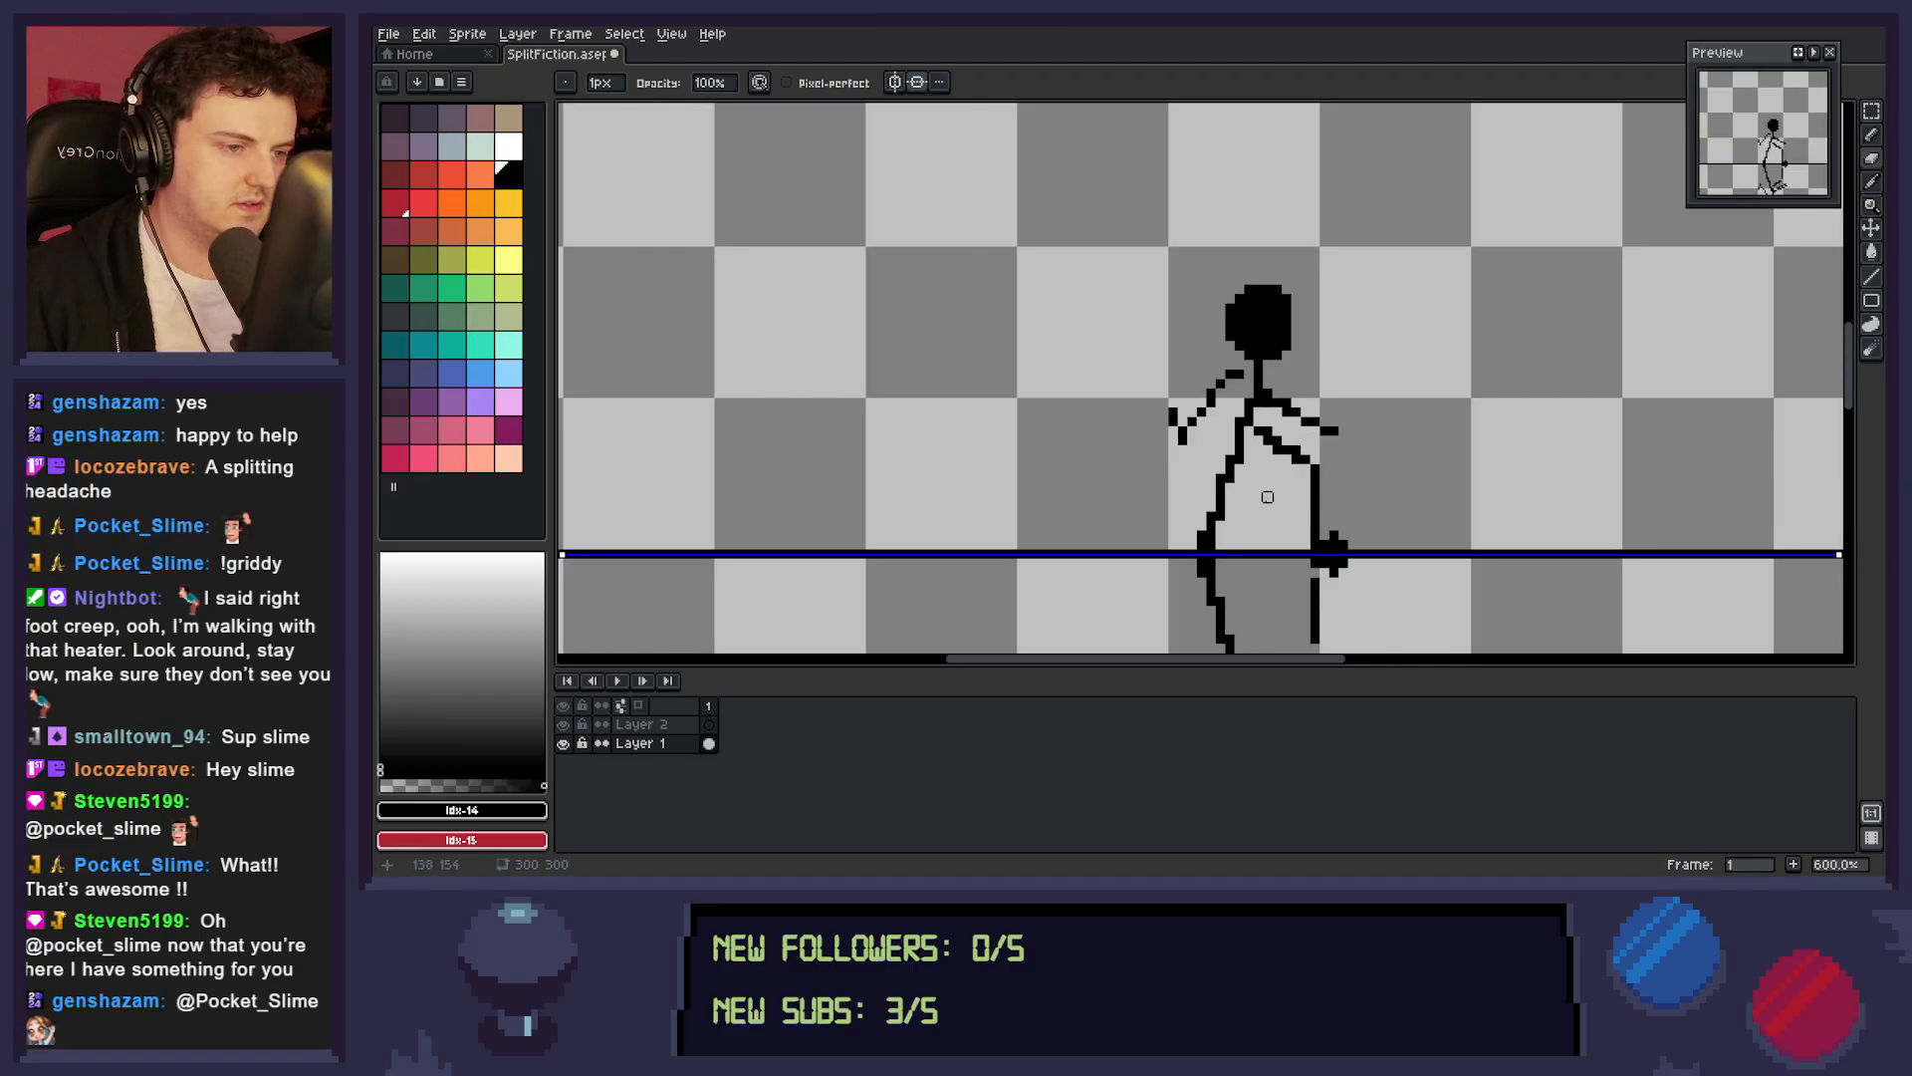
pyautogui.press('m')
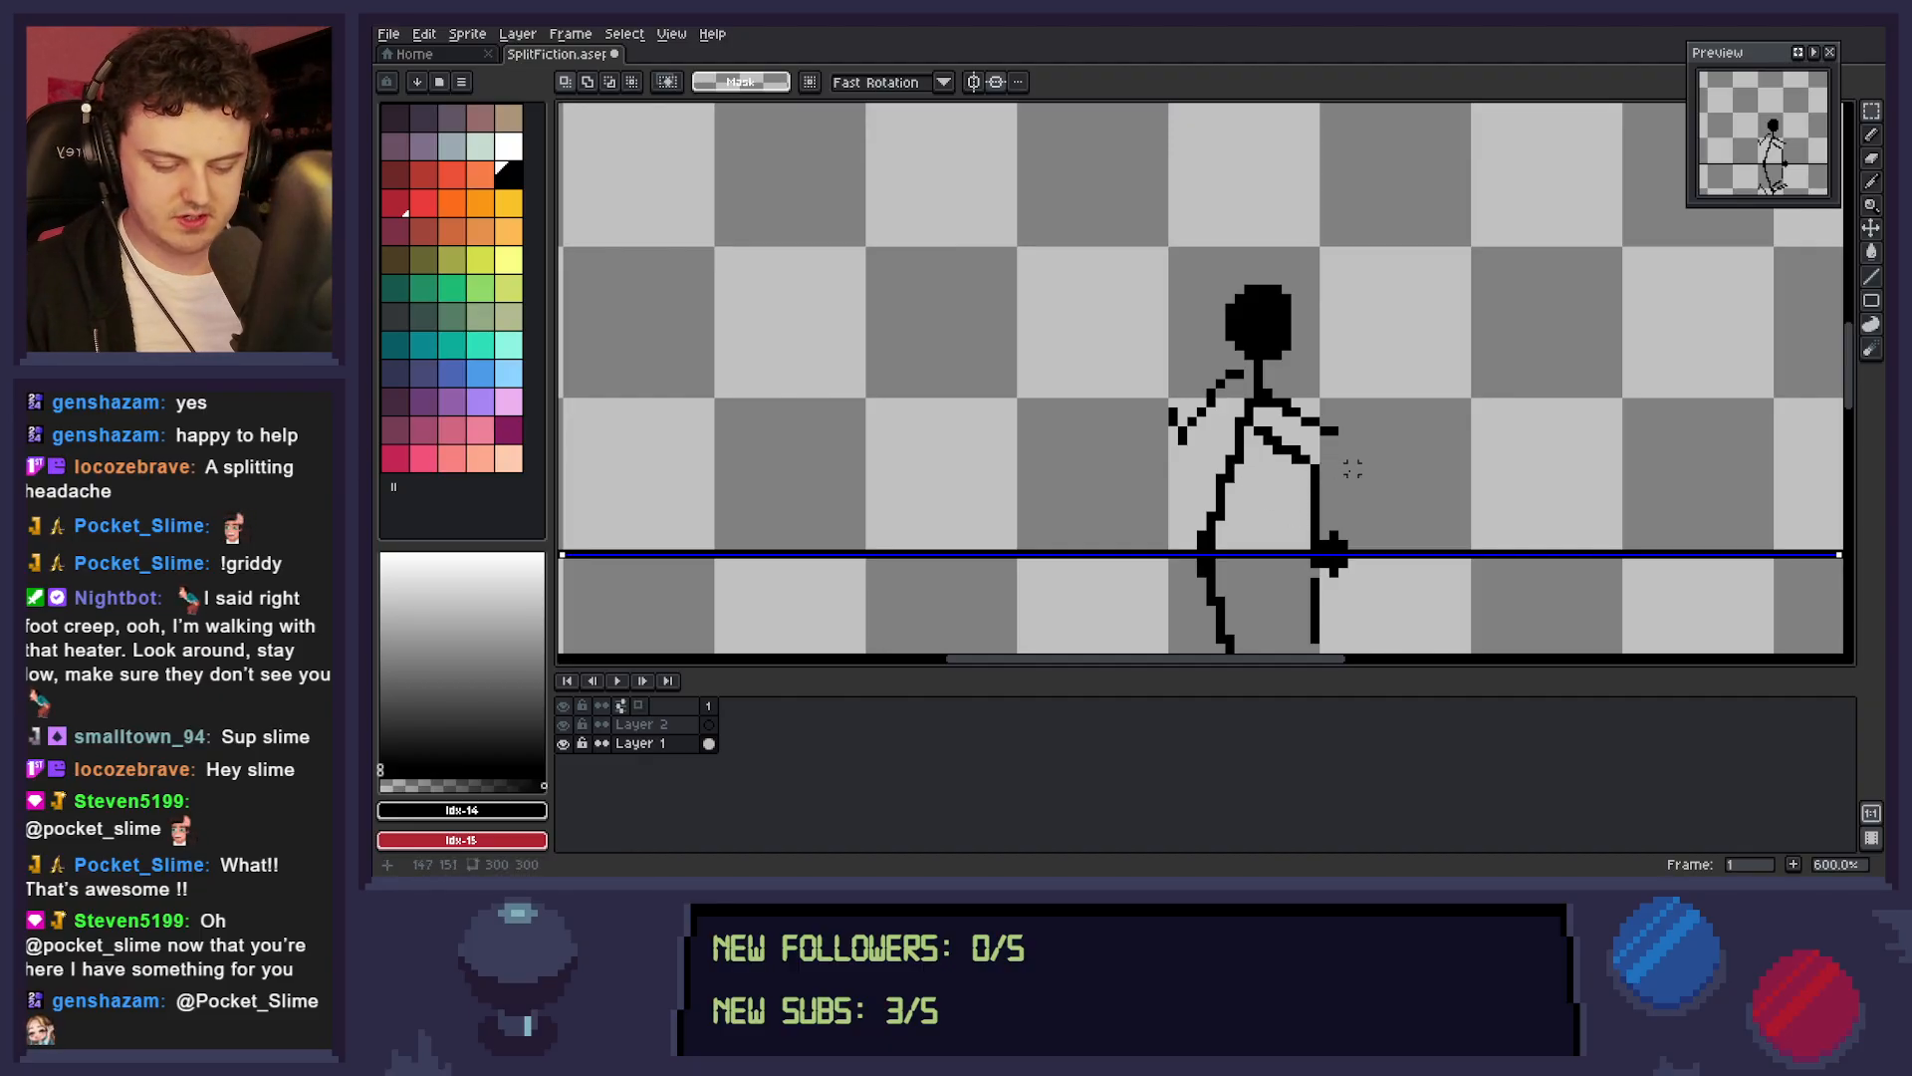
pyautogui.press('b')
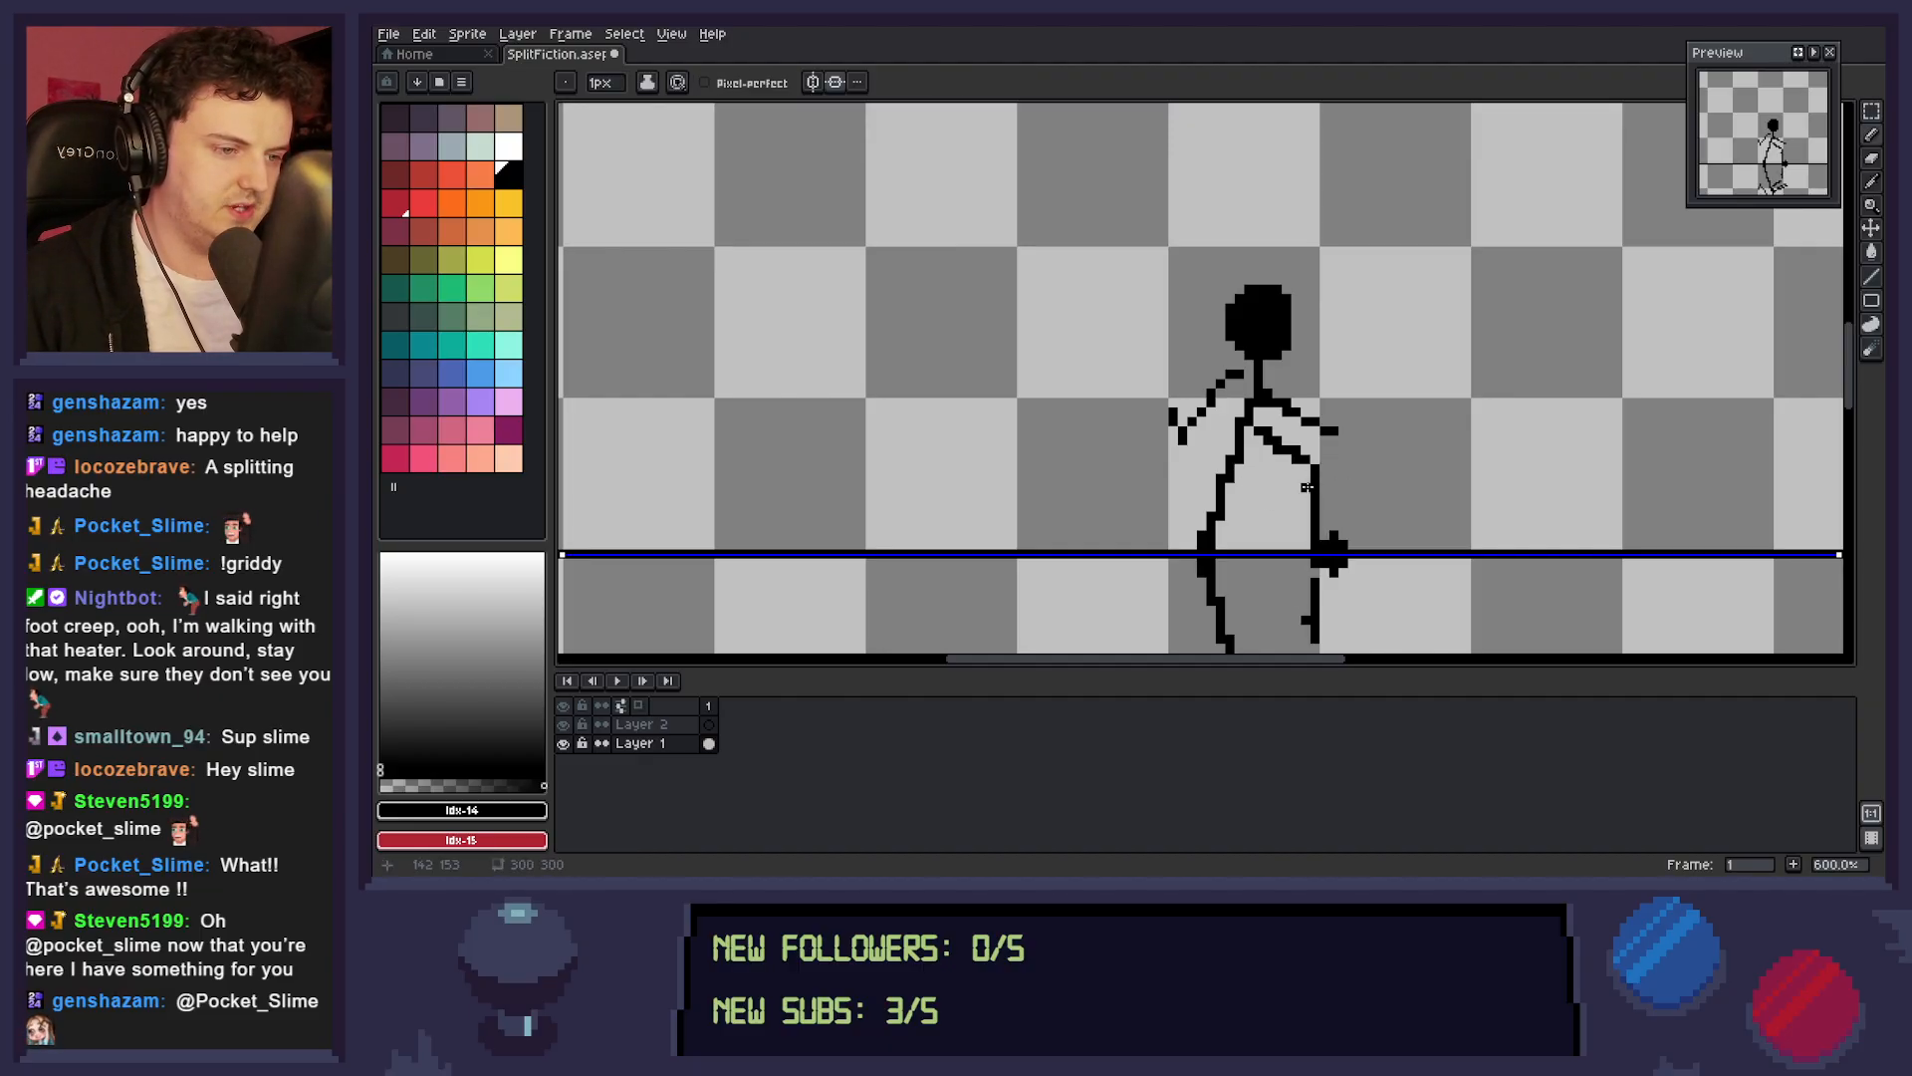
pyautogui.press('e')
pyautogui.moveTo(1317, 486)
pyautogui.mouseDown()
pyautogui.moveTo(1268, 438)
pyautogui.moveTo(1306, 468)
pyautogui.moveTo(1249, 459)
pyautogui.moveTo(1249, 420)
pyautogui.moveTo(1239, 458)
pyautogui.moveTo(1239, 430)
pyautogui.moveTo(1249, 401)
pyautogui.moveTo(1315, 450)
pyautogui.moveTo(1333, 423)
pyautogui.moveTo(1314, 393)
pyautogui.moveTo(1343, 441)
pyautogui.moveTo(1220, 383)
pyautogui.moveTo(1239, 374)
pyautogui.moveTo(1191, 430)
pyautogui.moveTo(1173, 405)
pyautogui.moveTo(1259, 423)
pyautogui.mouseUp()
pyautogui.press('b')
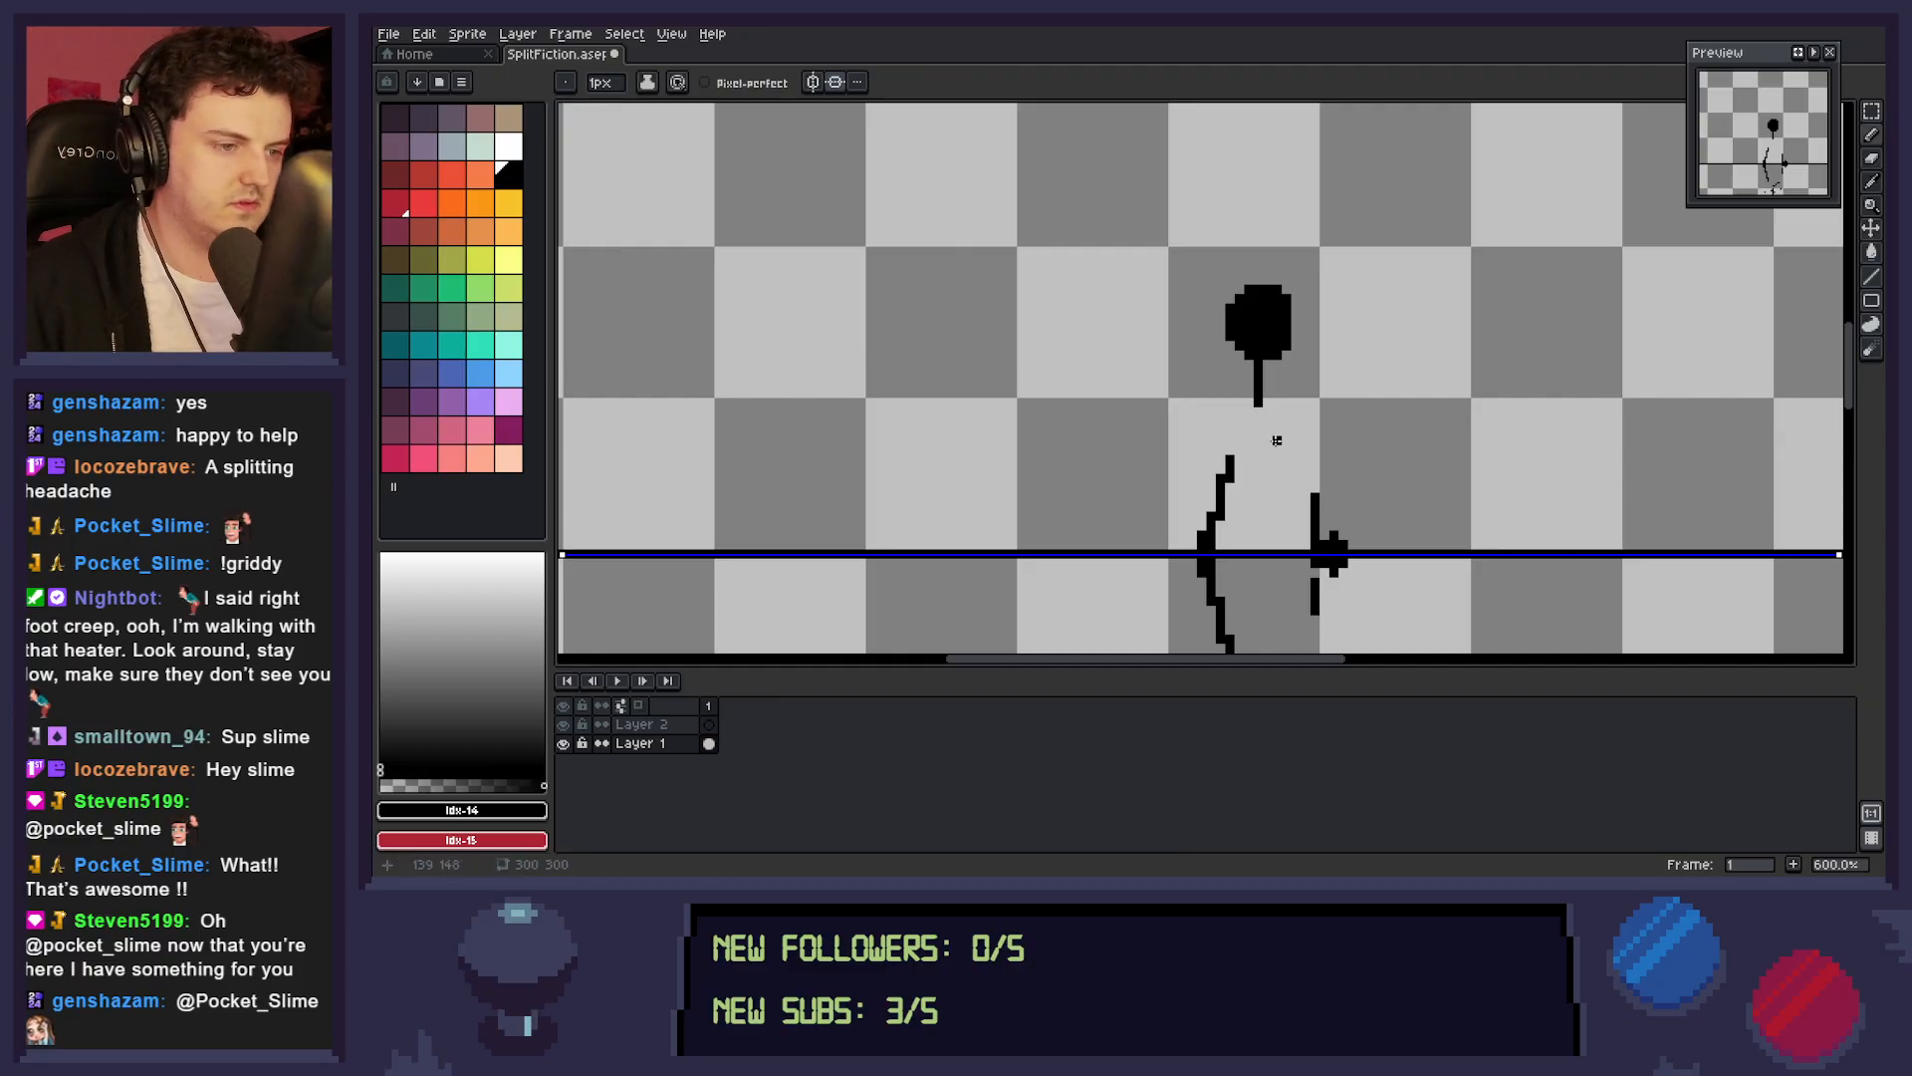
pyautogui.press('e')
pyautogui.moveTo(1239, 468)
pyautogui.mouseDown()
pyautogui.moveTo(1221, 479)
pyautogui.moveTo(1207, 577)
pyautogui.mouseUp()
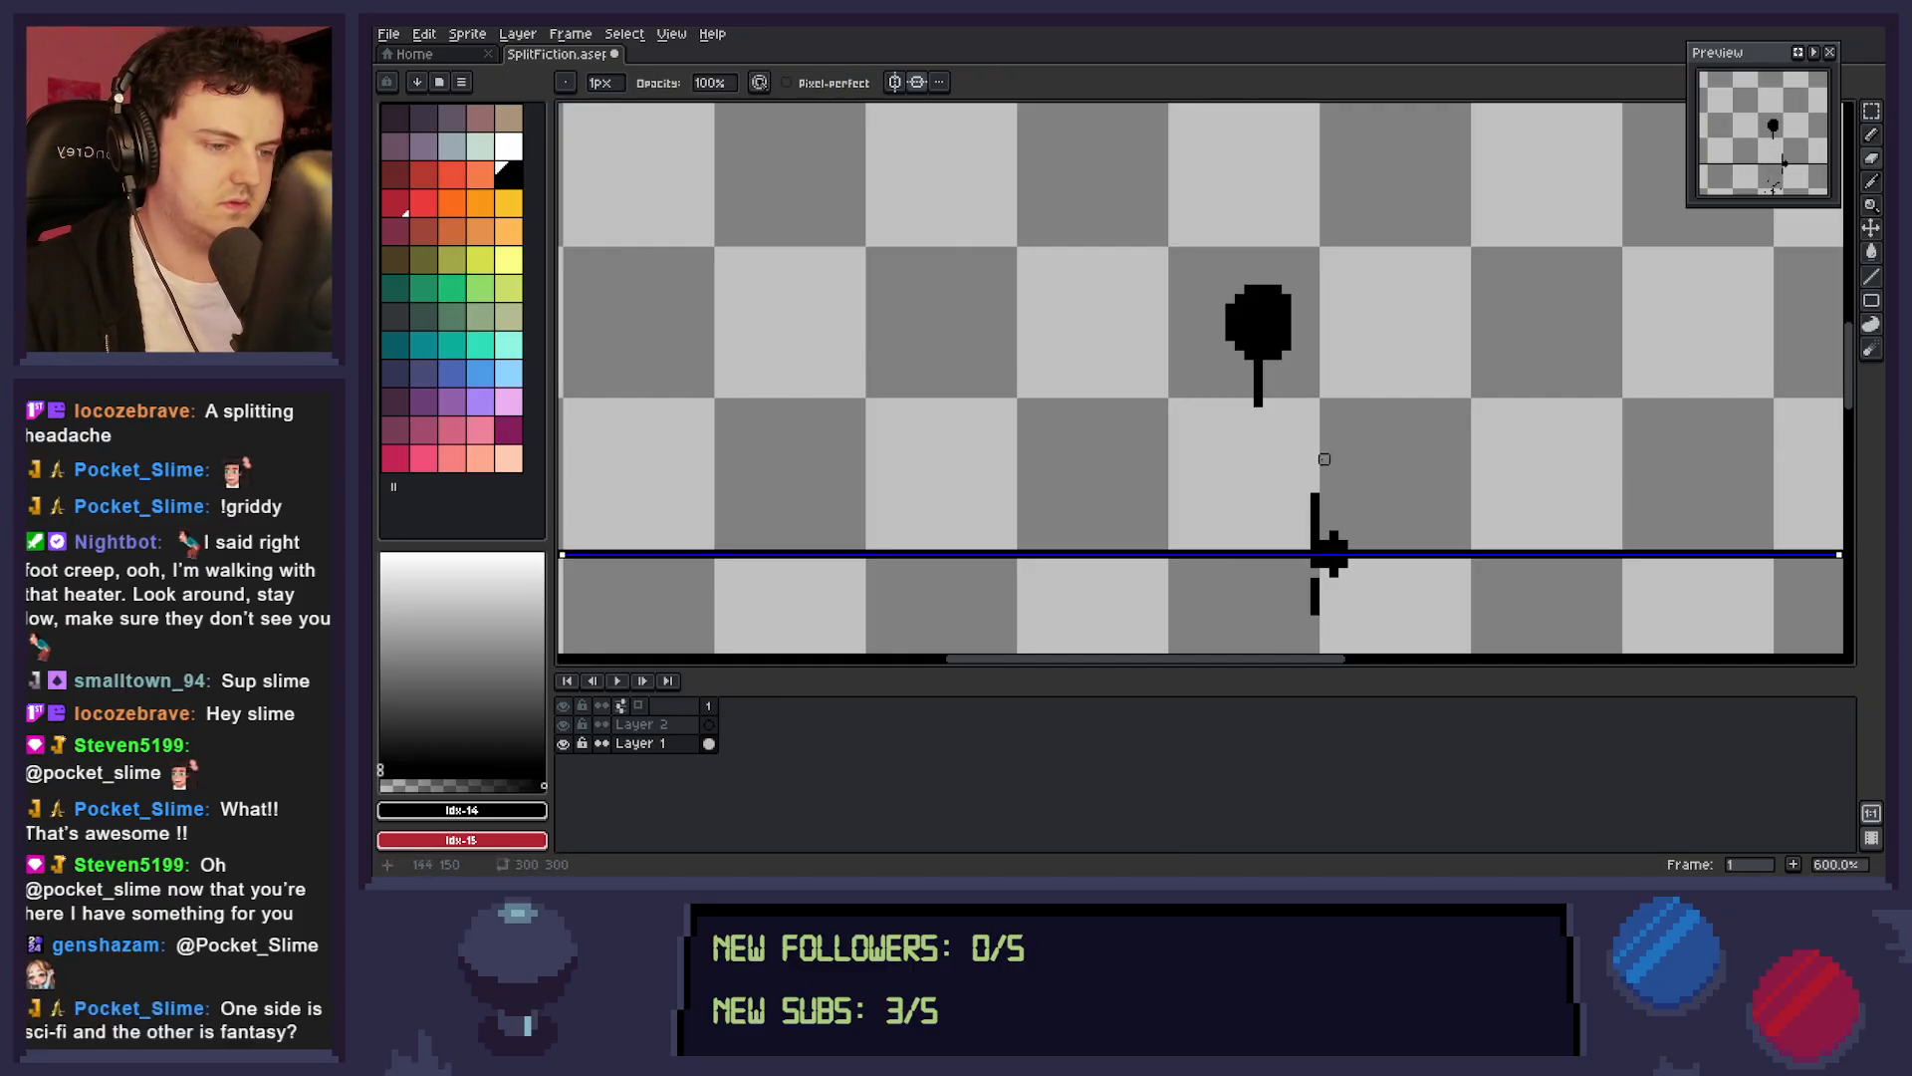
pyautogui.moveTo(1334, 536)
pyautogui.mouseDown()
pyautogui.moveTo(1314, 478)
pyautogui.moveTo(1315, 521)
pyautogui.mouseUp()
# Pencil a shorter pair of black legs with feet on the dividing line, starting lower beneath the neck.
pyautogui.press('b')
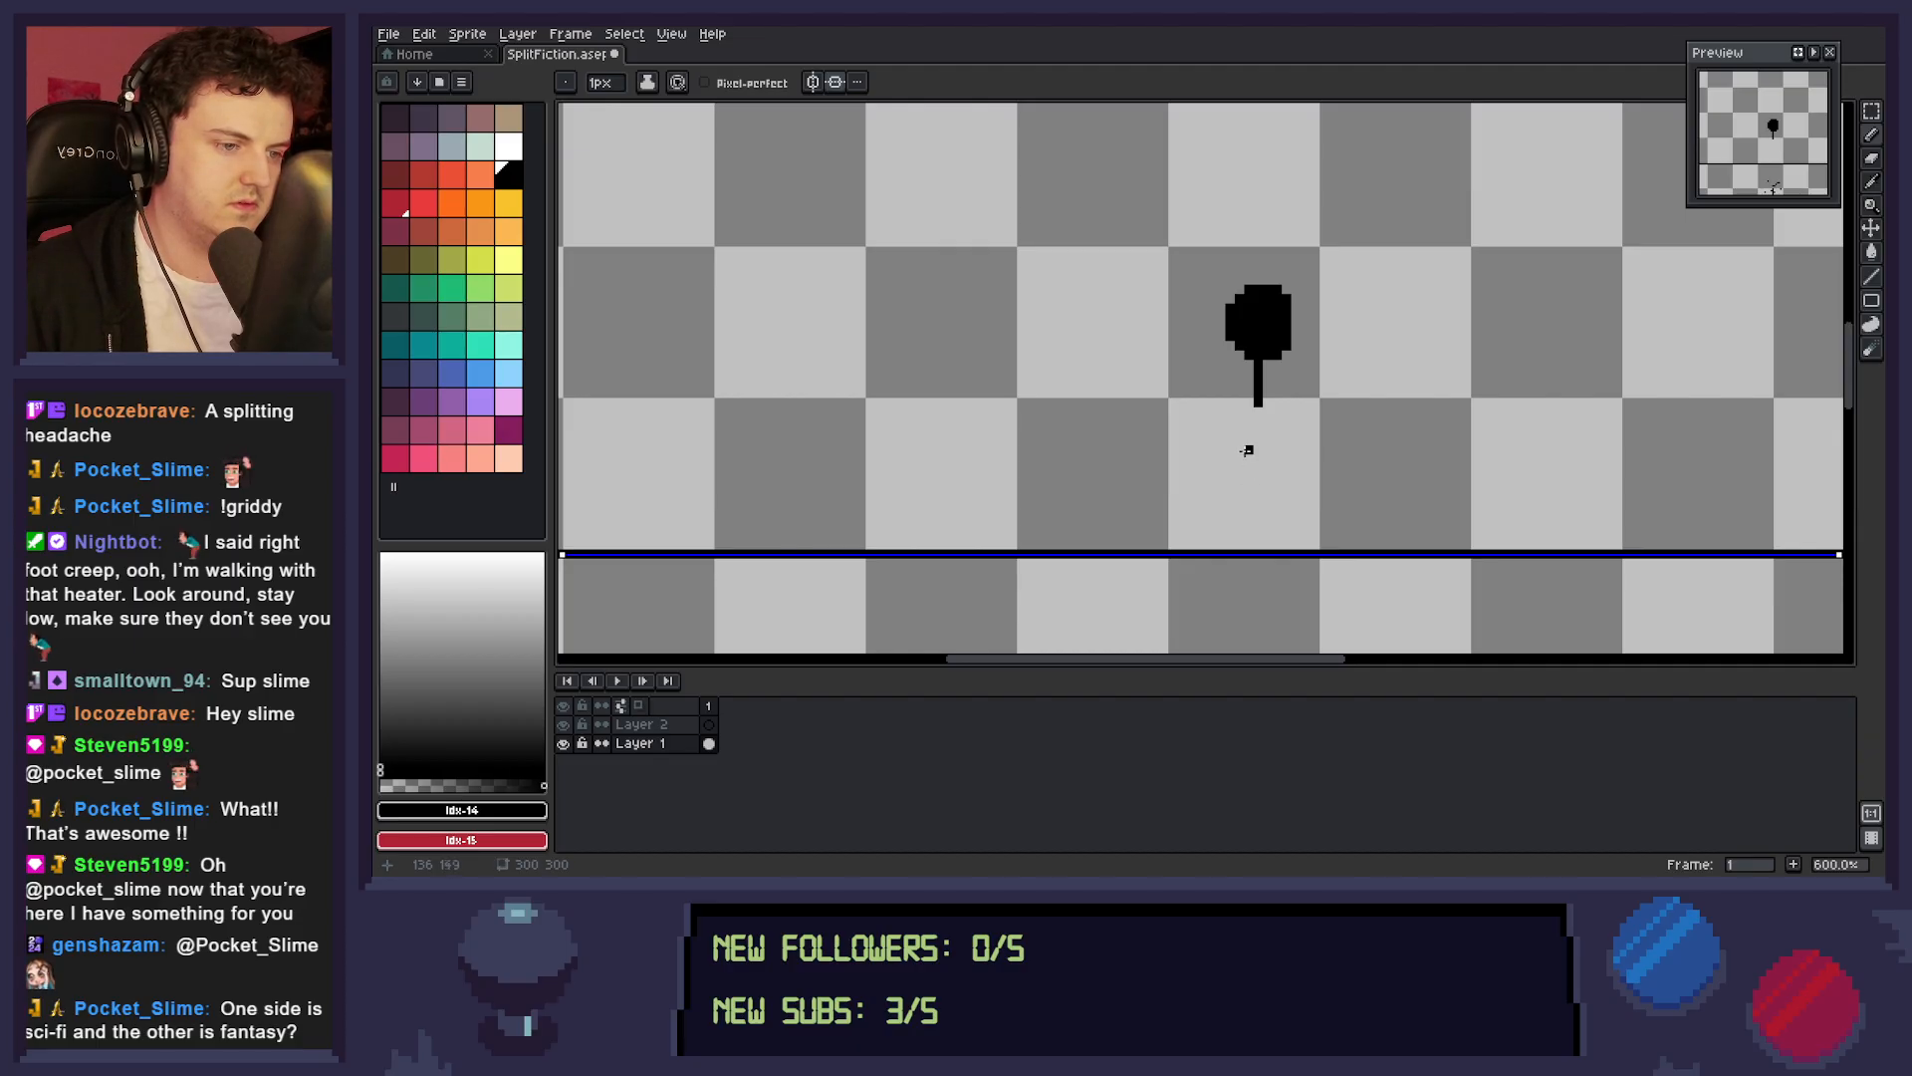
pyautogui.moveTo(1247, 450)
pyautogui.mouseDown()
pyautogui.moveTo(1314, 468)
pyautogui.moveTo(1271, 457)
pyautogui.moveTo(1334, 488)
pyautogui.moveTo(1306, 469)
pyautogui.moveTo(1326, 545)
pyautogui.mouseUp()
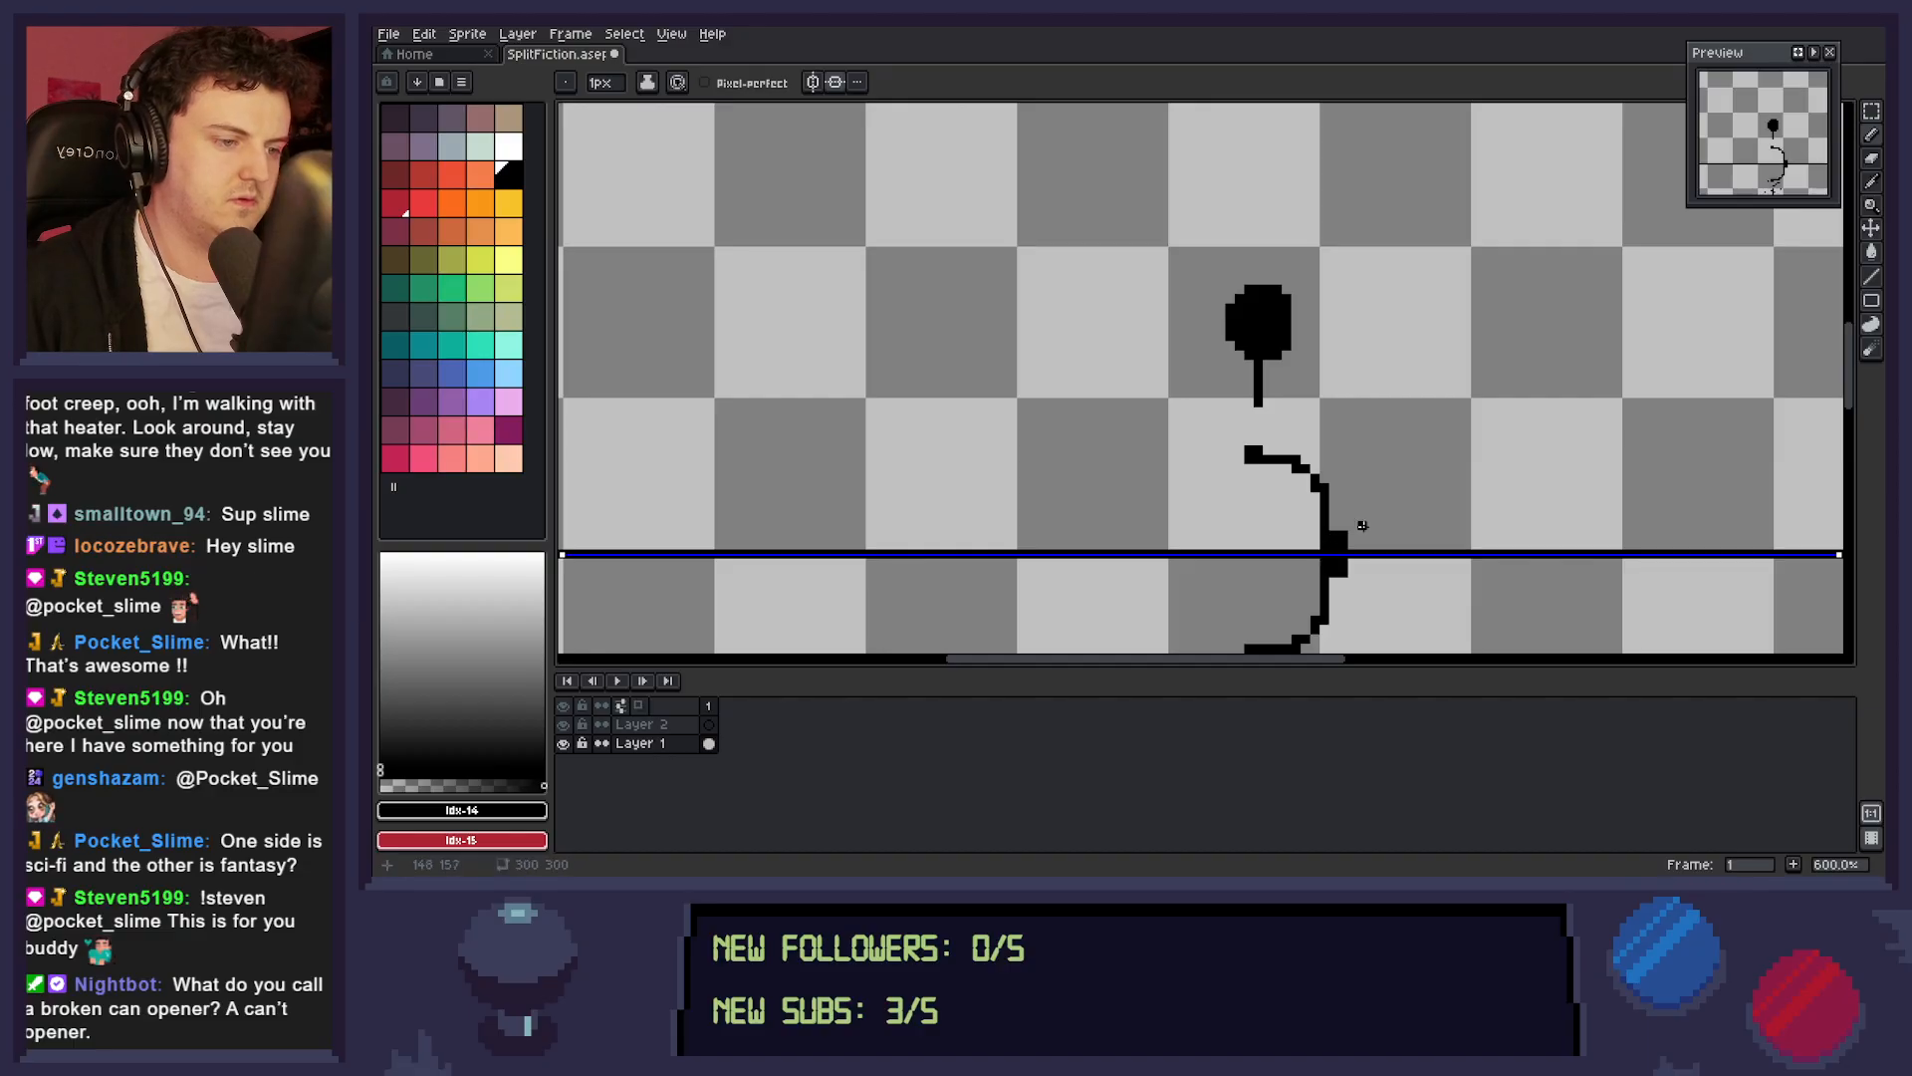
pyautogui.press('e')
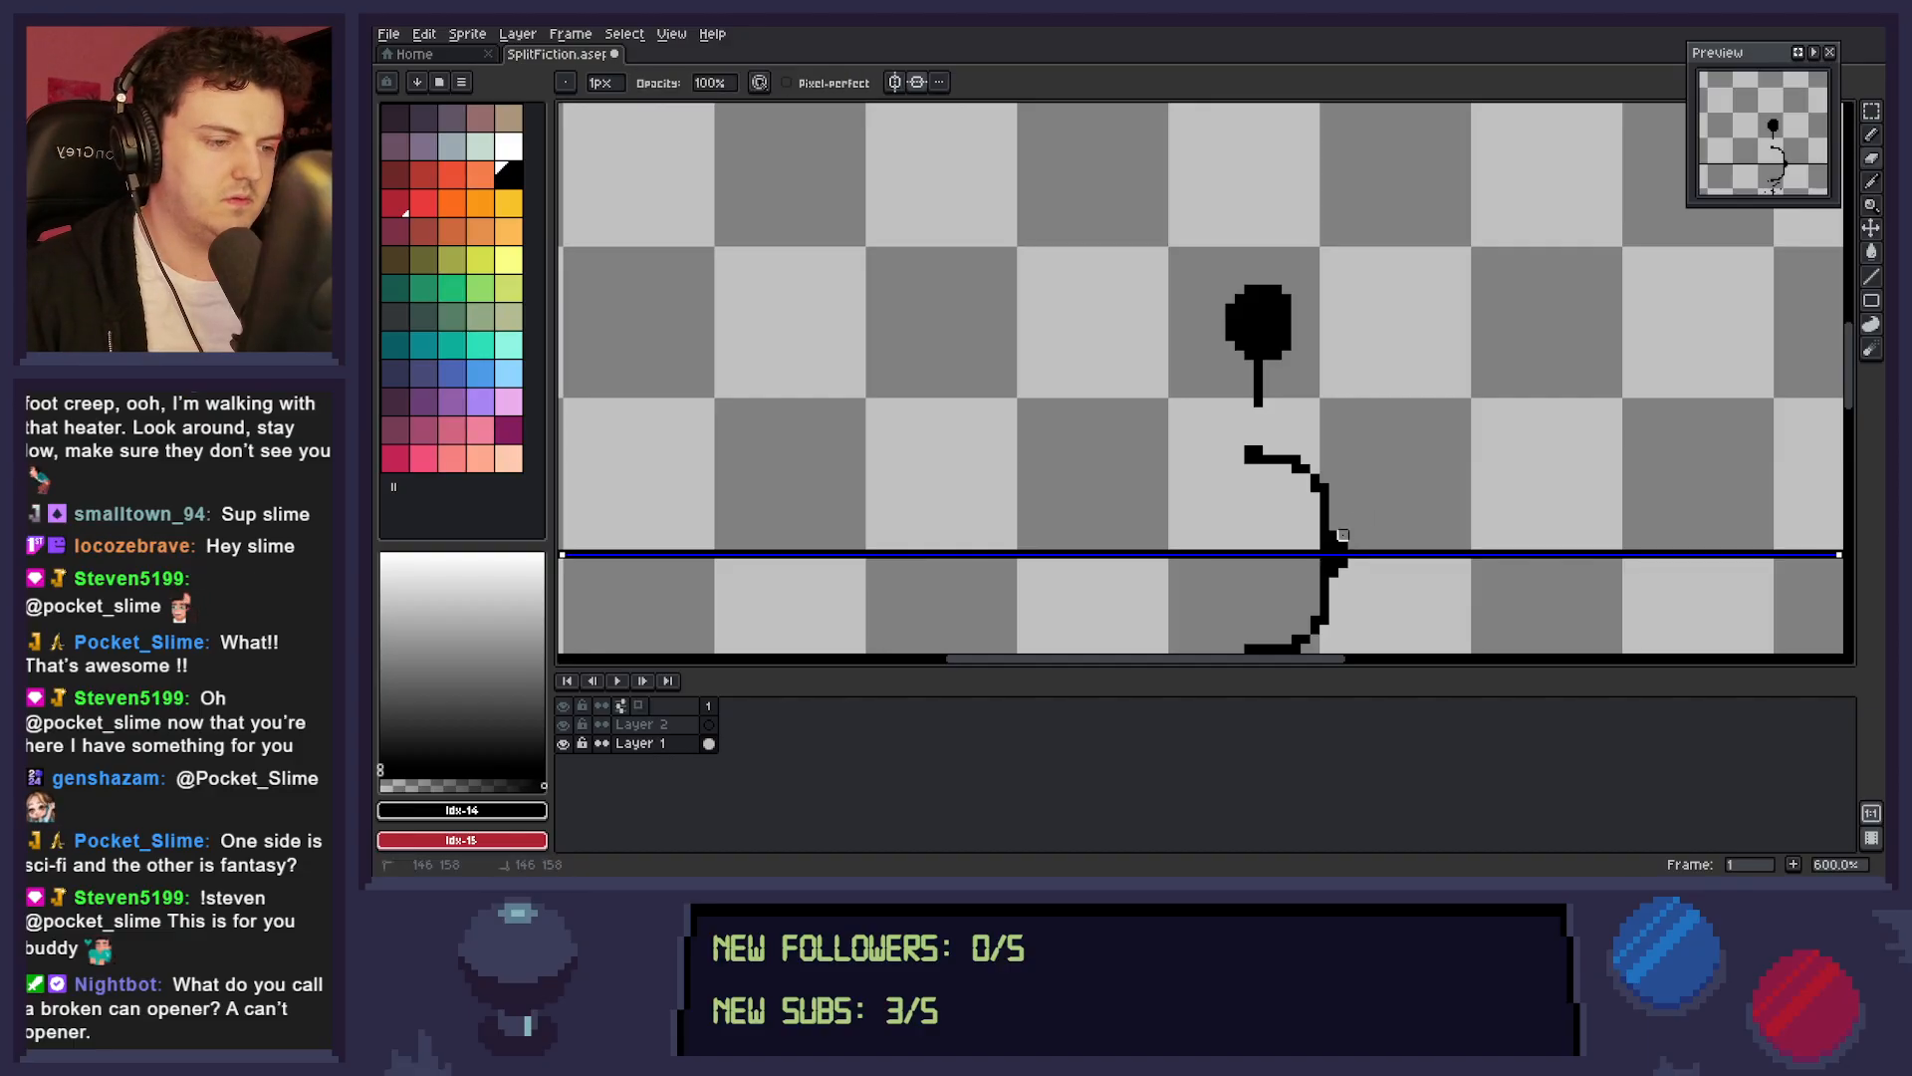
pyautogui.press('b')
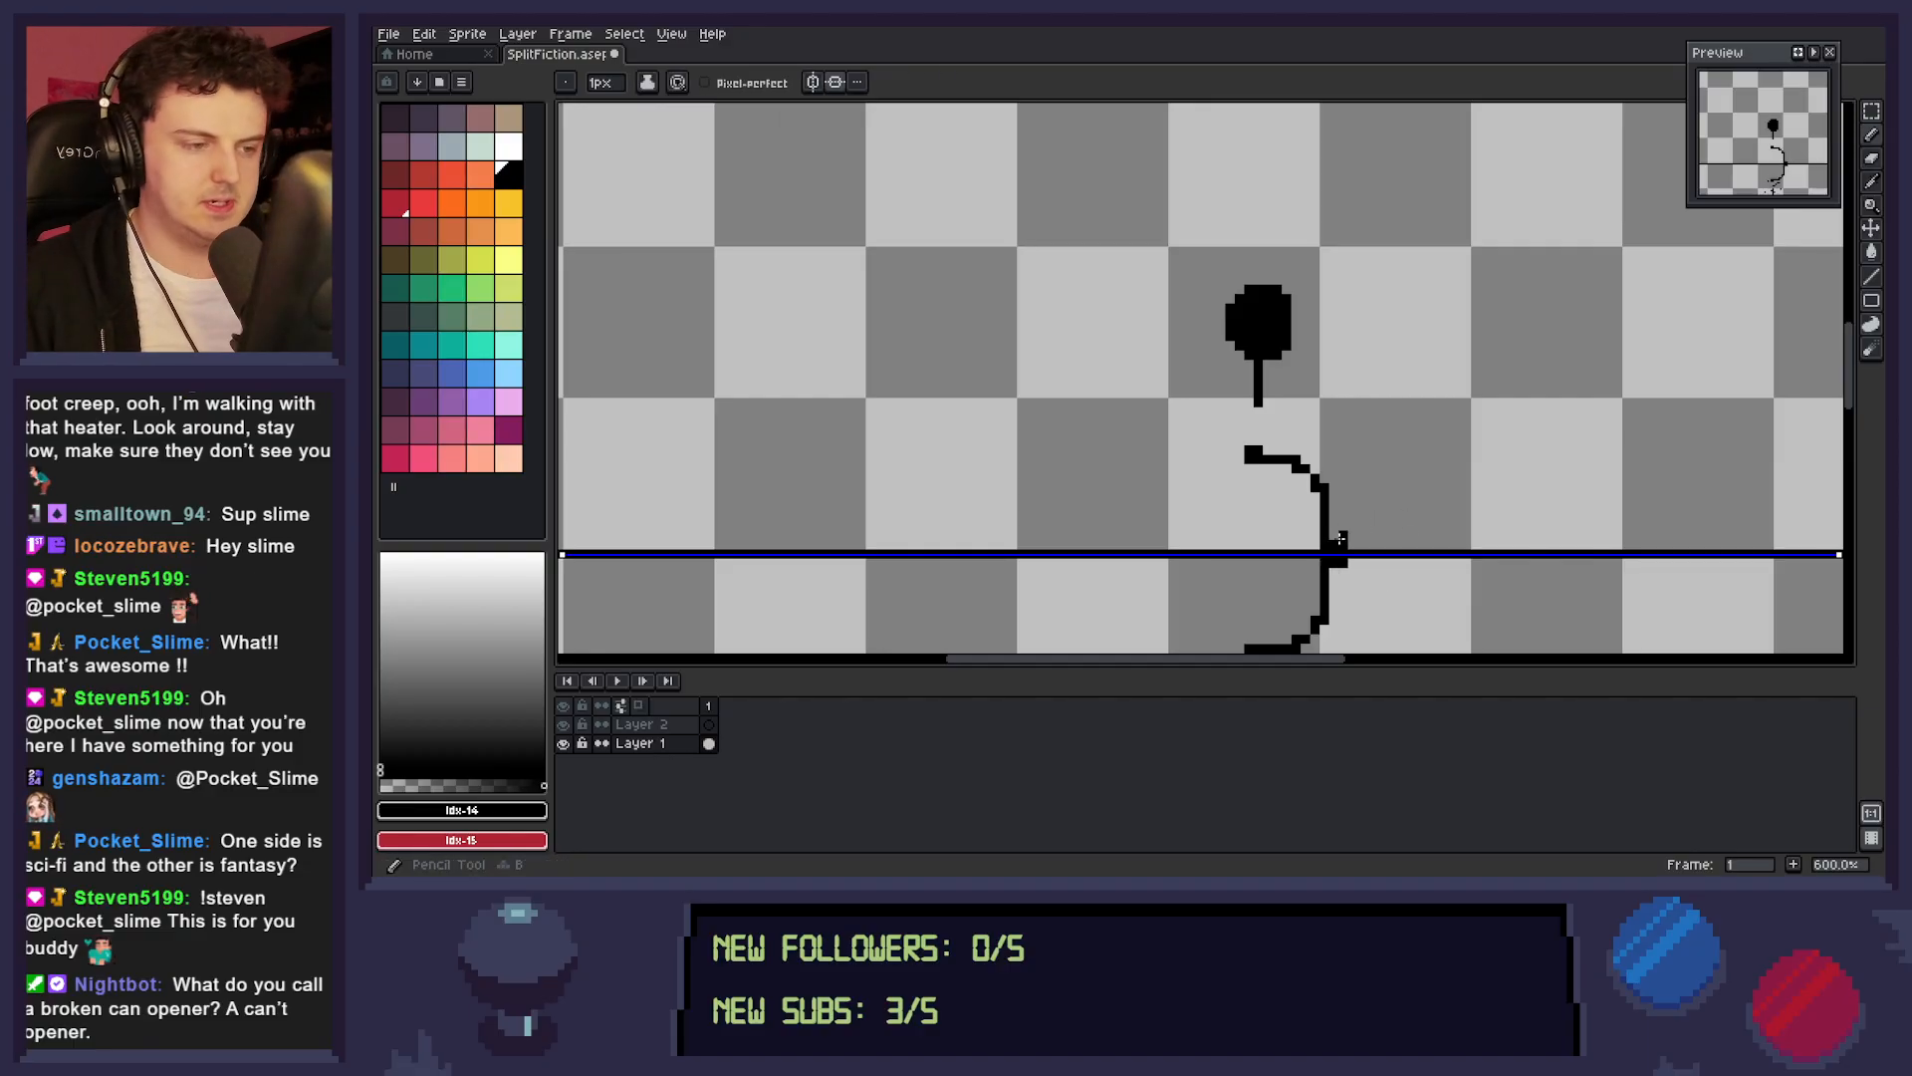
pyautogui.moveTo(1247, 476); pyautogui.dragTo(1232, 530)
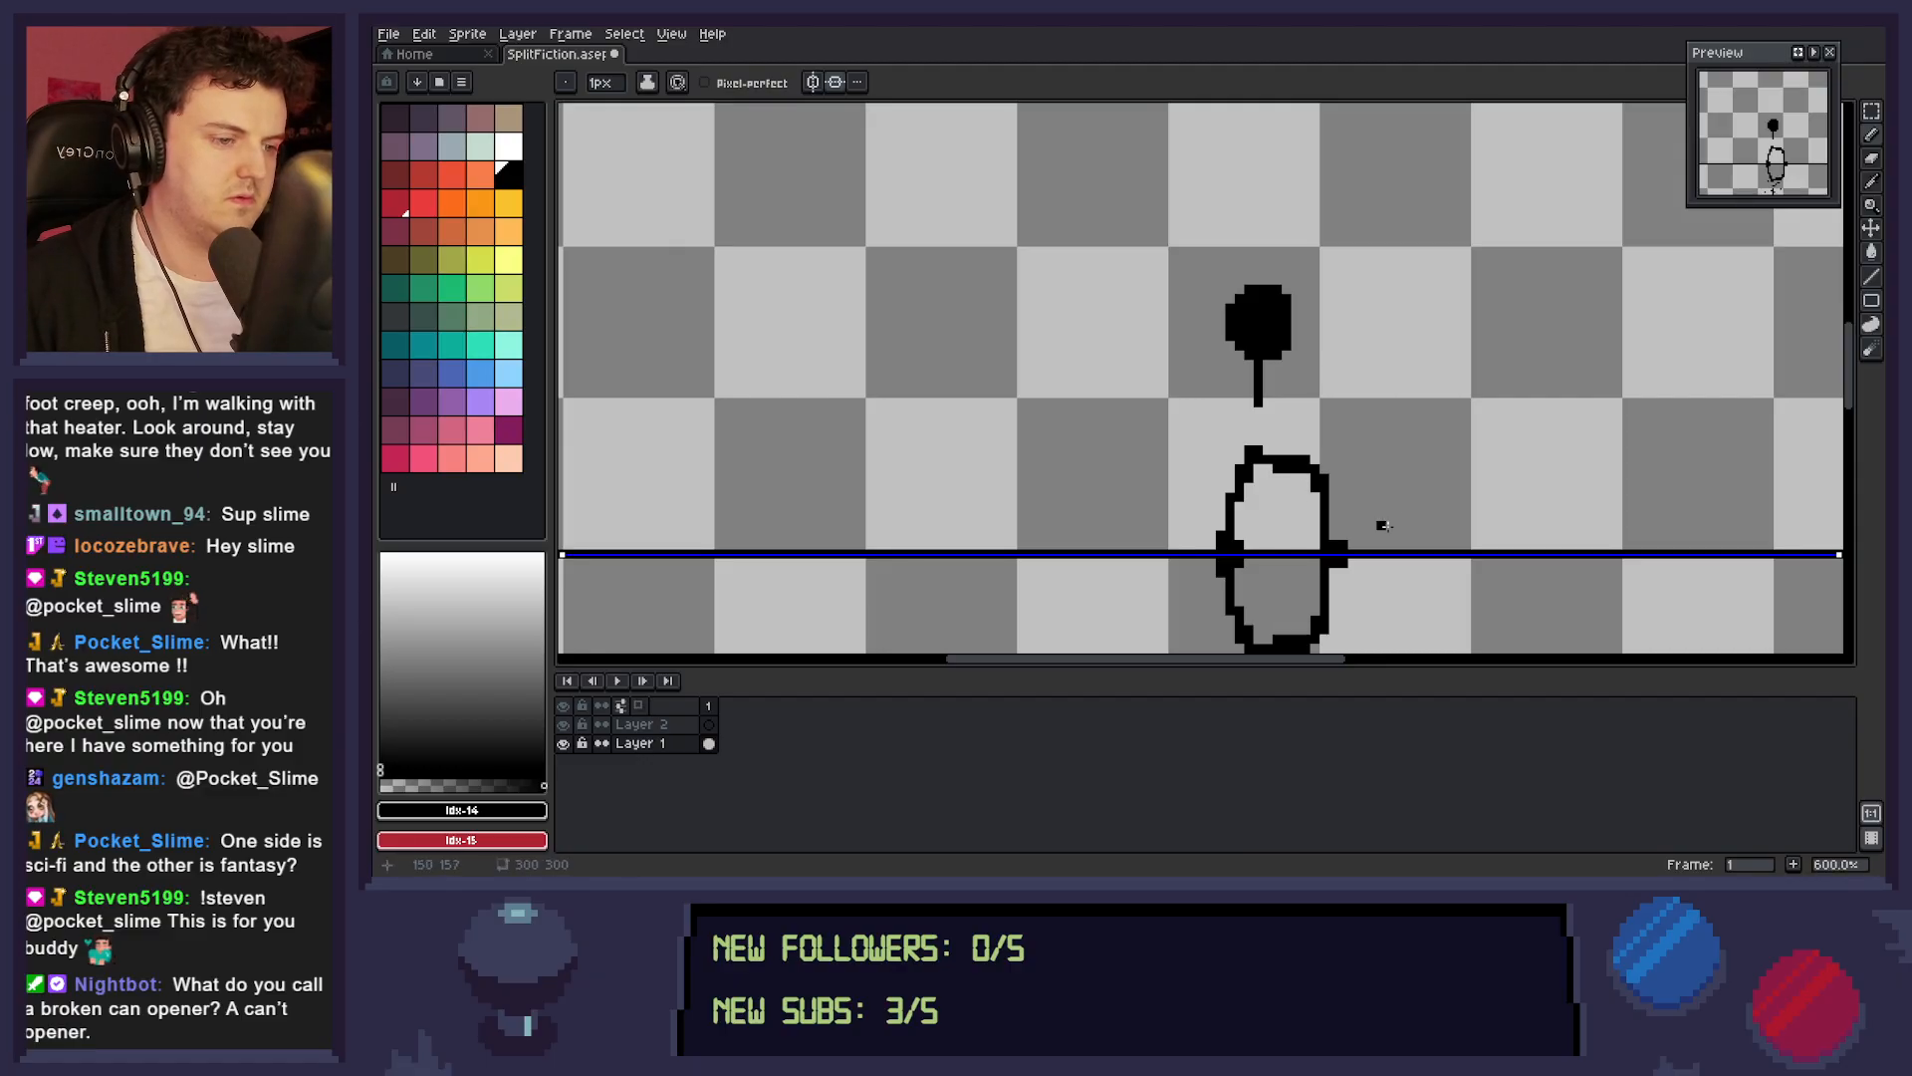
pyautogui.press('e')
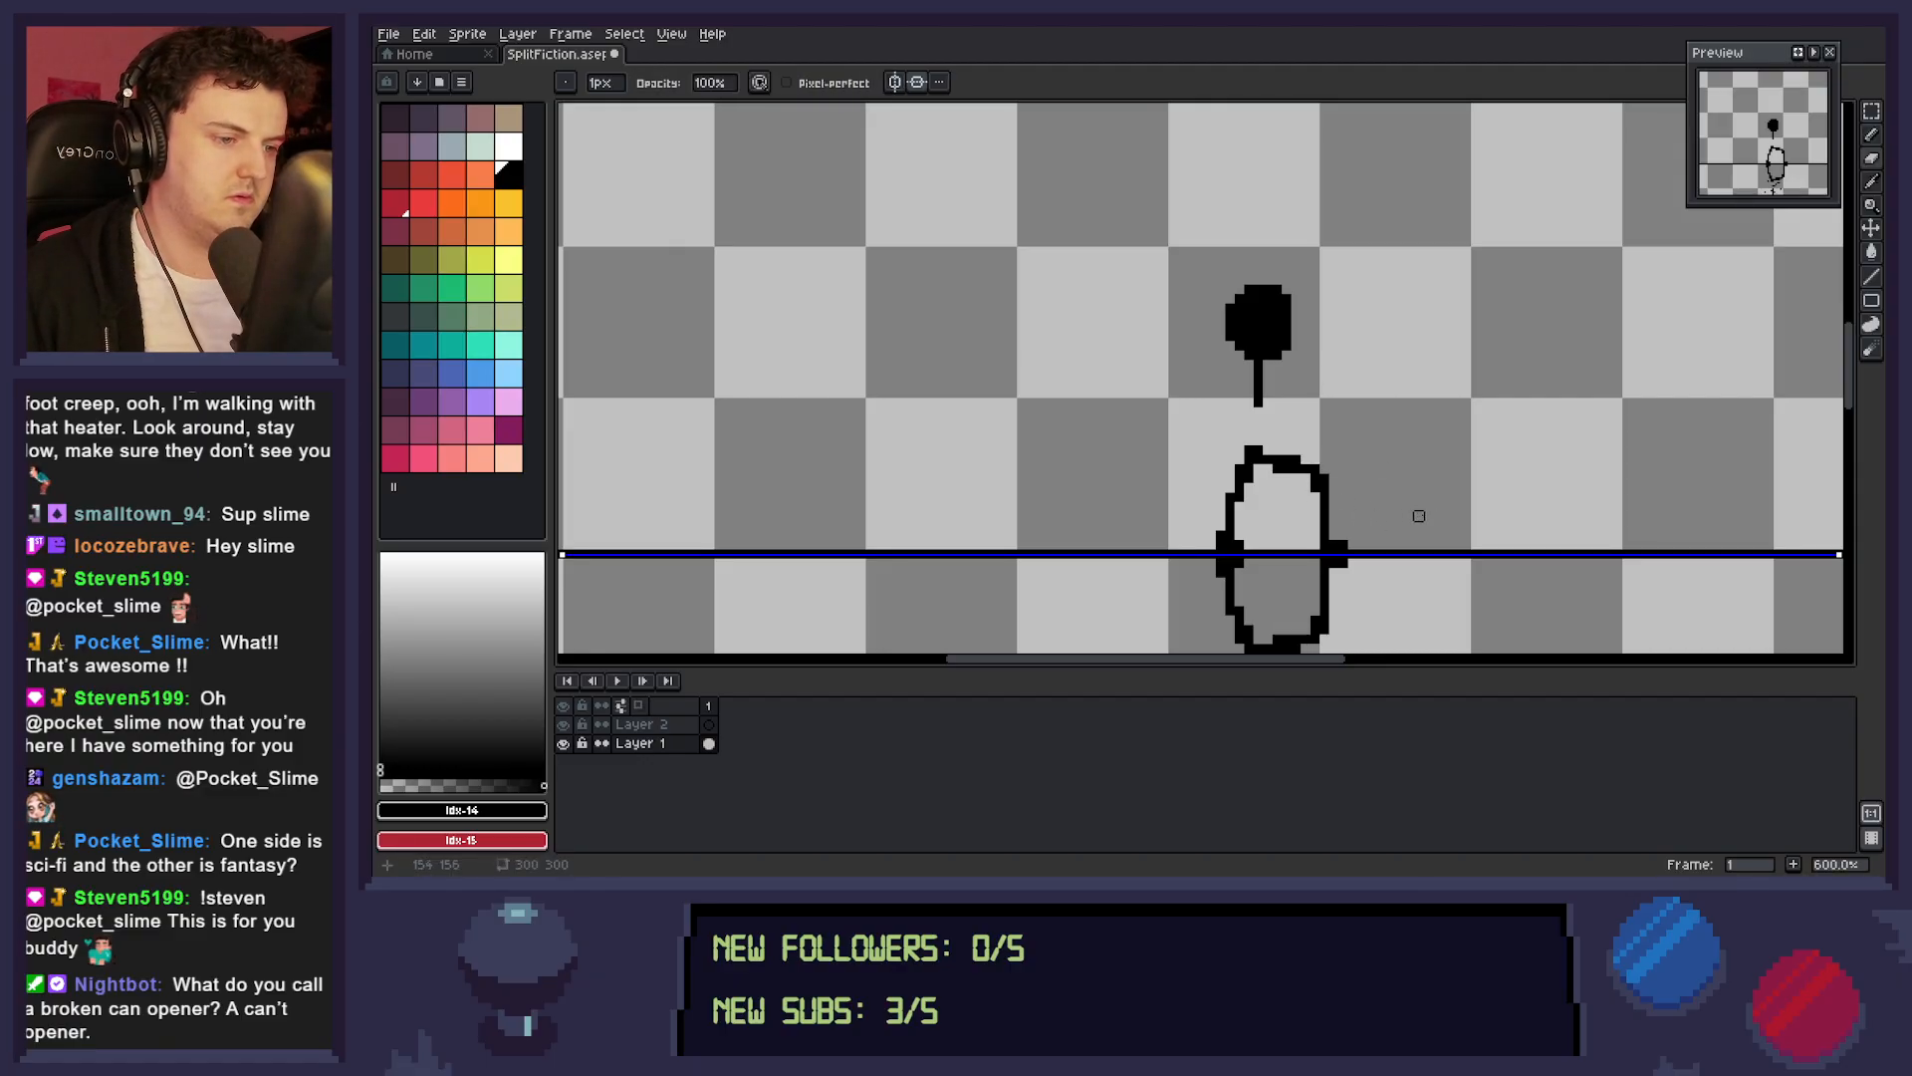
# Pencil a solid black torso joining the neck to the legs, and erase the trial arms sketched beside it.
pyautogui.press('b')
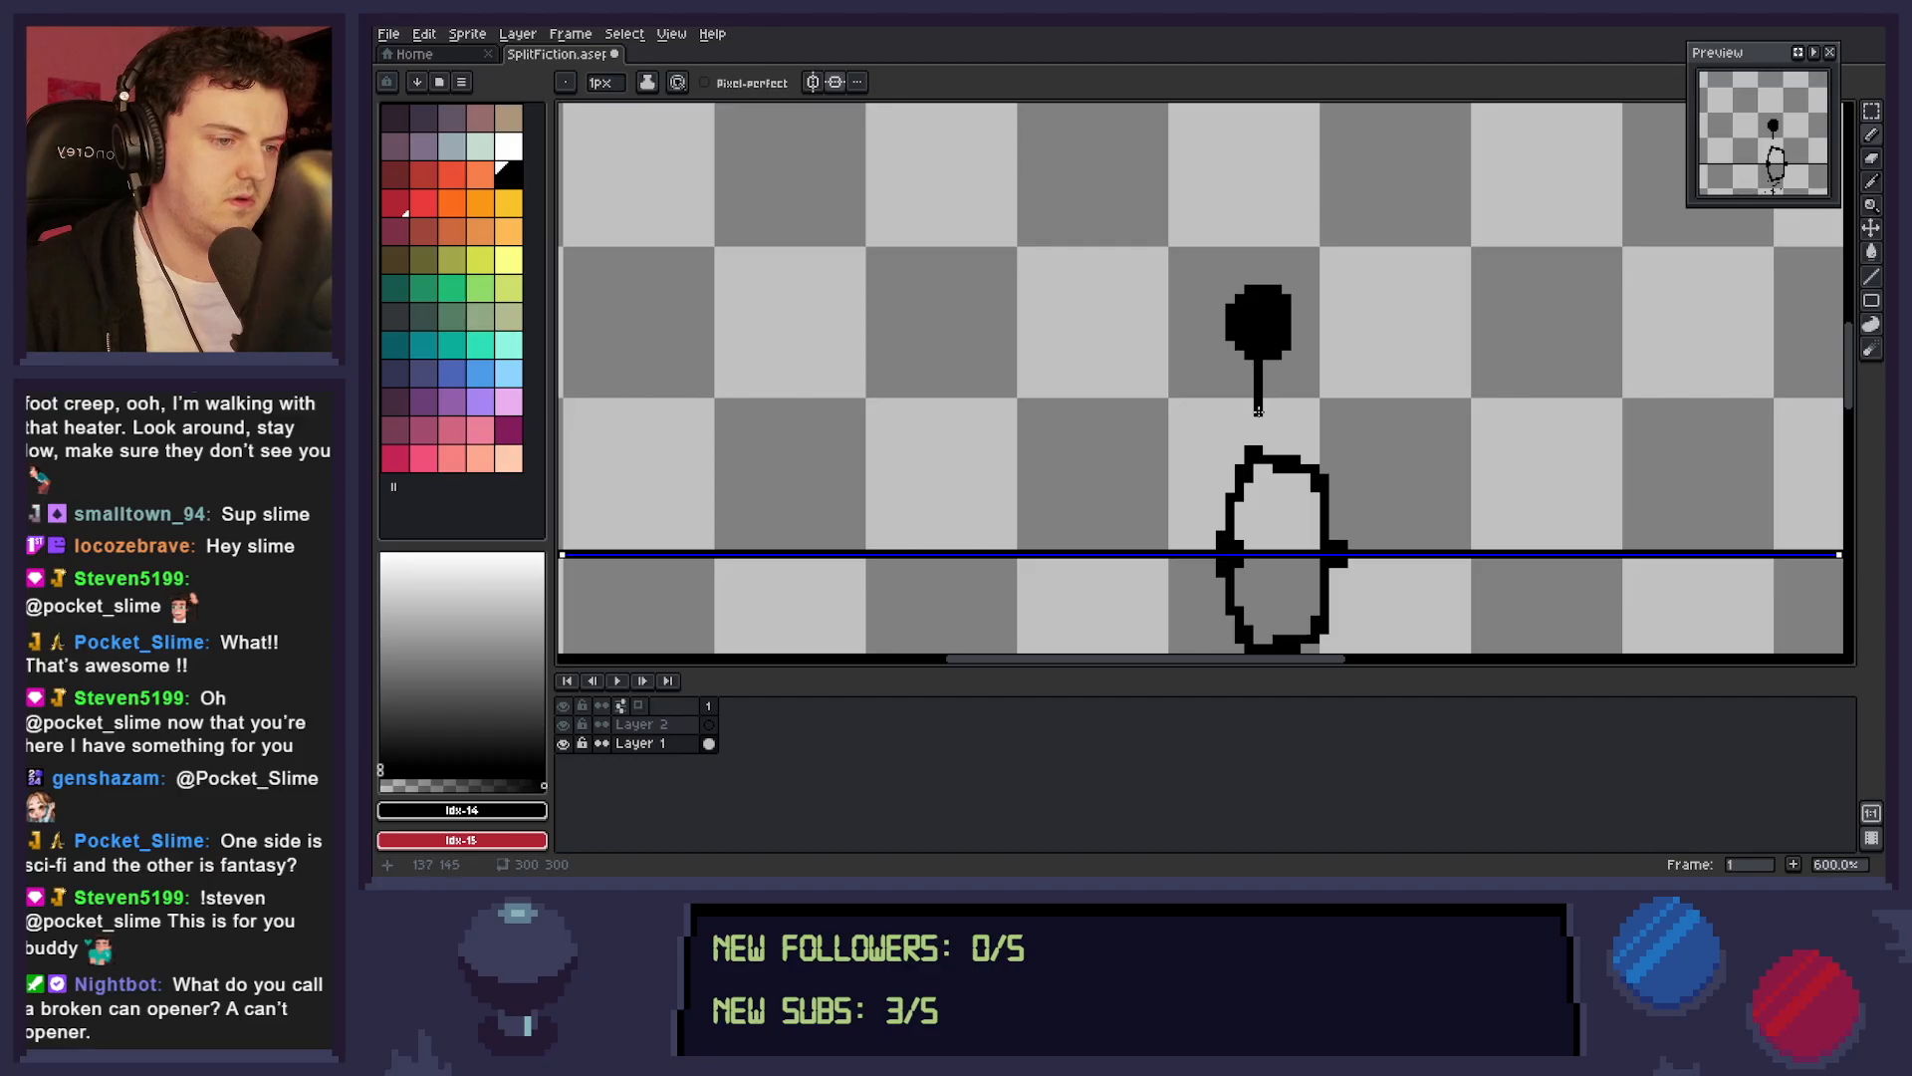
pyautogui.moveTo(1258, 404)
pyautogui.mouseDown()
pyautogui.moveTo(1284, 441)
pyautogui.moveTo(1261, 435)
pyautogui.moveTo(1268, 388)
pyautogui.moveTo(1271, 415)
pyautogui.moveTo(1247, 413)
pyautogui.moveTo(1259, 377)
pyautogui.moveTo(1225, 423)
pyautogui.moveTo(1341, 469)
pyautogui.mouseUp()
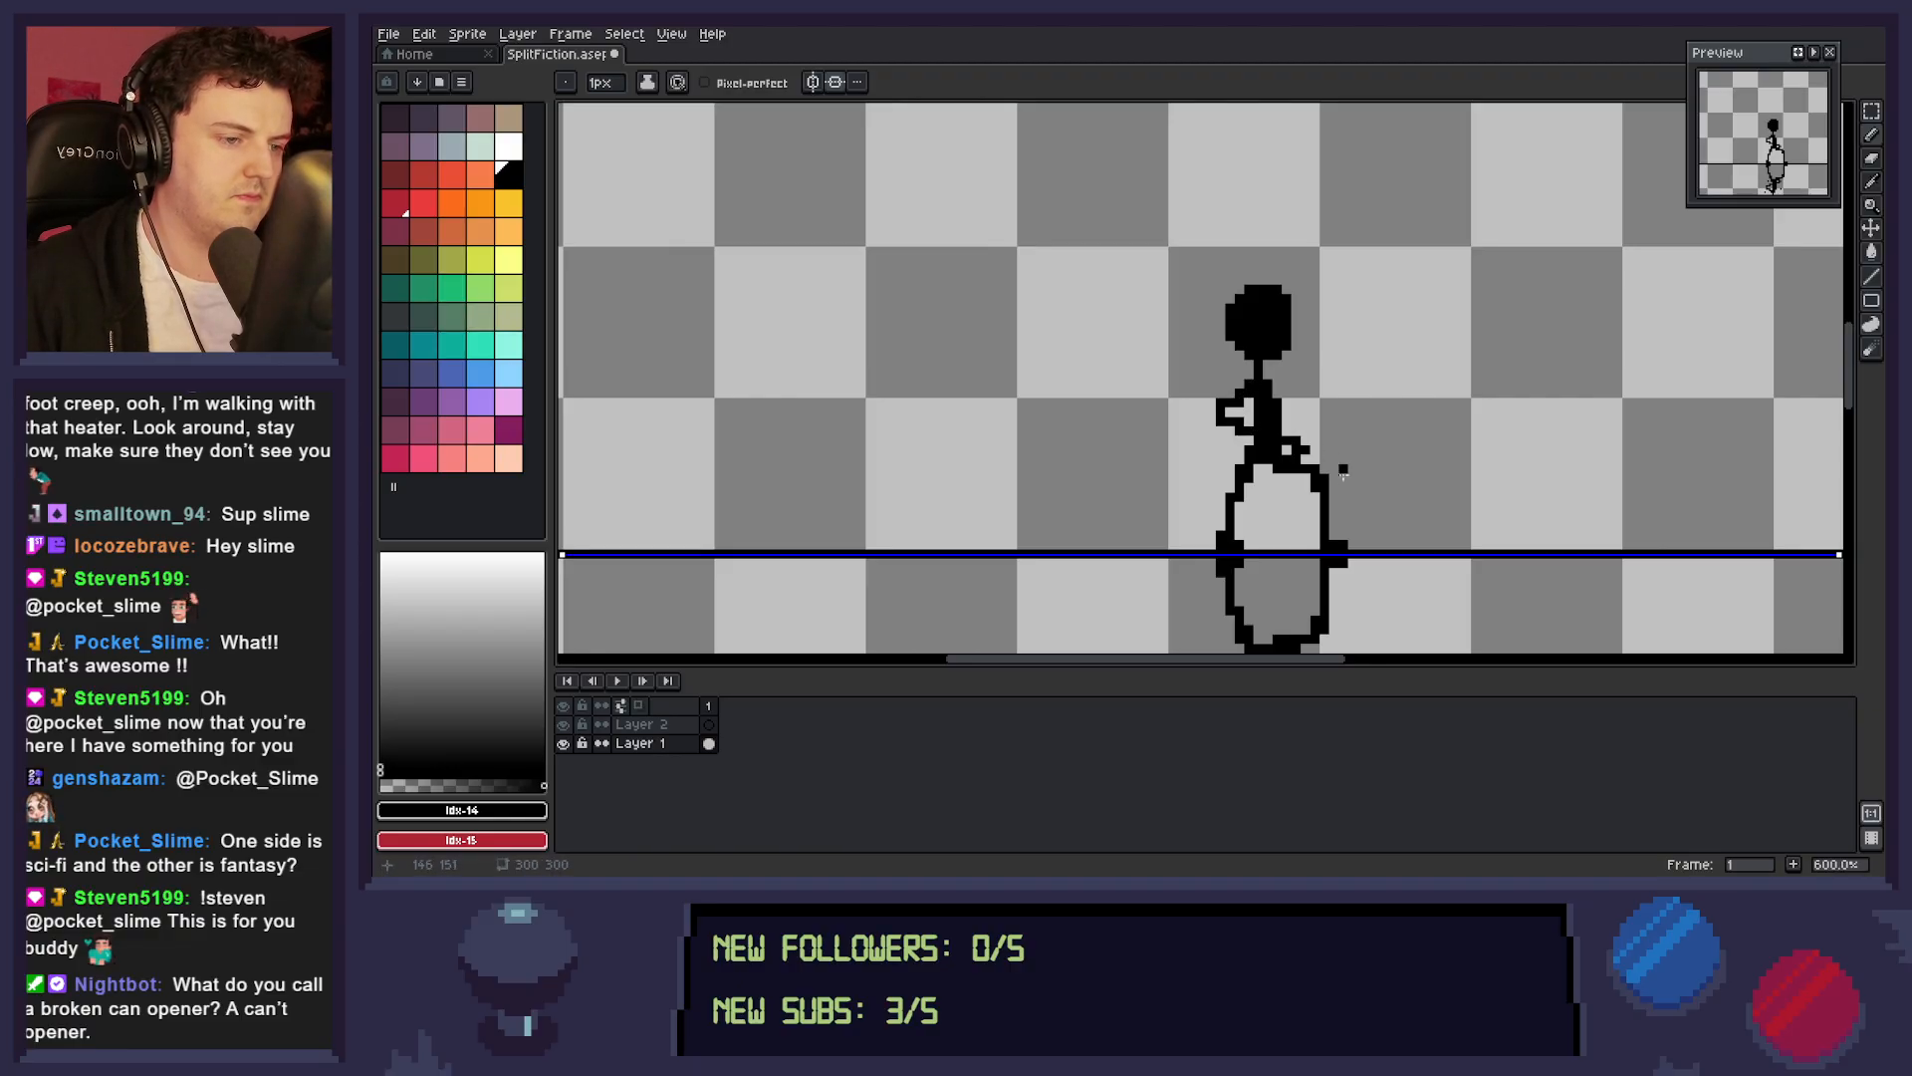
pyautogui.moveTo(1251, 401); pyautogui.dragTo(1192, 469)
pyautogui.click(1240, 412)
pyautogui.moveTo(1231, 438); pyautogui.dragTo(1201, 459)
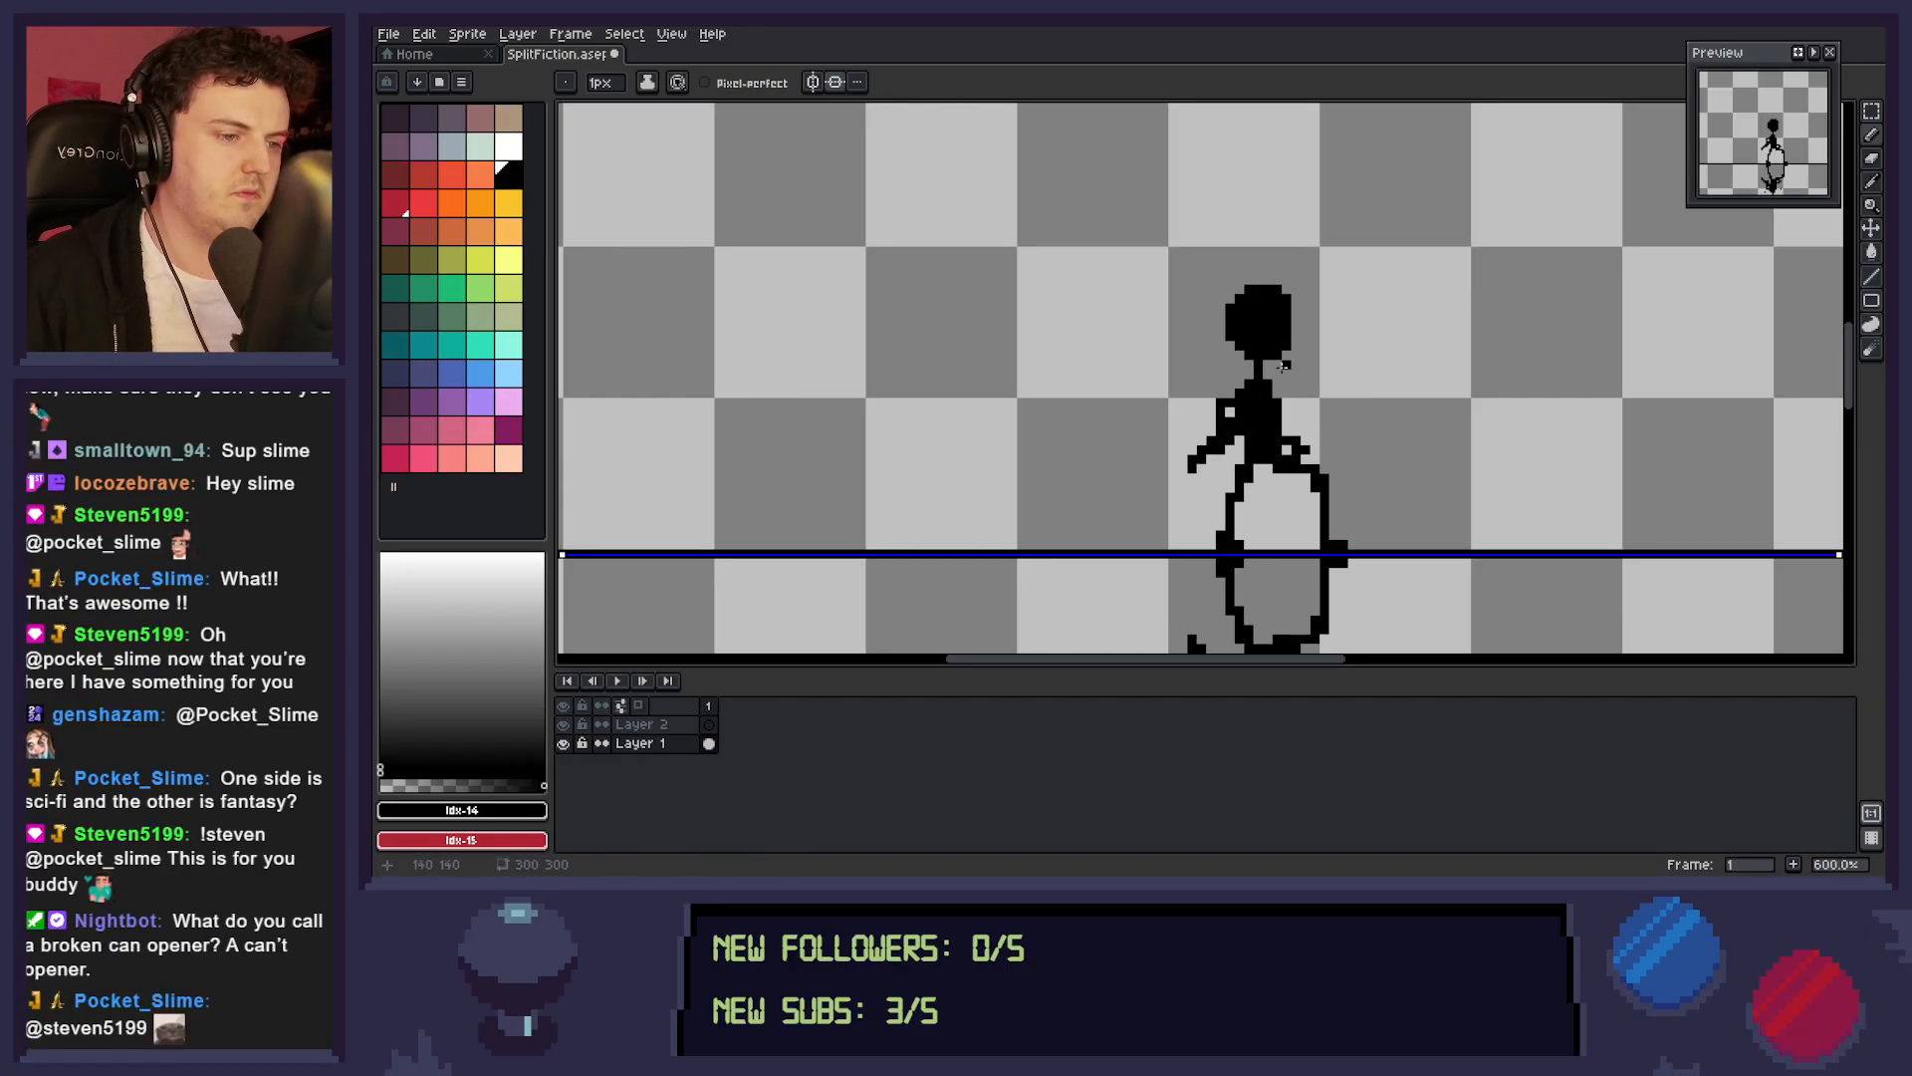
pyautogui.press('e')
pyautogui.moveTo(1191, 467)
pyautogui.mouseDown()
pyautogui.moveTo(1219, 431)
pyautogui.moveTo(1229, 449)
pyautogui.moveTo(1230, 403)
pyautogui.moveTo(1220, 459)
pyautogui.moveTo(1343, 430)
pyautogui.moveTo(1286, 432)
pyautogui.mouseUp()
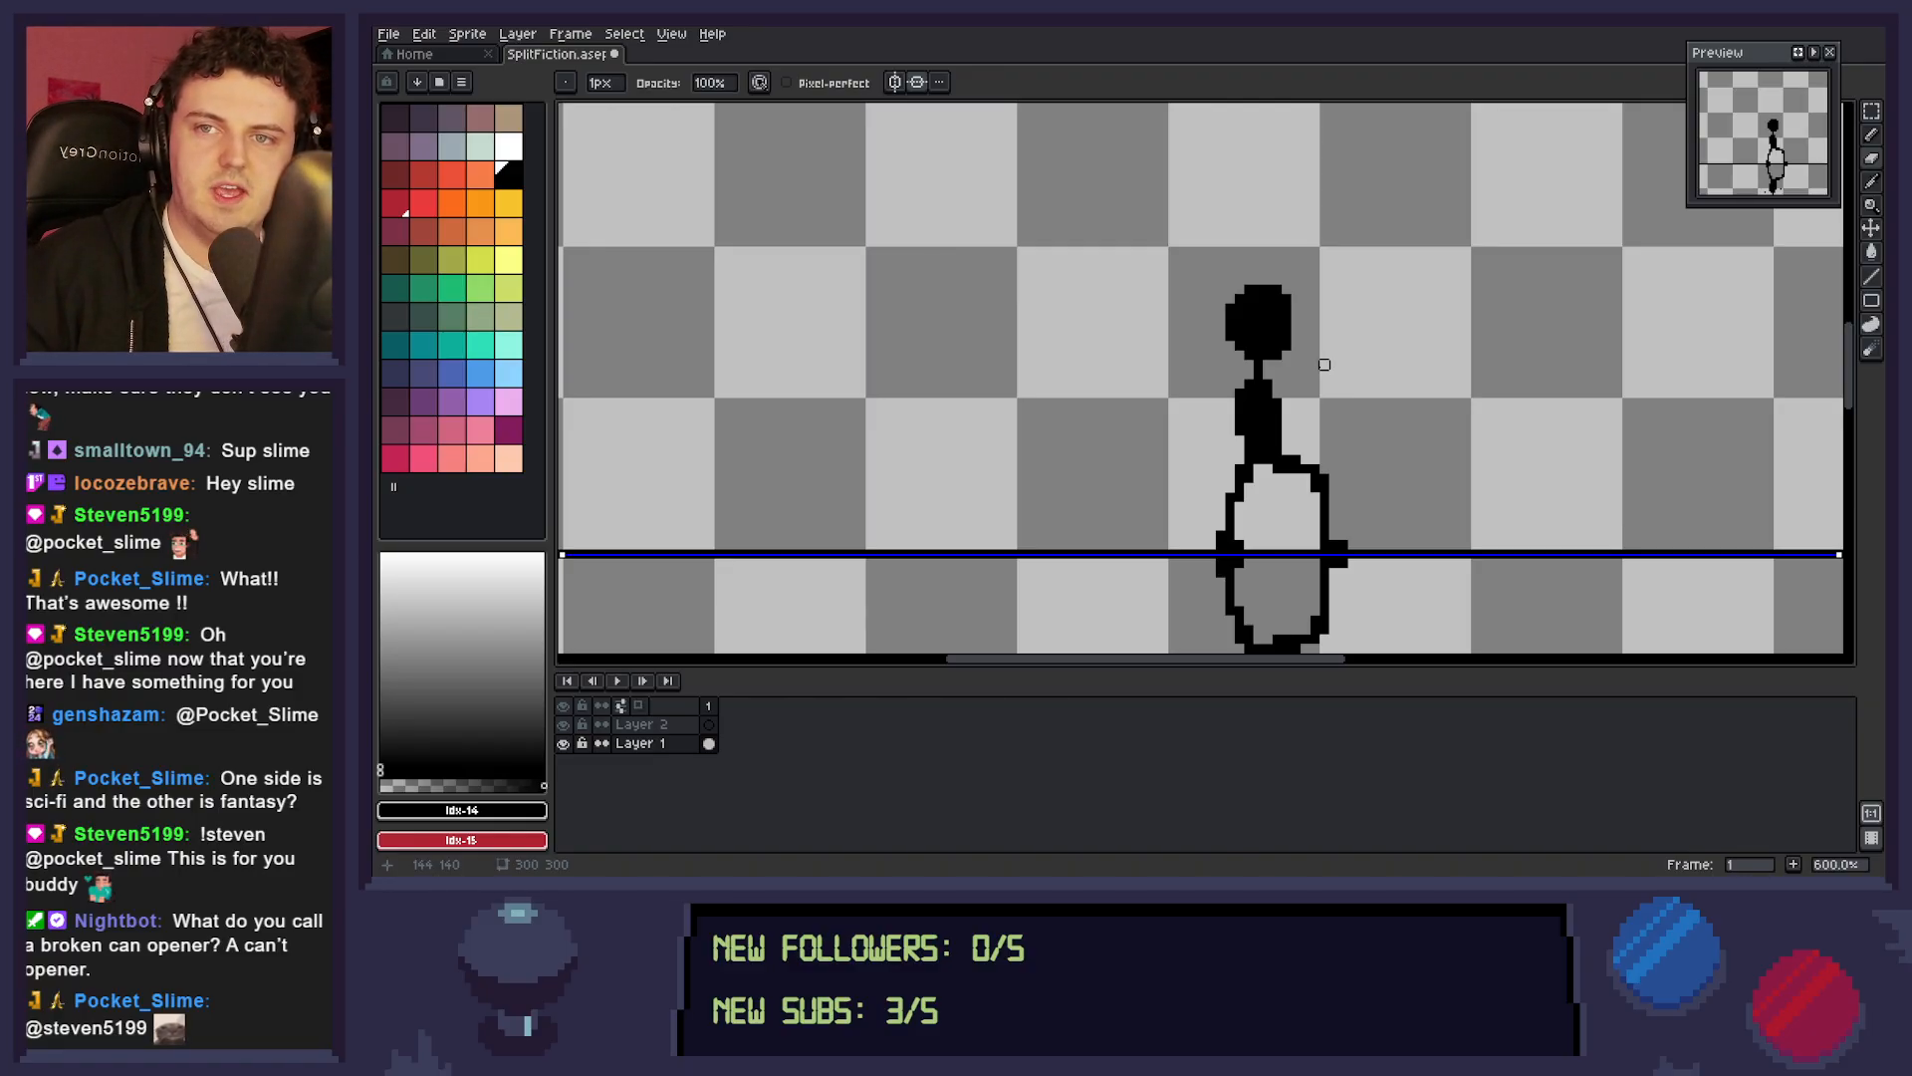
# Fill out the shoulders into a straight row under the neck and pencil a short upper arm at the back.
pyautogui.press('b')
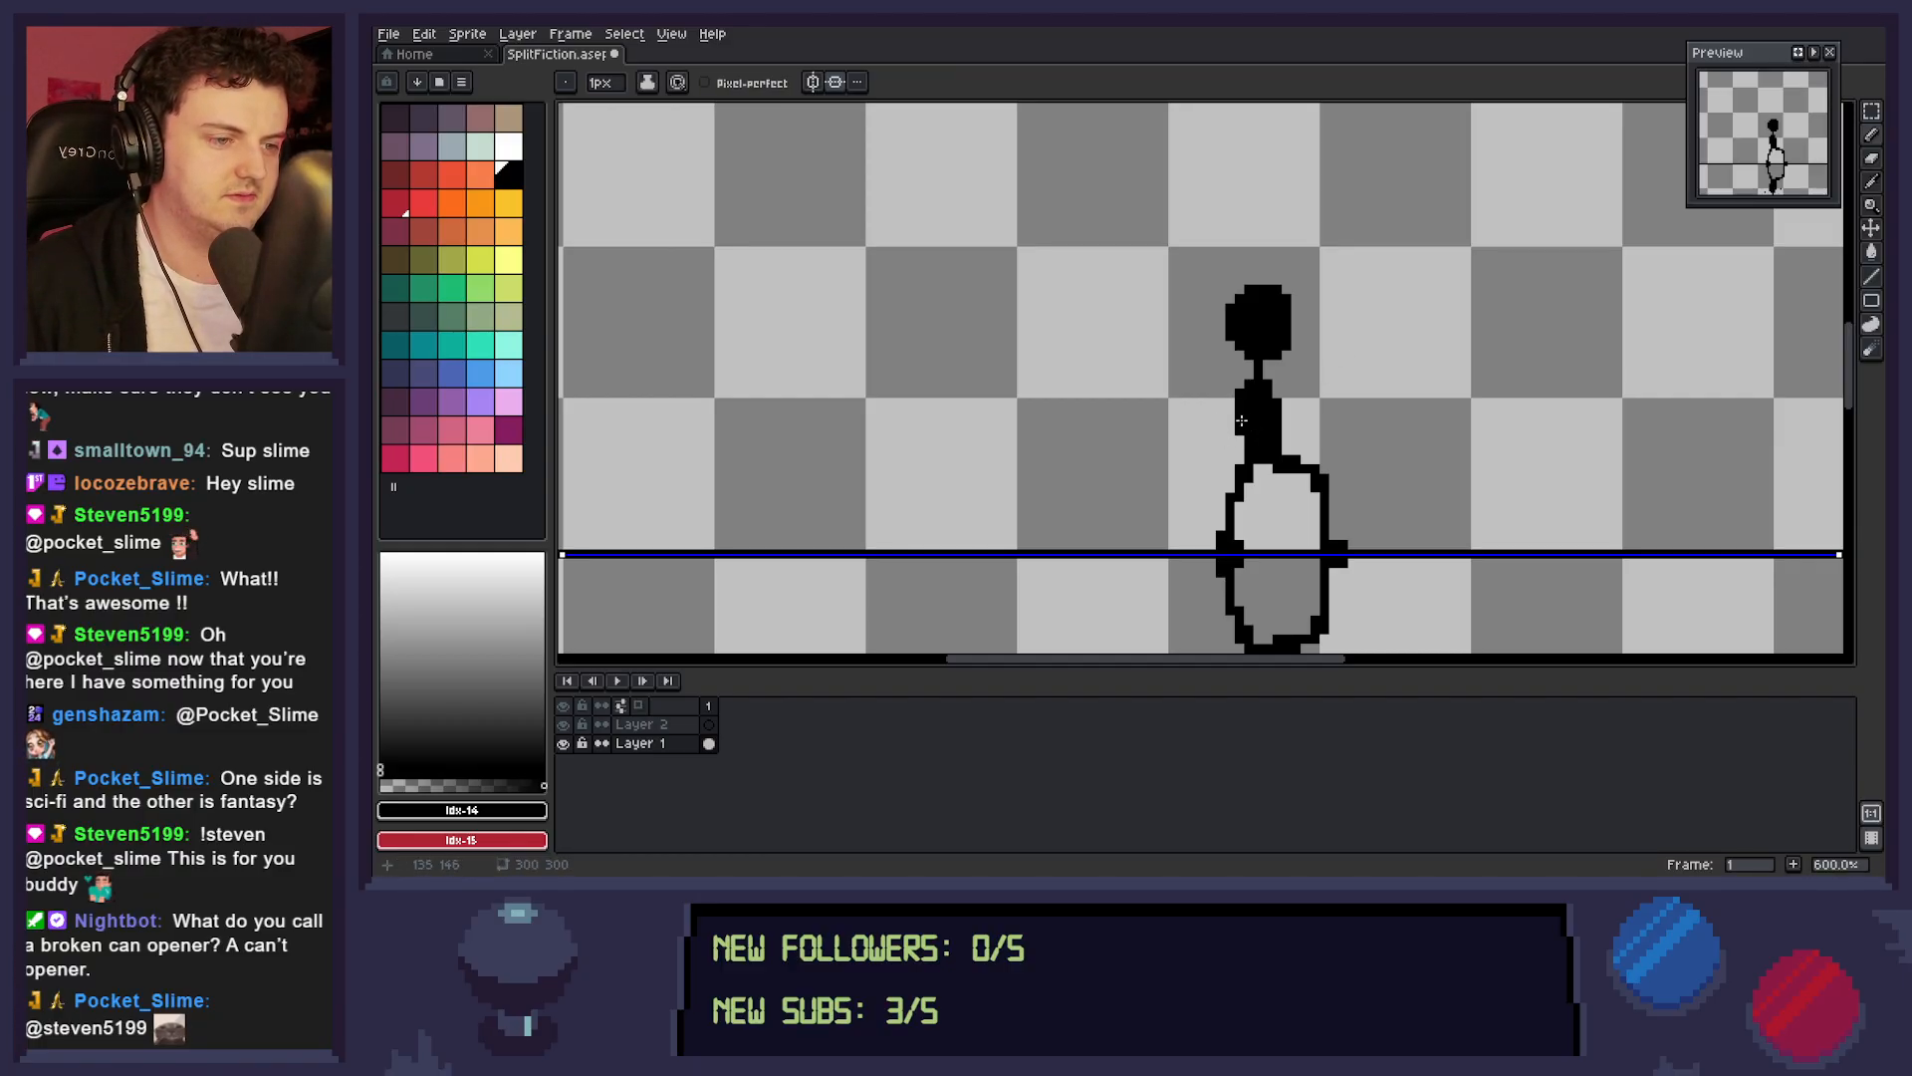
pyautogui.click(1251, 377)
pyautogui.click(1268, 375)
pyautogui.moveTo(1240, 376)
pyautogui.mouseDown()
pyautogui.moveTo(1278, 403)
pyautogui.moveTo(1277, 376)
pyautogui.mouseUp()
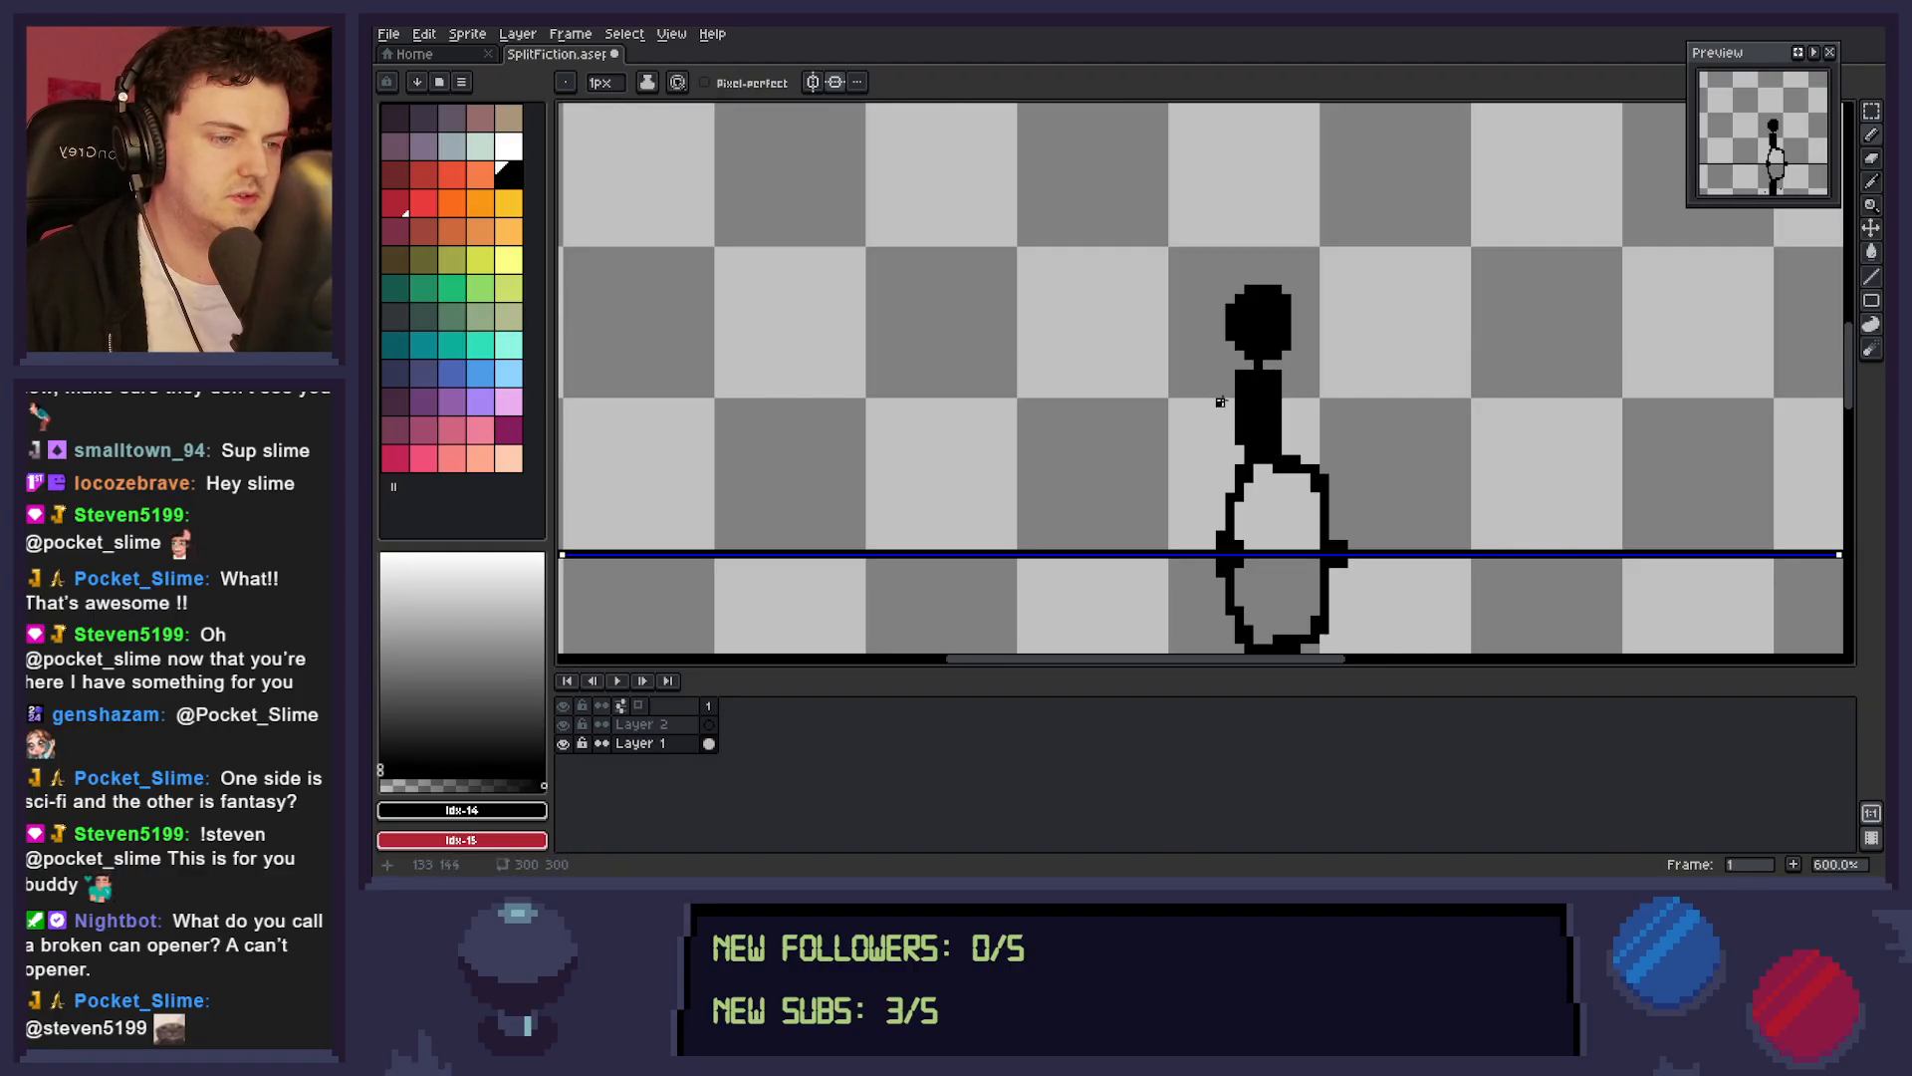
pyautogui.moveTo(1235, 374); pyautogui.dragTo(1210, 402)
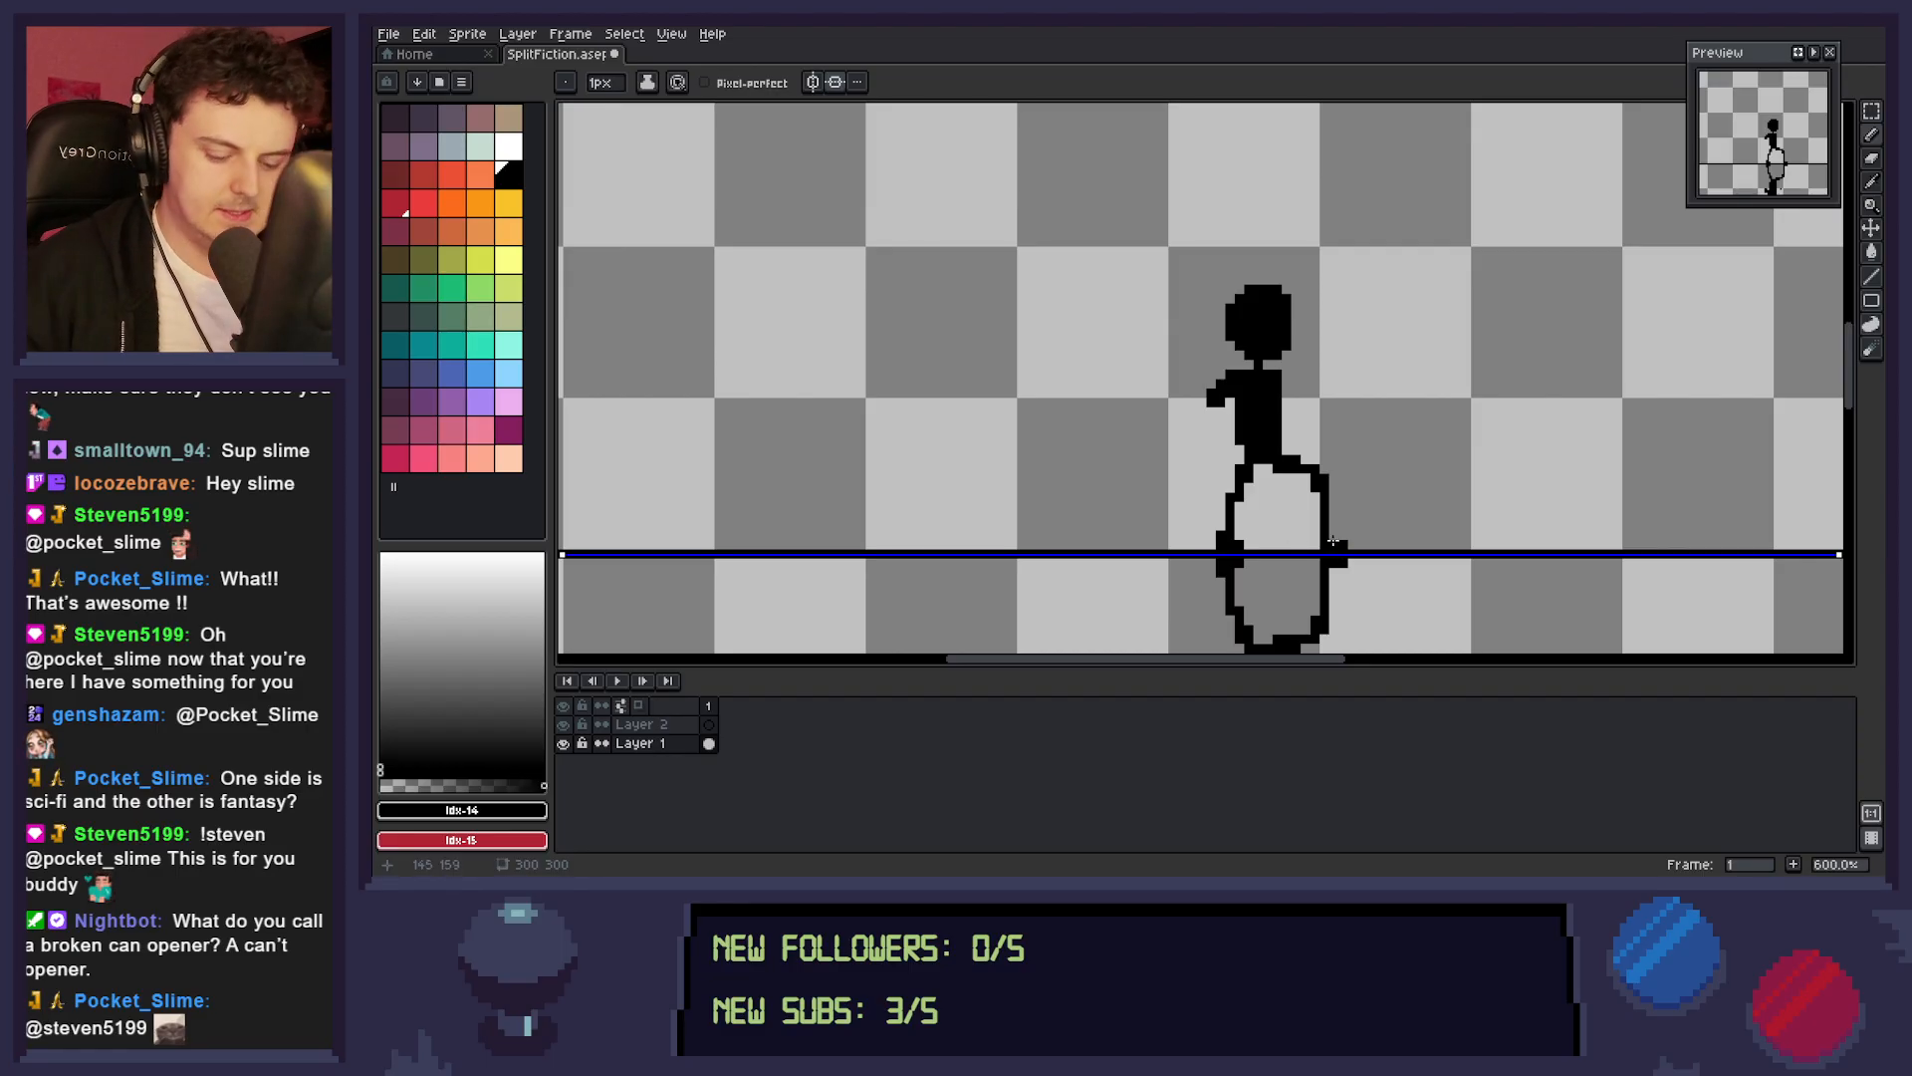
# Select the heads and torsos with a mirrored marquee, shift them one pixel to the right, and deselect.
pyautogui.press('m')
pyautogui.moveTo(1179, 267); pyautogui.dragTo(1334, 450)
pyautogui.press('Right')
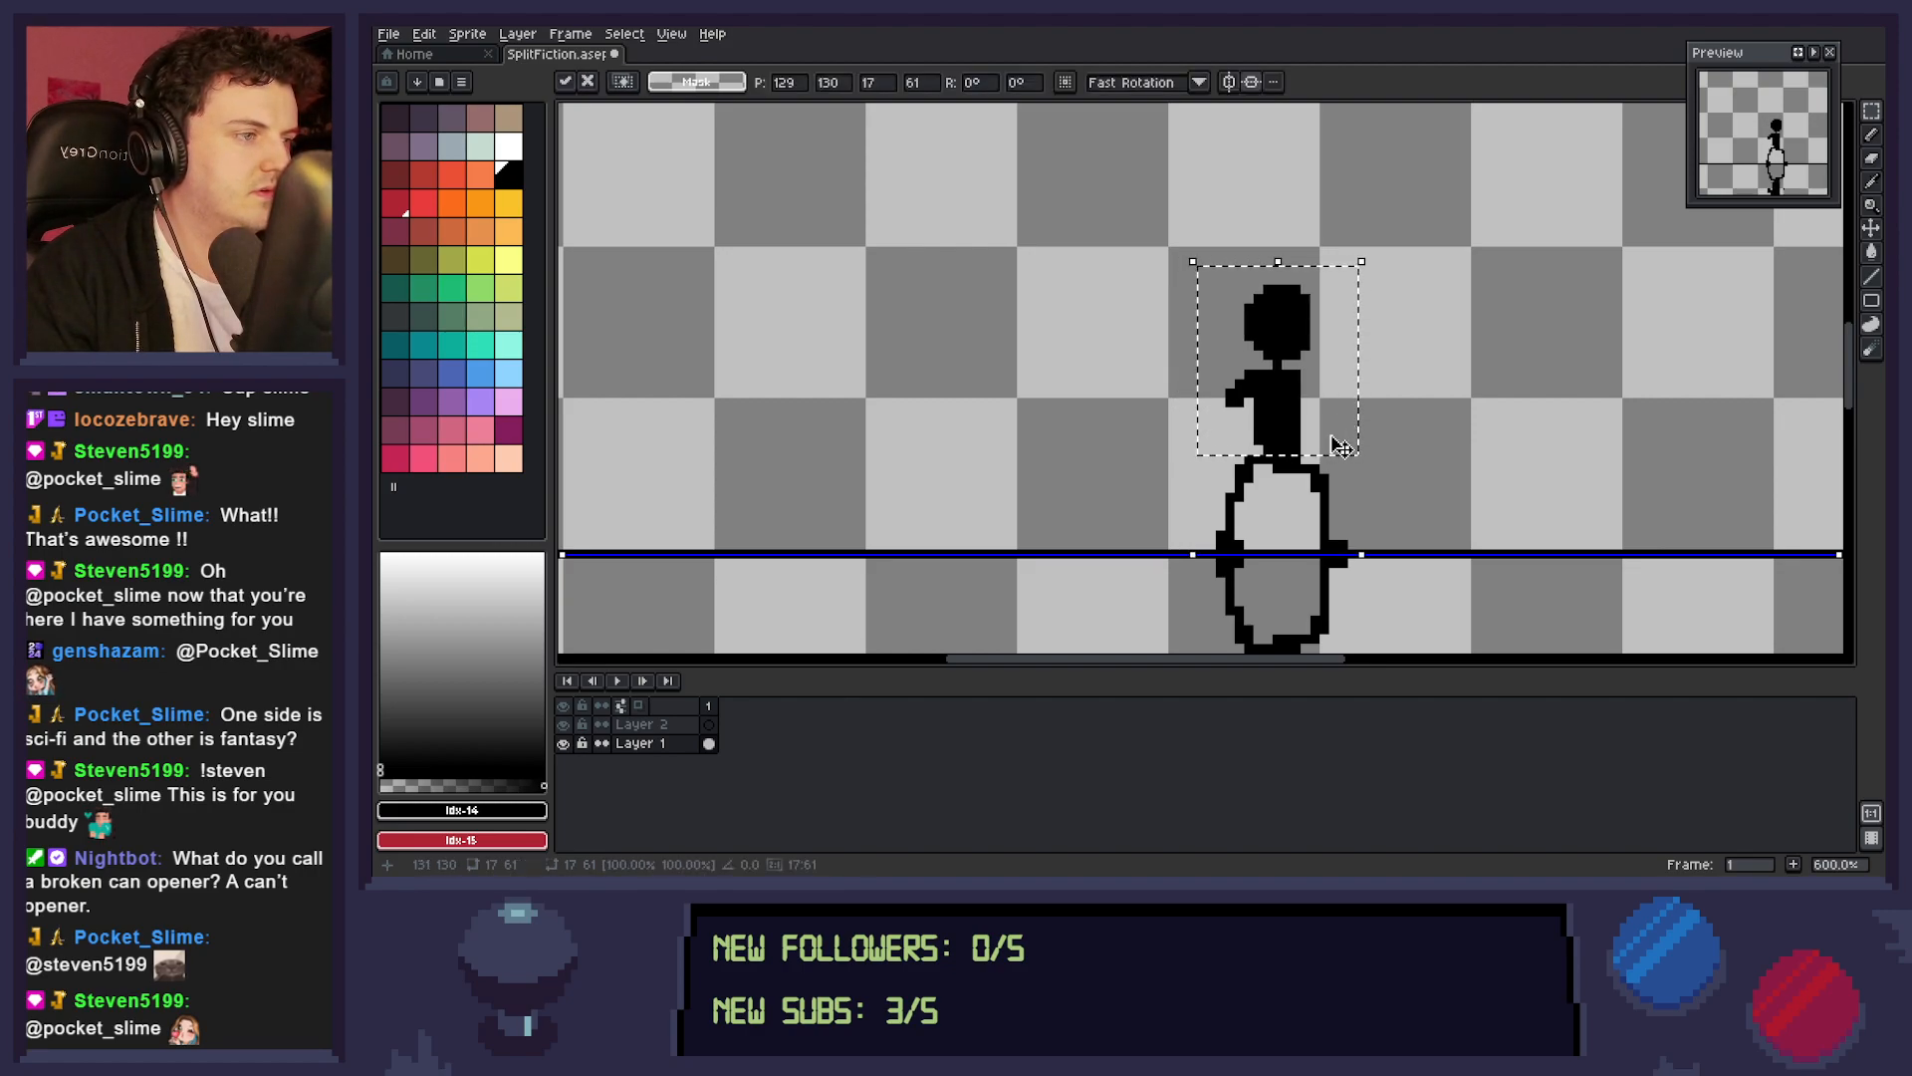
pyautogui.hotkey('ctrl', 'd')
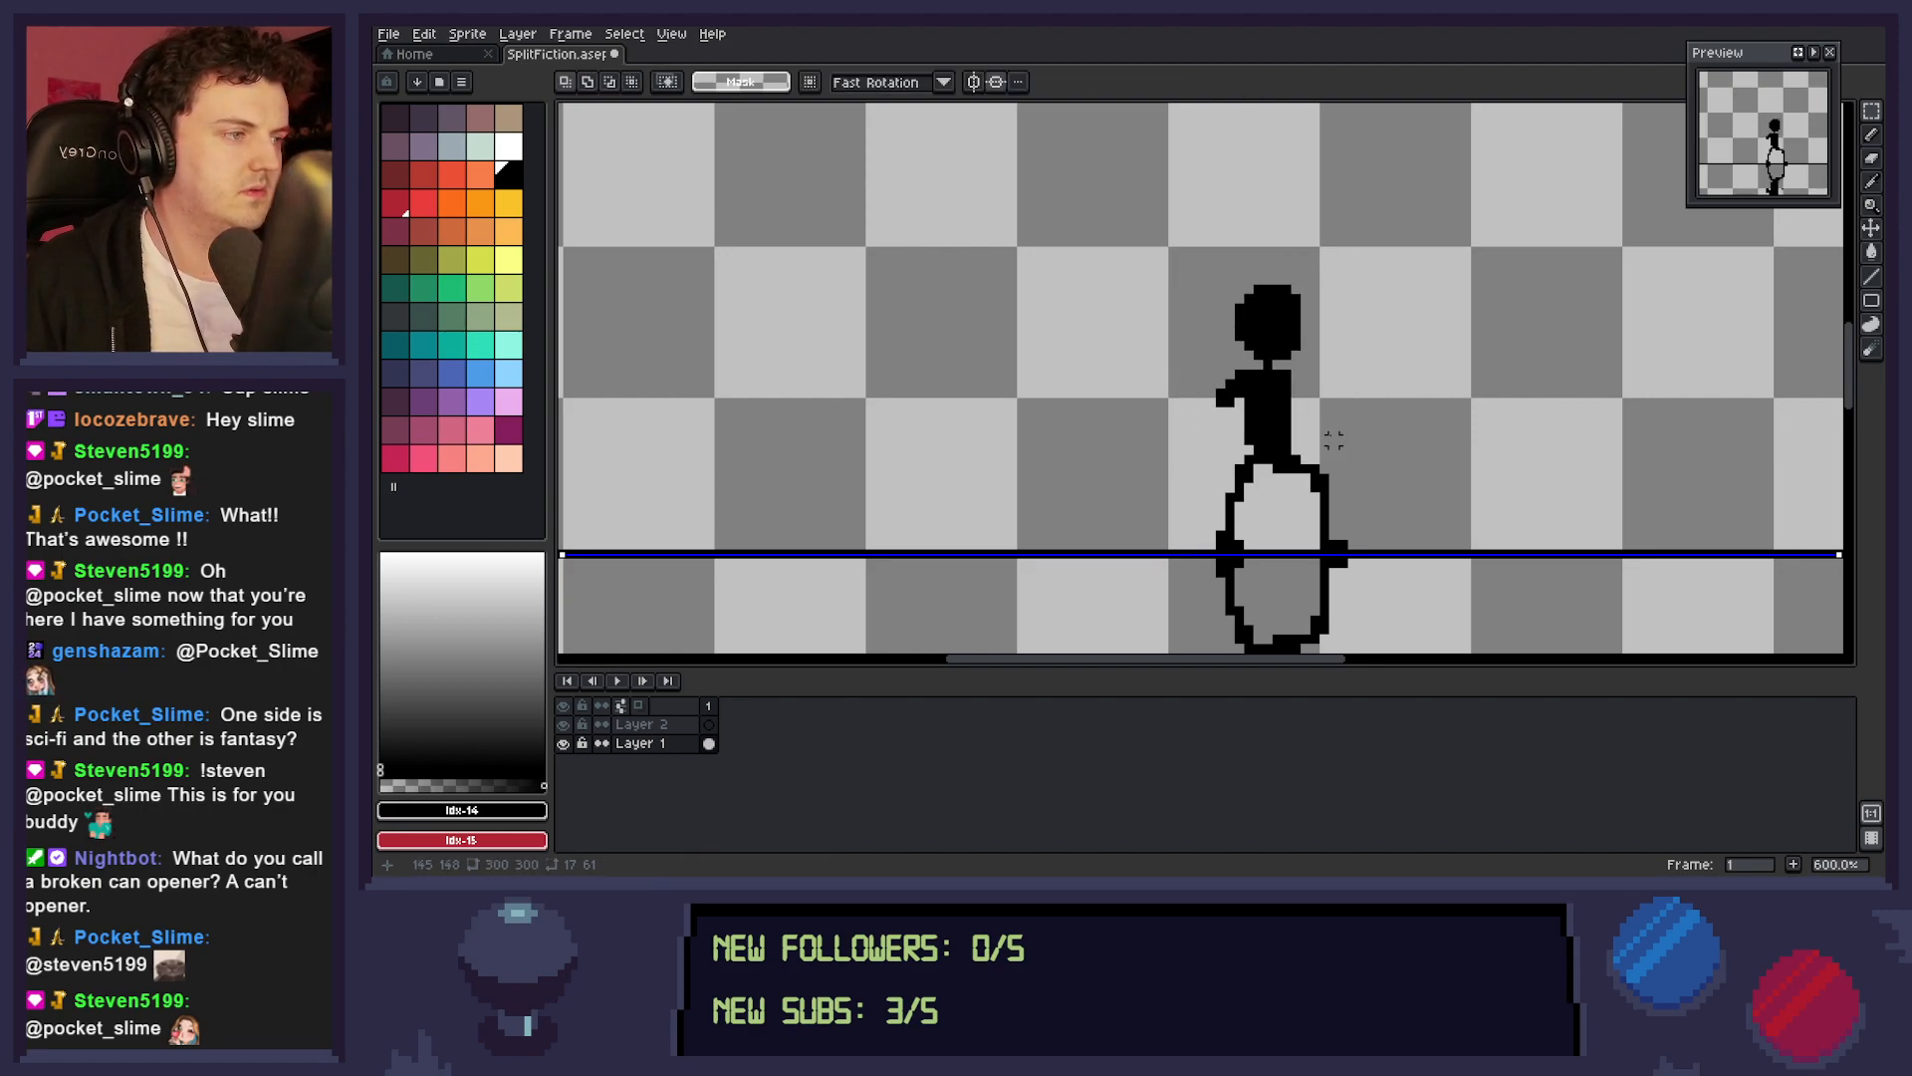
# Thicken both legs with the pencil and erase the front knee's excess so that leg slopes smoothly to the foot.
pyautogui.press('b')
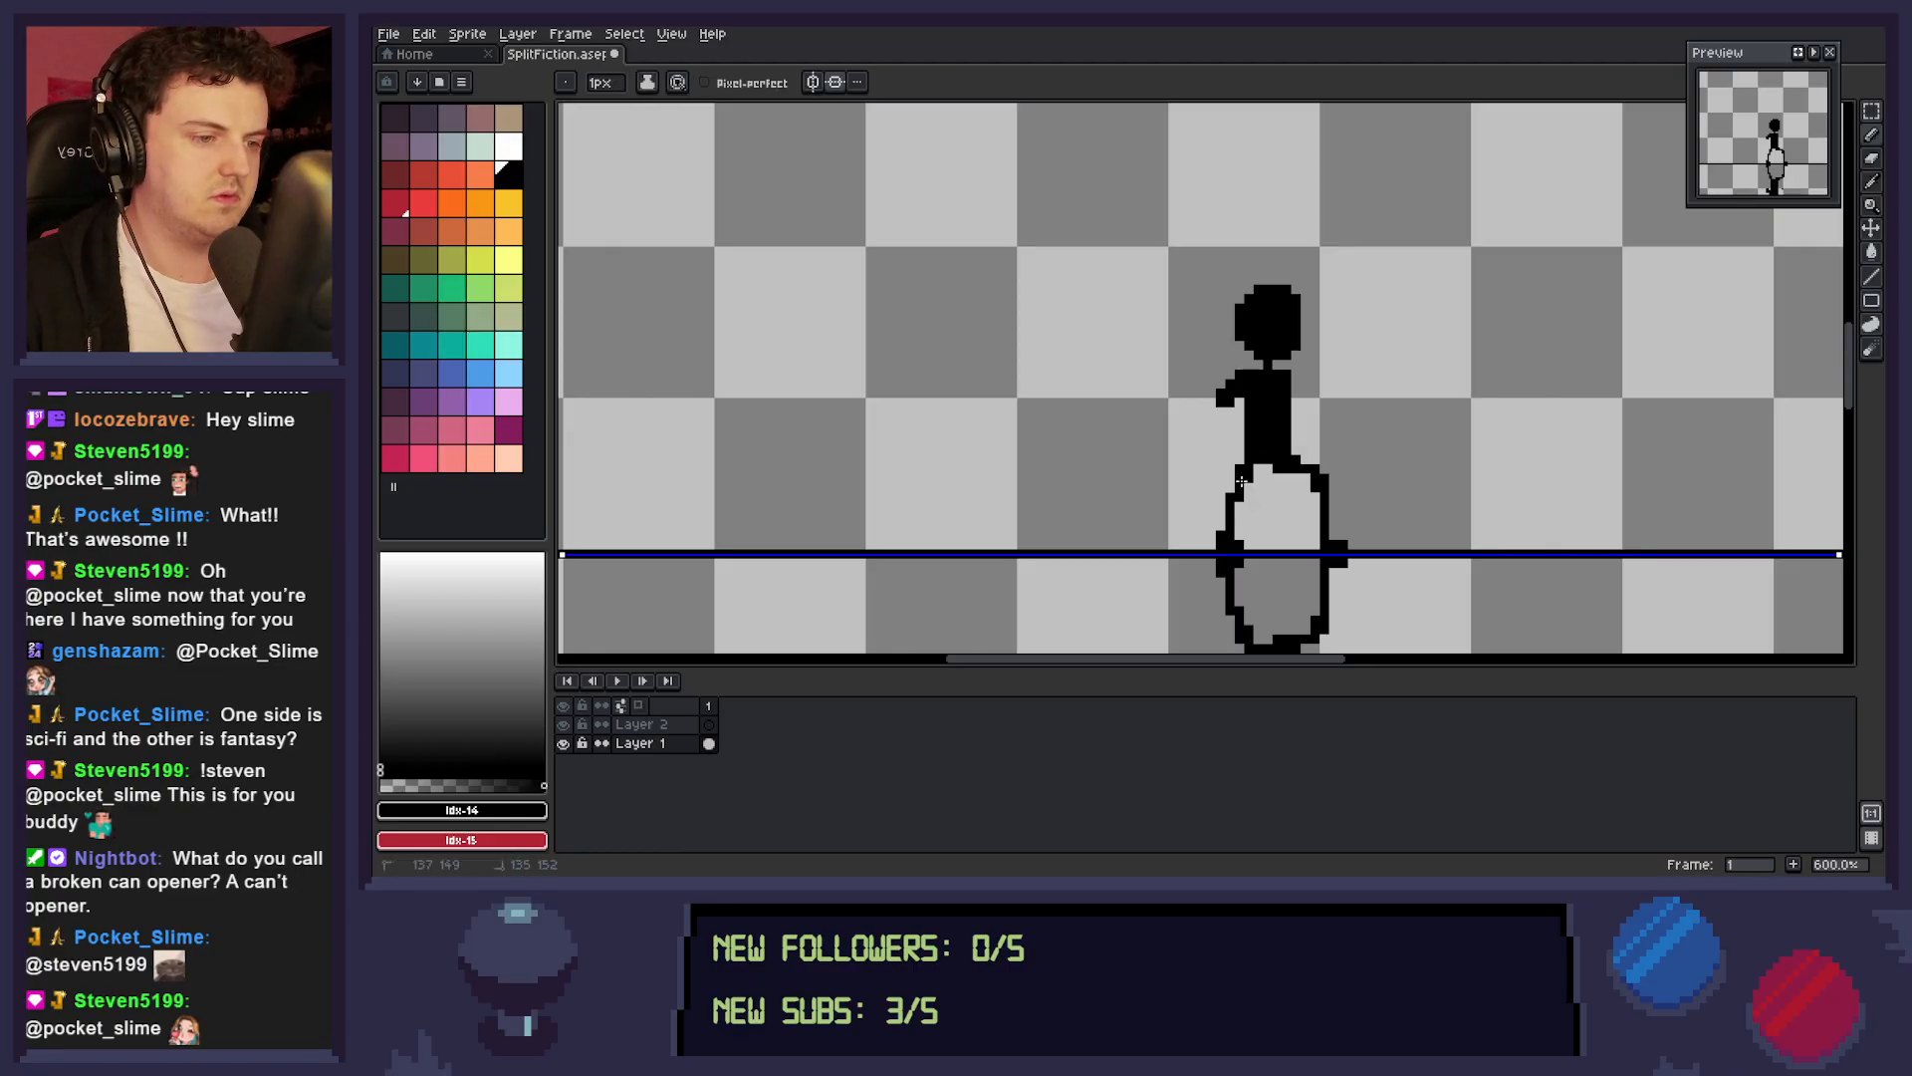
pyautogui.moveTo(1233, 493); pyautogui.dragTo(1238, 520)
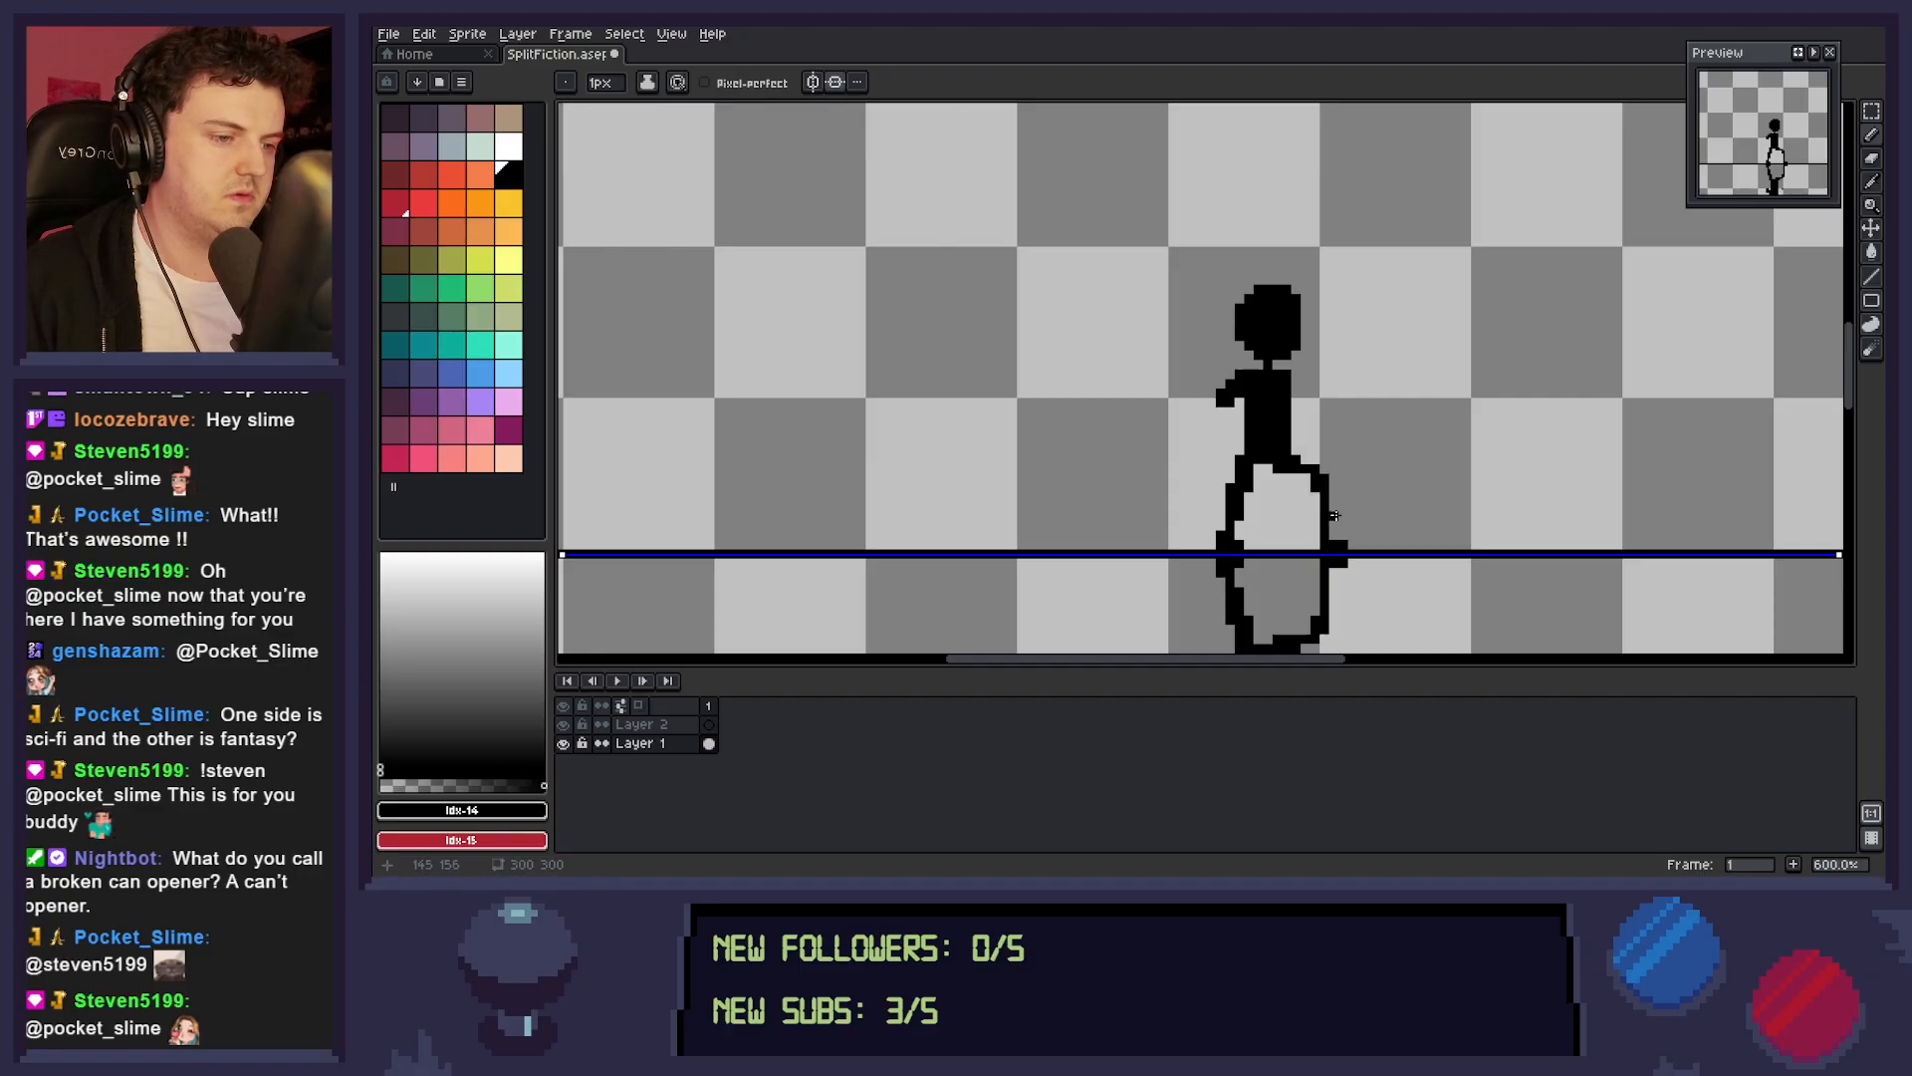
pyautogui.moveTo(1298, 462)
pyautogui.mouseDown()
pyautogui.moveTo(1349, 480)
pyautogui.moveTo(1316, 462)
pyautogui.moveTo(1350, 499)
pyautogui.moveTo(1346, 550)
pyautogui.moveTo(1336, 502)
pyautogui.mouseUp()
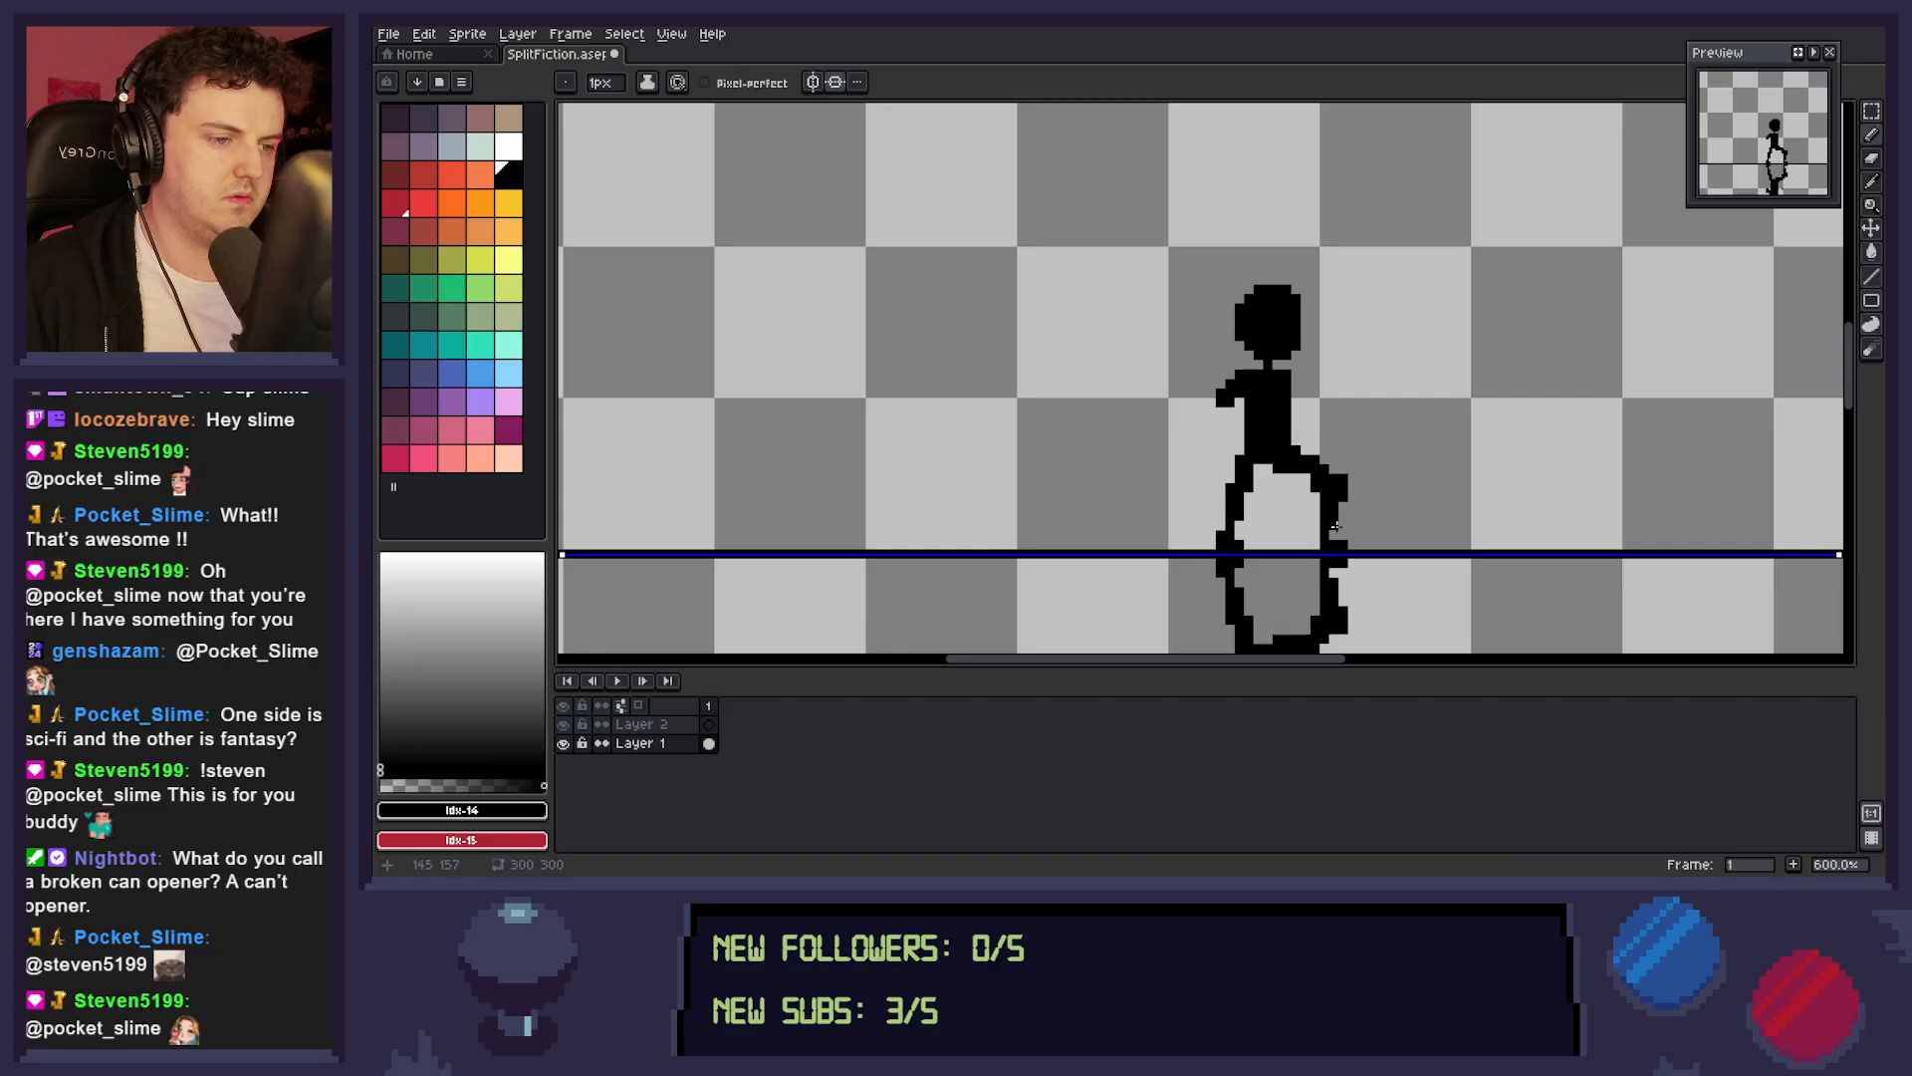
pyautogui.press('e')
pyautogui.moveTo(1333, 503)
pyautogui.mouseDown()
pyautogui.moveTo(1334, 458)
pyautogui.moveTo(1344, 478)
pyautogui.moveTo(1314, 477)
pyautogui.moveTo(1353, 534)
pyautogui.moveTo(1295, 465)
pyautogui.moveTo(1328, 528)
pyautogui.mouseUp()
# Pencil both arms hanging down and outward from the shoulders, extending the short back arm to a hand.
pyautogui.press('b')
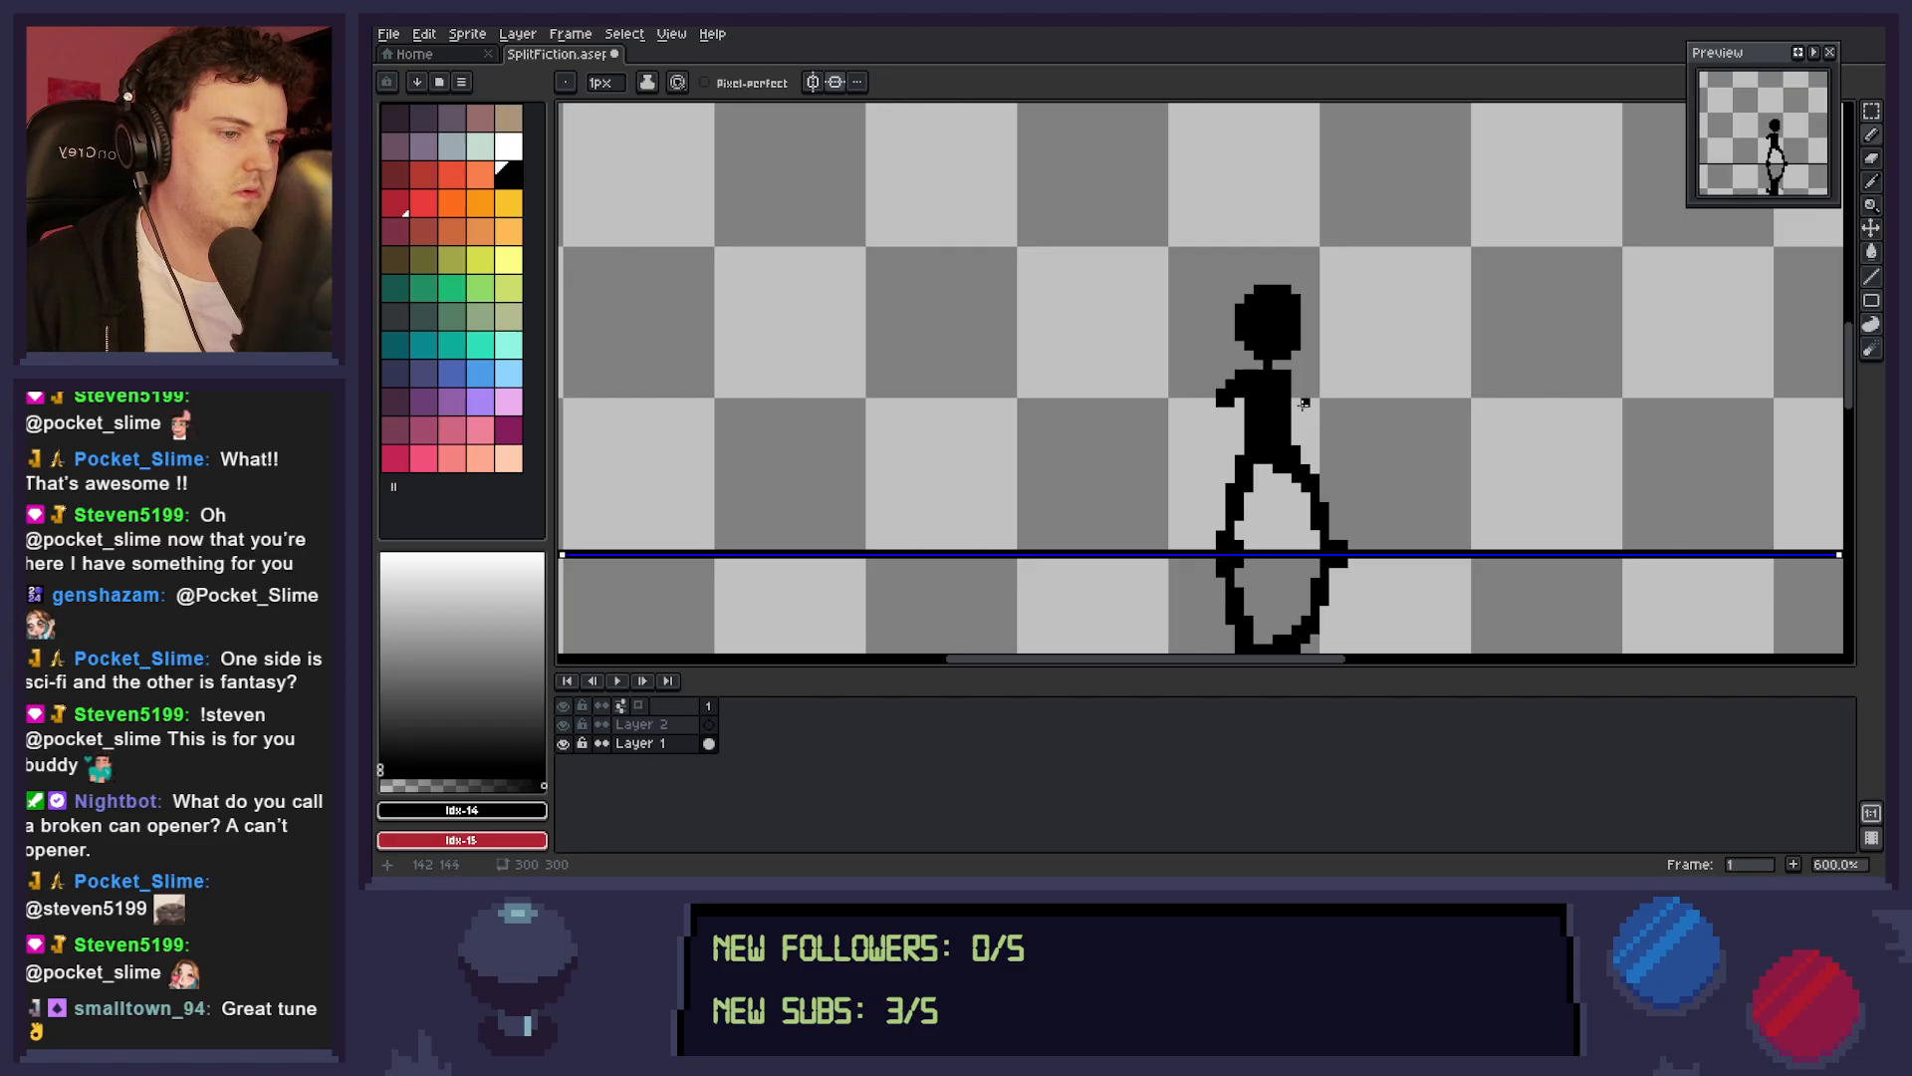
pyautogui.moveTo(1296, 374); pyautogui.dragTo(1324, 425)
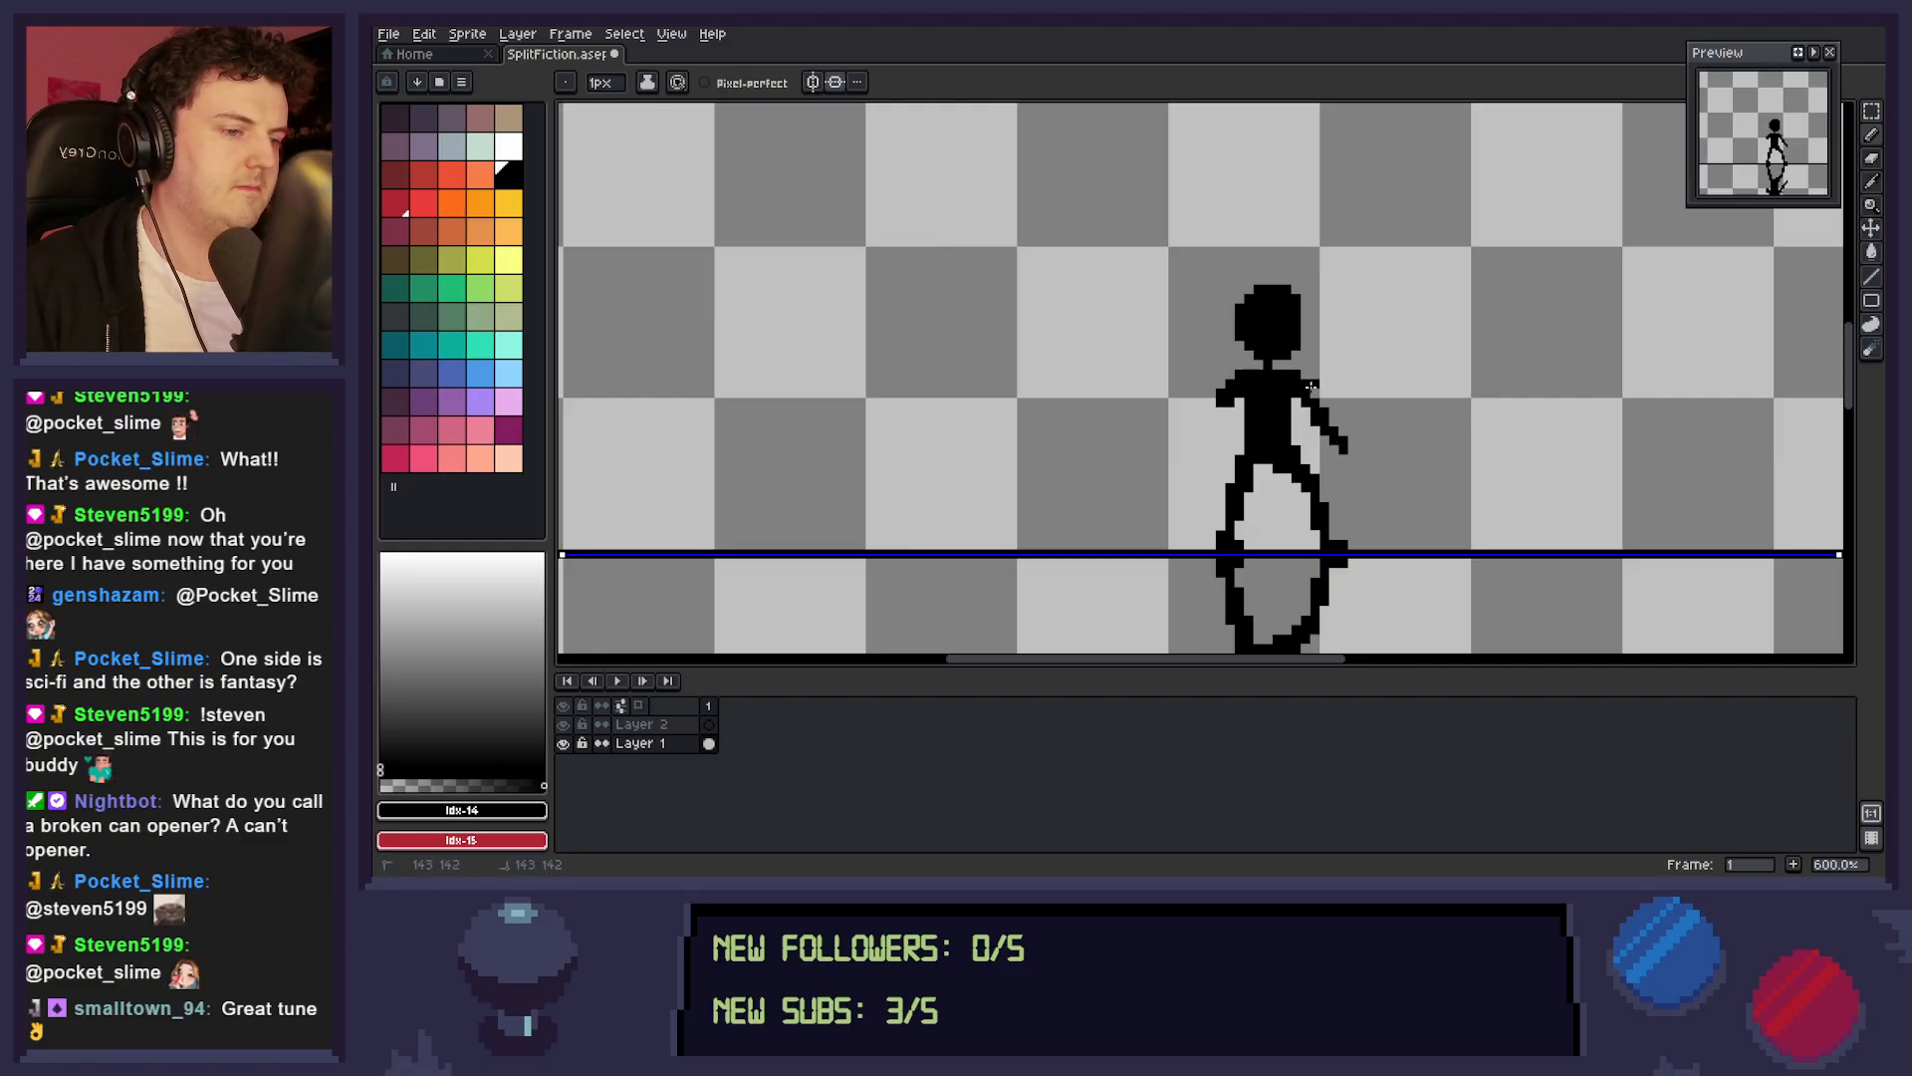
pyautogui.moveTo(1313, 390); pyautogui.dragTo(1359, 458)
pyautogui.moveTo(1226, 411); pyautogui.dragTo(1202, 459)
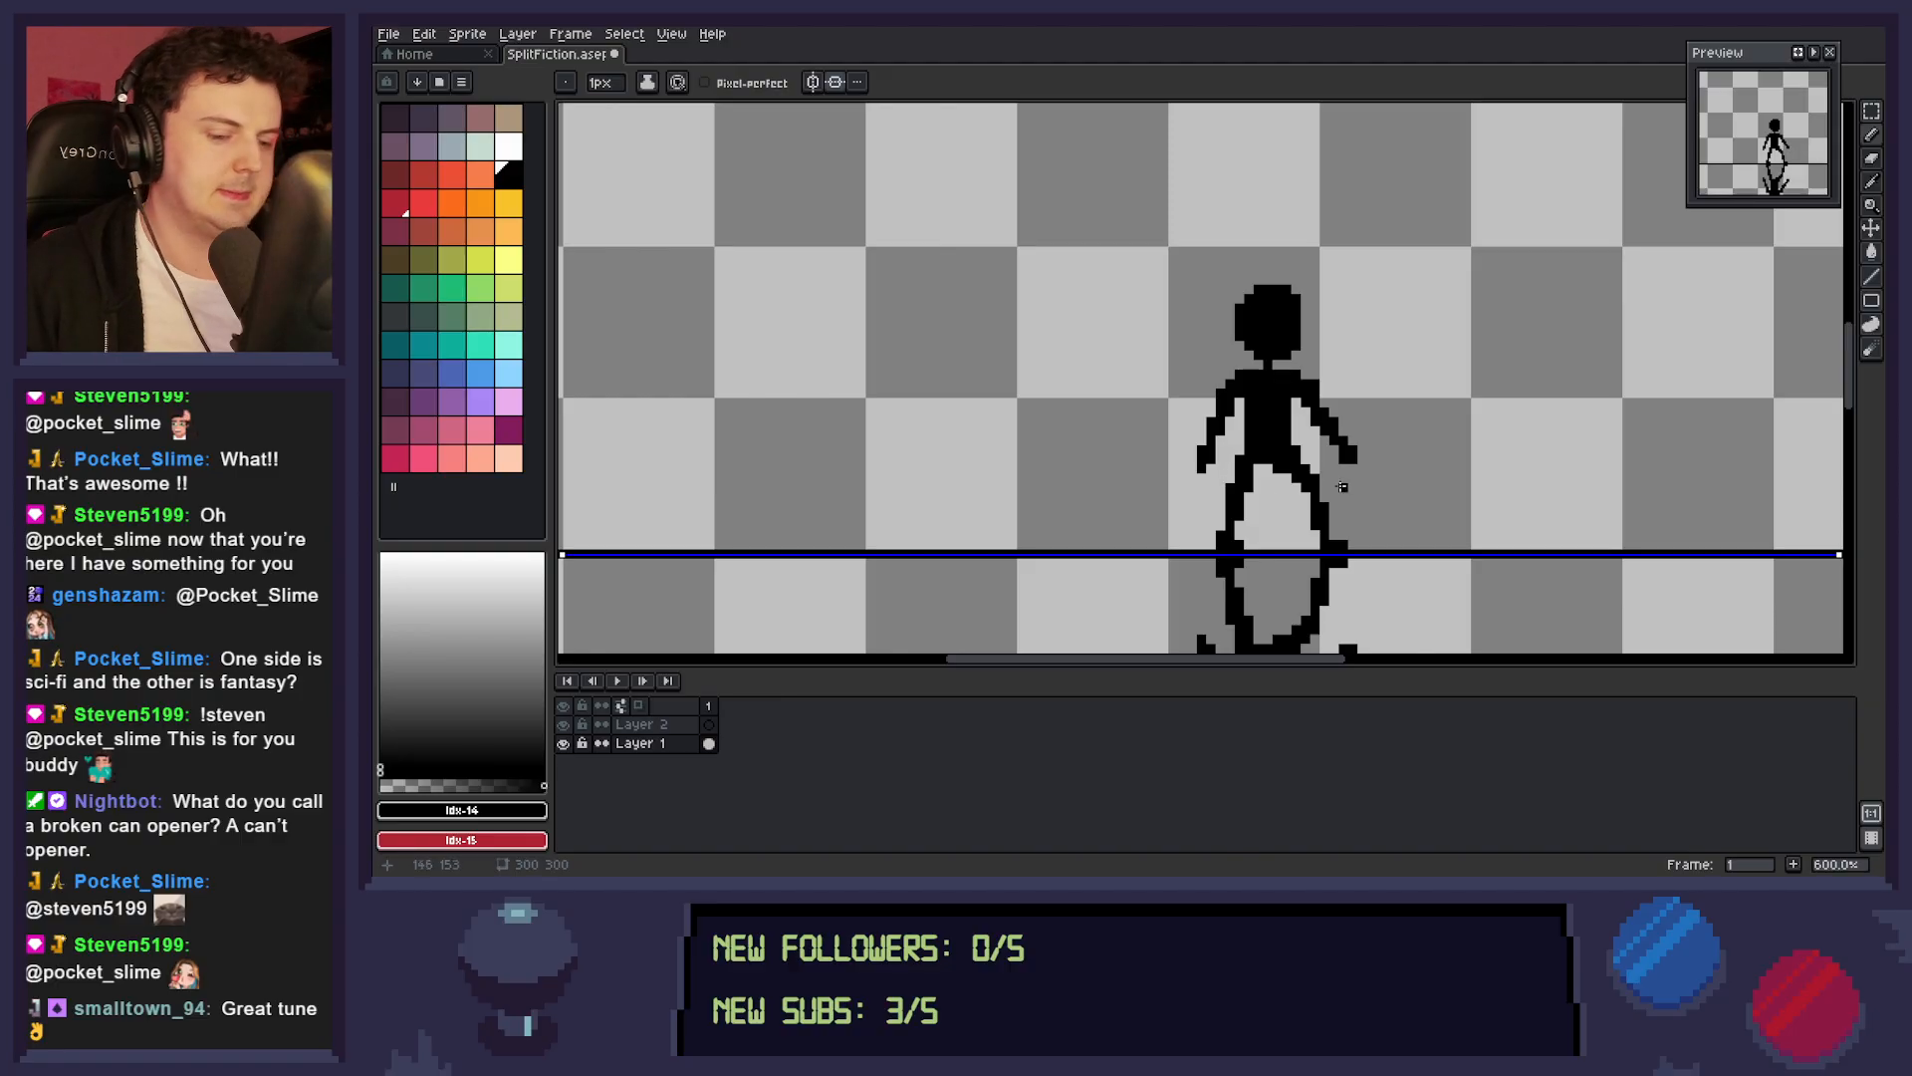
# Erase the front arm up to the shoulder, keeping the back arm.
pyautogui.press('e')
pyautogui.moveTo(1351, 457); pyautogui.dragTo(1315, 411)
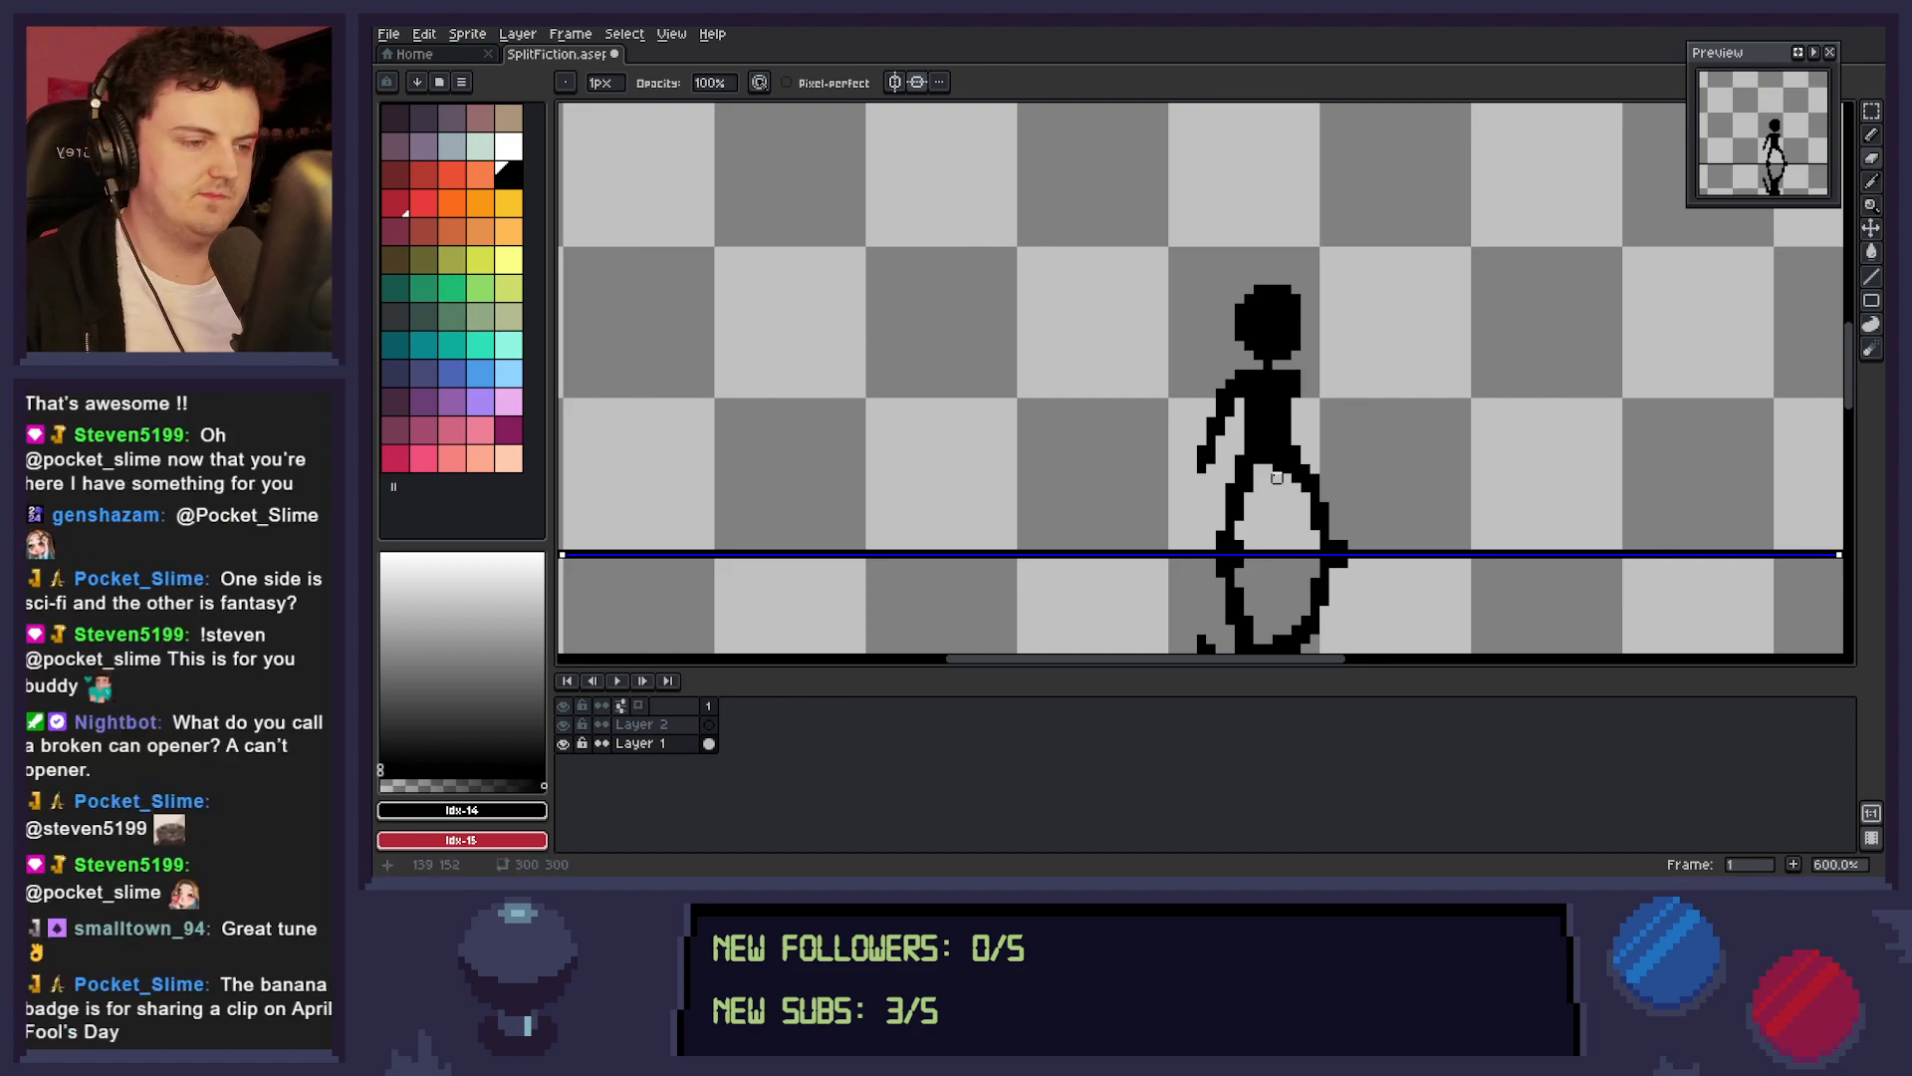
# Pencil the upper figure's front arm sloping down and outward from the shoulder to a hand, mirrored below.
pyautogui.press('m')
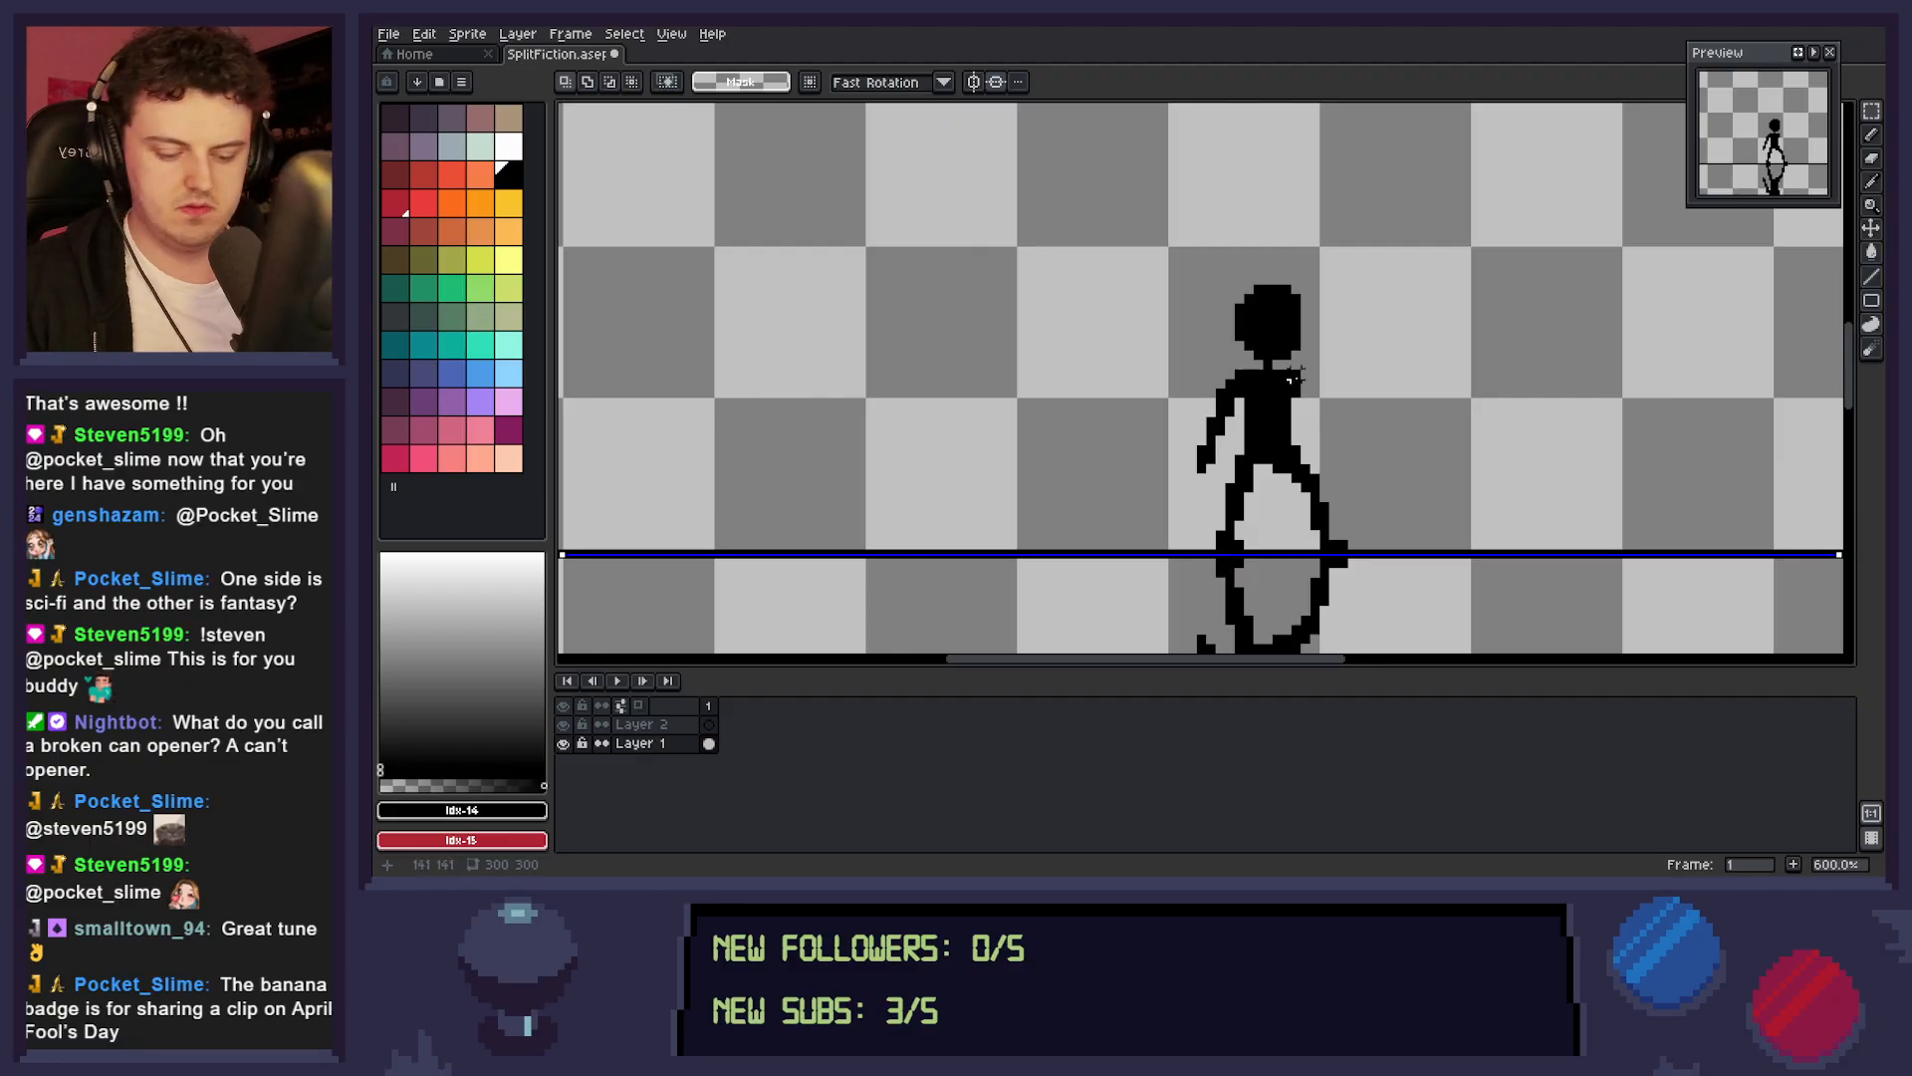
pyautogui.press('b')
pyautogui.moveTo(1296, 385); pyautogui.dragTo(1334, 451)
pyautogui.hotkey('ctrl', 'z')
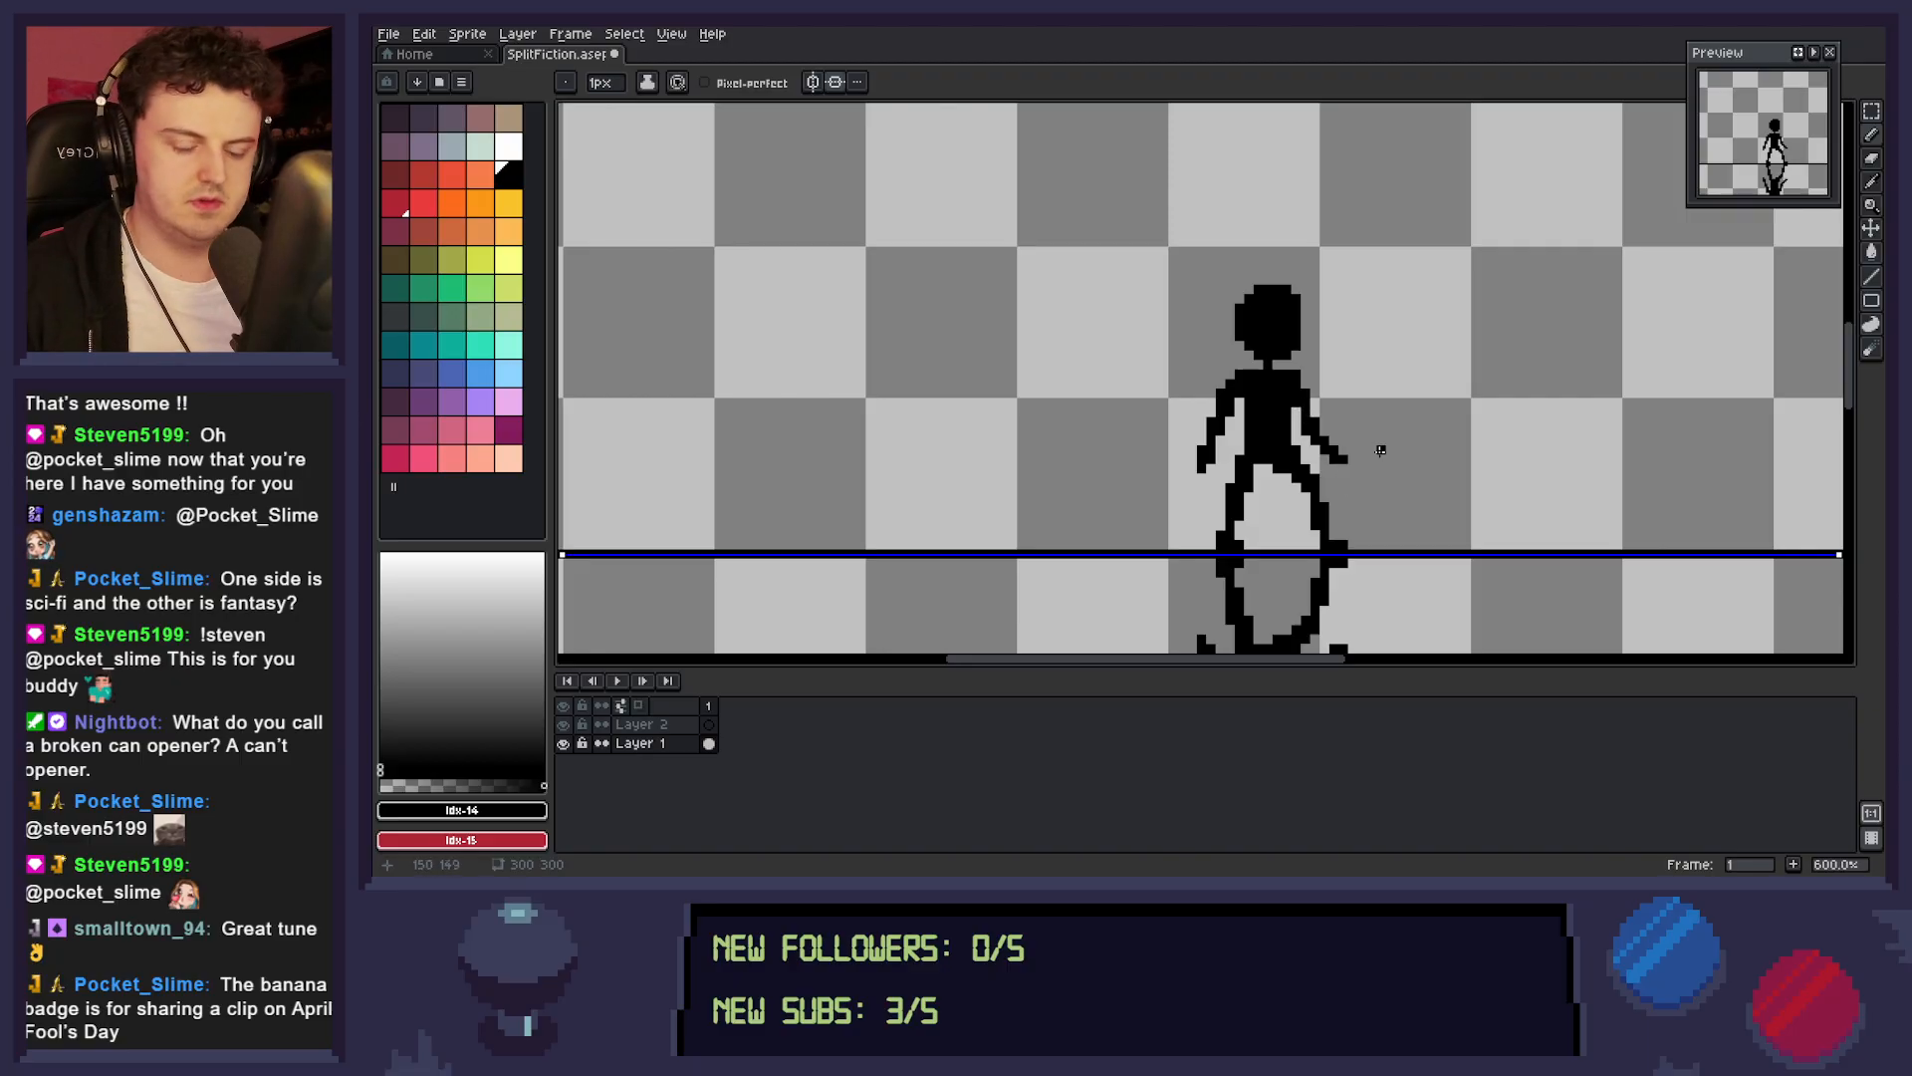
# Examine the mirrored figure's proportions and pose at full-canvas scale and close up.
pyautogui.press('space')
pyautogui.scroll(-4, 1380, 456)
pyautogui.moveTo(1472, 487); pyautogui.dragTo(1395, 425)
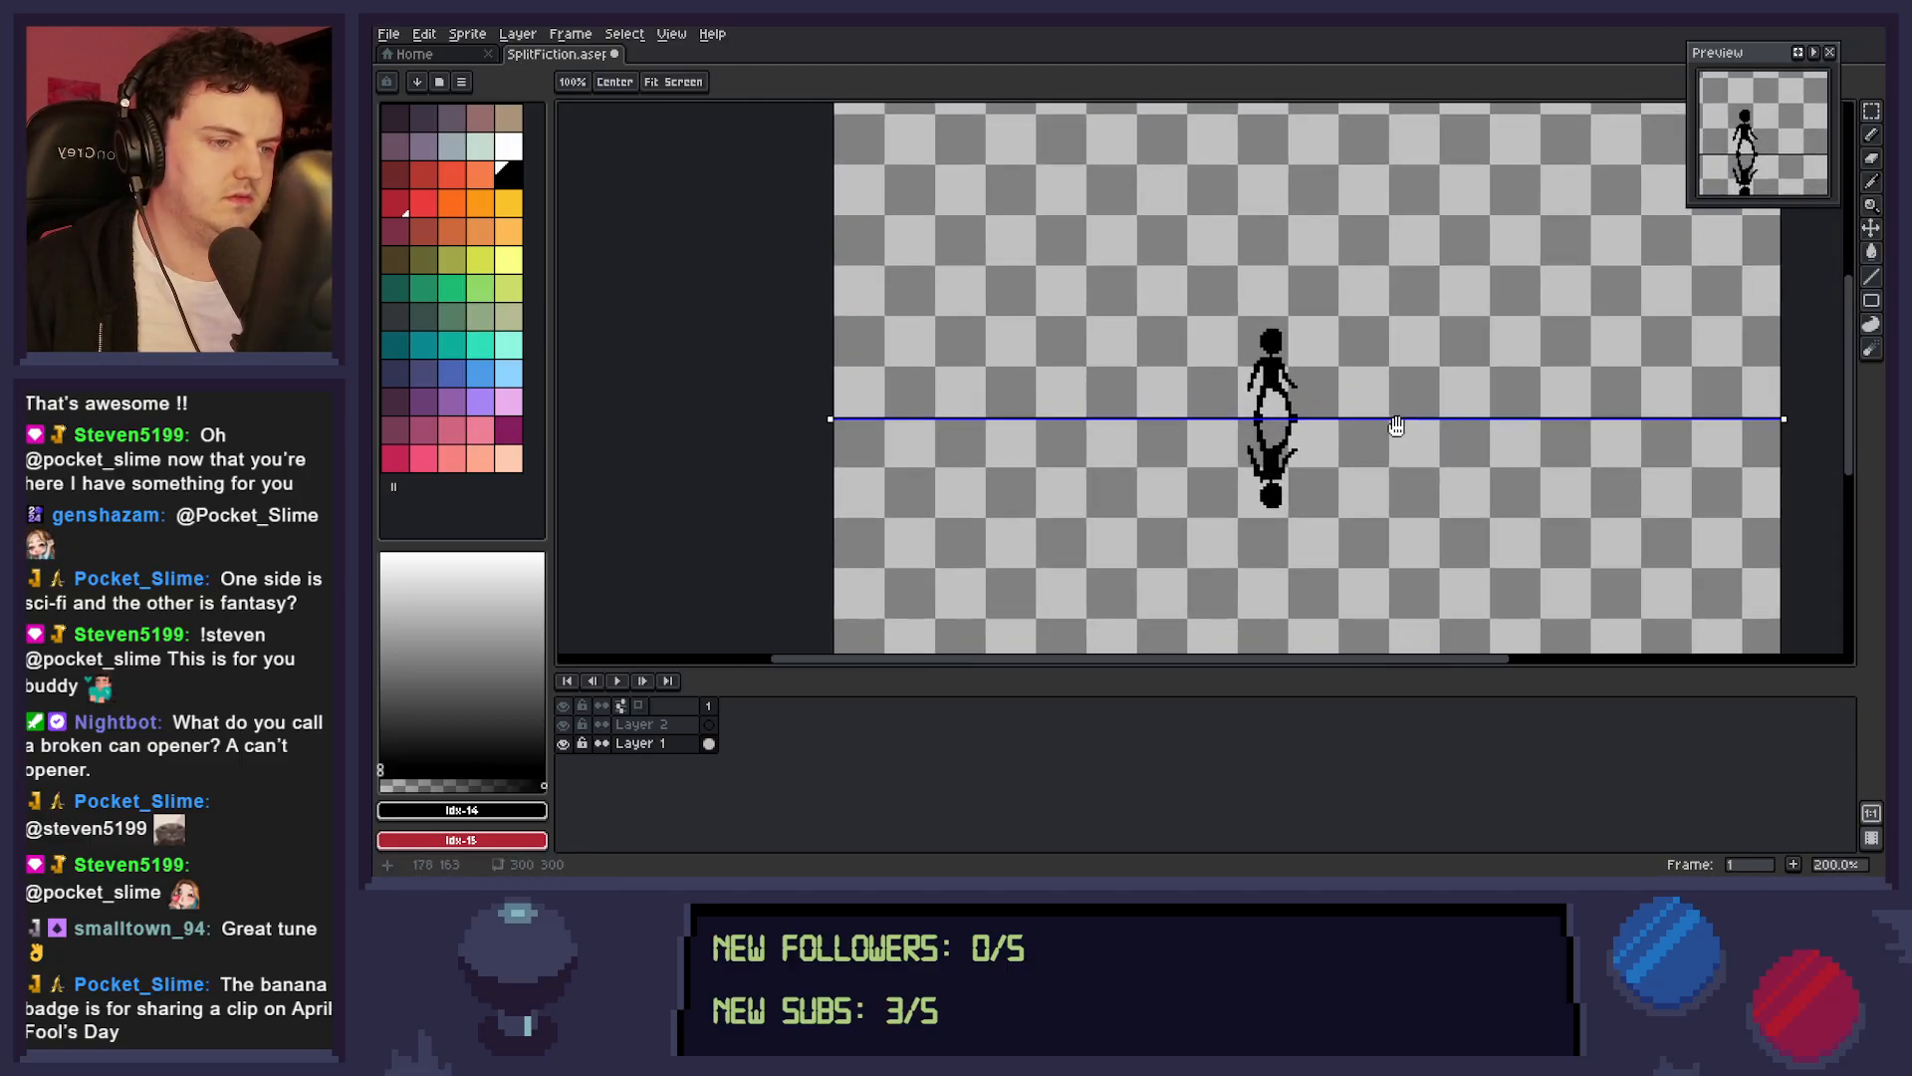
pyautogui.scroll(2, 1415, 429)
pyautogui.scroll(-2, 1416, 427)
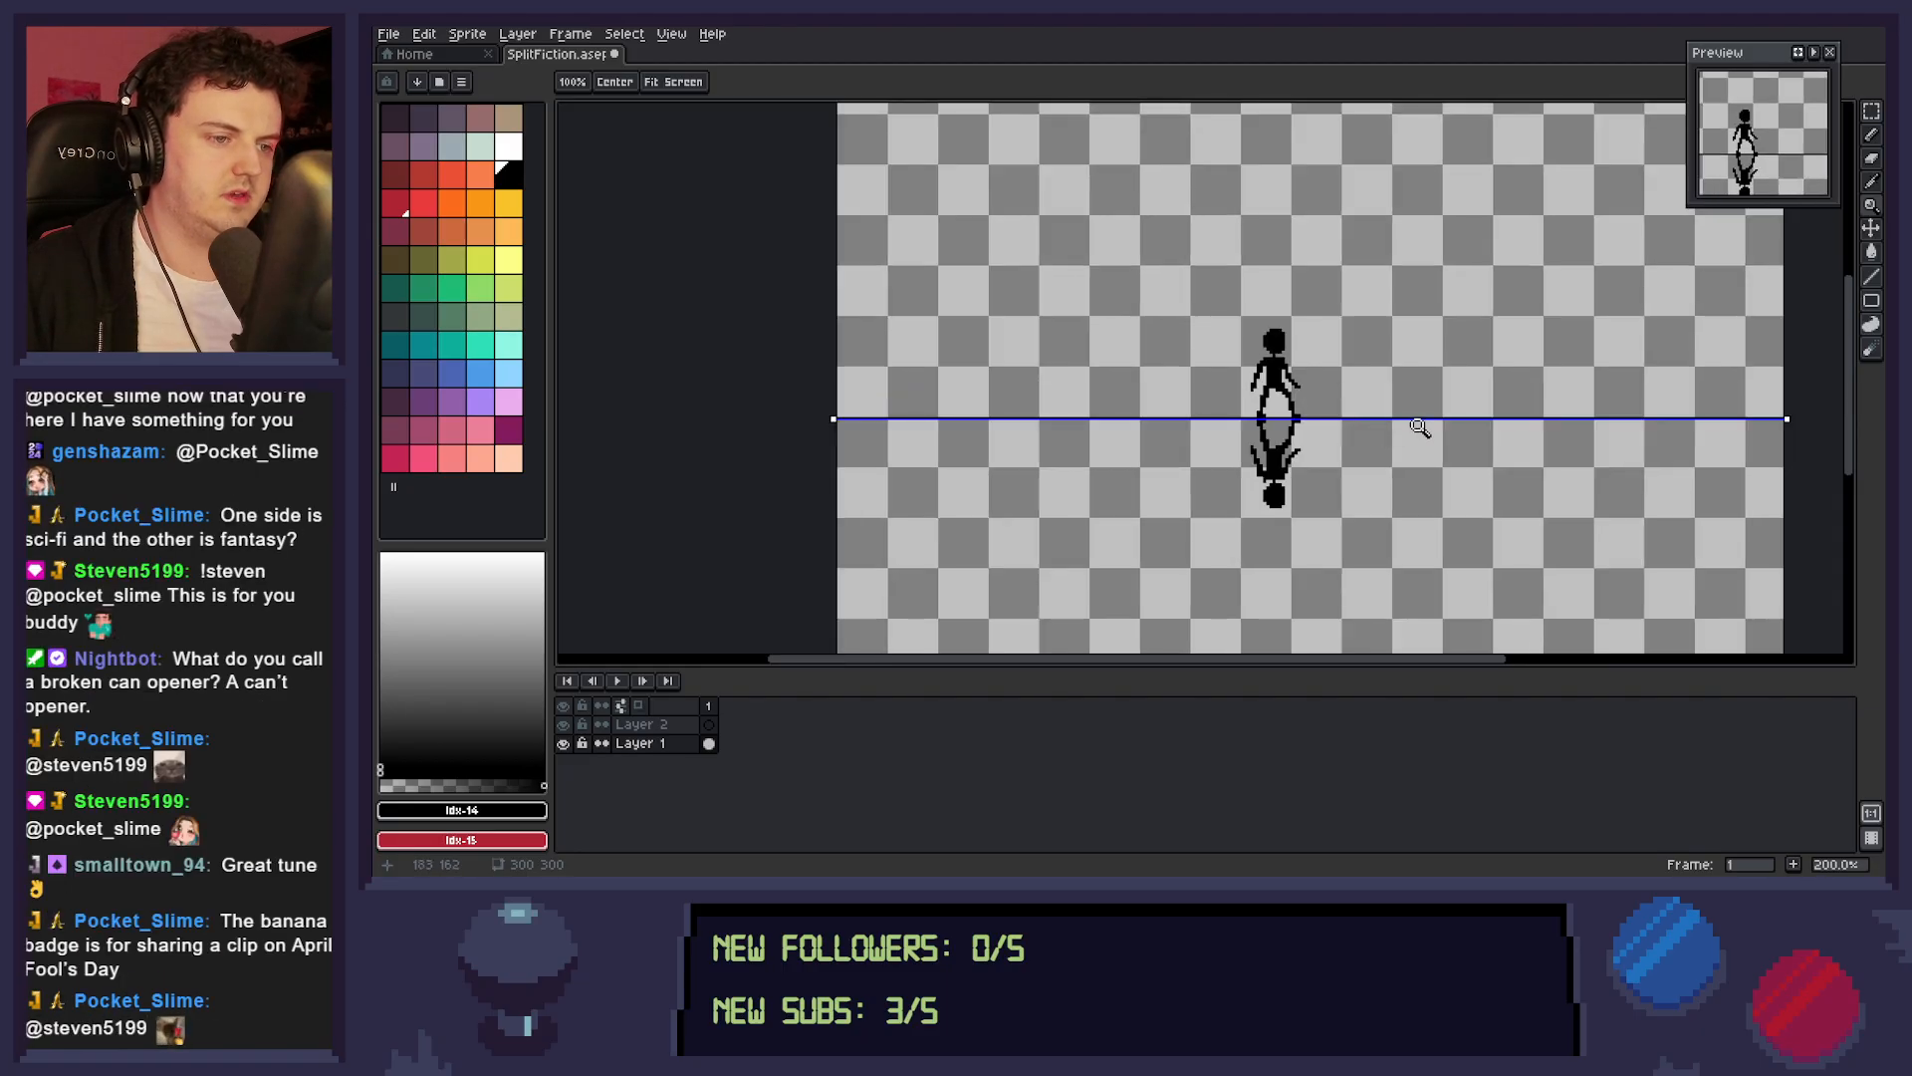
pyautogui.scroll(-1, 1421, 427)
pyautogui.moveTo(1464, 430); pyautogui.dragTo(1400, 433)
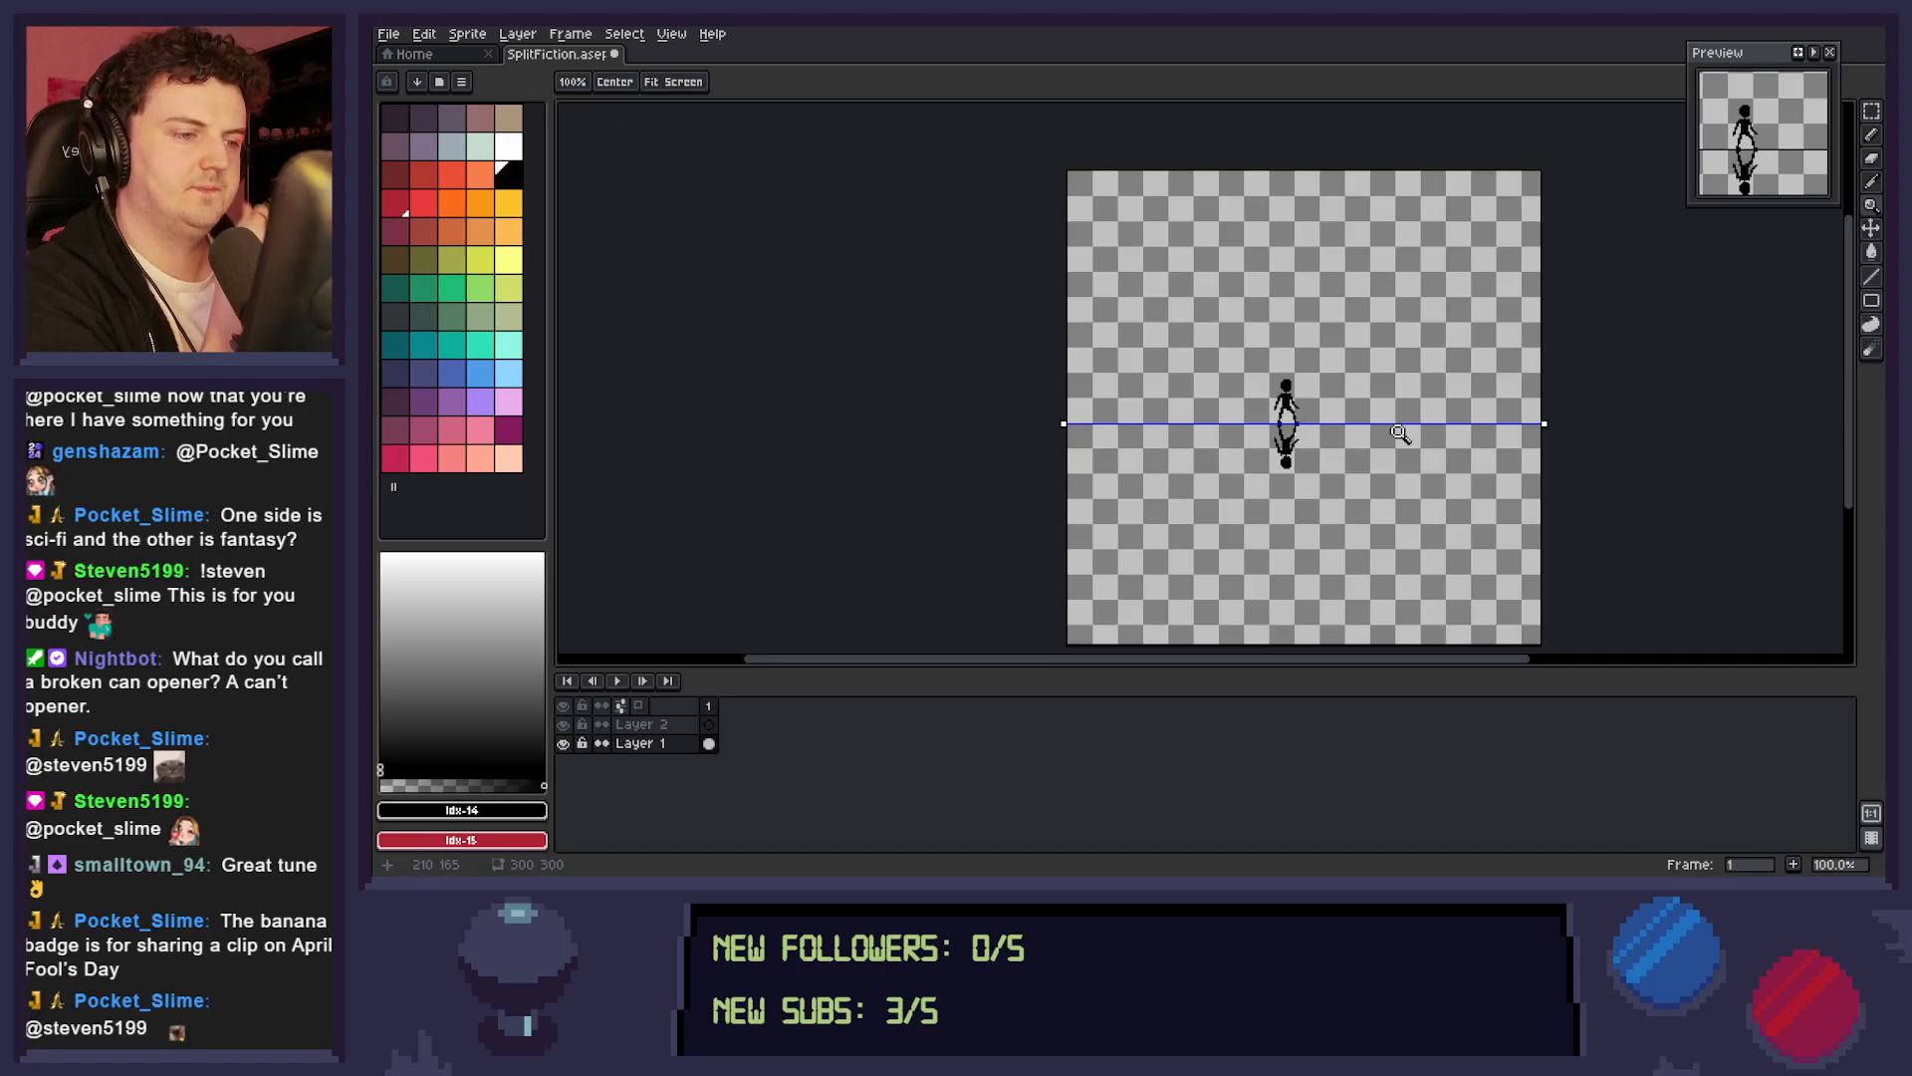
pyautogui.scroll(3, 1300, 421)
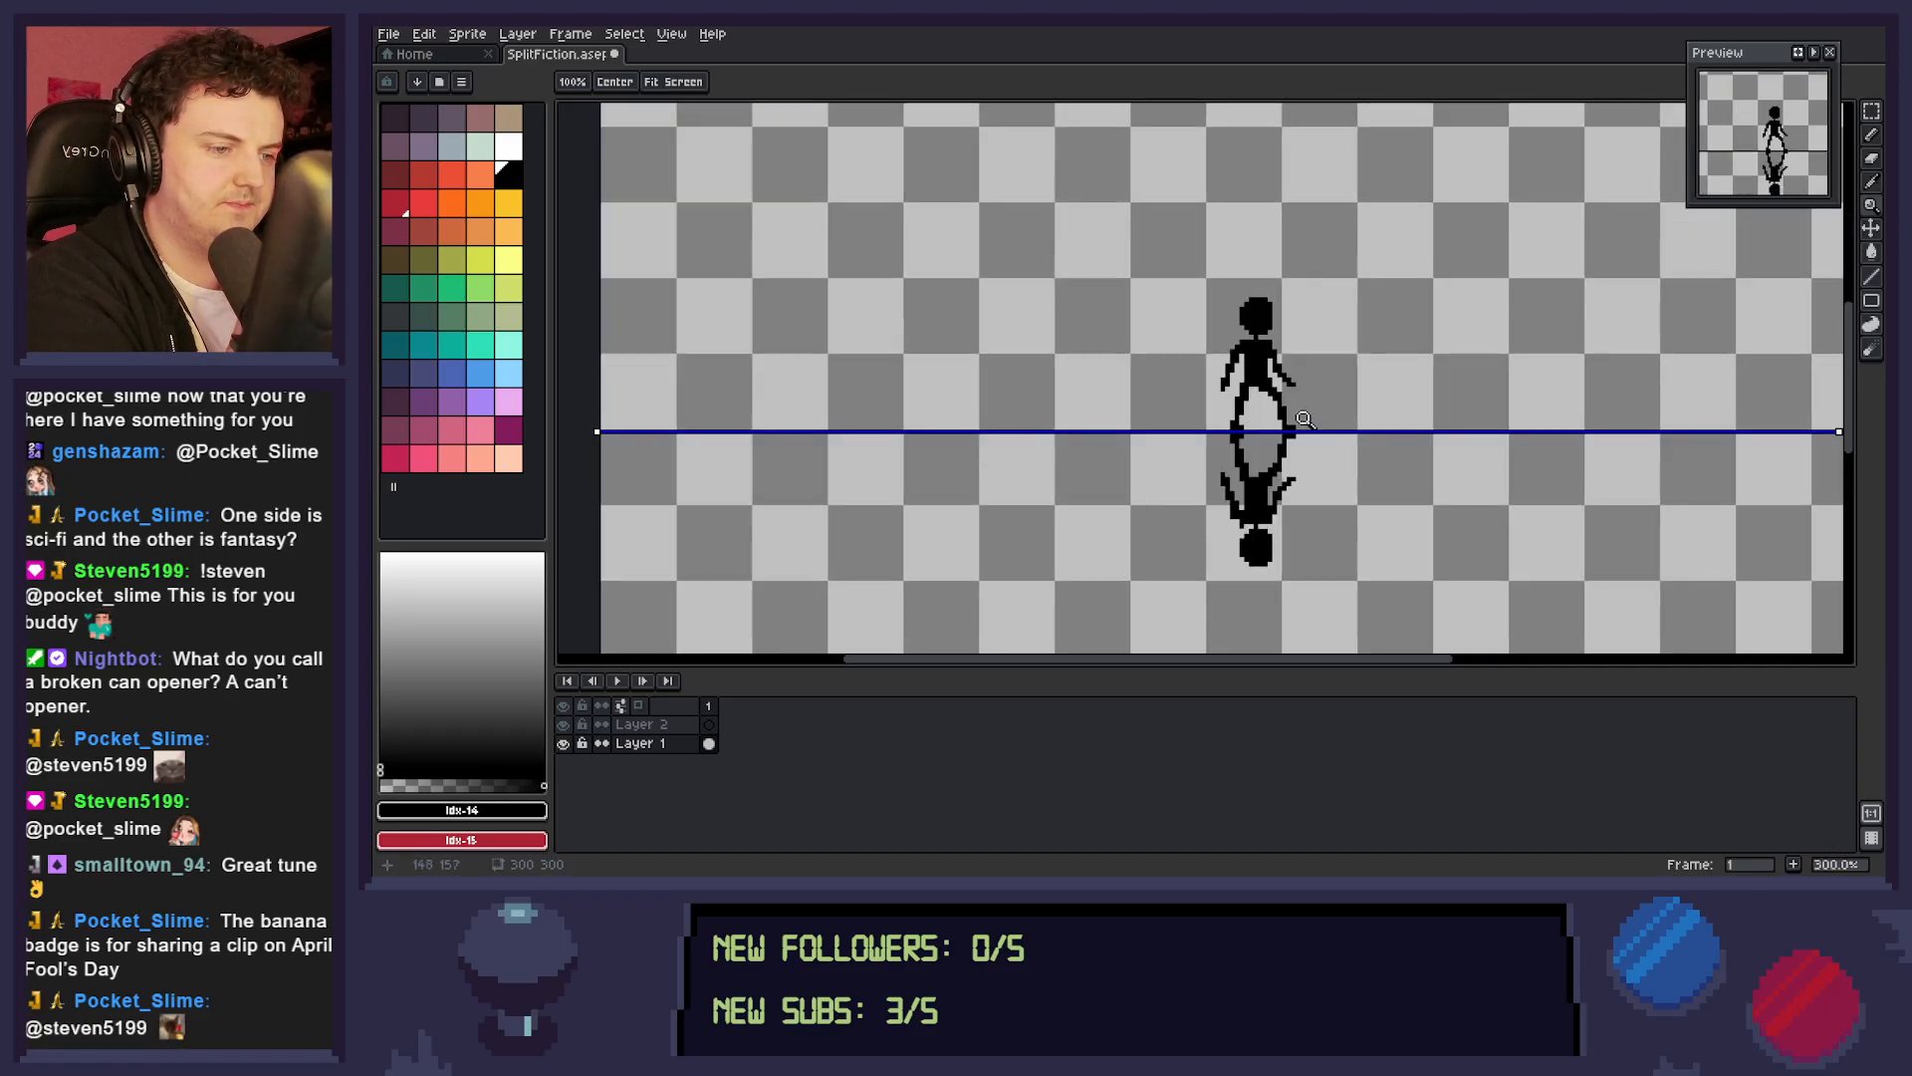
pyautogui.scroll(1, 1302, 424)
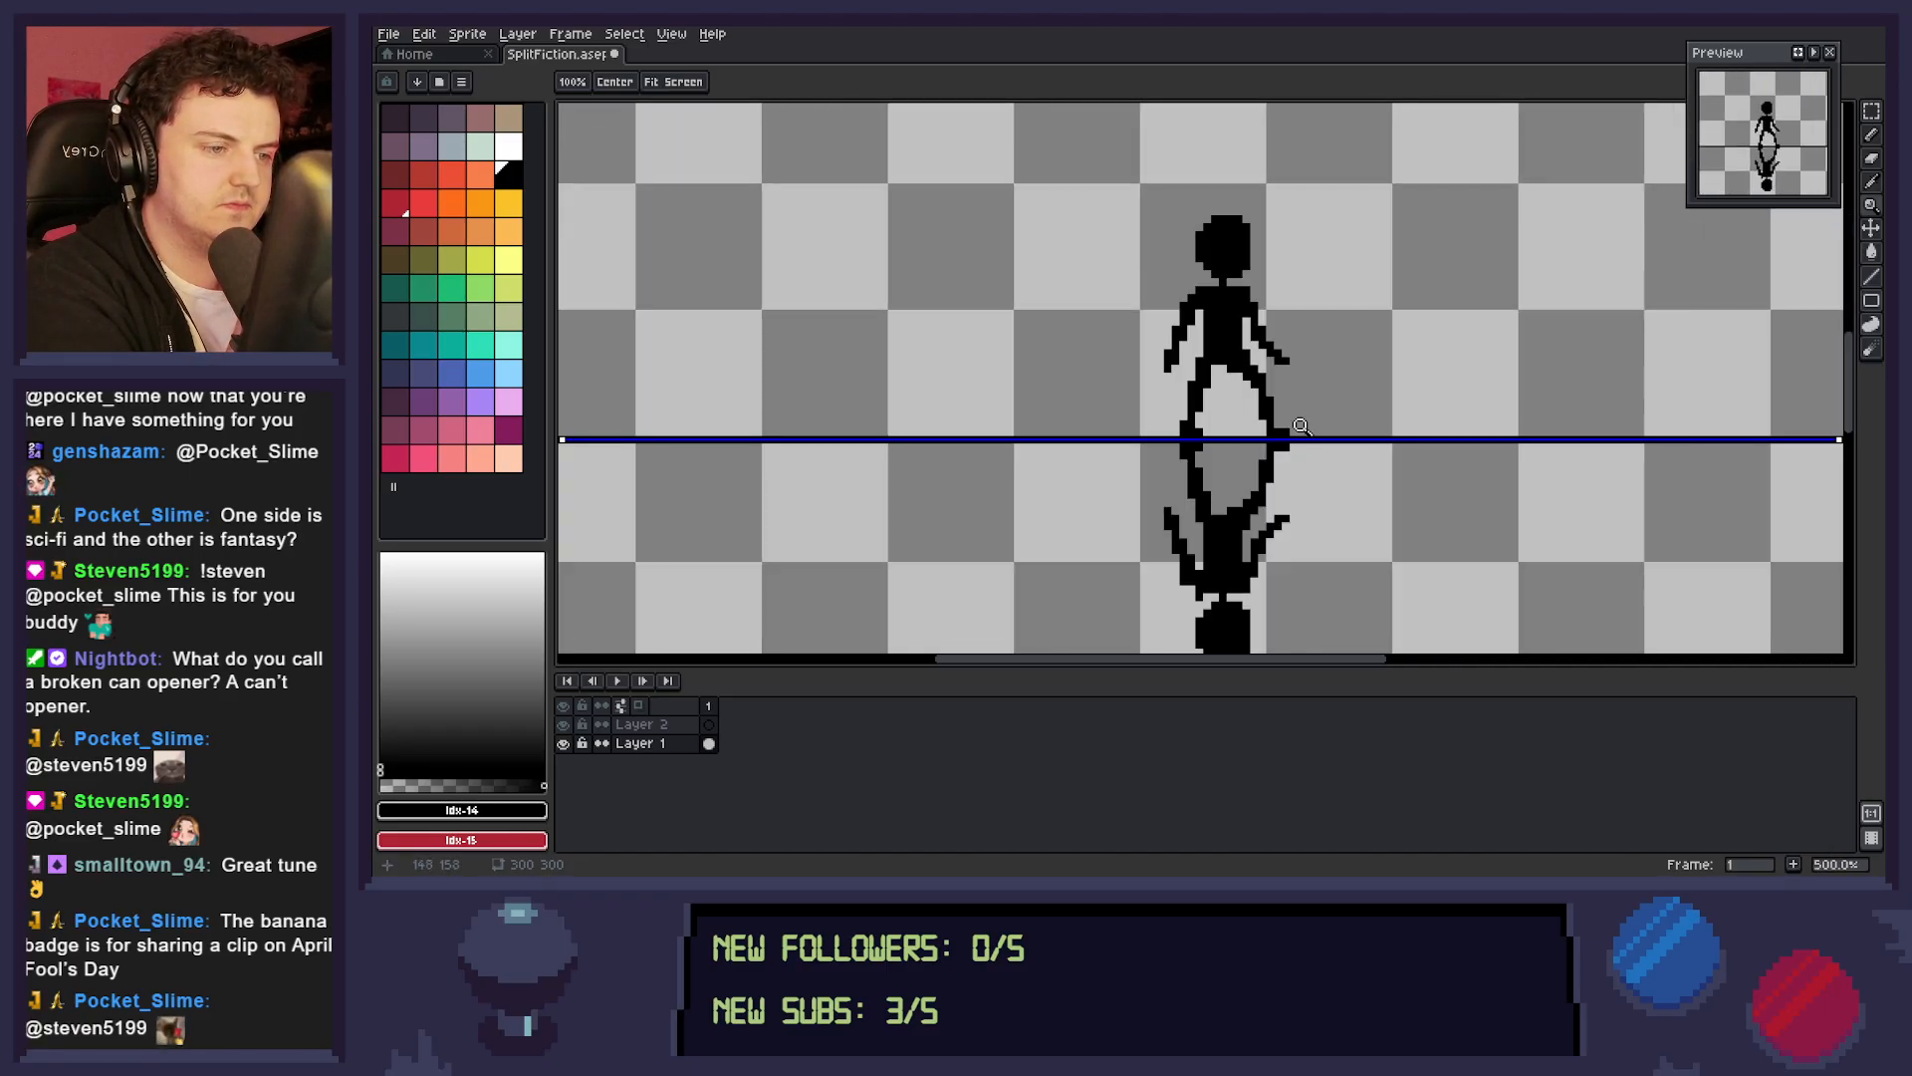
pyautogui.moveTo(1317, 435); pyautogui.dragTo(1357, 462)
# Try small touch-ups around the front arm and leg, undo the eraser strokes, and save the file.
pyautogui.press('b')
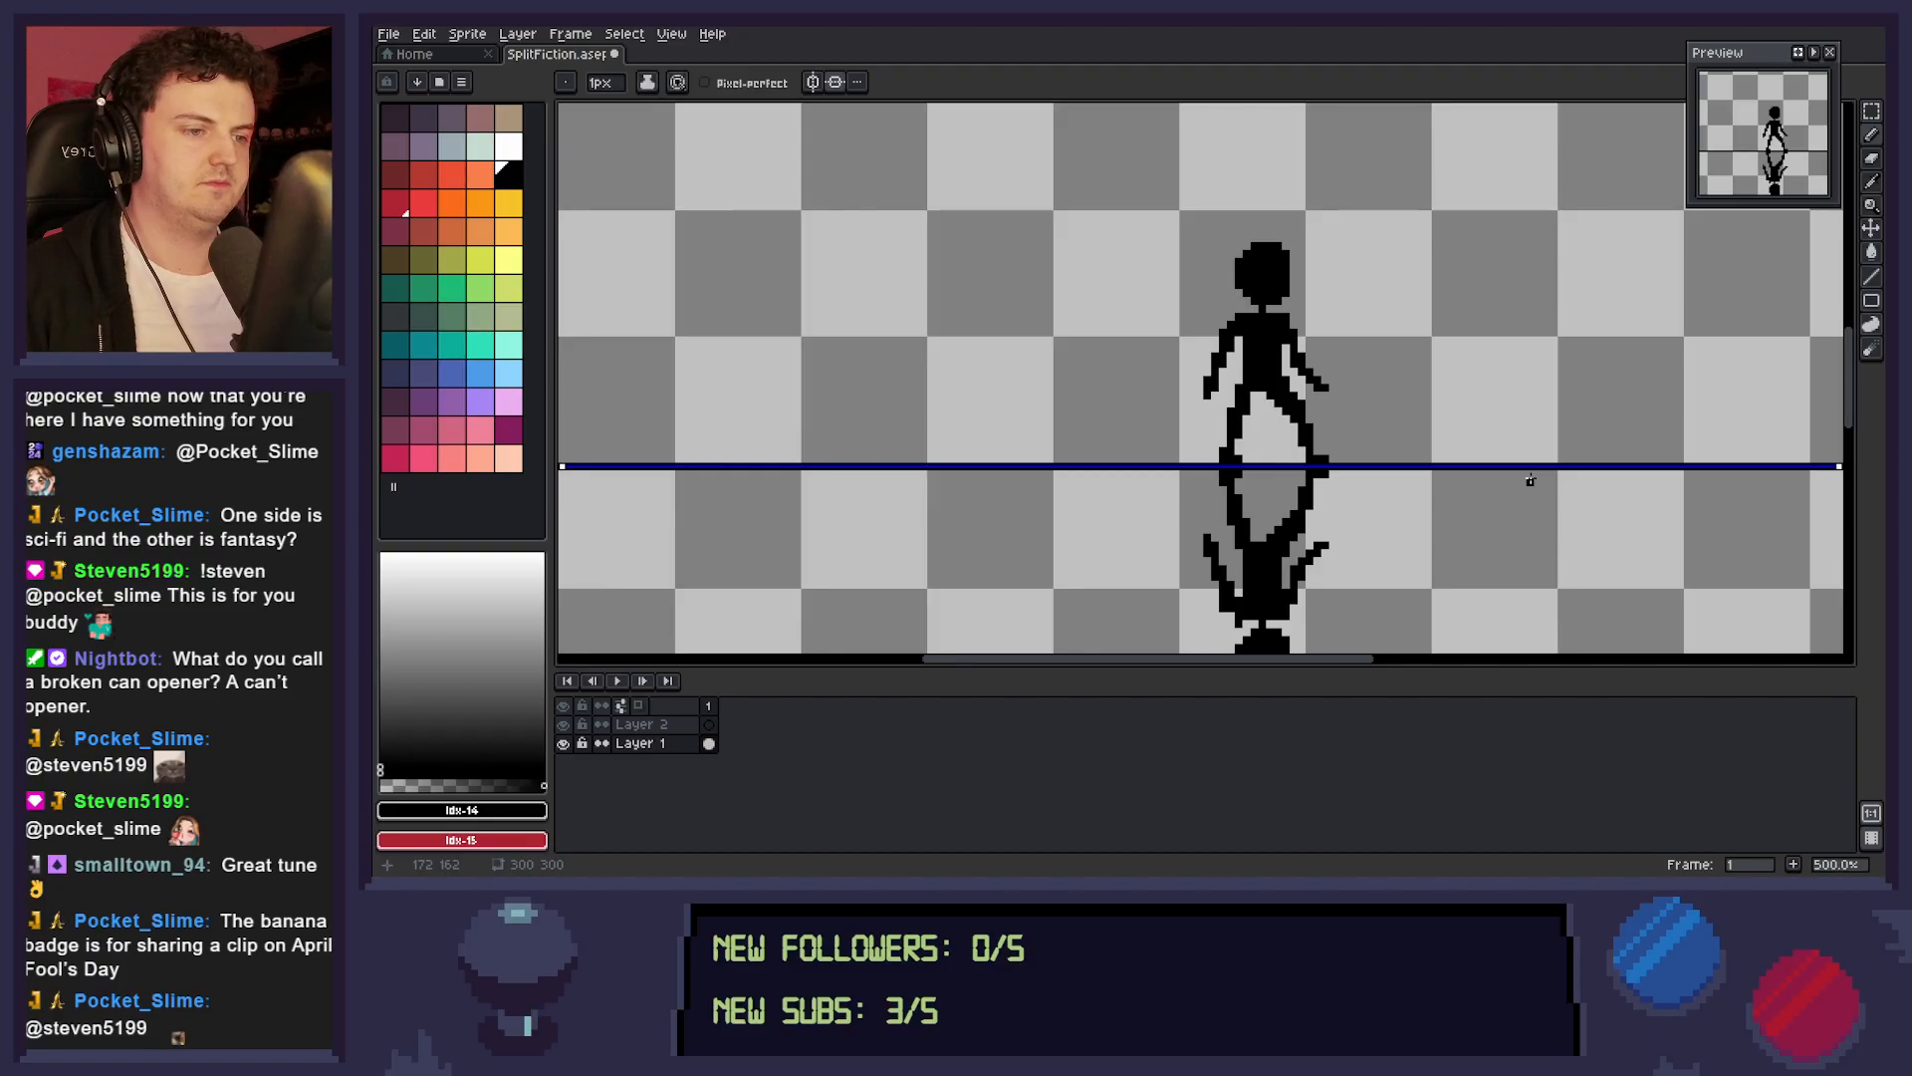
pyautogui.hotkey('ctrl', 'z')
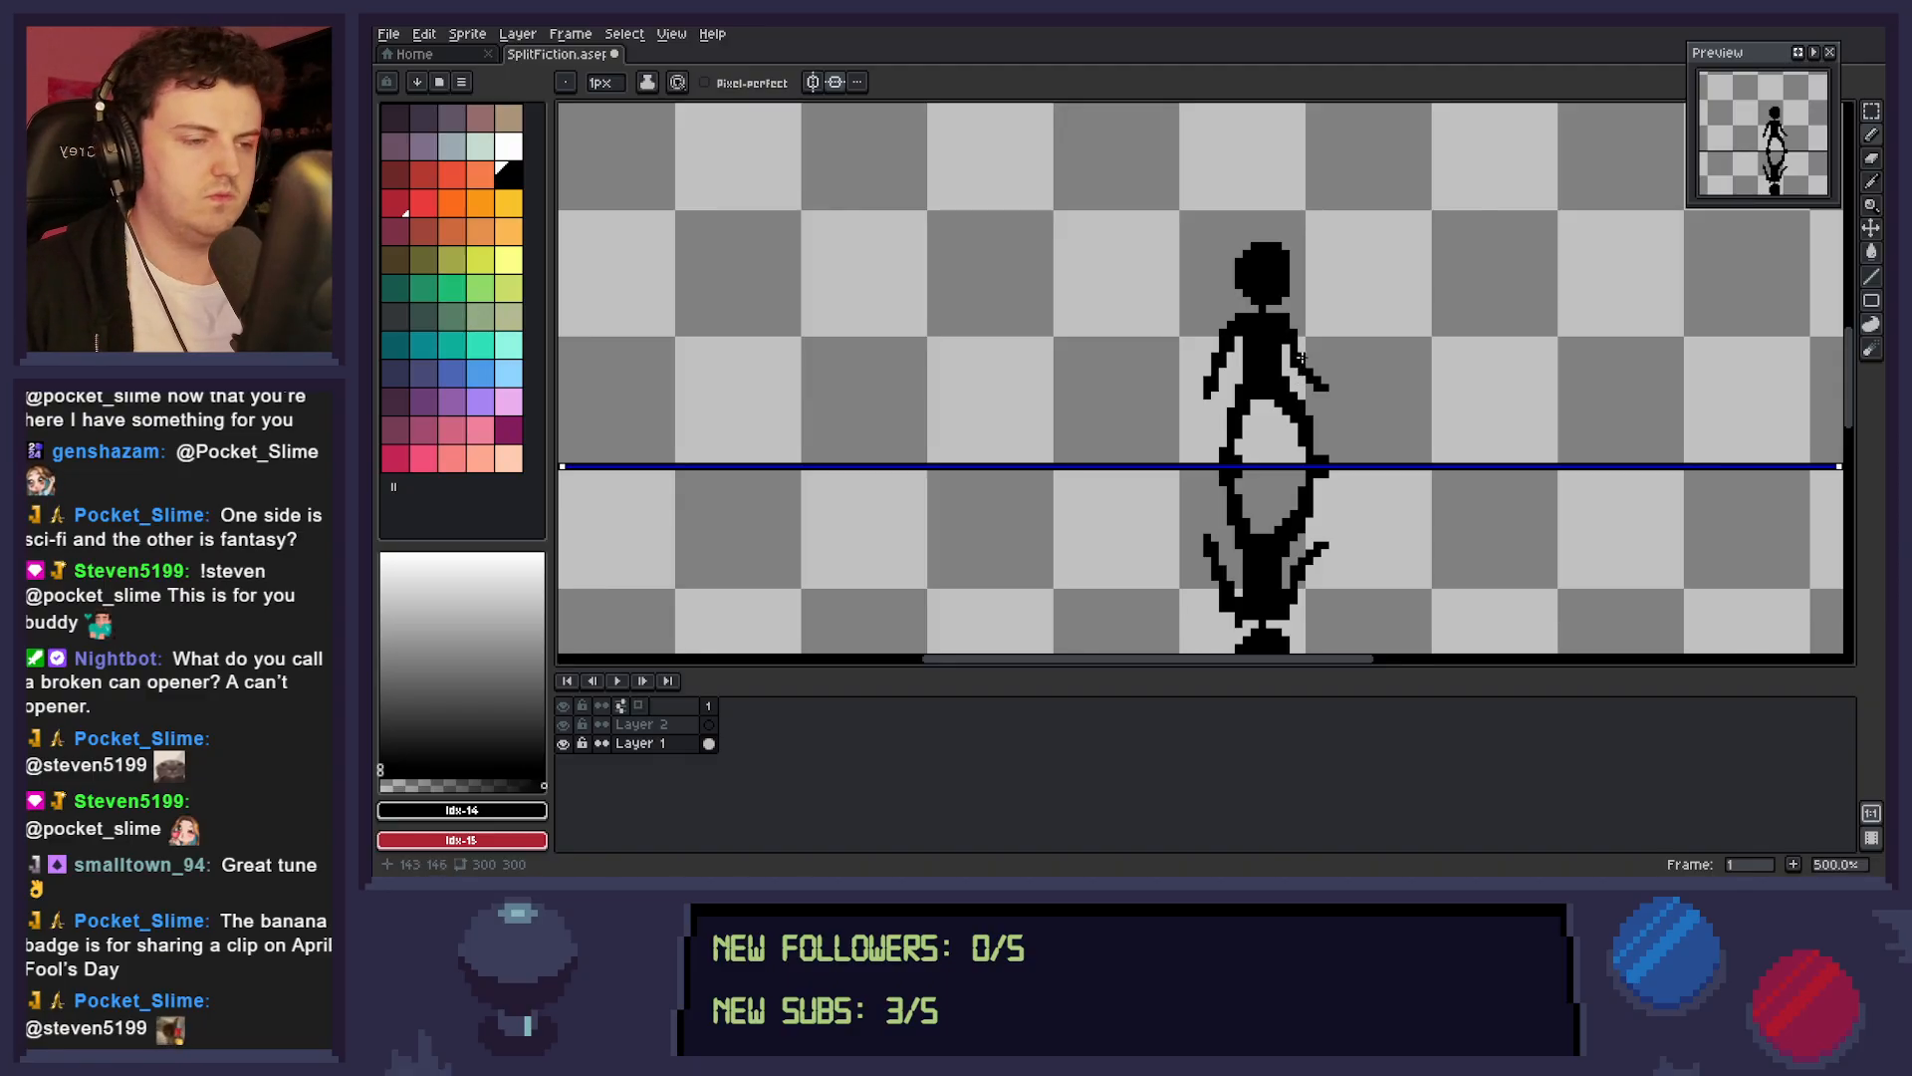
pyautogui.press('b')
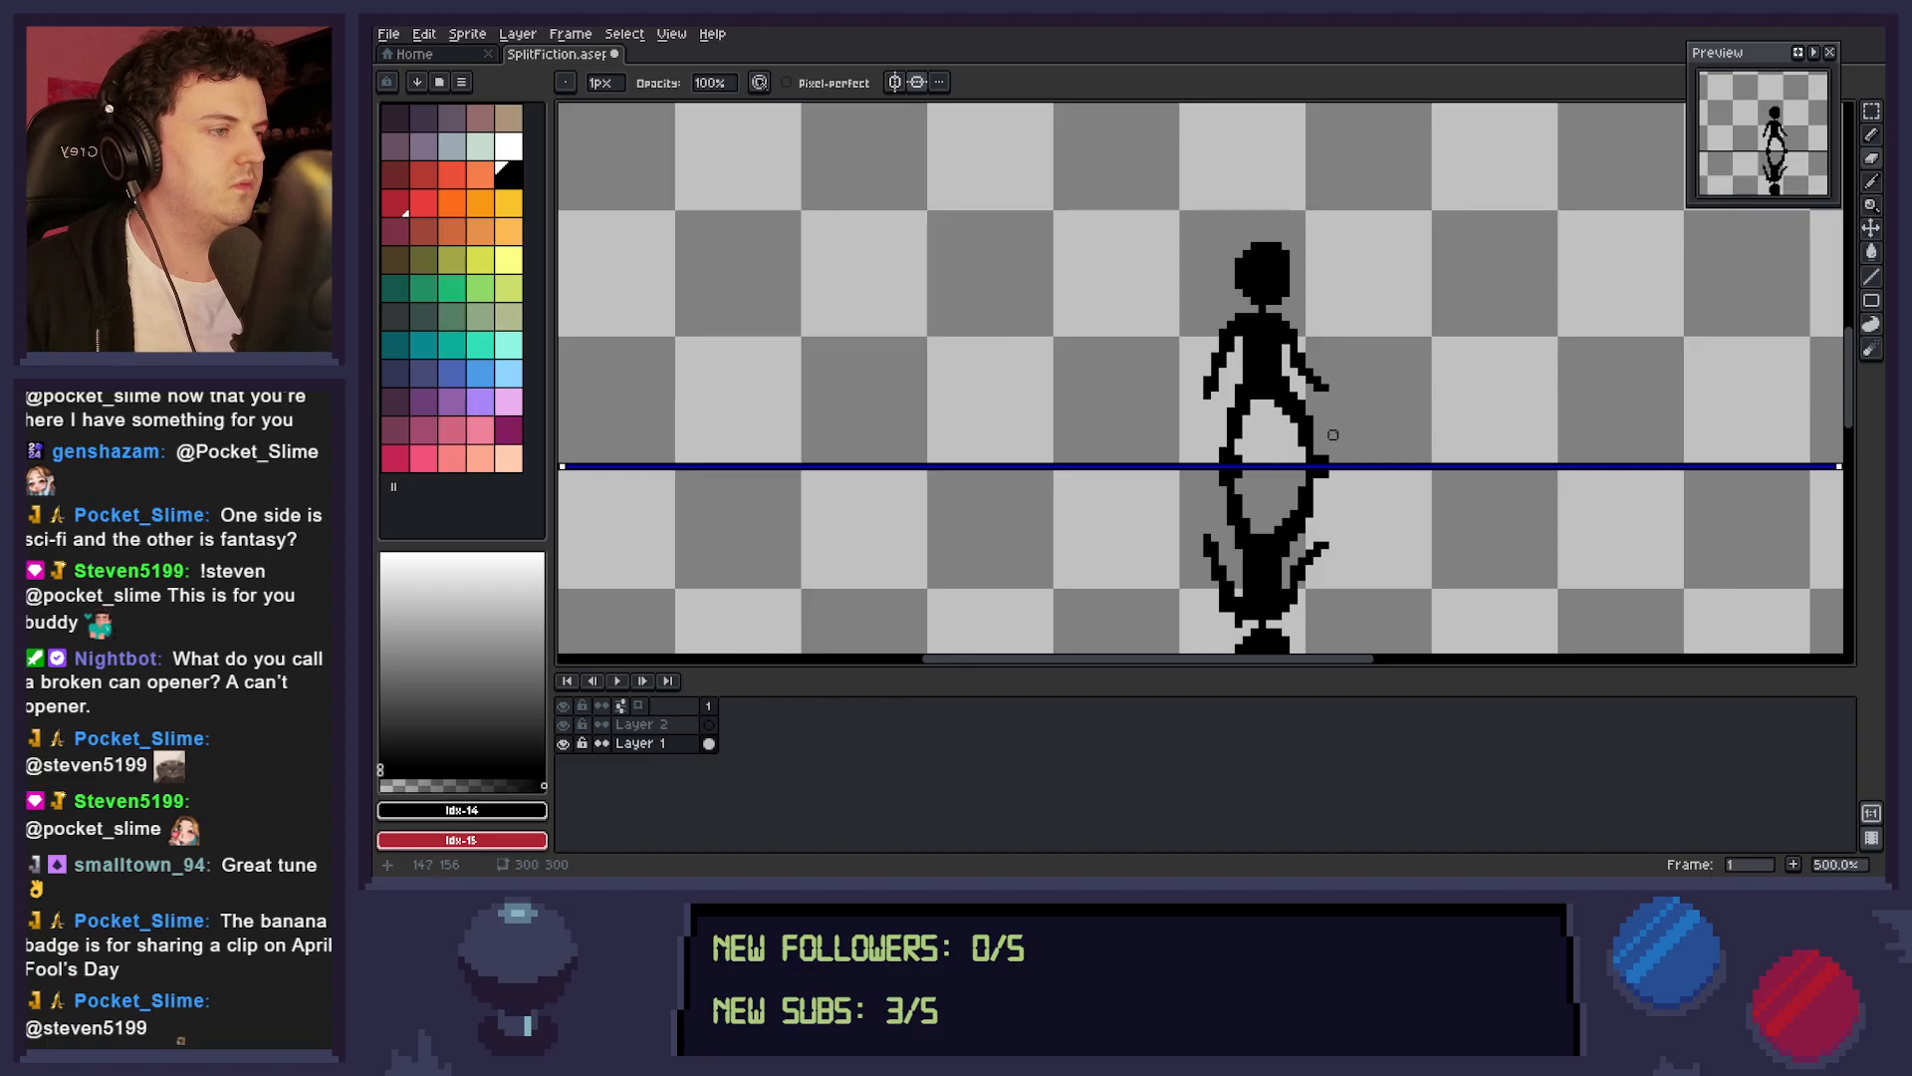
pyautogui.hotkey('ctrl', 'z')
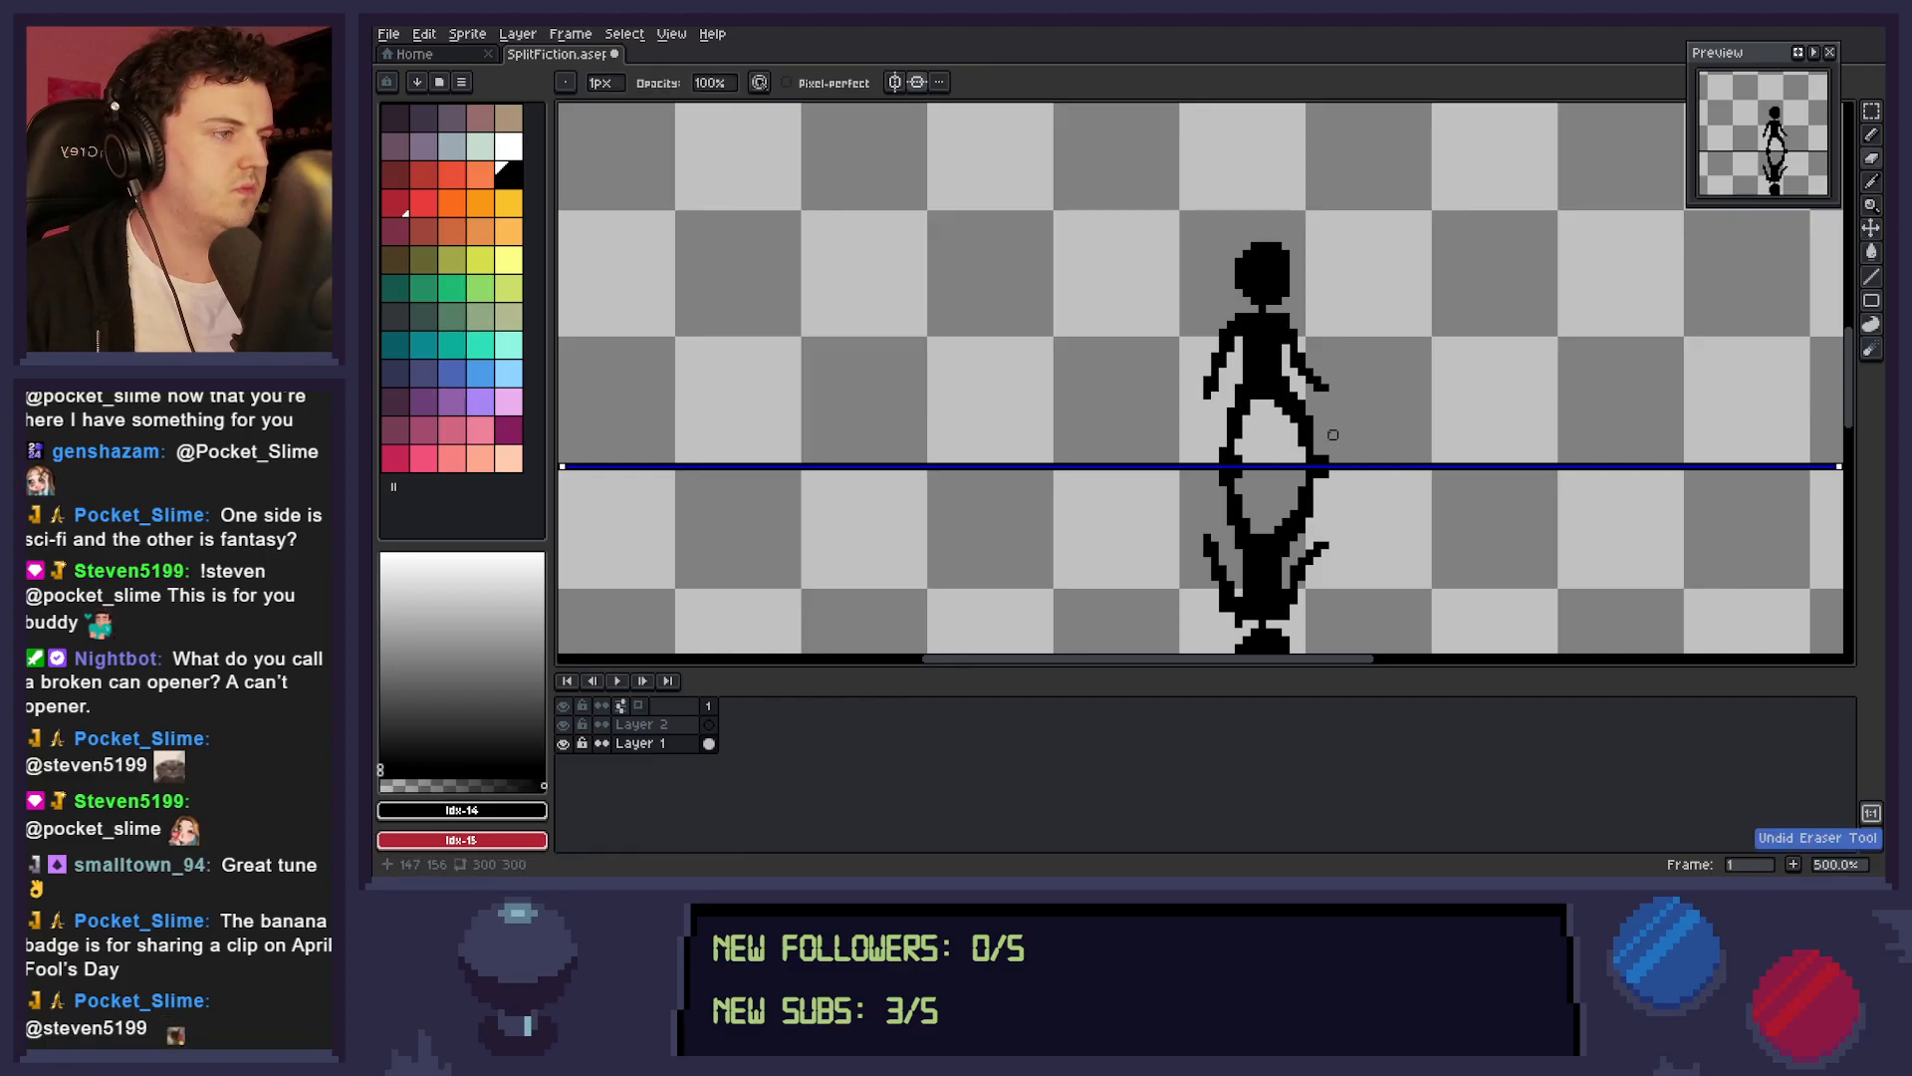
pyautogui.hotkey('ctrl', 'z')
pyautogui.hotkey('ctrl', 'y')
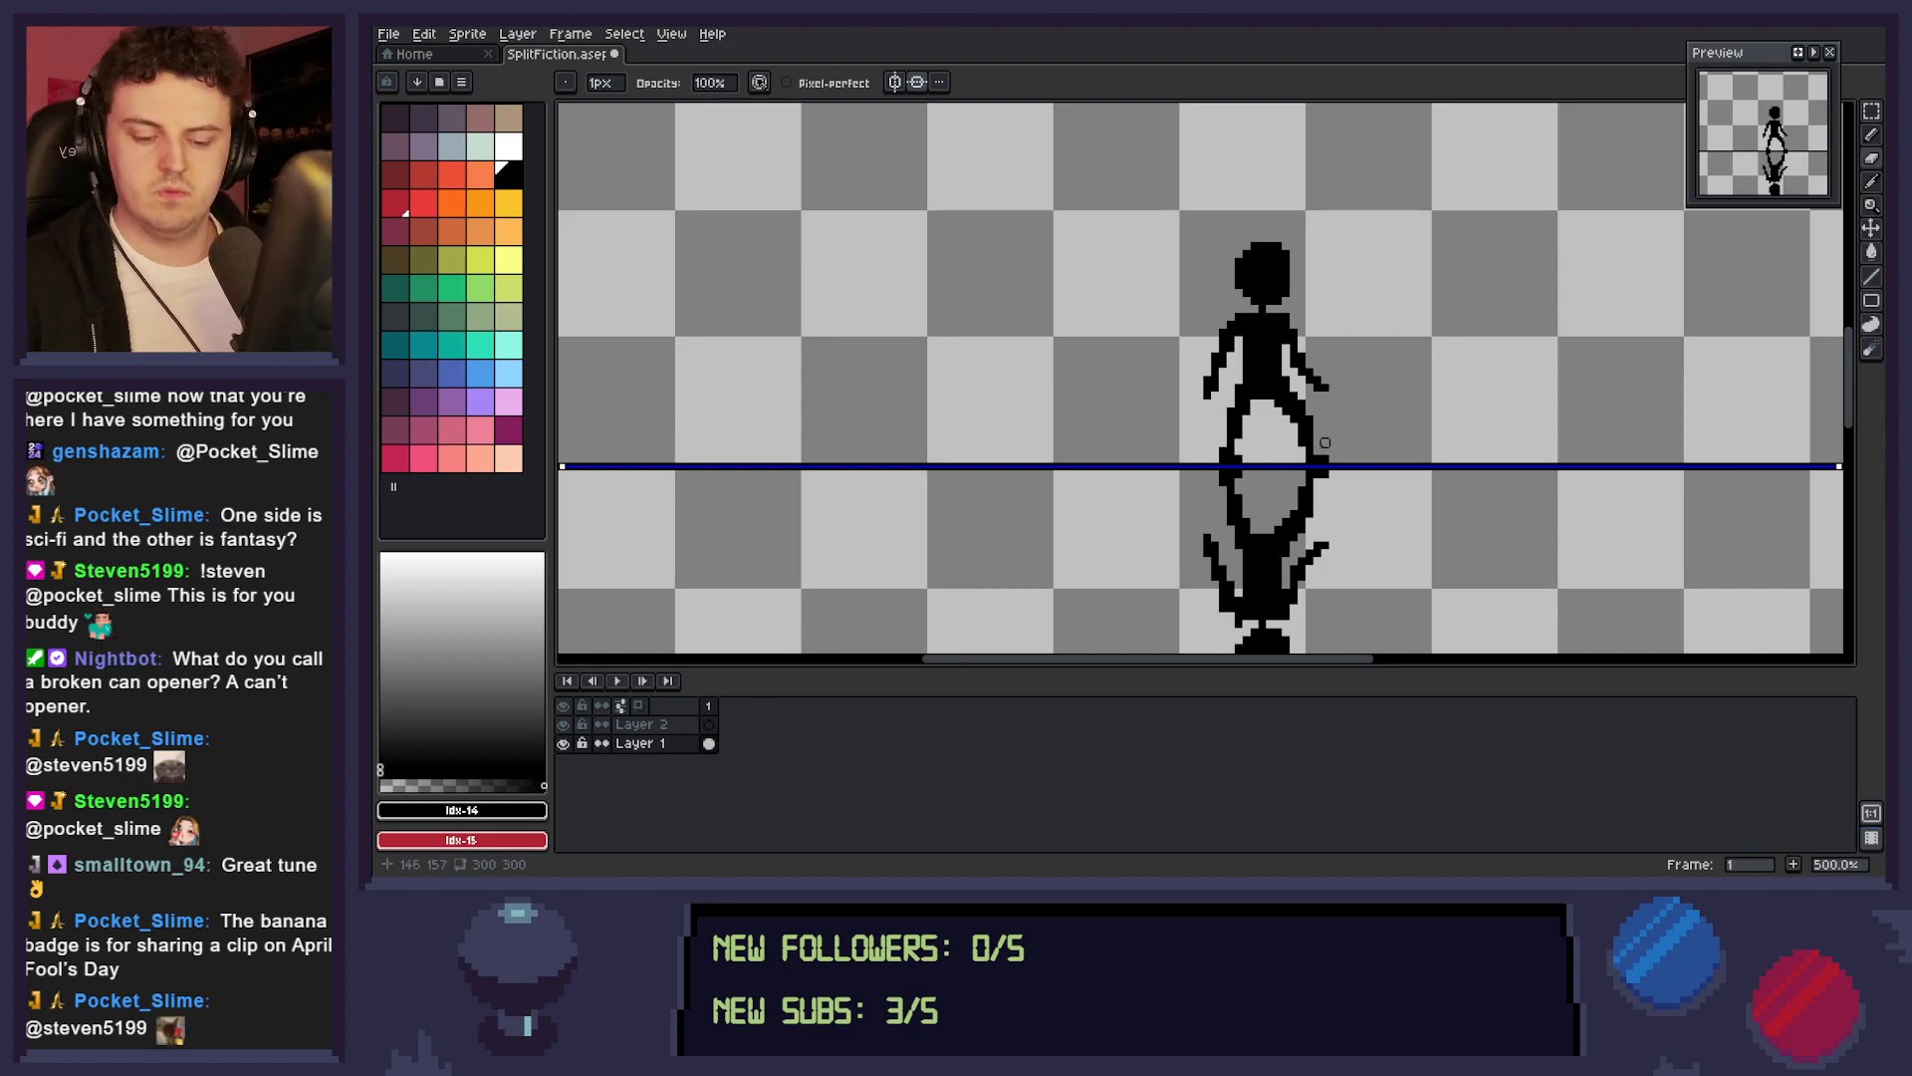
pyautogui.hotkey('ctrl', 's')
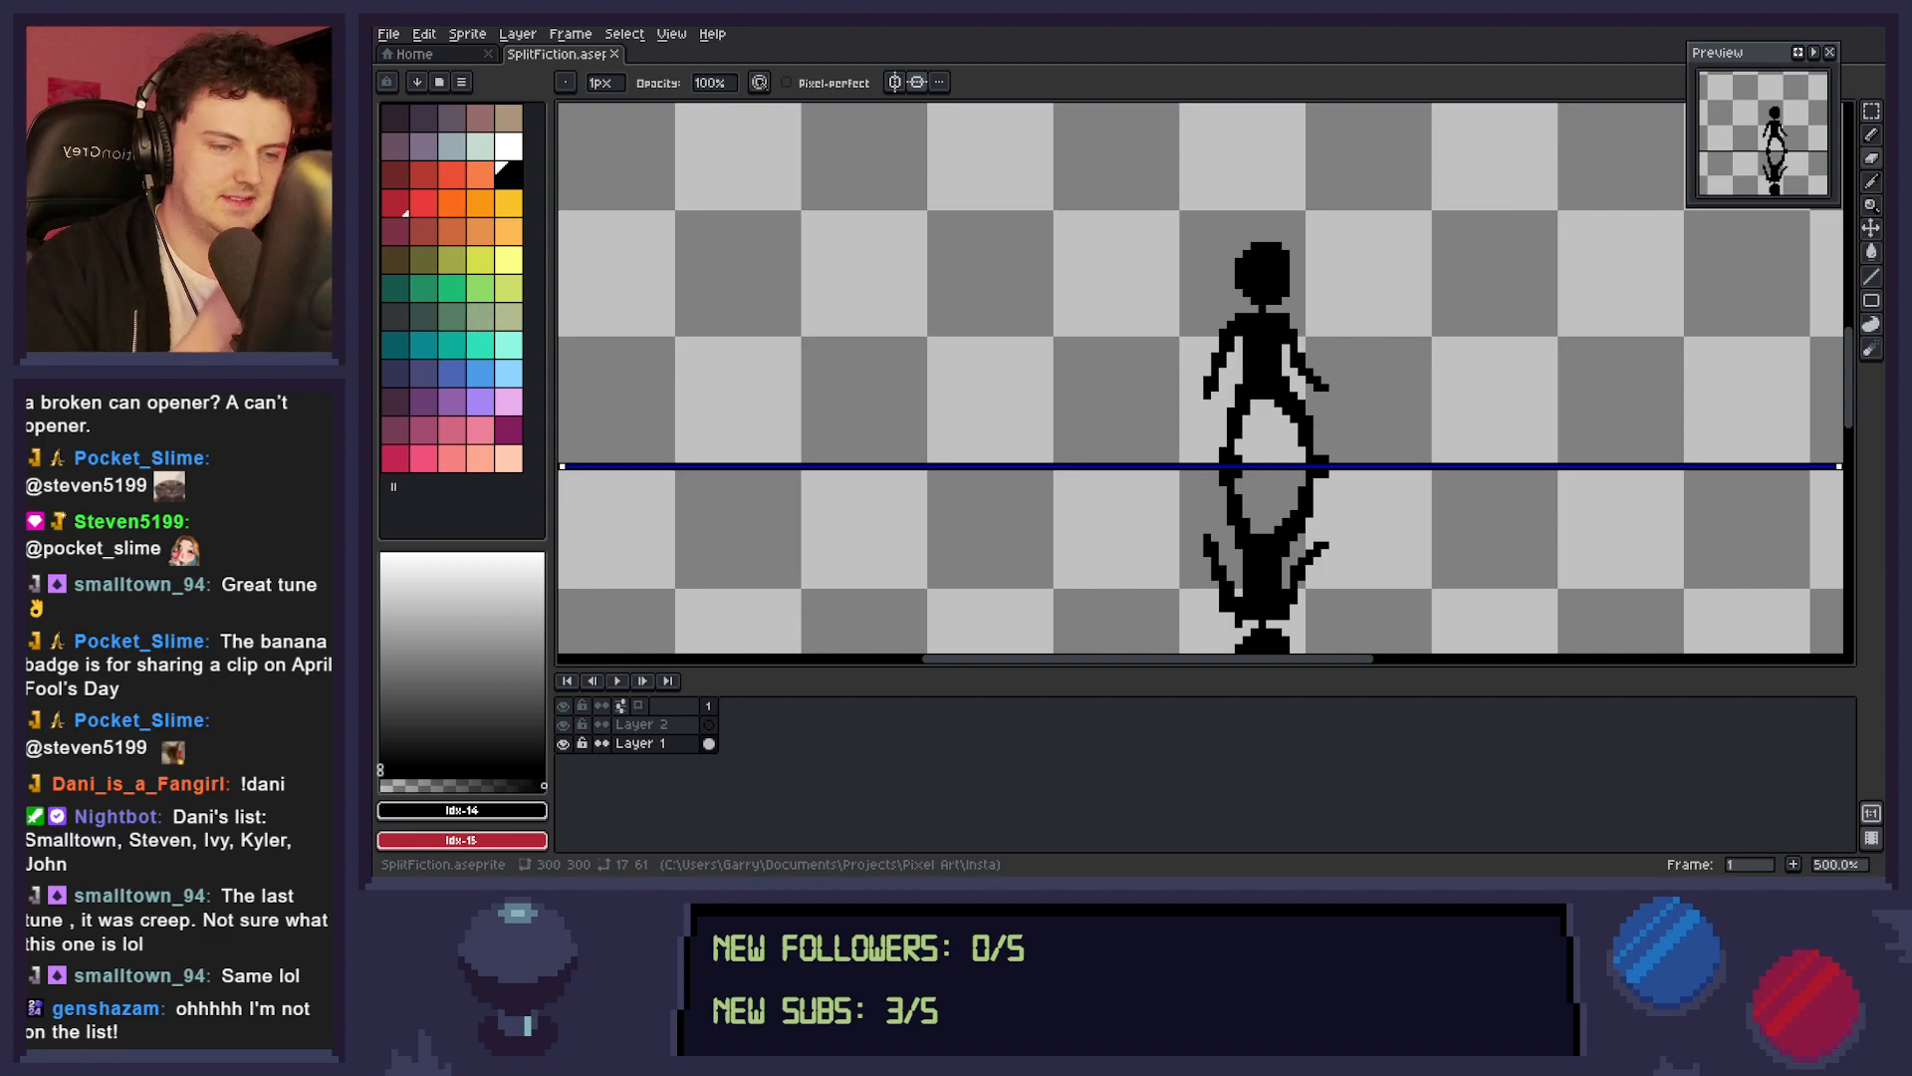
pyautogui.moveTo(1310, 372); pyautogui.dragTo(1279, 380)
pyautogui.hotkey('ctrl', 's')
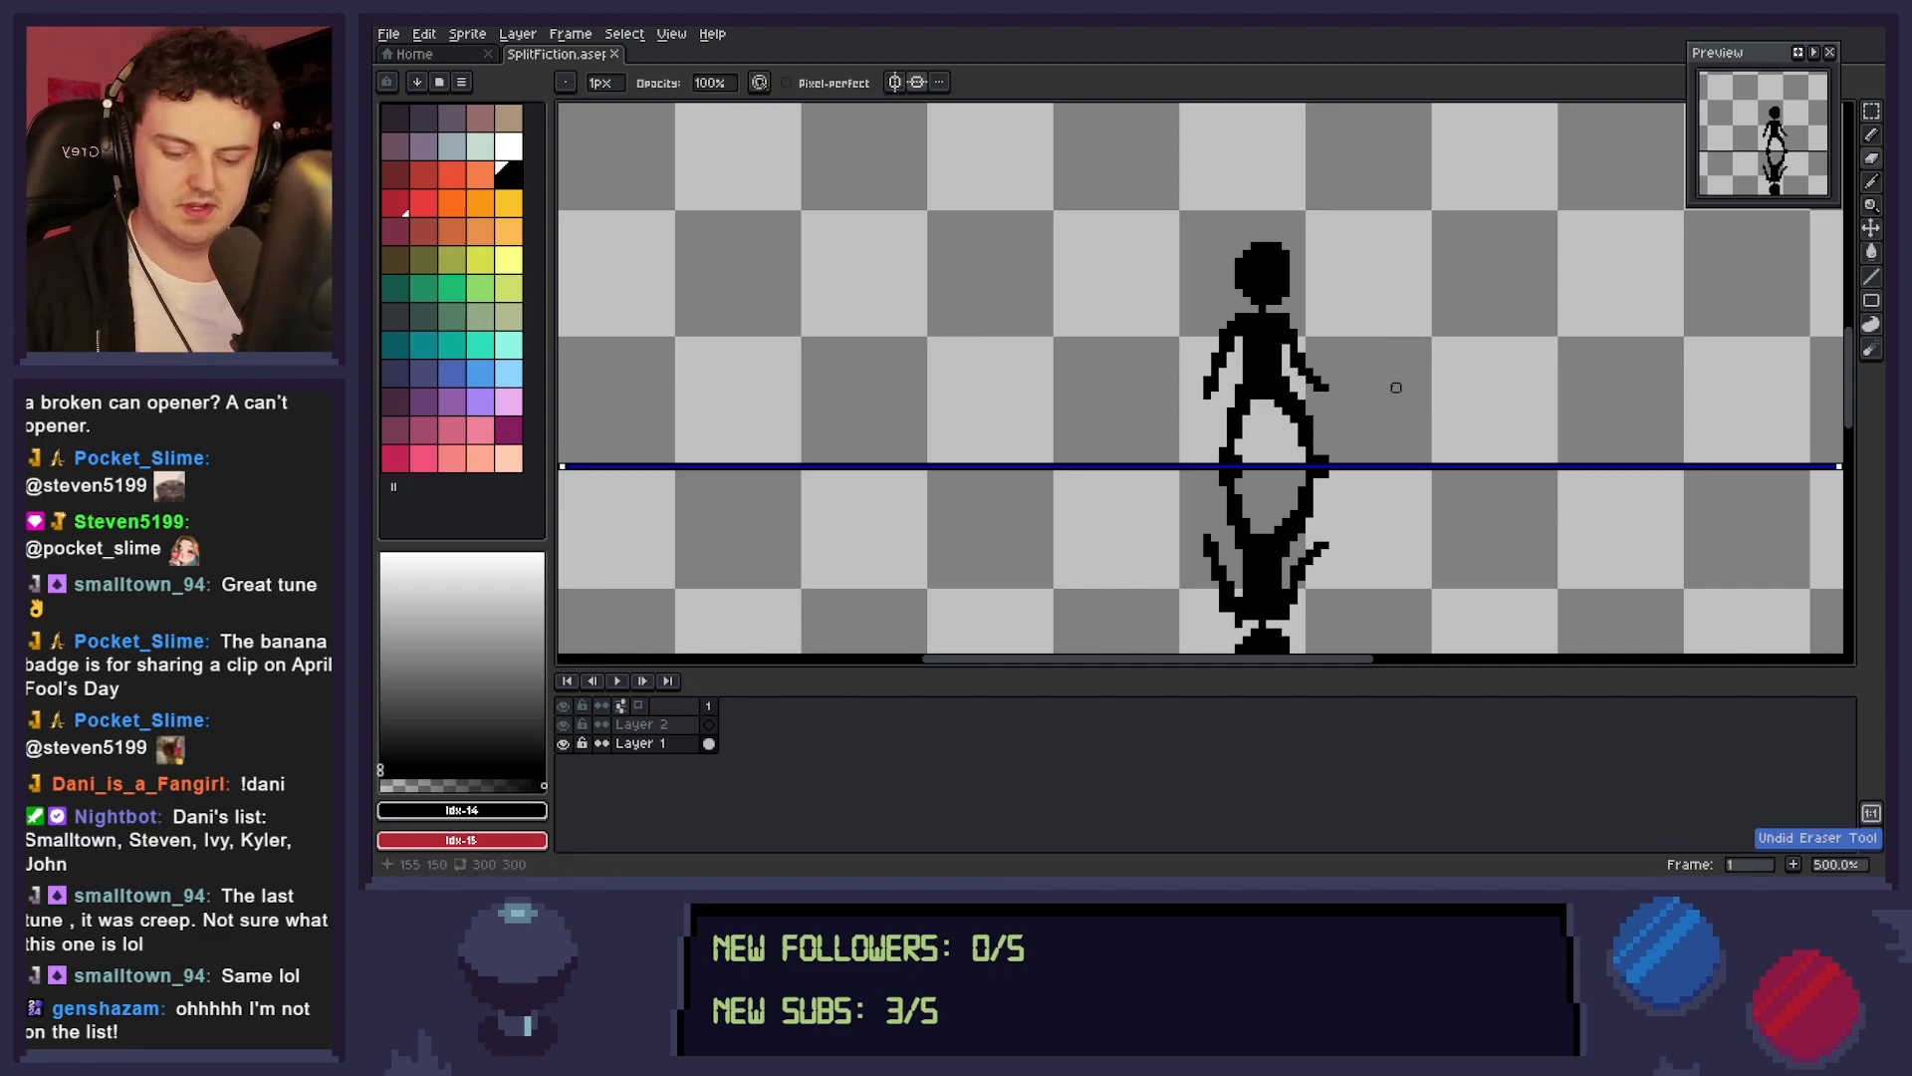
# Turn off the symmetry options to remove the horizontal mirror axis from the canvas.
pyautogui.scroll(-5, 1438, 376)
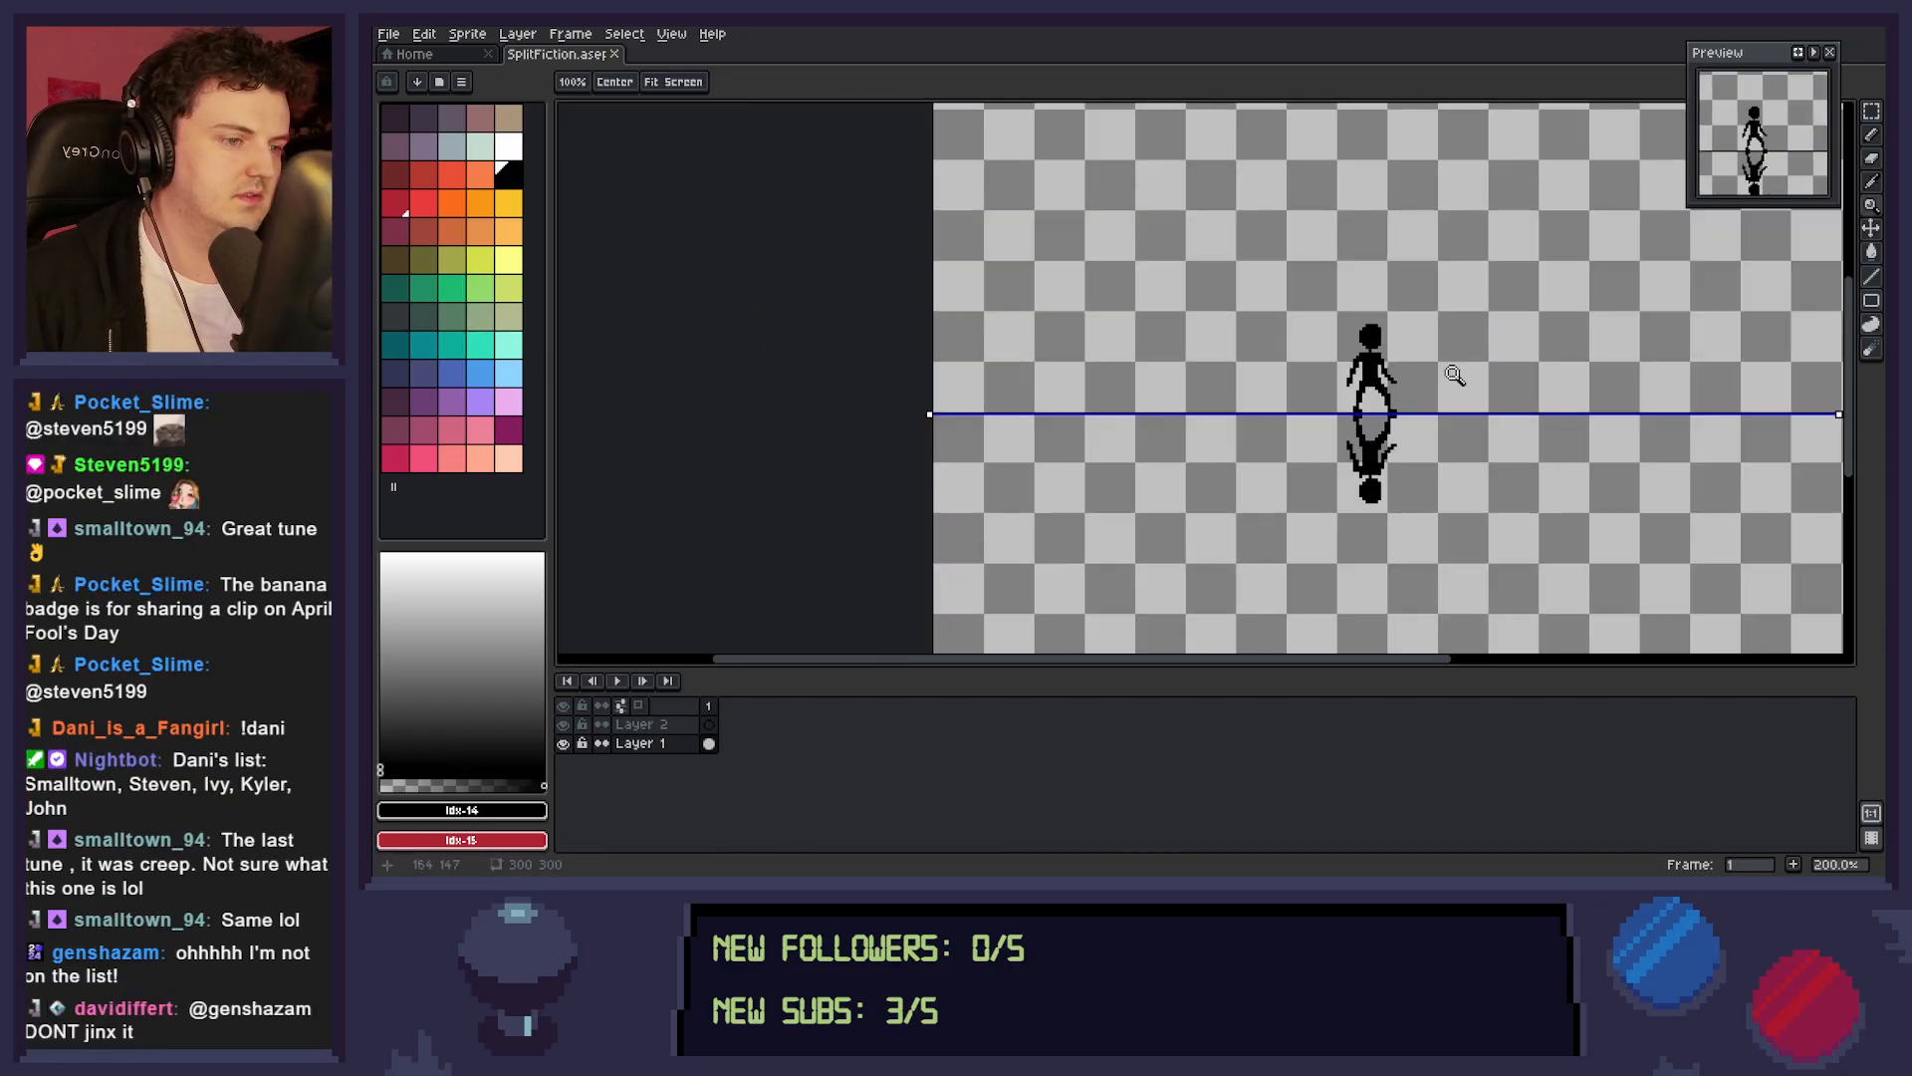
pyautogui.scroll(3, 1444, 441)
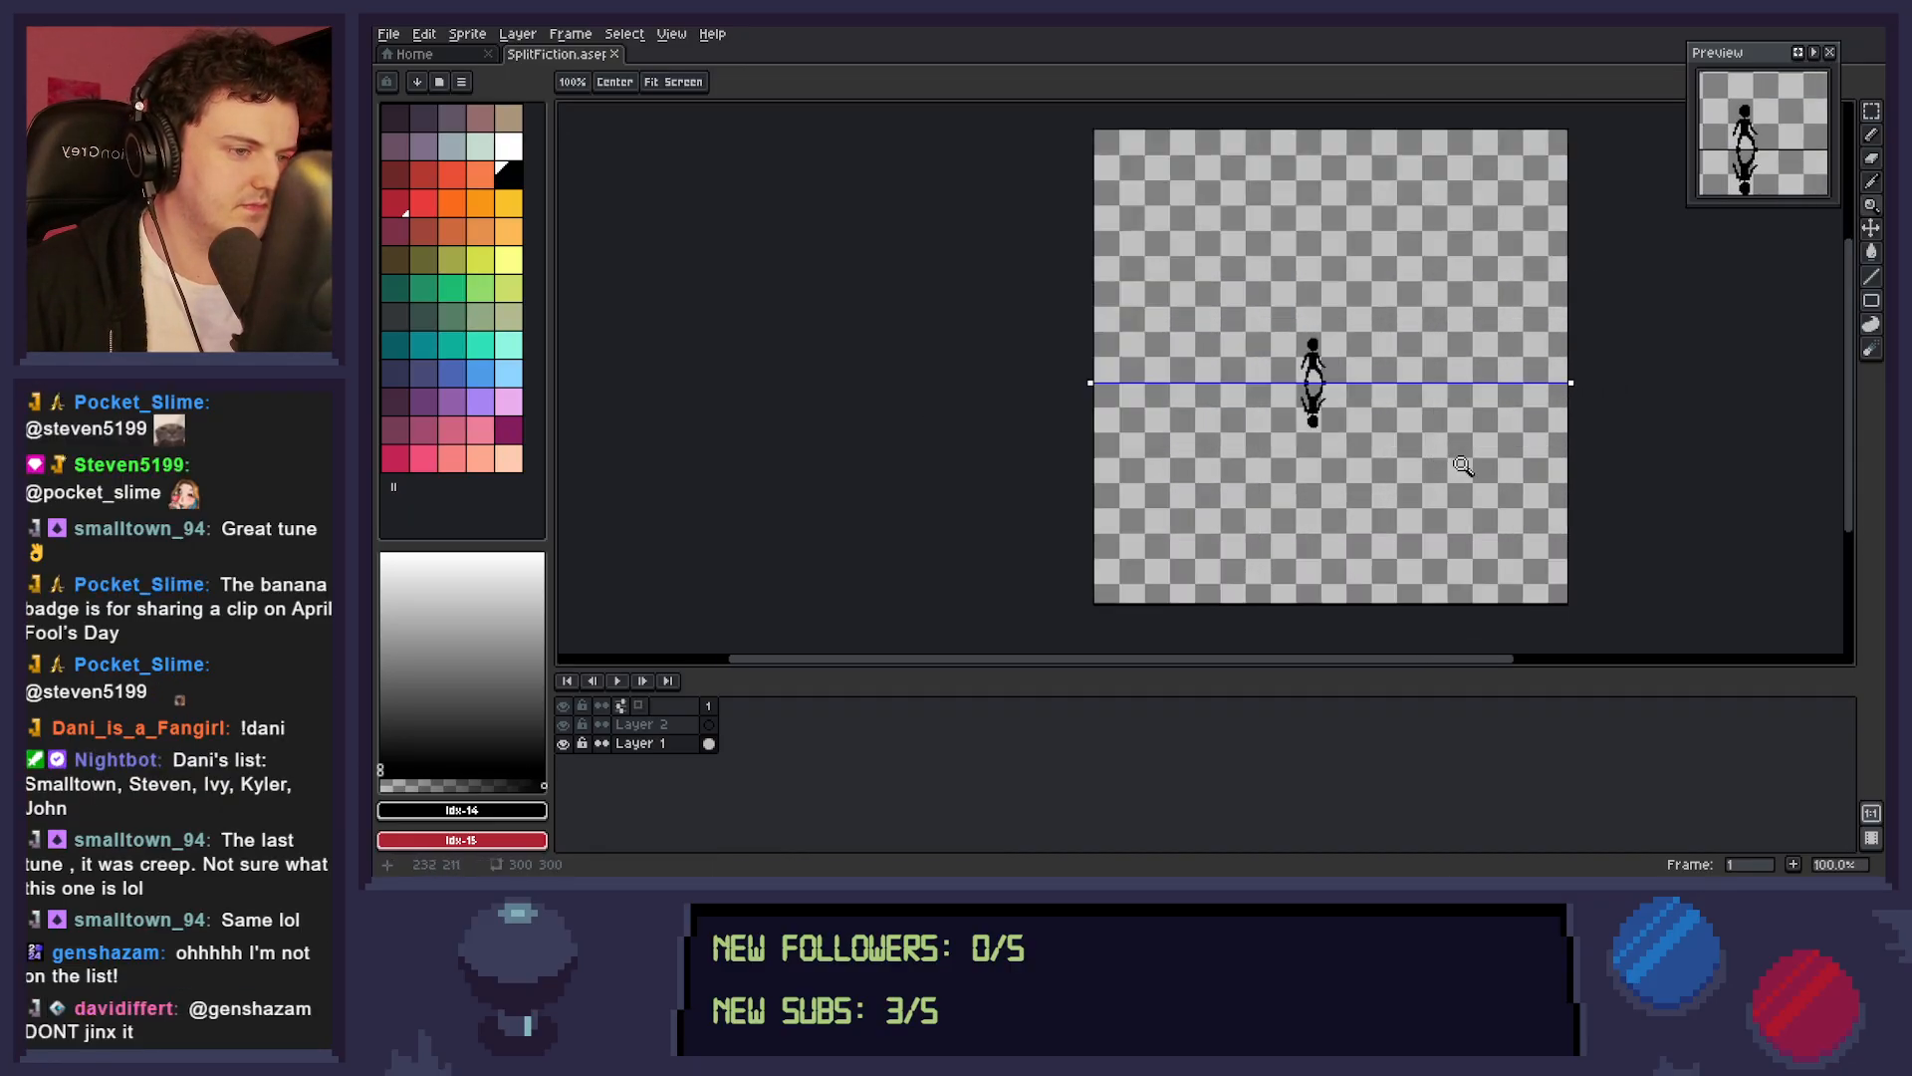
pyautogui.scroll(-2, 1461, 477)
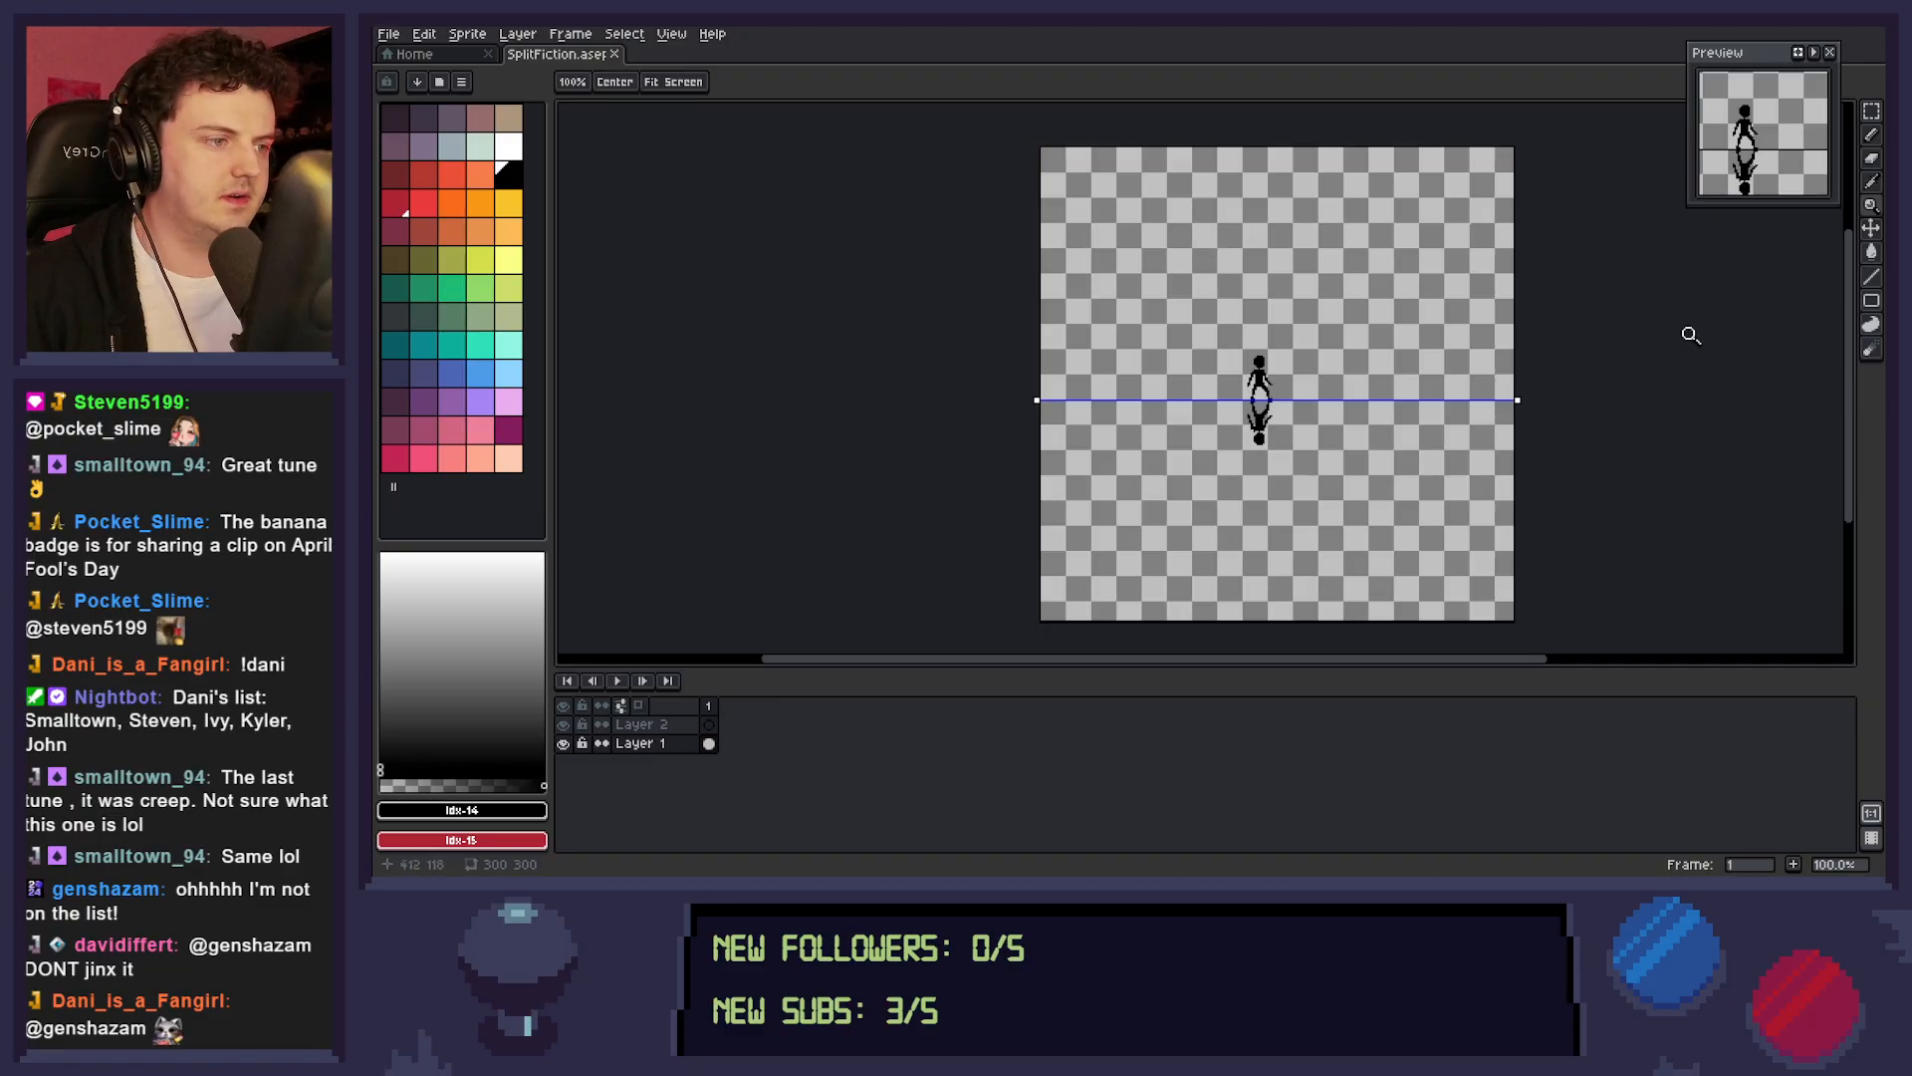
pyautogui.click(1504, 105)
pyautogui.rightClick(1290, 280)
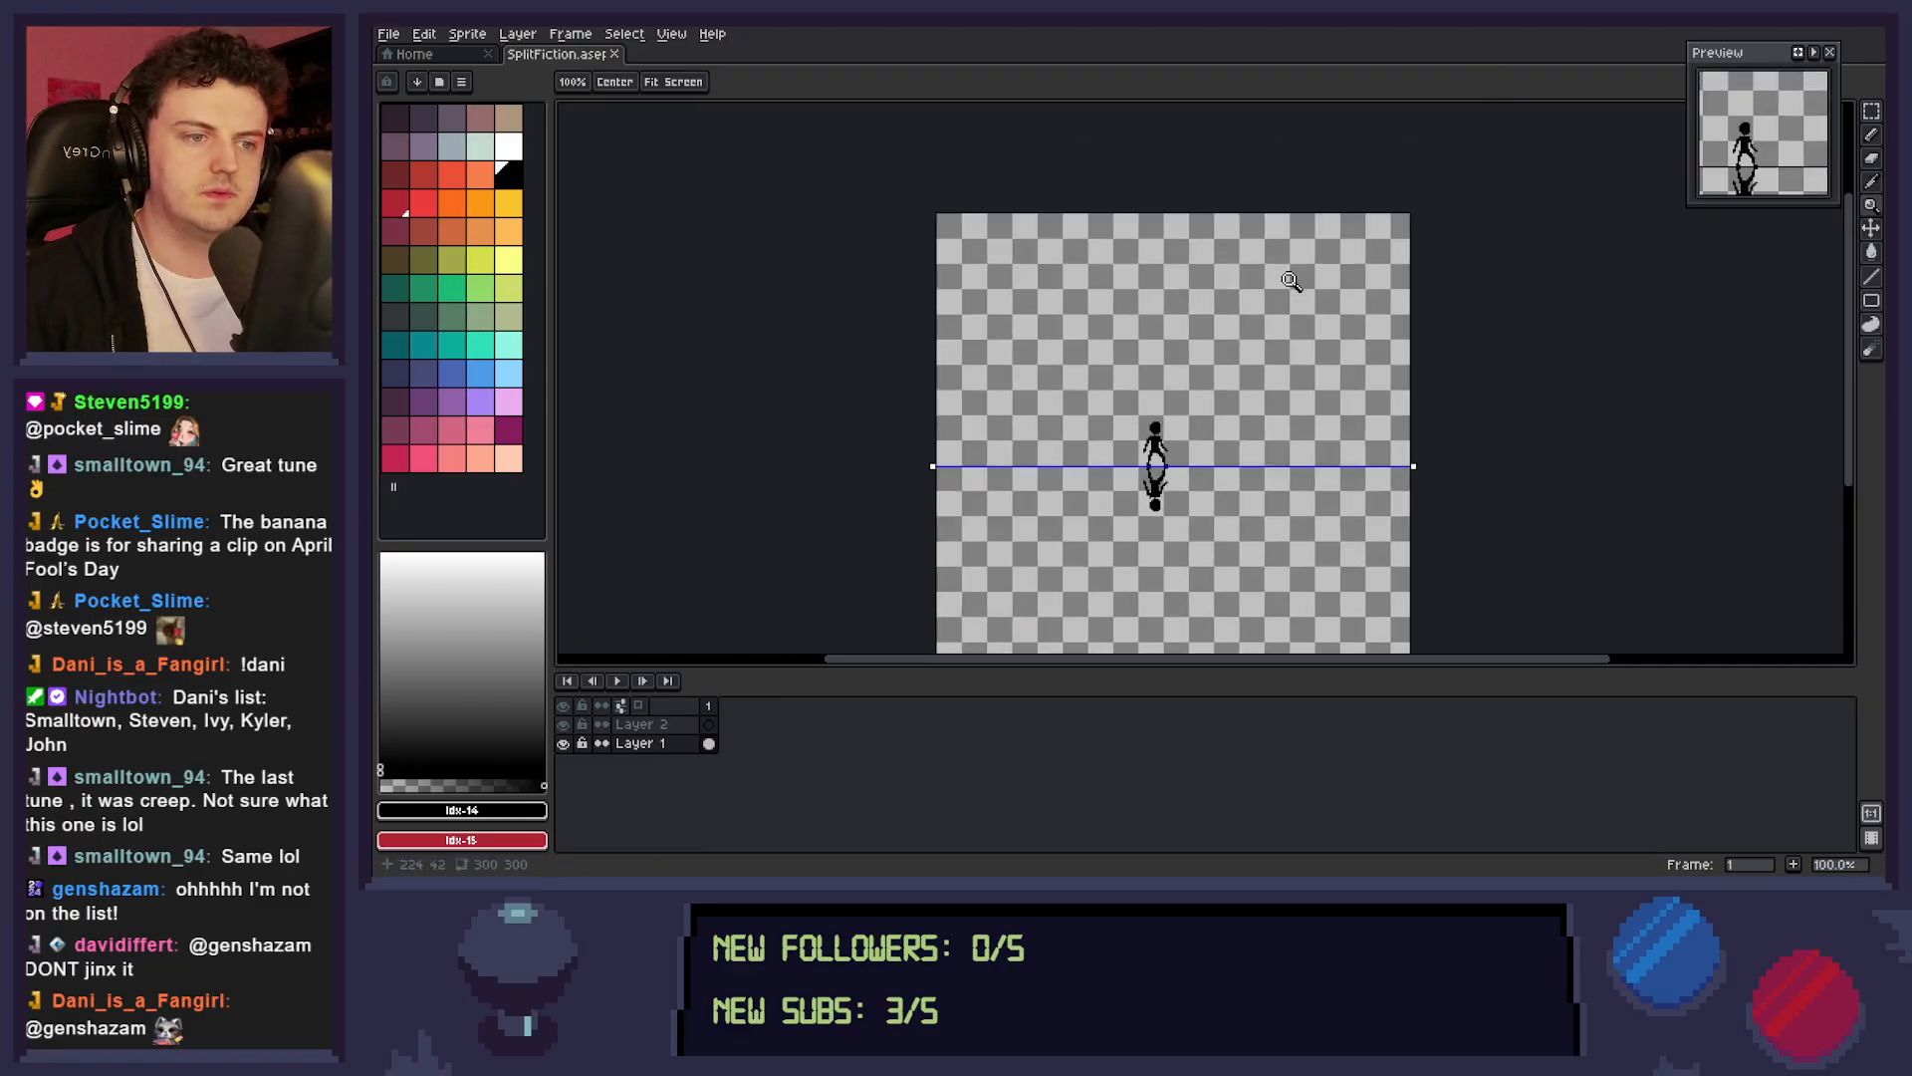
pyautogui.rightClick(1290, 280)
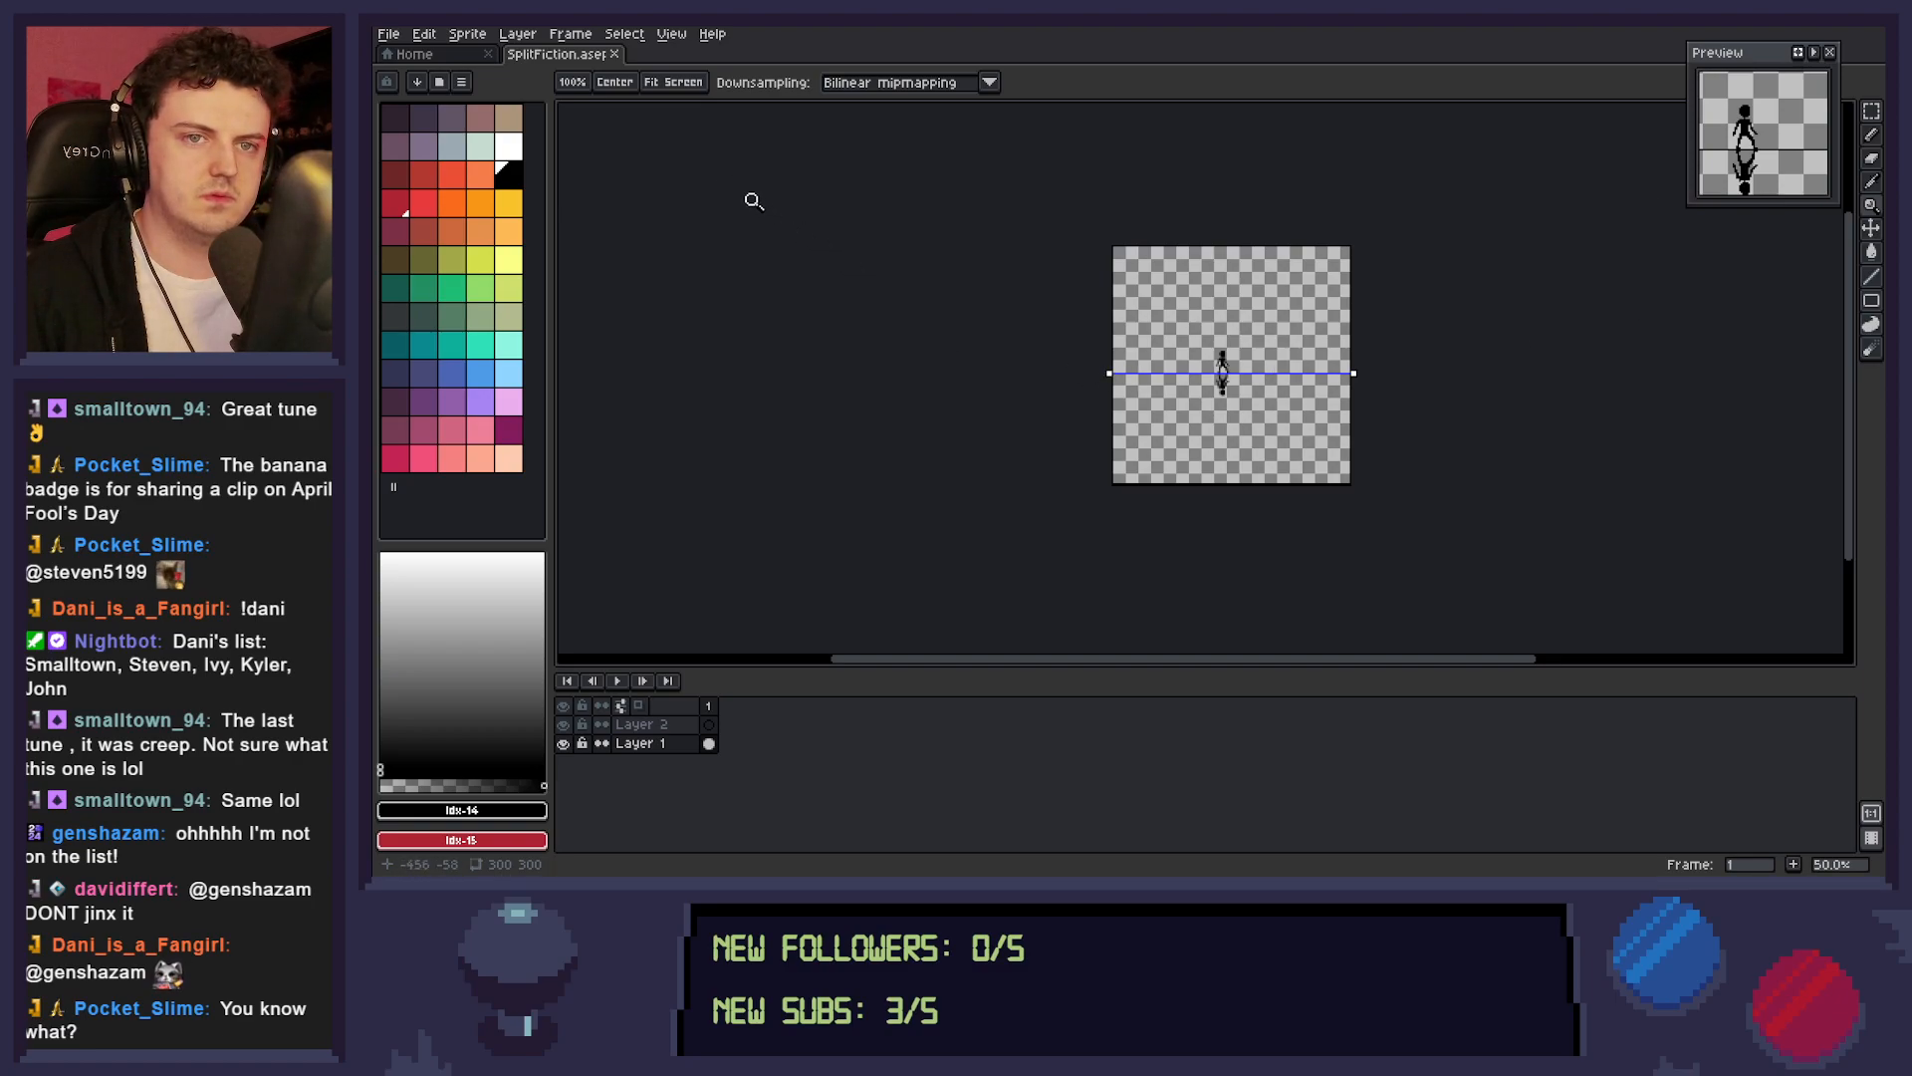
pyautogui.click(671, 36)
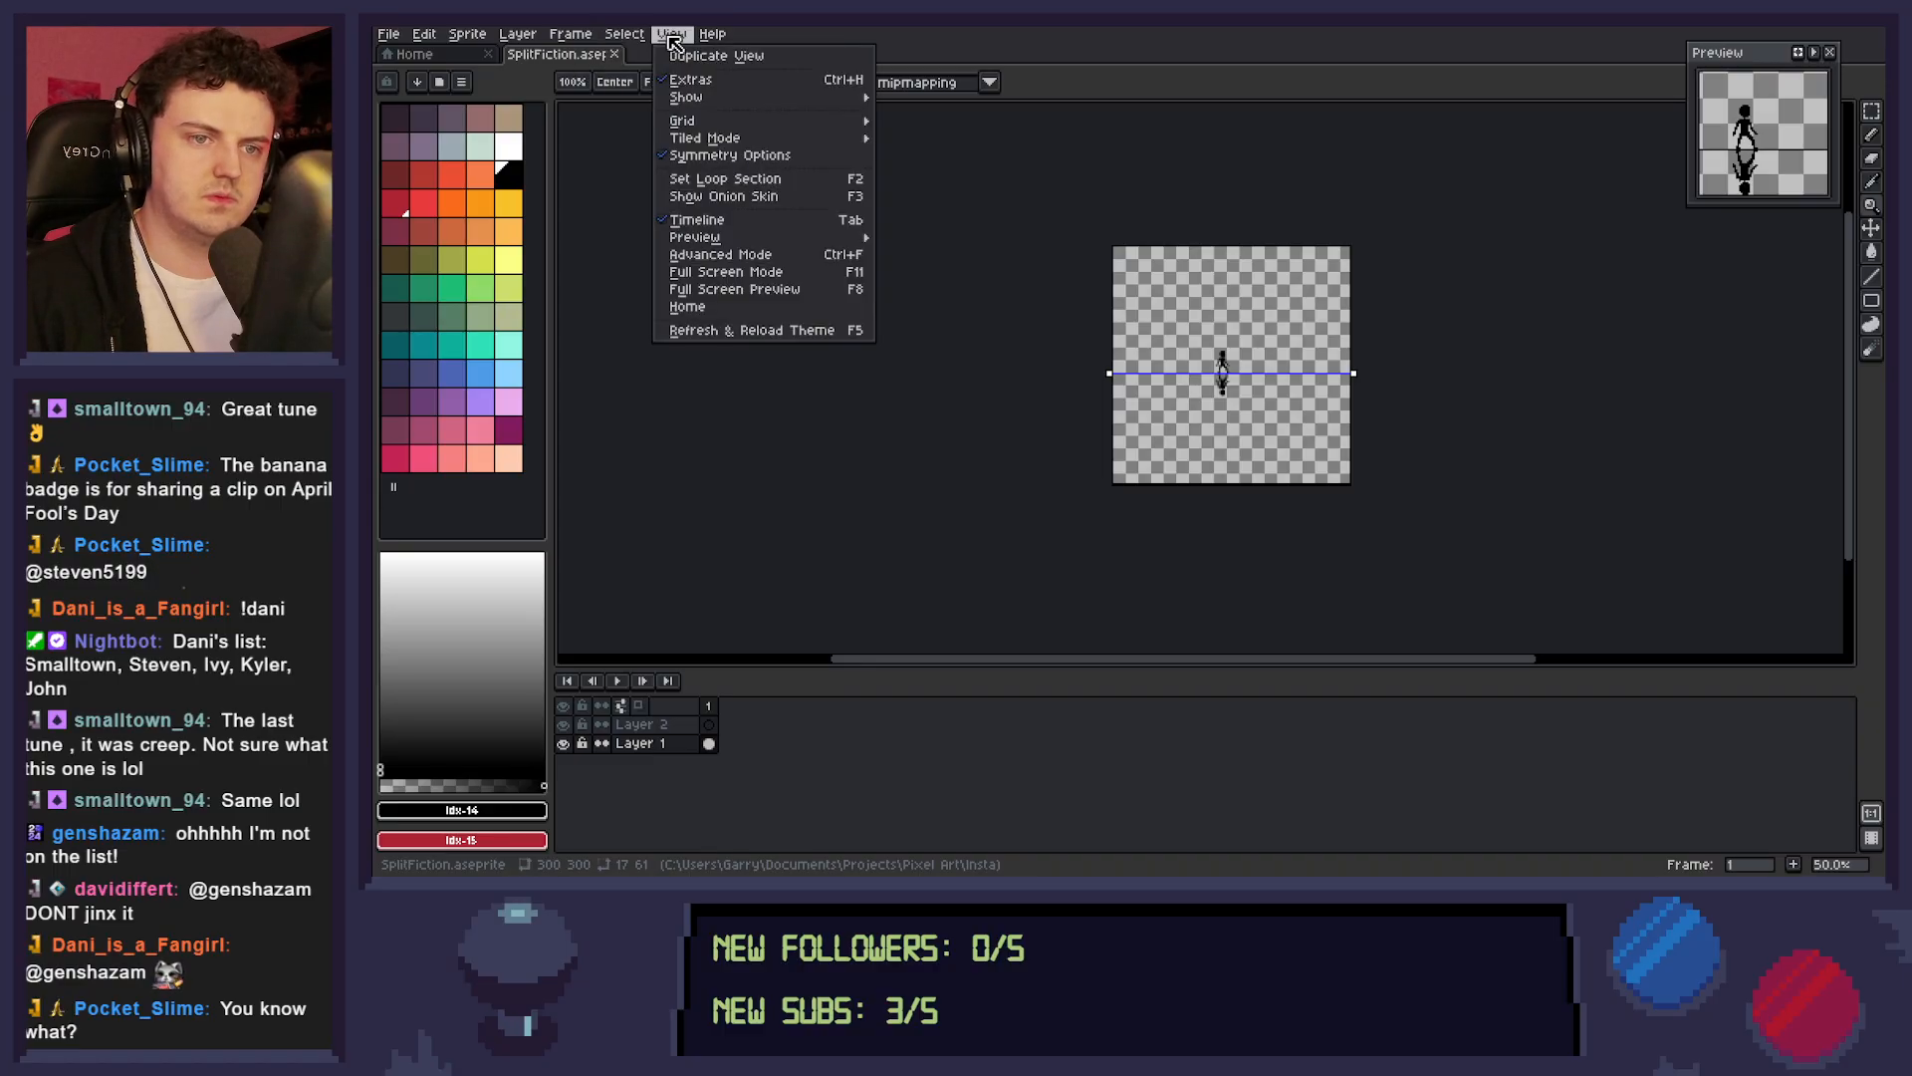
pyautogui.click(688, 156)
pyautogui.scroll(2, 1185, 334)
pyautogui.moveTo(1437, 454); pyautogui.dragTo(1308, 340)
pyautogui.scroll(-1, 1308, 340)
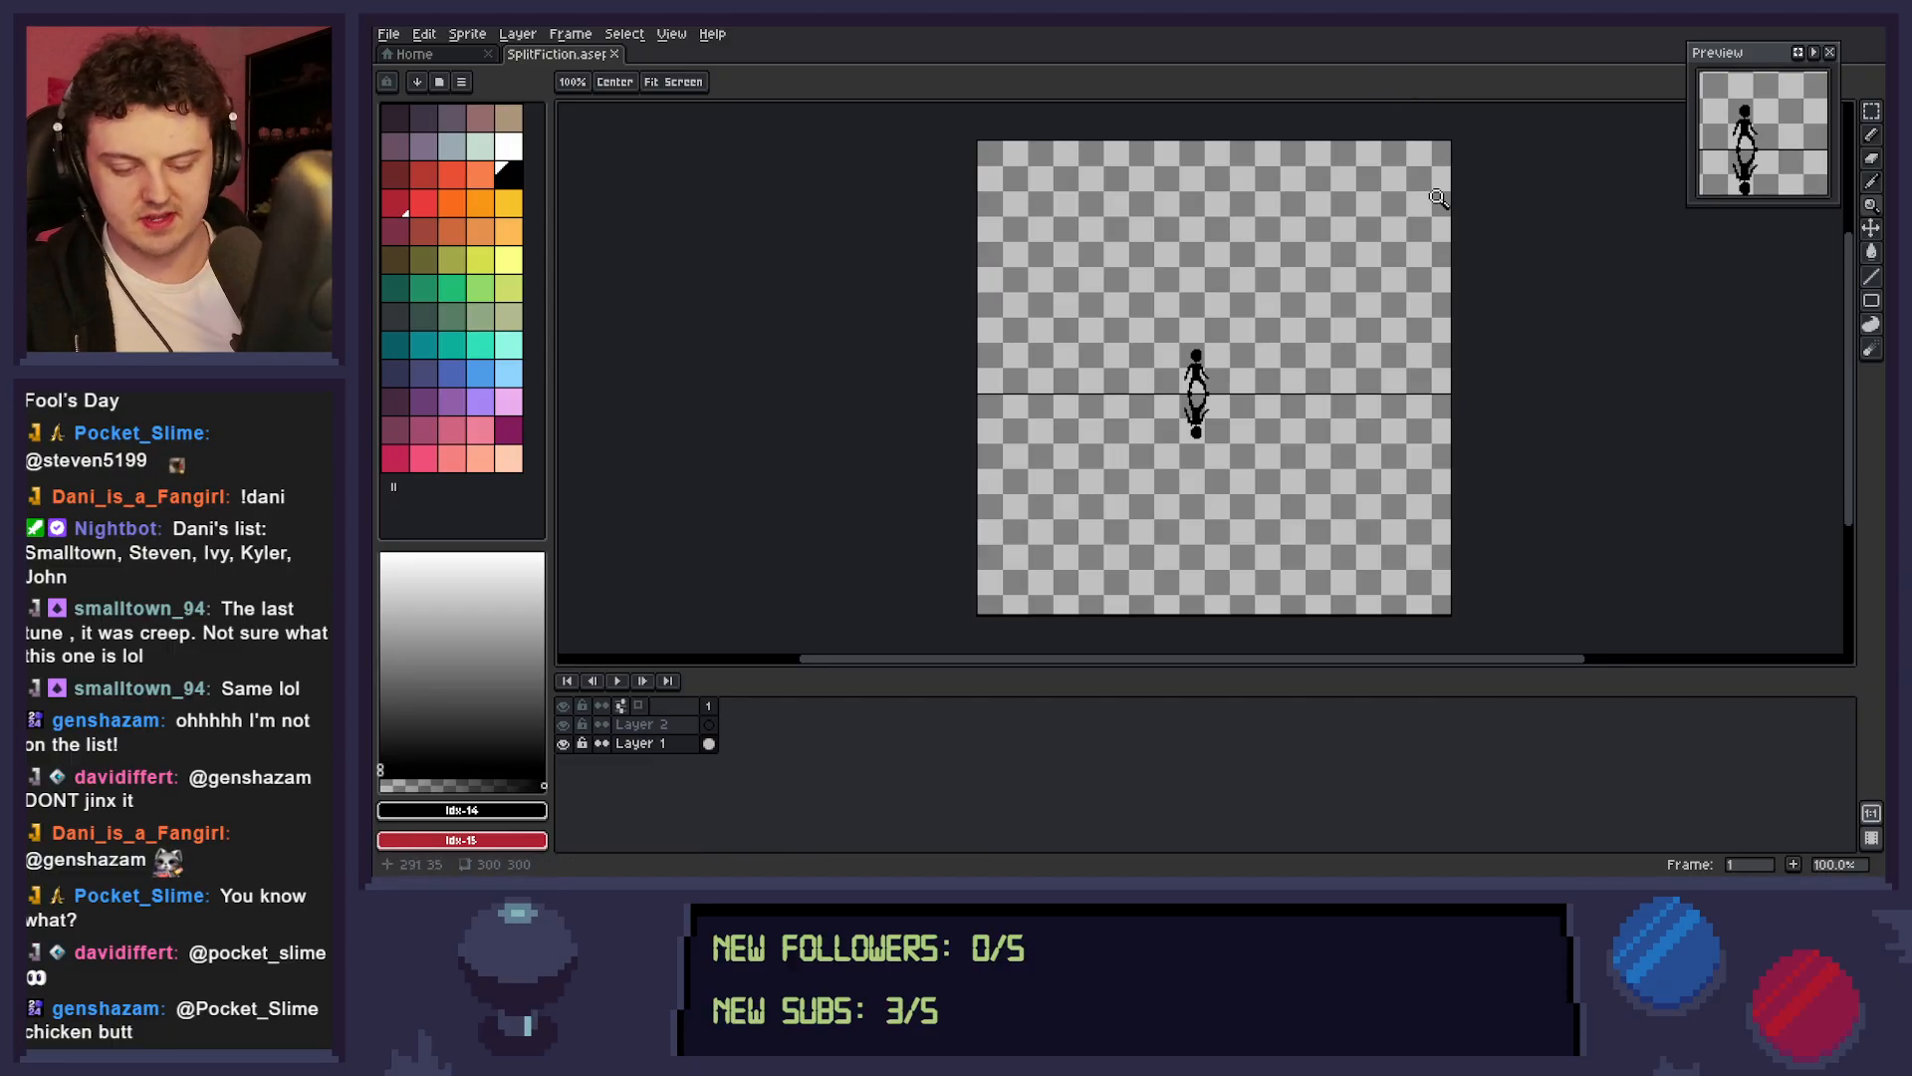
# Widen the canvas to 500 px, keeping the existing artwork centred.
pyautogui.hotkey('ctrl', 'alt', 'c')
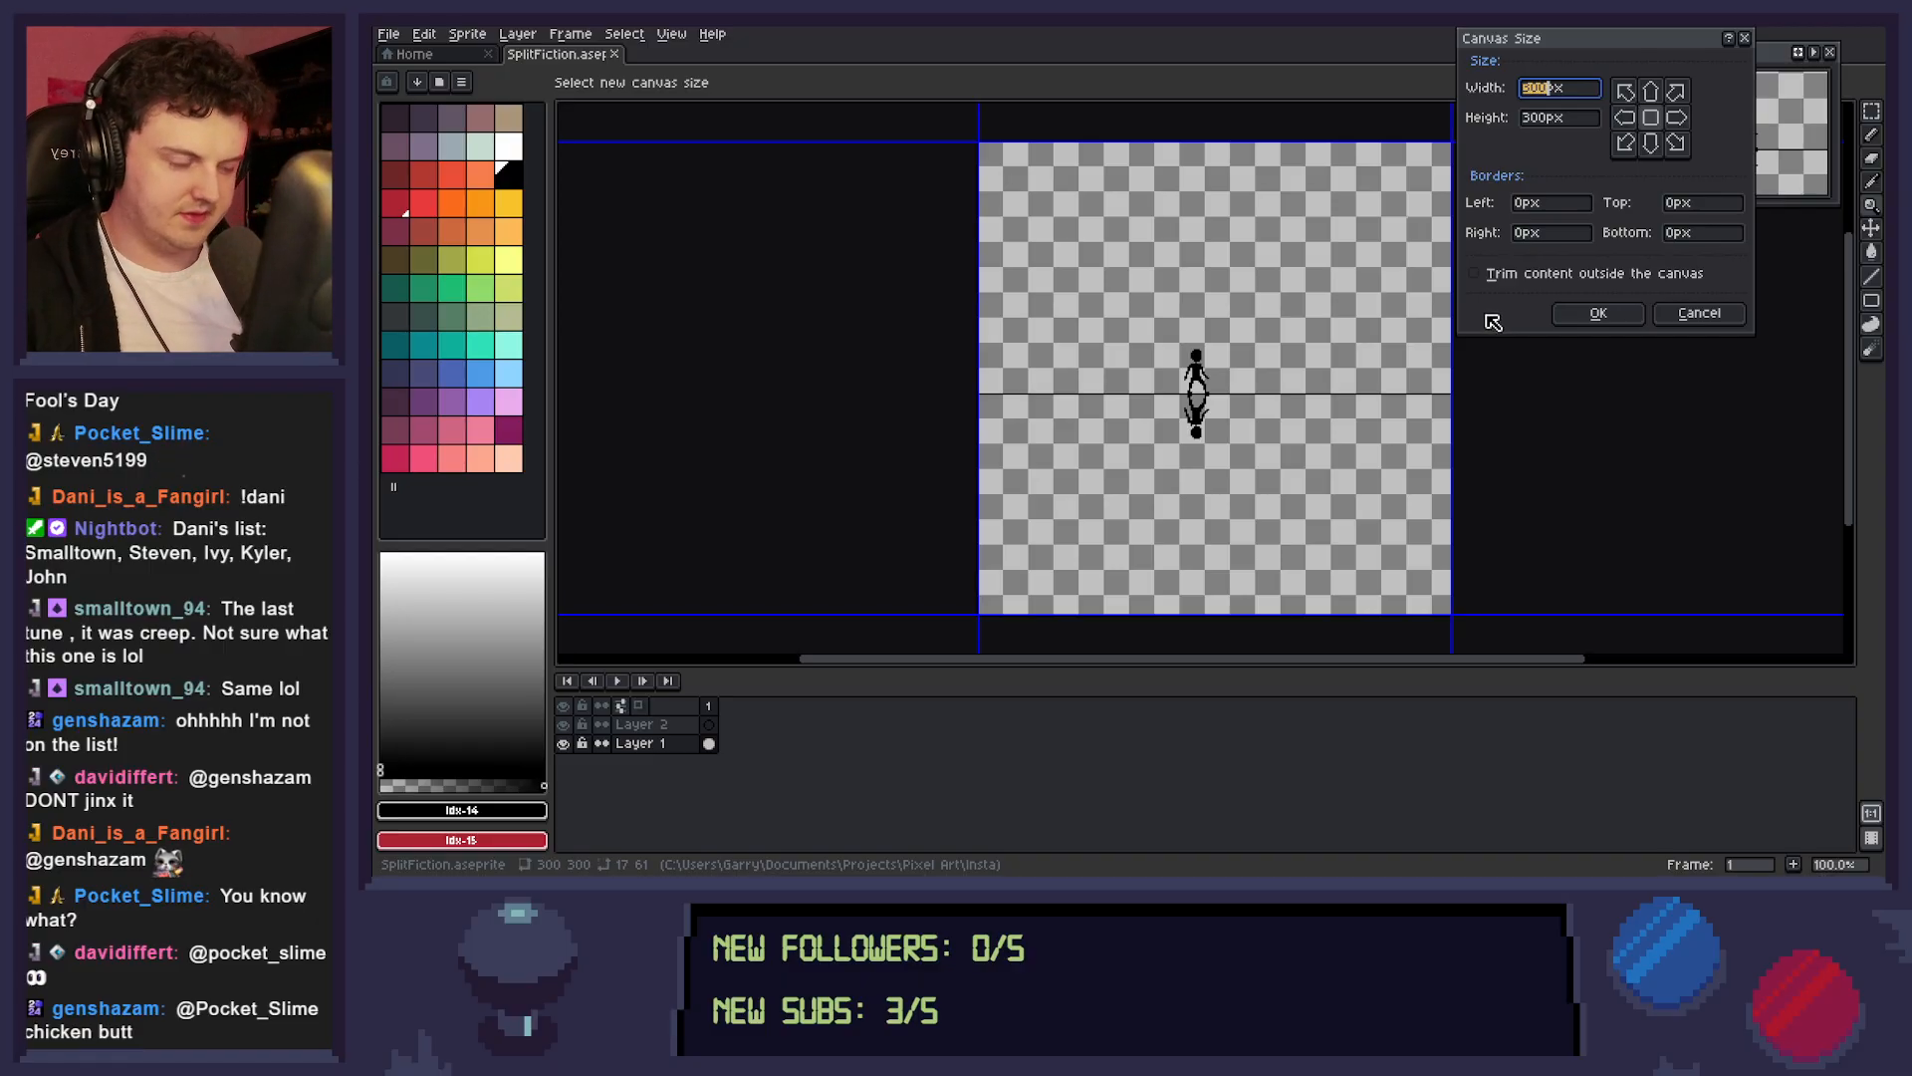
pyautogui.write('500')
pyautogui.press('Return')
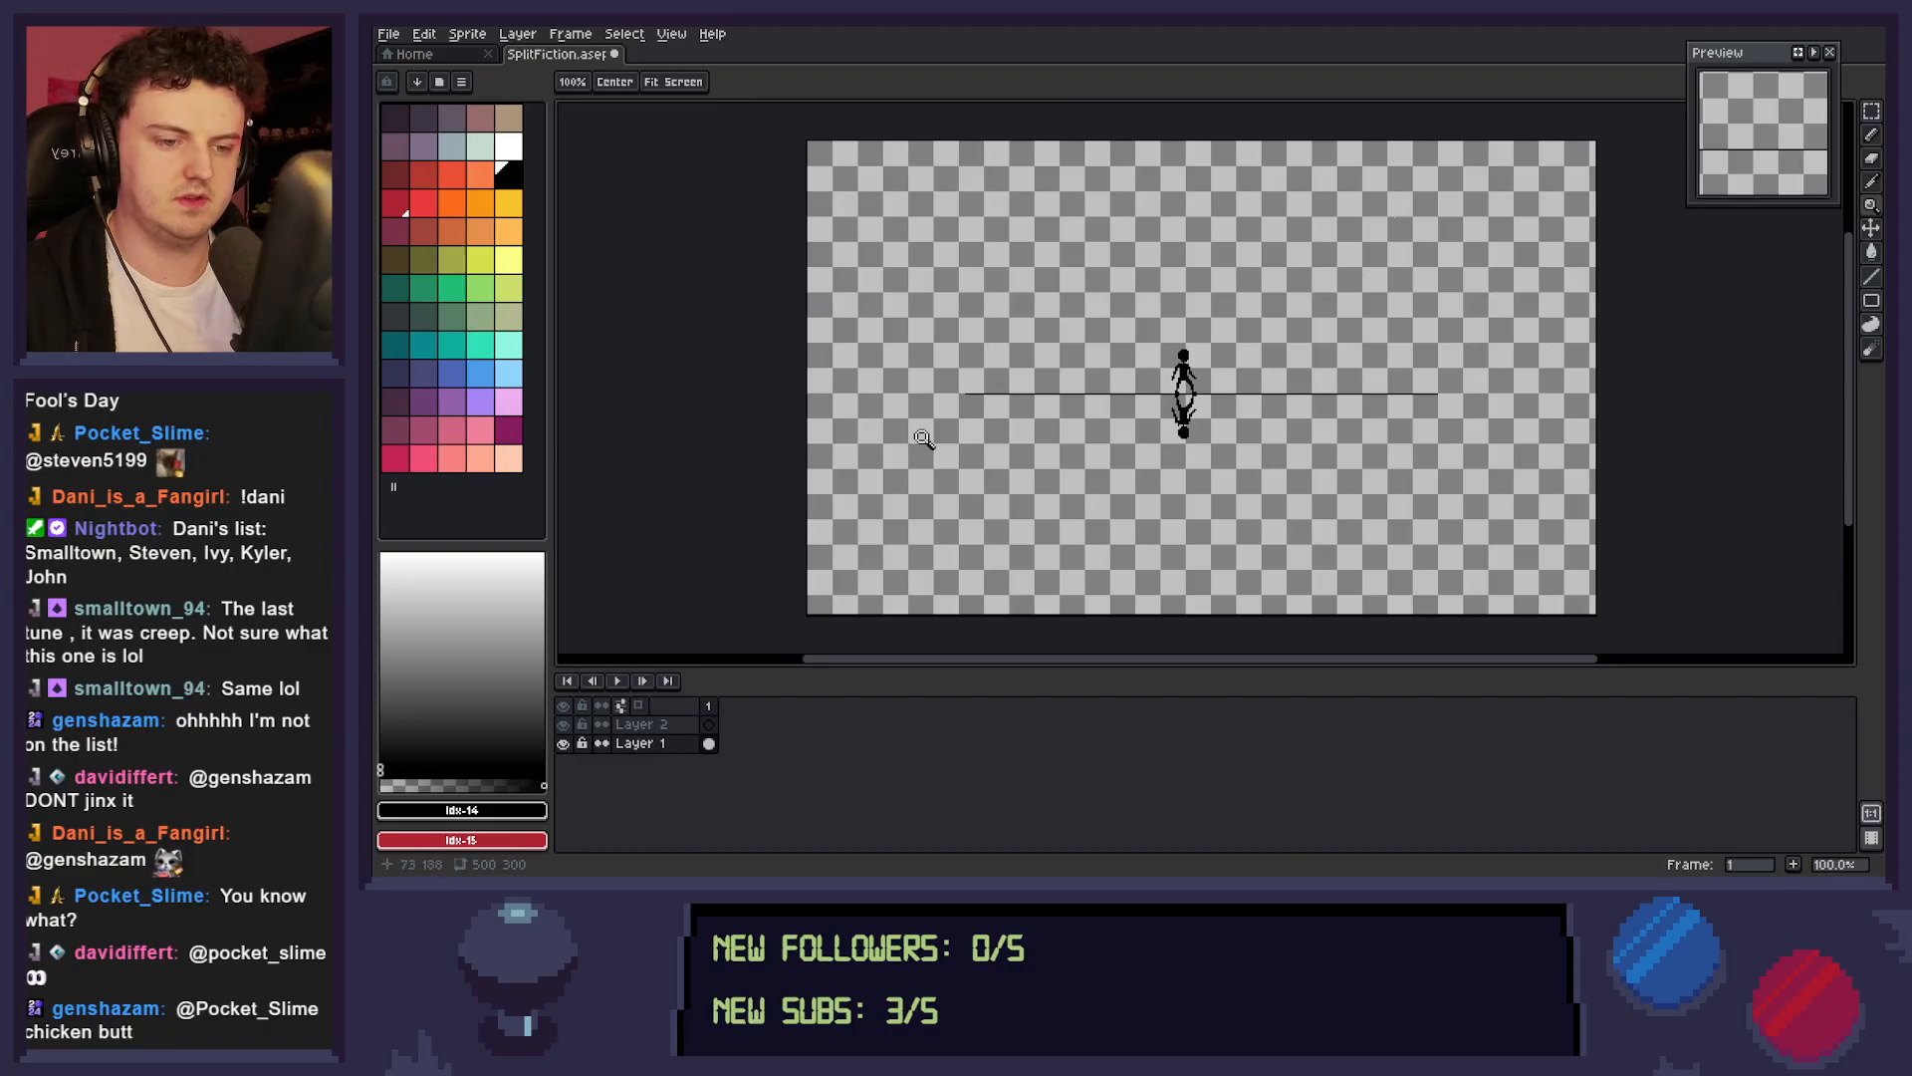
# Extend the canvas at its bottom edge to a height of 304 px and save the file.
pyautogui.hotkey('ctrl', 'alt', 'c')
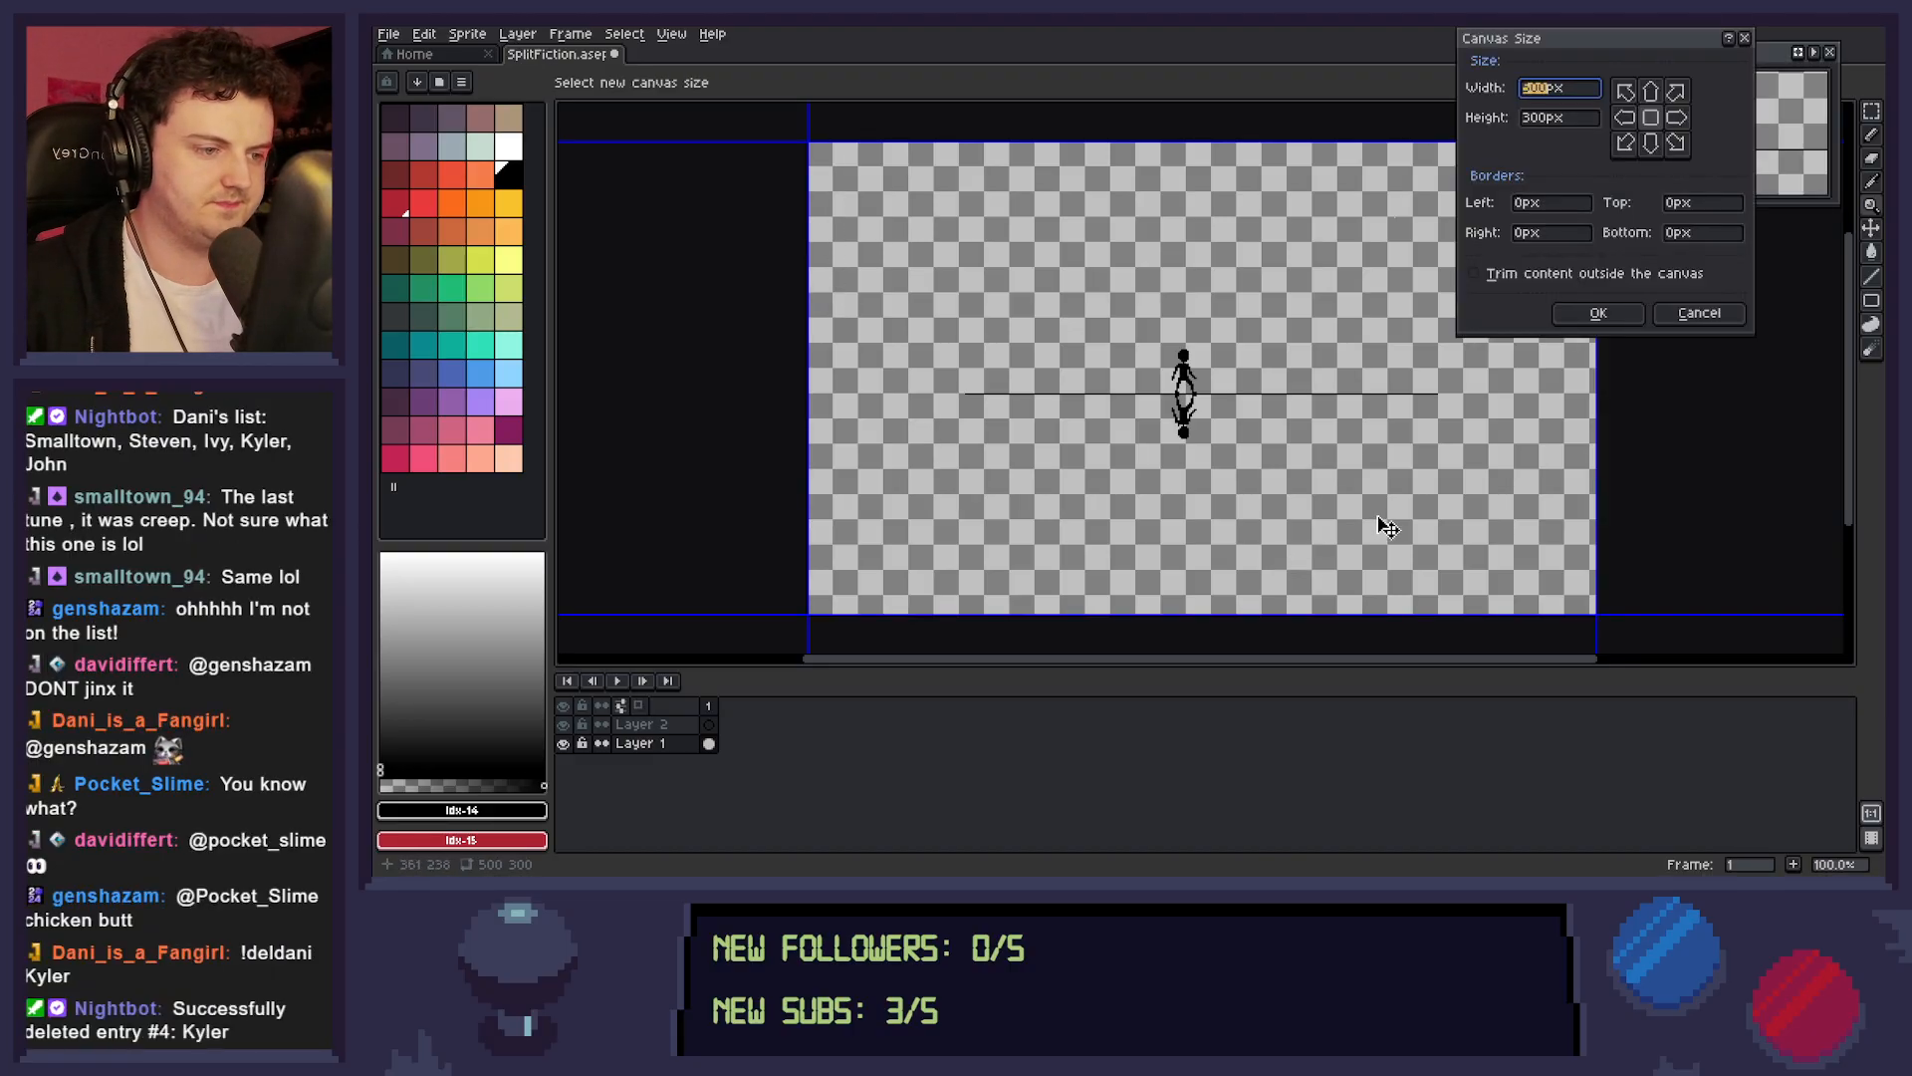
pyautogui.moveTo(1358, 611); pyautogui.dragTo(1356, 634)
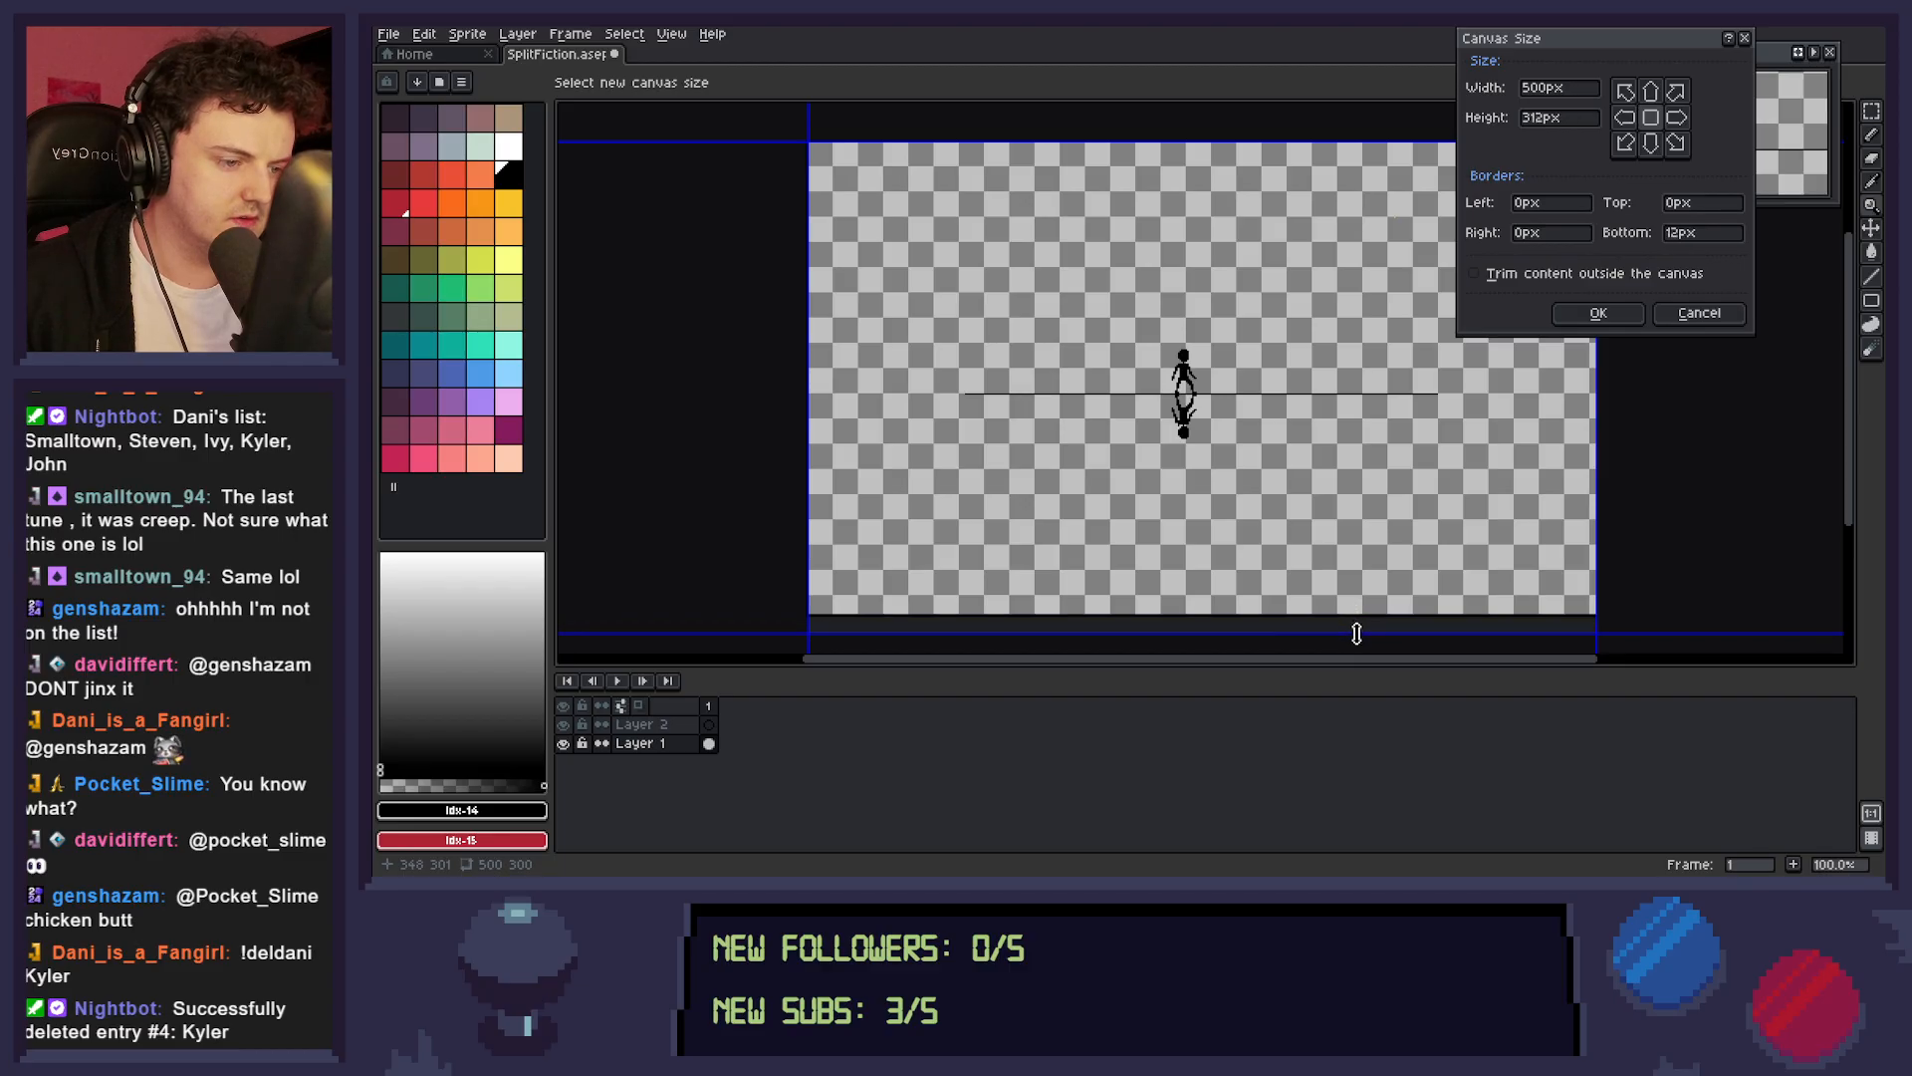
pyautogui.click(1590, 312)
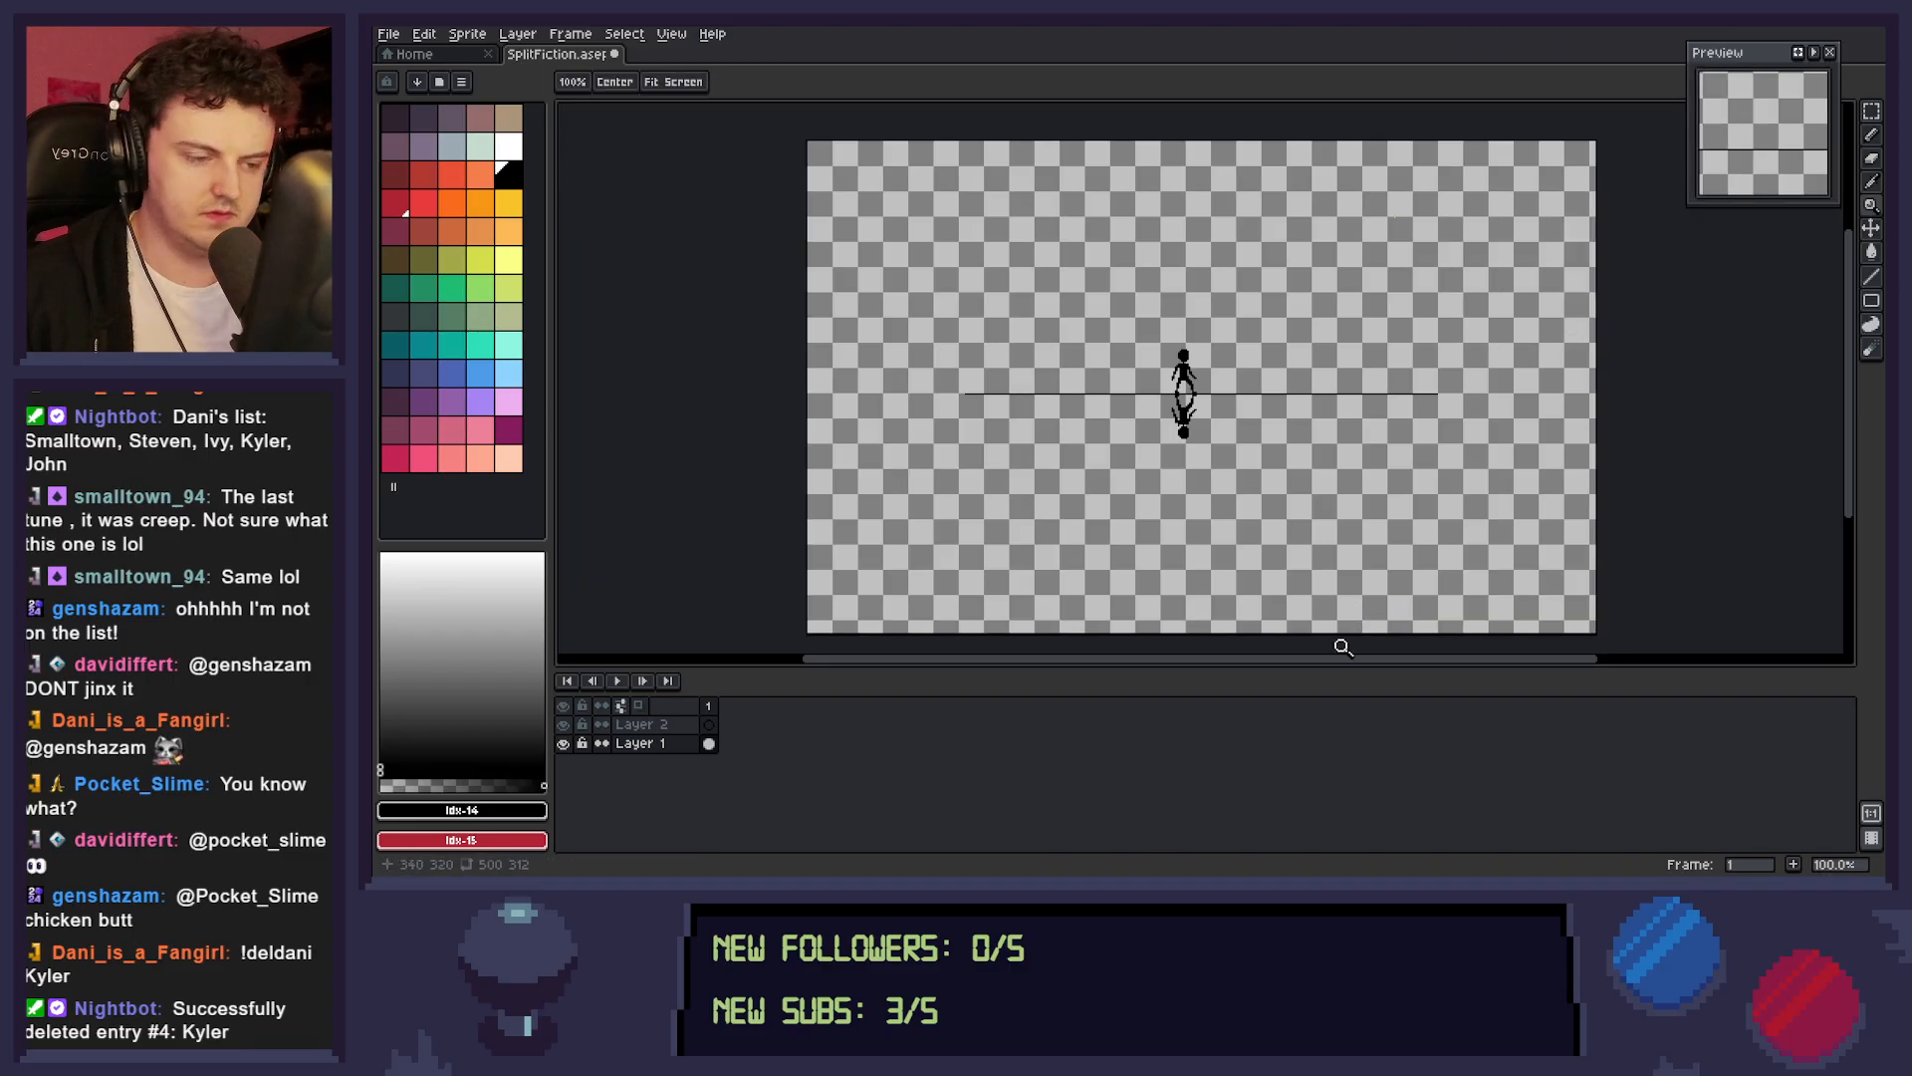
pyautogui.hotkey('ctrl', 'alt', 'c')
pyautogui.moveTo(1320, 639); pyautogui.dragTo(1321, 626)
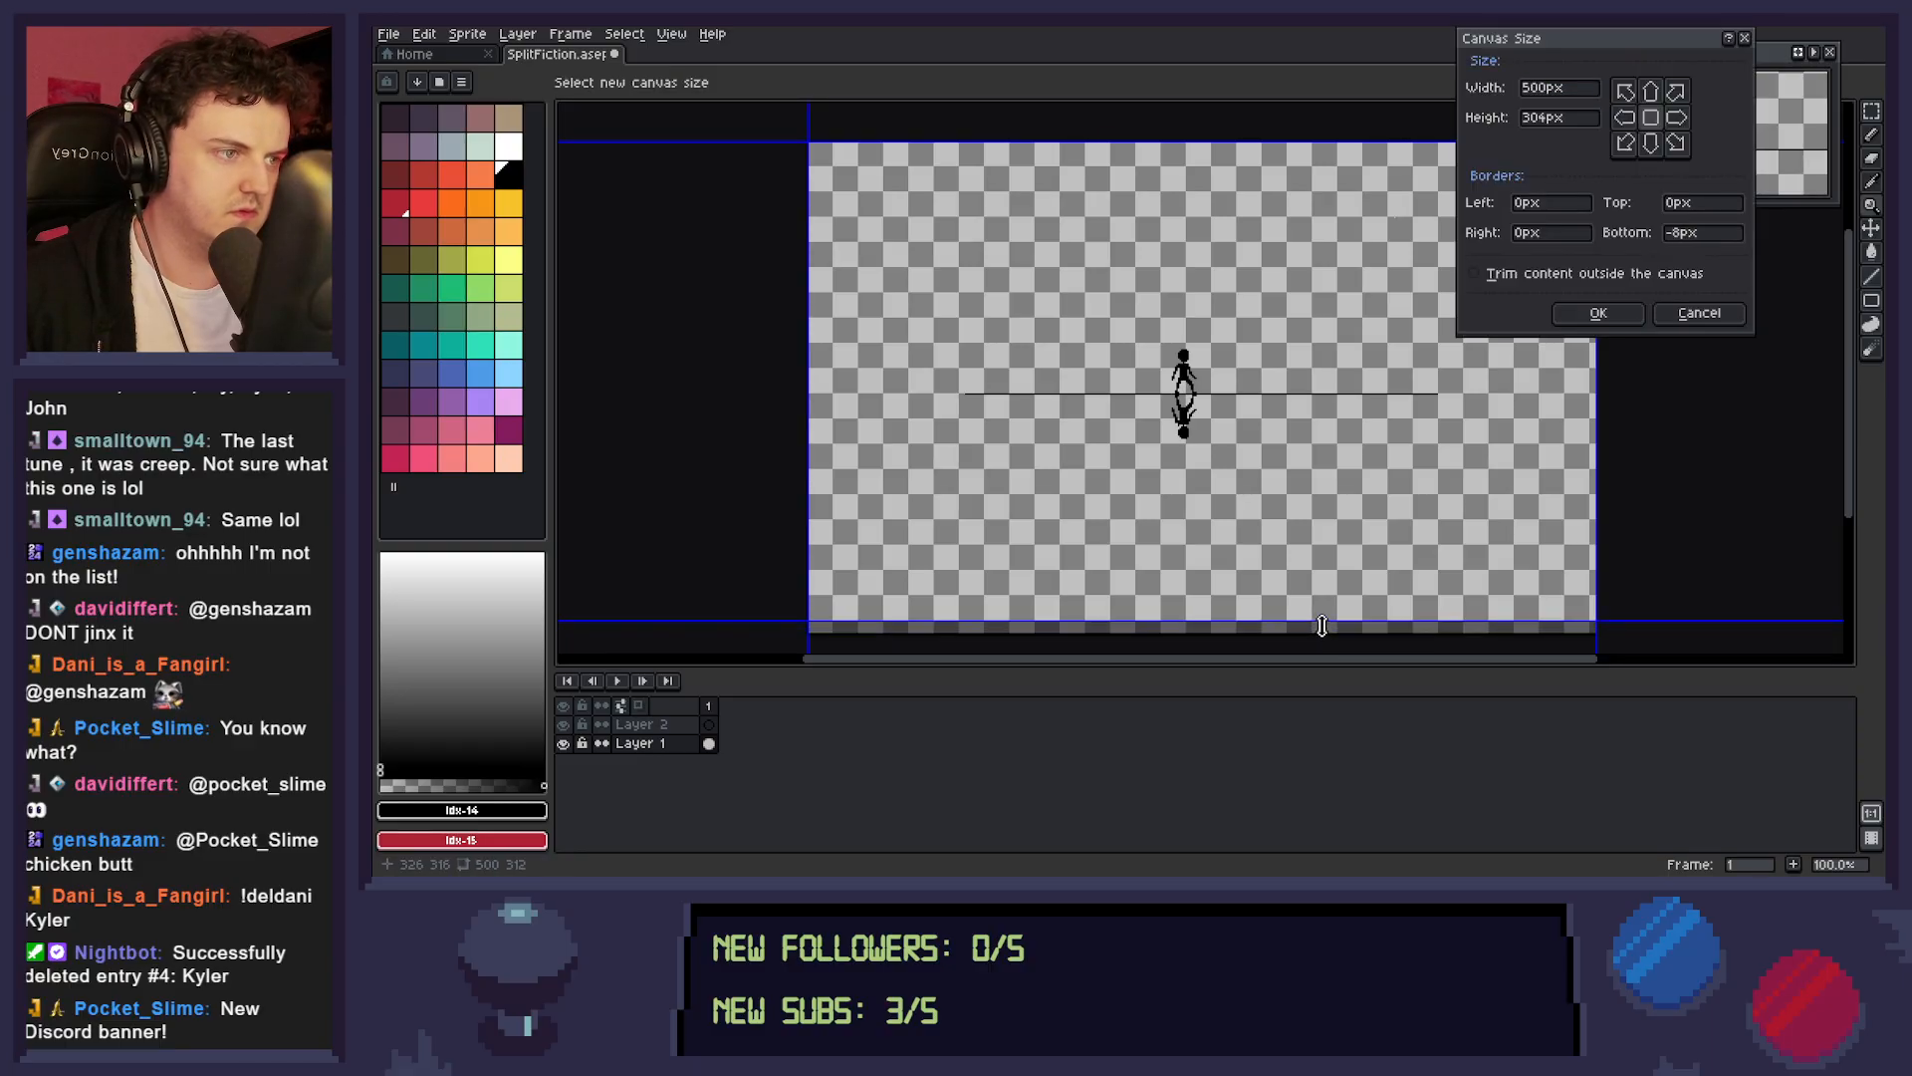
pyautogui.click(1593, 313)
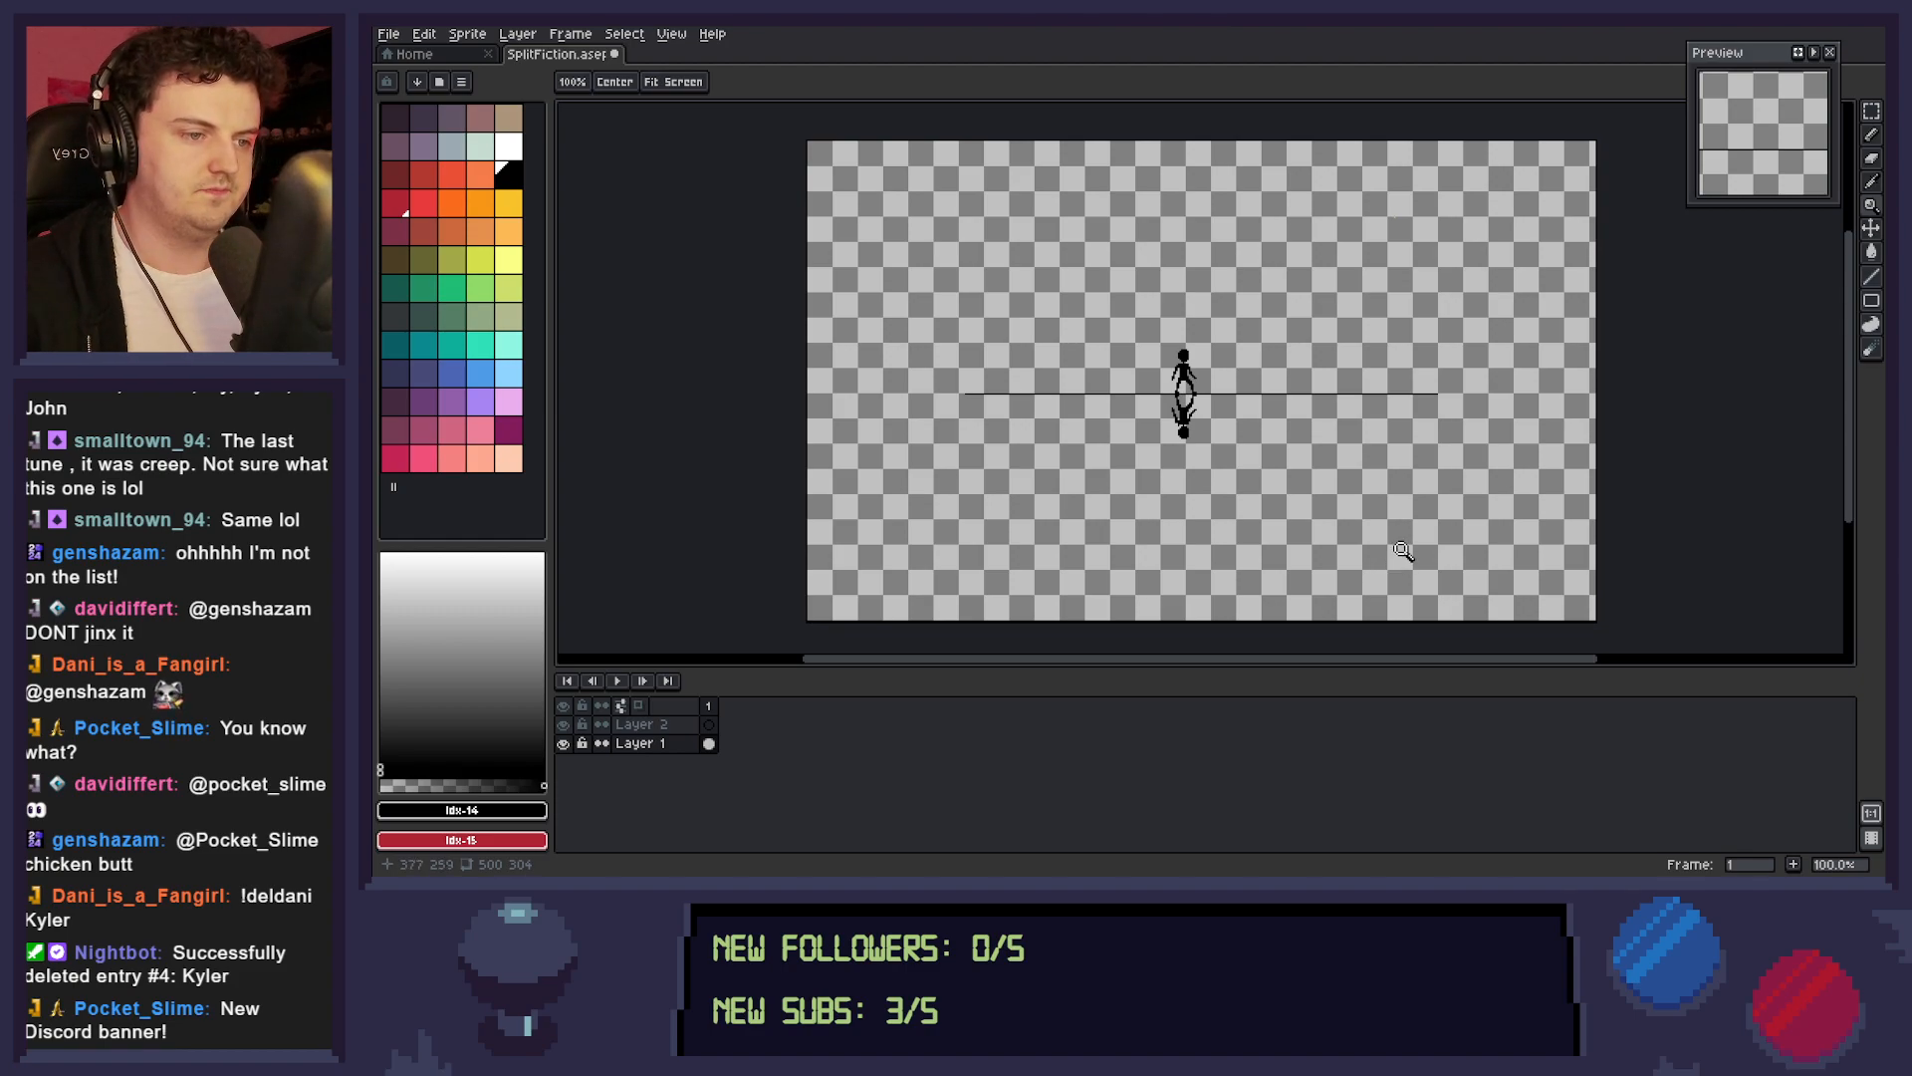
pyautogui.hotkey('ctrl', 's')
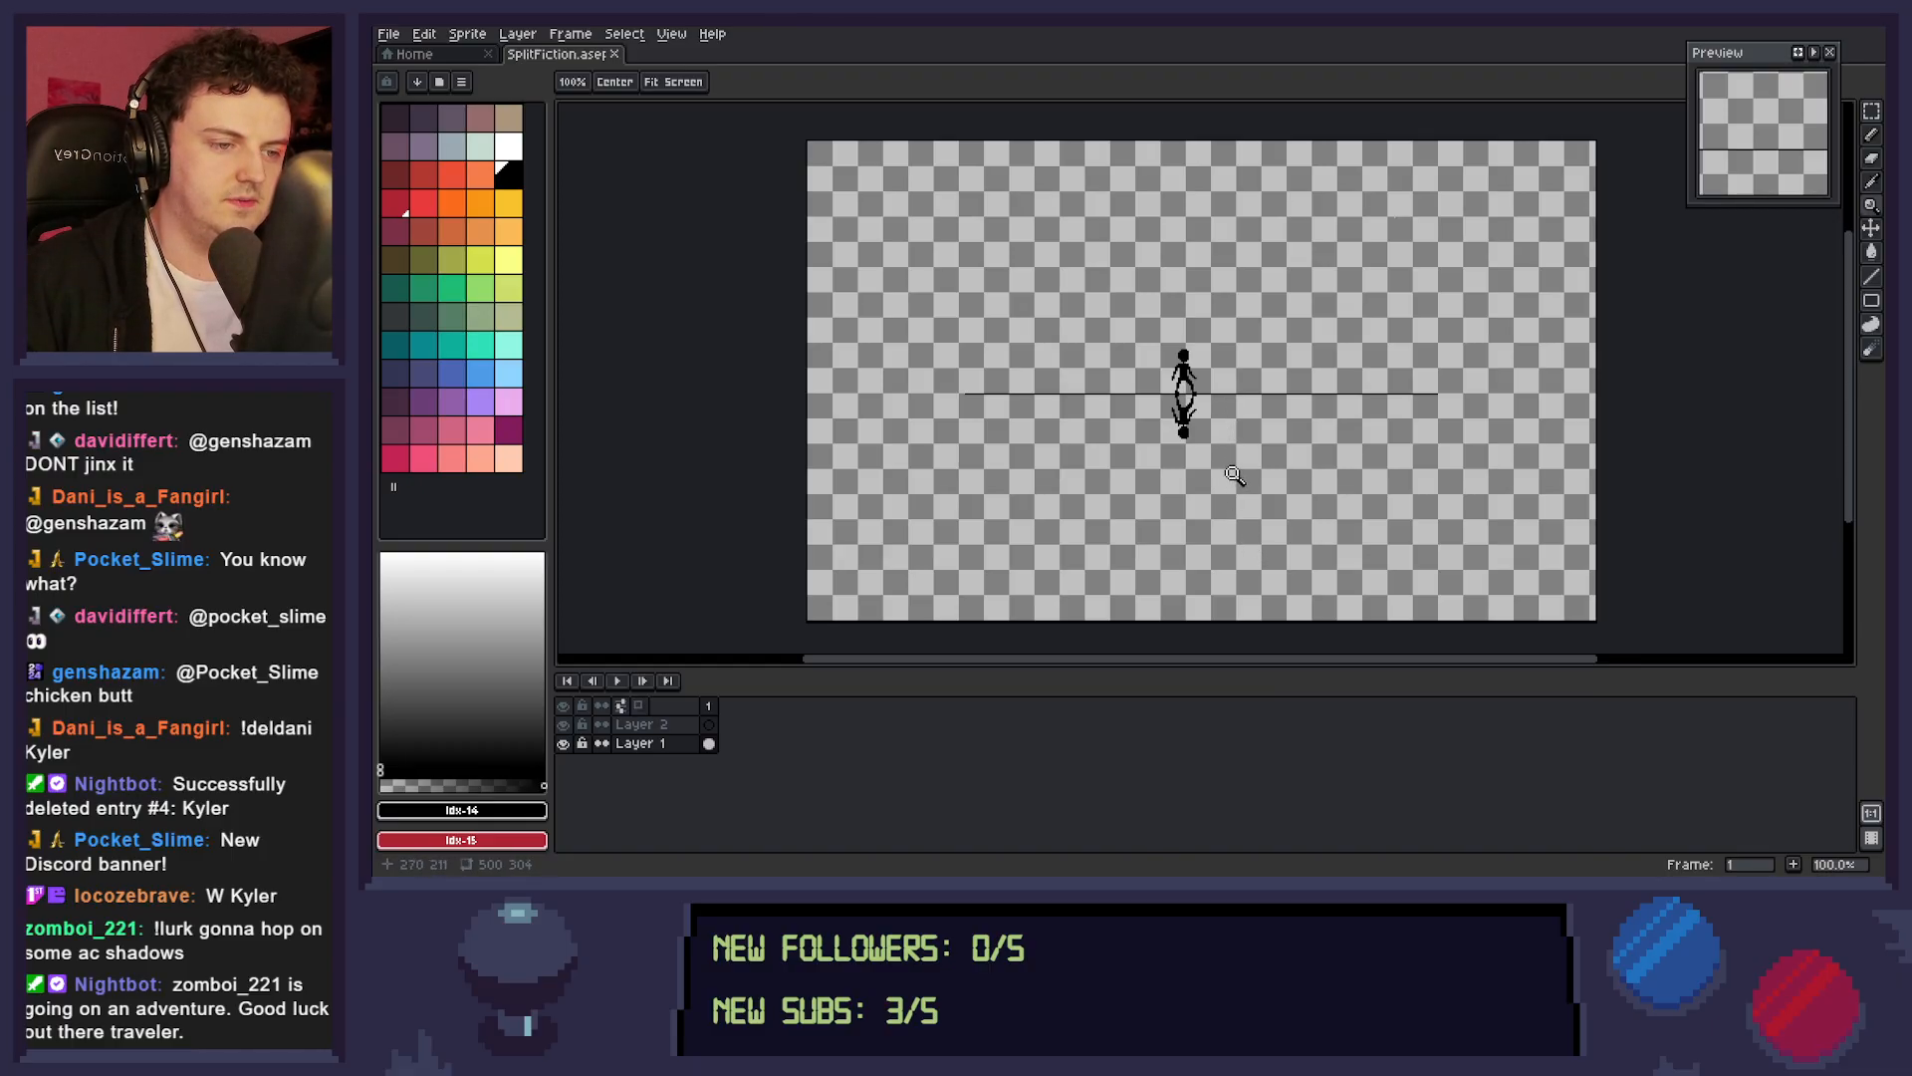
# Touch up the lower mirrored figure near its head with the eraser and save the file.
pyautogui.click(1193, 409)
pyautogui.click(1210, 432)
pyautogui.click(1231, 445)
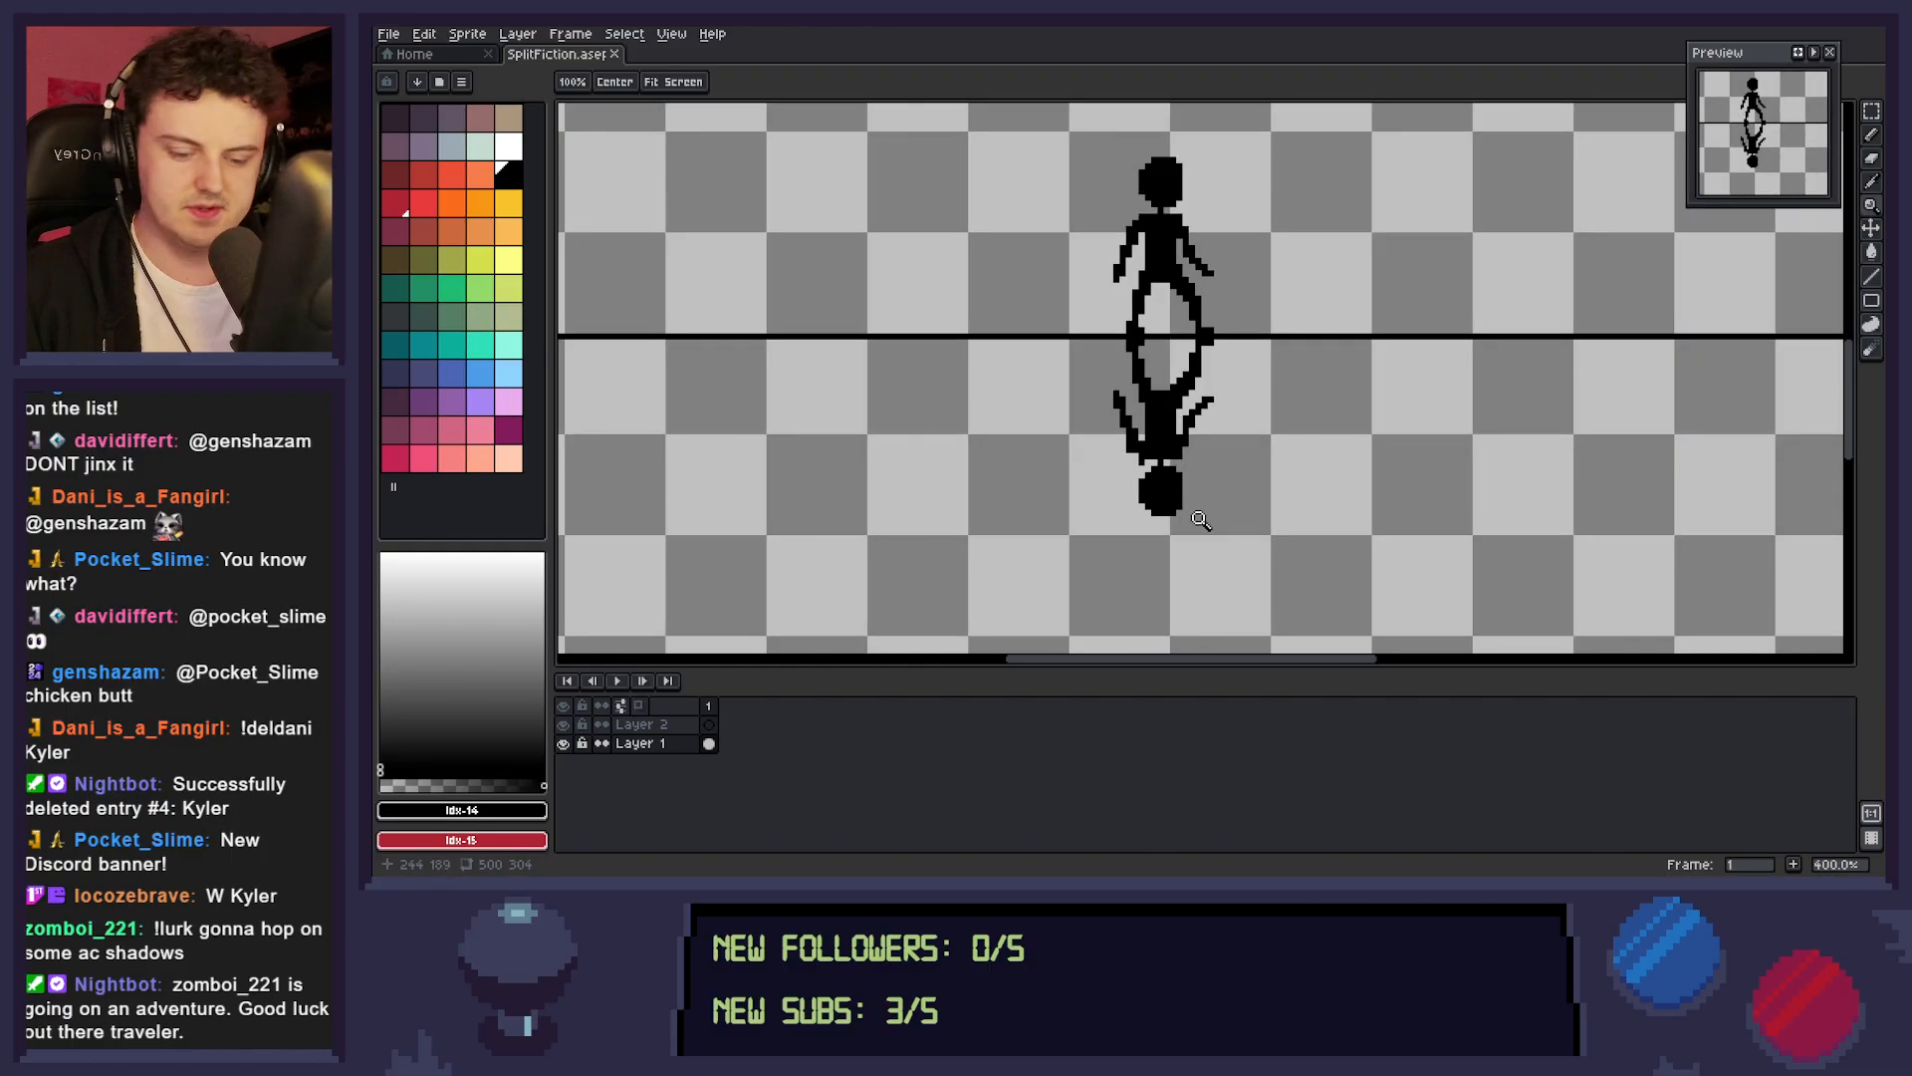
pyautogui.press('b')
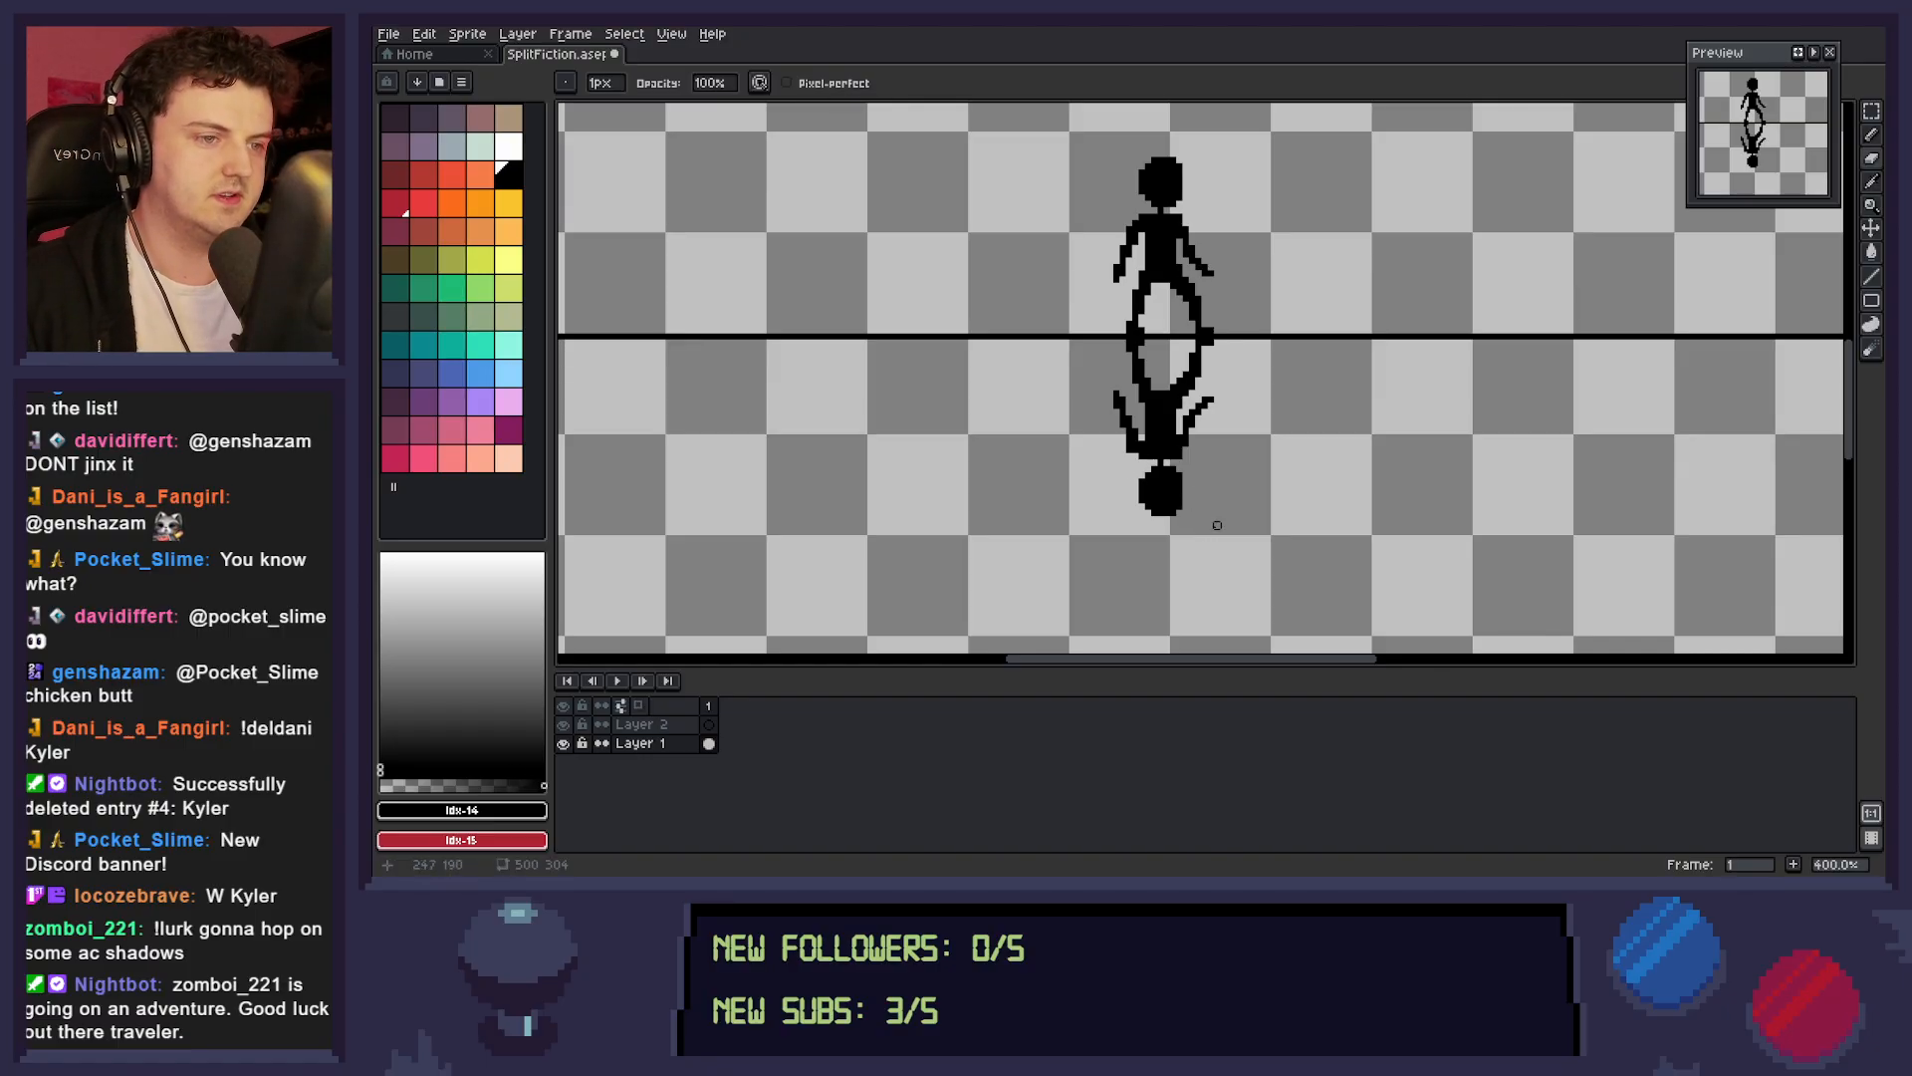
pyautogui.press('z')
pyautogui.rightClick(1330, 466)
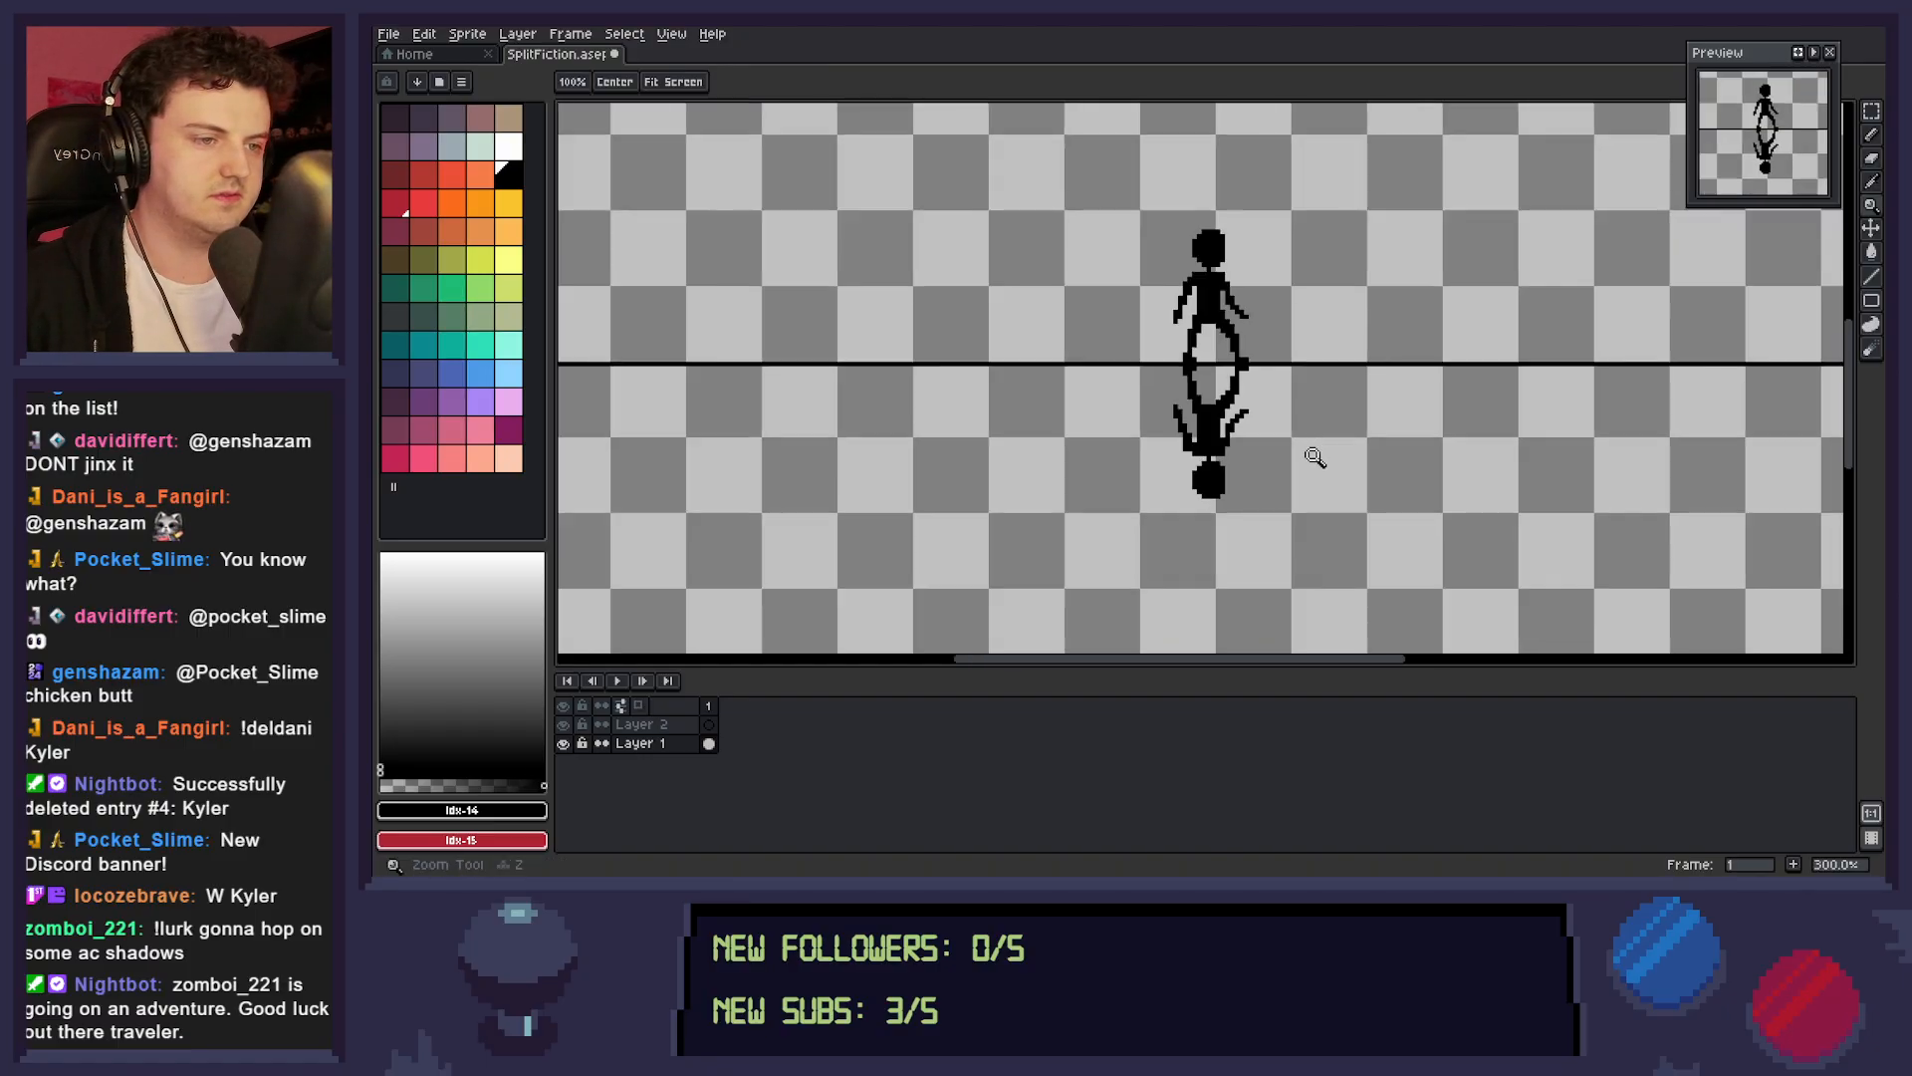
pyautogui.click(1349, 460)
pyautogui.hotkey('ctrl', 's')
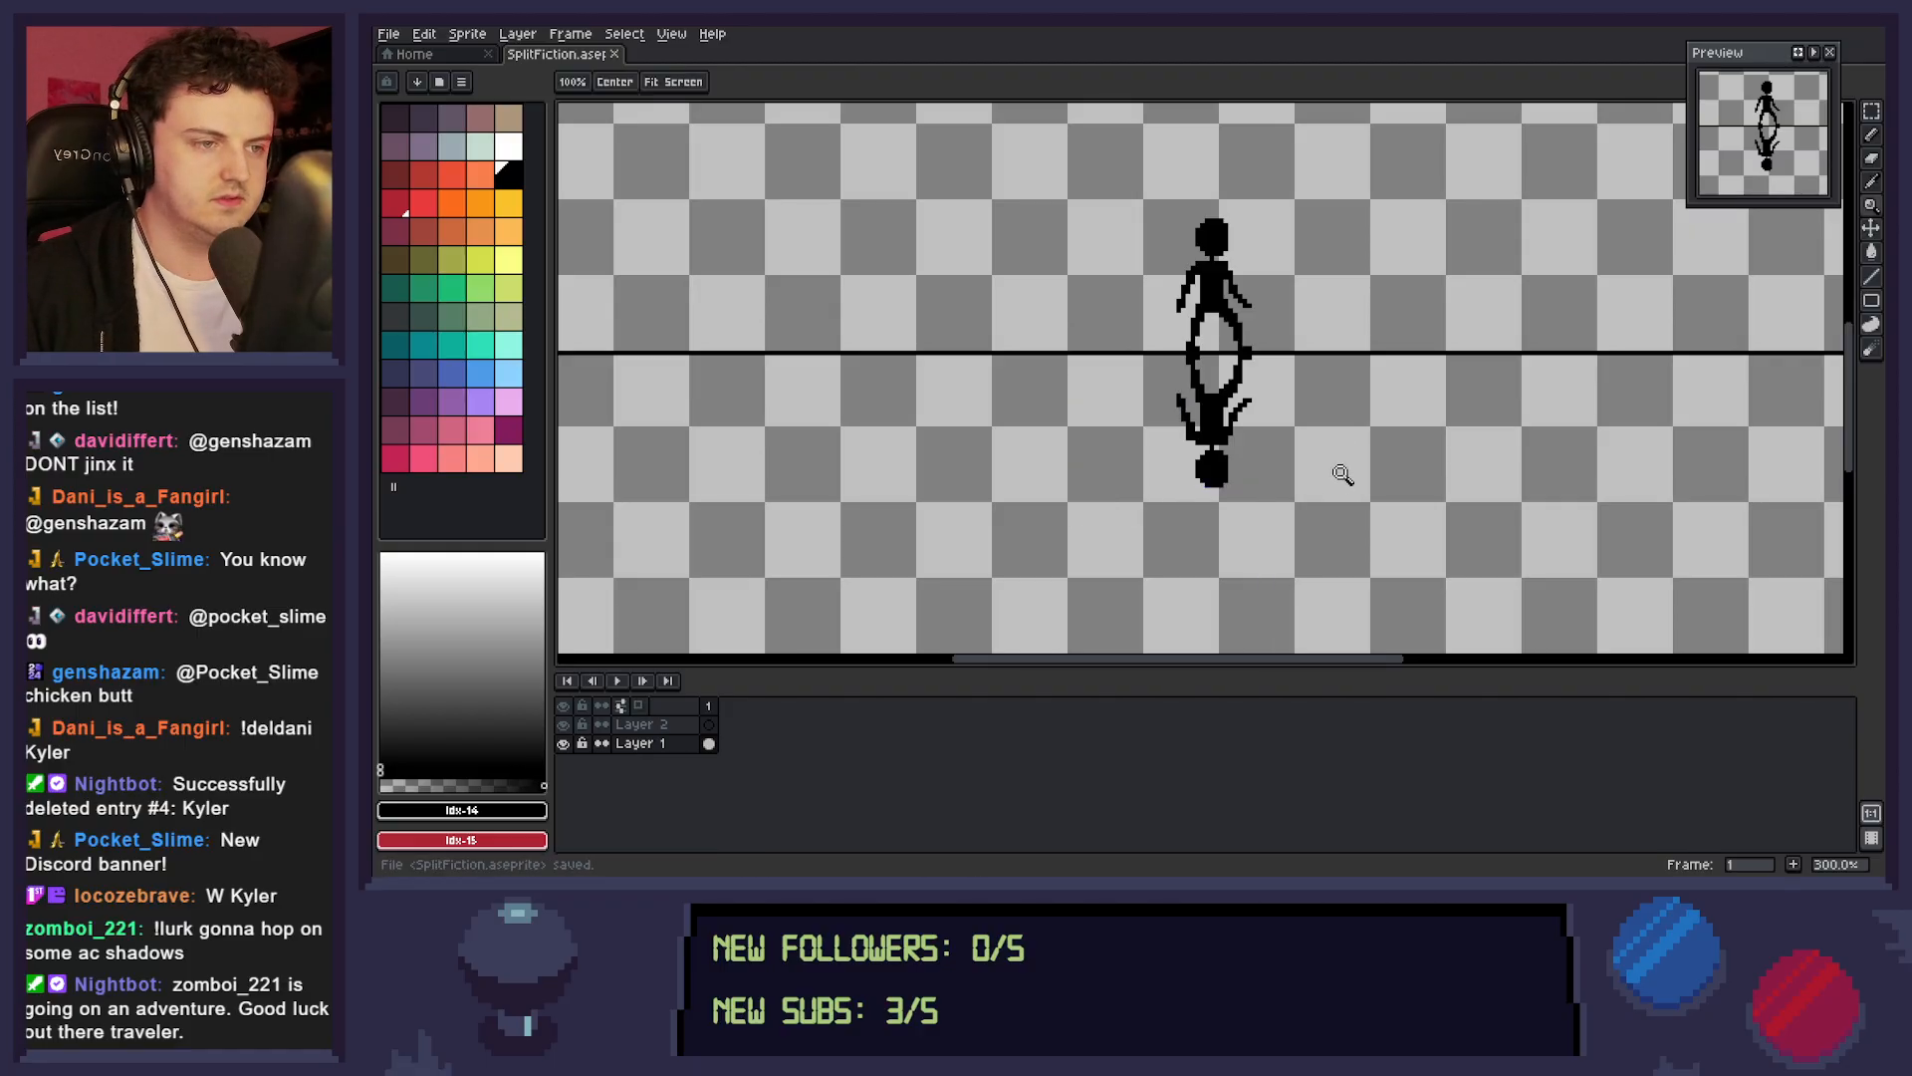
pyautogui.click(1330, 469)
pyautogui.rightClick(1342, 442)
pyautogui.rightClick(1380, 442)
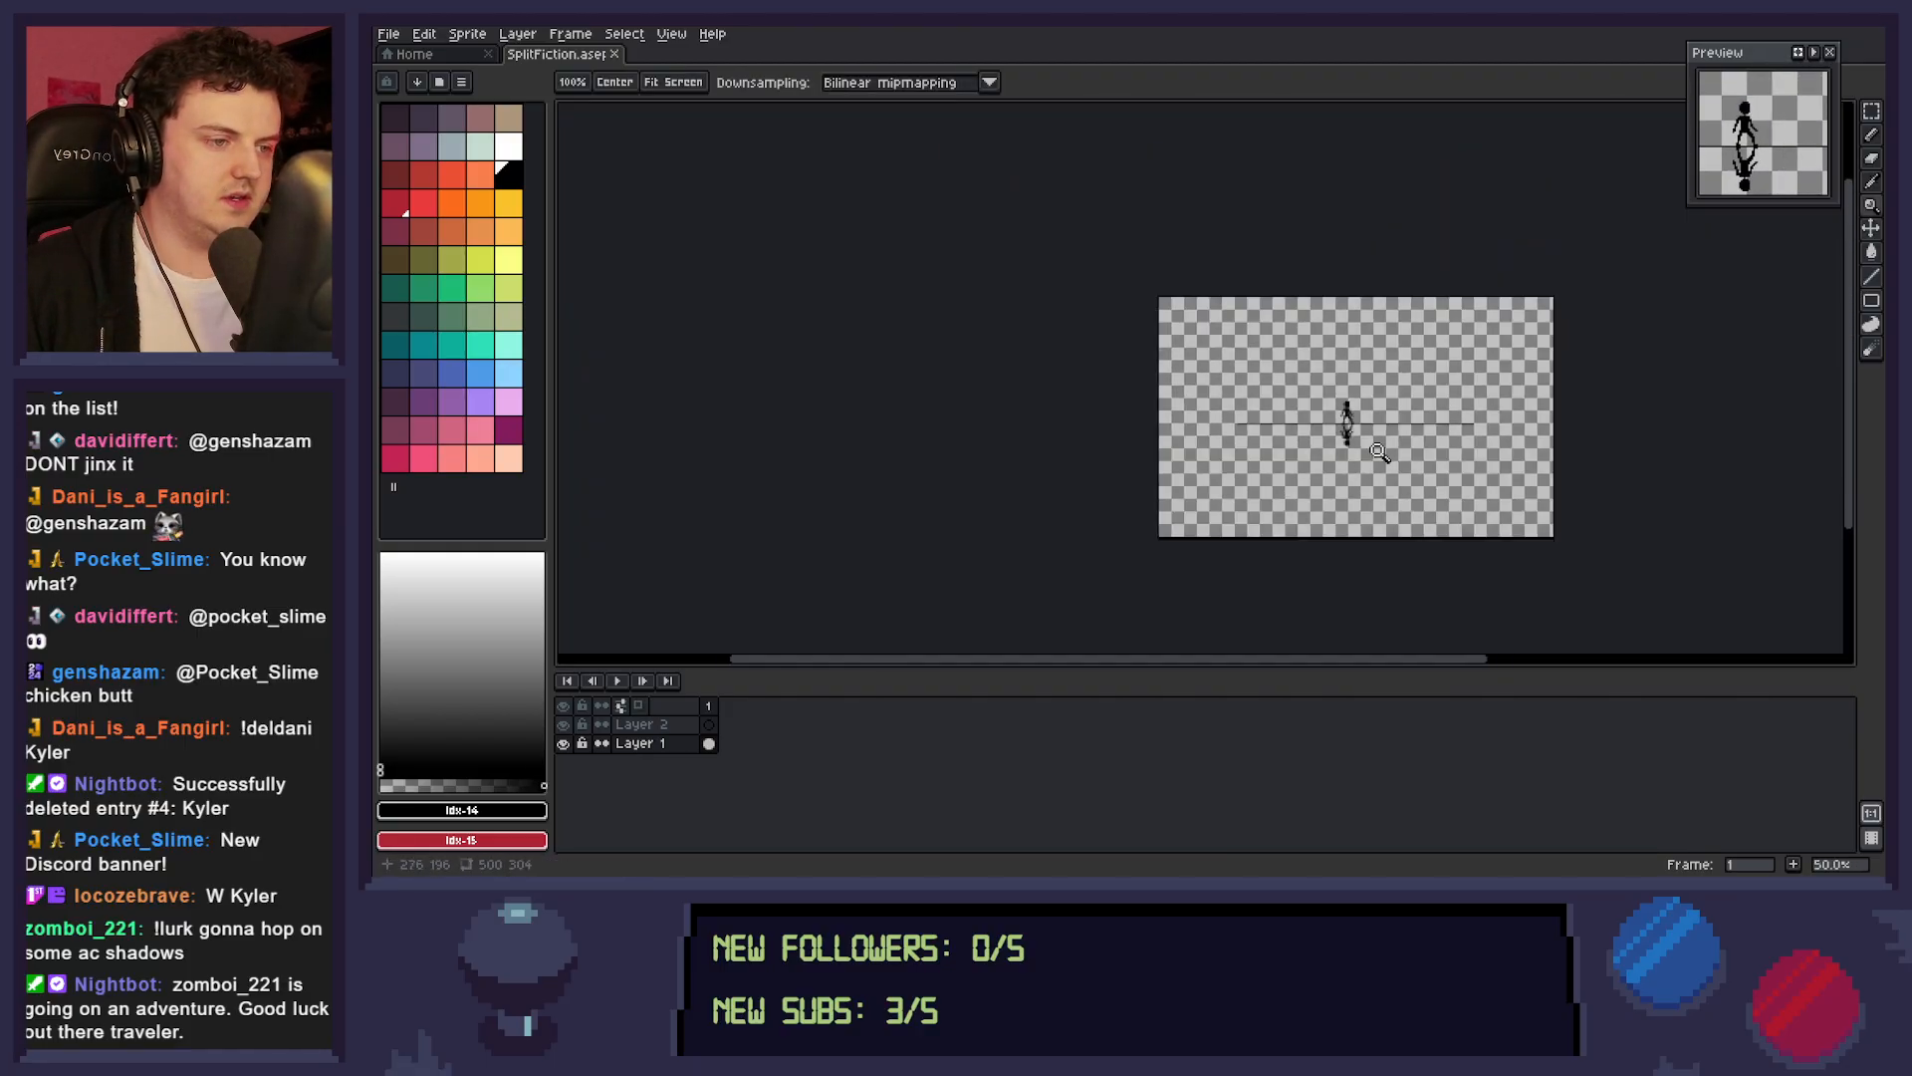
pyautogui.moveTo(1409, 446); pyautogui.dragTo(1357, 452)
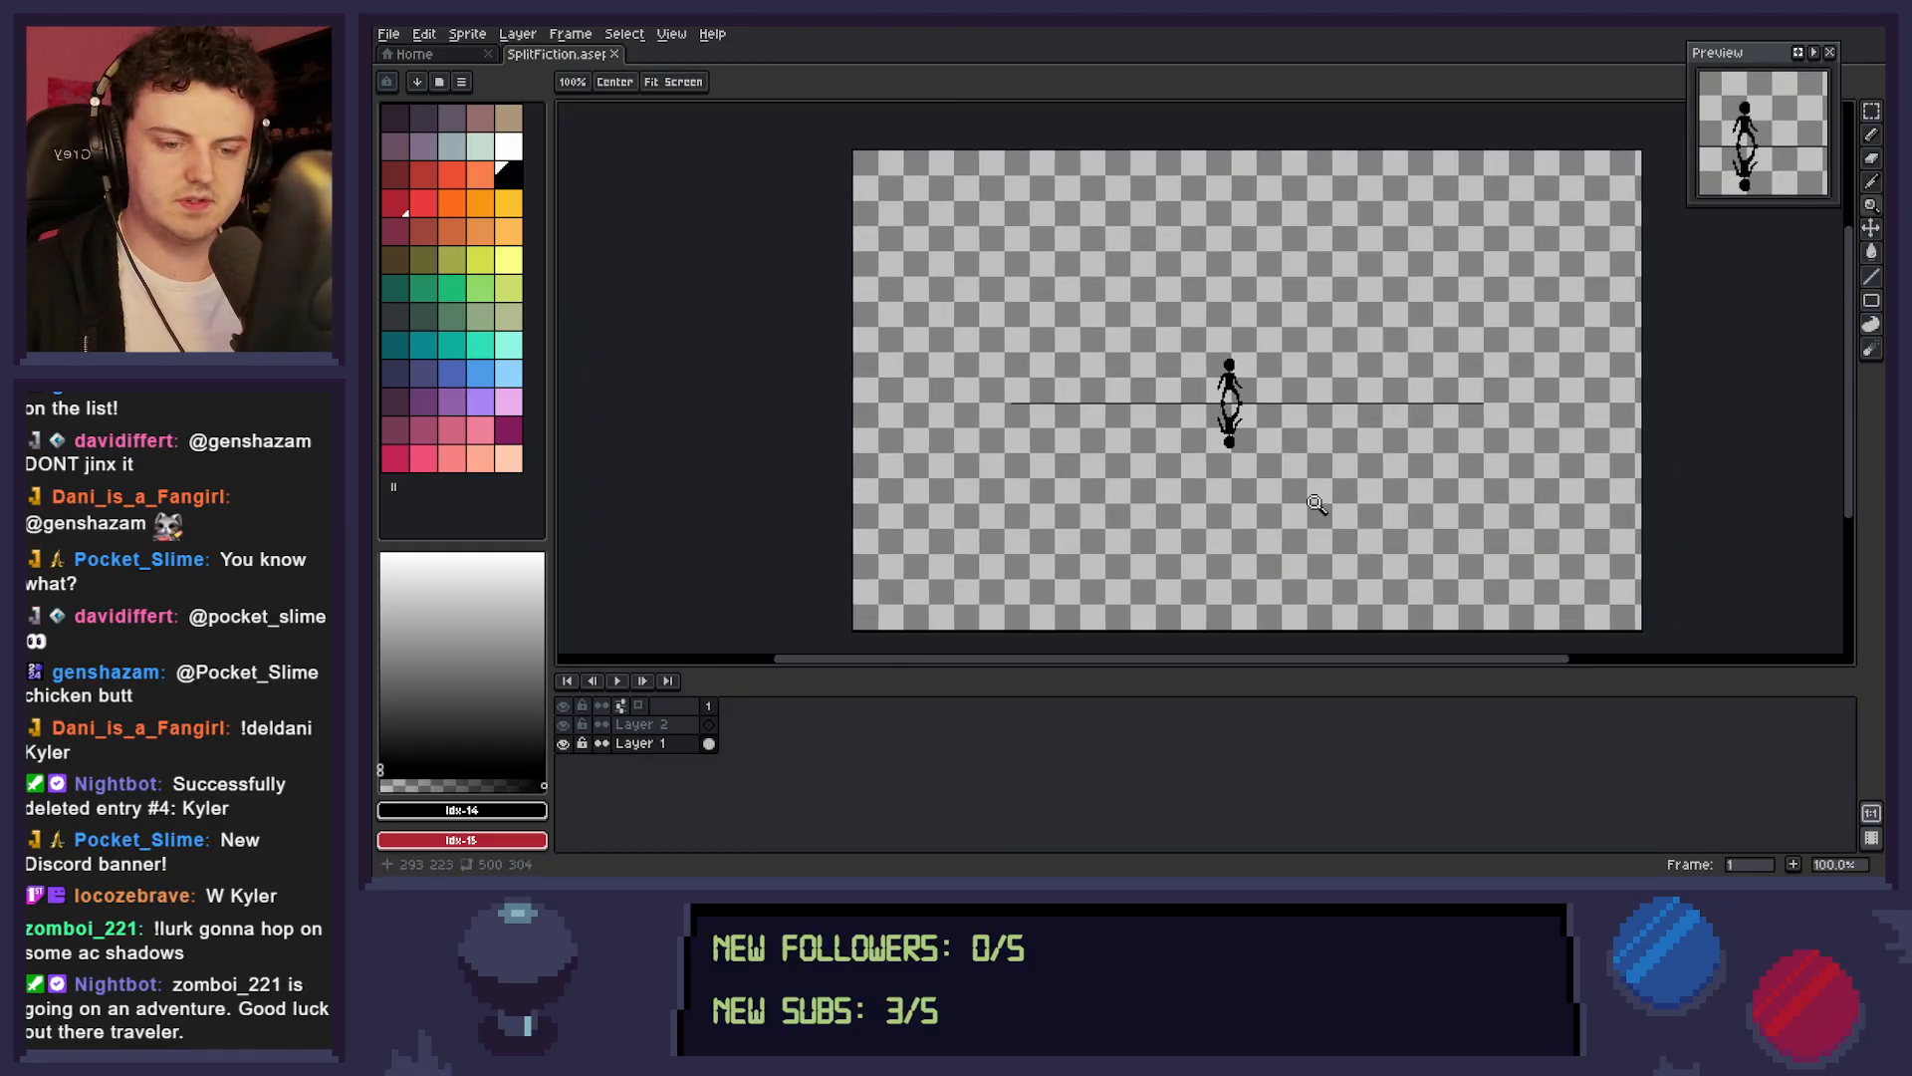
# Move Layer 2 below Layer 1 in the layer stack and rename it BG Sketch.
pyautogui.click(687, 725)
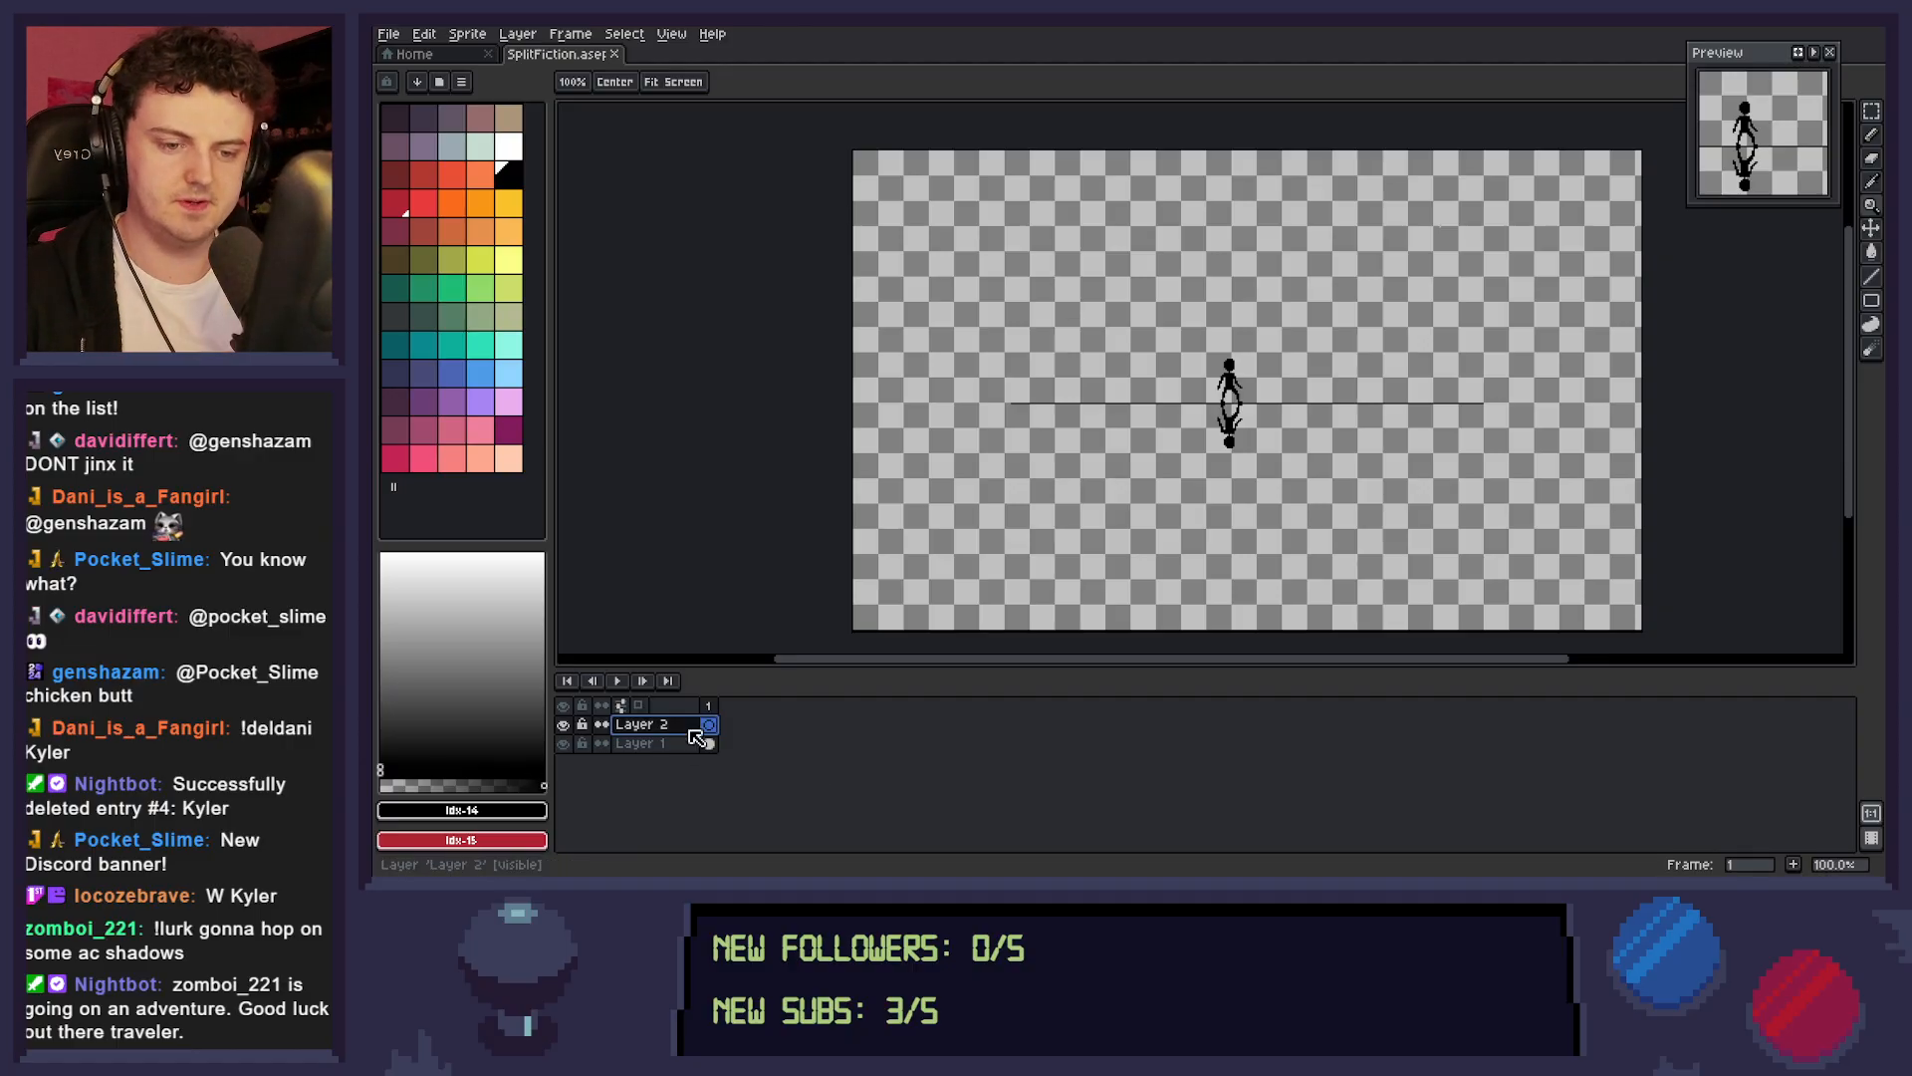
pyautogui.moveTo(698, 732); pyautogui.dragTo(697, 755)
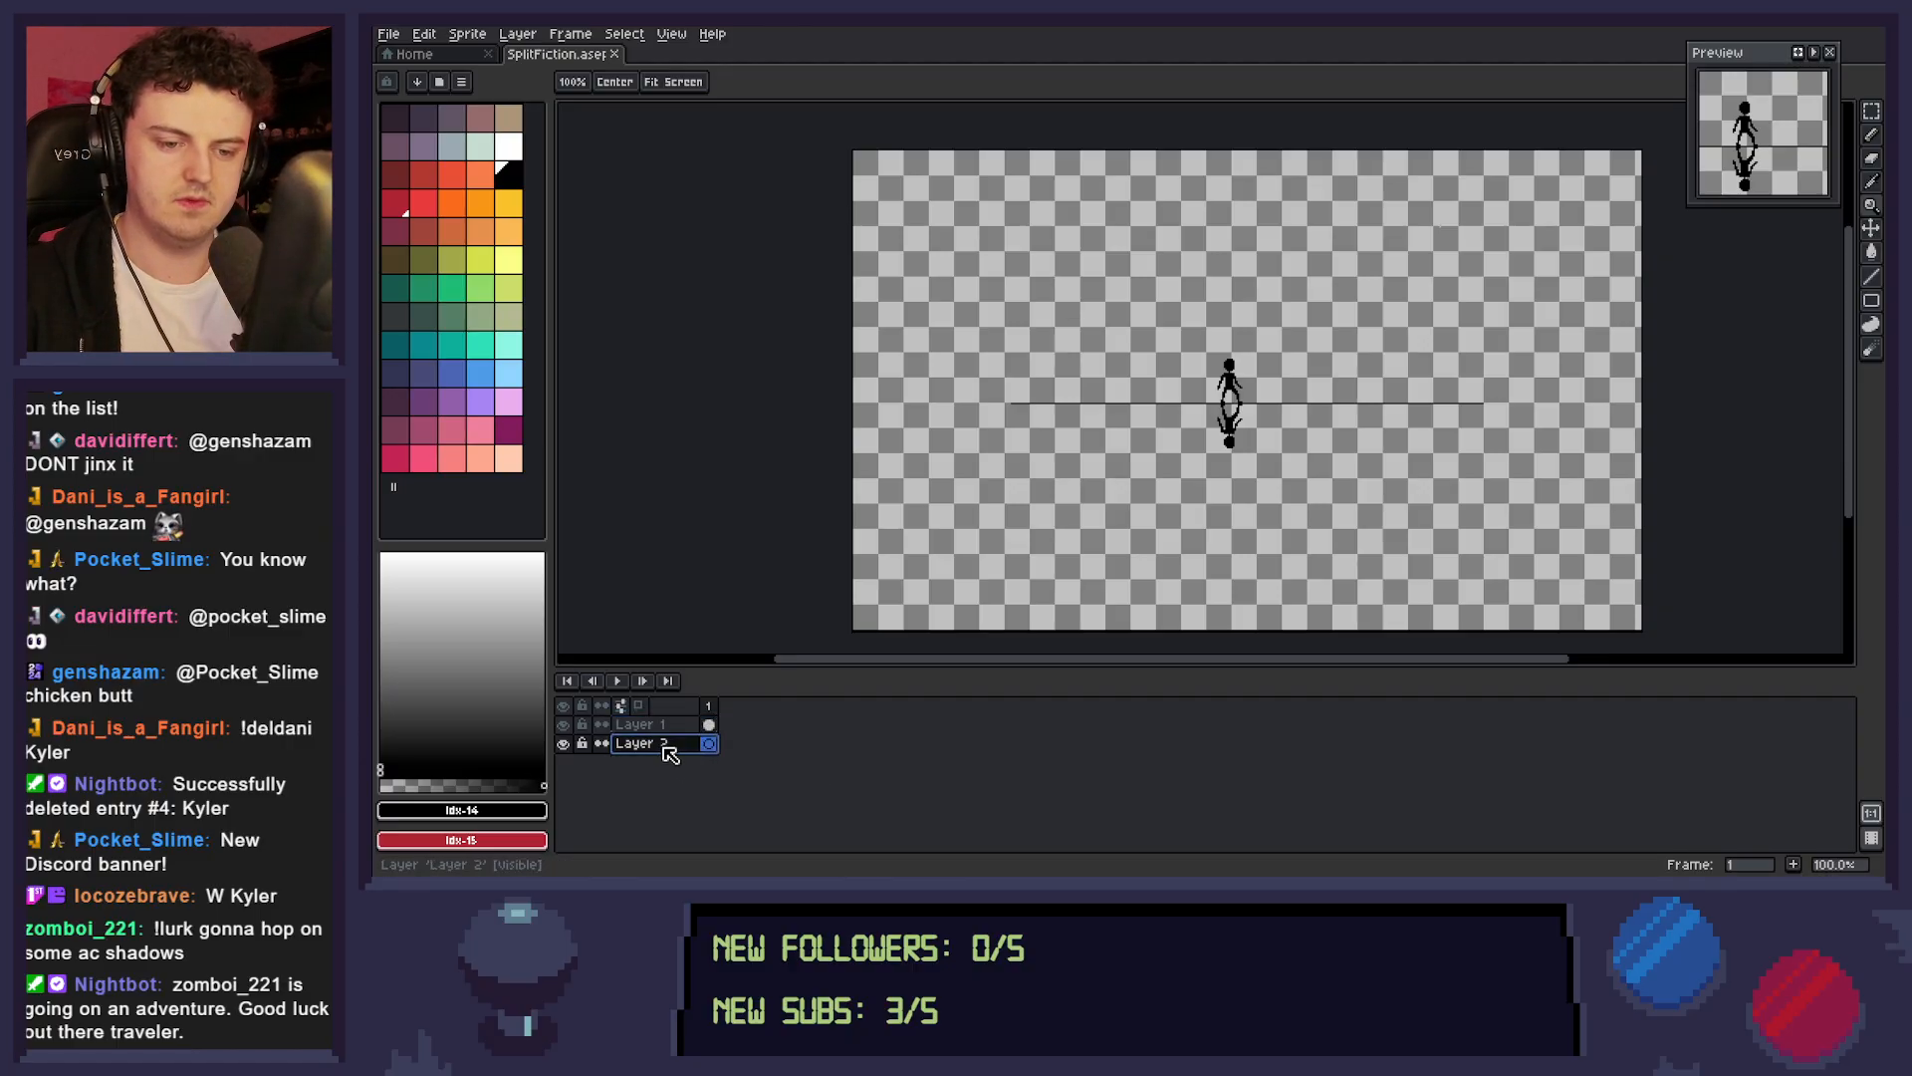
pyautogui.doubleClick(626, 745)
pyautogui.write('BG')
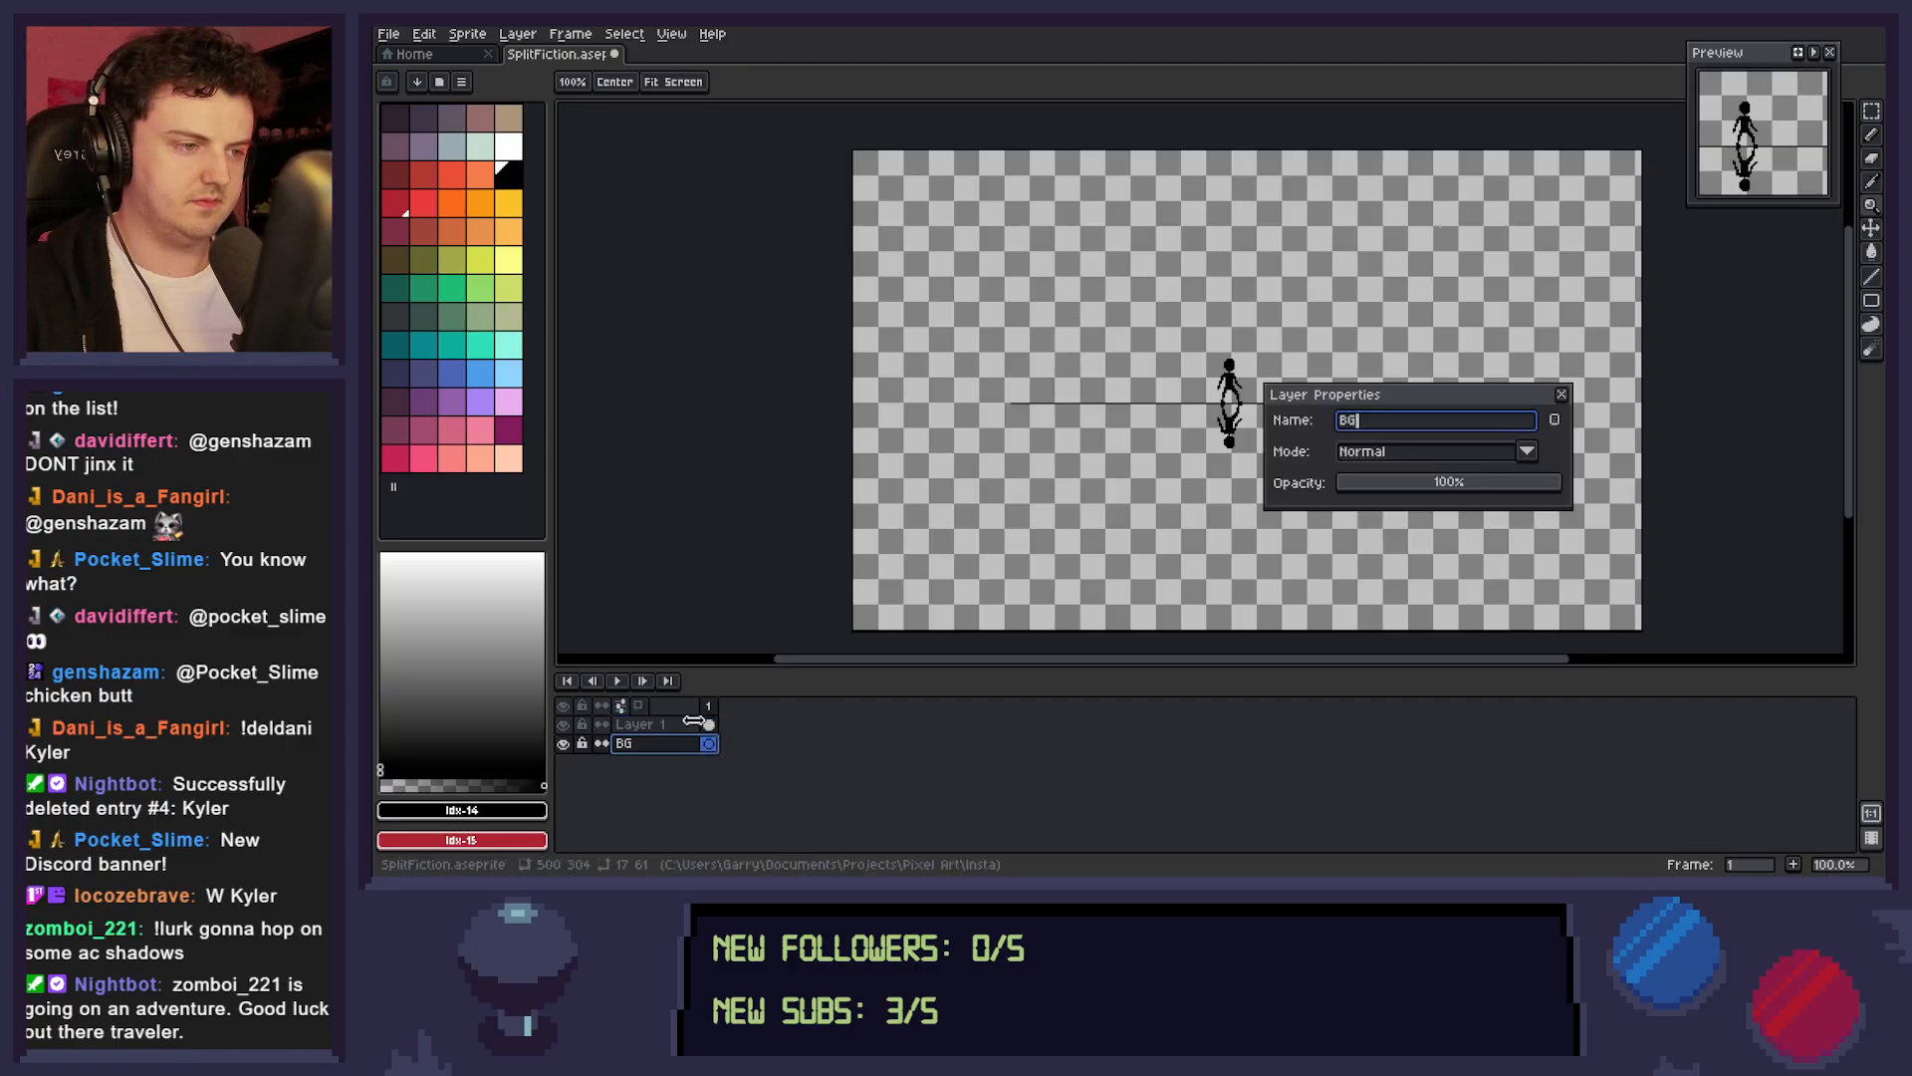
pyautogui.write(' Sketch')
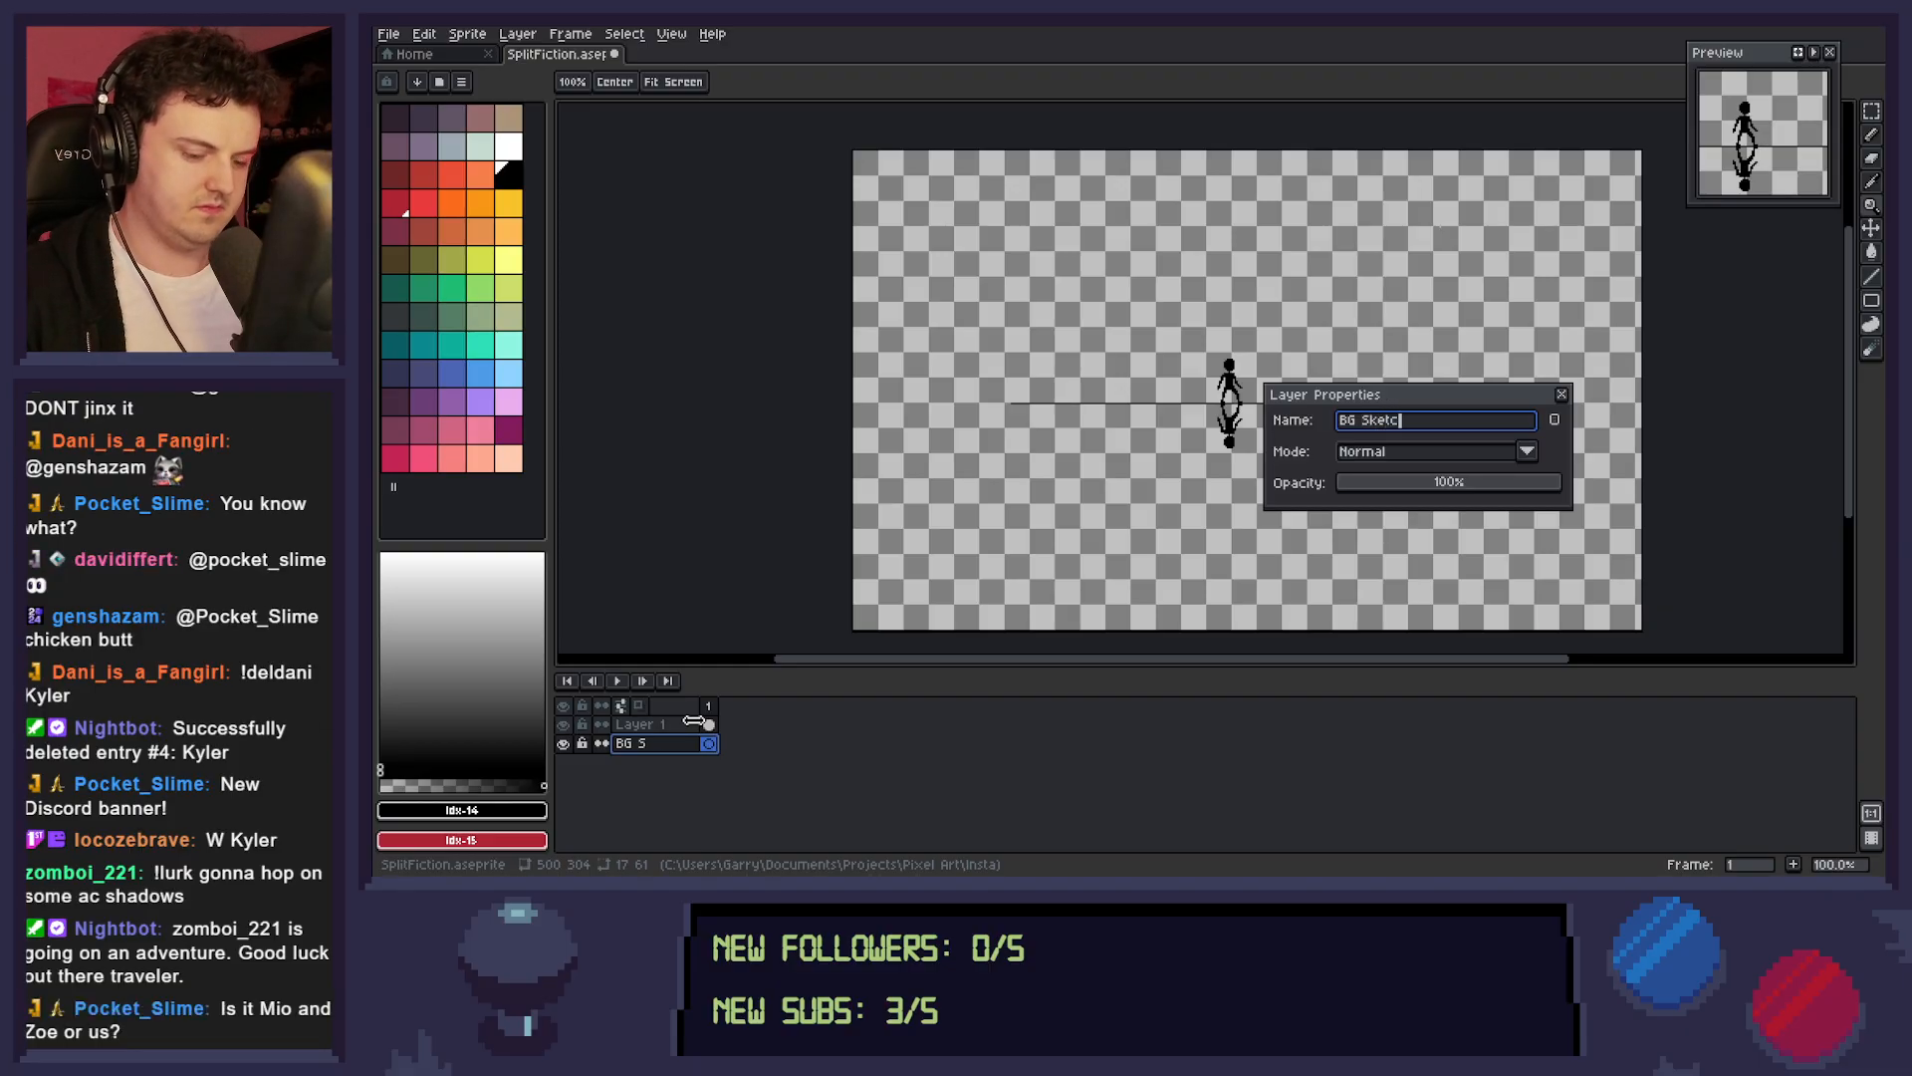
pyautogui.press('Return')
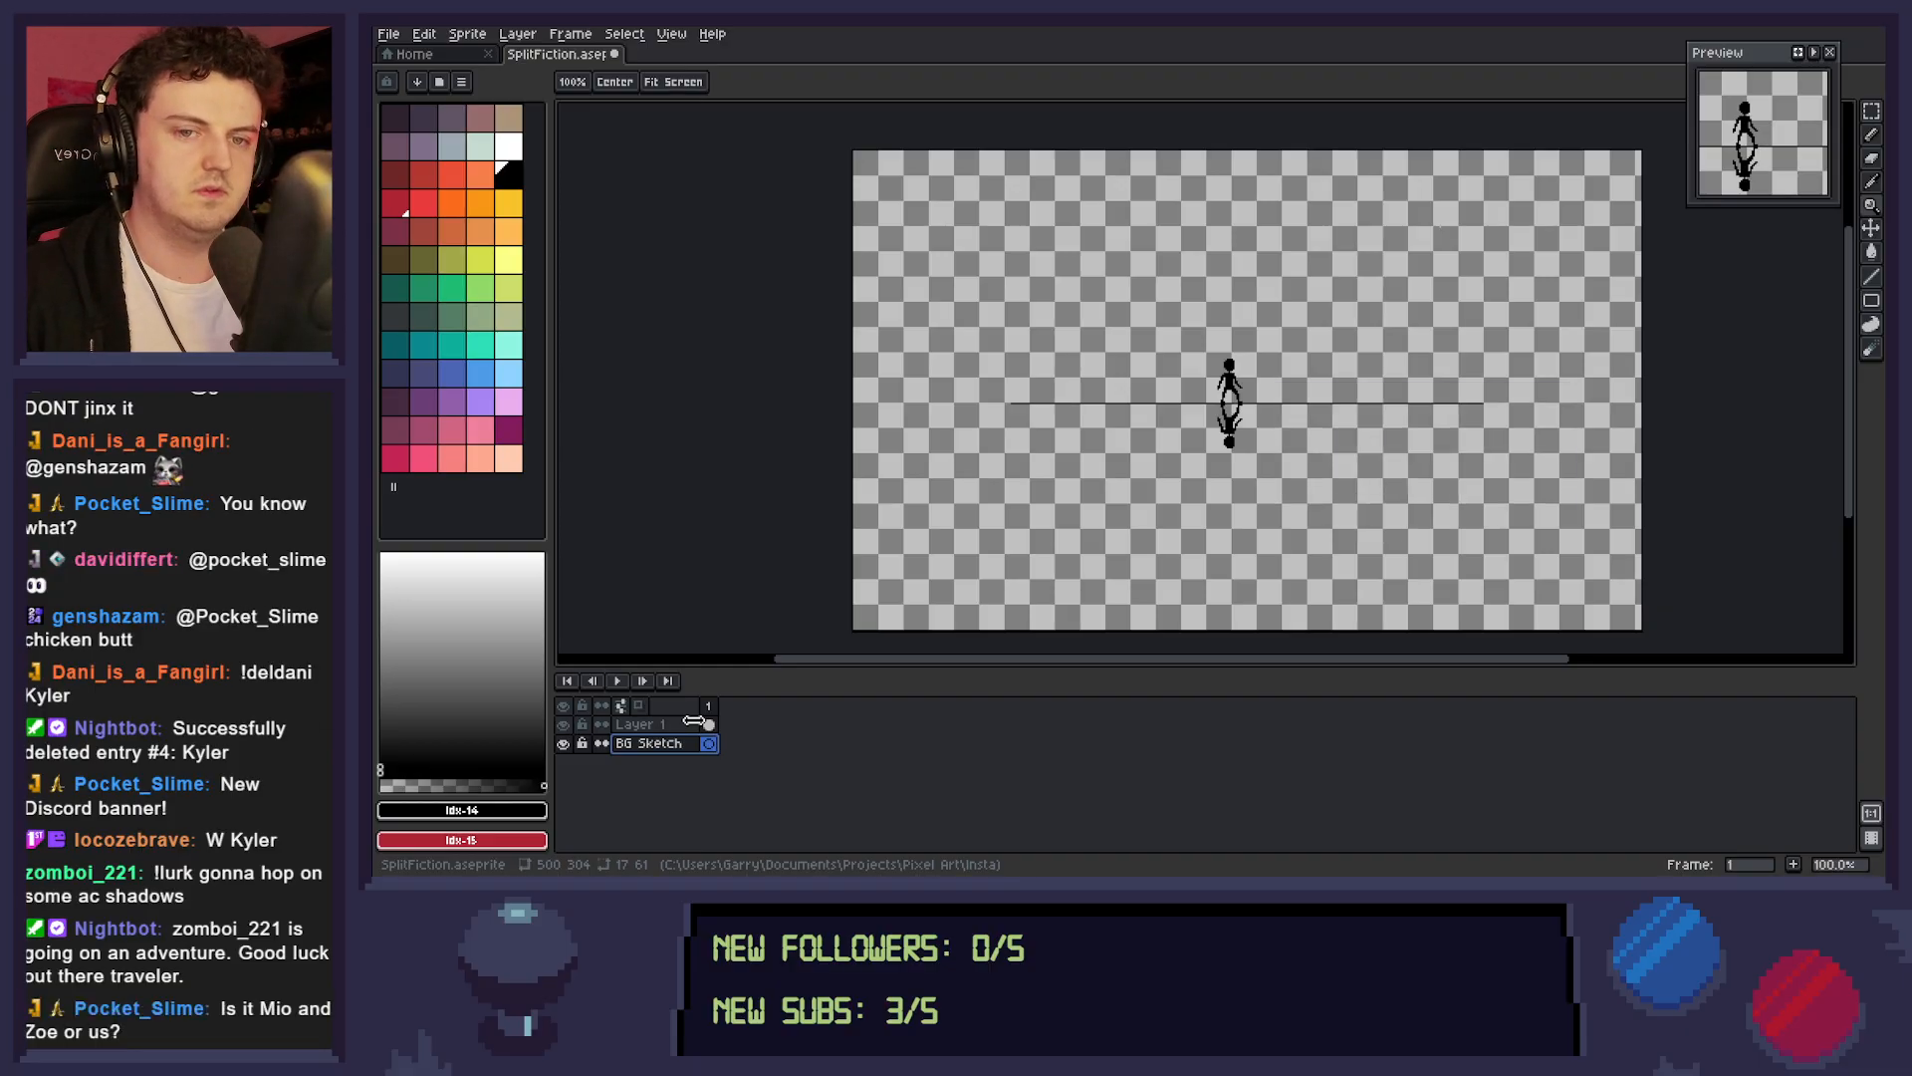
# Choose the dark red palette colour, index 15, for drawing on the BG Sketch layer and save the file.
pyautogui.click(509, 175)
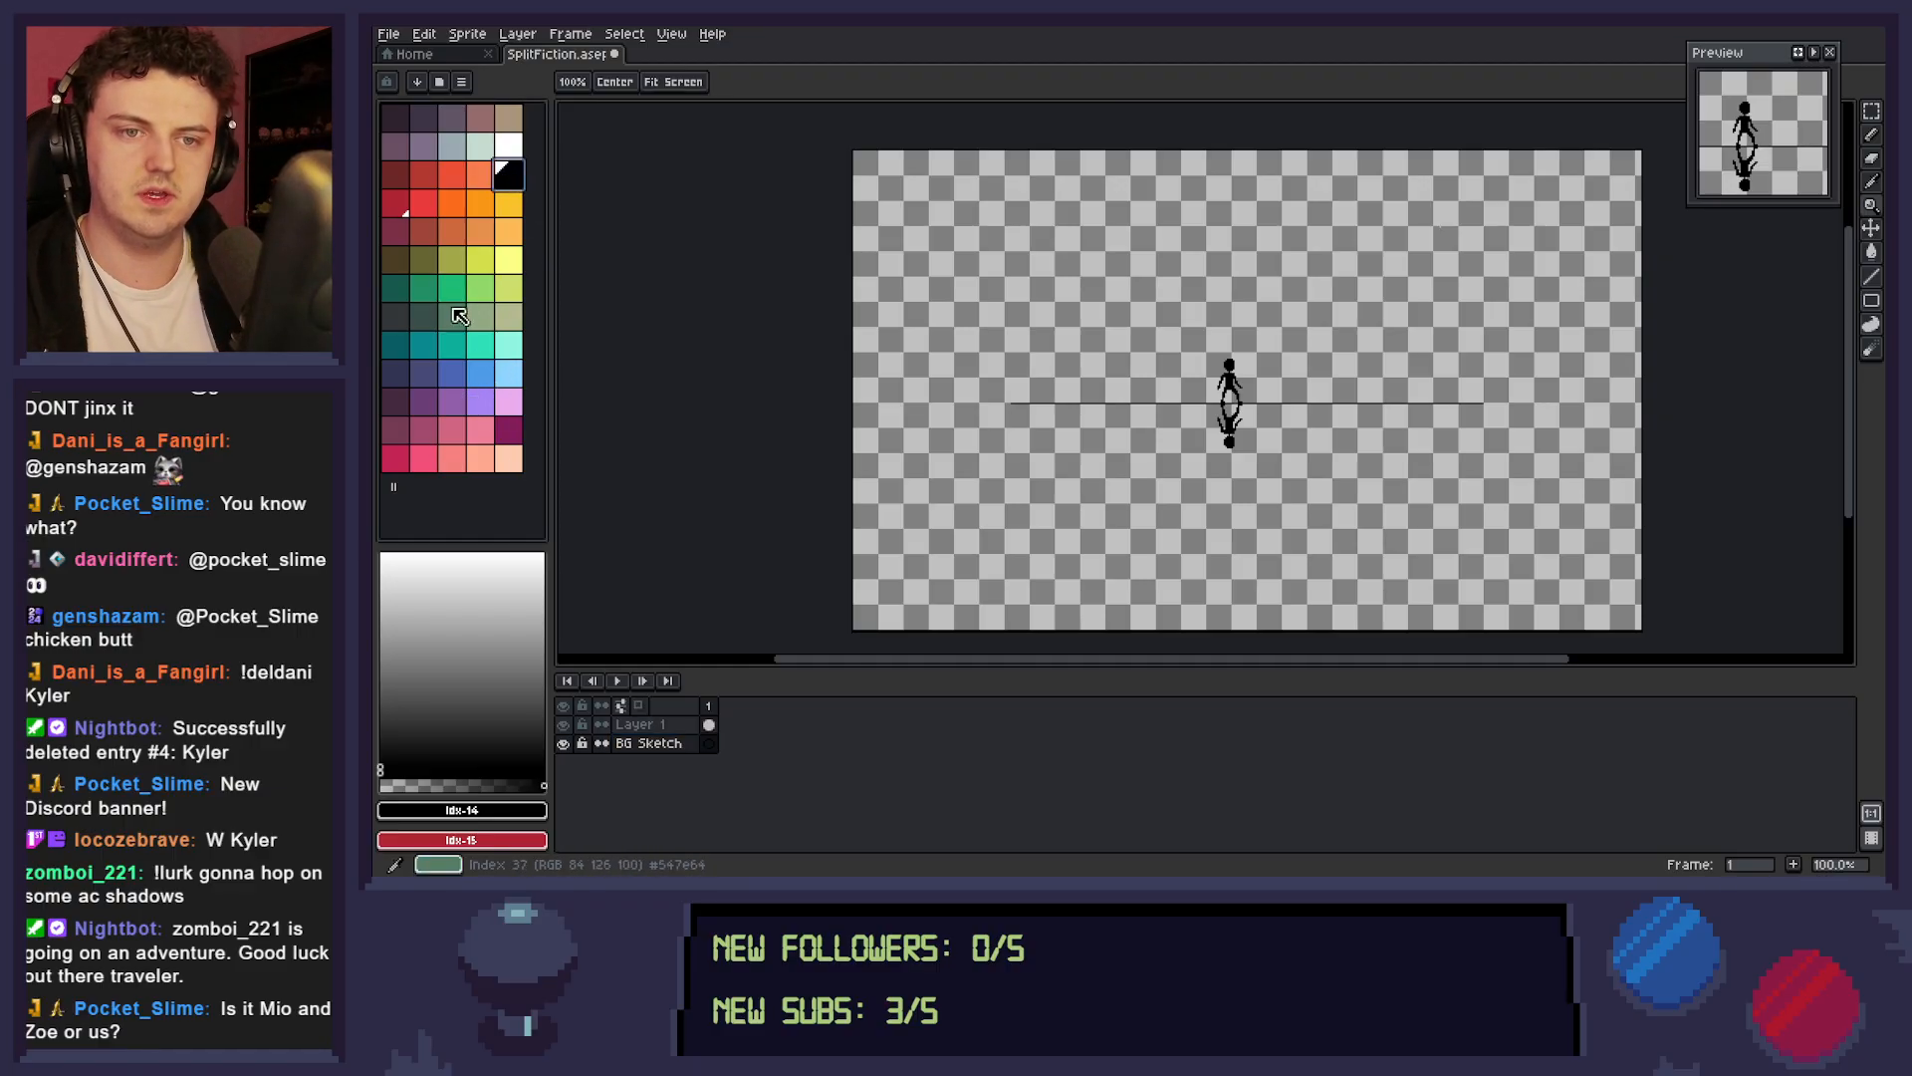
pyautogui.click(396, 203)
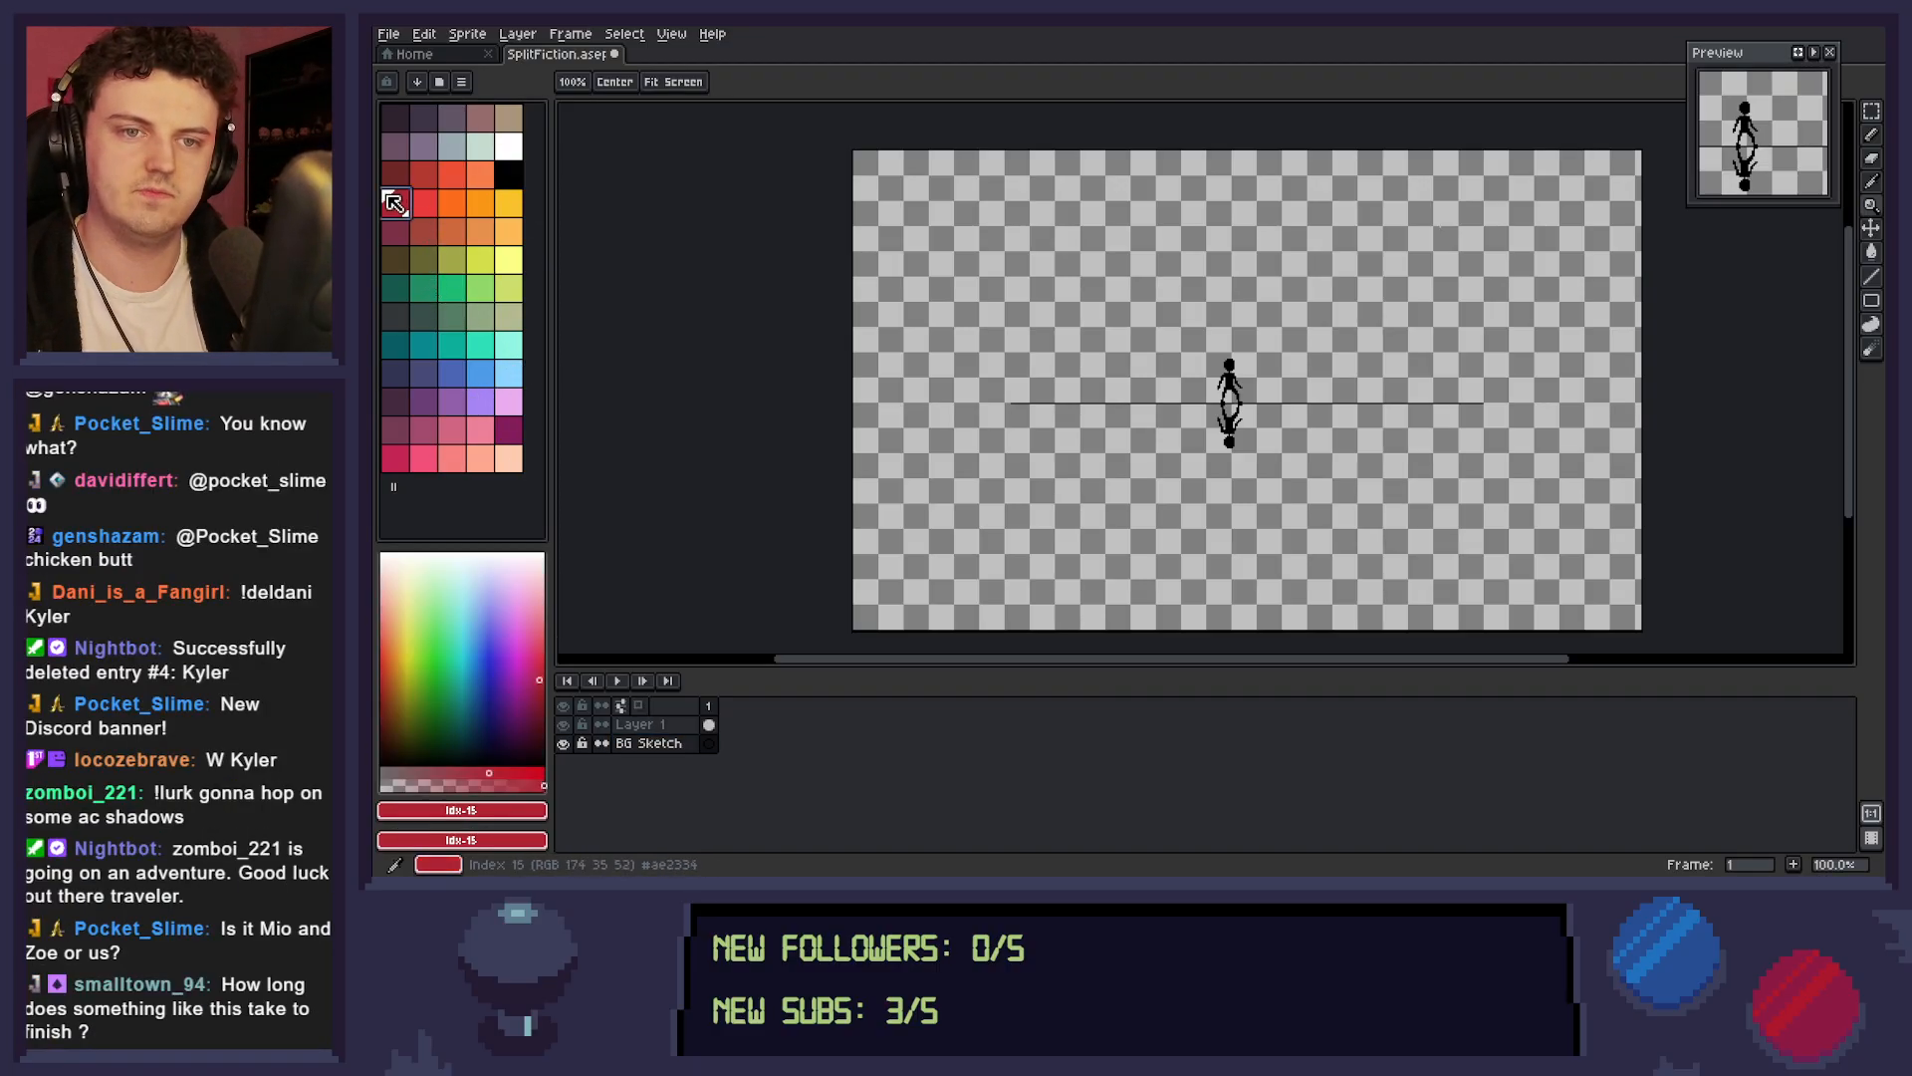
pyautogui.press('b')
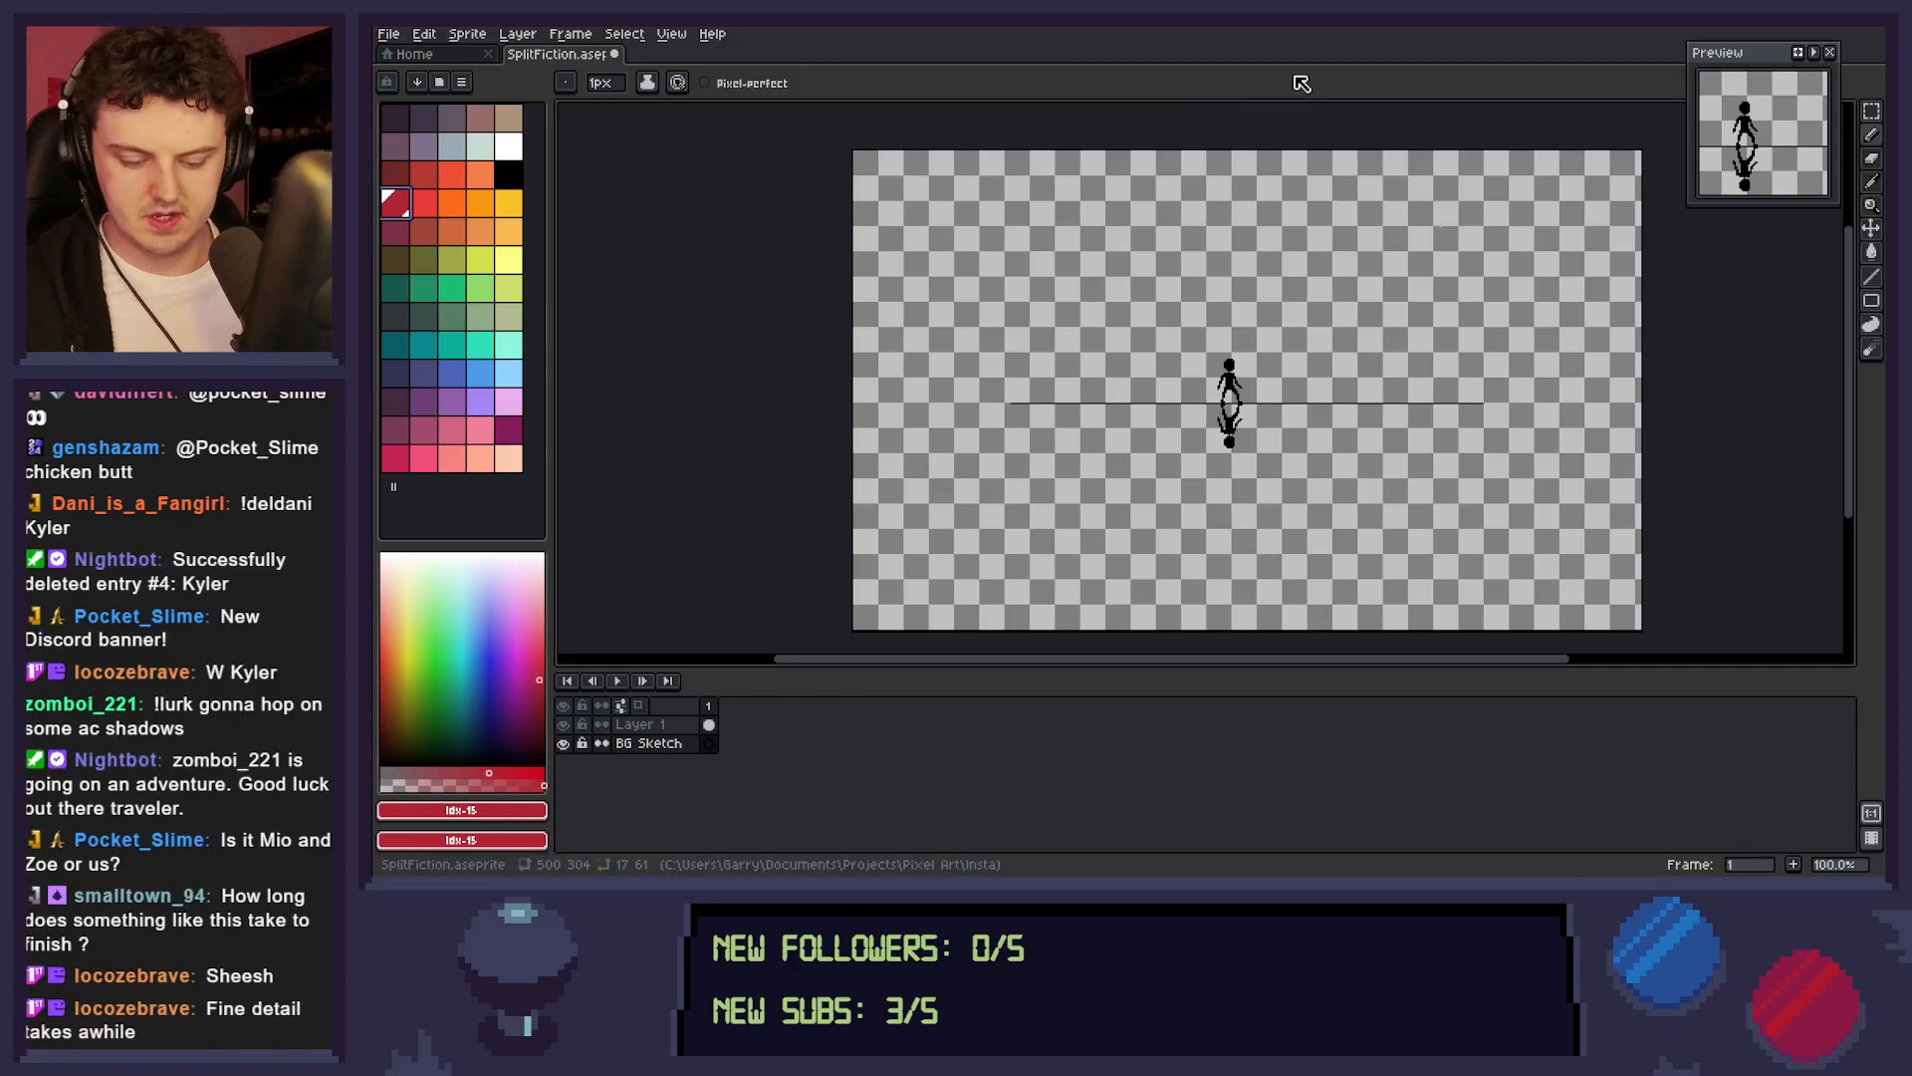
pyautogui.hotkey('ctrl', 's')
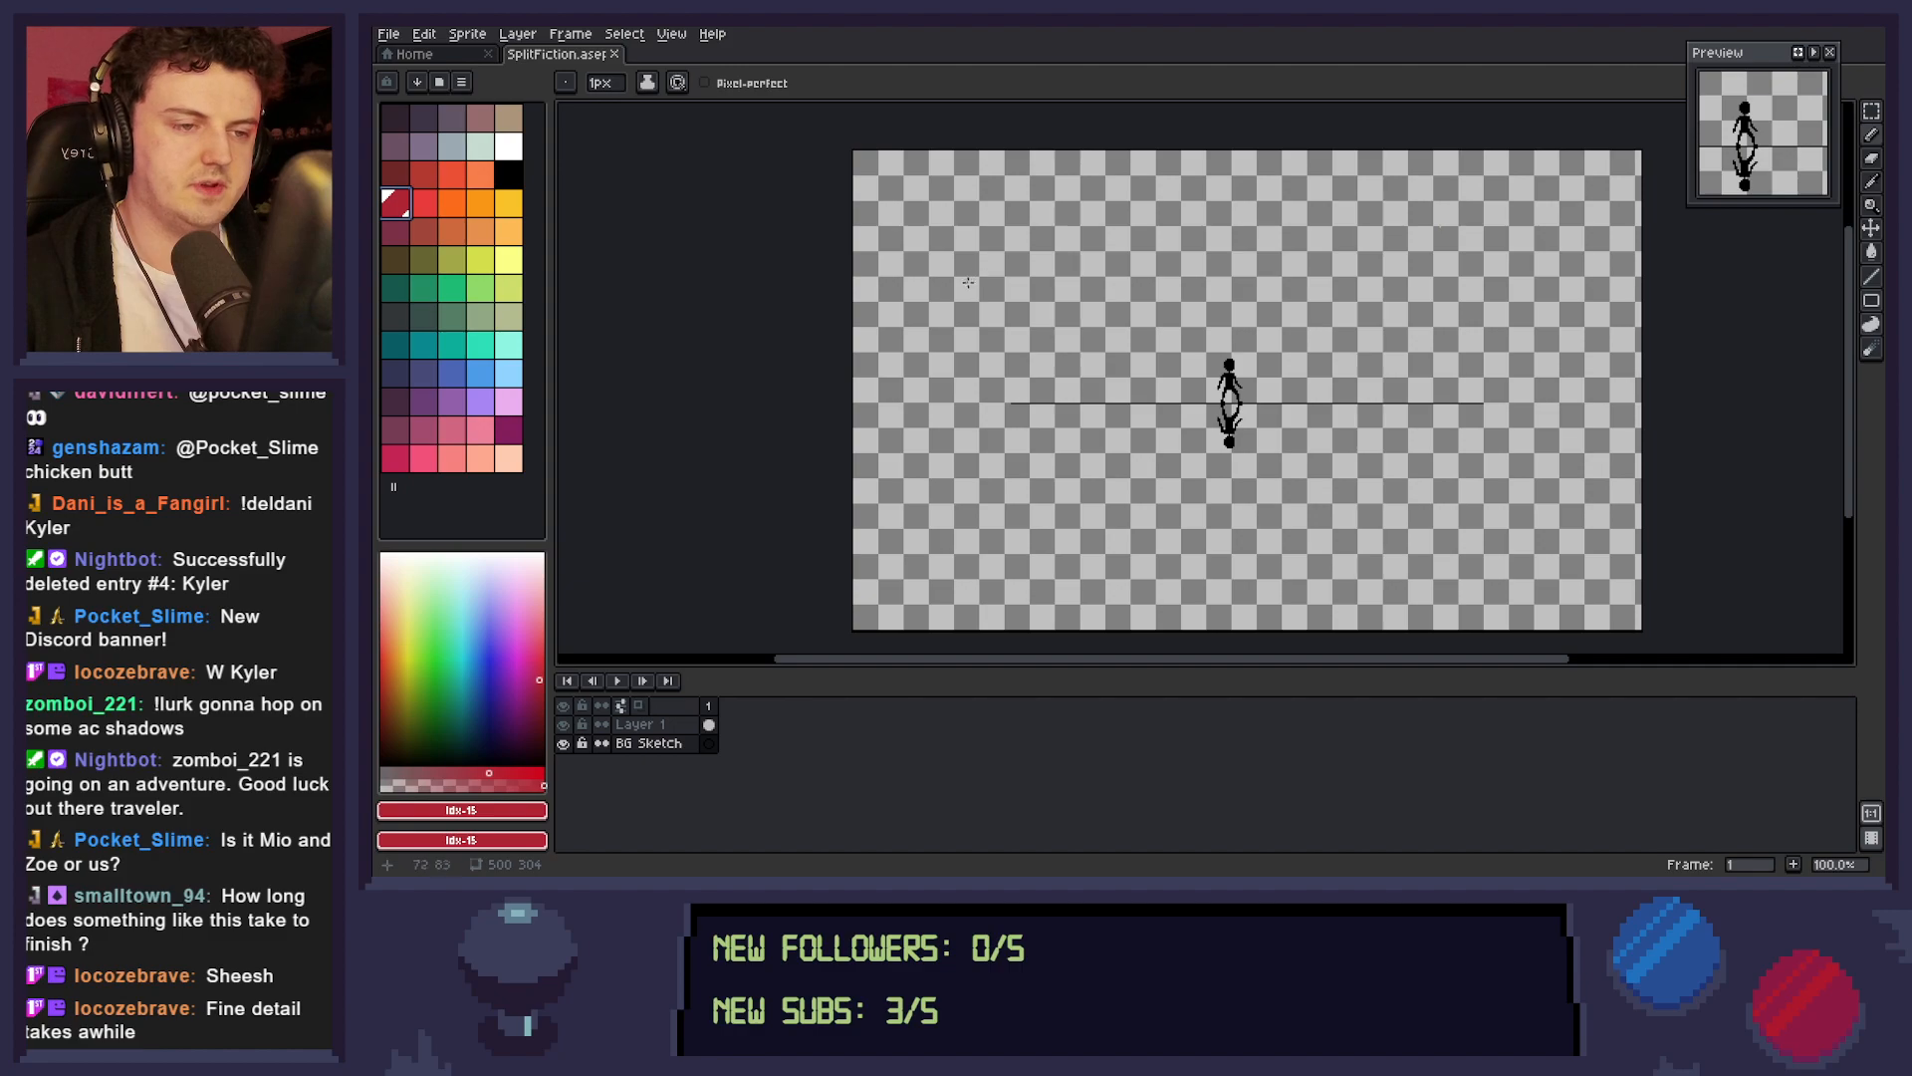
# Outline the sides and stepped top of a tall red tower rising from the dividing line, just behind the upper figure's left side.
pyautogui.press('l')
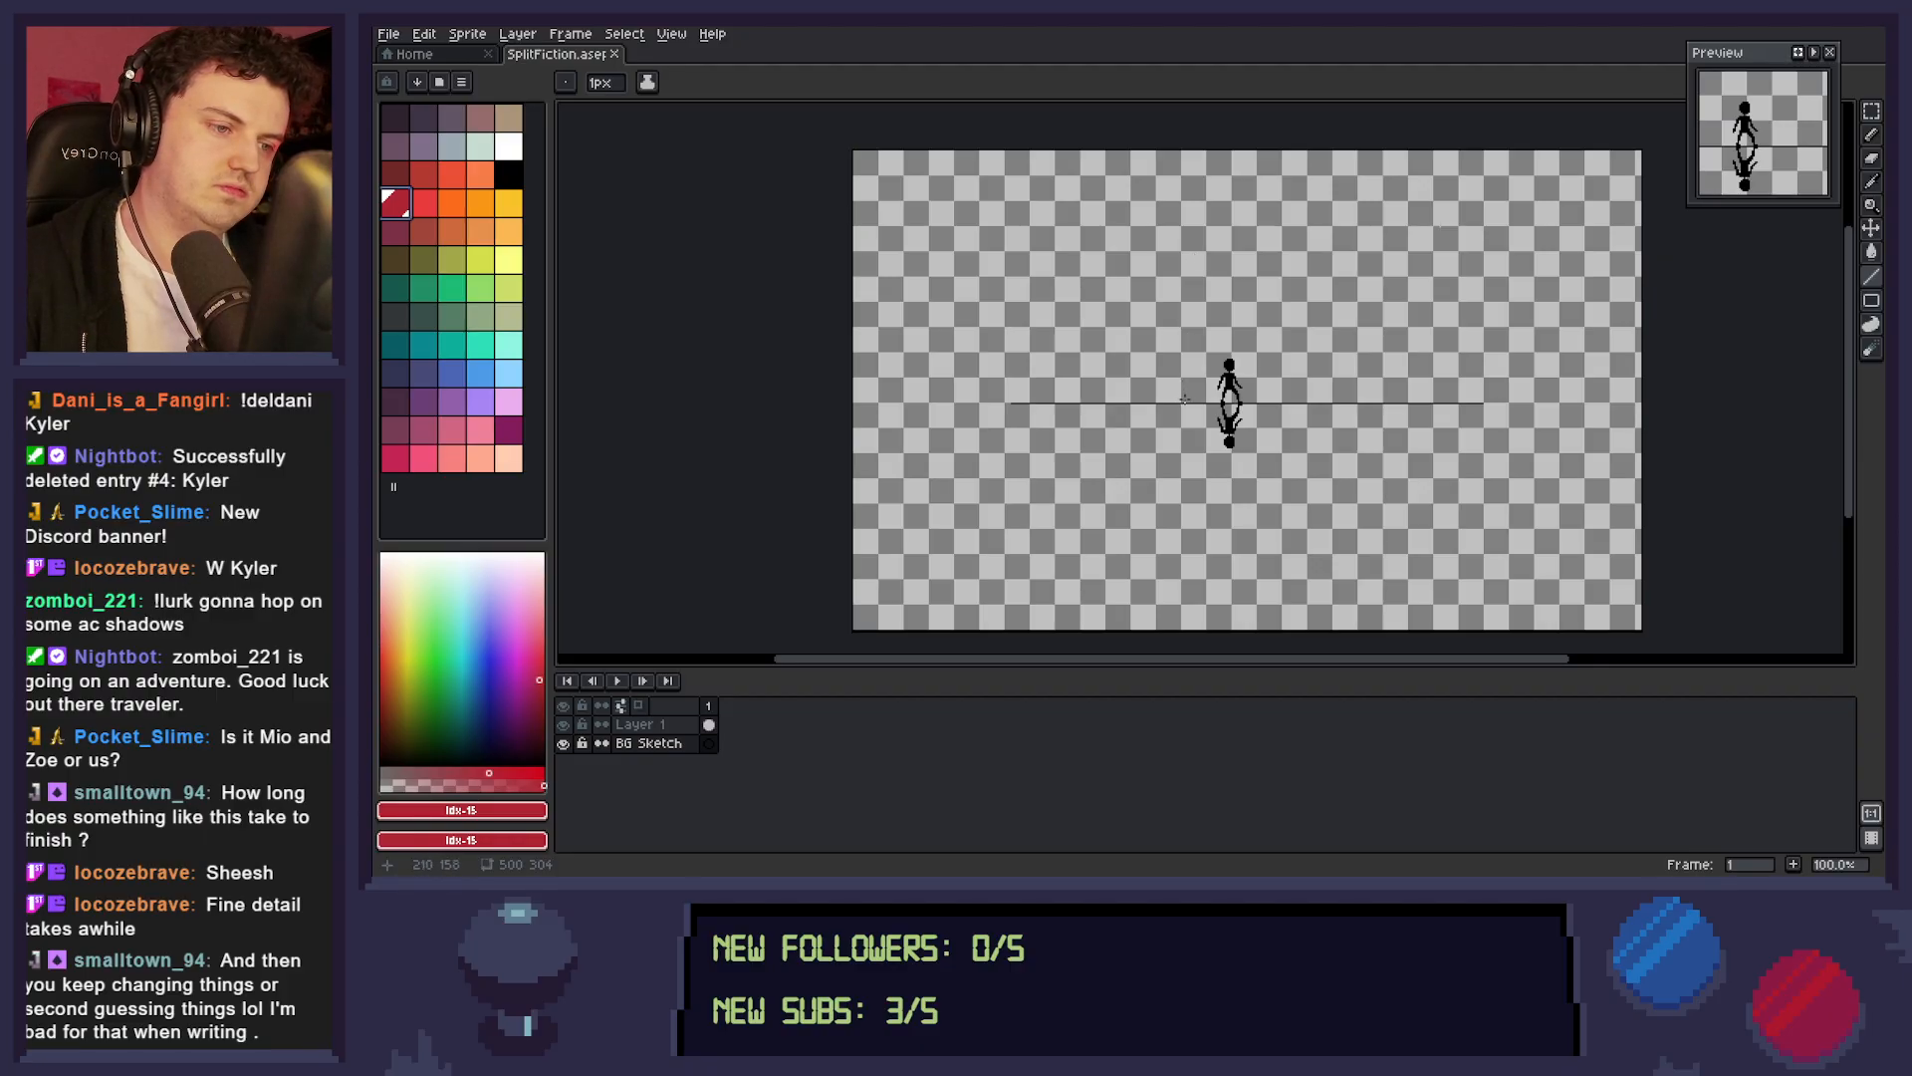
pyautogui.moveTo(1188, 399); pyautogui.dragTo(1189, 257)
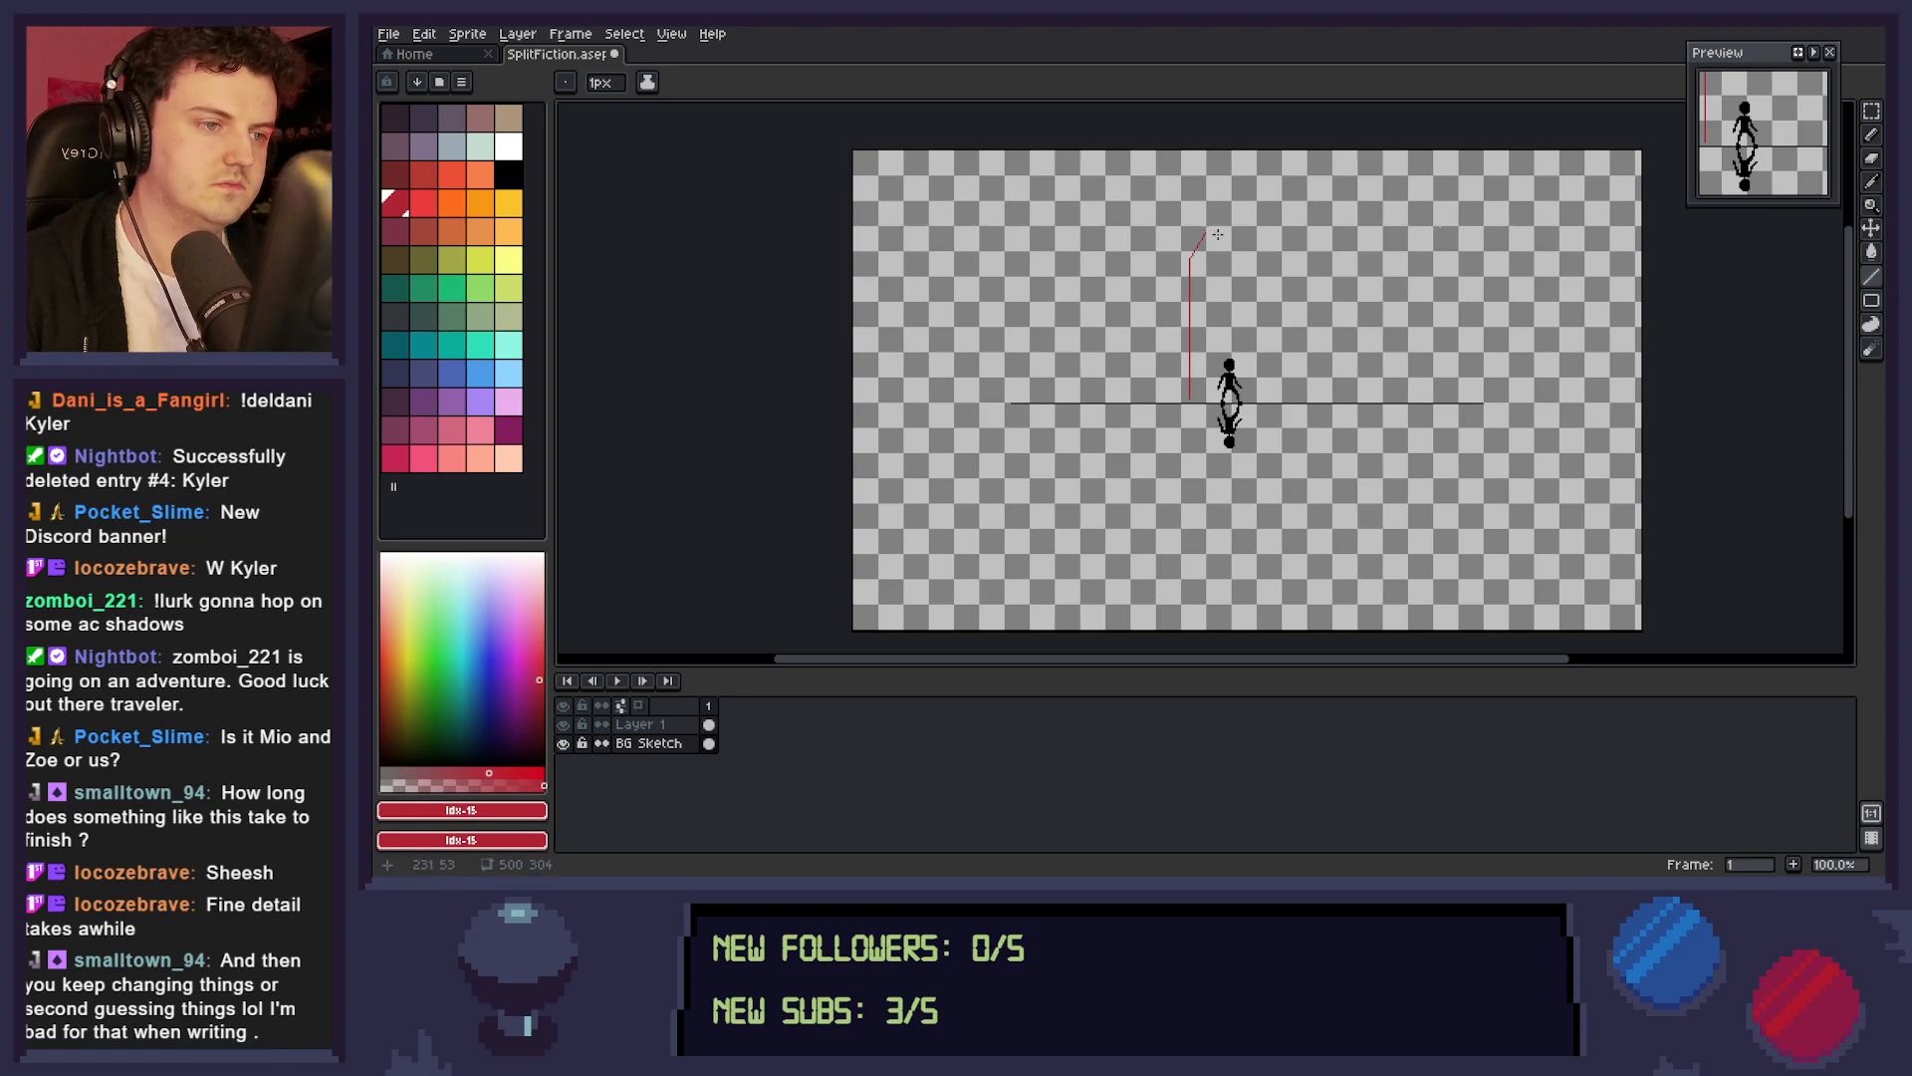
pyautogui.hotkey('ctrl', 'z')
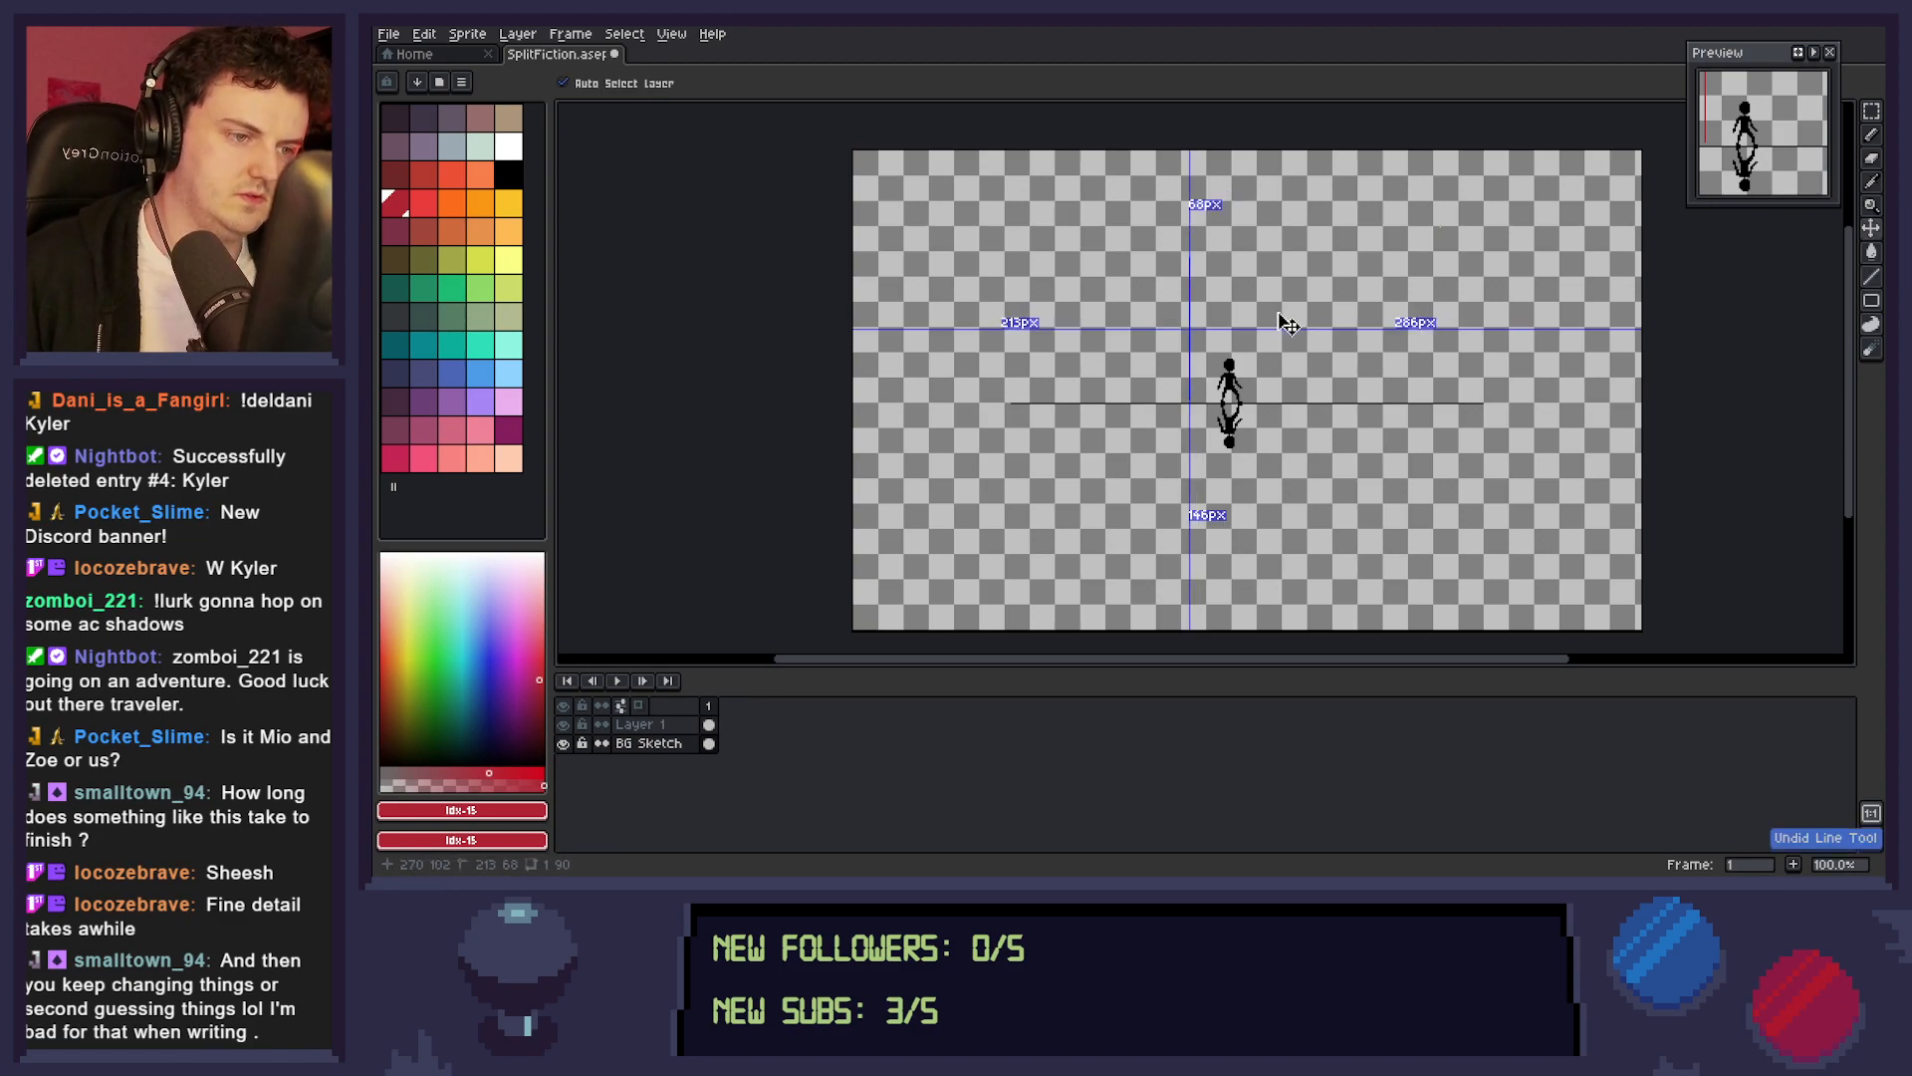
pyautogui.moveTo(1182, 400)
pyautogui.mouseDown()
pyautogui.moveTo(1183, 186)
pyautogui.moveTo(1182, 204)
pyautogui.moveTo(1199, 156)
pyautogui.moveTo(1211, 176)
pyautogui.mouseUp()
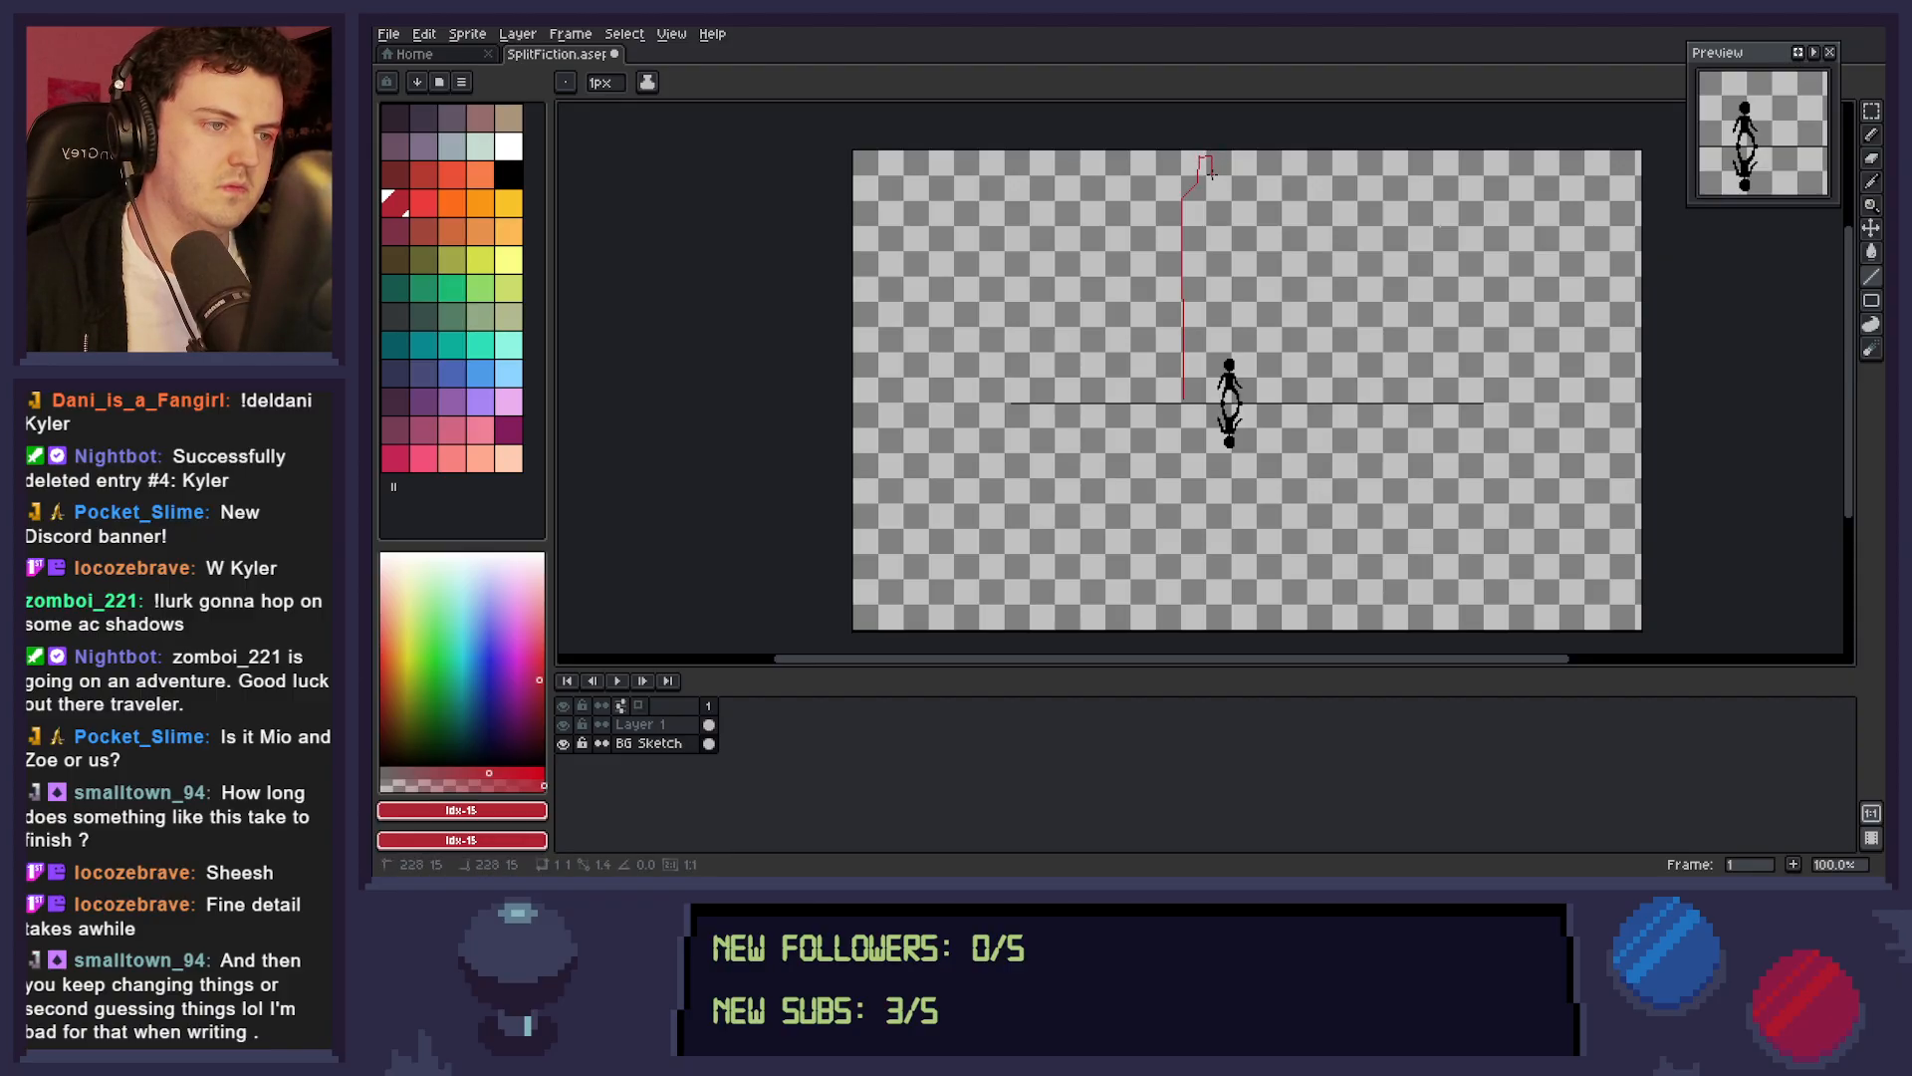
pyautogui.hotkey('ctrl', 'z')
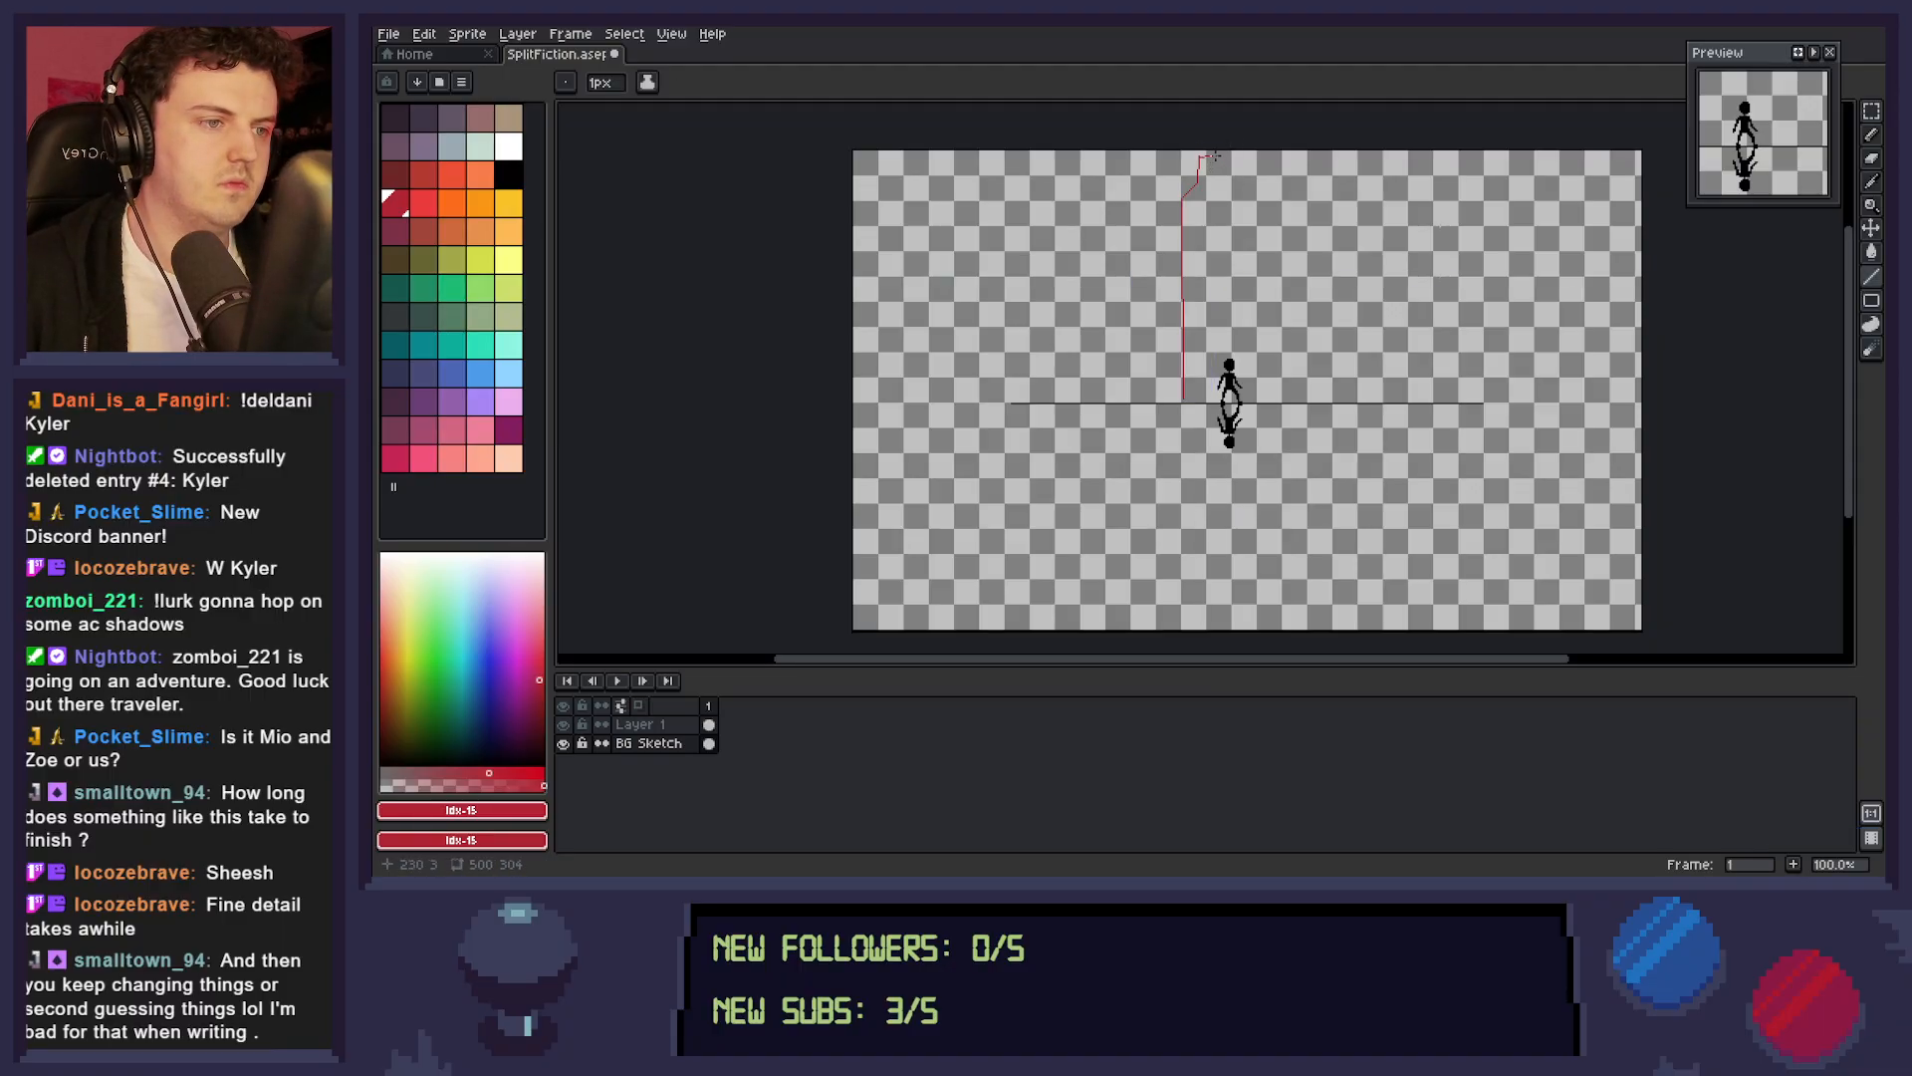
pyautogui.moveTo(1220, 164); pyautogui.dragTo(1224, 398)
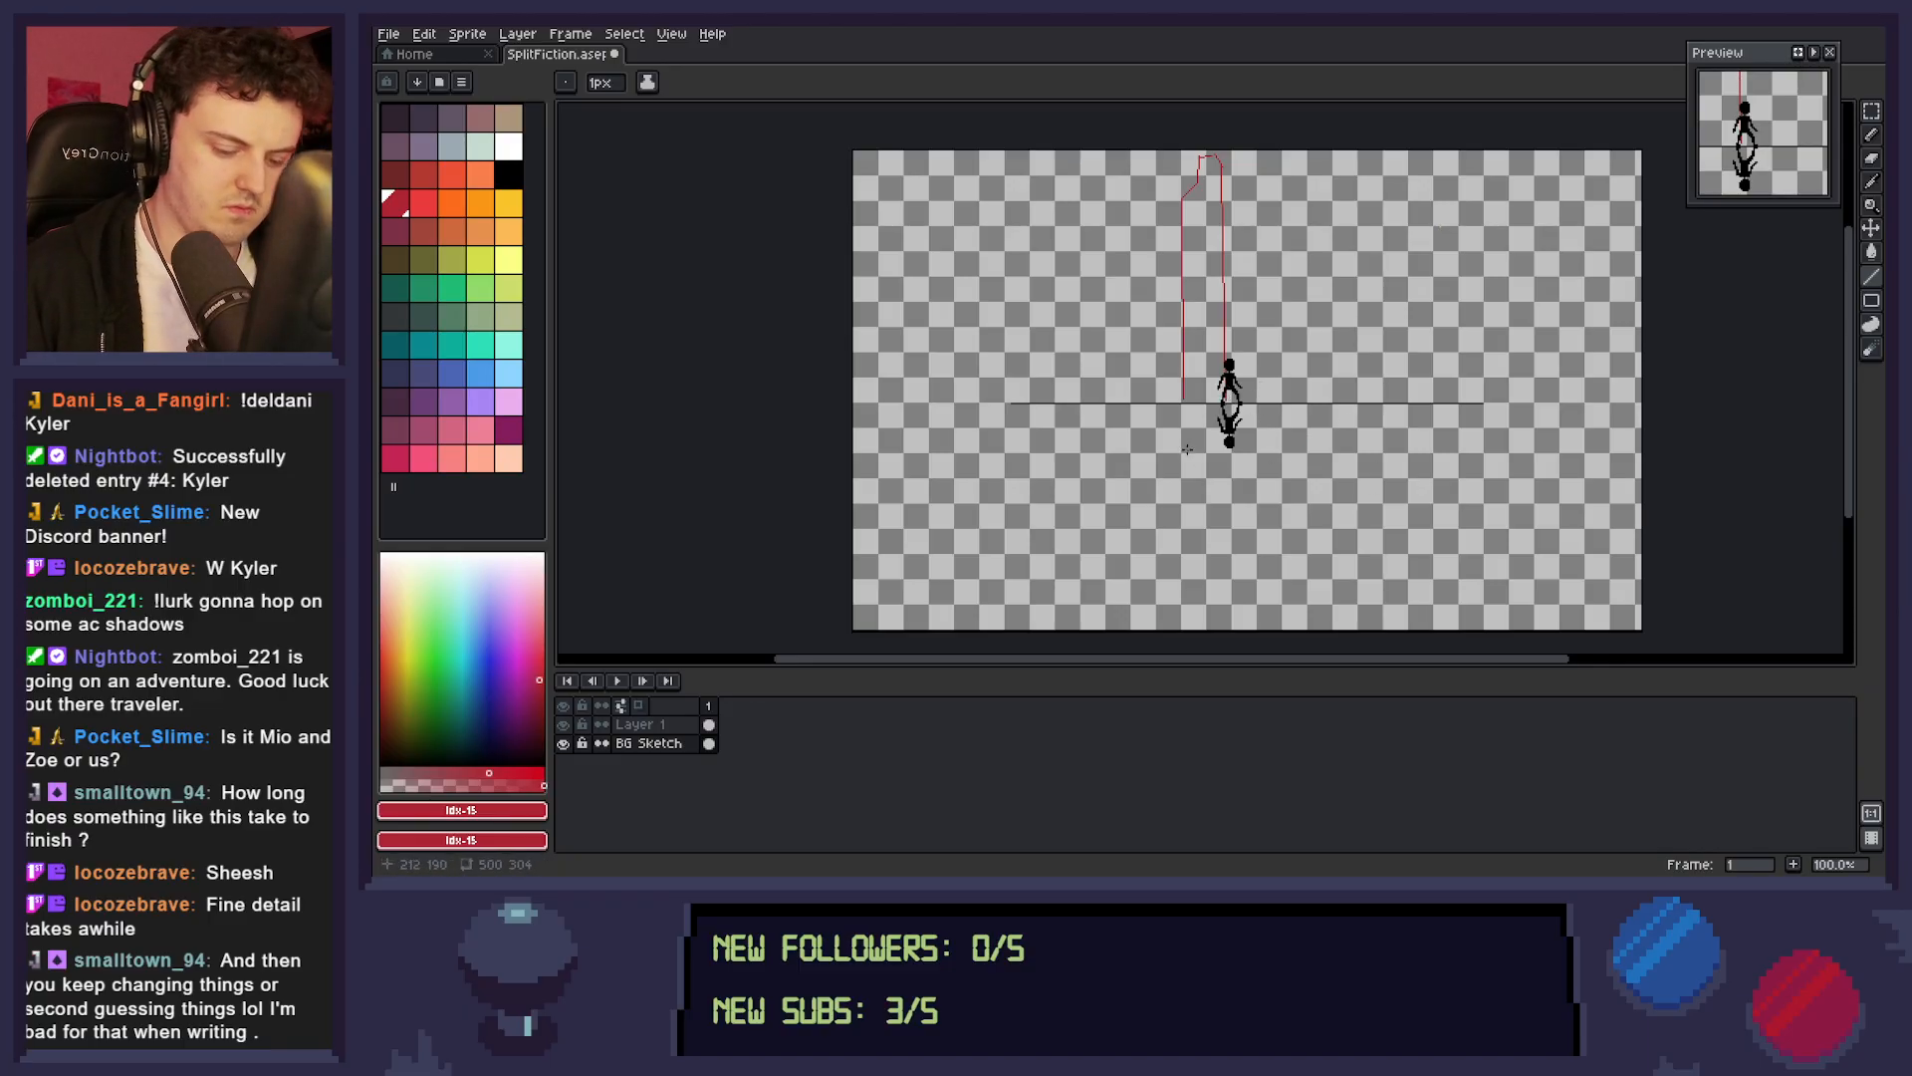
# Close the tall tower's base with a straight red line just above the black dividing line.
pyautogui.press('b')
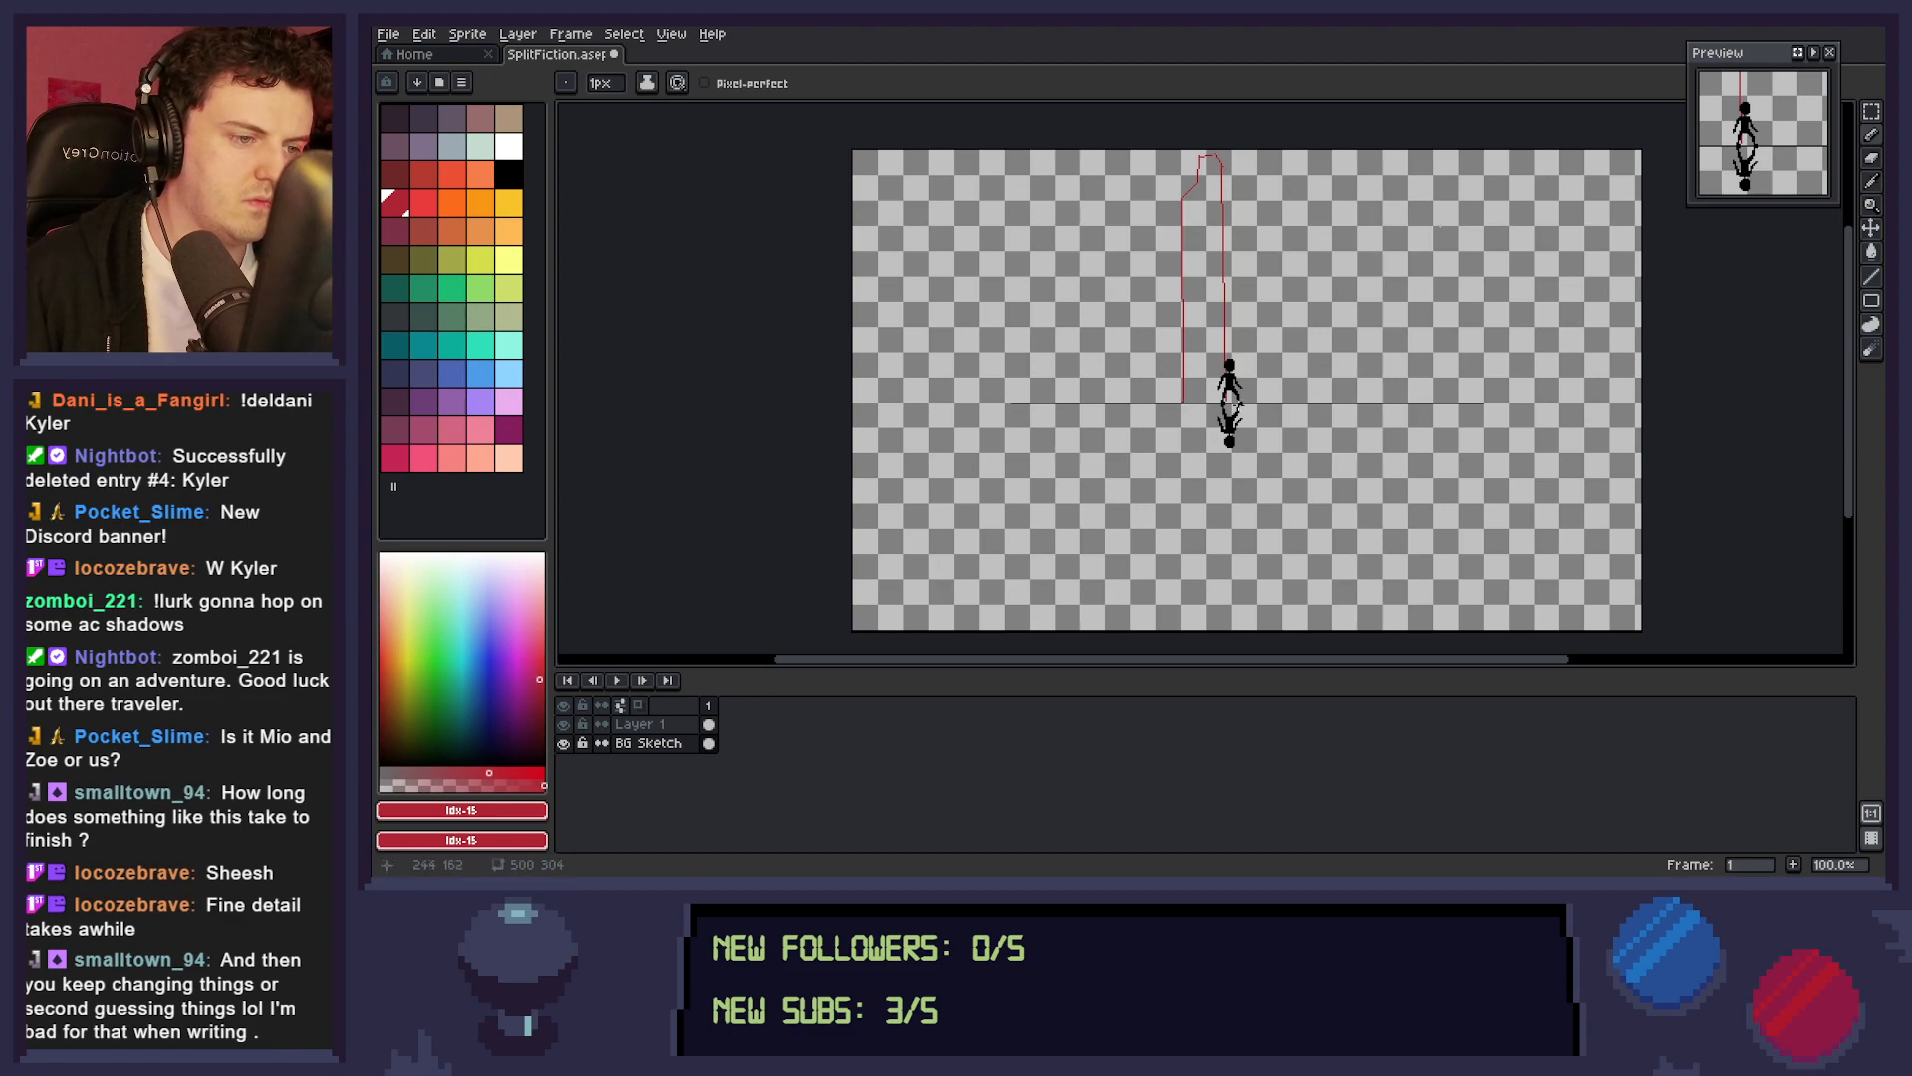
pyautogui.press('z')
pyautogui.click(1195, 443)
pyautogui.click(1195, 443)
pyautogui.click(1194, 444)
pyautogui.press('l')
pyautogui.moveTo(1147, 278); pyautogui.dragTo(1308, 275)
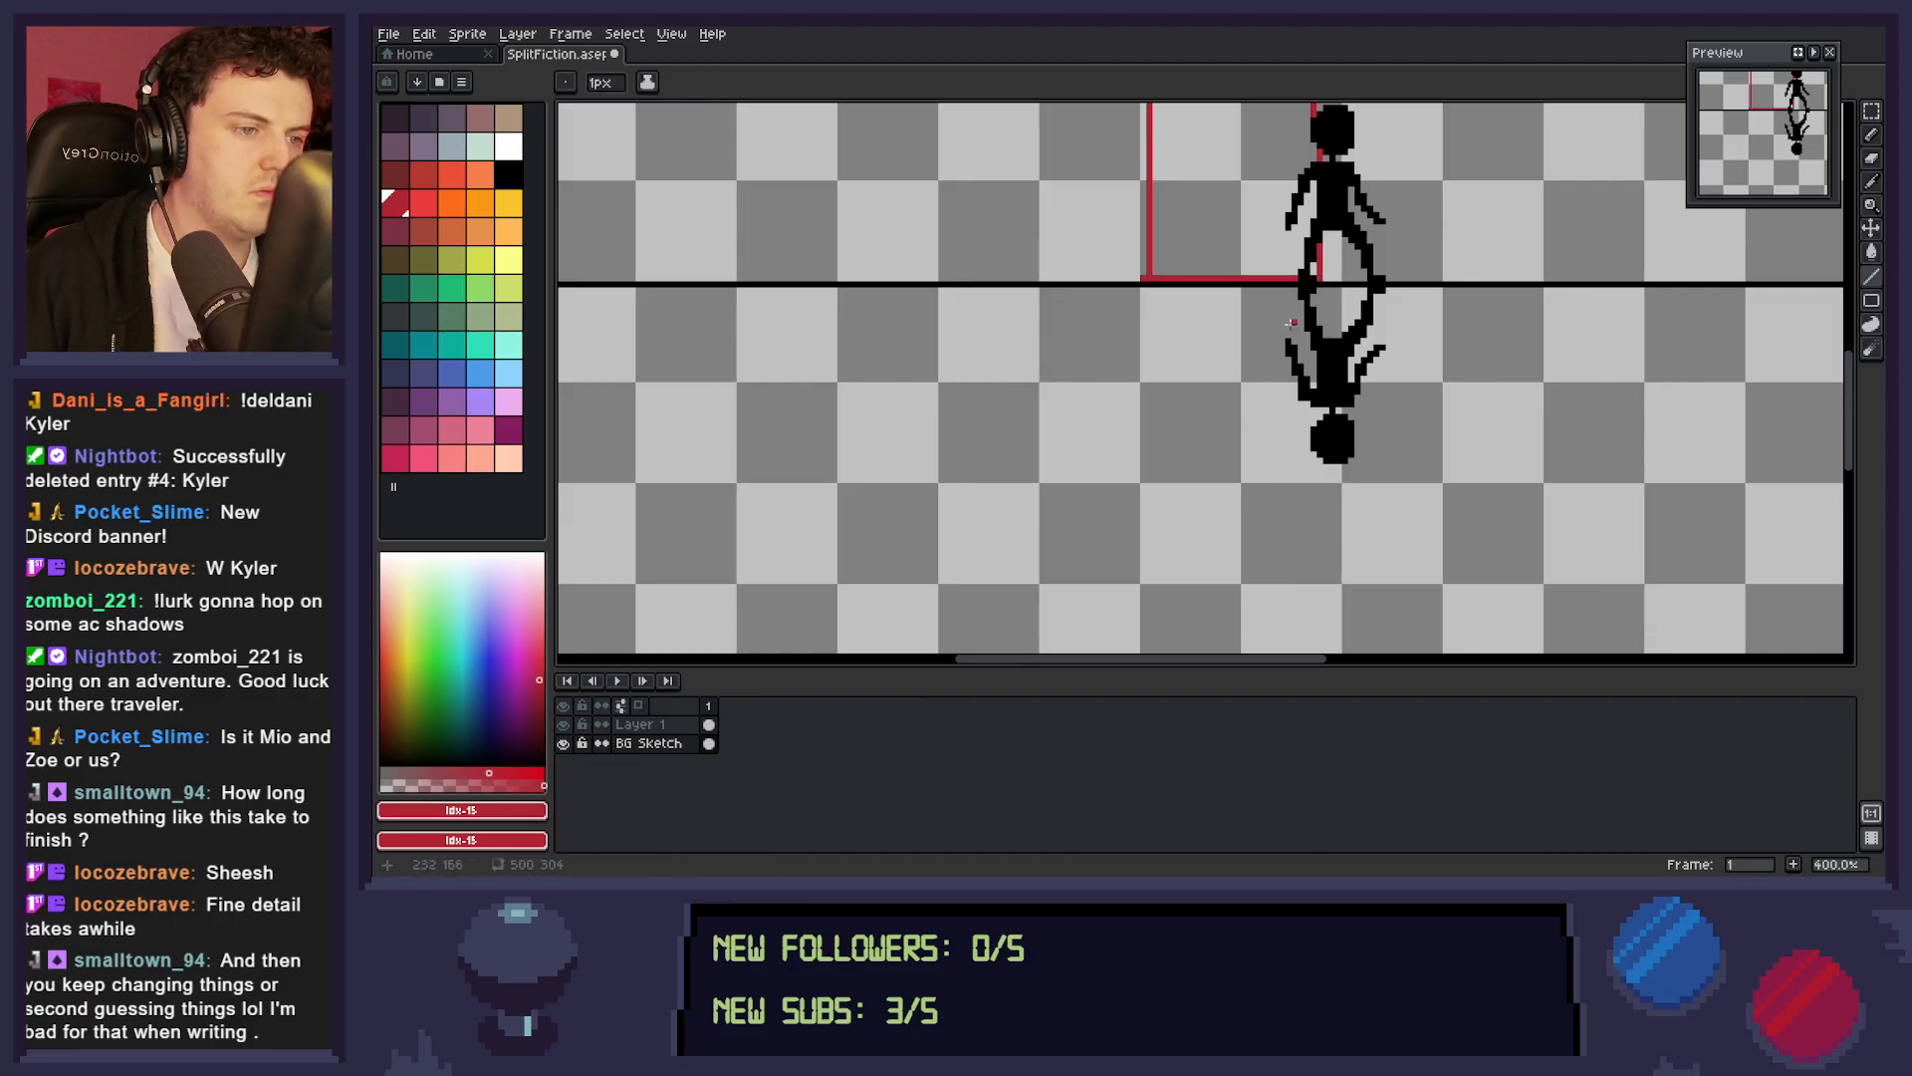
# Close the gap in the tall tower's top edge with the Pencil tool and fill the outline with dark red.
pyautogui.press('z')
pyautogui.scroll(-4, 1261, 347)
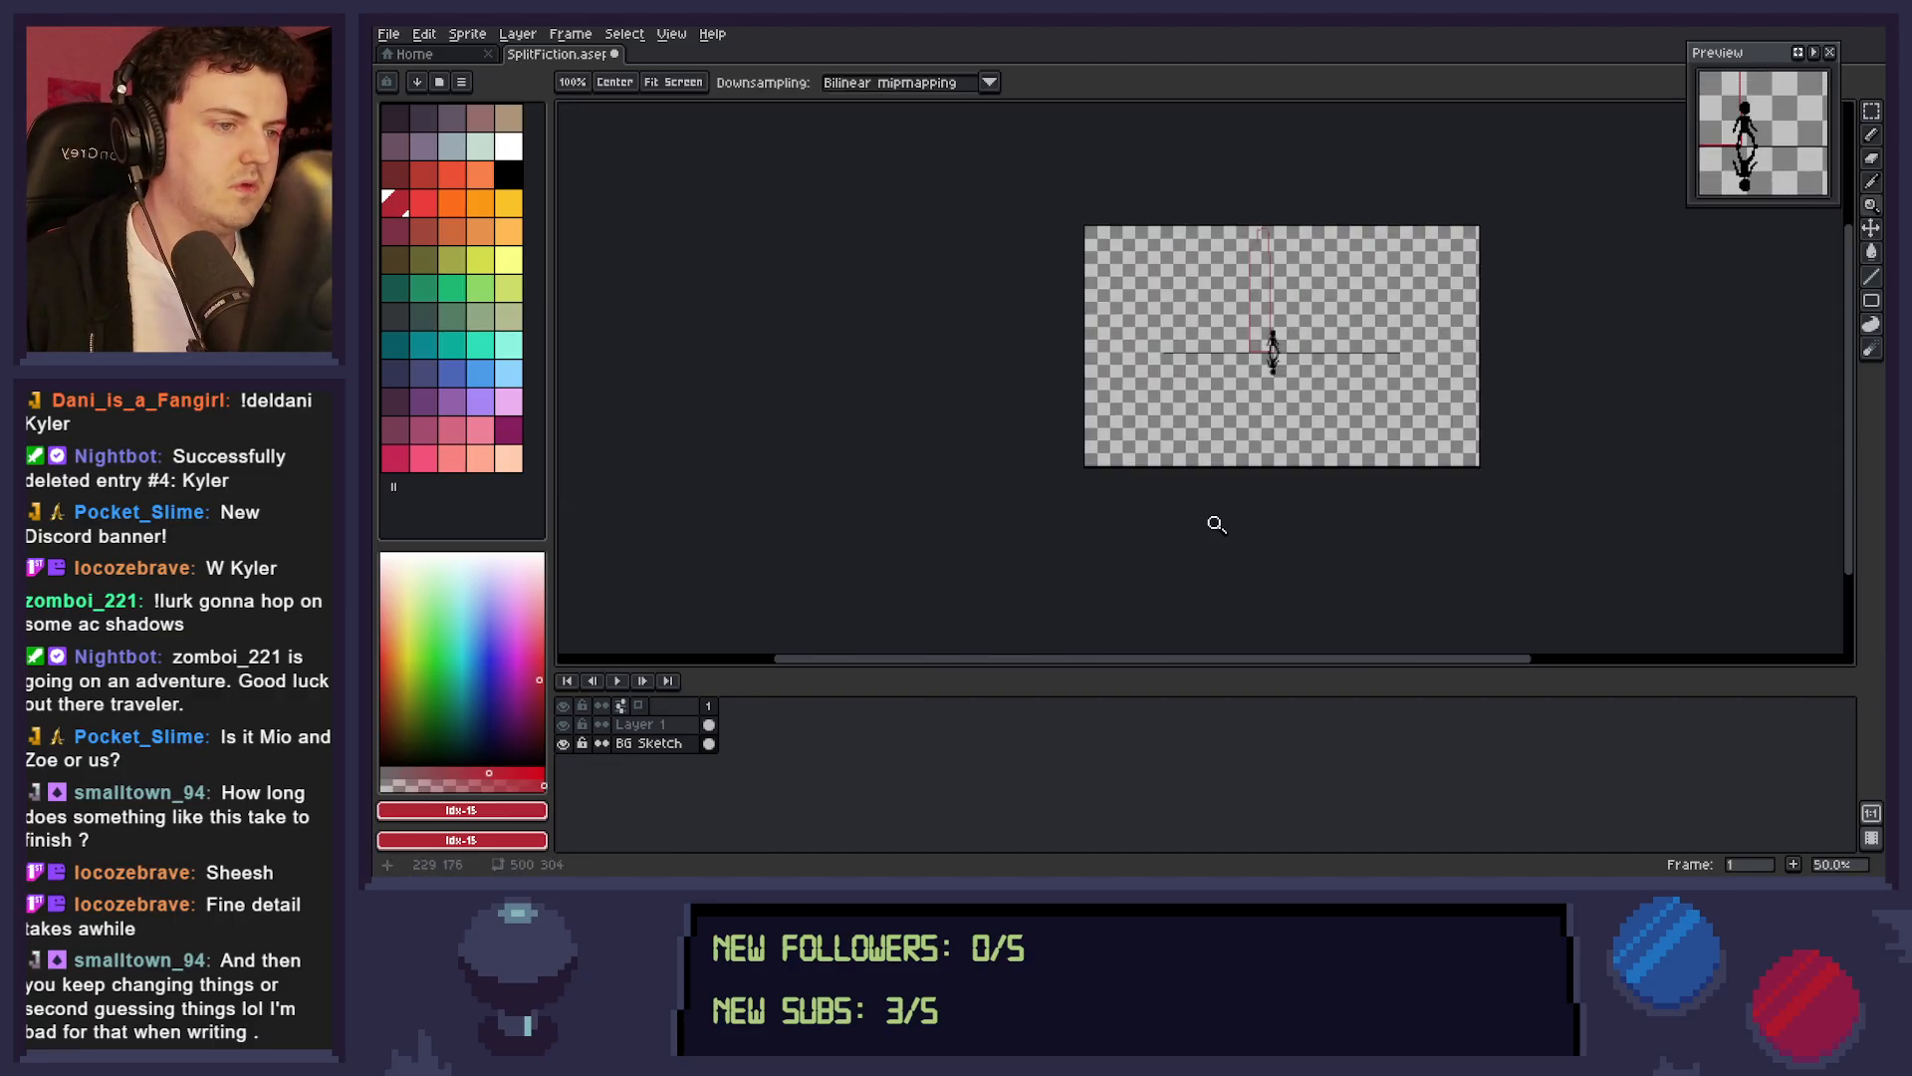
pyautogui.scroll(5, 1271, 346)
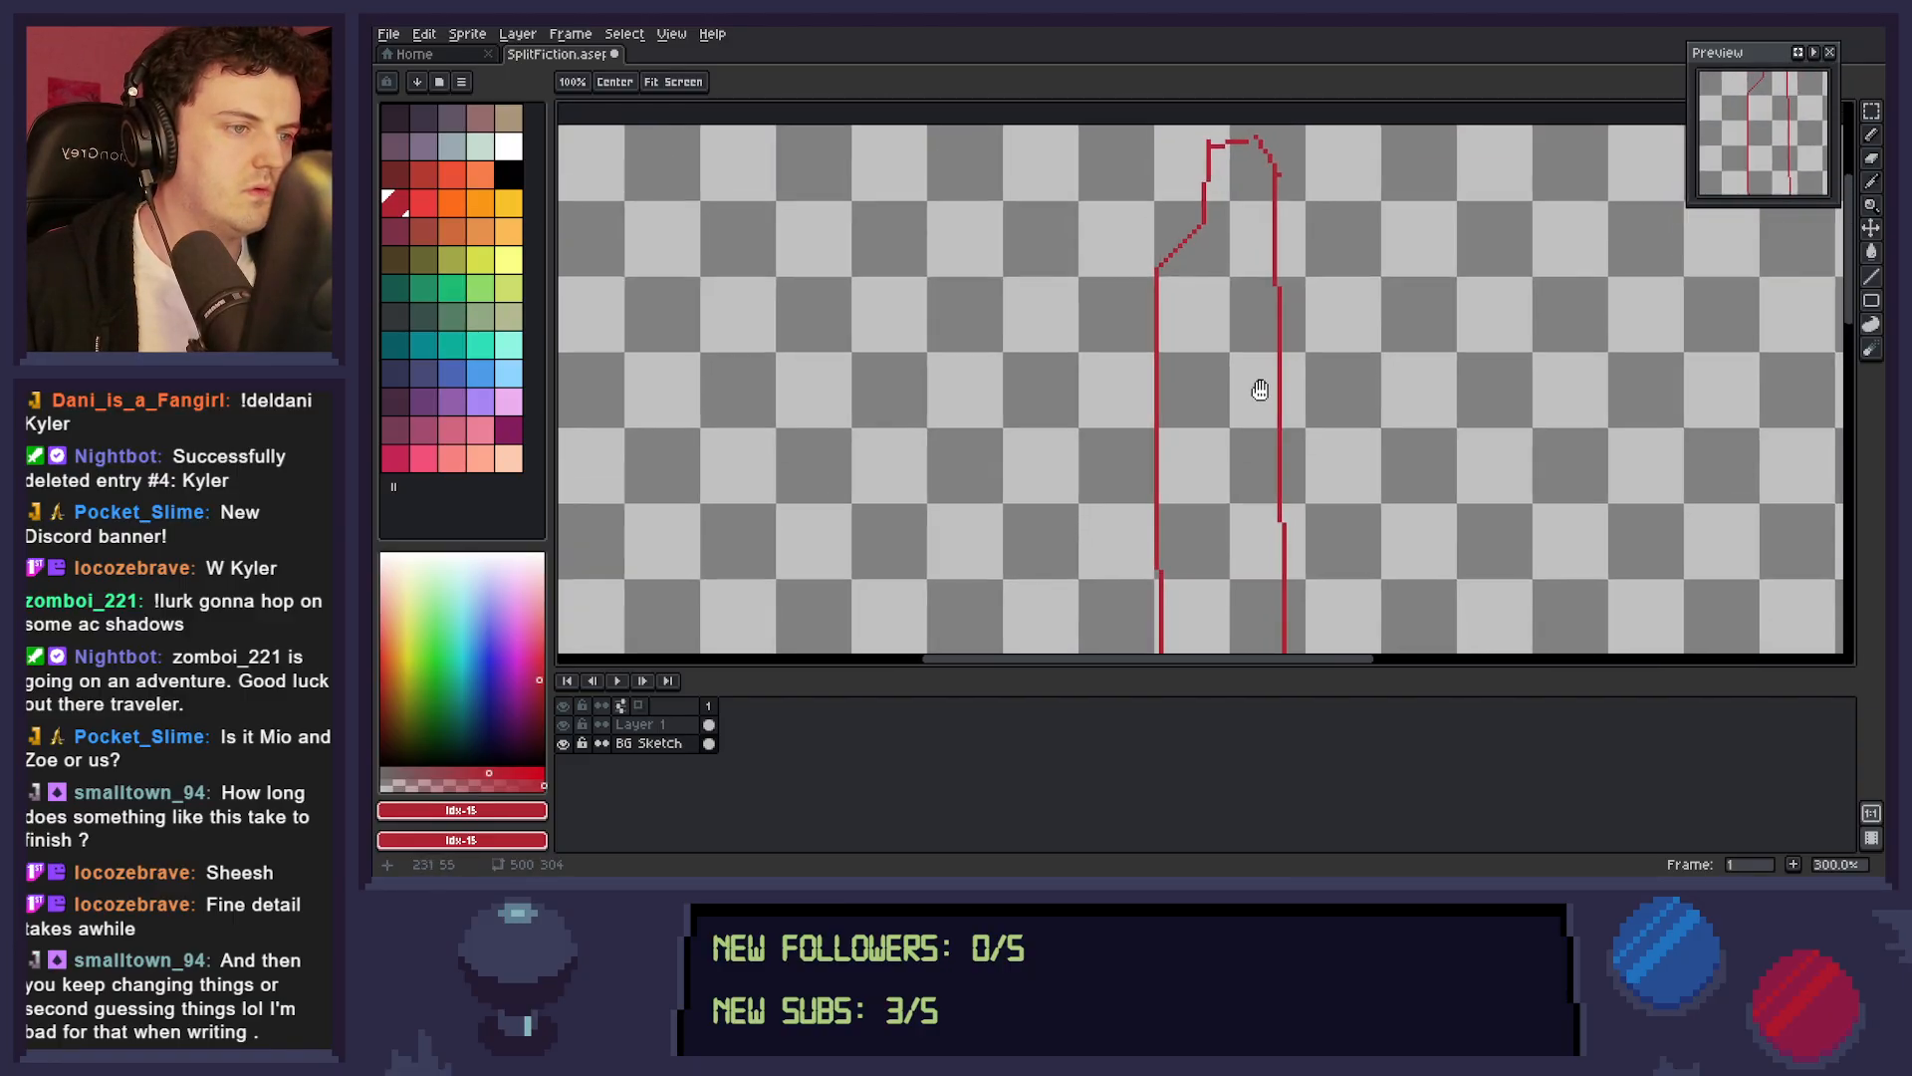
pyautogui.press('b')
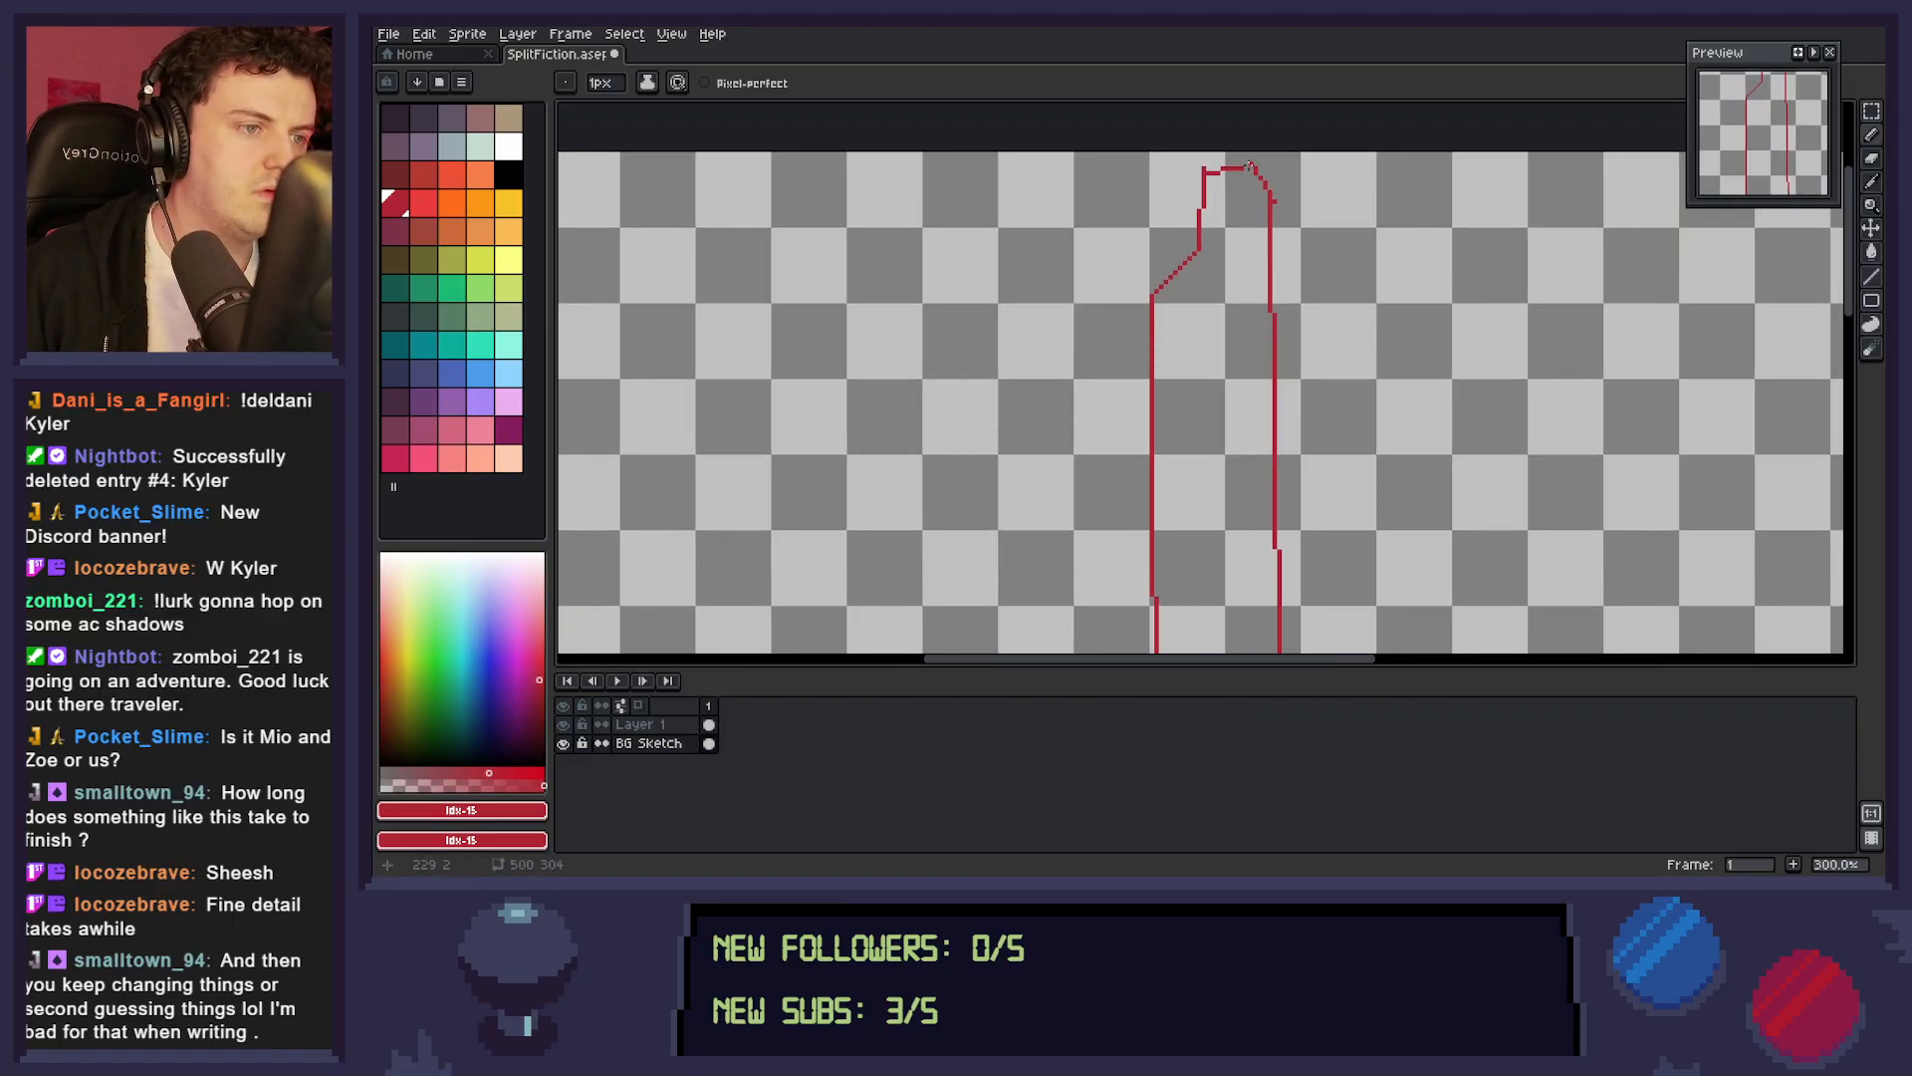
pyautogui.moveTo(1209, 166); pyautogui.dragTo(1253, 167)
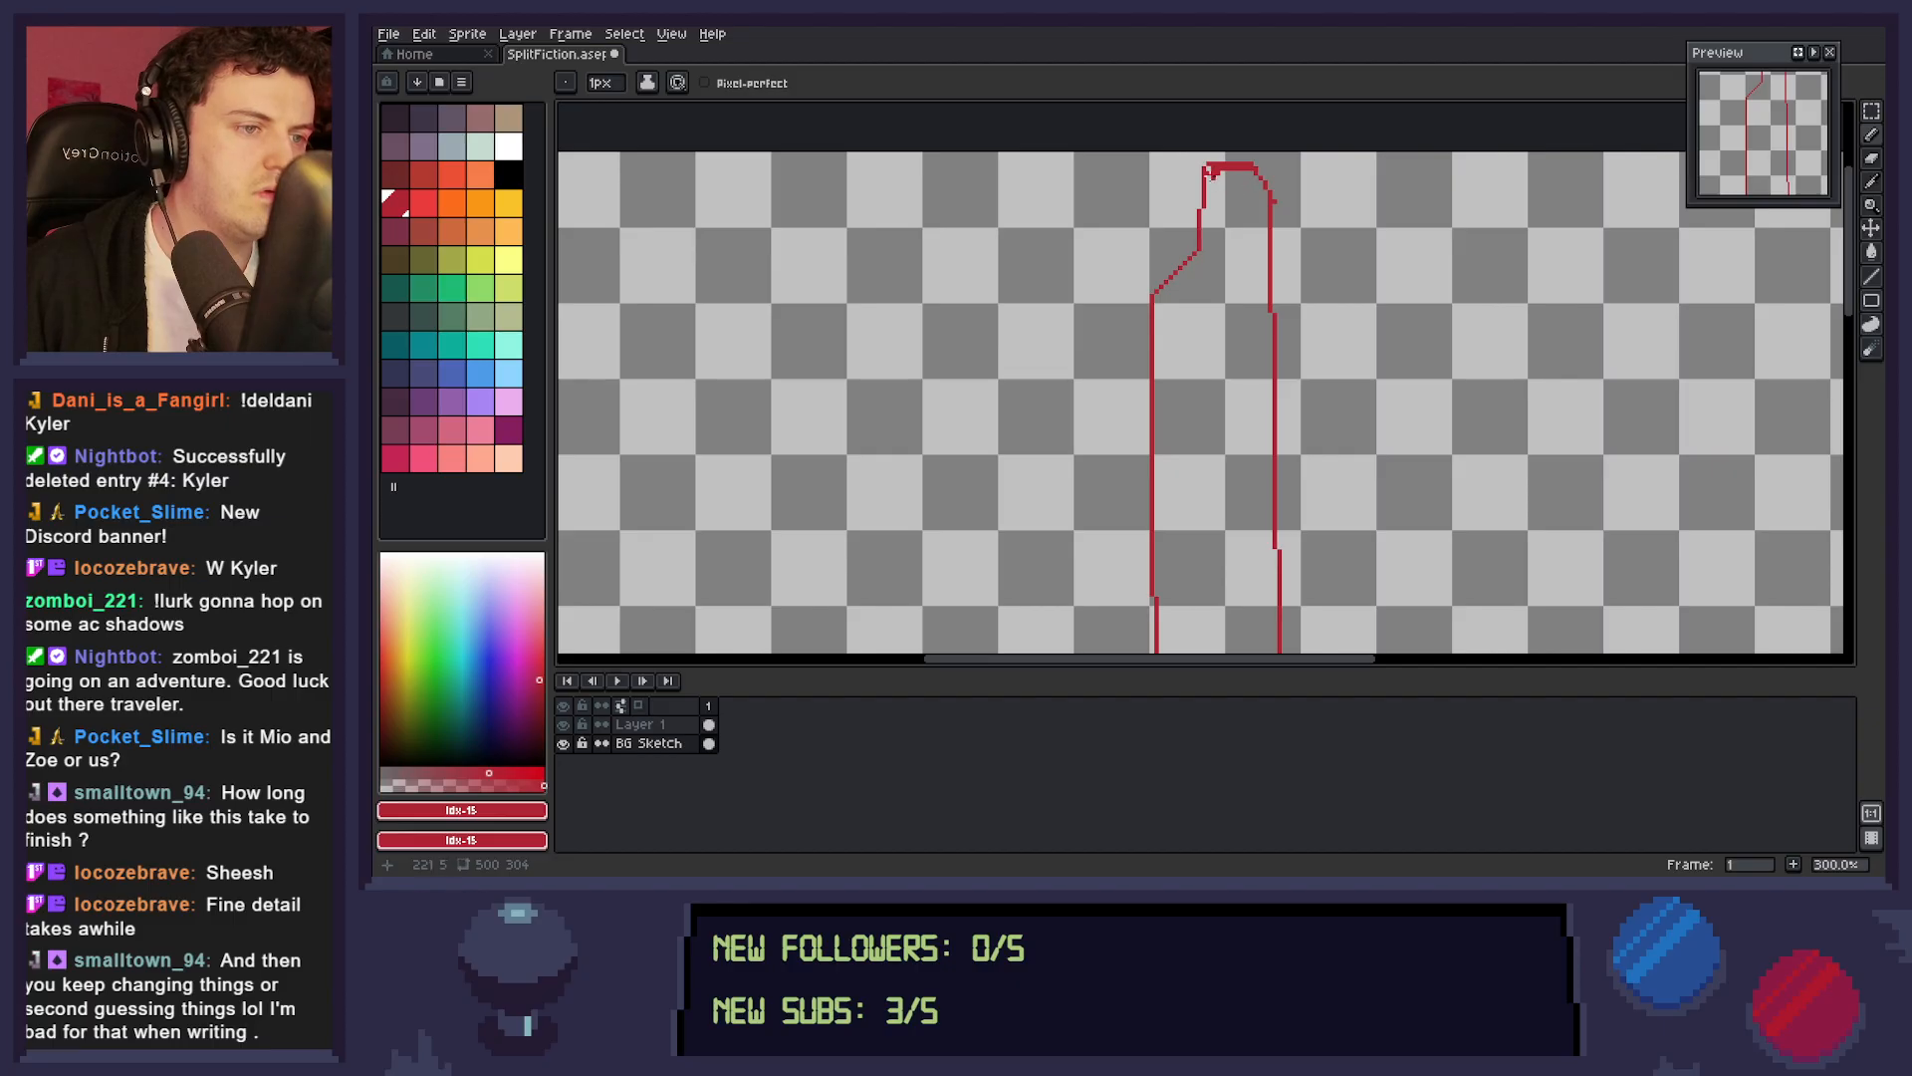
pyautogui.press('g')
pyautogui.click(1215, 399)
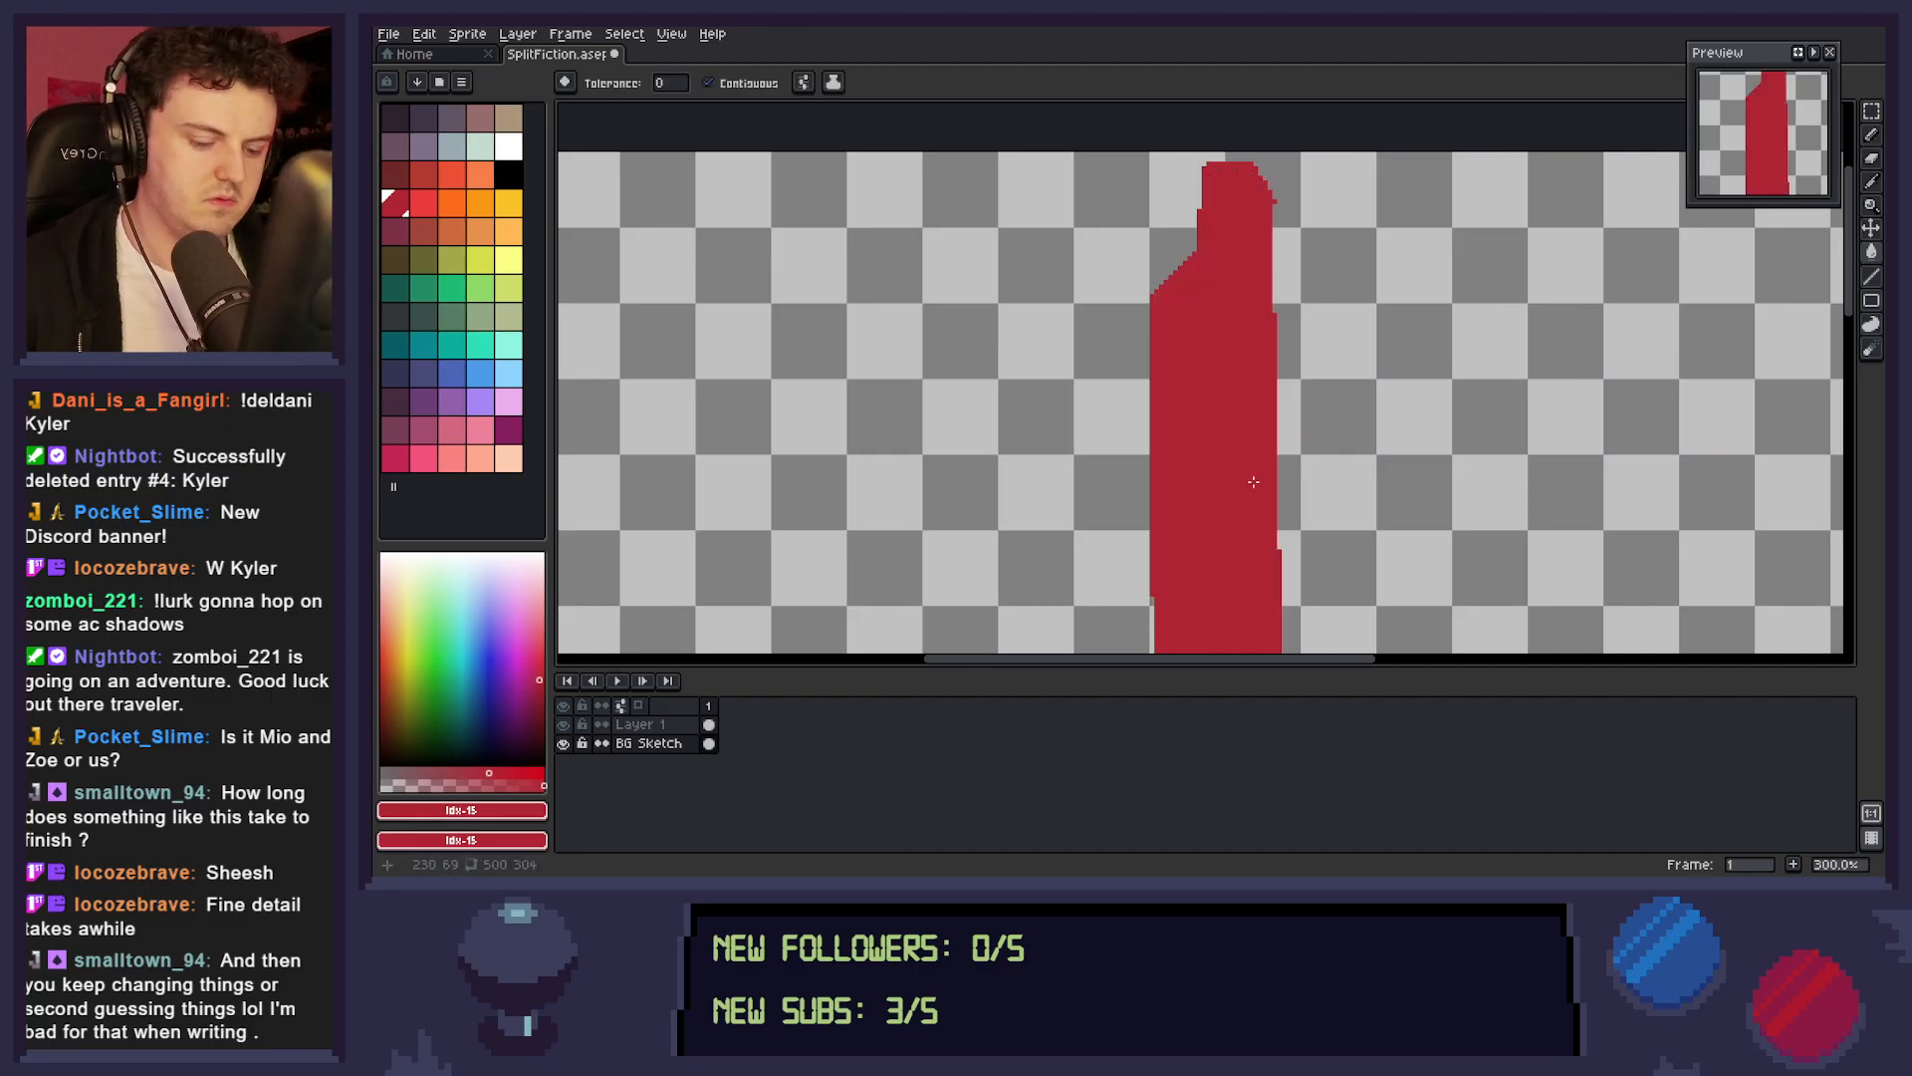
# Outline the sides and slanted top of a shorter red tower to the right of the figure with the Line tool.
pyautogui.press('h')
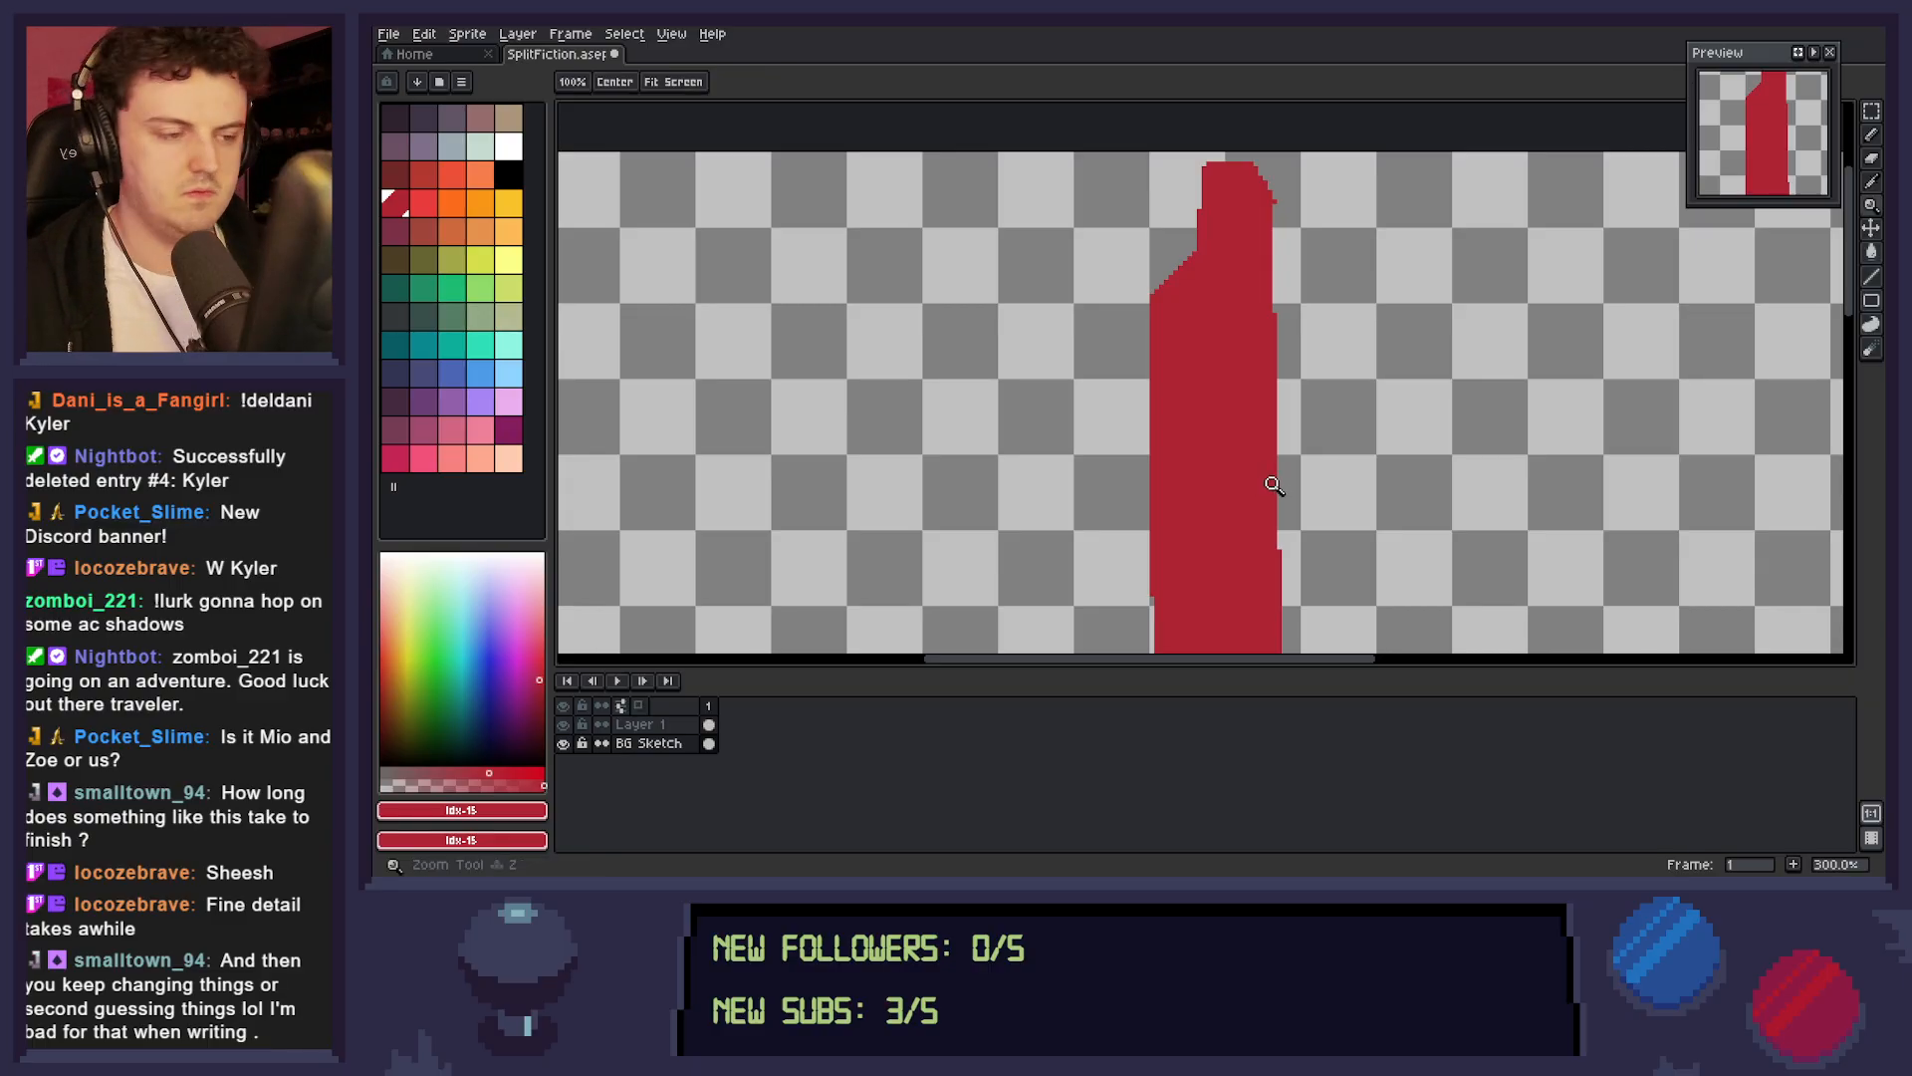
pyautogui.scroll(-1, 1263, 484)
pyautogui.moveTo(1259, 478); pyautogui.dragTo(1279, 366)
pyautogui.moveTo(1303, 431); pyautogui.dragTo(1312, 412)
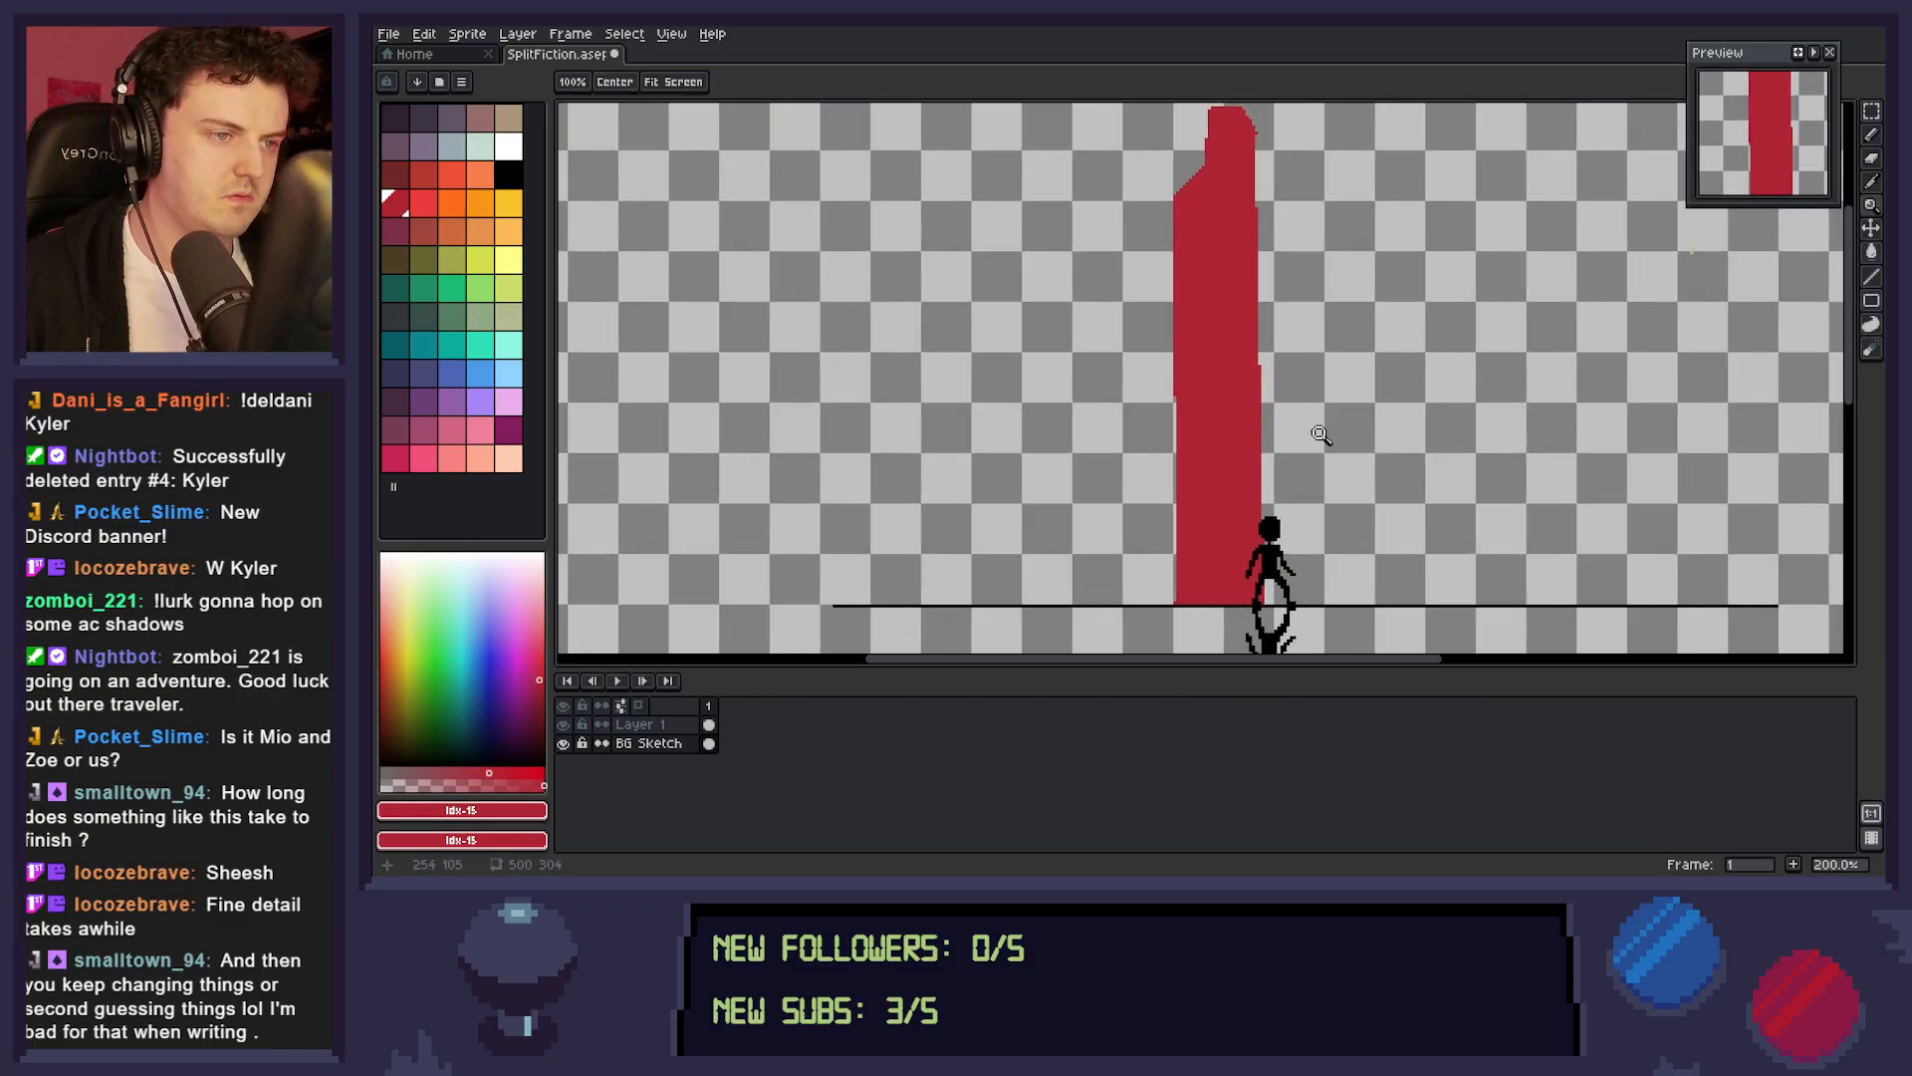
pyautogui.press('l')
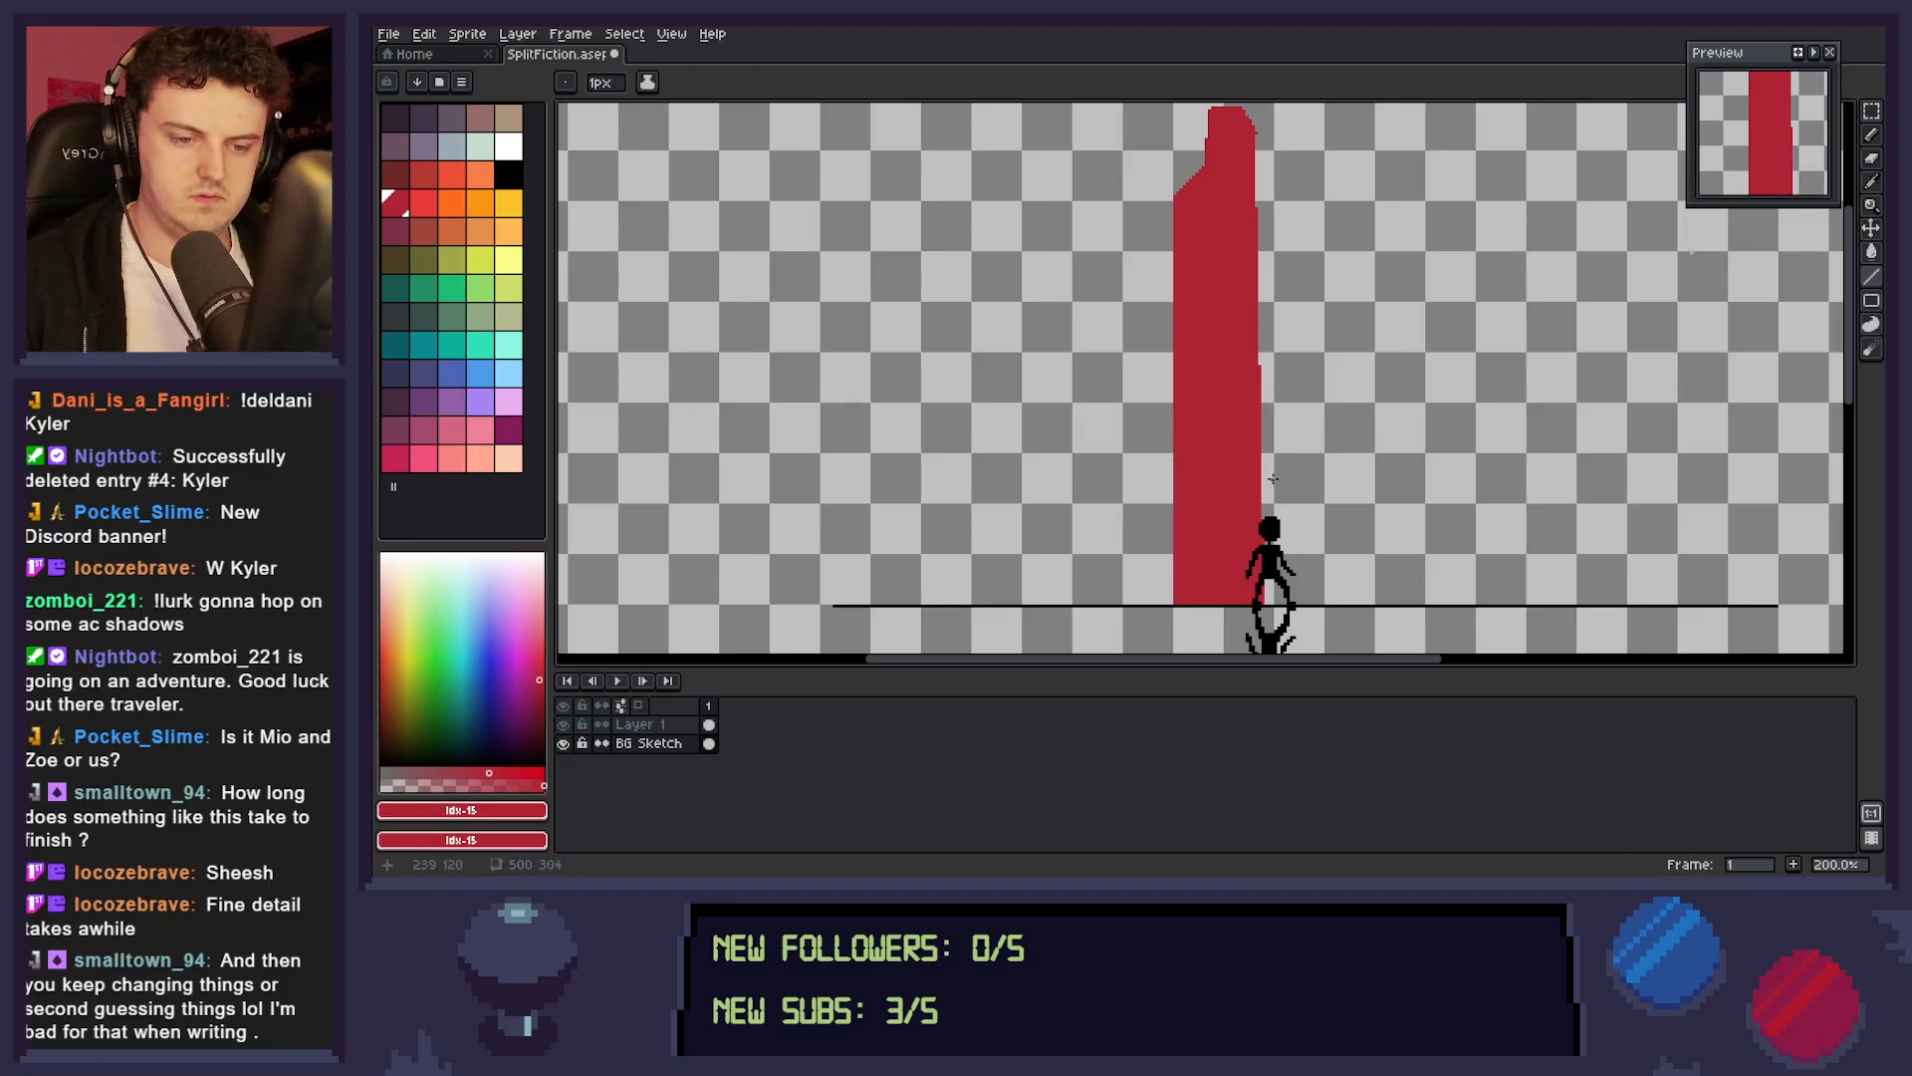
pyautogui.press('b')
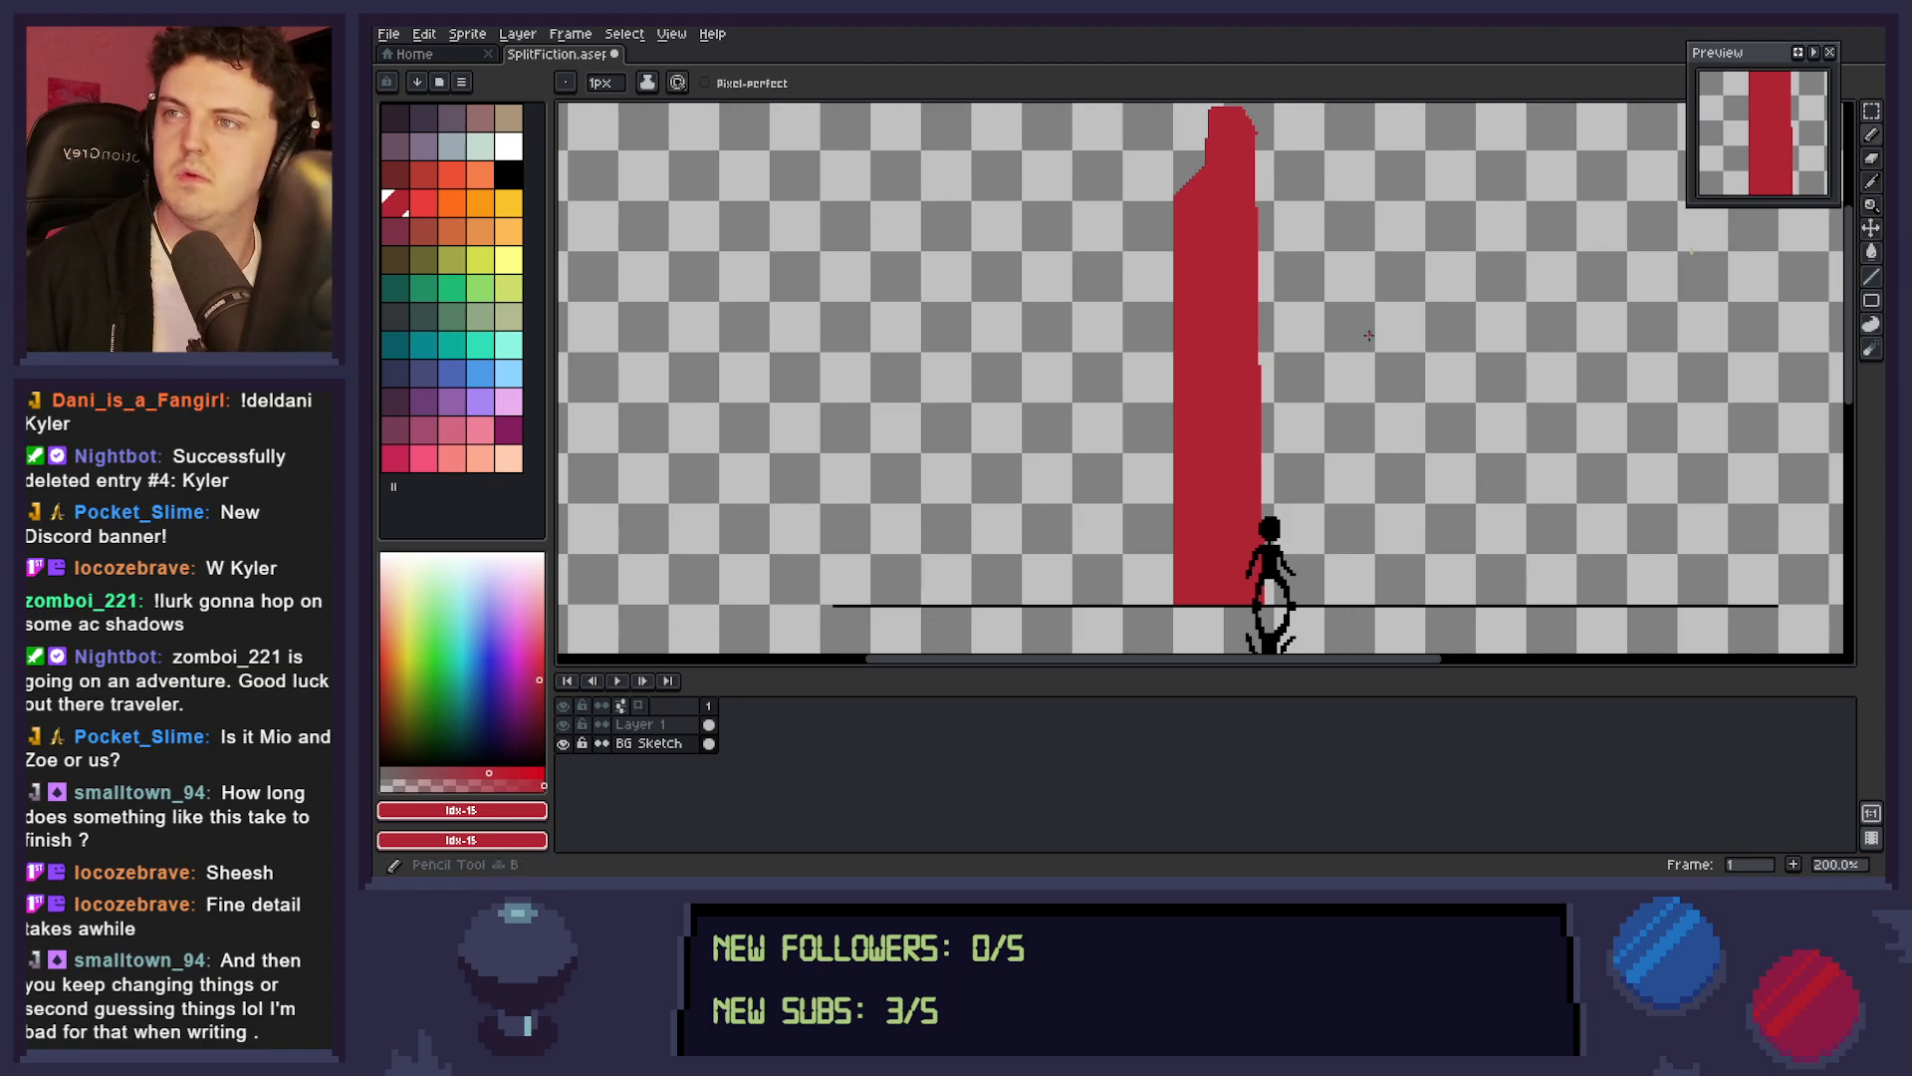
pyautogui.press('l')
pyautogui.moveTo(1386, 601); pyautogui.dragTo(1464, 344)
pyautogui.moveTo(1464, 344); pyautogui.dragTo(1468, 603)
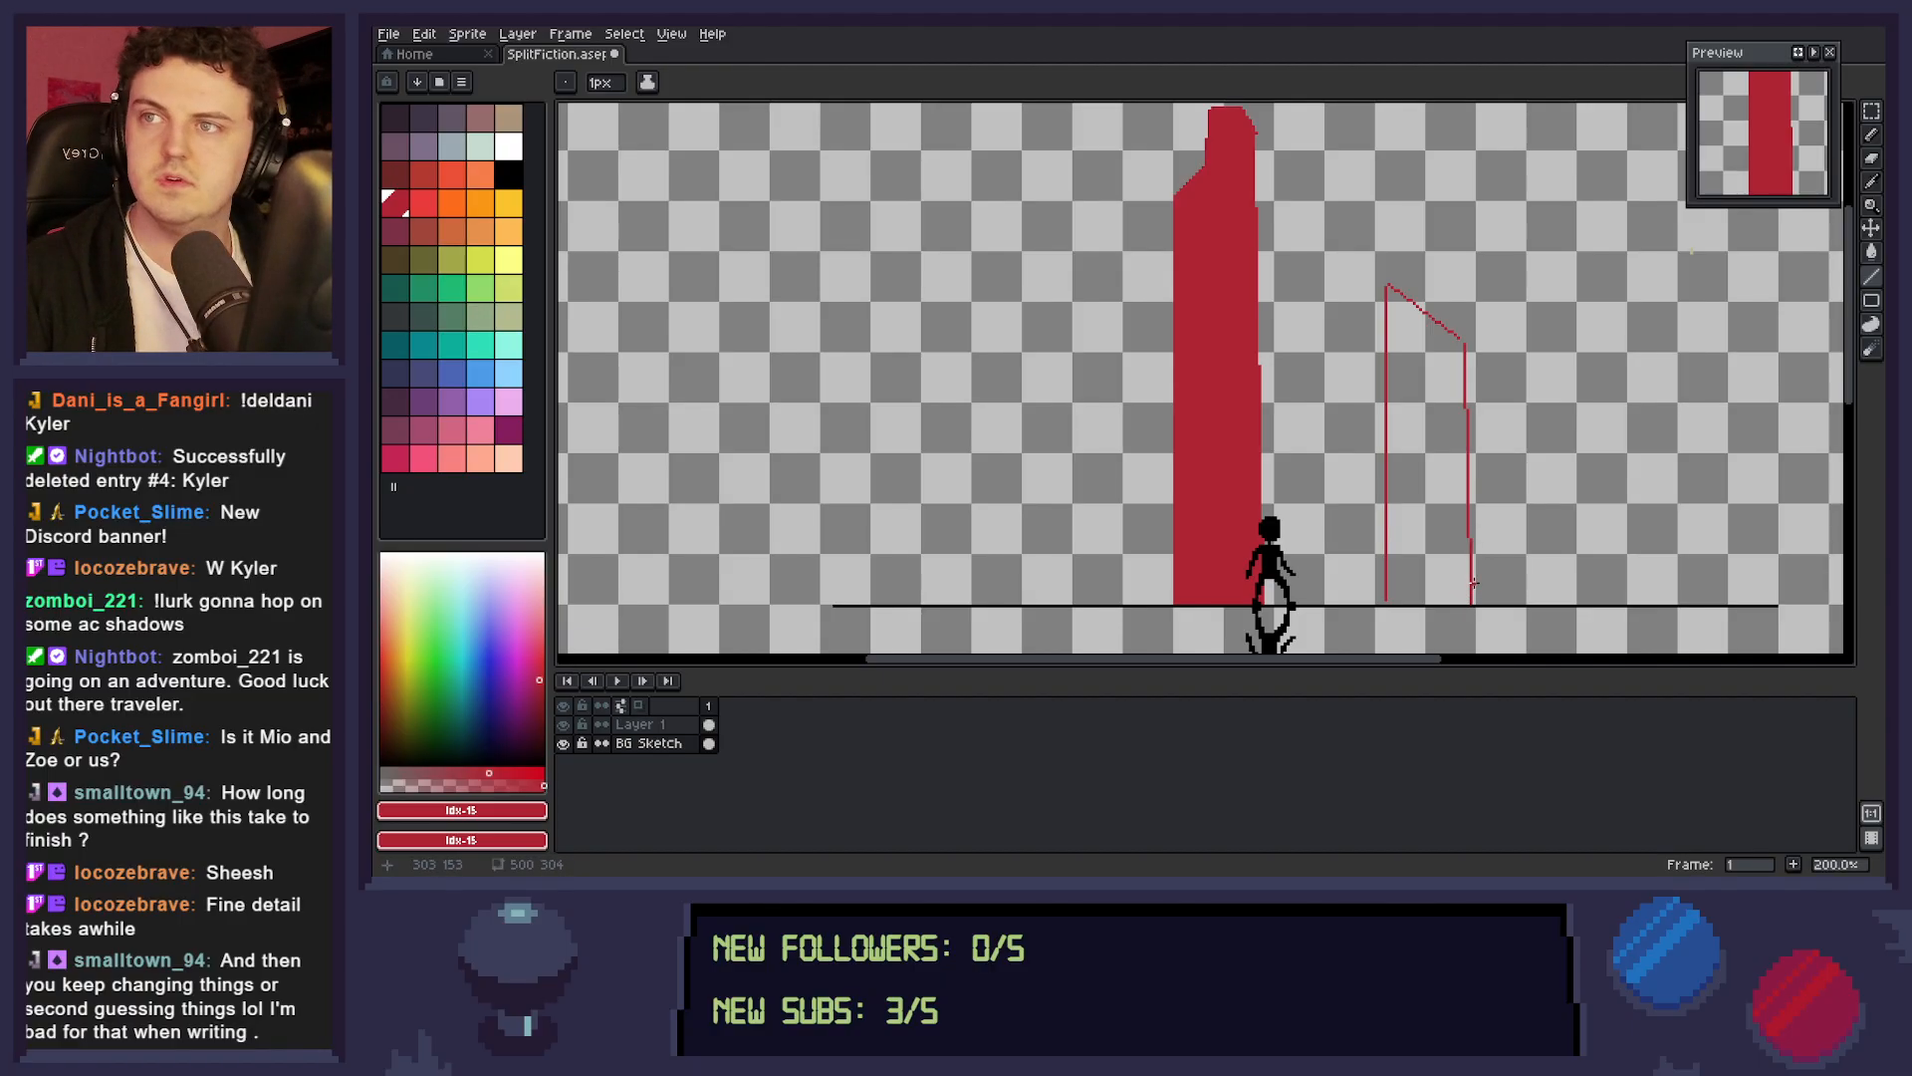
pyautogui.moveTo(1469, 601); pyautogui.dragTo(1468, 540)
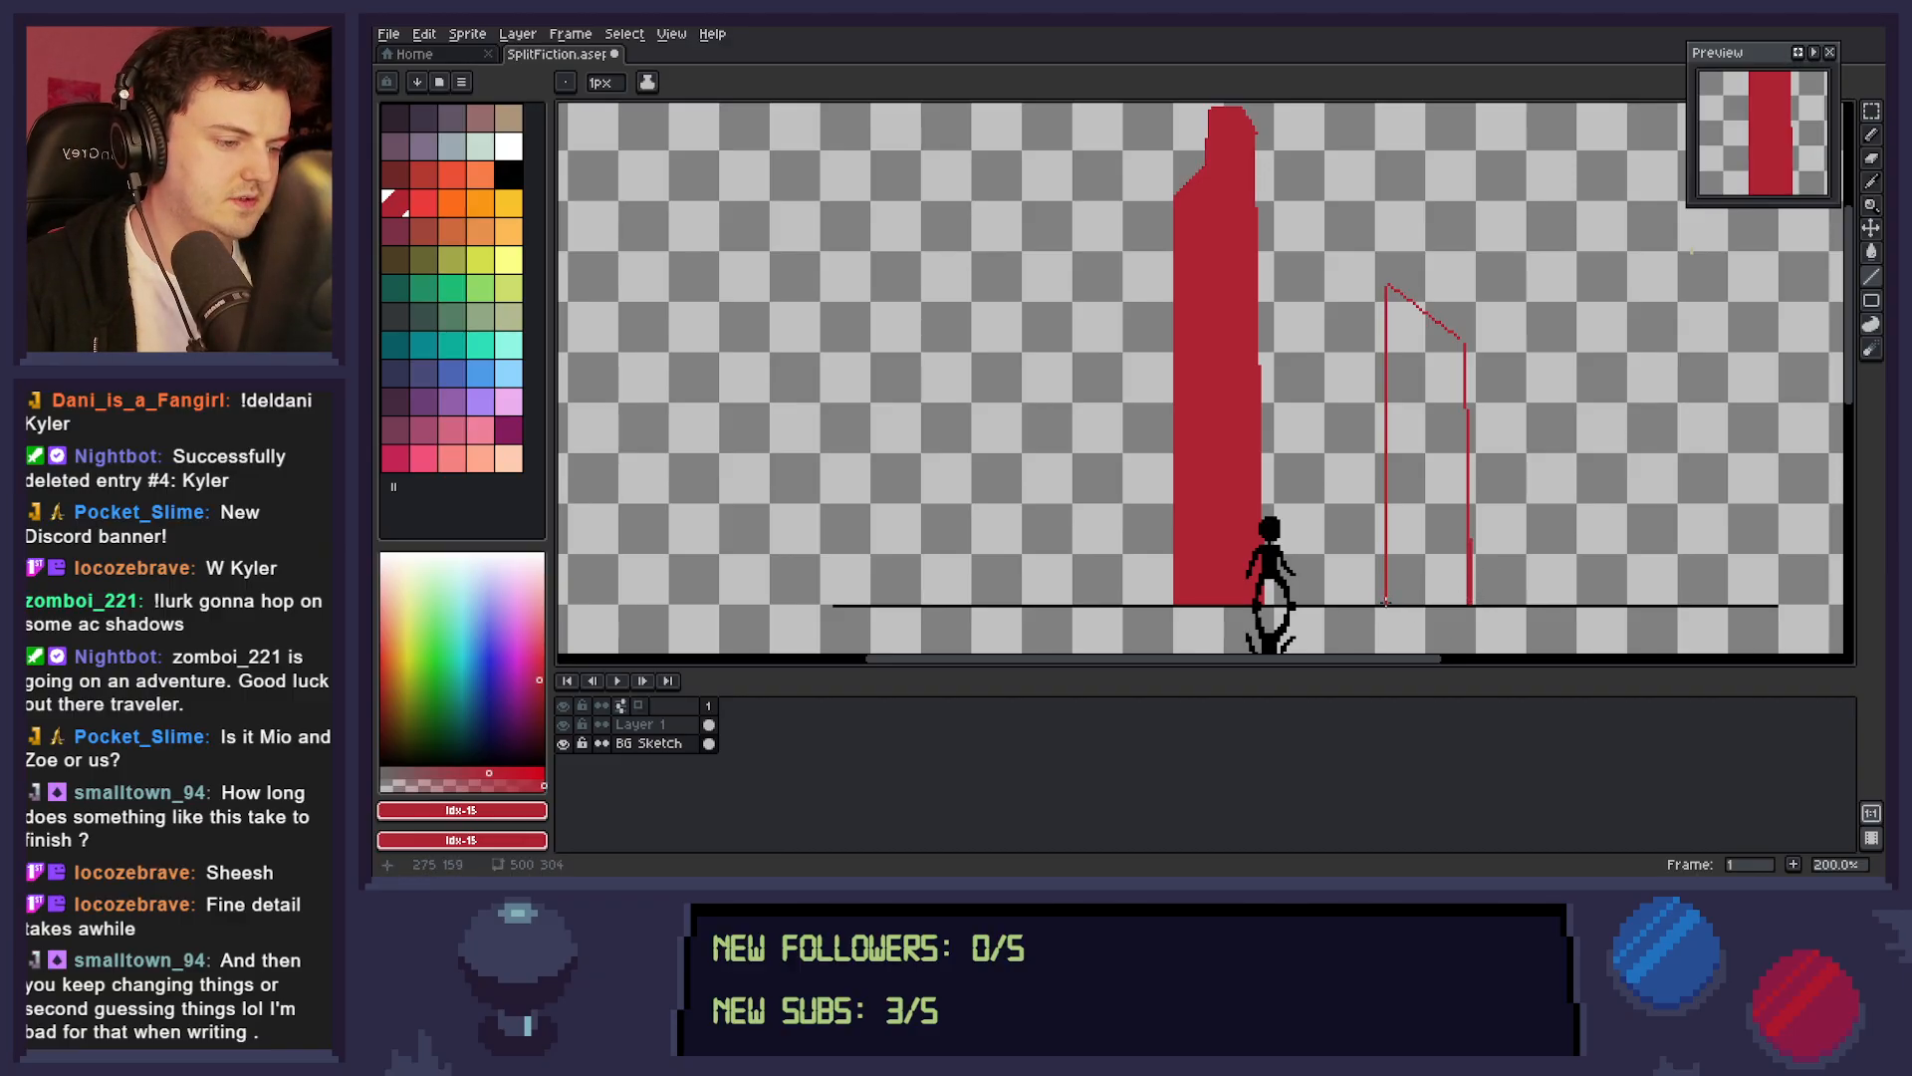
# Close the shorter tower's outline along the dividing line and fill it with dark red.
pyautogui.moveTo(1462, 341); pyautogui.dragTo(1465, 341)
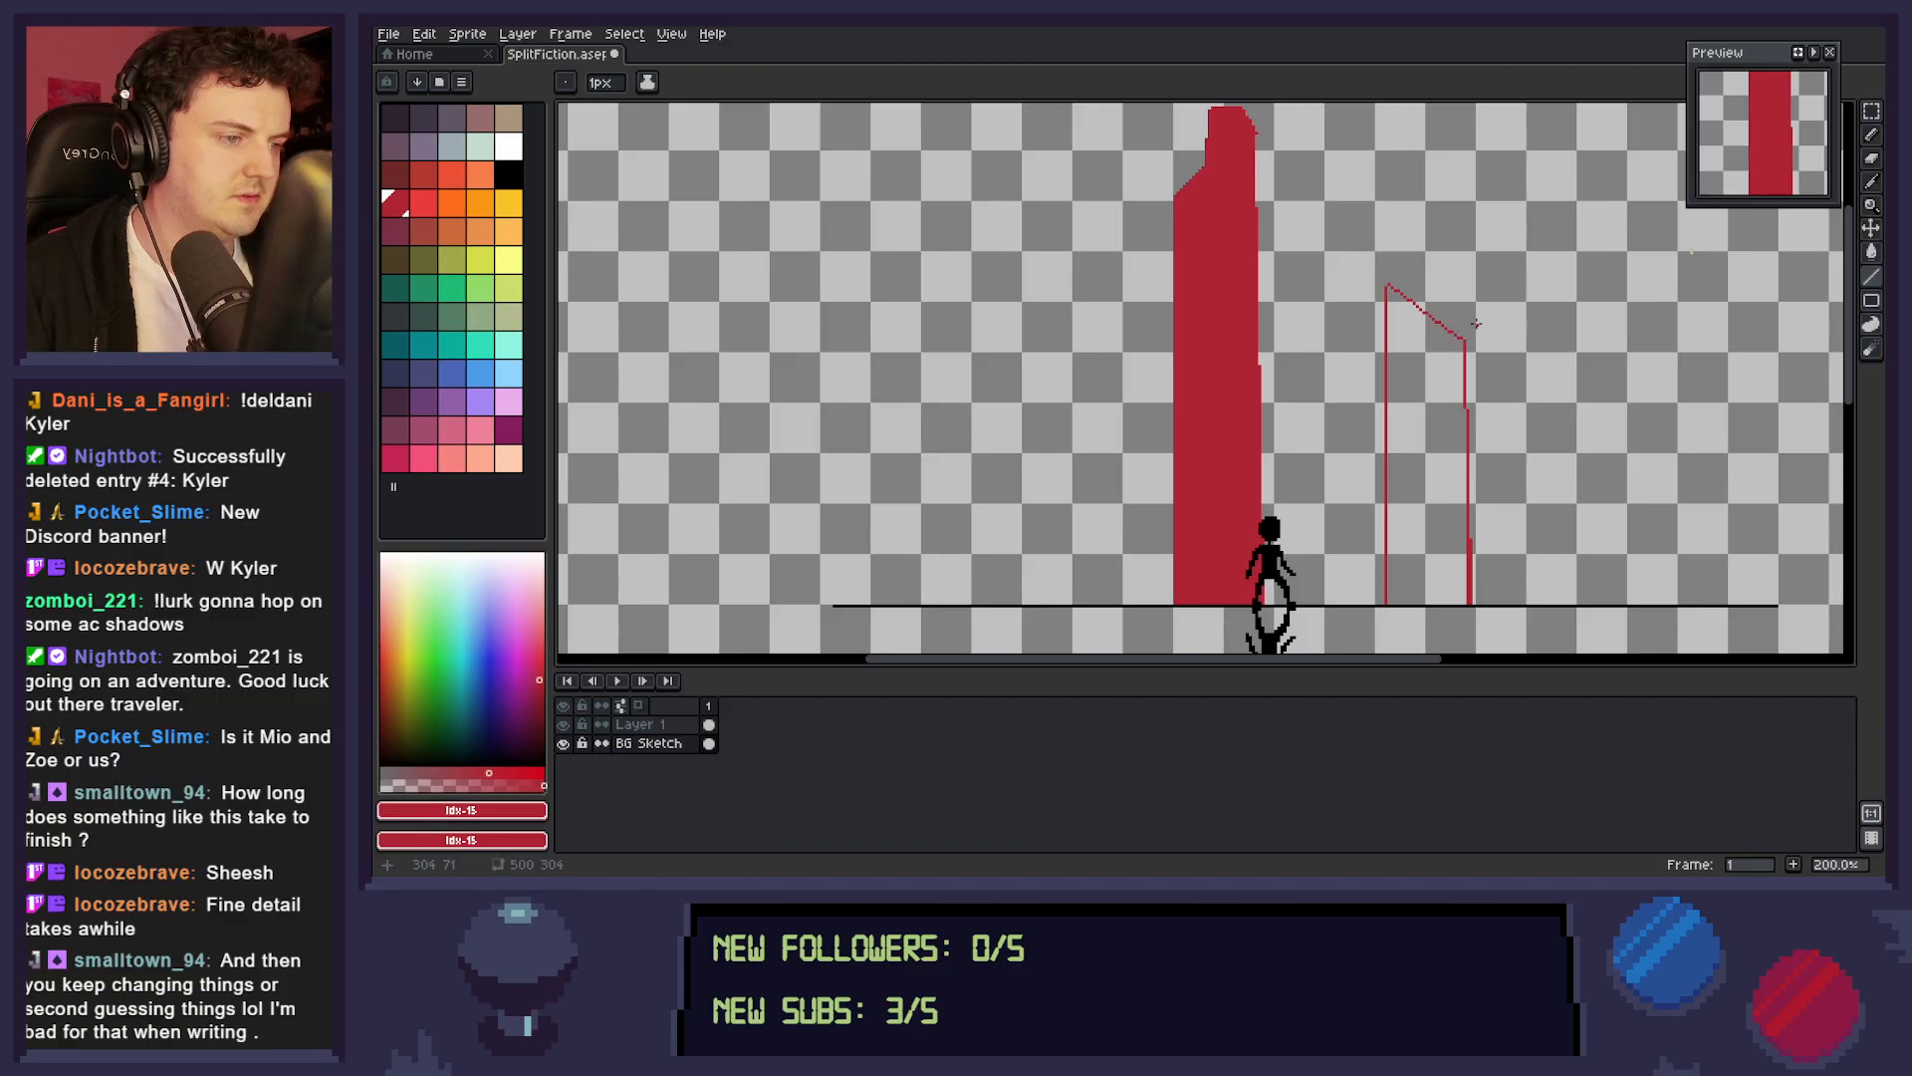
pyautogui.moveTo(1385, 604); pyautogui.dragTo(1470, 602)
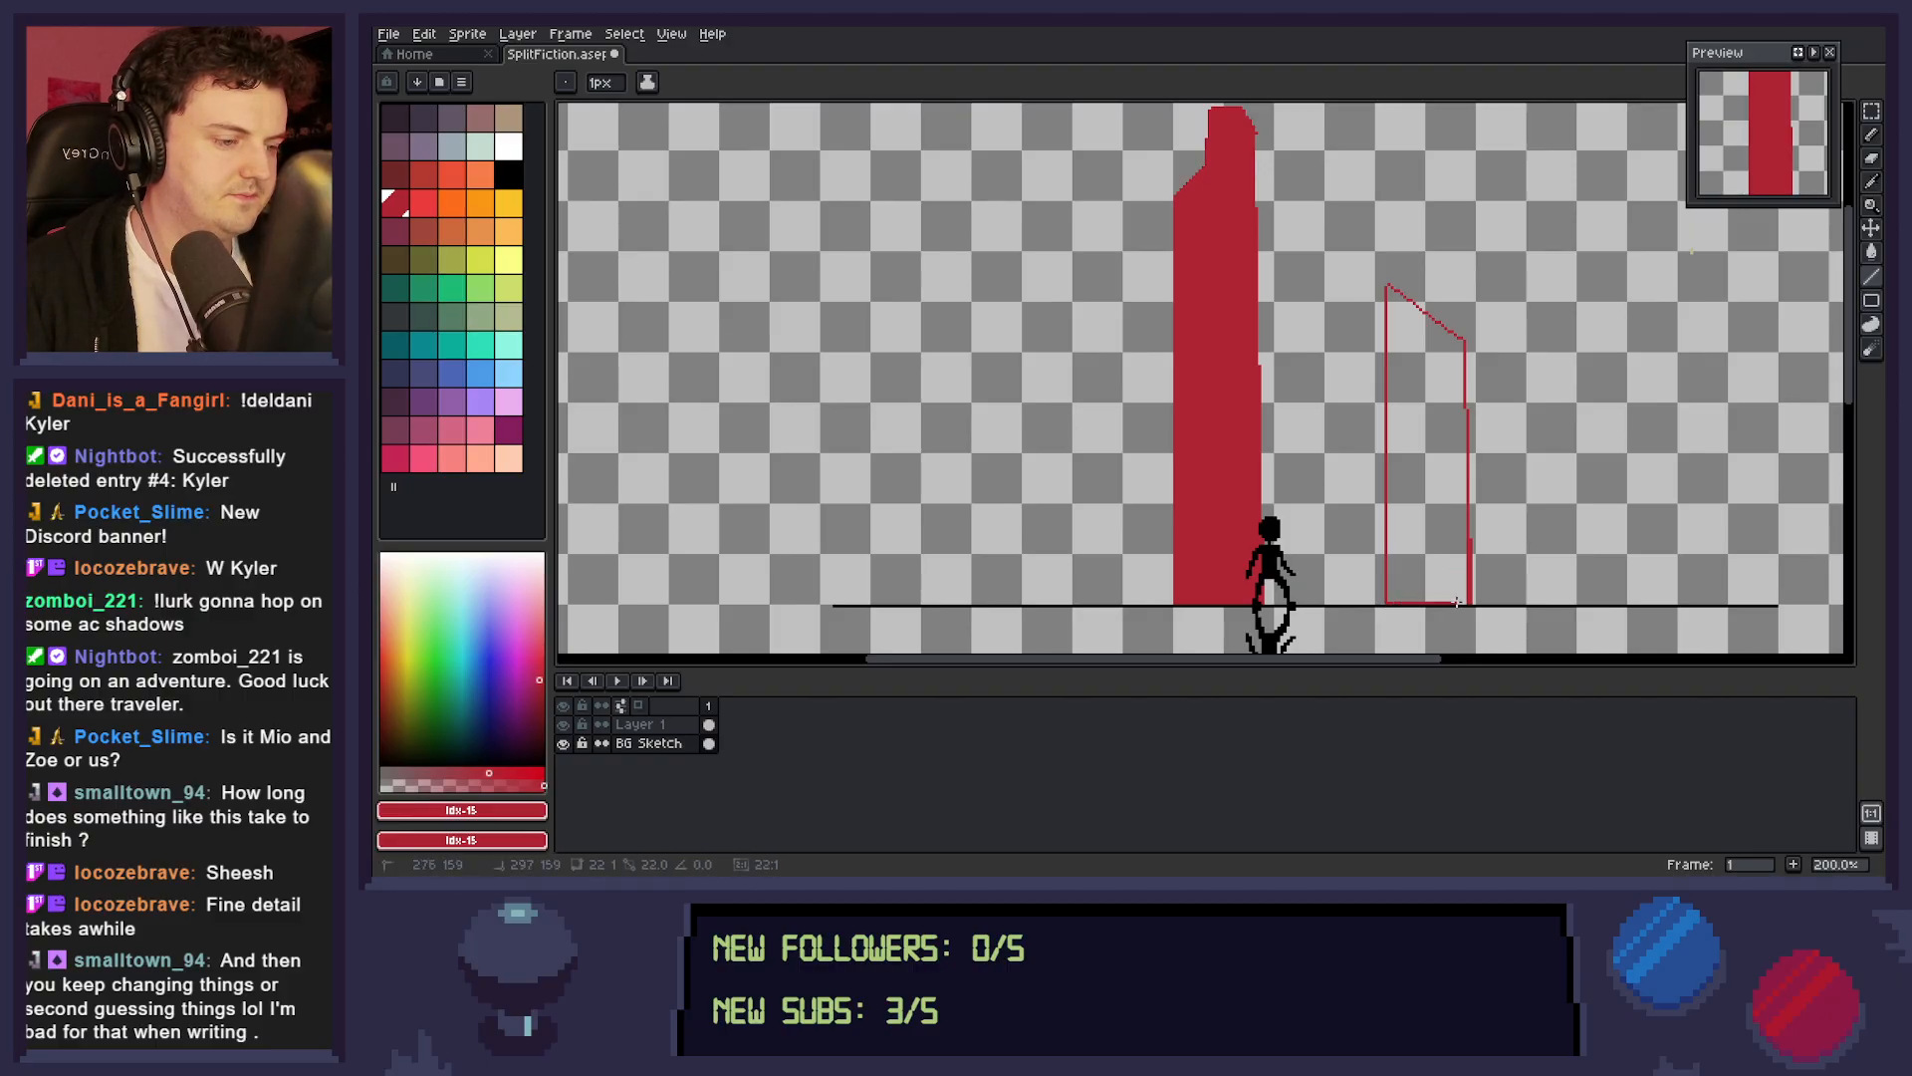
pyautogui.press('g')
pyautogui.click(1446, 518)
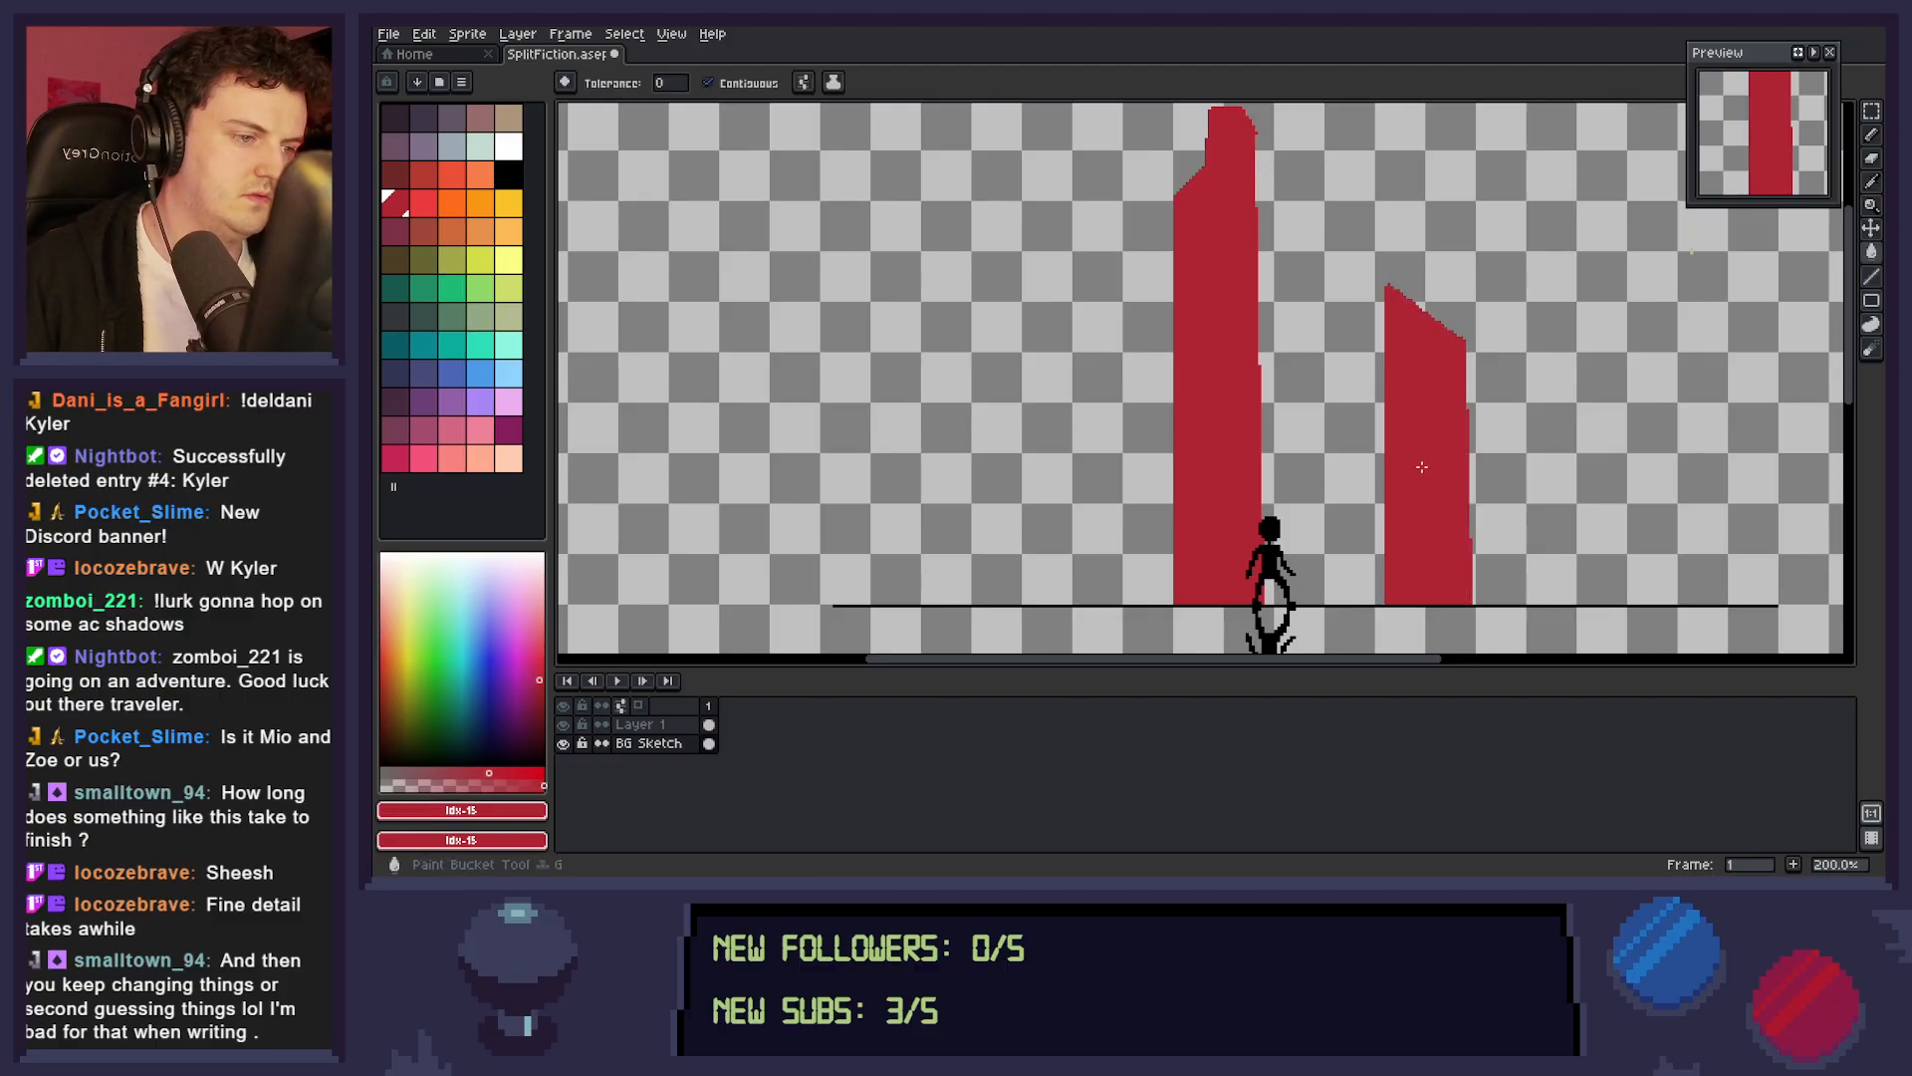
# Draw a low, jagged skyline outline between the two towers in red and close it with a base line along the dividing line.
pyautogui.press('l')
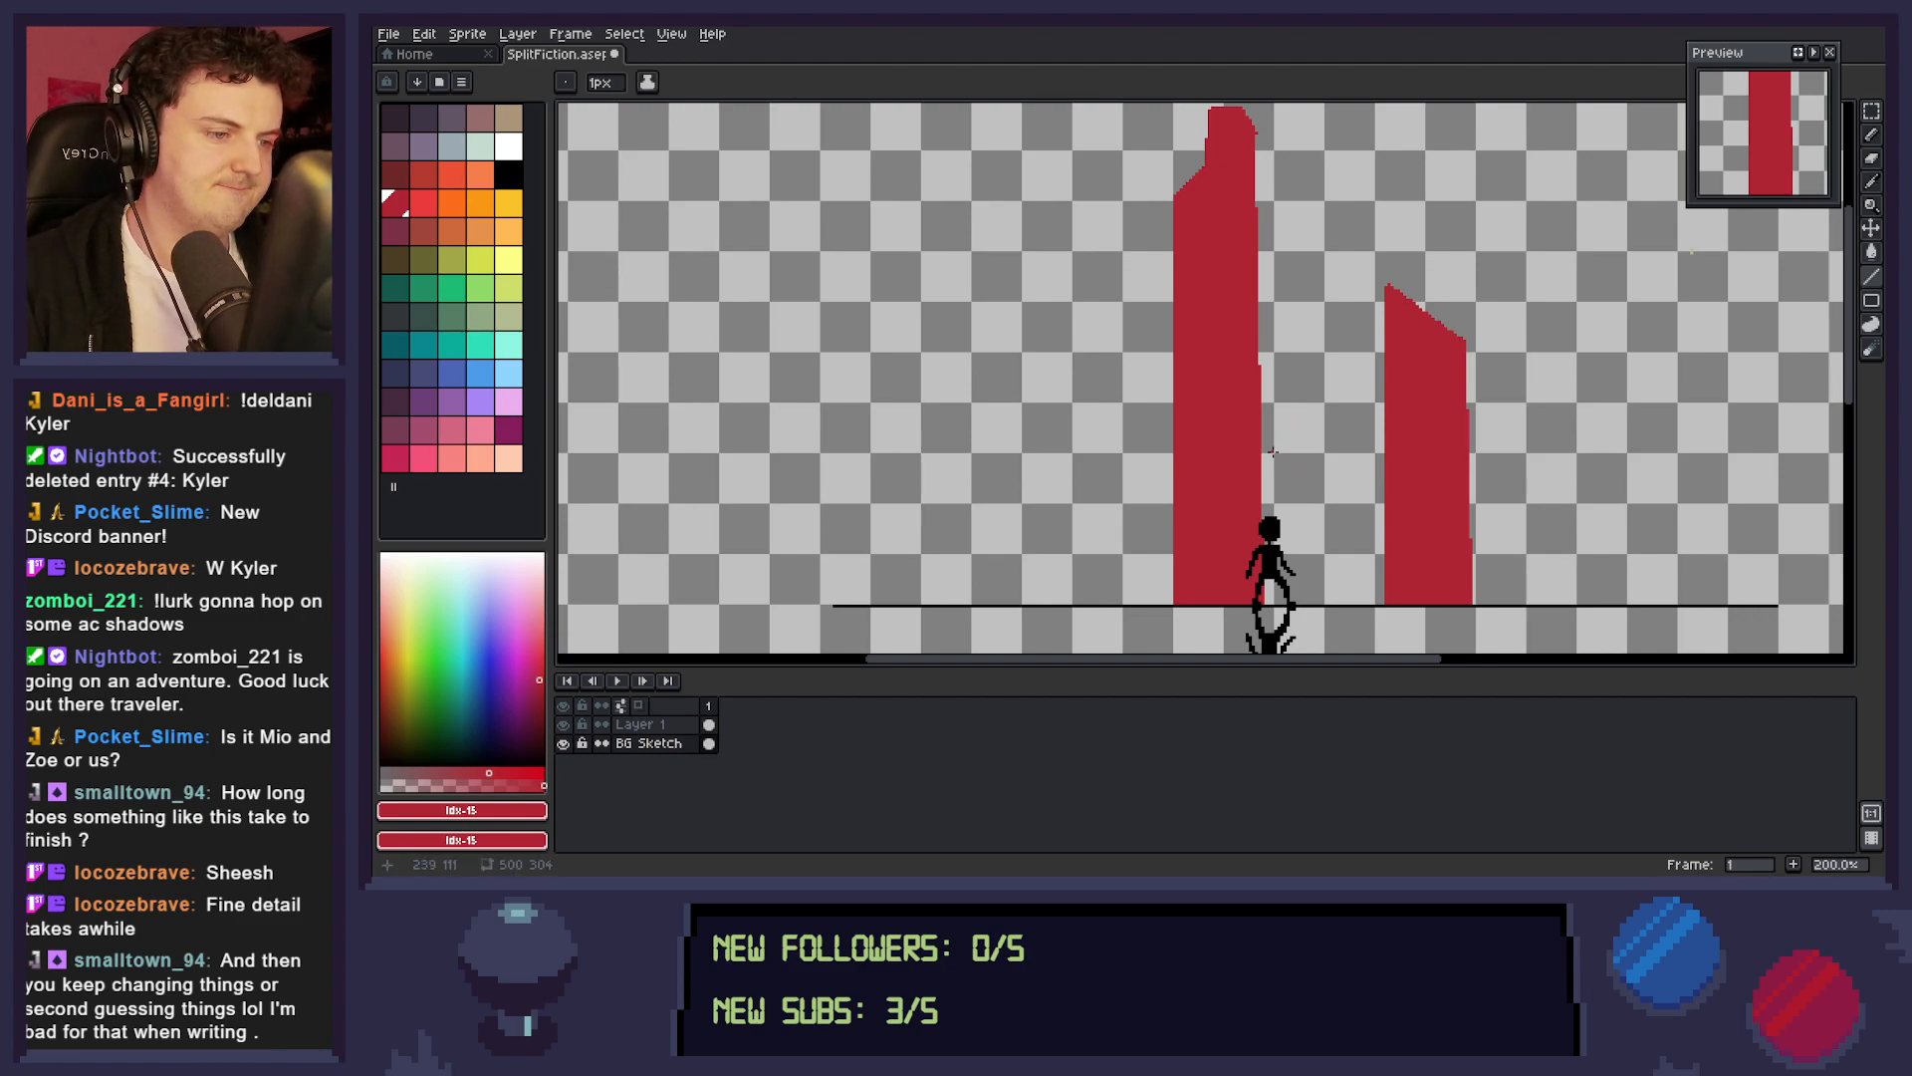
pyautogui.press('b')
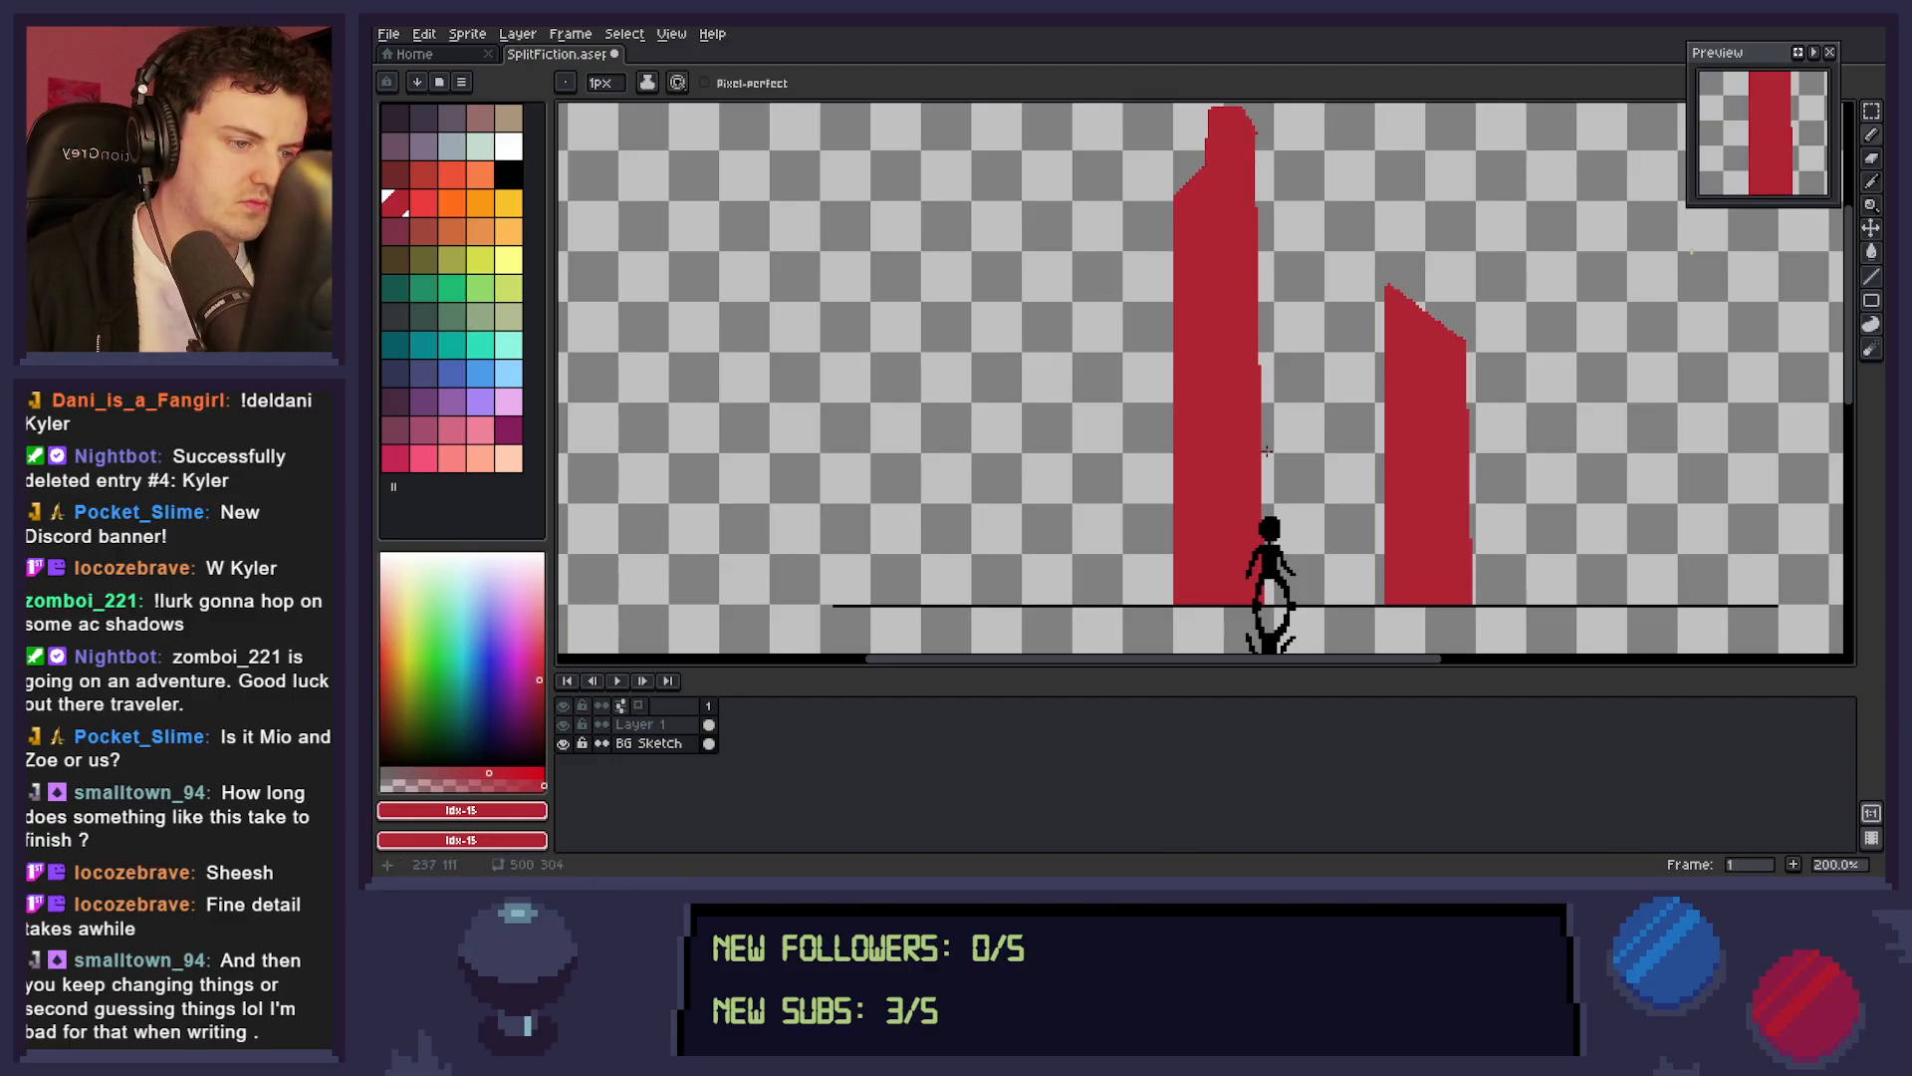
pyautogui.moveTo(1263, 447); pyautogui.dragTo(1314, 430)
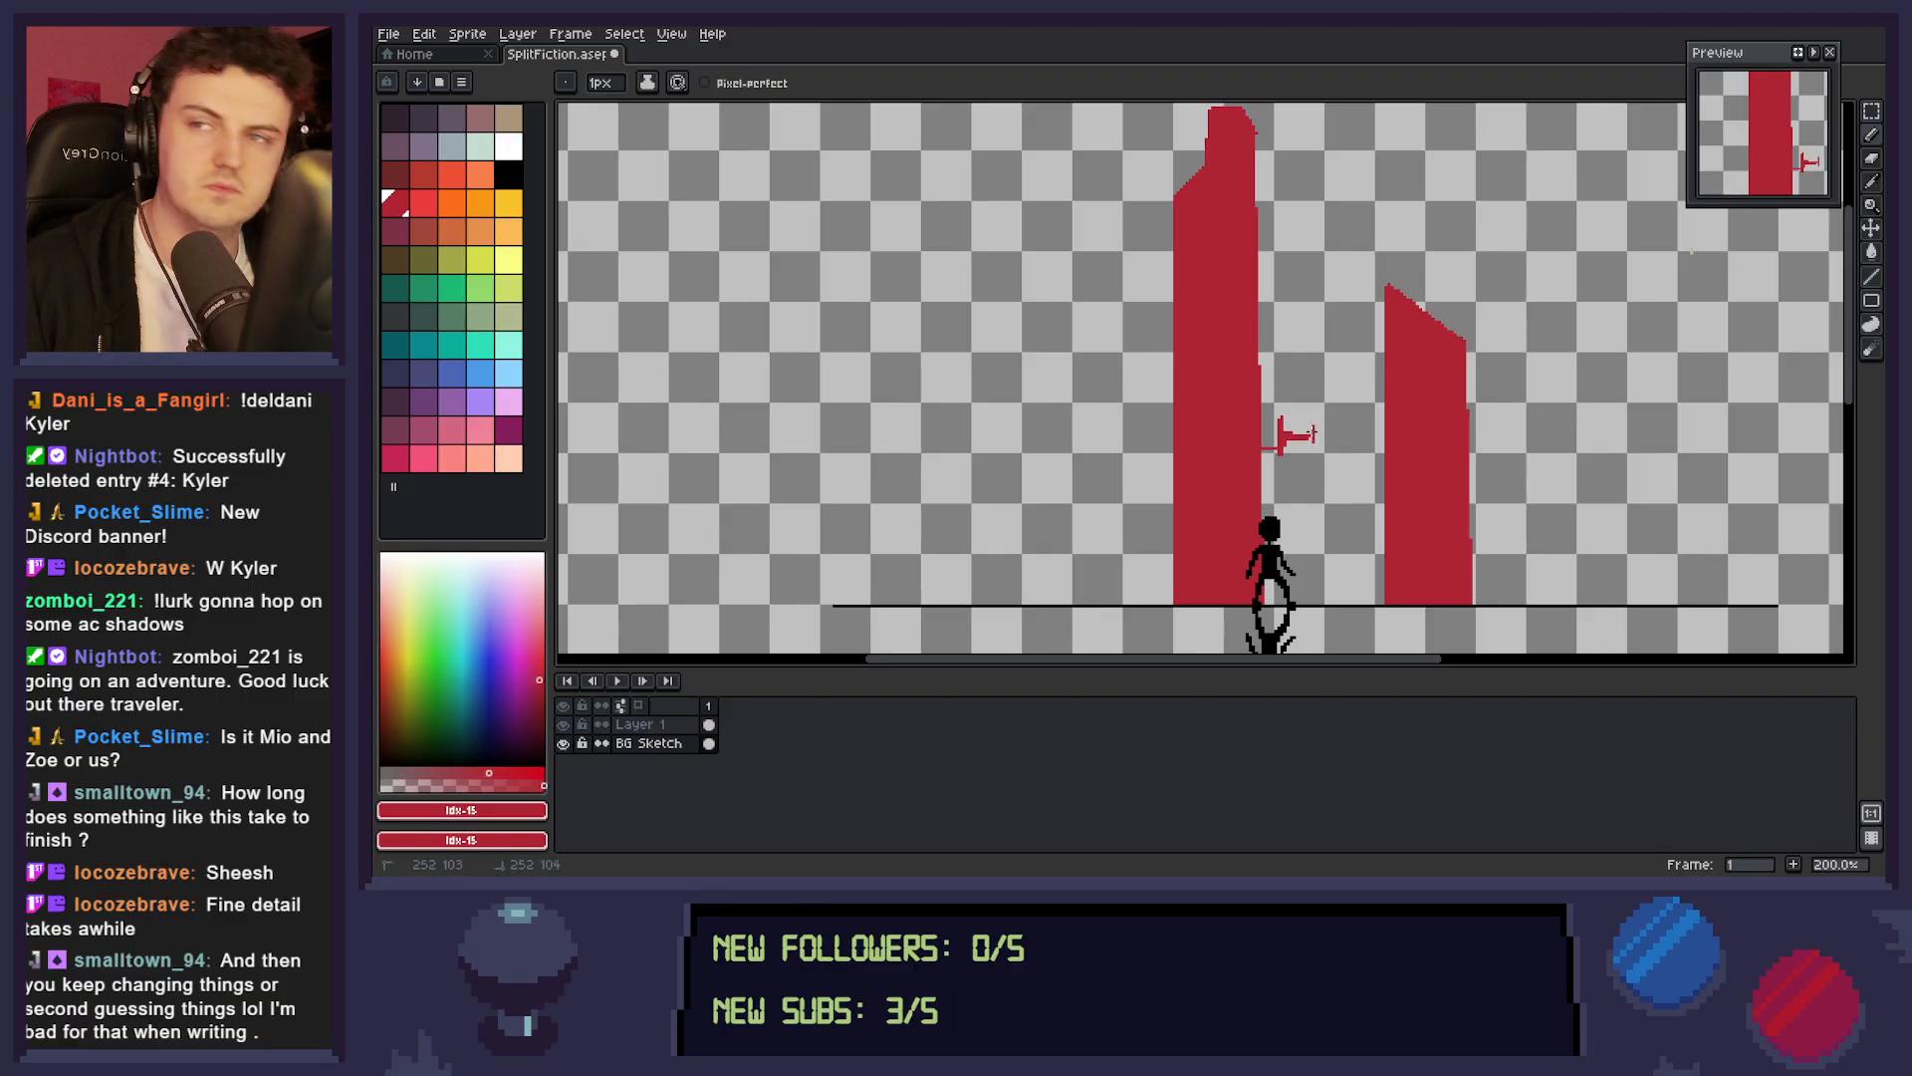
pyautogui.moveTo(1312, 432)
pyautogui.mouseDown()
pyautogui.moveTo(1313, 416)
pyautogui.moveTo(1345, 430)
pyautogui.moveTo(1344, 393)
pyautogui.moveTo(1345, 425)
pyautogui.moveTo(1384, 438)
pyautogui.mouseUp()
pyautogui.press('l')
pyautogui.moveTo(1265, 605); pyautogui.dragTo(1394, 602)
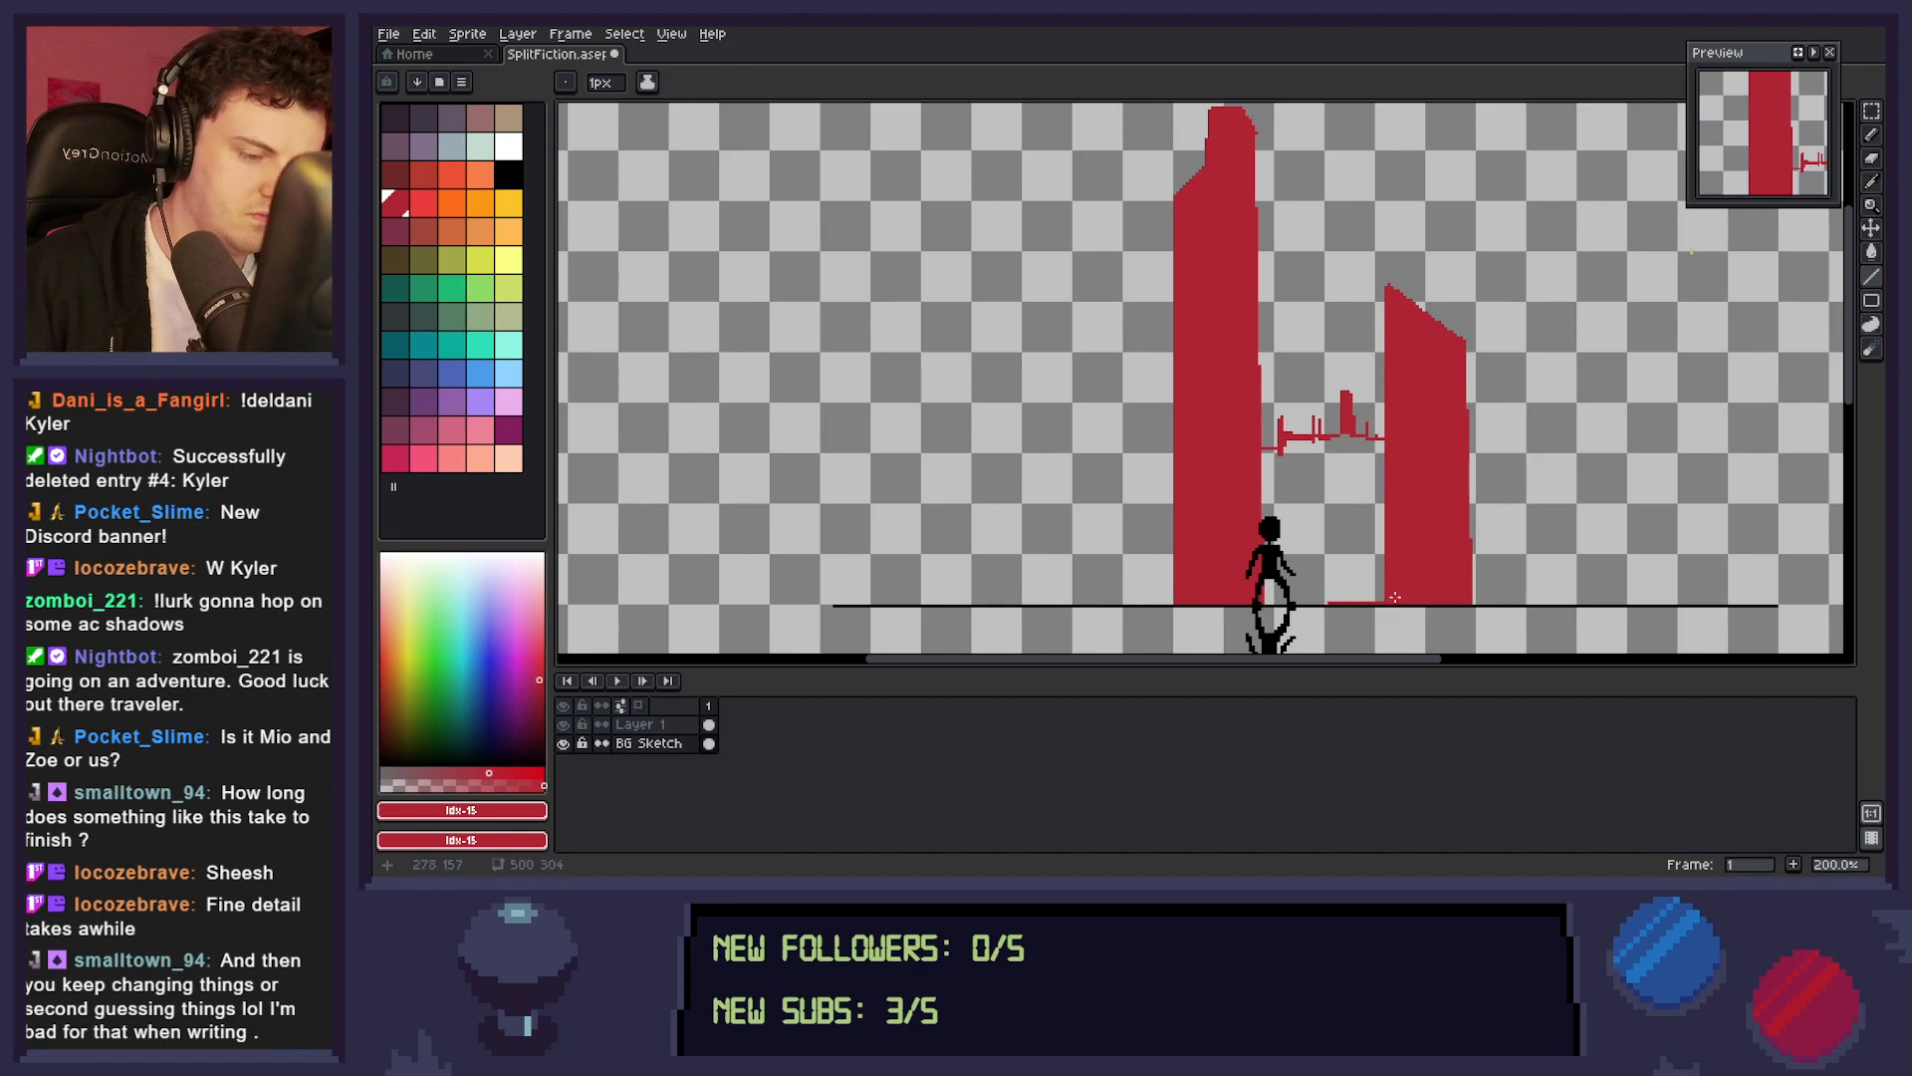
# Fill the low skyline between the two red towers with dark red.
pyautogui.press('g')
pyautogui.click(1334, 558)
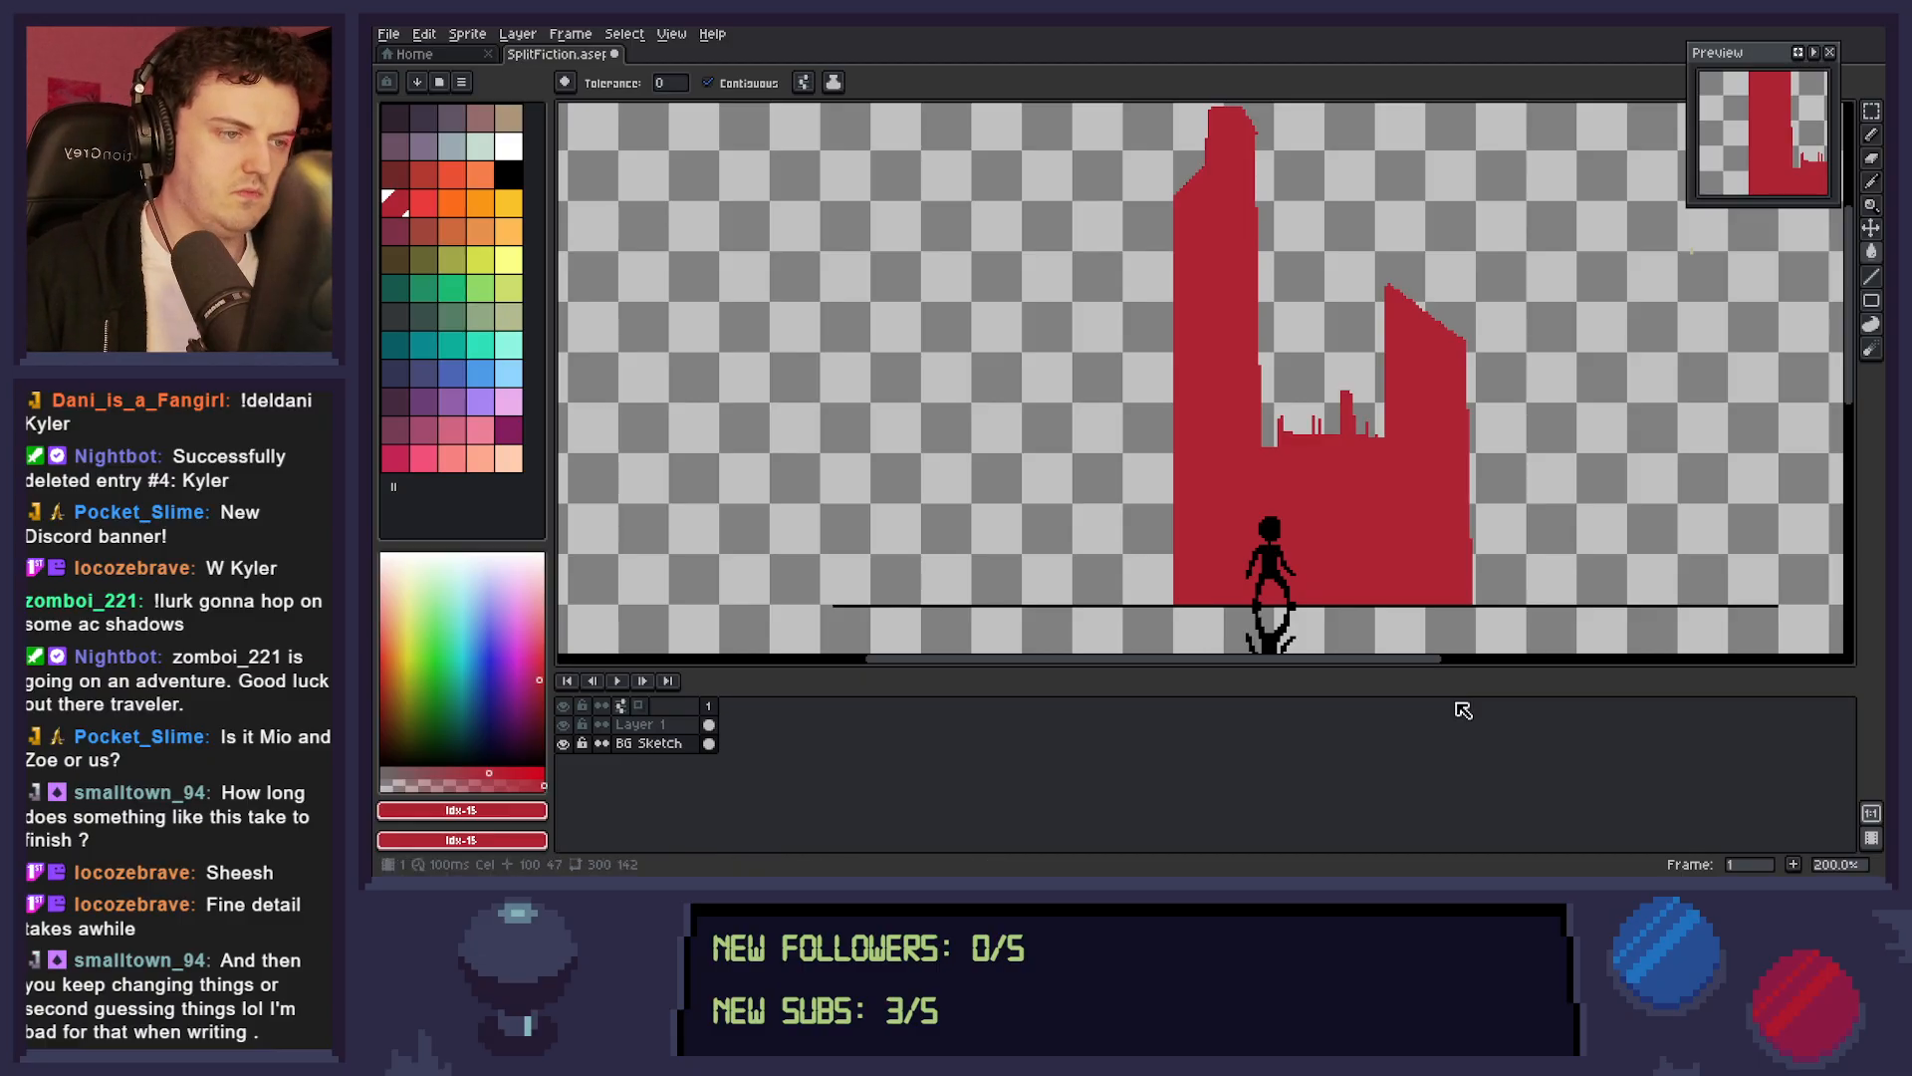
# Draw stepped horizontal roof lines out to the canvas's right edge and outline two more towers on them with the Line tool.
pyautogui.press('z')
pyautogui.scroll(-2, 1385, 482)
pyautogui.scroll(2, 1385, 482)
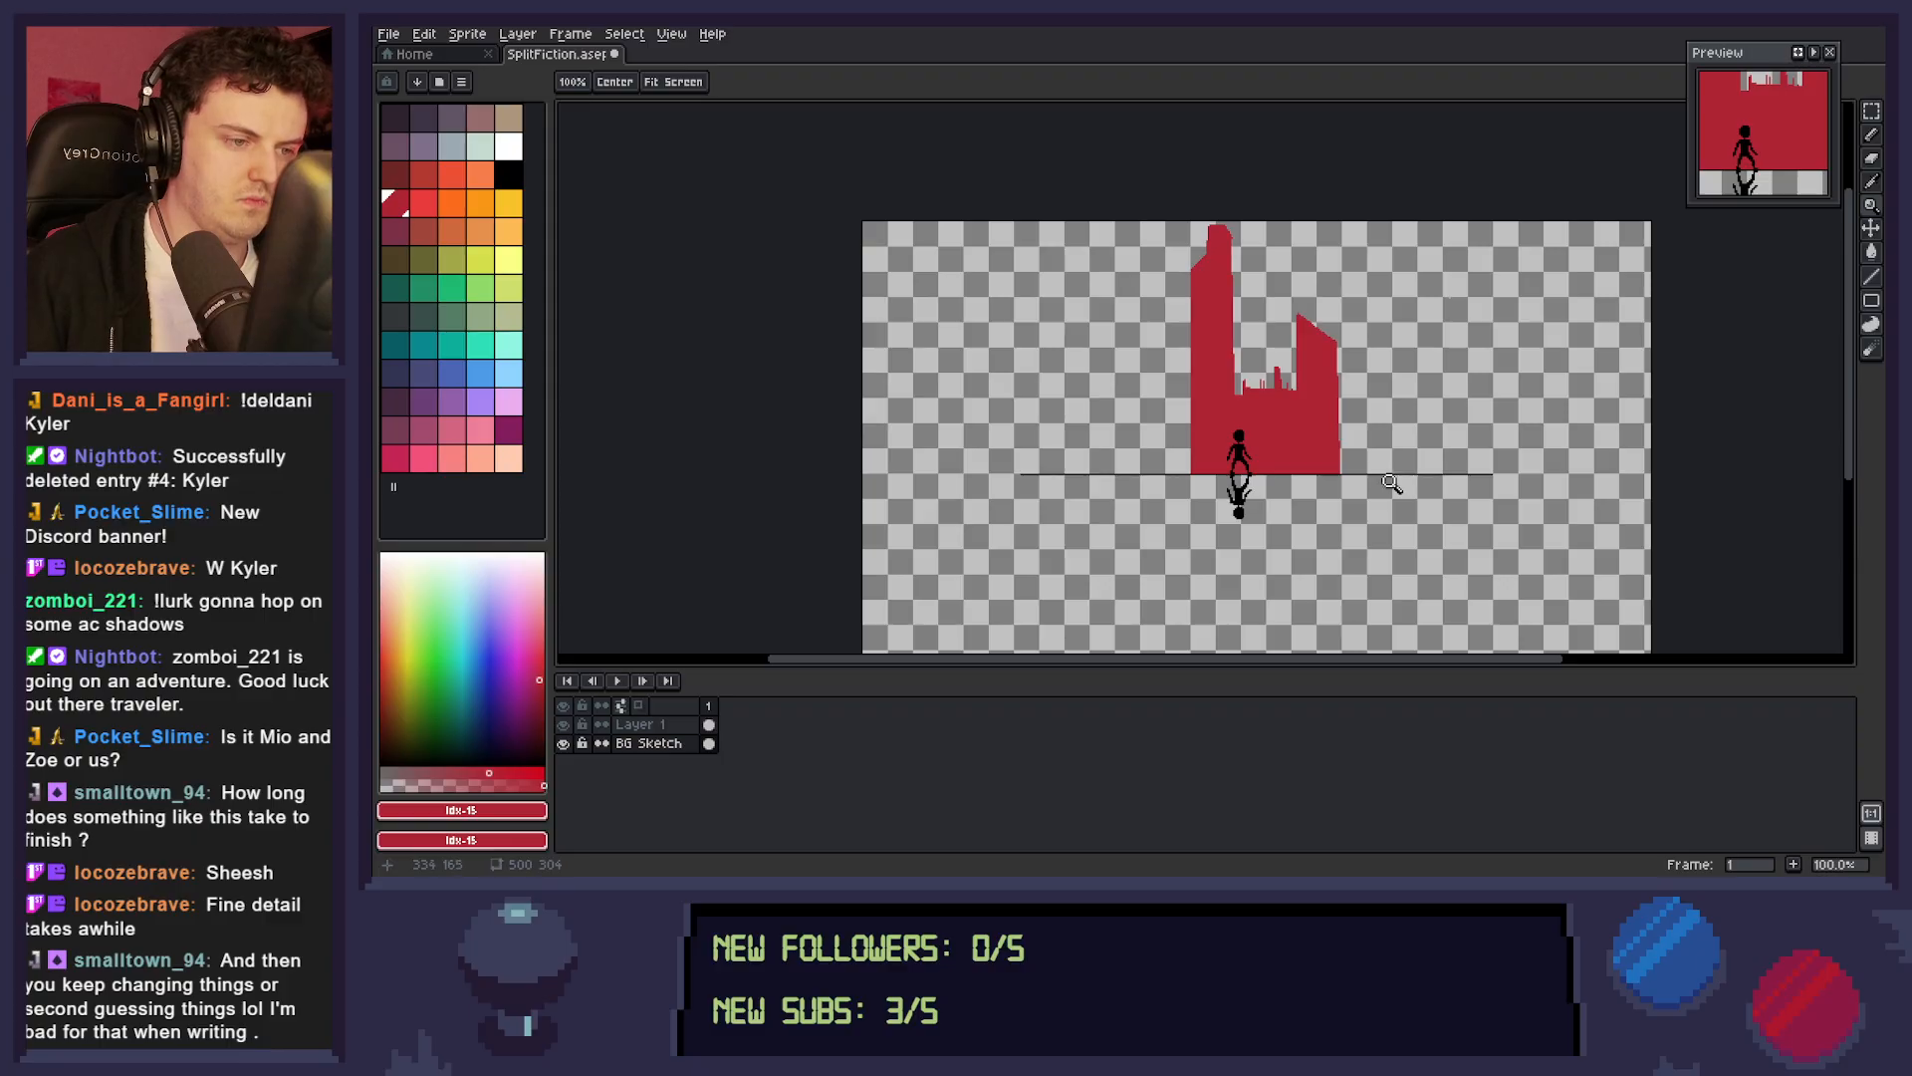
pyautogui.press('l')
pyautogui.moveTo(1340, 413)
pyautogui.mouseDown()
pyautogui.moveTo(1549, 414)
pyautogui.moveTo(1651, 441)
pyautogui.moveTo(1610, 373)
pyautogui.moveTo(1641, 433)
pyautogui.mouseUp()
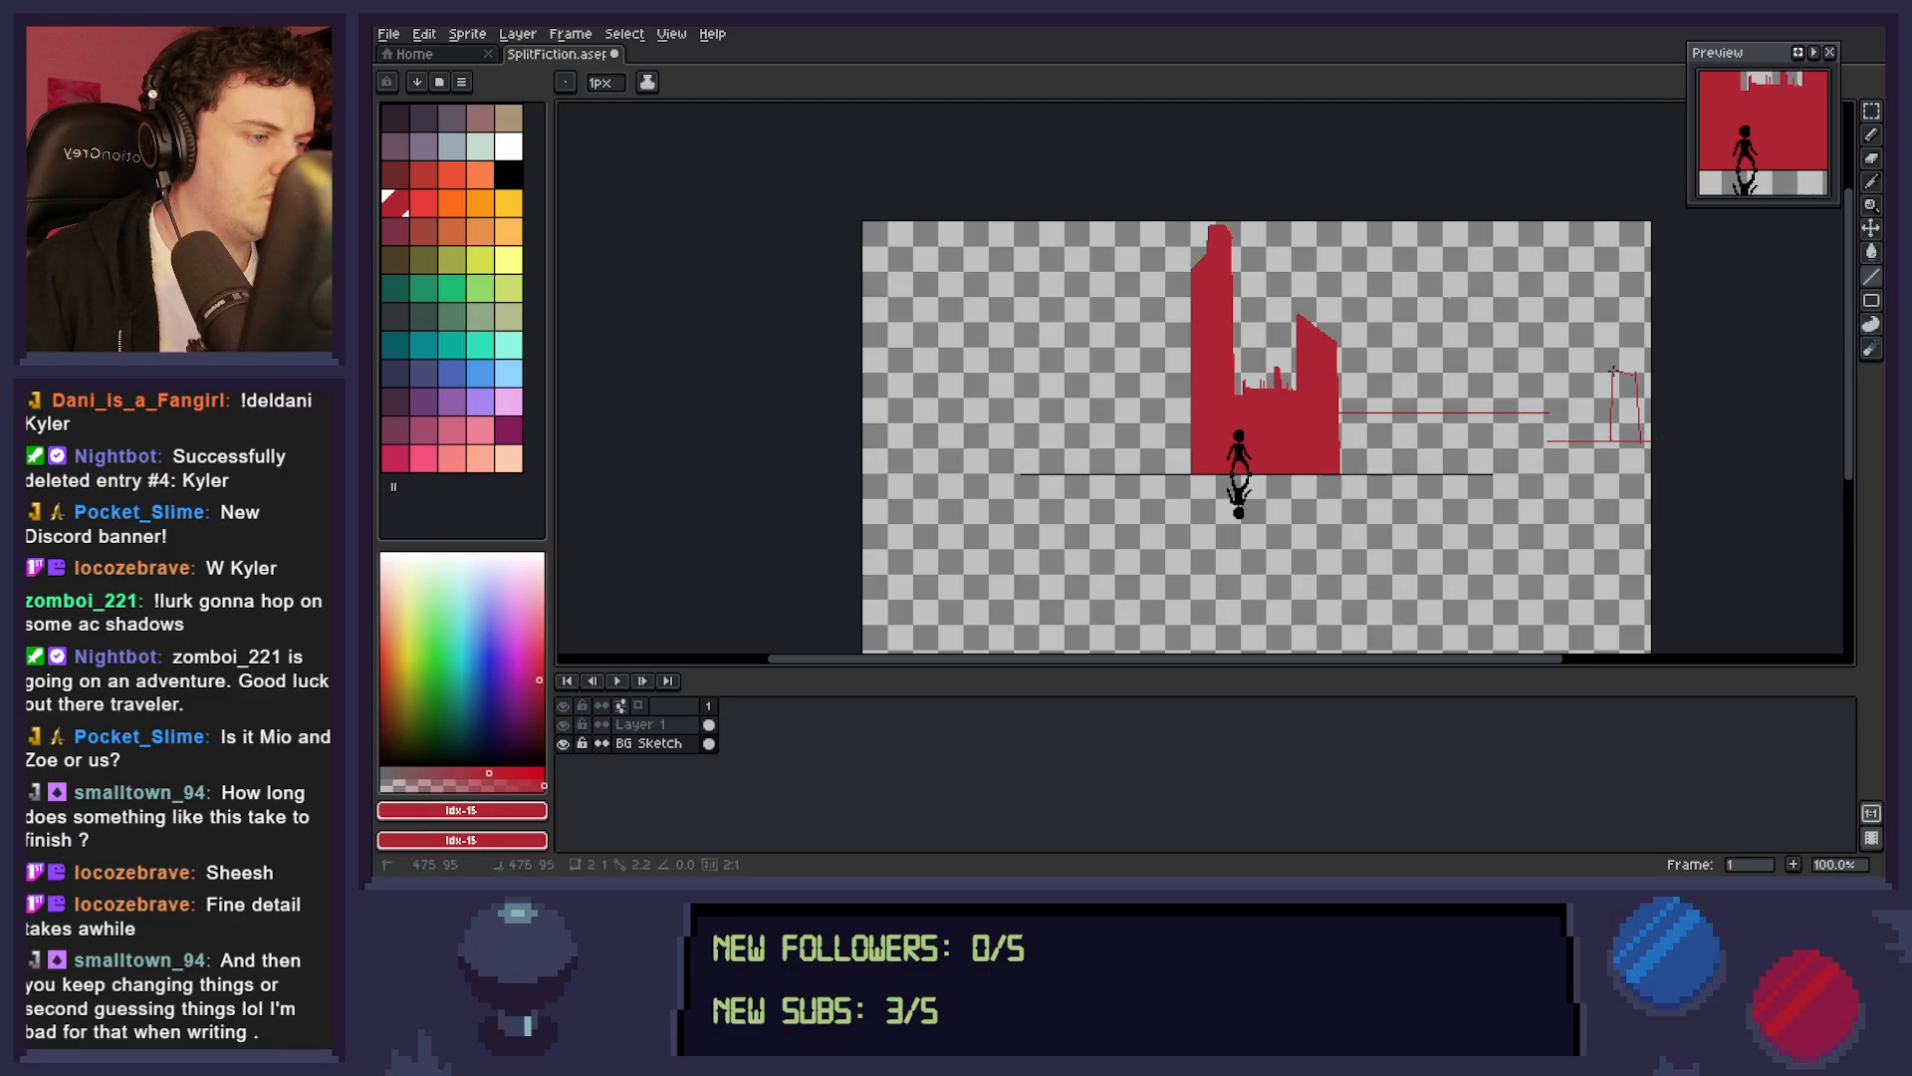
pyautogui.moveTo(1486, 413)
pyautogui.mouseDown()
pyautogui.moveTo(1473, 331)
pyautogui.moveTo(1491, 324)
pyautogui.moveTo(1491, 412)
pyautogui.mouseUp()
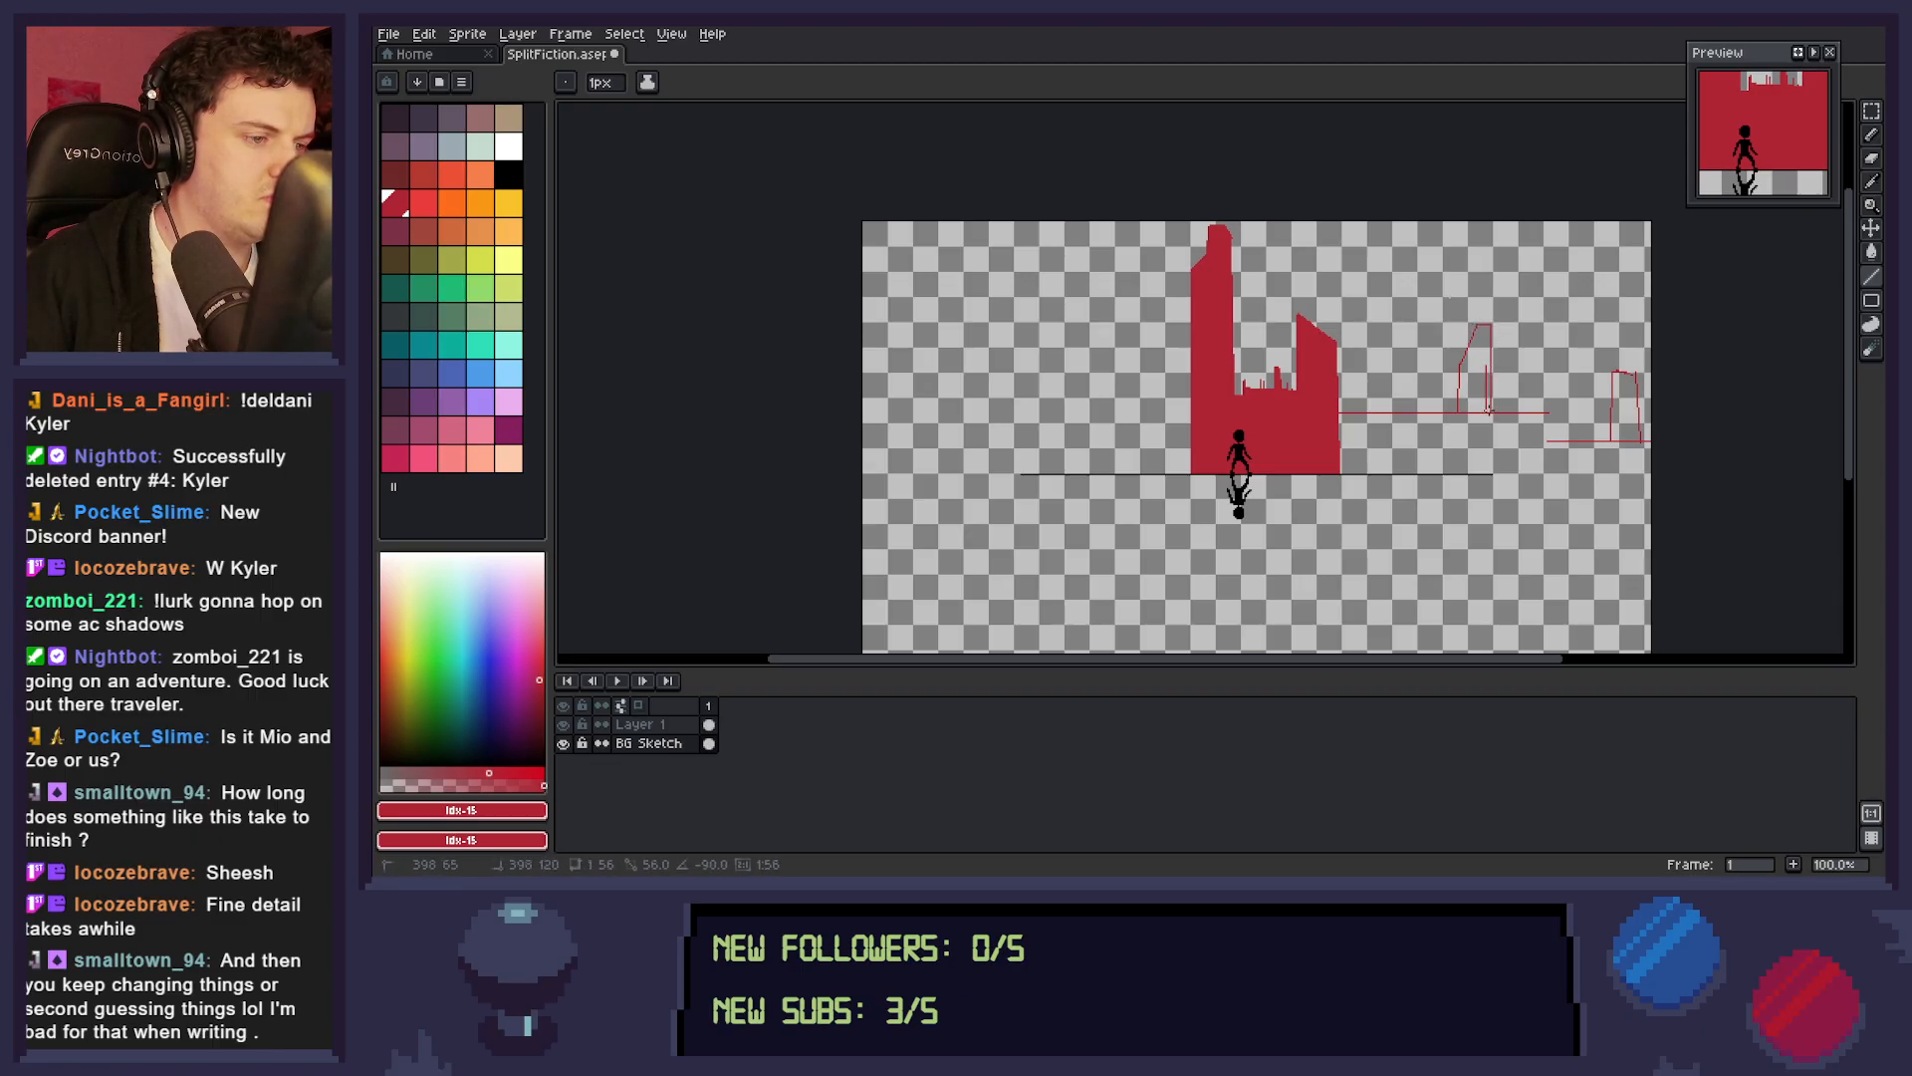
# Fill the new slanted tower, then close and clean up the far-right tower's outline and fill it with dark red.
pyautogui.press('g')
pyautogui.click(1476, 383)
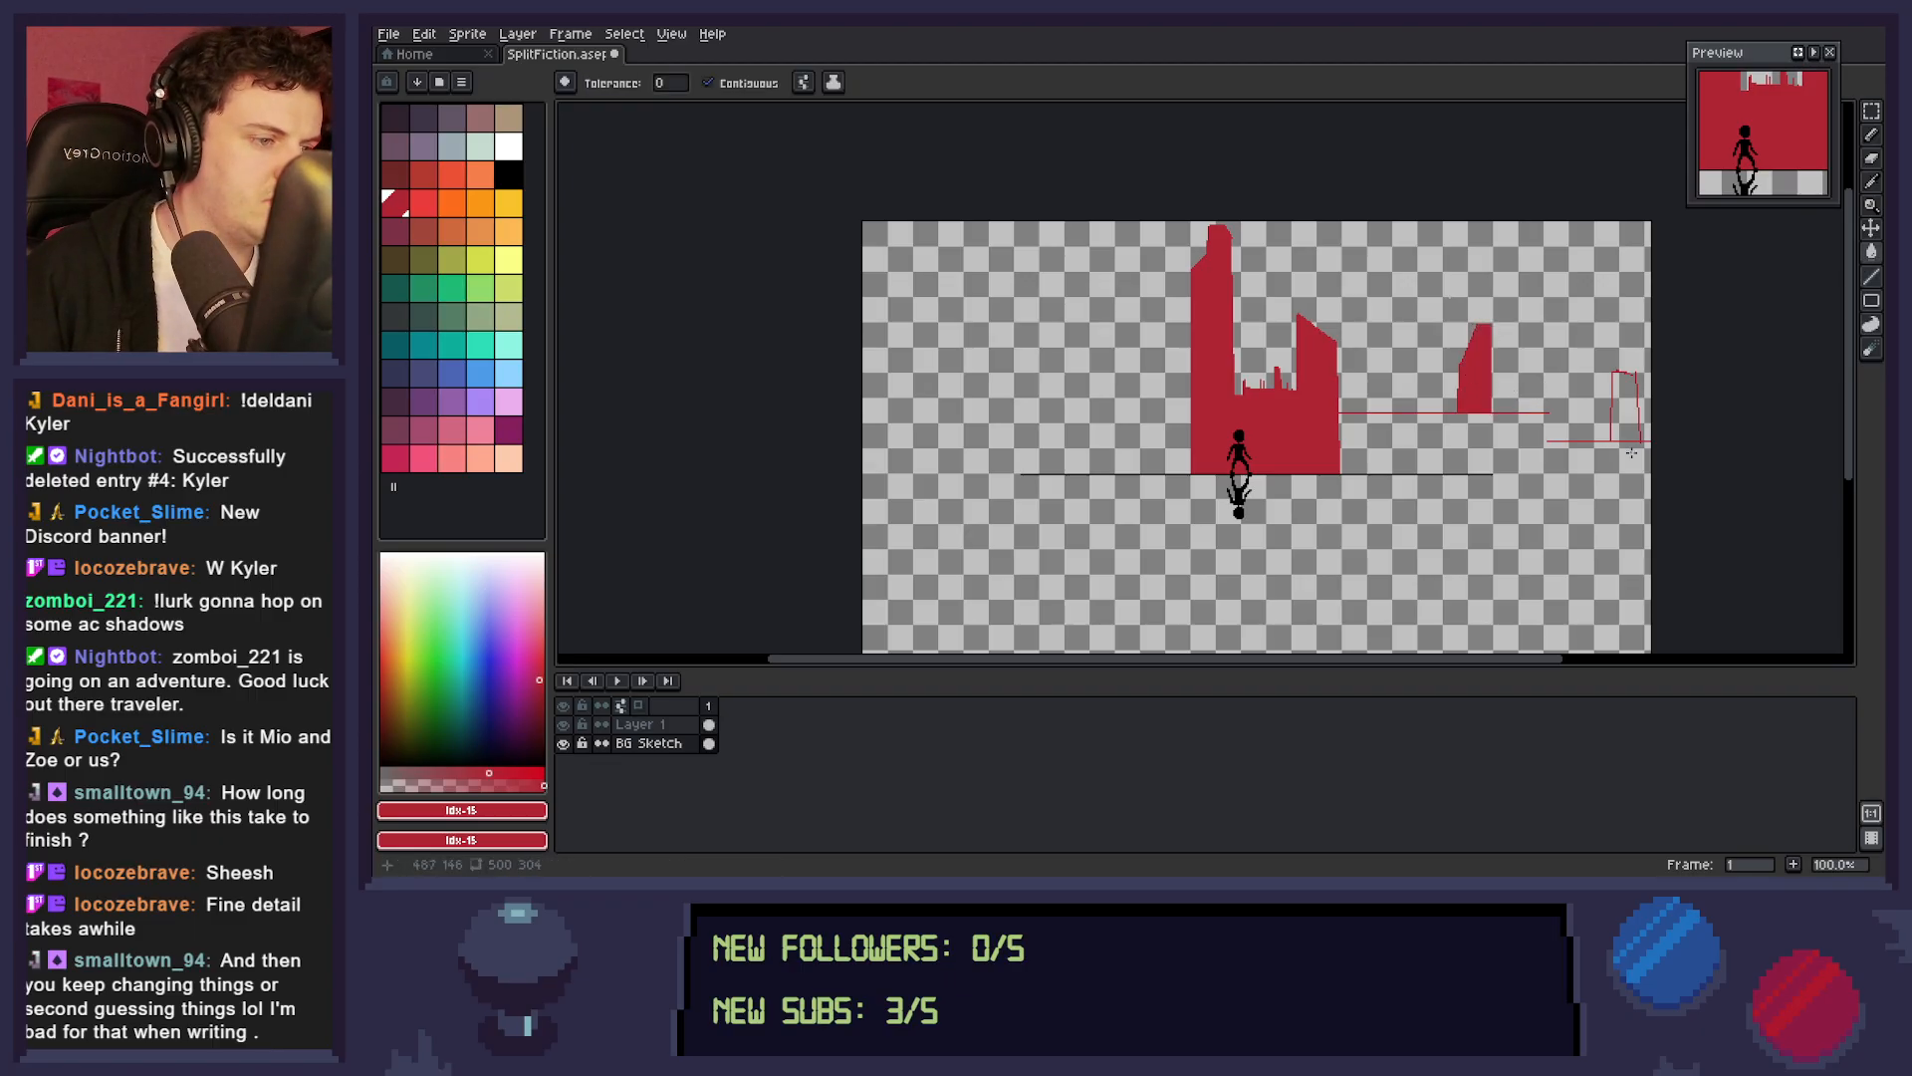
pyautogui.click(1631, 442)
pyautogui.hotkey('ctrl', 'z')
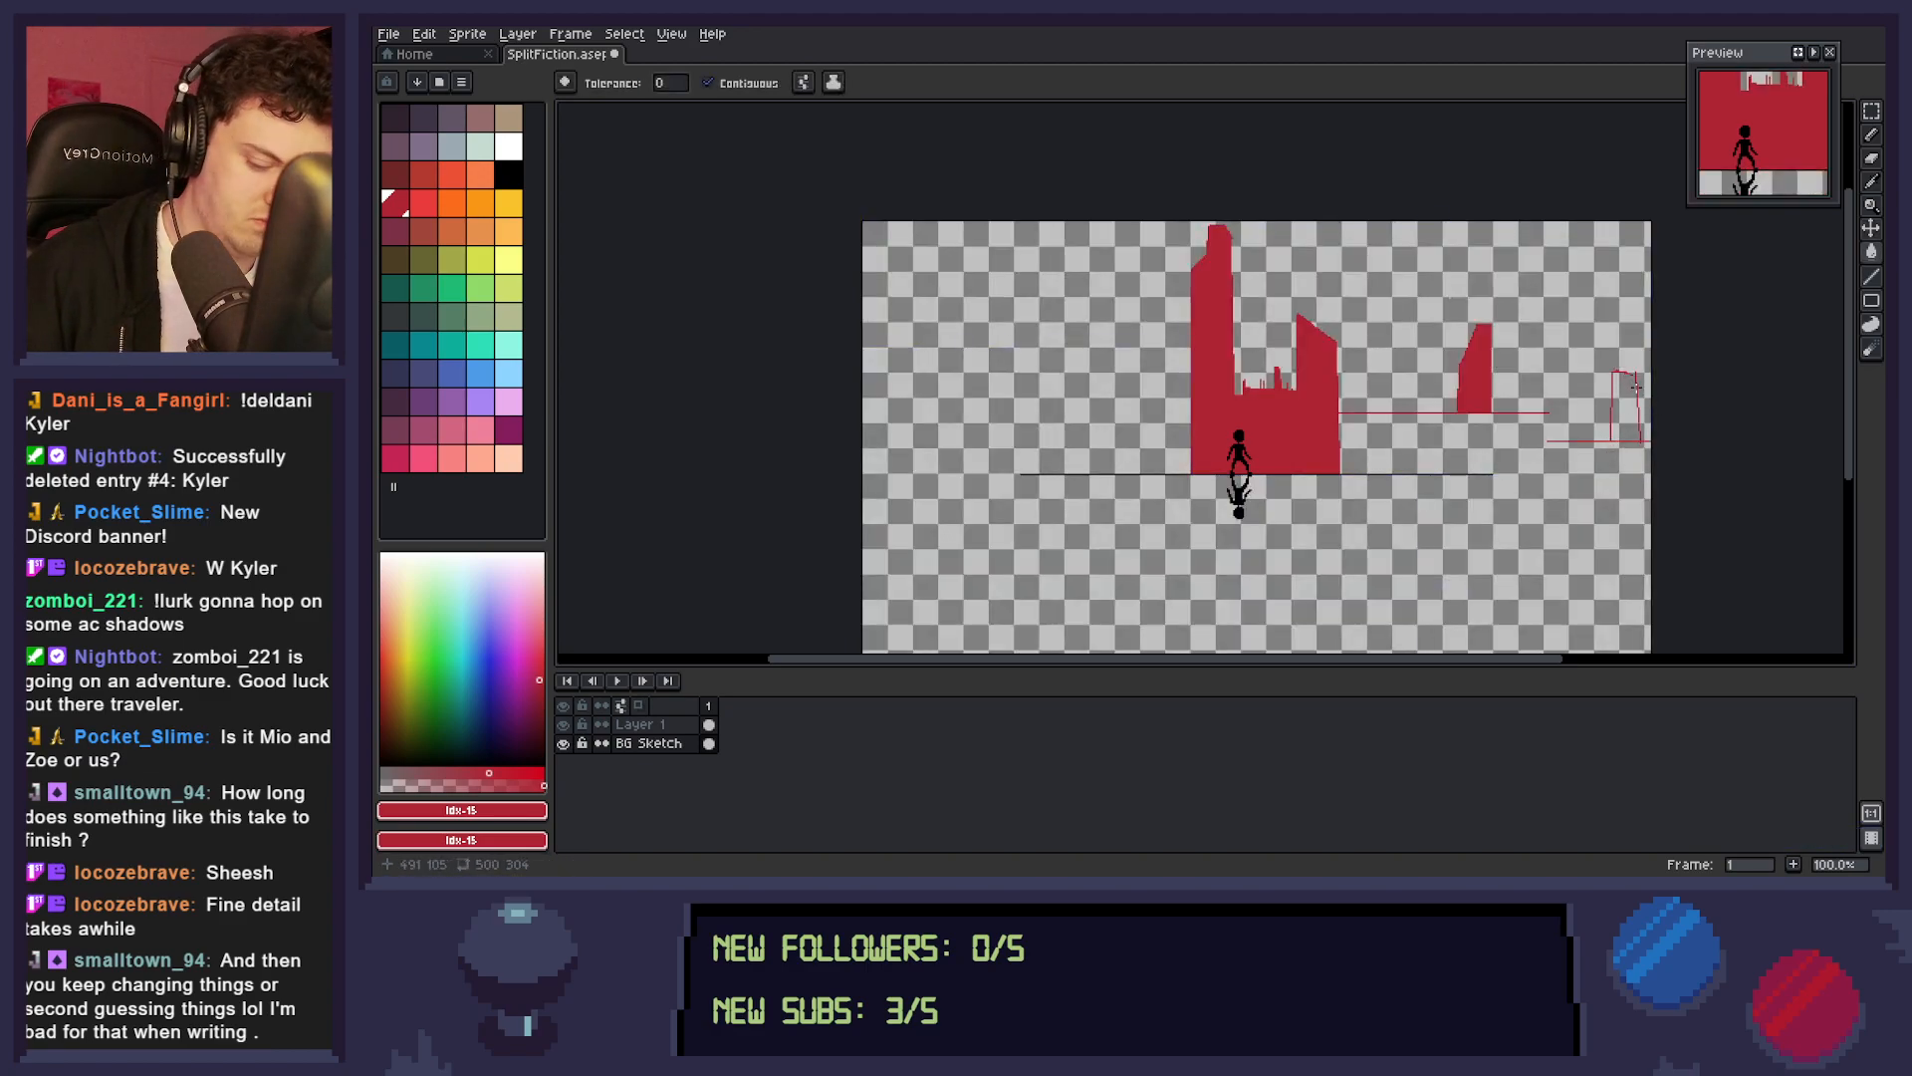
pyautogui.press('b')
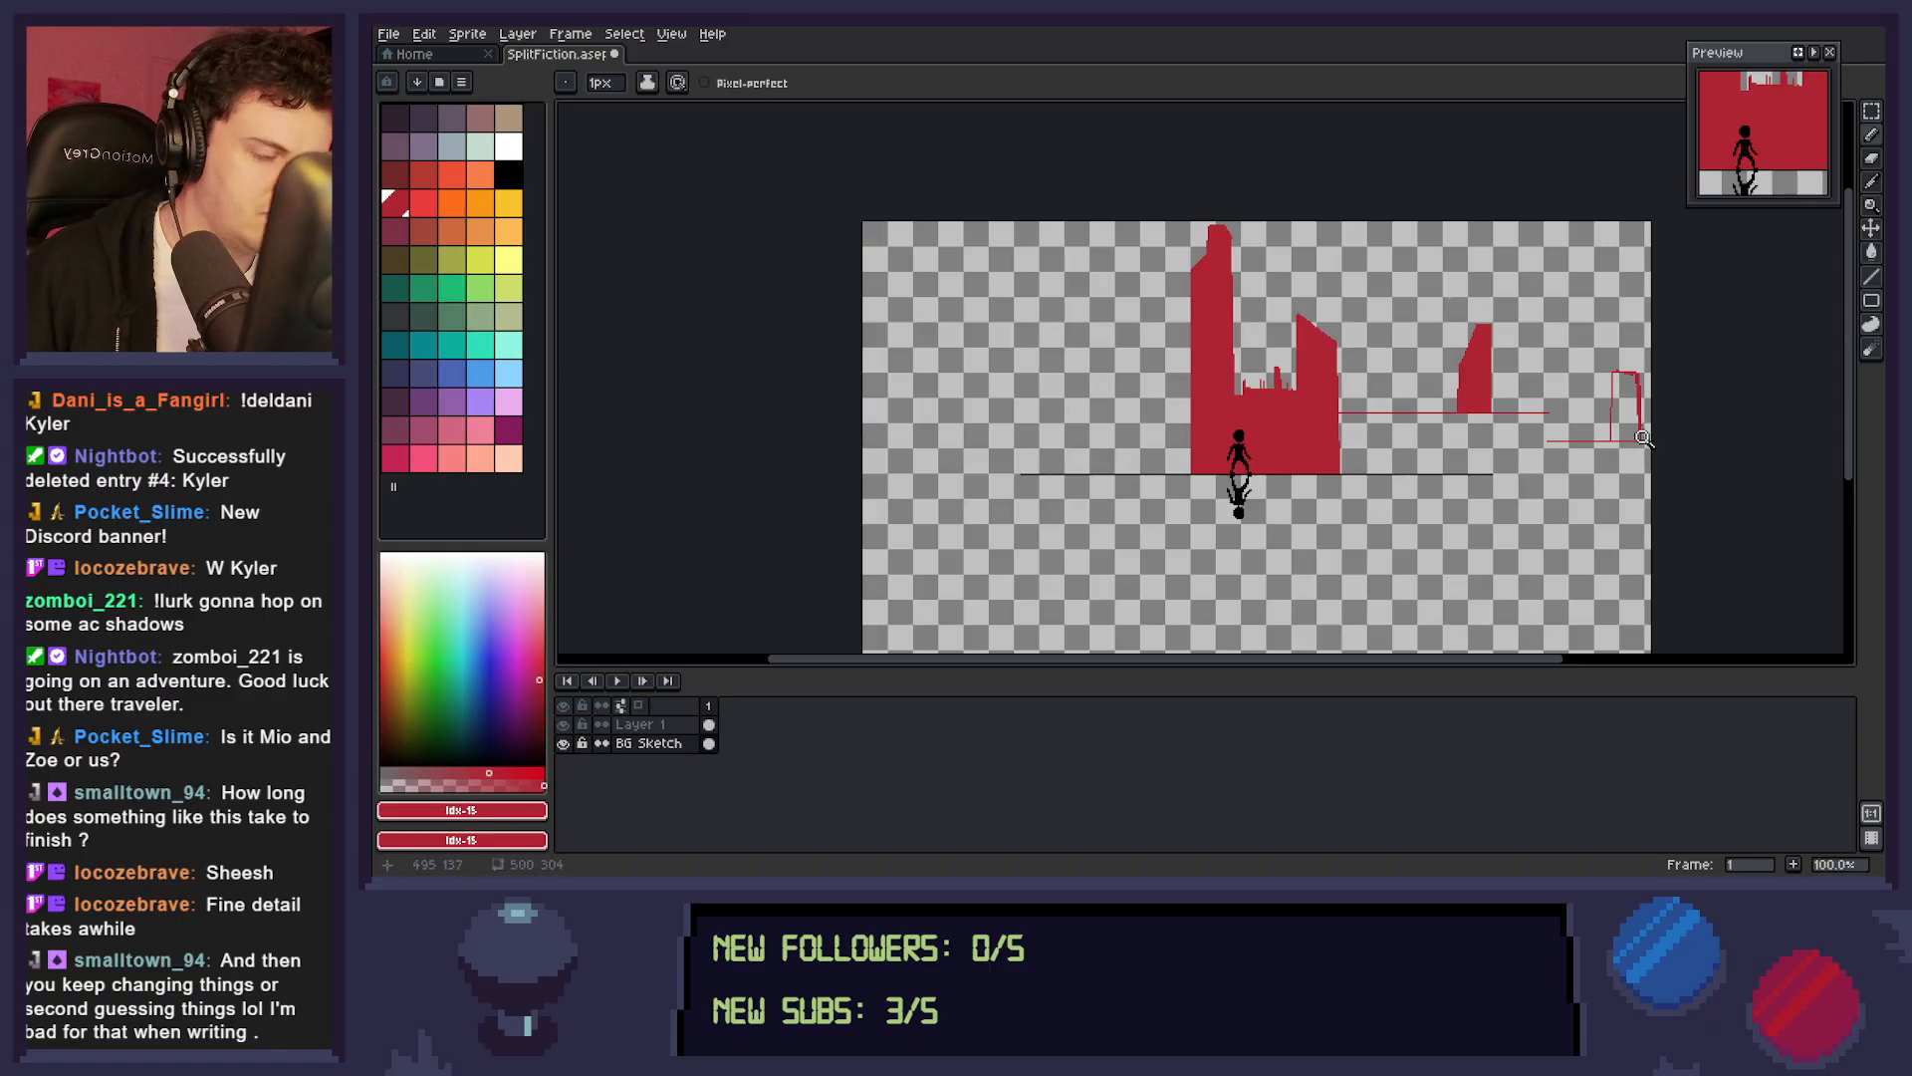
pyautogui.scroll(4, 1641, 438)
pyautogui.press('e')
pyautogui.click(1614, 393)
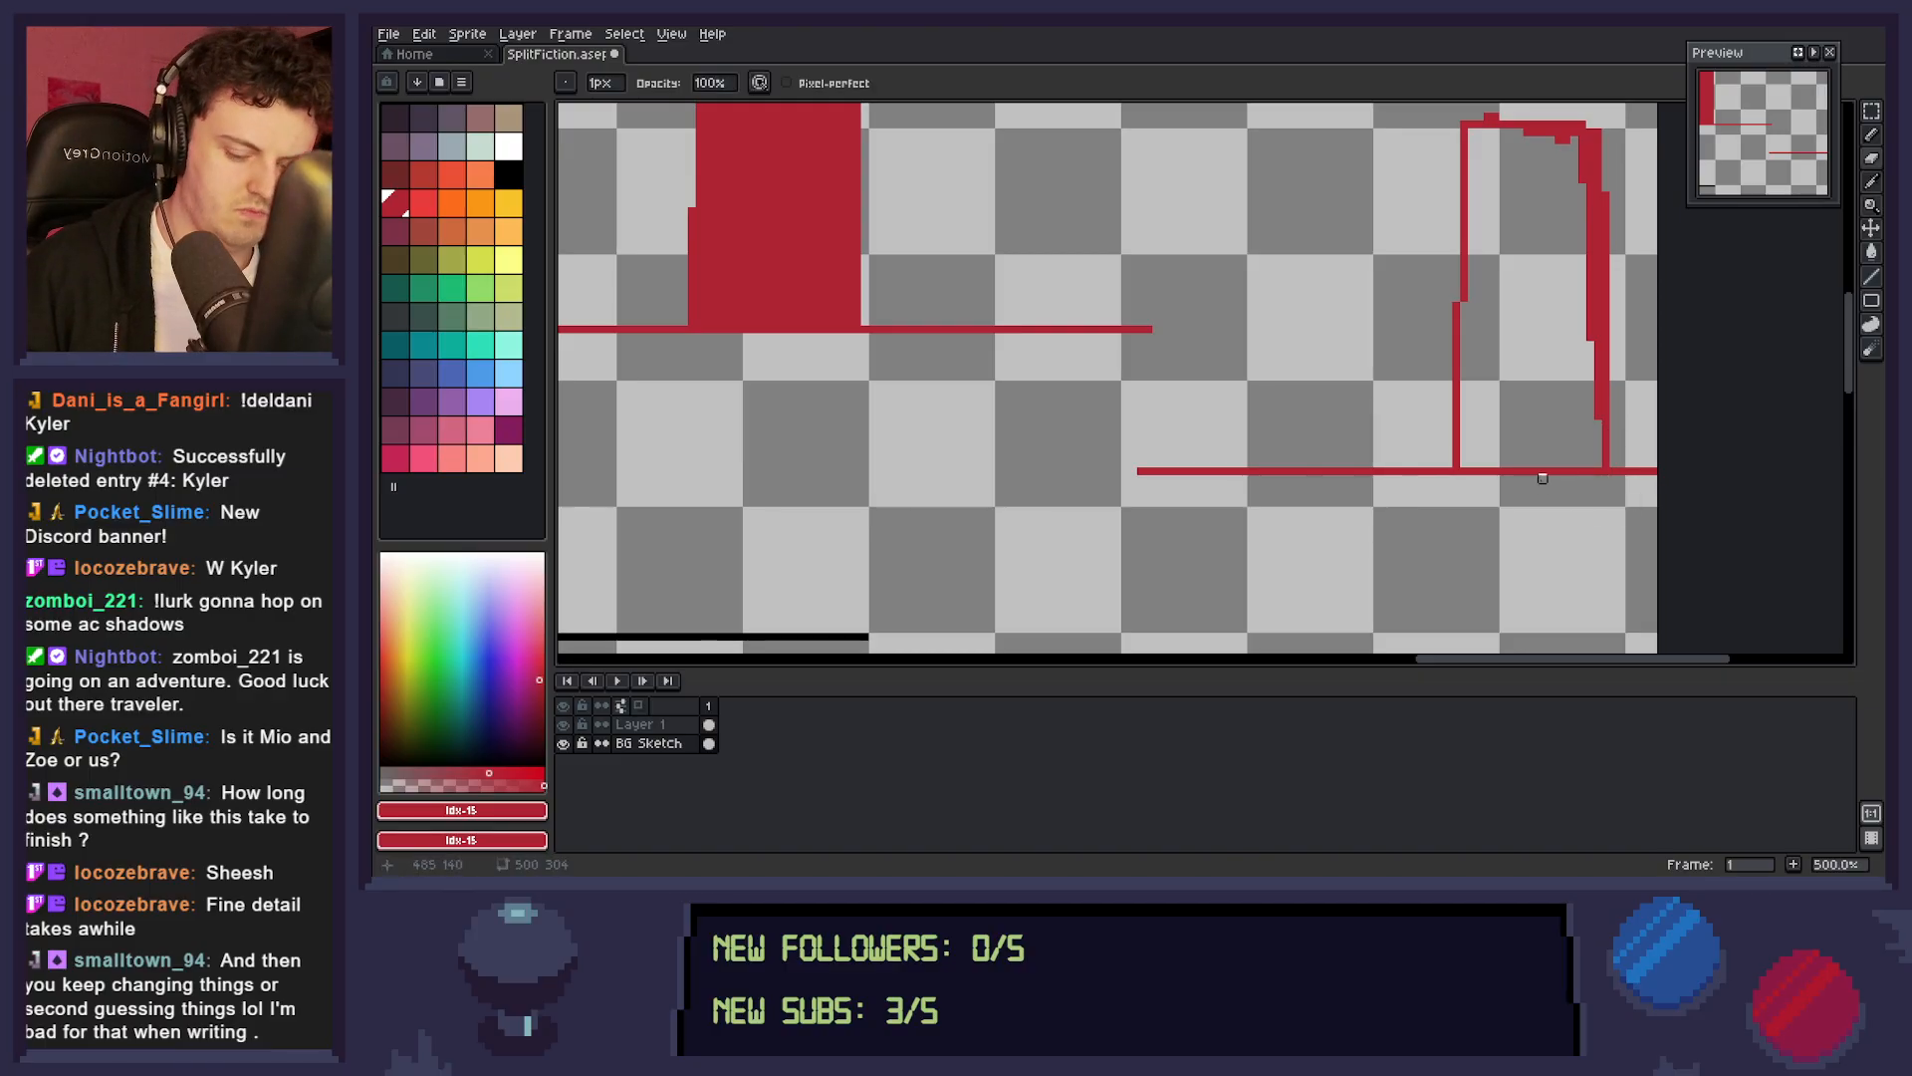
pyautogui.press('g')
pyautogui.click(1545, 441)
# Join the upper and lower roof lines between the two new towers with a stepped, rounded corner using the Line tool.
pyautogui.press('z')
pyautogui.moveTo(1521, 453)
pyautogui.mouseDown()
pyautogui.moveTo(1452, 476)
pyautogui.moveTo(1527, 487)
pyautogui.mouseUp()
pyautogui.press('l')
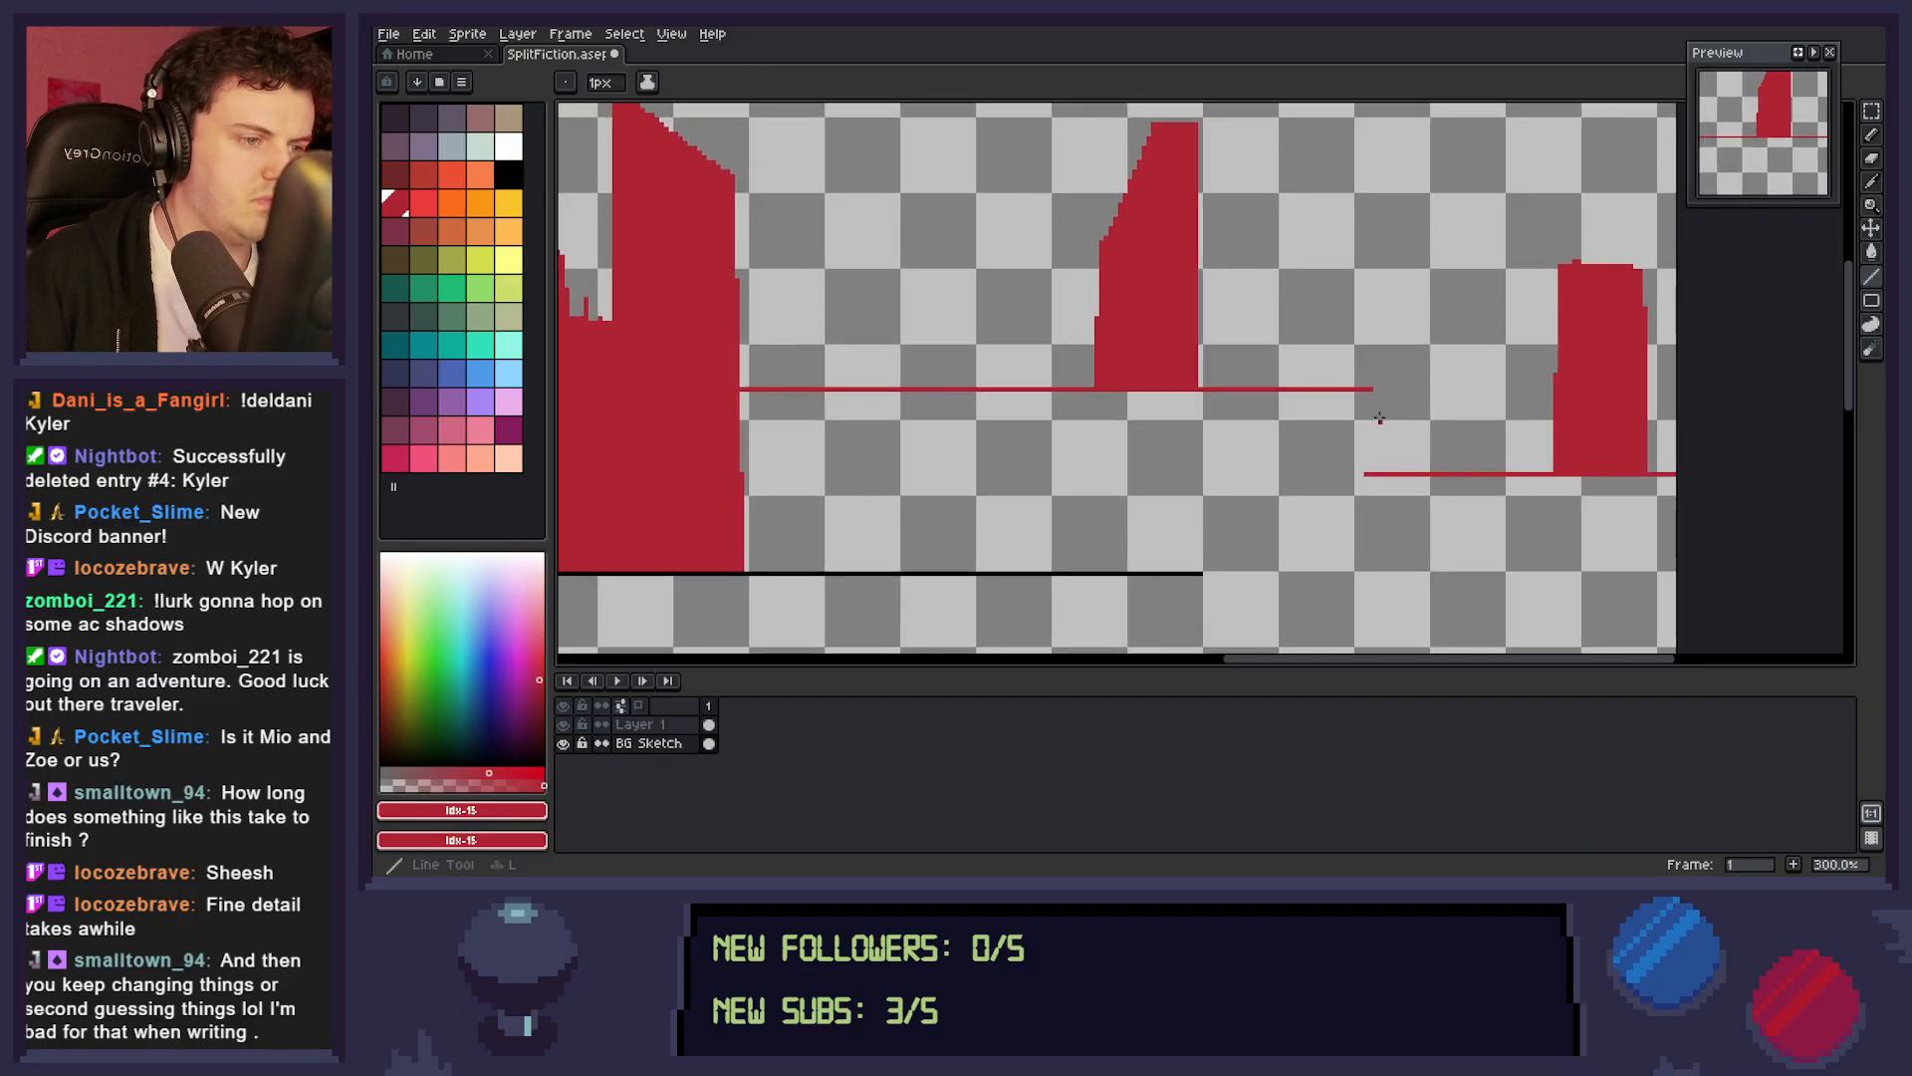
pyautogui.moveTo(1370, 389)
pyautogui.mouseDown()
pyautogui.moveTo(1406, 424)
pyautogui.moveTo(1399, 474)
pyautogui.mouseUp()
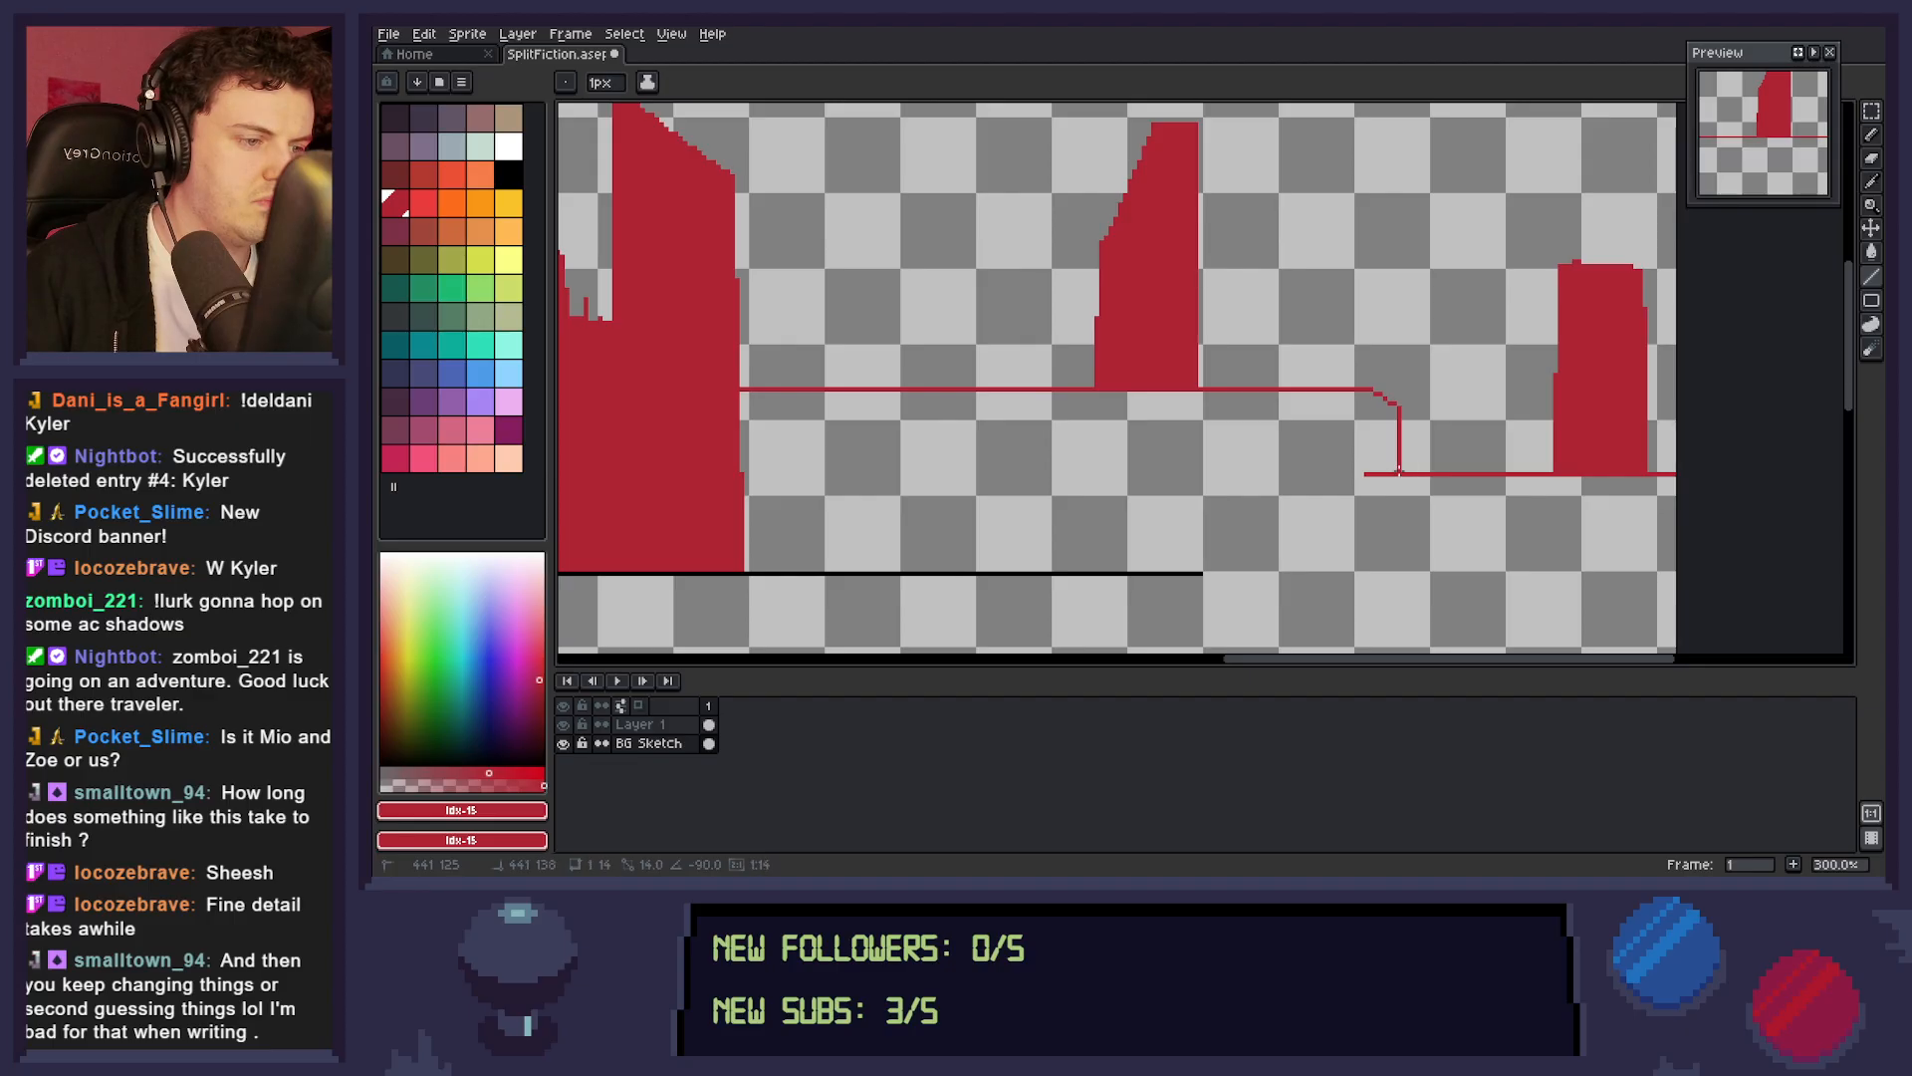
# Sketch small spires, low blocks and a taller slanted building along the roof line between the two slanted towers.
pyautogui.moveTo(856, 387)
pyautogui.mouseDown()
pyautogui.moveTo(859, 351)
pyautogui.moveTo(907, 364)
pyautogui.moveTo(926, 347)
pyautogui.moveTo(956, 387)
pyautogui.moveTo(1001, 354)
pyautogui.moveTo(1001, 387)
pyautogui.mouseUp()
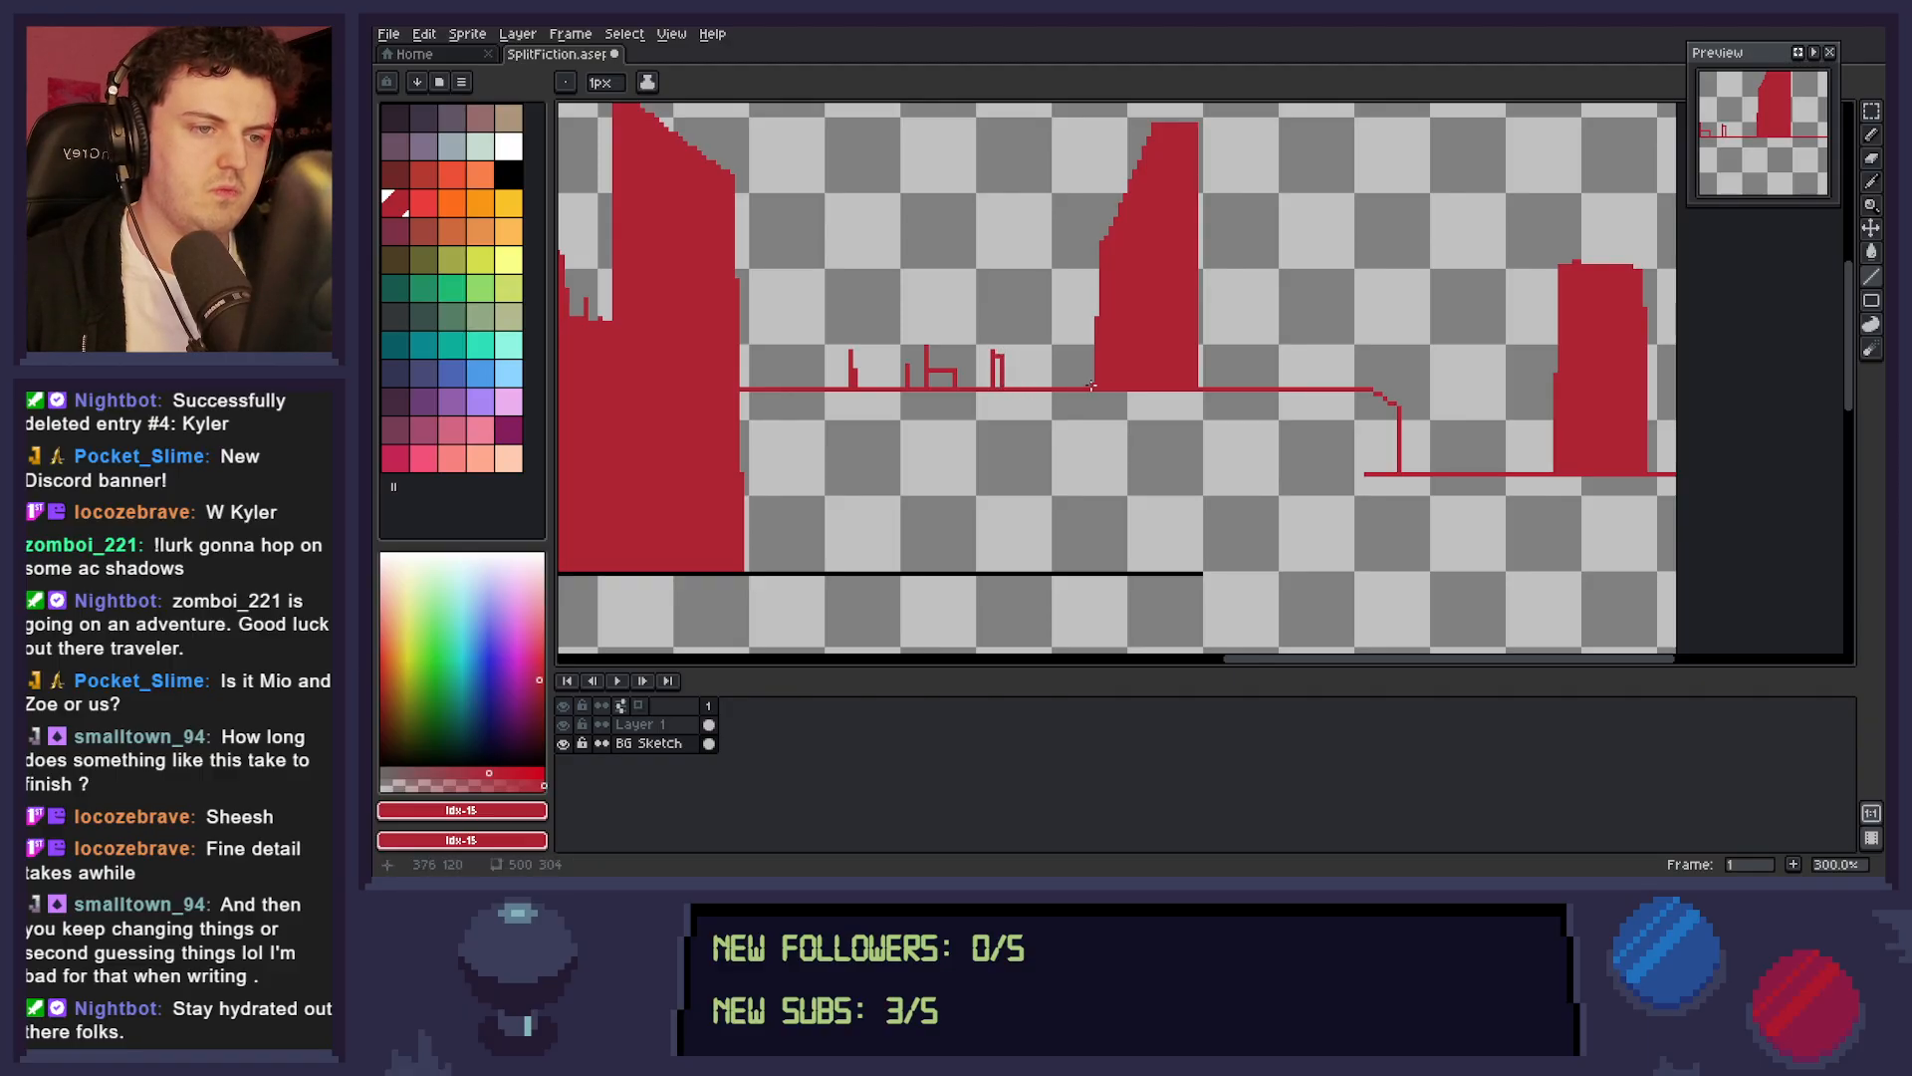
pyautogui.moveTo(799, 374)
pyautogui.mouseDown()
pyautogui.moveTo(799, 285)
pyautogui.moveTo(797, 383)
pyautogui.mouseUp()
pyautogui.moveTo(799, 307)
pyautogui.mouseDown()
pyautogui.moveTo(843, 304)
pyautogui.moveTo(841, 388)
pyautogui.mouseUp()
pyautogui.moveTo(803, 293); pyautogui.dragTo(847, 306)
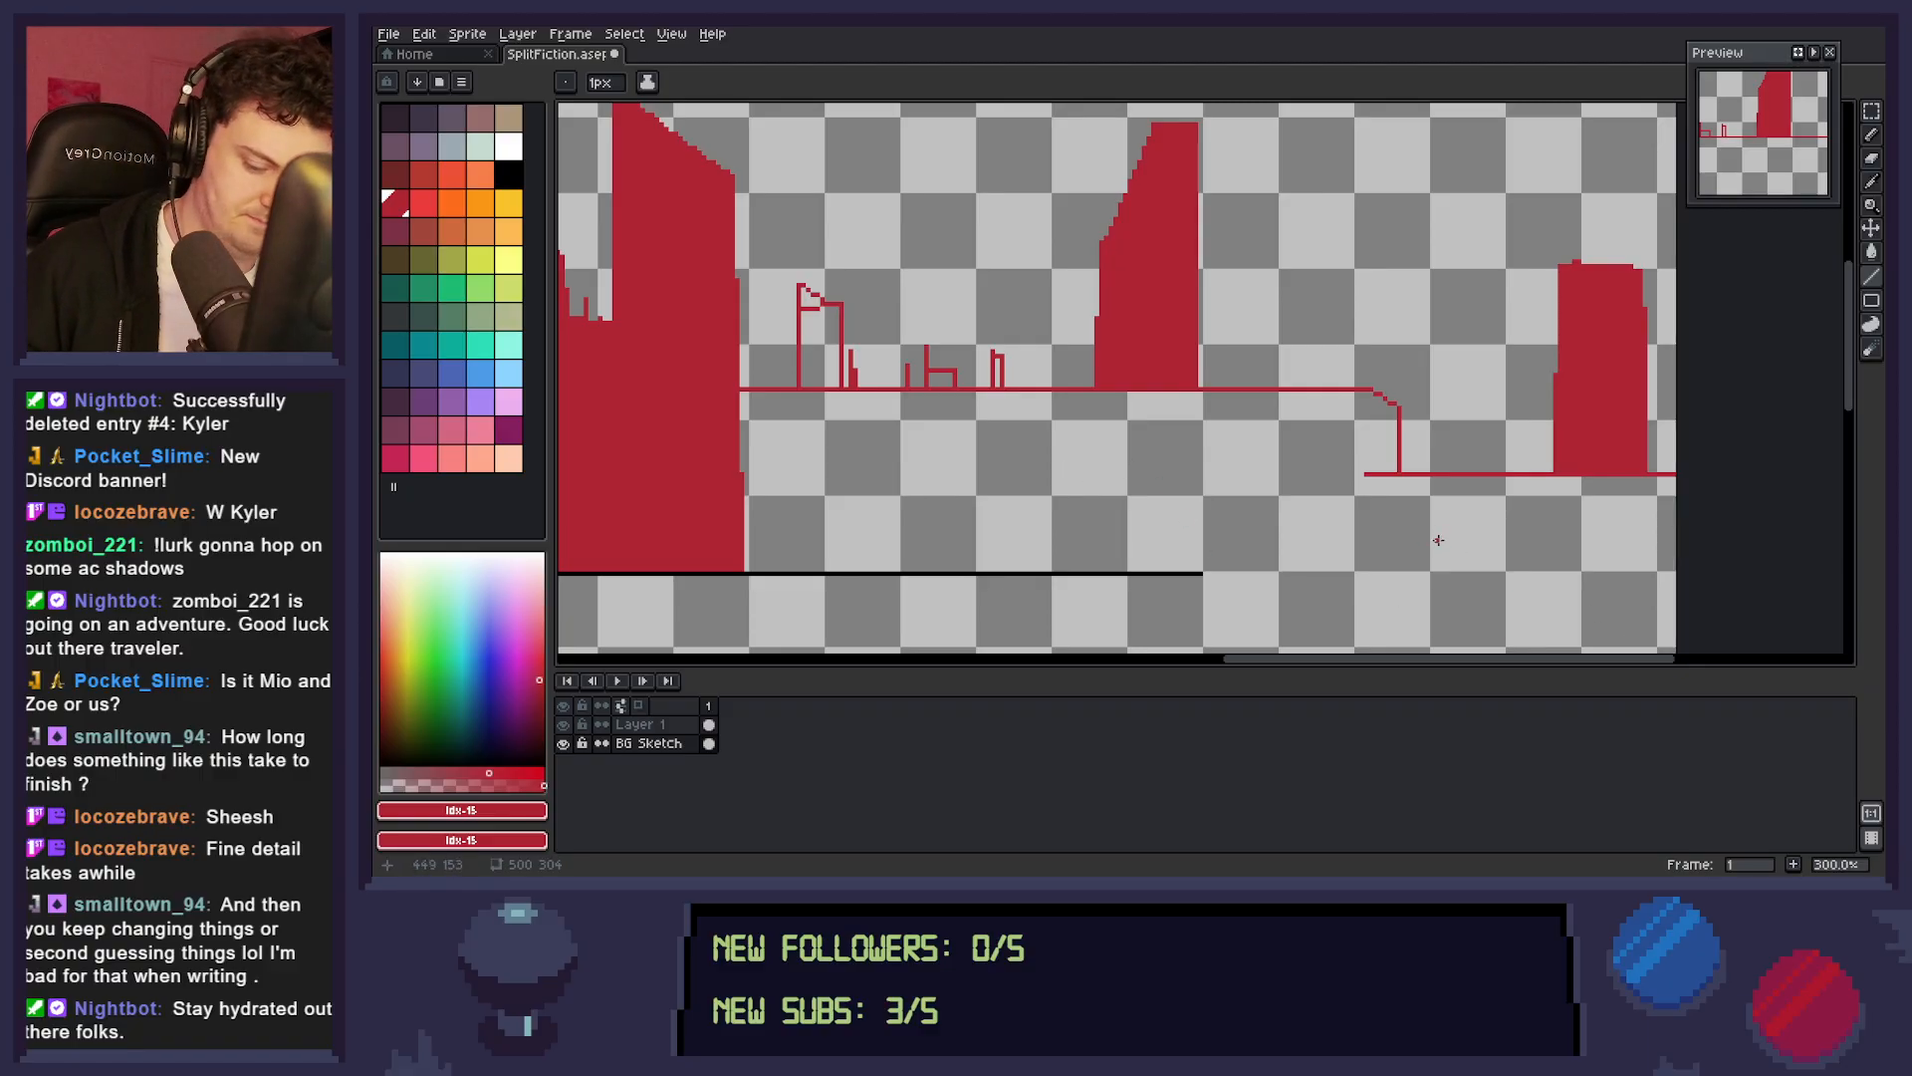
# Sample the dark red from the far-right tower and extend the dividing line in red to the canvas's right edge.
pyautogui.scroll(-2, 1438, 541)
pyautogui.press('i')
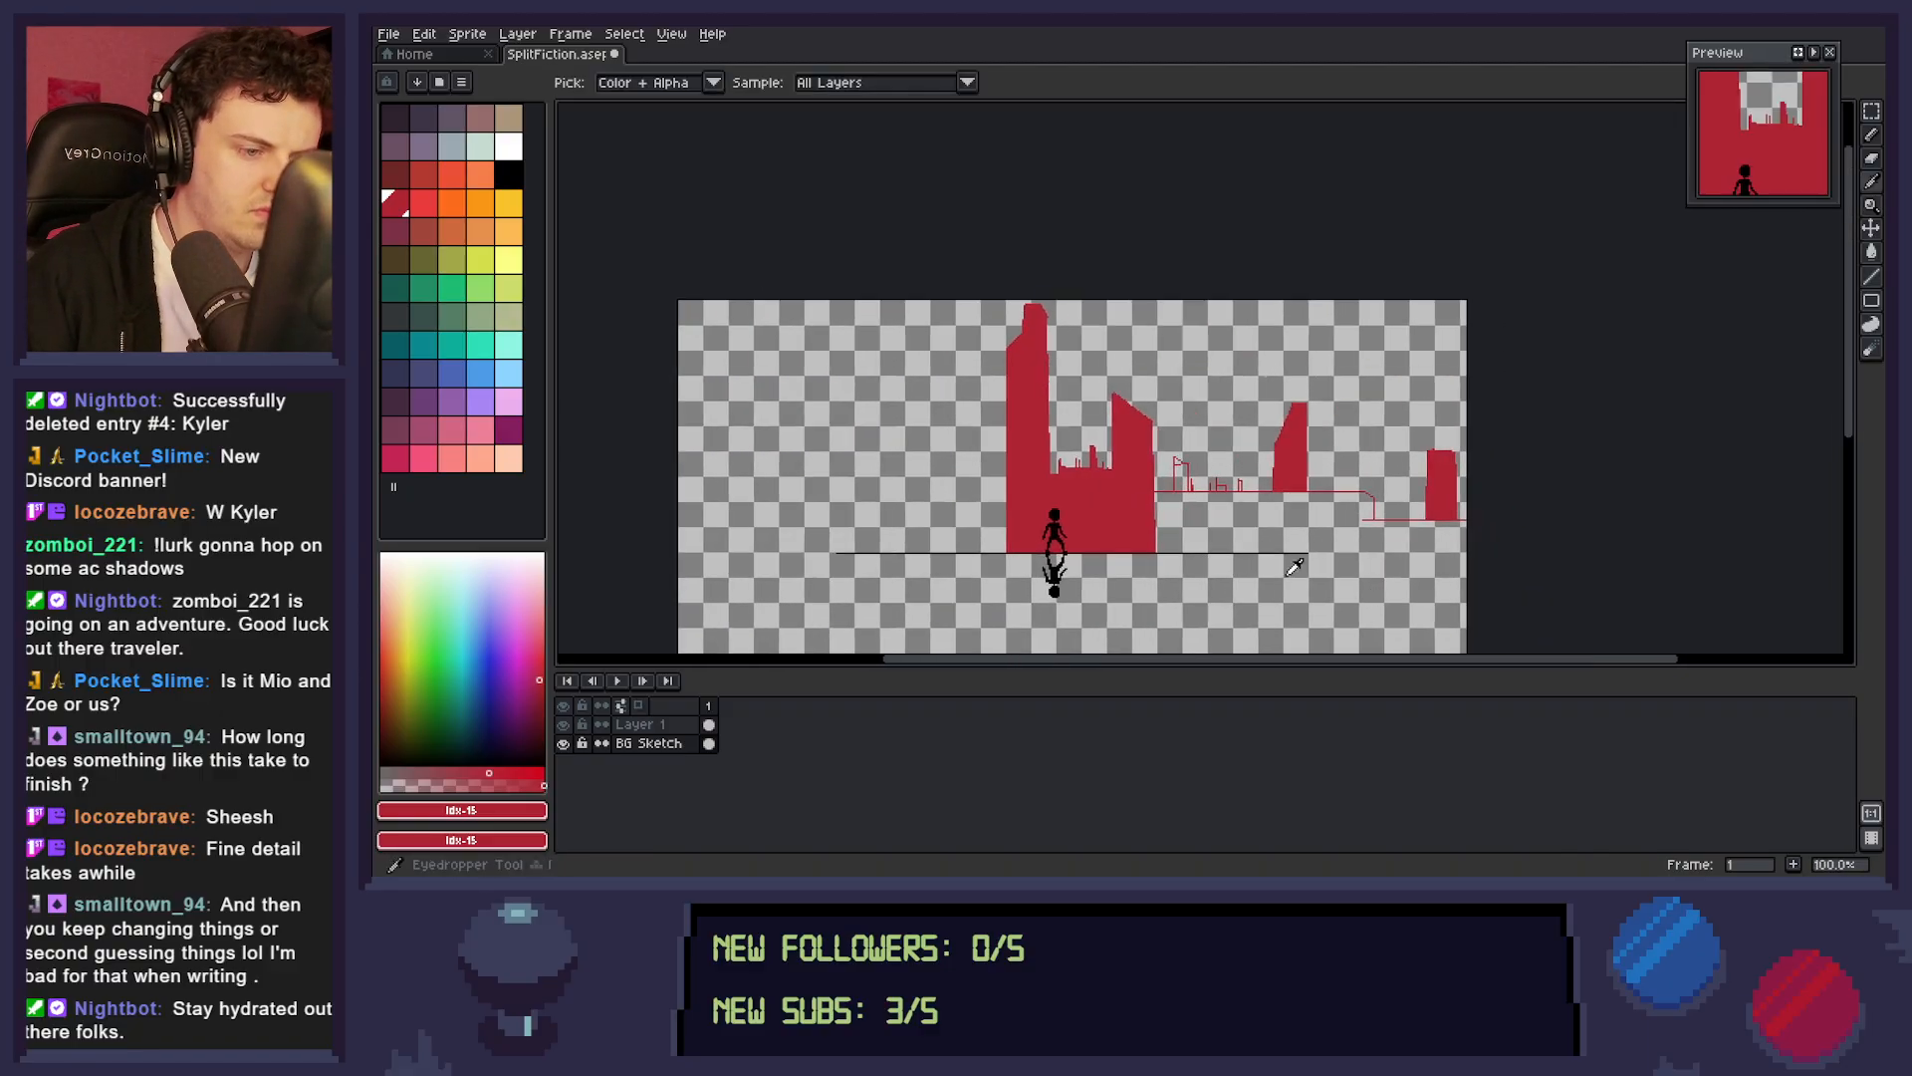
pyautogui.click(1263, 548)
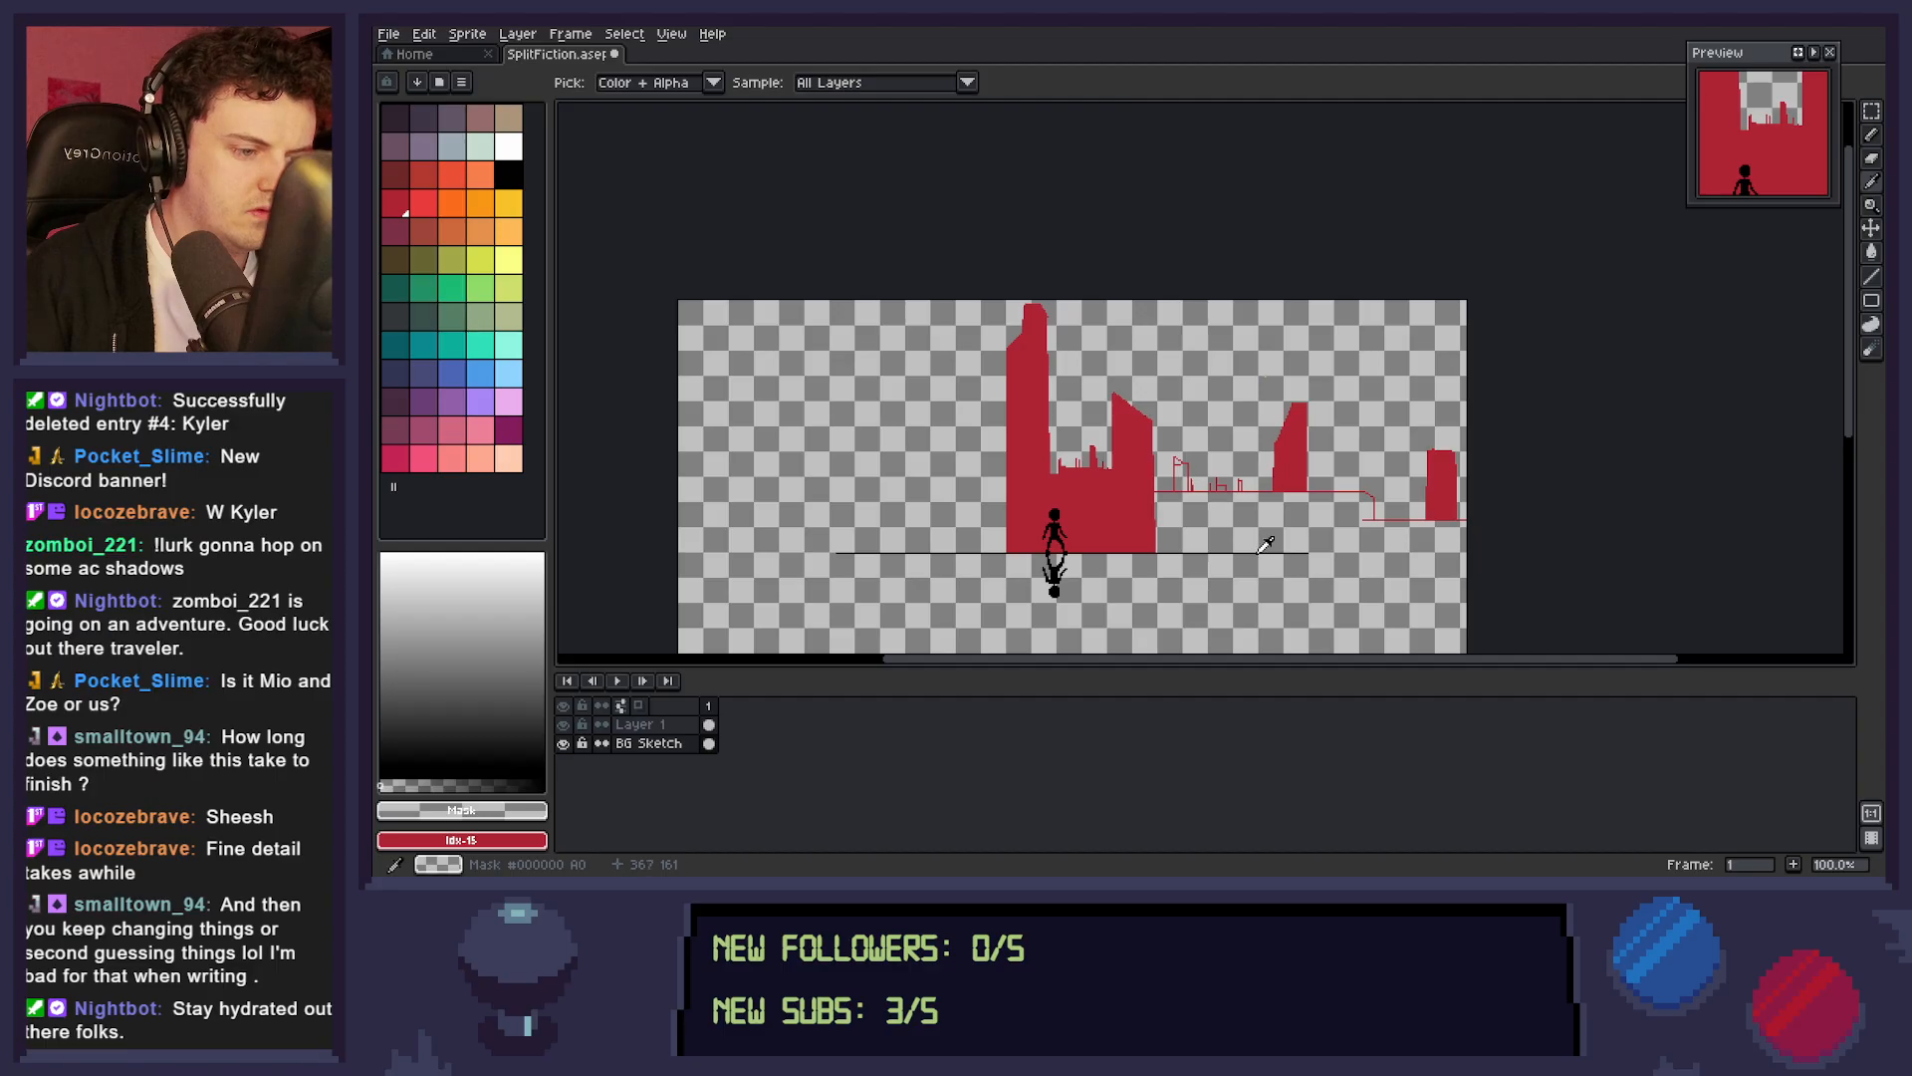
pyautogui.click(1431, 503)
pyautogui.press('b')
pyautogui.moveTo(1308, 551); pyautogui.dragTo(1488, 546)
pyautogui.press('g')
pyautogui.click(1303, 585)
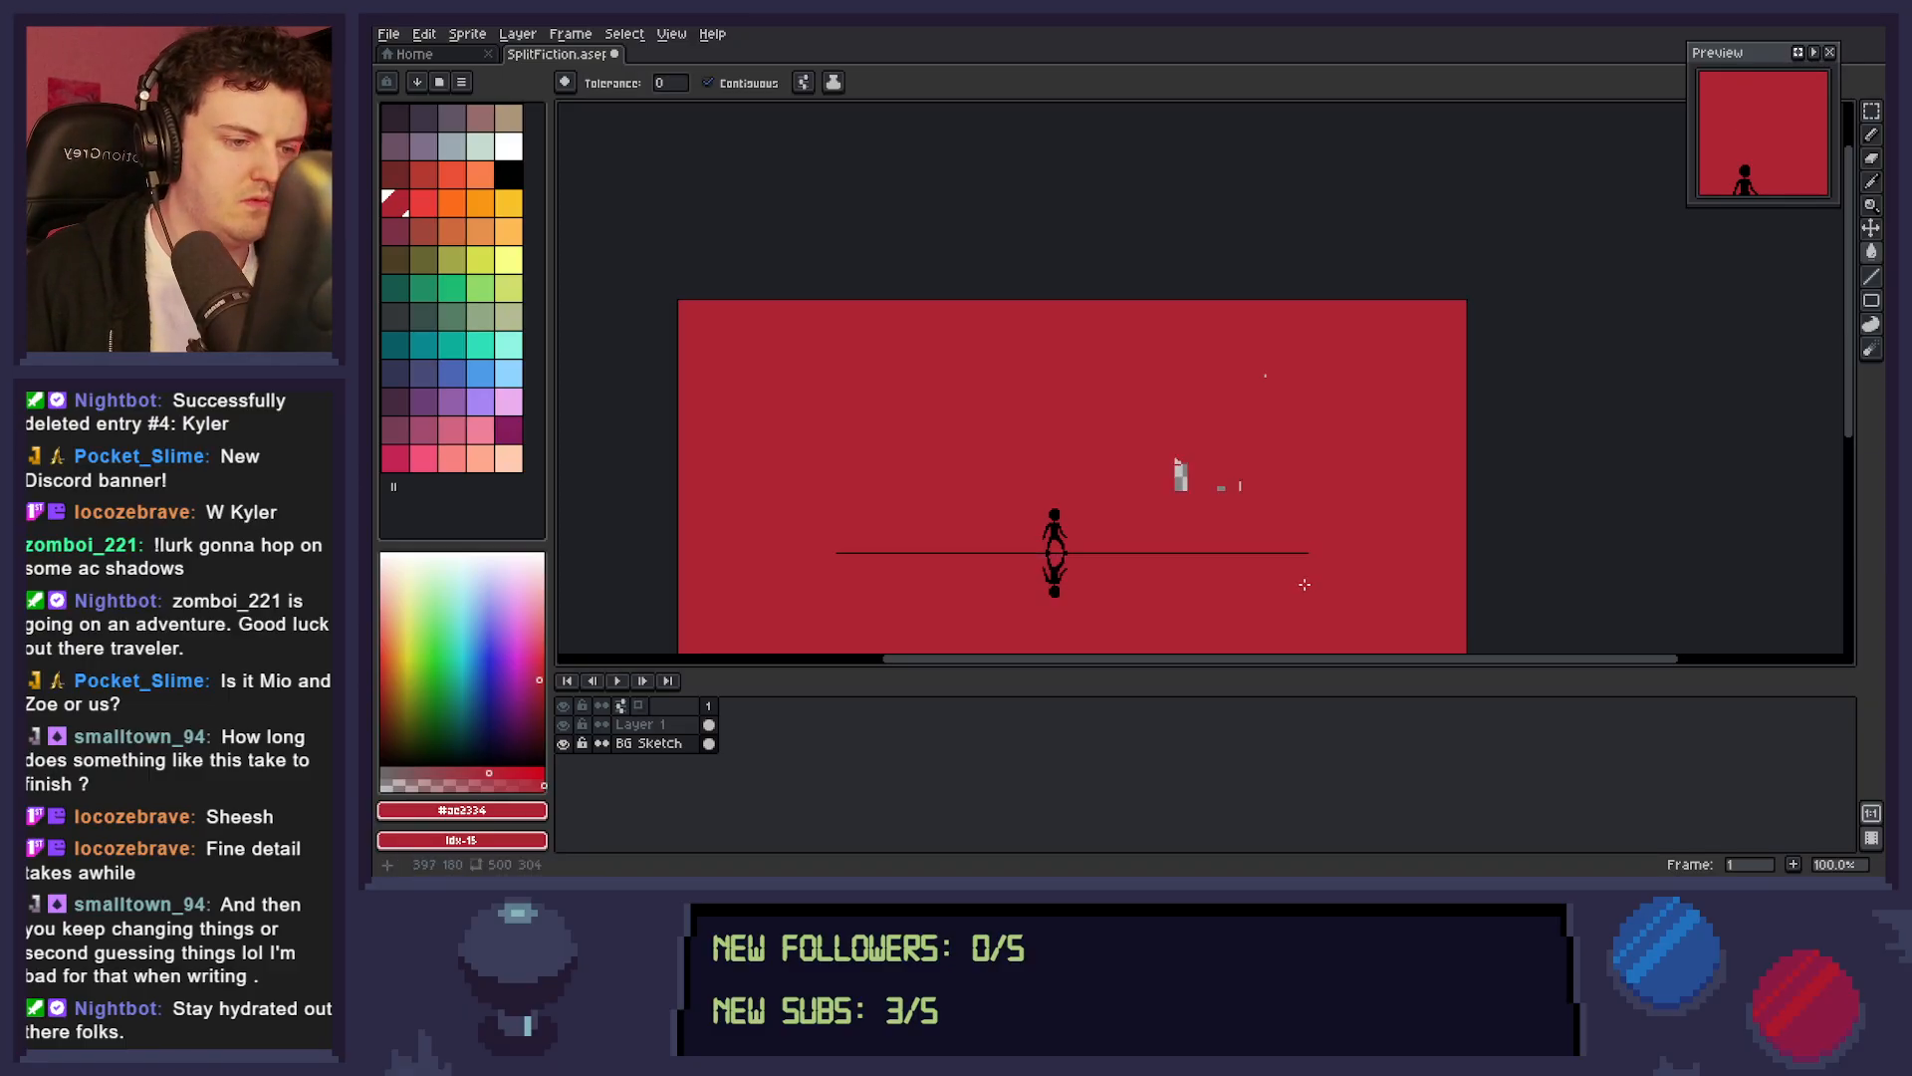
pyautogui.hotkey('ctrl', 'z')
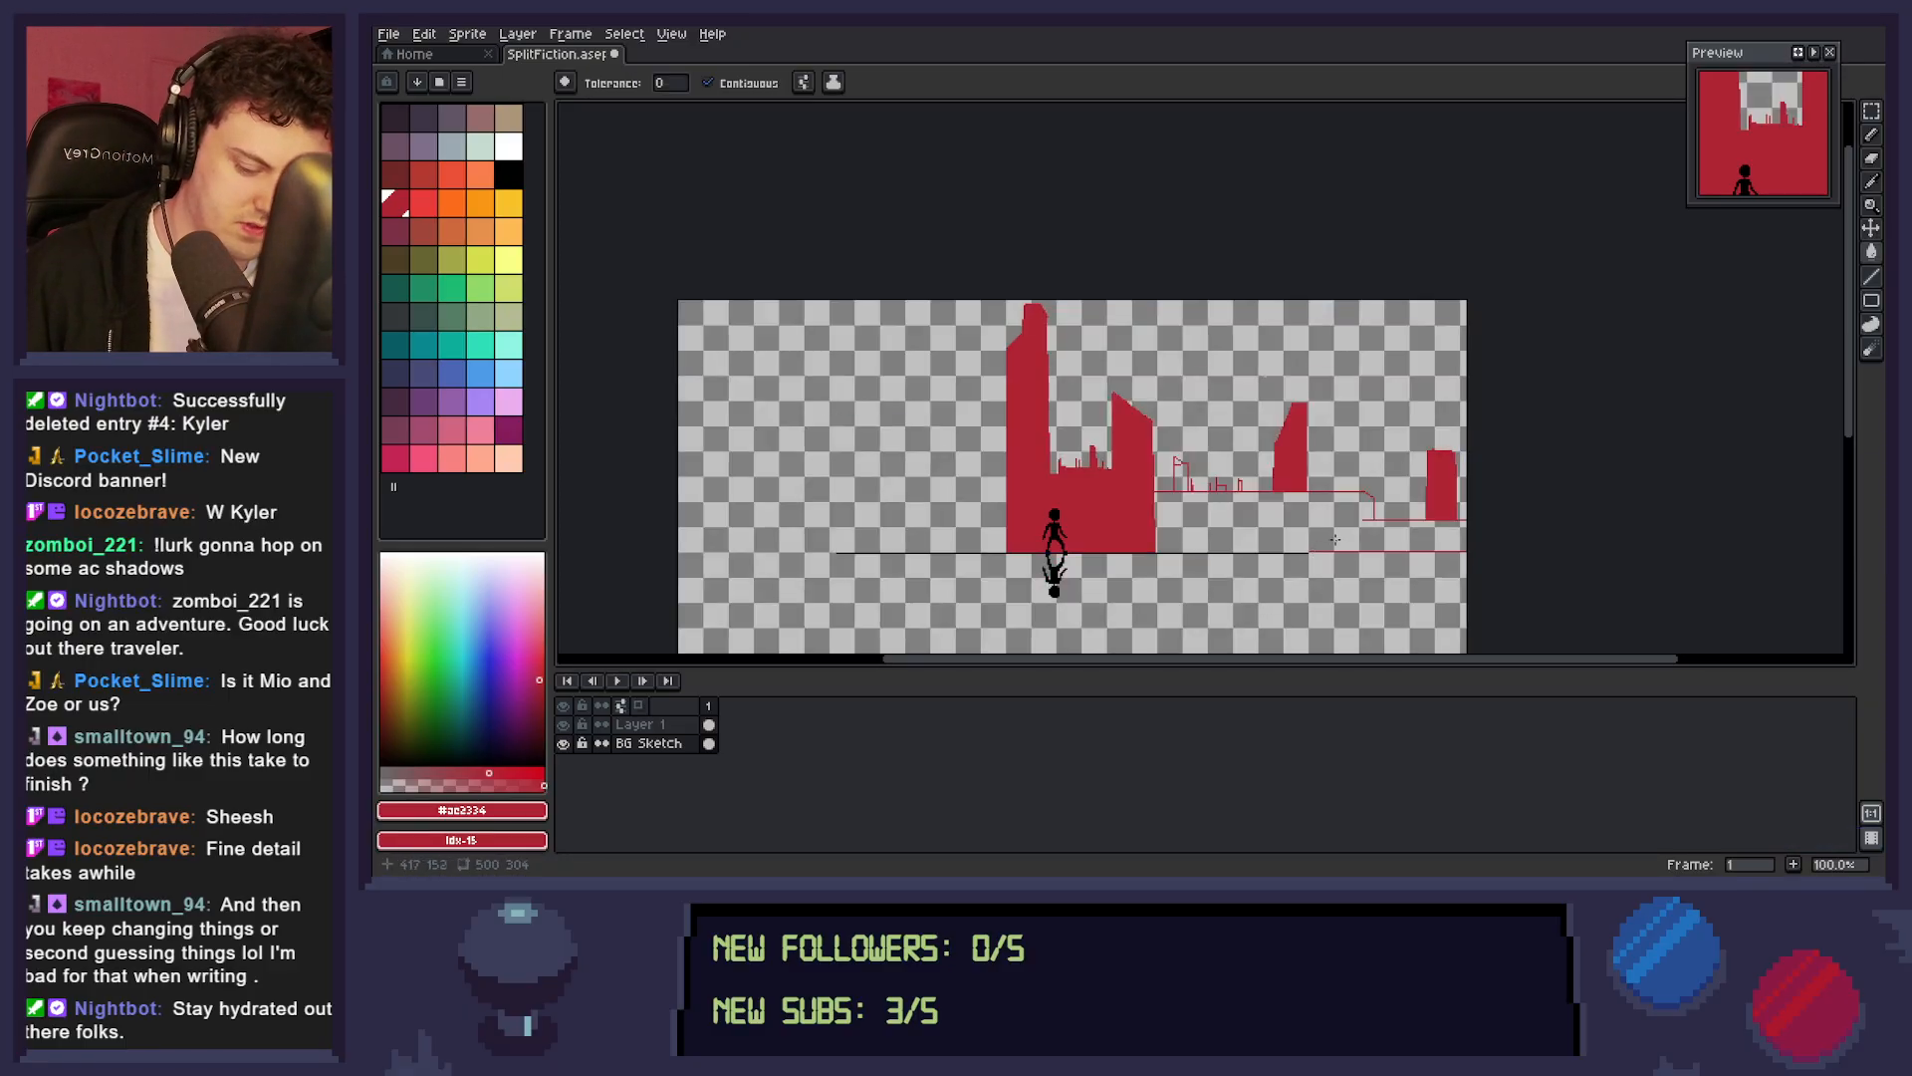
pyautogui.press('b')
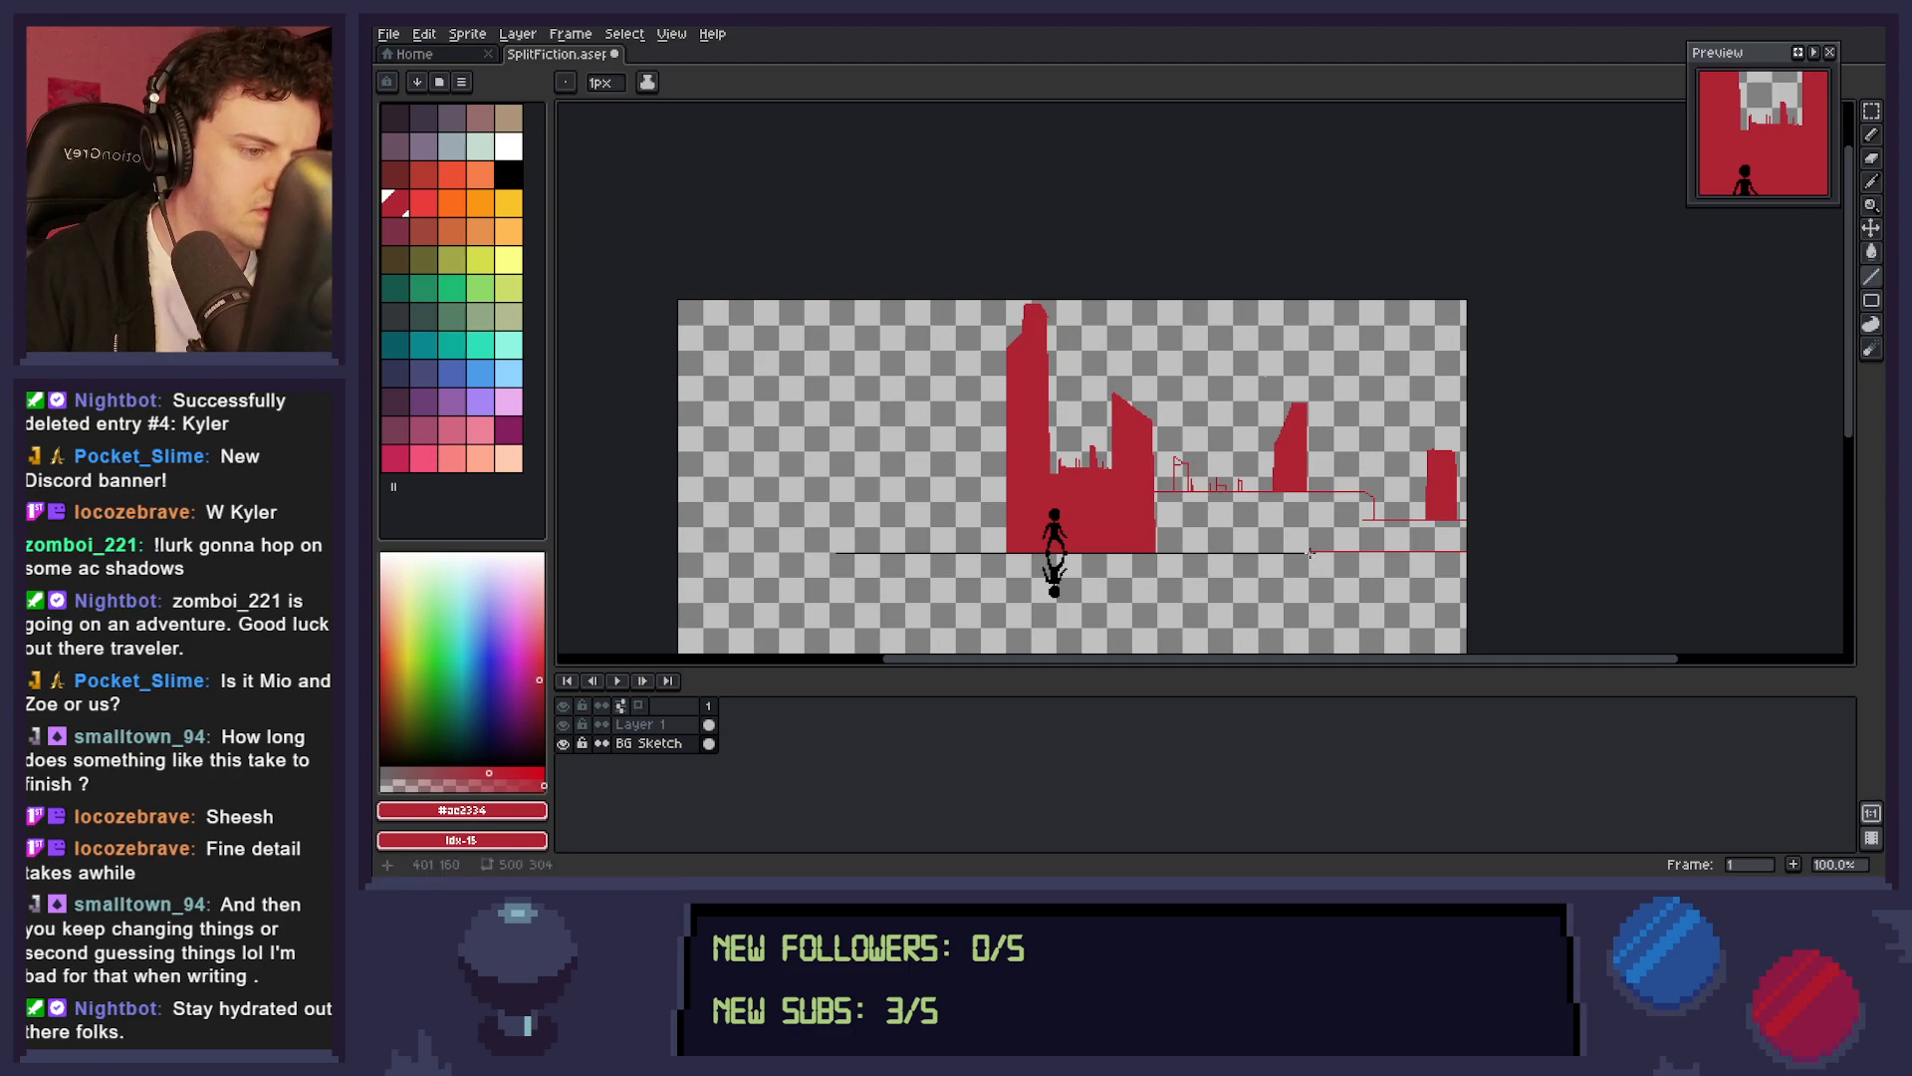
pyautogui.moveTo(1154, 550)
pyautogui.mouseDown()
pyautogui.moveTo(1341, 556)
pyautogui.moveTo(1274, 535)
pyautogui.moveTo(1286, 551)
pyautogui.moveTo(1238, 432)
pyautogui.mouseUp()
pyautogui.hotkey('ctrl', 'z')
# Close the skyline's base with a red line just above the black dividing line and fill the enclosed area with dark red.
pyautogui.press('z')
pyautogui.scroll(3, 1253, 553)
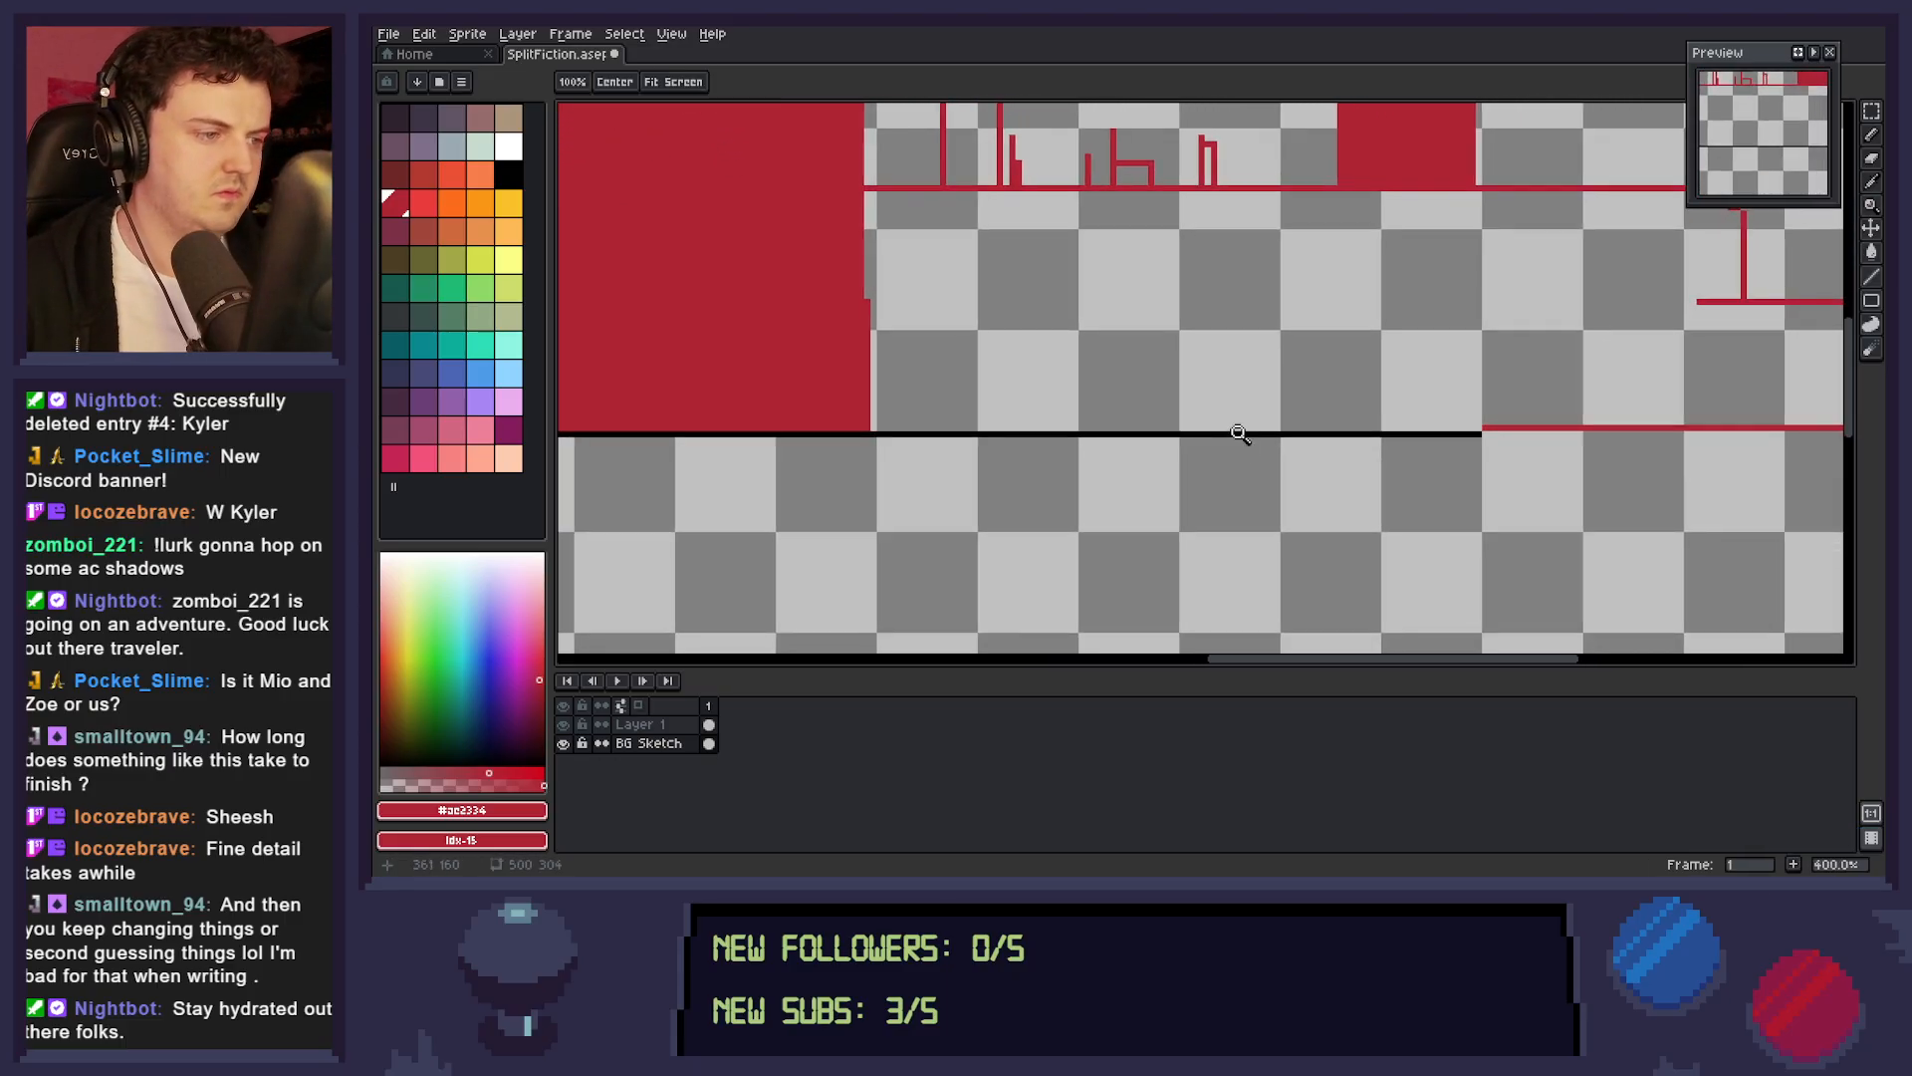
pyautogui.press('l')
pyautogui.moveTo(874, 429); pyautogui.dragTo(1483, 428)
pyautogui.press('g')
pyautogui.click(1365, 376)
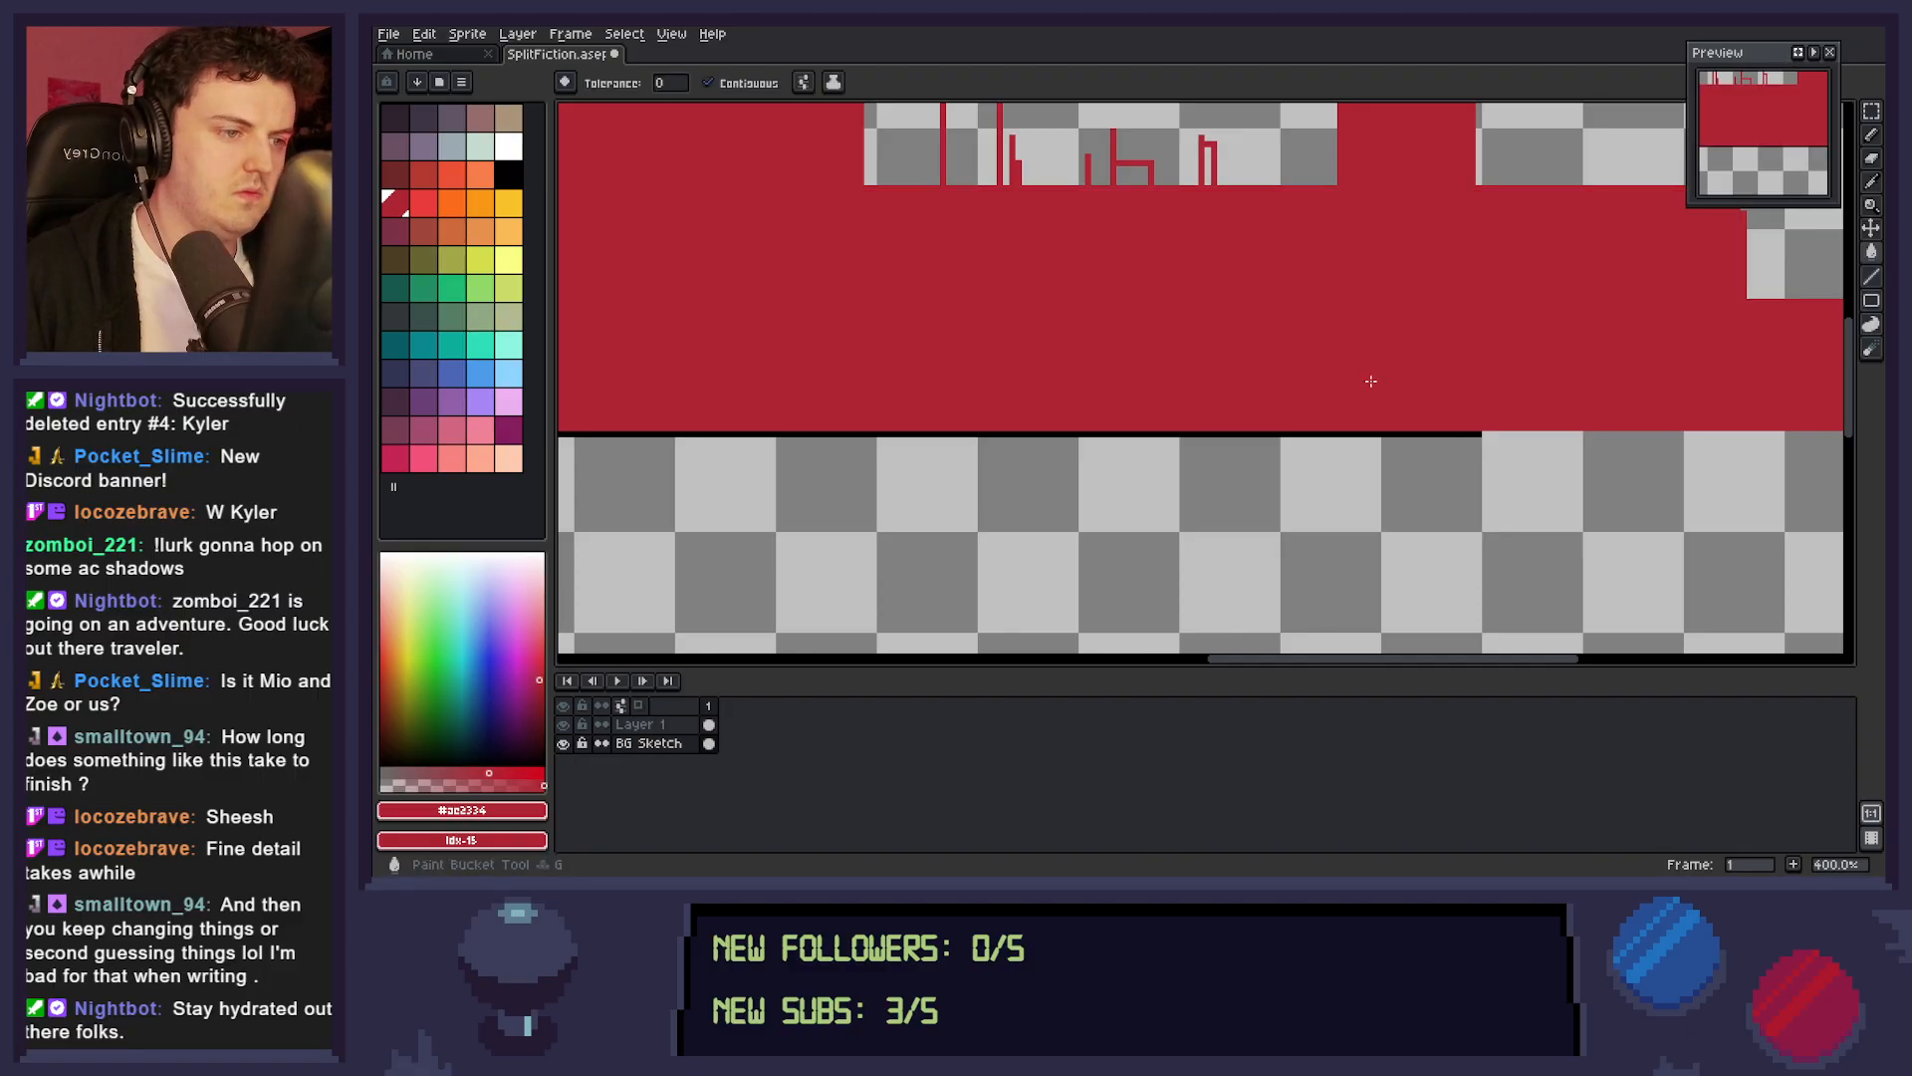
# Fill the small outlined buildings on the roof line right of the short slanted tower with dark red.
pyautogui.click(1155, 171)
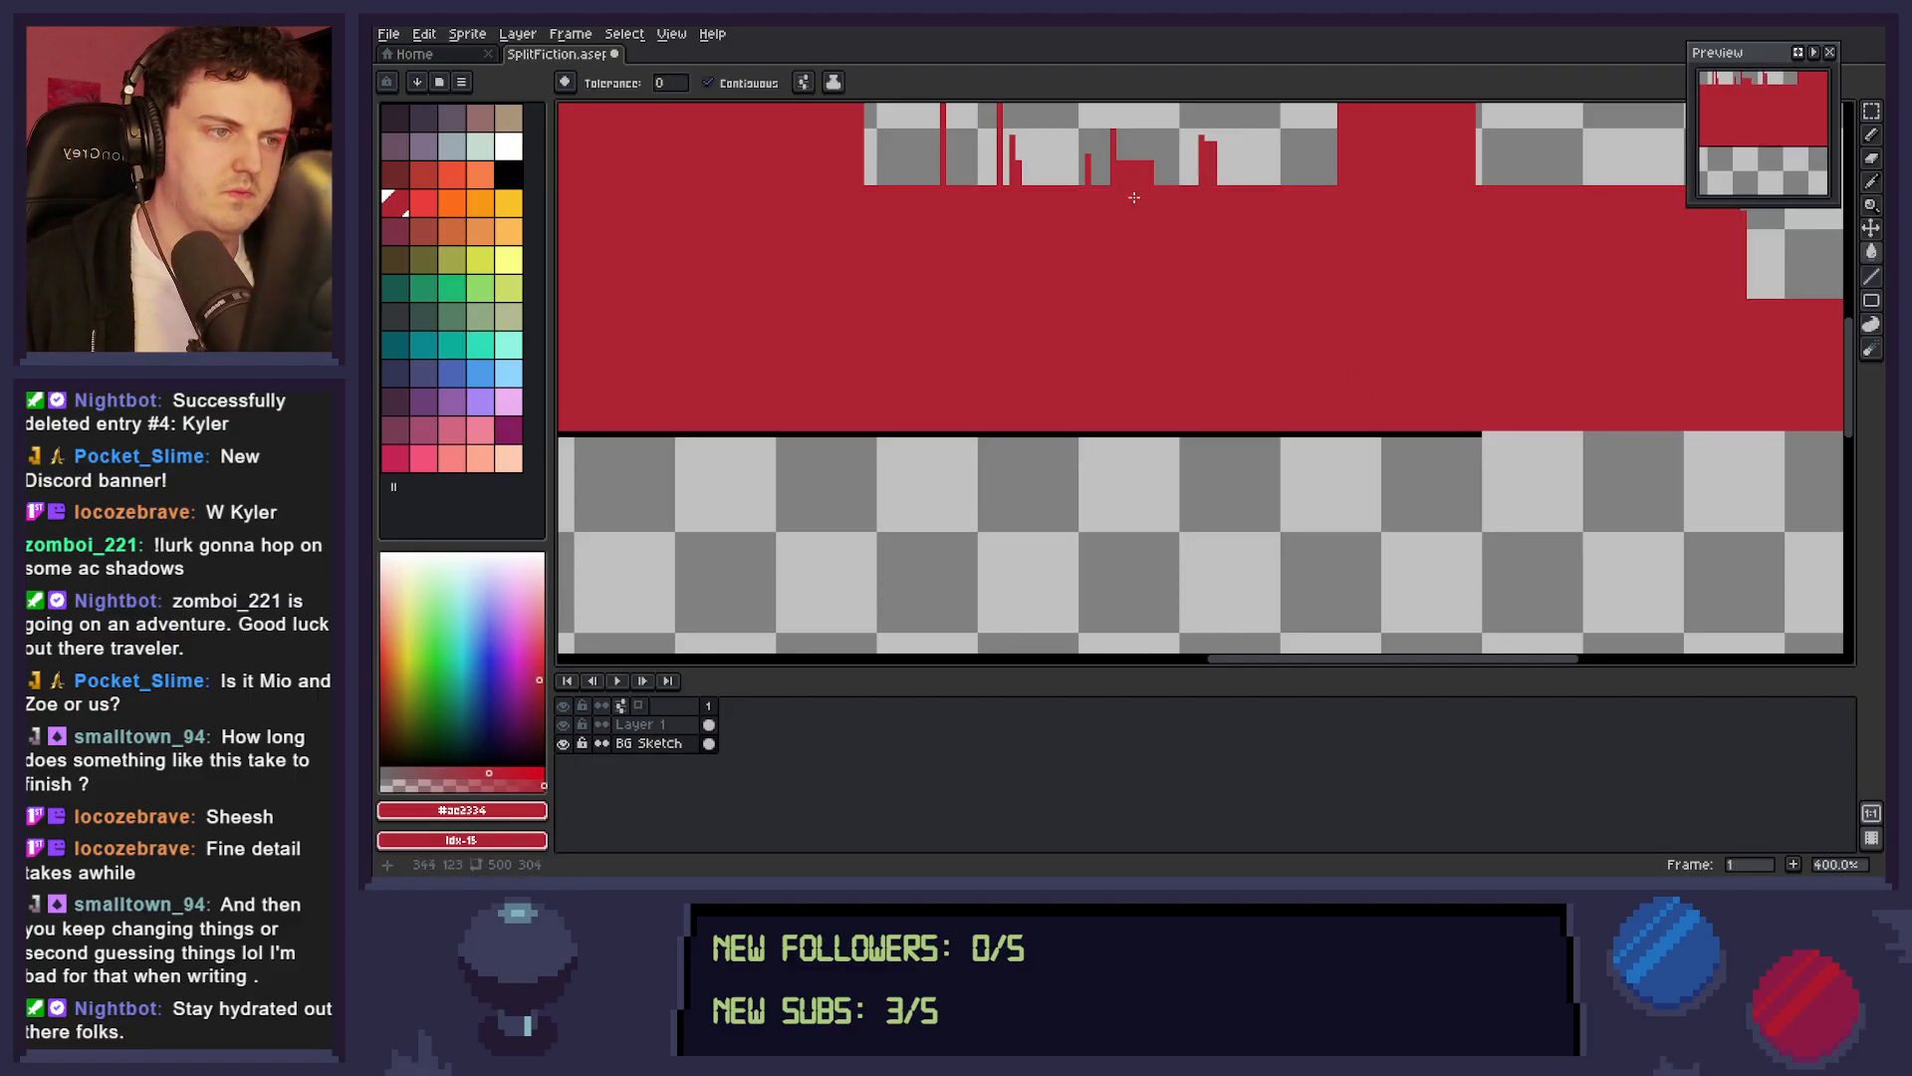
pyautogui.click(974, 159)
pyautogui.press('z')
pyautogui.moveTo(1391, 376)
pyautogui.mouseDown()
pyautogui.moveTo(1333, 377)
pyautogui.moveTo(1349, 499)
pyautogui.mouseUp()
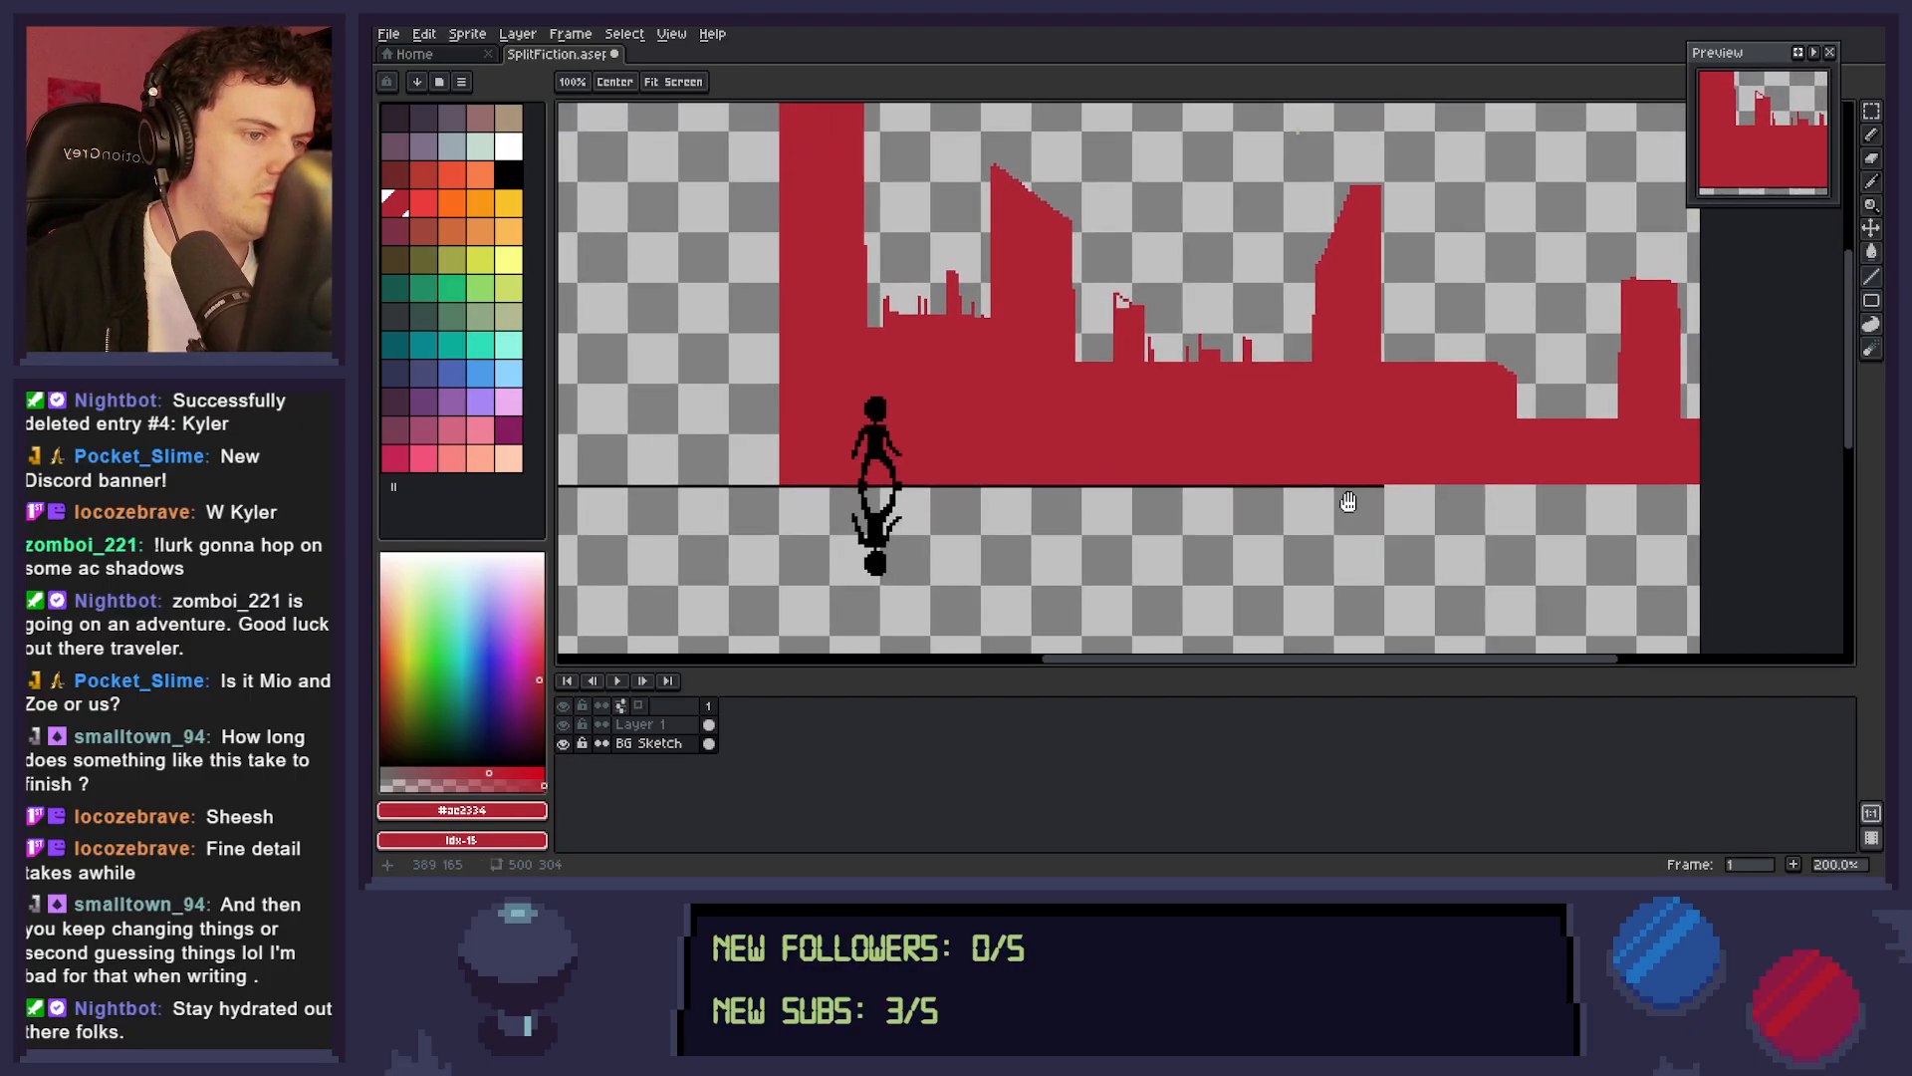
pyautogui.click(1124, 308)
pyautogui.press('g')
pyautogui.click(1124, 297)
# Place a horizontally flipped copy of the skyline section with the farther slanted tower left of the tall tower, stretched to 125 by 116 px.
pyautogui.press('h')
pyautogui.scroll(-2, 1318, 419)
pyautogui.moveTo(1240, 503)
pyautogui.mouseDown()
pyautogui.moveTo(1397, 541)
pyautogui.moveTo(1341, 560)
pyautogui.moveTo(1361, 556)
pyautogui.mouseUp()
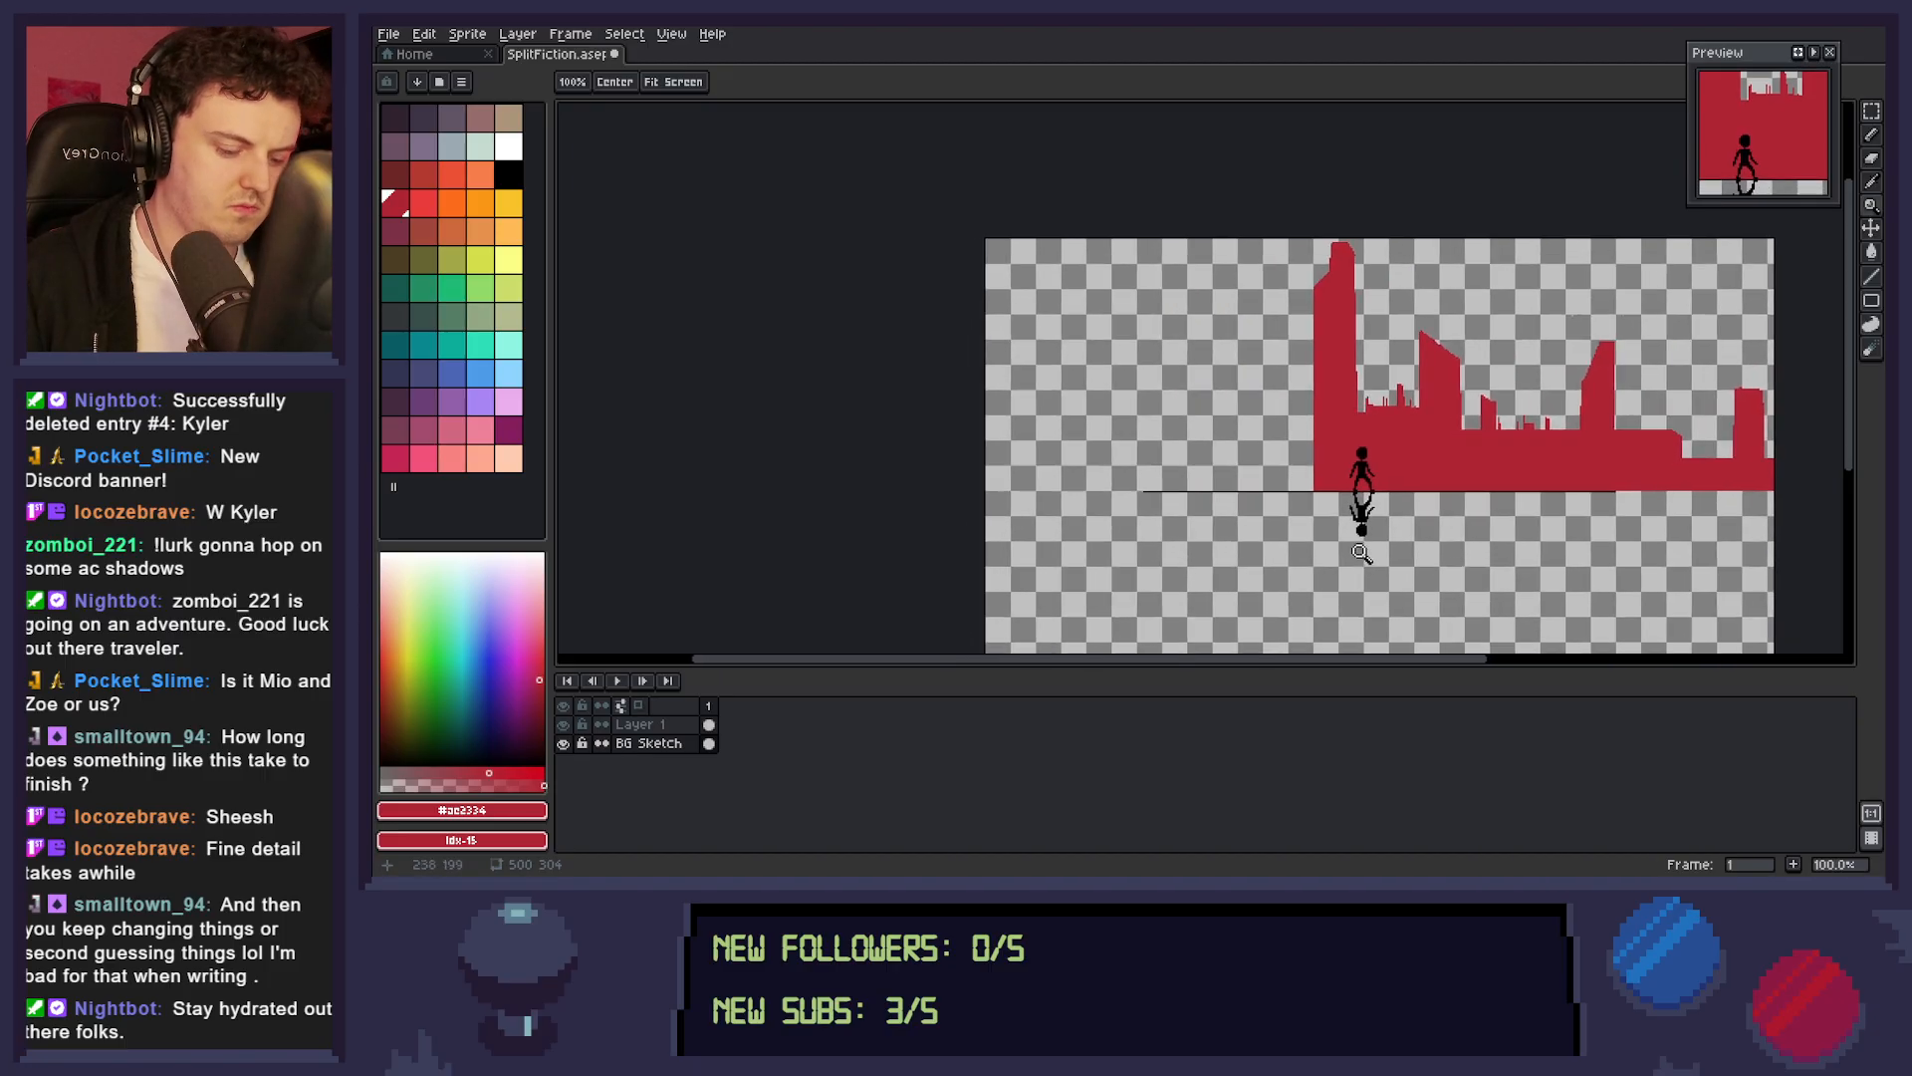
pyautogui.moveTo(1484, 523); pyautogui.dragTo(1380, 513)
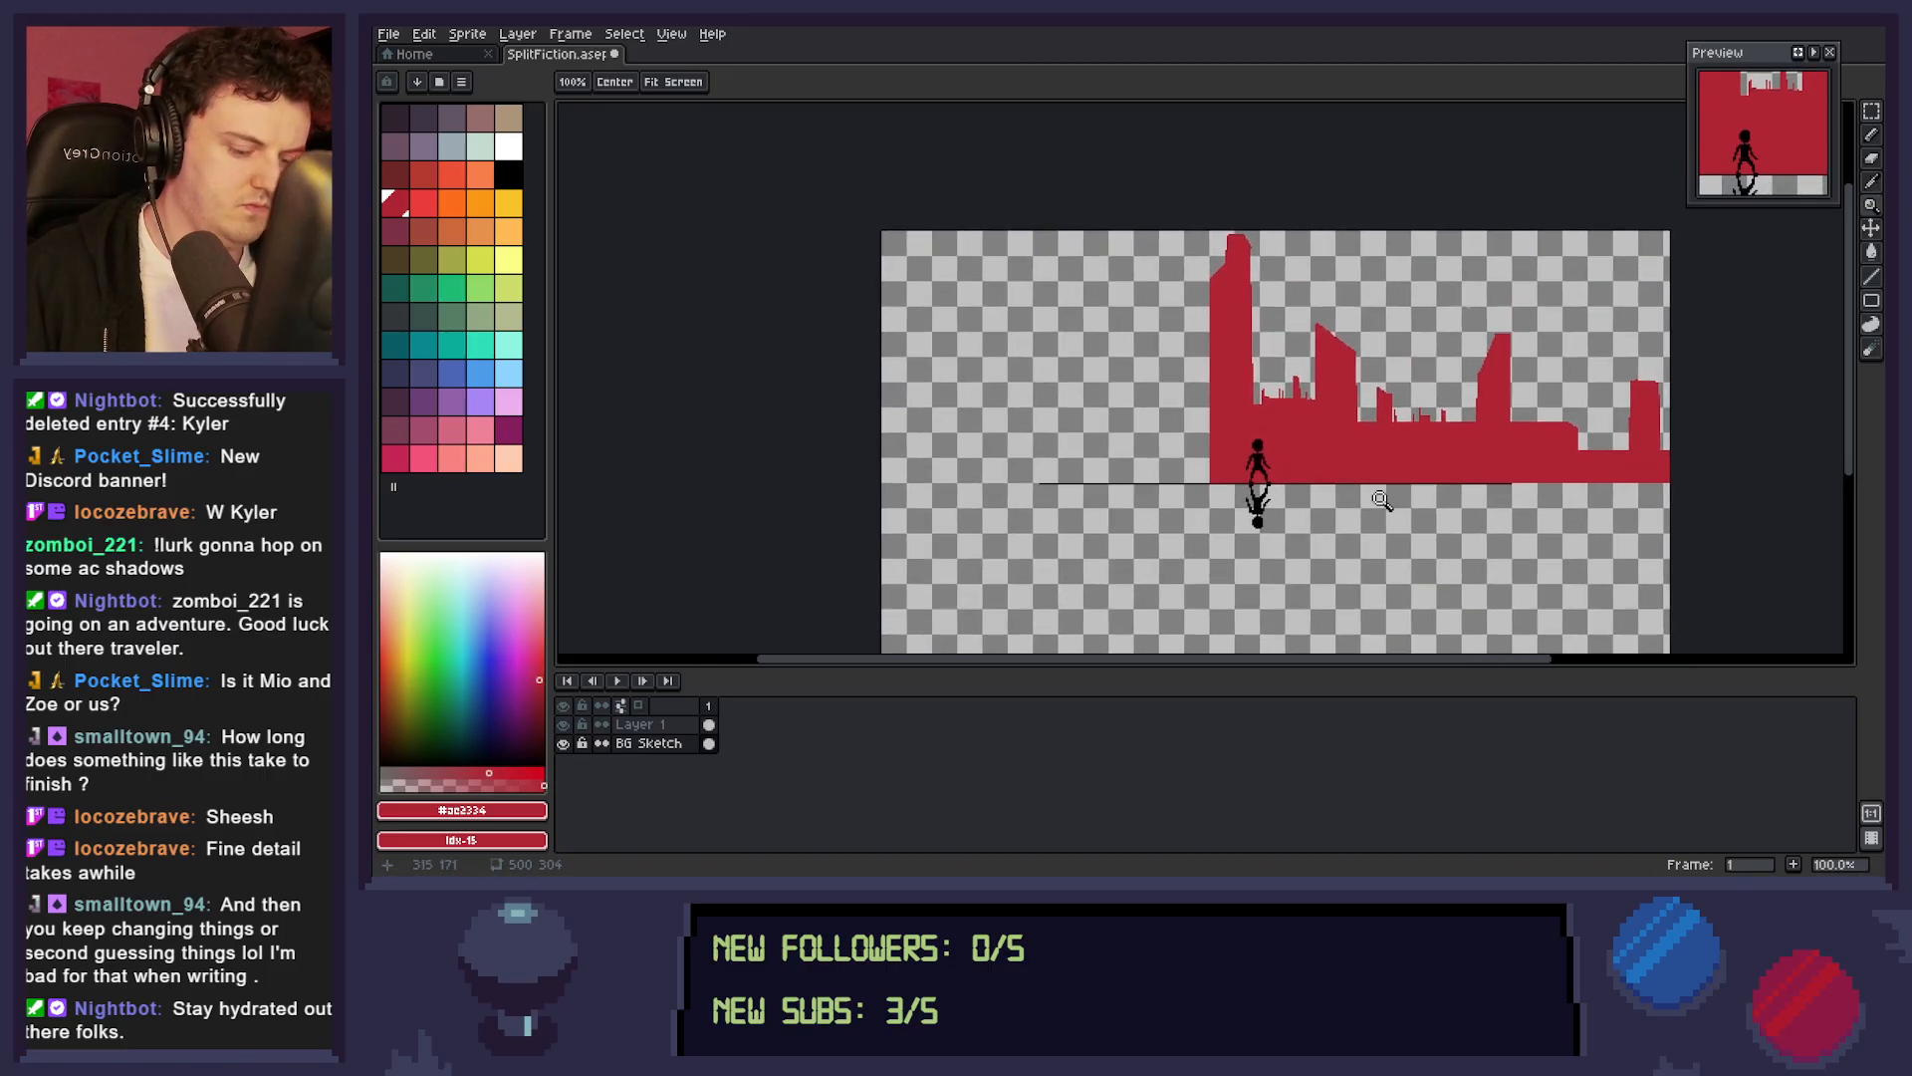
pyautogui.press('m')
pyautogui.moveTo(1535, 306); pyautogui.dragTo(1369, 496)
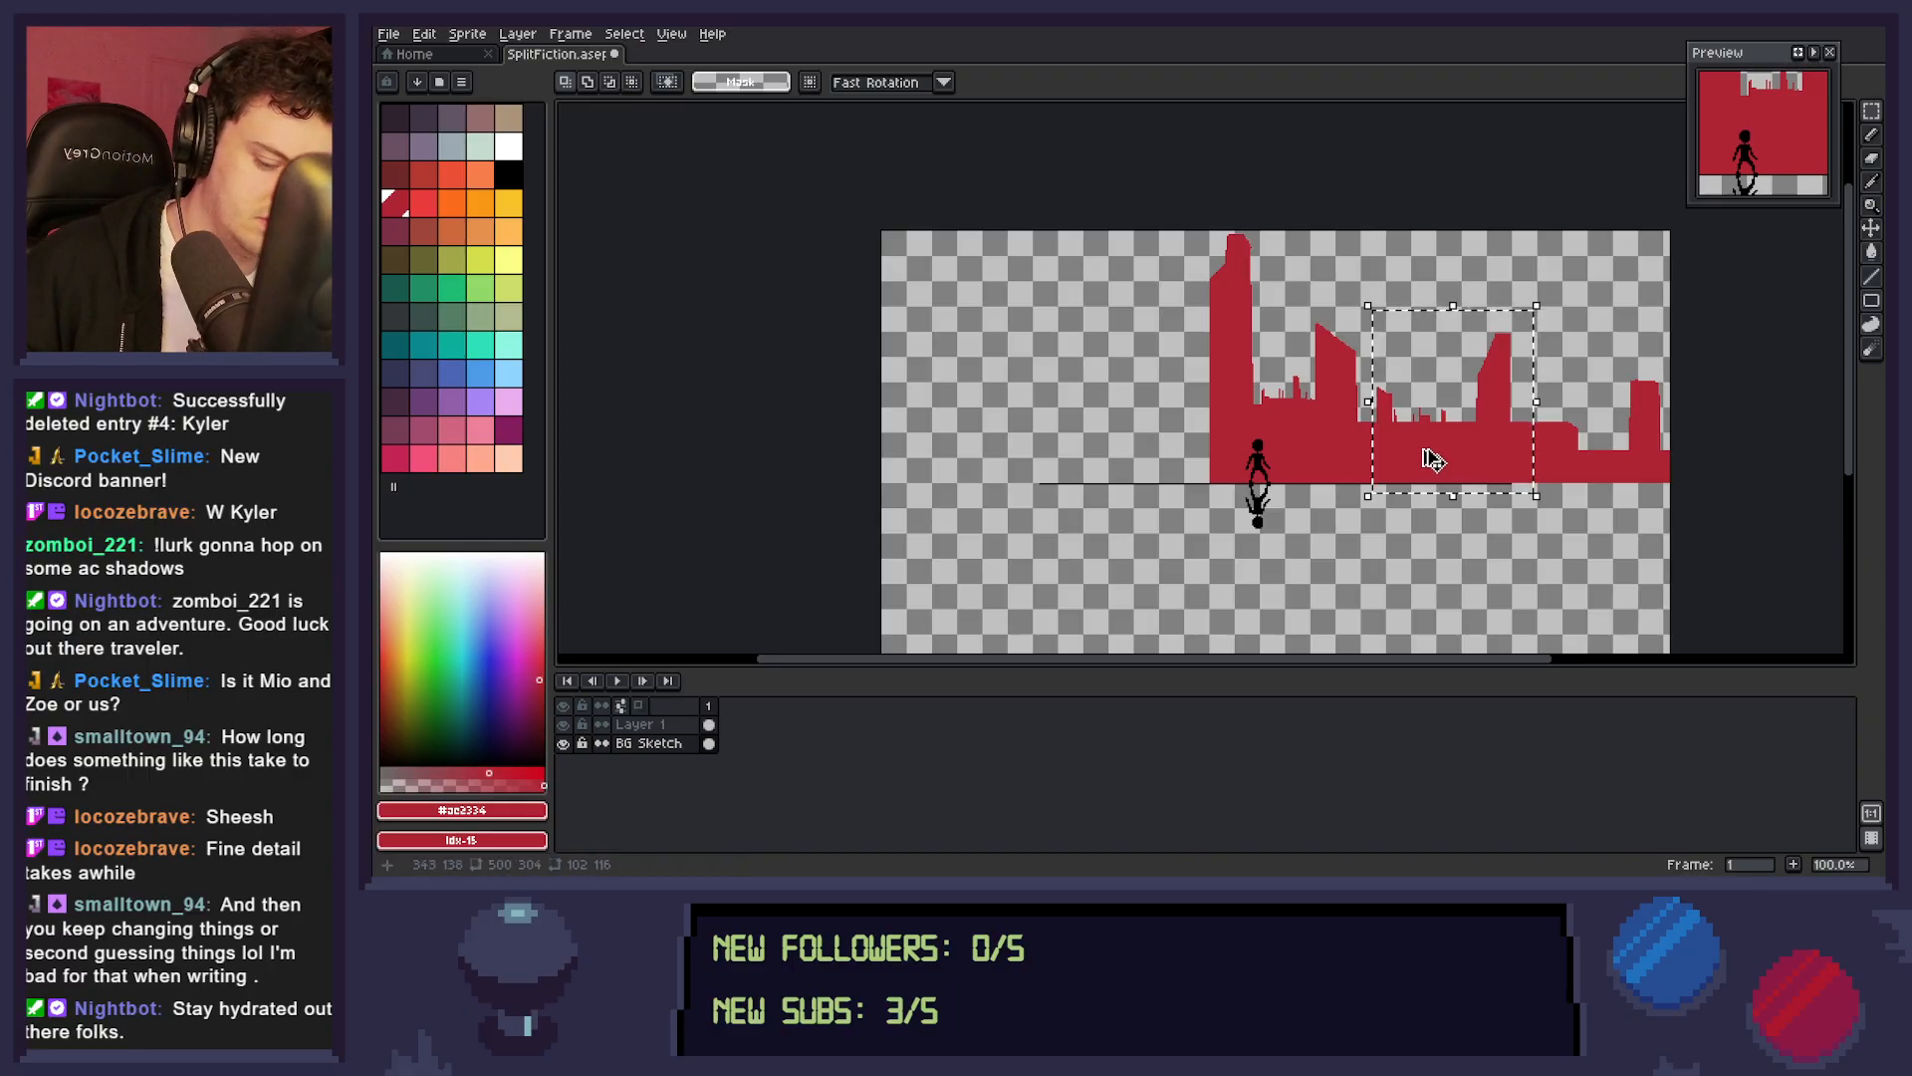
pyautogui.moveTo(1435, 468); pyautogui.dragTo(1165, 464)
pyautogui.hotkey('shift', 'h')
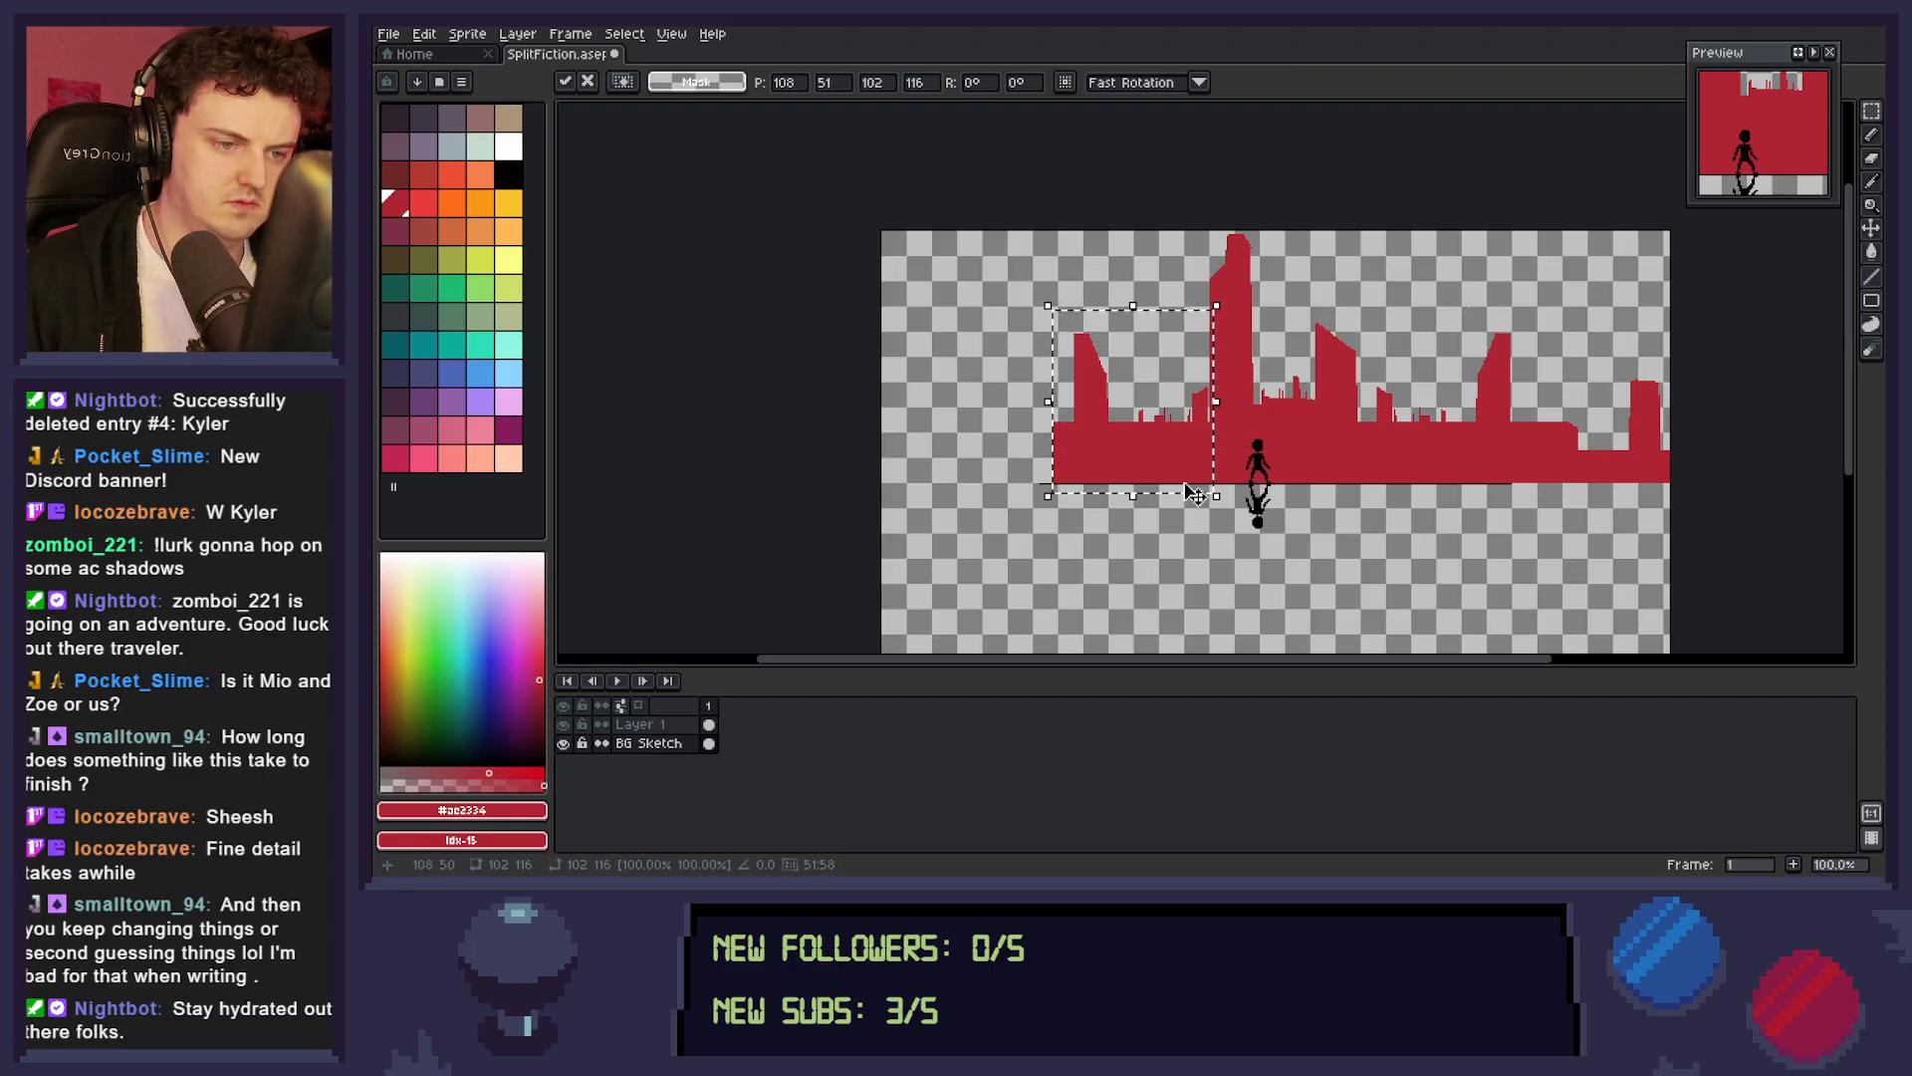
pyautogui.moveTo(1048, 402)
pyautogui.mouseDown()
pyautogui.moveTo(1004, 403)
pyautogui.moveTo(1021, 417)
pyautogui.mouseUp()
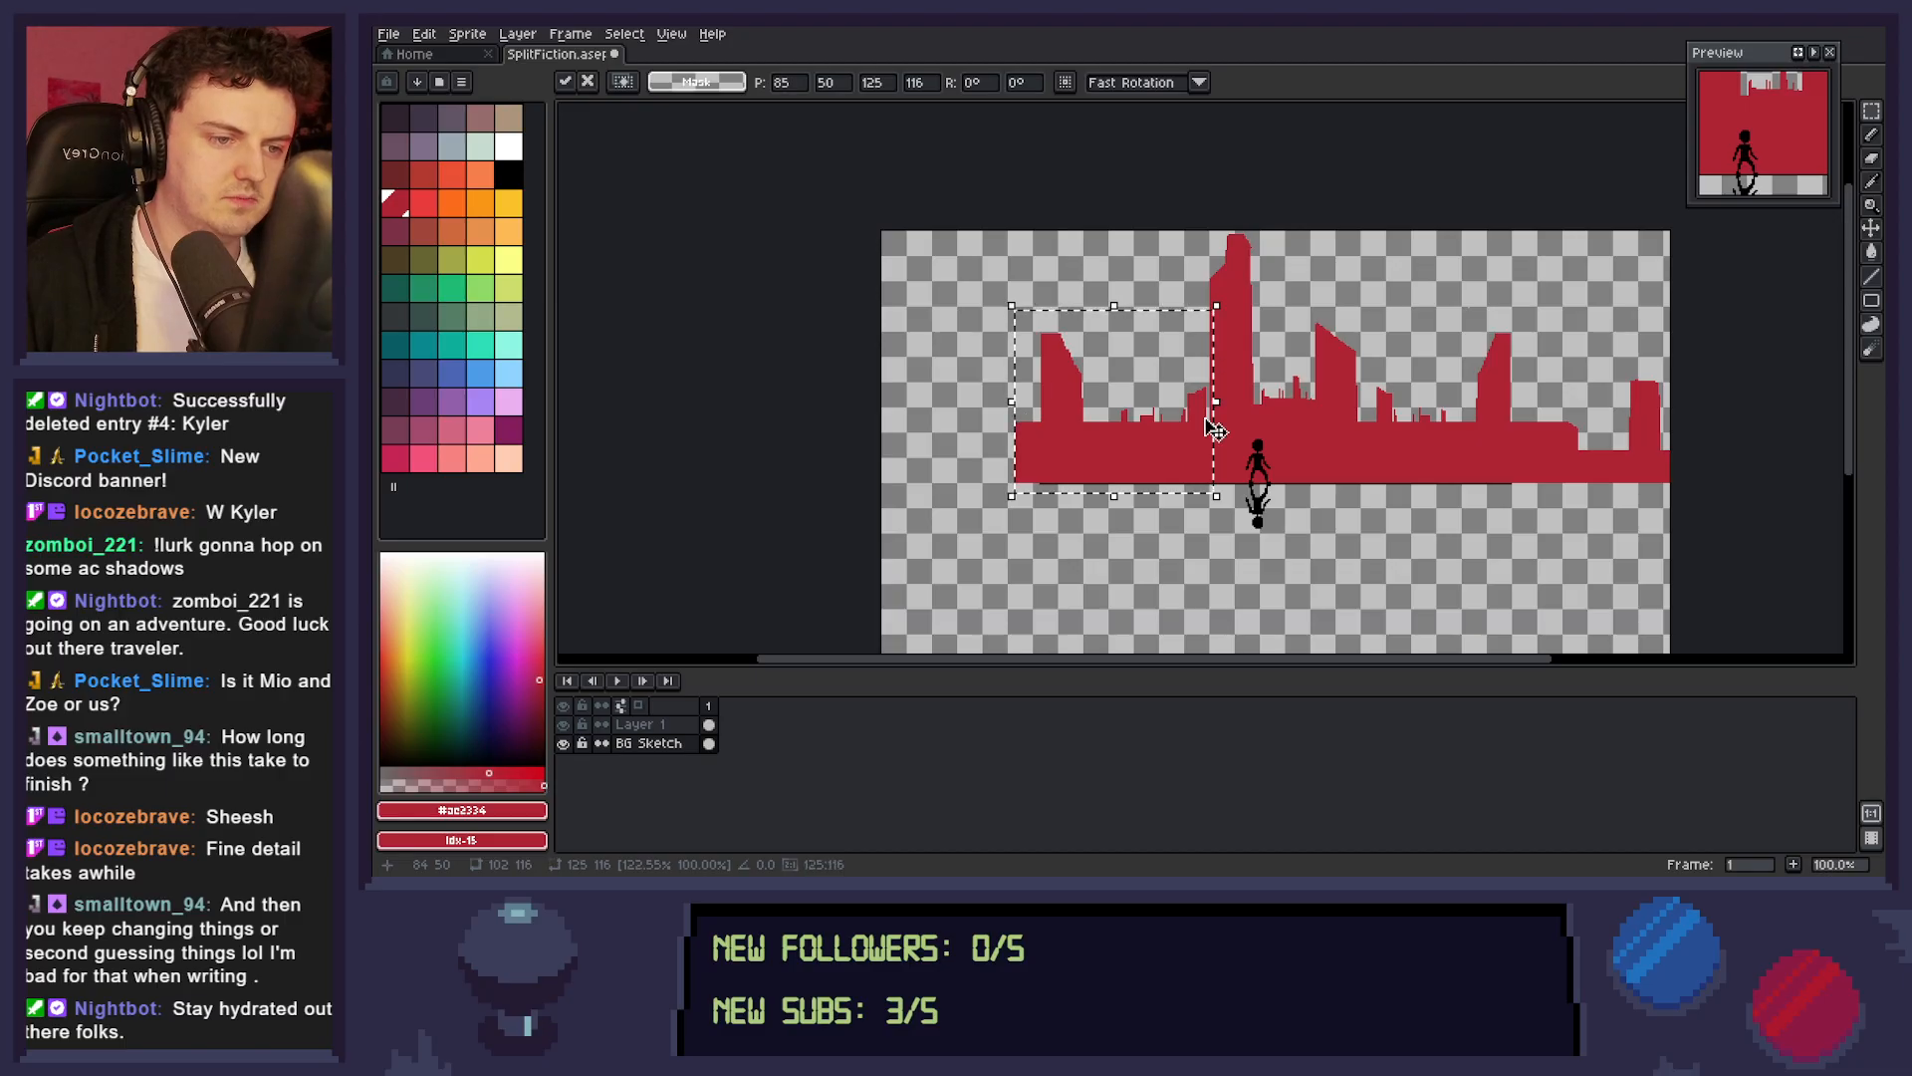
pyautogui.click(1223, 464)
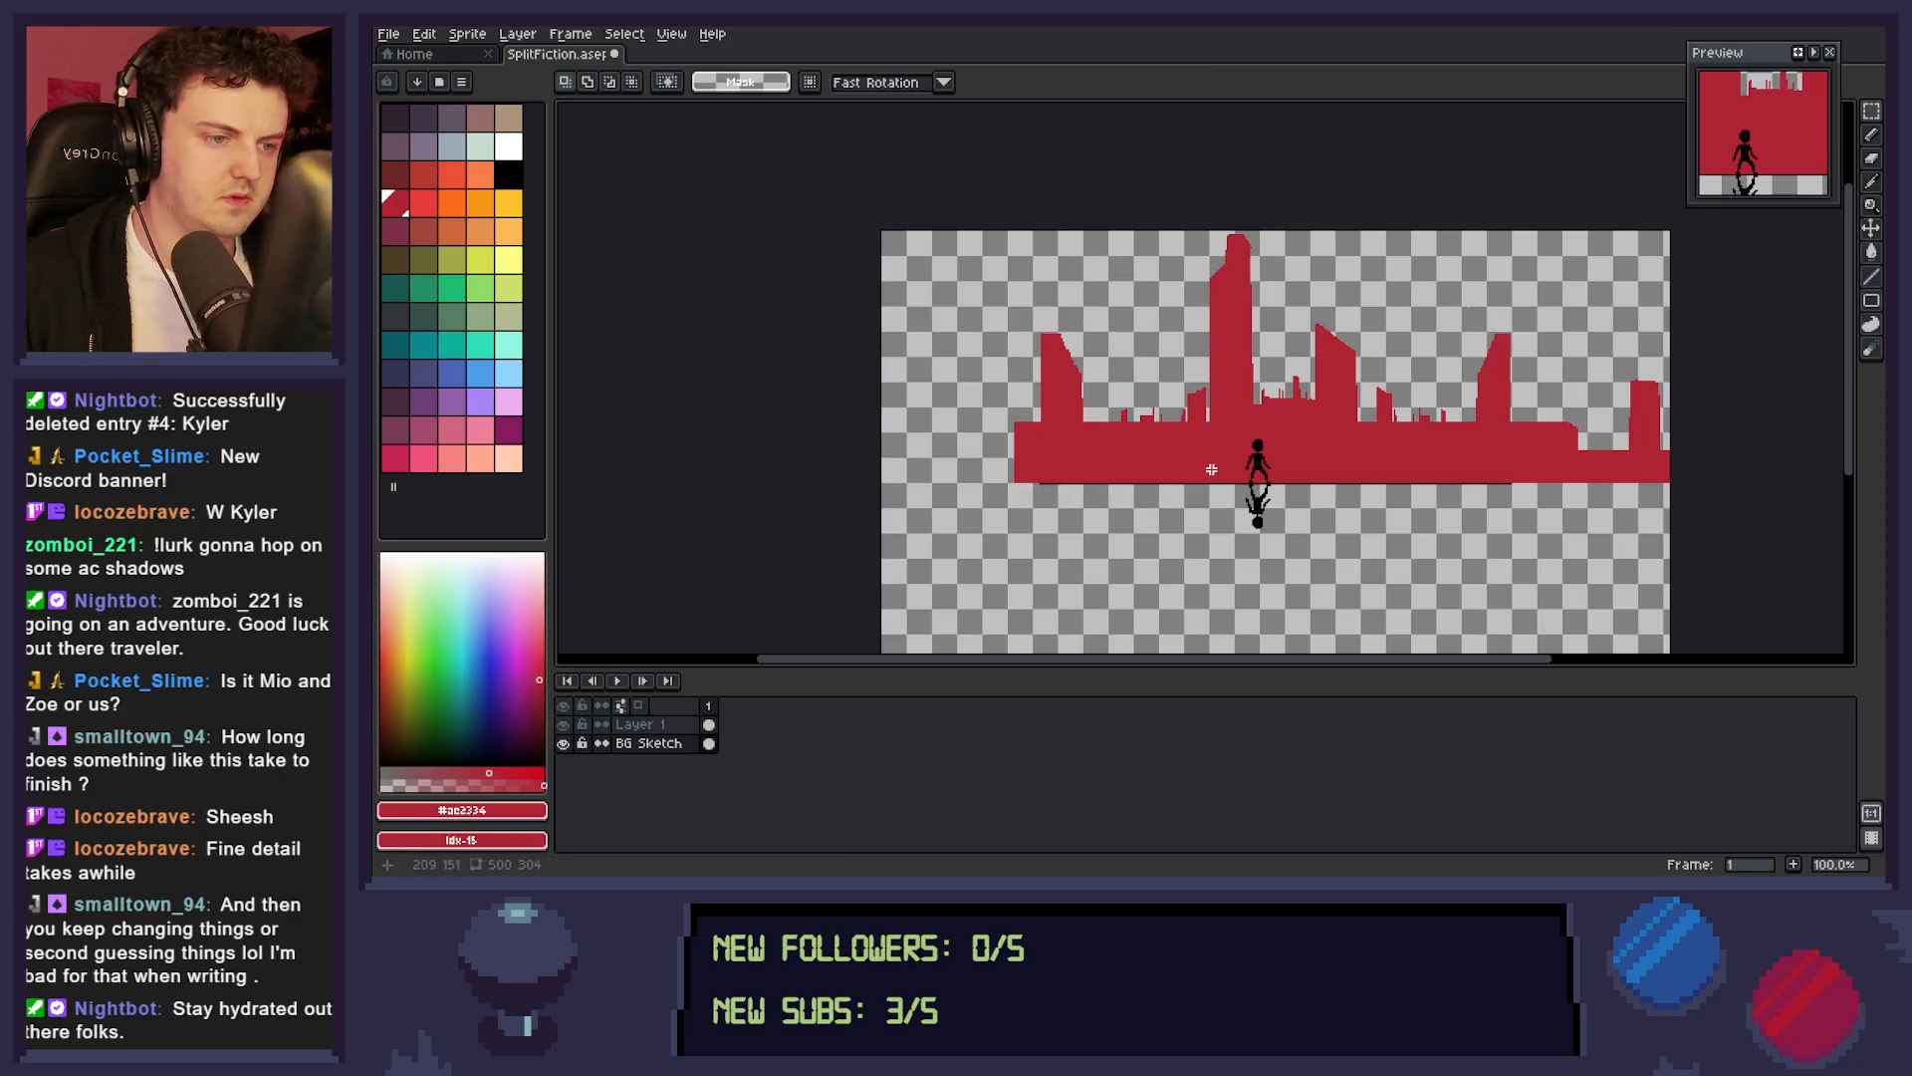
# Copy a 41 by 65 px piece of the low skyline to the far left and enlarge it into a taller block.
pyautogui.moveTo(1098, 383); pyautogui.dragTo(994, 468)
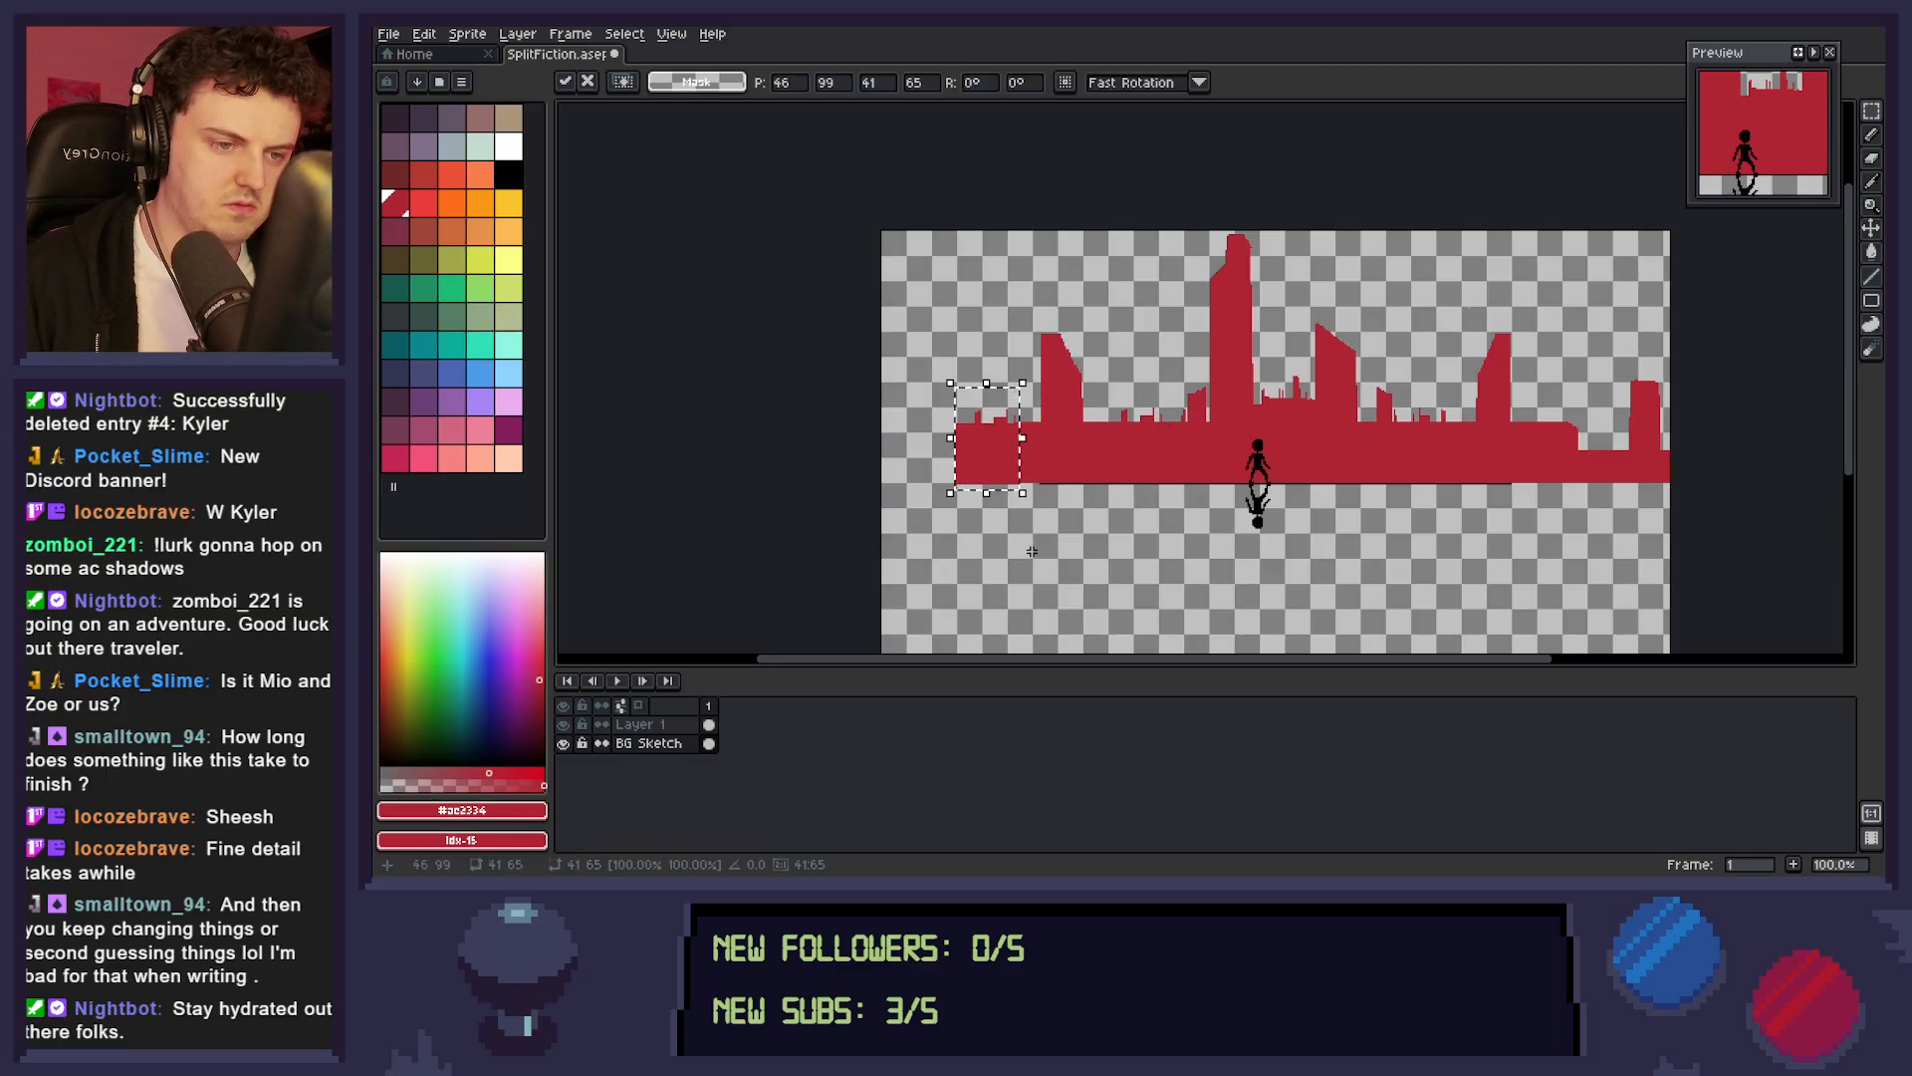
pyautogui.moveTo(951, 383); pyautogui.dragTo(894, 276)
pyautogui.hotkey('ctrl', 'd')
# Delete the ragged strip along the upper left side of the enlarged far-left block.
pyautogui.press('e')
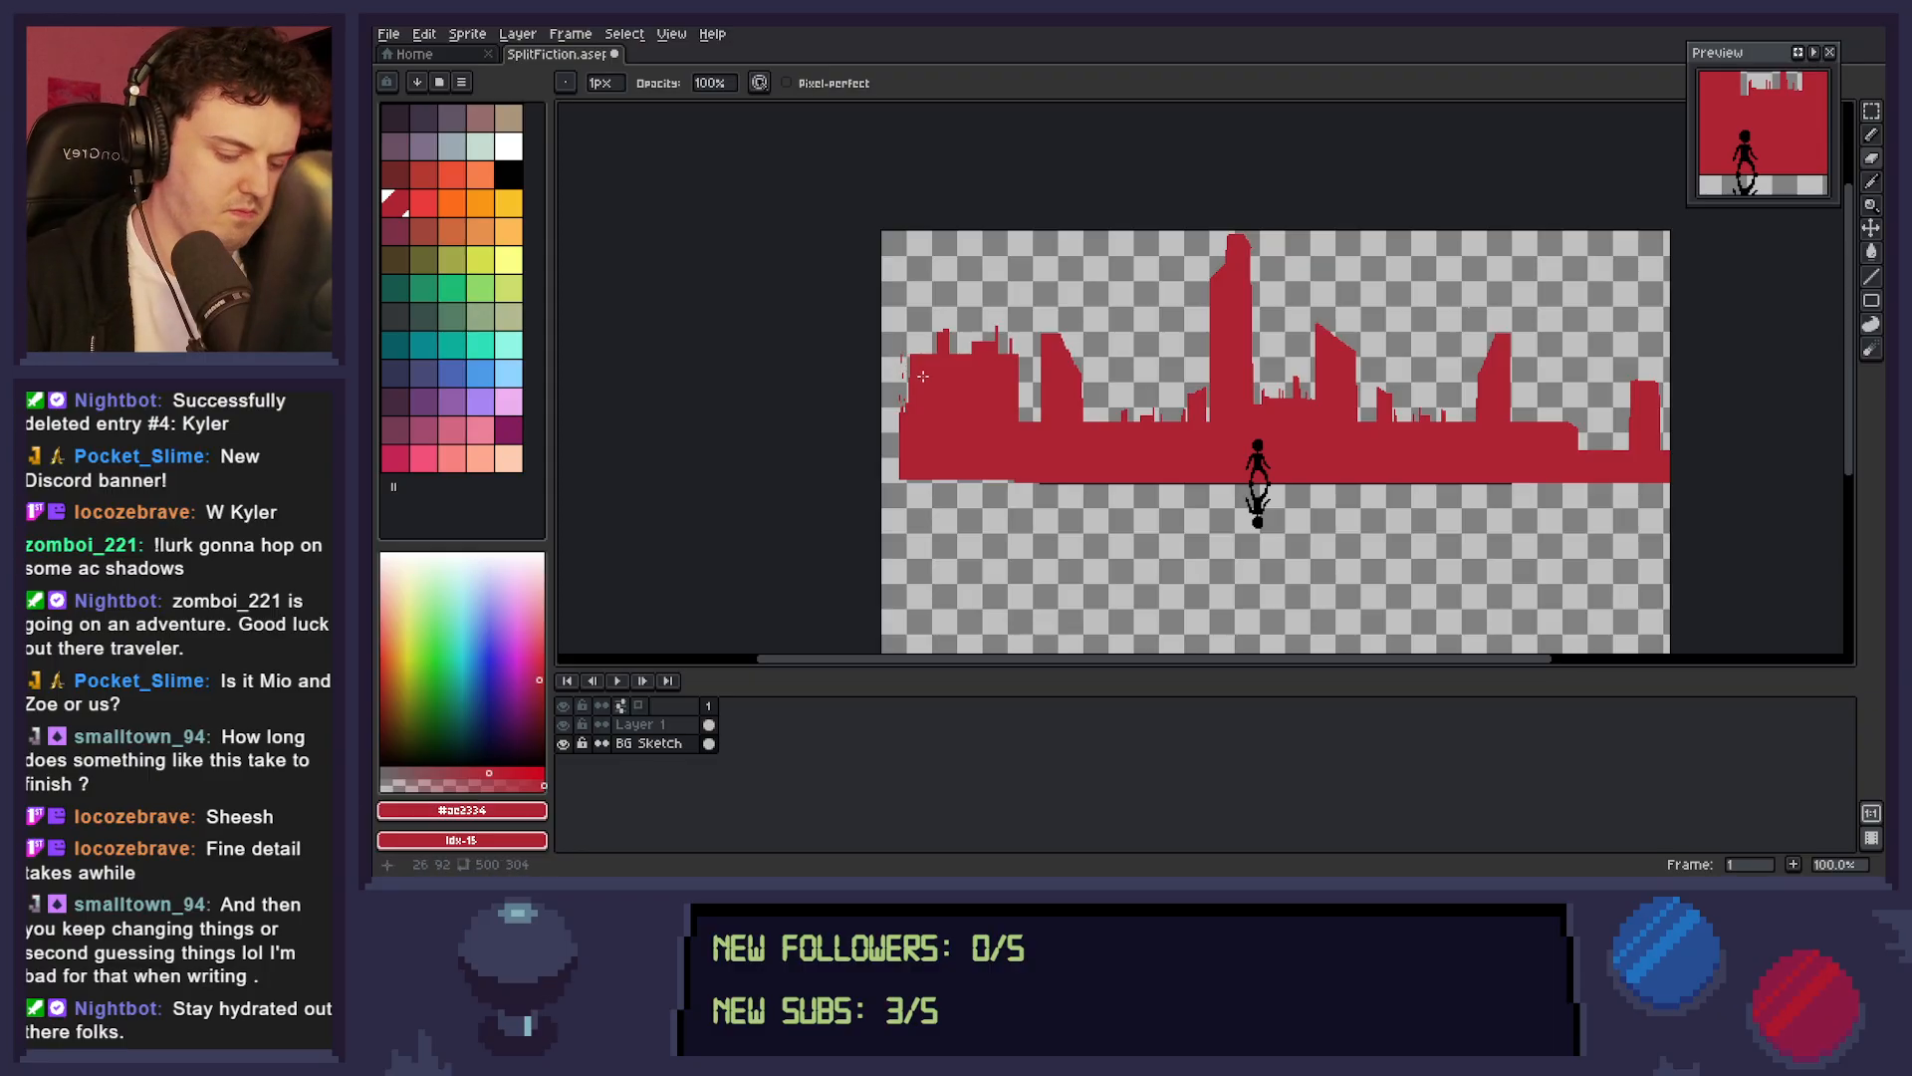
pyautogui.press('m')
pyautogui.moveTo(882, 323); pyautogui.dragTo(919, 429)
pyautogui.press('Delete')
pyautogui.hotkey('ctrl', 'd')
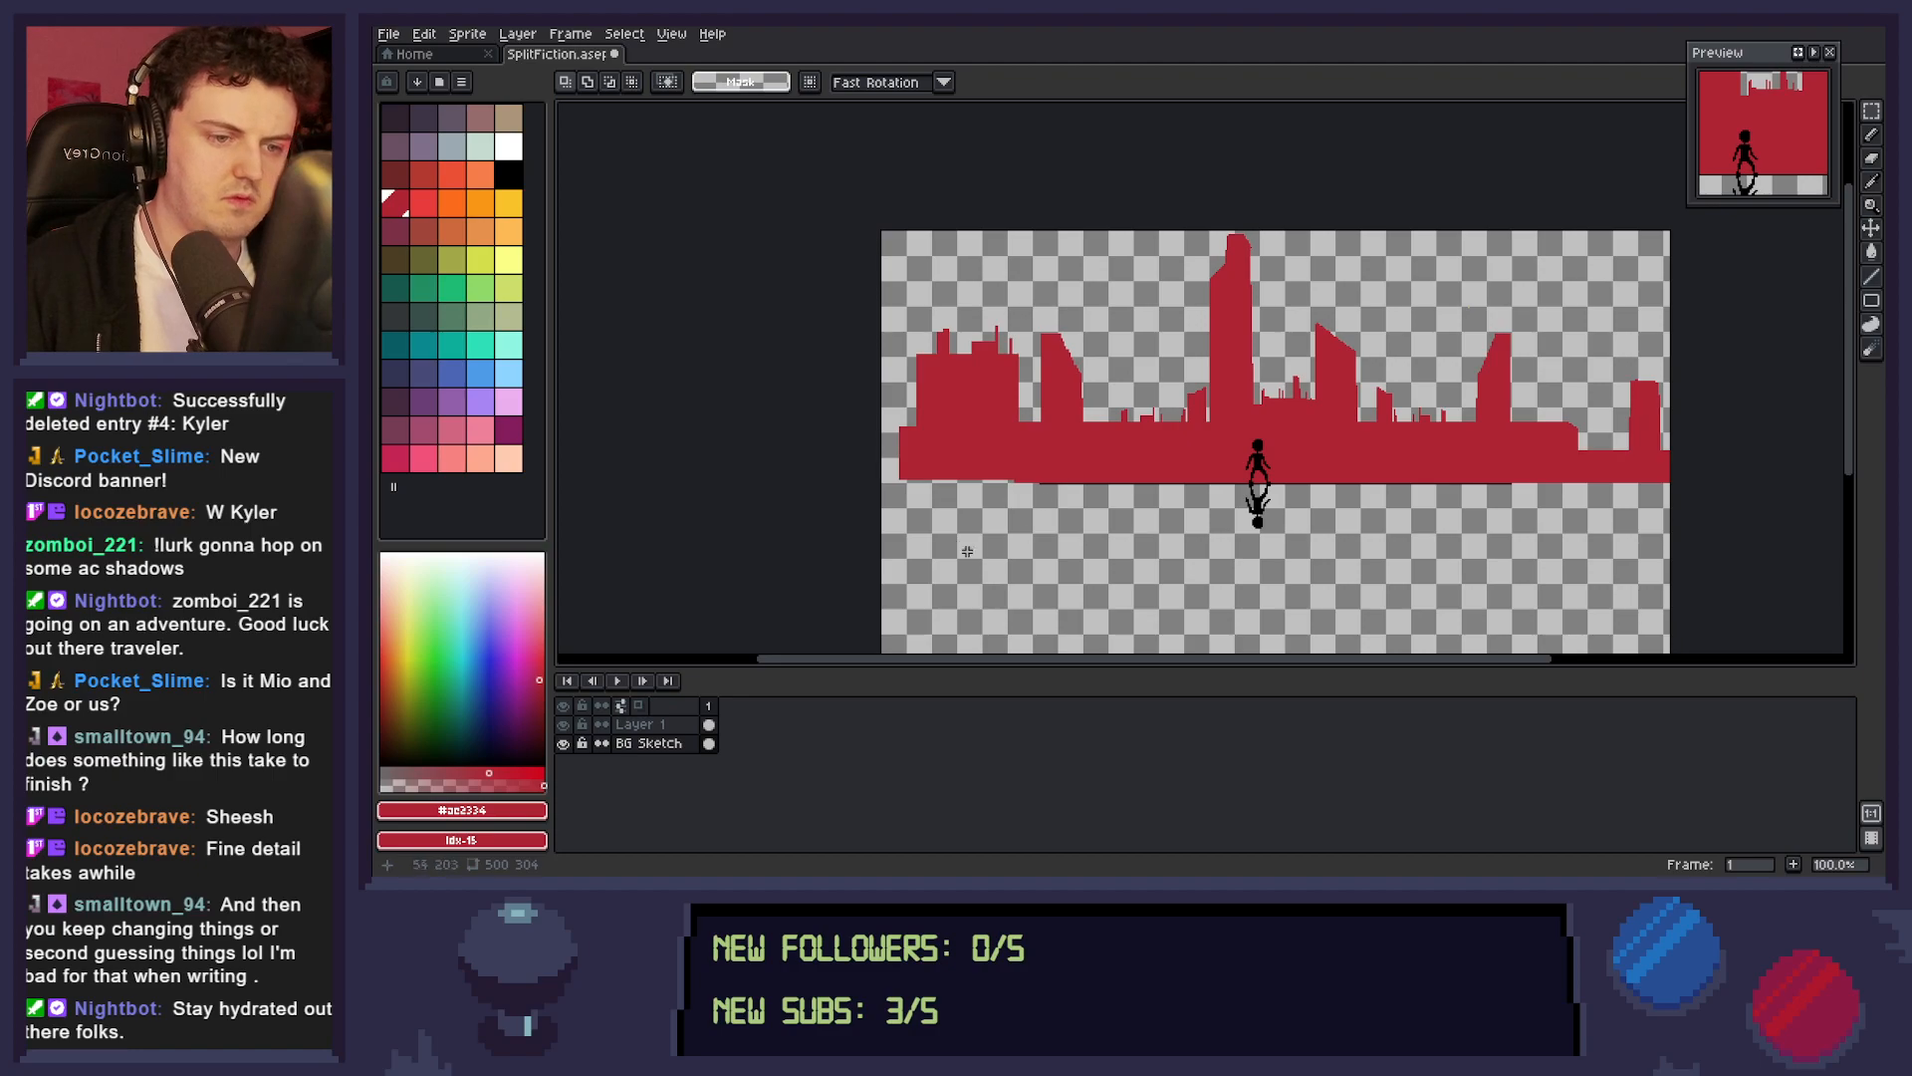
# Extend the skyline to the canvas's left edge with base, roof and small peak outlines, and fill them with dark red.
pyautogui.press('l')
pyautogui.moveTo(900, 477); pyautogui.dragTo(1050, 431)
pyautogui.scroll(3, 936, 478)
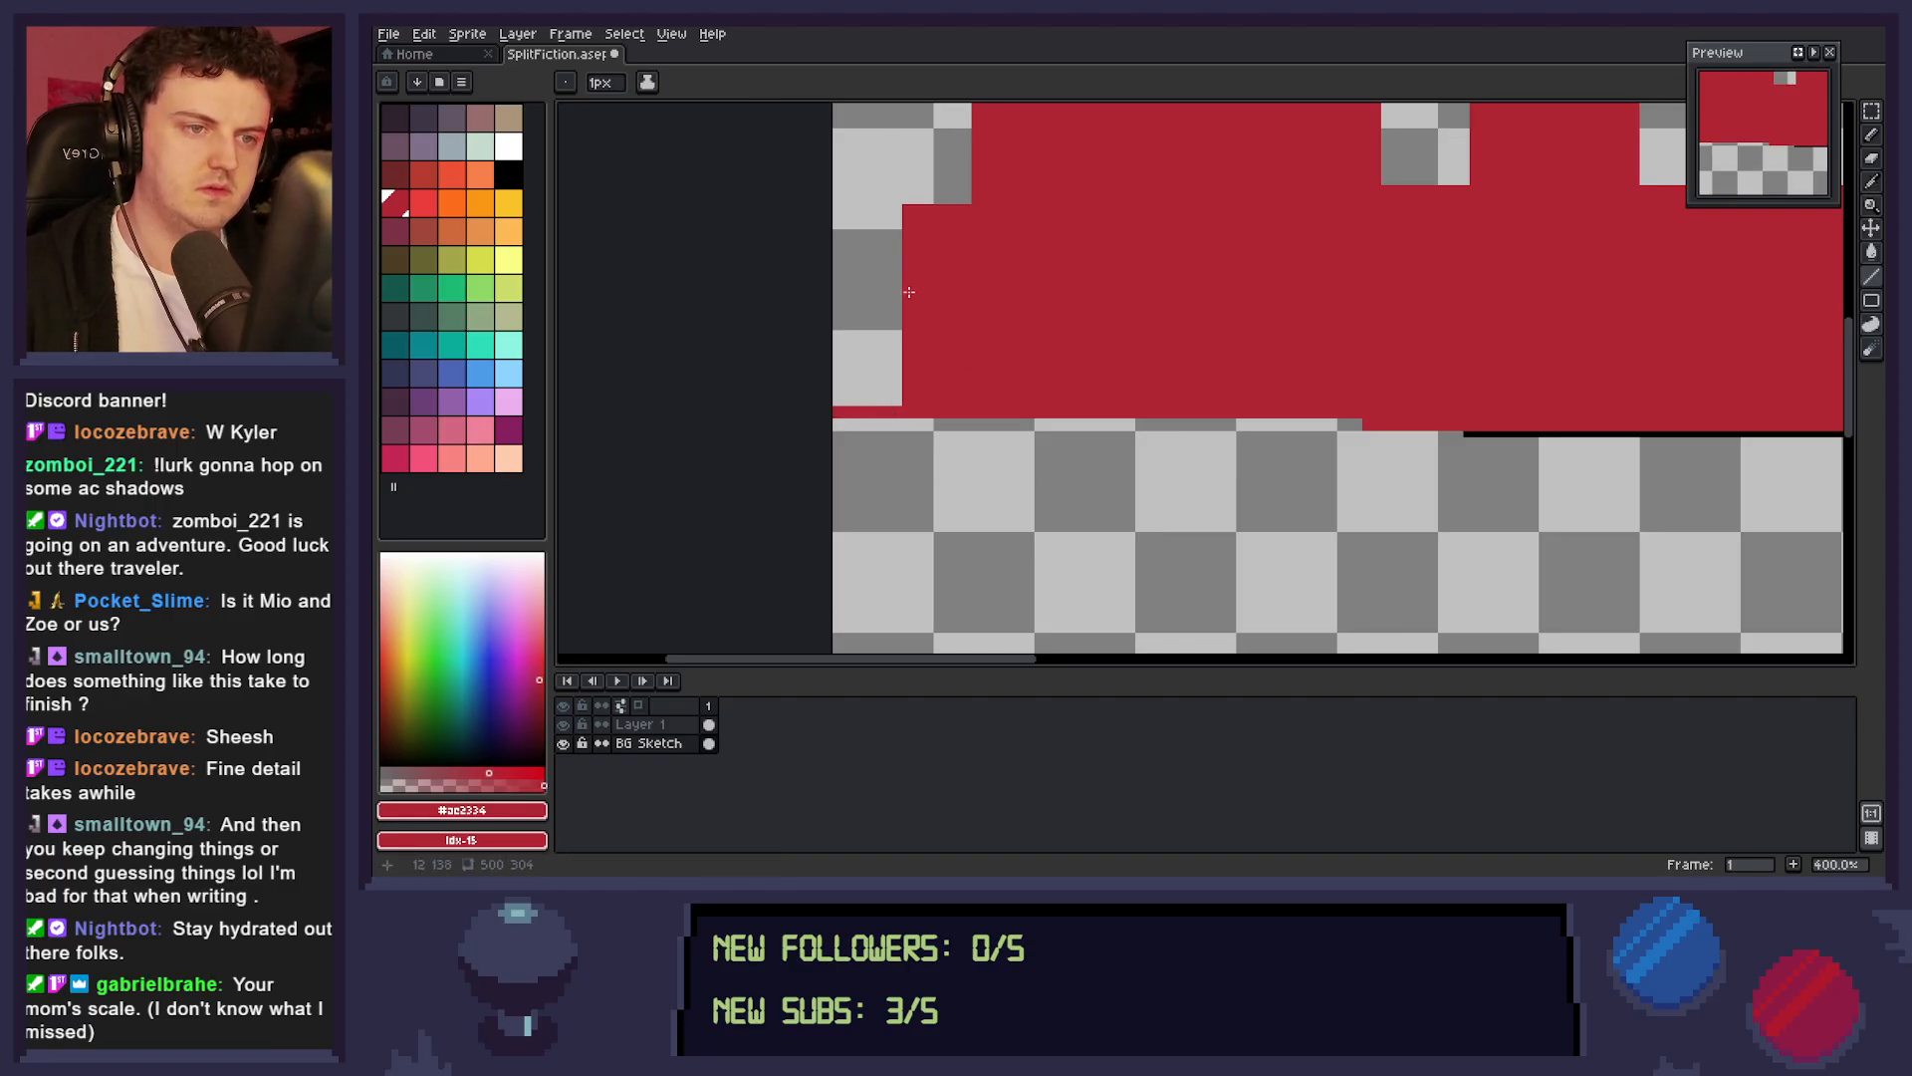
pyautogui.moveTo(926, 209)
pyautogui.mouseDown()
pyautogui.moveTo(872, 142)
pyautogui.moveTo(872, 249)
pyautogui.moveTo(835, 222)
pyautogui.mouseUp()
pyautogui.press('g')
pyautogui.click(913, 354)
# Save the SplitFiction sprite file.
pyautogui.press('z')
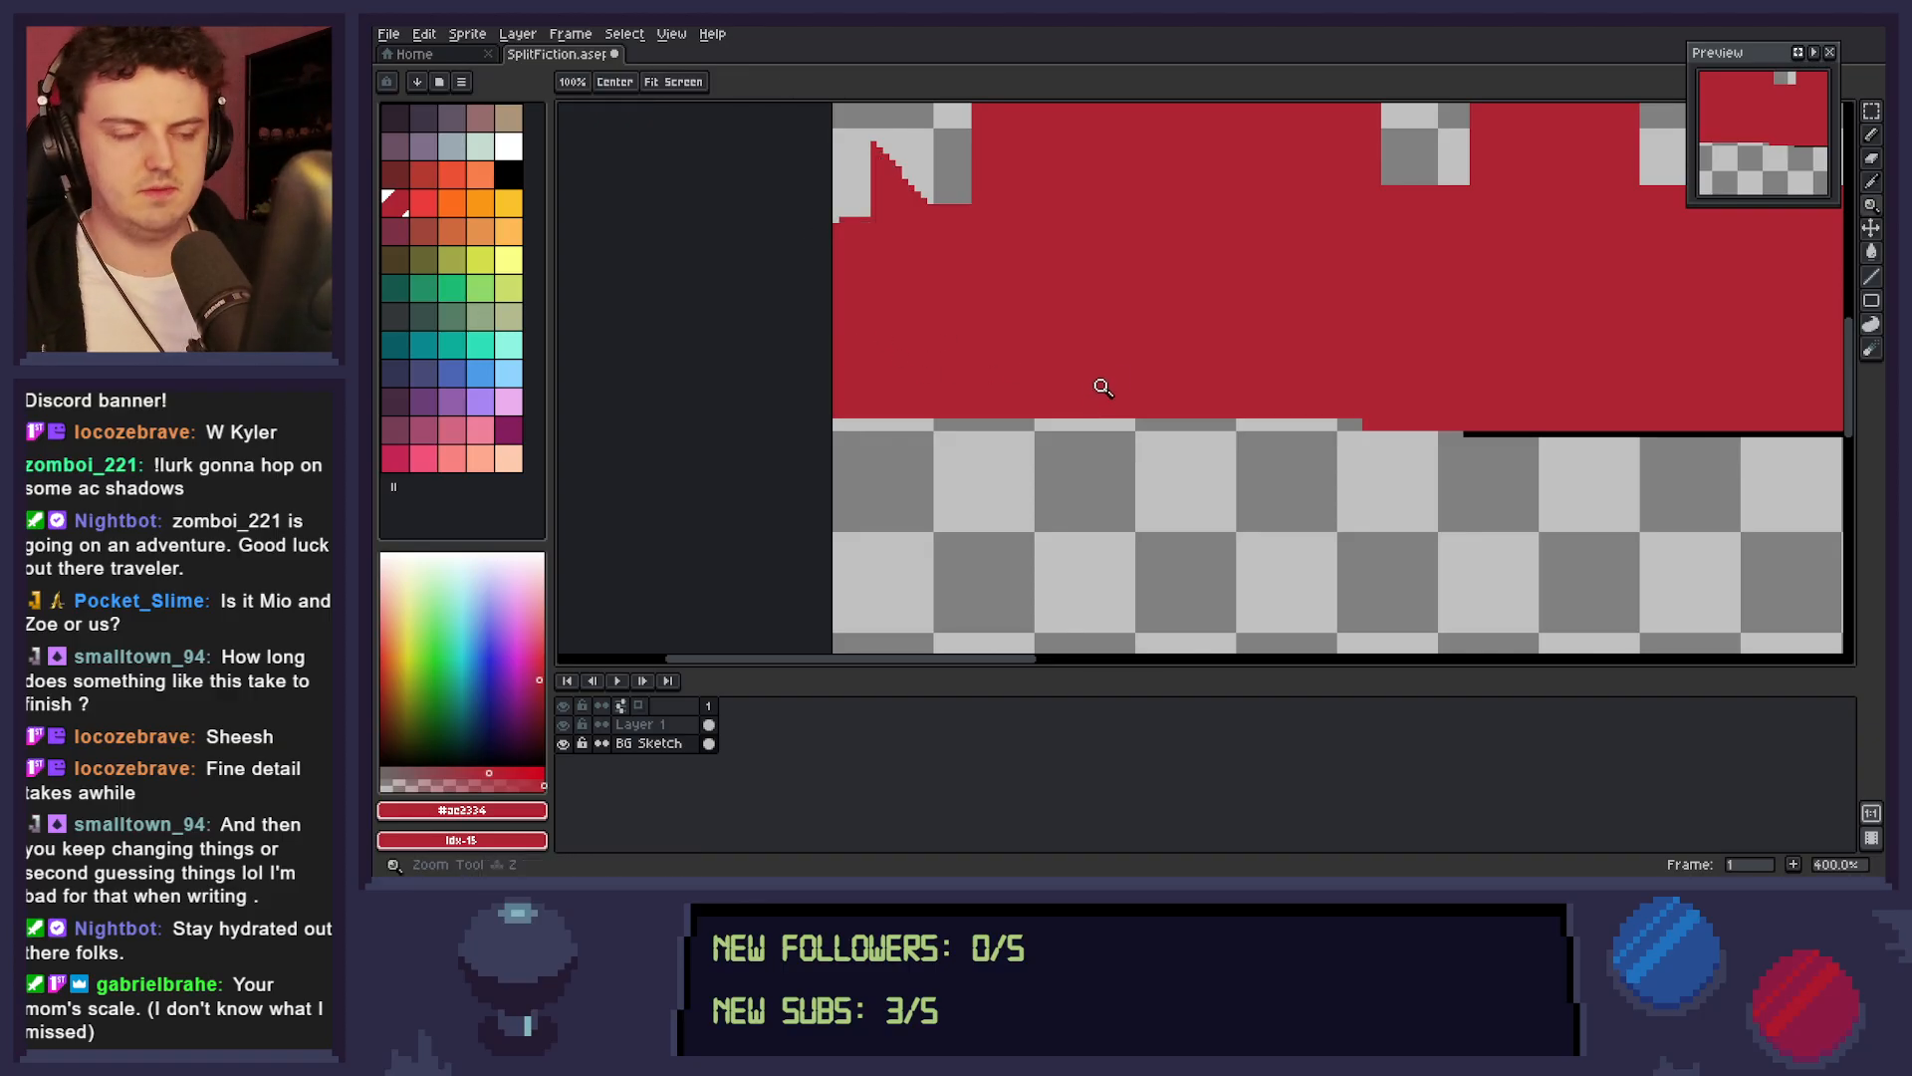
pyautogui.scroll(-4, 1097, 391)
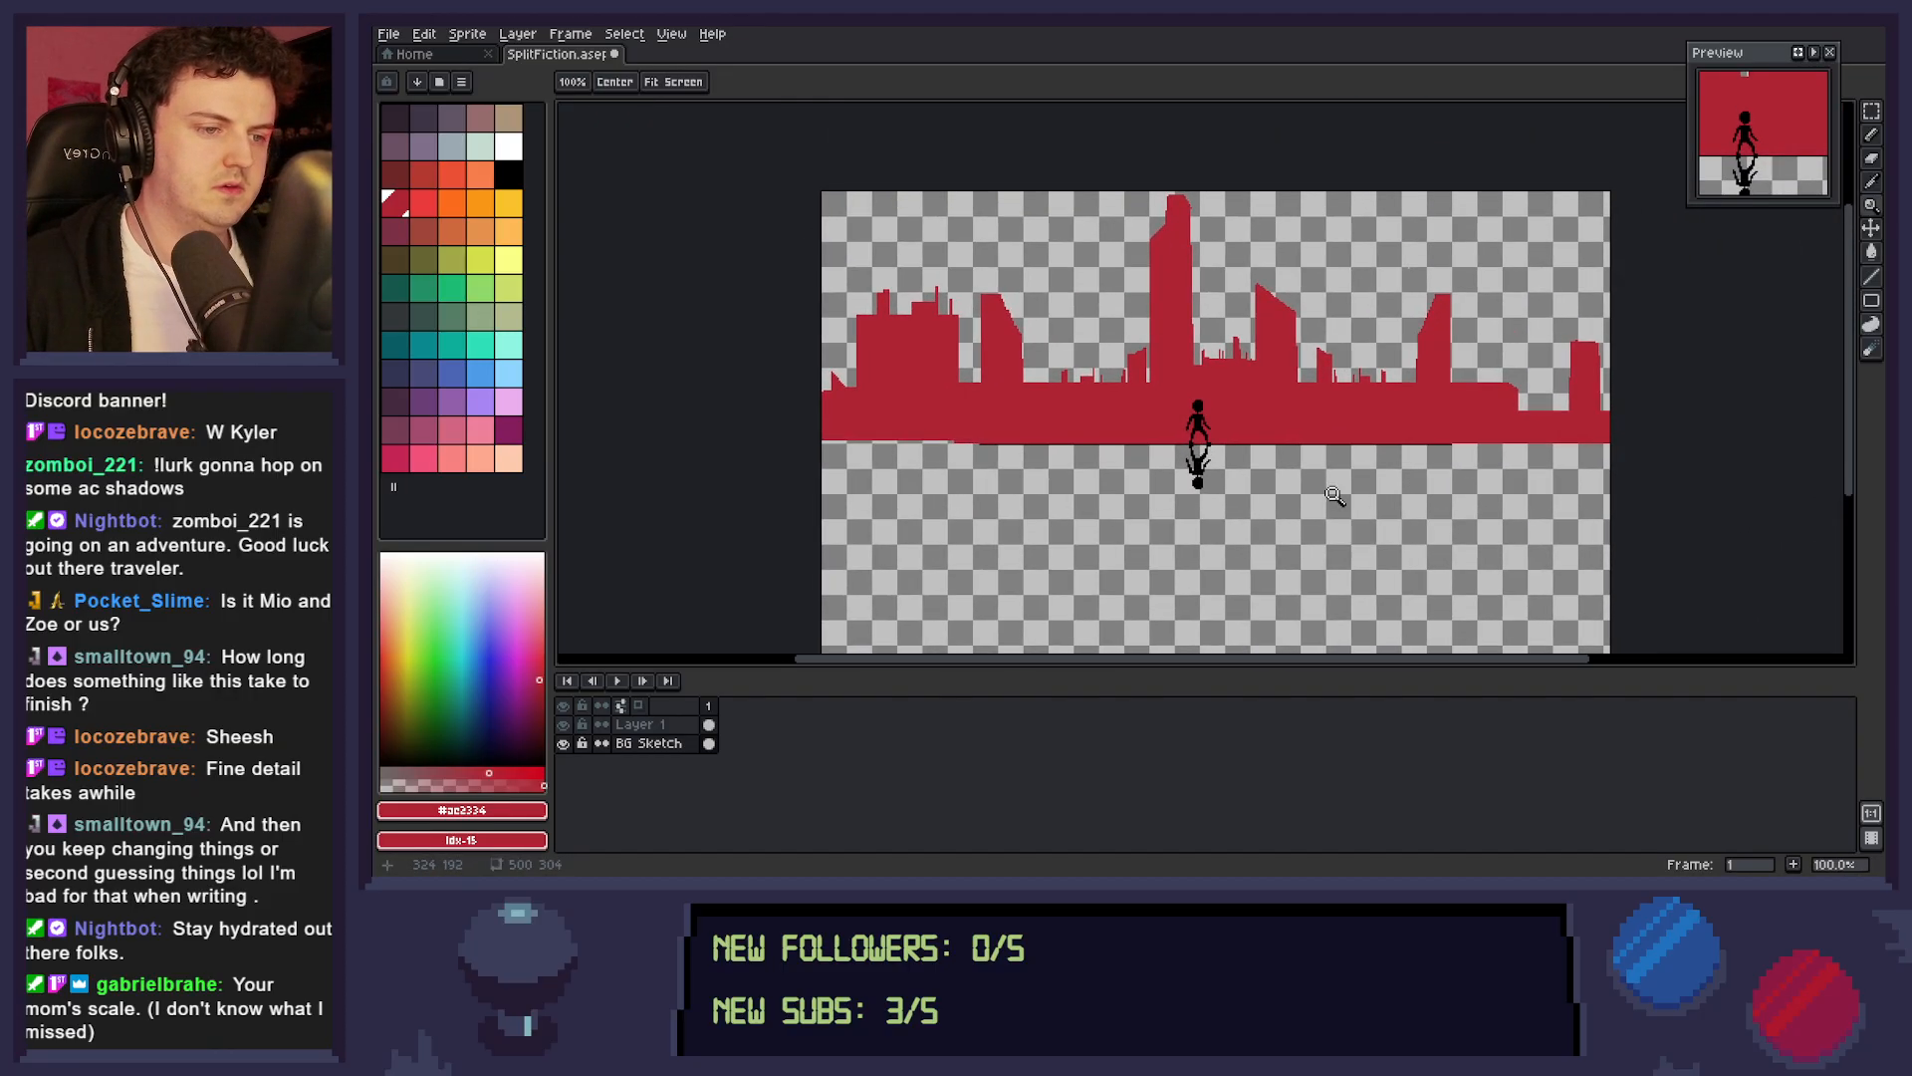
pyautogui.press('v')
pyautogui.hotkey('ctrl', 's')
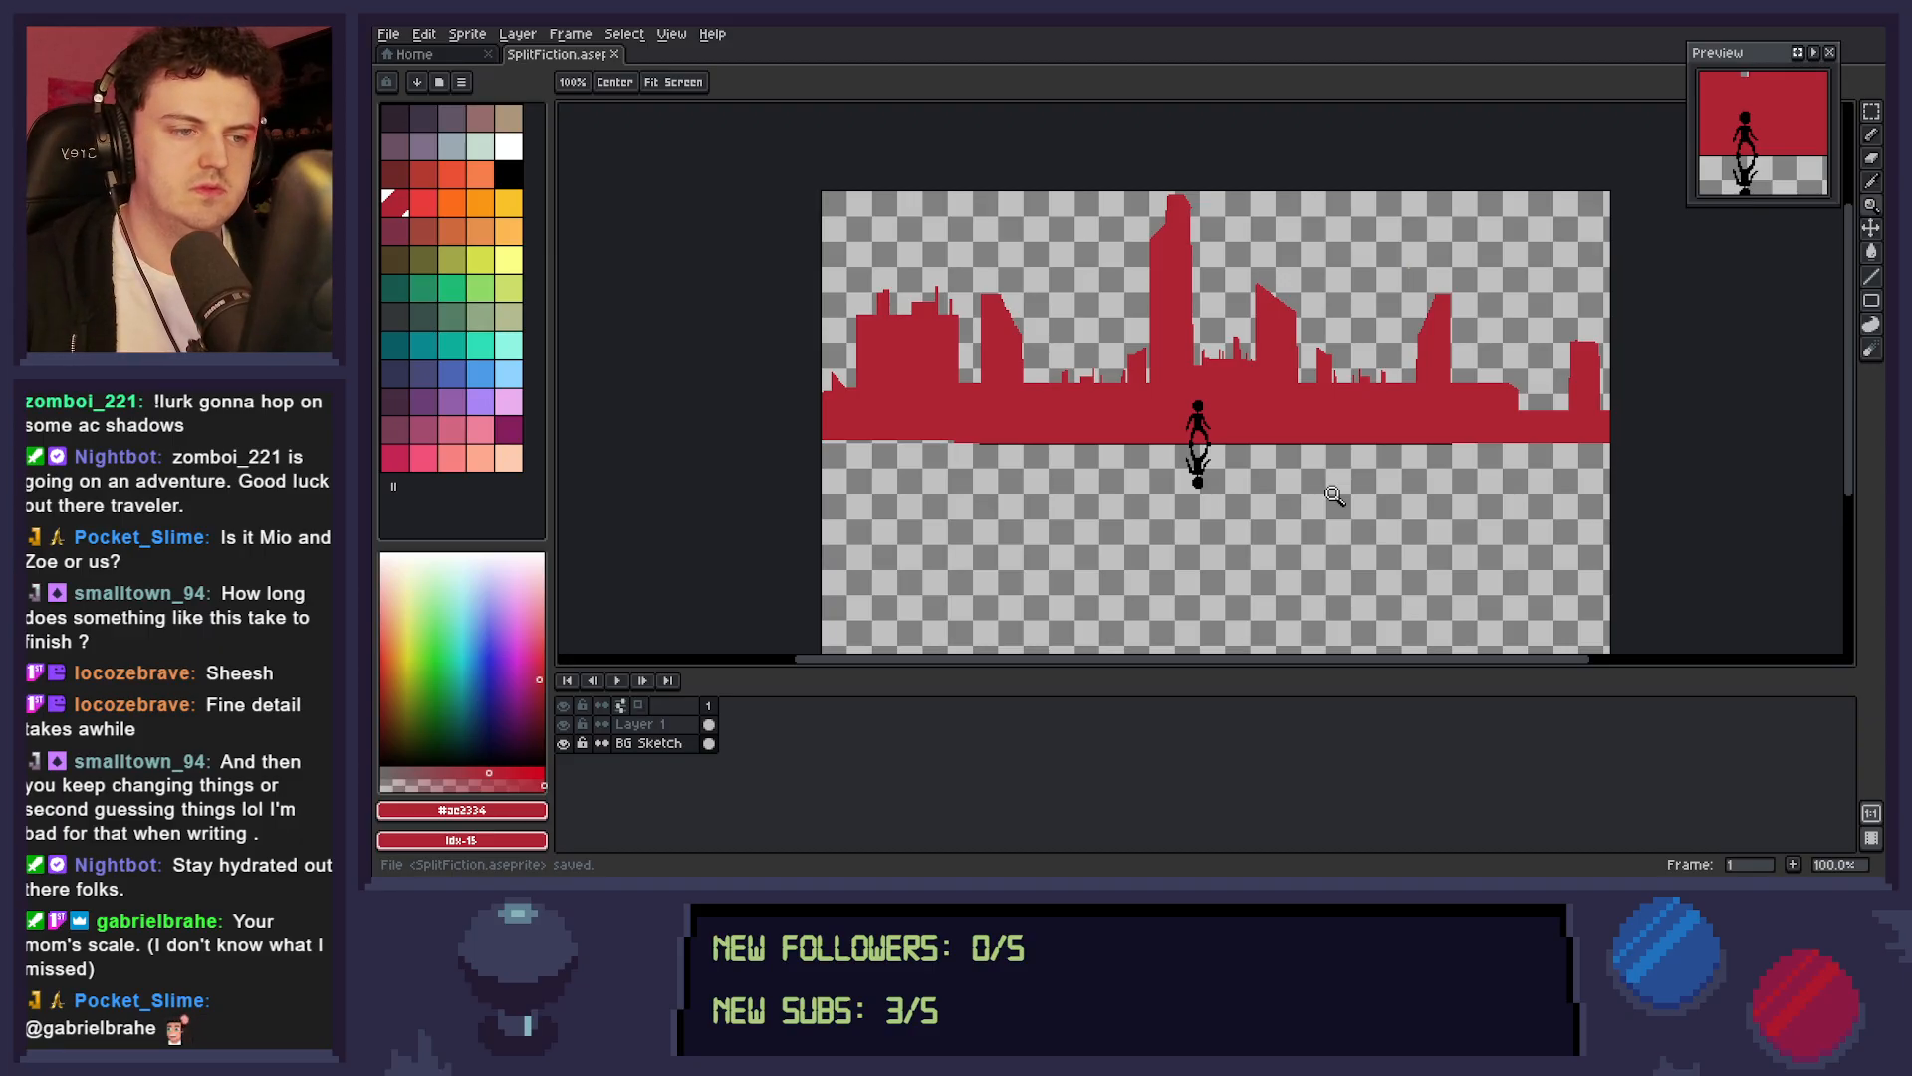
pyautogui.moveTo(1115, 548); pyautogui.dragTo(1263, 548)
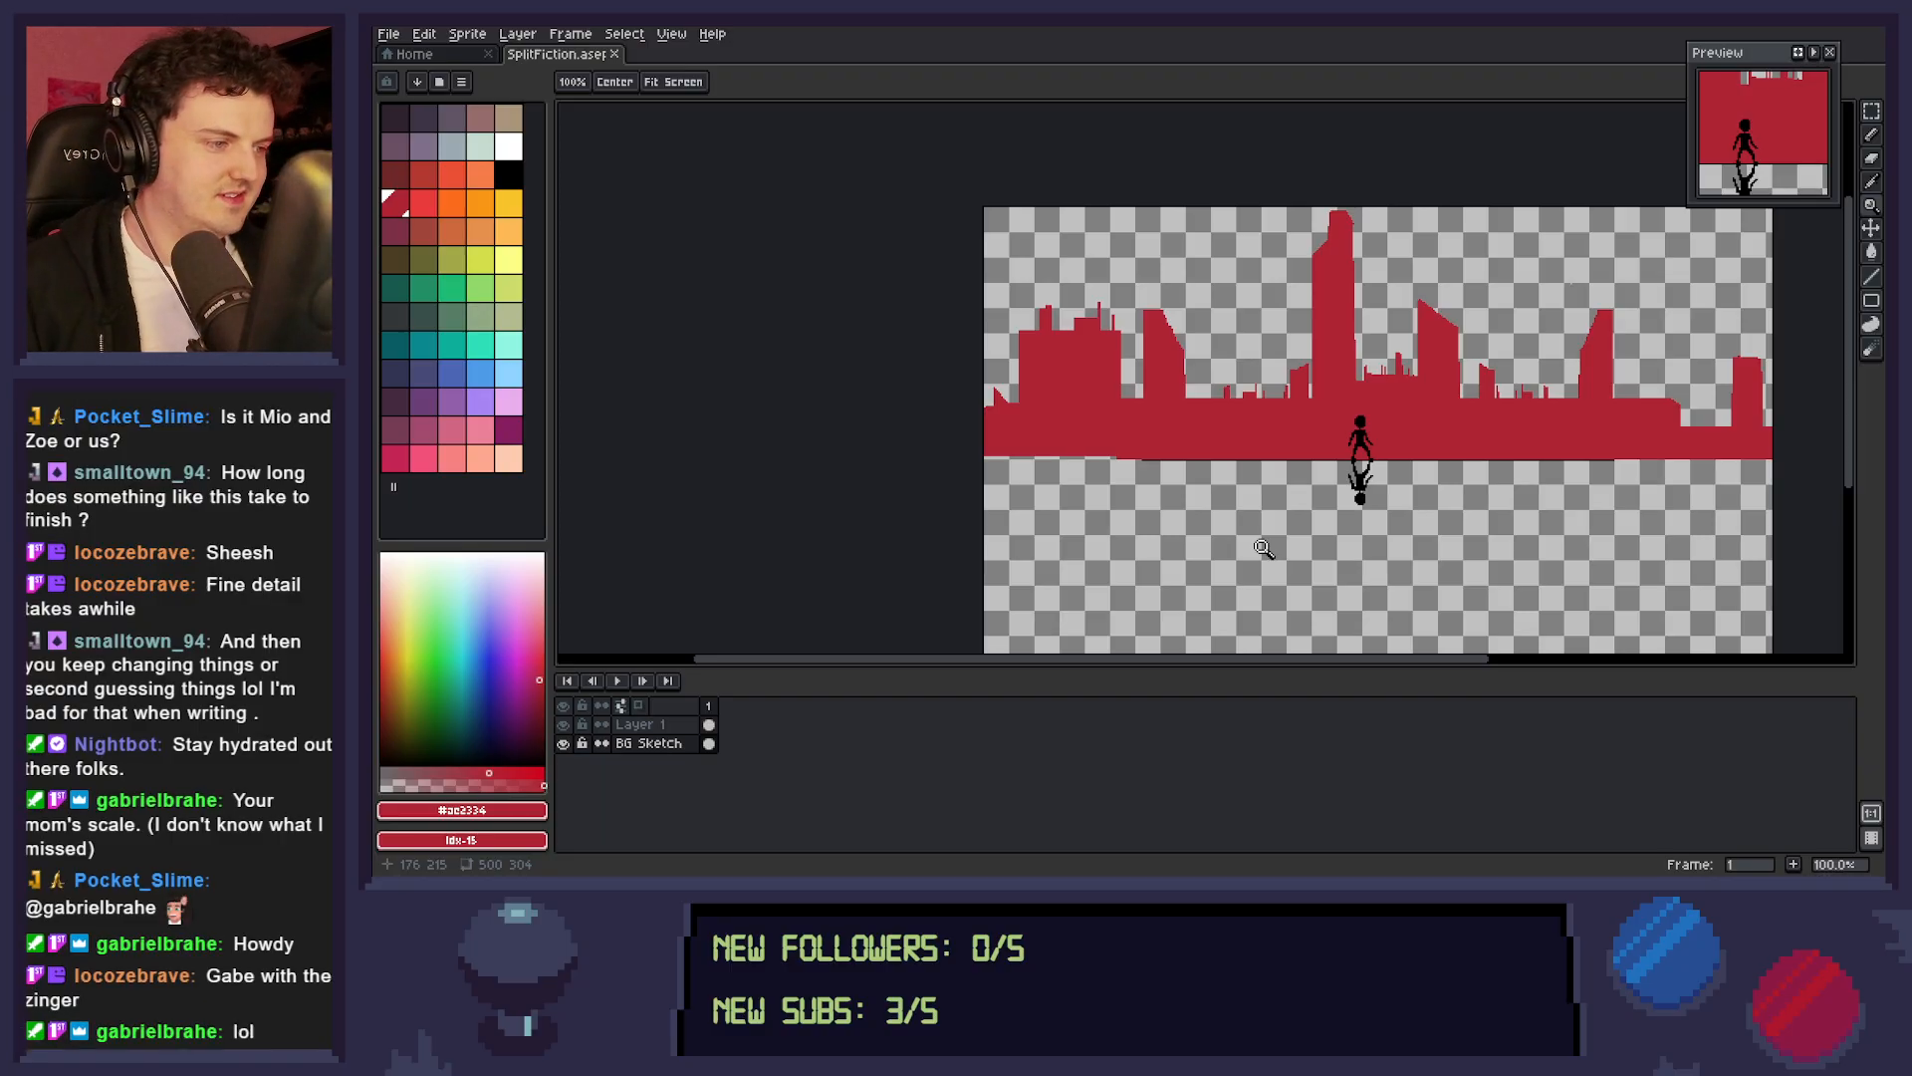
# Examine the overall skyline composition around the mirrored figure at several zoom levels.
pyautogui.moveTo(1285, 435); pyautogui.dragTo(1396, 447)
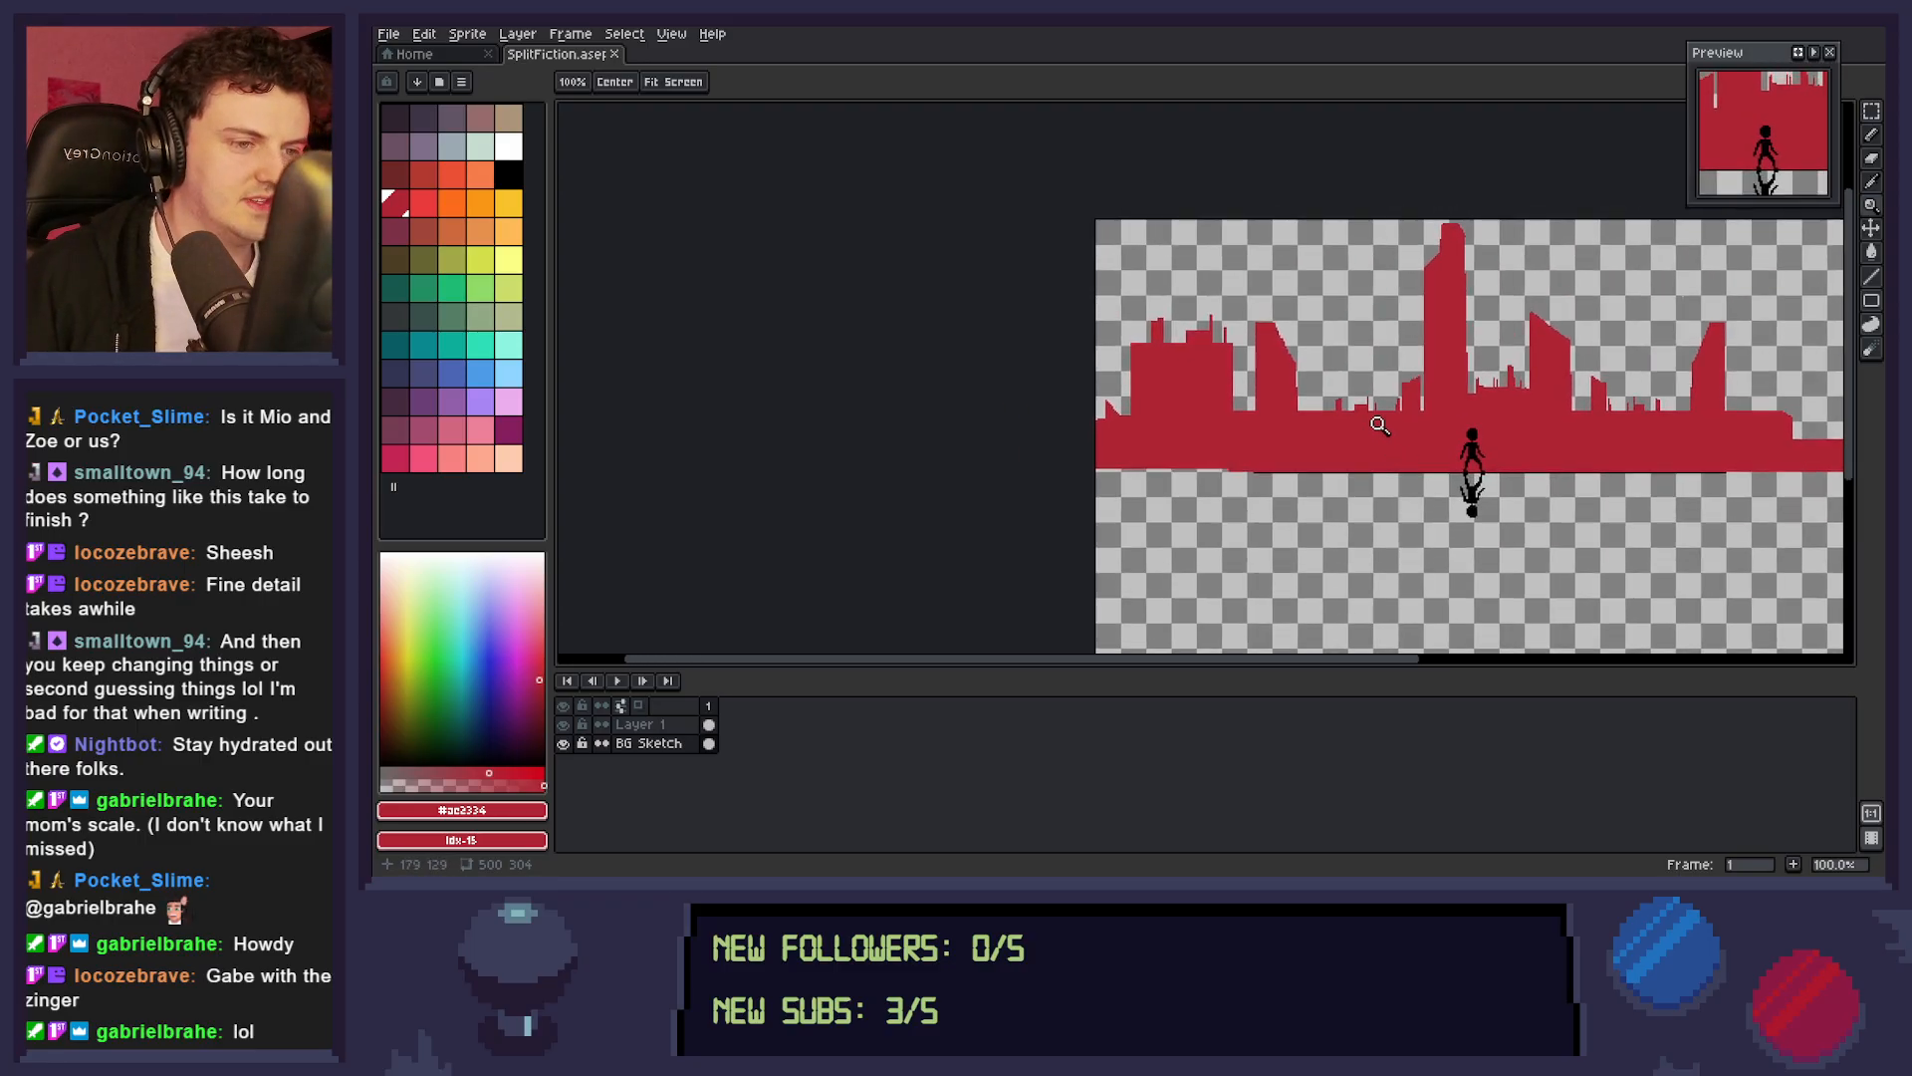
pyautogui.moveTo(1454, 525); pyautogui.dragTo(1295, 518)
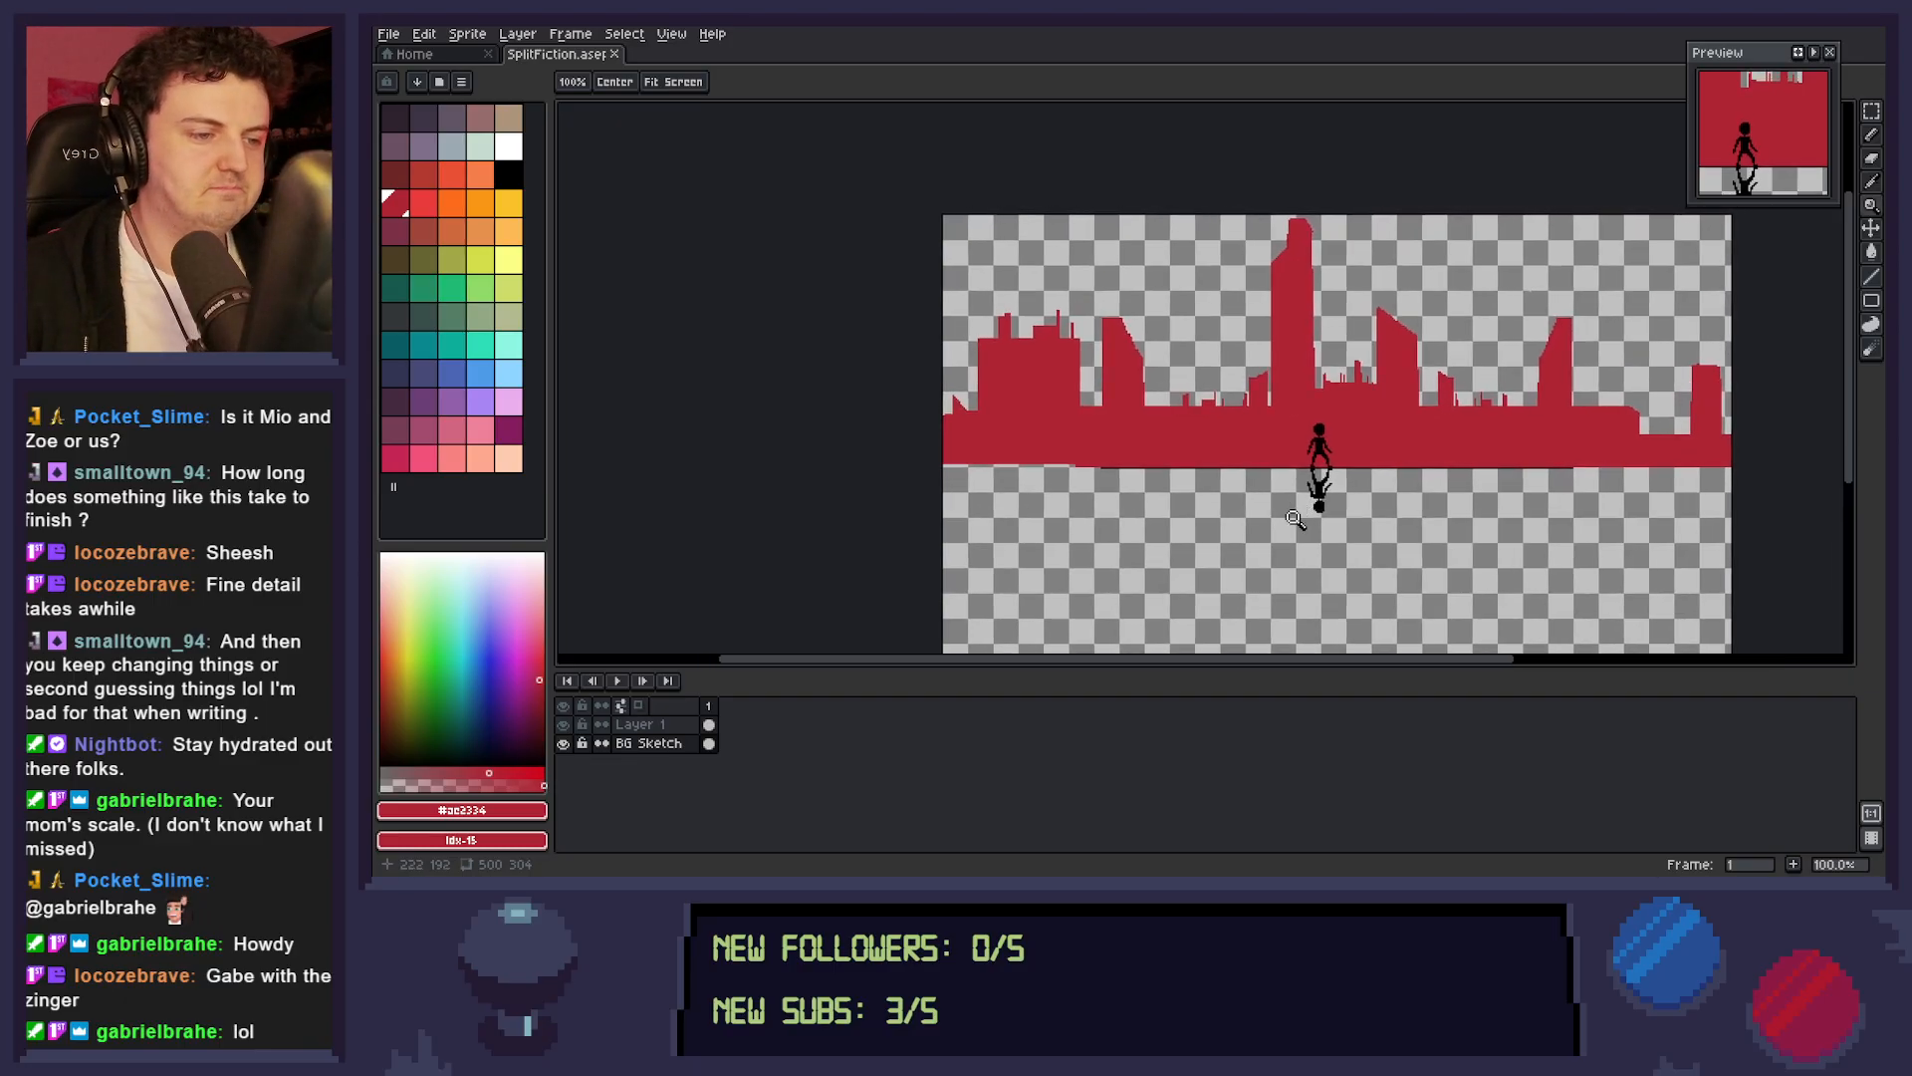
pyautogui.scroll(-2, 1295, 518)
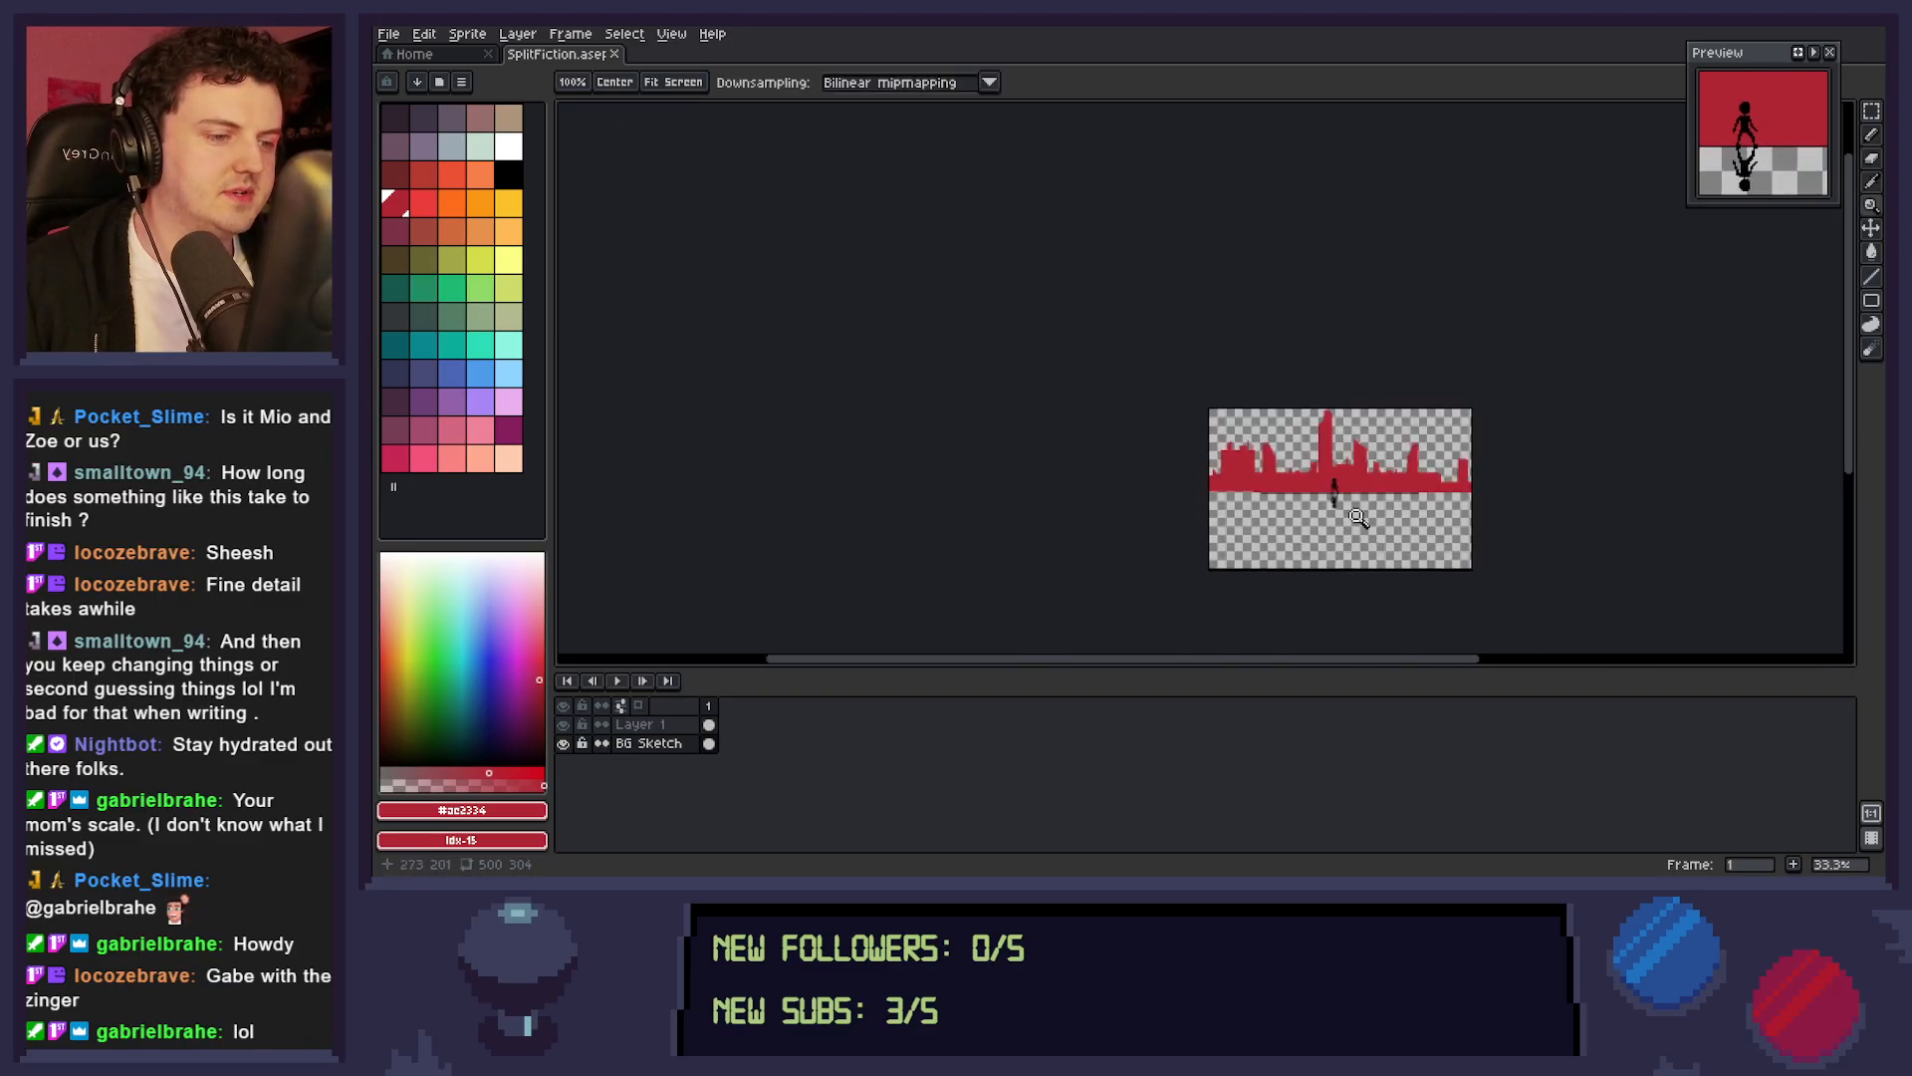
pyautogui.scroll(1, 1387, 518)
pyautogui.moveTo(1406, 518); pyautogui.dragTo(1354, 463)
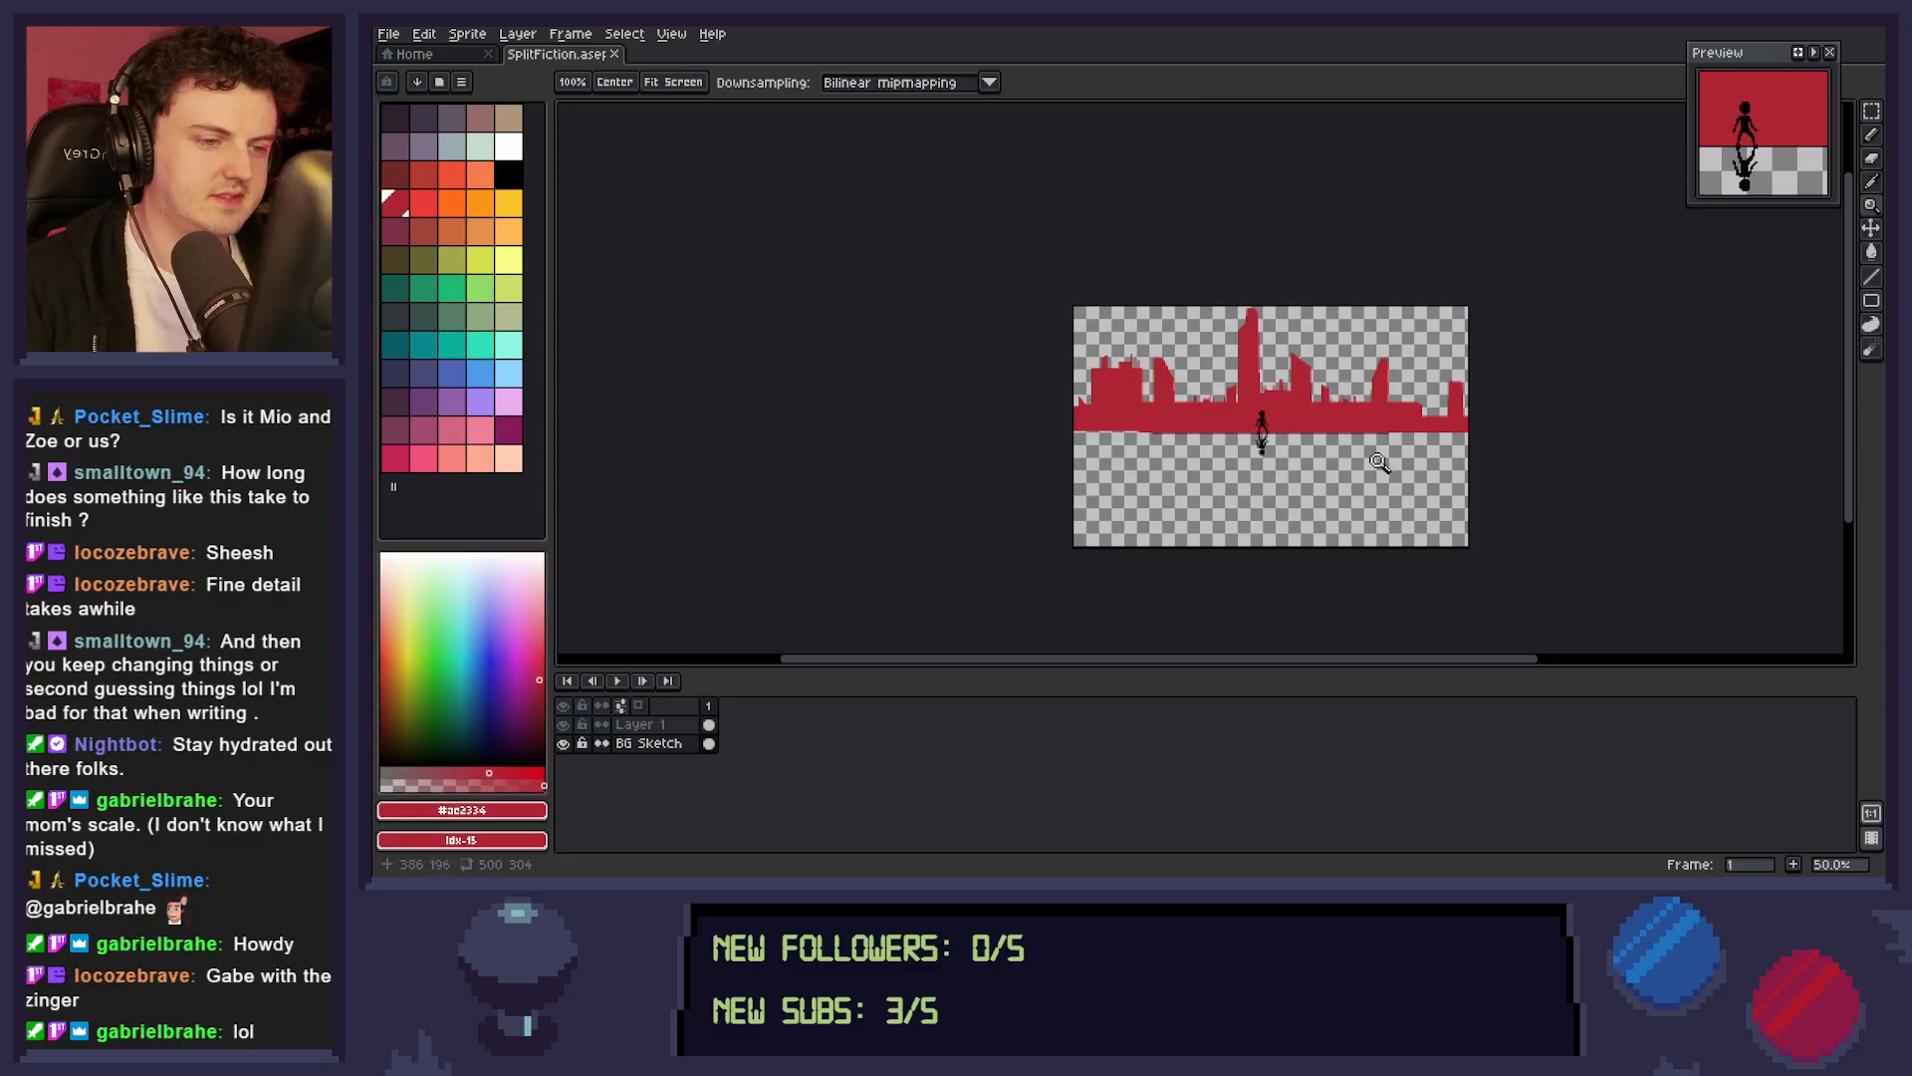
pyautogui.click(1322, 478)
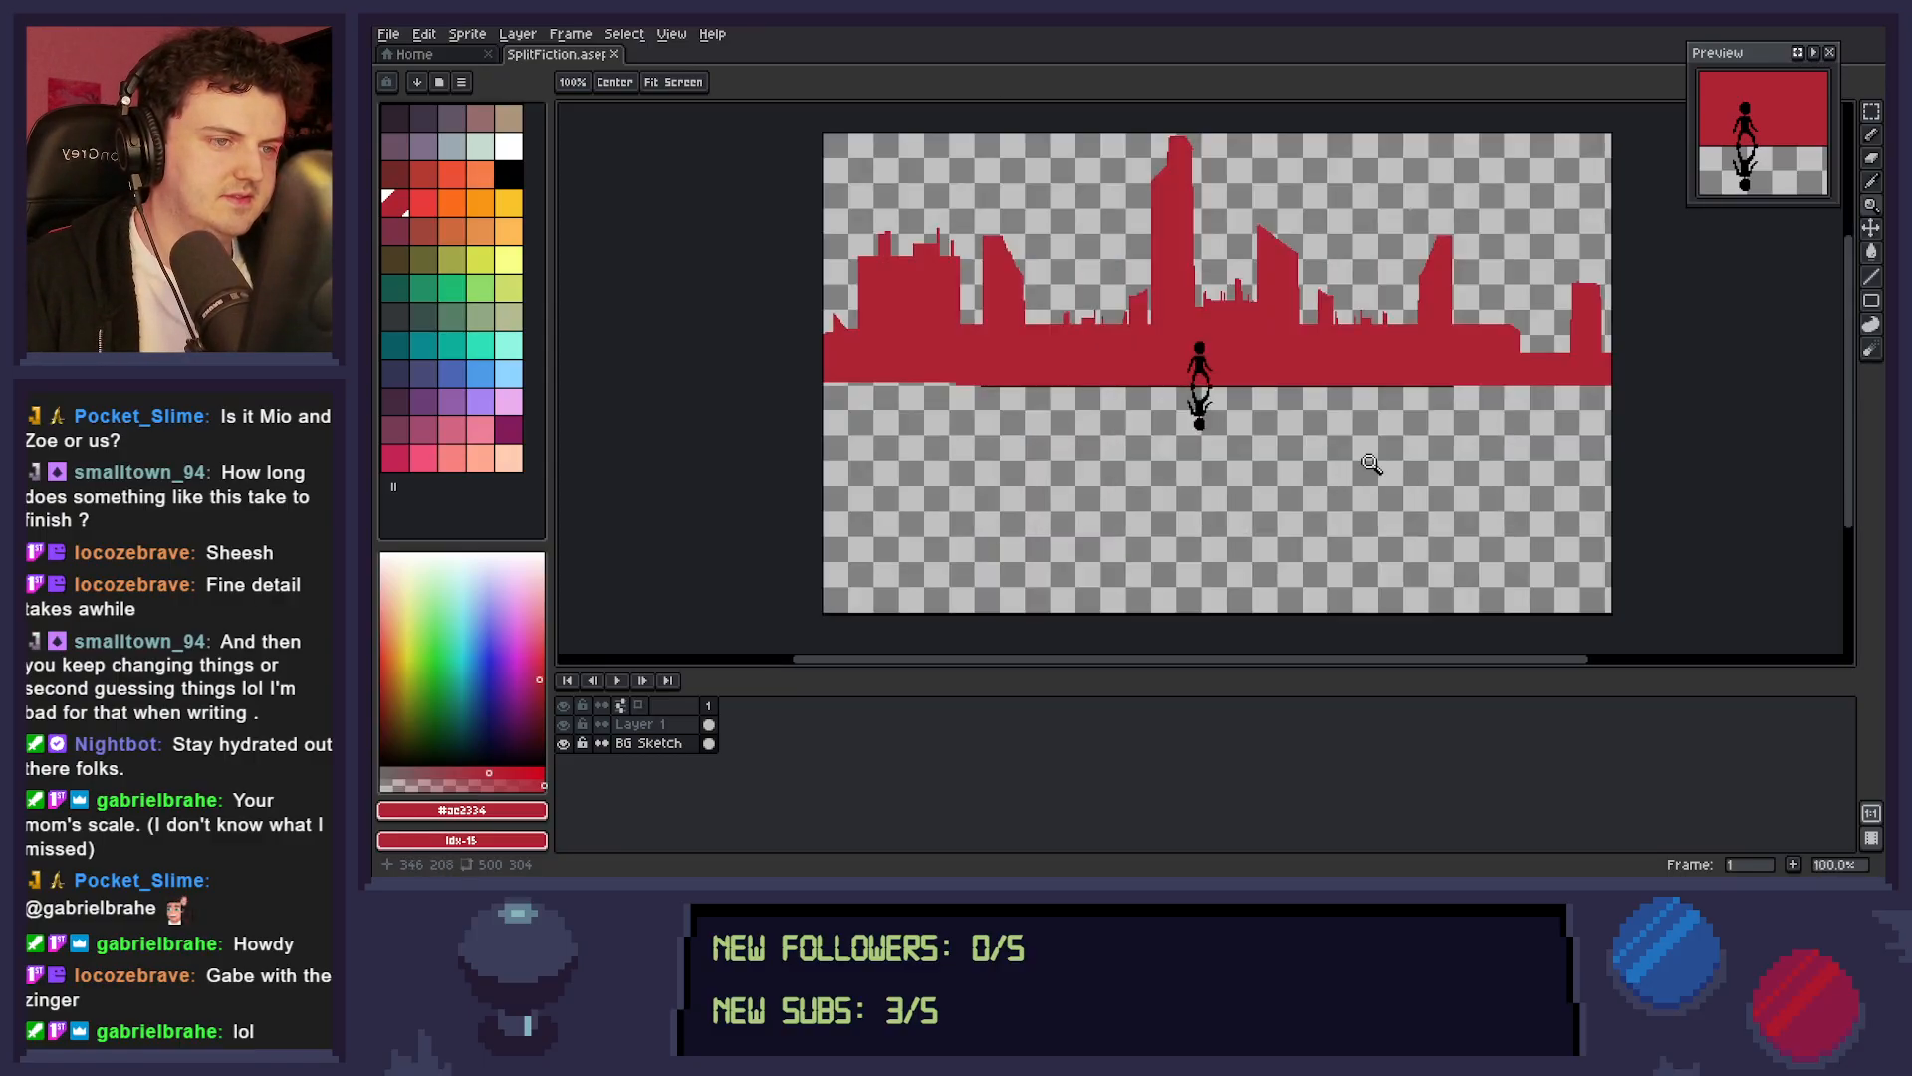
pyautogui.moveTo(1375, 475); pyautogui.dragTo(1352, 486)
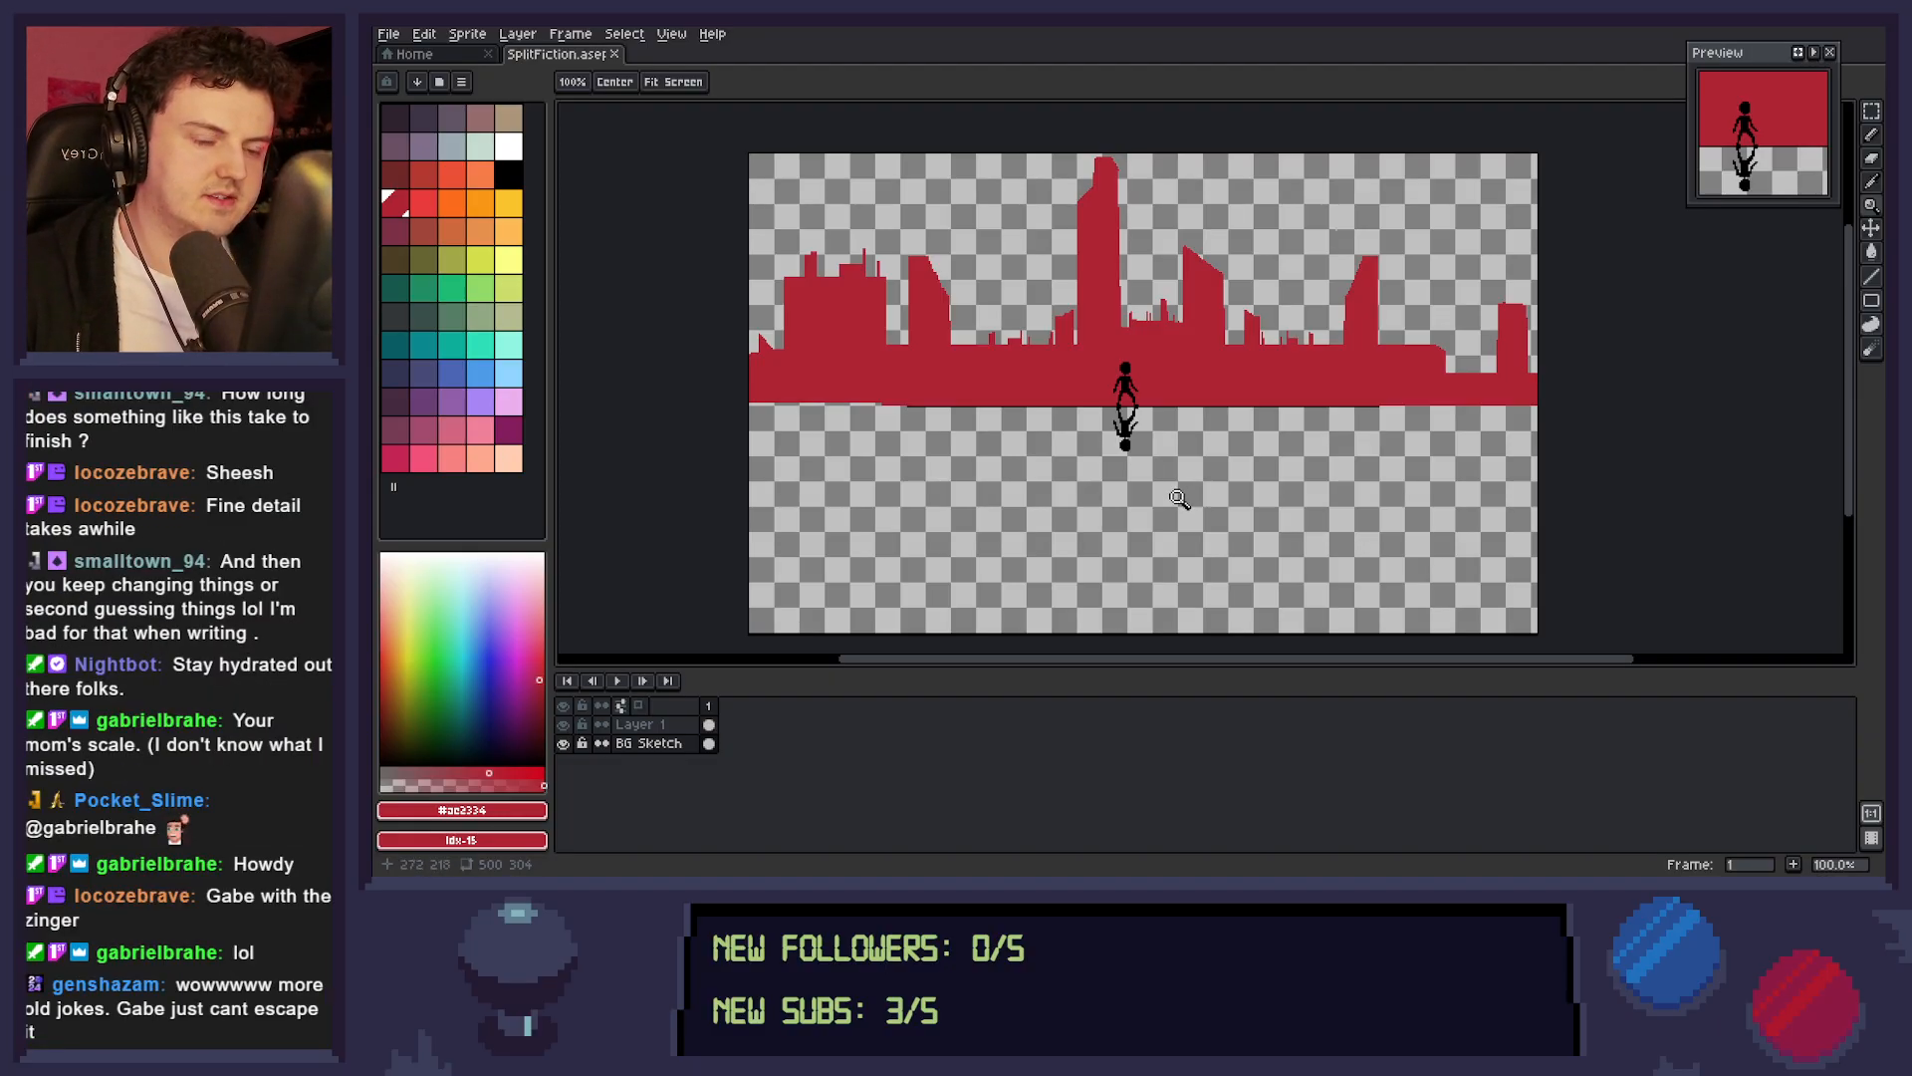
# Delete a rectangular piece of the low skyline directly right of the slanted left tower to open a gap.
pyautogui.press('e')
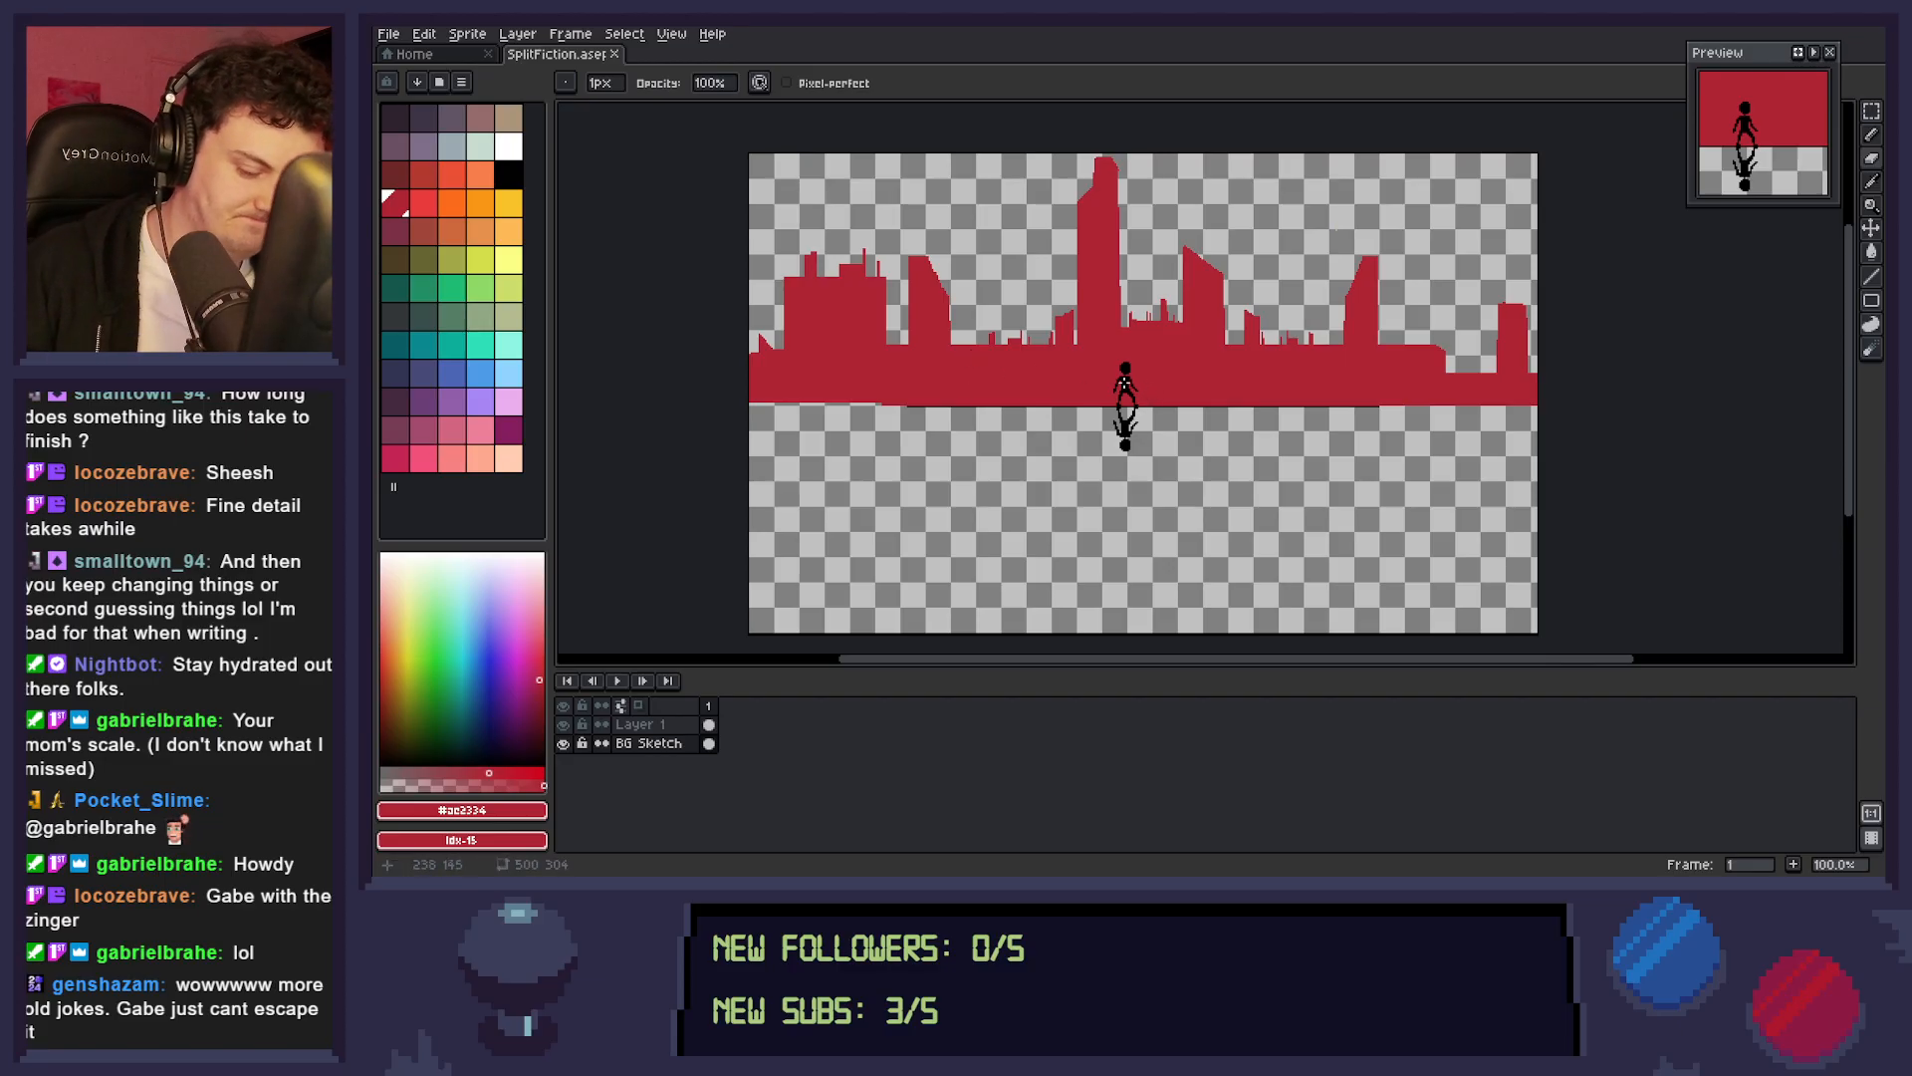
pyautogui.press('m')
pyautogui.moveTo(952, 343); pyautogui.dragTo(986, 395)
pyautogui.press('Delete')
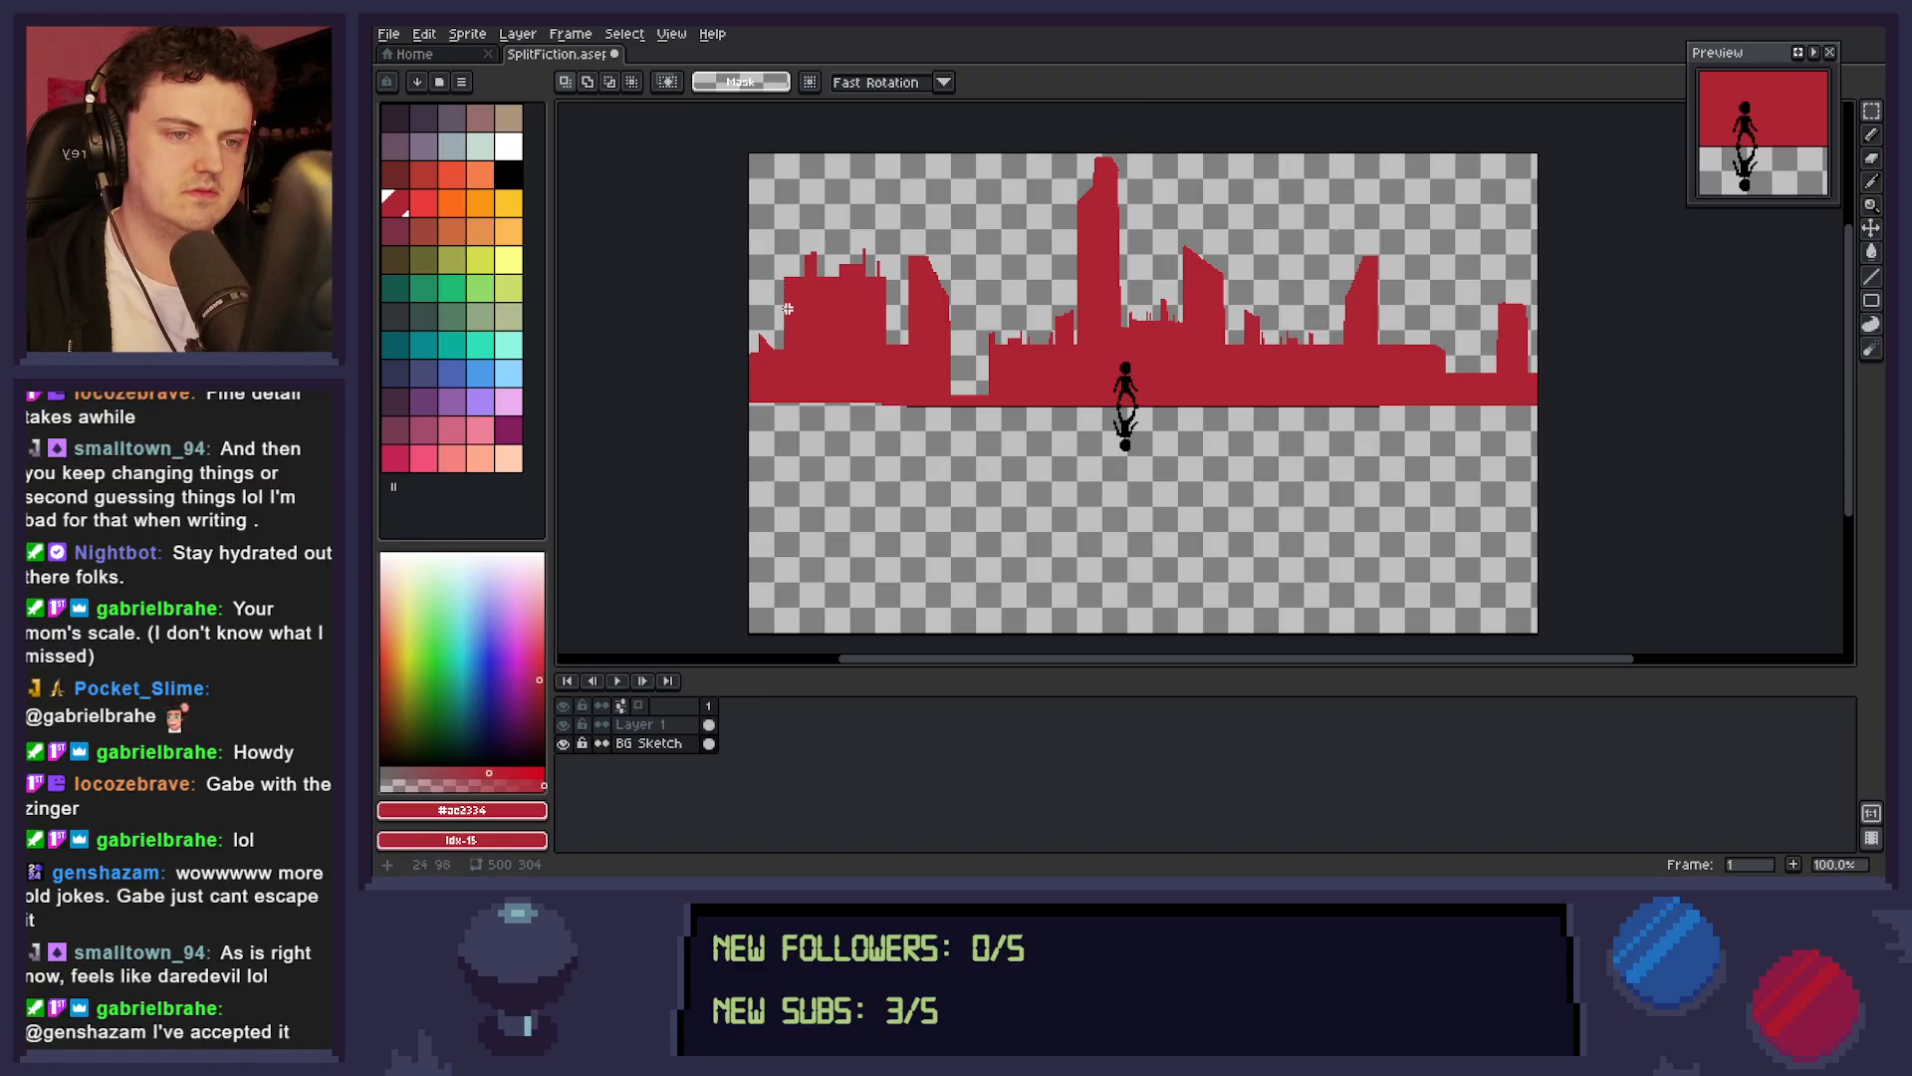
# Lower the rooftop of the wide building at the far left by shifting an 82 by 40 px selection down.
pyautogui.moveTo(761, 237); pyautogui.dragTo(896, 307)
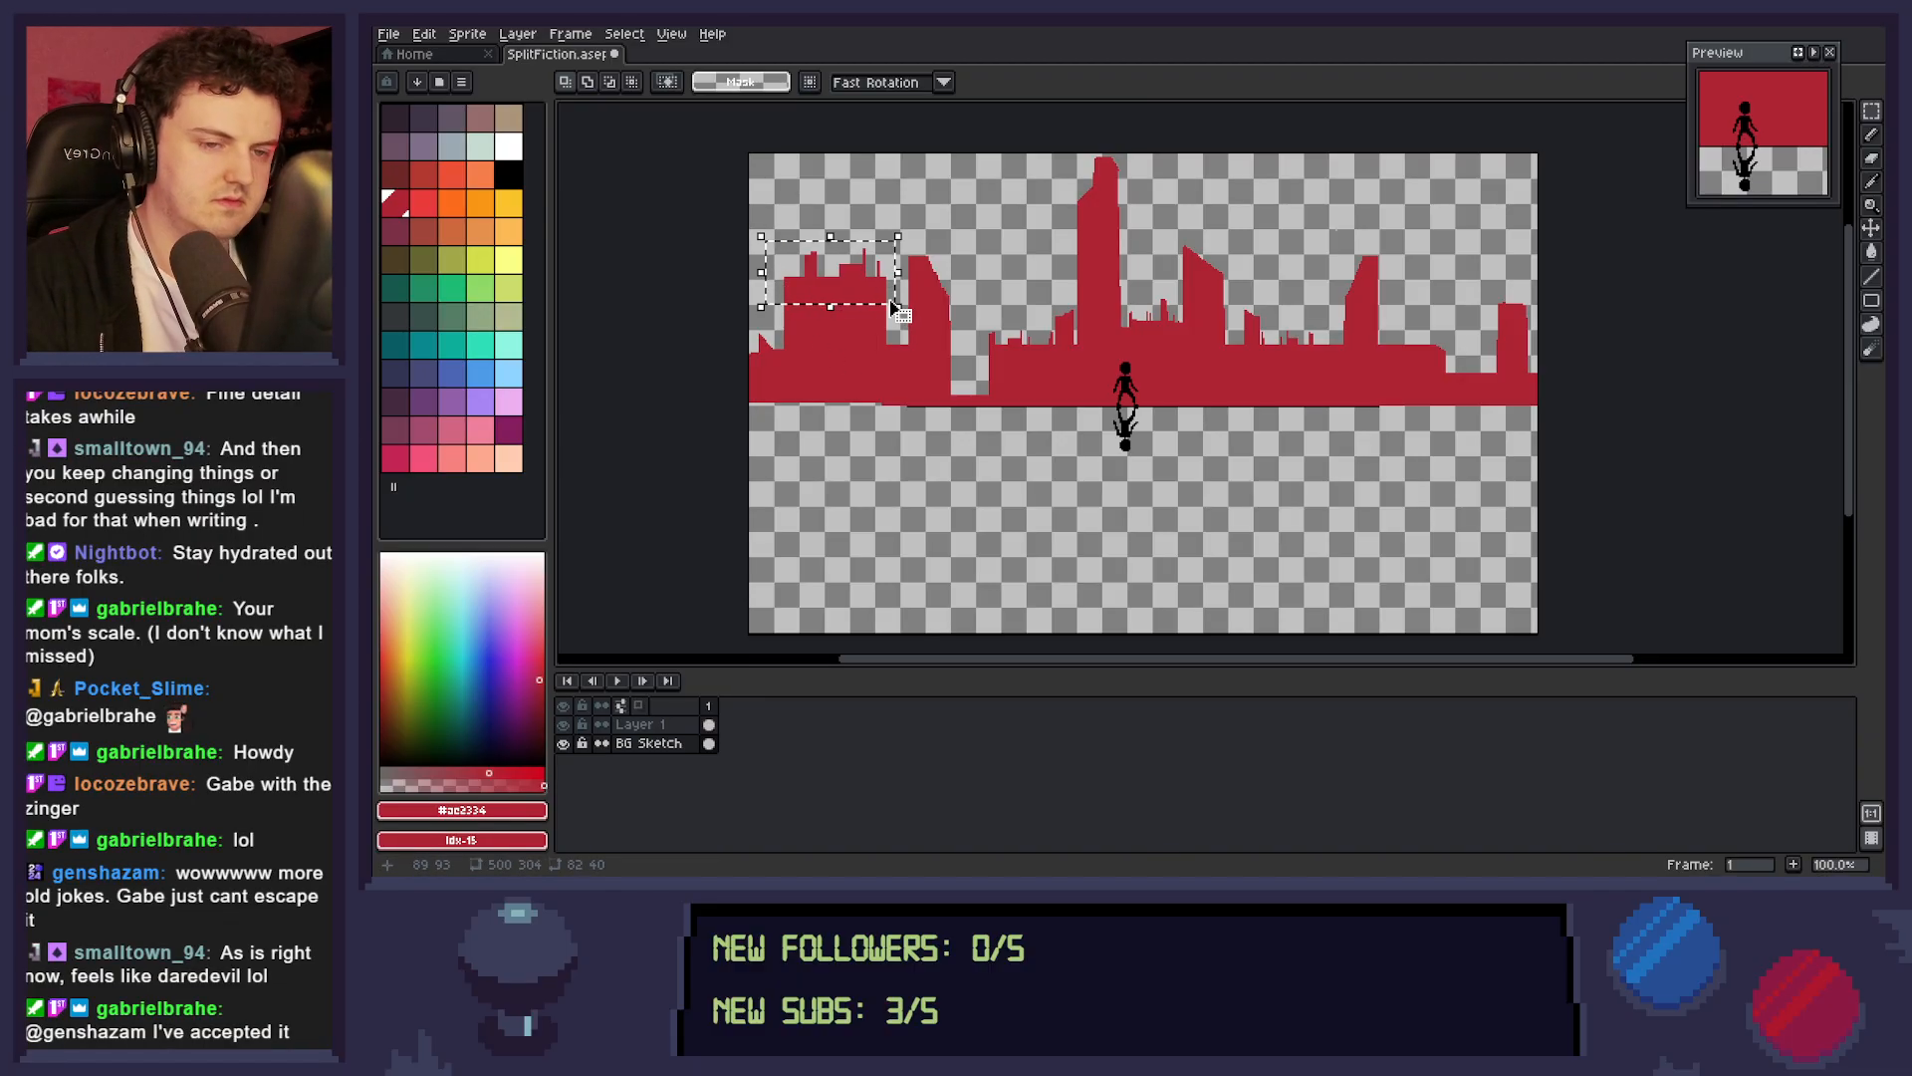
pyautogui.press('Down')
pyautogui.press('Down')
pyautogui.press('Down')
pyautogui.press('Down')
pyautogui.press('Down')
pyautogui.press('Down')
pyautogui.press('Down')
pyautogui.press('Down')
pyautogui.press('Down')
pyautogui.press('Down')
pyautogui.press('Down')
pyautogui.press('Down')
pyautogui.press('Down')
pyautogui.press('Down')
pyautogui.press('Down')
pyautogui.press('Down')
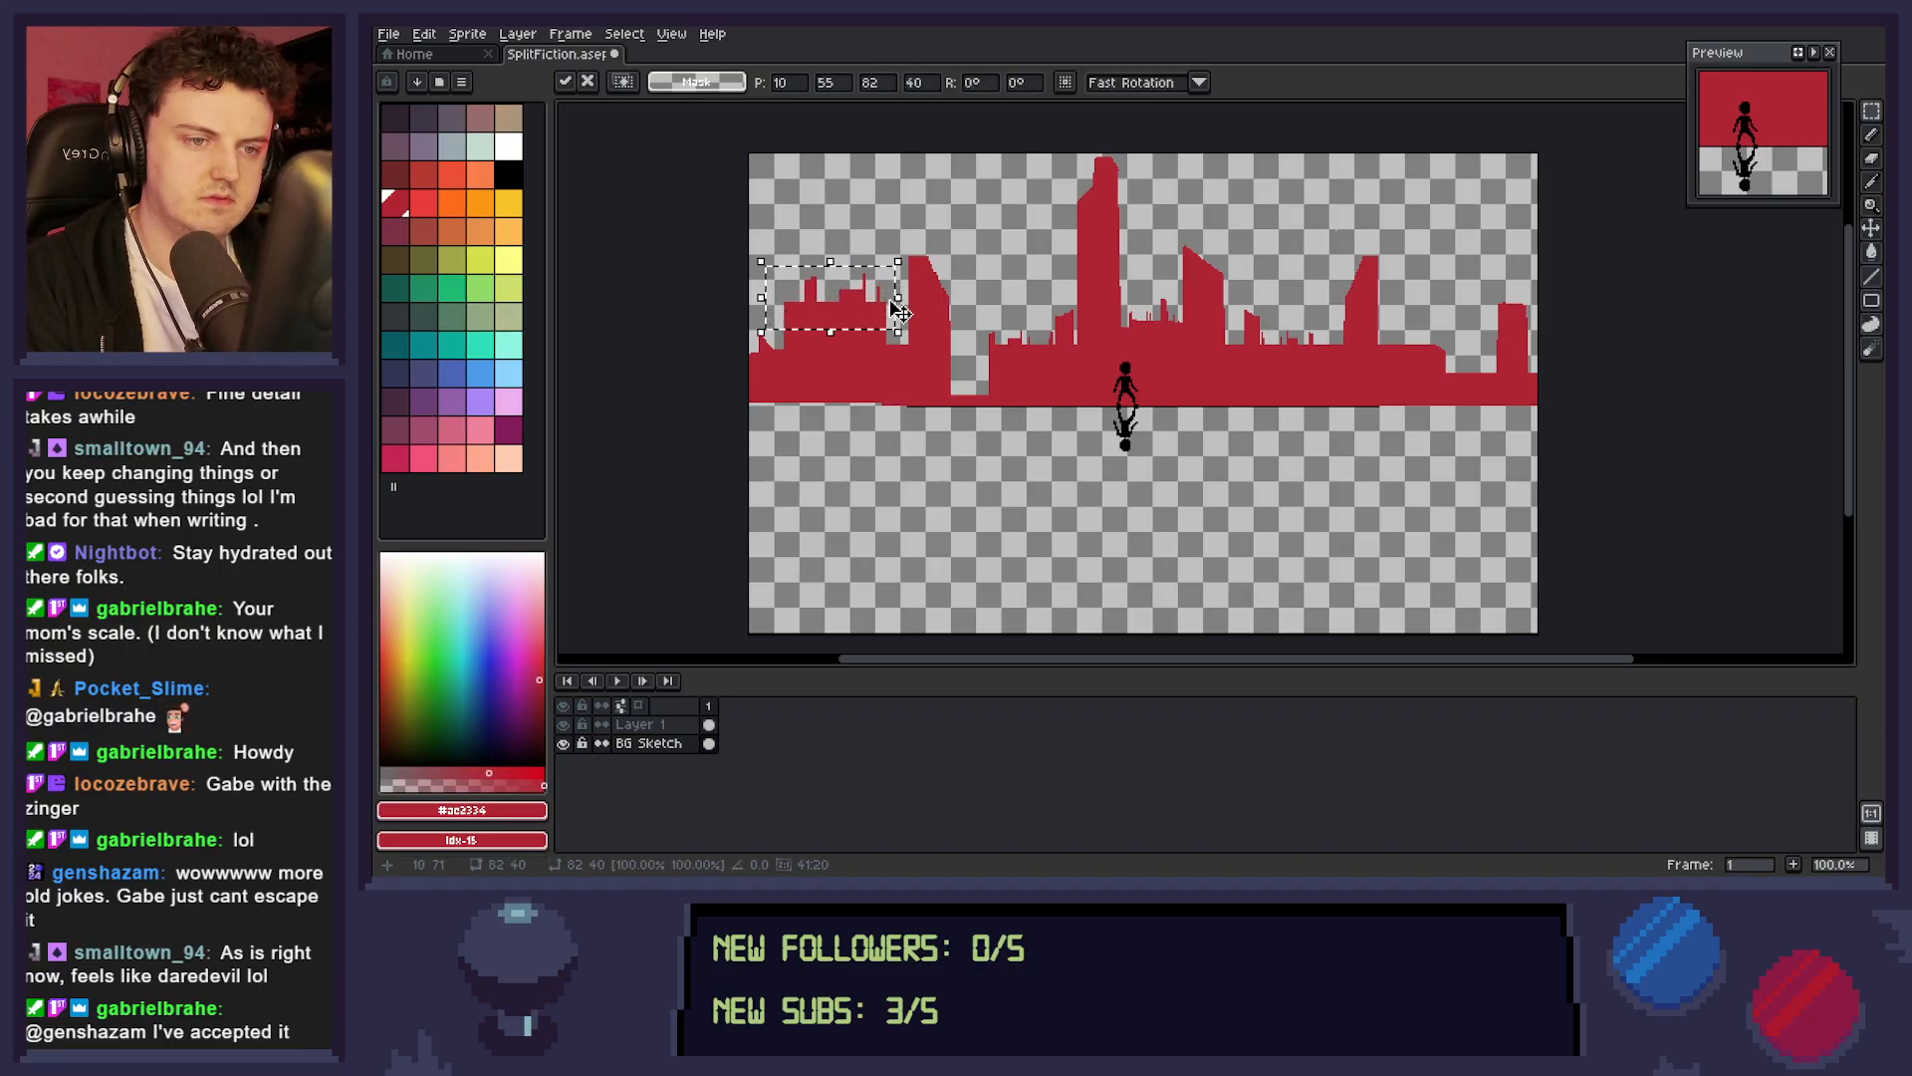
pyautogui.click(790, 387)
pyautogui.moveTo(774, 330); pyautogui.dragTo(757, 364)
pyautogui.click(870, 367)
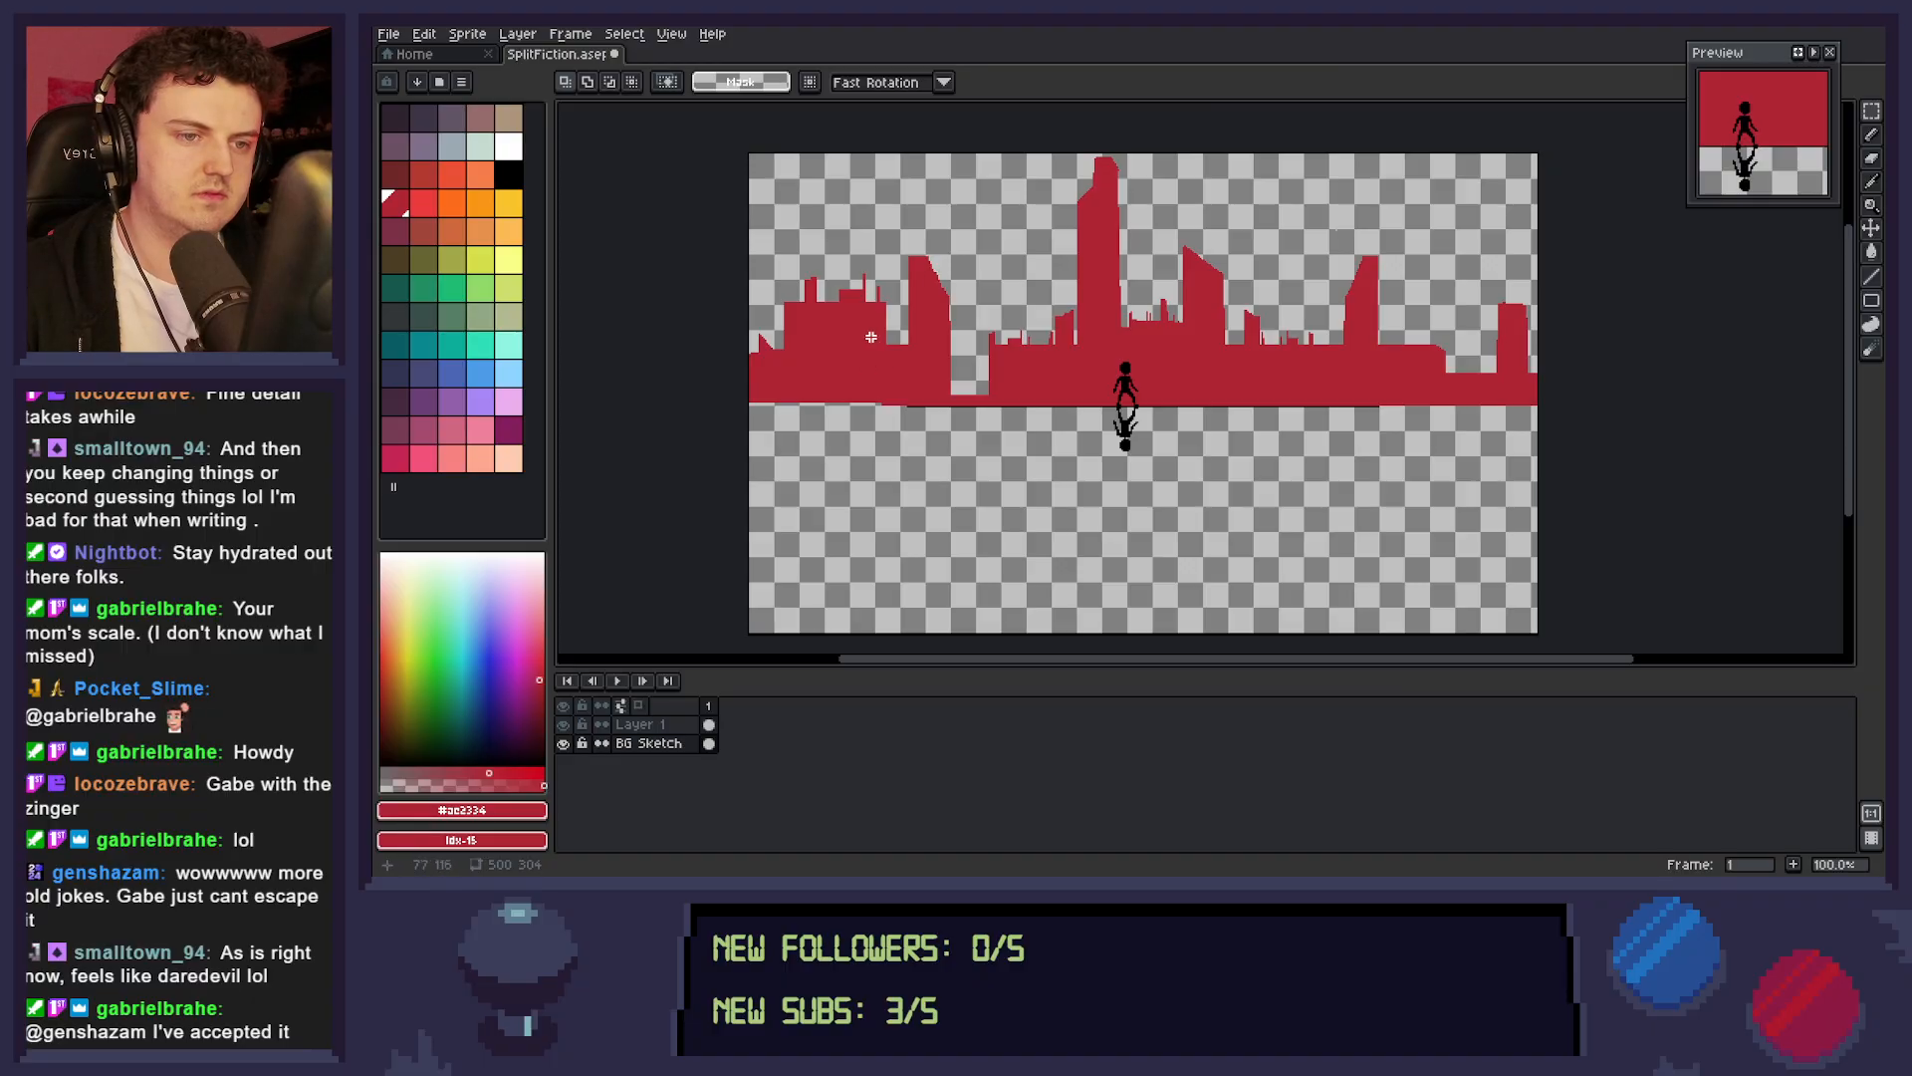
# Lower the right part of the wide left building with a 39 by 63 px selection, and cut a narrow gap left of the central tower.
pyautogui.moveTo(828, 257); pyautogui.dragTo(897, 364)
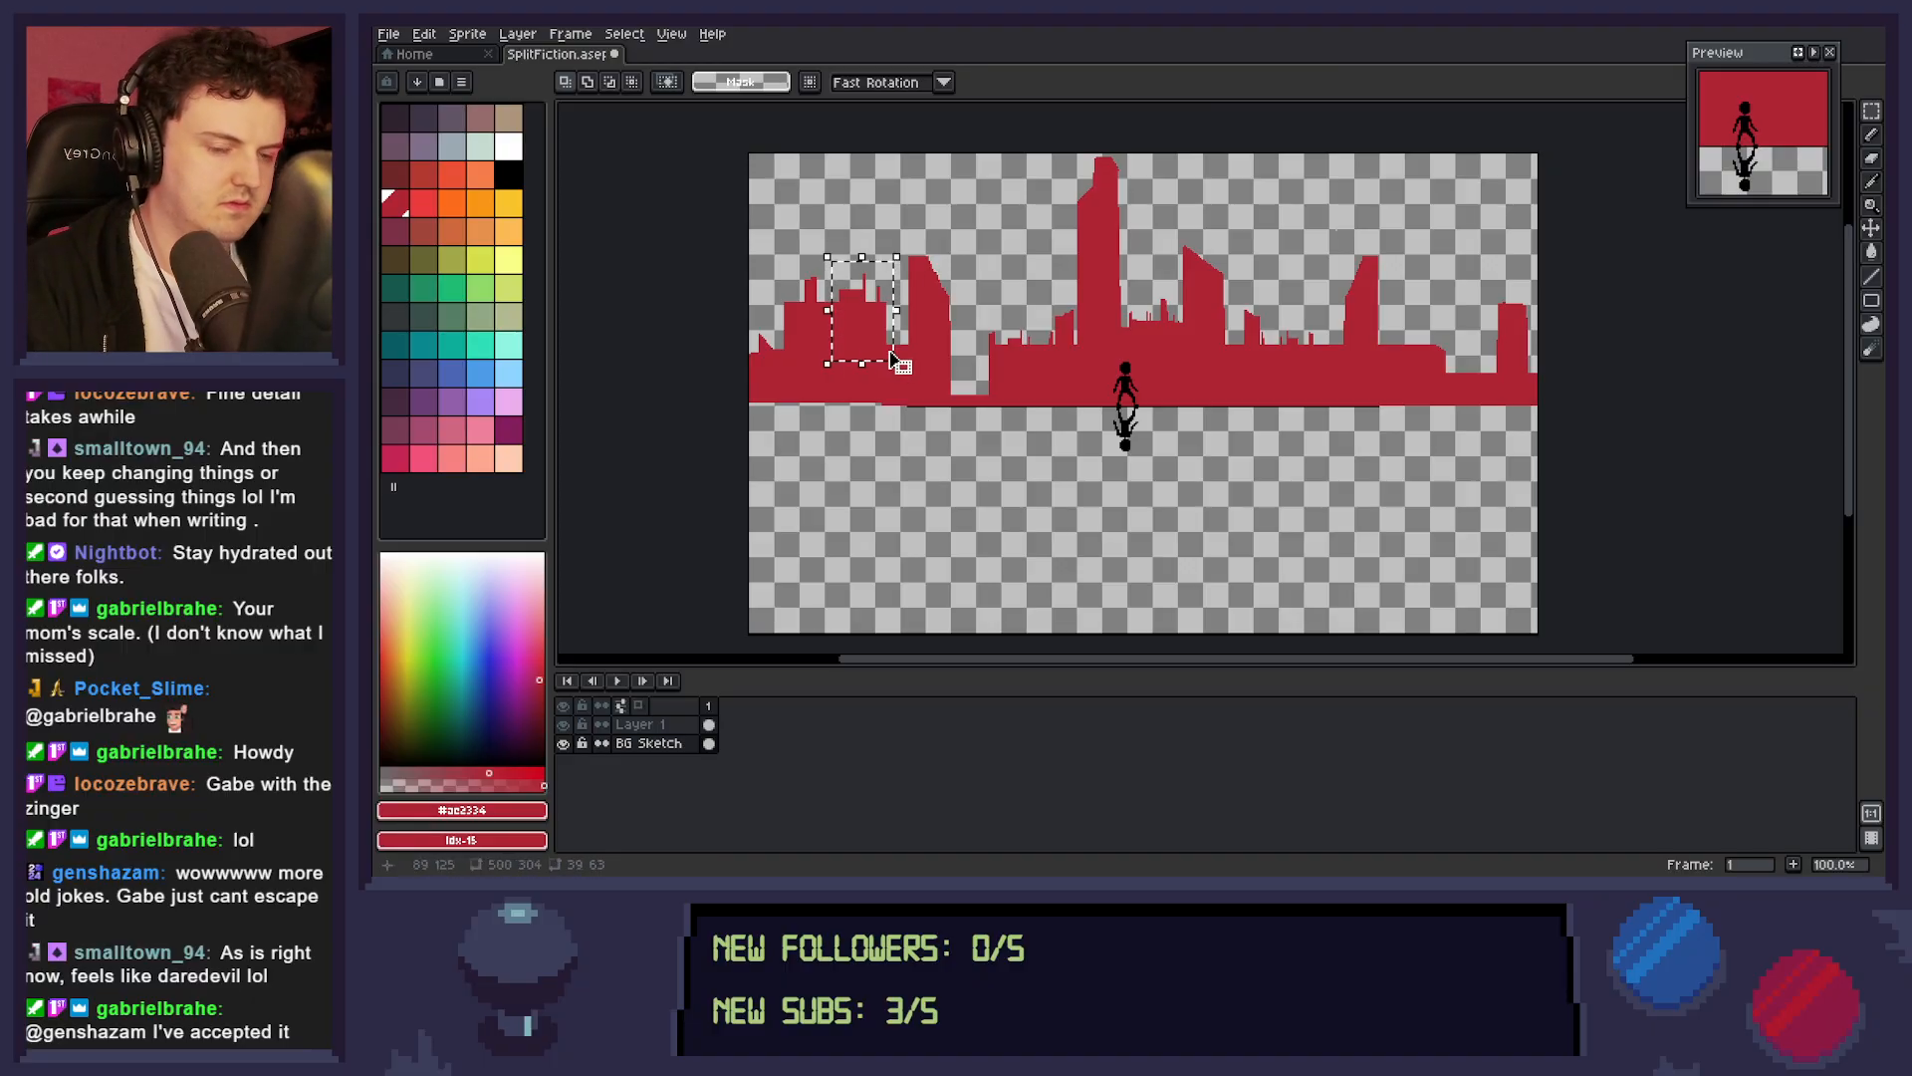
pyautogui.press('Down')
pyautogui.press('Down')
pyautogui.press('Down')
pyautogui.press('Down')
pyautogui.press('Down')
pyautogui.press('Down')
pyautogui.press('Down')
pyautogui.press('Down')
pyautogui.press('Down')
pyautogui.press('Down')
pyautogui.press('Down')
pyautogui.press('Down')
pyautogui.press('Down')
pyautogui.press('Down')
pyautogui.press('Down')
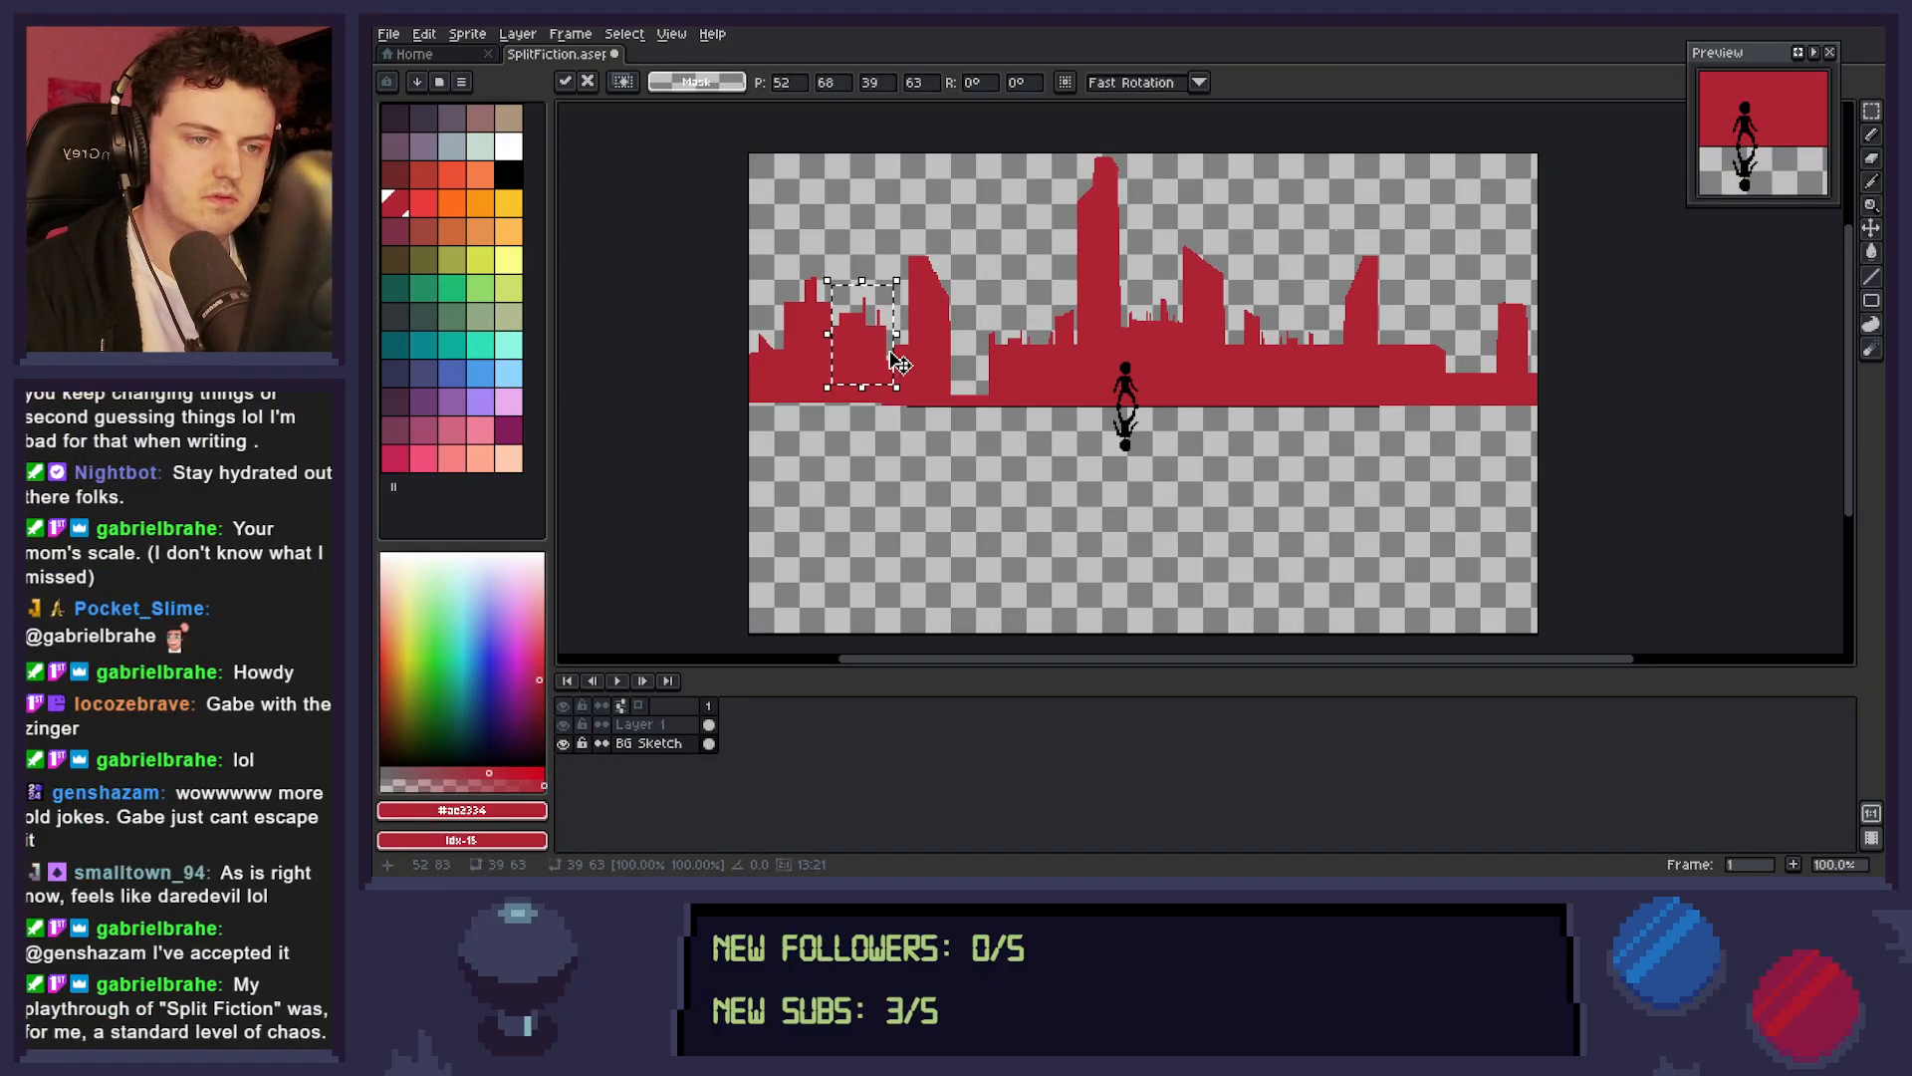
pyautogui.hotkey('ctrl', 'd')
pyautogui.moveTo(1026, 333); pyautogui.dragTo(1045, 393)
pyautogui.press('Delete')
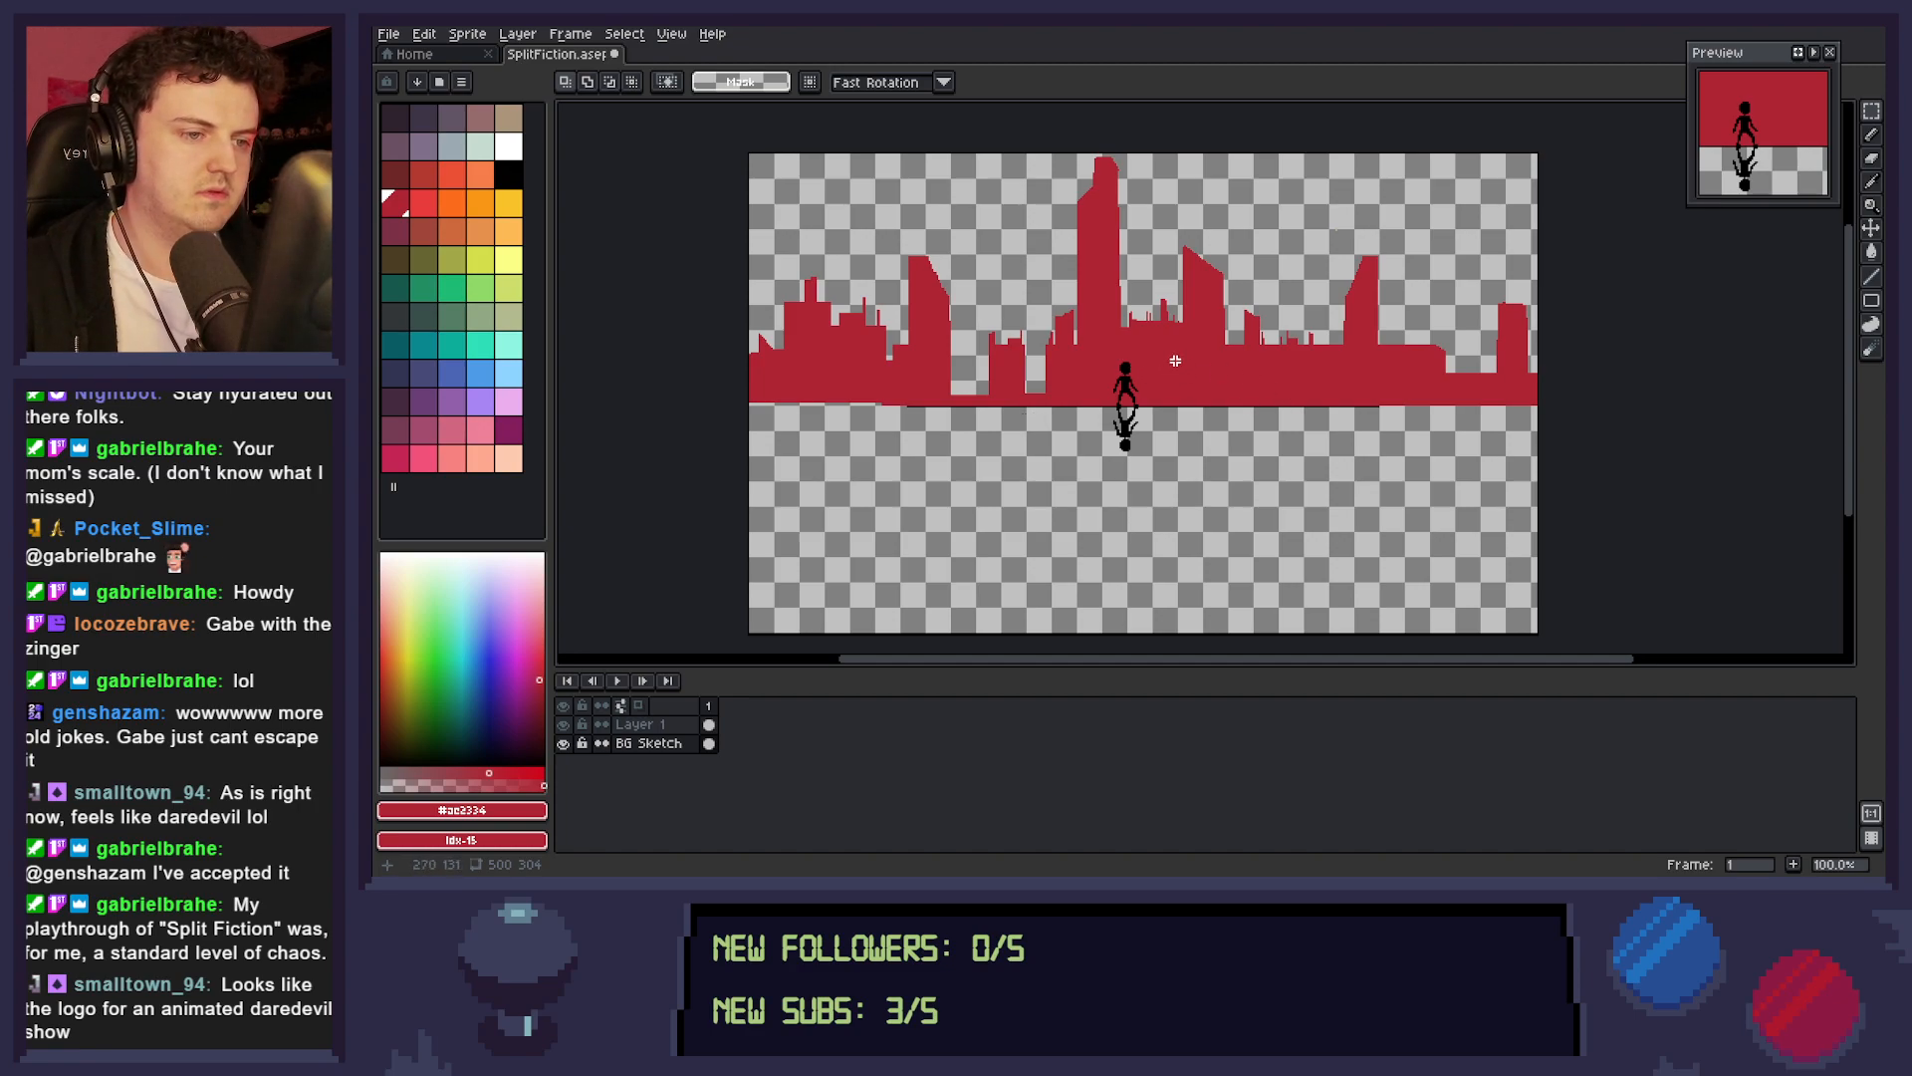
# Lower the 36 by 45 px skyline section directly right of the central tower and delete the stray fragment above it.
pyautogui.moveTo(1126, 309); pyautogui.dragTo(1186, 374)
pyautogui.press('Down')
pyautogui.press('Down')
pyautogui.press('Down')
pyautogui.press('Down')
pyautogui.press('Down')
pyautogui.press('Down')
pyautogui.press('Down')
pyautogui.press('Down')
pyautogui.press('Down')
pyautogui.press('Down')
pyautogui.press('Down')
pyautogui.press('Down')
pyautogui.press('Down')
pyautogui.press('Down')
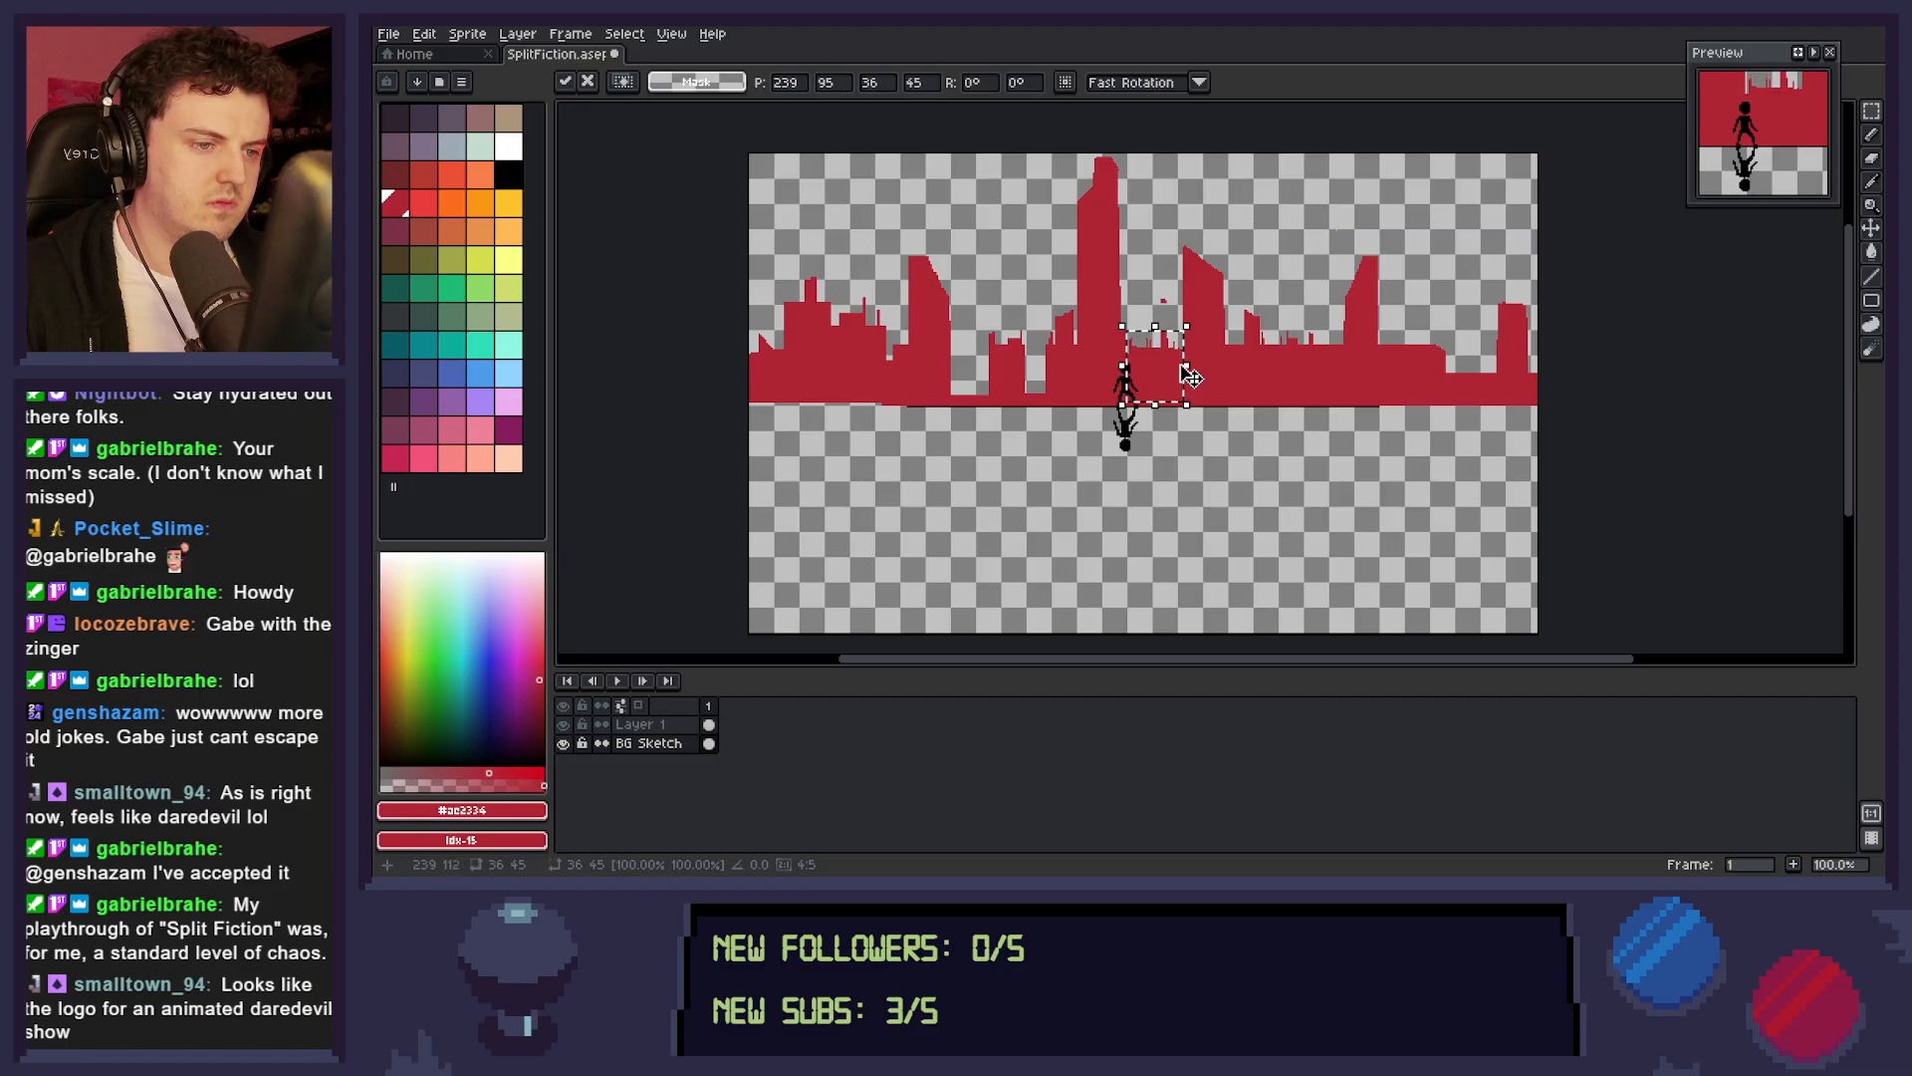
pyautogui.hotkey('ctrl', 'd')
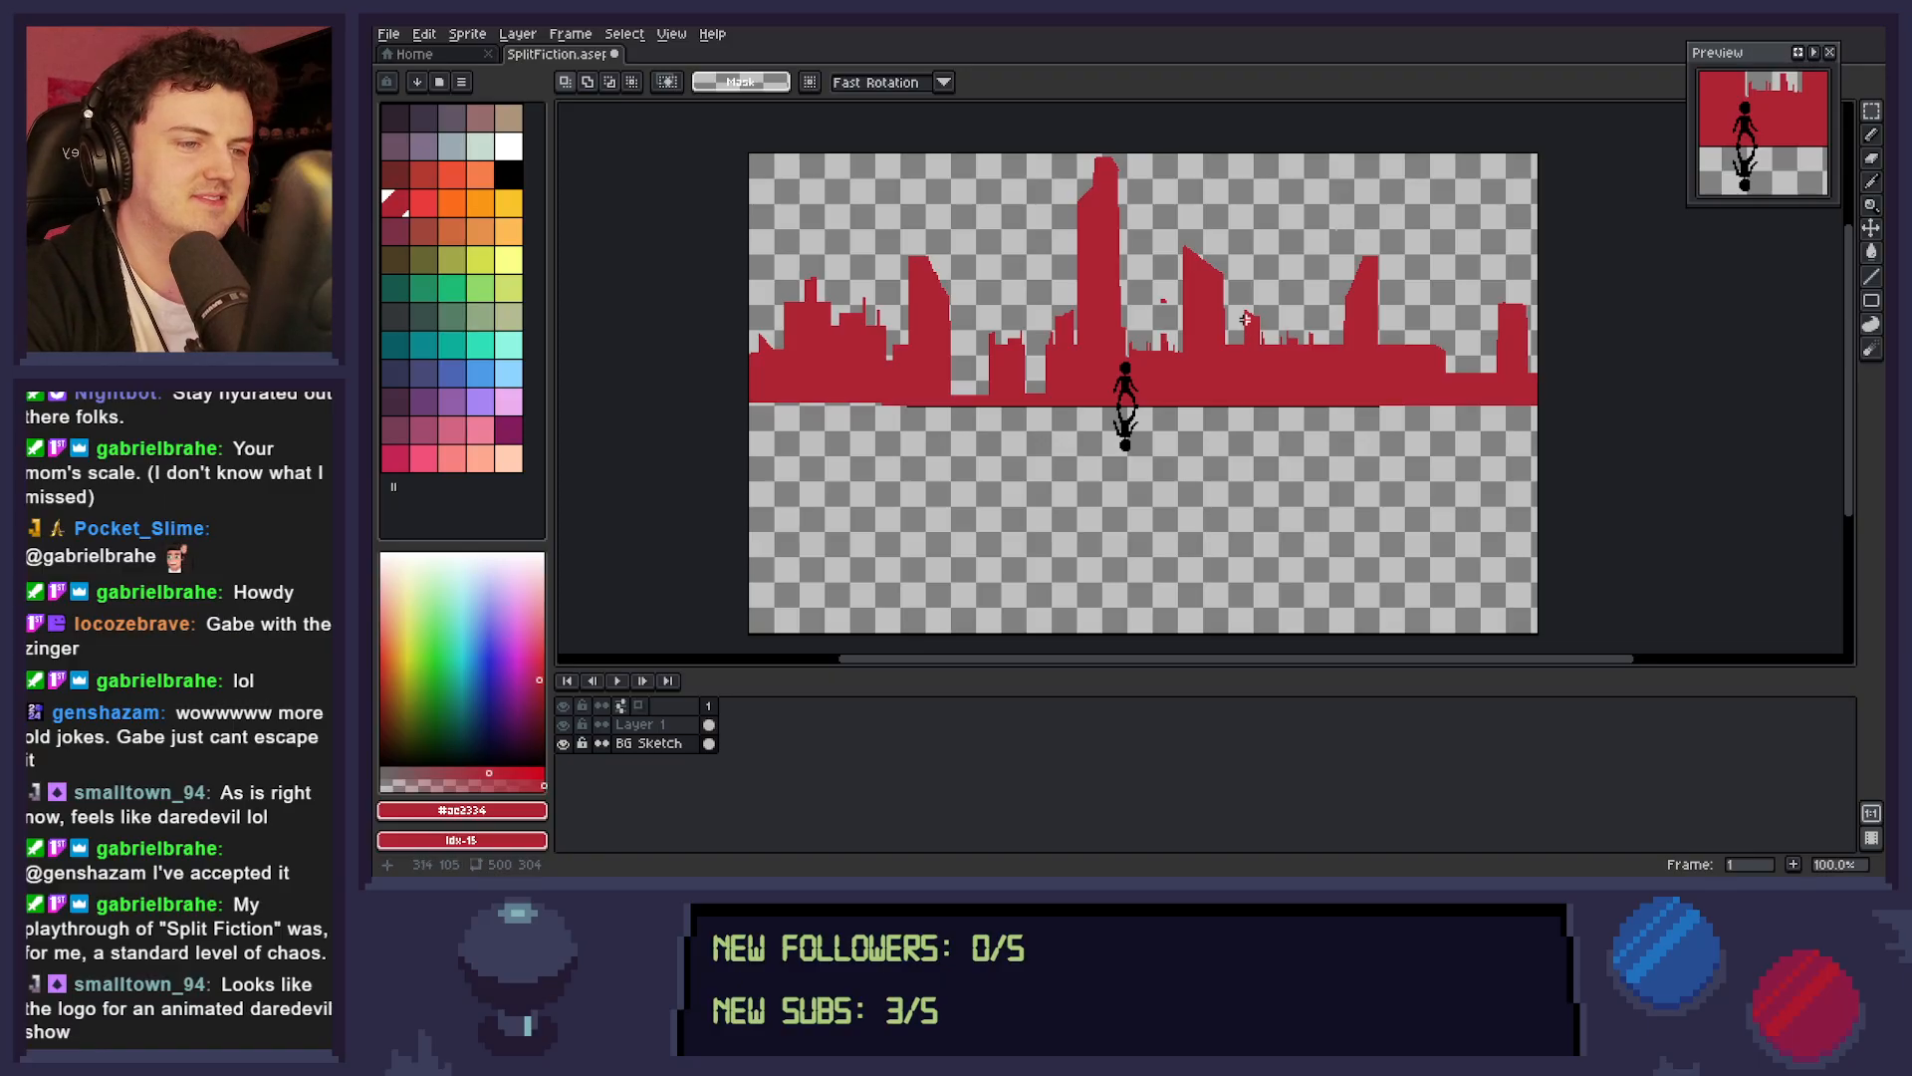
pyautogui.moveTo(1157, 286); pyautogui.dragTo(1174, 316)
pyautogui.press('Delete')
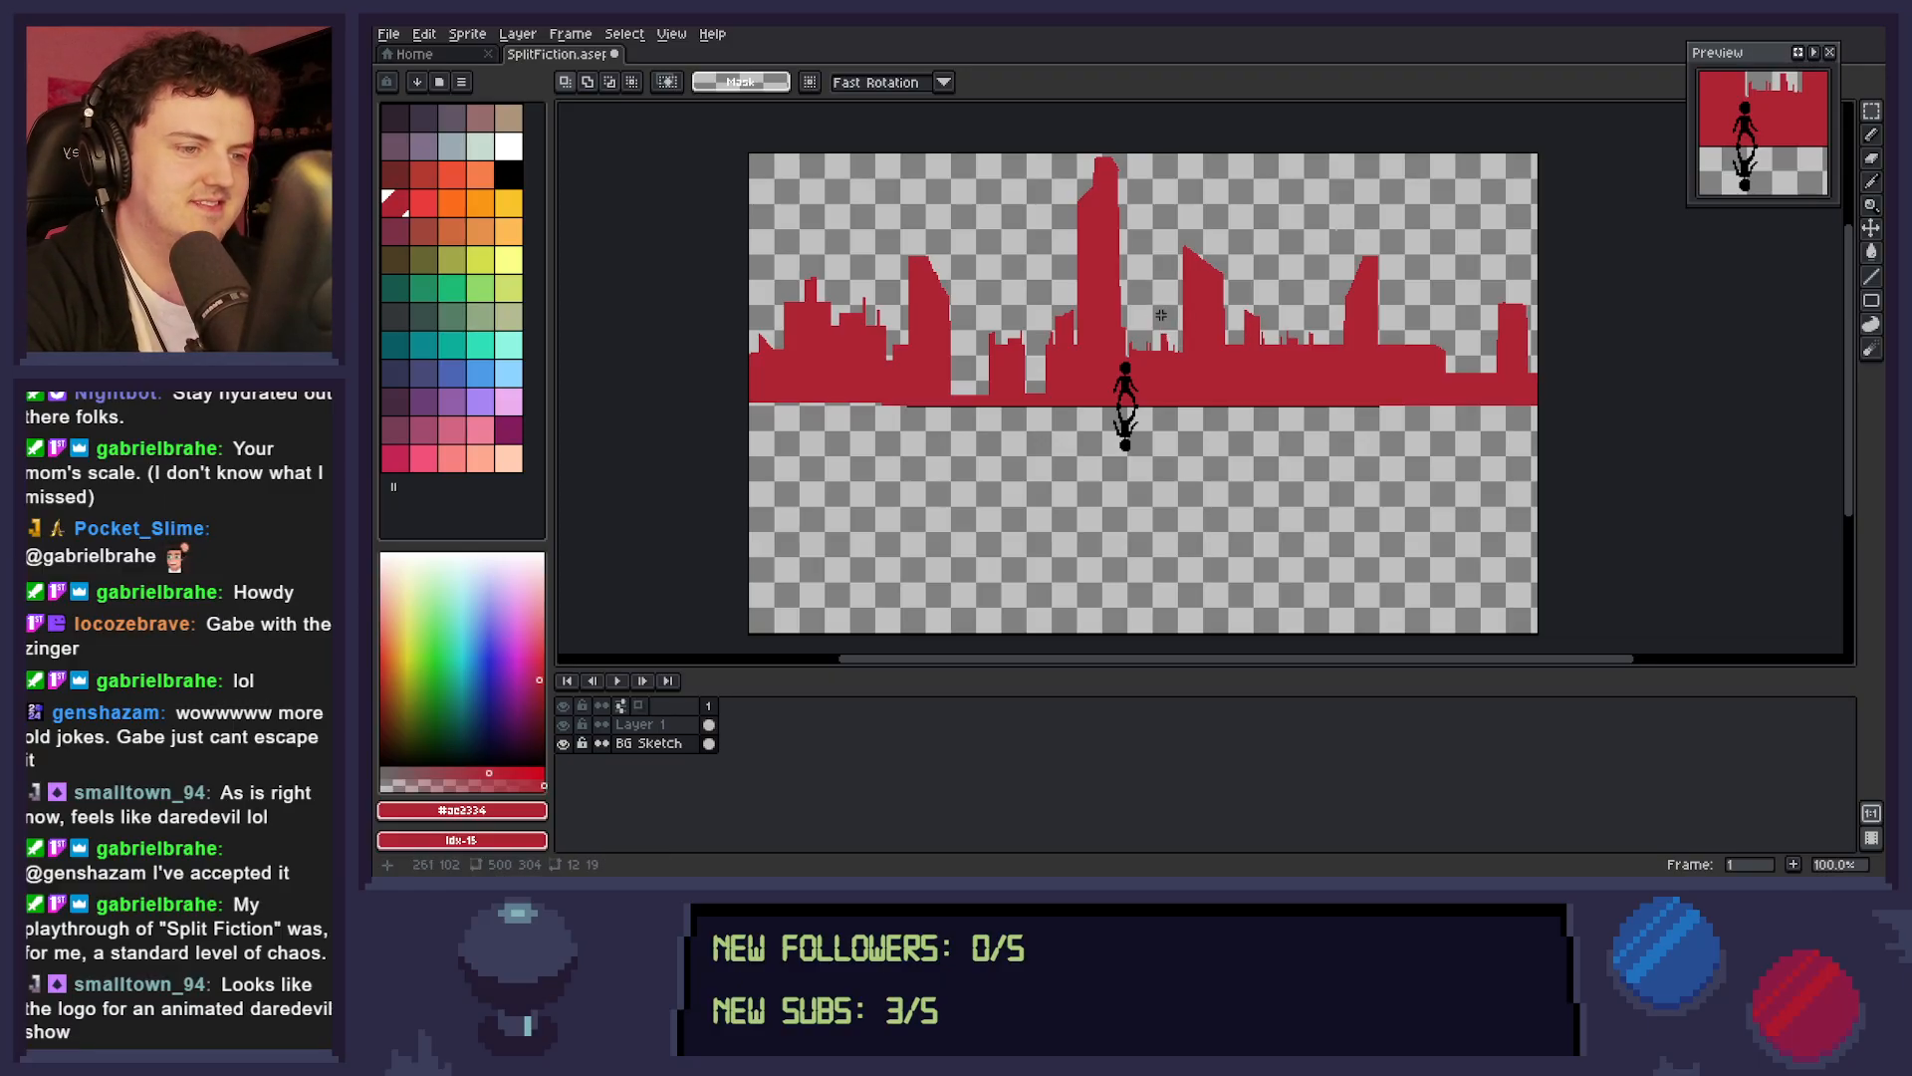
# Lower the 53 by 51 px low skyline section between the two slanted towers right of the figure.
pyautogui.moveTo(1322, 290); pyautogui.dragTo(1235, 370)
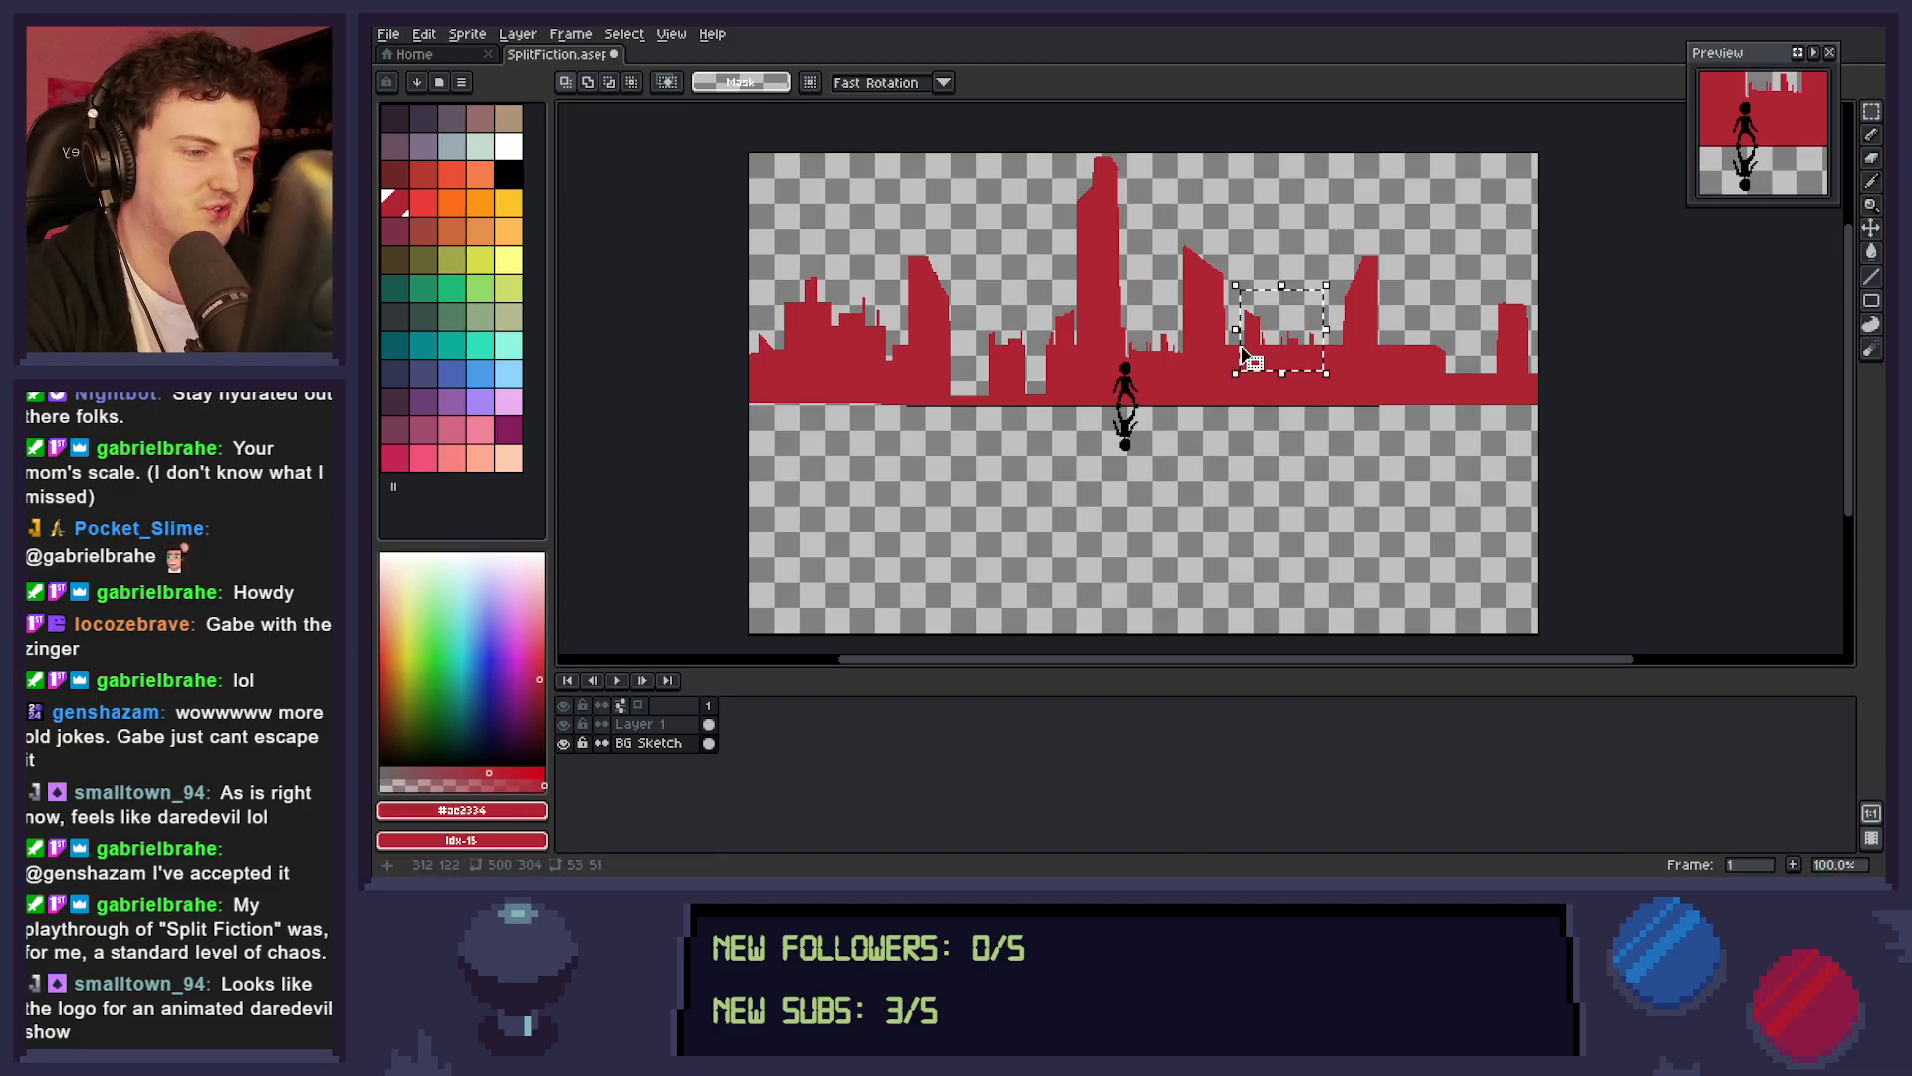
pyautogui.click(1252, 359)
pyautogui.press('Down')
pyautogui.press('Down')
pyautogui.press('Down')
pyautogui.press('Down')
pyautogui.press('Down')
pyautogui.press('Down')
pyautogui.press('Down')
pyautogui.press('Down')
pyautogui.press('Down')
pyautogui.press('Down')
pyautogui.press('Down')
pyautogui.press('Down')
pyautogui.press('Down')
pyautogui.press('Down')
pyautogui.press('Down')
pyautogui.press('Down')
pyautogui.press('Down')
pyautogui.press('Down')
pyautogui.press('Down')
pyautogui.press('Down')
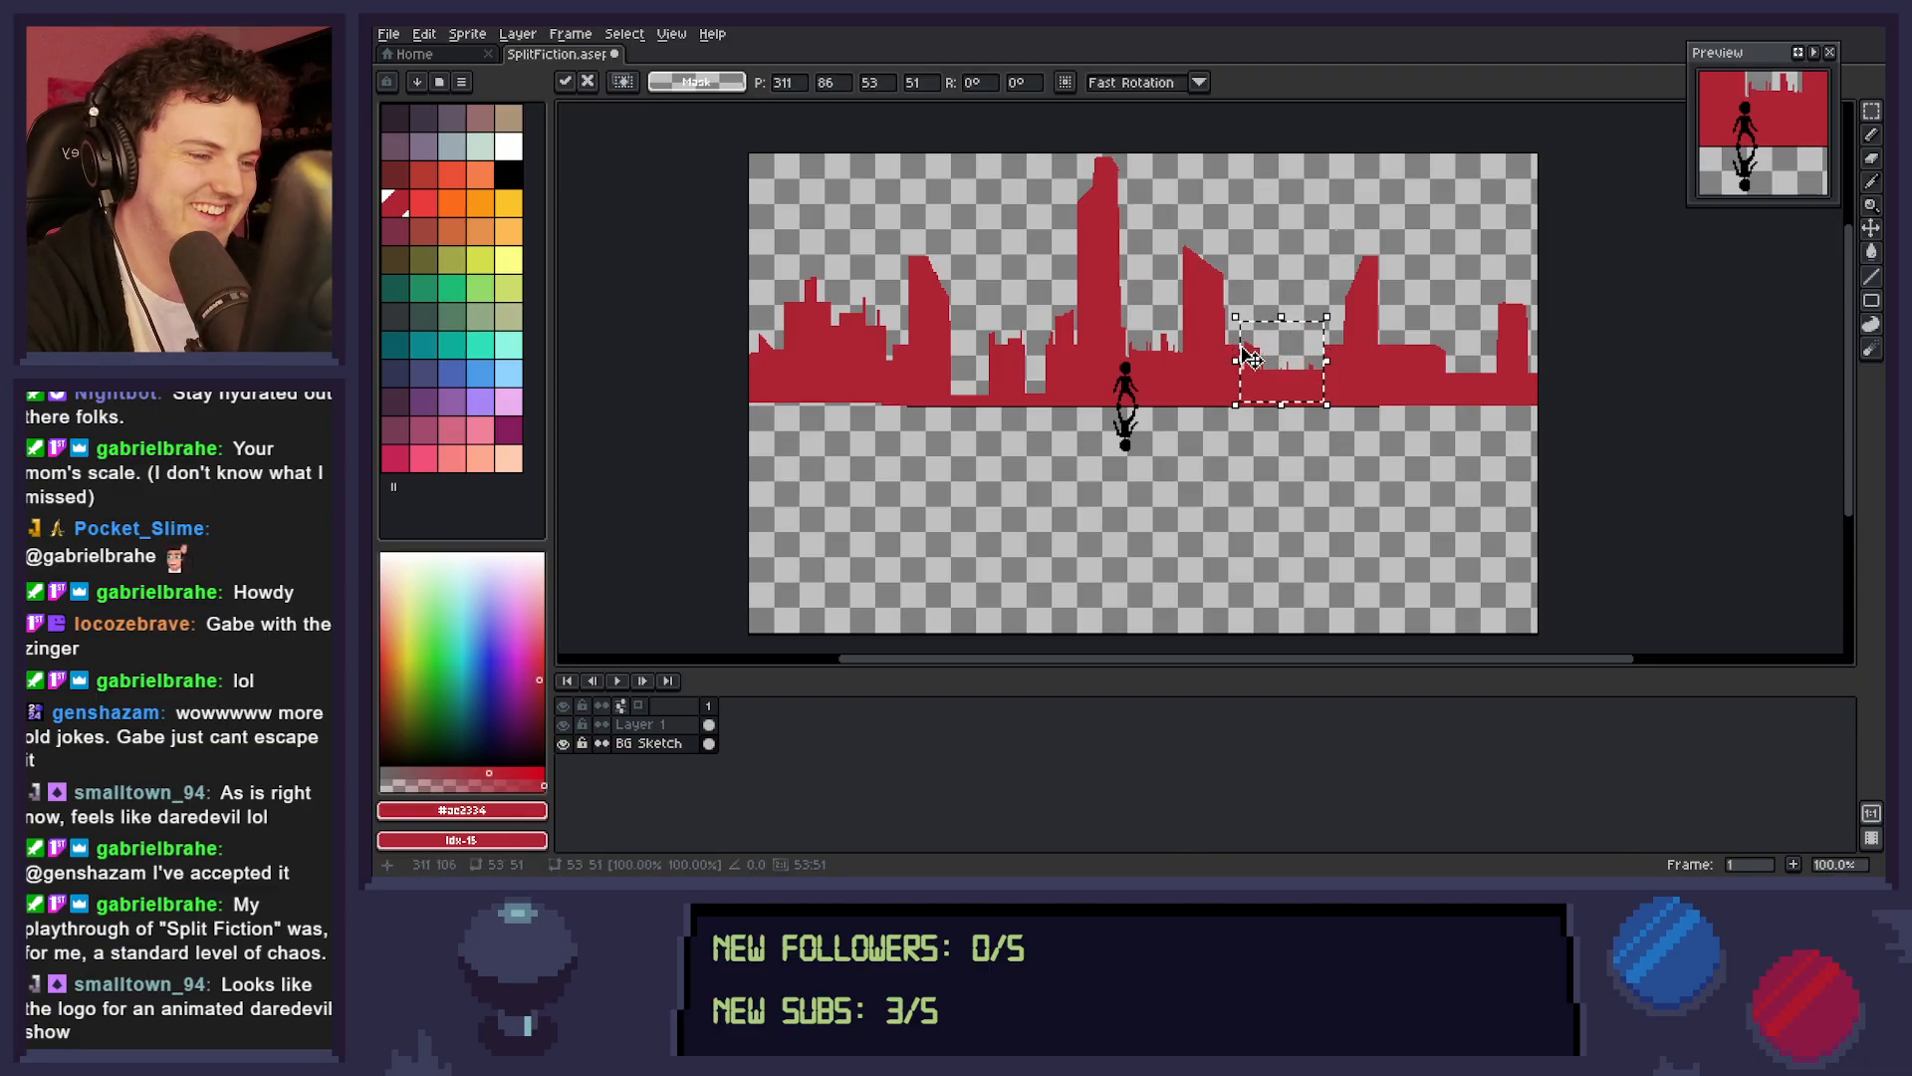
pyautogui.press('Up')
pyautogui.press('Up')
pyautogui.press('Up')
pyautogui.press('Up')
pyautogui.press('Up')
pyautogui.press('Up')
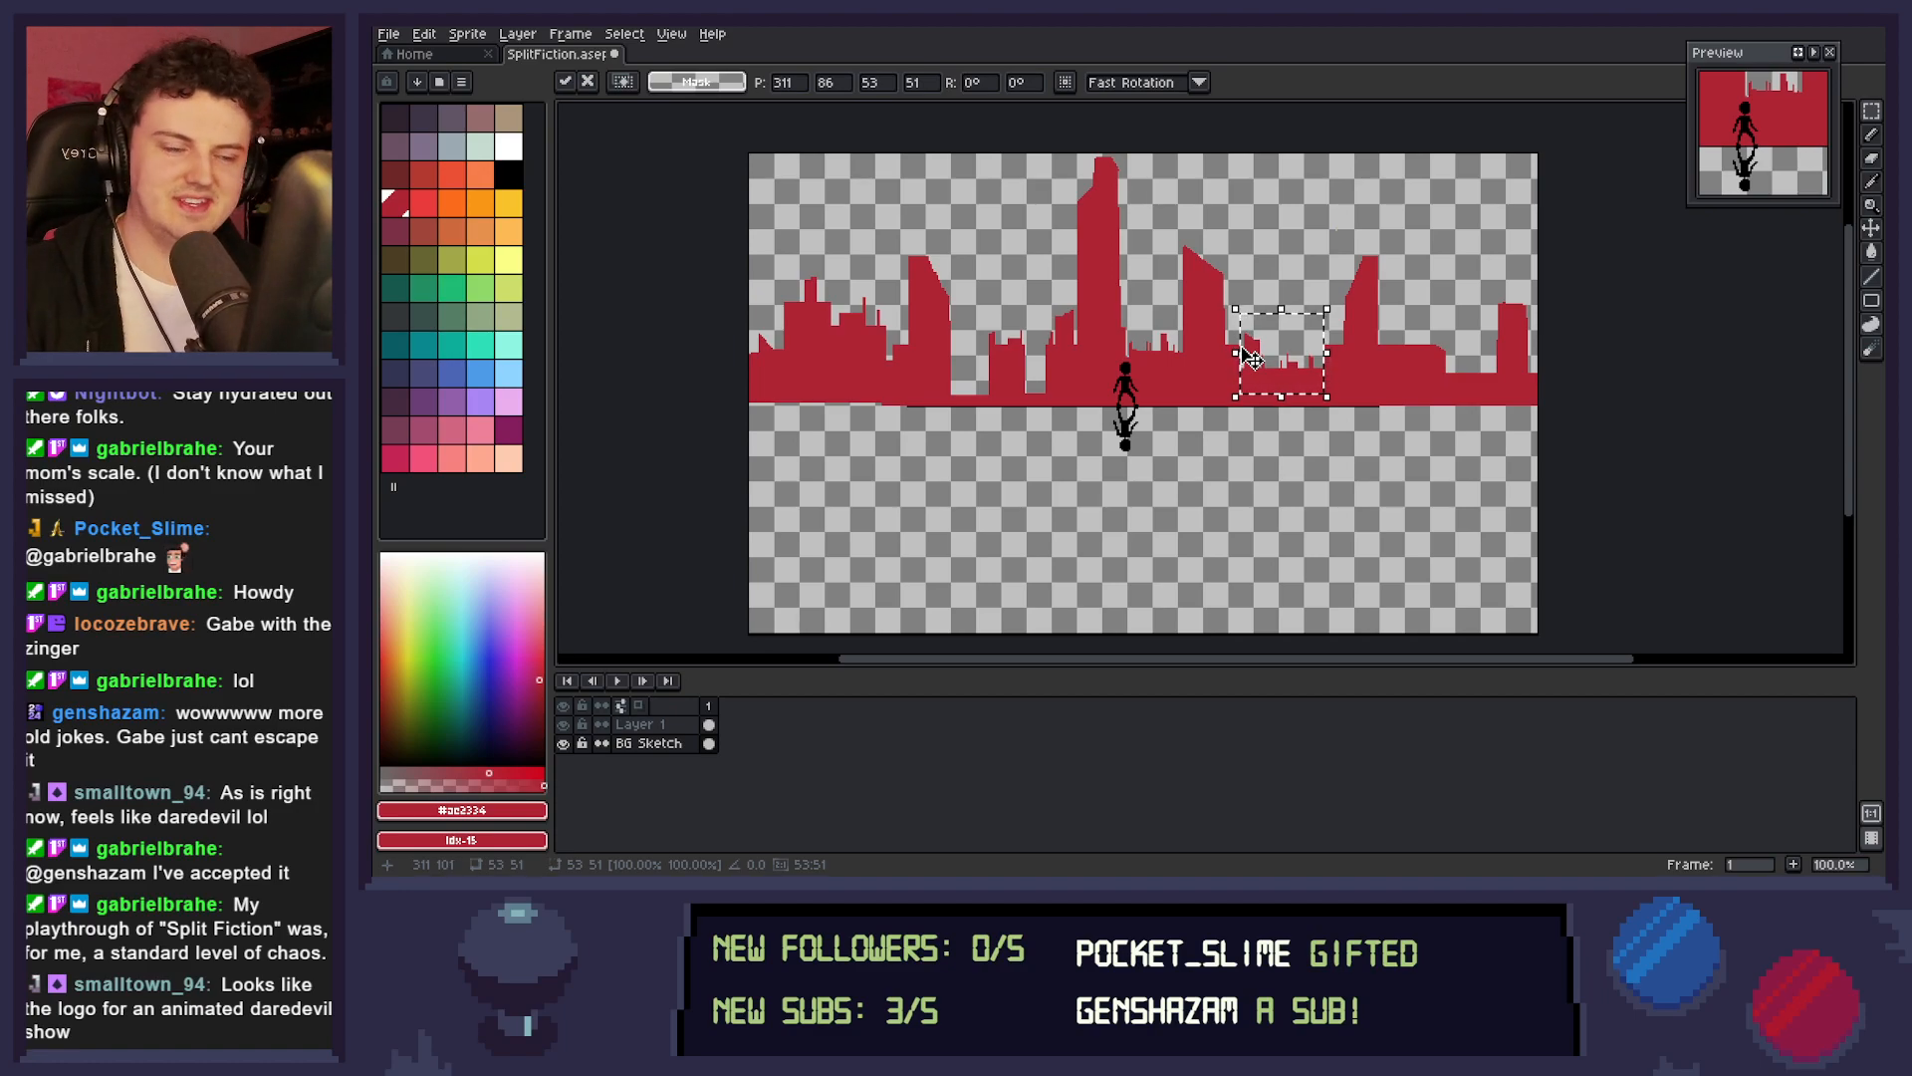
pyautogui.hotkey('ctrl', 'd')
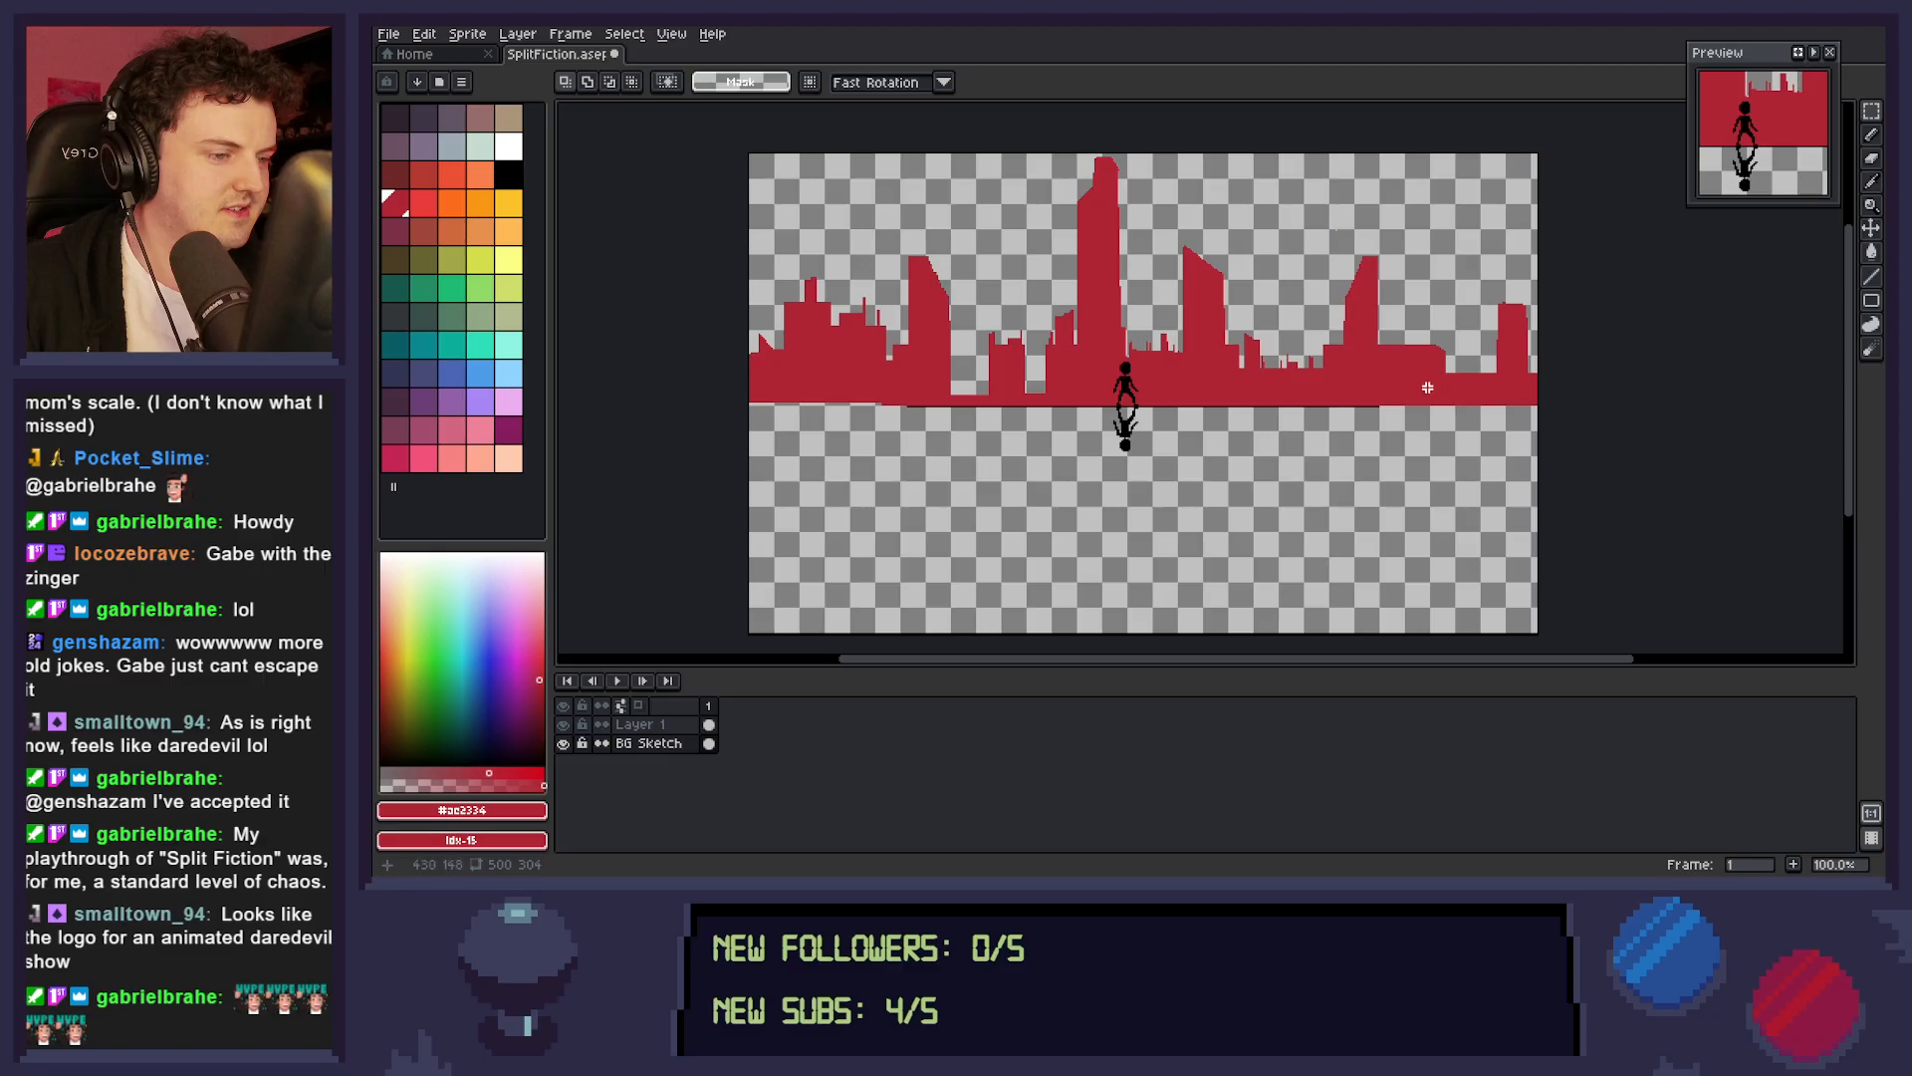
# Cut a small notch out of the flat roof right of the rightmost slanted tower.
pyautogui.moveTo(1420, 328); pyautogui.dragTo(1404, 362)
pyautogui.press('Delete')
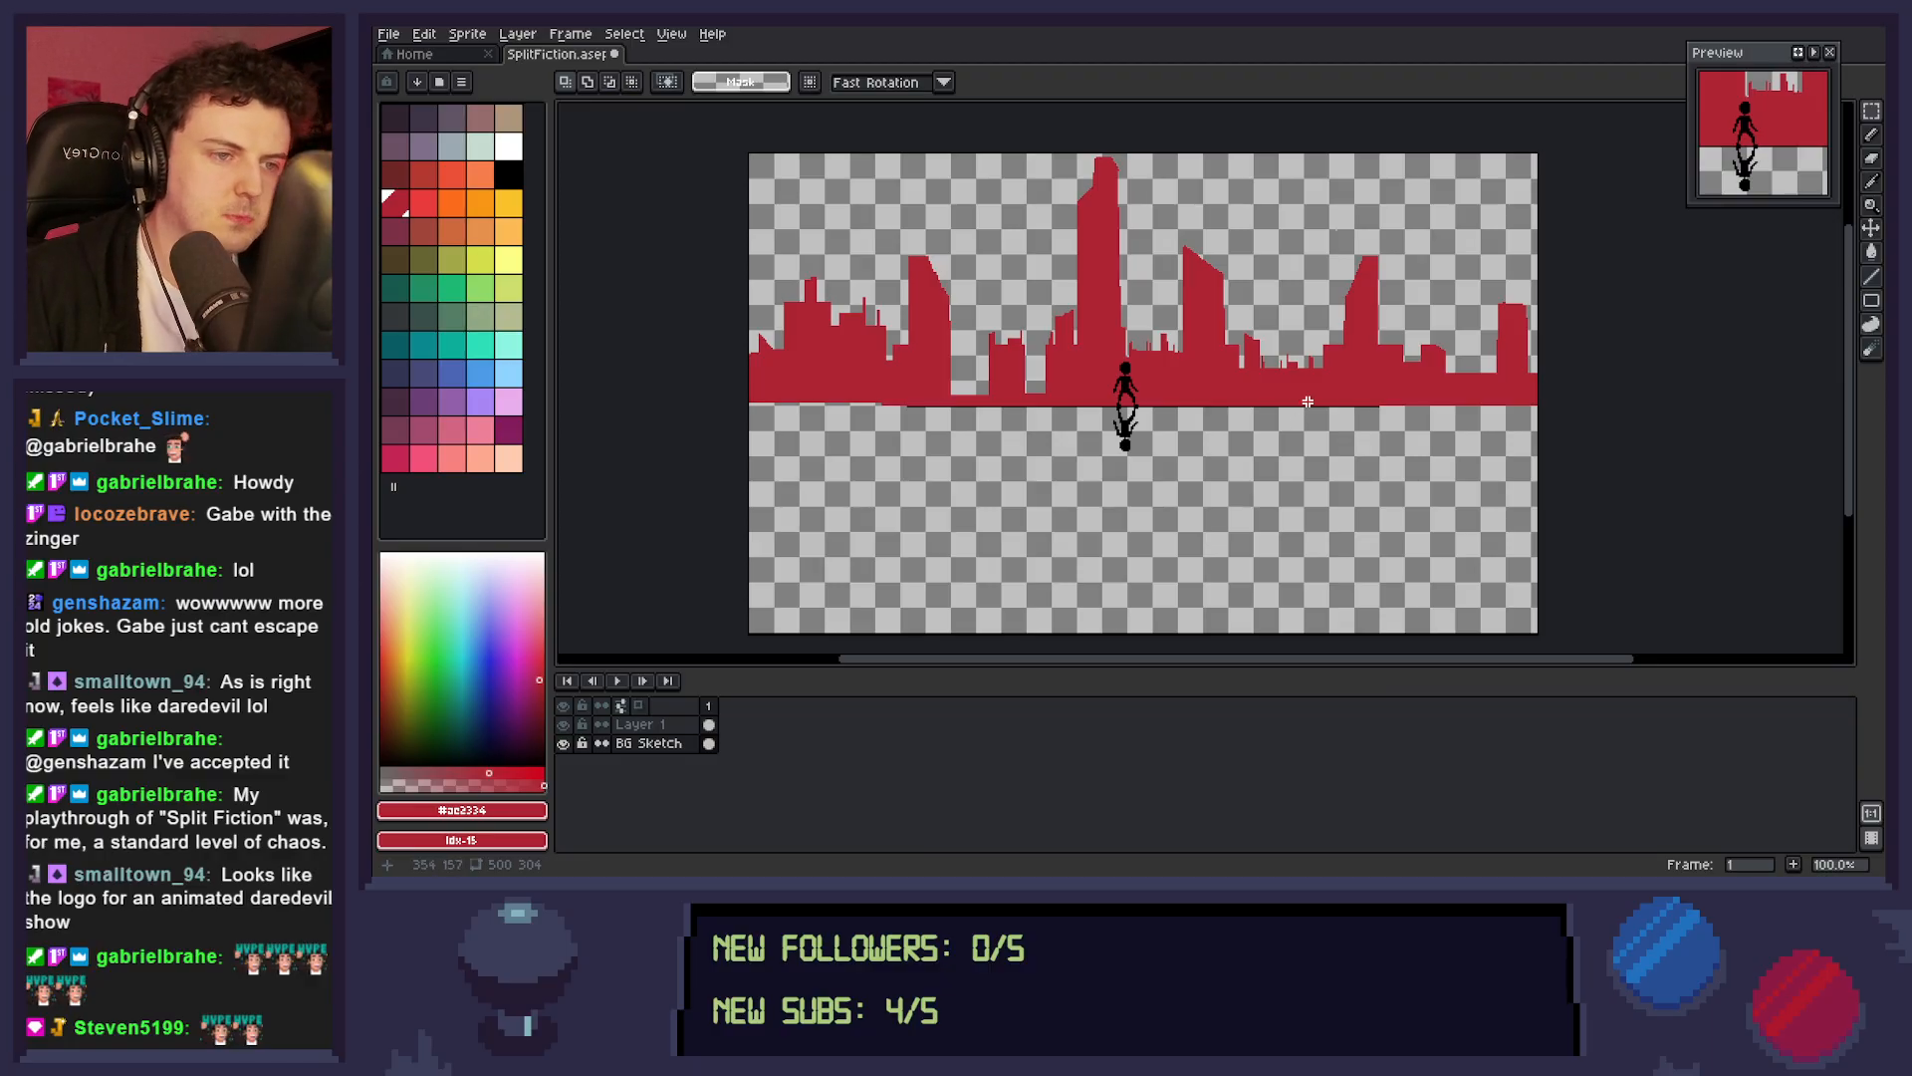
pyautogui.moveTo(980, 320); pyautogui.dragTo(1037, 398)
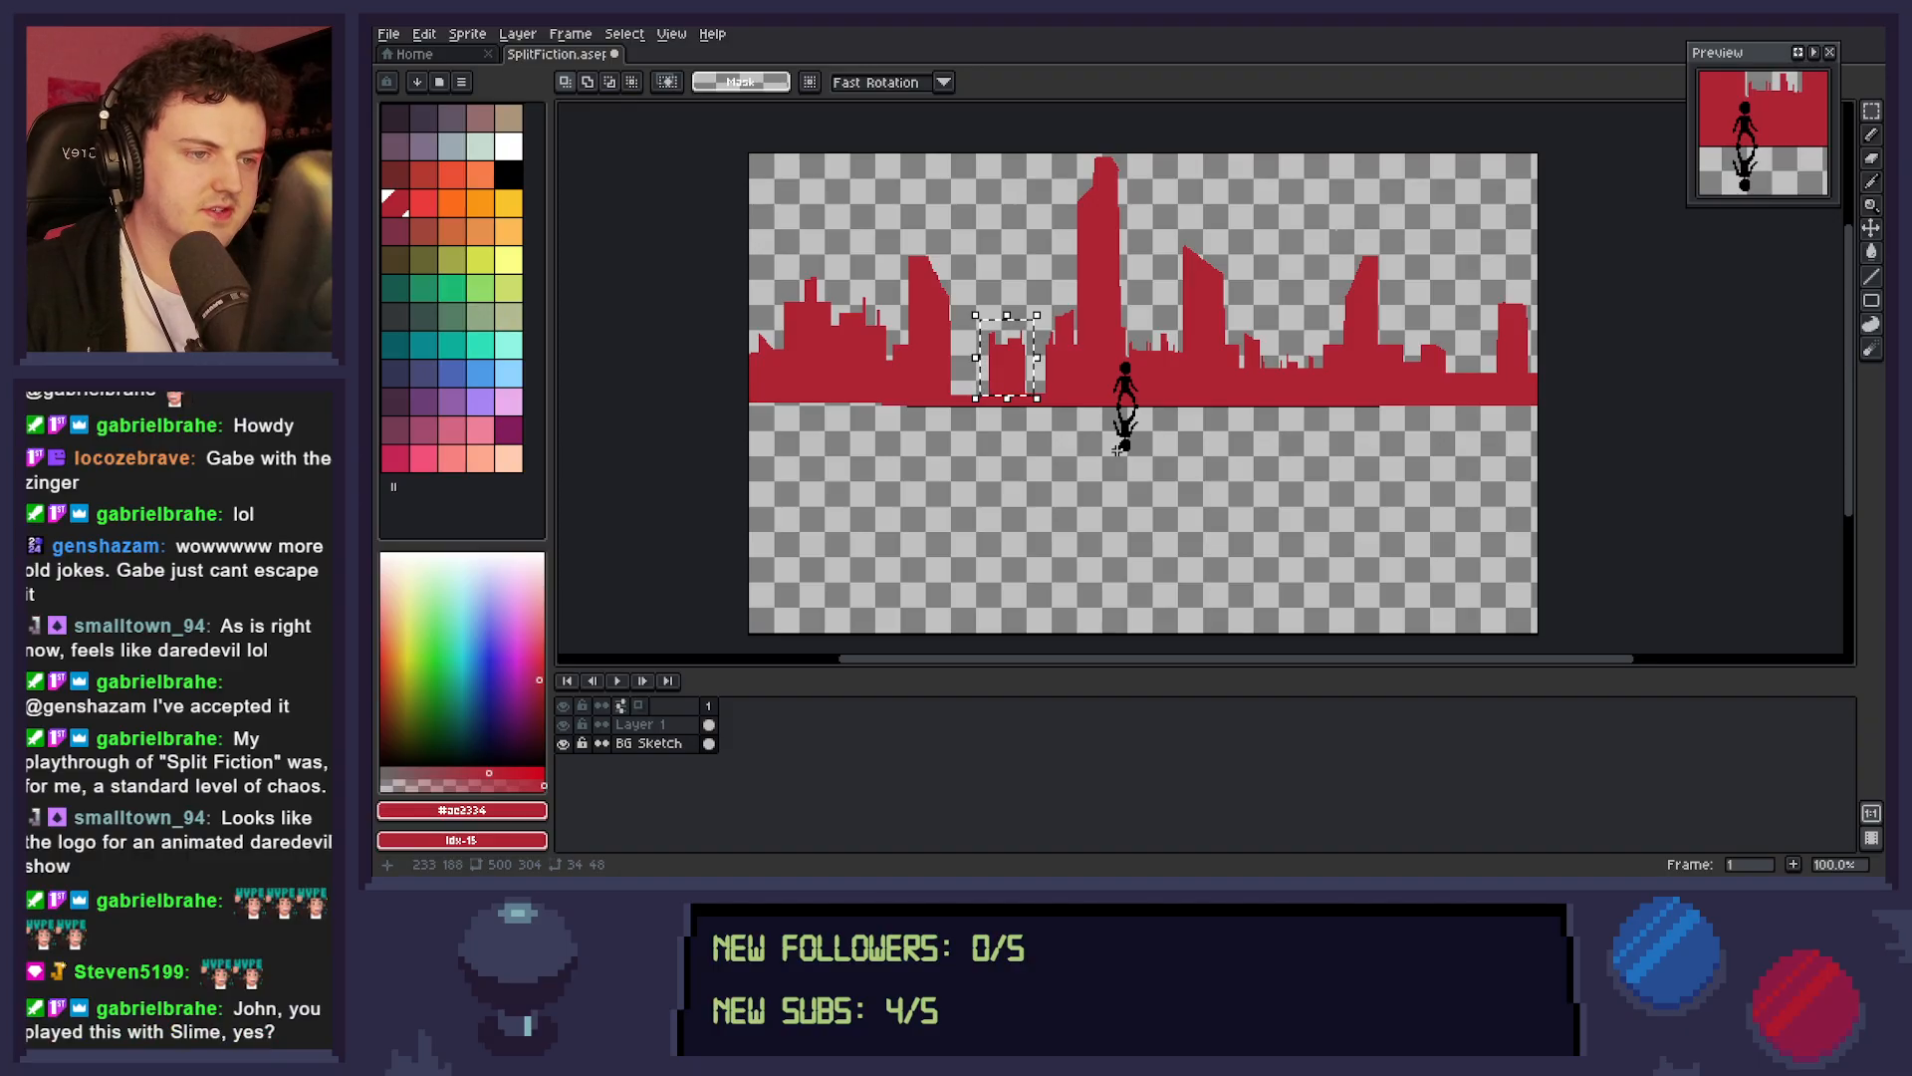
pyautogui.hotkey('ctrl', 'd')
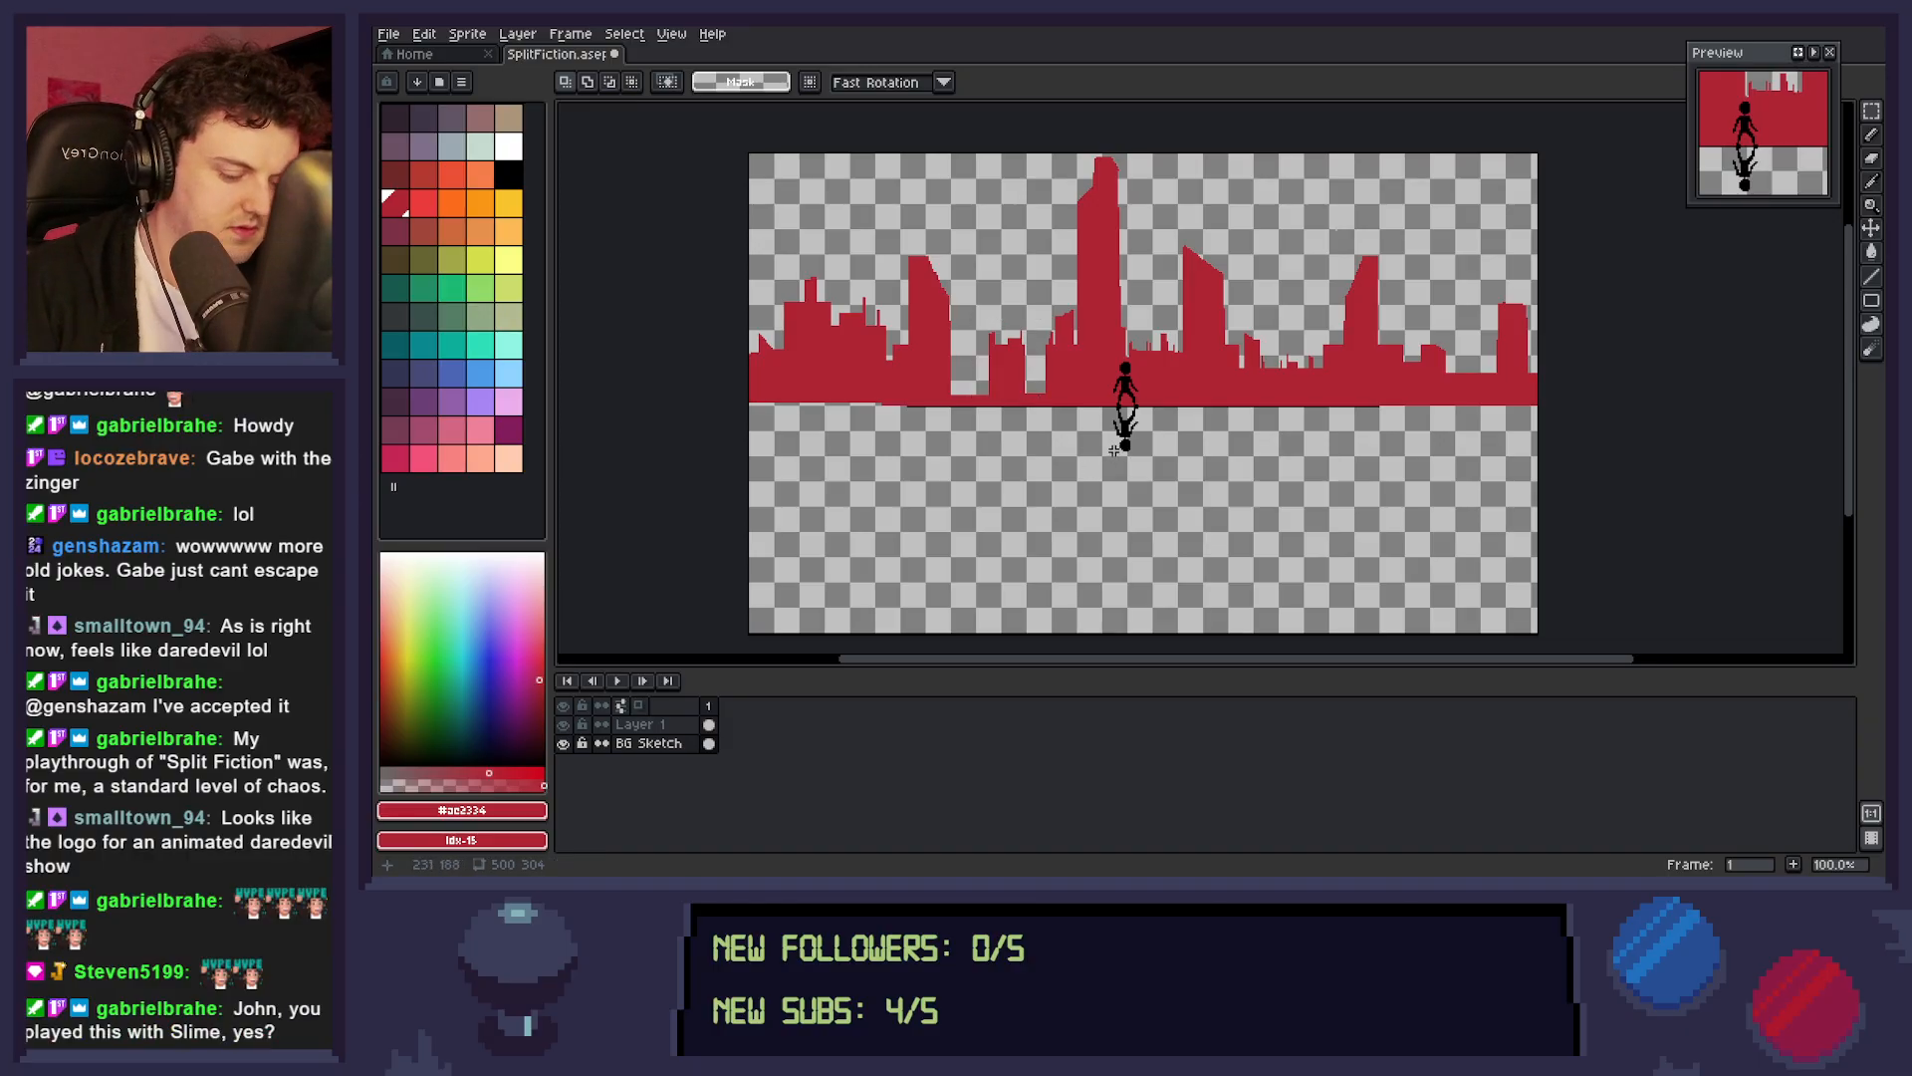
# Draw a tall filled red tower with a narrower stepped spire on the small block between the slanted left tower and the central tower.
pyautogui.click(1871, 301)
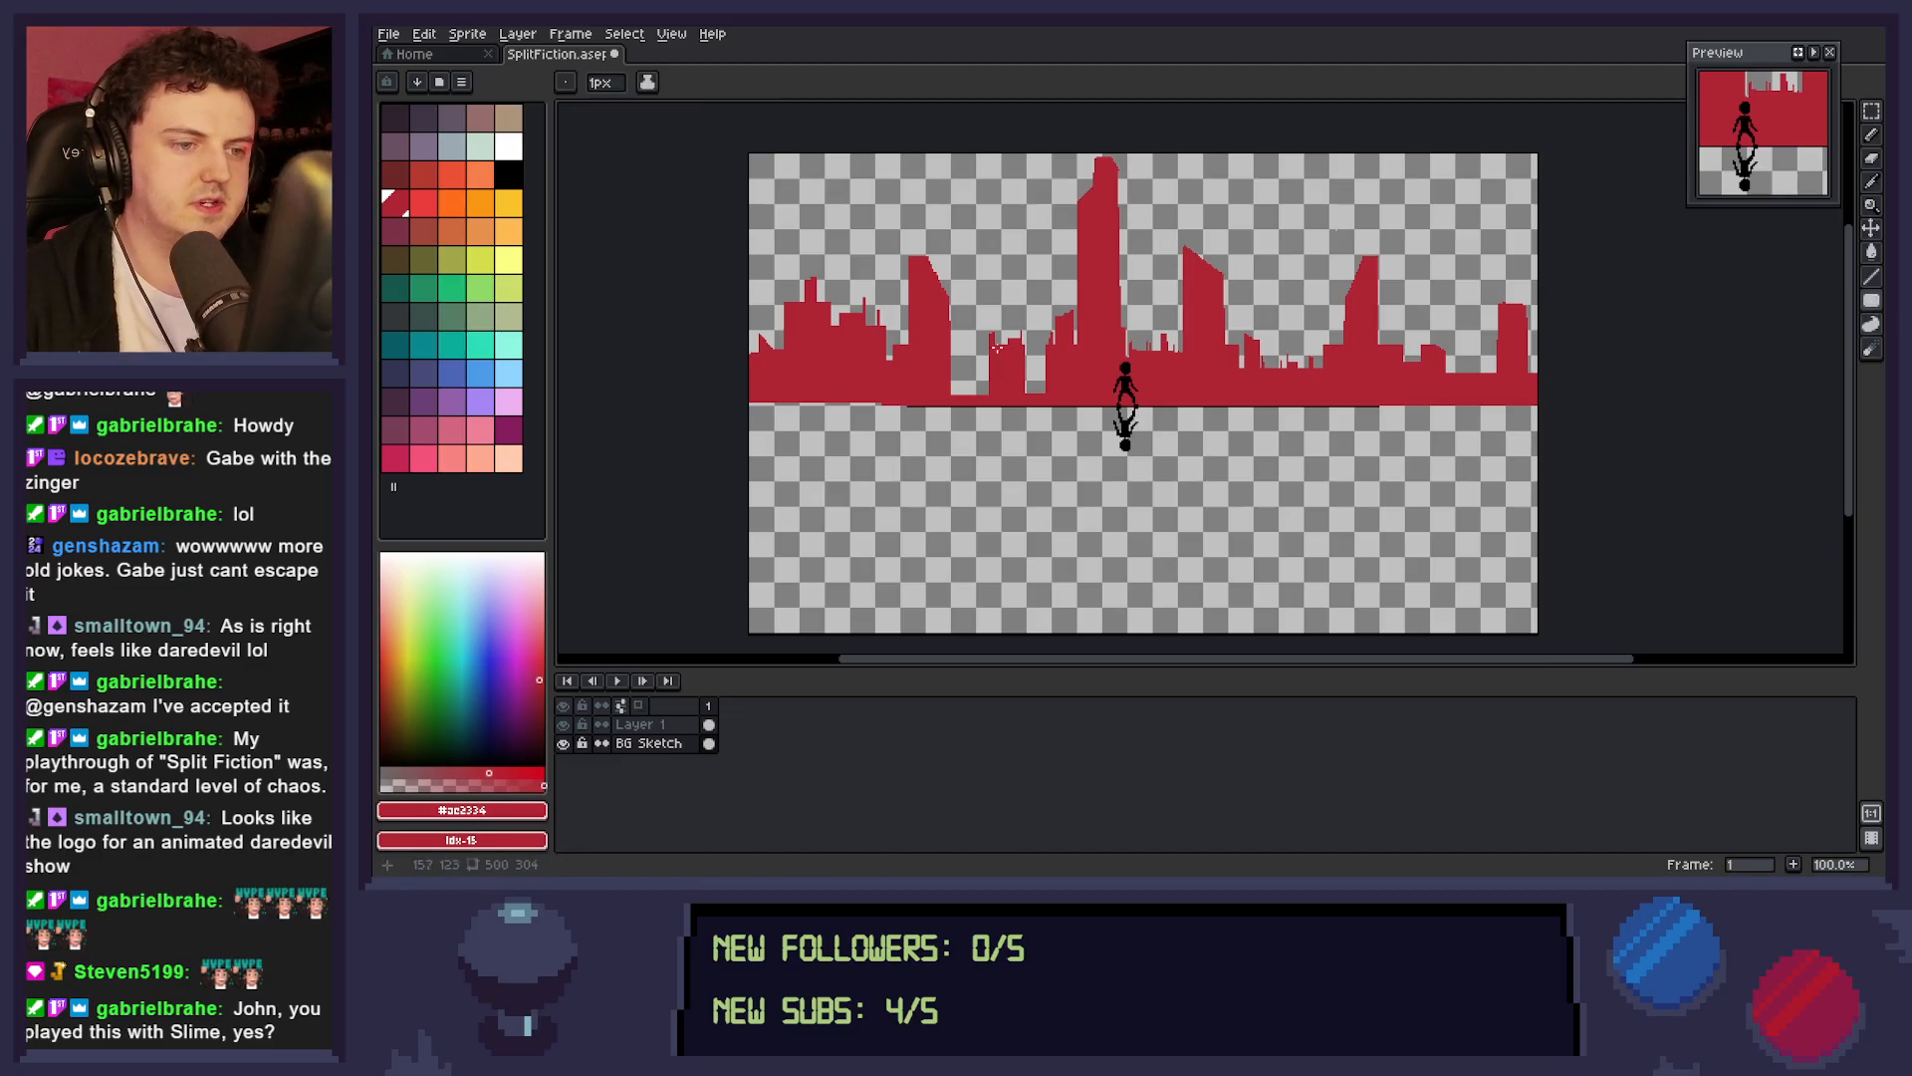
pyautogui.moveTo(990, 347); pyautogui.dragTo(1023, 249)
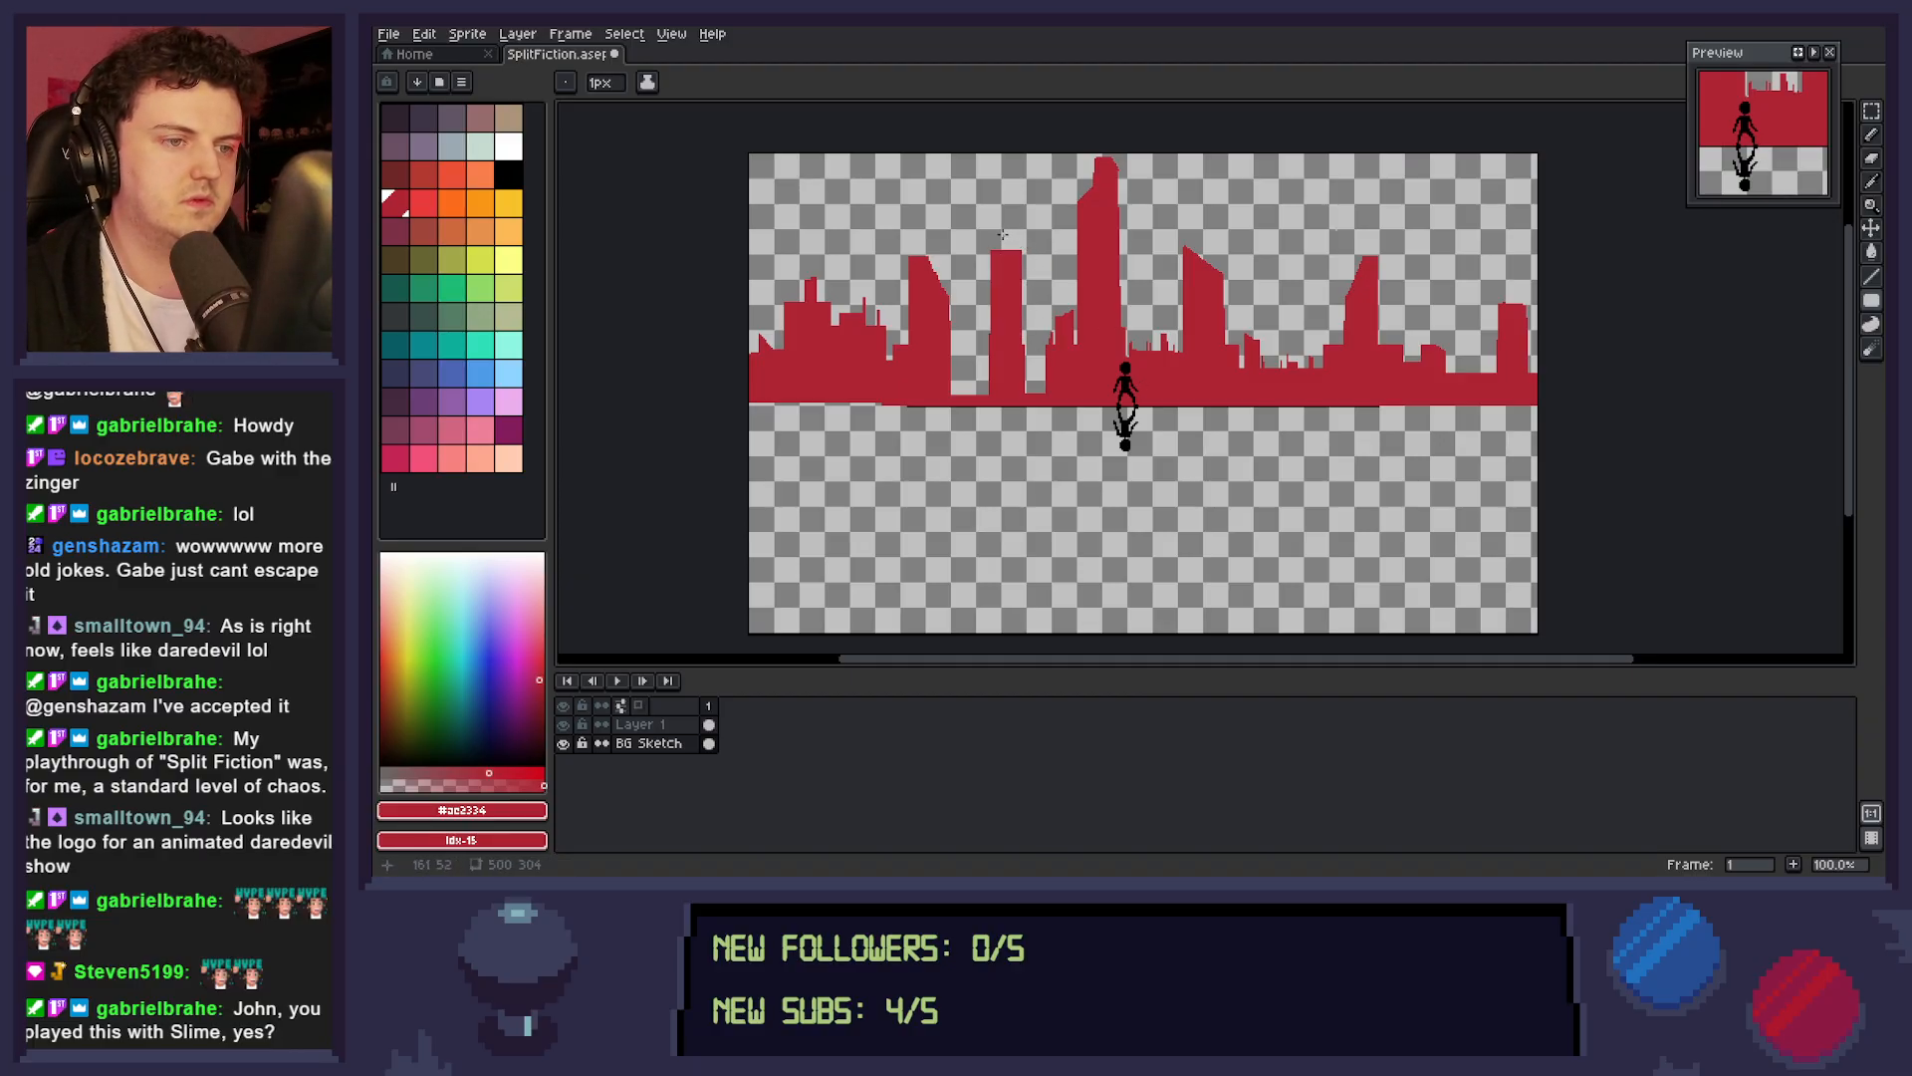
pyautogui.moveTo(1001, 215); pyautogui.dragTo(1007, 249)
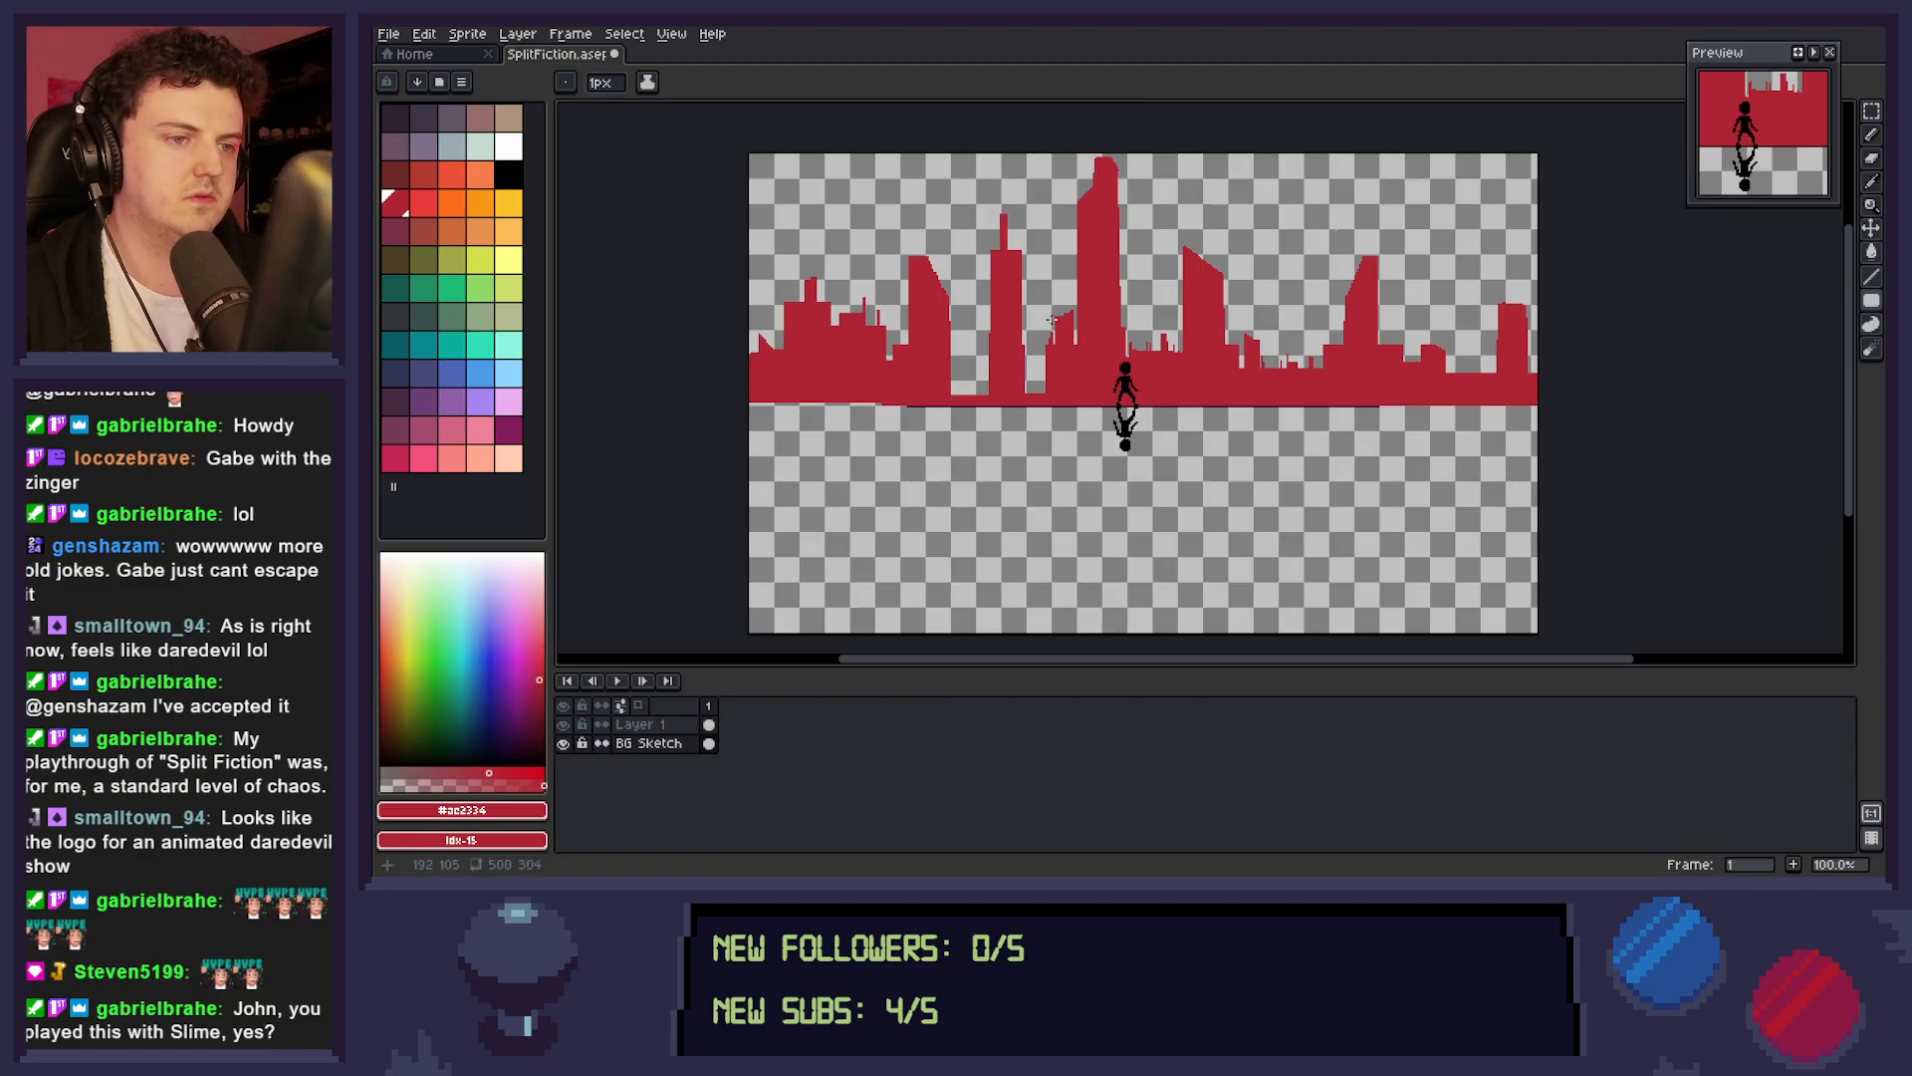
pyautogui.hotkey('ctrl', 'z')
pyautogui.moveTo(1001, 212); pyautogui.dragTo(1016, 258)
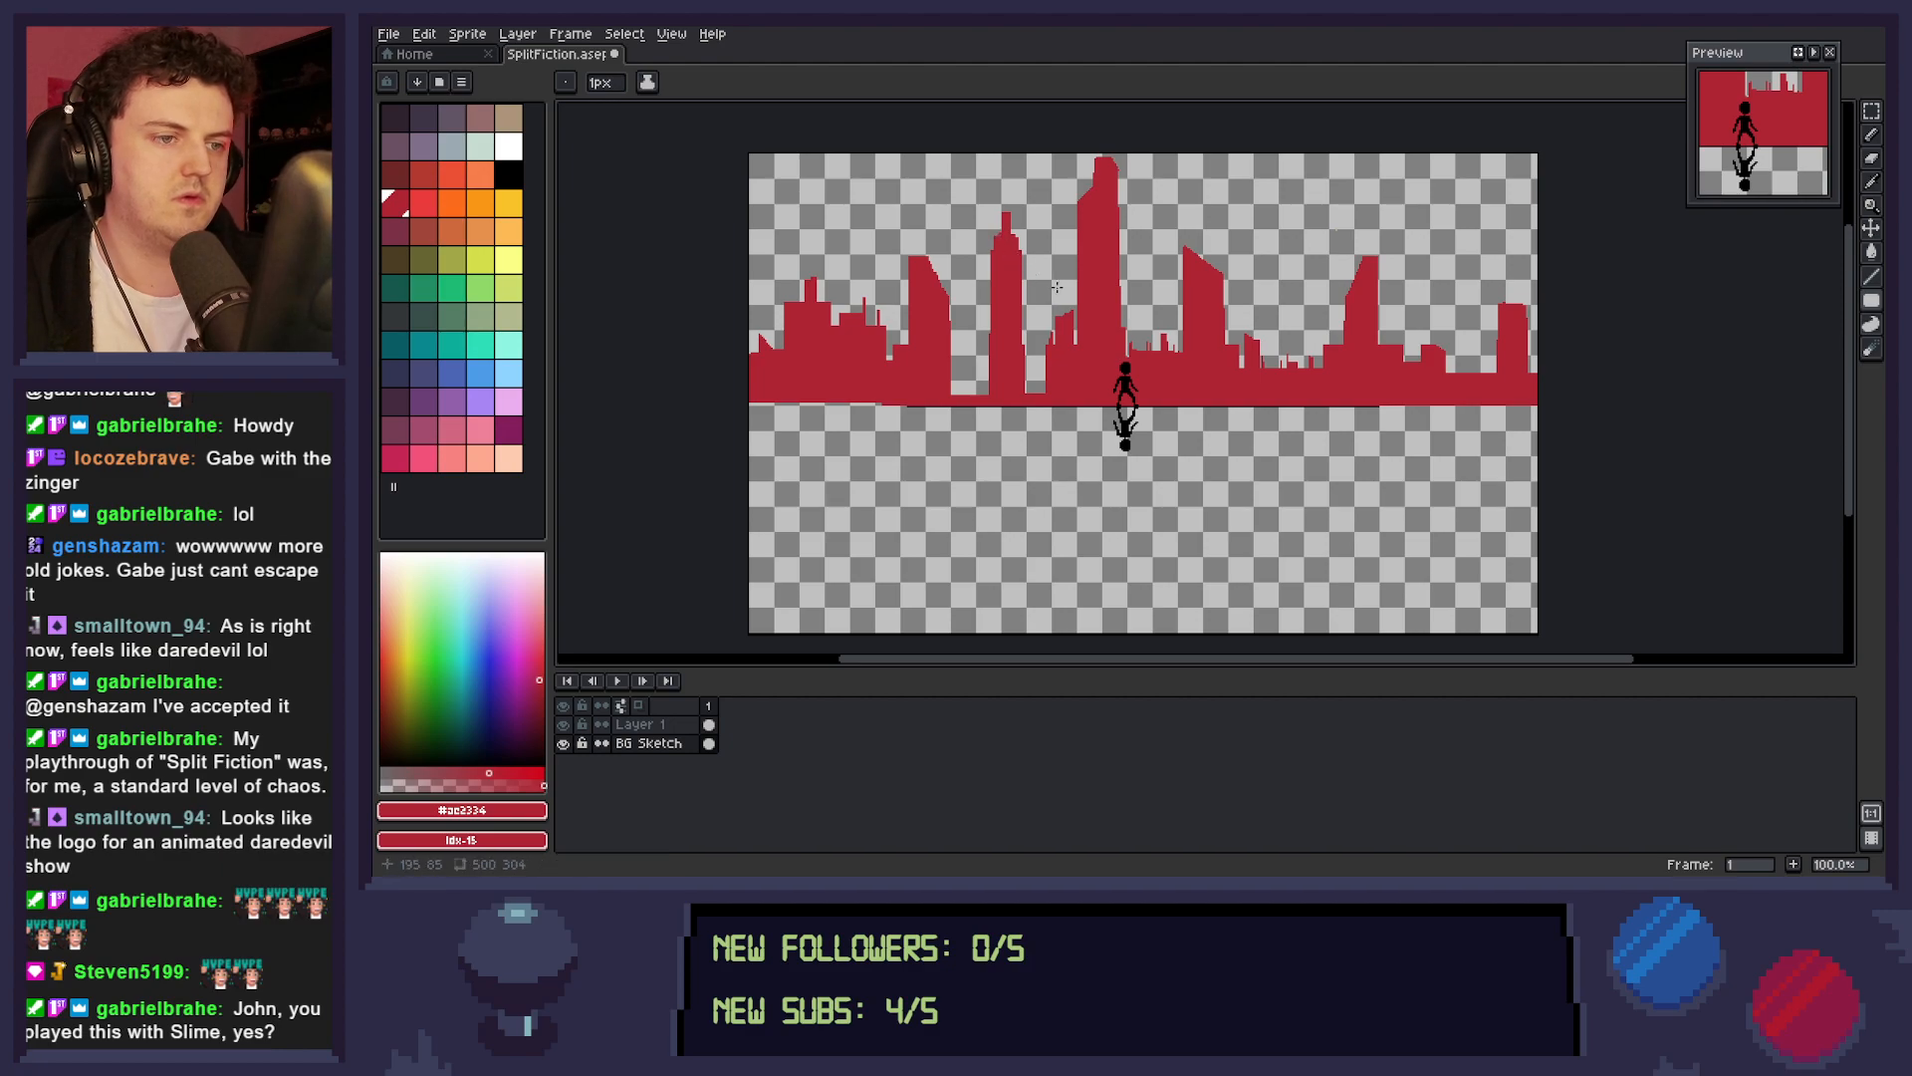
pyautogui.moveTo(1003, 186); pyautogui.dragTo(1006, 229)
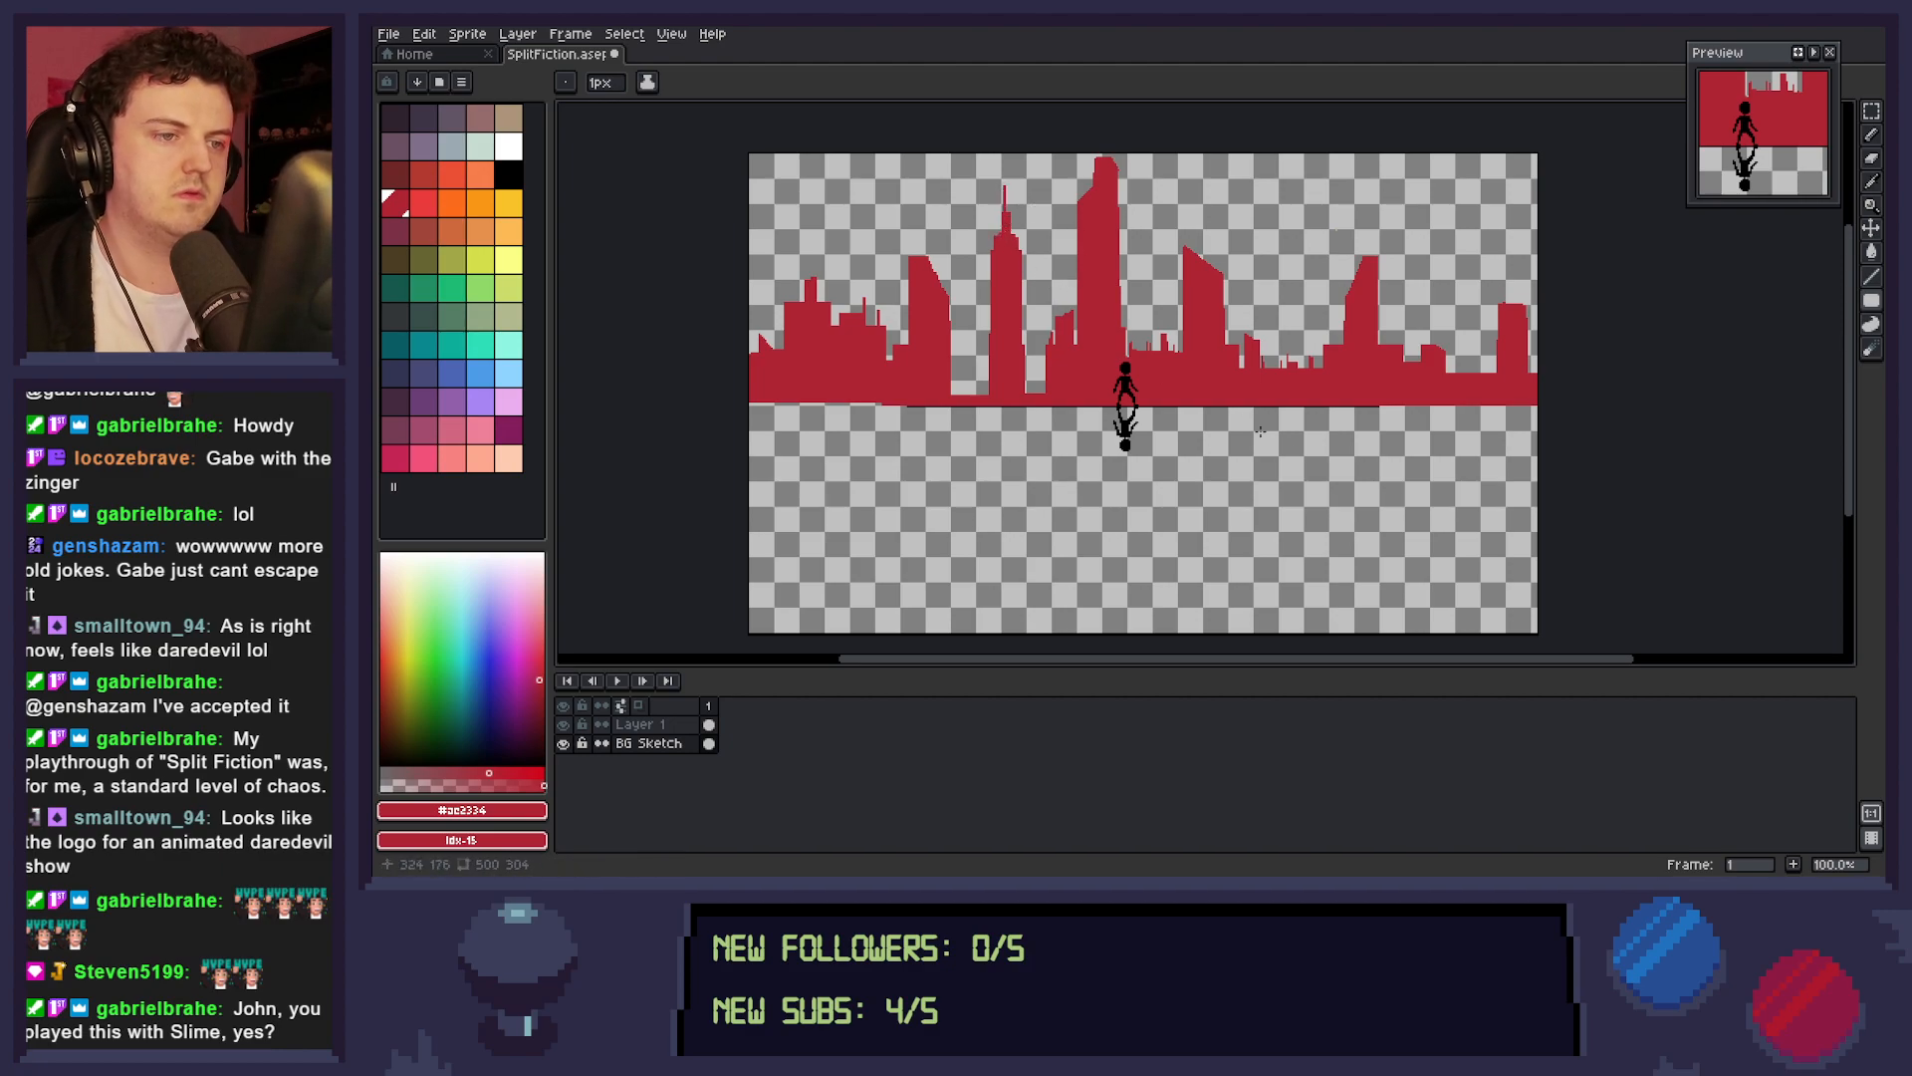
pyautogui.hotkey('ctrl', 'z')
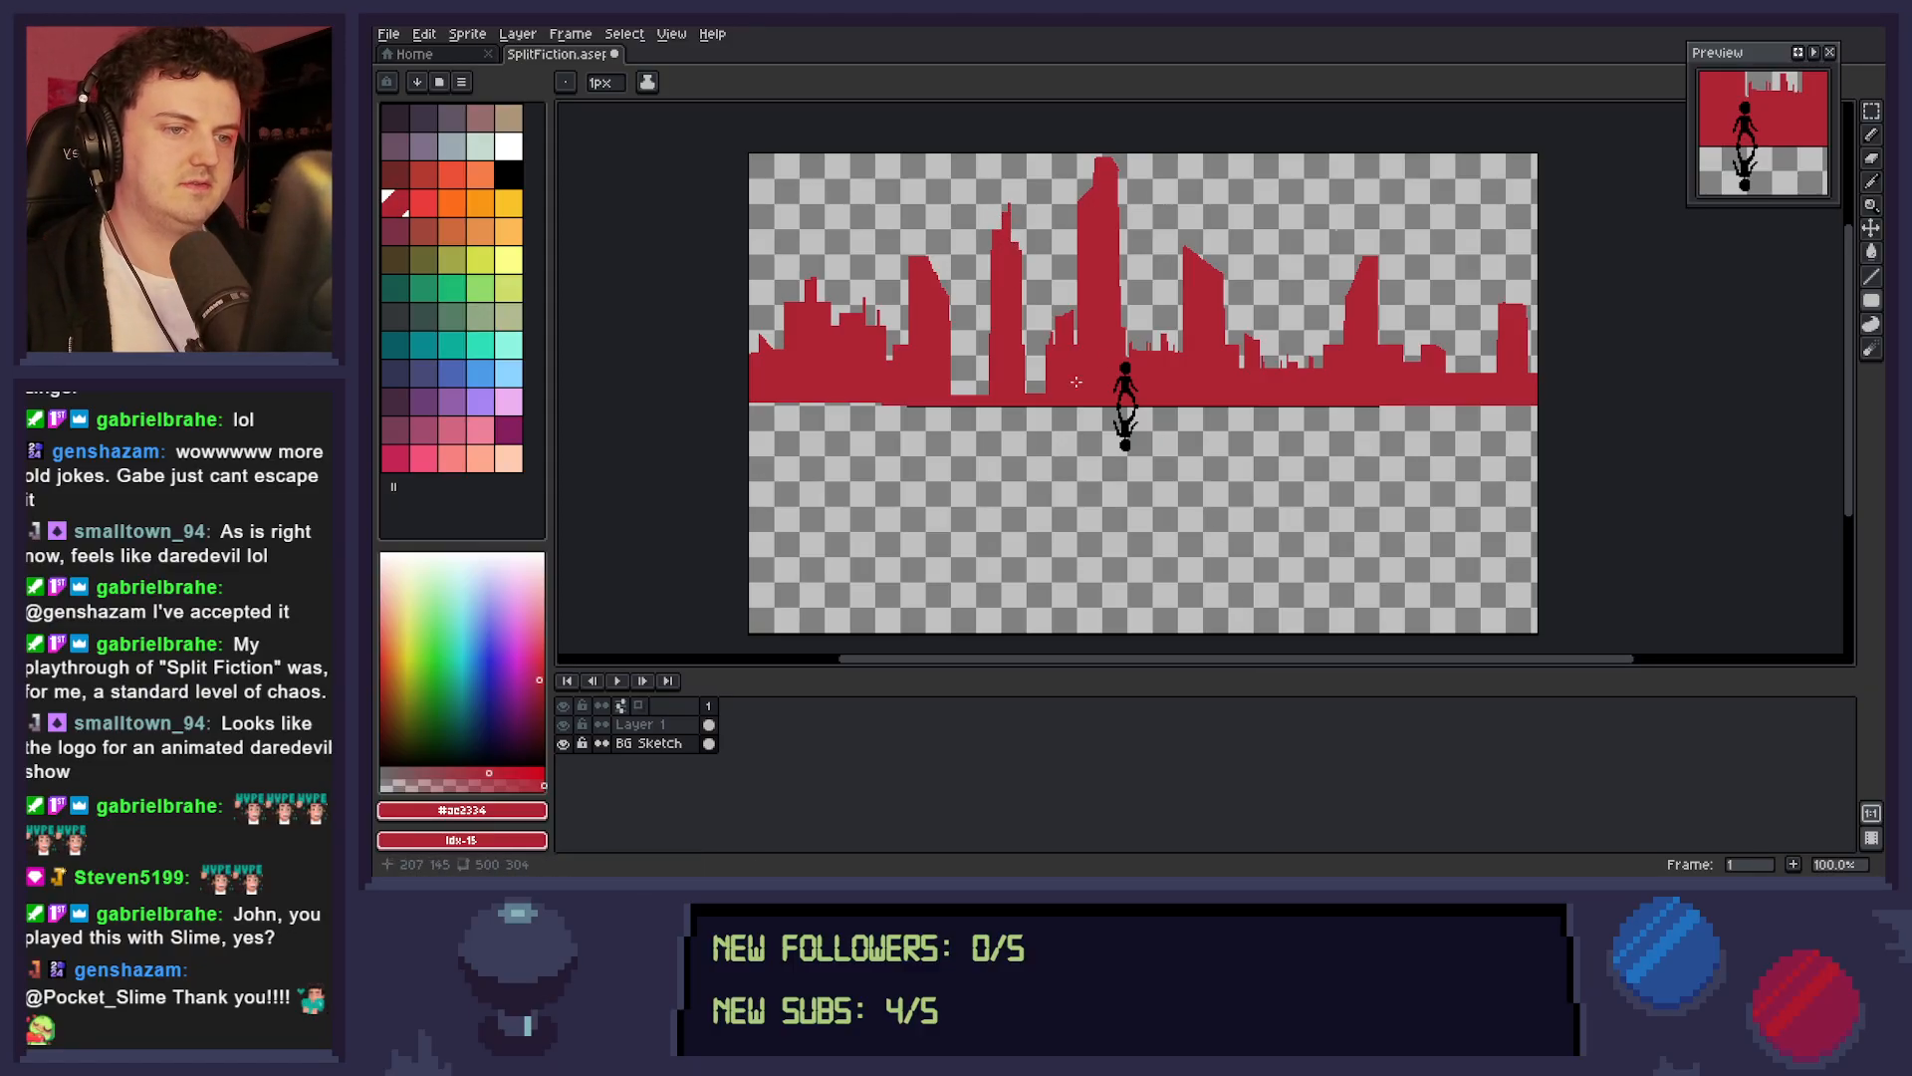
# Fill in the skyline around the spired tower's base with low blocks, and add a small stepped tower on each side of the central tower.
pyautogui.moveTo(973, 394)
pyautogui.mouseDown()
pyautogui.moveTo(994, 375)
pyautogui.moveTo(994, 394)
pyautogui.moveTo(1042, 403)
pyautogui.mouseUp()
pyautogui.moveTo(950, 345); pyautogui.dragTo(951, 398)
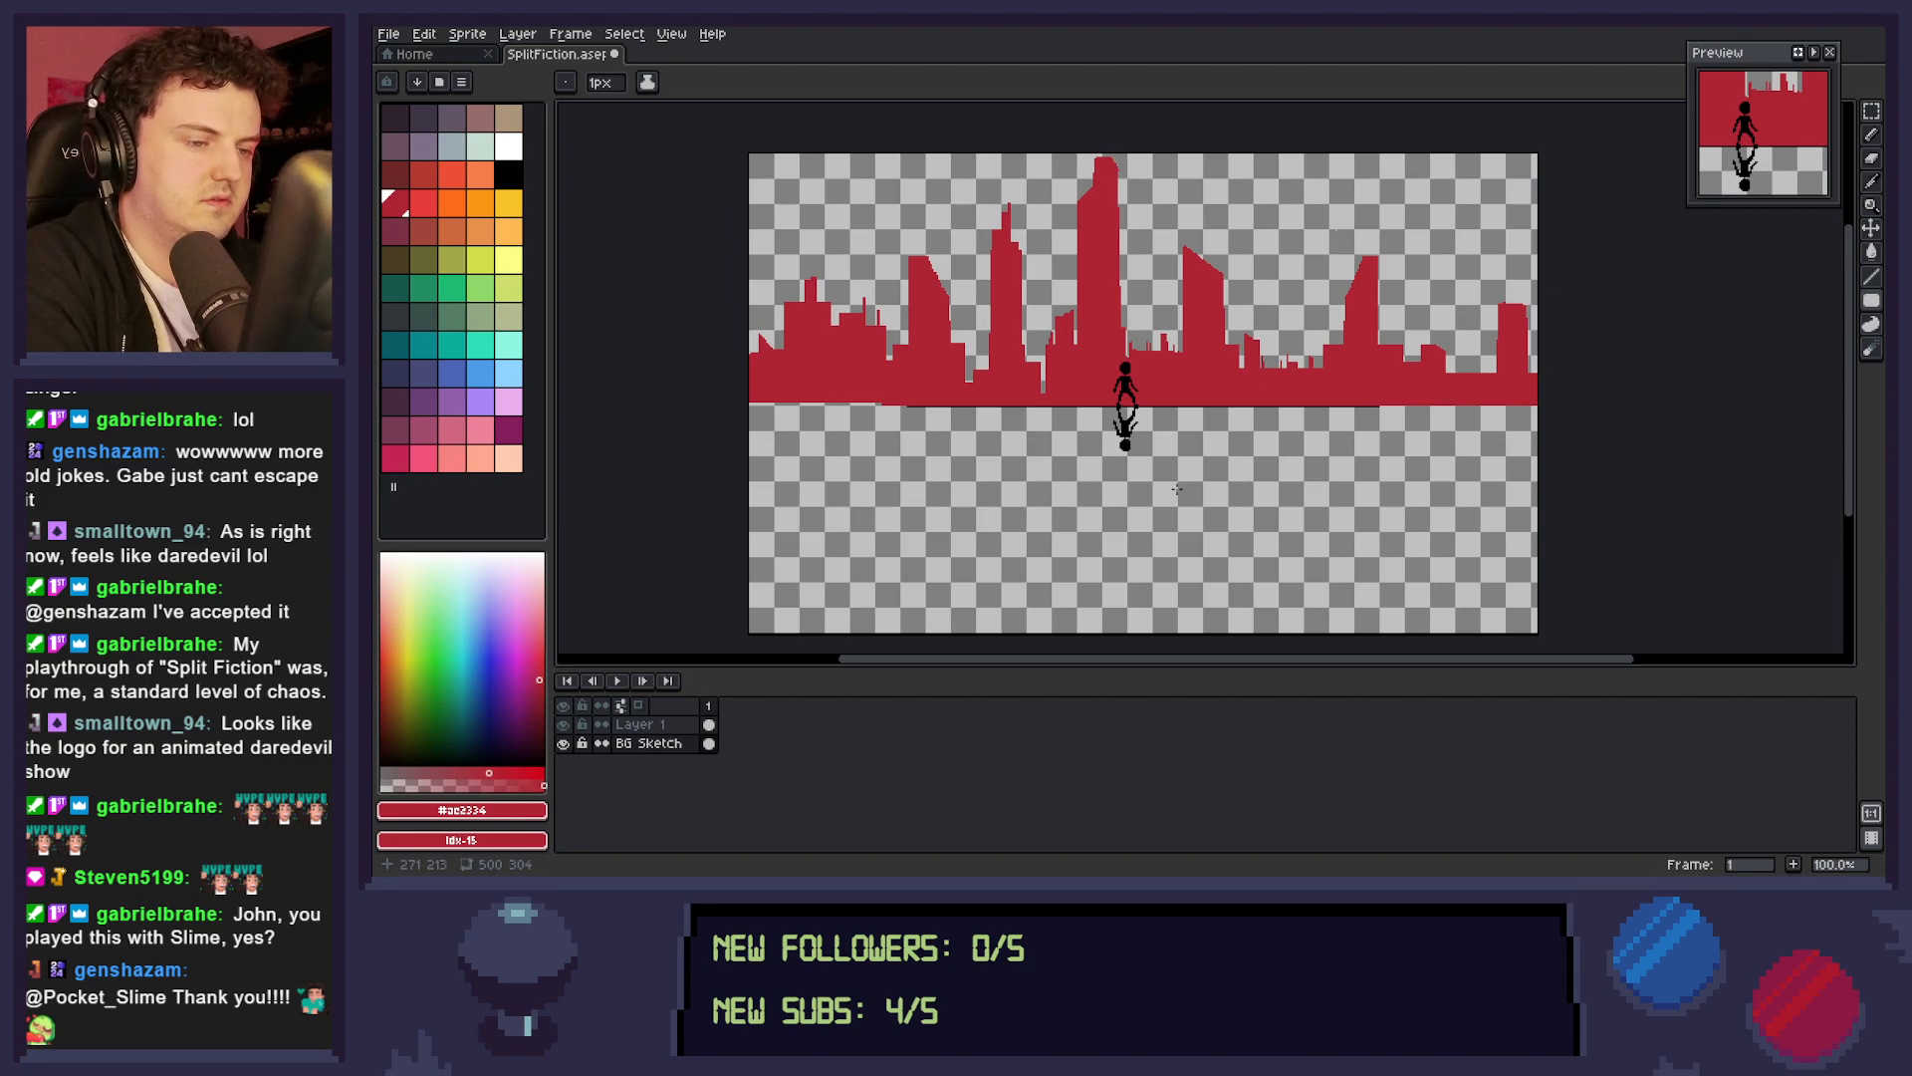
pyautogui.moveTo(1149, 351)
pyautogui.mouseDown()
pyautogui.moveTo(1166, 293)
pyautogui.moveTo(1141, 351)
pyautogui.mouseUp()
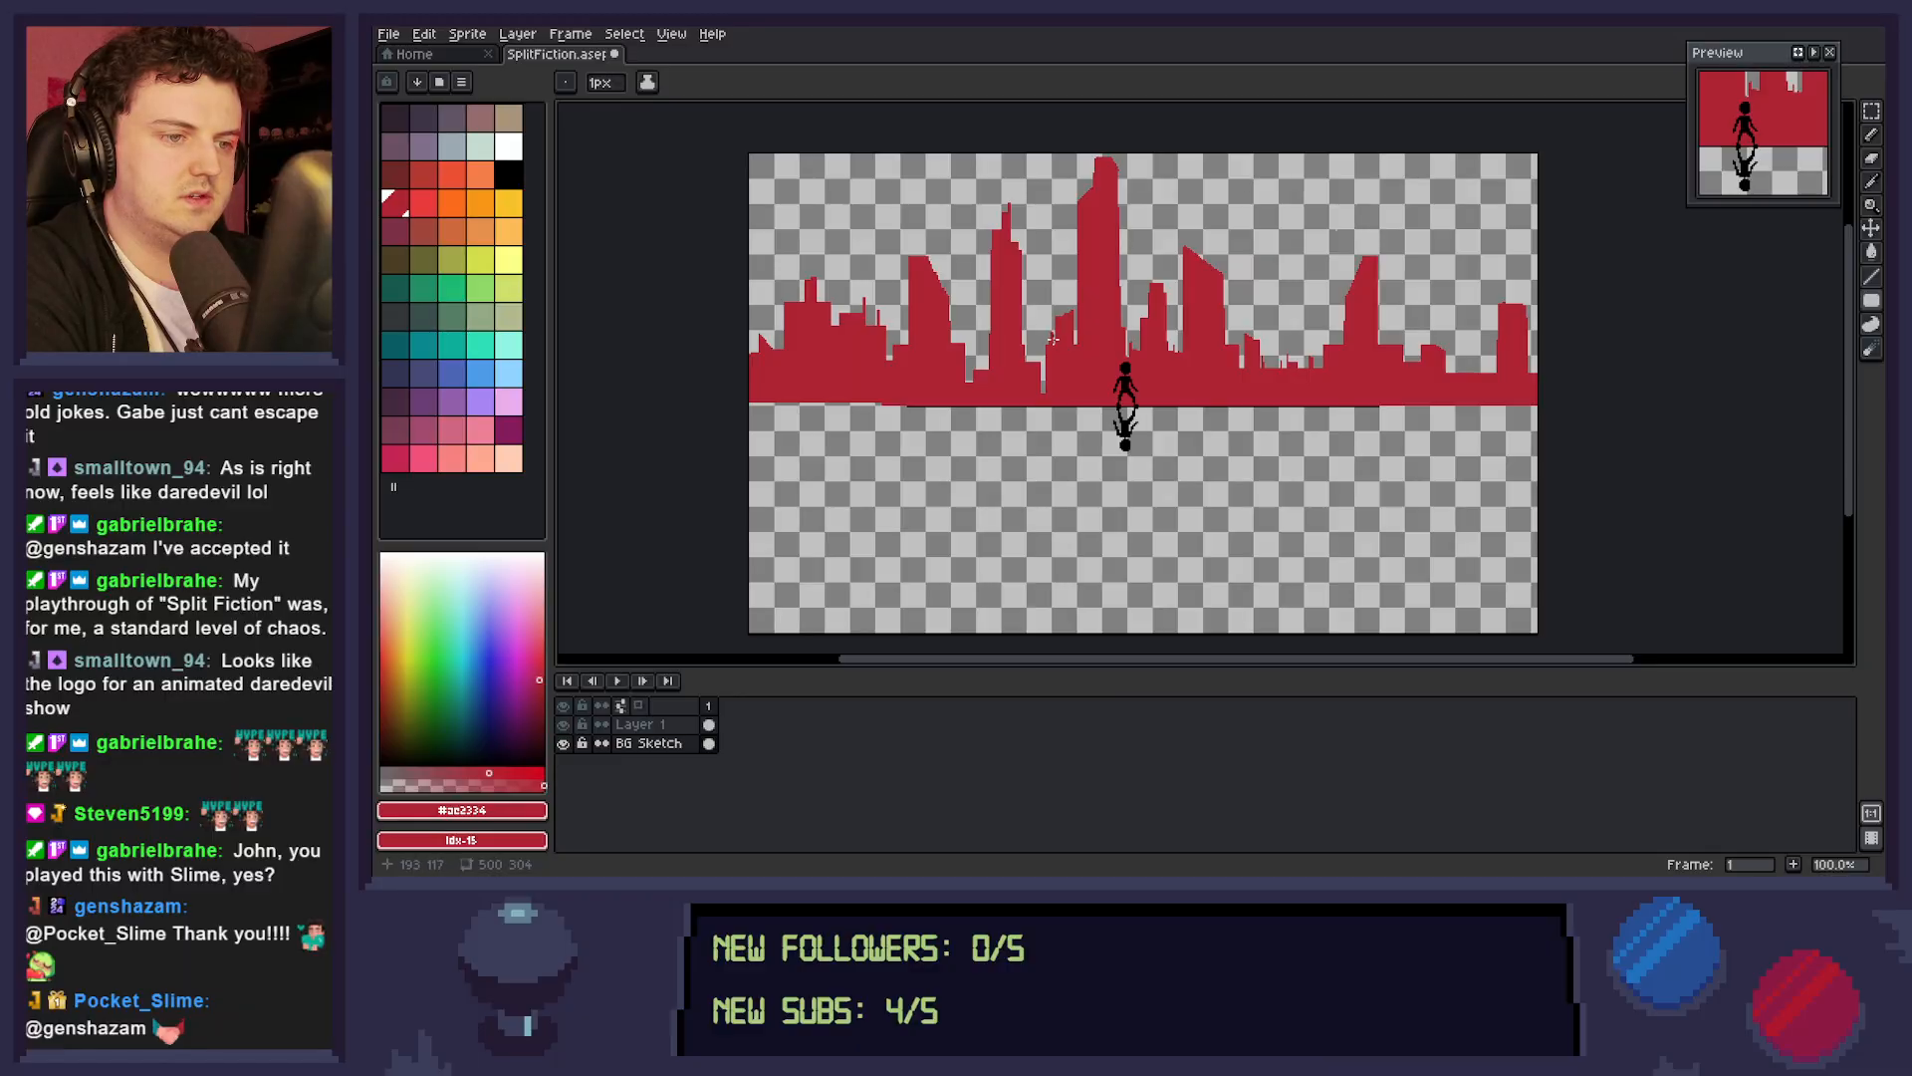
pyautogui.moveTo(1065, 314)
pyautogui.mouseDown()
pyautogui.moveTo(1055, 260)
pyautogui.moveTo(1054, 343)
pyautogui.mouseUp()
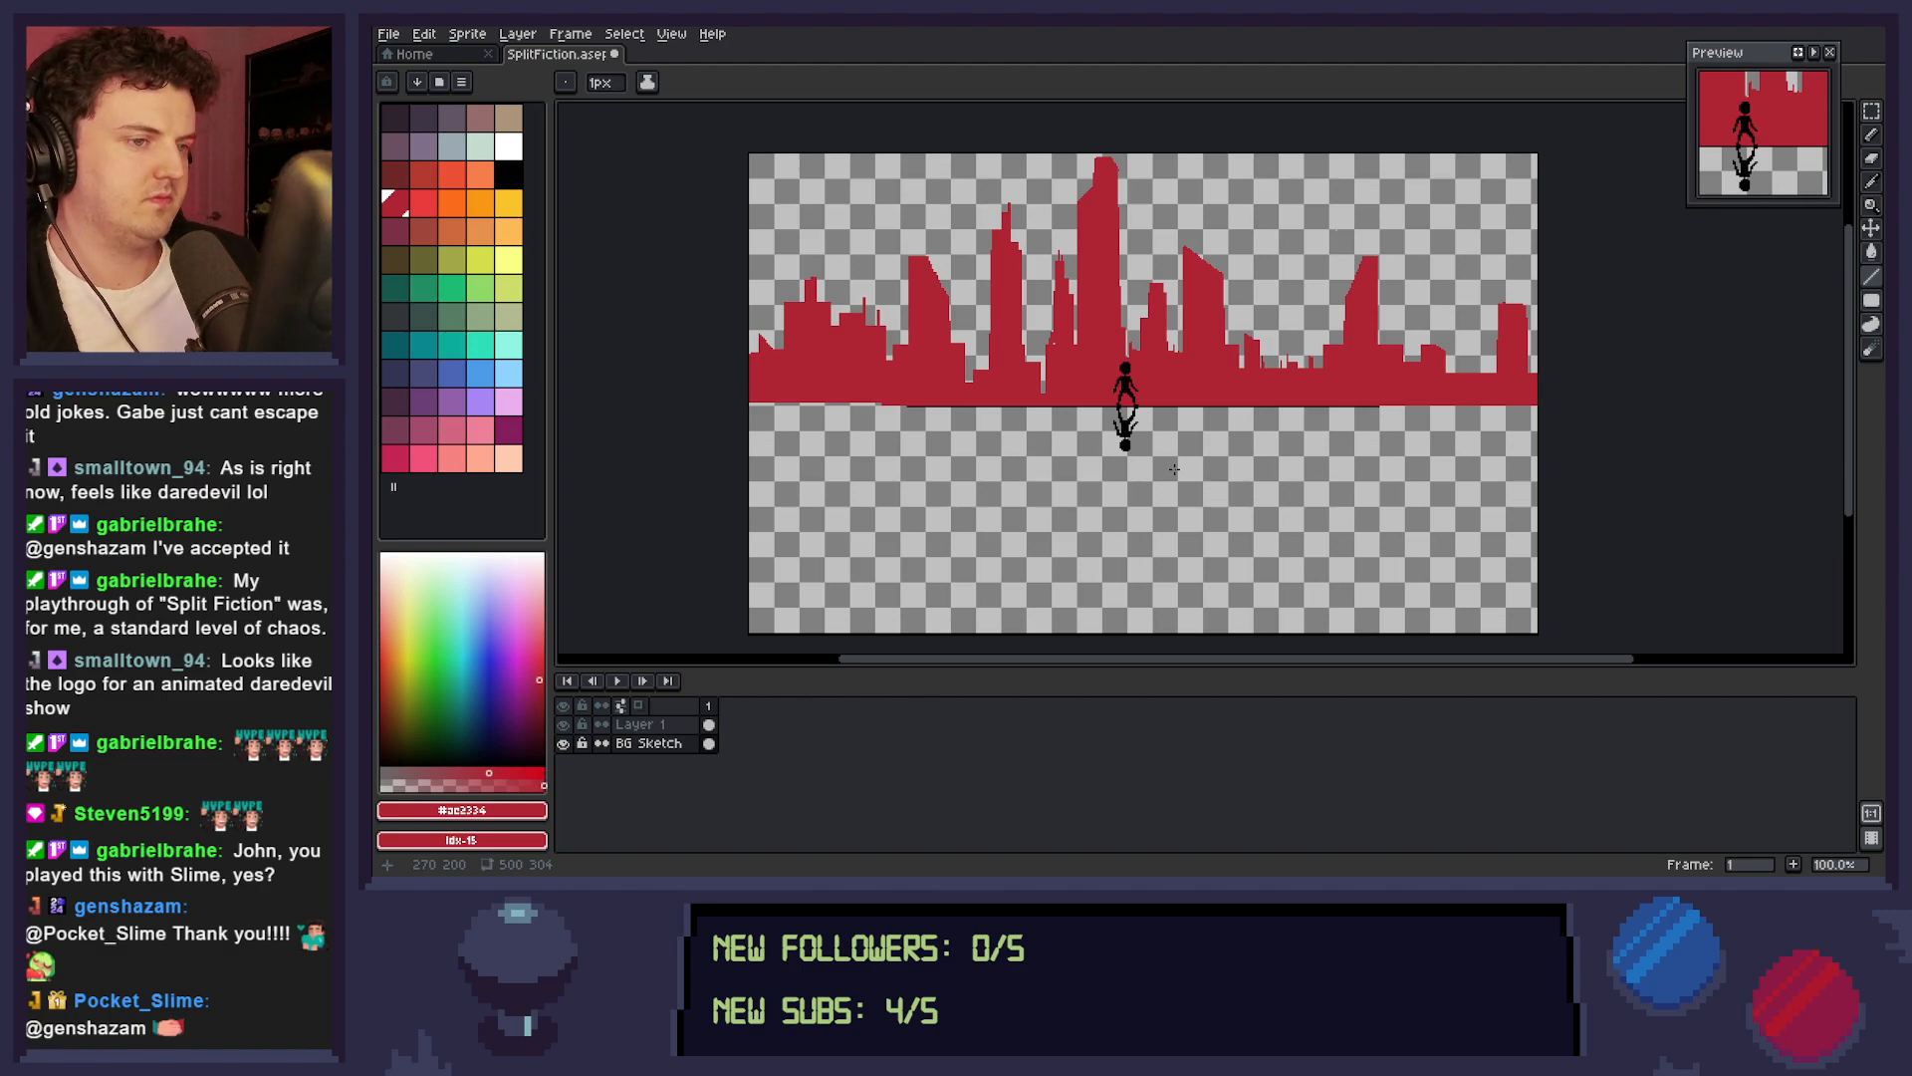
pyautogui.press('b')
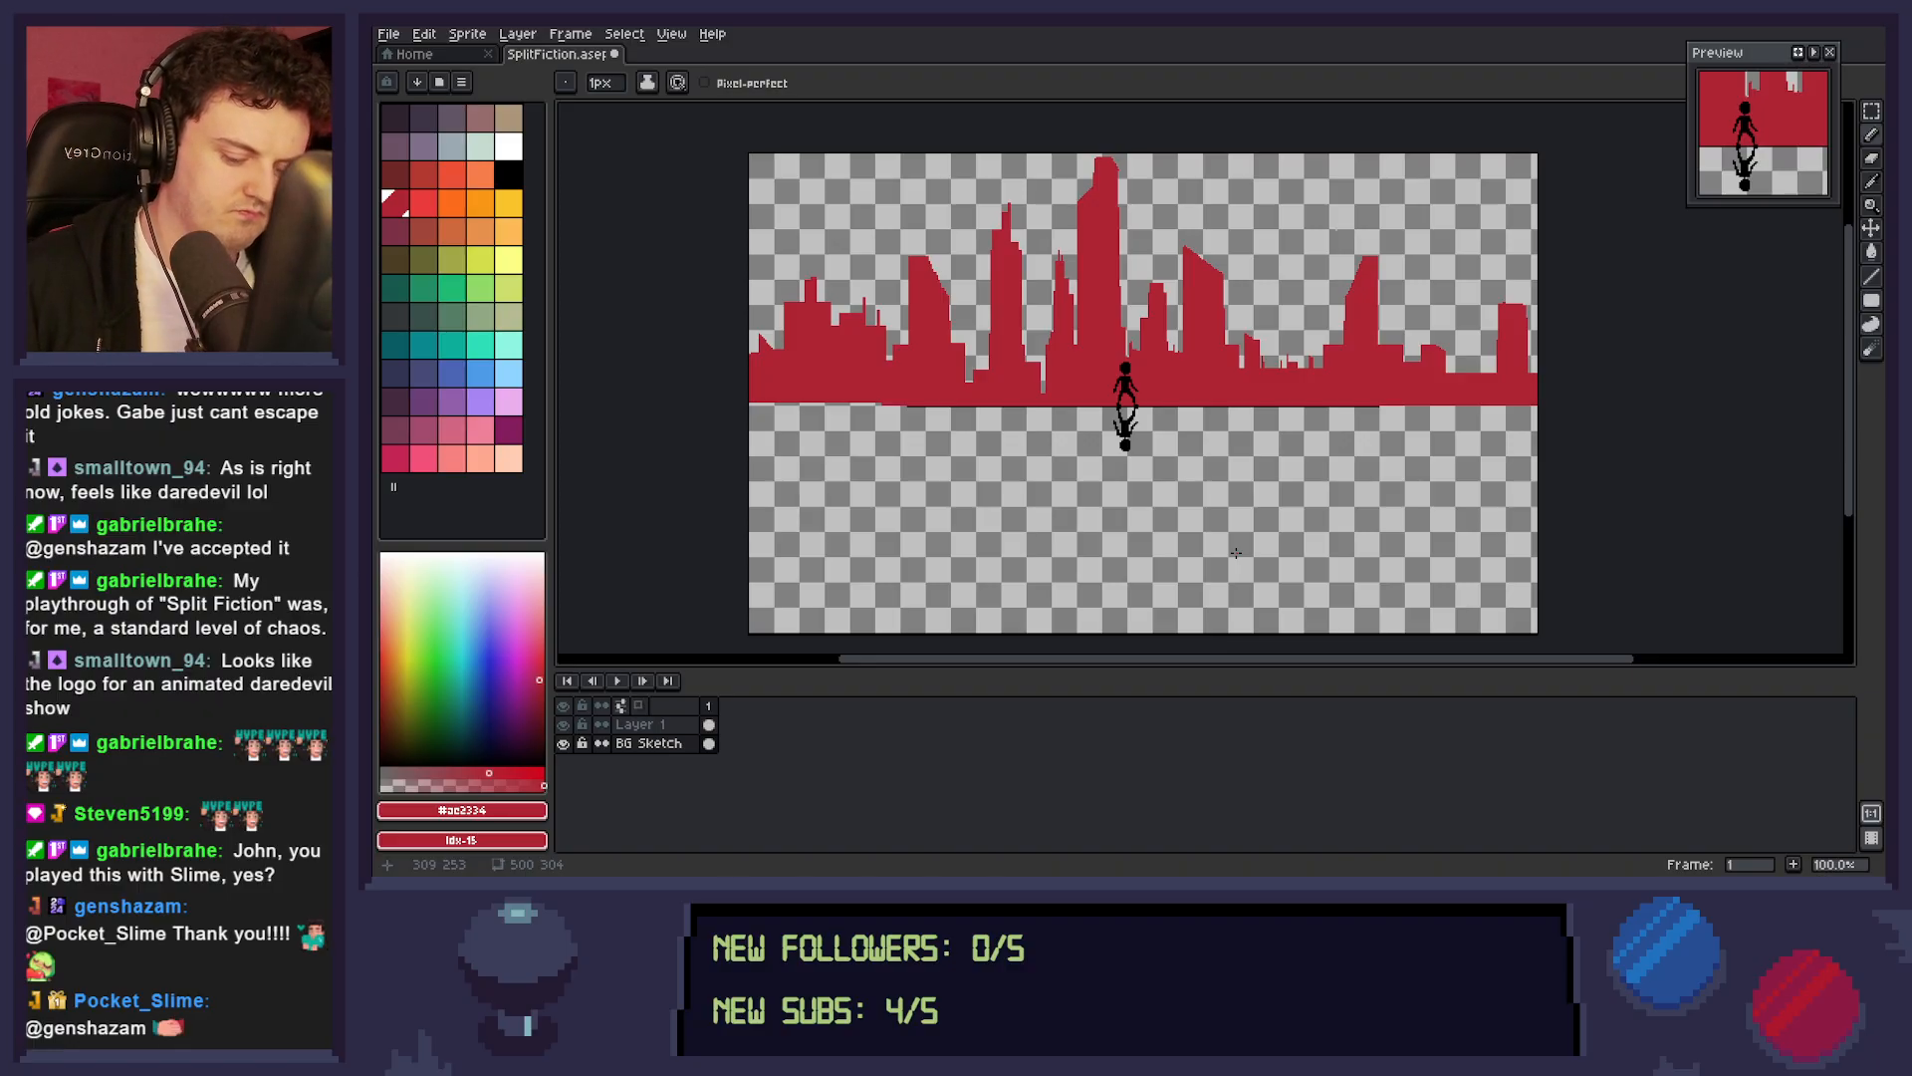
pyautogui.press('v')
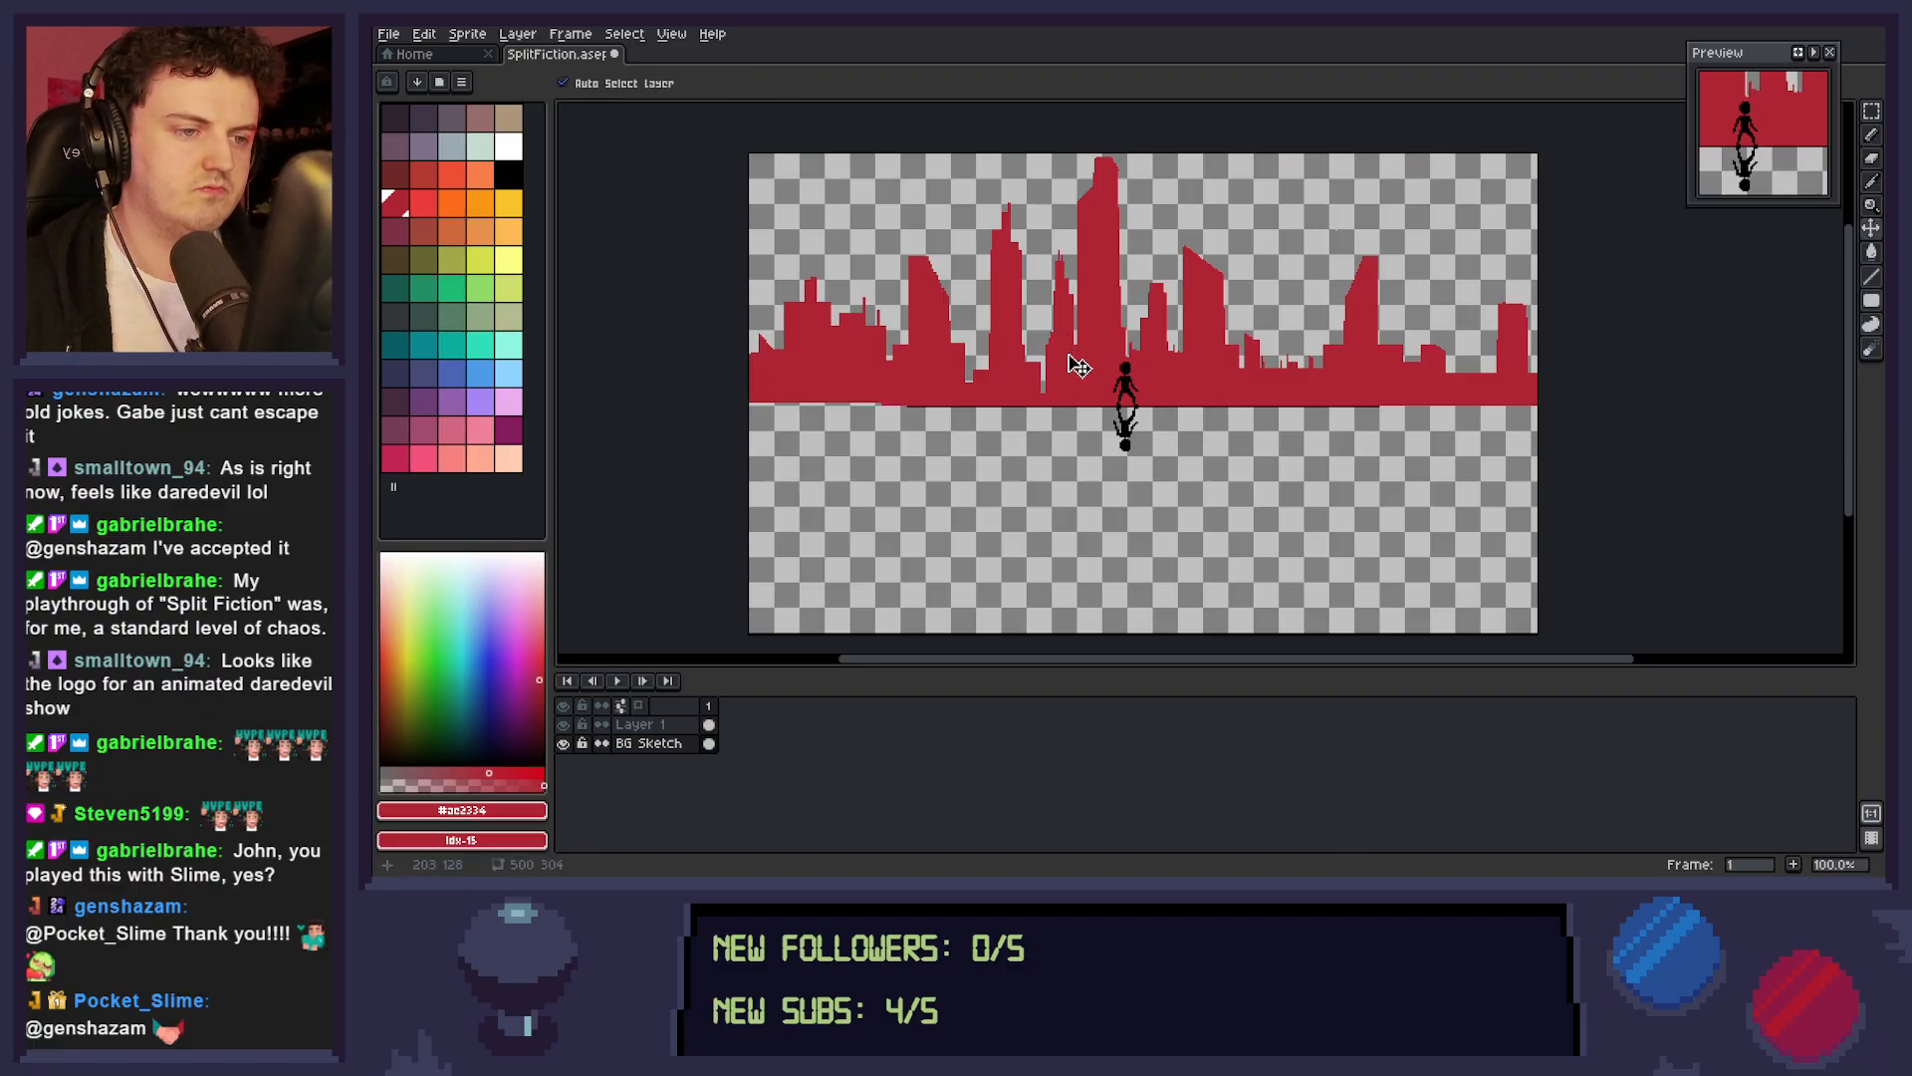
# Draw a filled red stepped tower right of the slanted tower beside the figure, with low stepped blocks descending from its right side.
pyautogui.hotkey('shift', 'u')
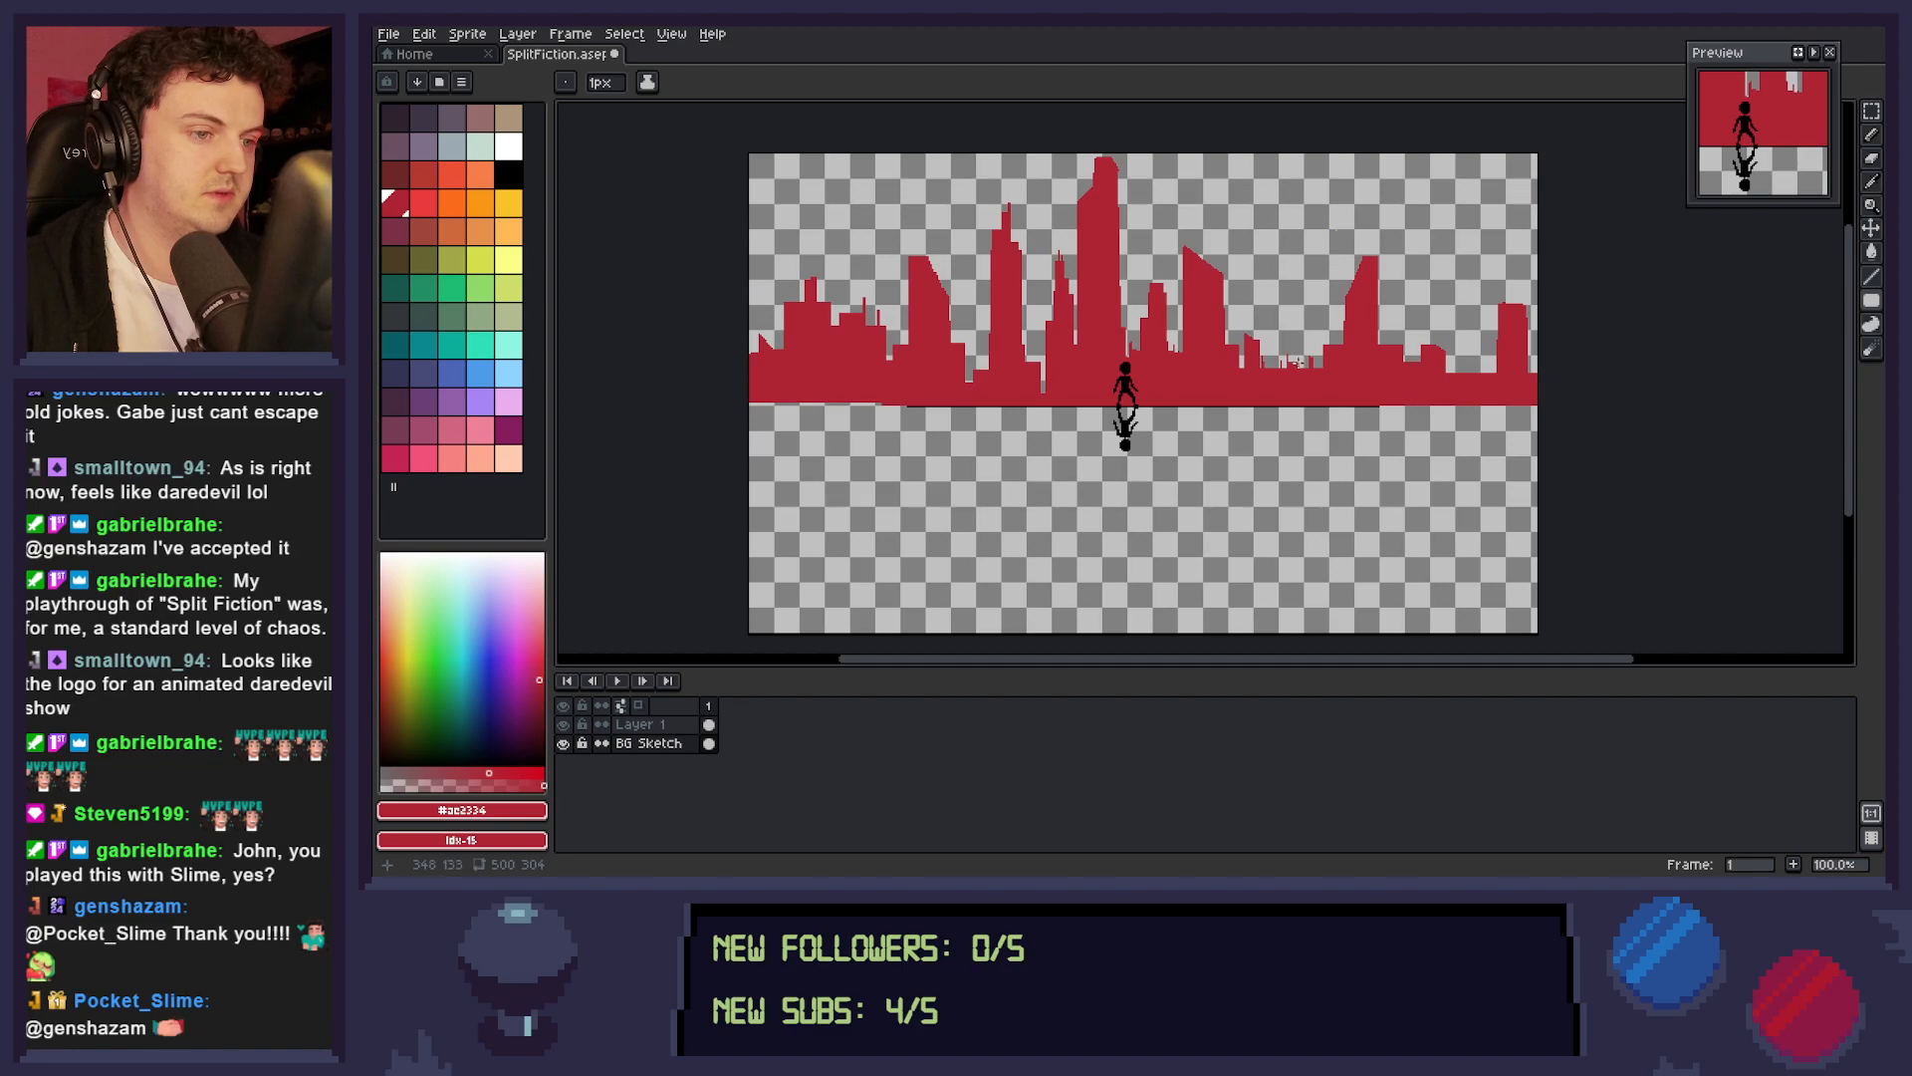
pyautogui.moveTo(1252, 296); pyautogui.dragTo(1273, 389)
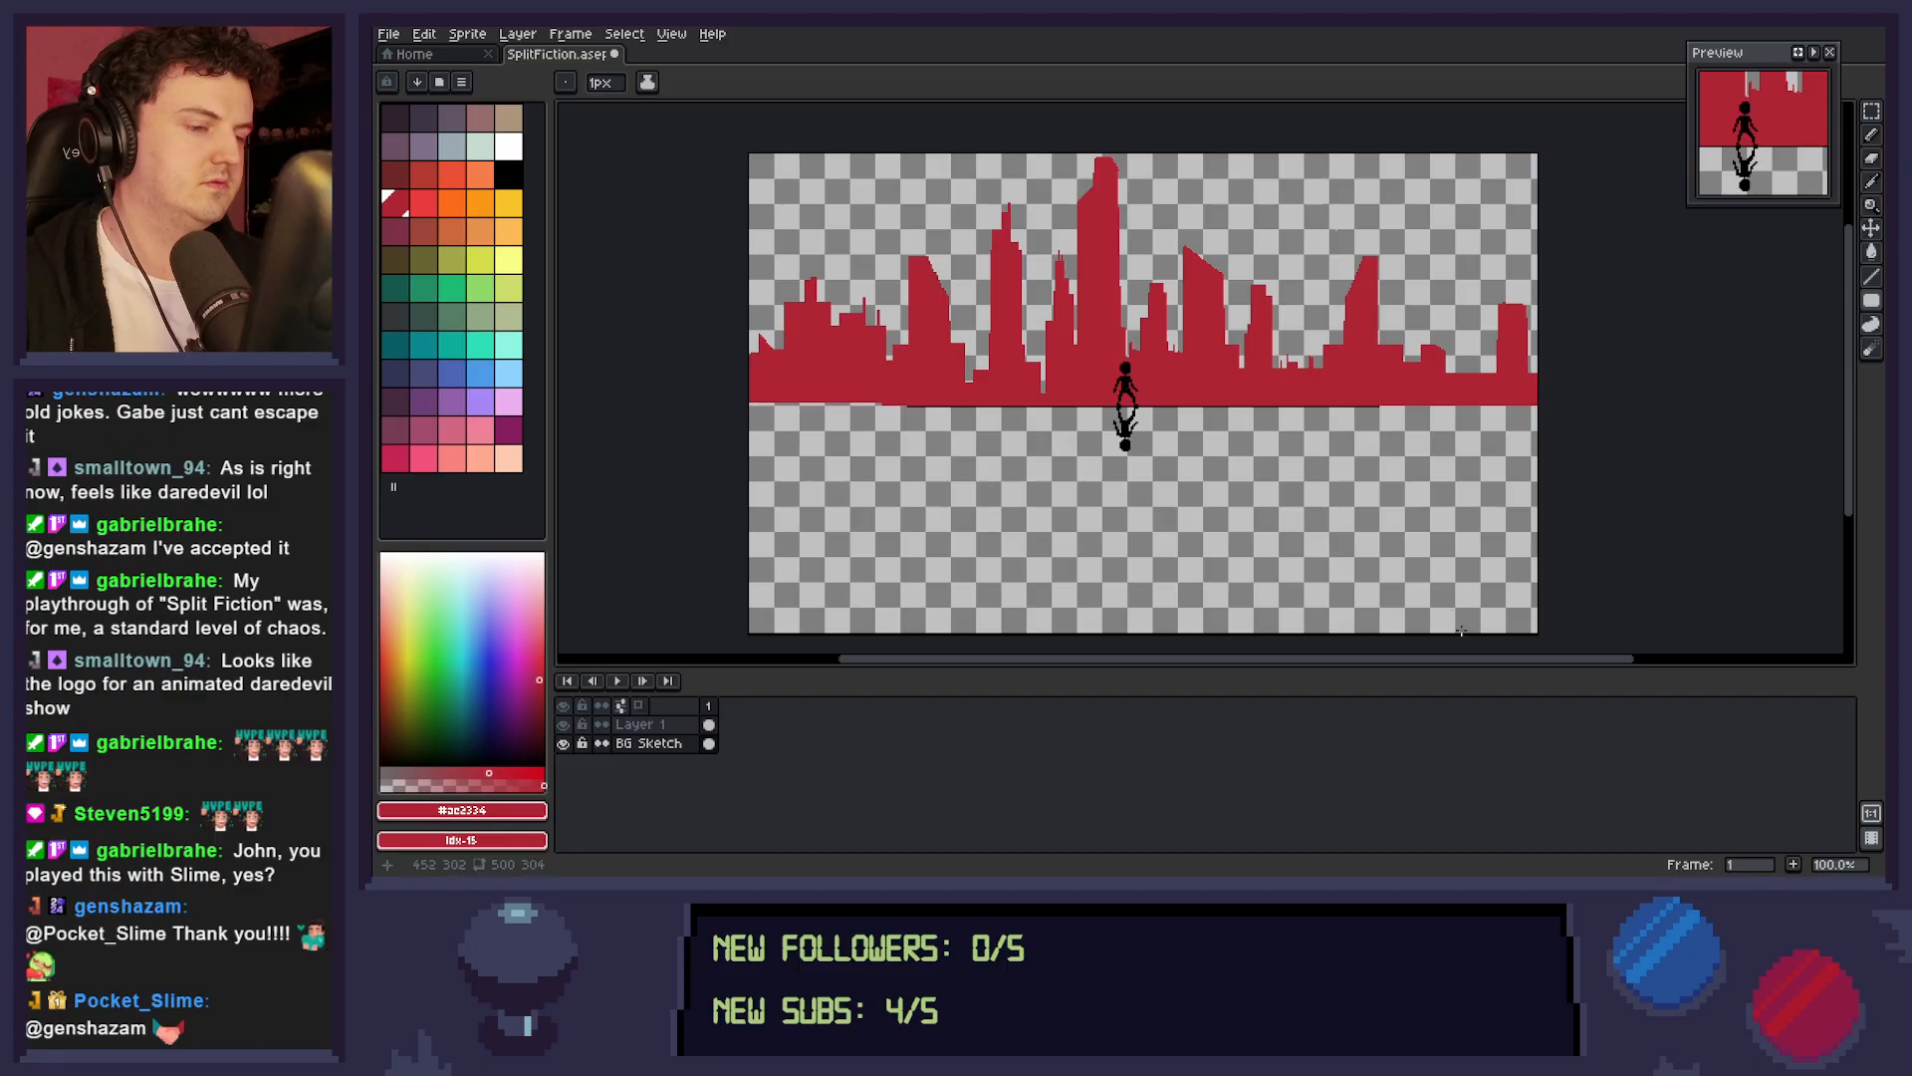
pyautogui.moveTo(1274, 384); pyautogui.dragTo(1297, 343)
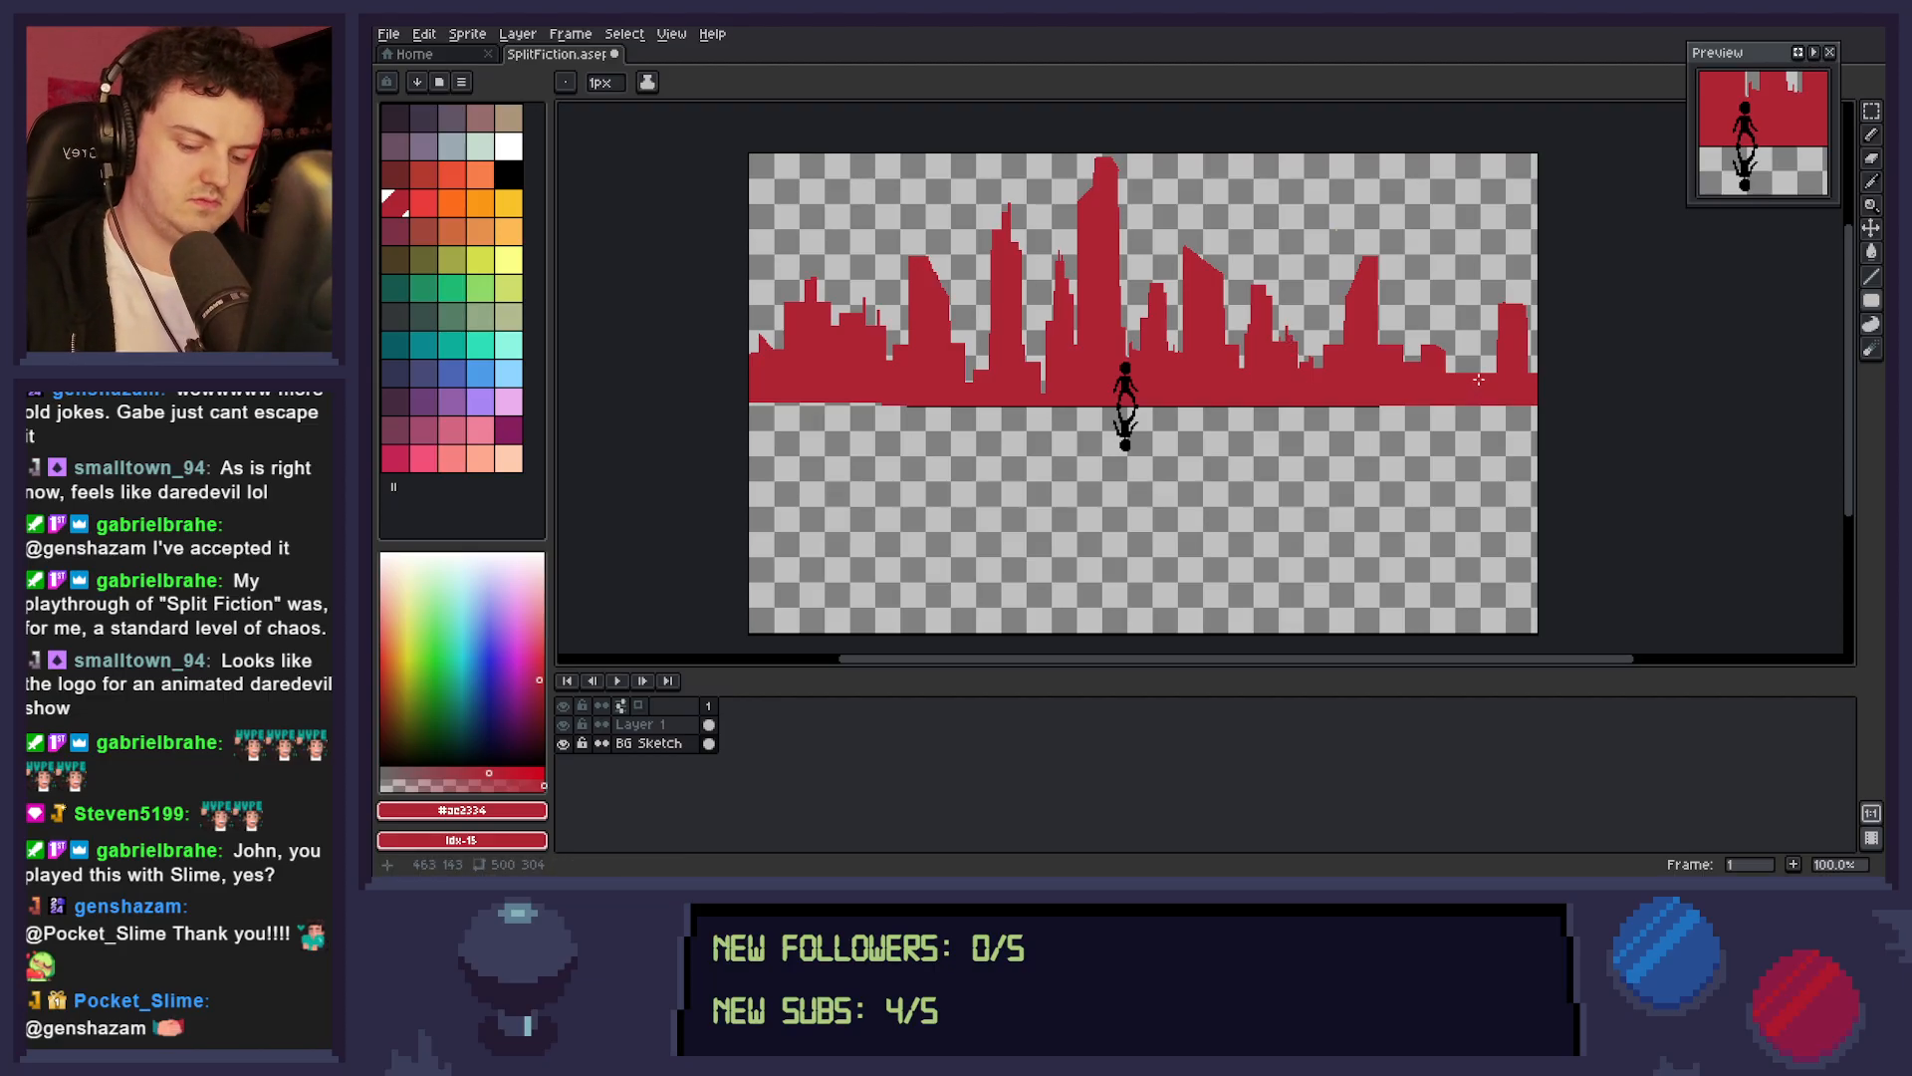
# Cut a low gap into the skyline on each side of the rightmost slanted tower and save the file.
pyautogui.press('m')
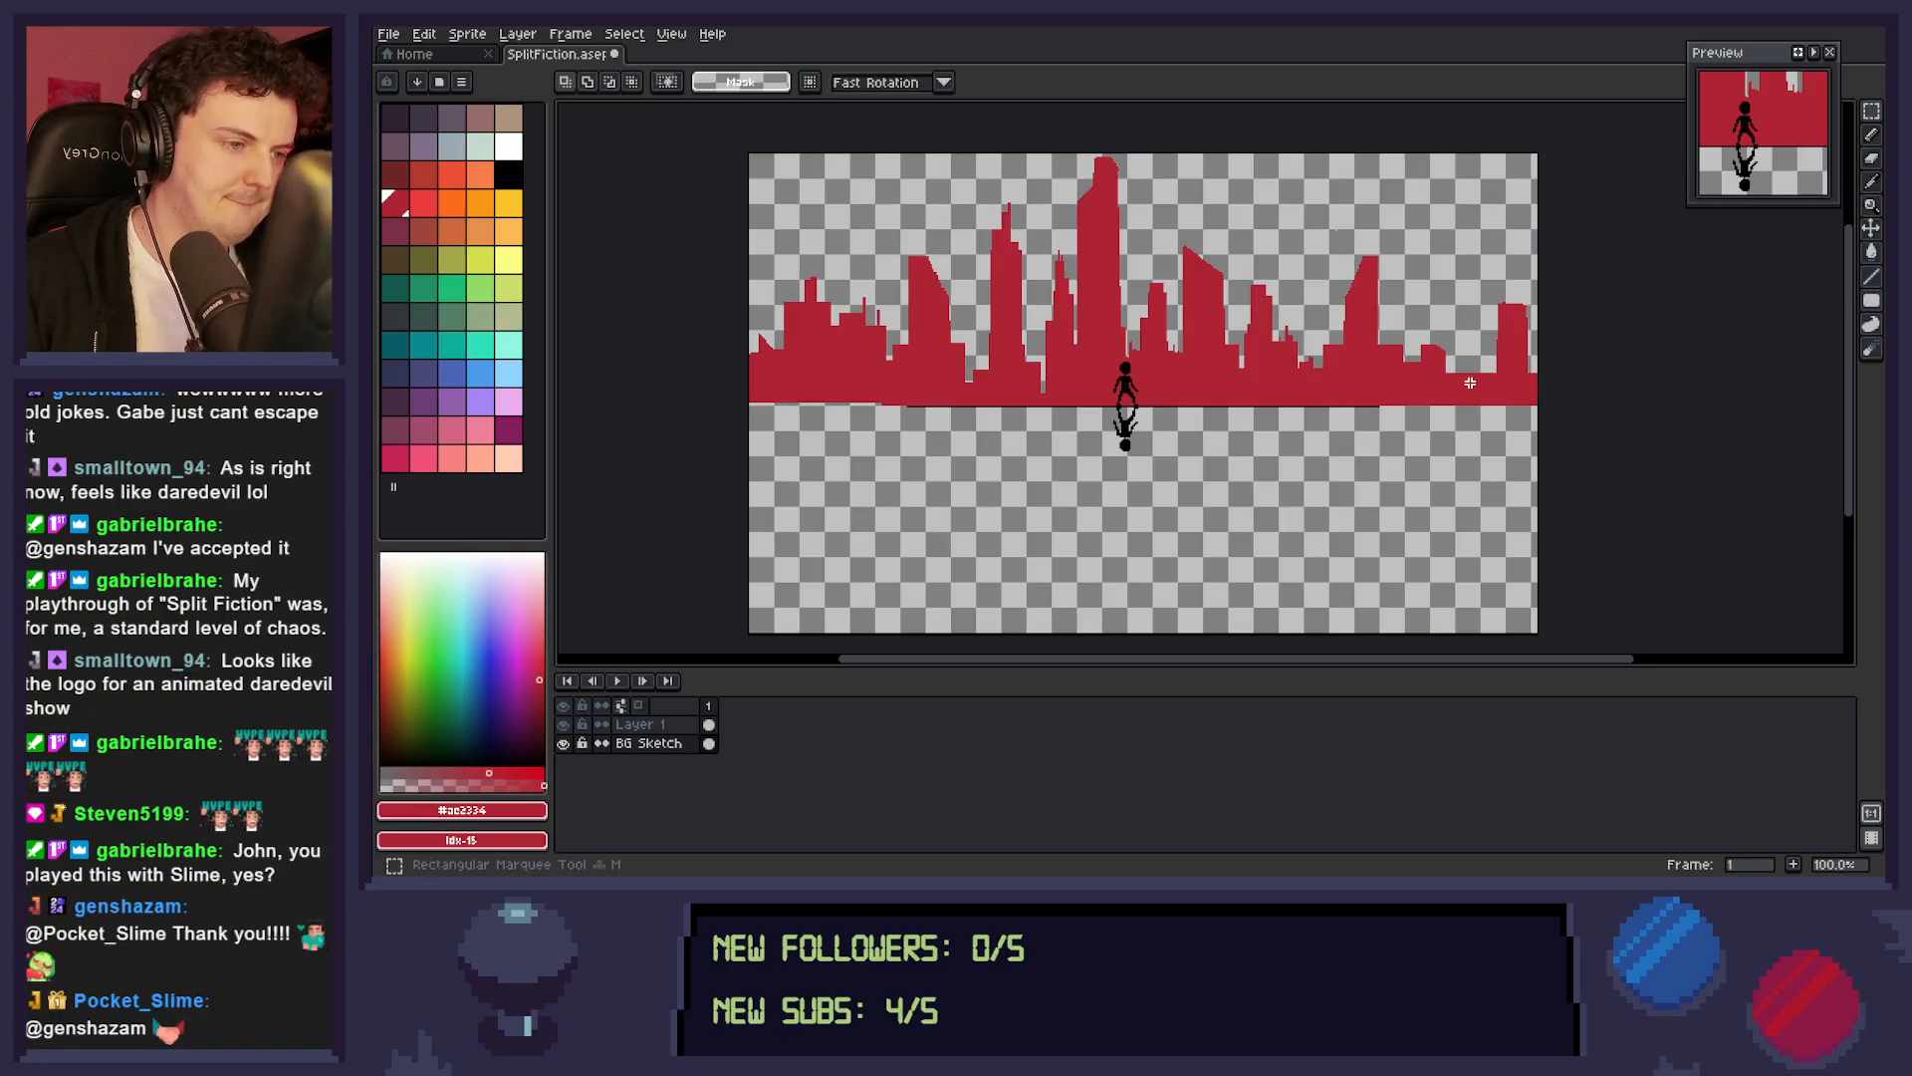
pyautogui.moveTo(1383, 340); pyautogui.dragTo(1401, 387)
pyautogui.press('Delete')
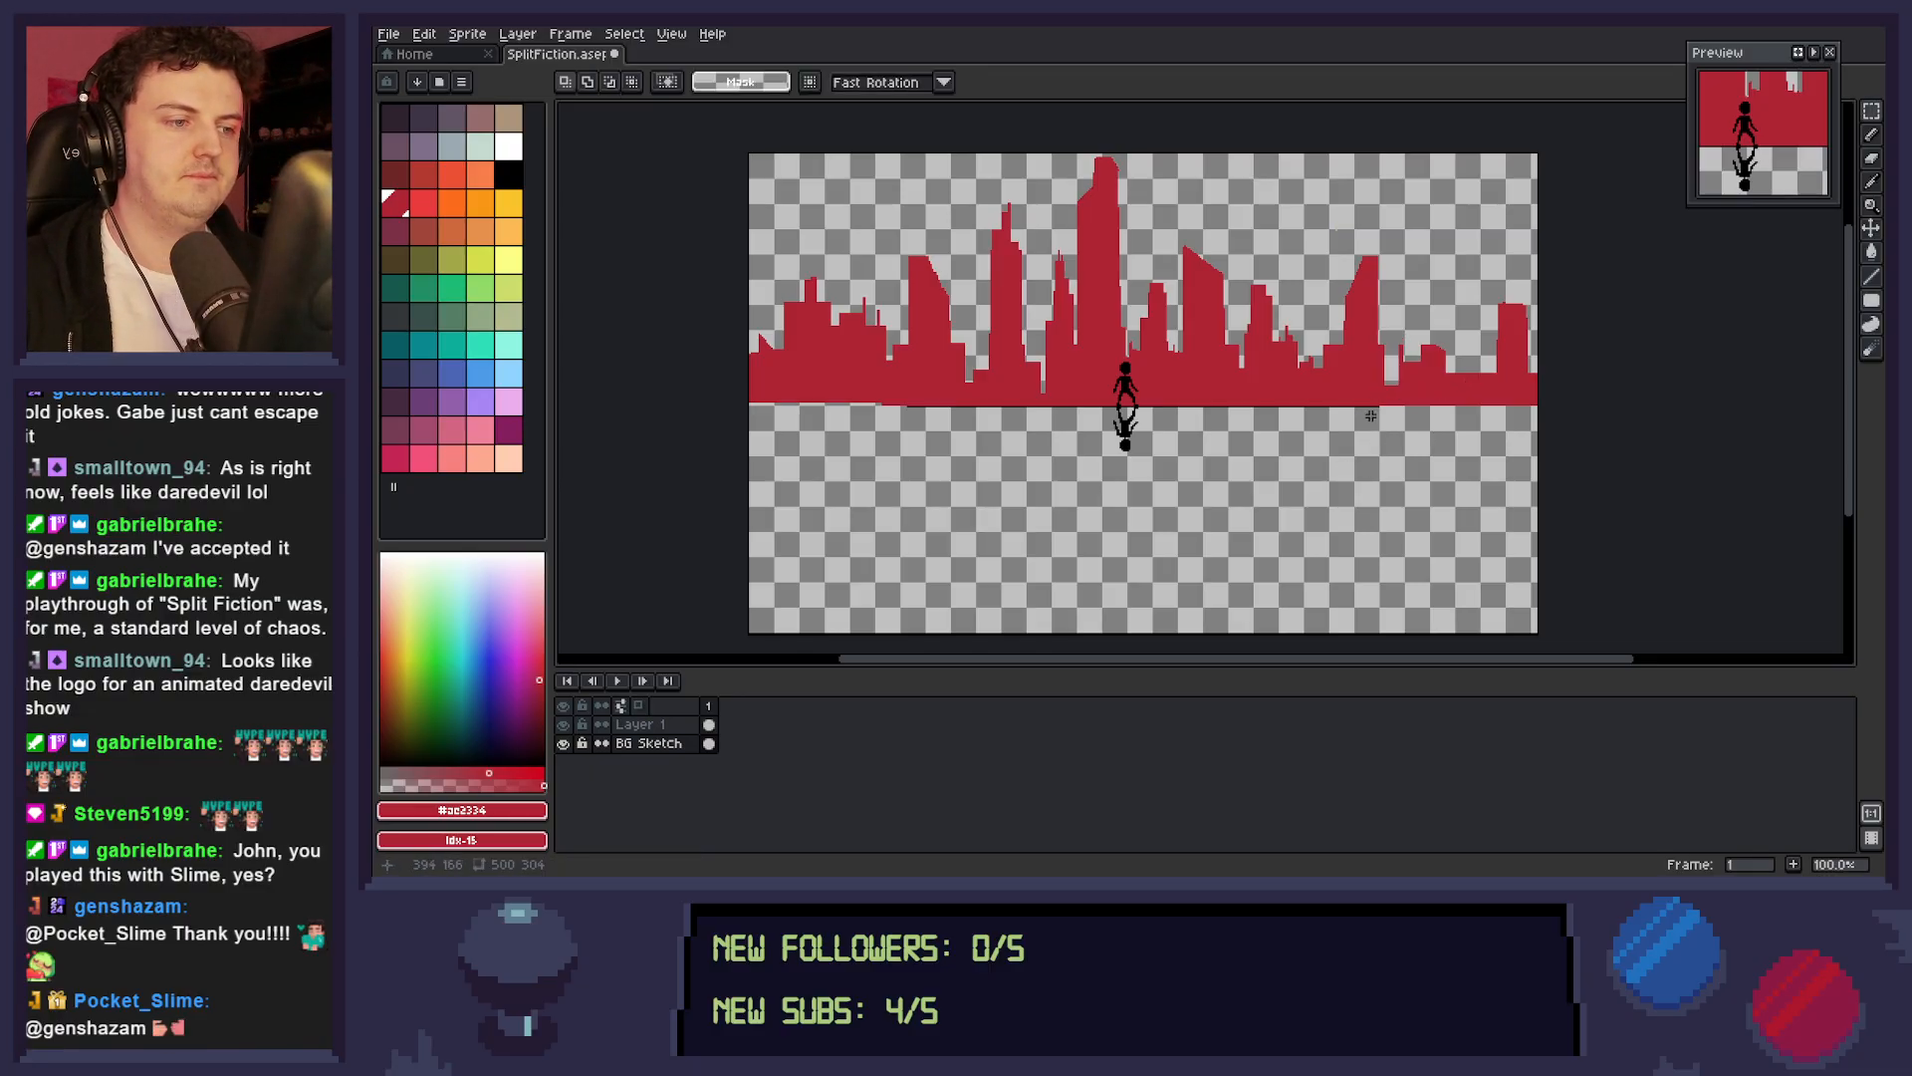
pyautogui.moveTo(1326, 343); pyautogui.dragTo(1329, 363)
pyautogui.press('Delete')
pyautogui.press('Delete')
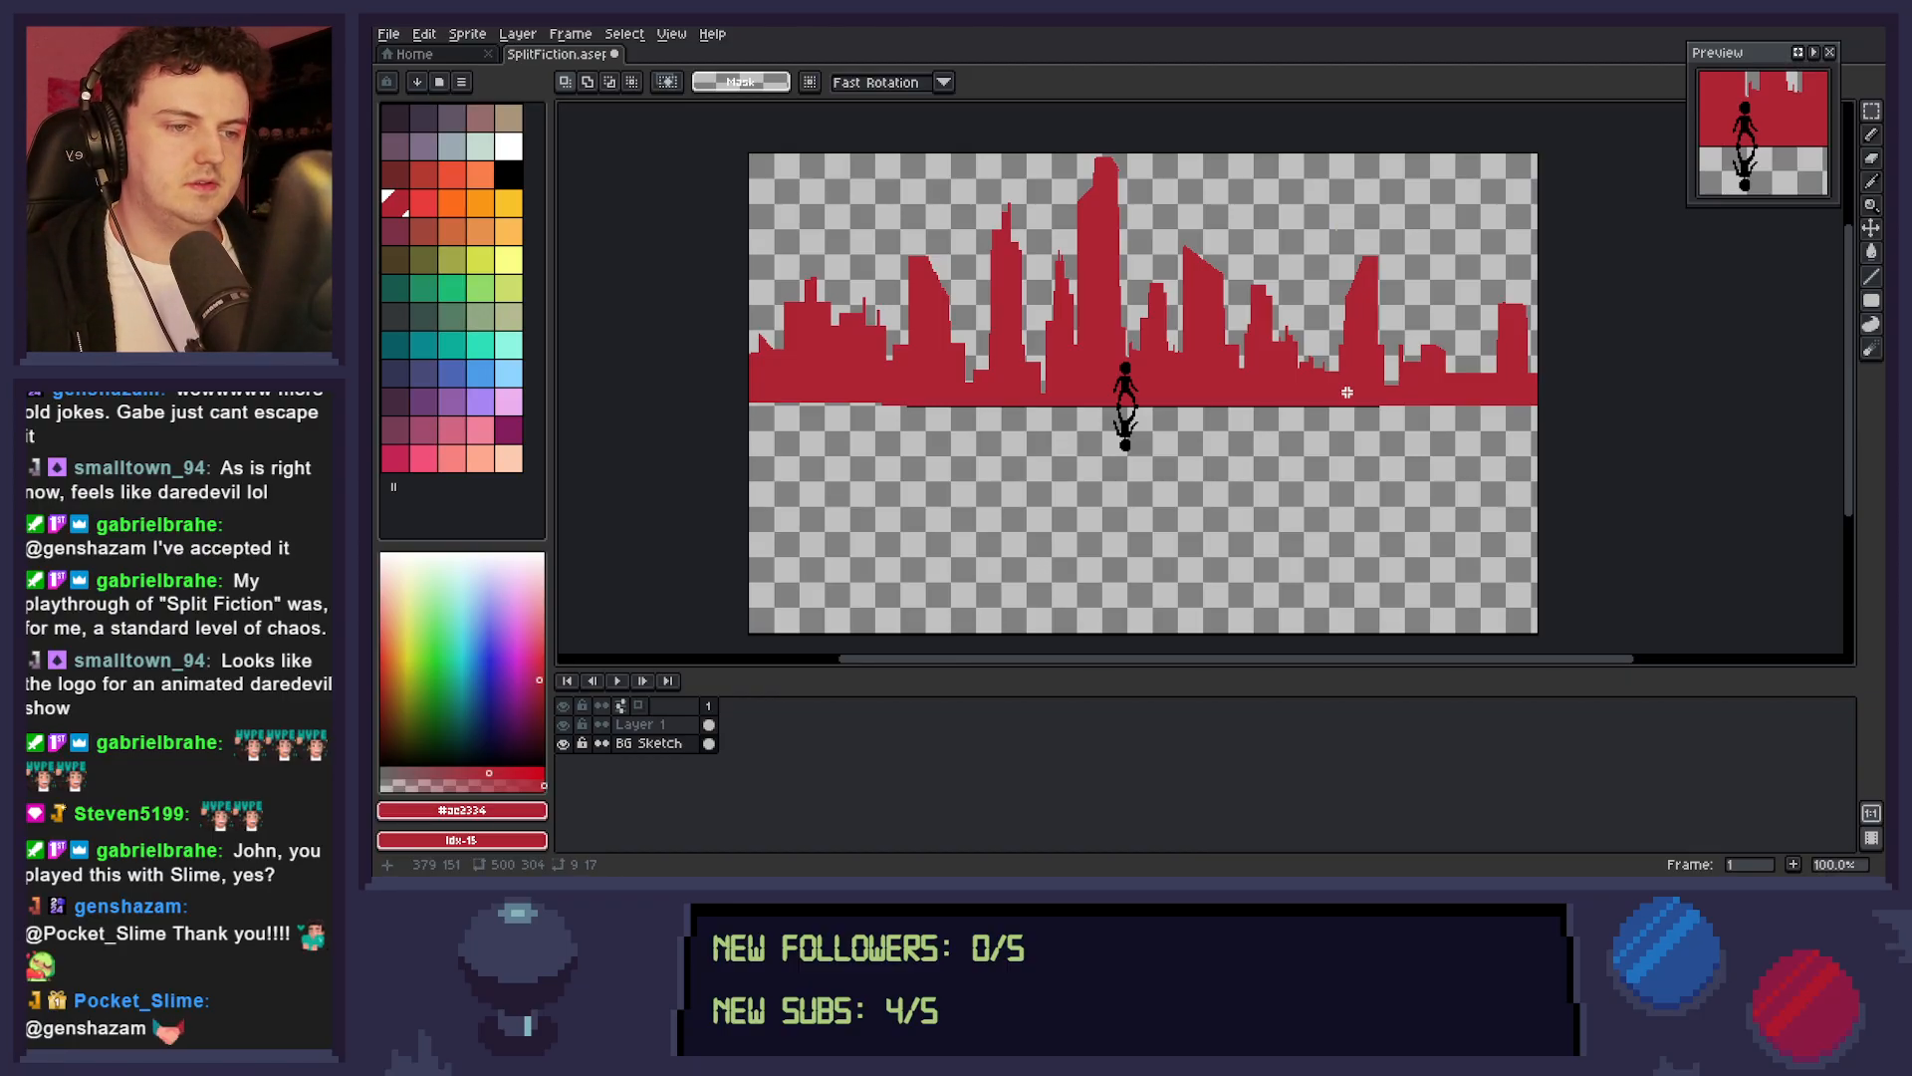
pyautogui.hotkey('ctrl', 's')
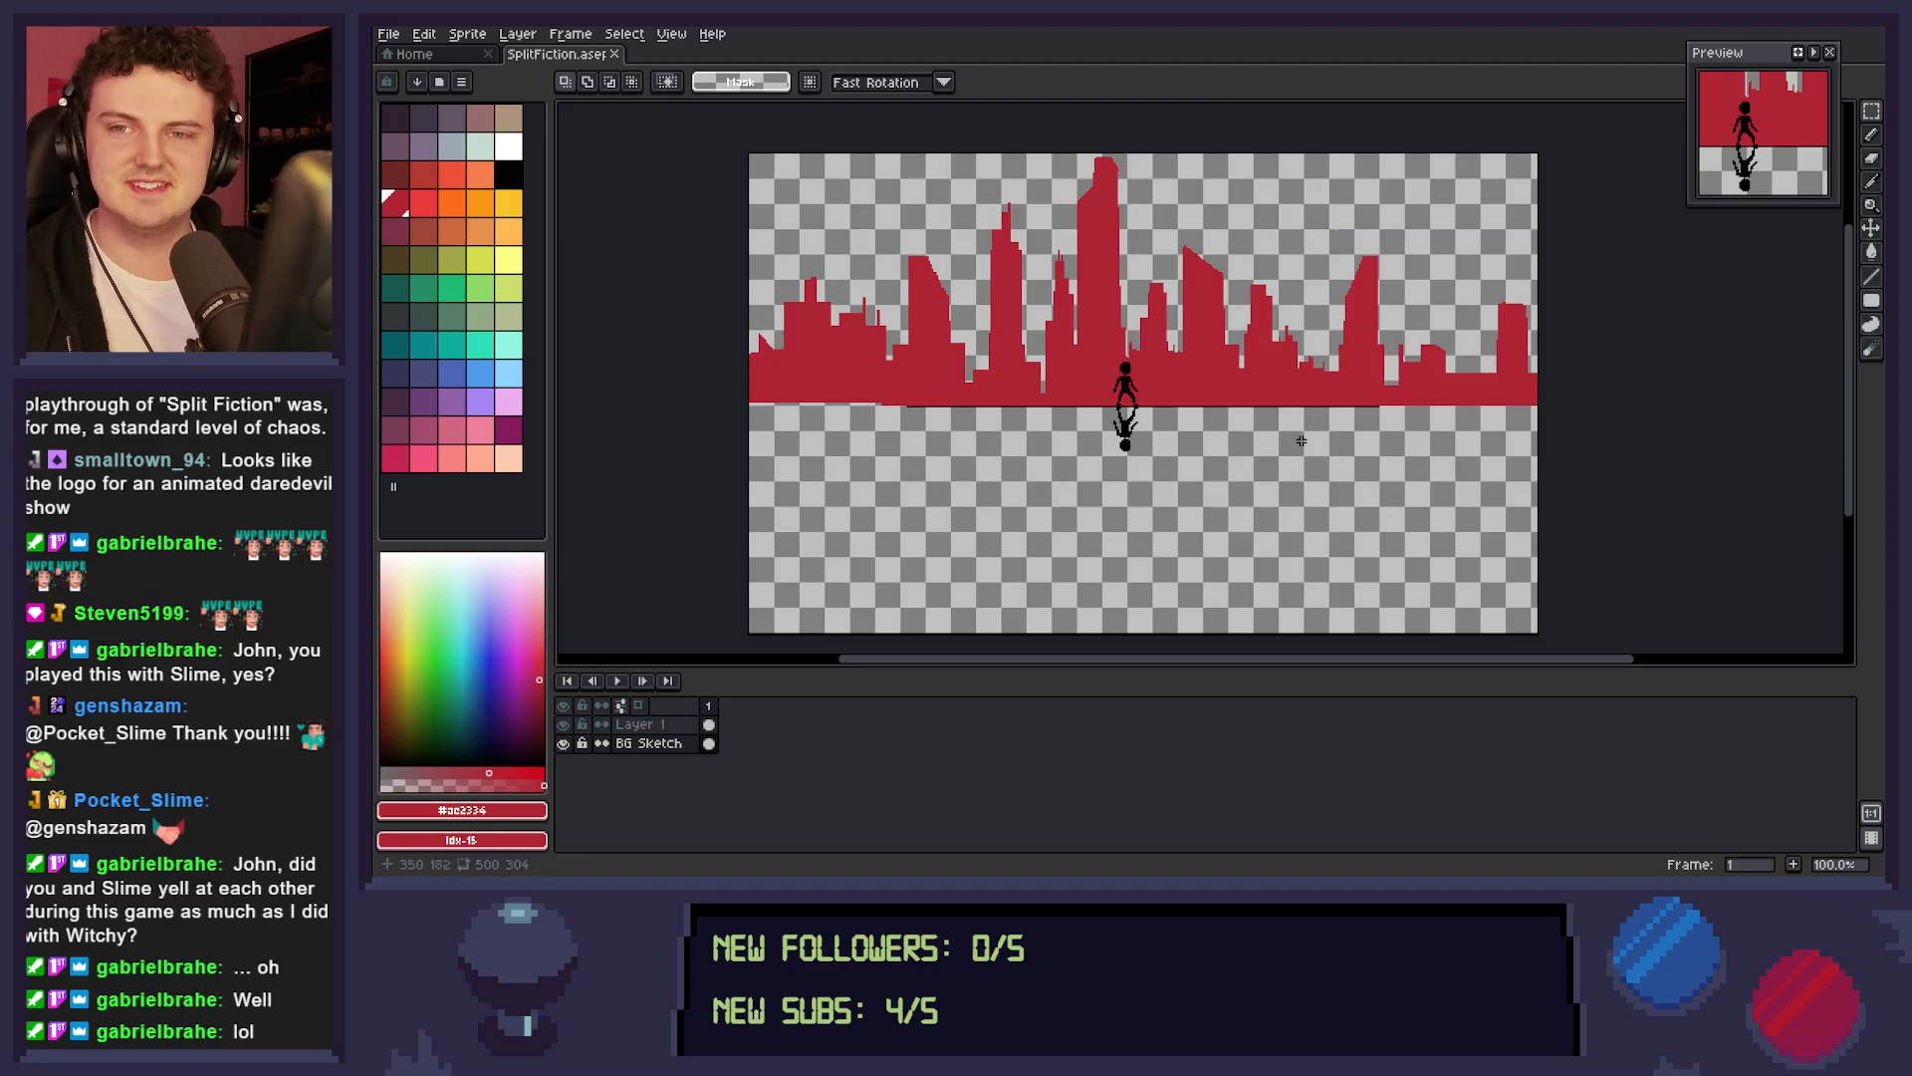
# Try blue and purple palette colours as the drawing colour, settling on the blue at index 47.
pyautogui.press('z')
pyautogui.scroll(-1, 1265, 441)
pyautogui.scroll(1, 1270, 443)
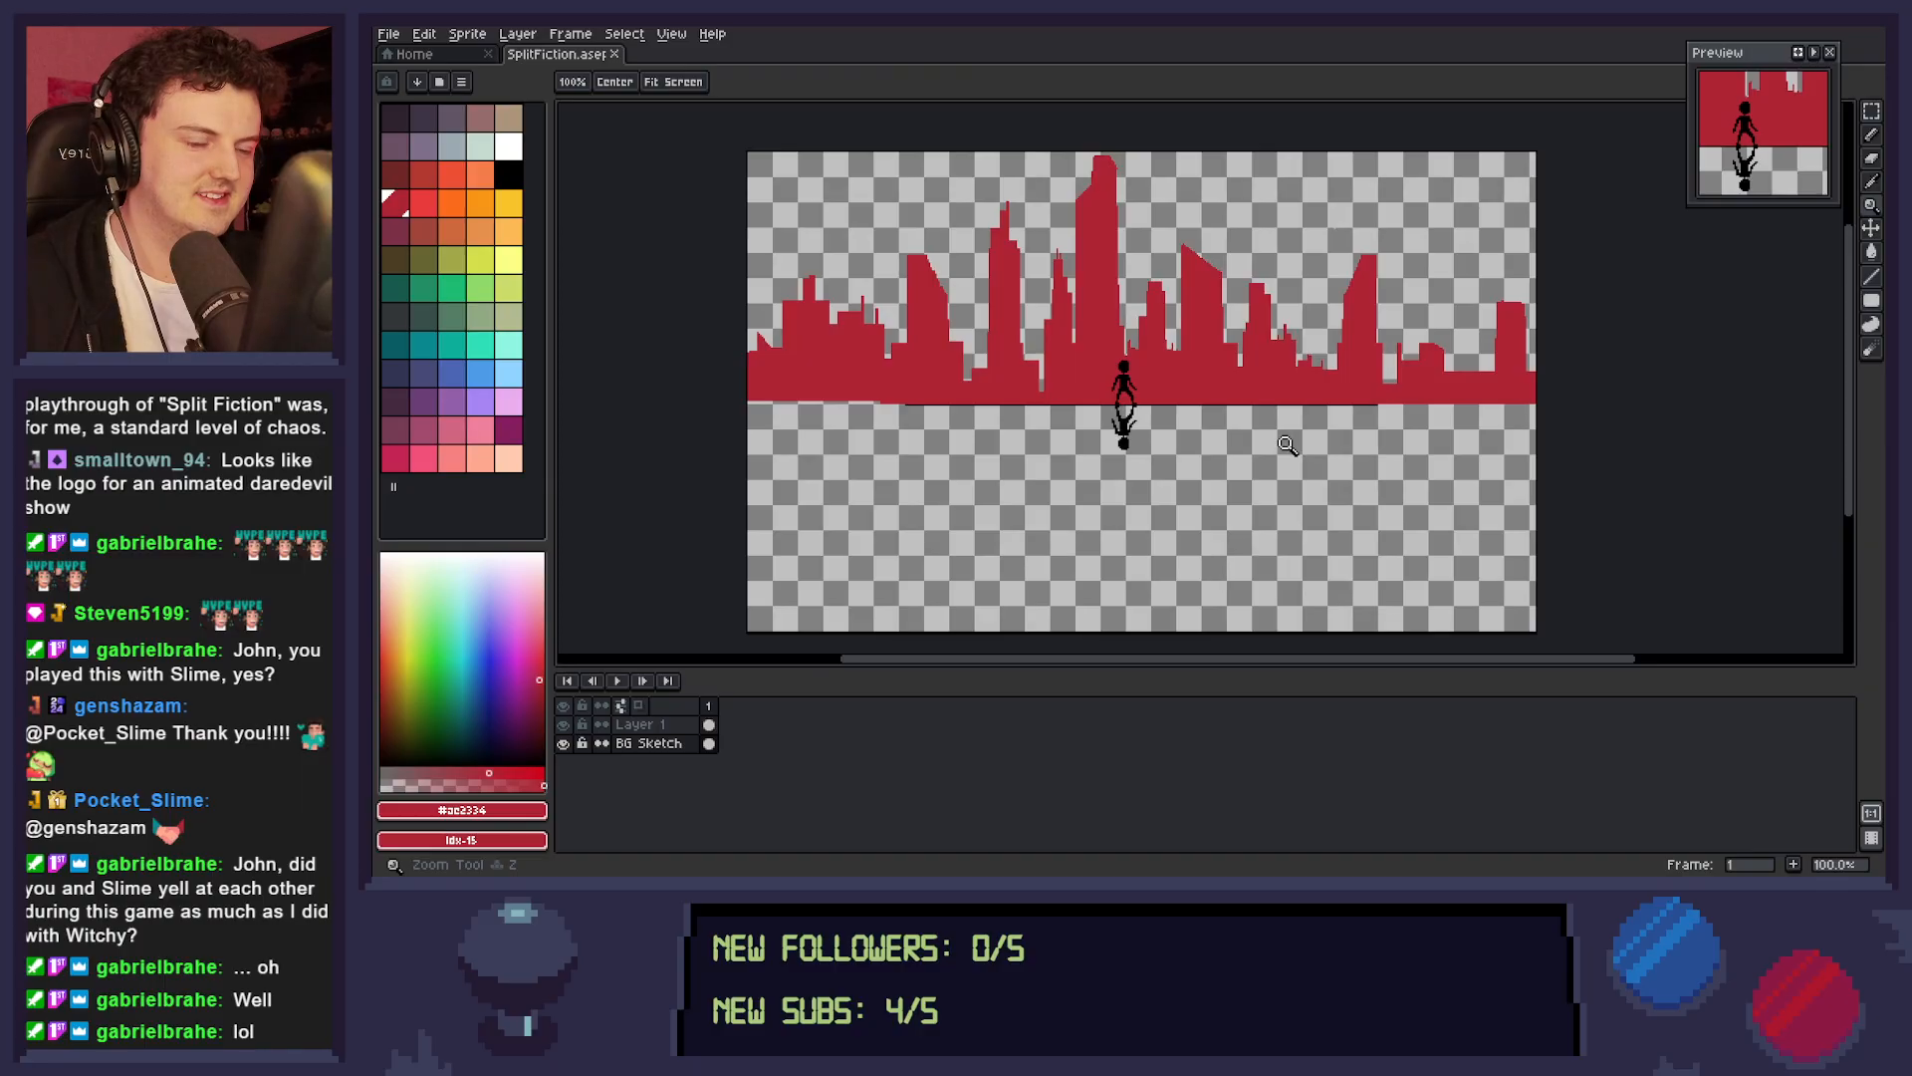
pyautogui.moveTo(1294, 448); pyautogui.dragTo(1340, 426)
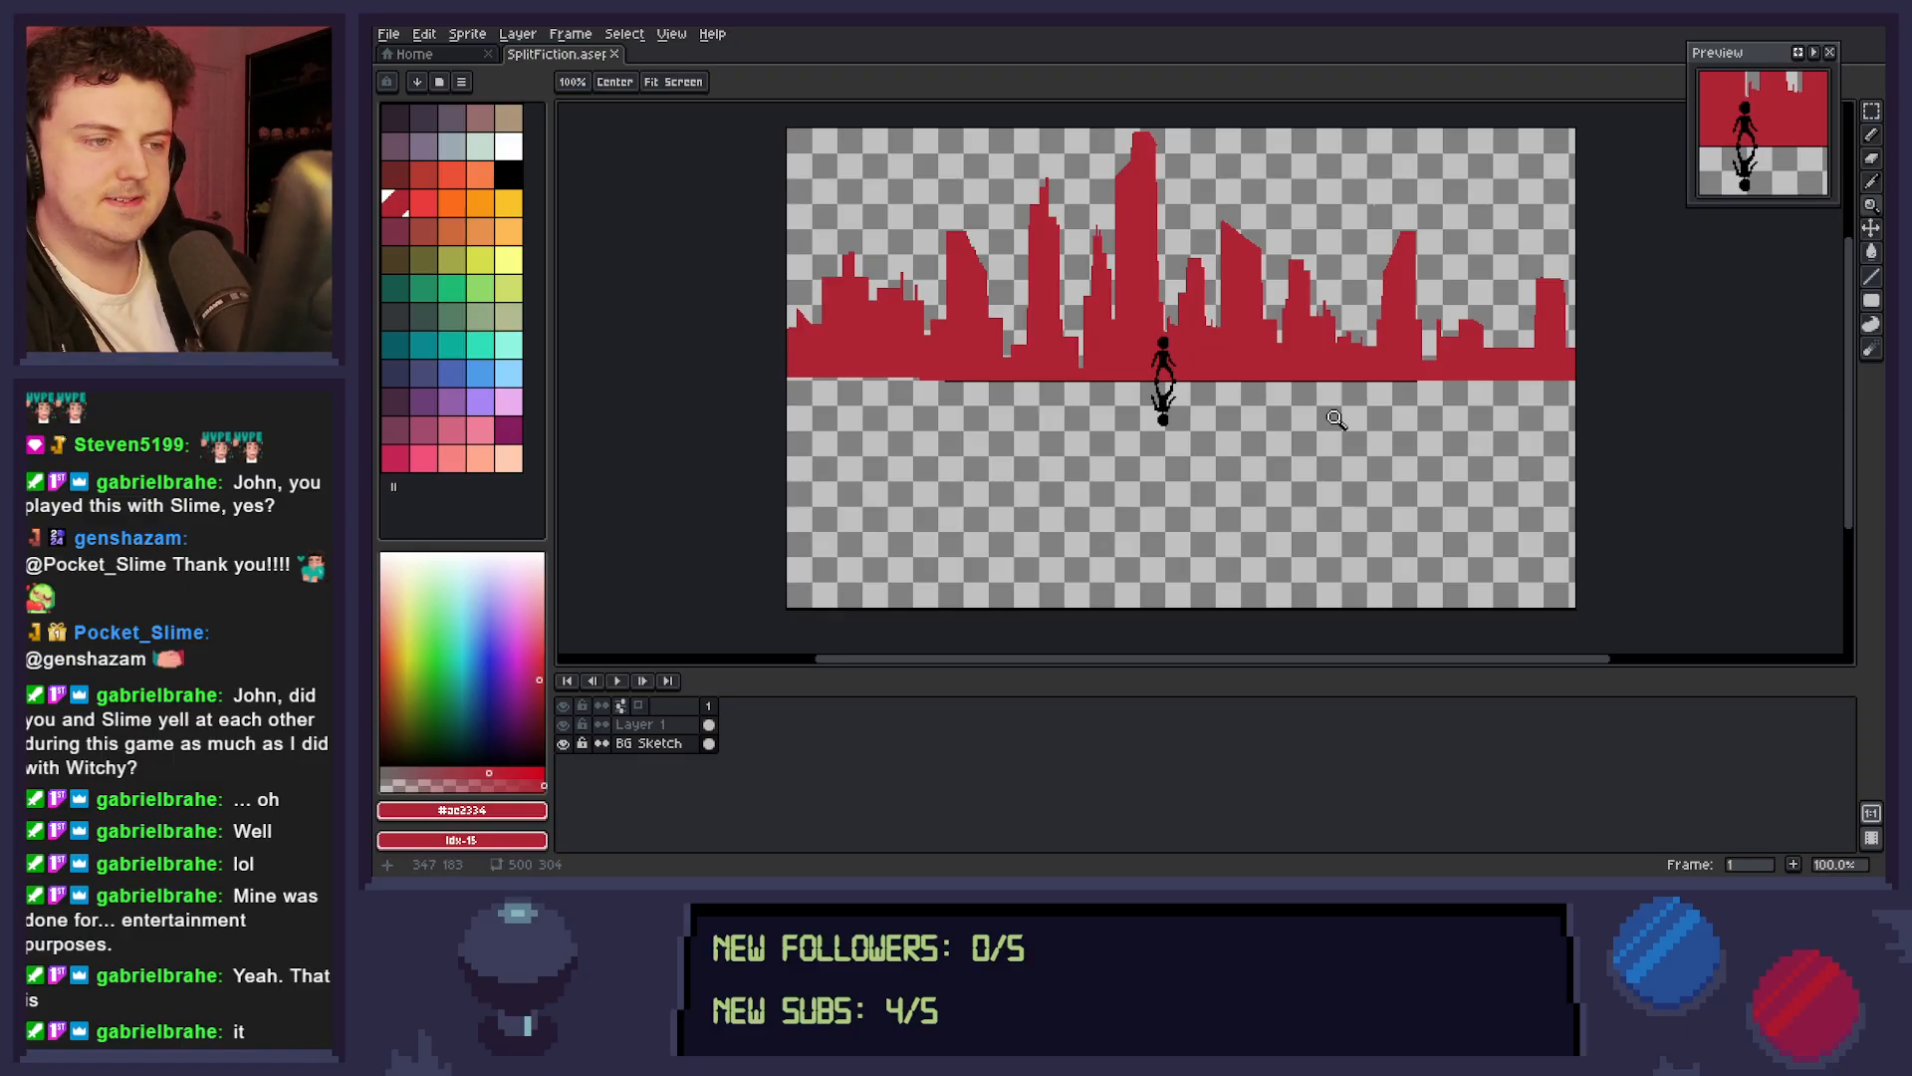
pyautogui.click(451, 372)
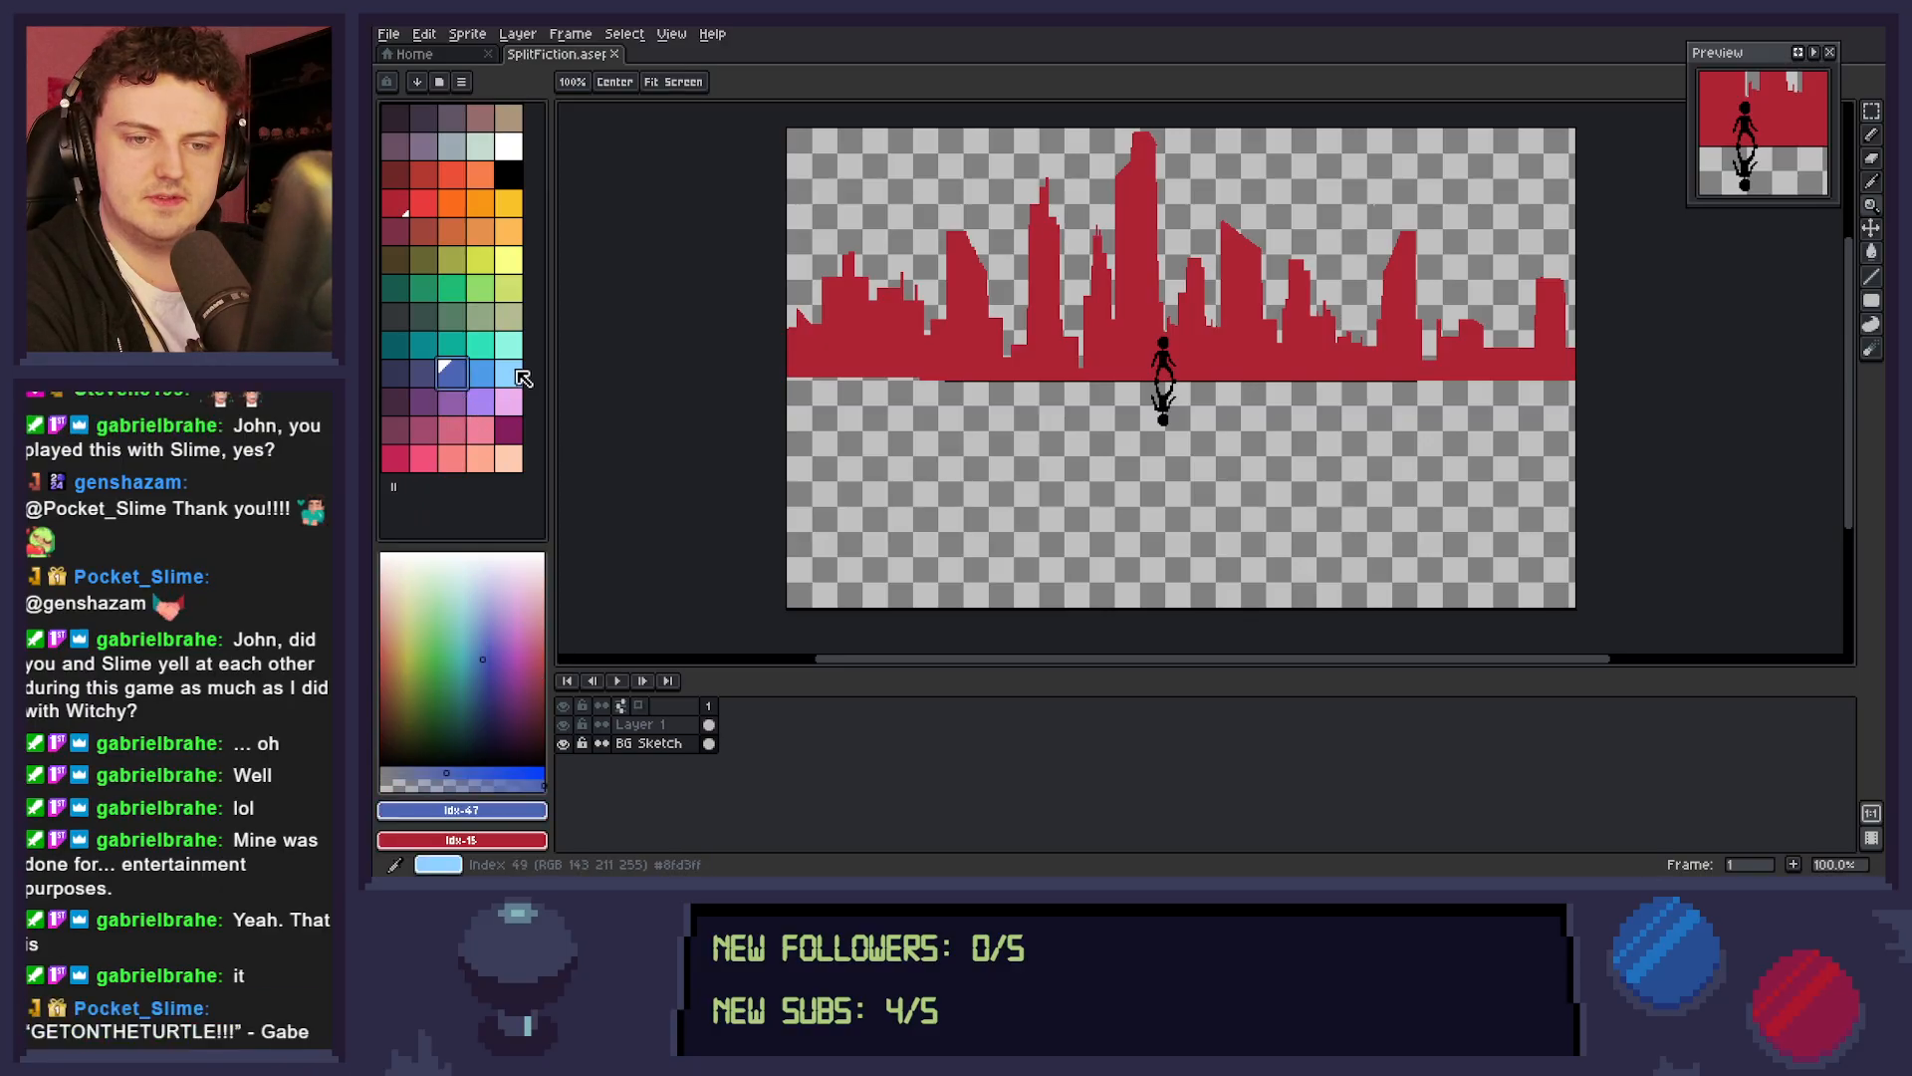
pyautogui.click(451, 400)
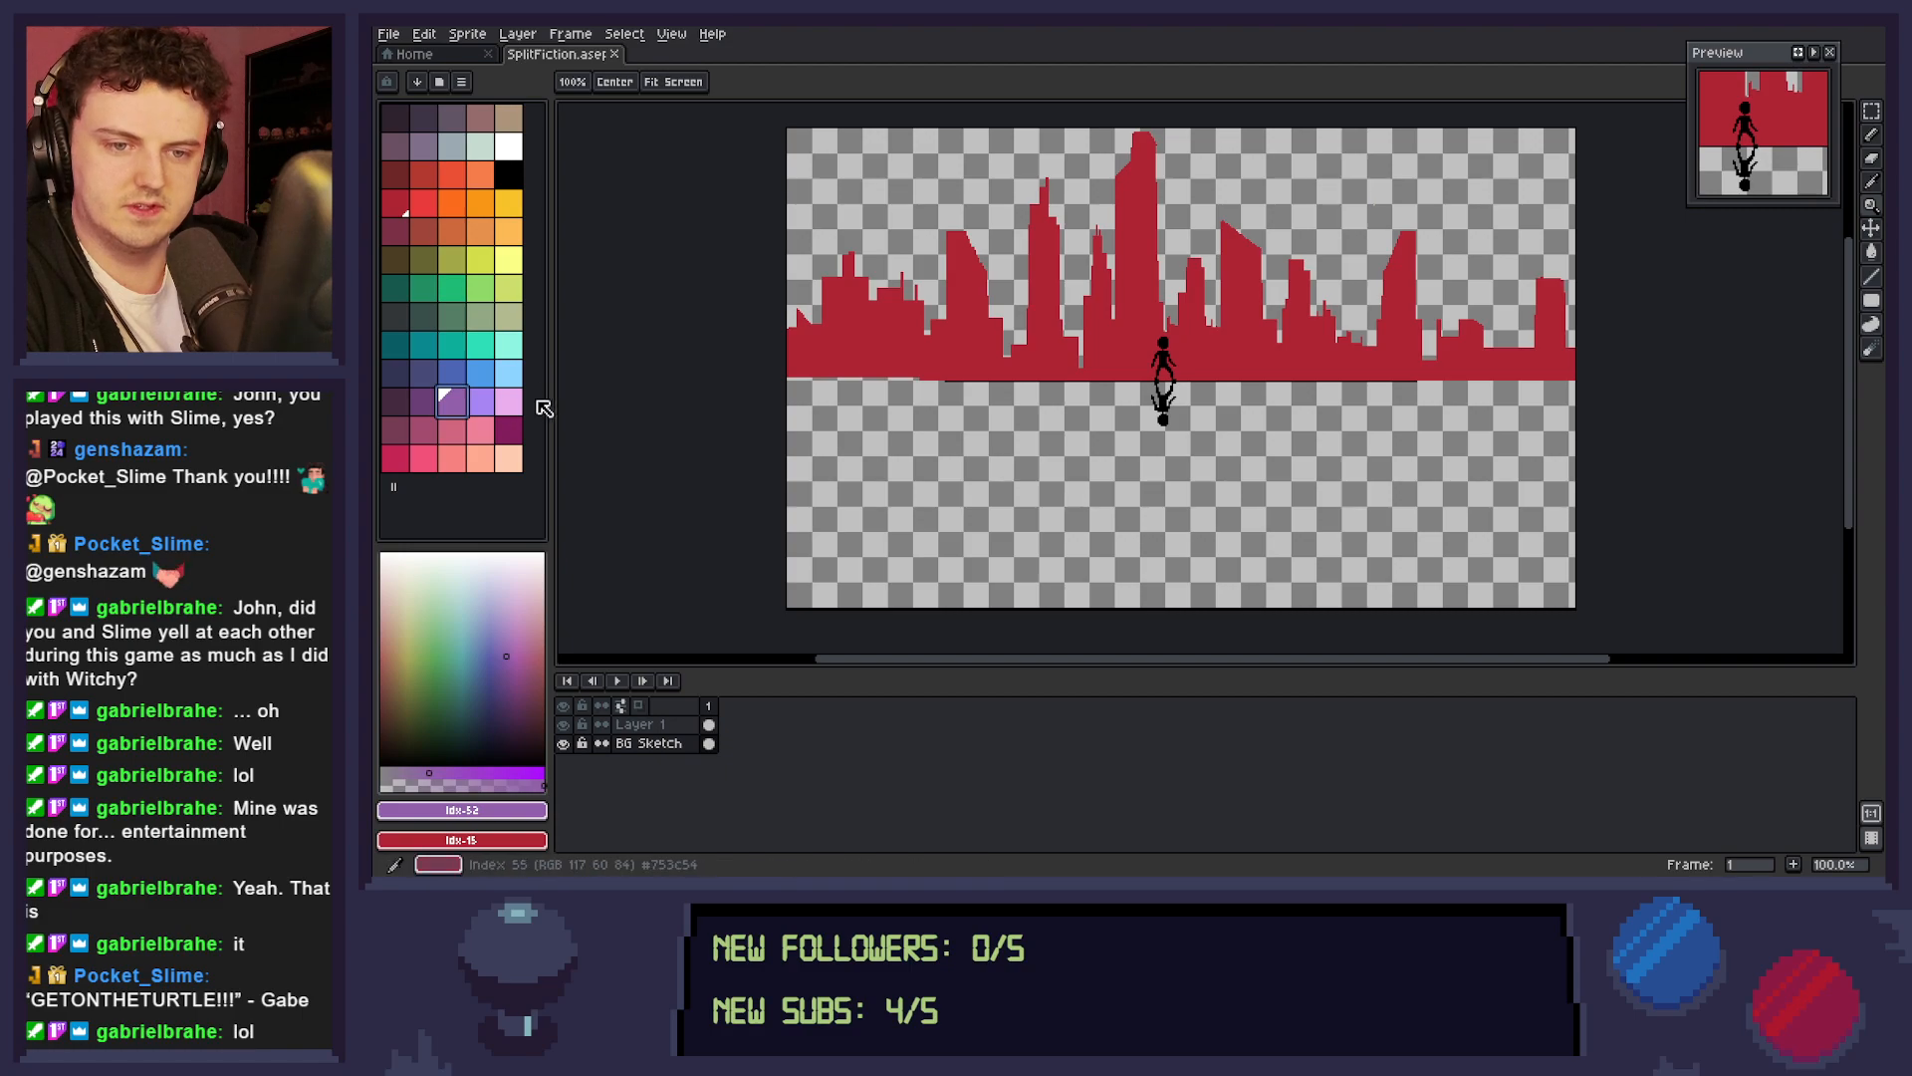
pyautogui.click(426, 405)
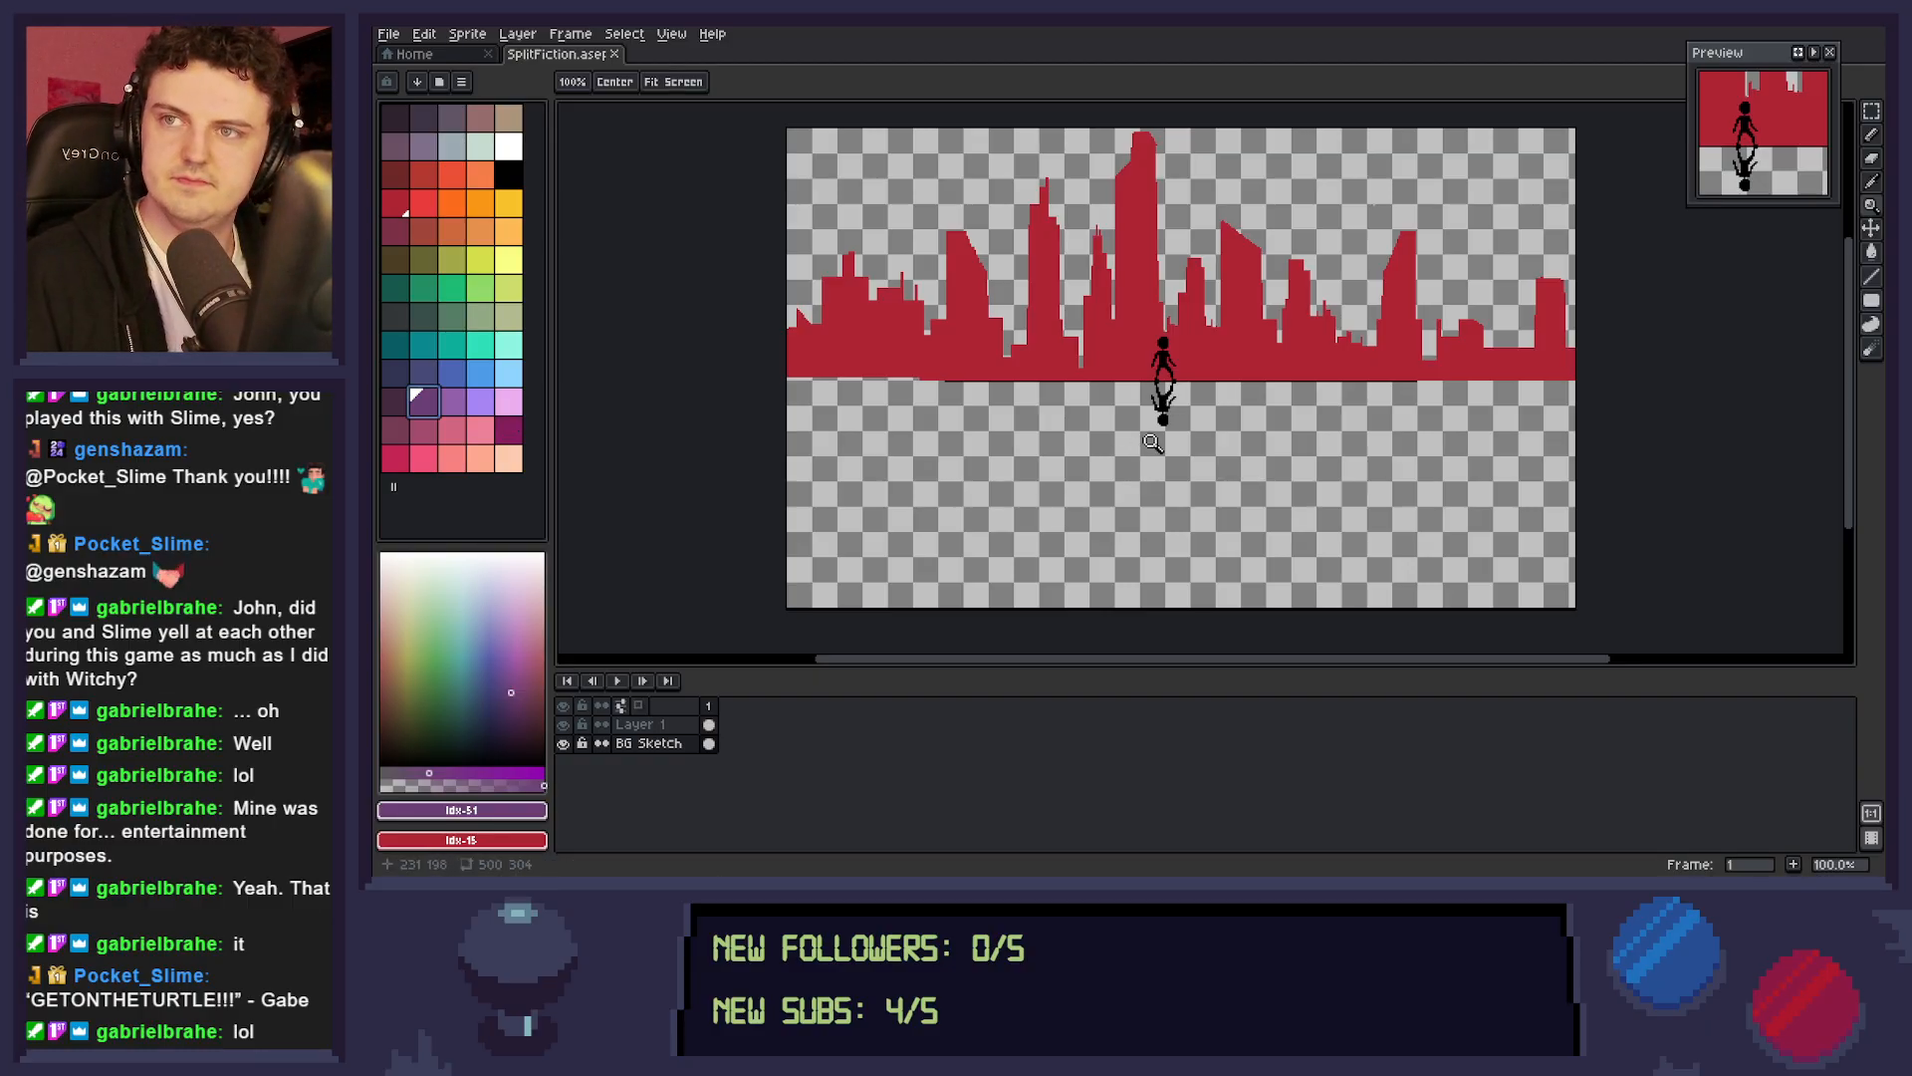
pyautogui.click(453, 379)
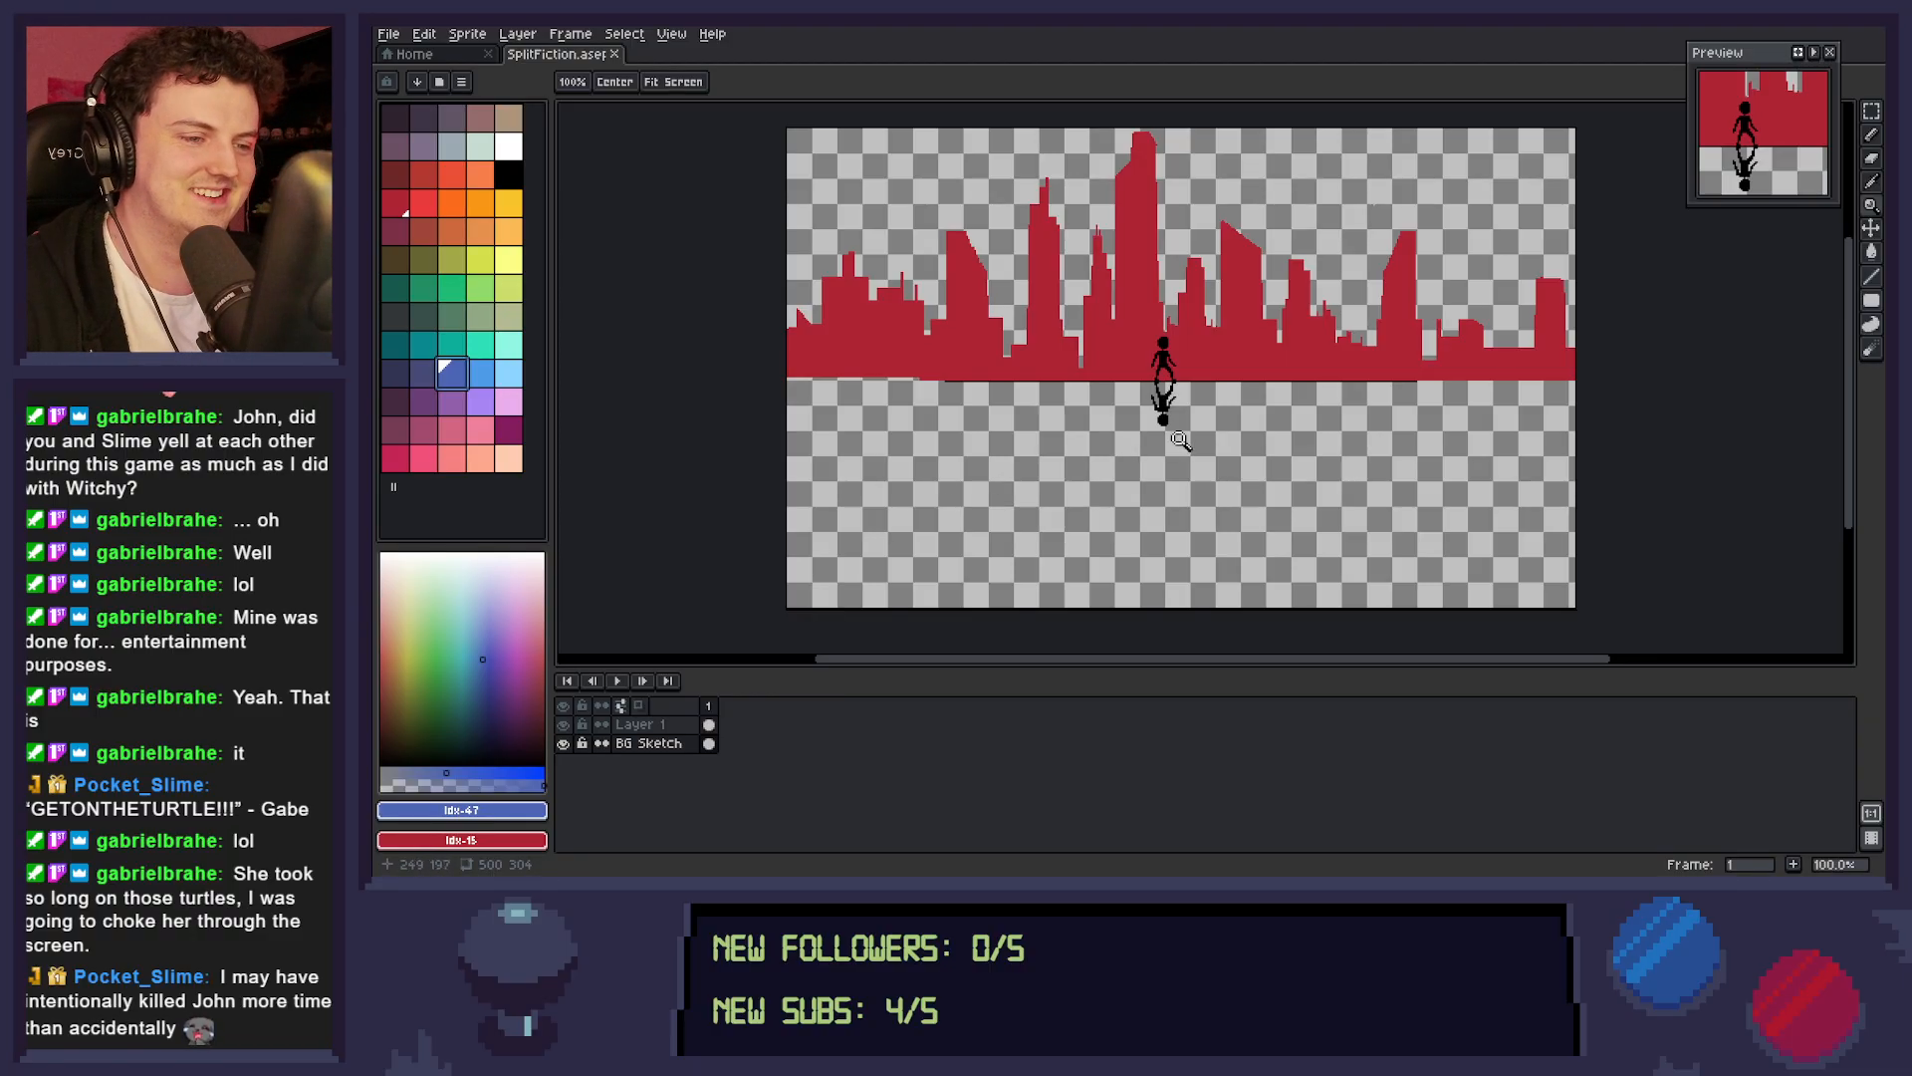
pyautogui.press('b')
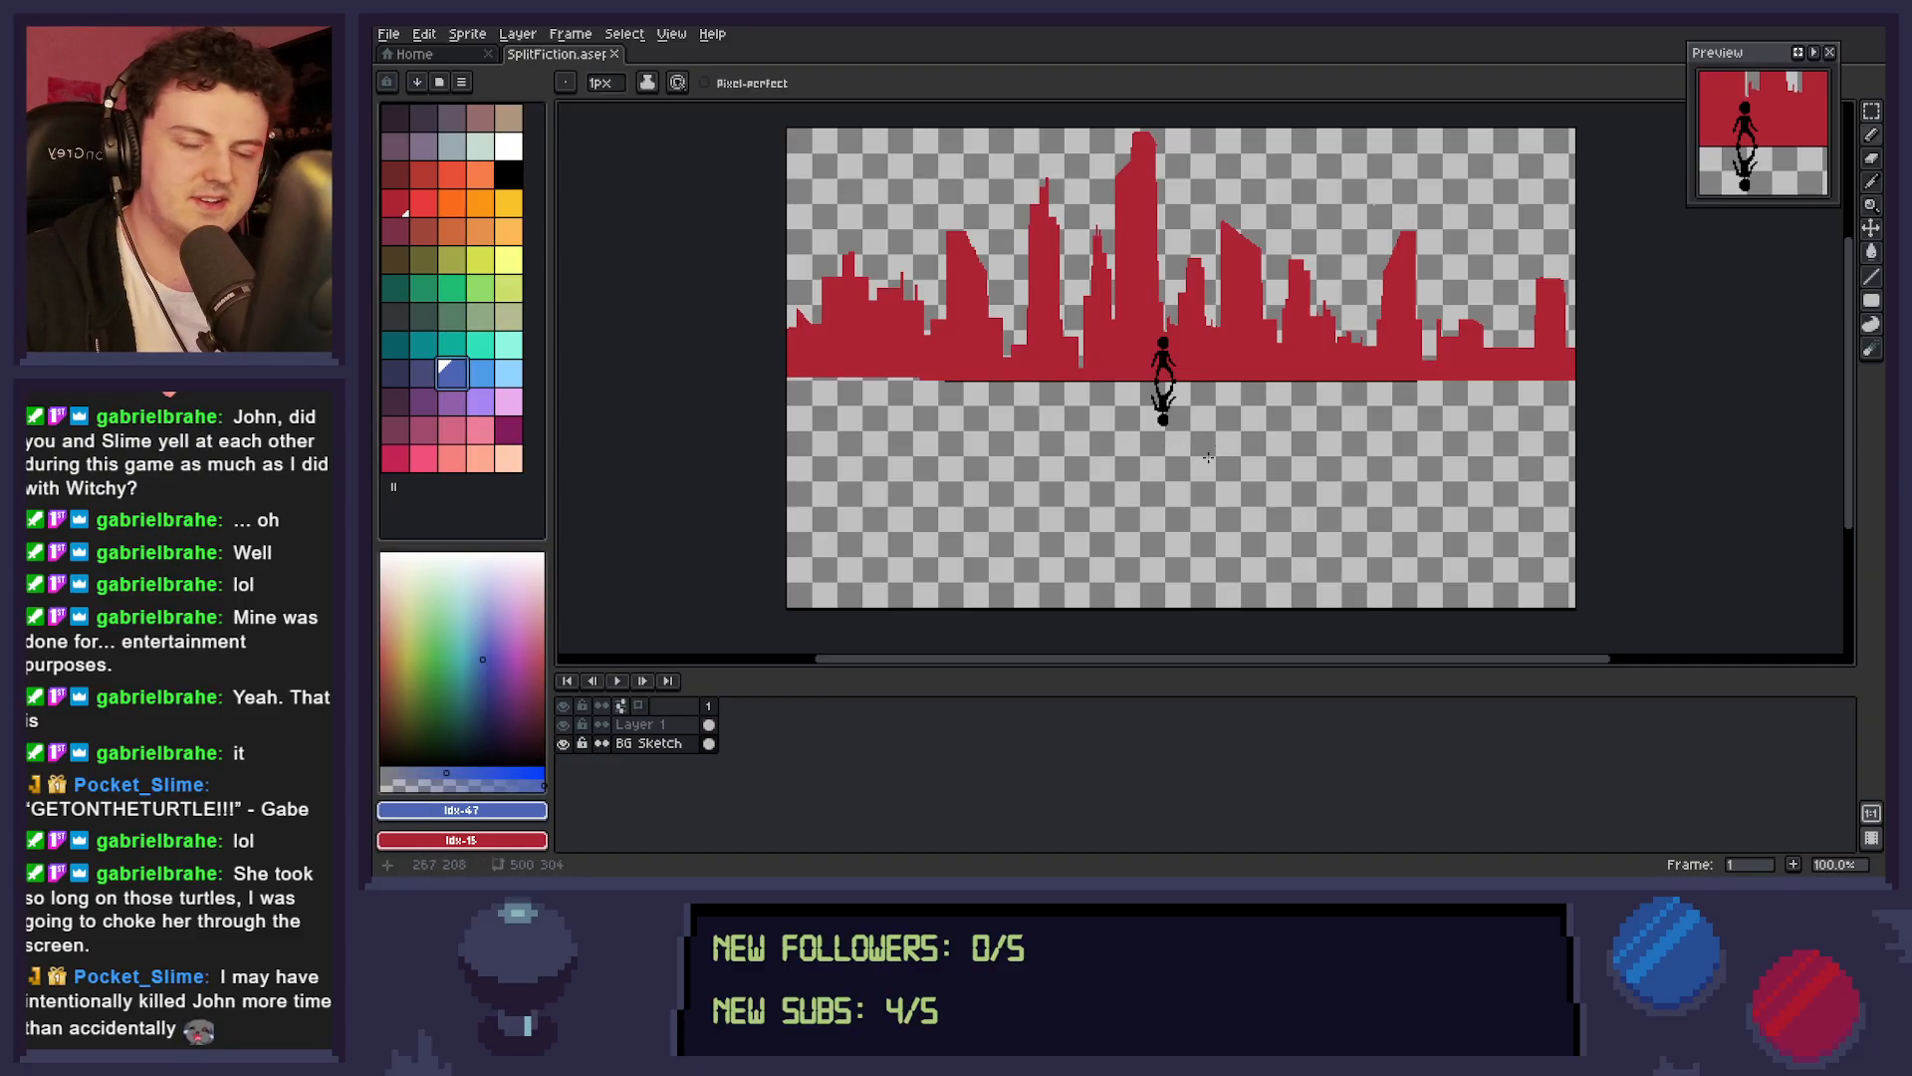
# Sample the skyline's red and straighten the uneven bottom edge of the skyline's far left section with a horizontal line.
pyautogui.press('i')
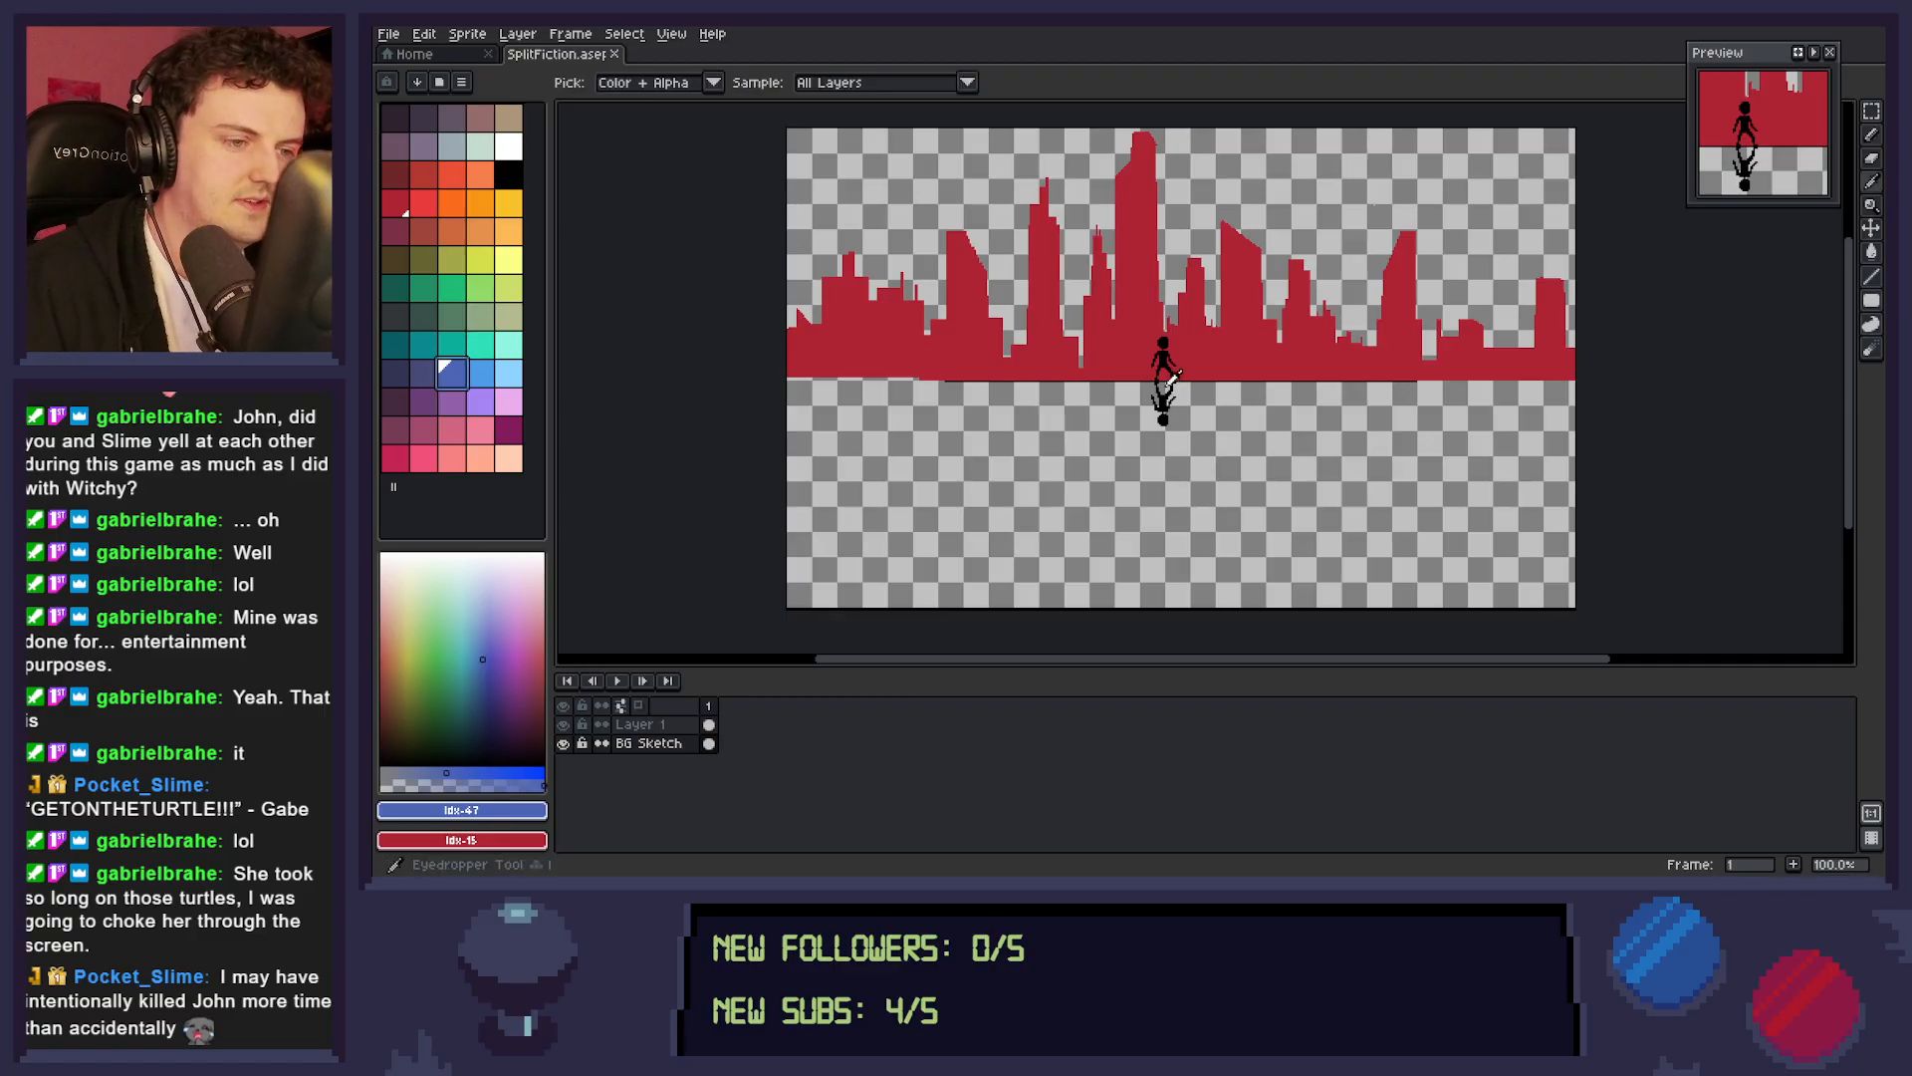
pyautogui.click(1234, 362)
pyautogui.press('l')
pyautogui.moveTo(919, 377); pyautogui.dragTo(835, 379)
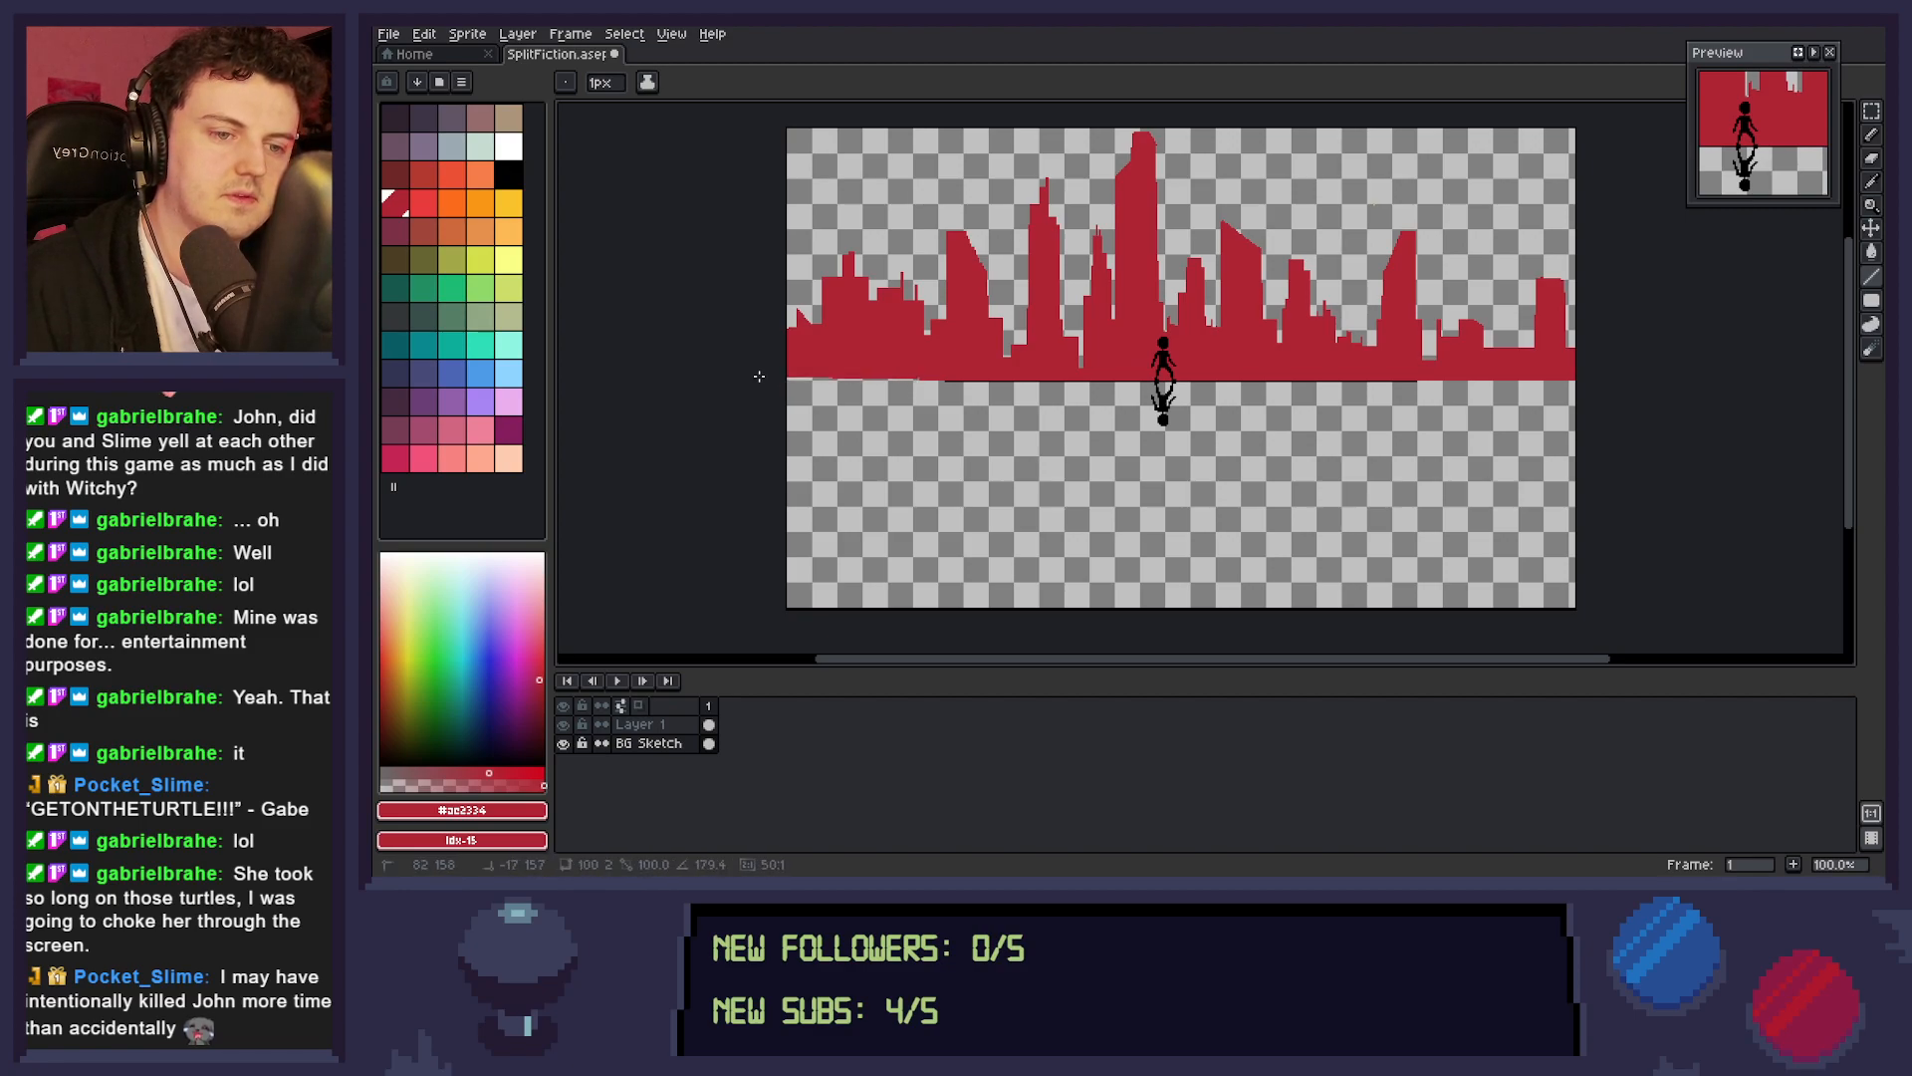
pyautogui.moveTo(917, 377); pyautogui.dragTo(751, 377)
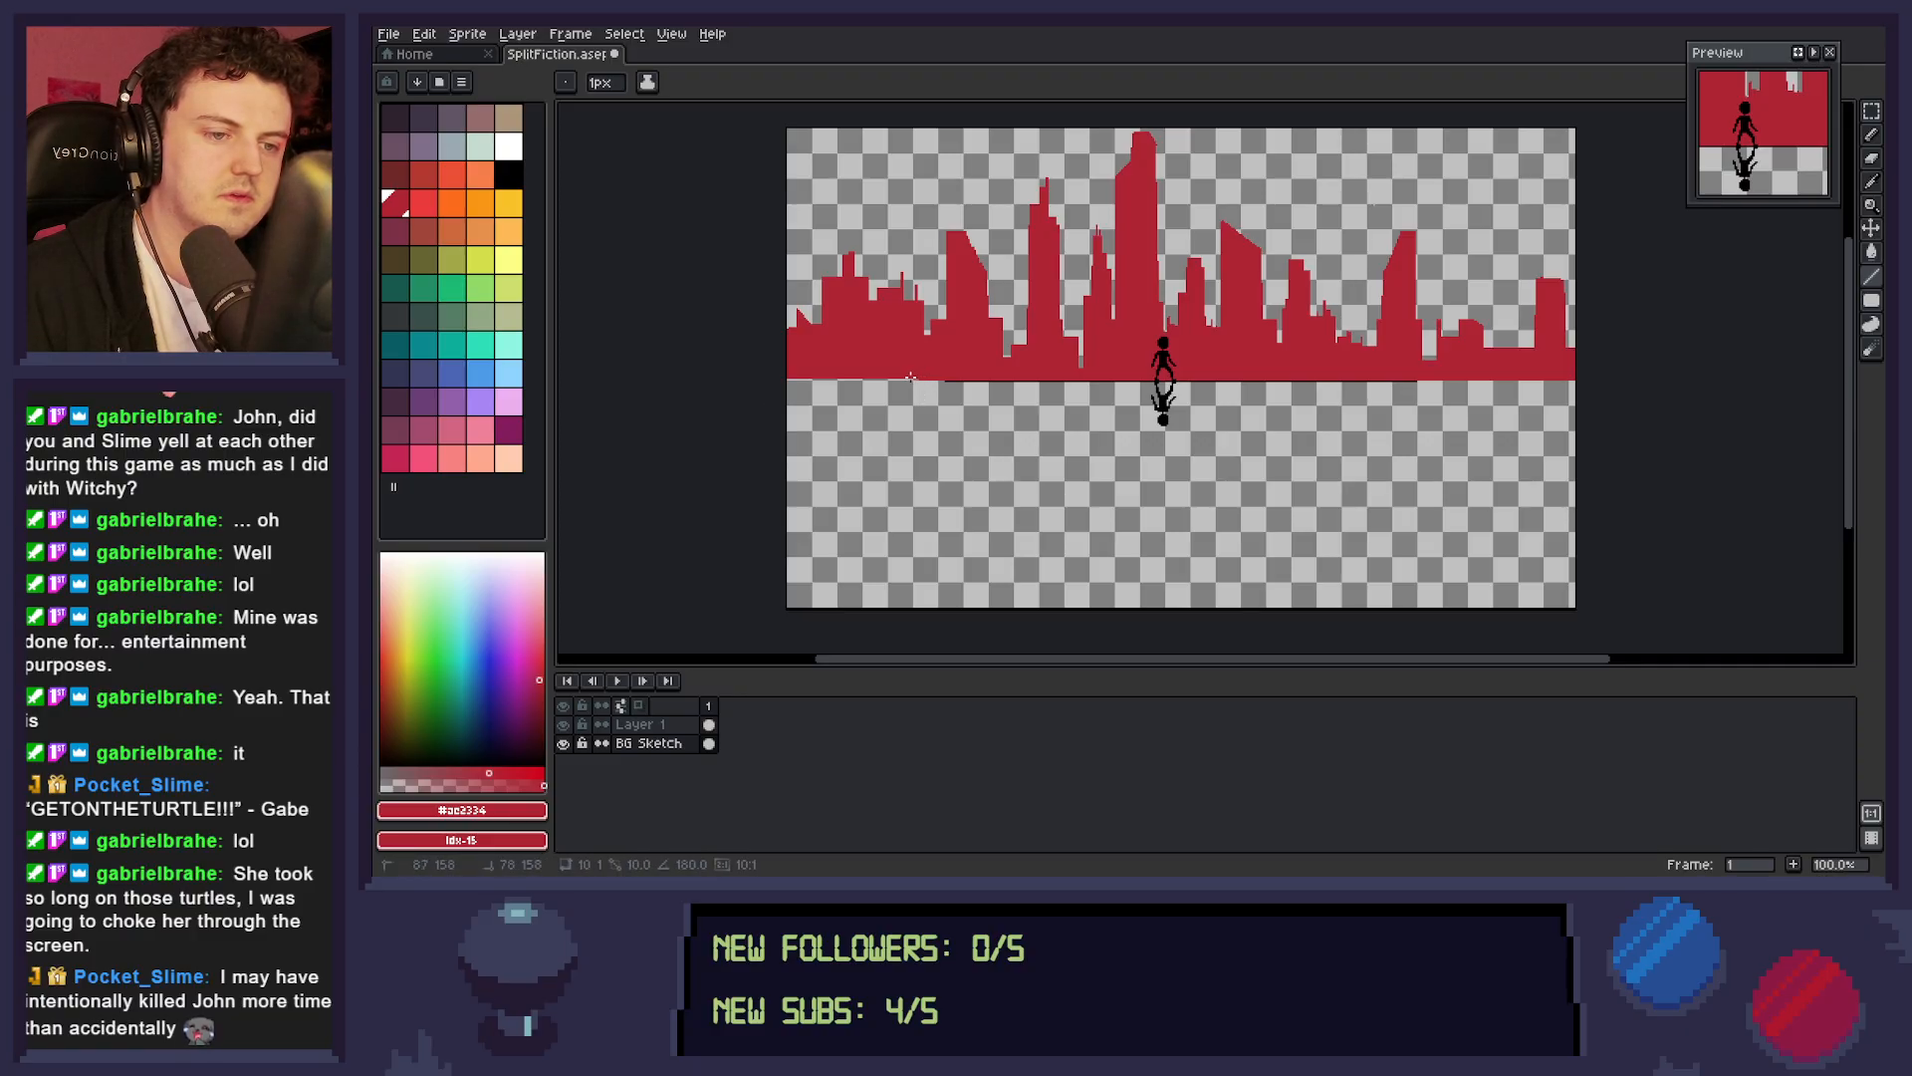
pyautogui.press('z')
pyautogui.scroll(3, 922, 407)
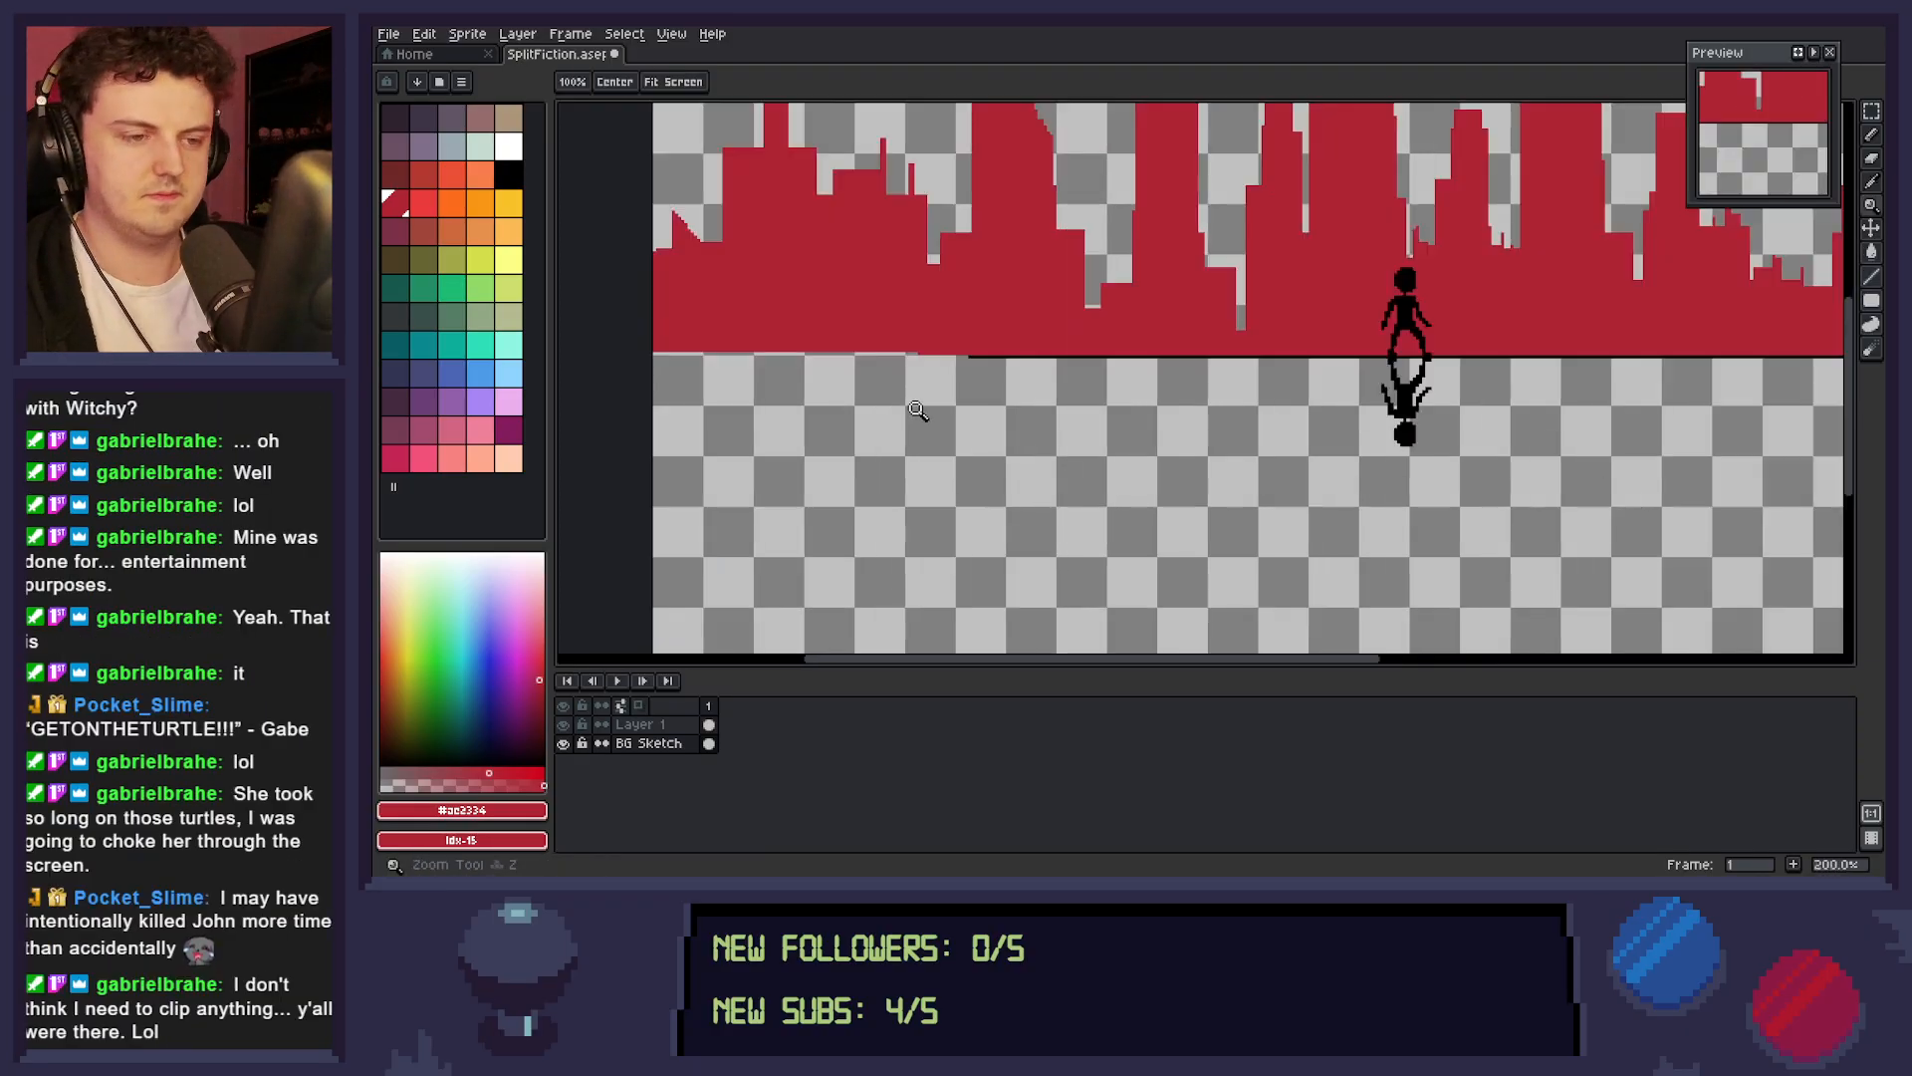
pyautogui.moveTo(933, 422); pyautogui.dragTo(1341, 482)
pyautogui.press('l')
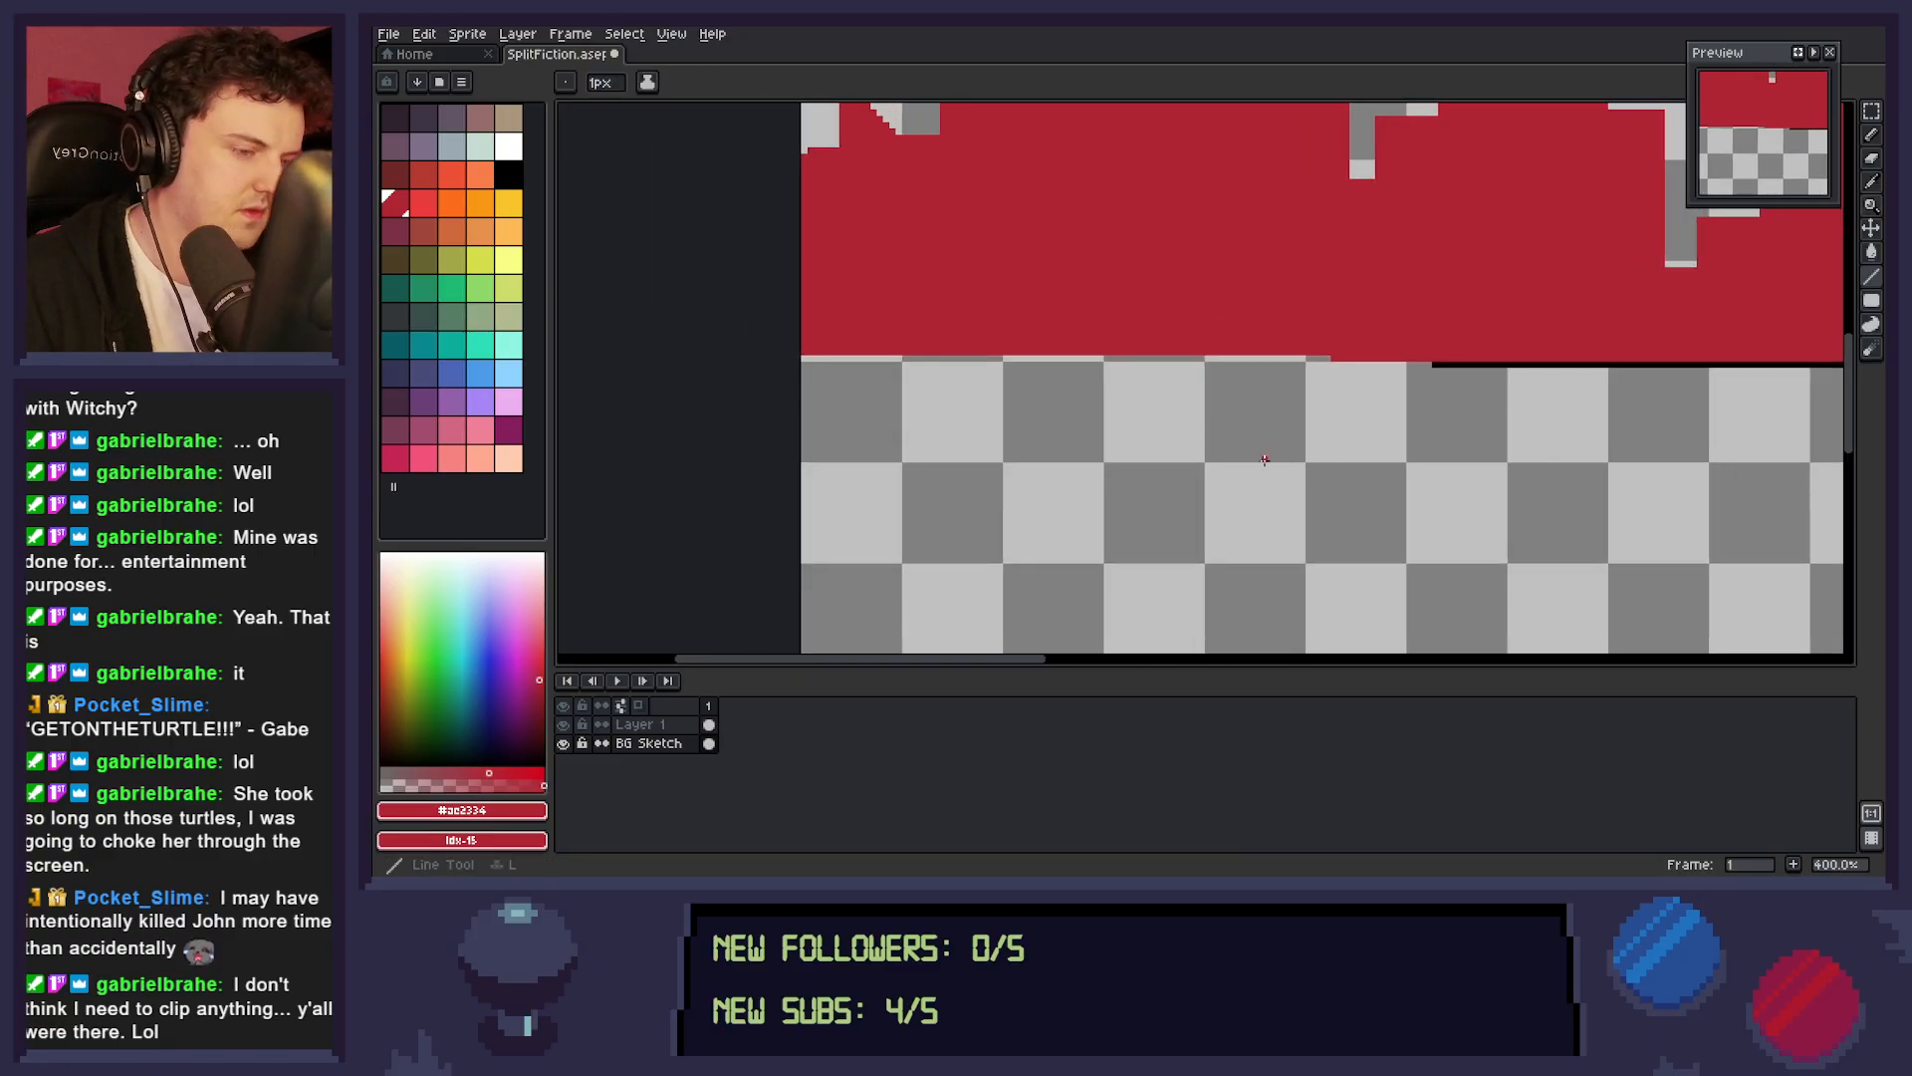
pyautogui.moveTo(1134, 359); pyautogui.dragTo(1332, 360)
pyautogui.hotkey('ctrl', 'z')
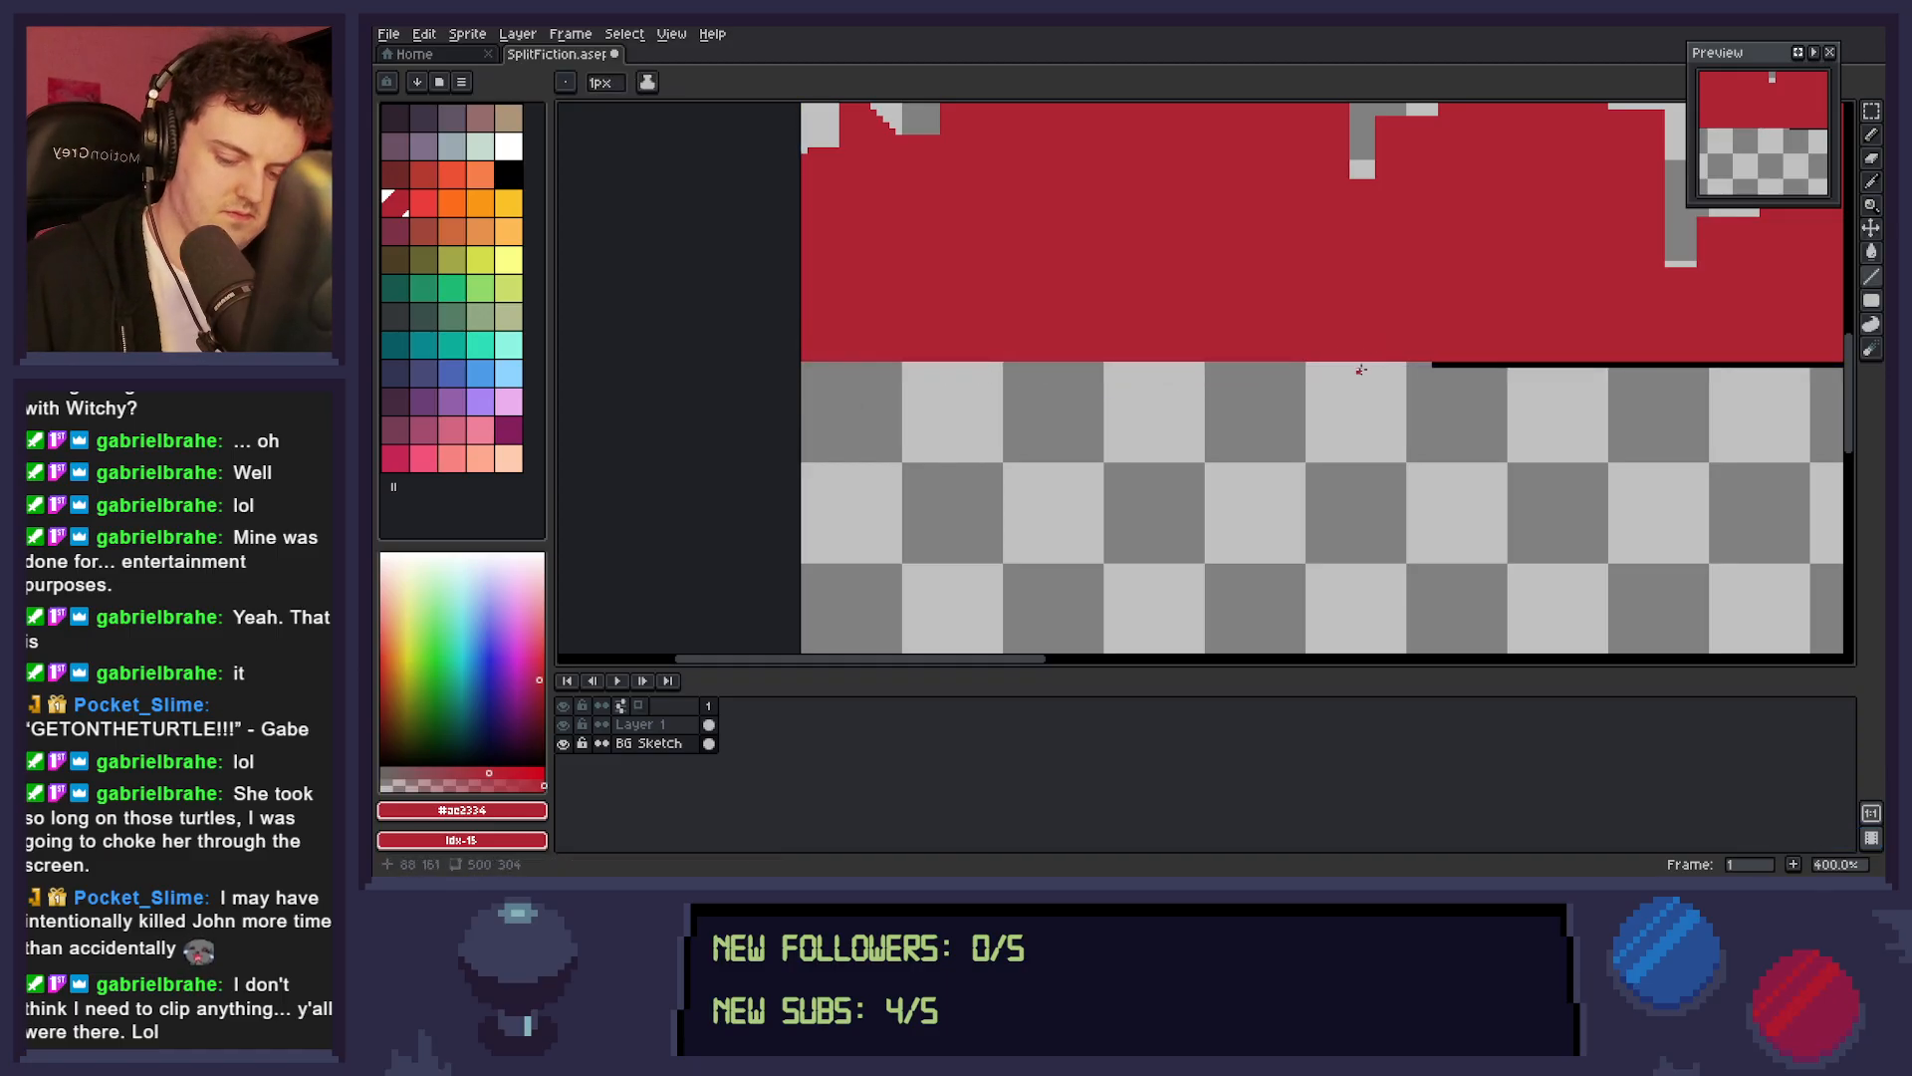
# Choose the blue at palette index 47 for the Pencil and save the file.
pyautogui.press('space')
pyautogui.scroll(-3, 1354, 403)
pyautogui.moveTo(1457, 478); pyautogui.dragTo(1104, 484)
pyautogui.moveTo(1313, 484); pyautogui.dragTo(1303, 428)
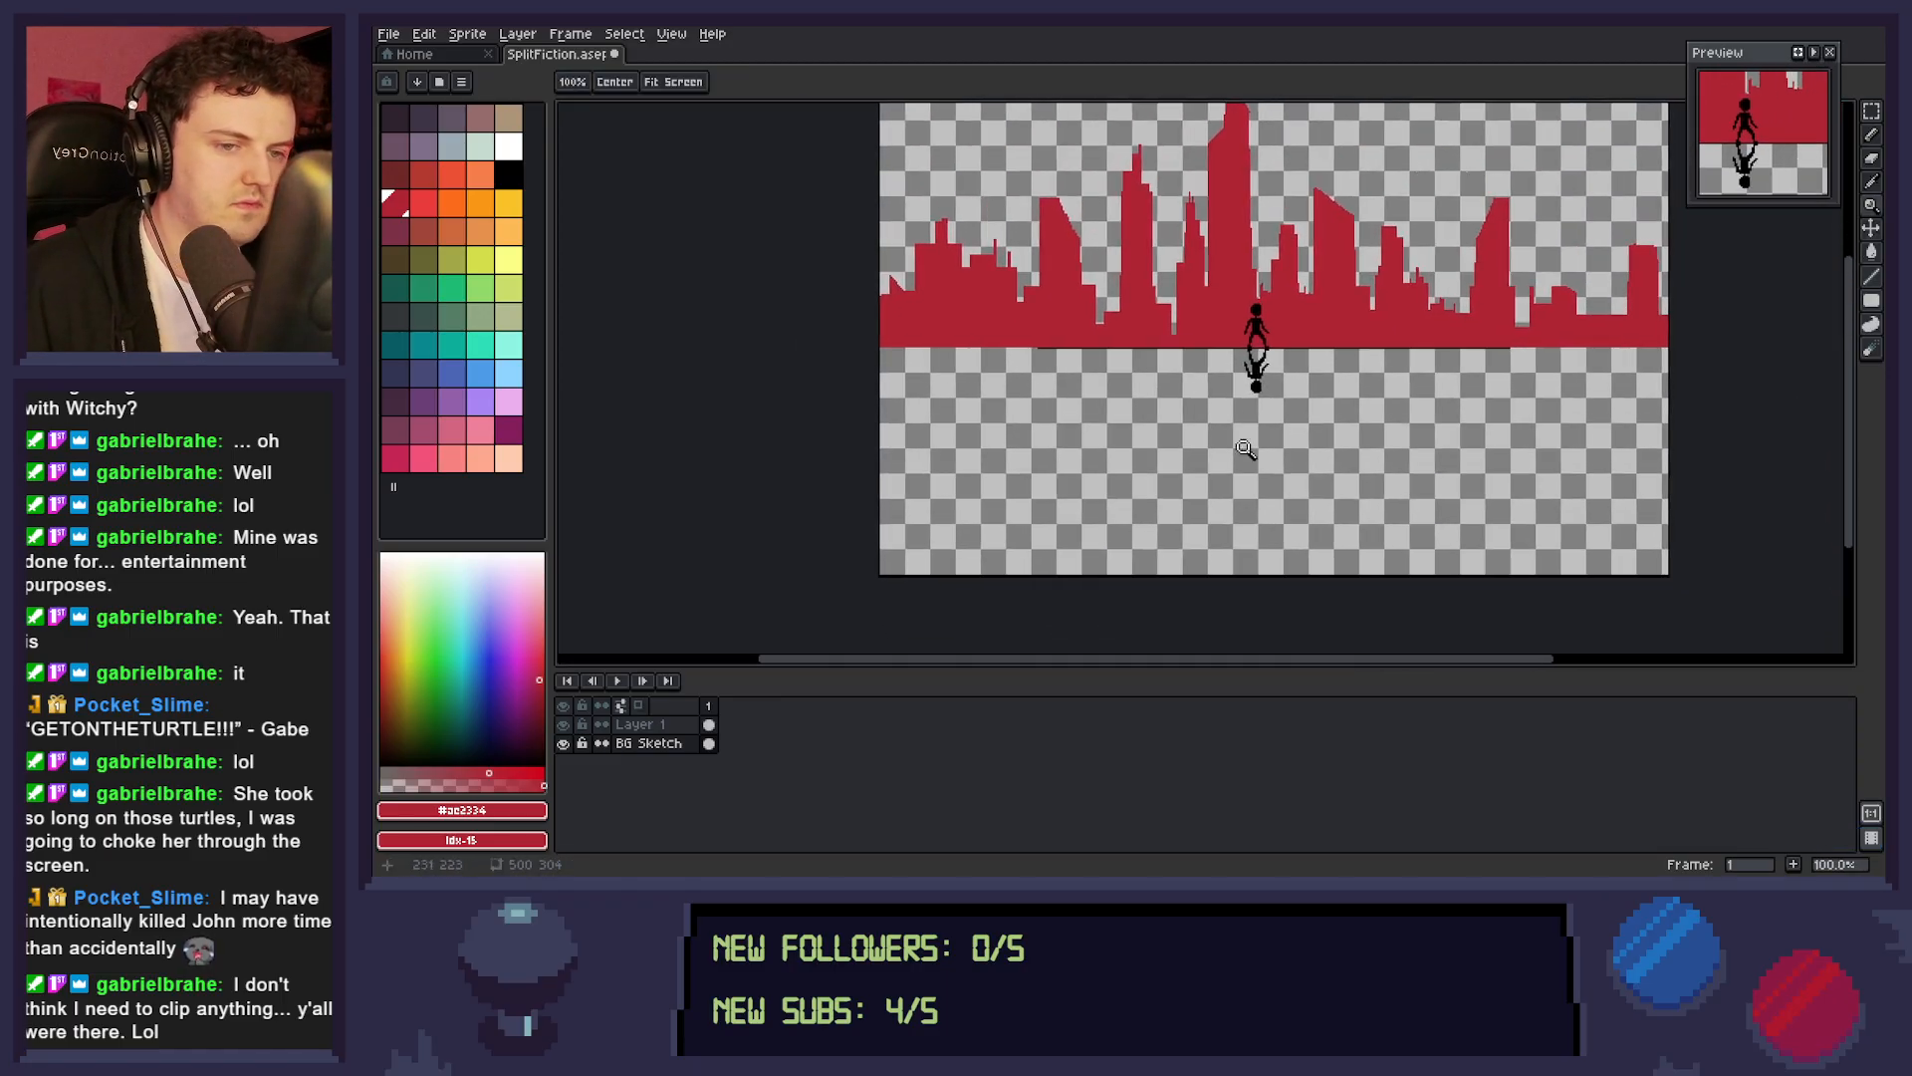
pyautogui.click(459, 379)
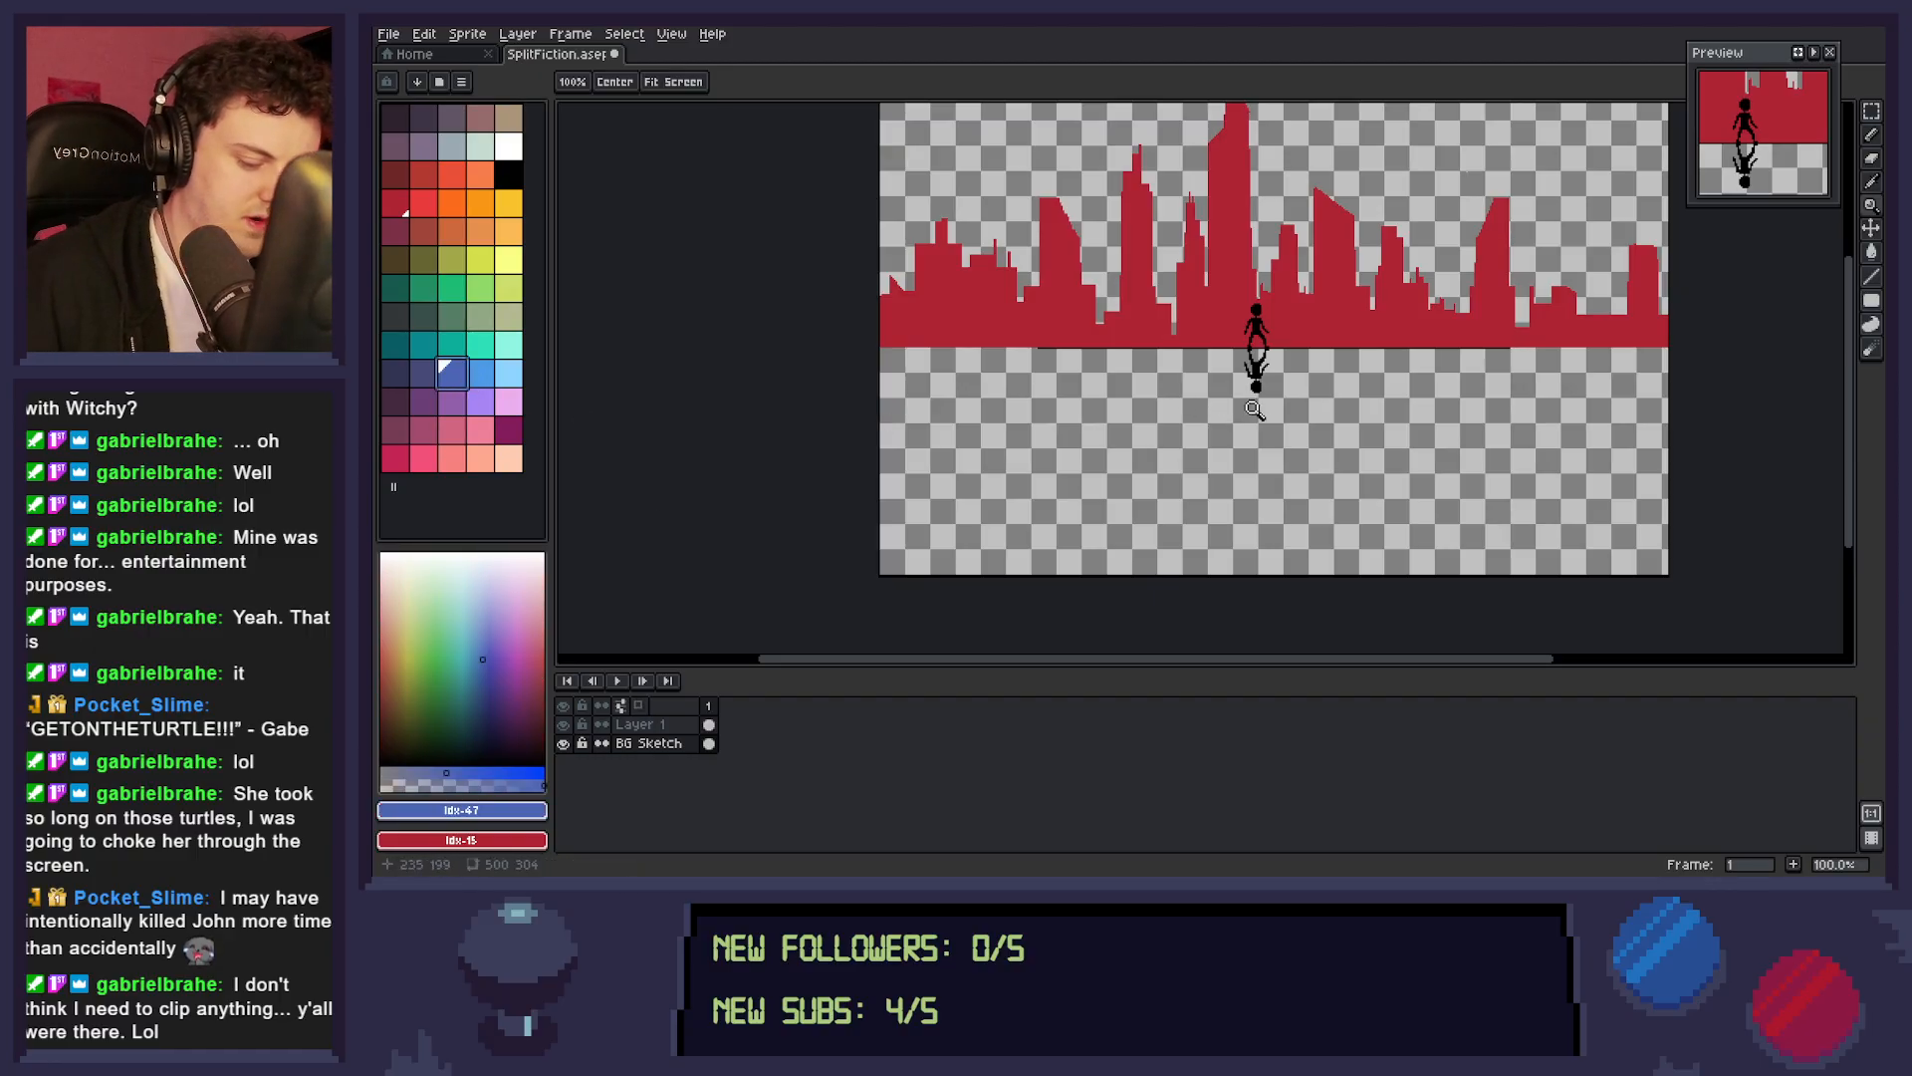
pyautogui.press('b')
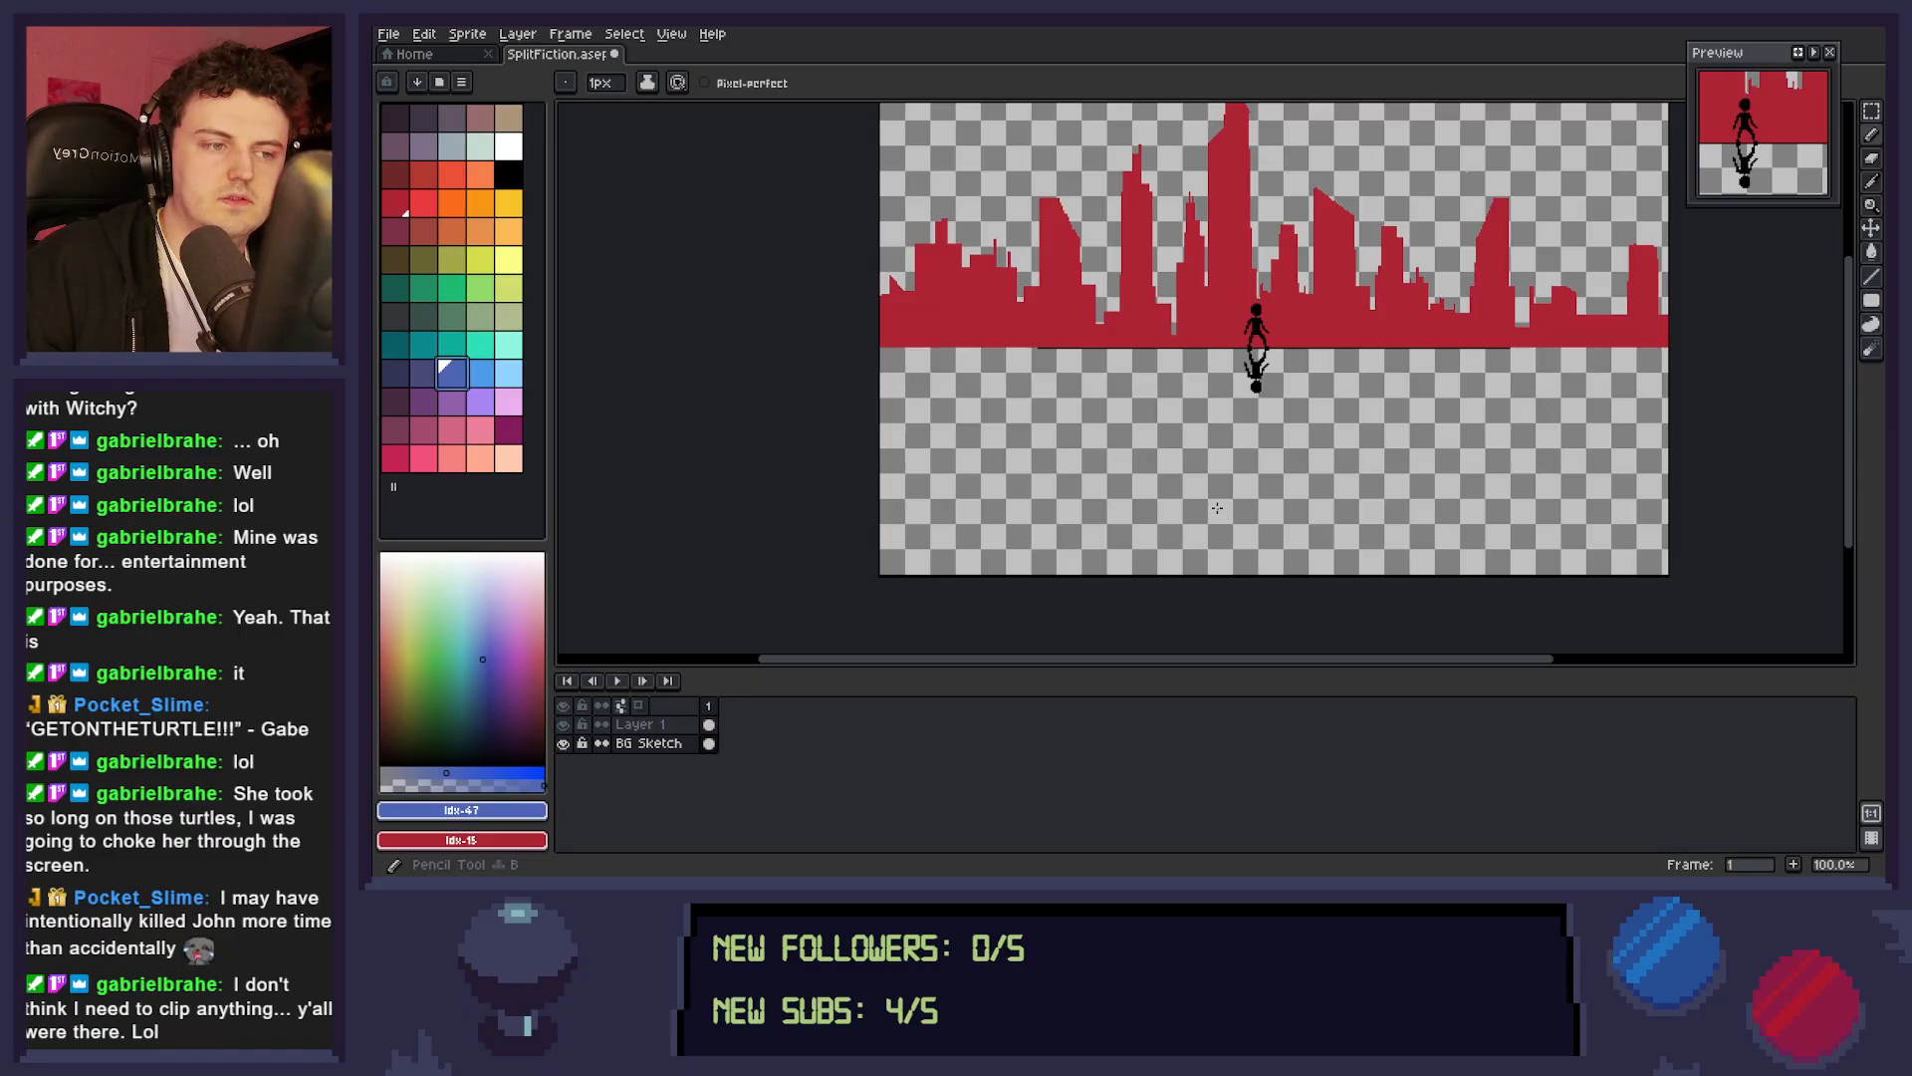
pyautogui.moveTo(1340, 416); pyautogui.dragTo(1310, 443)
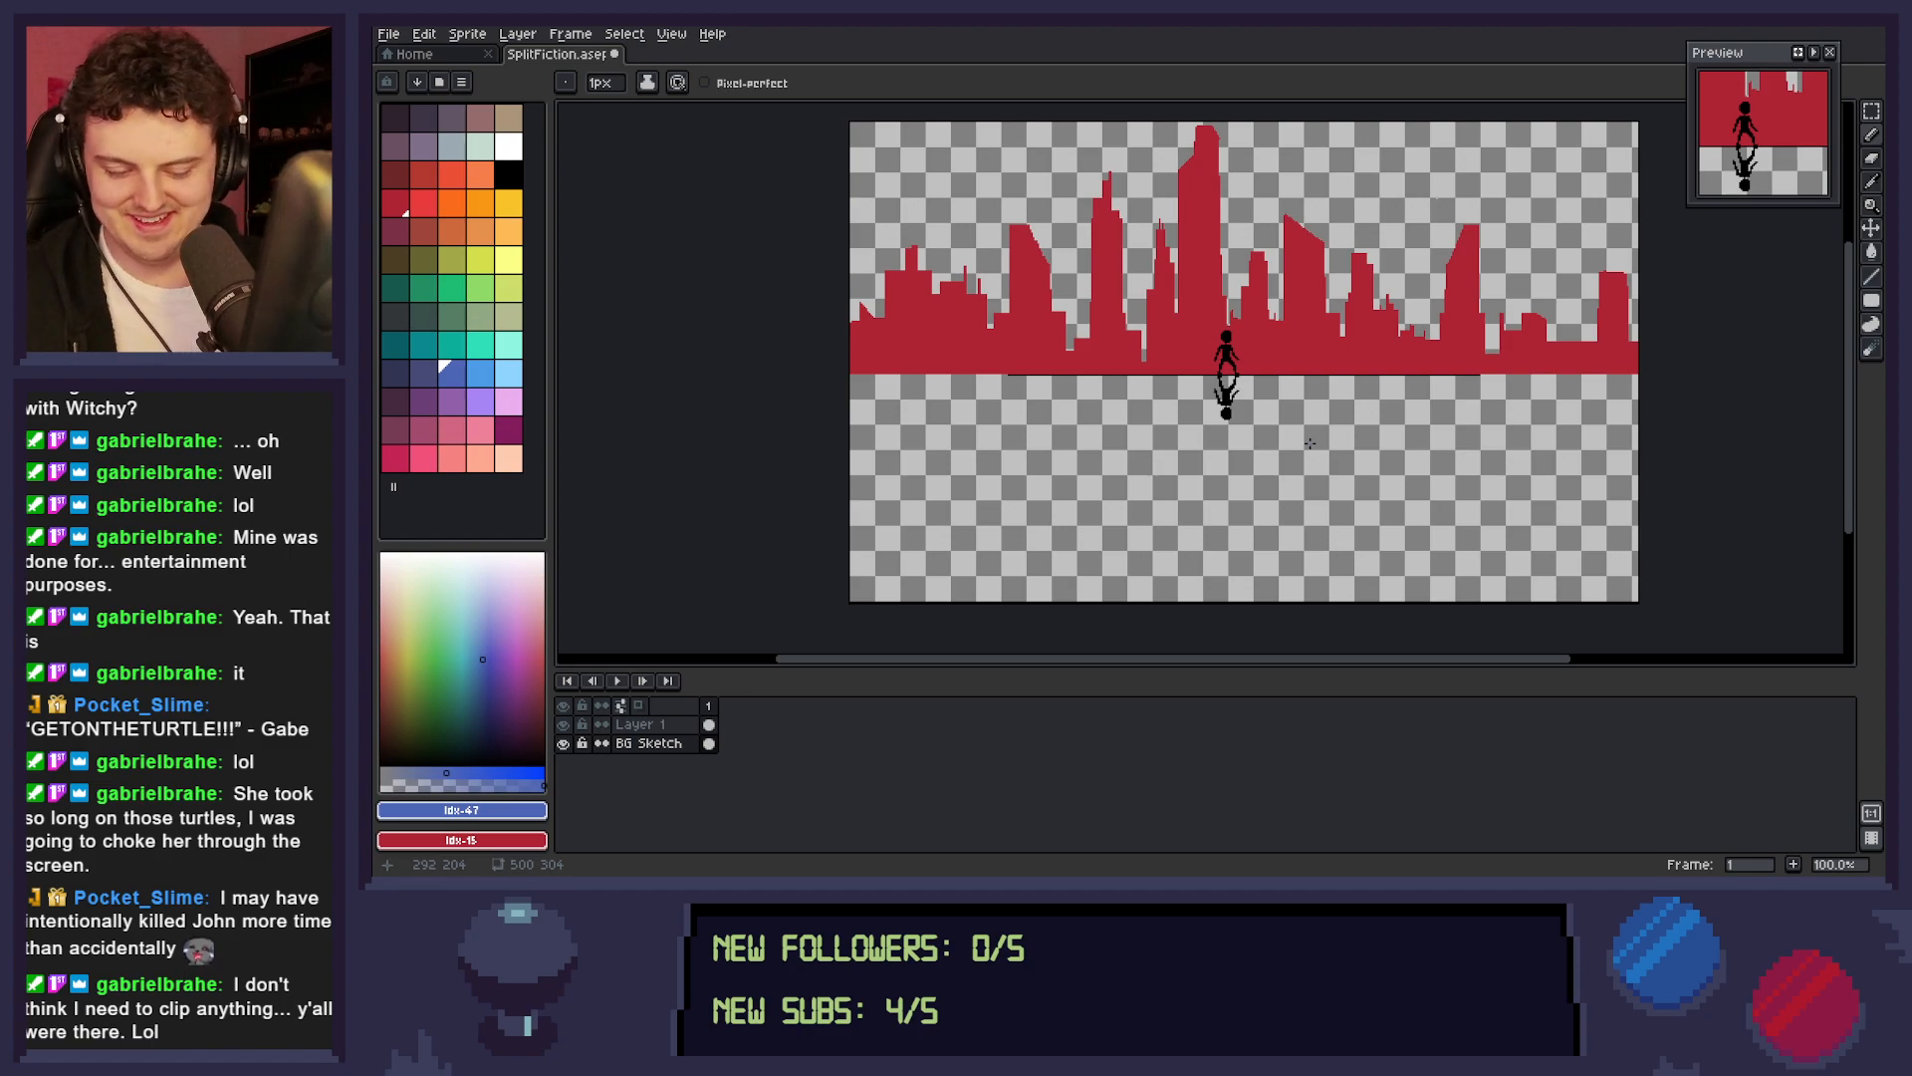
pyautogui.hotkey('ctrl', 's')
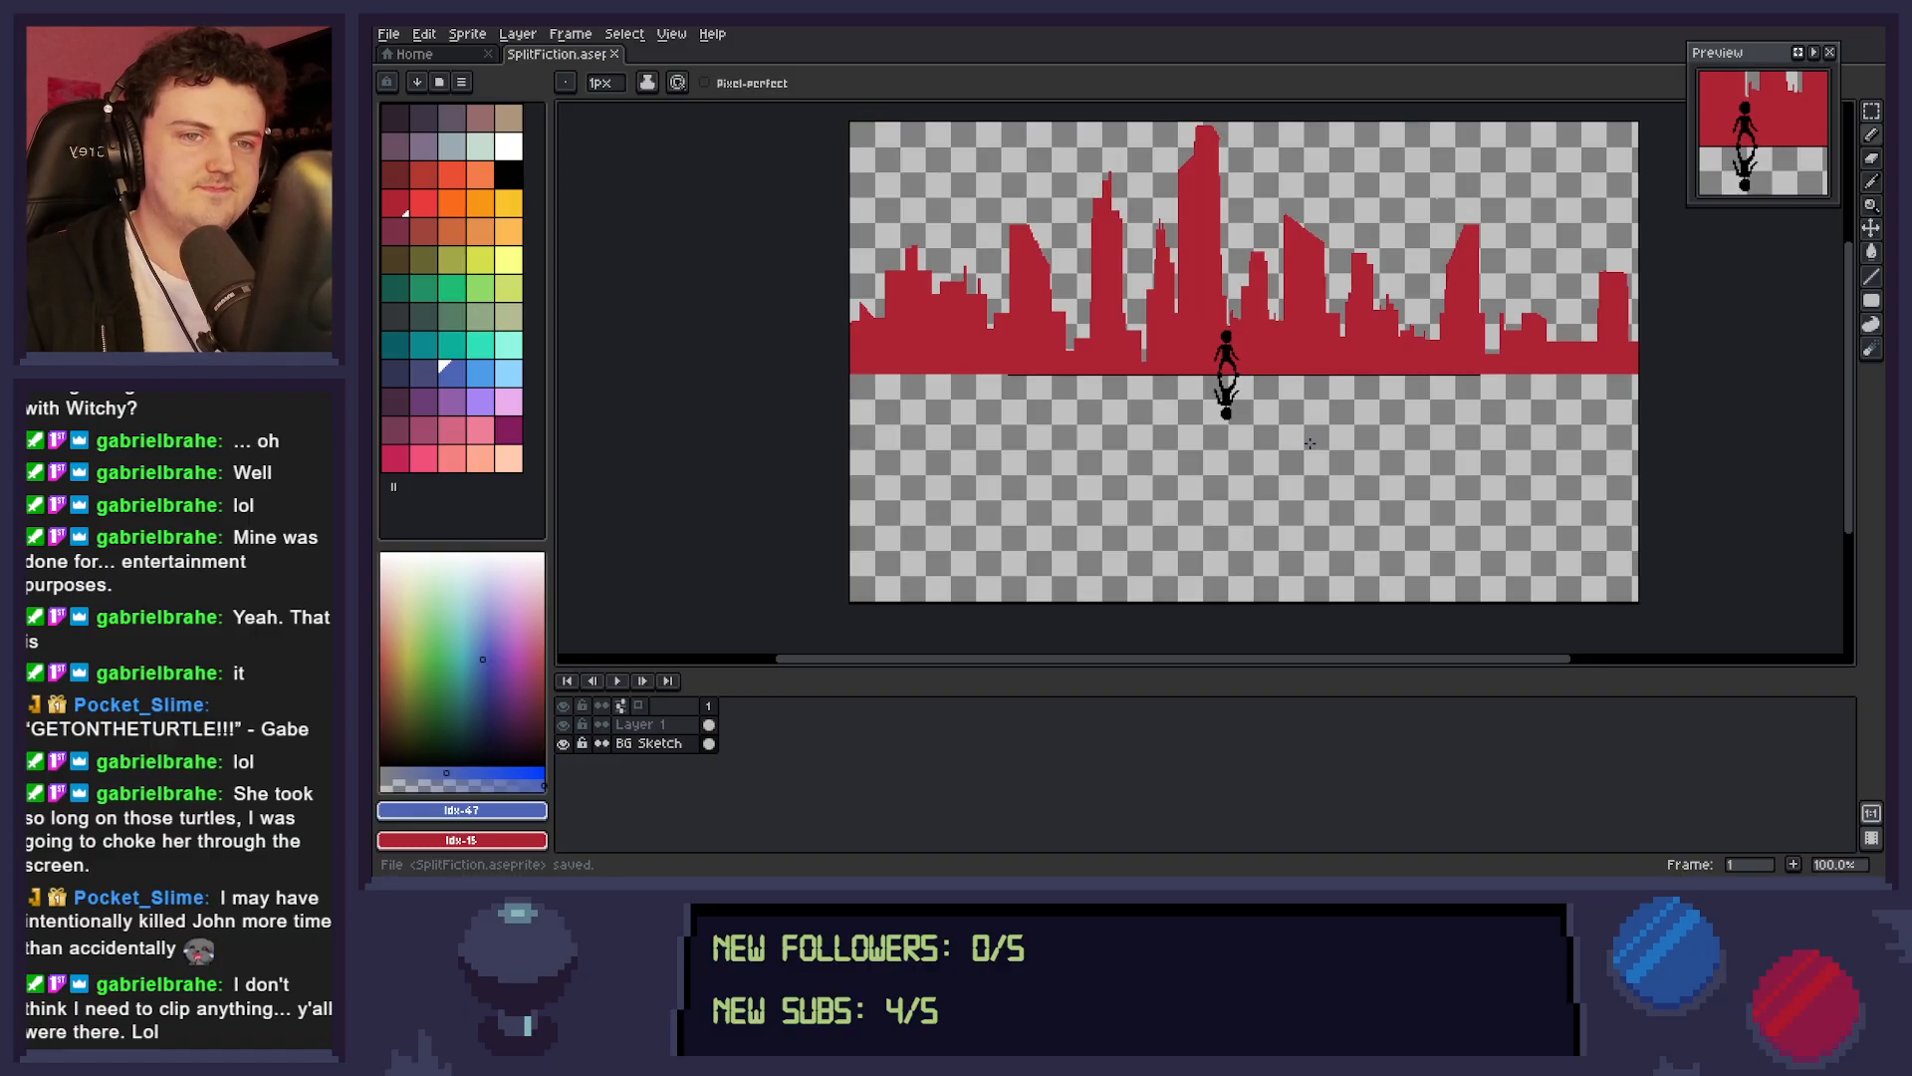
# Select the whole 500 by 304 px canvas, flip the artwork vertically back and forth, and deselect it.
pyautogui.press('space')
pyautogui.moveTo(1312, 438)
pyautogui.mouseDown()
pyautogui.moveTo(1276, 482)
pyautogui.moveTo(1276, 461)
pyautogui.mouseUp()
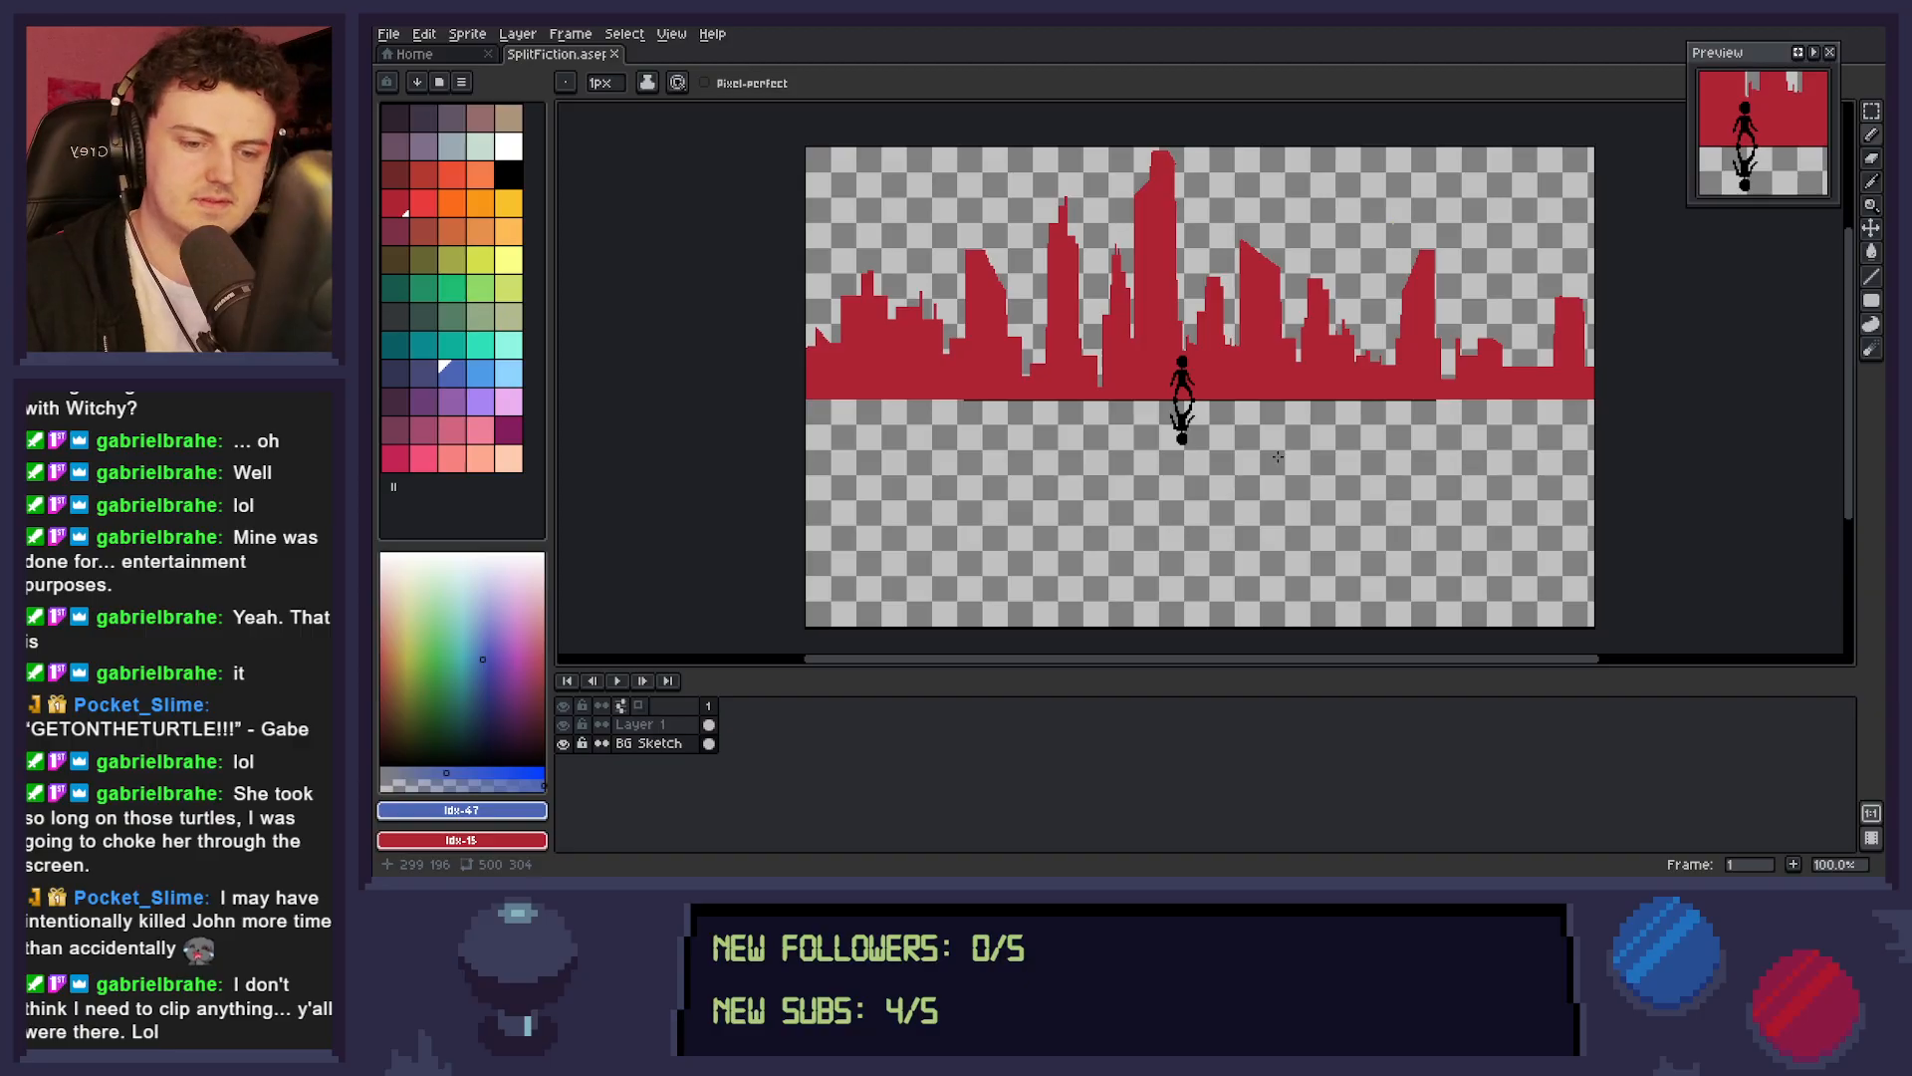
pyautogui.press('m')
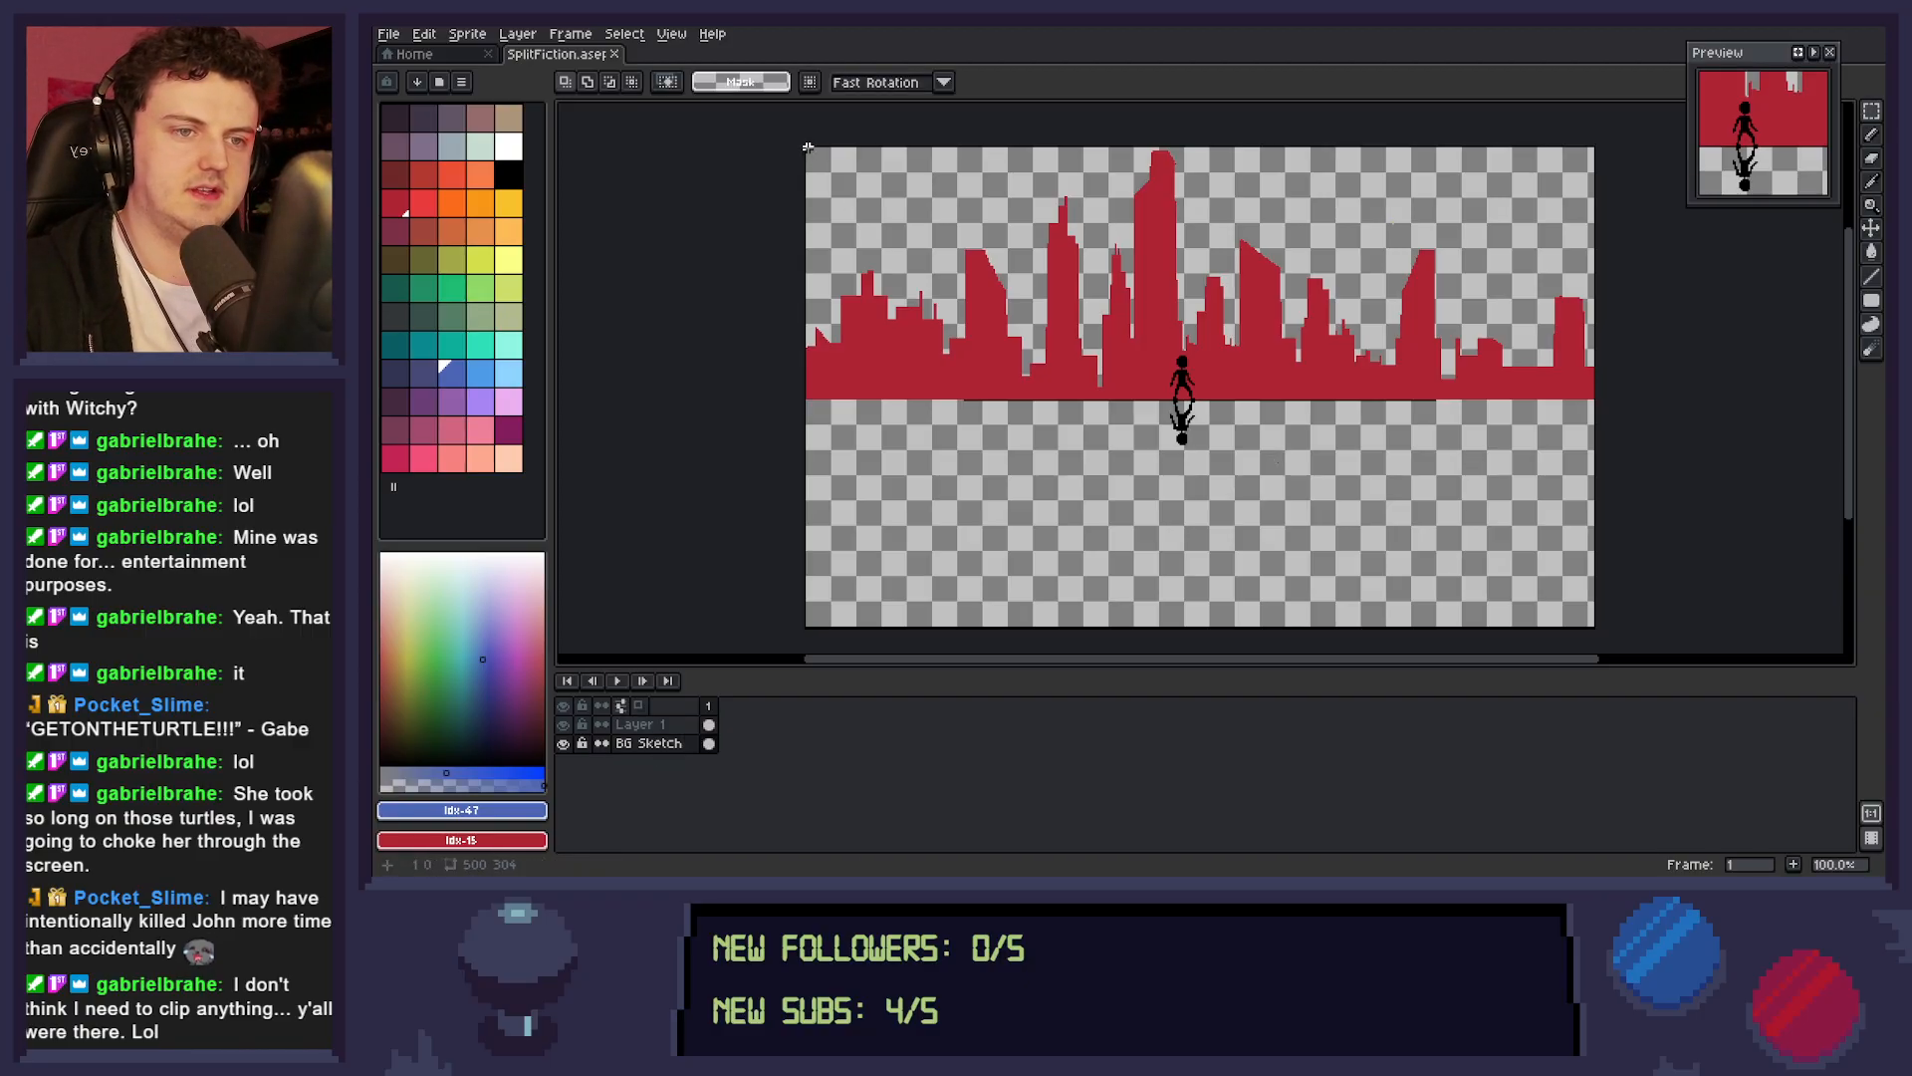
pyautogui.moveTo(808, 147); pyautogui.dragTo(862, 218)
pyautogui.moveTo(806, 148); pyautogui.dragTo(1597, 627)
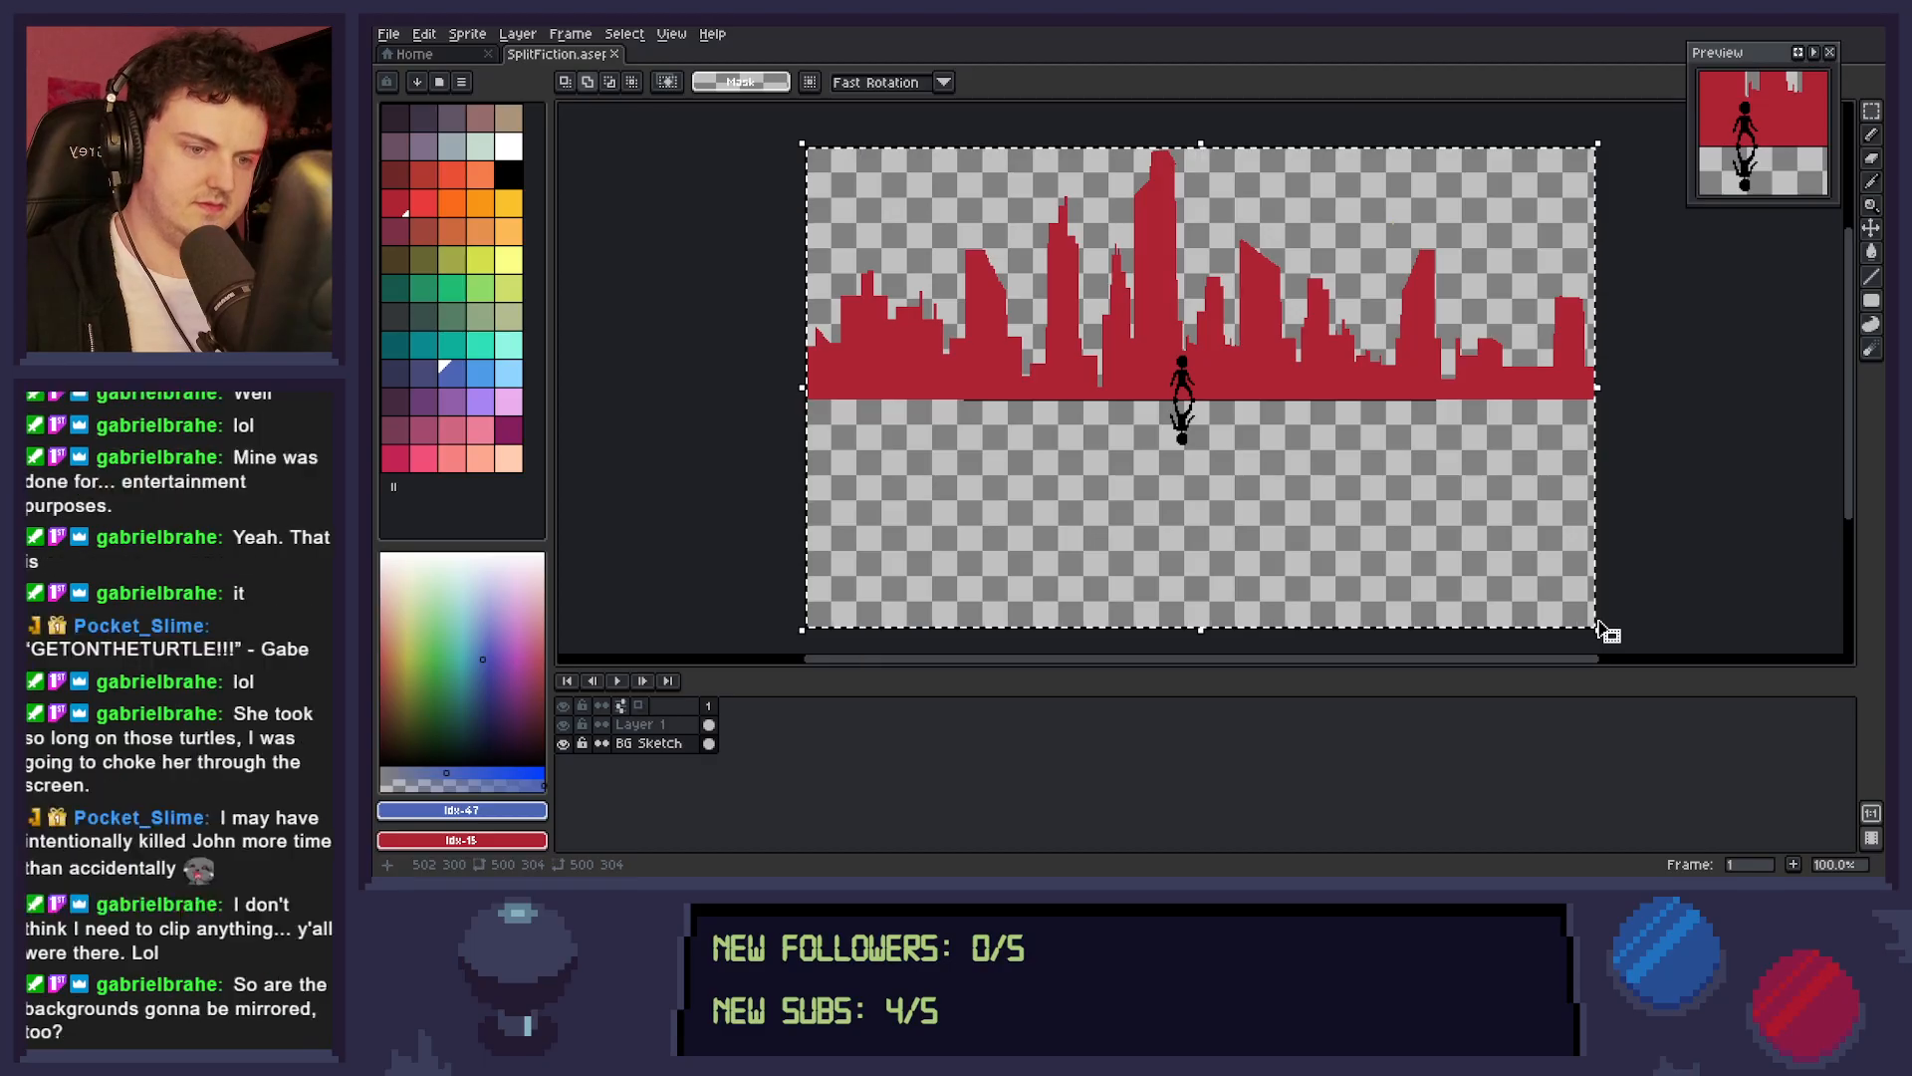
pyautogui.hotkey('shift', 'v')
pyautogui.hotkey('shift', 'v')
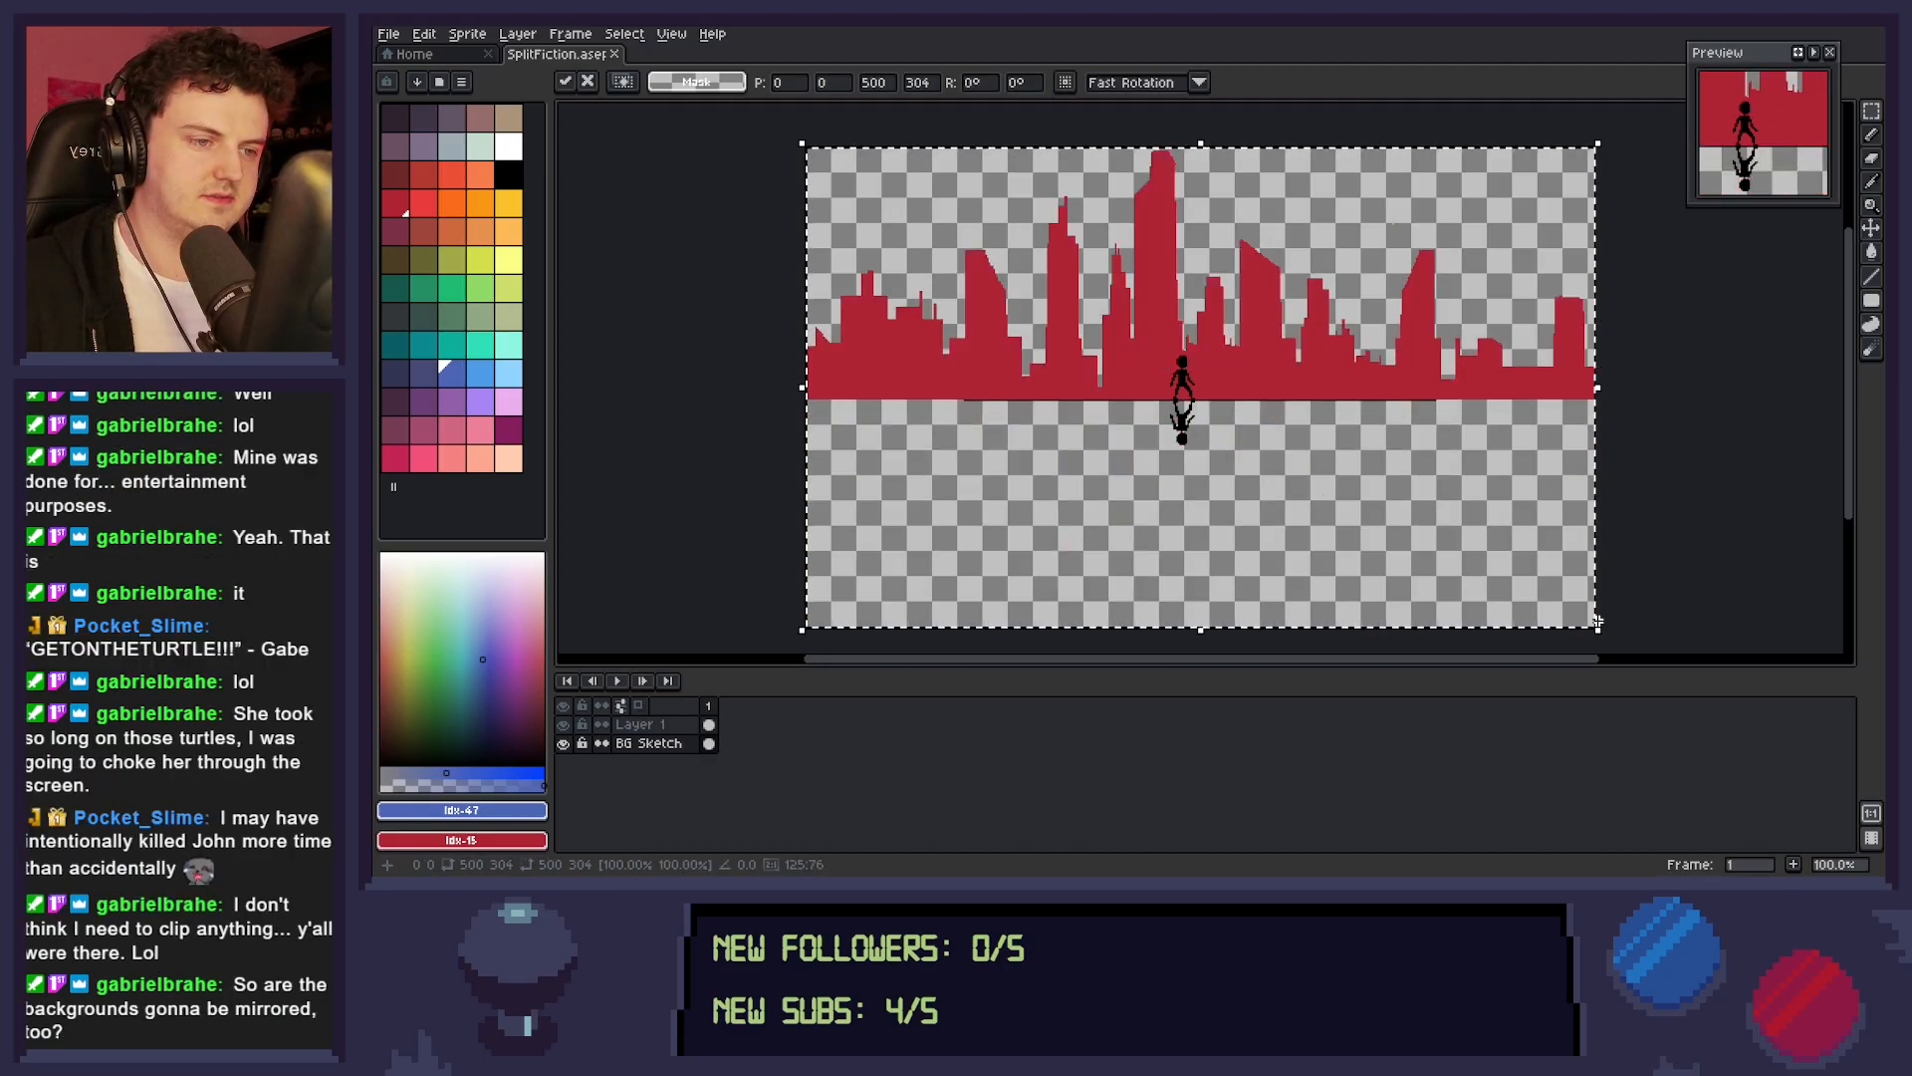
pyautogui.hotkey('shift', 'v')
pyautogui.hotkey('shift', 'v')
pyautogui.hotkey('shift', 'v')
pyautogui.hotkey('shift', 'v')
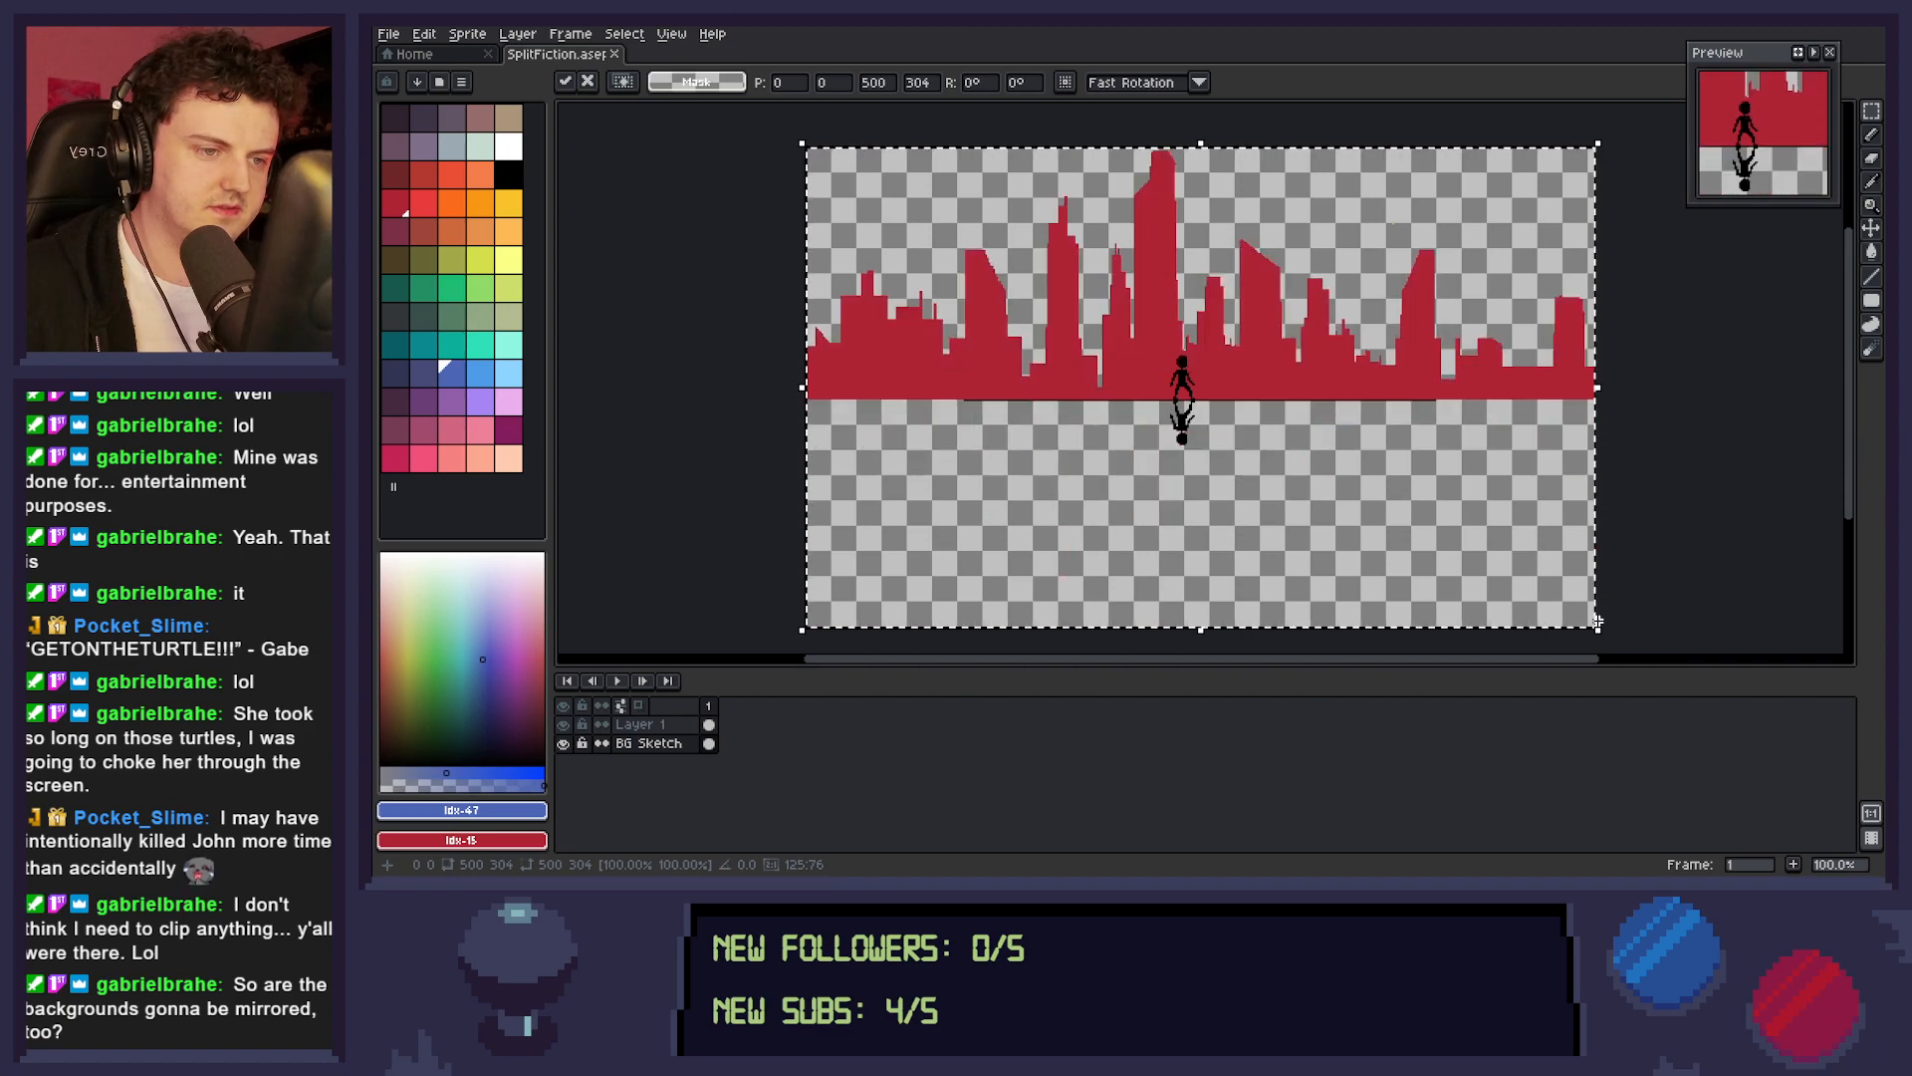
pyautogui.hotkey('shift', 'v')
pyautogui.hotkey('shift', 'v')
pyautogui.hotkey('shift', 'v')
pyautogui.hotkey('shift', 'v')
pyautogui.hotkey('shift', 'v')
pyautogui.hotkey('shift', 'v')
pyautogui.hotkey('shift', 'v')
pyautogui.hotkey('shift', 'v')
pyautogui.hotkey('shift', 'v')
pyautogui.hotkey('shift', 'v')
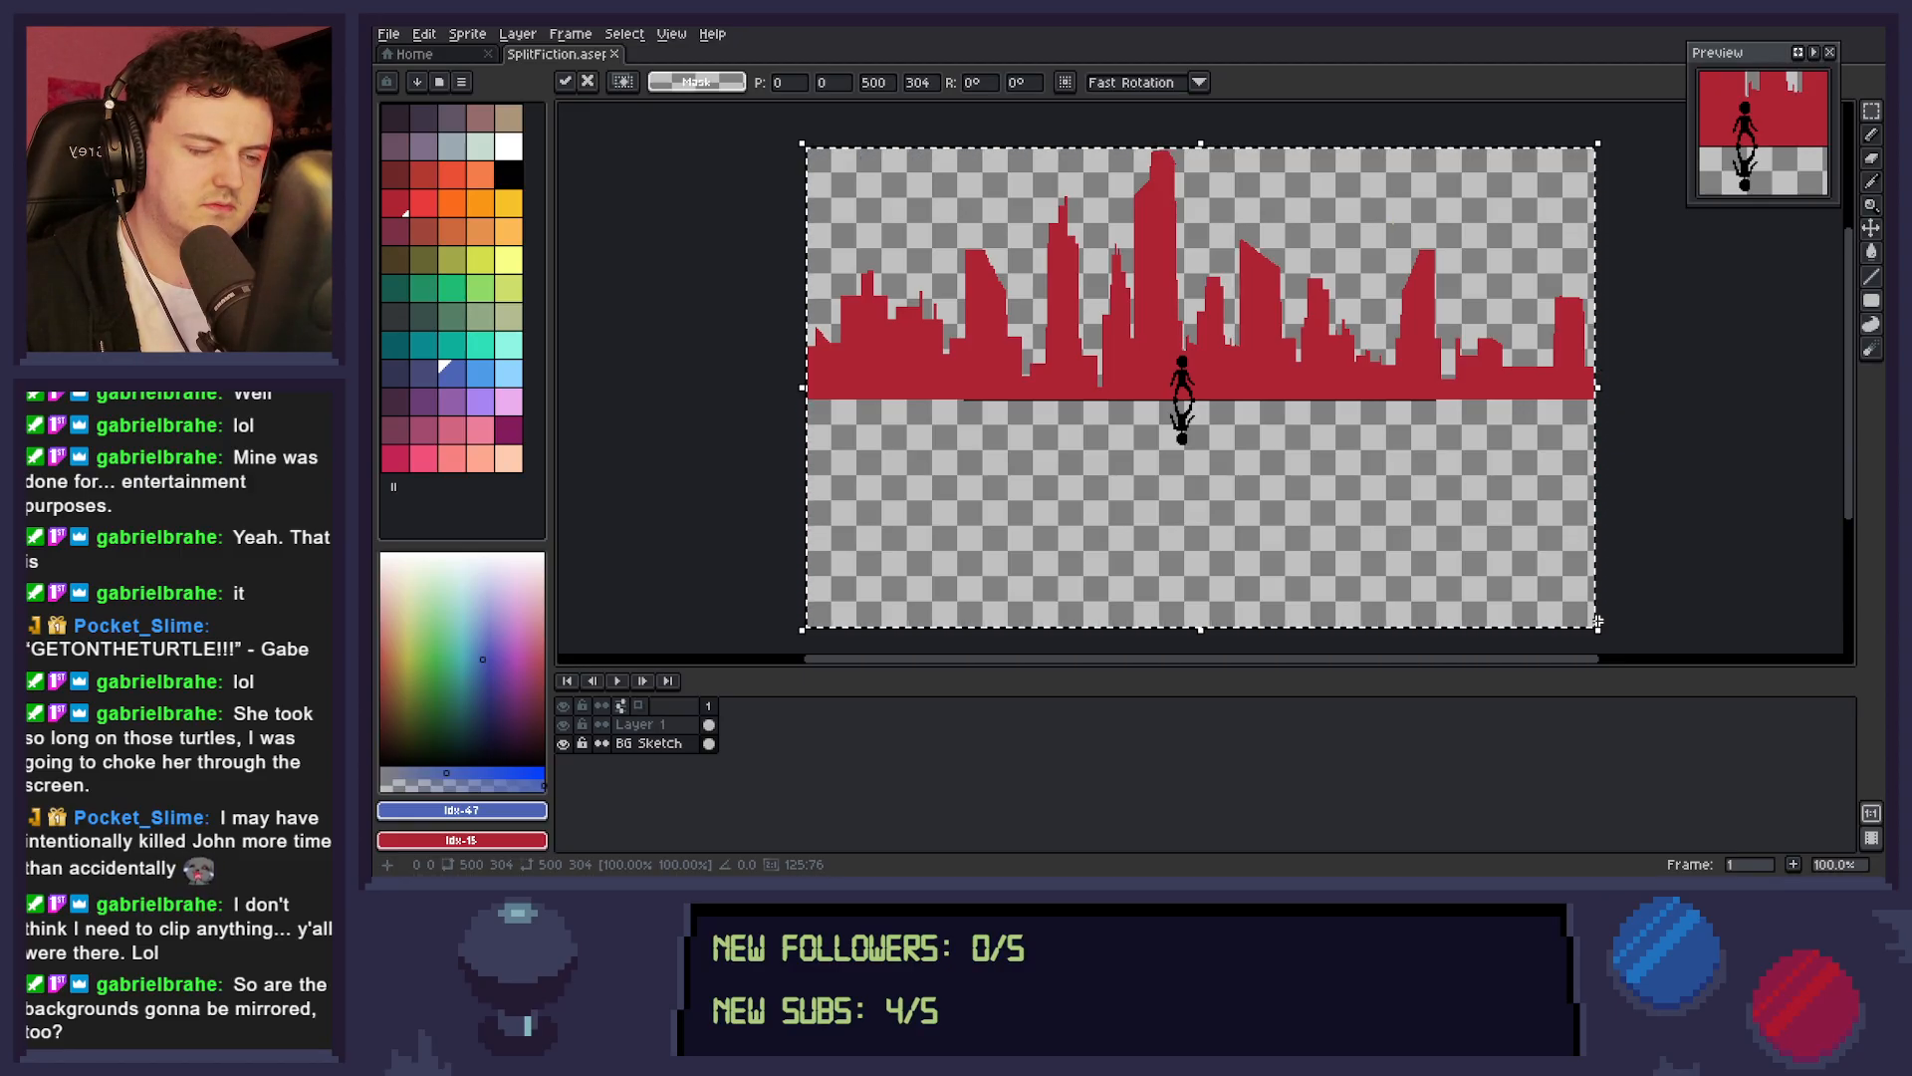
pyautogui.hotkey('ctrl', 'd')
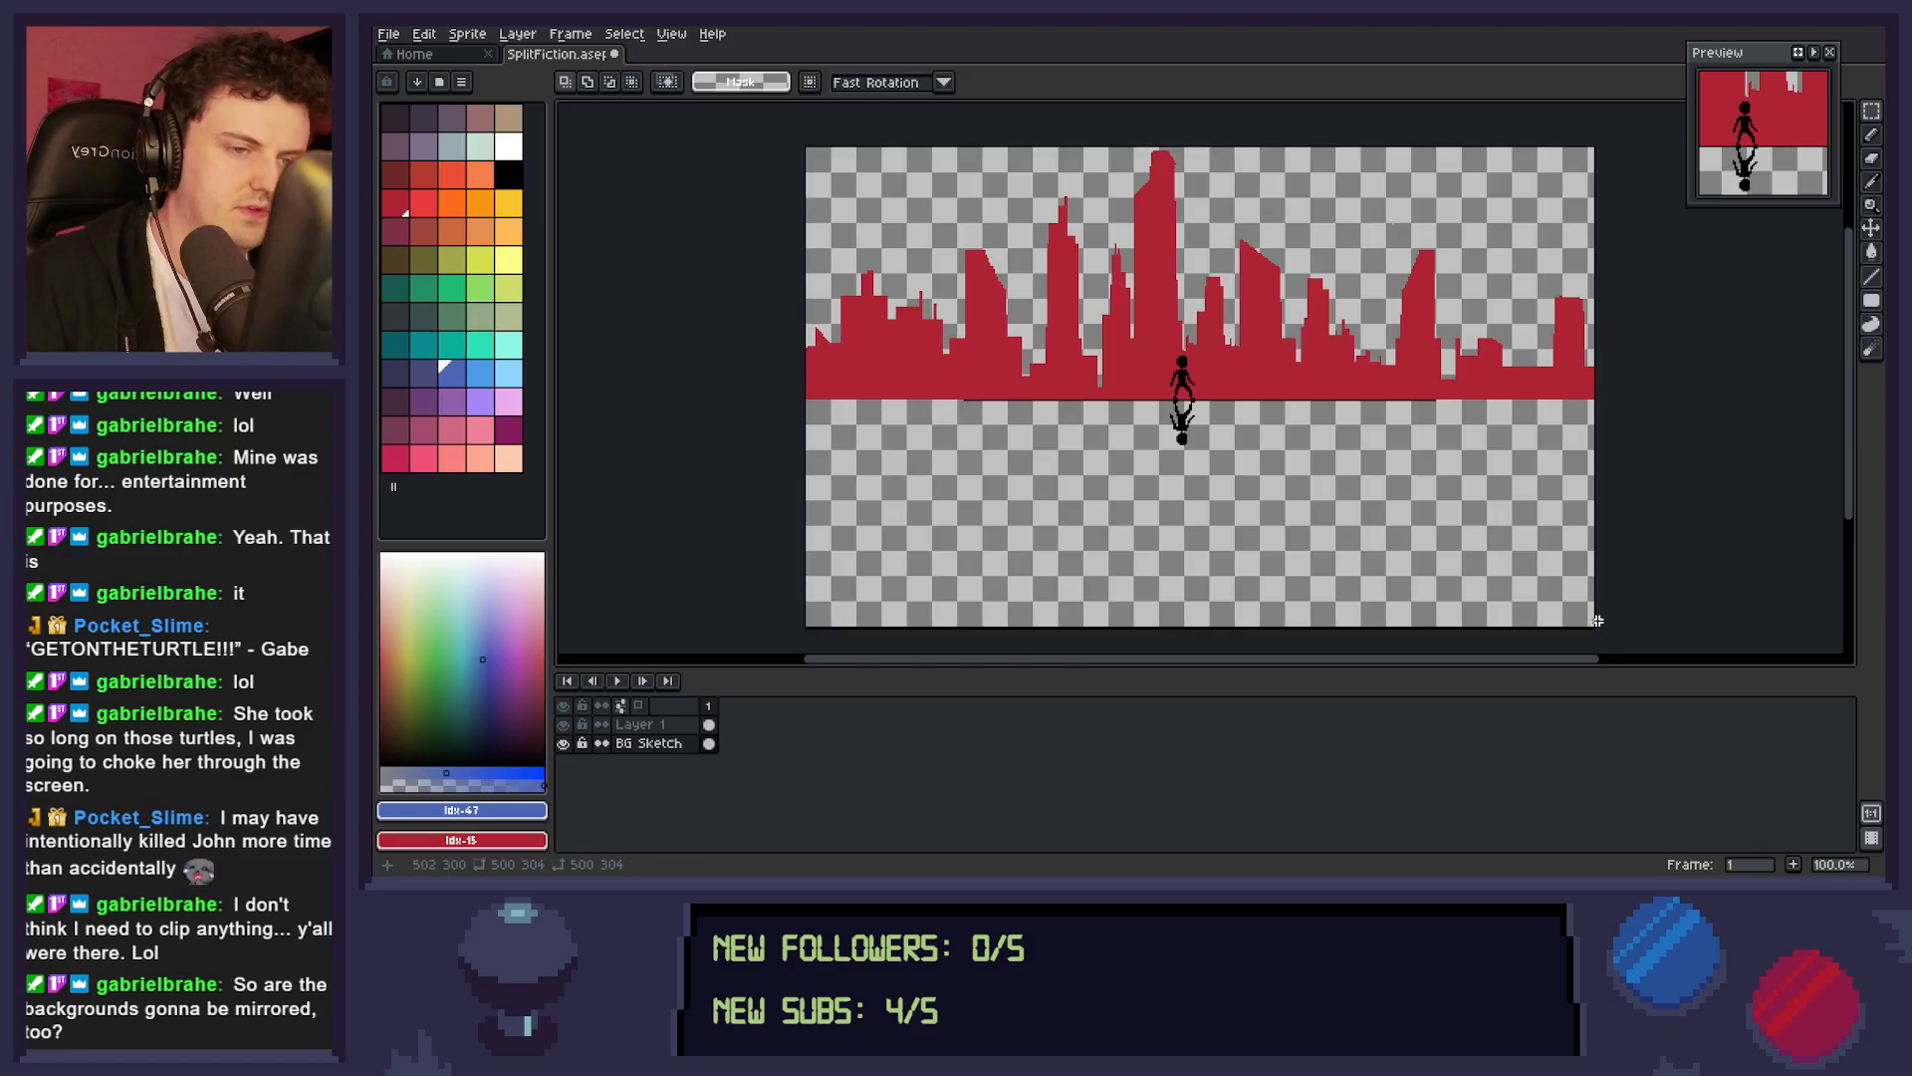
# Reduce the canvas height to 288 px by trimming 16 px from the bottom border, keeping the 500 px width.
pyautogui.press('b')
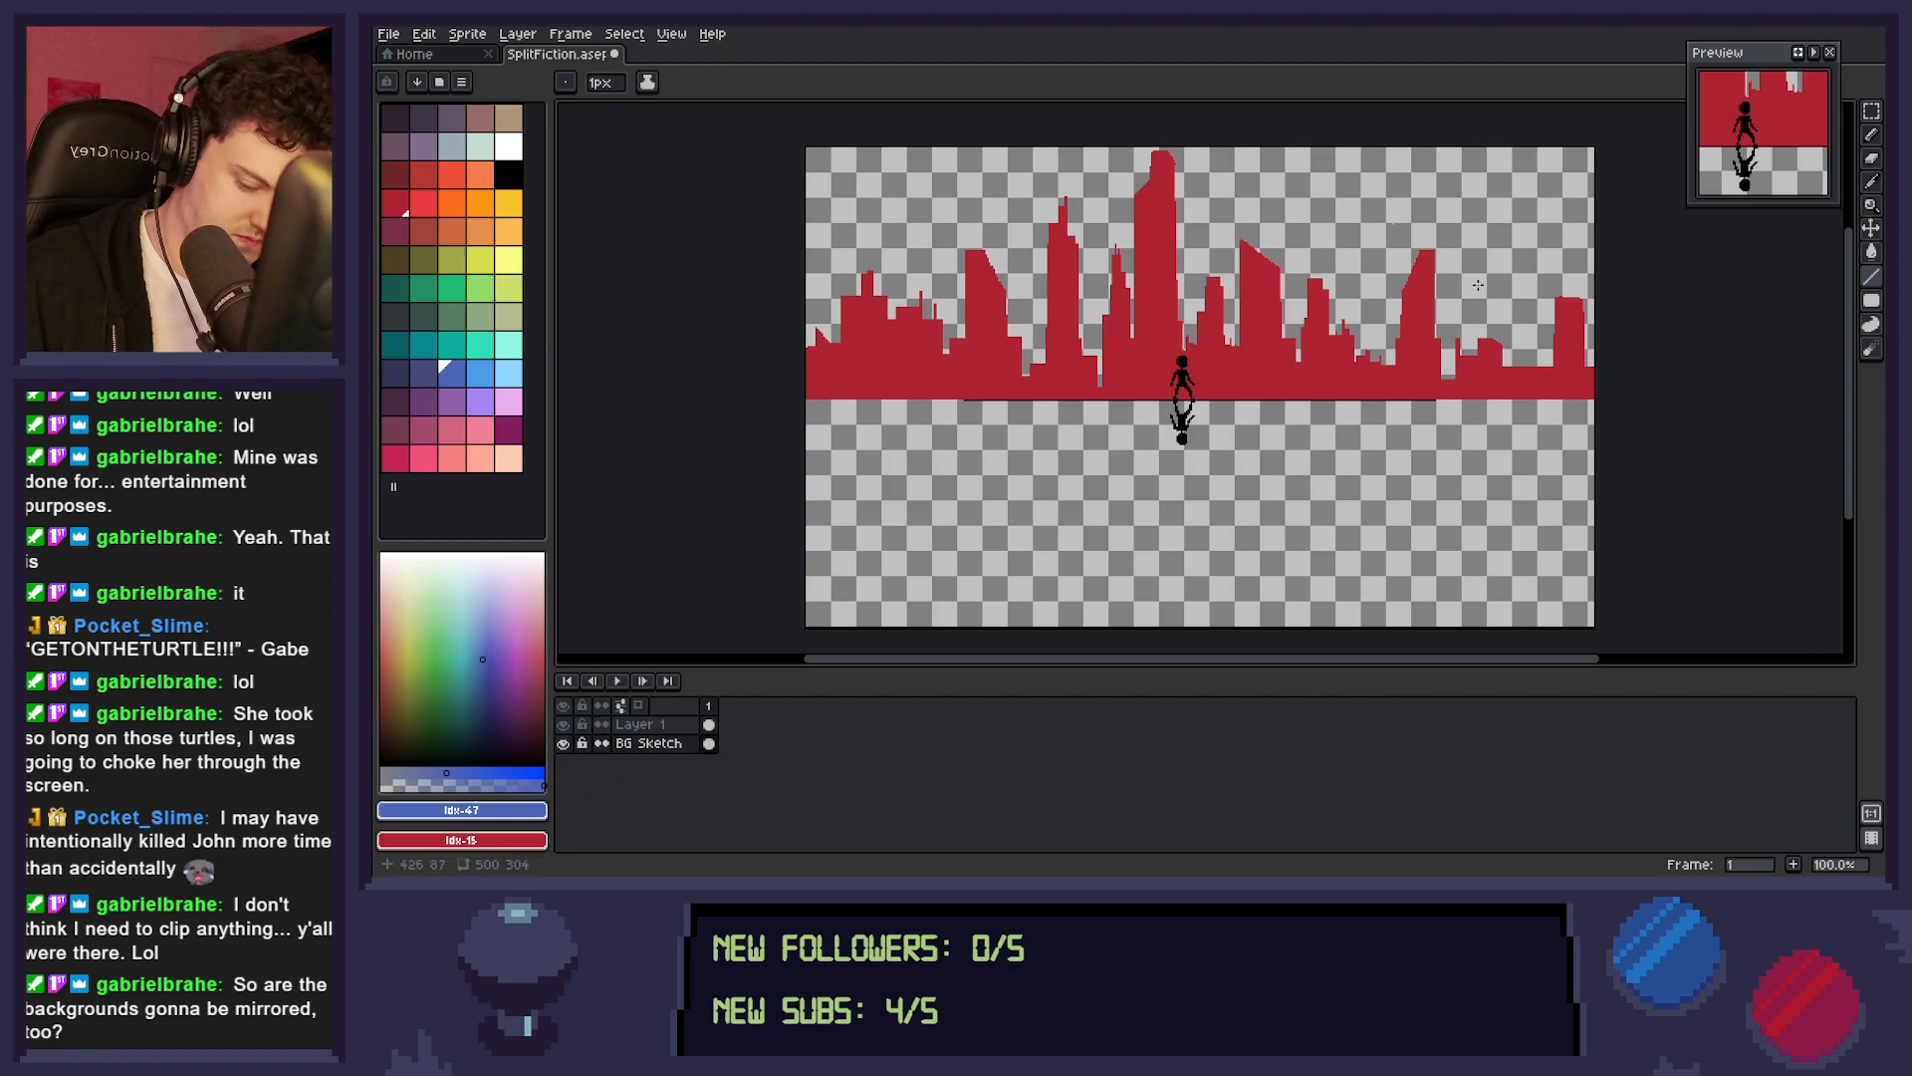
pyautogui.hotkey('ctrl', 'alt', 'c')
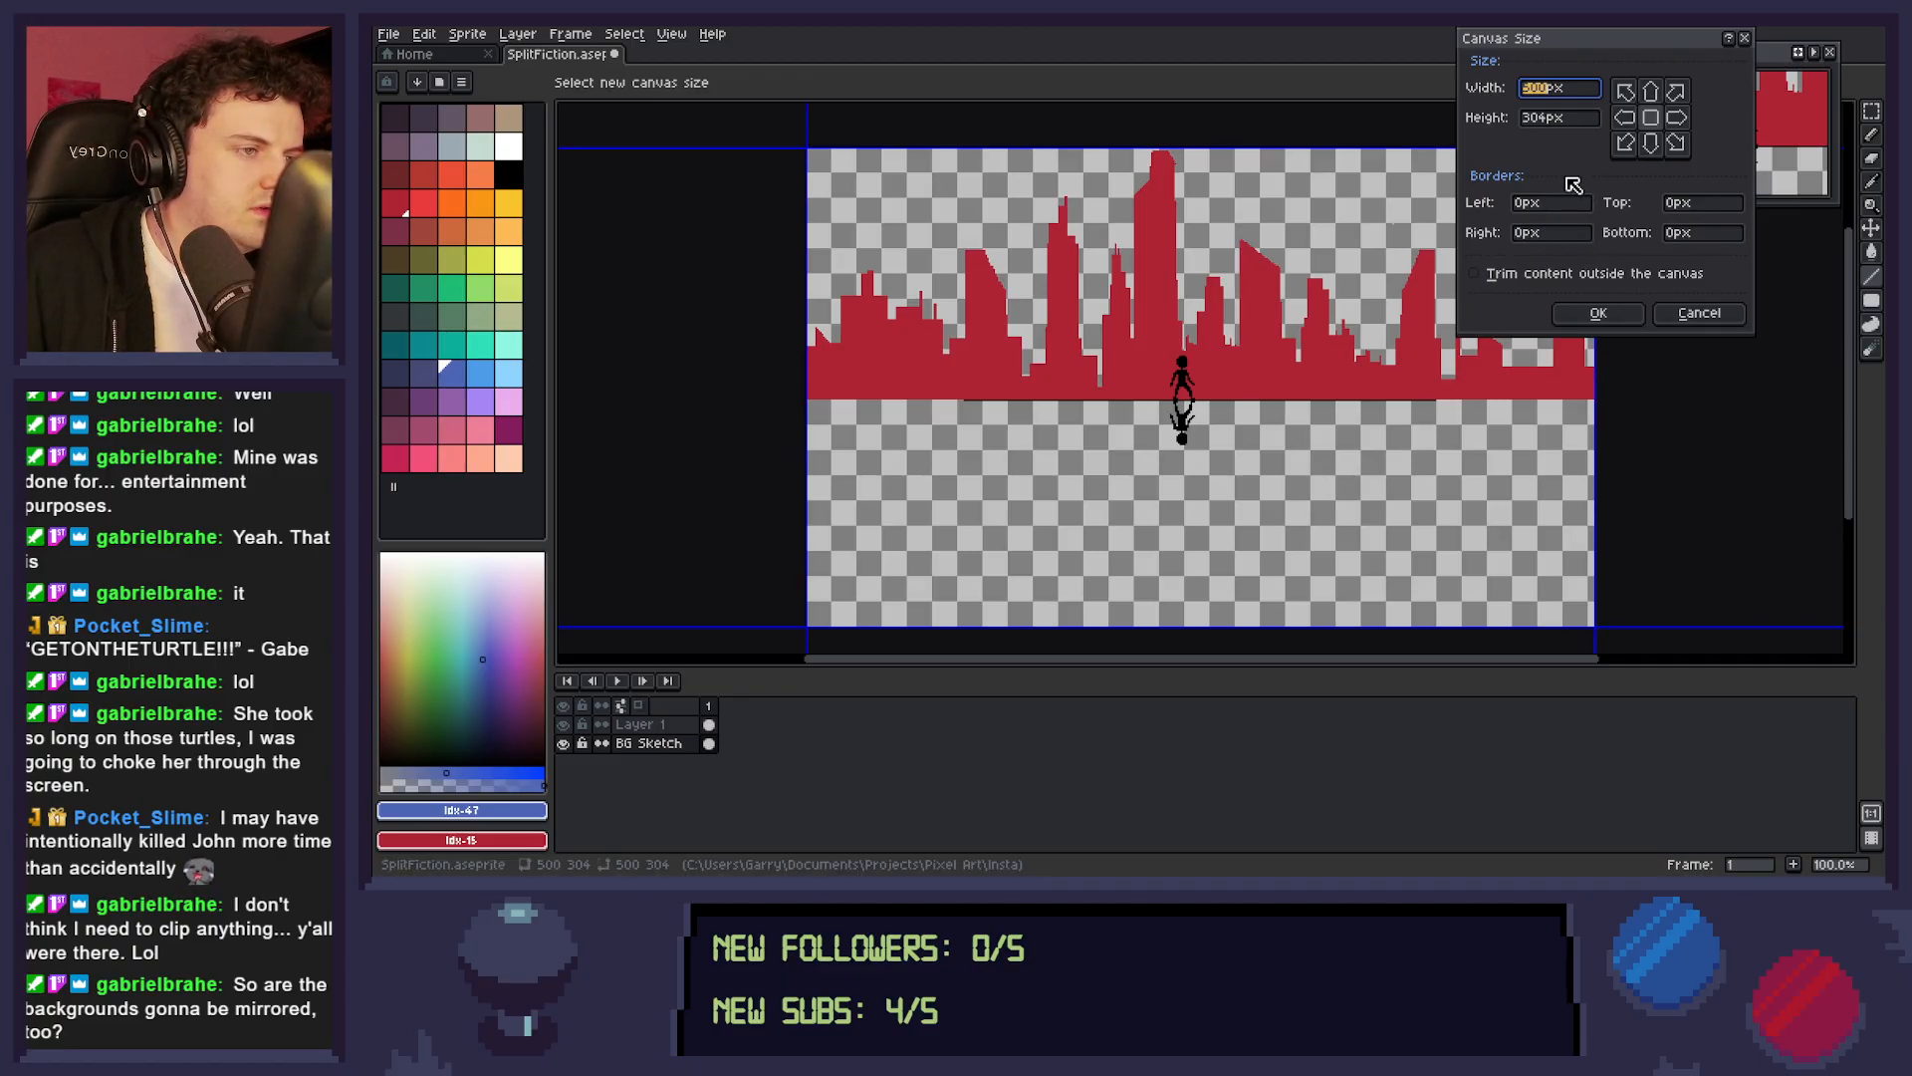
pyautogui.press('Tab')
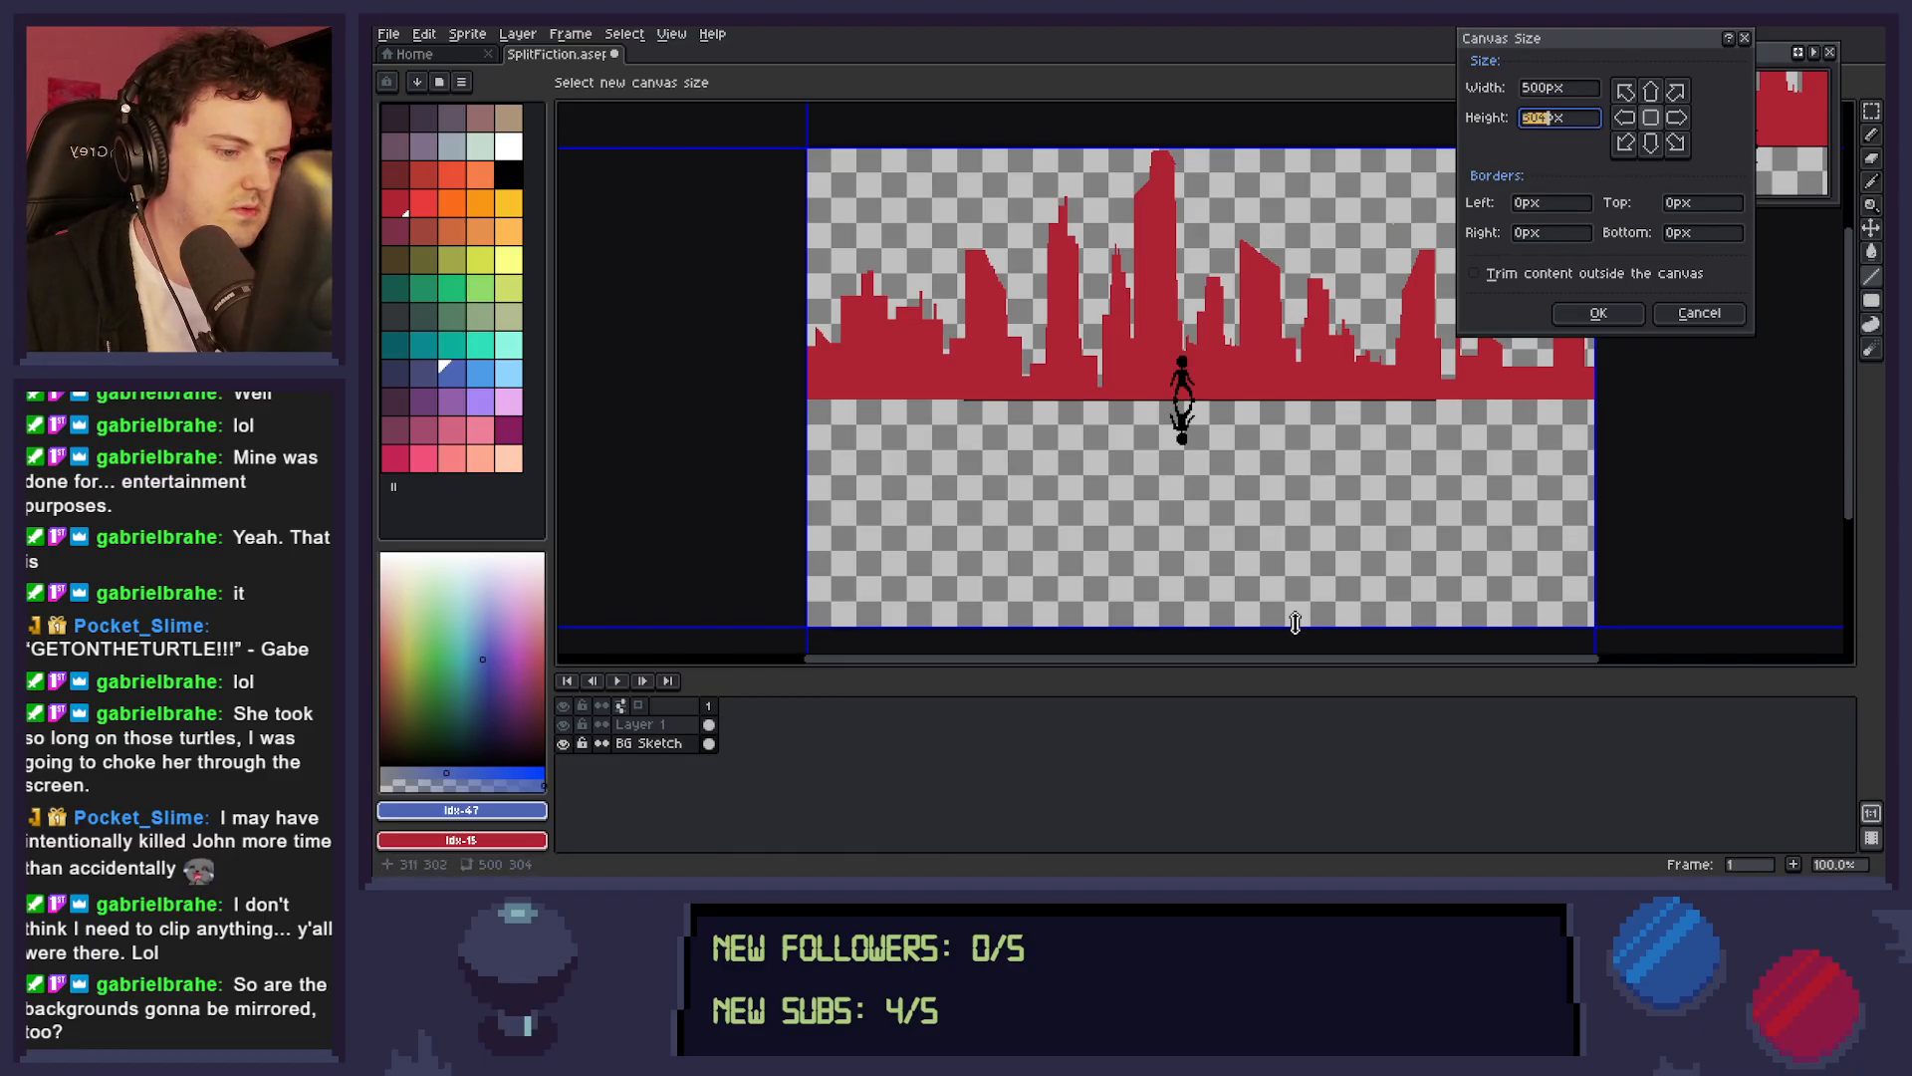
pyautogui.moveTo(1294, 627); pyautogui.dragTo(1296, 601)
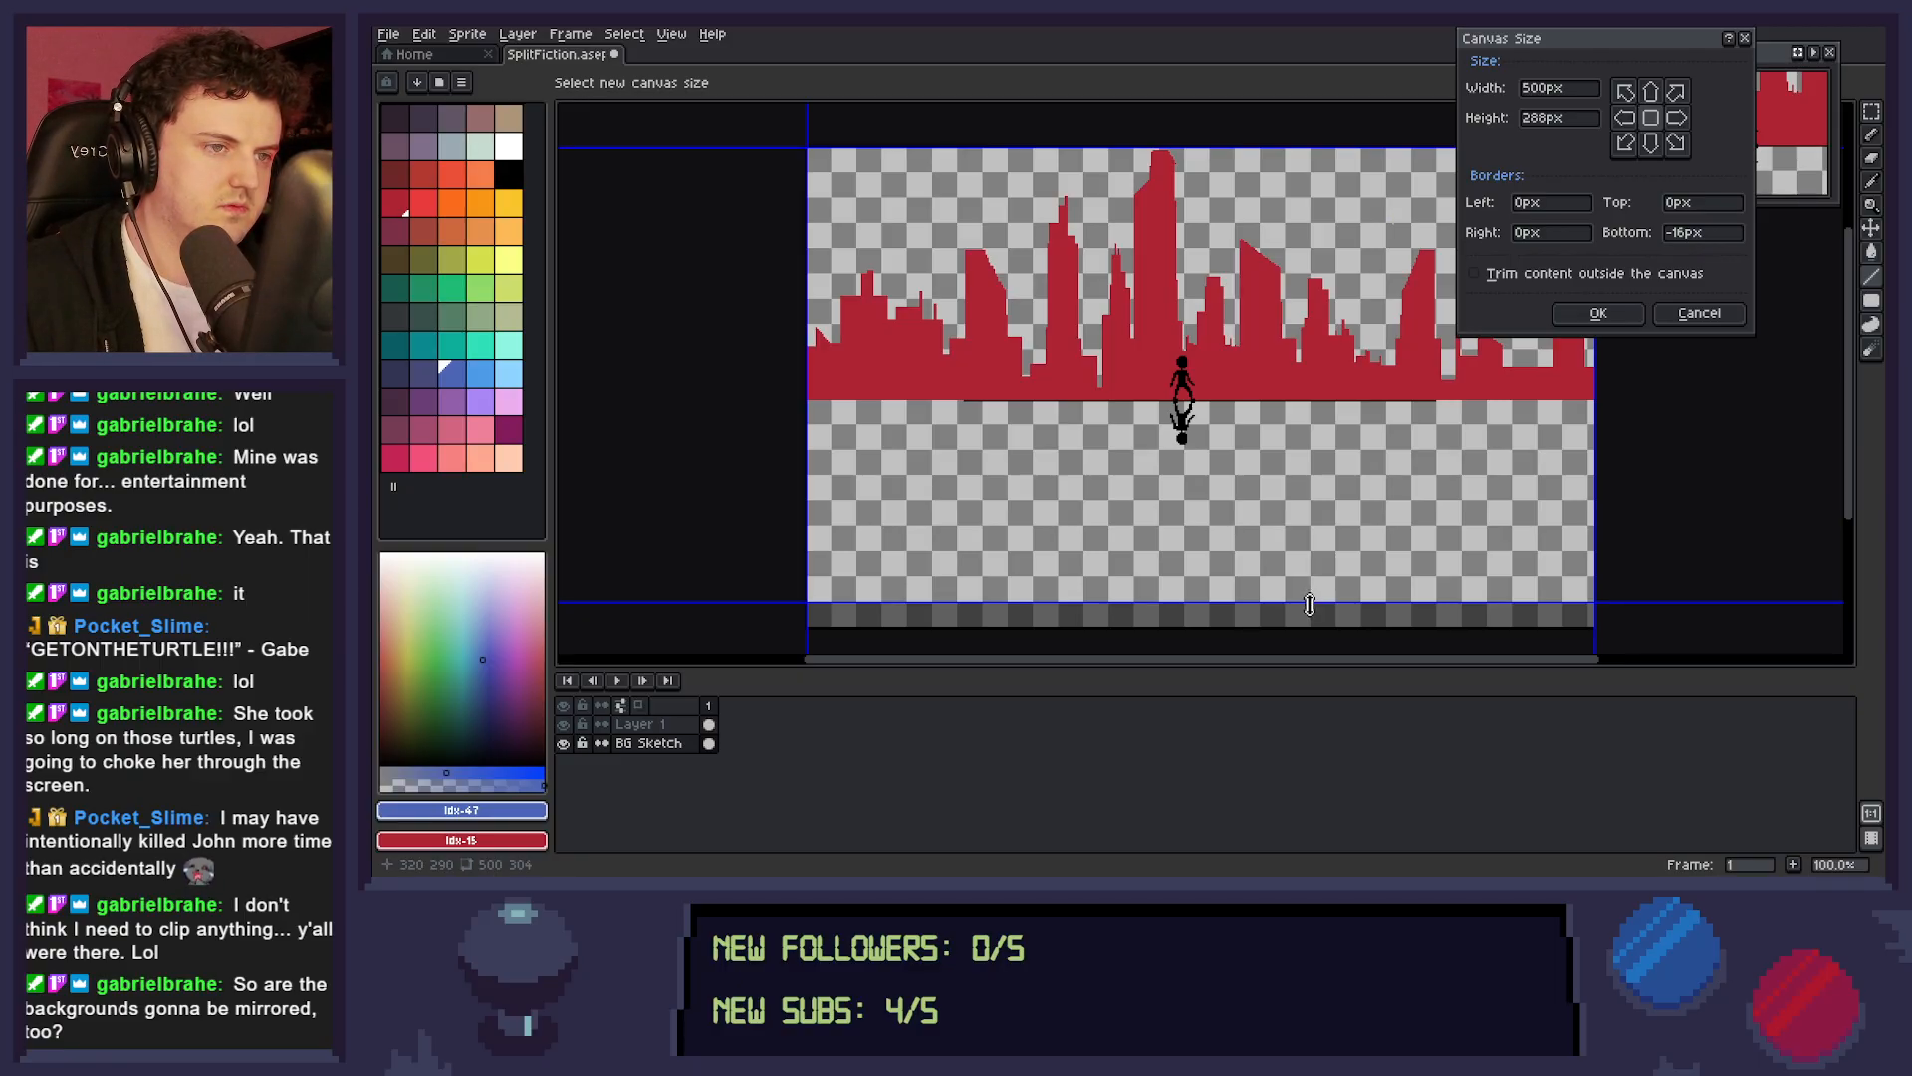
pyautogui.press('Return')
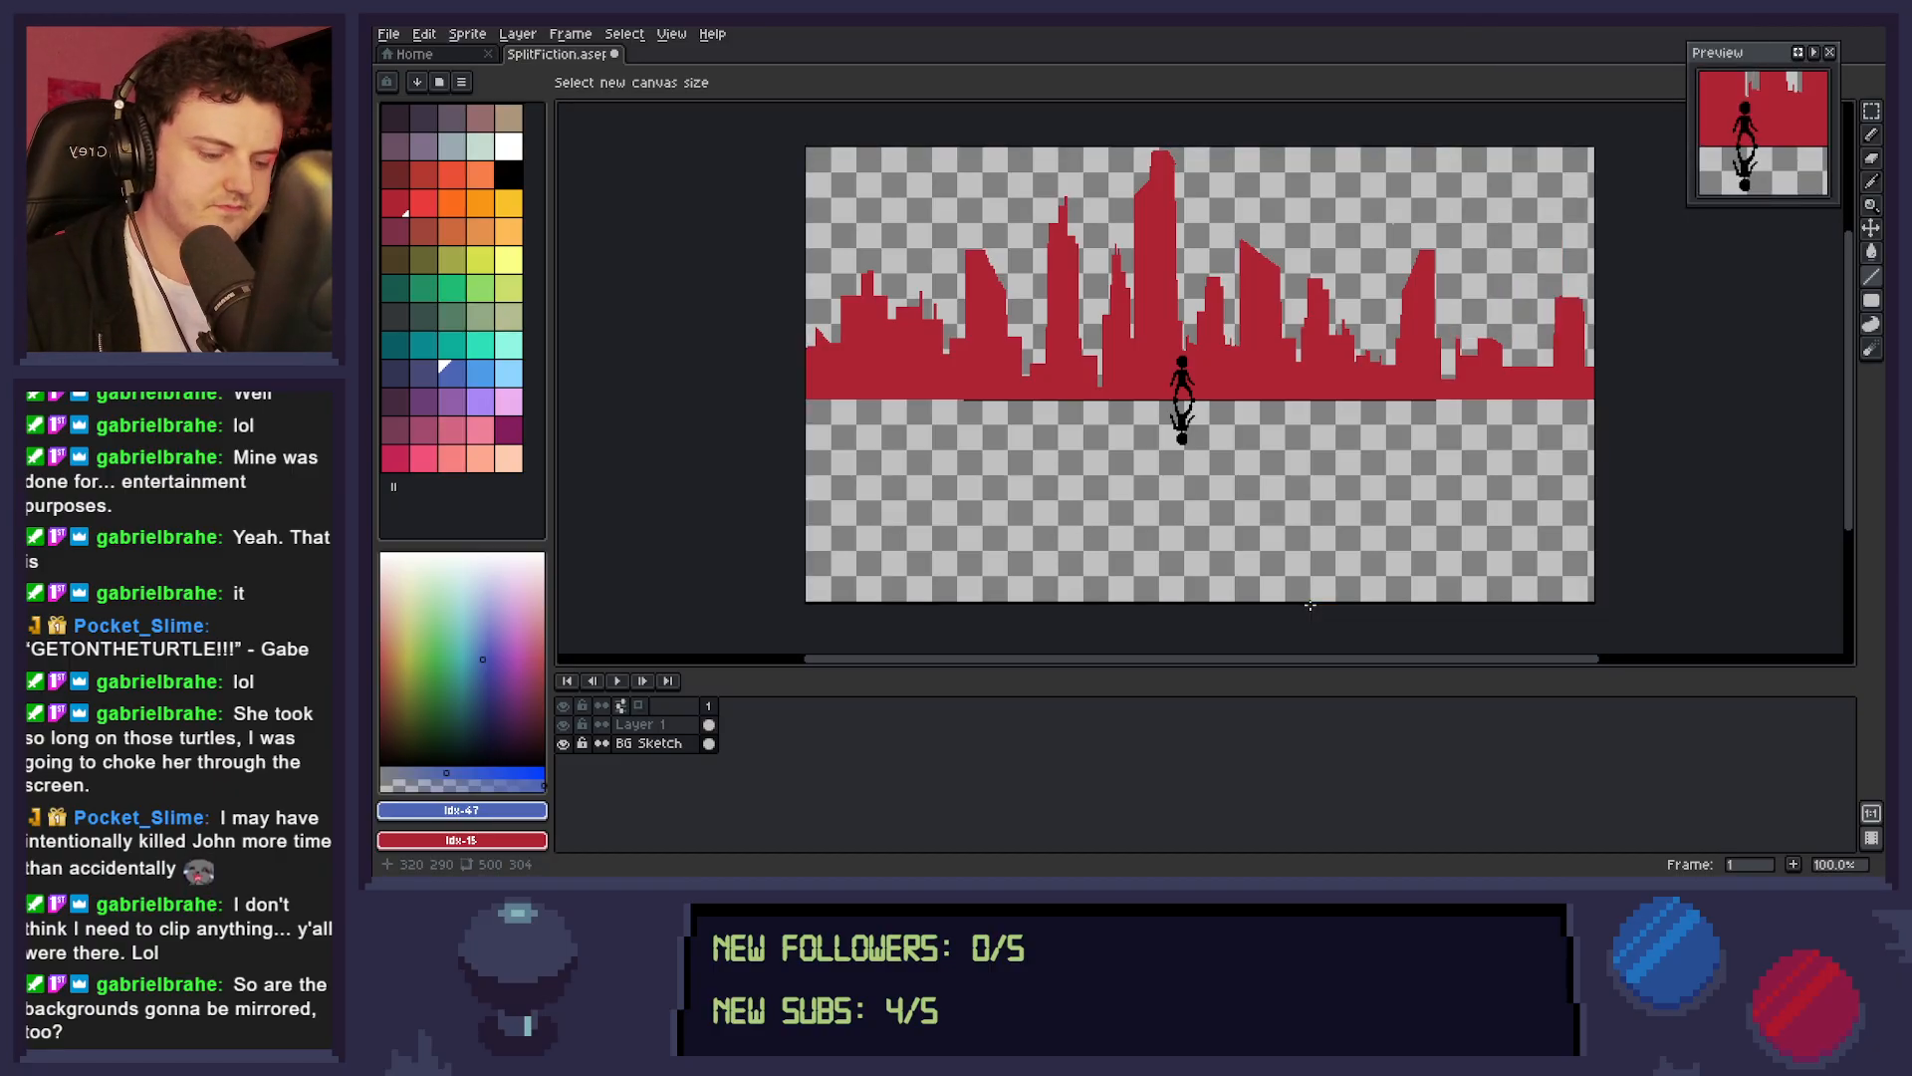
# Select the red skyline on the BG Sketch layer, move it 16 px up, and deselect it.
pyautogui.press('m')
pyautogui.moveTo(766, 434); pyautogui.dragTo(1647, 104)
pyautogui.hotkey('ctrl', 'c')
pyautogui.hotkey('ctrl', 'v')
pyautogui.hotkey('shift', 'Up')
pyautogui.hotkey('shift', 'Up')
pyautogui.hotkey('shift', 'Up')
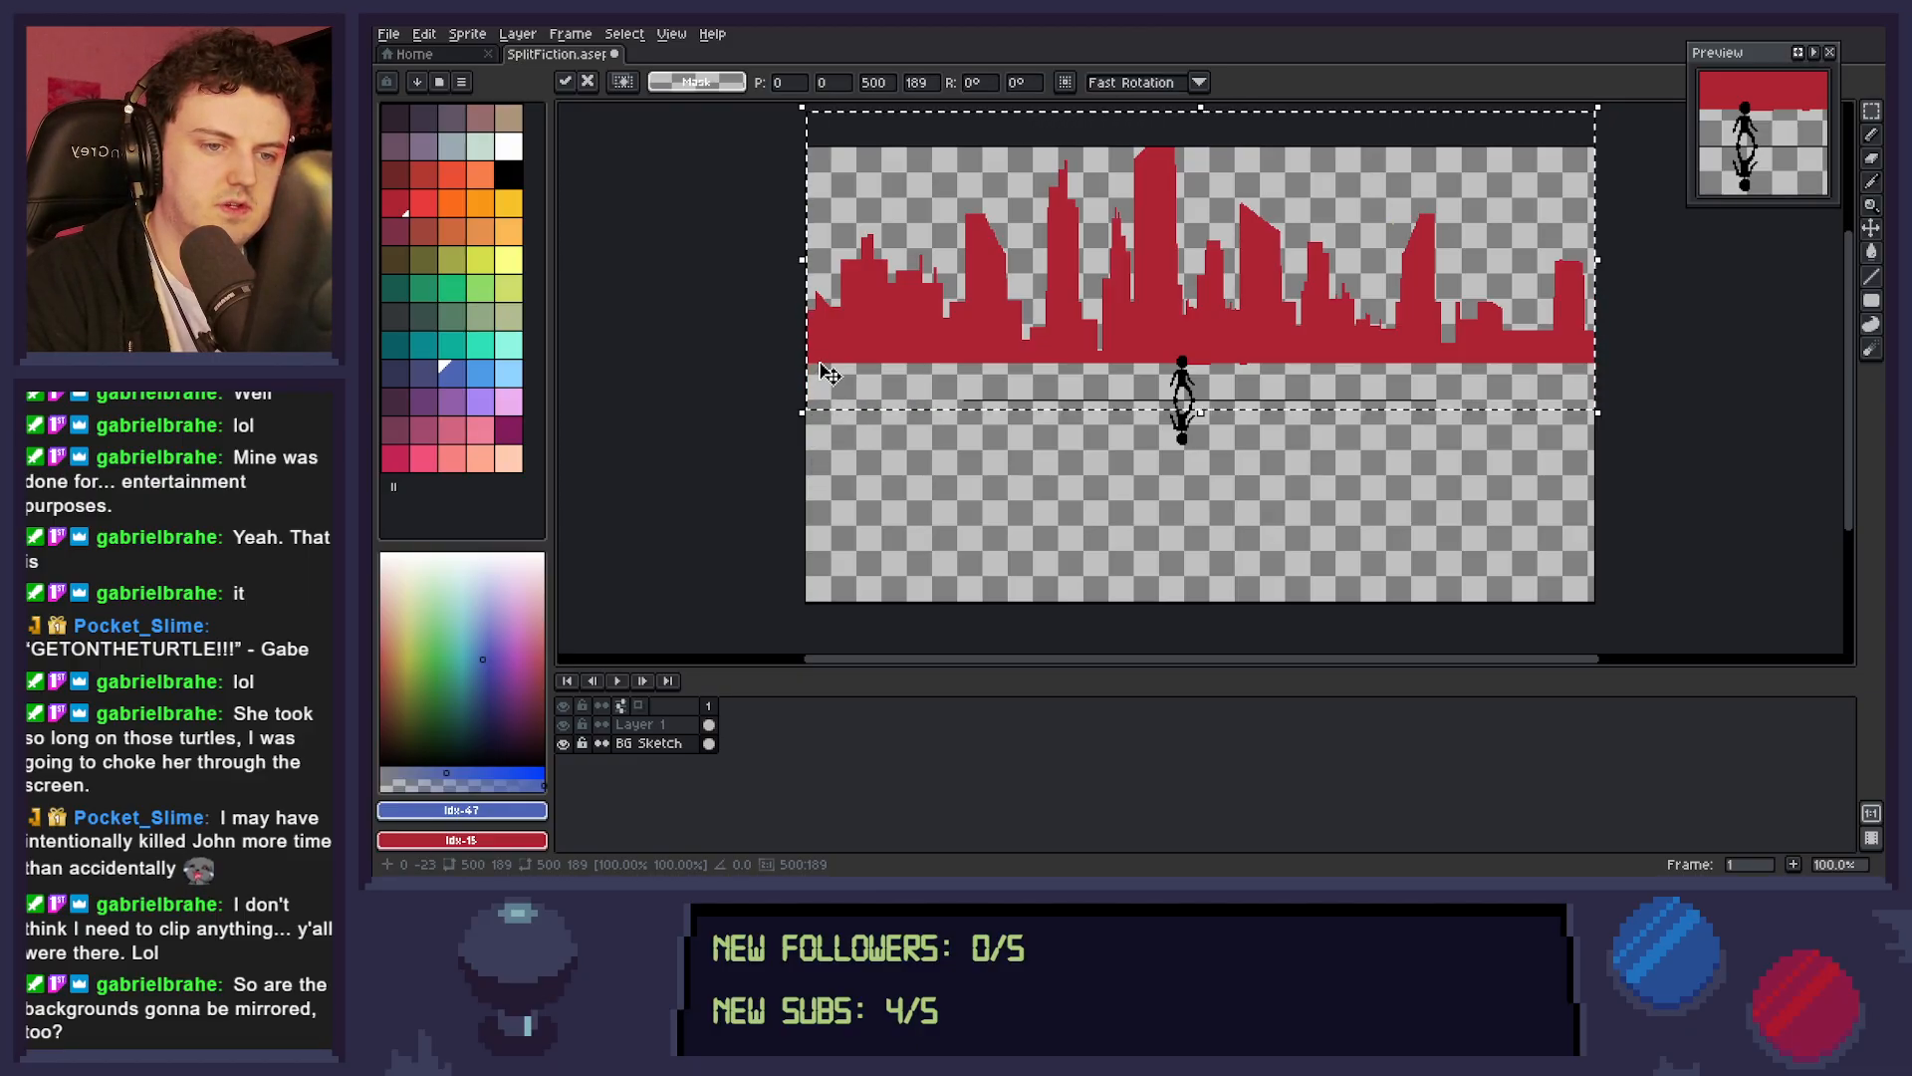
pyautogui.press('Down')
pyautogui.press('Down')
pyautogui.press('Down')
pyautogui.press('Down')
pyautogui.press('Down')
pyautogui.press('Down')
pyautogui.press('Down')
pyautogui.press('Down')
pyautogui.press('Down')
pyautogui.press('Down')
pyautogui.press('Down')
pyautogui.press('Down')
pyautogui.press('Down')
pyautogui.press('Down')
pyautogui.press('Down')
pyautogui.press('Down')
pyautogui.press('Down')
pyautogui.press('Down')
pyautogui.press('Down')
pyautogui.press('Down')
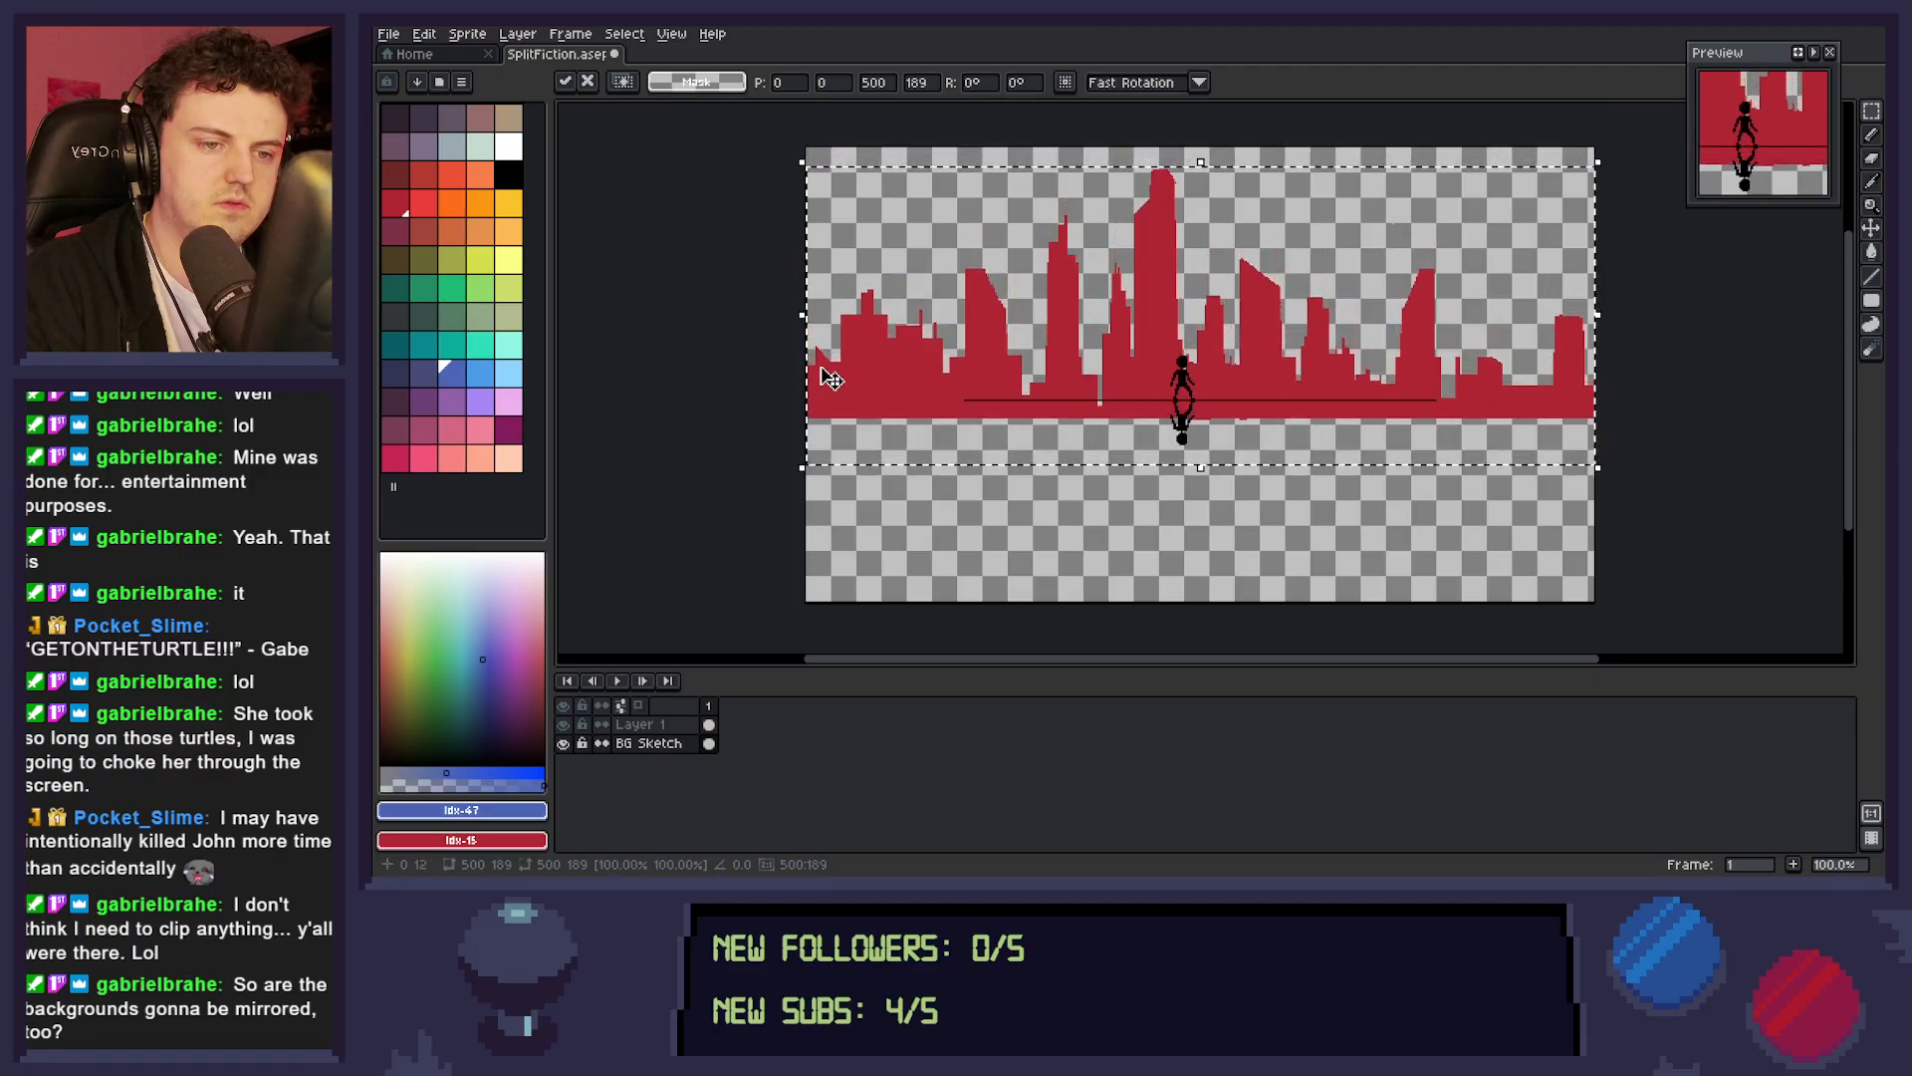
pyautogui.press('Down')
pyautogui.press('Down')
pyautogui.press('Down')
pyautogui.press('Down')
pyautogui.press('Down')
pyautogui.press('Down')
pyautogui.press('Down')
pyautogui.press('Down')
pyautogui.press('Down')
pyautogui.press('Down')
pyautogui.press('Down')
pyautogui.press('Down')
pyautogui.press('Down')
pyautogui.press('Down')
pyautogui.press('Down')
pyautogui.press('Down')
pyautogui.press('Down')
pyautogui.press('Down')
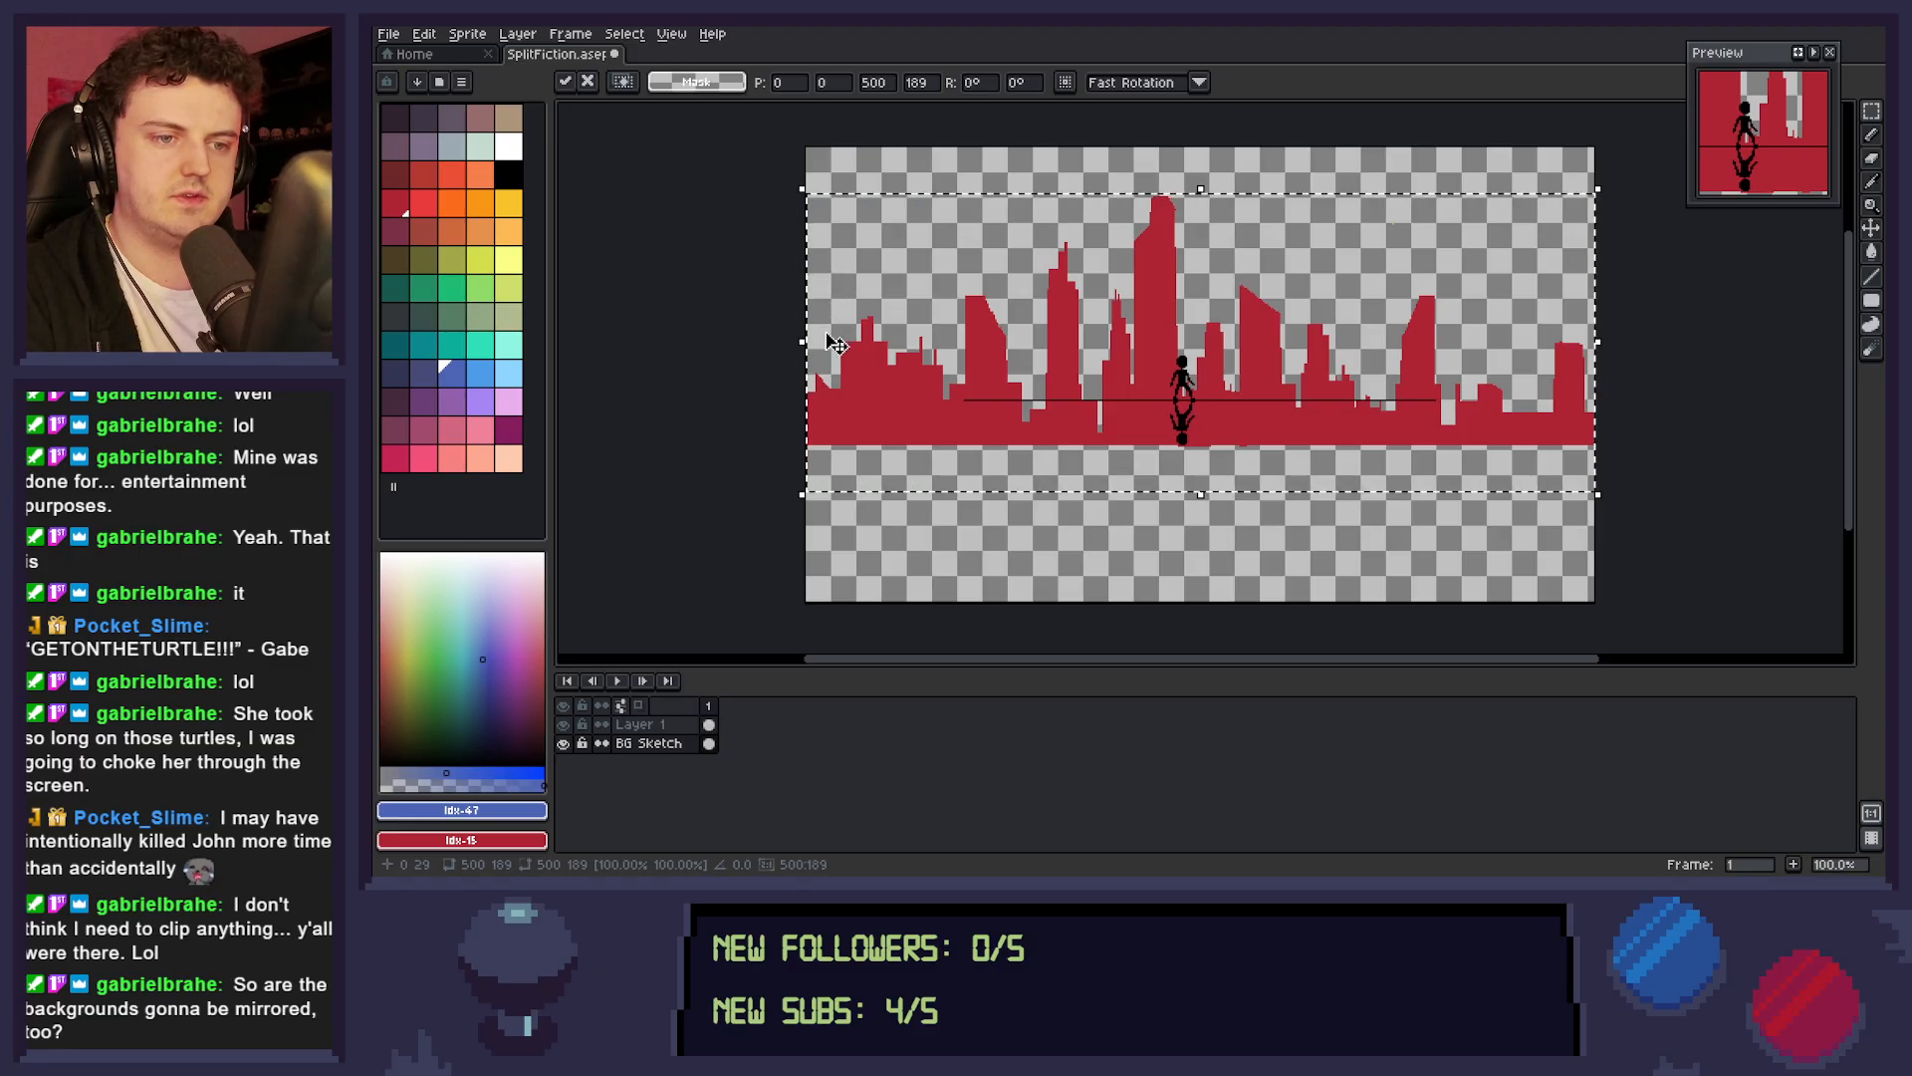
pyautogui.press('Up')
pyautogui.press('Up')
pyautogui.press('Up')
pyautogui.press('Up')
pyautogui.press('Up')
pyautogui.press('Up')
pyautogui.press('Up')
pyautogui.press('Up')
pyautogui.press('Up')
pyautogui.press('Up')
pyautogui.press('Up')
pyautogui.press('Up')
pyautogui.press('Up')
pyautogui.press('Up')
pyautogui.press('Up')
pyautogui.press('Up')
pyautogui.press('Up')
pyautogui.press('Up')
pyautogui.press('Up')
pyautogui.press('Up')
pyautogui.press('Up')
pyautogui.press('Up')
pyautogui.press('Up')
pyautogui.press('Up')
pyautogui.press('Up')
pyautogui.press('Up')
pyautogui.press('Up')
pyautogui.press('Up')
pyautogui.press('Up')
pyautogui.press('Up')
pyautogui.press('Up')
pyautogui.press('Up')
pyautogui.press('Up')
pyautogui.press('Up')
pyautogui.press('Up')
pyautogui.press('Up')
pyautogui.press('Up')
pyautogui.press('Up')
pyautogui.press('Up')
pyautogui.press('Up')
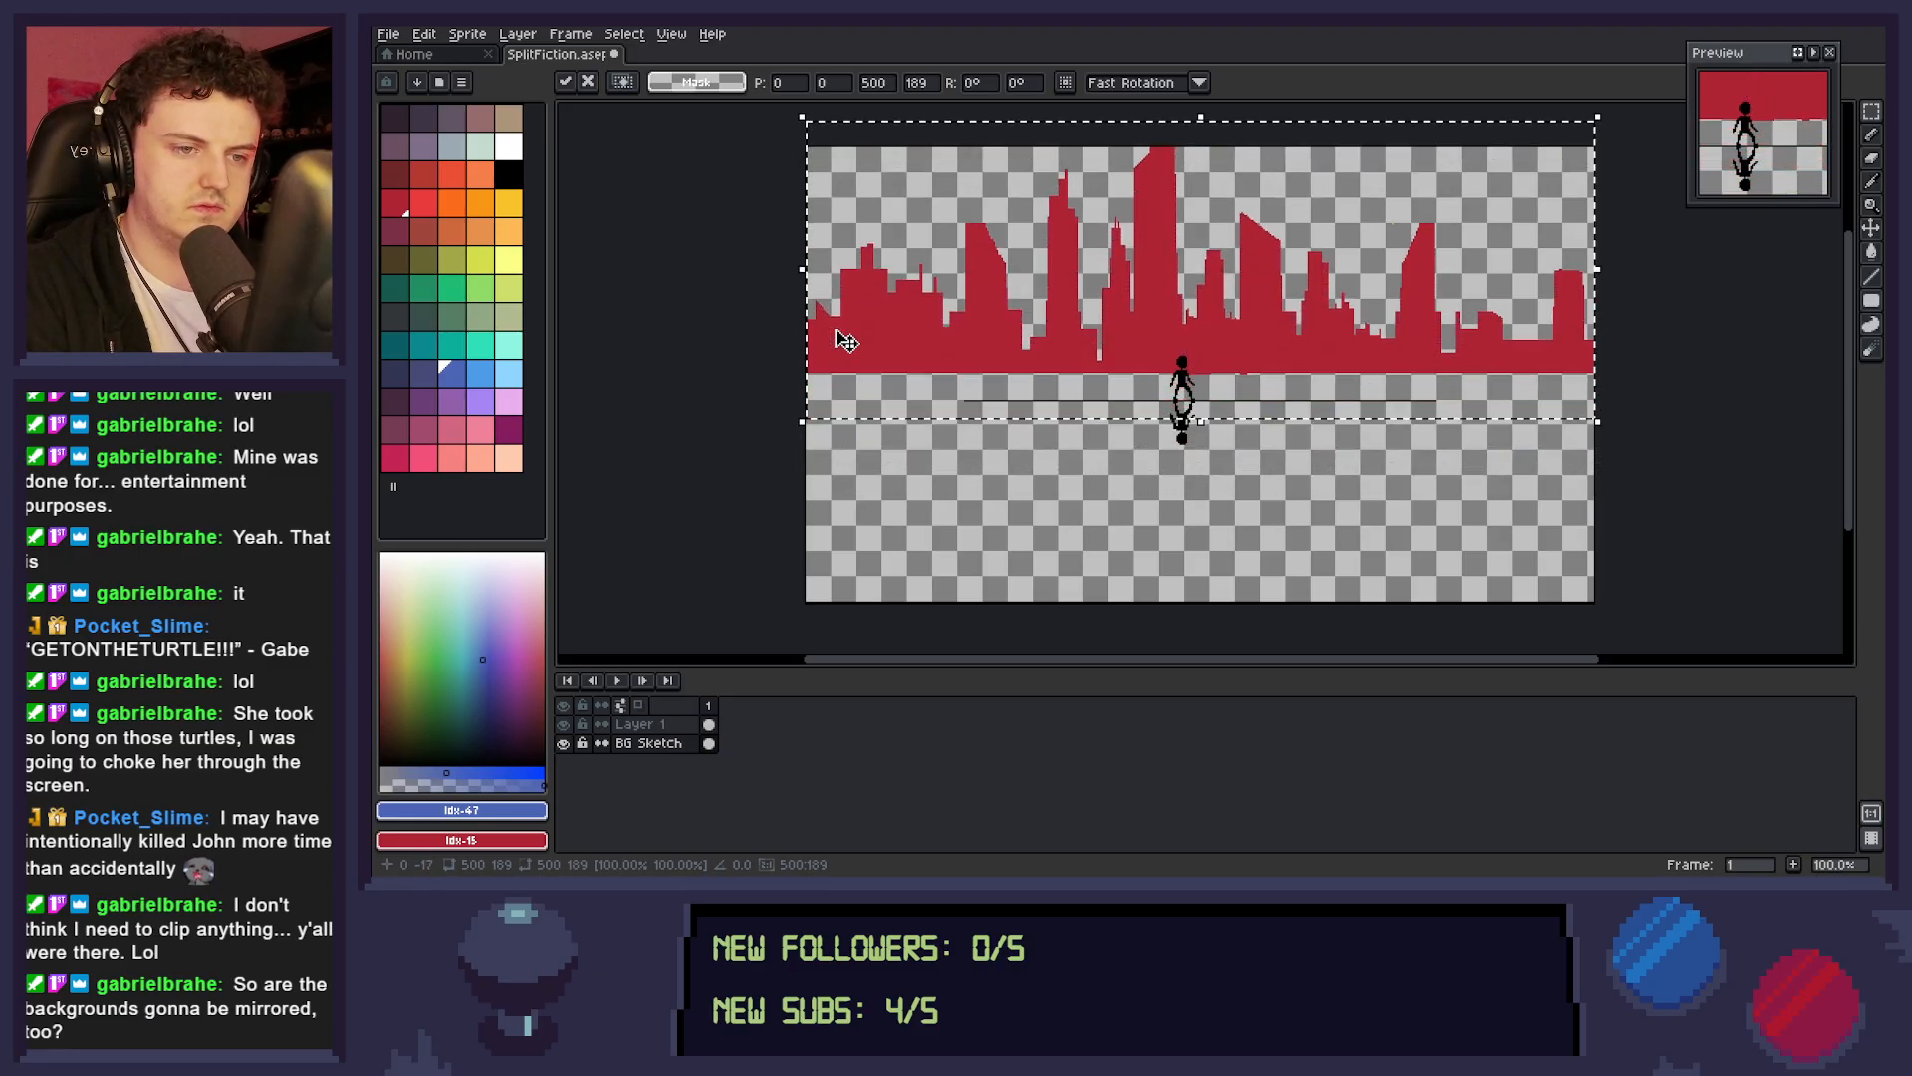
pyautogui.press('Down')
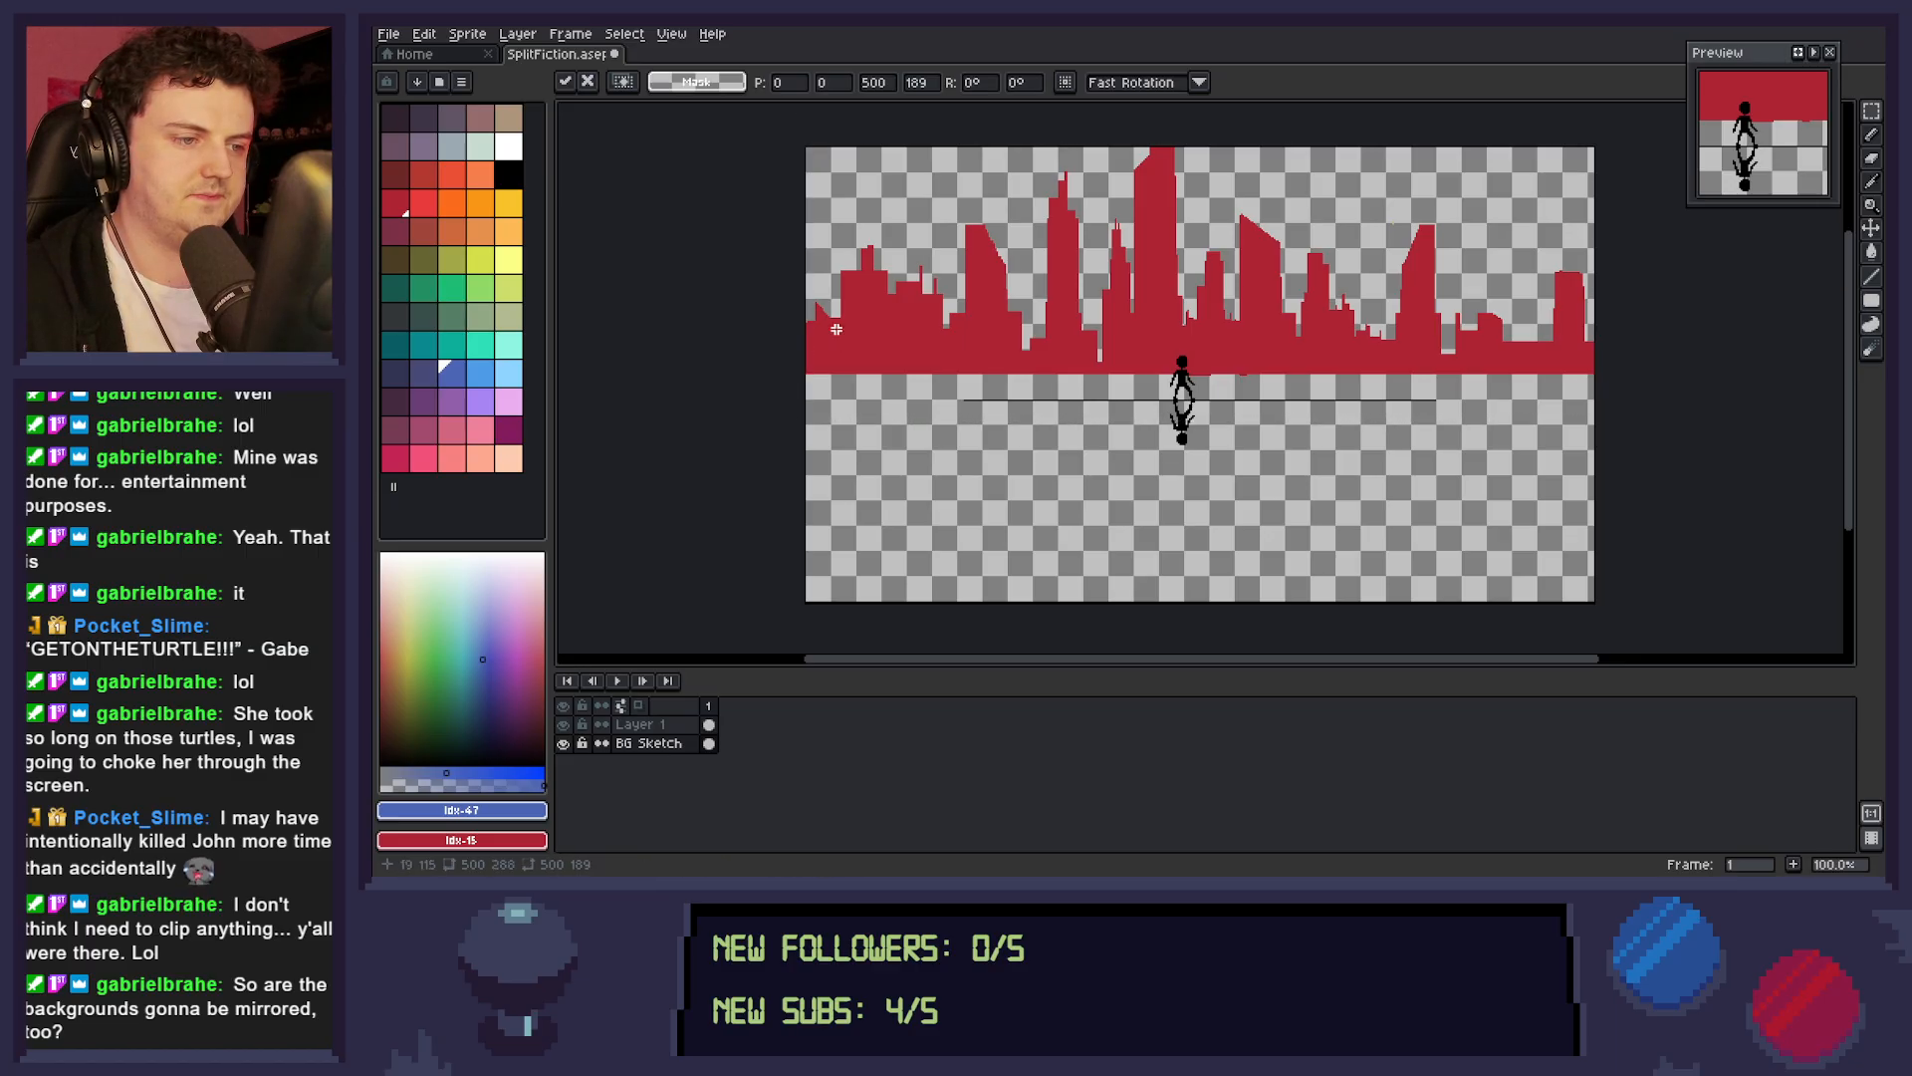
pyautogui.hotkey('ctrl', 'd')
# Select the mirrored figure and horizon line on Layer 1, move them 16 px up, and deselect.
pyautogui.click(672, 727)
pyautogui.moveTo(876, 477); pyautogui.dragTo(1573, 336)
pyautogui.press('Up')
pyautogui.press('Up')
pyautogui.press('Up')
pyautogui.press('Up')
pyautogui.press('Up')
pyautogui.press('Up')
pyautogui.press('Up')
pyautogui.press('Up')
pyautogui.press('Up')
pyautogui.press('Up')
pyautogui.press('Up')
pyautogui.press('Up')
pyautogui.press('Up')
pyautogui.press('Up')
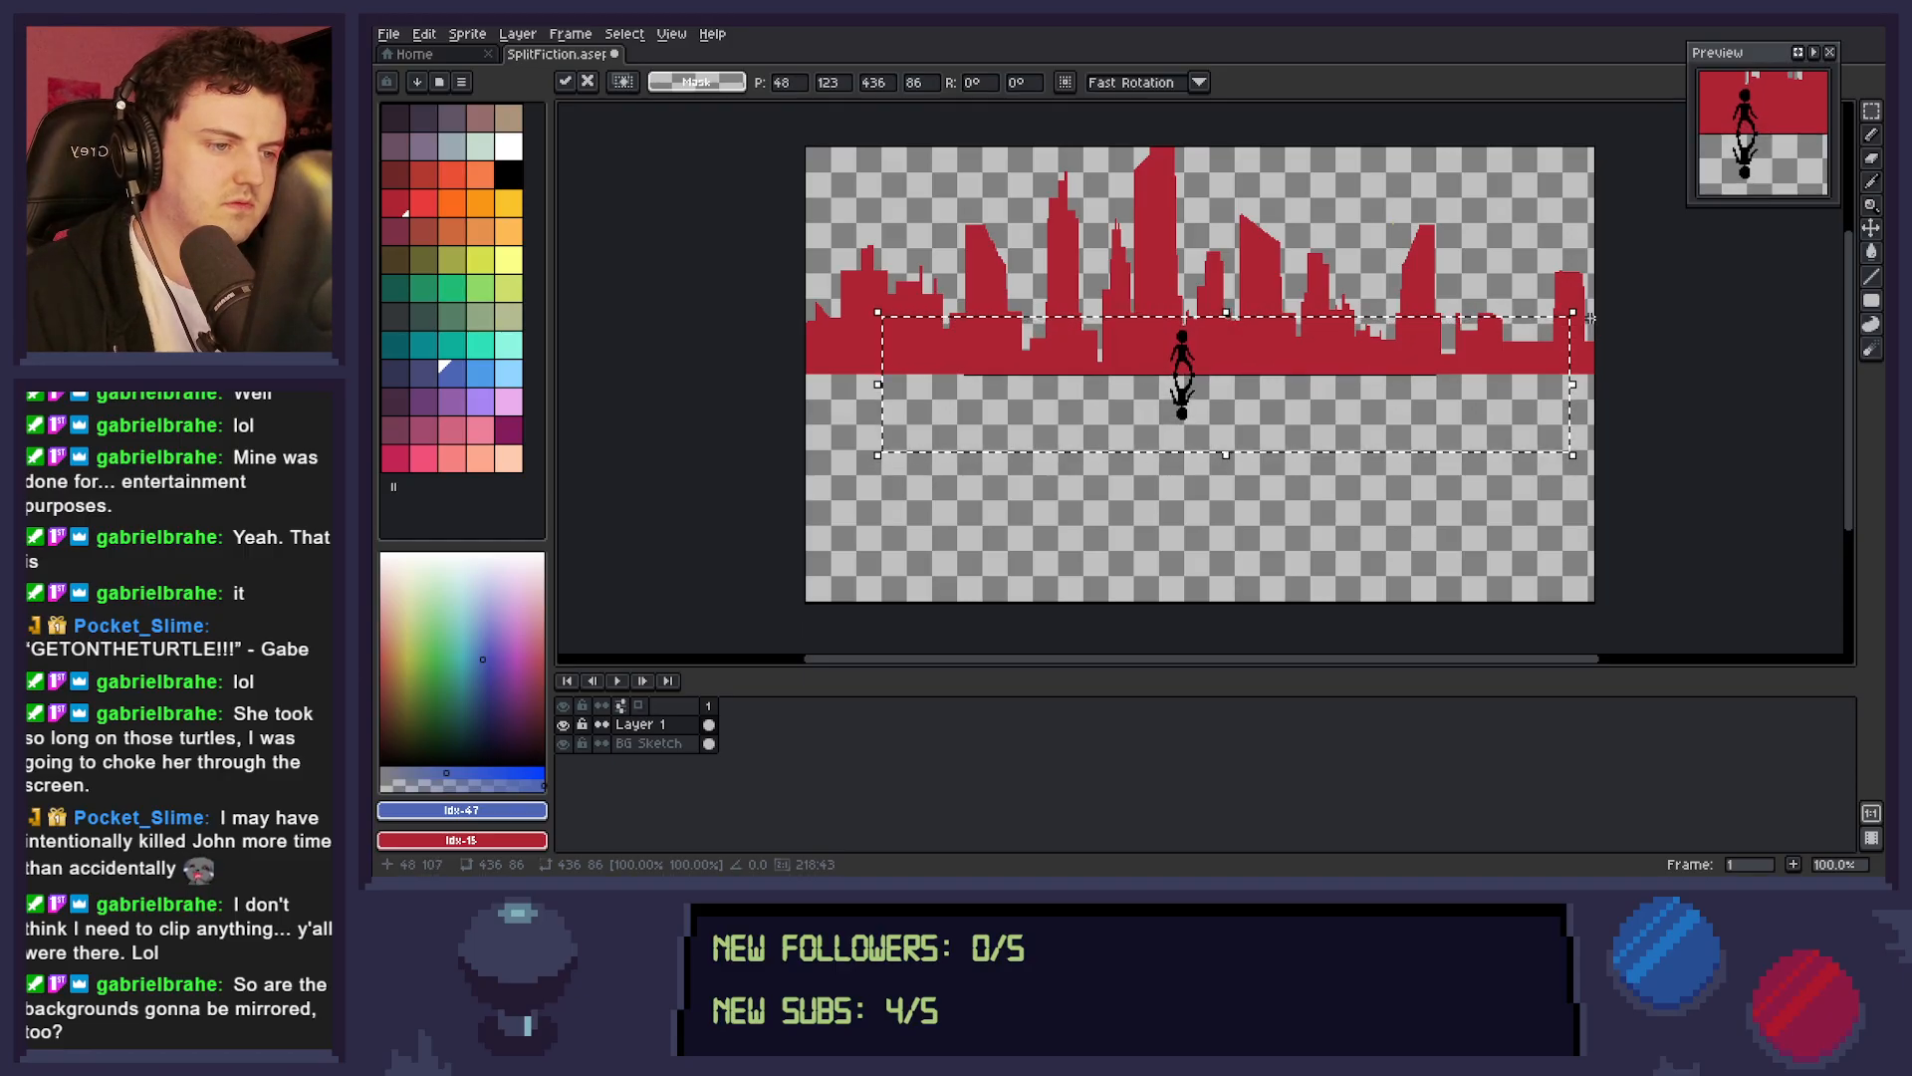
pyautogui.hotkey('ctrl', 'd')
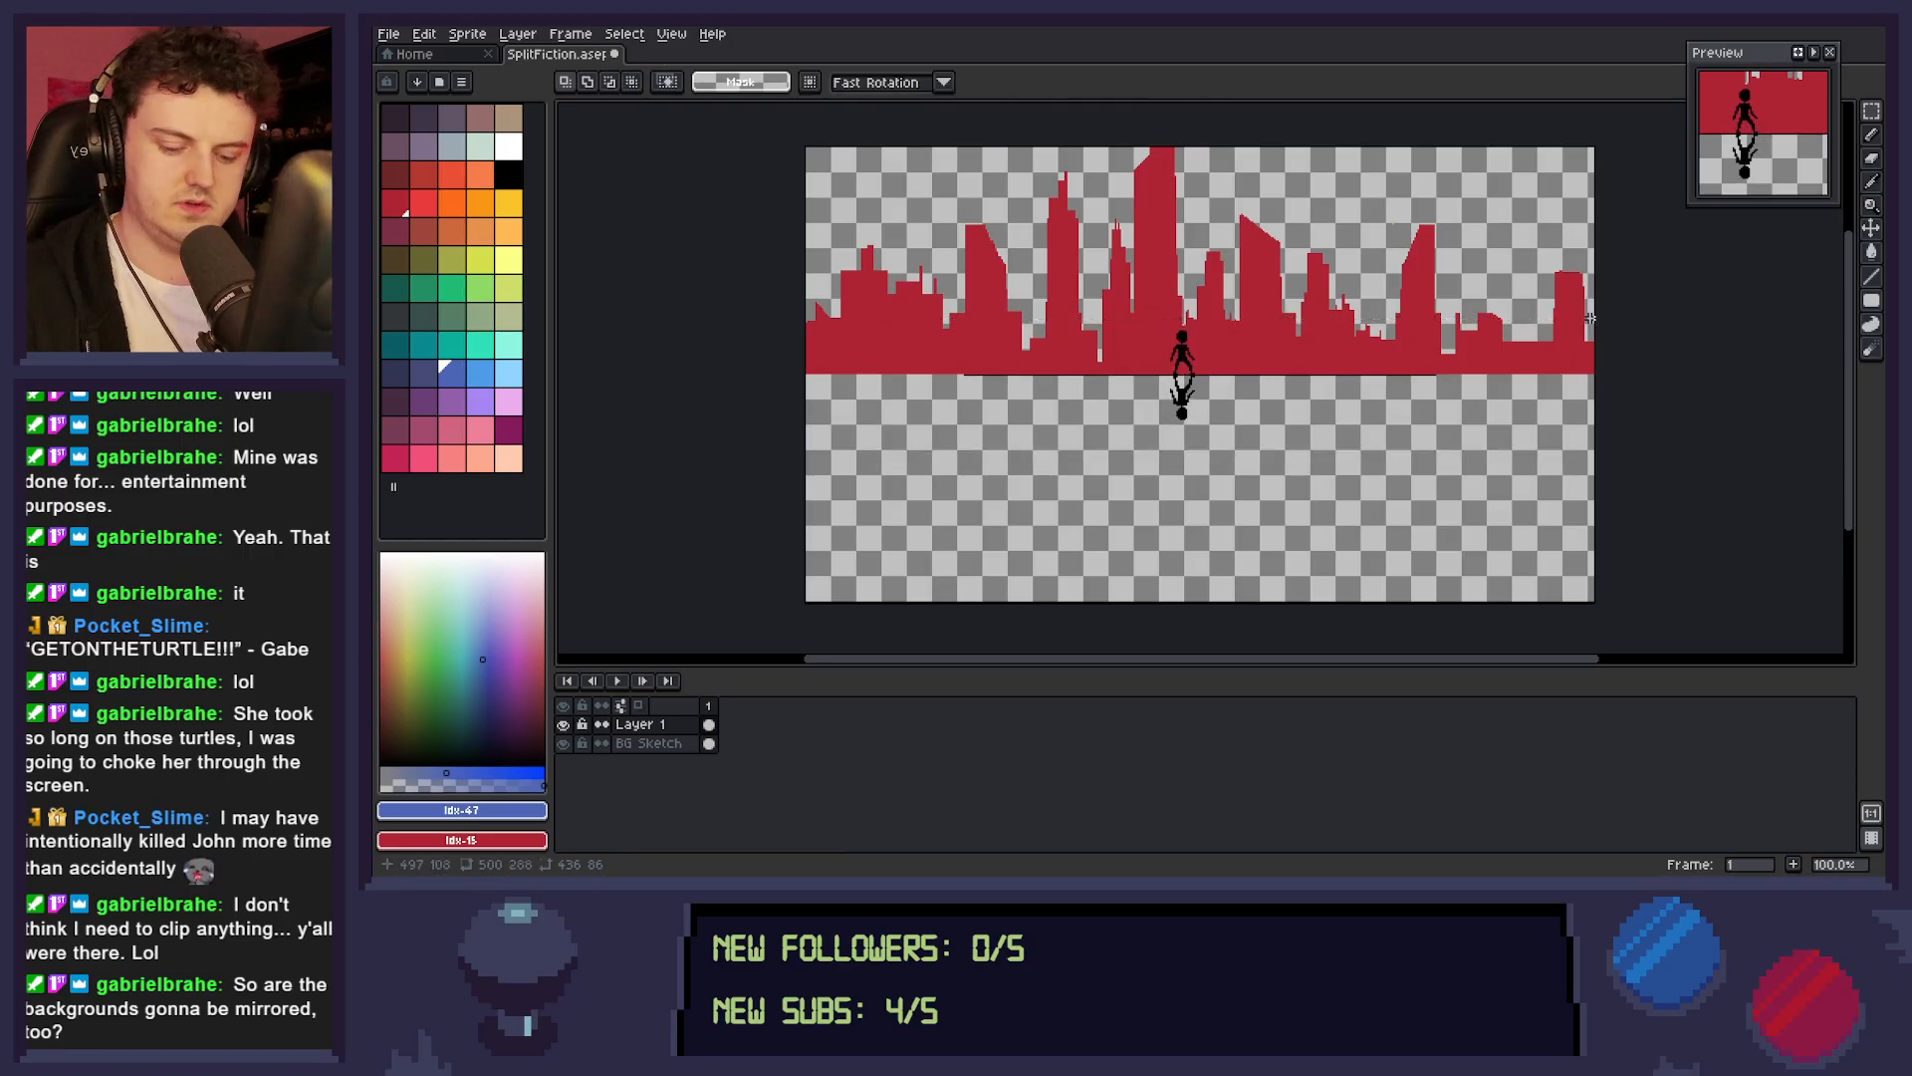
# Select the top of the tallest tower on the BG Sketch layer and shift it a few pixels down.
pyautogui.click(669, 745)
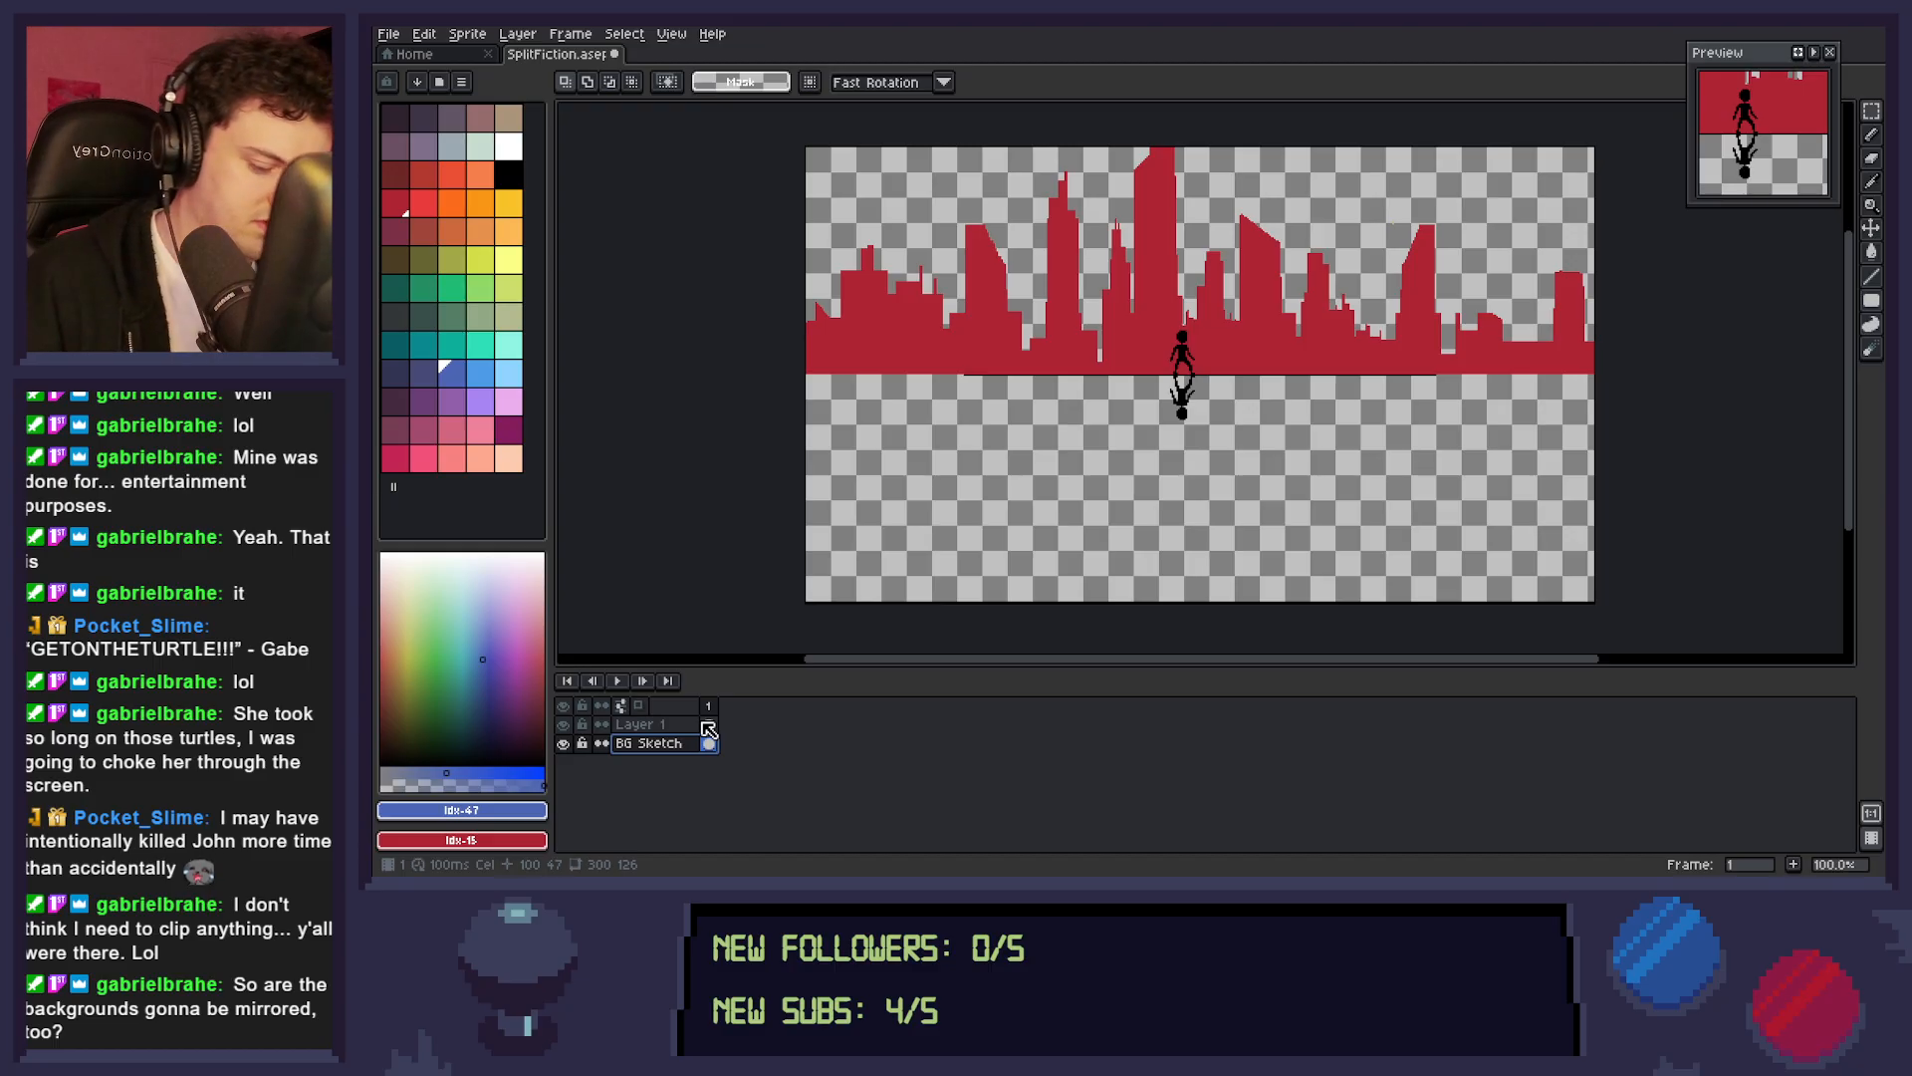
pyautogui.moveTo(1119, 146); pyautogui.dragTo(1208, 209)
pyautogui.click(1210, 208)
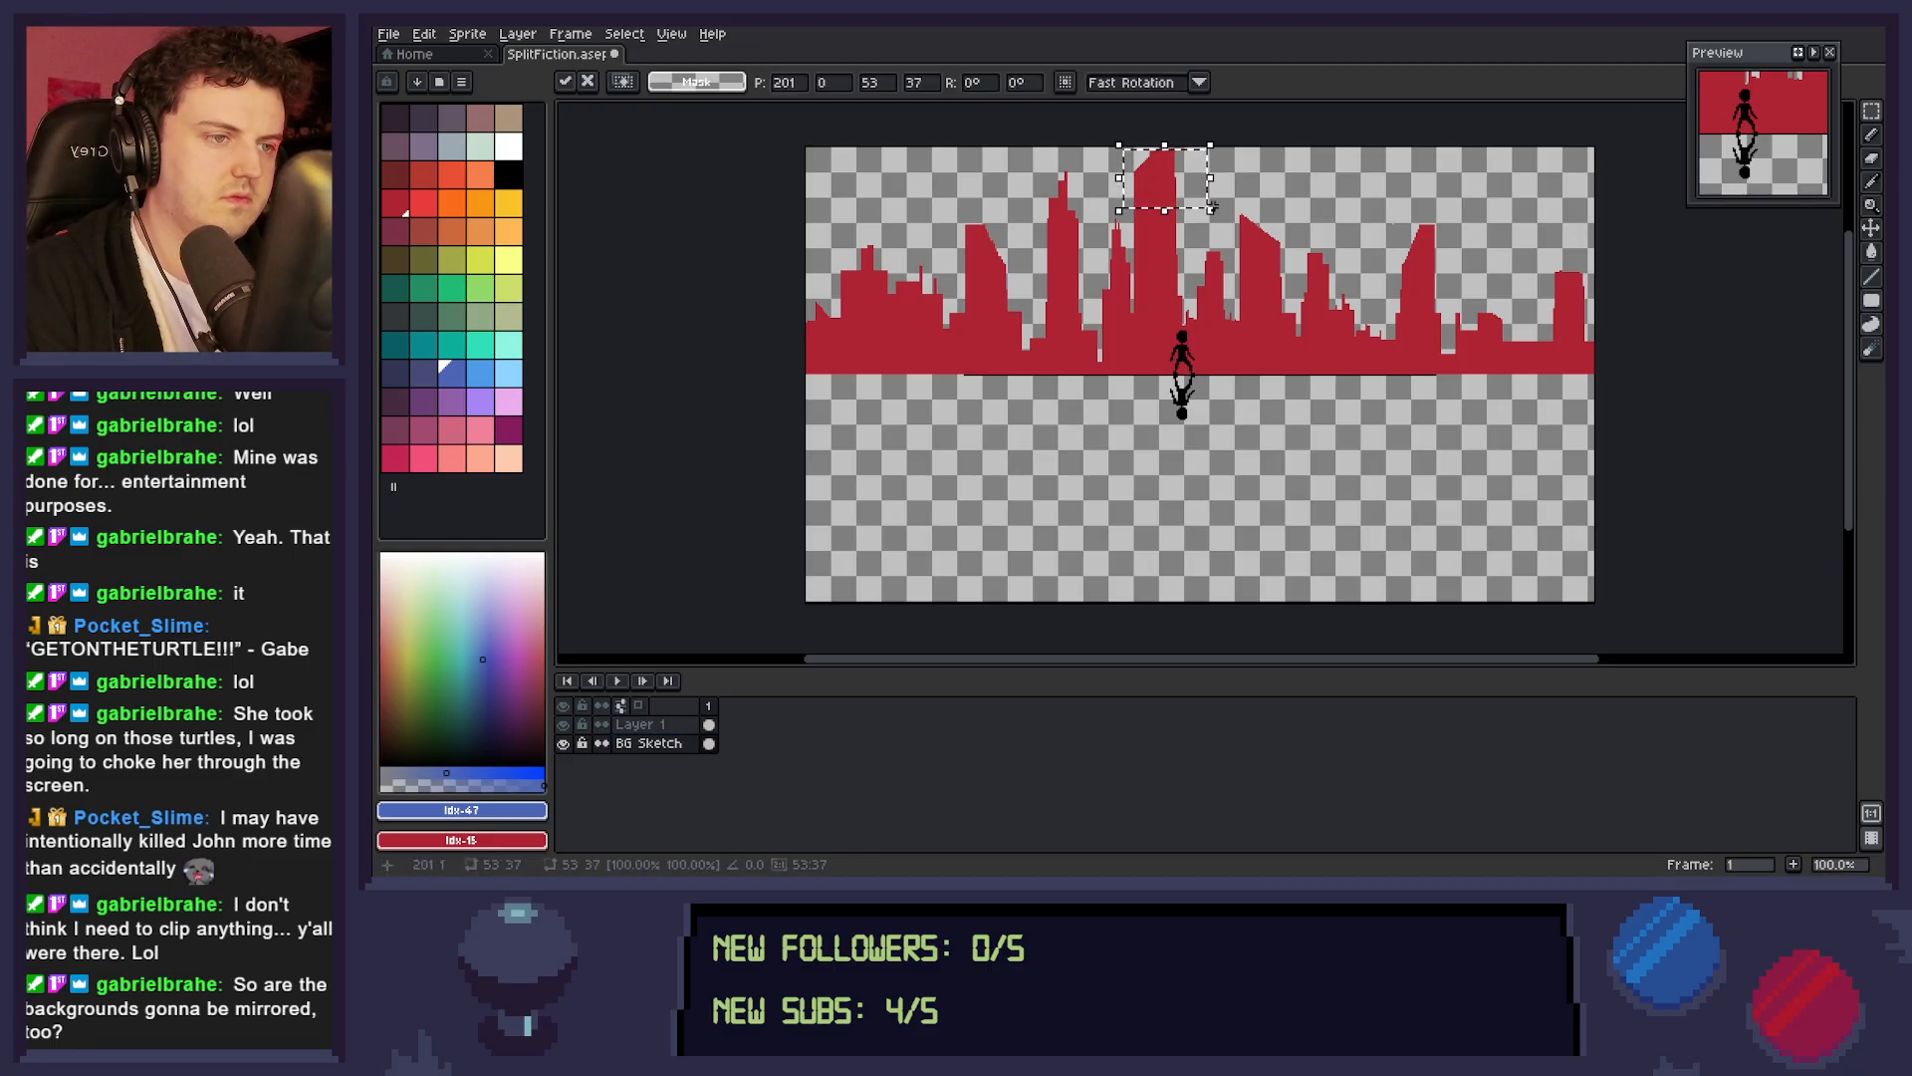
pyautogui.press('Up')
pyautogui.press('Up')
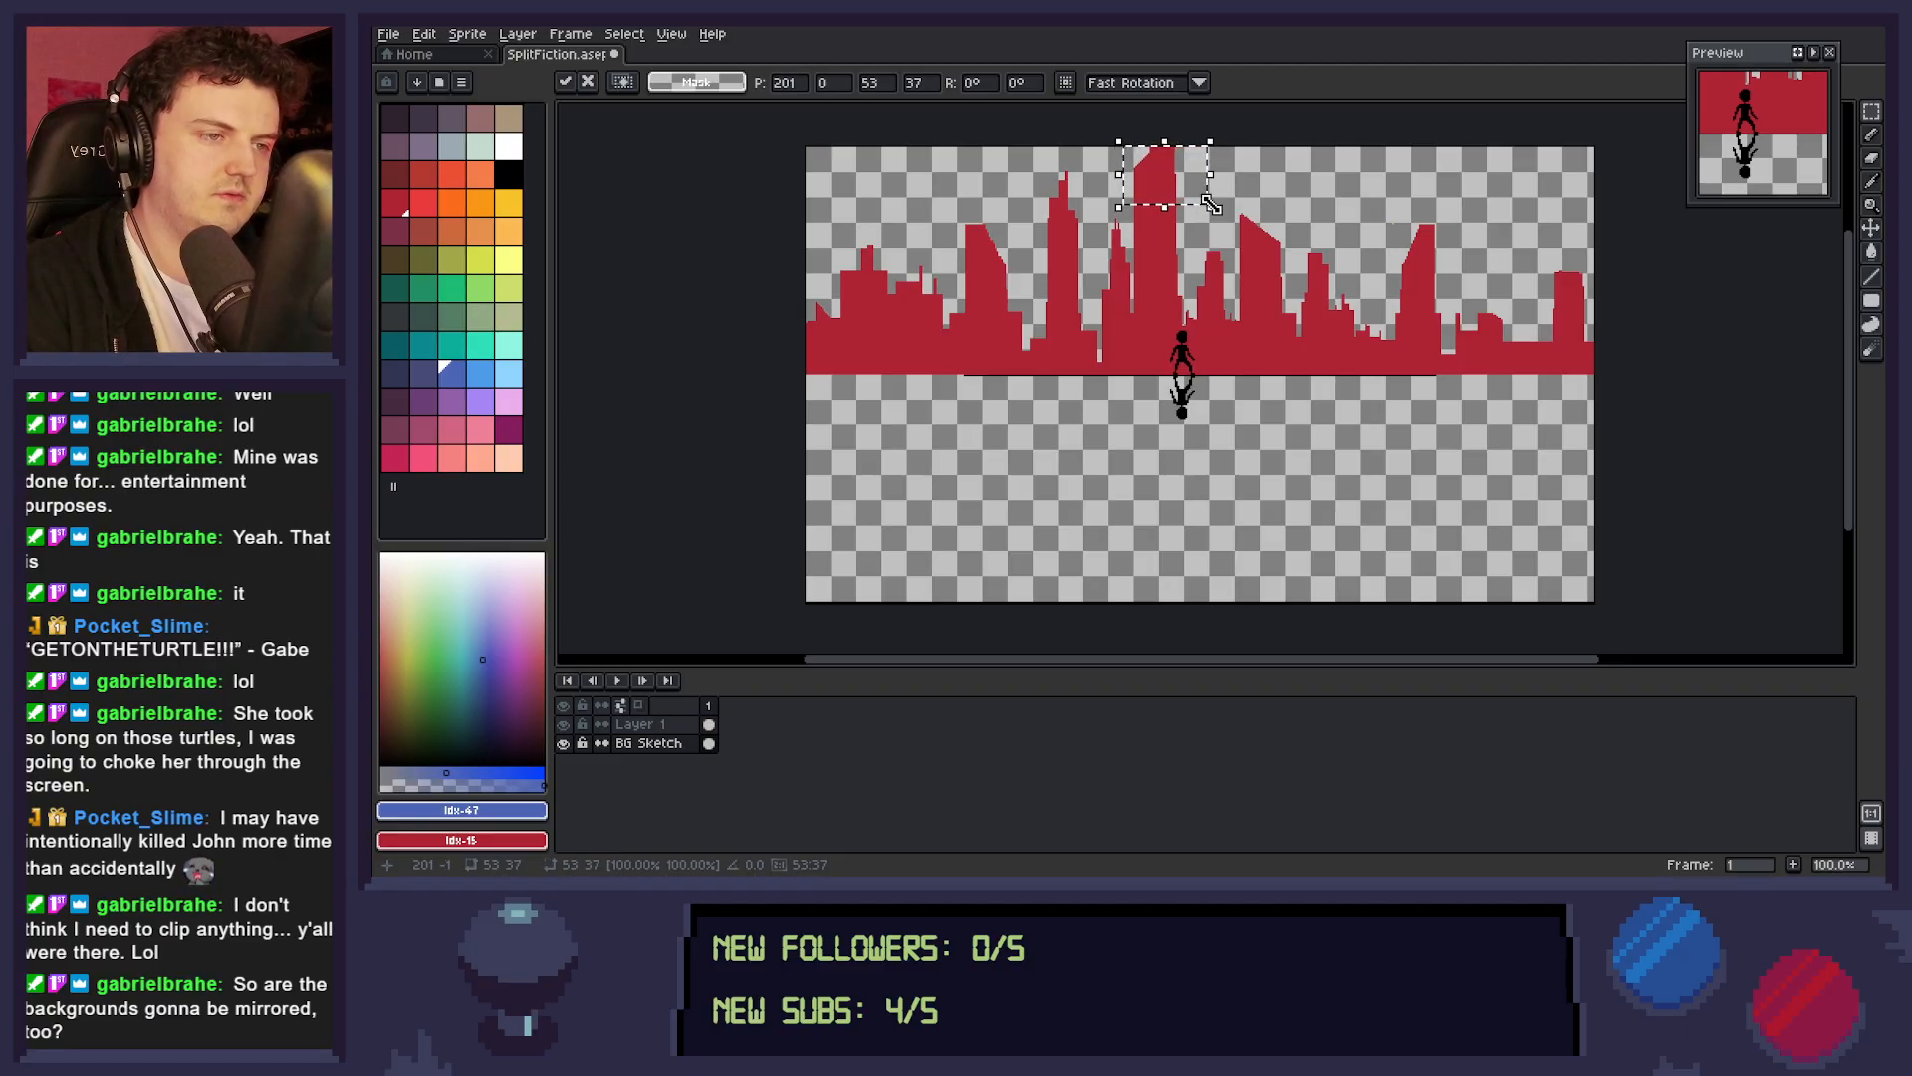
pyautogui.press('Down')
pyautogui.press('Down')
pyautogui.press('Down')
pyautogui.press('Down')
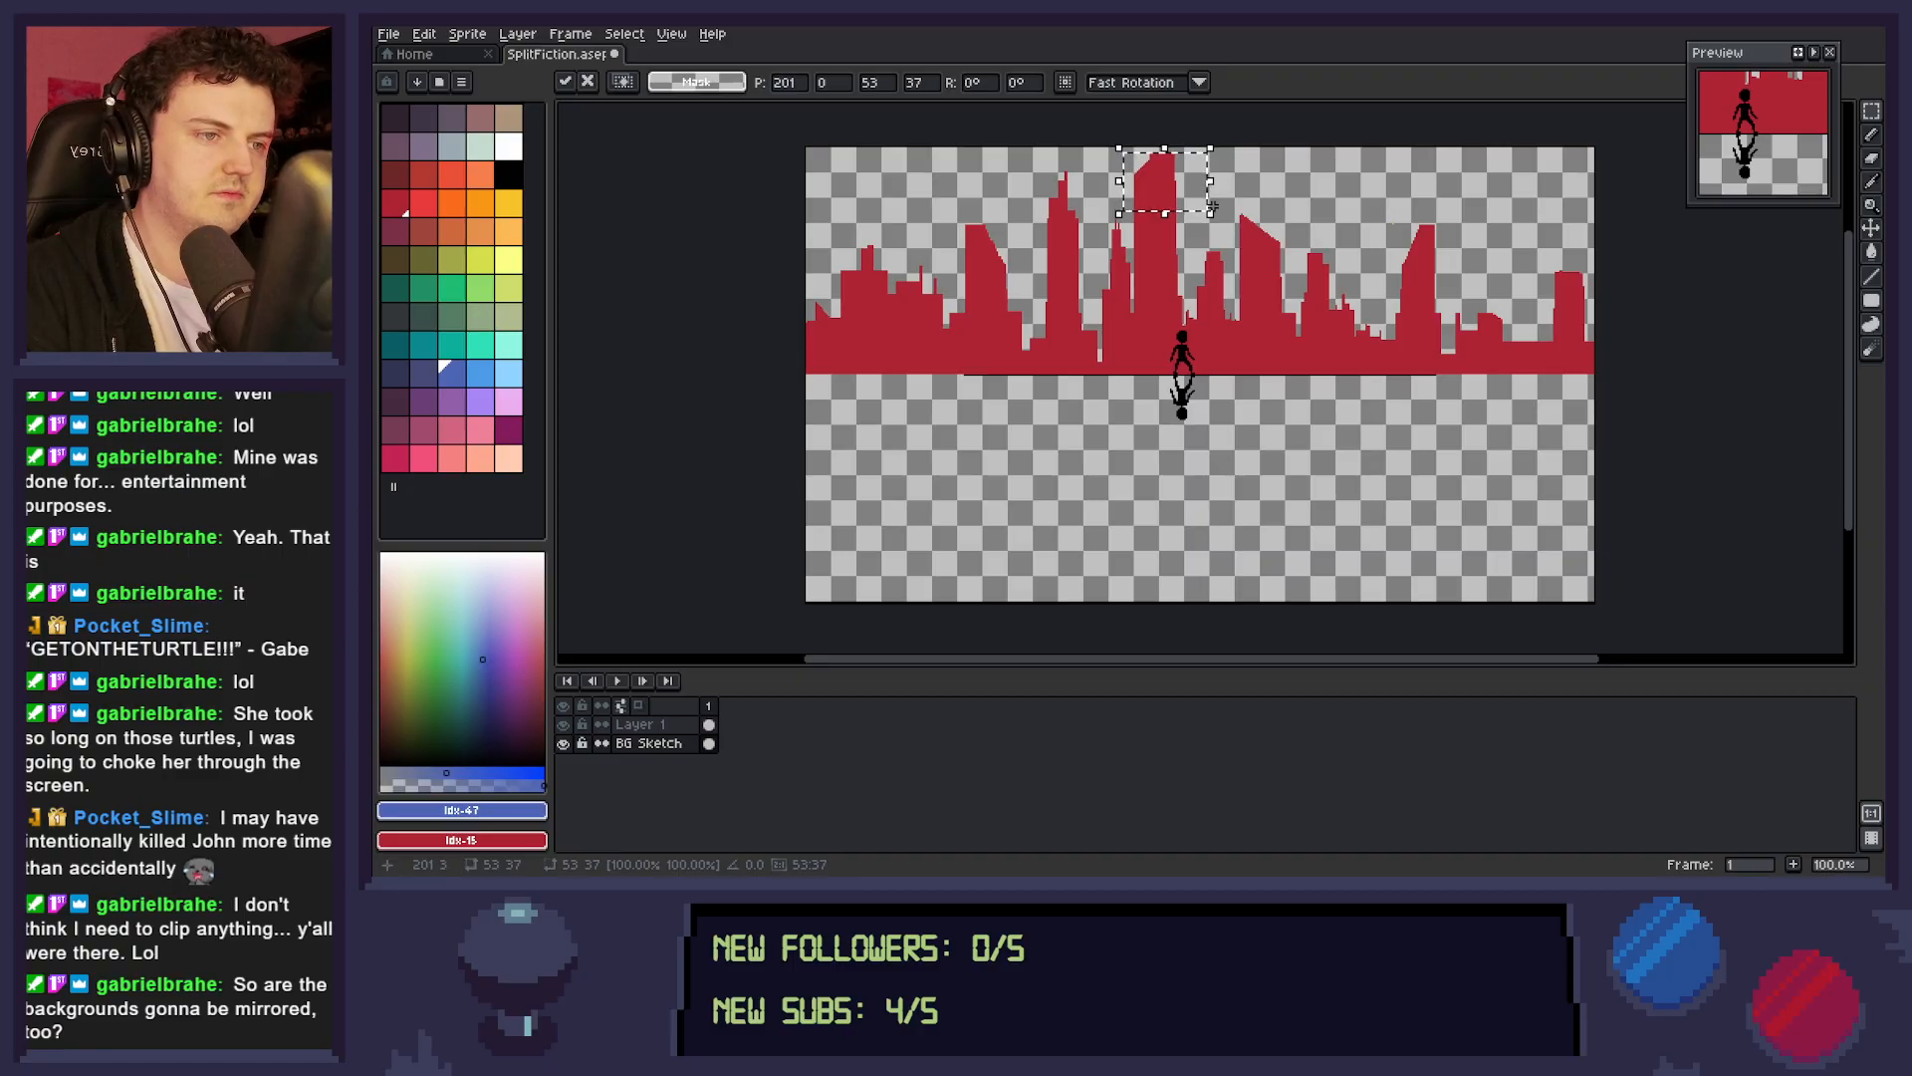
pyautogui.hotkey('ctrl', 'd')
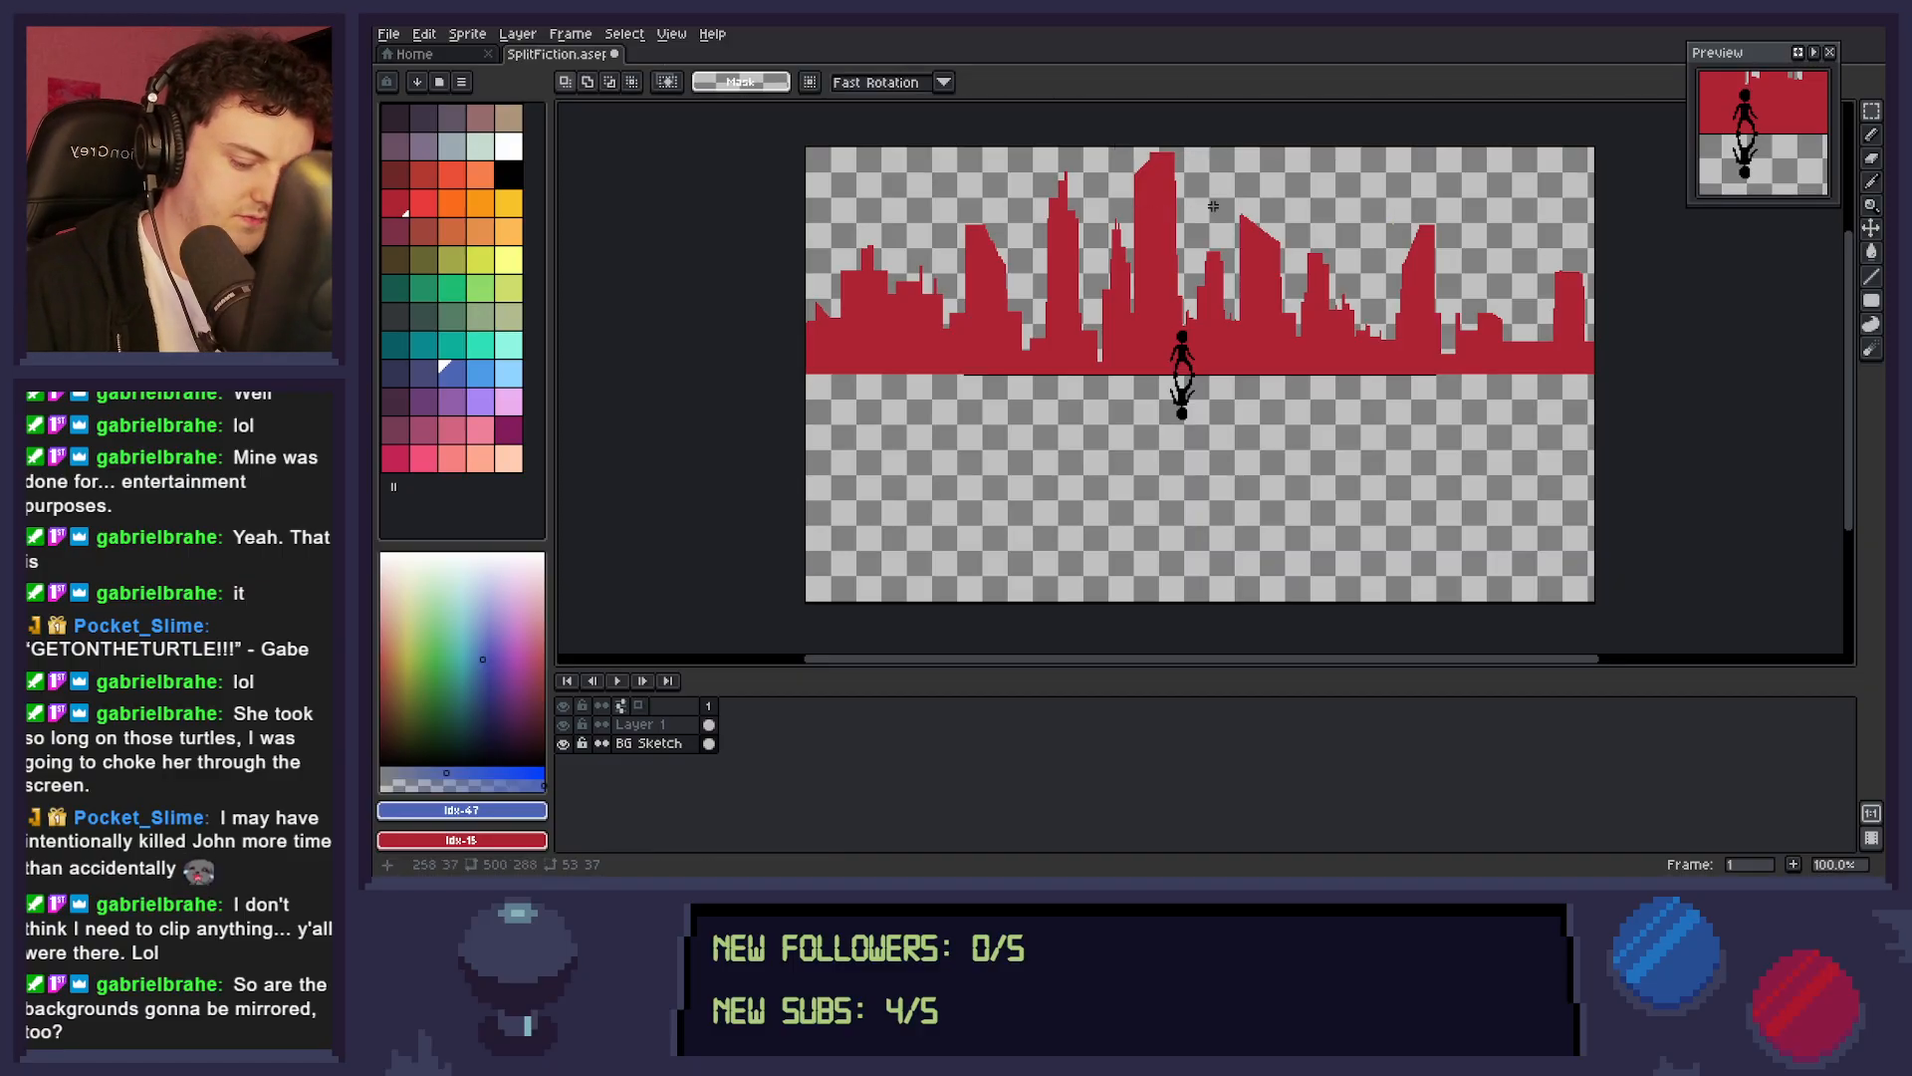
# Sample the skyline's red, touch up the top edge of the tallest tower with it, and save the file.
pyautogui.press('b')
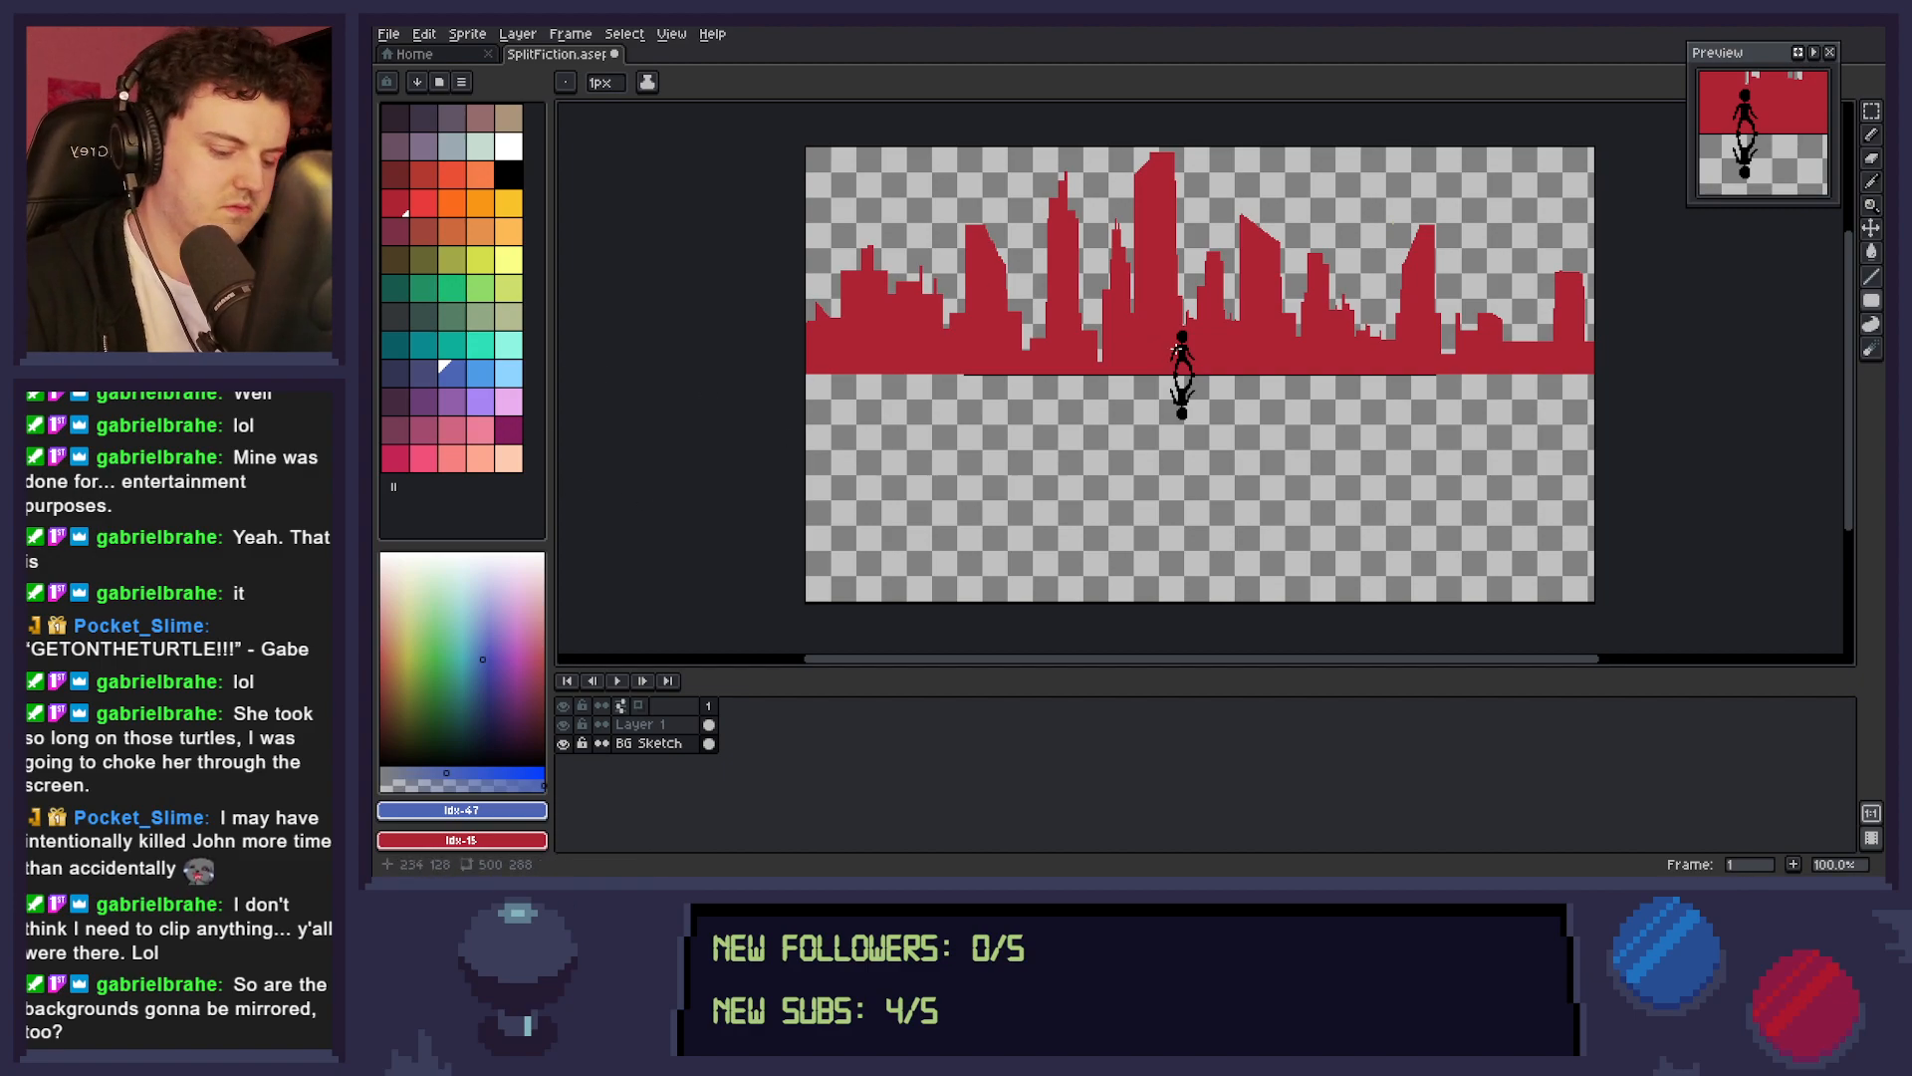
pyautogui.keyDown('alt'); pyautogui.click(1167, 299); pyautogui.keyUp('alt')
pyautogui.press('u')
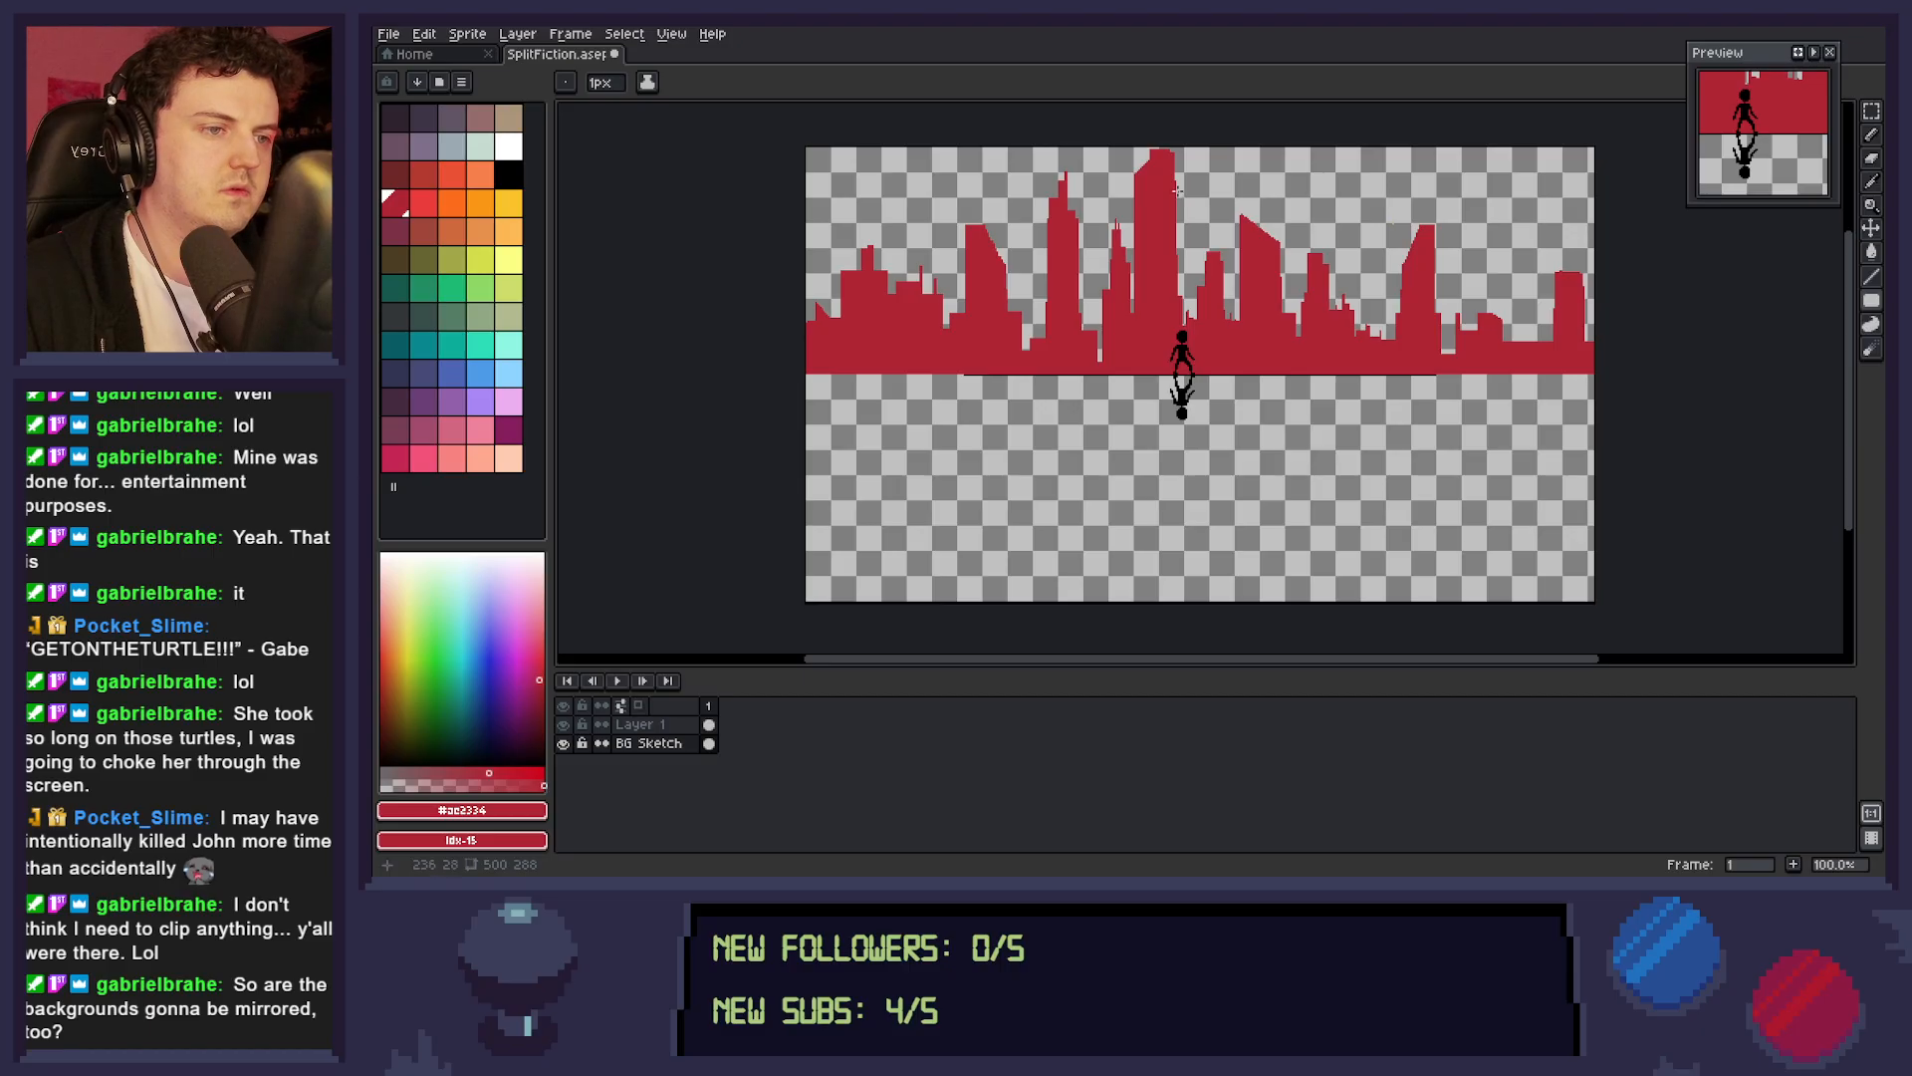
pyautogui.moveTo(1170, 151); pyautogui.dragTo(1172, 161)
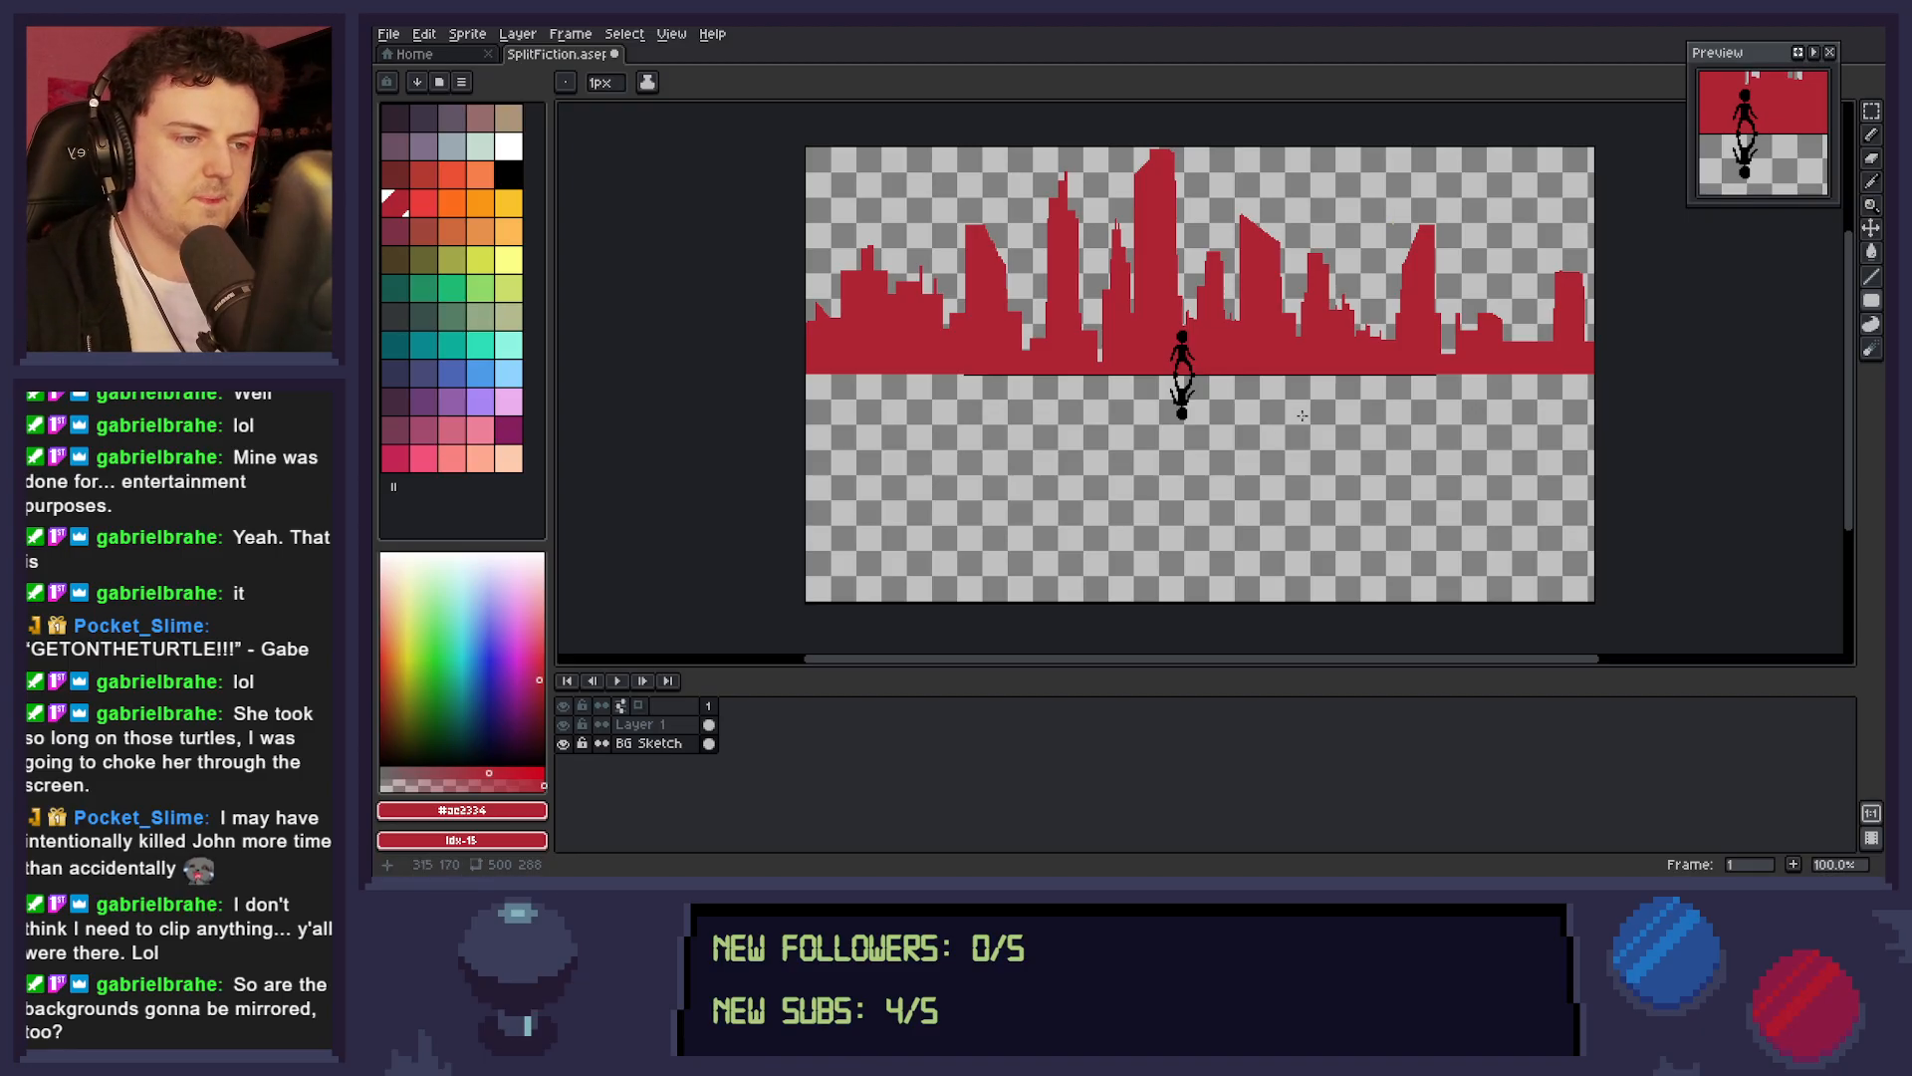
pyautogui.hotkey('ctrl', 's')
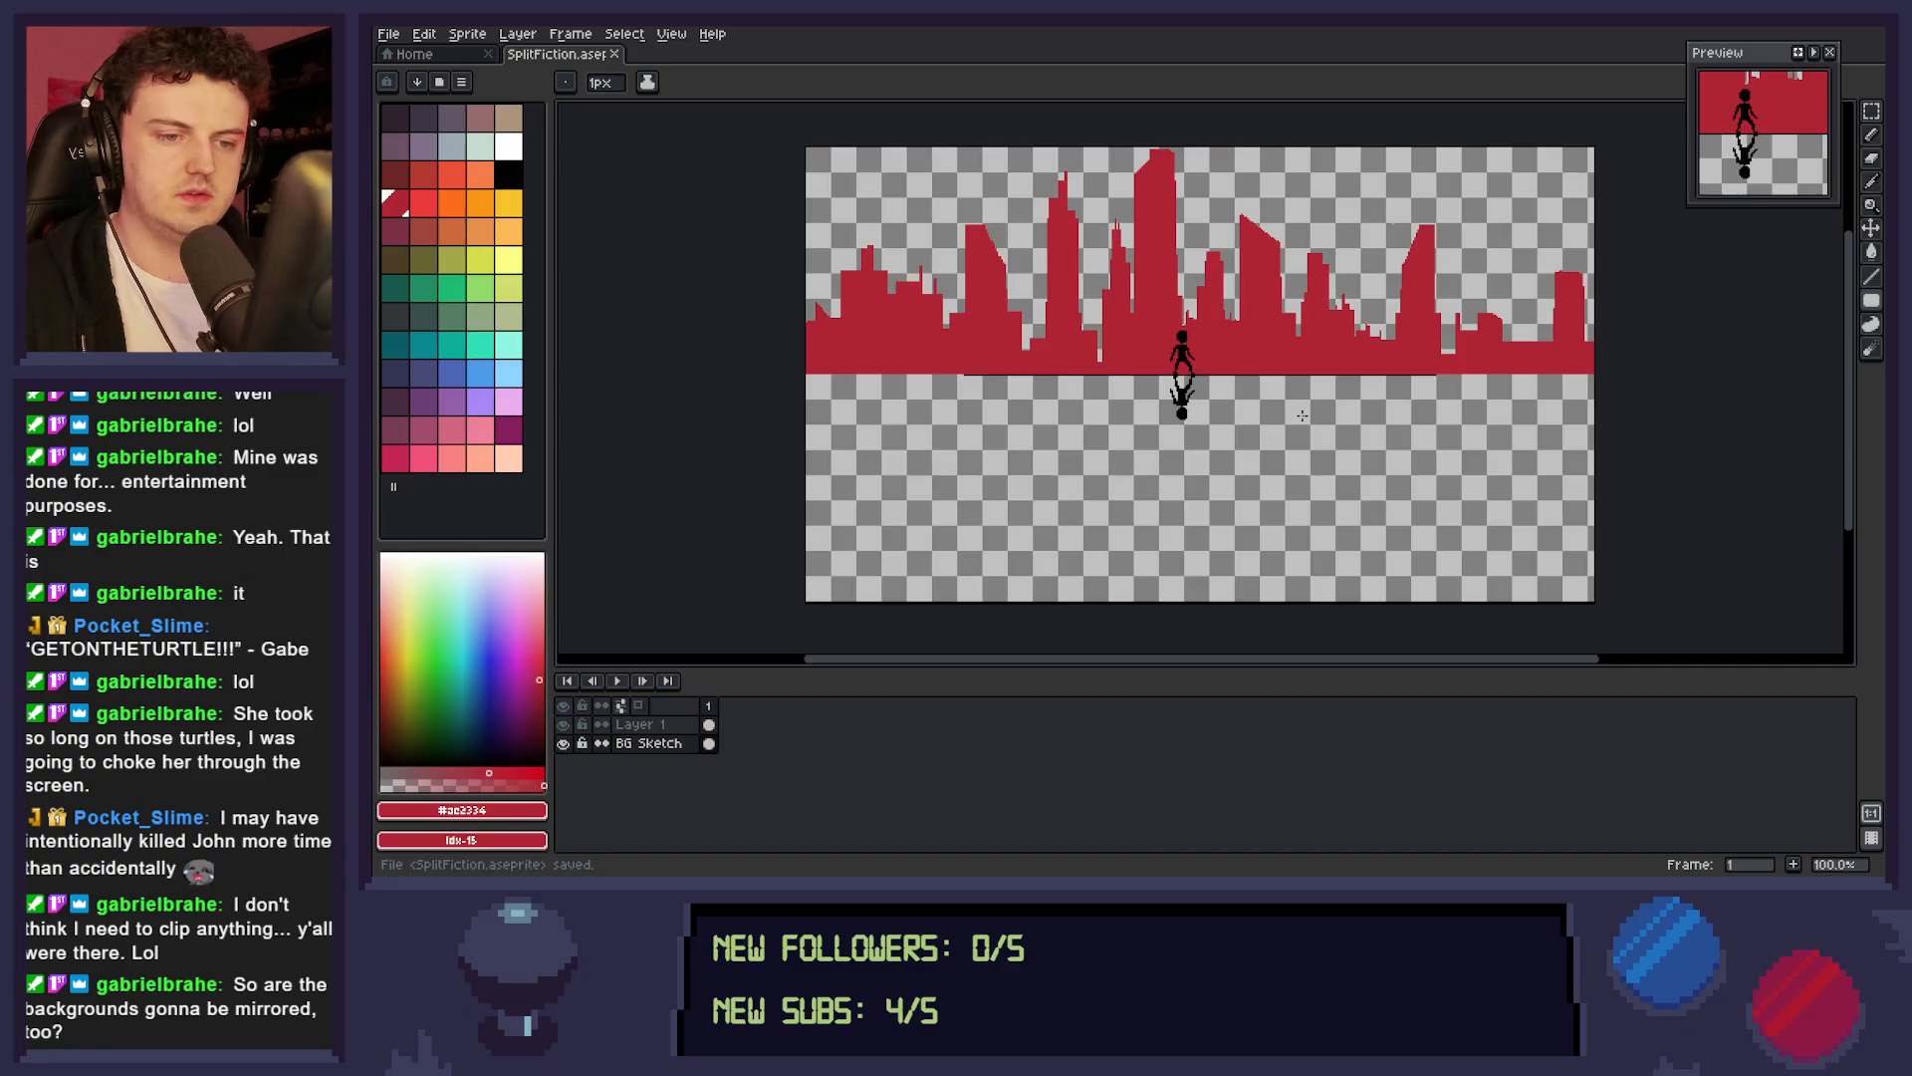
pyautogui.click(650, 743)
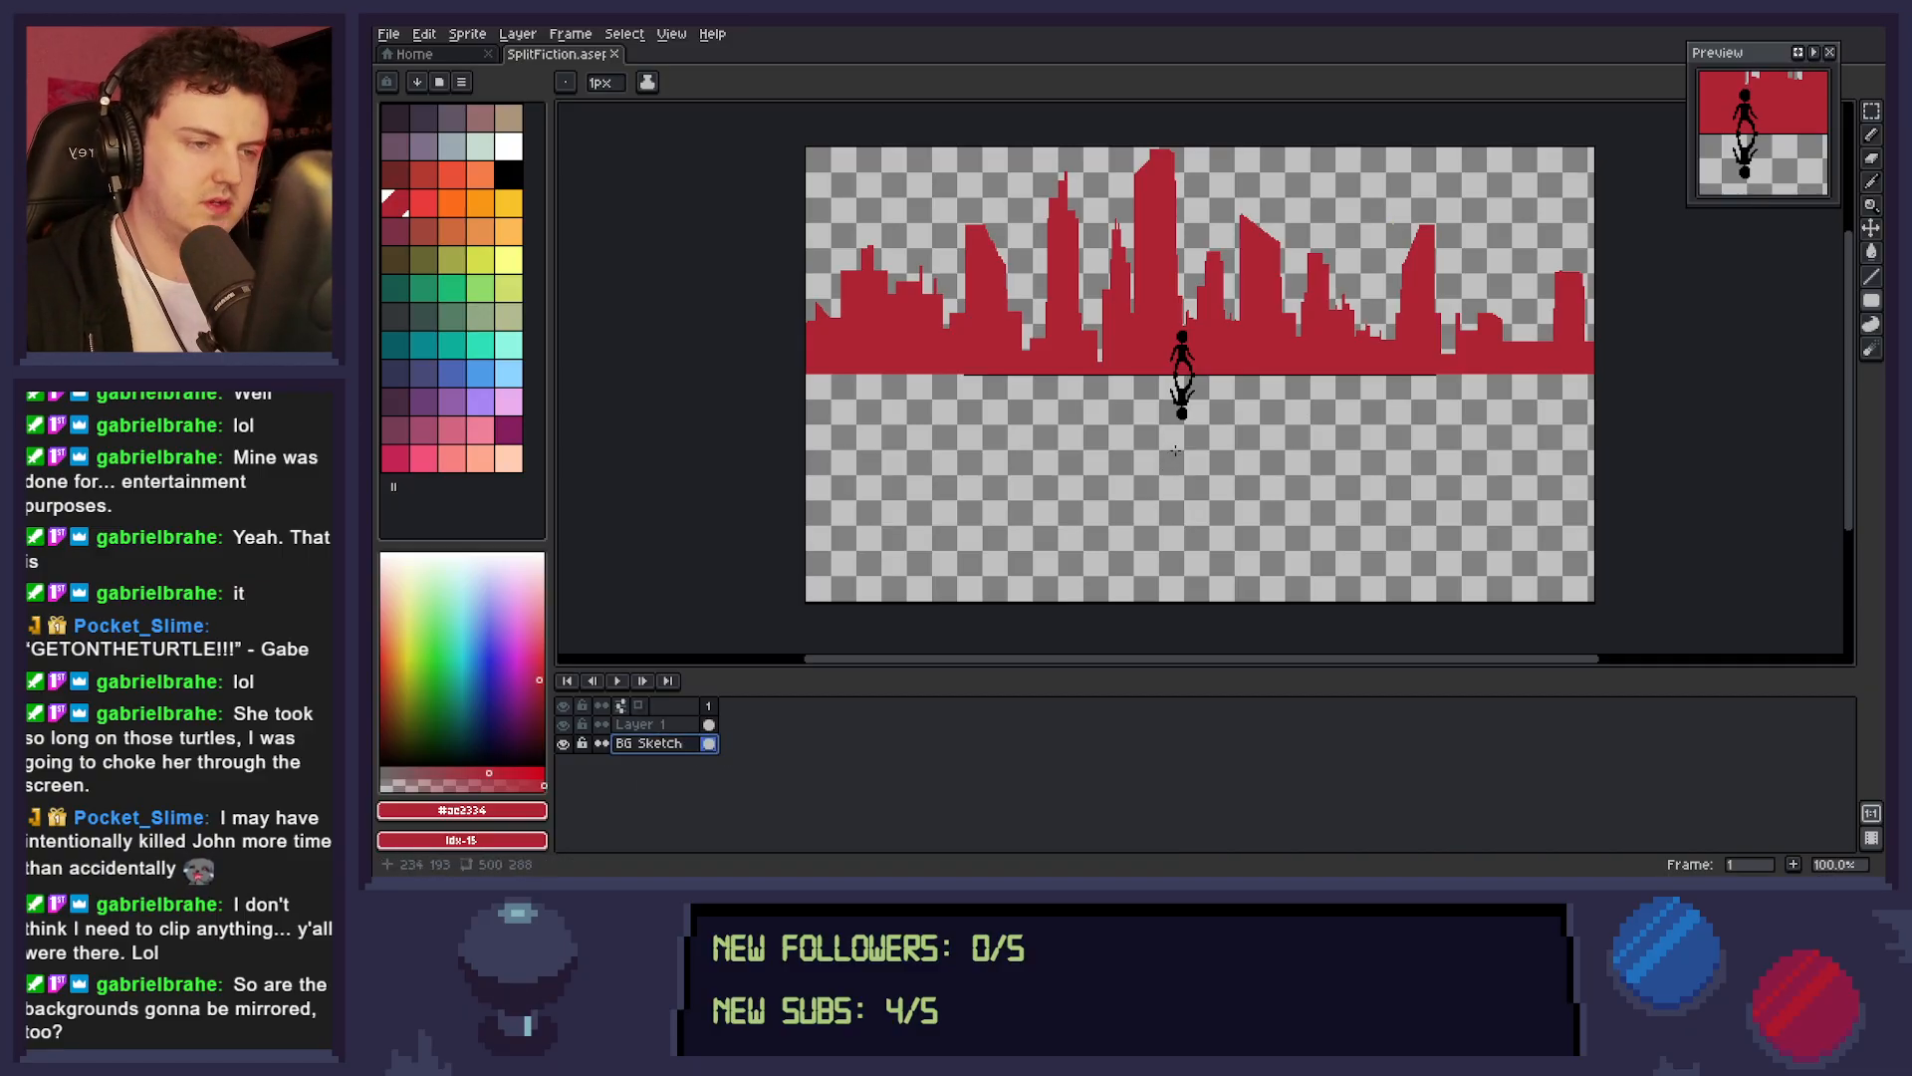
pyautogui.press('m')
pyautogui.moveTo(751, 418); pyautogui.dragTo(1527, 131)
pyautogui.hotkey('ctrl', 'd')
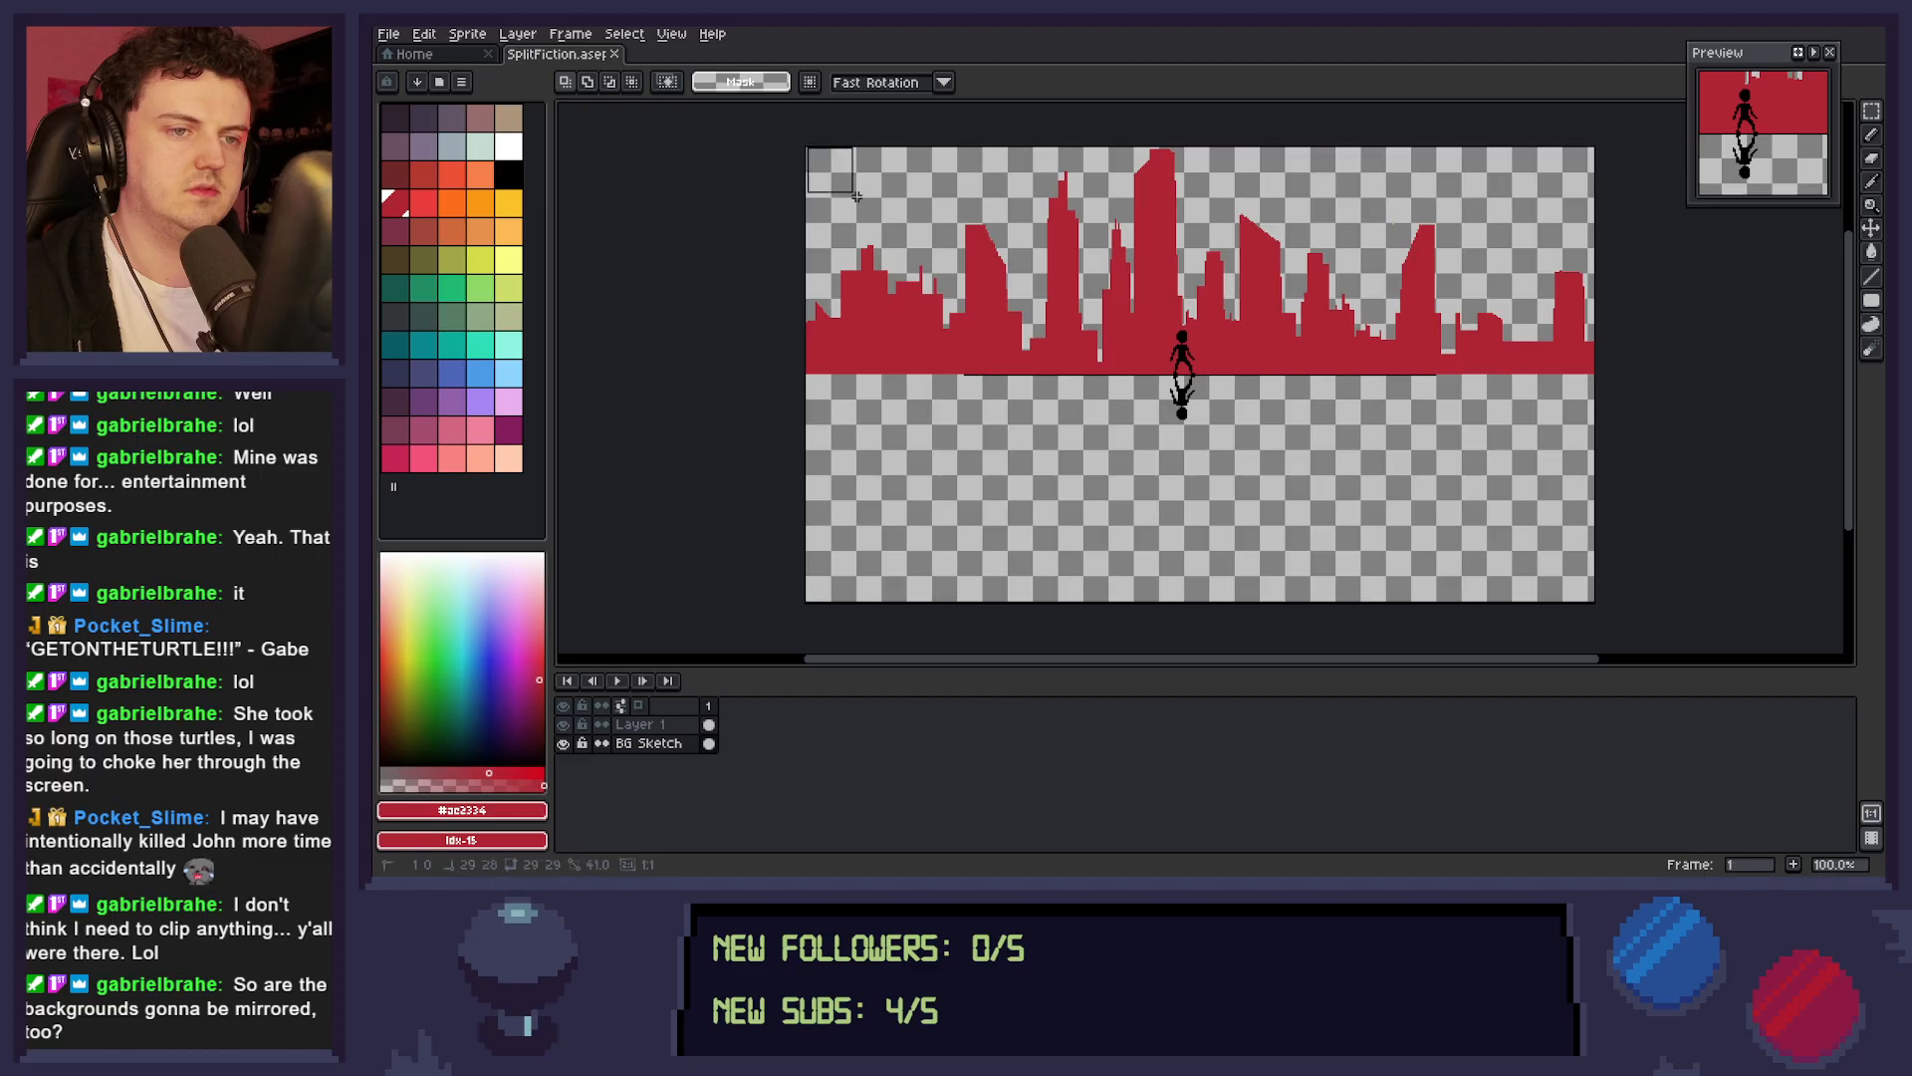
pyautogui.doubleClick(715, 747)
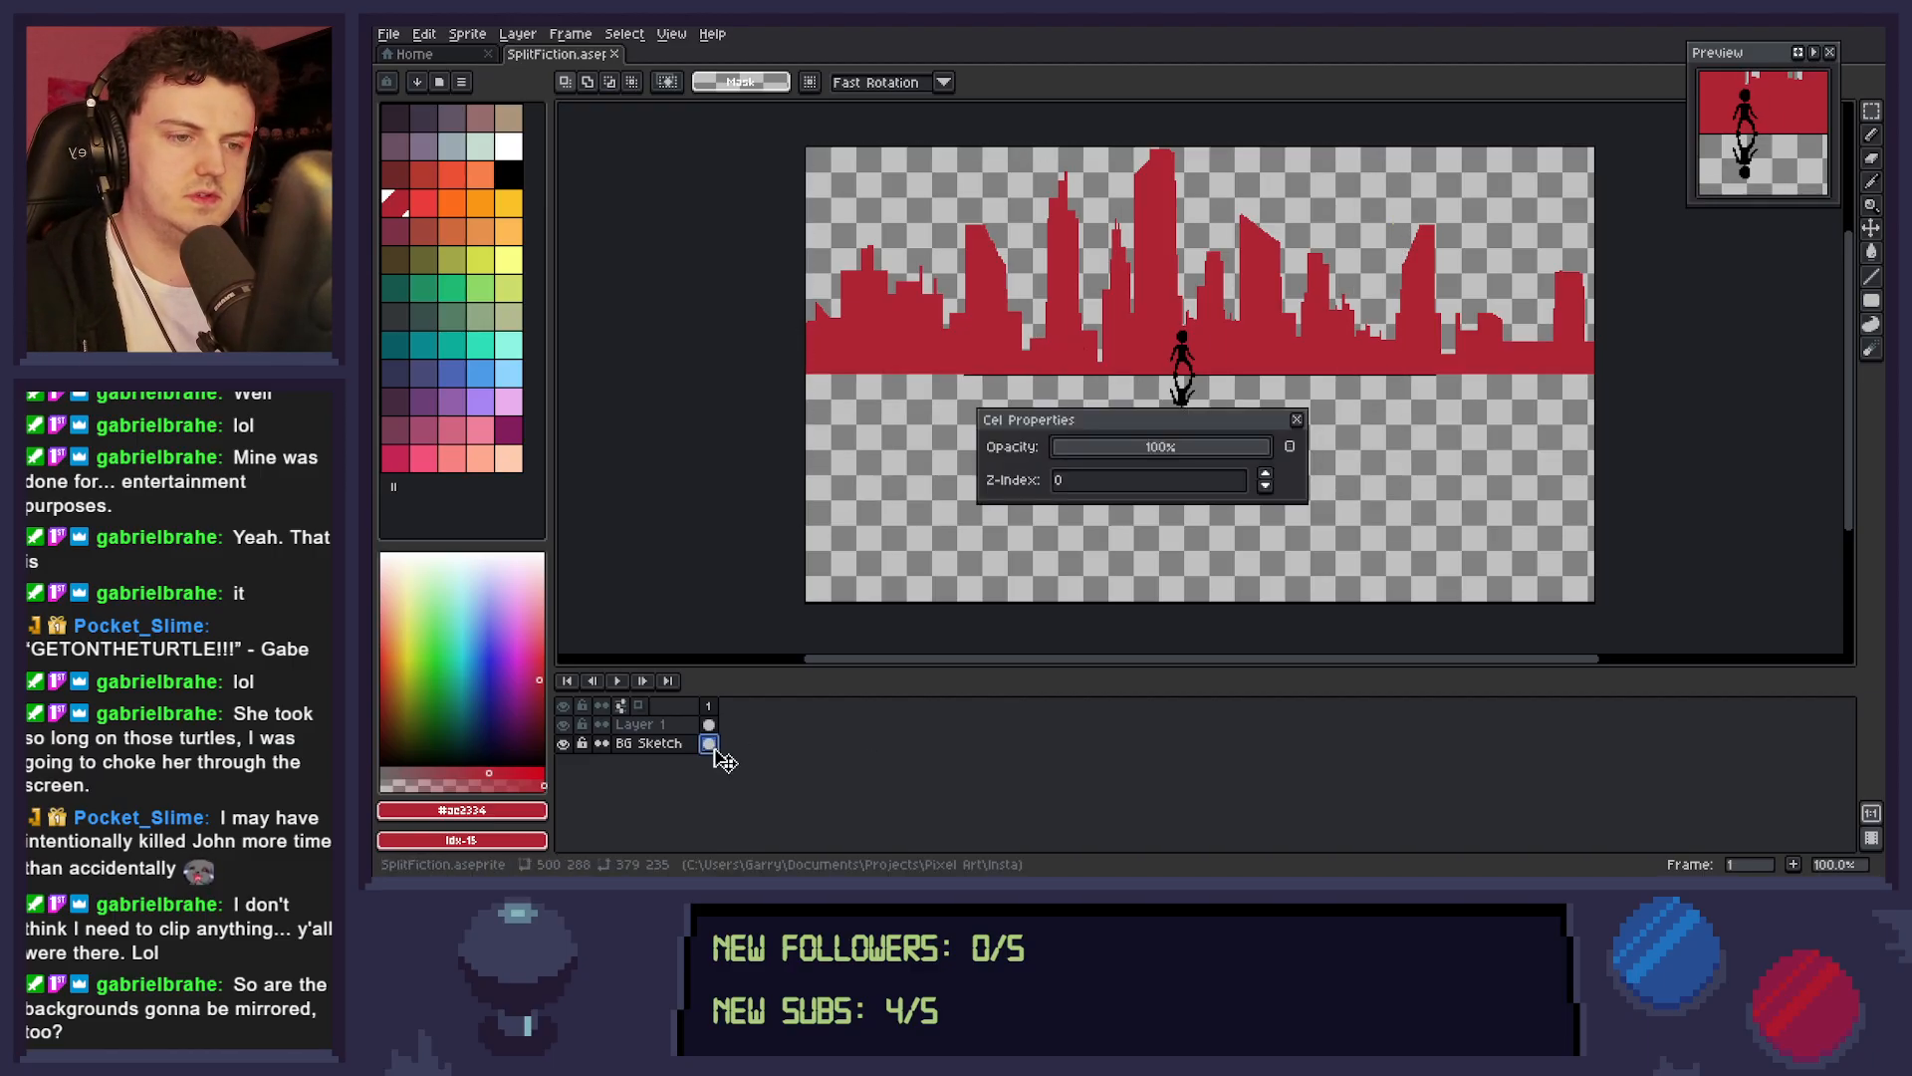
pyautogui.click(1297, 418)
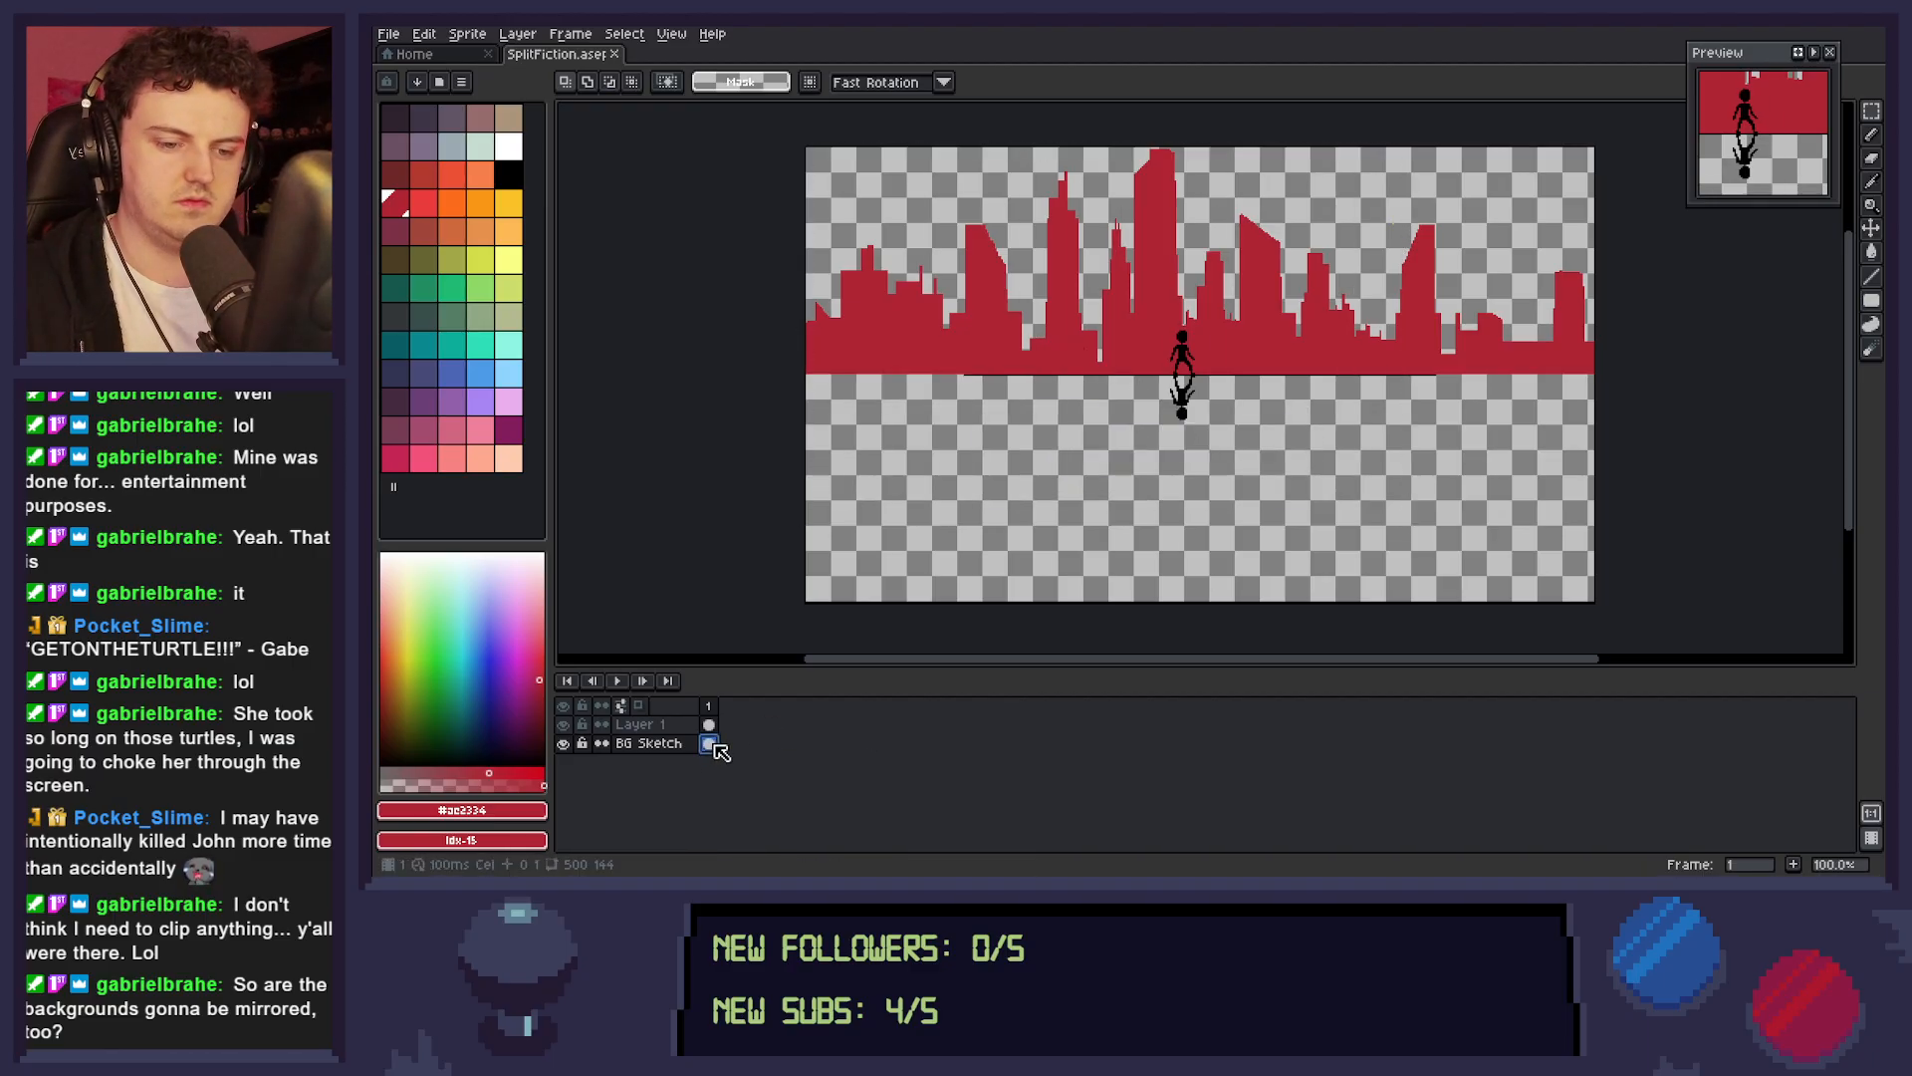
# Select the whole 500 by 288 px canvas, flip the skyline vertically below the horizon line, and deselect it.
pyautogui.moveTo(806, 148); pyautogui.dragTo(1597, 602)
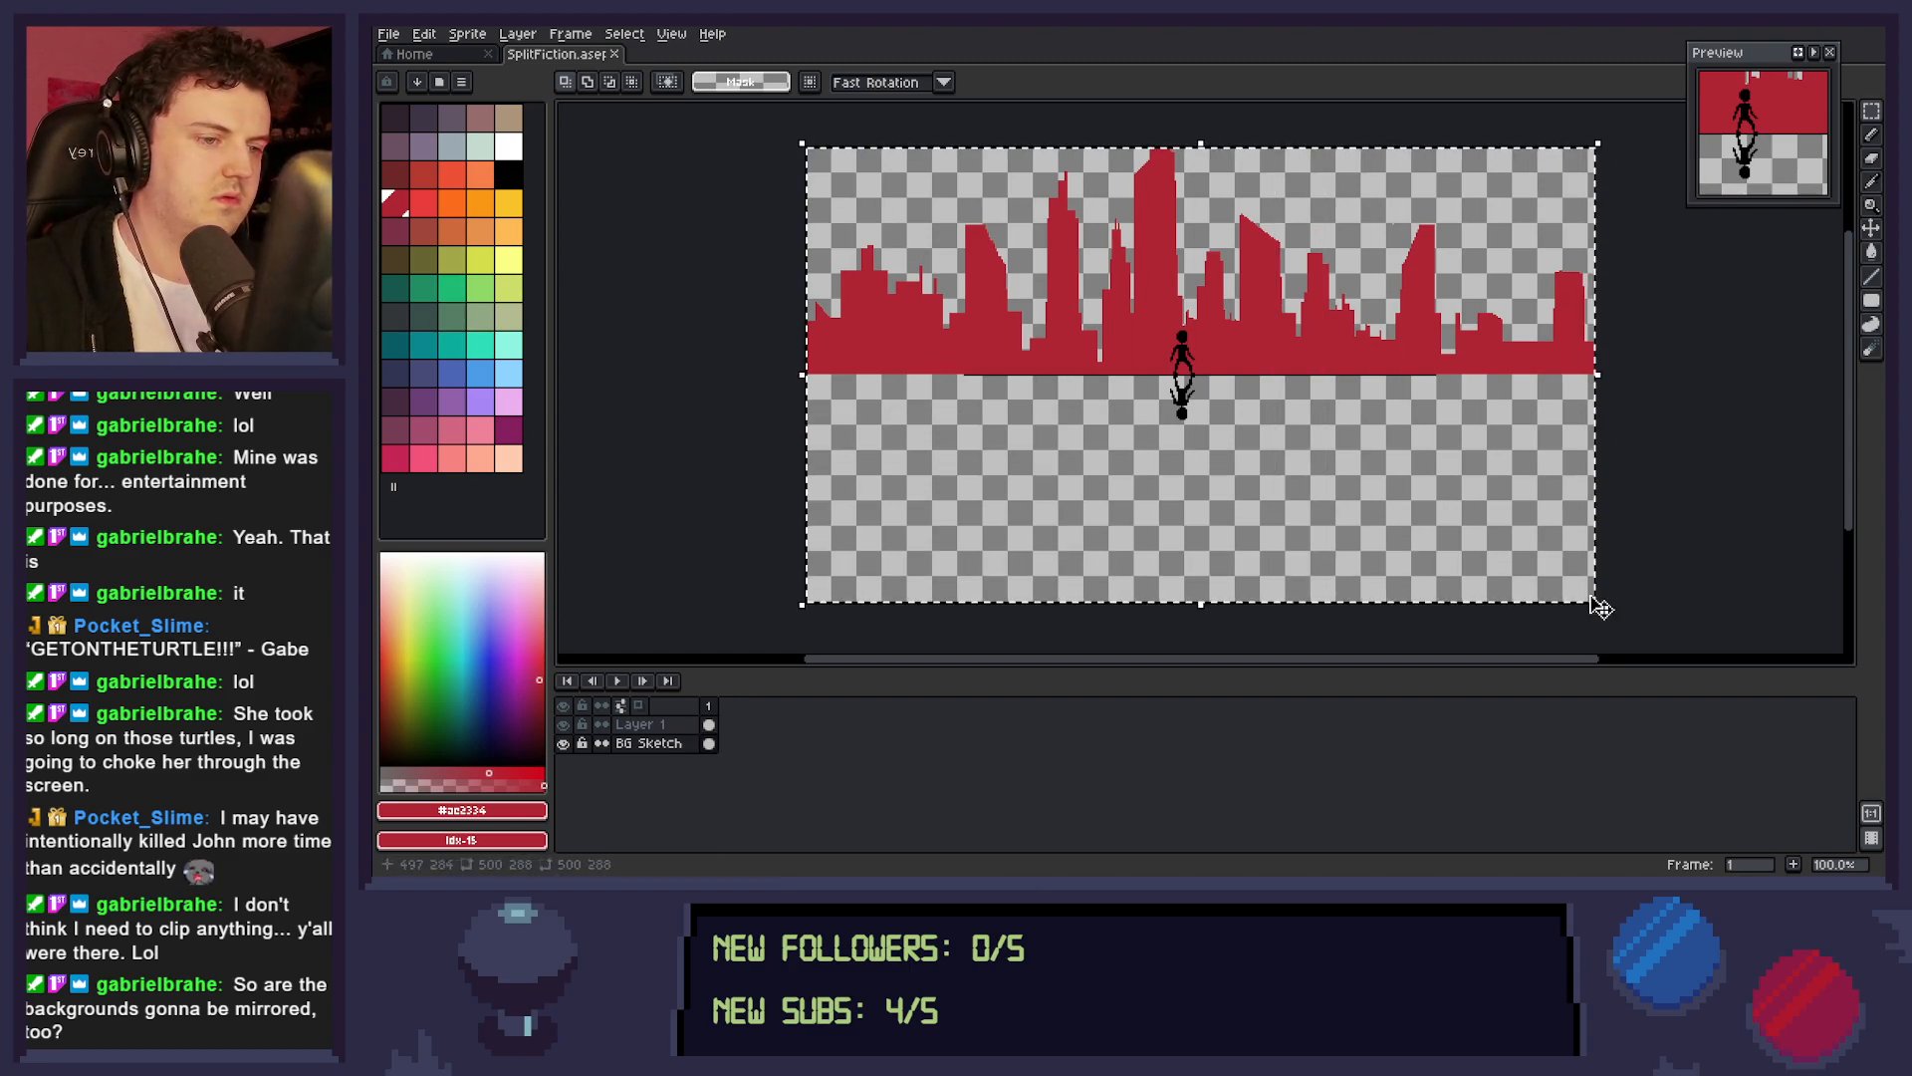
pyautogui.hotkey('shift', 'h')
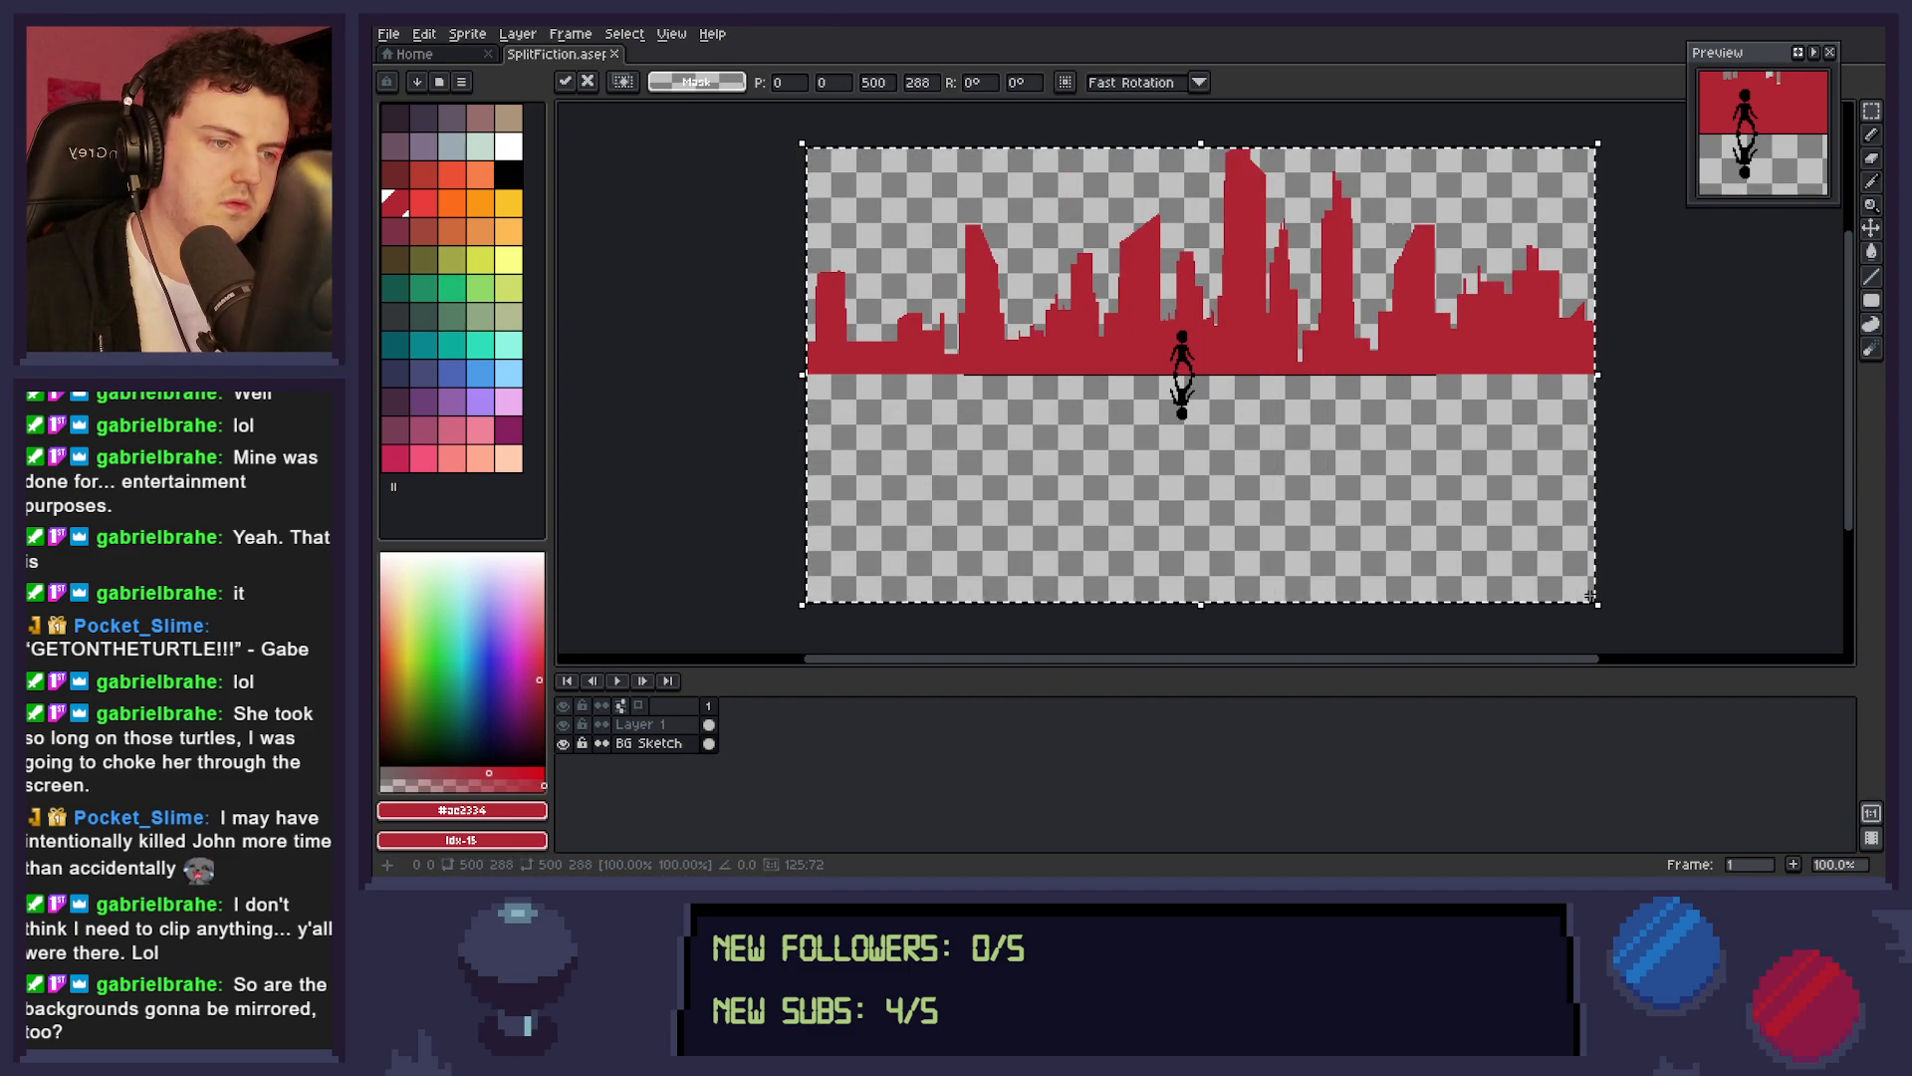
pyautogui.hotkey('shift', 'h')
pyautogui.hotkey('shift', 'v')
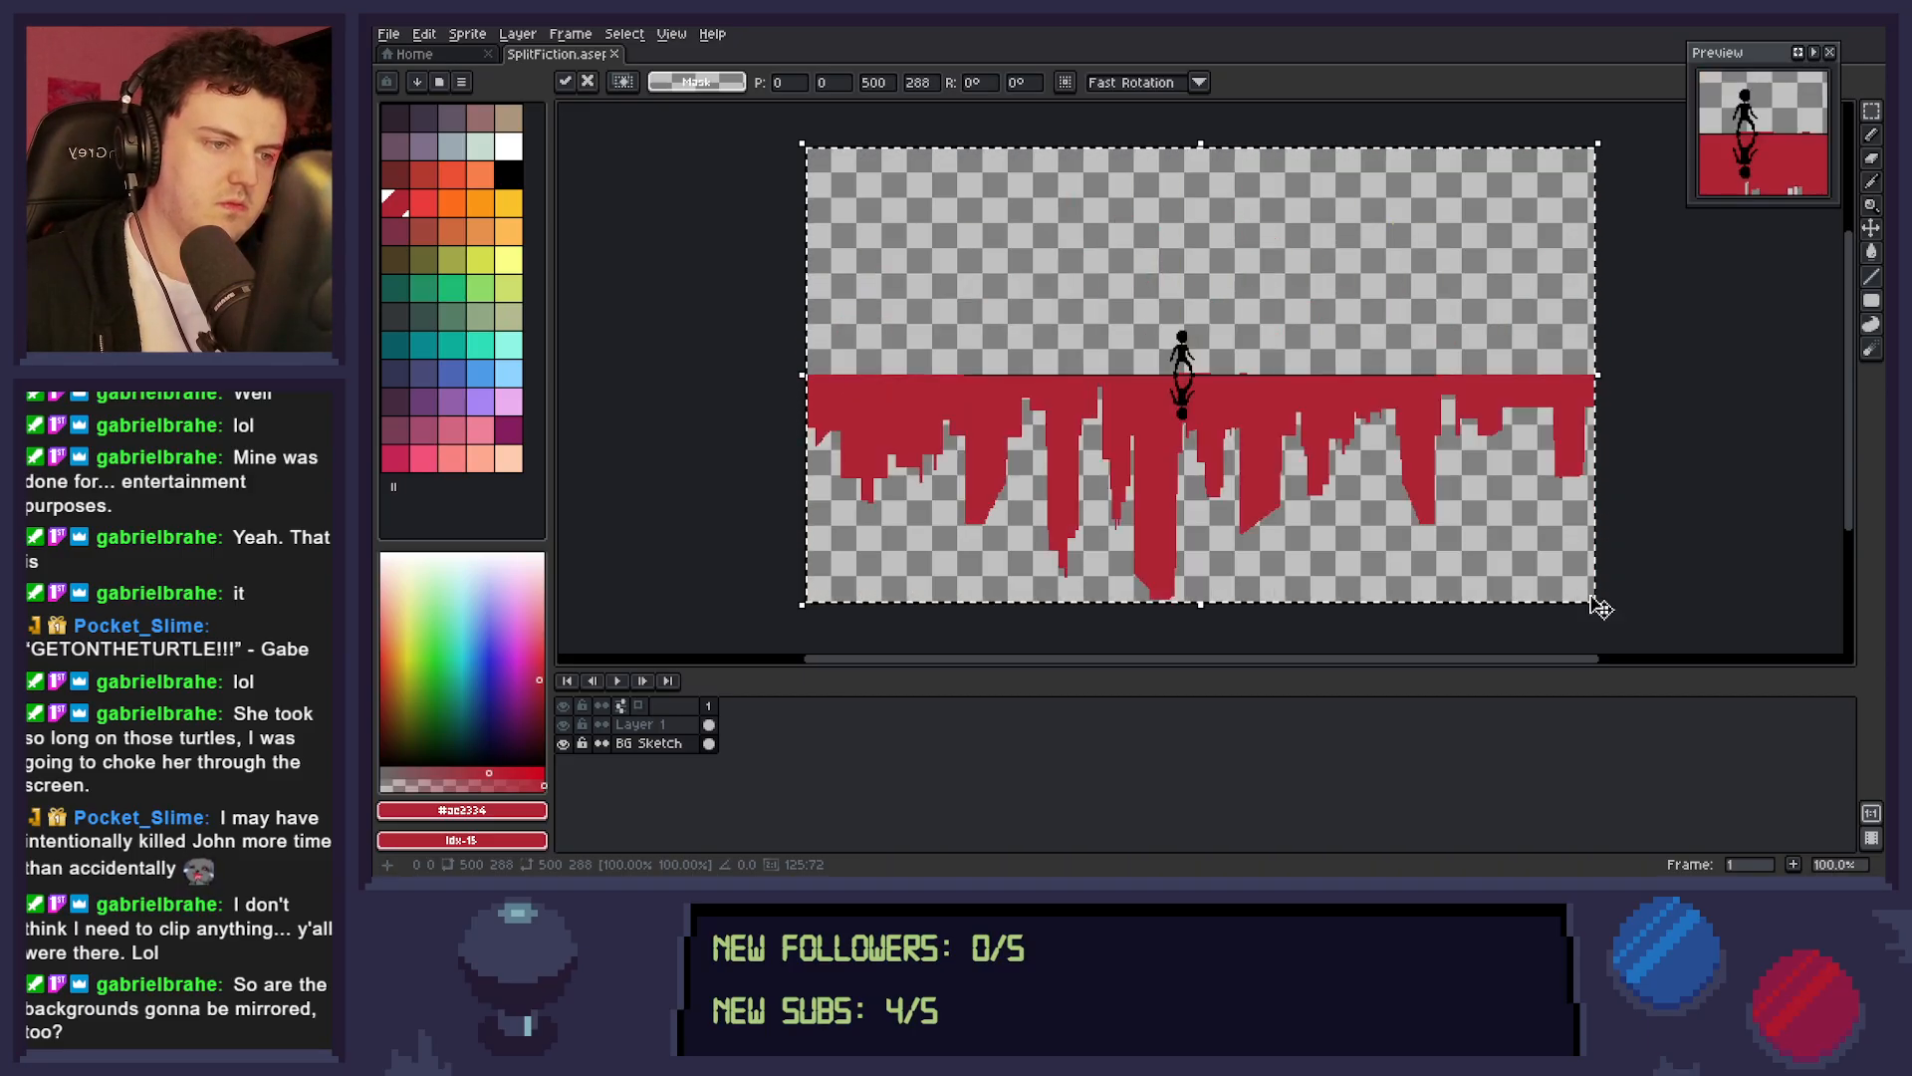
pyautogui.hotkey('ctrl', 'd')
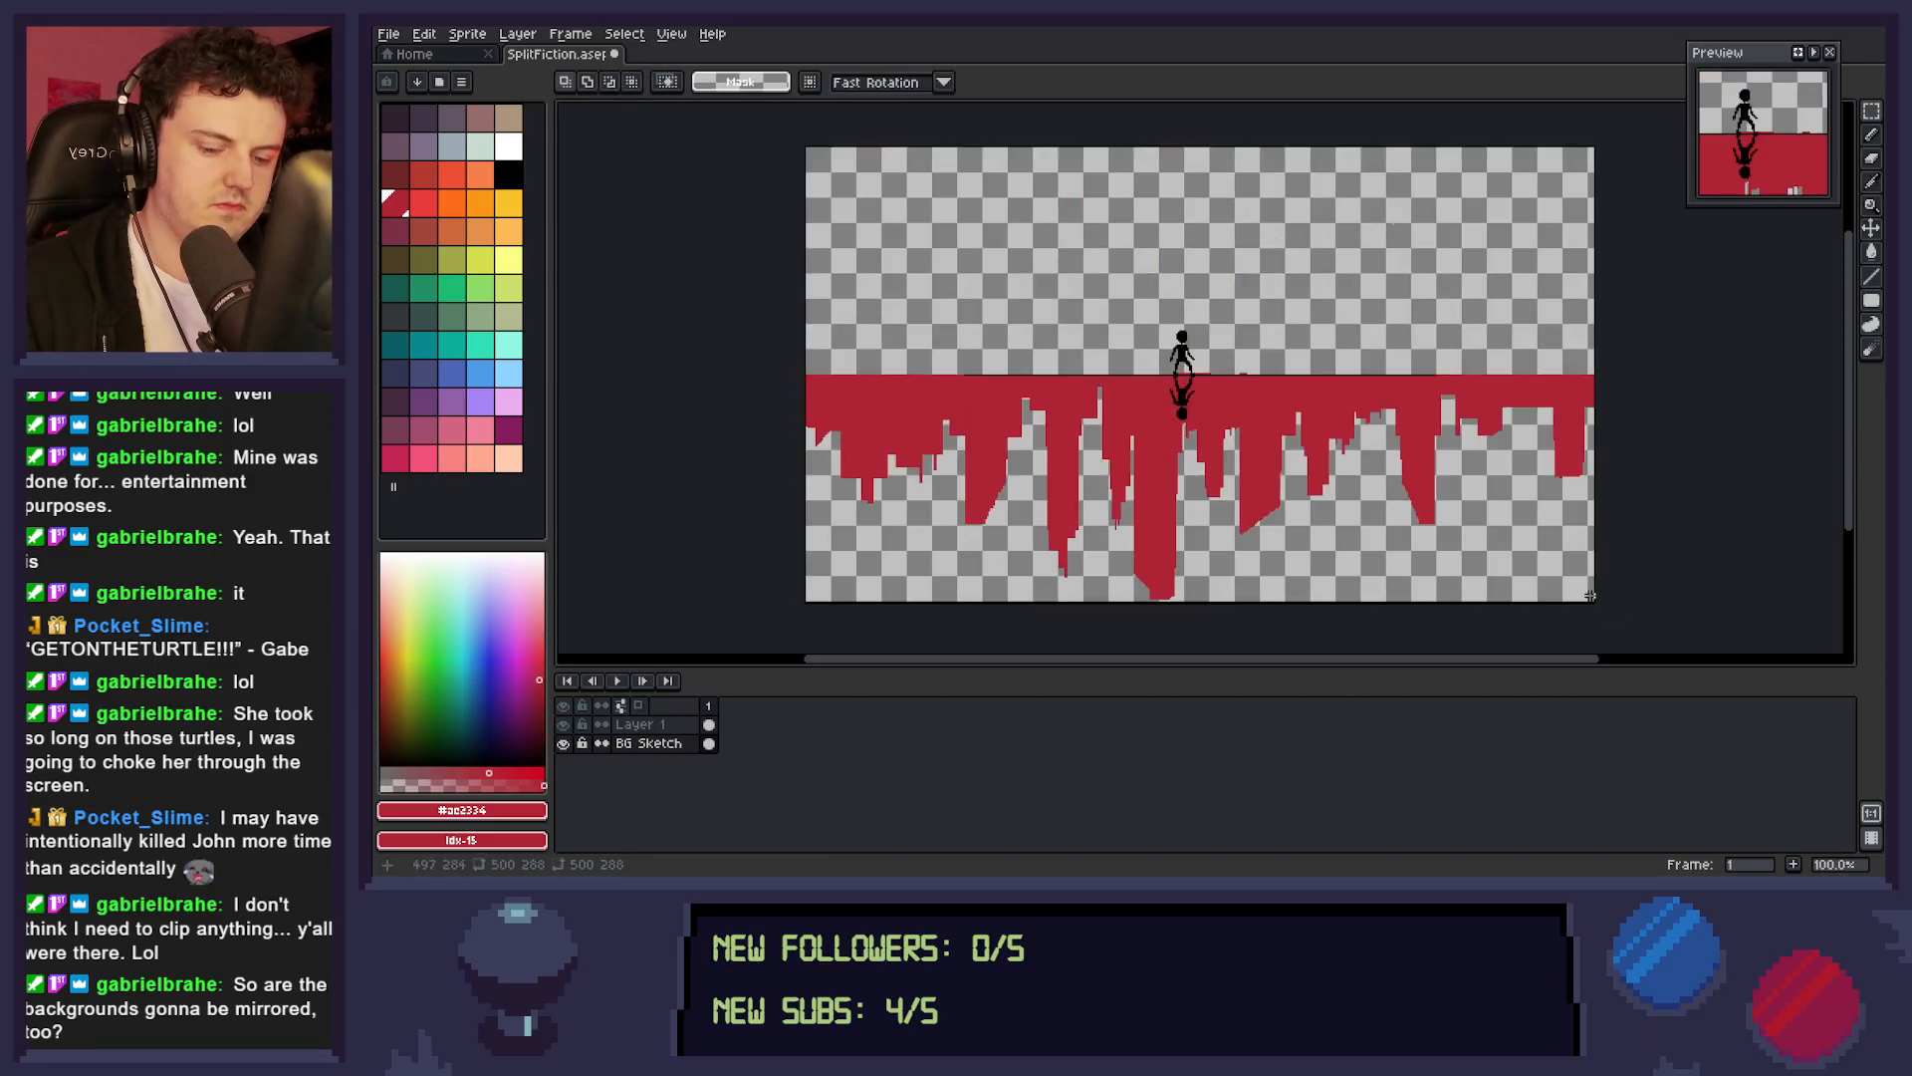
# Erase the stray red pixels just above the horizon line beside the figure and save the file.
pyautogui.press('b')
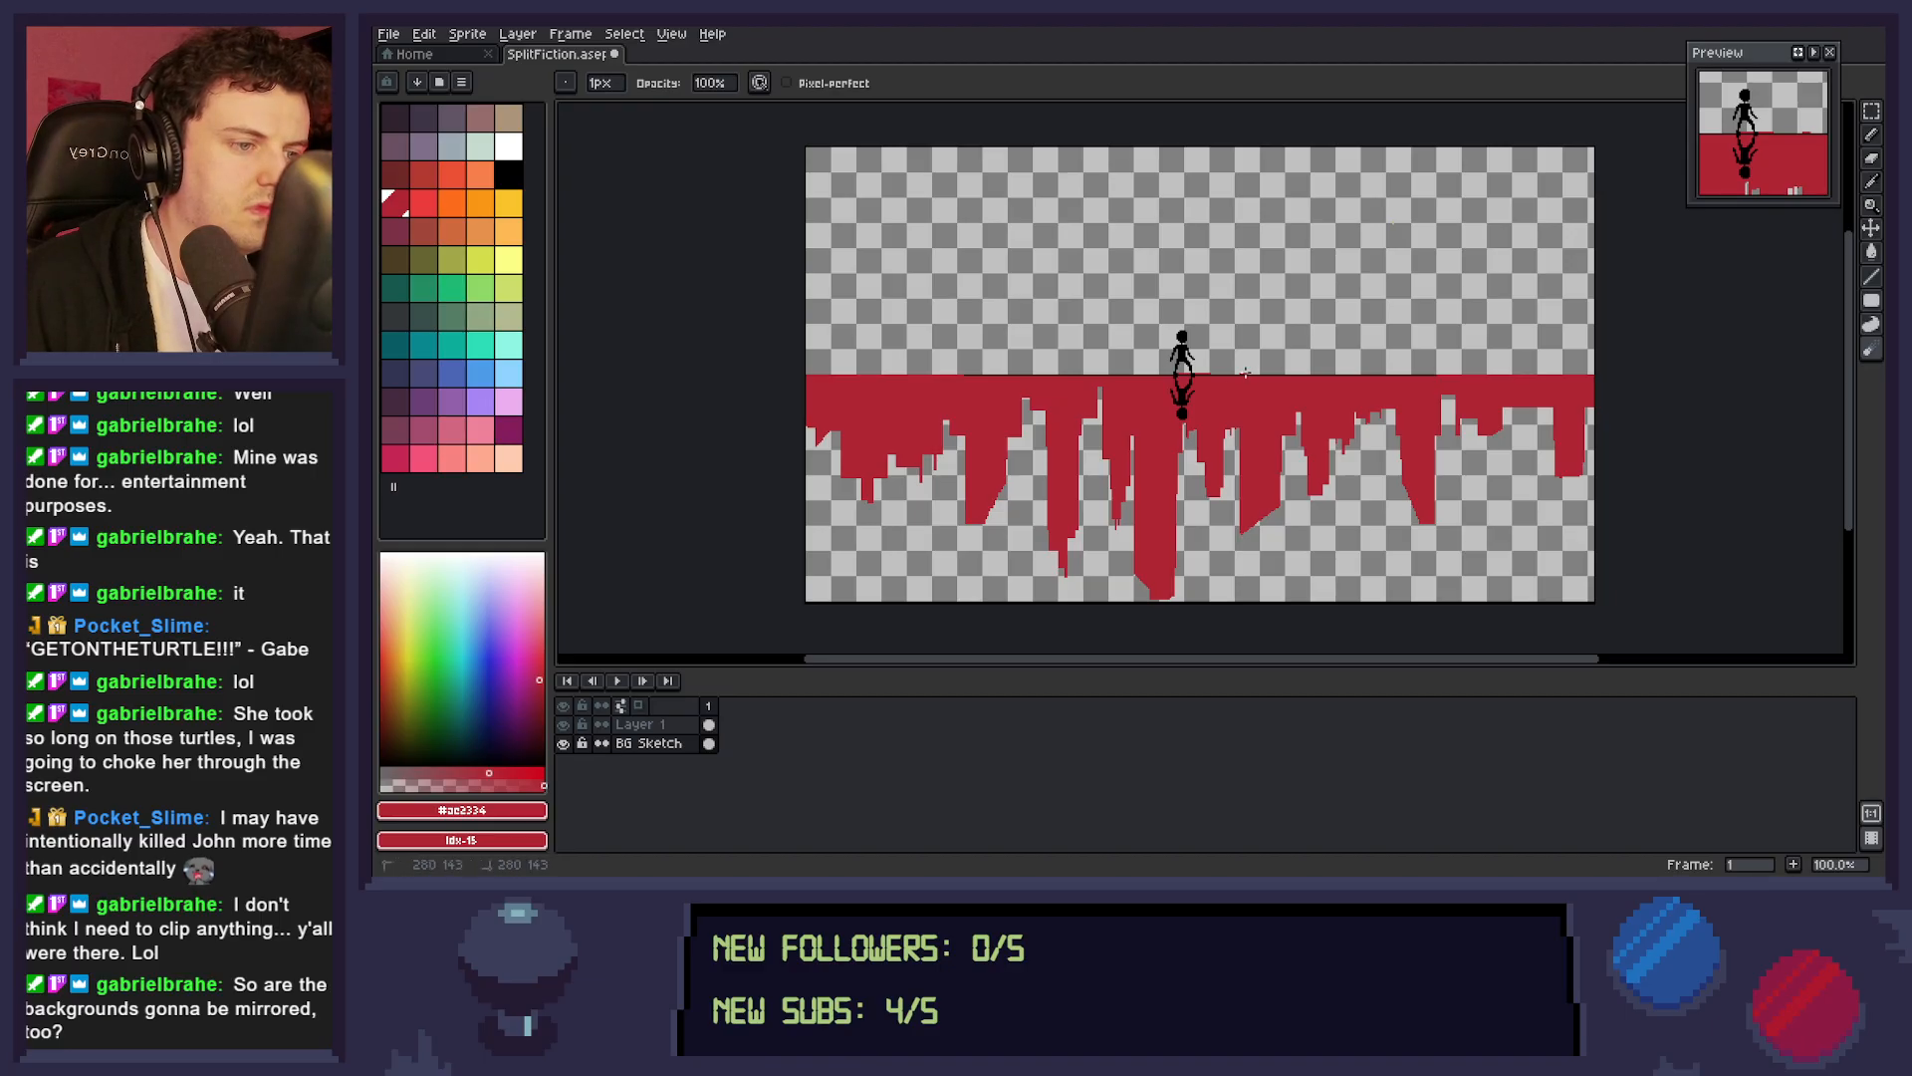
pyautogui.click(648, 743)
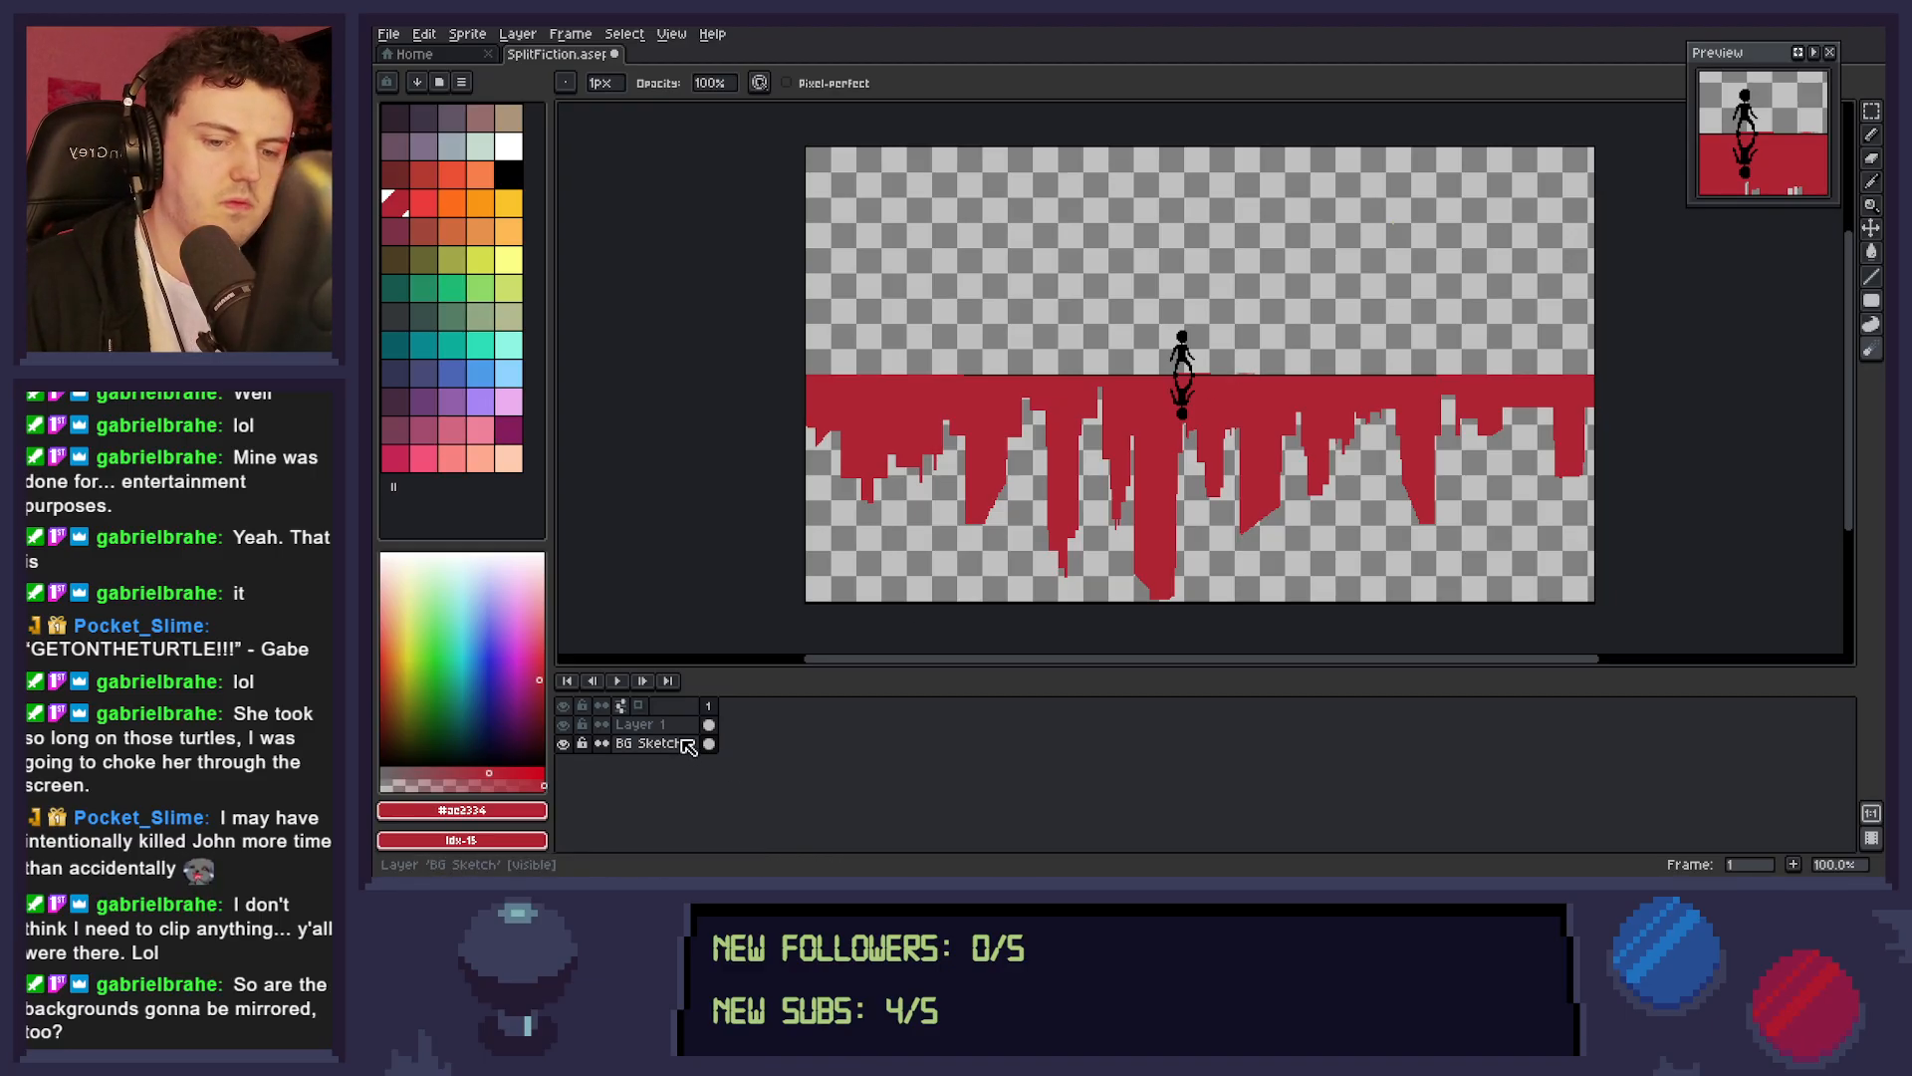
pyautogui.press('z')
pyautogui.click(1240, 389)
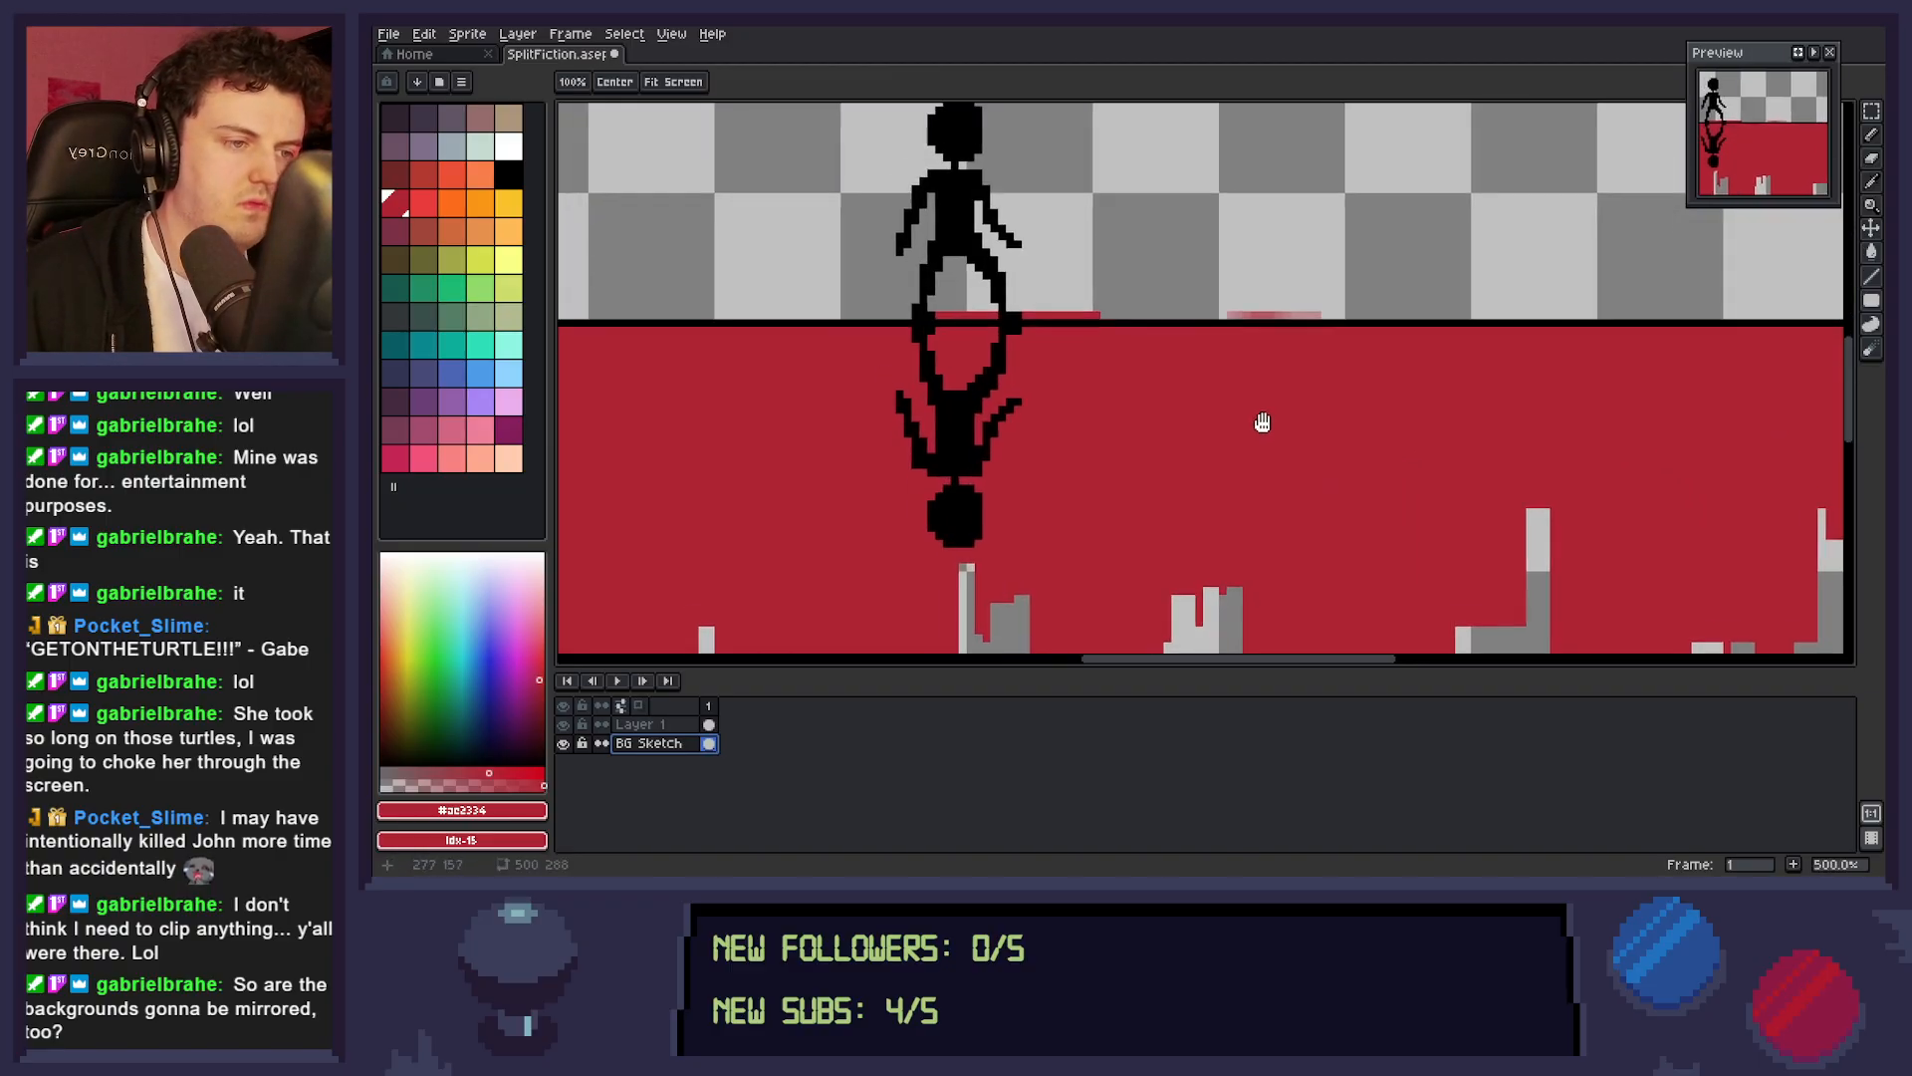
pyautogui.press('b')
pyautogui.moveTo(1280, 328); pyautogui.dragTo(1296, 320)
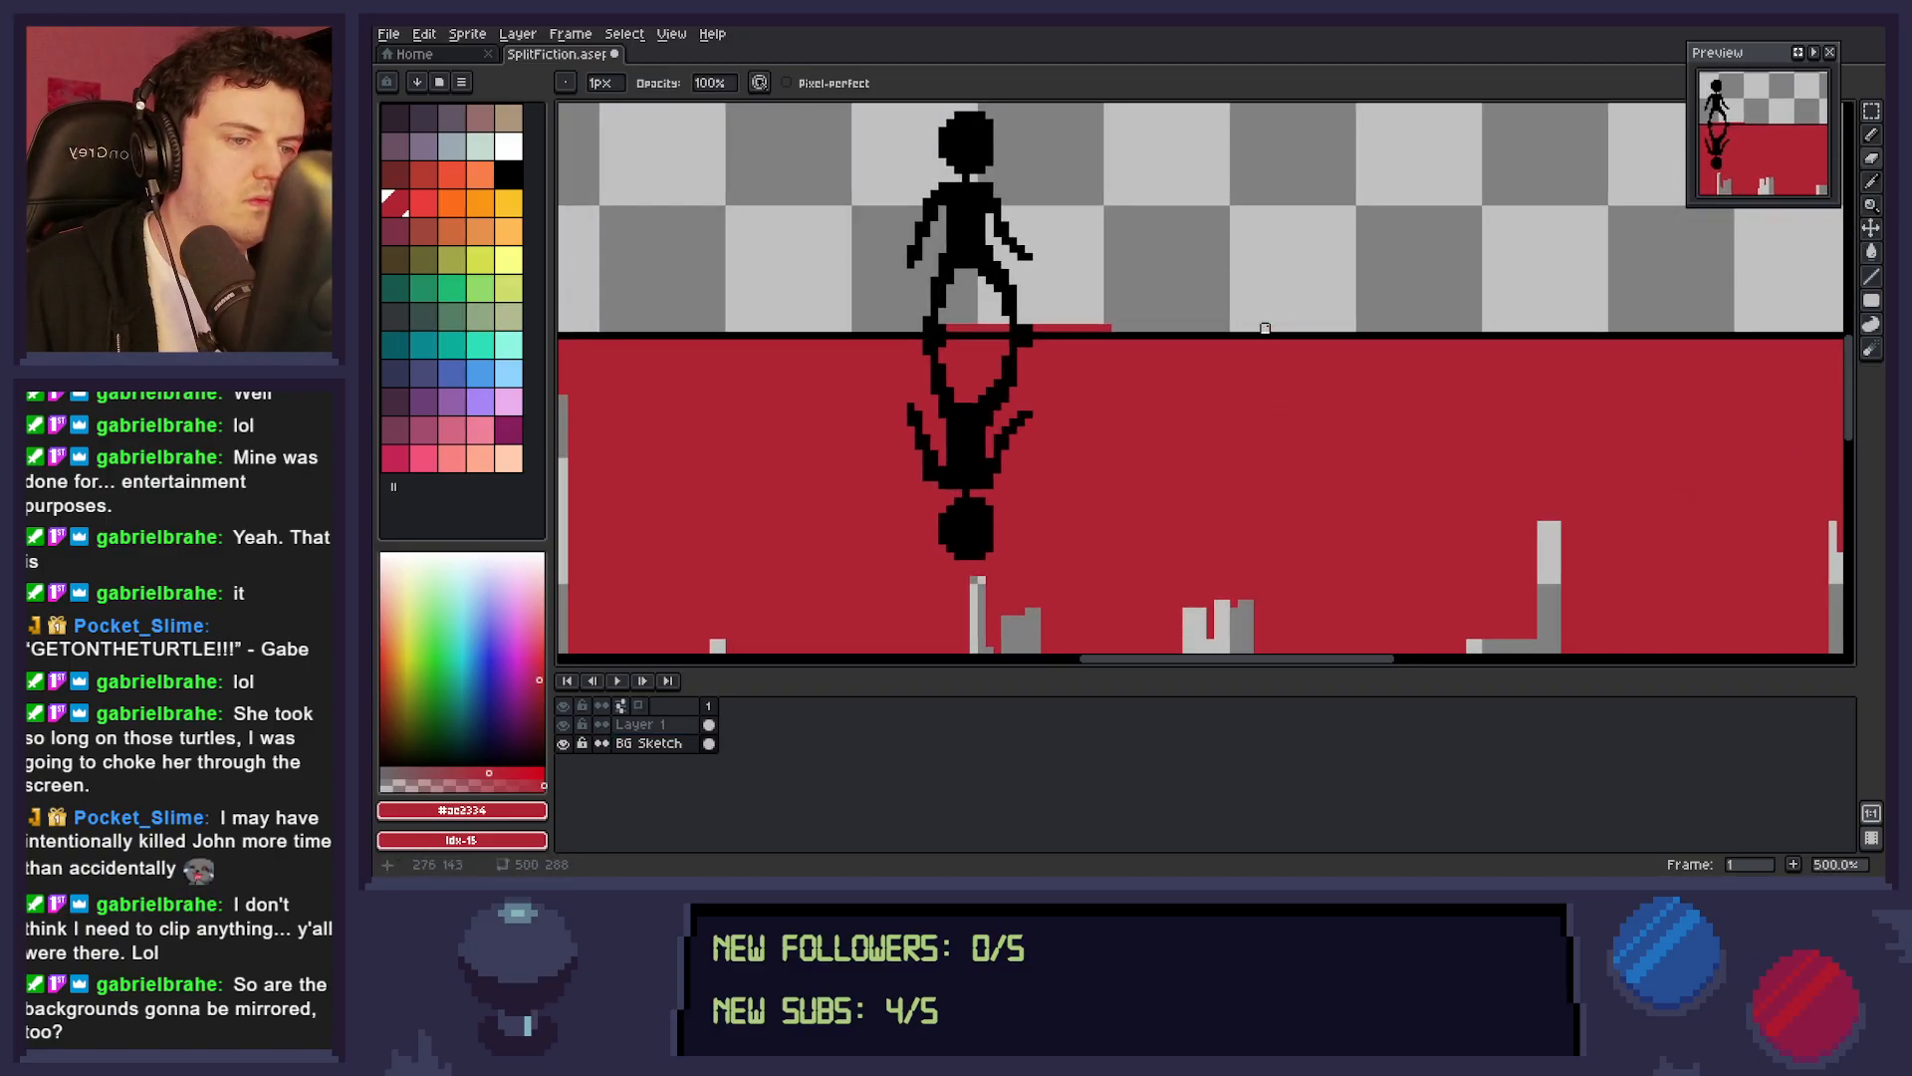
pyautogui.moveTo(936, 328); pyautogui.dragTo(1138, 327)
pyautogui.press('z')
pyautogui.moveTo(1274, 466); pyautogui.dragTo(1220, 484)
pyautogui.moveTo(1338, 451); pyautogui.dragTo(1286, 445)
pyautogui.hotkey('ctrl', 's')
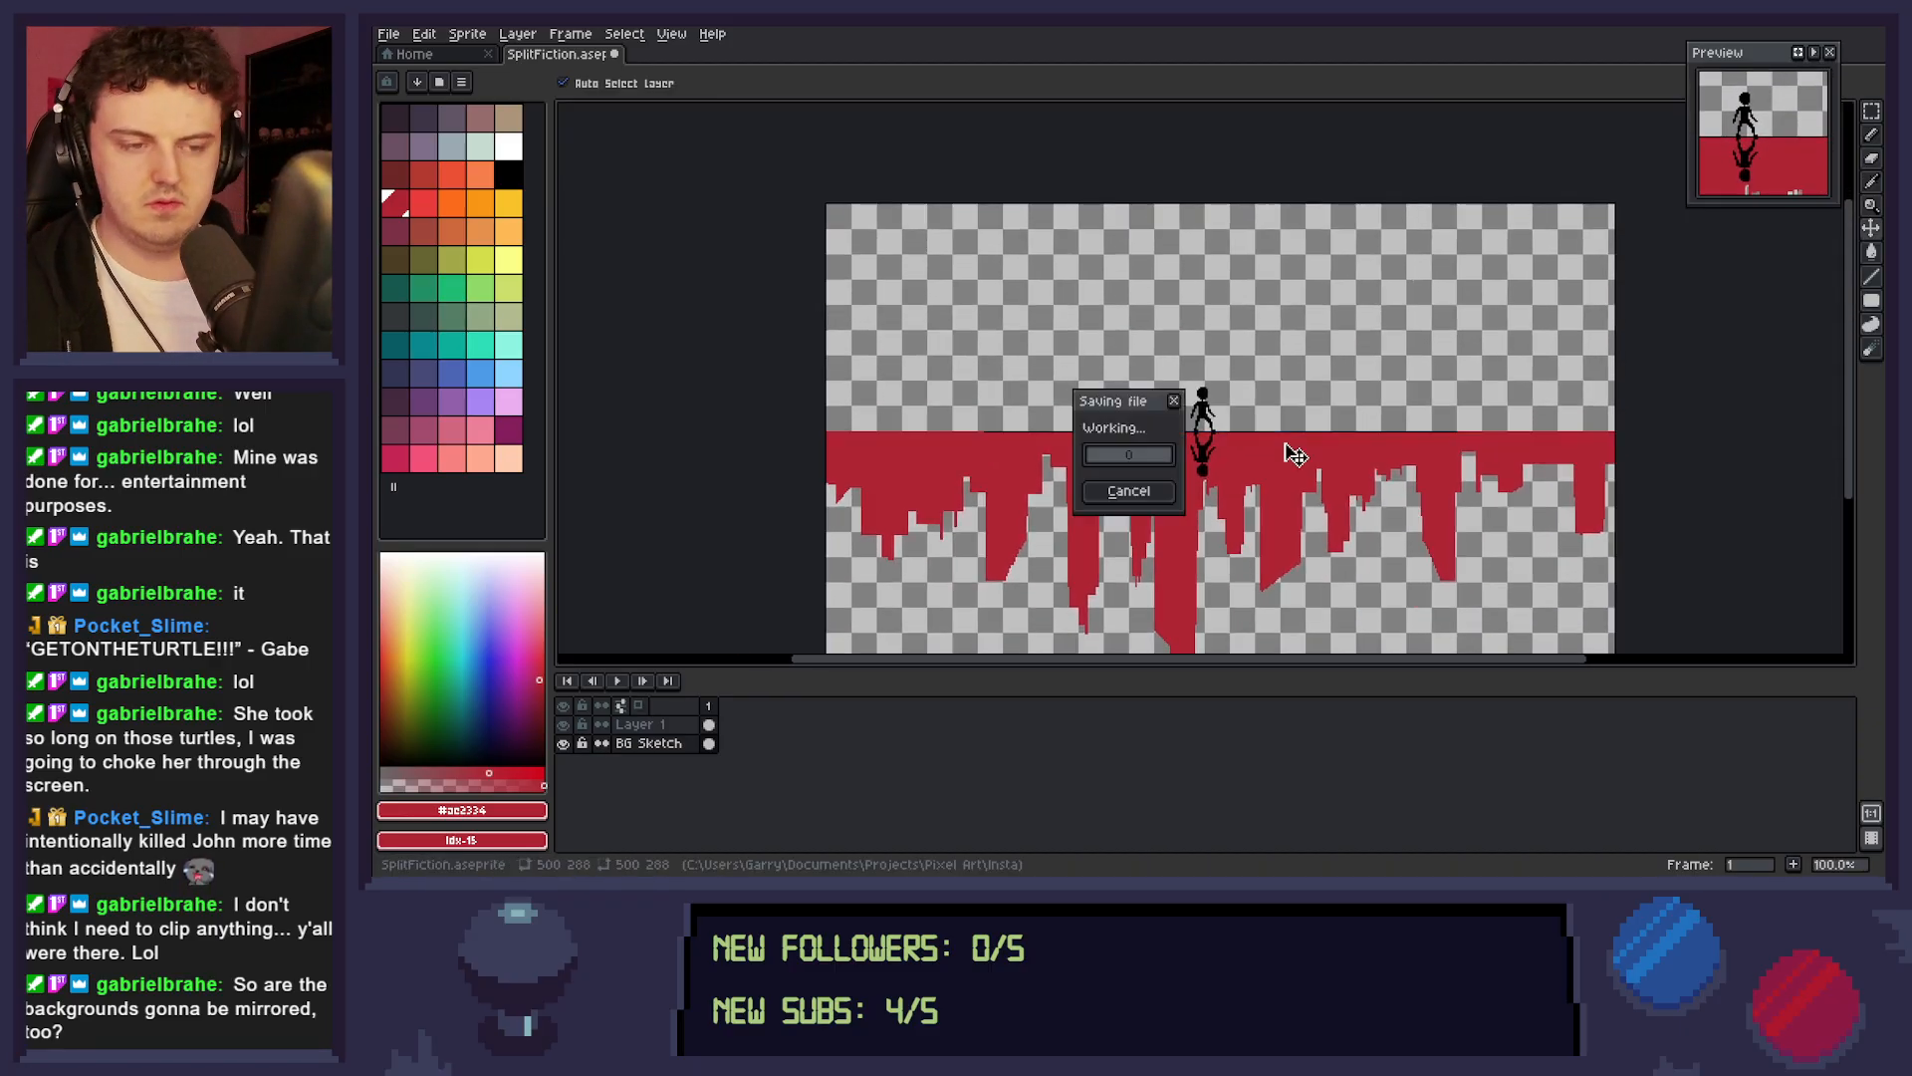
# Choose the blue at palette index 47 for the Pencil.
pyautogui.click(452, 373)
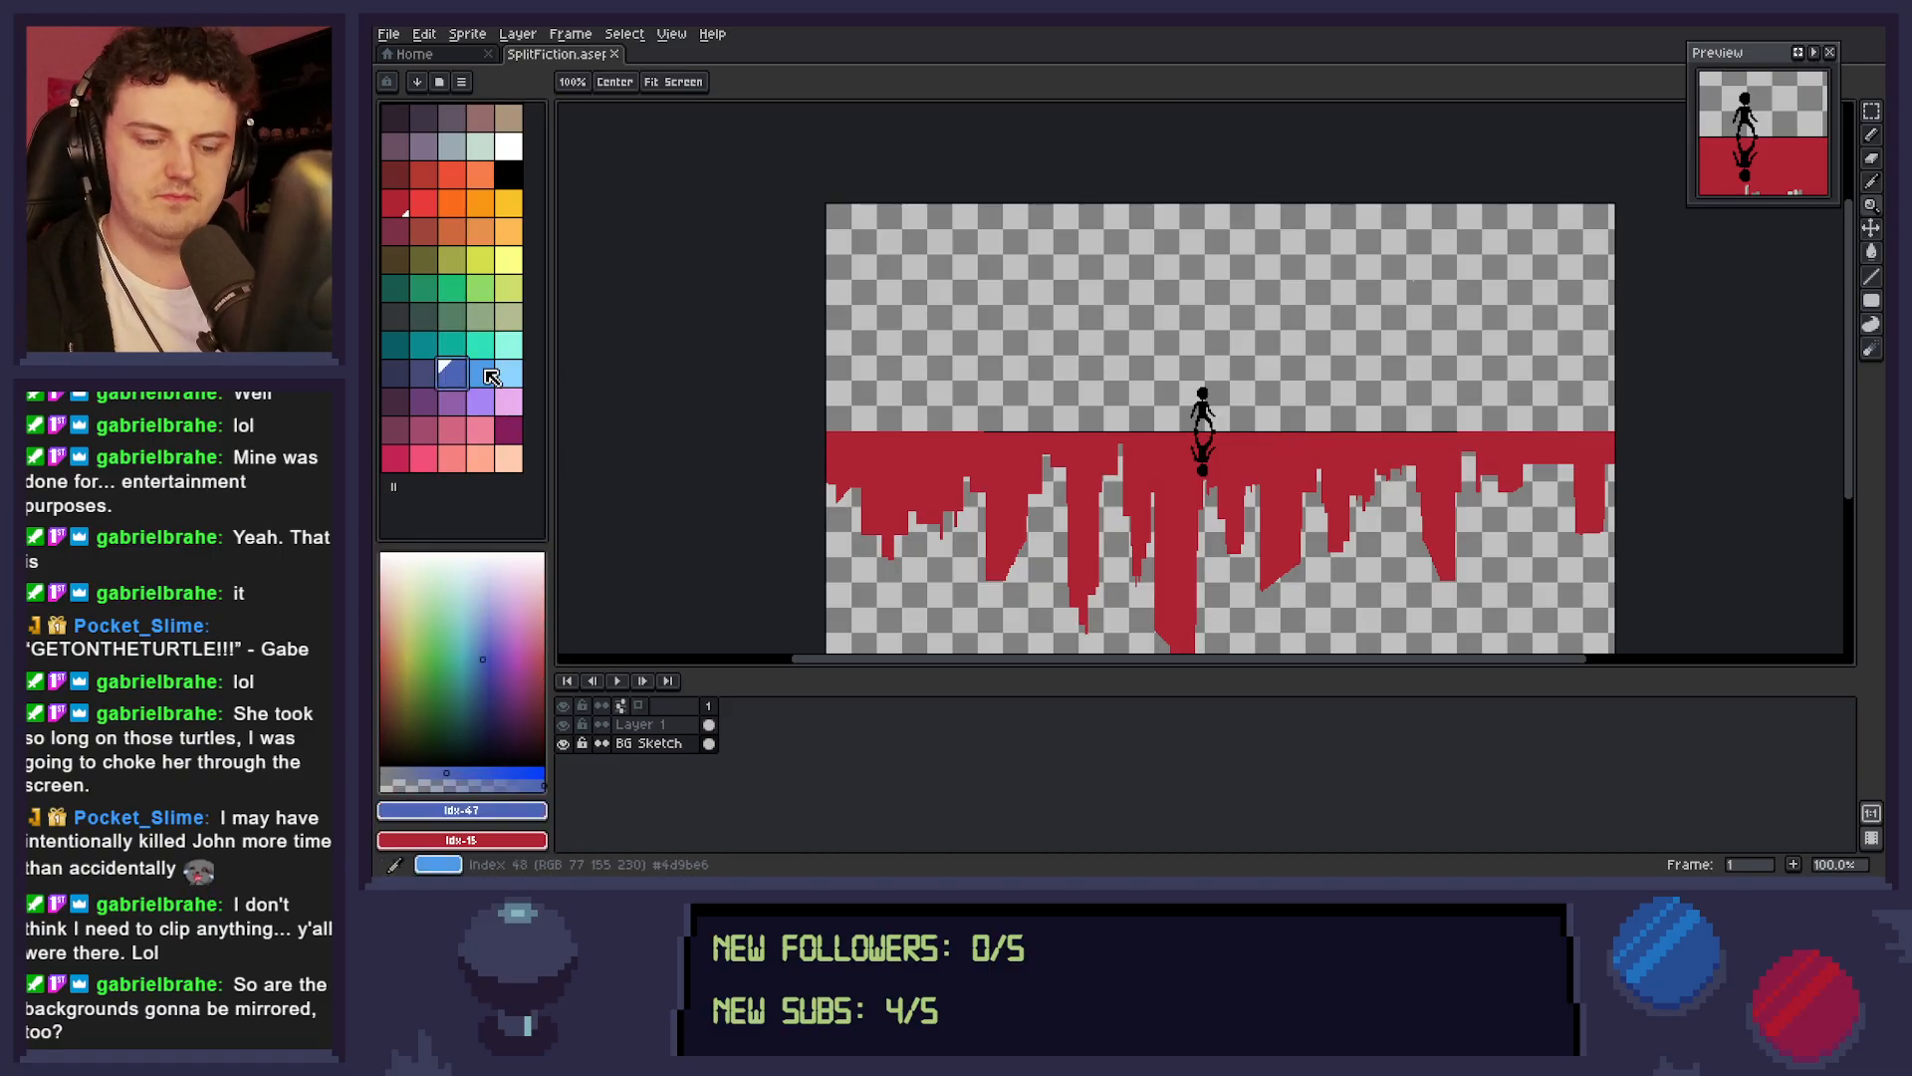
pyautogui.press('b')
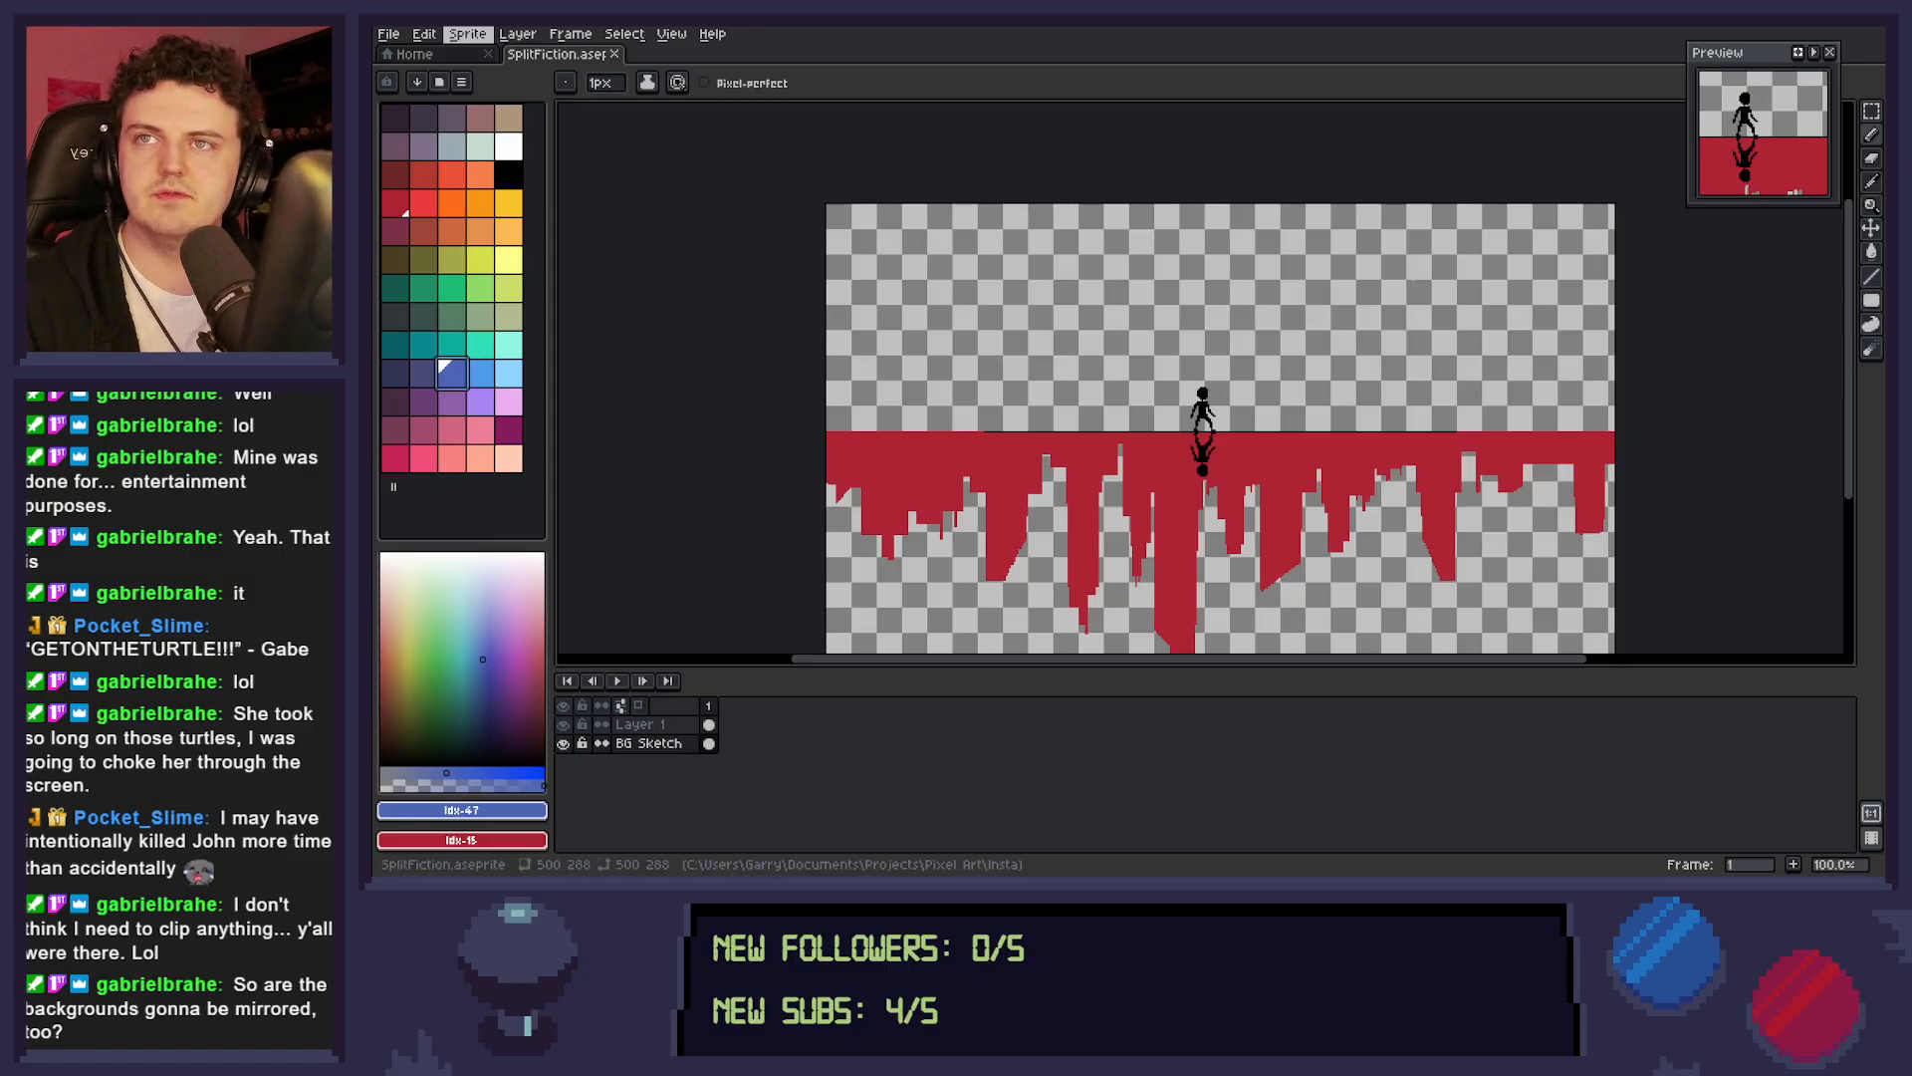
# Bring up the Split Fiction key art, examine its sci-fi and fantasy halves as reference, and return to the sprite.
pyautogui.moveTo(373, 28); pyautogui.dragTo(739, 486)
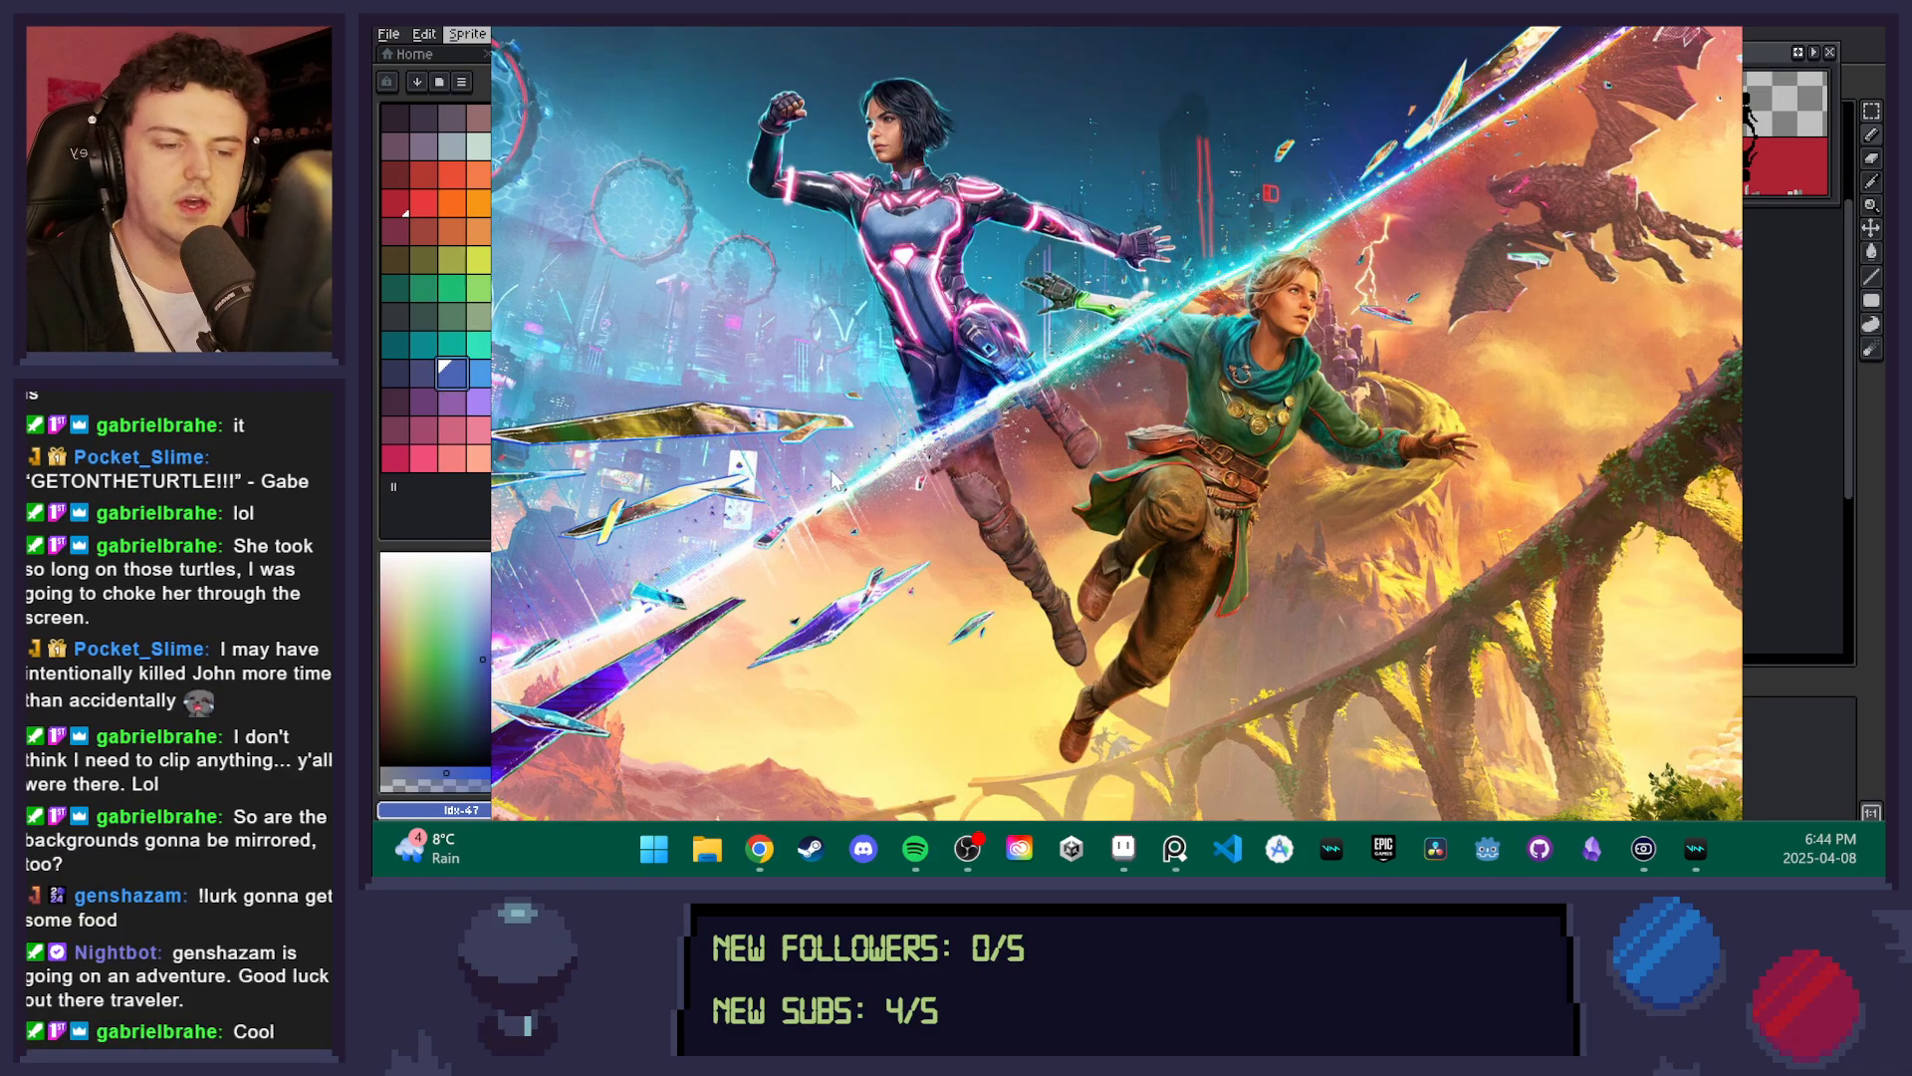
pyautogui.scroll(-2, 671, 148)
pyautogui.scroll(-1, 671, 148)
pyautogui.scroll(2, 672, 148)
pyautogui.scroll(-2, 671, 147)
pyautogui.click(1714, 176)
pyautogui.moveTo(1590, 147); pyautogui.dragTo(373, 27)
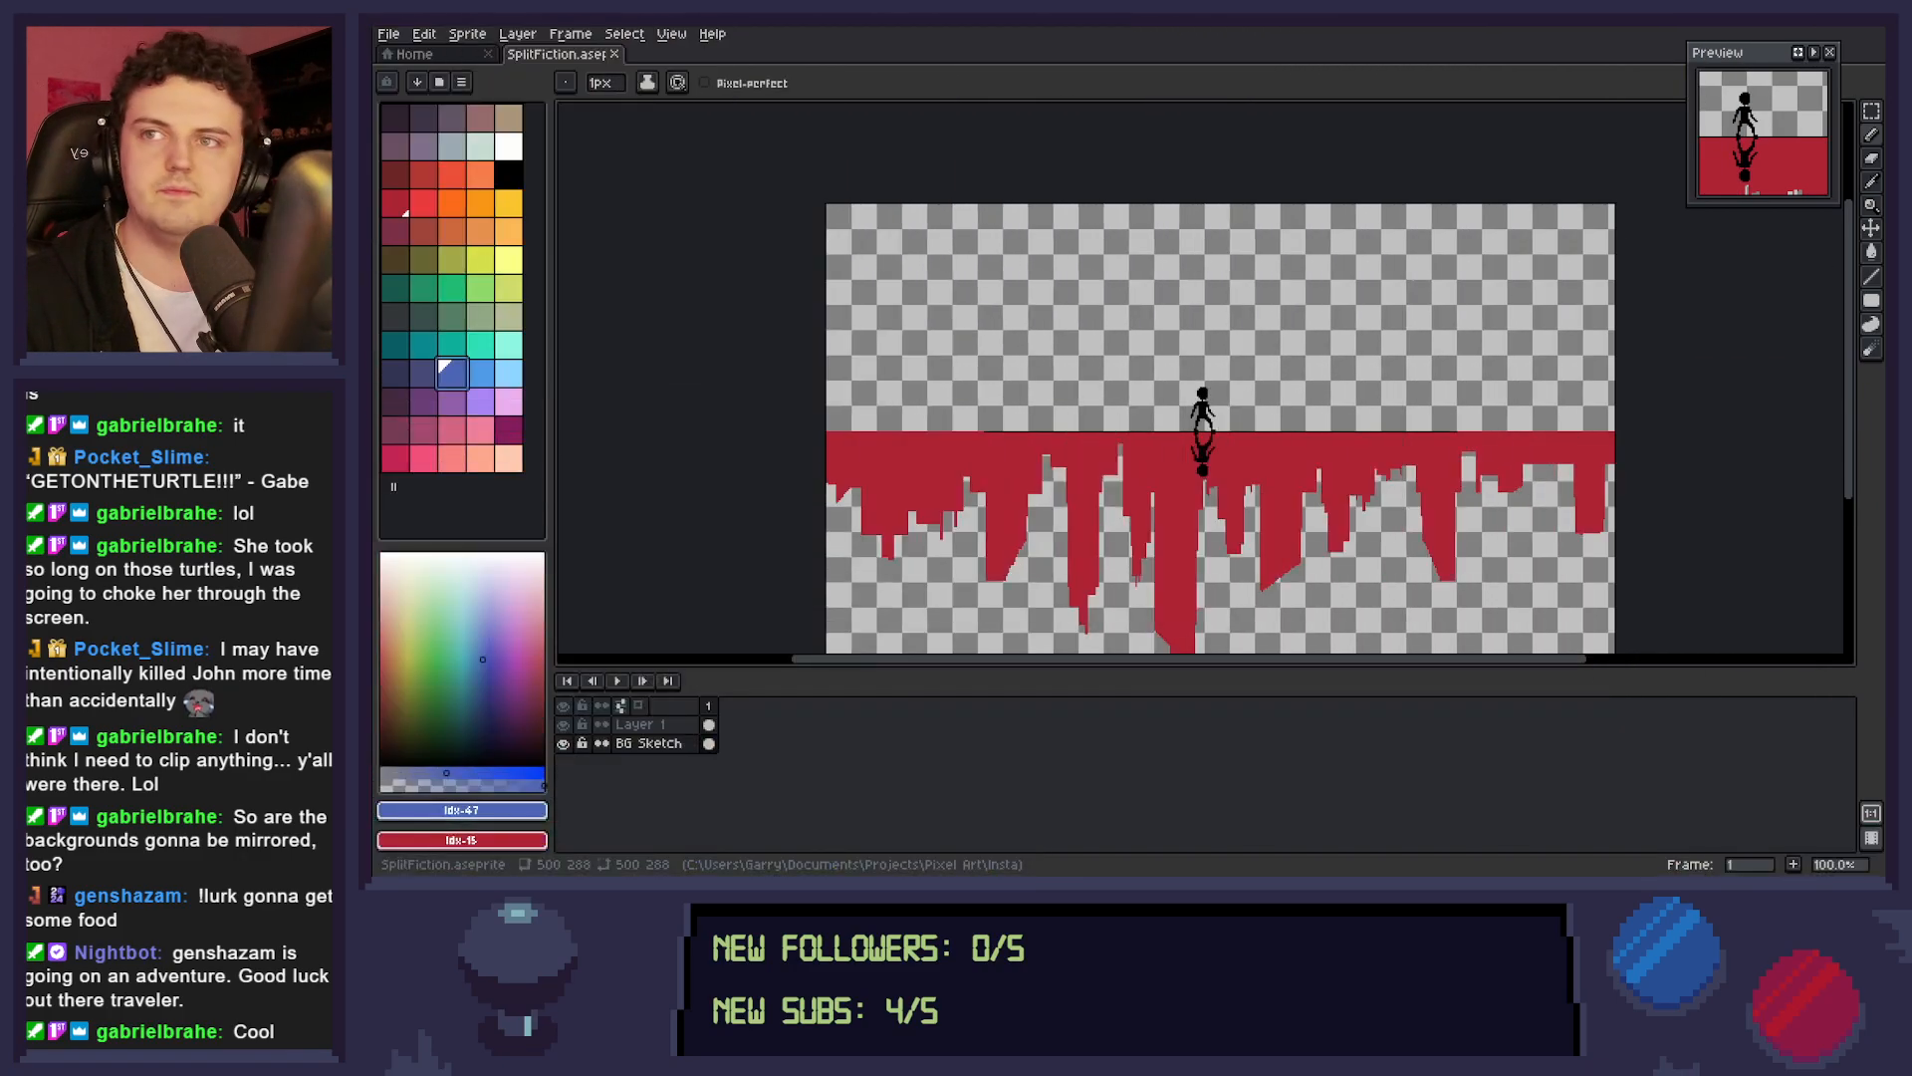
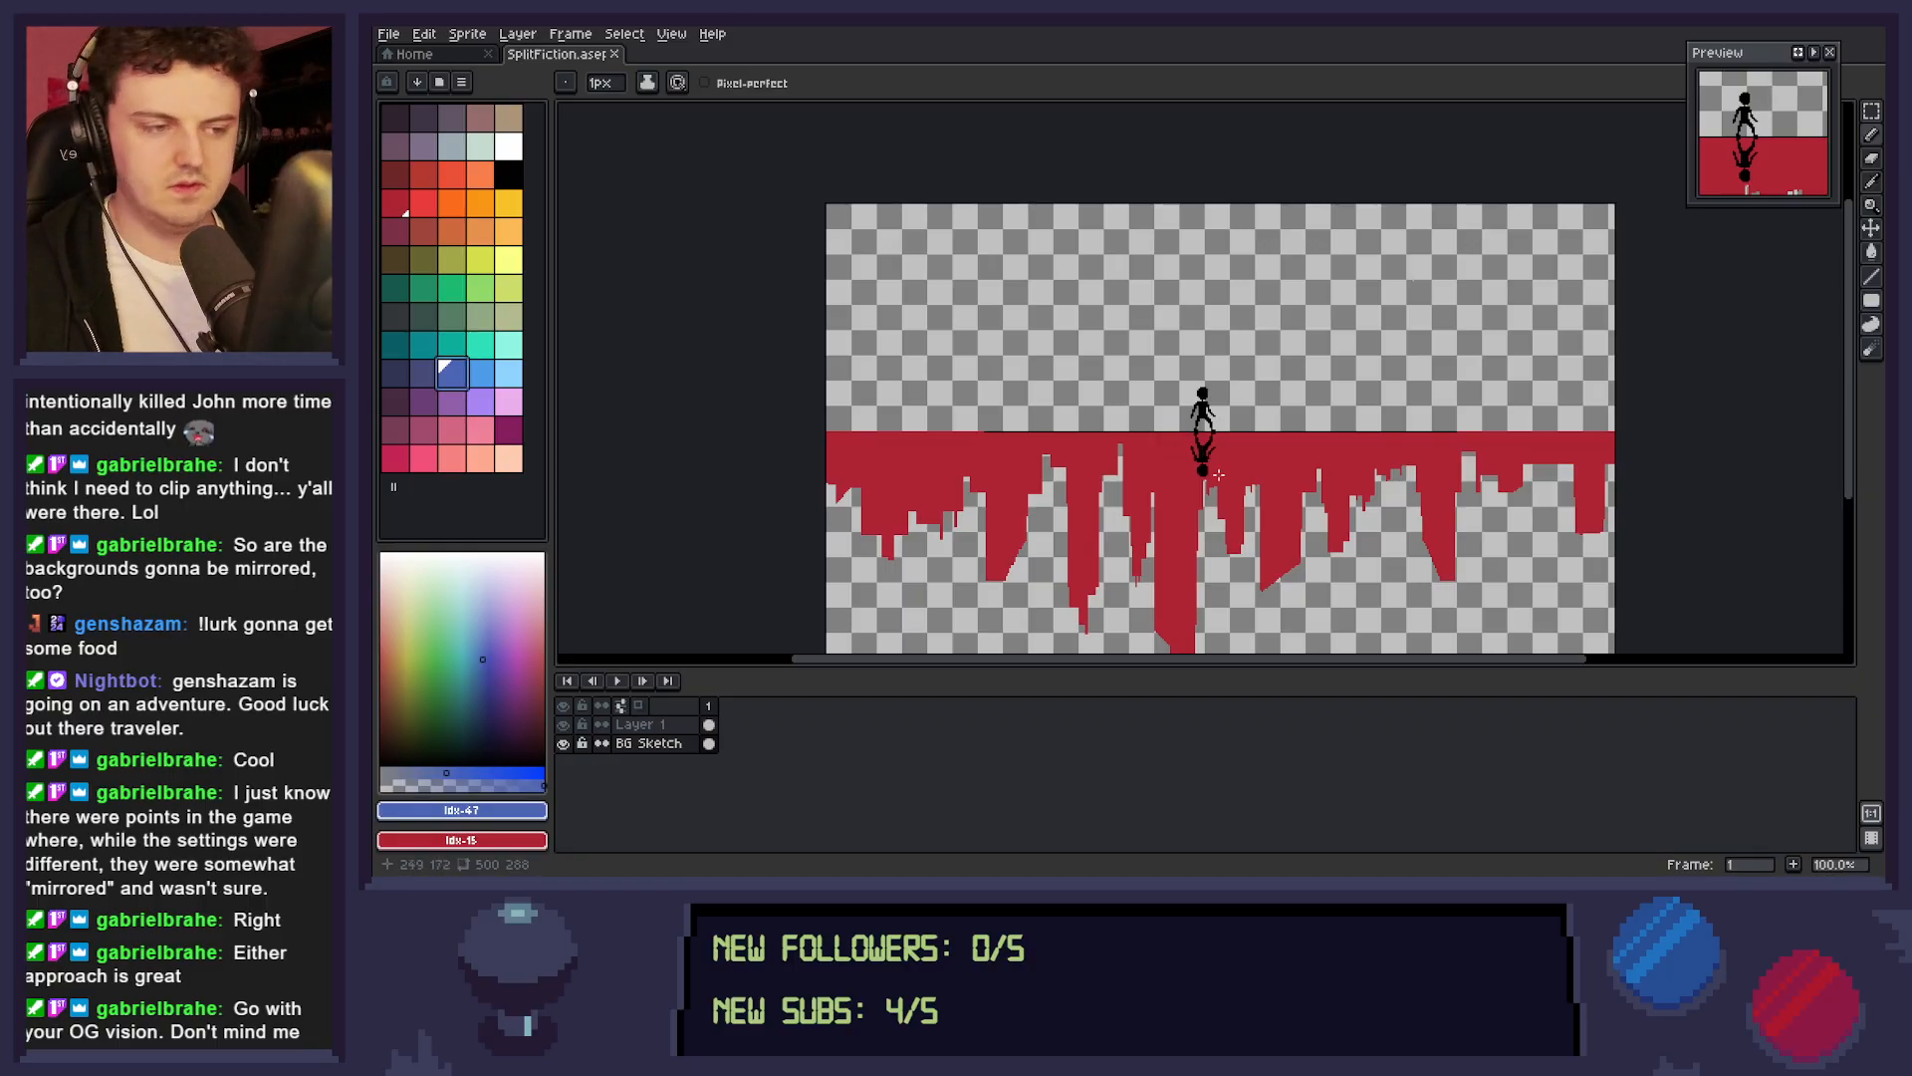
# Draw a tall rounded mountain with a lower shoulder on its left slope behind the figure, standing on the horizon, and fill it blue.
pyautogui.press('z')
pyautogui.click(1203, 457)
pyautogui.moveTo(1208, 446); pyautogui.dragTo(1261, 578)
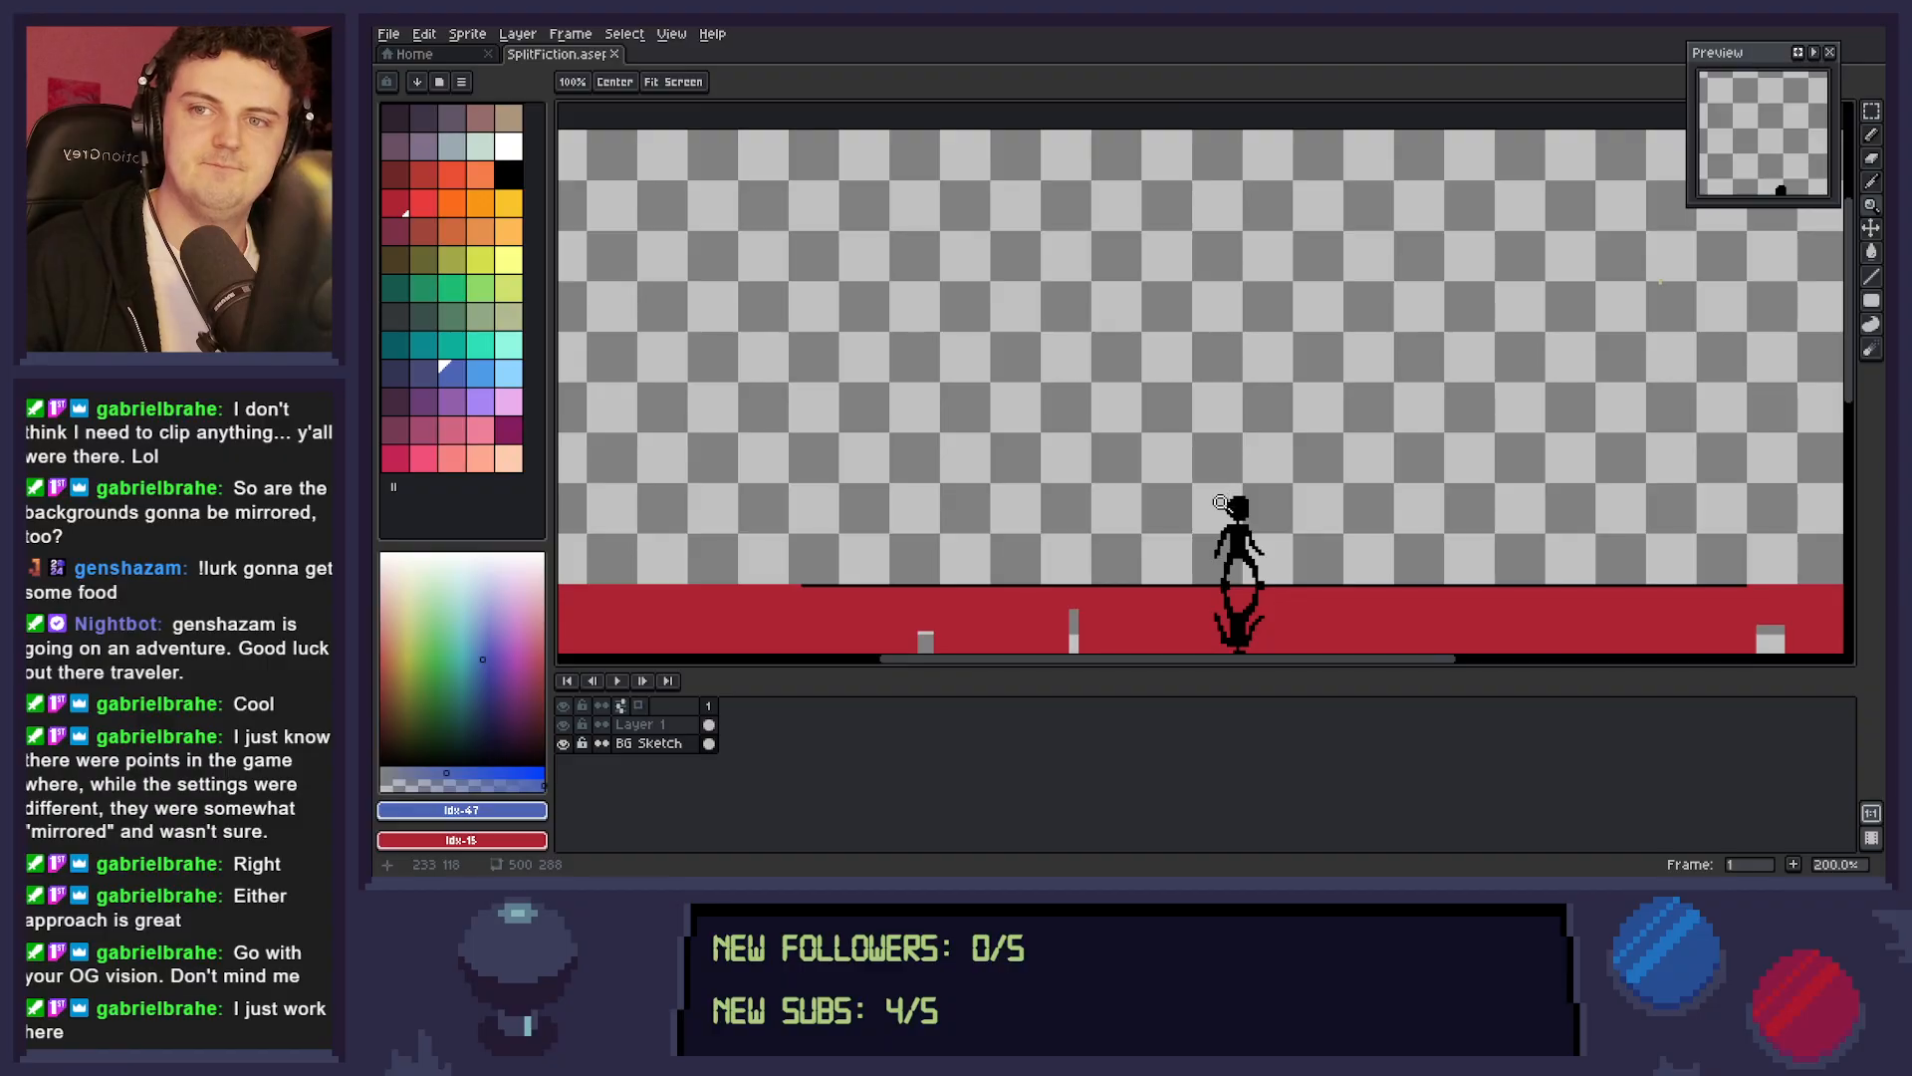
pyautogui.press('b')
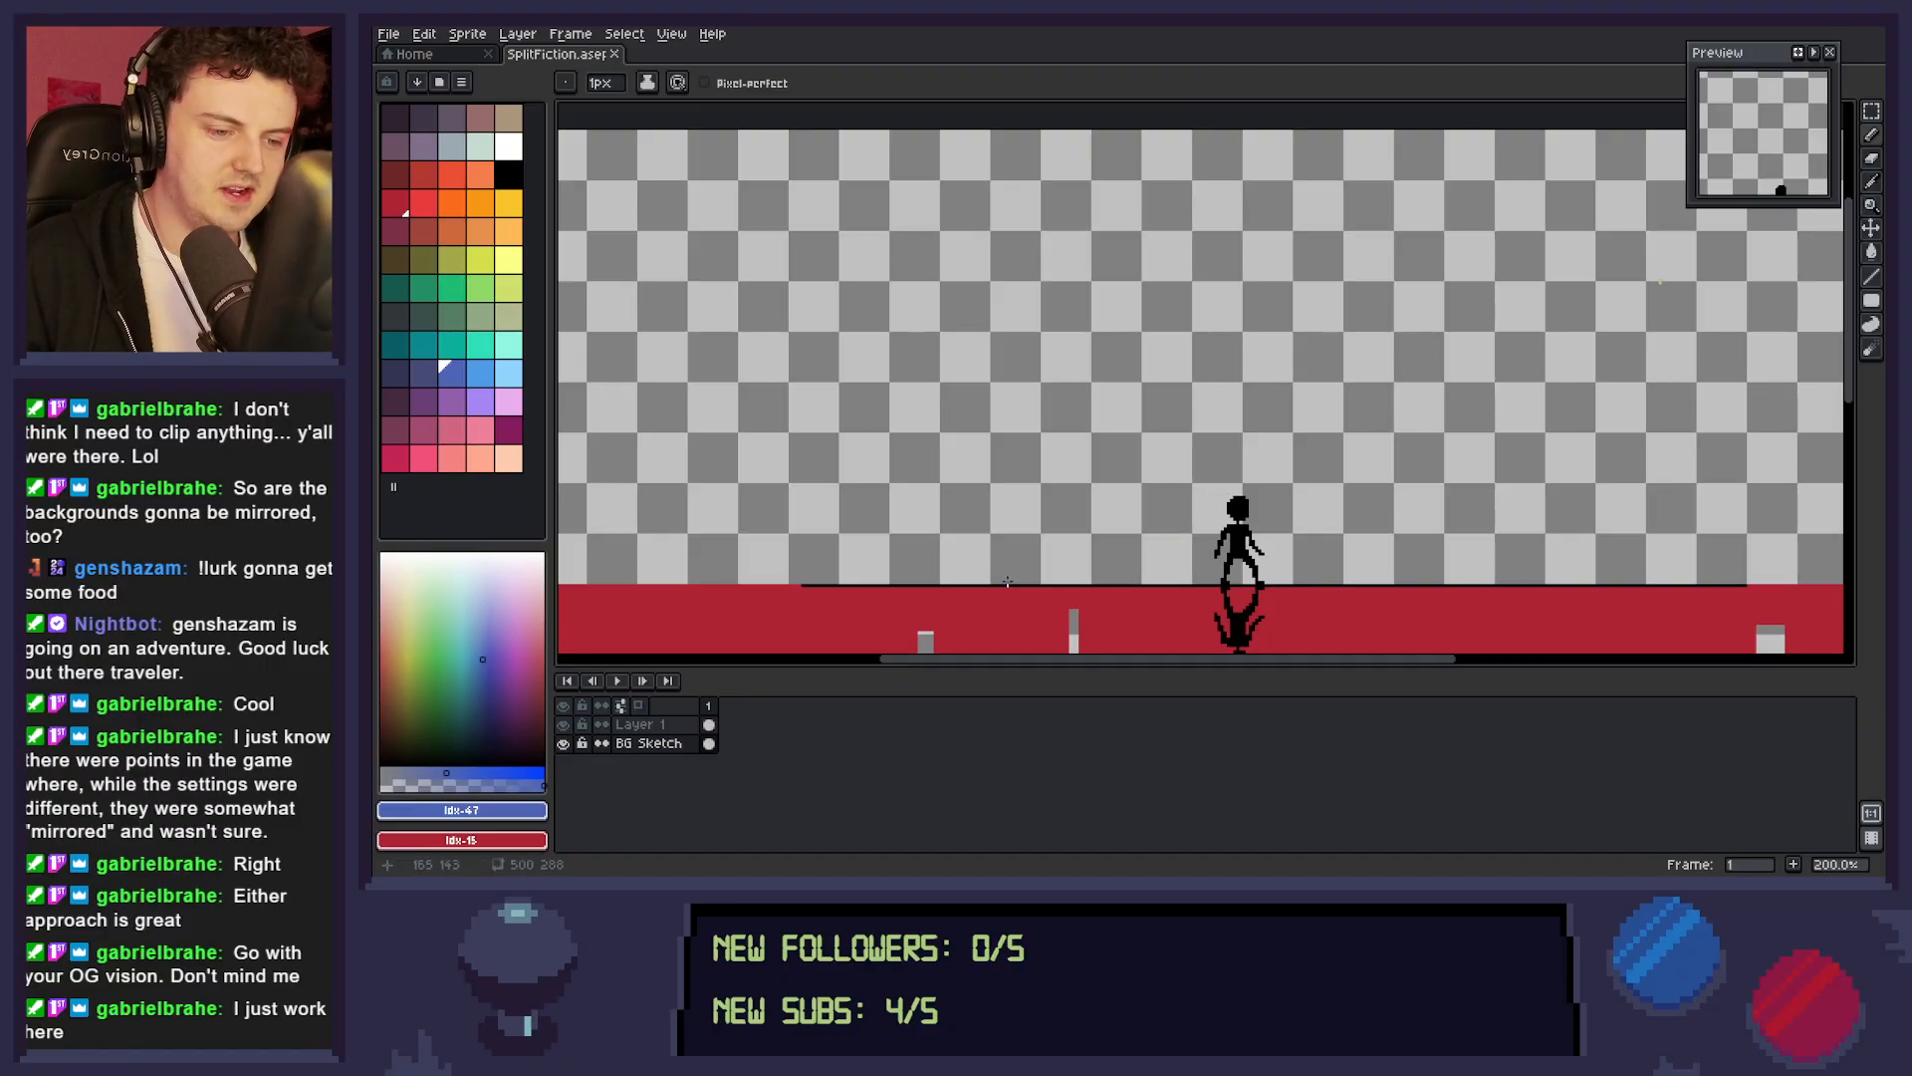
pyautogui.moveTo(1008, 583)
pyautogui.mouseDown()
pyautogui.moveTo(1141, 463)
pyautogui.moveTo(1184, 306)
pyautogui.moveTo(1263, 232)
pyautogui.moveTo(1359, 273)
pyautogui.moveTo(1494, 490)
pyautogui.moveTo(1643, 581)
pyautogui.mouseUp()
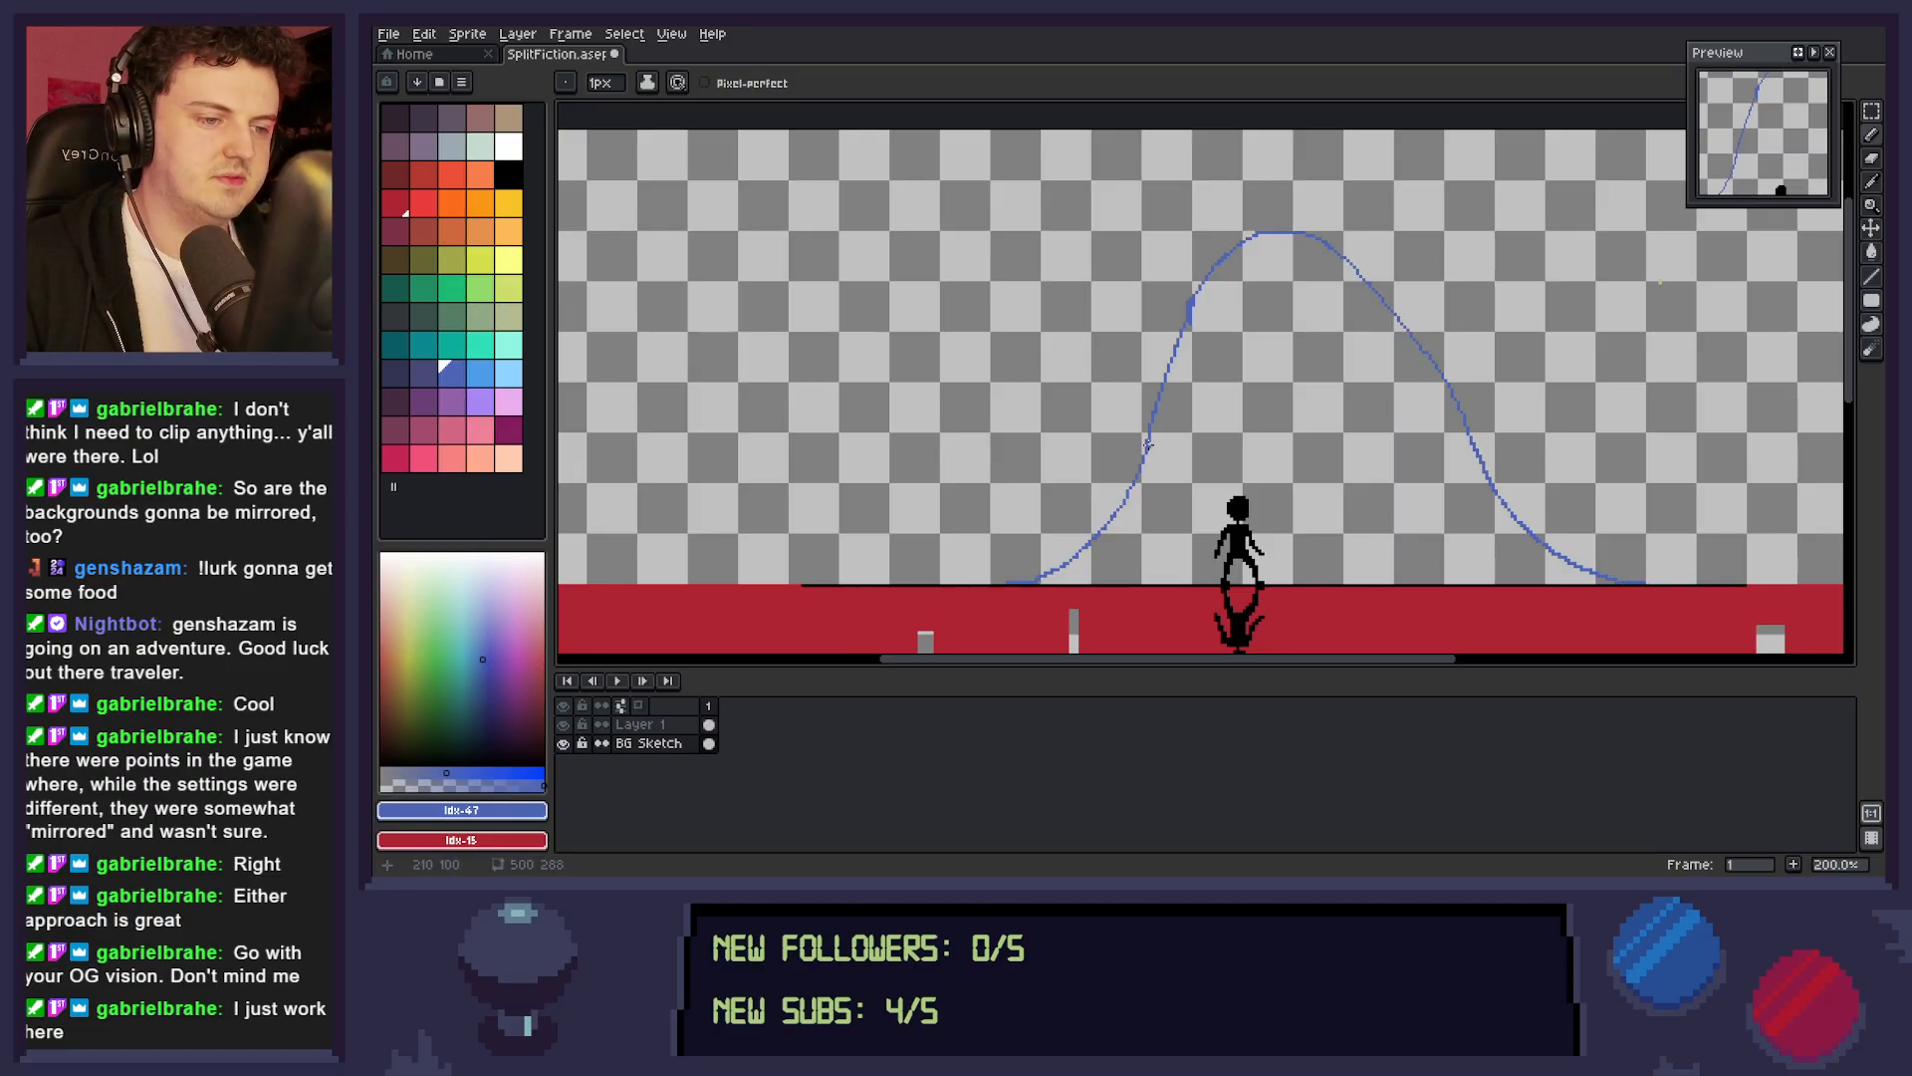
pyautogui.moveTo(1148, 438)
pyautogui.mouseDown()
pyautogui.moveTo(1000, 444)
pyautogui.moveTo(931, 538)
pyautogui.mouseUp()
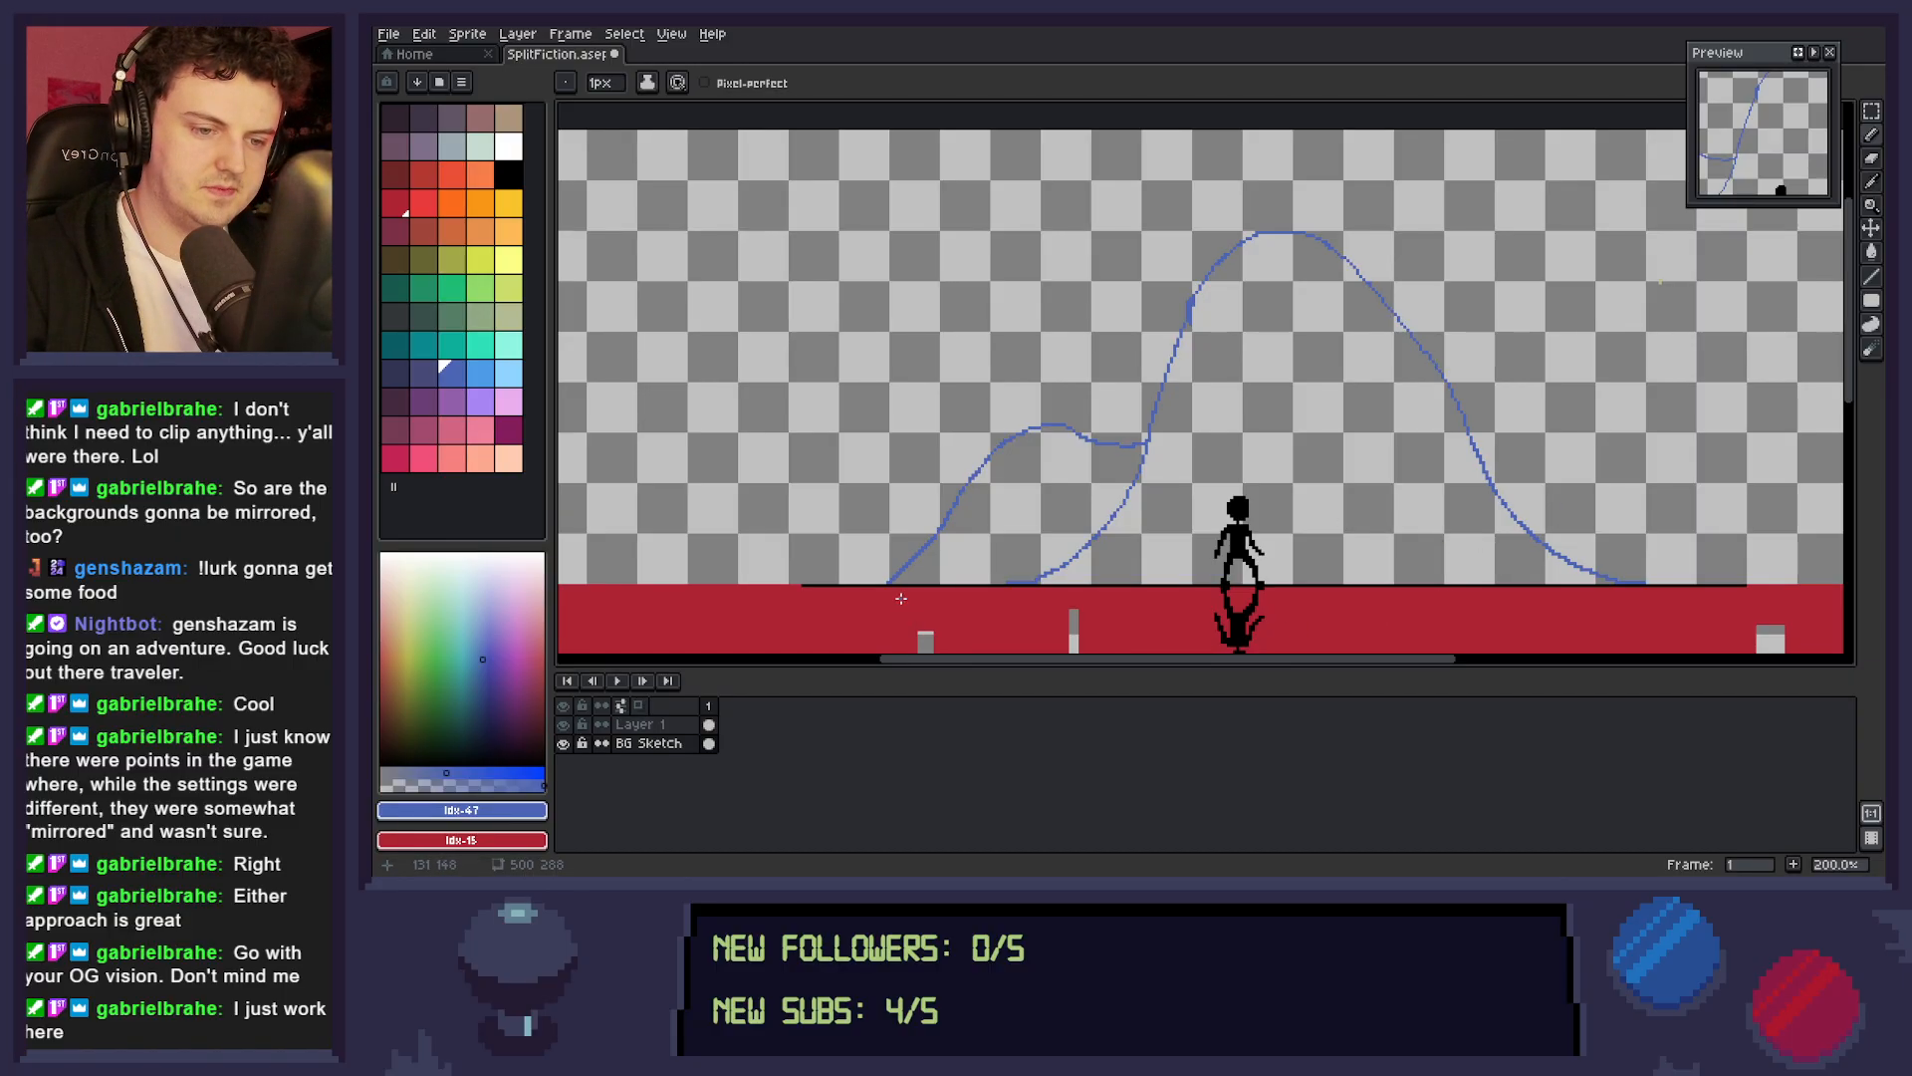
pyautogui.click(1056, 508)
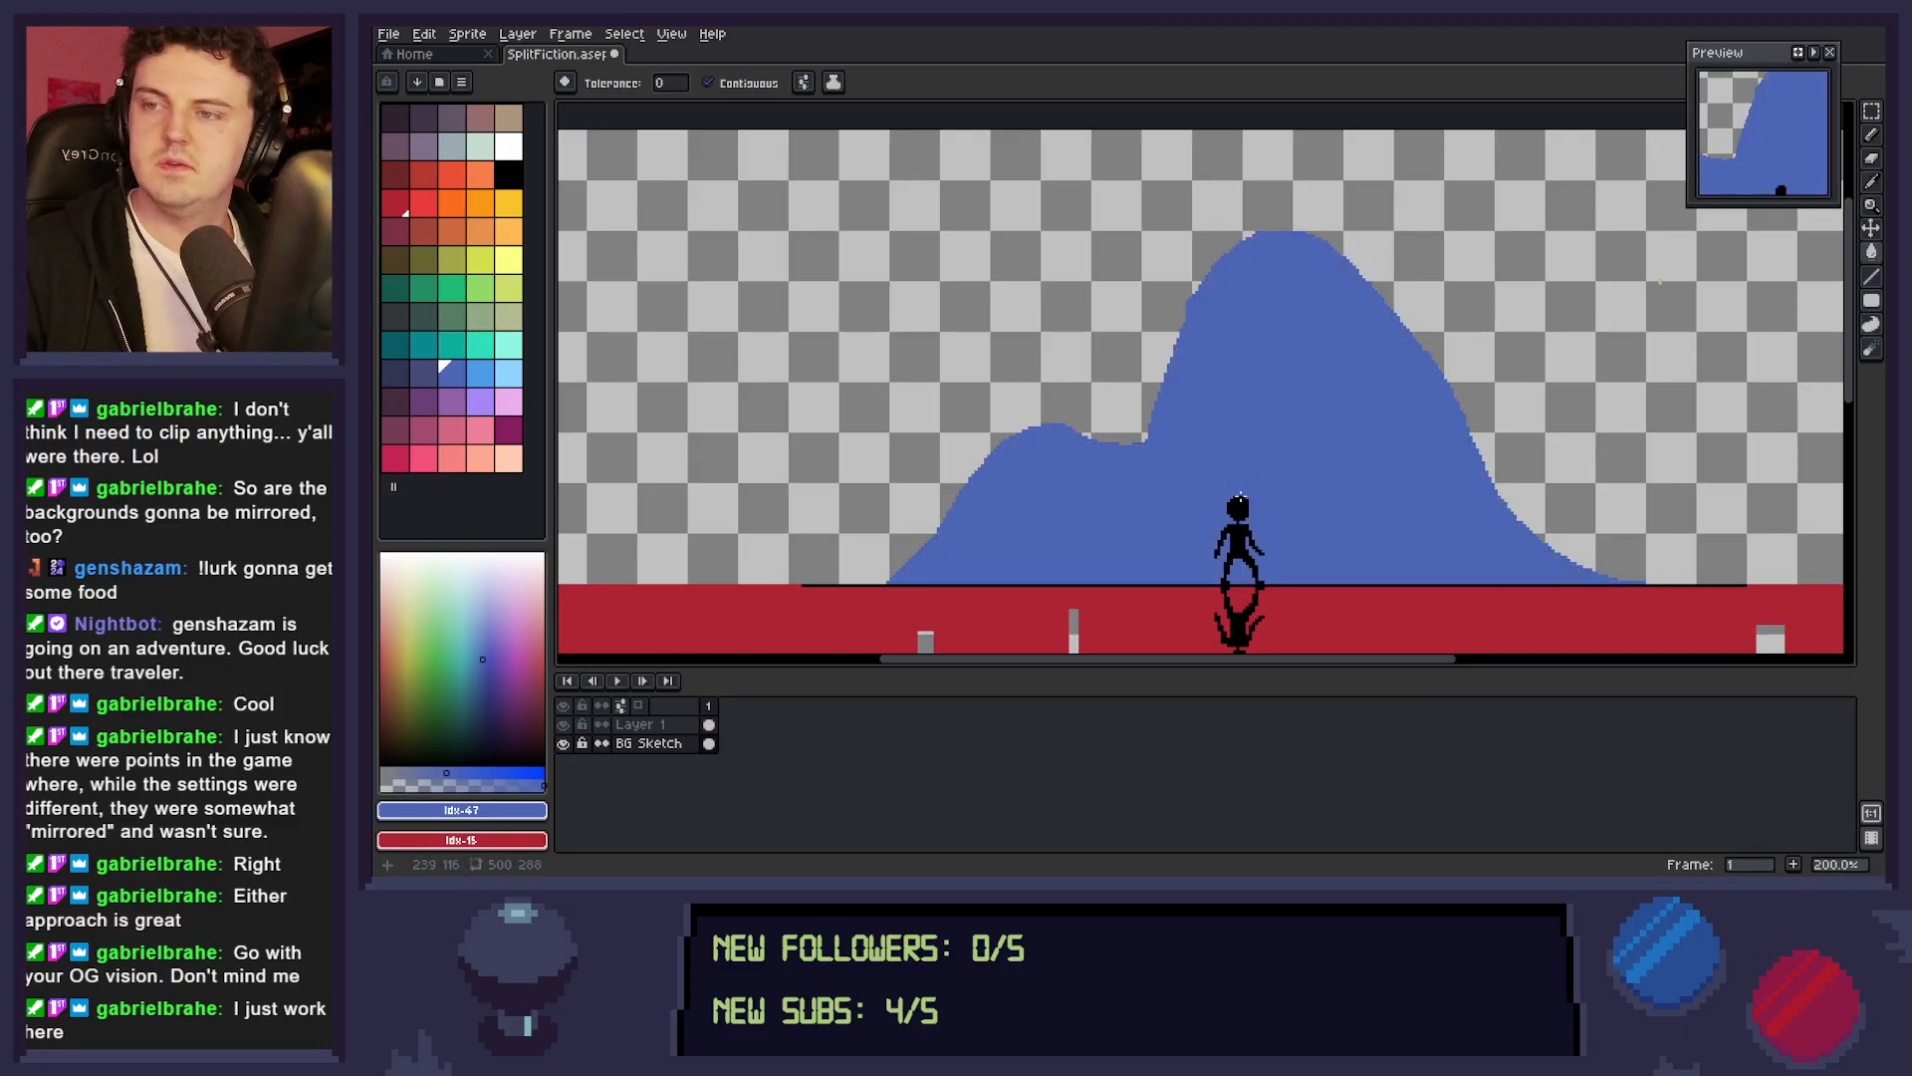
# Outline a low, jagged mountain range along the horizon from the big mountain's left foot to the canvas's left edge.
pyautogui.press('z')
pyautogui.moveTo(1310, 500); pyautogui.dragTo(1397, 519)
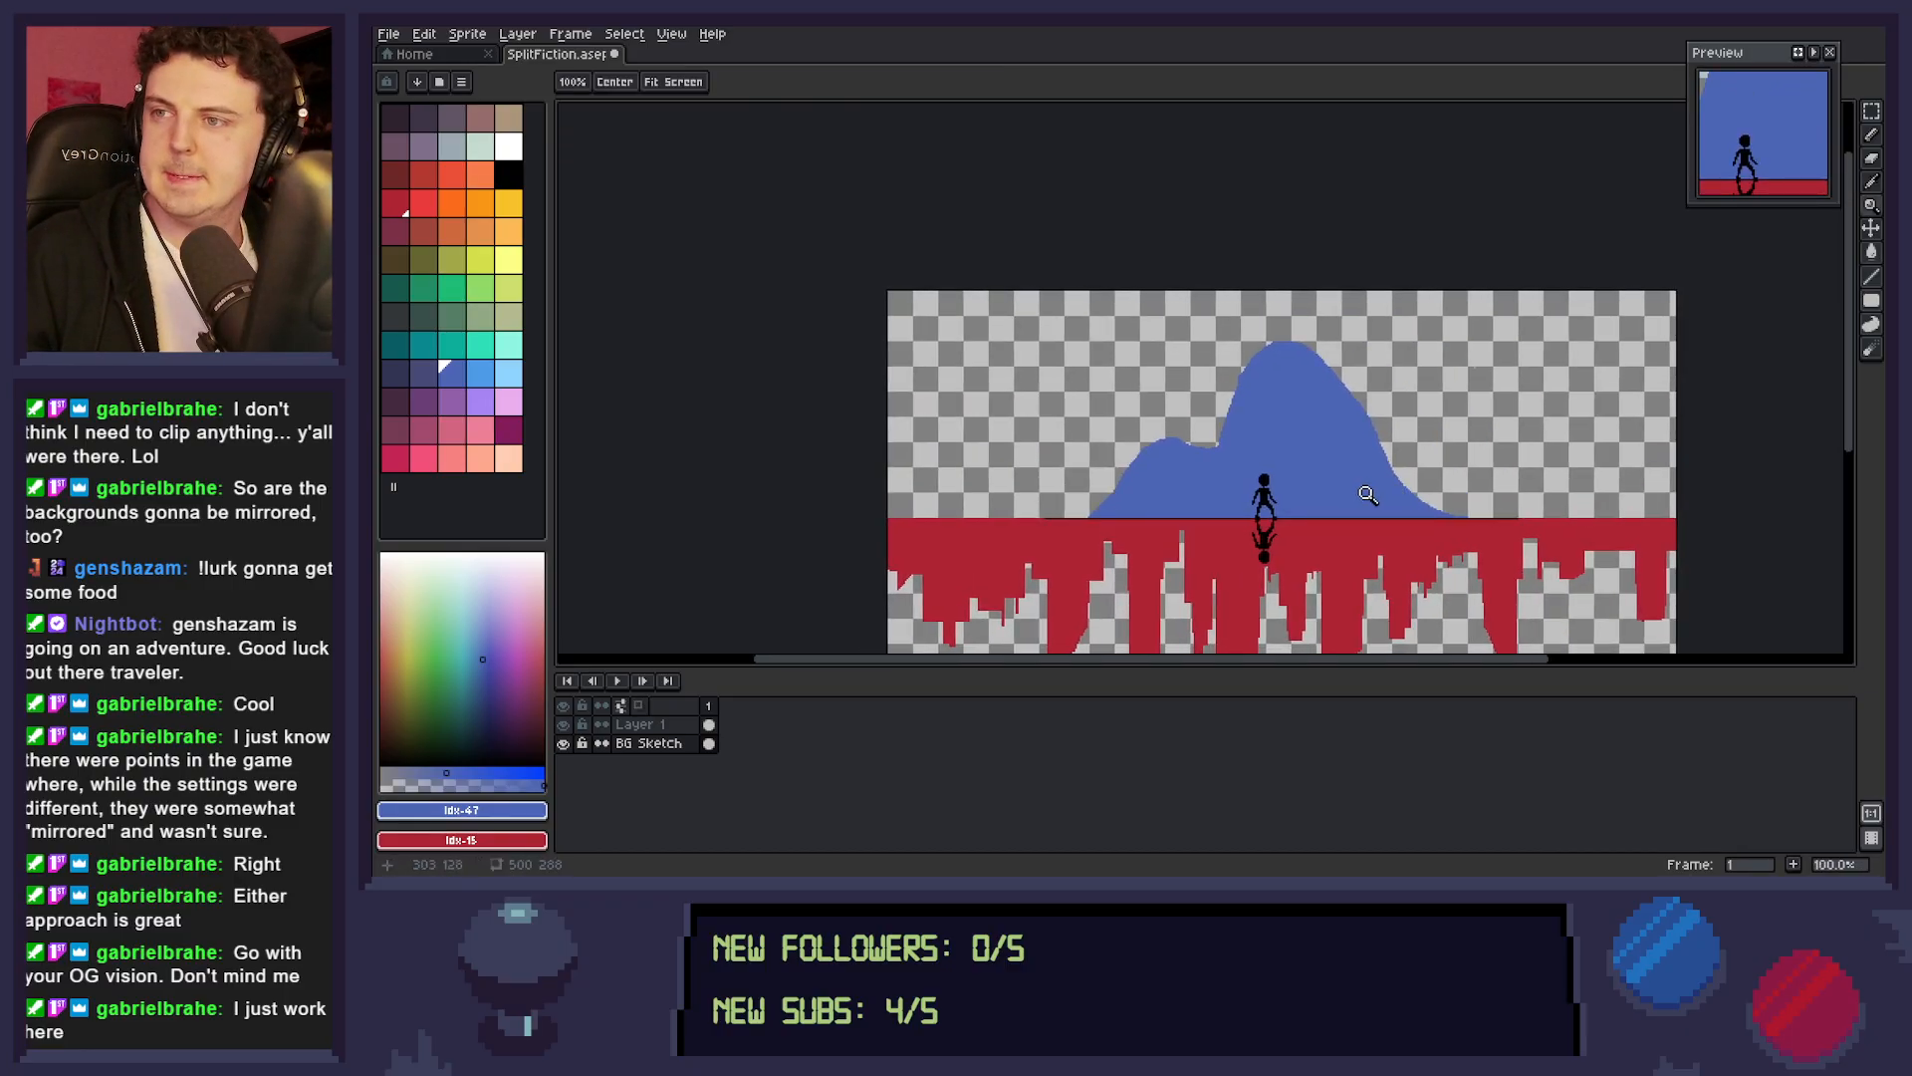
pyautogui.press('b')
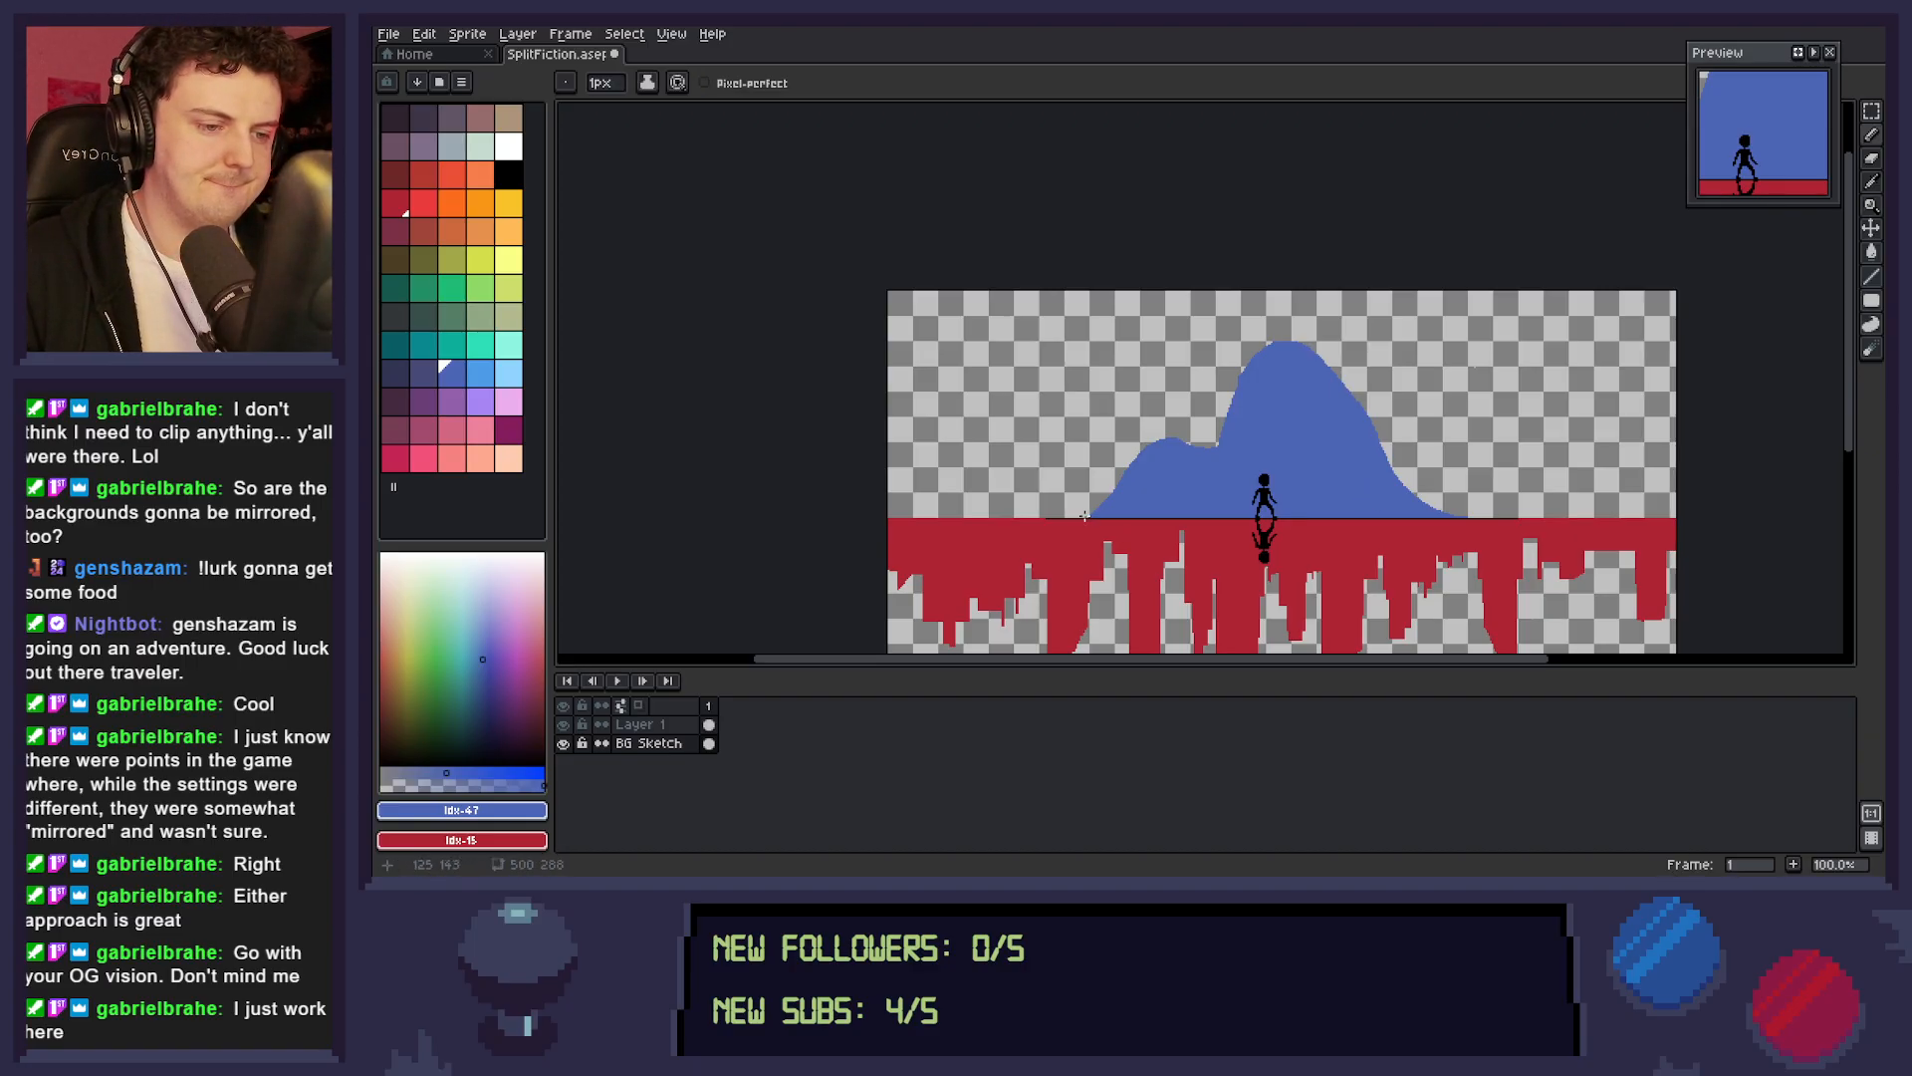
pyautogui.moveTo(1086, 517)
pyautogui.mouseDown()
pyautogui.moveTo(1041, 433)
pyautogui.moveTo(1053, 493)
pyautogui.moveTo(1026, 455)
pyautogui.moveTo(1009, 514)
pyautogui.moveTo(1011, 488)
pyautogui.moveTo(965, 510)
pyautogui.moveTo(938, 479)
pyautogui.moveTo(902, 507)
pyautogui.mouseUp()
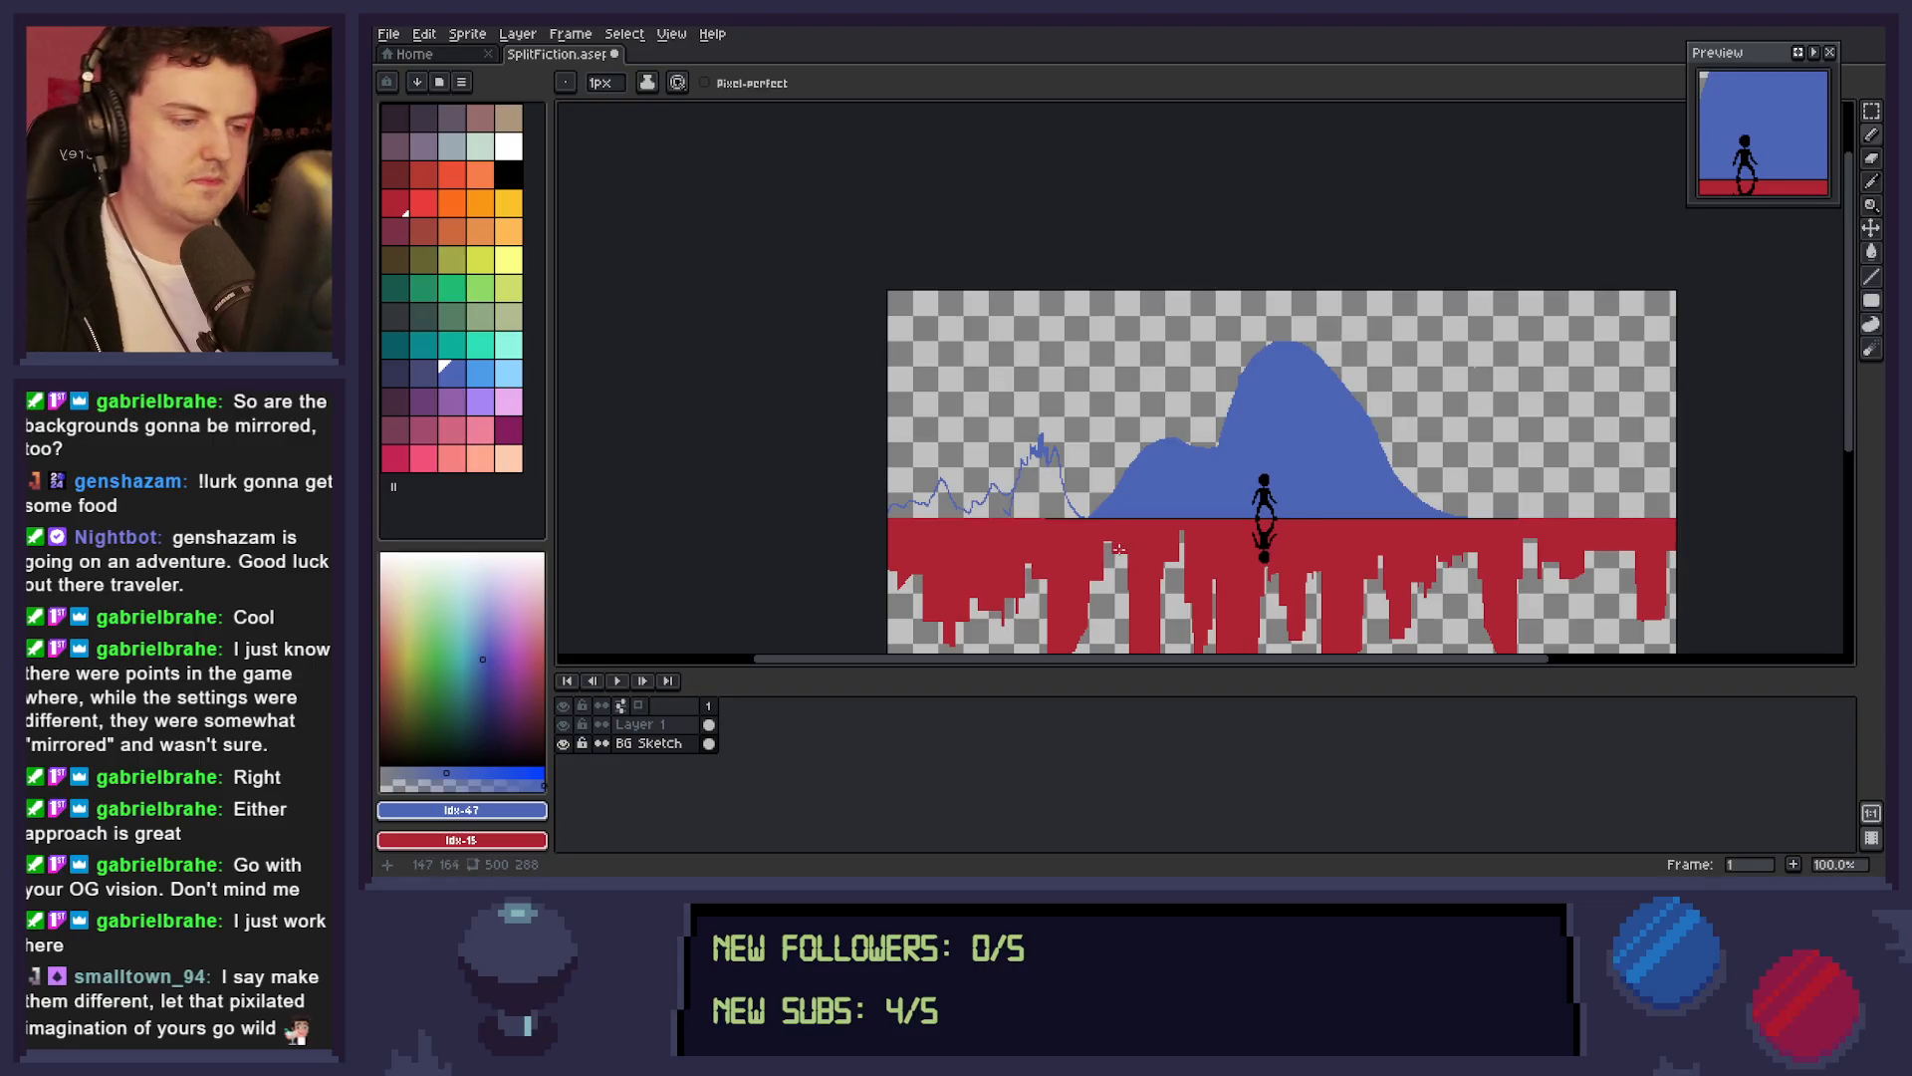
pyautogui.press('g')
pyautogui.click(1048, 498)
pyautogui.hotkey('ctrl', 'z')
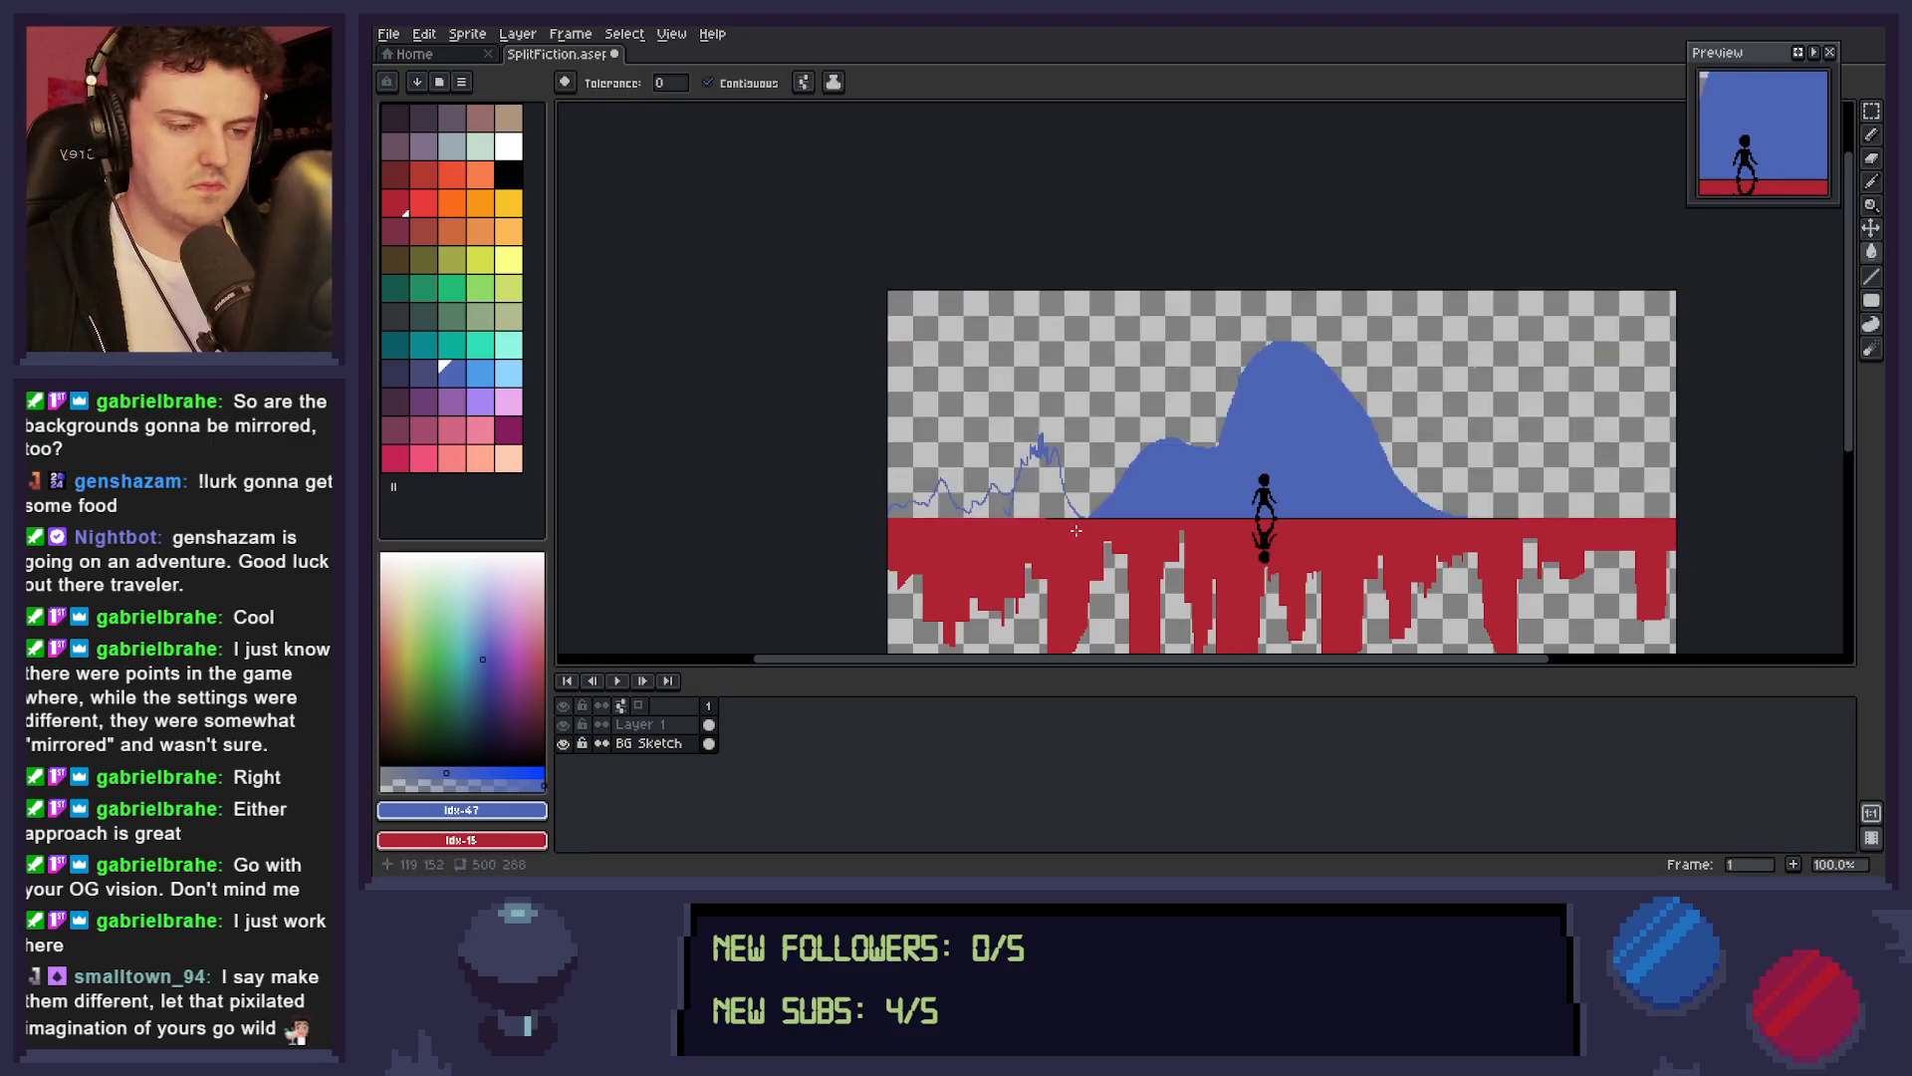
# Close up the jagged range's outline and fill it with the same blue down to the horizon.
pyautogui.press('z')
pyautogui.moveTo(1023, 444); pyautogui.dragTo(1116, 476)
pyautogui.press('b')
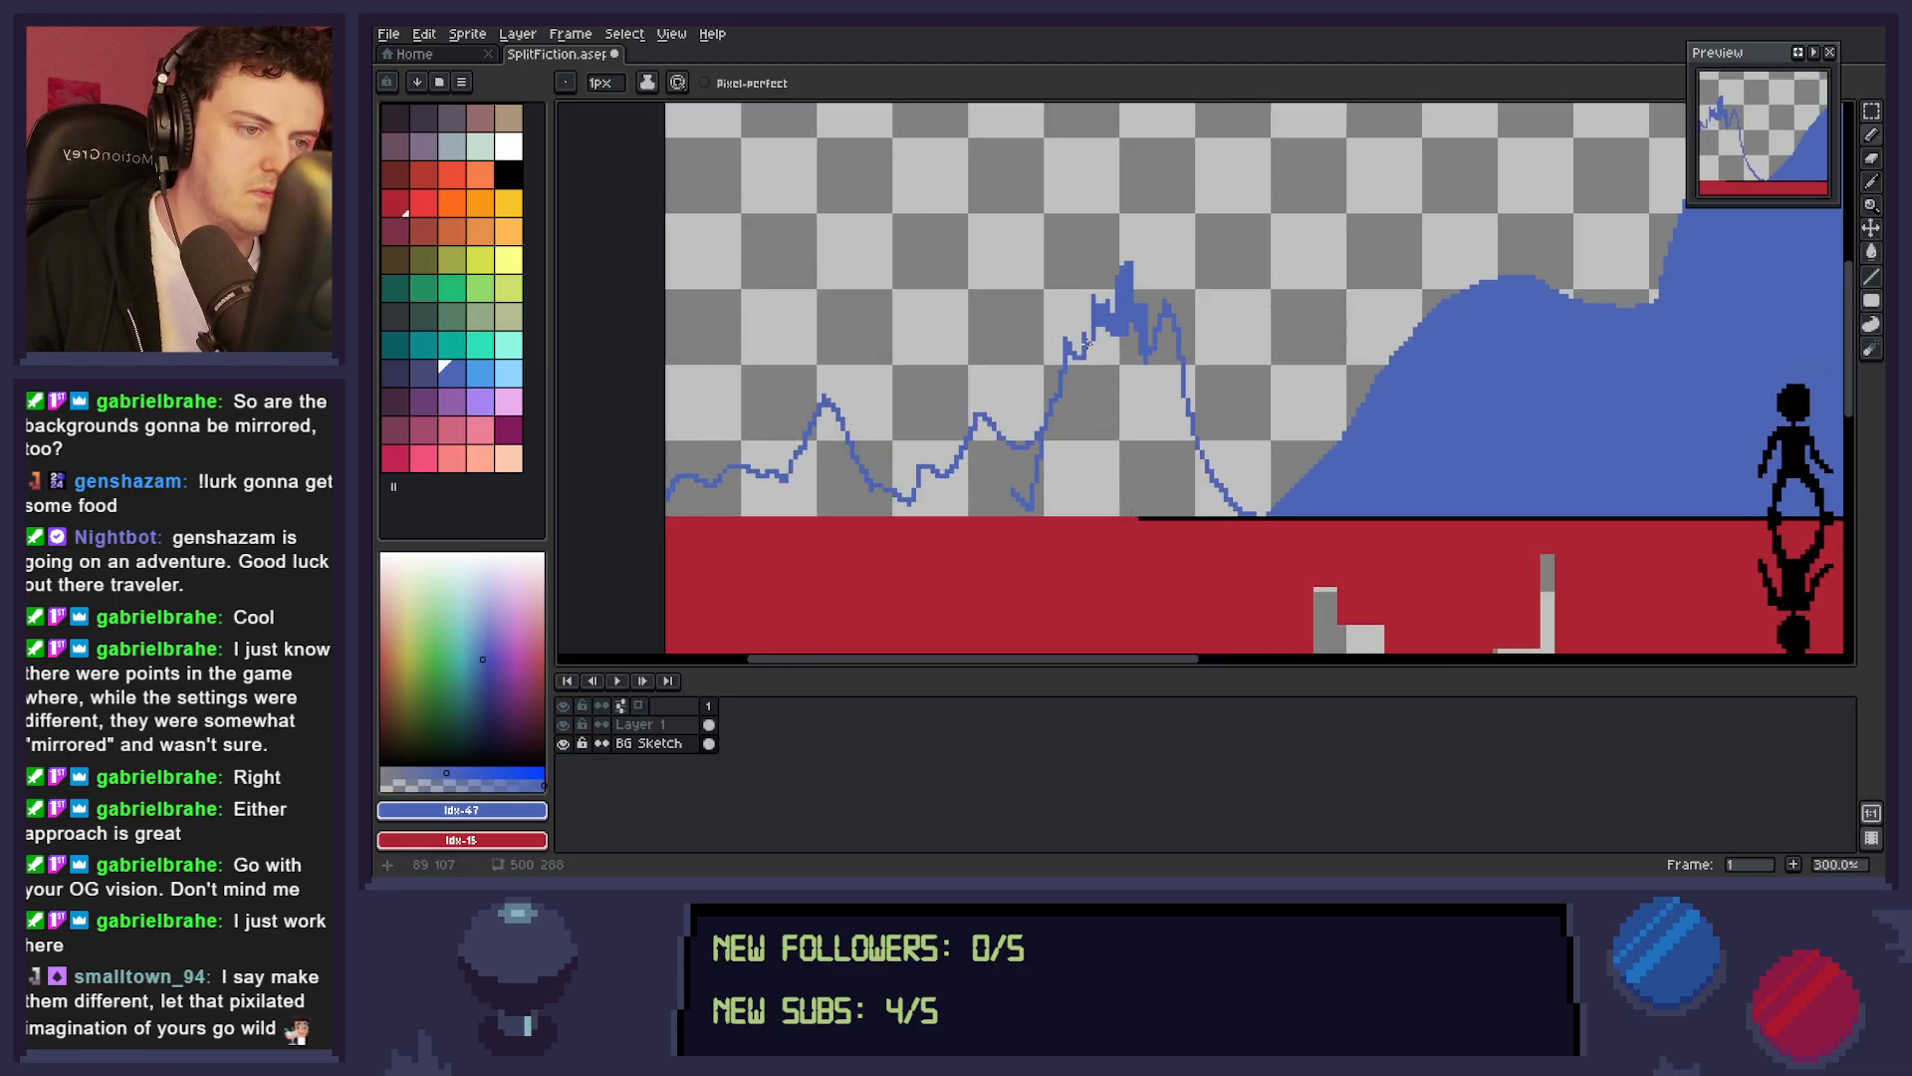
pyautogui.press('g')
pyautogui.click(1153, 449)
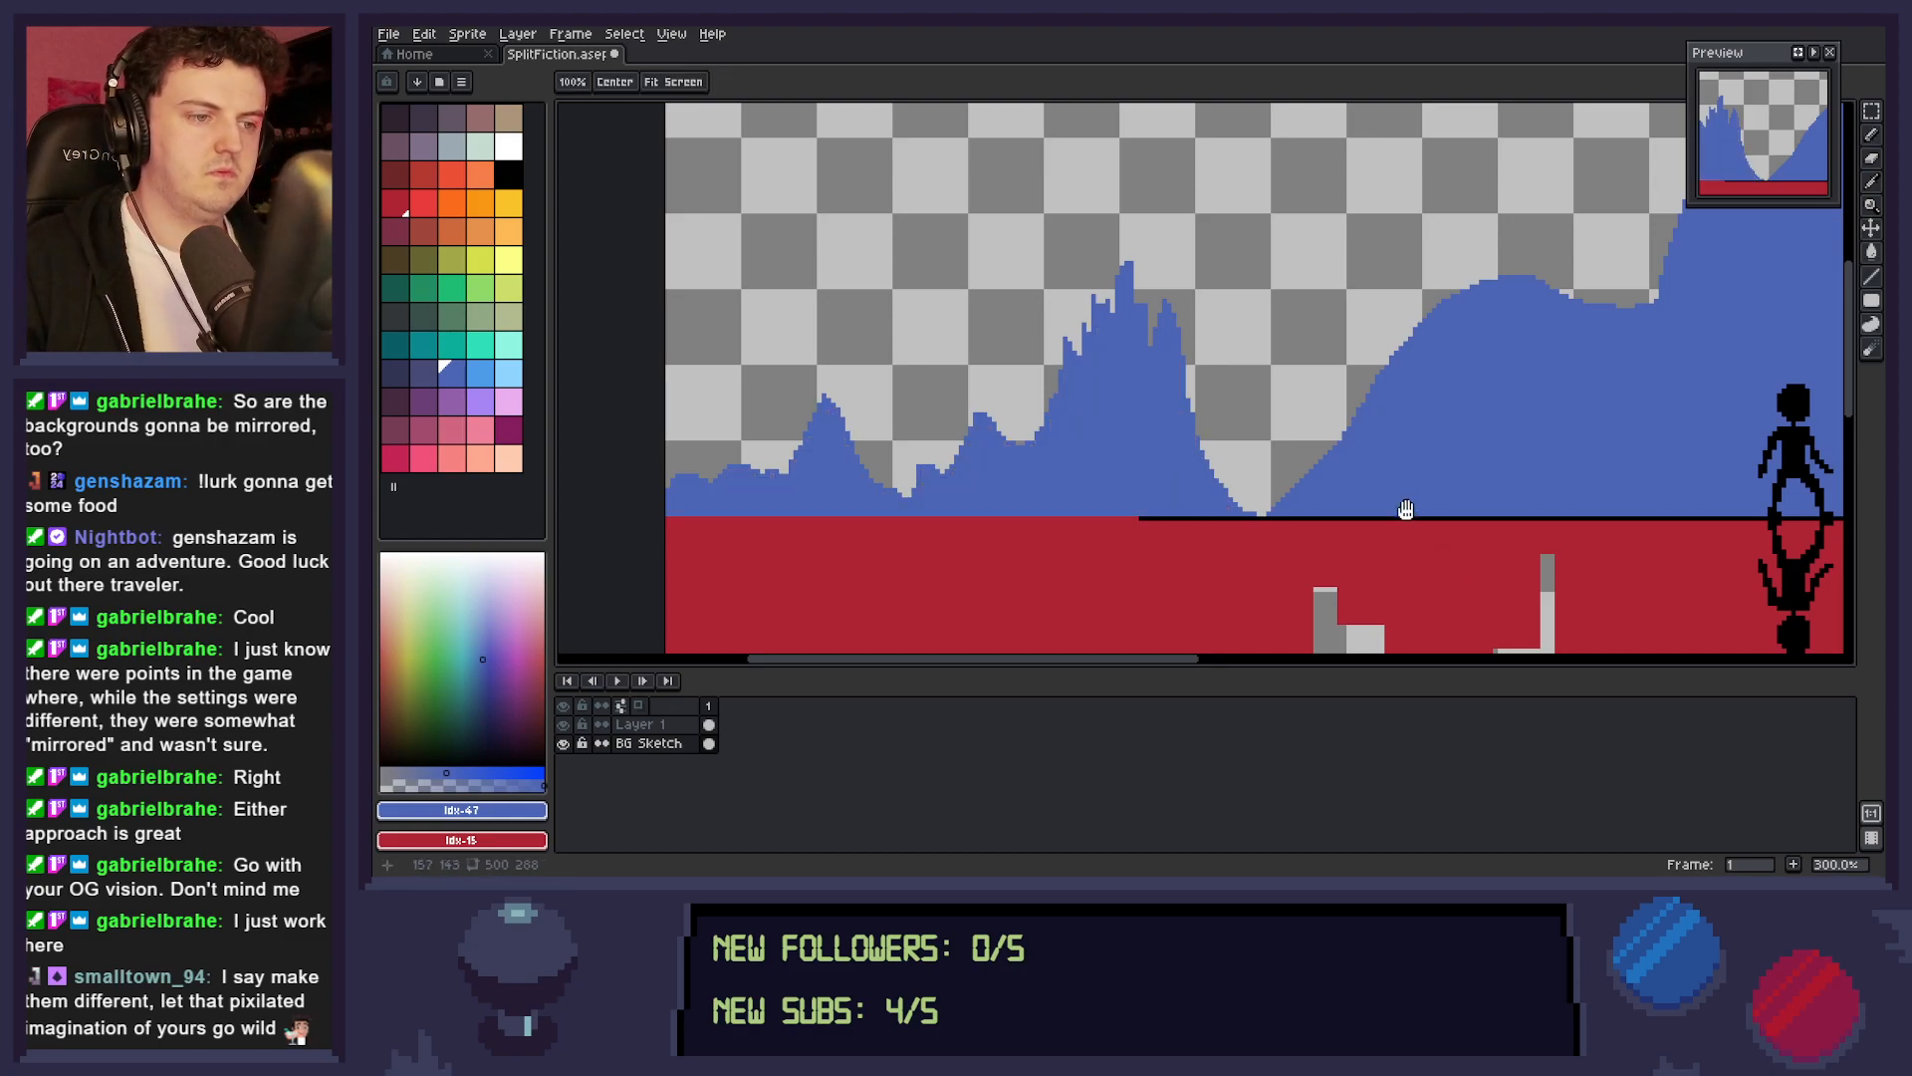
# Draw a small blue hill in the dip between the jagged range and the big mountain and fill it in.
pyautogui.hscroll(5, 1203, 483)
pyautogui.scroll(-1, 1202, 483)
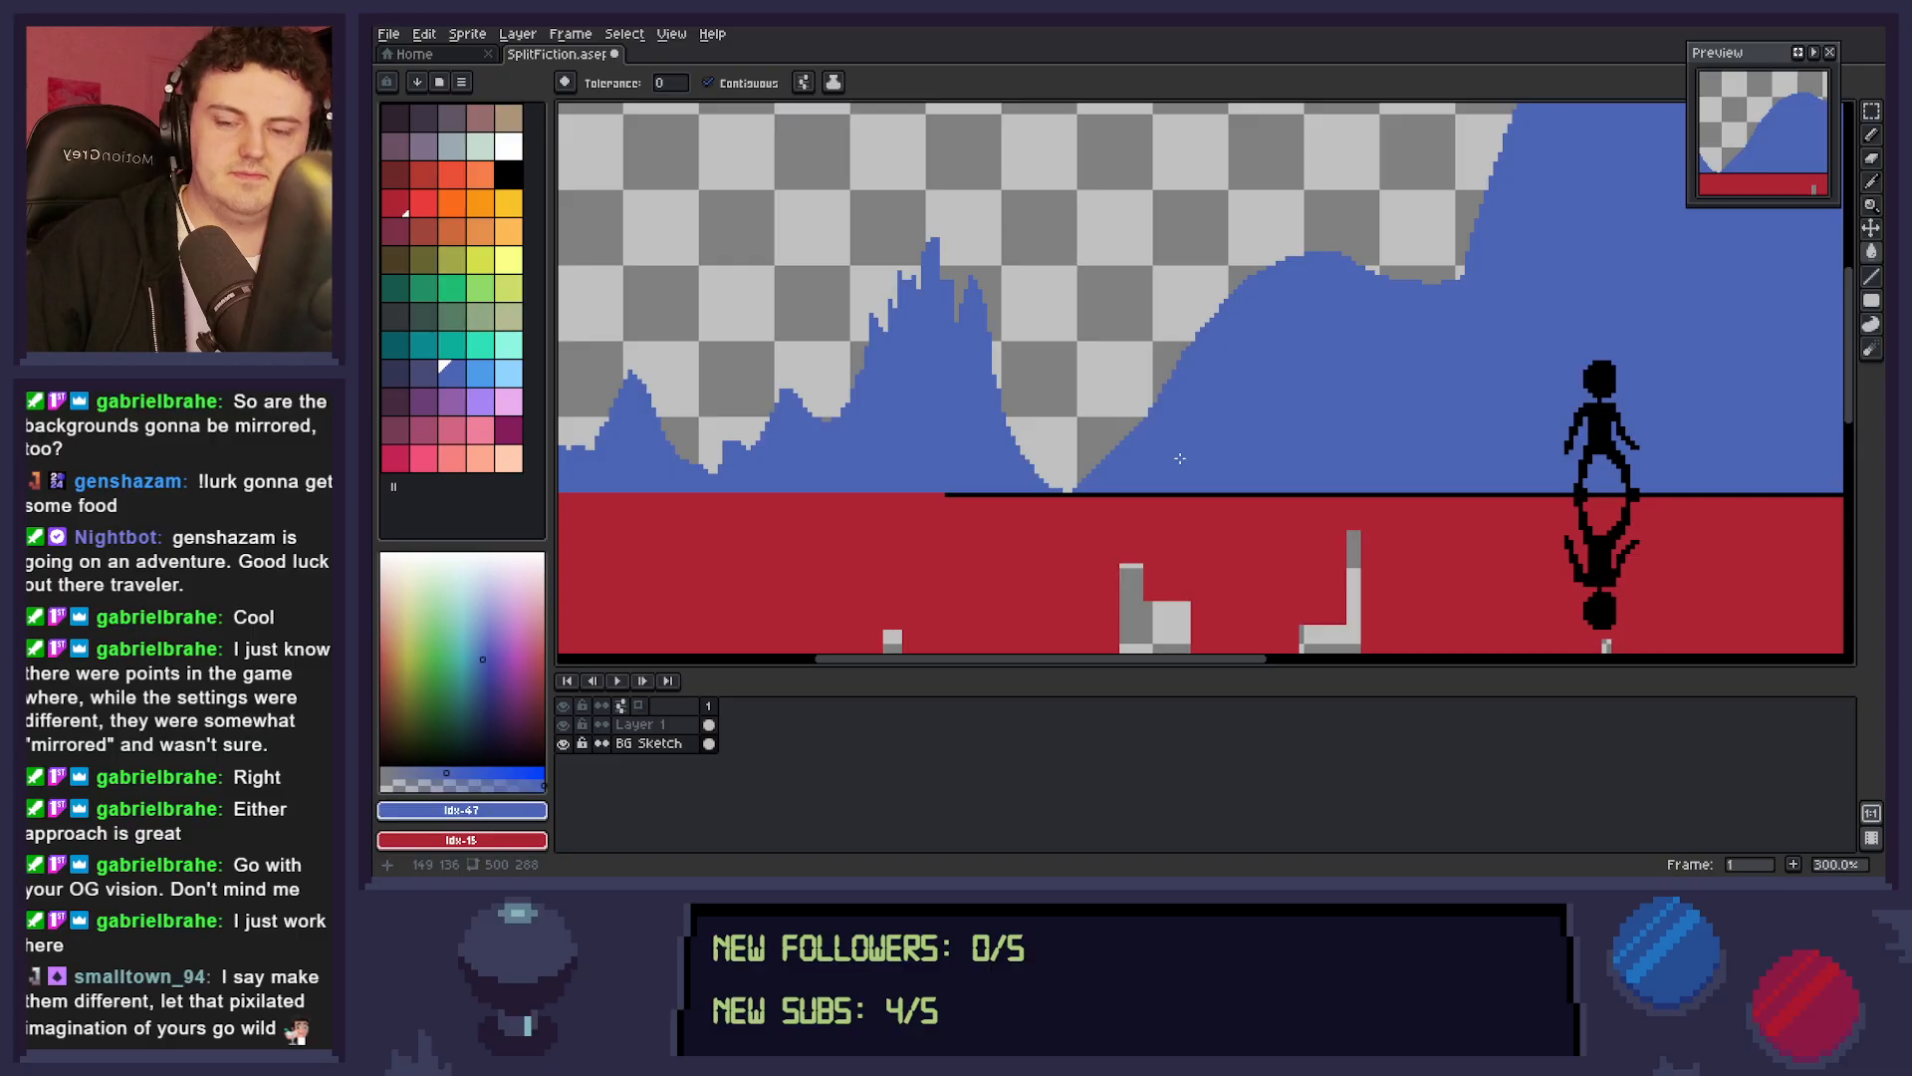
pyautogui.press('z')
pyautogui.scroll(-3, 1180, 458)
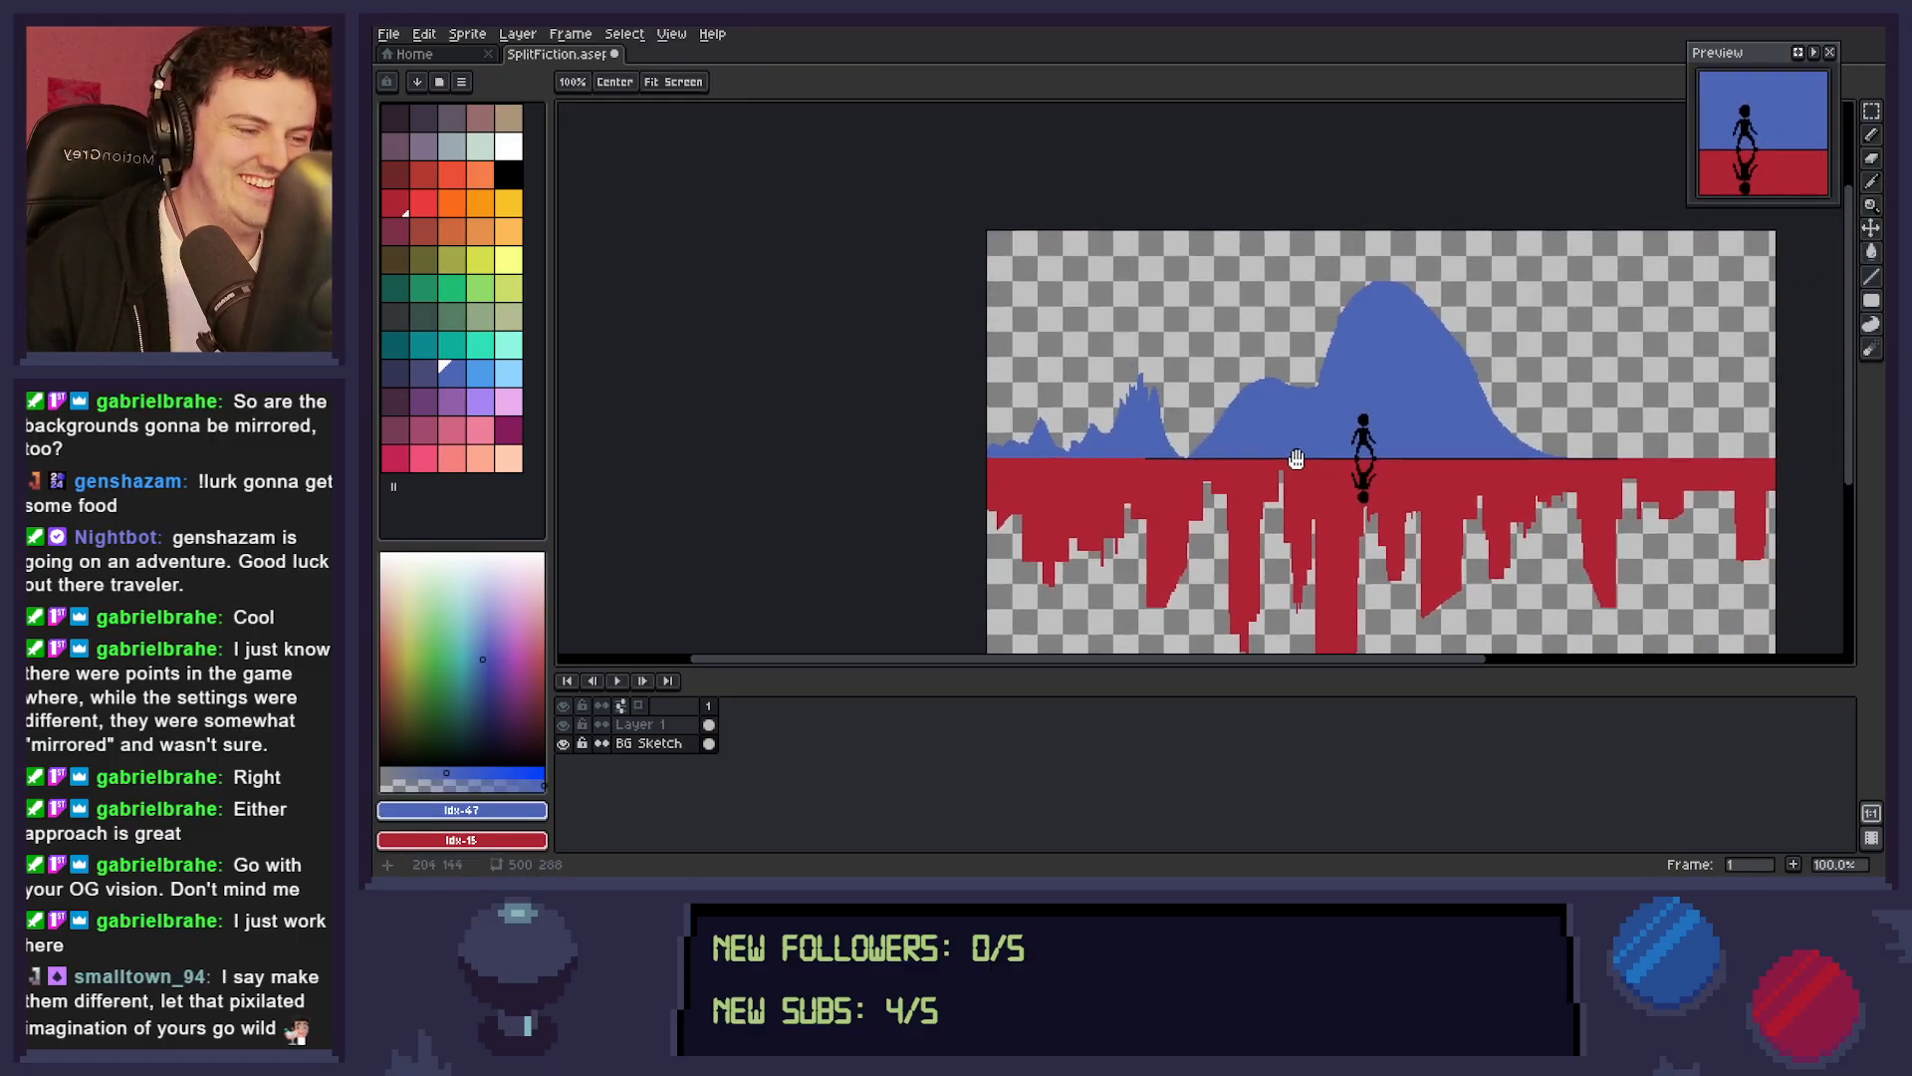
pyautogui.scroll(1, 1426, 453)
pyautogui.scroll(-4, 1427, 453)
pyautogui.scroll(6, 1444, 453)
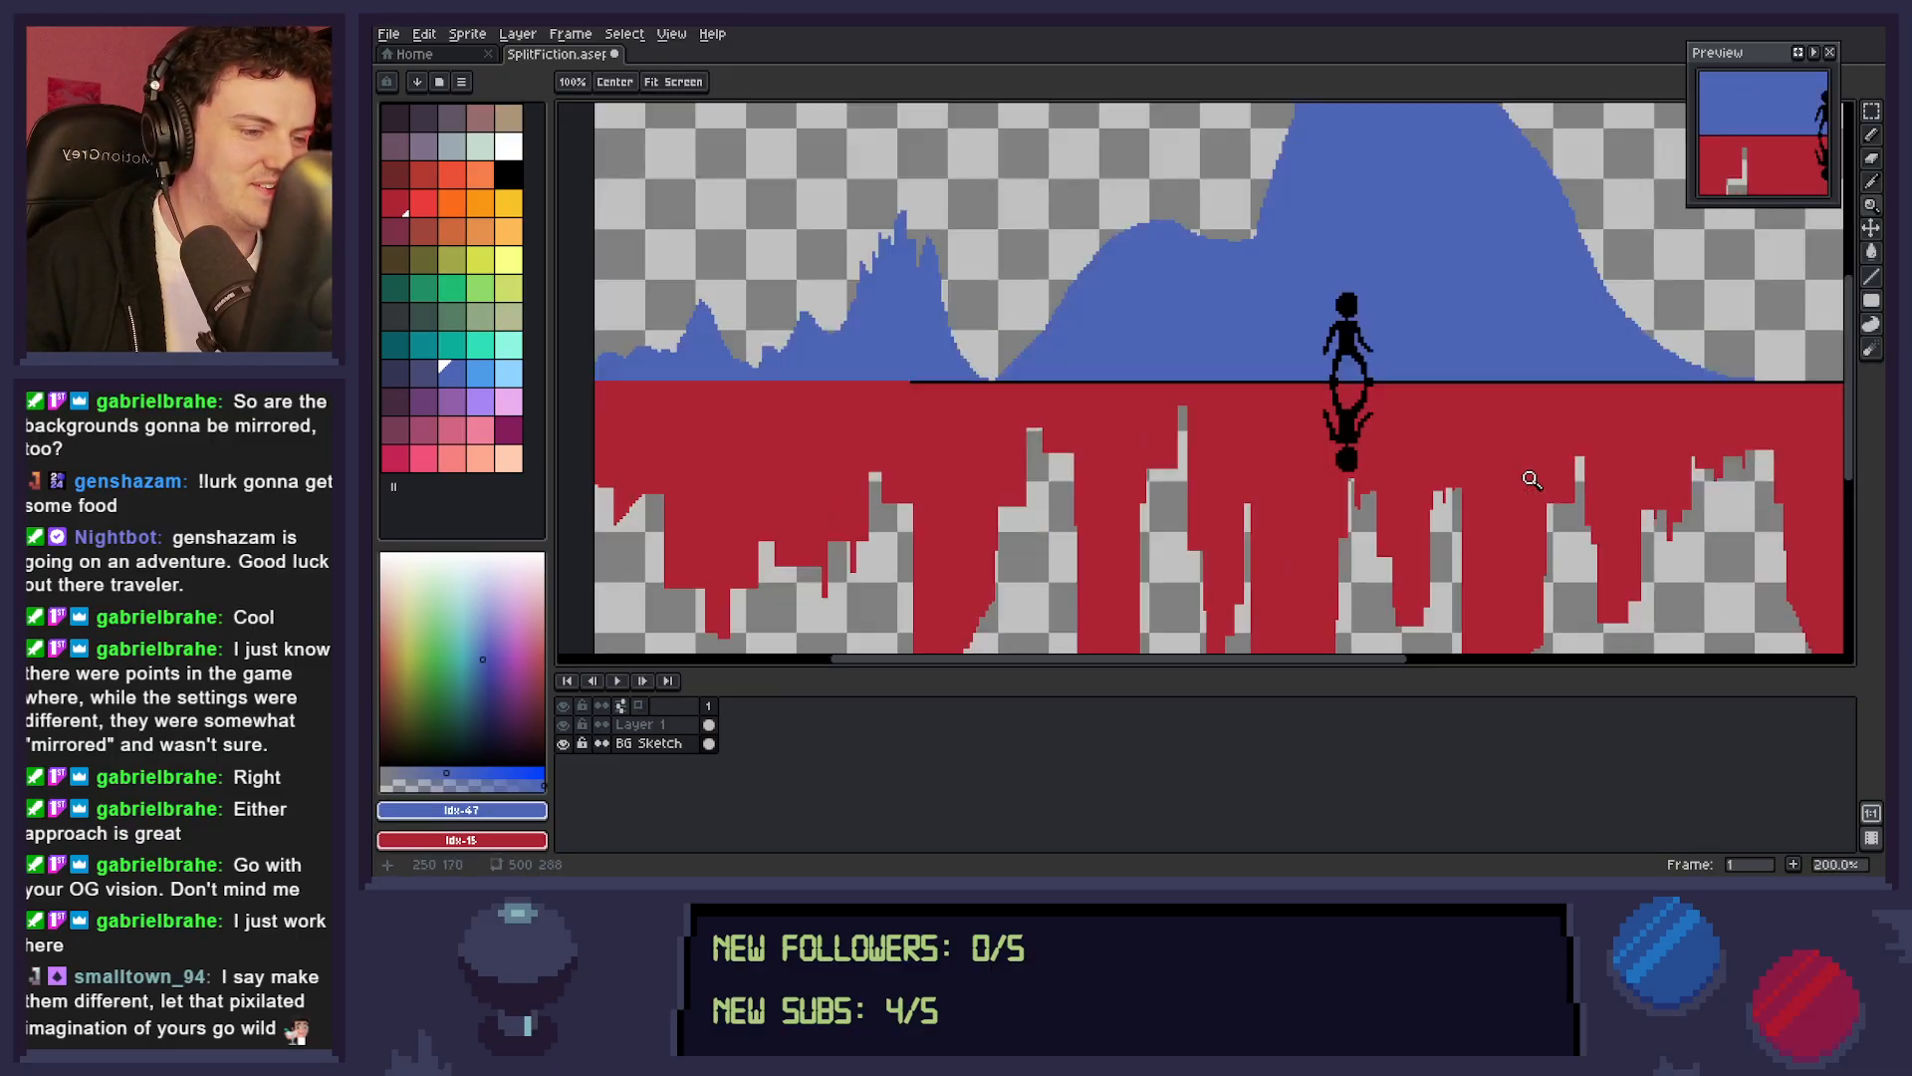
pyautogui.scroll(-2, 1449, 454)
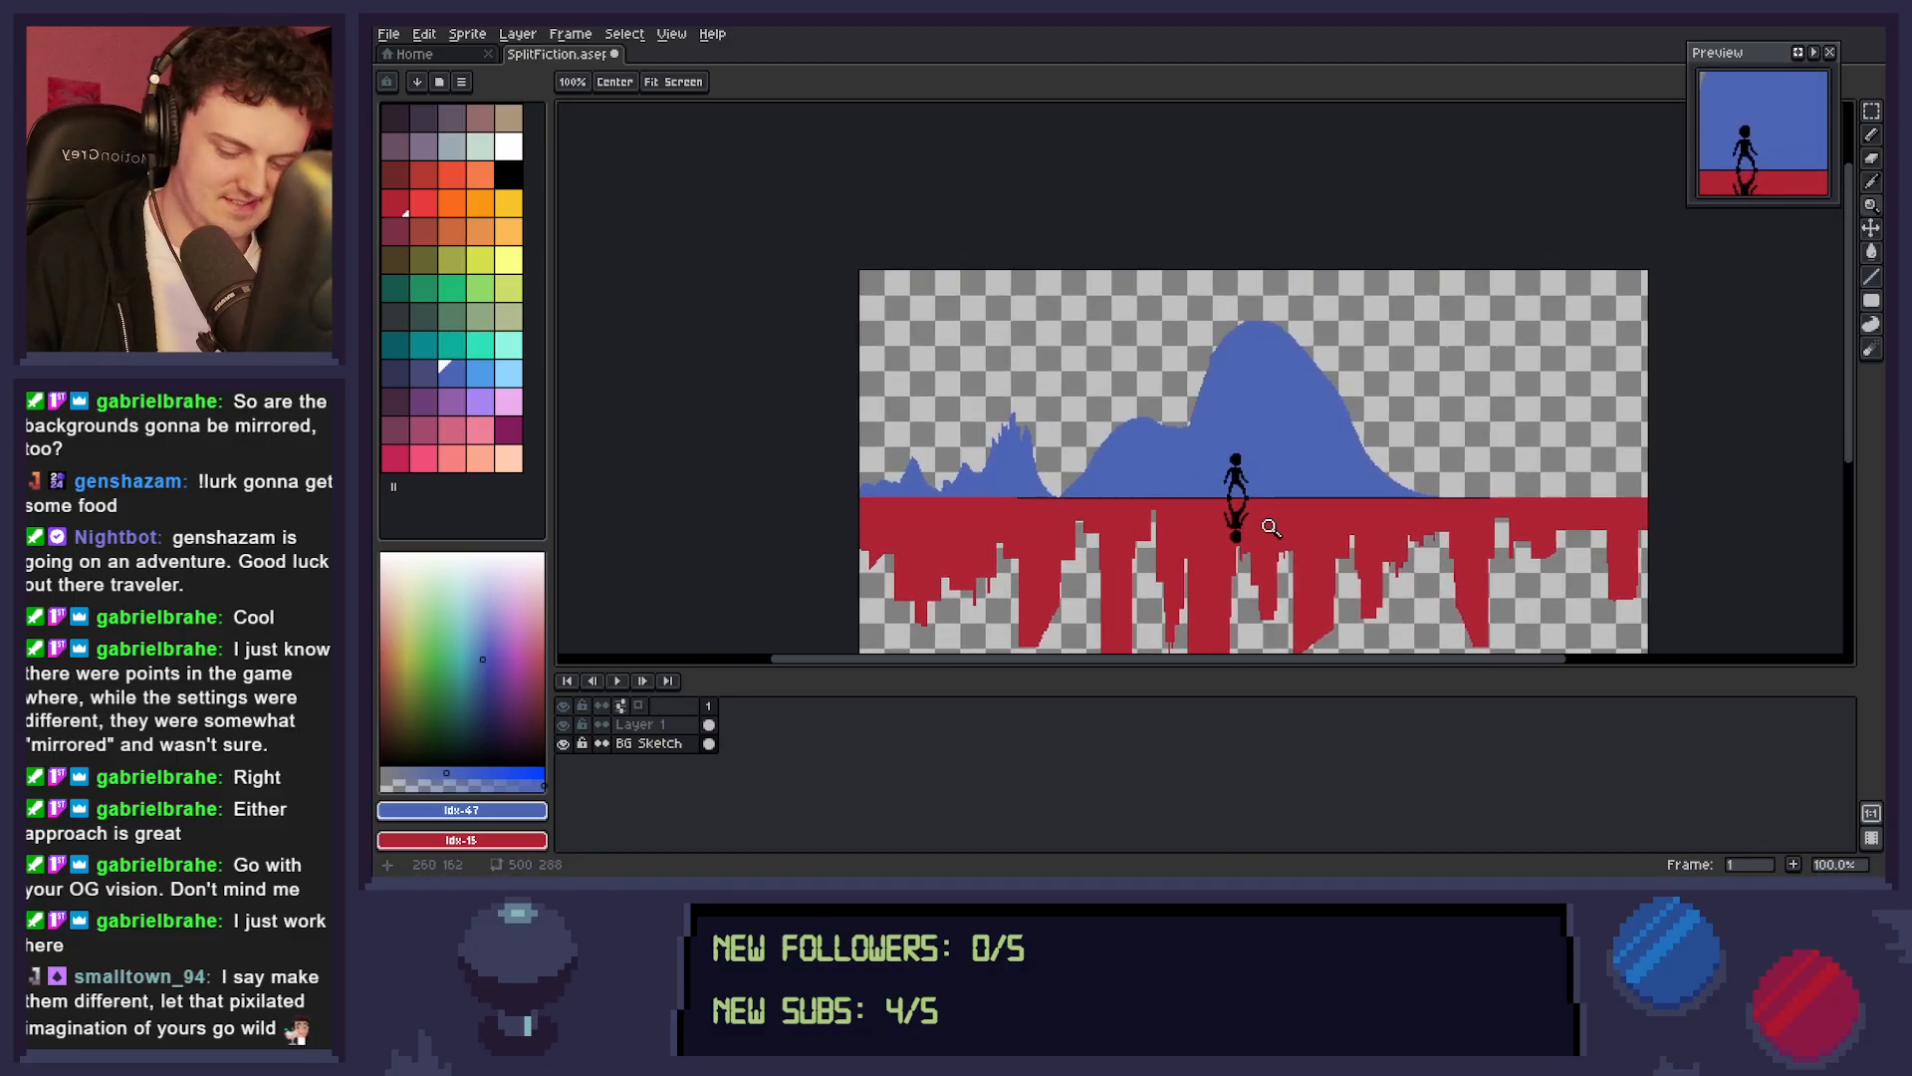
pyautogui.press('b')
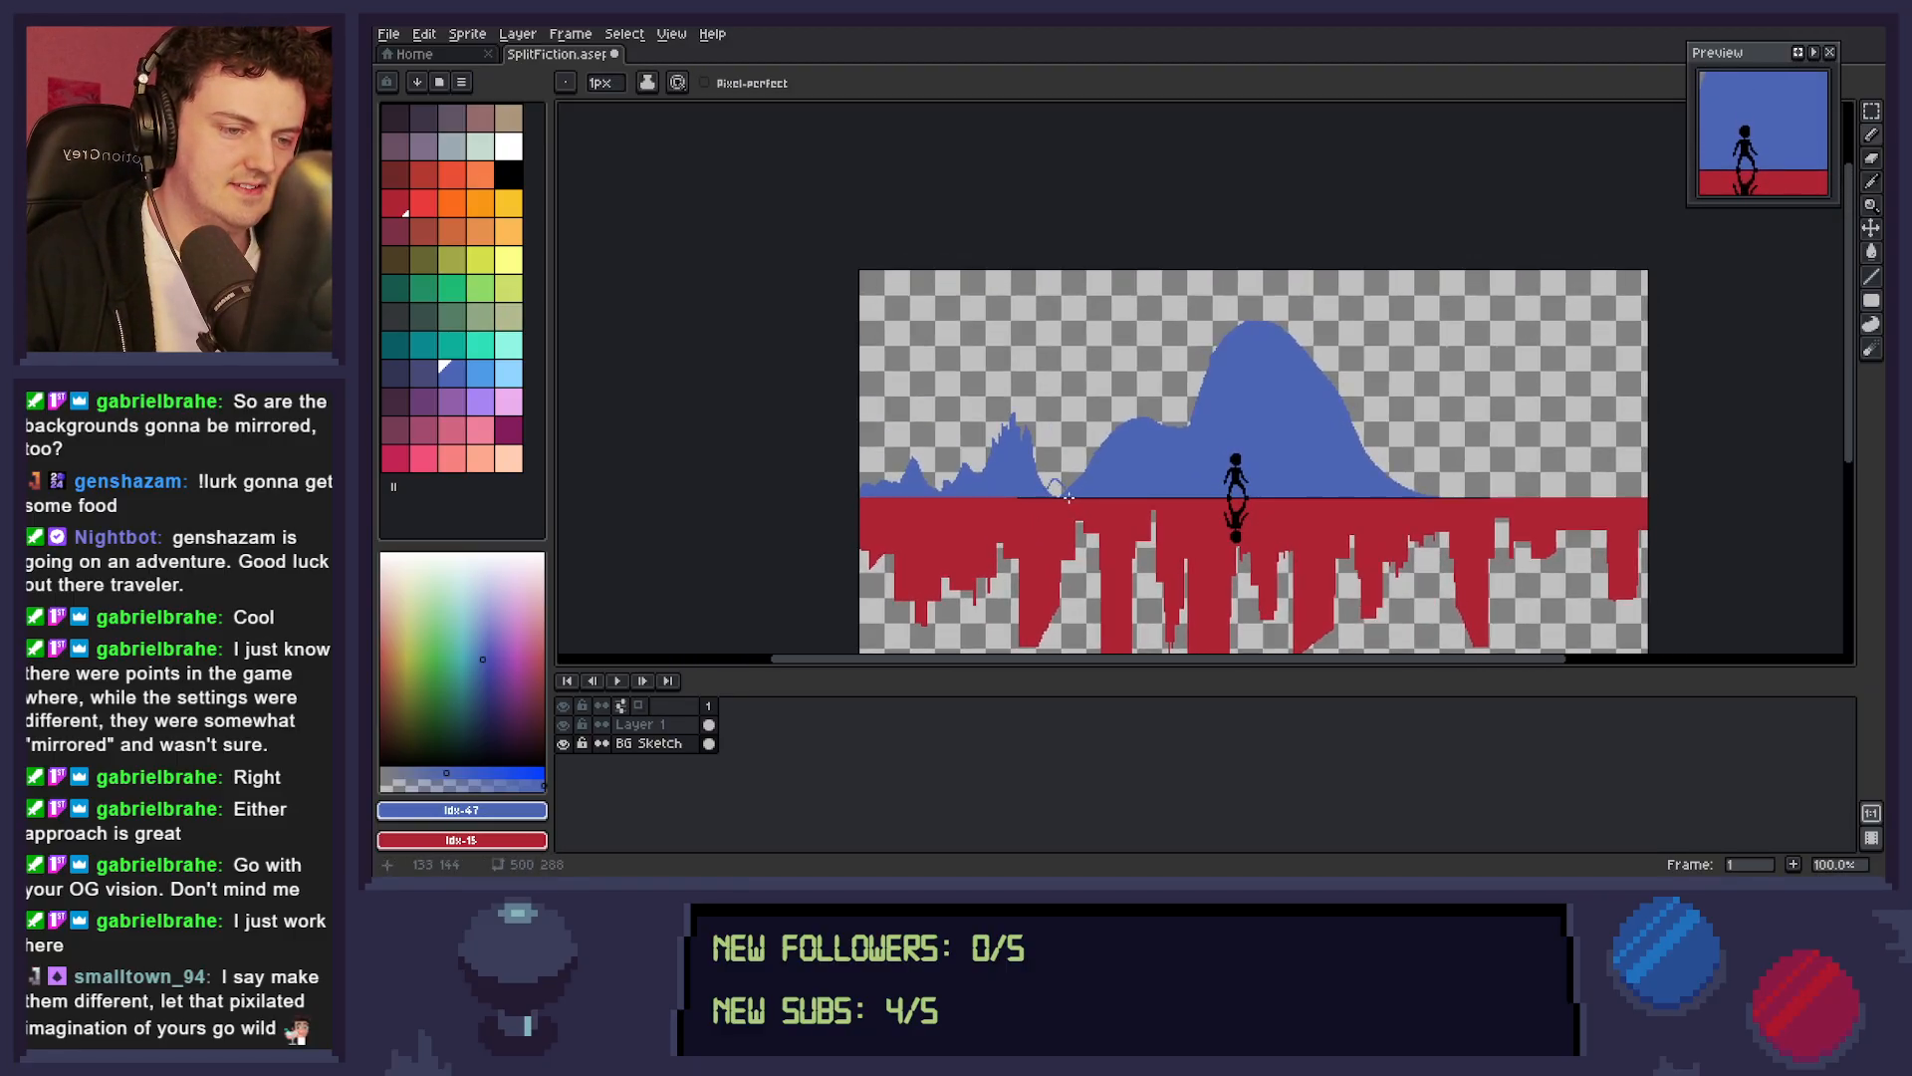
pyautogui.press('g')
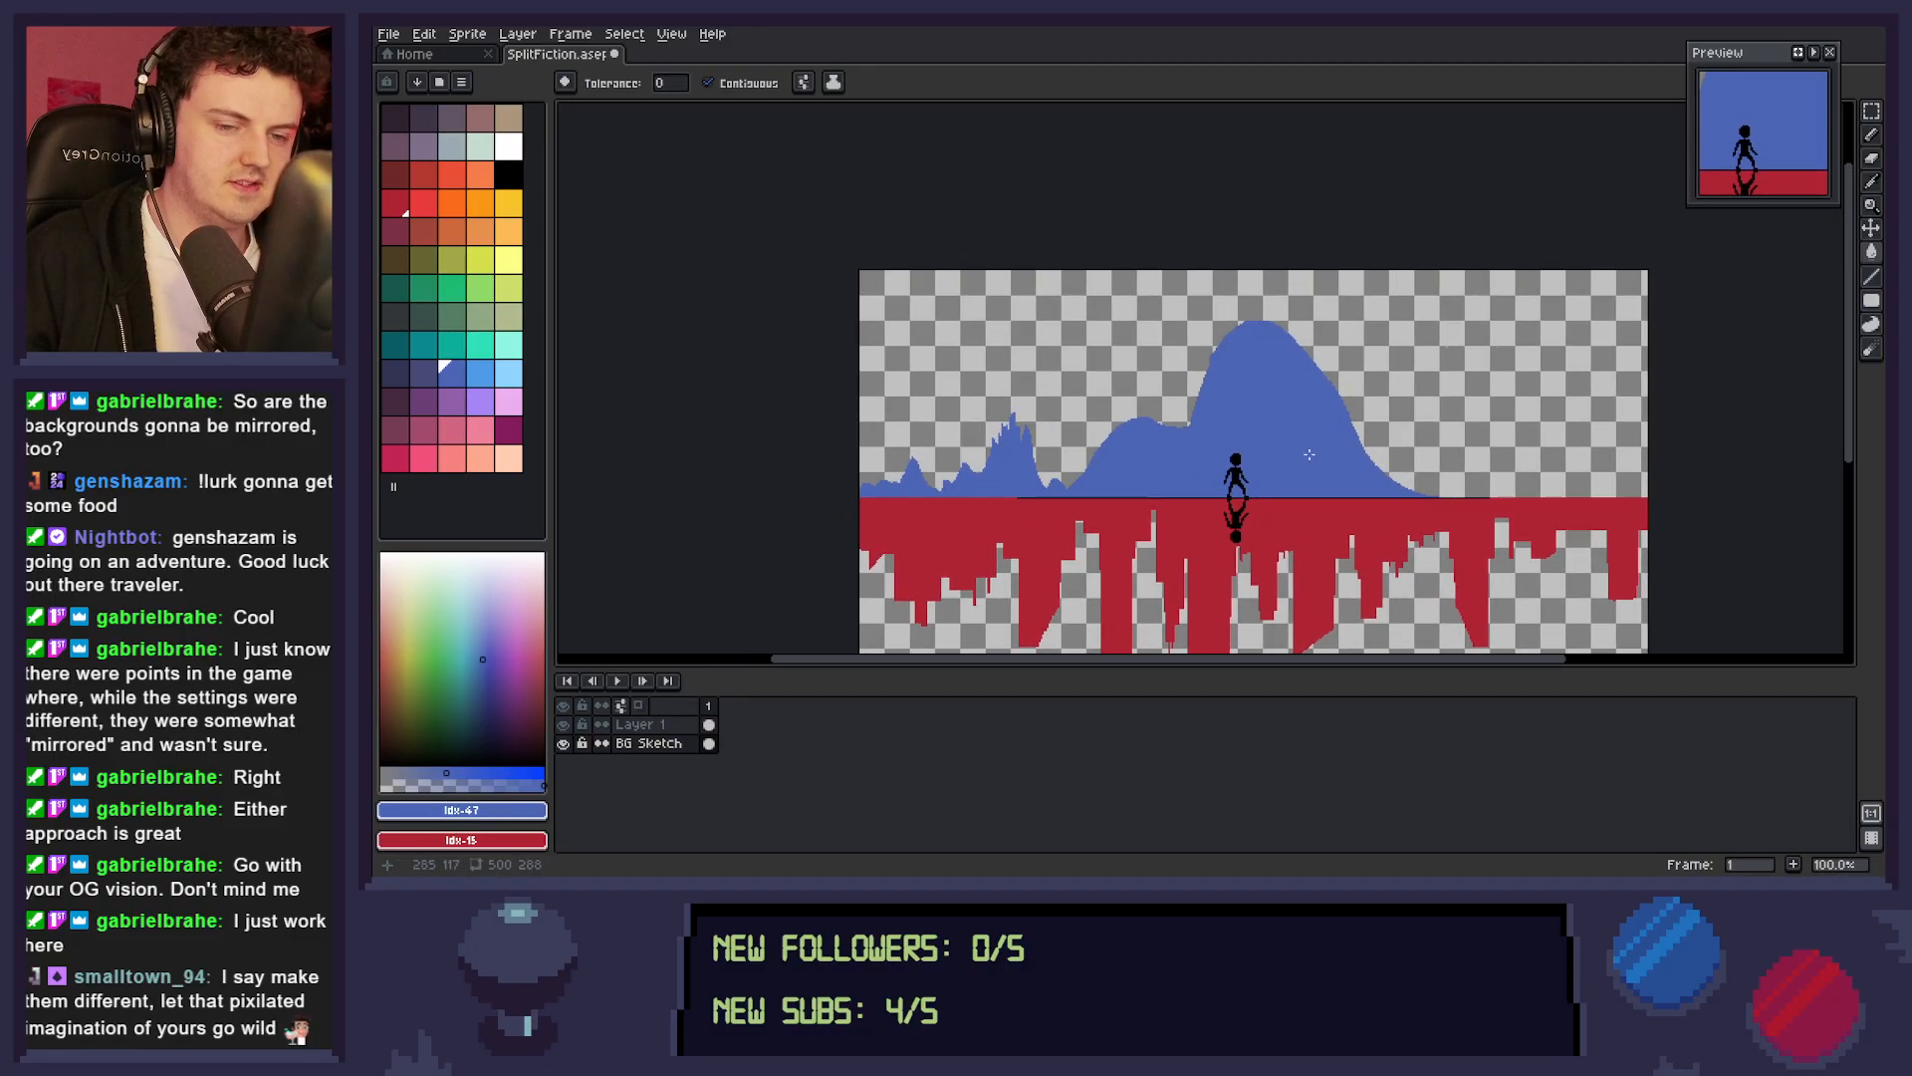
# Draw two short castle towers in the index 47 blue on the big mountain's peak and erase the second one's left edge to narrow it.
pyautogui.hscroll(4, 1285, 472)
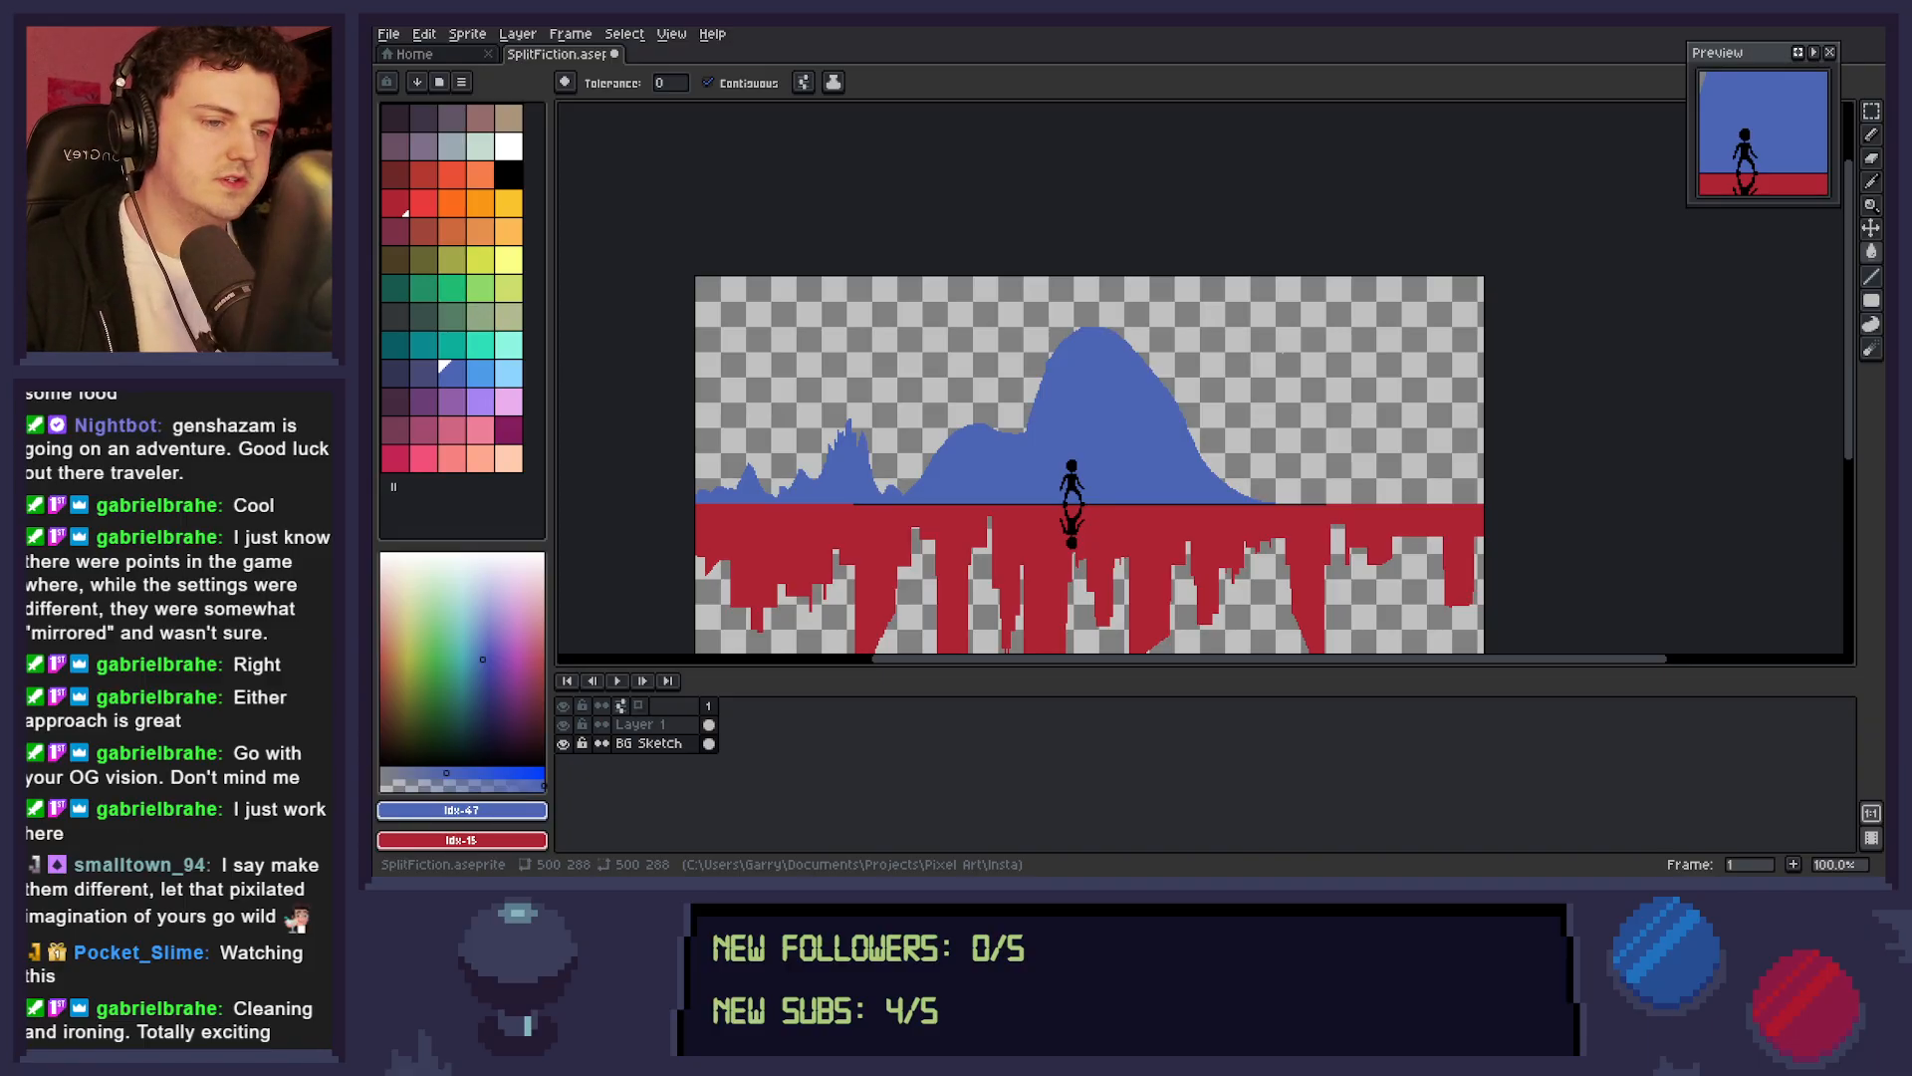
pyautogui.click(454, 374)
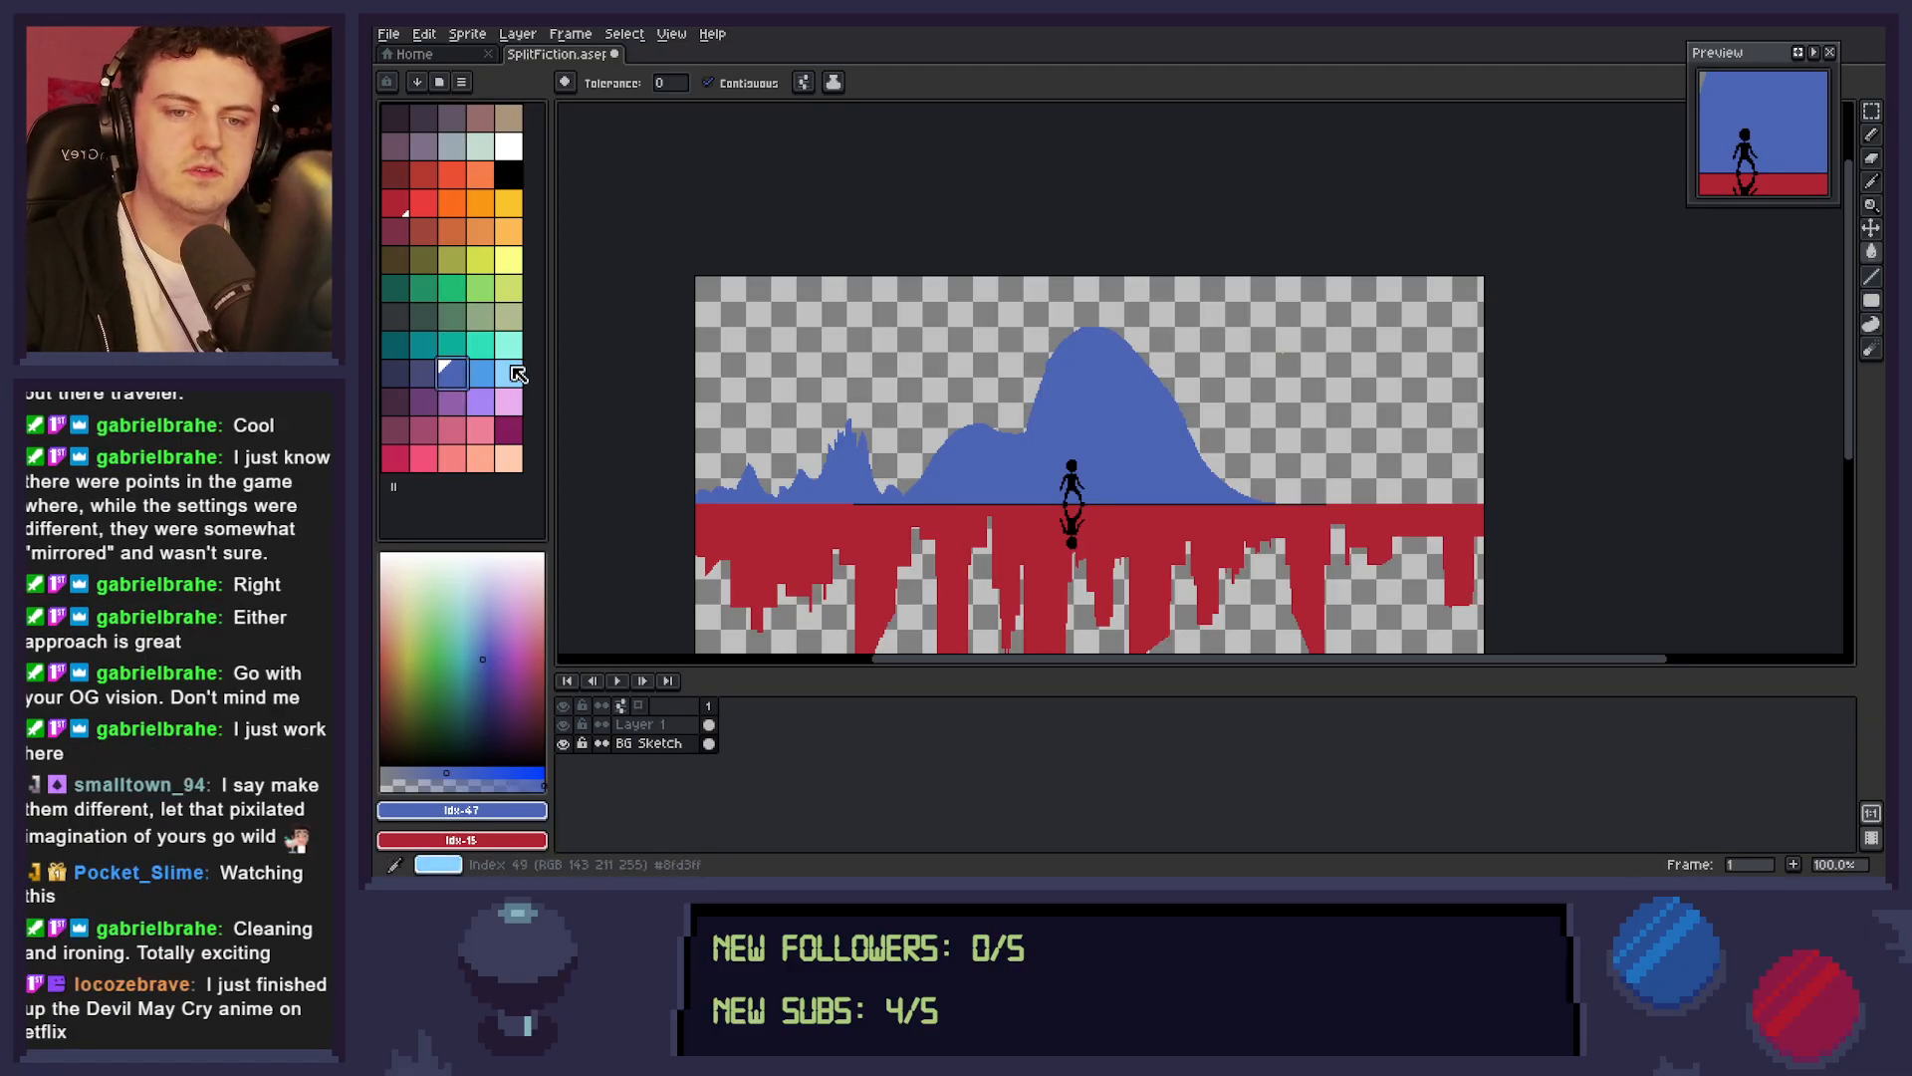
pyautogui.press('b')
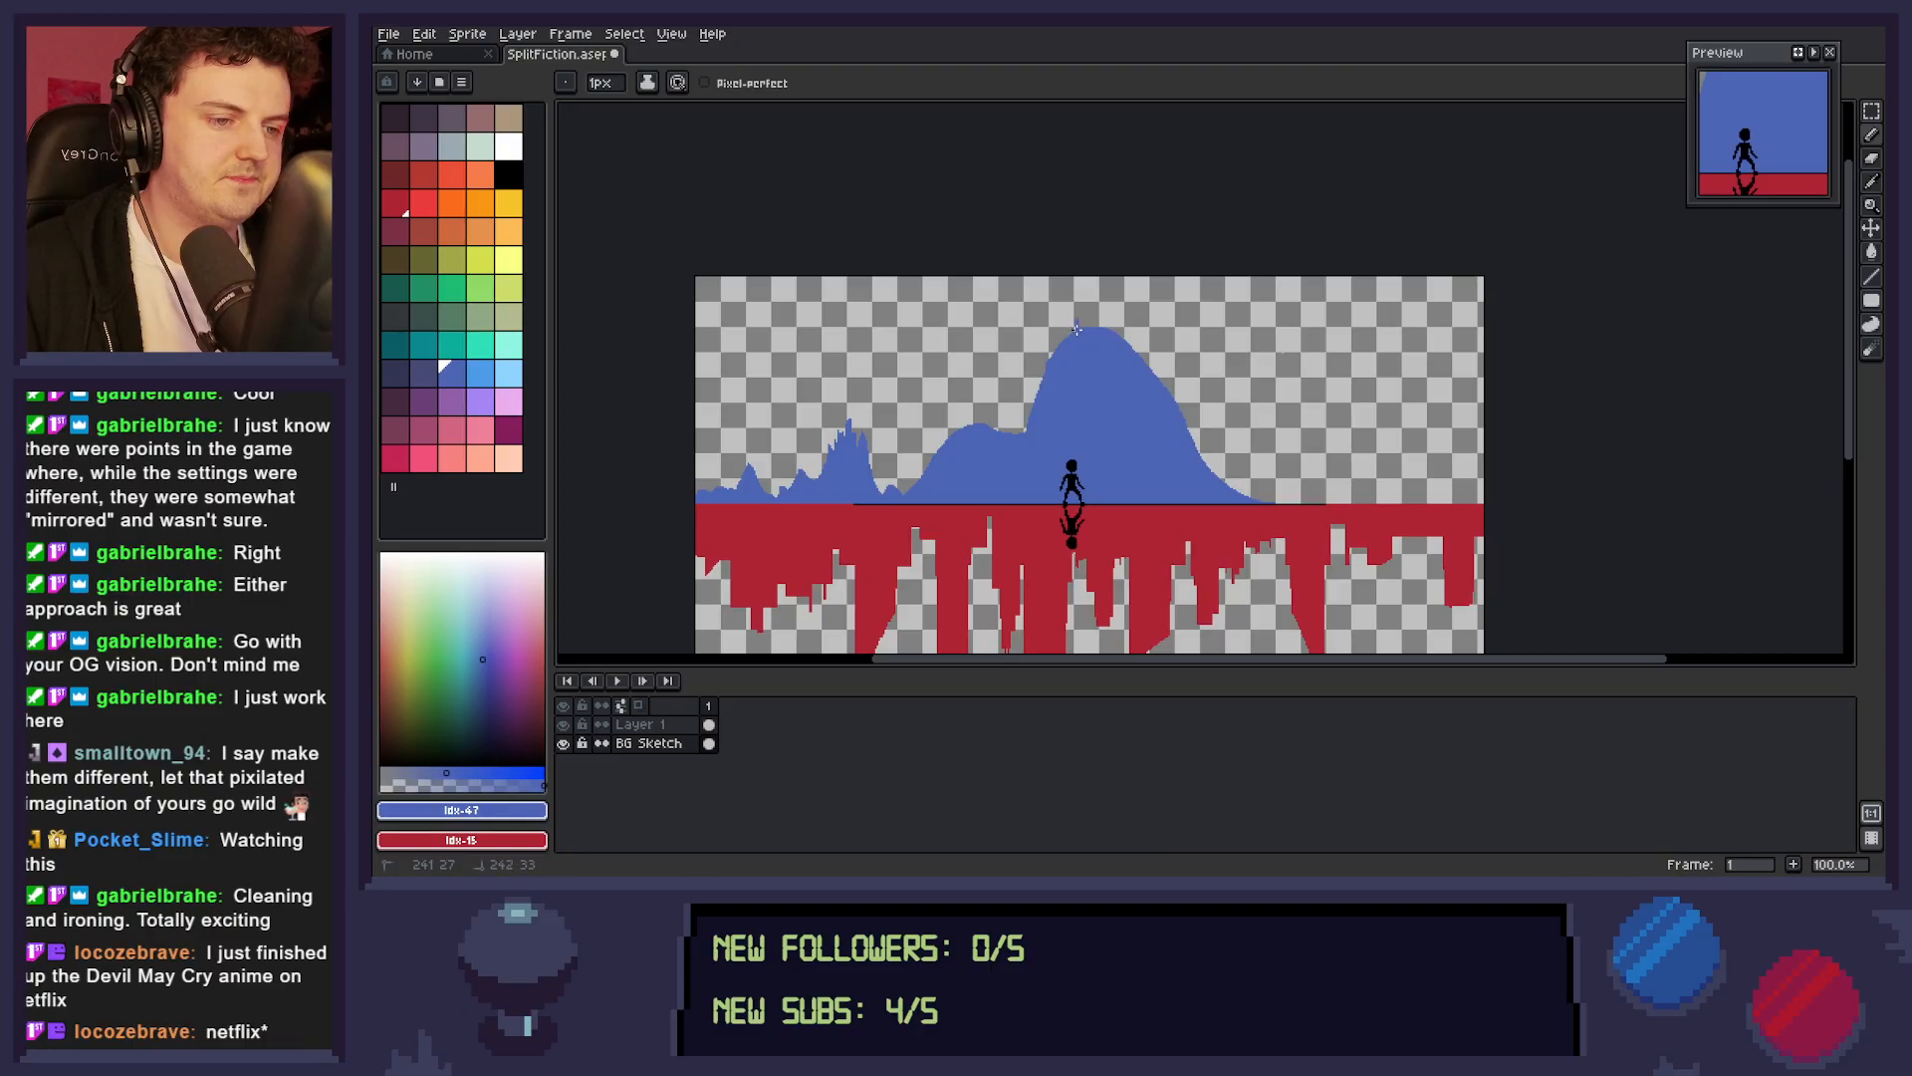
pyautogui.scroll(3, 1093, 336)
pyautogui.moveTo(1112, 333); pyautogui.dragTo(1142, 378)
pyautogui.press('b')
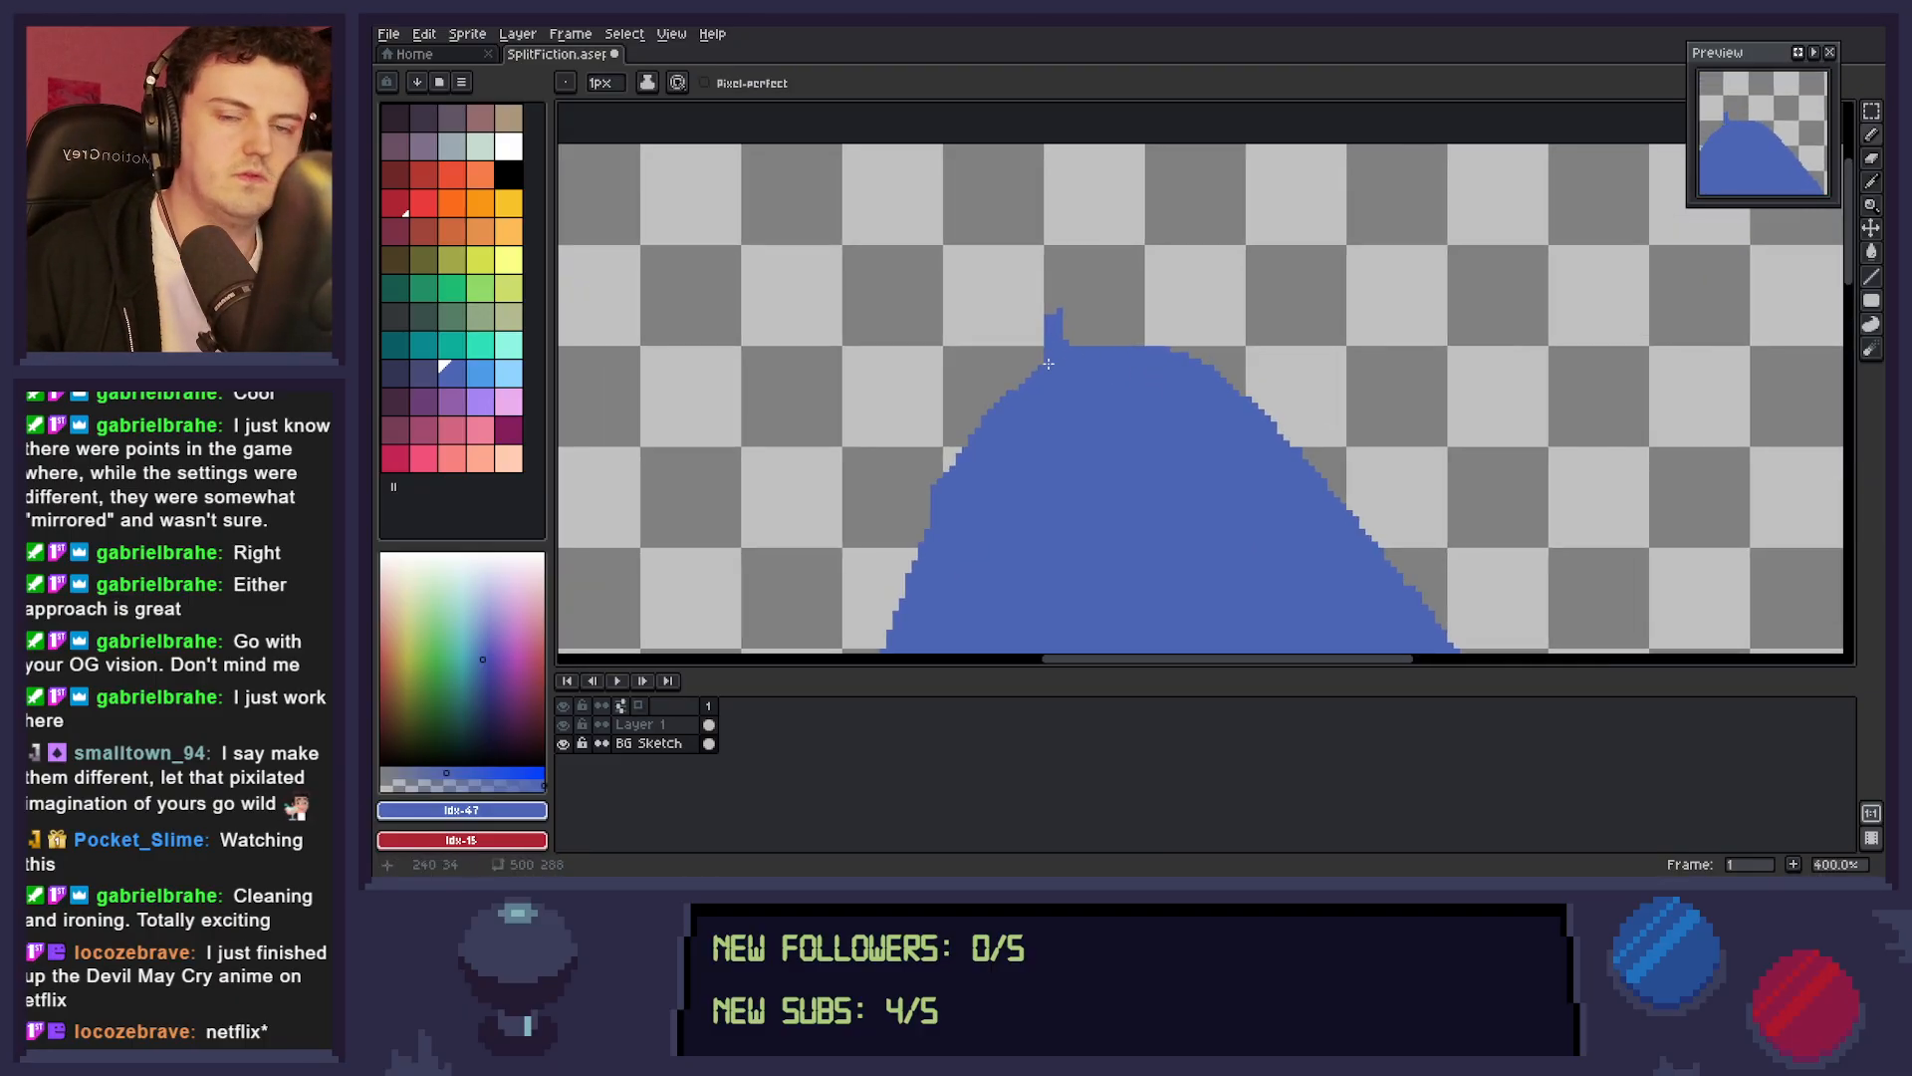
pyautogui.moveTo(1054, 316)
pyautogui.mouseDown()
pyautogui.moveTo(1060, 342)
pyautogui.moveTo(1060, 299)
pyautogui.moveTo(1040, 302)
pyautogui.moveTo(1038, 357)
pyautogui.mouseUp()
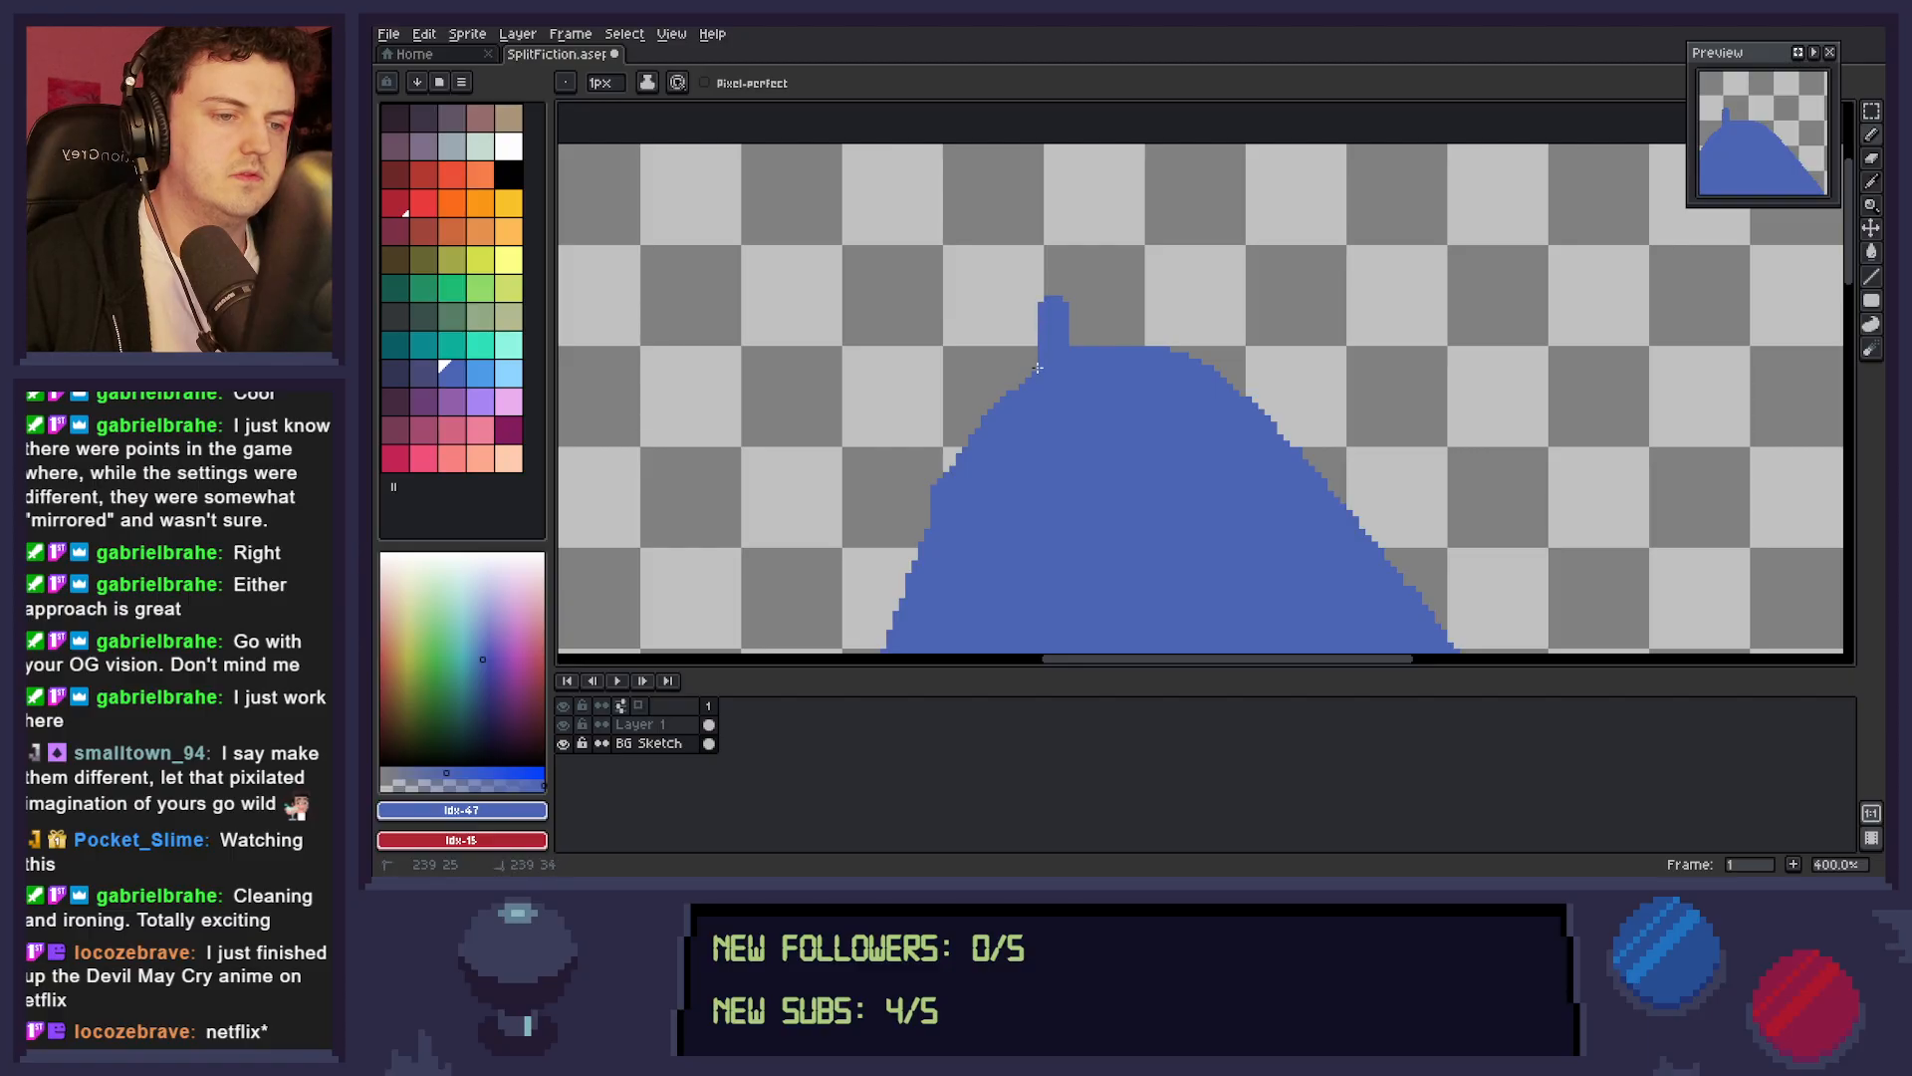
pyautogui.moveTo(1098, 344)
pyautogui.mouseDown()
pyautogui.moveTo(1105, 311)
pyautogui.moveTo(1115, 343)
pyautogui.moveTo(1111, 312)
pyautogui.mouseUp()
pyautogui.click(1114, 322)
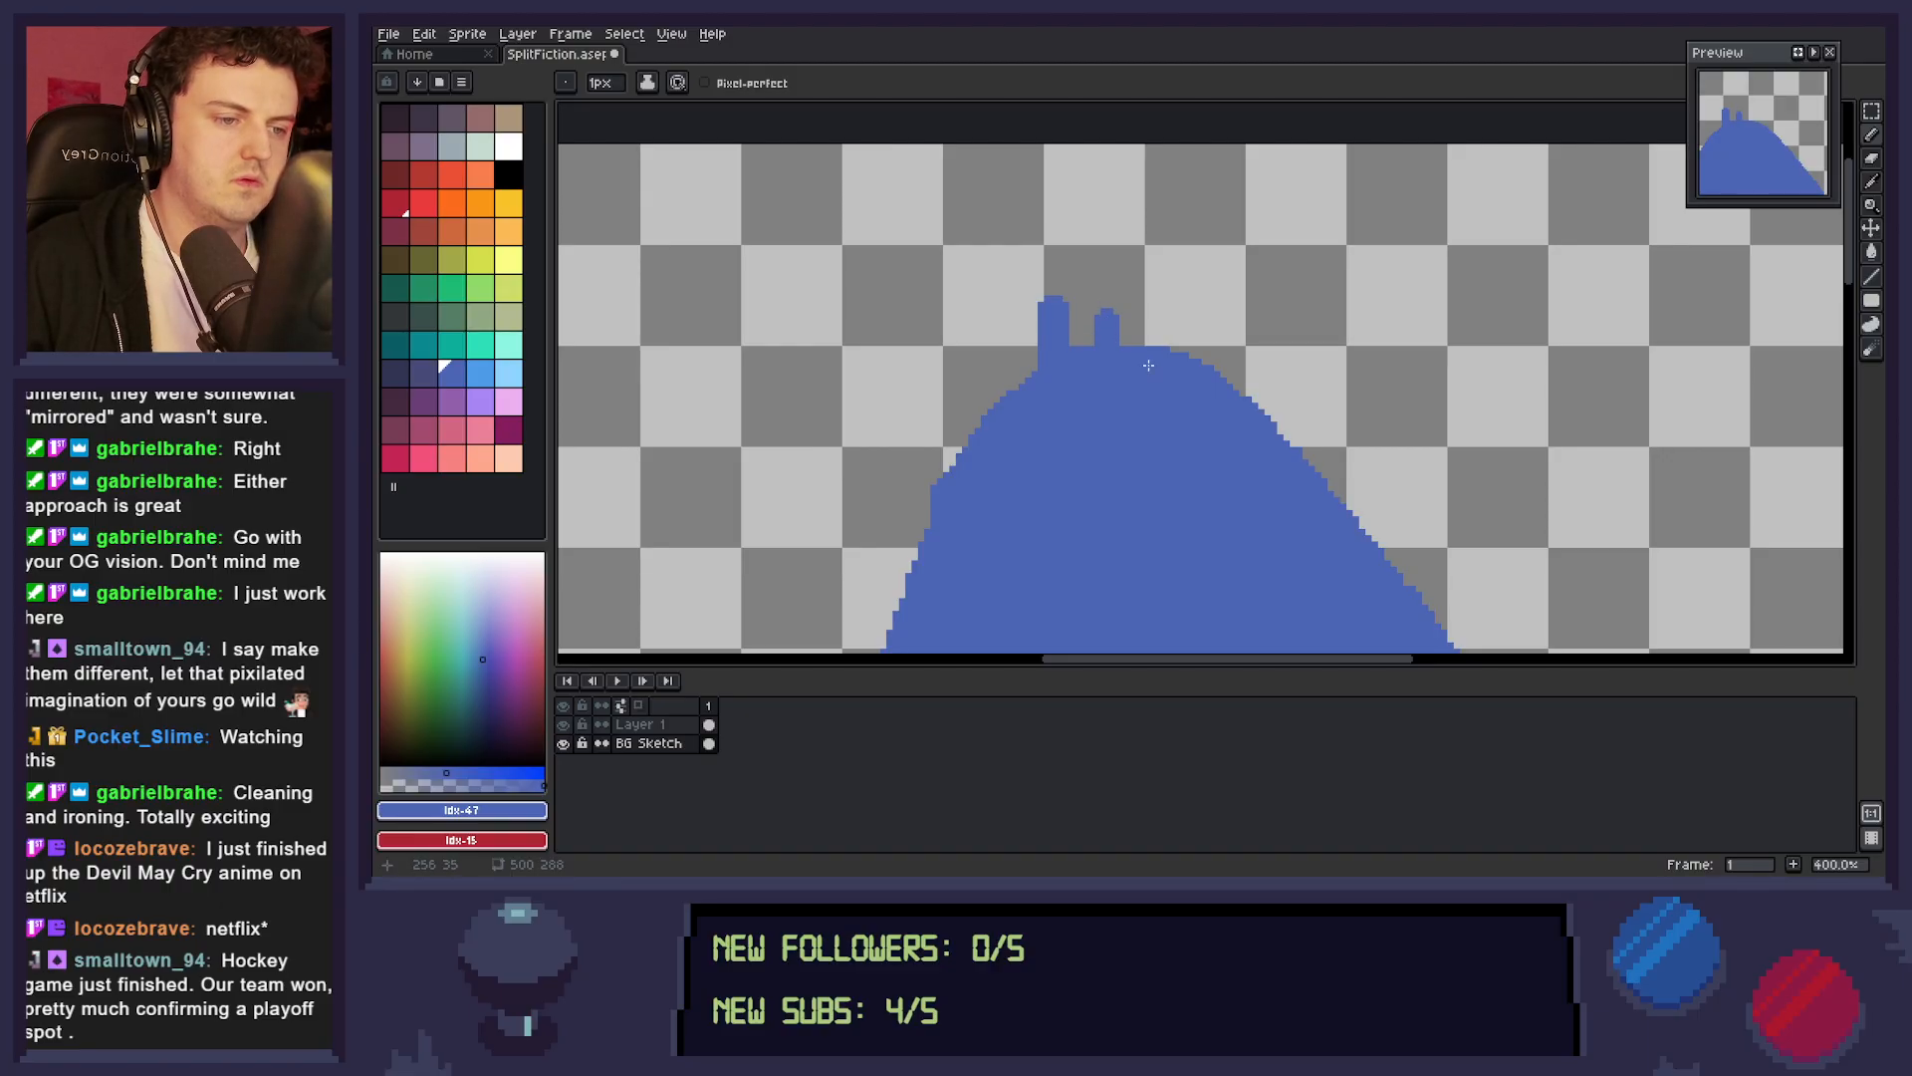
pyautogui.press('e')
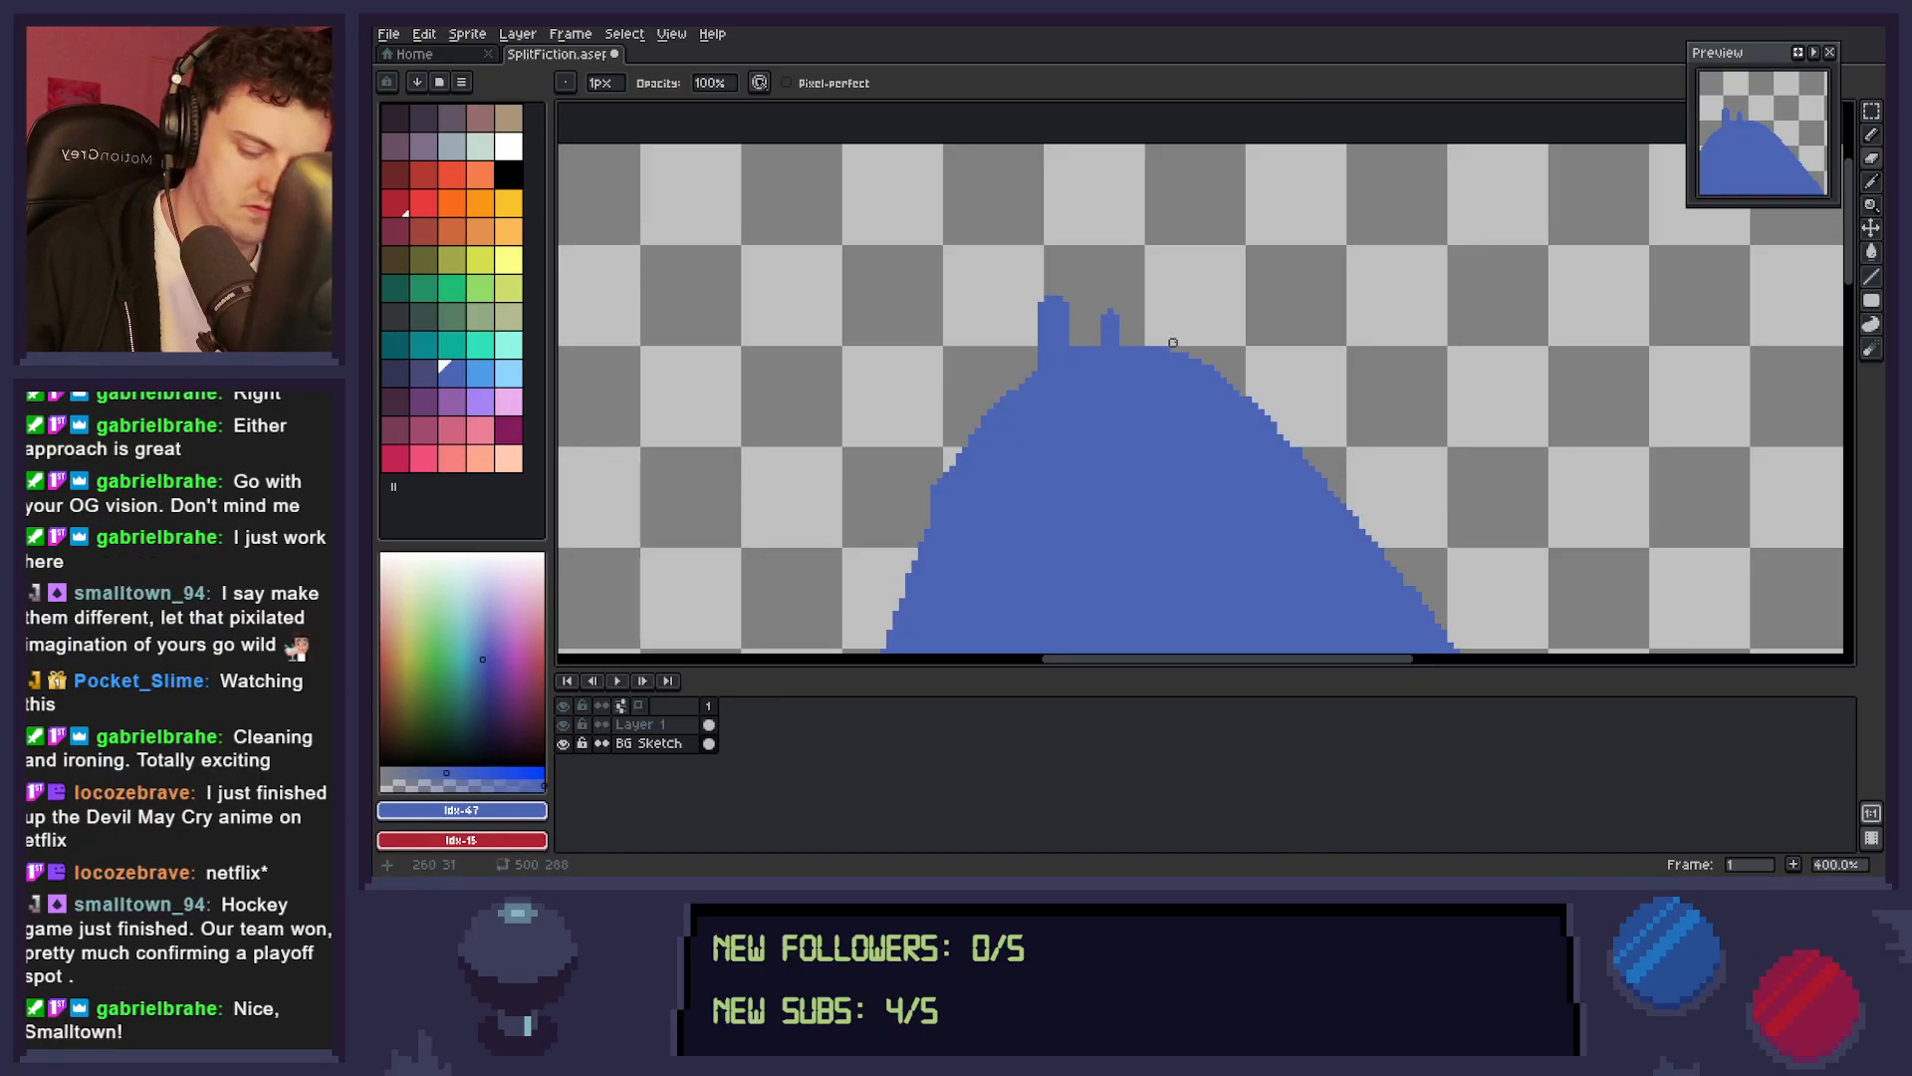
# Add two taller castle towers on the peak, one right of the existing pair and one between them.
pyautogui.press('b')
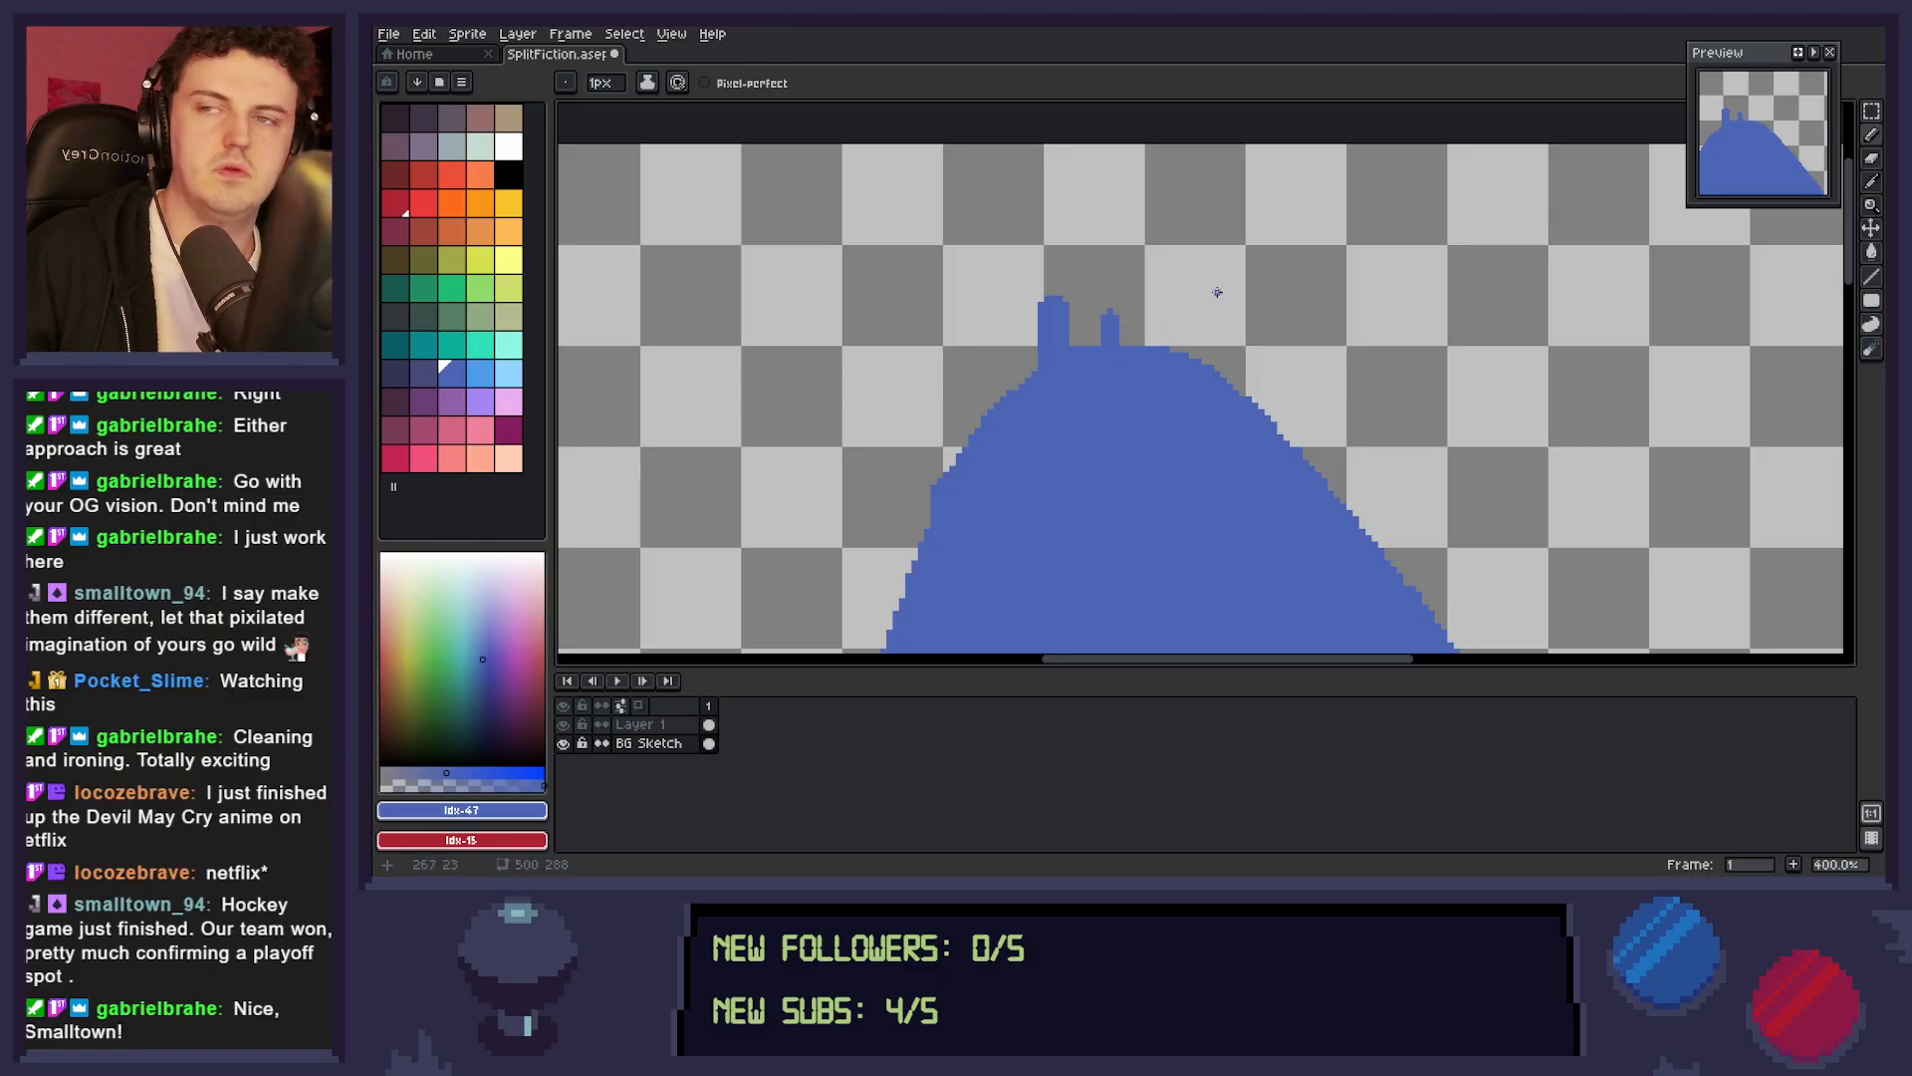
pyautogui.moveTo(1134, 343)
pyautogui.mouseDown()
pyautogui.moveTo(1137, 286)
pyautogui.moveTo(1155, 297)
pyautogui.moveTo(1145, 342)
pyautogui.mouseUp()
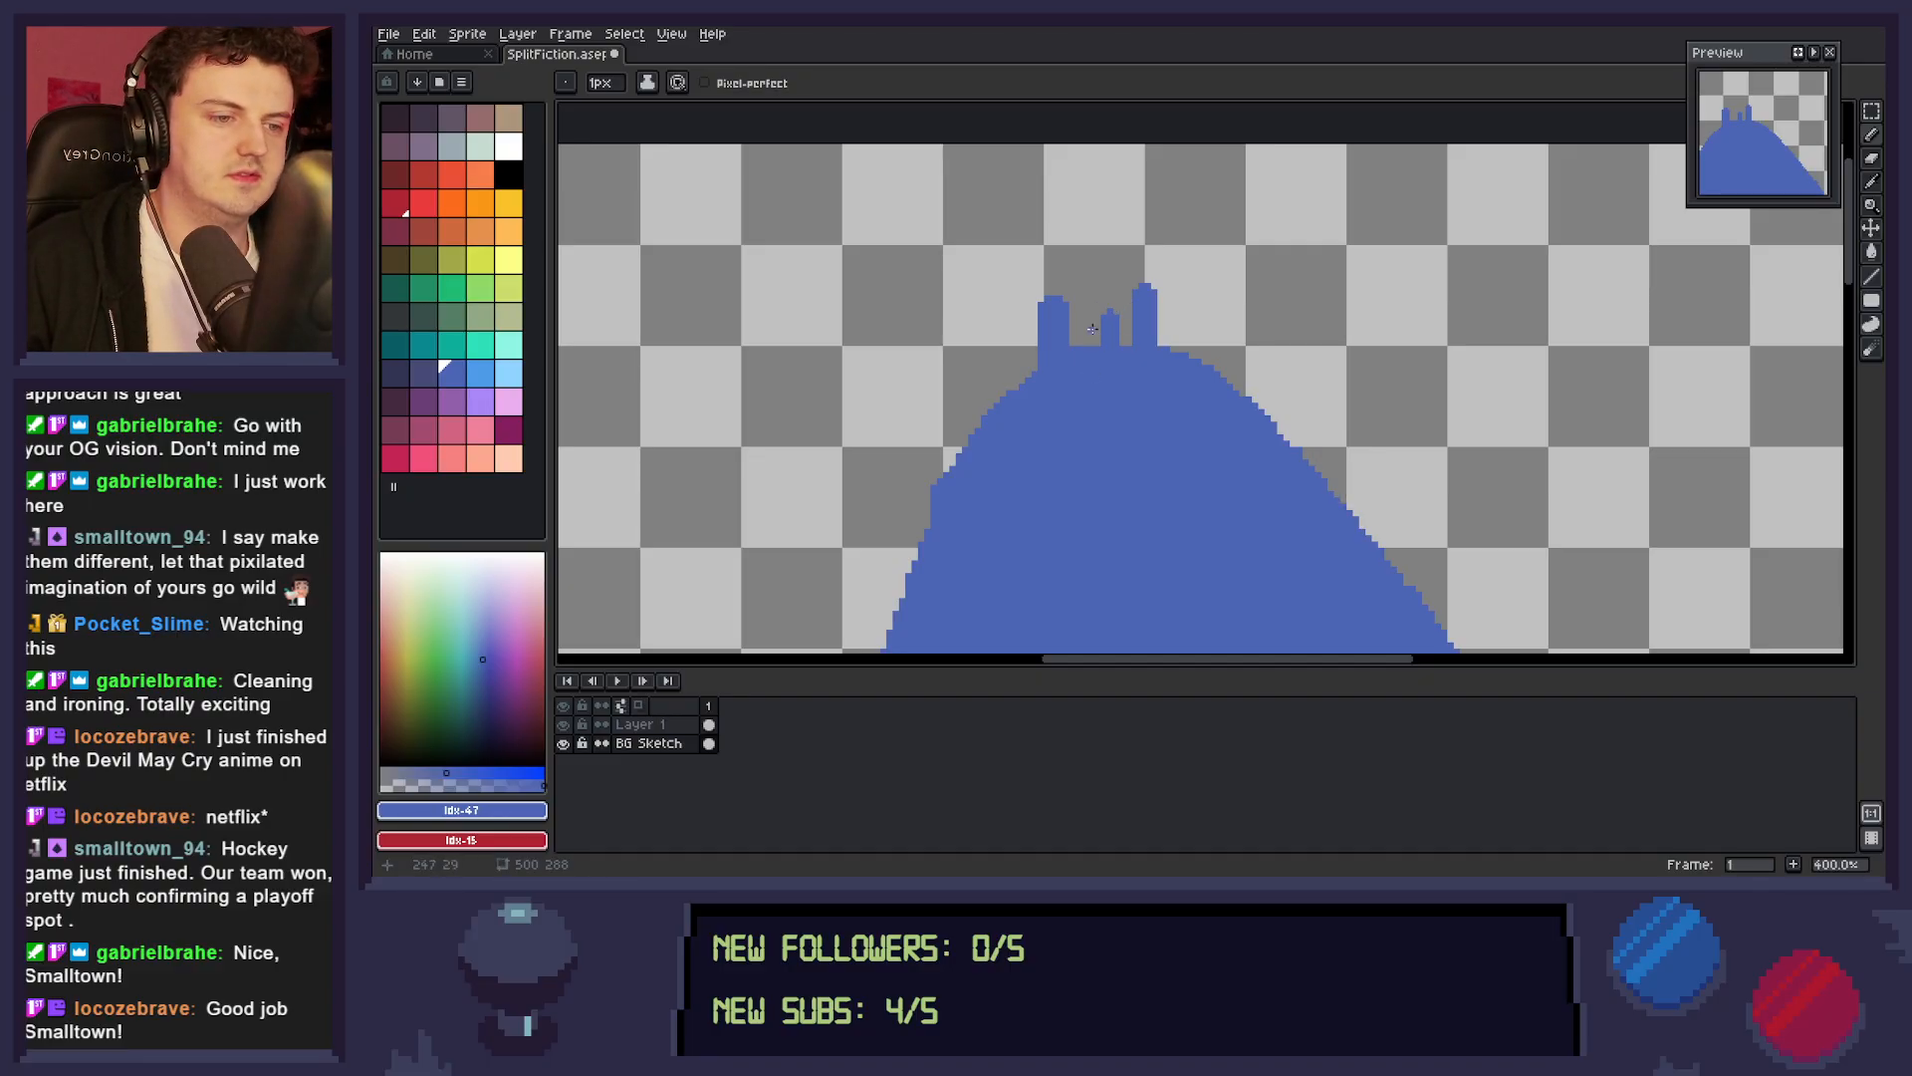
pyautogui.moveTo(1077, 342)
pyautogui.mouseDown()
pyautogui.moveTo(1092, 291)
pyautogui.moveTo(1090, 351)
pyautogui.mouseUp()
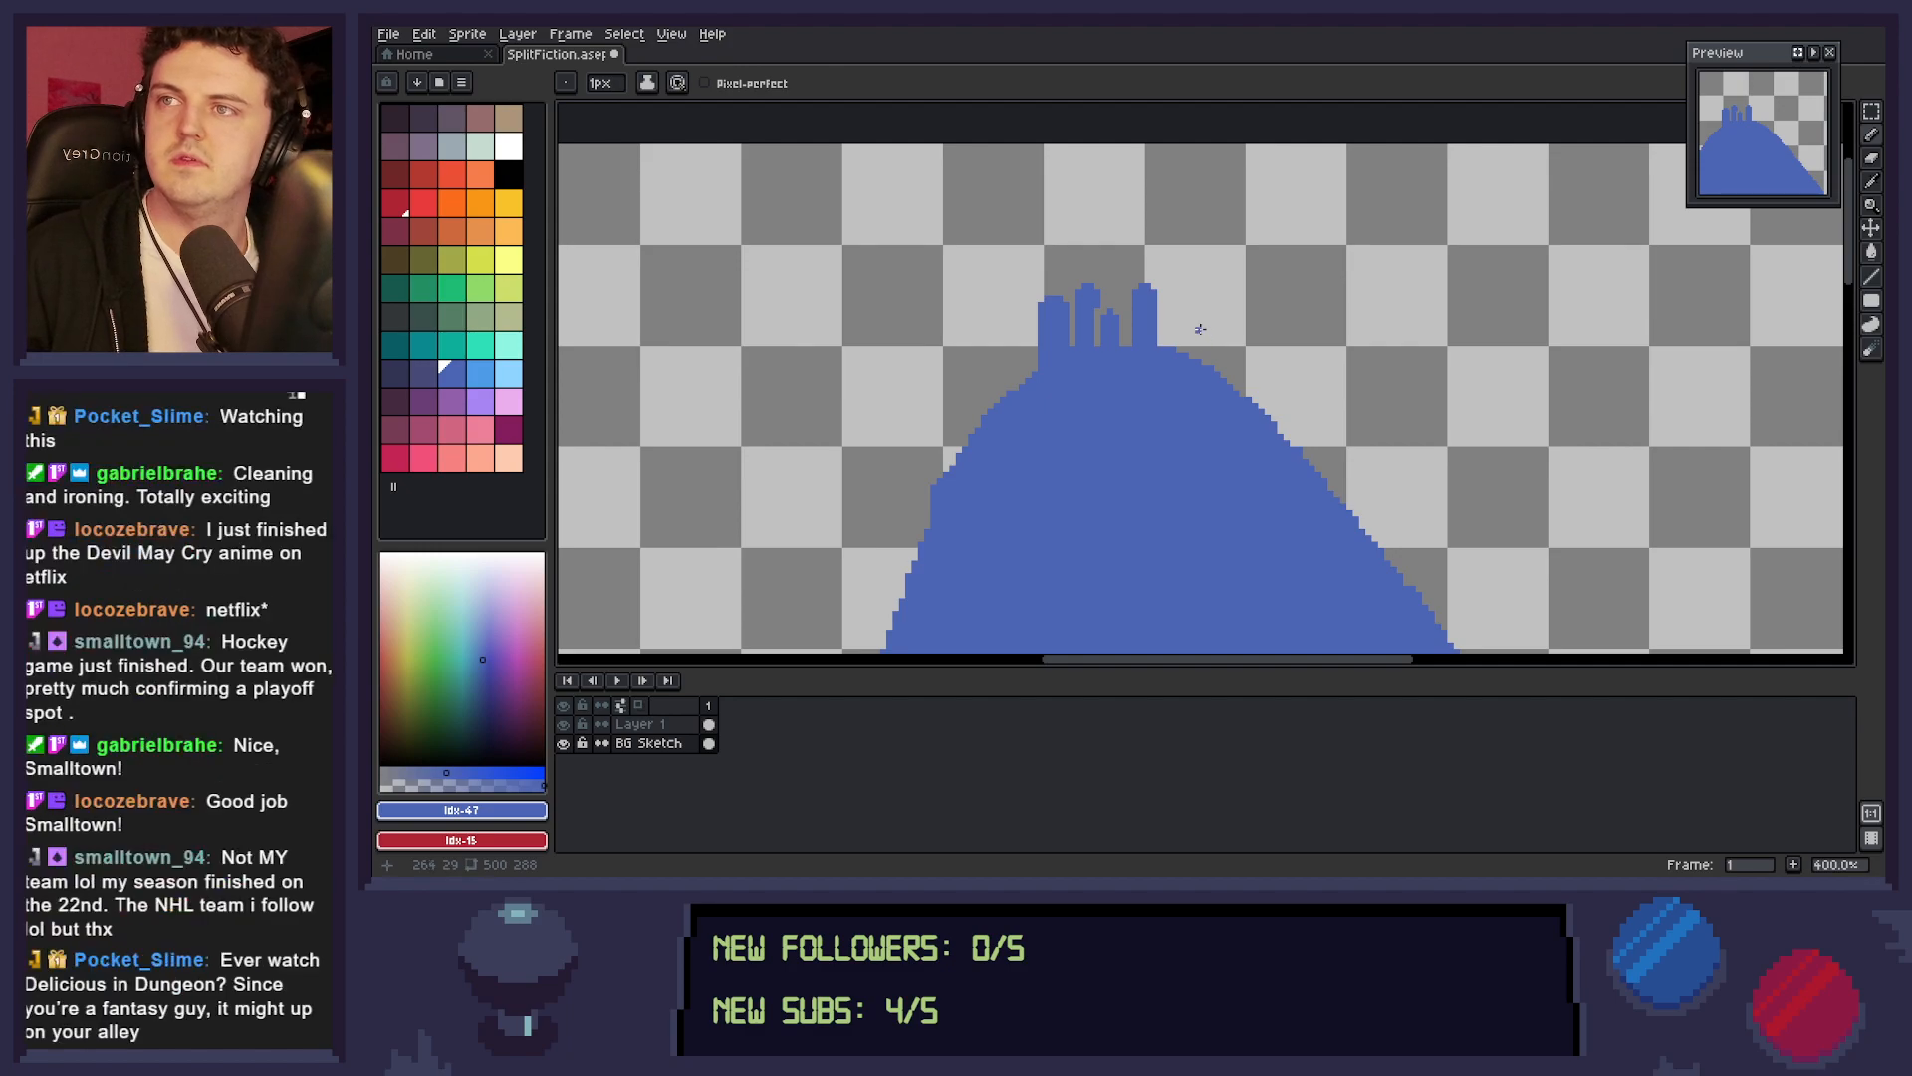
# Raise a tall, solid central spire above the castle's short middle tower and curl its tip over to the left.
pyautogui.moveTo(1112, 299)
pyautogui.mouseDown()
pyautogui.moveTo(1128, 290)
pyautogui.moveTo(1111, 237)
pyautogui.moveTo(1116, 261)
pyautogui.mouseUp()
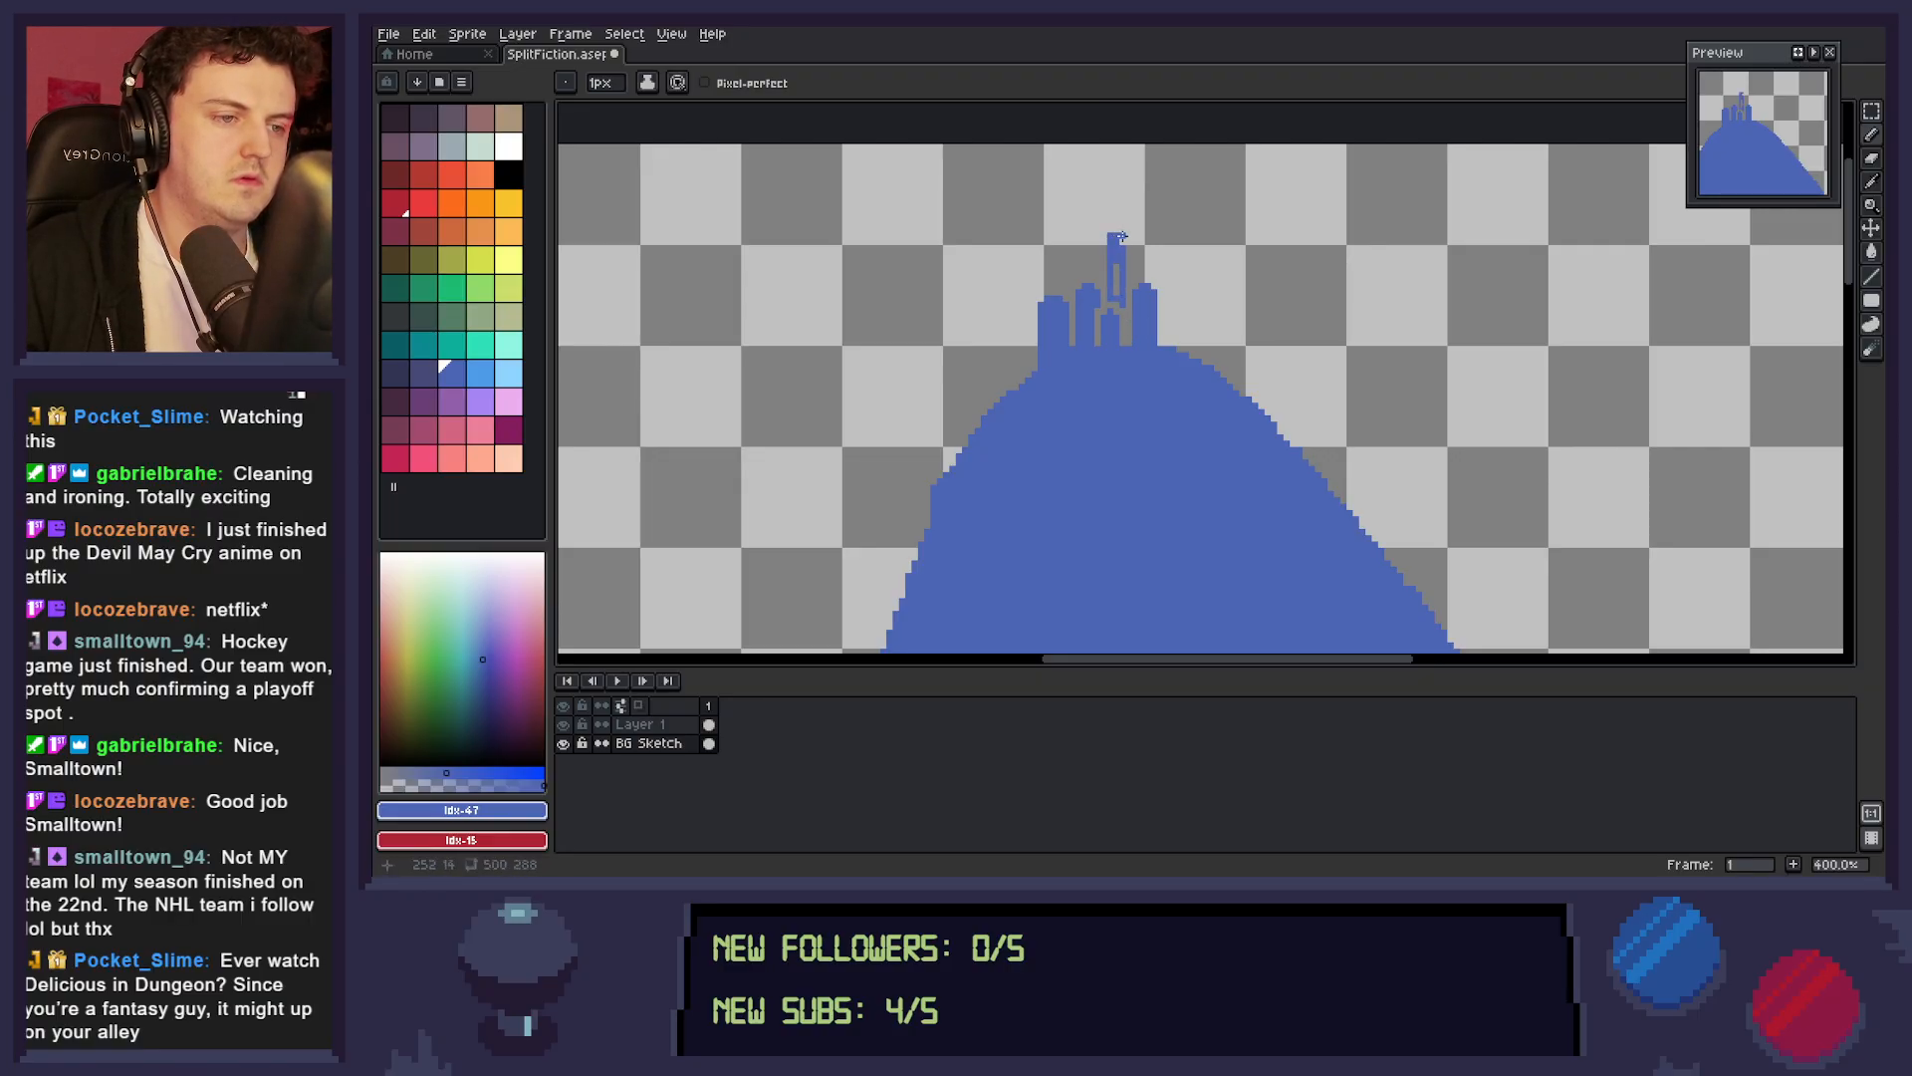
pyautogui.click(1116, 230)
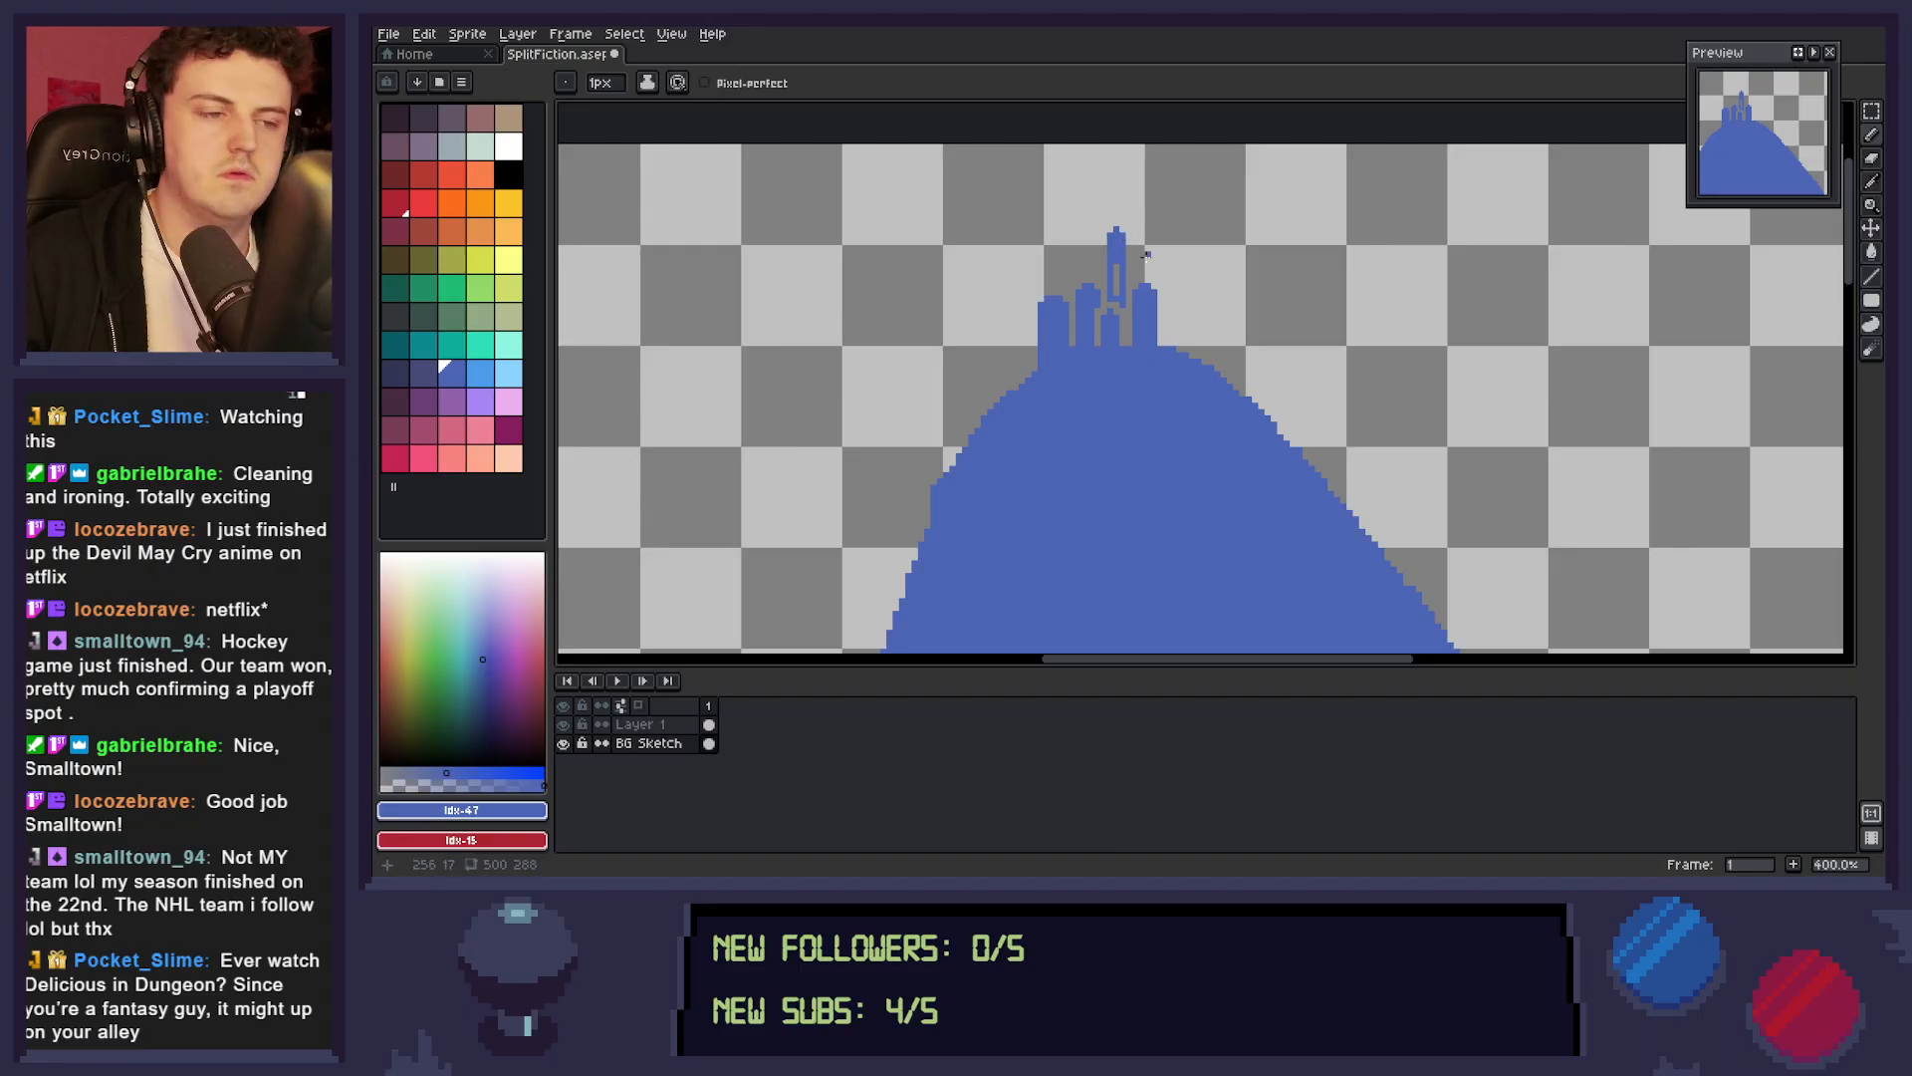
pyautogui.moveTo(1111, 217); pyautogui.dragTo(1097, 224)
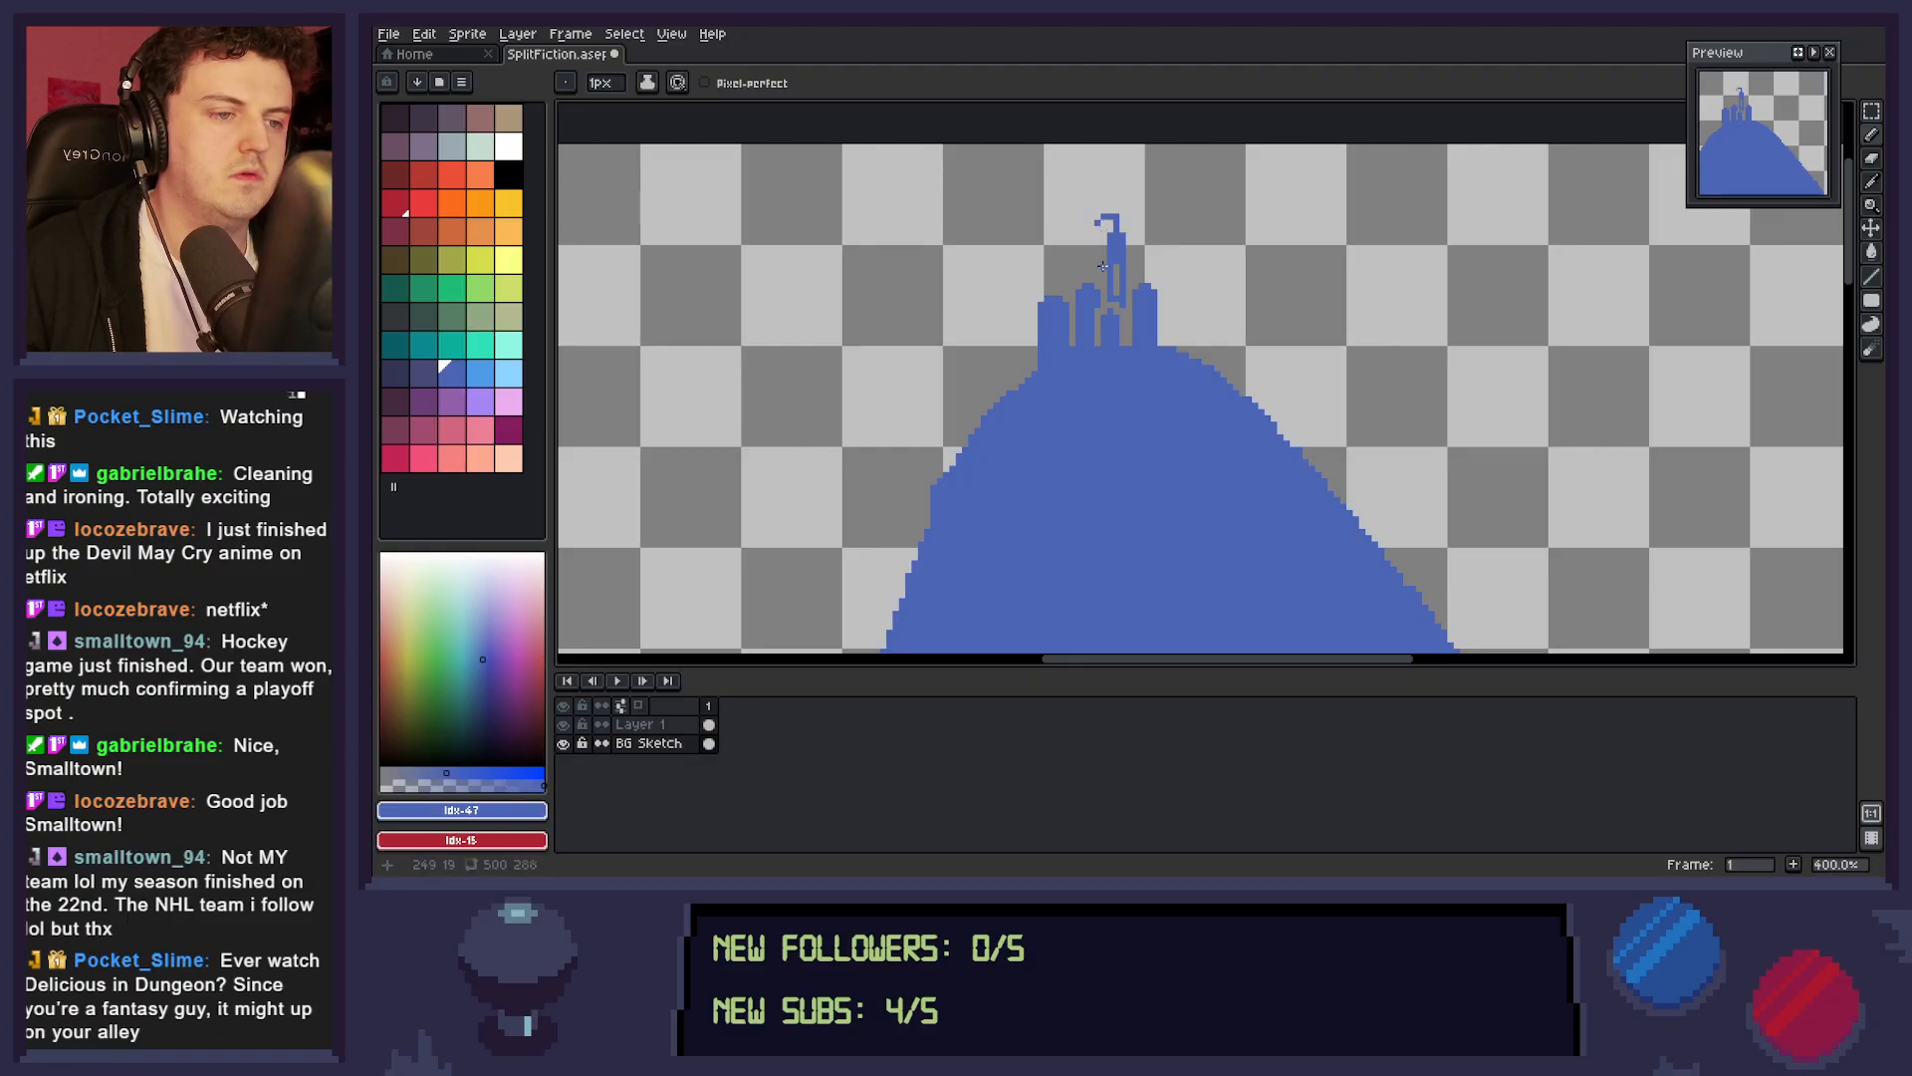
pyautogui.click(1098, 228)
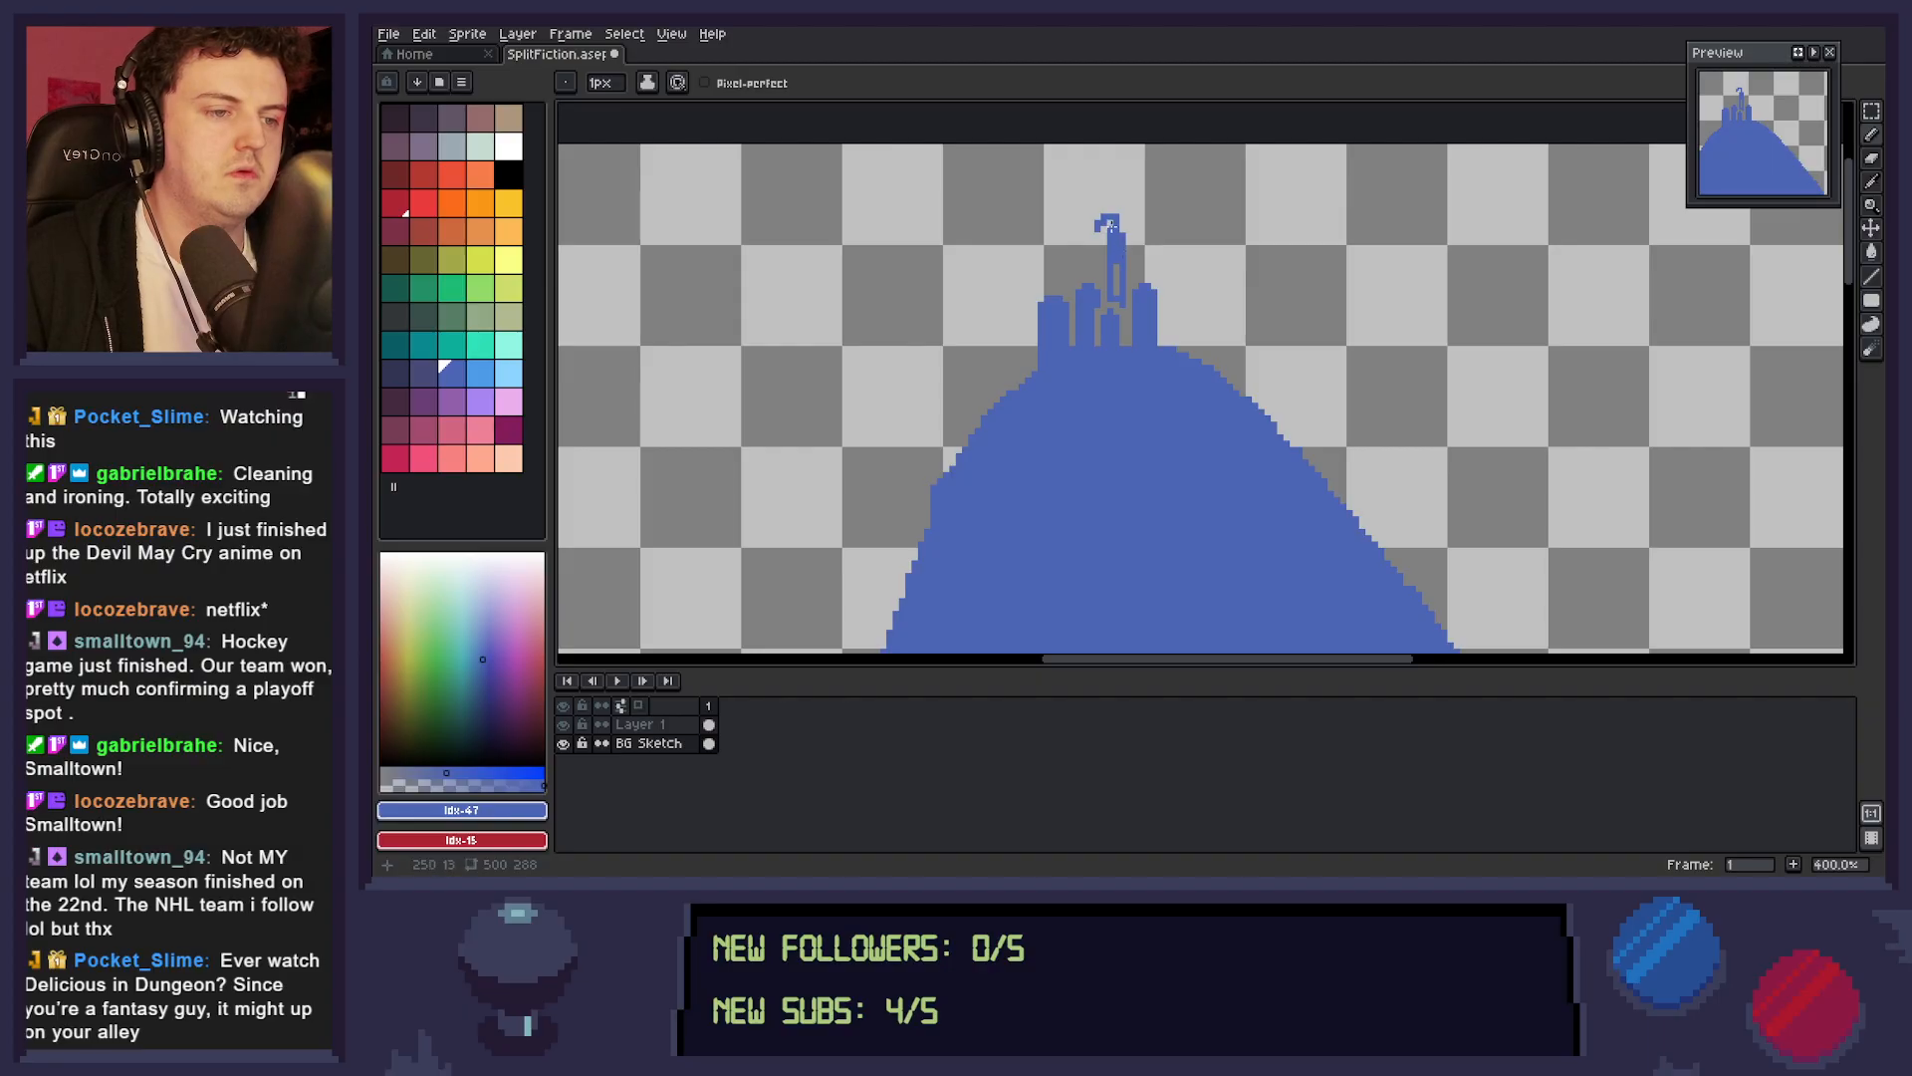
pyautogui.moveTo(1117, 255); pyautogui.dragTo(1117, 293)
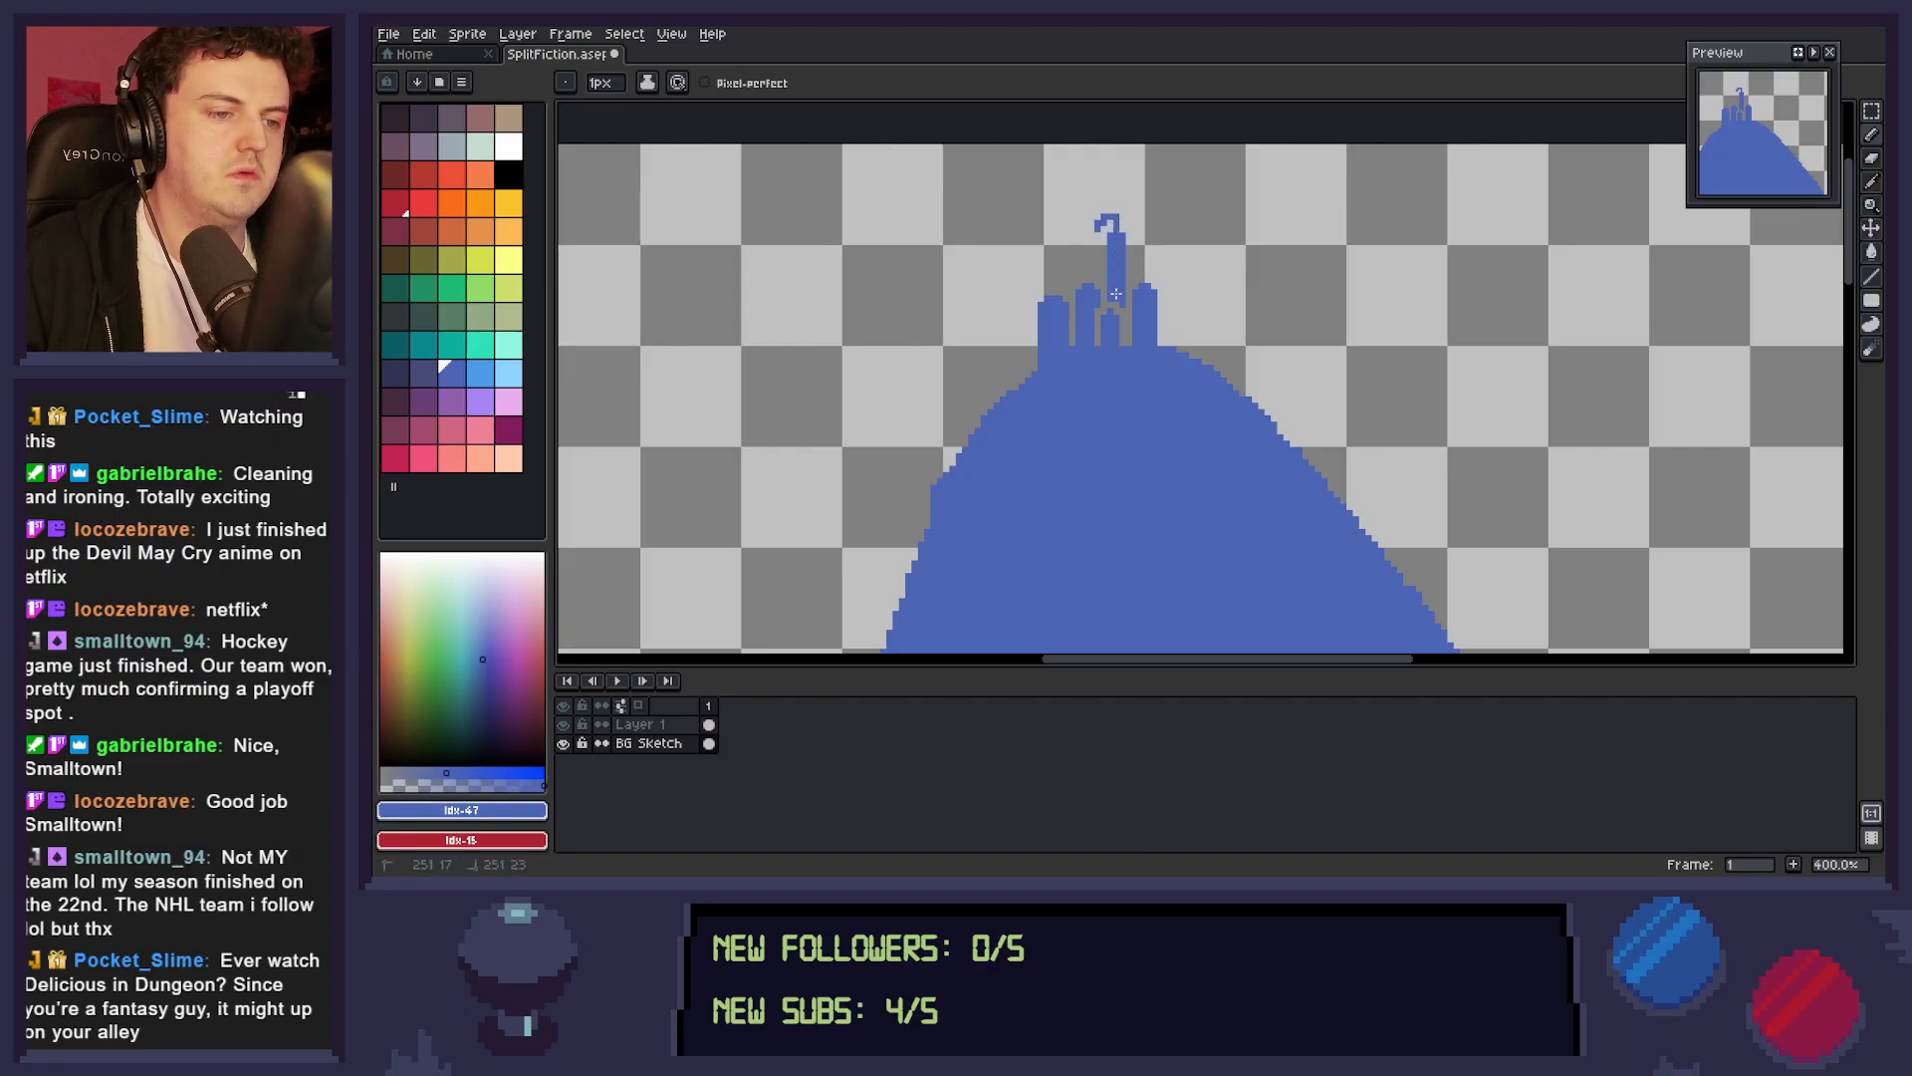
# Build a narrow upper turret on top of the castle's leftmost tower.
pyautogui.click(1067, 281)
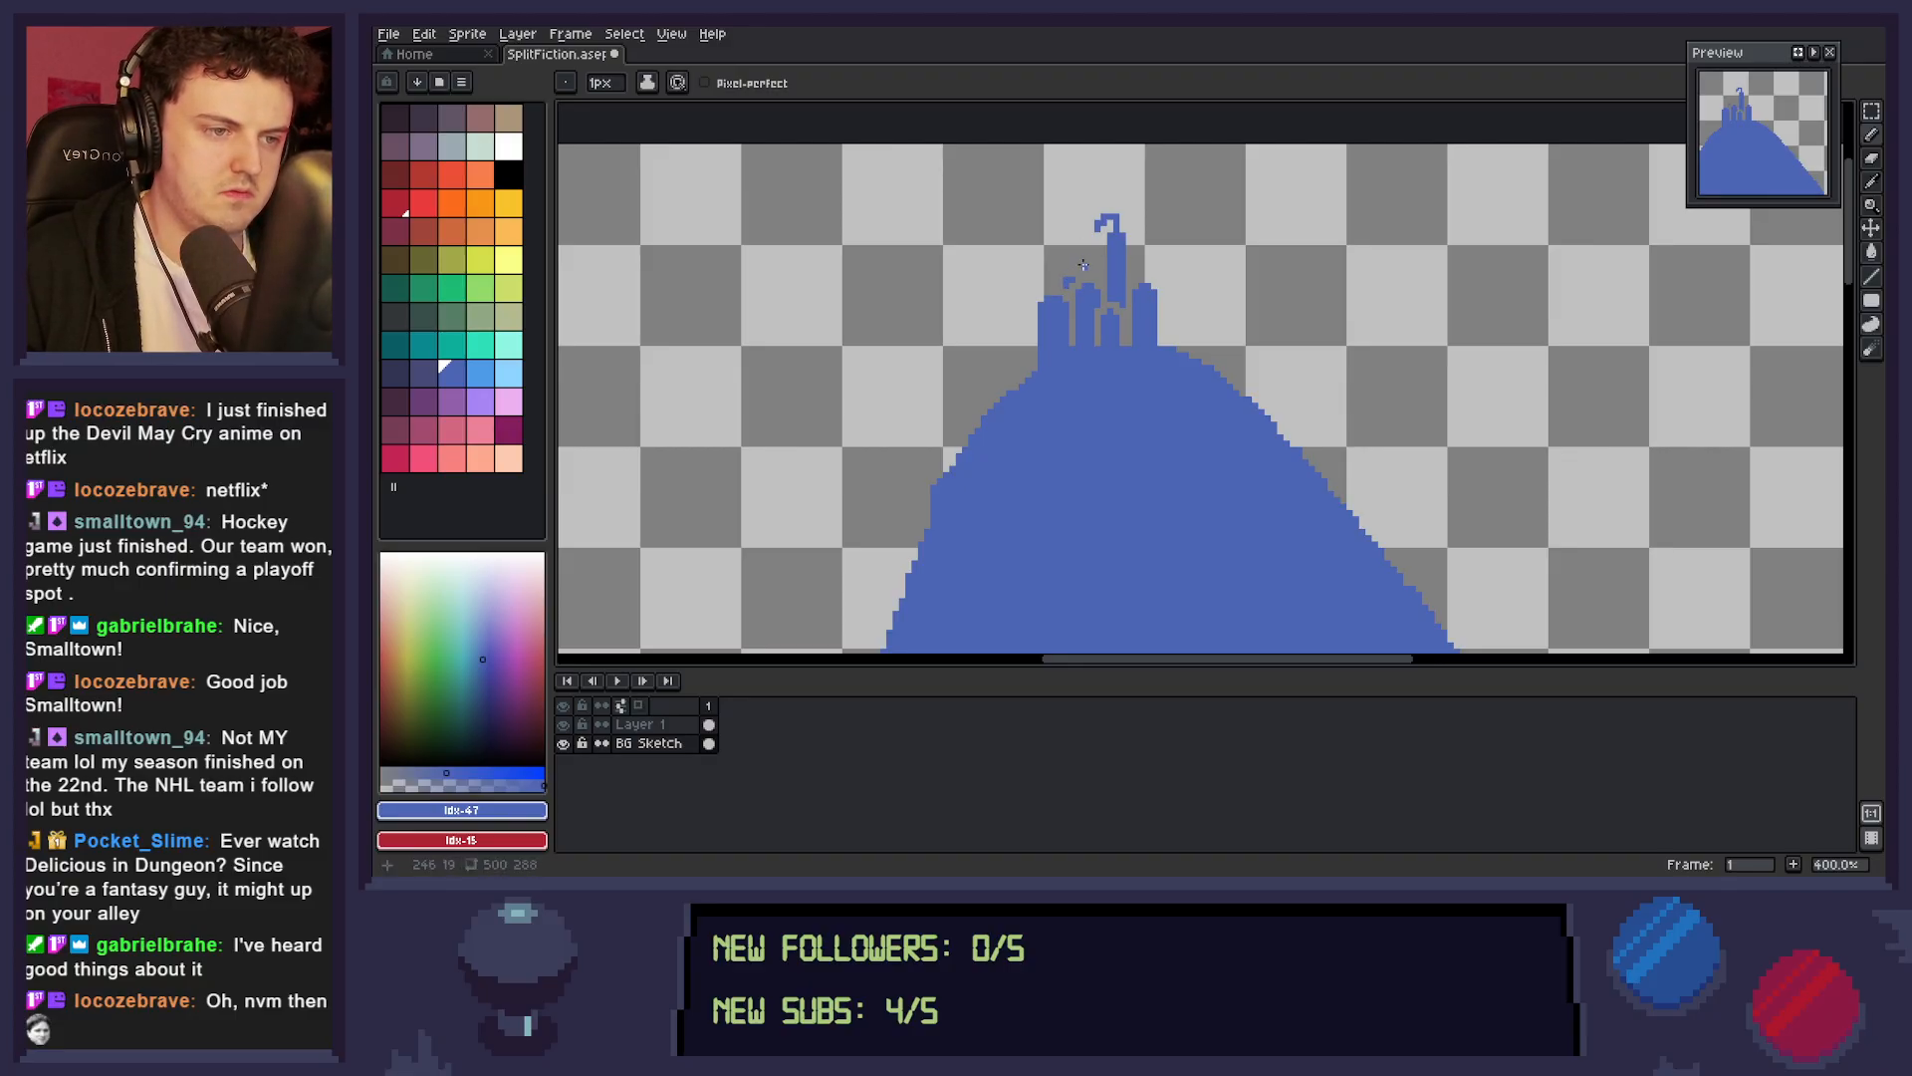
pyautogui.moveTo(1071, 276); pyautogui.dragTo(1072, 267)
pyautogui.click(1061, 280)
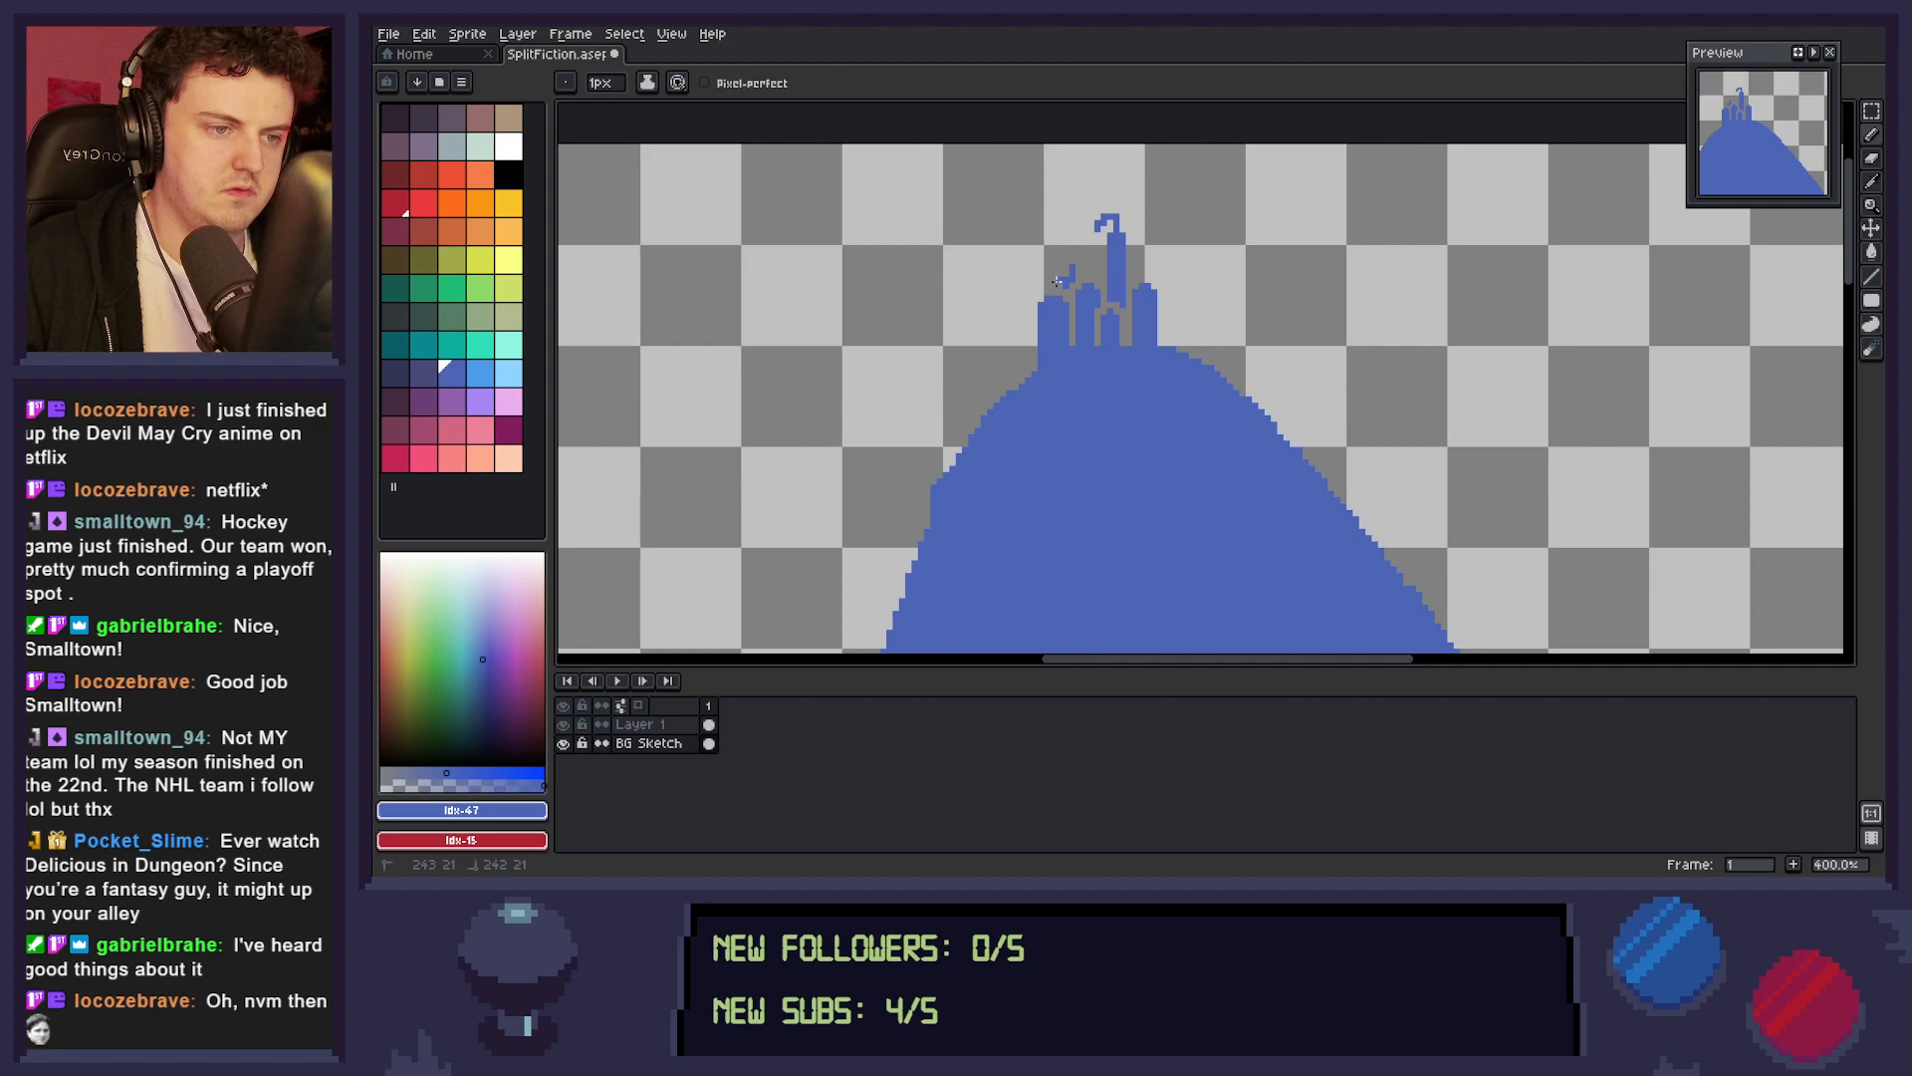
pyautogui.click(1061, 285)
pyautogui.moveTo(1060, 277); pyautogui.dragTo(1065, 272)
pyautogui.click(1073, 261)
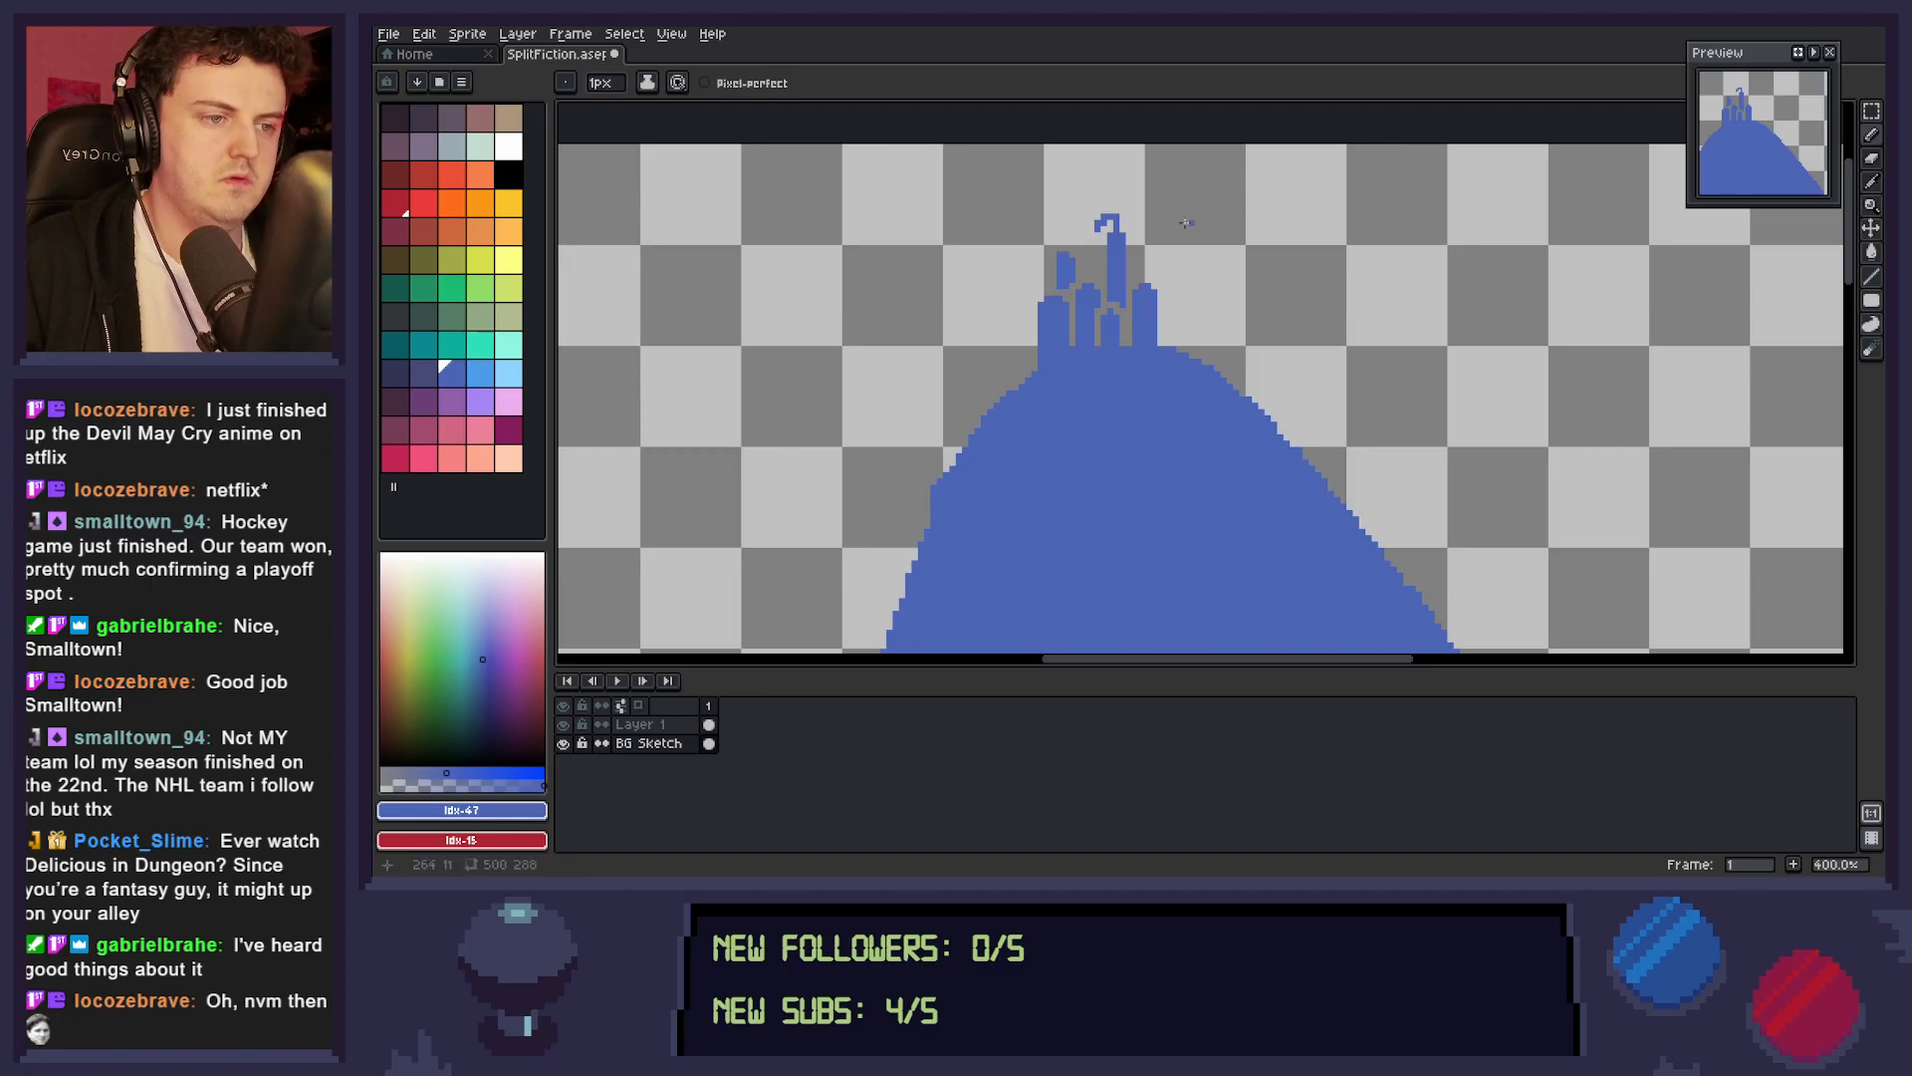
# Widen the turret above the castle's leftmost tower and add thin spires along both shoulders of the mountain peak.
pyautogui.moveTo(1054, 261); pyautogui.dragTo(1054, 286)
pyautogui.click(1074, 286)
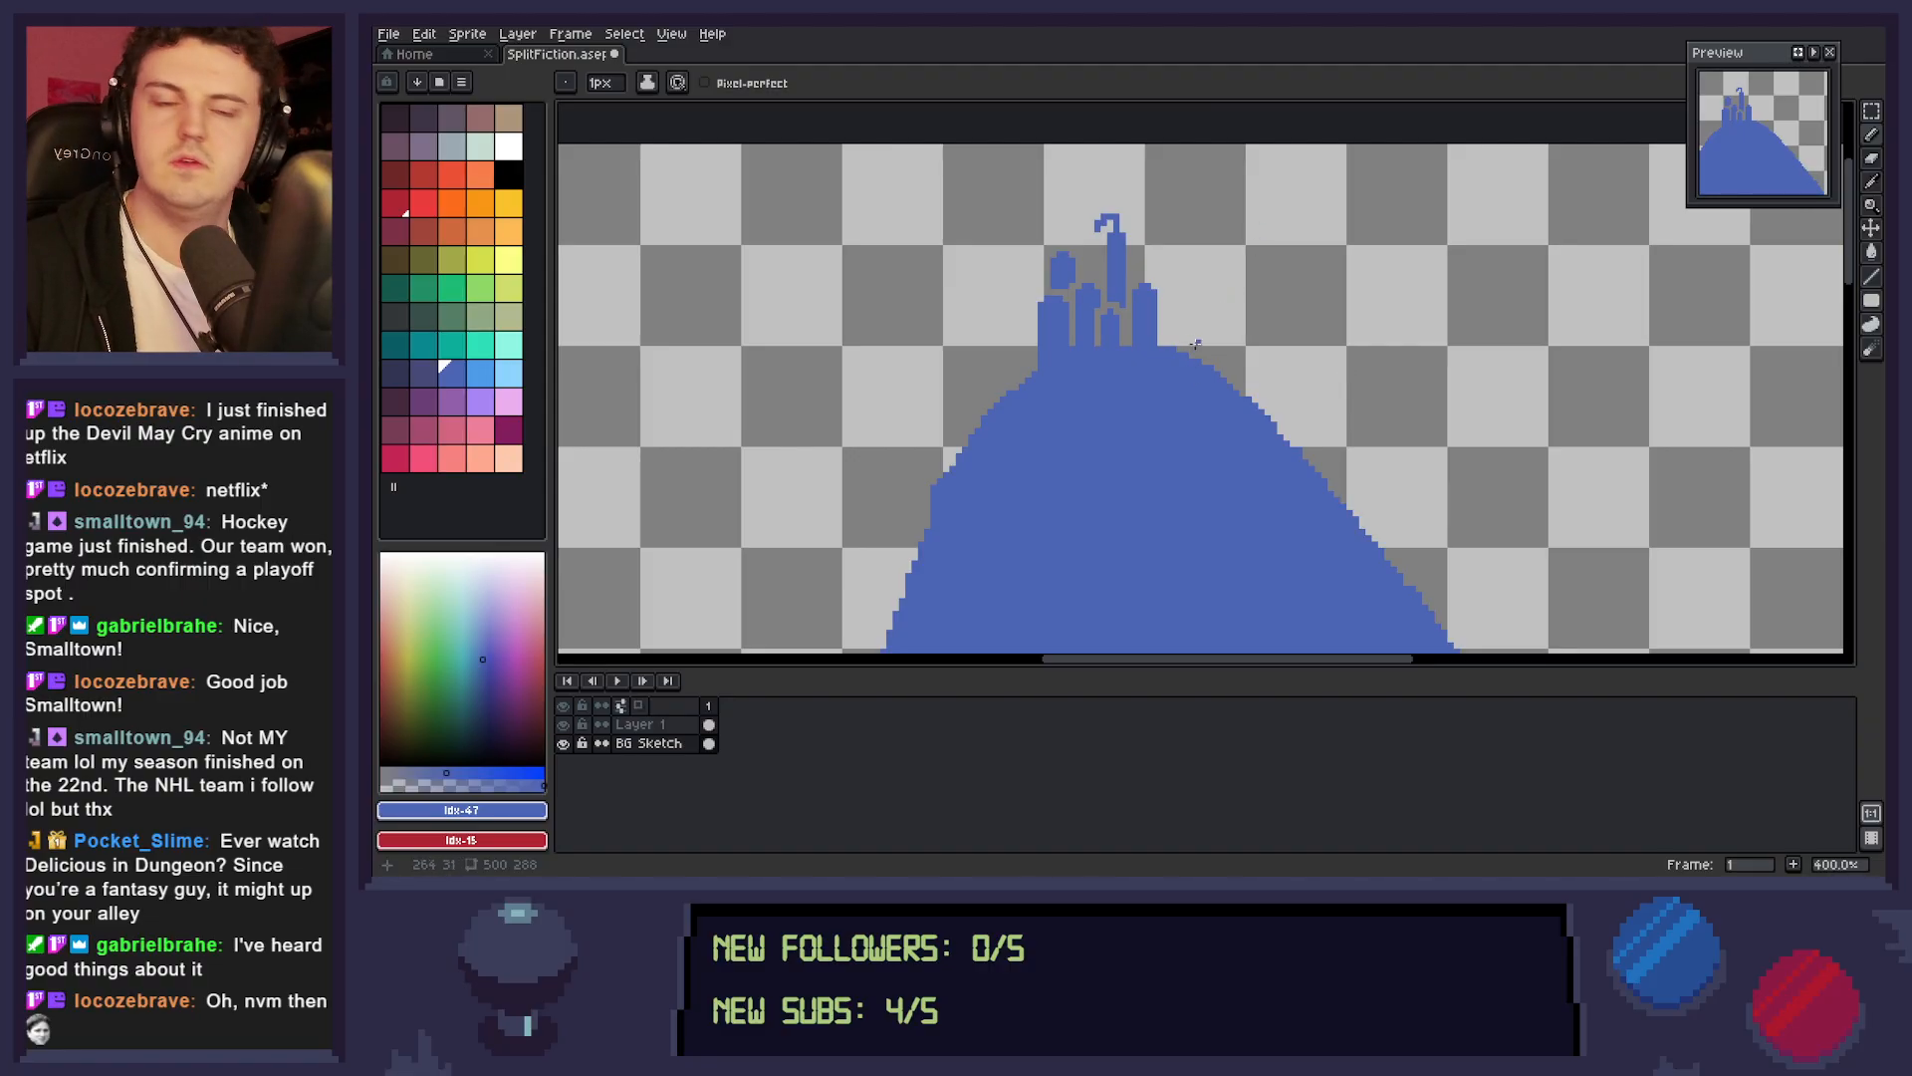
pyautogui.moveTo(1168, 348)
pyautogui.mouseDown()
pyautogui.moveTo(1173, 332)
pyautogui.moveTo(1182, 361)
pyautogui.moveTo(1196, 328)
pyautogui.moveTo(1199, 359)
pyautogui.mouseUp()
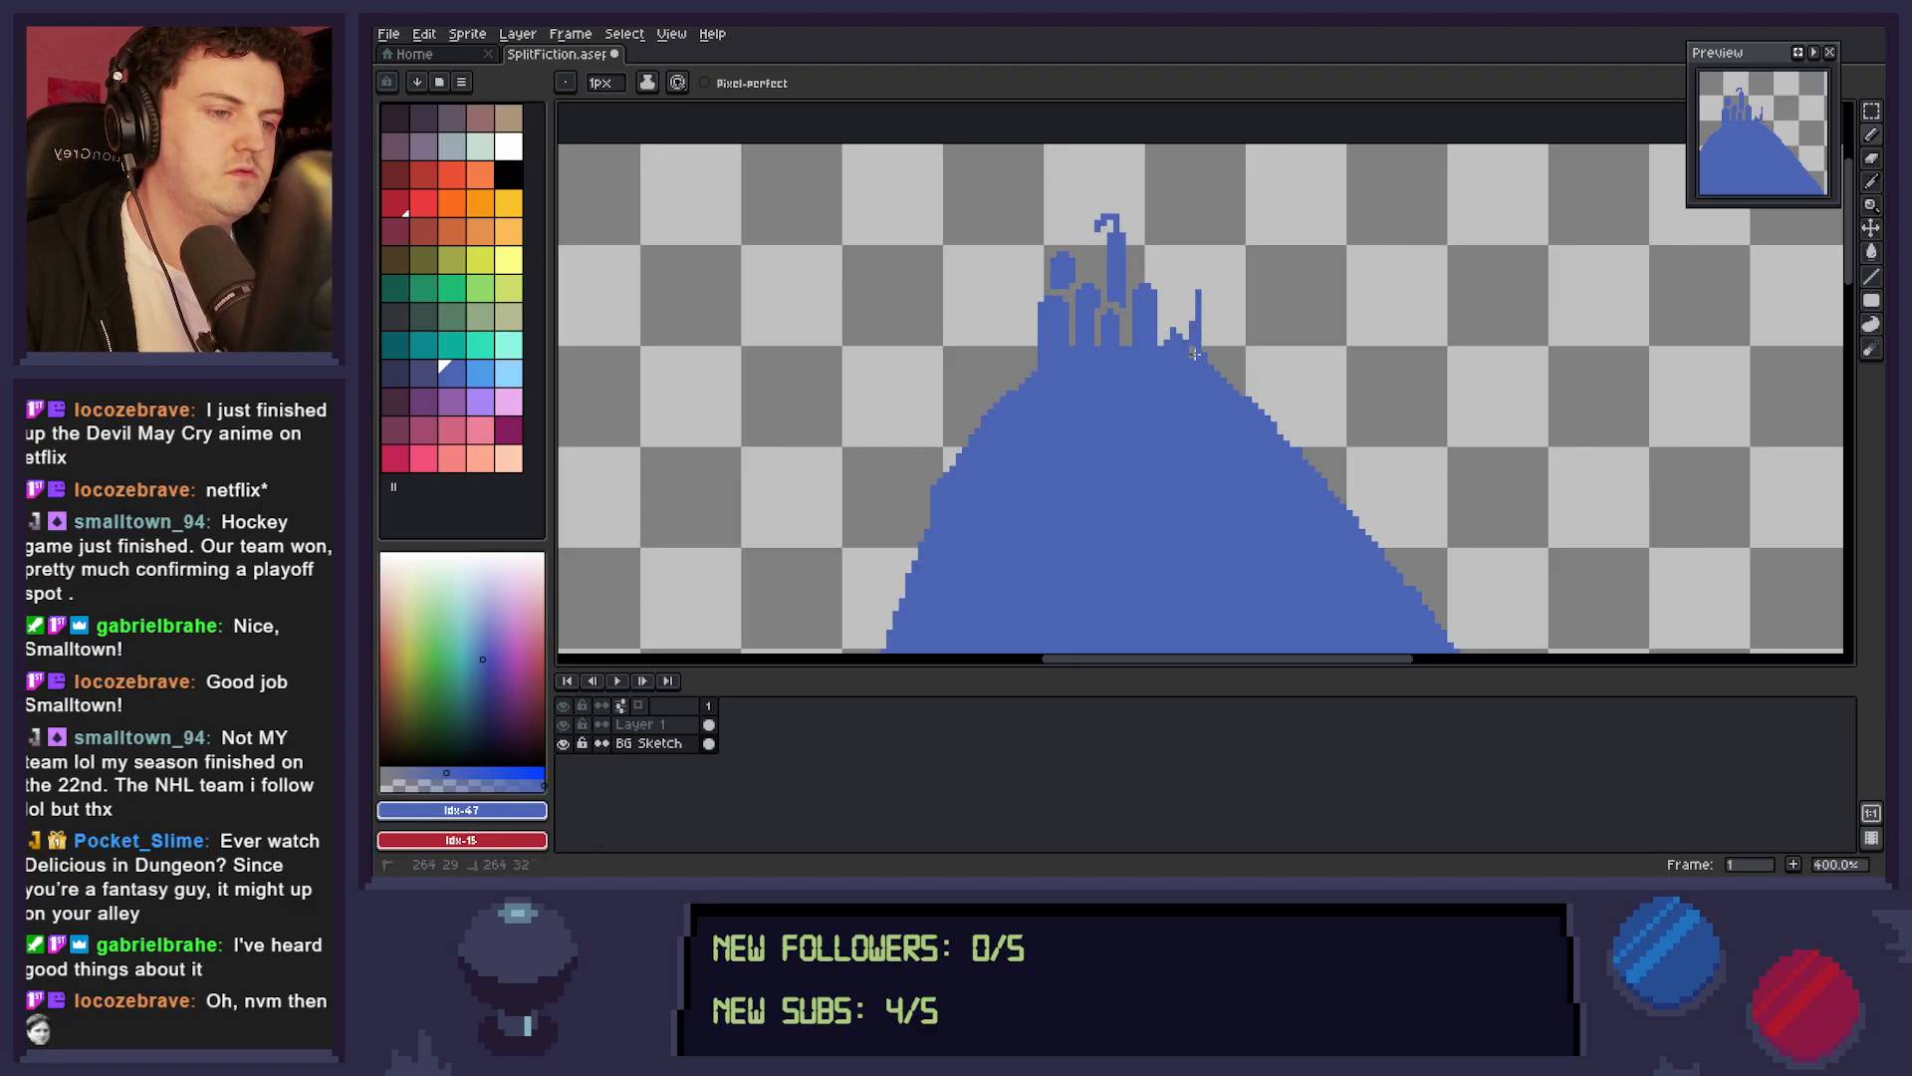
pyautogui.moveTo(997, 409)
pyautogui.mouseDown()
pyautogui.moveTo(1000, 367)
pyautogui.moveTo(1016, 396)
pyautogui.mouseUp()
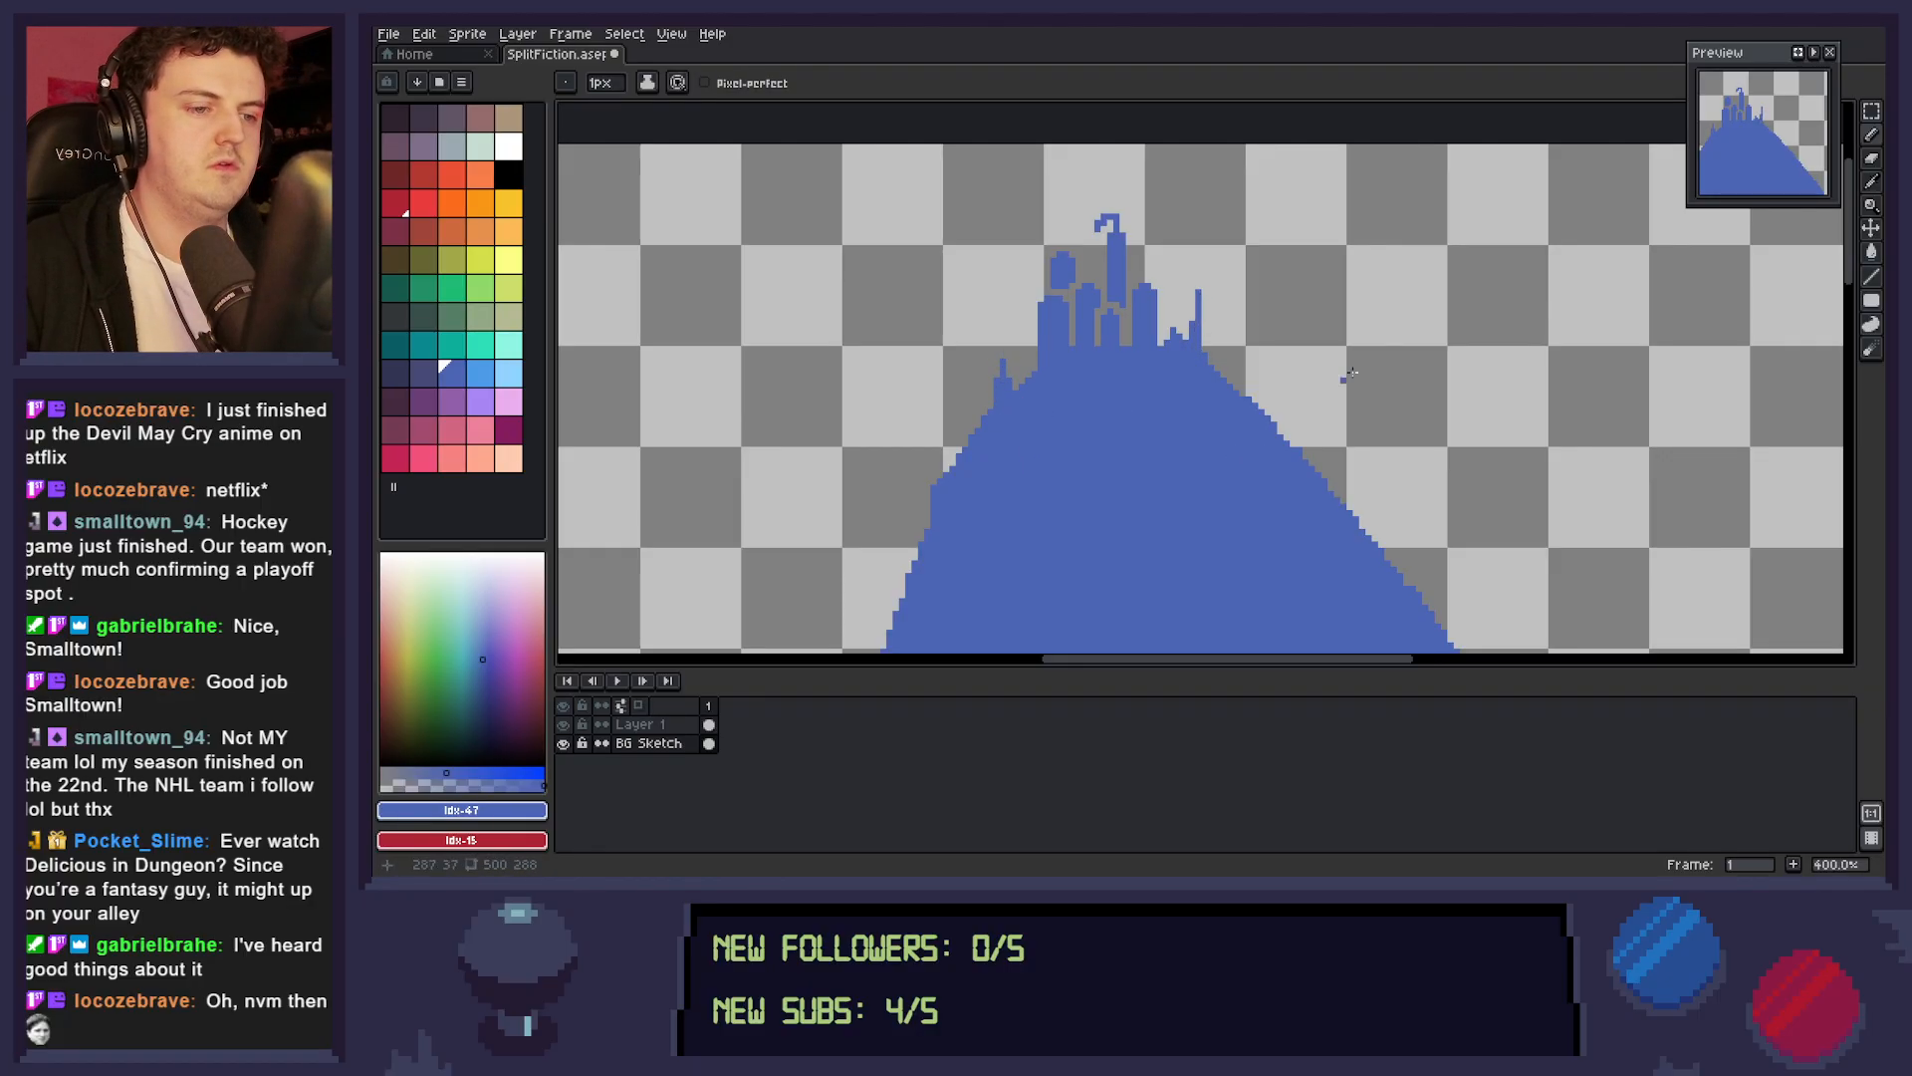
pyautogui.moveTo(1197, 349)
pyautogui.mouseDown()
pyautogui.moveTo(1218, 390)
pyautogui.moveTo(1213, 358)
pyautogui.moveTo(1286, 441)
pyautogui.moveTo(1225, 376)
pyautogui.moveTo(1236, 348)
pyautogui.moveTo(1240, 406)
pyautogui.moveTo(1235, 374)
pyautogui.moveTo(1264, 413)
pyautogui.moveTo(1269, 384)
pyautogui.moveTo(1269, 427)
pyautogui.moveTo(1262, 403)
pyautogui.moveTo(1240, 405)
pyautogui.moveTo(1265, 401)
pyautogui.moveTo(1353, 533)
pyautogui.moveTo(1292, 444)
pyautogui.mouseUp()
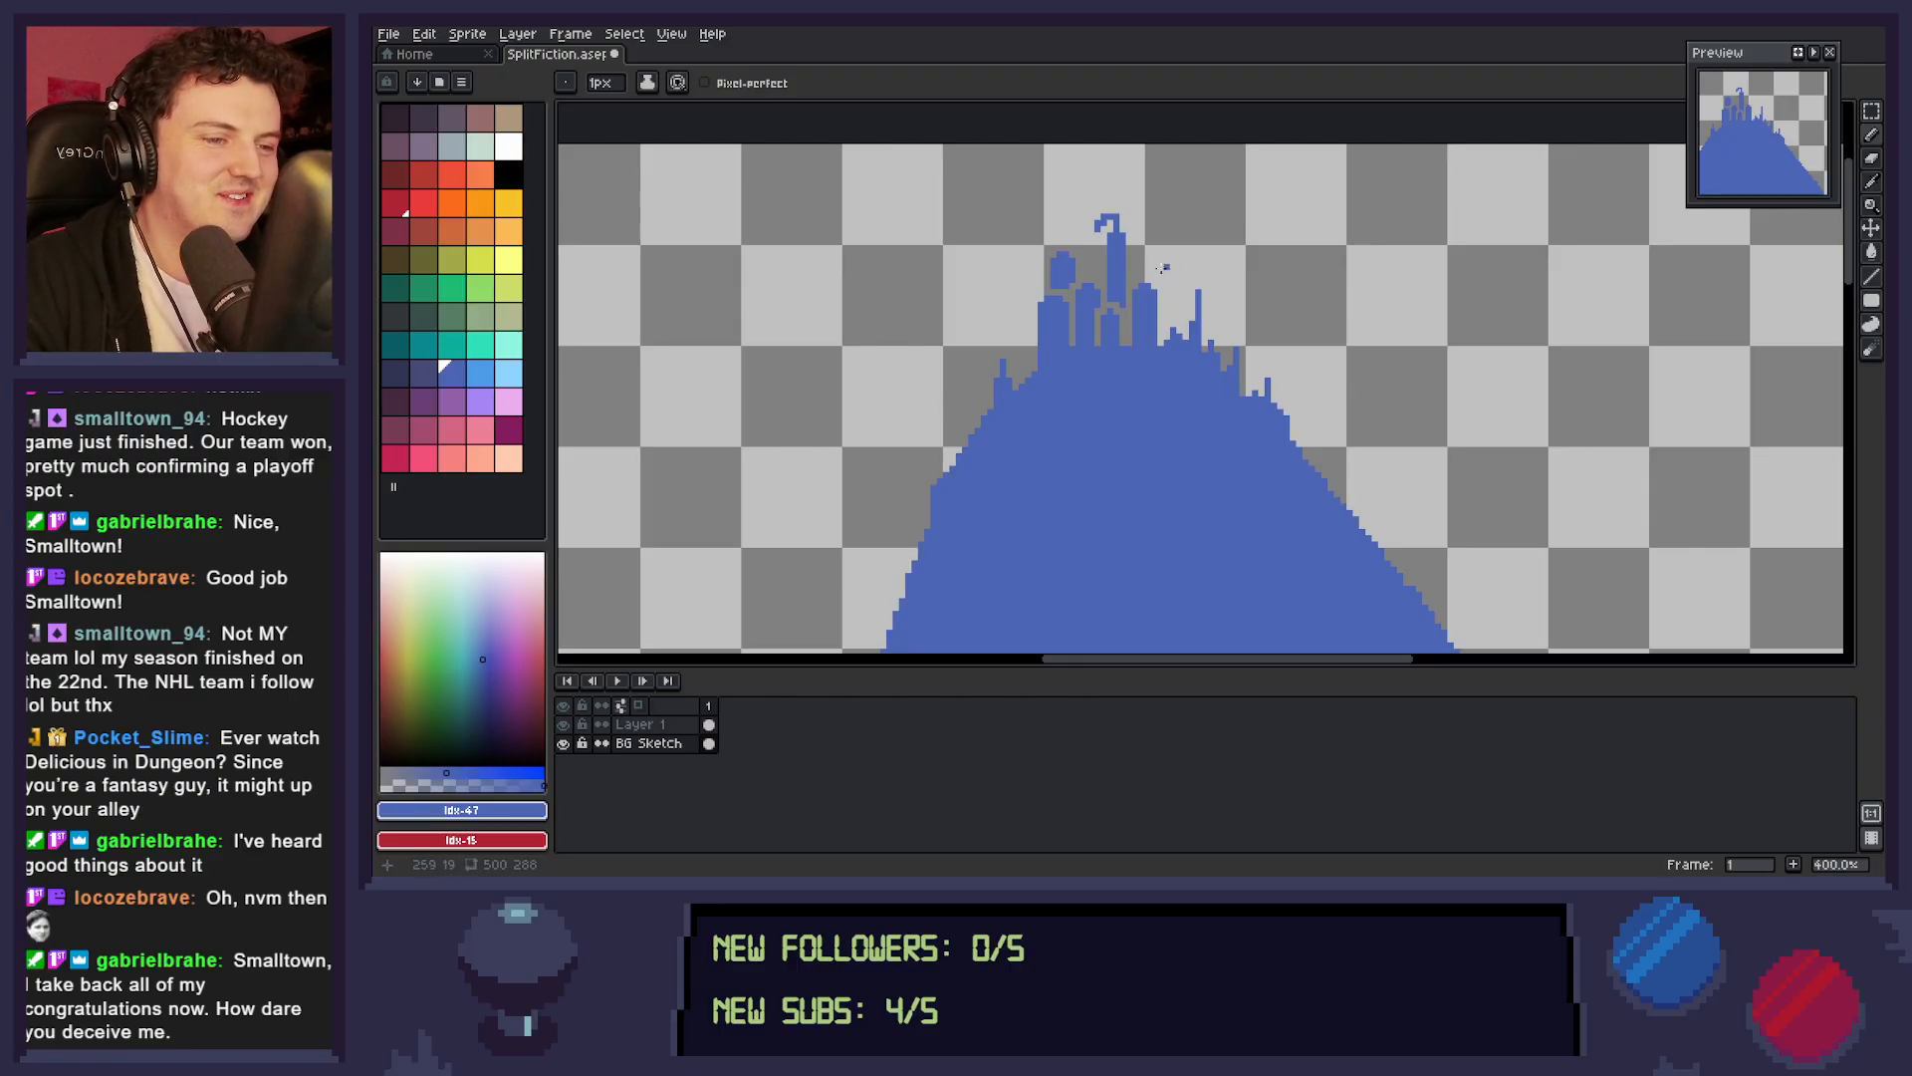
# Draw a filled, round-topped turret right of the castle, bridge it to the neighbouring tower, and raise that tower's top.
pyautogui.click(1153, 274)
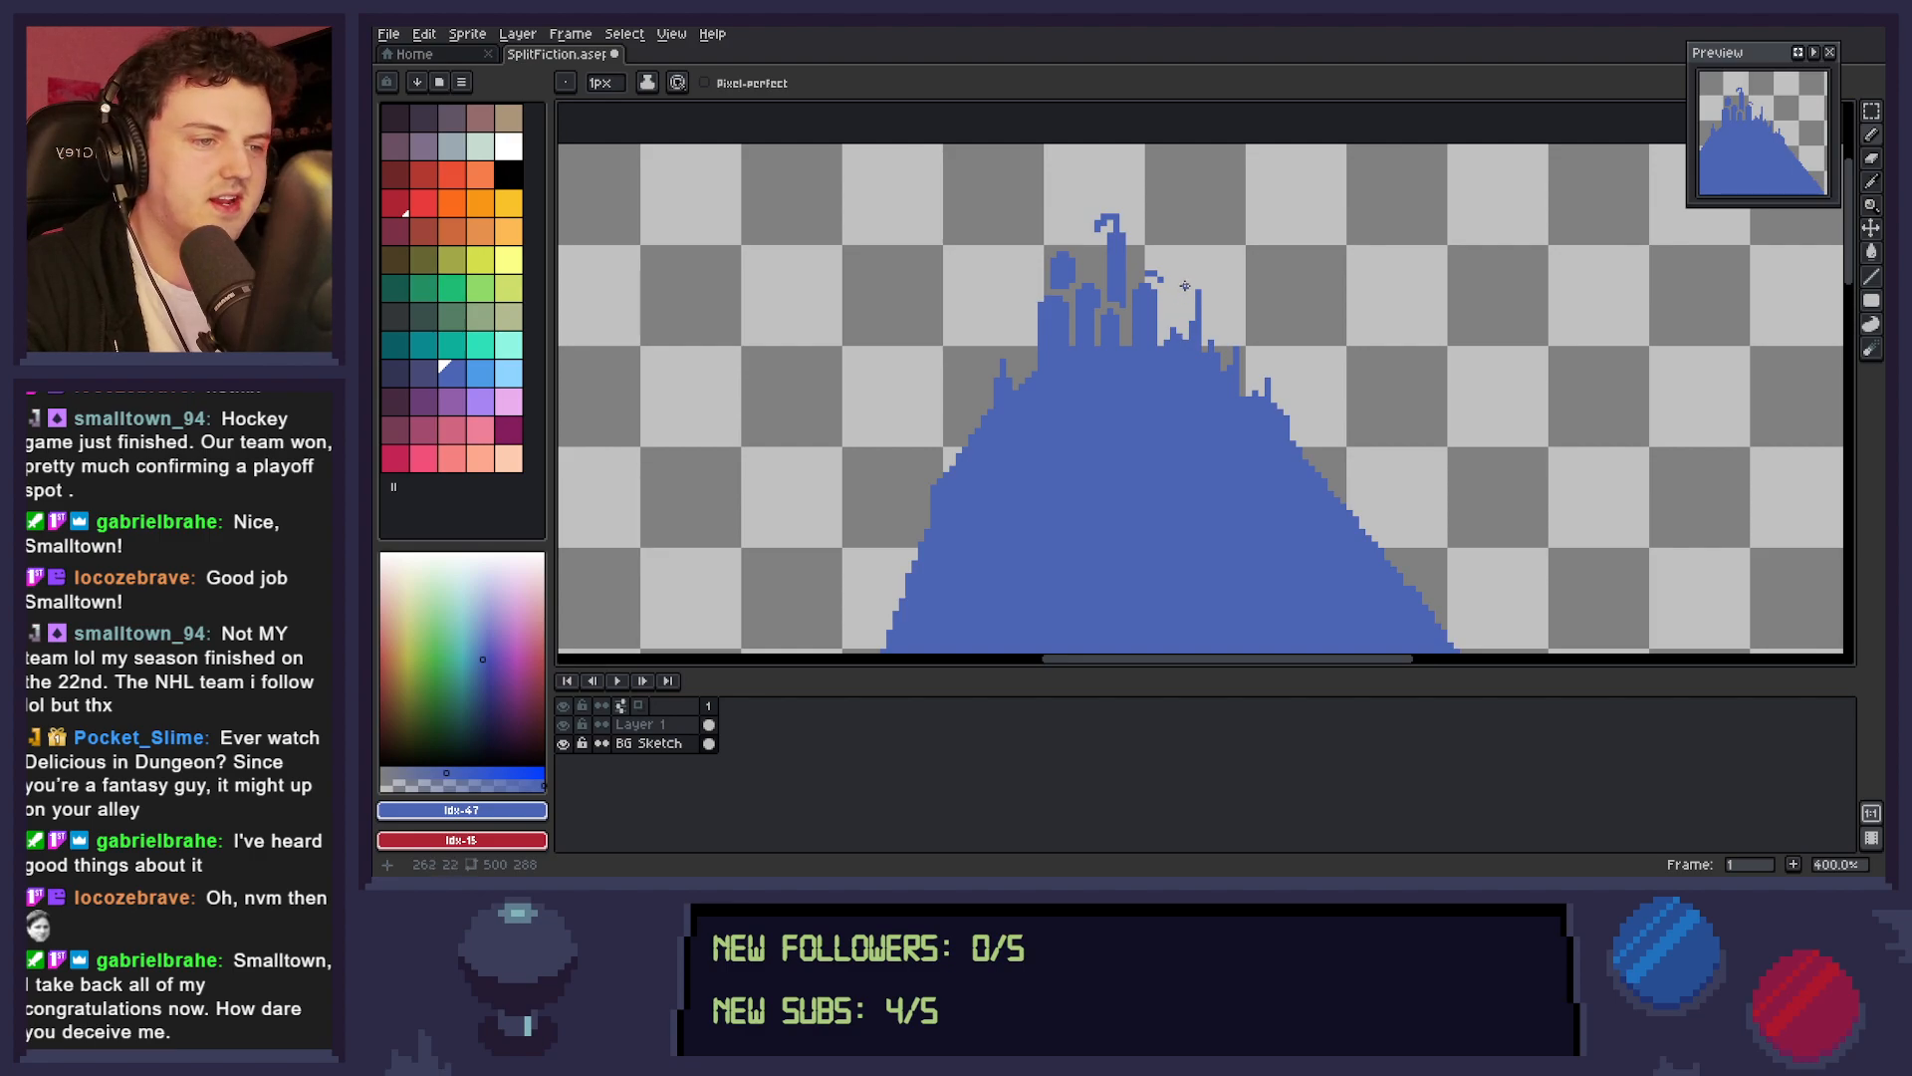
pyautogui.moveTo(1163, 280)
pyautogui.mouseDown()
pyautogui.moveTo(1181, 261)
pyautogui.moveTo(1198, 278)
pyautogui.mouseUp()
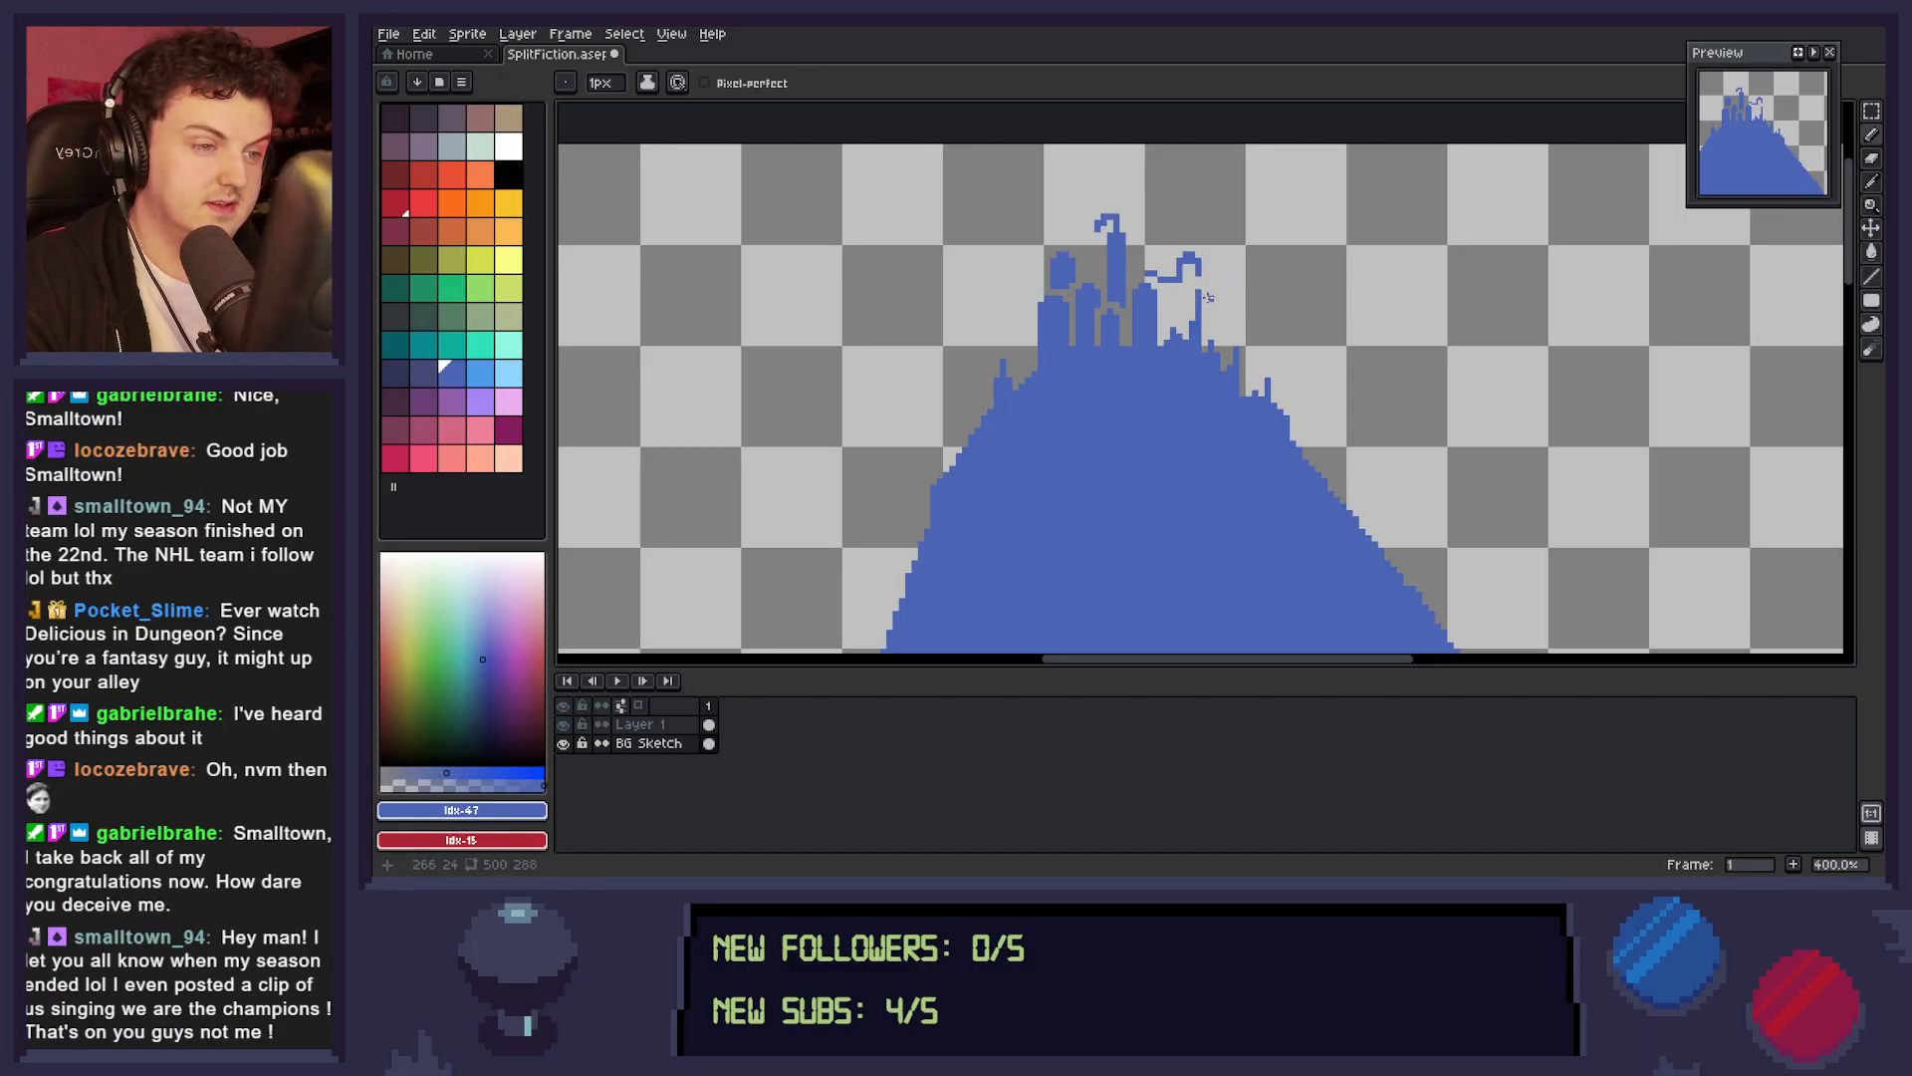
pyautogui.click(1198, 275)
pyautogui.moveTo(1186, 267)
pyautogui.mouseDown()
pyautogui.moveTo(1232, 298)
pyautogui.moveTo(1190, 316)
pyautogui.moveTo(1189, 279)
pyautogui.moveTo(1180, 324)
pyautogui.mouseUp()
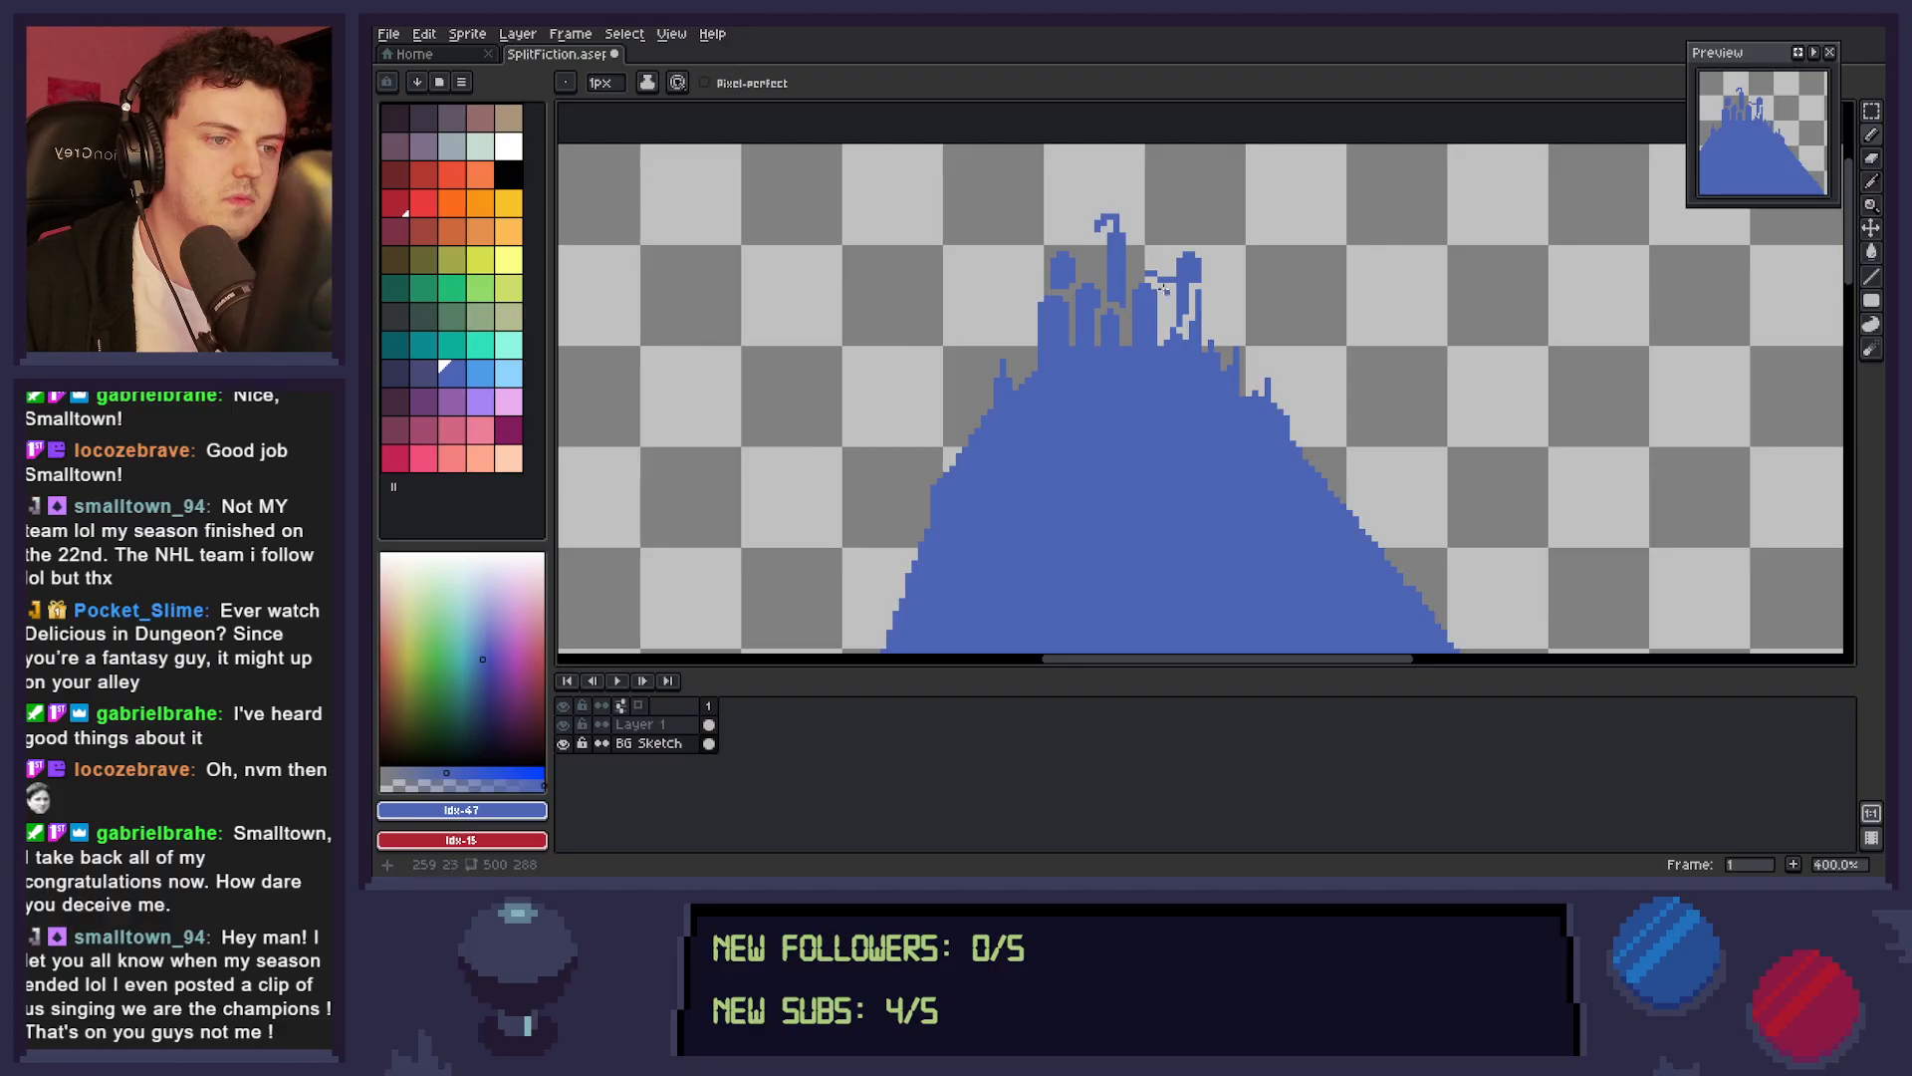
pyautogui.moveTo(1161, 284); pyautogui.dragTo(1177, 316)
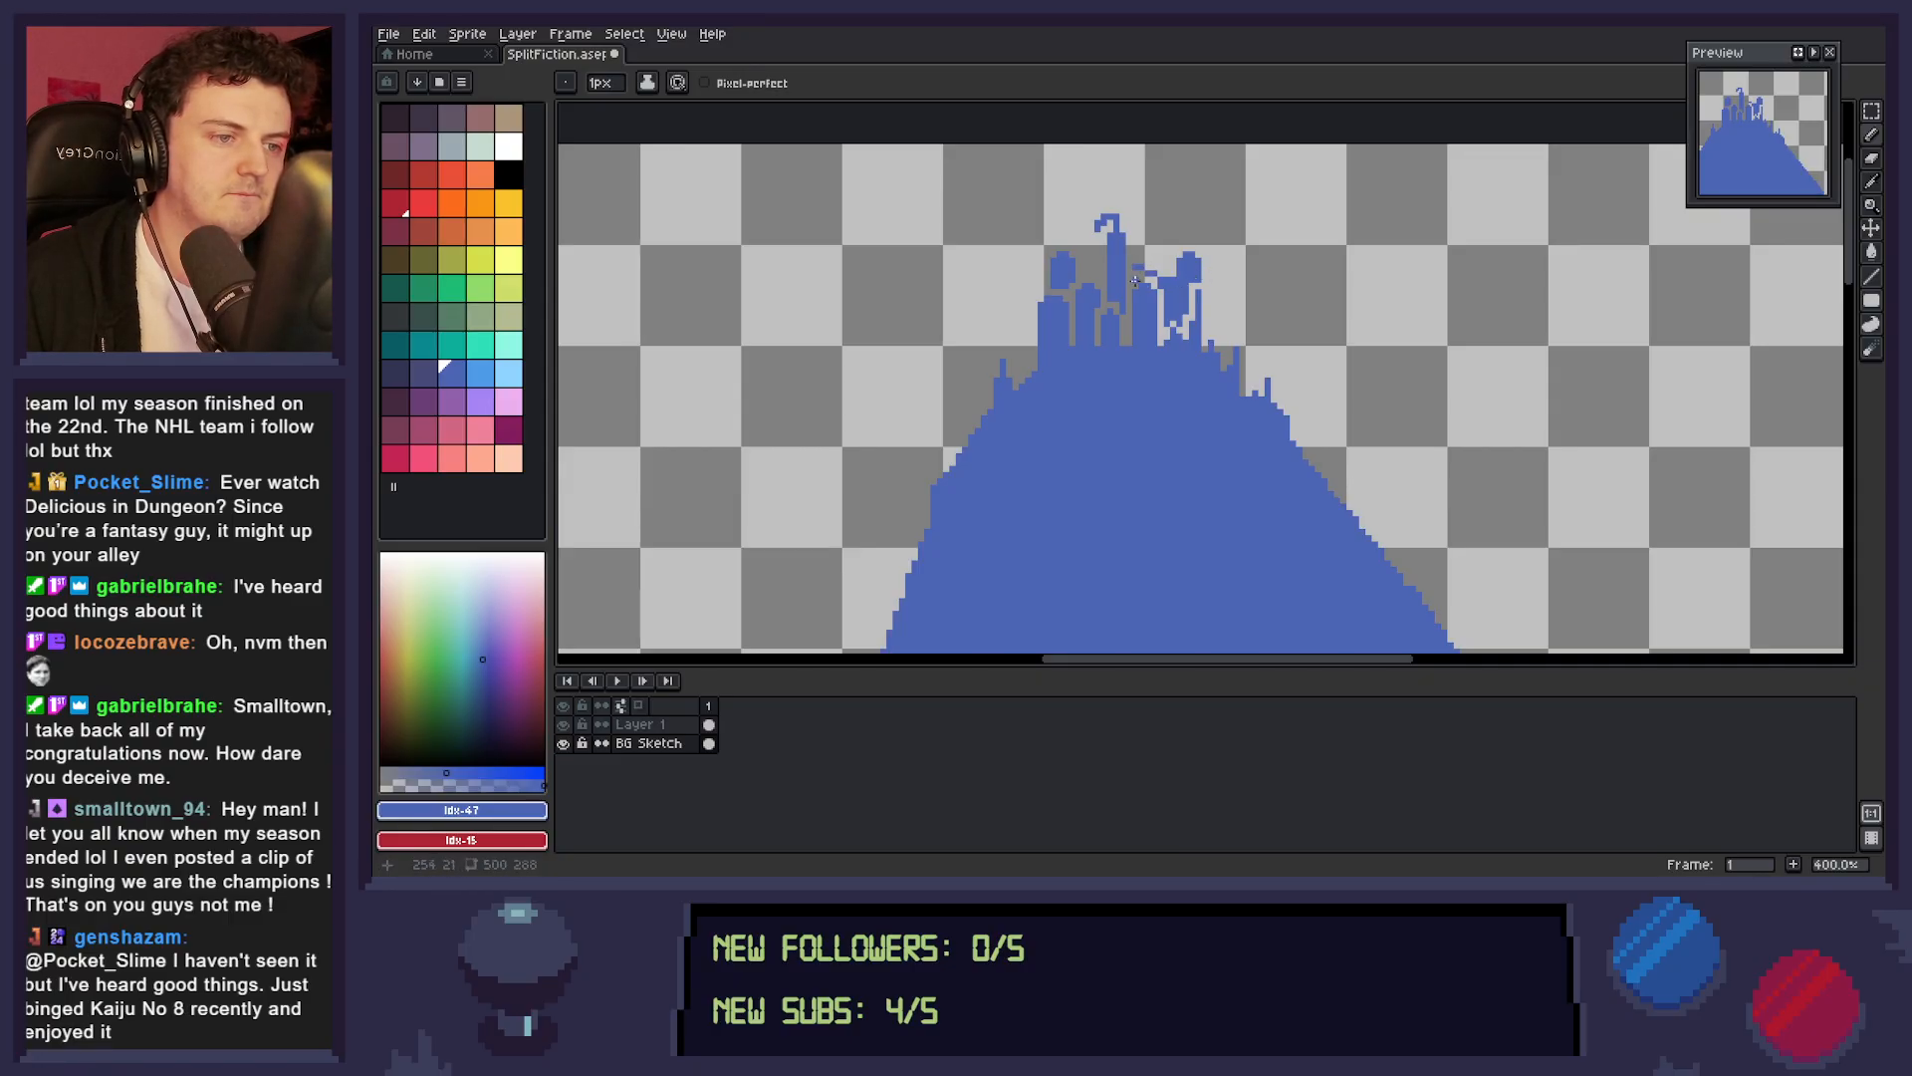
pyautogui.moveTo(1134, 268)
pyautogui.mouseDown()
pyautogui.moveTo(1311, 281)
pyautogui.moveTo(1276, 310)
pyautogui.moveTo(1161, 300)
pyautogui.moveTo(1141, 261)
pyautogui.mouseUp()
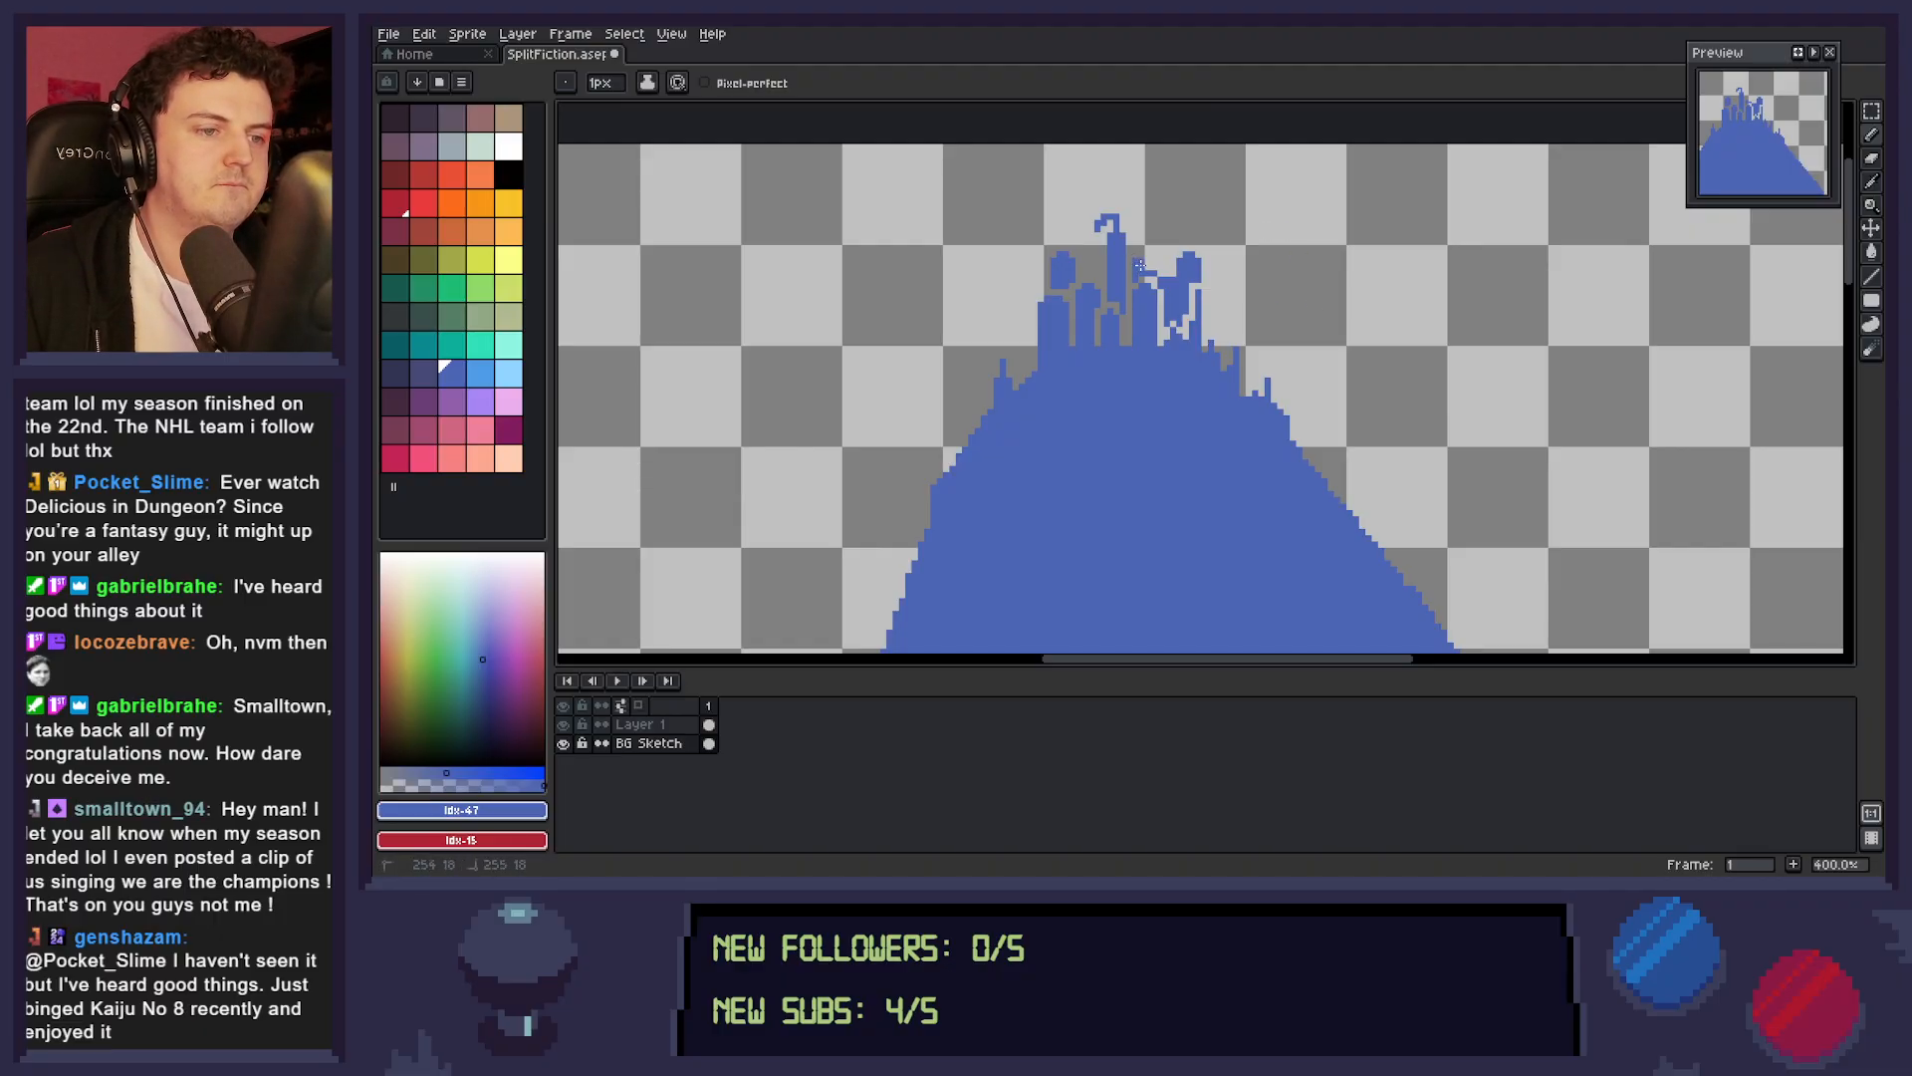
# Add a tip to the right turret and erase the curled ends so it and the central spire end in straight points.
pyautogui.click(1196, 242)
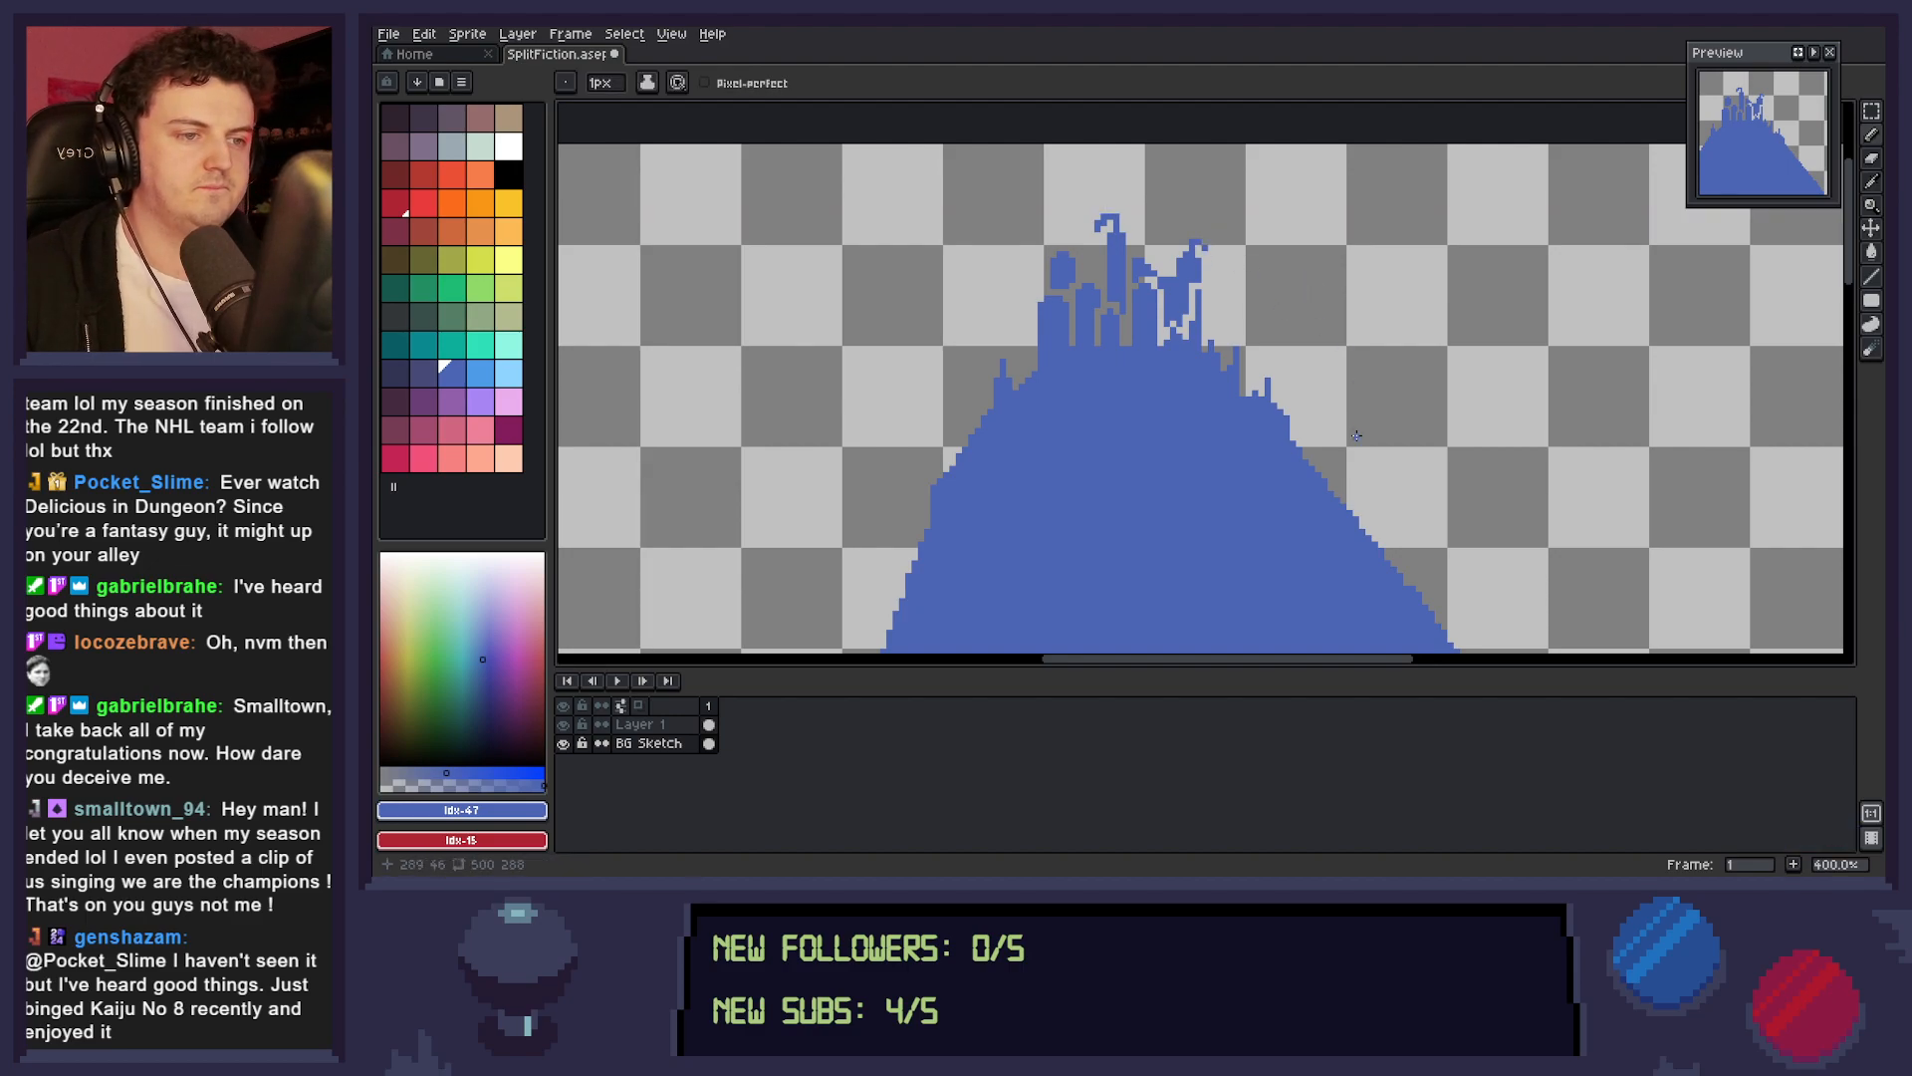
pyautogui.press('e')
pyautogui.click(1204, 248)
pyautogui.click(1198, 244)
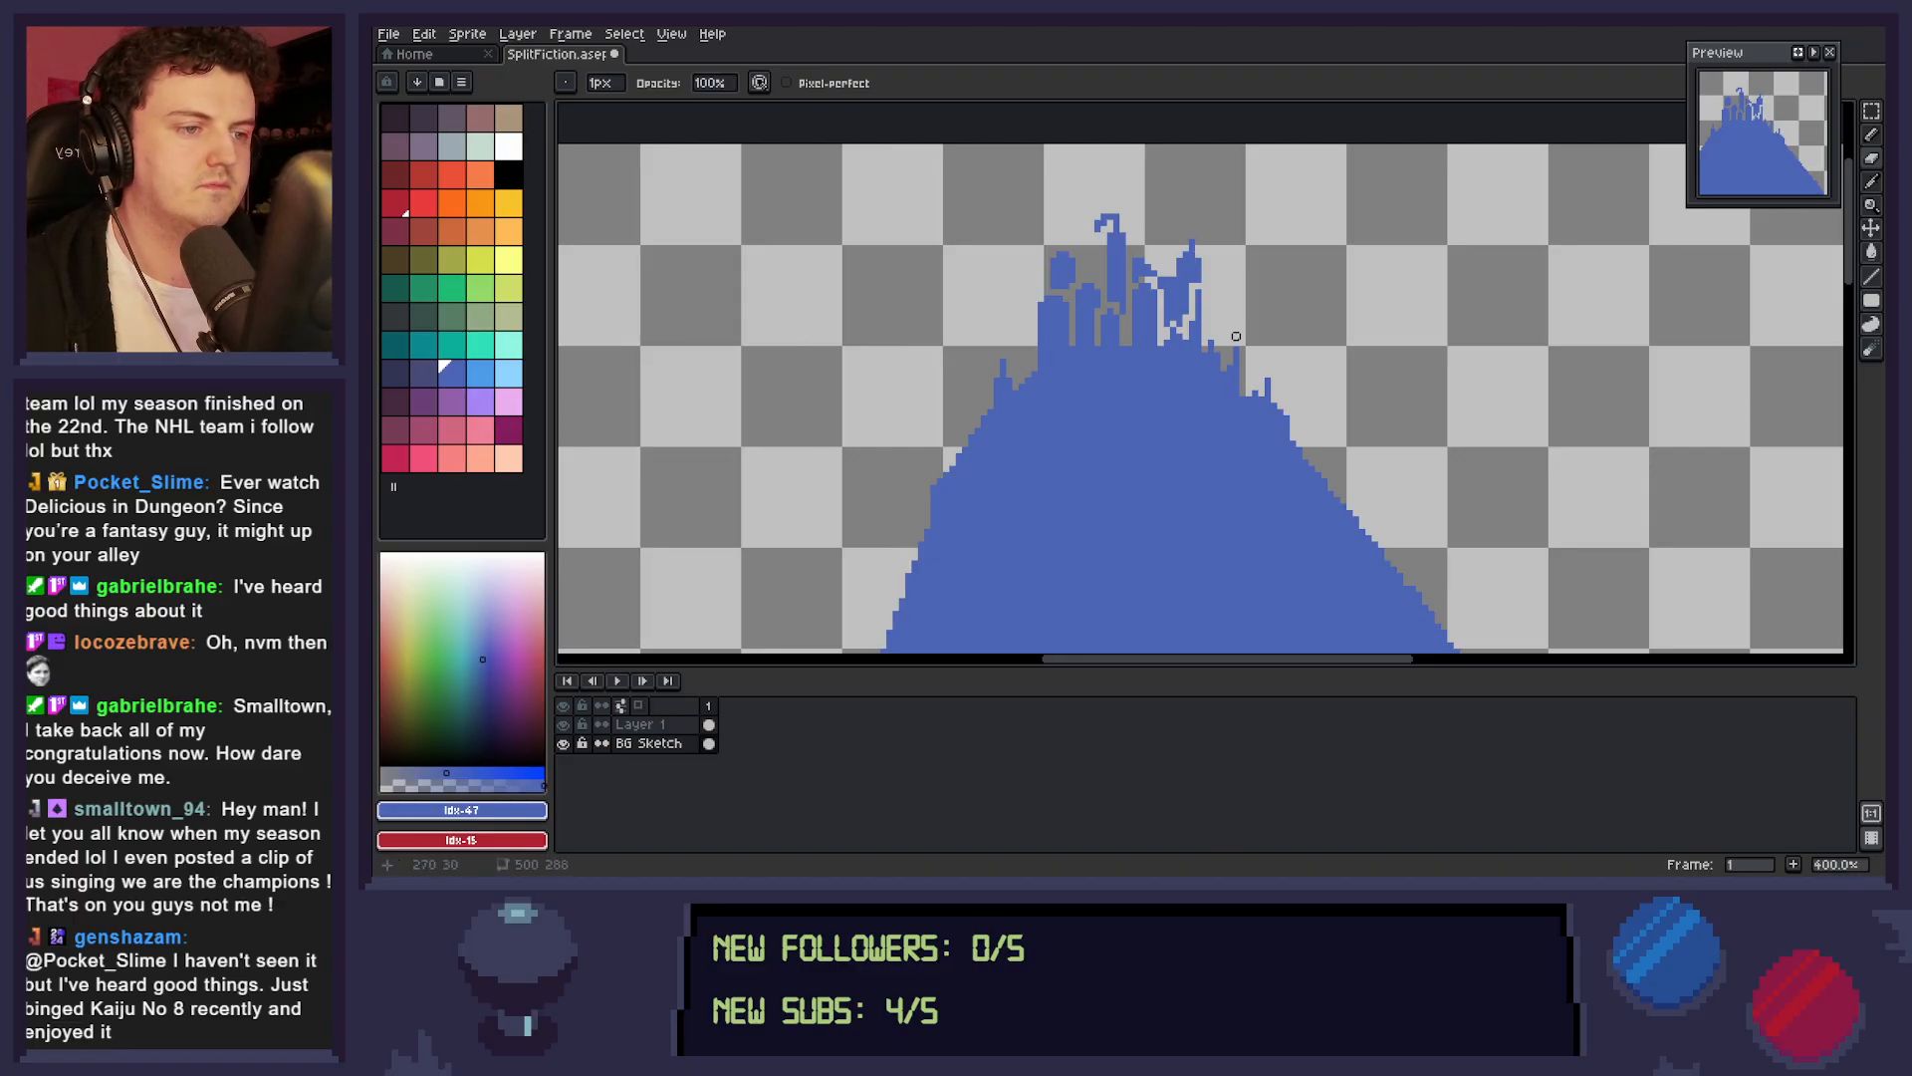
pyautogui.moveTo(1103, 212); pyautogui.dragTo(1097, 239)
pyautogui.click(1109, 217)
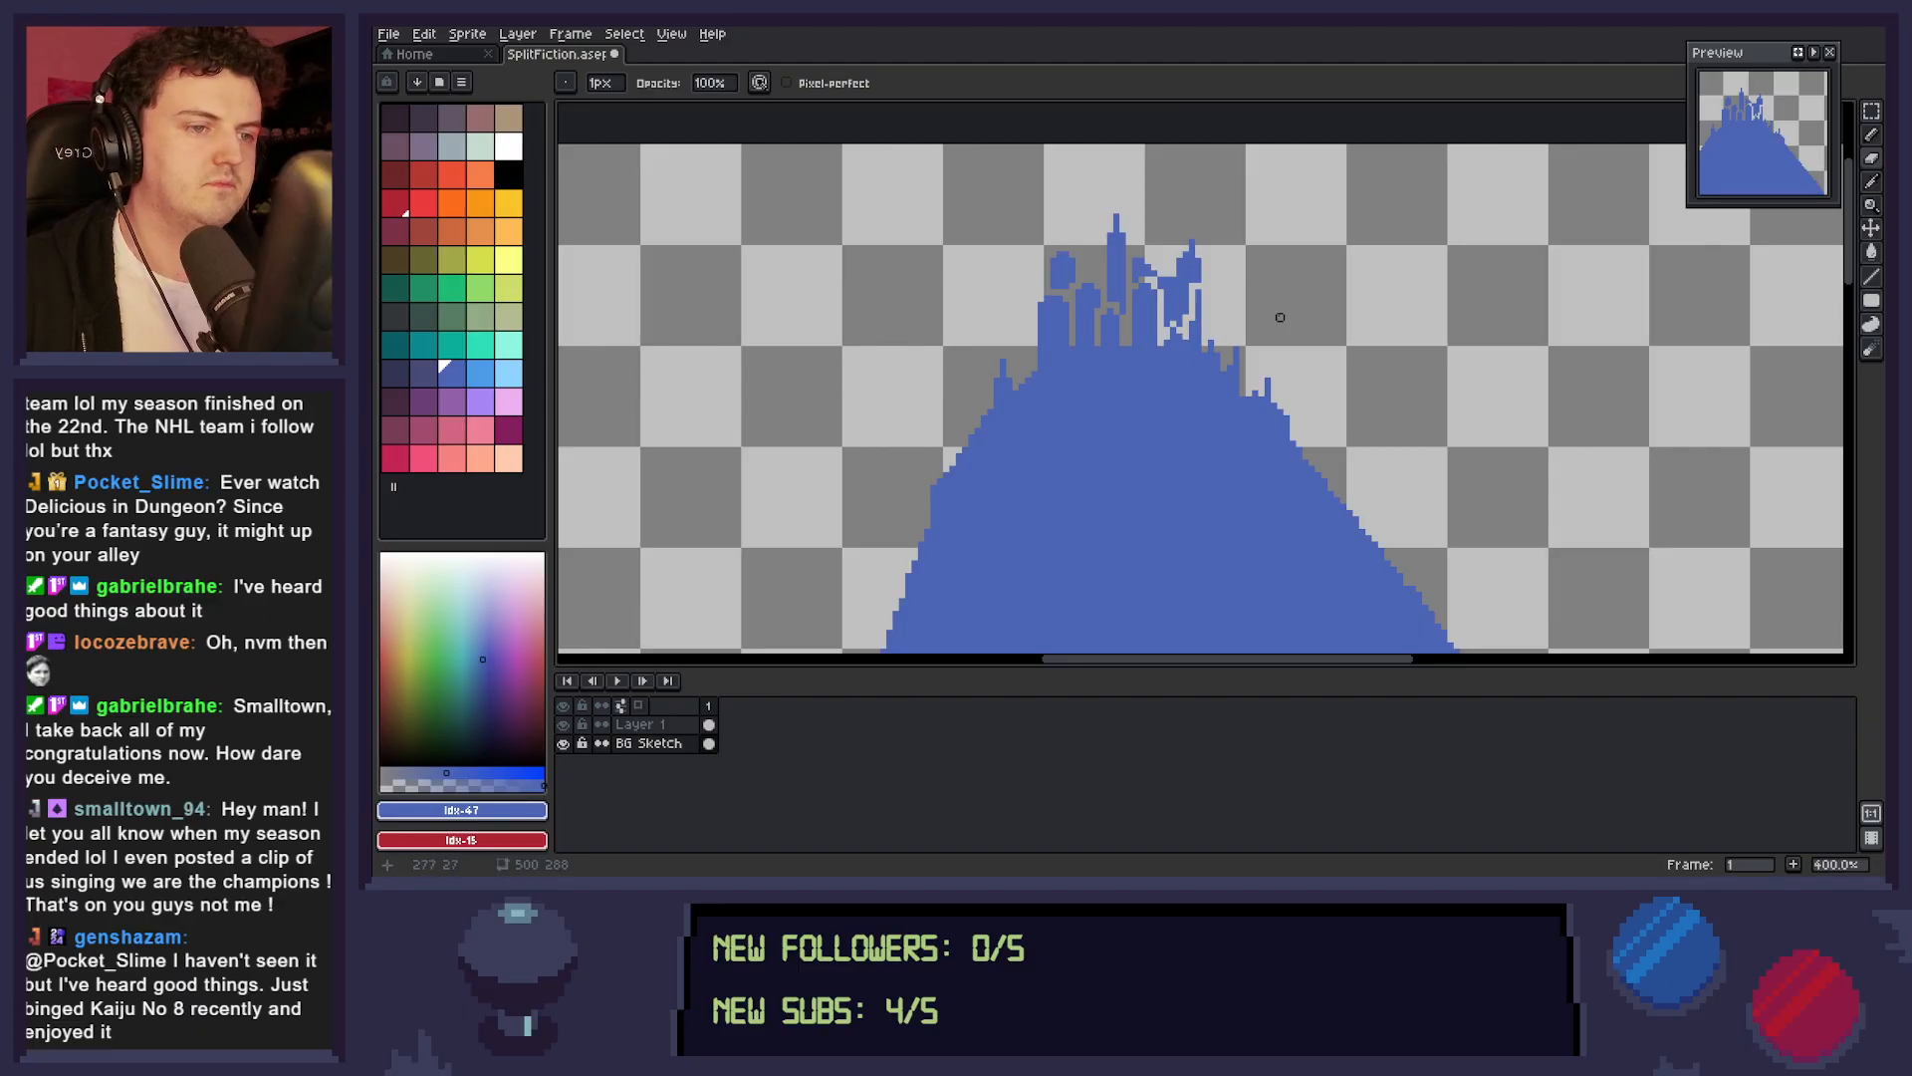
pyautogui.click(1116, 218)
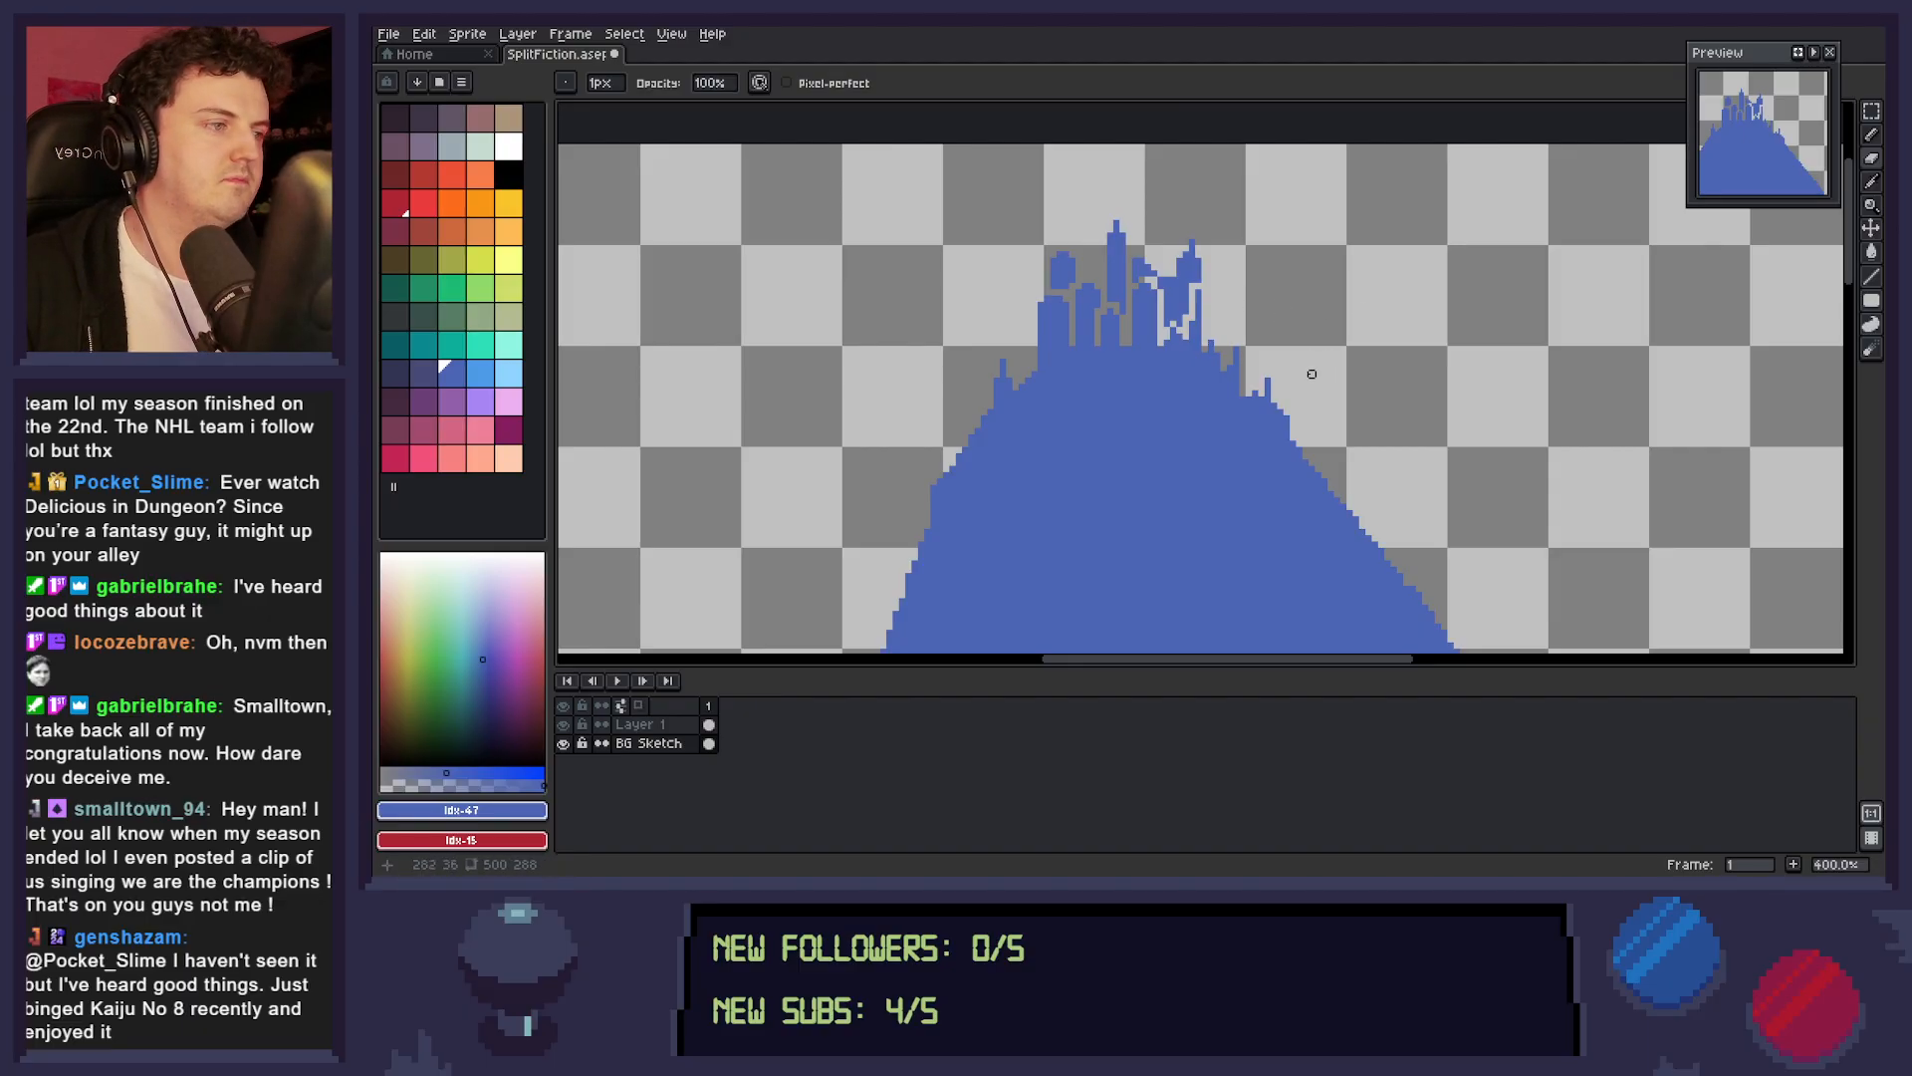
# Shape the leftmost turret's top into a pointed roof and move that roof down 1 px.
pyautogui.press('b')
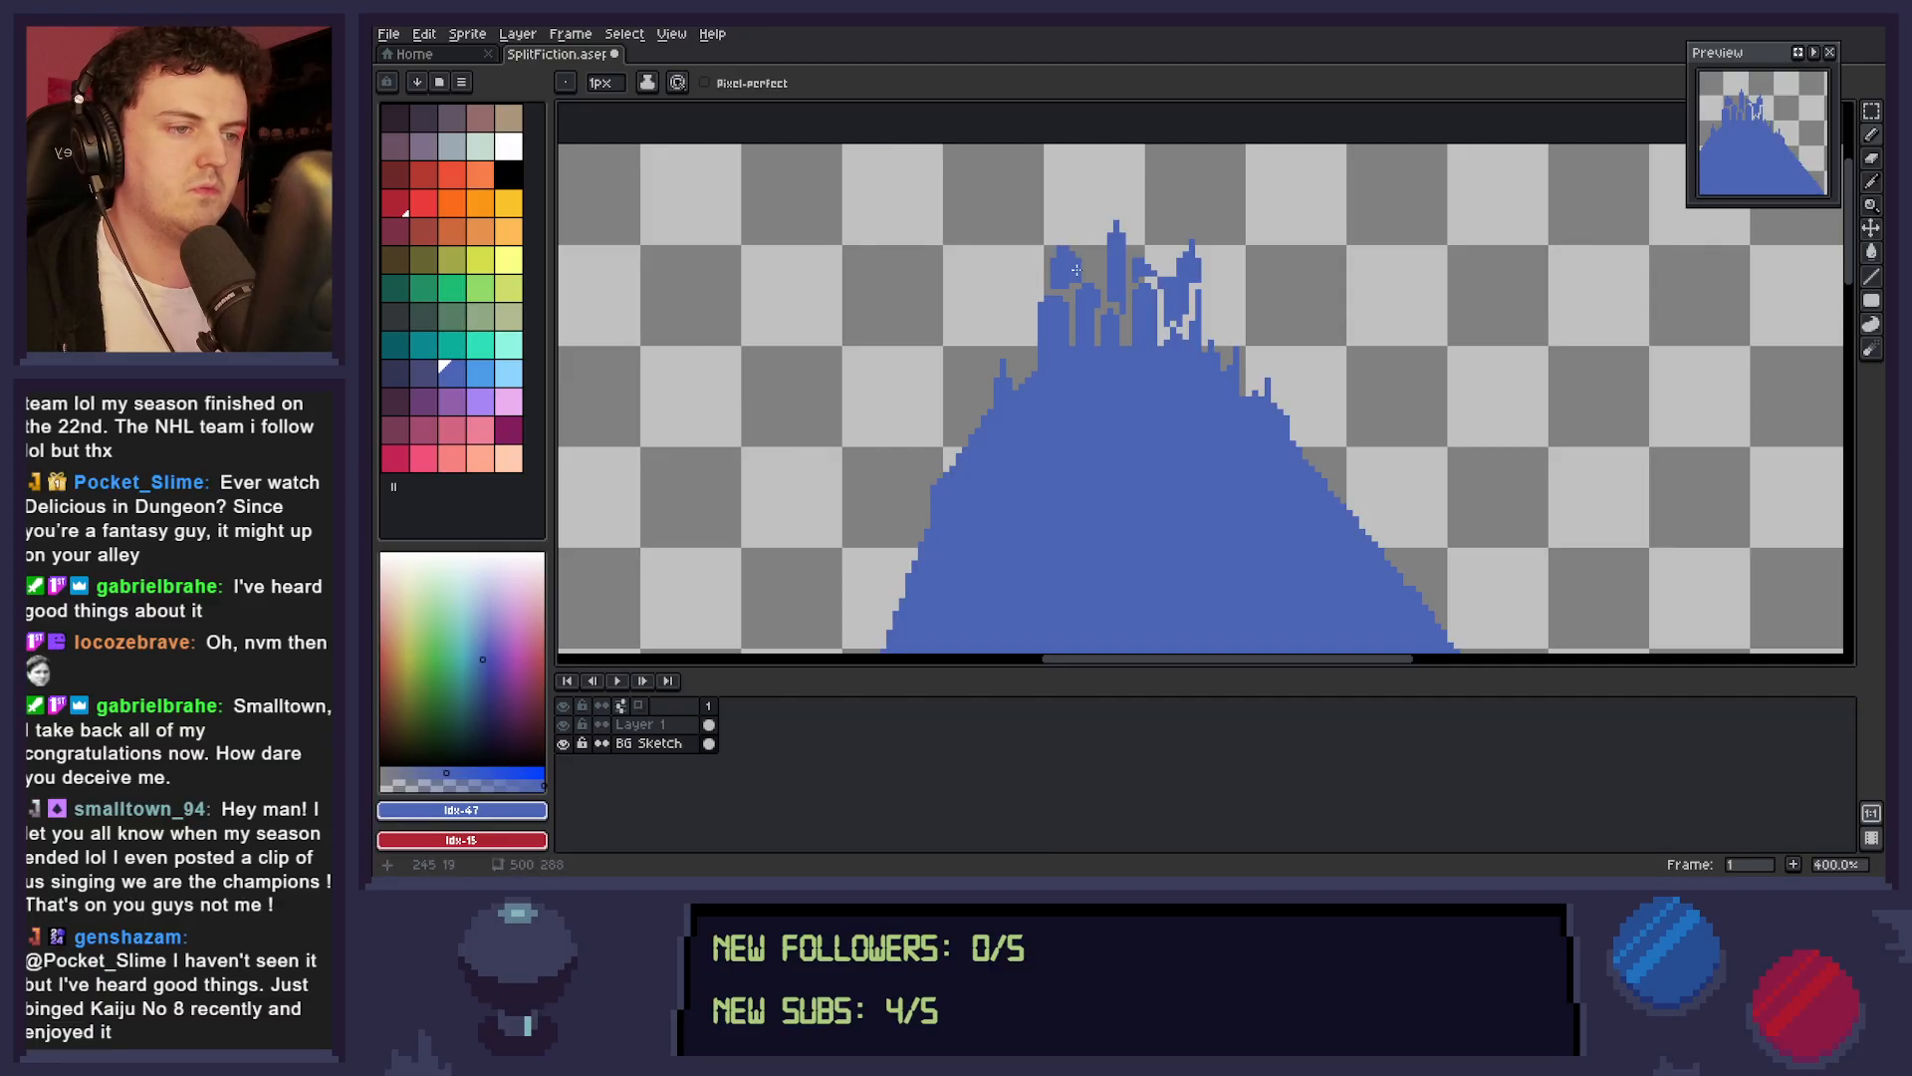
pyautogui.moveTo(1079, 264); pyautogui.dragTo(1073, 251)
pyautogui.click(1066, 242)
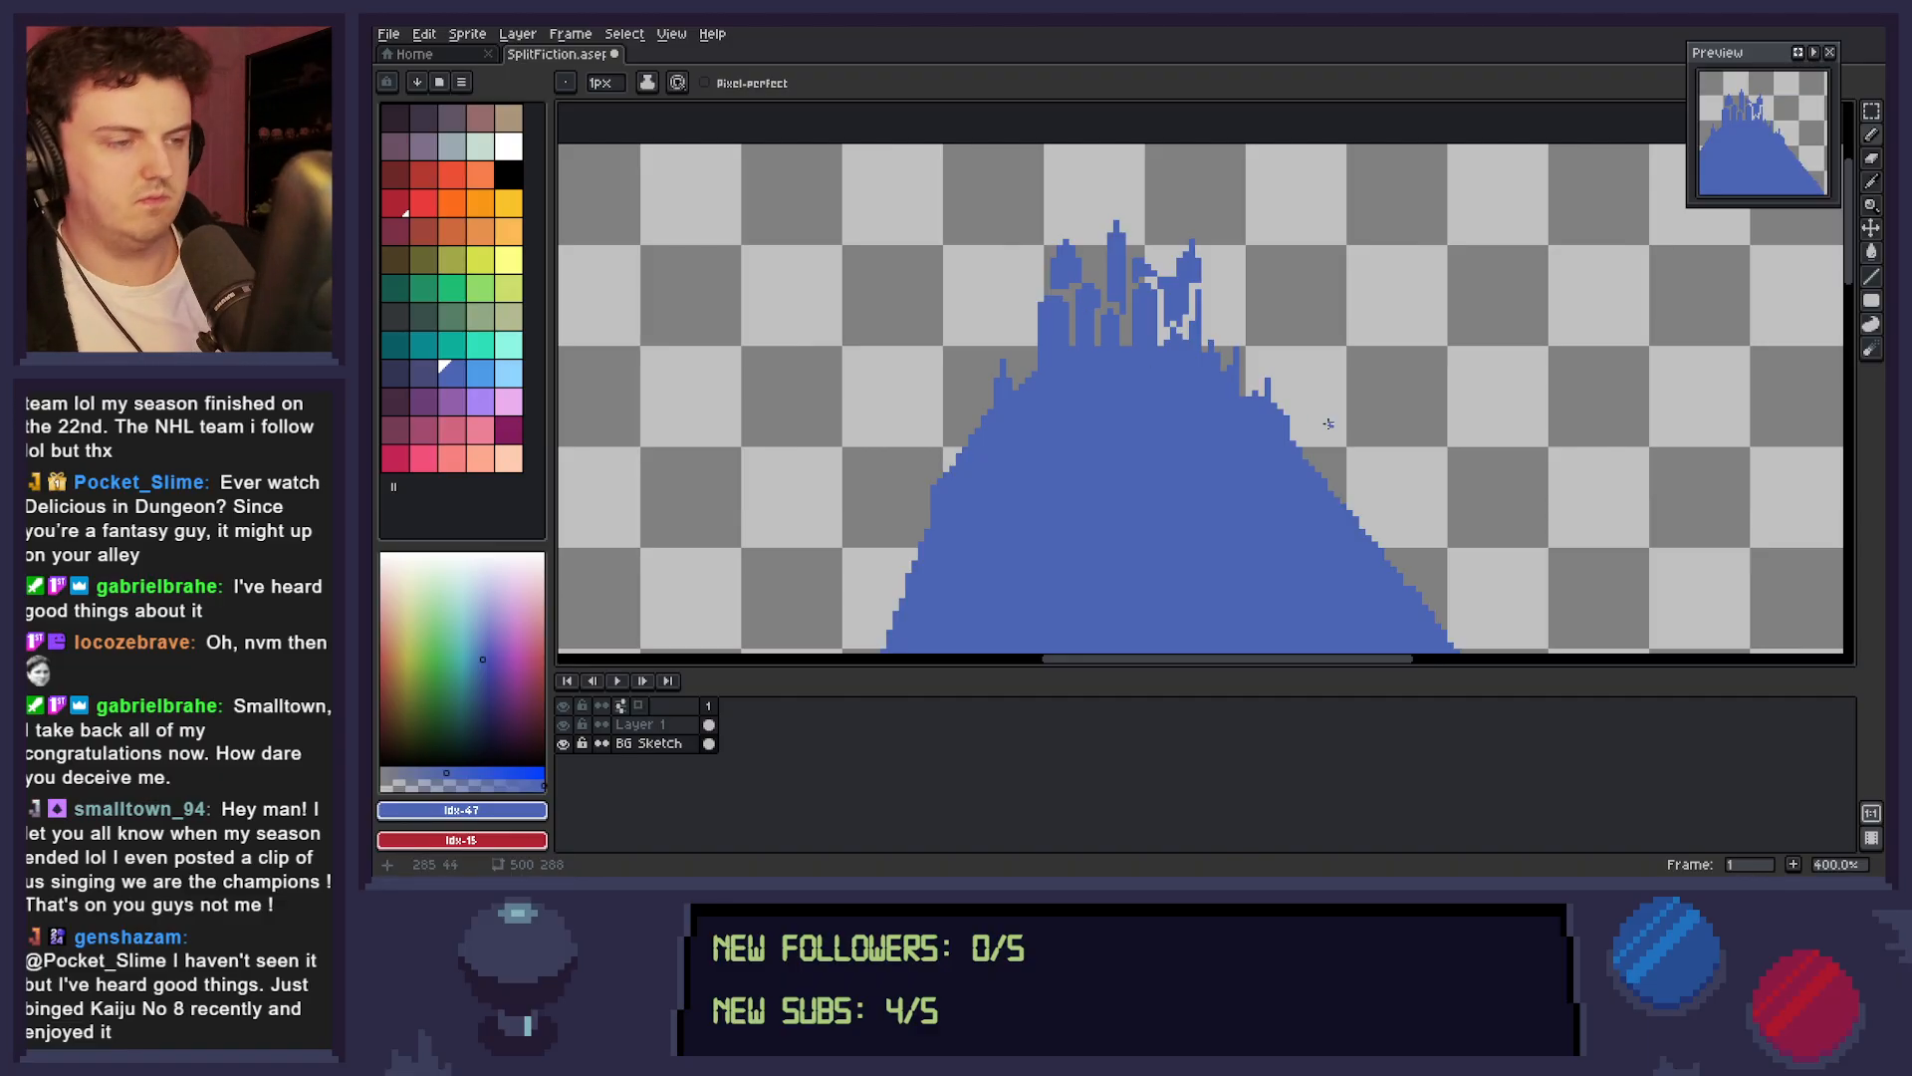
pyautogui.press('m')
pyautogui.moveTo(1045, 234); pyautogui.dragTo(1087, 261)
pyautogui.hotkey('ctrl', 't')
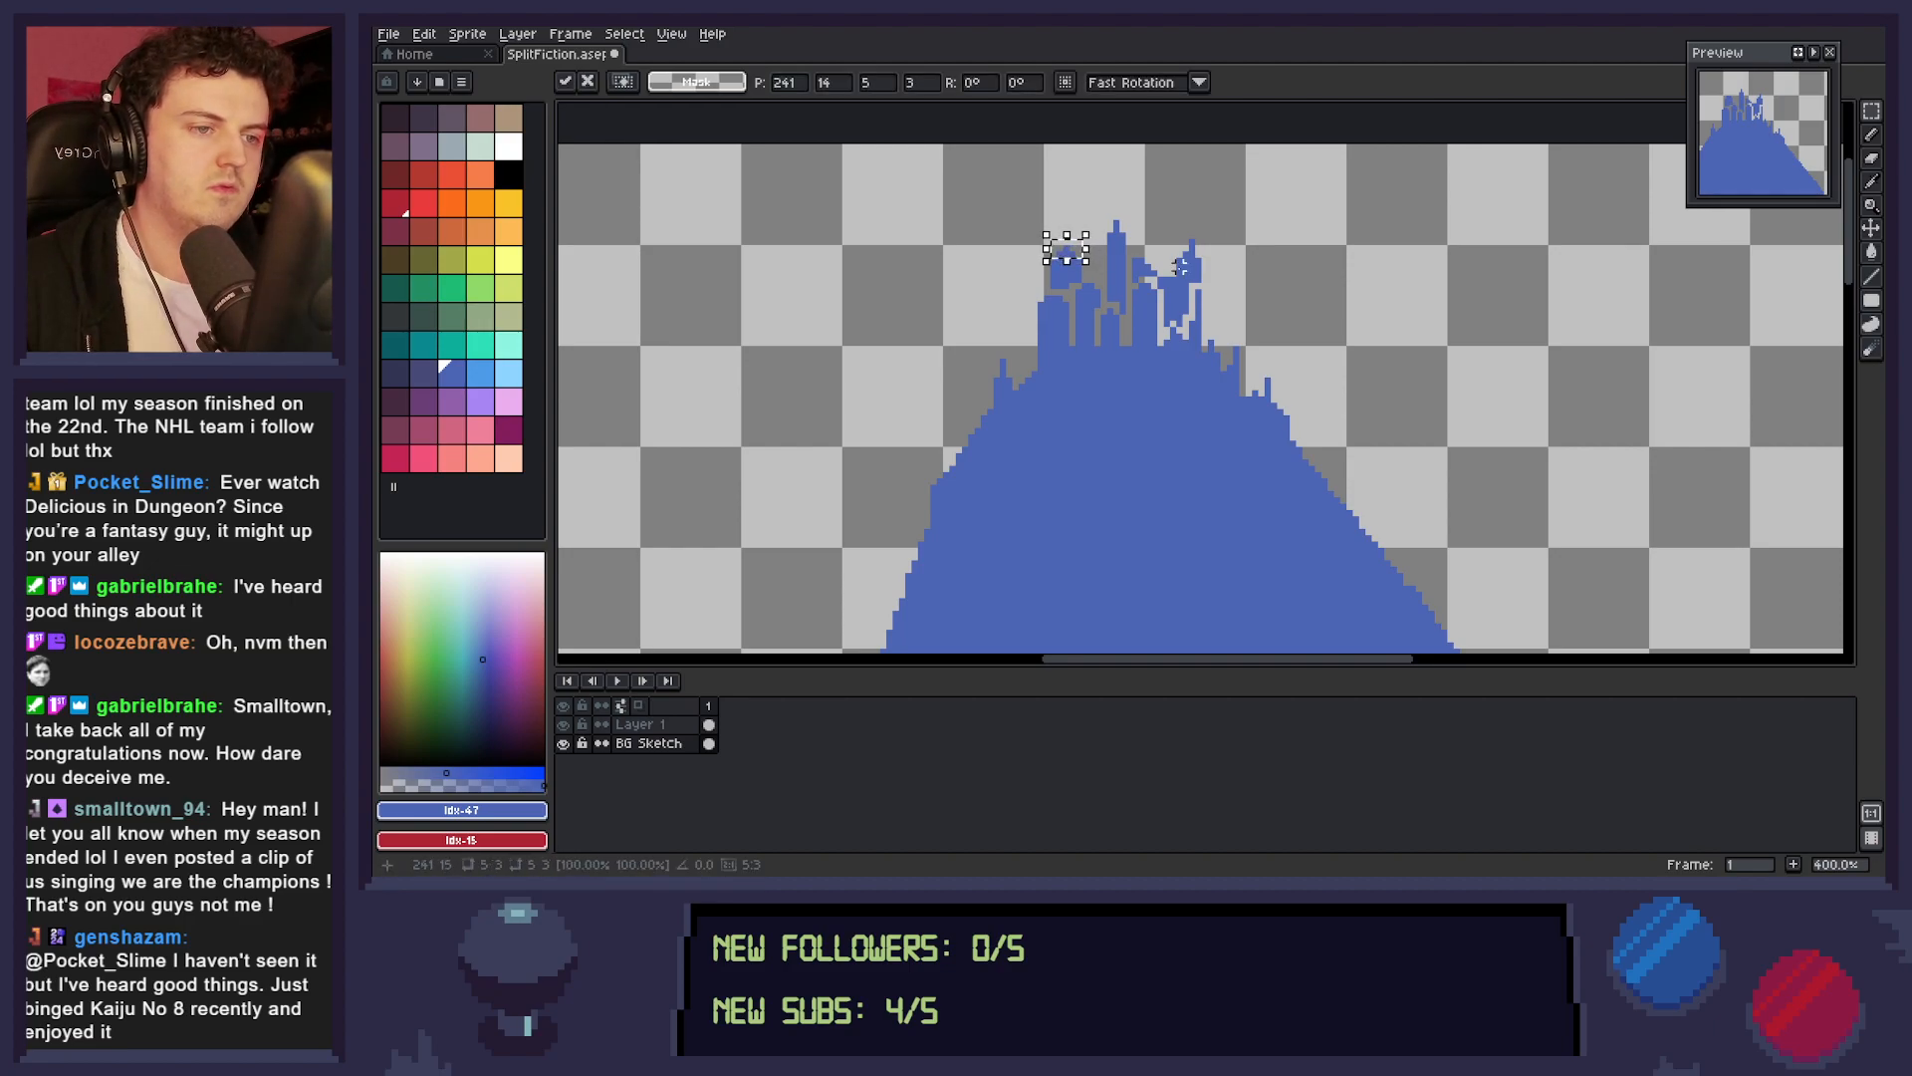
pyautogui.click(1325, 341)
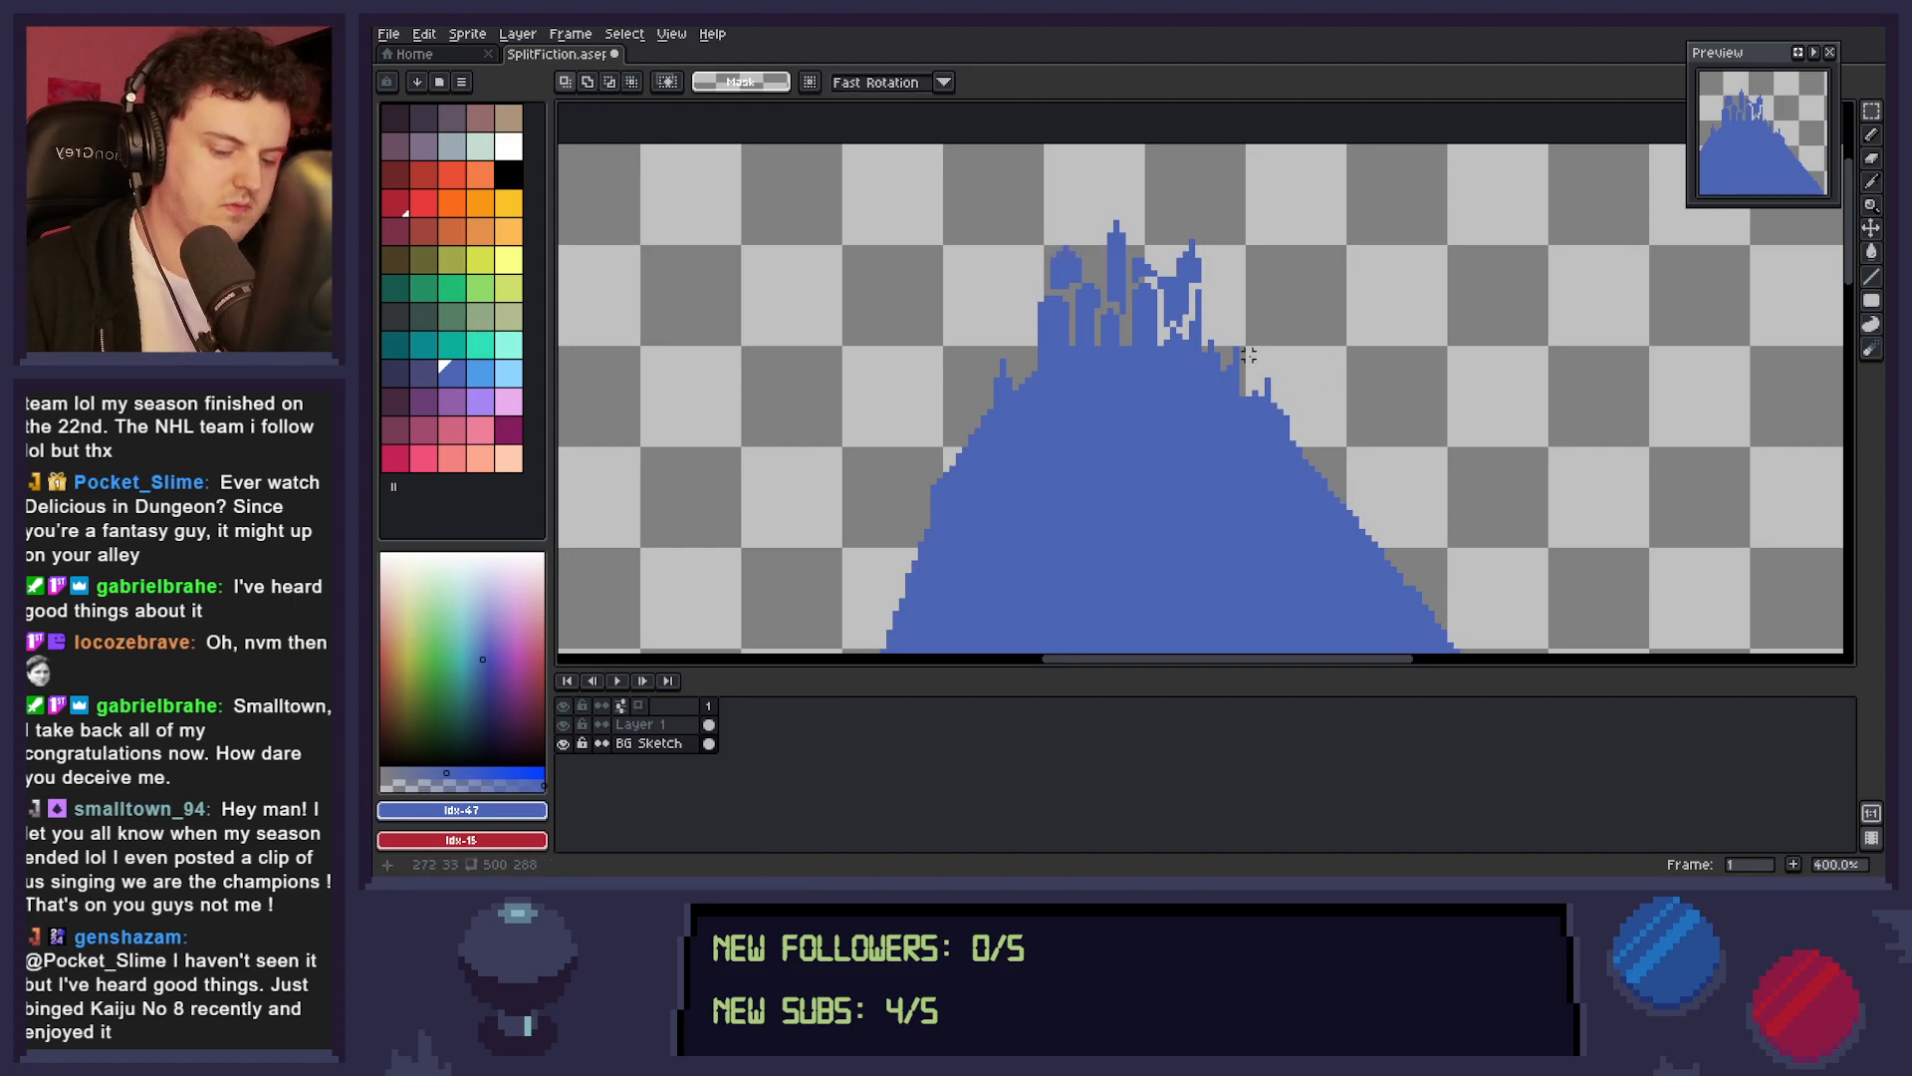
# Widen the right turret into a solid tower reaching down to the mountain, and erase the excess pixels below its bridge.
pyautogui.press('b')
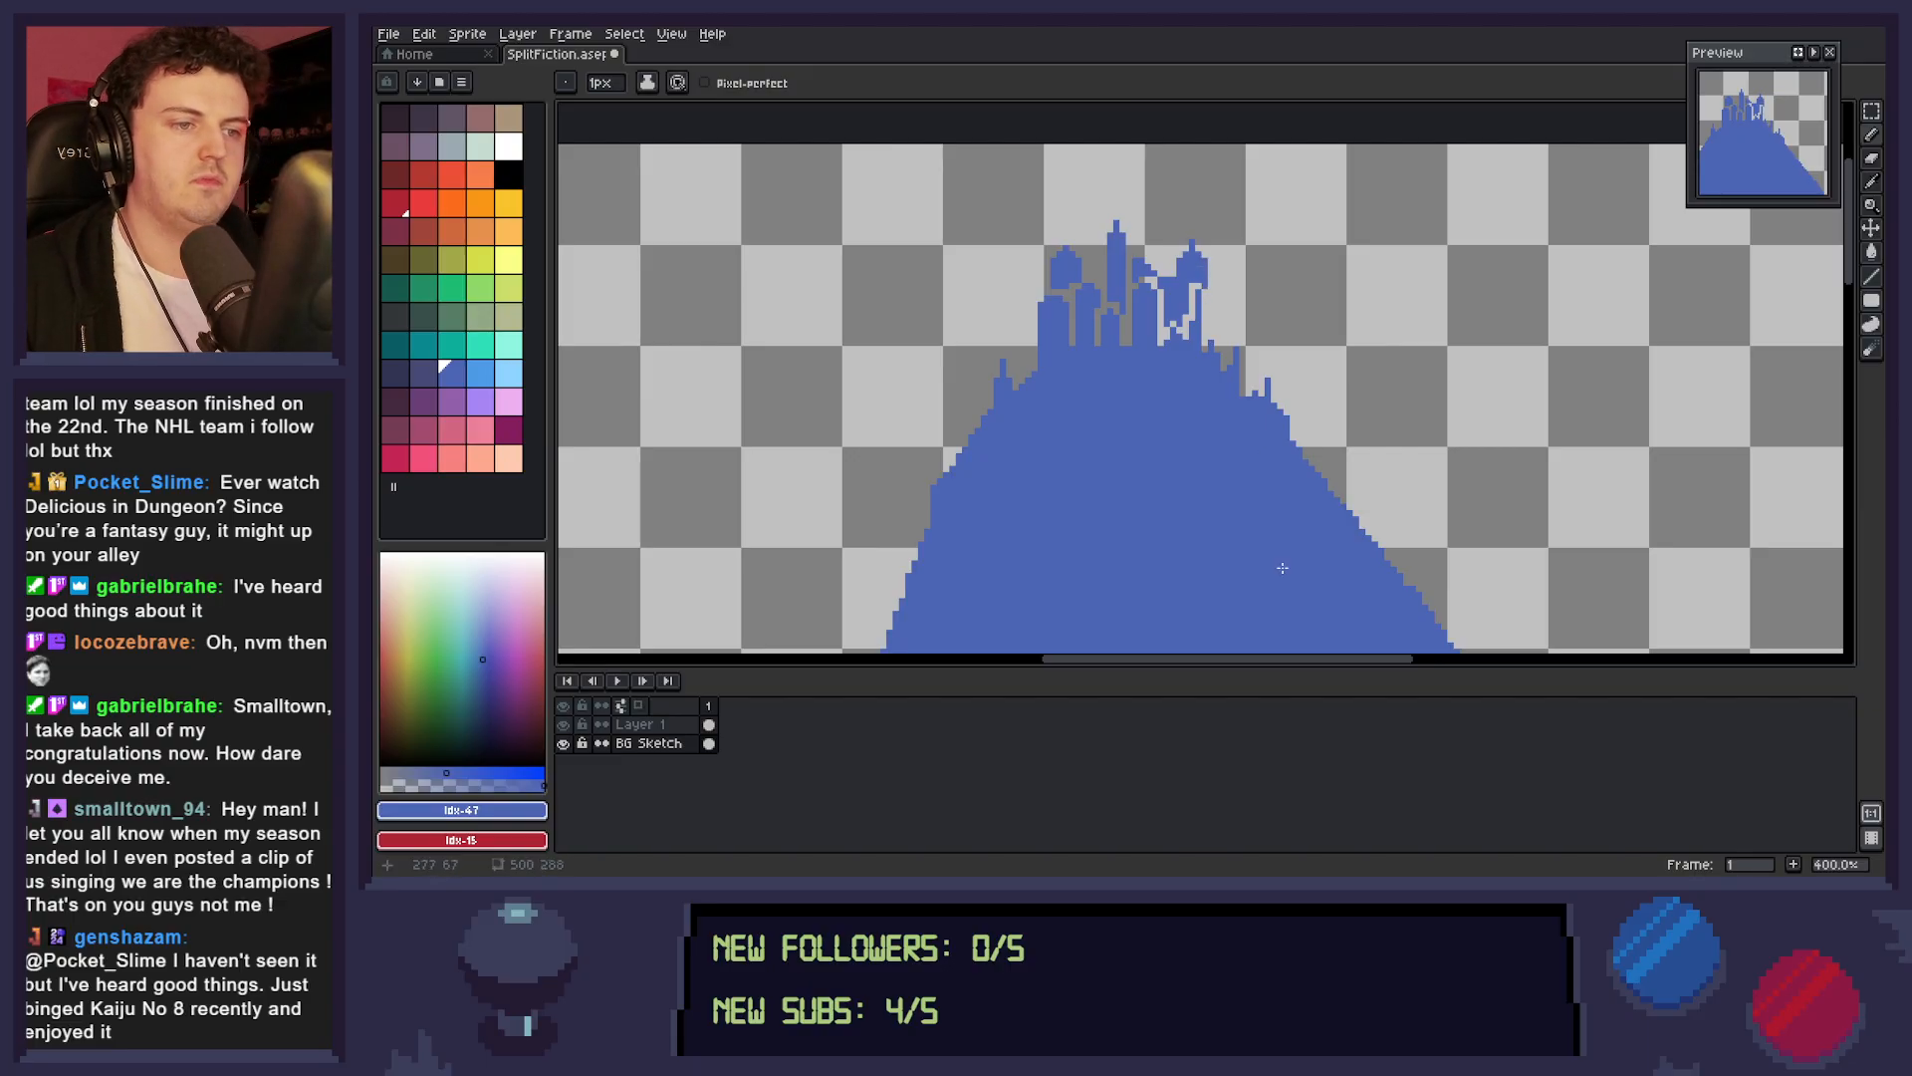
pyautogui.moveTo(1204, 288); pyautogui.dragTo(1204, 342)
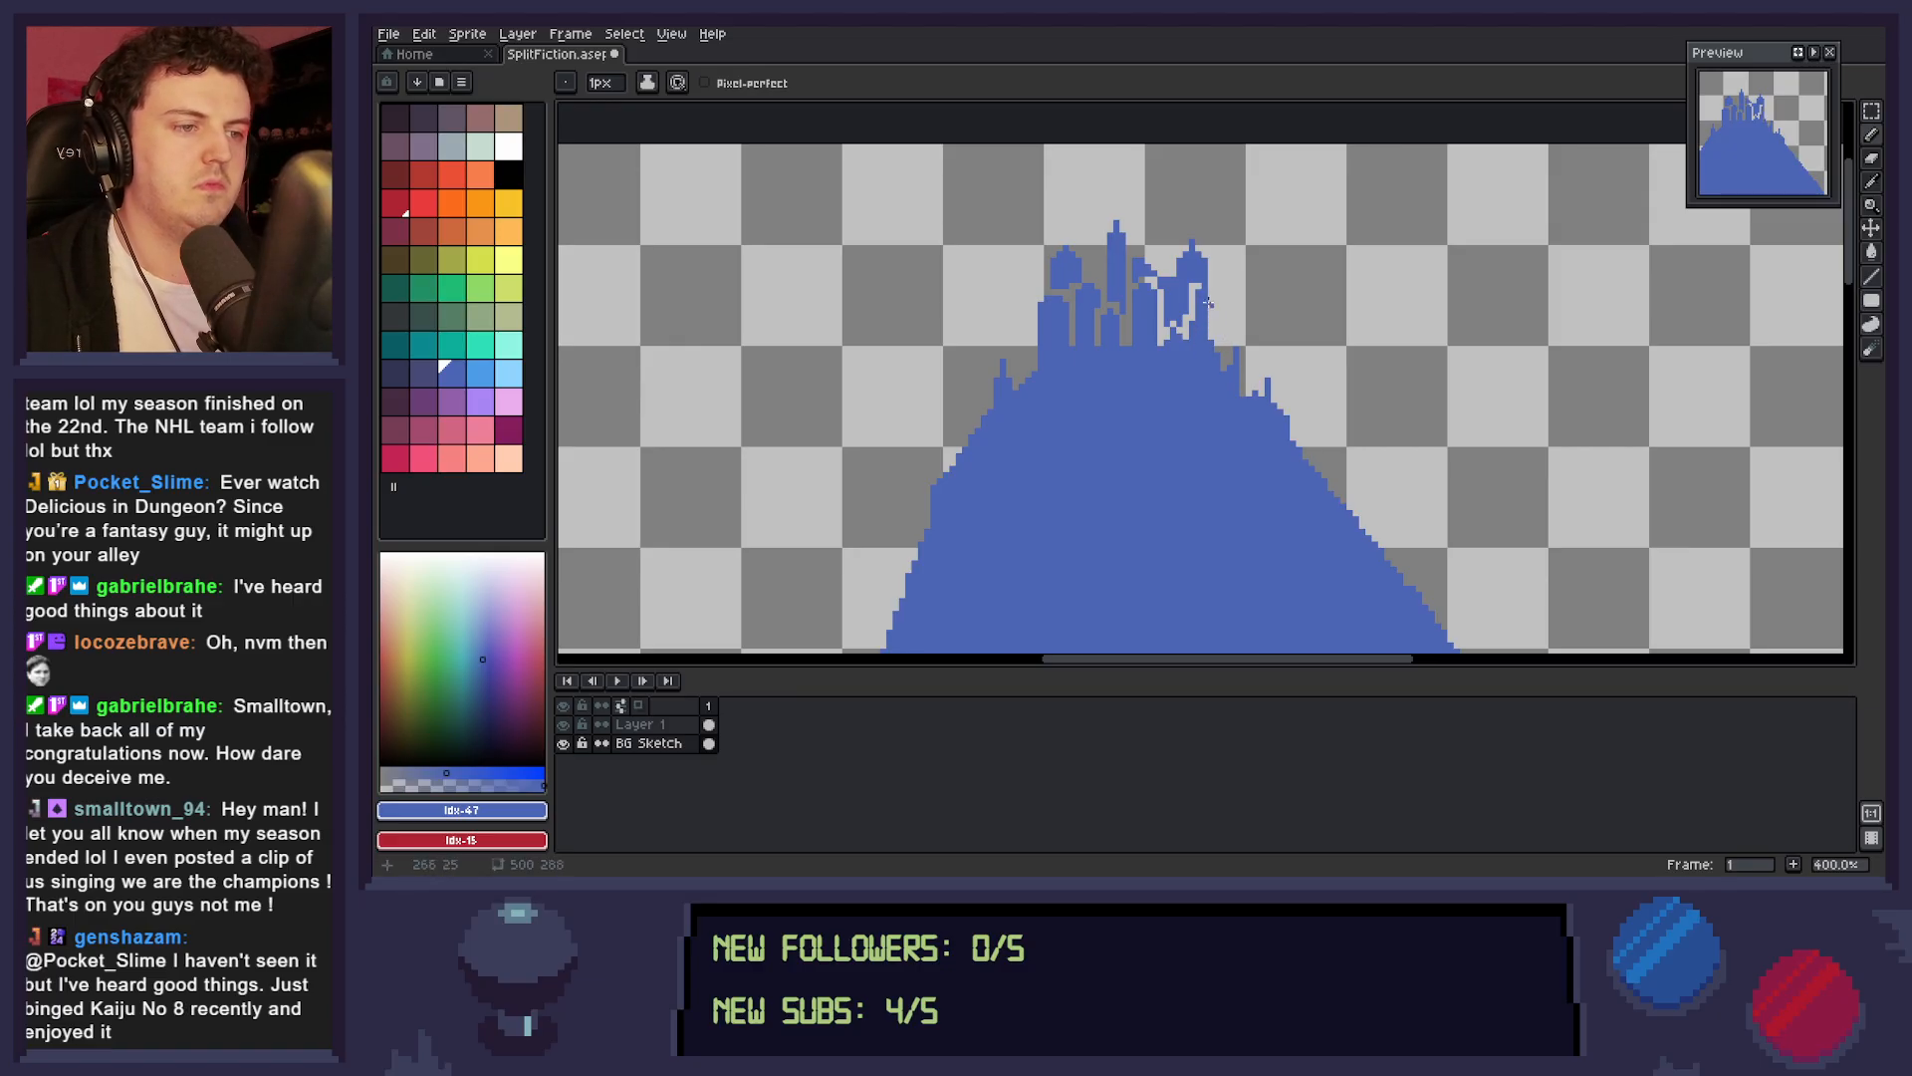
pyautogui.moveTo(1198, 287); pyautogui.dragTo(1178, 348)
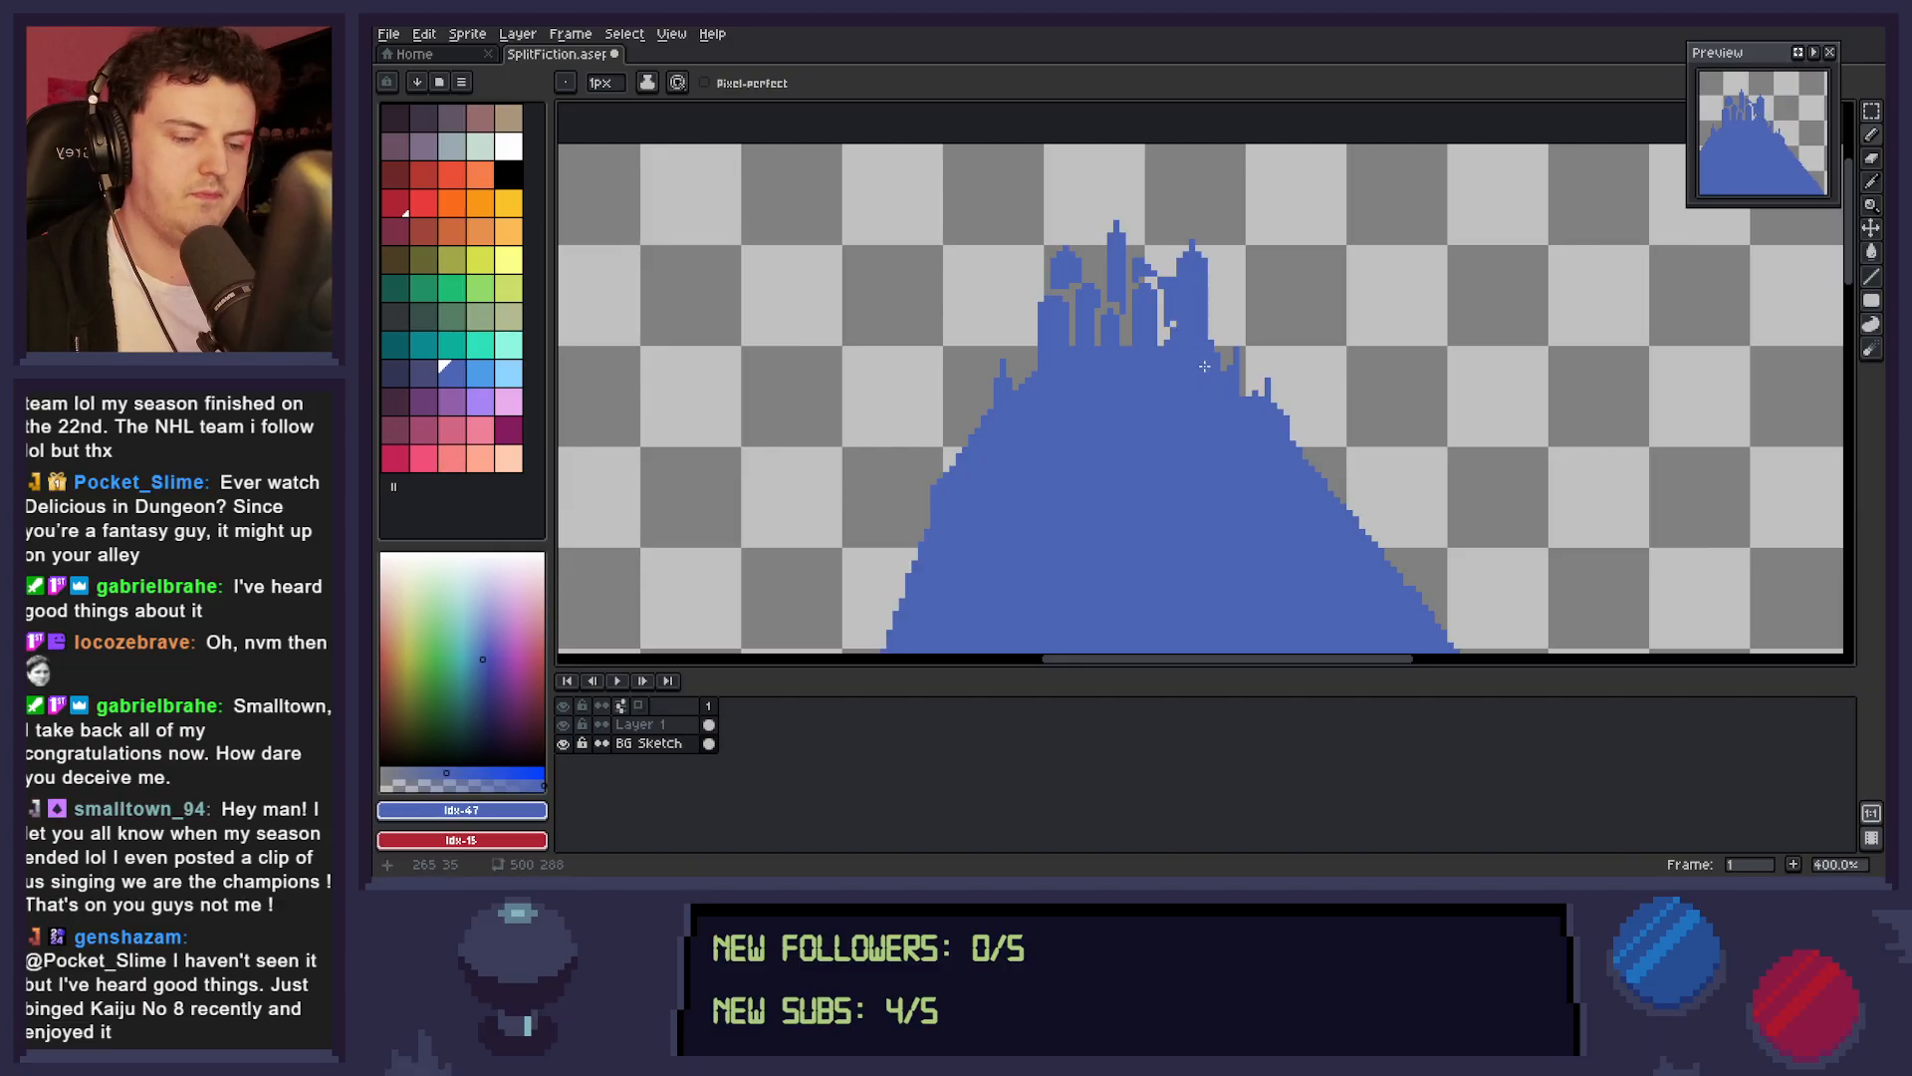
pyautogui.press('e')
pyautogui.moveTo(1171, 291); pyautogui.dragTo(1171, 325)
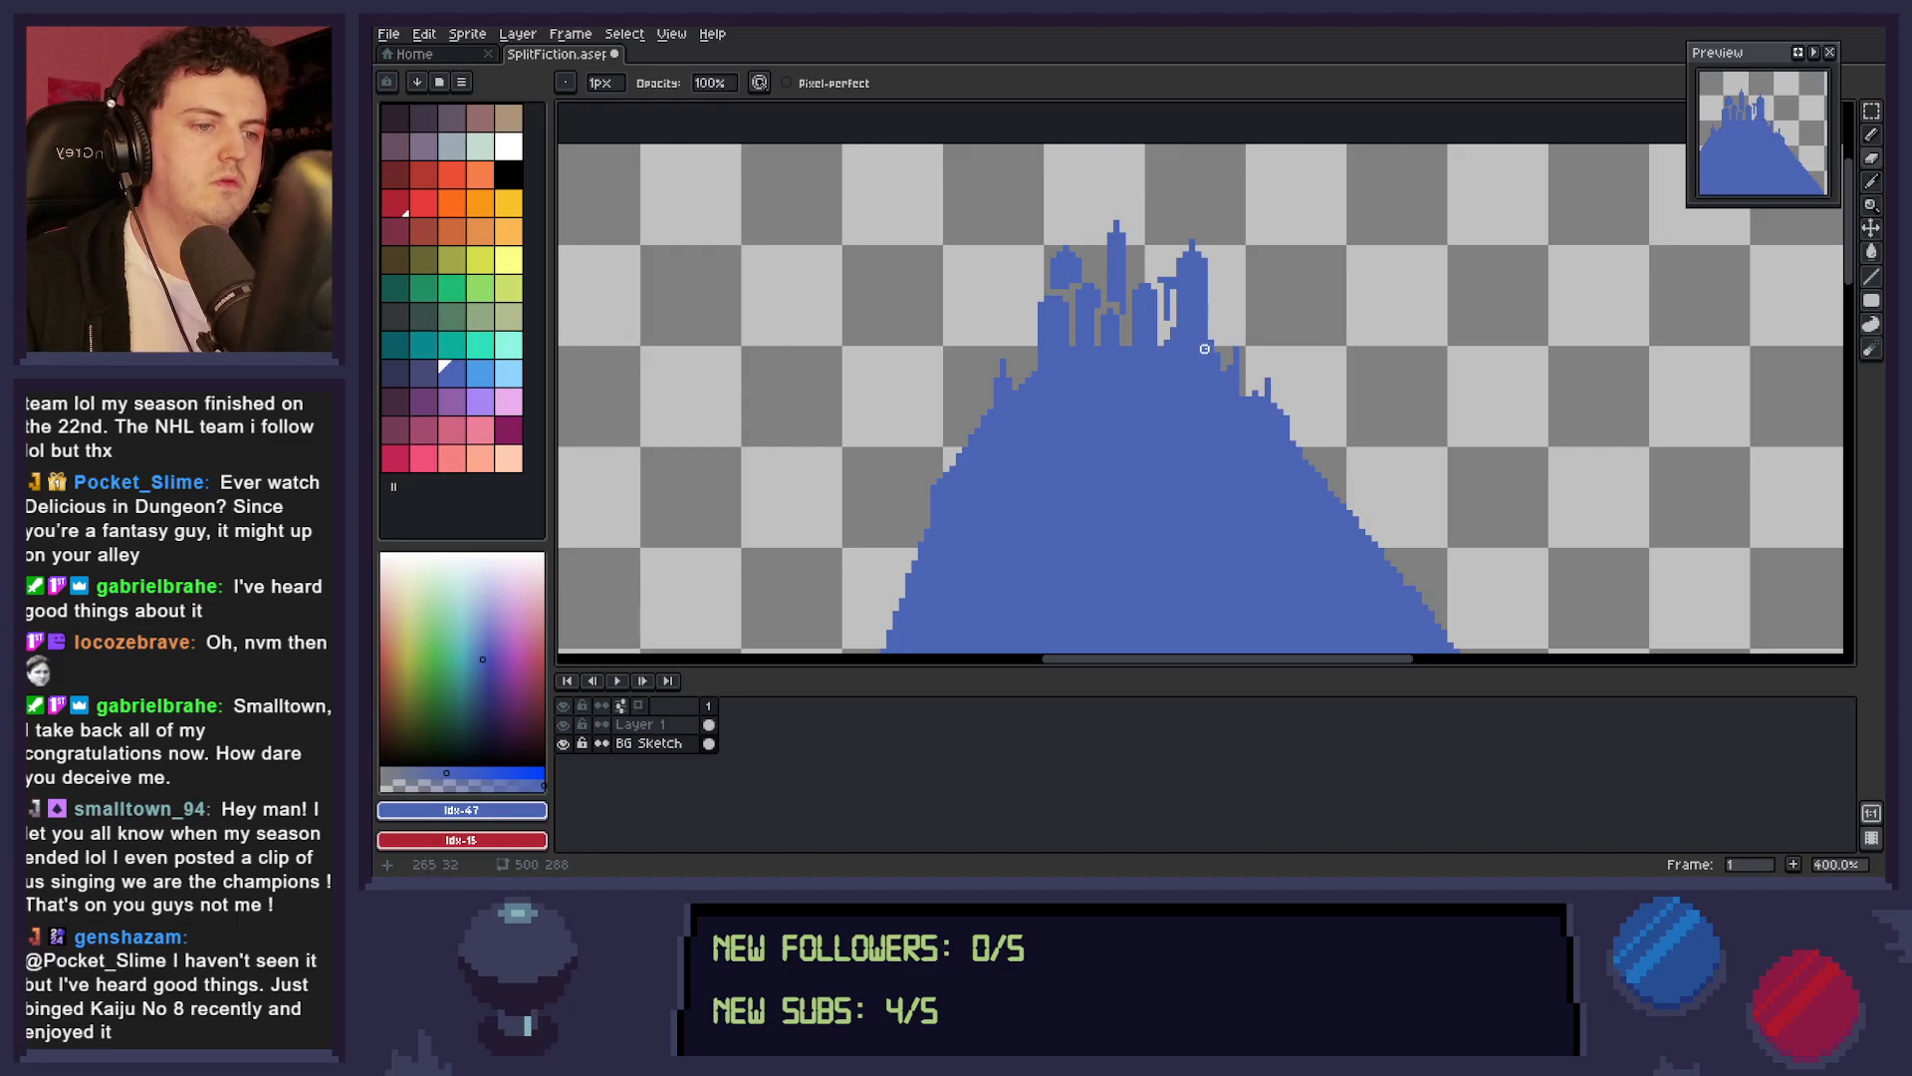
pyautogui.press('b')
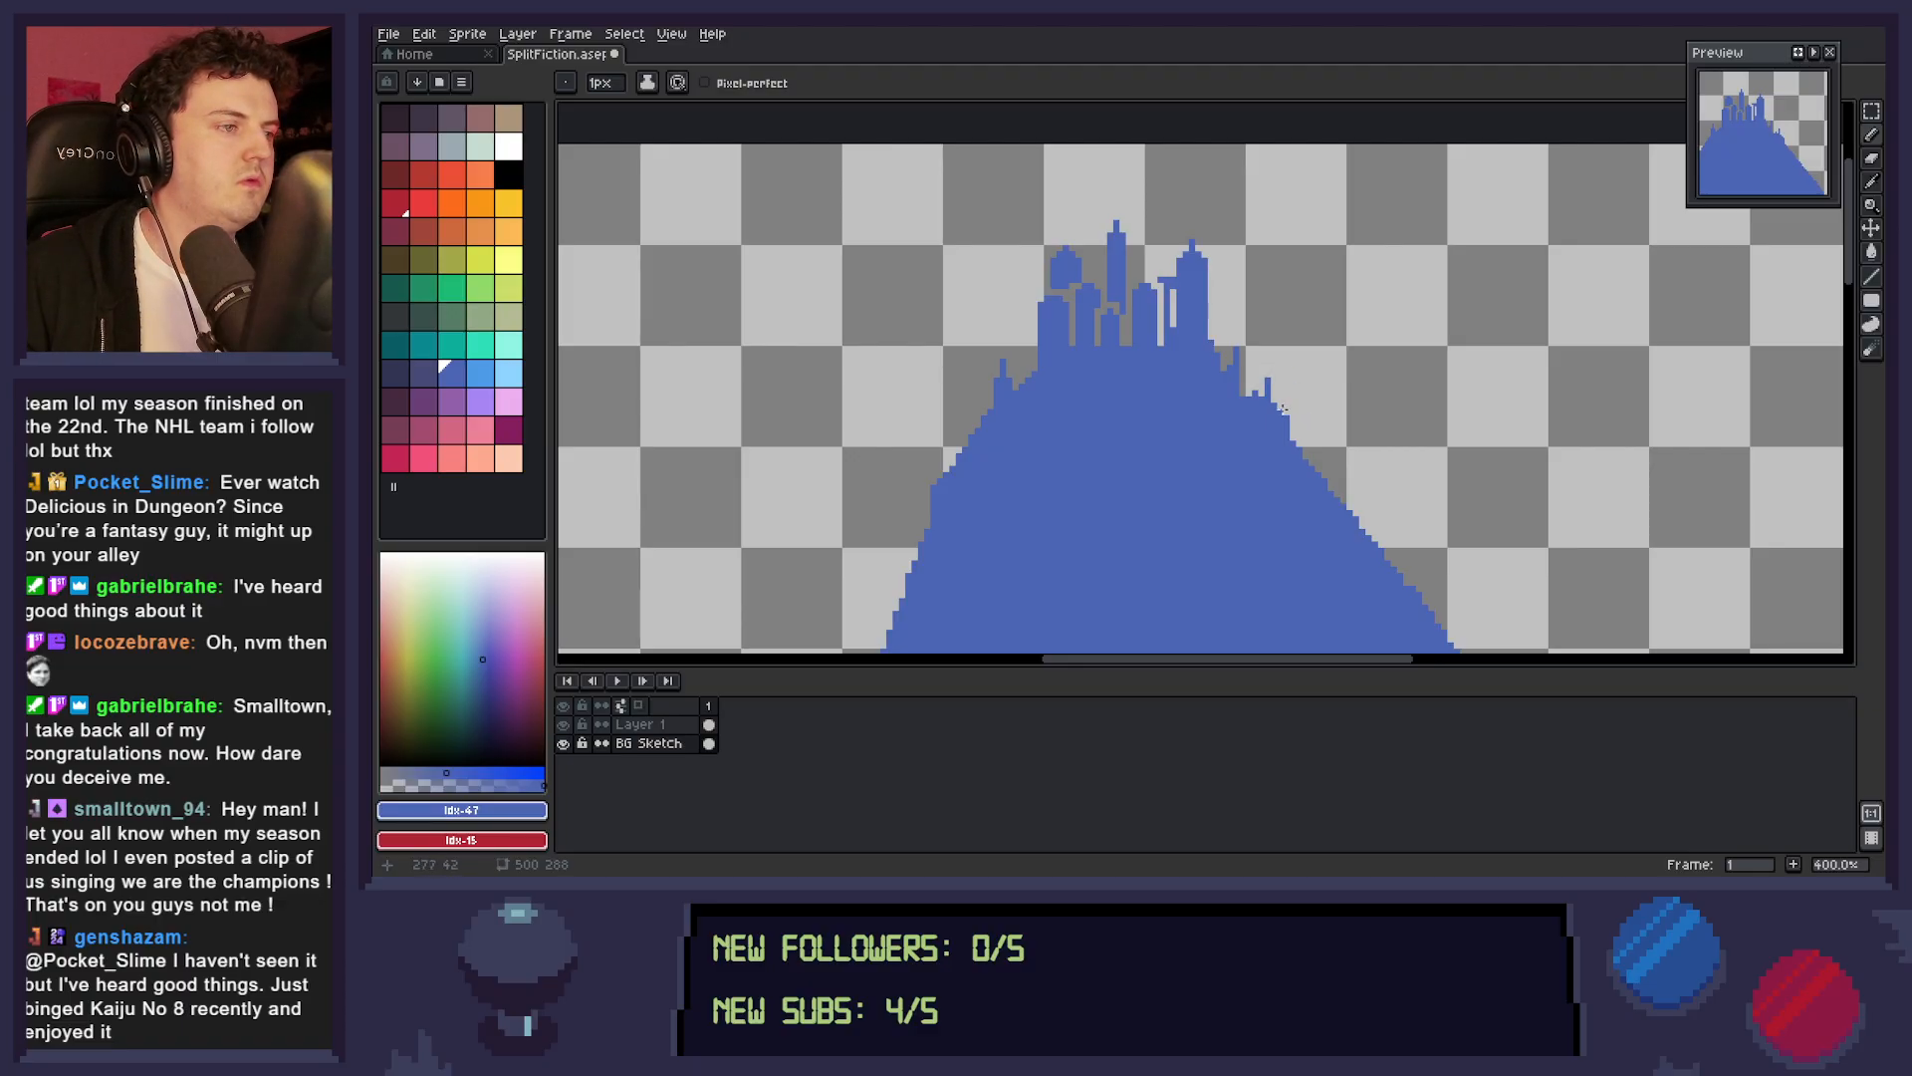
# Examine how the castle silhouette reads against the whole mountain, the figure and the red ground.
pyautogui.press('space')
pyautogui.scroll(-2, 1265, 418)
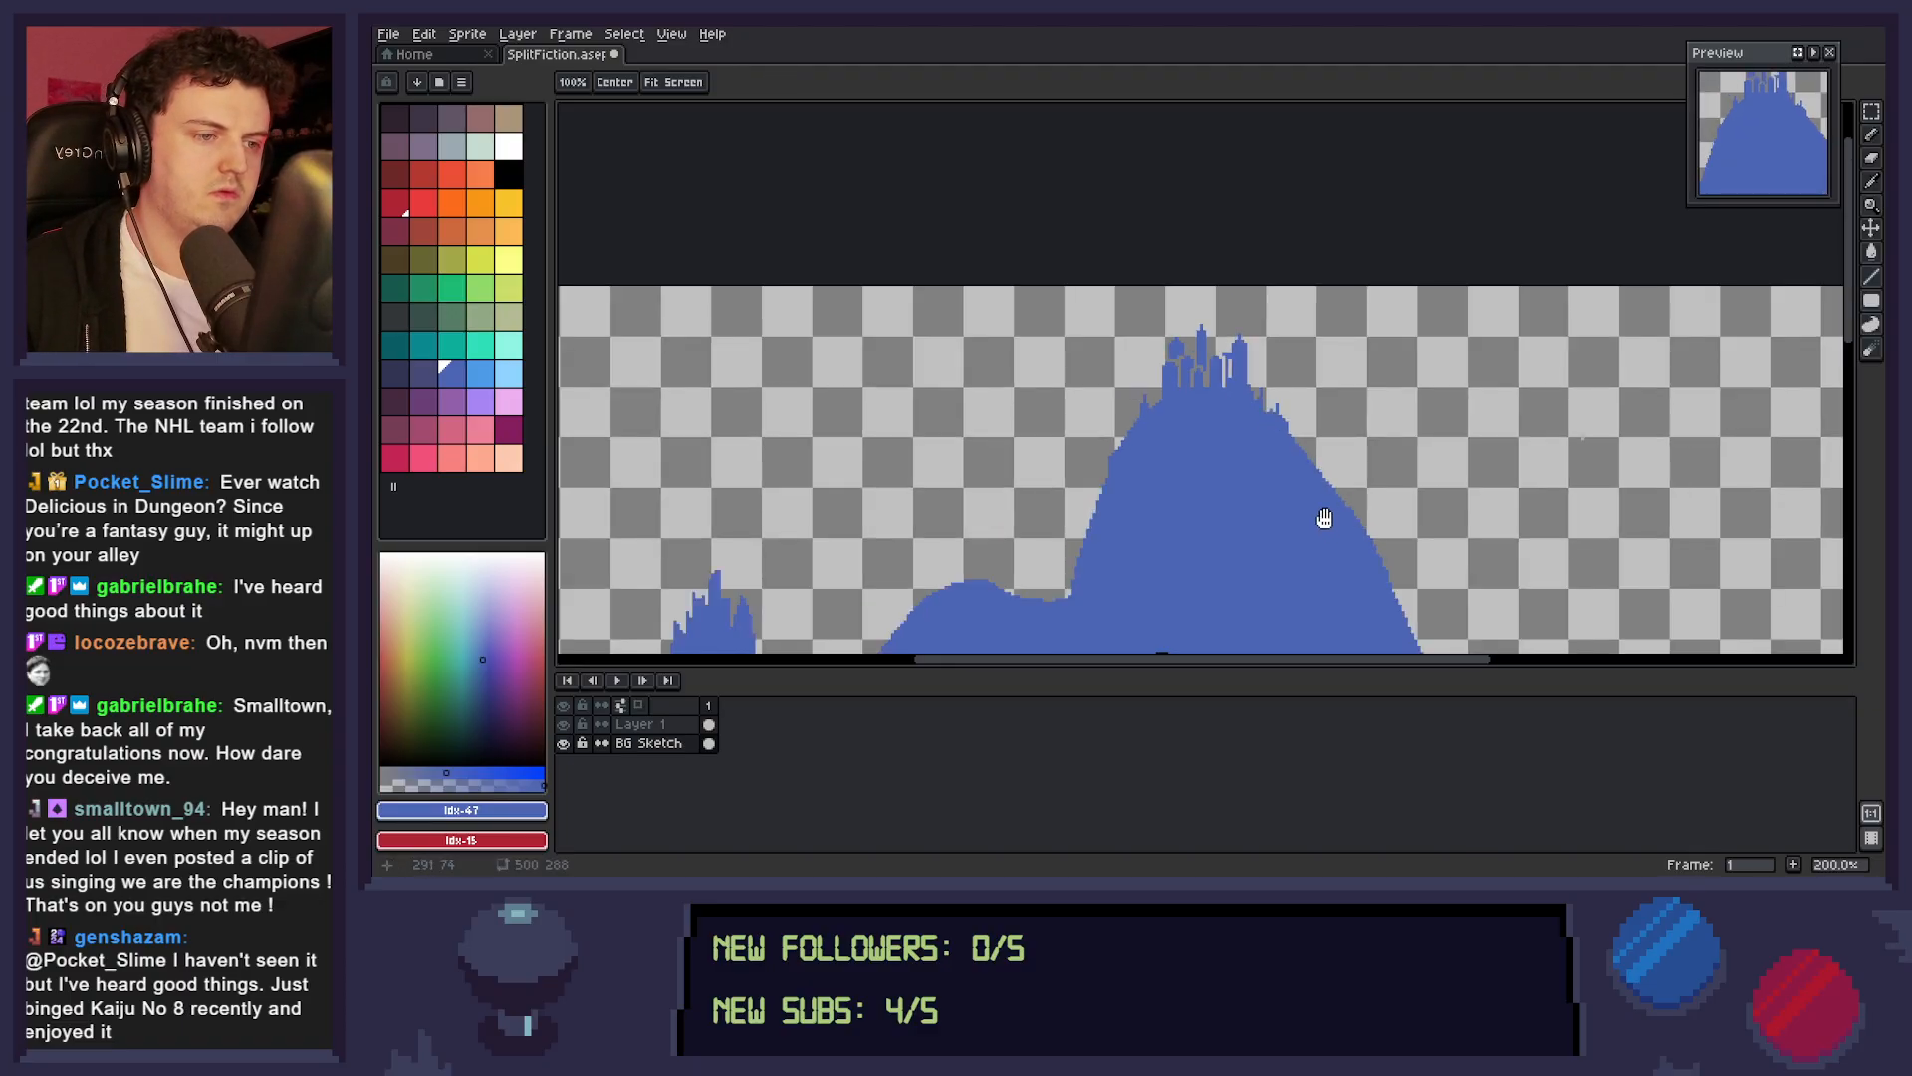
pyautogui.moveTo(1326, 518); pyautogui.dragTo(1360, 369)
pyautogui.scroll(-1, 1365, 421)
pyautogui.scroll(1, 1404, 429)
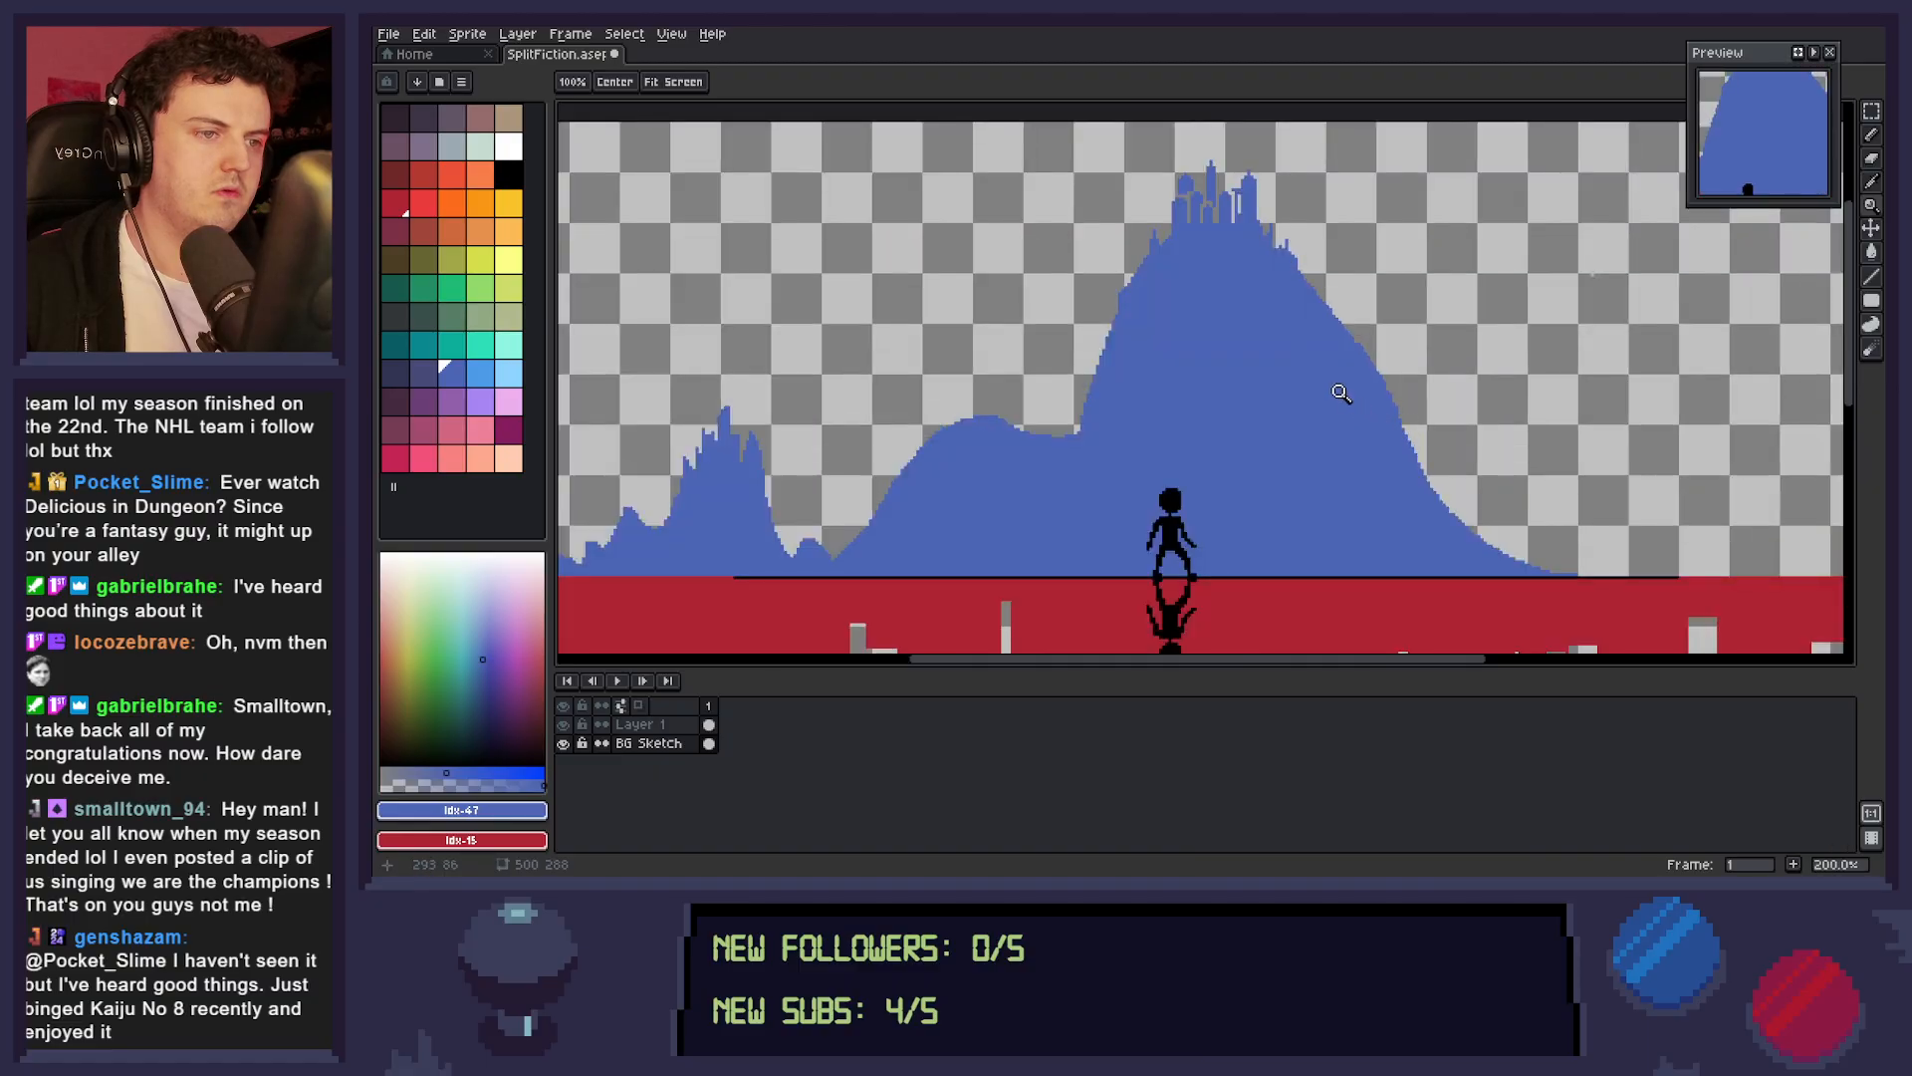
pyautogui.scroll(1, 1331, 452)
pyautogui.scroll(2, 1253, 329)
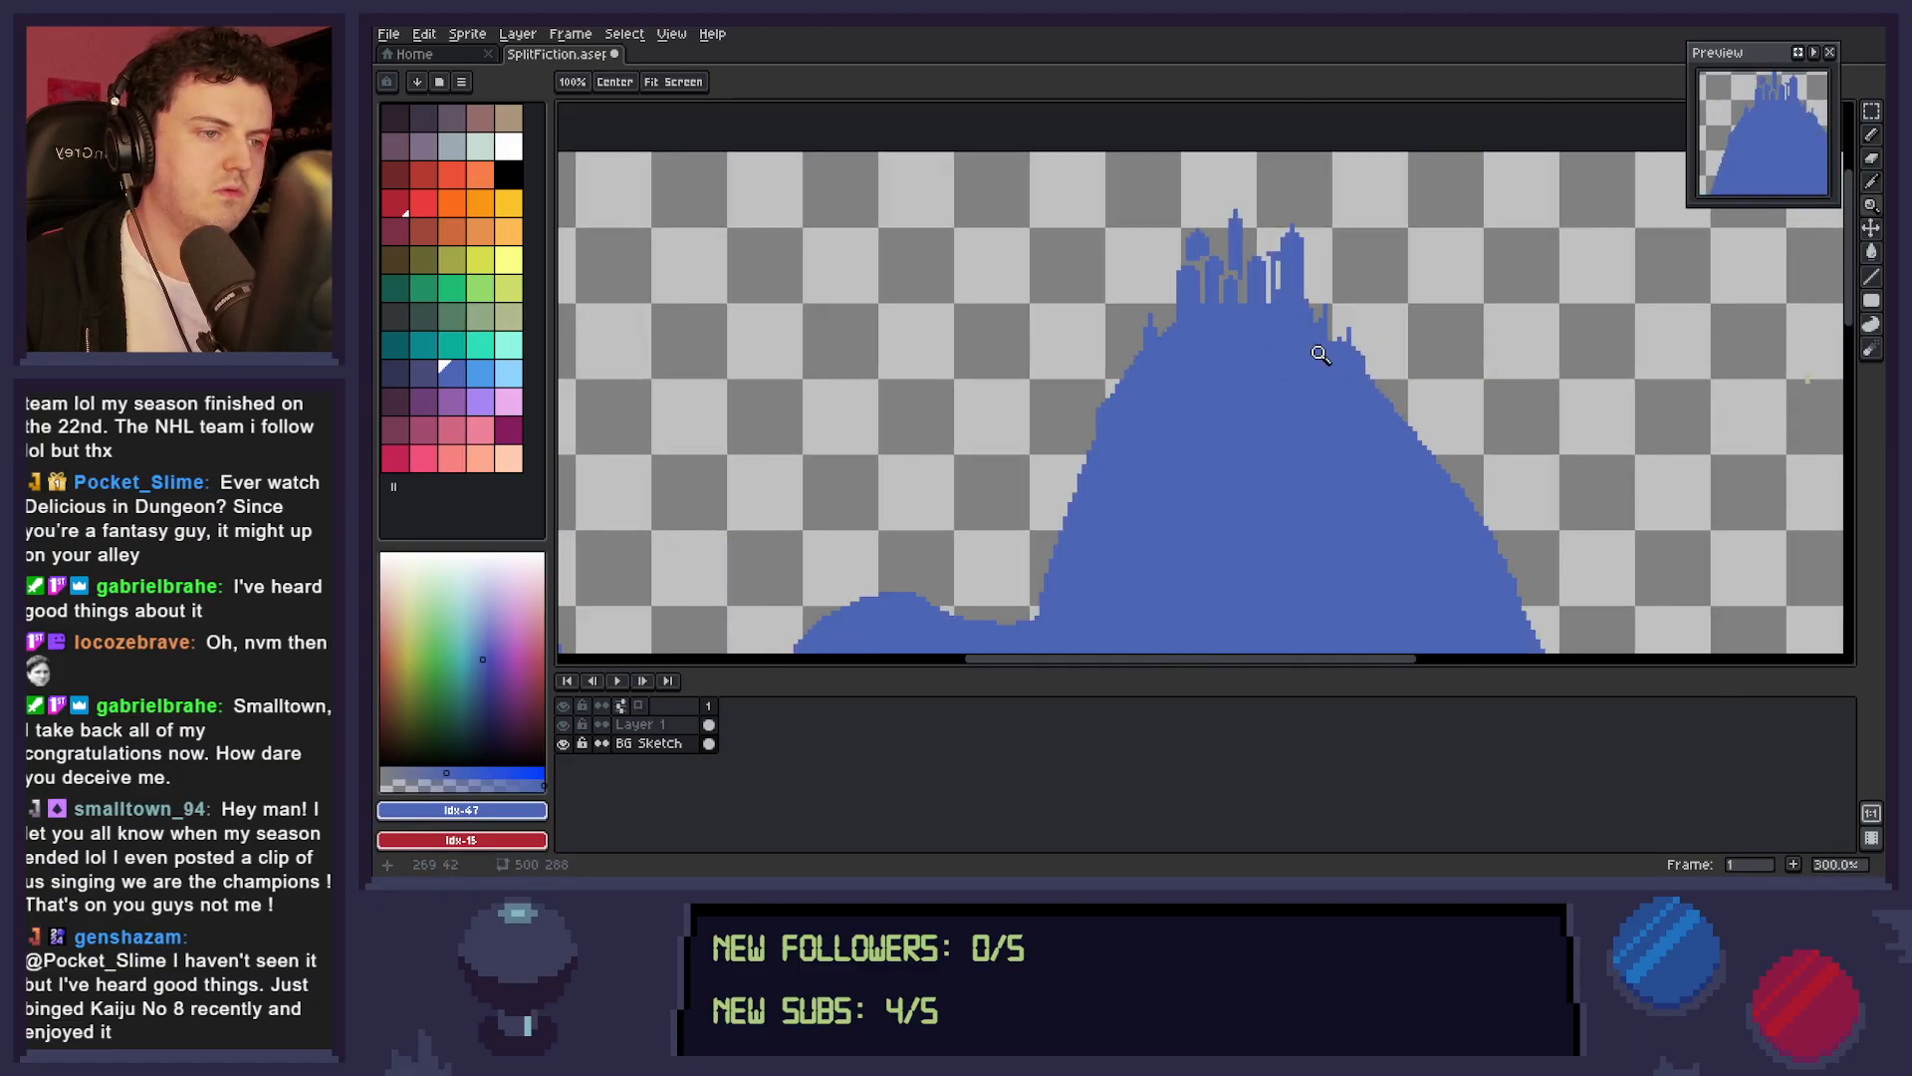
# Lower the castle's left turret by 3 px and the top of the right tower by 1 px.
pyautogui.press('b')
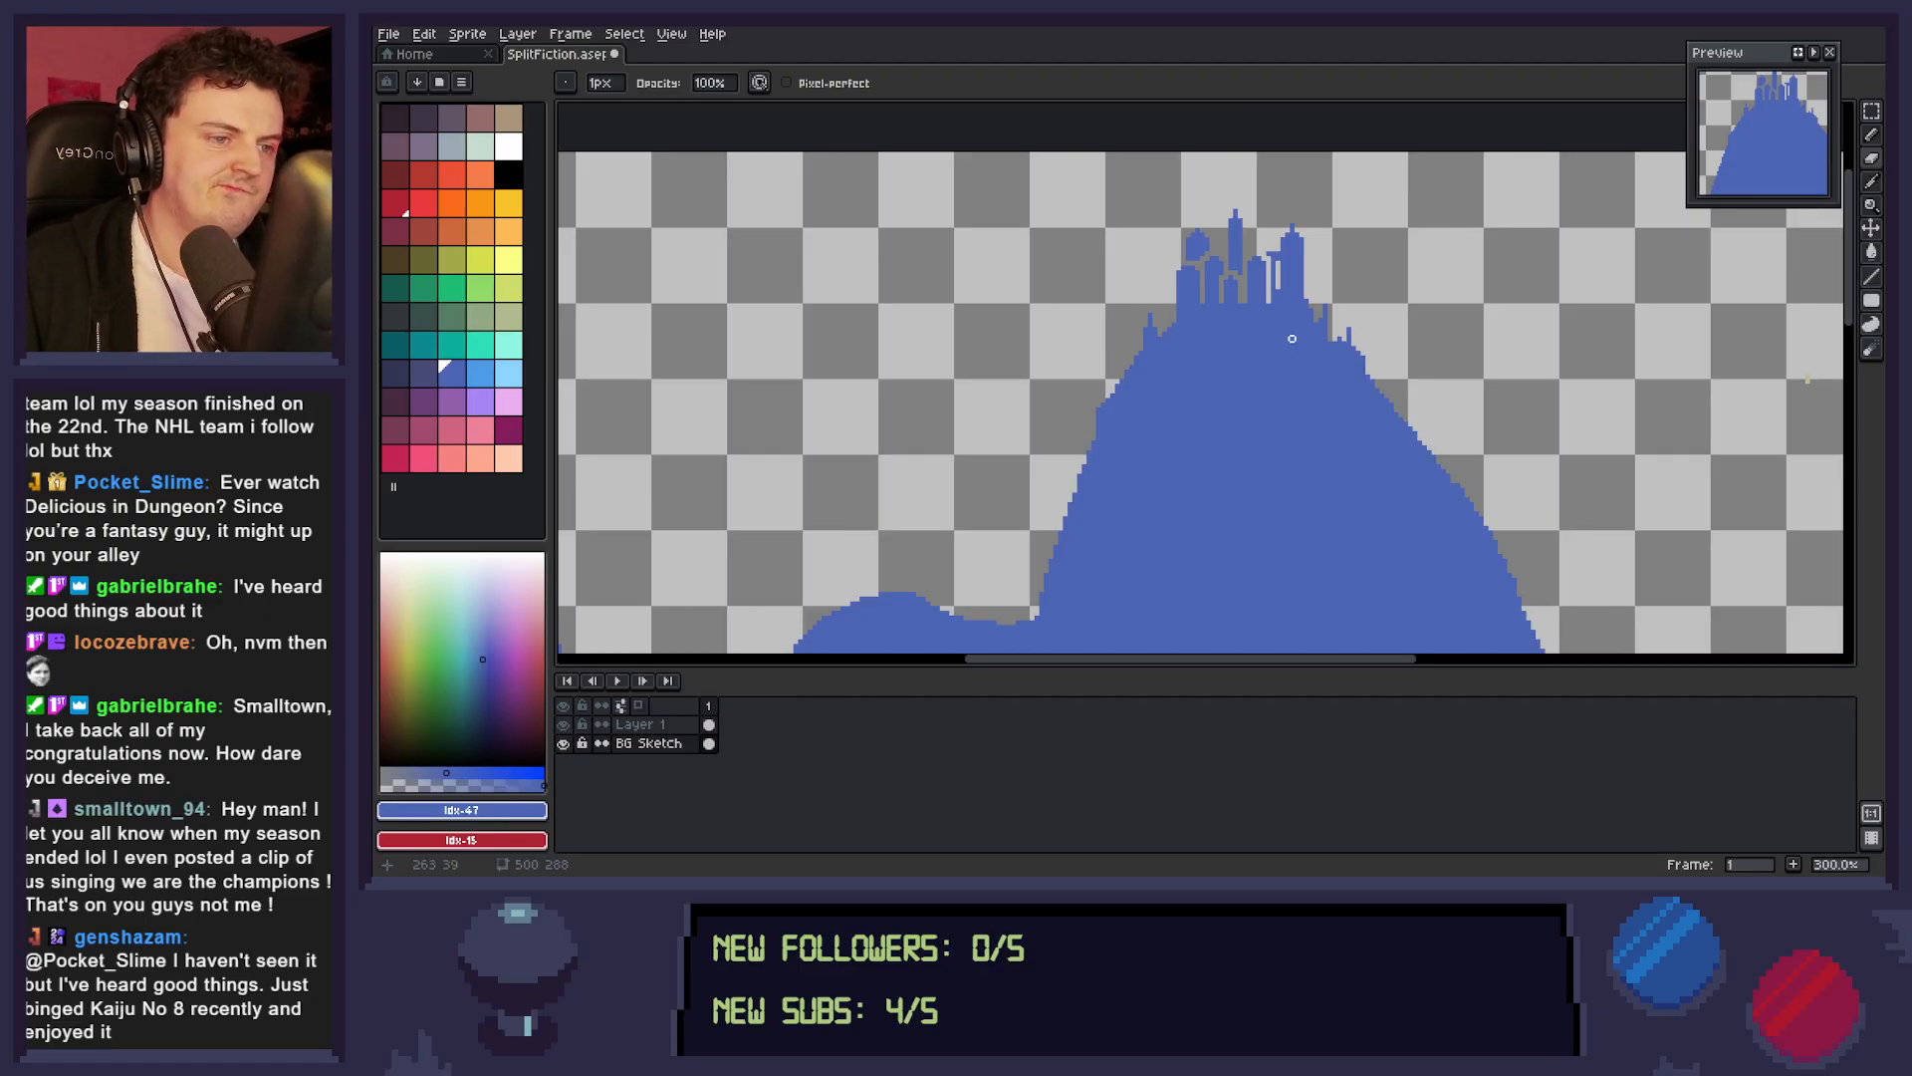
pyautogui.press('m')
pyautogui.moveTo(1164, 220)
pyautogui.mouseDown()
pyautogui.moveTo(1190, 280)
pyautogui.moveTo(1231, 280)
pyautogui.moveTo(1210, 269)
pyautogui.mouseUp()
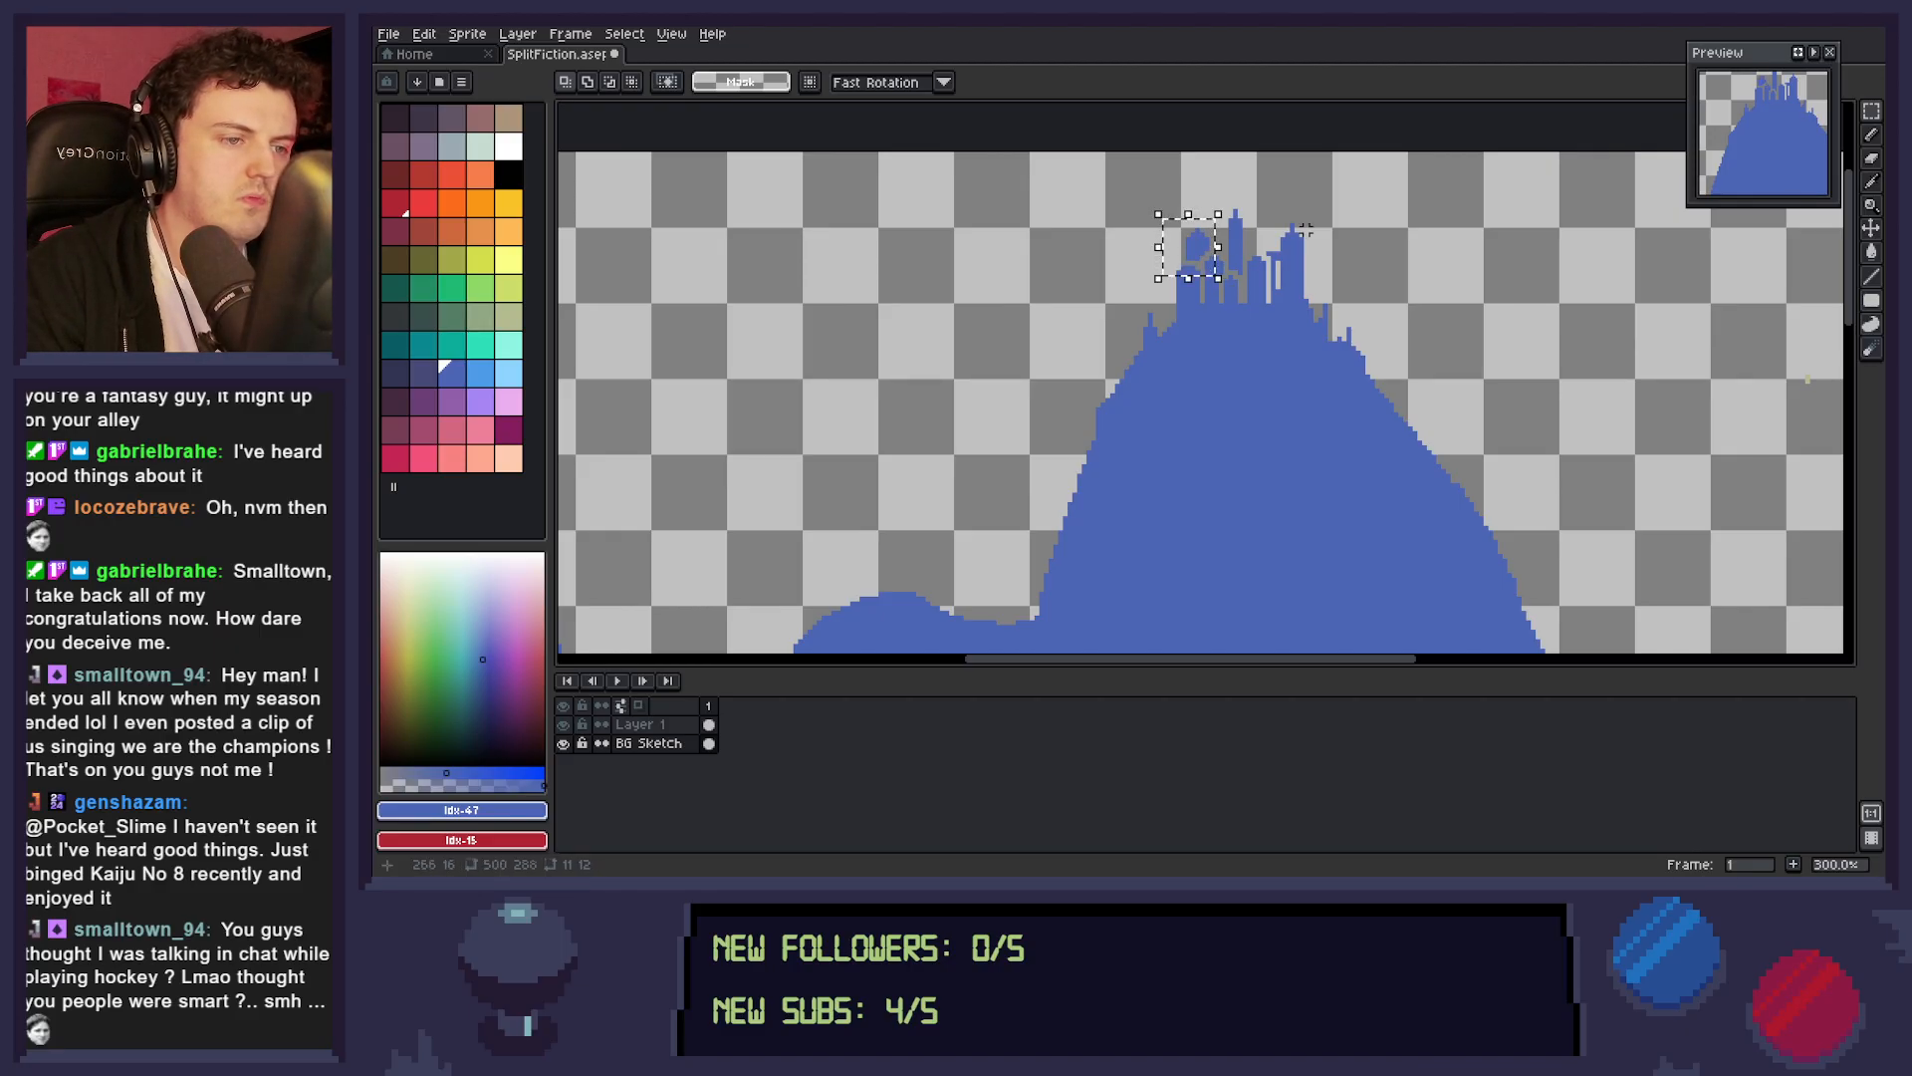
pyautogui.press('Down')
pyautogui.press('Down')
pyautogui.press('Down')
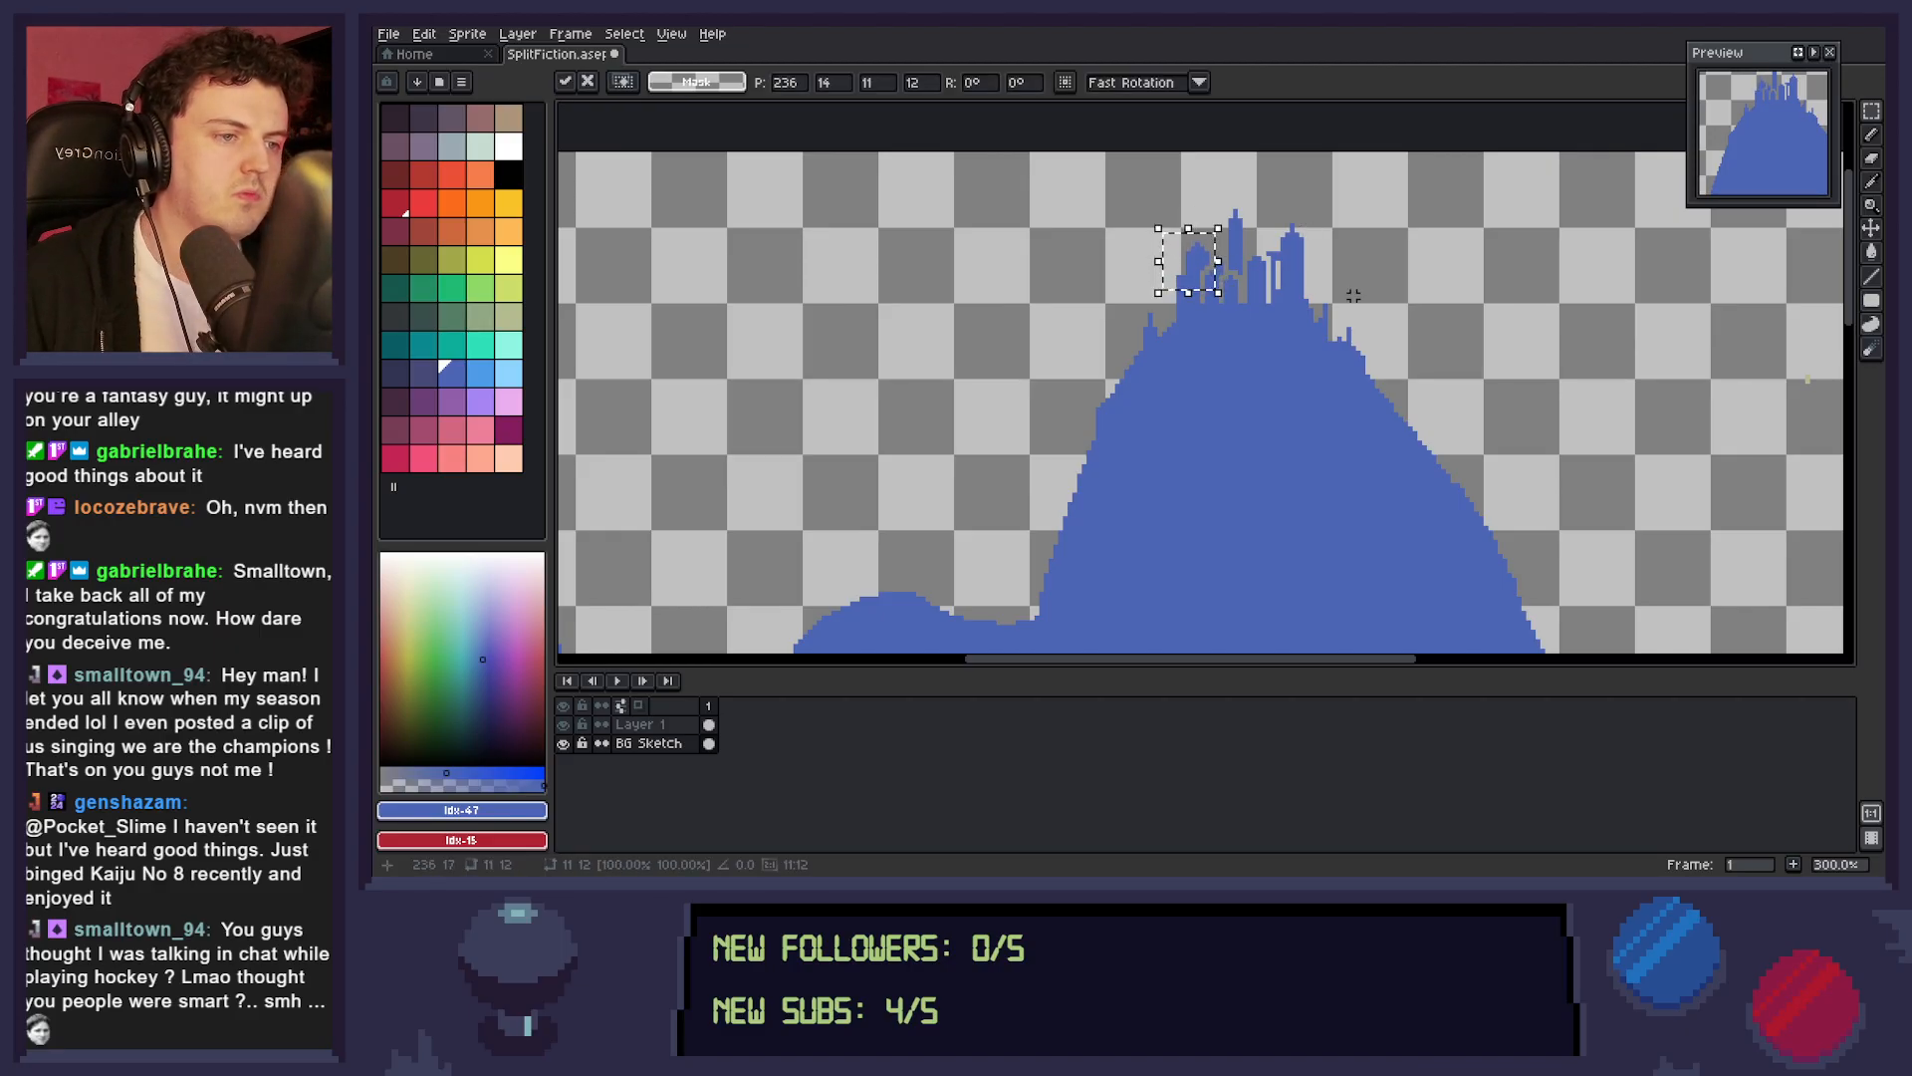
pyautogui.click(1316, 267)
pyautogui.moveTo(1267, 211); pyautogui.dragTo(1332, 283)
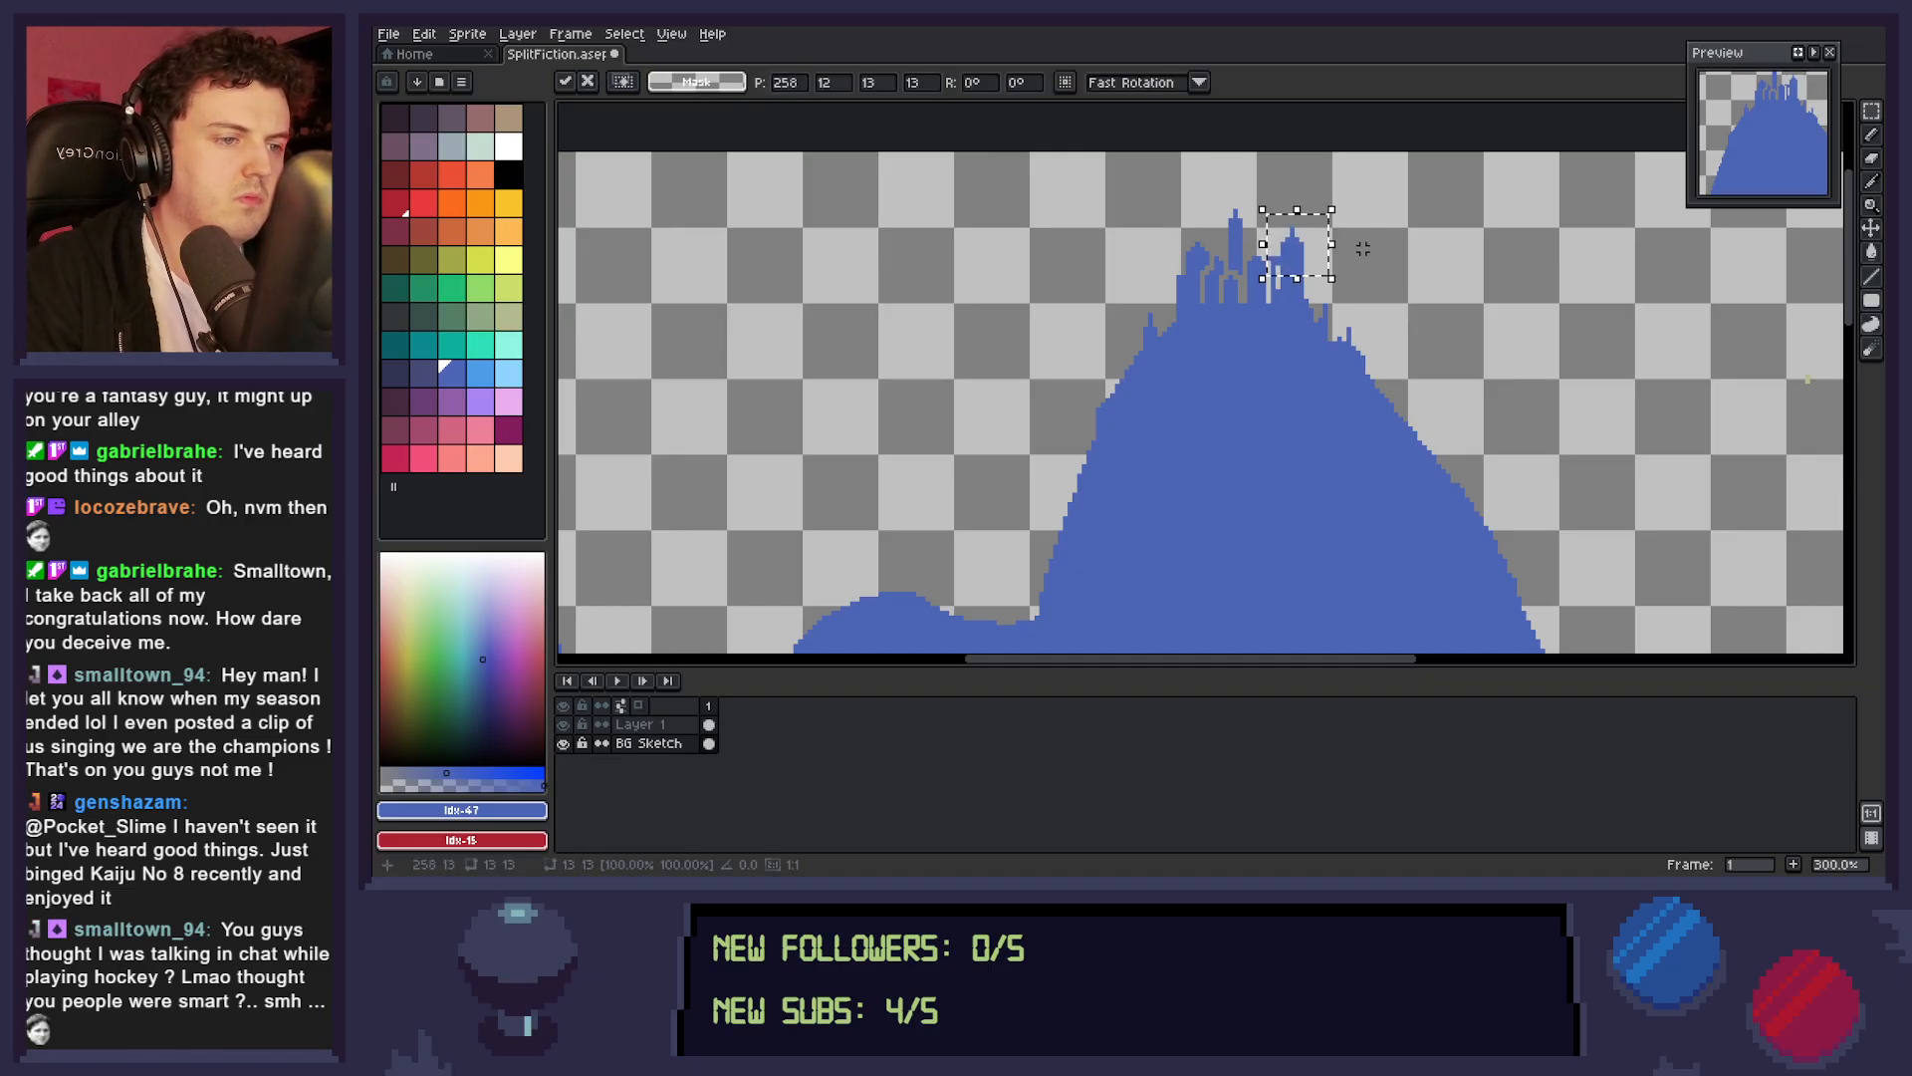
pyautogui.hotkey('ctrl', 'd')
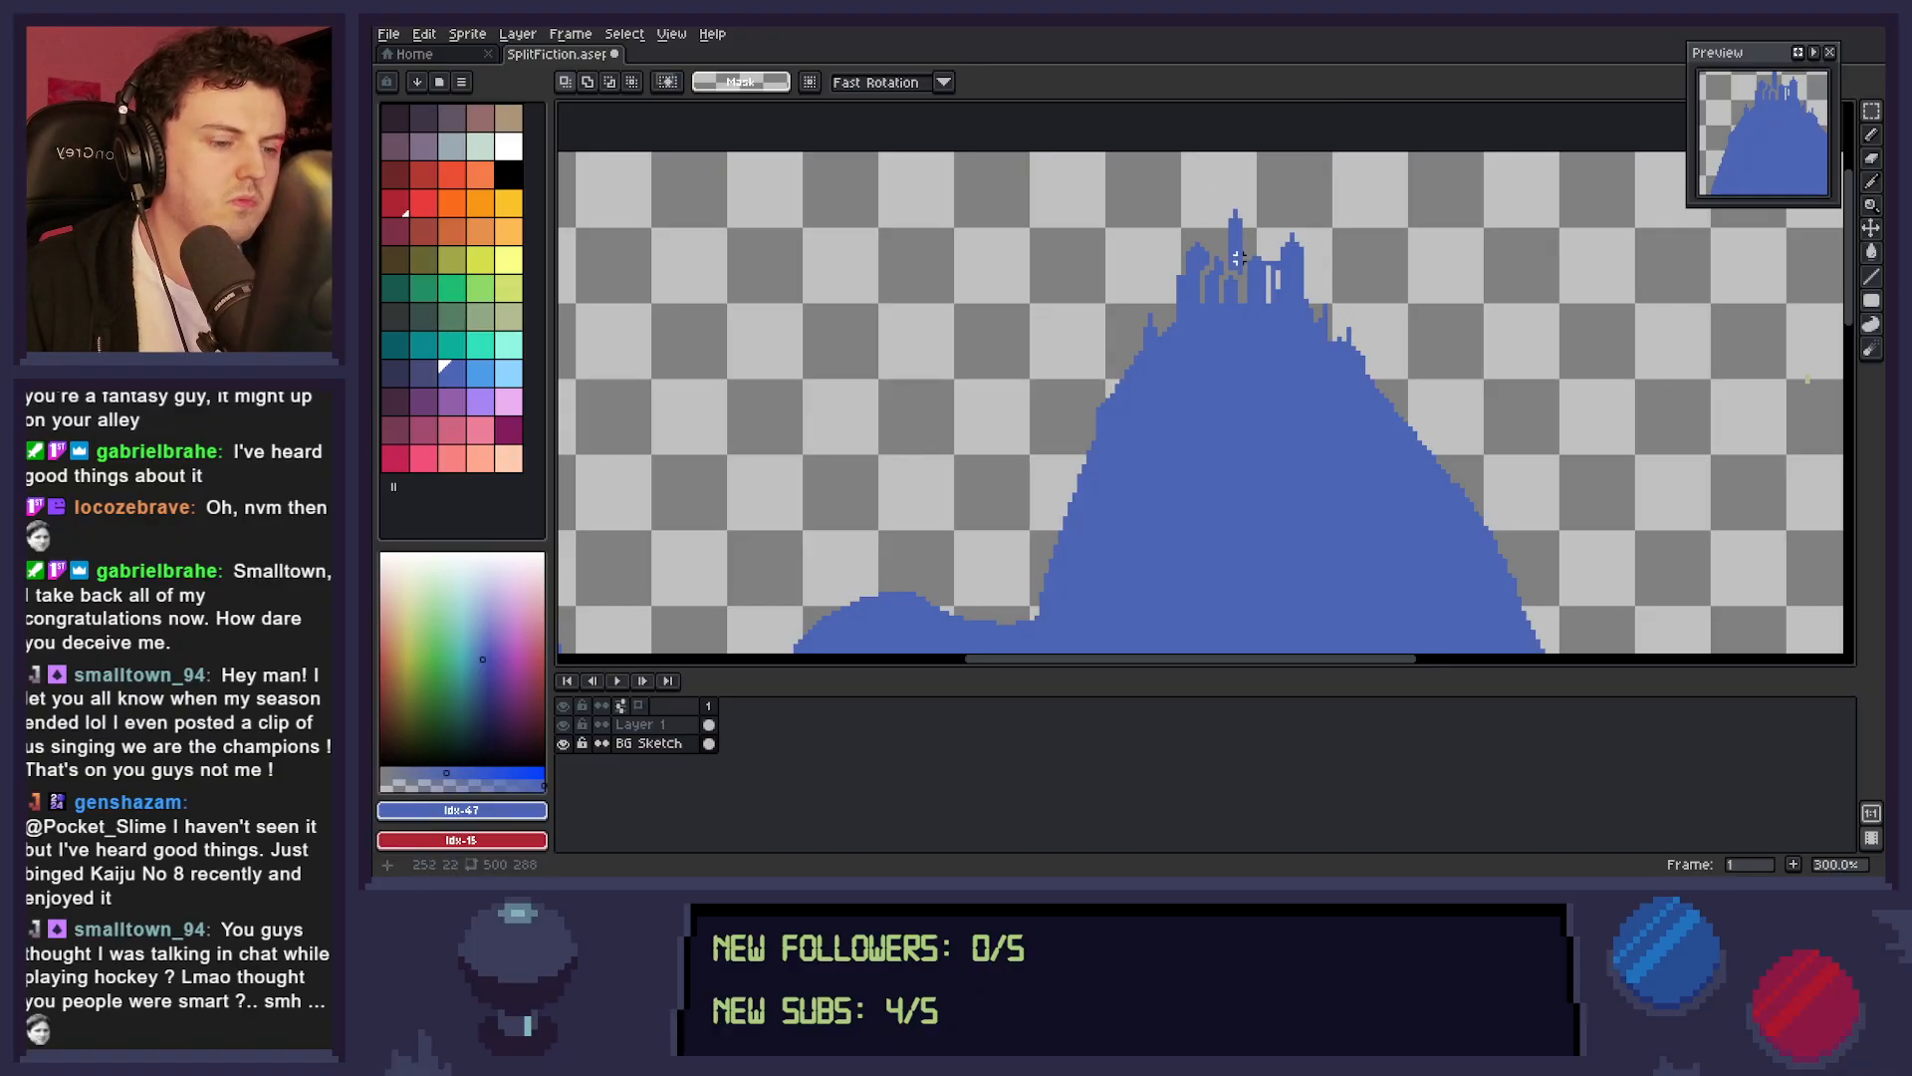
# Widen the upper part of the central spire into a turret and raise its pointed top 3 px.
pyautogui.press('b')
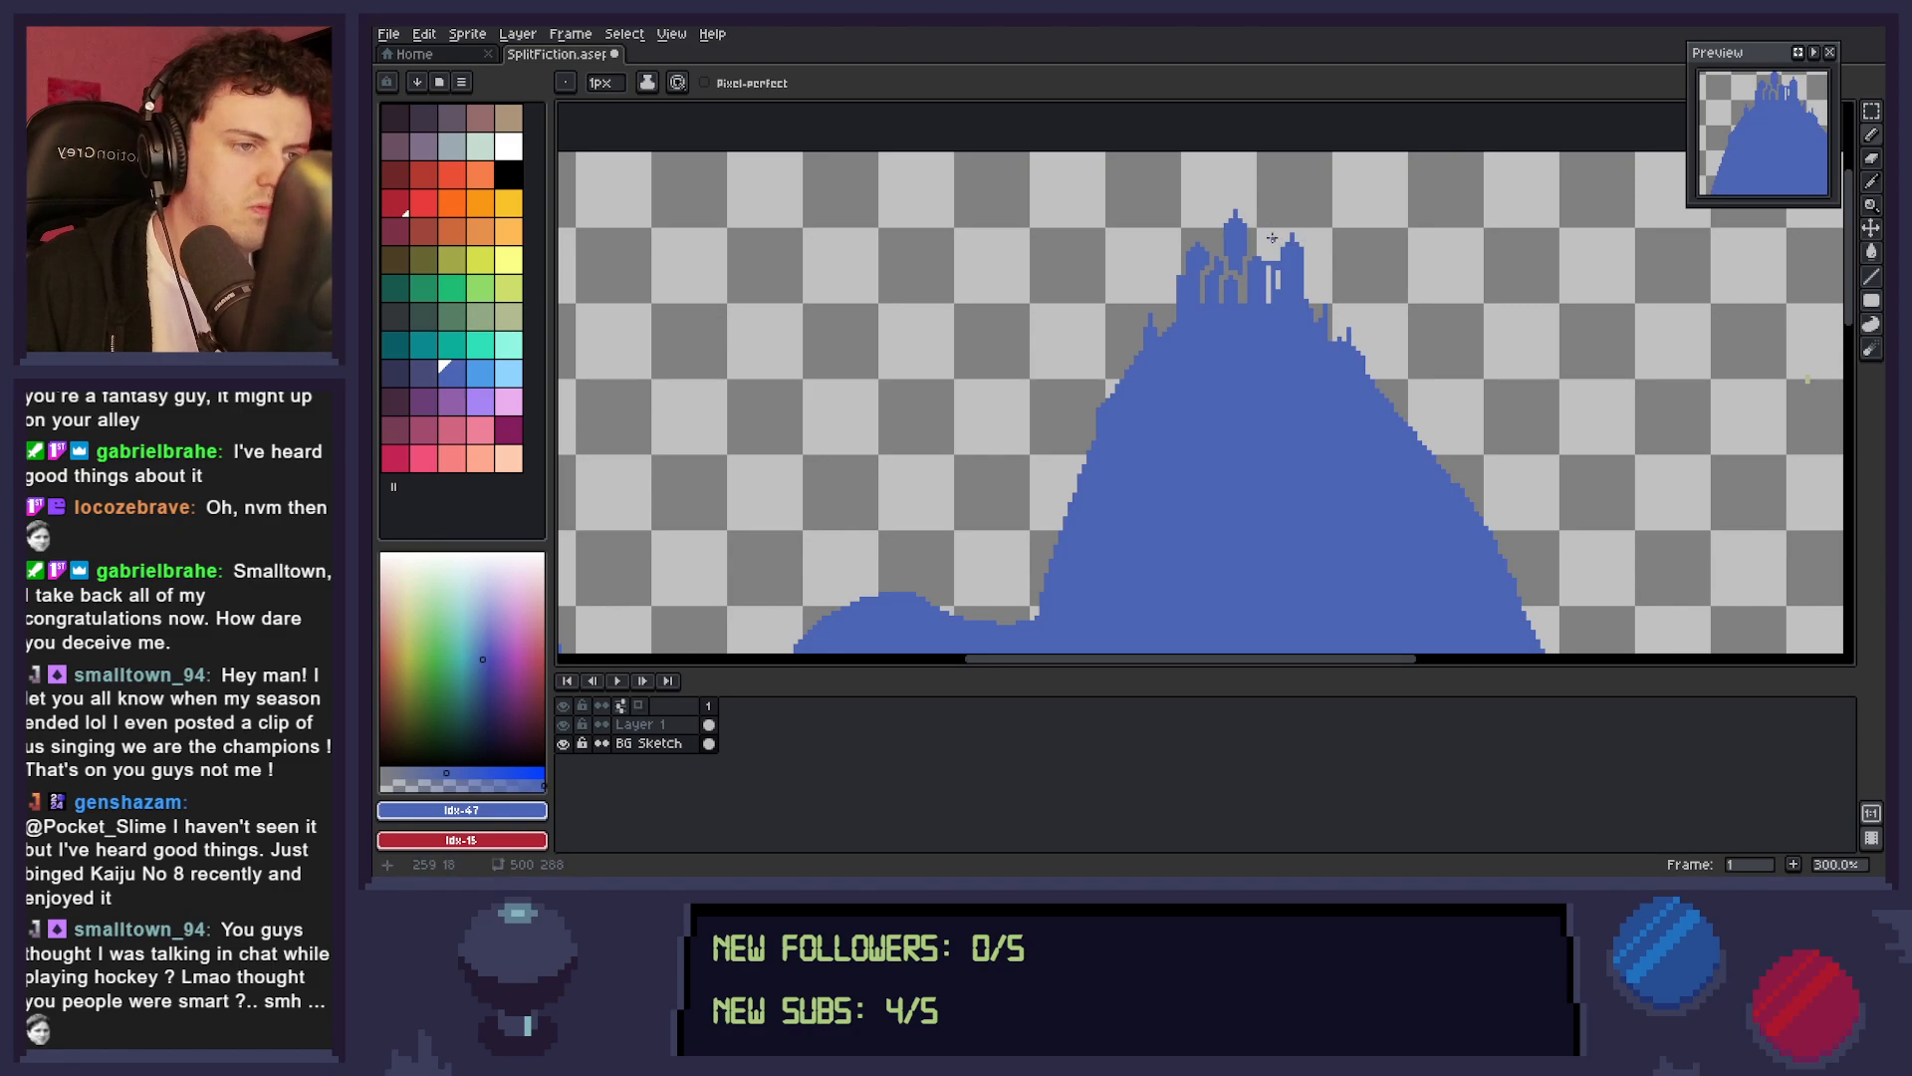
pyautogui.press('m')
pyautogui.moveTo(1216, 191); pyautogui.dragTo(1261, 231)
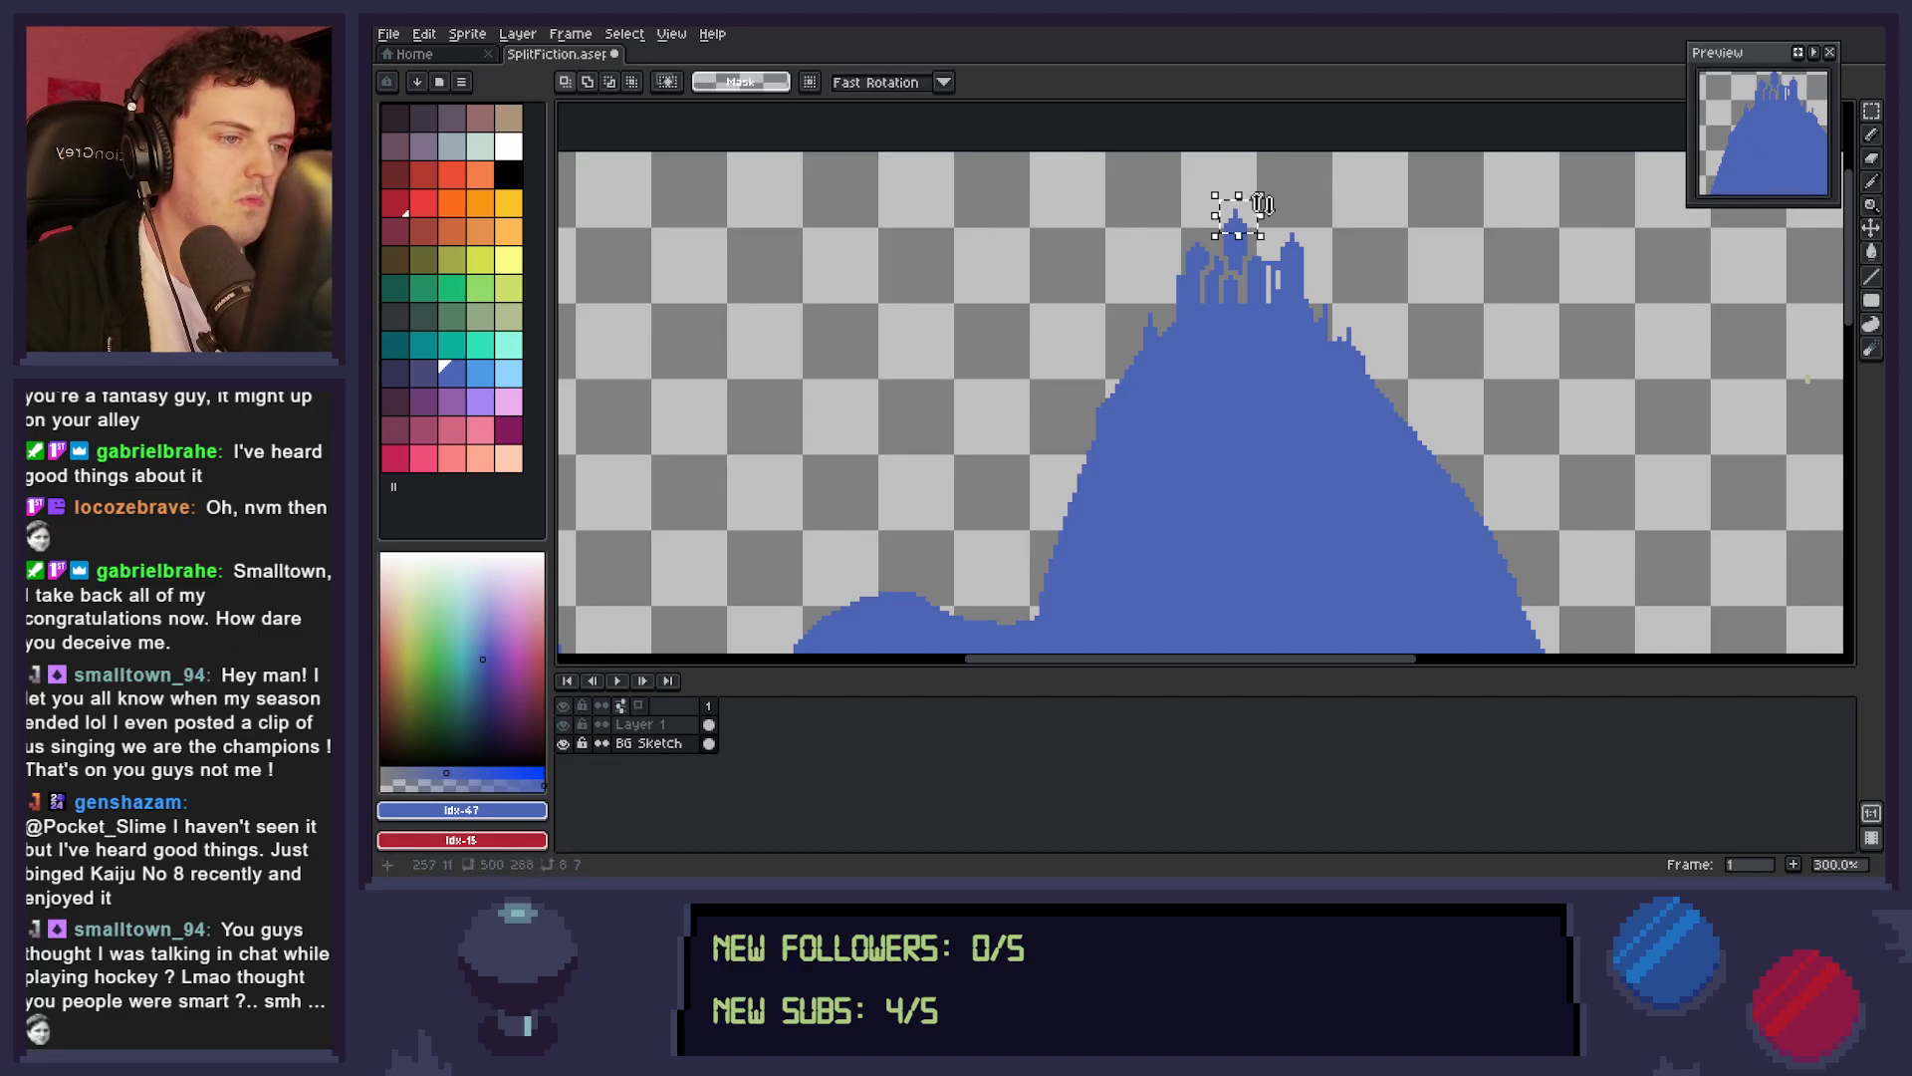
pyautogui.press('Up')
pyautogui.press('Up')
pyautogui.press('Up')
pyautogui.hotkey('ctrl', 'd')
pyautogui.press('b')
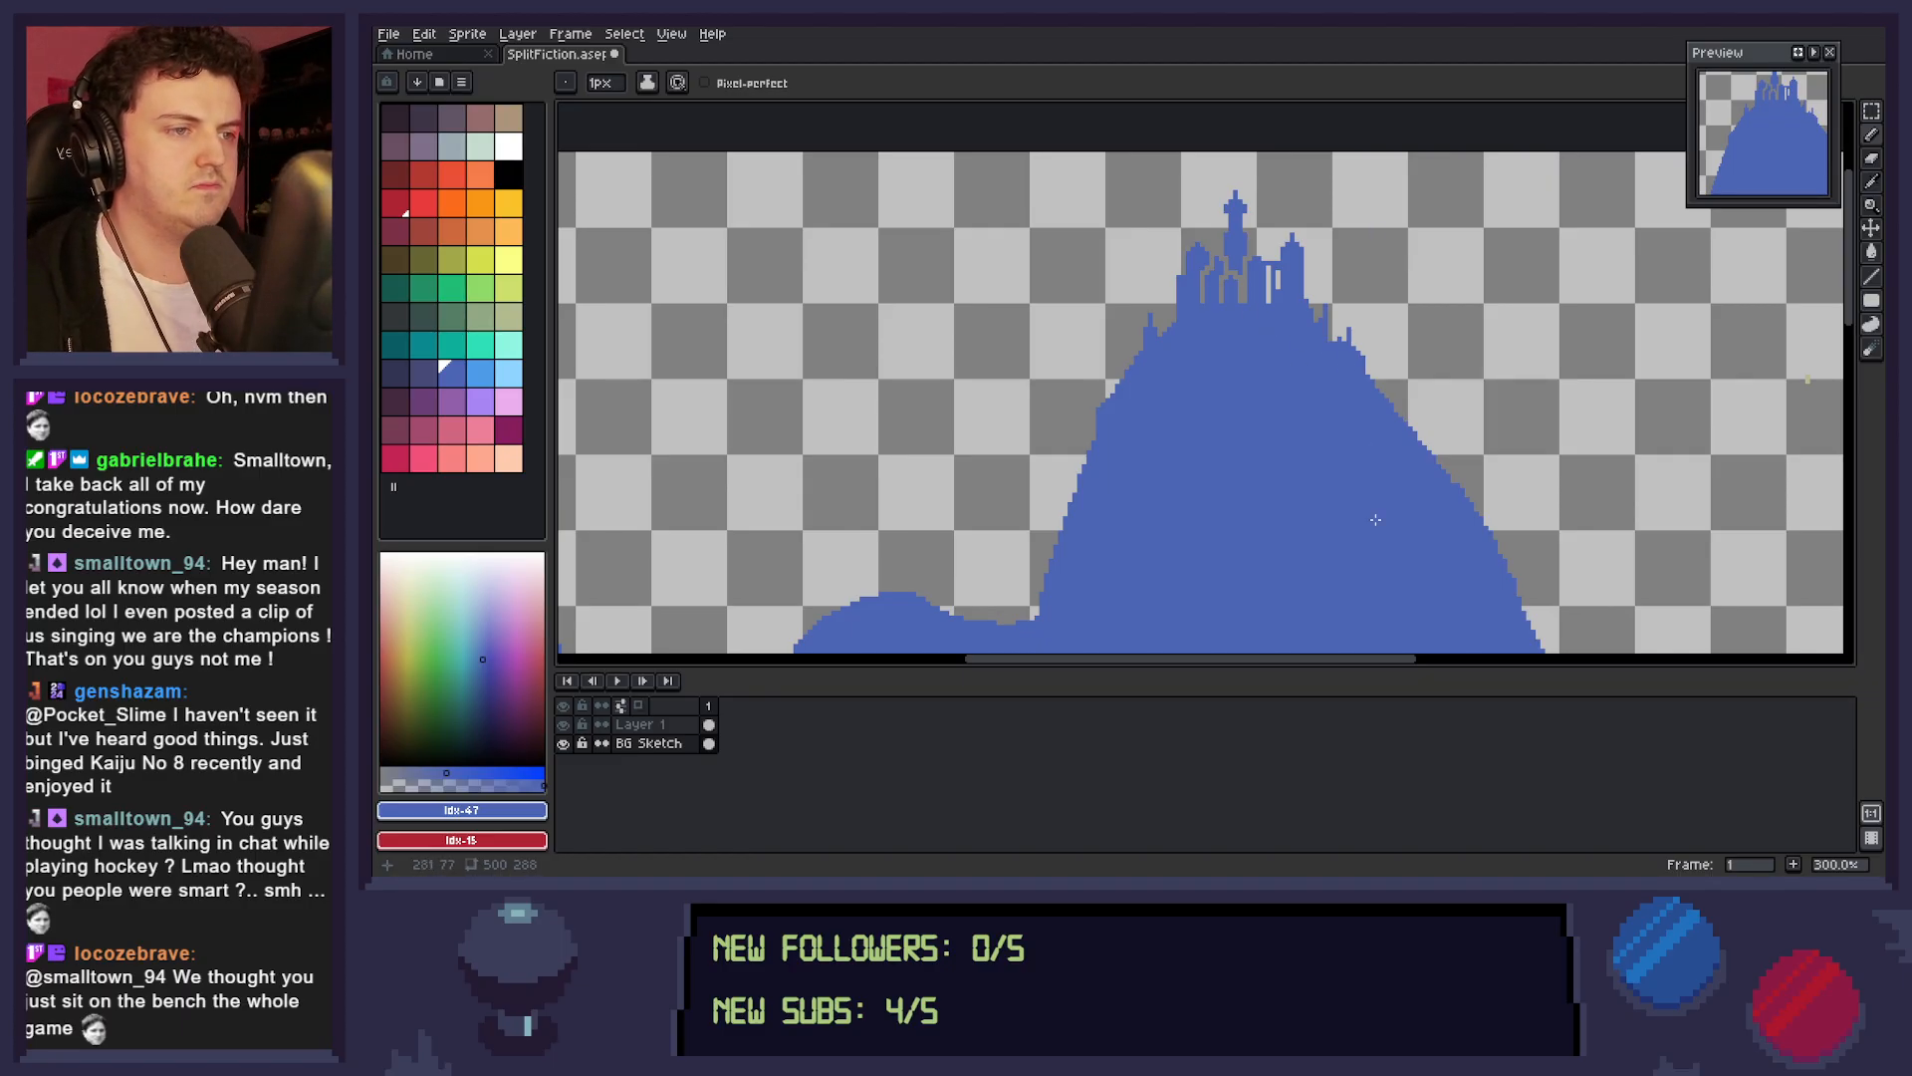
# Draw a tiny flag at the central spire's tip, undoing the last stray pixel, and save the sprite.
pyautogui.click(1234, 185)
pyautogui.click(1241, 187)
pyautogui.click(1246, 184)
pyautogui.hotkey('ctrl', 'z')
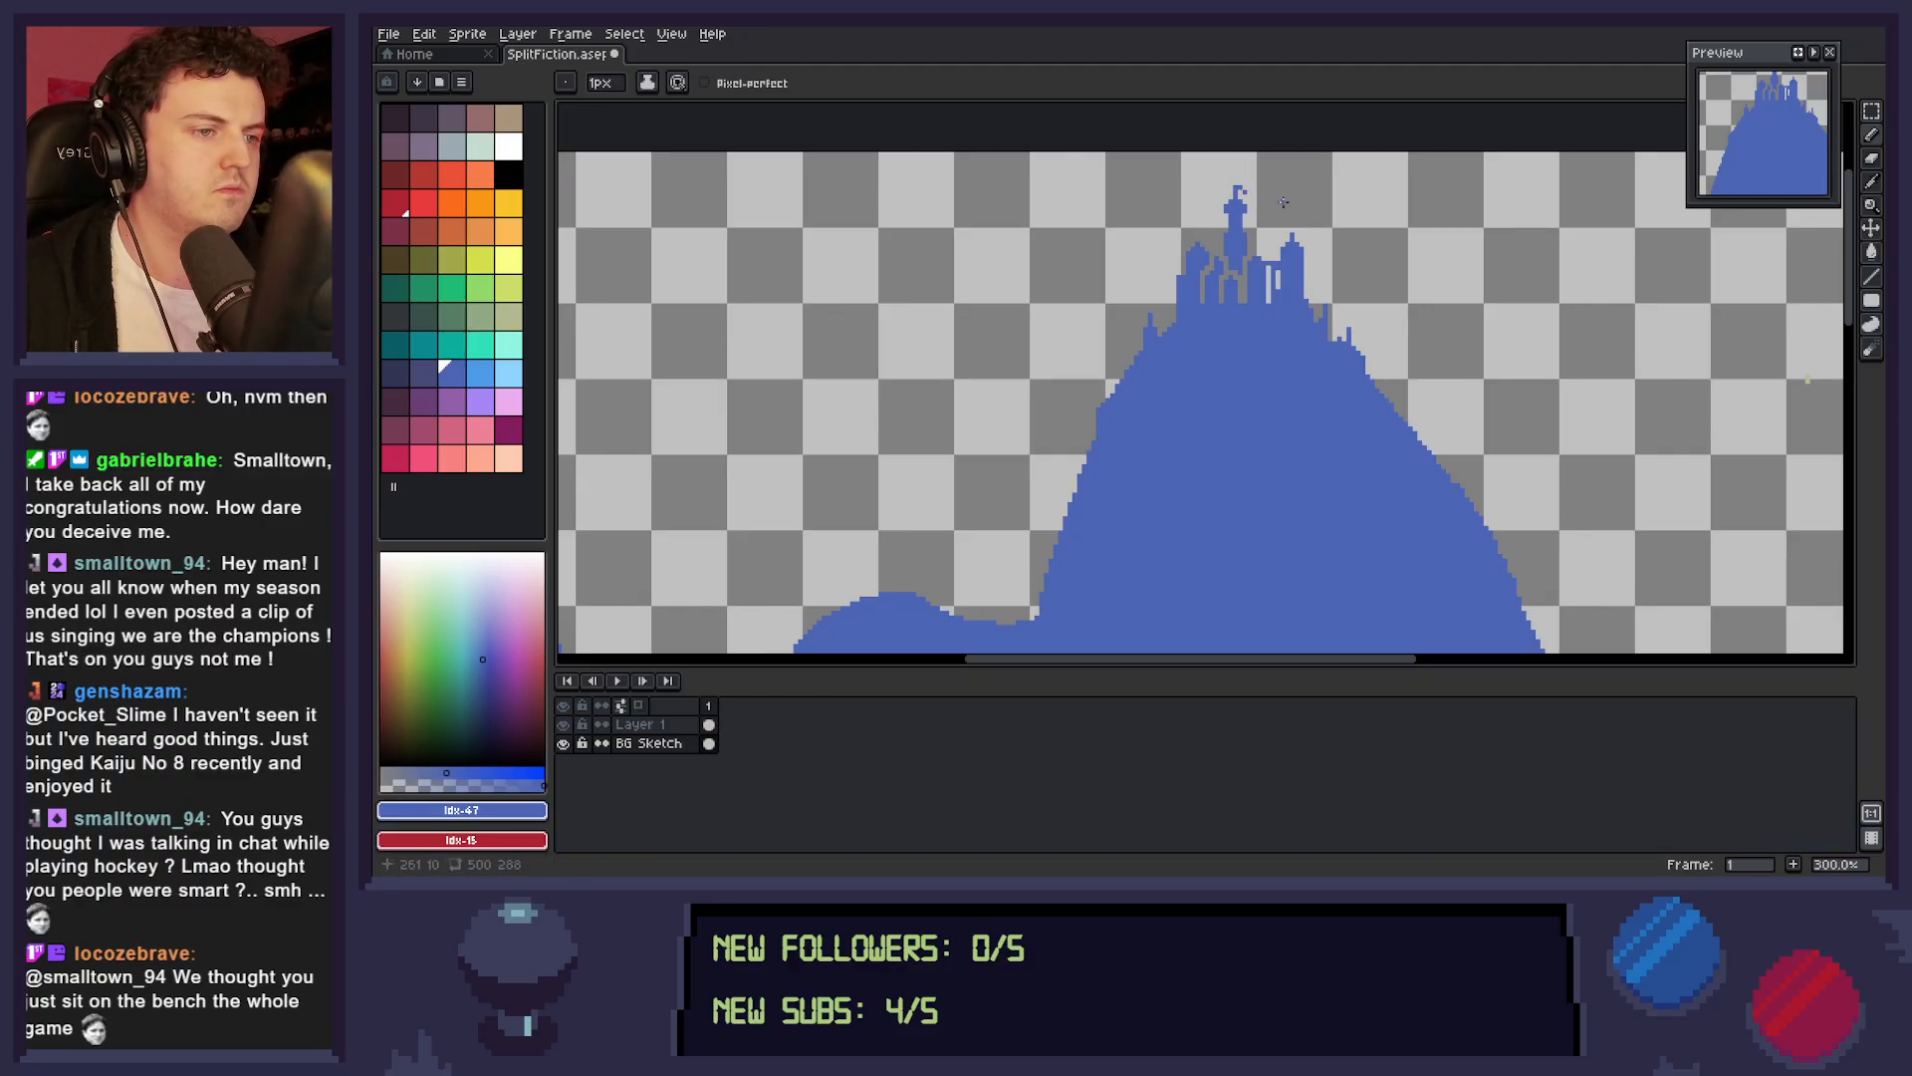
pyautogui.hotkey('ctrl', 's')
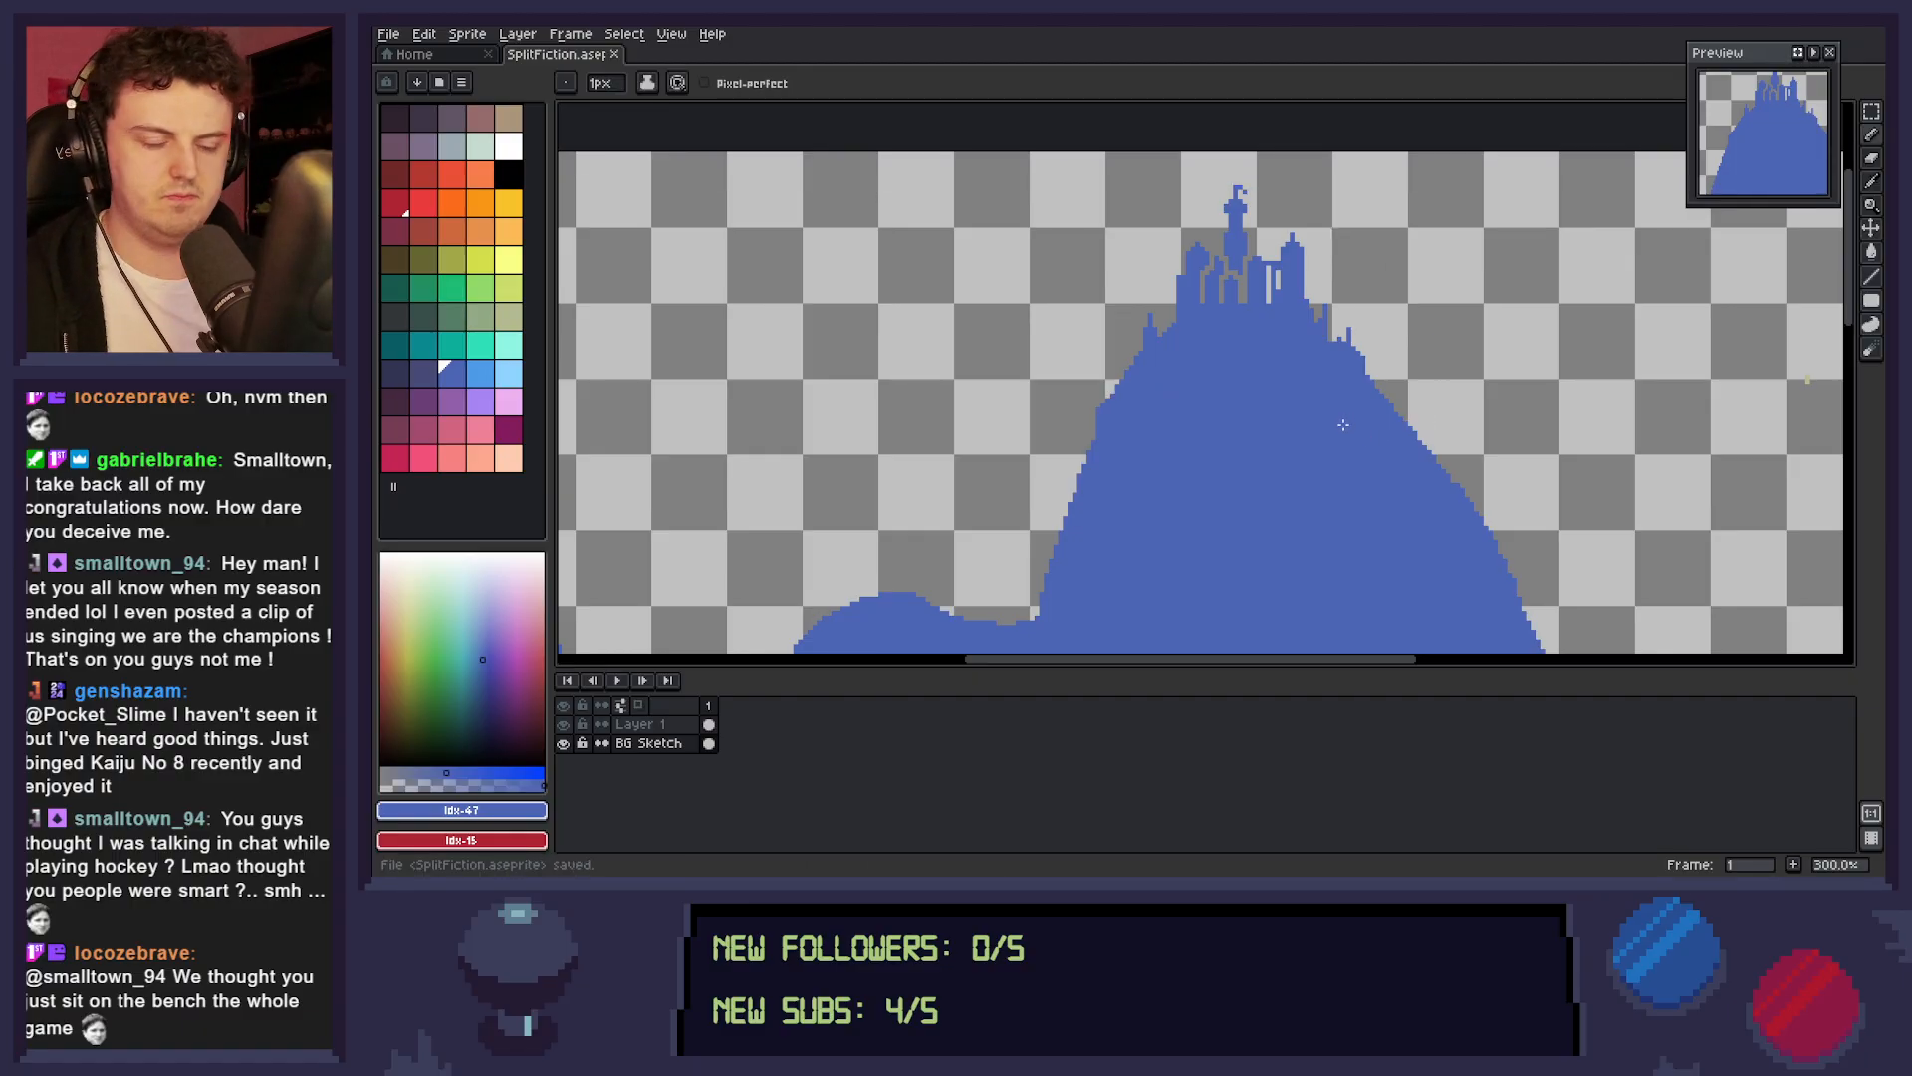
# Examine how the castle mountain reads against the figure, the red ground and the empty area beside it.
pyautogui.scroll(-4, 1318, 416)
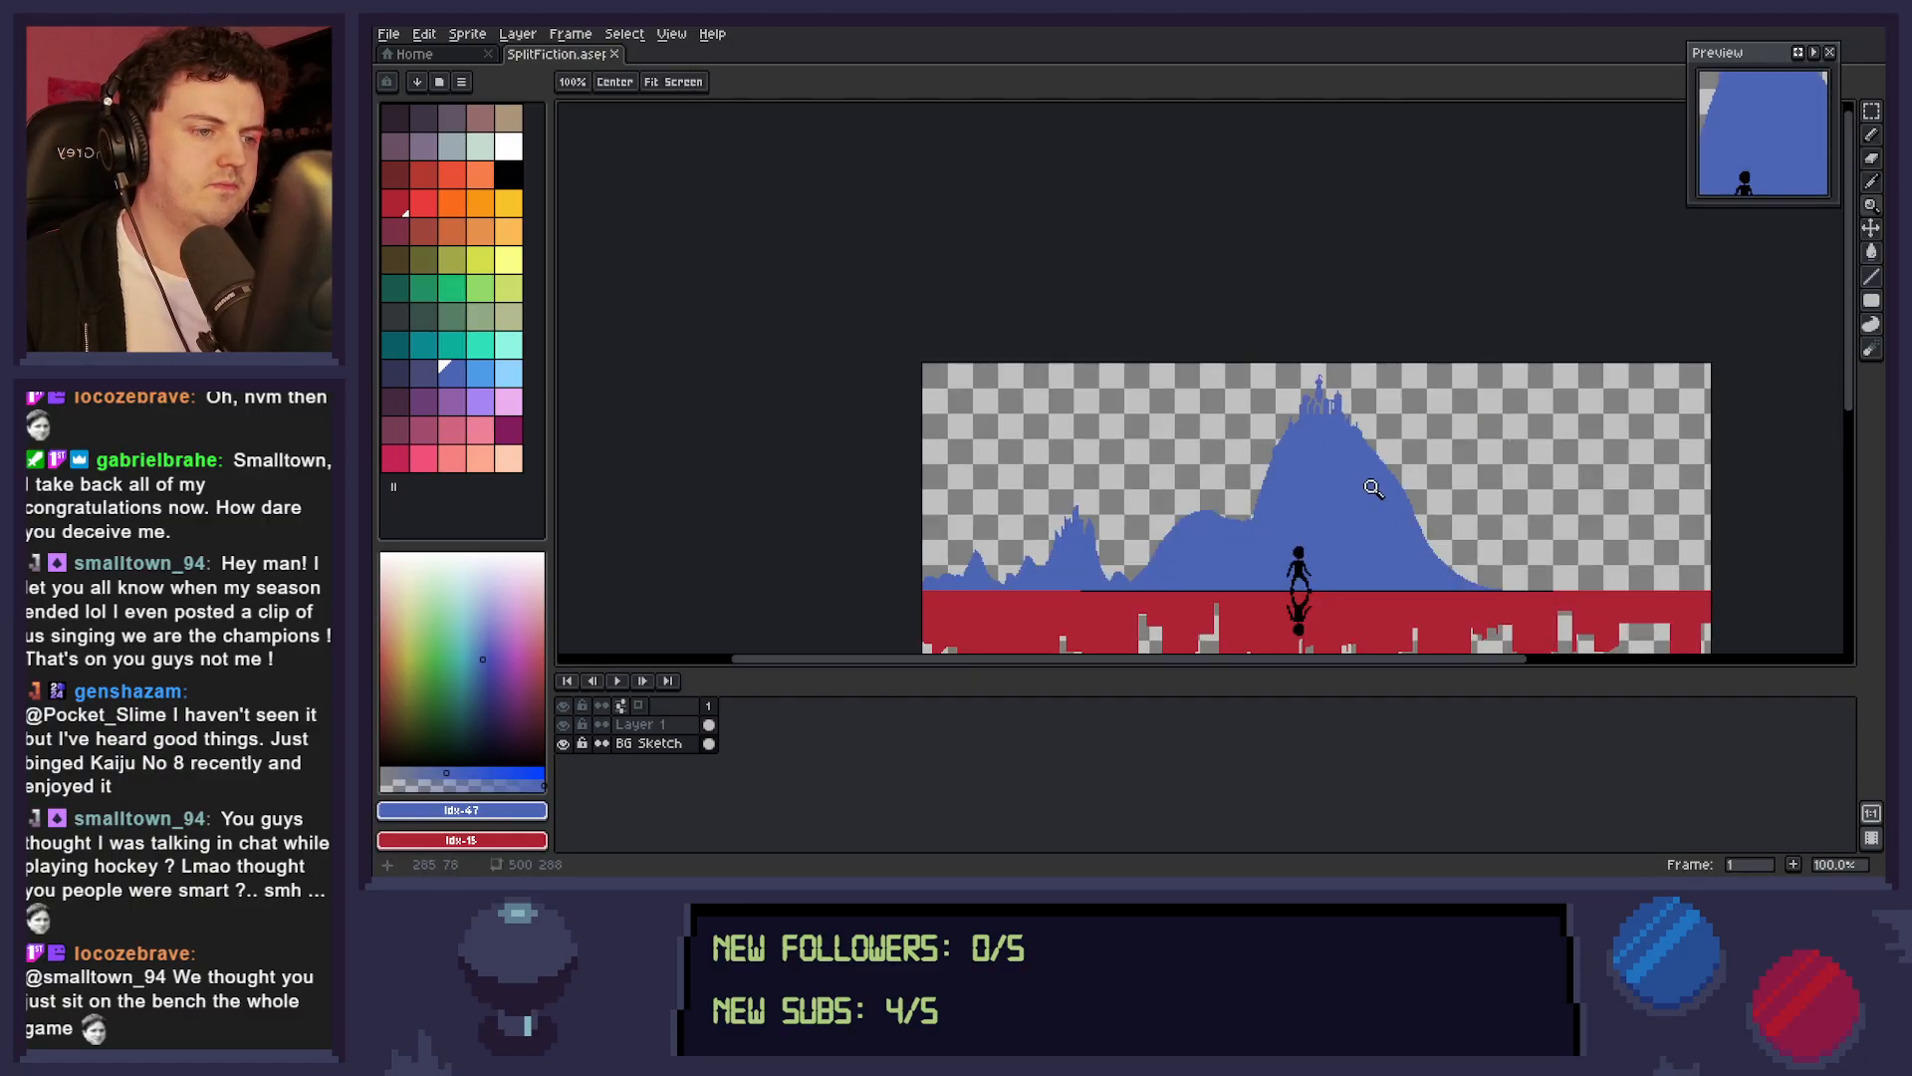
pyautogui.moveTo(1313, 469); pyautogui.dragTo(1307, 466)
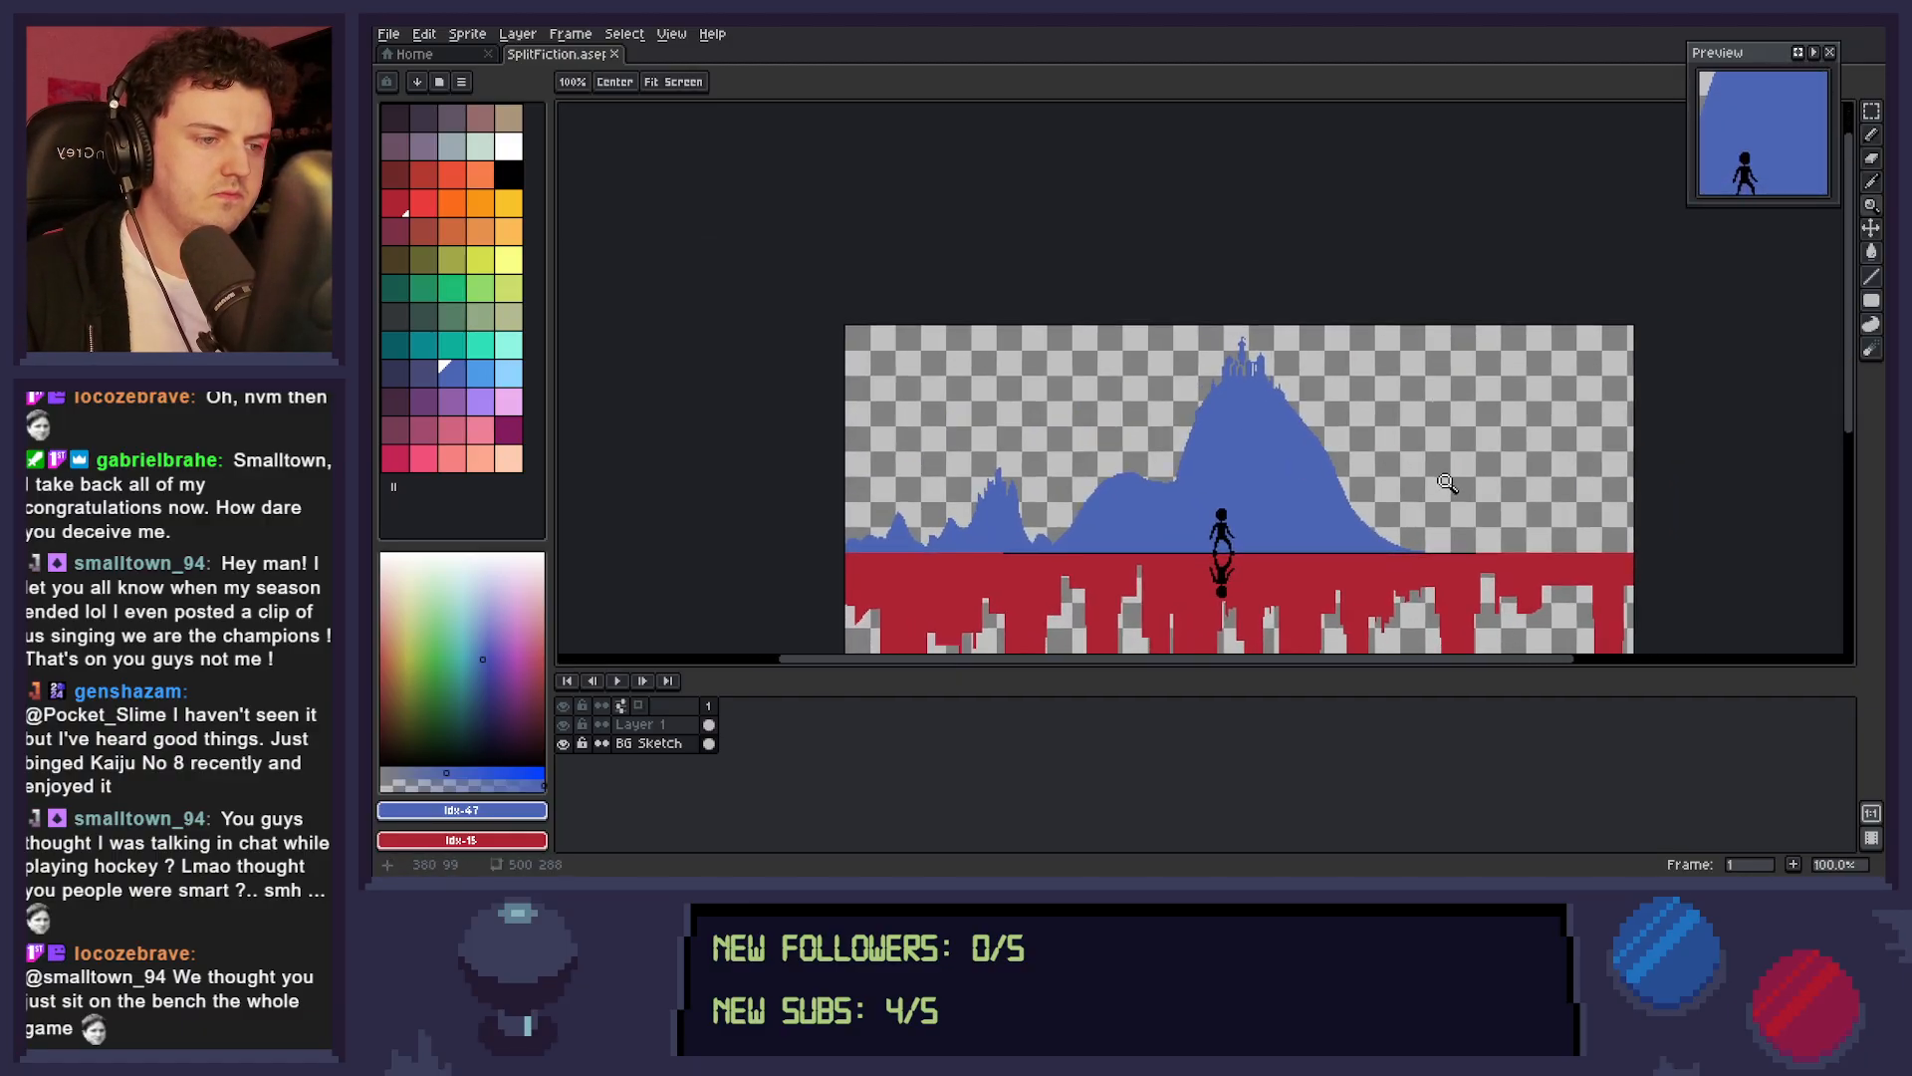
pyautogui.click(1312, 488)
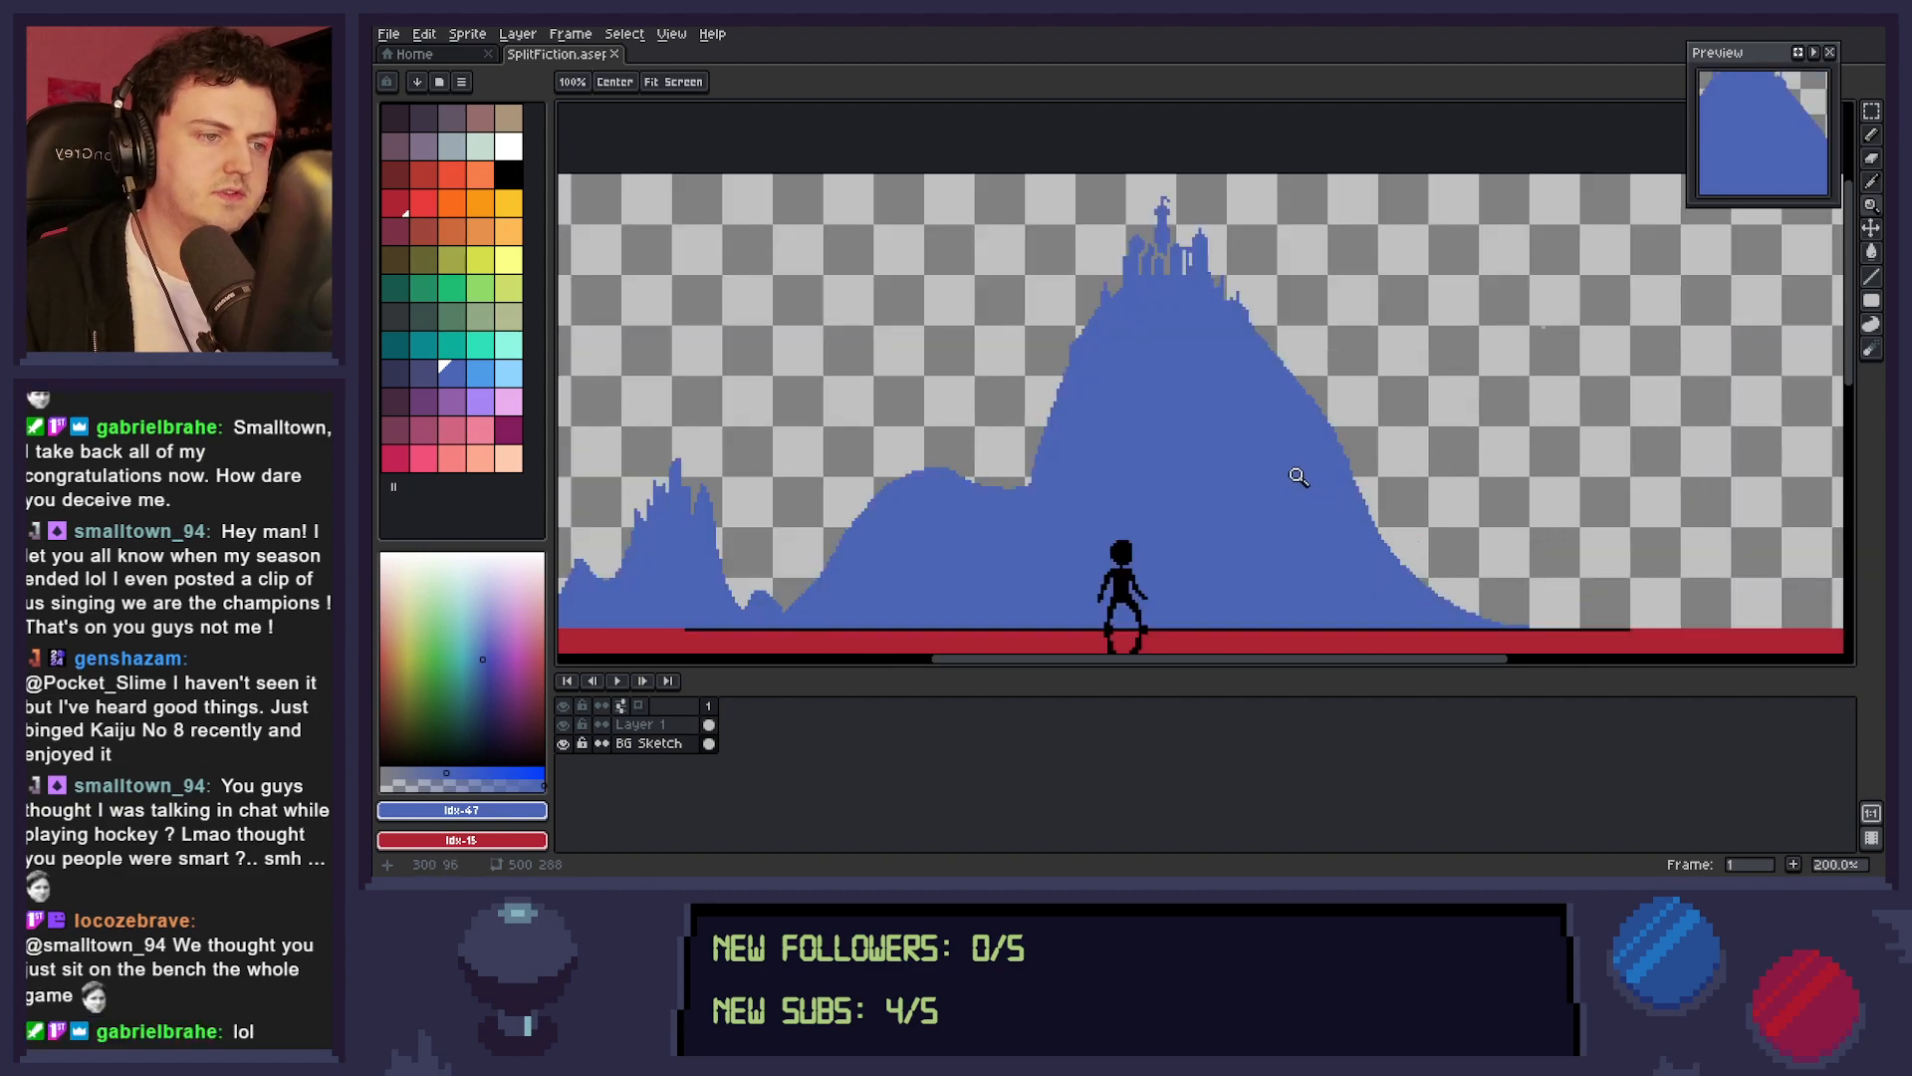
pyautogui.click(1324, 488)
pyautogui.scroll(-4, 1329, 488)
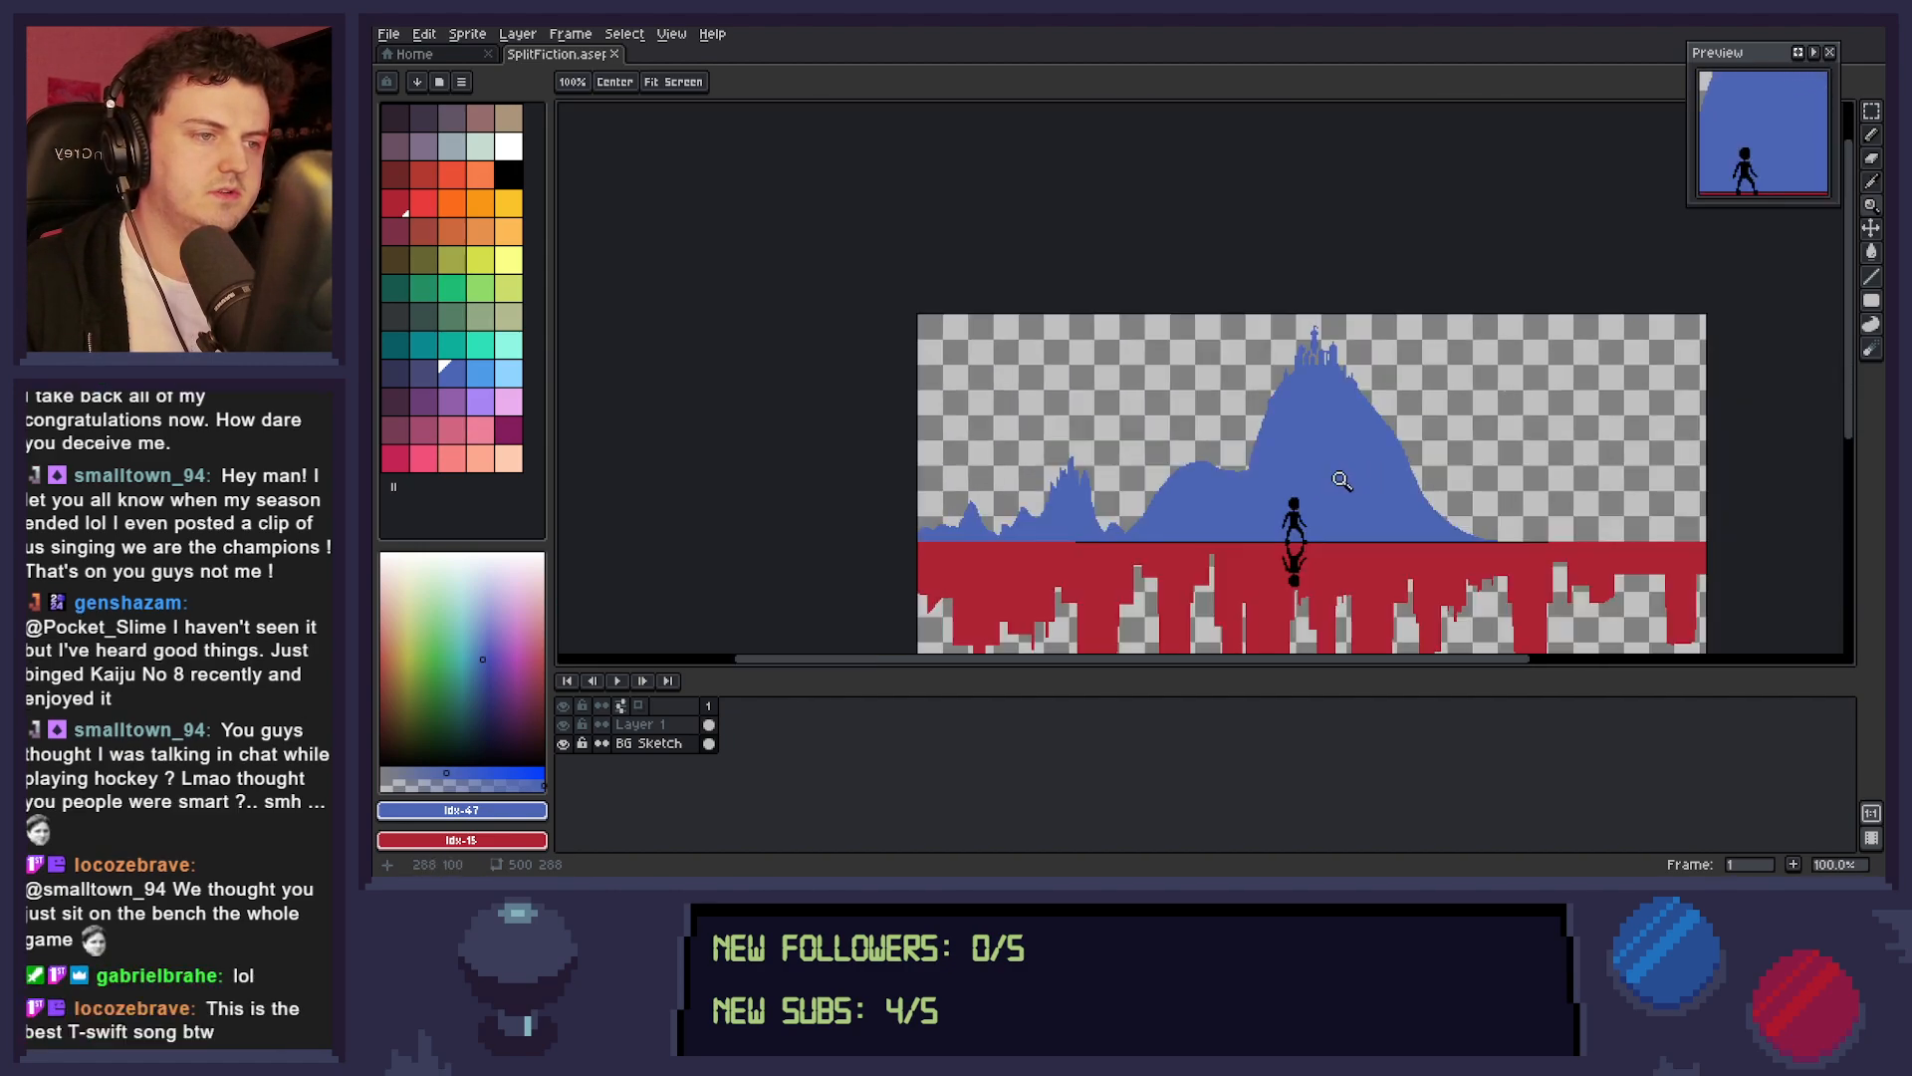
pyautogui.moveTo(1383, 485); pyautogui.dragTo(1303, 473)
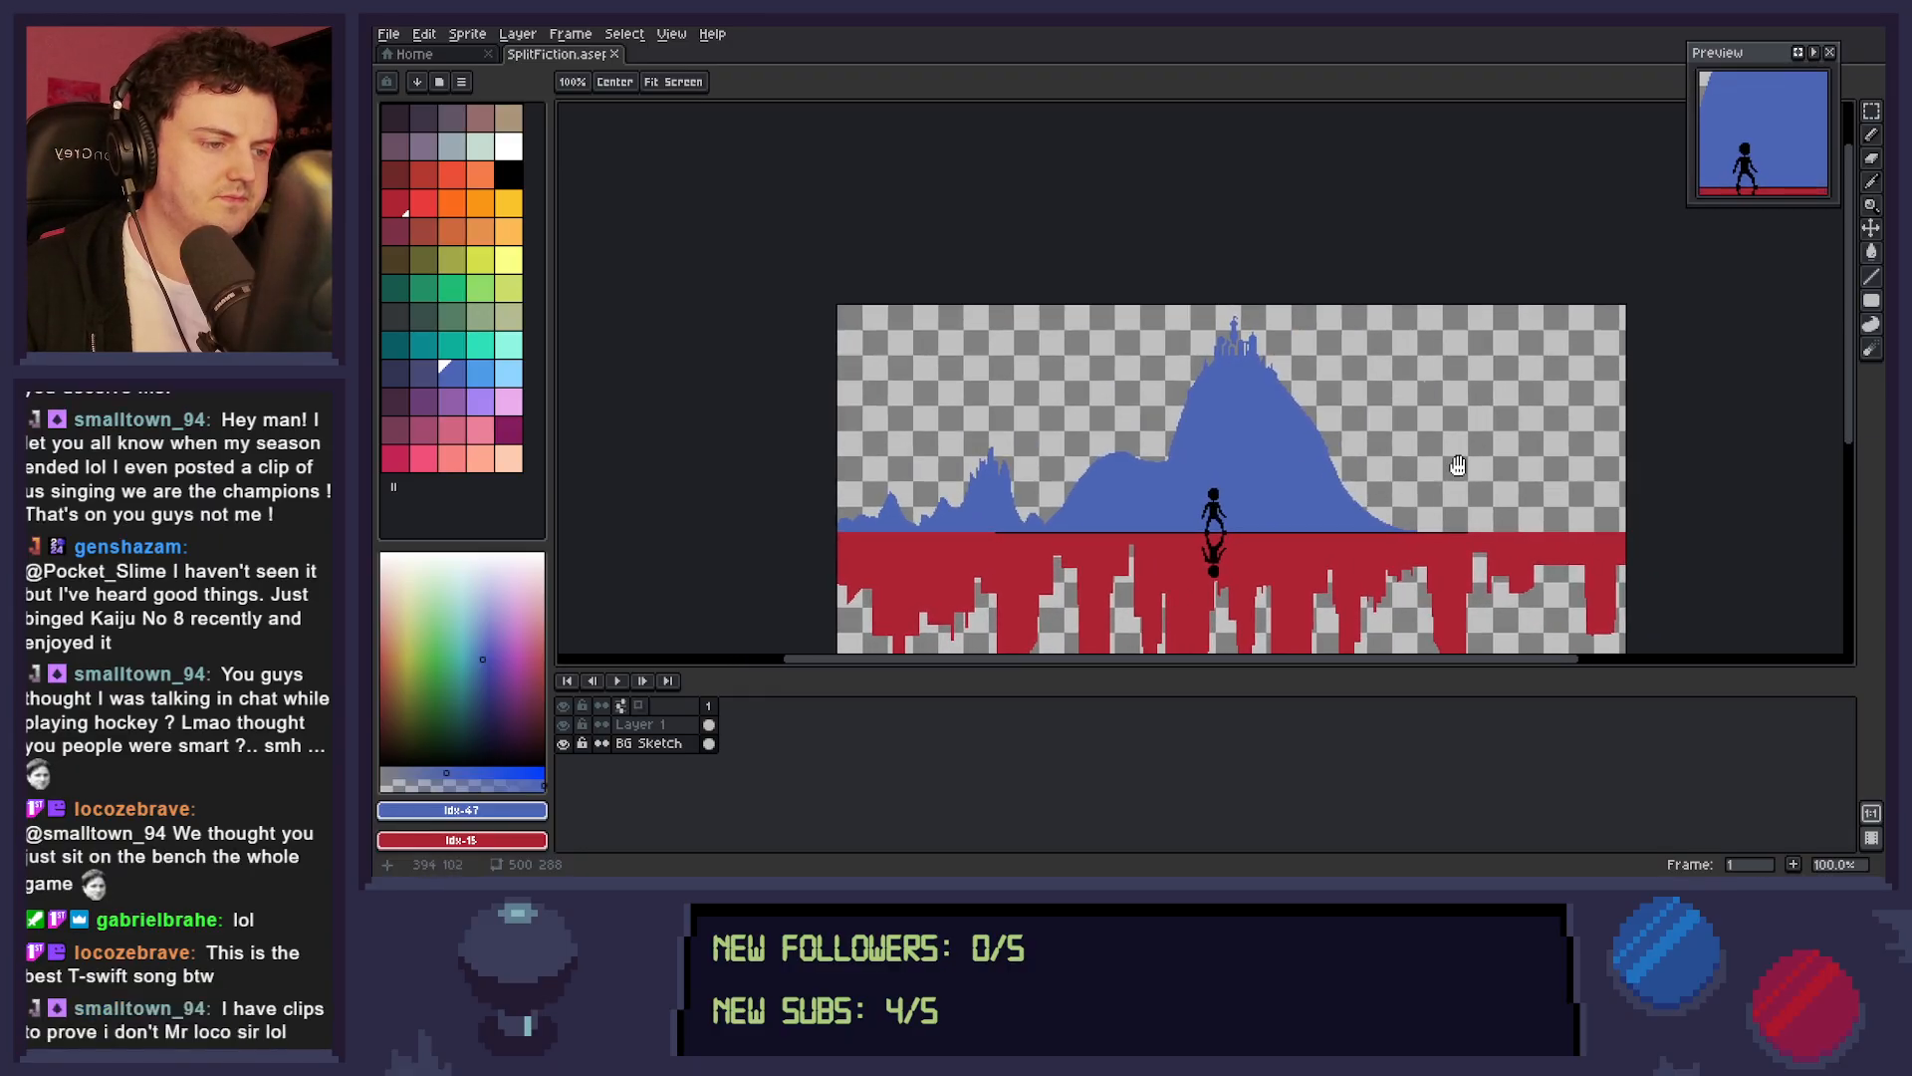
pyautogui.moveTo(1454, 452); pyautogui.dragTo(1422, 444)
pyautogui.press('b')
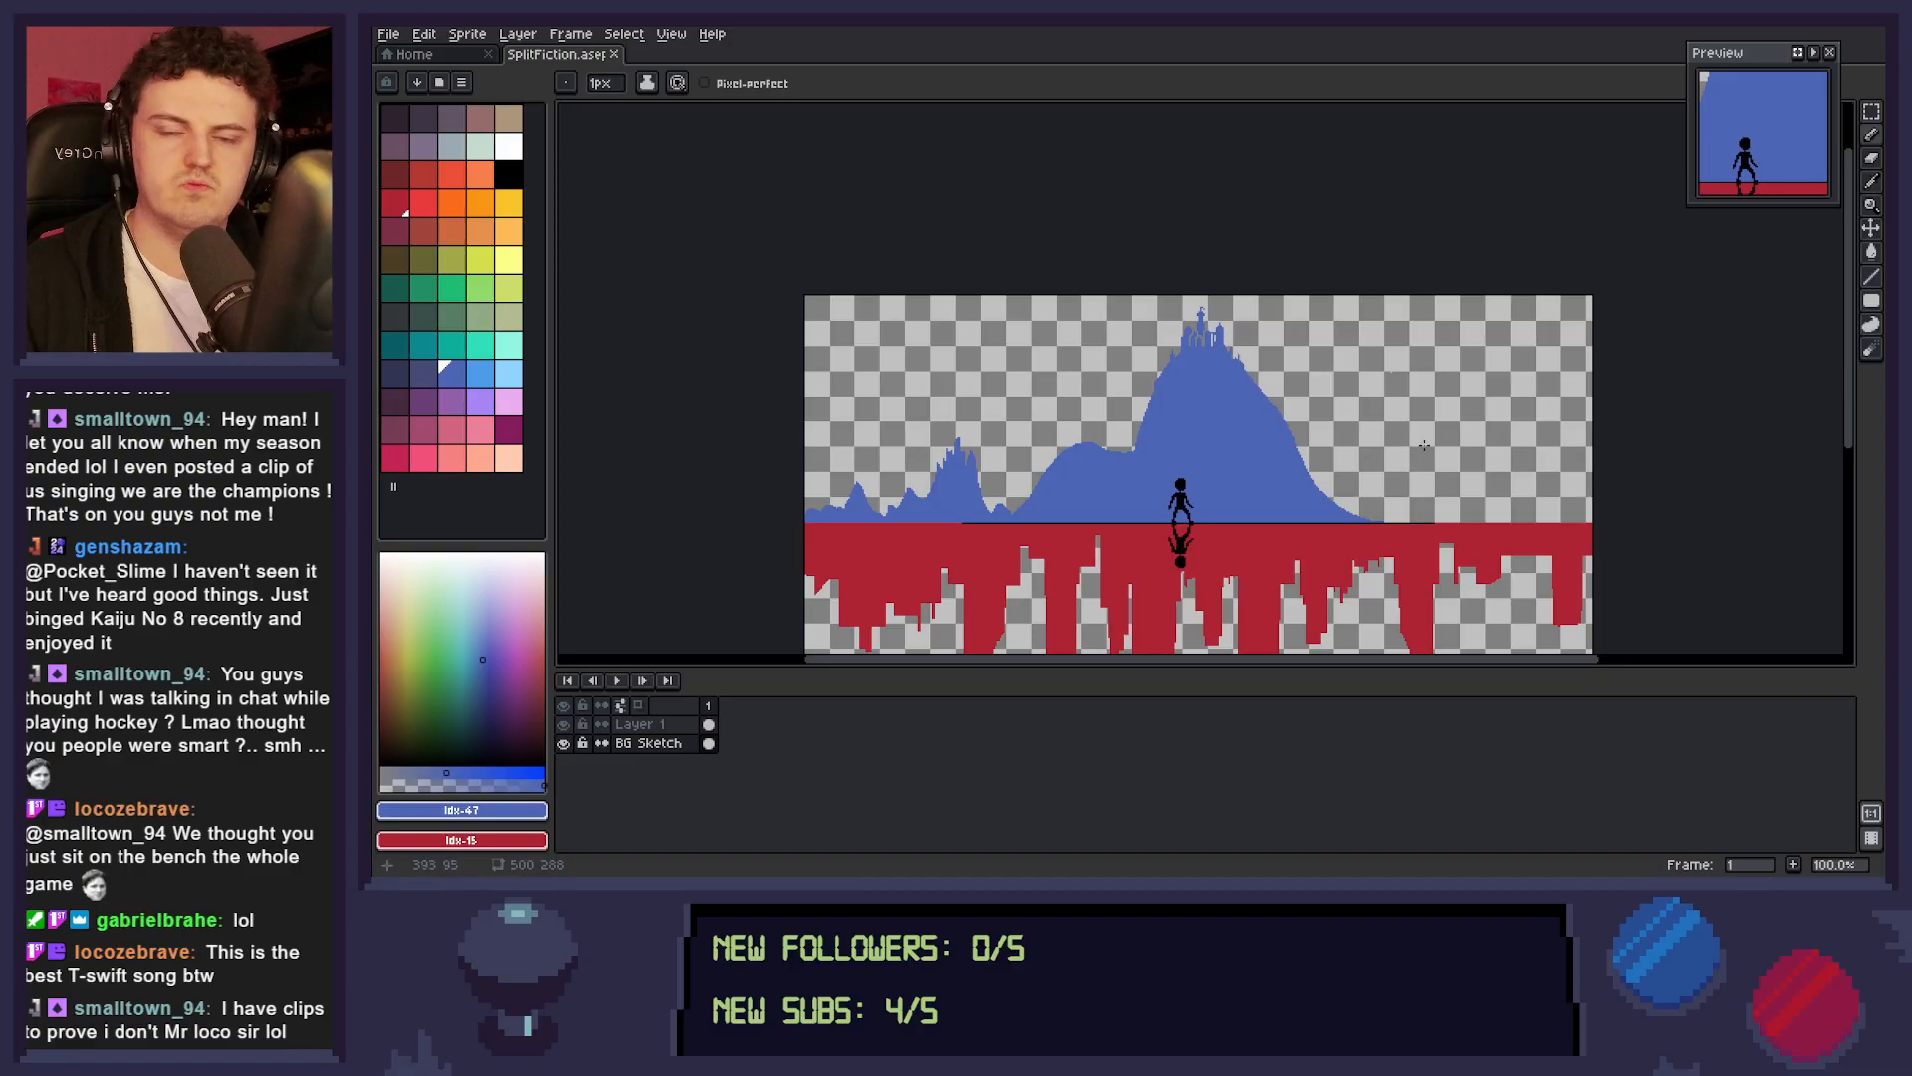
pyautogui.moveTo(1340, 495); pyautogui.dragTo(1351, 515)
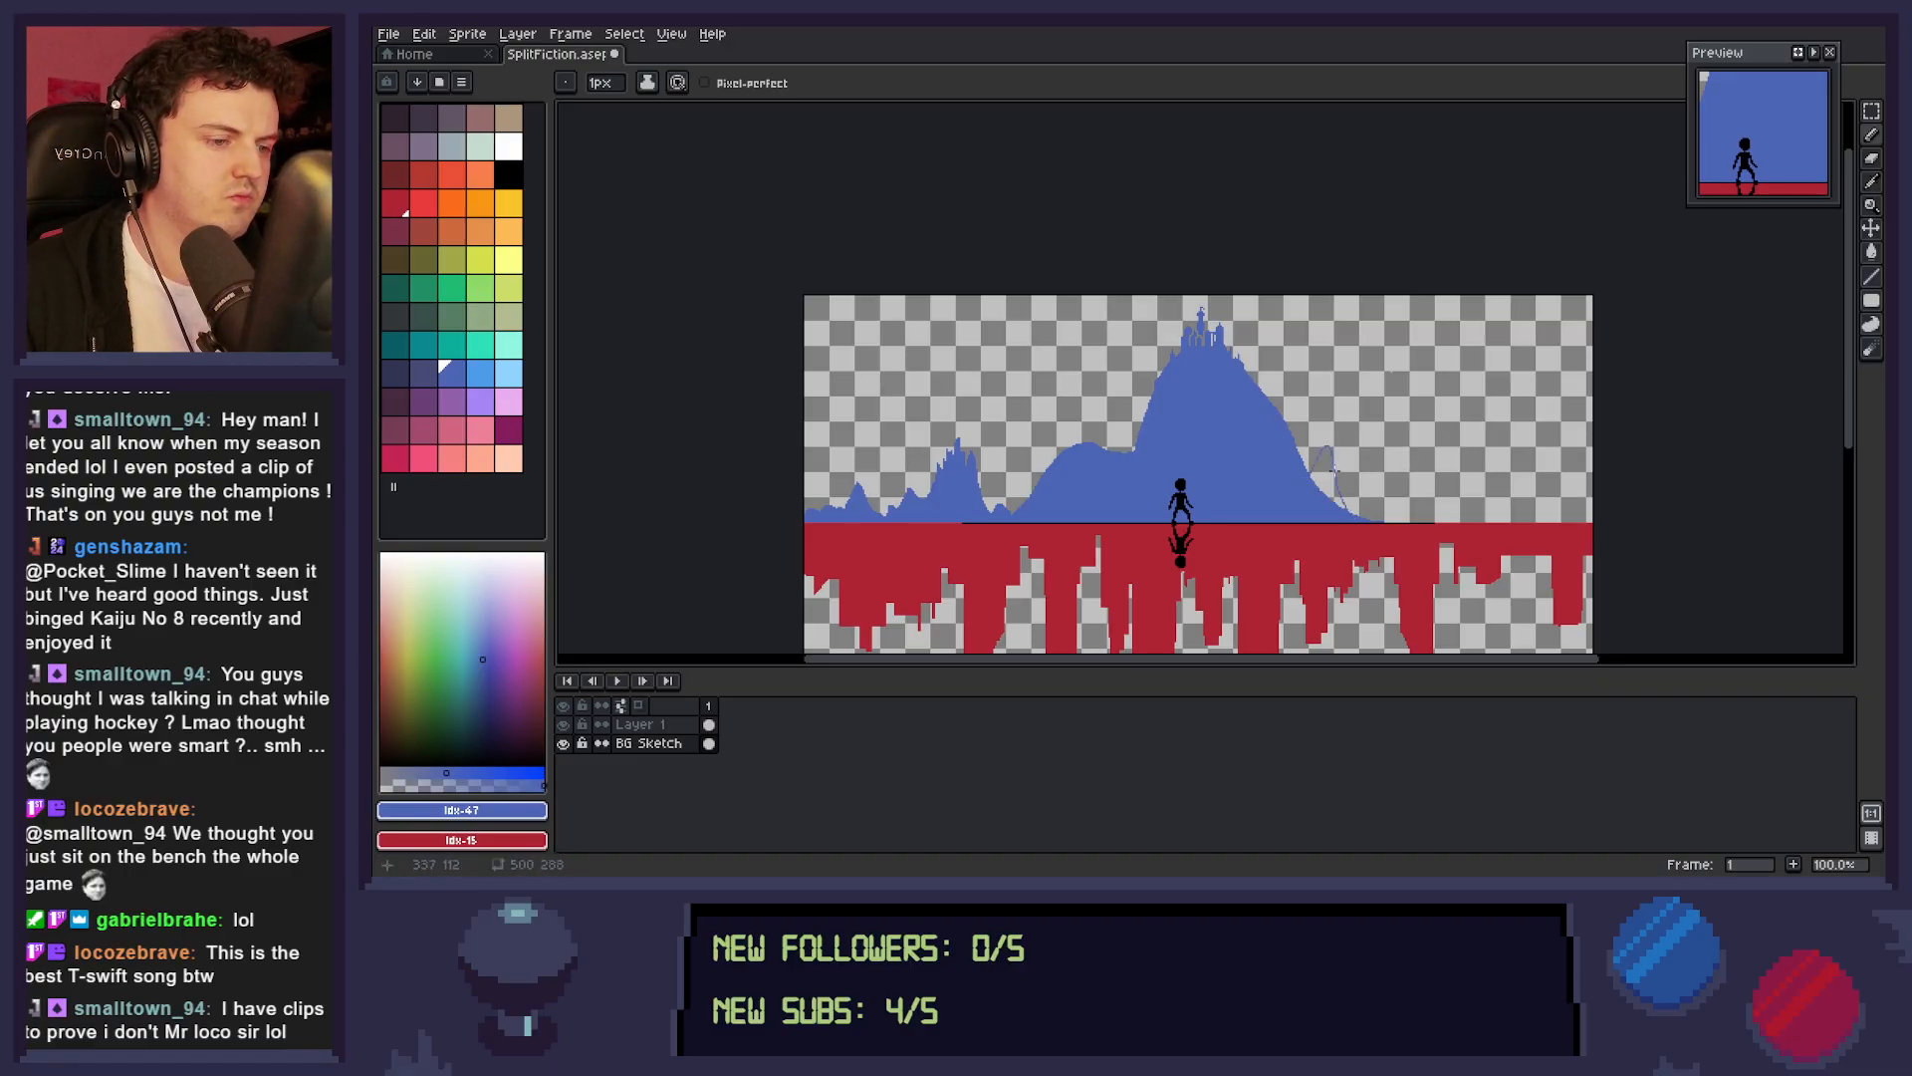
pyautogui.moveTo(1300, 451)
pyautogui.mouseDown()
pyautogui.moveTo(1325, 444)
pyautogui.moveTo(1348, 510)
pyautogui.moveTo(1332, 448)
pyautogui.moveTo(1360, 516)
pyautogui.mouseUp()
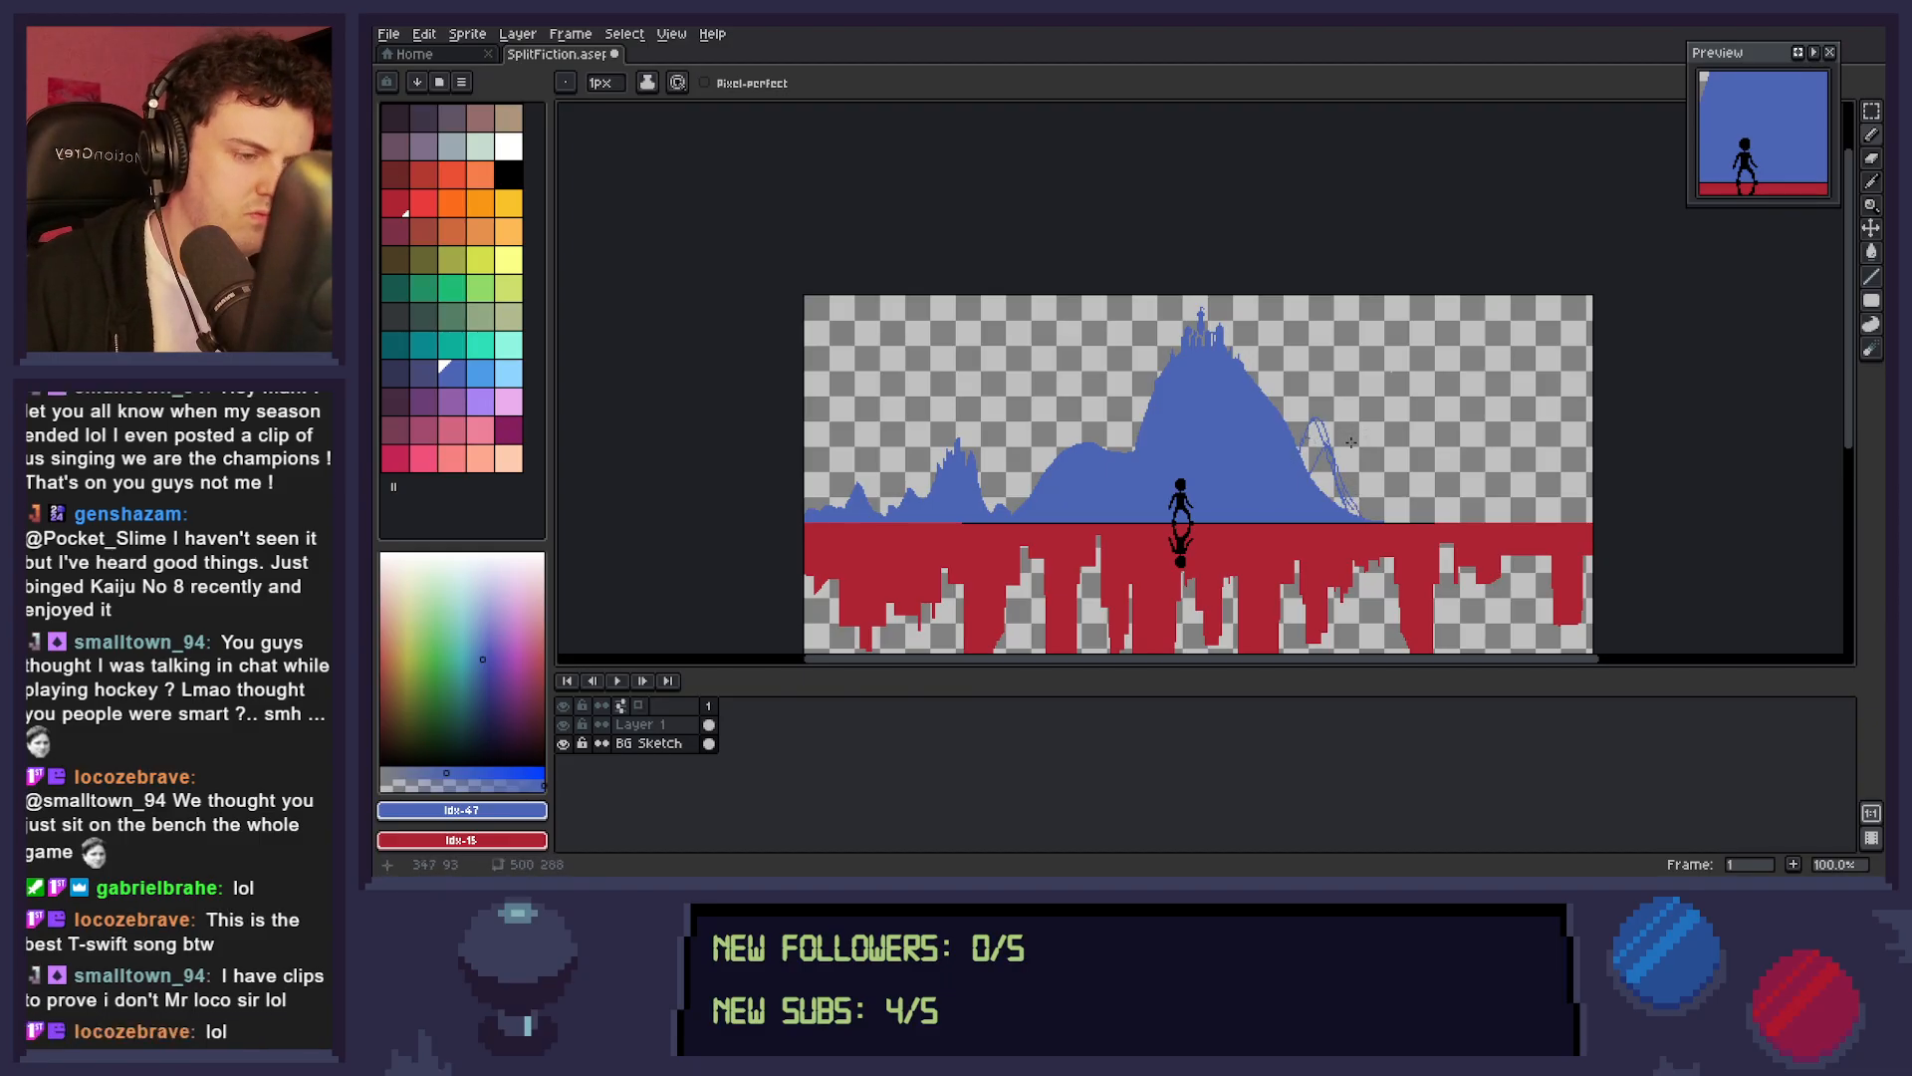
pyautogui.hotkey('ctrl', 'z')
pyautogui.hotkey('ctrl', 'z')
pyautogui.hotkey('ctrl', 'z')
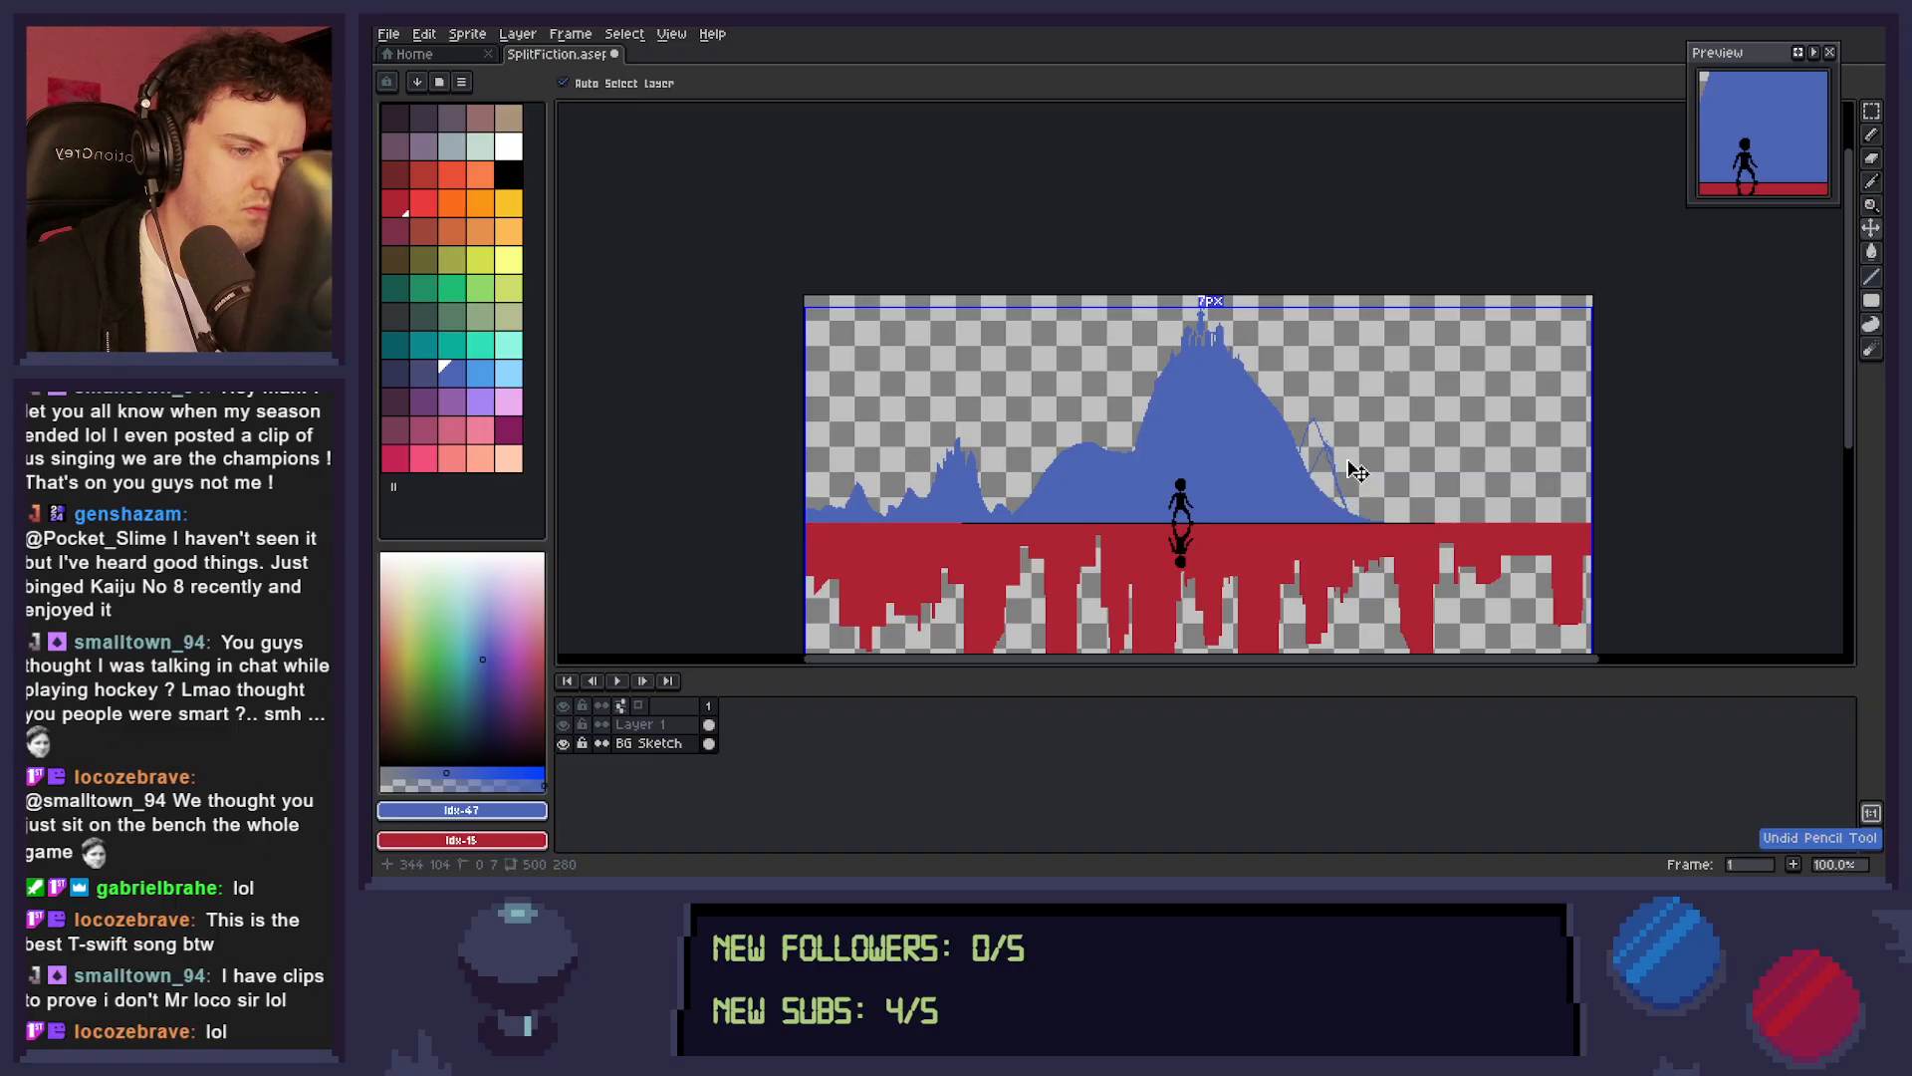
pyautogui.hotkey('ctrl', 'z')
pyautogui.hotkey('ctrl', 'z')
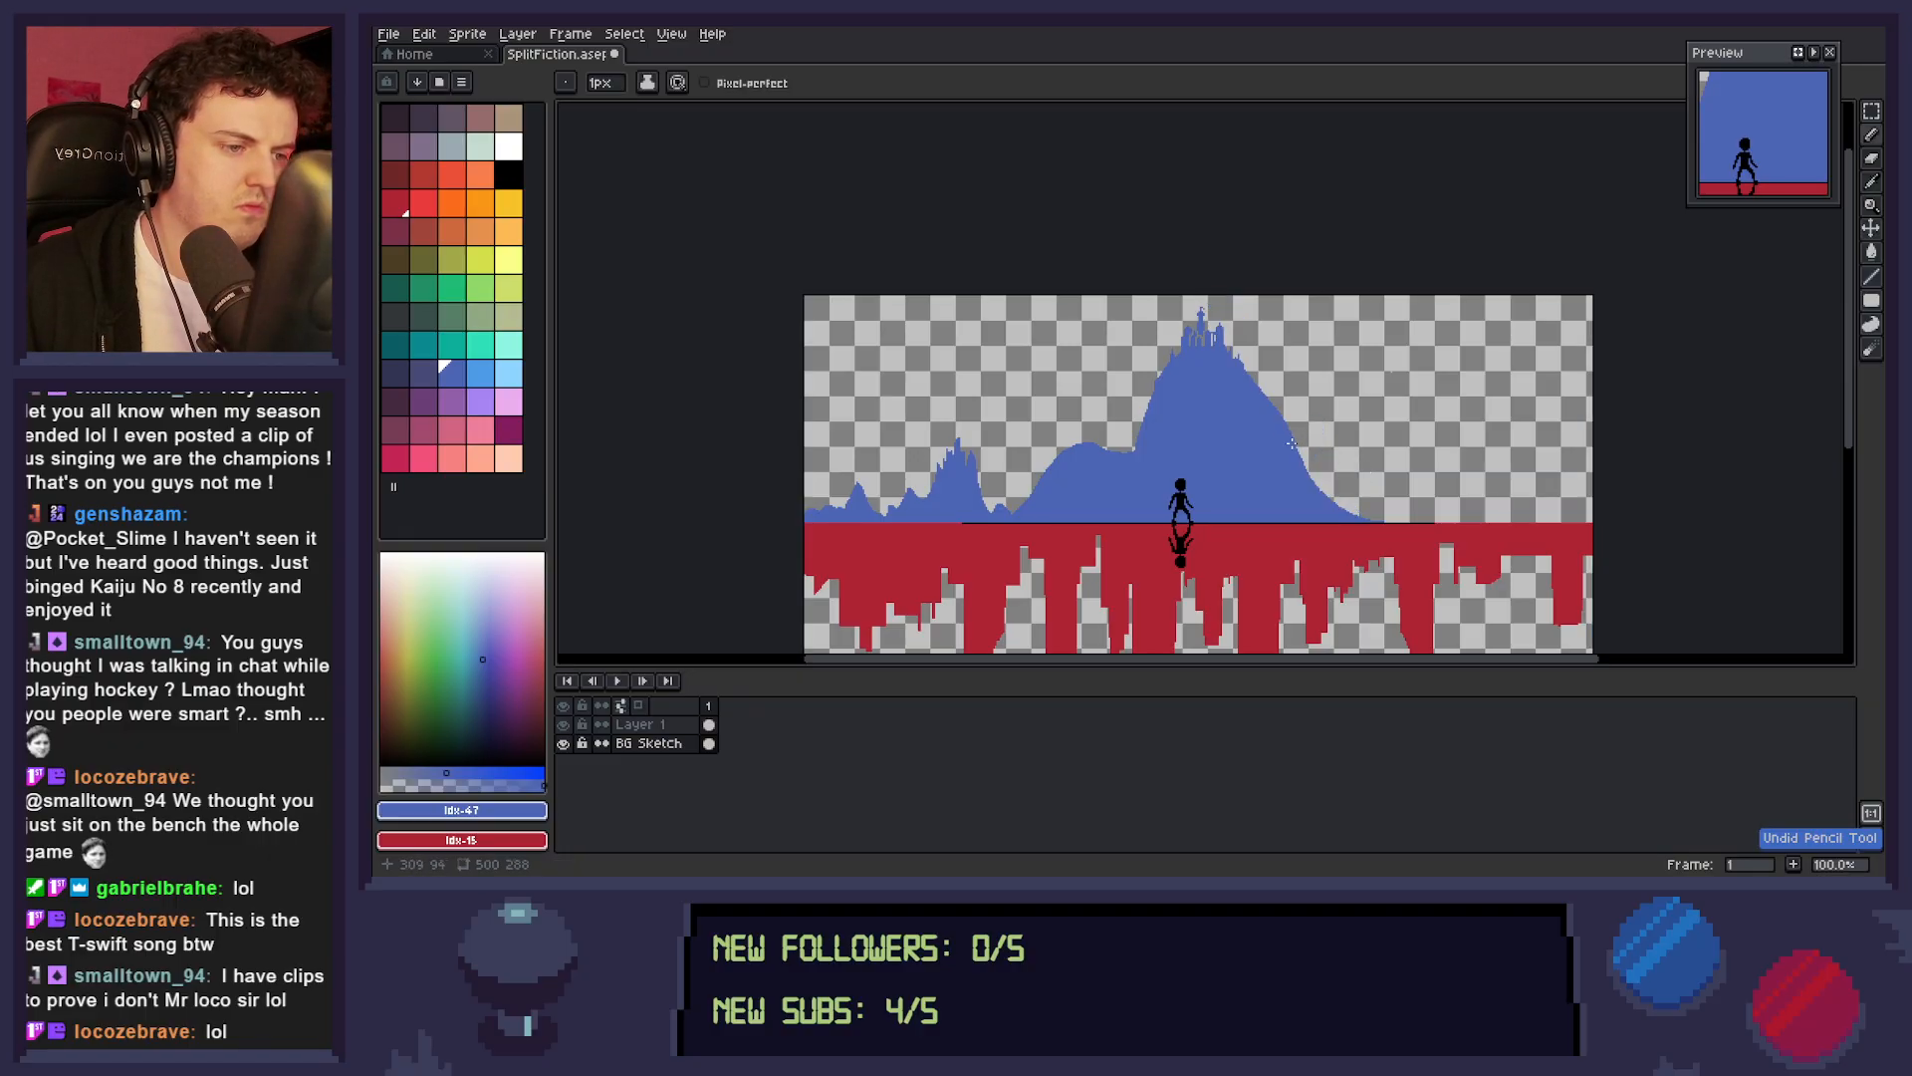
# Outline a row of smaller blue peaks from the main mountain's right foot to the canvas's right edge and fill them with blue.
pyautogui.moveTo(1313, 482)
pyautogui.mouseDown()
pyautogui.moveTo(1361, 459)
pyautogui.moveTo(1403, 521)
pyautogui.moveTo(1429, 496)
pyautogui.moveTo(1457, 516)
pyautogui.moveTo(1491, 444)
pyautogui.moveTo(1499, 477)
pyautogui.moveTo(1515, 486)
pyautogui.moveTo(1534, 460)
pyautogui.moveTo(1590, 518)
pyautogui.mouseUp()
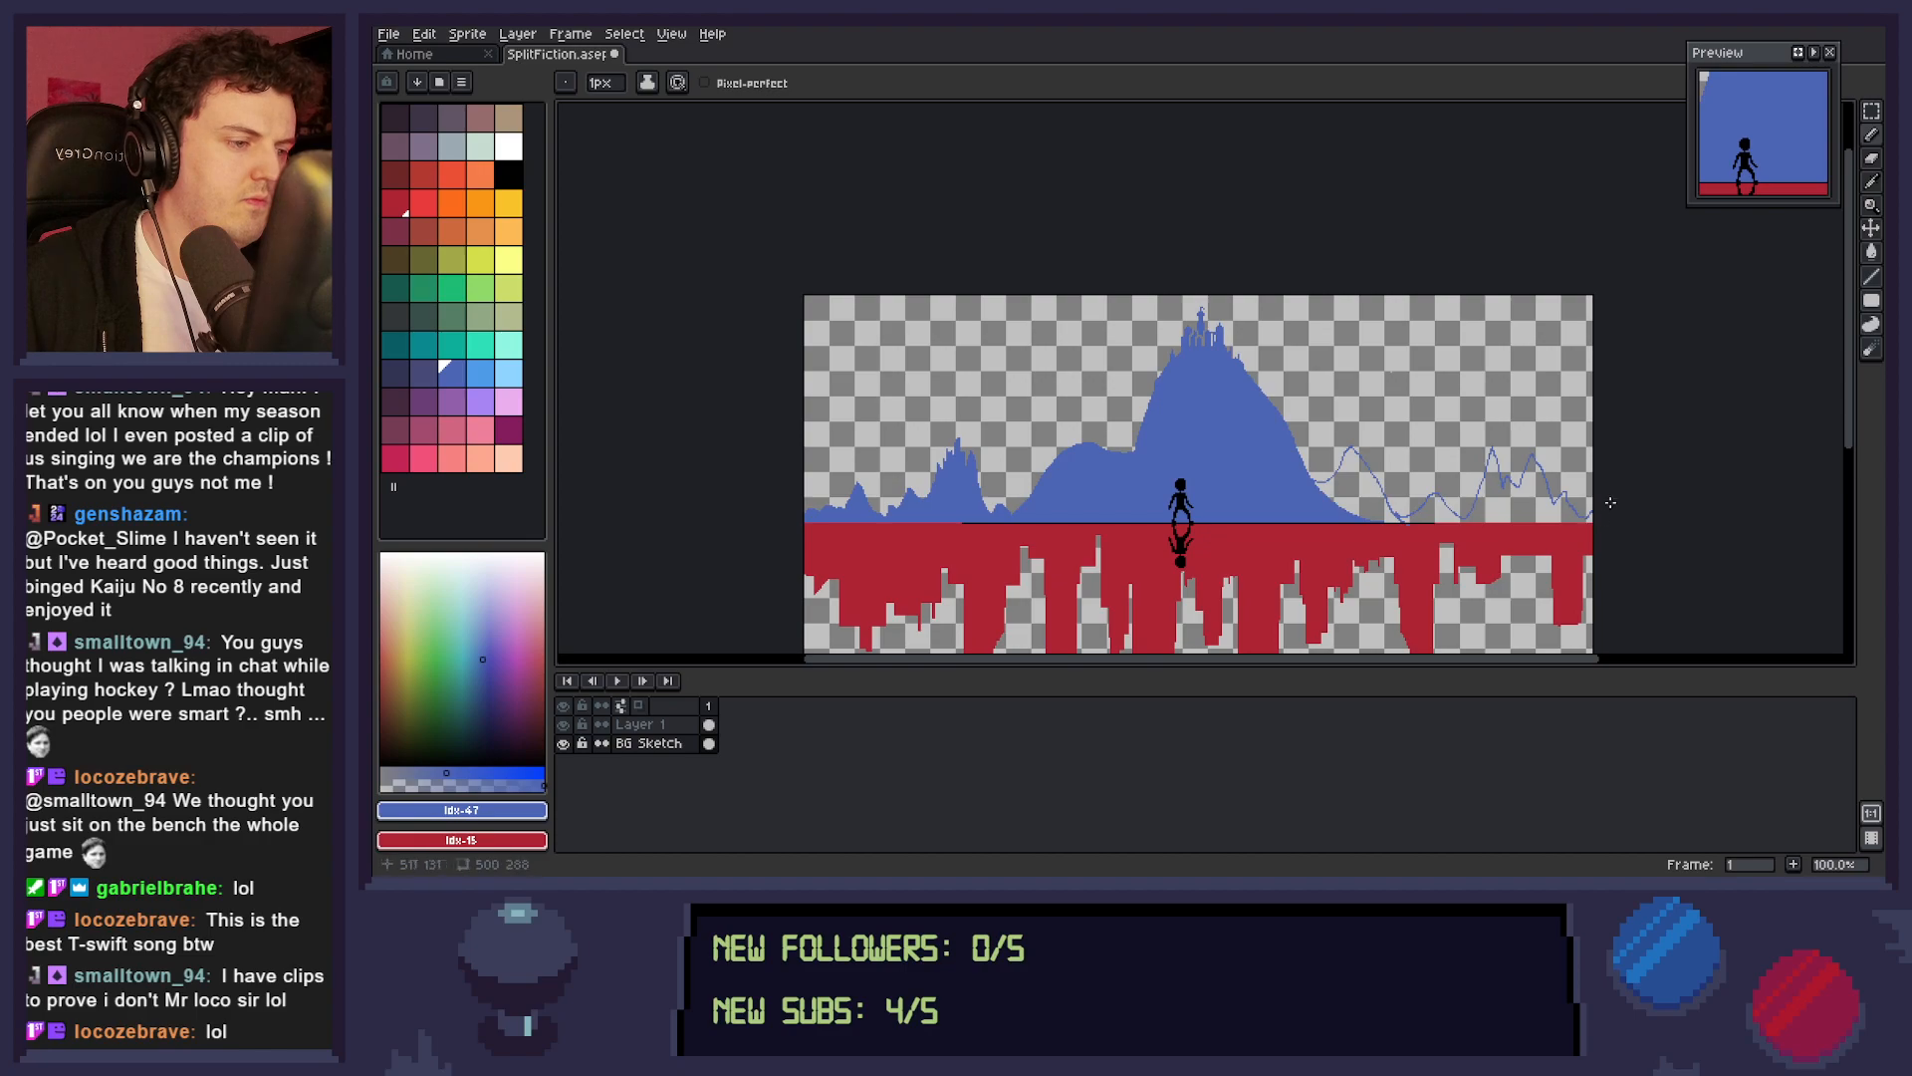
pyautogui.press('g')
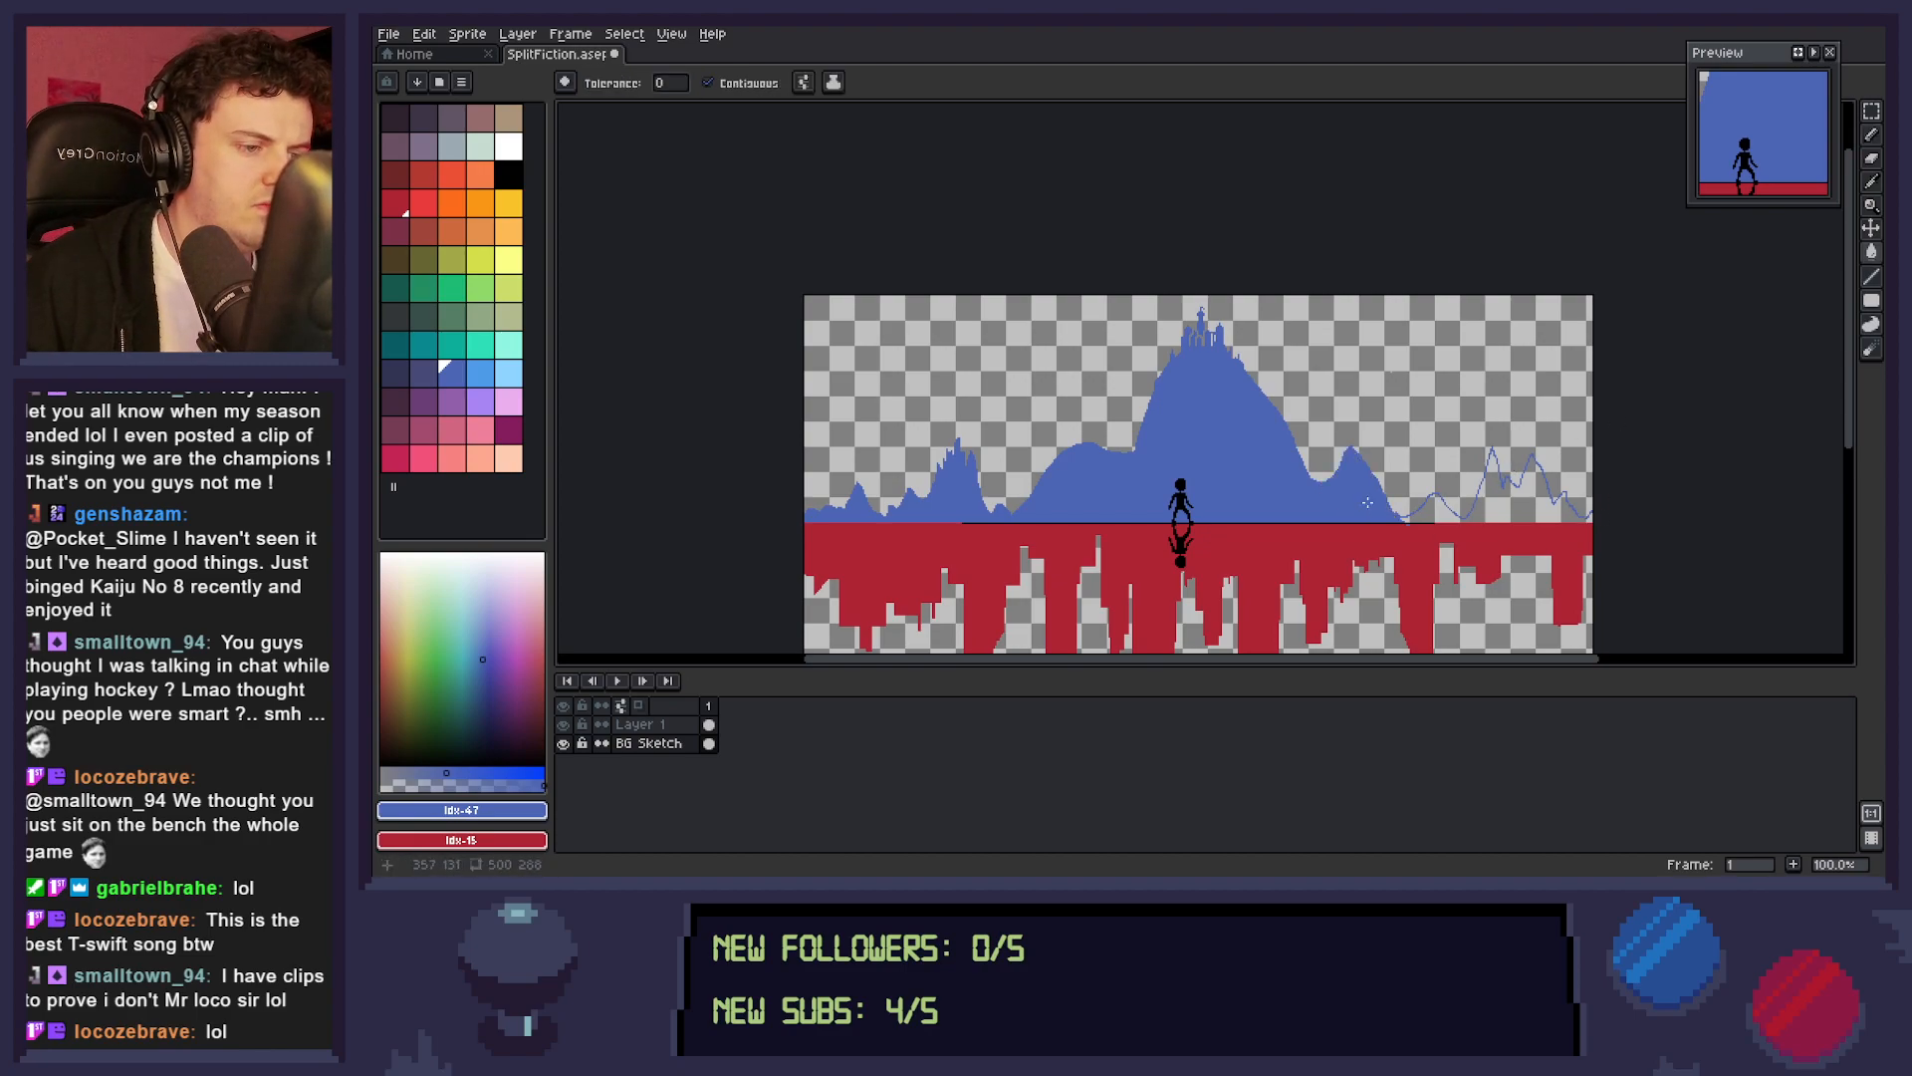
pyautogui.click(1357, 498)
pyautogui.click(1494, 503)
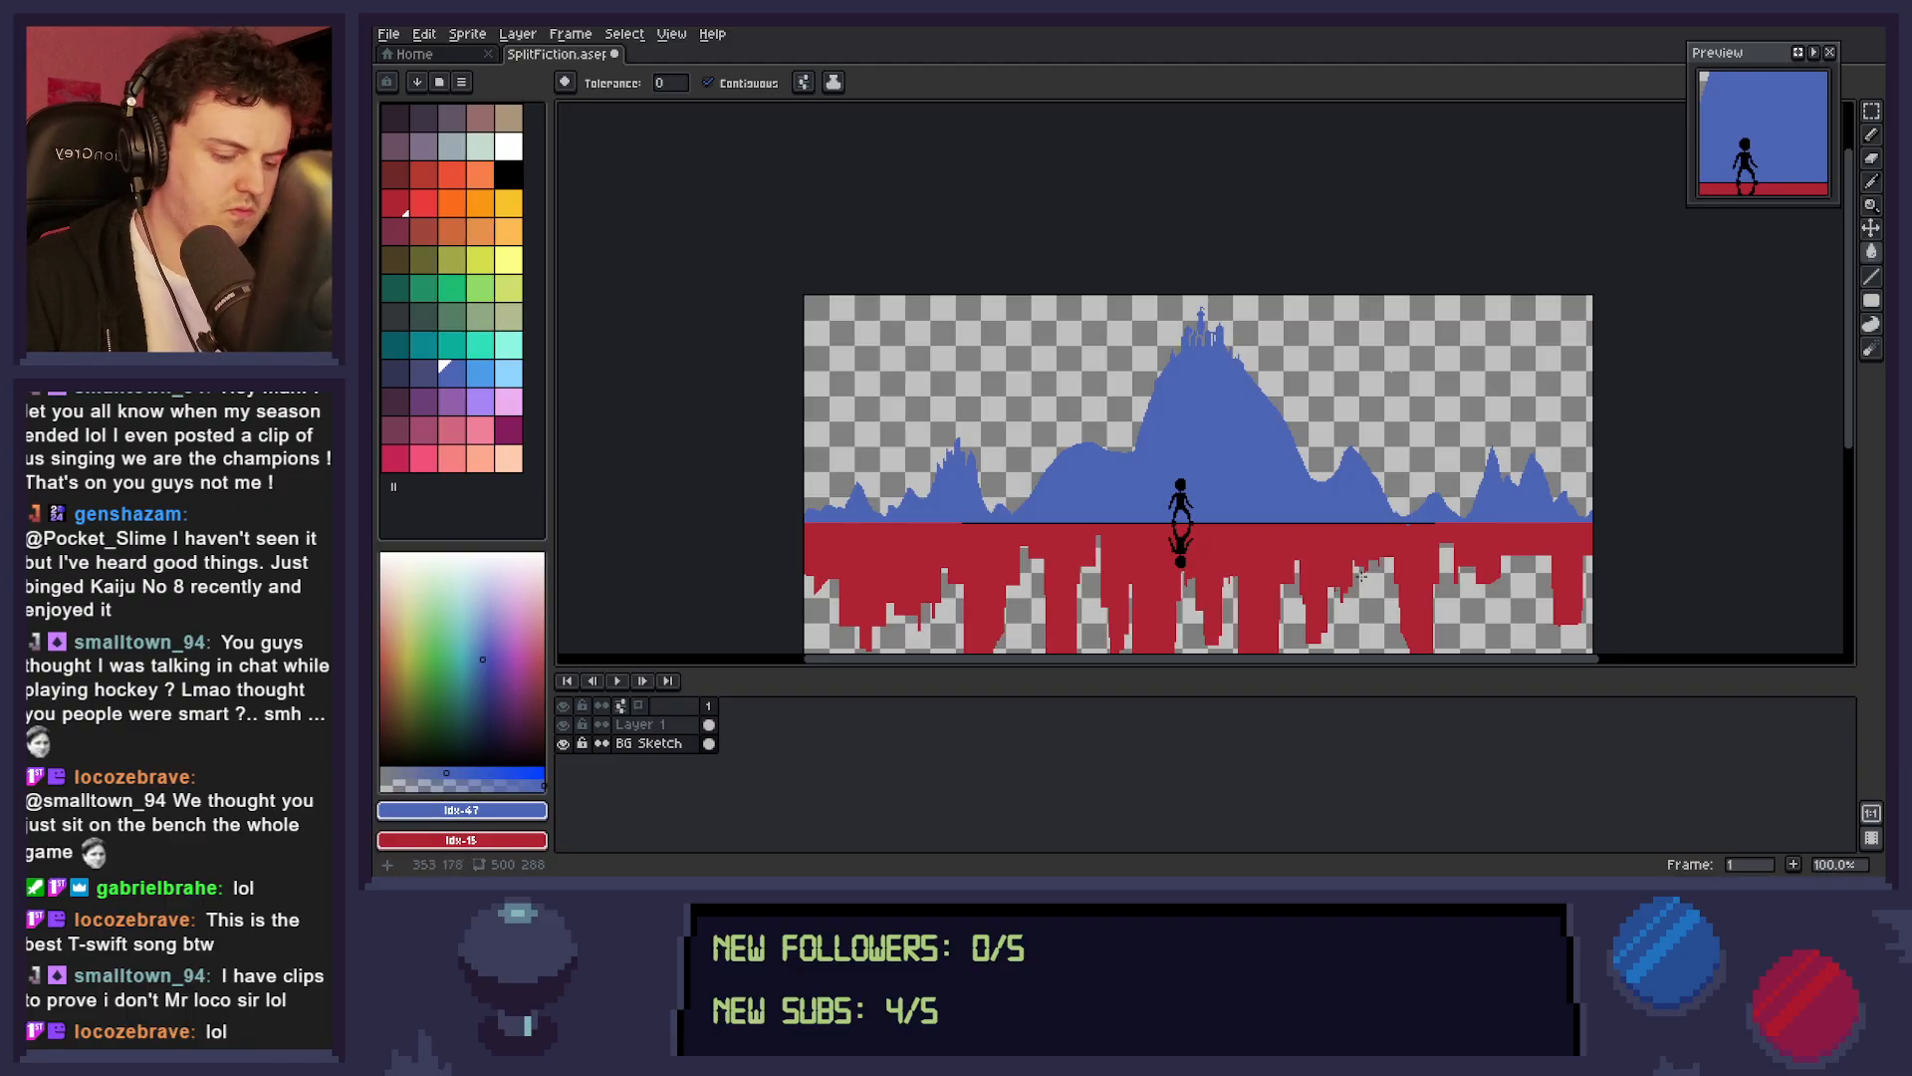
# Pick the ground's red as the drawing colour and save the sprite.
pyautogui.press('i')
pyautogui.click(1429, 545)
pyautogui.press('b')
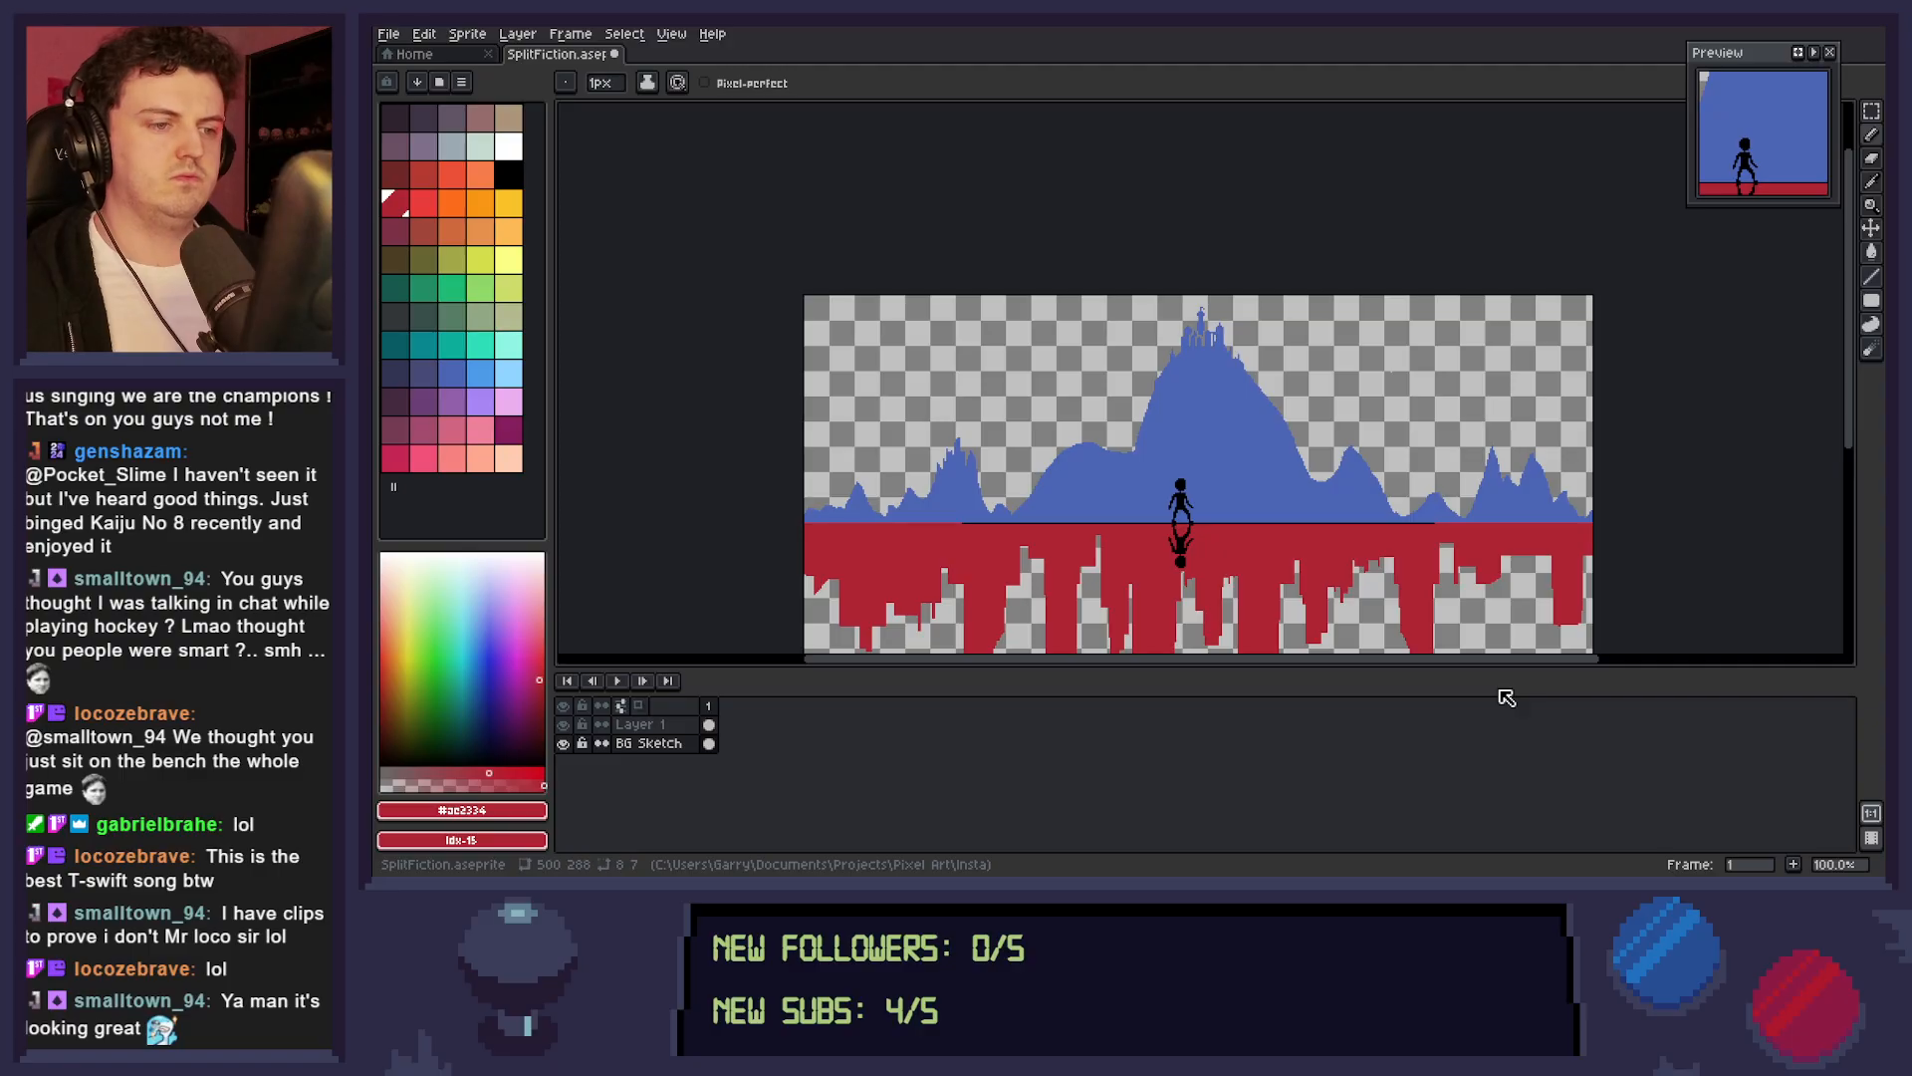
pyautogui.hotkey('ctrl', 's')
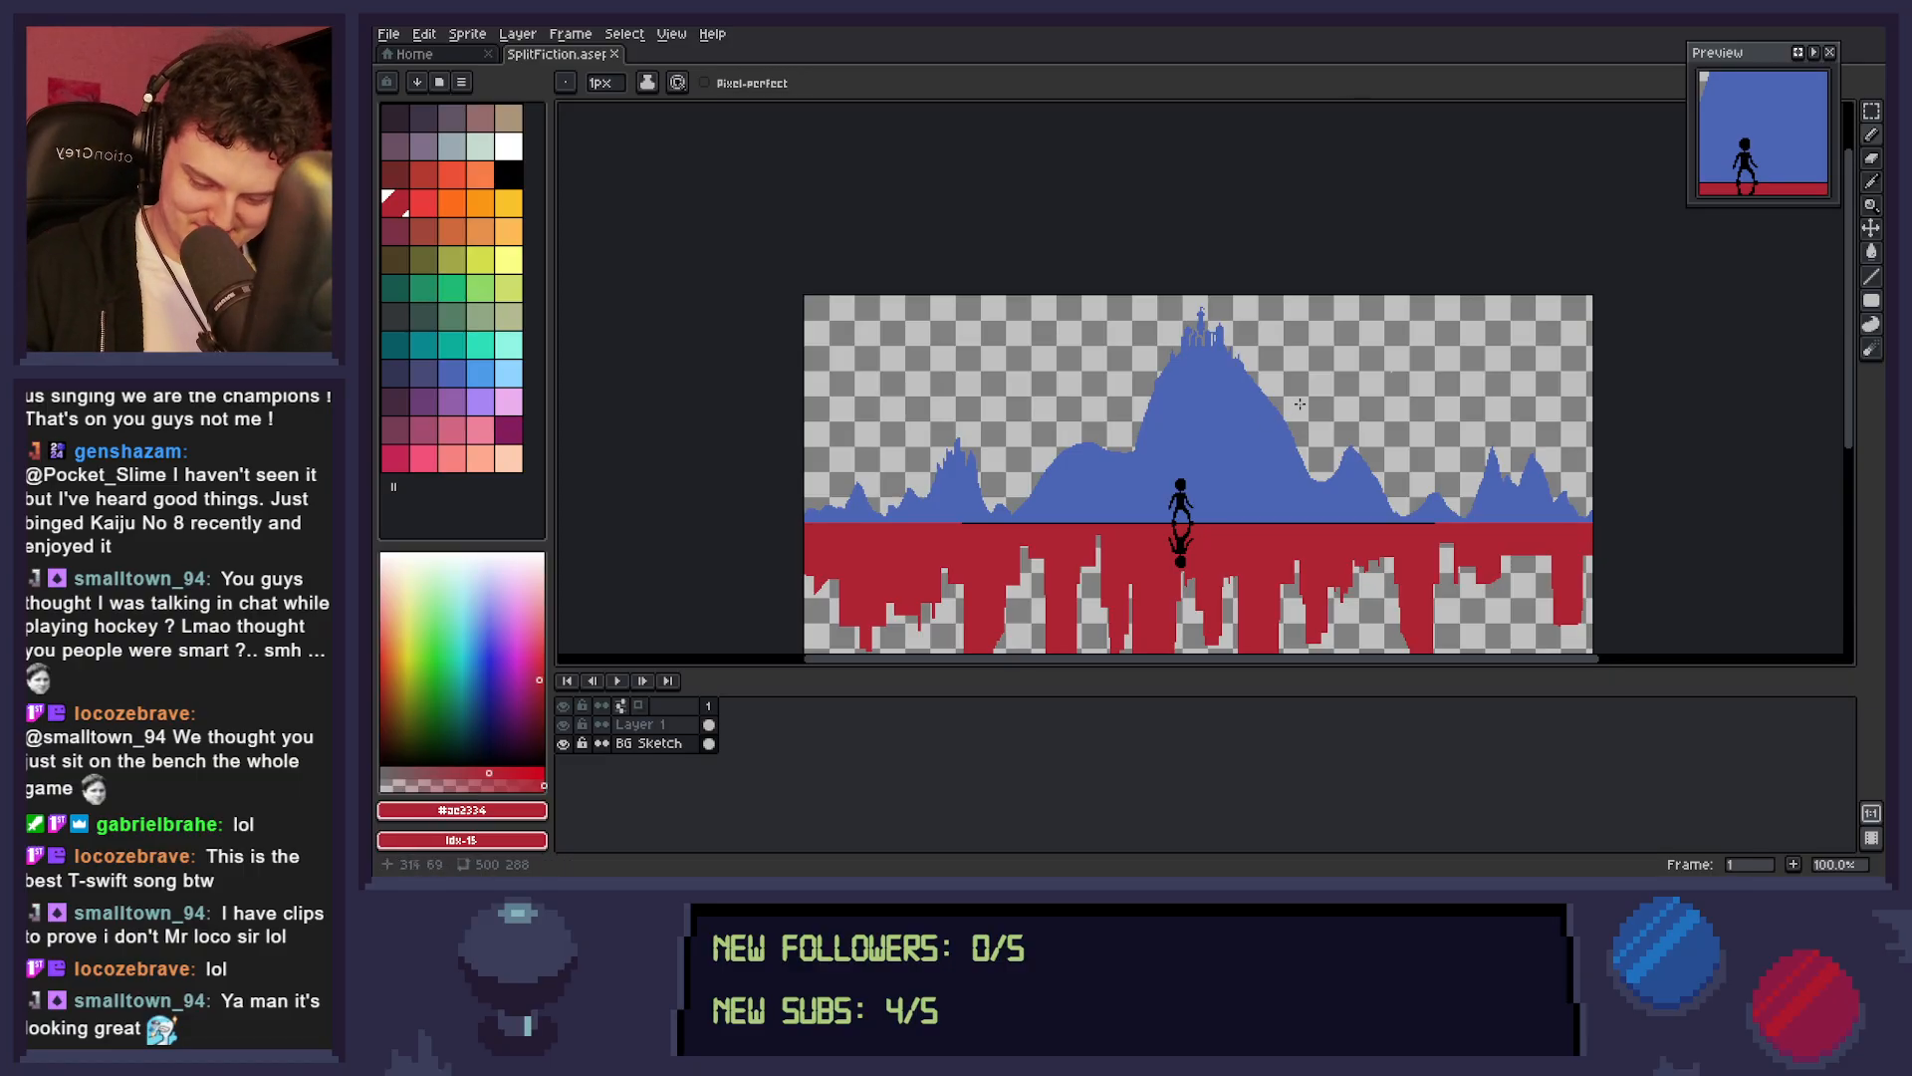
# Add small jagged spikes in the mountain blue to the main mountain's lower right slope, its left foot and the adjoining left hump.
pyautogui.press('space')
pyautogui.scroll(1, 1279, 476)
pyautogui.moveTo(1375, 494); pyautogui.dragTo(1306, 500)
pyautogui.moveTo(1419, 519); pyautogui.dragTo(1474, 493)
pyautogui.moveTo(1339, 504)
pyautogui.mouseDown()
pyautogui.moveTo(1400, 511)
pyautogui.moveTo(1367, 533)
pyautogui.moveTo(1367, 506)
pyautogui.mouseUp()
pyautogui.moveTo(1367, 488); pyautogui.dragTo(1329, 492)
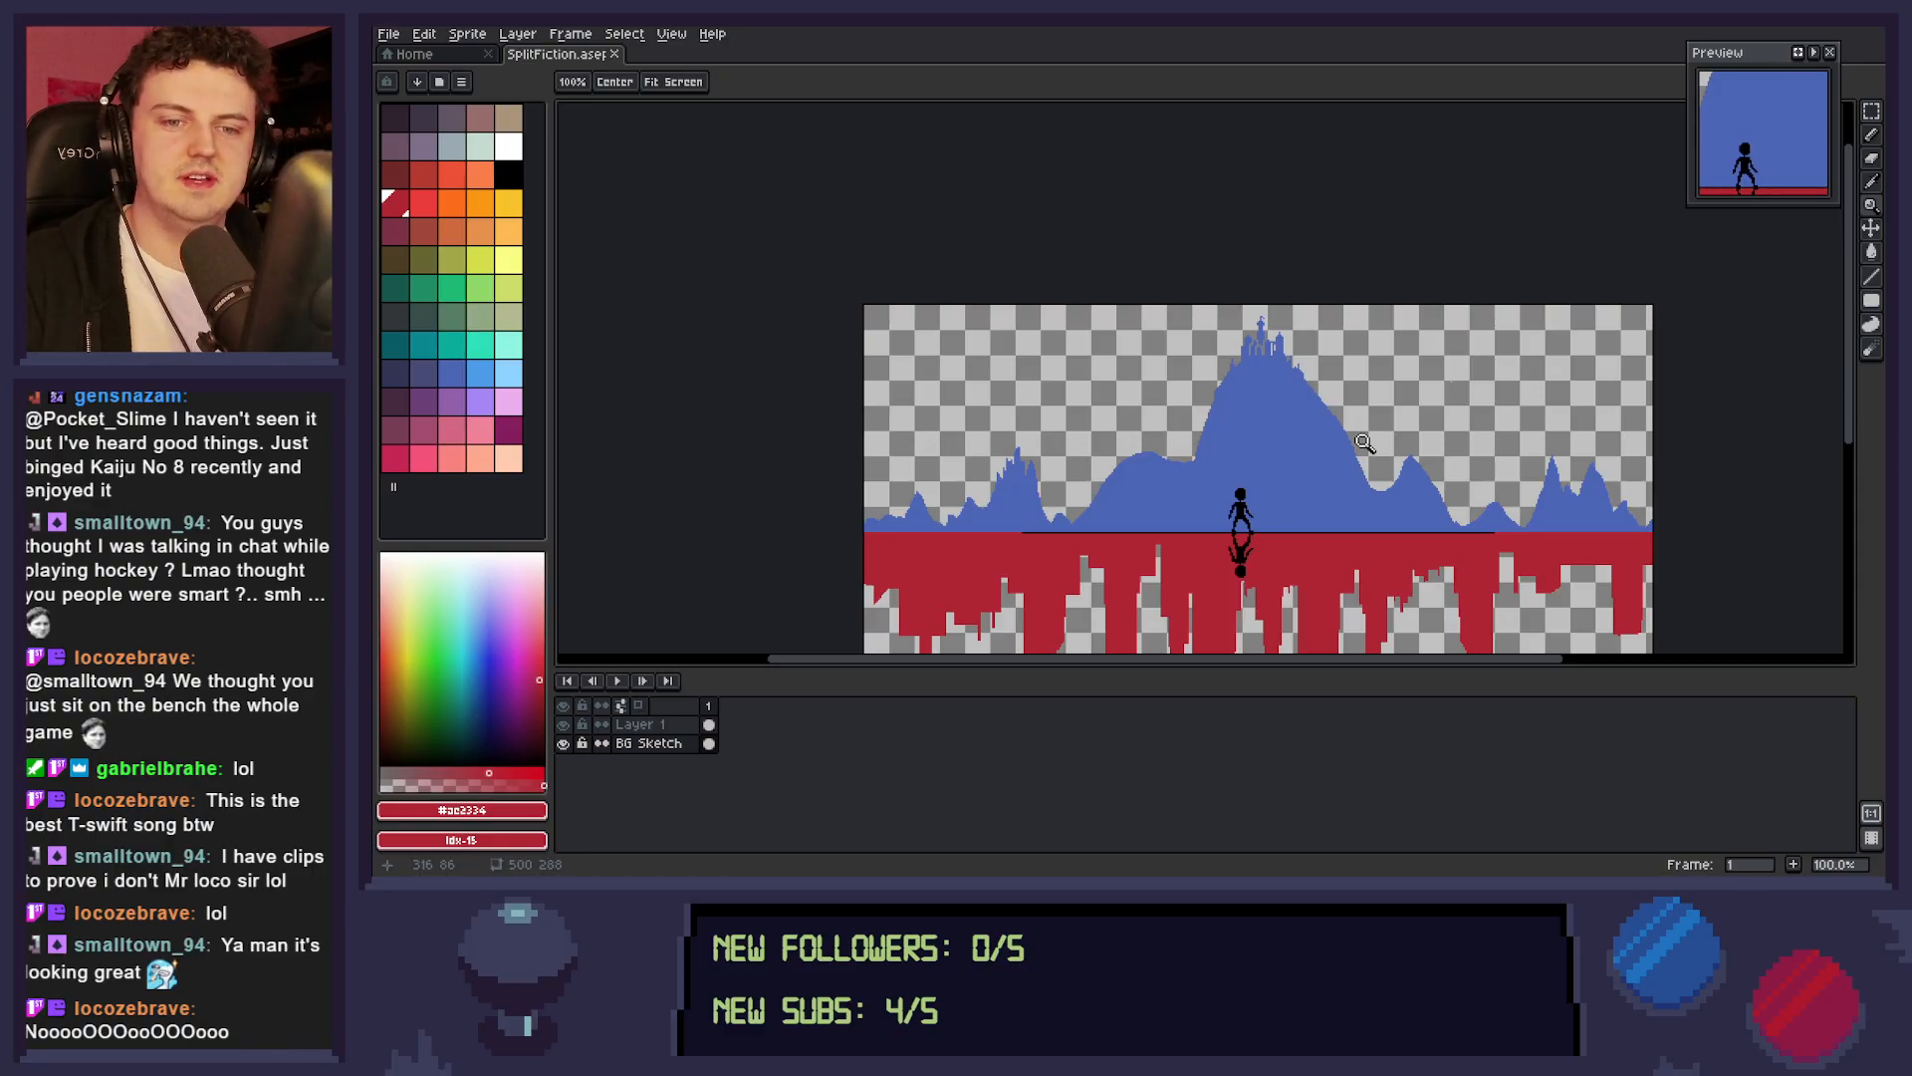
pyautogui.click(453, 375)
pyautogui.press('b')
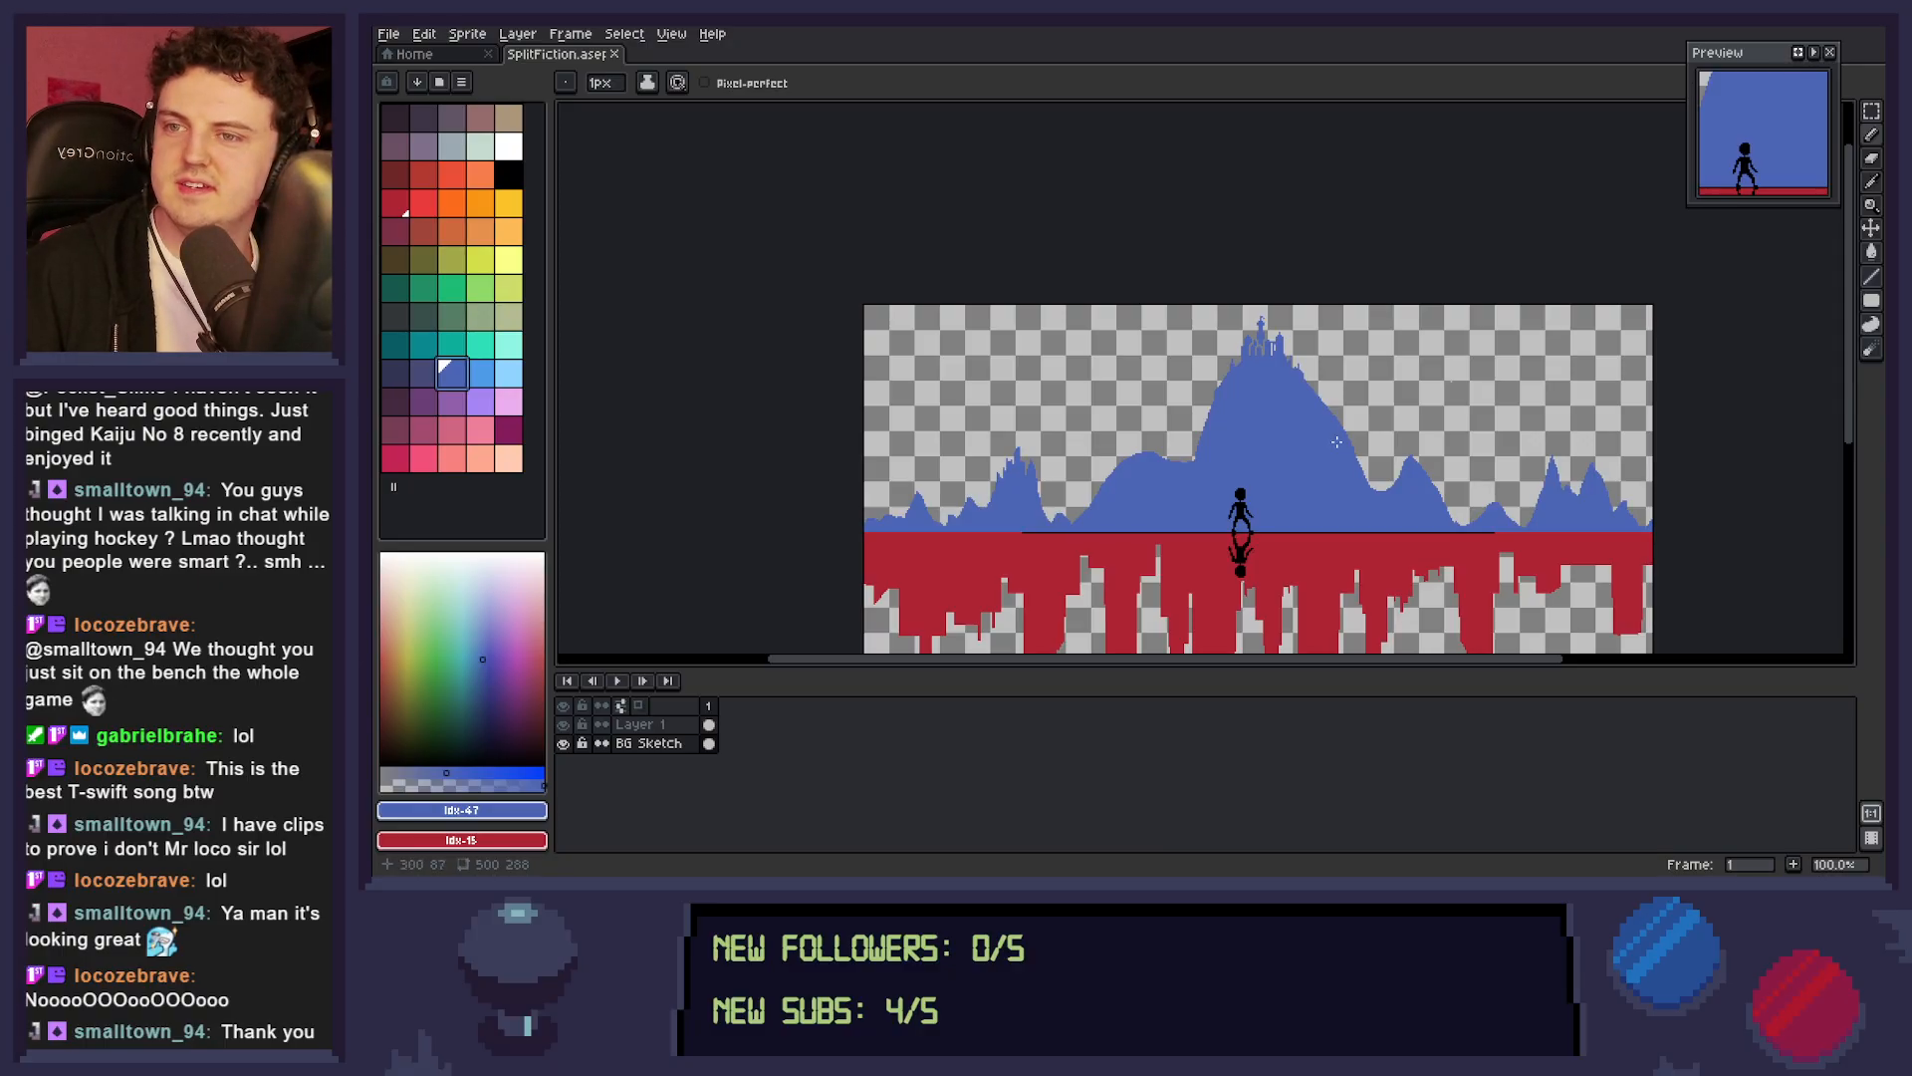
pyautogui.moveTo(1340, 442)
pyautogui.mouseDown()
pyautogui.moveTo(1367, 486)
pyautogui.moveTo(1352, 449)
pyautogui.moveTo(1360, 467)
pyautogui.mouseUp()
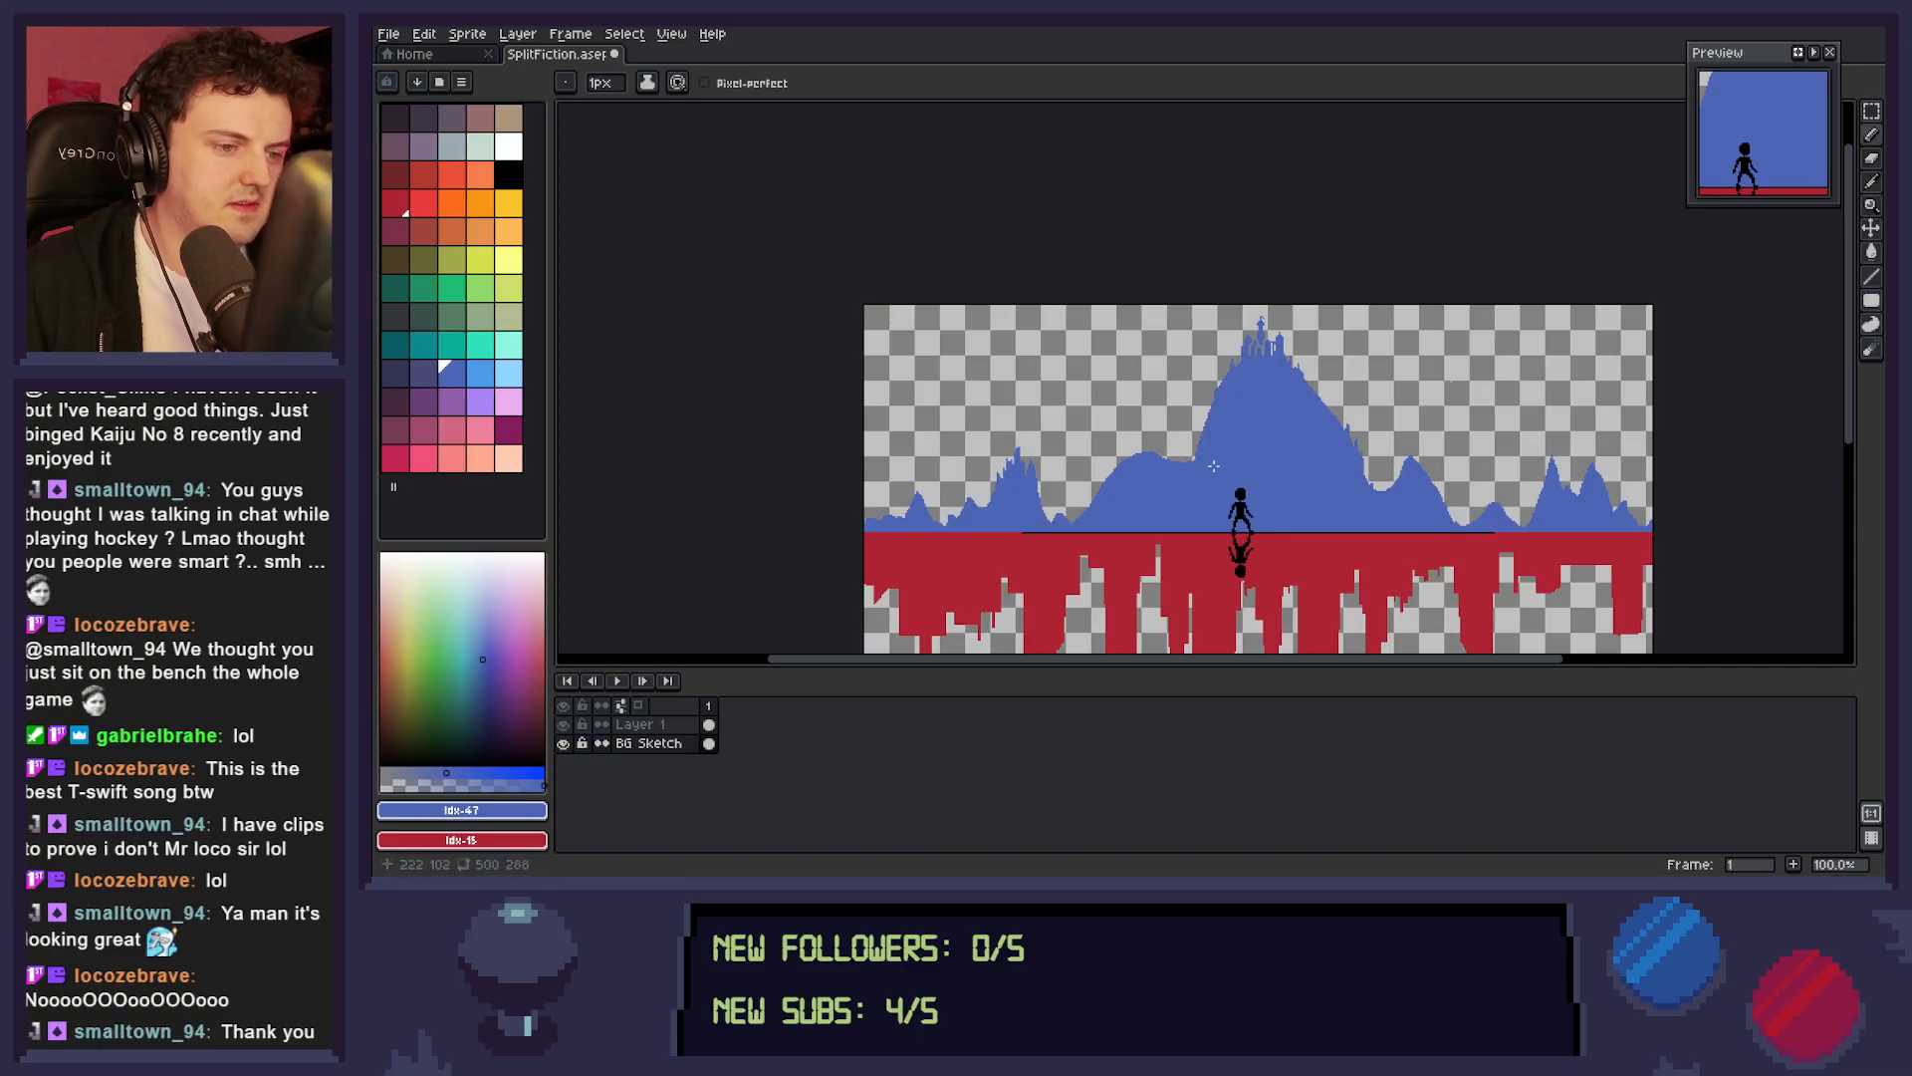
pyautogui.moveTo(1189, 464)
pyautogui.mouseDown()
pyautogui.moveTo(1193, 438)
pyautogui.moveTo(1186, 465)
pyautogui.mouseUp()
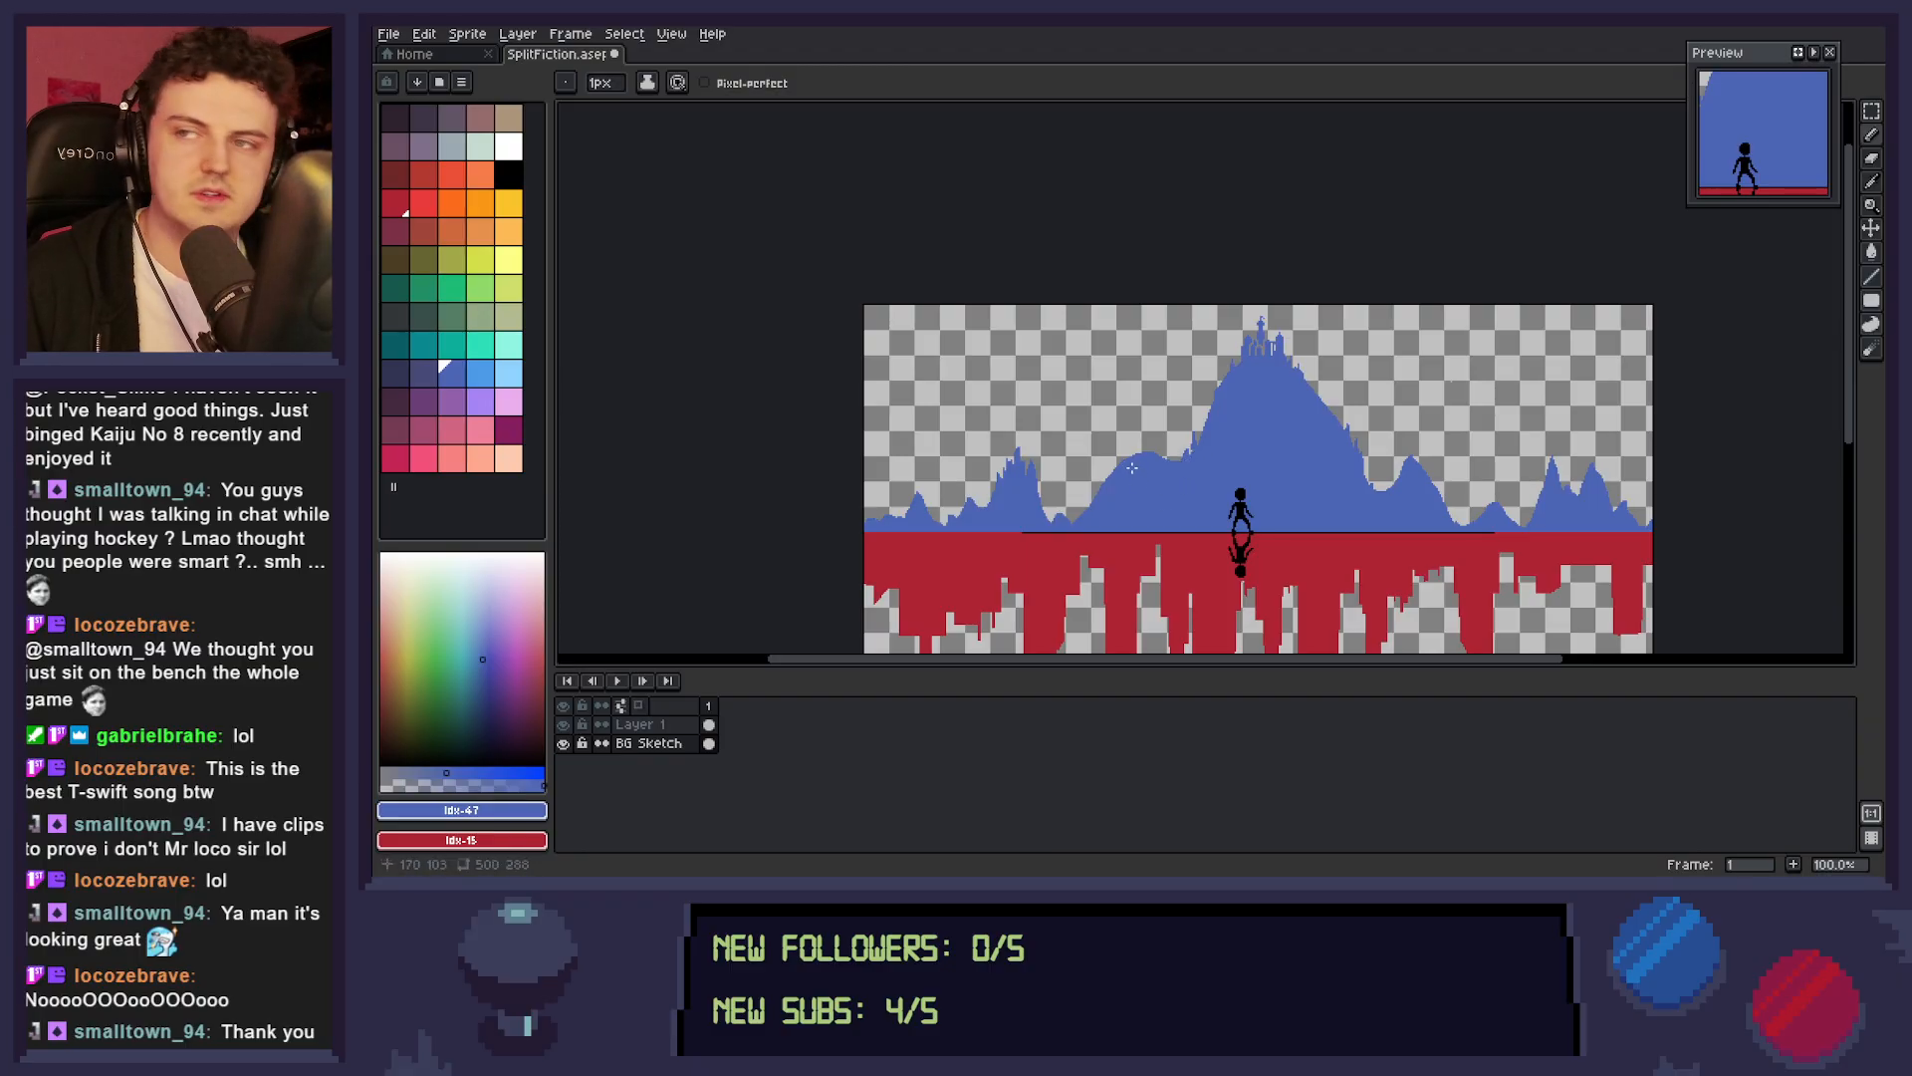
pyautogui.moveTo(1122, 467)
pyautogui.mouseDown()
pyautogui.moveTo(1111, 481)
pyautogui.moveTo(1130, 449)
pyautogui.moveTo(1139, 461)
pyautogui.mouseUp()
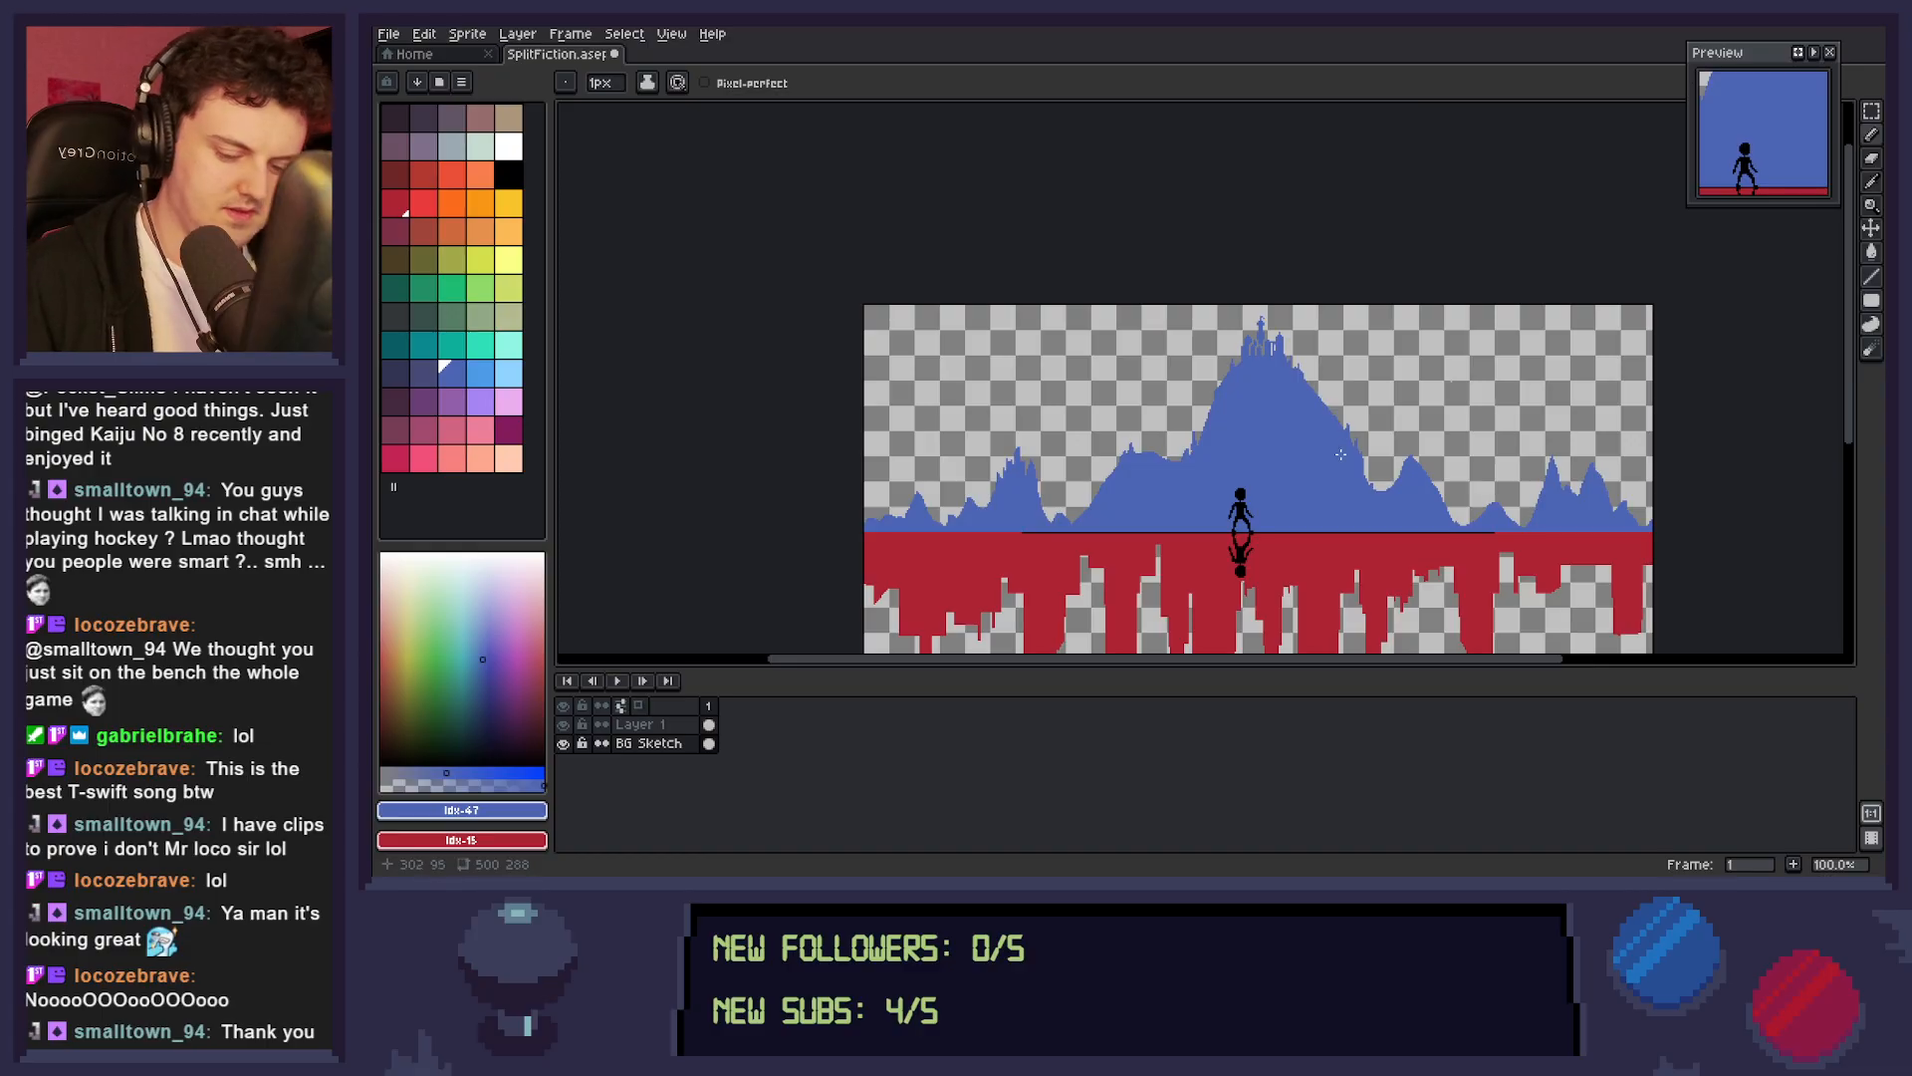
# Erase two thin, roughly parallel curved lines across the upper mountain, rising from the left slope to the right.
pyautogui.press('e')
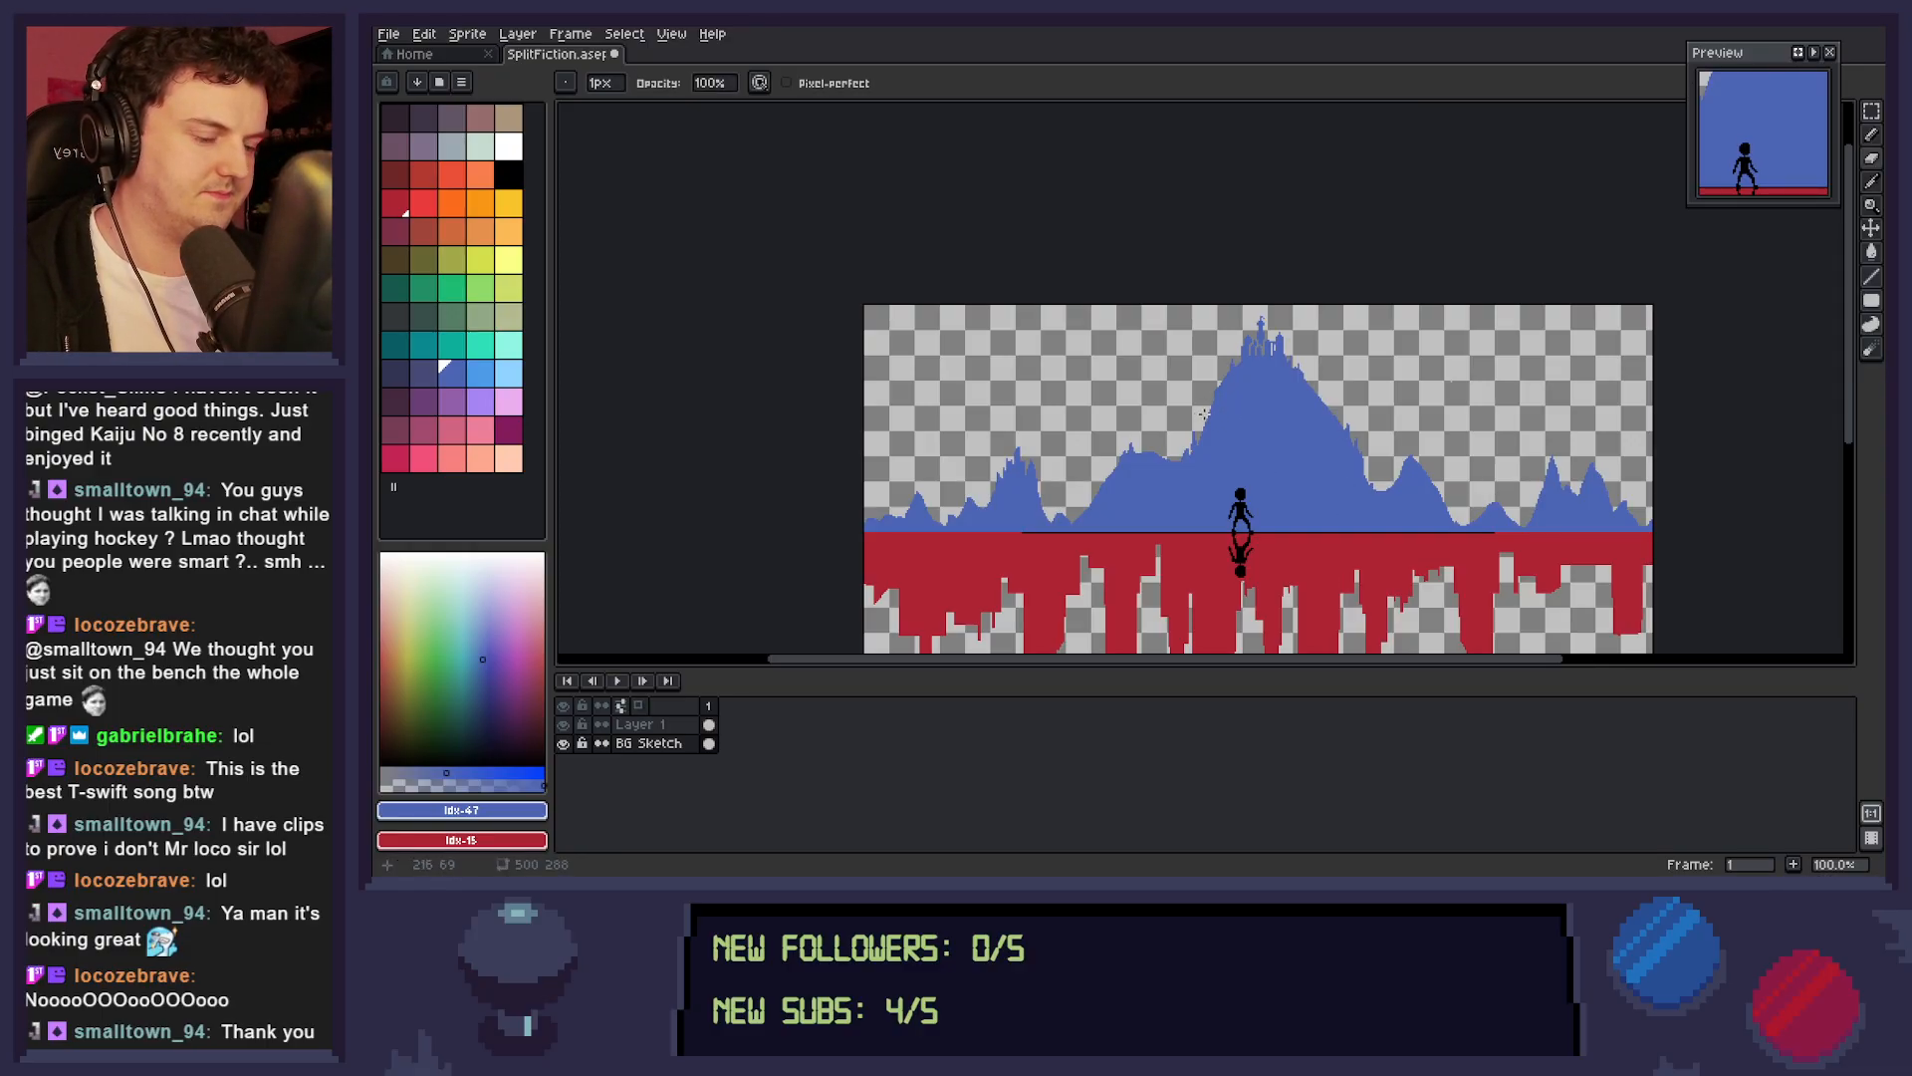
pyautogui.moveTo(1203, 412); pyautogui.dragTo(1298, 392)
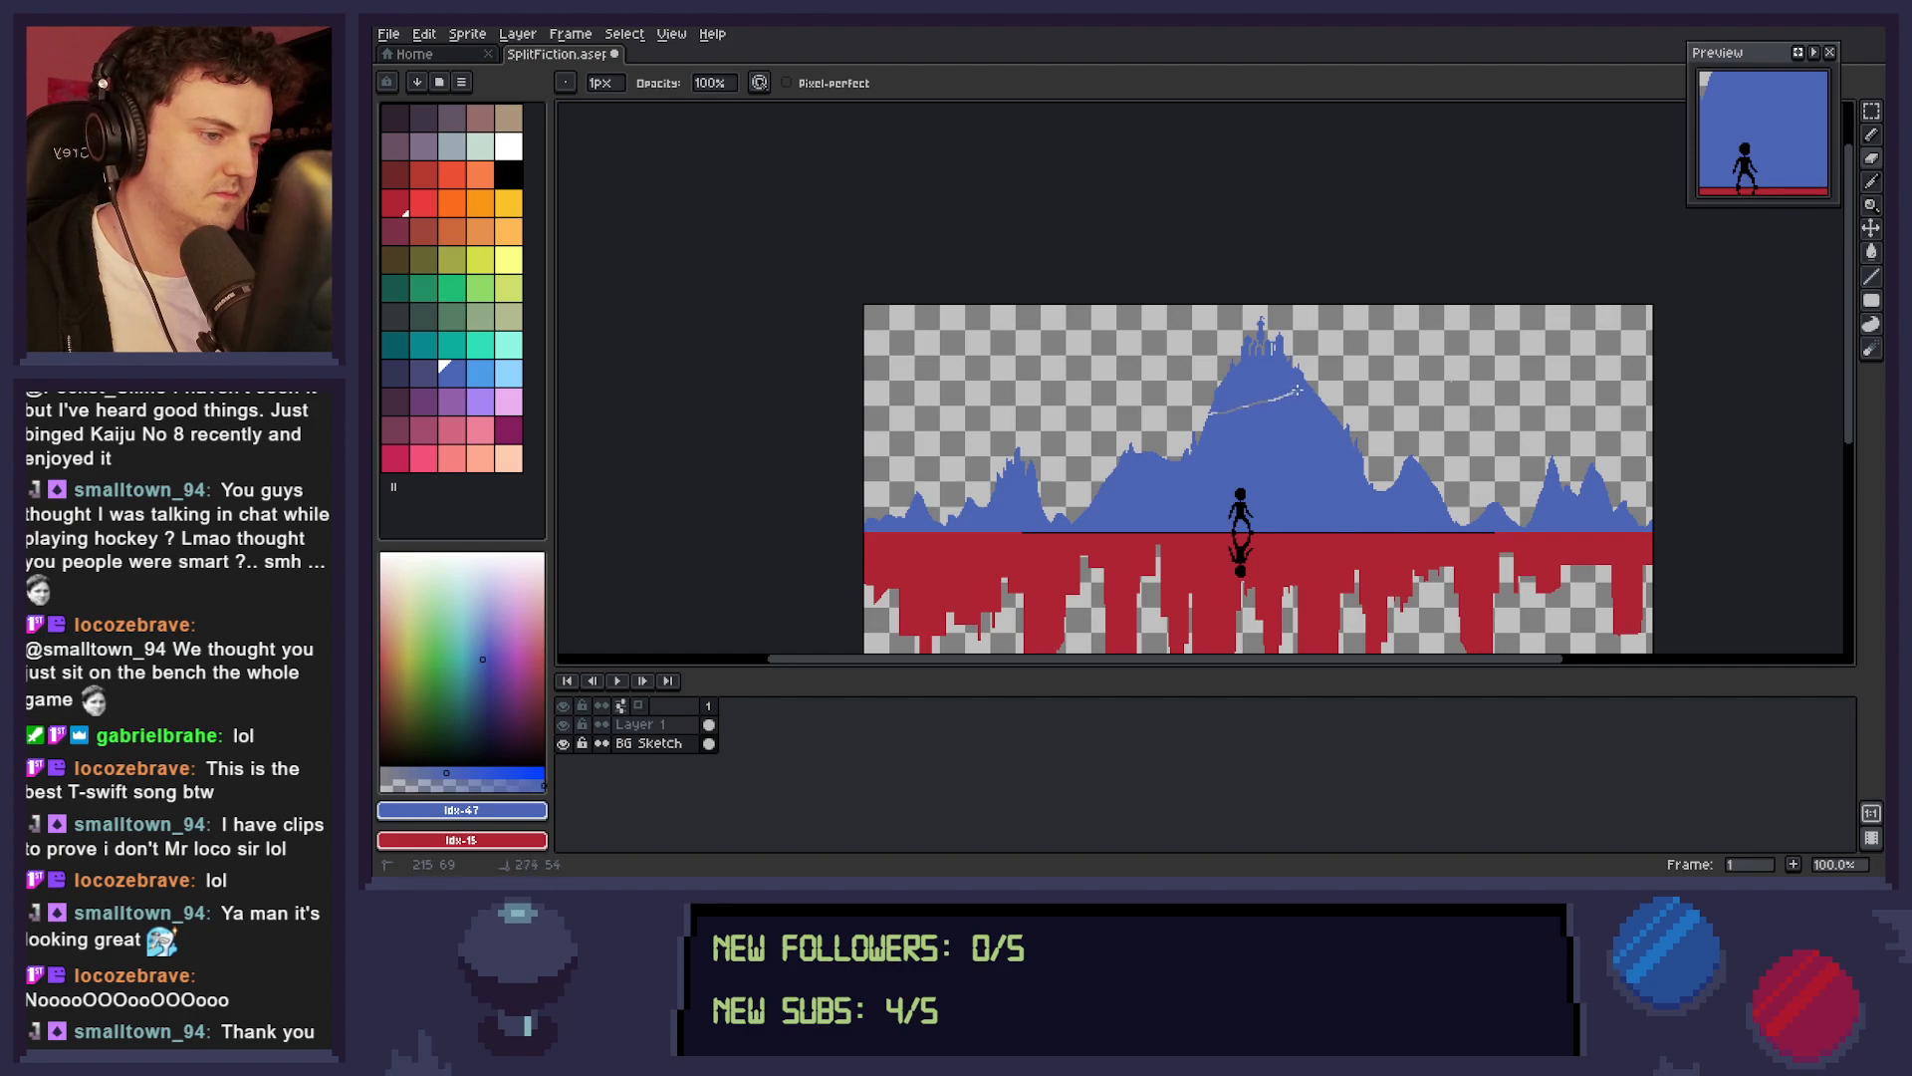
pyautogui.moveTo(1199, 437); pyautogui.dragTo(1327, 402)
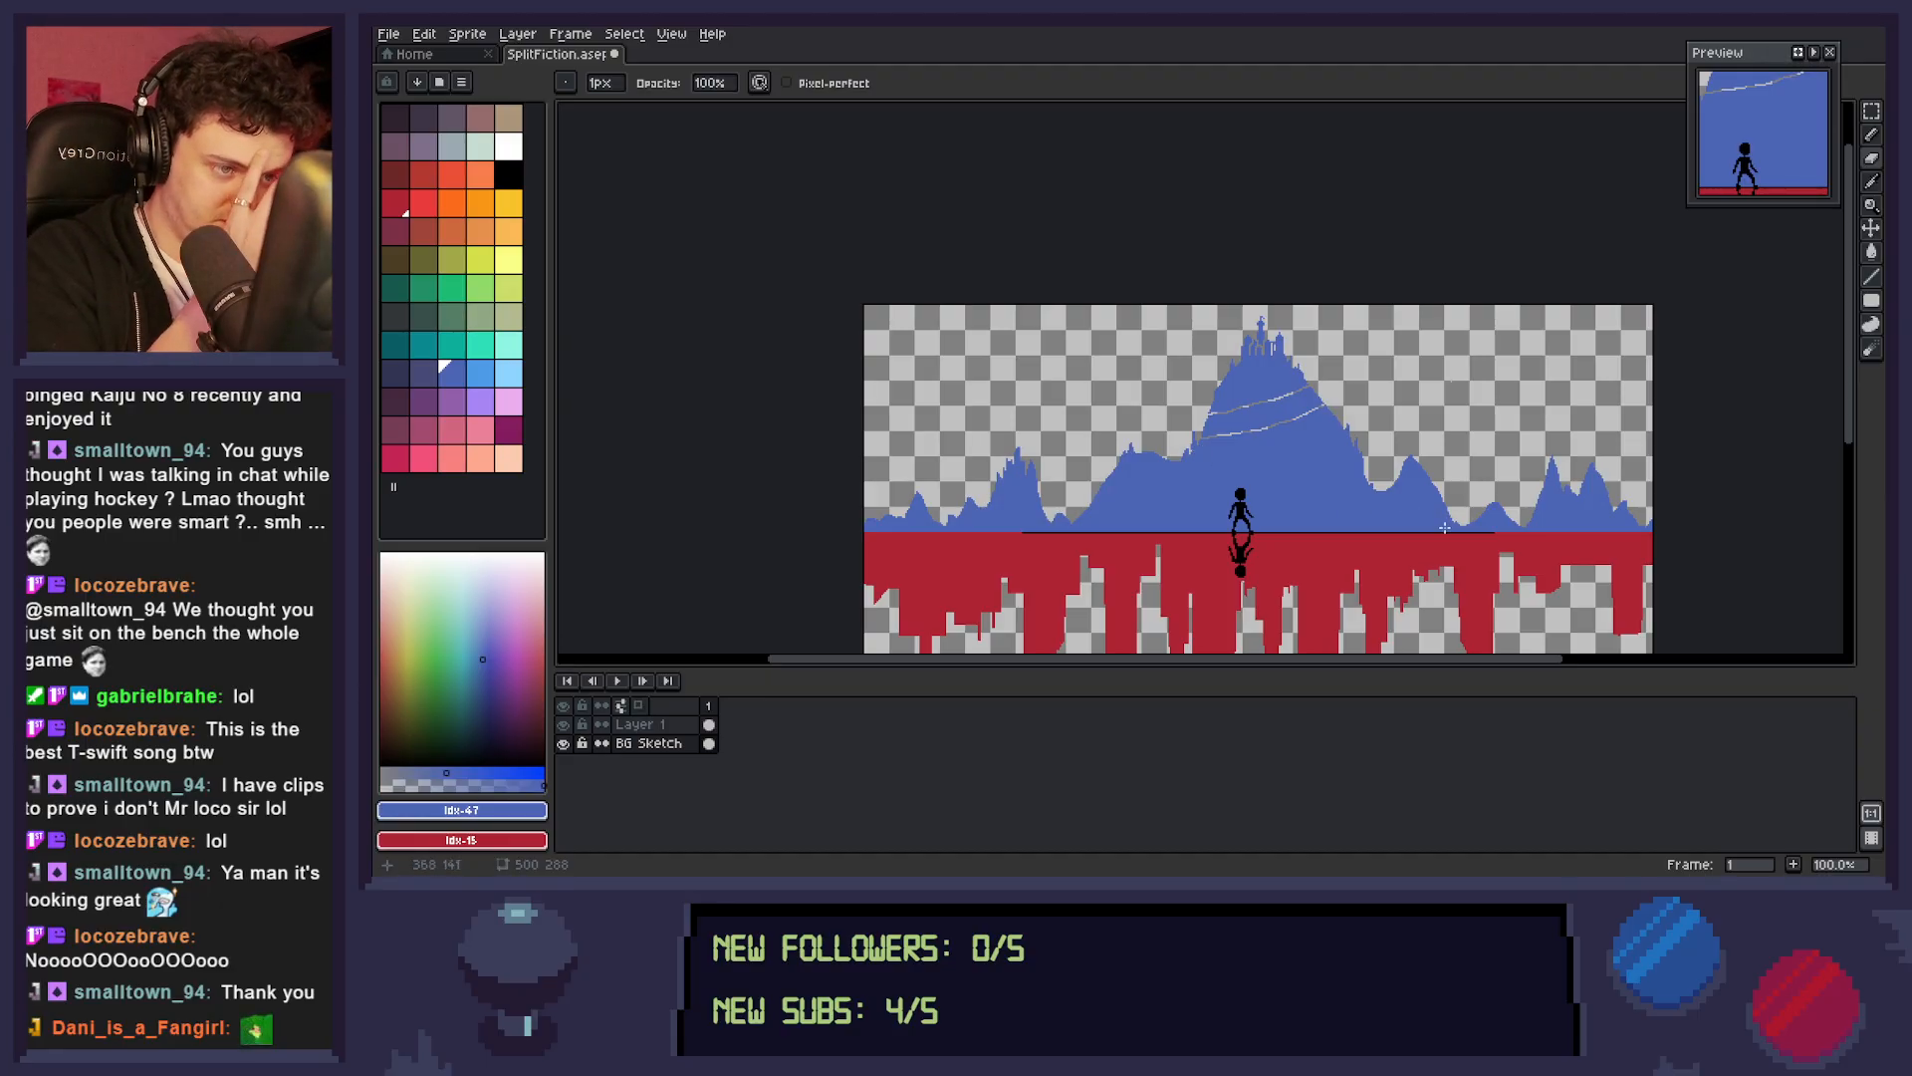
# Extend the band between the two erased lines with rounded blue ends bulging past both slopes, and save the sprite.
pyautogui.keyDown('alt'); pyautogui.click(1329, 412); pyautogui.keyUp('alt')
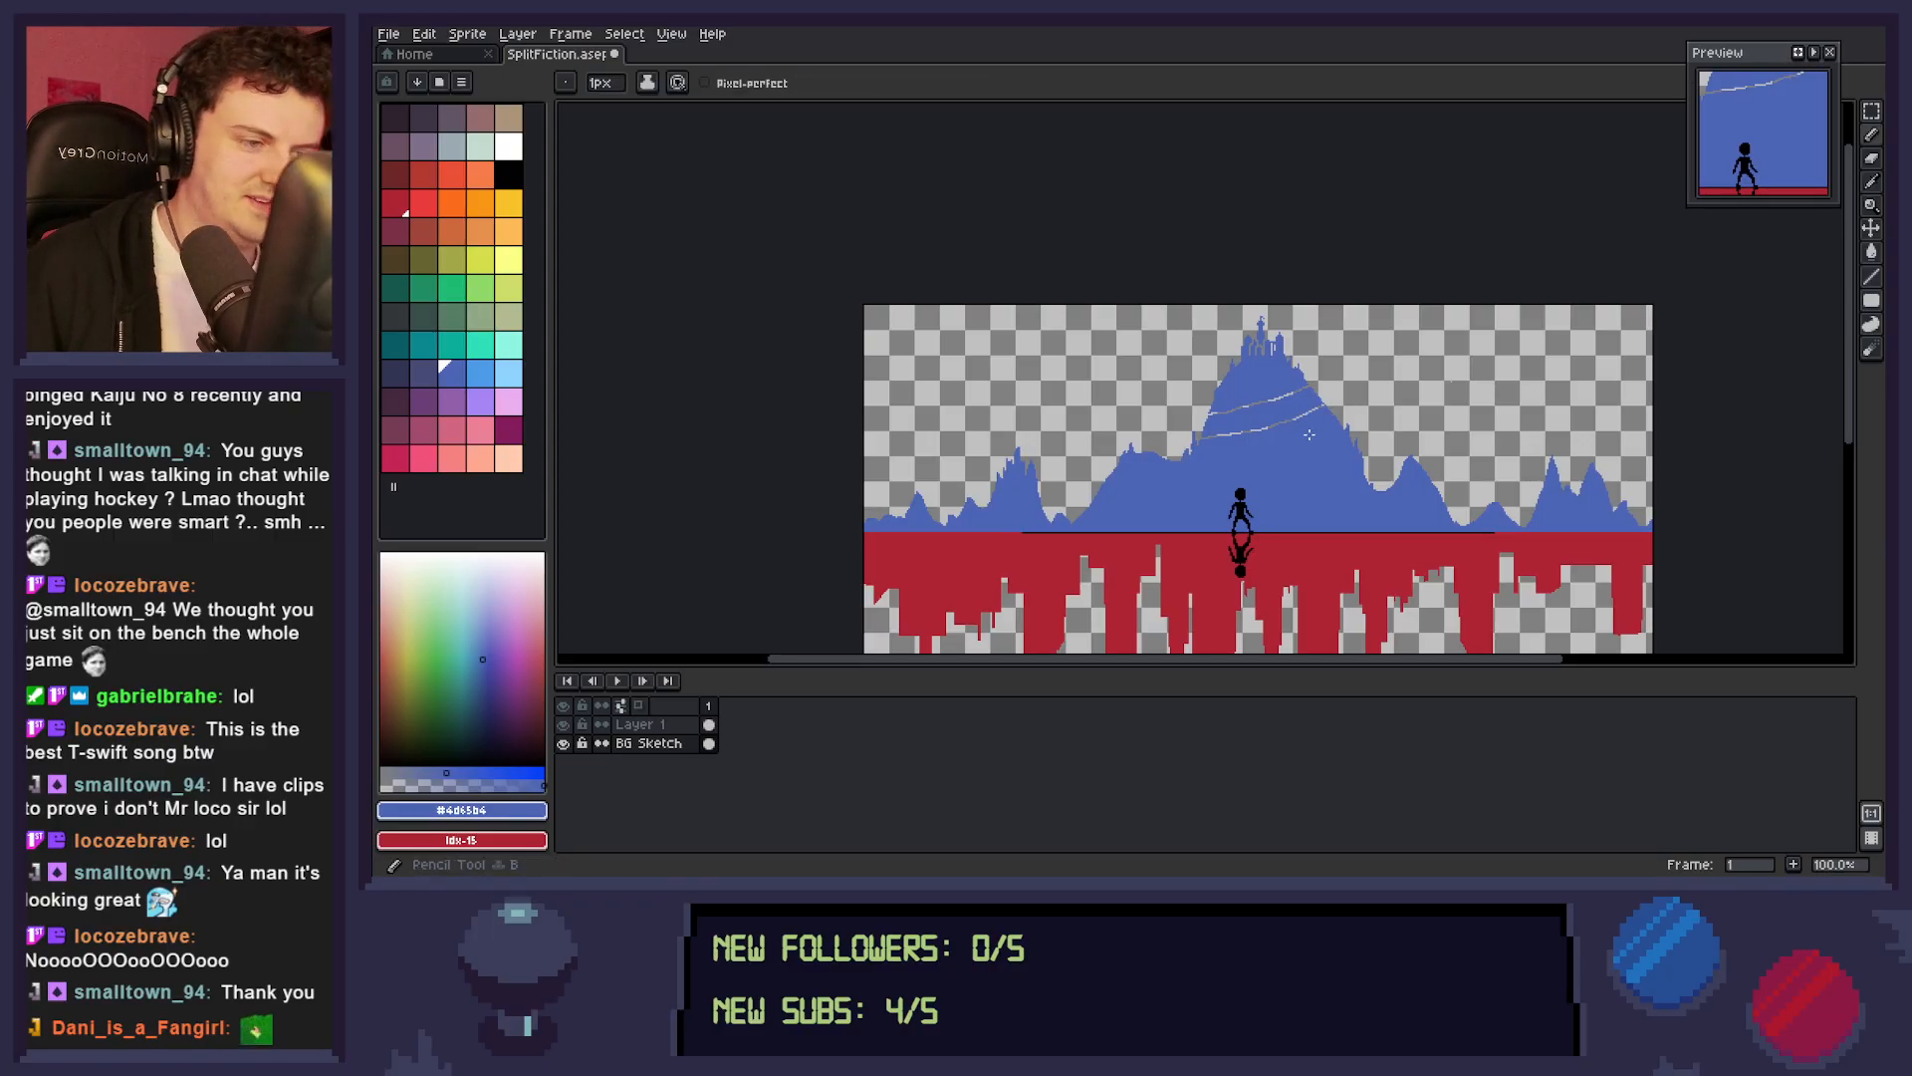
pyautogui.press('z')
pyautogui.click(1313, 420)
pyautogui.click(1328, 425)
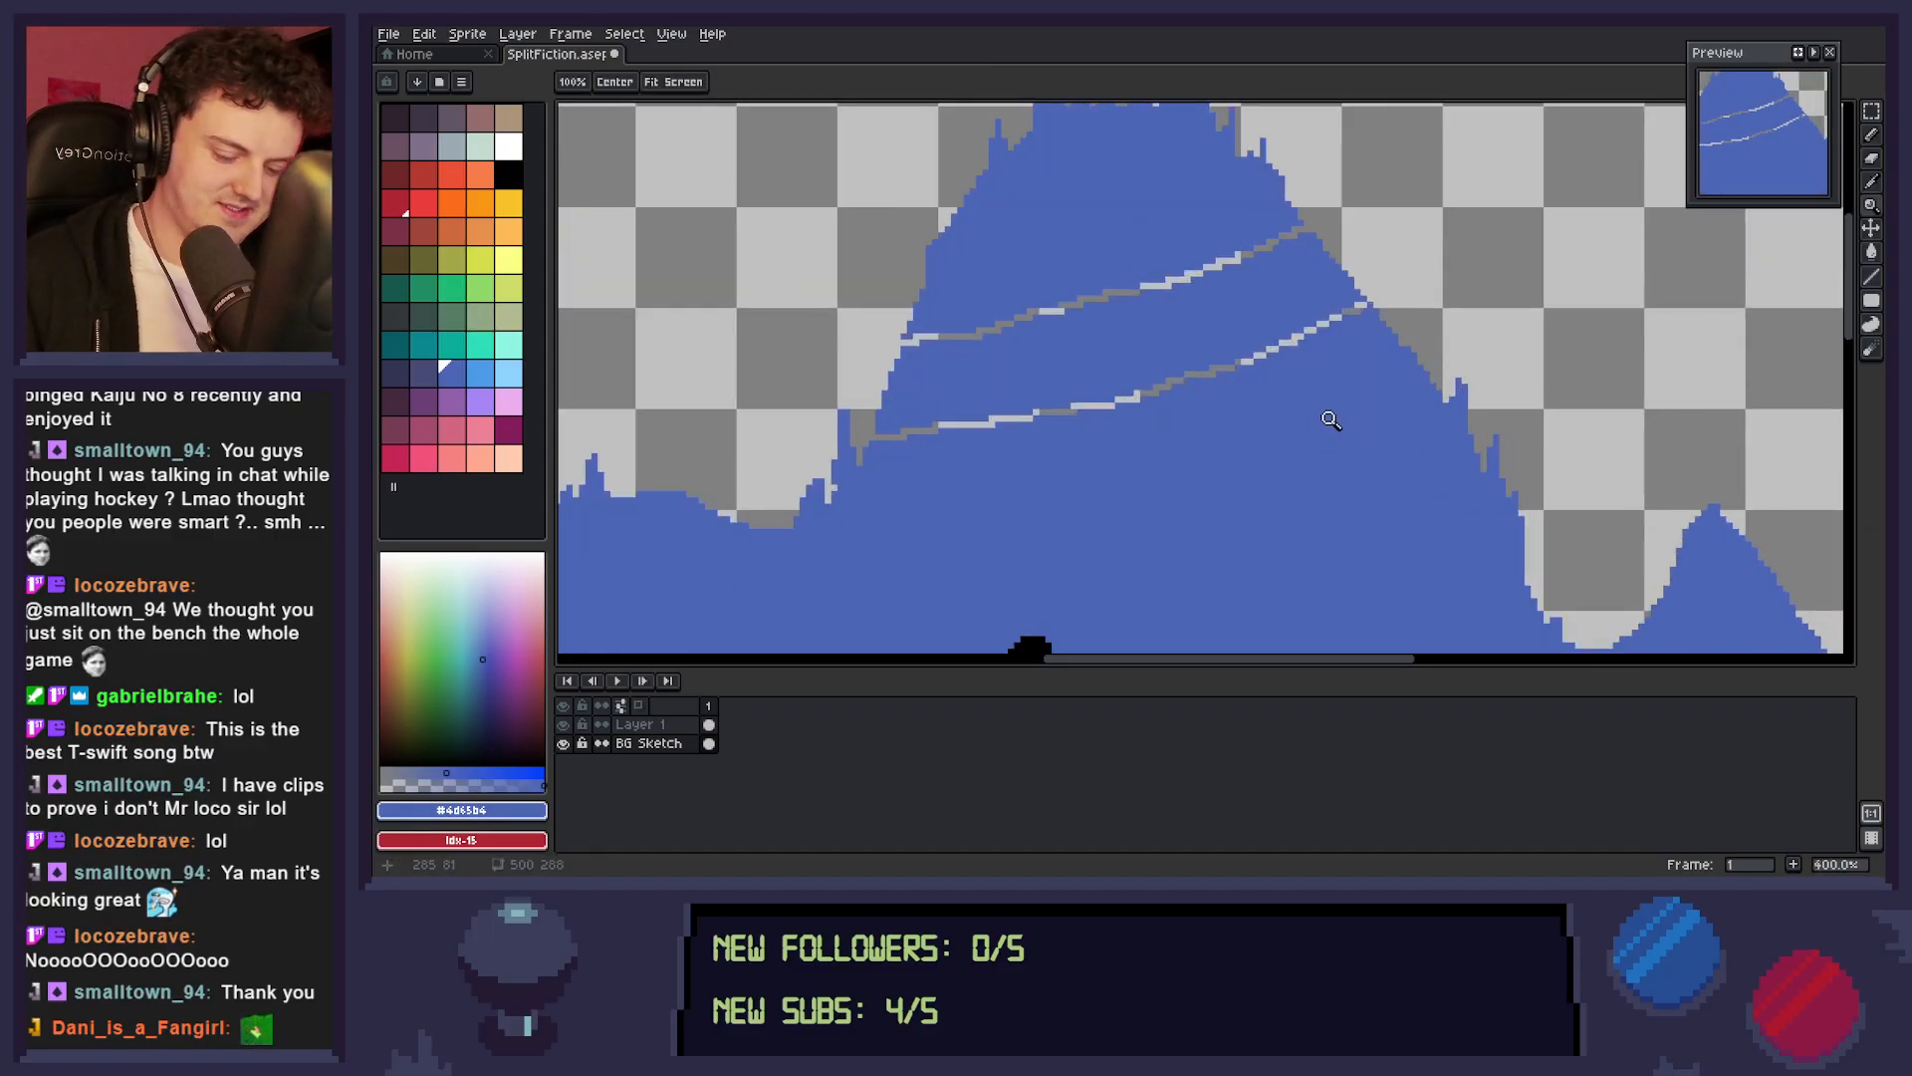
pyautogui.press('b')
pyautogui.moveTo(1317, 233)
pyautogui.mouseDown()
pyautogui.moveTo(1354, 283)
pyautogui.moveTo(1327, 249)
pyautogui.moveTo(1369, 262)
pyautogui.moveTo(1342, 233)
pyautogui.moveTo(1368, 273)
pyautogui.moveTo(1356, 297)
pyautogui.moveTo(1361, 256)
pyautogui.moveTo(1324, 240)
pyautogui.moveTo(1363, 252)
pyautogui.moveTo(1338, 237)
pyautogui.moveTo(1357, 237)
pyautogui.moveTo(1364, 282)
pyautogui.mouseUp()
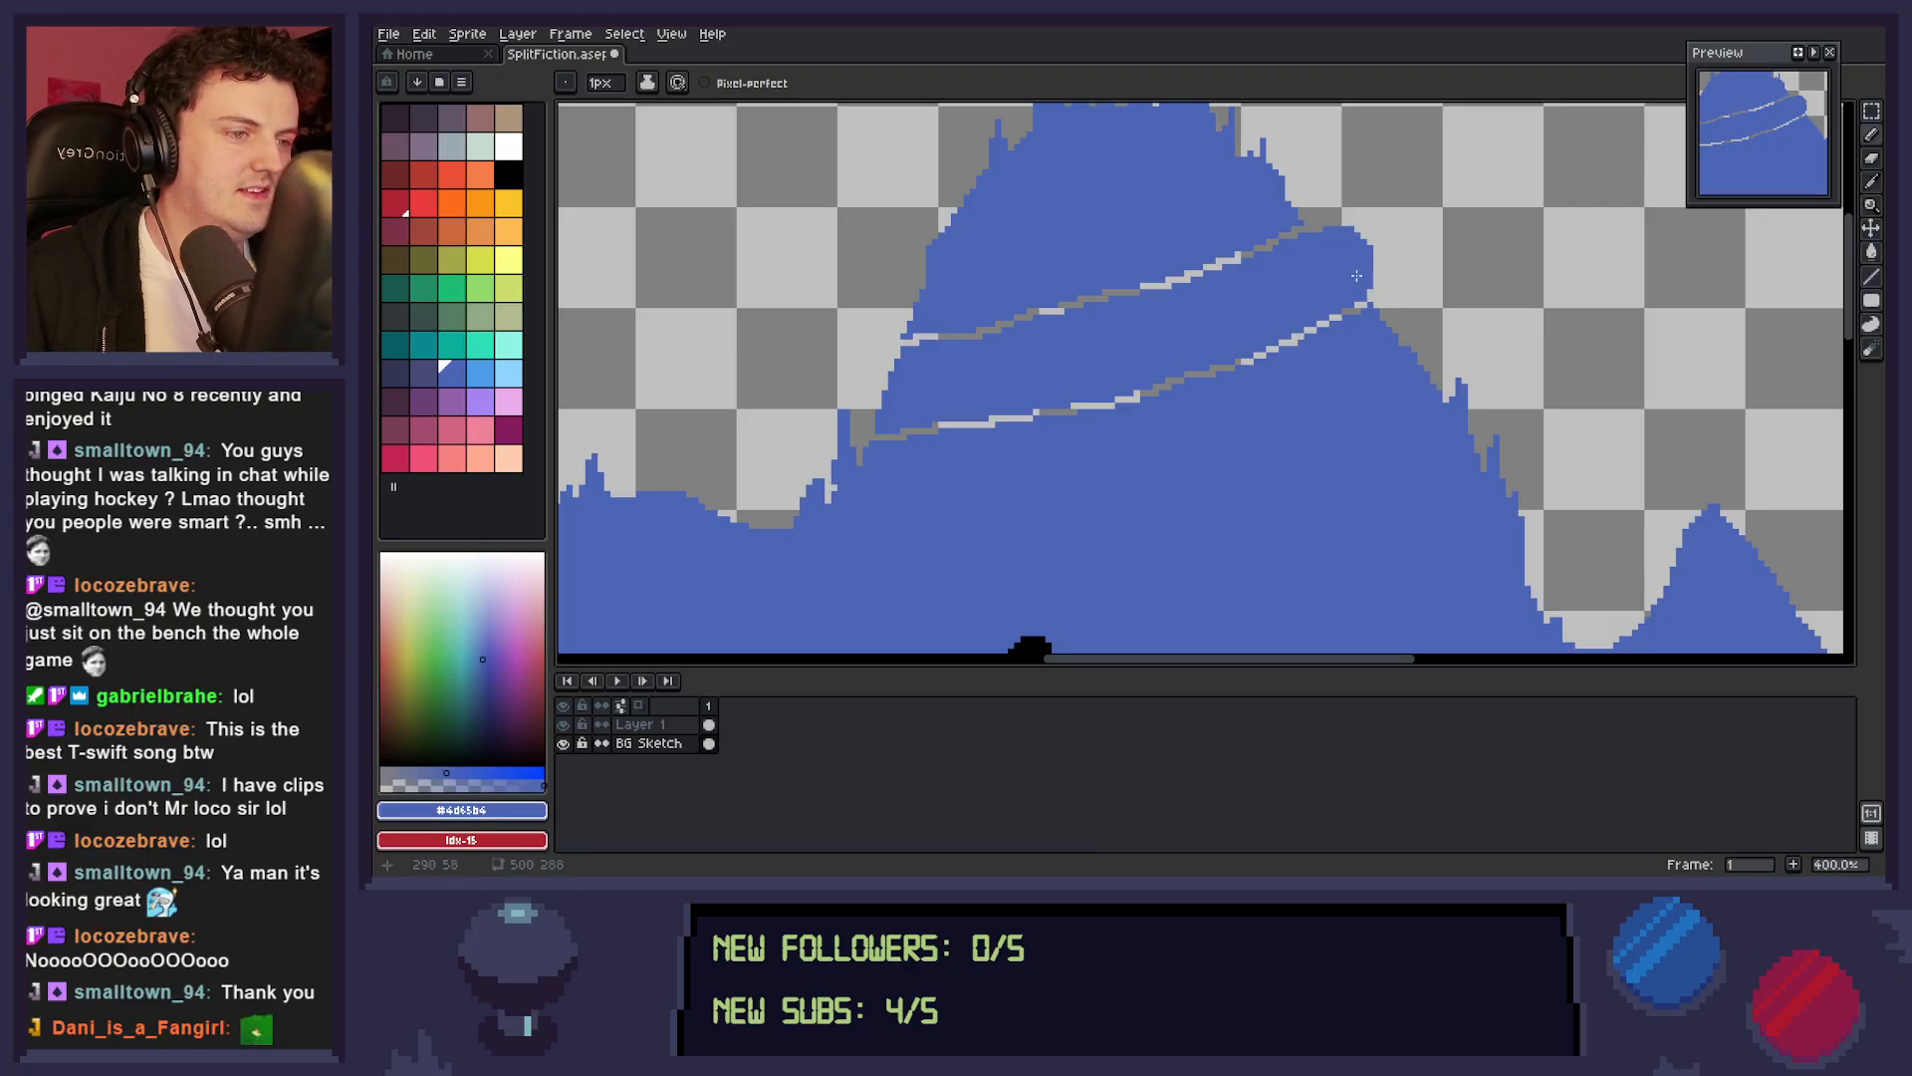
pyautogui.moveTo(880, 426); pyautogui.dragTo(884, 356)
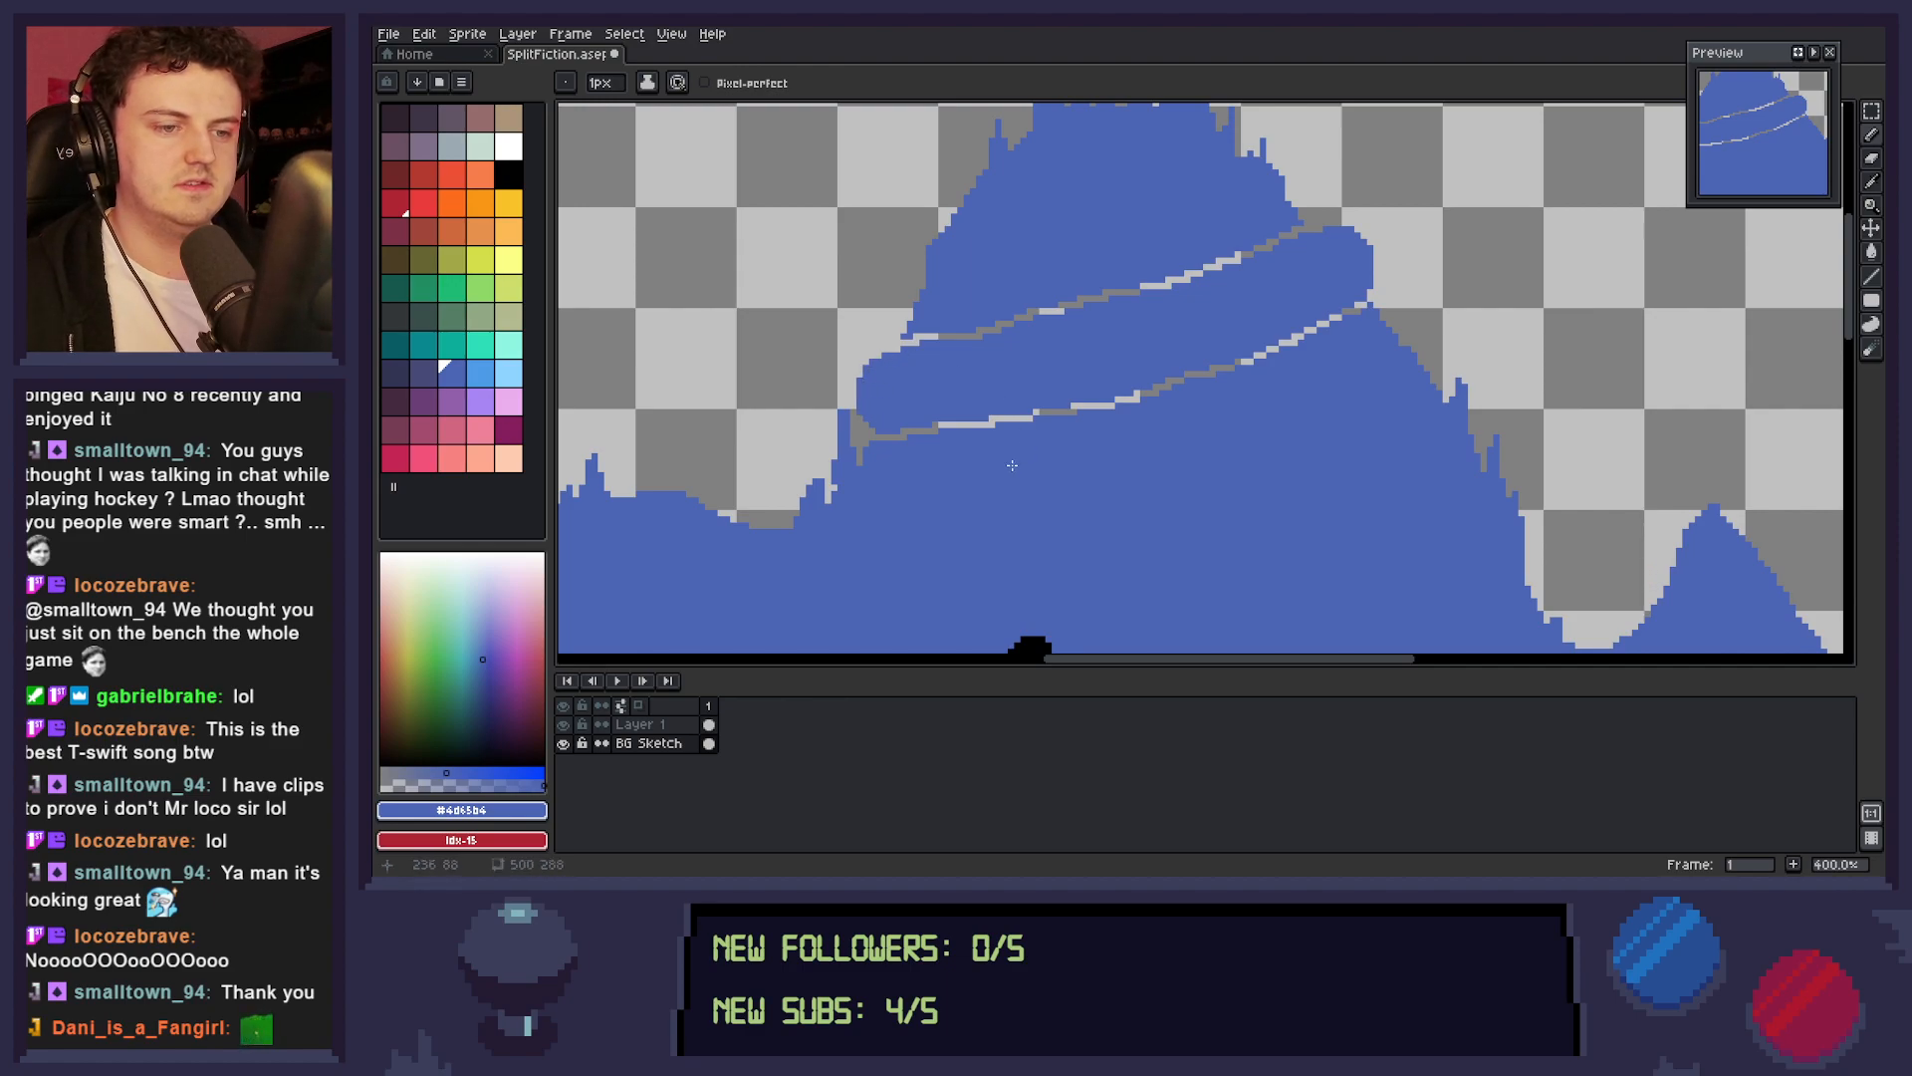
pyautogui.press('z')
pyautogui.scroll(-3, 1300, 446)
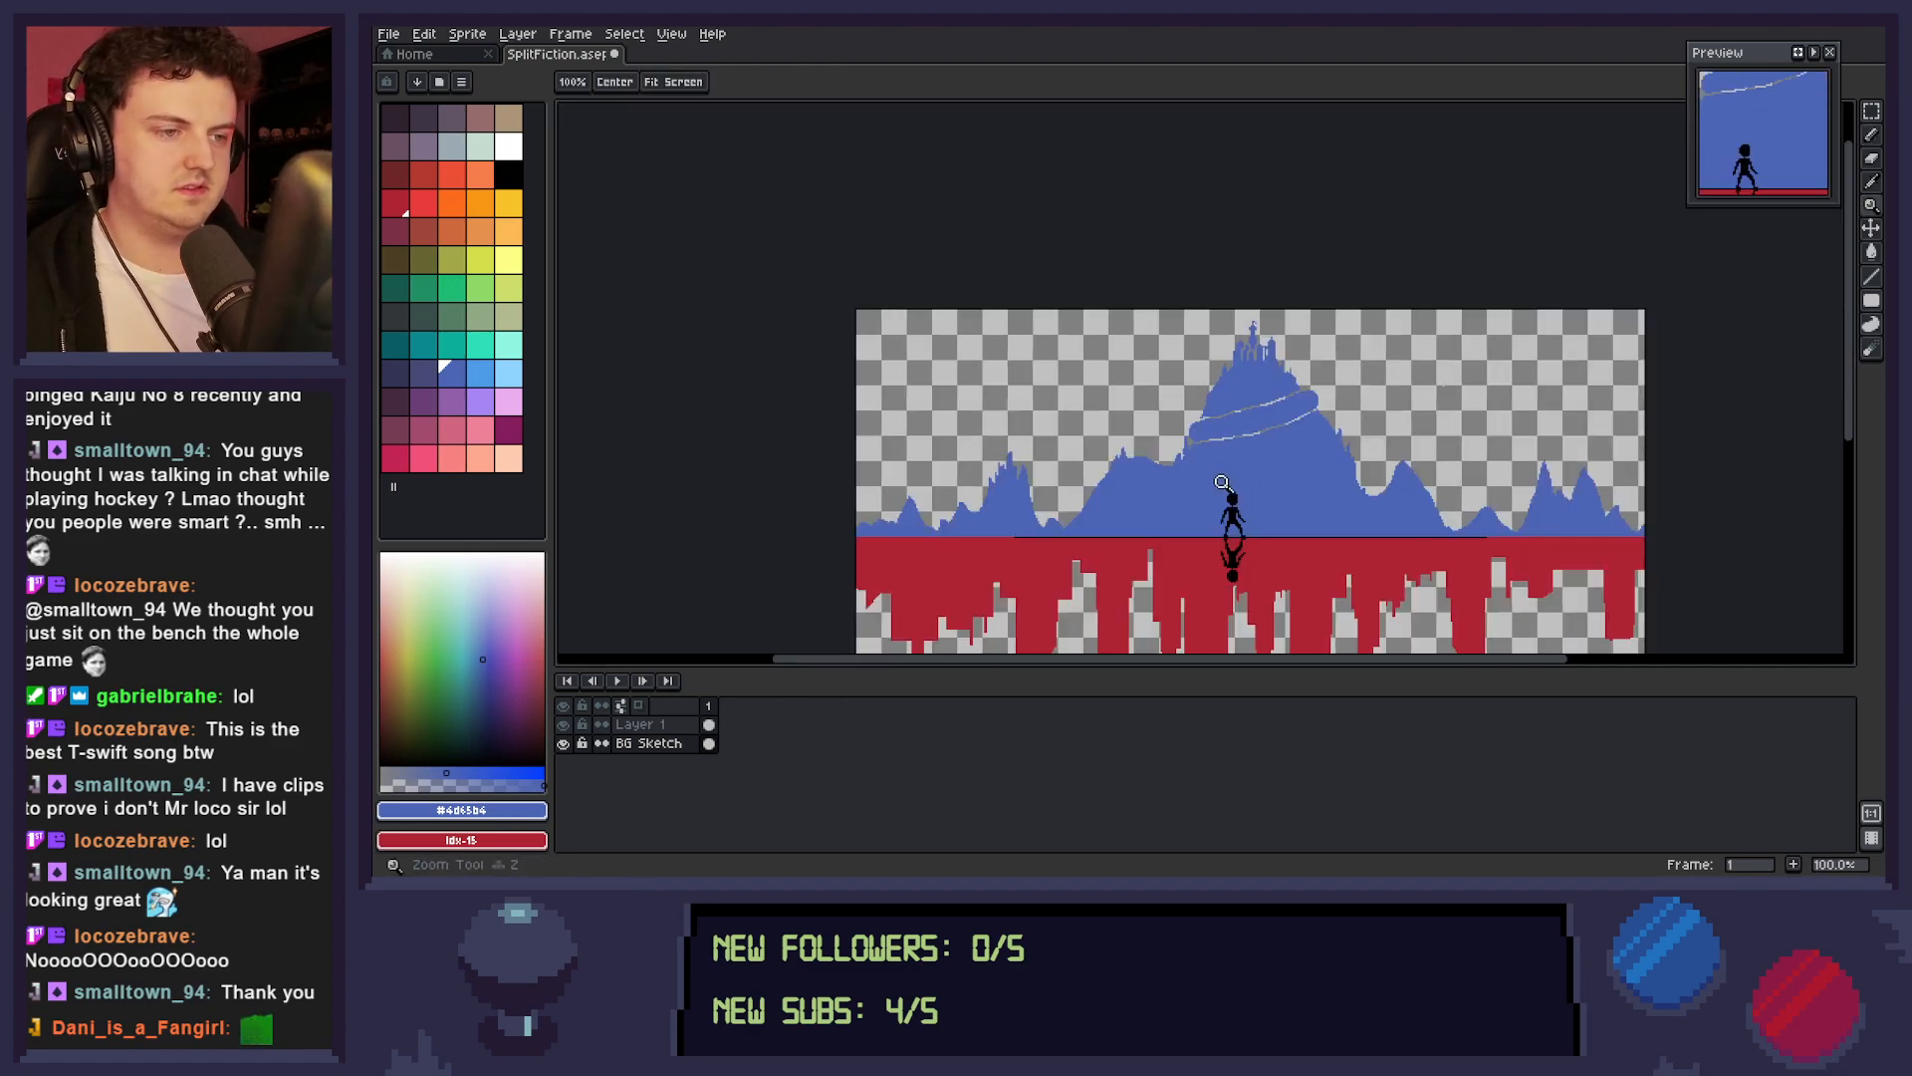
pyautogui.scroll(1, 1349, 475)
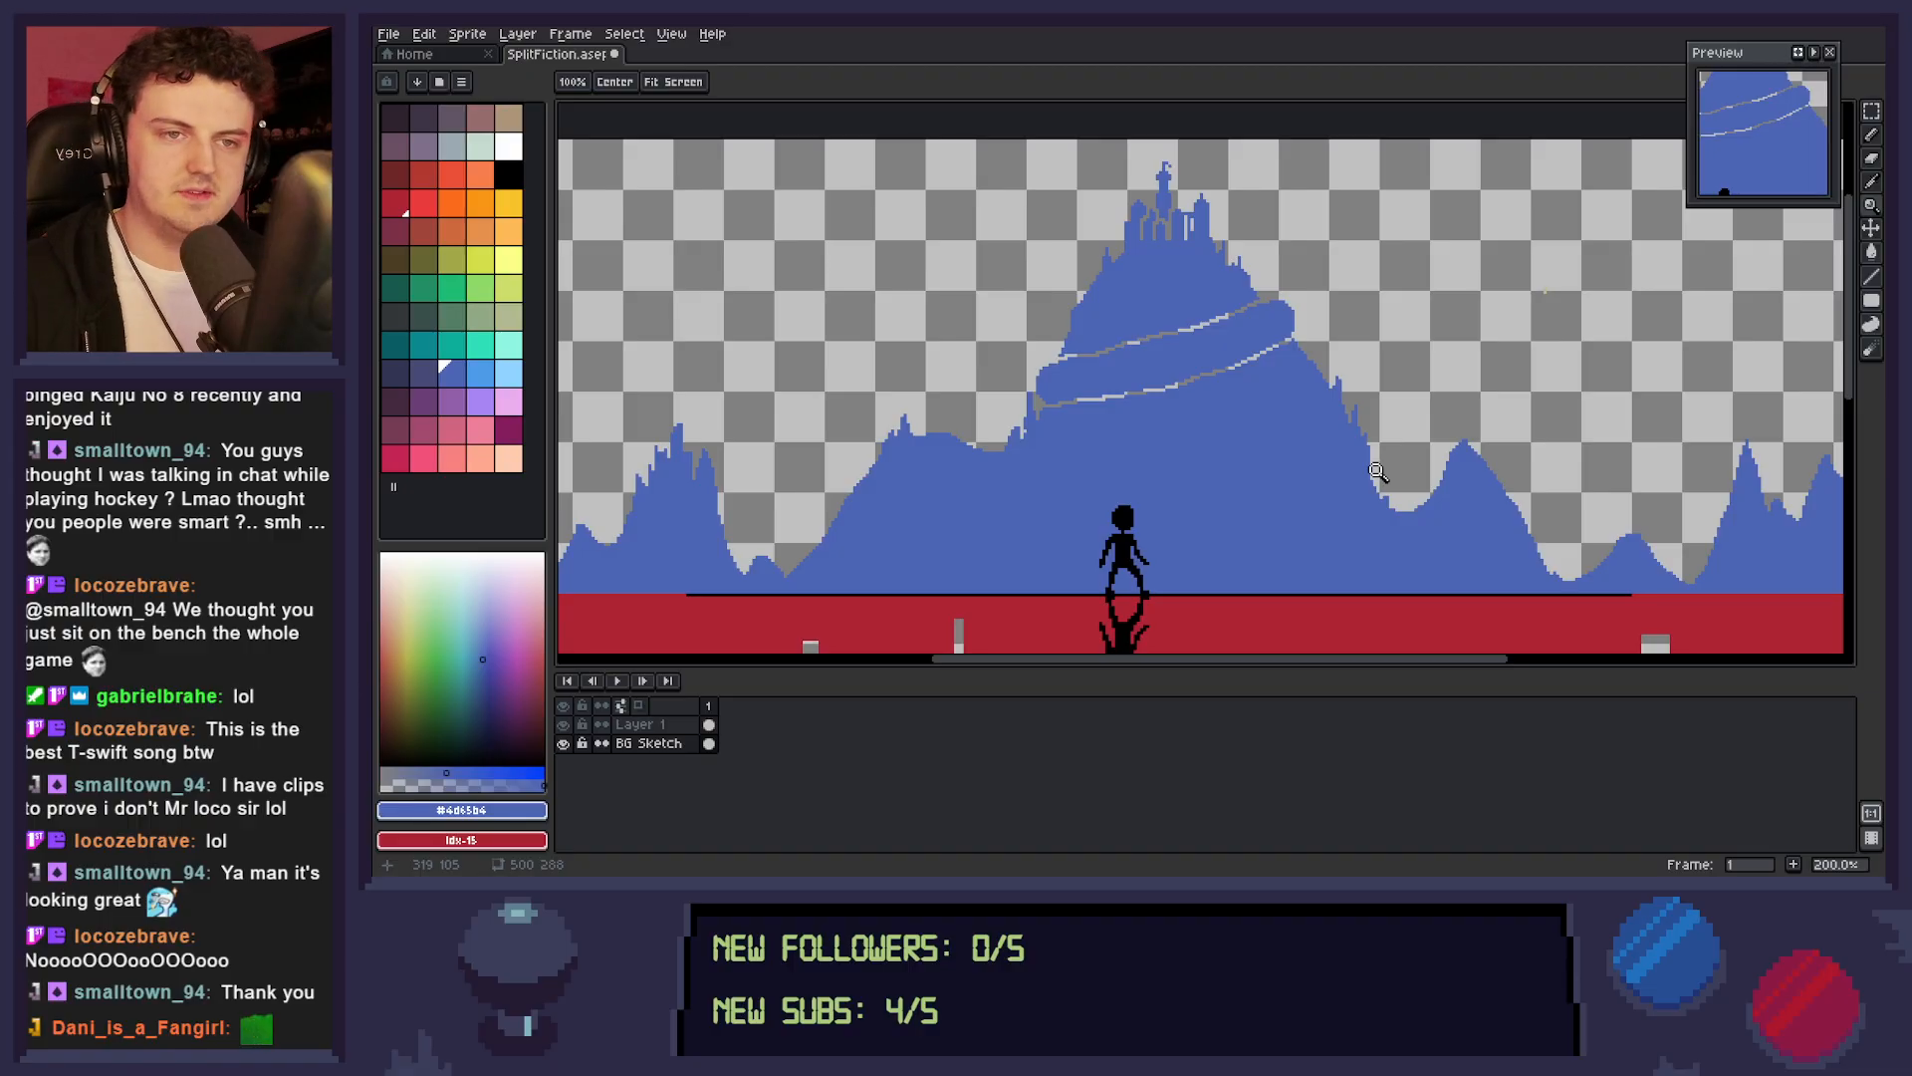
pyautogui.hotkey('ctrl', 's')
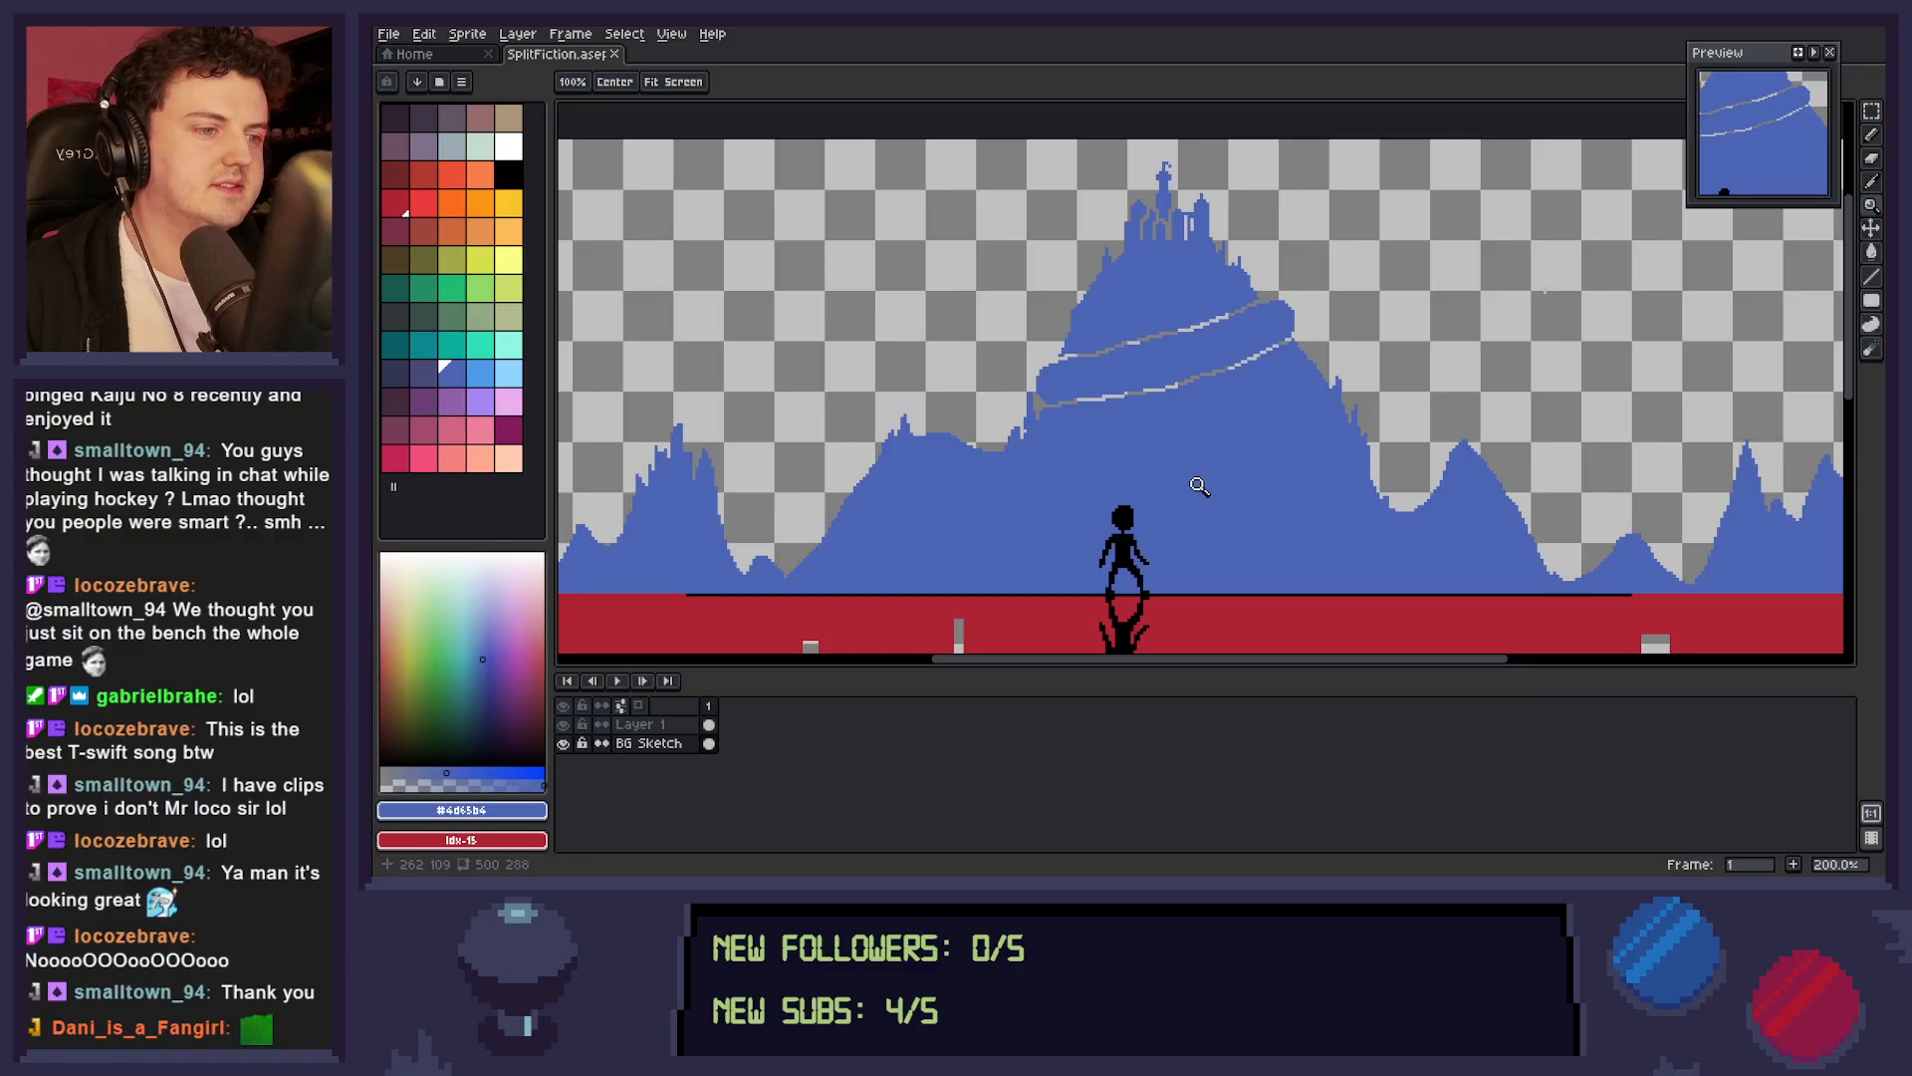
# Add small blue rock spikes on the left slope below the wrapped band and touch up the band's right end.
pyautogui.press('b')
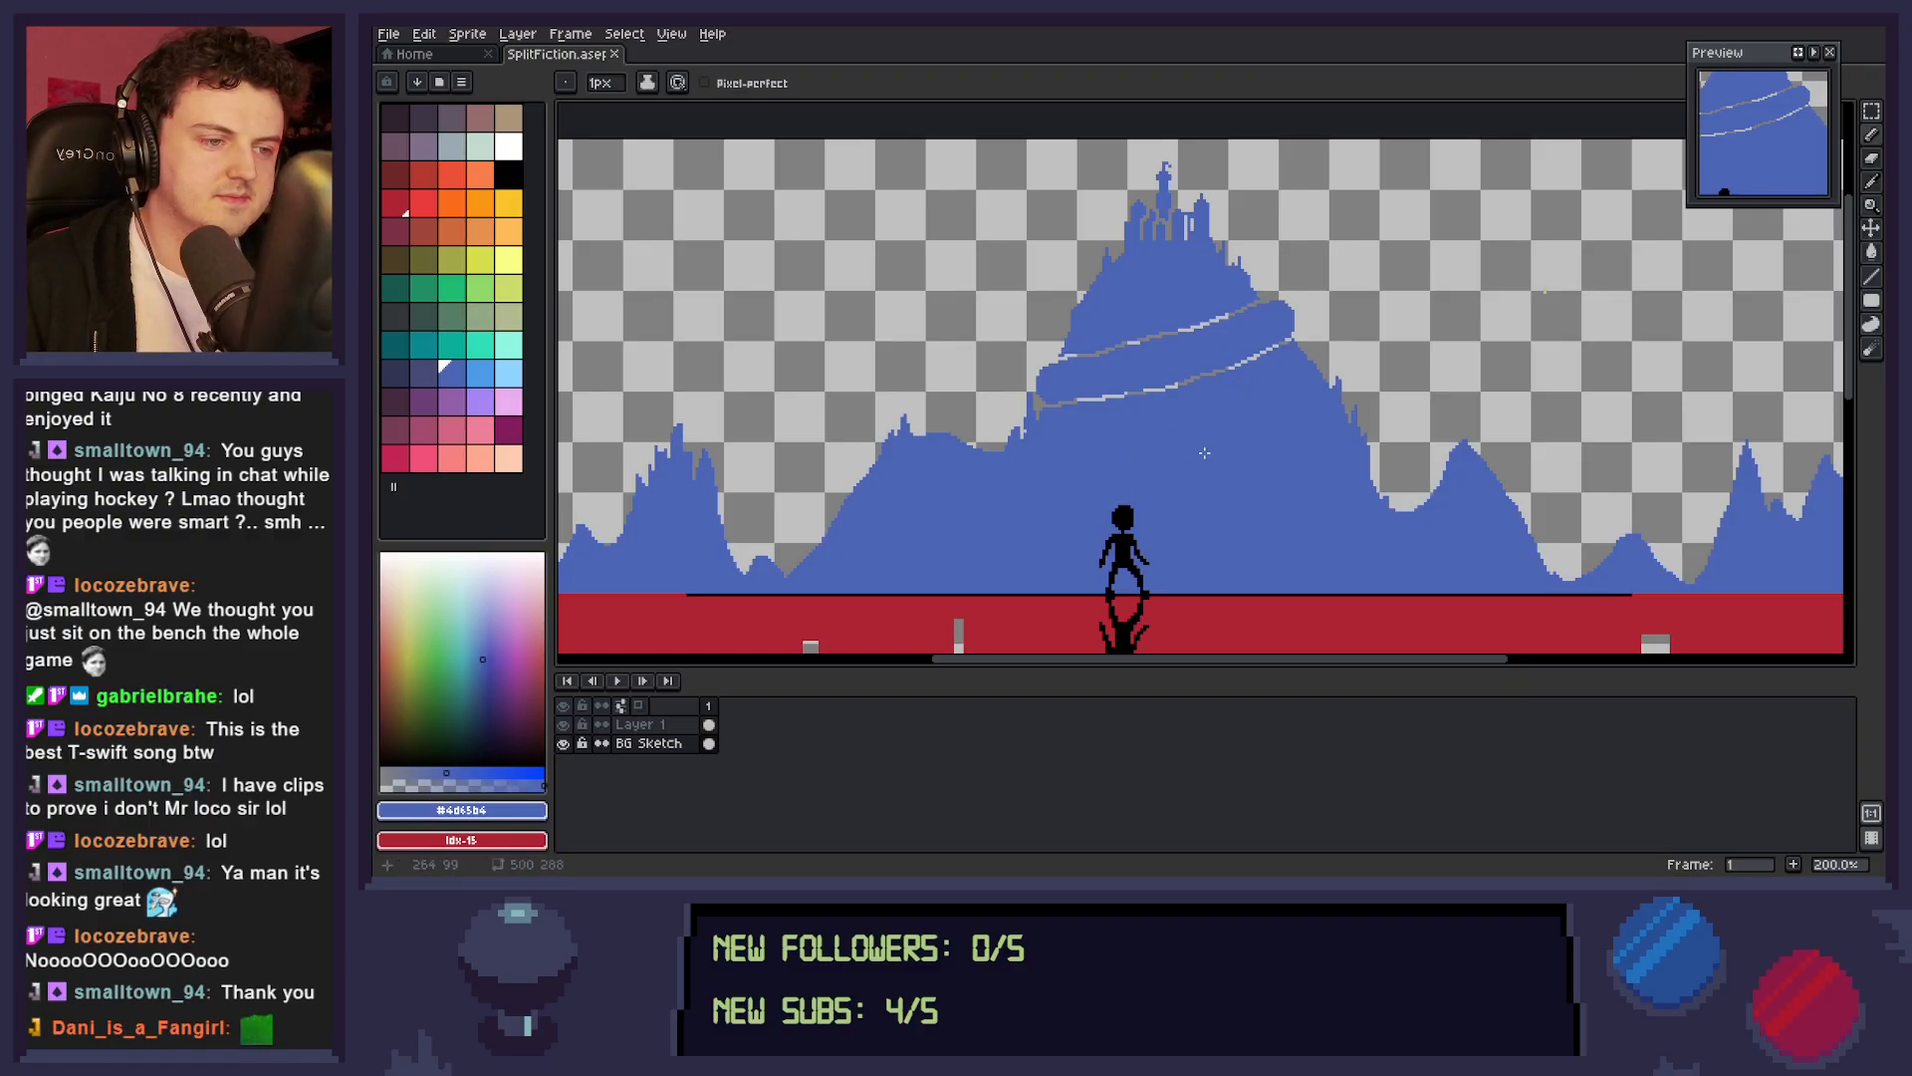
pyautogui.click(1047, 398)
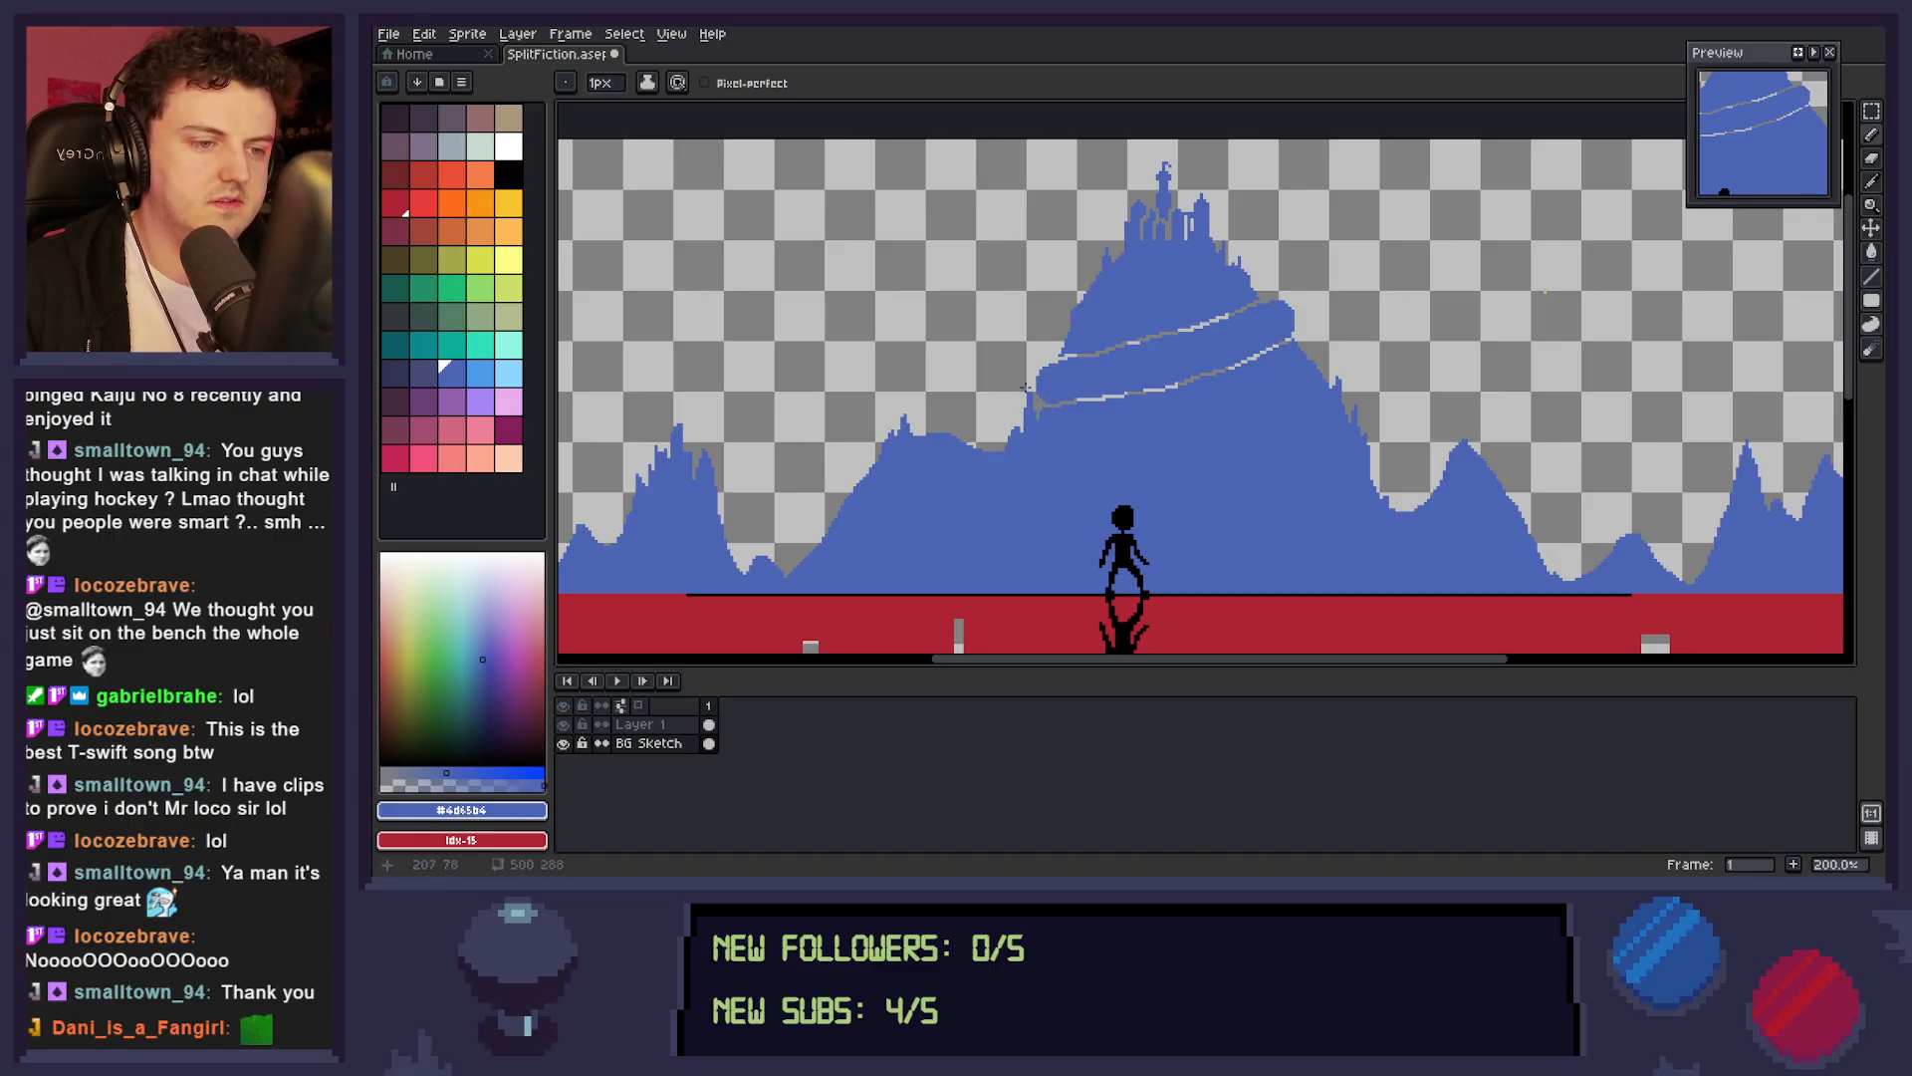
pyautogui.click(1024, 412)
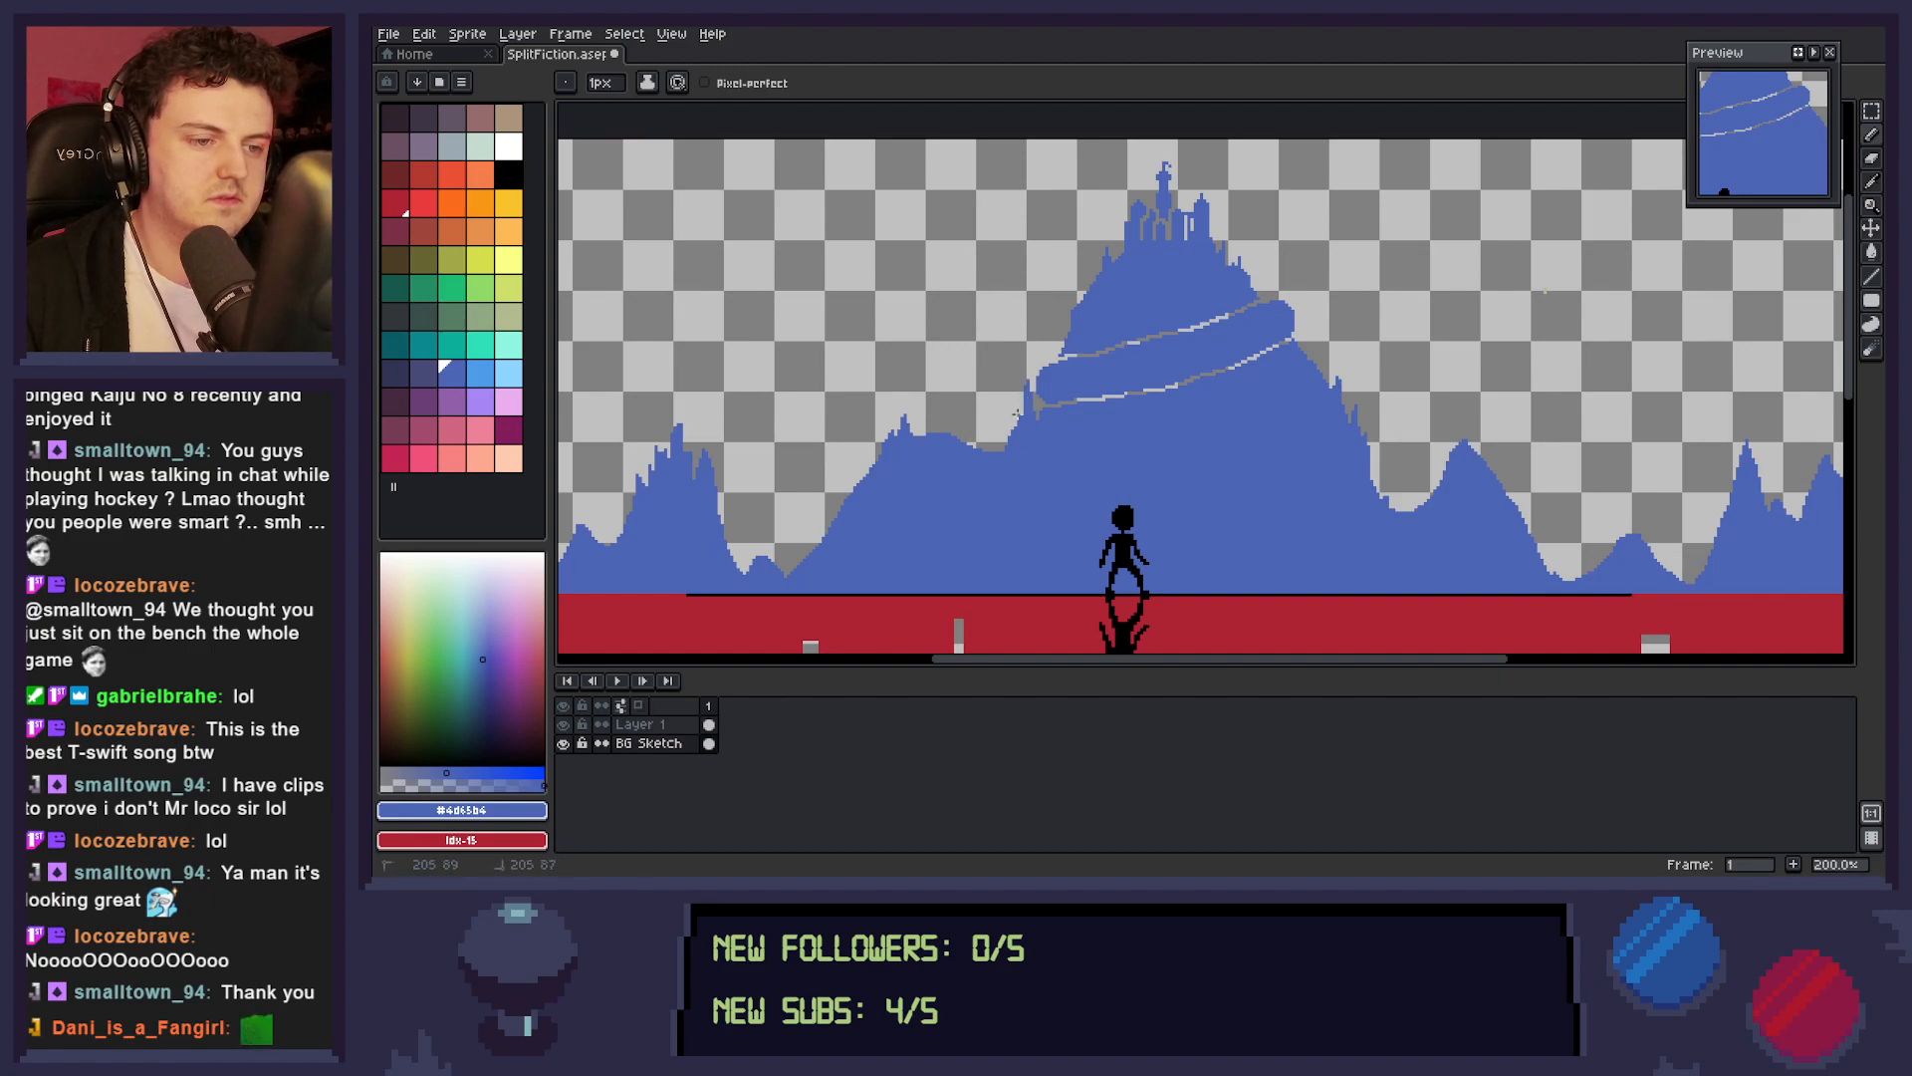
pyautogui.moveTo(1008, 444); pyautogui.dragTo(998, 451)
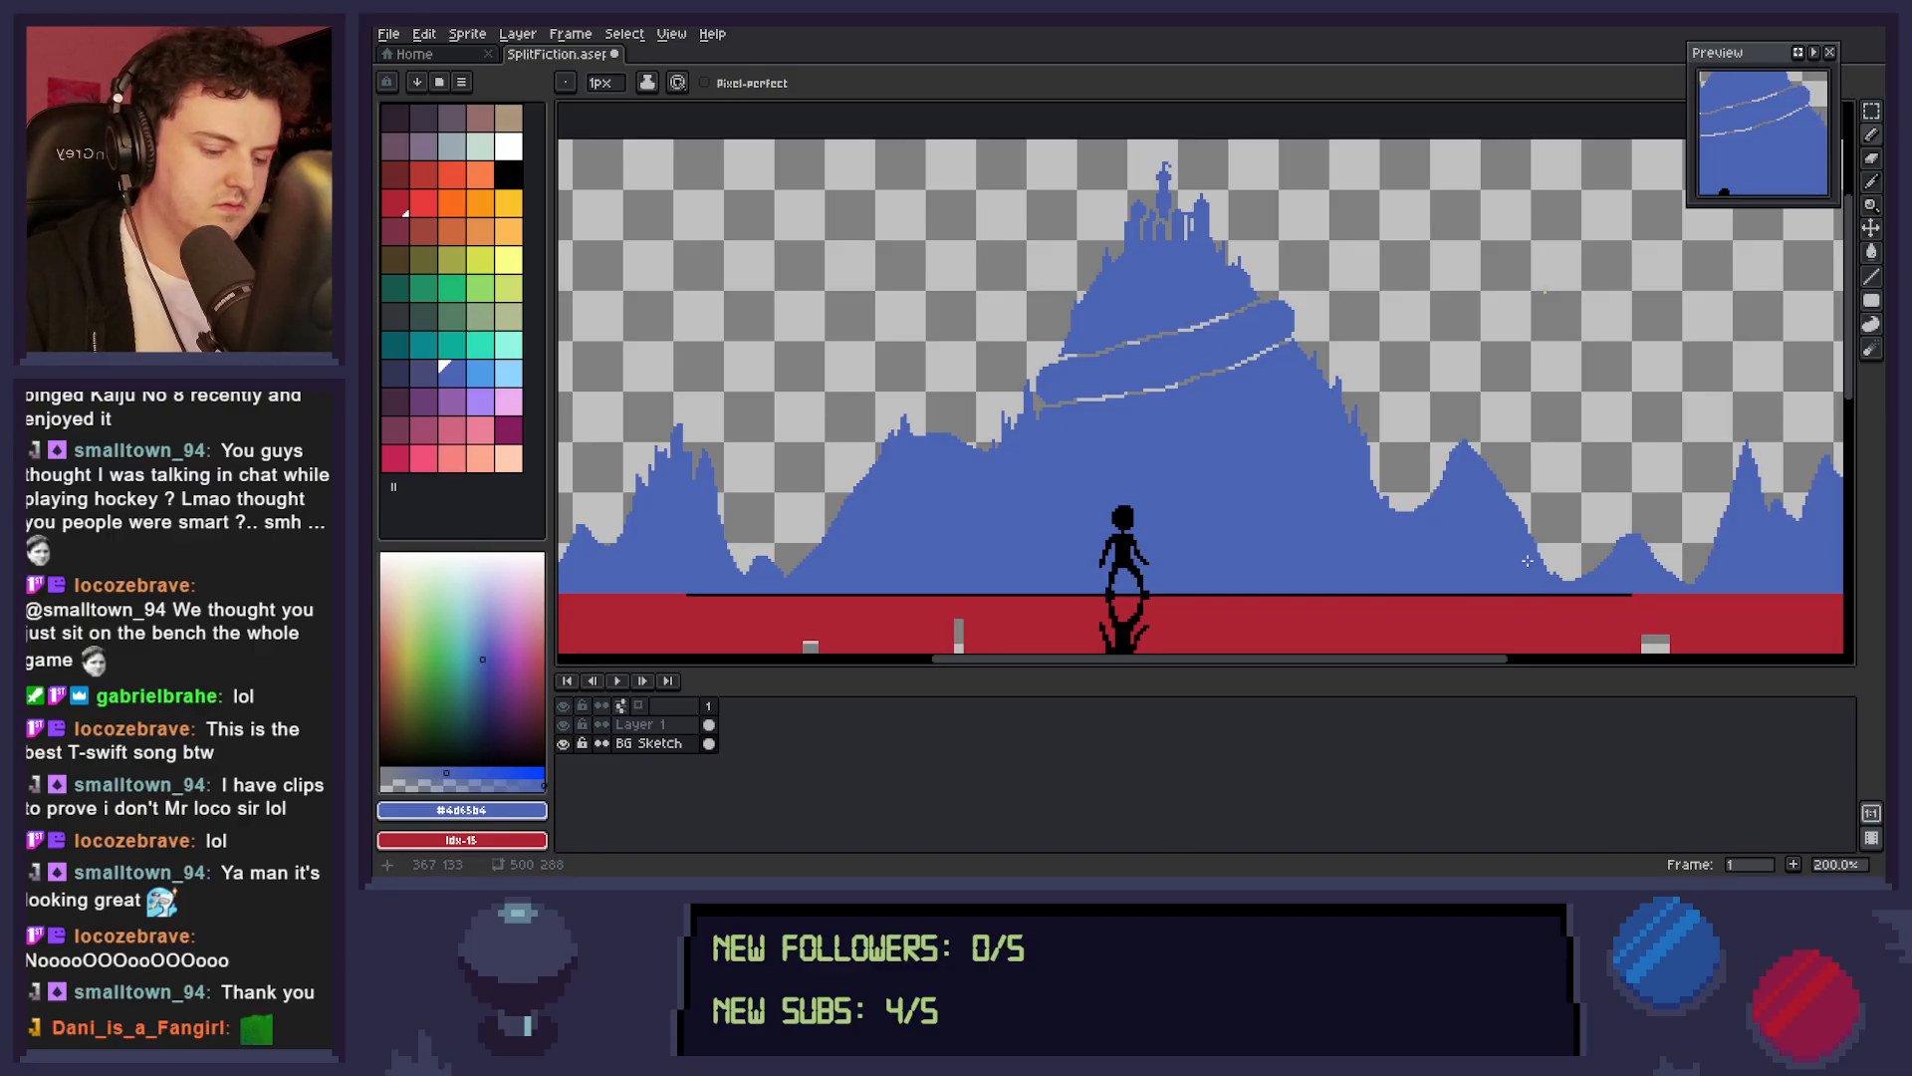
pyautogui.keyDown('alt'); pyautogui.click(1282, 320); pyautogui.keyUp('alt')
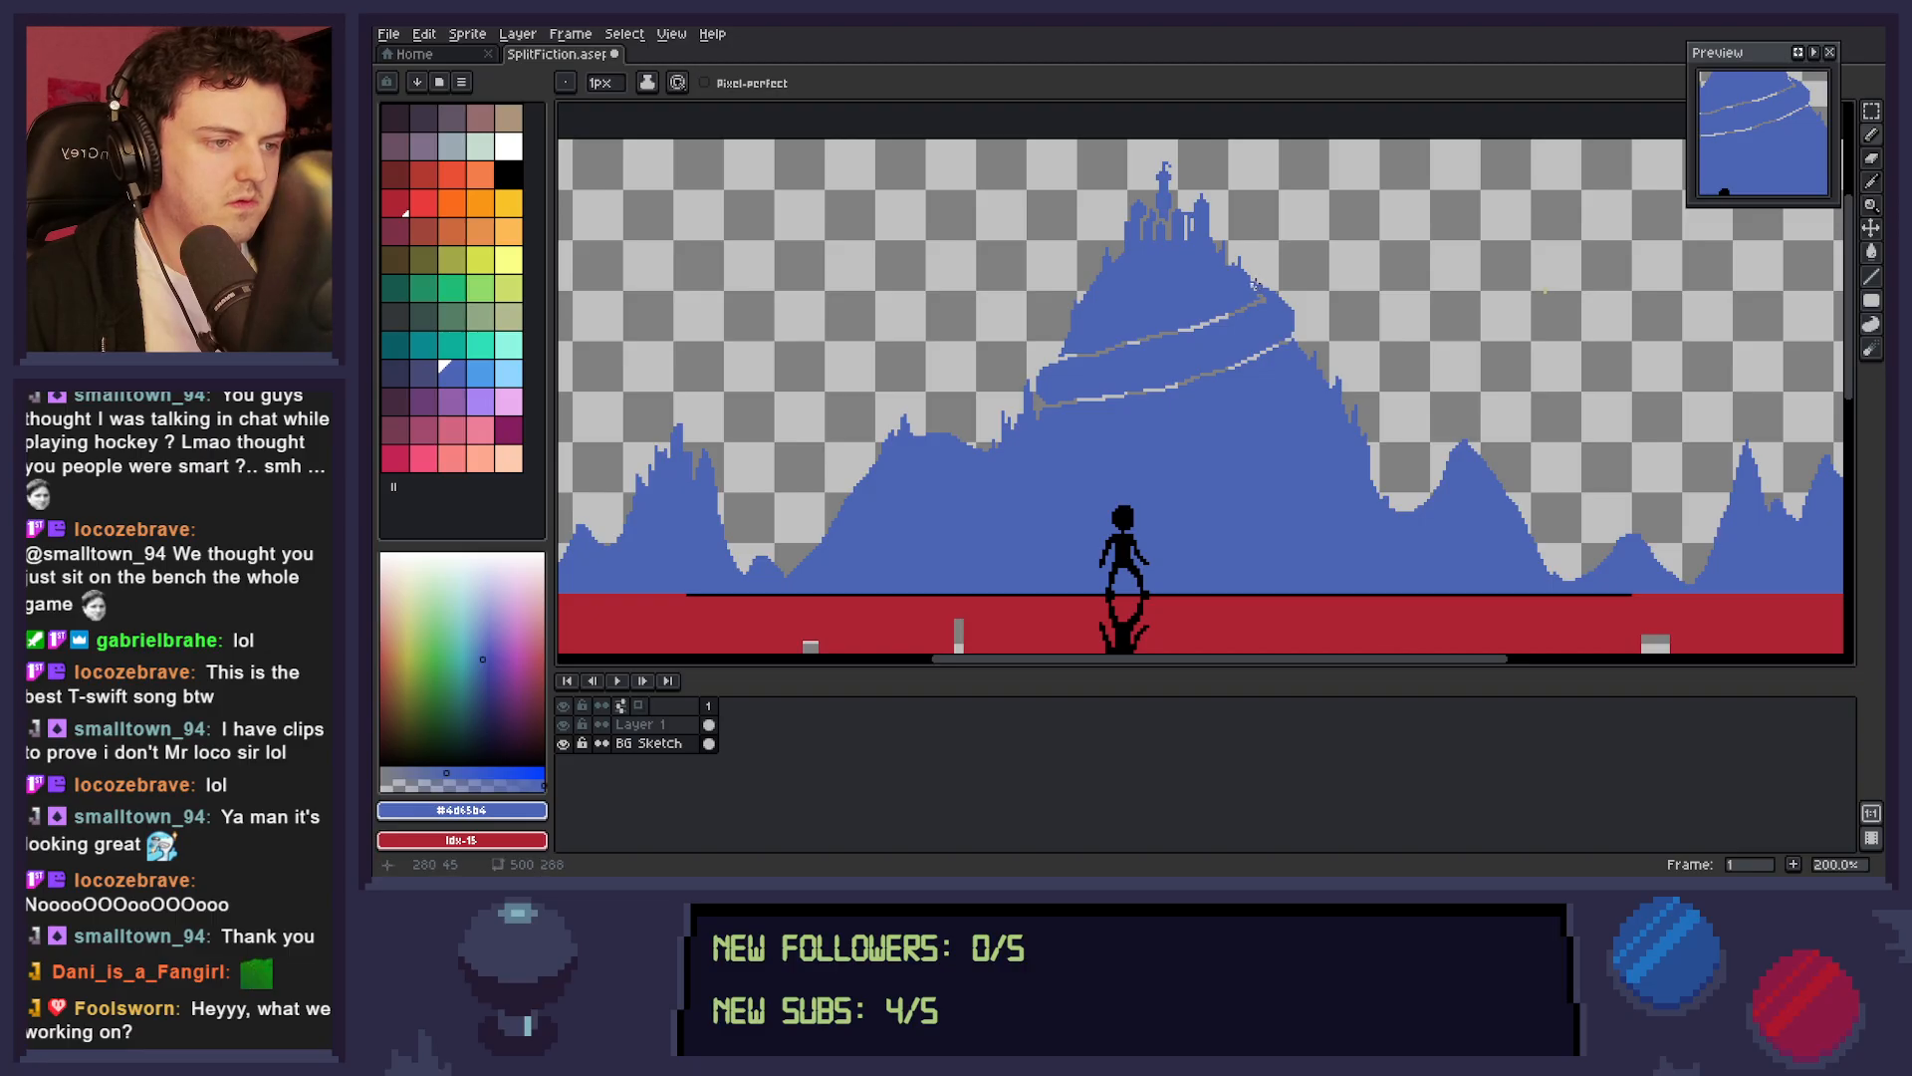
# Build up the wrapped band's right end with blue pixels into a rounder bulge past the mountain's right slope.
pyautogui.press('b')
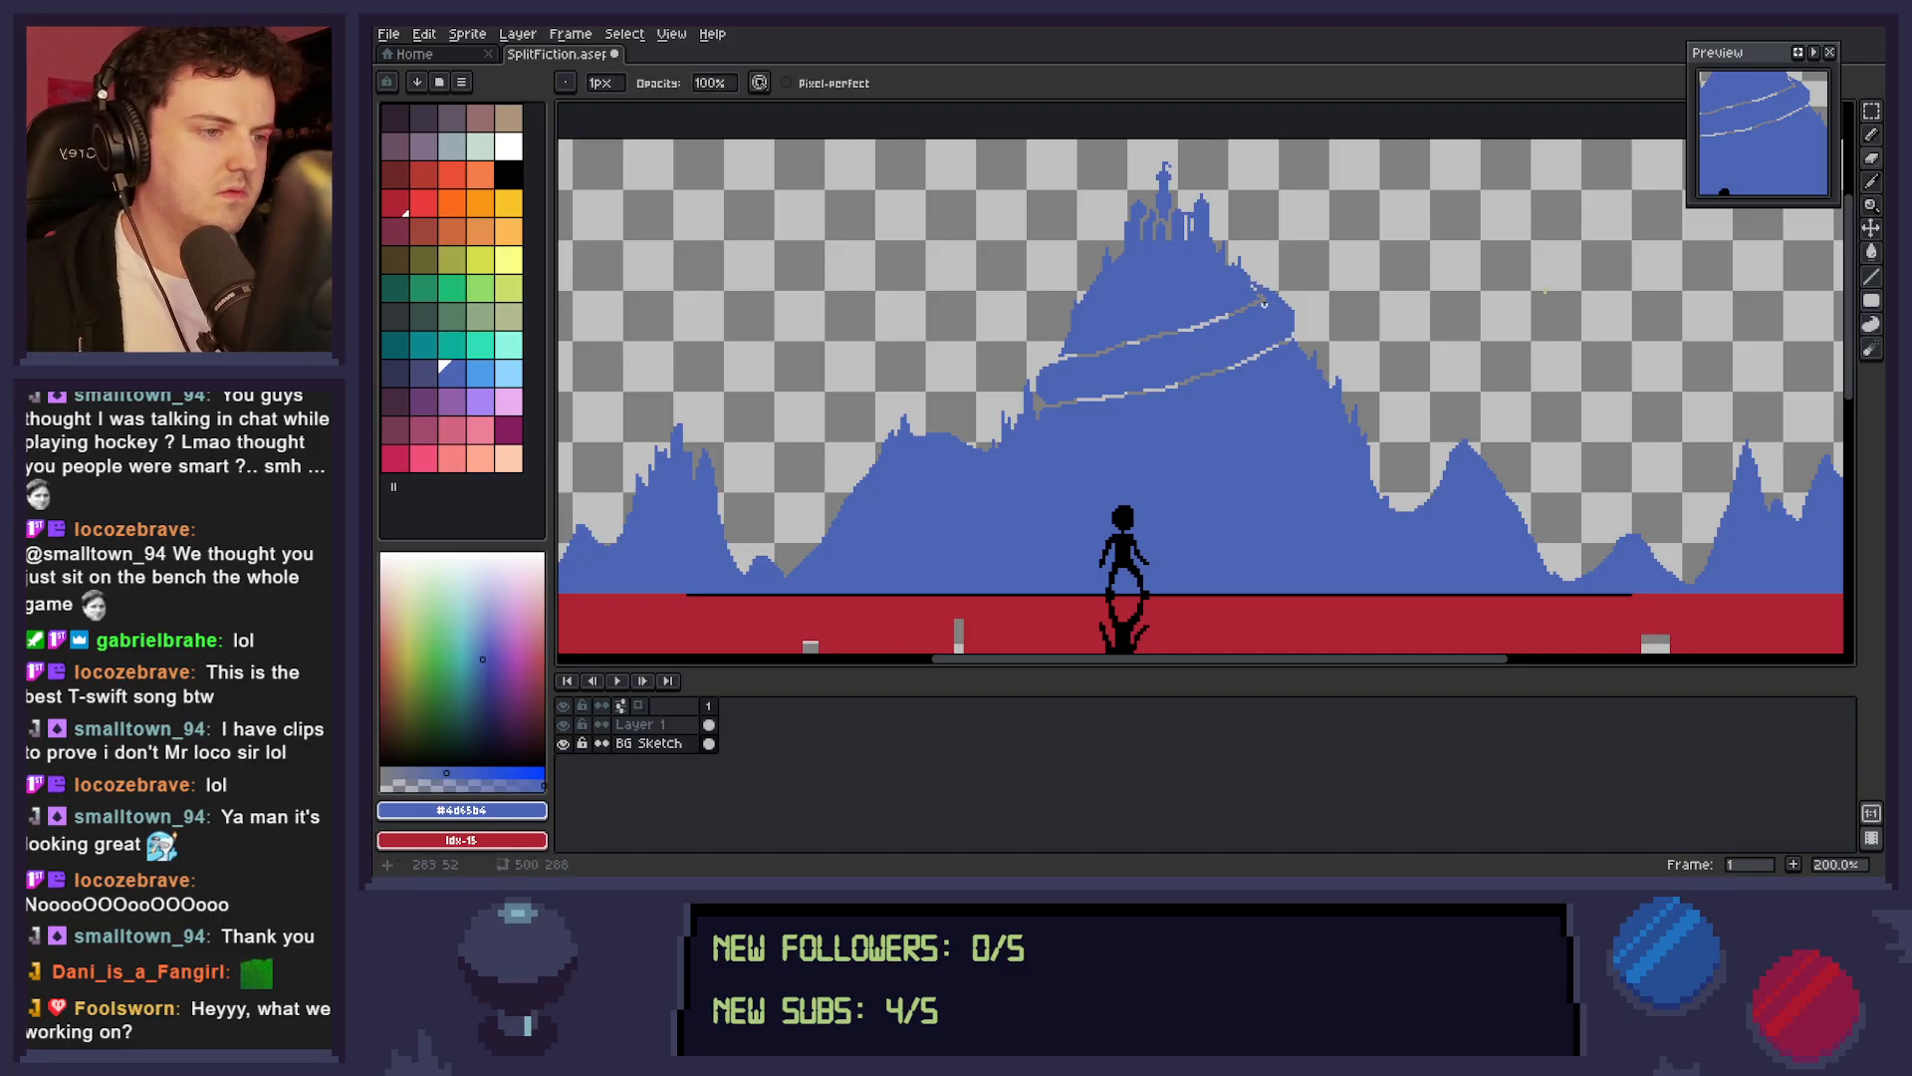
pyautogui.press('z')
pyautogui.moveTo(1268, 305); pyautogui.dragTo(1295, 388)
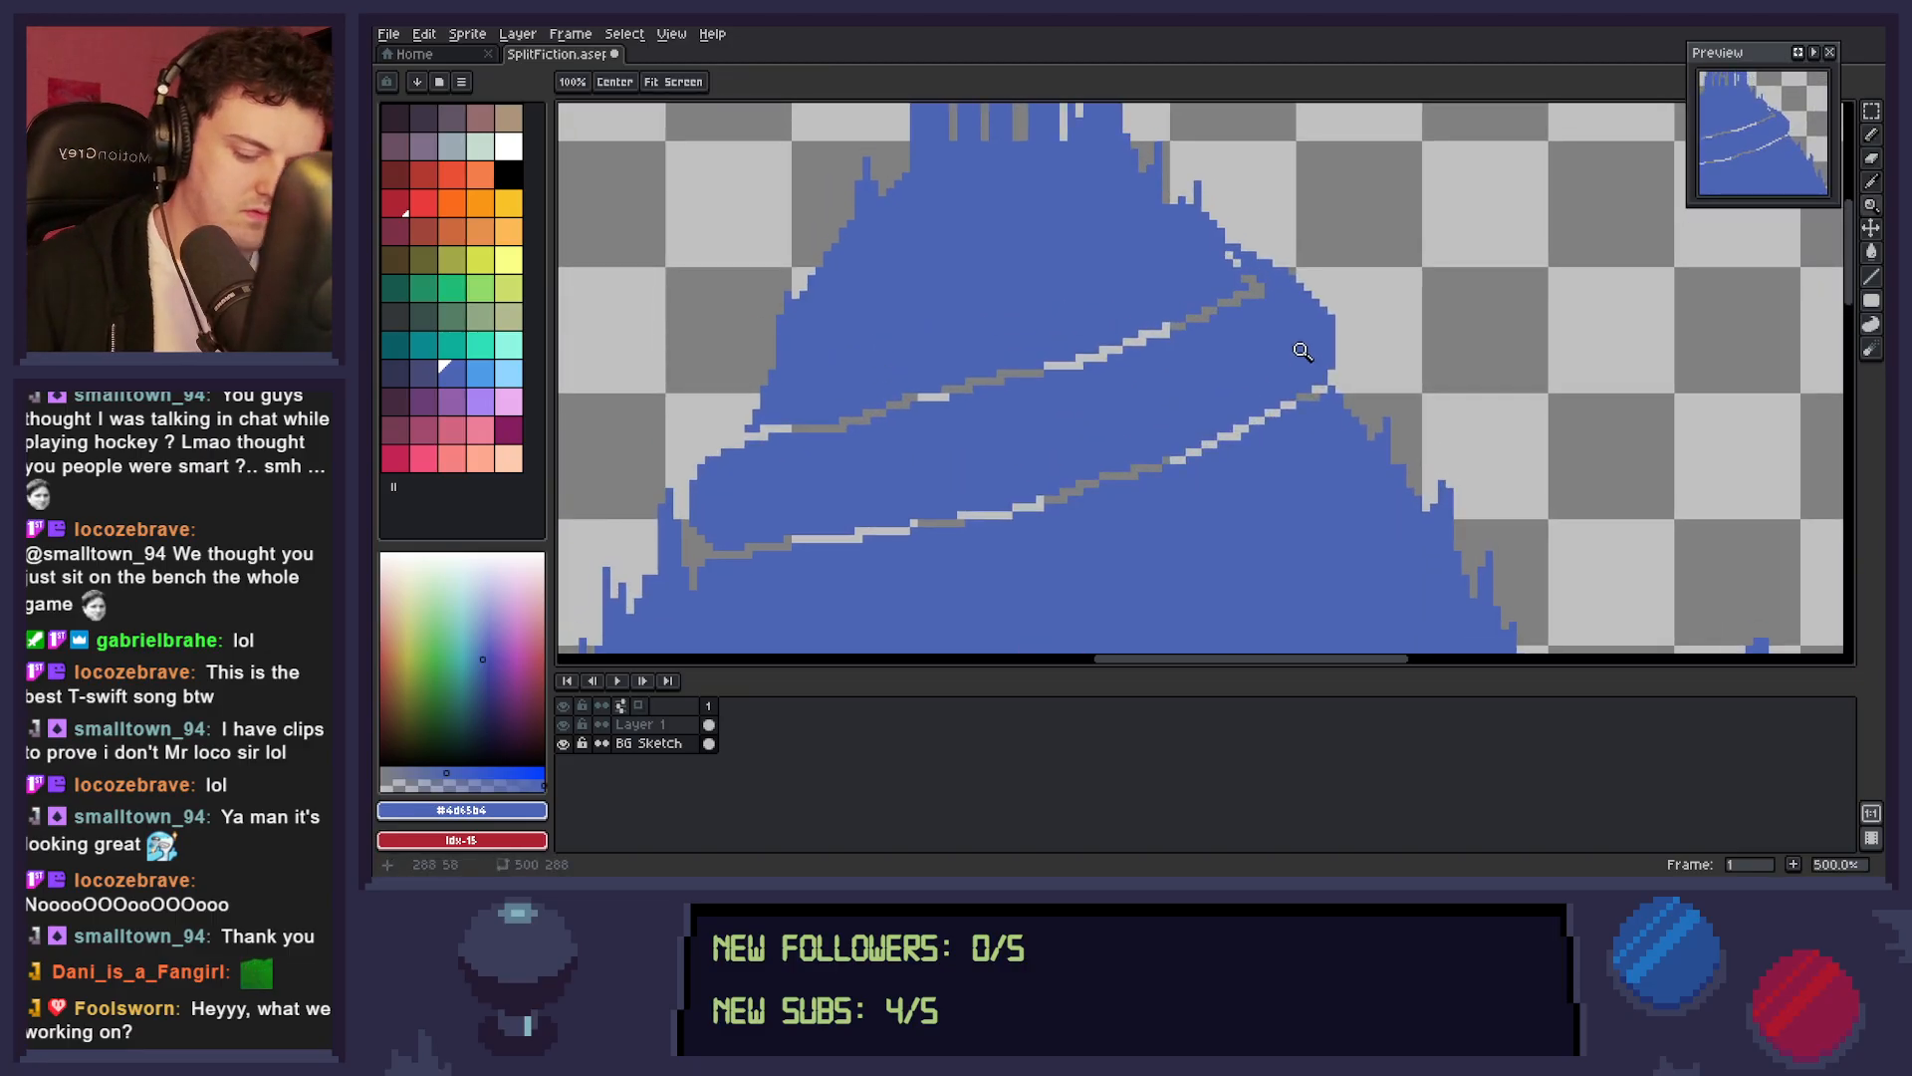
pyautogui.press('b')
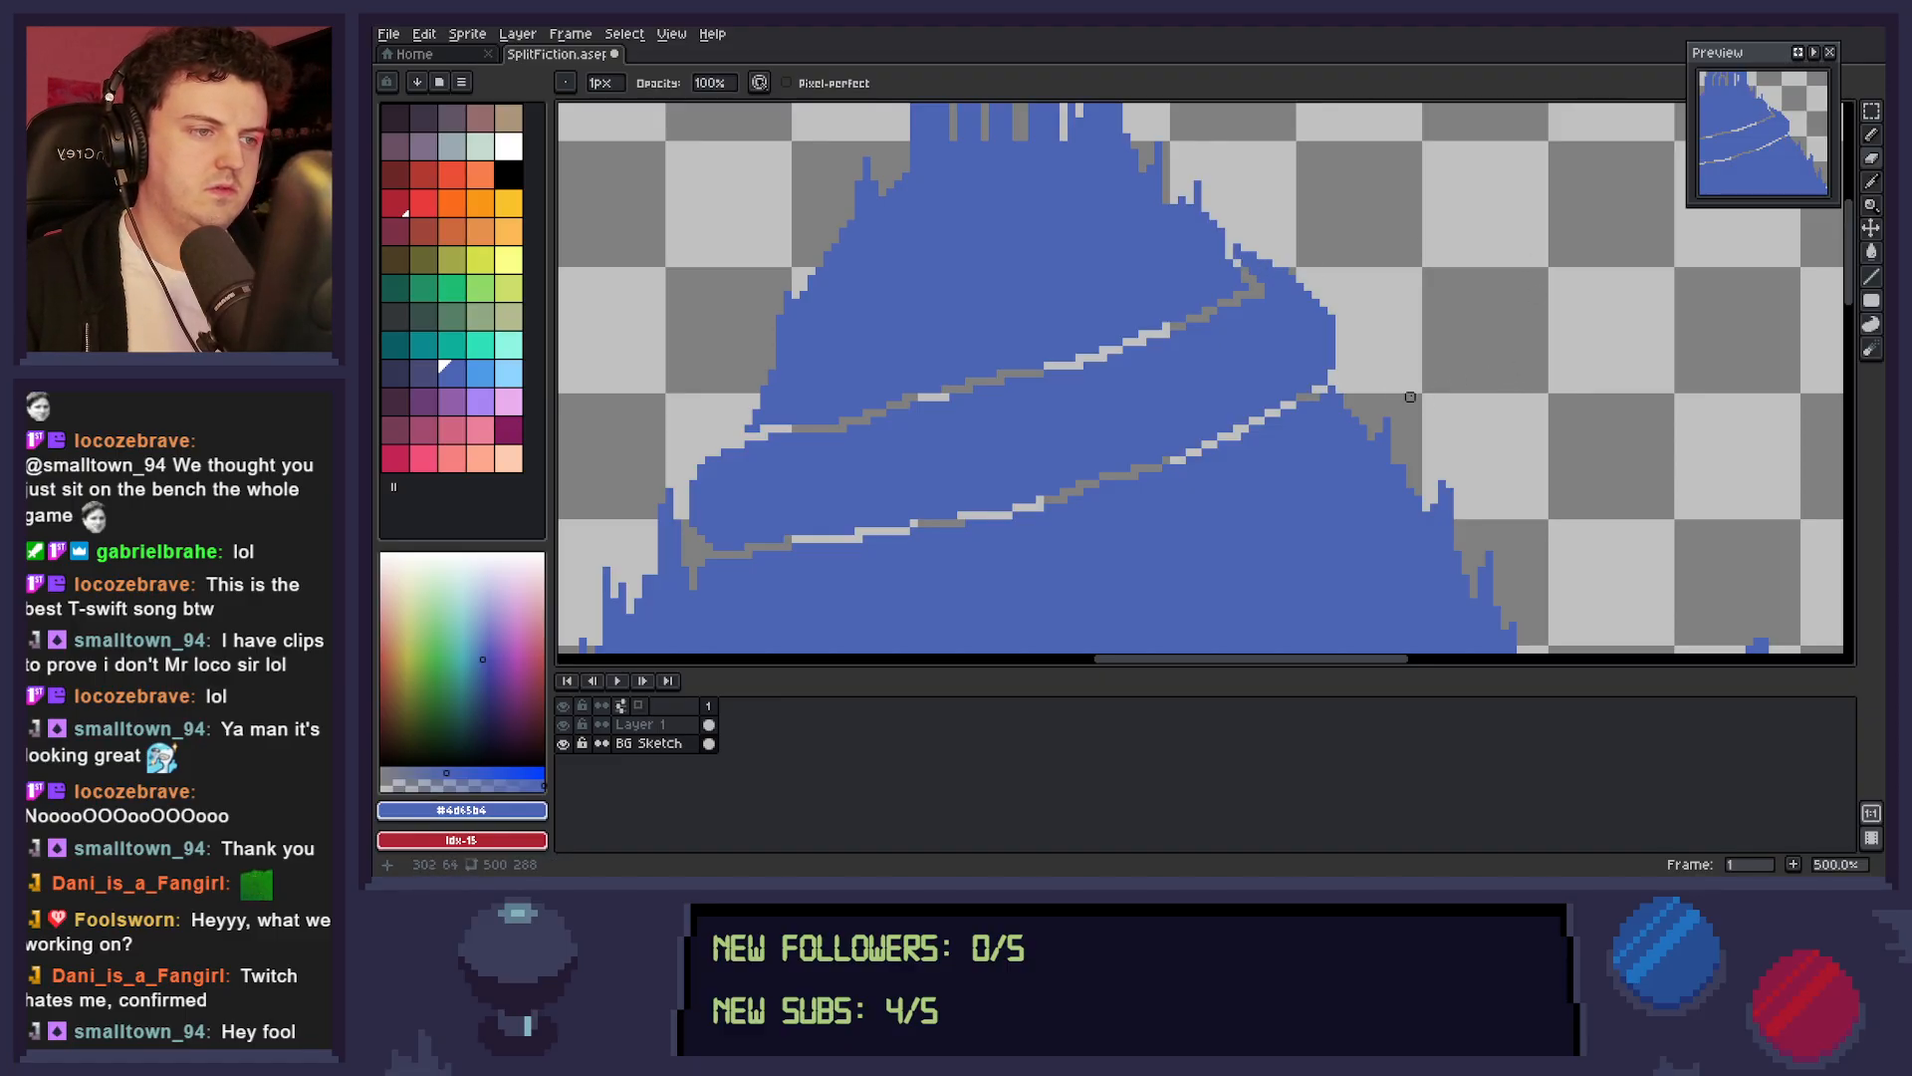
pyautogui.press('e')
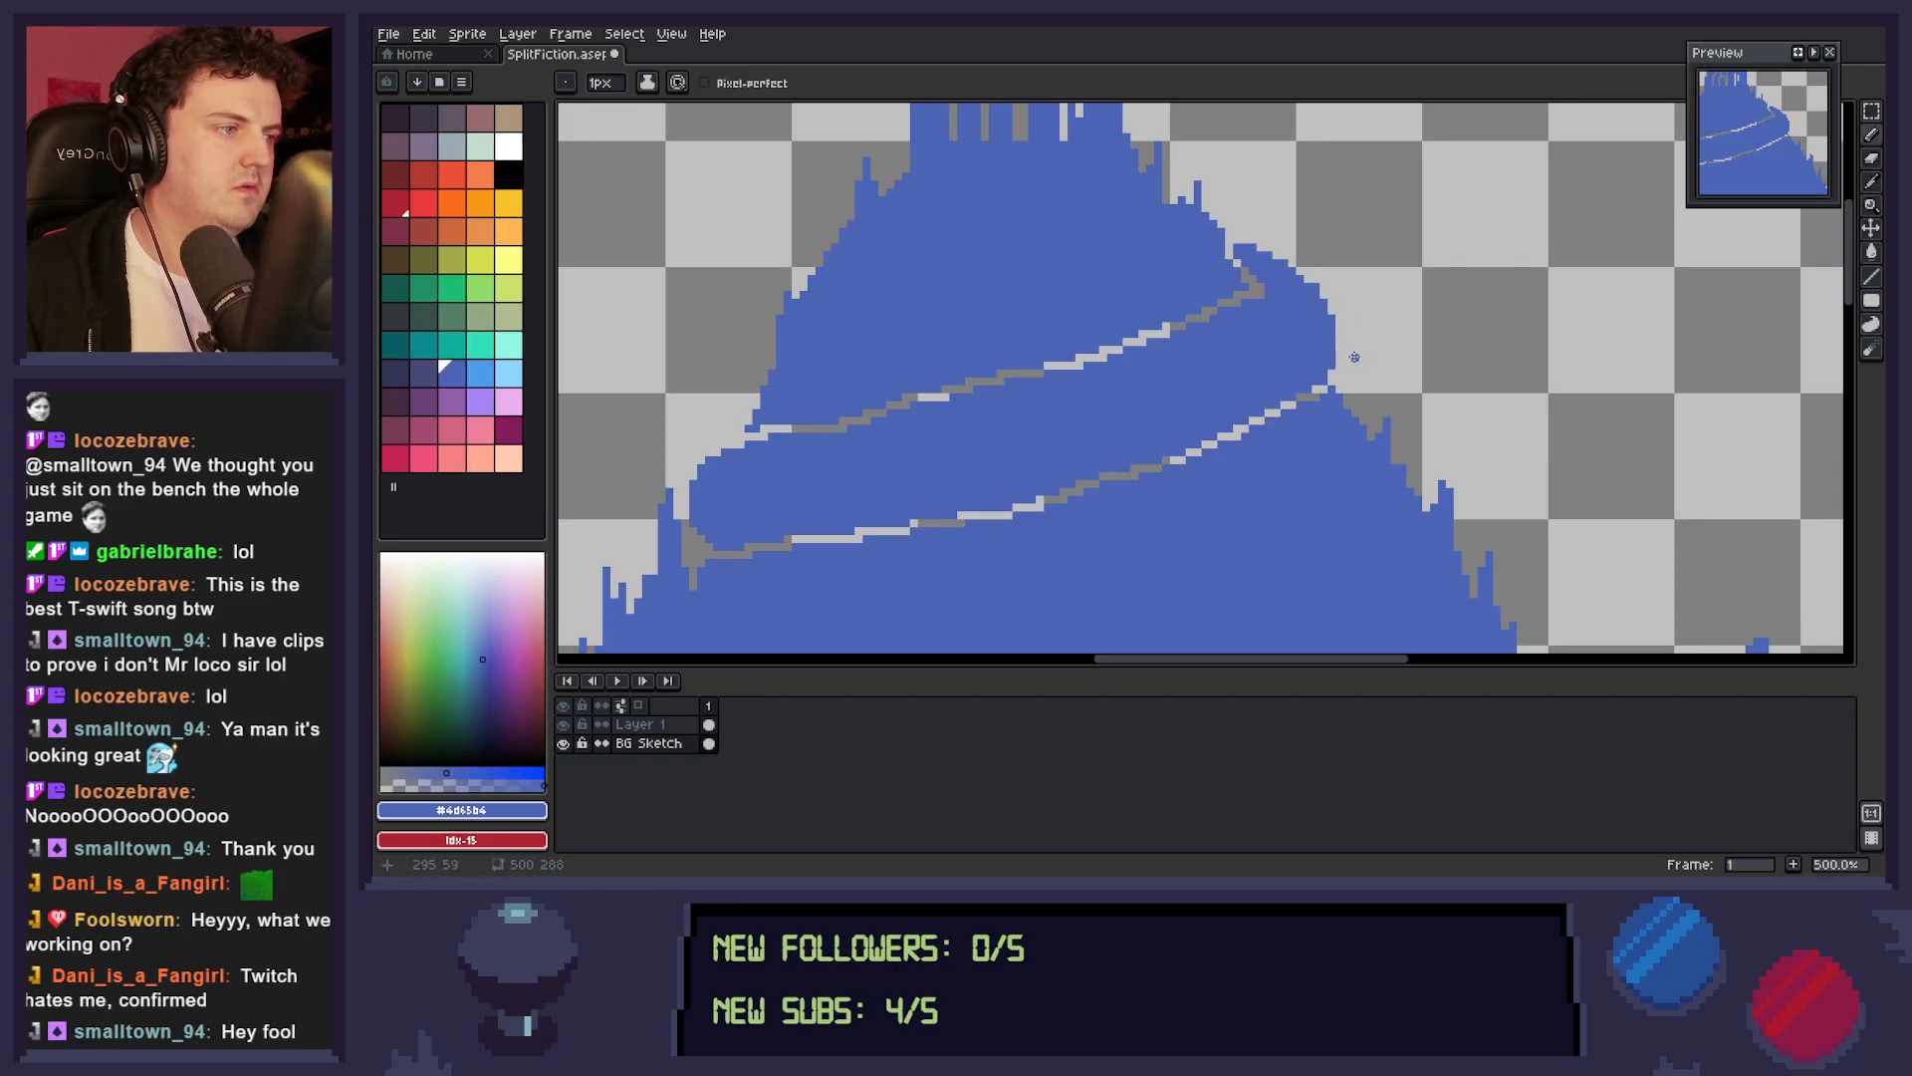
pyautogui.moveTo(1311, 281)
pyautogui.mouseDown()
pyautogui.moveTo(1381, 289)
pyautogui.moveTo(1325, 296)
pyautogui.moveTo(1339, 340)
pyautogui.mouseUp()
pyautogui.click(1332, 311)
pyautogui.moveTo(1260, 248); pyautogui.dragTo(1269, 248)
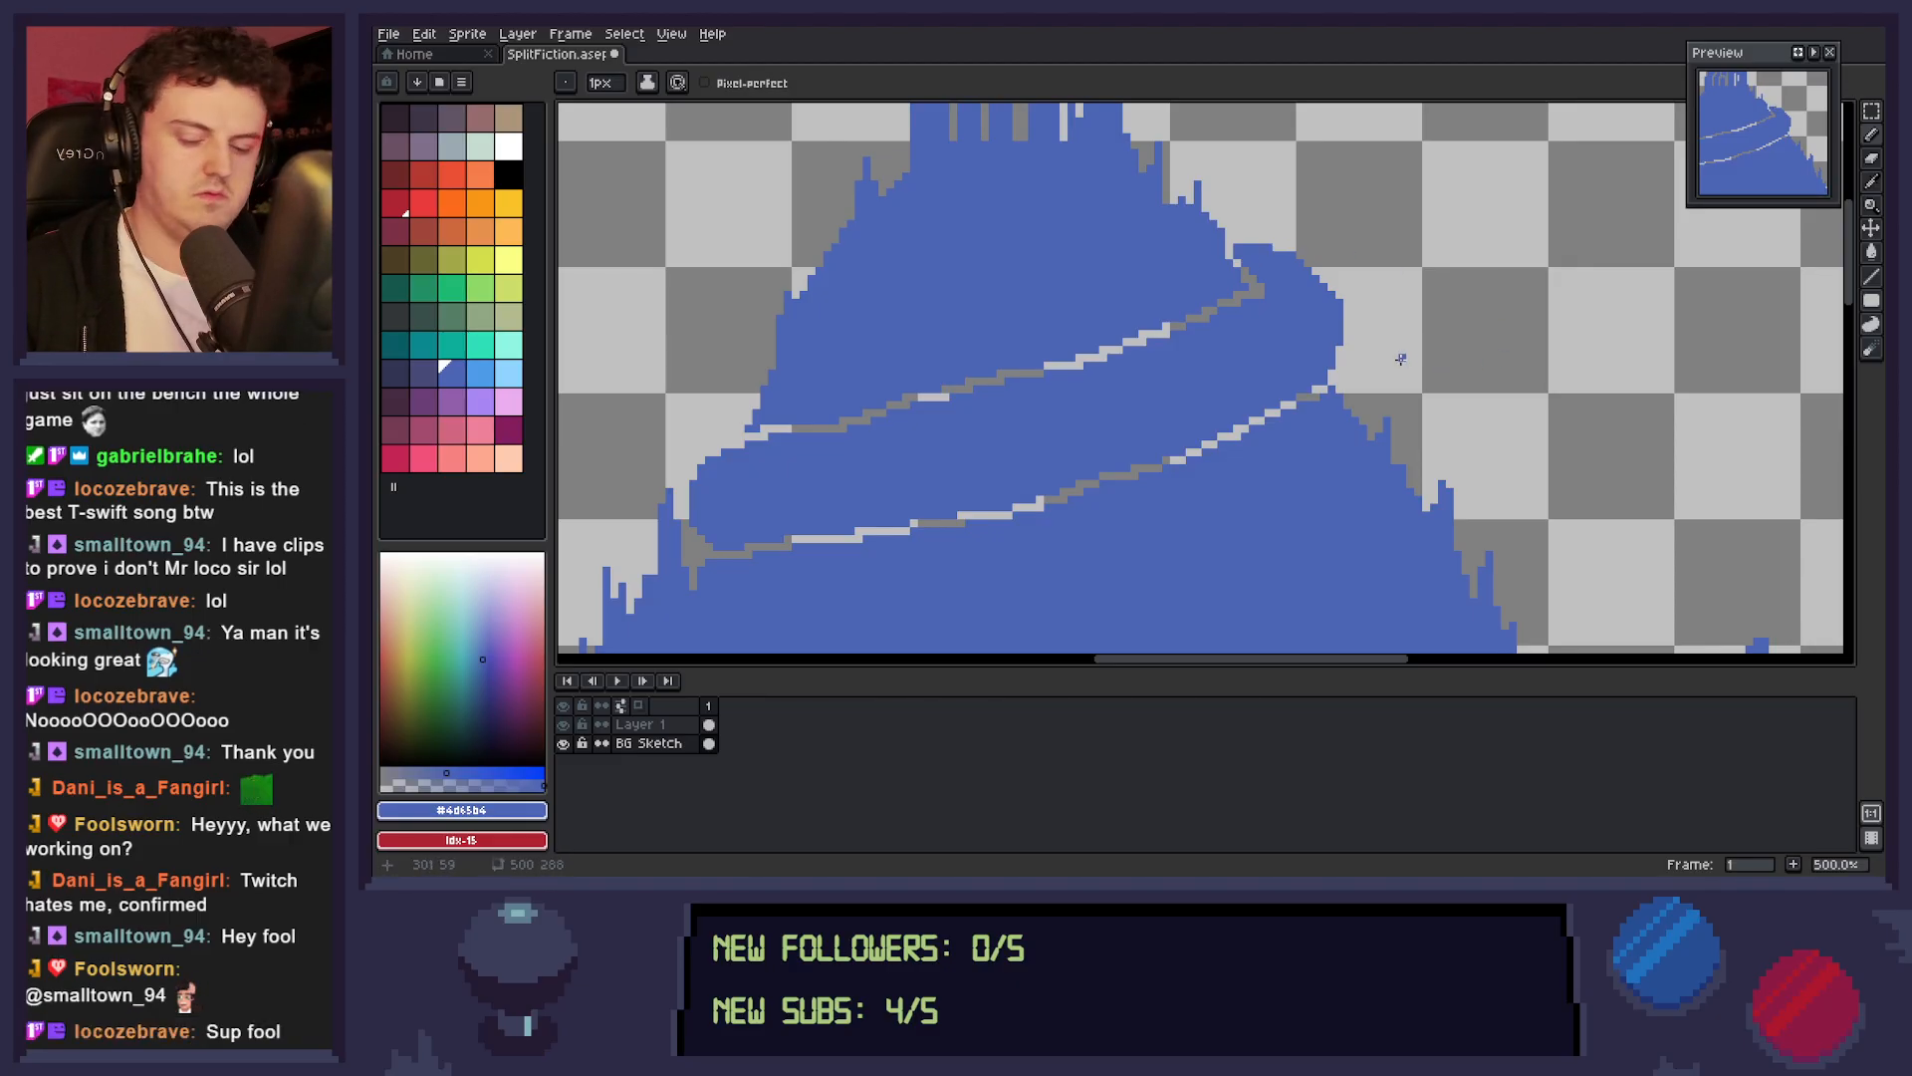
# Touch up the right tip of the upper erased line with mountain blue and save the sprite.
pyautogui.press('z')
pyautogui.scroll(-3, 1399, 413)
pyautogui.scroll(2, 1365, 440)
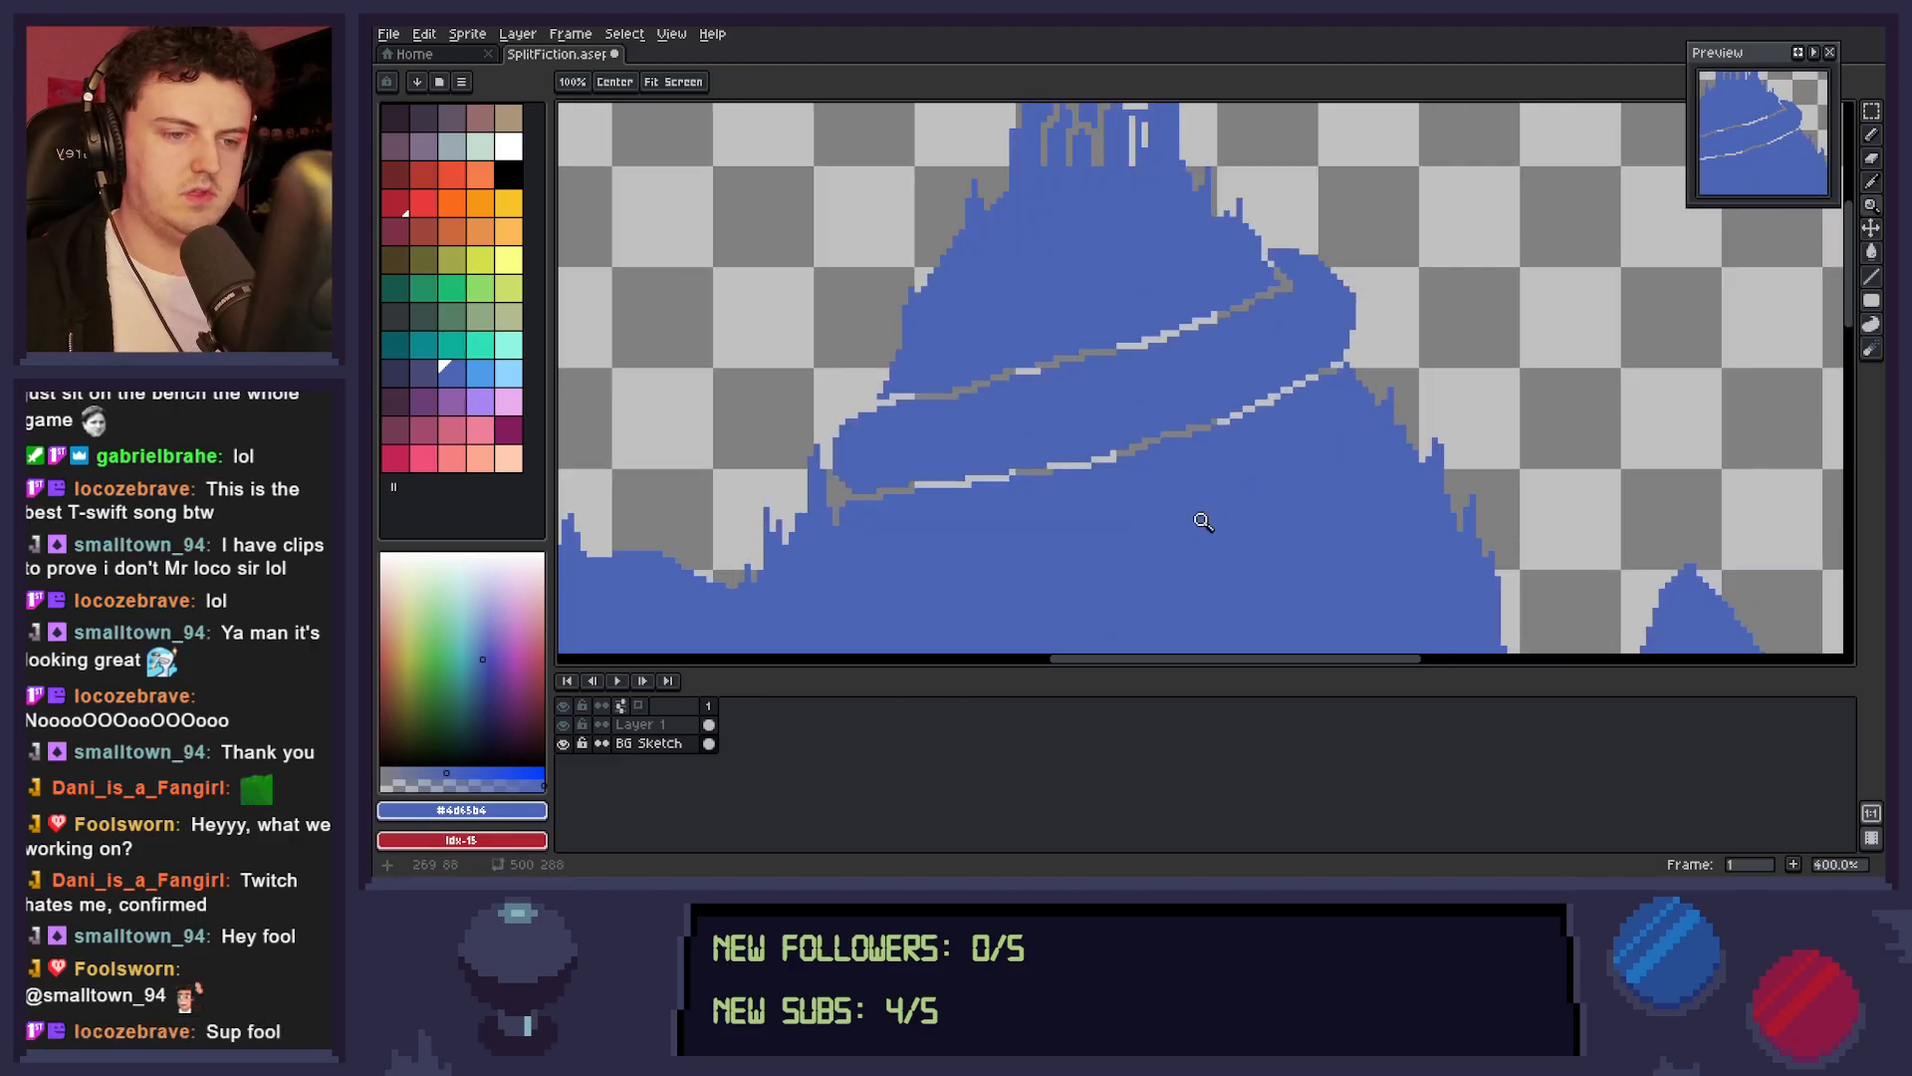
pyautogui.scroll(-1, 1216, 498)
pyautogui.press('b')
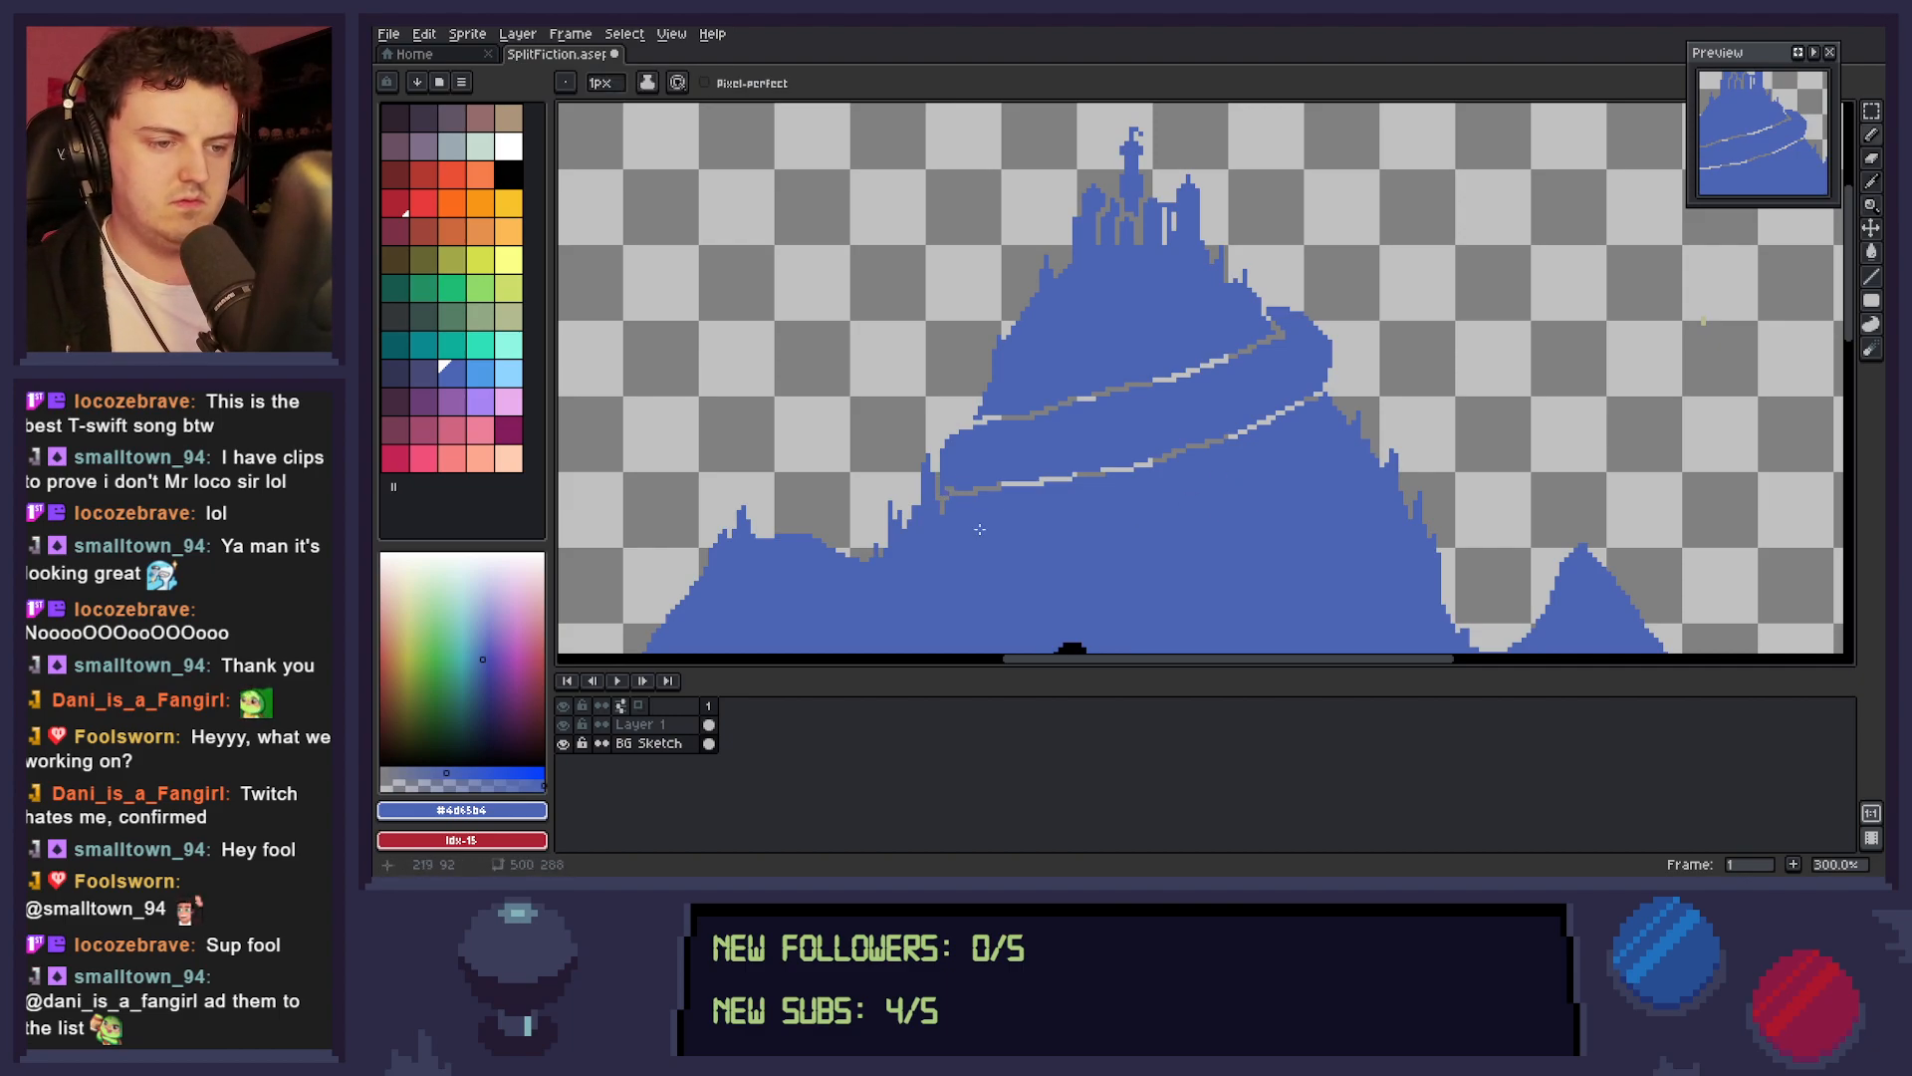
pyautogui.press('l')
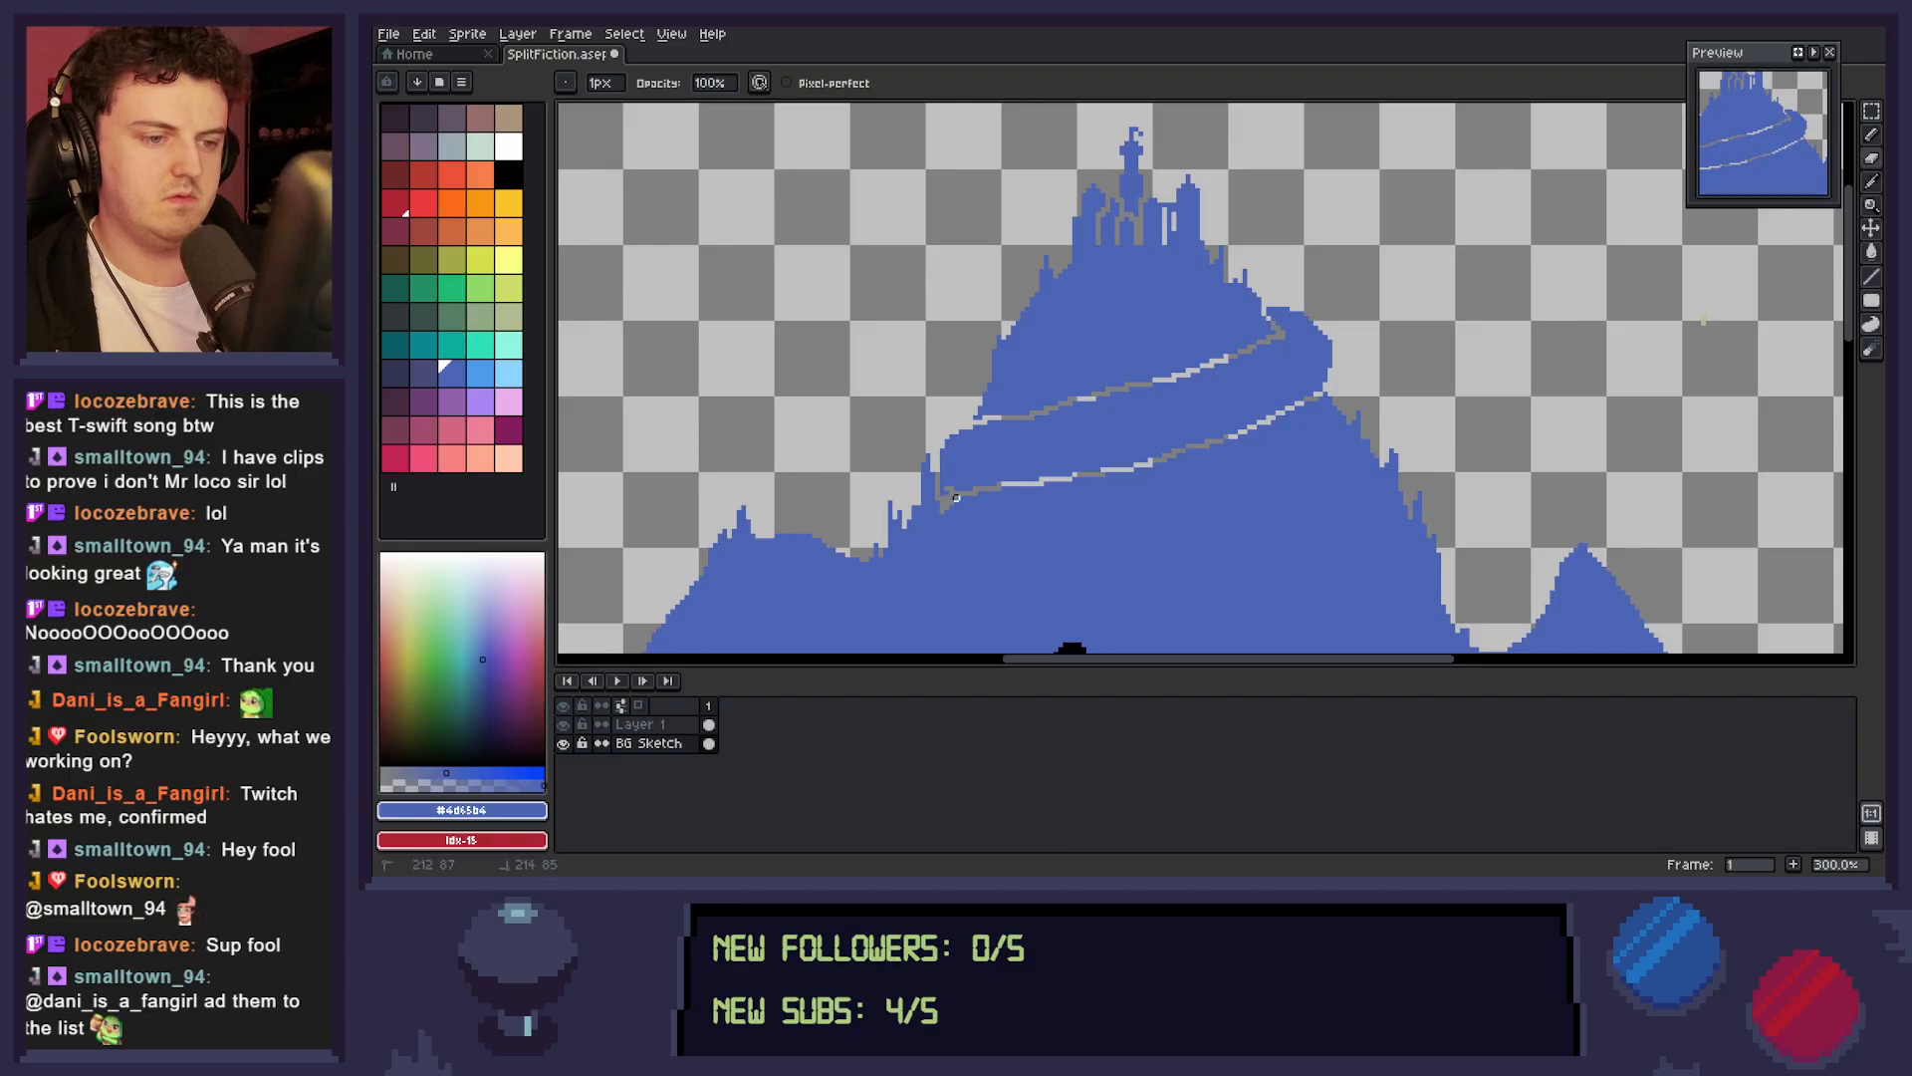
pyautogui.press('b')
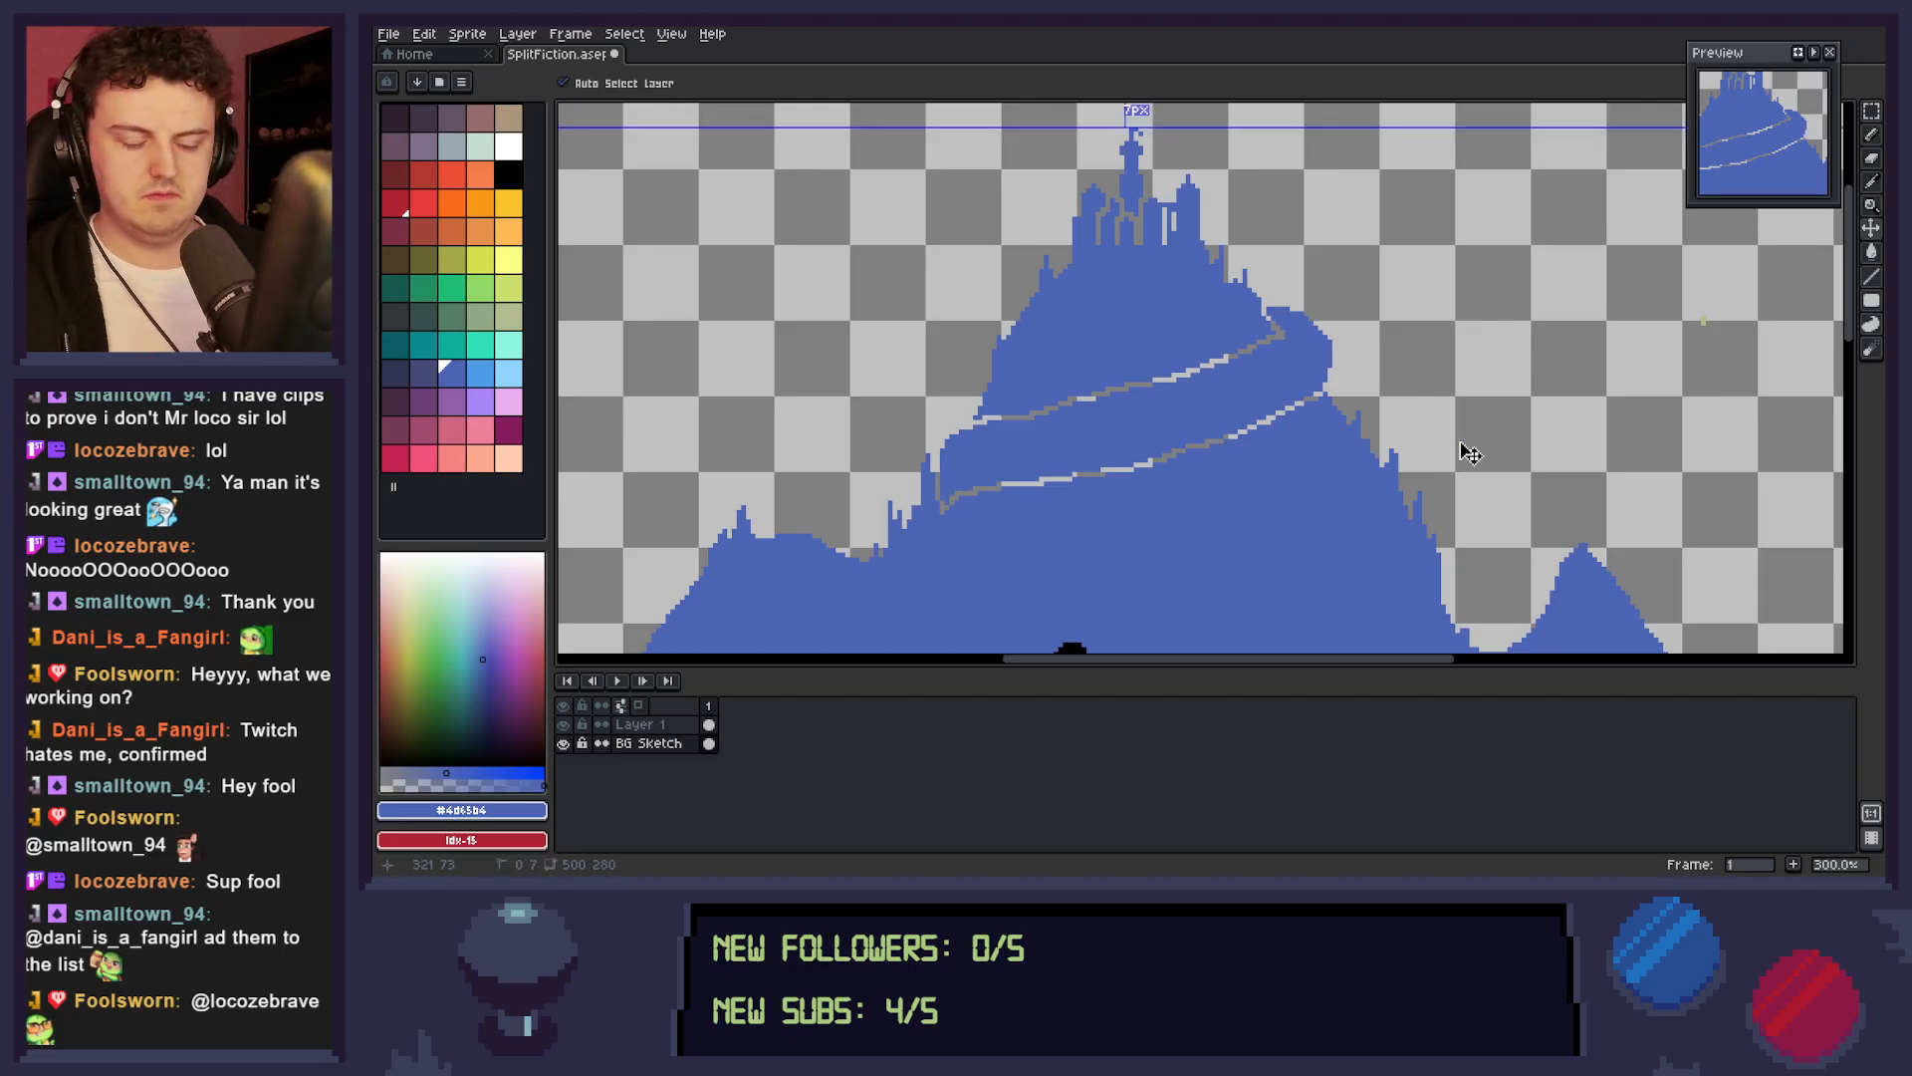
pyautogui.moveTo(1282, 338); pyautogui.dragTo(1289, 327)
pyautogui.hotkey('ctrl', 's')
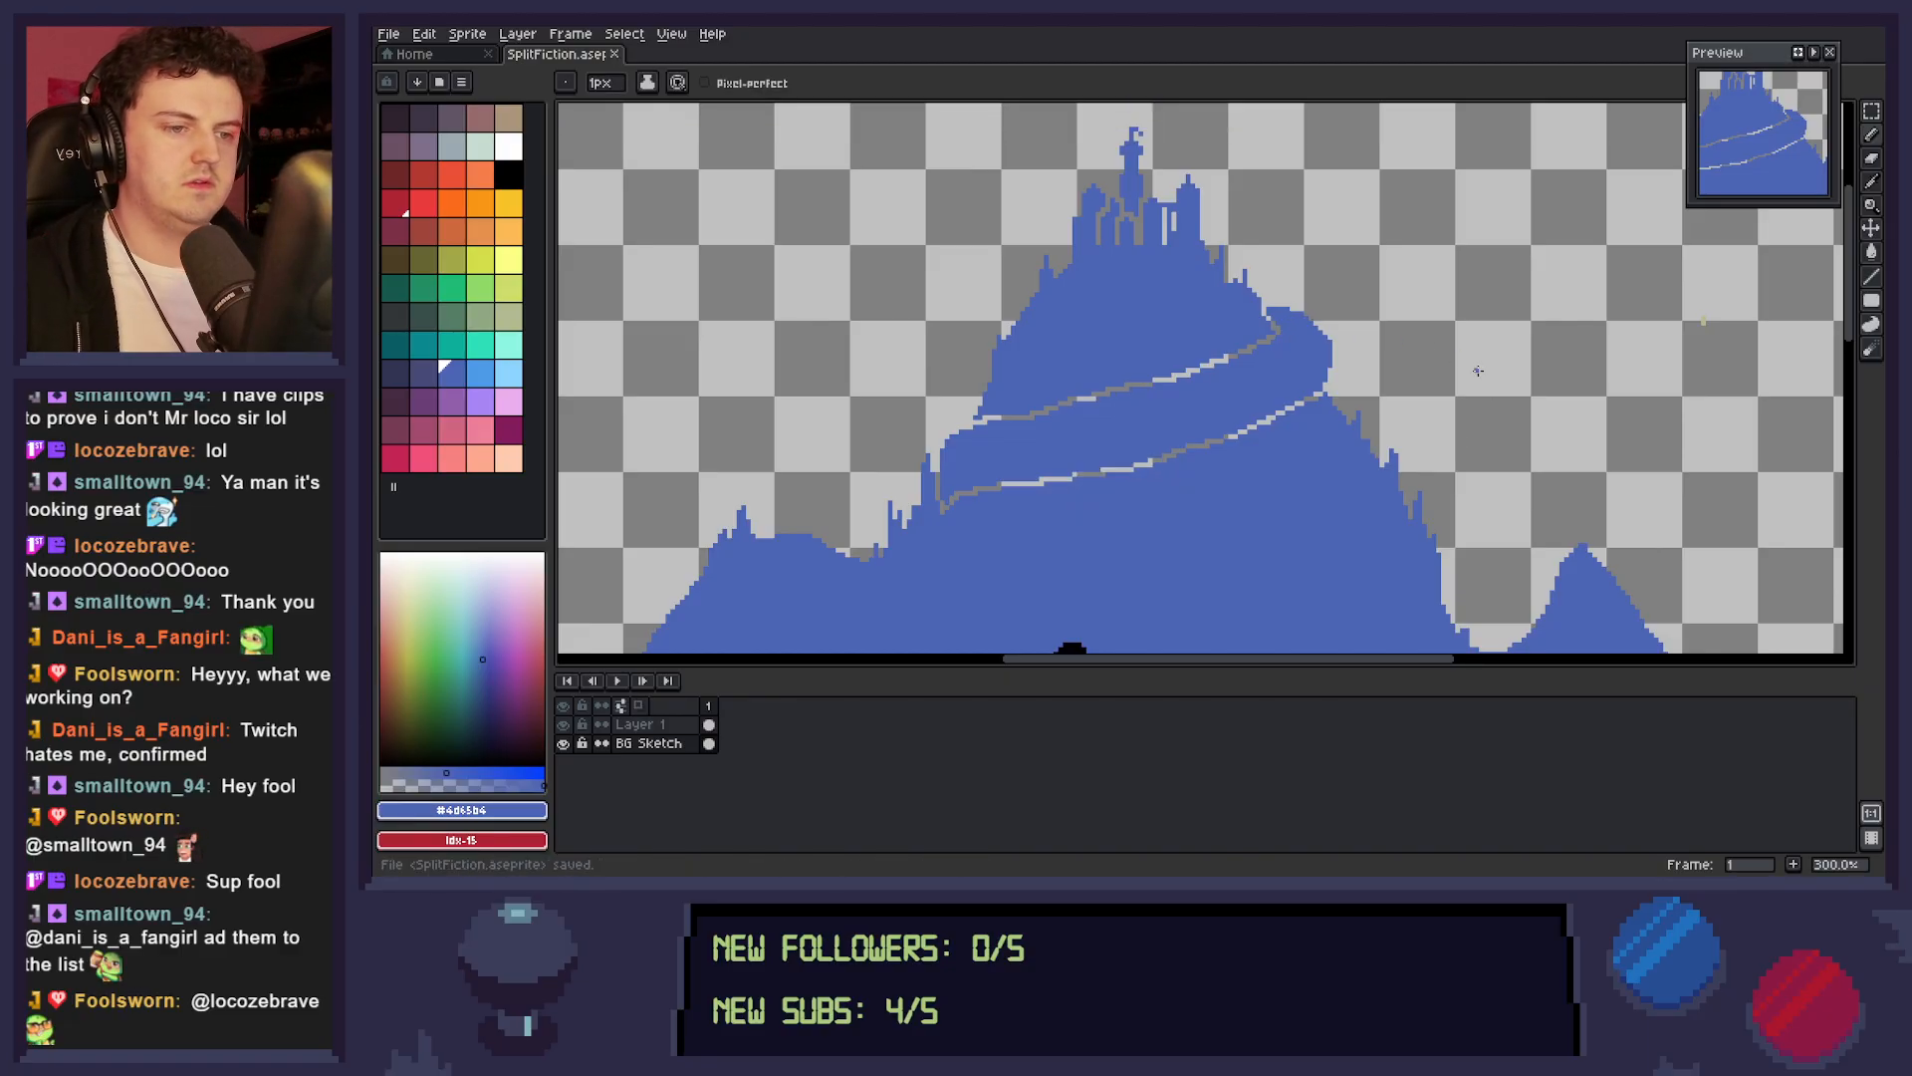
# Select the rock spike at the band's left end in an 8 by 26 px area and nudge it a few pixels left.
pyautogui.press('space')
pyautogui.scroll(-2, 1339, 522)
pyautogui.scroll(1, 1425, 551)
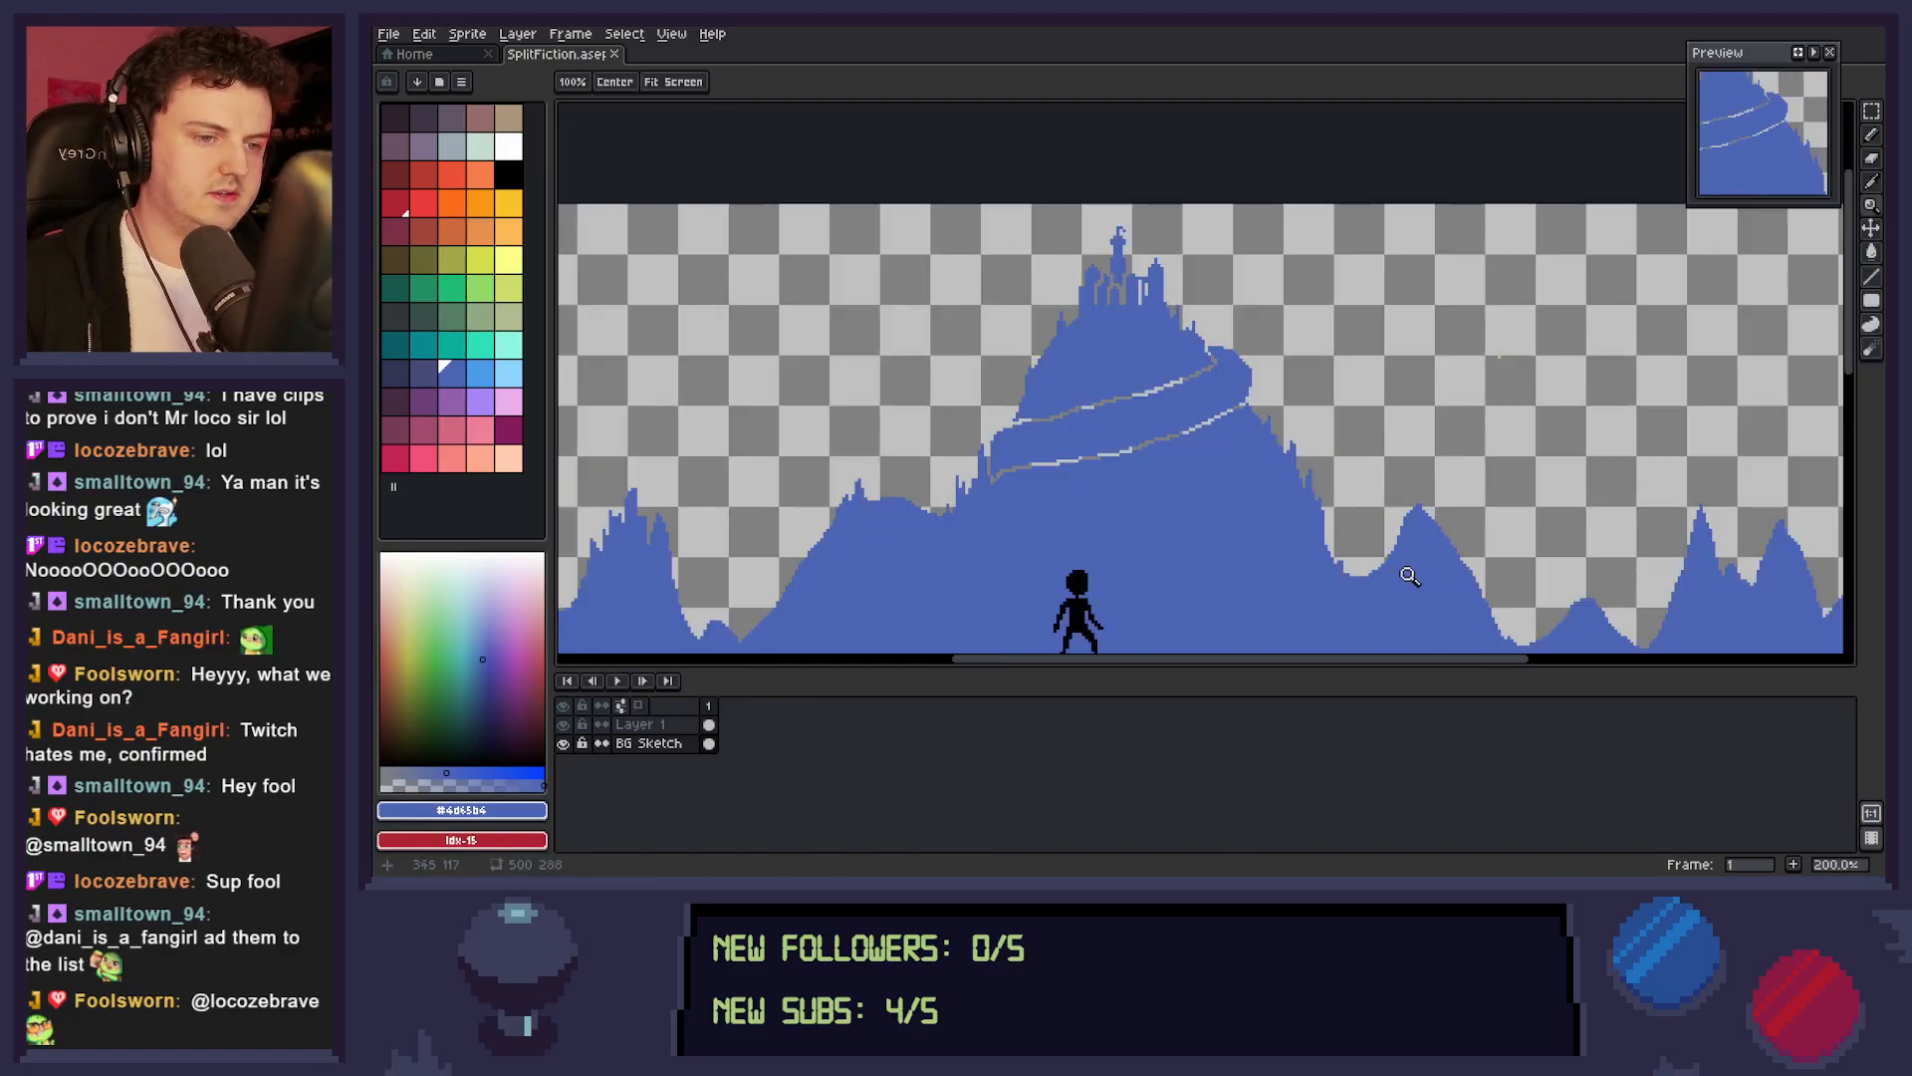
pyautogui.moveTo(1384, 551); pyautogui.dragTo(1424, 516)
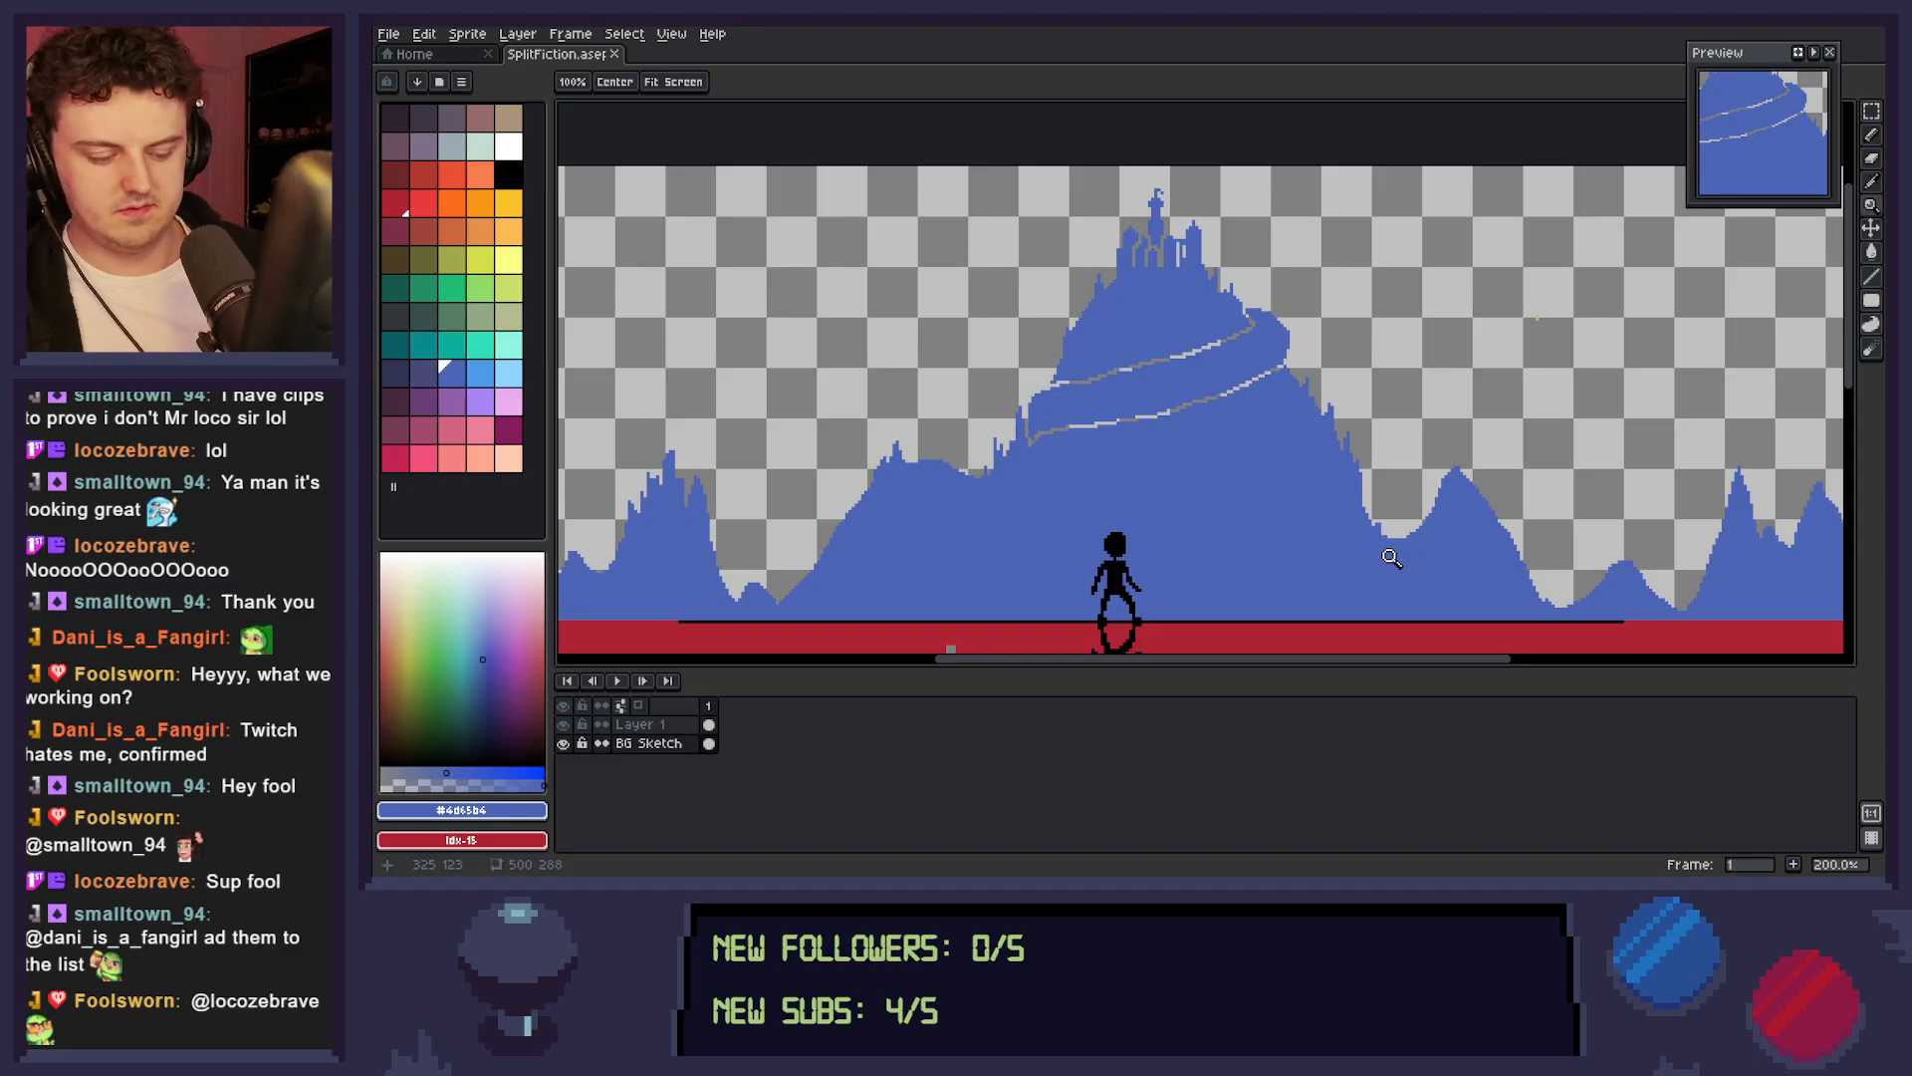
pyautogui.press('m')
pyautogui.moveTo(1027, 401); pyautogui.dragTo(1005, 483)
pyautogui.press('Left')
pyautogui.press('Left')
pyautogui.press('Left')
pyautogui.press('Left')
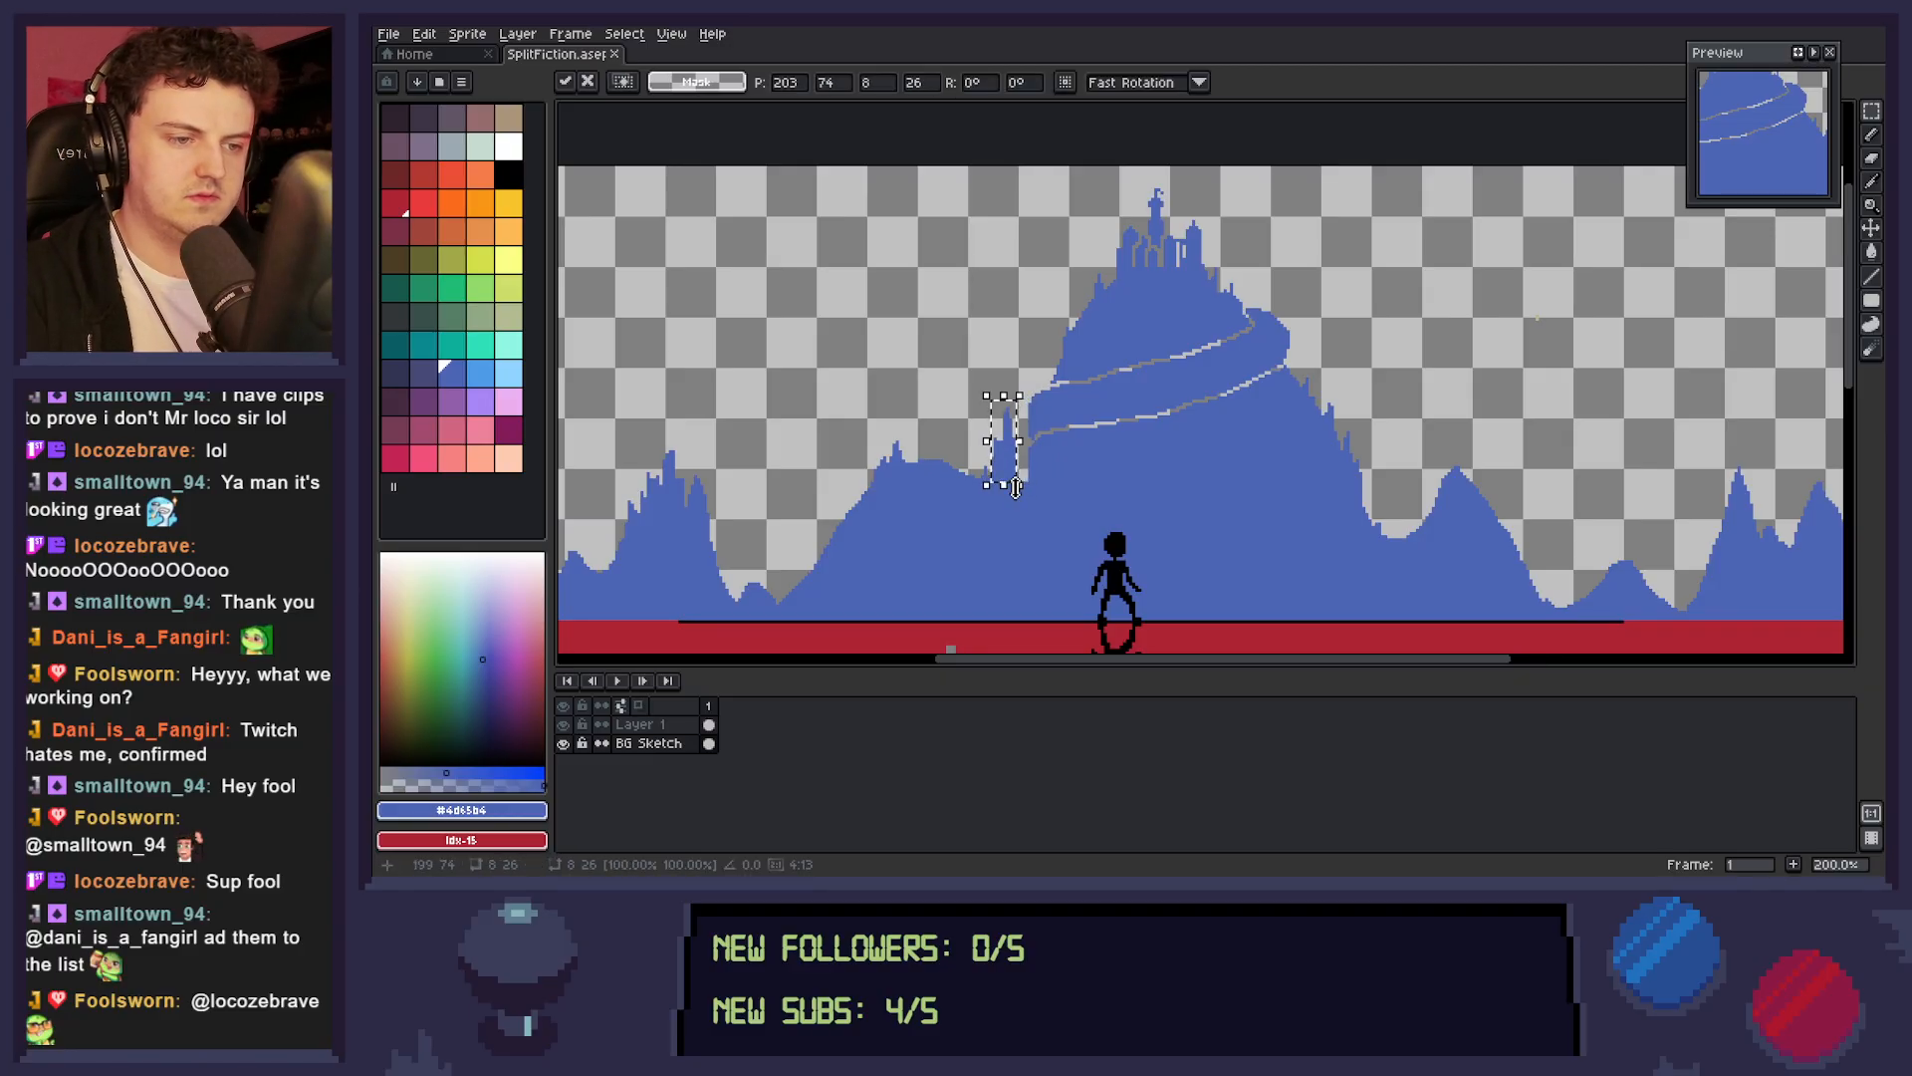
pyautogui.hotkey('ctrl', 'd')
# Fill the gap beside the moved spike, round out the band's left end in blue, and save the sprite.
pyautogui.press('i')
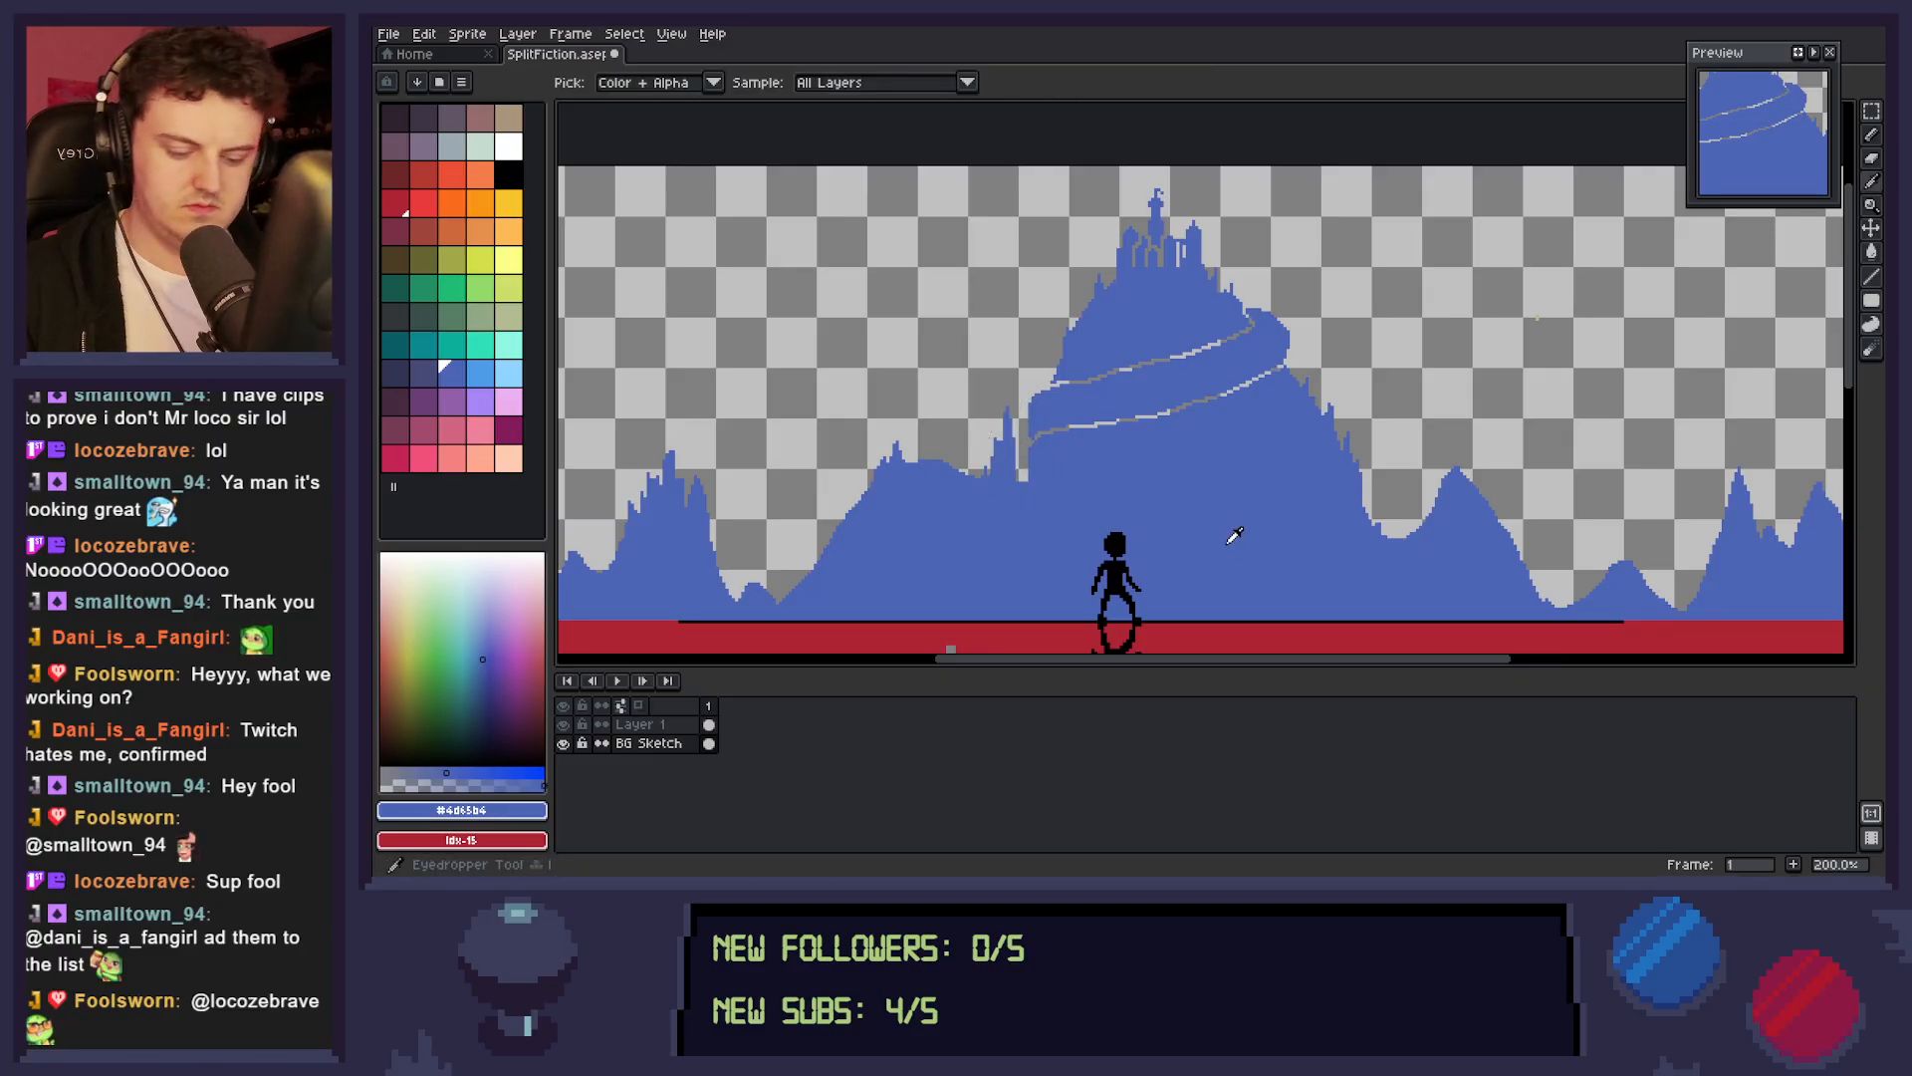
pyautogui.press('b')
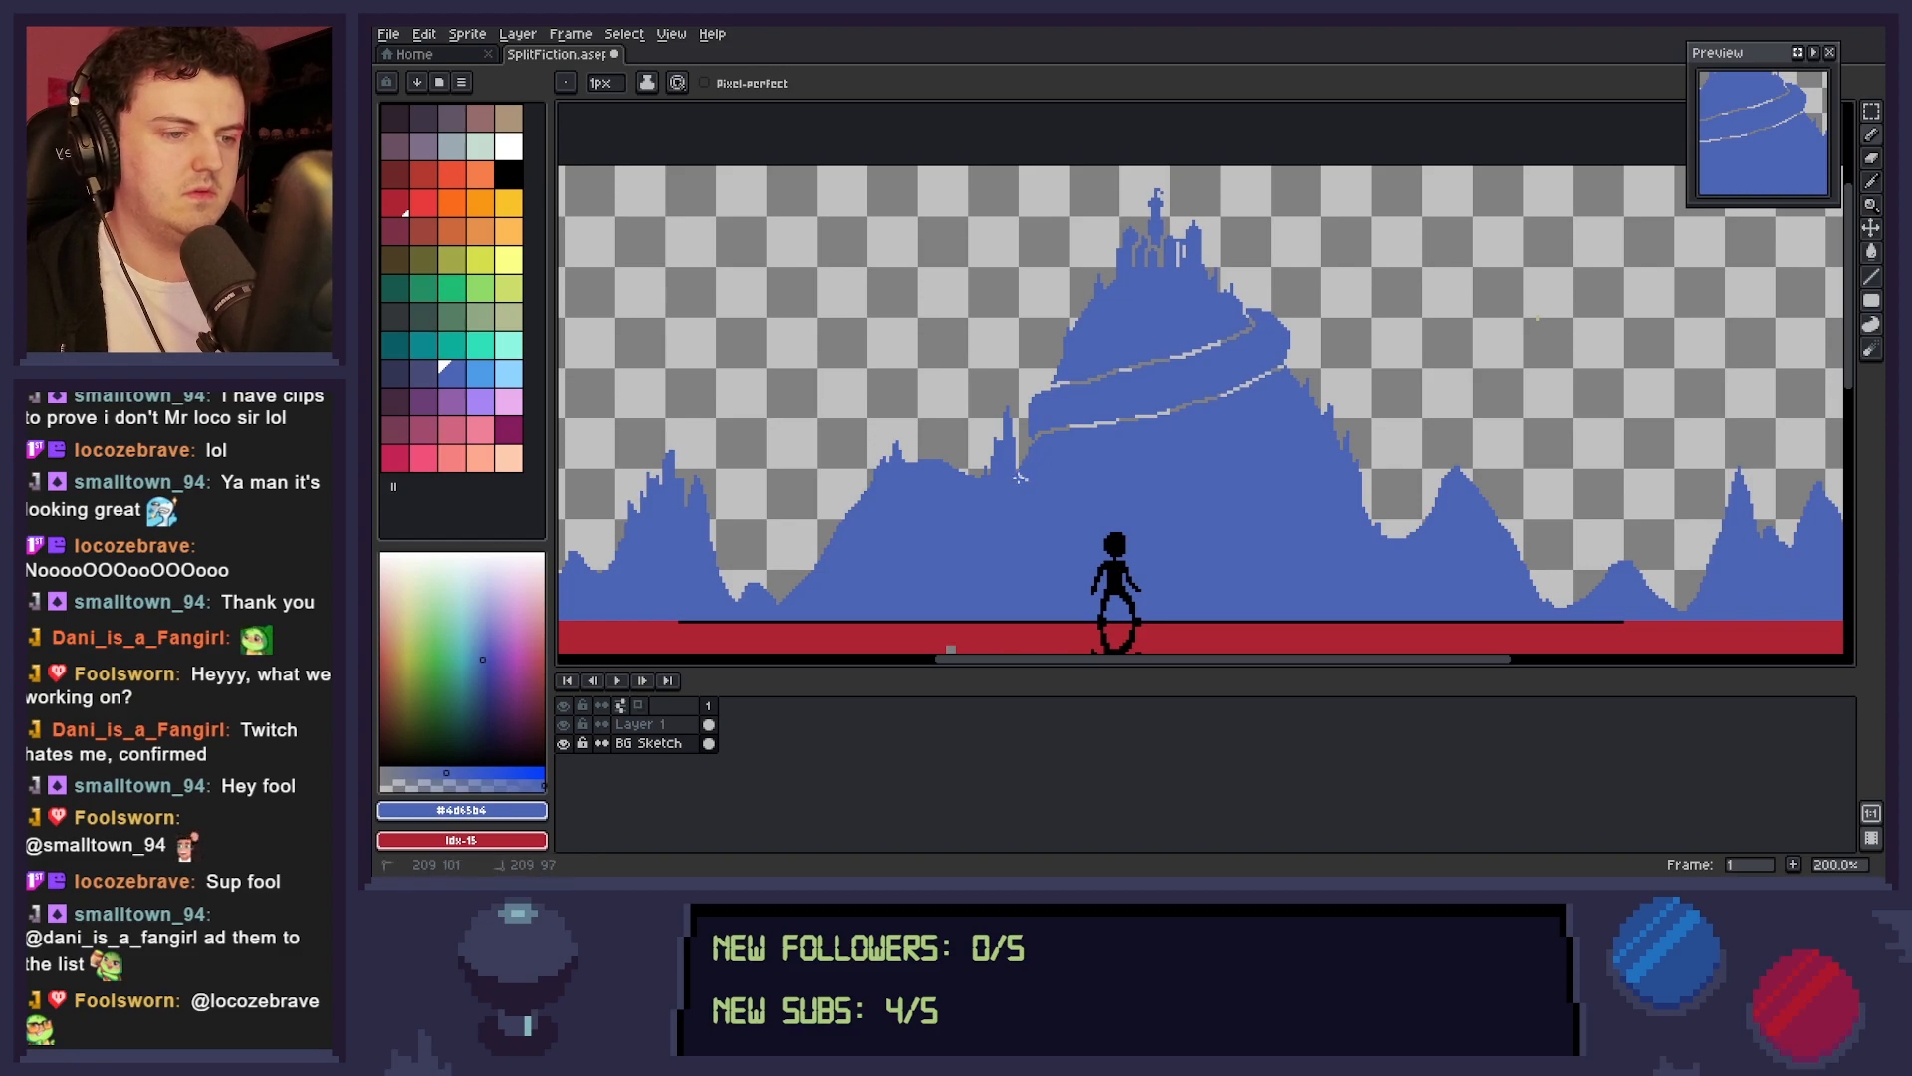
pyautogui.moveTo(1025, 431); pyautogui.dragTo(1051, 389)
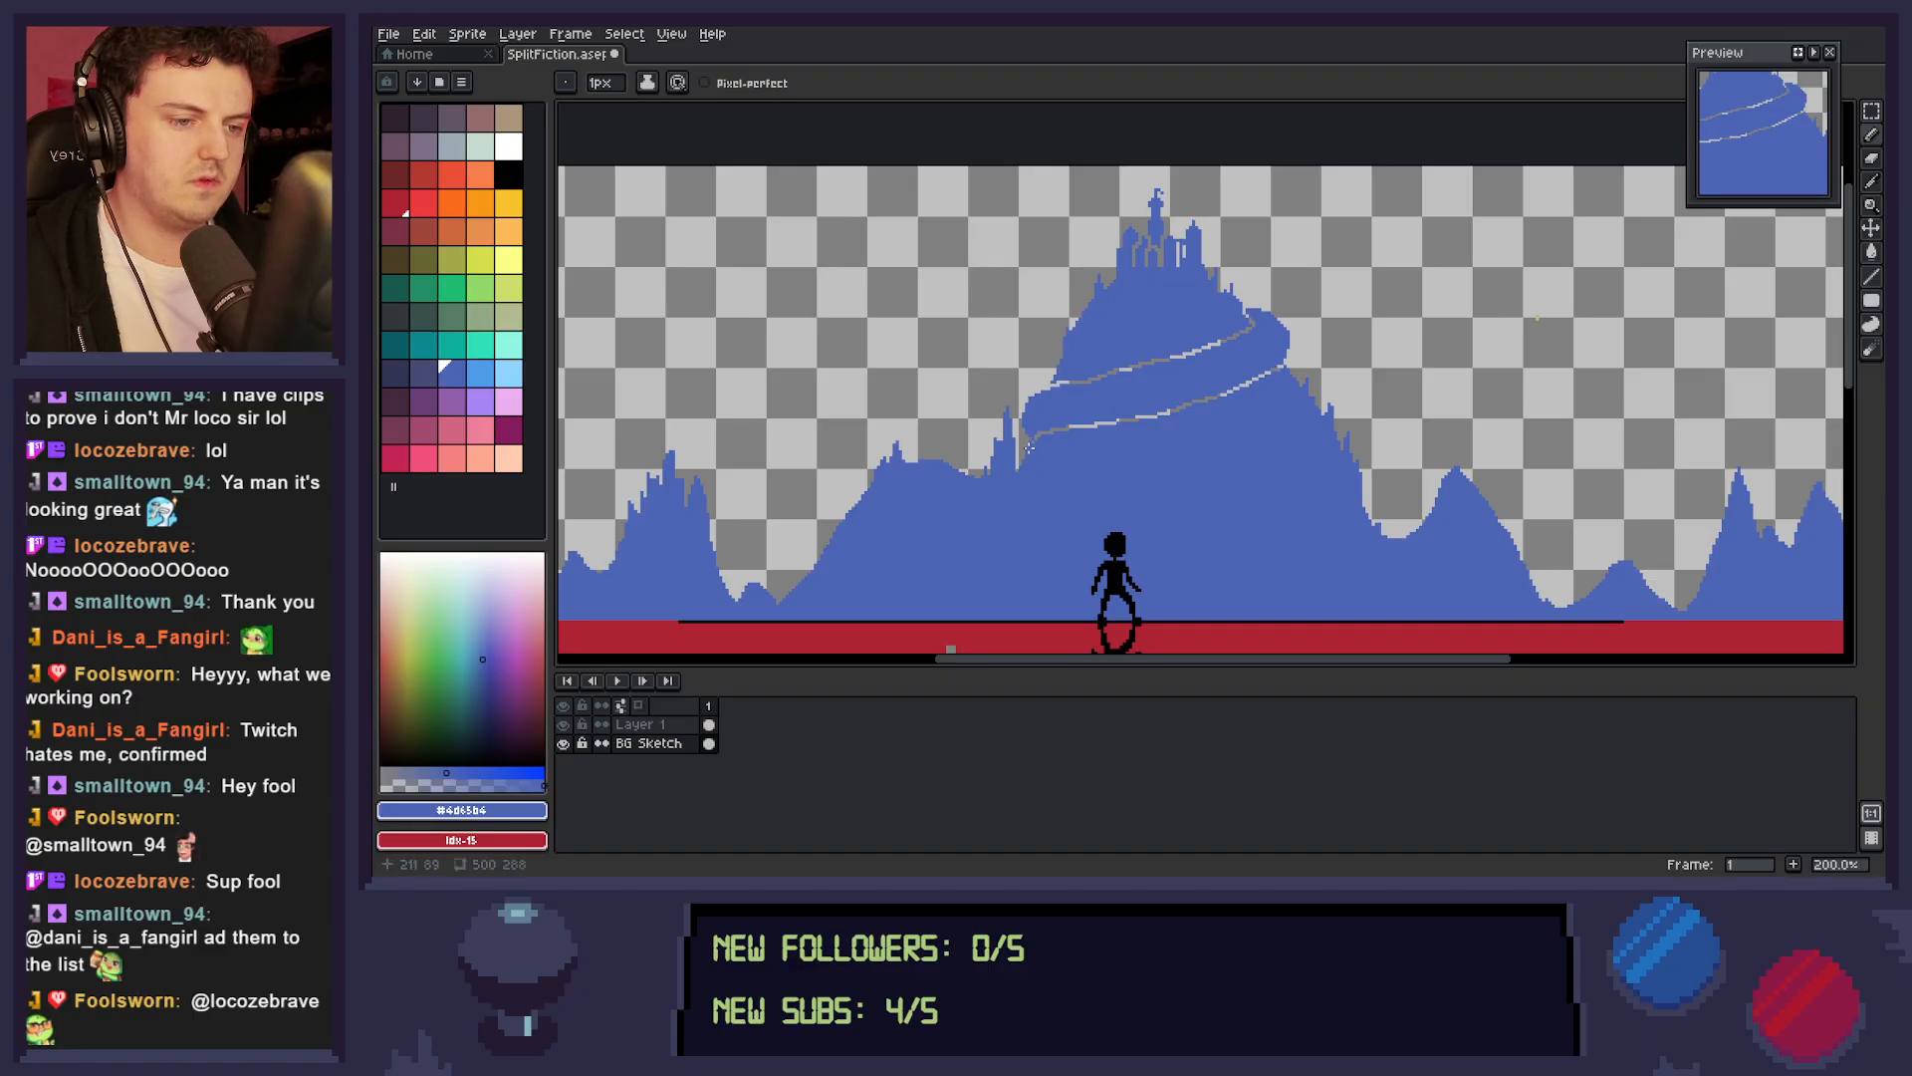
pyautogui.hotkey('ctrl', 's')
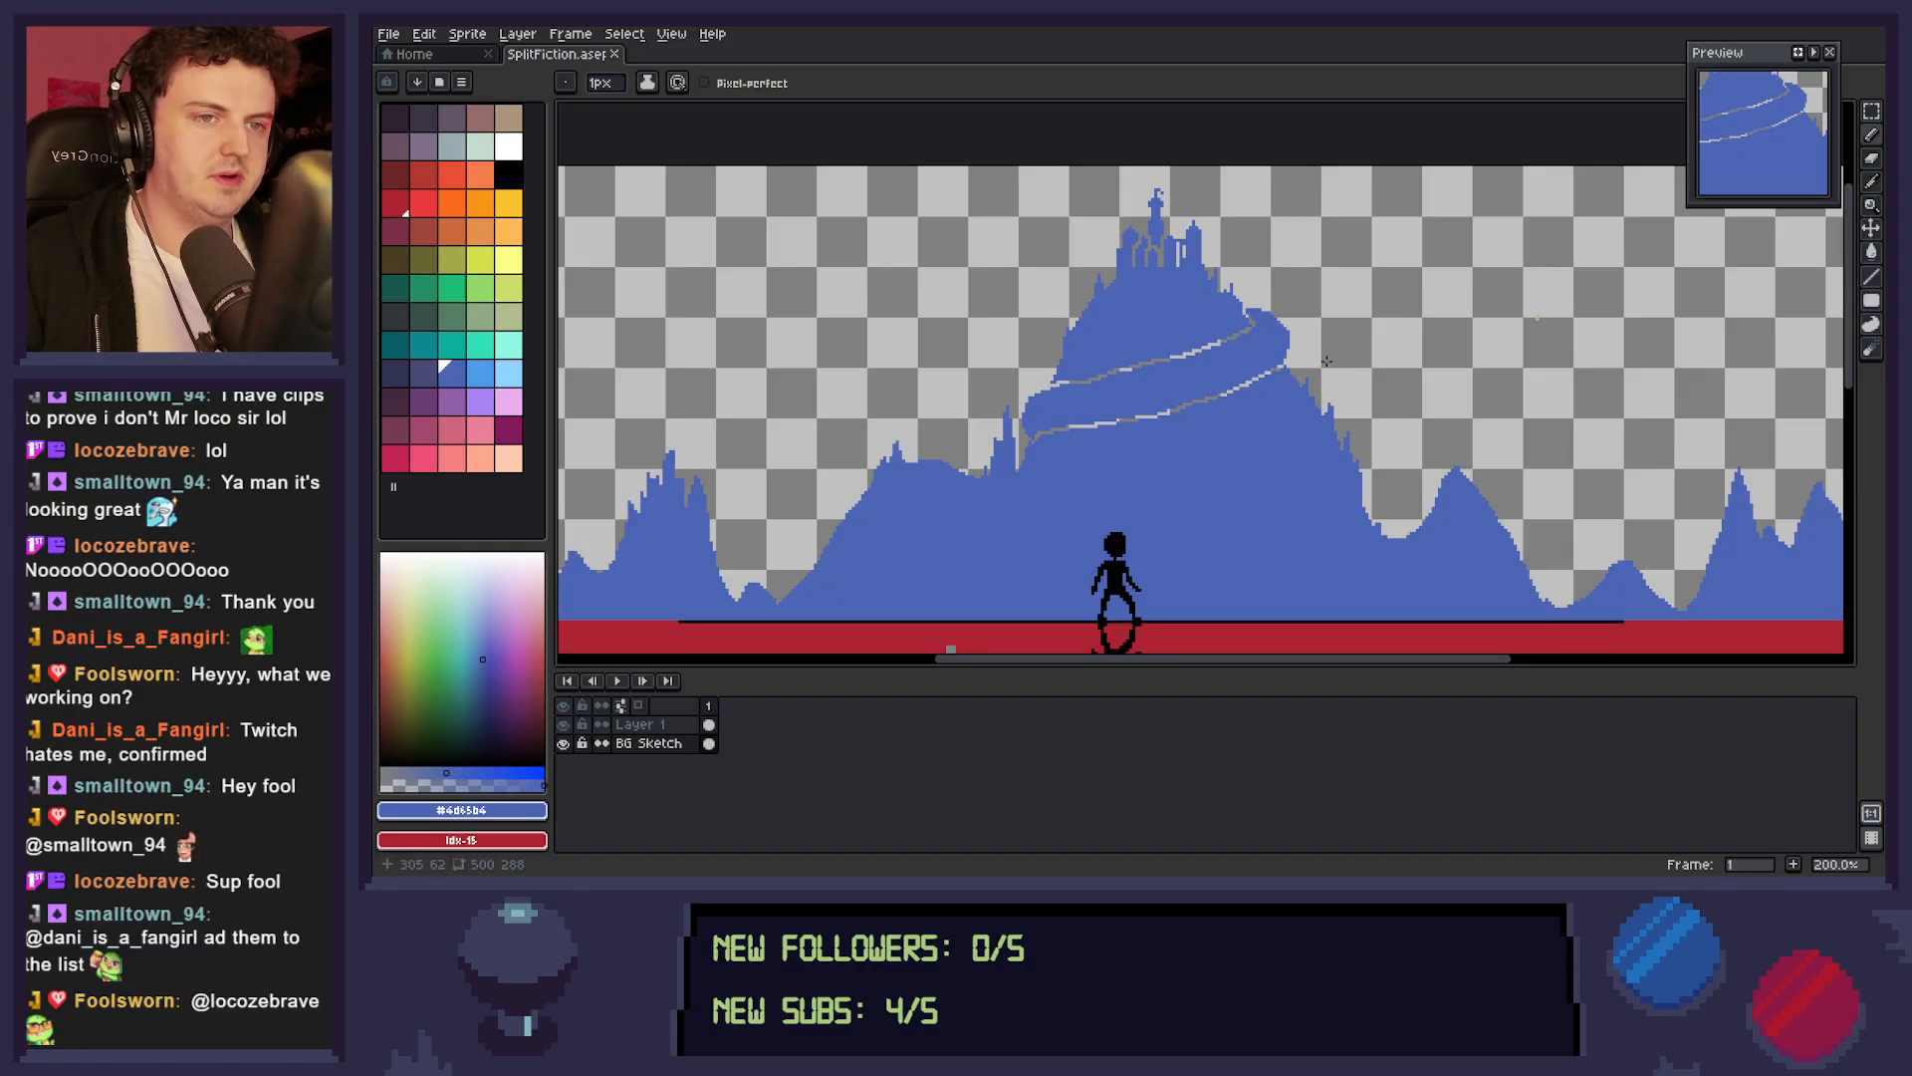
# Draw thin pointed blue rock spikes in the valley right of the main mountain and on the small hump beside it.
pyautogui.press('z')
pyautogui.rightClick(1286, 457)
pyautogui.moveTo(1371, 460); pyautogui.dragTo(1379, 367)
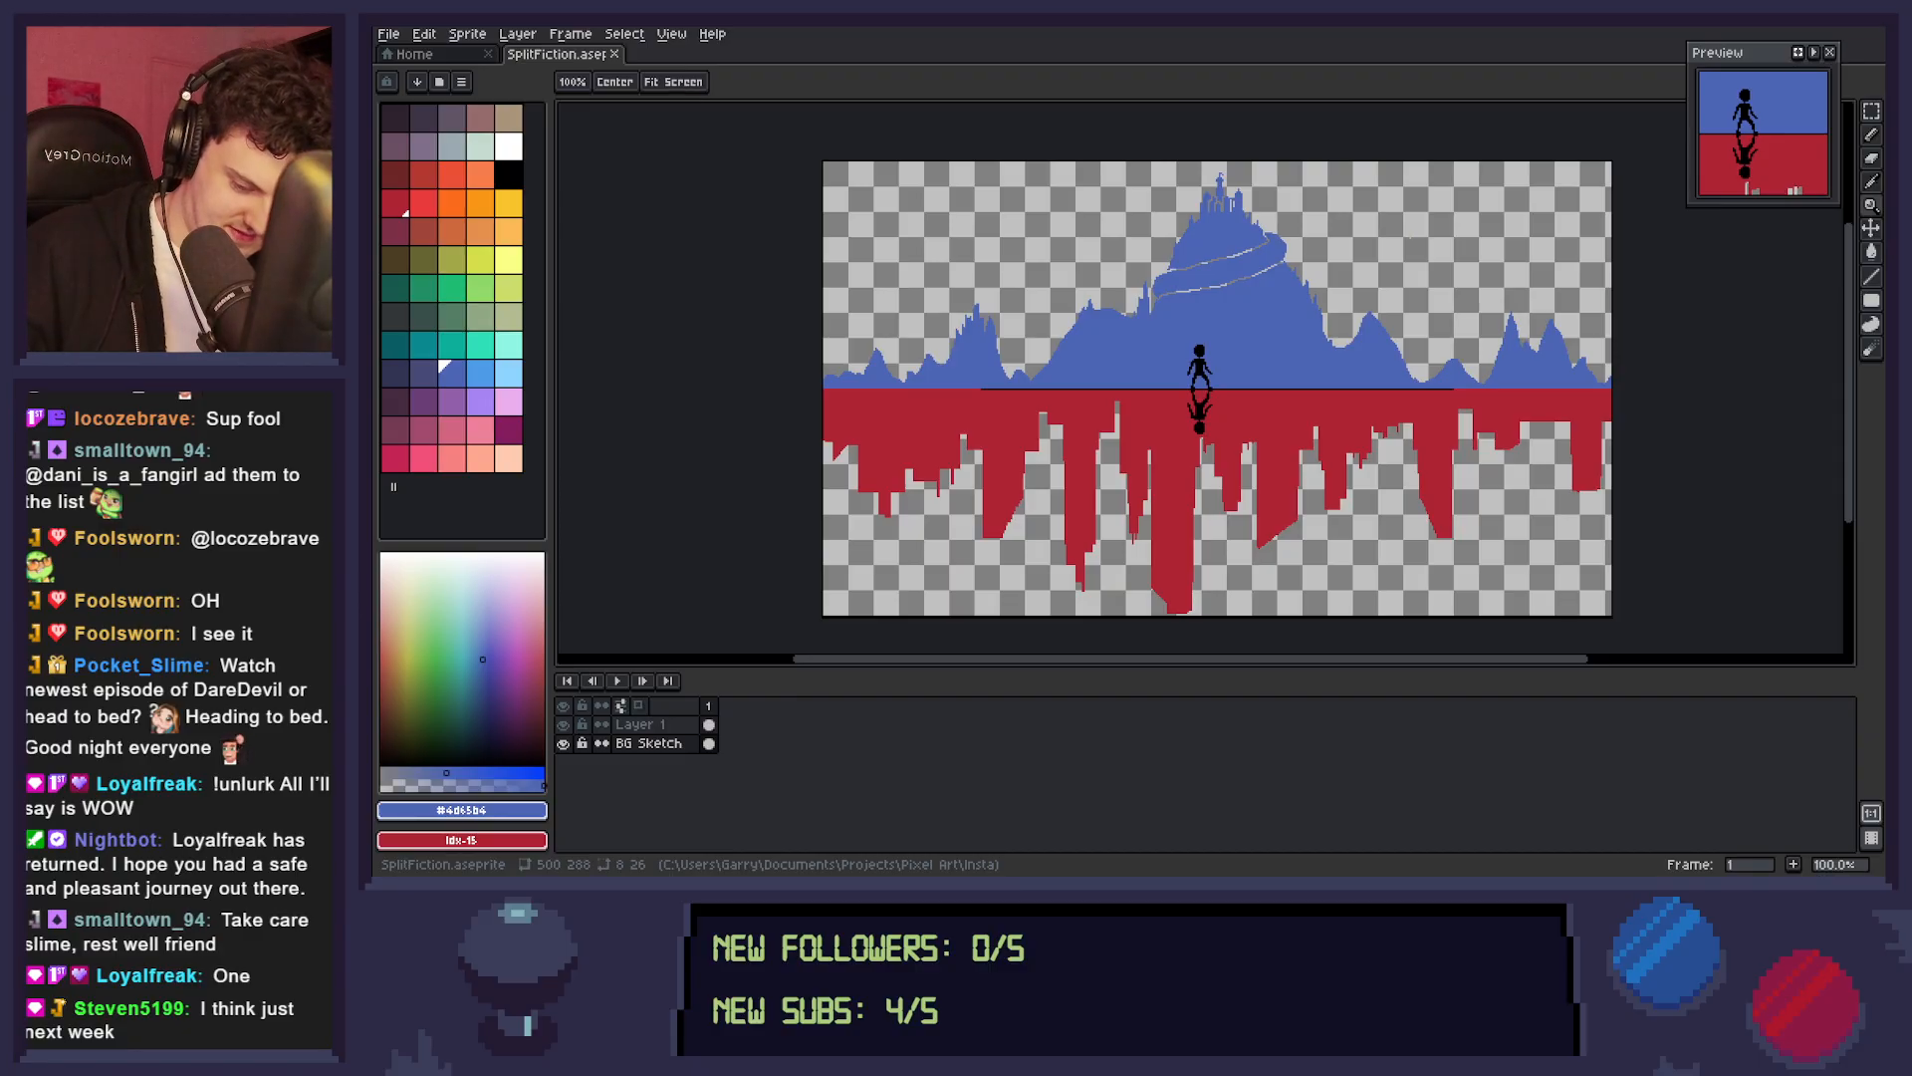
pyautogui.rightClick(1284, 404)
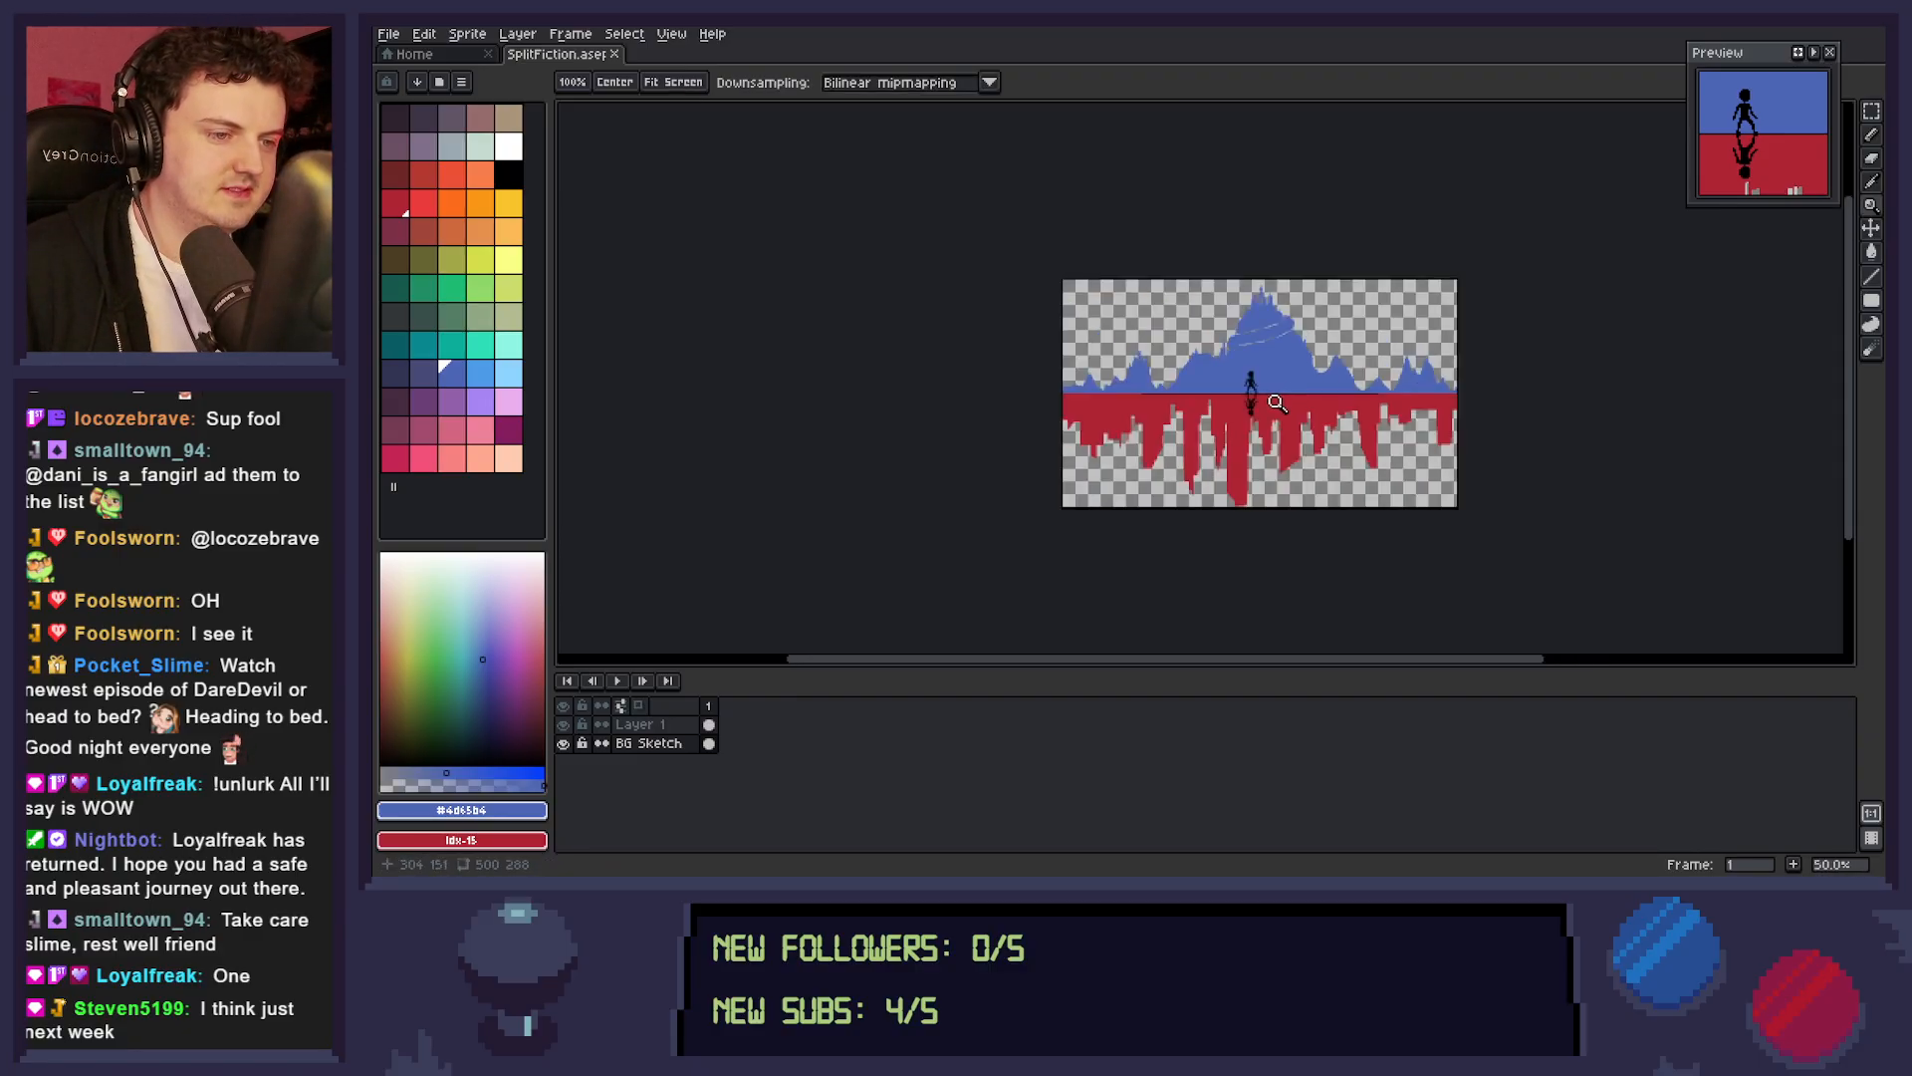
pyautogui.click(1320, 426)
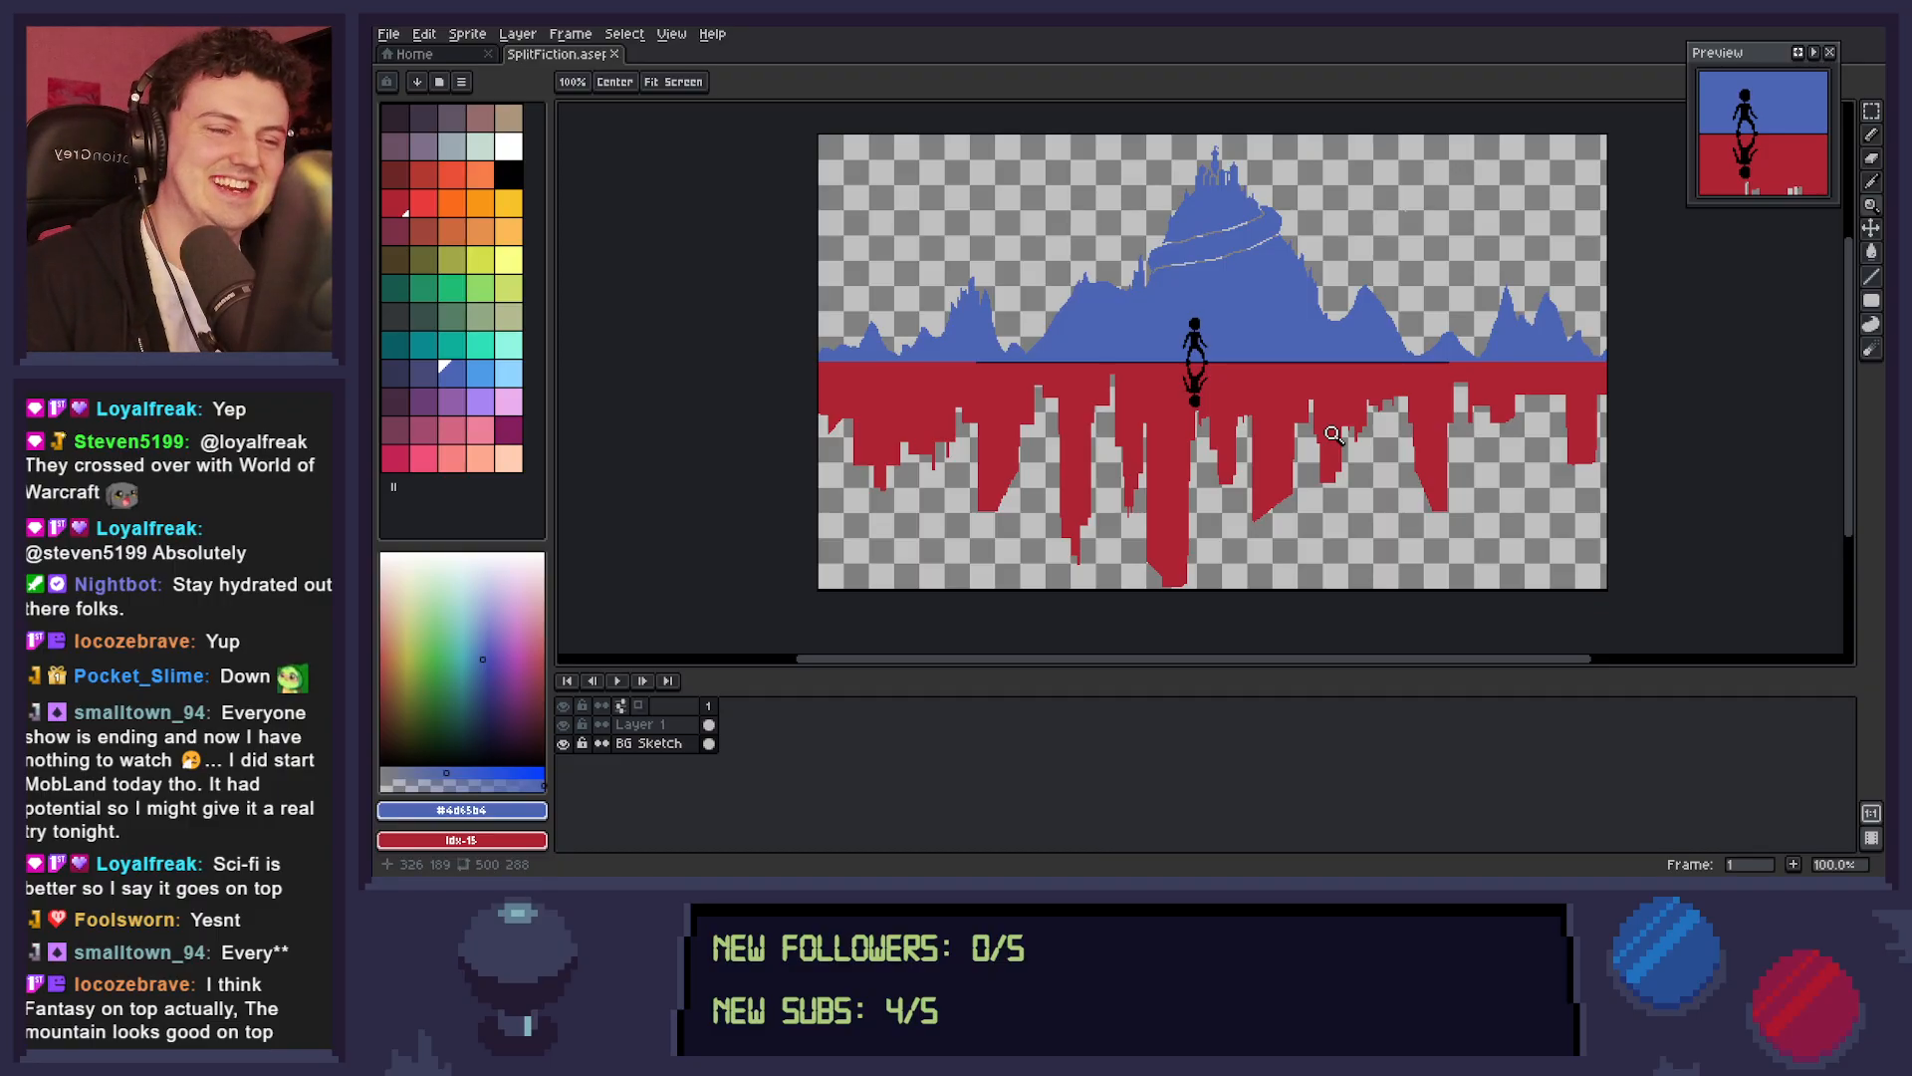
pyautogui.click(1360, 345)
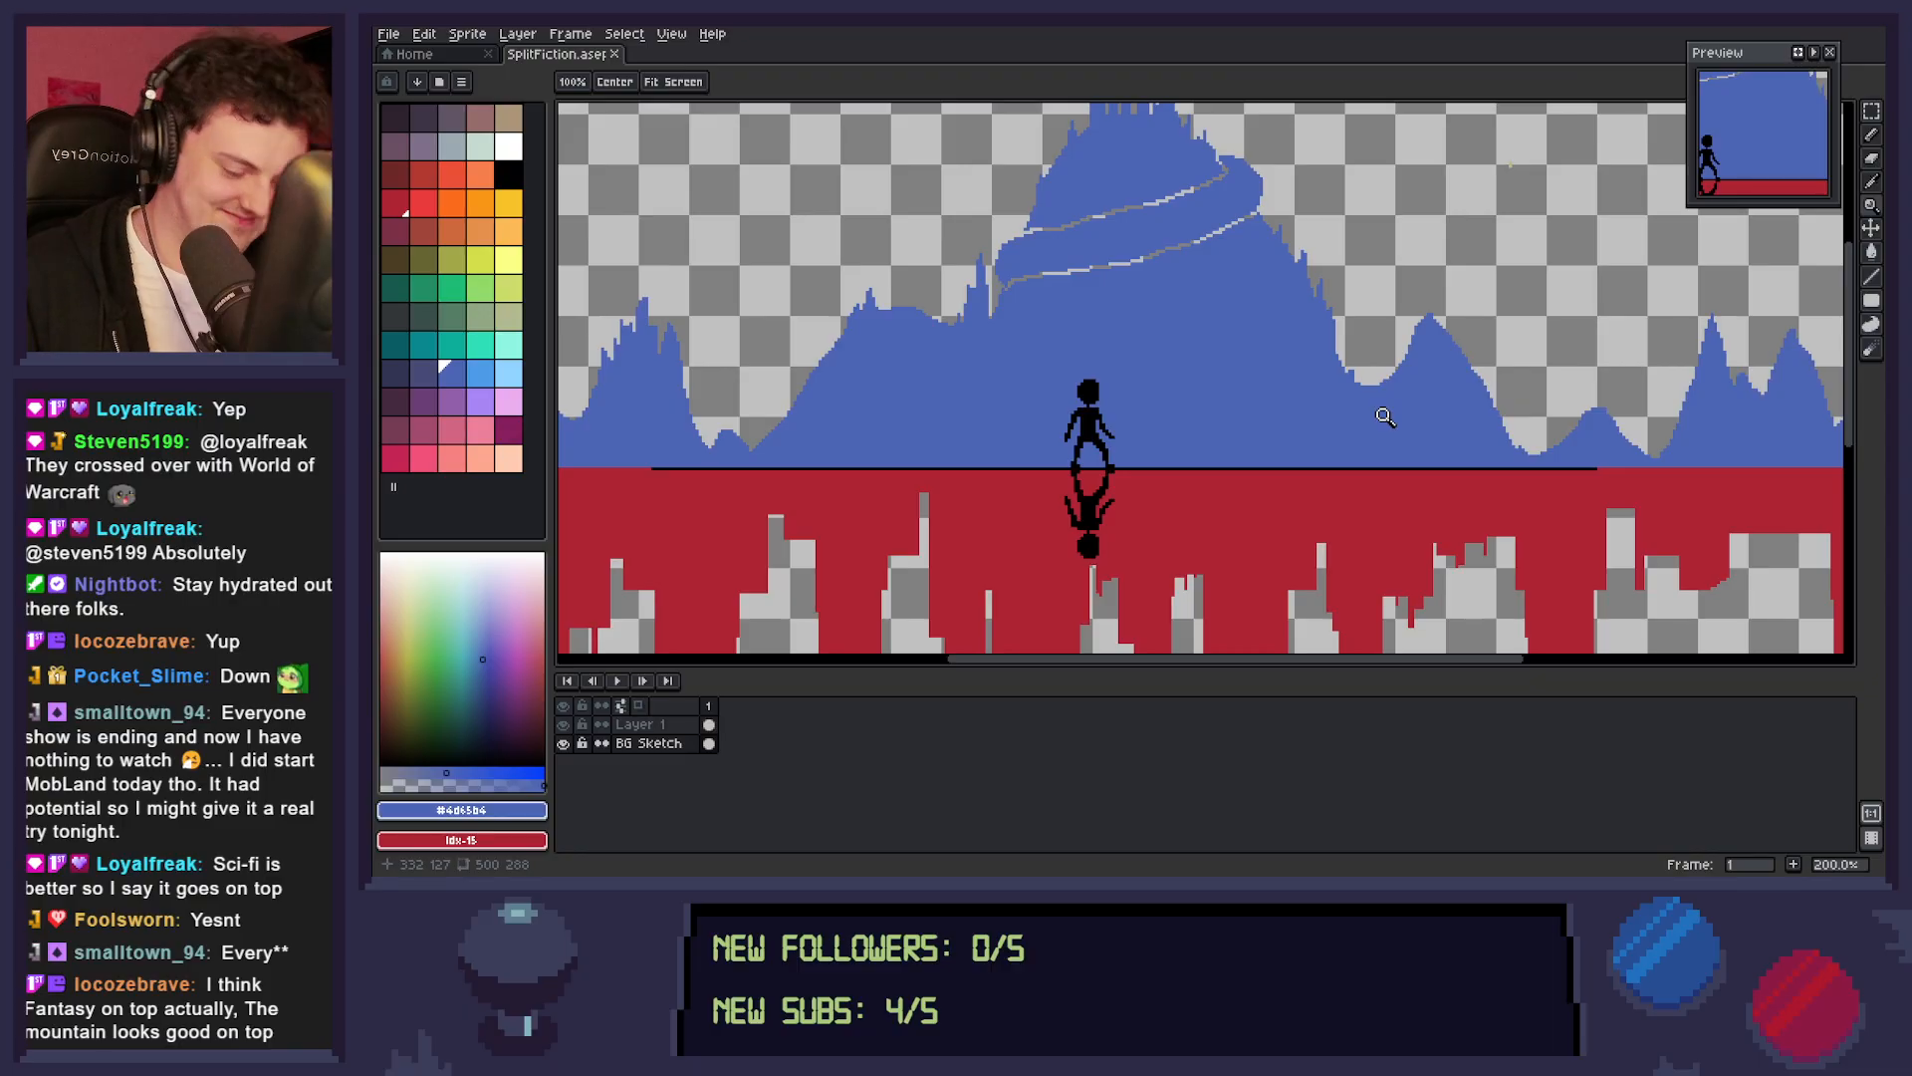
pyautogui.press('i')
pyautogui.press('b')
pyautogui.press('space')
pyautogui.moveTo(1488, 501); pyautogui.dragTo(1241, 486)
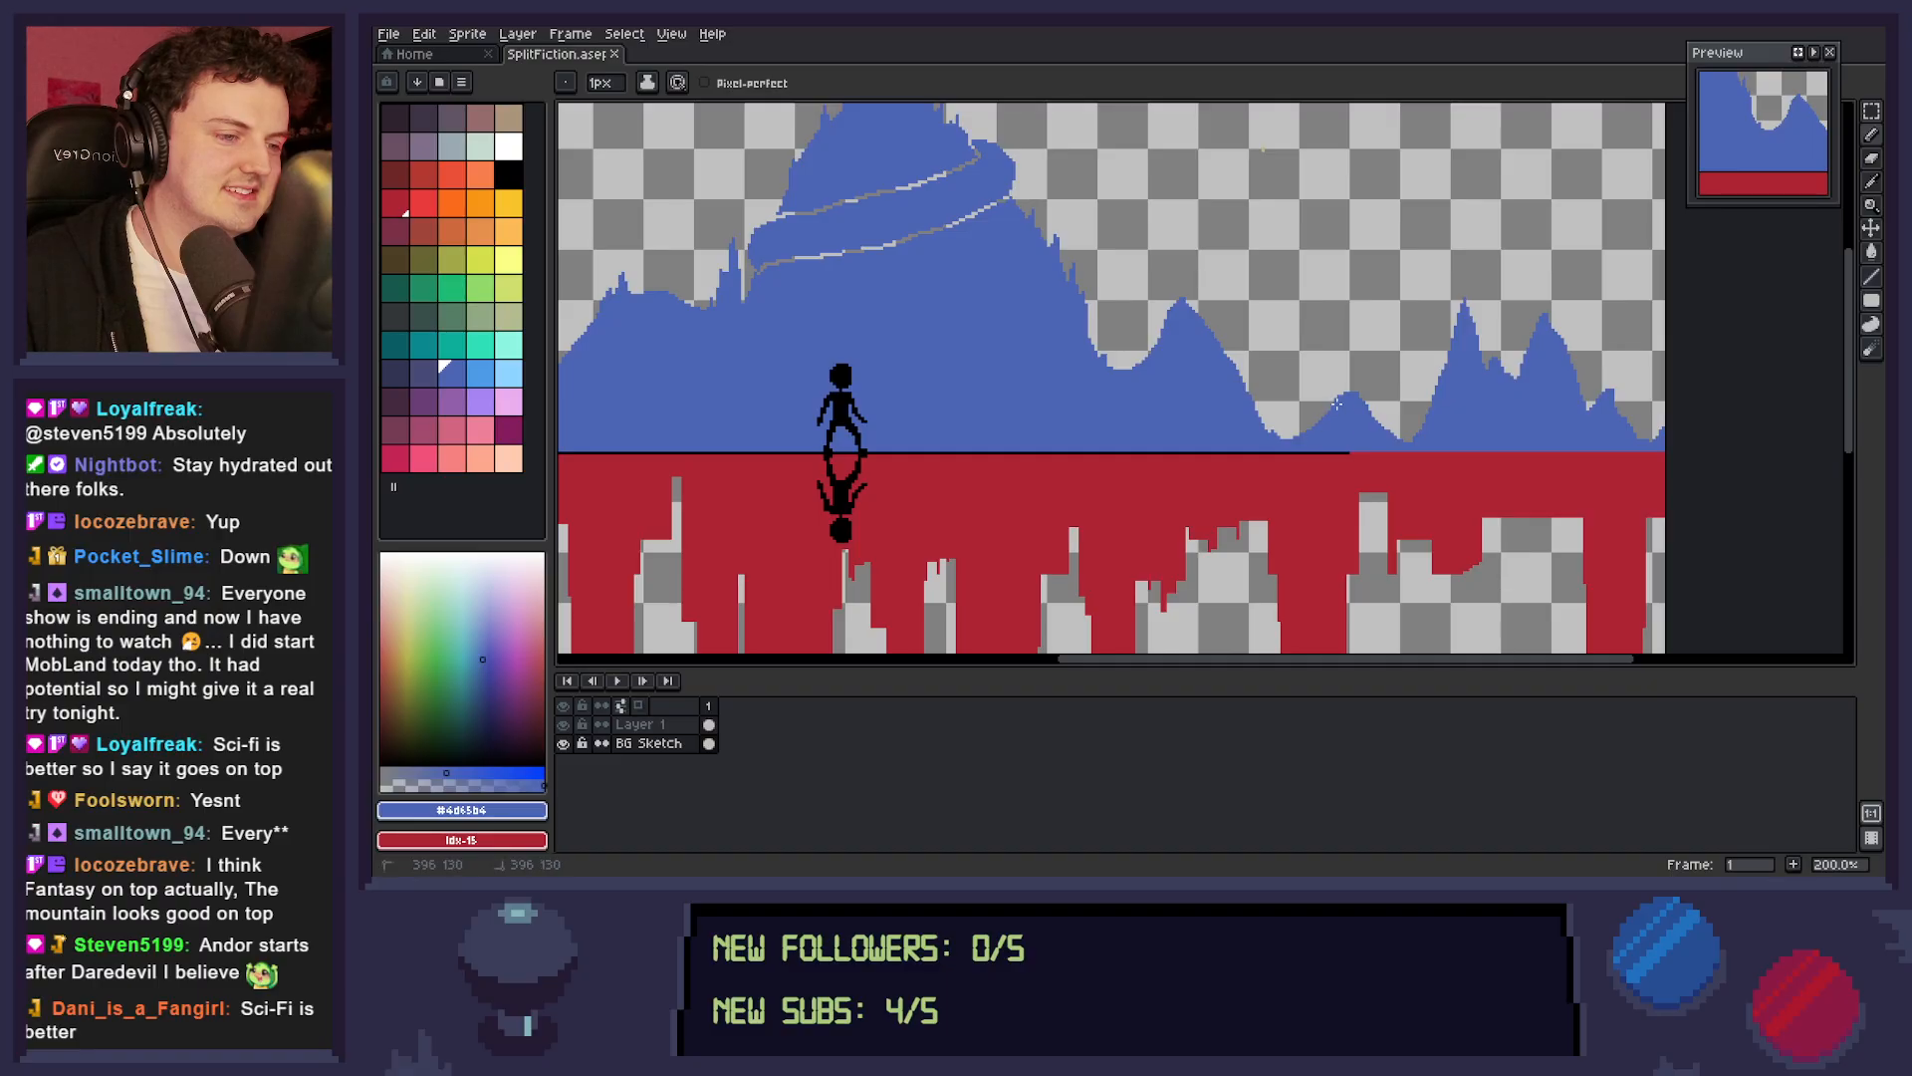
pyautogui.moveTo(1273, 439); pyautogui.dragTo(1274, 388)
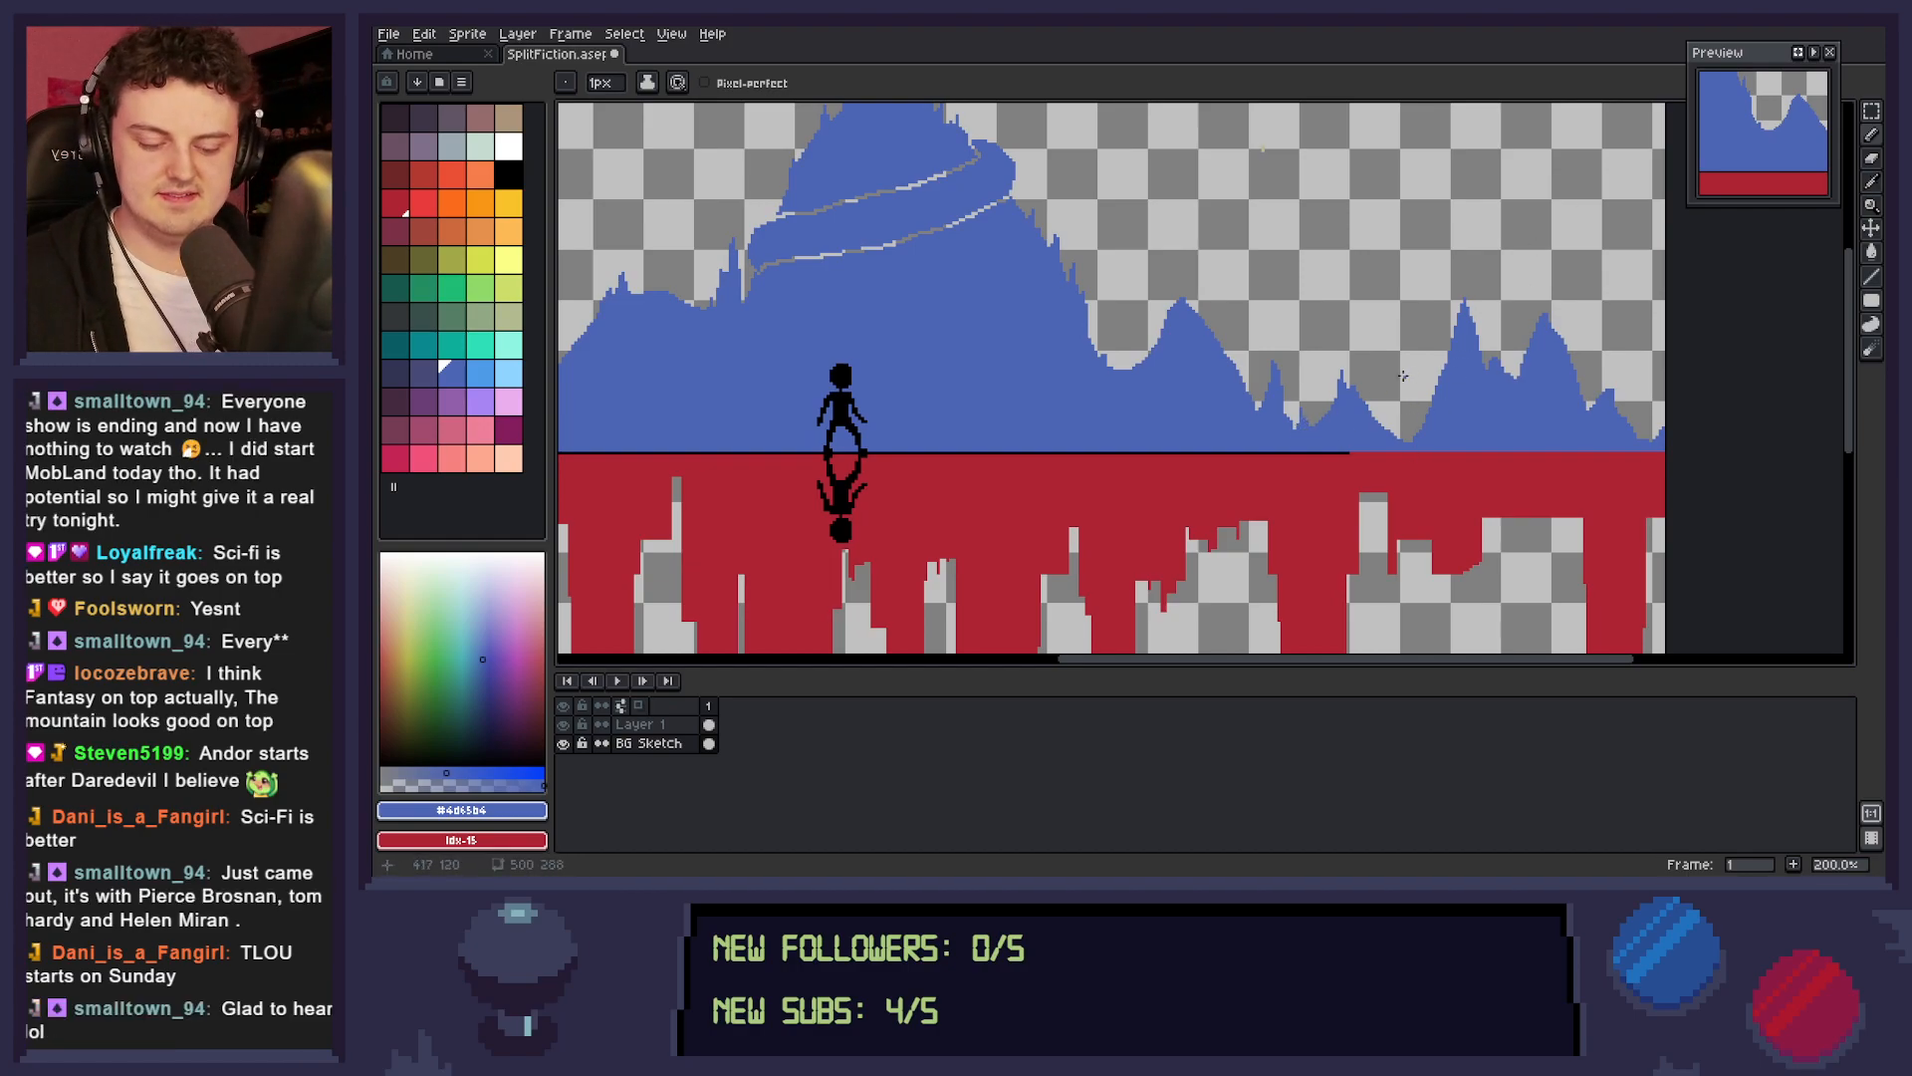
# Examine the overall composition of the blue mountain range above the flipped red skyline.
pyautogui.press('z')
pyautogui.scroll(-2, 1368, 386)
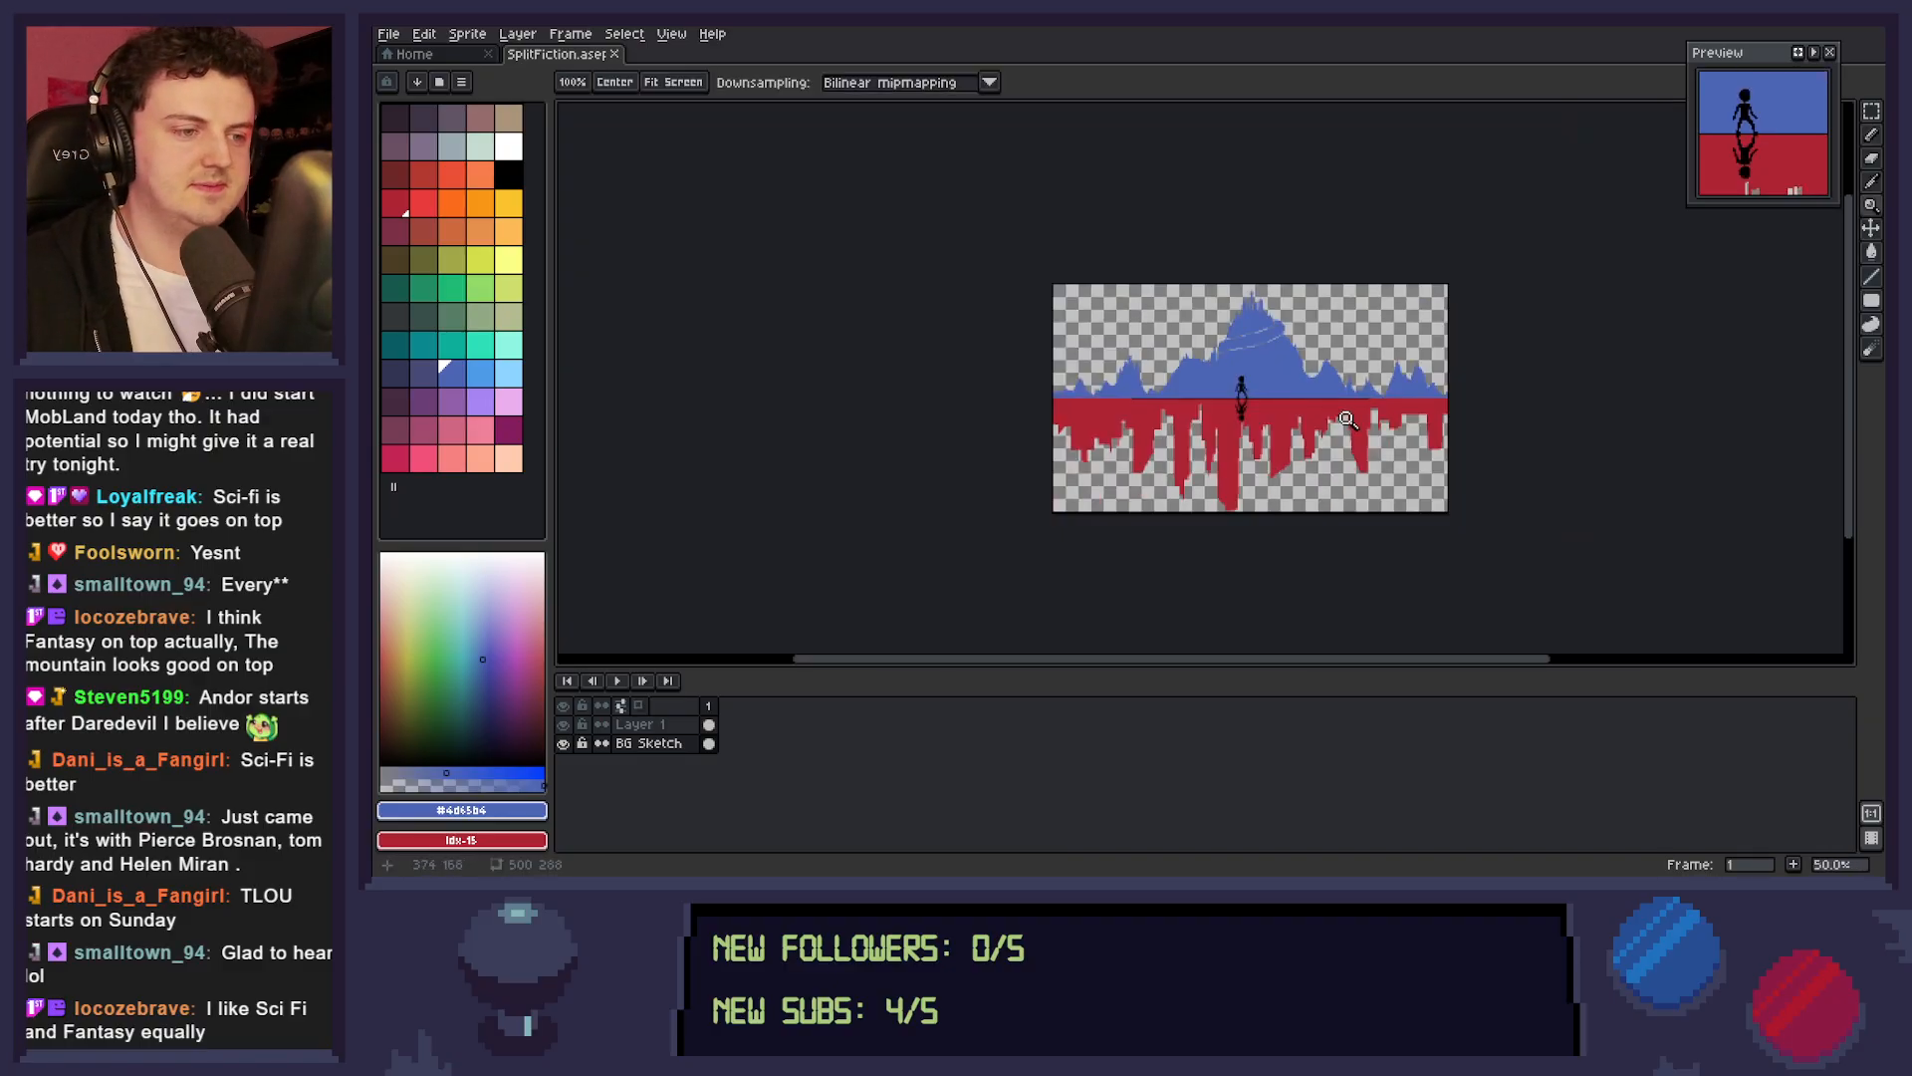
pyautogui.scroll(1, 1345, 422)
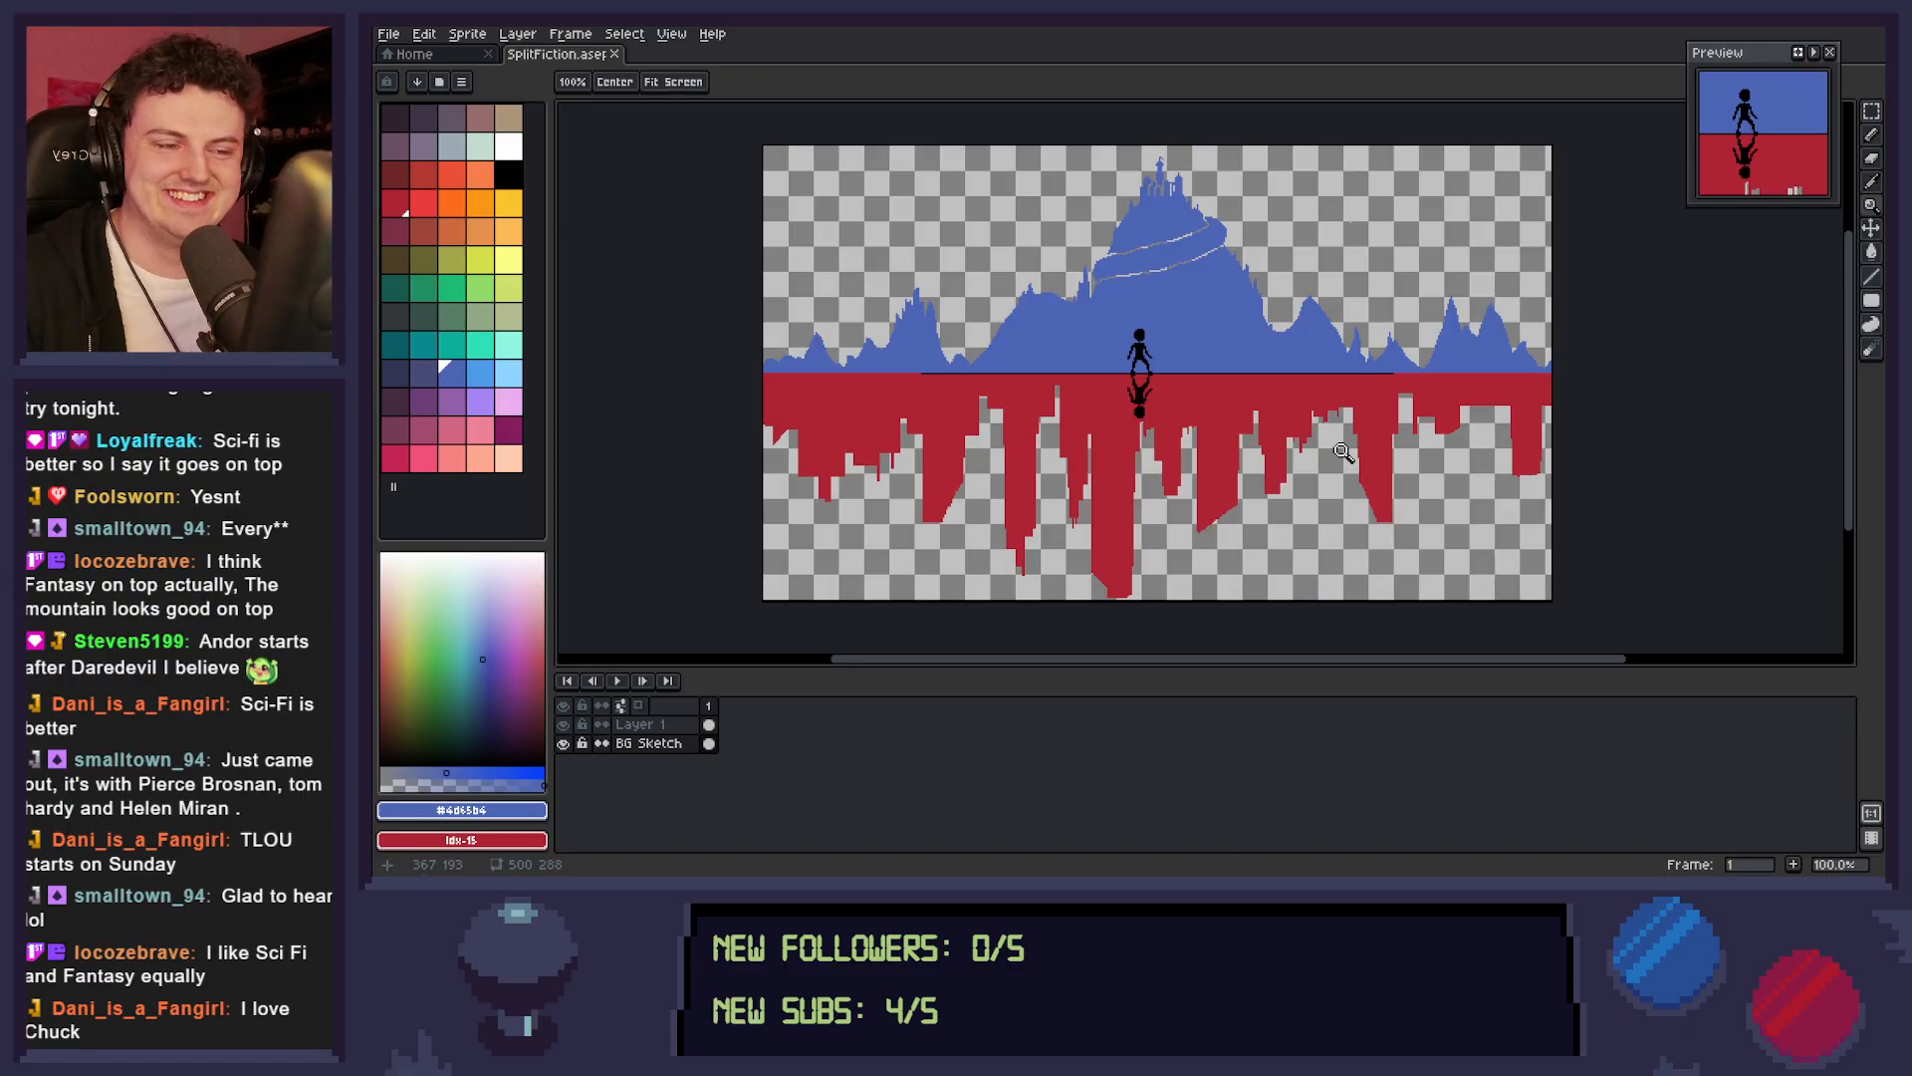
pyautogui.click(1001, 368)
pyautogui.moveTo(1203, 395); pyautogui.dragTo(1142, 420)
pyautogui.scroll(-1, 1185, 394)
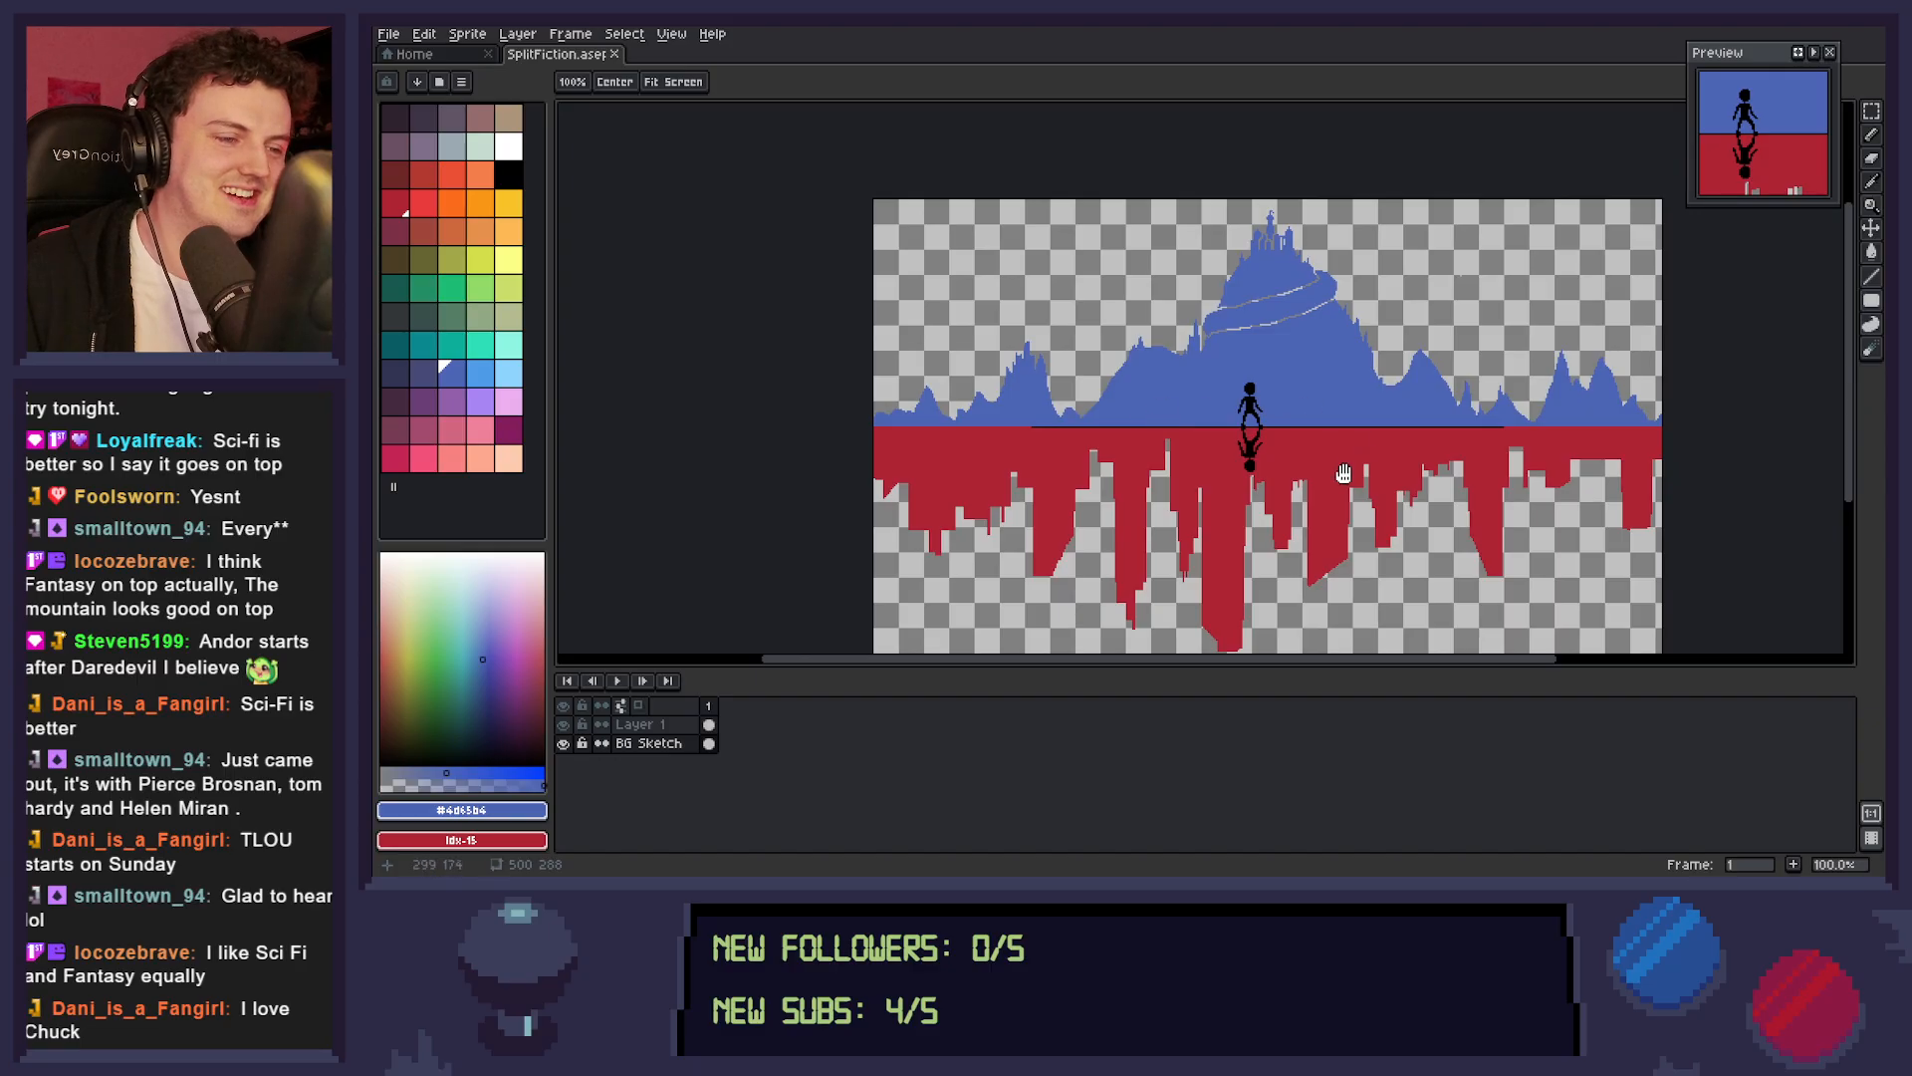
pyautogui.moveTo(1344, 463); pyautogui.dragTo(1243, 439)
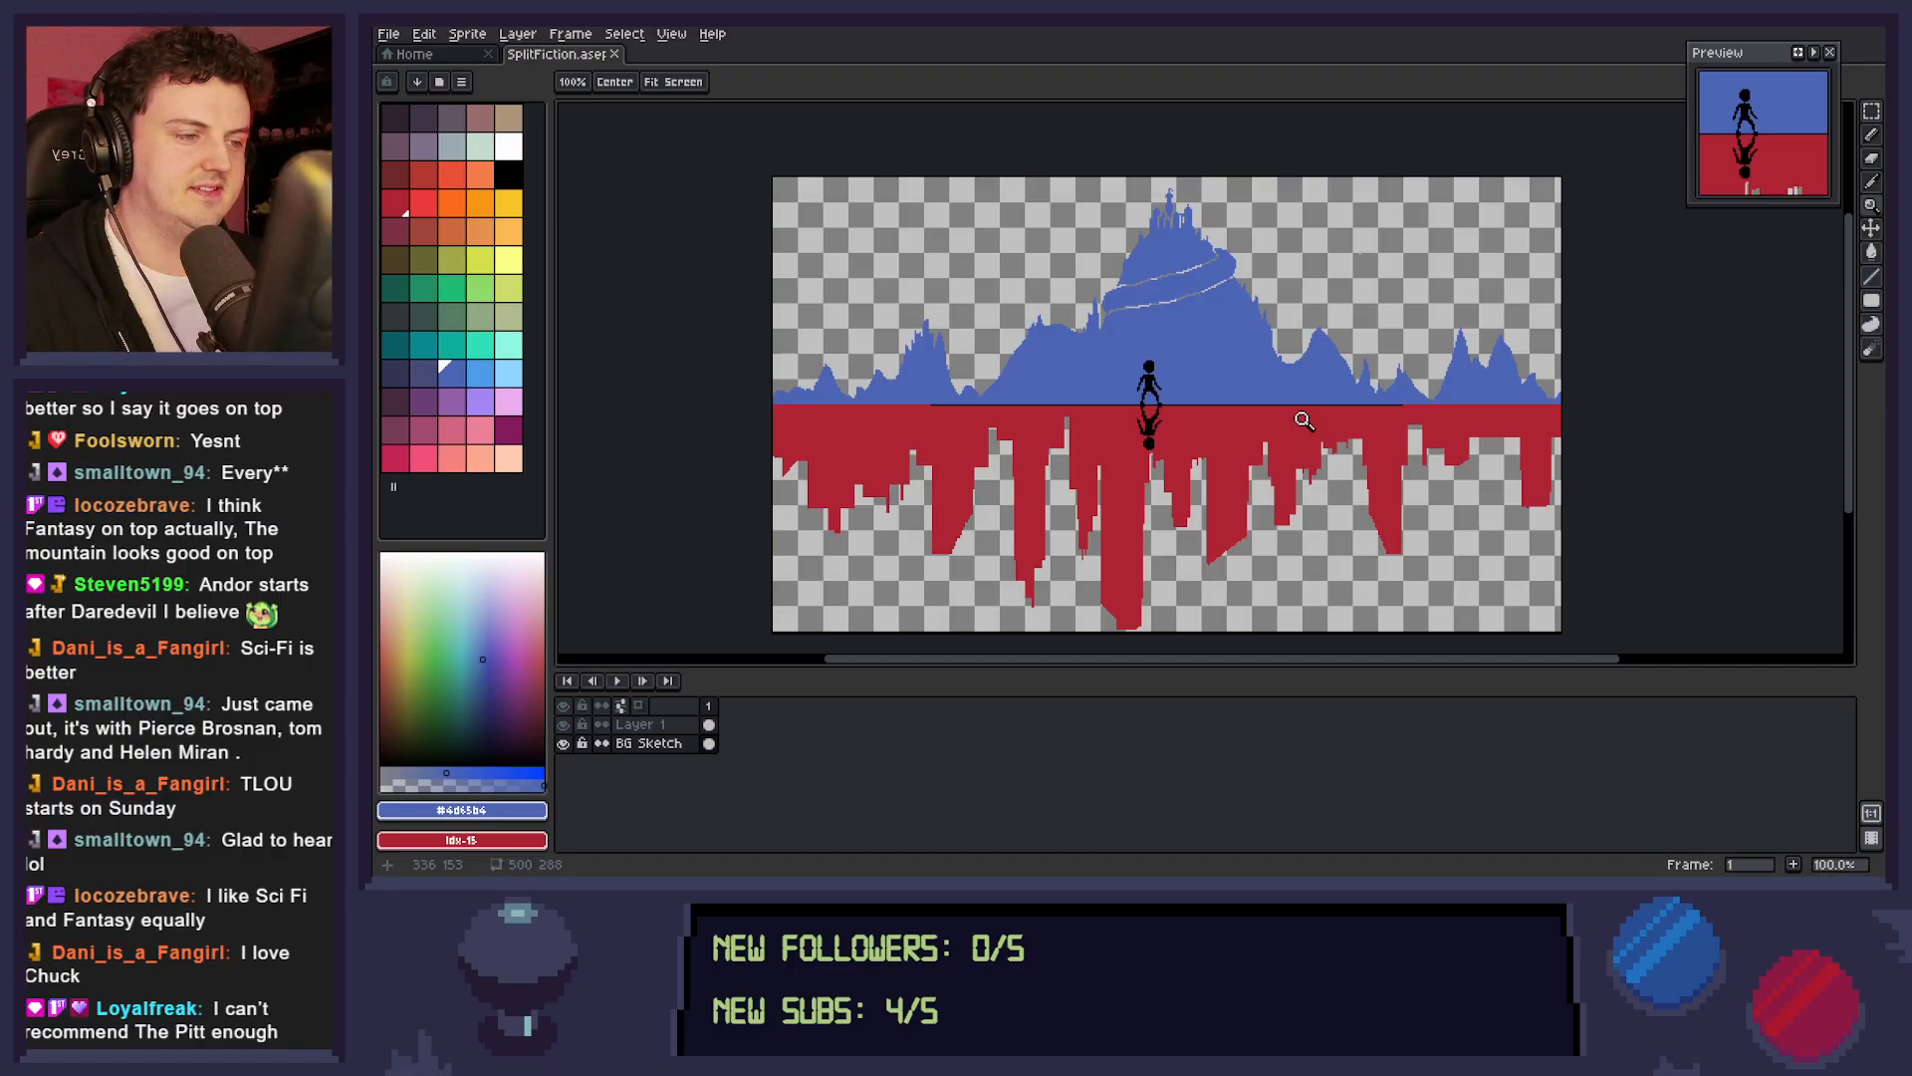
pyautogui.moveTo(1270, 401); pyautogui.dragTo(1332, 394)
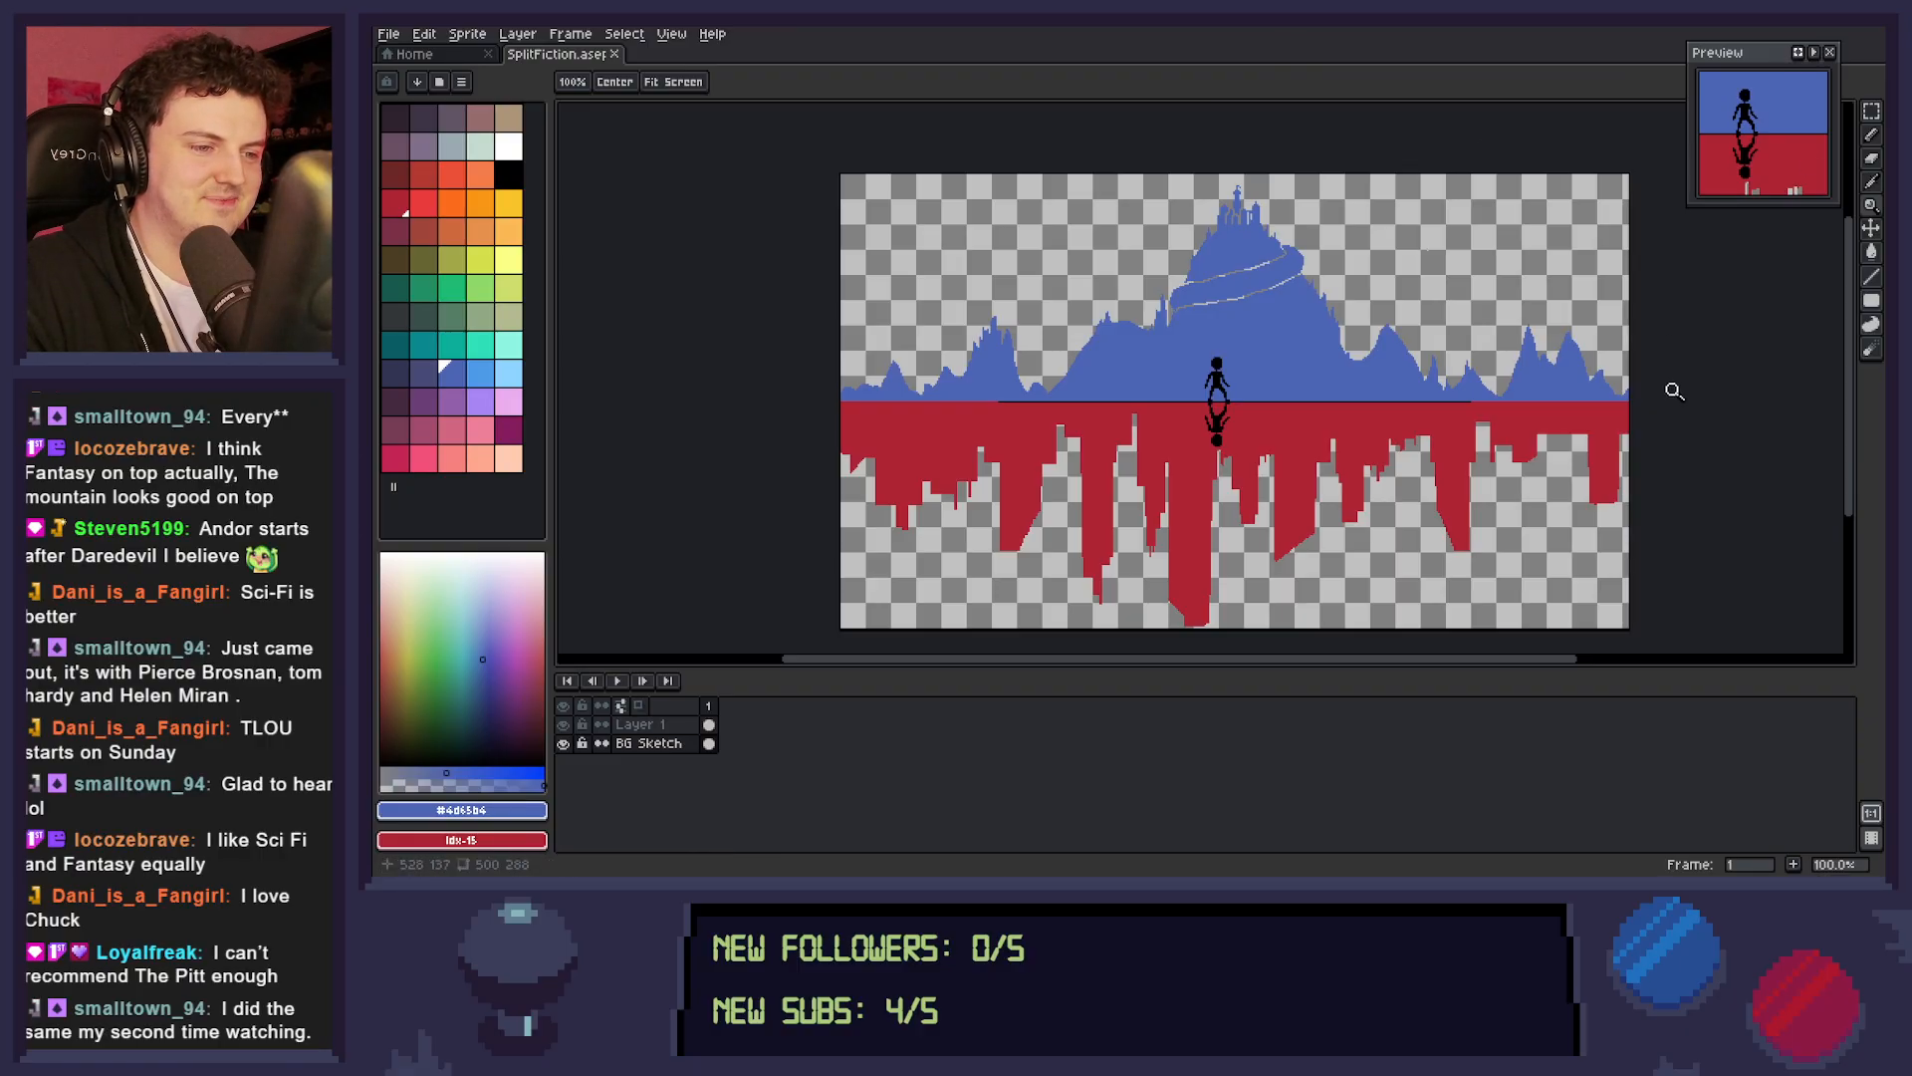
pyautogui.click(1444, 426)
pyautogui.rightClick(1443, 427)
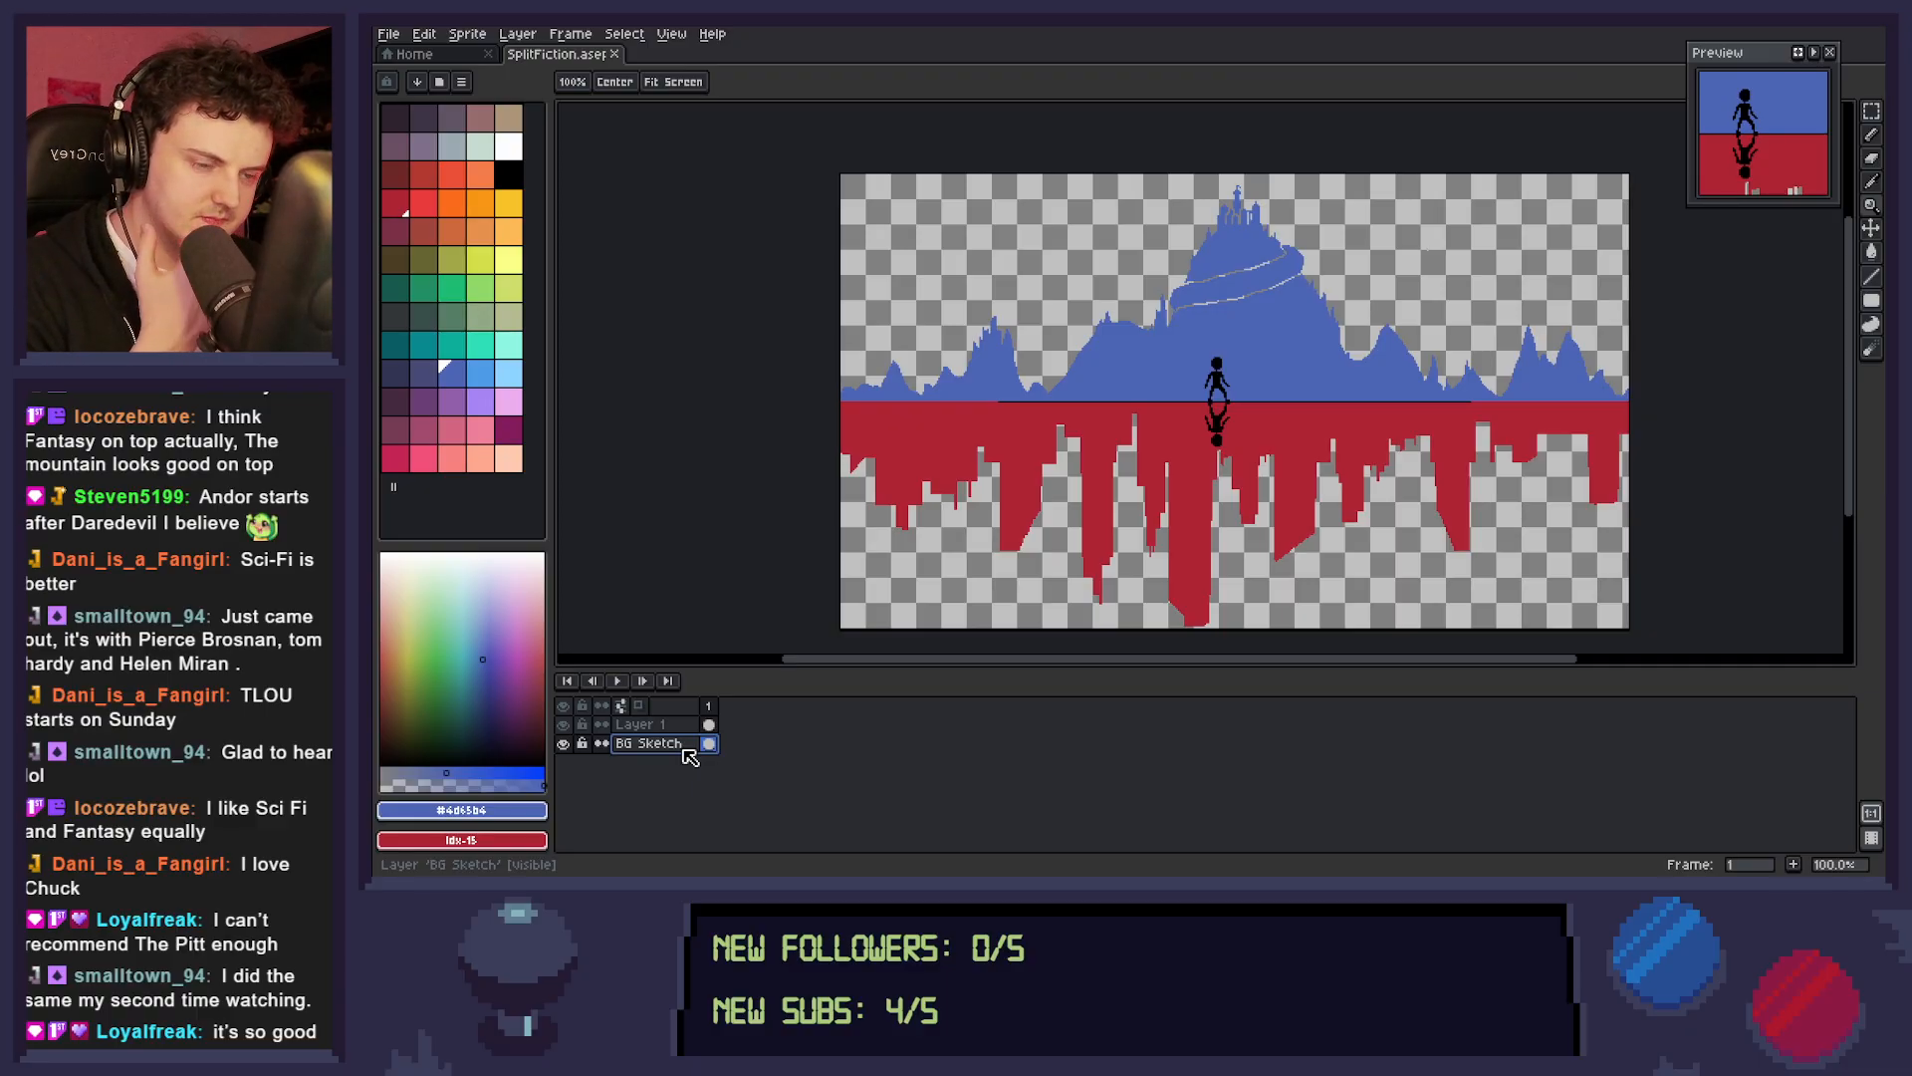
# Add a new layer directly above BG Sketch and name it BG Sketch 2.
pyautogui.hotkey('shift', 'n')
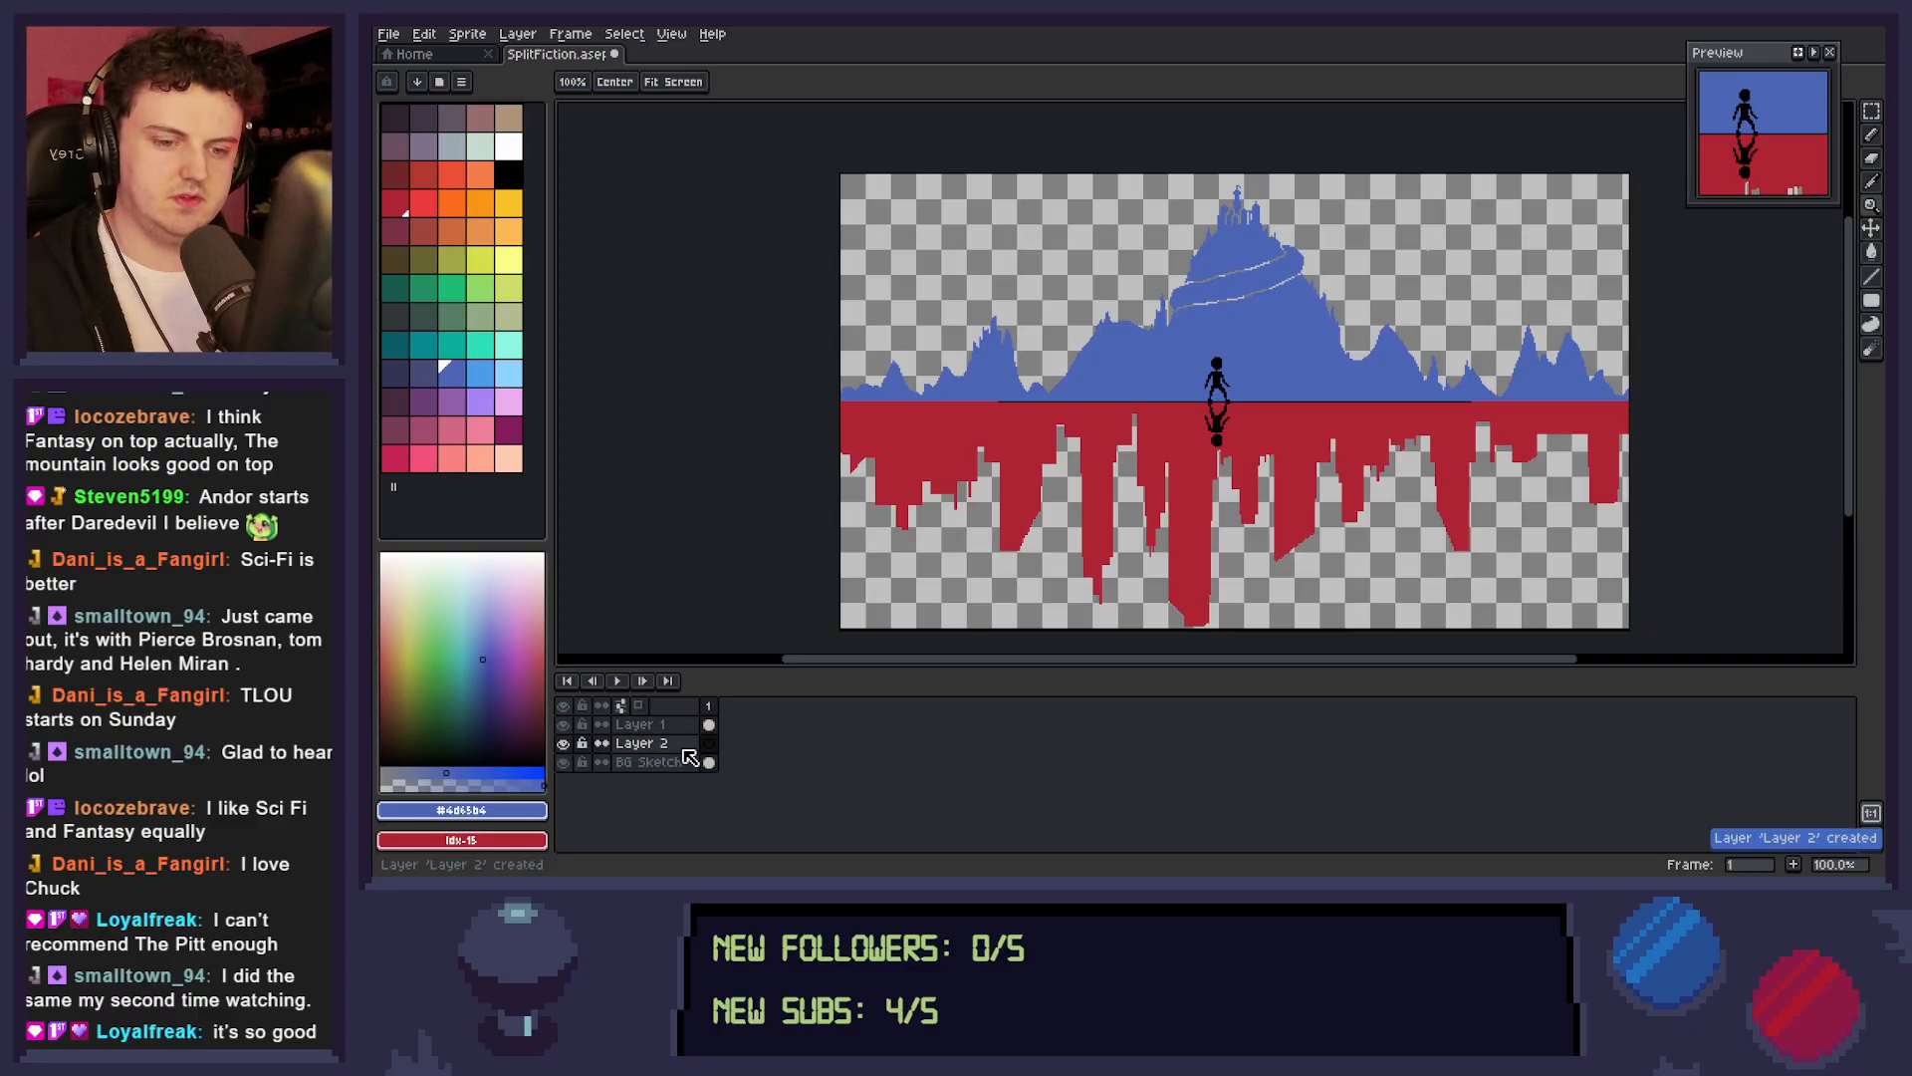
pyautogui.doubleClick(687, 760)
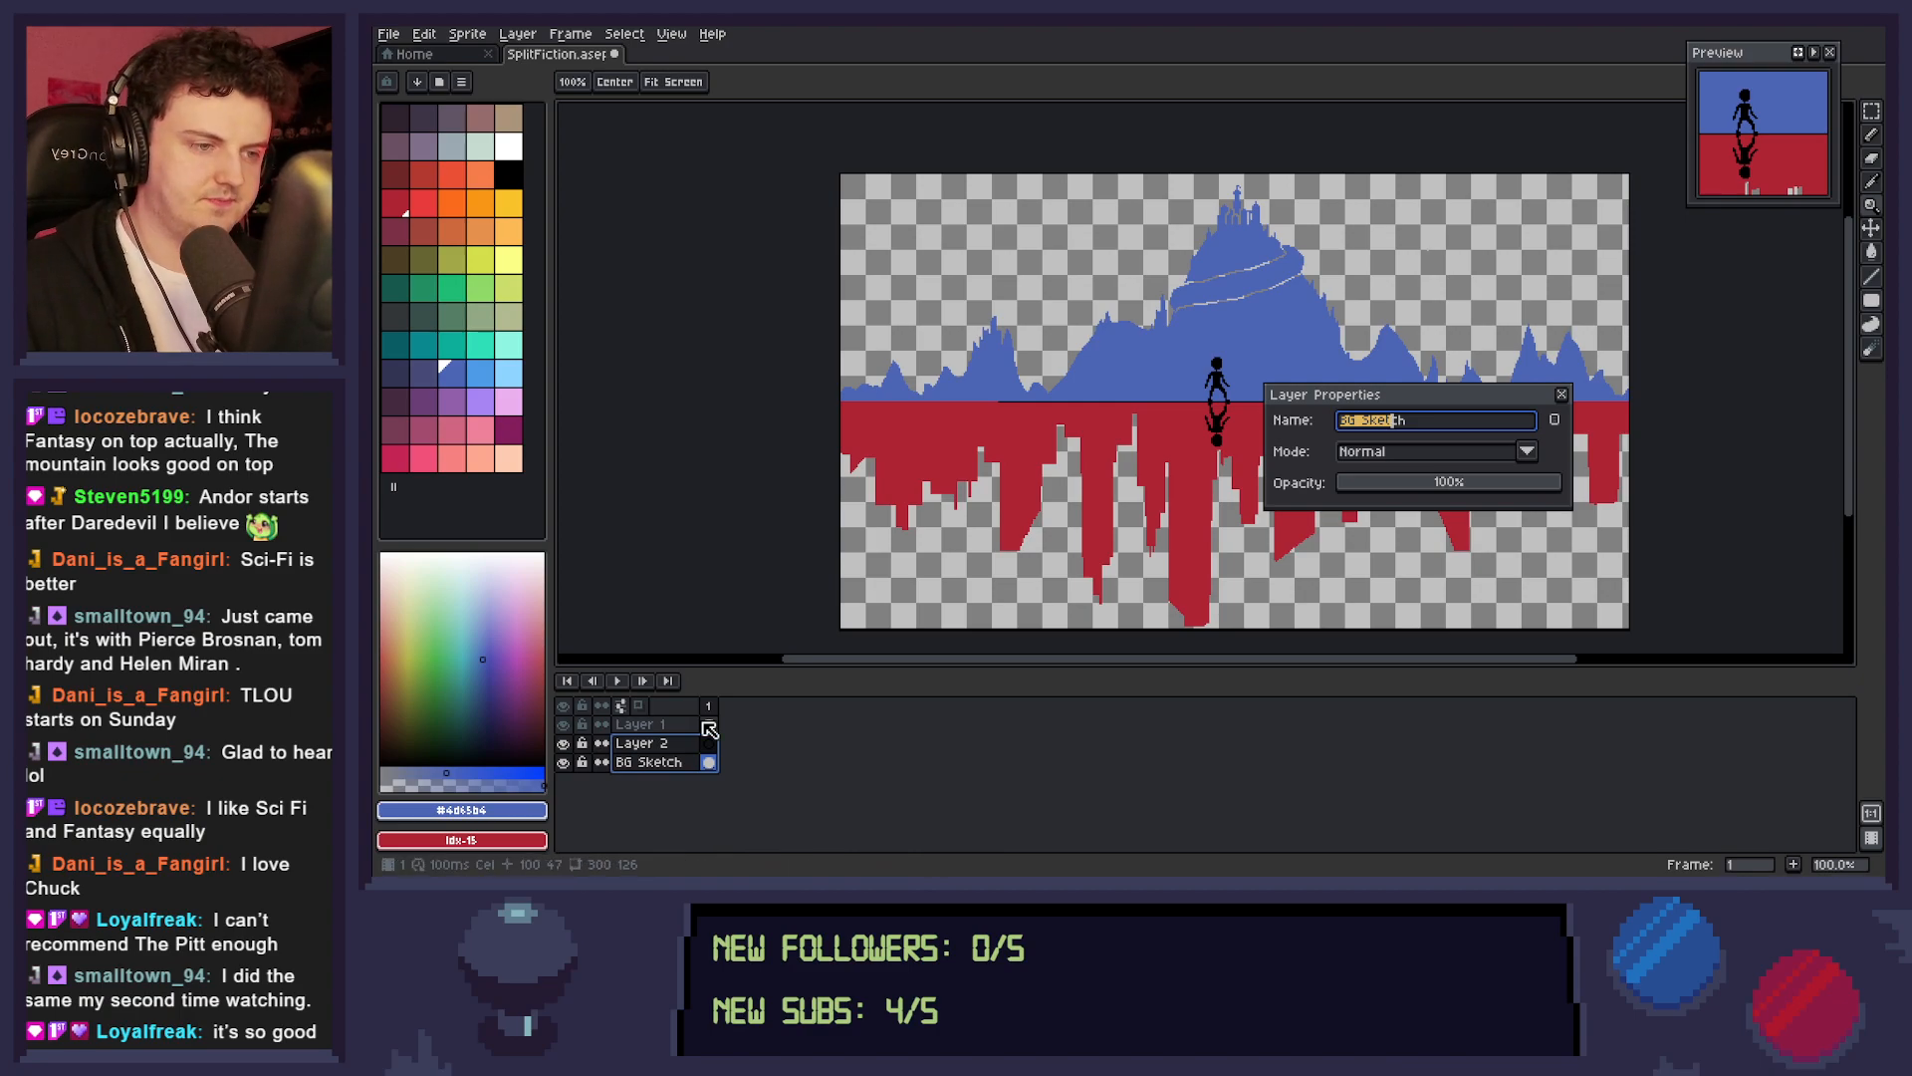
pyautogui.press('Right')
pyautogui.press('Right')
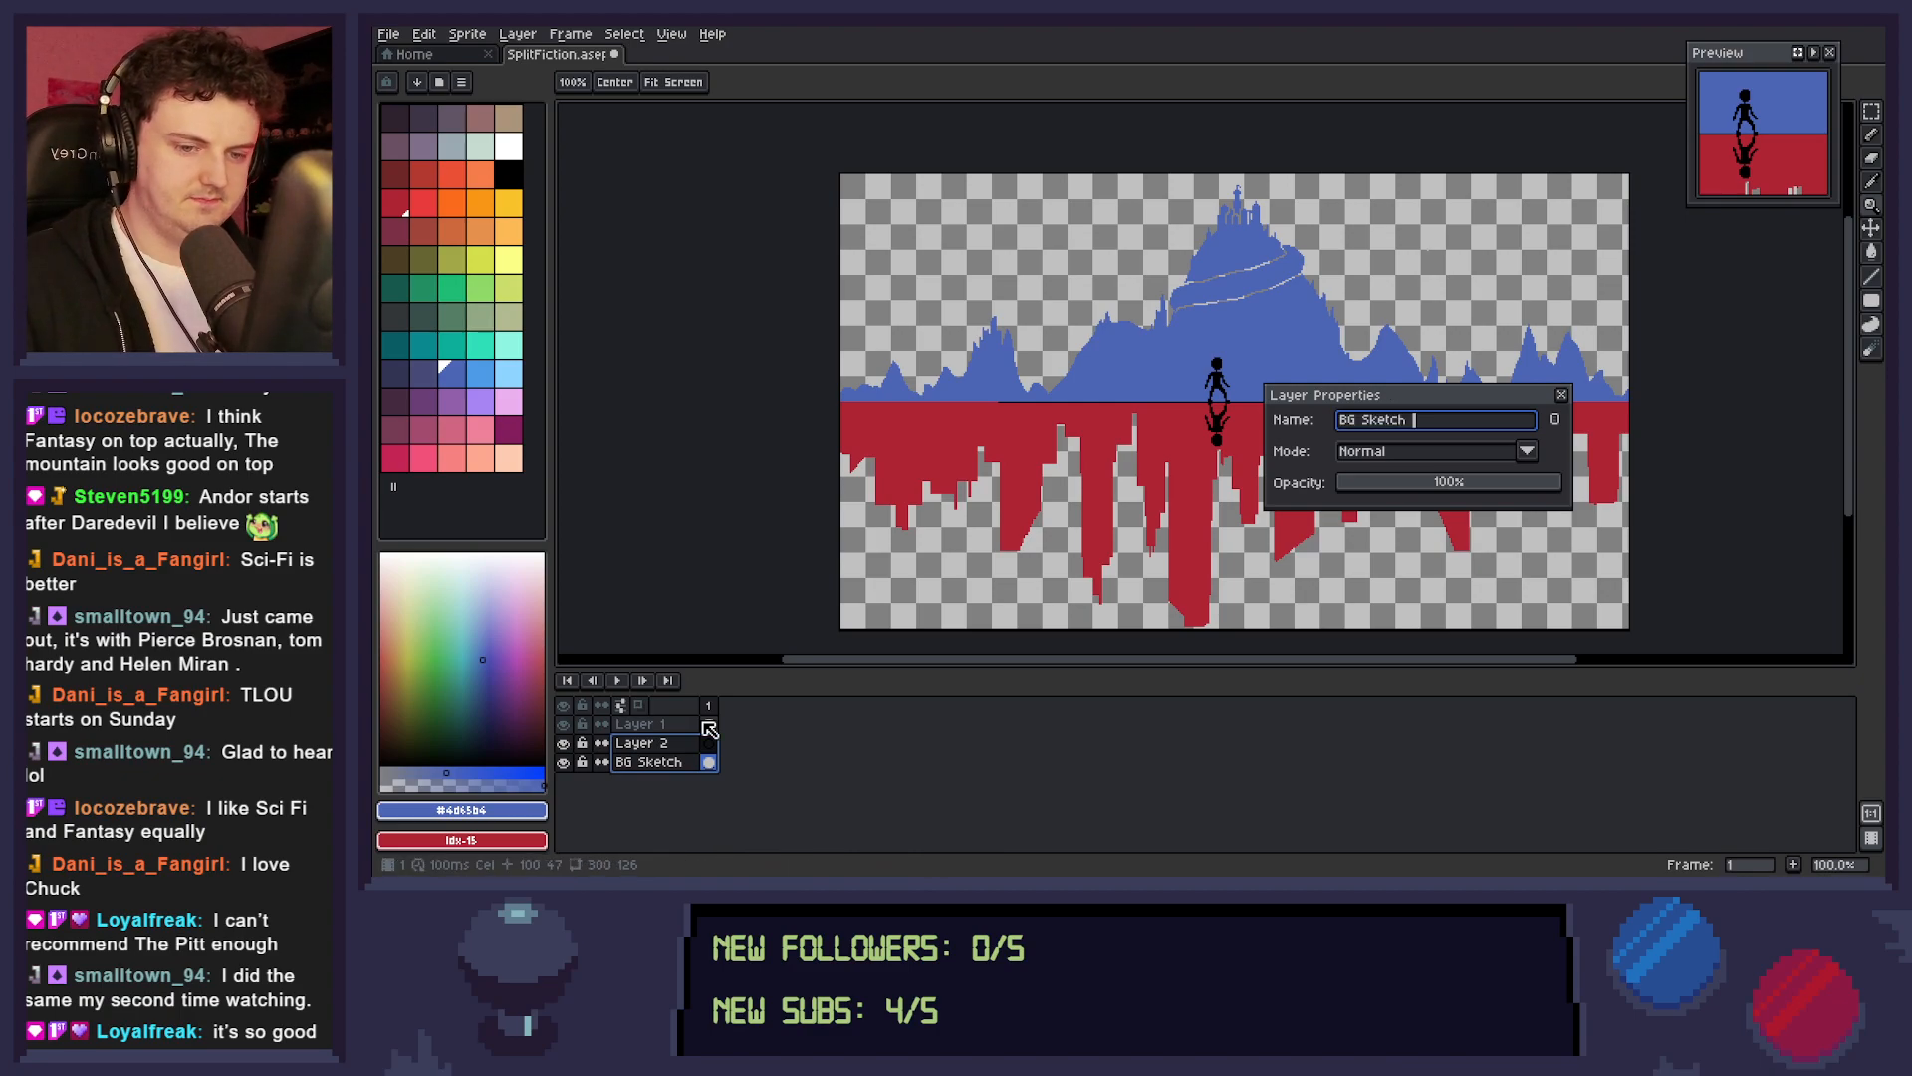
pyautogui.press('Return')
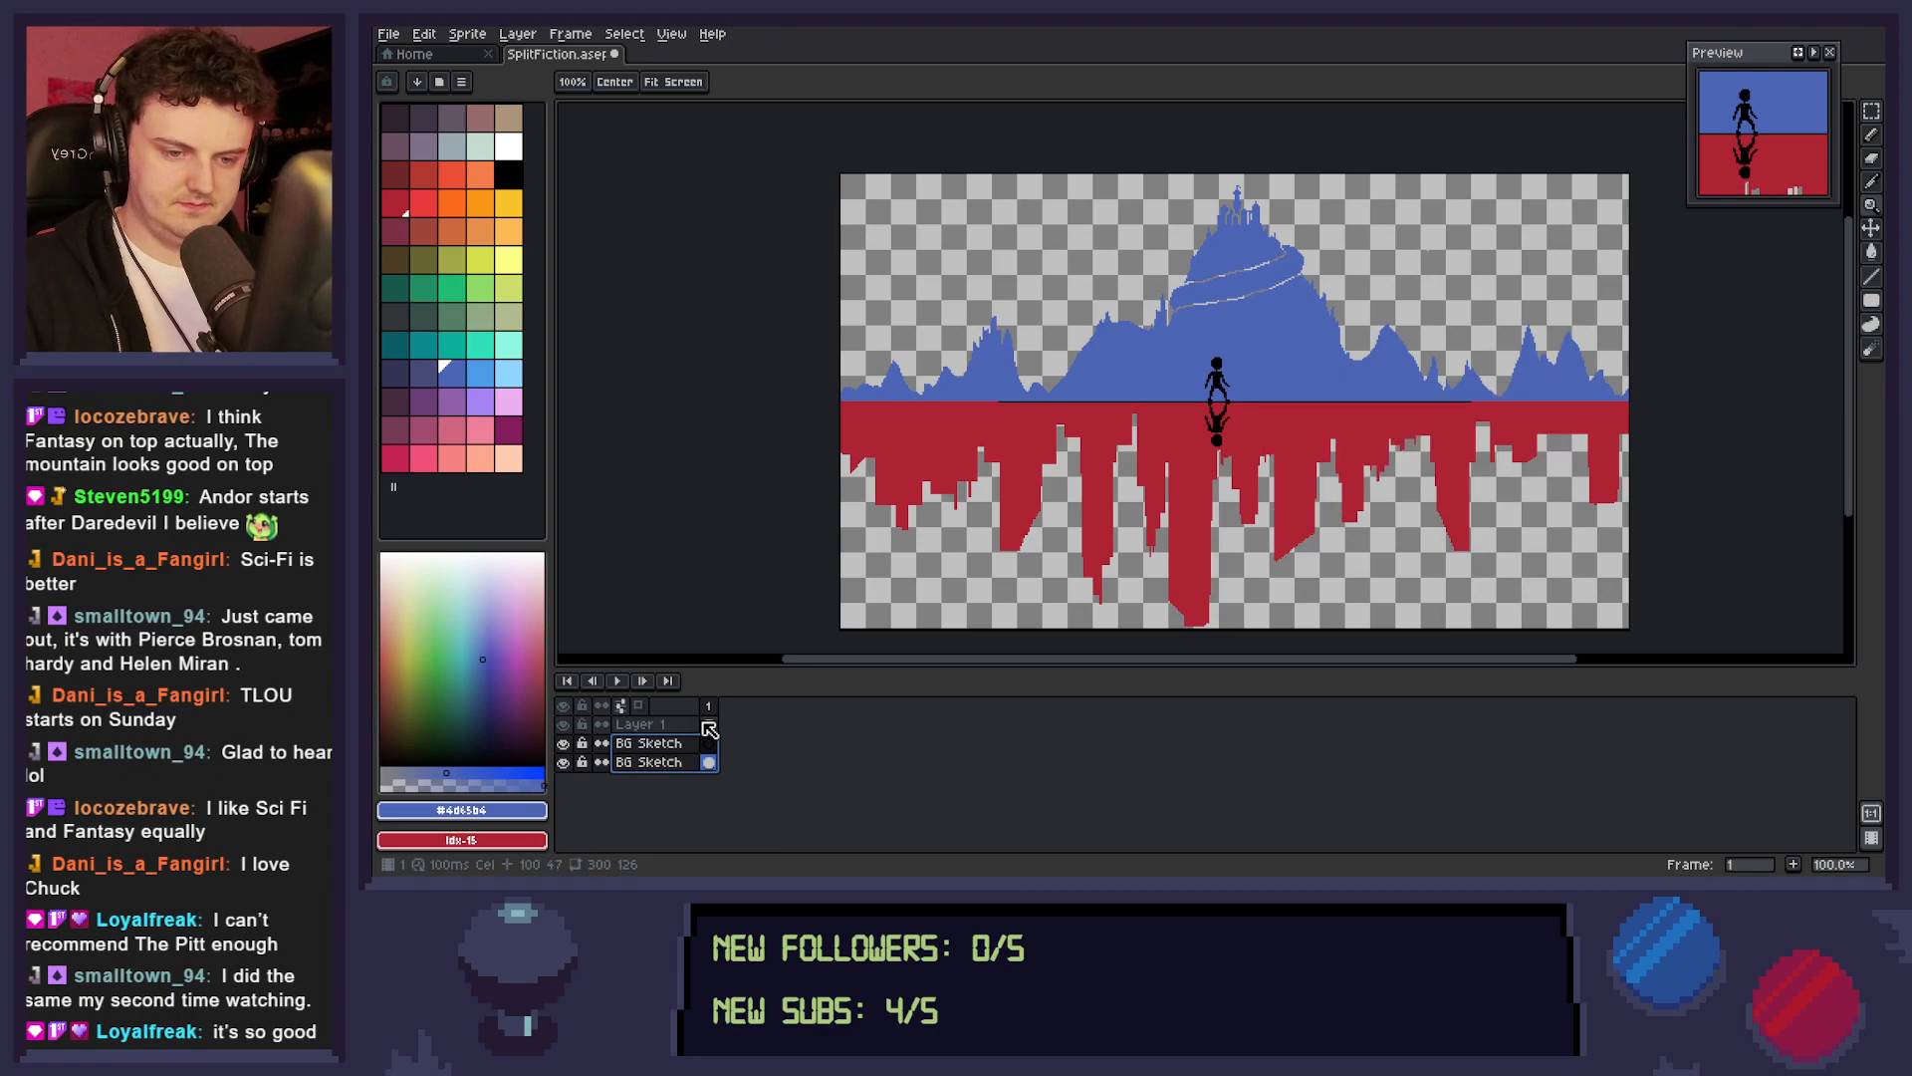
pyautogui.doubleClick(687, 743)
pyautogui.press('Right')
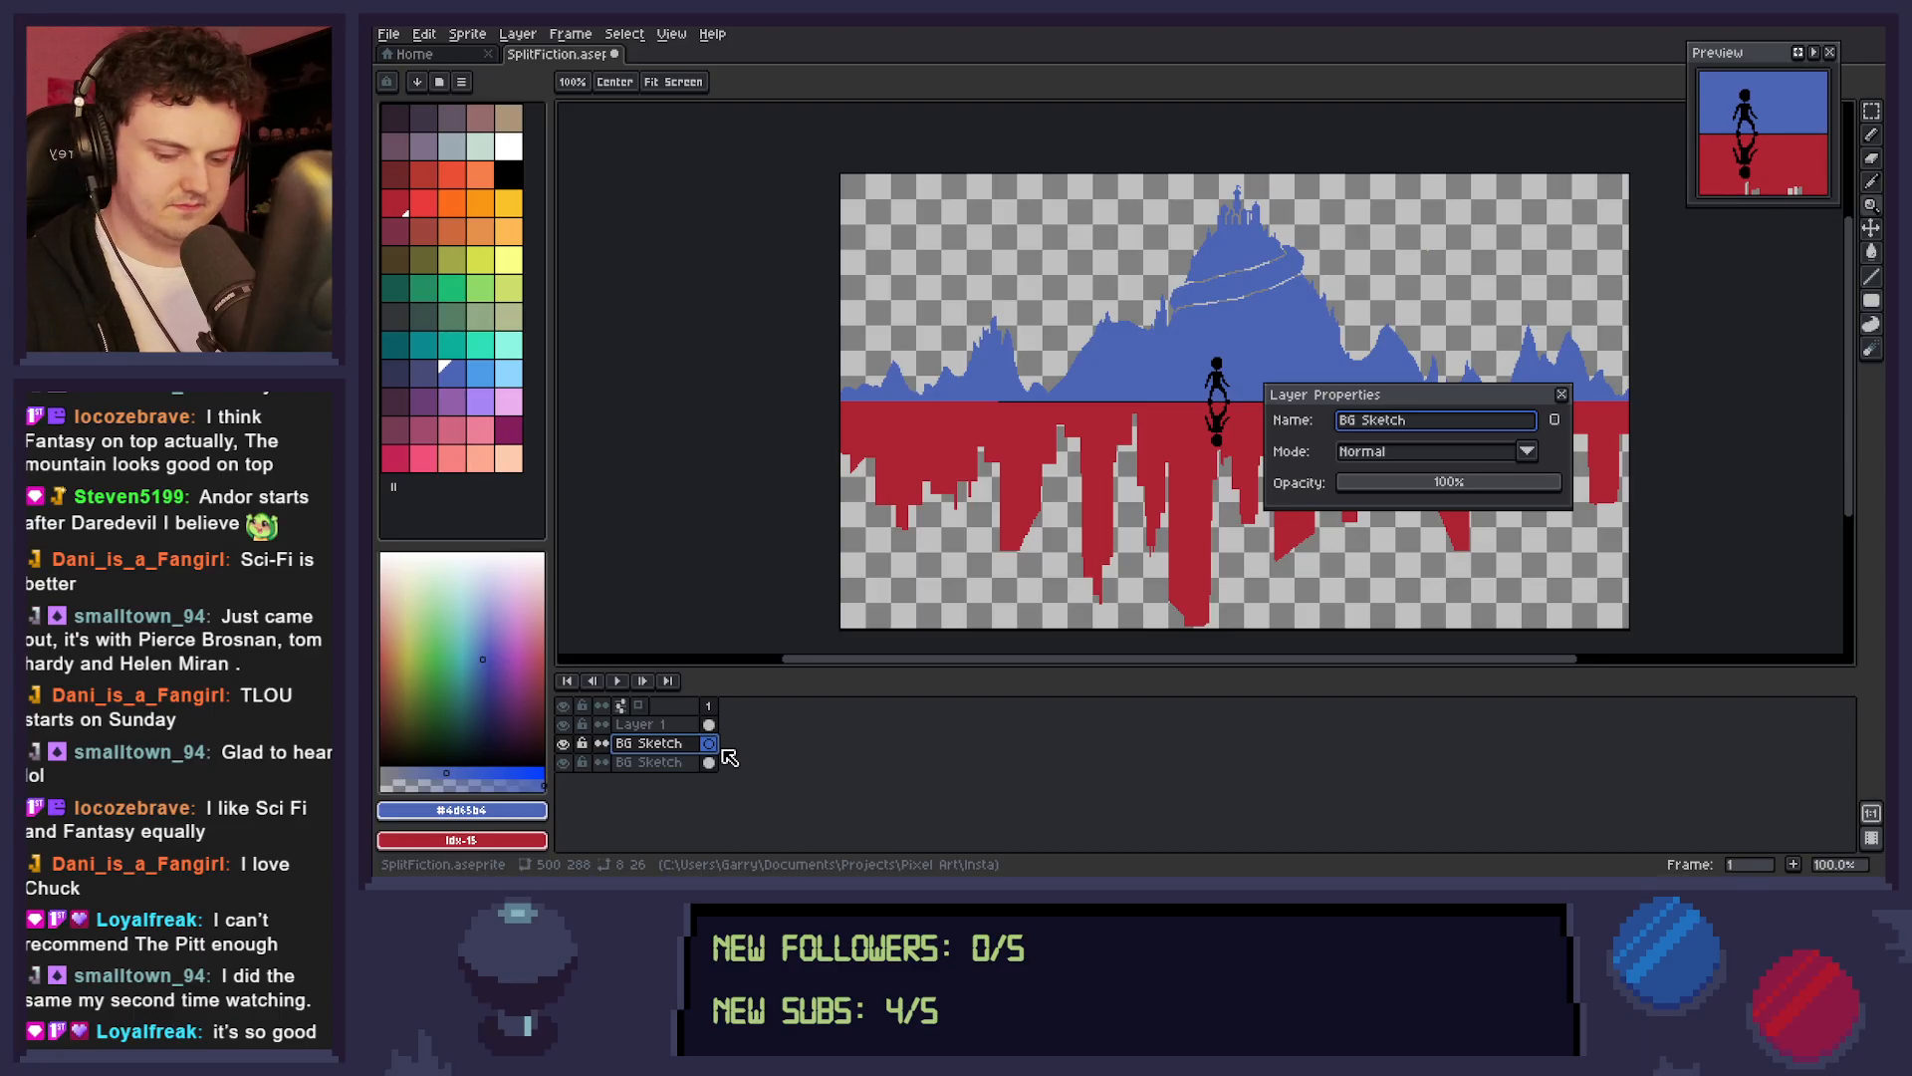
pyautogui.write('2')
pyautogui.press('Return')
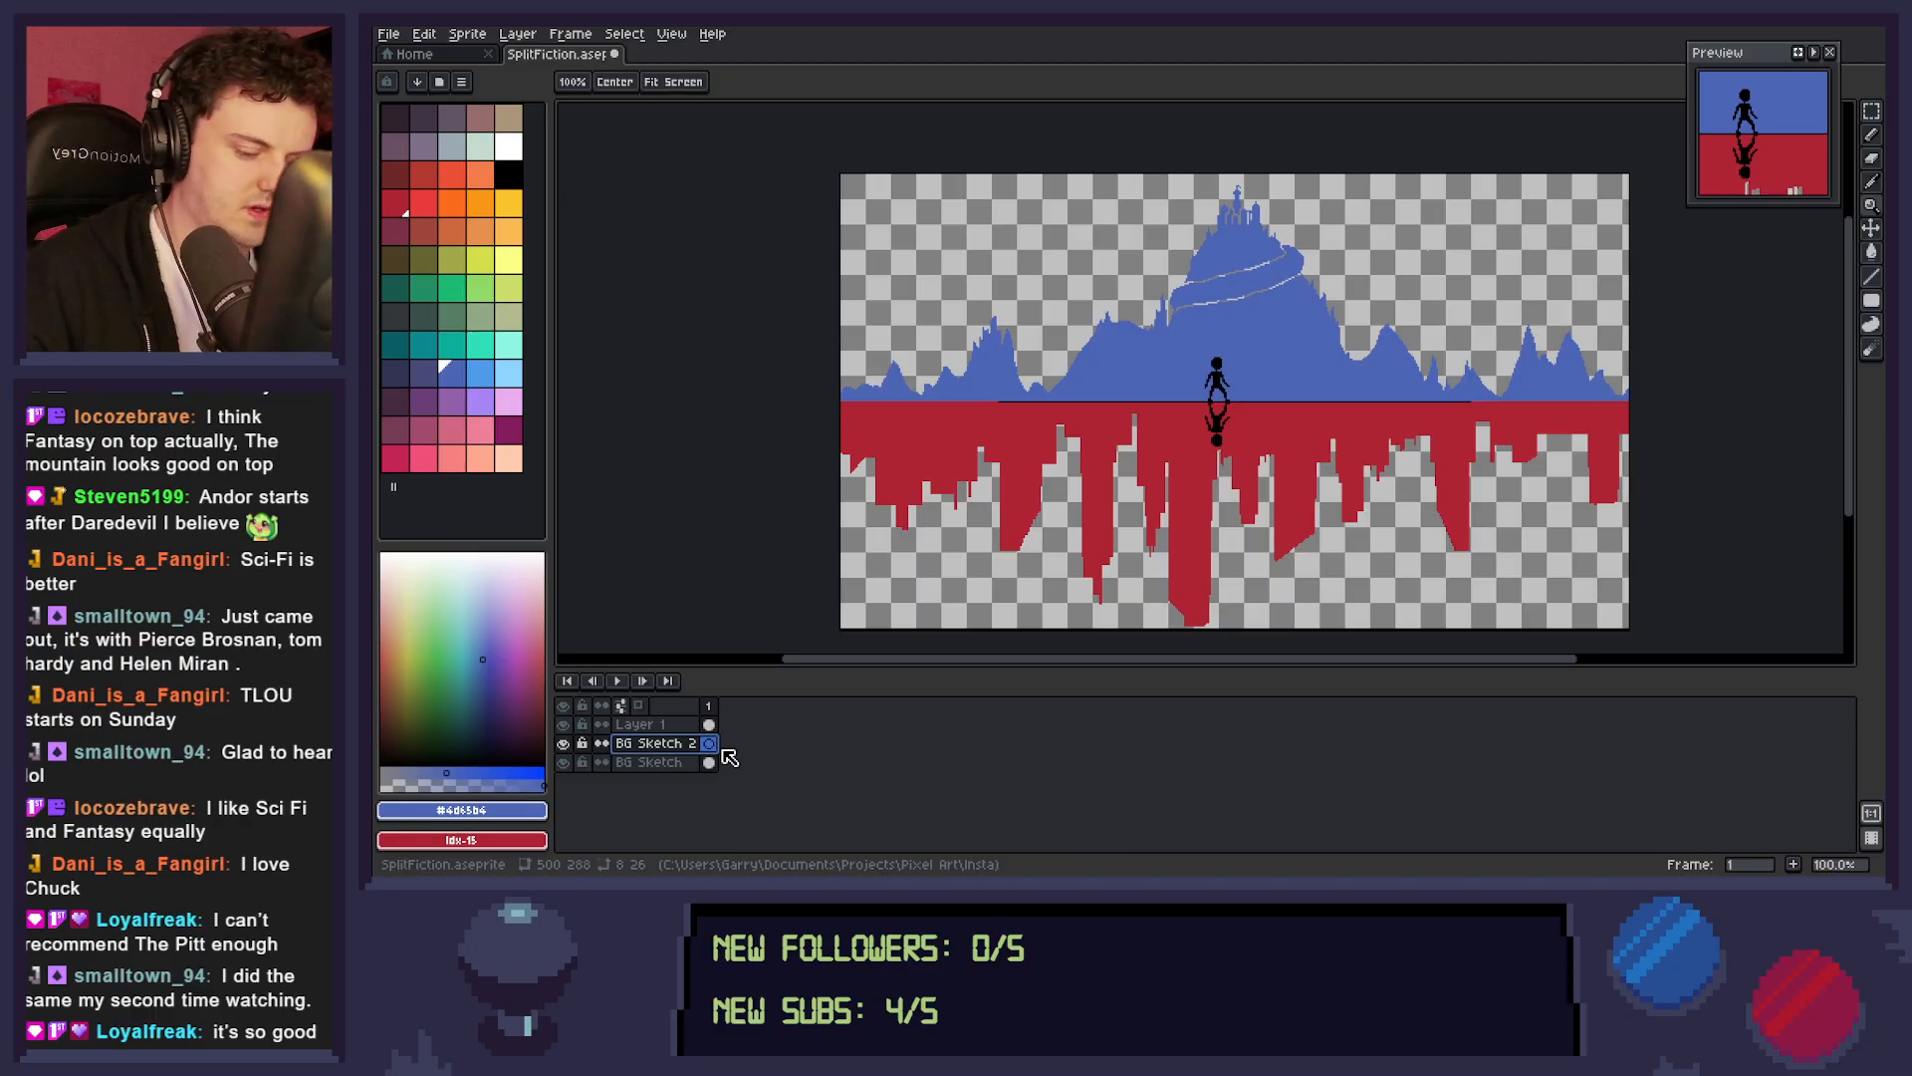
# Choose the next lighter blue in the palette as the foreground colour for the distant mountains.
pyautogui.press('i')
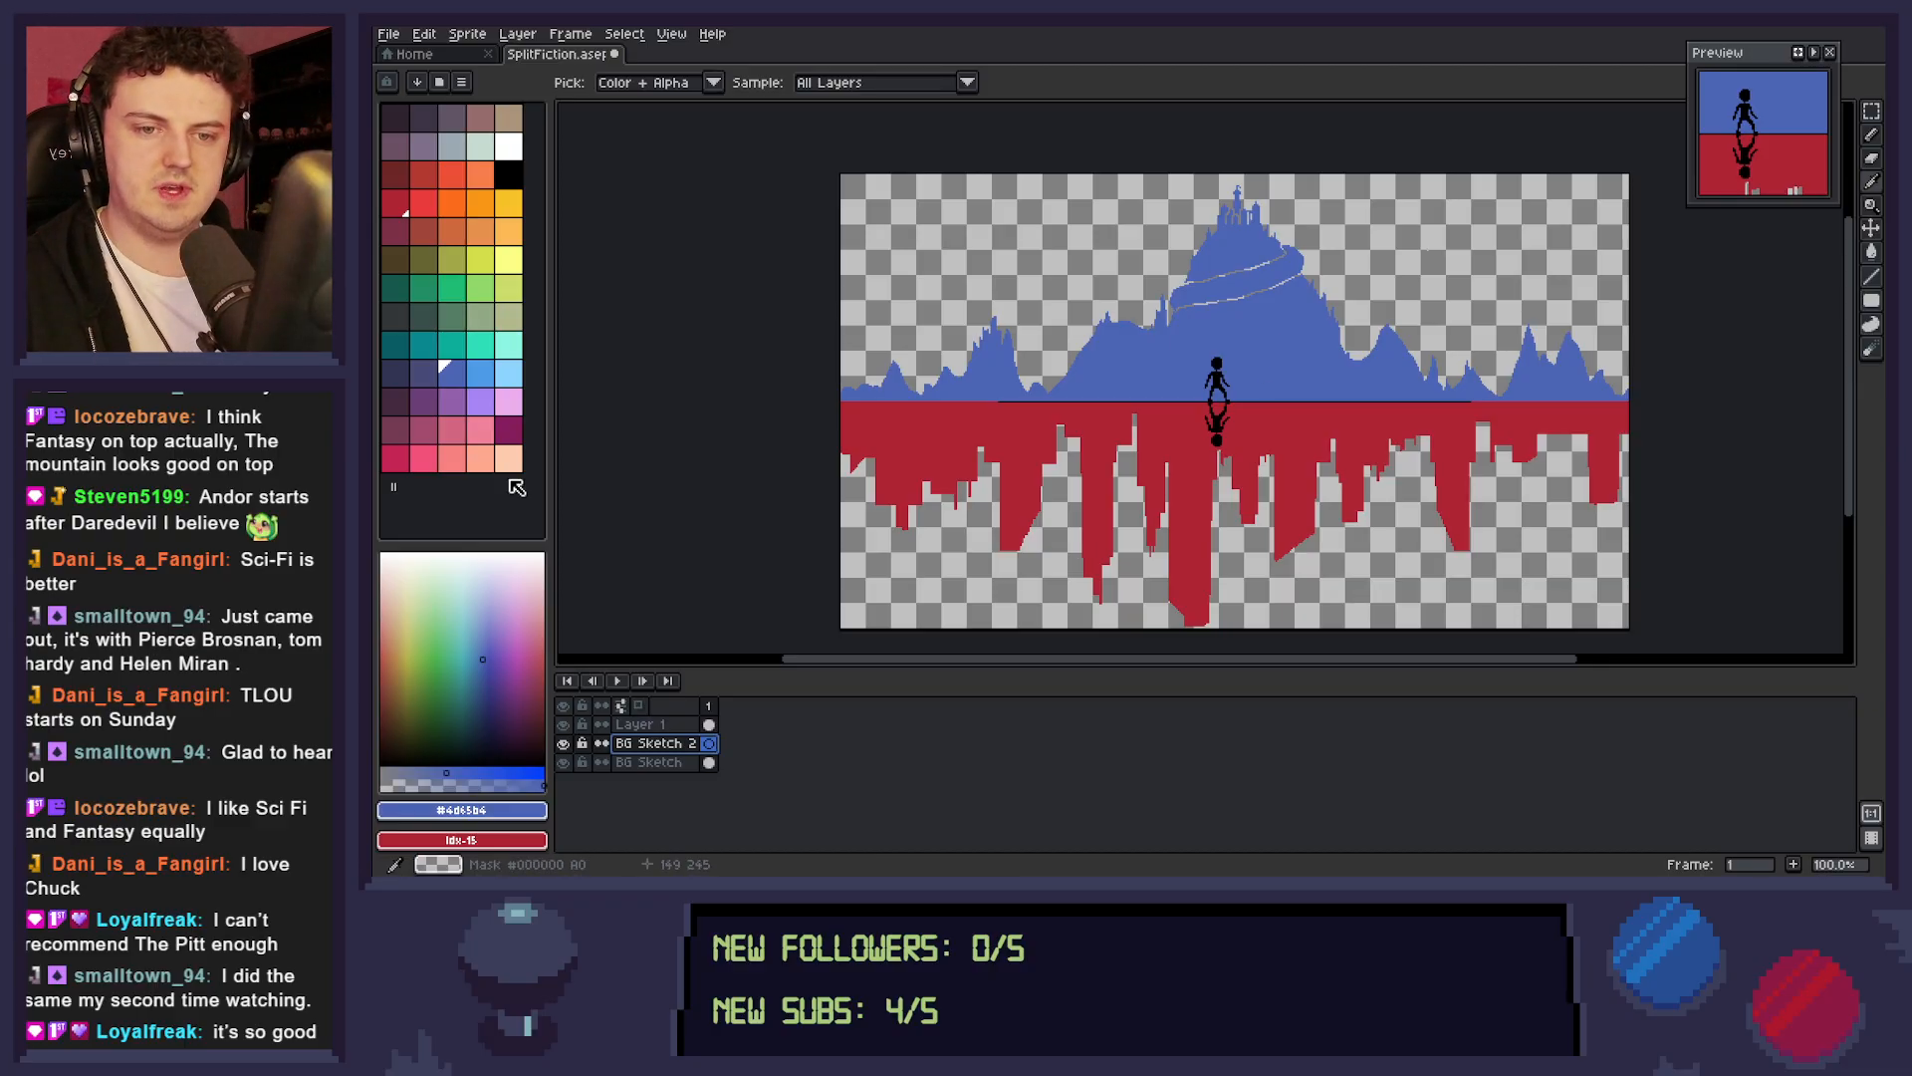
pyautogui.click(480, 374)
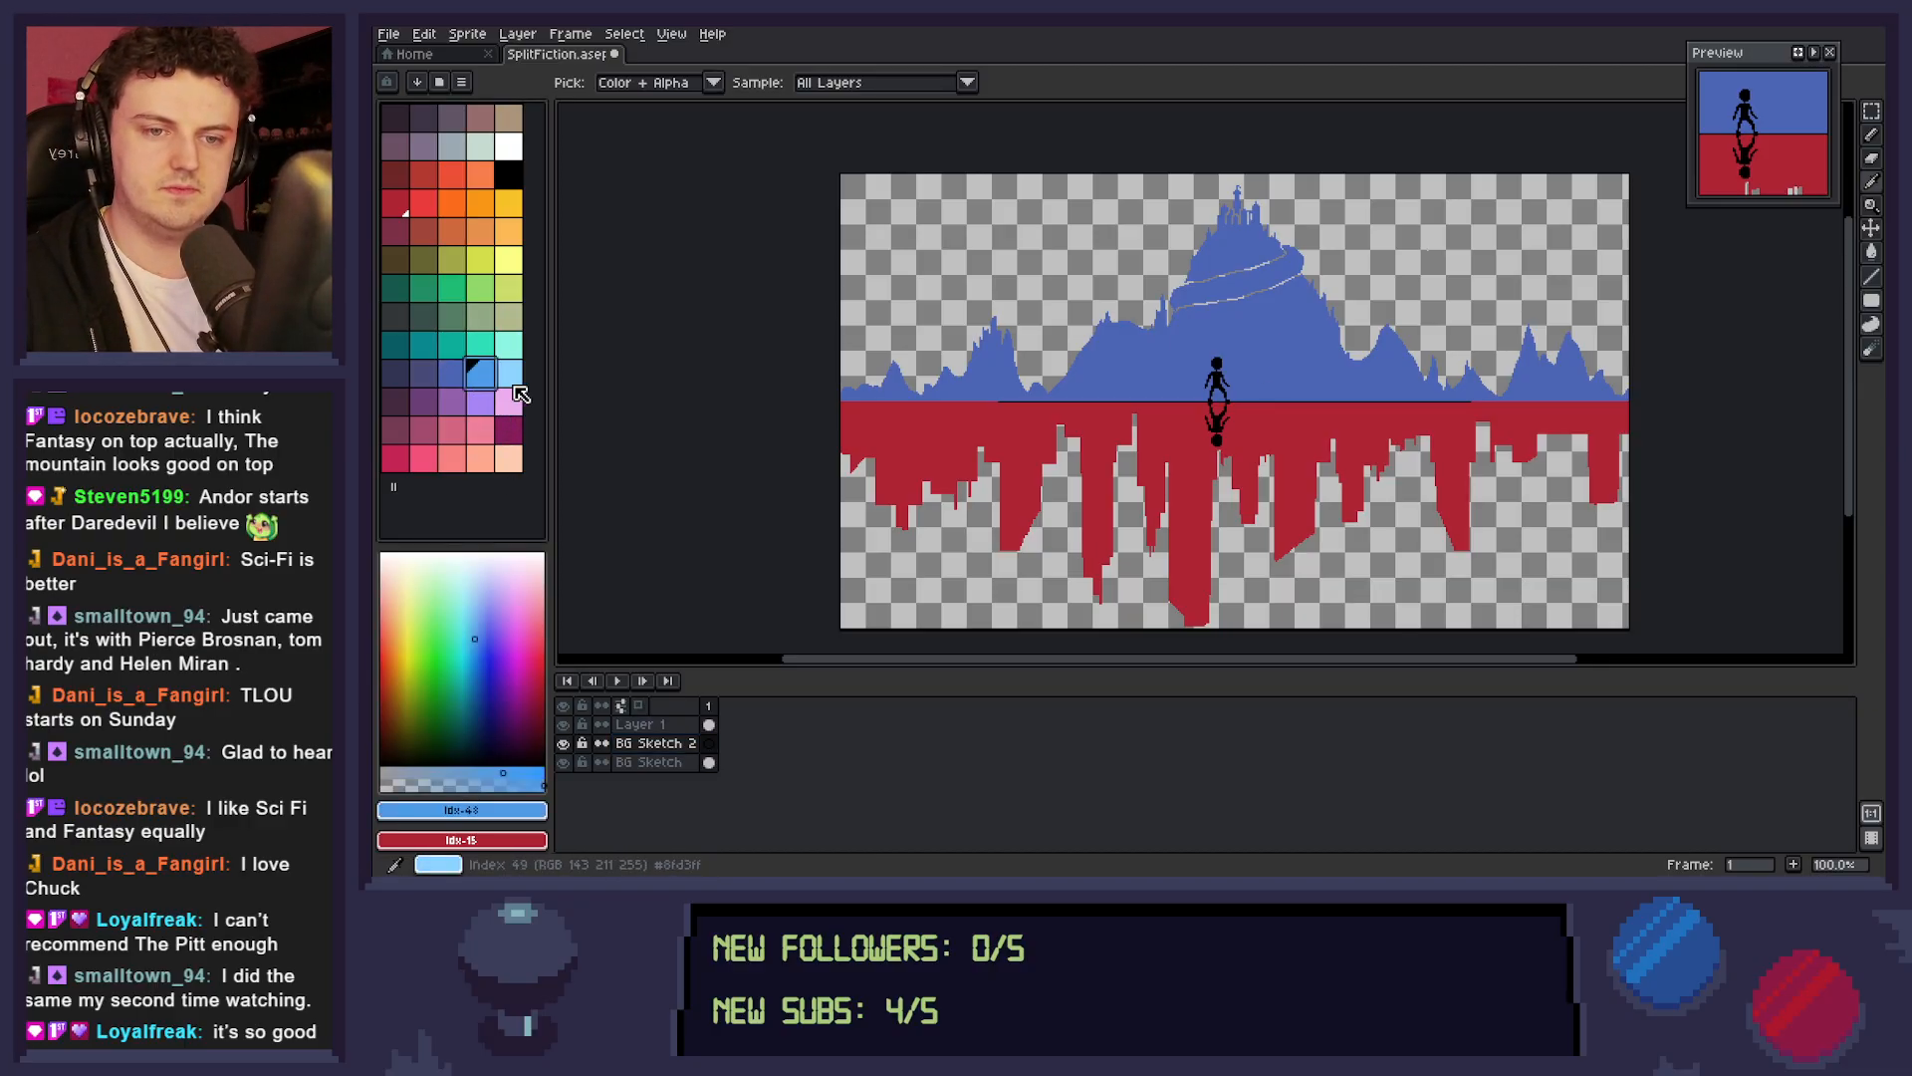
pyautogui.press('b')
pyautogui.press('z')
pyautogui.click(1105, 354)
pyautogui.rightClick(1195, 394)
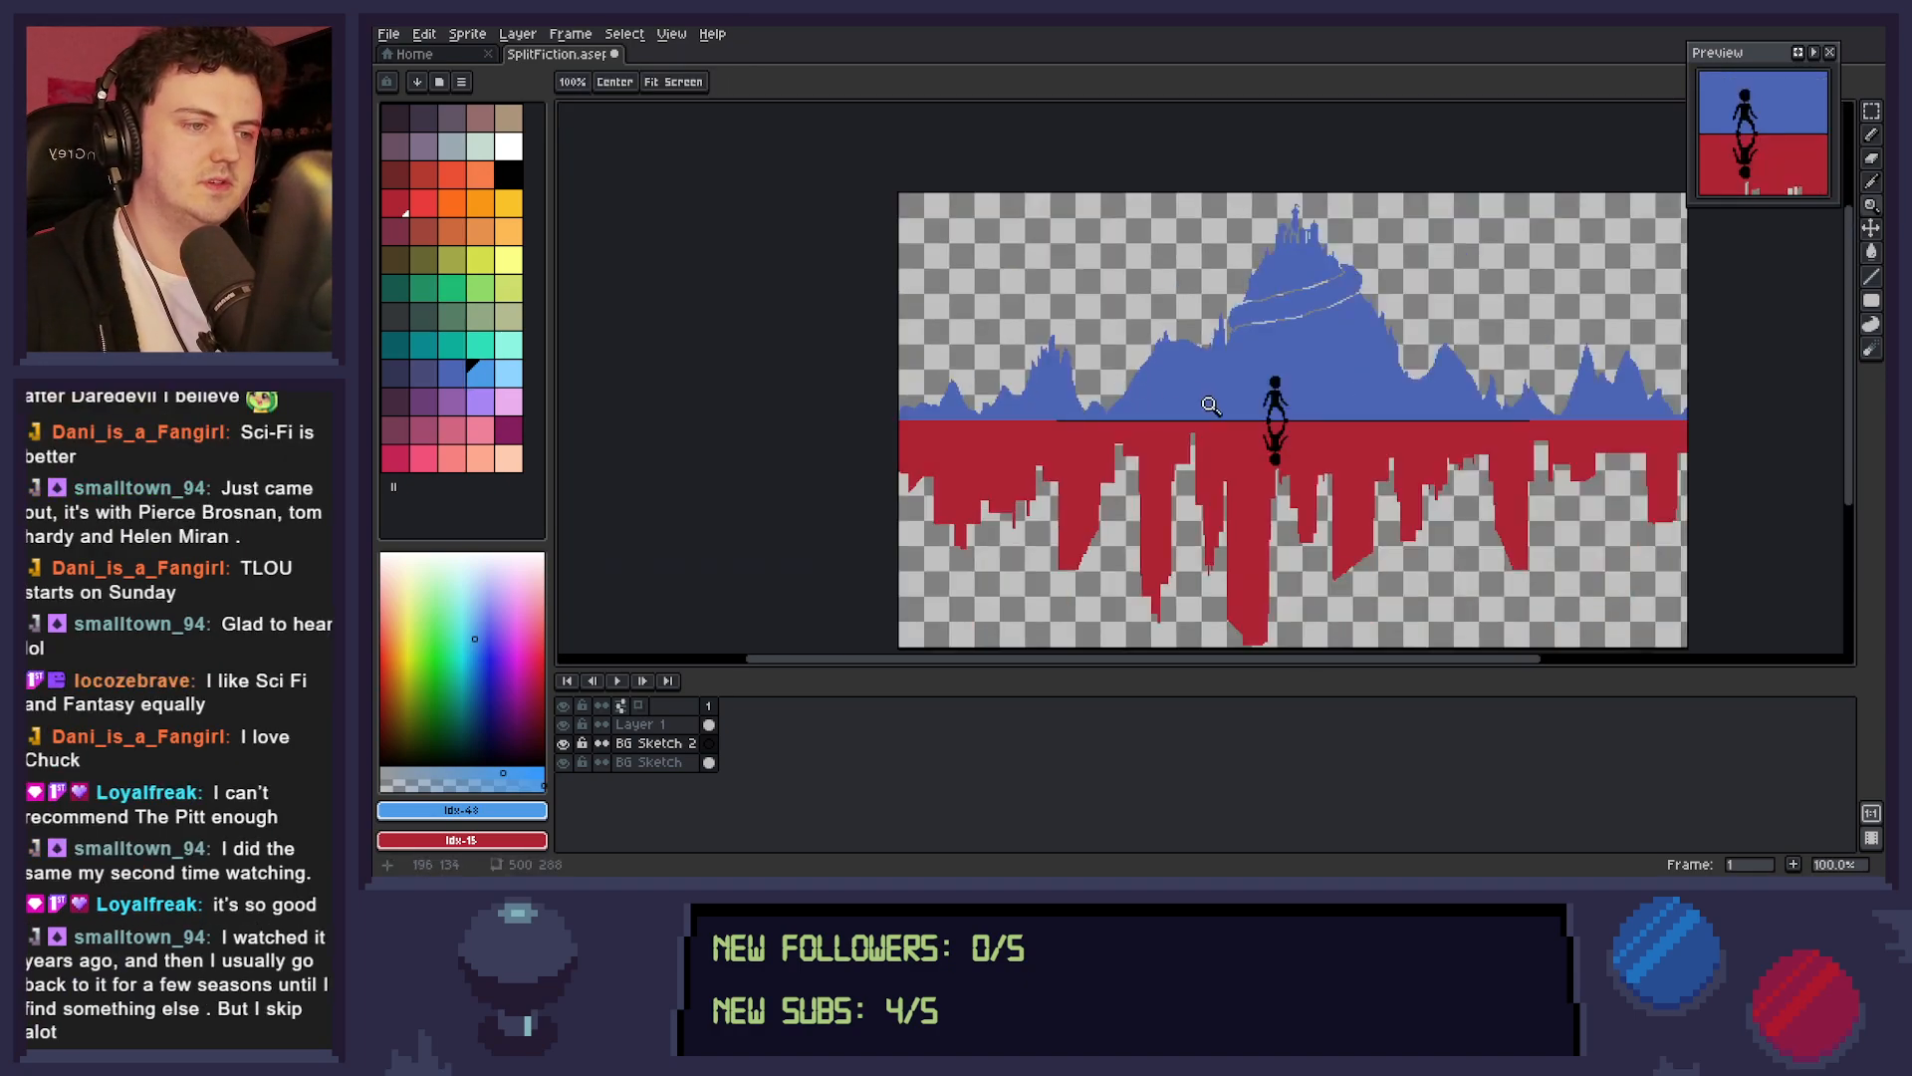
# Move the BG Sketch 2 layer beneath the BG Sketch layer.
pyautogui.click(690, 766)
pyautogui.click(693, 747)
pyautogui.moveTo(697, 745); pyautogui.dragTo(717, 786)
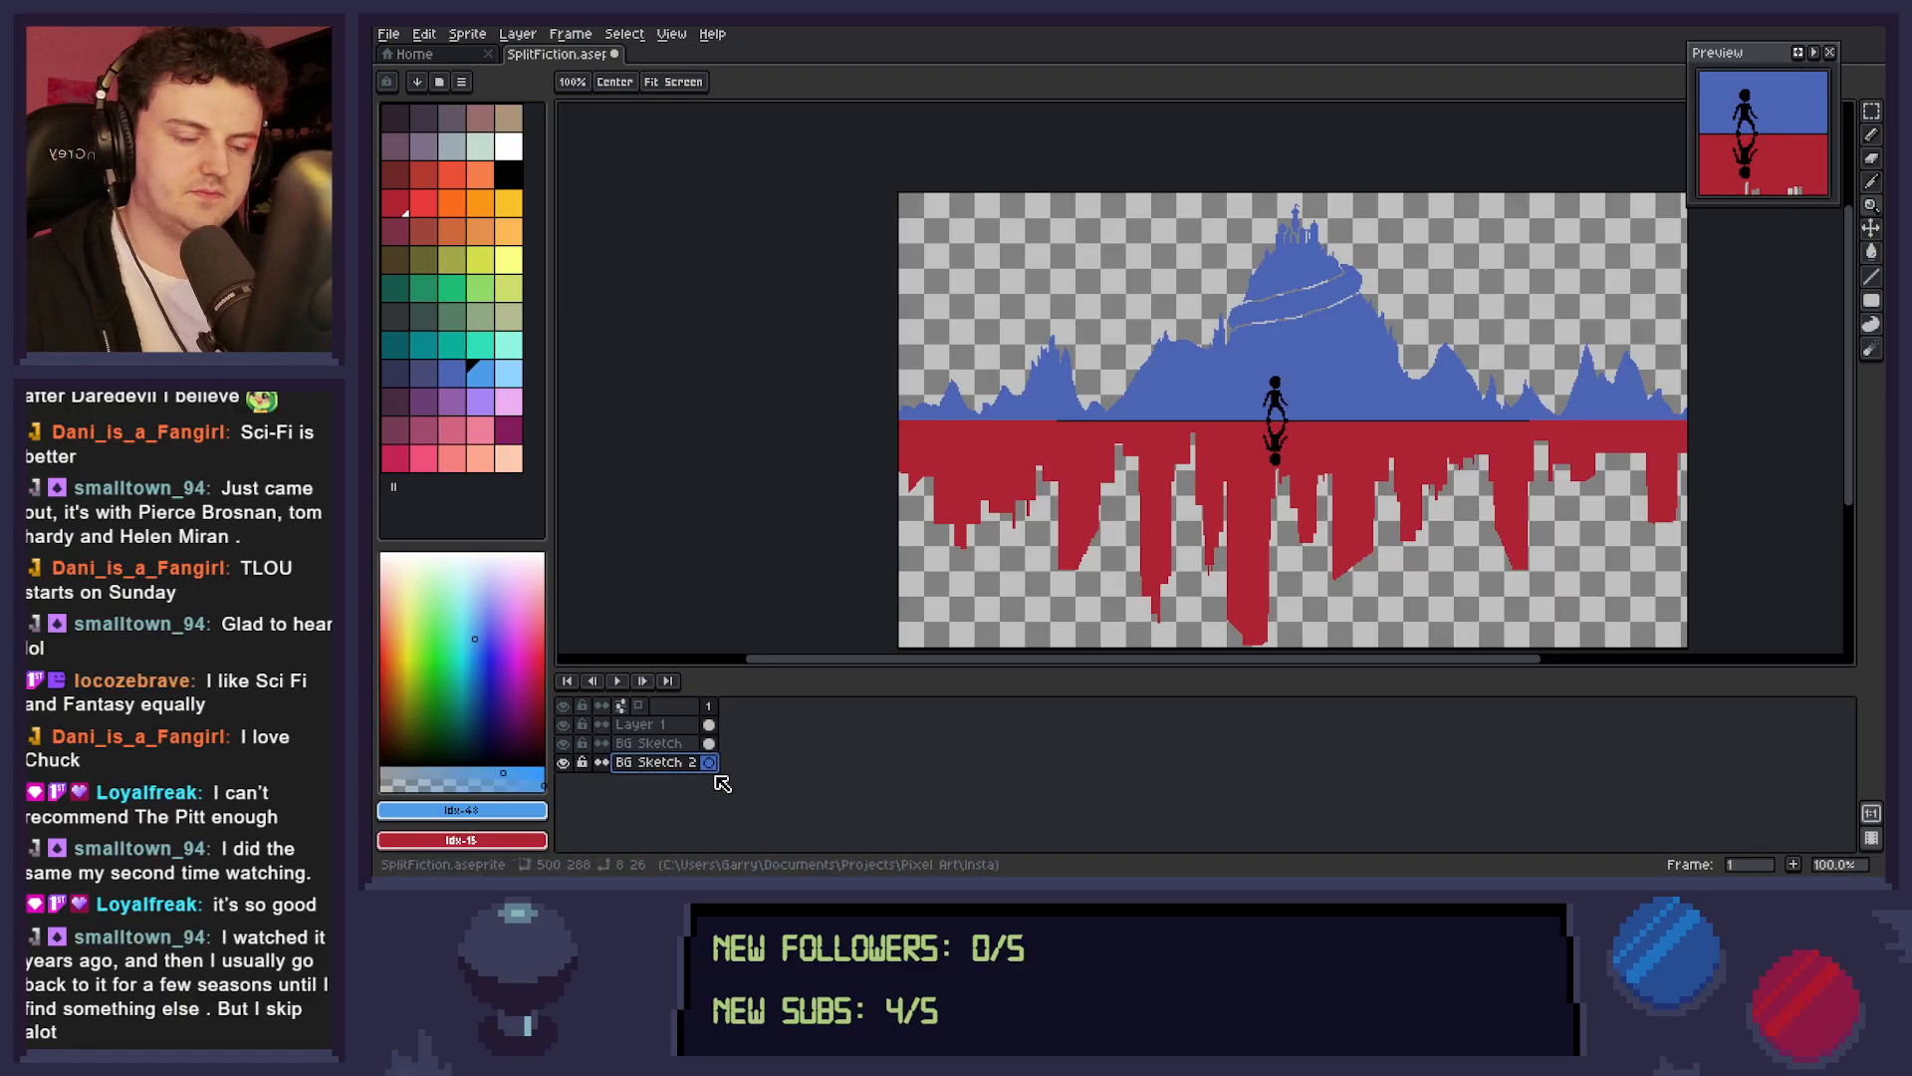
# Sketch a 1 px light blue outline of distant peaks showing through the gaps on both sides of the main mountain.
pyautogui.scroll(1, 1181, 404)
pyautogui.moveTo(1182, 405); pyautogui.dragTo(1259, 467)
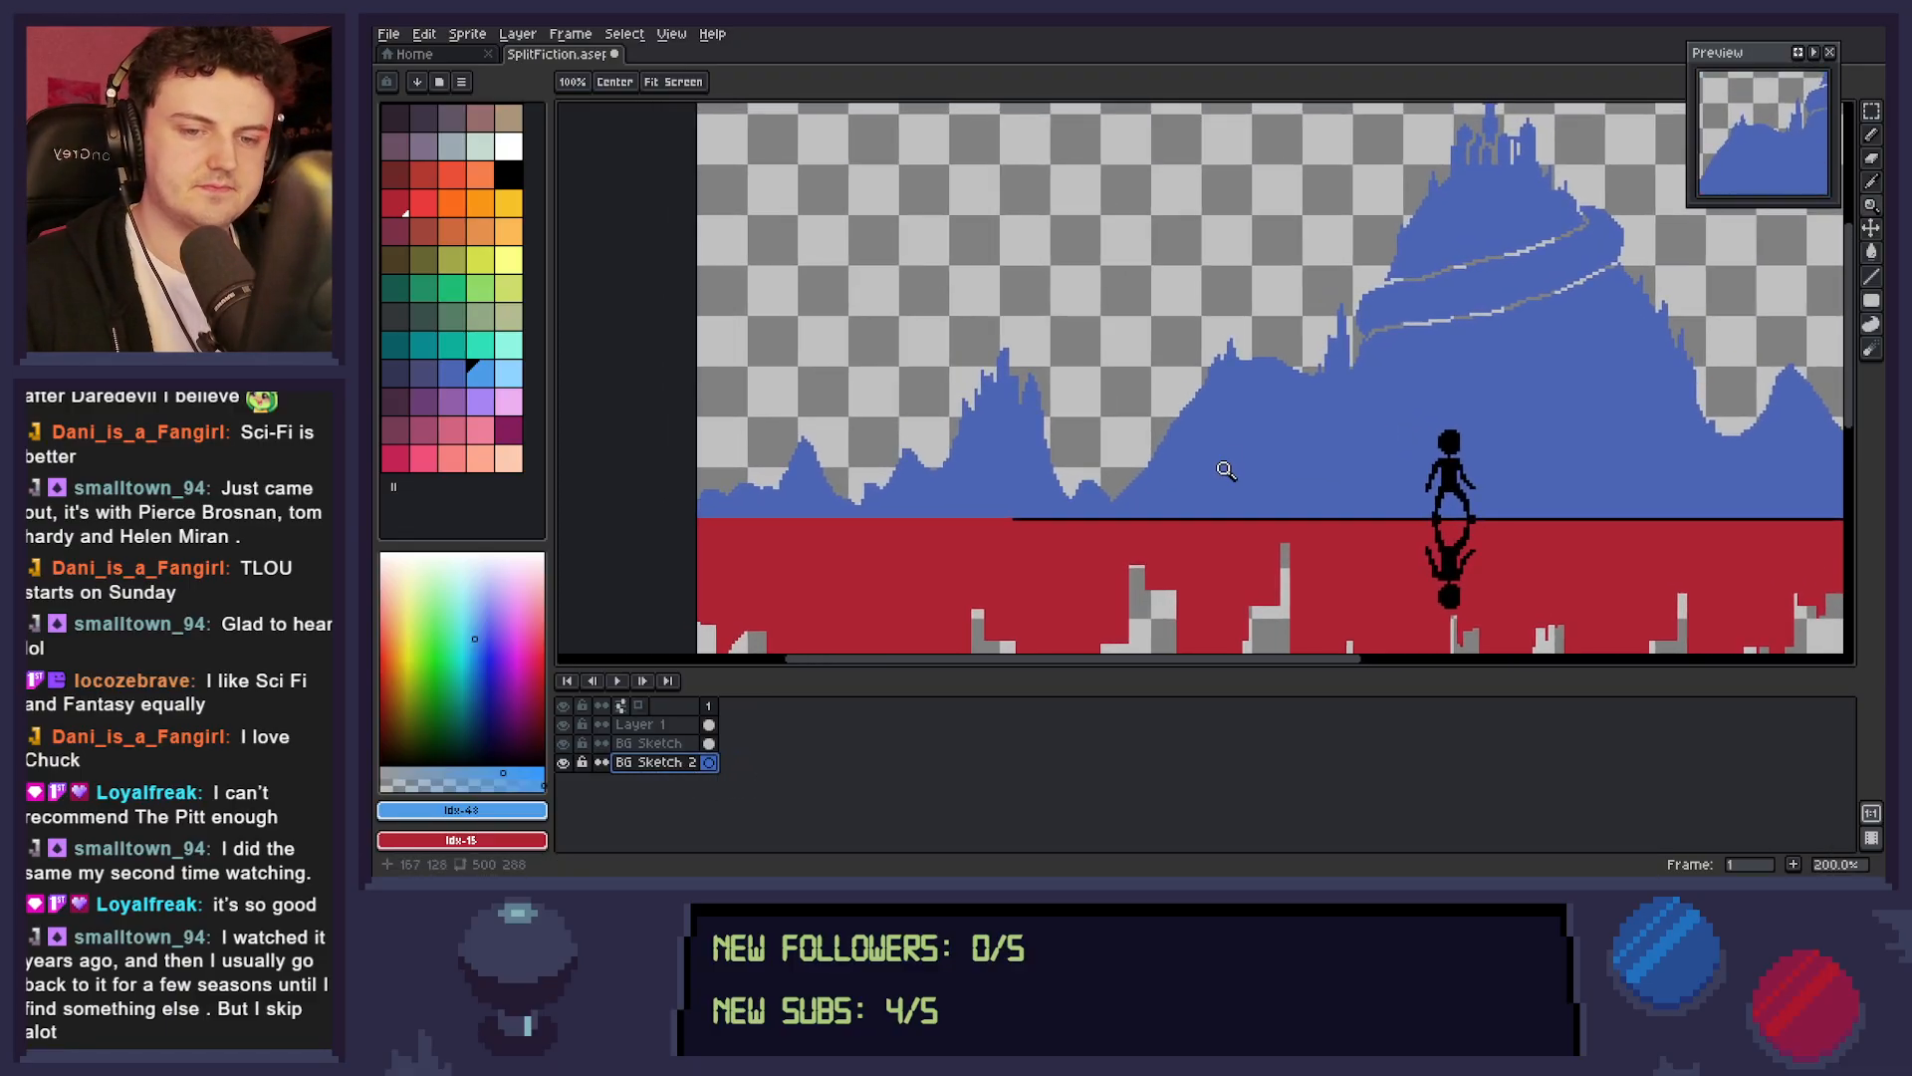
pyautogui.press('b')
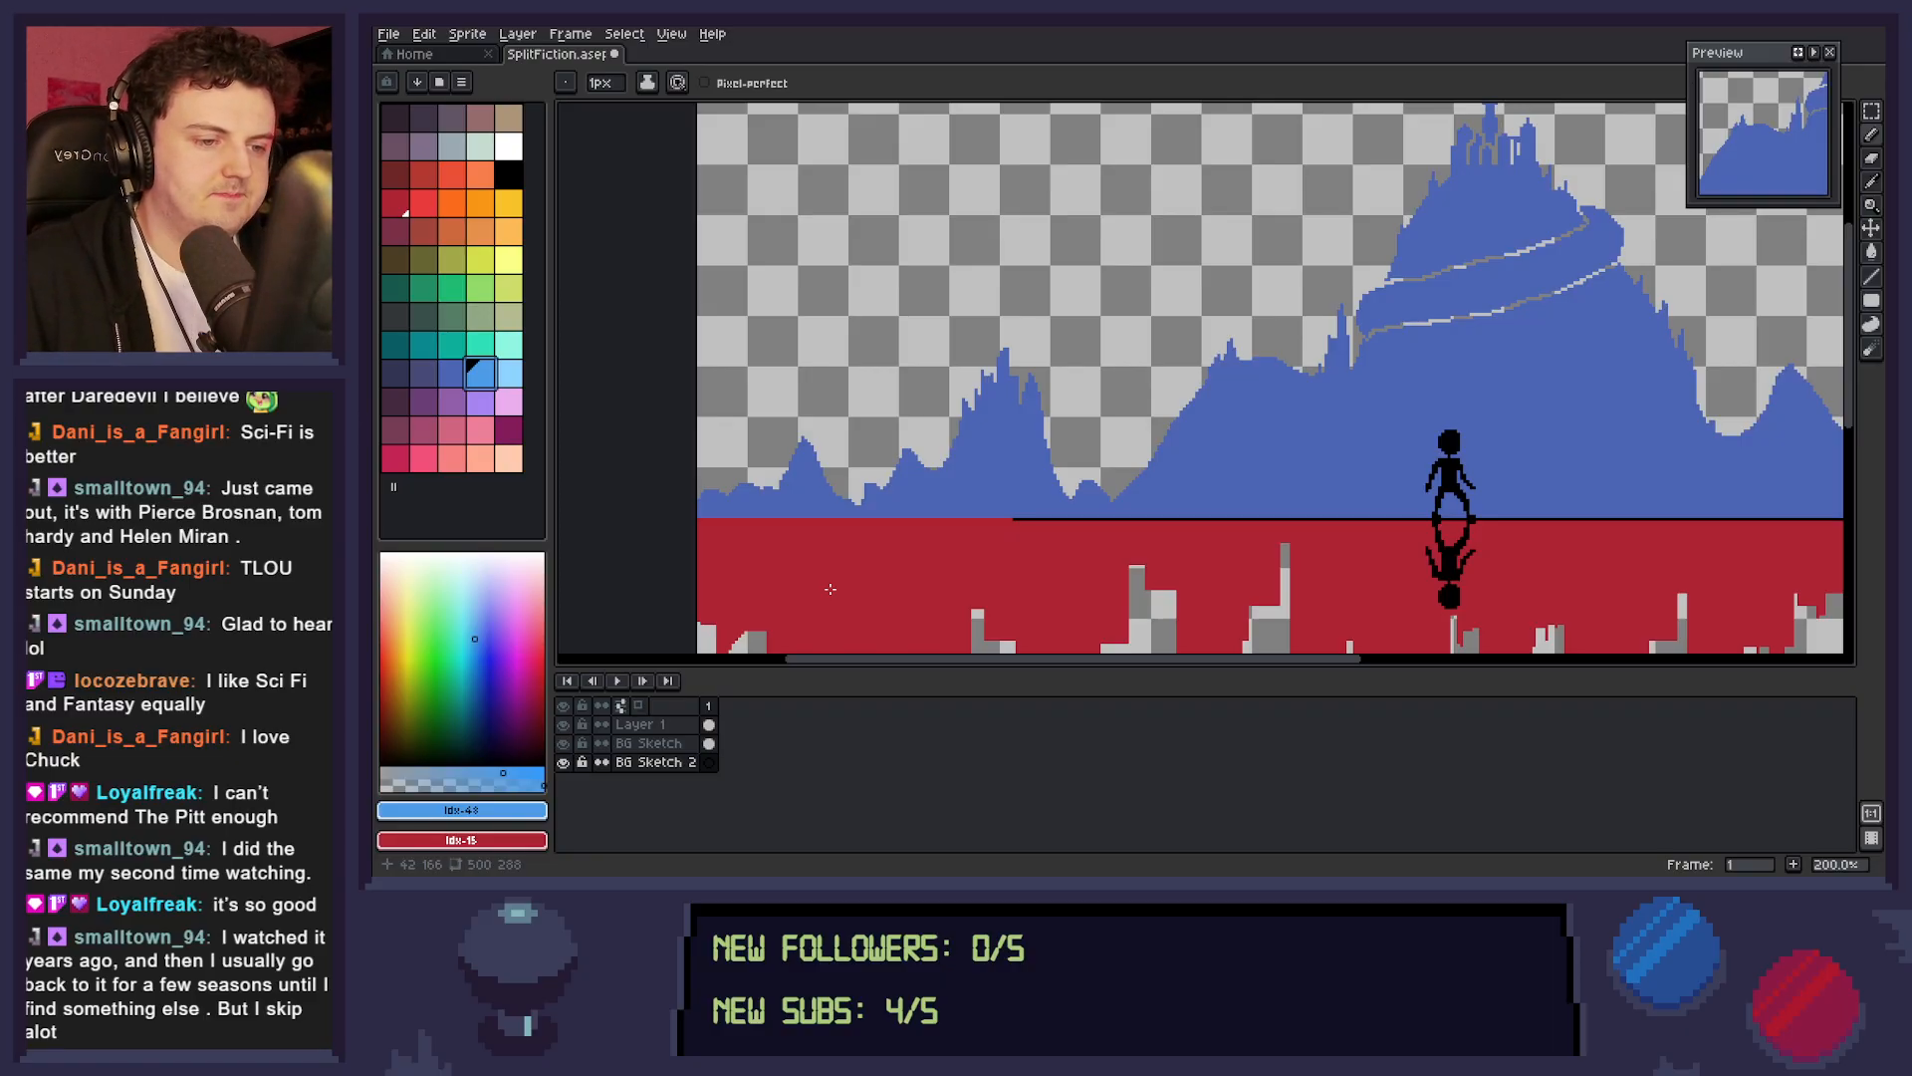
pyautogui.moveTo(698, 465)
pyautogui.mouseDown()
pyautogui.moveTo(737, 487)
pyautogui.moveTo(792, 497)
pyautogui.moveTo(847, 442)
pyautogui.moveTo(919, 485)
pyautogui.moveTo(938, 417)
pyautogui.moveTo(968, 466)
pyautogui.moveTo(1040, 496)
pyautogui.moveTo(1077, 436)
pyautogui.moveTo(1121, 468)
pyautogui.moveTo(1133, 366)
pyautogui.moveTo(1181, 422)
pyautogui.mouseUp()
pyautogui.moveTo(1368, 500)
pyautogui.mouseDown()
pyautogui.moveTo(1436, 510)
pyautogui.moveTo(1127, 463)
pyautogui.mouseUp()
pyautogui.press('space')
pyautogui.moveTo(1244, 472); pyautogui.dragTo(1167, 484)
pyautogui.moveTo(1252, 438)
pyautogui.mouseDown()
pyautogui.moveTo(1395, 399)
pyautogui.moveTo(1408, 435)
pyautogui.moveTo(1438, 421)
pyautogui.moveTo(1464, 475)
pyautogui.moveTo(1541, 452)
pyautogui.moveTo(1548, 475)
pyautogui.moveTo(1573, 469)
pyautogui.moveTo(1333, 463)
pyautogui.mouseUp()
pyautogui.press('space')
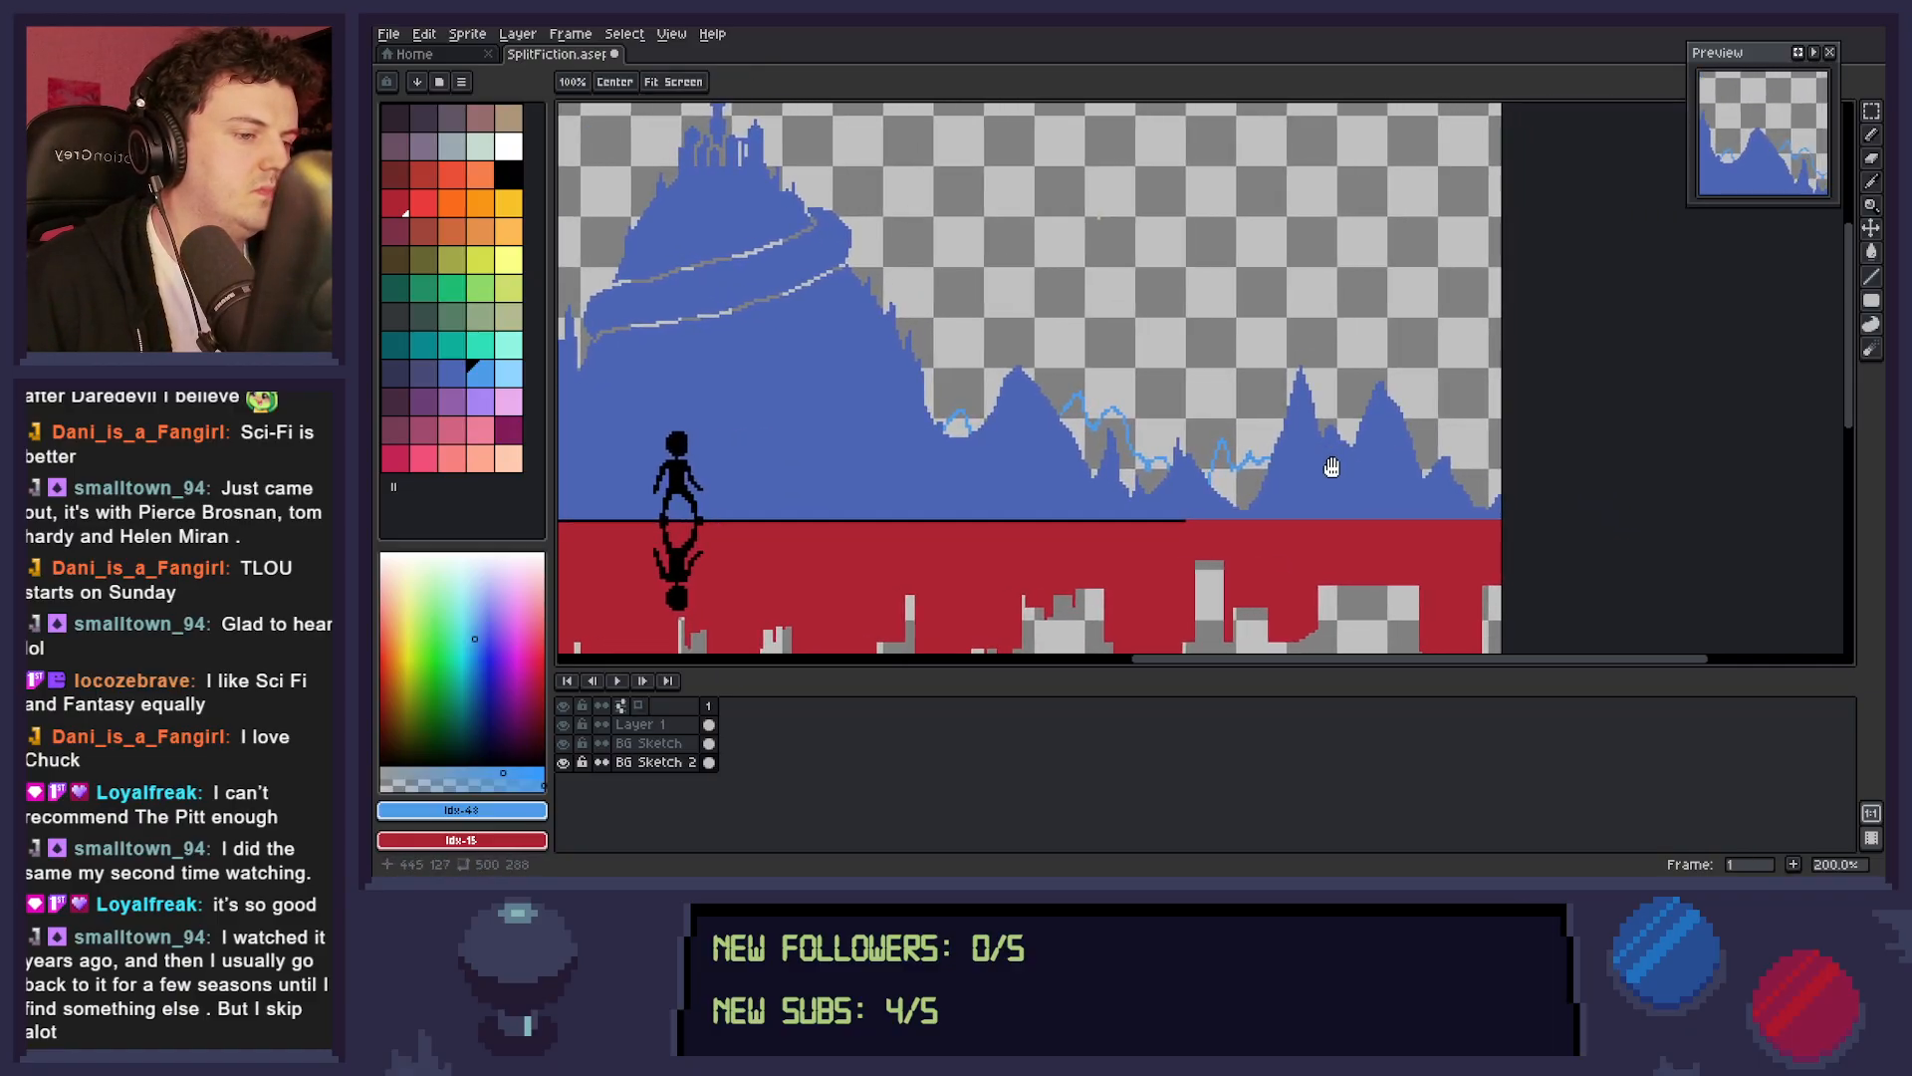
pyautogui.moveTo(1458, 490)
pyautogui.mouseDown()
pyautogui.moveTo(1518, 401)
pyautogui.moveTo(1526, 452)
pyautogui.moveTo(1482, 450)
pyautogui.moveTo(1503, 402)
pyautogui.mouseUp()
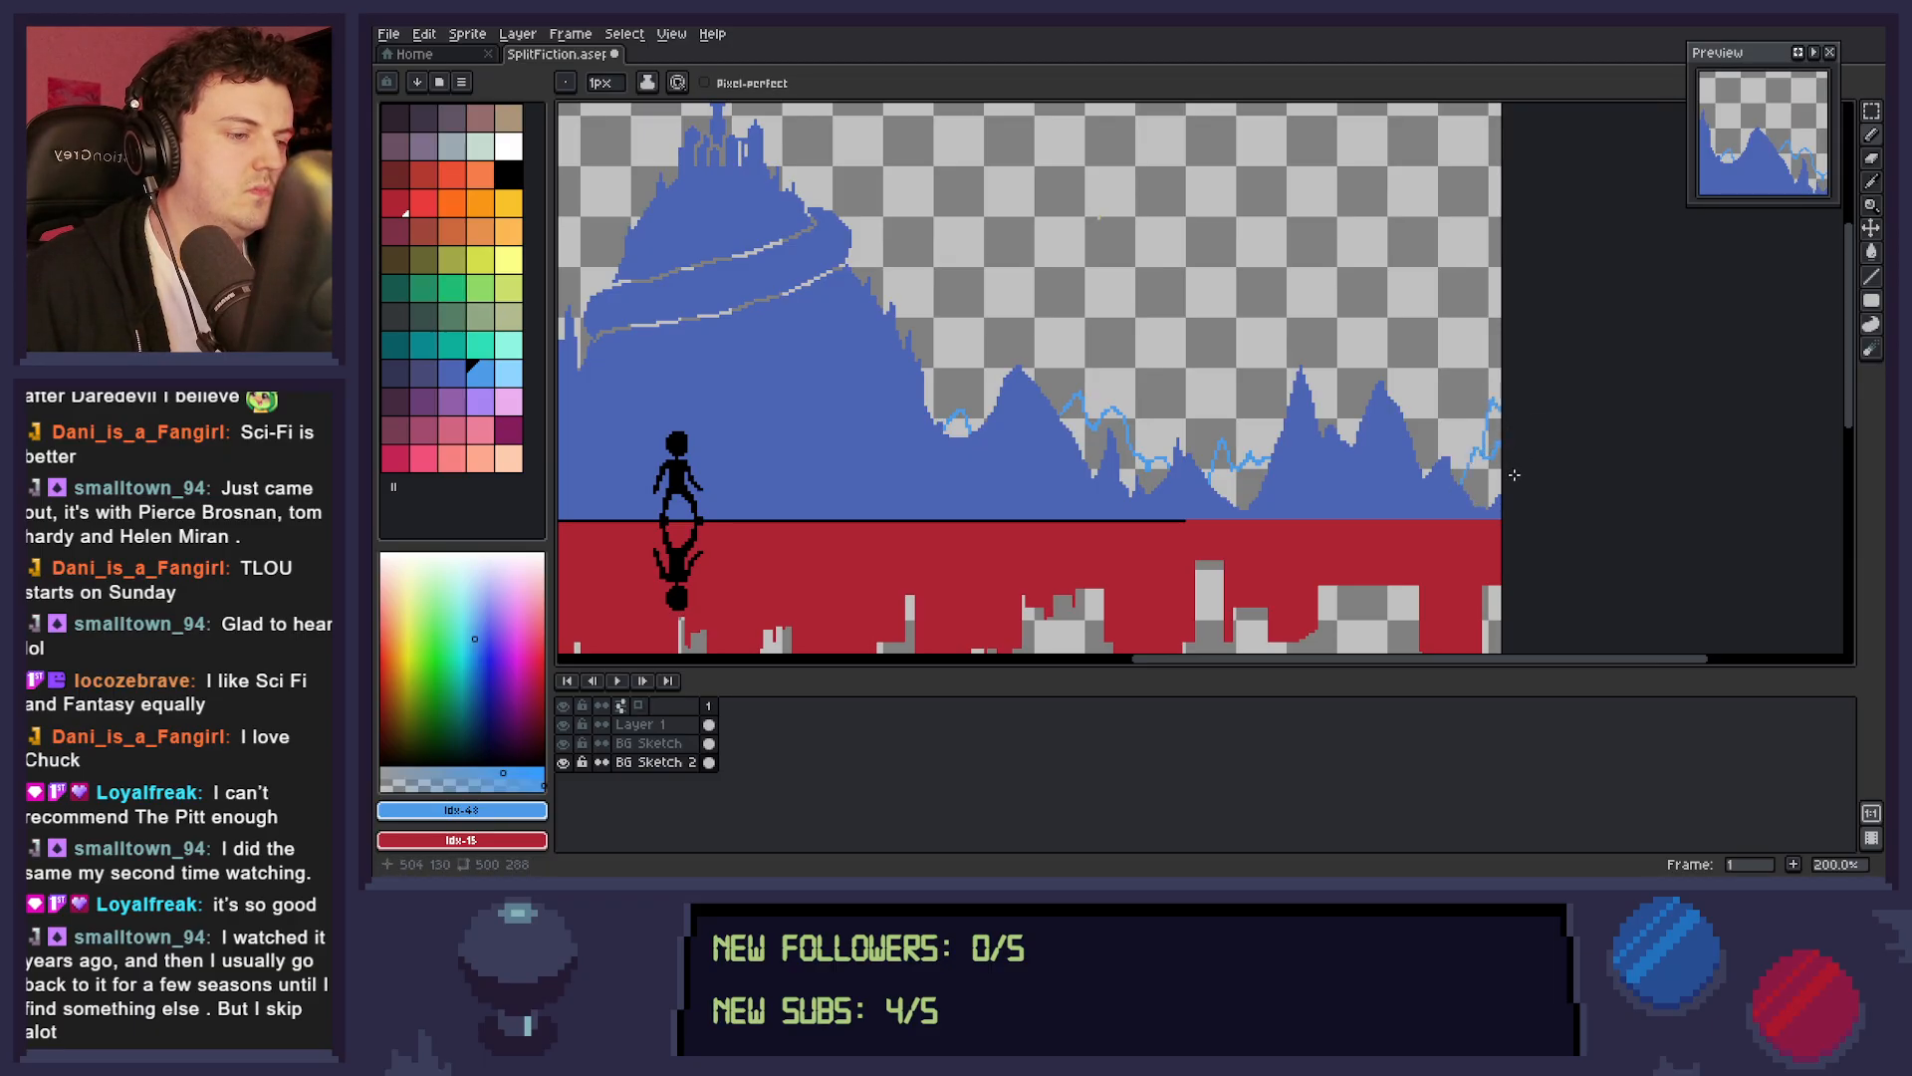
# Fill the small distant peak at the canvas's right edge with light blue.
pyautogui.press('g')
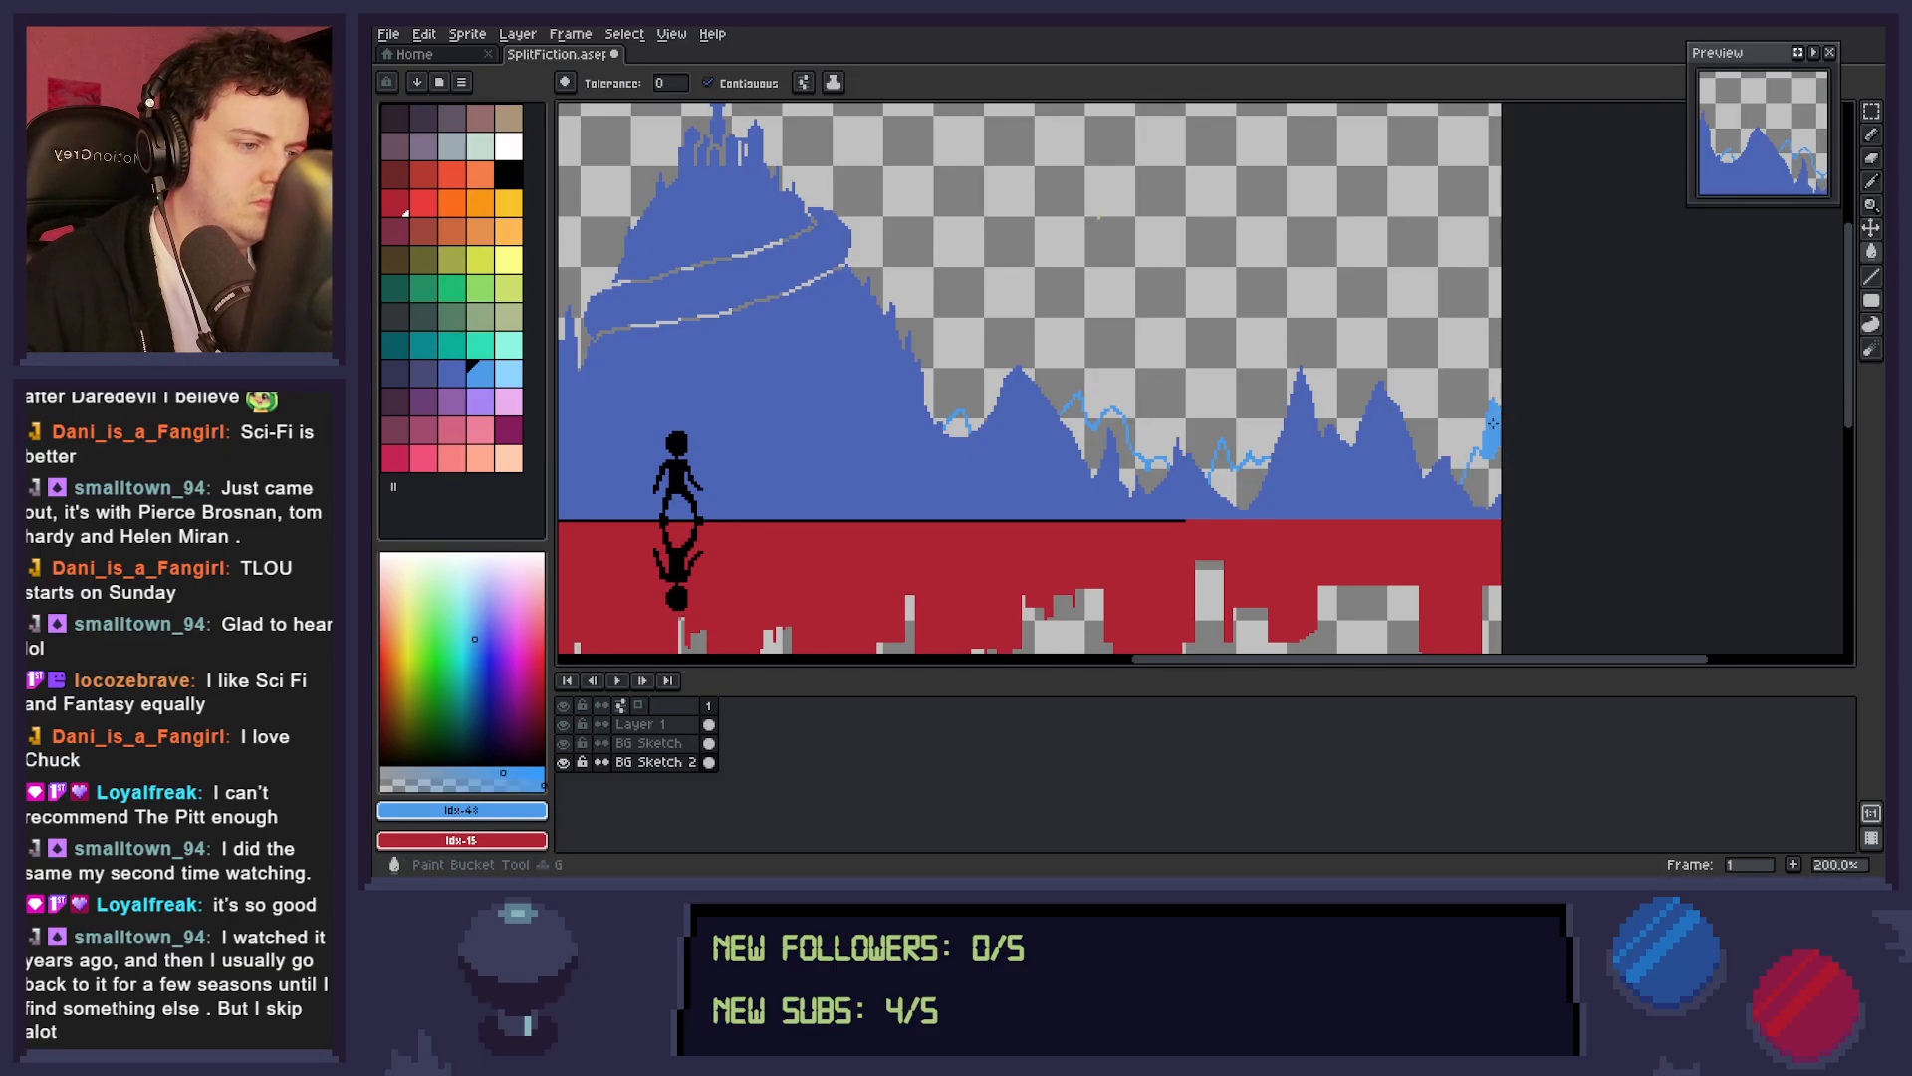
pyautogui.click(1490, 477)
pyautogui.hotkey('ctrl', 'z')
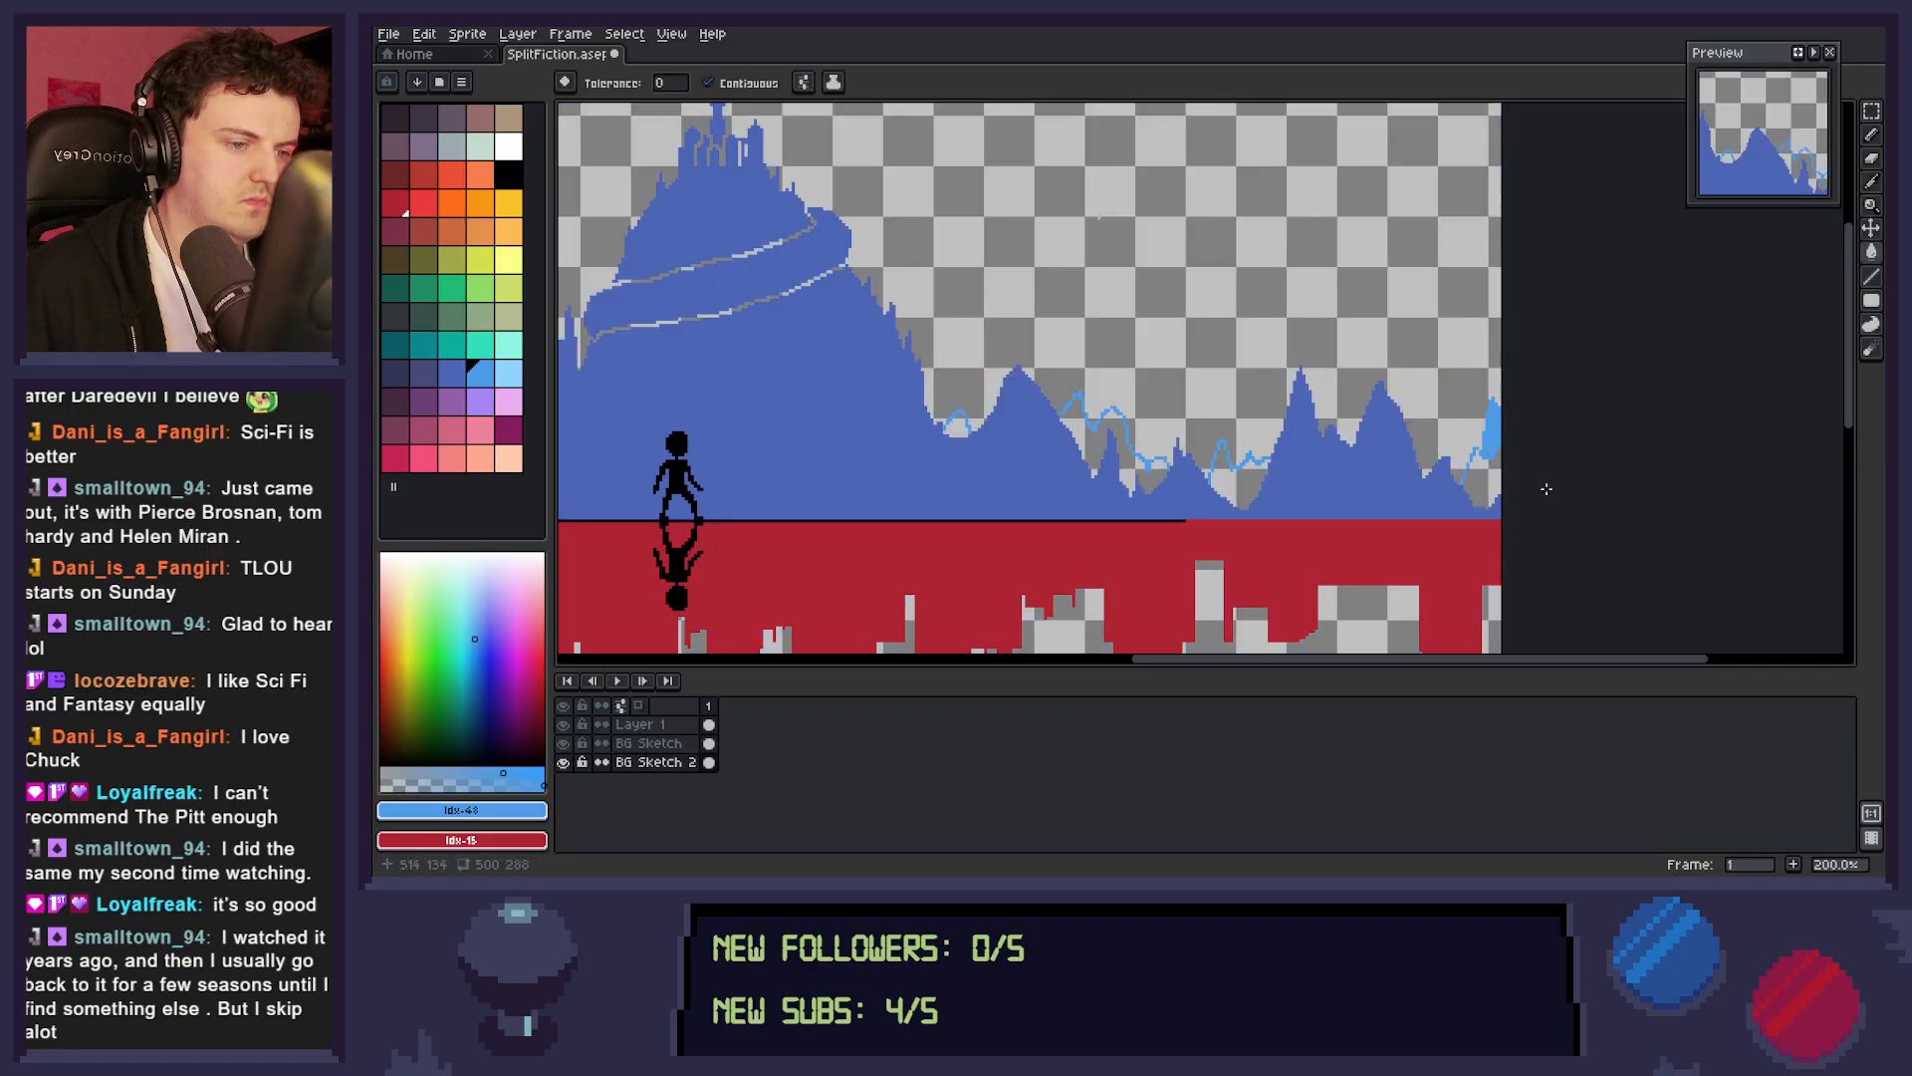
# Hide BG Sketch and continue the light blue outline from the figure to the distant peaks on the right.
pyautogui.press('space')
pyautogui.moveTo(672, 509); pyautogui.dragTo(1604, 479)
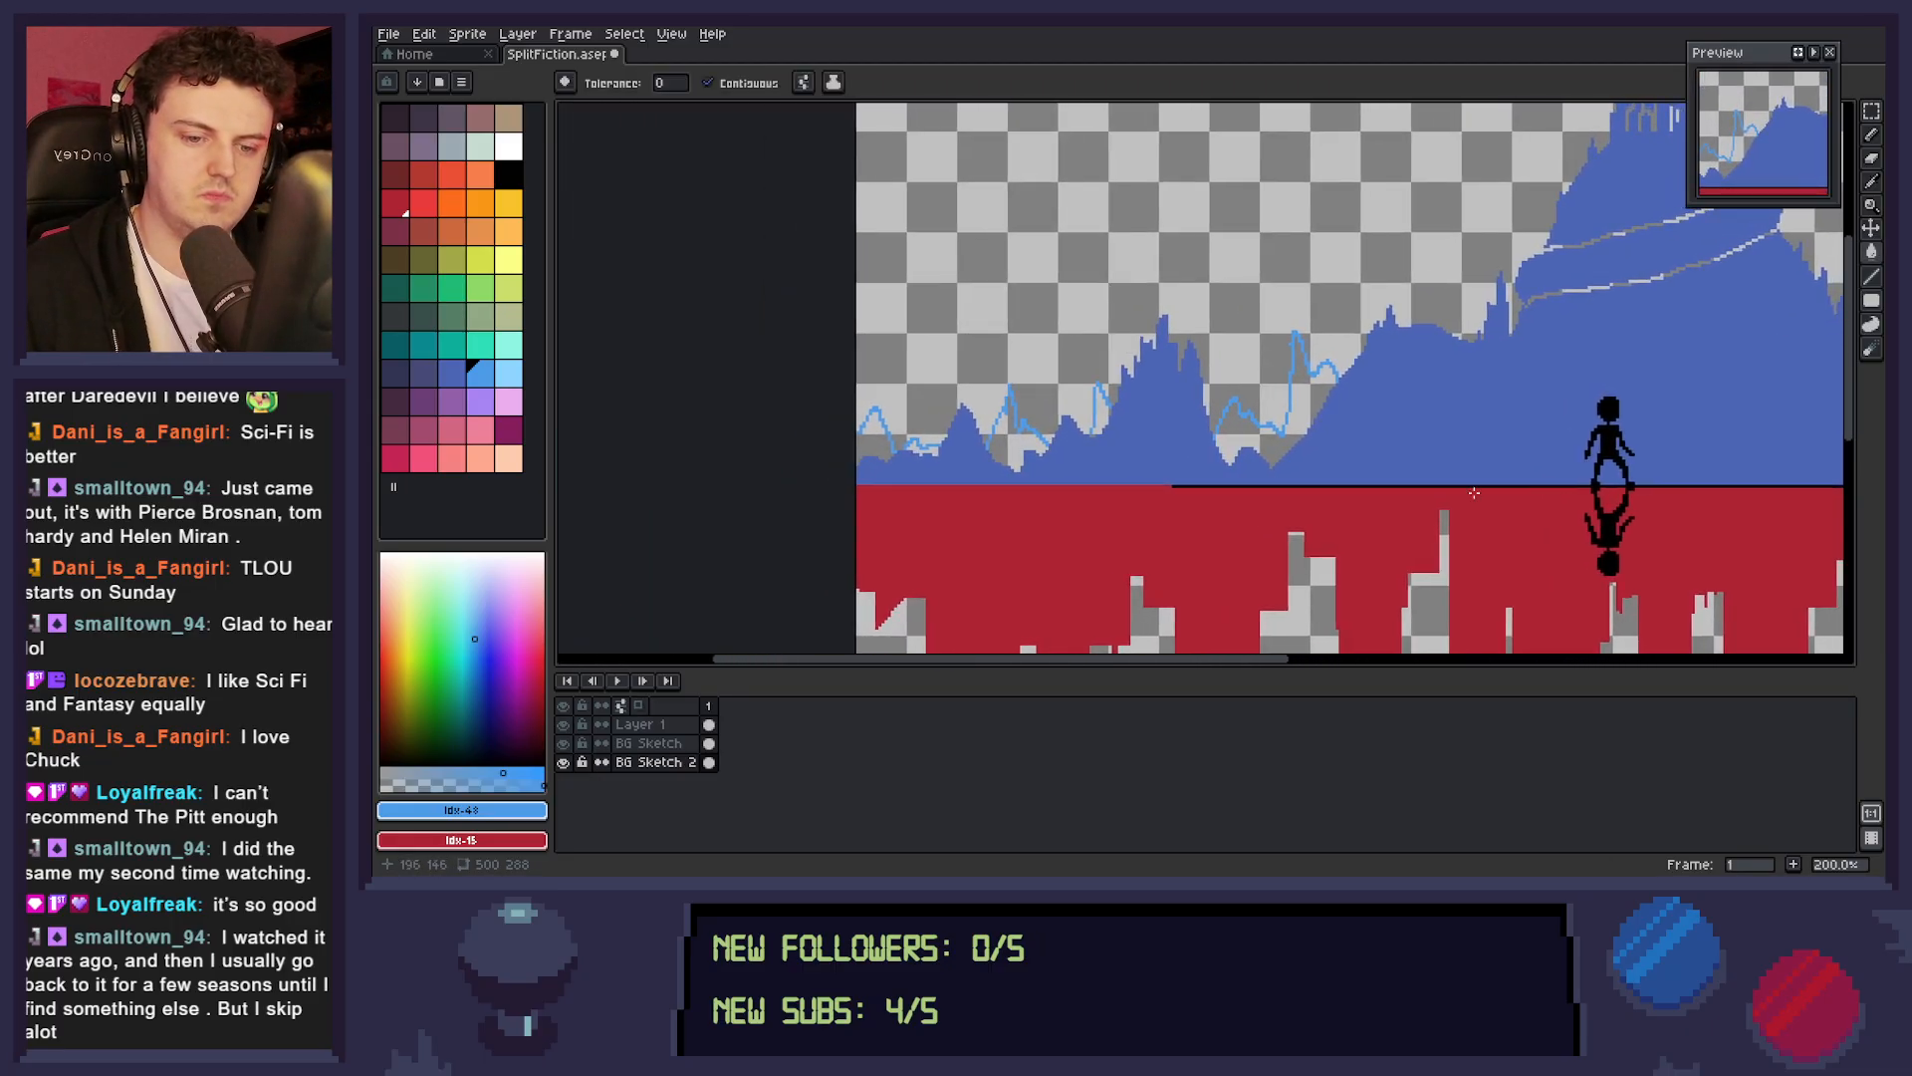
pyautogui.click(563, 743)
pyautogui.press('space')
pyautogui.moveTo(1320, 546); pyautogui.dragTo(1067, 567)
pyautogui.moveTo(1504, 540); pyautogui.dragTo(1420, 528)
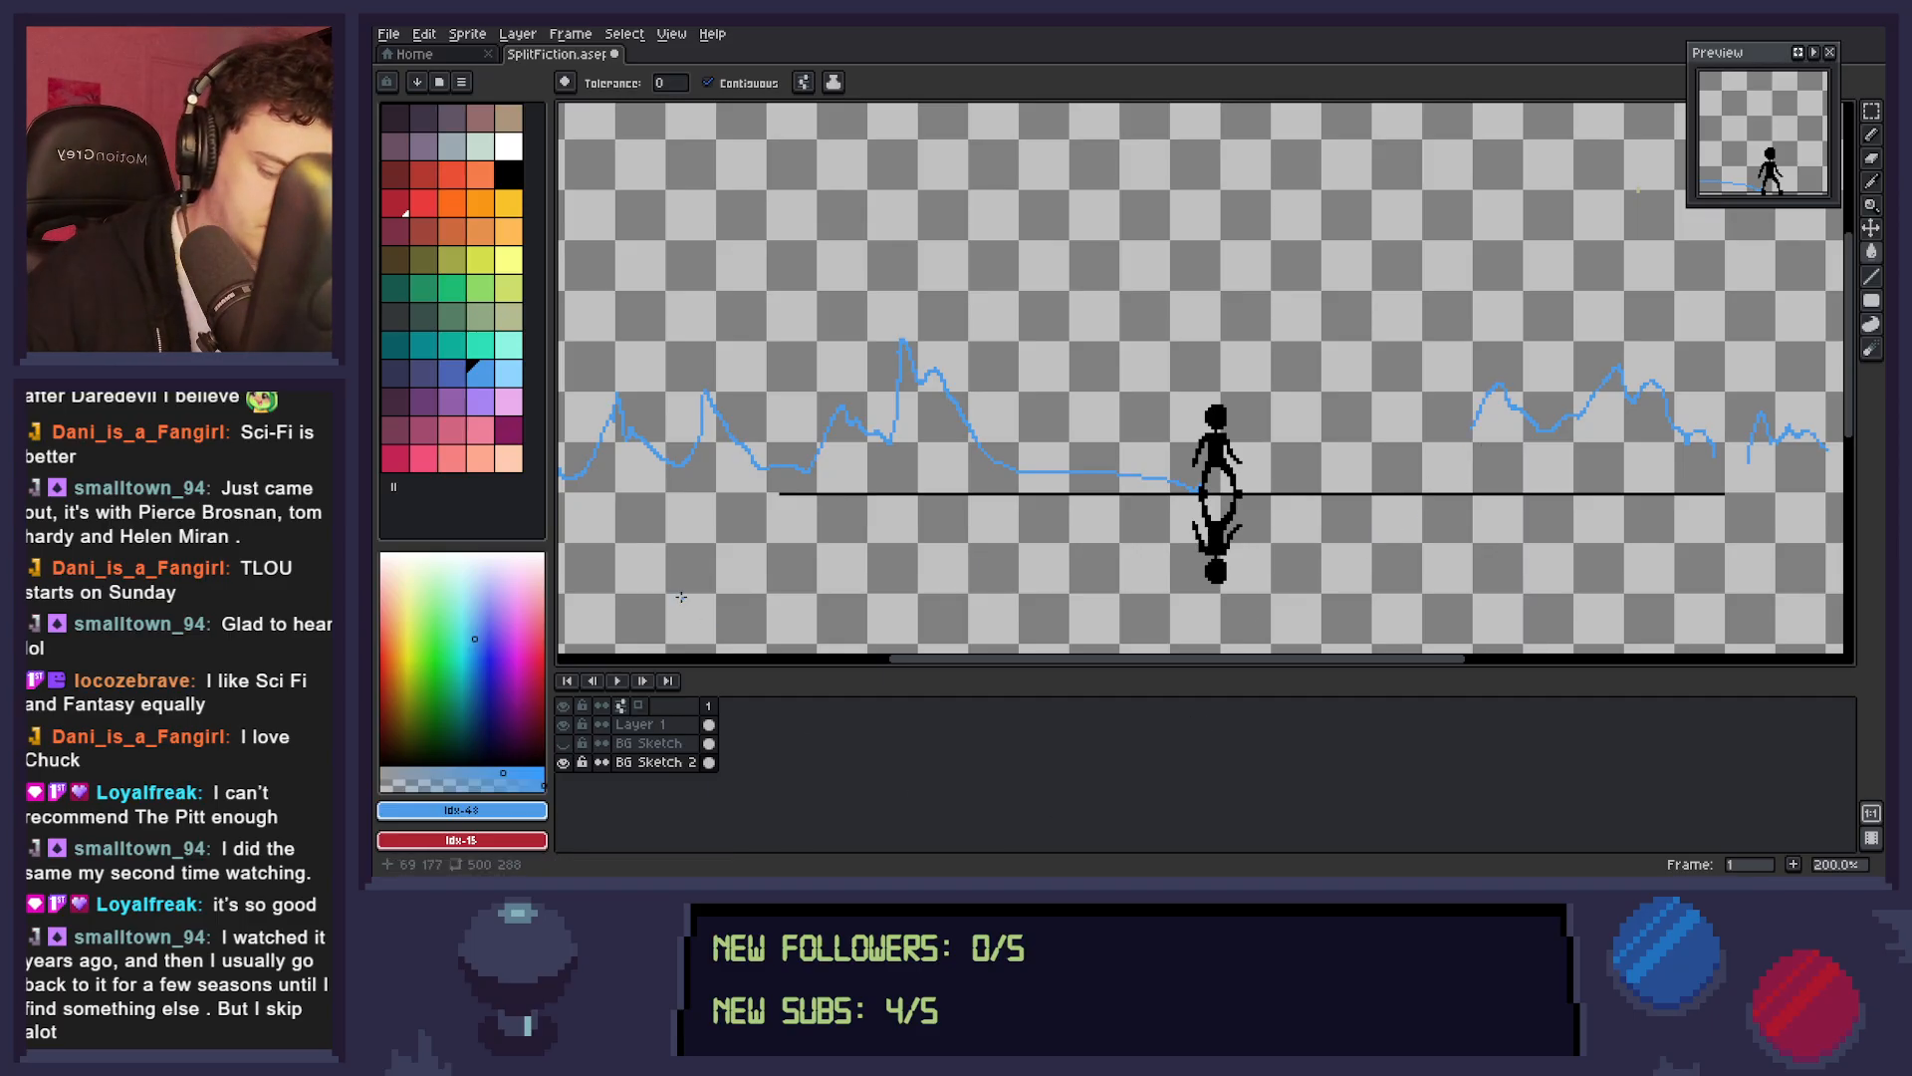
pyautogui.press('b')
pyautogui.moveTo(1476, 426)
pyautogui.mouseDown()
pyautogui.moveTo(1382, 480)
pyautogui.moveTo(1205, 488)
pyautogui.mouseUp()
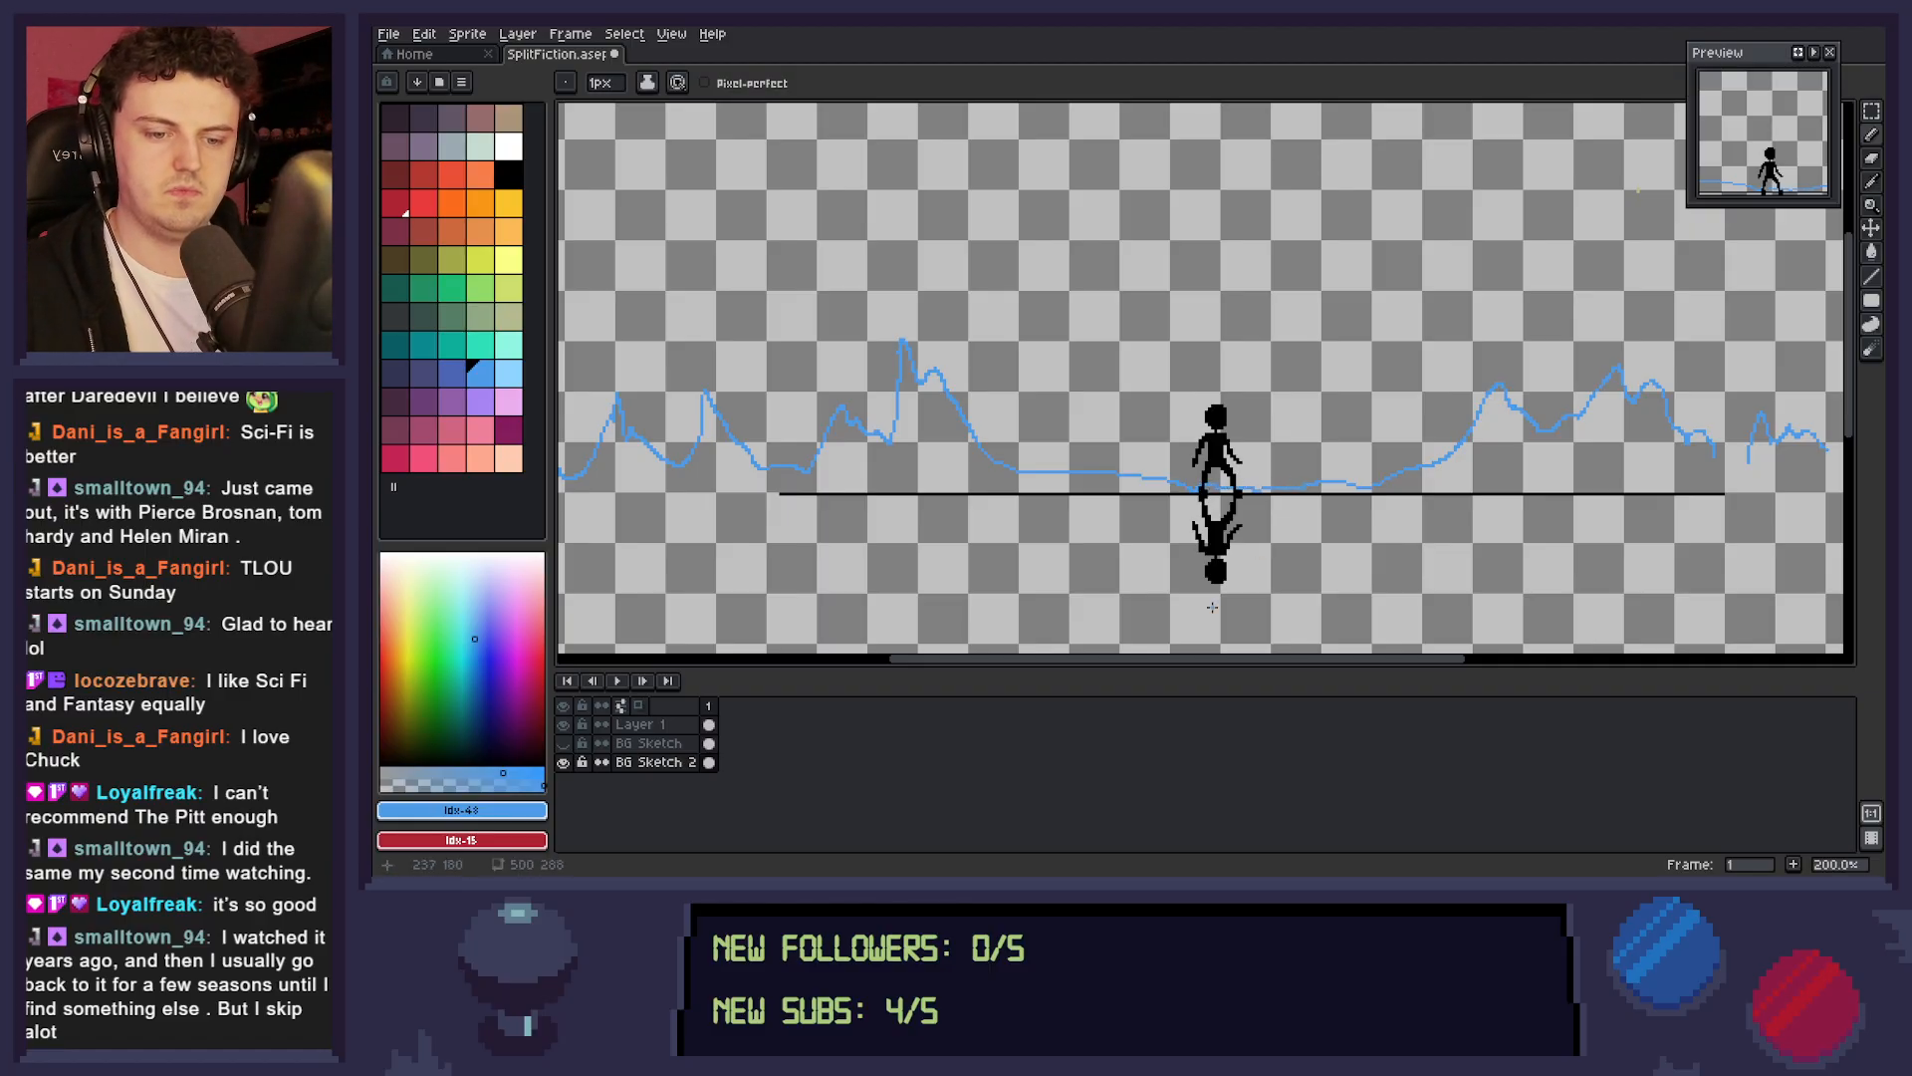
# Show BG Sketch again and try to fill the area beneath the light blue outline.
pyautogui.click(563, 743)
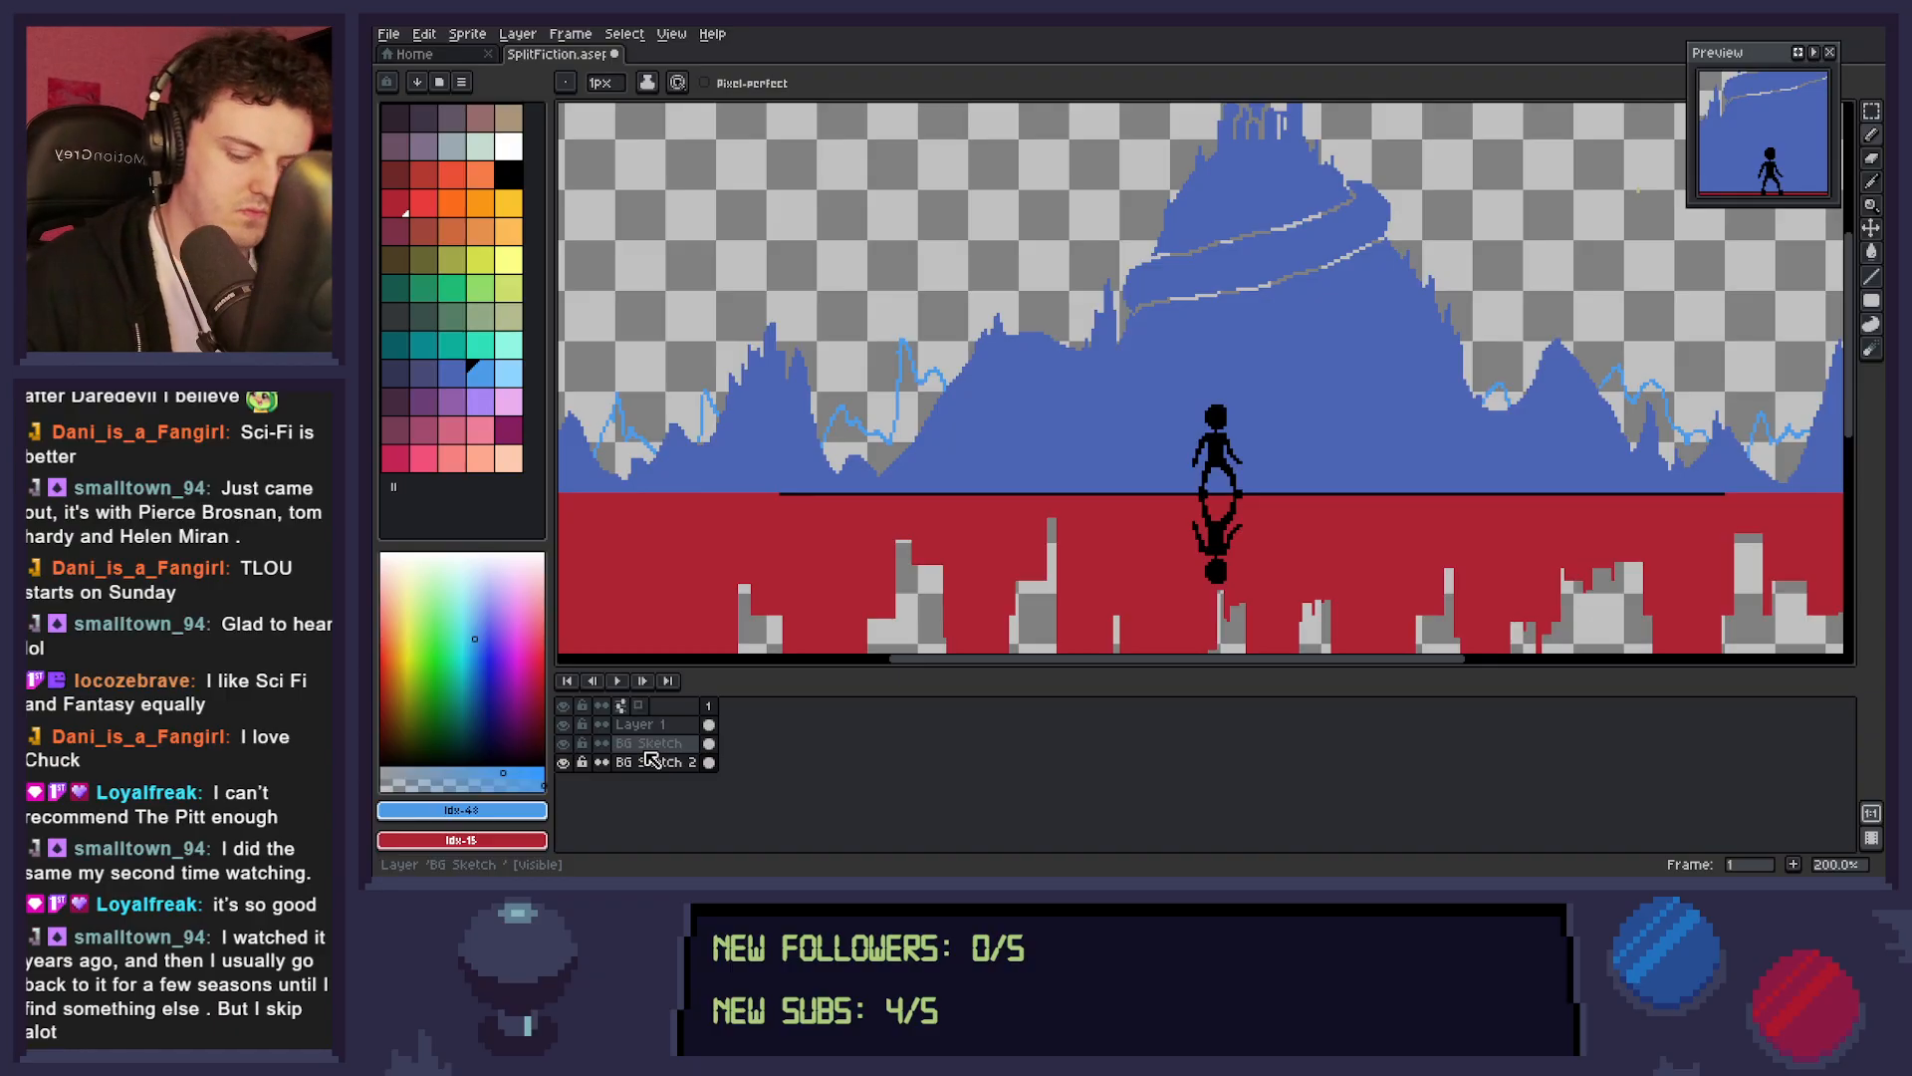
pyautogui.press('h')
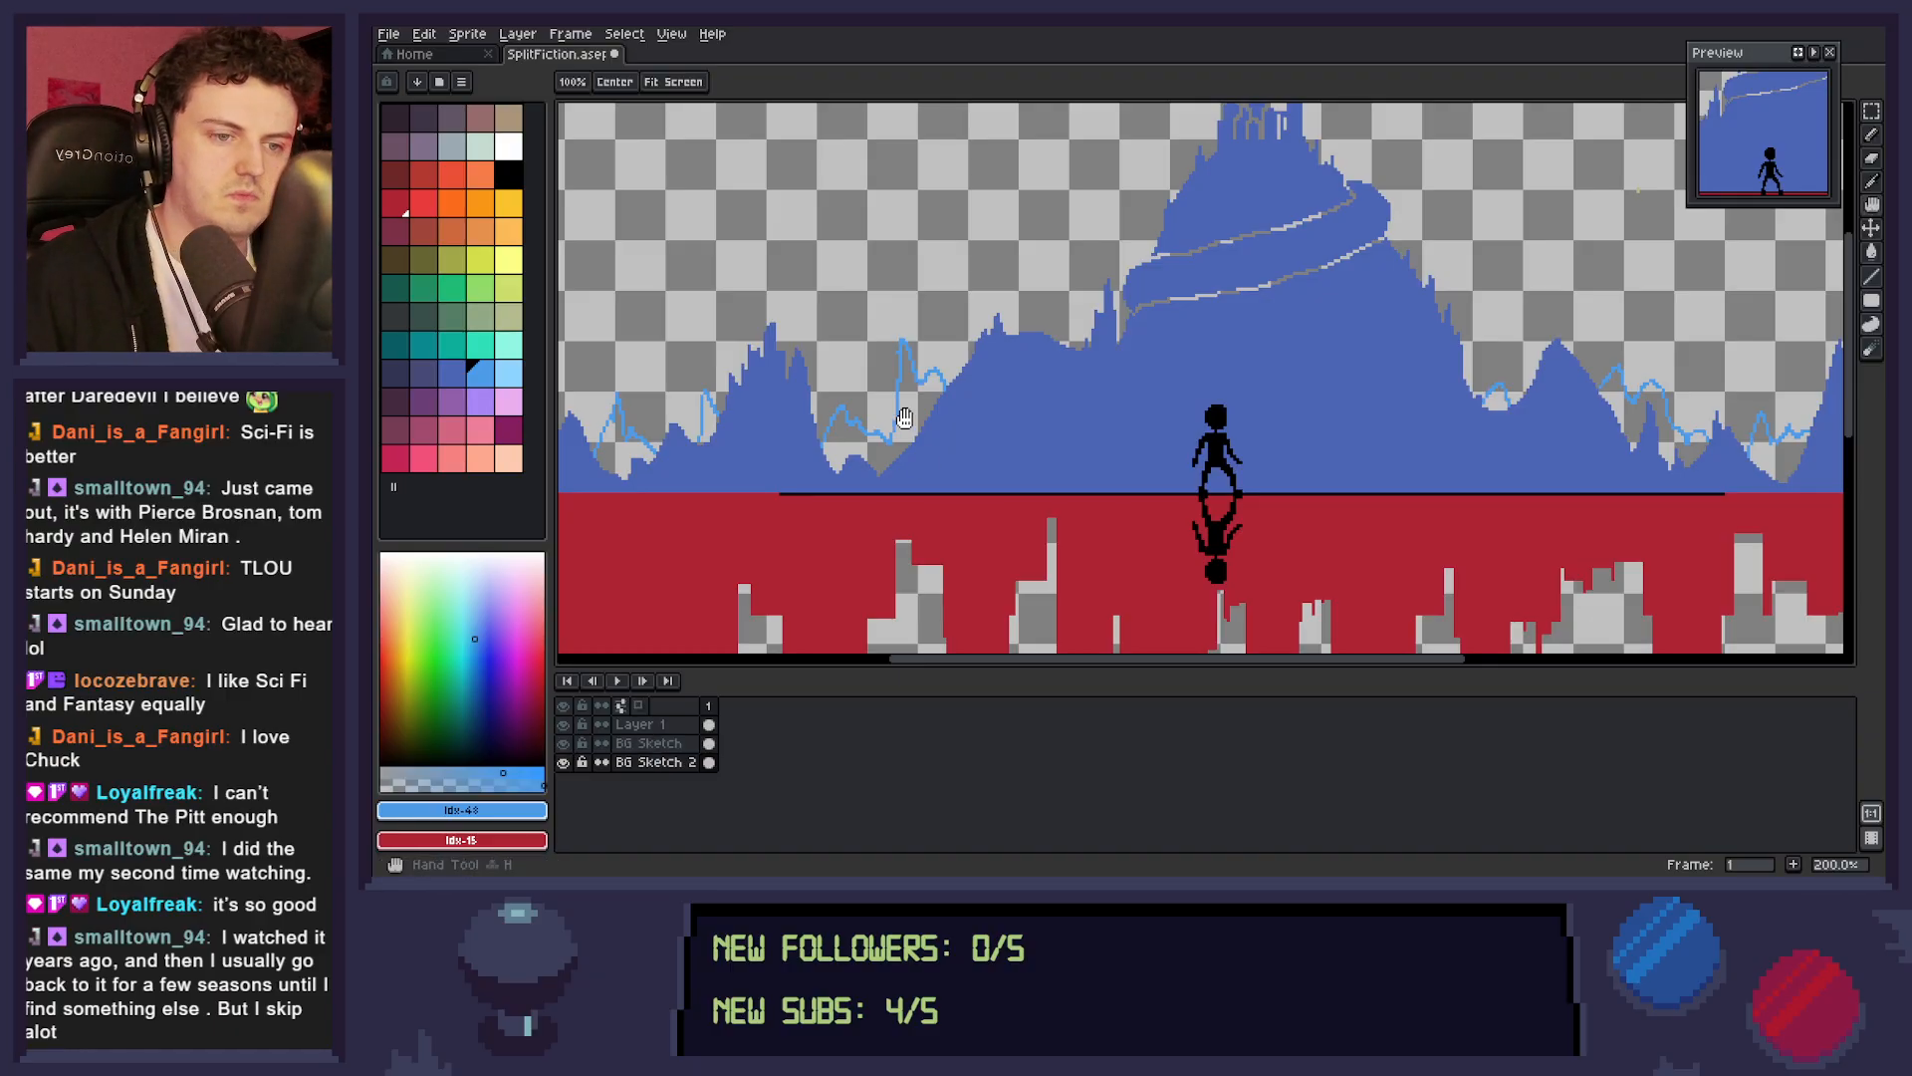
pyautogui.press('g')
pyautogui.click(954, 458)
pyautogui.hotkey('ctrl', 'z')
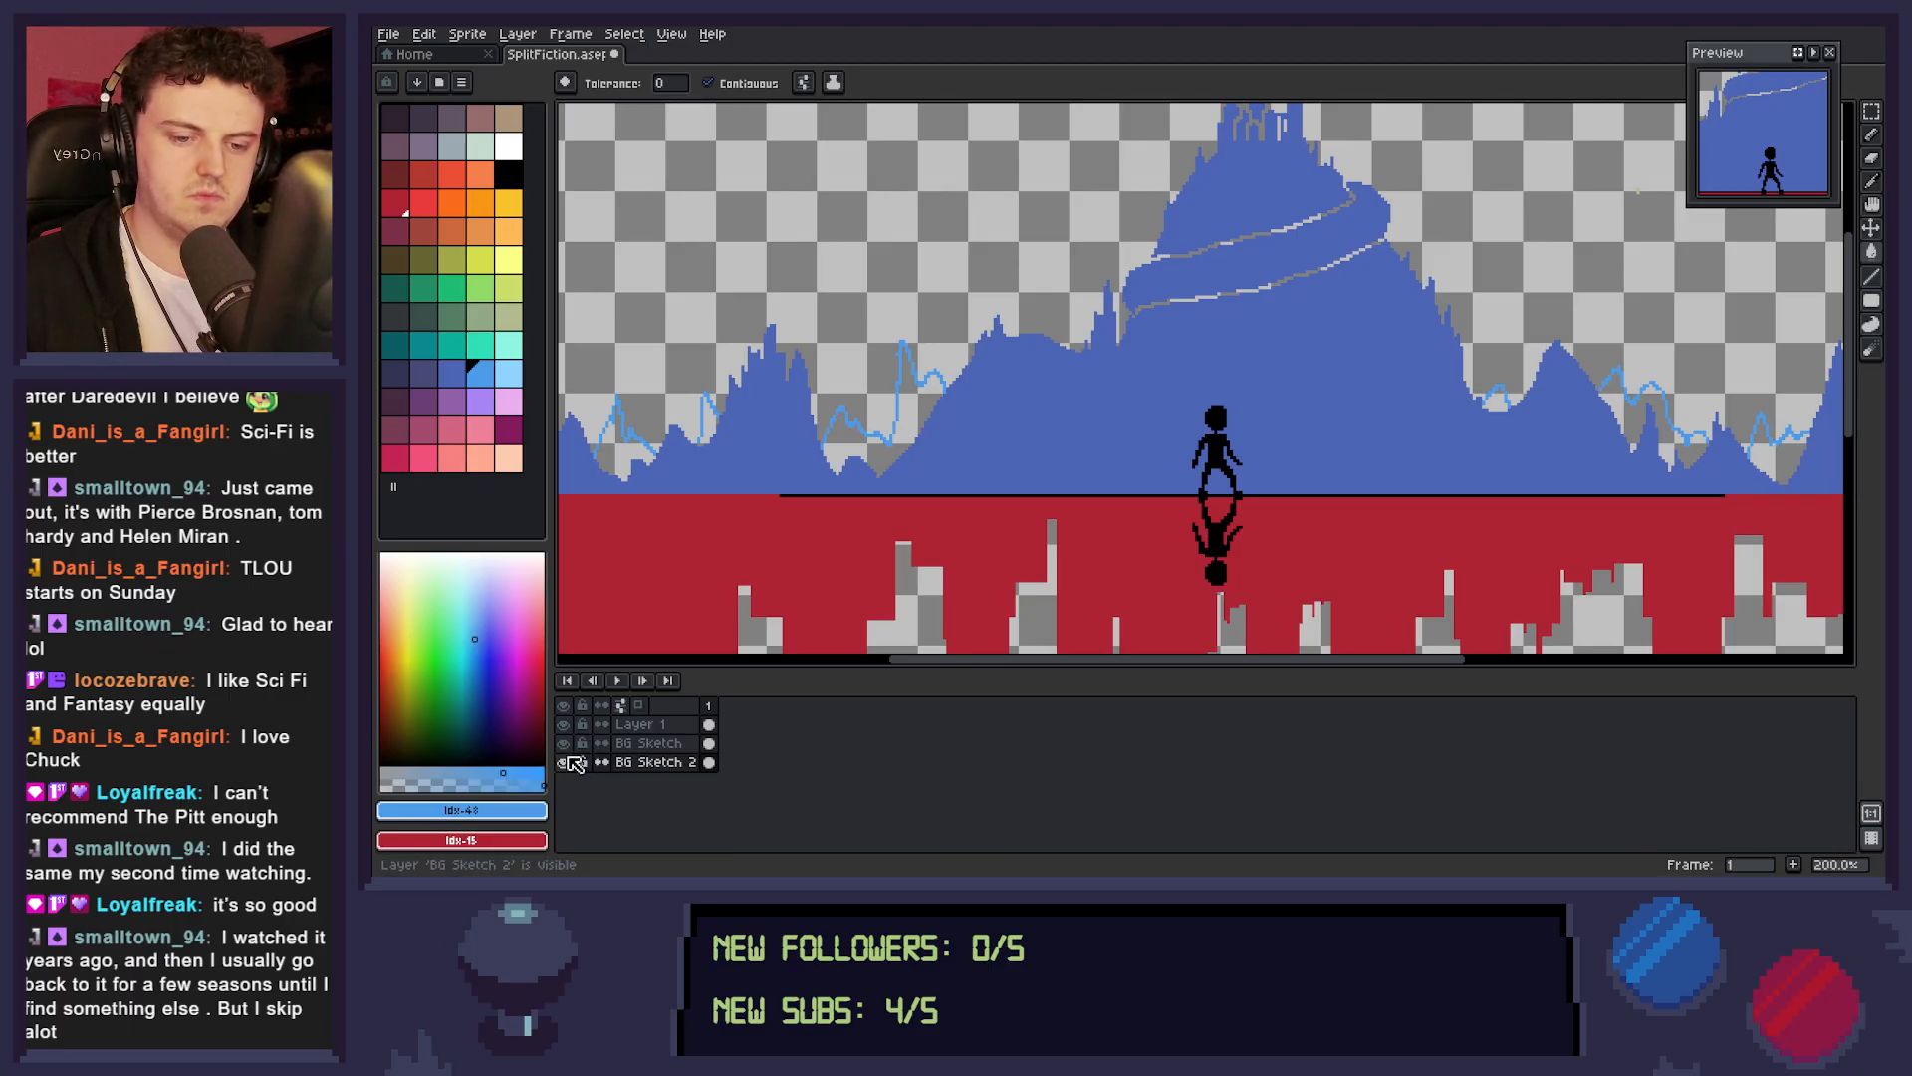
# With BG Sketch hidden, extend the ground line in light blue to both canvas edges and close the gaps in the right-hand peak outline.
pyautogui.click(563, 743)
pyautogui.moveTo(1238, 516); pyautogui.dragTo(1547, 431)
pyautogui.press('b')
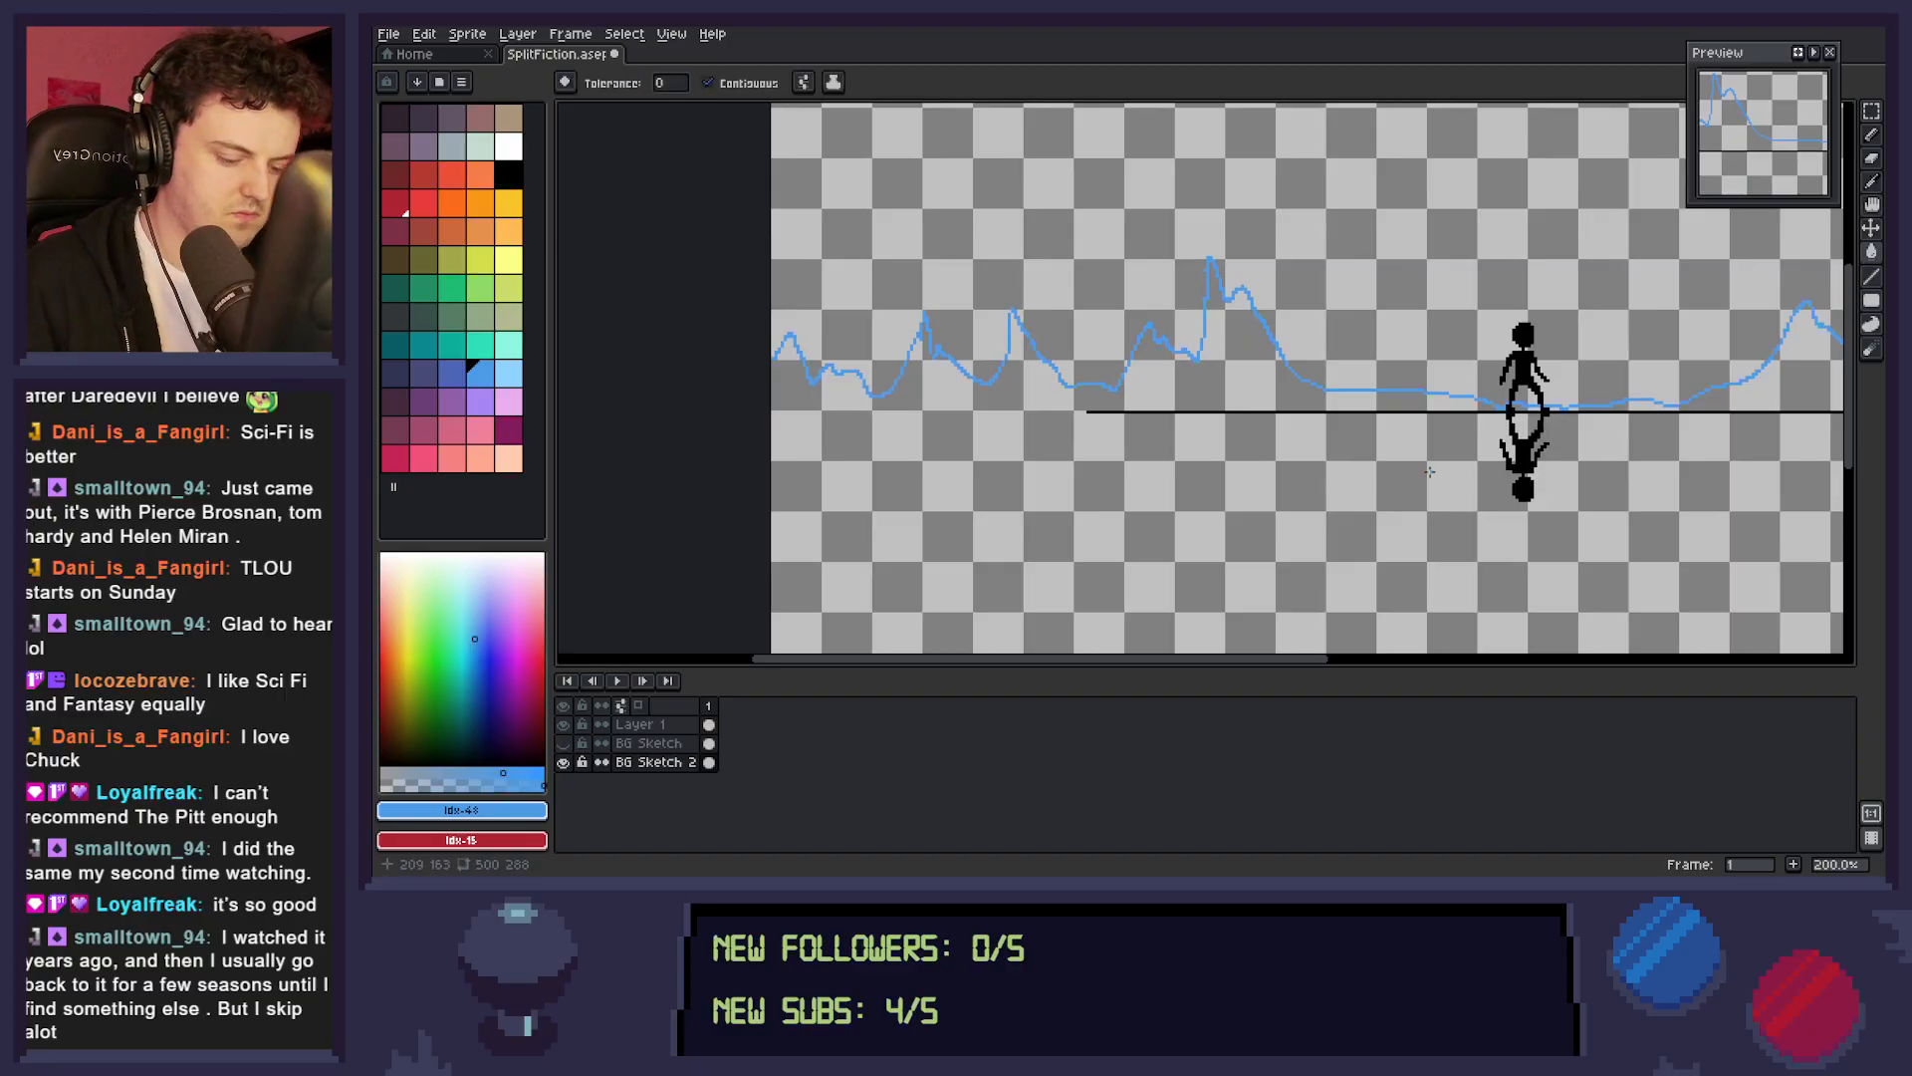
pyautogui.moveTo(1085, 410); pyautogui.dragTo(763, 425)
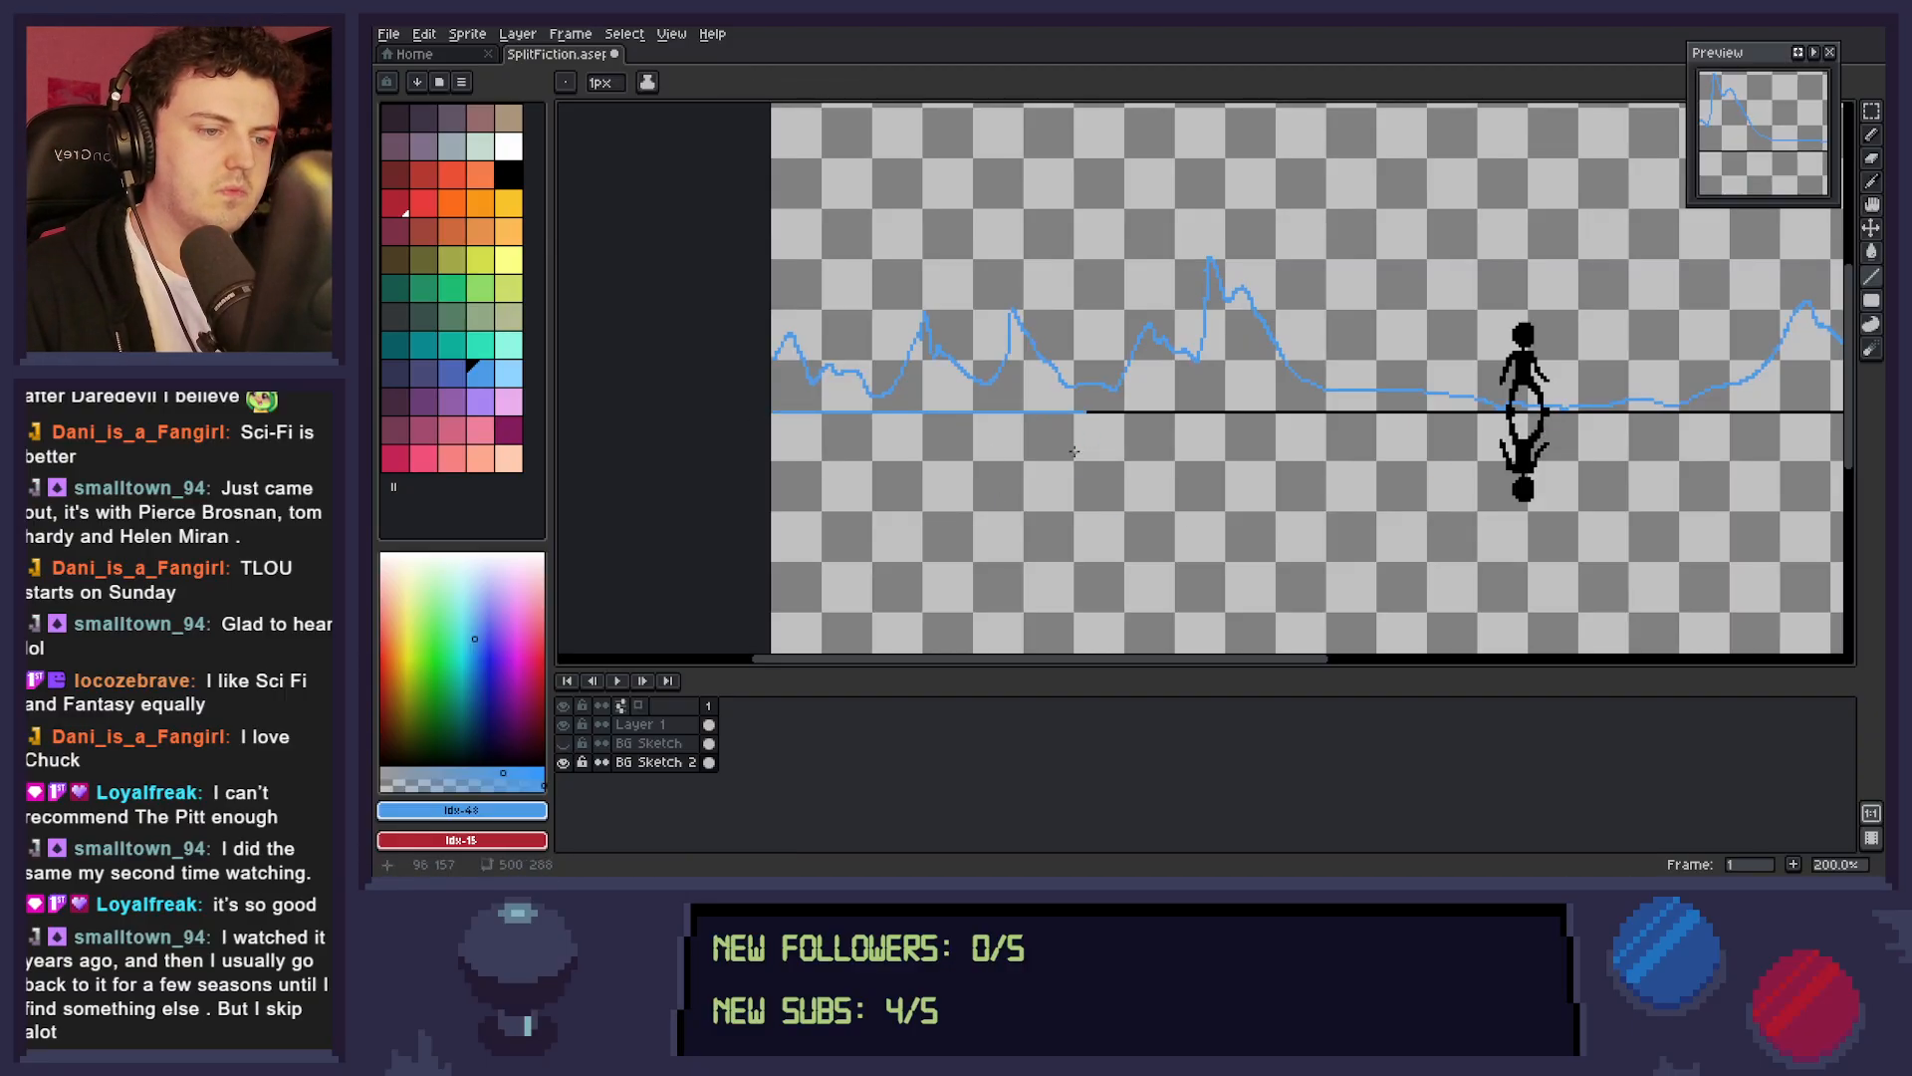
pyautogui.hscroll(6, 1179, 482)
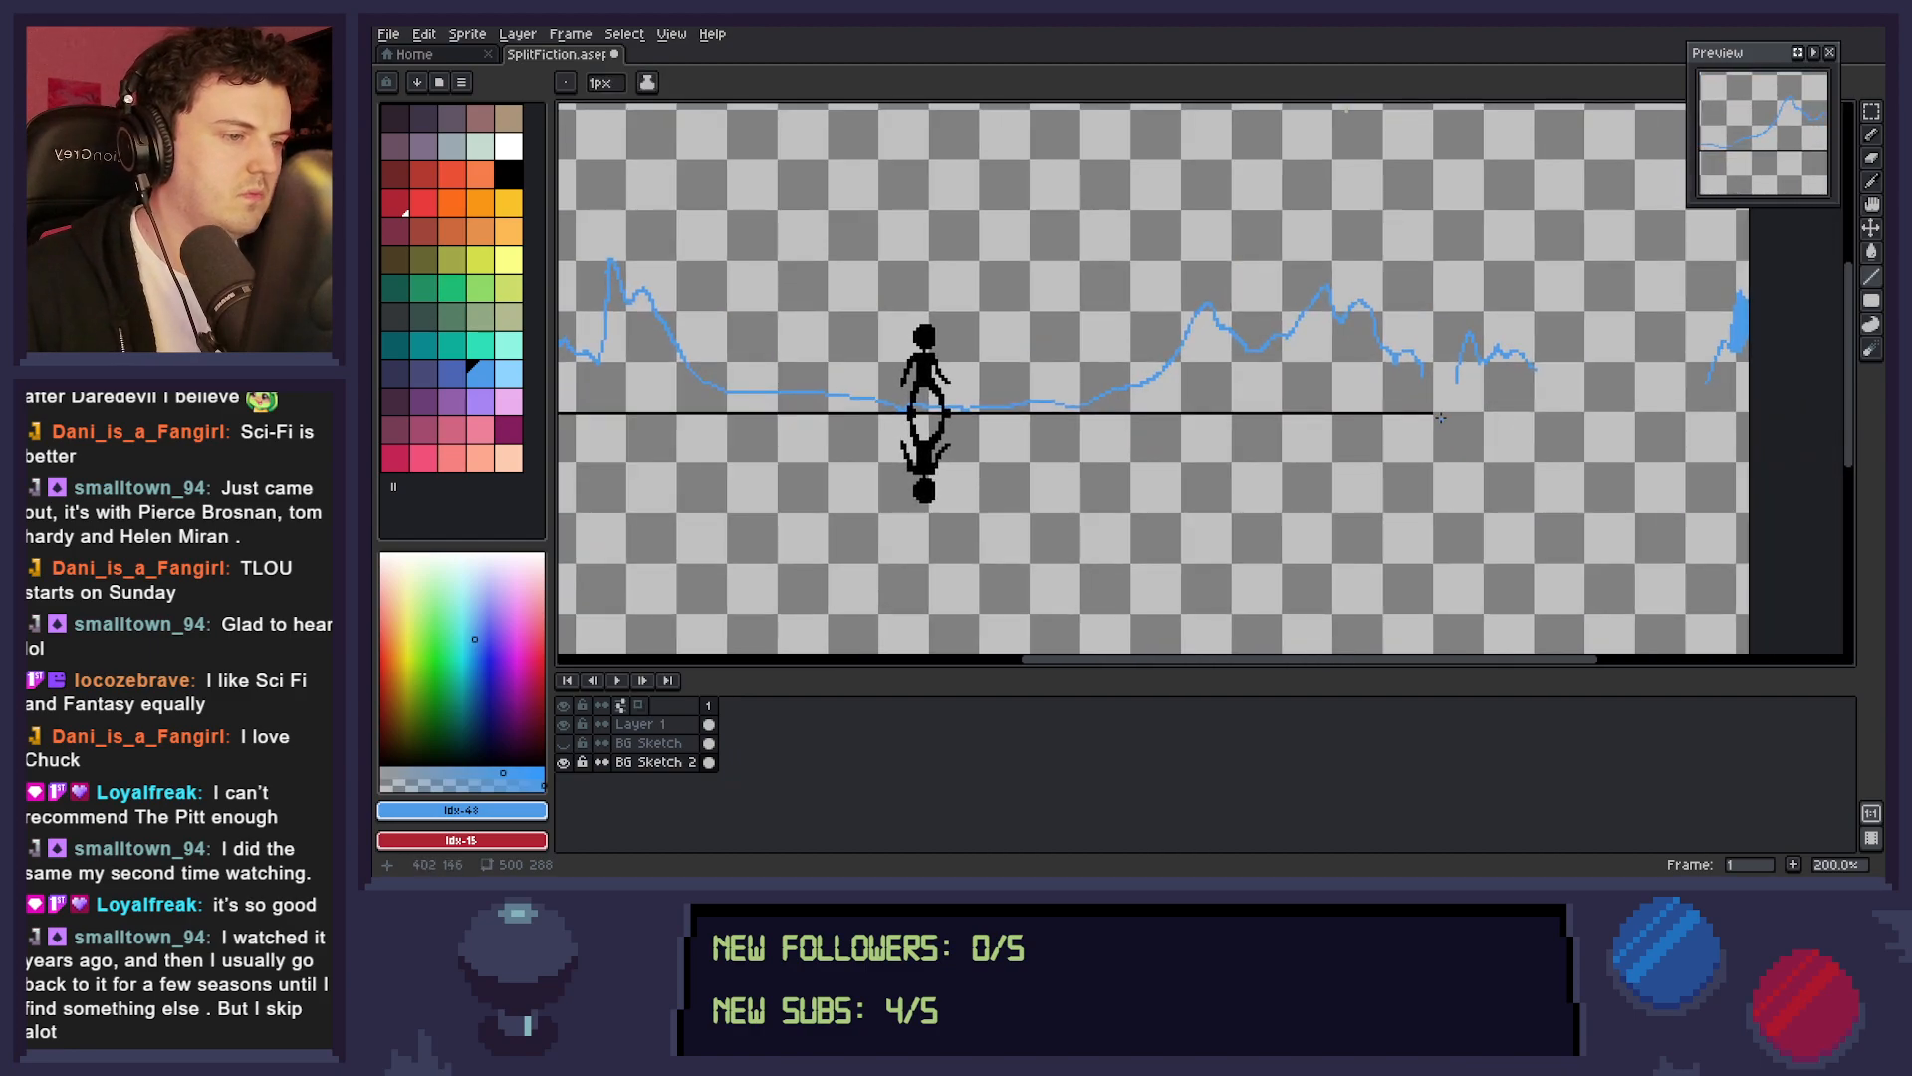
pyautogui.moveTo(1435, 412); pyautogui.dragTo(1777, 410)
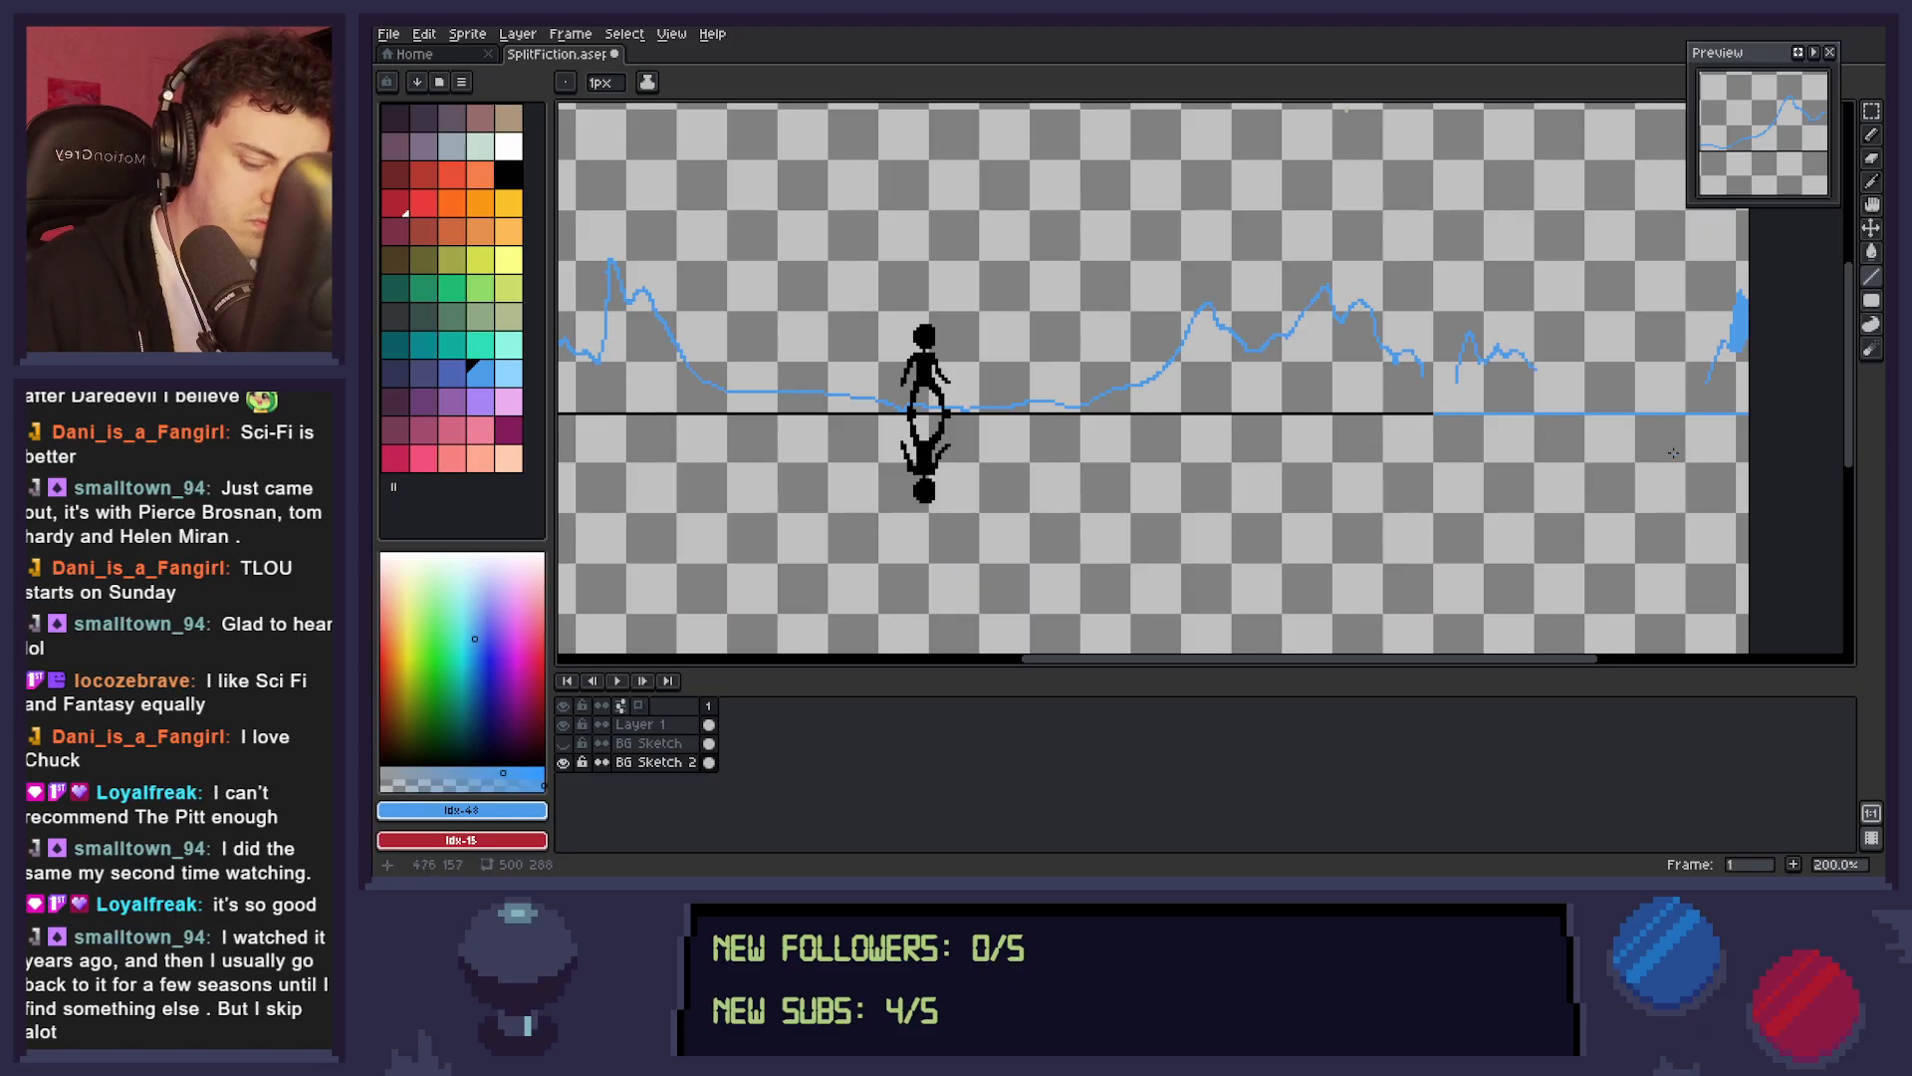
pyautogui.press('b')
pyautogui.moveTo(1435, 385)
pyautogui.mouseDown()
pyautogui.moveTo(1542, 374)
pyautogui.moveTo(1599, 401)
pyautogui.moveTo(1705, 393)
pyautogui.mouseUp()
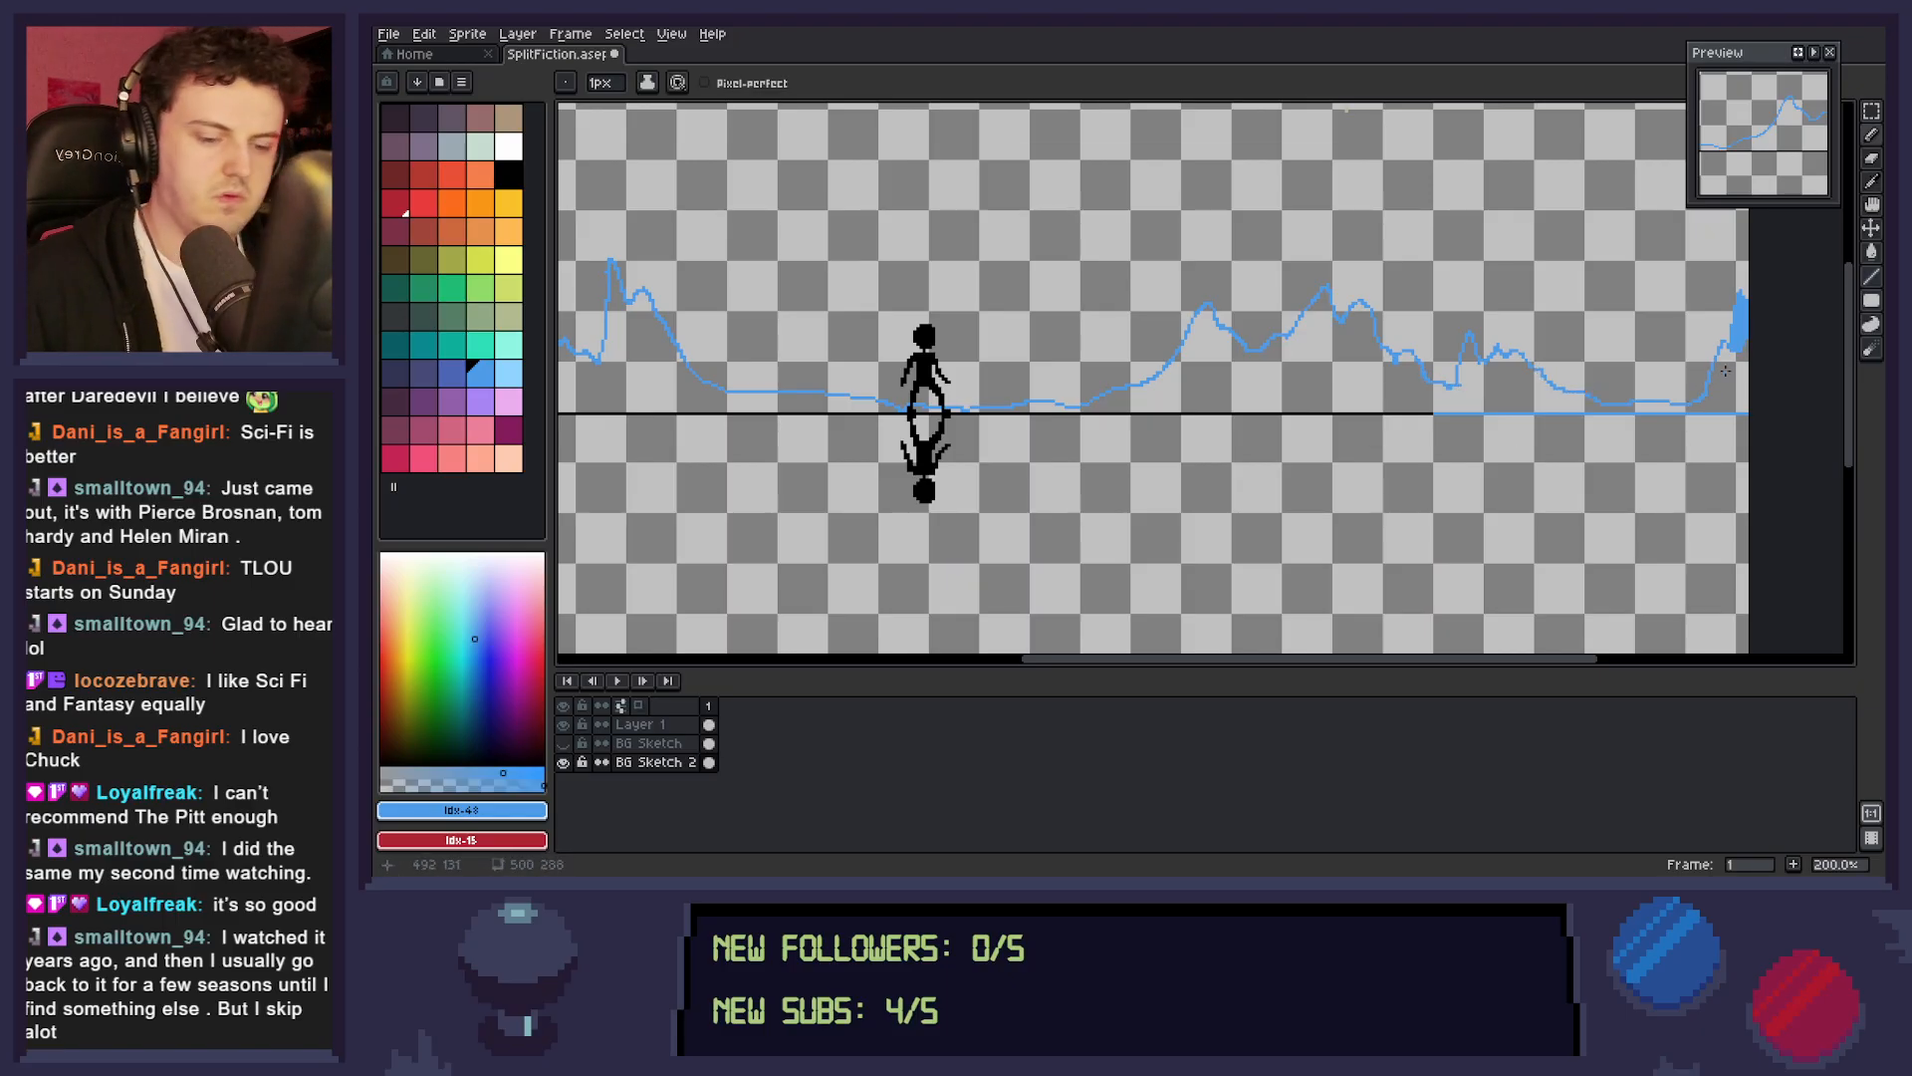
# Try to fill the distant mountain shape with light blue down to the ground line.
pyautogui.press('g')
pyautogui.click(1239, 411)
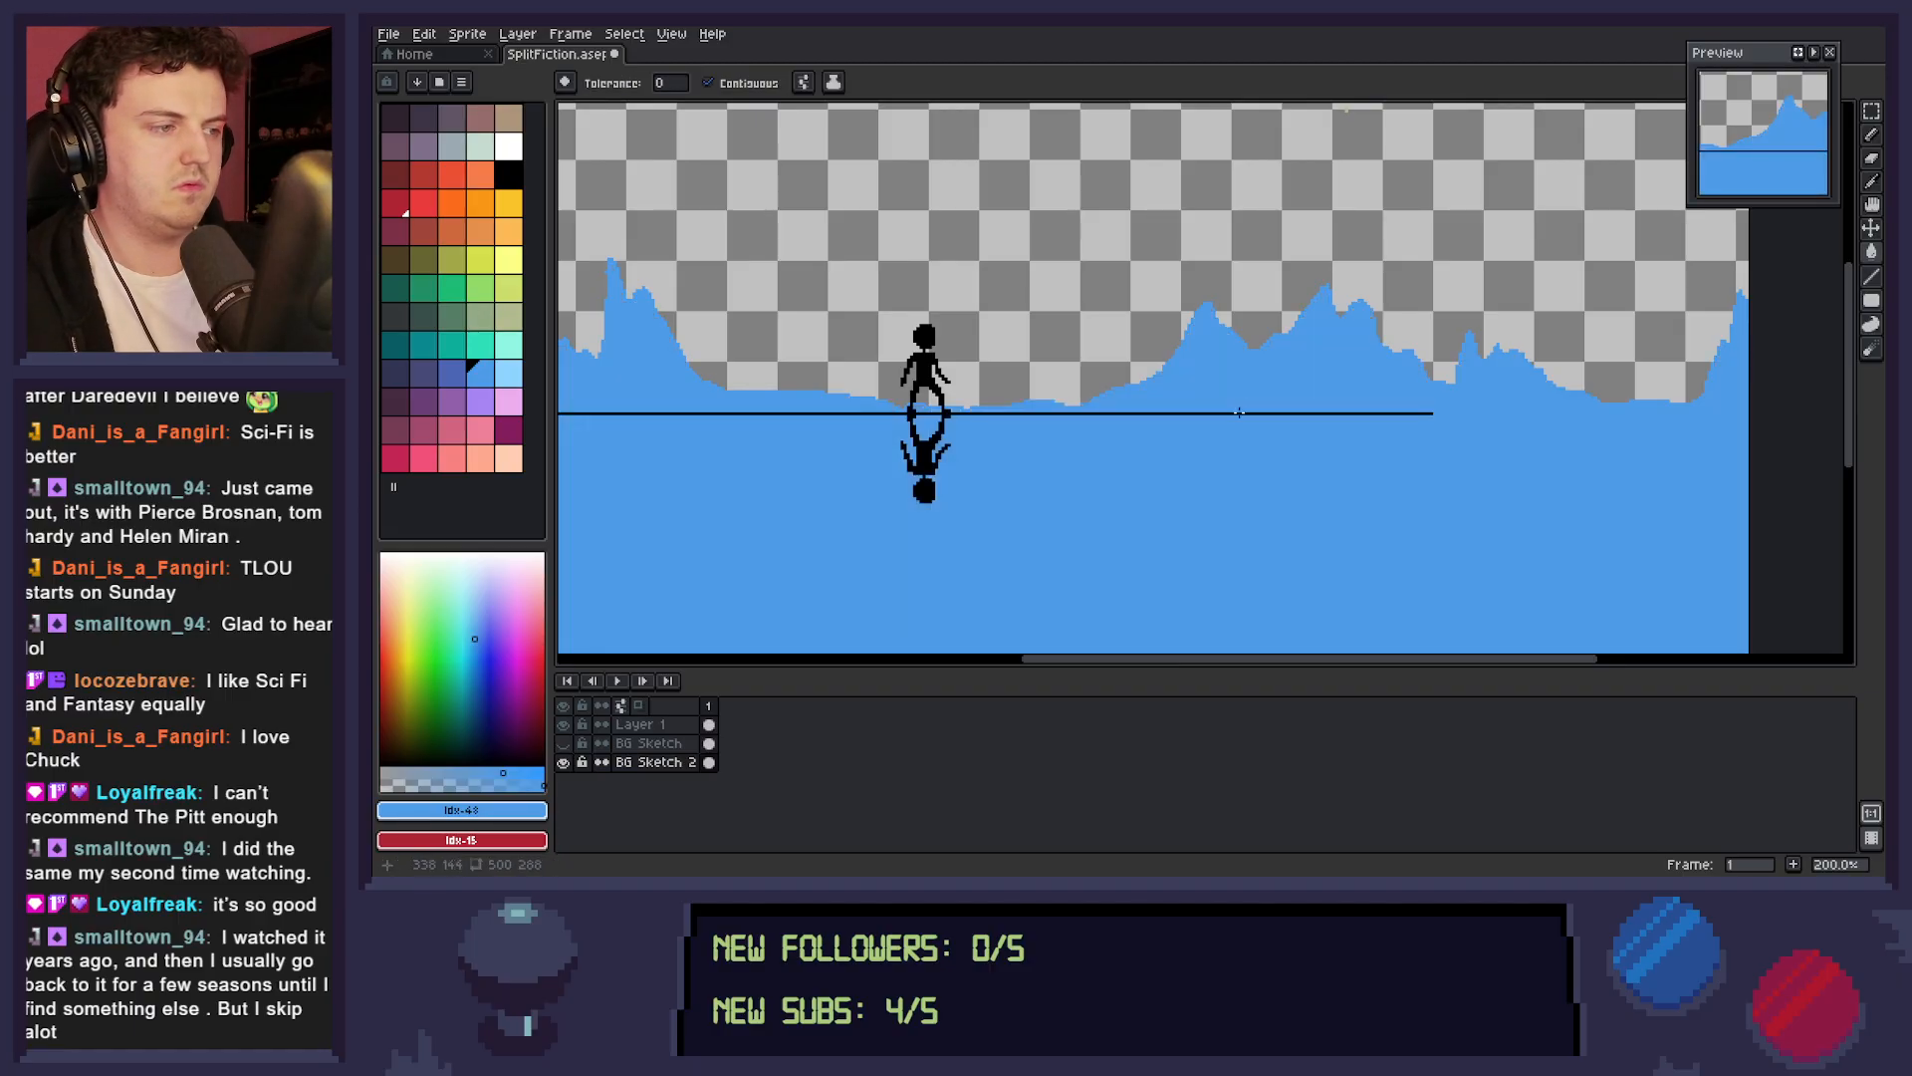
pyautogui.hotkey('ctrl', 'z')
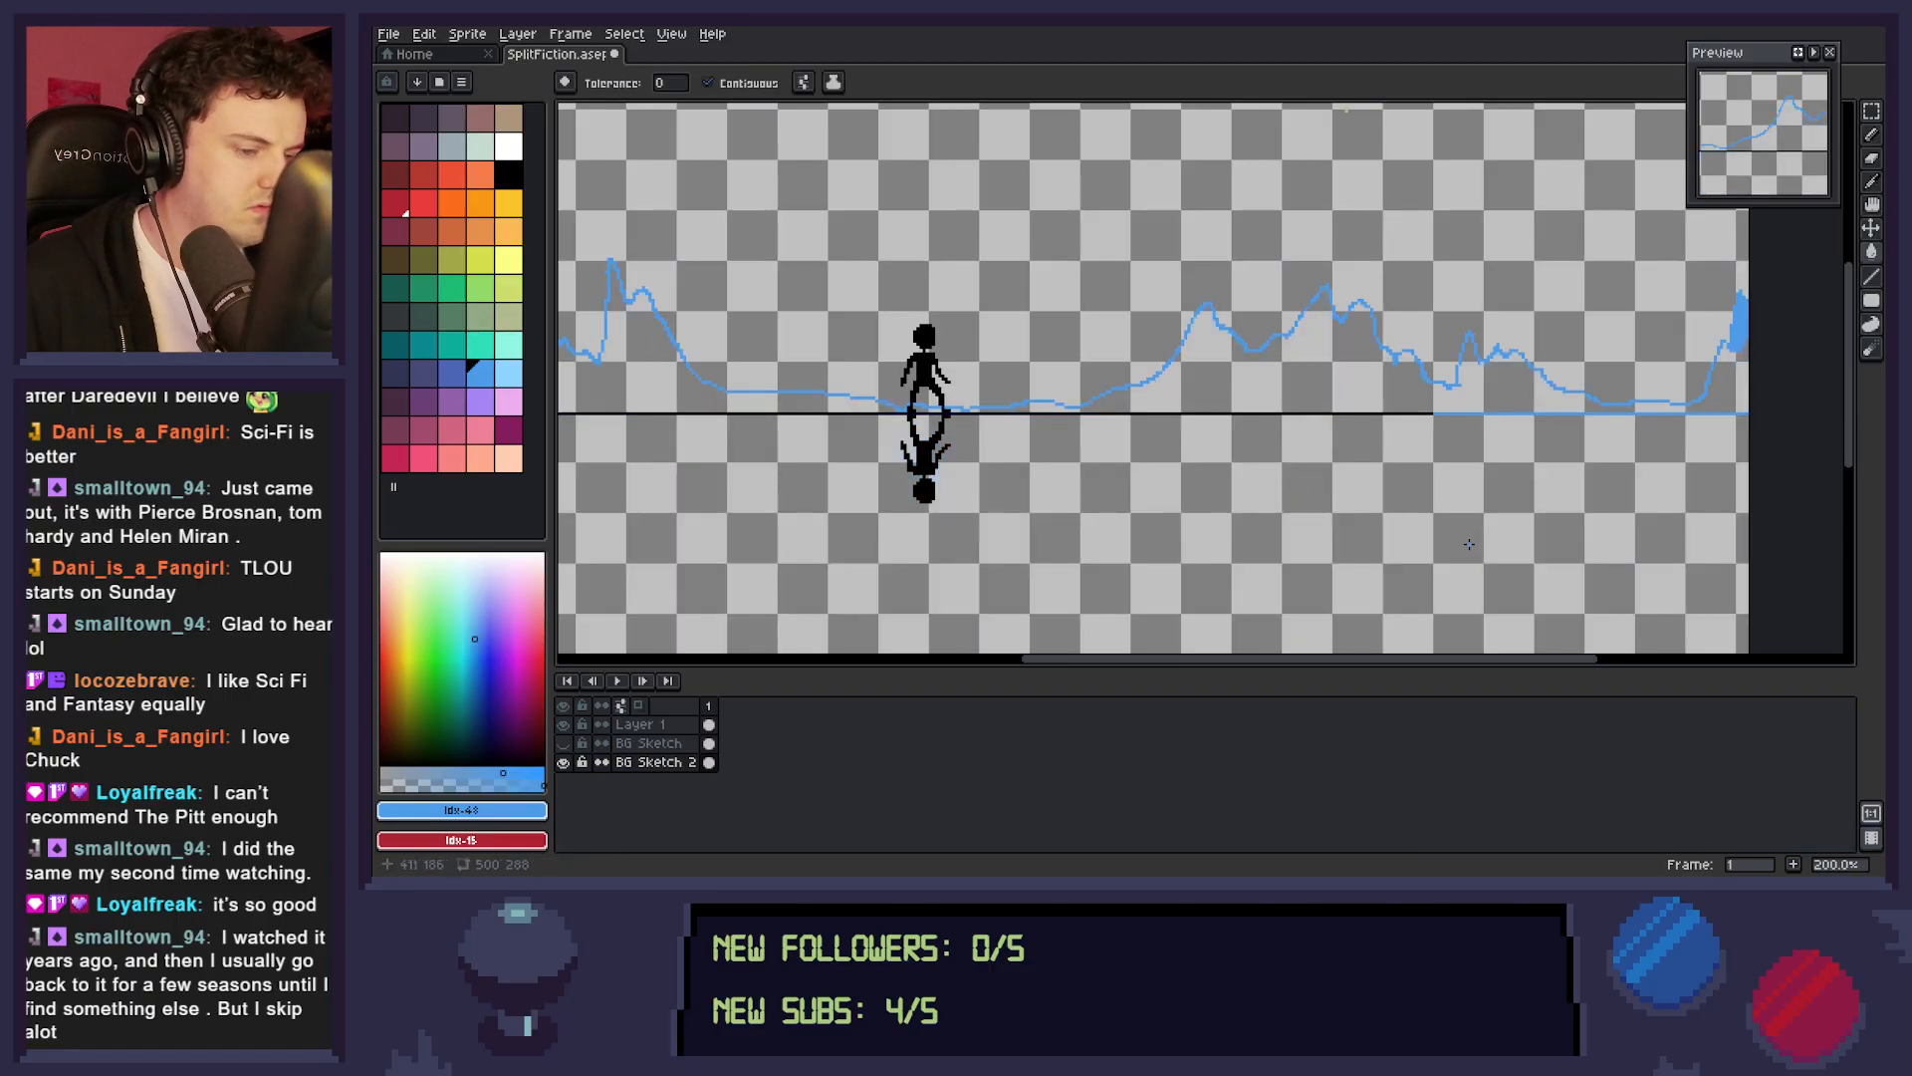
# Draw a light blue line behind the black ground line and fill the distant mountains left of the figure in light blue.
pyautogui.press('l')
pyautogui.moveTo(1433, 413)
pyautogui.mouseDown()
pyautogui.moveTo(608, 413)
pyautogui.moveTo(1368, 485)
pyautogui.mouseUp()
pyautogui.press('space')
pyautogui.moveTo(1216, 437)
pyautogui.mouseDown()
pyautogui.moveTo(1506, 454)
pyautogui.moveTo(1508, 435)
pyautogui.mouseUp()
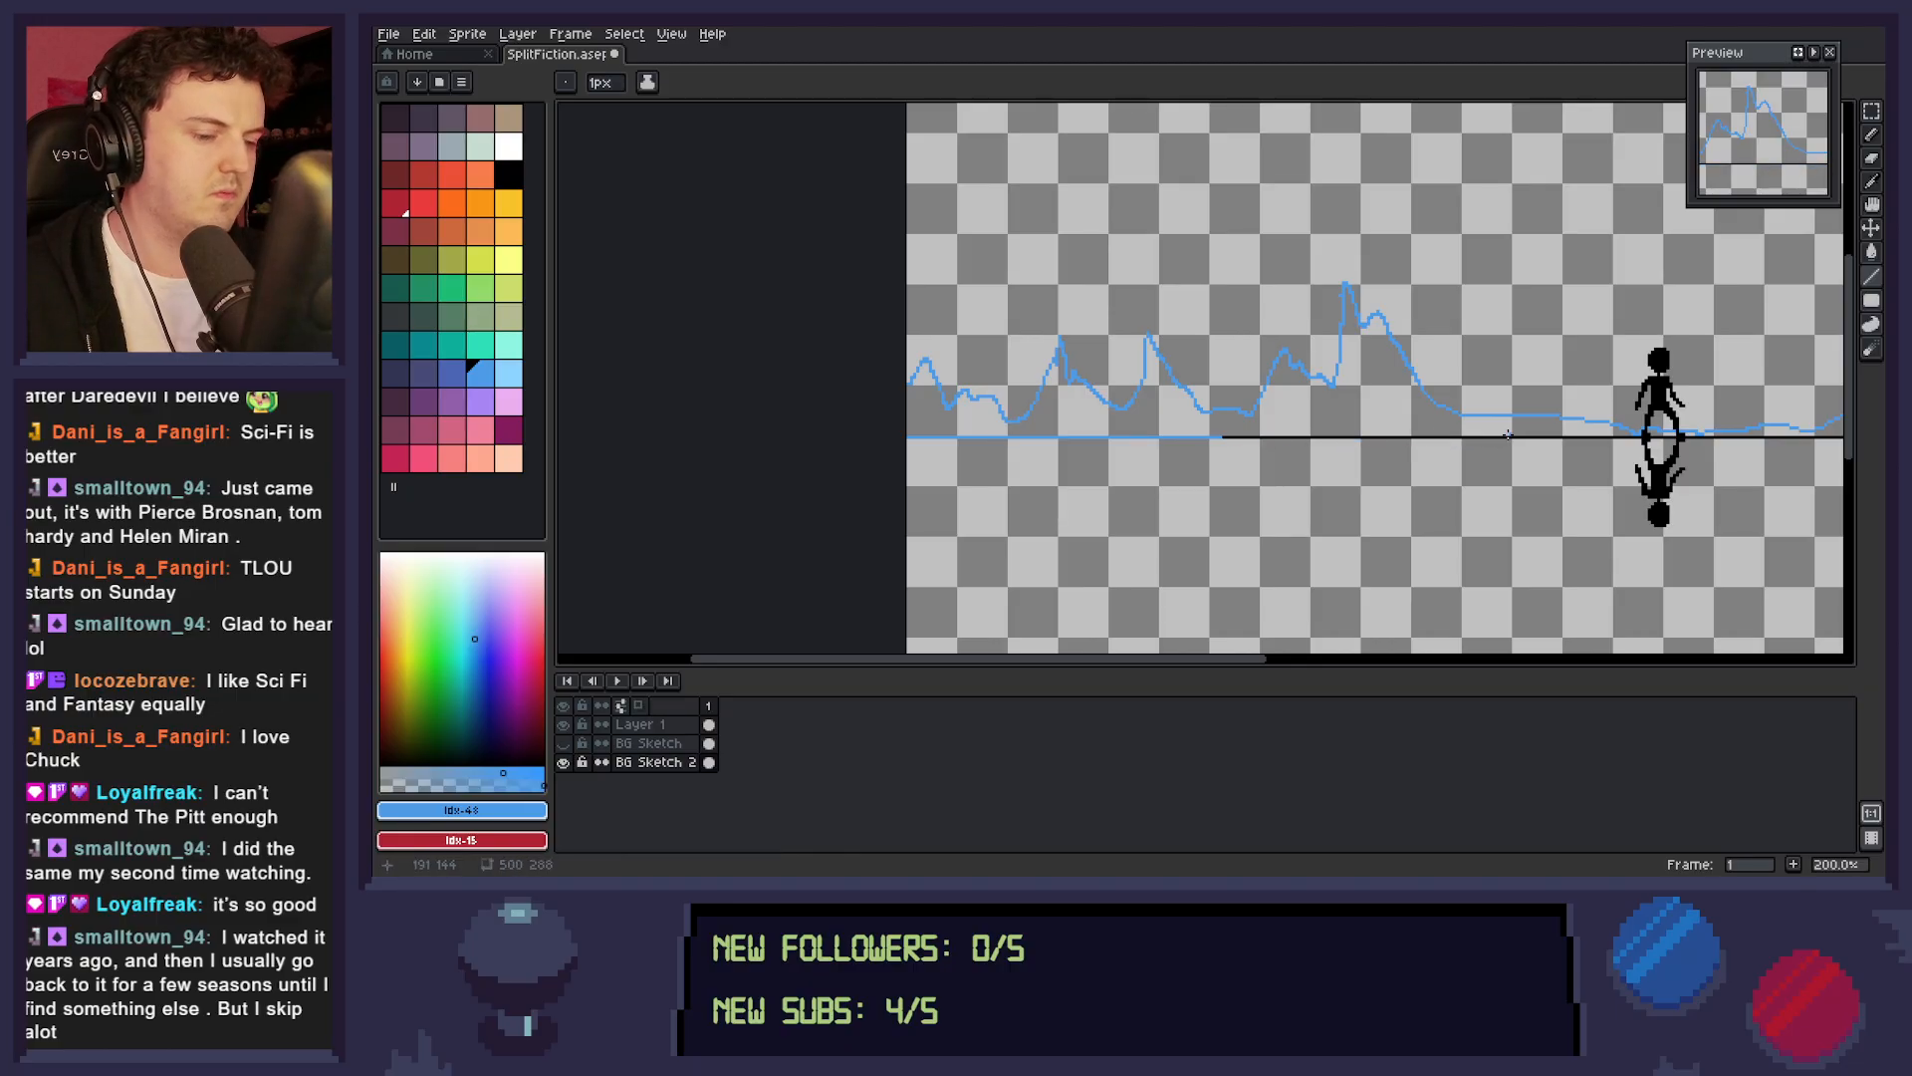
pyautogui.press('g')
pyautogui.click(1480, 428)
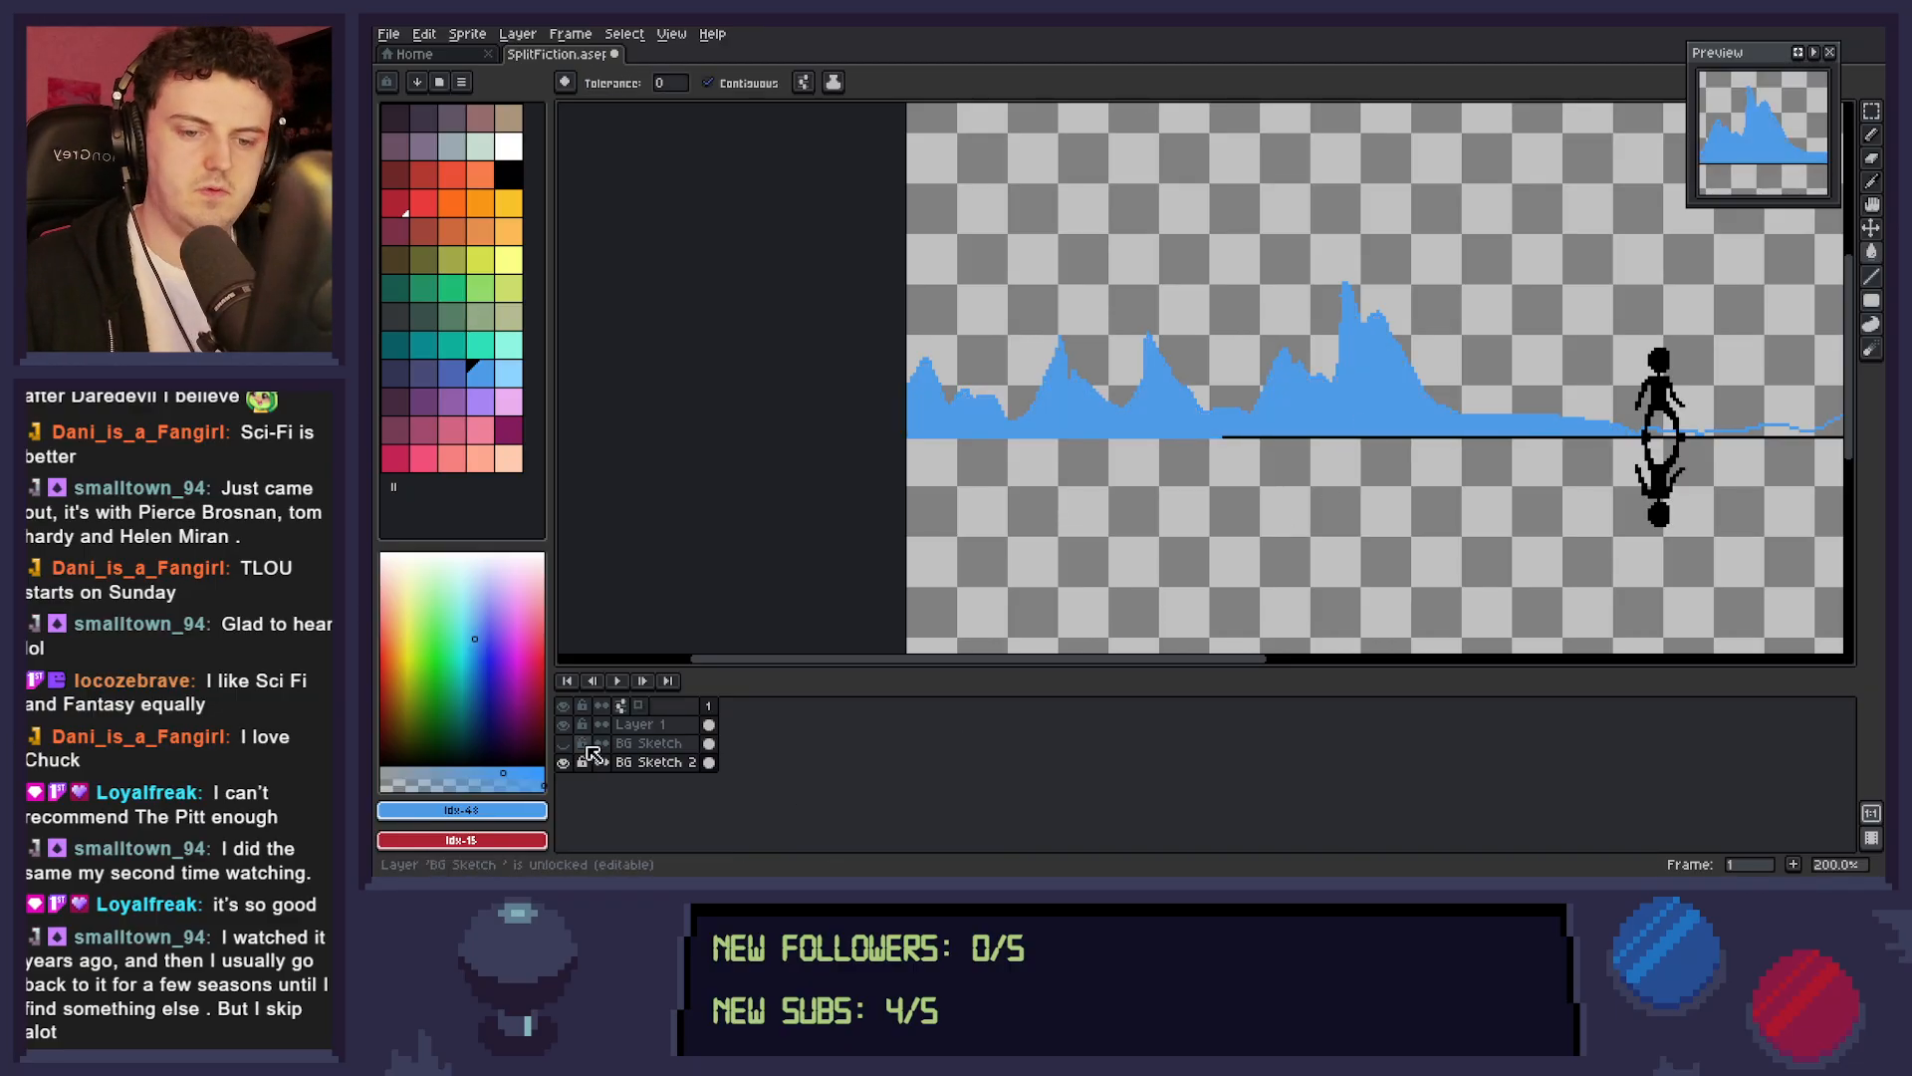
# Show BG Sketch and fill the distant mountains right of the figure with light blue.
pyautogui.click(563, 743)
pyautogui.press('space')
pyautogui.moveTo(1442, 514); pyautogui.dragTo(1043, 567)
pyautogui.moveTo(1552, 518); pyautogui.dragTo(1177, 535)
pyautogui.click(1474, 460)
# Check the whole composition with the distant mountains in place and save the sprite.
pyautogui.press('space')
pyautogui.press('space')
pyautogui.scroll(-2, 1317, 544)
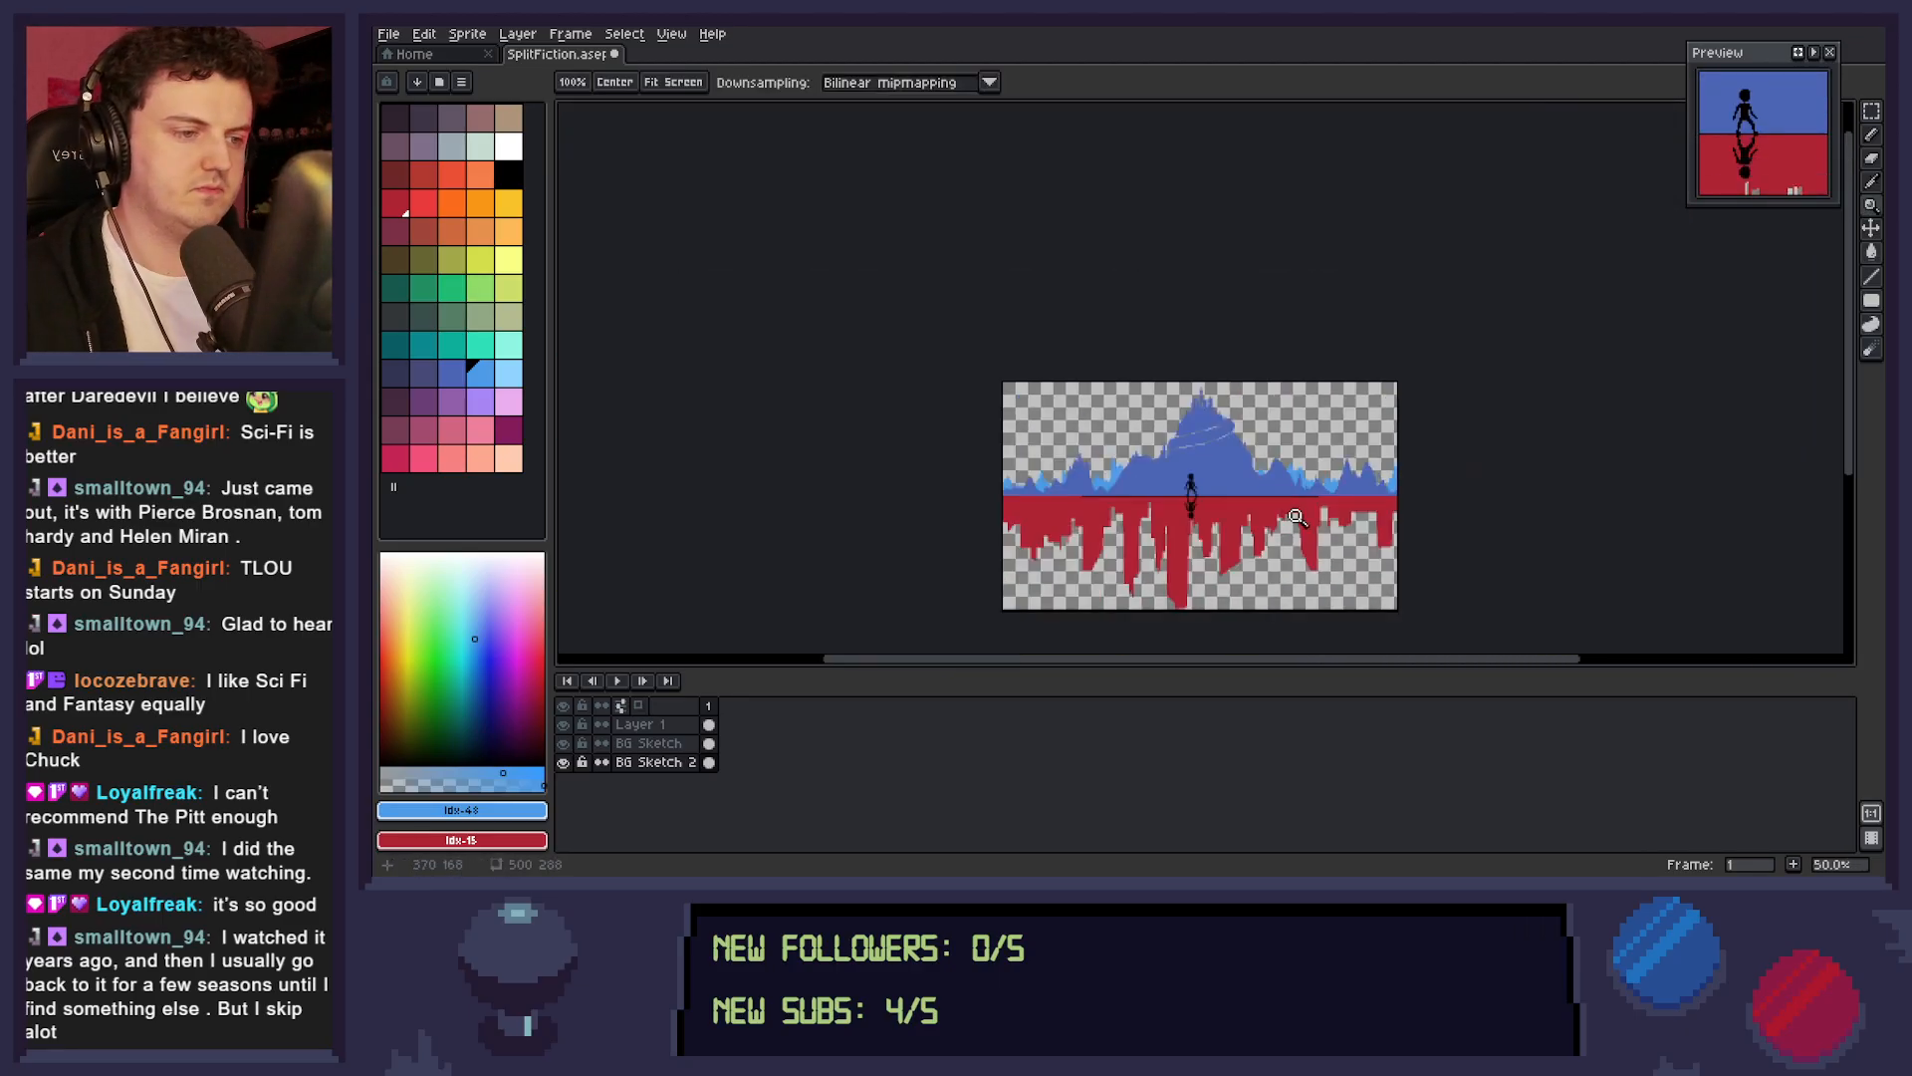
pyautogui.scroll(1, 1295, 533)
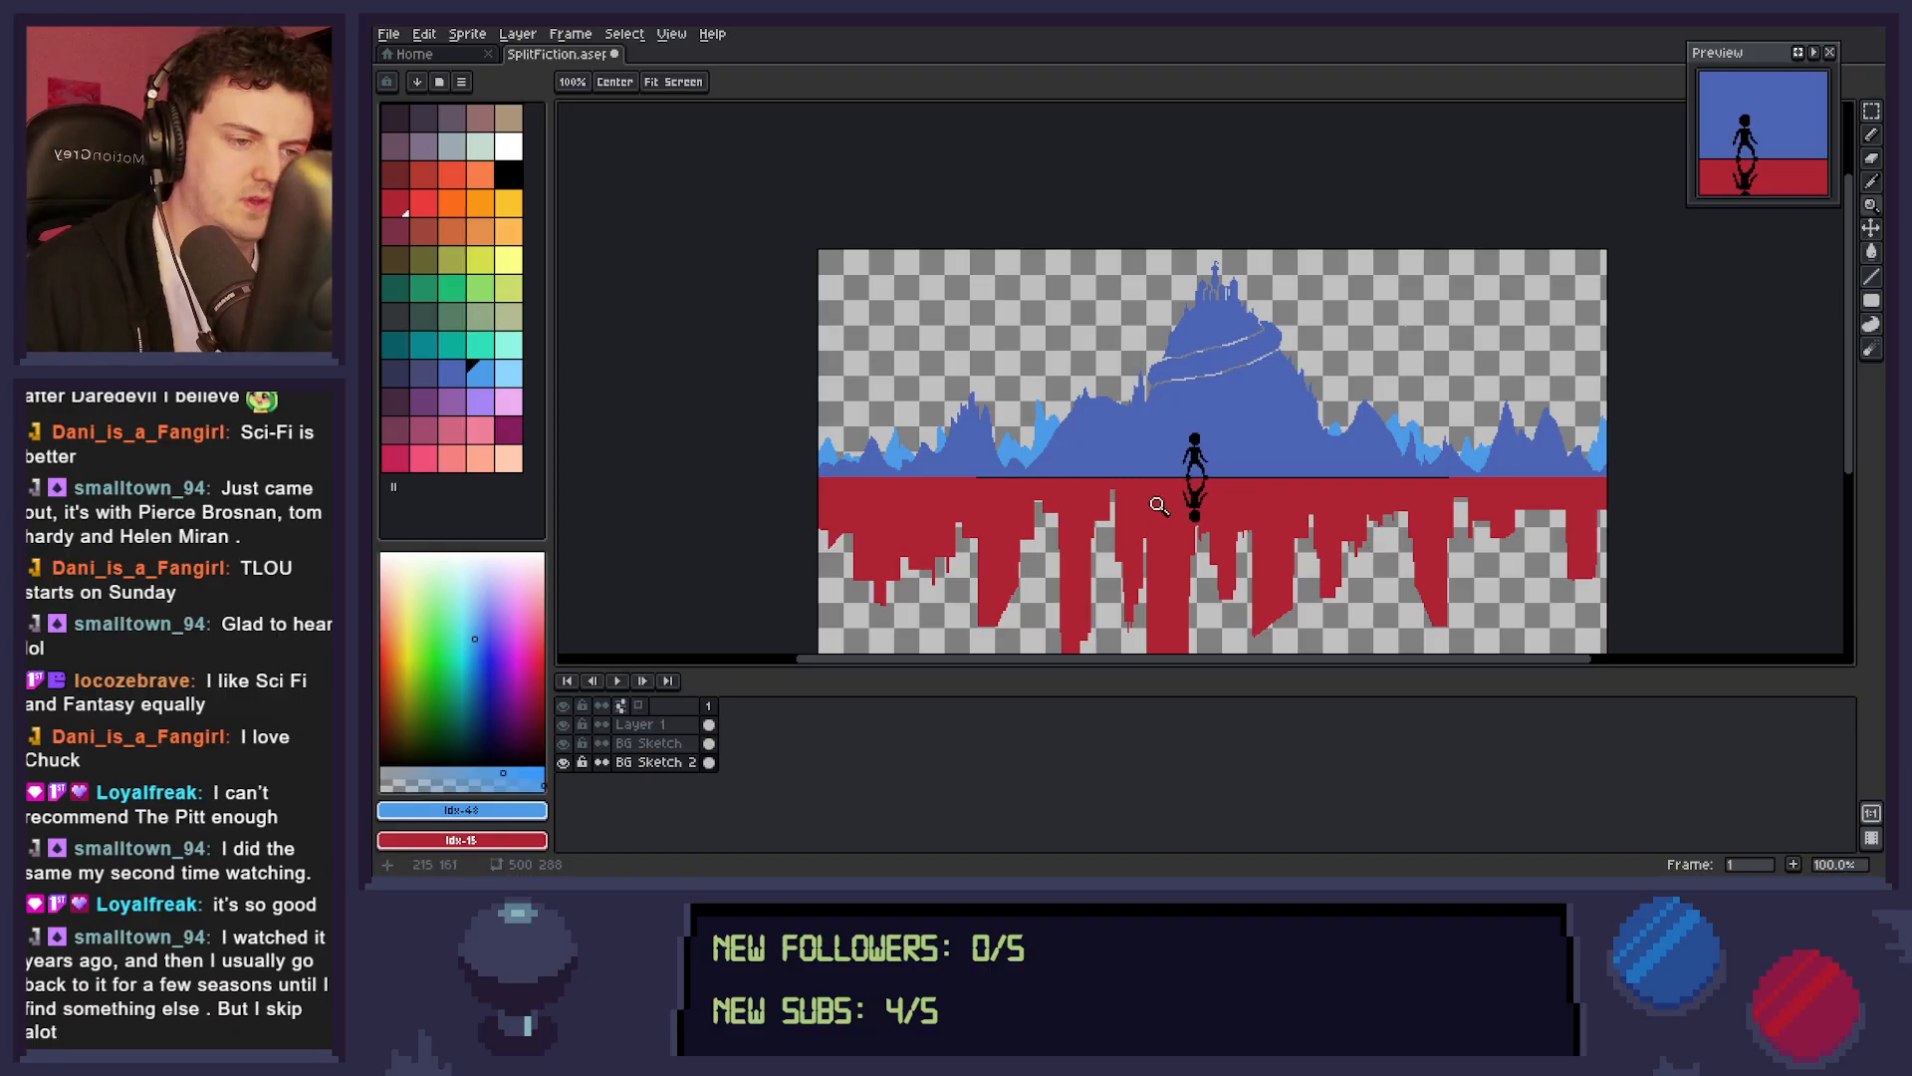
pyautogui.press('b')
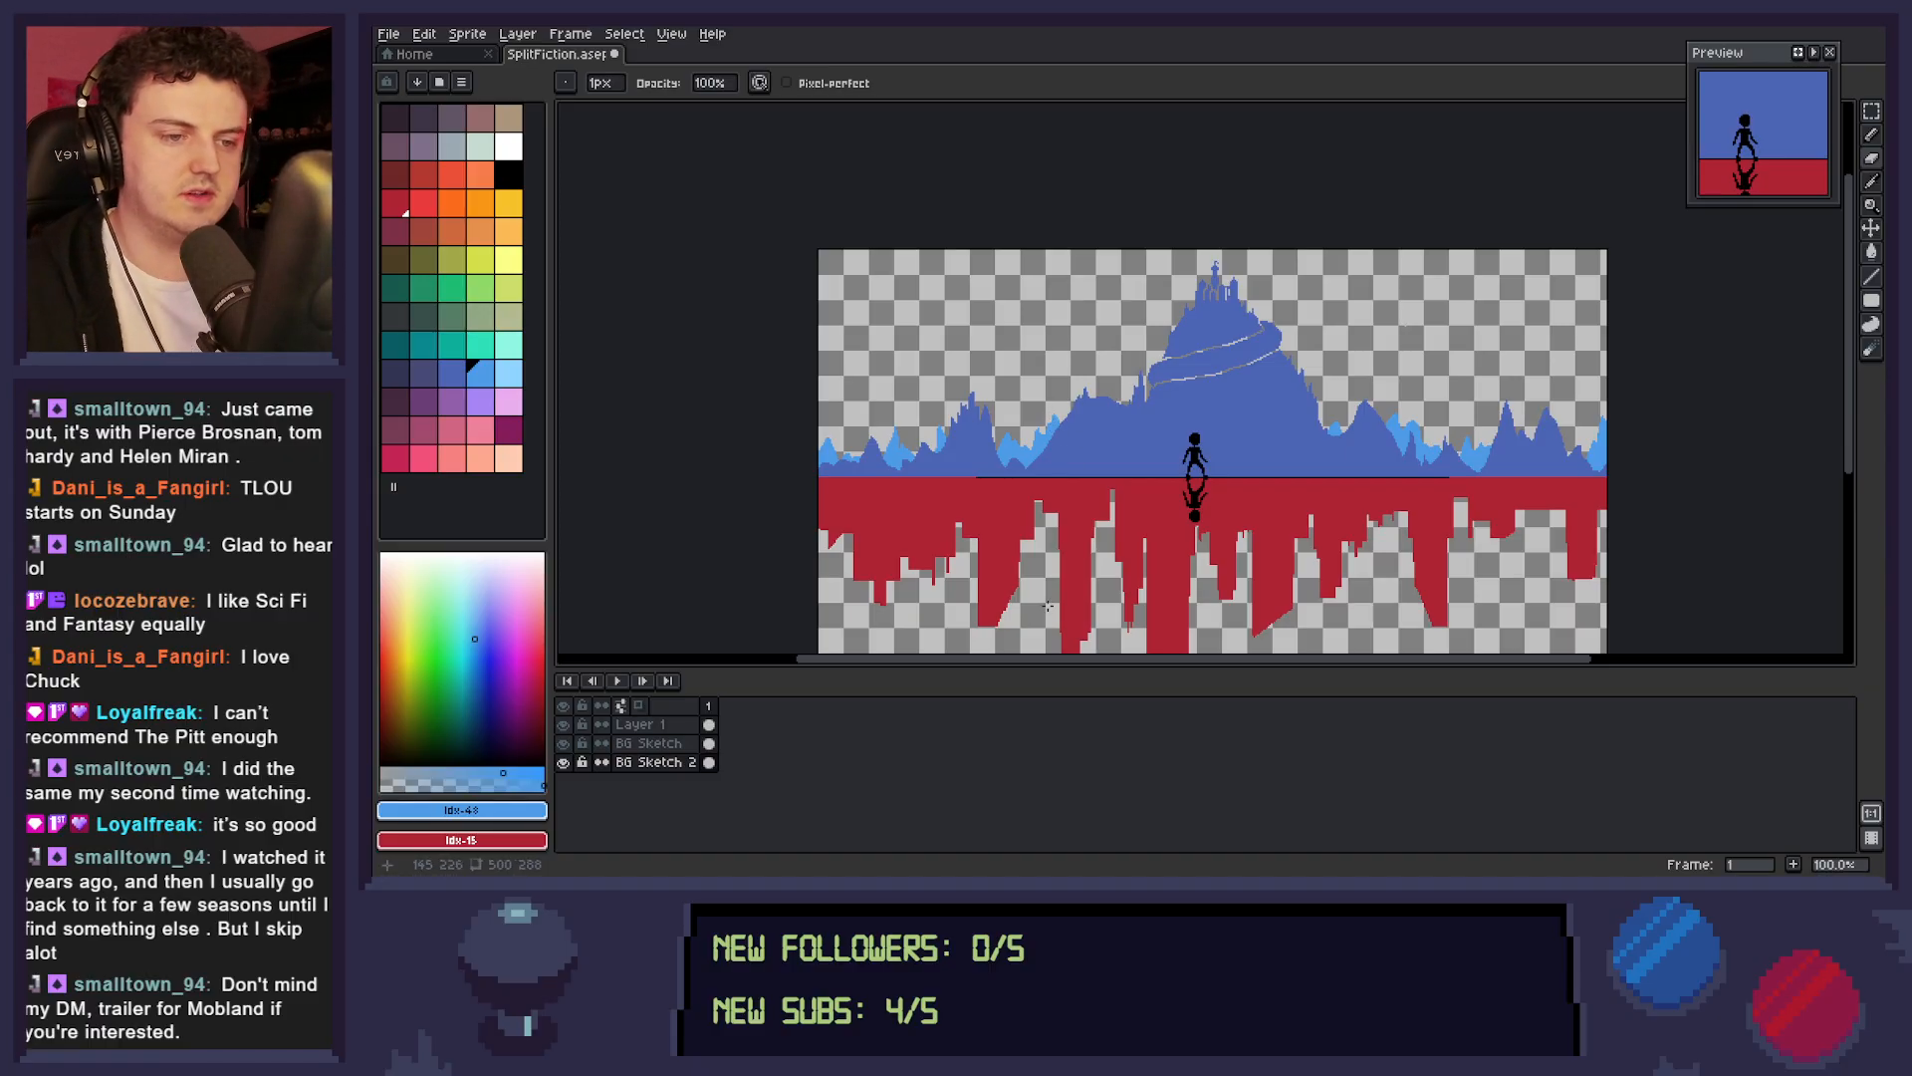
pyautogui.press('space')
pyautogui.moveTo(1047, 610); pyautogui.dragTo(1088, 577)
pyautogui.moveTo(1333, 540); pyautogui.dragTo(1350, 524)
pyautogui.hotkey('ctrl', 's')
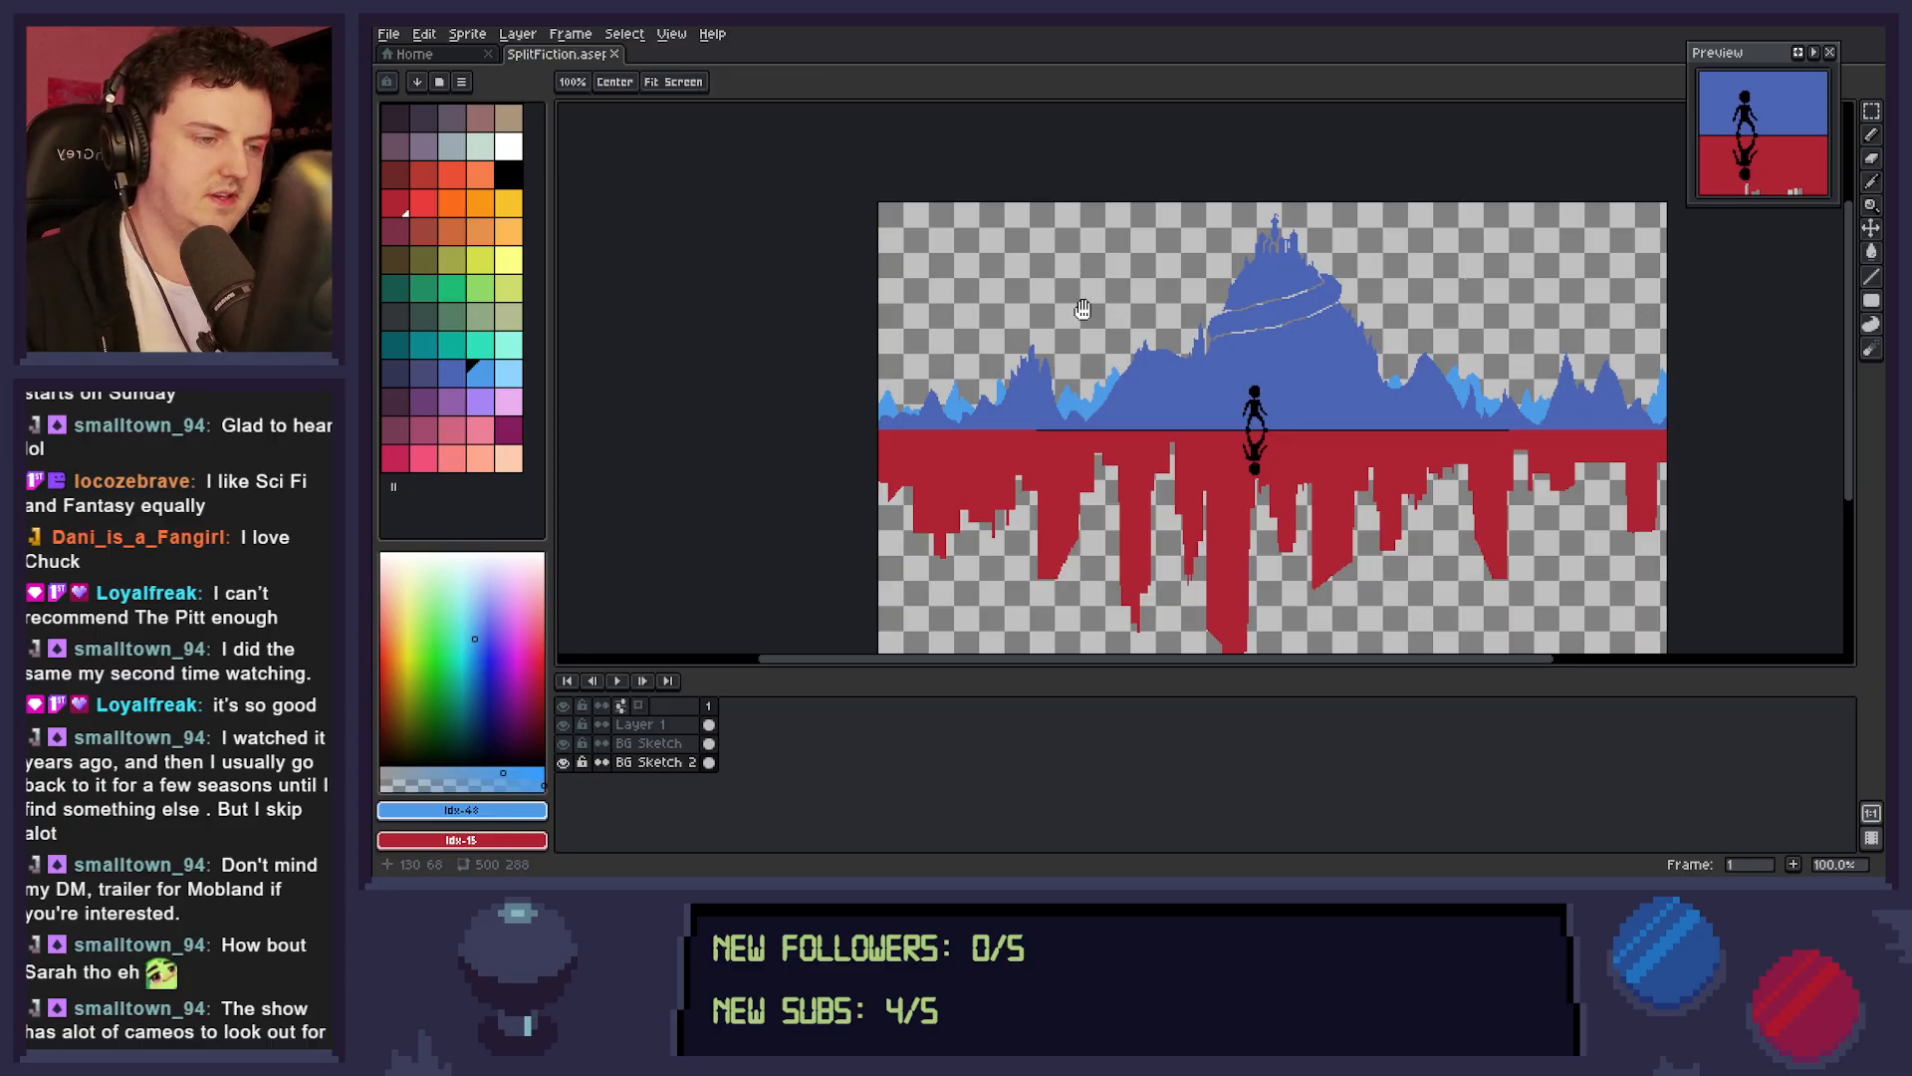
pyautogui.moveTo(1277, 409); pyautogui.dragTo(1209, 342)
pyautogui.press('m')
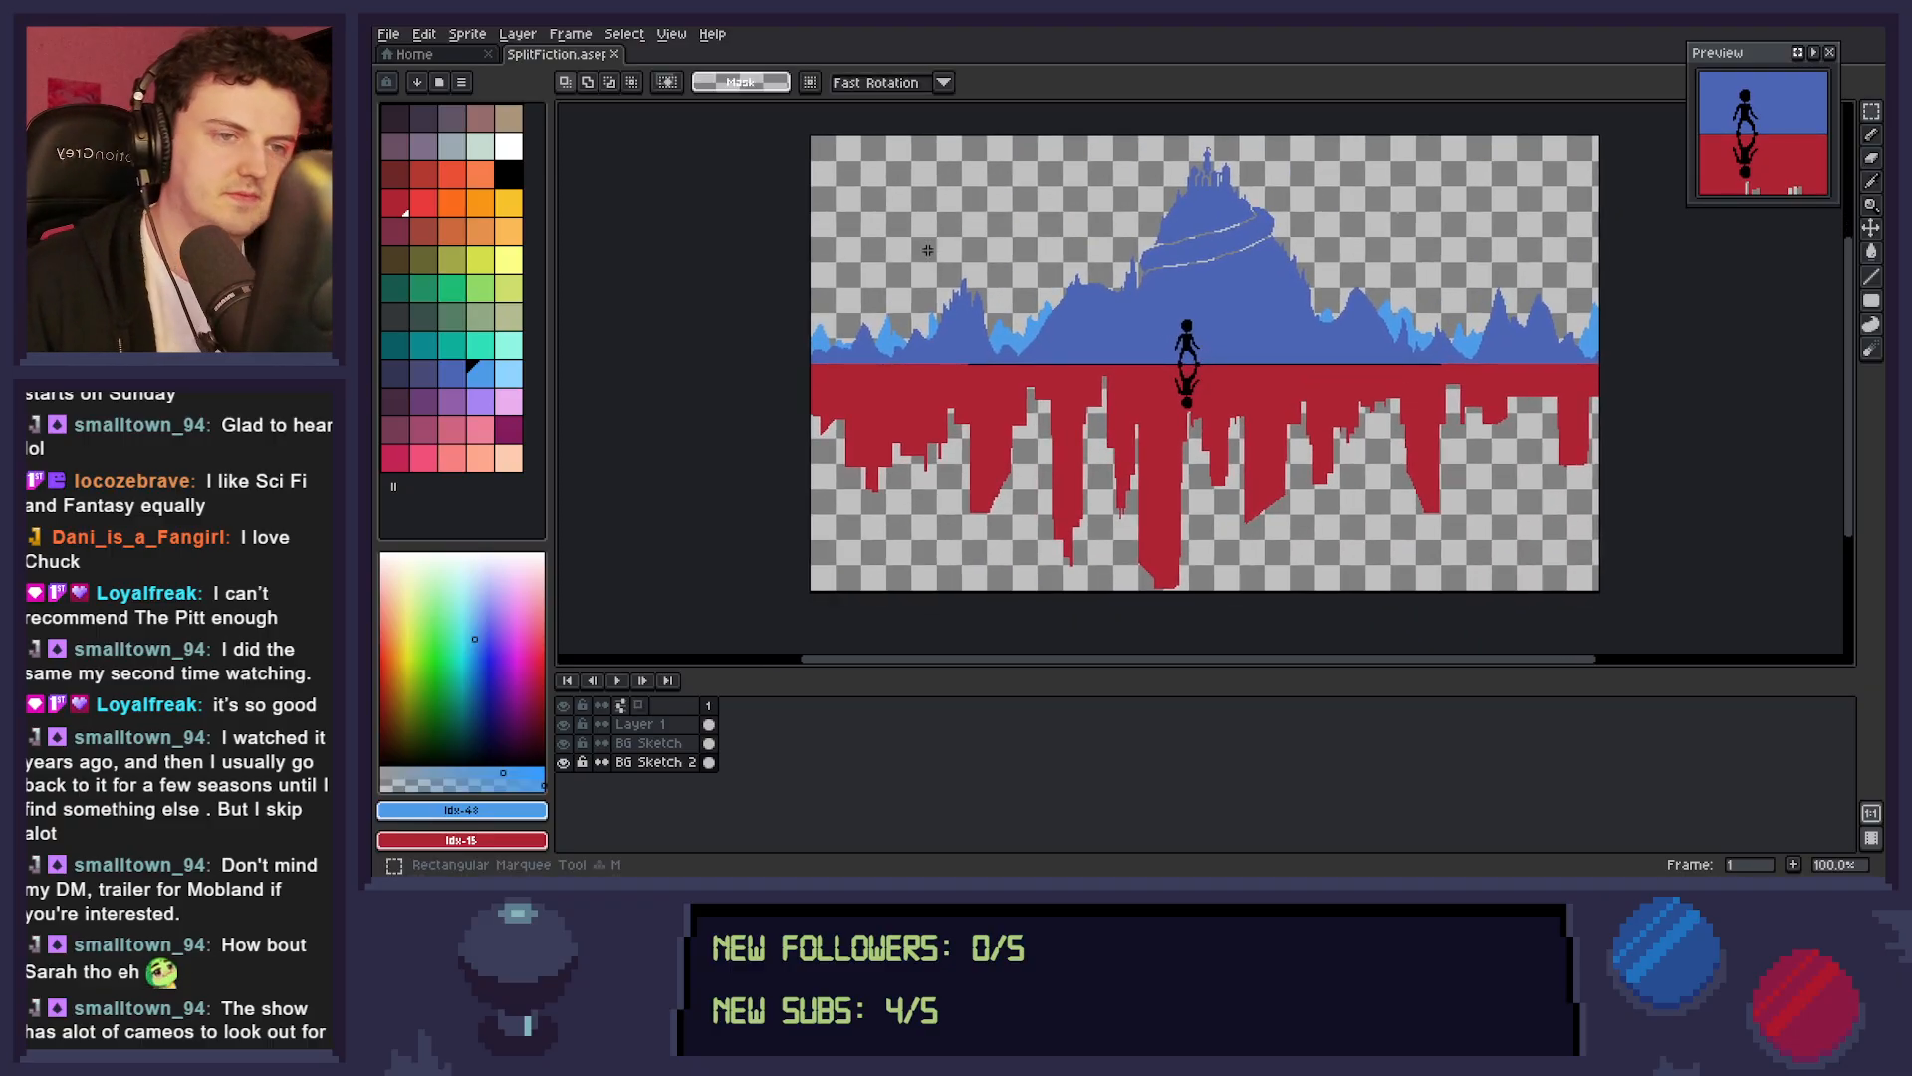
pyautogui.moveTo(812, 138); pyautogui.dragTo(1202, 397)
pyautogui.hotkey('ctrl', 'd')
pyautogui.moveTo(811, 133); pyautogui.dragTo(1611, 583)
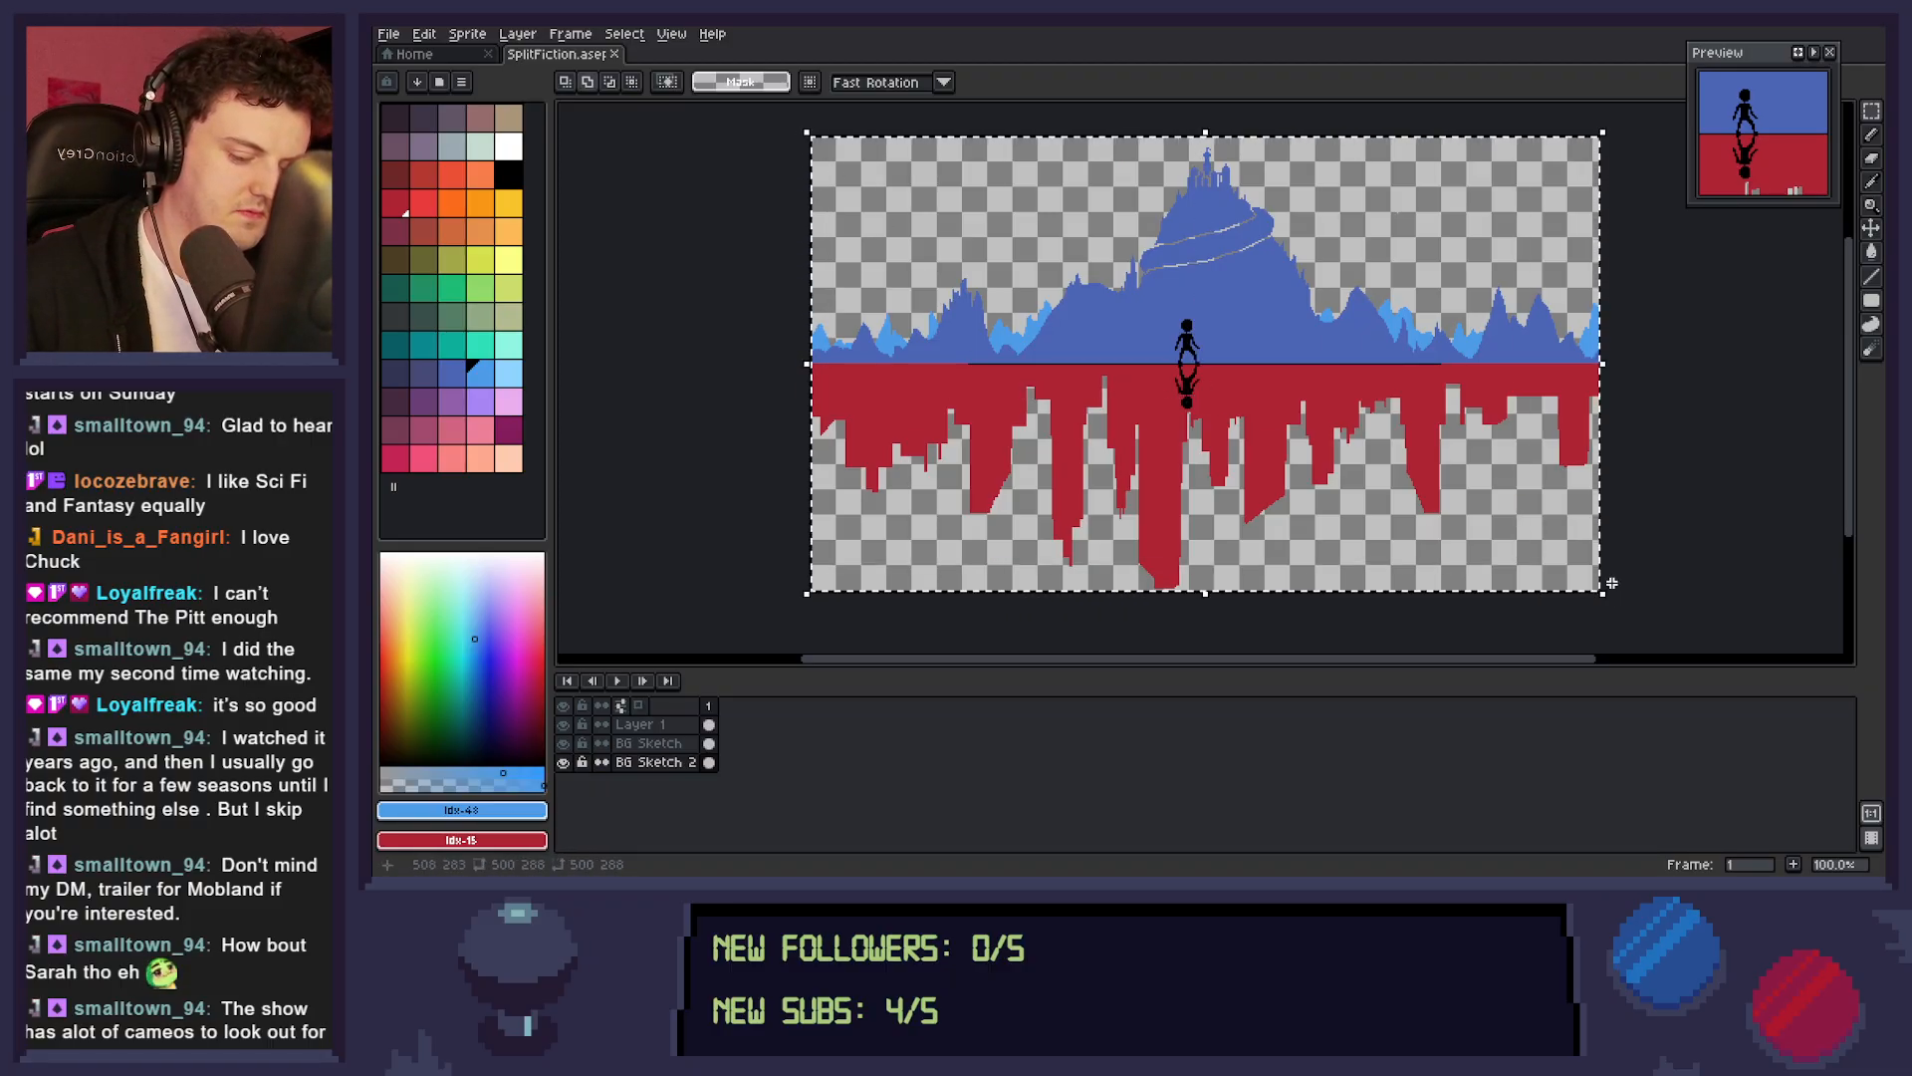
pyautogui.hotkey('ctrl', 't')
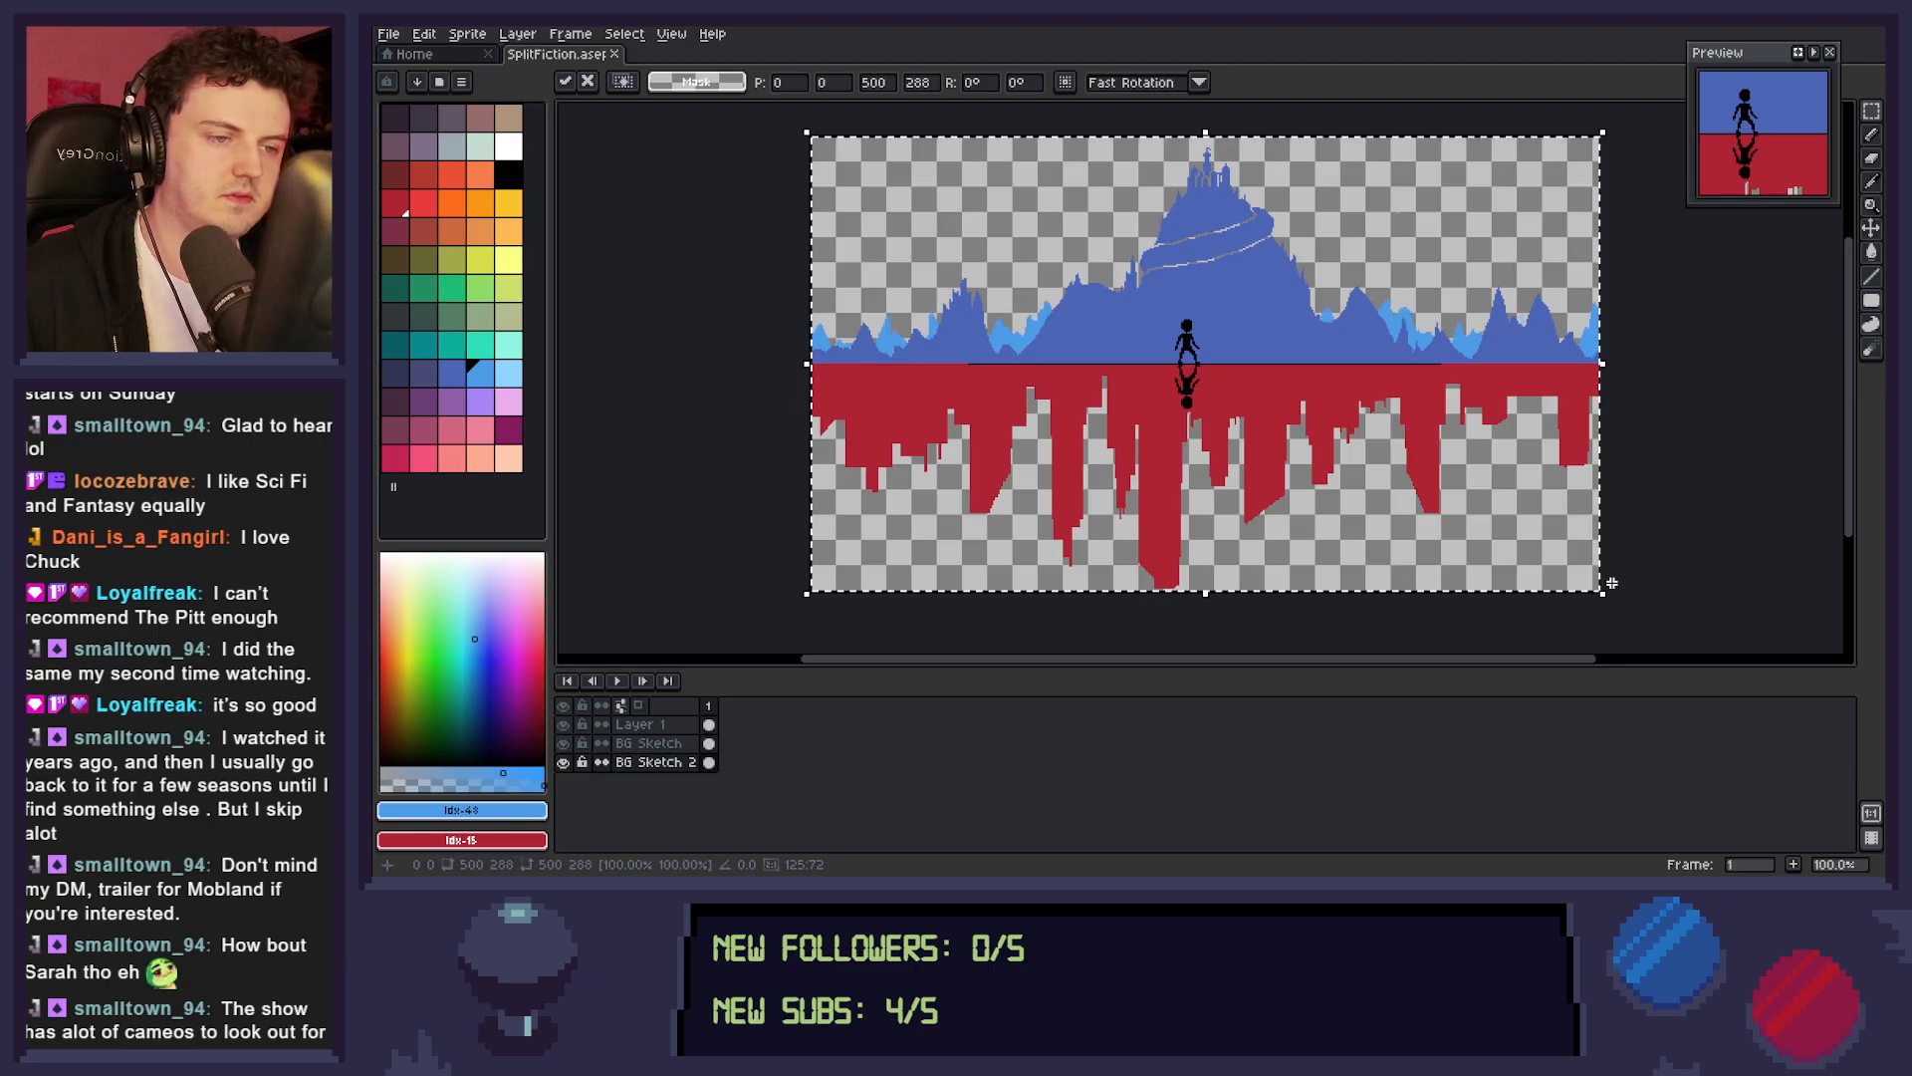
pyautogui.hotkey('ctrl', 'd')
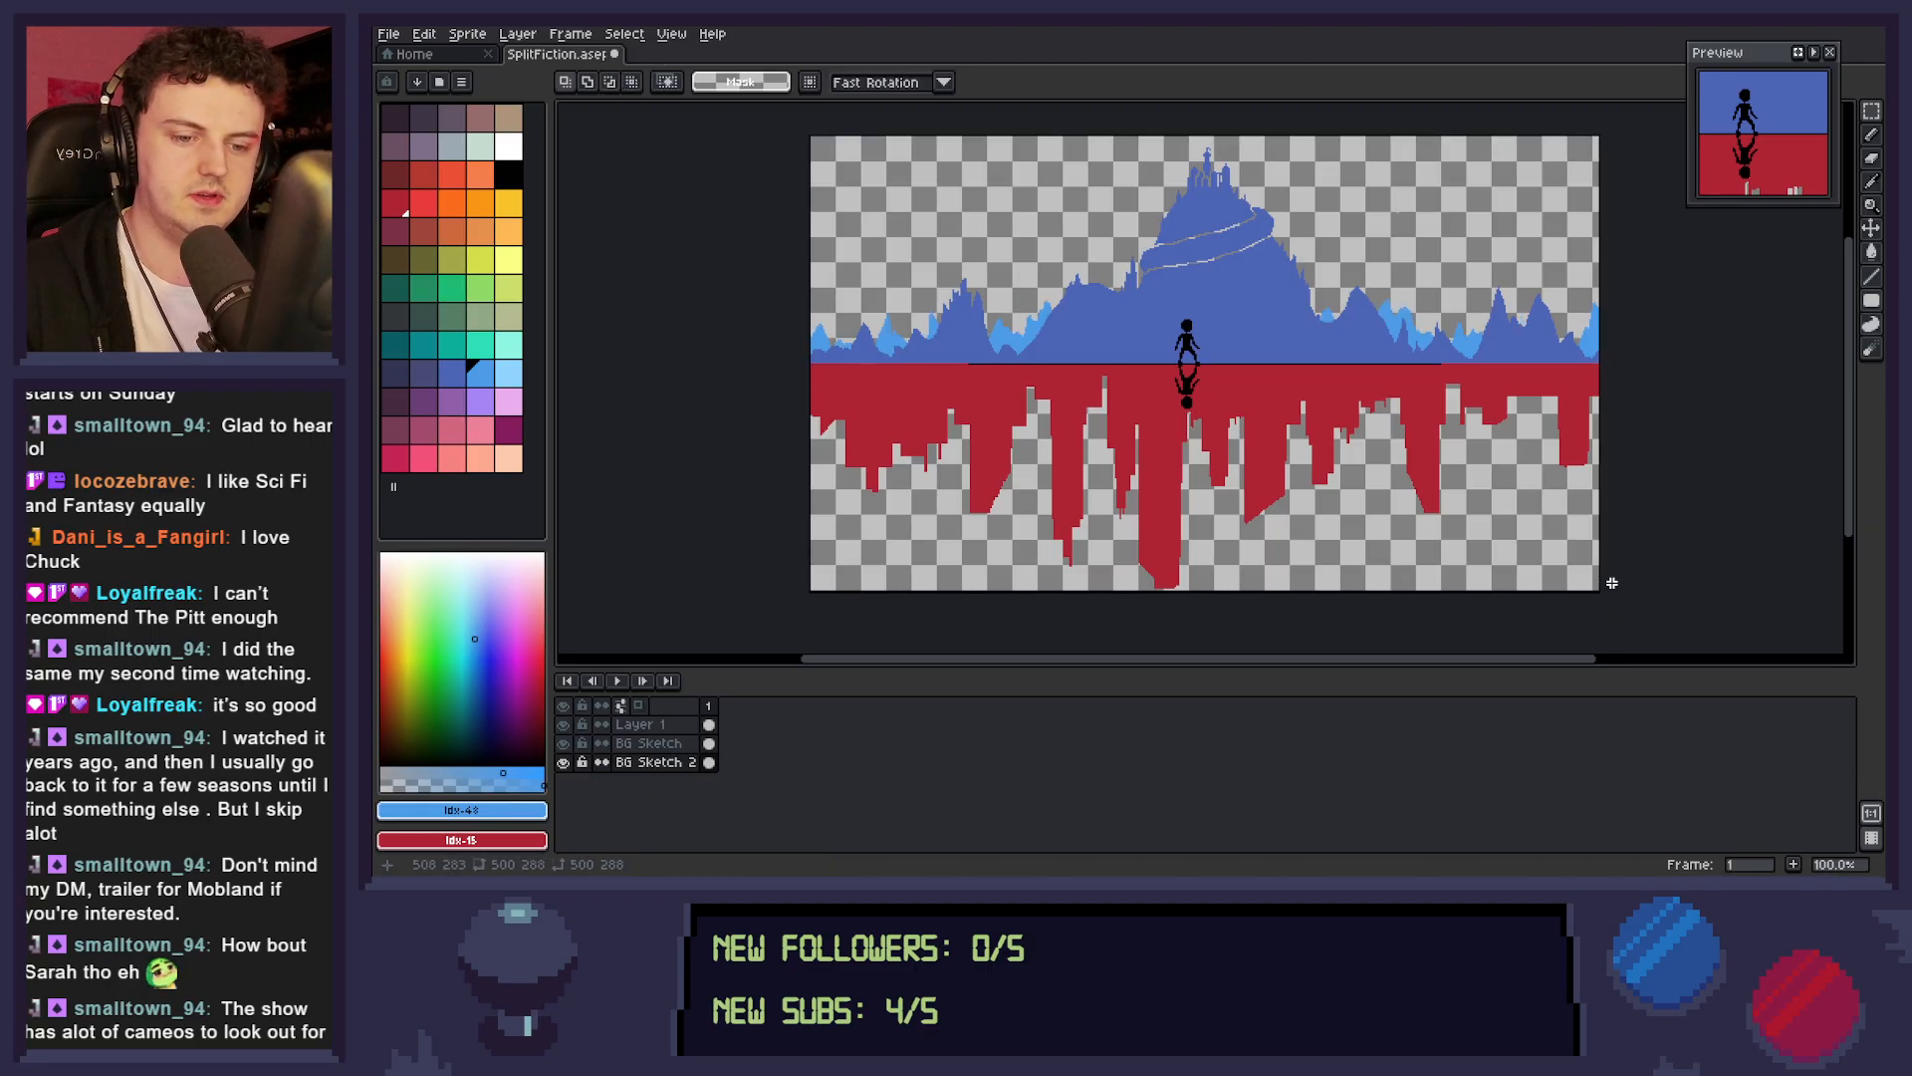
# Select the whole canvas on the BG Sketch layer and flip its artwork vertically, so the red skyline stands above the ground line.
pyautogui.click(648, 743)
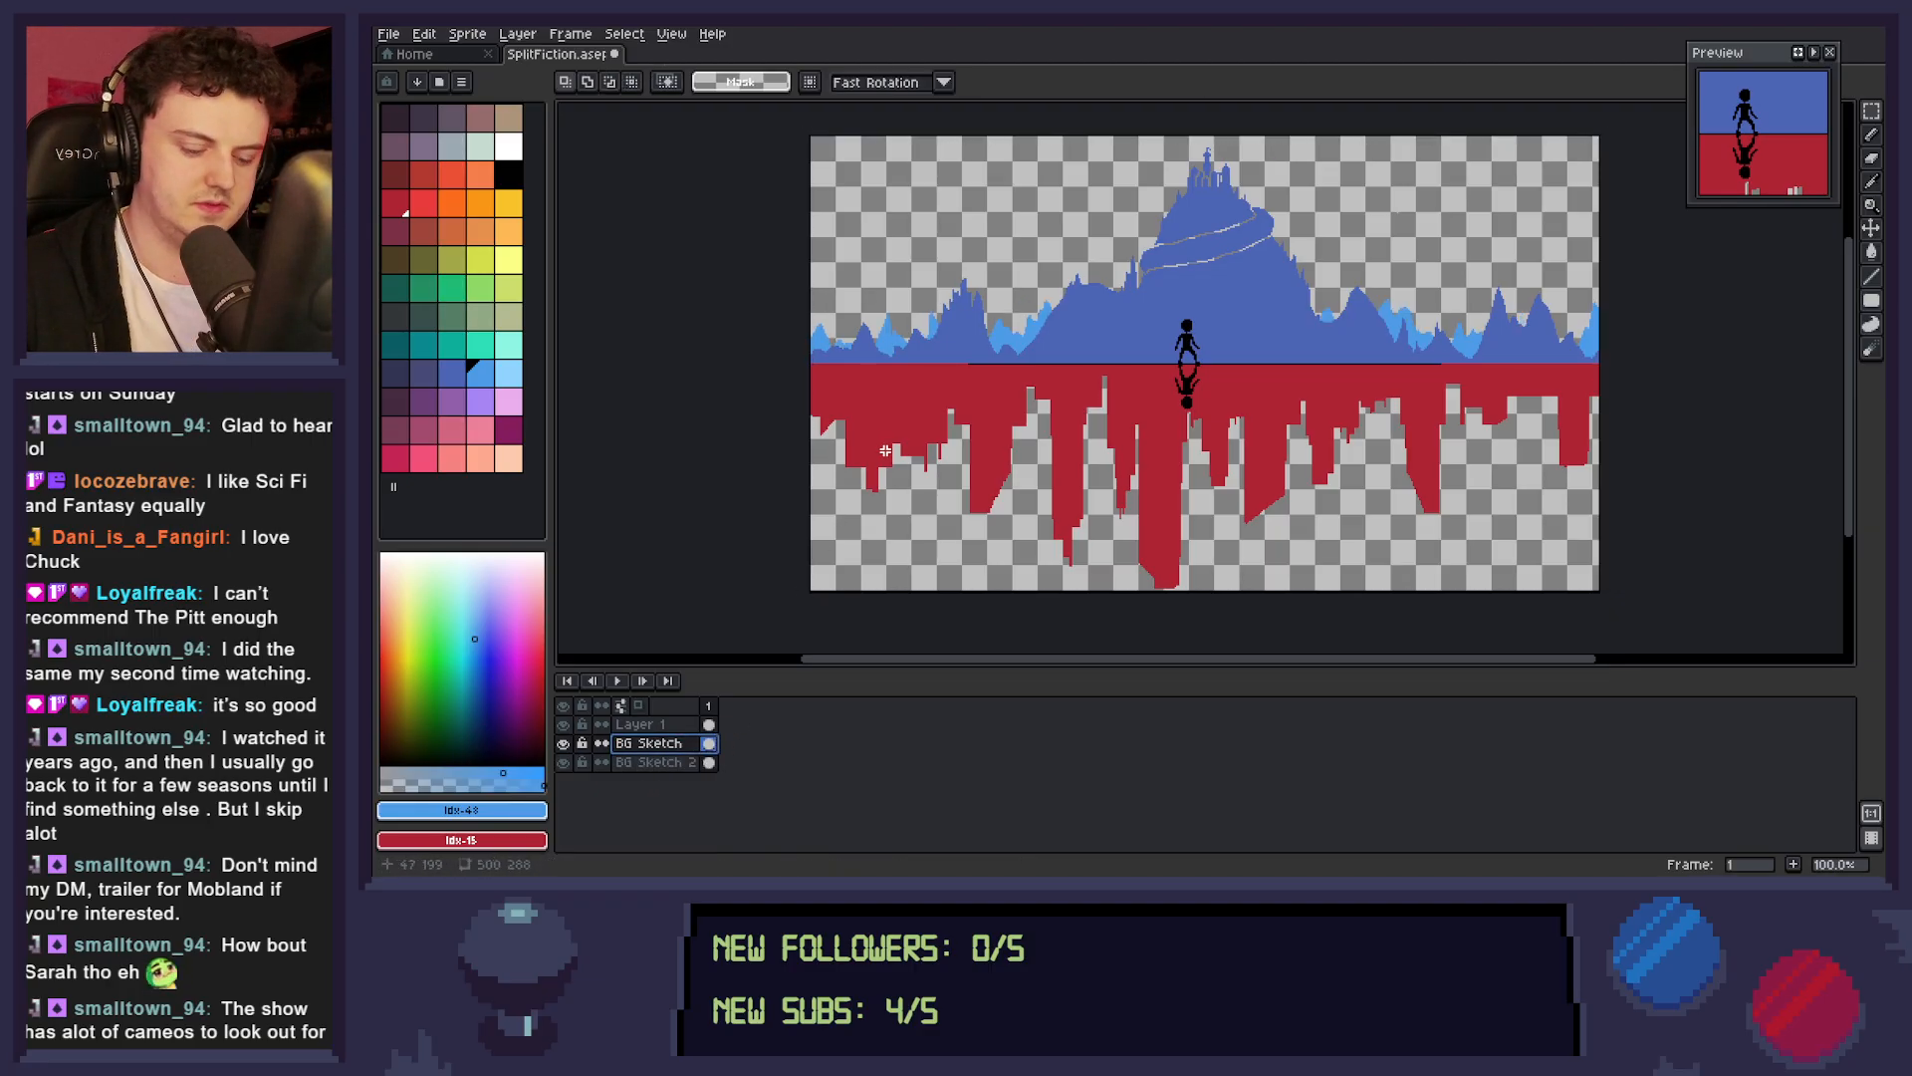
pyautogui.moveTo(805, 133); pyautogui.dragTo(1609, 590)
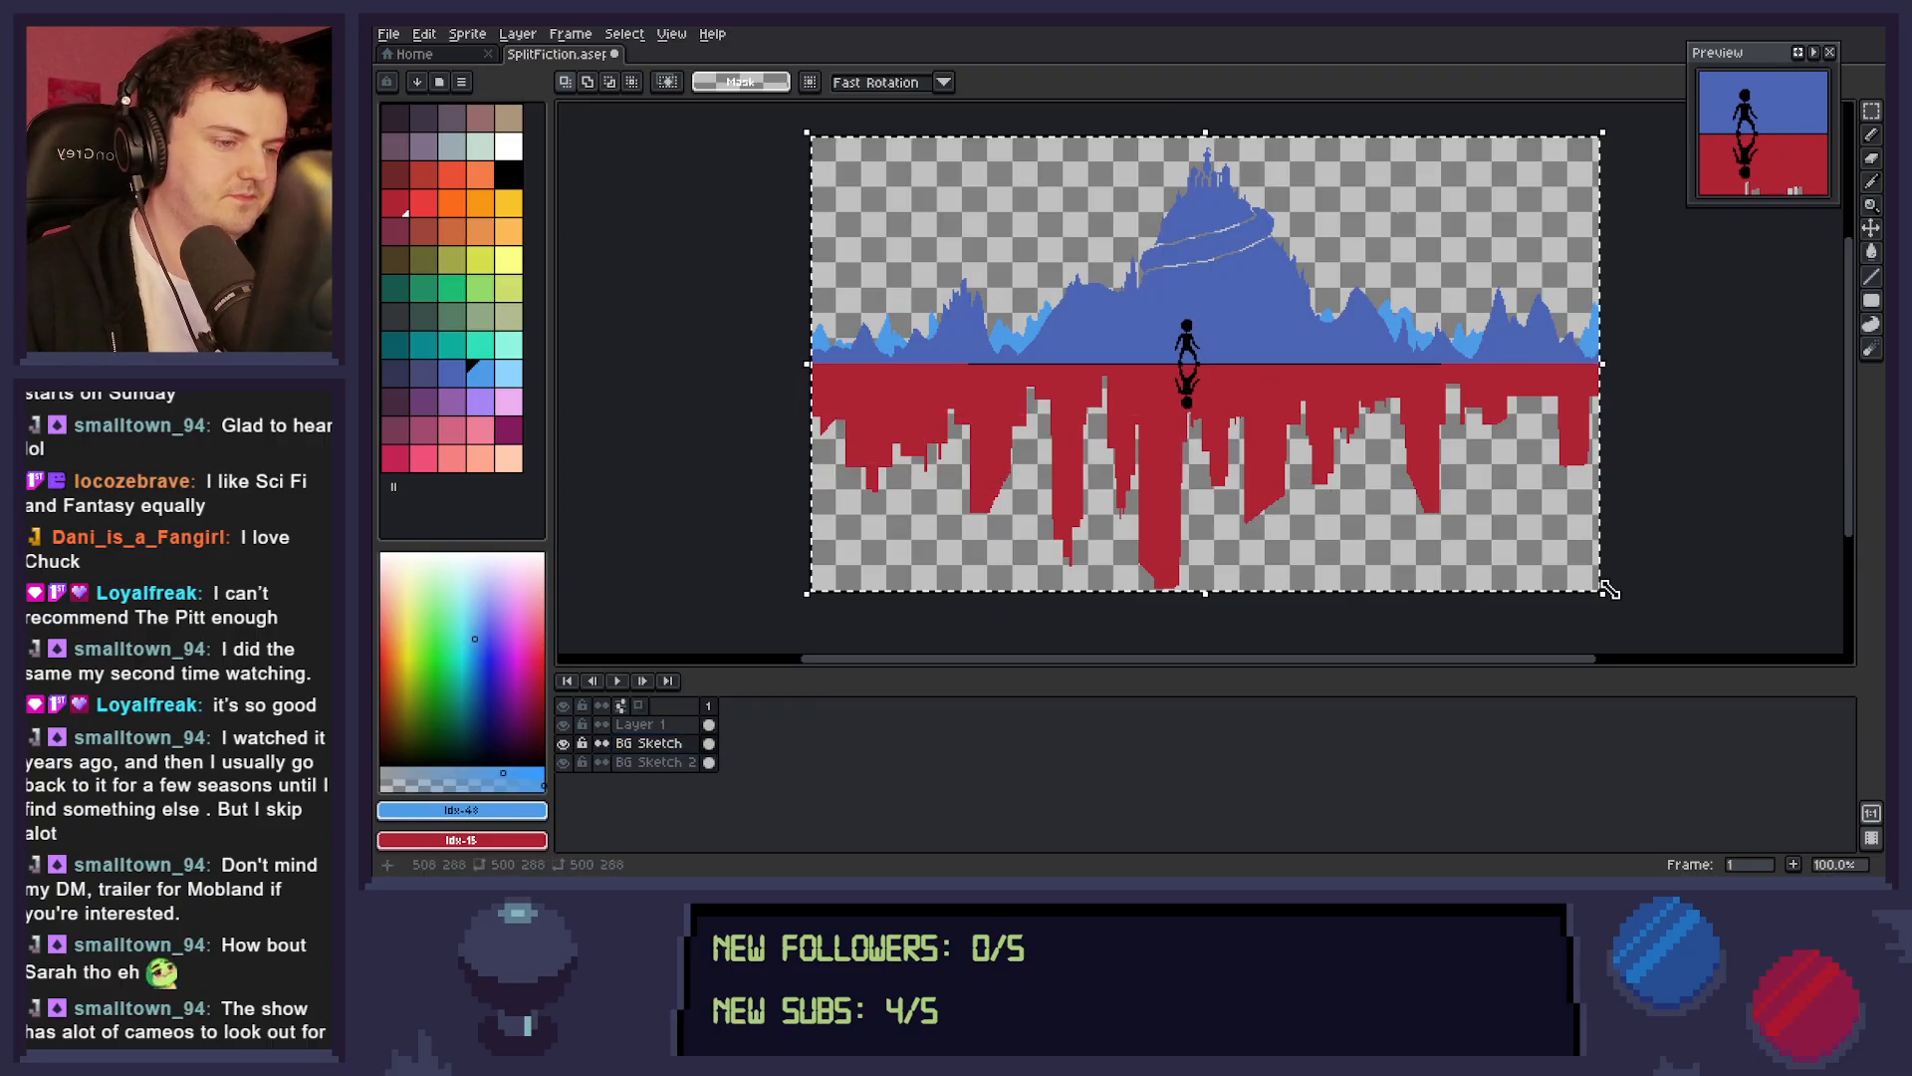
pyautogui.click(1607, 590)
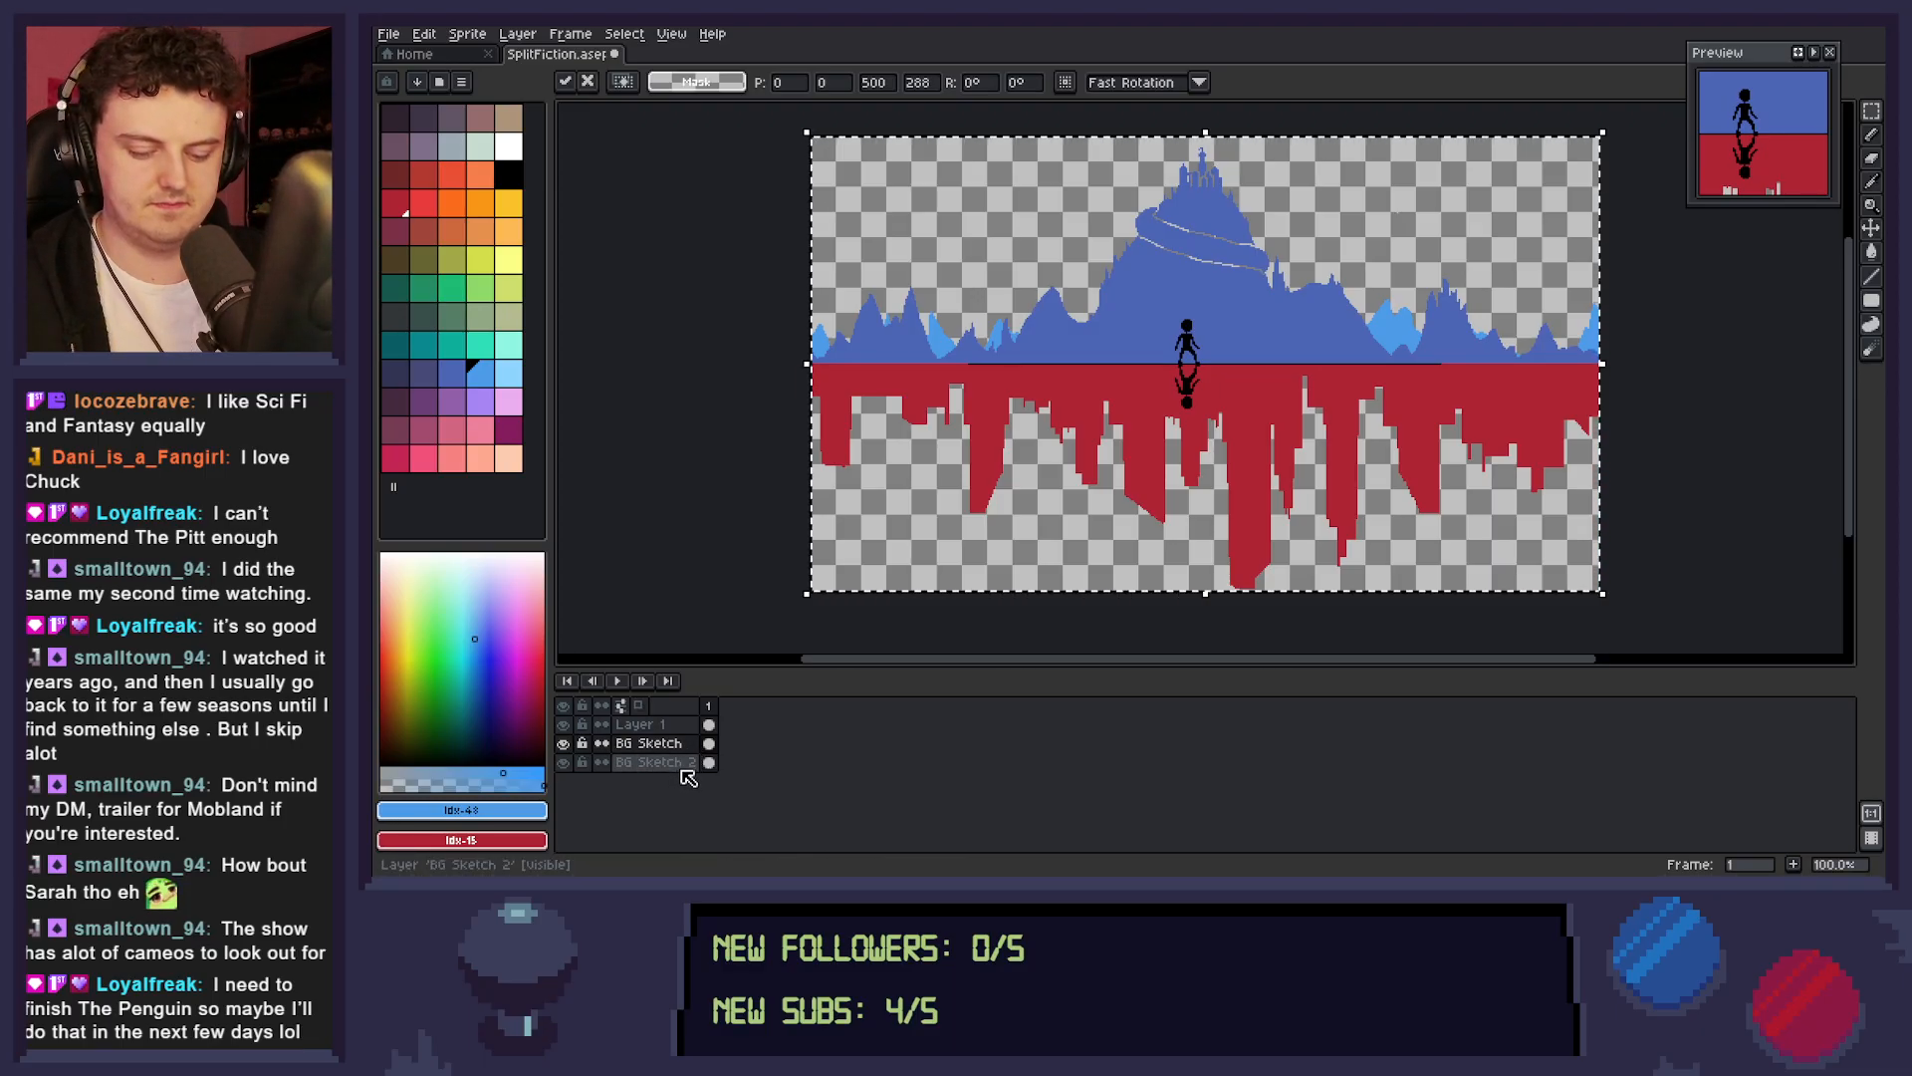
pyautogui.hotkey('shift', 'v')
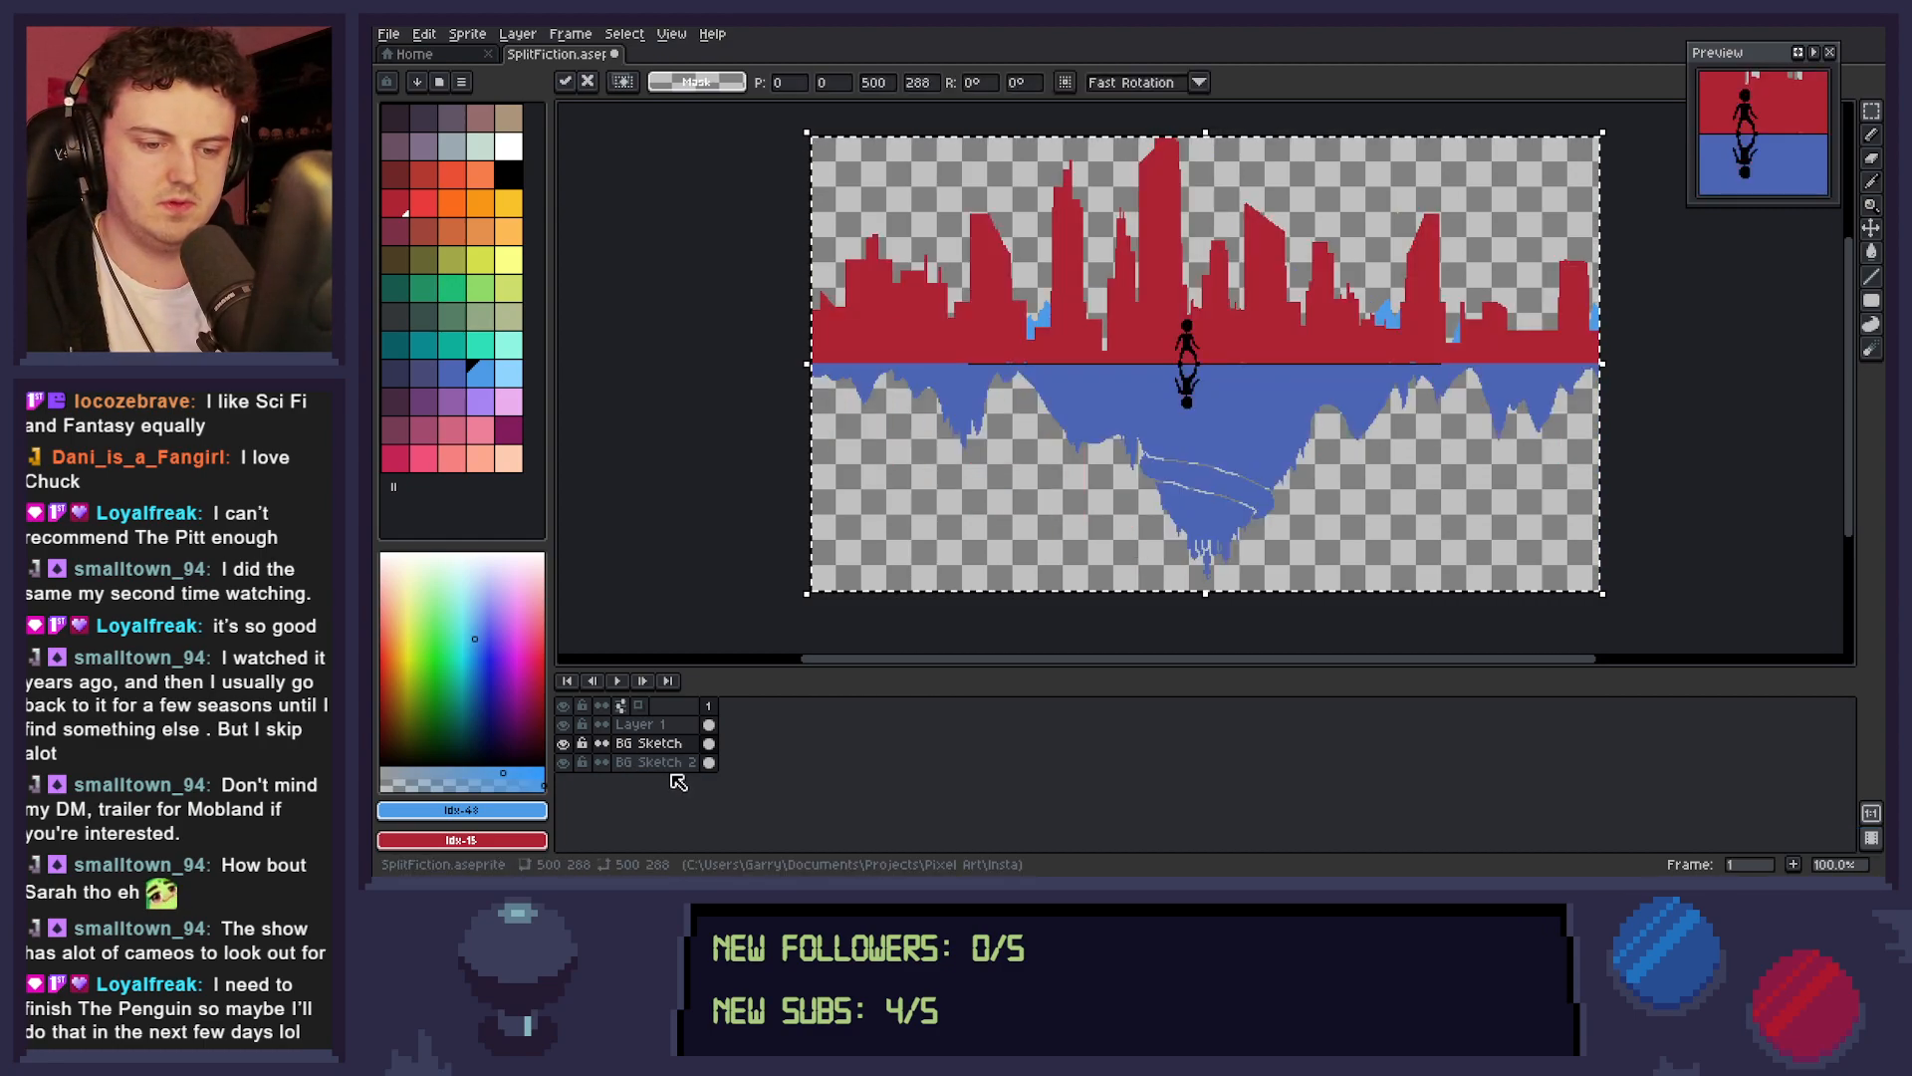
# Flip the whole BG Sketch 2 layer vertically to match the main sketch and clear the selection.
pyautogui.click(673, 764)
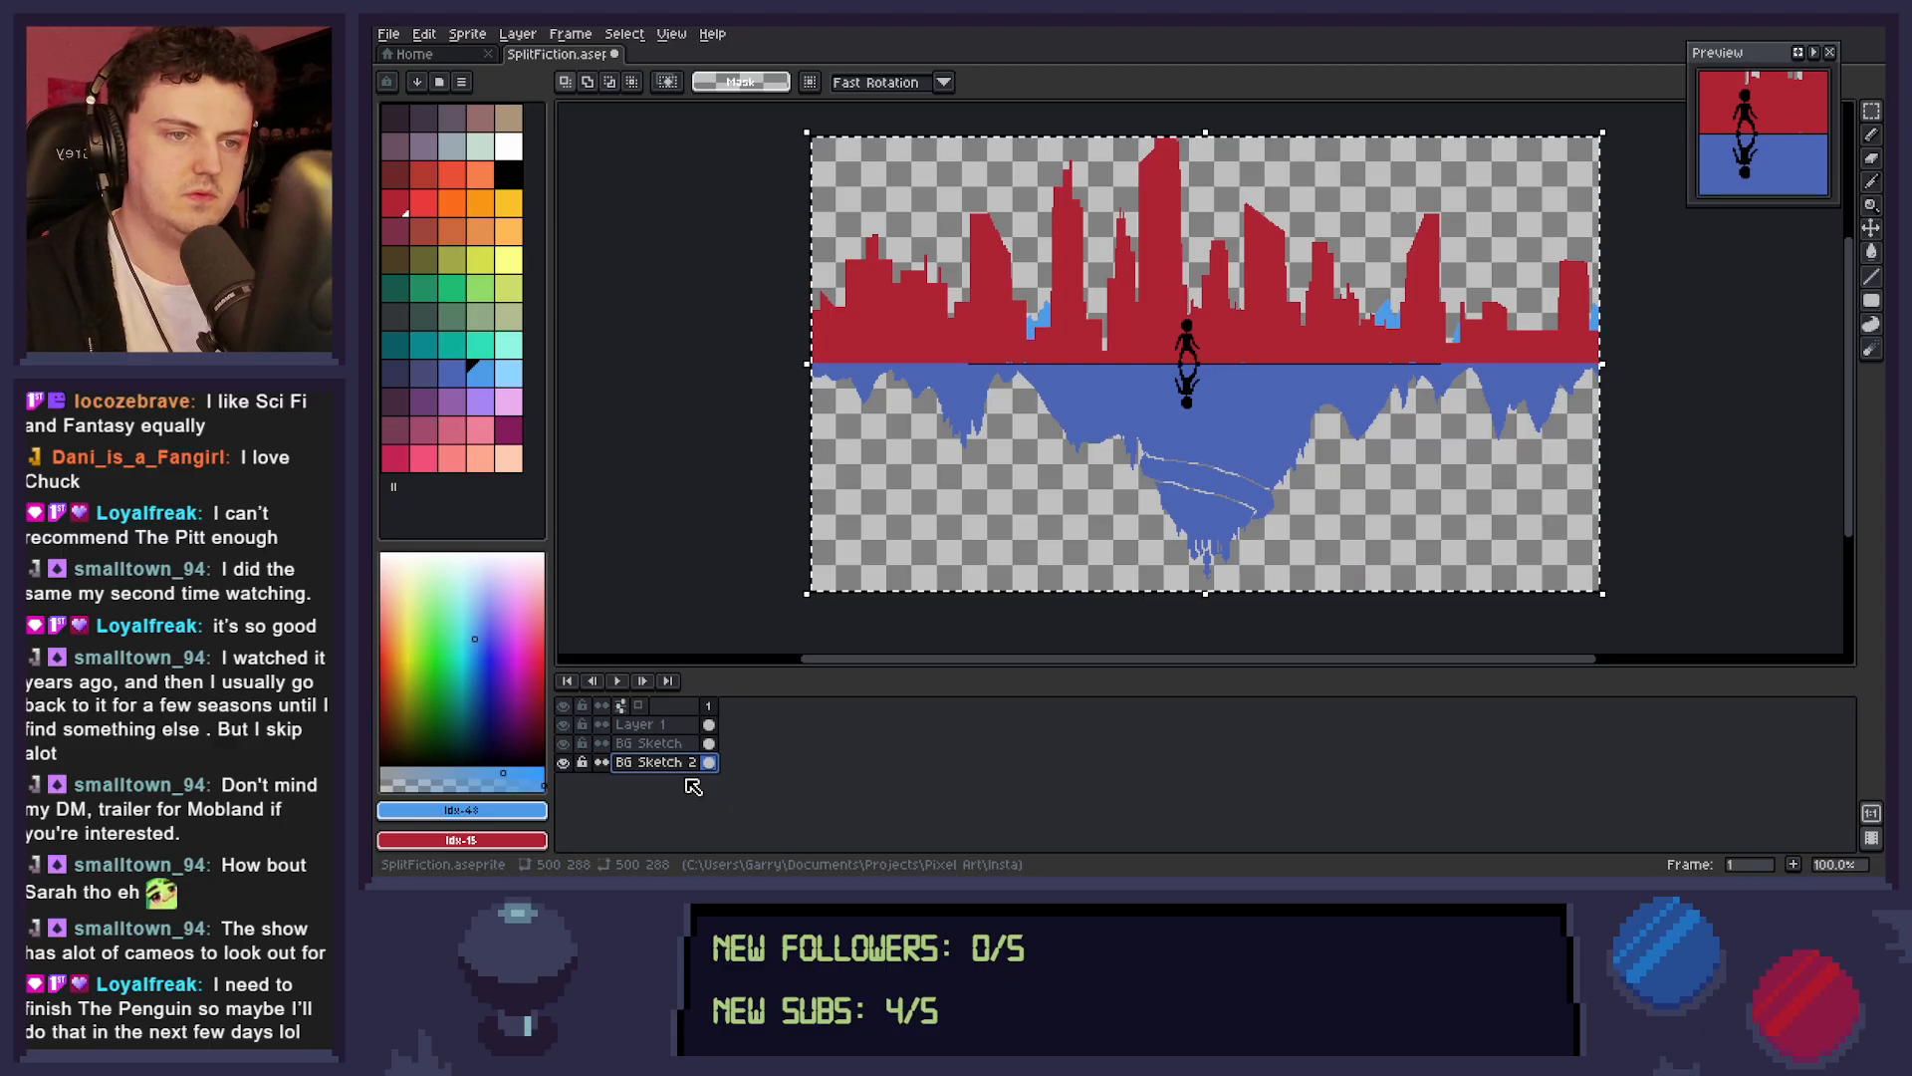
pyautogui.click(797, 249)
pyautogui.moveTo(794, 127); pyautogui.dragTo(1632, 615)
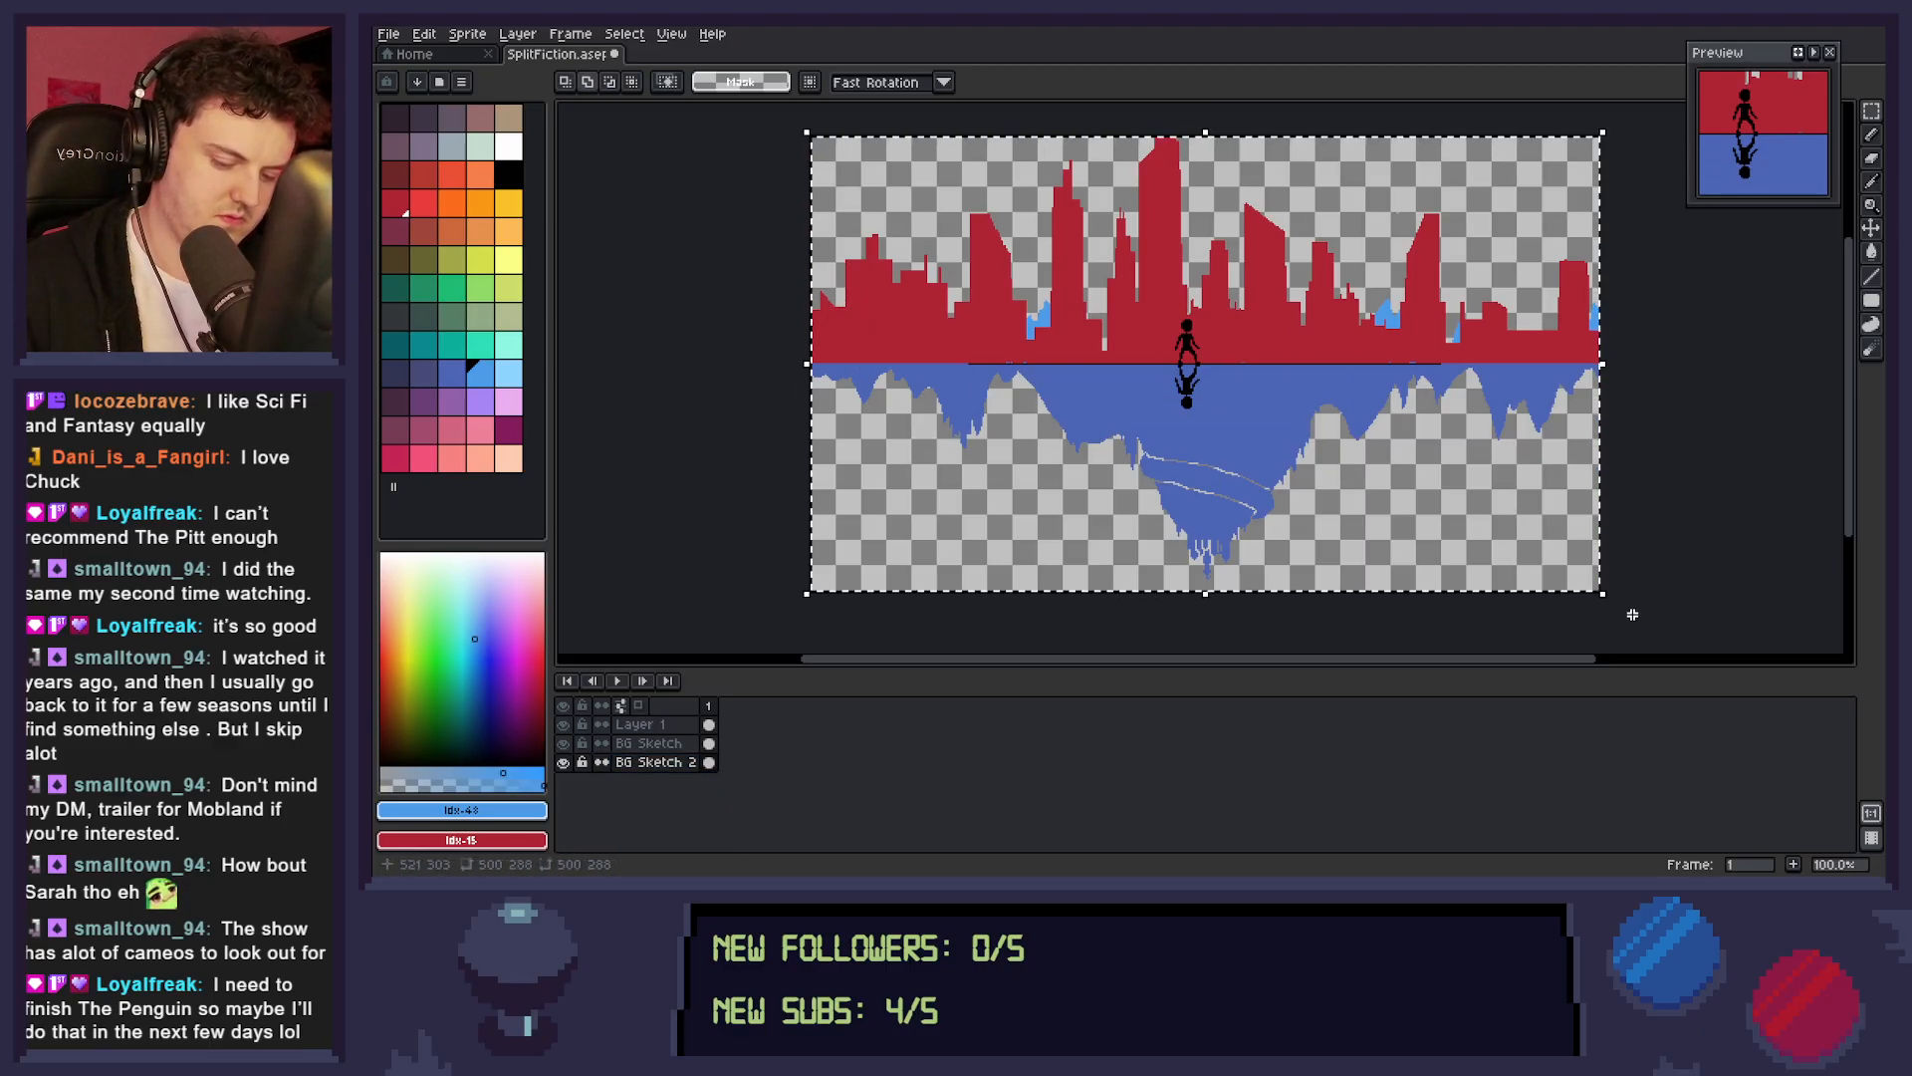
pyautogui.hotkey('shift', 'v')
pyautogui.hotkey('ctrl', 'd')
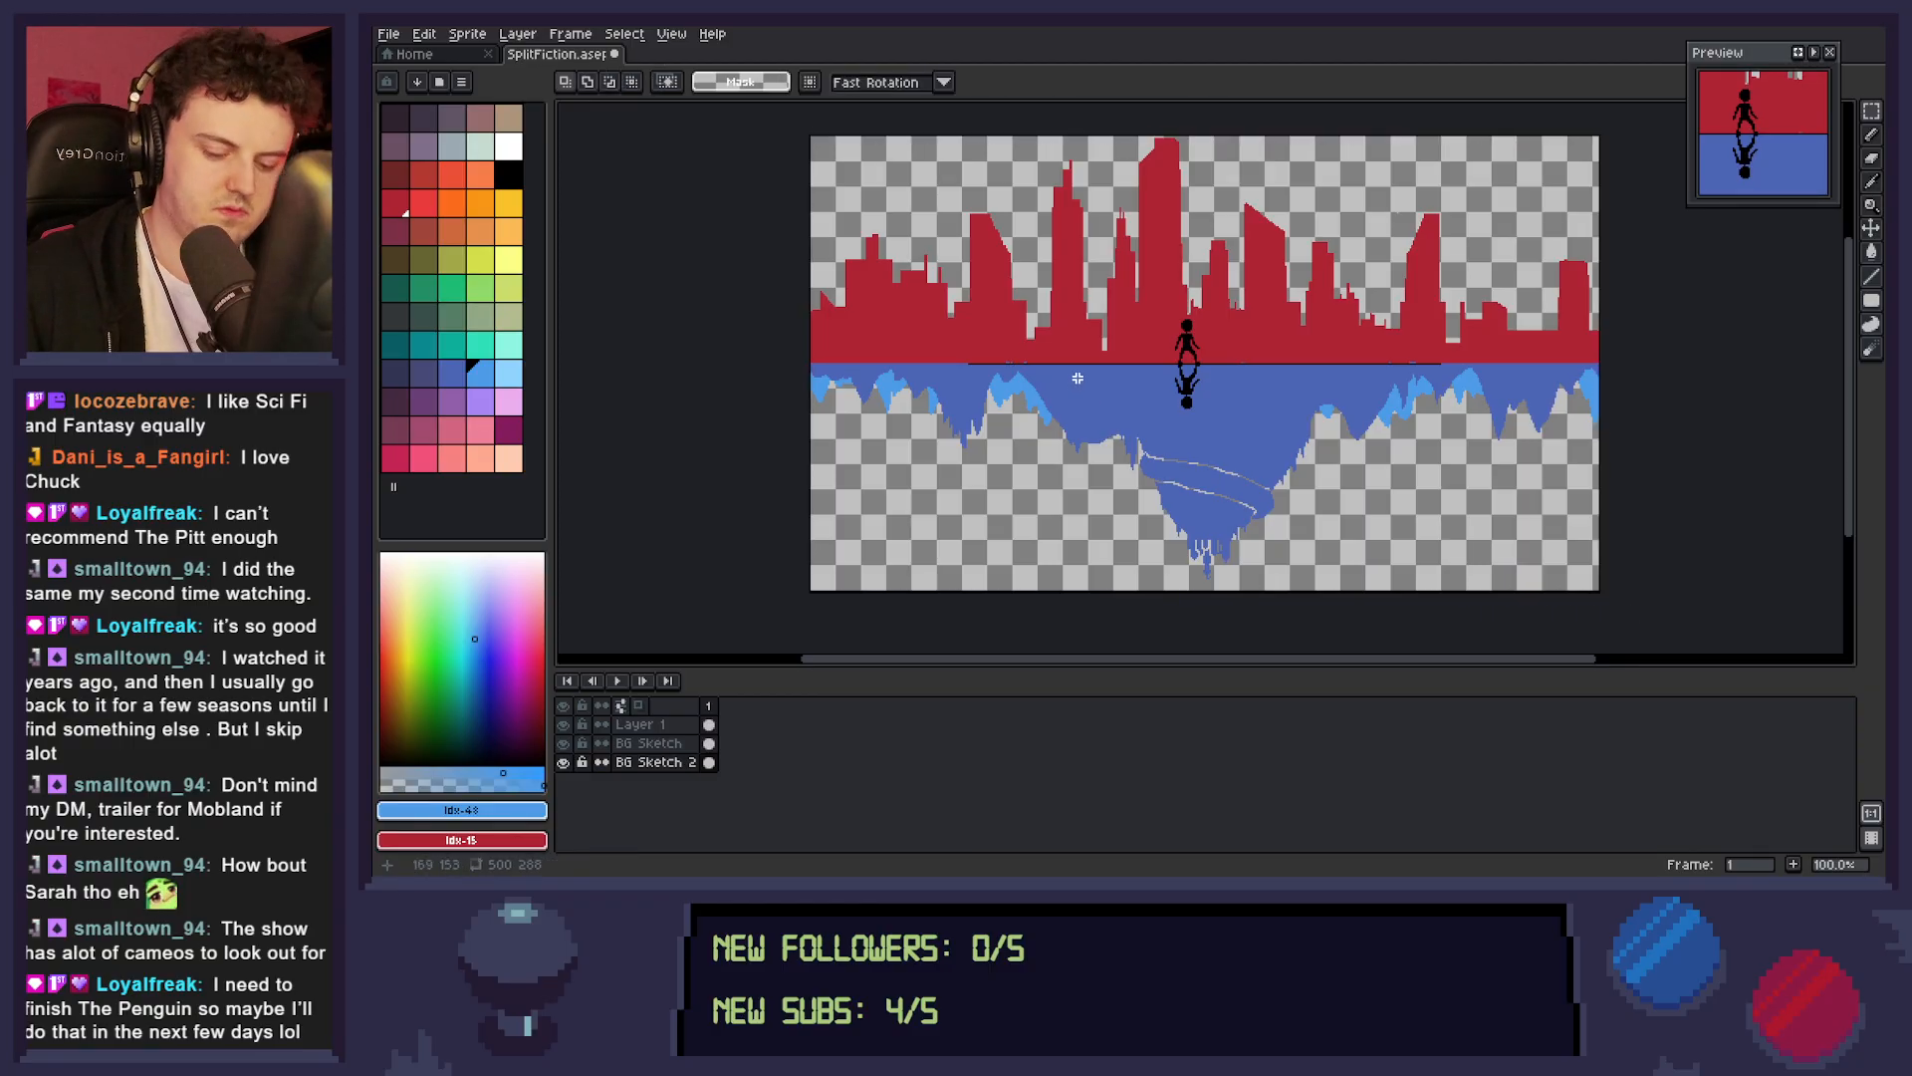
# Sample the skyline red and paint over the stray blue pixels just above the ground line on BG Sketch.
pyautogui.press('z')
pyautogui.click(1097, 414)
pyautogui.moveTo(1083, 413); pyautogui.dragTo(1221, 478)
pyautogui.press('i')
pyautogui.click(1170, 348)
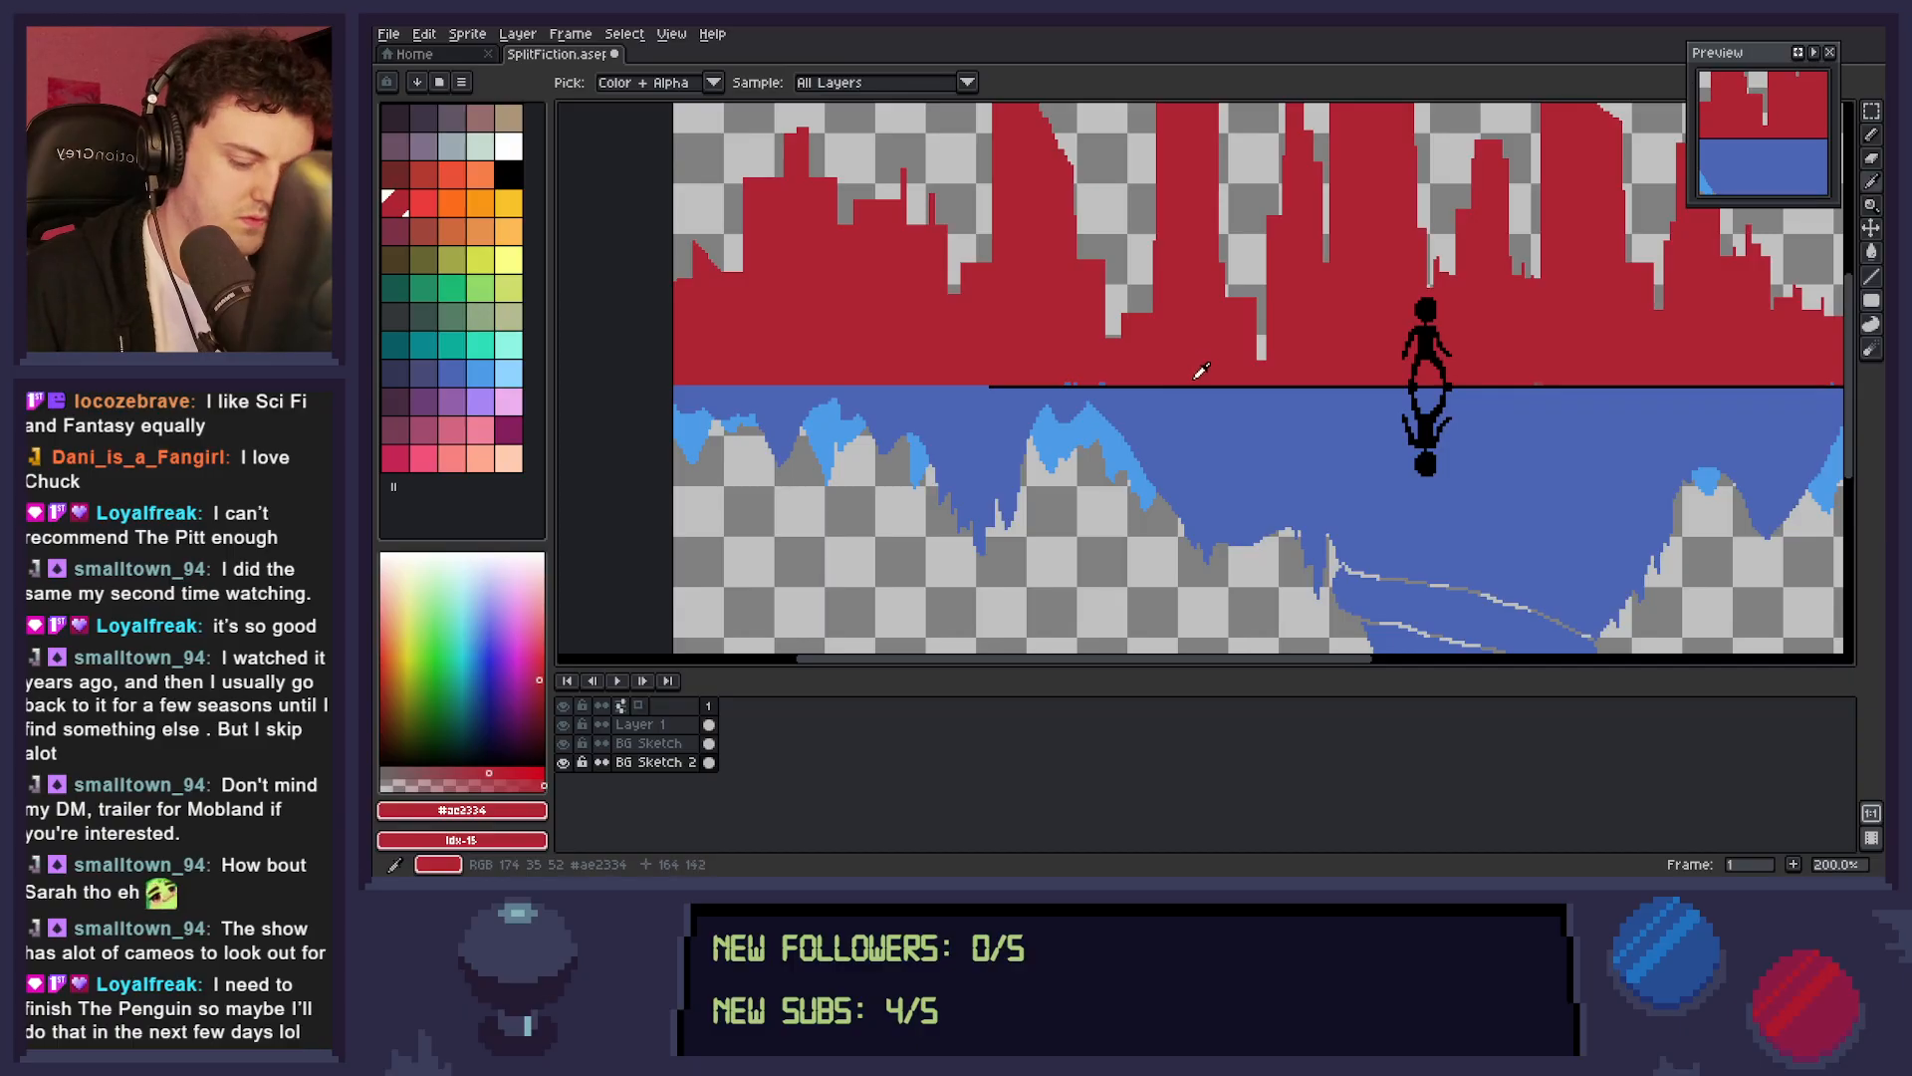
pyautogui.press('b')
pyautogui.hotkey('alt', 'Up')
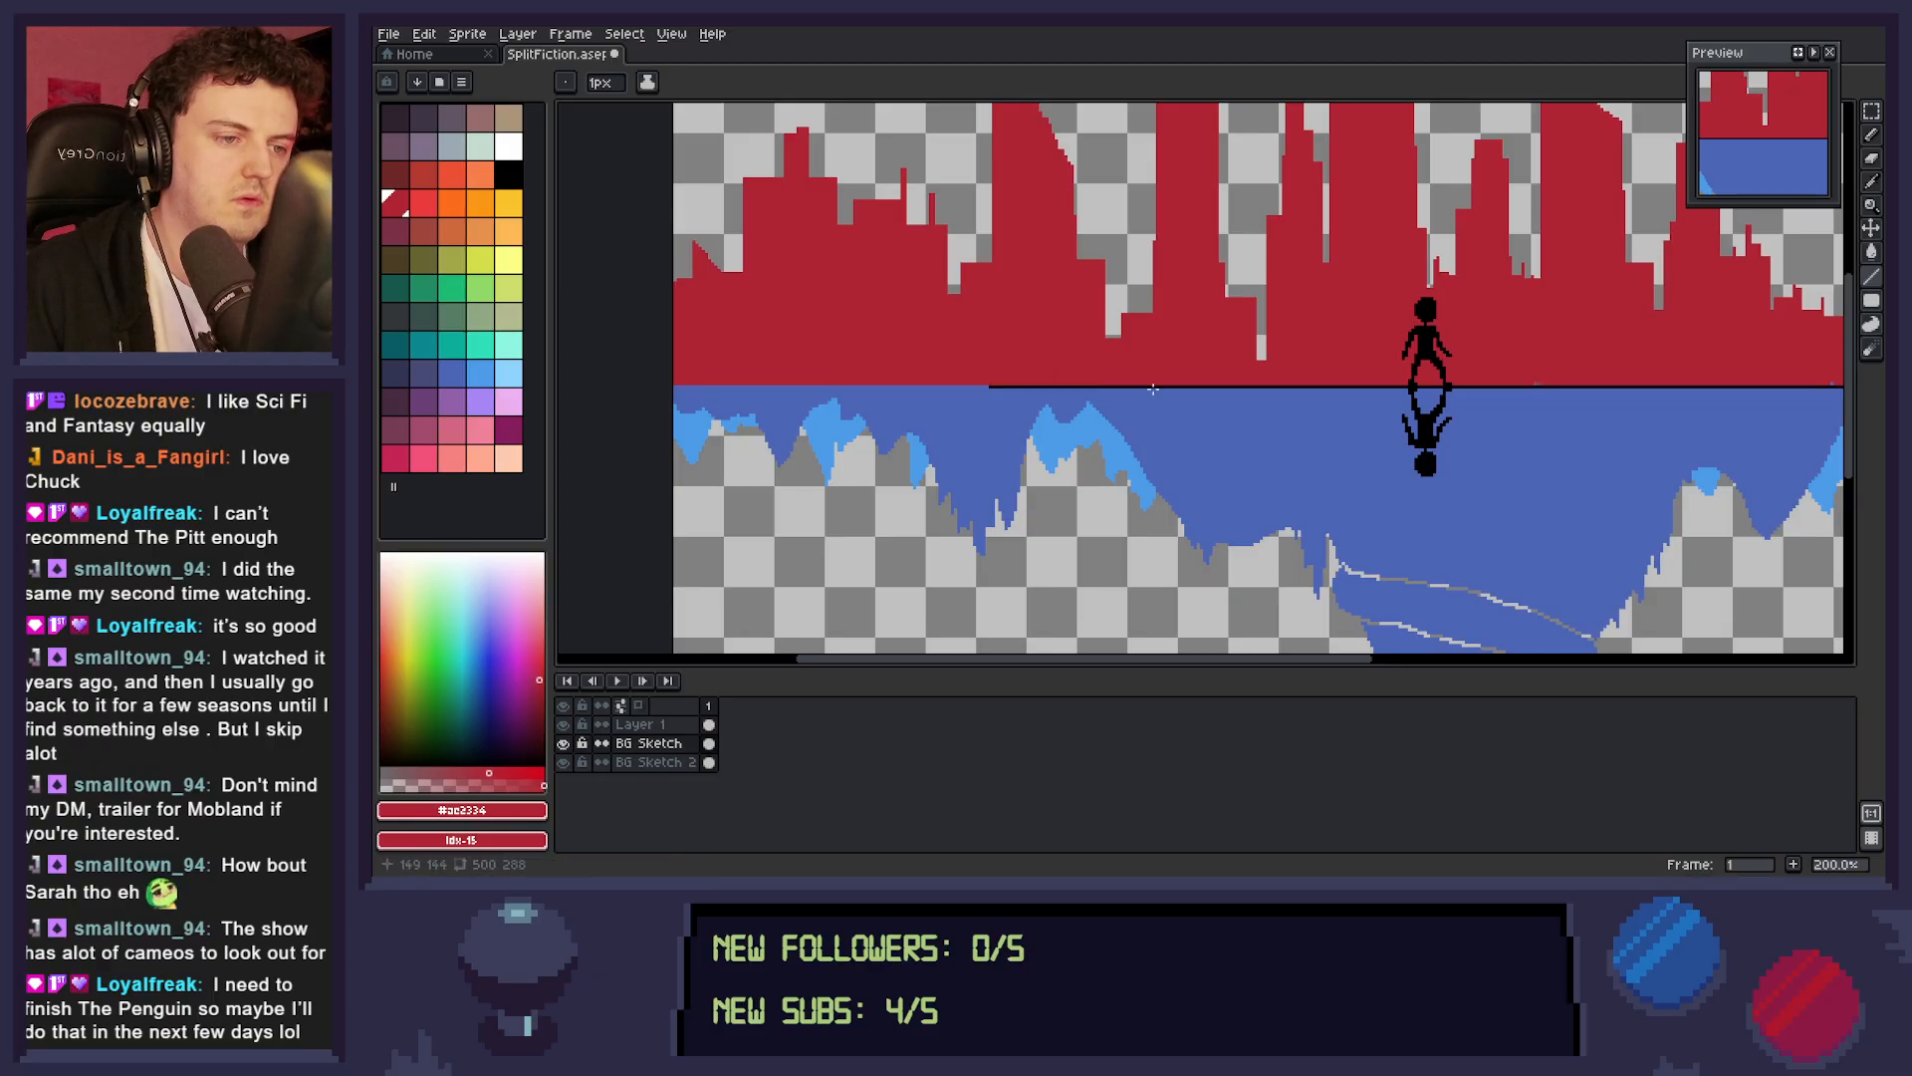
pyautogui.press('h')
pyautogui.moveTo(1316, 525); pyautogui.dragTo(837, 550)
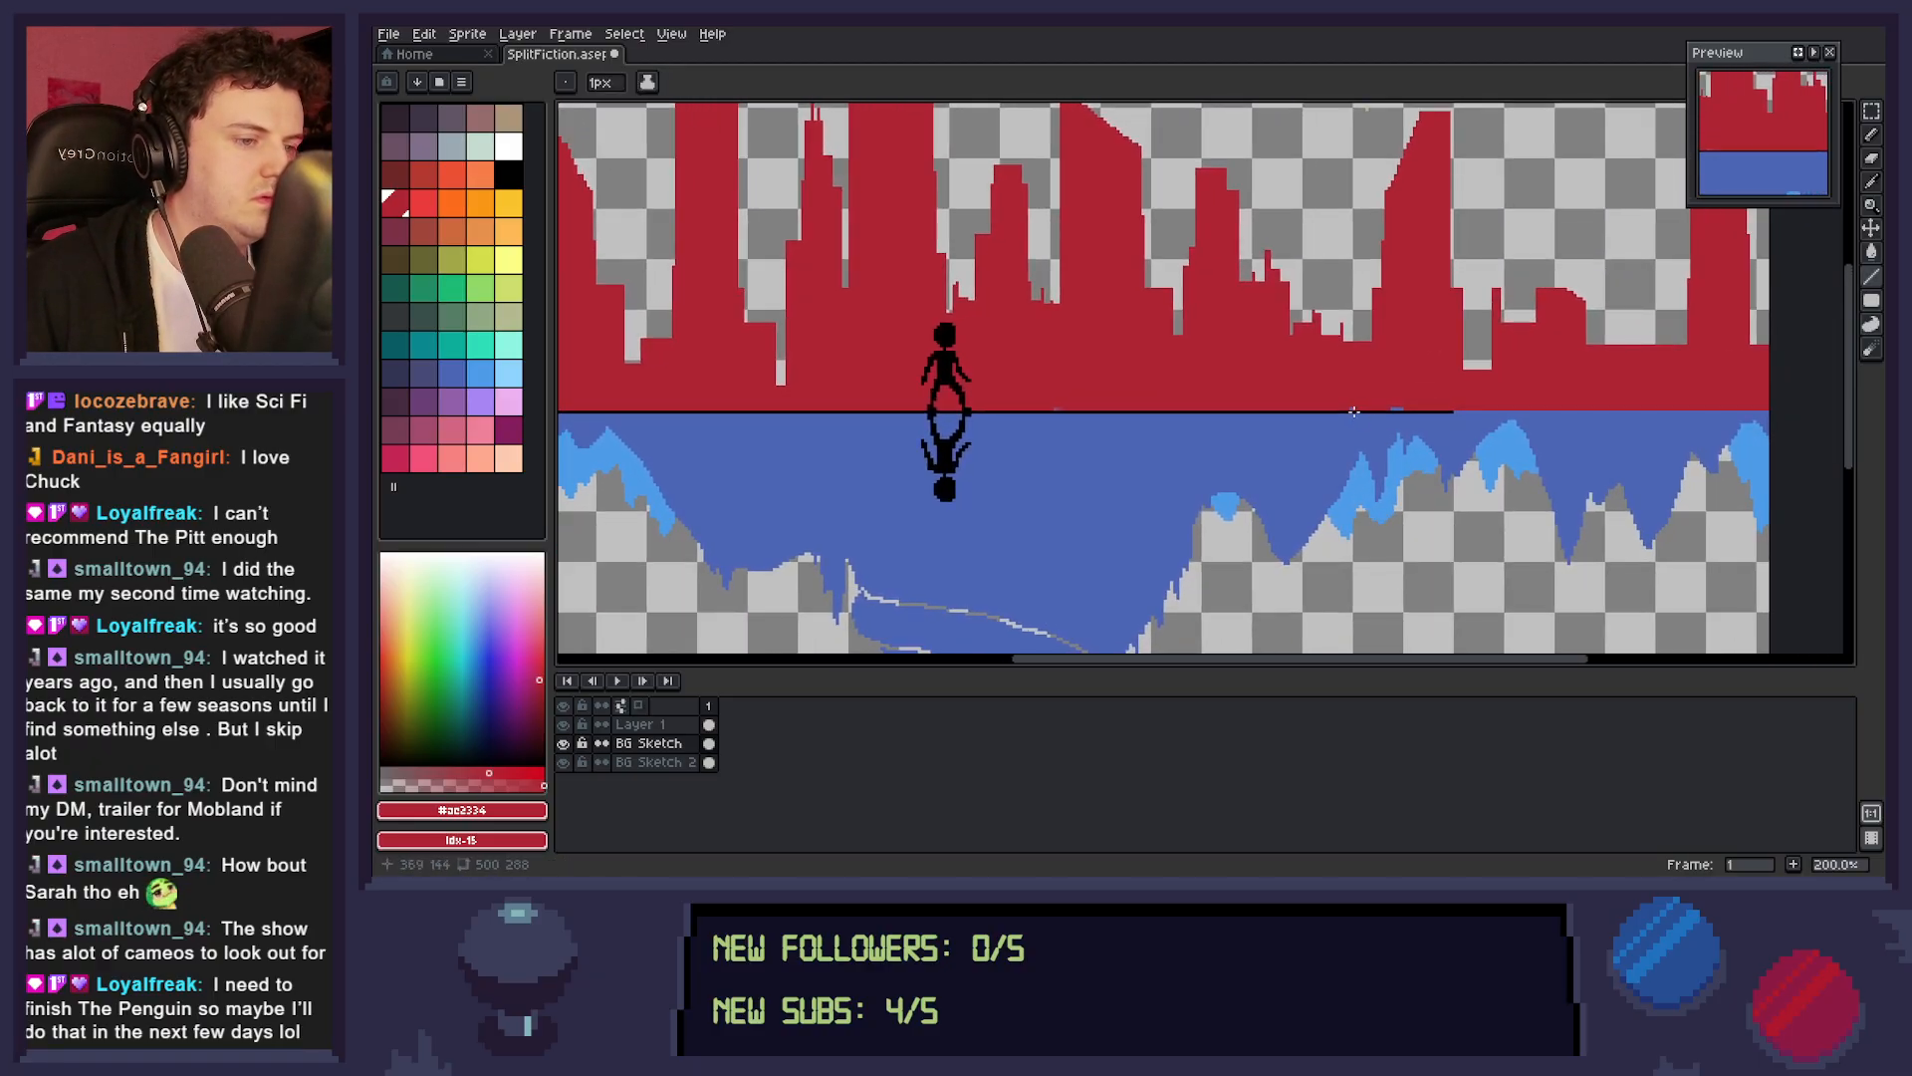
pyautogui.press('space')
pyautogui.moveTo(1441, 501); pyautogui.dragTo(1596, 523)
# Draw a dark maroon filled rectangle on BG Sketch 2 as a distant building behind the skyline's far left edge.
pyautogui.moveTo(1238, 529); pyautogui.dragTo(1570, 557)
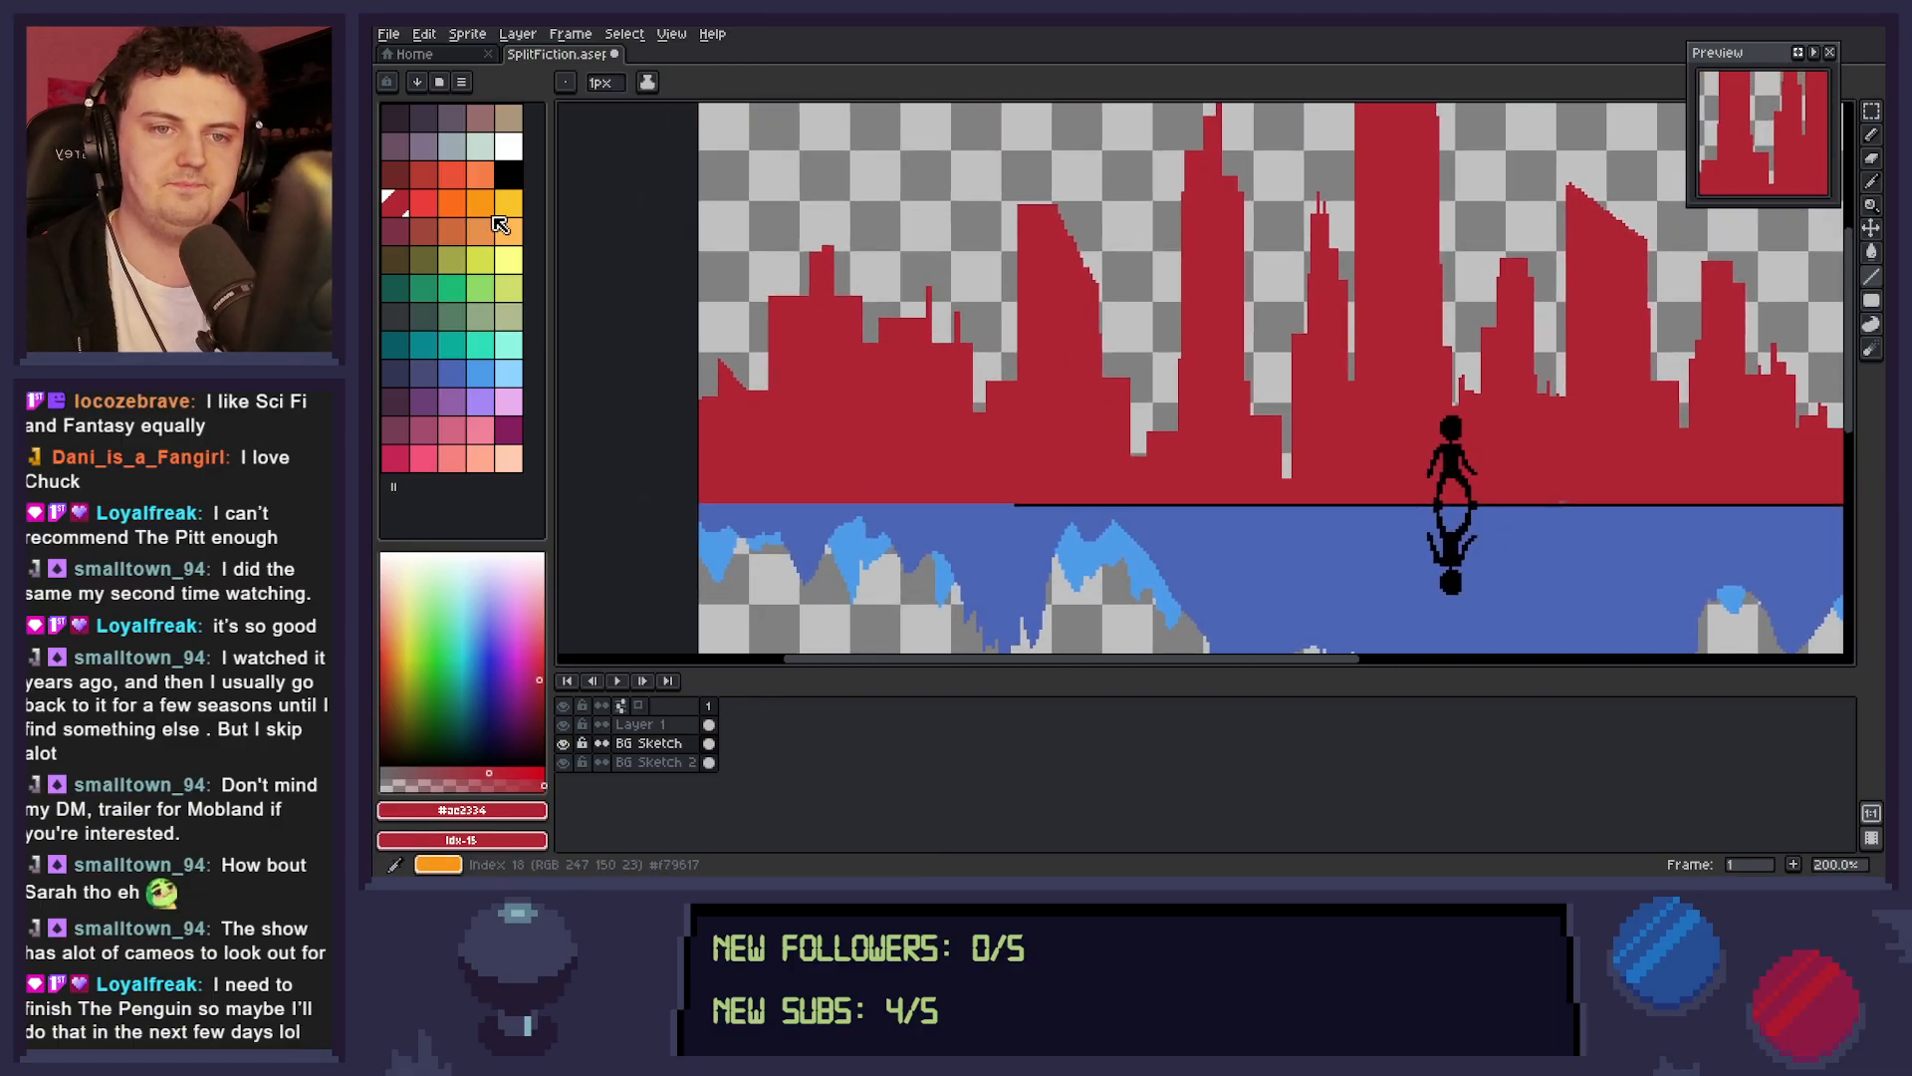
pyautogui.click(431, 209)
pyautogui.click(396, 231)
pyautogui.press('space')
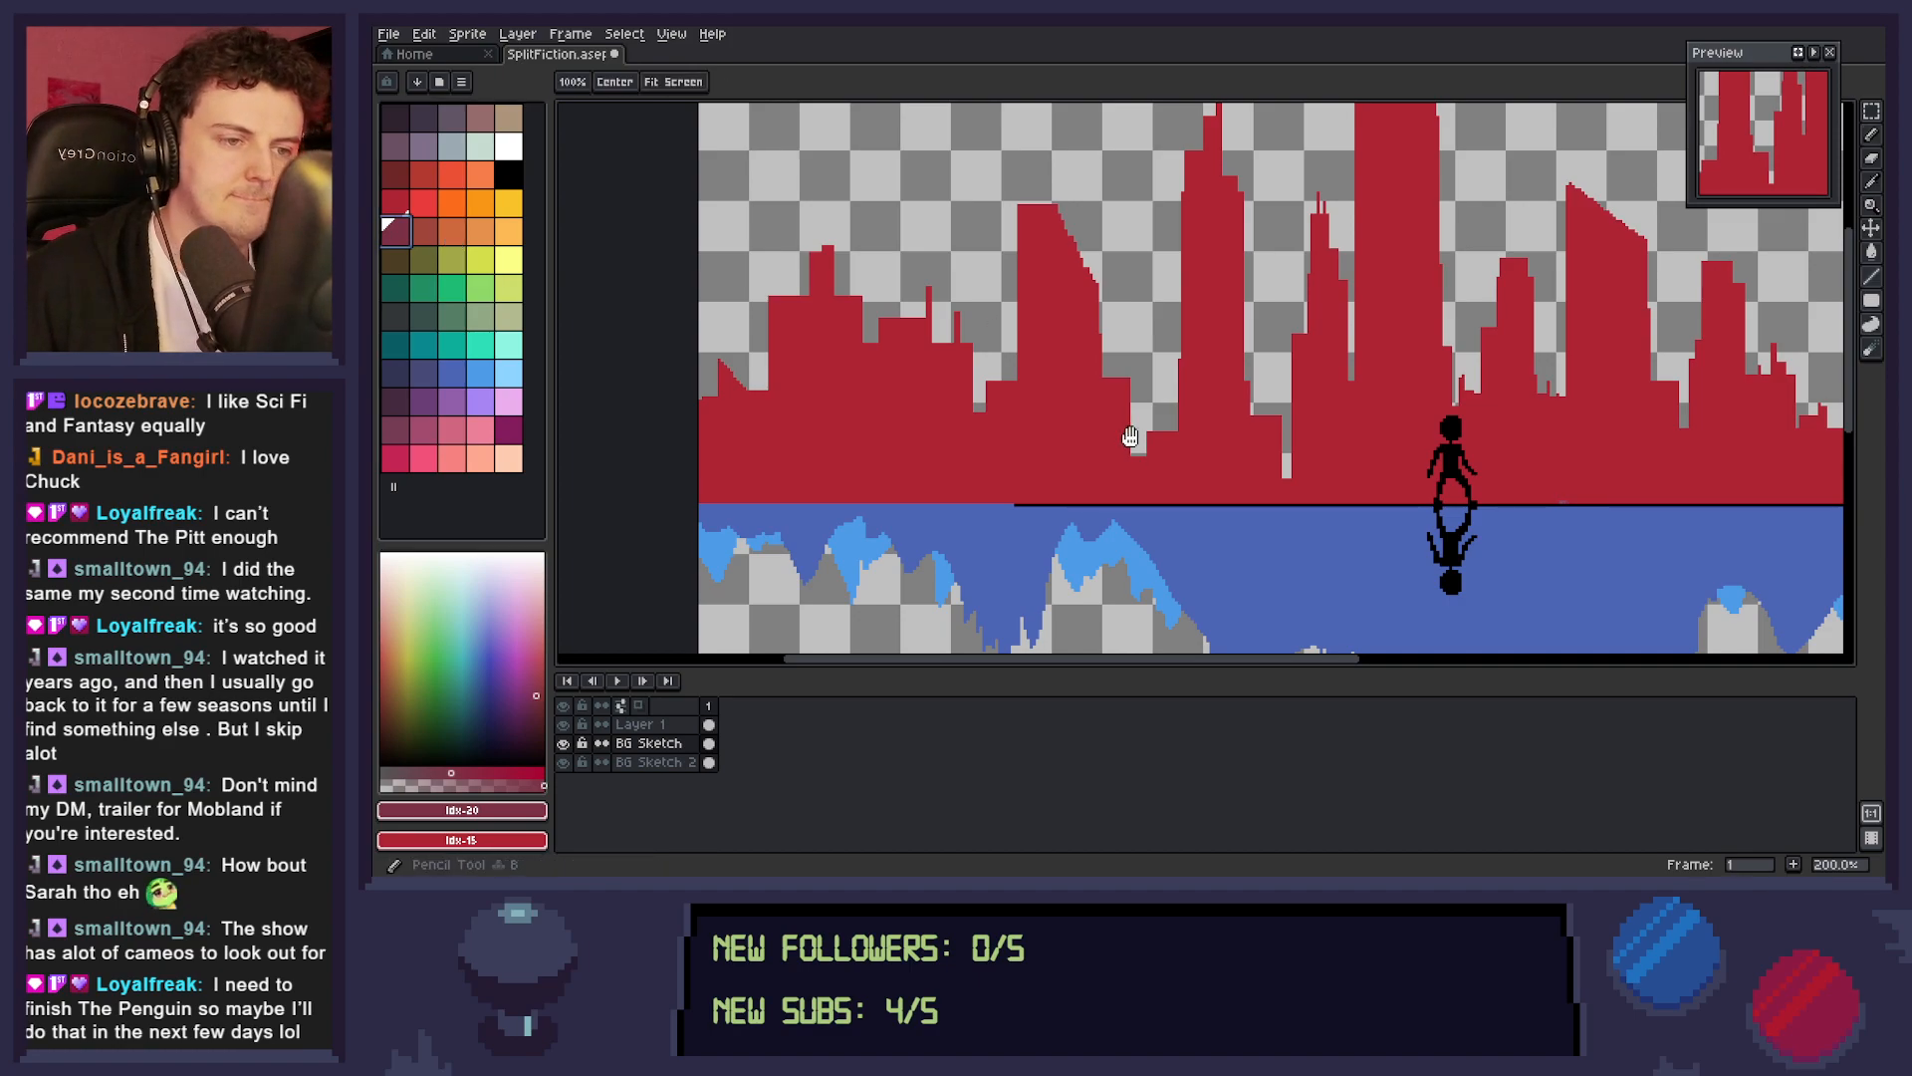
pyautogui.moveTo(1129, 434); pyautogui.dragTo(1446, 453)
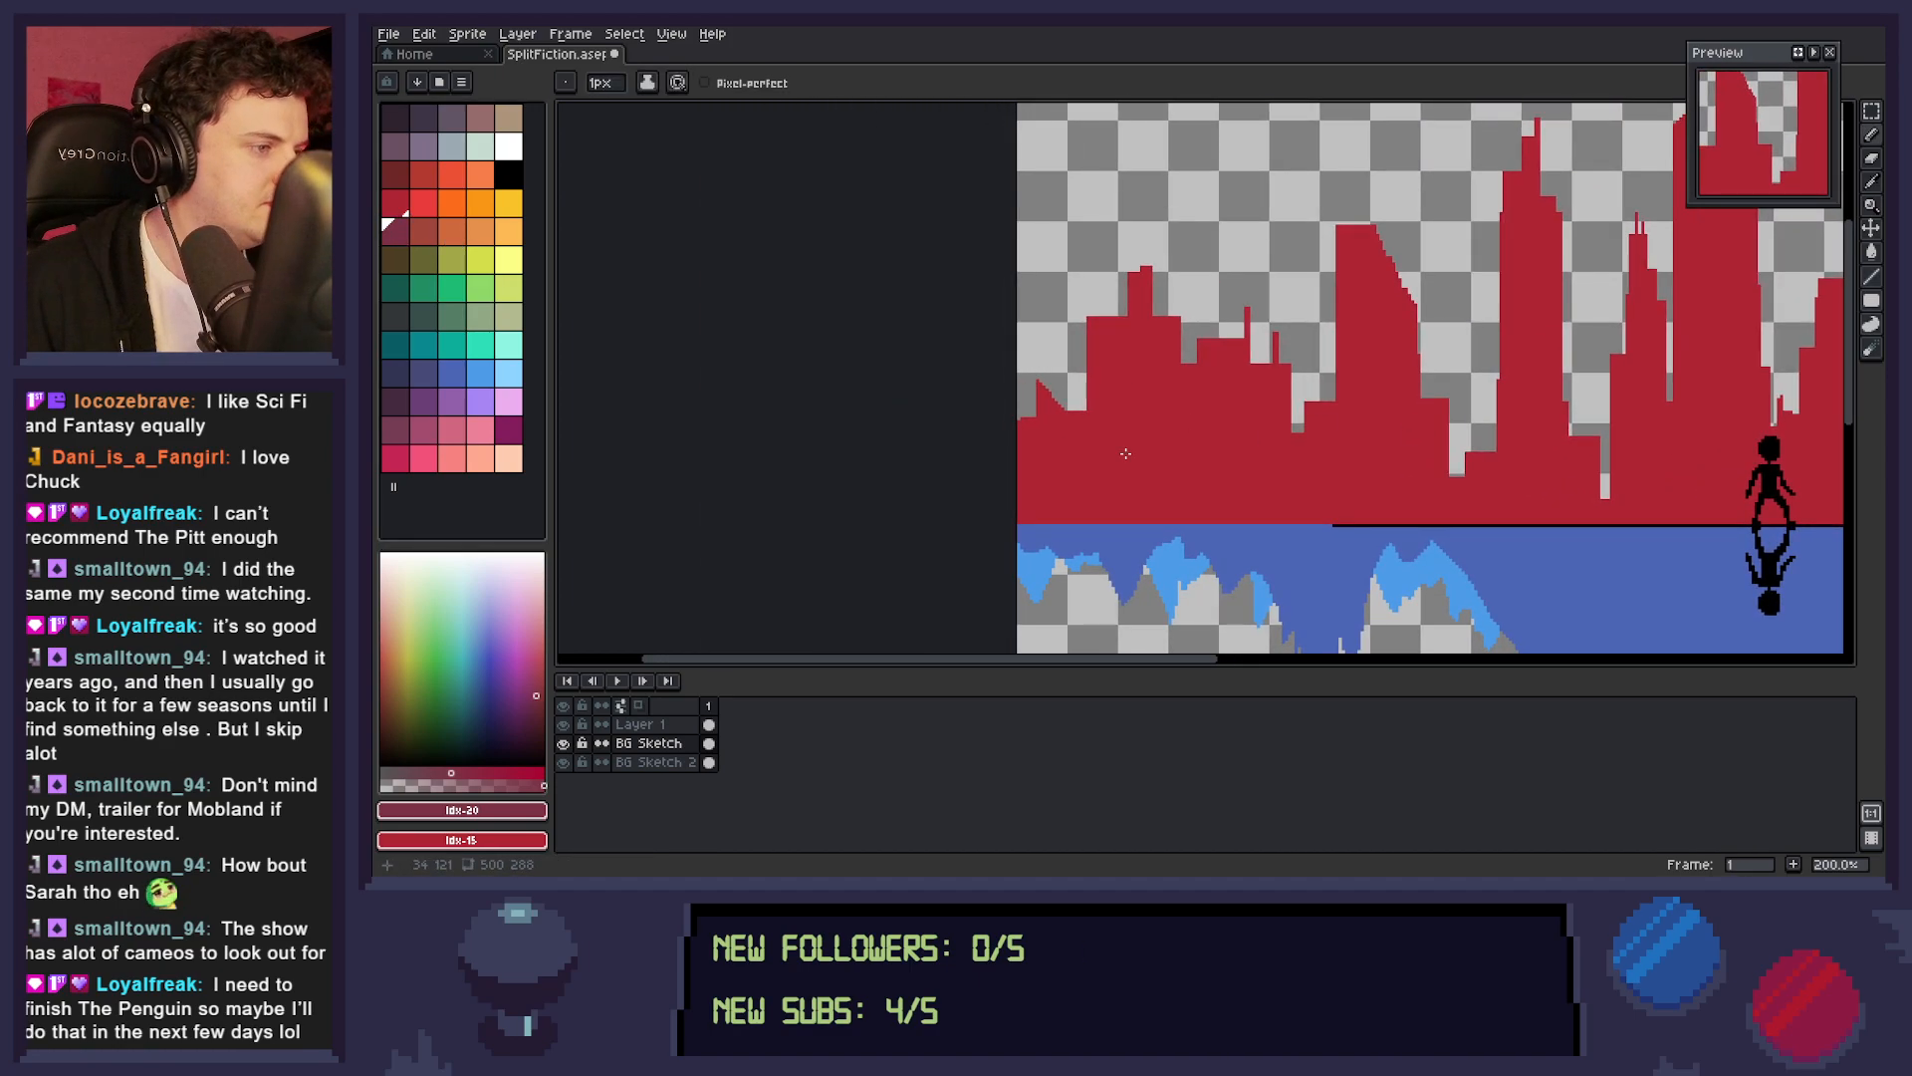
pyautogui.click(1872, 300)
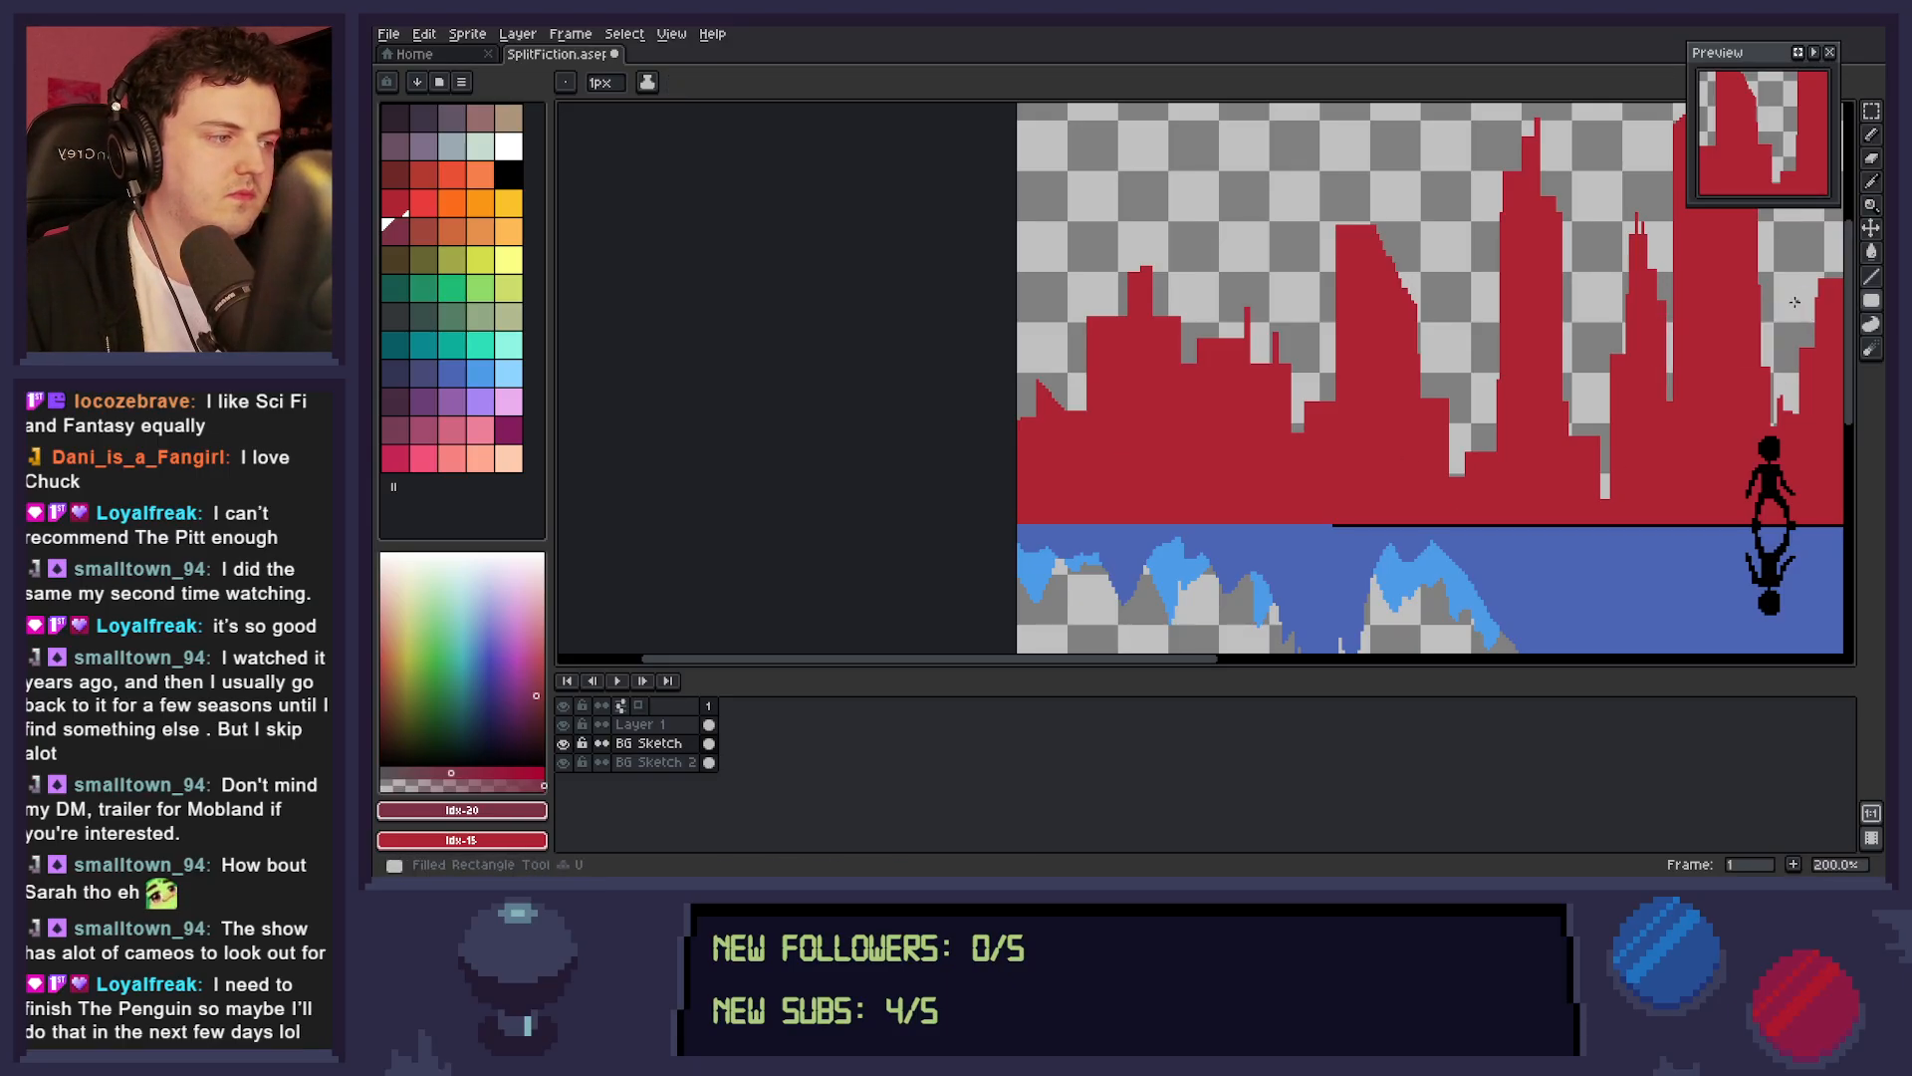
pyautogui.click(657, 762)
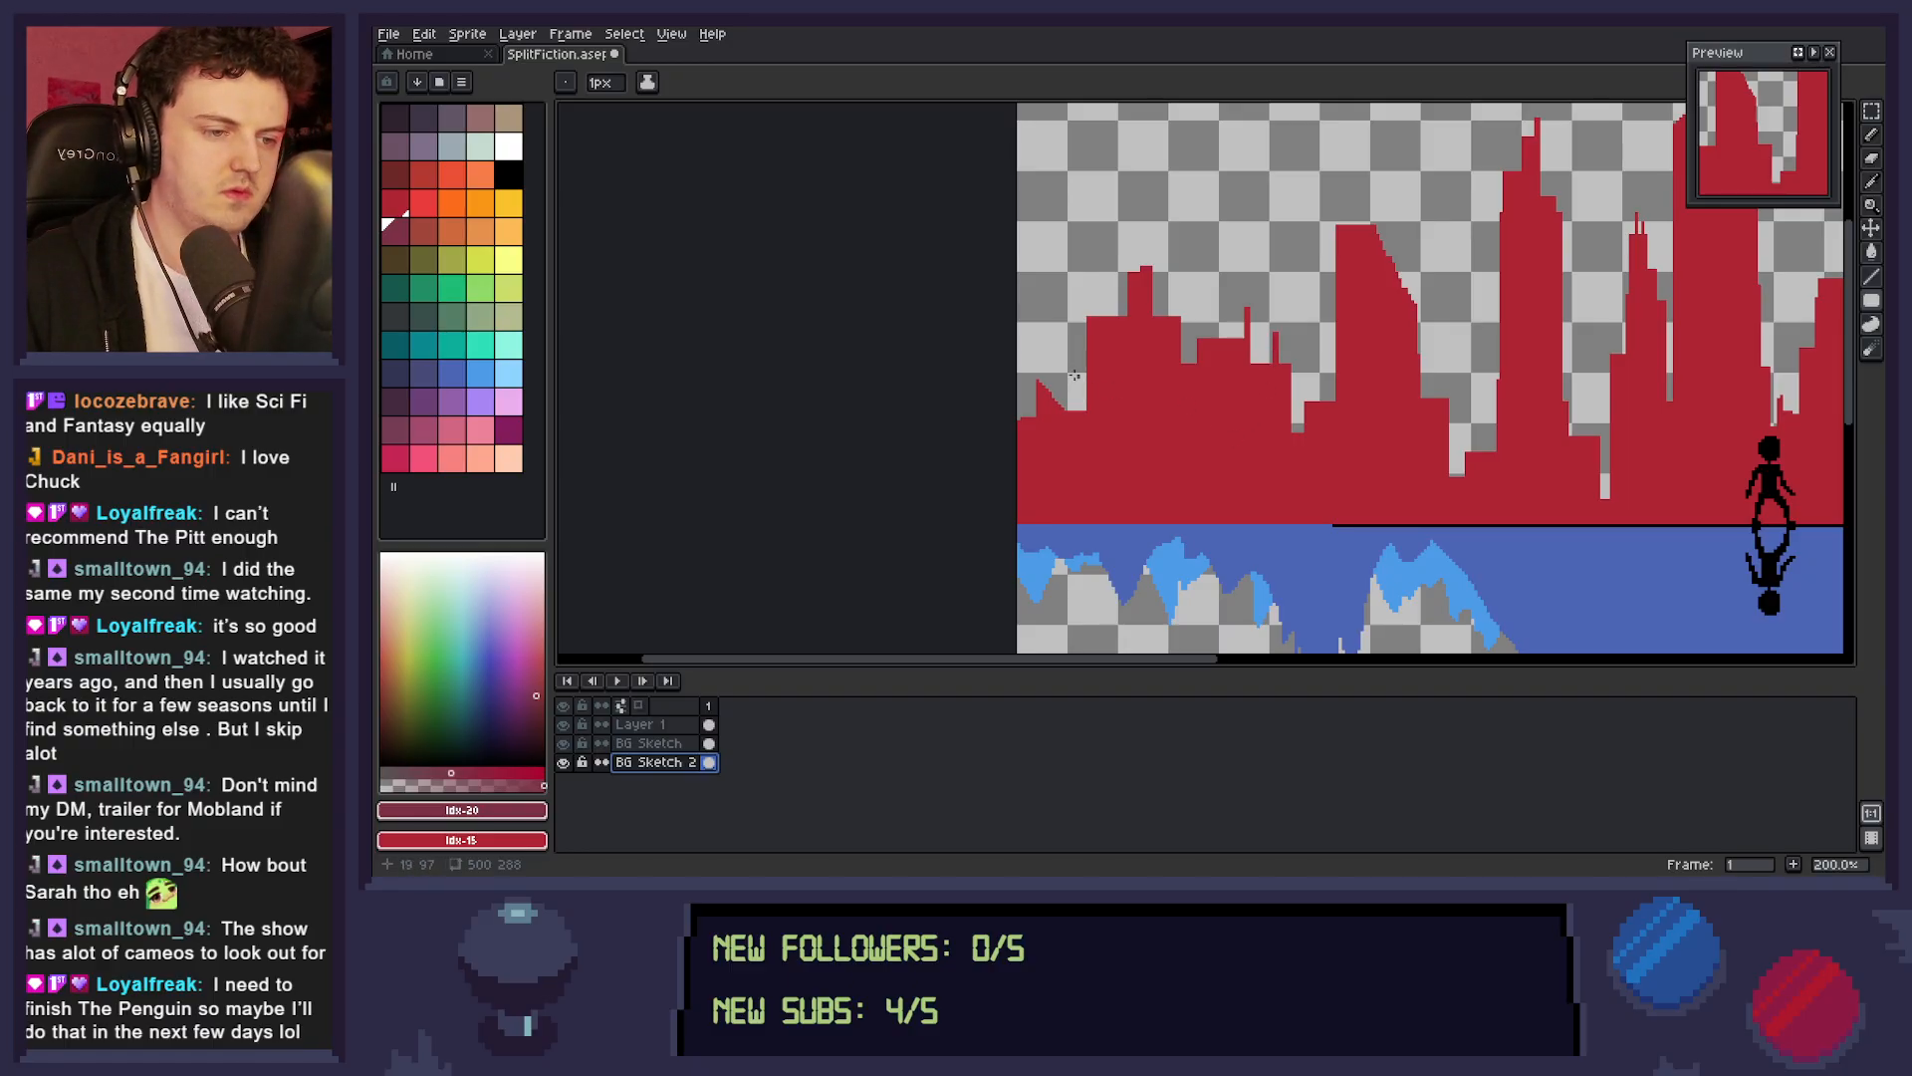
pyautogui.press('u')
pyautogui.moveTo(1016, 361); pyautogui.dragTo(1054, 417)
pyautogui.press('u')
pyautogui.moveTo(1018, 361); pyautogui.dragTo(1053, 415)
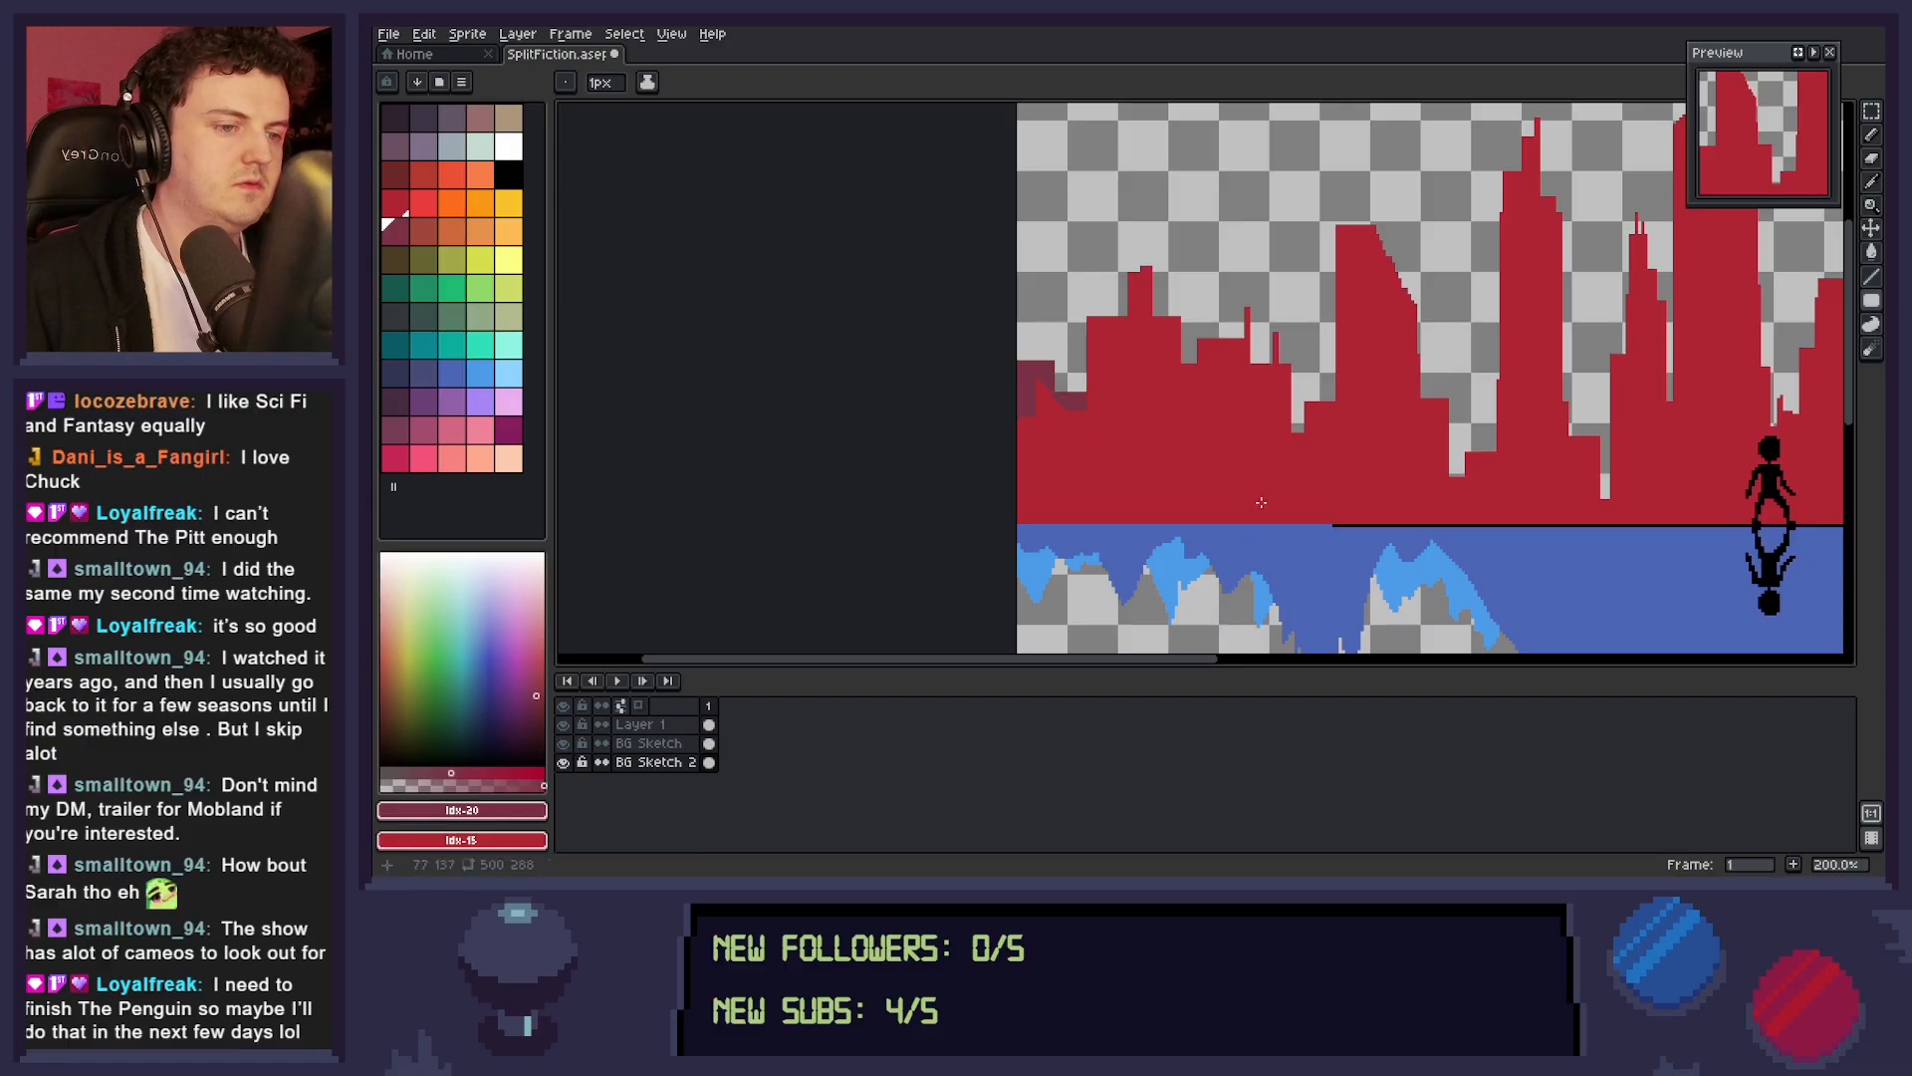
# Fill the gaps between the red towers left of the figure with dark maroon distant buildings of varied height.
pyautogui.moveTo(1261, 504); pyautogui.dragTo(1159, 518)
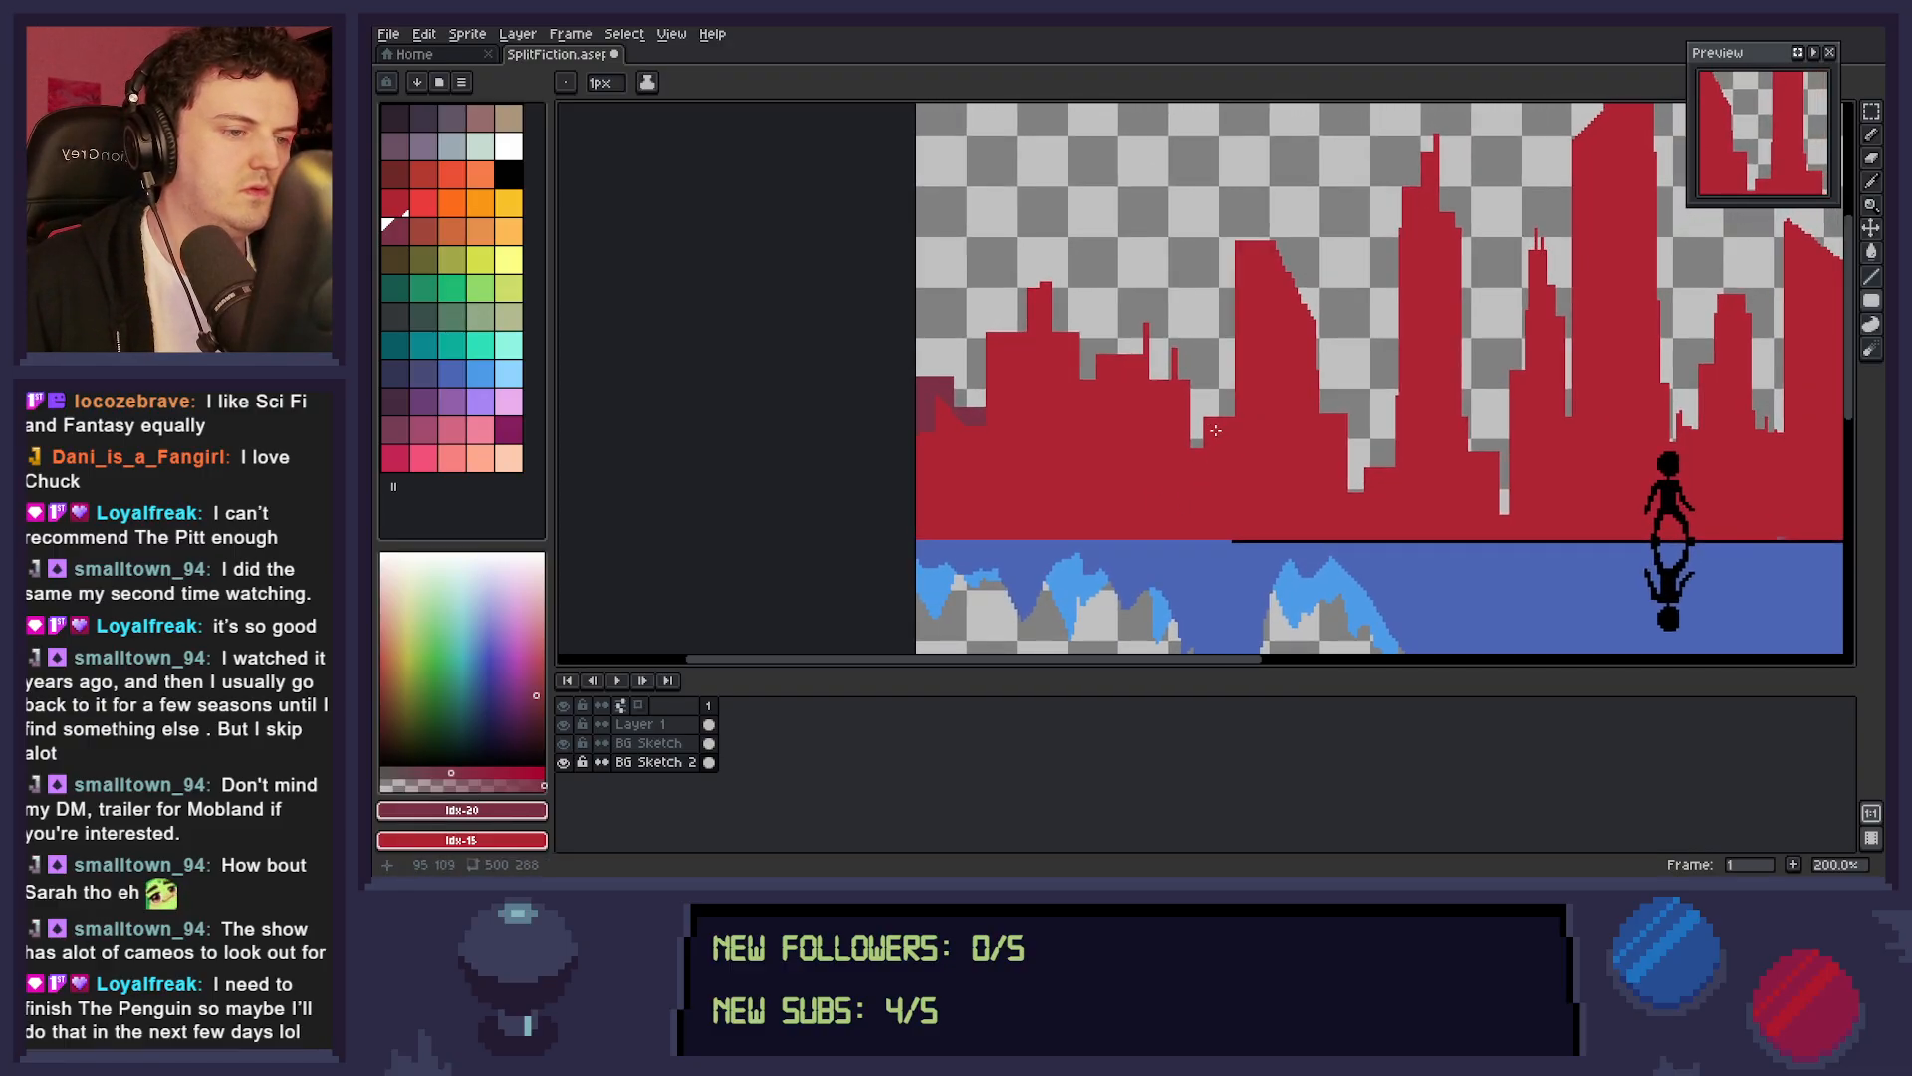
pyautogui.moveTo(1236, 384); pyautogui.dragTo(1211, 450)
pyautogui.hscroll(3, 1295, 508)
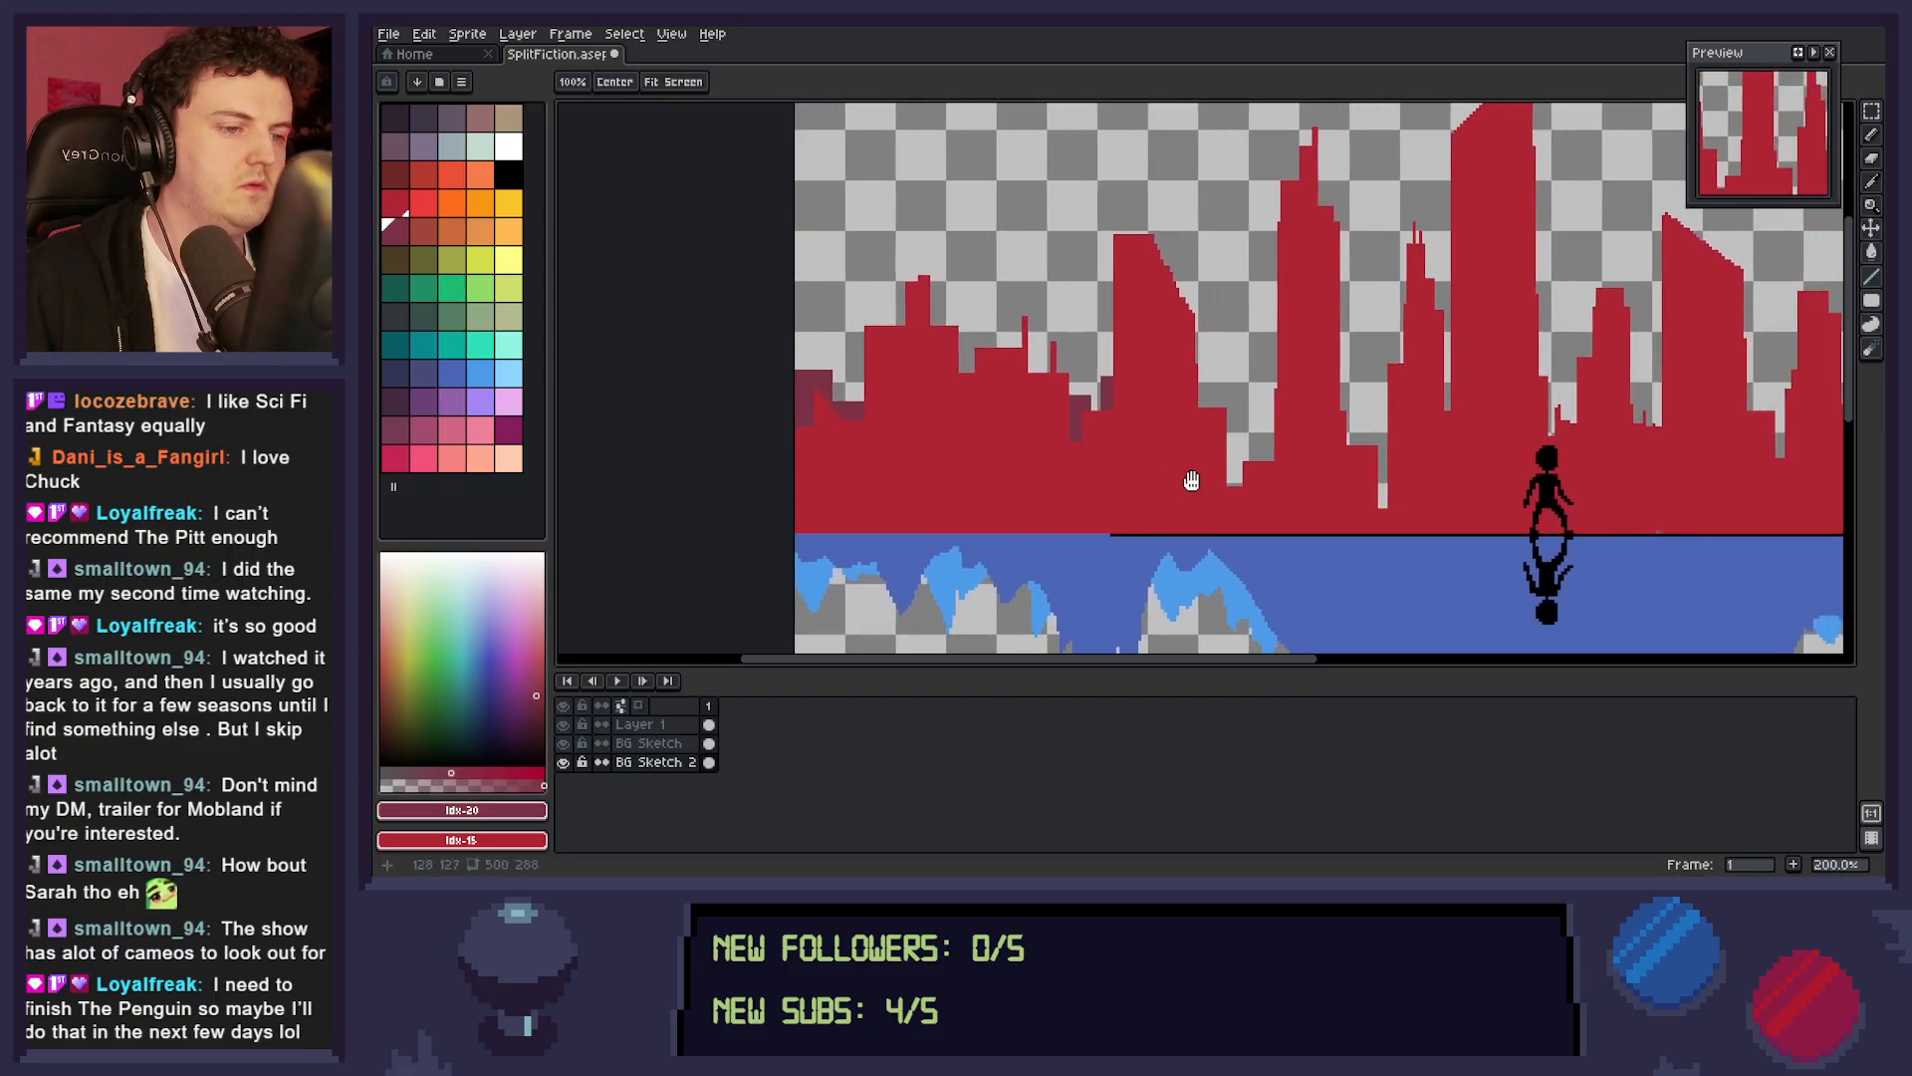
pyautogui.moveTo(1166, 399); pyautogui.dragTo(1193, 486)
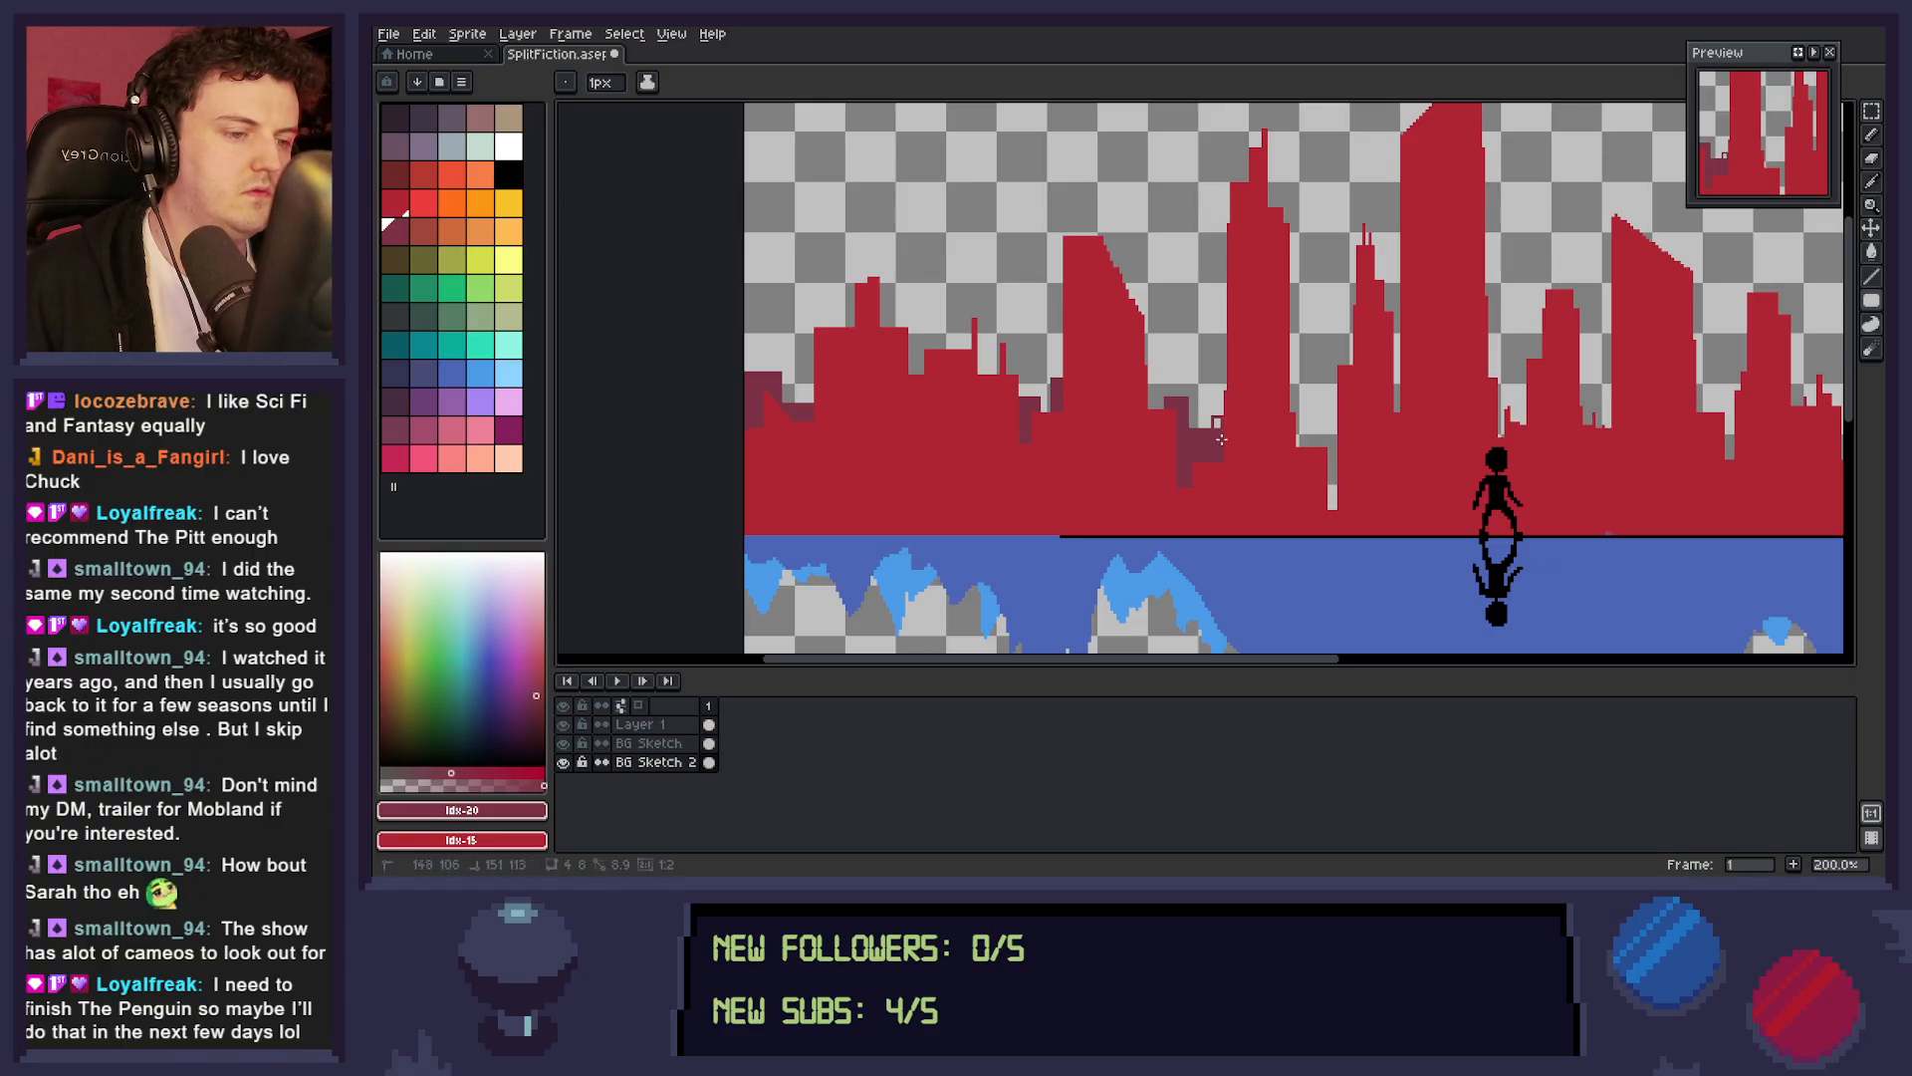
pyautogui.hscroll(3, 1249, 488)
pyautogui.moveTo(1221, 430)
pyautogui.mouseDown()
pyautogui.moveTo(1256, 524)
pyautogui.moveTo(1224, 423)
pyautogui.mouseUp()
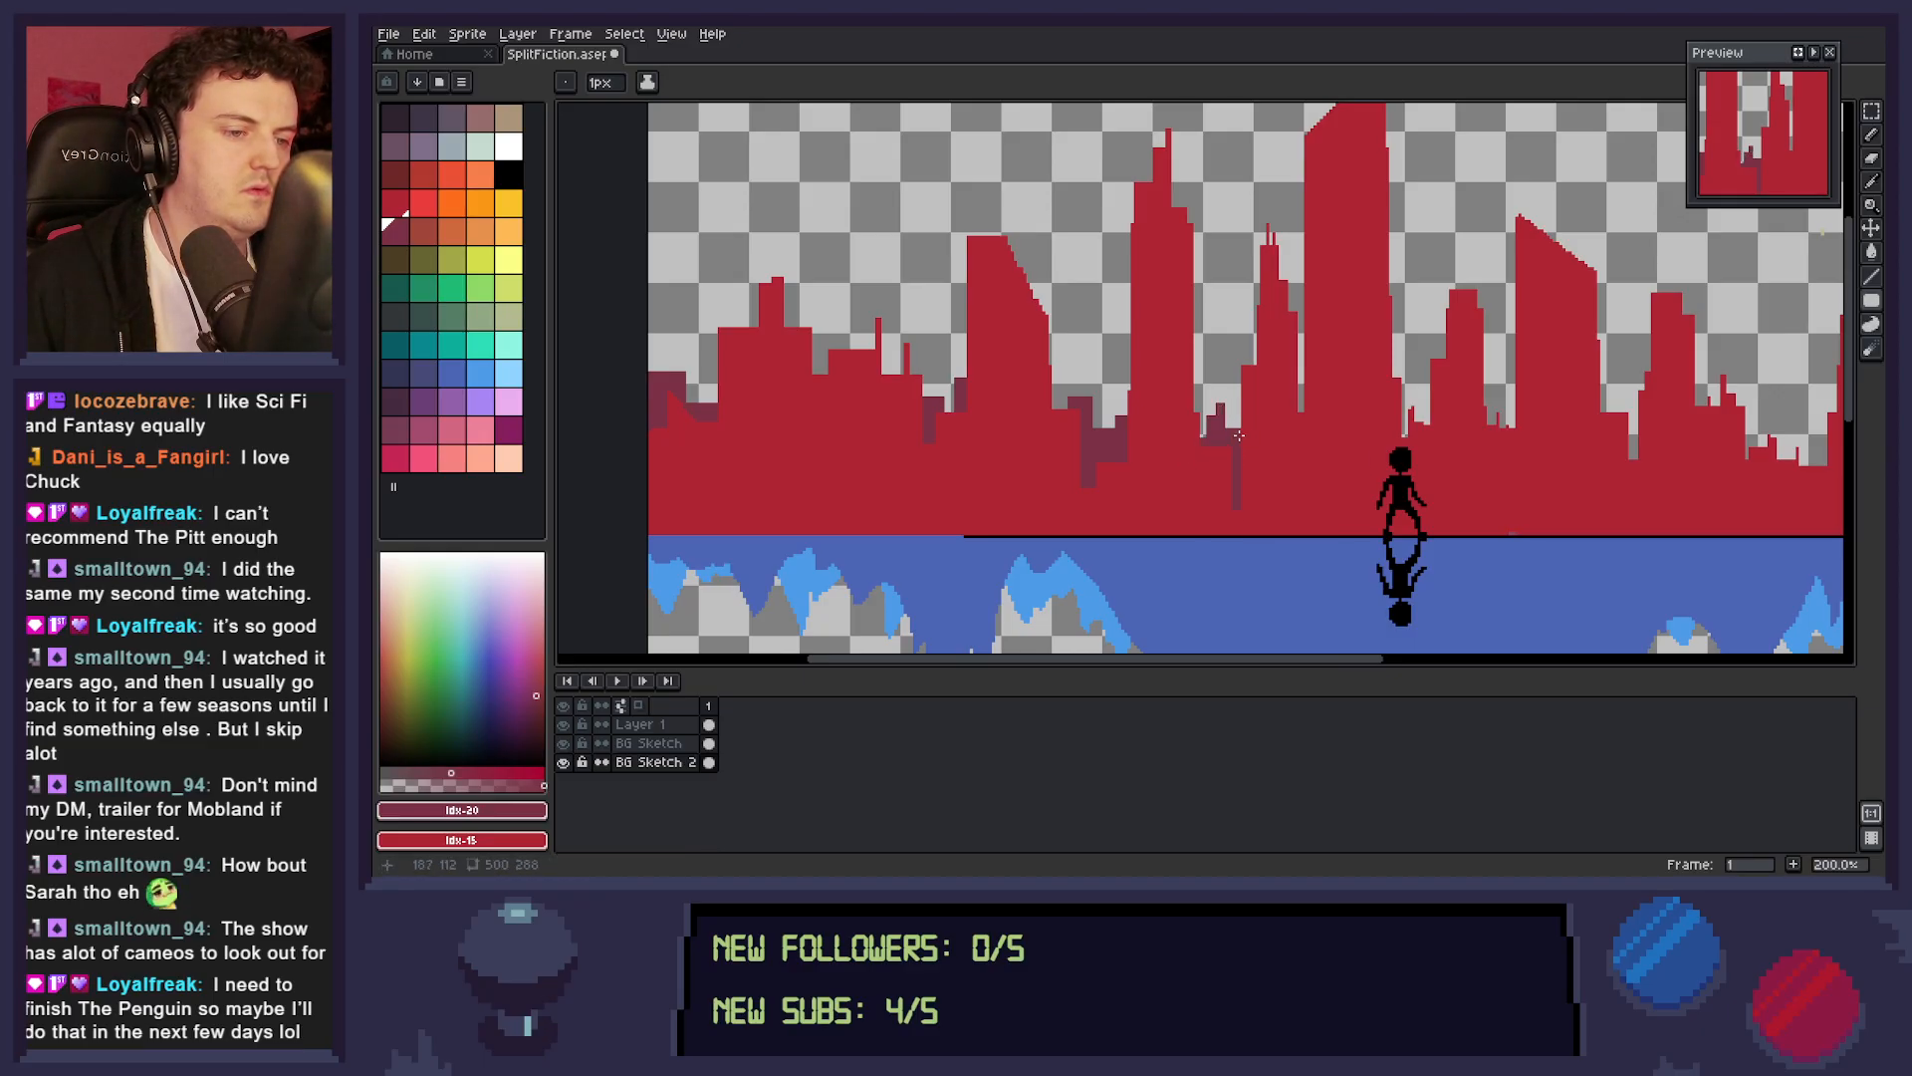
# Add small dark maroon distant buildings between the towers just right of the figure.
pyautogui.hscroll(3, 1330, 490)
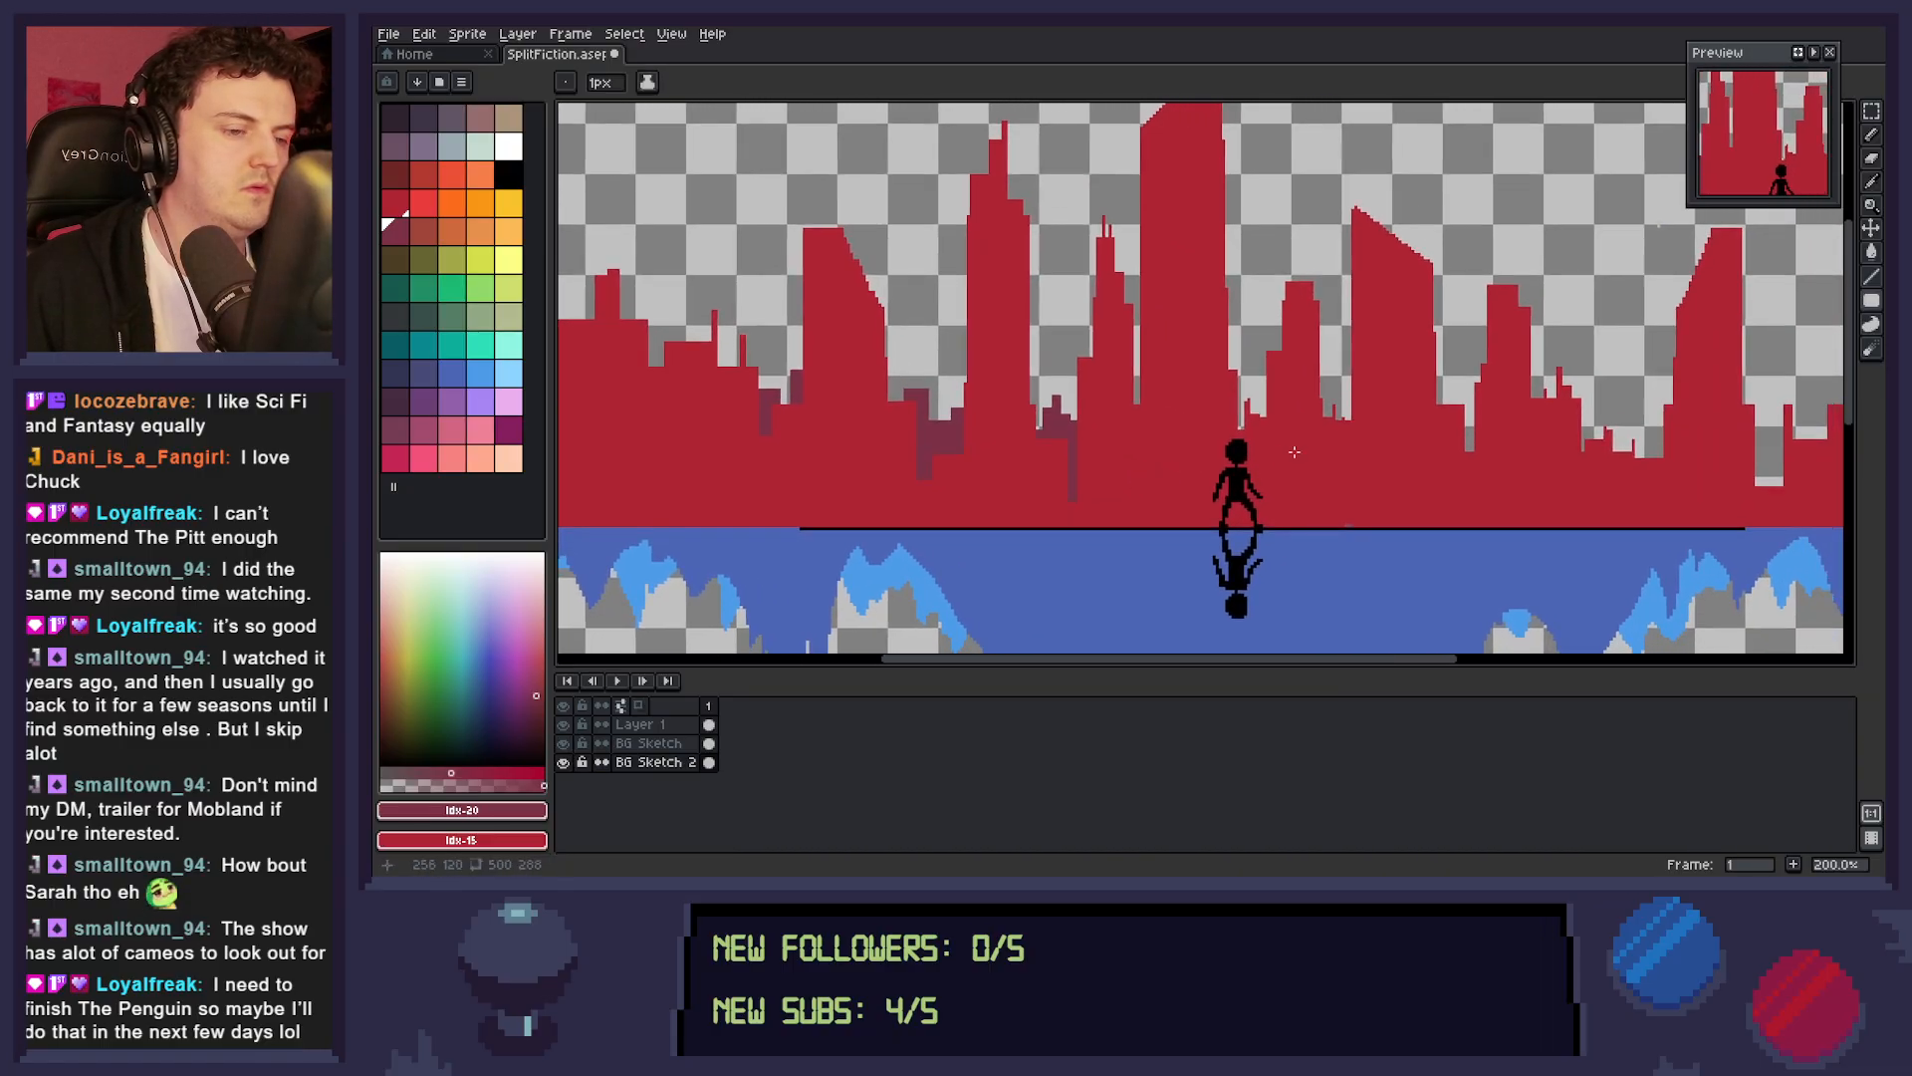
pyautogui.moveTo(1233, 383); pyautogui.dragTo(1245, 389)
pyautogui.moveTo(1271, 430); pyautogui.dragTo(1272, 430)
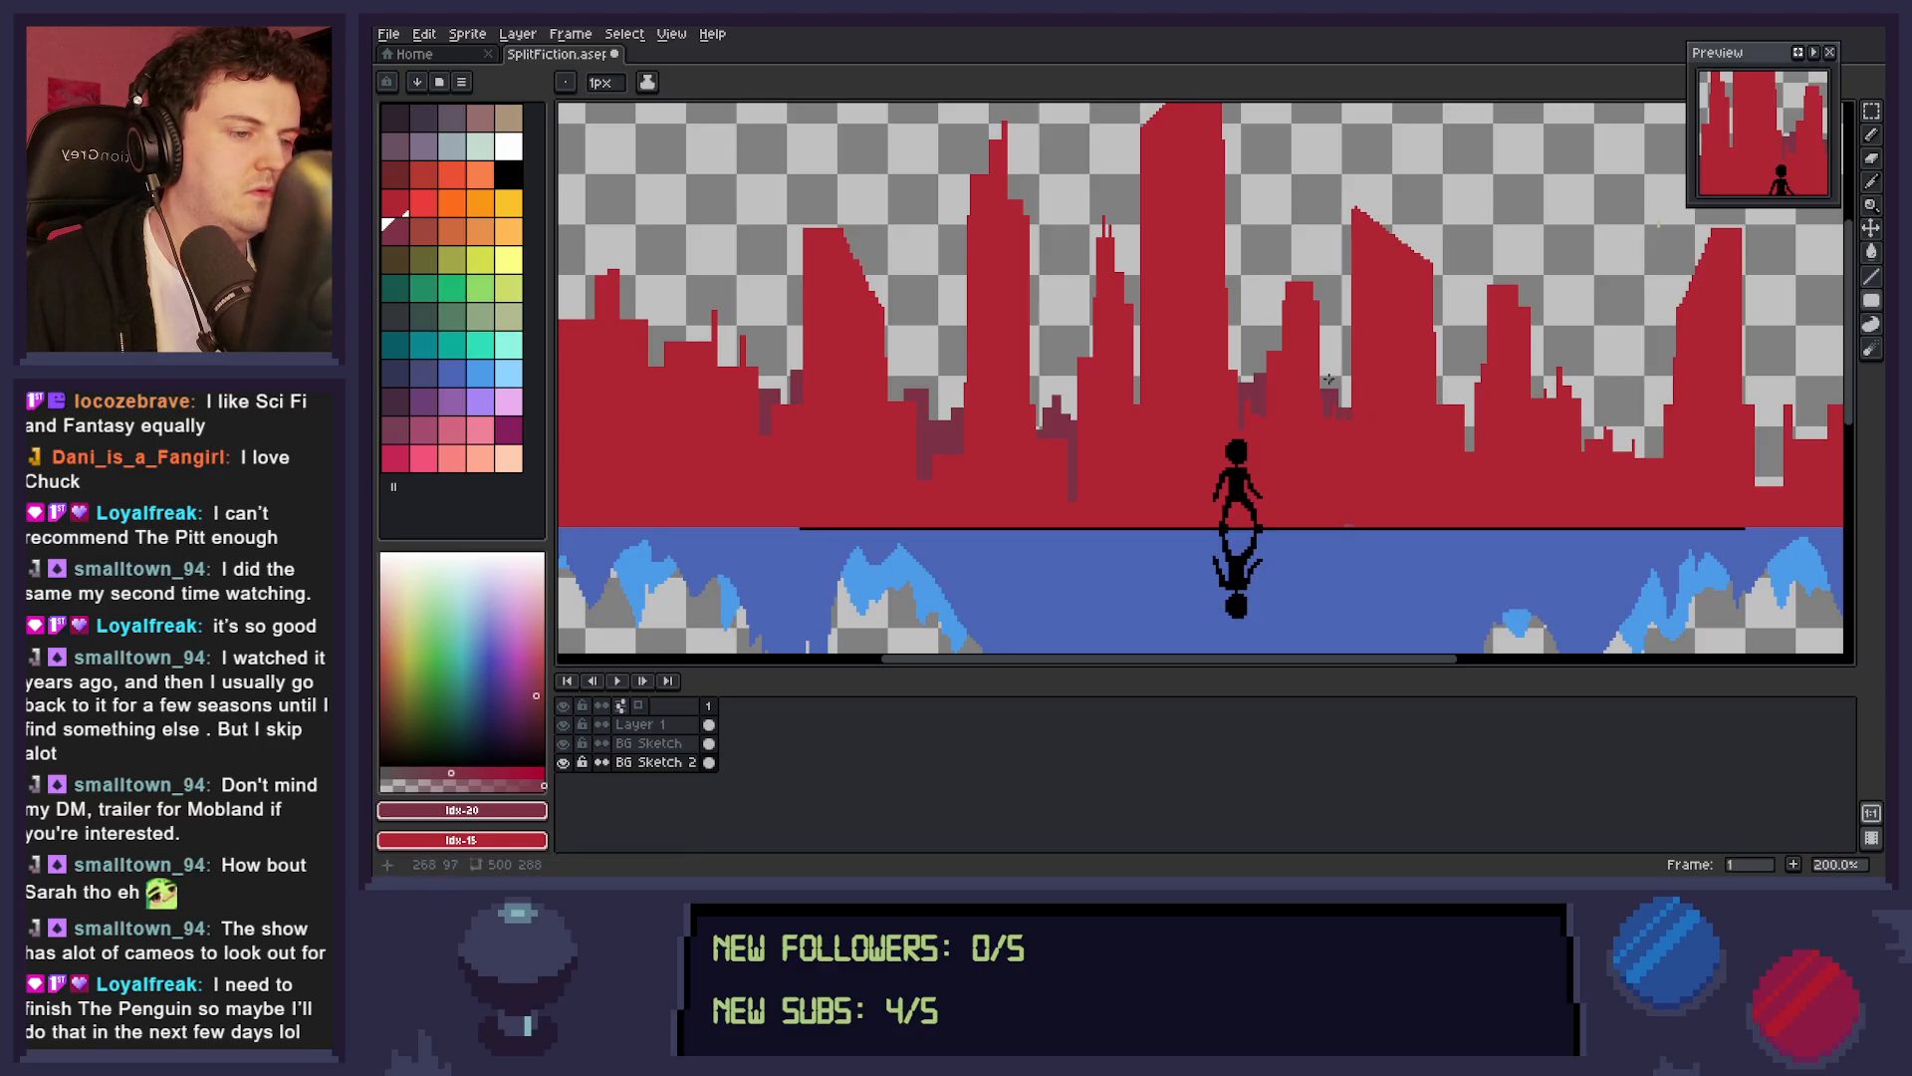
pyautogui.moveTo(1404, 449)
pyautogui.mouseDown()
pyautogui.moveTo(1277, 454)
pyautogui.moveTo(1348, 456)
pyautogui.moveTo(1325, 423)
pyautogui.moveTo(1316, 482)
pyautogui.moveTo(1271, 438)
pyautogui.moveTo(1276, 469)
pyautogui.moveTo(1252, 469)
pyautogui.moveTo(1310, 473)
pyautogui.mouseUp()
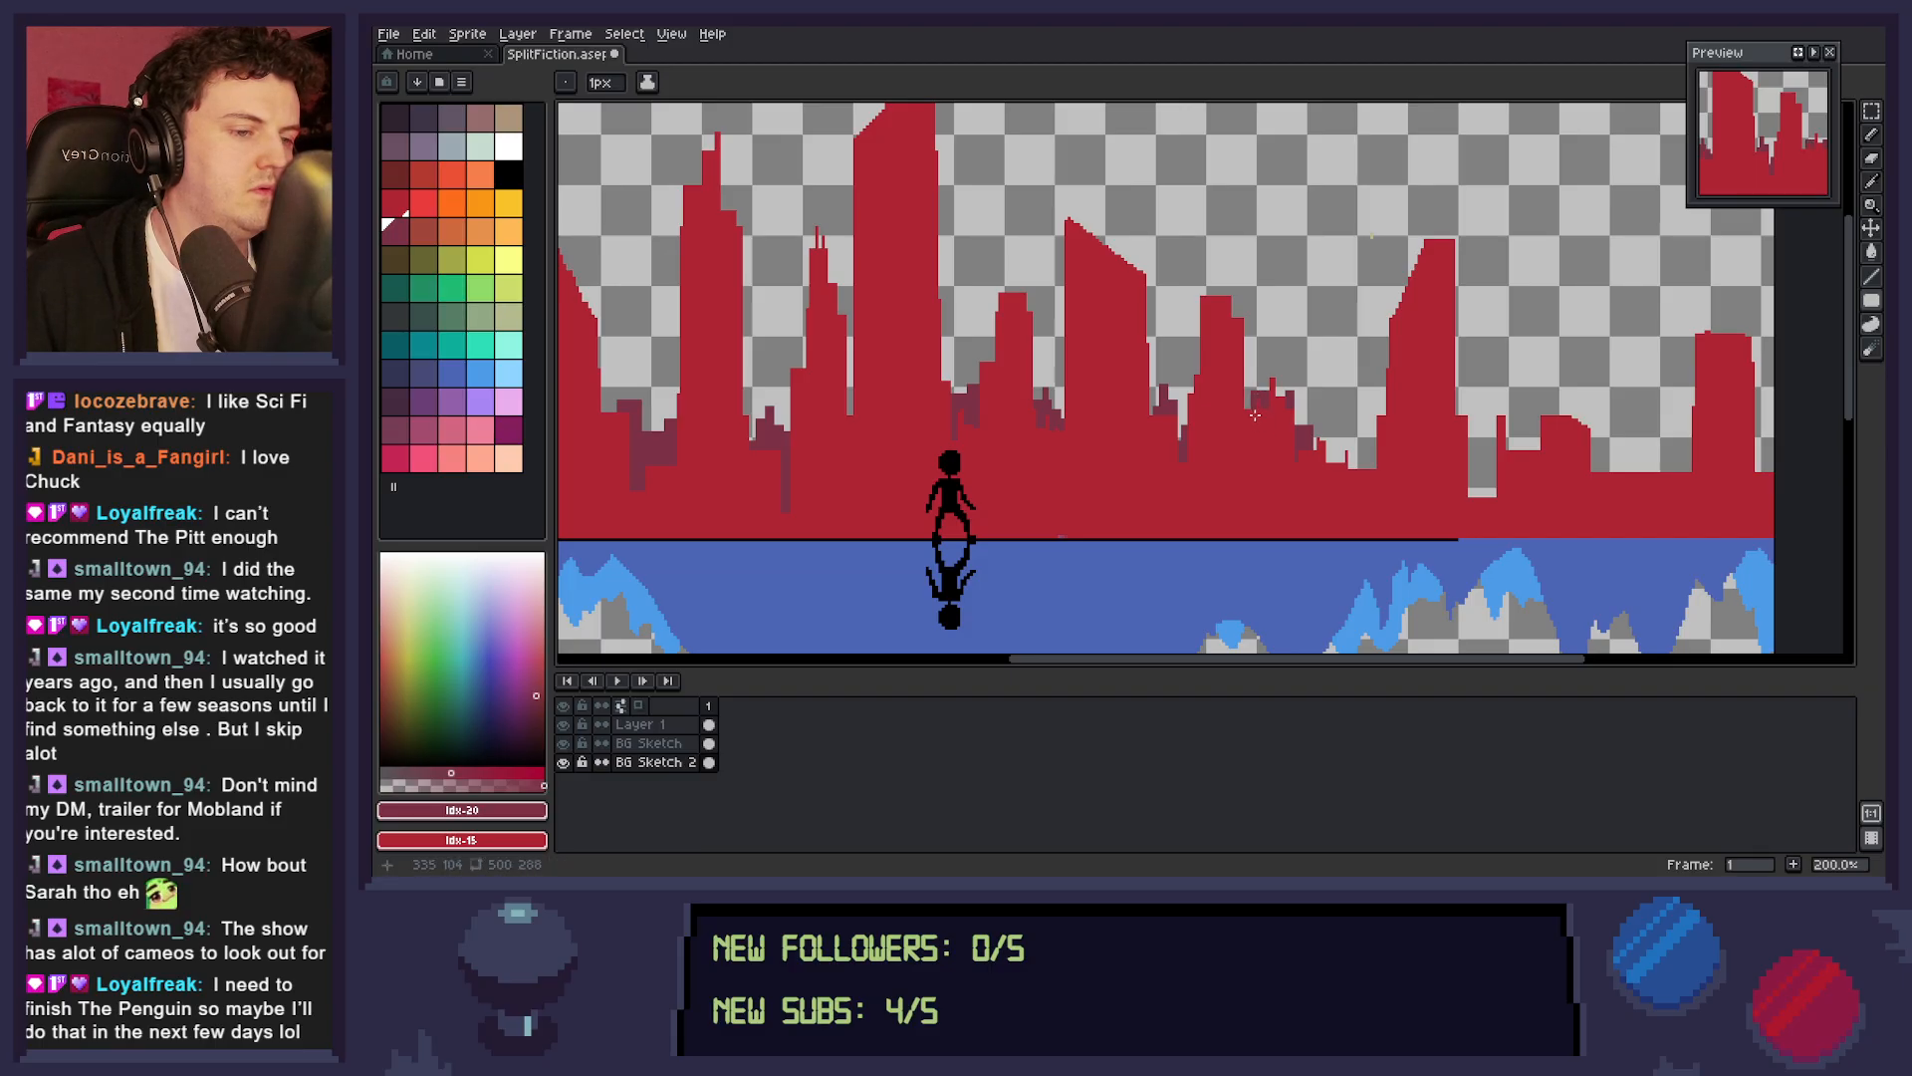
pyautogui.moveTo(1345, 458)
pyautogui.mouseDown()
pyautogui.moveTo(1236, 439)
pyautogui.moveTo(1236, 396)
pyautogui.moveTo(1226, 463)
pyautogui.moveTo(1258, 474)
pyautogui.moveTo(1274, 448)
pyautogui.moveTo(1282, 365)
pyautogui.moveTo(1266, 468)
pyautogui.moveTo(1333, 446)
pyautogui.moveTo(1302, 458)
pyautogui.moveTo(1241, 388)
pyautogui.moveTo(1291, 458)
pyautogui.moveTo(1241, 436)
pyautogui.moveTo(1228, 382)
pyautogui.moveTo(1214, 445)
pyautogui.moveTo(1301, 473)
pyautogui.moveTo(1191, 481)
pyautogui.mouseUp()
pyautogui.moveTo(1133, 381); pyautogui.dragTo(1136, 401)
# Continue the dark maroon distant buildings past the slanted tower to the canvas's right edge, erasing misplaced parts.
pyautogui.moveTo(1259, 449); pyautogui.dragTo(1319, 500)
pyautogui.moveTo(1302, 404)
pyautogui.mouseDown()
pyautogui.moveTo(1290, 458)
pyautogui.moveTo(1269, 425)
pyautogui.moveTo(1279, 454)
pyautogui.mouseUp()
pyautogui.moveTo(1289, 367)
pyautogui.mouseDown()
pyautogui.moveTo(1365, 466)
pyautogui.moveTo(1332, 432)
pyautogui.moveTo(1315, 472)
pyautogui.moveTo(1331, 392)
pyautogui.moveTo(1340, 470)
pyautogui.moveTo(1299, 446)
pyautogui.moveTo(1345, 476)
pyautogui.moveTo(1406, 472)
pyautogui.moveTo(1346, 378)
pyautogui.moveTo(1334, 430)
pyautogui.mouseUp()
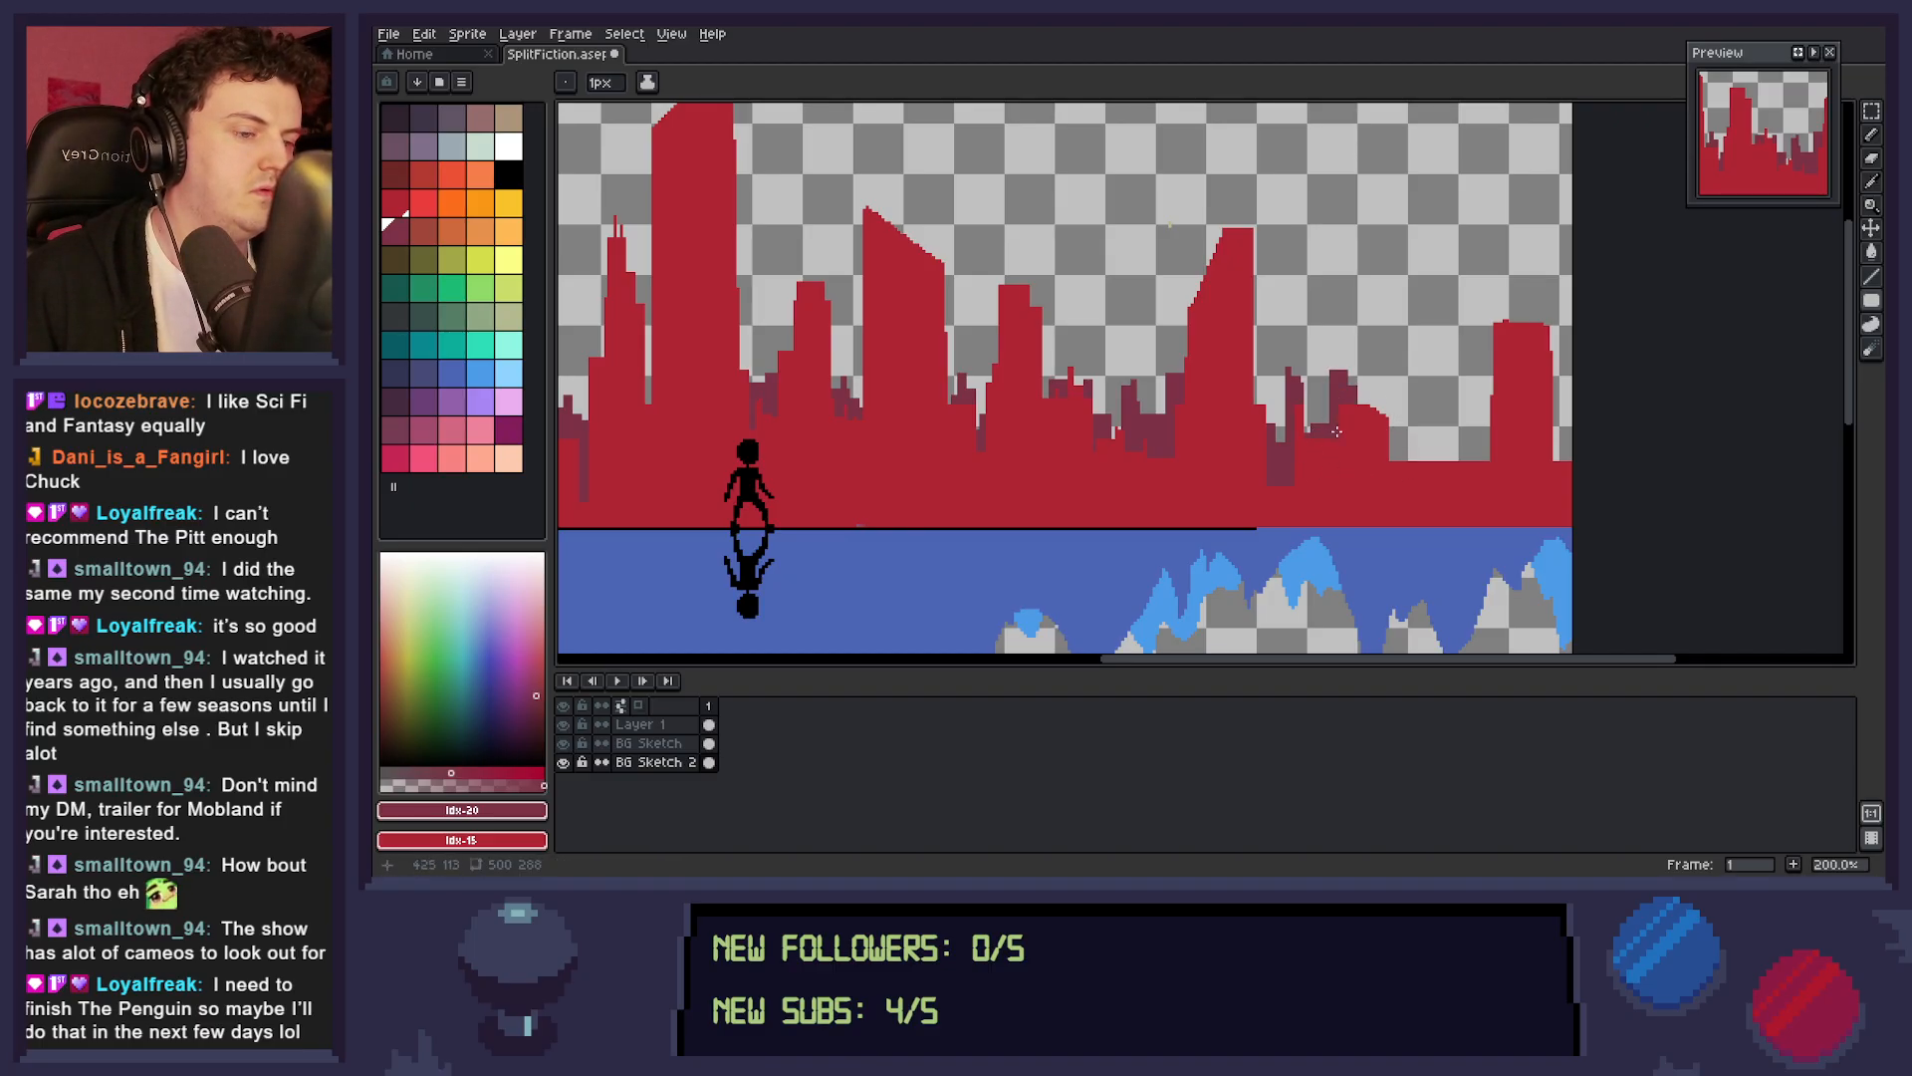
pyautogui.moveTo(1334, 360)
pyautogui.mouseDown()
pyautogui.moveTo(1351, 400)
pyautogui.moveTo(1432, 460)
pyautogui.moveTo(1270, 474)
pyautogui.moveTo(1323, 452)
pyautogui.mouseUp()
pyautogui.moveTo(1249, 382)
pyautogui.mouseDown()
pyautogui.moveTo(1278, 434)
pyautogui.moveTo(1310, 436)
pyautogui.moveTo(1246, 379)
pyautogui.mouseUp()
pyautogui.press('m')
pyautogui.press('Delete')
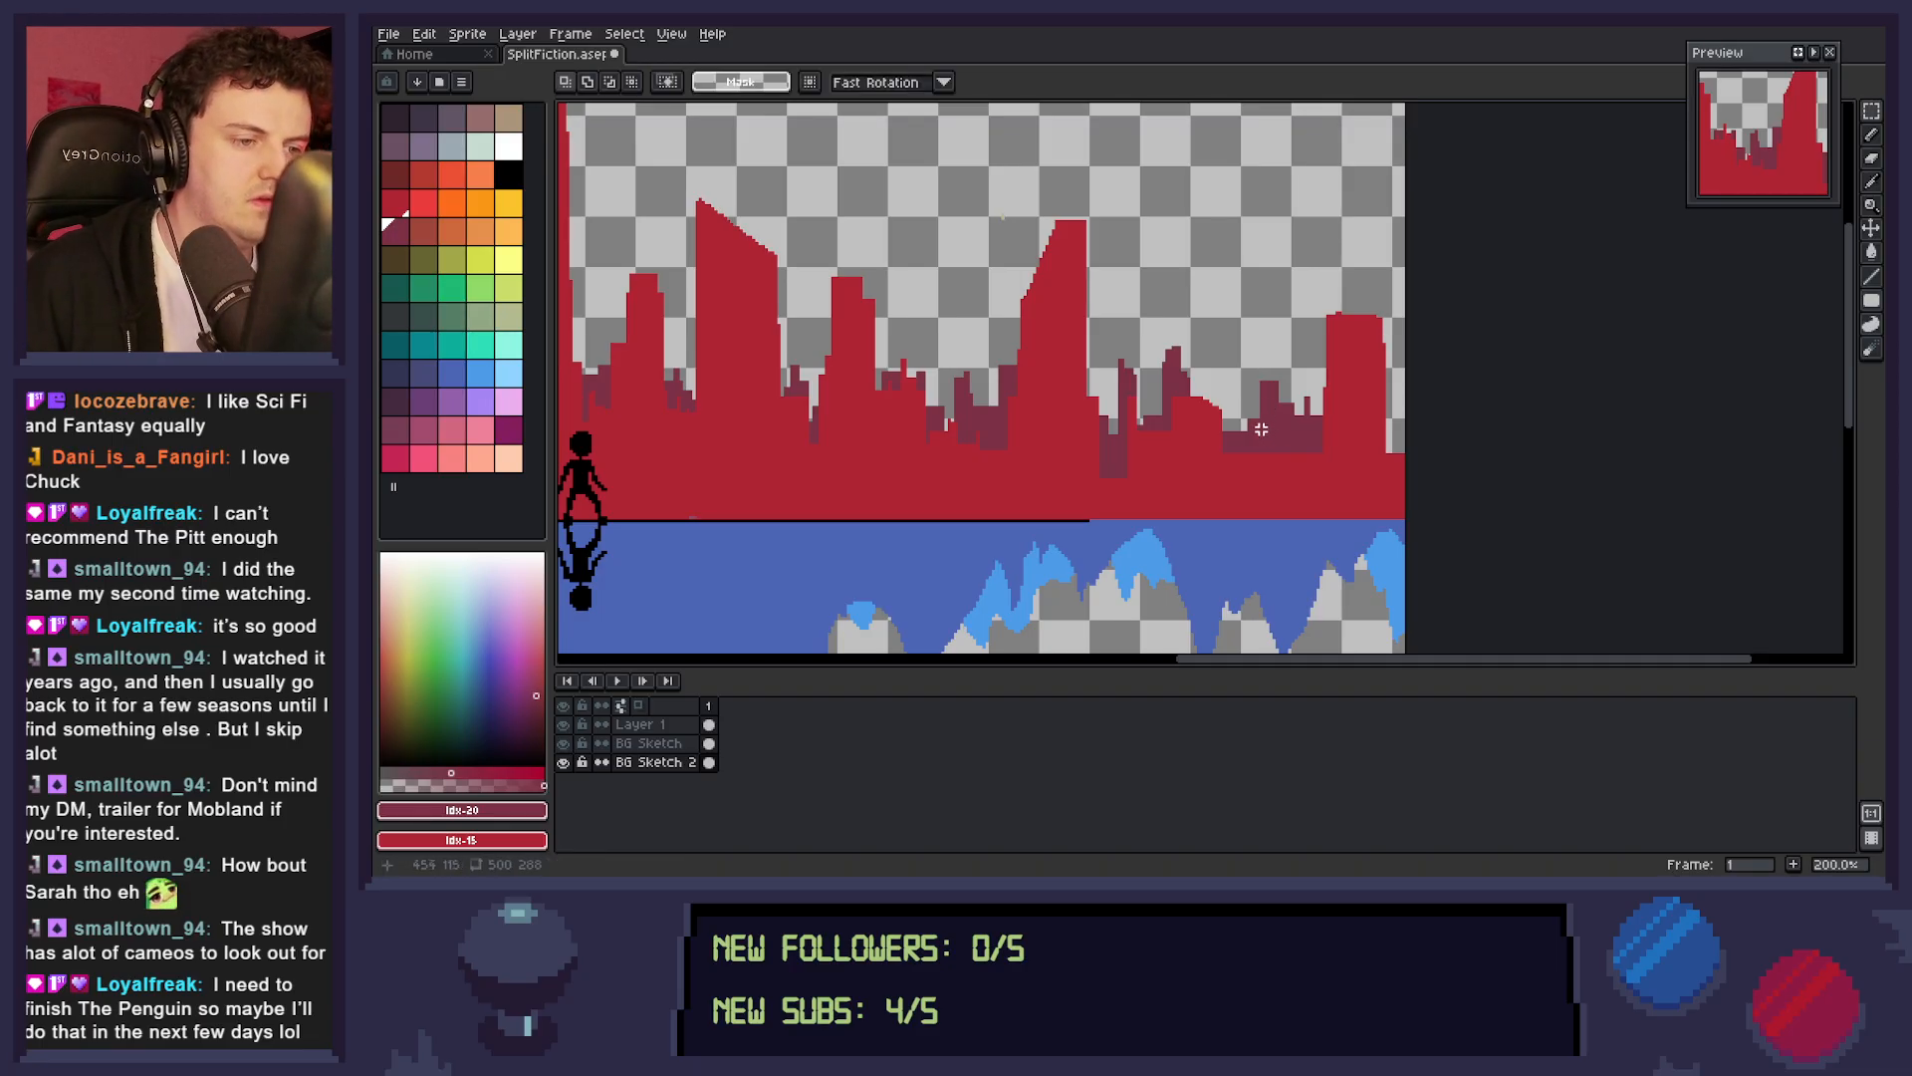
pyautogui.press('b')
pyautogui.moveTo(1241, 428)
pyautogui.mouseDown()
pyautogui.moveTo(1250, 403)
pyautogui.moveTo(1254, 428)
pyautogui.moveTo(1226, 428)
pyautogui.mouseUp()
pyautogui.press('space')
pyautogui.moveTo(1347, 453)
pyautogui.mouseDown()
pyautogui.moveTo(1272, 461)
pyautogui.moveTo(1358, 470)
pyautogui.moveTo(1325, 418)
pyautogui.mouseUp()
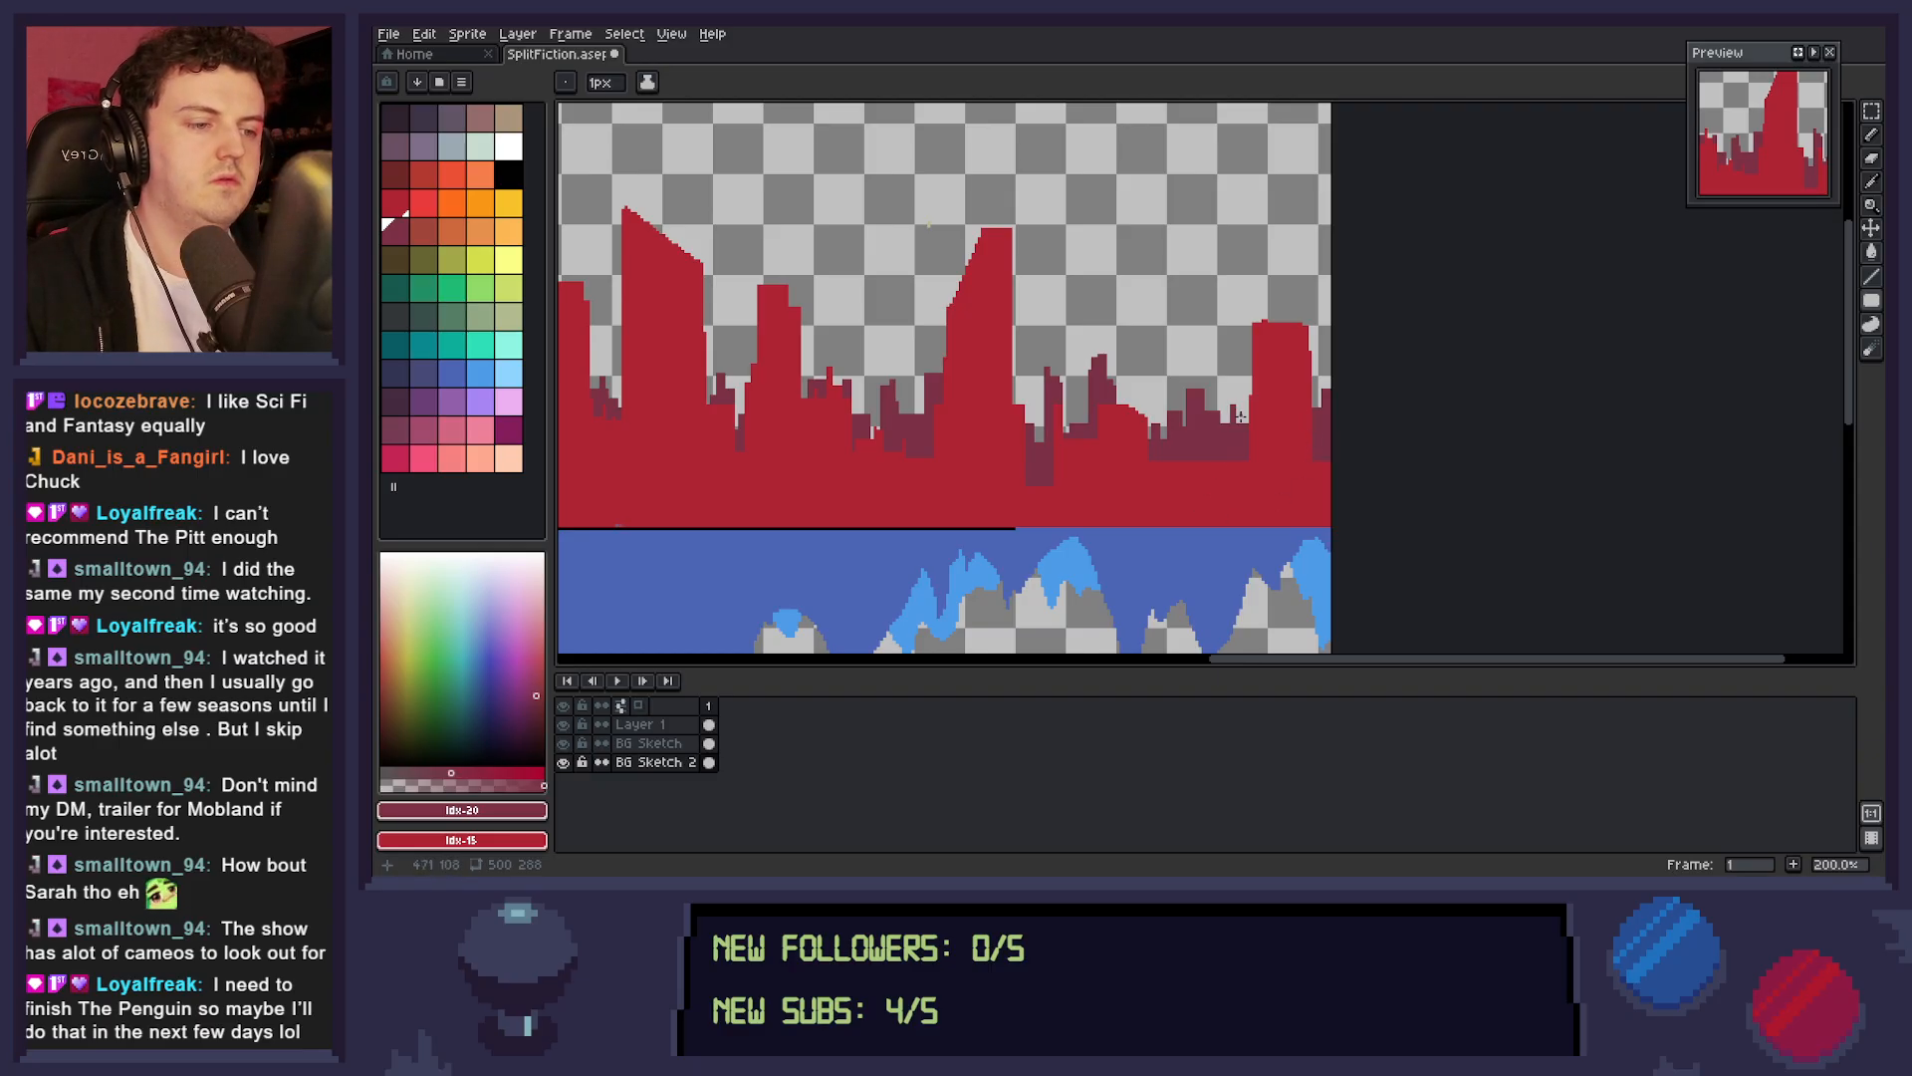
# Move the tip of the tallest red tower on BG Sketch down a few pixels and save the sprite.
pyautogui.press('space')
pyautogui.moveTo(1159, 512); pyautogui.dragTo(1596, 504)
pyautogui.moveTo(1315, 521); pyautogui.dragTo(1363, 529)
pyautogui.hotkey('ctrl', 'space')
pyautogui.keyDown('ctrl'); pyautogui.click(1469, 556); pyautogui.keyUp('ctrl')
pyautogui.press('space')
pyautogui.hotkey('ctrl', 'space')
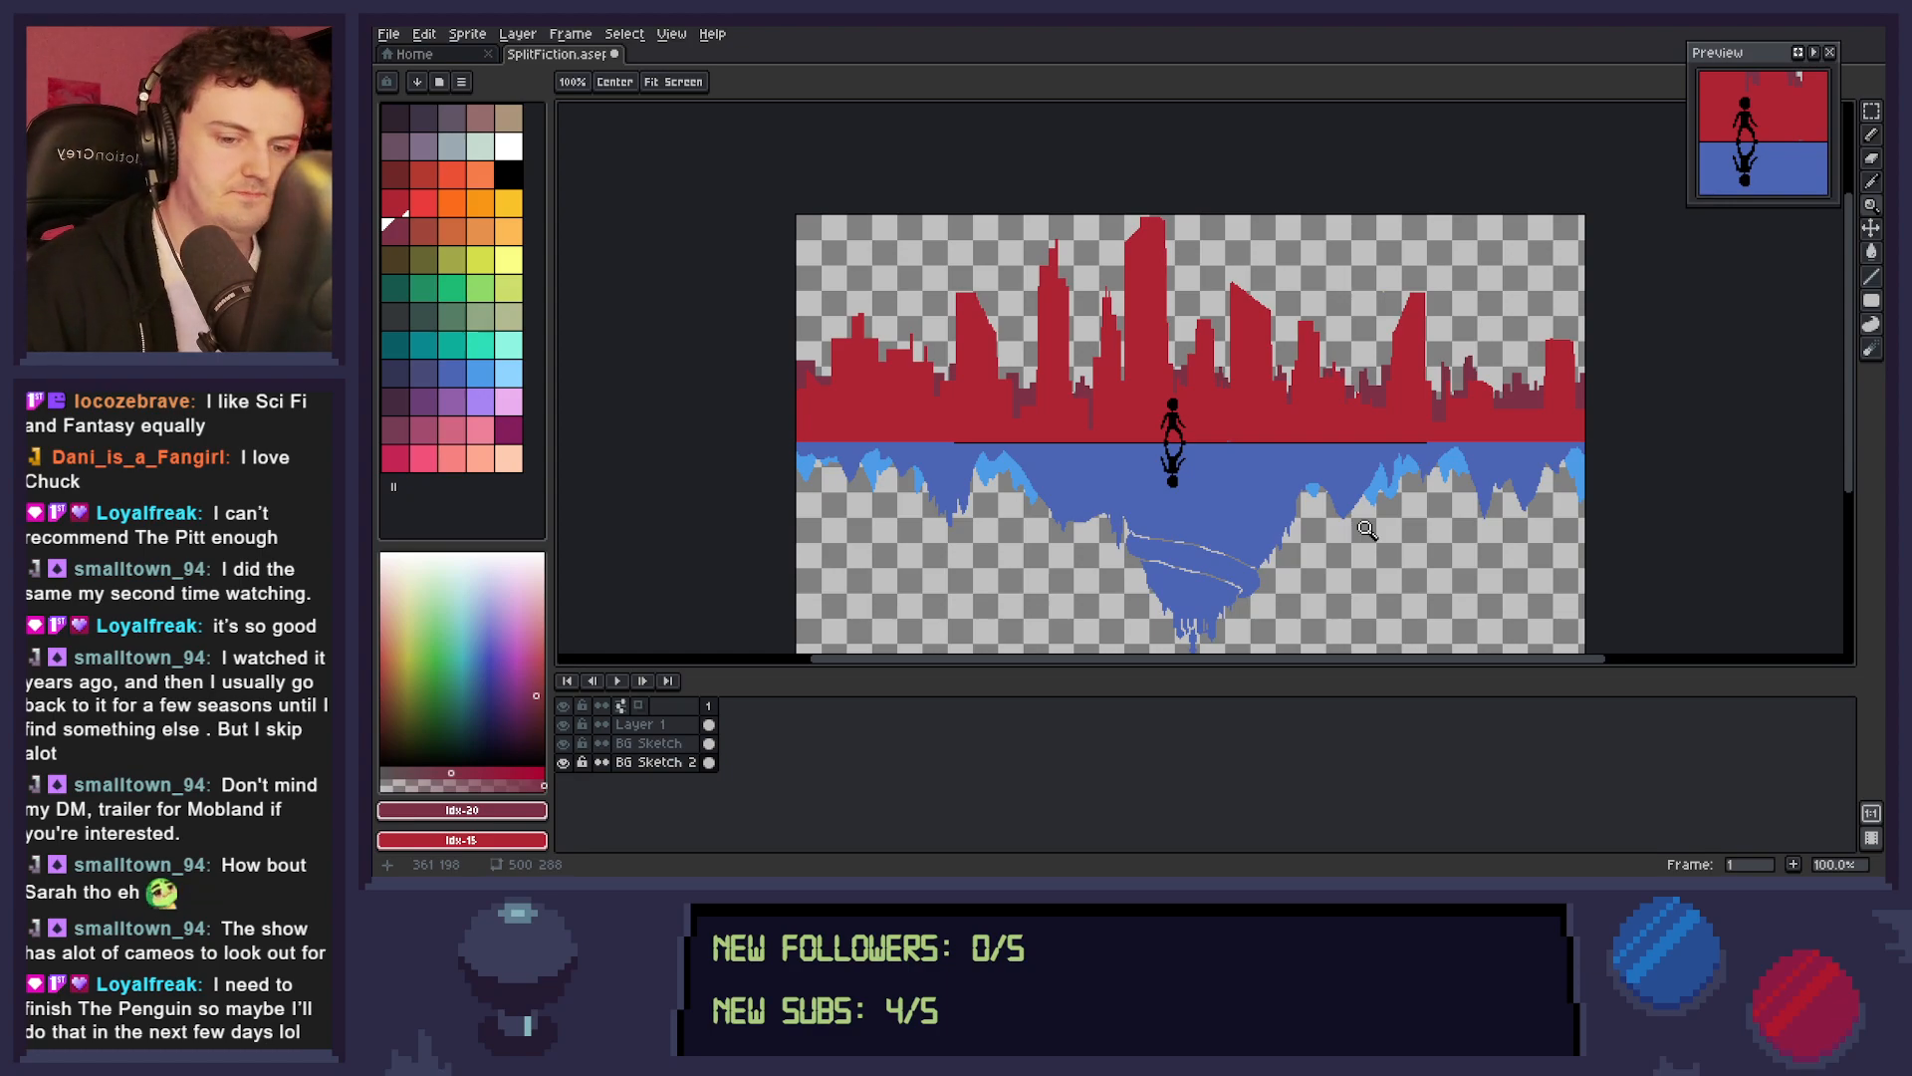
pyautogui.click(675, 744)
pyautogui.press('m')
pyautogui.moveTo(1178, 192); pyautogui.dragTo(1102, 255)
pyautogui.press('Down')
pyautogui.press('Down')
pyautogui.press('Down')
pyautogui.press('Down')
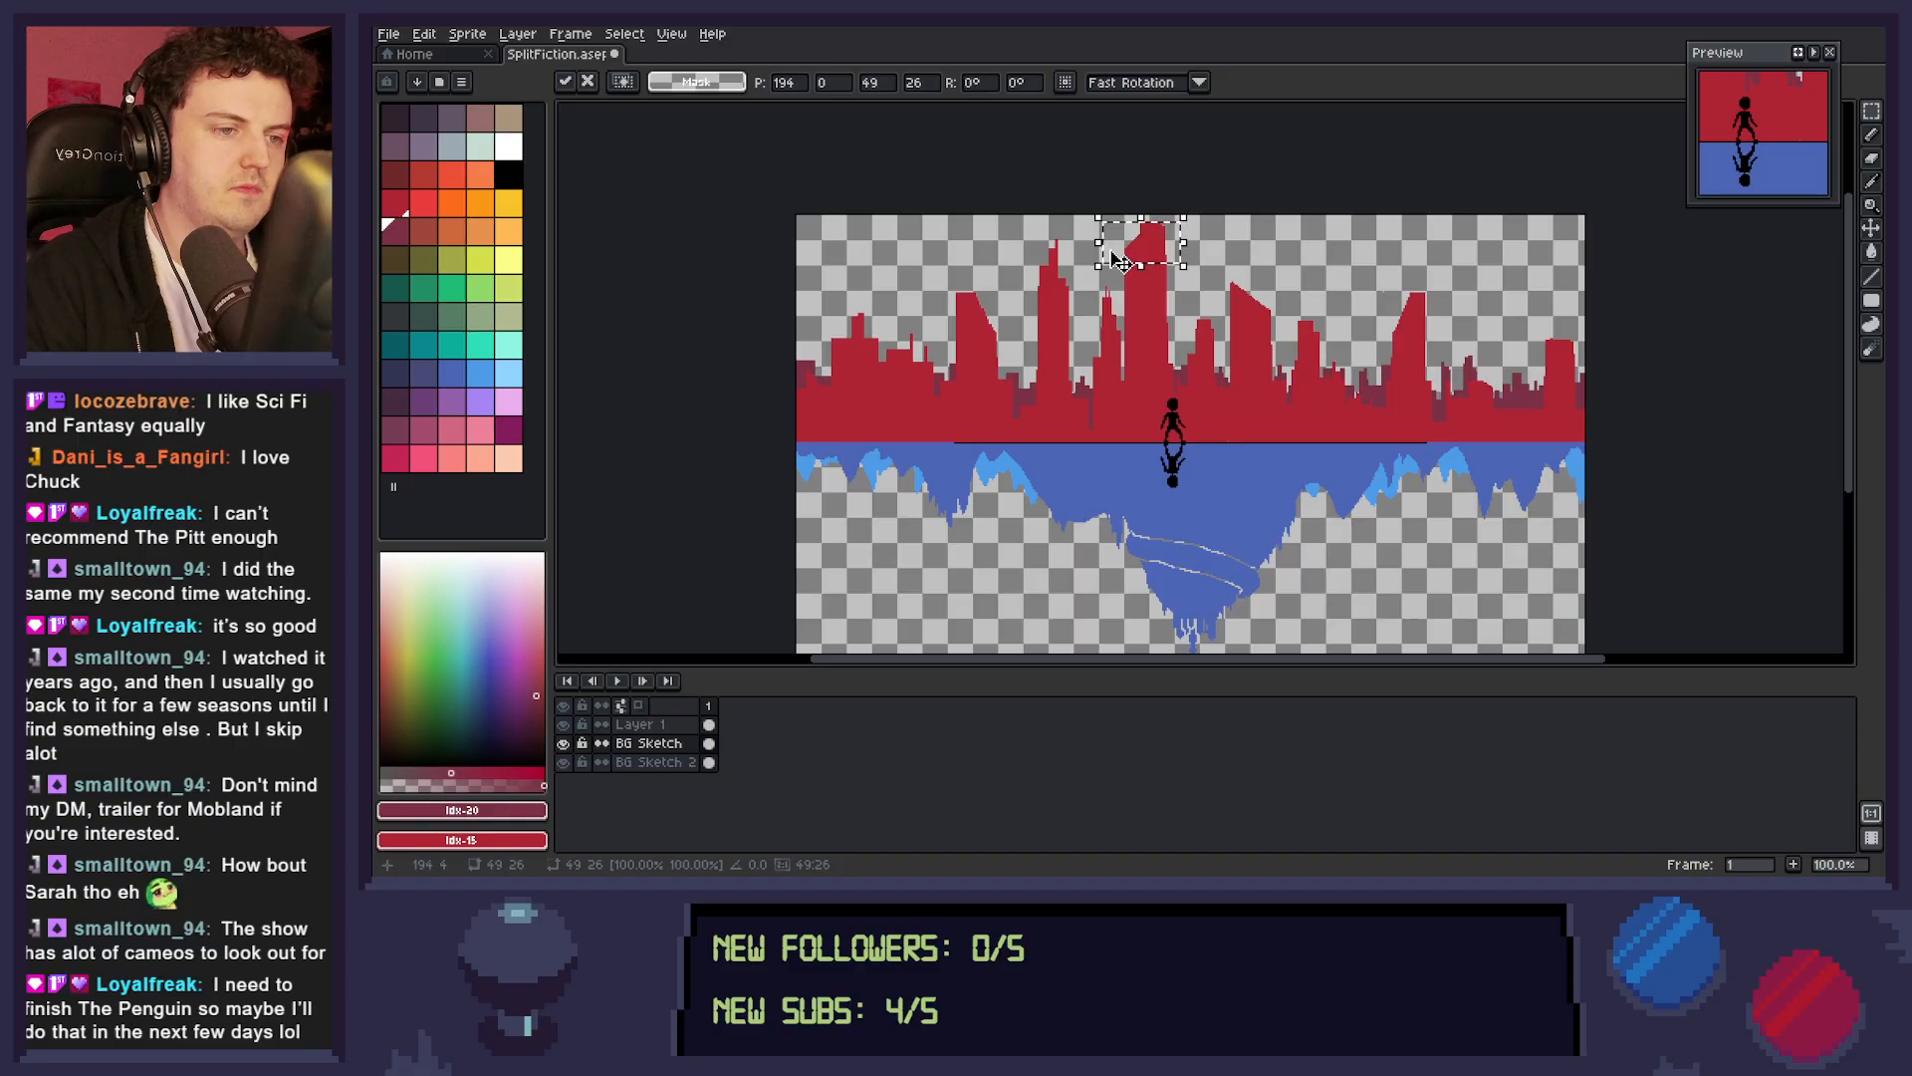
pyautogui.hotkey('ctrl', 'd')
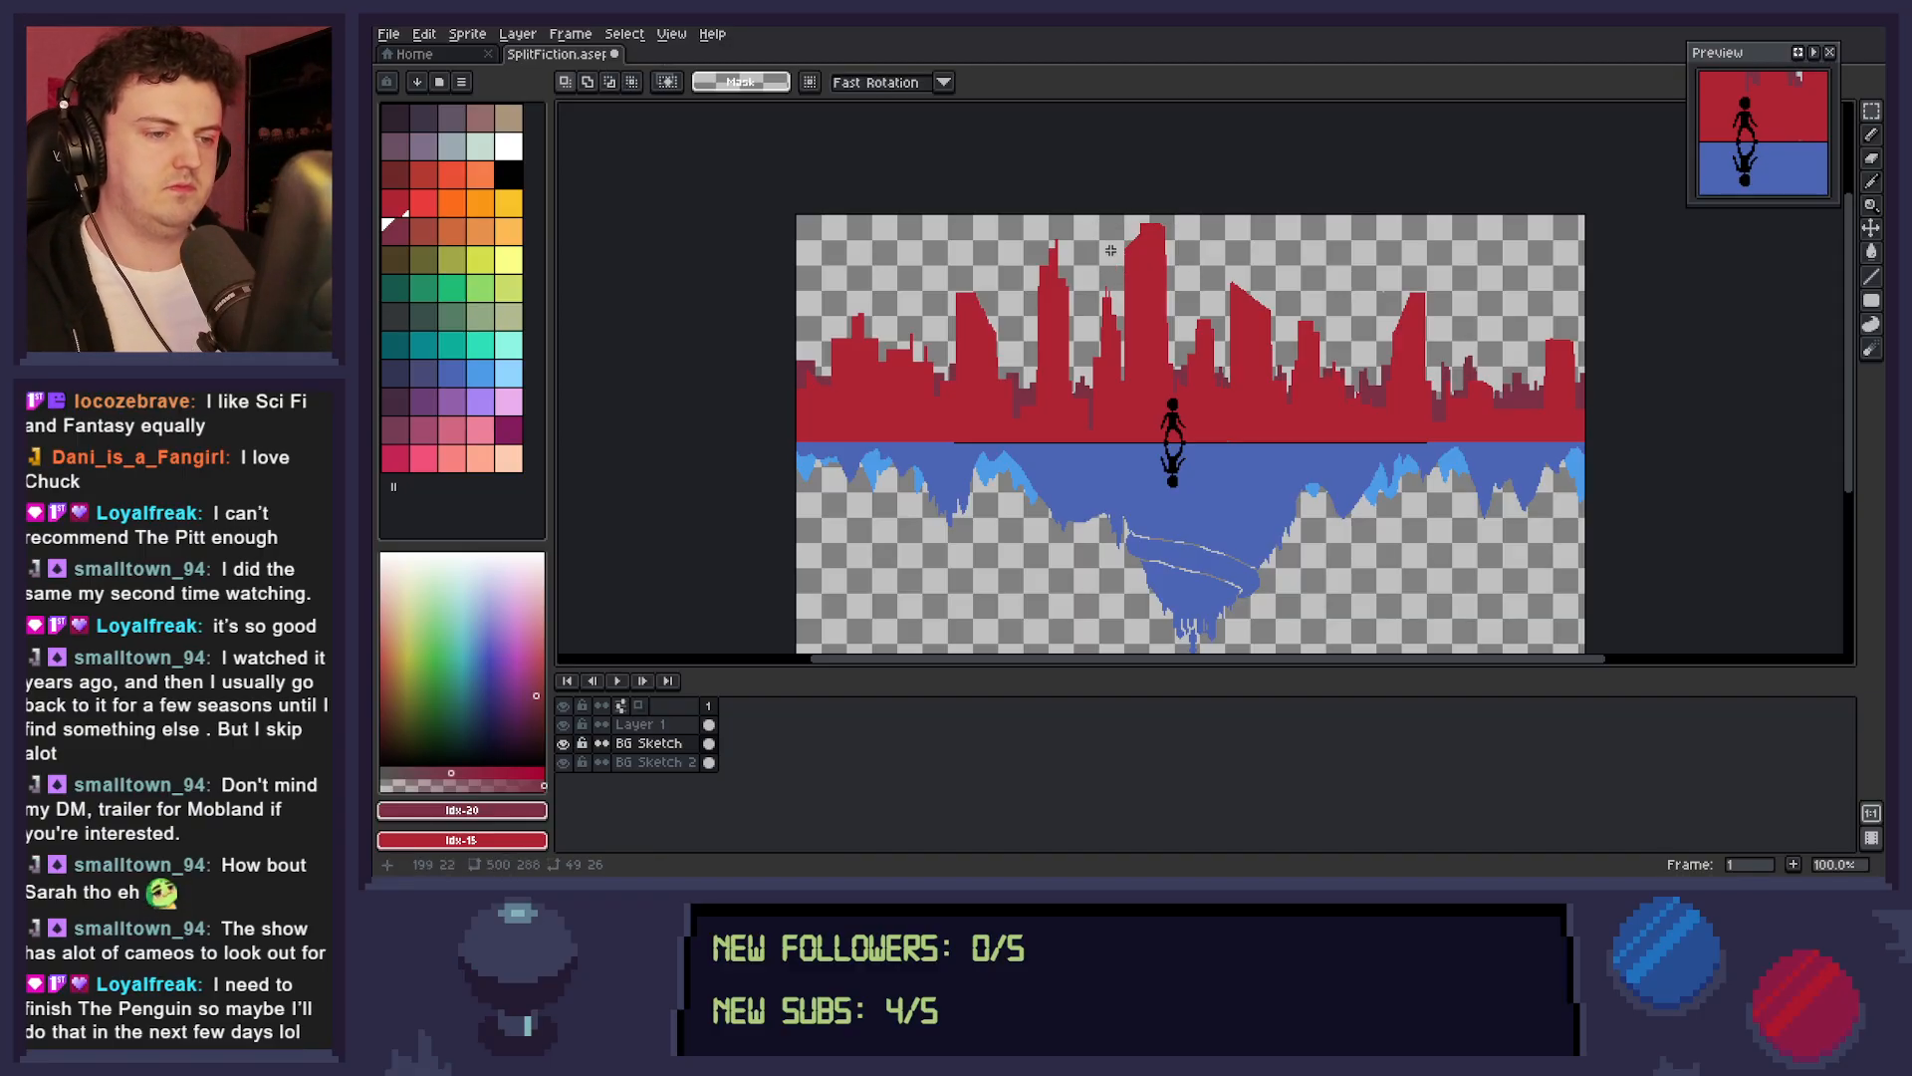
pyautogui.hotkey('ctrl', 's')
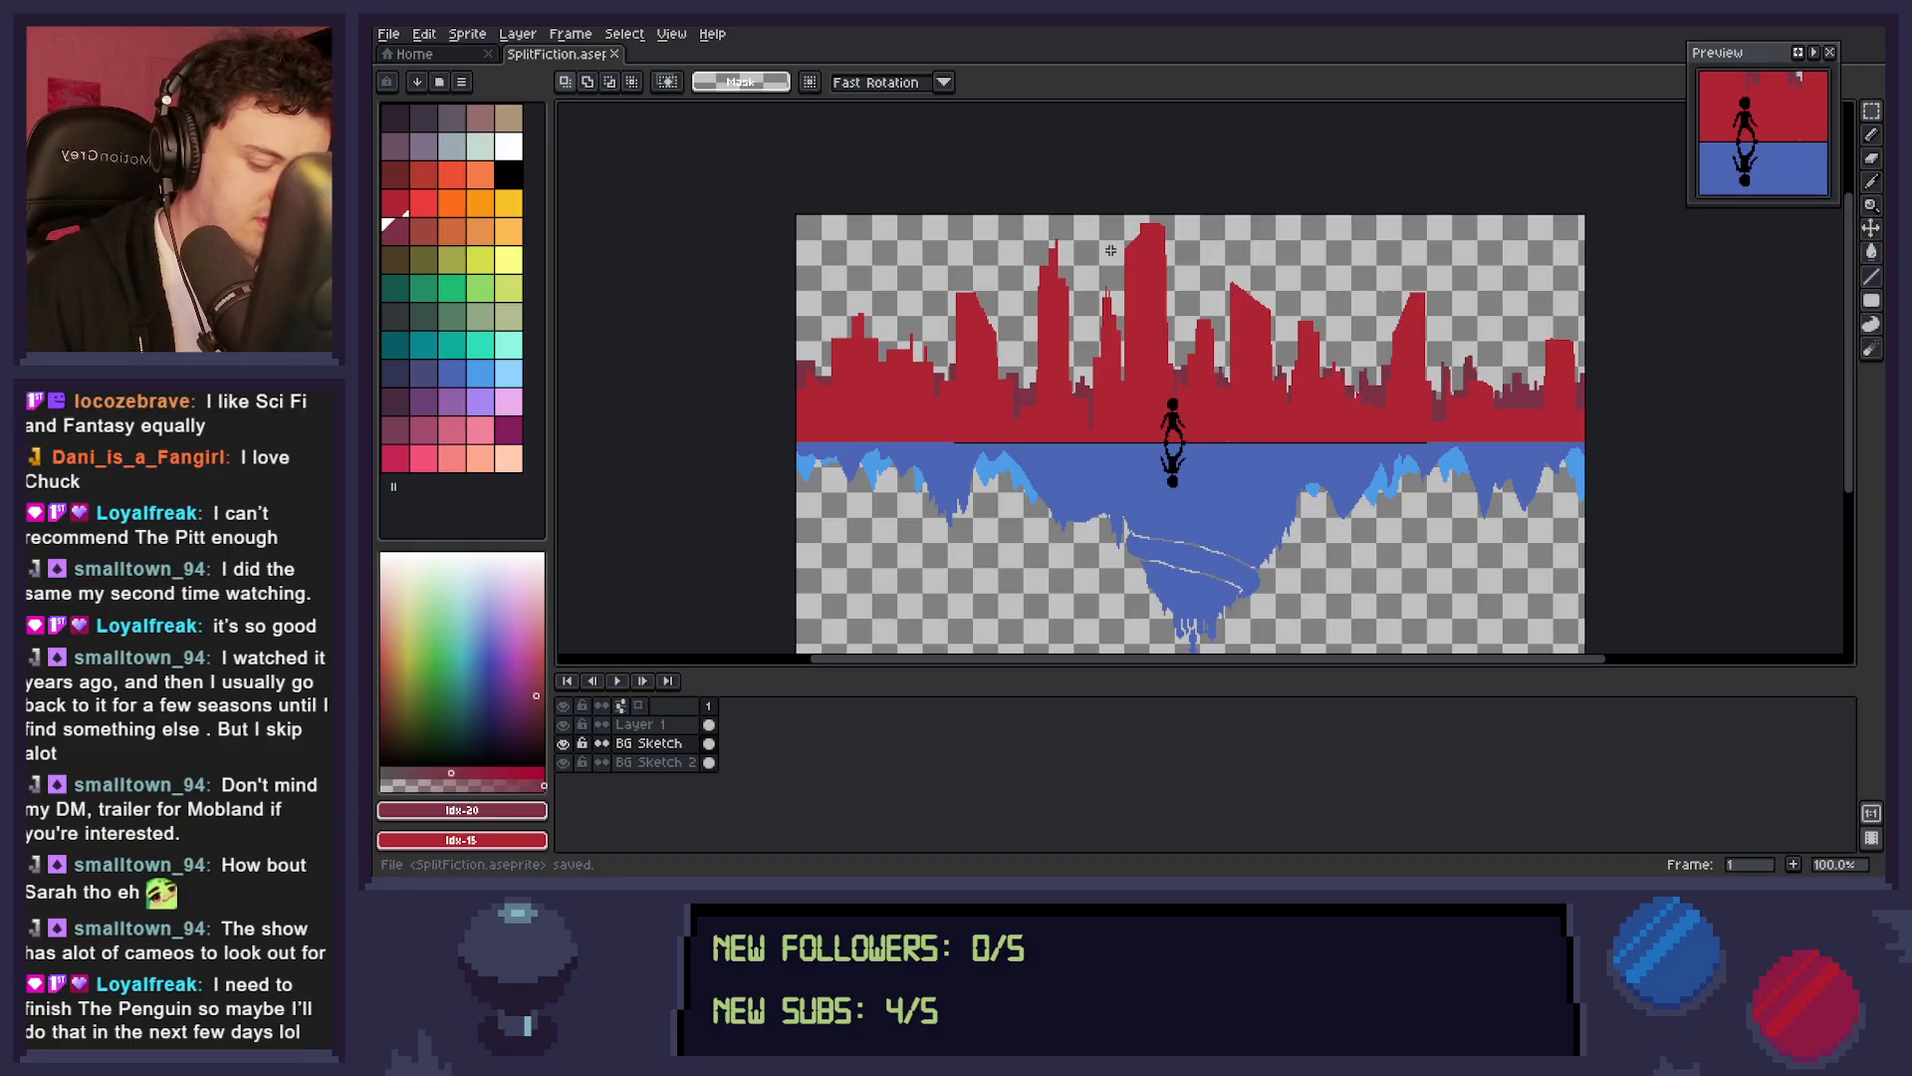
# Select the distant maroon buildings across BG Sketch 2 and move them up a few pixels.
pyautogui.click(653, 761)
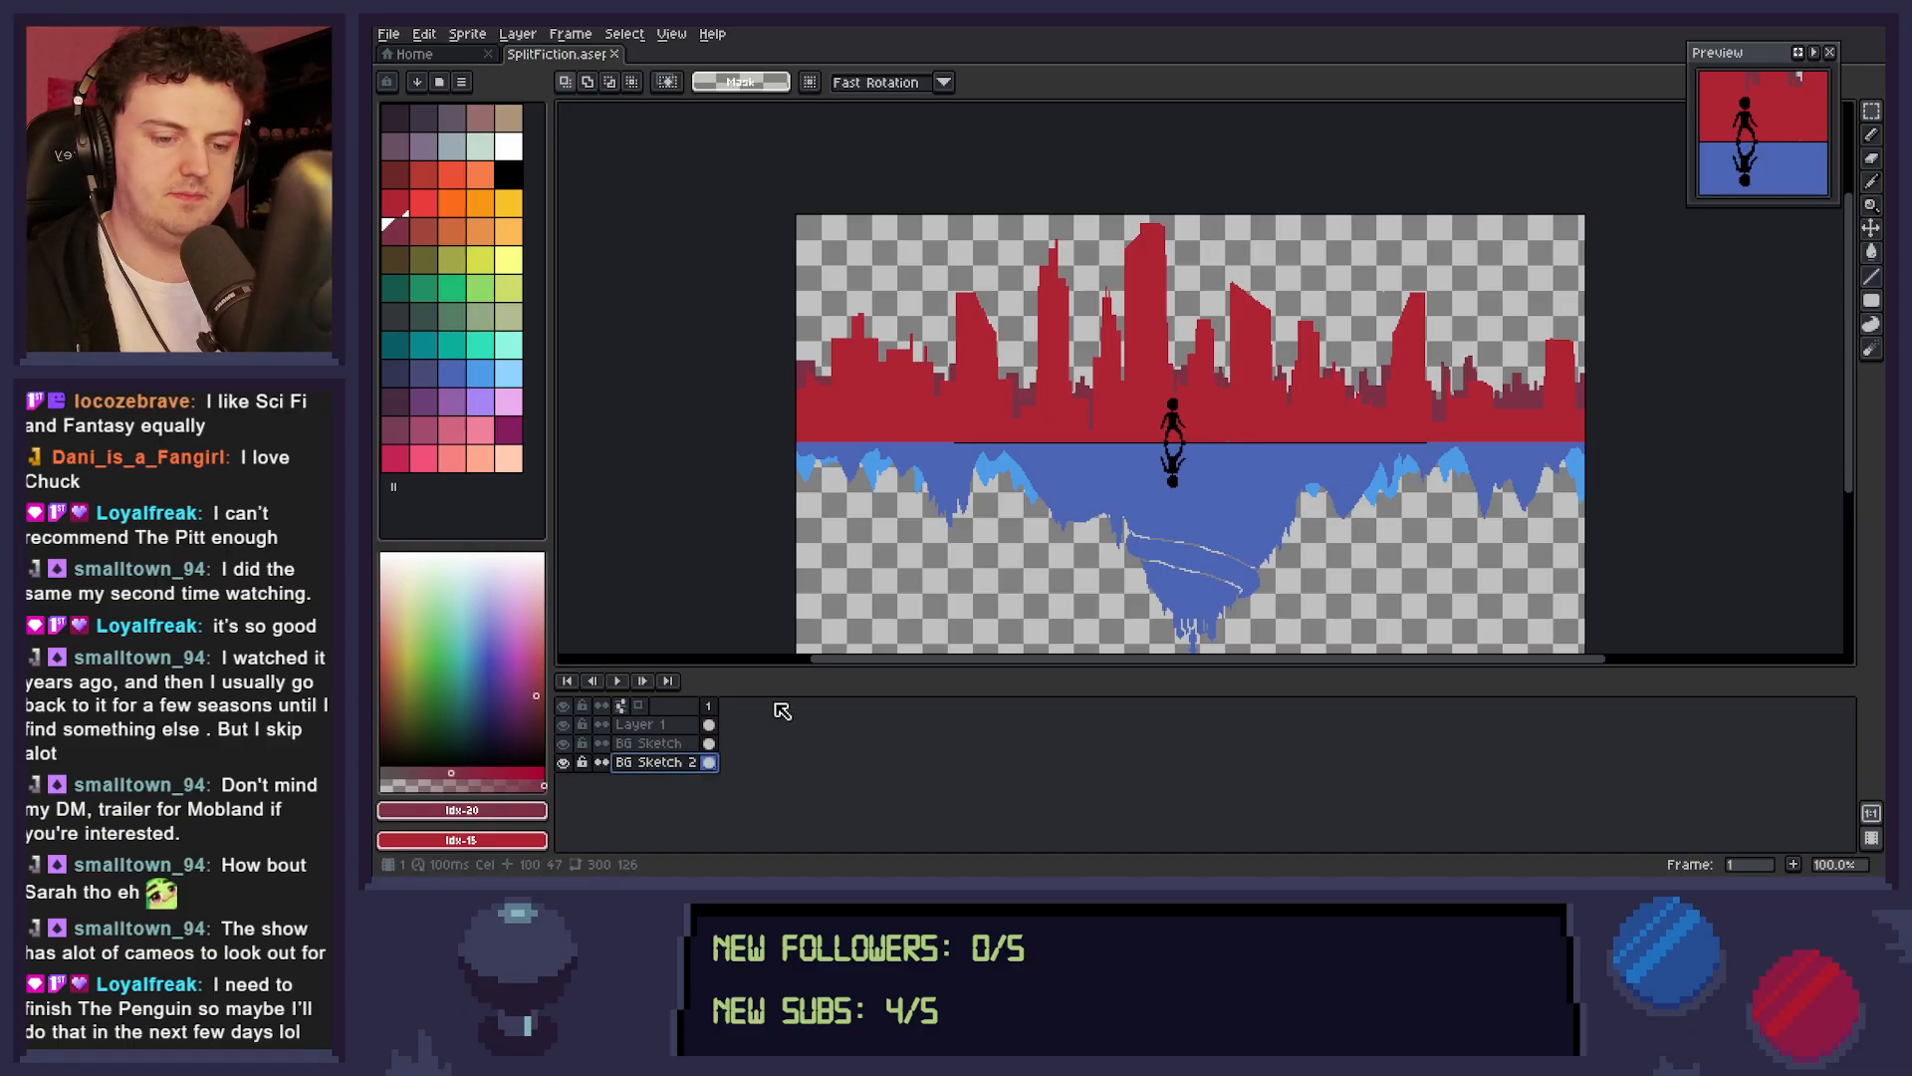
pyautogui.moveTo(747, 317)
pyautogui.mouseDown()
pyautogui.moveTo(1321, 408)
pyautogui.moveTo(1654, 409)
pyautogui.mouseUp()
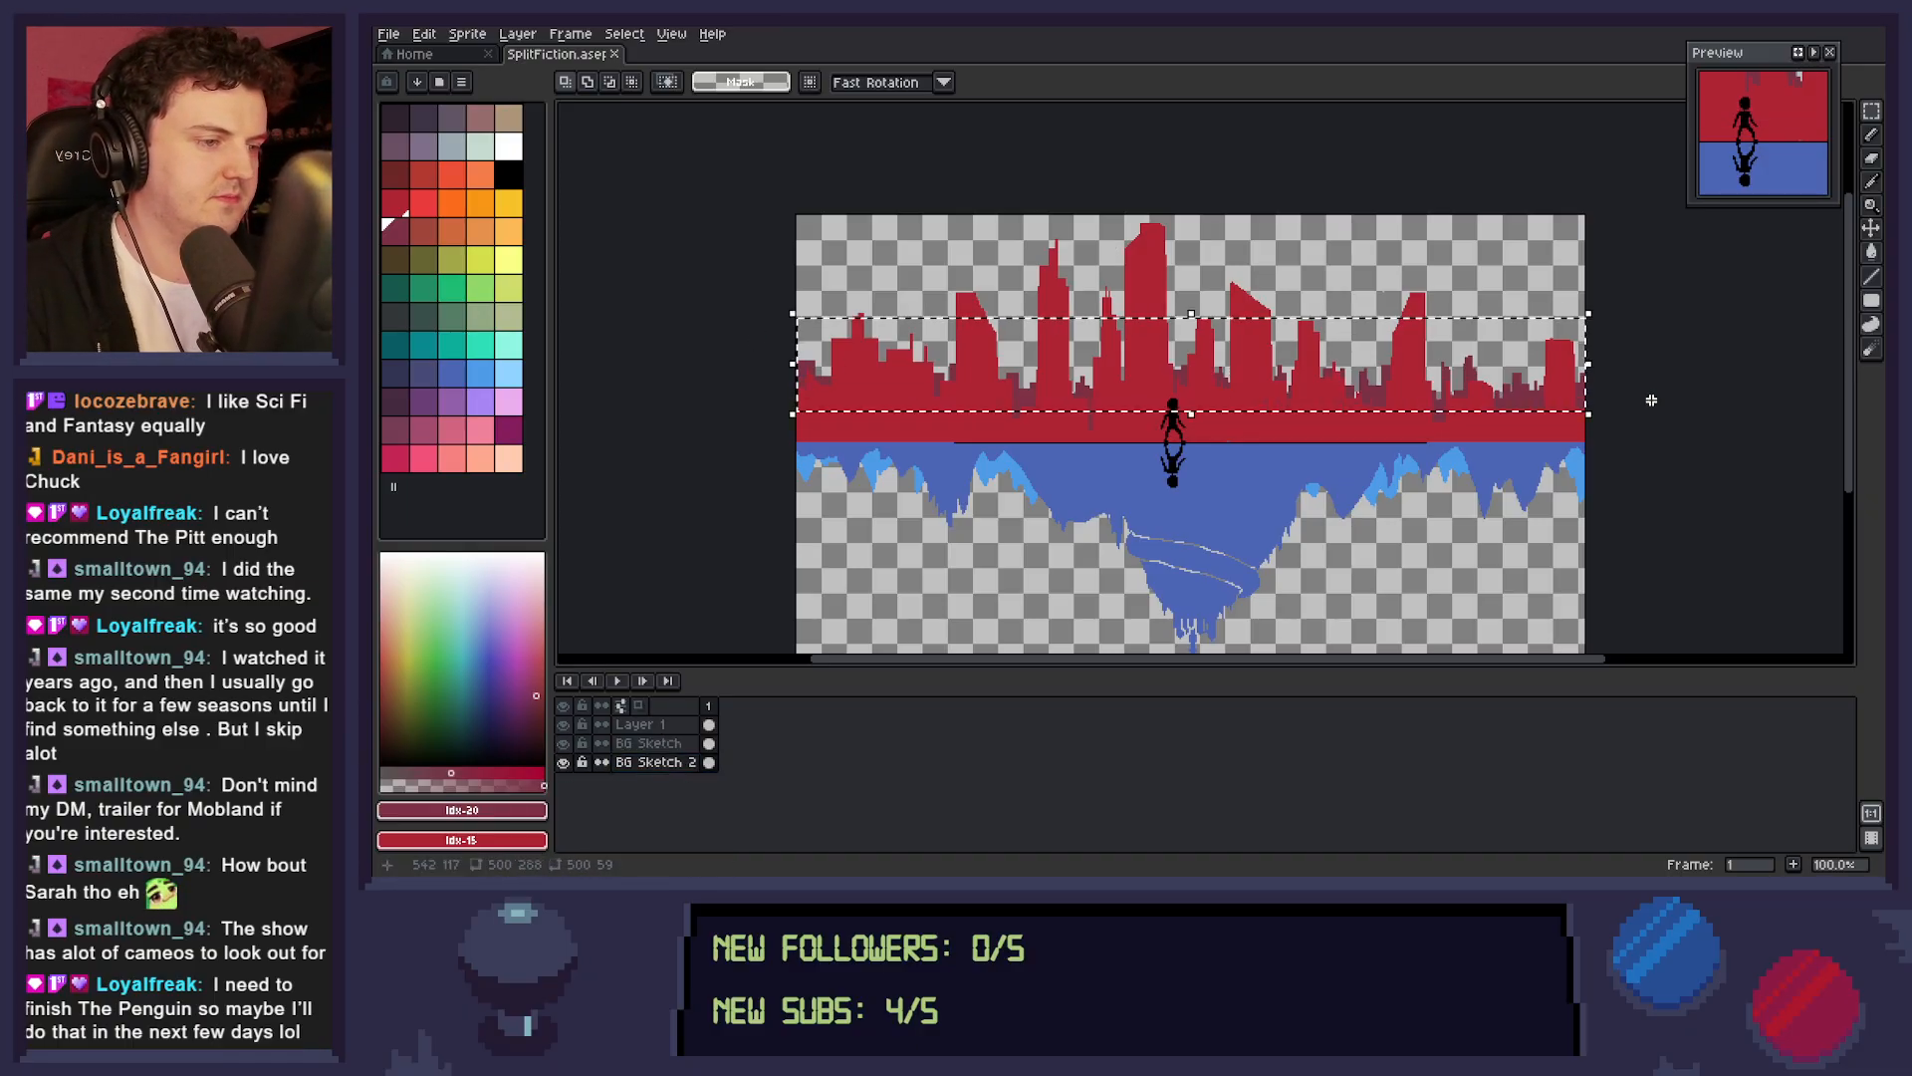
pyautogui.press('Up')
pyautogui.press('Up')
pyautogui.press('Up')
pyautogui.press('Up')
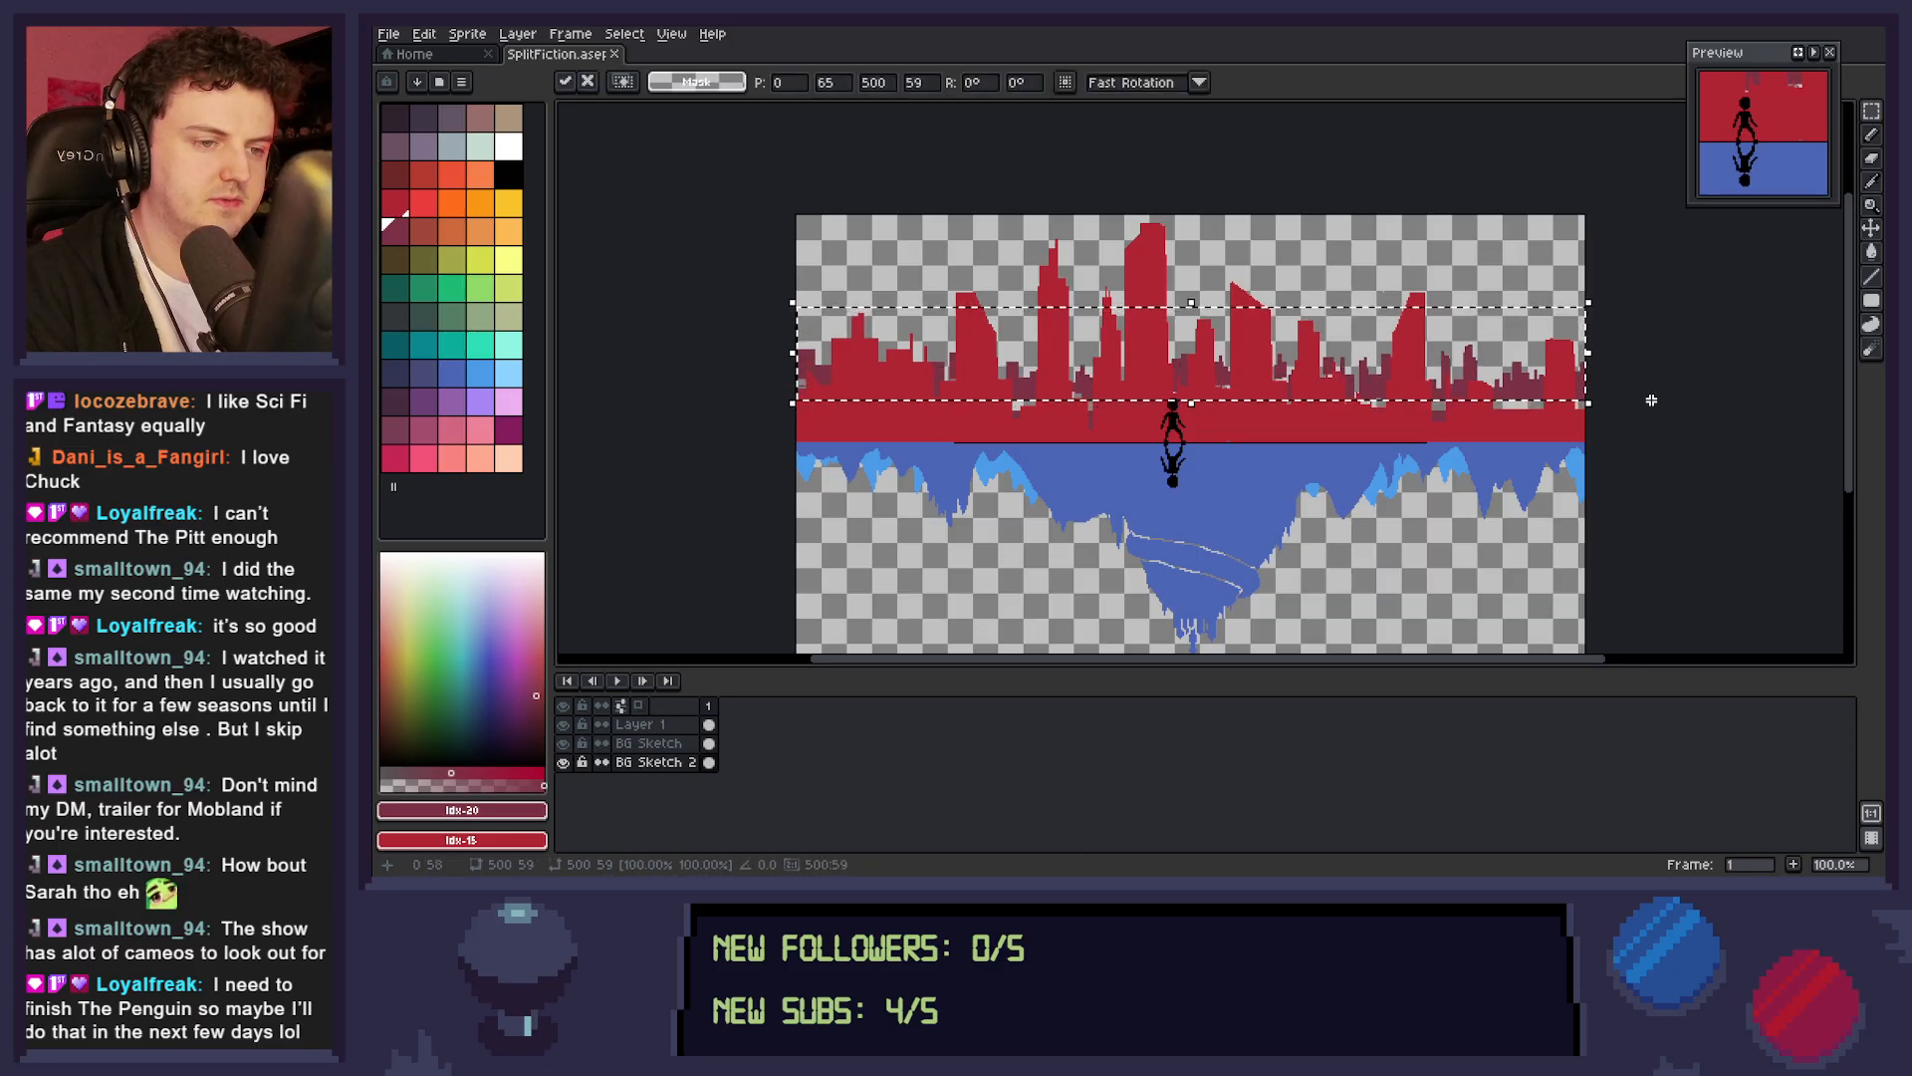
pyautogui.hotkey('ctrl', 'd')
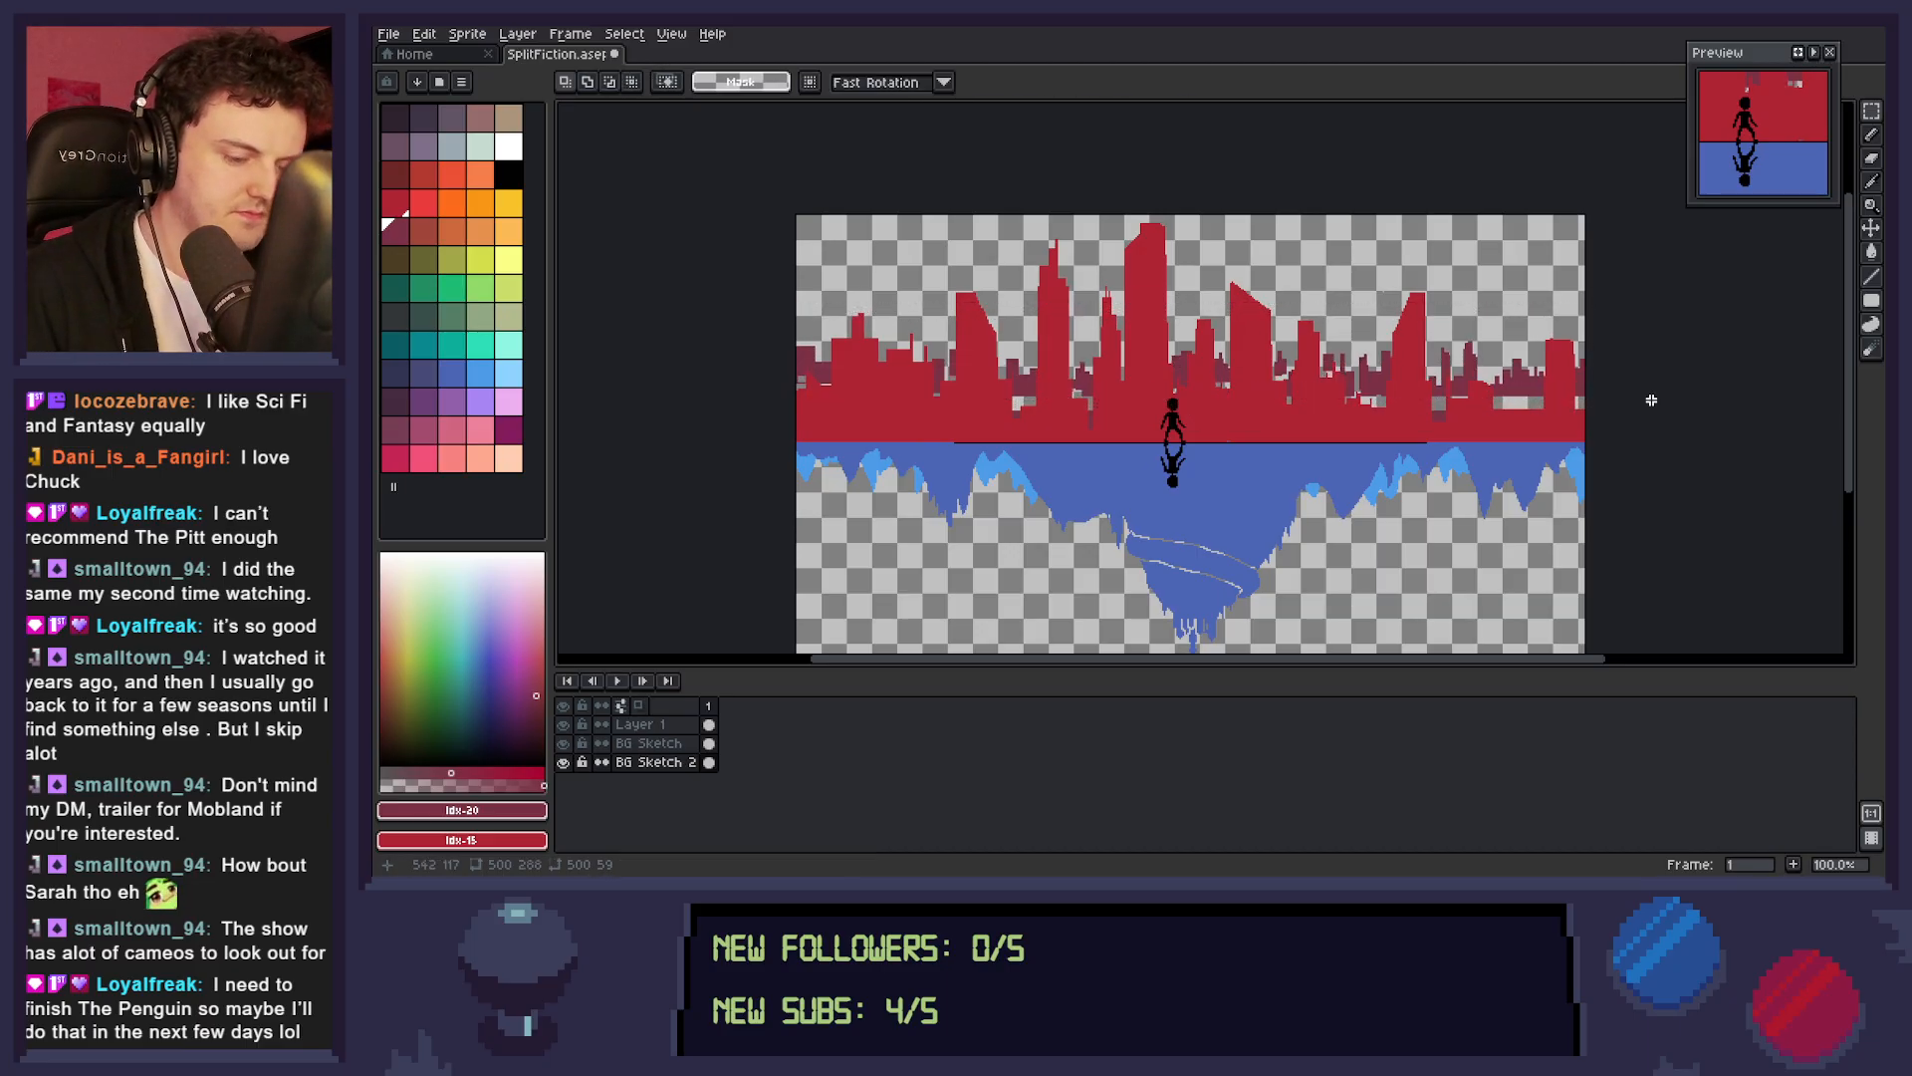
# Fill the transparent gaps beneath the raised distant buildings on BG Sketch 2 in dark maroon across the skyline.
pyautogui.press('b')
pyautogui.moveTo(1638, 440); pyautogui.dragTo(1637, 439)
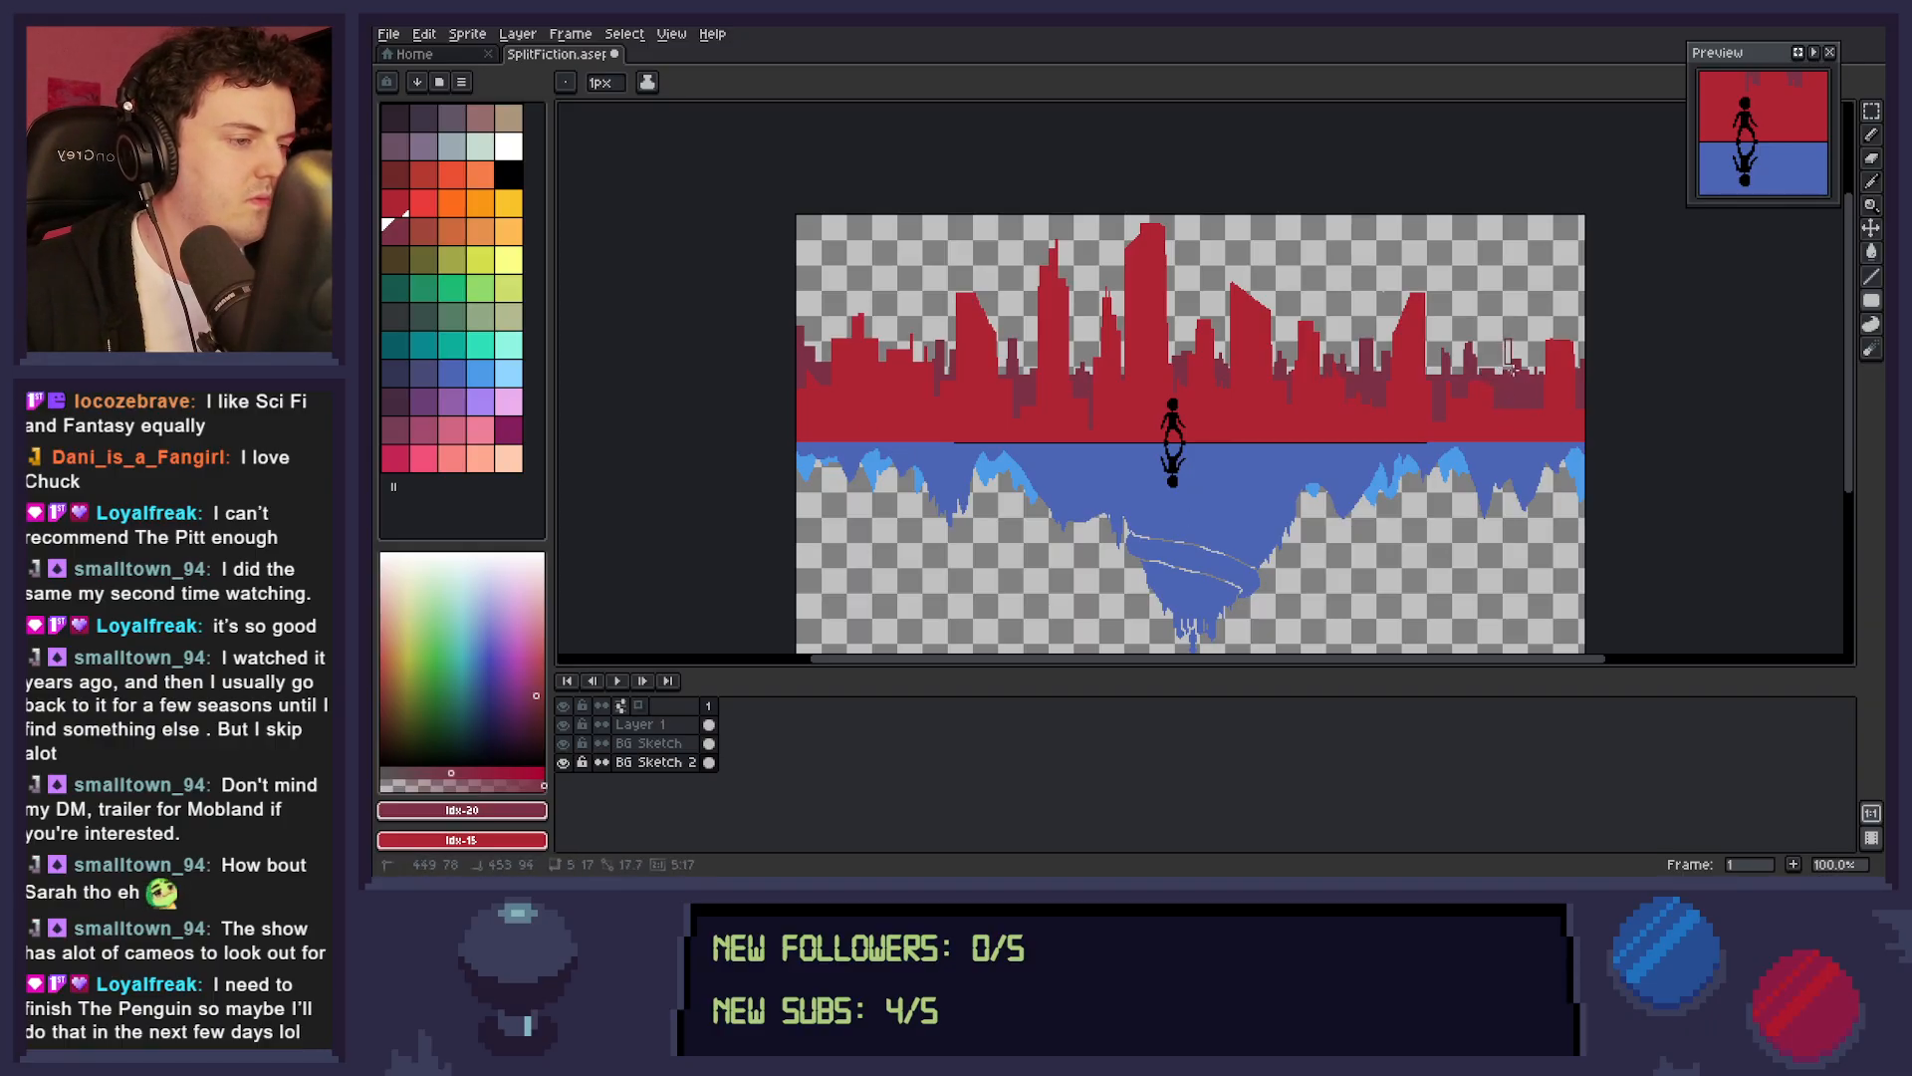
# Clear small parts of the maroon distant buildings near the canvas's right edge and at its left edge.
pyautogui.press('m')
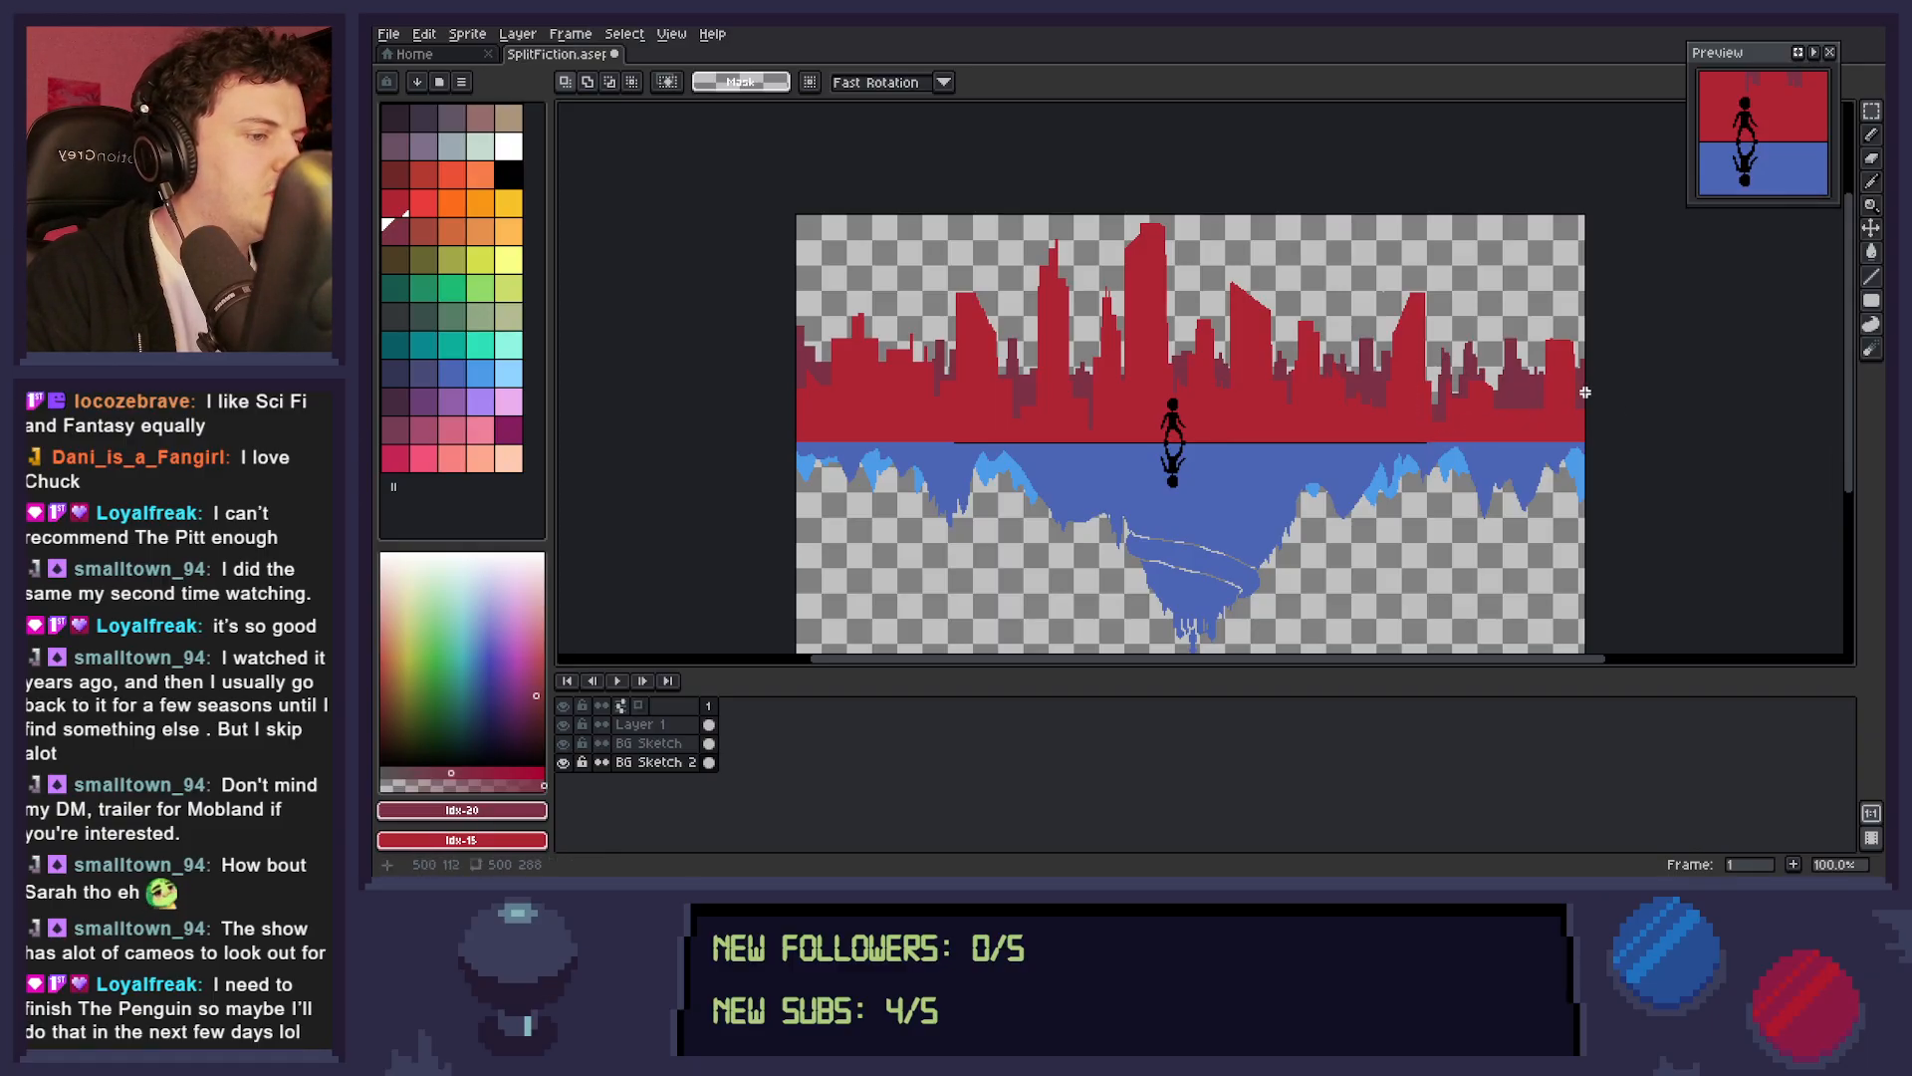
pyautogui.press('Delete')
pyautogui.moveTo(1513, 334); pyautogui.dragTo(1521, 358)
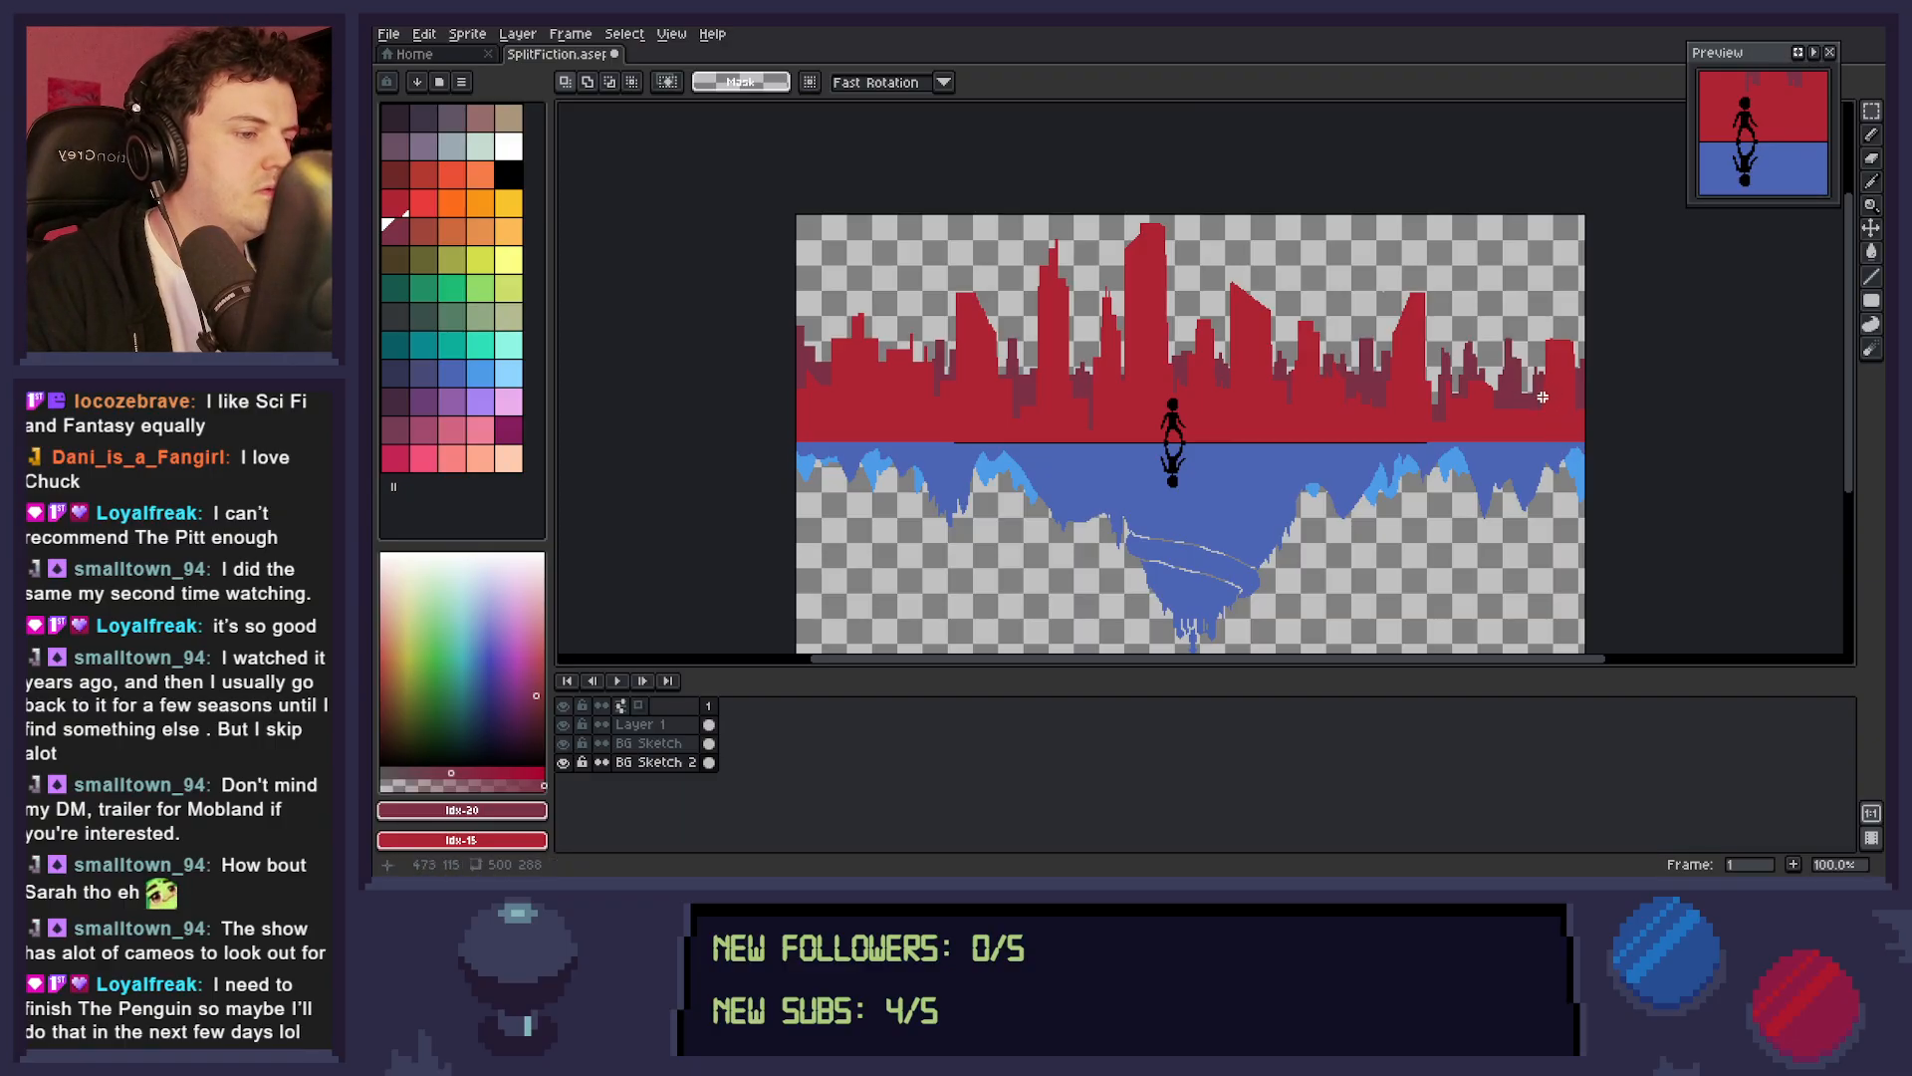
pyautogui.moveTo(1569, 363); pyautogui.dragTo(1606, 389)
pyautogui.press('Delete')
pyautogui.press('Delete')
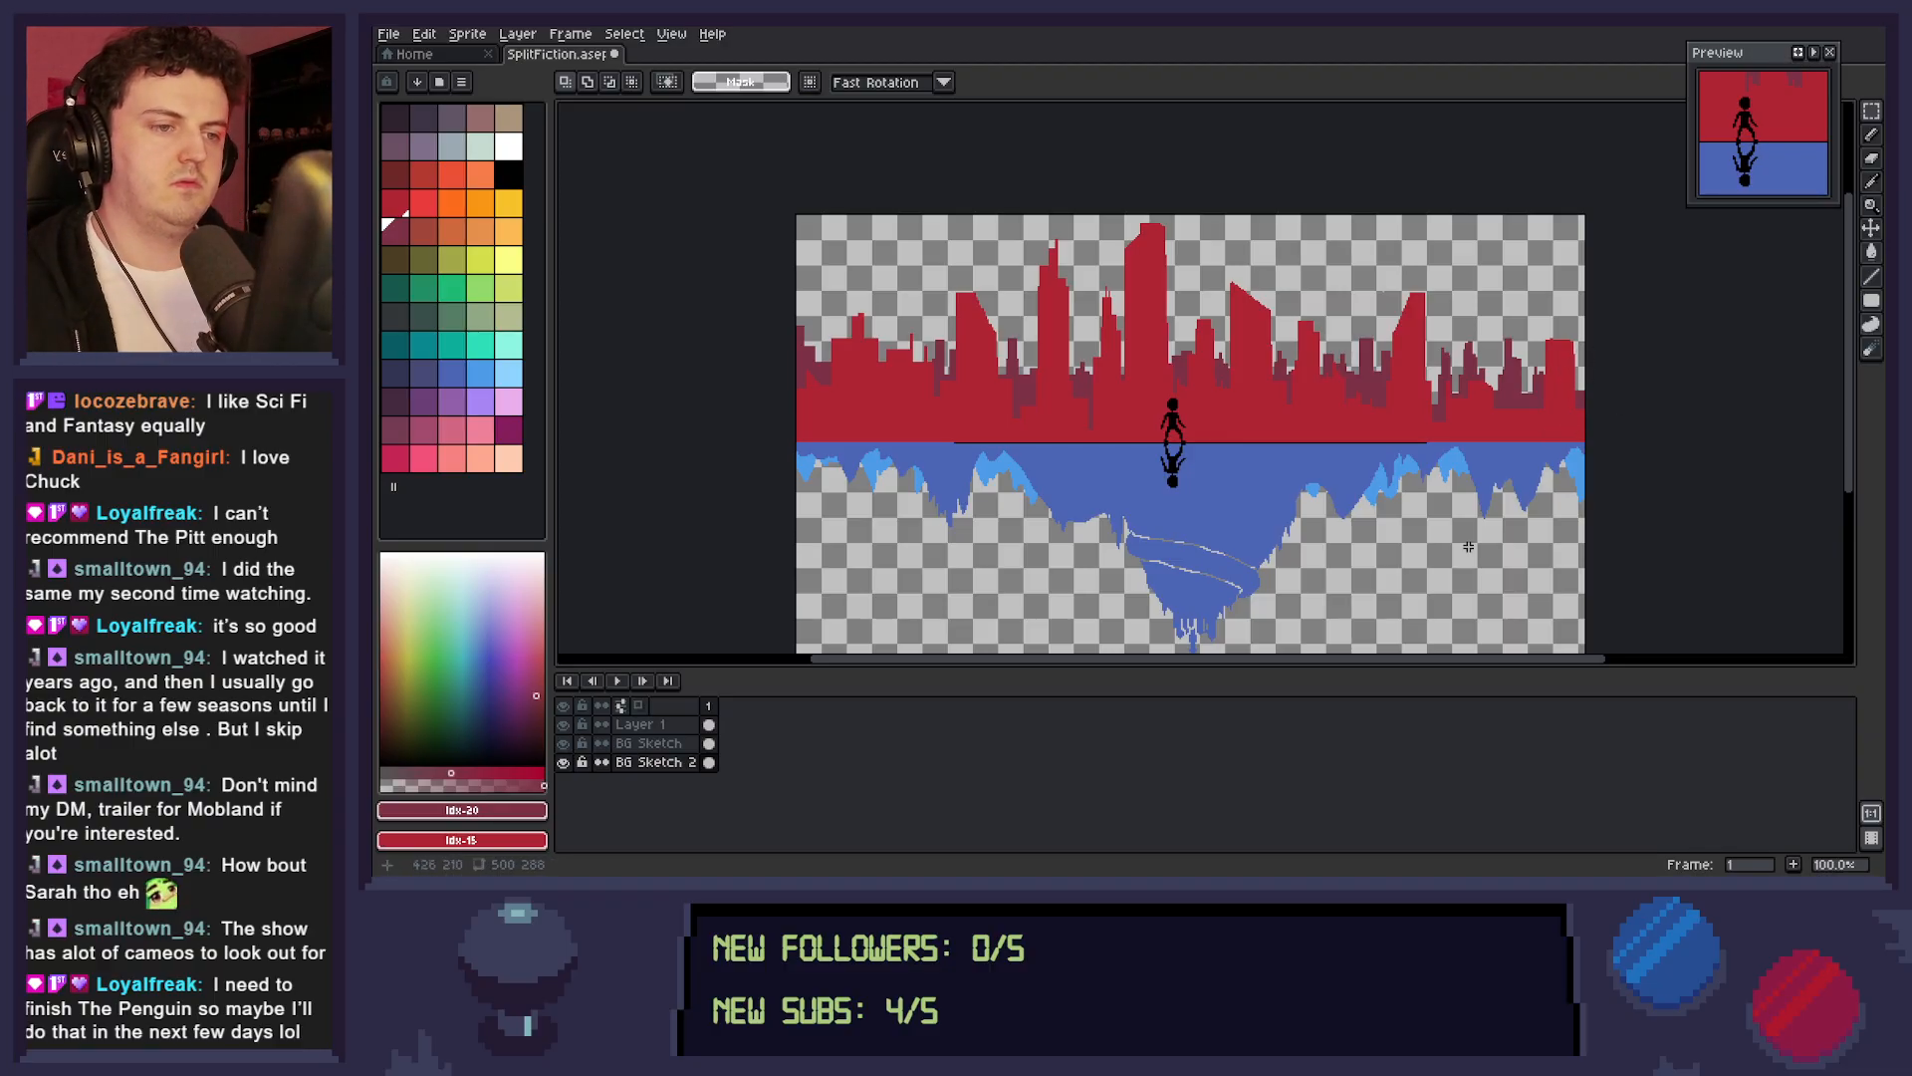
pyautogui.moveTo(800, 316)
pyautogui.mouseDown()
pyautogui.moveTo(785, 366)
pyautogui.moveTo(794, 340)
pyautogui.mouseUp()
pyautogui.press('Delete')
pyautogui.press('Delete')
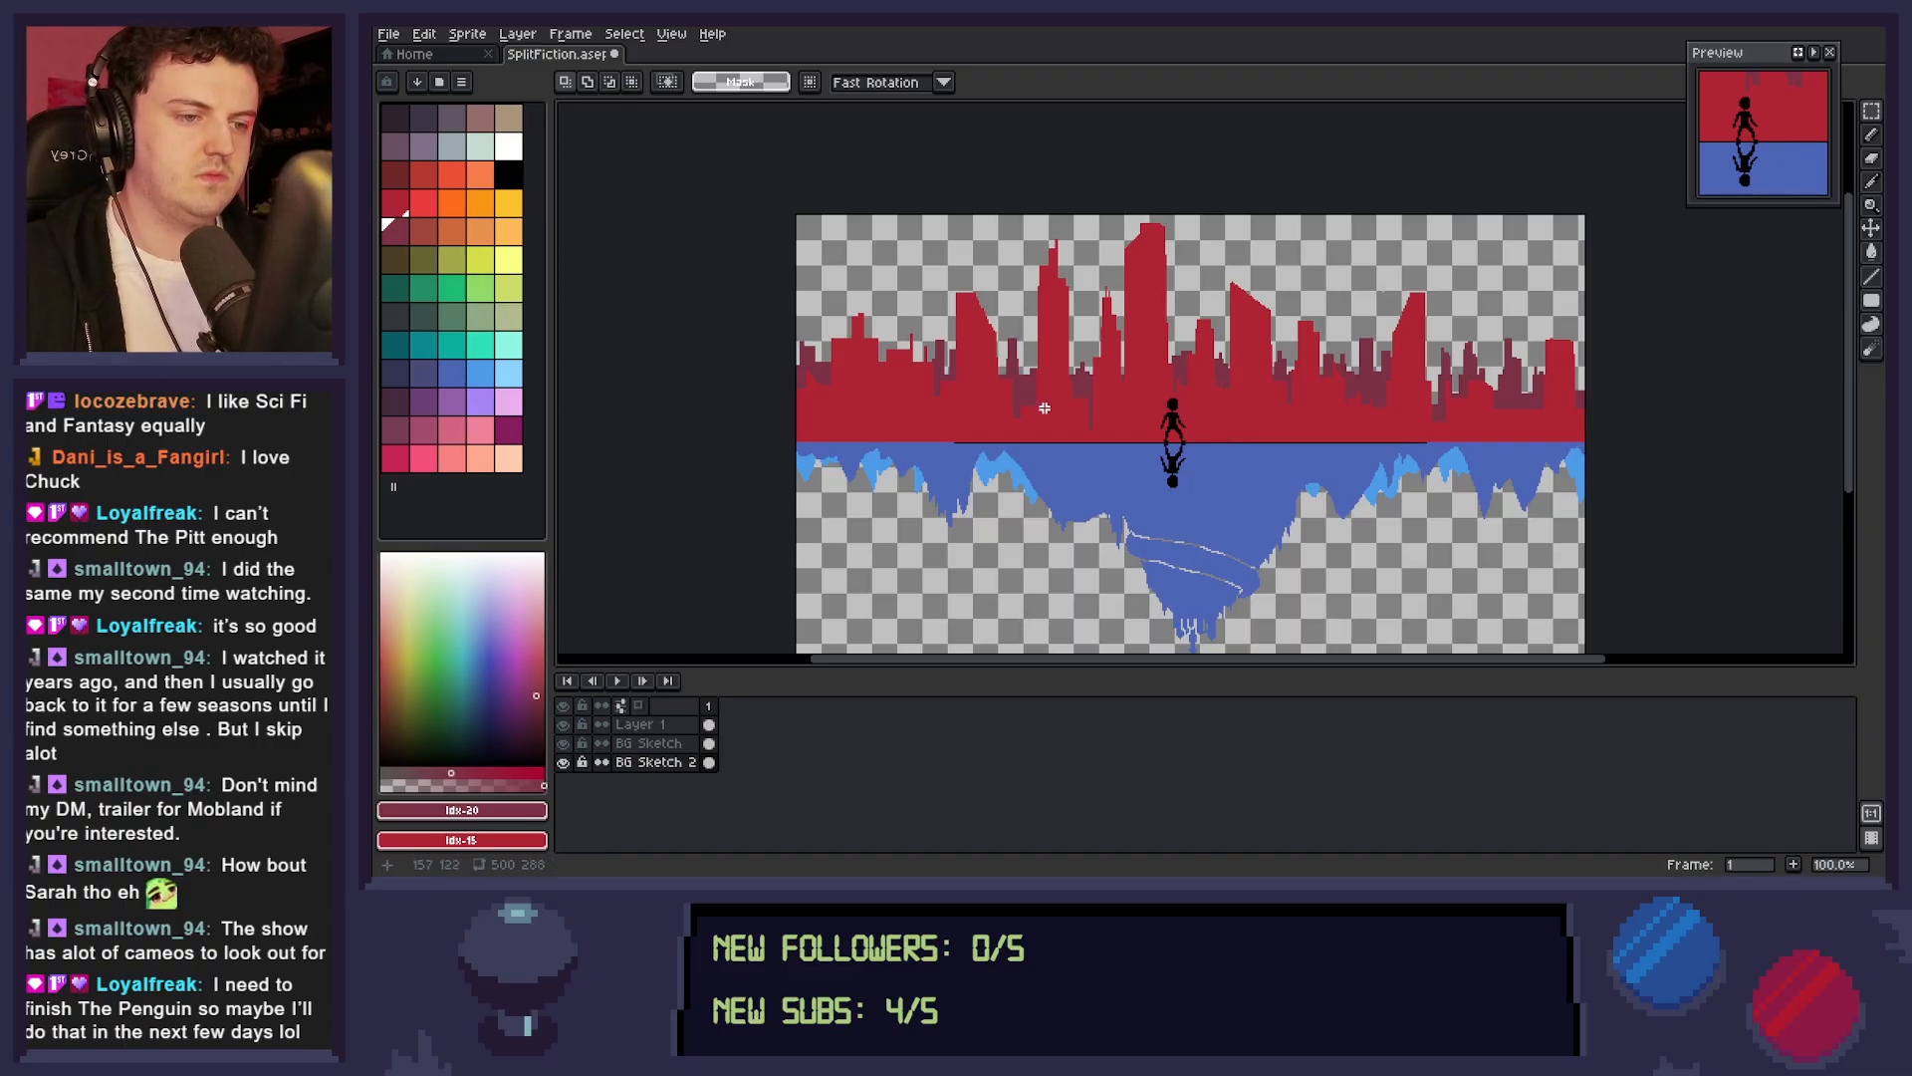
pyautogui.moveTo(1020, 363); pyautogui.dragTo(1043, 397)
pyautogui.press('Delete')
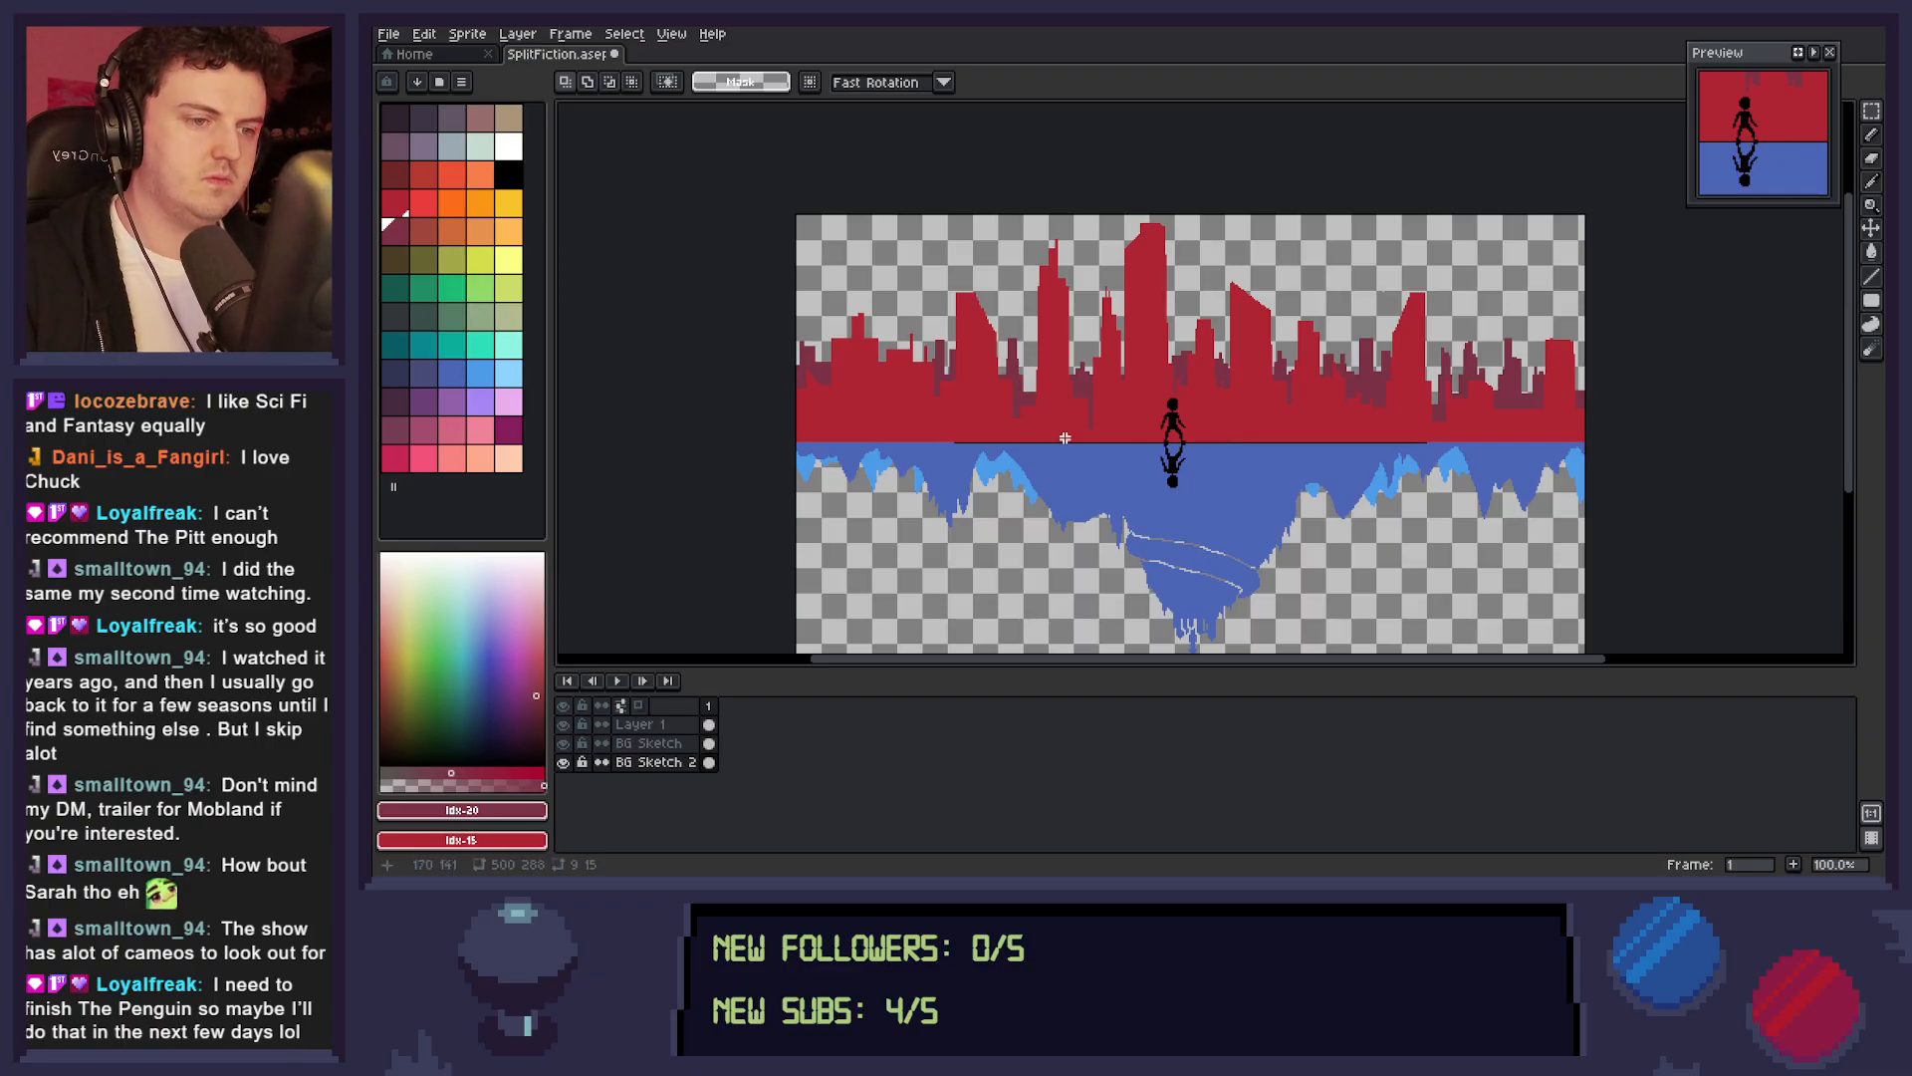
pyautogui.hotkey('ctrl', 'z')
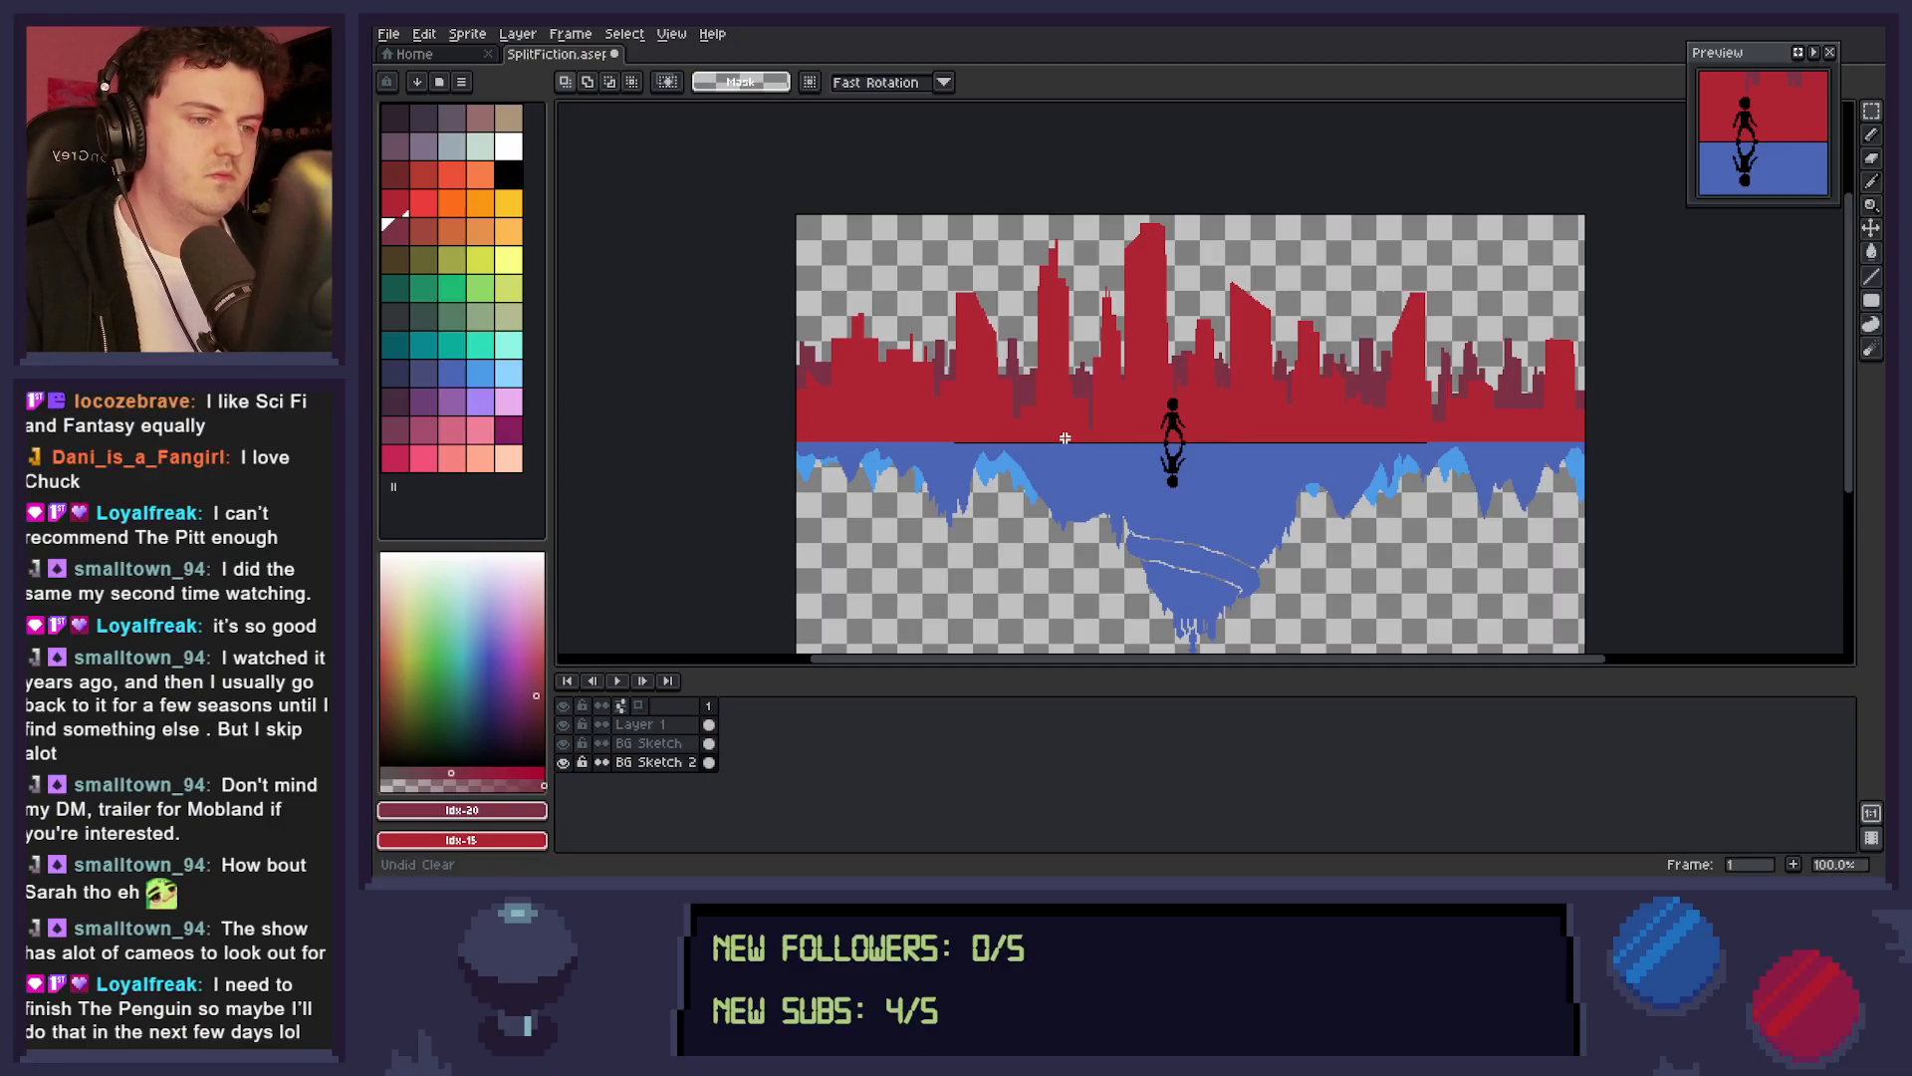
# On BG Sketch, sample the skyline red #ae2334, touch up the red buildings between the towers right of the figure, and save the sprite.
pyautogui.click(657, 743)
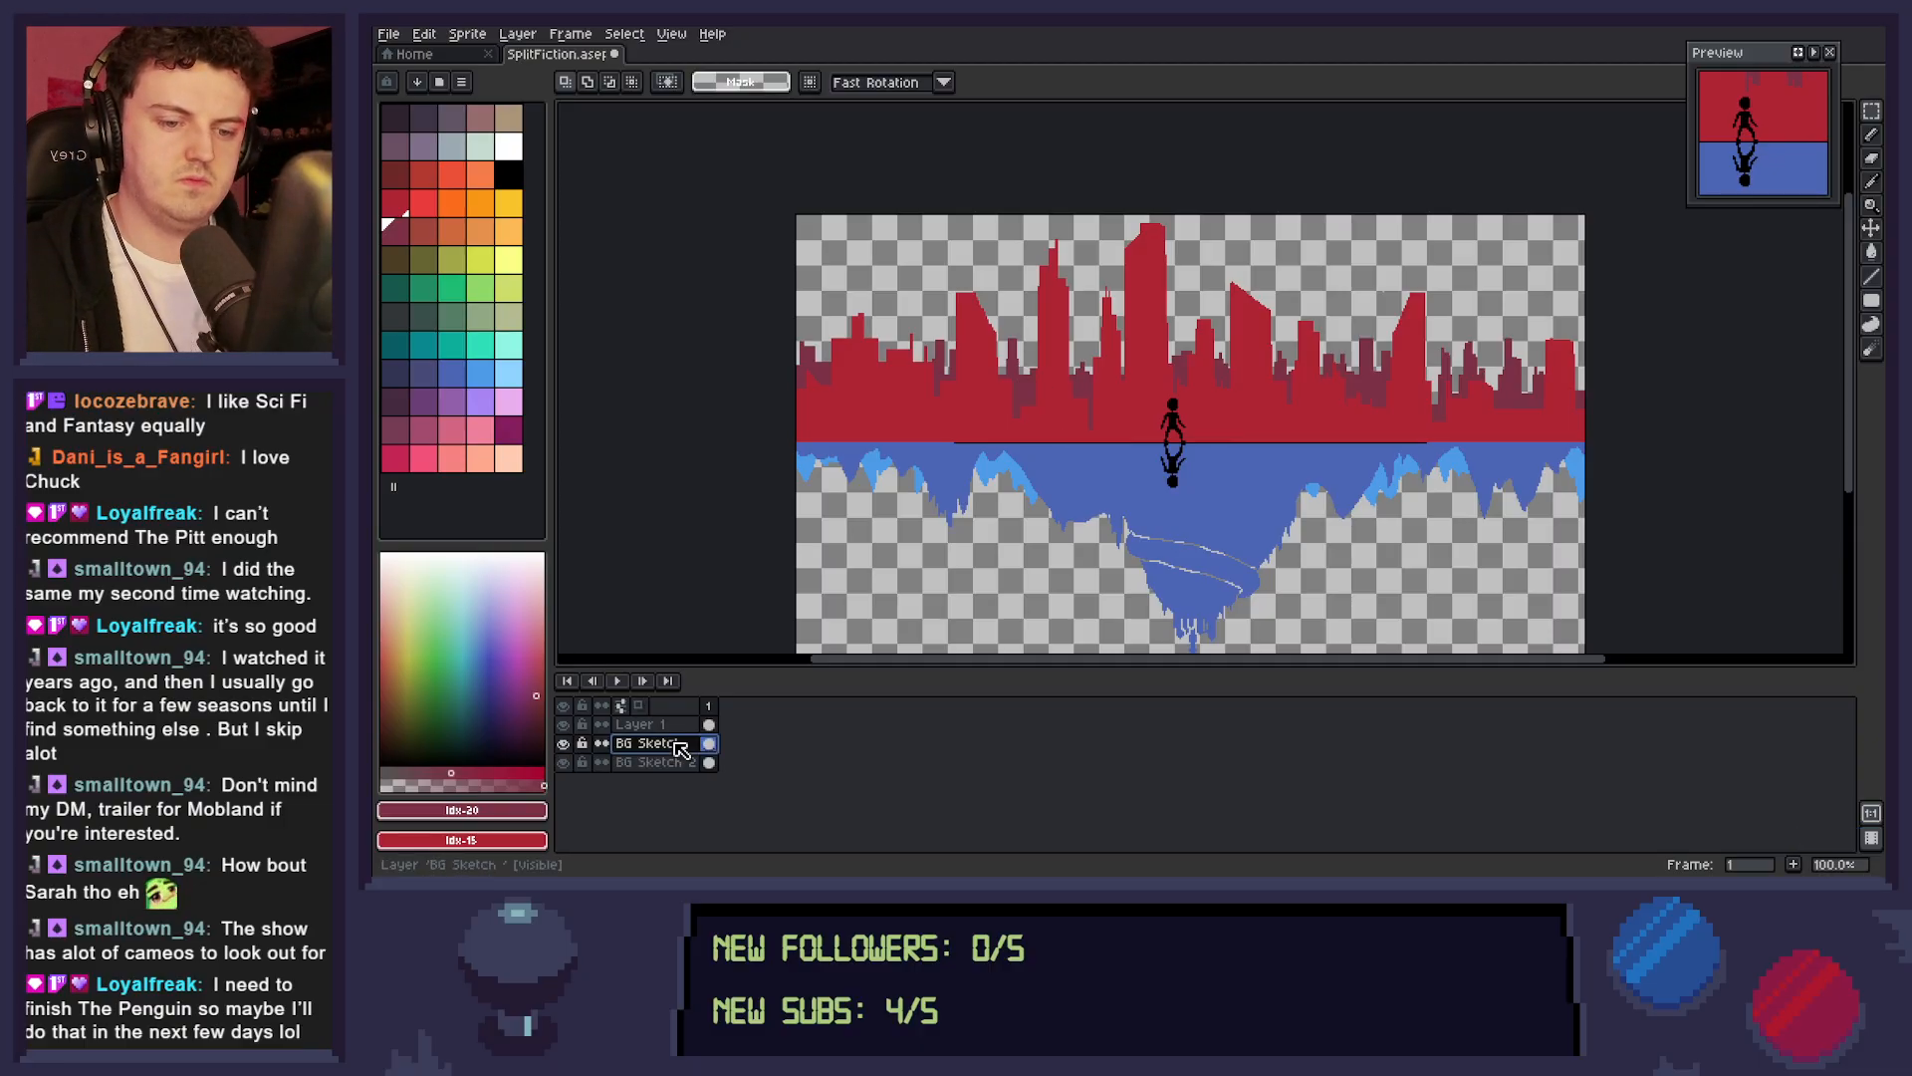
pyautogui.press('b')
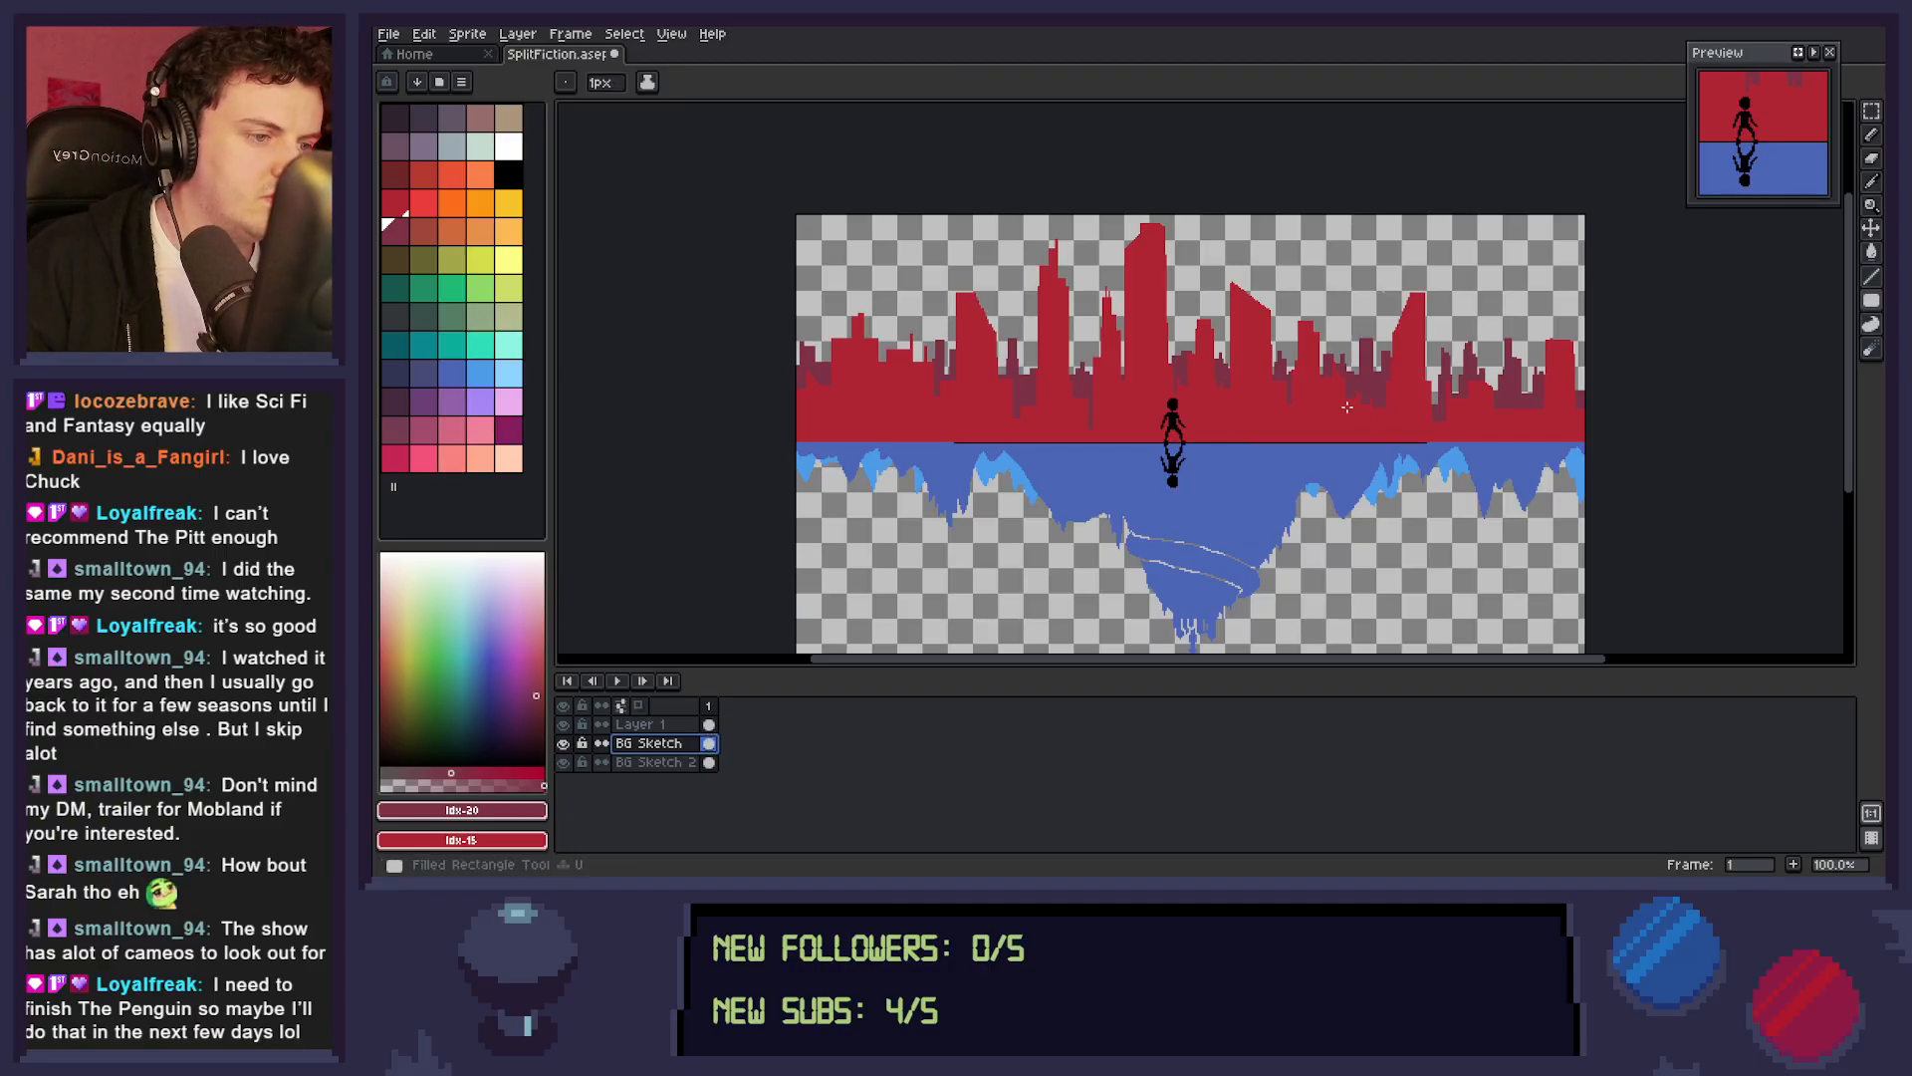
pyautogui.moveTo(1355, 406); pyautogui.dragTo(1358, 409)
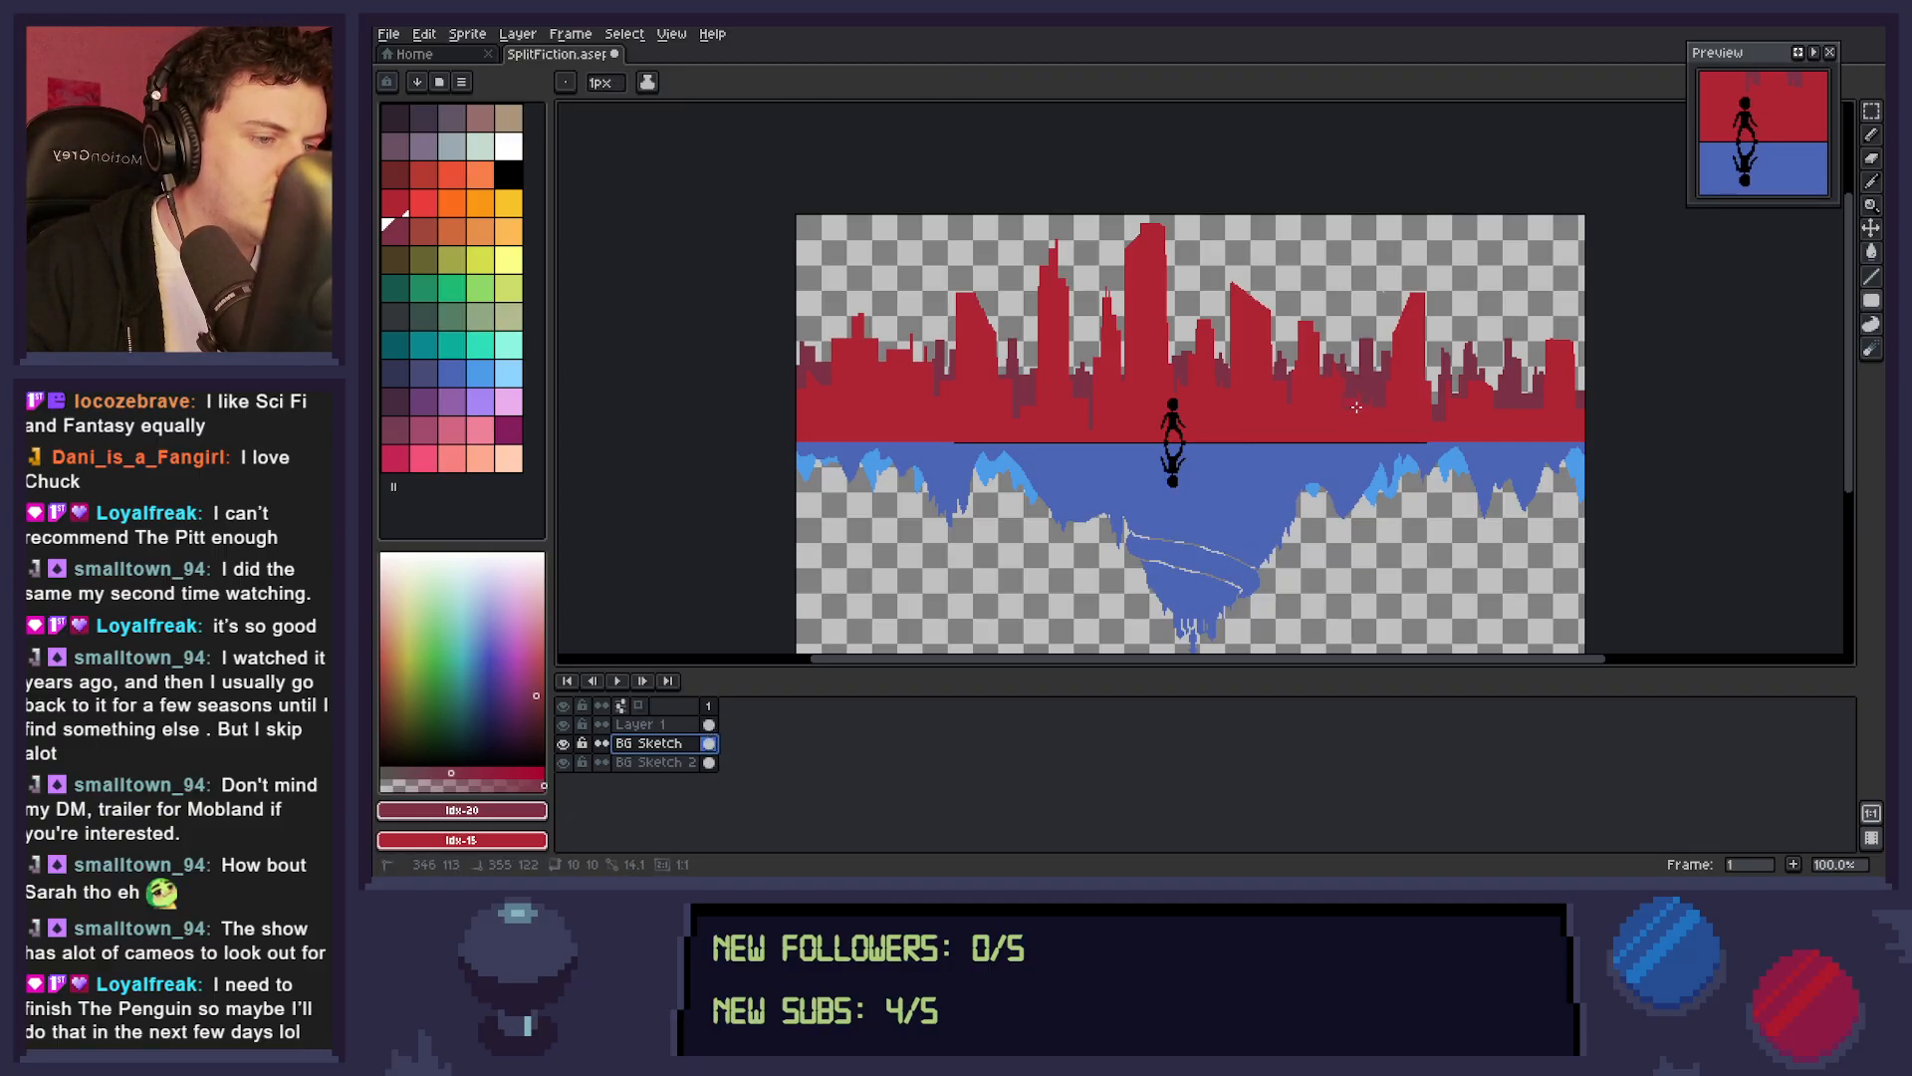
pyautogui.hotkey('ctrl', 'z')
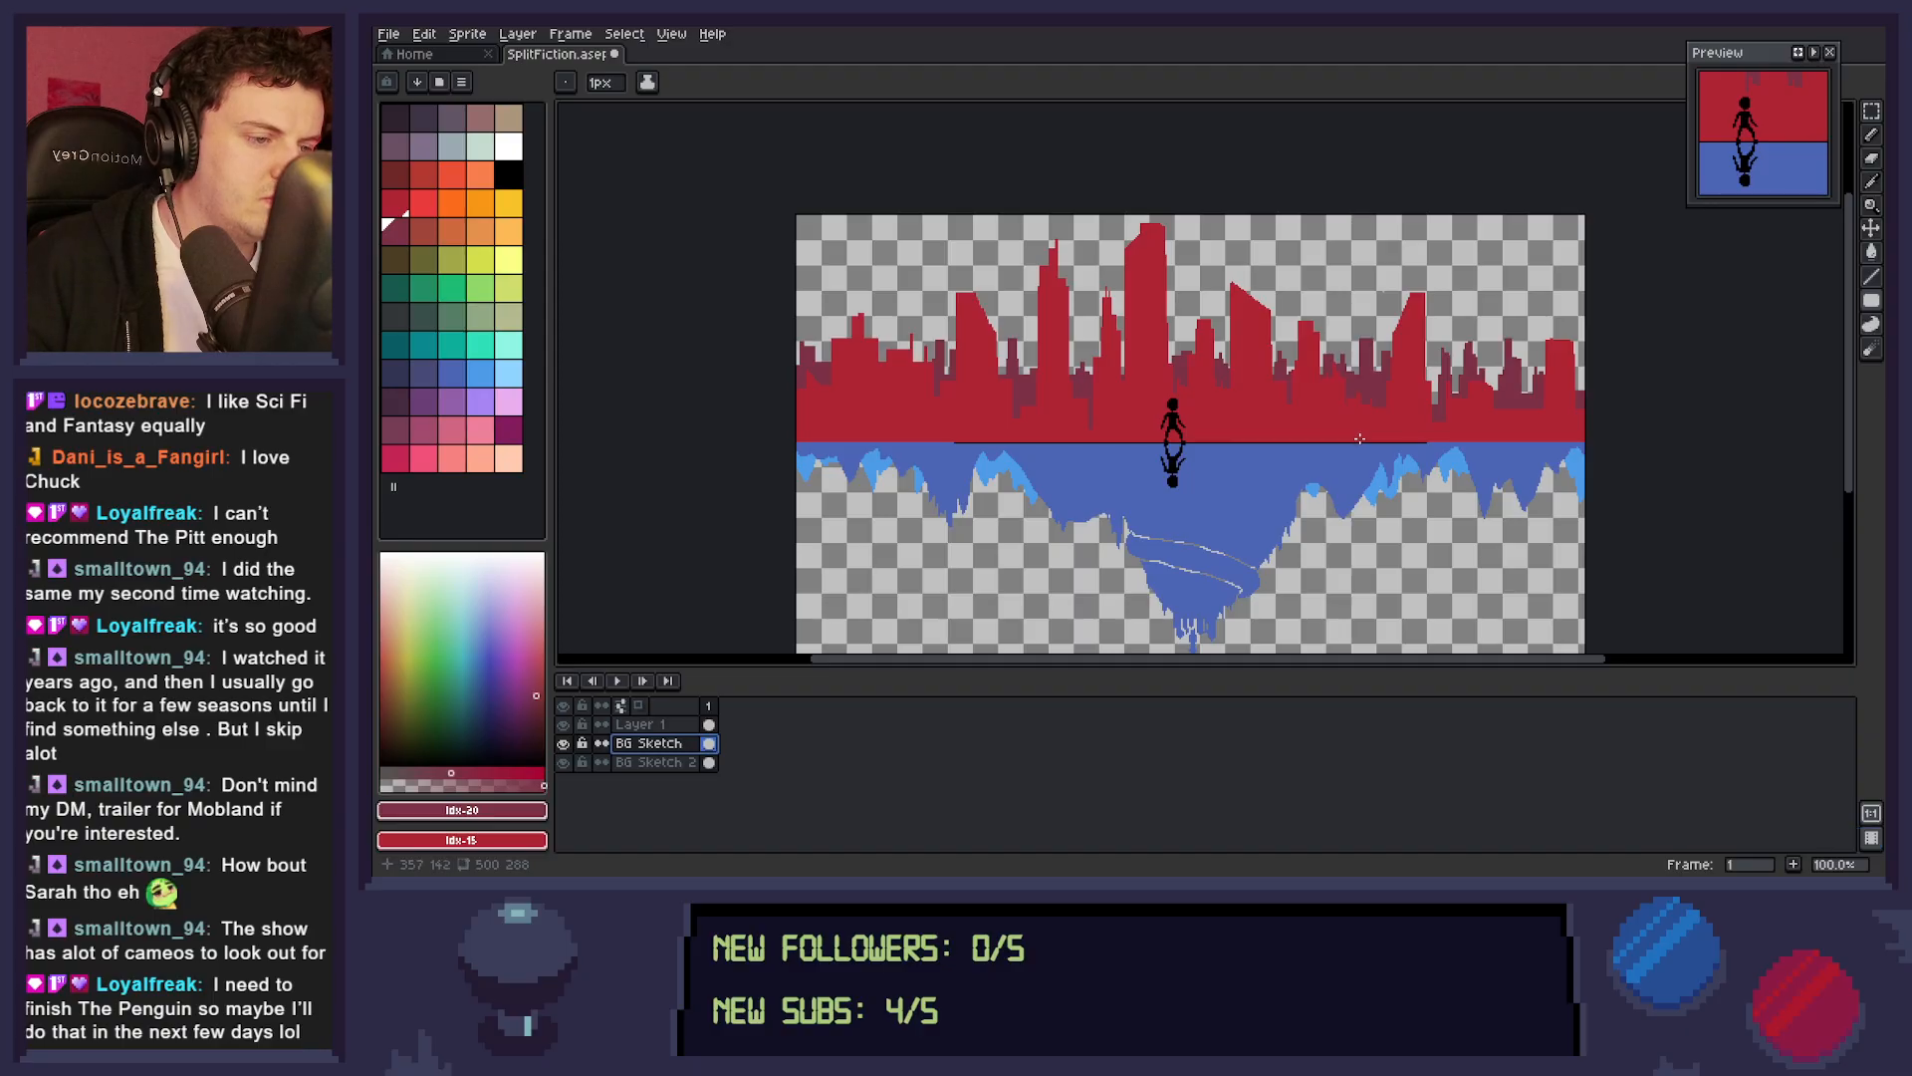
pyautogui.press('i')
pyautogui.click(1263, 419)
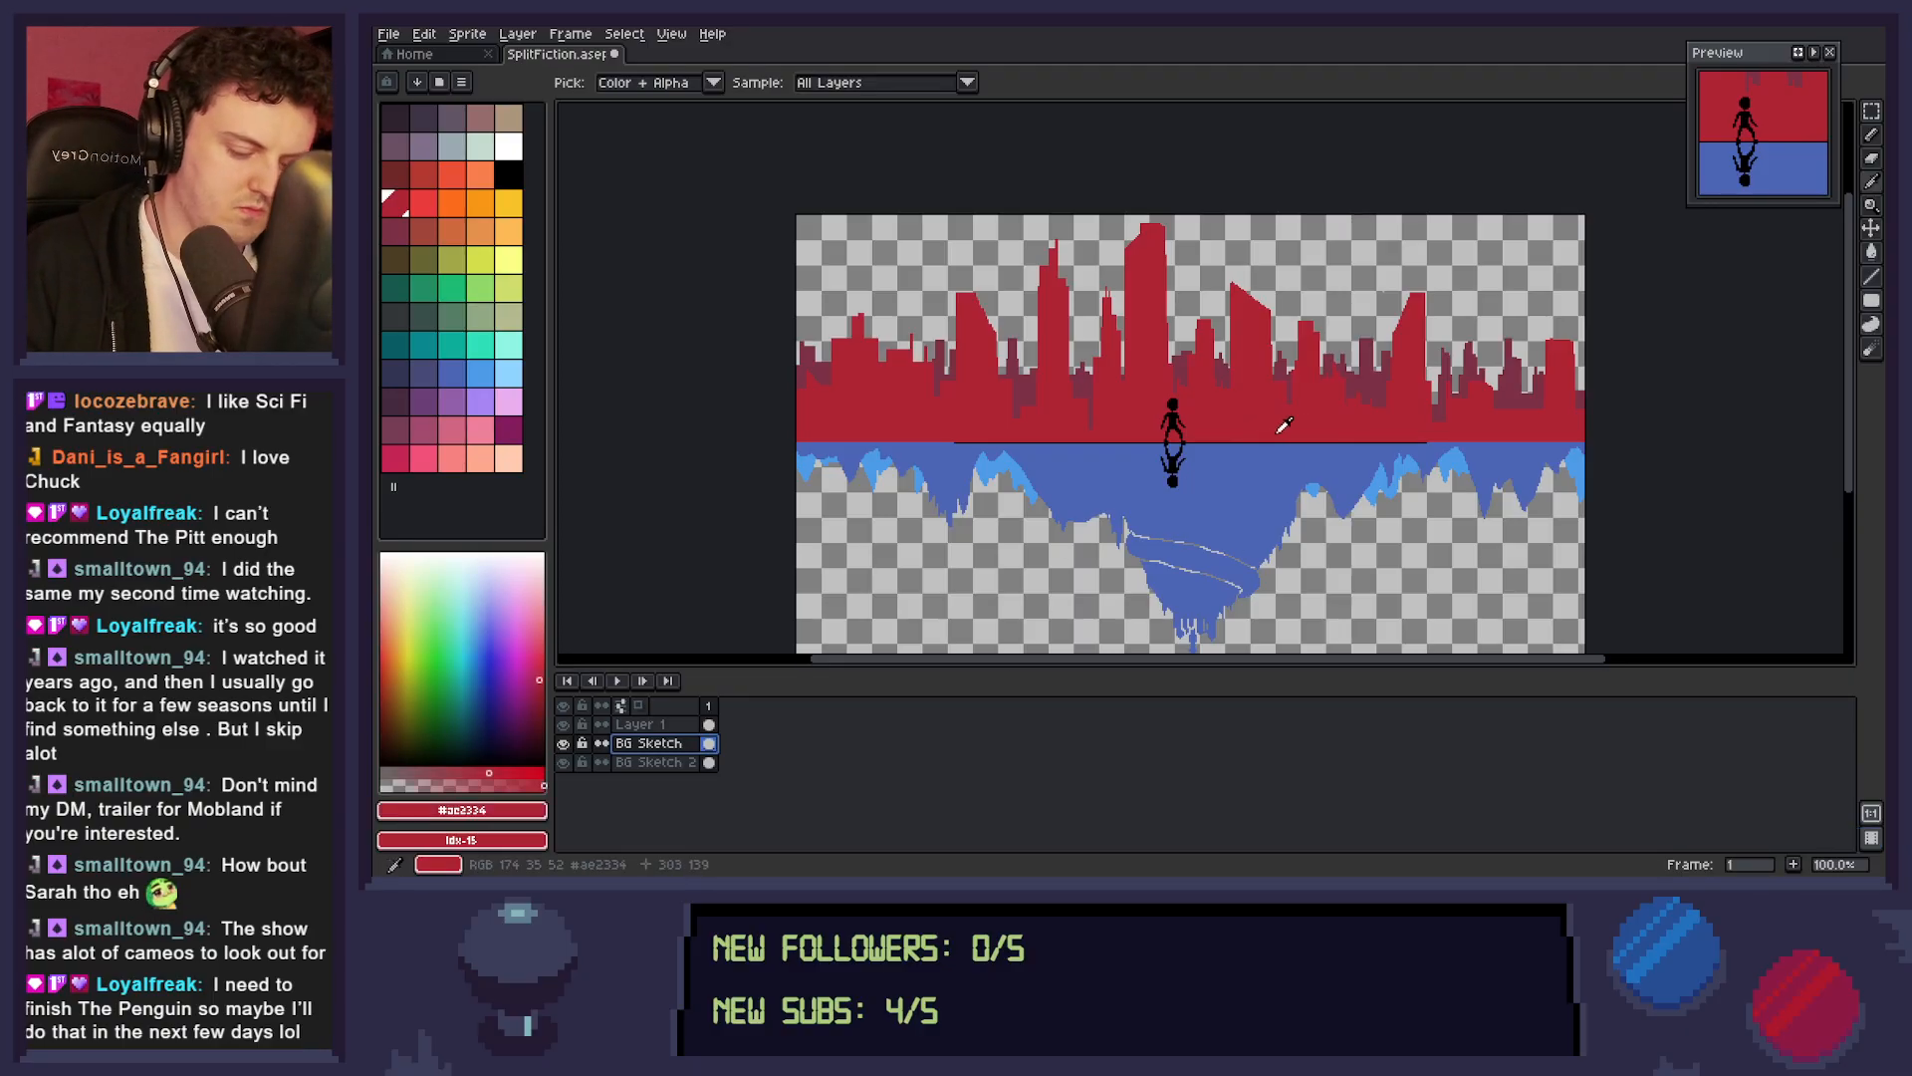
pyautogui.press('b')
pyautogui.moveTo(1346, 390); pyautogui.dragTo(1357, 412)
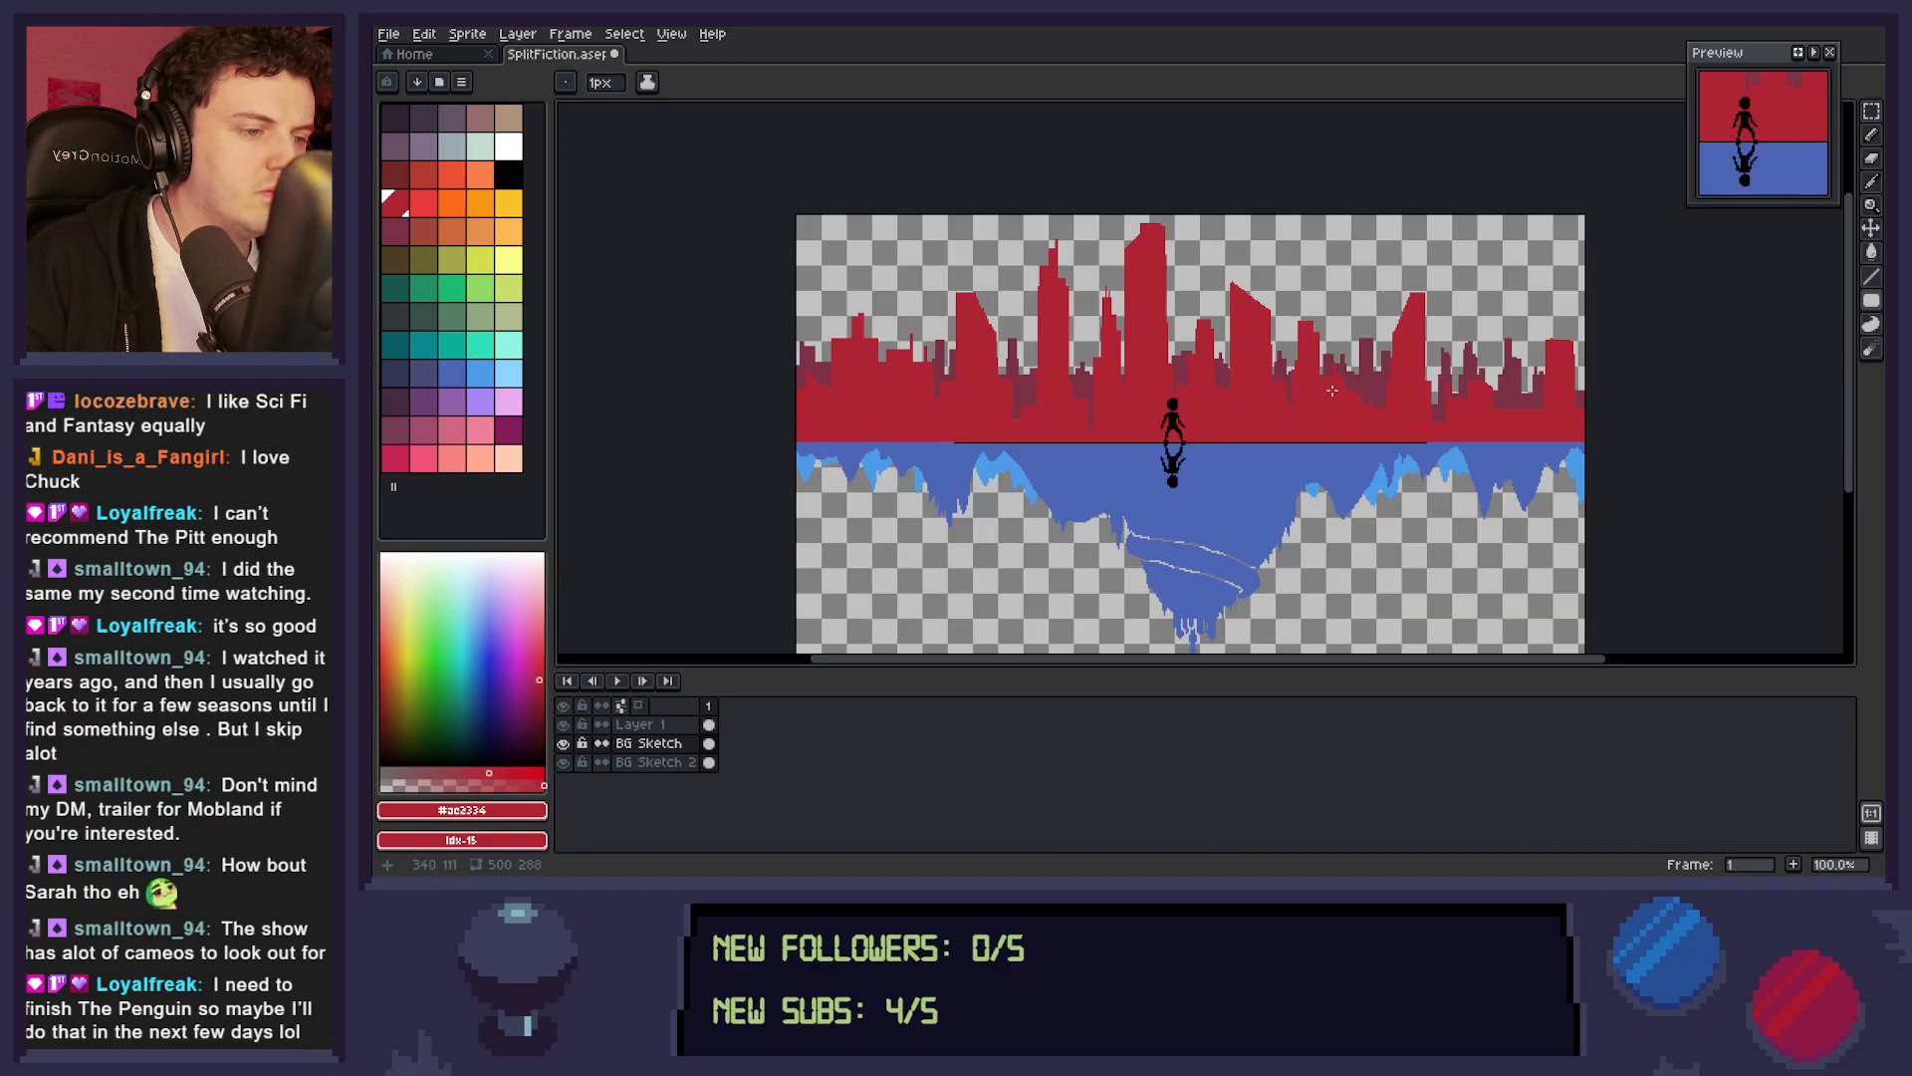
pyautogui.click(1176, 382)
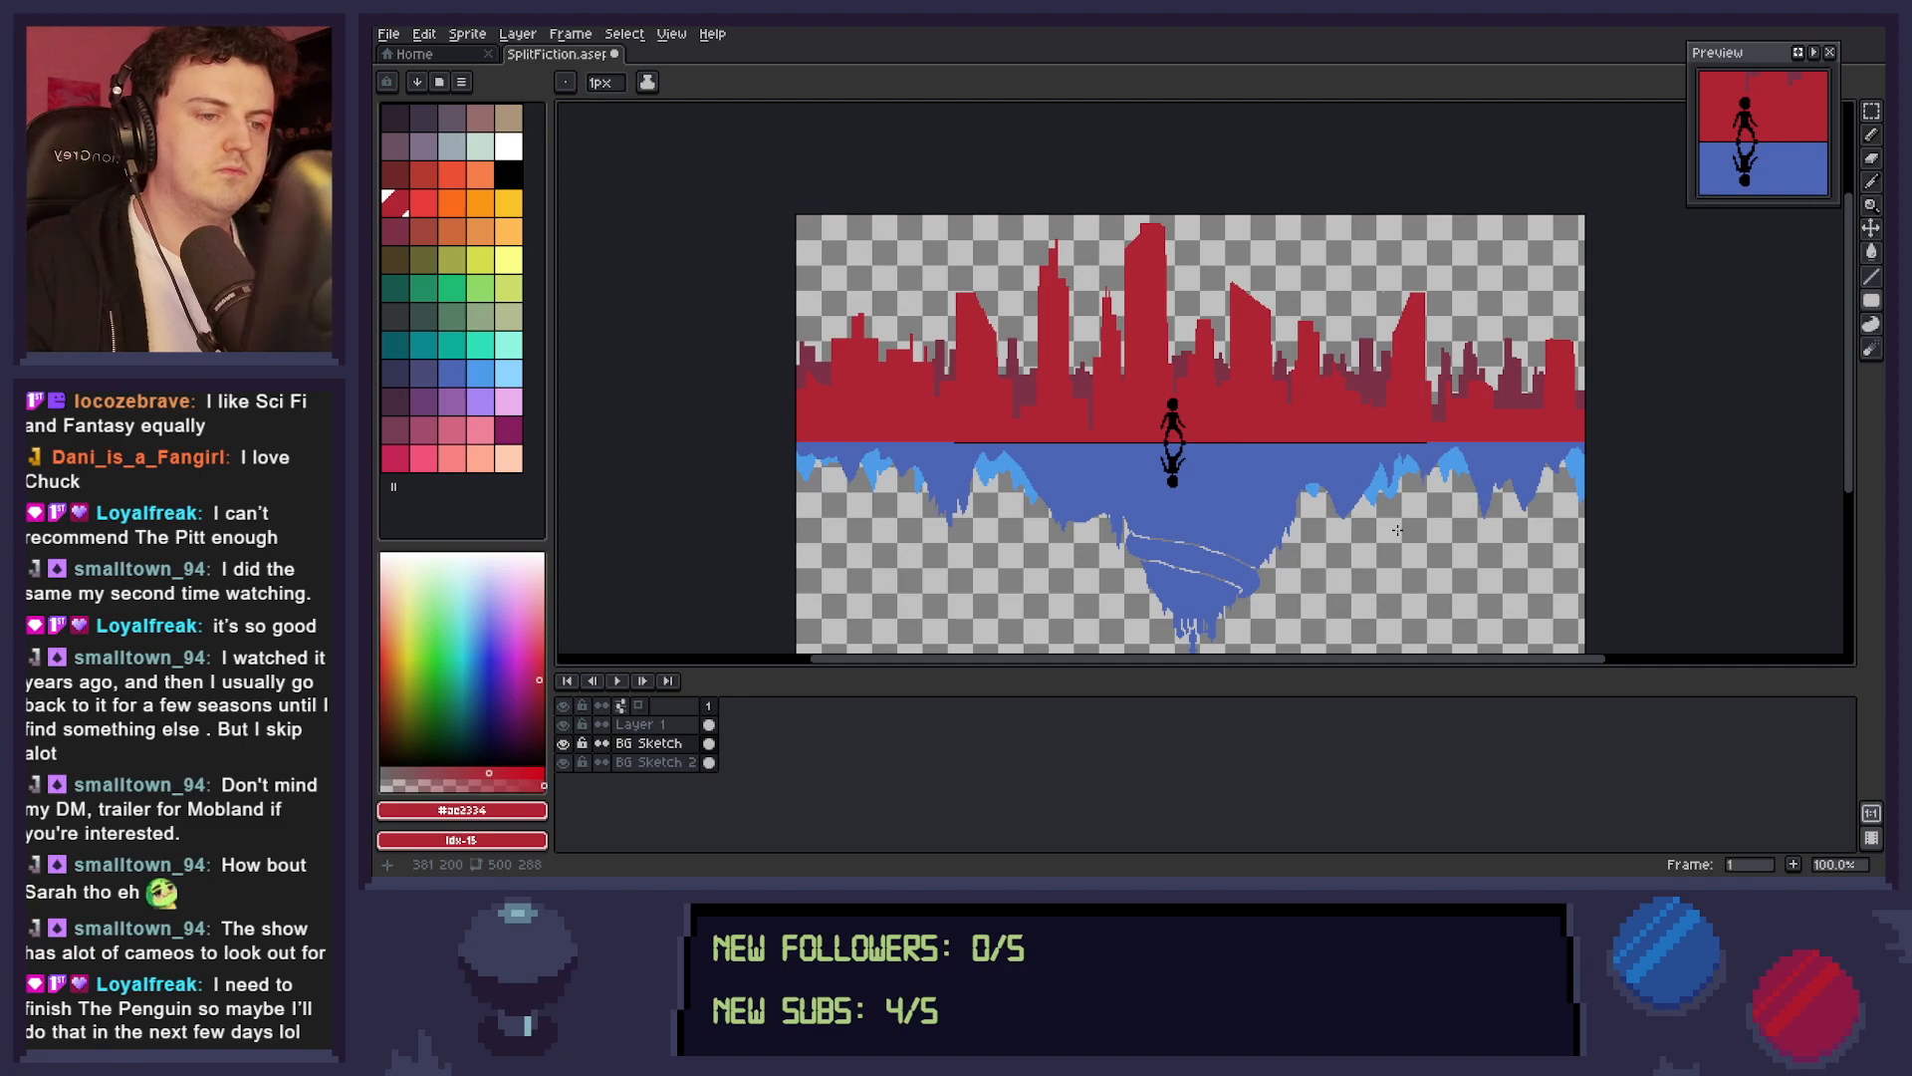
pyautogui.hotkey('ctrl', 's')
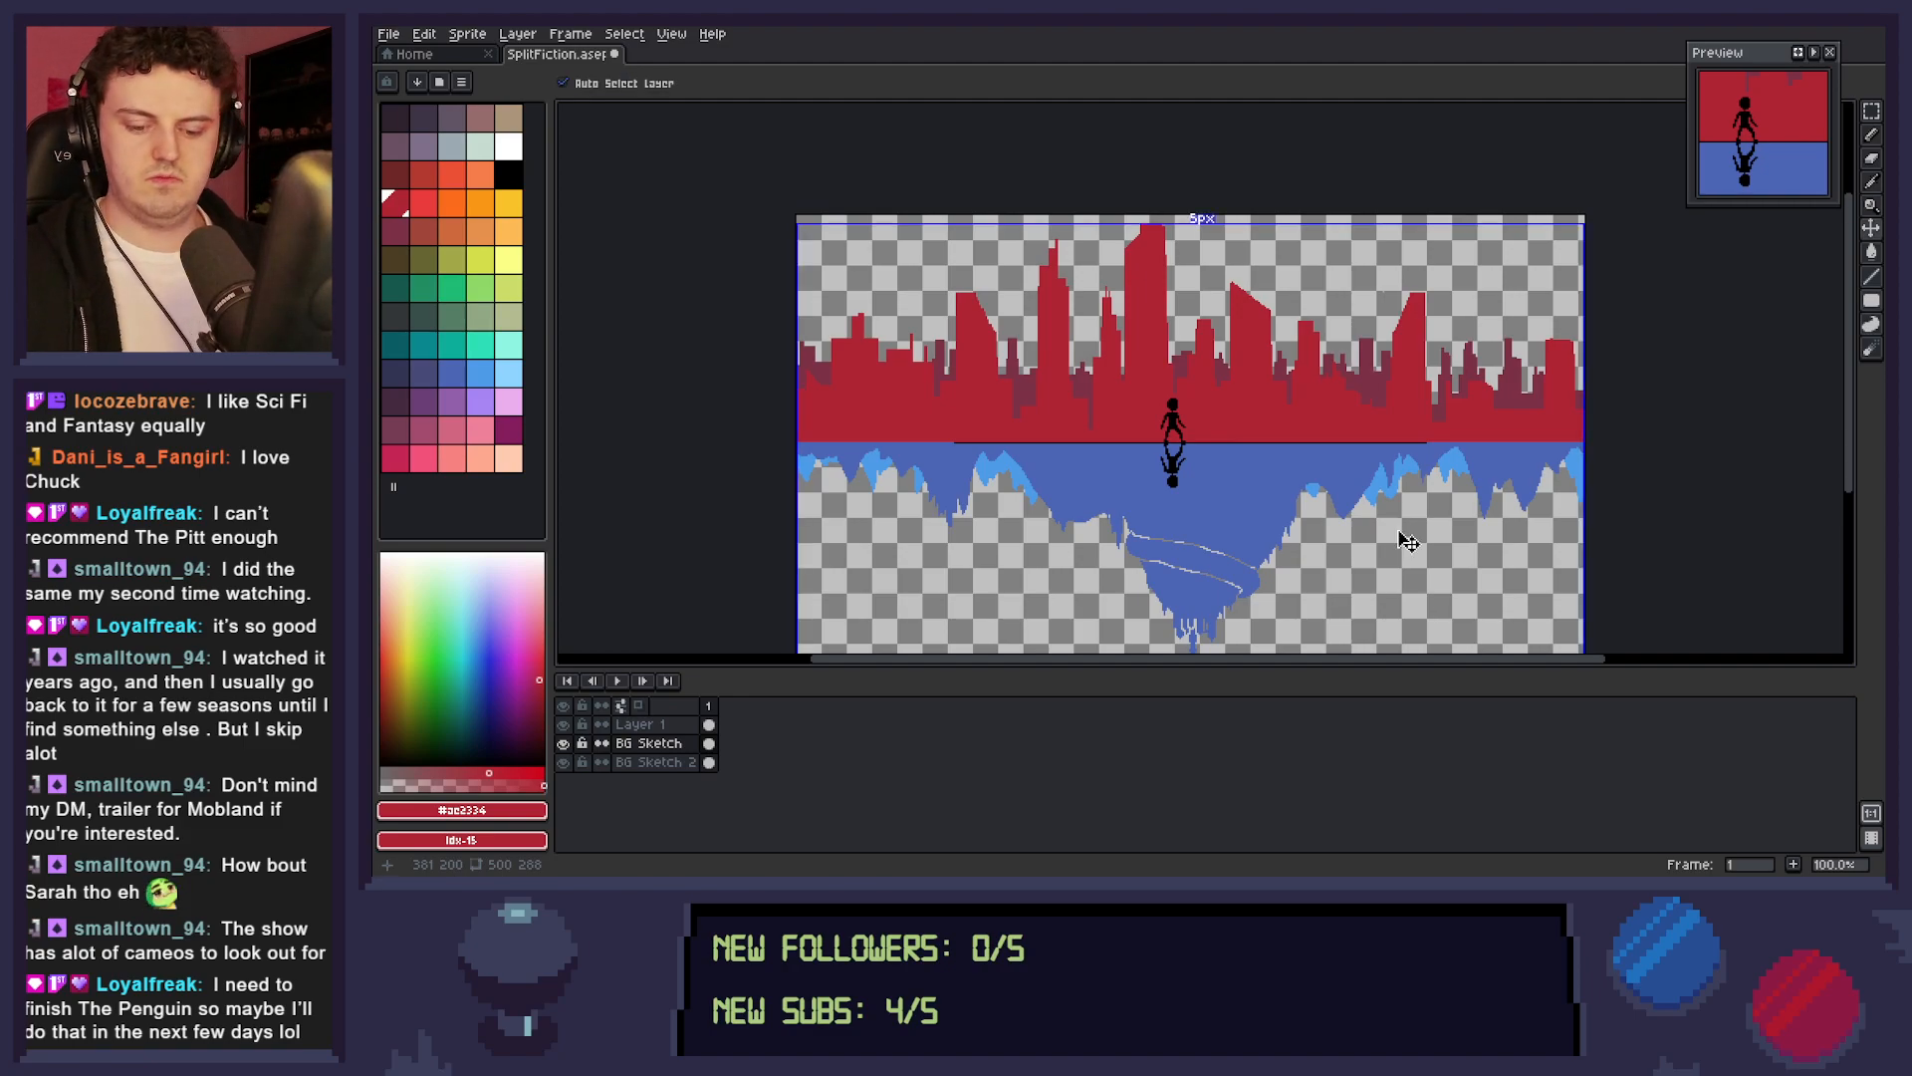
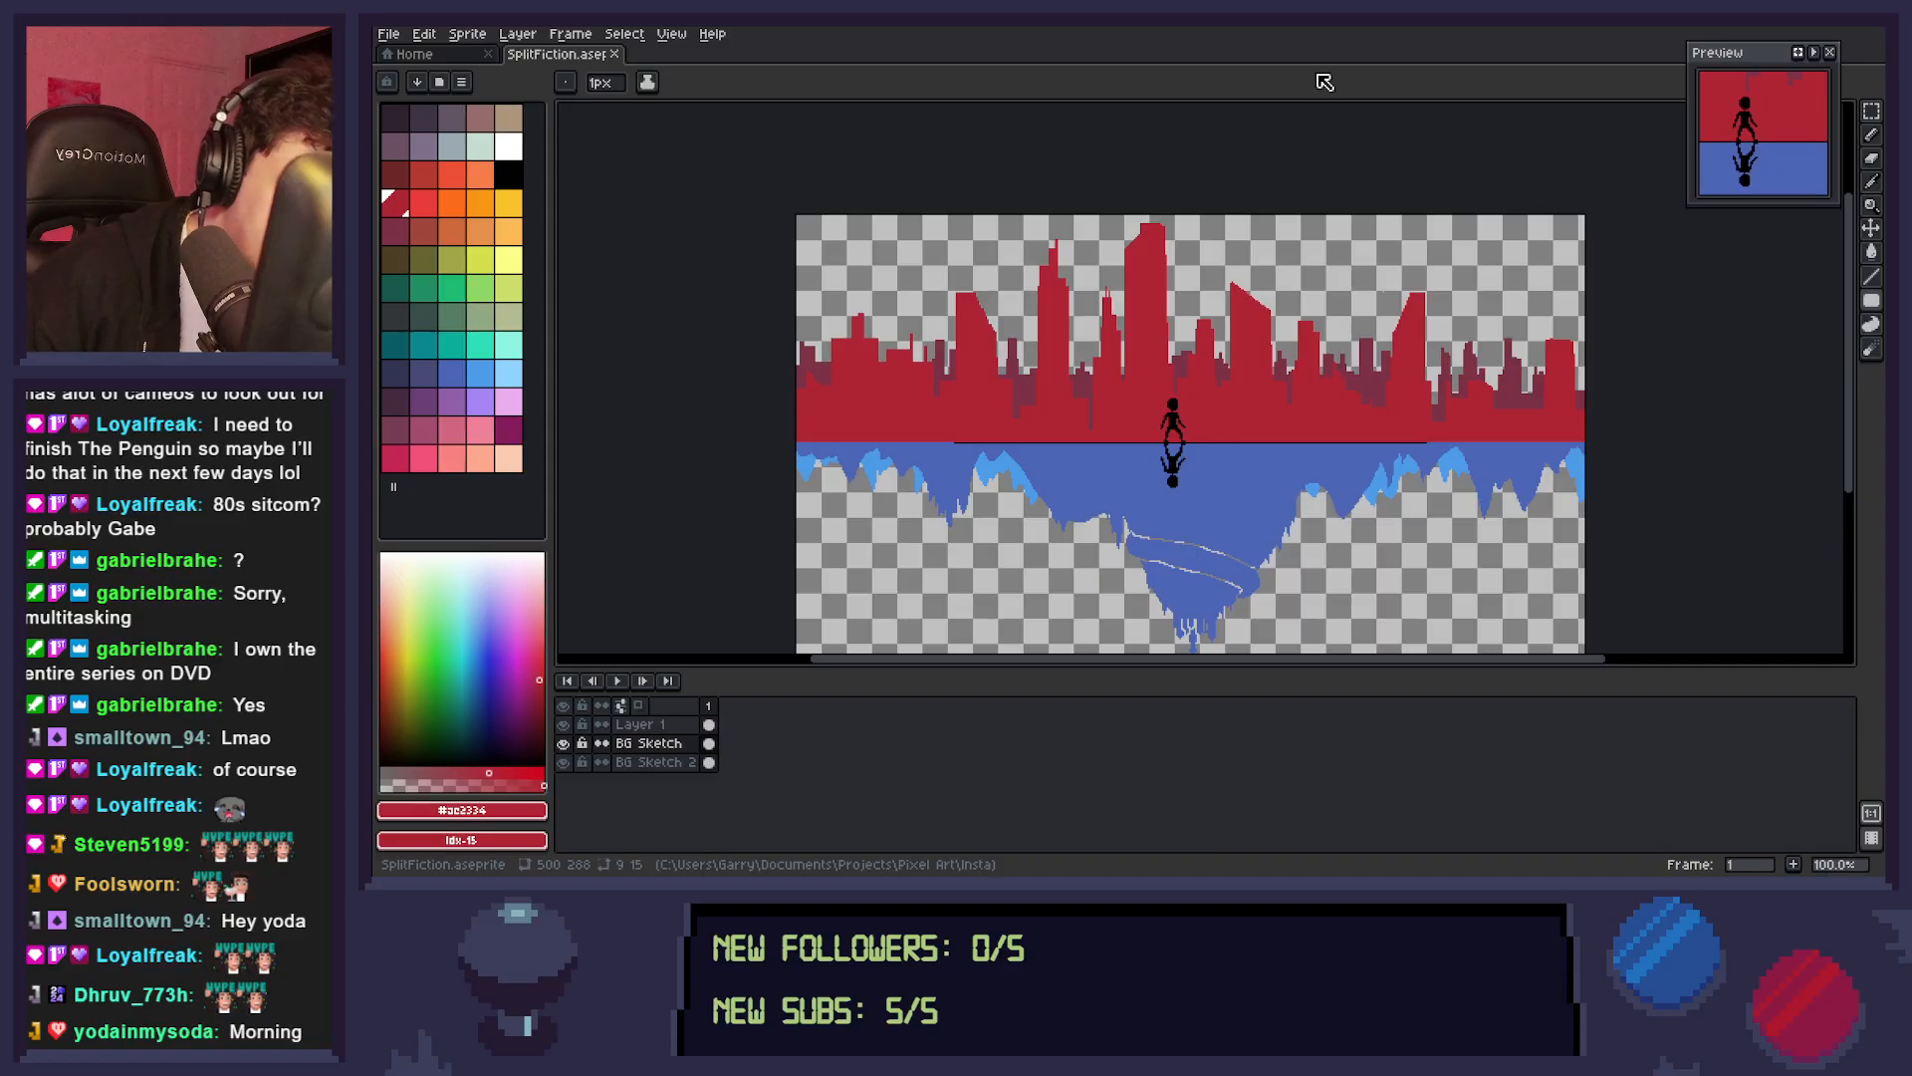
# On BG Sketch, select the 178 by 93 px left part of the red skyline and move it down about 18 px.
pyautogui.press('m')
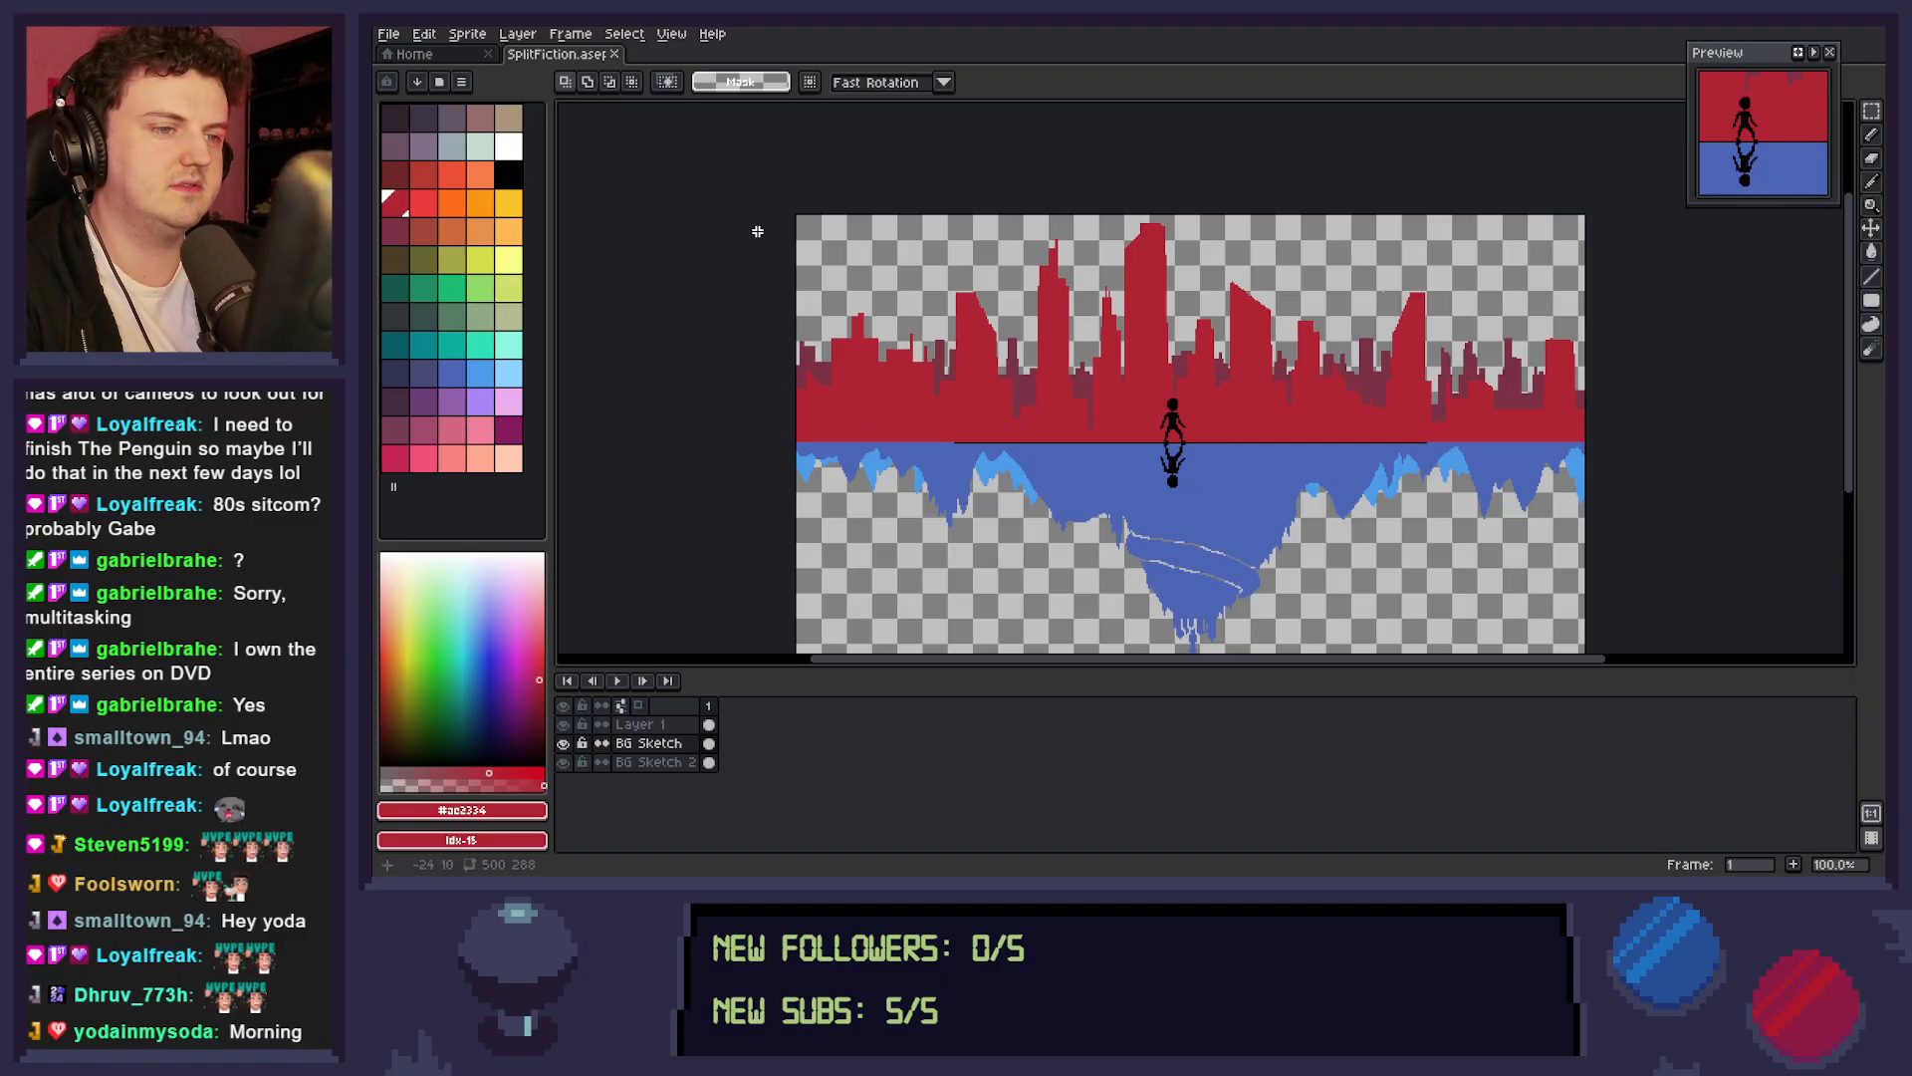
pyautogui.moveTo(749, 231); pyautogui.dragTo(1079, 377)
pyautogui.press('Down')
pyautogui.press('Down')
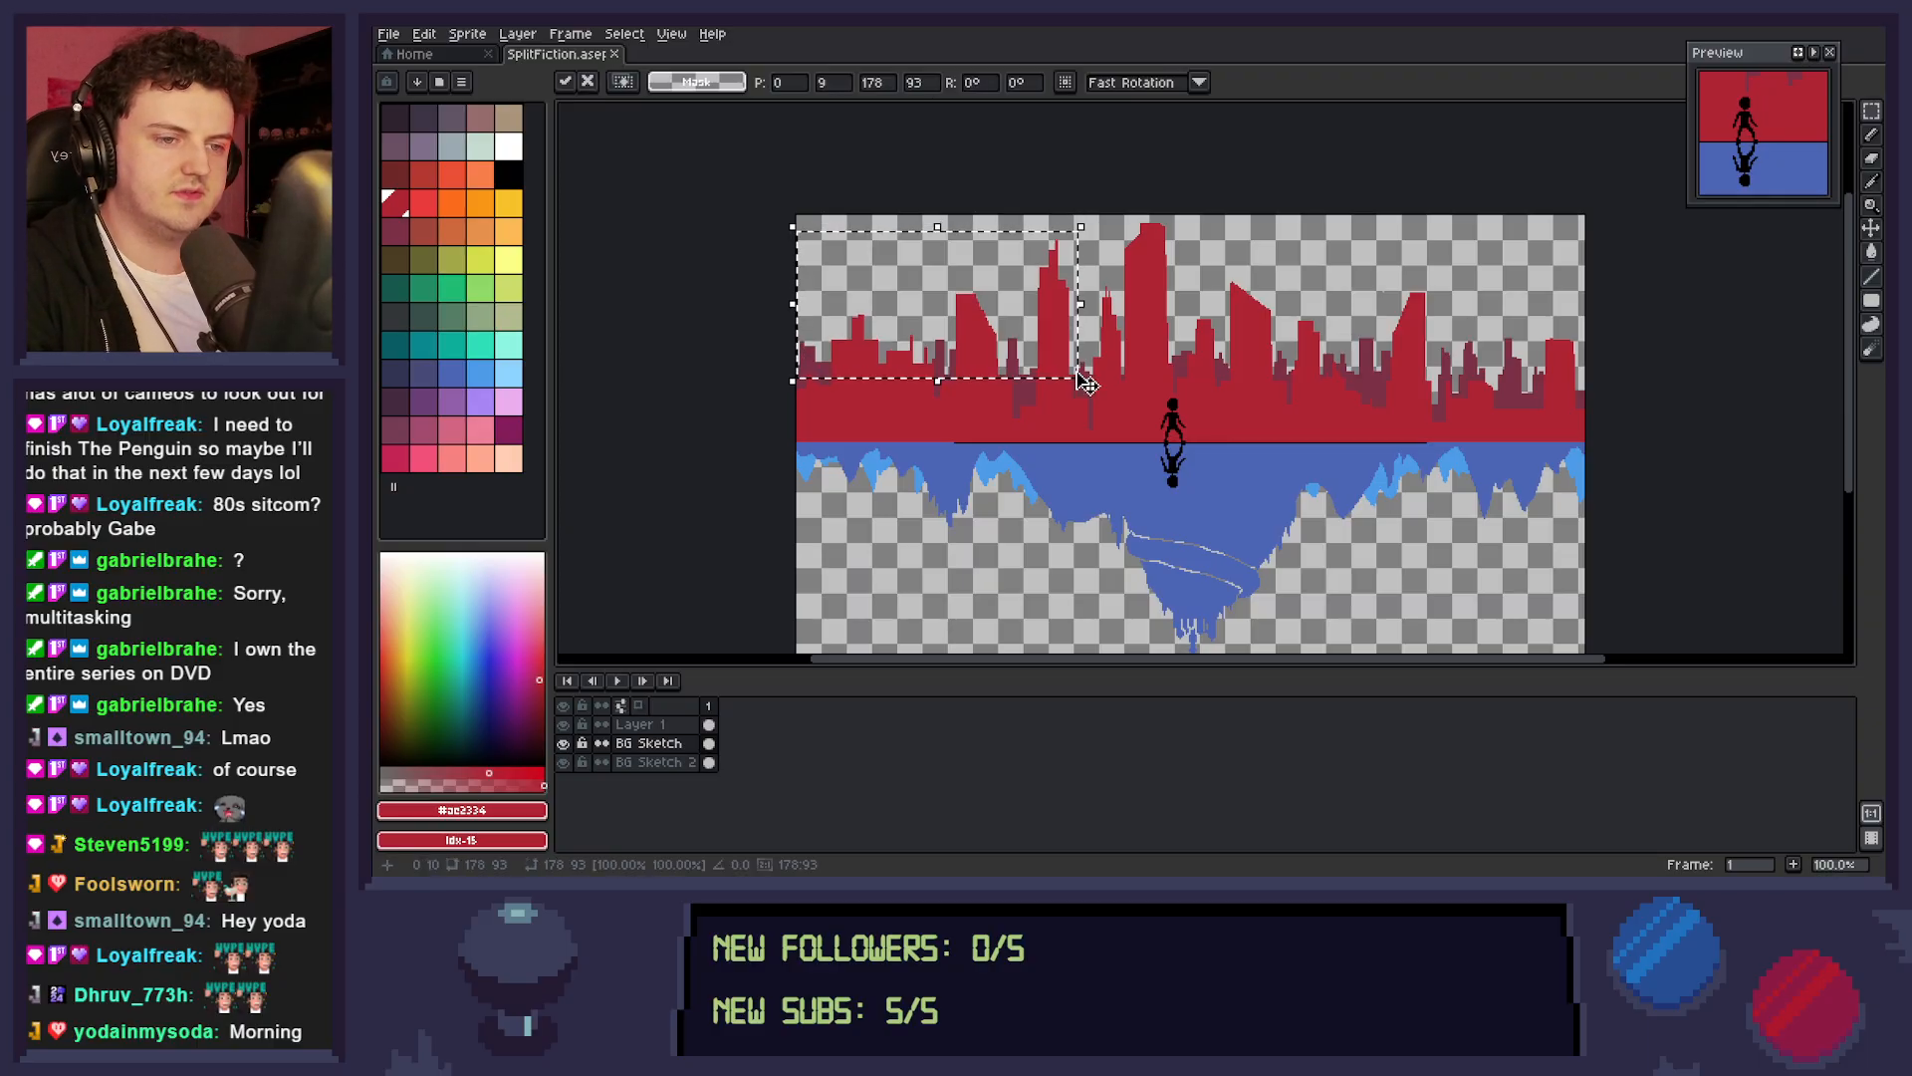
pyautogui.press('Down')
pyautogui.press('Down')
pyautogui.press('Down')
pyautogui.press('Down')
pyautogui.press('Down')
pyautogui.press('Down')
pyautogui.press('Down')
pyautogui.press('Down')
pyautogui.press('Down')
pyautogui.press('Down')
pyautogui.press('Down')
pyautogui.press('Down')
pyautogui.press('Down')
pyautogui.press('Down')
pyautogui.press('Down')
pyautogui.press('Down')
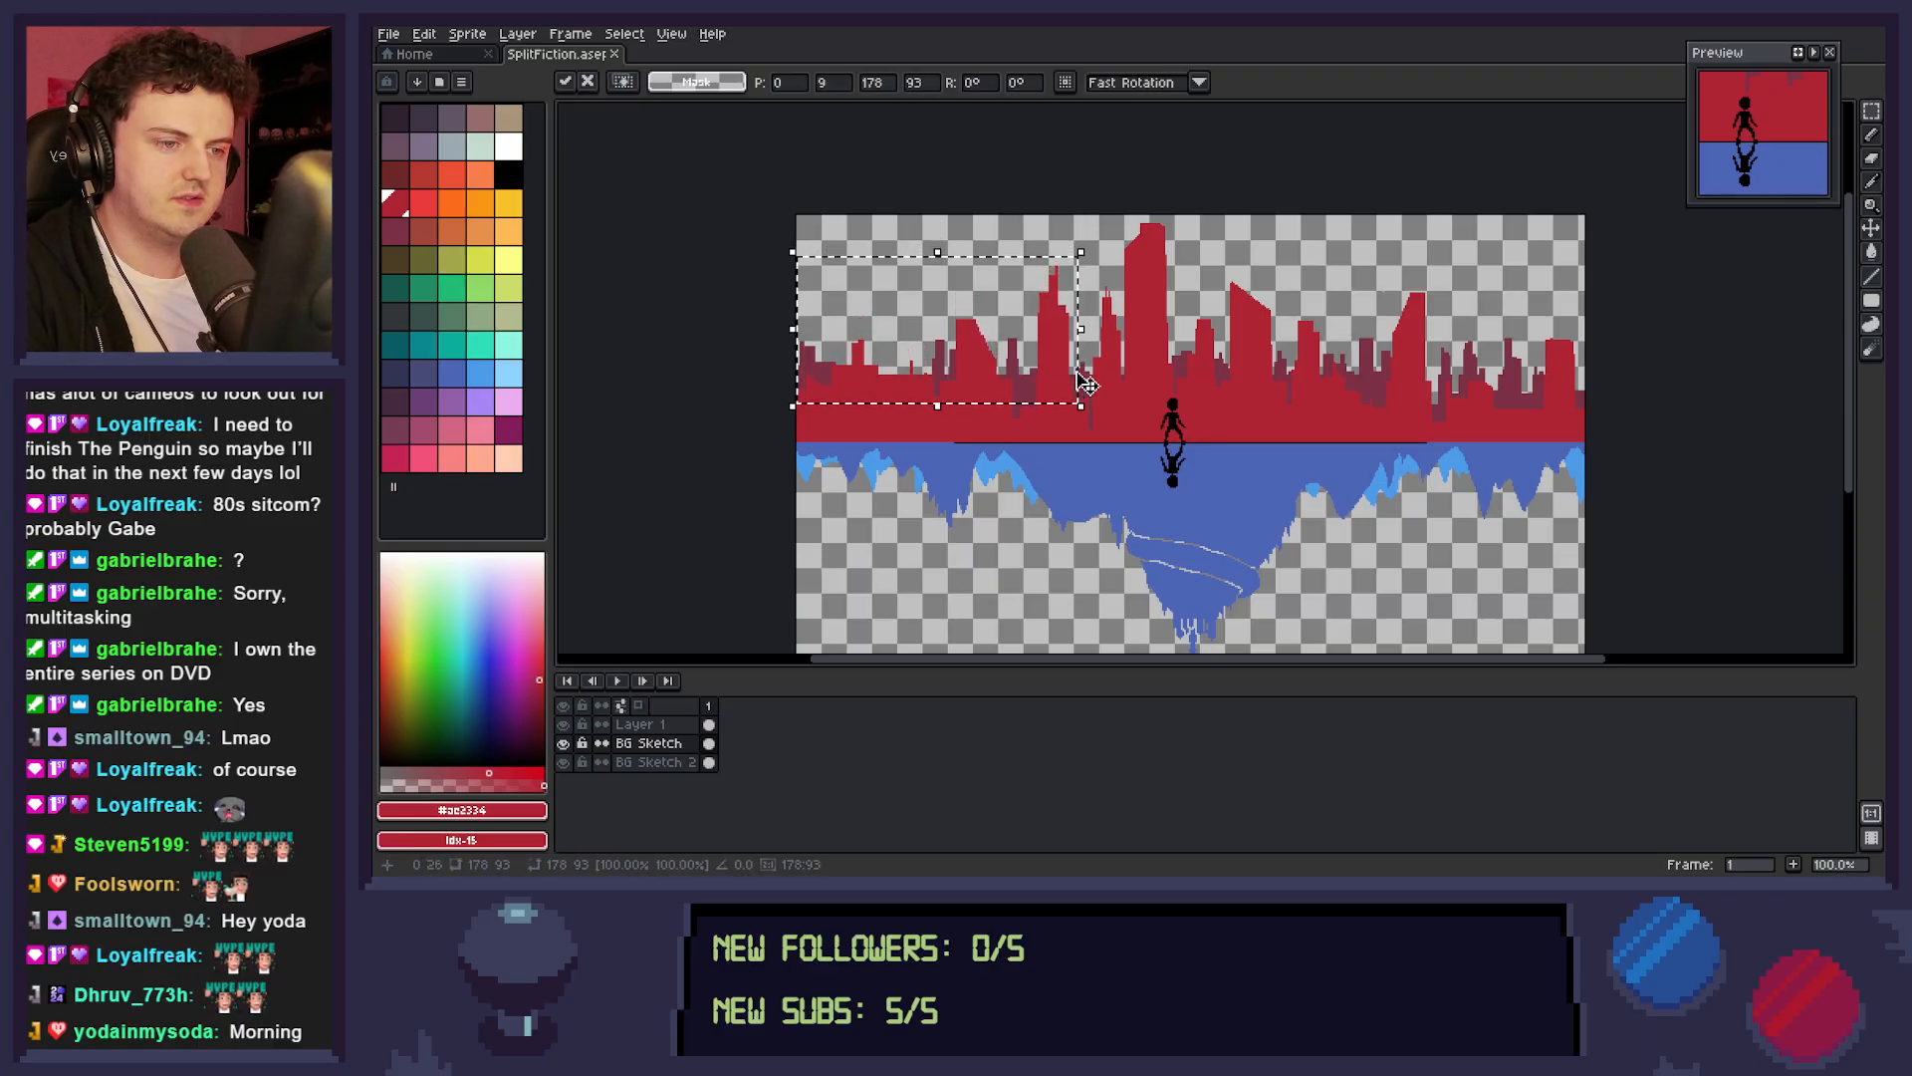
pyautogui.click(1040, 234)
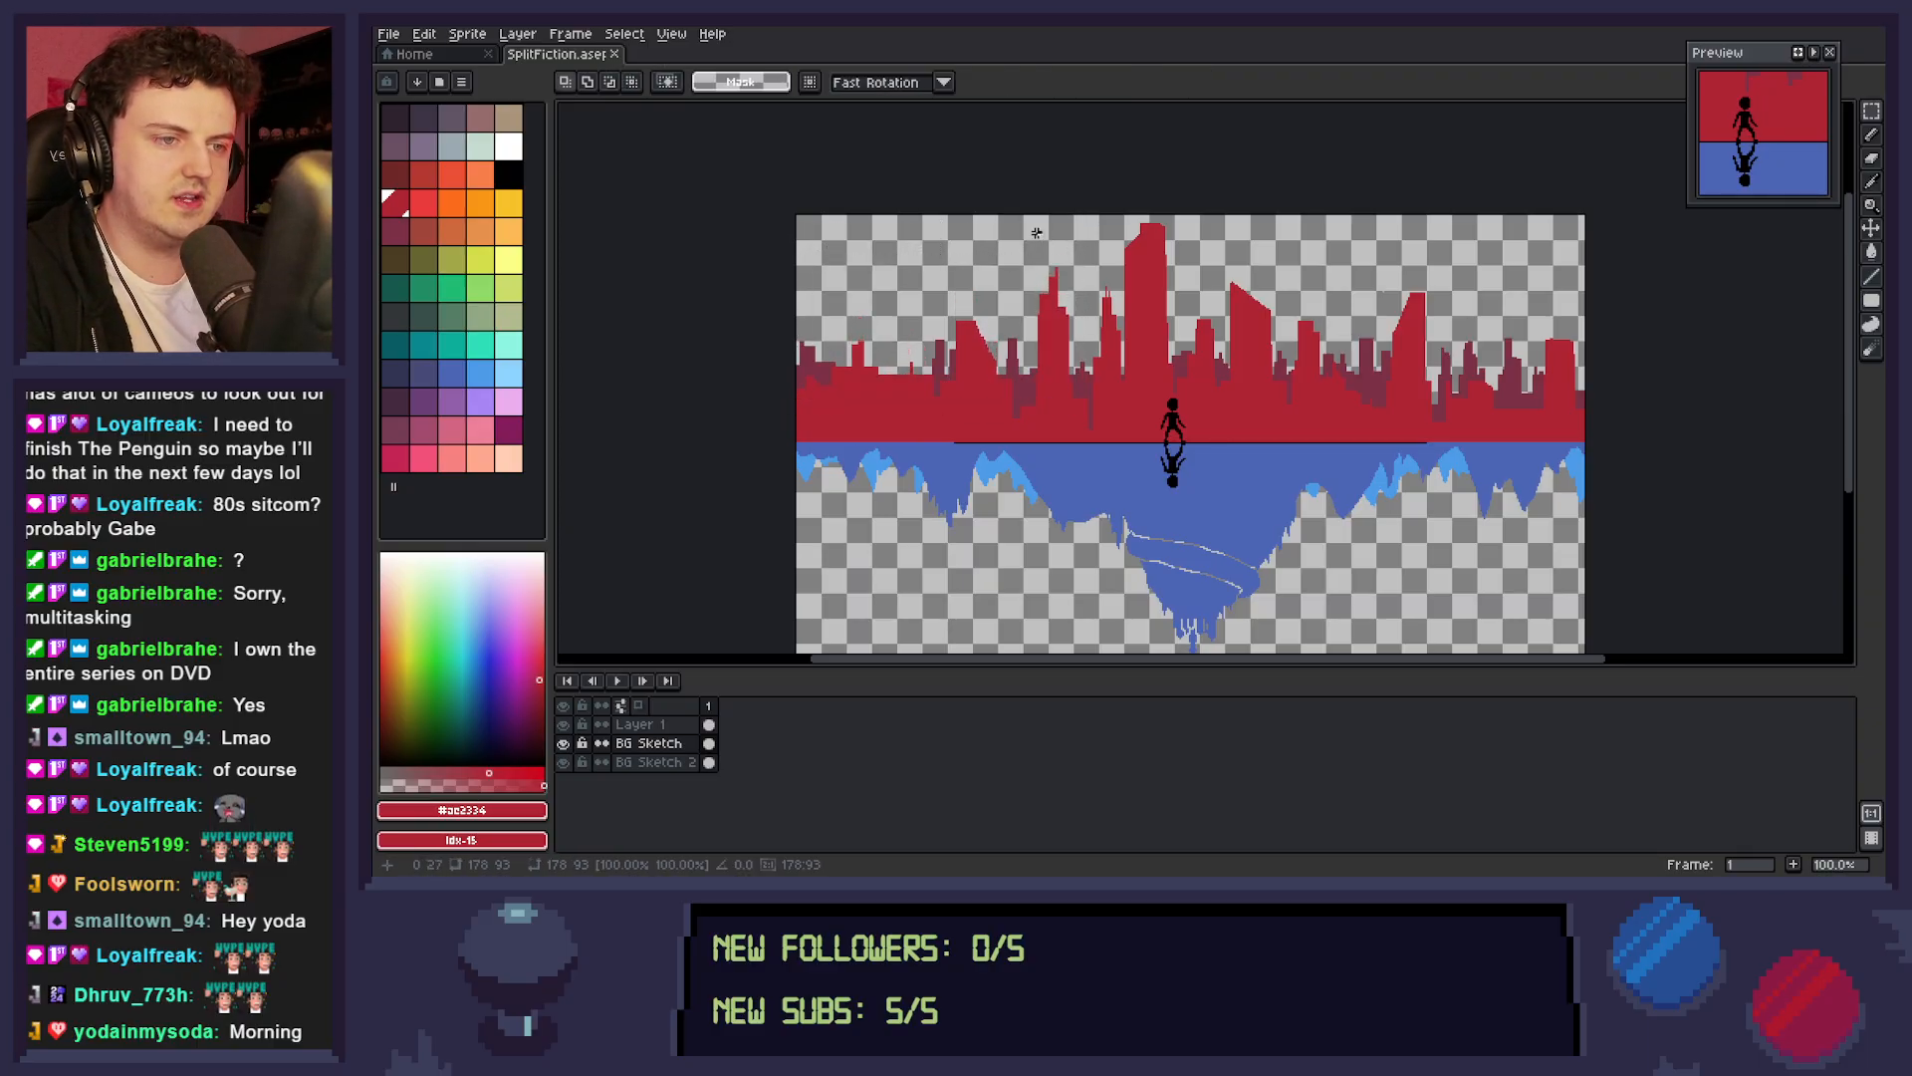
# Select the top of the stepped tower left of the tallest building and move it down about 13 px.
pyautogui.moveTo(1016, 251)
pyautogui.mouseDown()
pyautogui.moveTo(1038, 239)
pyautogui.moveTo(1088, 341)
pyautogui.mouseUp()
pyautogui.click(1035, 290)
pyautogui.click(1091, 342)
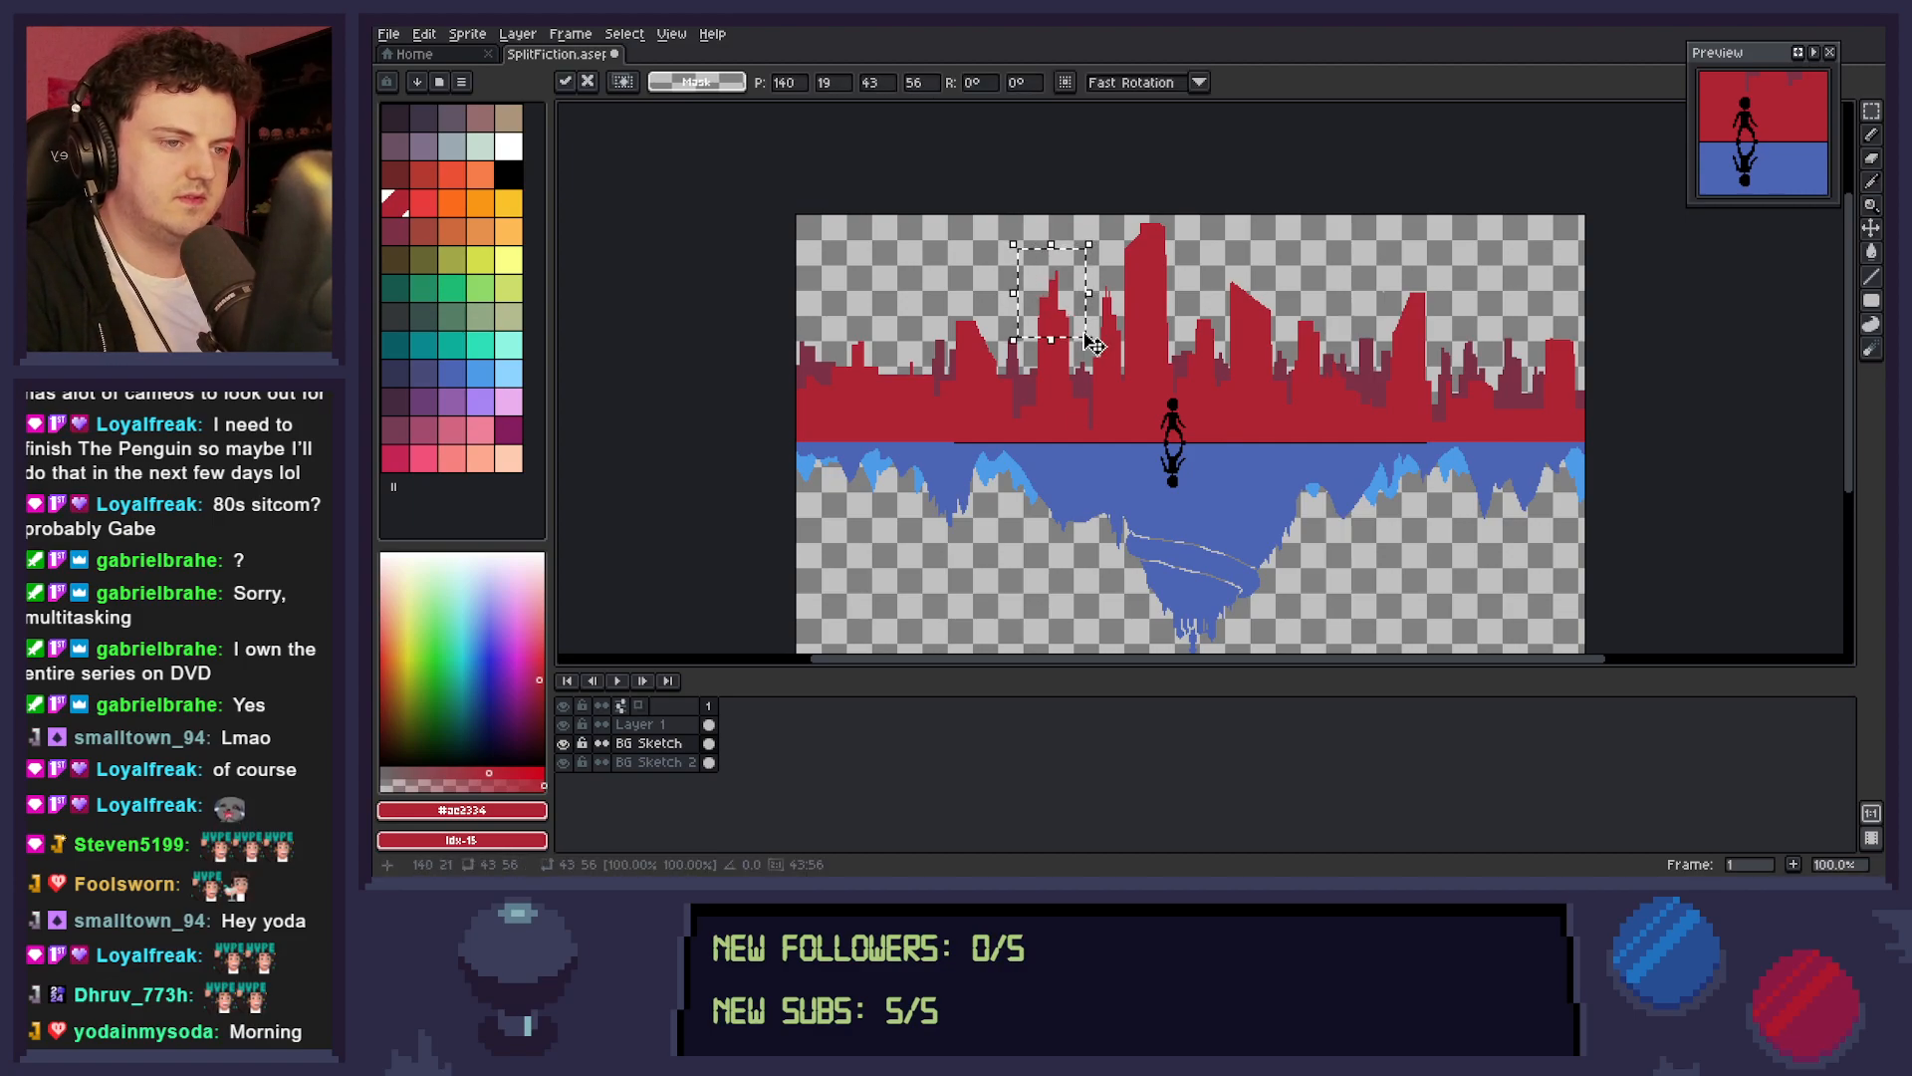
pyautogui.press('Down')
pyautogui.press('Down')
pyautogui.press('Down')
pyautogui.press('Down')
pyautogui.press('Down')
pyautogui.press('Down')
pyautogui.press('Down')
pyautogui.press('Down')
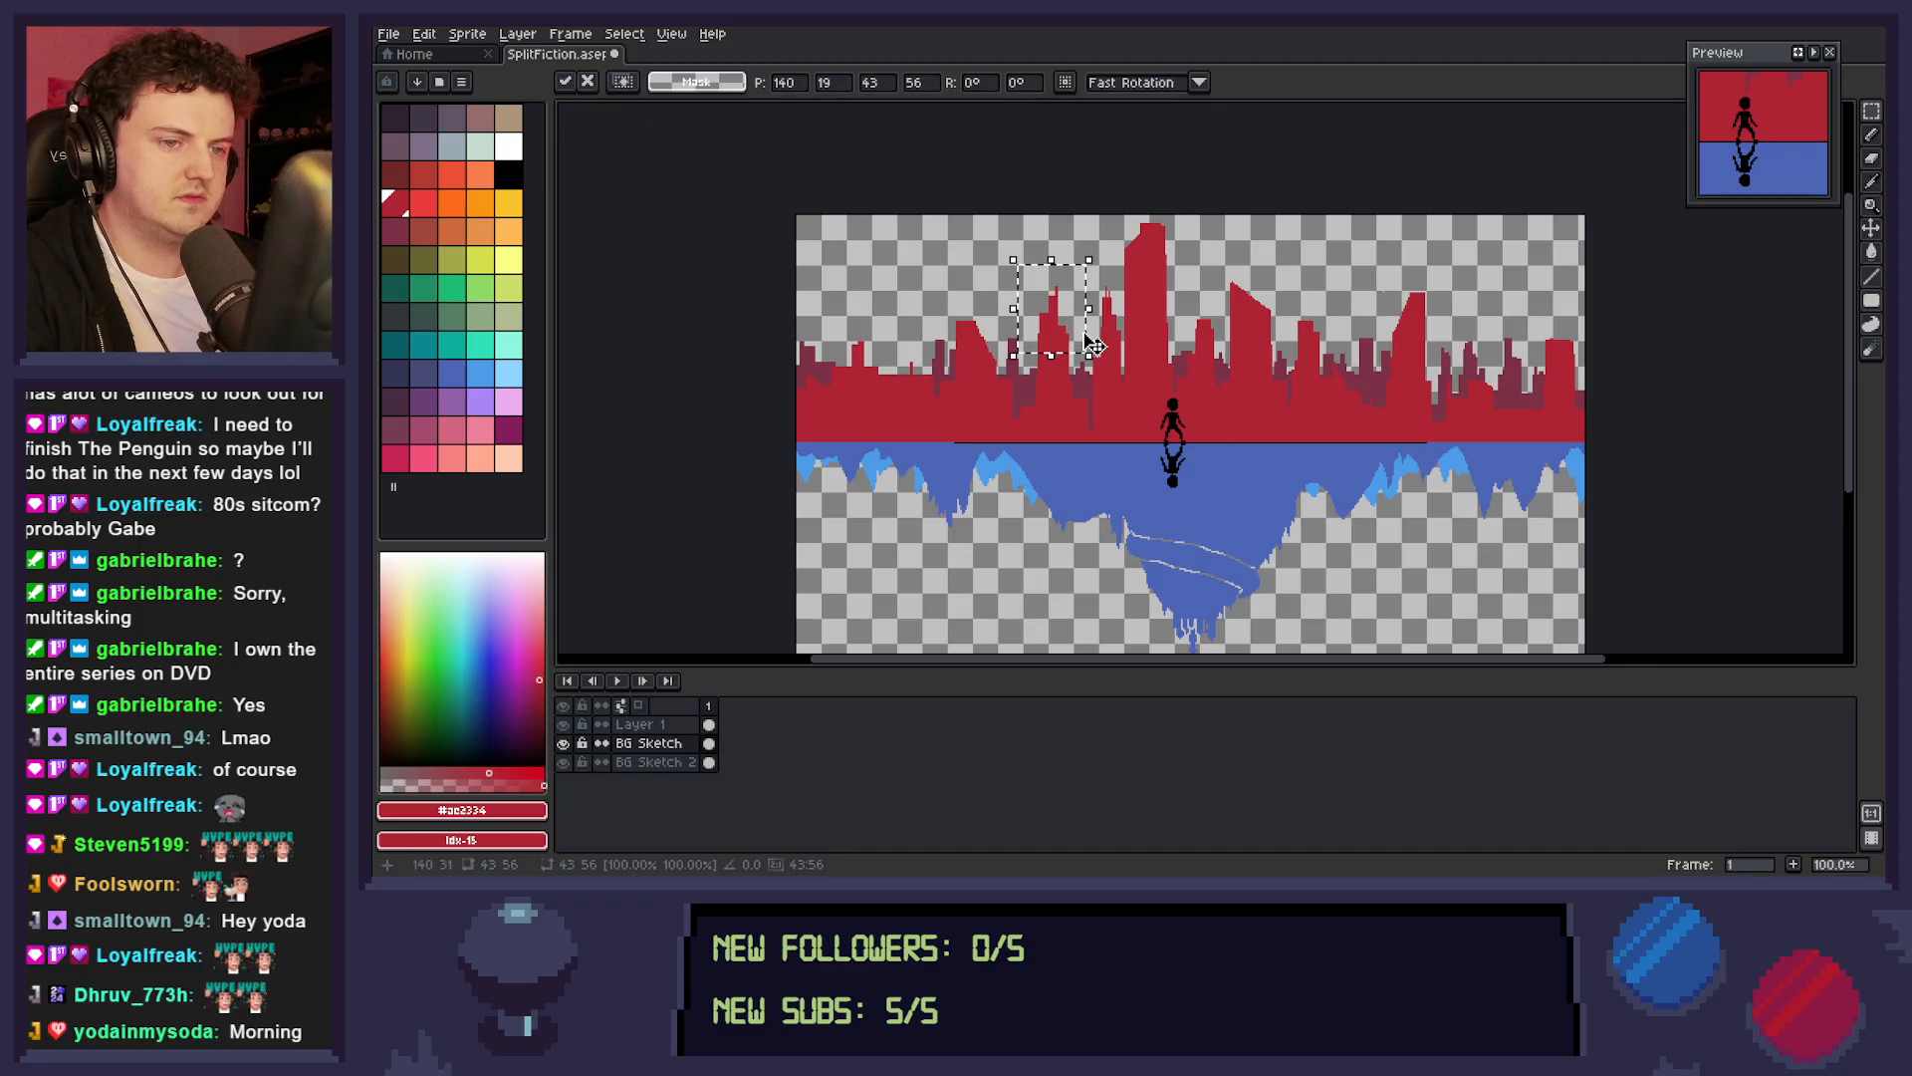
pyautogui.press('Down')
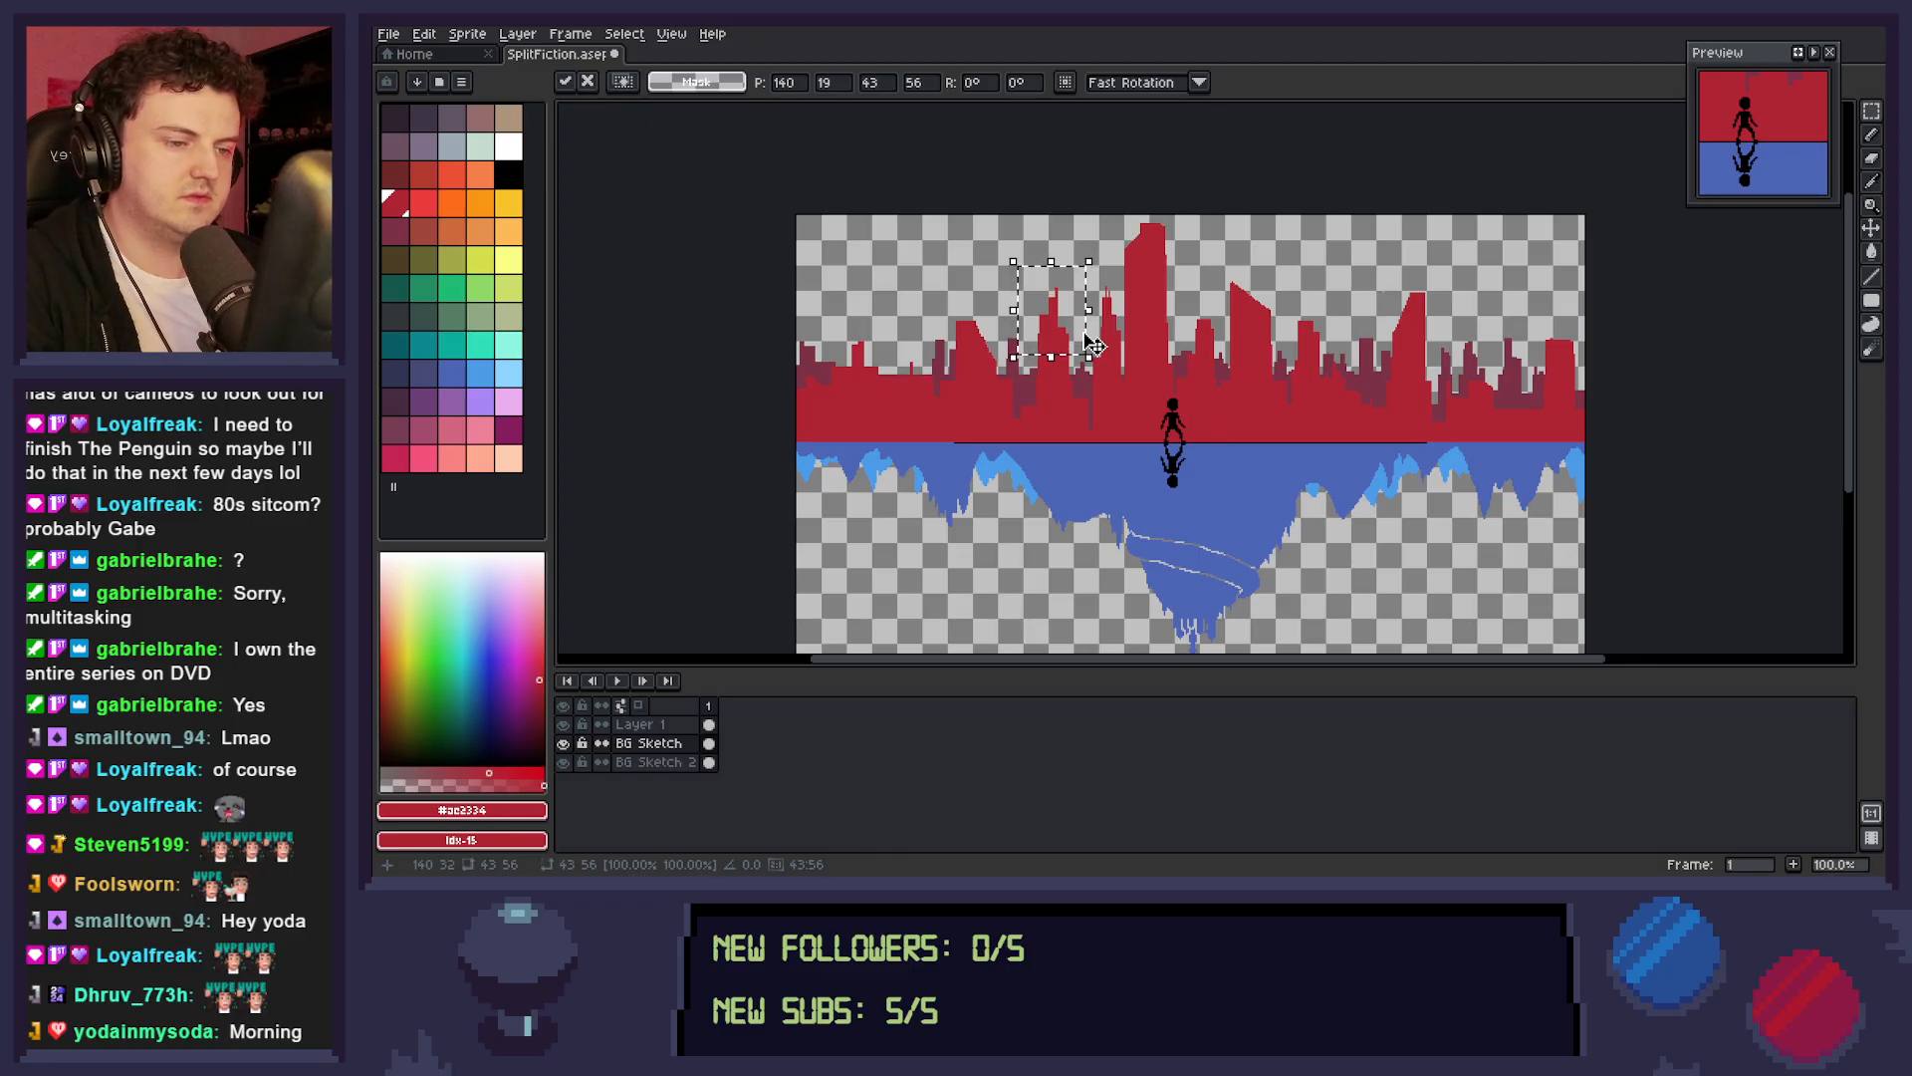
pyautogui.hotkey('ctrl', 'd')
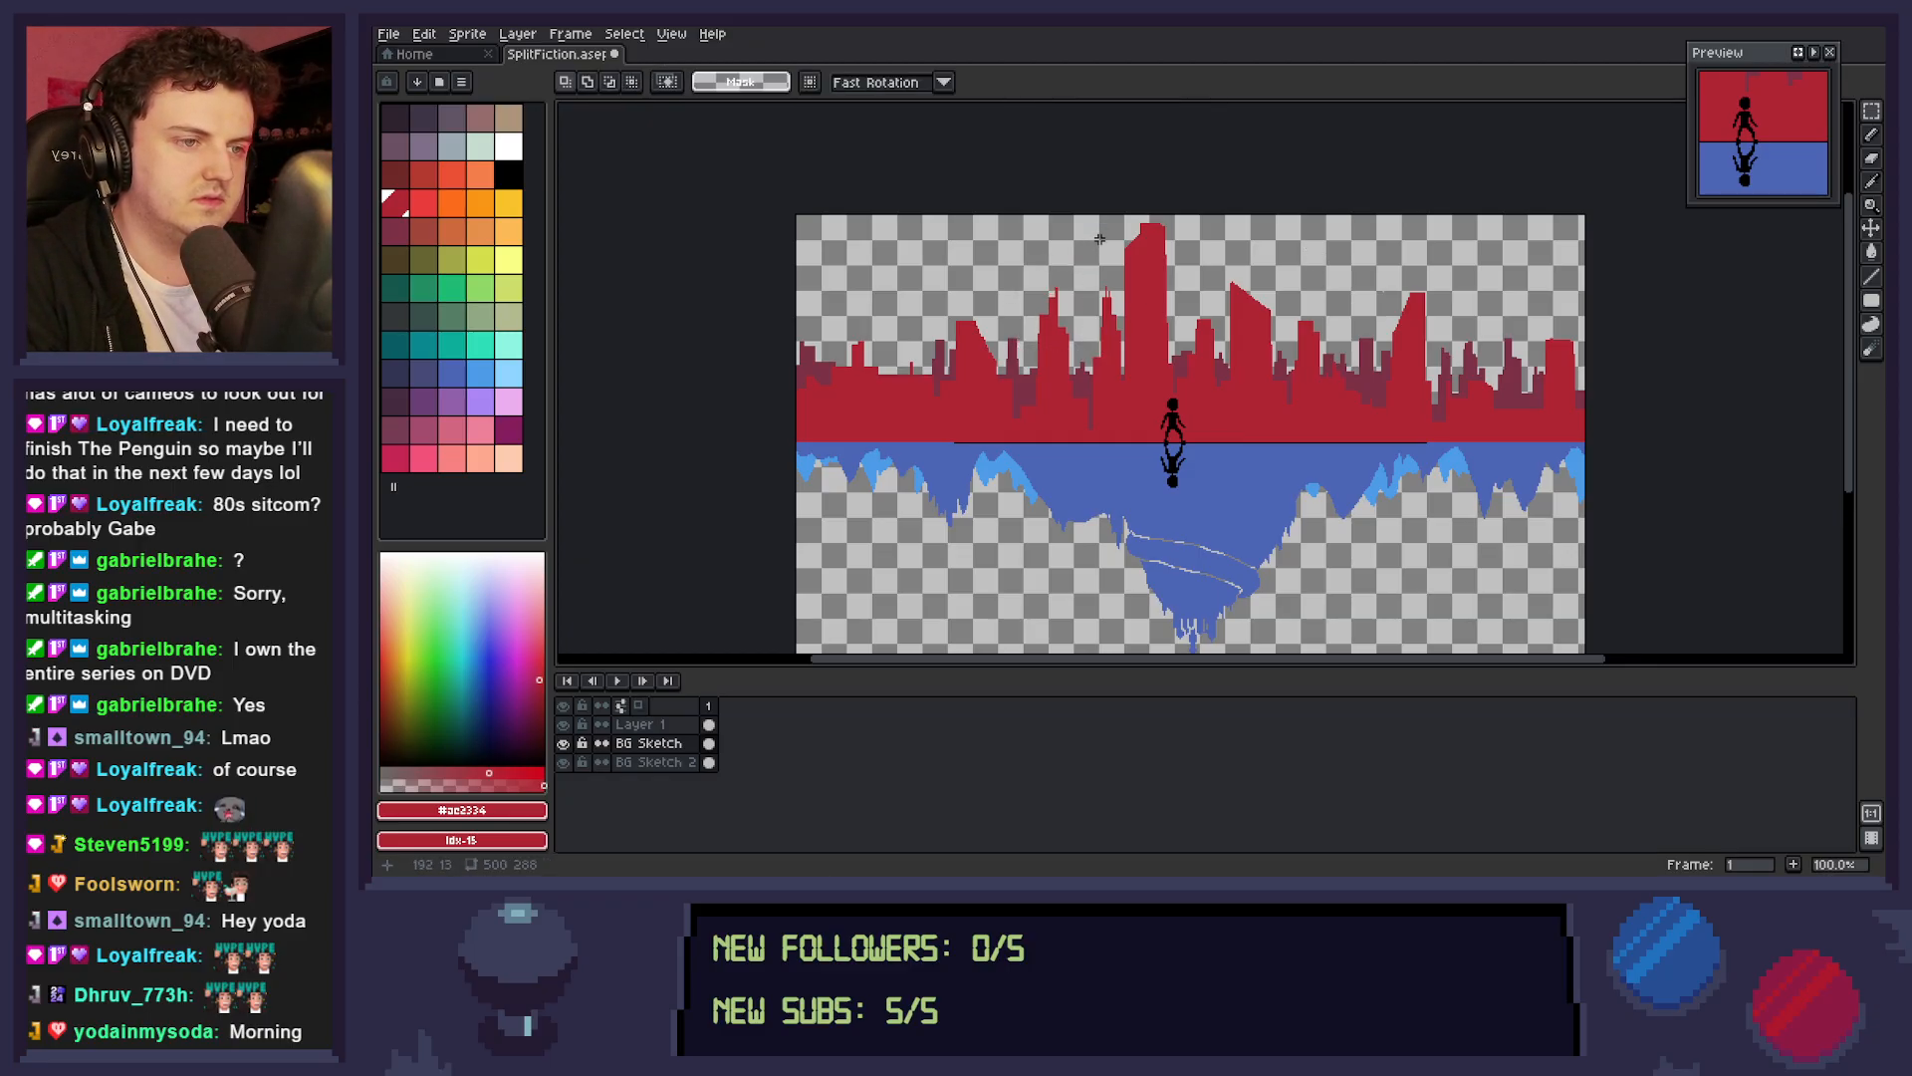
# Select the 123 by 118 px group of central red towers around the tallest building and nudge it right by about 5 px.
pyautogui.moveTo(1089, 211); pyautogui.dragTo(1285, 403)
pyautogui.press('Right')
pyautogui.press('Right')
pyautogui.press('Right')
pyautogui.press('Right')
pyautogui.press('Right')
pyautogui.press('Right')
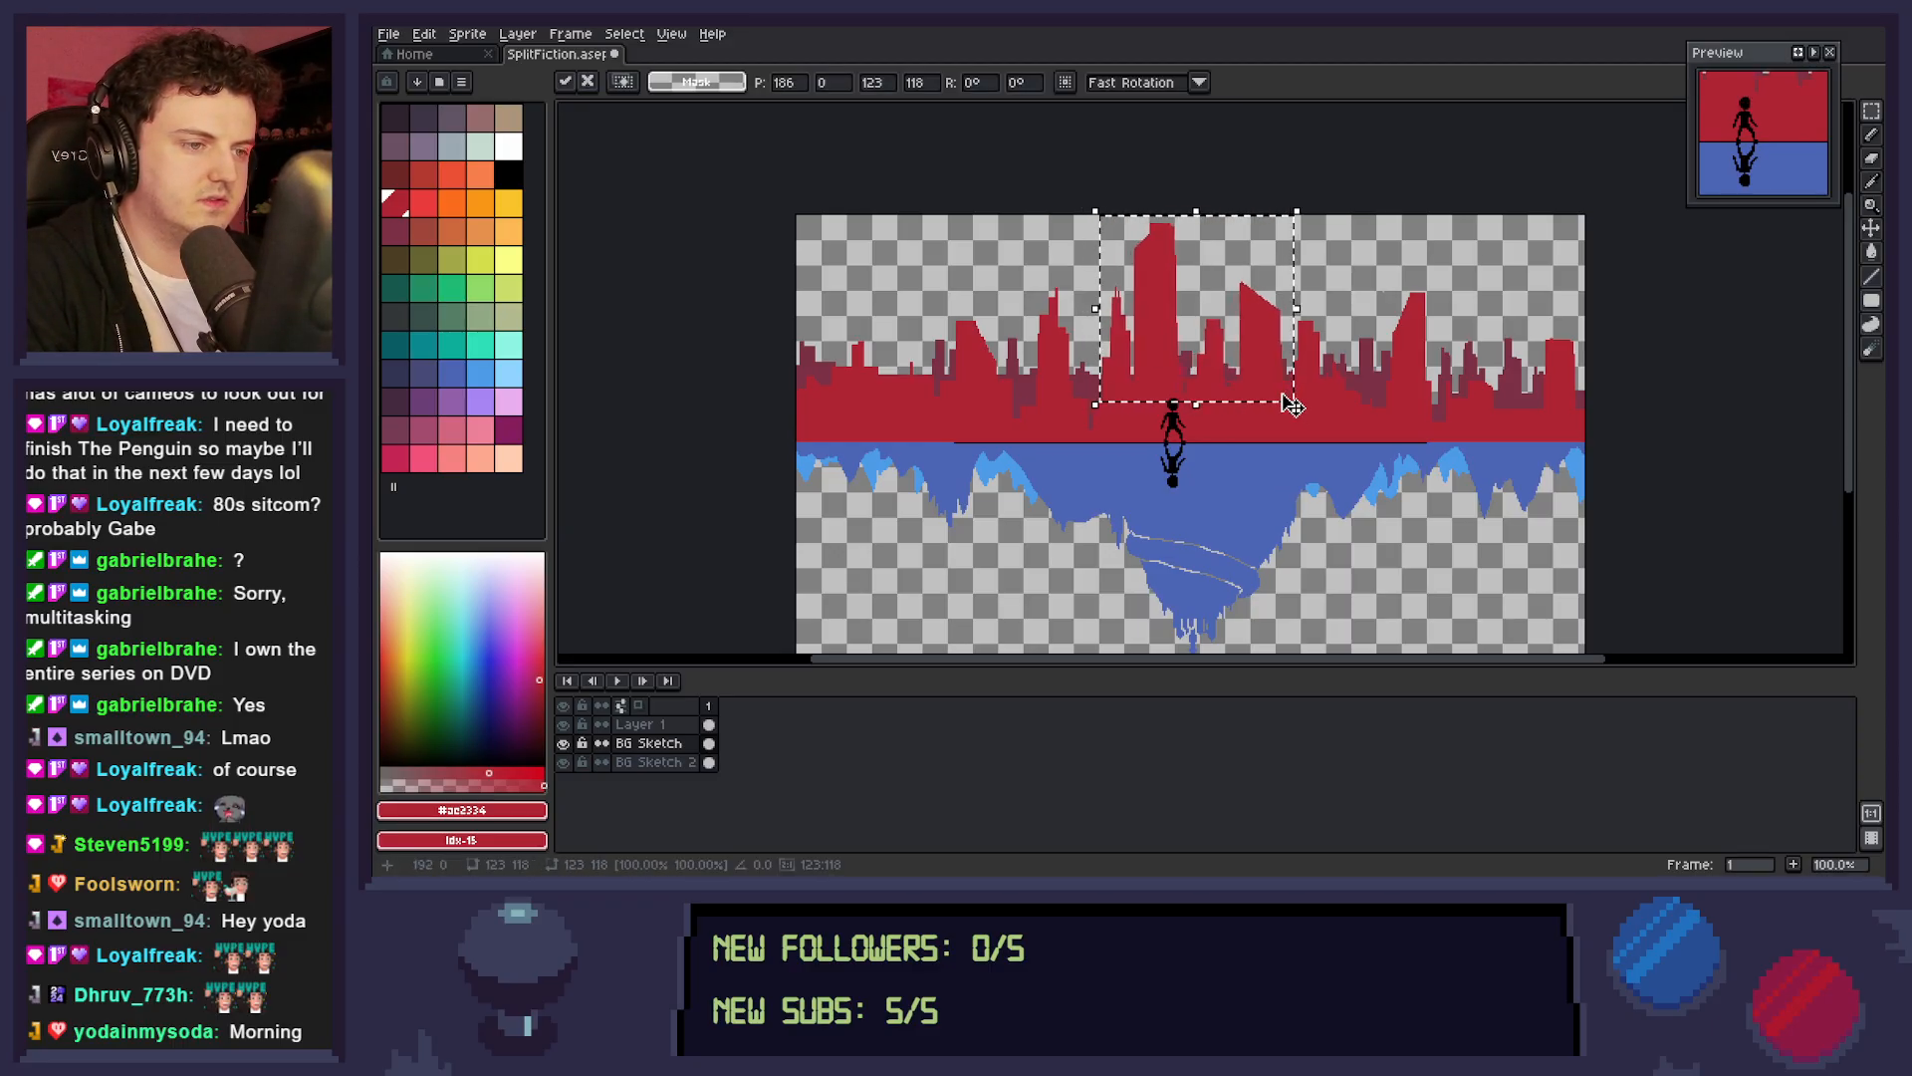
pyautogui.press('Right')
pyautogui.press('Right')
pyautogui.press('Right')
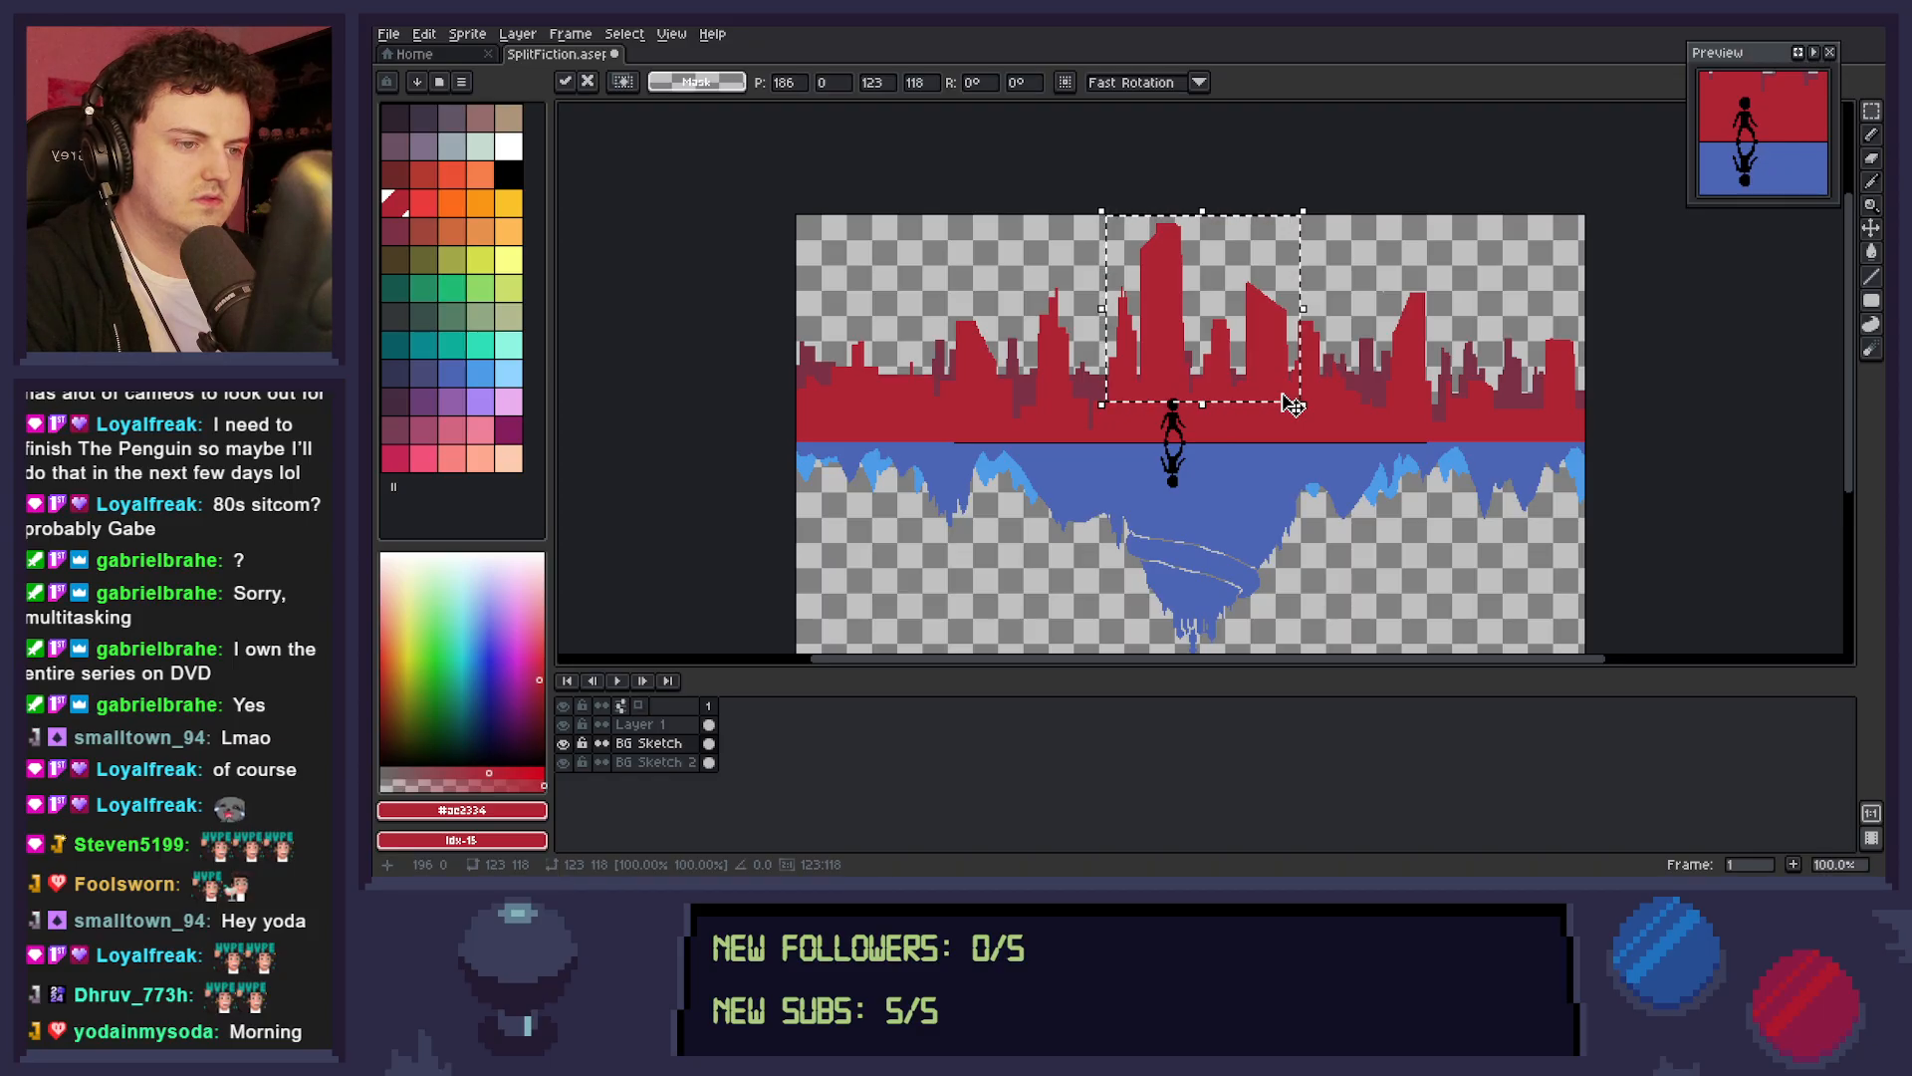
pyautogui.press('Left')
pyautogui.press('Left')
pyautogui.press('Left')
pyautogui.press('Left')
pyautogui.press('Left')
pyautogui.press('Left')
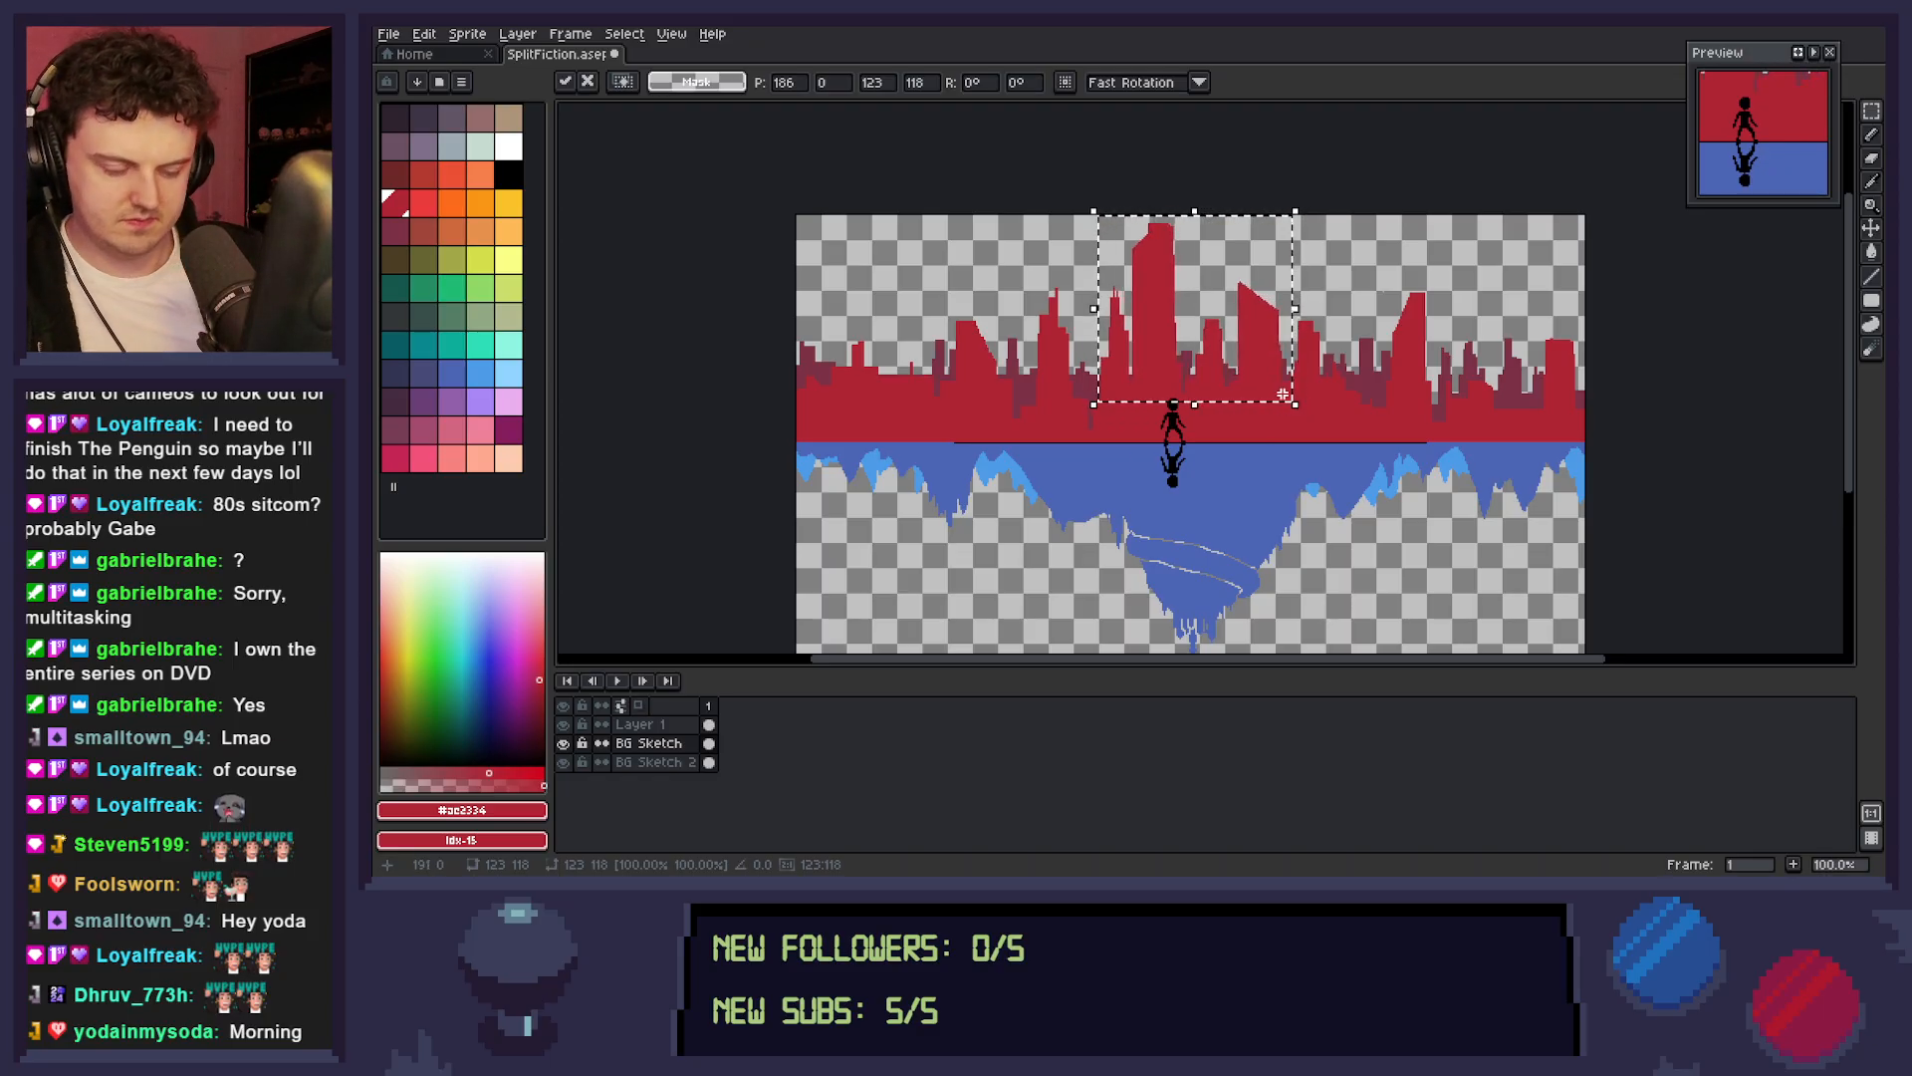
# Flip the selected central towers horizontally, move them left to x position 166, and deselect them.
pyautogui.hotkey('shift', 'h')
pyautogui.press('Left')
pyautogui.press('Left')
pyautogui.press('Left')
pyautogui.press('Left')
pyautogui.press('Left')
pyautogui.press('Left')
pyautogui.press('Left')
pyautogui.press('Left')
pyautogui.press('Left')
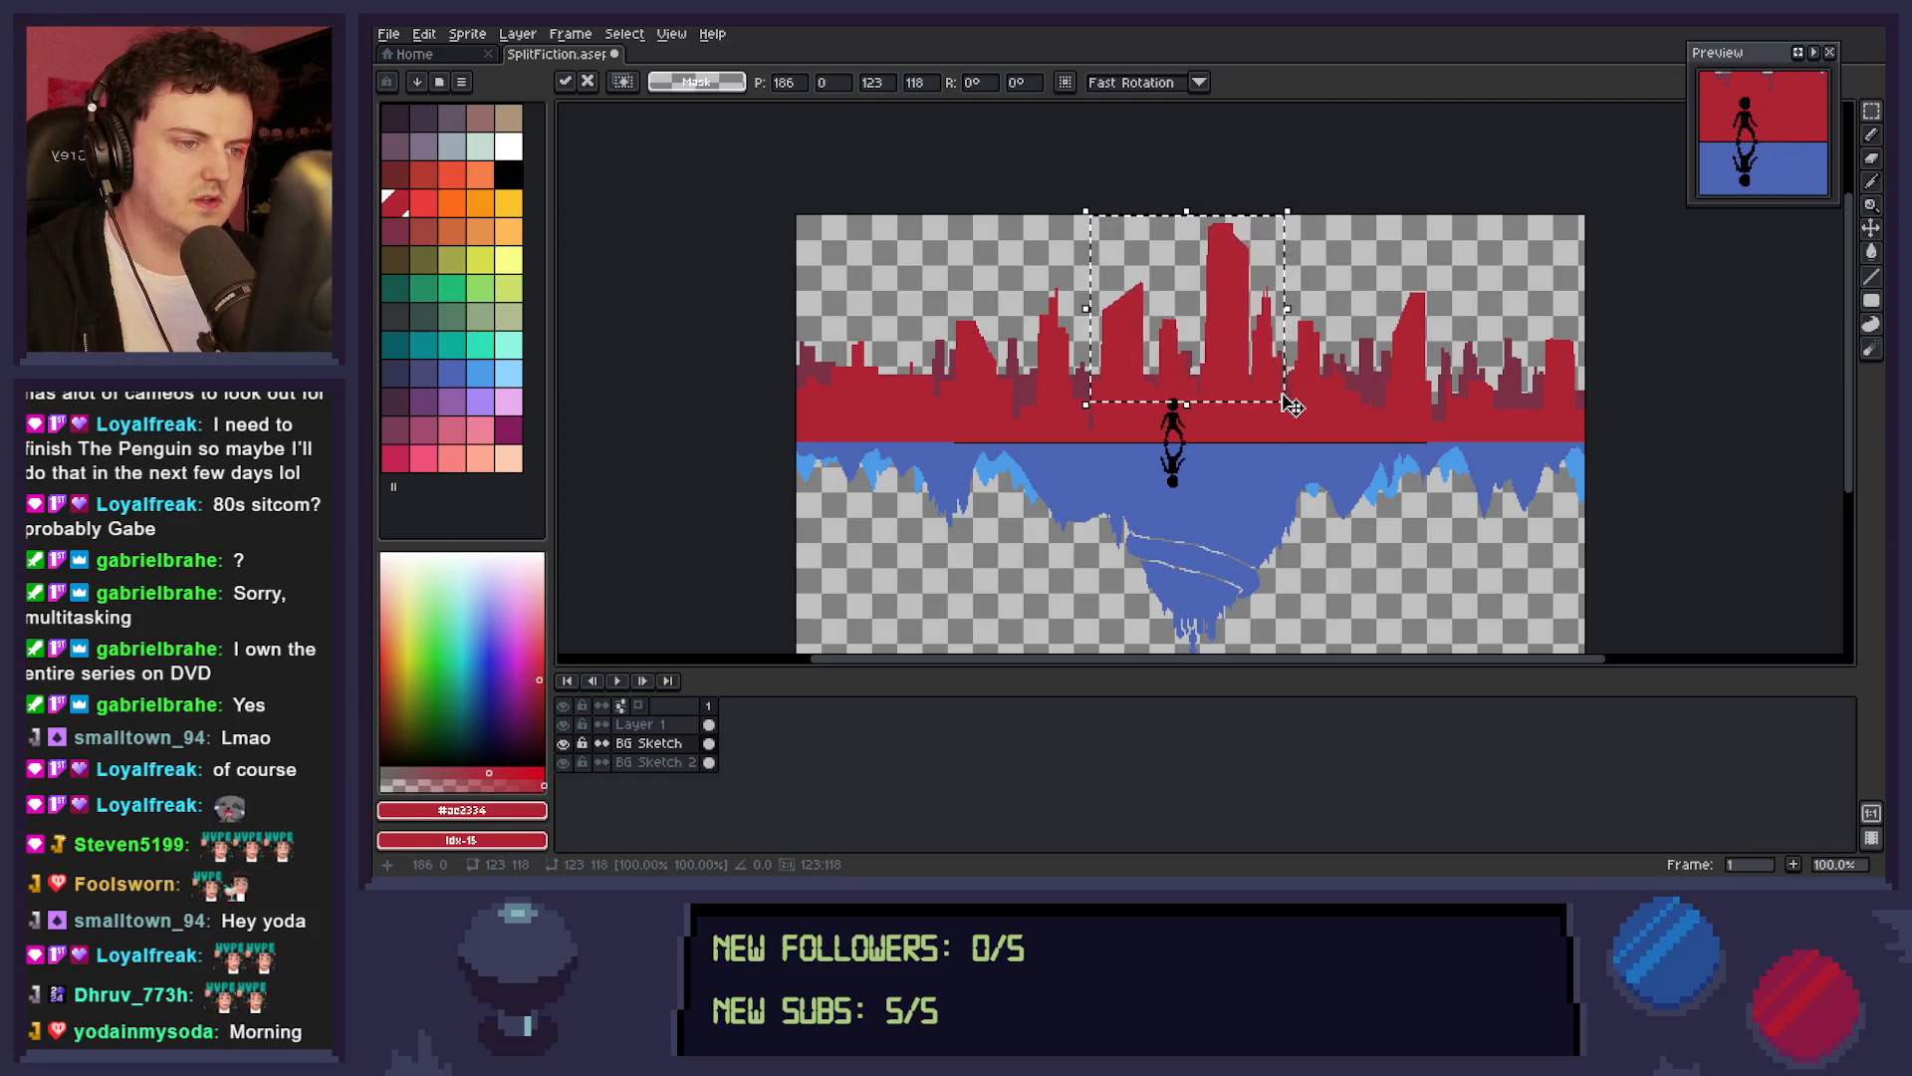
pyautogui.press('Left')
pyautogui.press('Left')
pyautogui.press('Left')
pyautogui.press('Left')
pyautogui.press('Left')
pyautogui.press('Left')
pyautogui.press('Left')
pyautogui.press('Left')
pyautogui.press('Left')
pyautogui.press('Left')
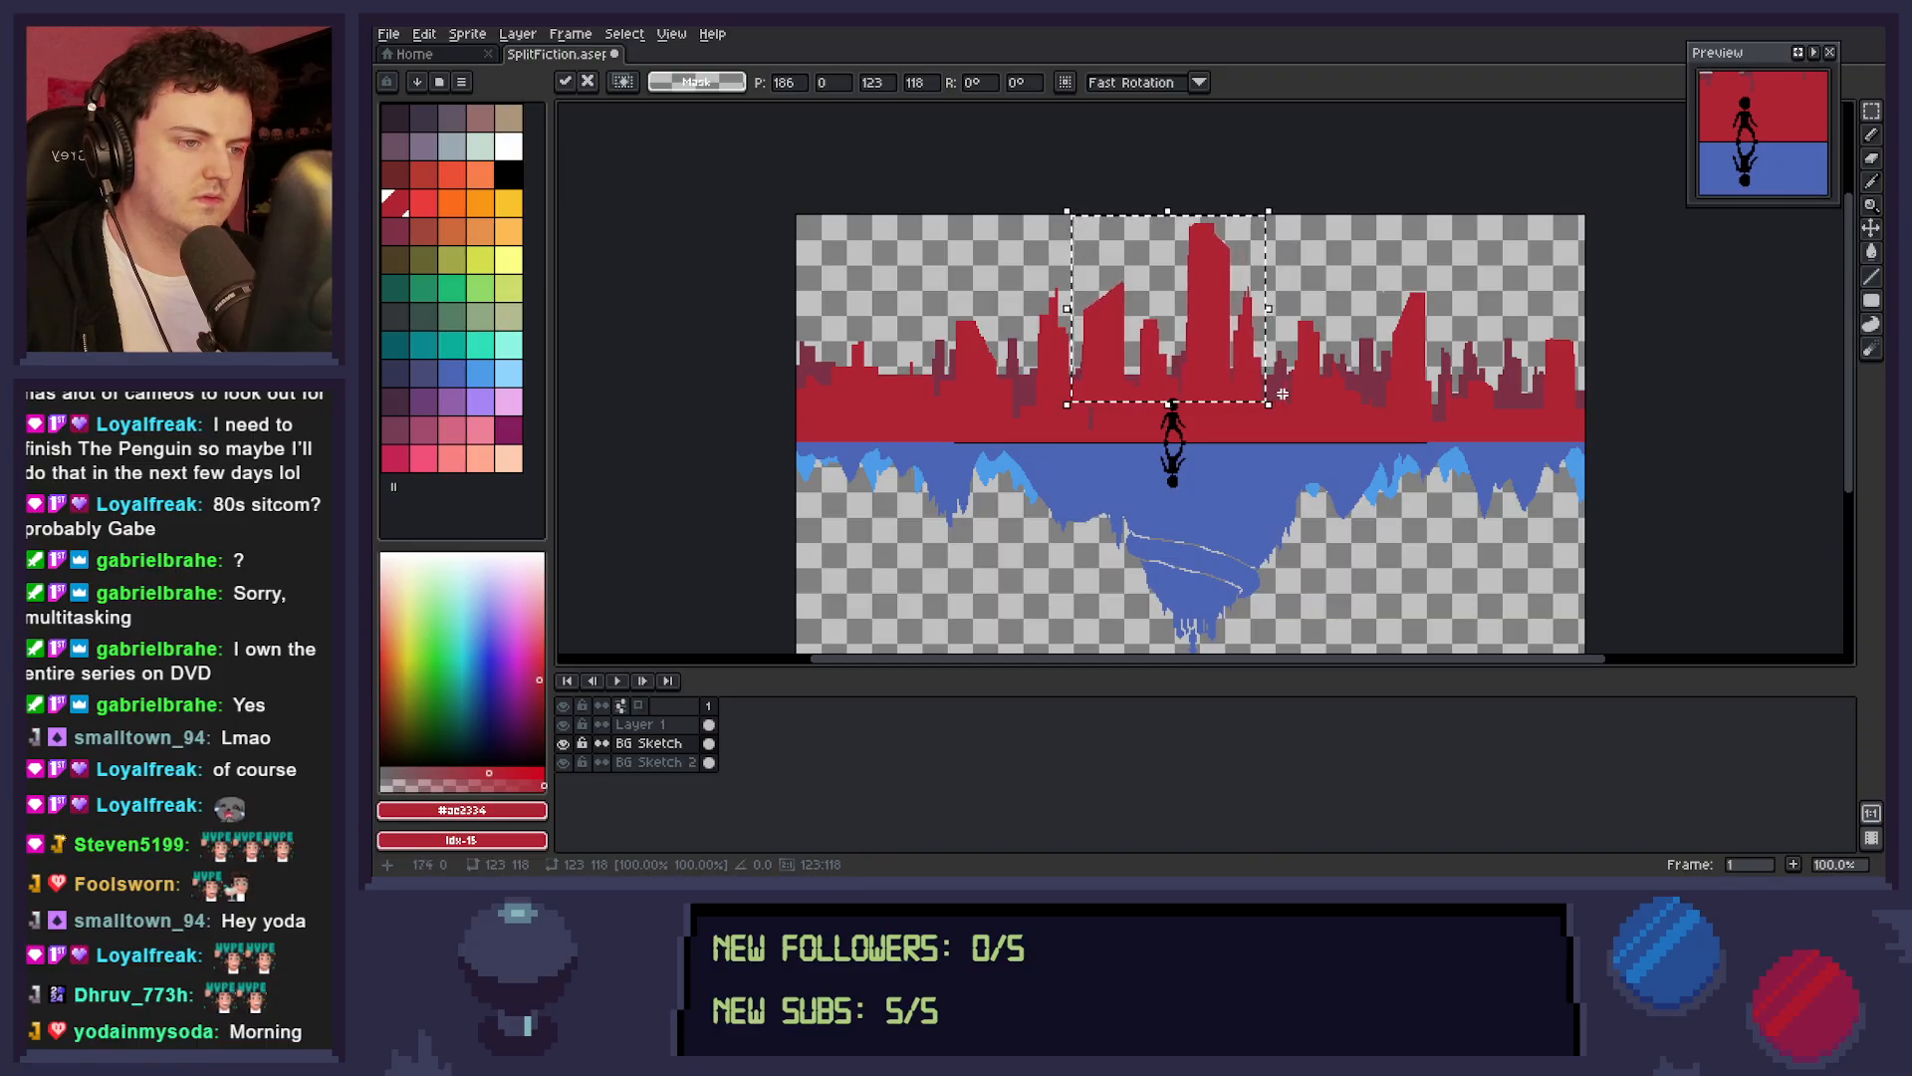
pyautogui.press('Left')
pyautogui.press('Left')
pyautogui.press('Left')
pyautogui.press('Left')
pyautogui.press('Left')
pyautogui.press('Left')
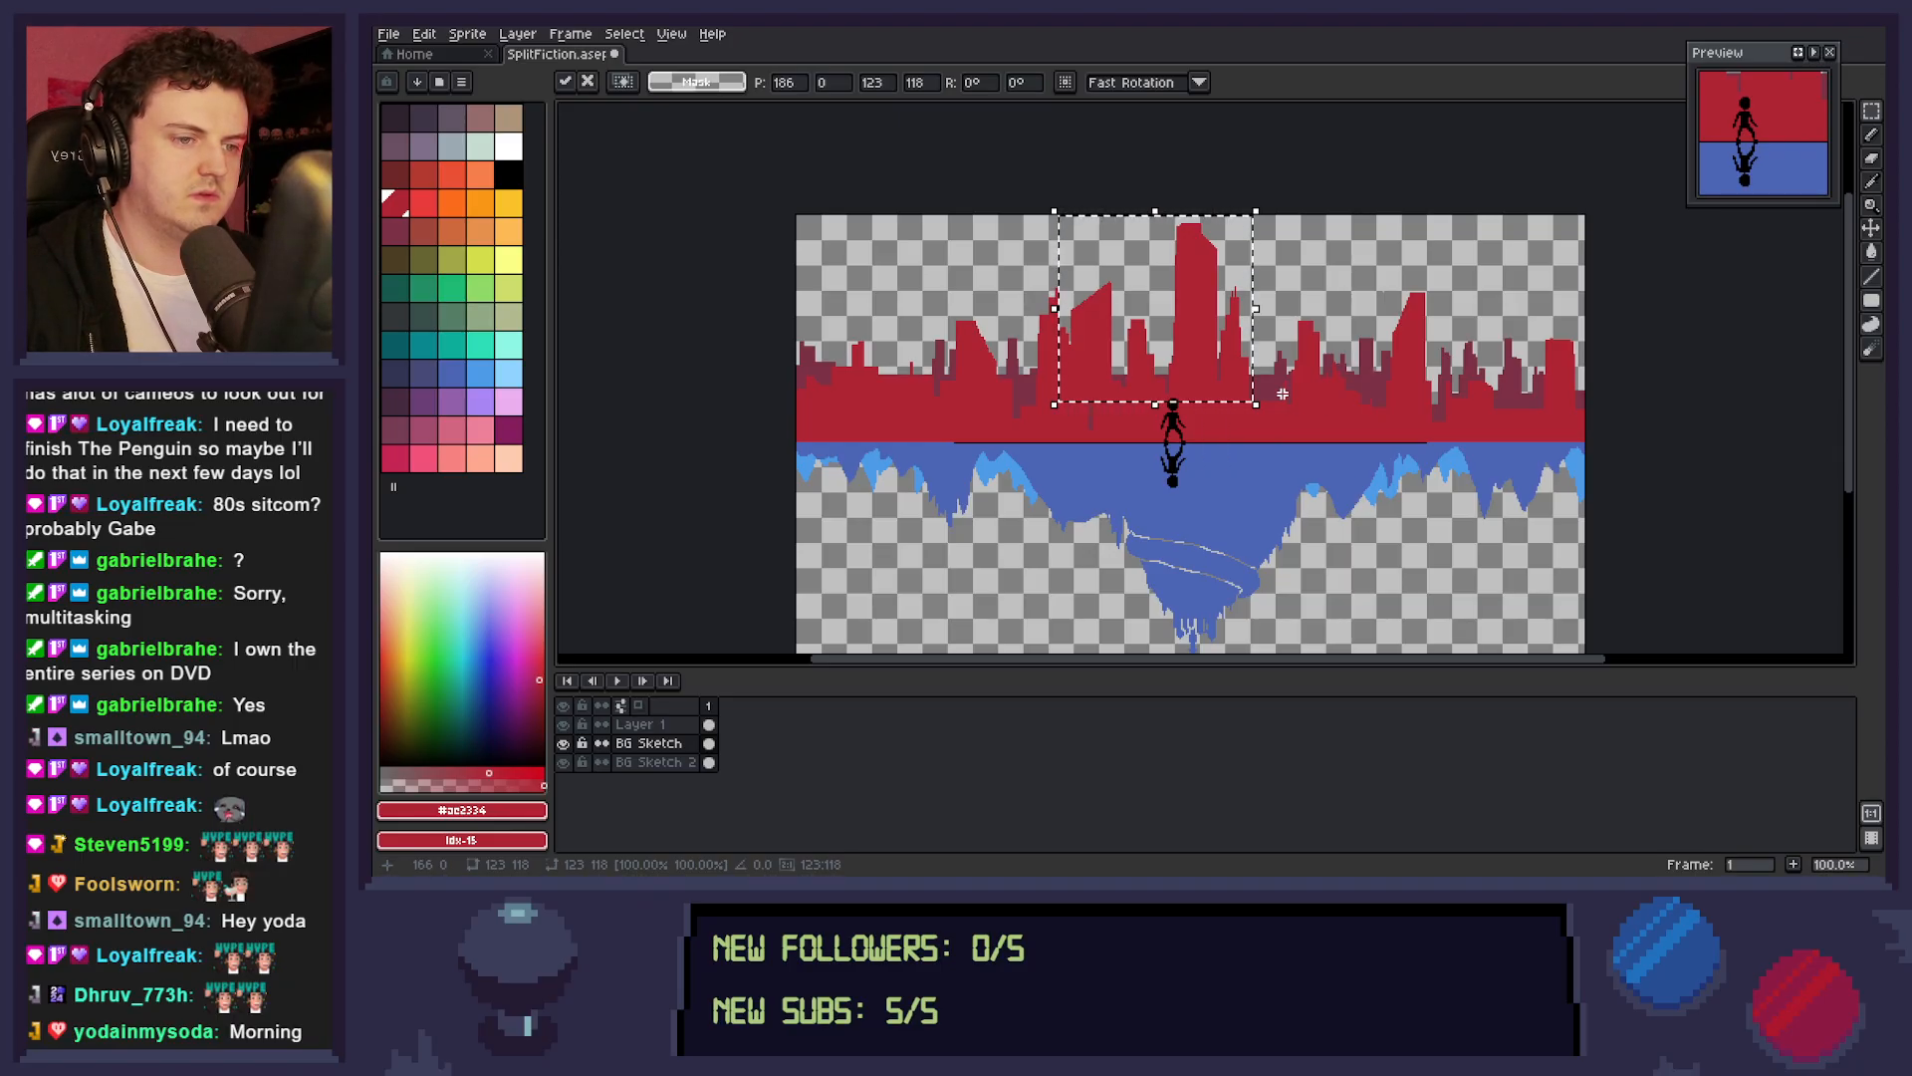
pyautogui.hotkey('ctrl', 'd')
pyautogui.press('i')
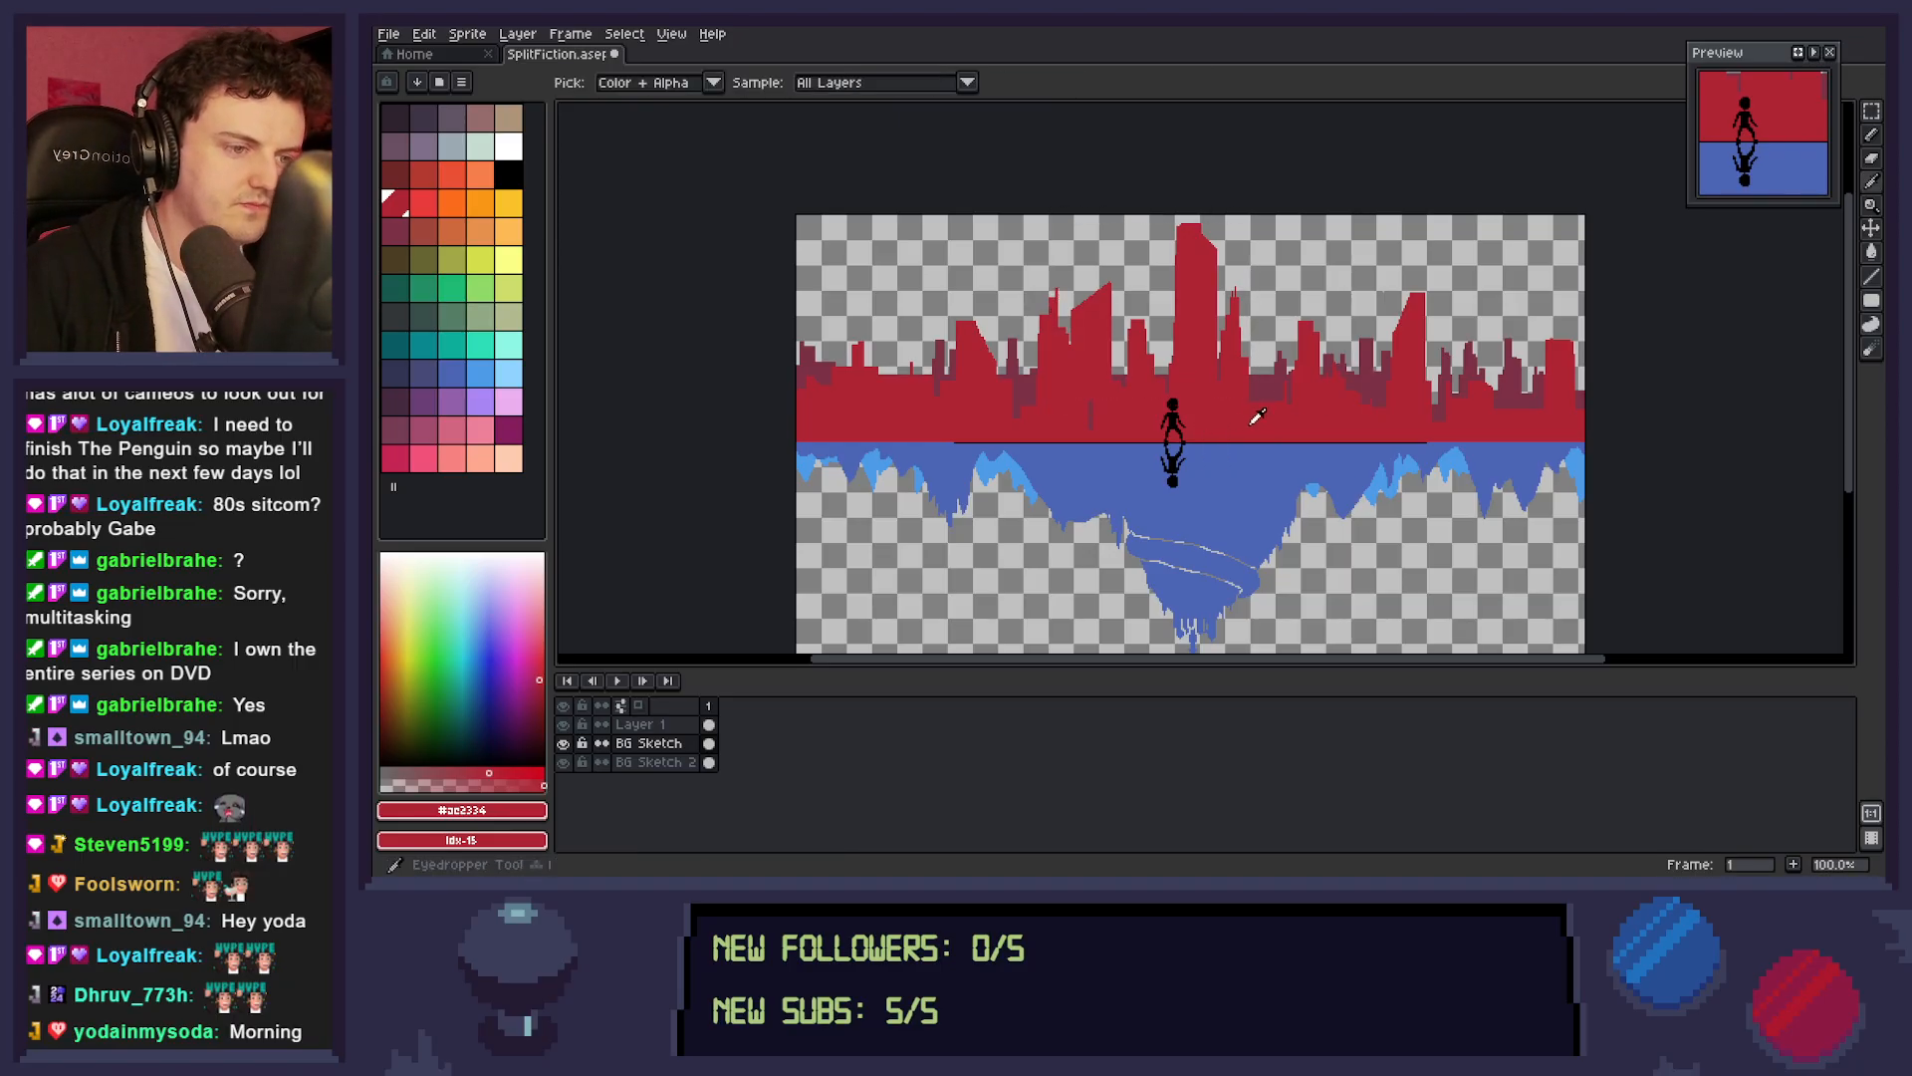
pyautogui.press('b')
pyautogui.moveTo(1078, 446); pyautogui.dragTo(1122, 457)
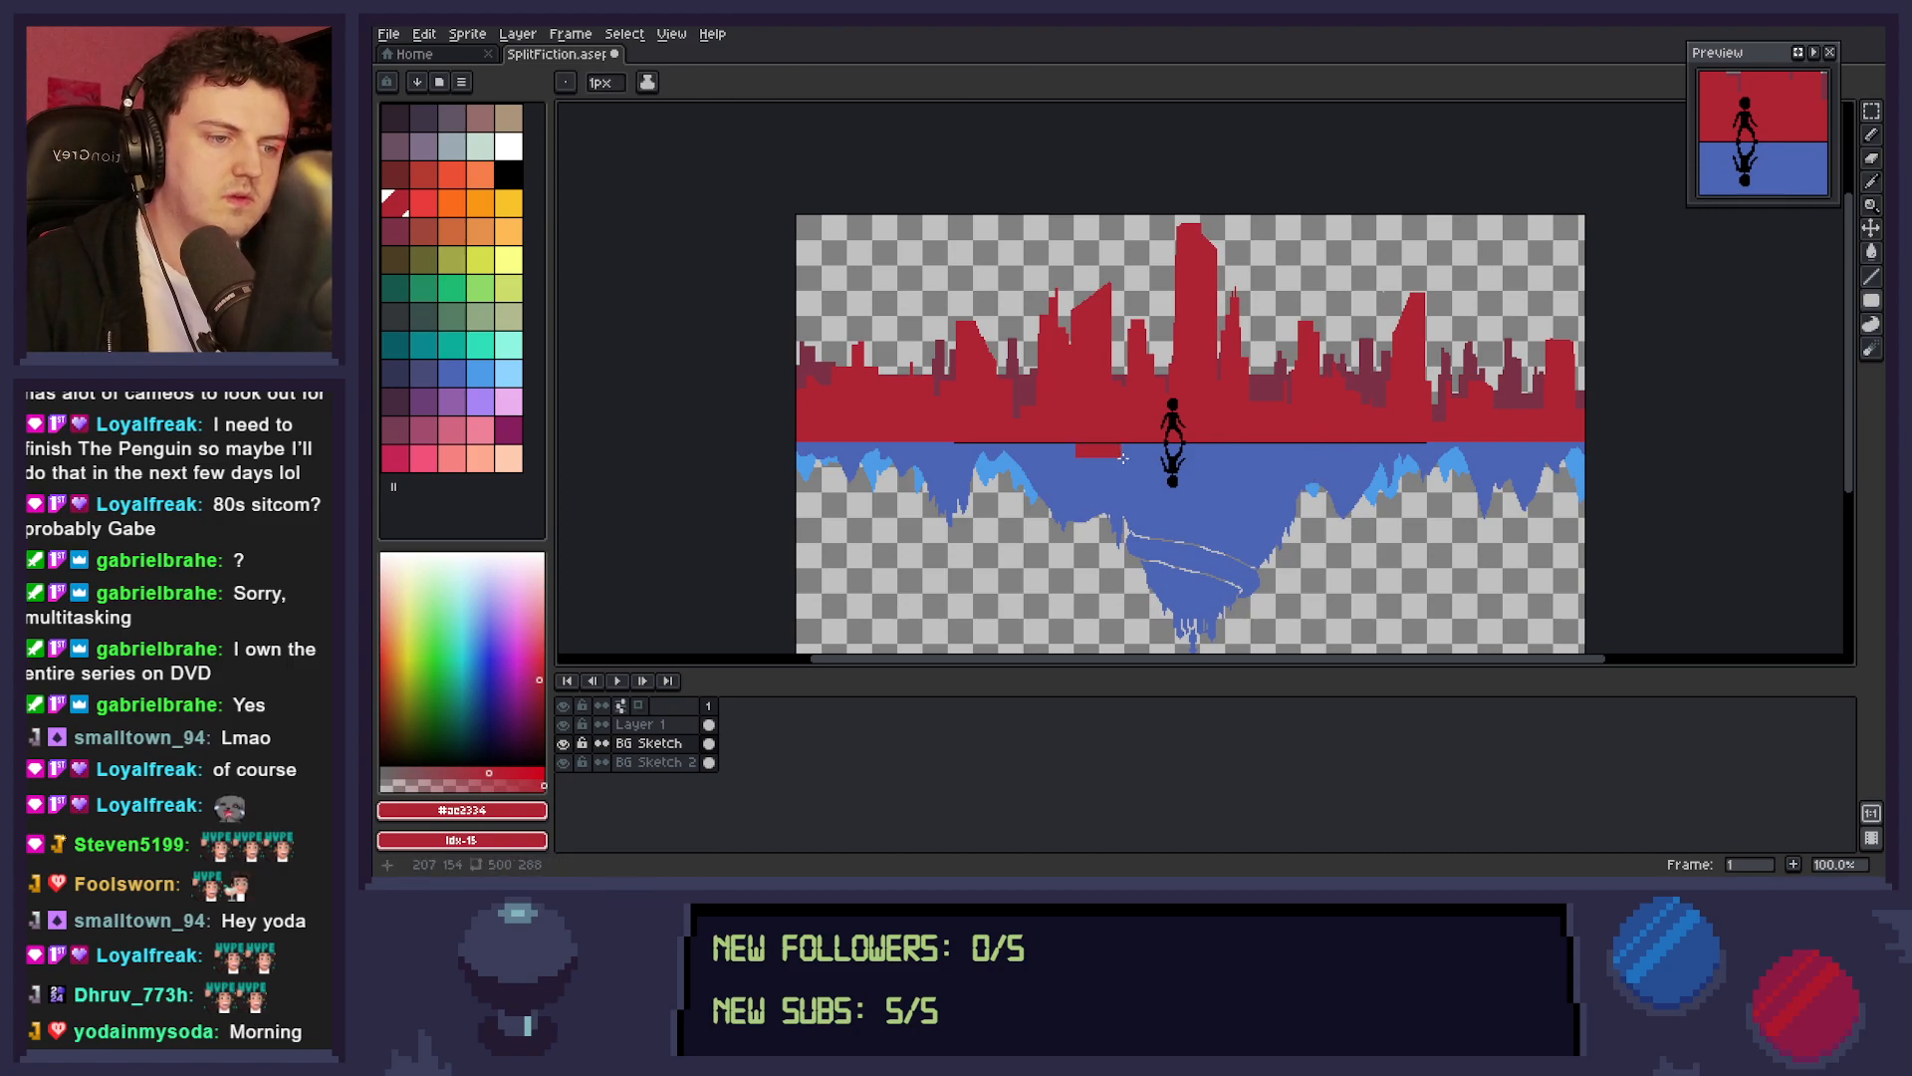
pyautogui.hotkey('ctrl', 'z')
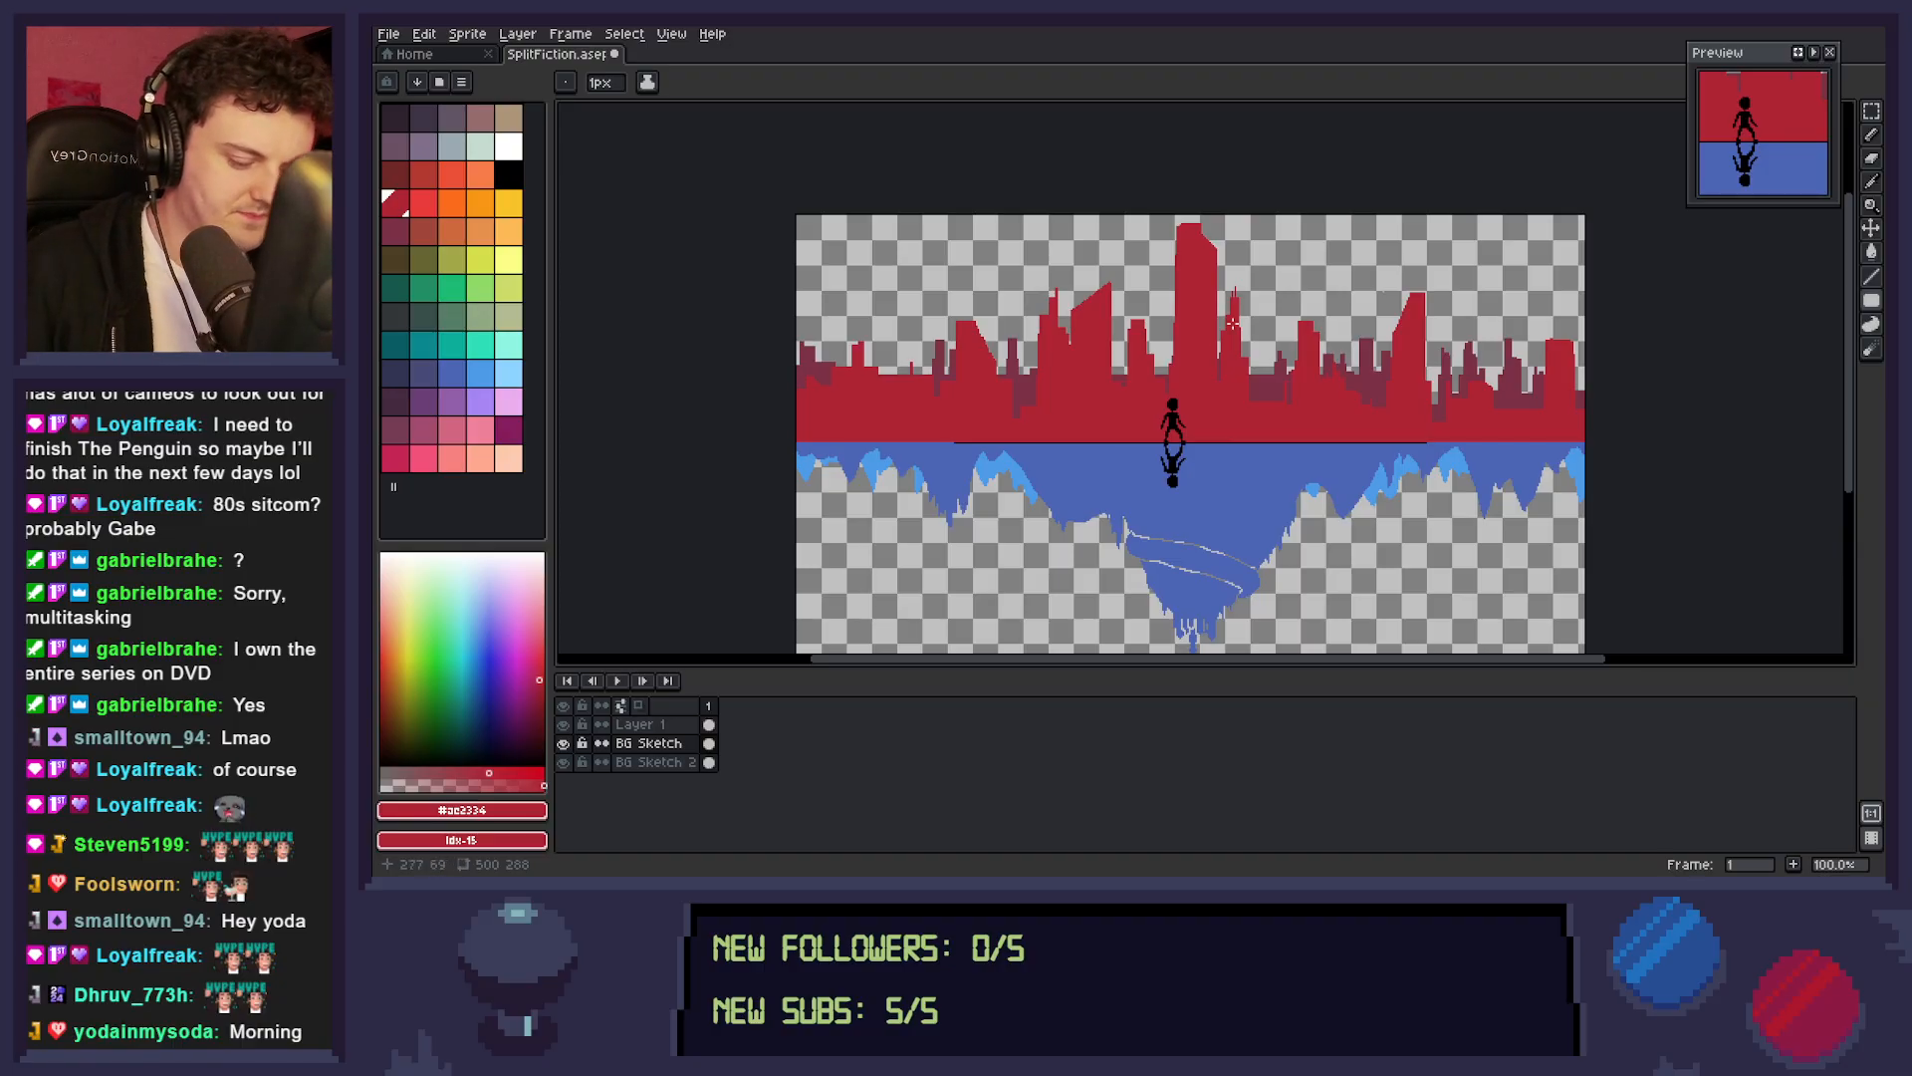
# Select the slanted tower left of the tallest building and move it 6 px to the right.
pyautogui.press('m')
pyautogui.moveTo(1123, 256); pyautogui.dragTo(1065, 373)
pyautogui.press('Right')
pyautogui.press('Right')
pyautogui.press('Right')
pyautogui.press('Right')
pyautogui.press('Right')
pyautogui.press('Right')
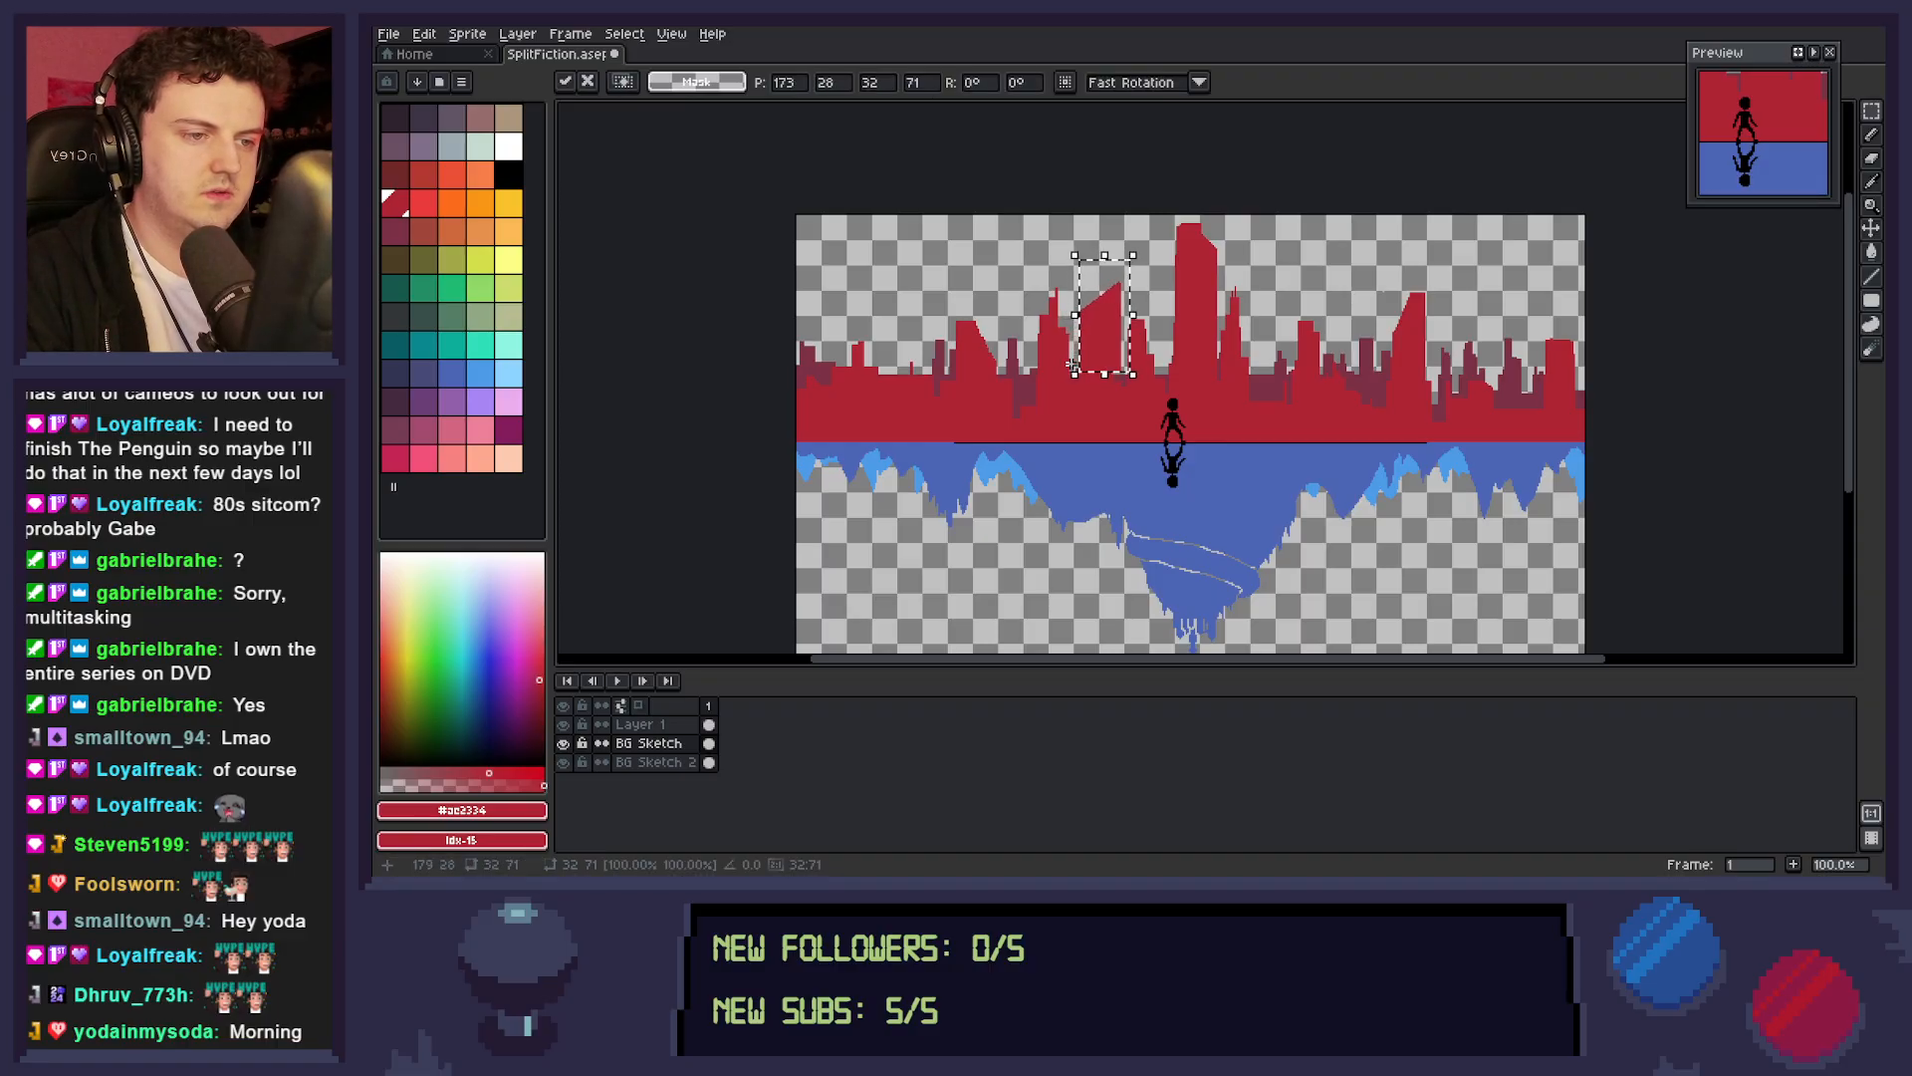
pyautogui.hotkey('ctrl', 'd')
pyautogui.press('b')
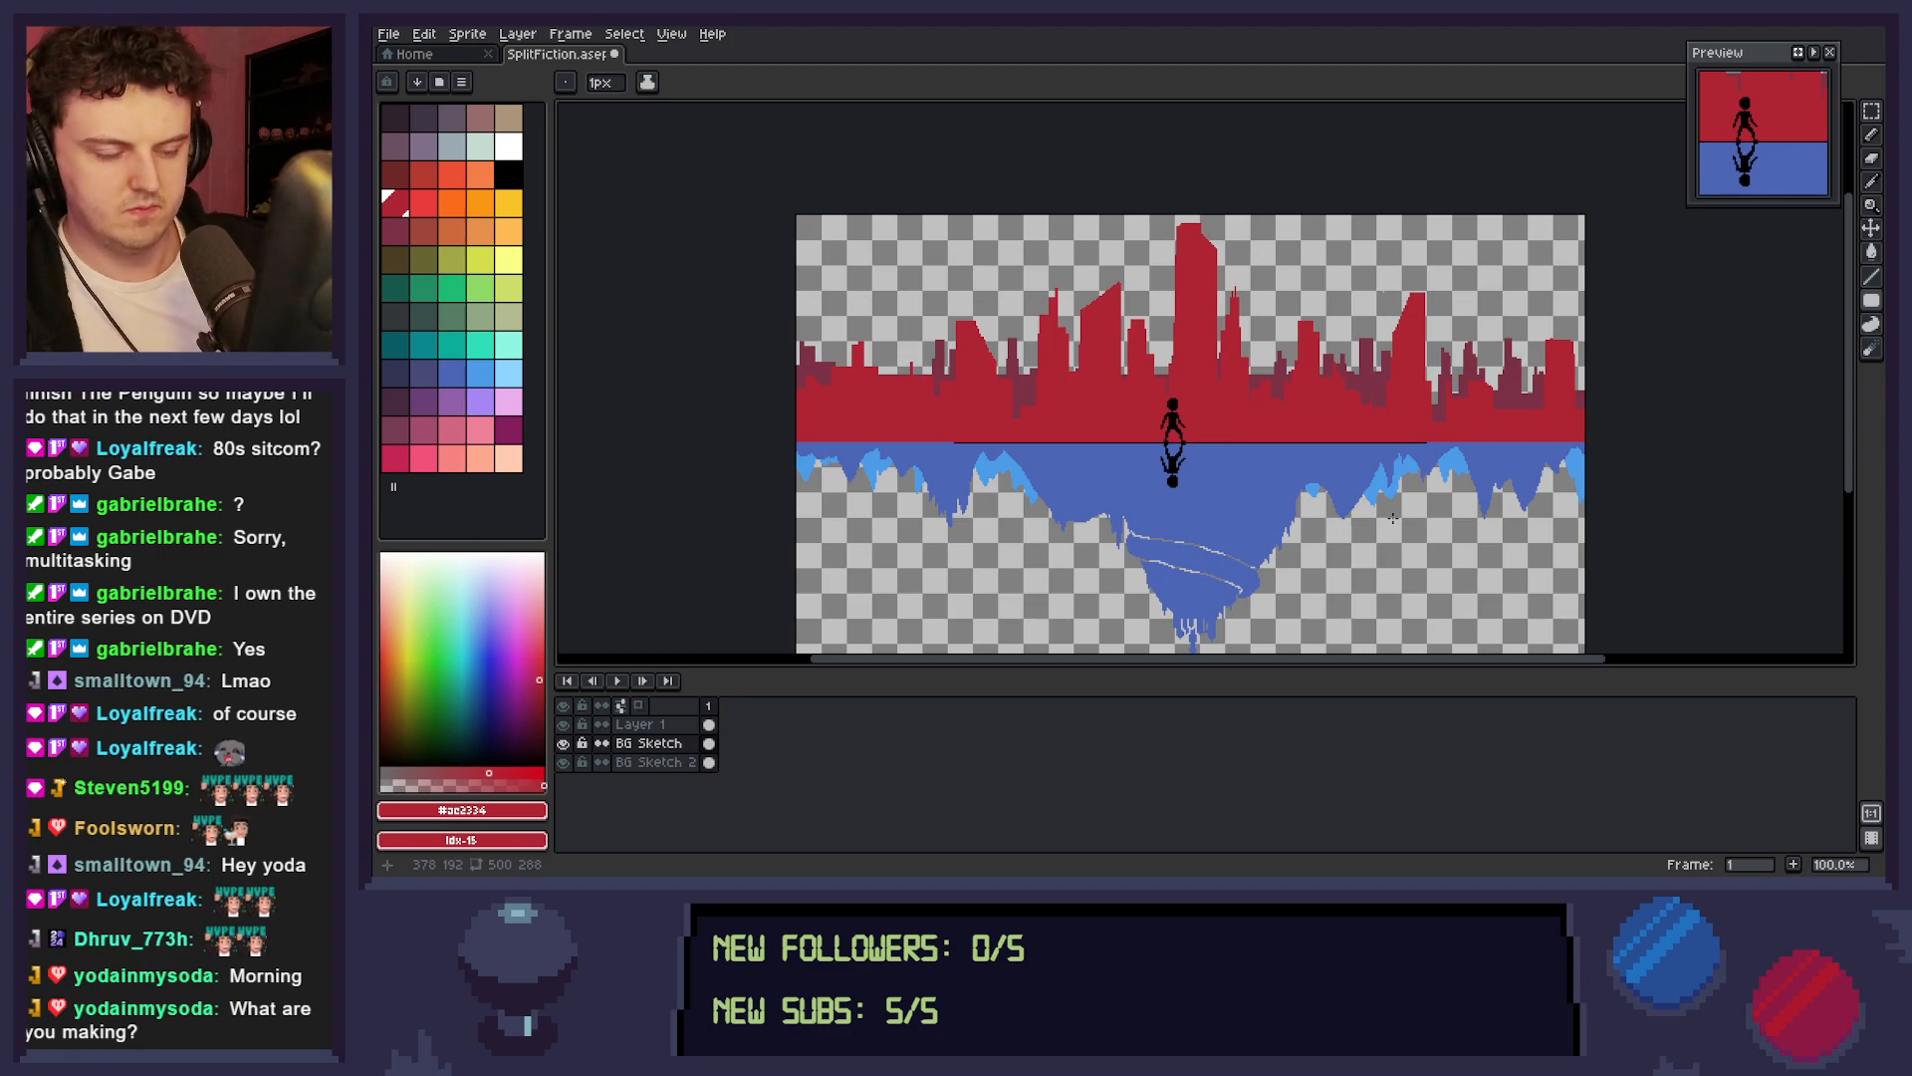
# Lower the red buildings at the canvas's left edge, moving them down about 9 px and a smaller selection of them further down.
pyautogui.press('m')
pyautogui.moveTo(896, 304); pyautogui.dragTo(781, 422)
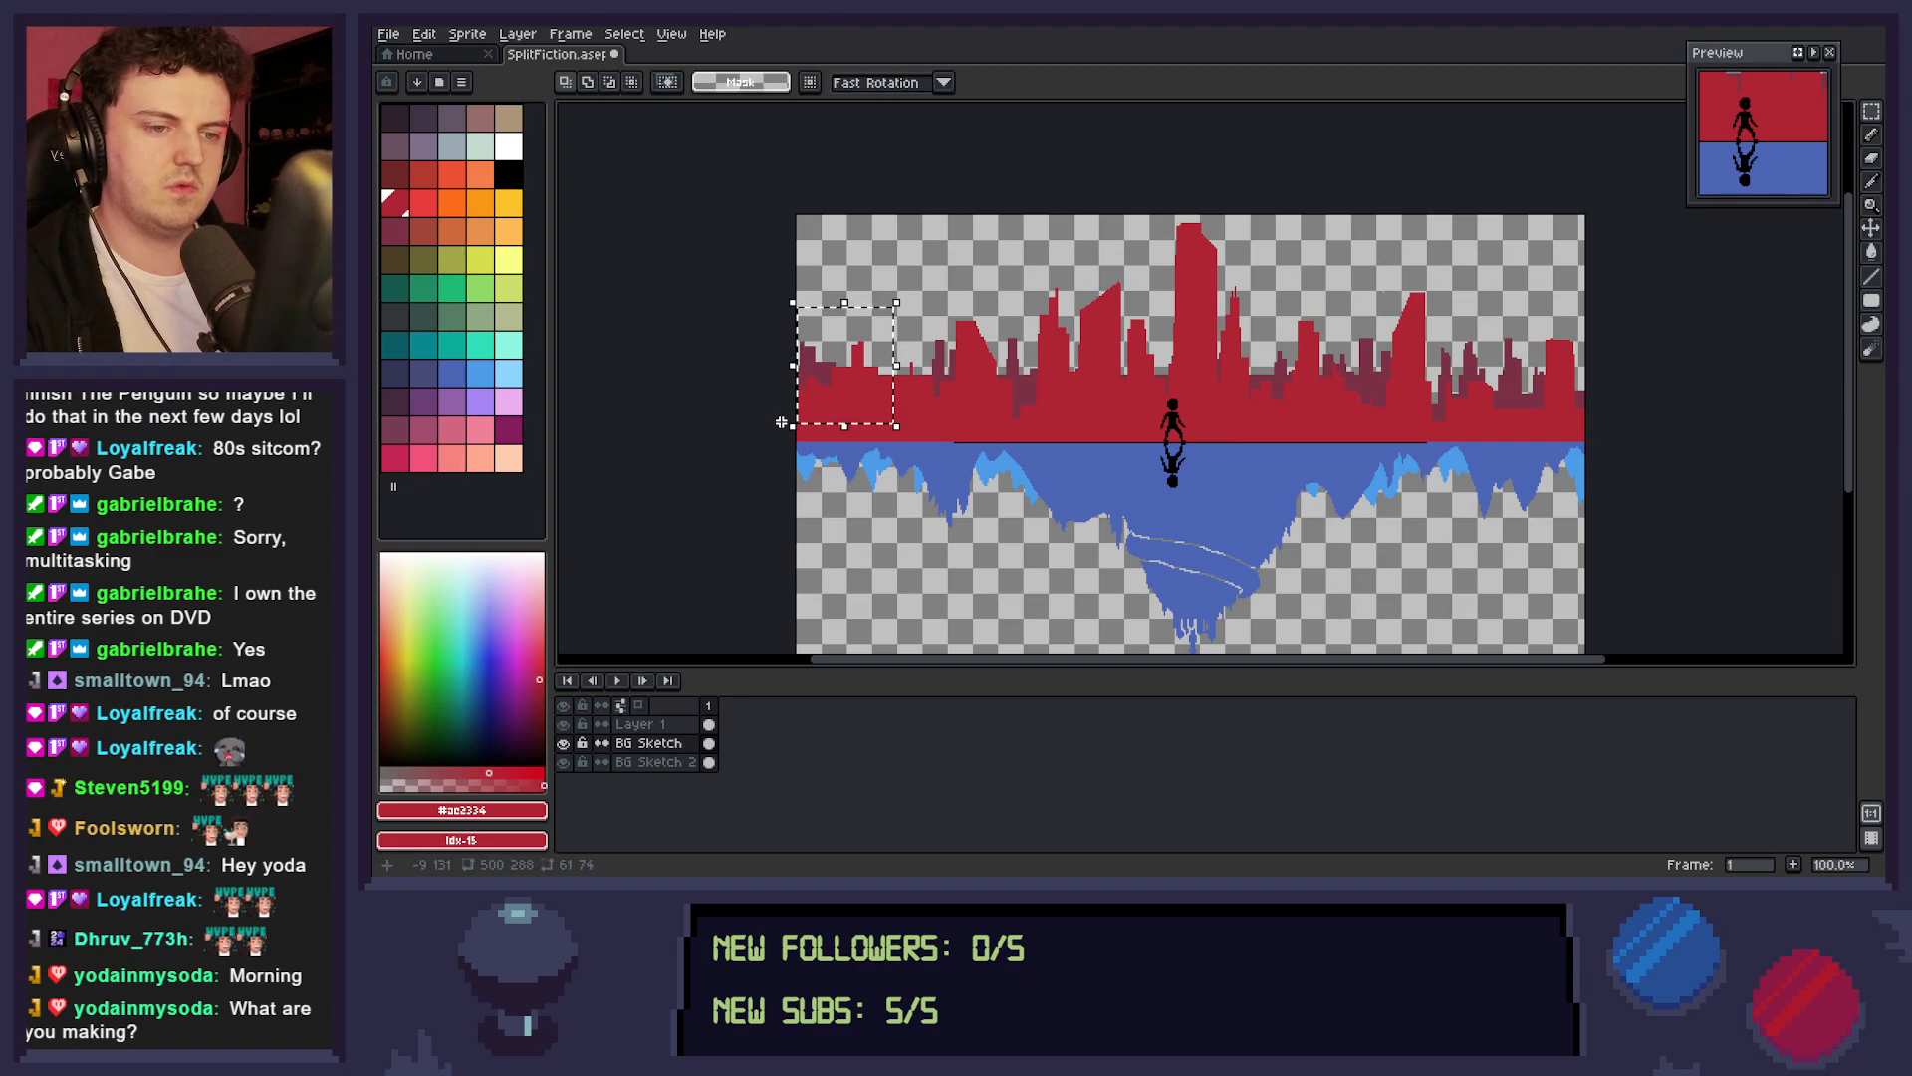
pyautogui.press('Down')
pyautogui.press('Down')
pyautogui.press('Down')
pyautogui.press('Down')
pyautogui.press('Down')
pyautogui.press('Down')
pyautogui.press('Down')
pyautogui.press('Down')
pyautogui.press('Down')
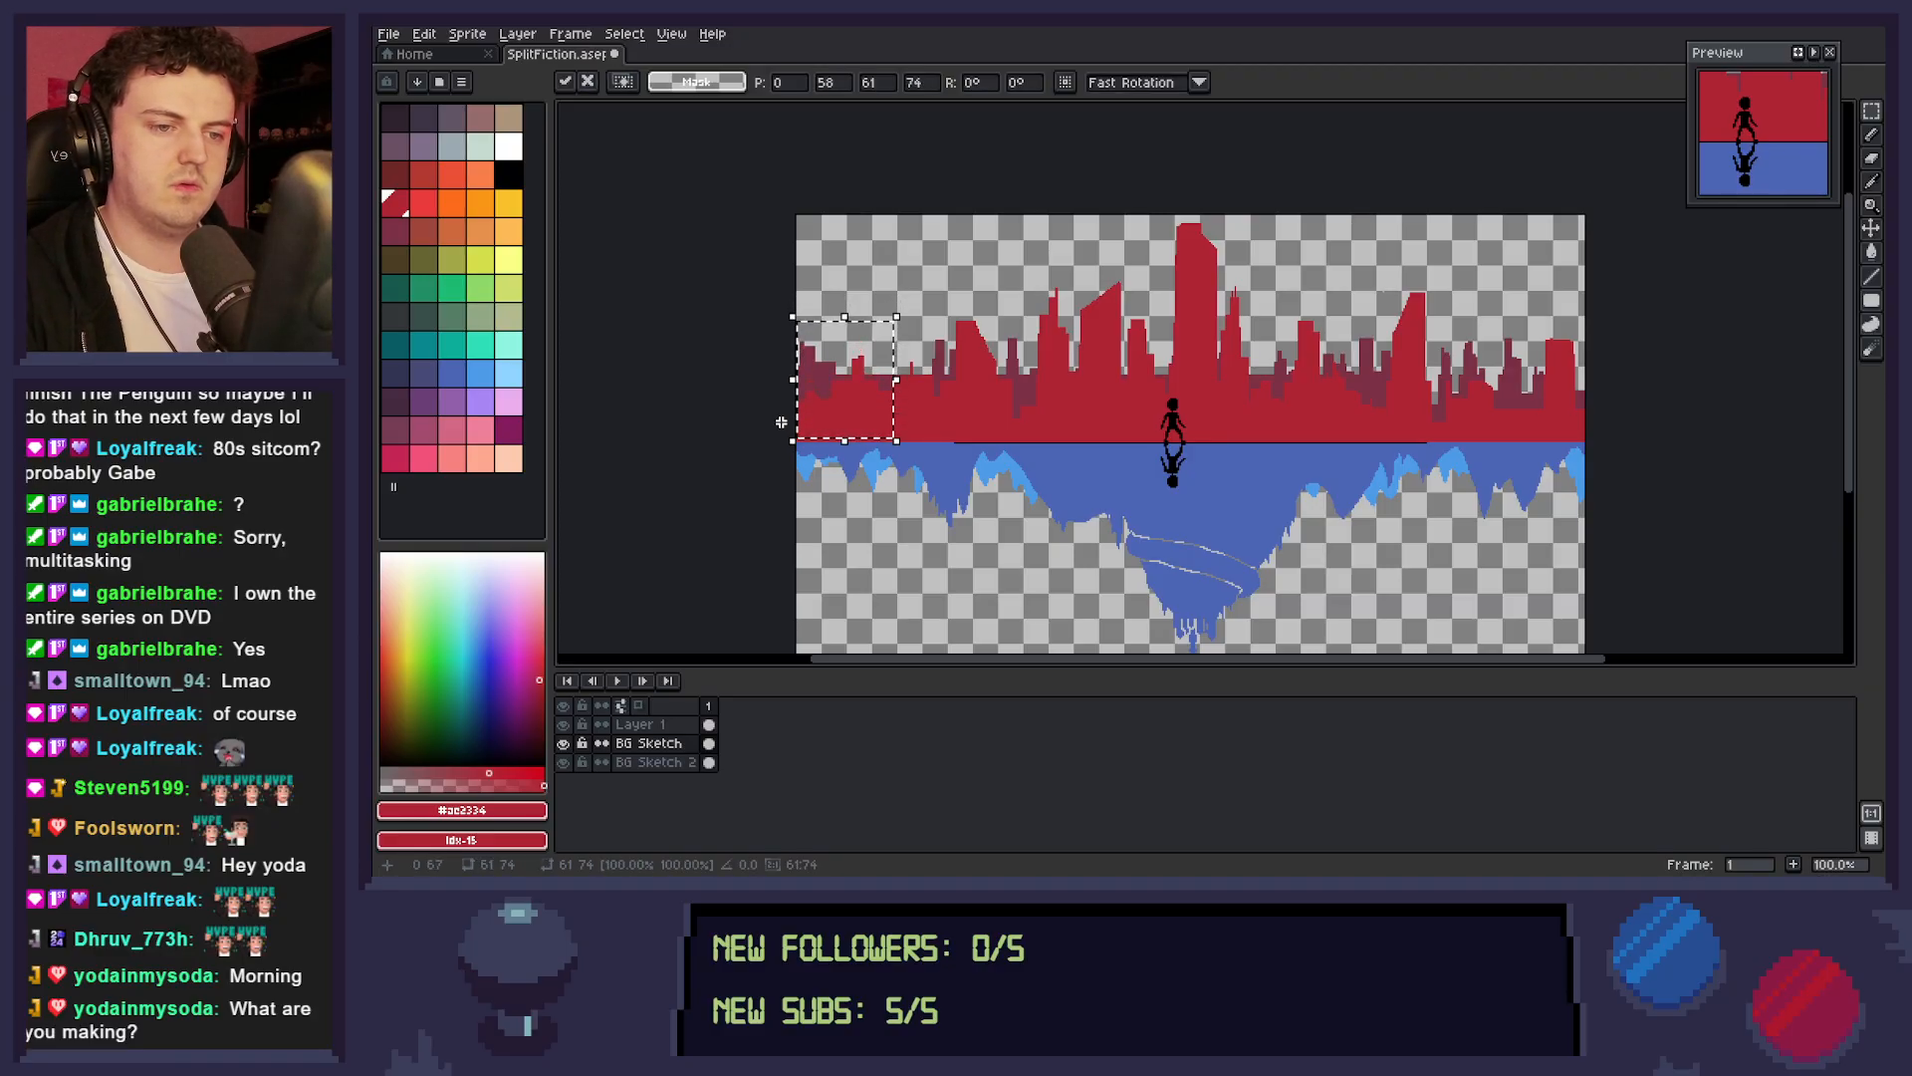
pyautogui.hotkey('ctrl', 'd')
pyautogui.moveTo(888, 331); pyautogui.dragTo(778, 415)
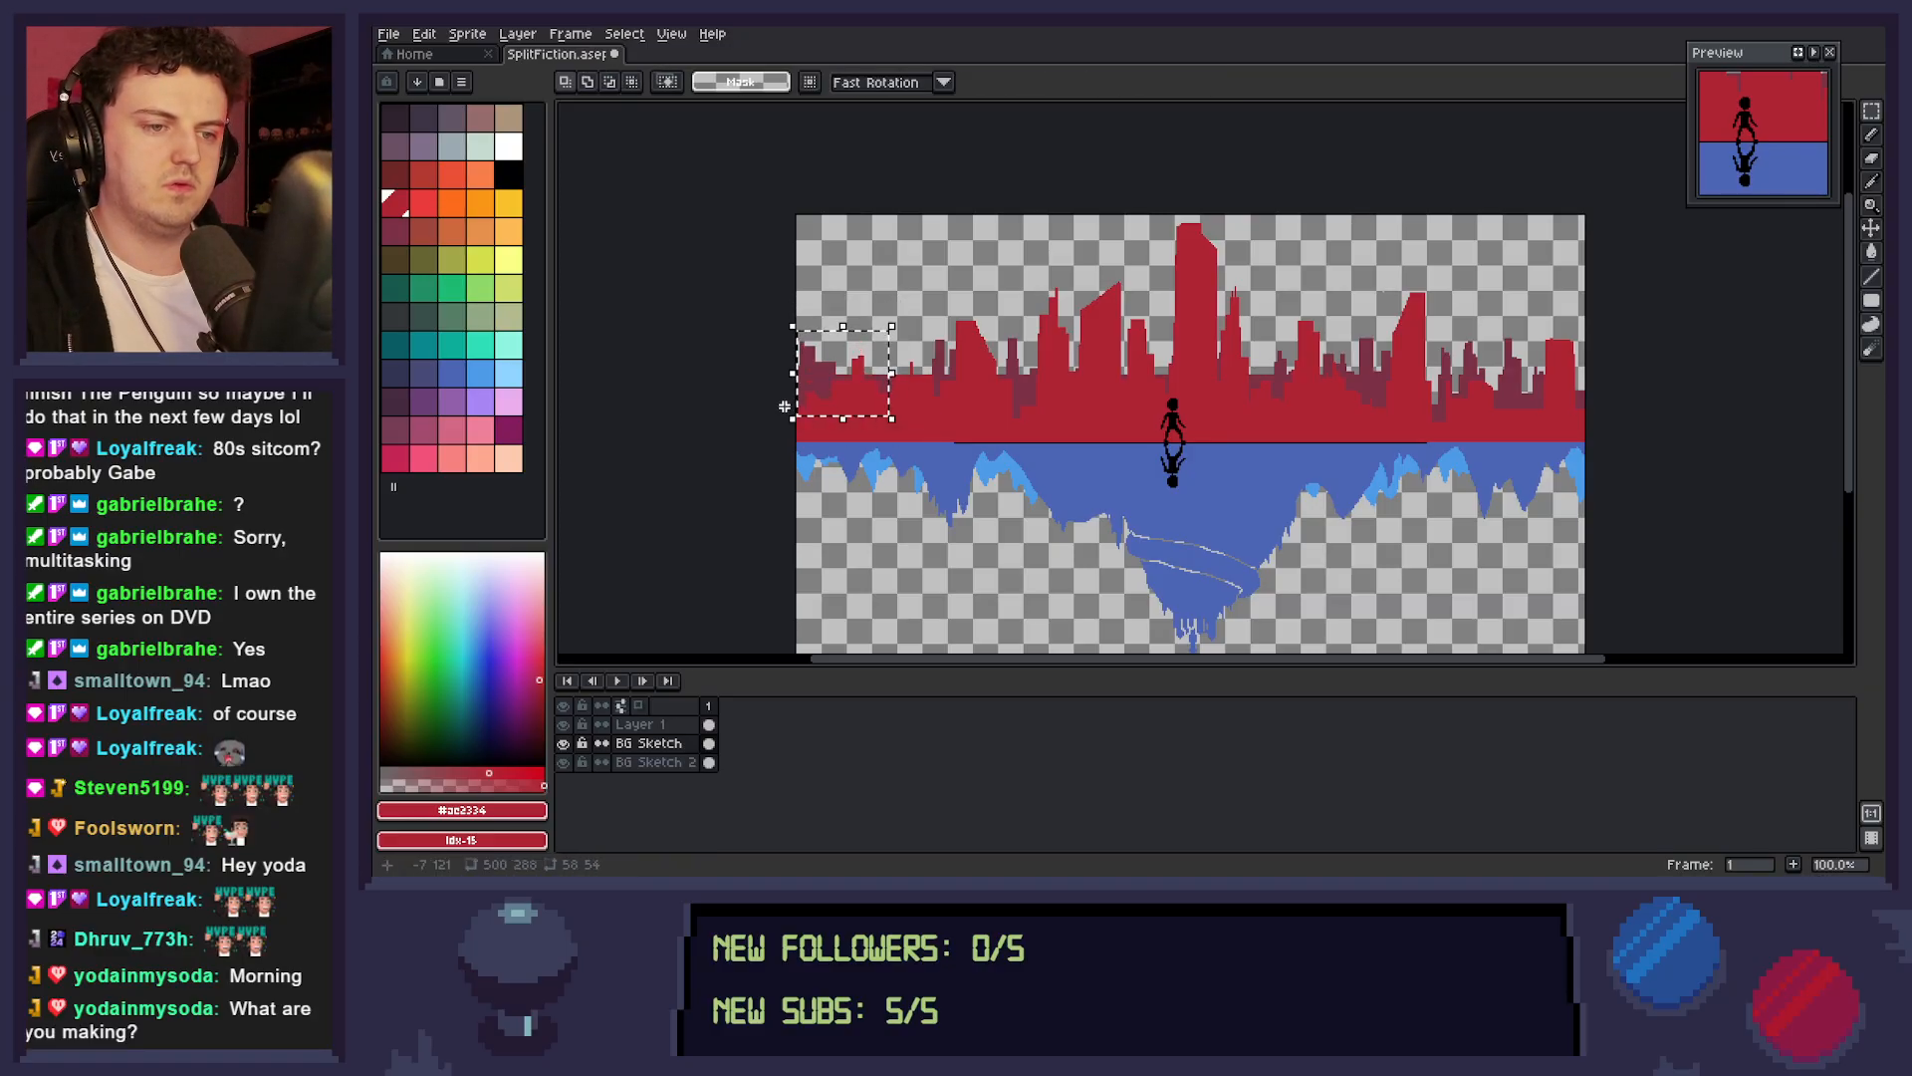
pyautogui.press('Down')
pyautogui.press('Down')
pyautogui.press('Down')
pyautogui.press('Down')
pyautogui.hotkey('ctrl', 'd')
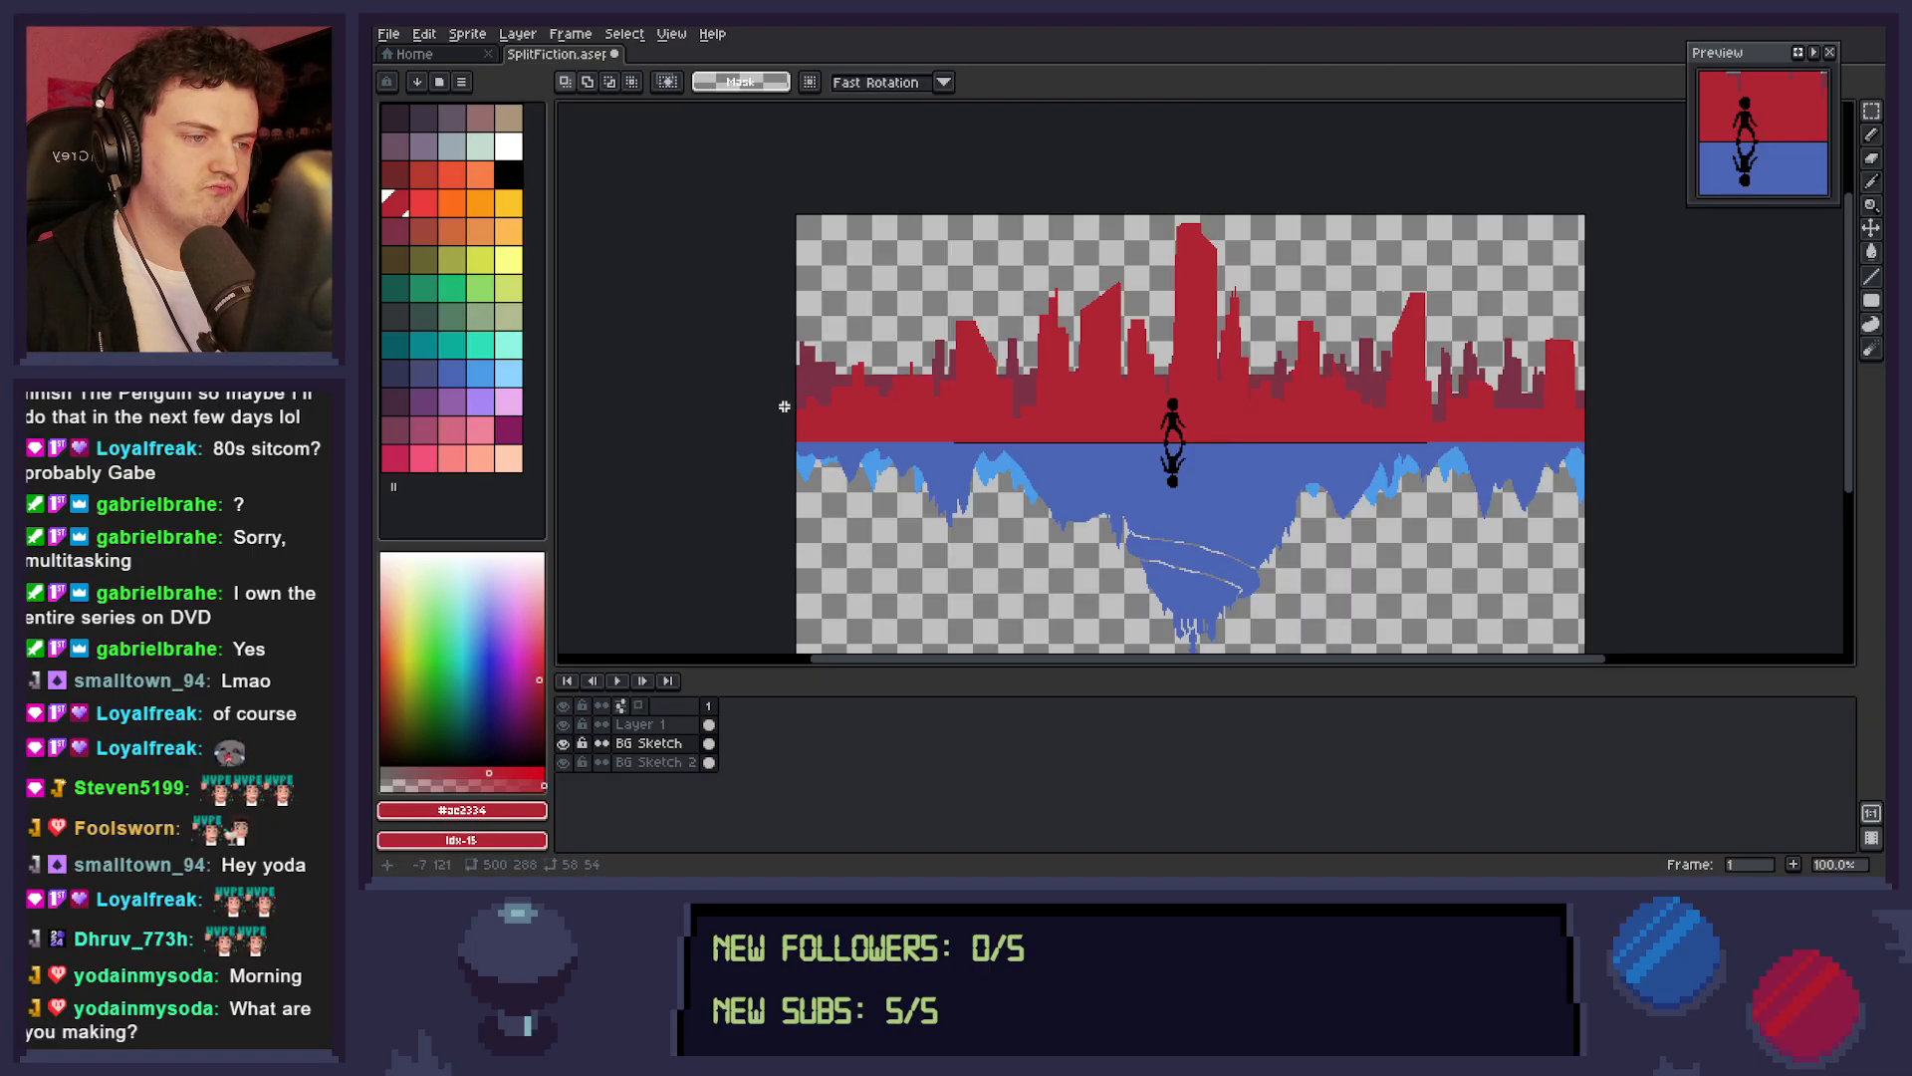
# Rearrange the red towers right of the figure, placing the slanted tower beside the central group and the shorter tower farther right.
pyautogui.moveTo(1374, 271); pyautogui.dragTo(1305, 397)
pyautogui.click(1339, 354)
pyautogui.moveTo(1338, 307); pyautogui.dragTo(1418, 408)
pyautogui.click(1317, 431)
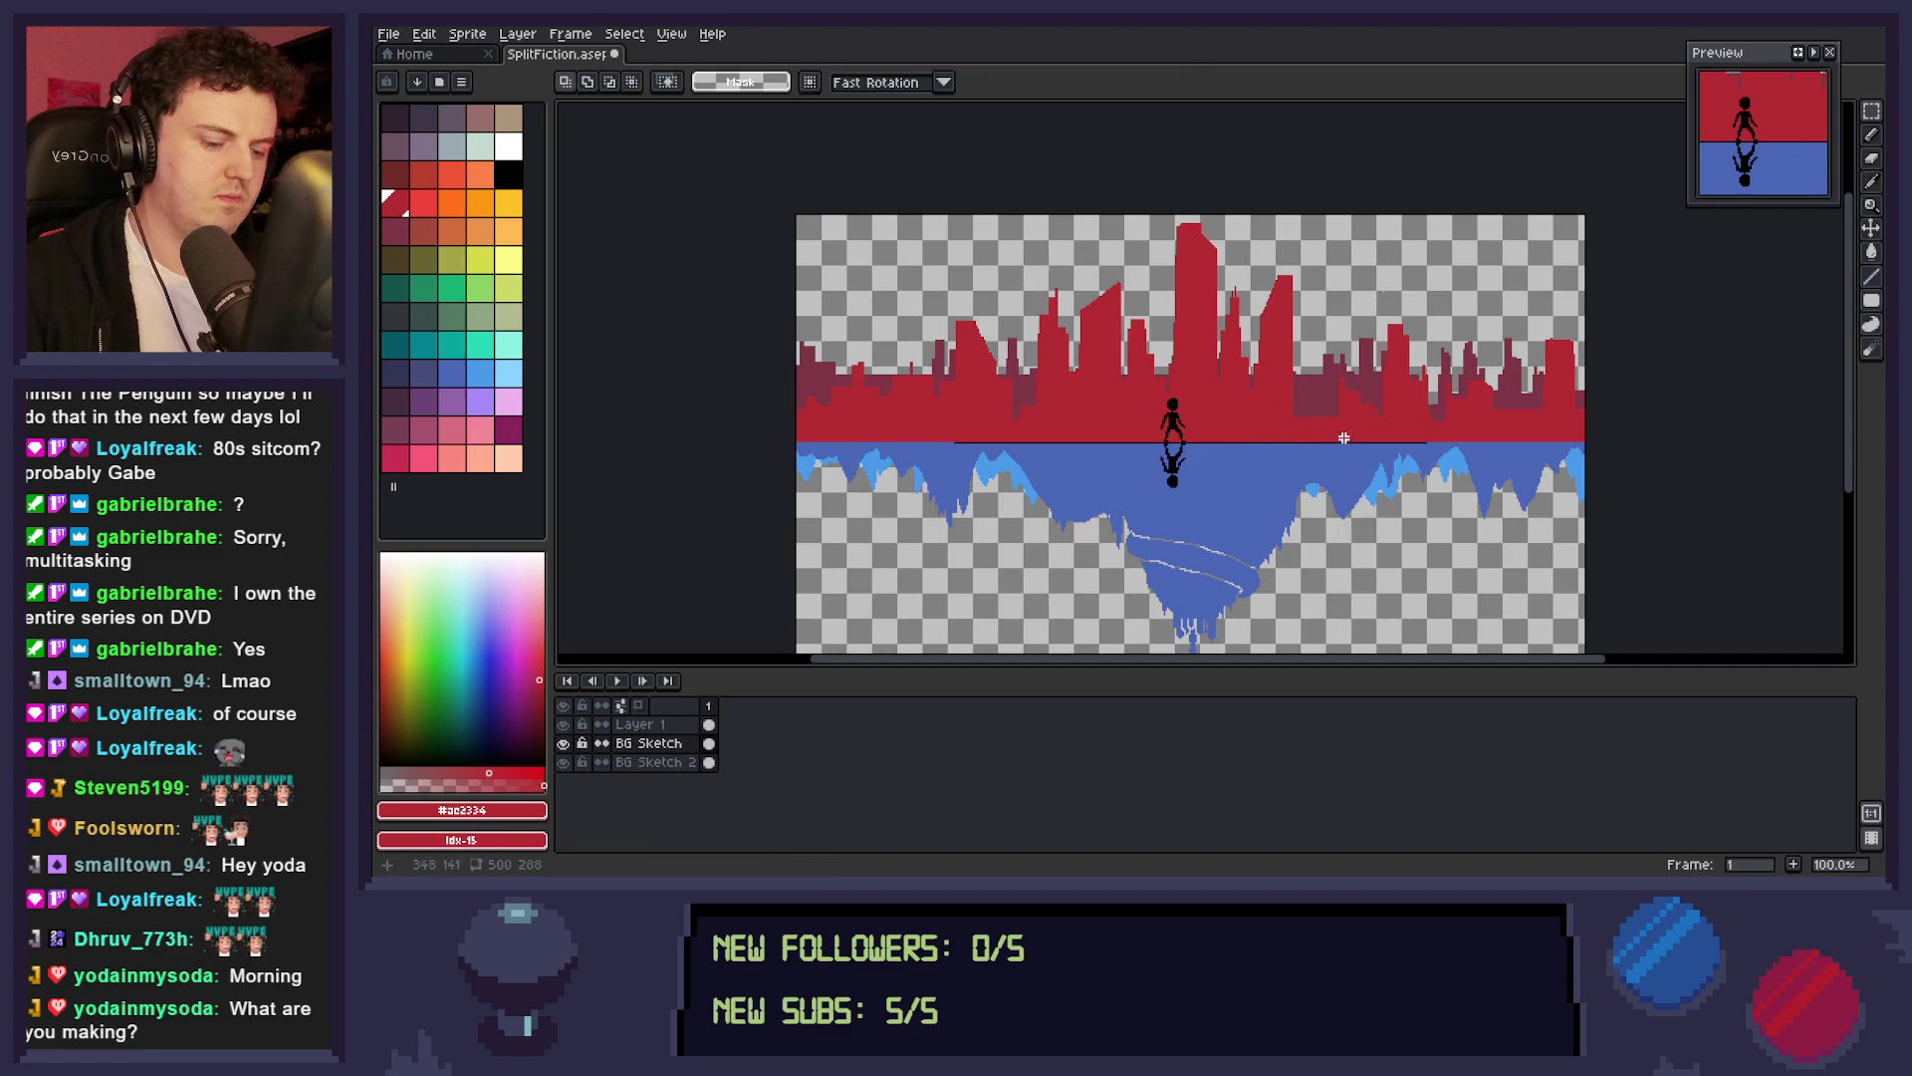
pyautogui.press('b')
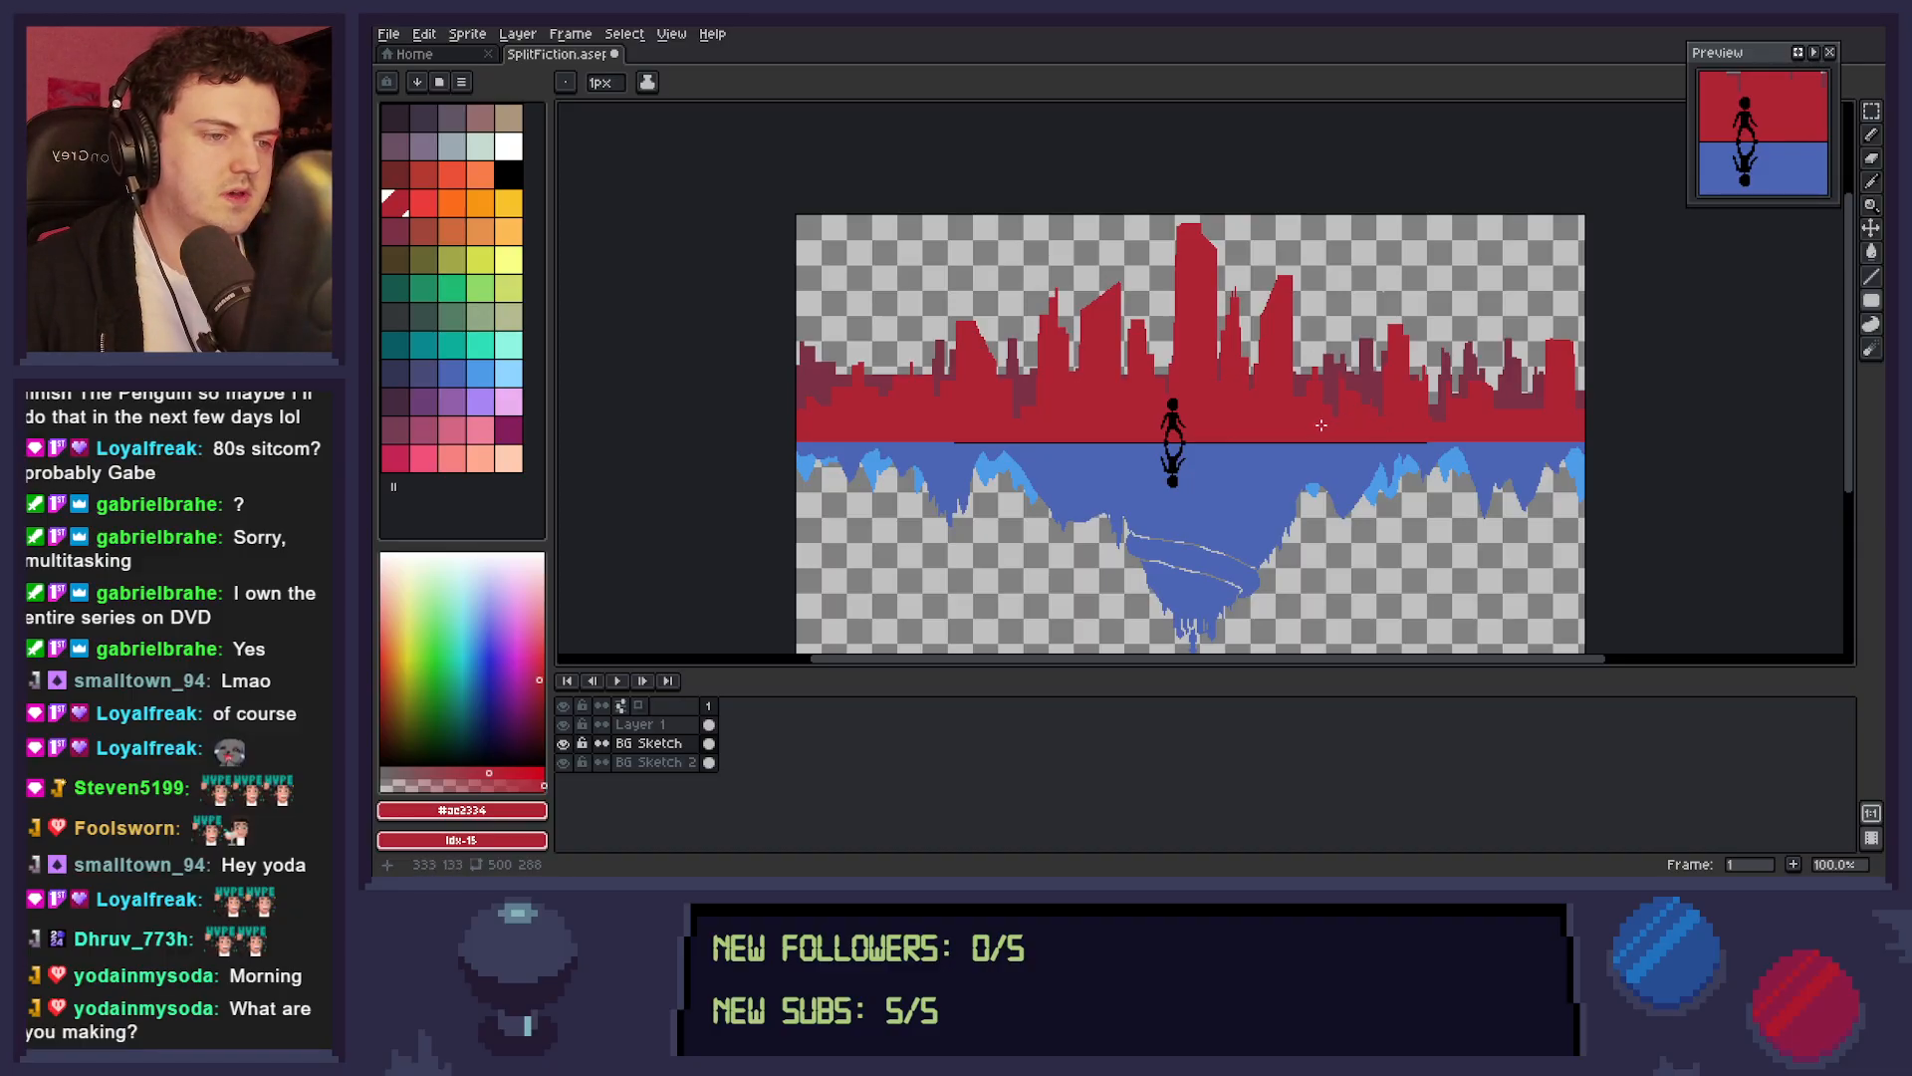
# Flip the top of the slanted tower right of the tallest building horizontally, lower it, and touch up its right side in red.
pyautogui.press('m')
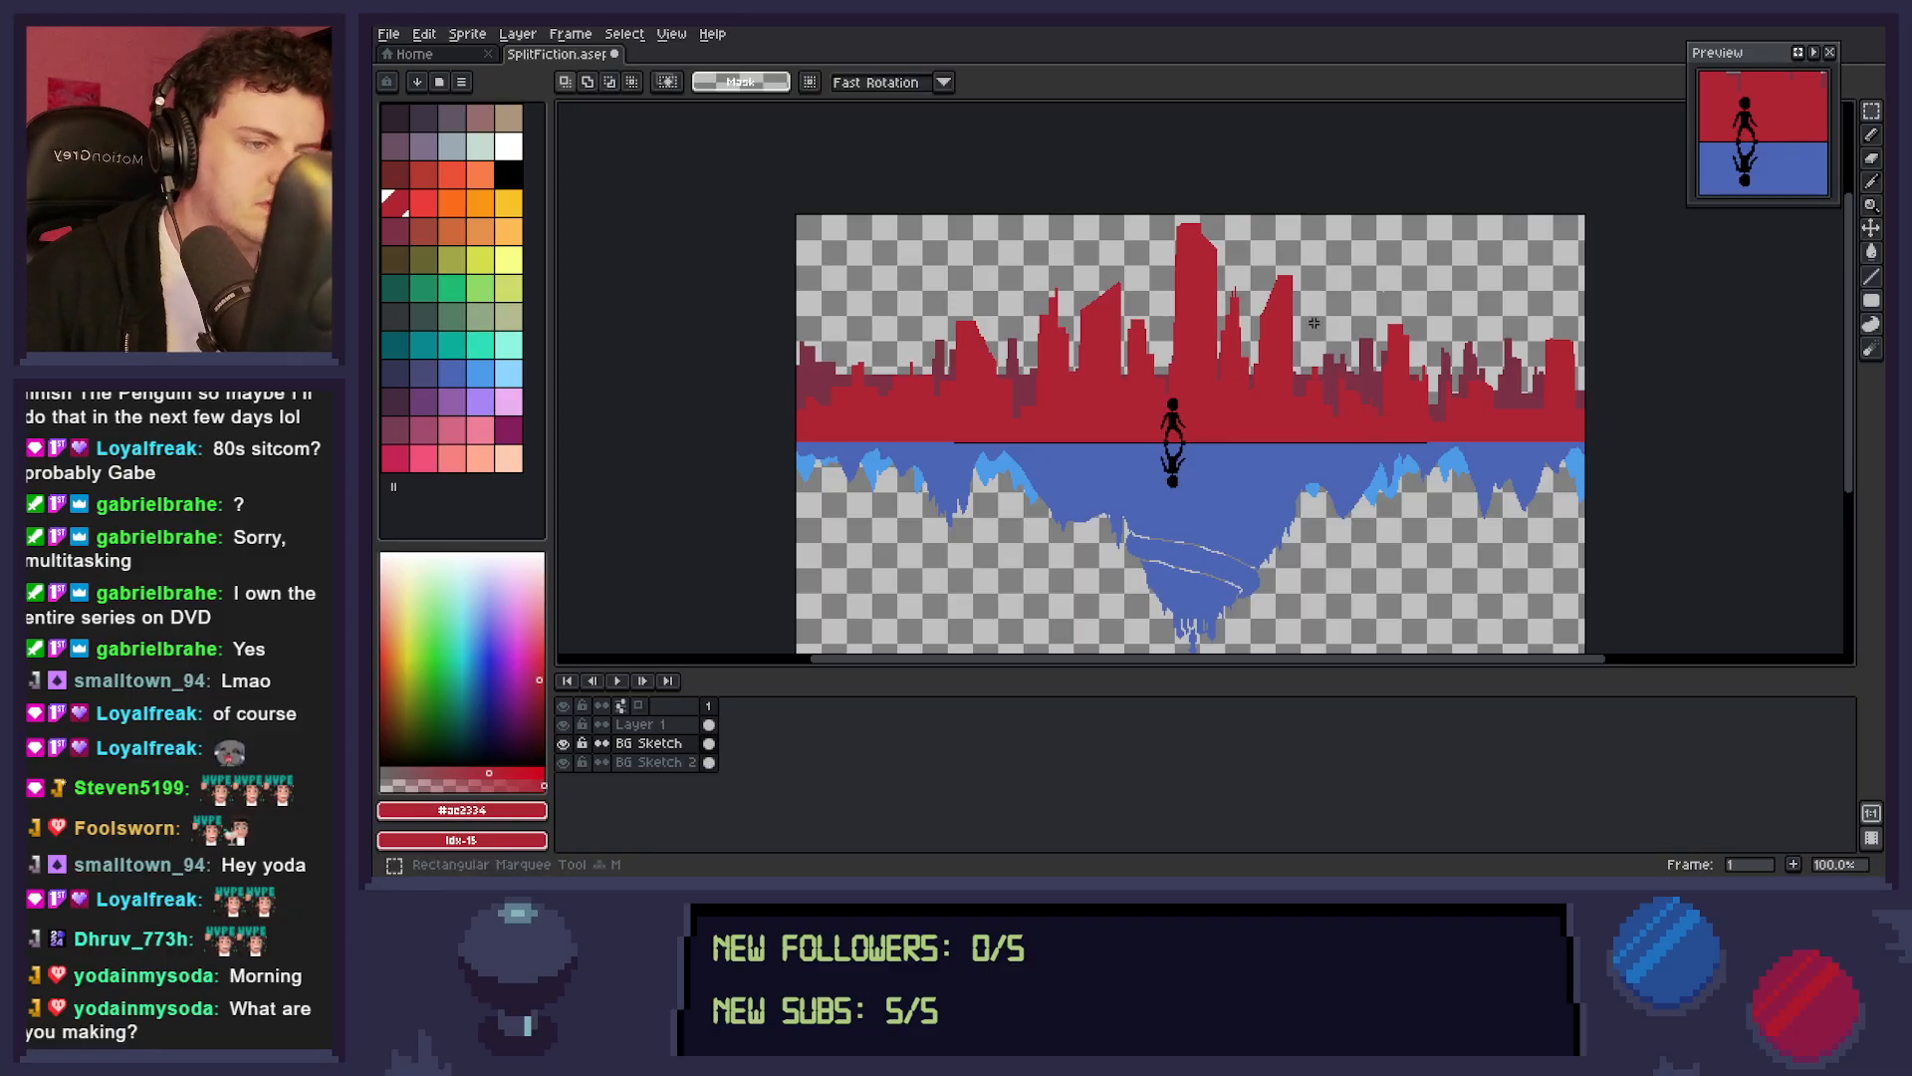
pyautogui.moveTo(1304, 252); pyautogui.dragTo(1250, 337)
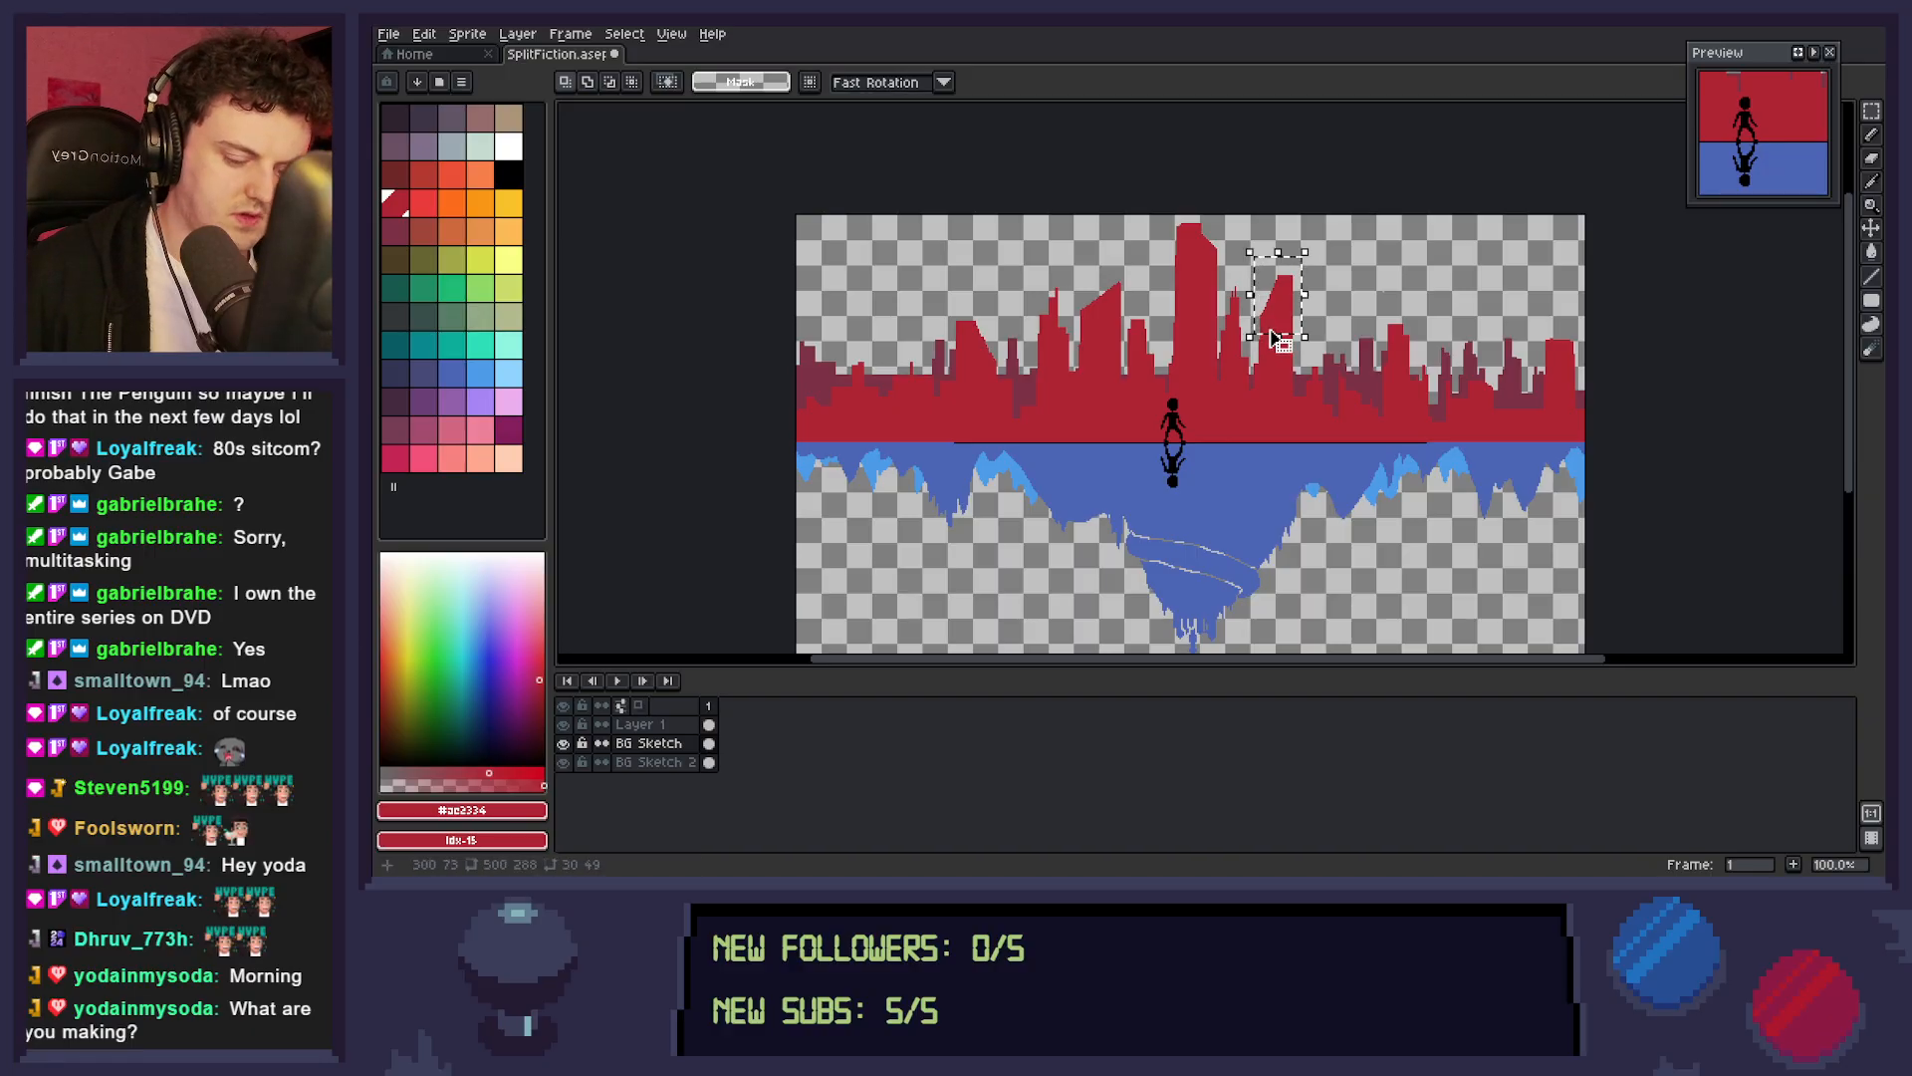
pyautogui.click(1272, 334)
pyautogui.moveTo(1272, 334)
pyautogui.mouseDown()
pyautogui.moveTo(1275, 311)
pyautogui.moveTo(1295, 356)
pyautogui.mouseUp()
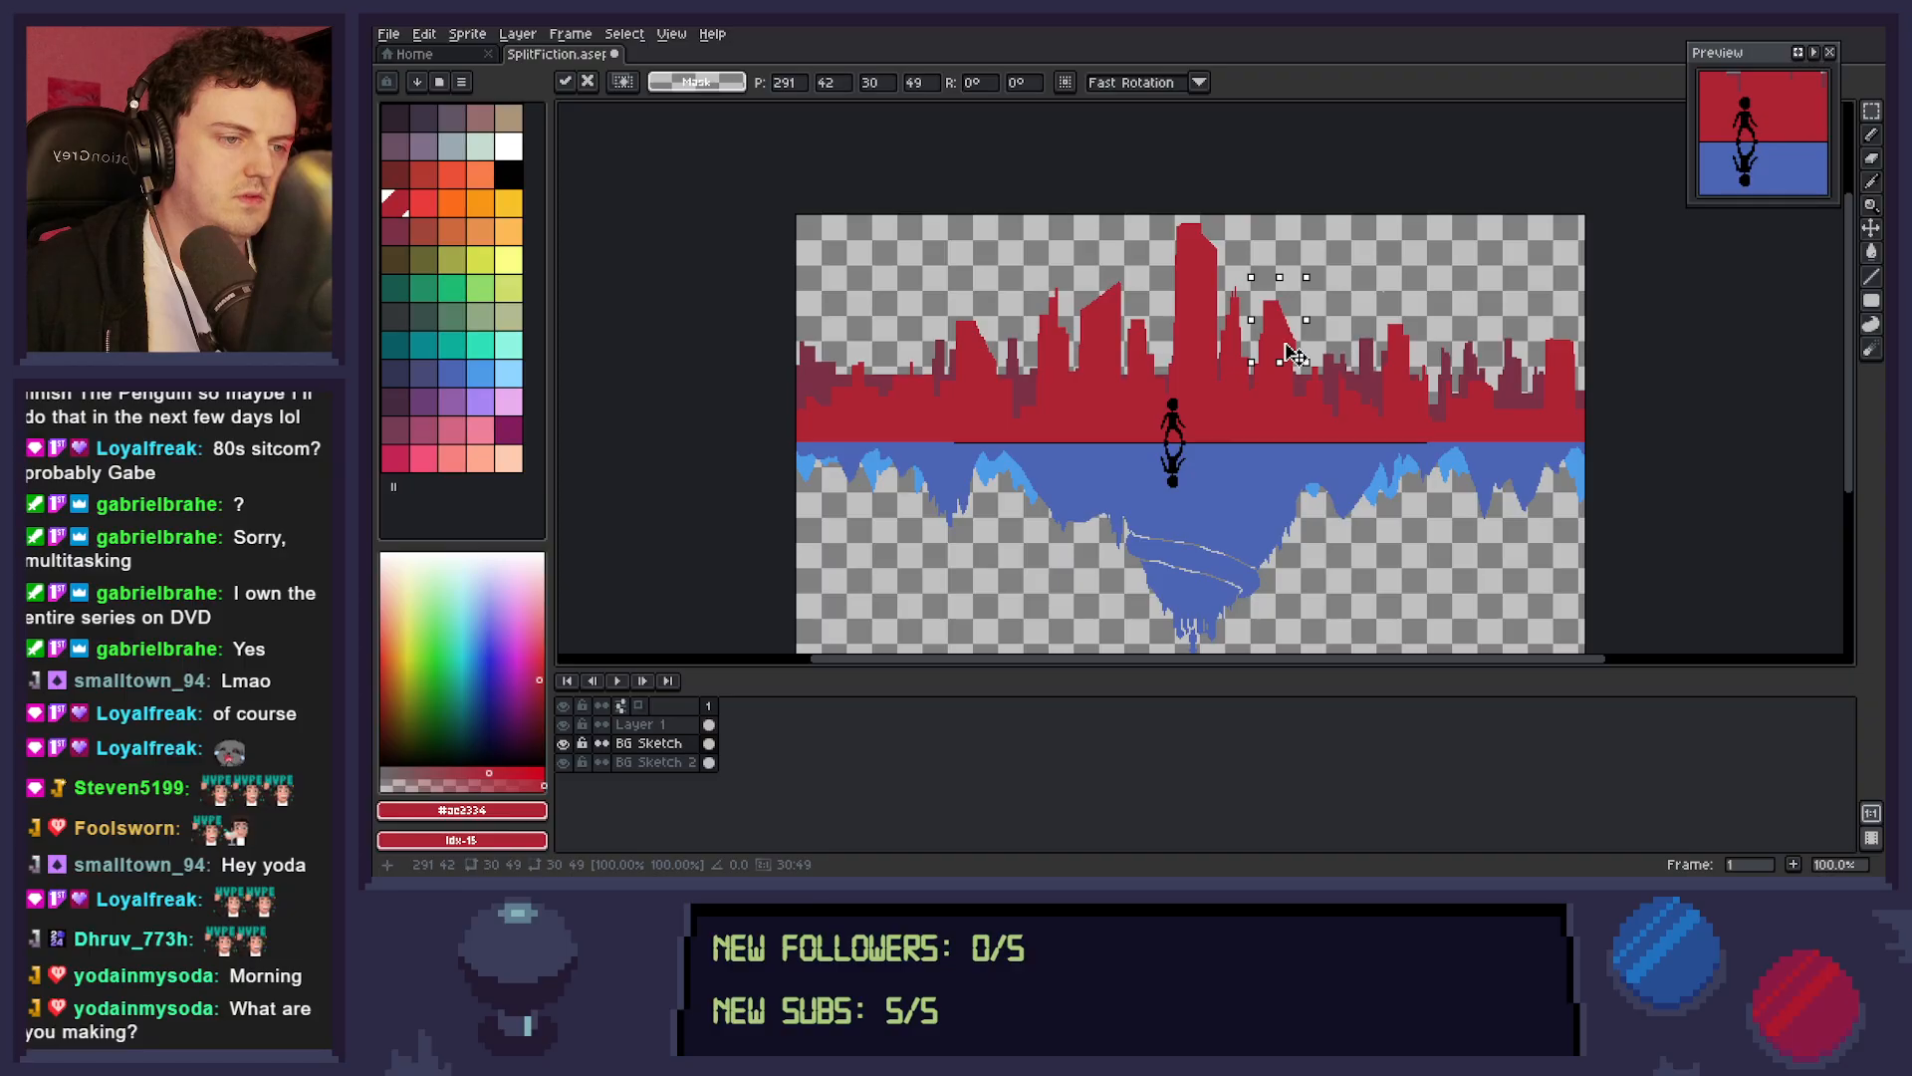
pyautogui.press('Return')
pyautogui.hotkey('shift', 'u')
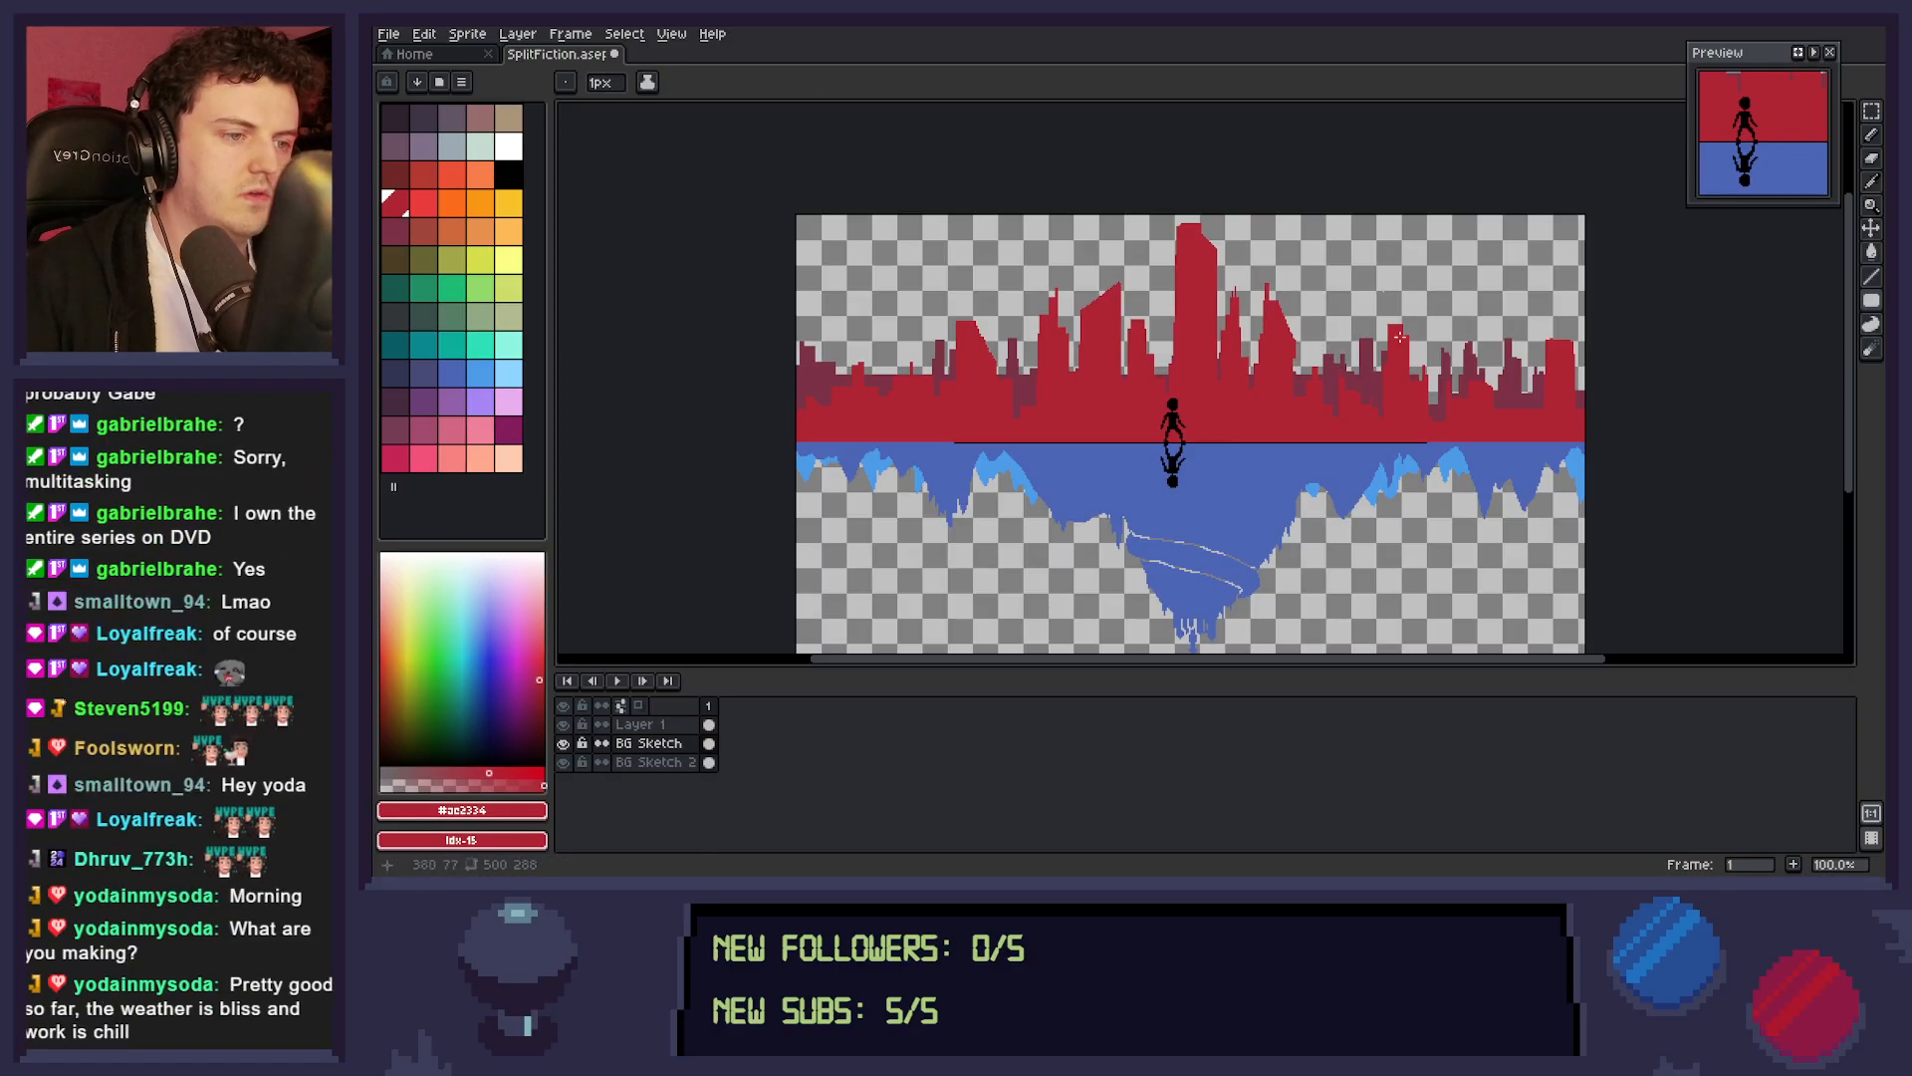
pyautogui.moveTo(1290, 352); pyautogui.dragTo(1296, 409)
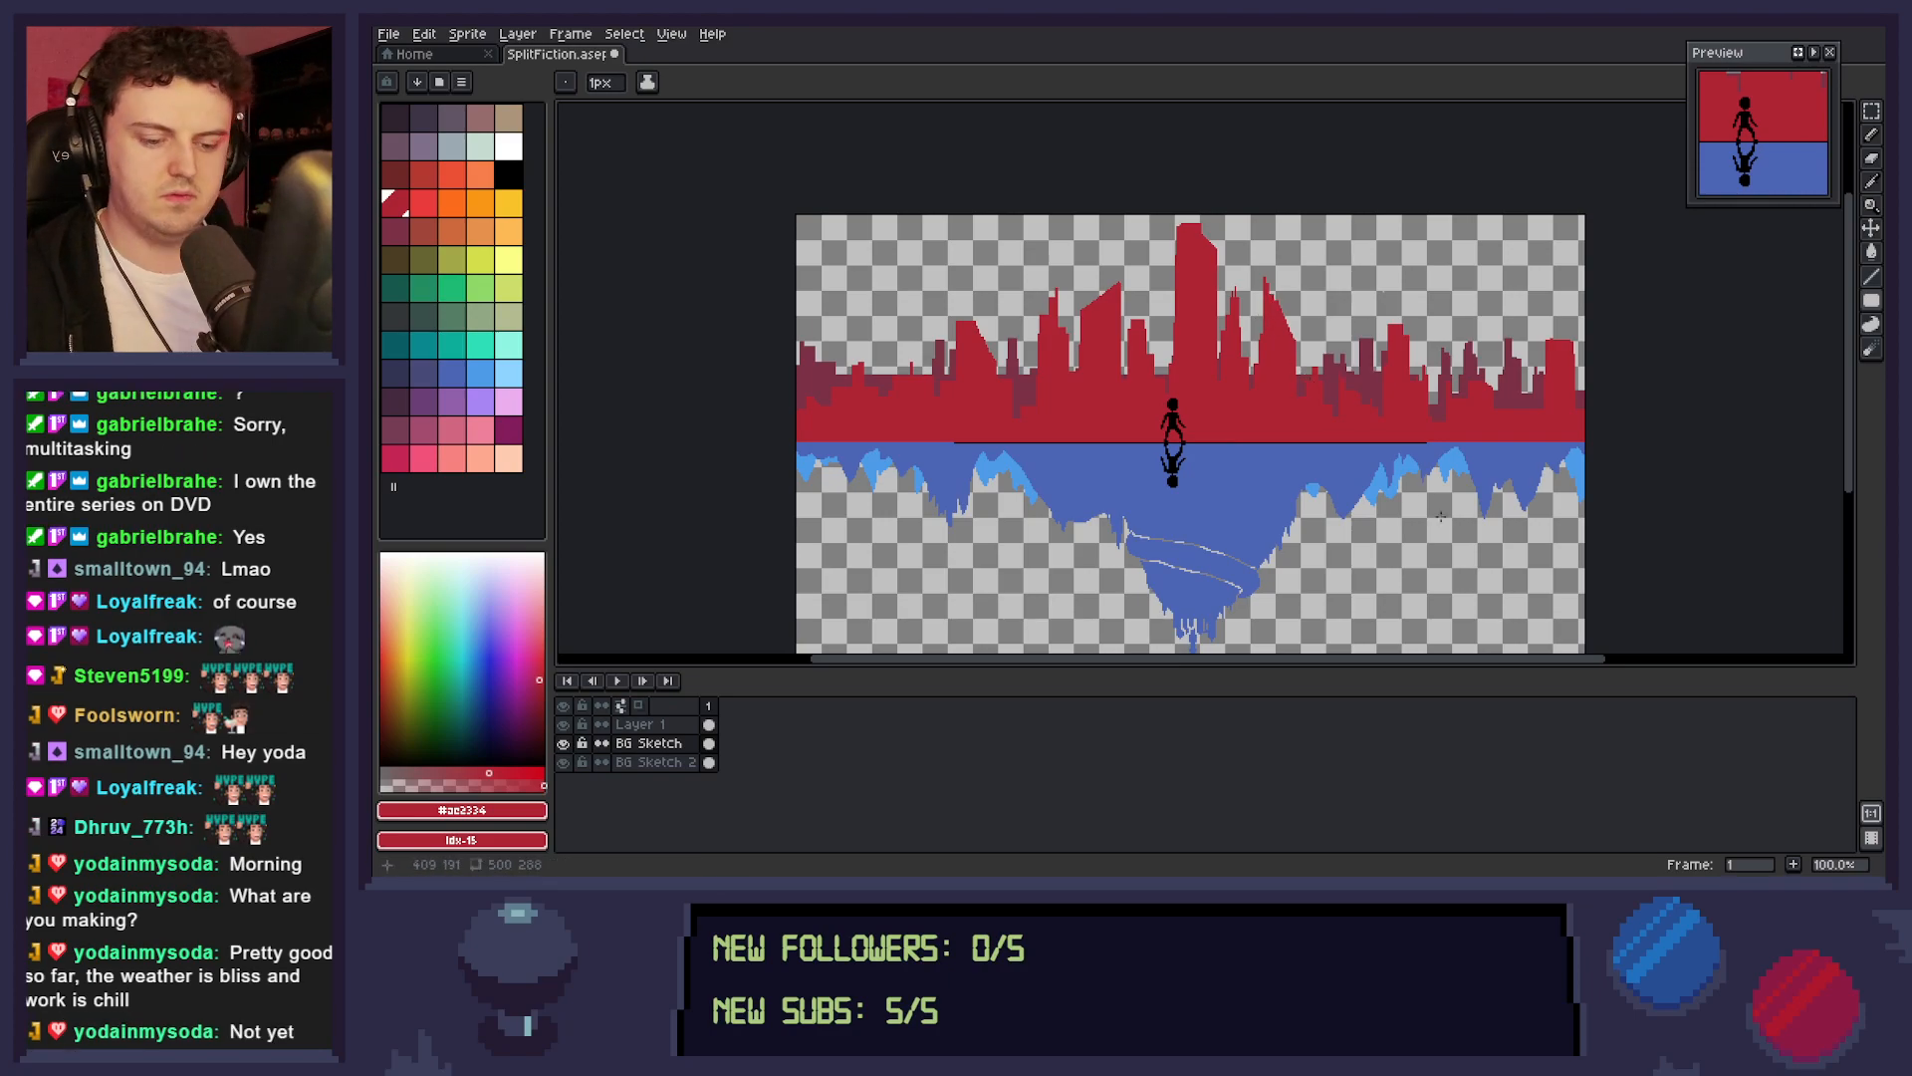
# Trim the left side of the slanted tower left of the tallest building and save the sprite.
pyautogui.press('e')
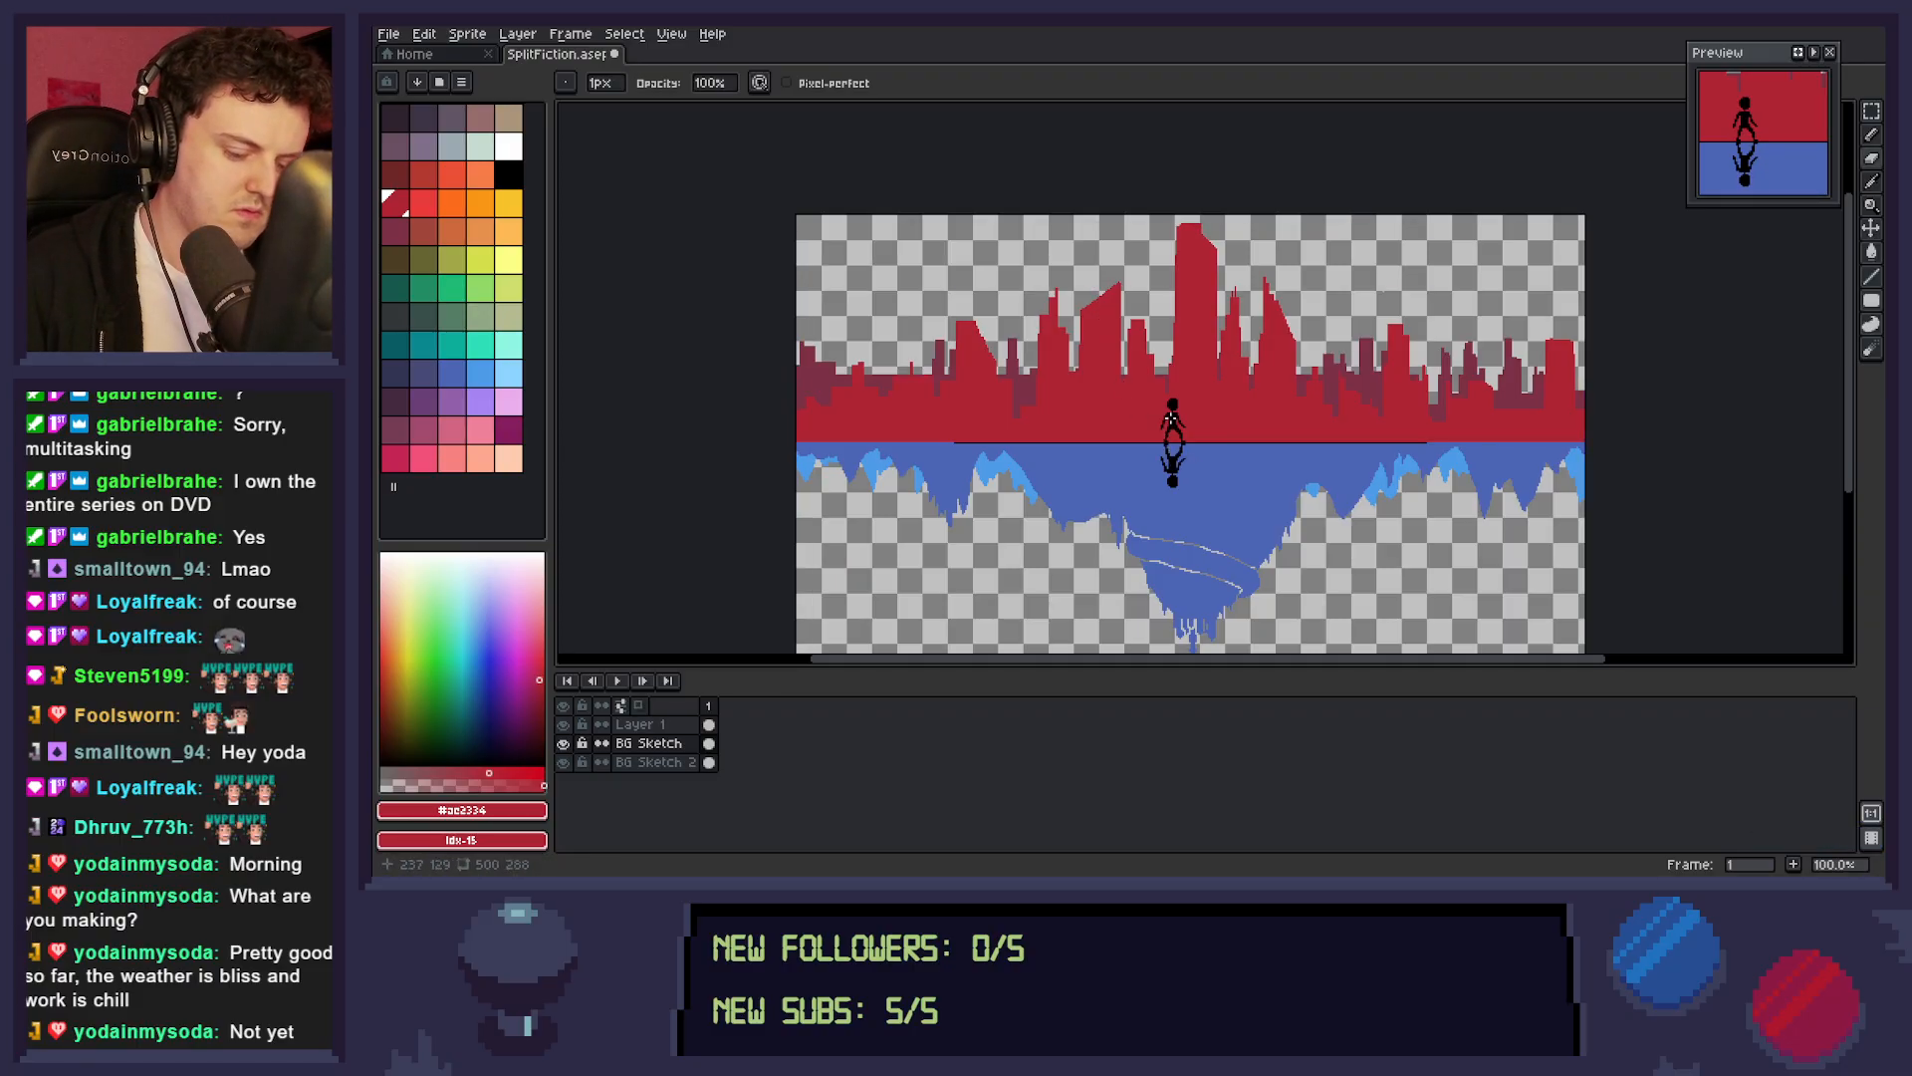
pyautogui.press('m')
pyautogui.moveTo(1082, 300); pyautogui.dragTo(1092, 327)
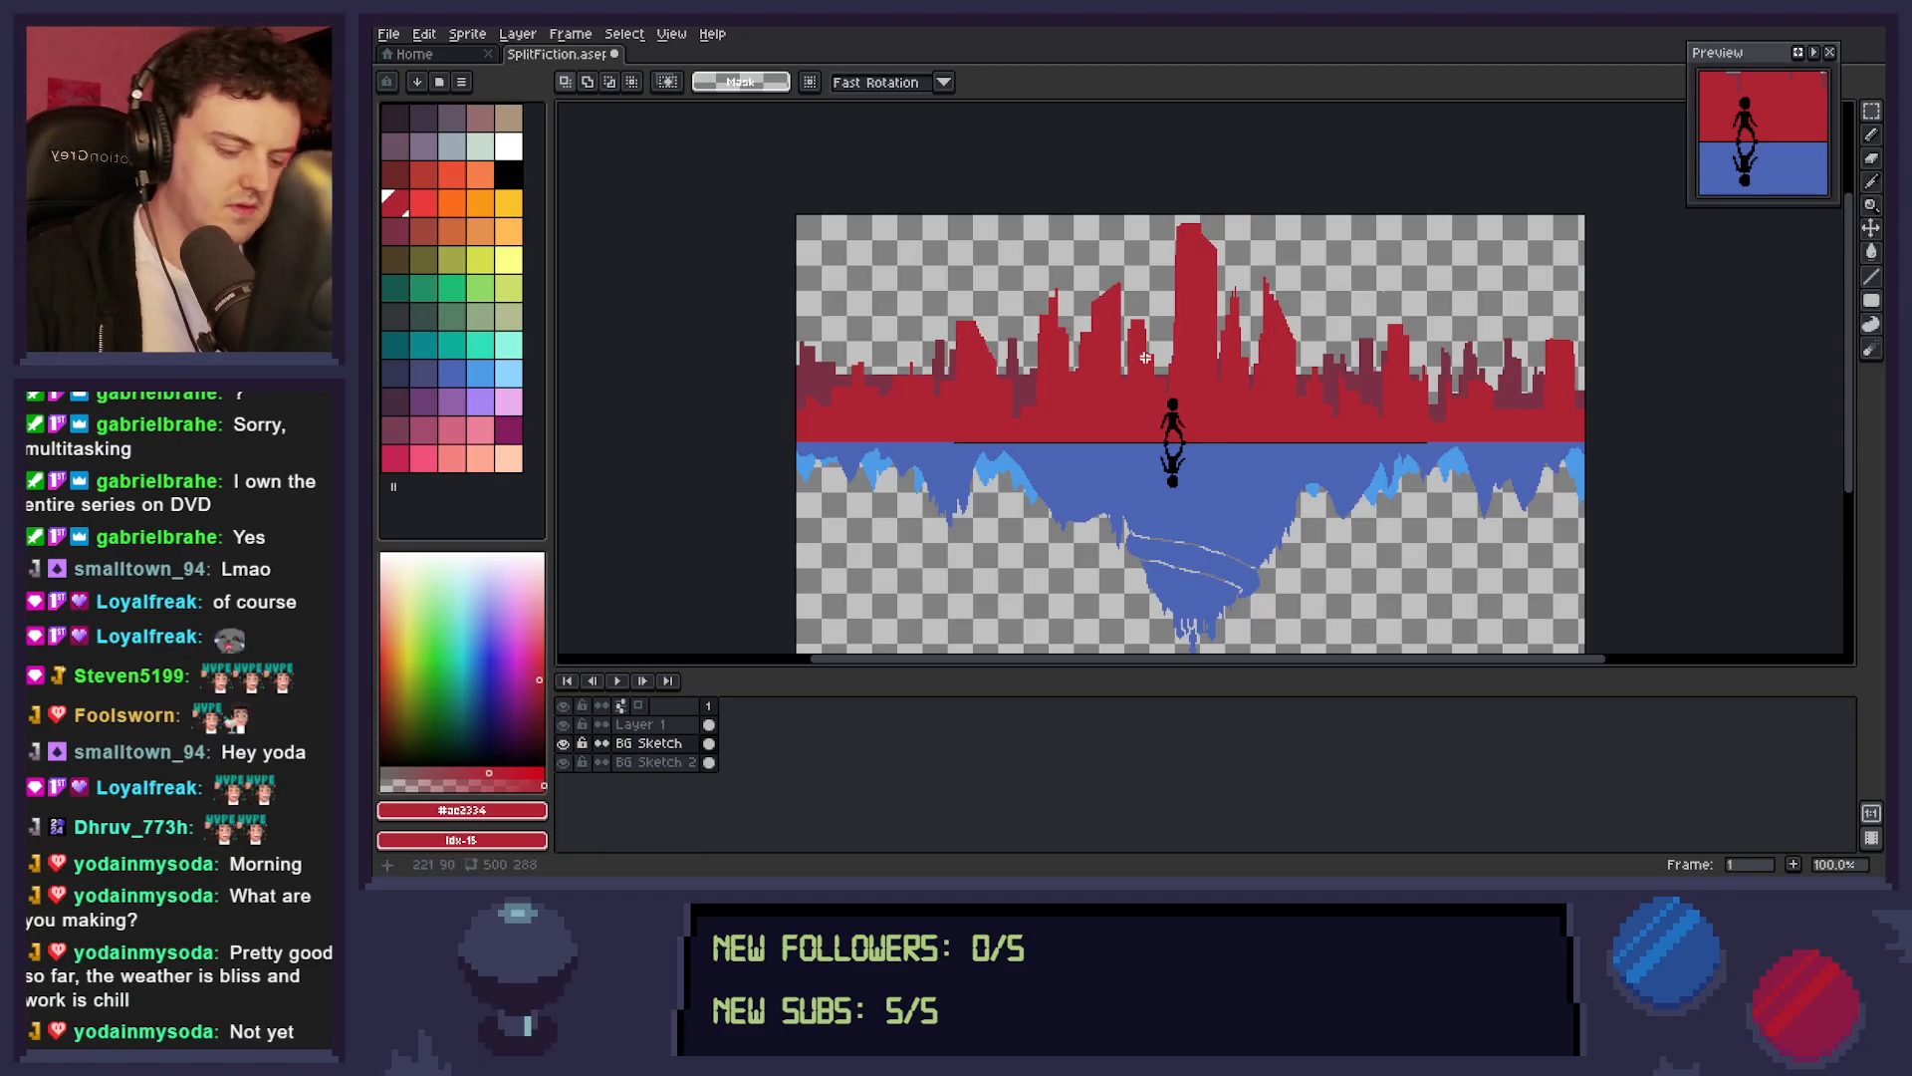
pyautogui.press('b')
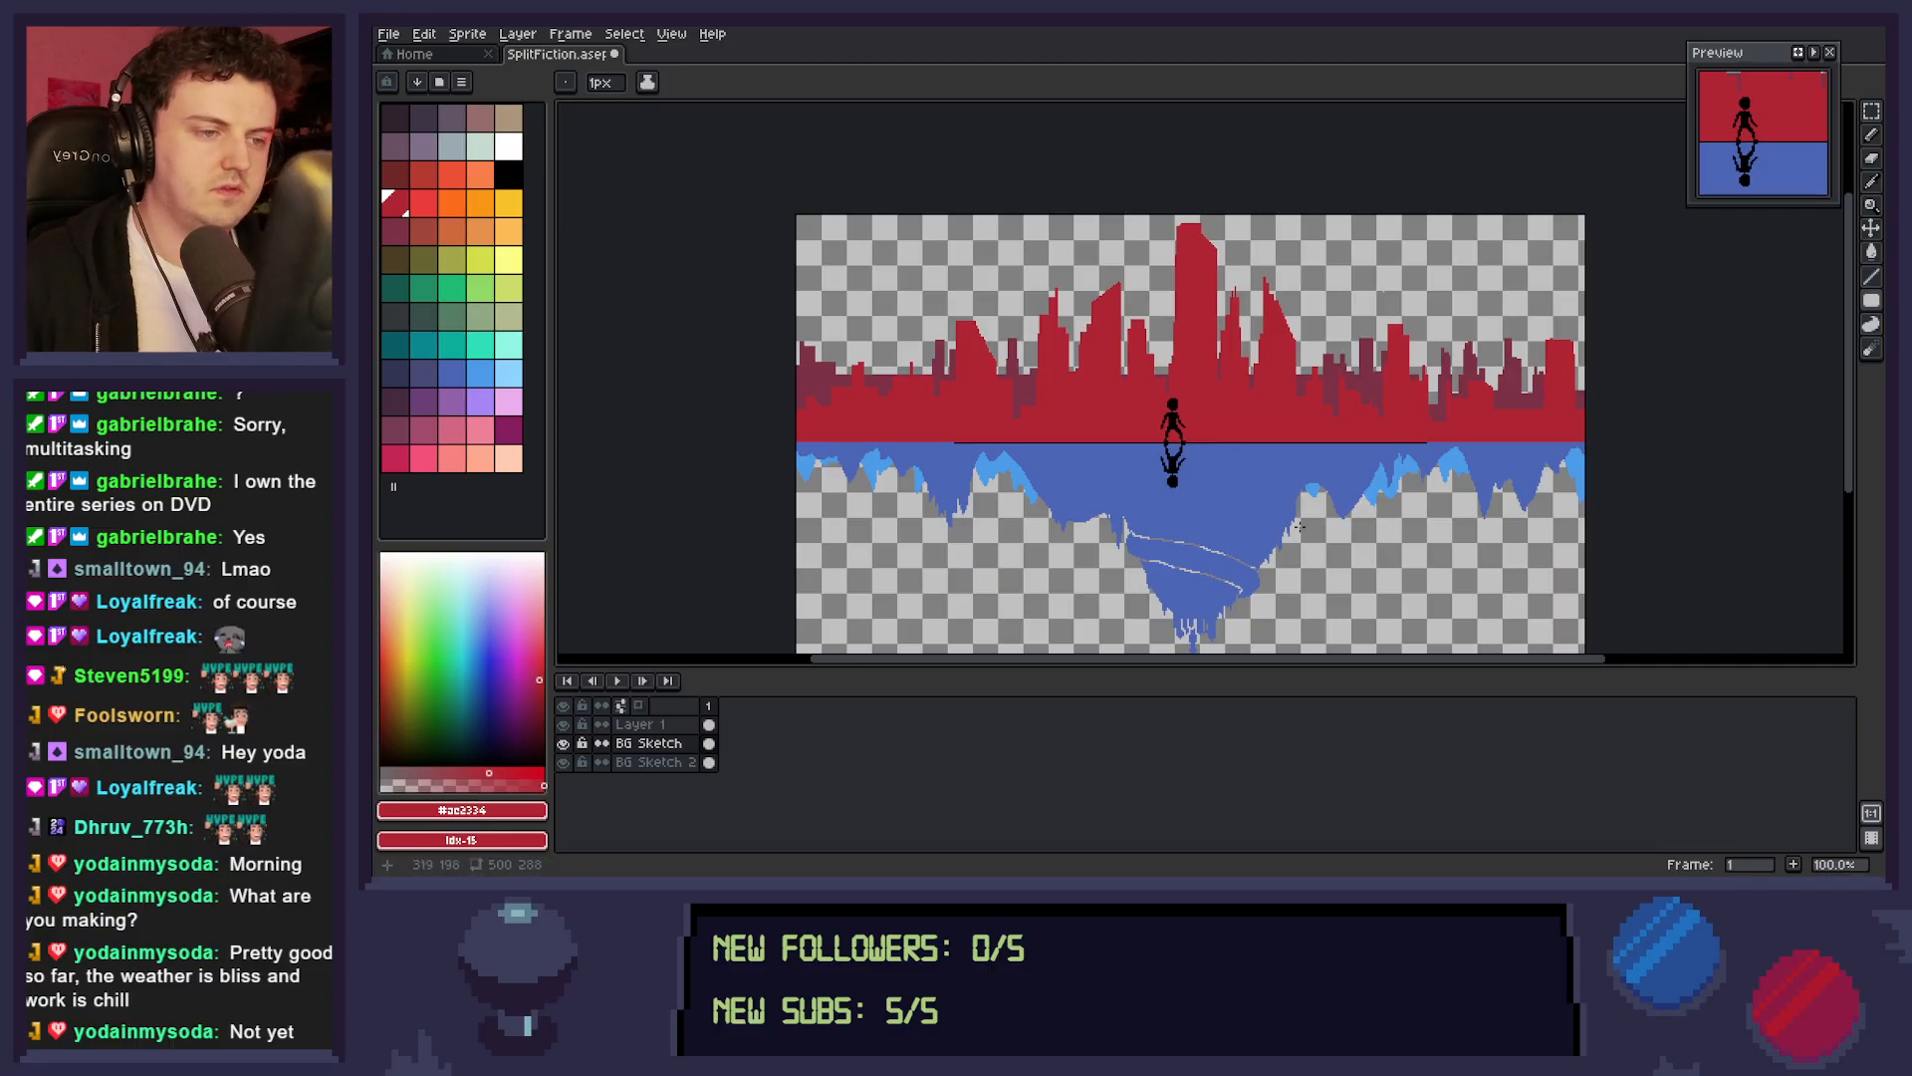
pyautogui.hotkey('ctrl', 's')
pyautogui.press('z')
pyautogui.rightClick(1296, 497)
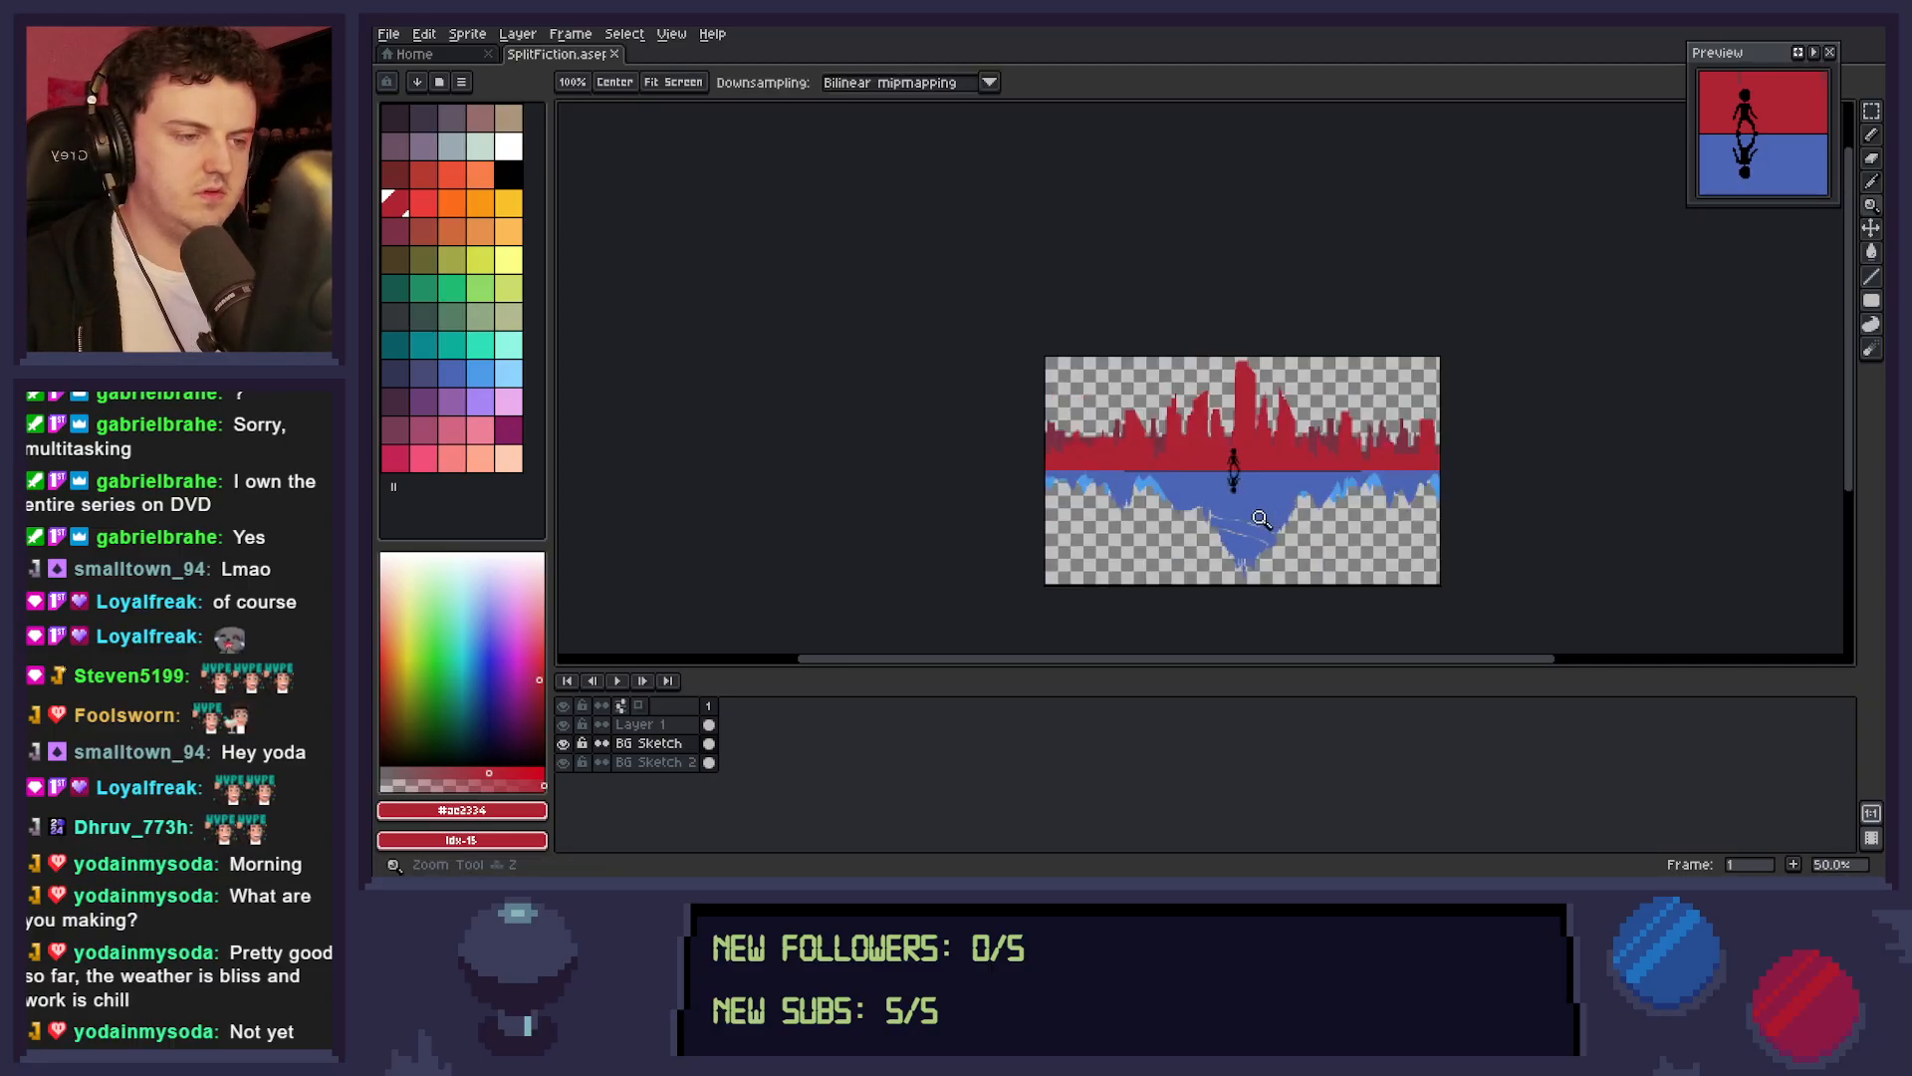
pyautogui.moveTo(1336, 529); pyautogui.dragTo(1286, 536)
pyautogui.click(1300, 531)
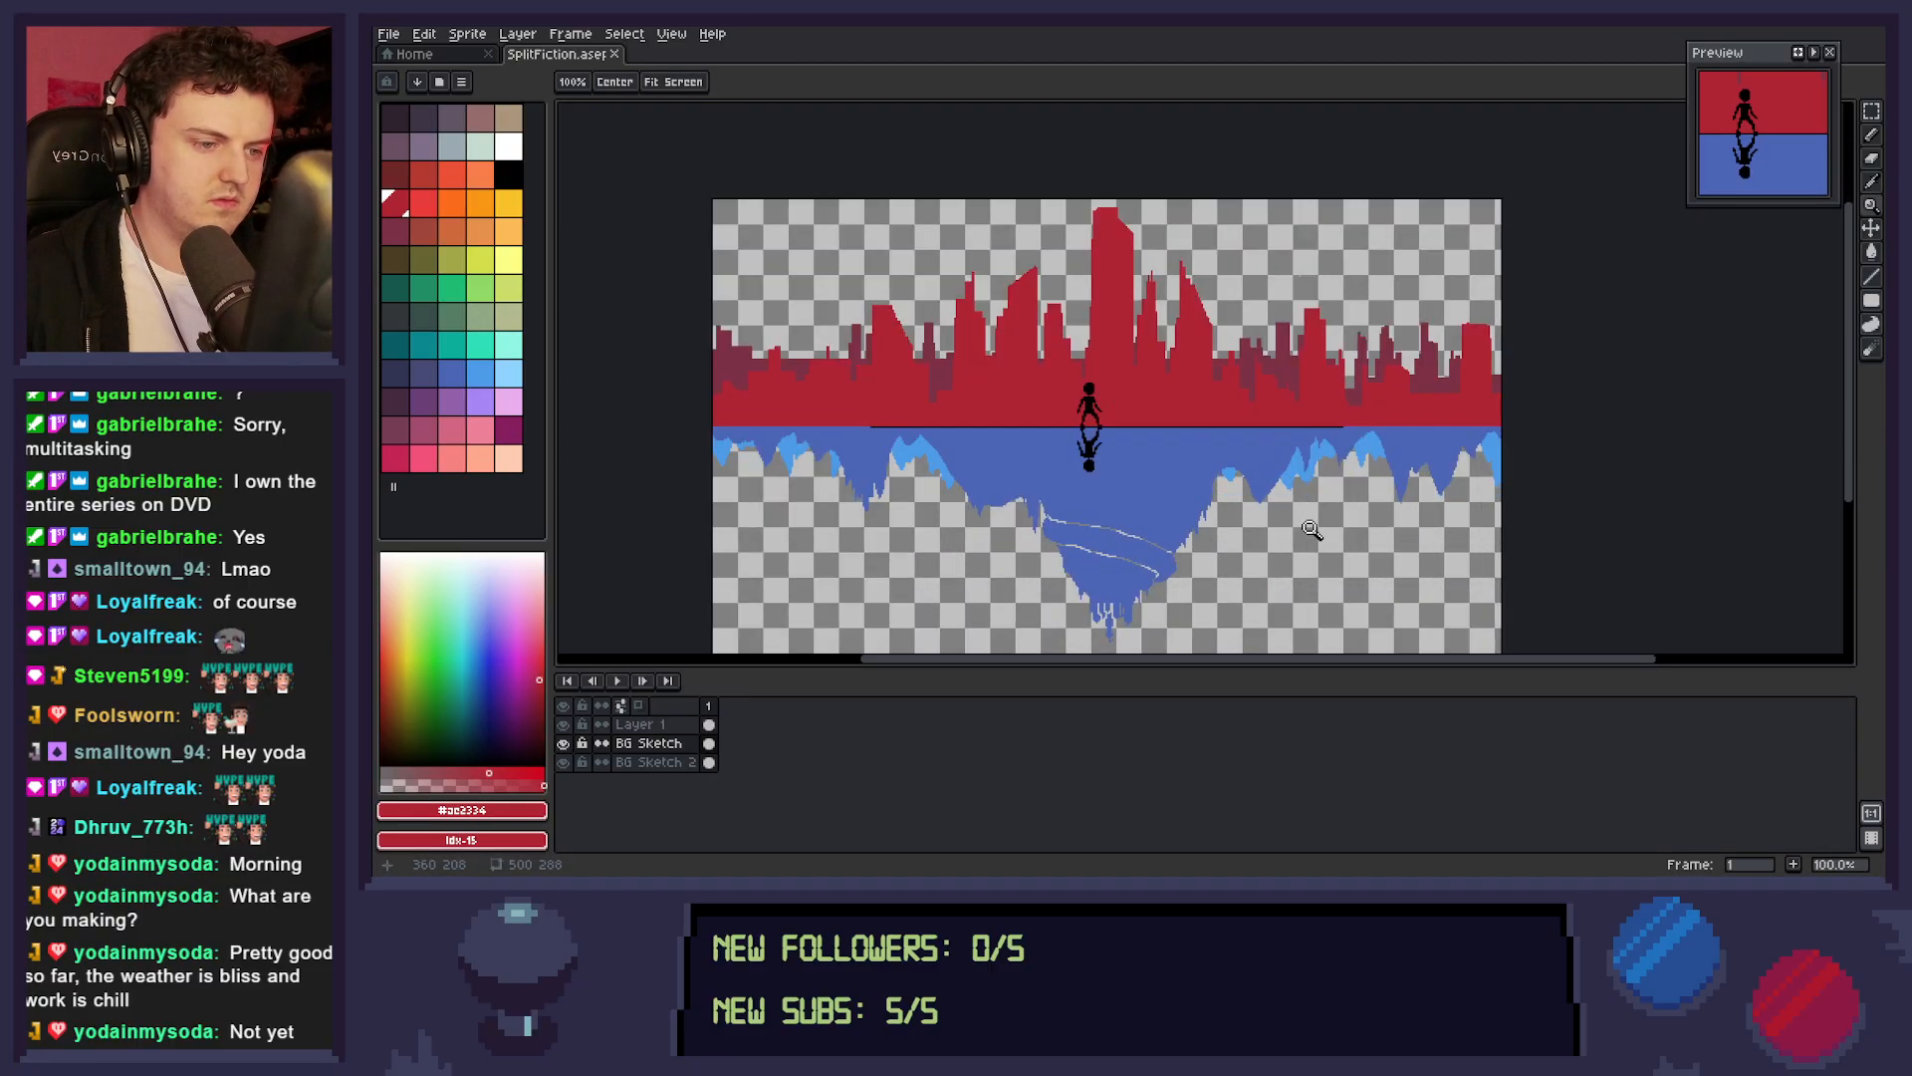
# Shift the red tower at the canvas's right edge leftward, lower the buildings remaining at that edge, and save the sprite.
pyautogui.click(1308, 532)
pyautogui.rightClick(1313, 533)
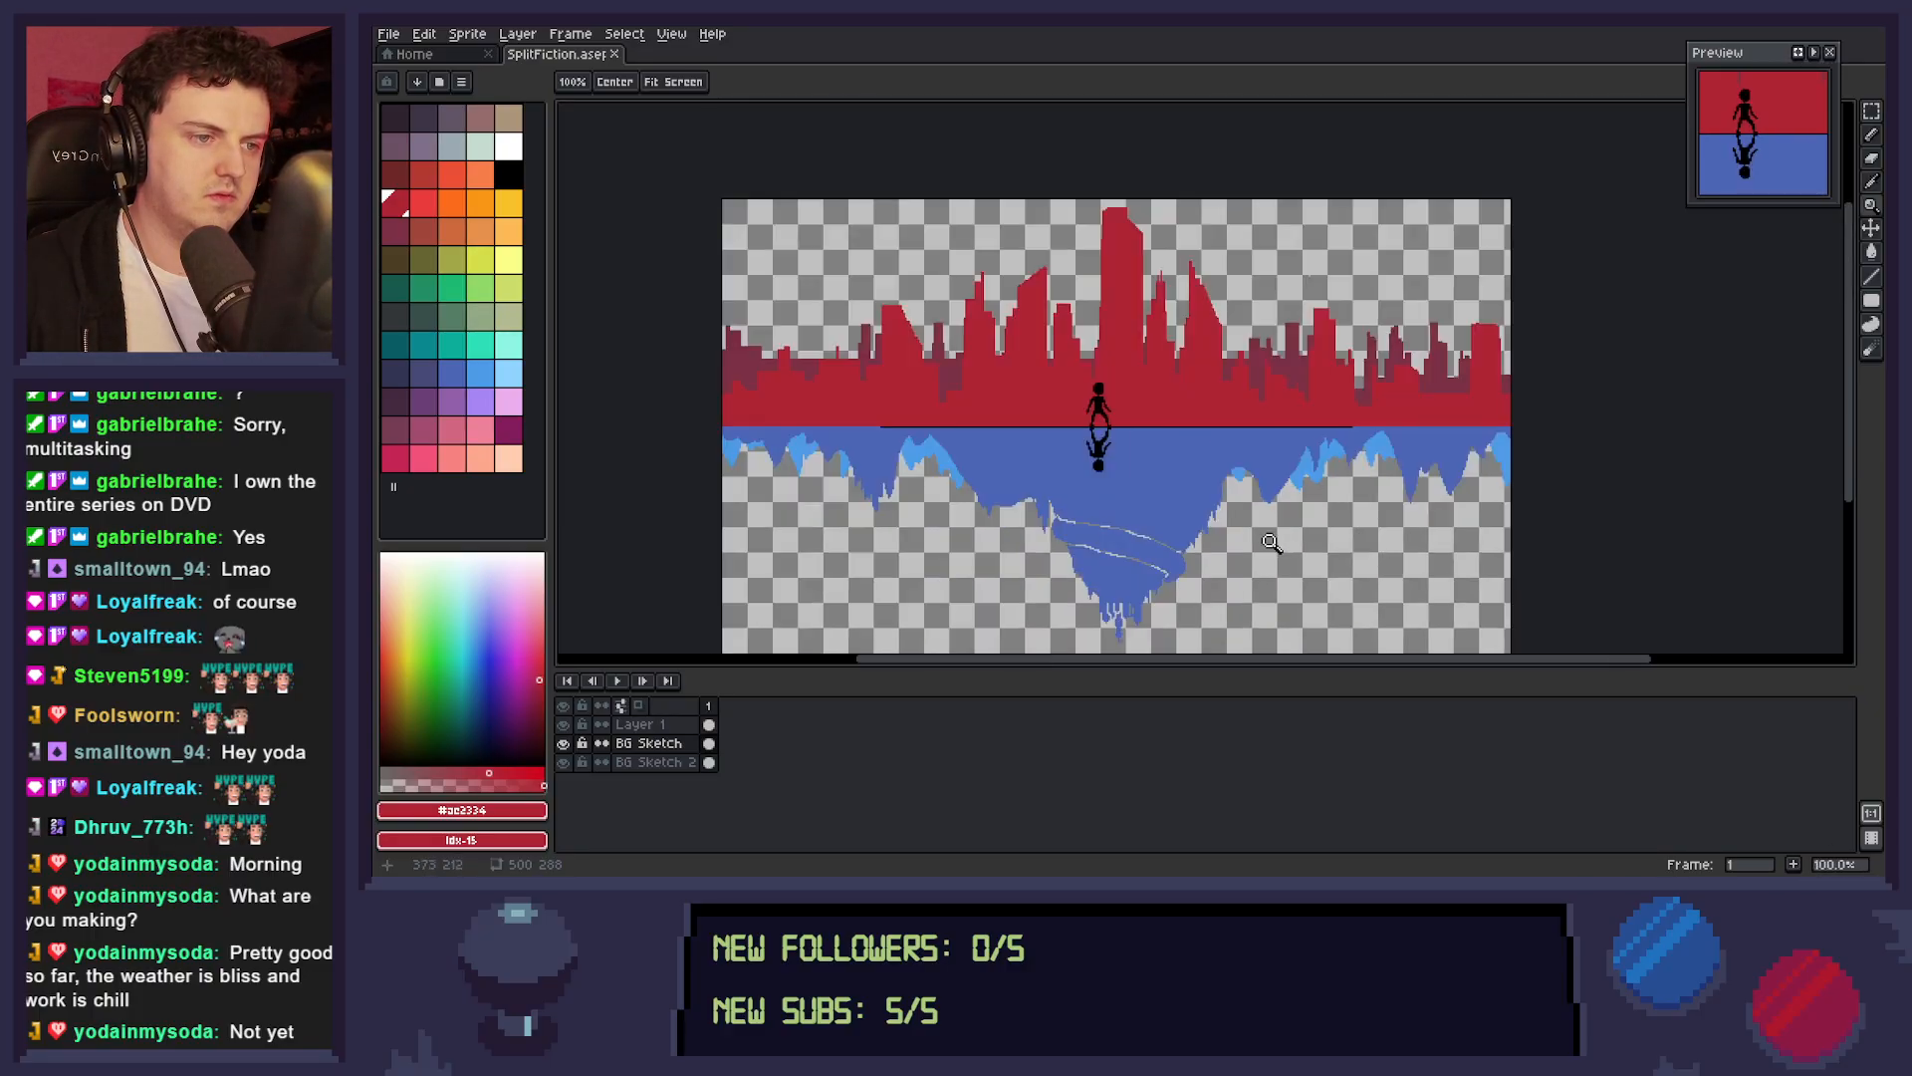
pyautogui.moveTo(1305, 529); pyautogui.dragTo(1330, 503)
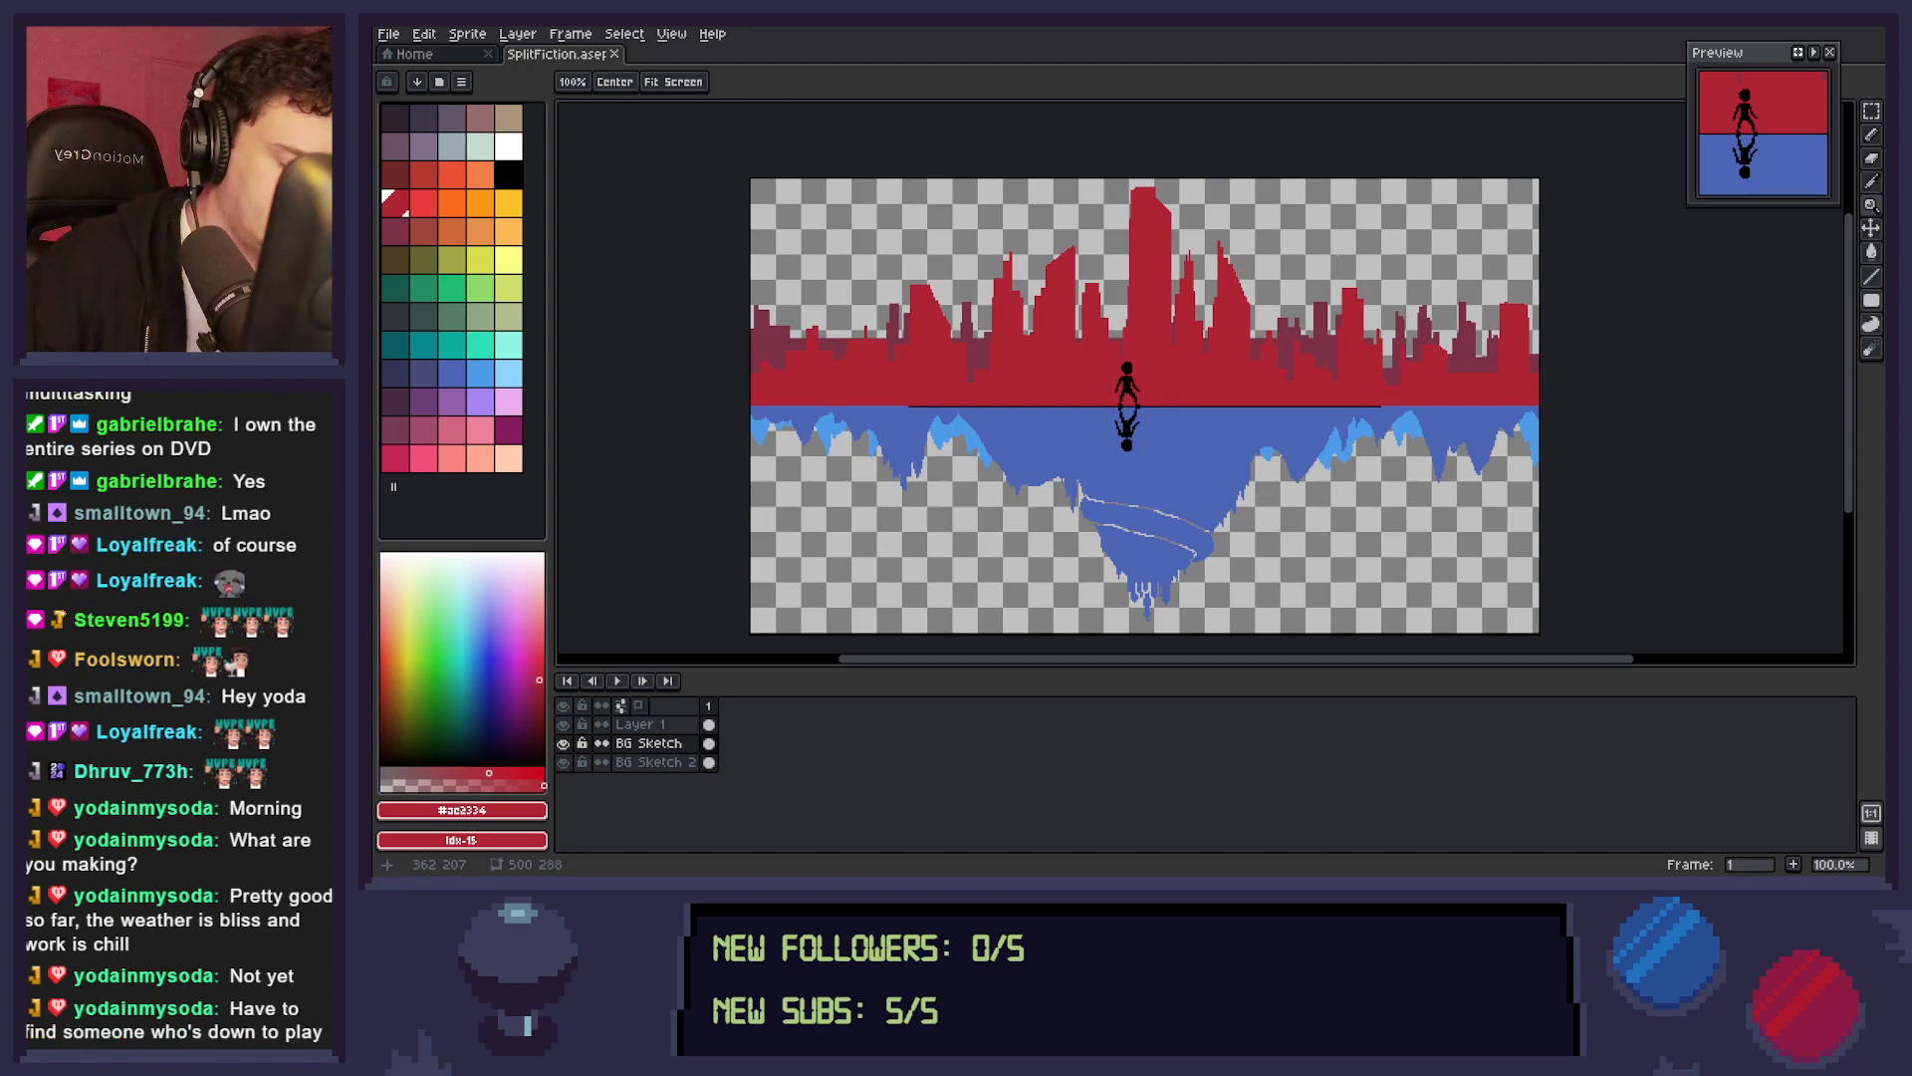
pyautogui.press('m')
pyautogui.moveTo(1491, 278); pyautogui.dragTo(1527, 373)
pyautogui.moveTo(1388, 328)
pyautogui.mouseDown()
pyautogui.moveTo(1452, 387)
pyautogui.moveTo(1470, 290)
pyautogui.moveTo(1496, 262)
pyautogui.moveTo(1505, 365)
pyautogui.moveTo(1536, 394)
pyautogui.mouseUp()
pyautogui.moveTo(1513, 369); pyautogui.dragTo(1425, 362)
pyautogui.moveTo(1449, 232)
pyautogui.mouseDown()
pyautogui.moveTo(1538, 296)
pyautogui.moveTo(1515, 373)
pyautogui.mouseUp()
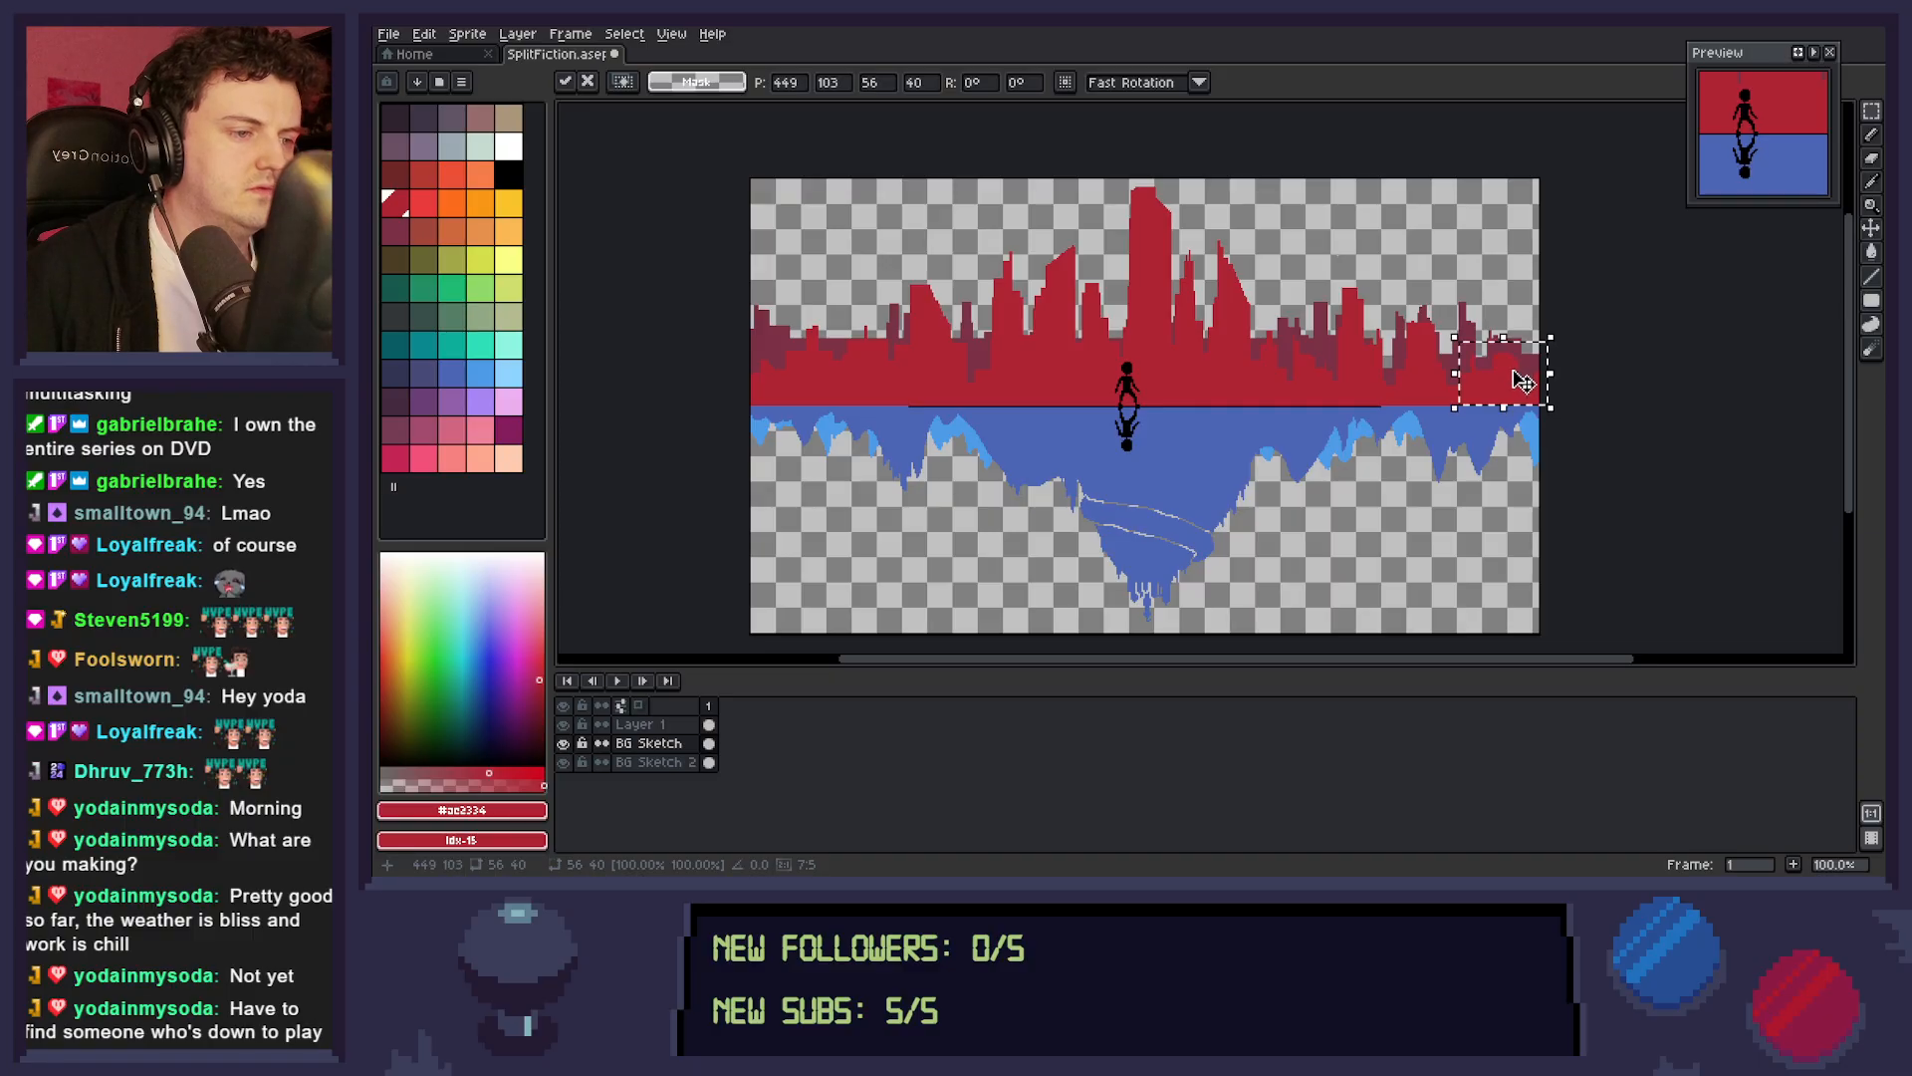
pyautogui.click(1584, 491)
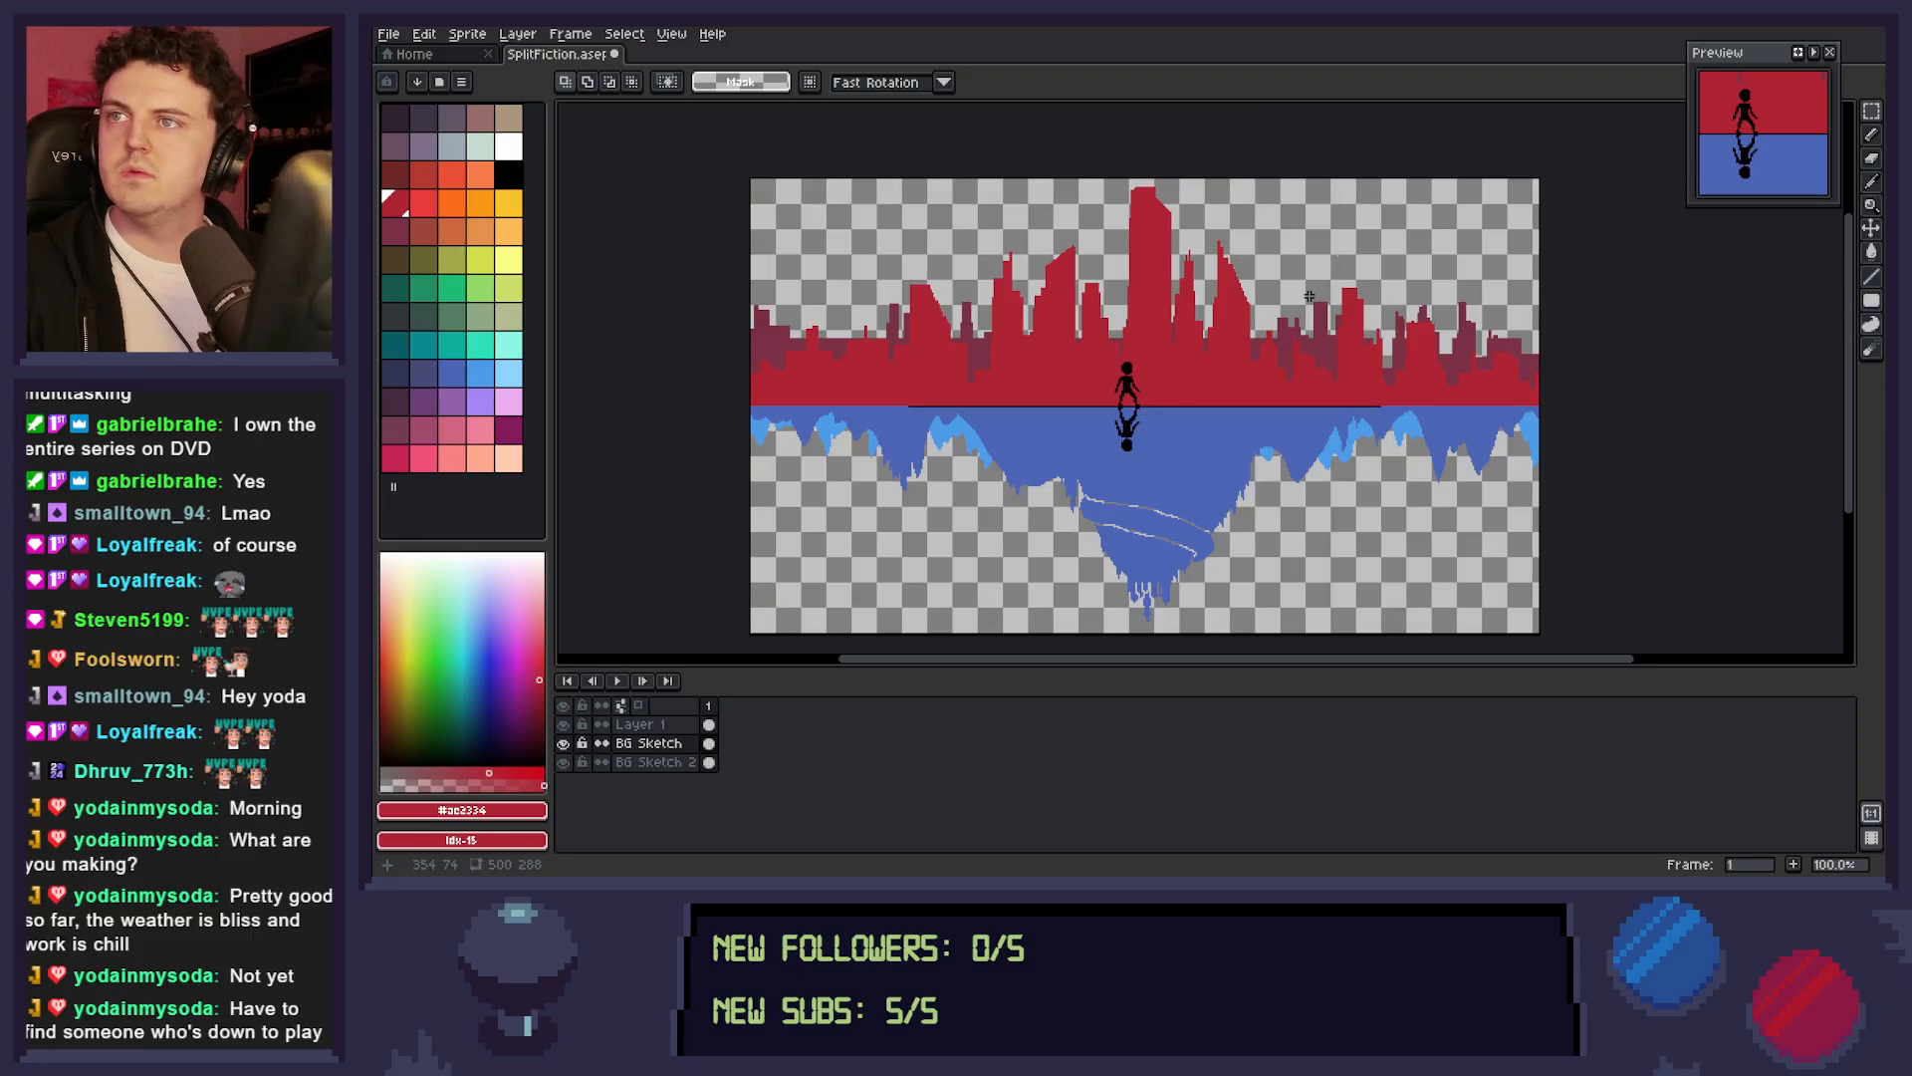
pyautogui.press('l')
pyautogui.moveTo(1219, 242)
pyautogui.mouseDown()
pyautogui.moveTo(1235, 283)
pyautogui.moveTo(1225, 260)
pyautogui.mouseUp()
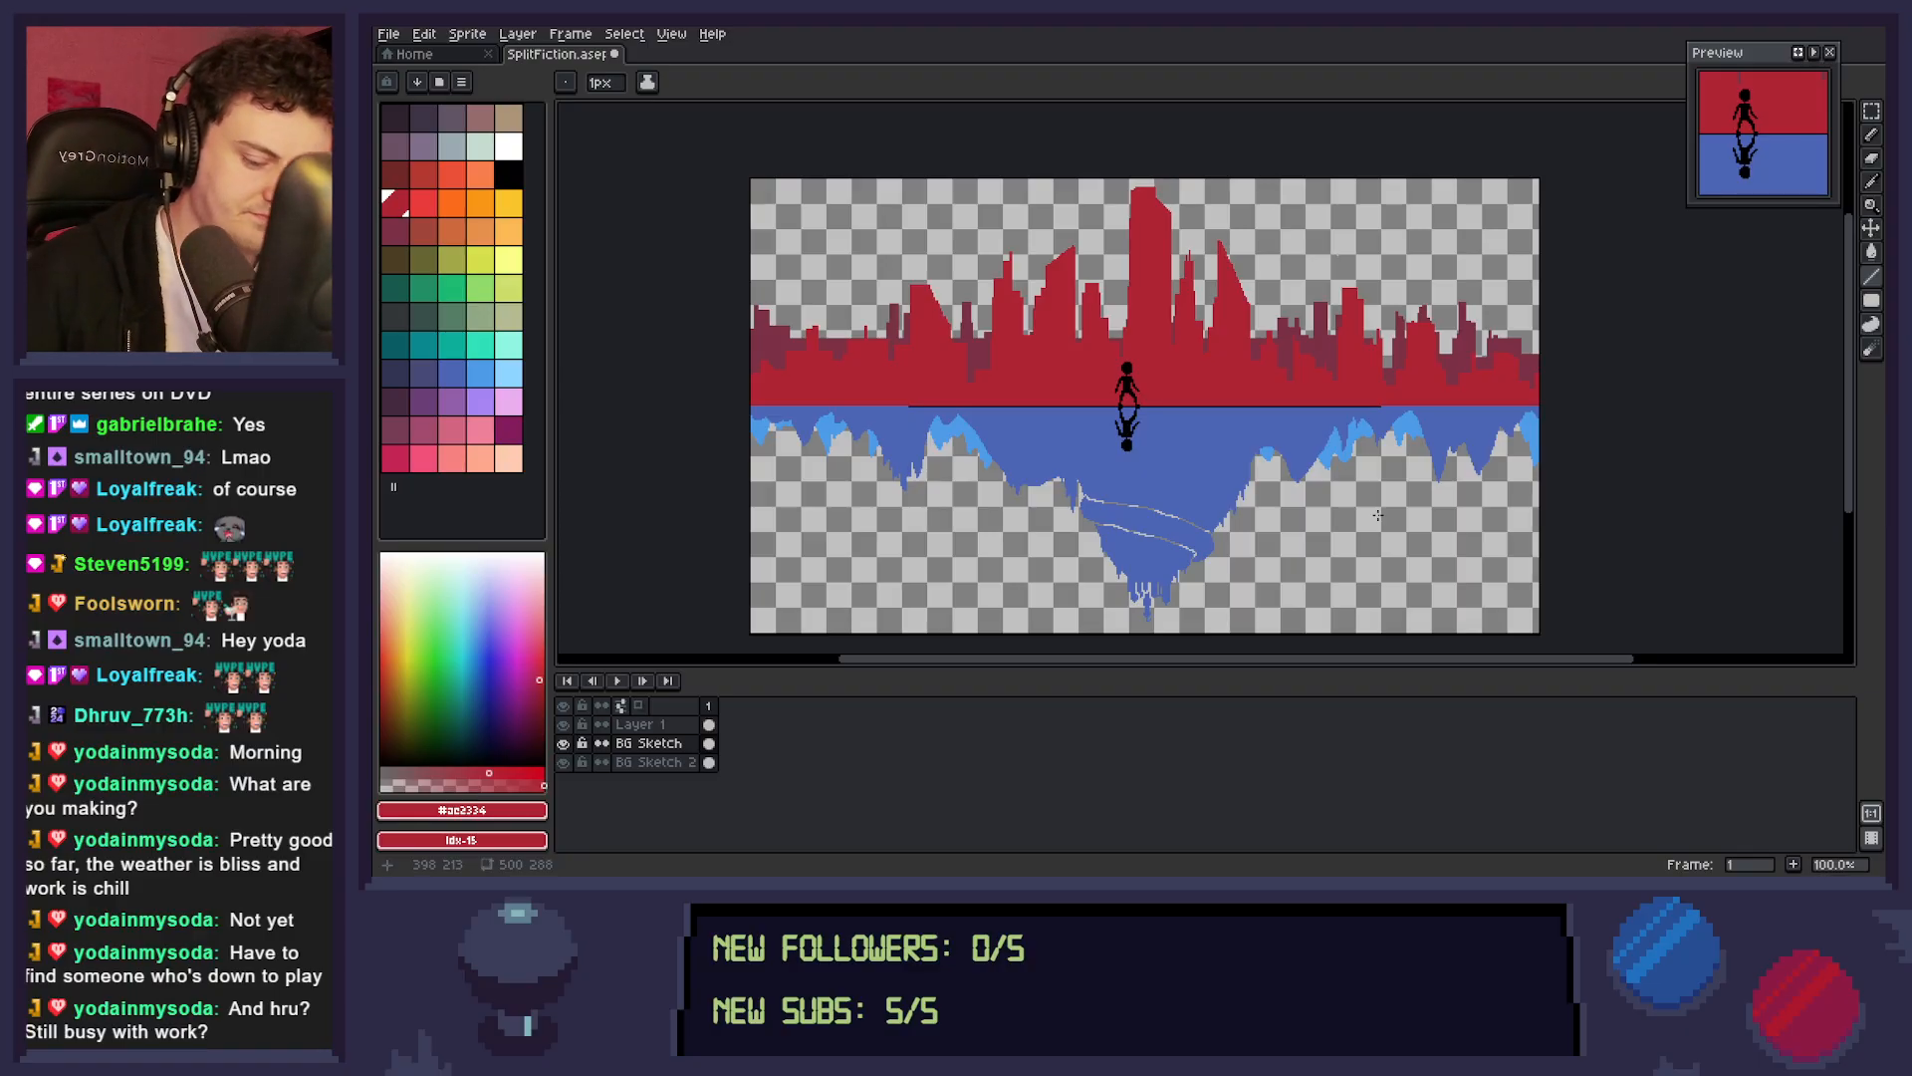
pyautogui.press('b')
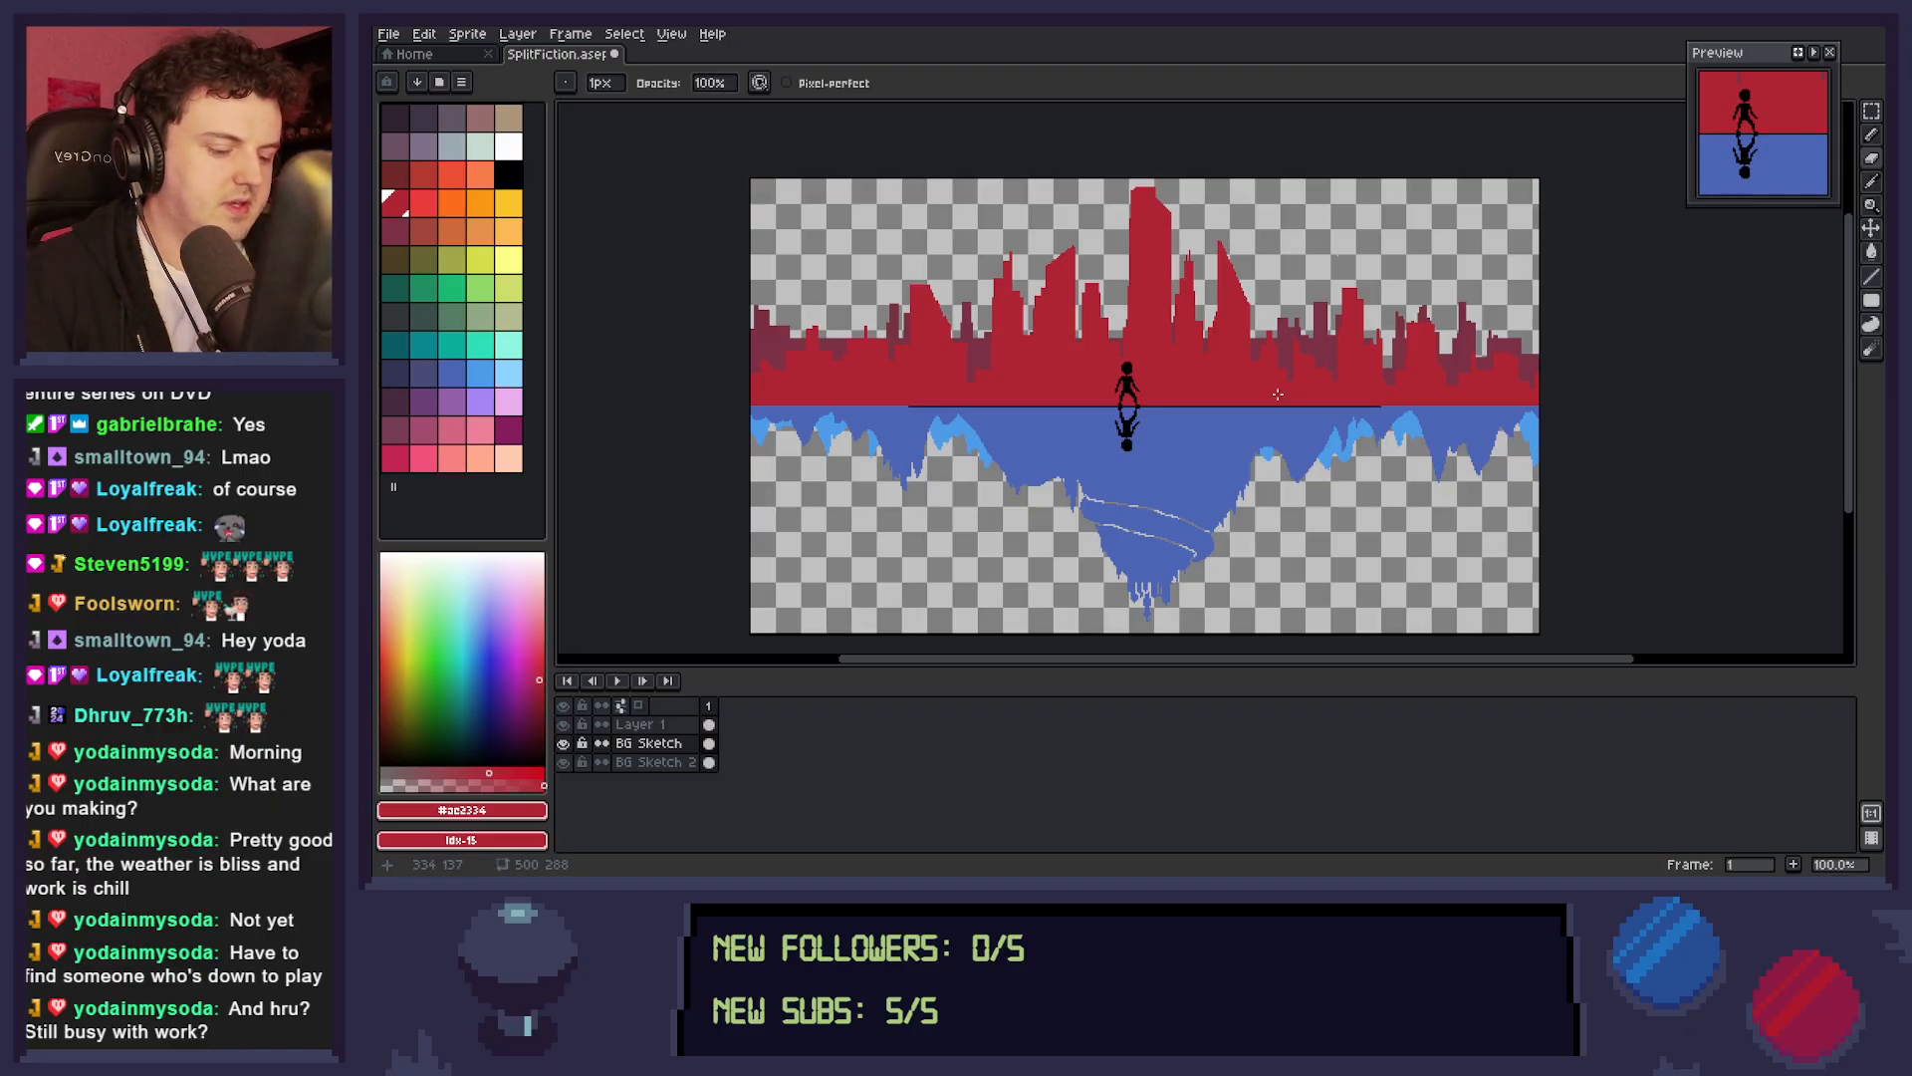
pyautogui.hotkey('ctrl', 's')
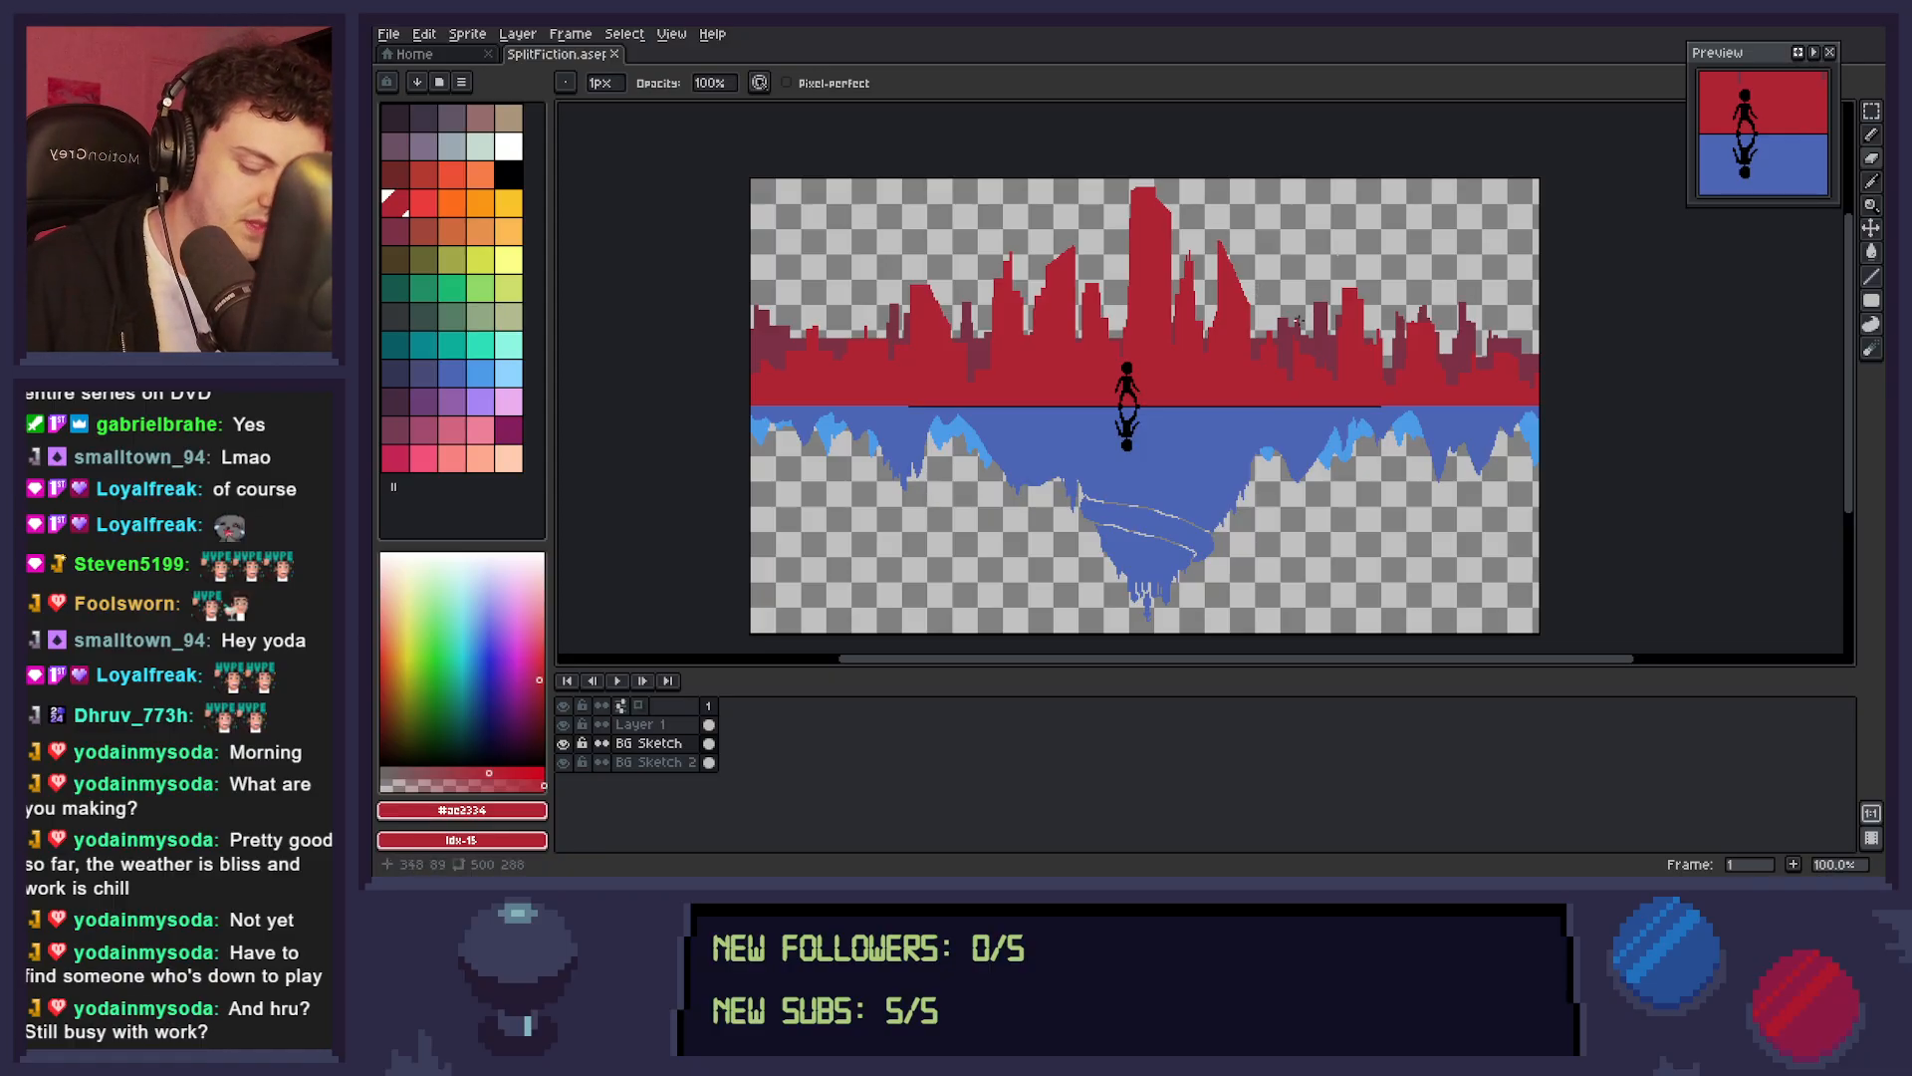
# Trim a thin vertical strip off the right side of the slanted red tower right of the tallest building.
pyautogui.click(1252, 299)
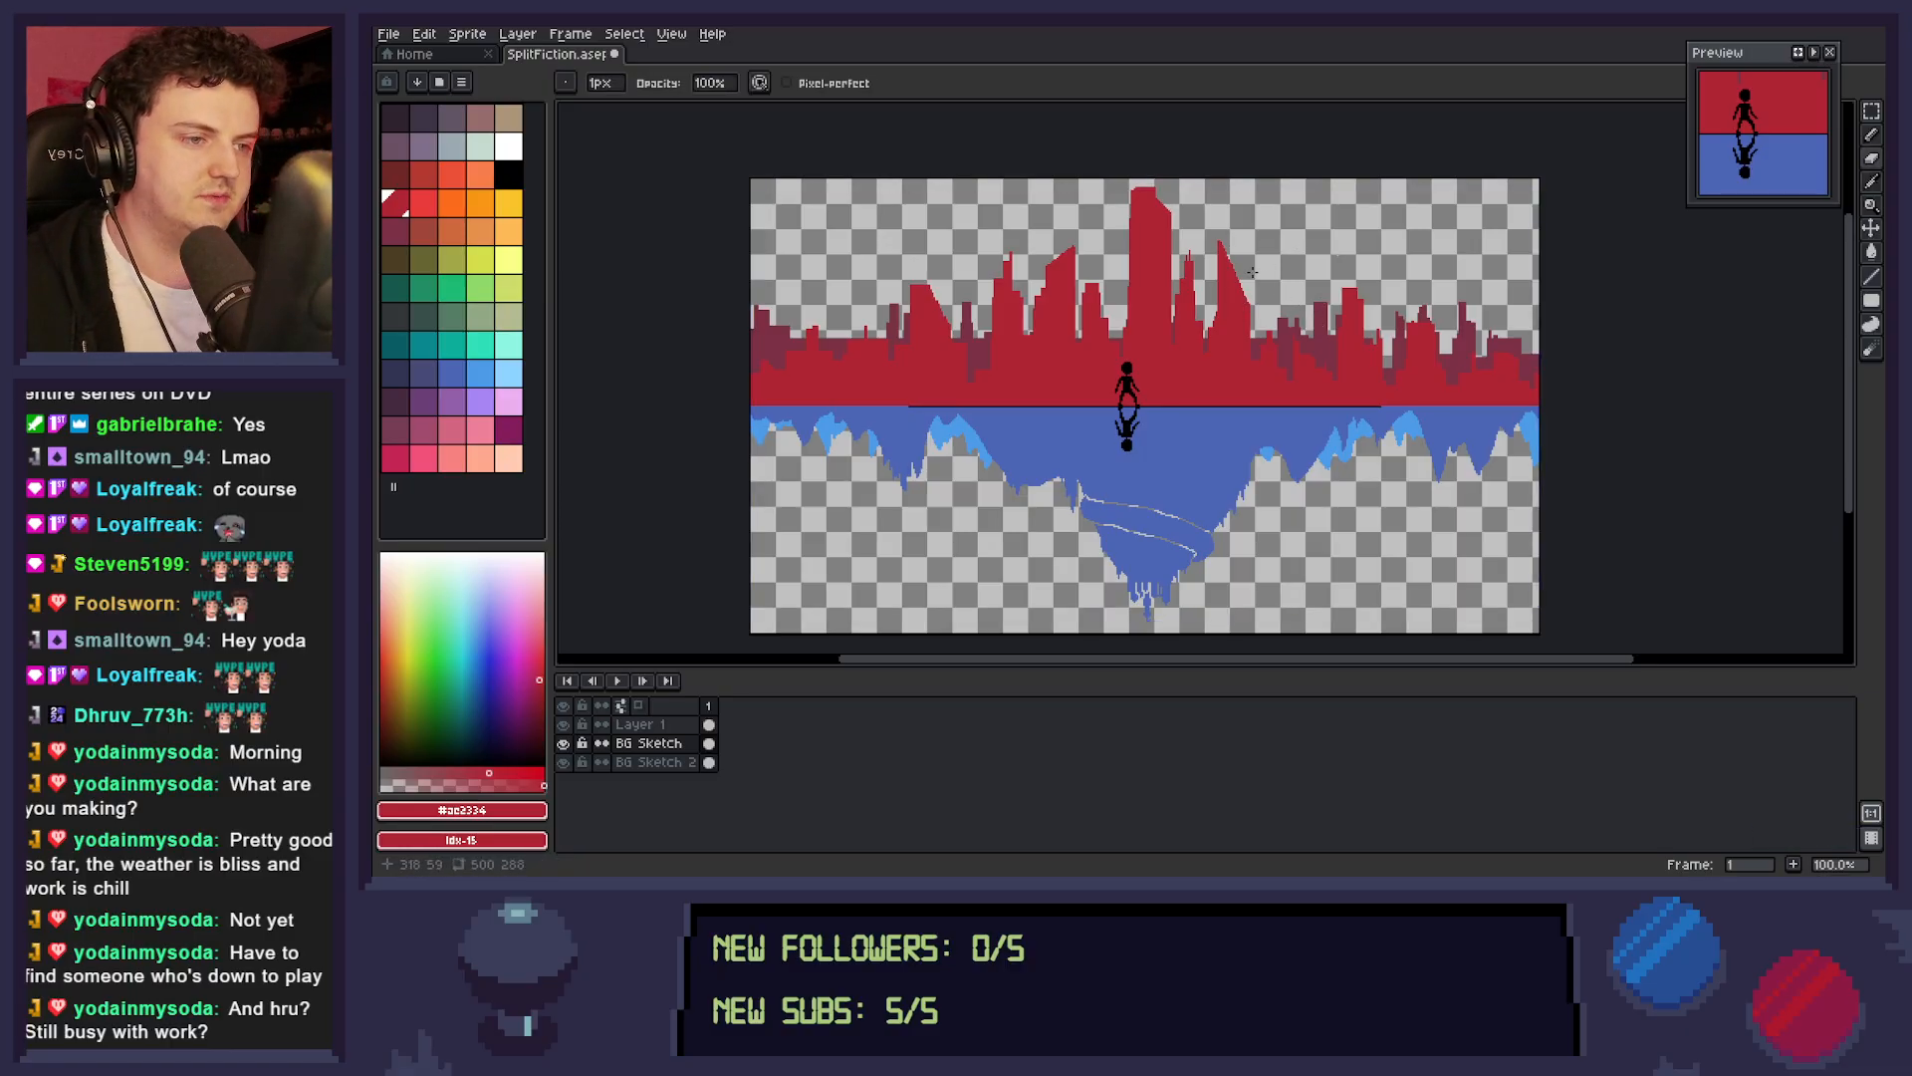
pyautogui.press('m')
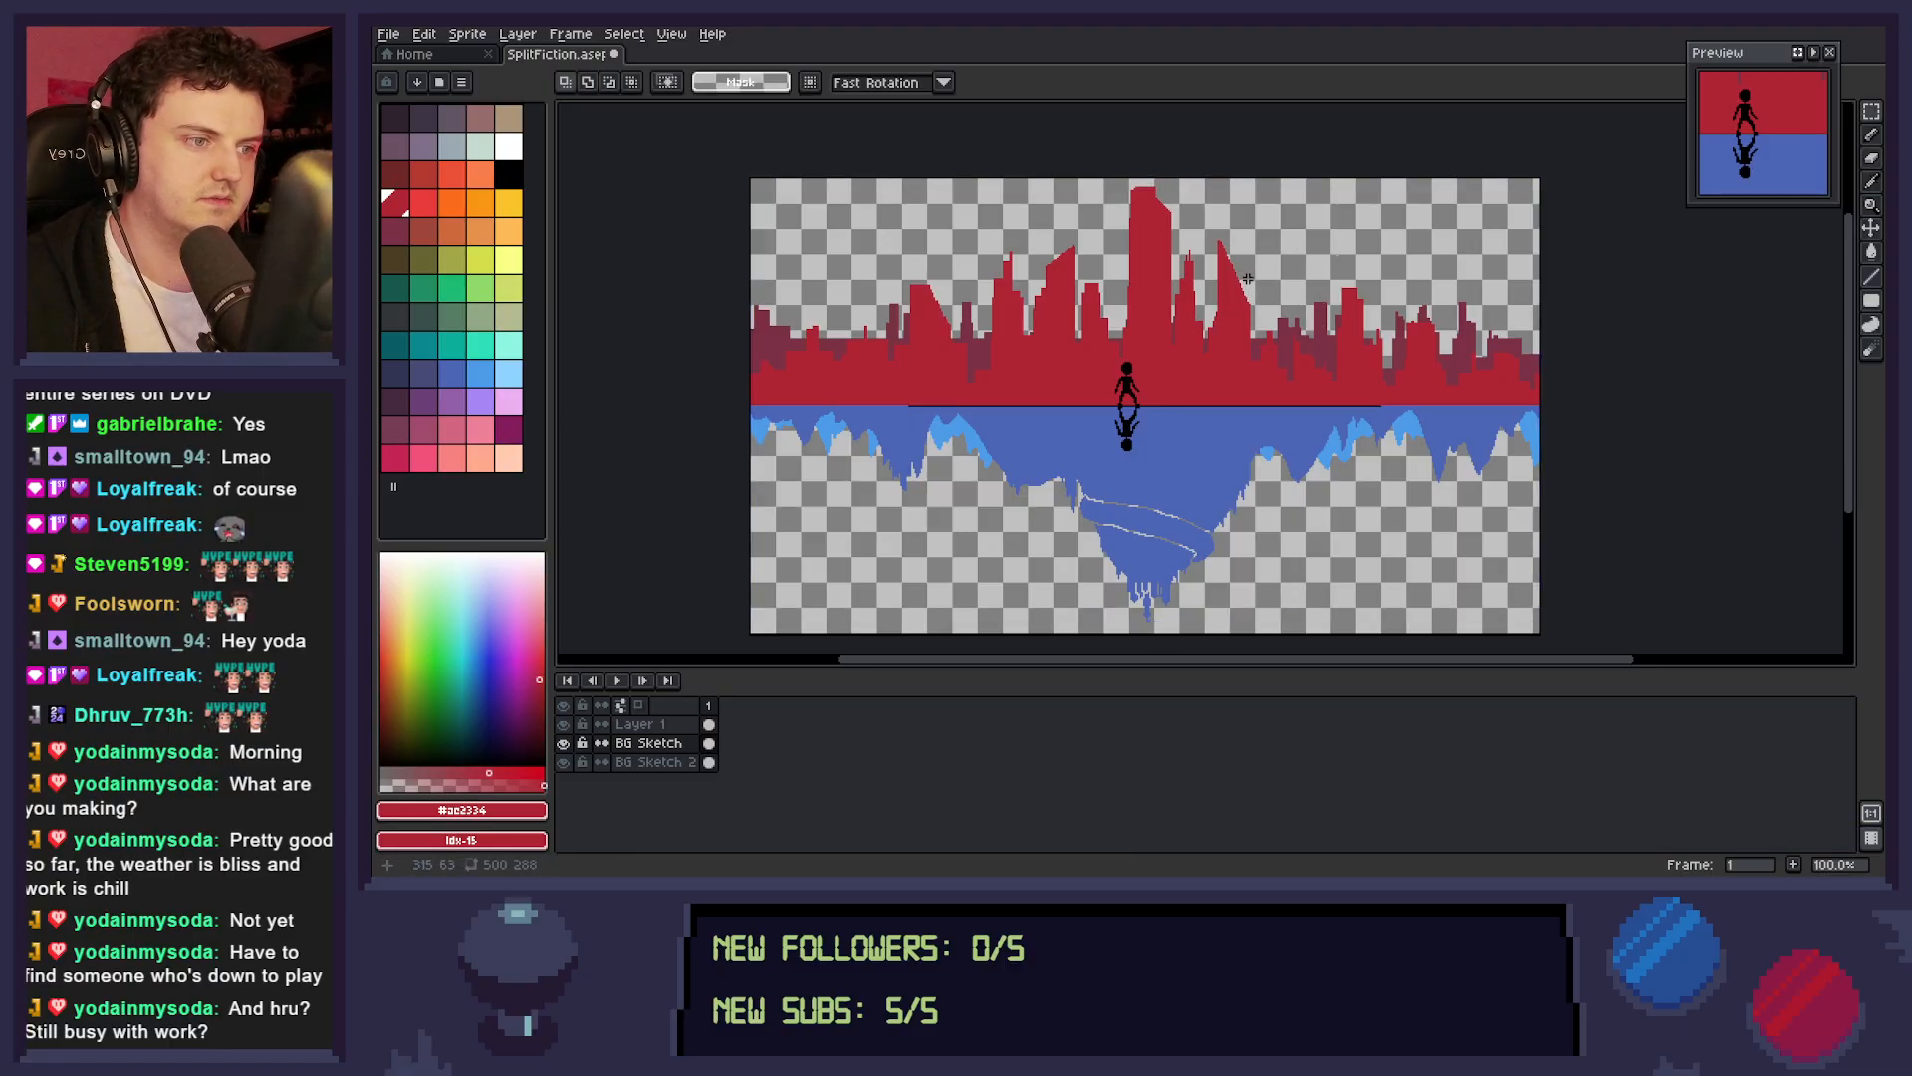
pyautogui.moveTo(1252, 294); pyautogui.dragTo(1245, 346)
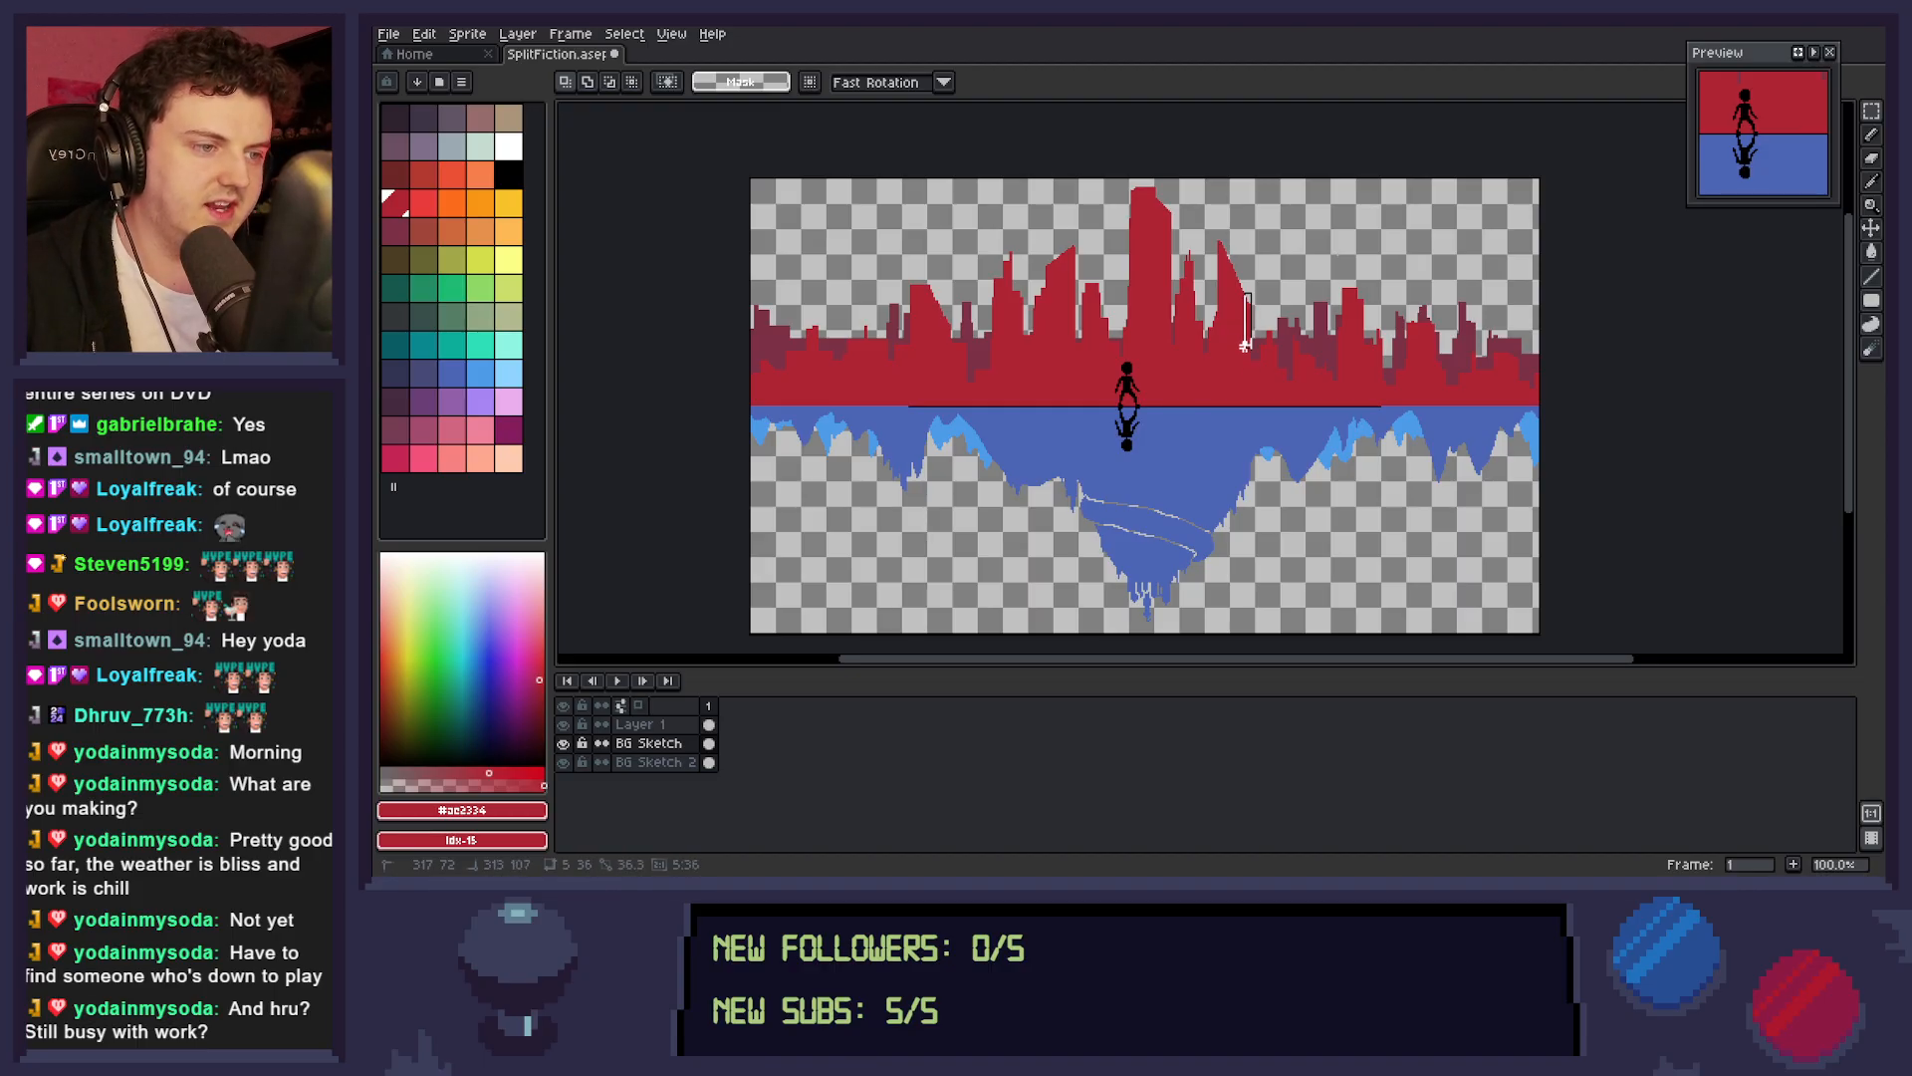
pyautogui.hotkey('ctrl', 'd')
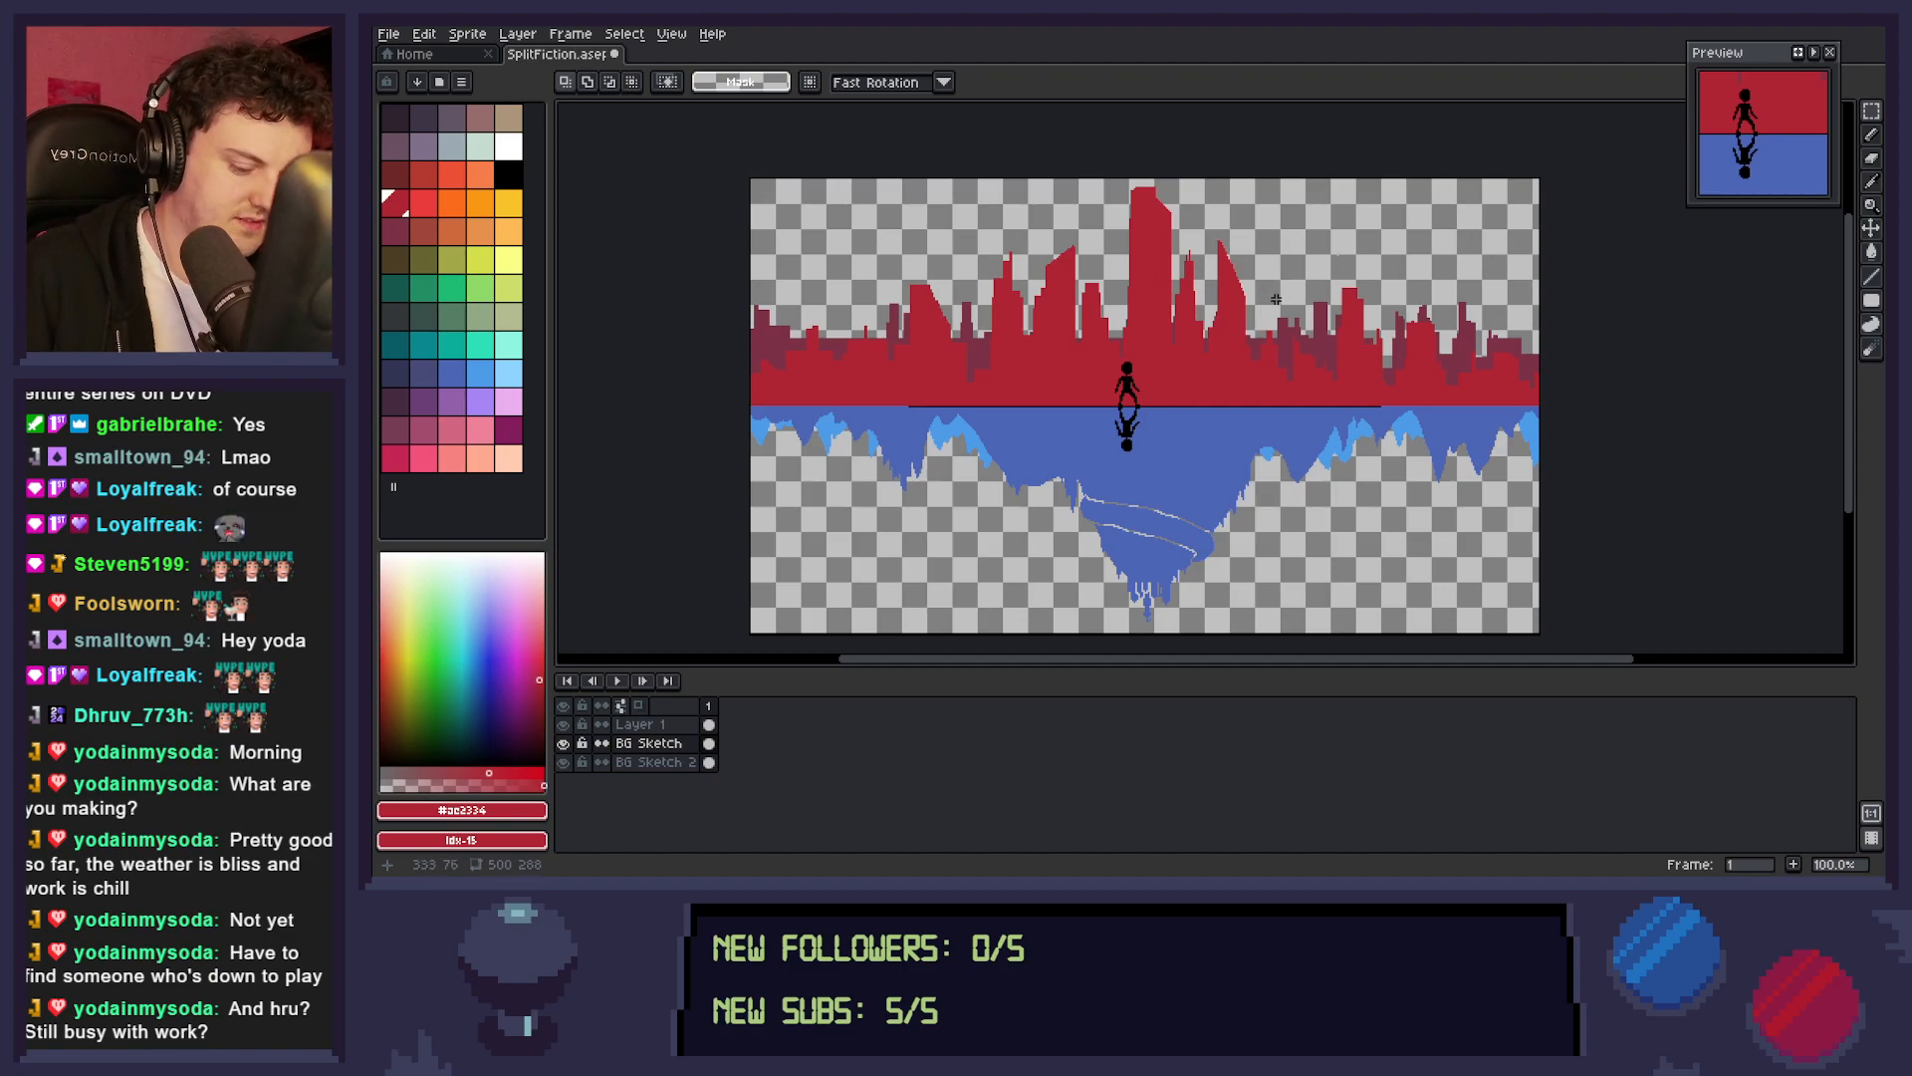
# Outline a wider, shallower sloping roof on the slanted tower right of the tallest building and fill it with red.
pyautogui.press('l')
pyautogui.scroll(3, 1232, 262)
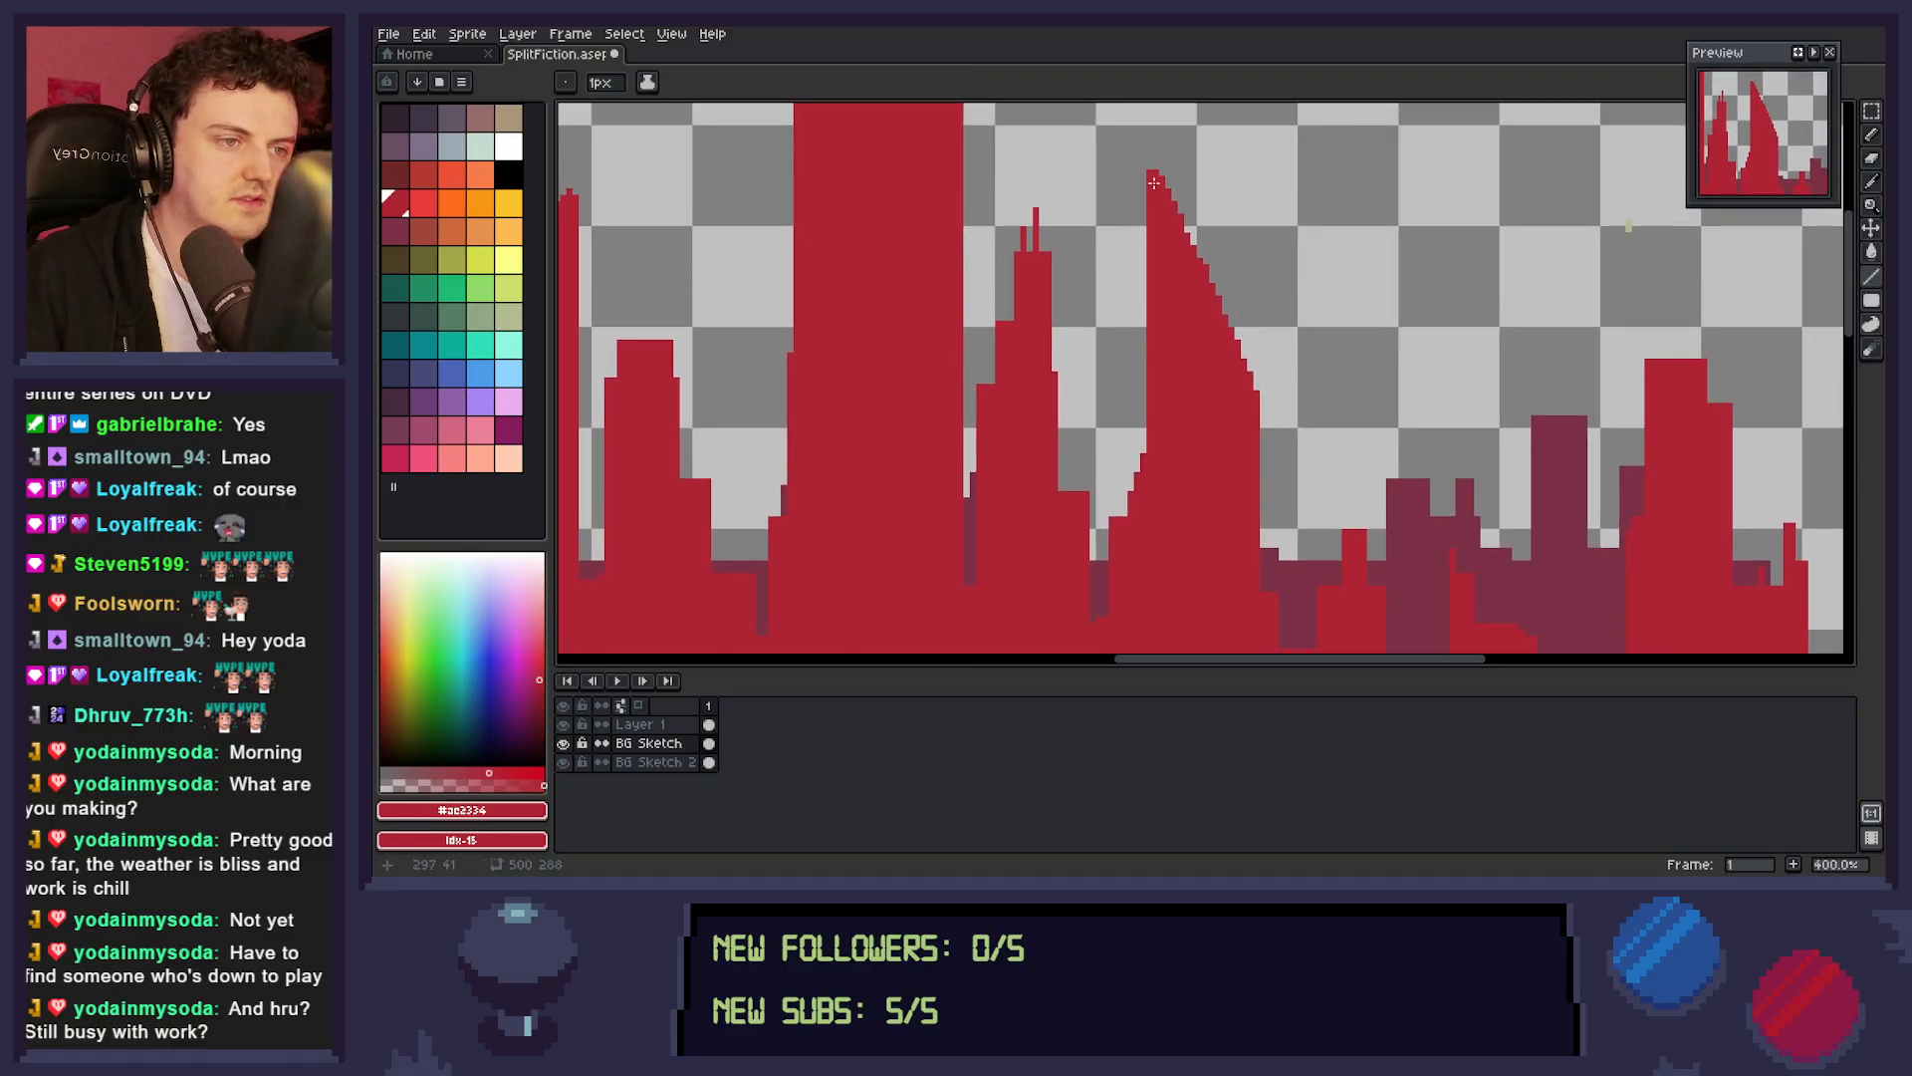
pyautogui.moveTo(1152, 173)
pyautogui.mouseDown()
pyautogui.moveTo(1252, 273)
pyautogui.moveTo(1253, 400)
pyautogui.mouseUp()
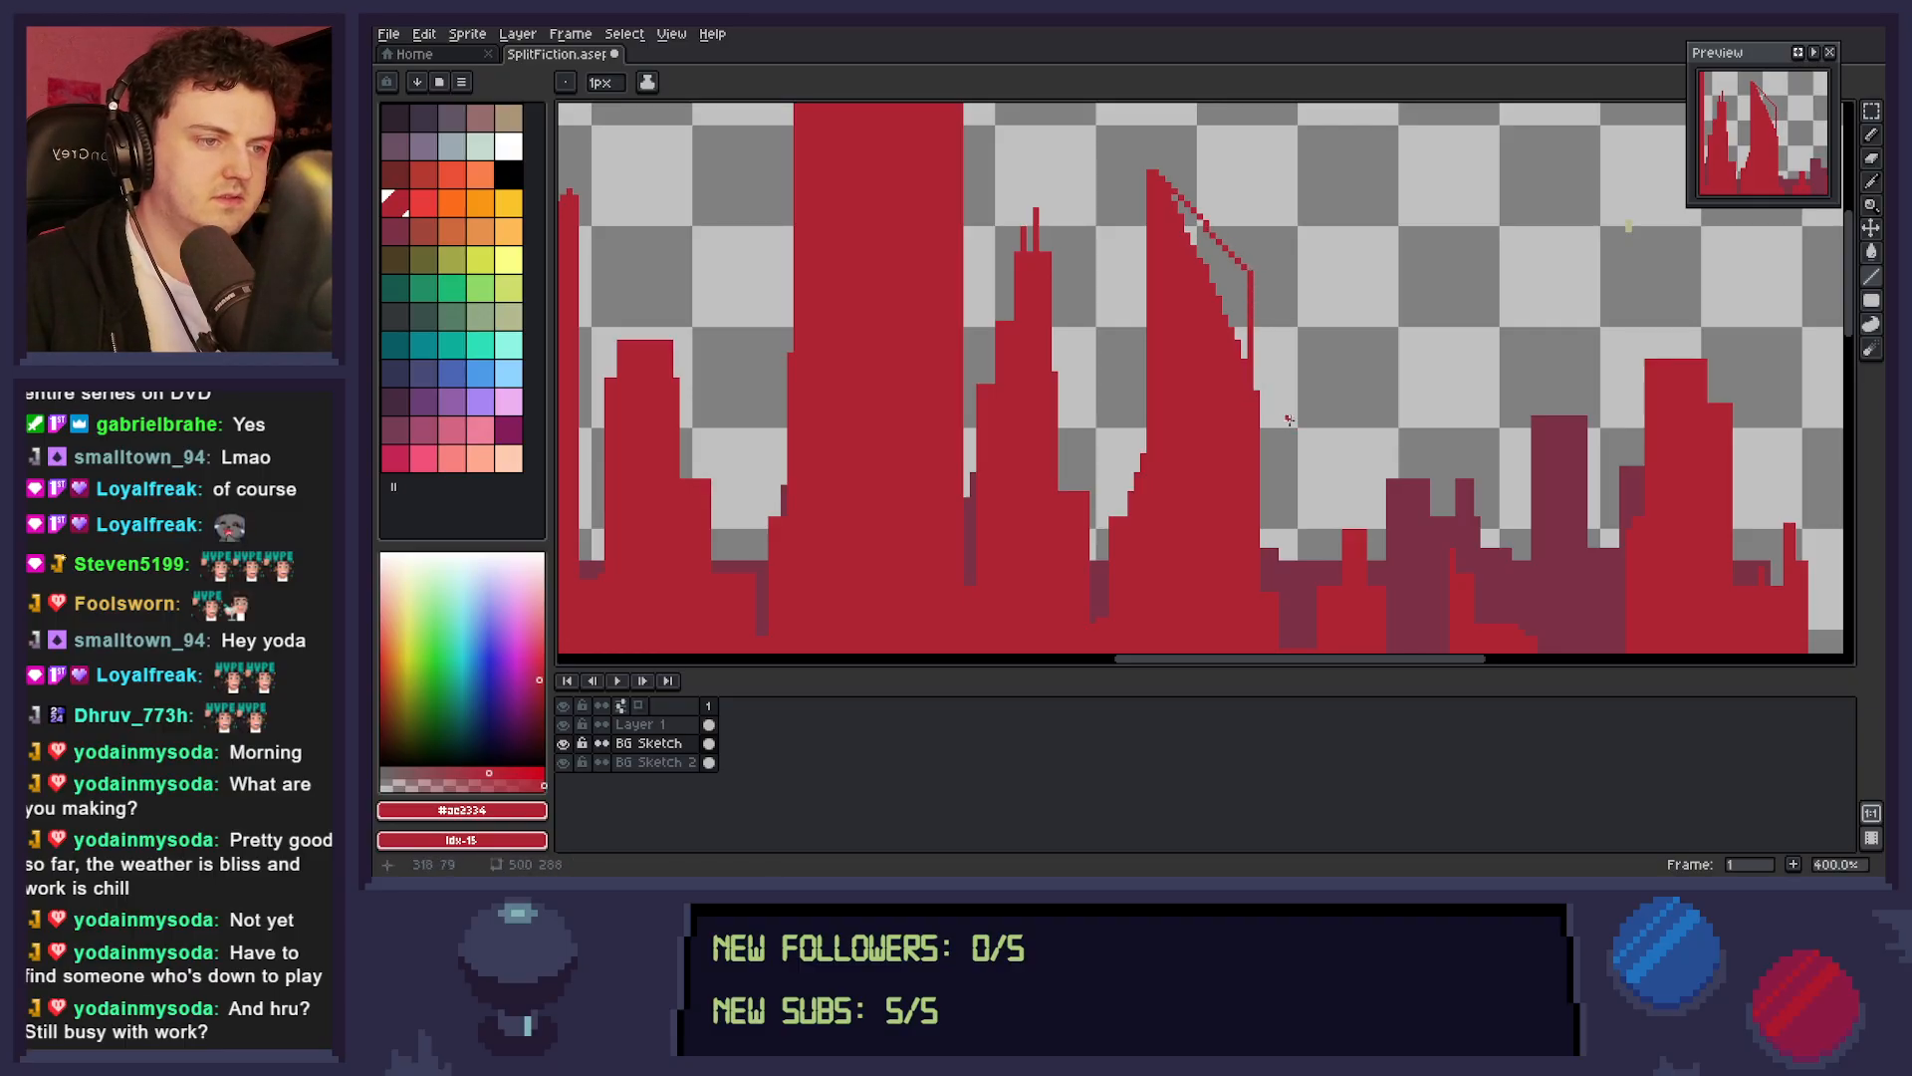
pyautogui.press('g')
pyautogui.click(1232, 298)
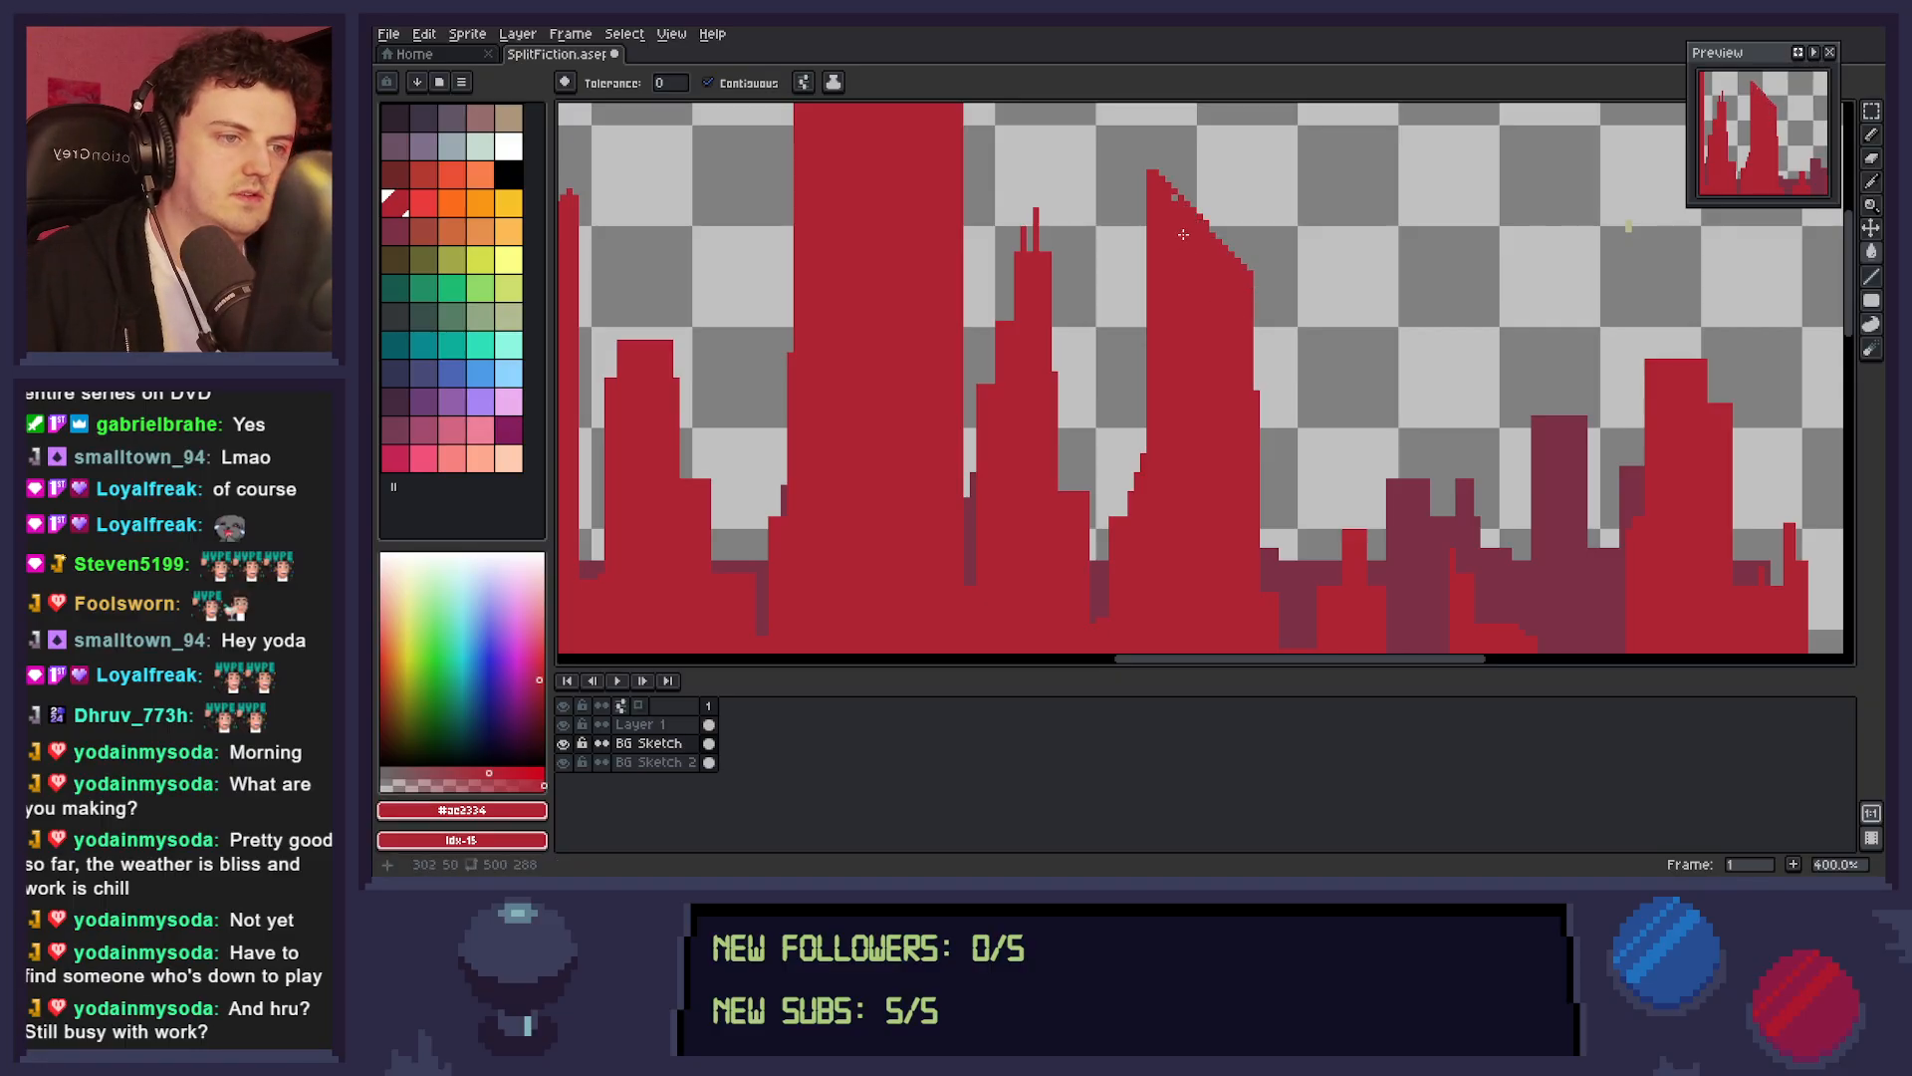
# Give the slanted tower left of the tallest building a filled V-notched roof with a red central spire, and save the sprite.
pyautogui.press('z')
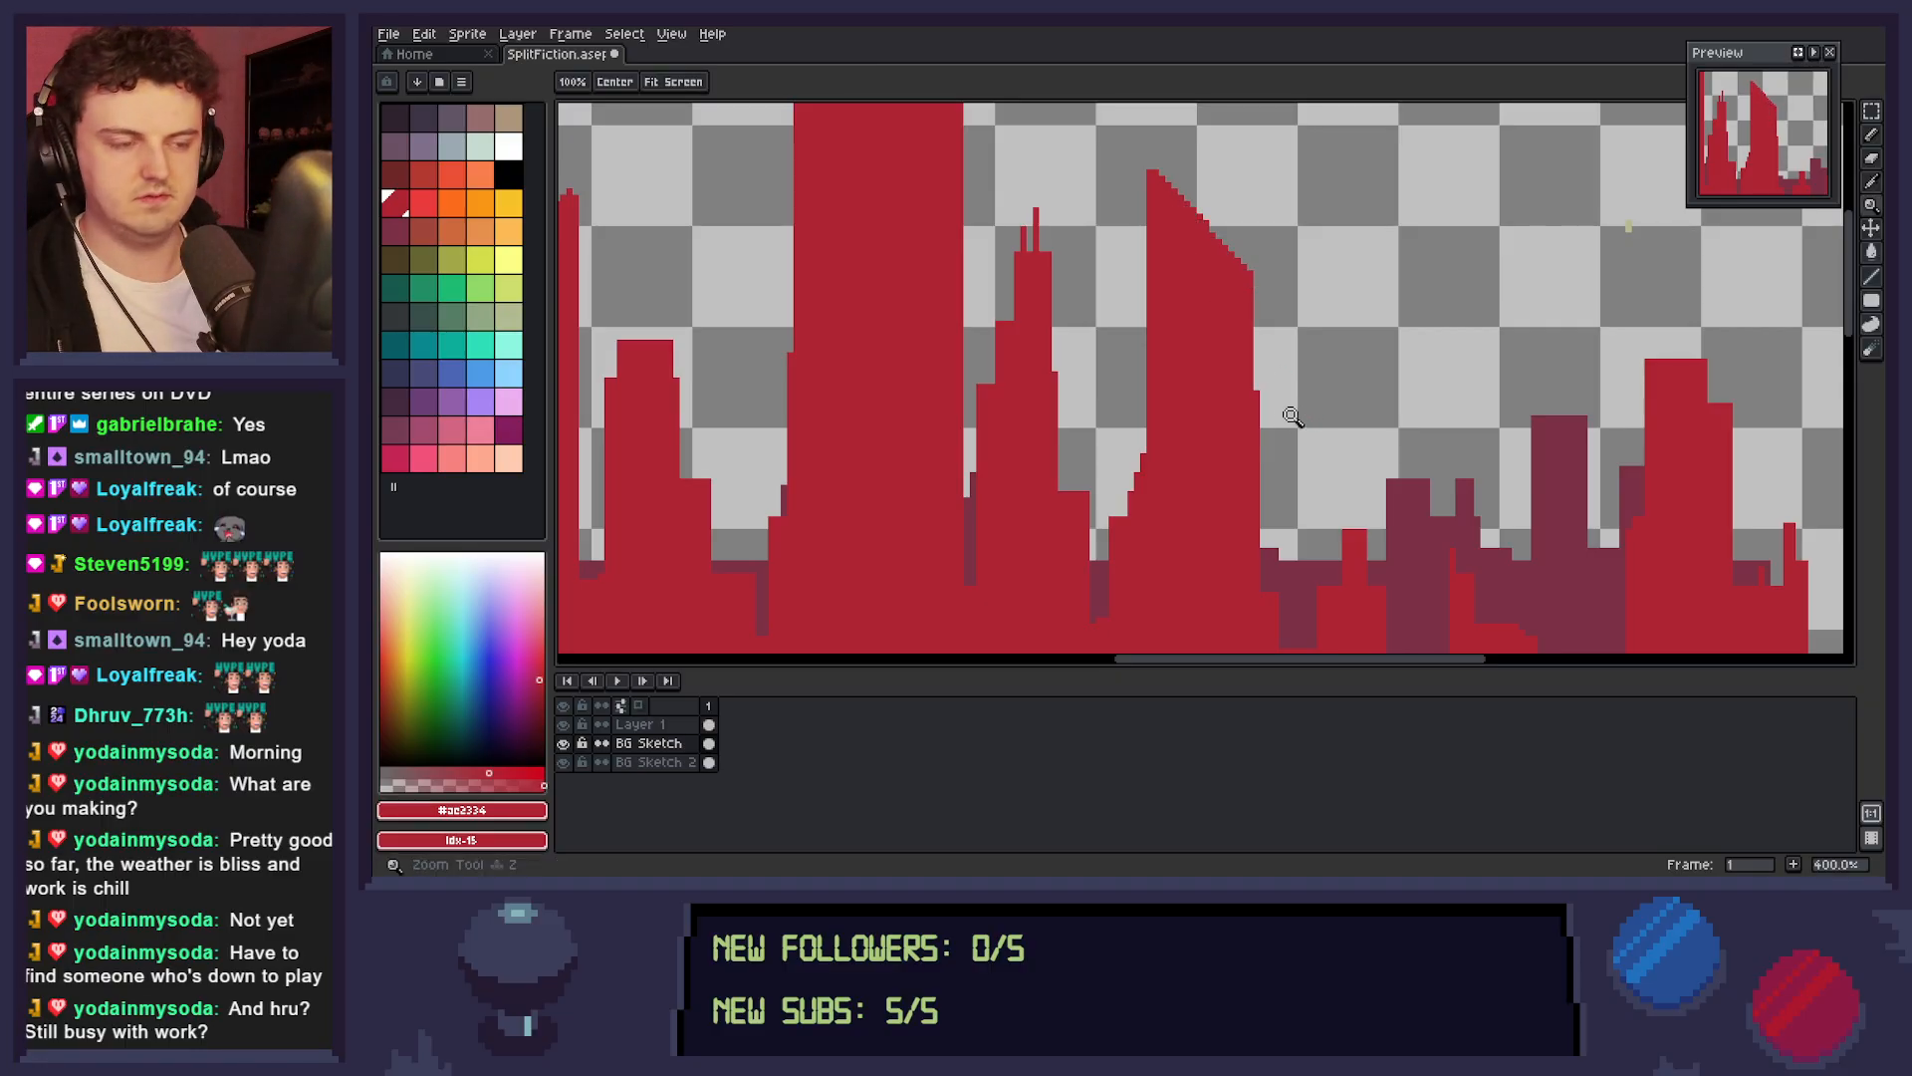
pyautogui.scroll(-2, 1290, 410)
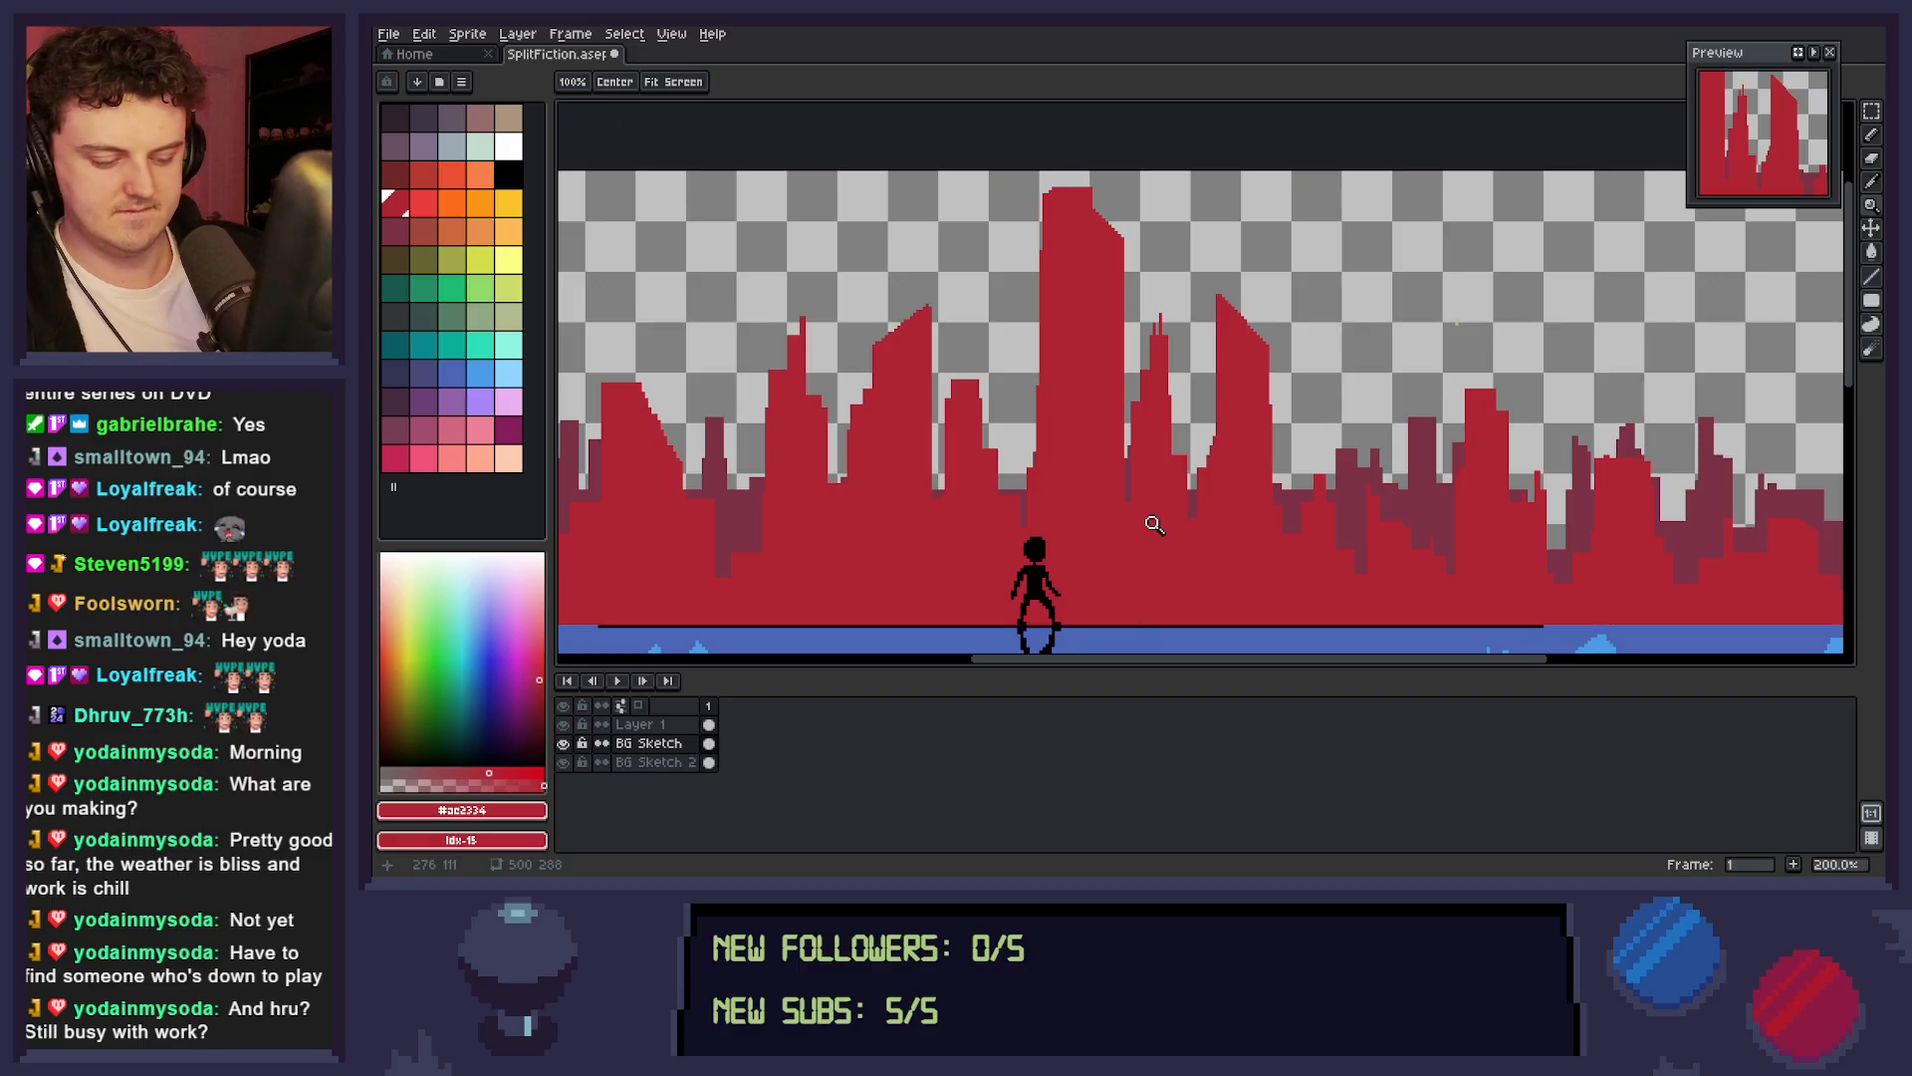
pyautogui.press('b')
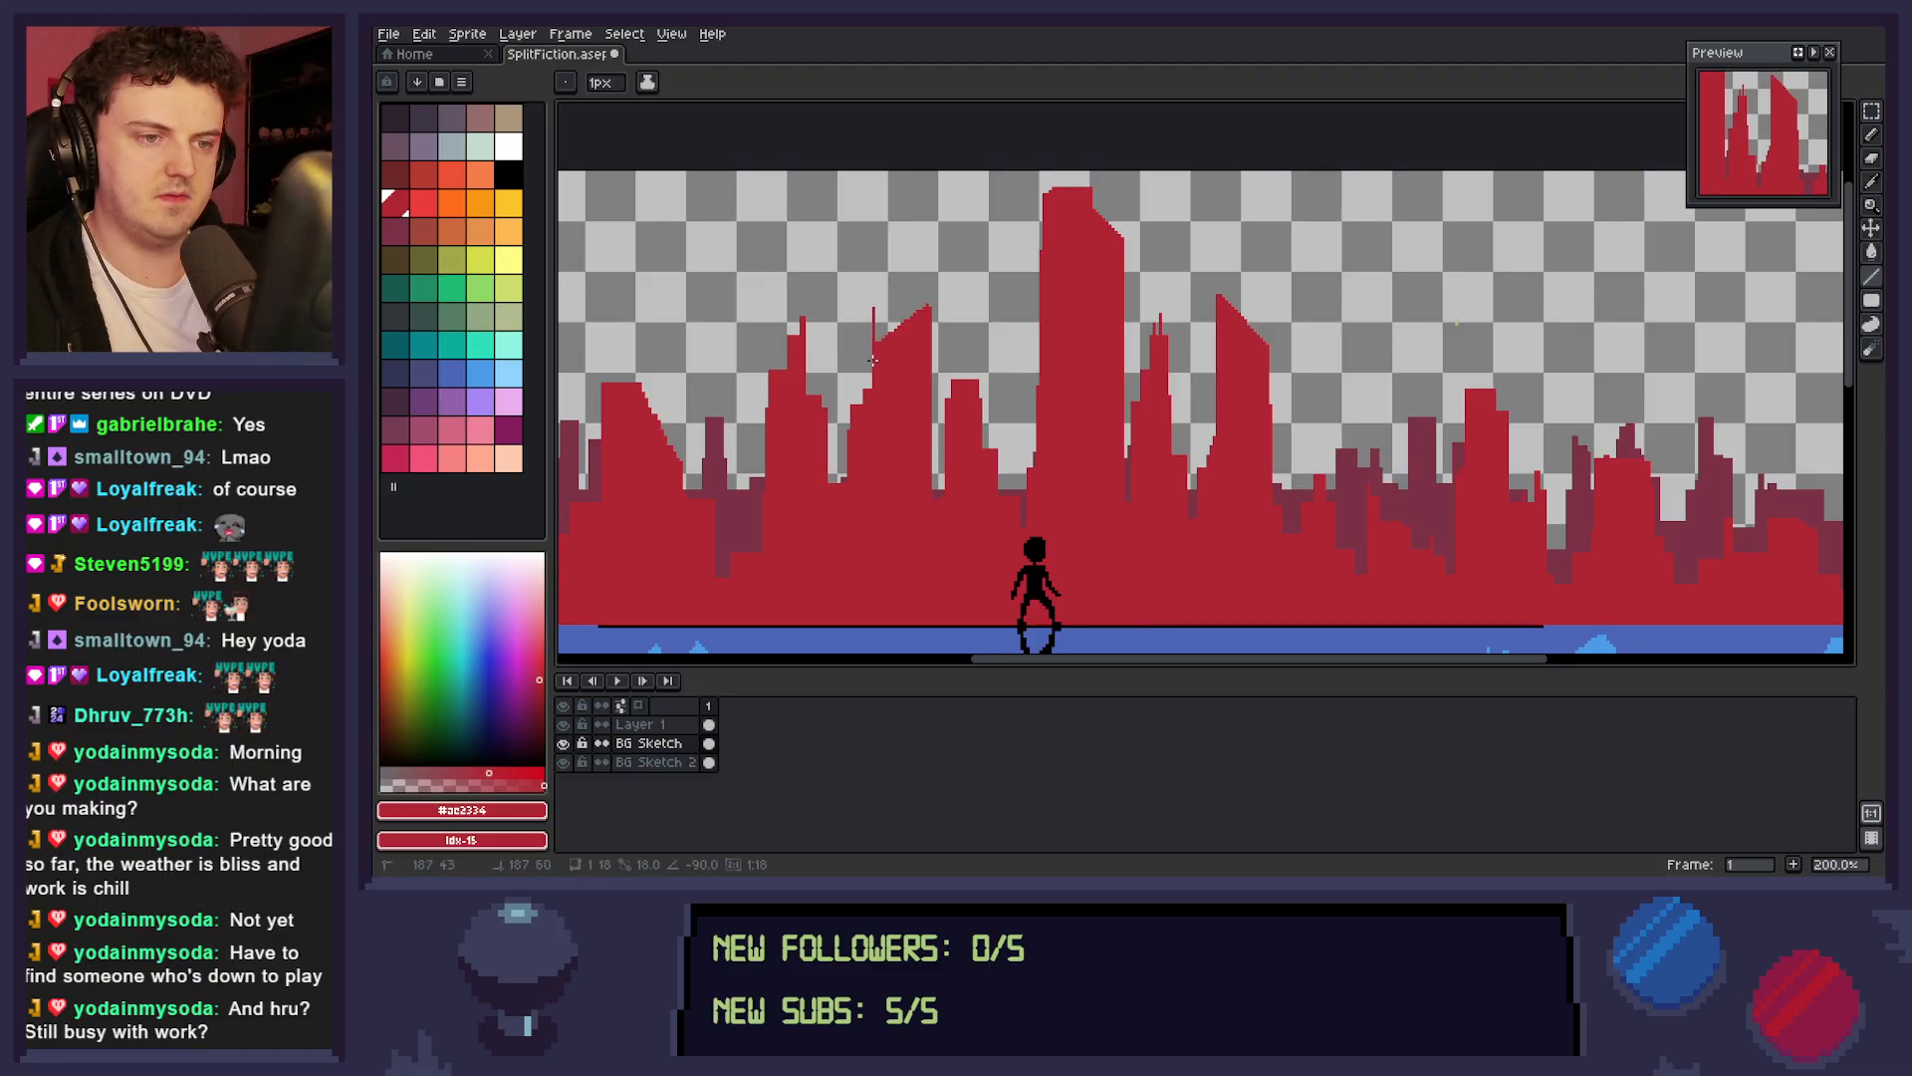
pyautogui.moveTo(873, 312)
pyautogui.mouseDown()
pyautogui.moveTo(897, 348)
pyautogui.moveTo(918, 340)
pyautogui.mouseUp()
pyautogui.press('g')
pyautogui.click(879, 332)
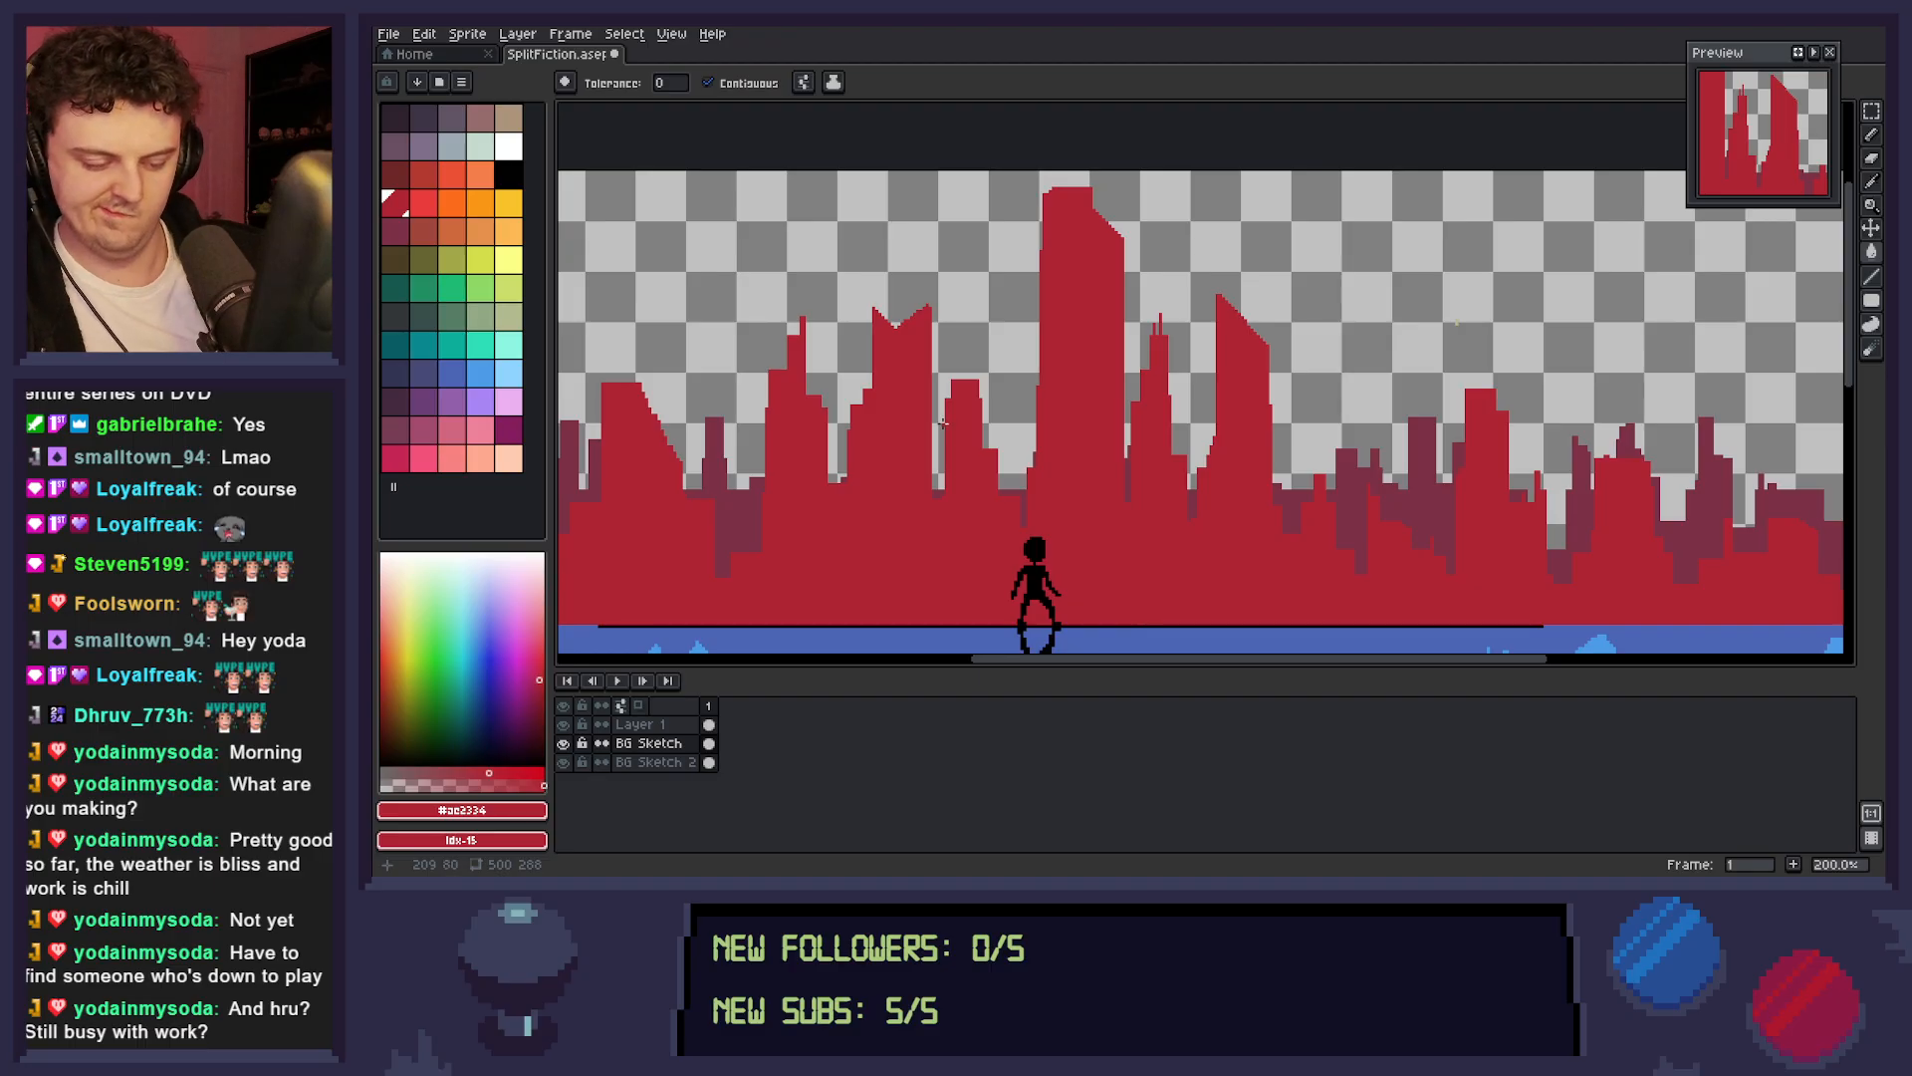
pyautogui.press('b')
pyautogui.moveTo(902, 333); pyautogui.dragTo(907, 292)
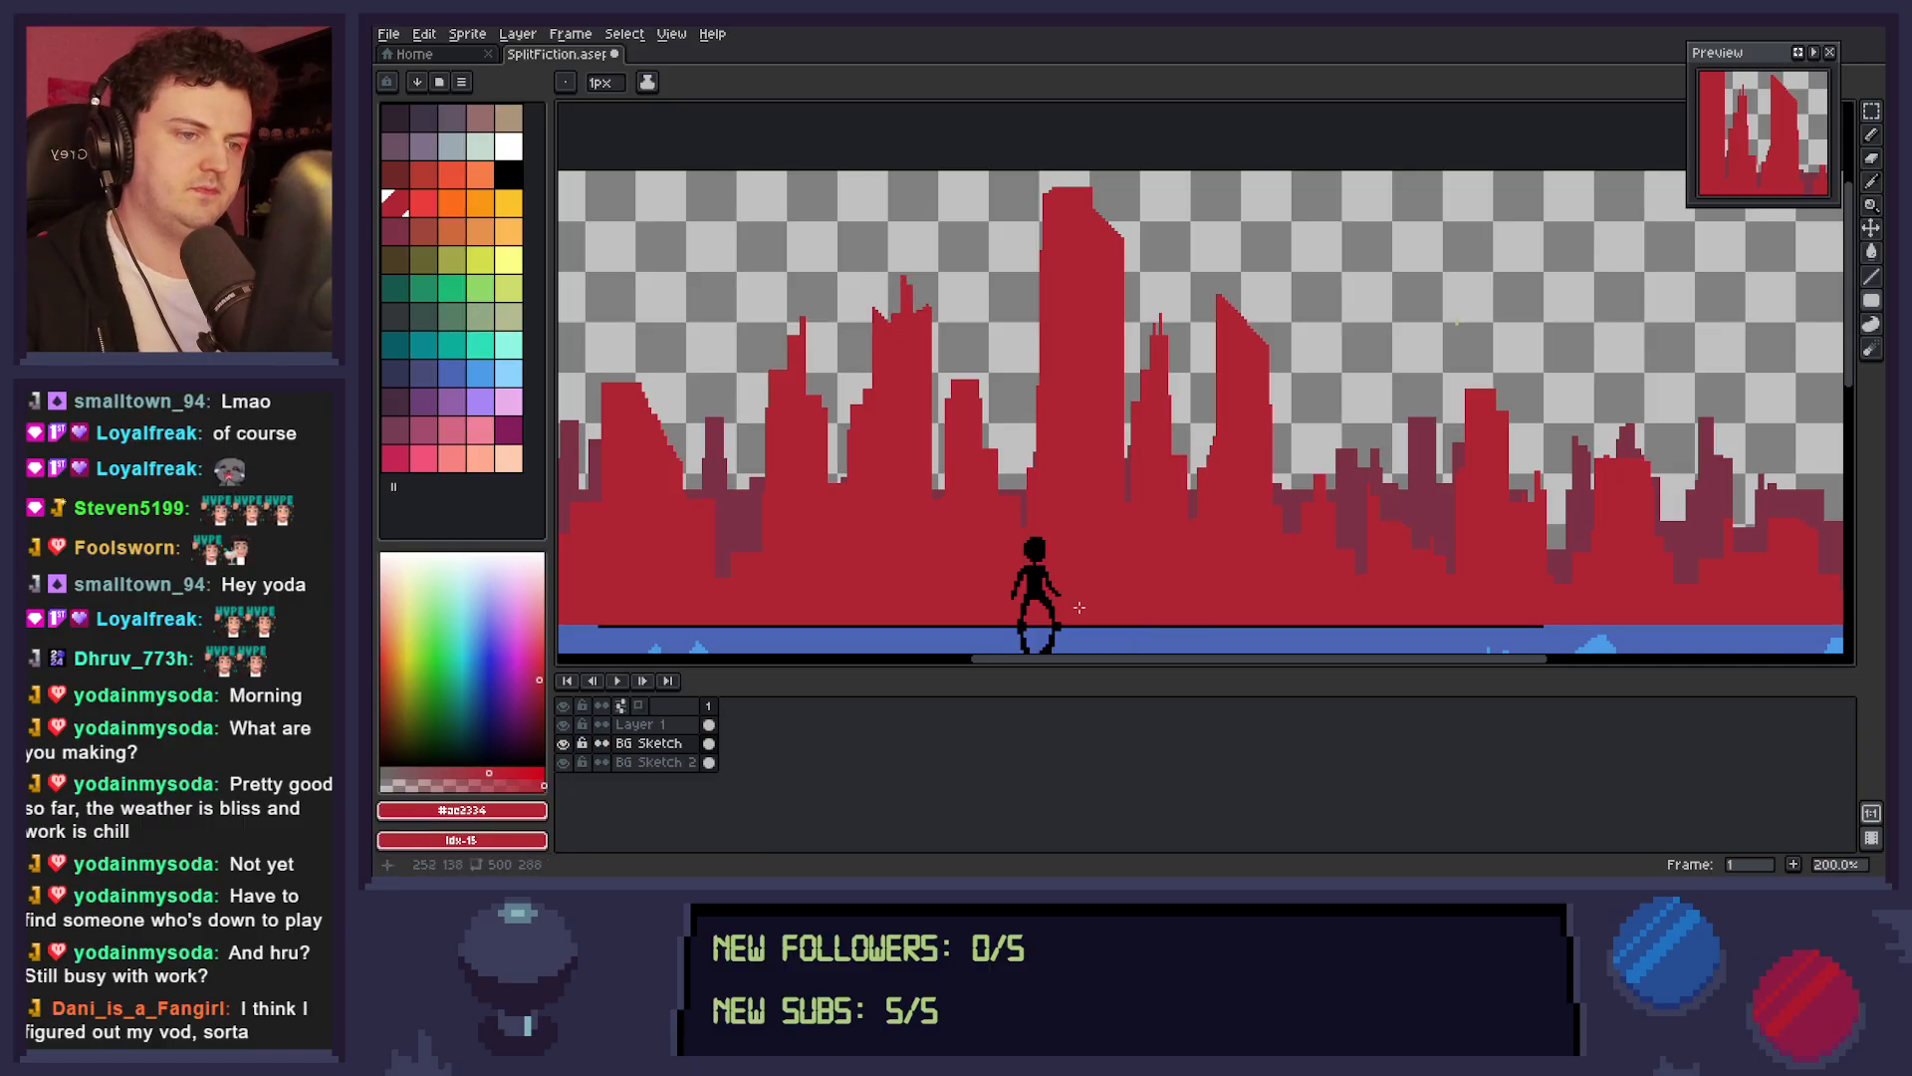
pyautogui.hotkey('ctrl', 's')
# Lower the red buildings at the canvas's left edge to expose more of the maroon layer behind them, and save the sprite.
pyautogui.press('space')
pyautogui.scroll(-1, 1253, 444)
pyautogui.moveTo(1299, 466); pyautogui.dragTo(1260, 444)
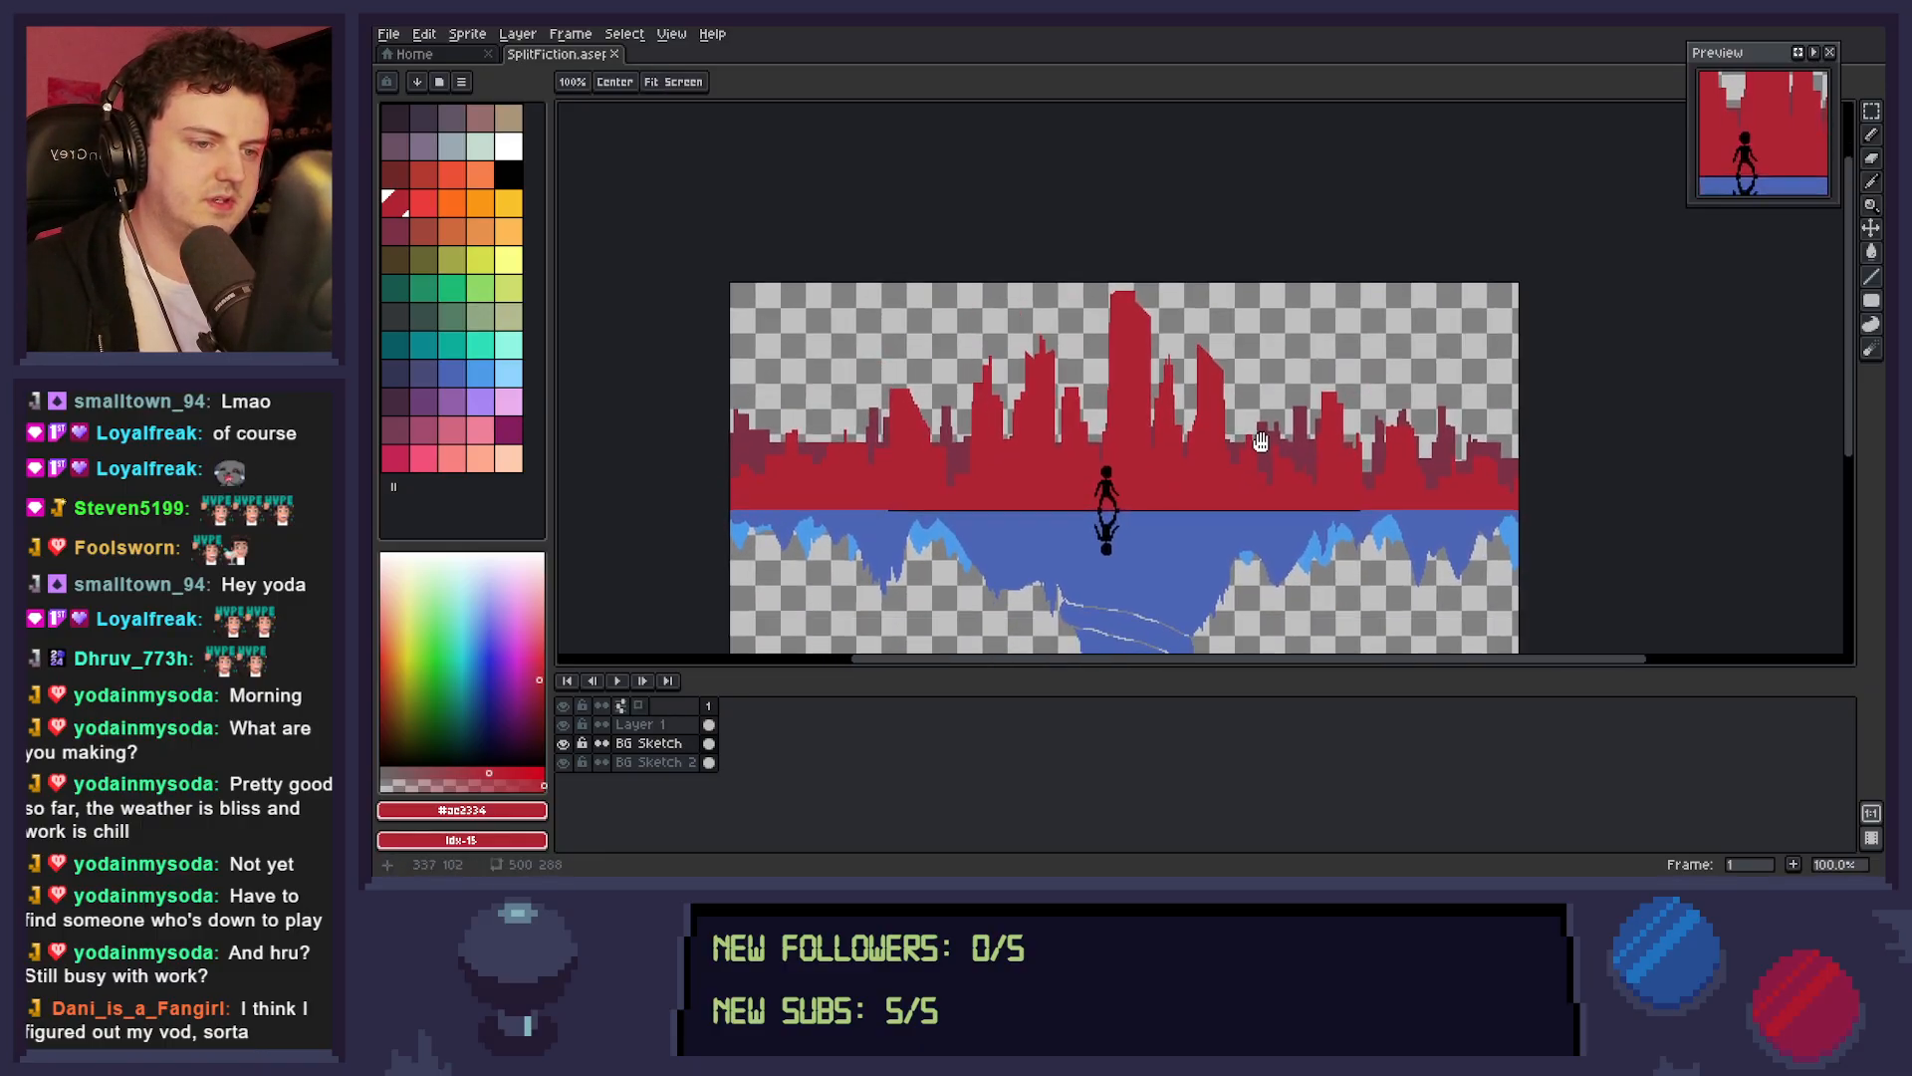
pyautogui.scroll(-1, 1287, 486)
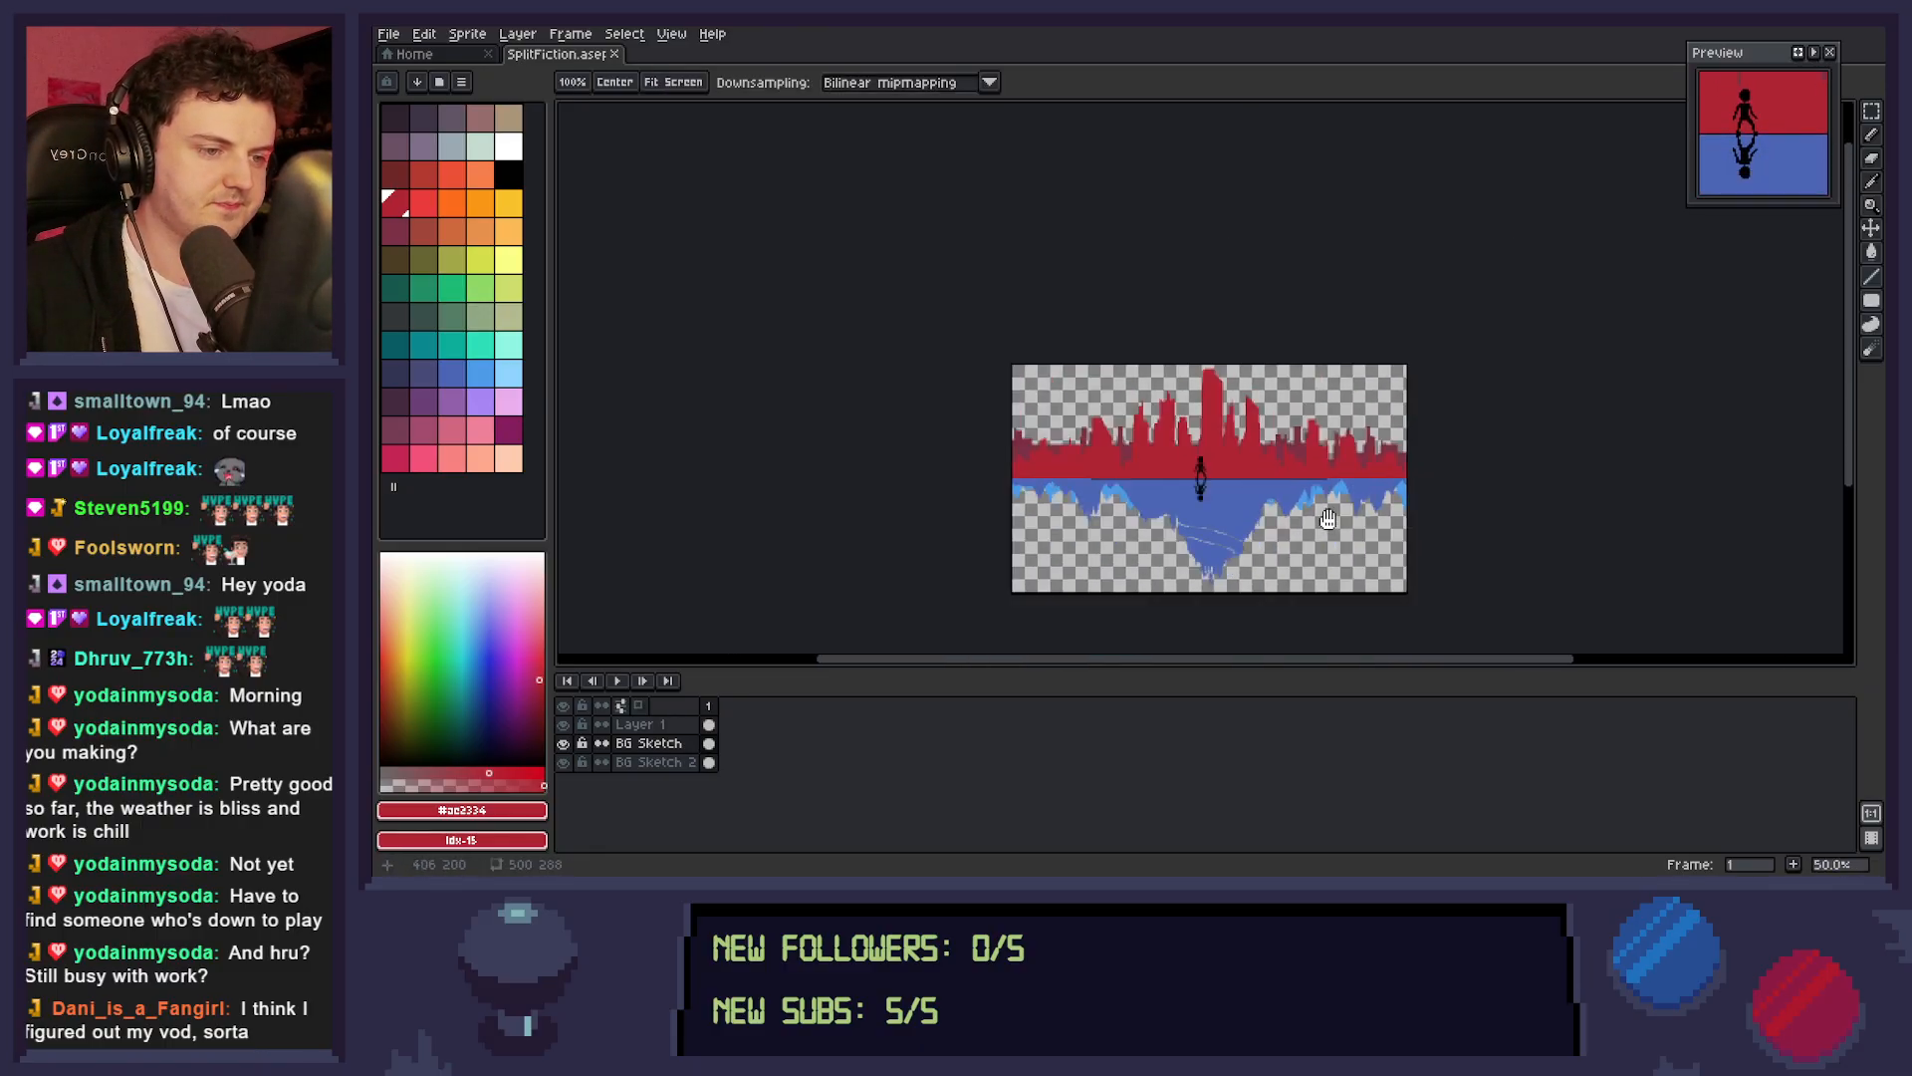
pyautogui.moveTo(1331, 520); pyautogui.dragTo(1316, 479)
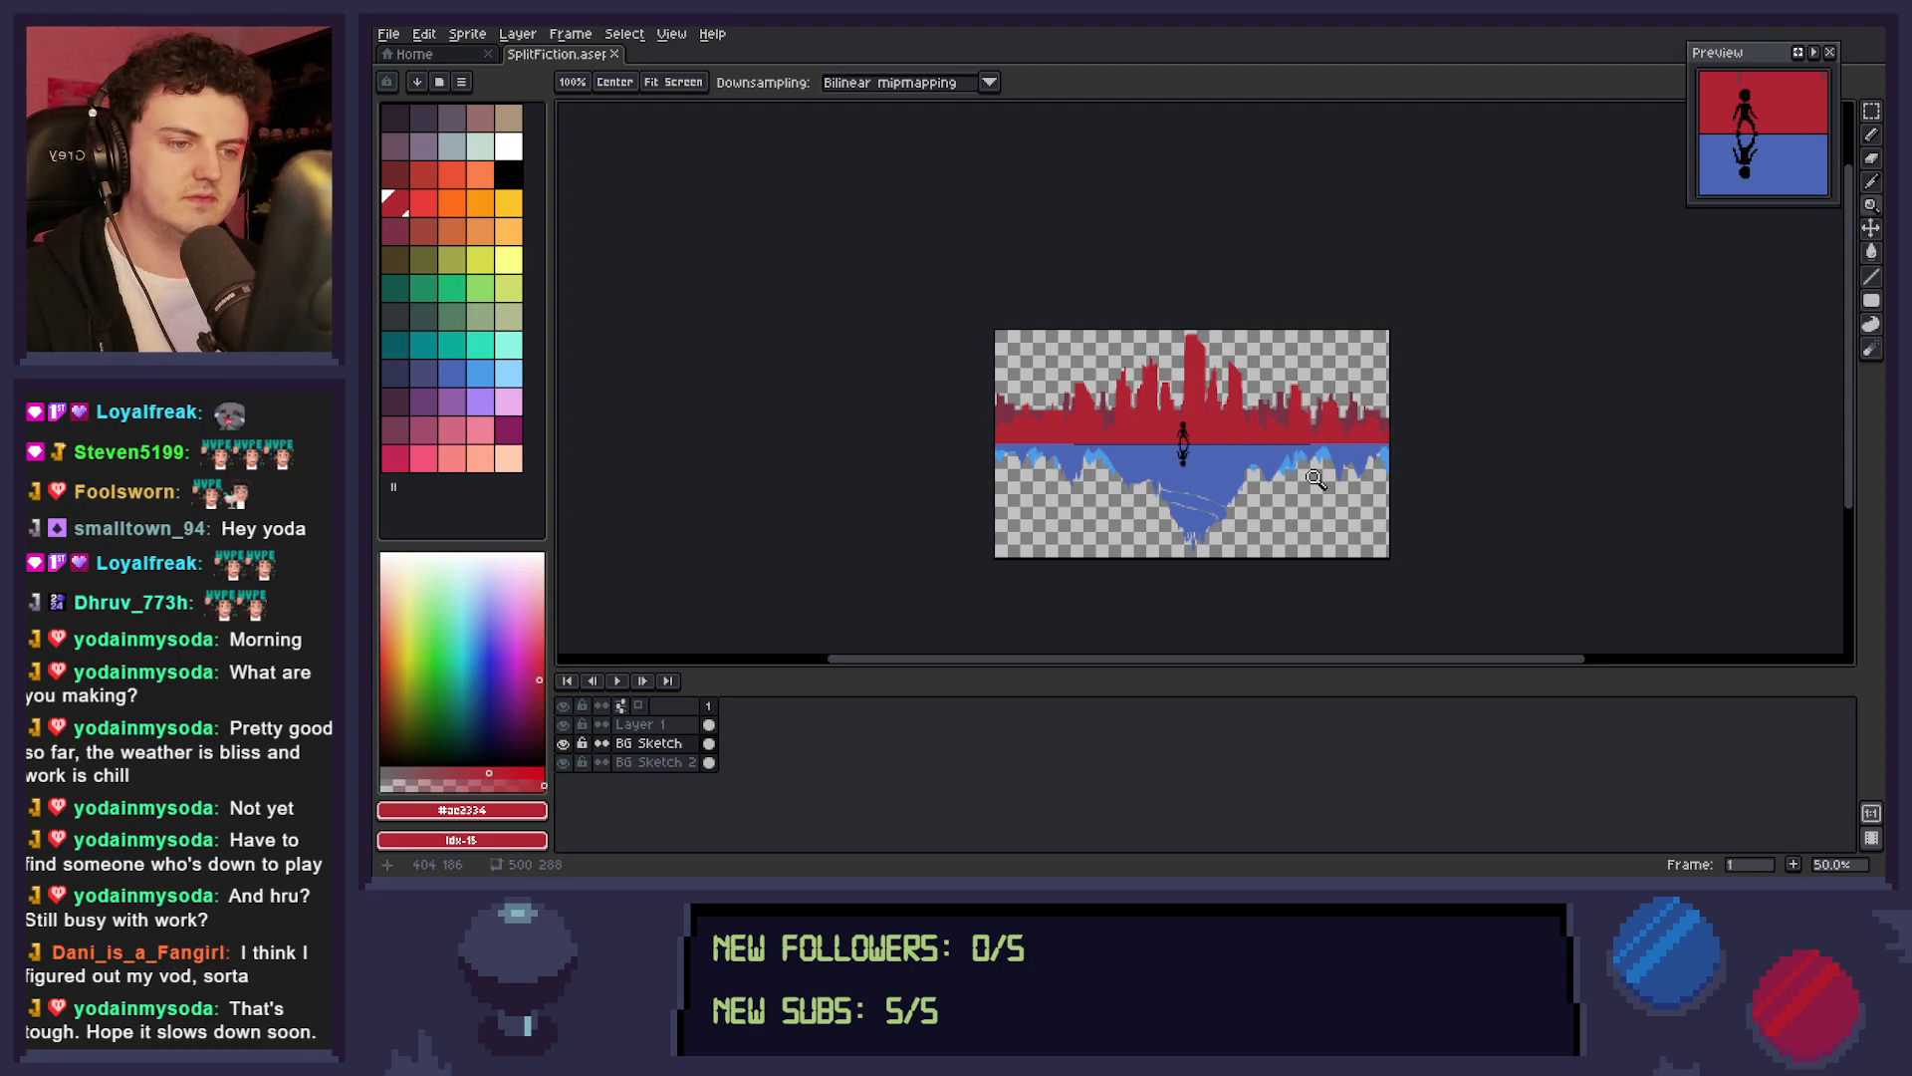
pyautogui.click(1051, 438)
pyautogui.click(1065, 454)
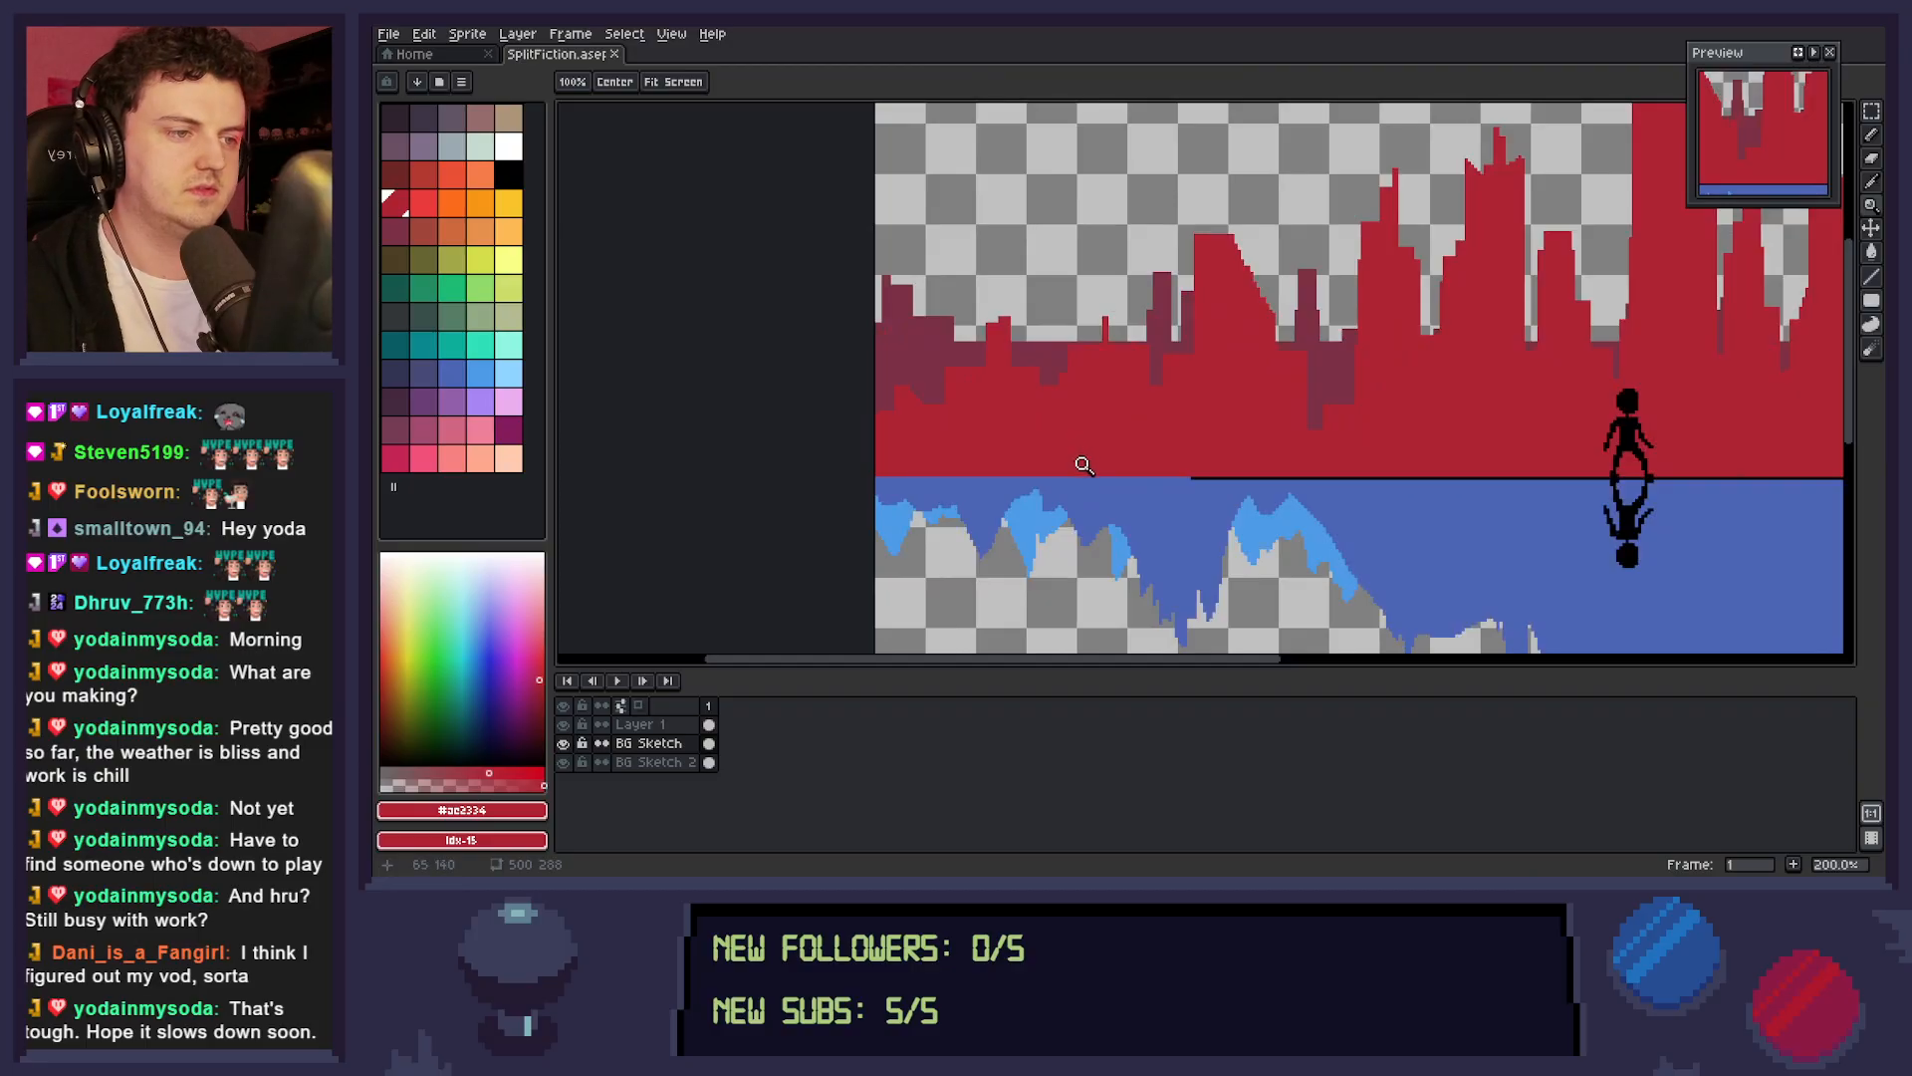
pyautogui.press('m')
pyautogui.moveTo(1099, 278); pyautogui.dragTo(879, 443)
pyautogui.press('Down')
pyautogui.press('Down')
pyautogui.press('Down')
pyautogui.press('Down')
pyautogui.press('Down')
pyautogui.press('Down')
pyautogui.press('Down')
pyautogui.press('Down')
pyautogui.press('Down')
pyautogui.press('Down')
pyautogui.press('Down')
pyautogui.press('Down')
pyautogui.press('Down')
pyautogui.press('Down')
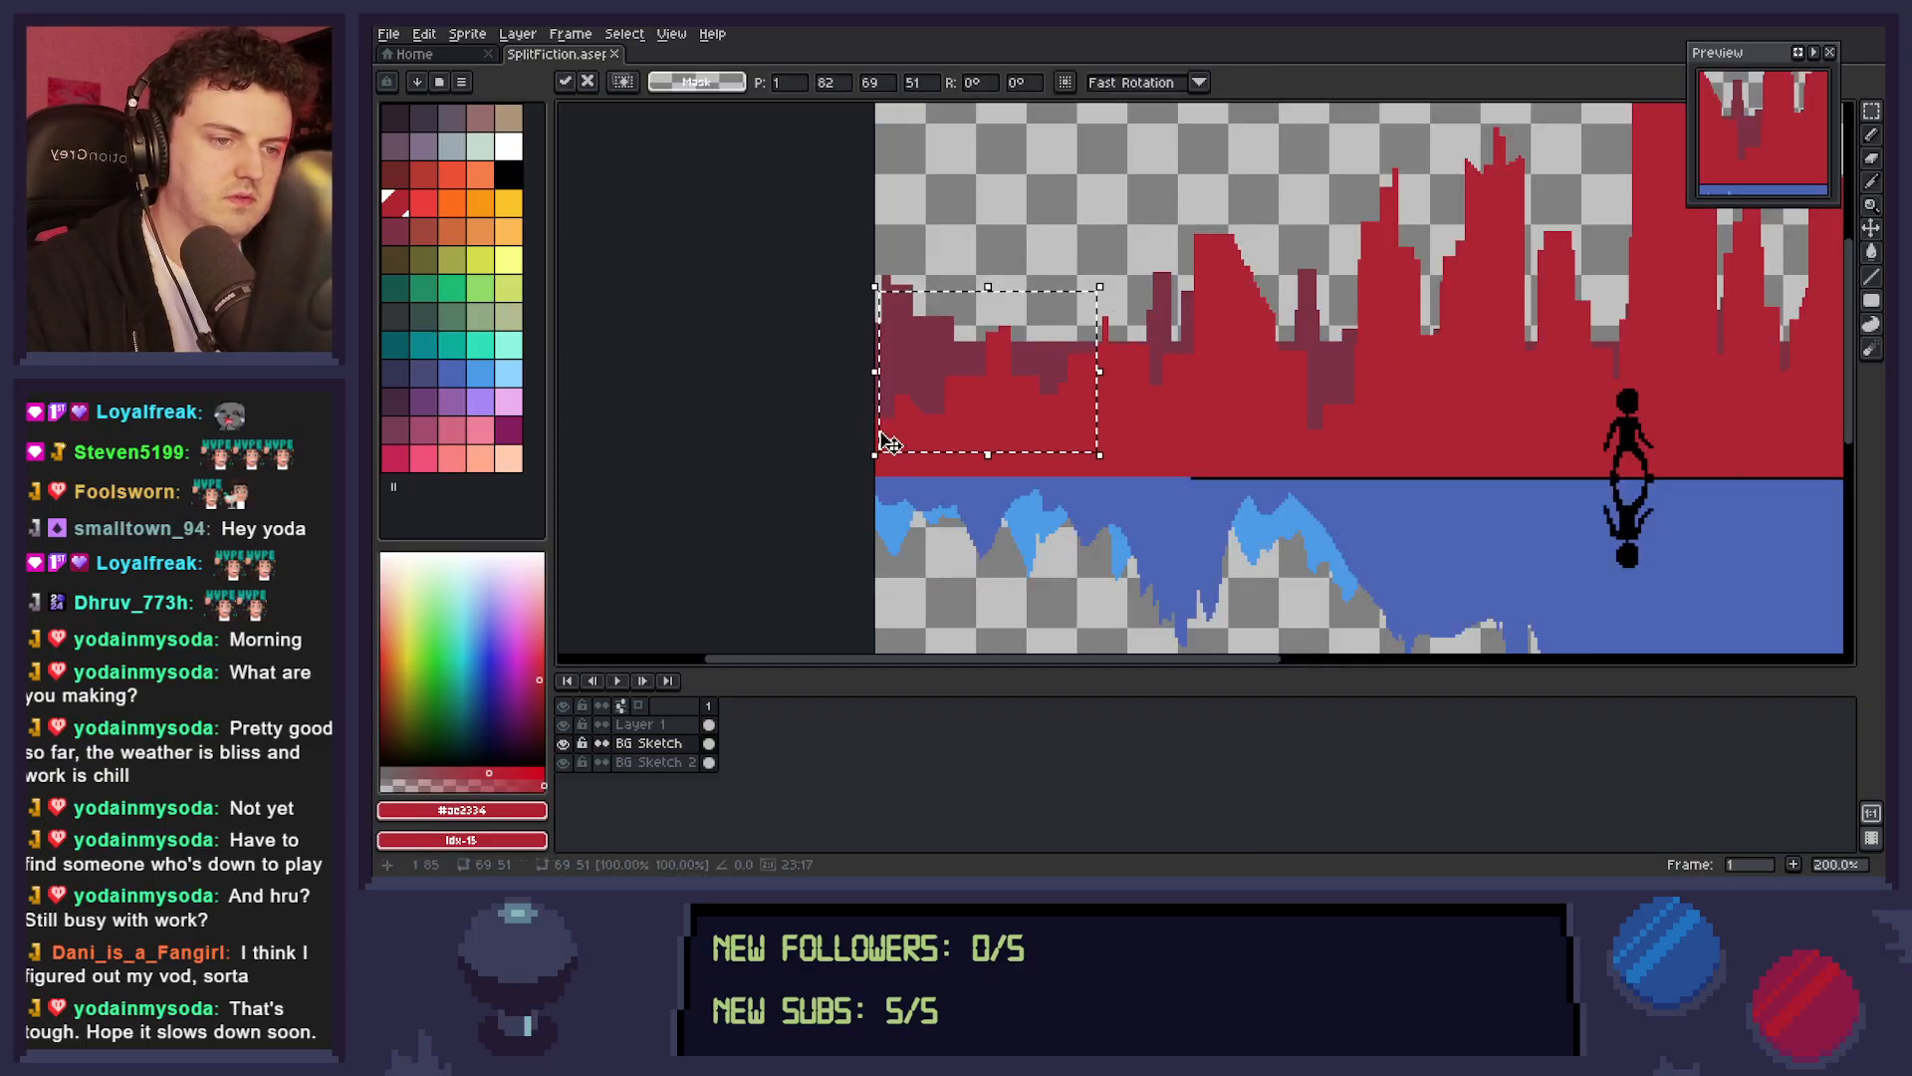
pyautogui.hotkey('ctrl', 'd')
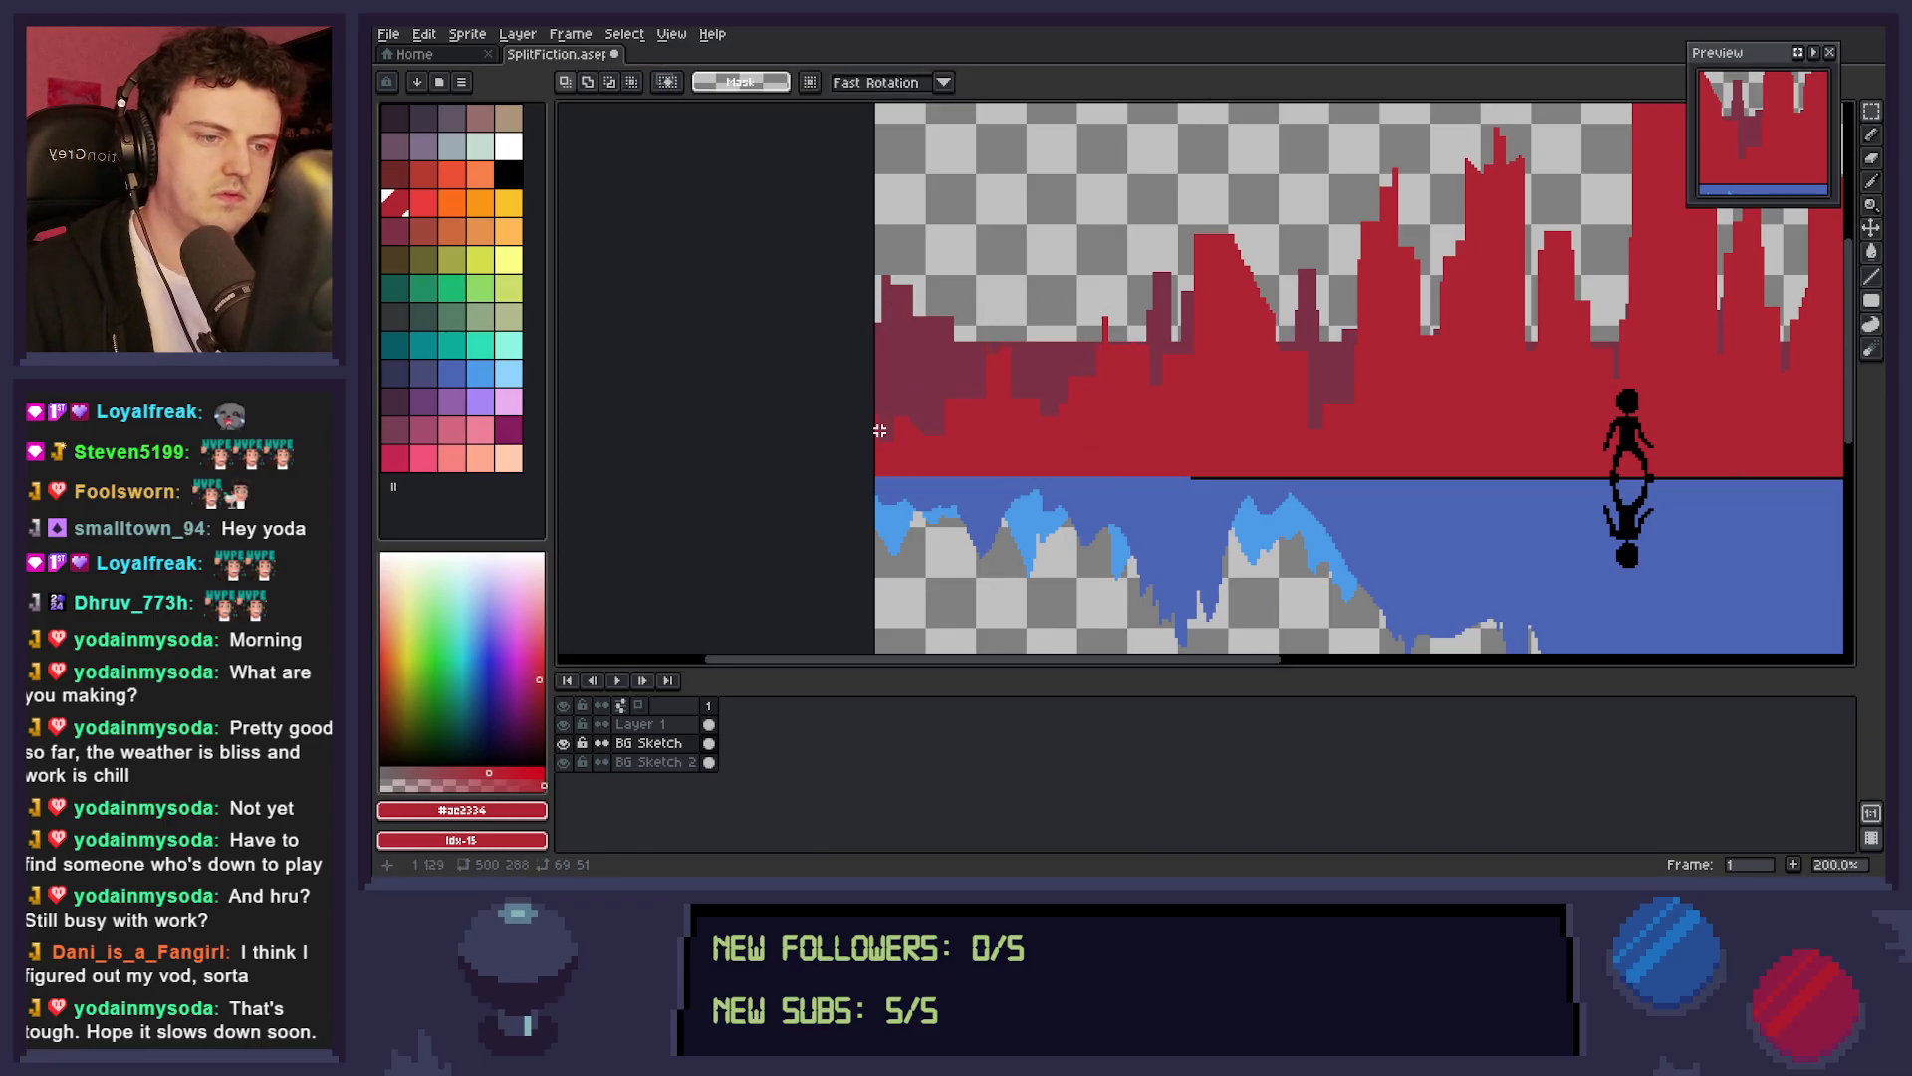
pyautogui.press('b')
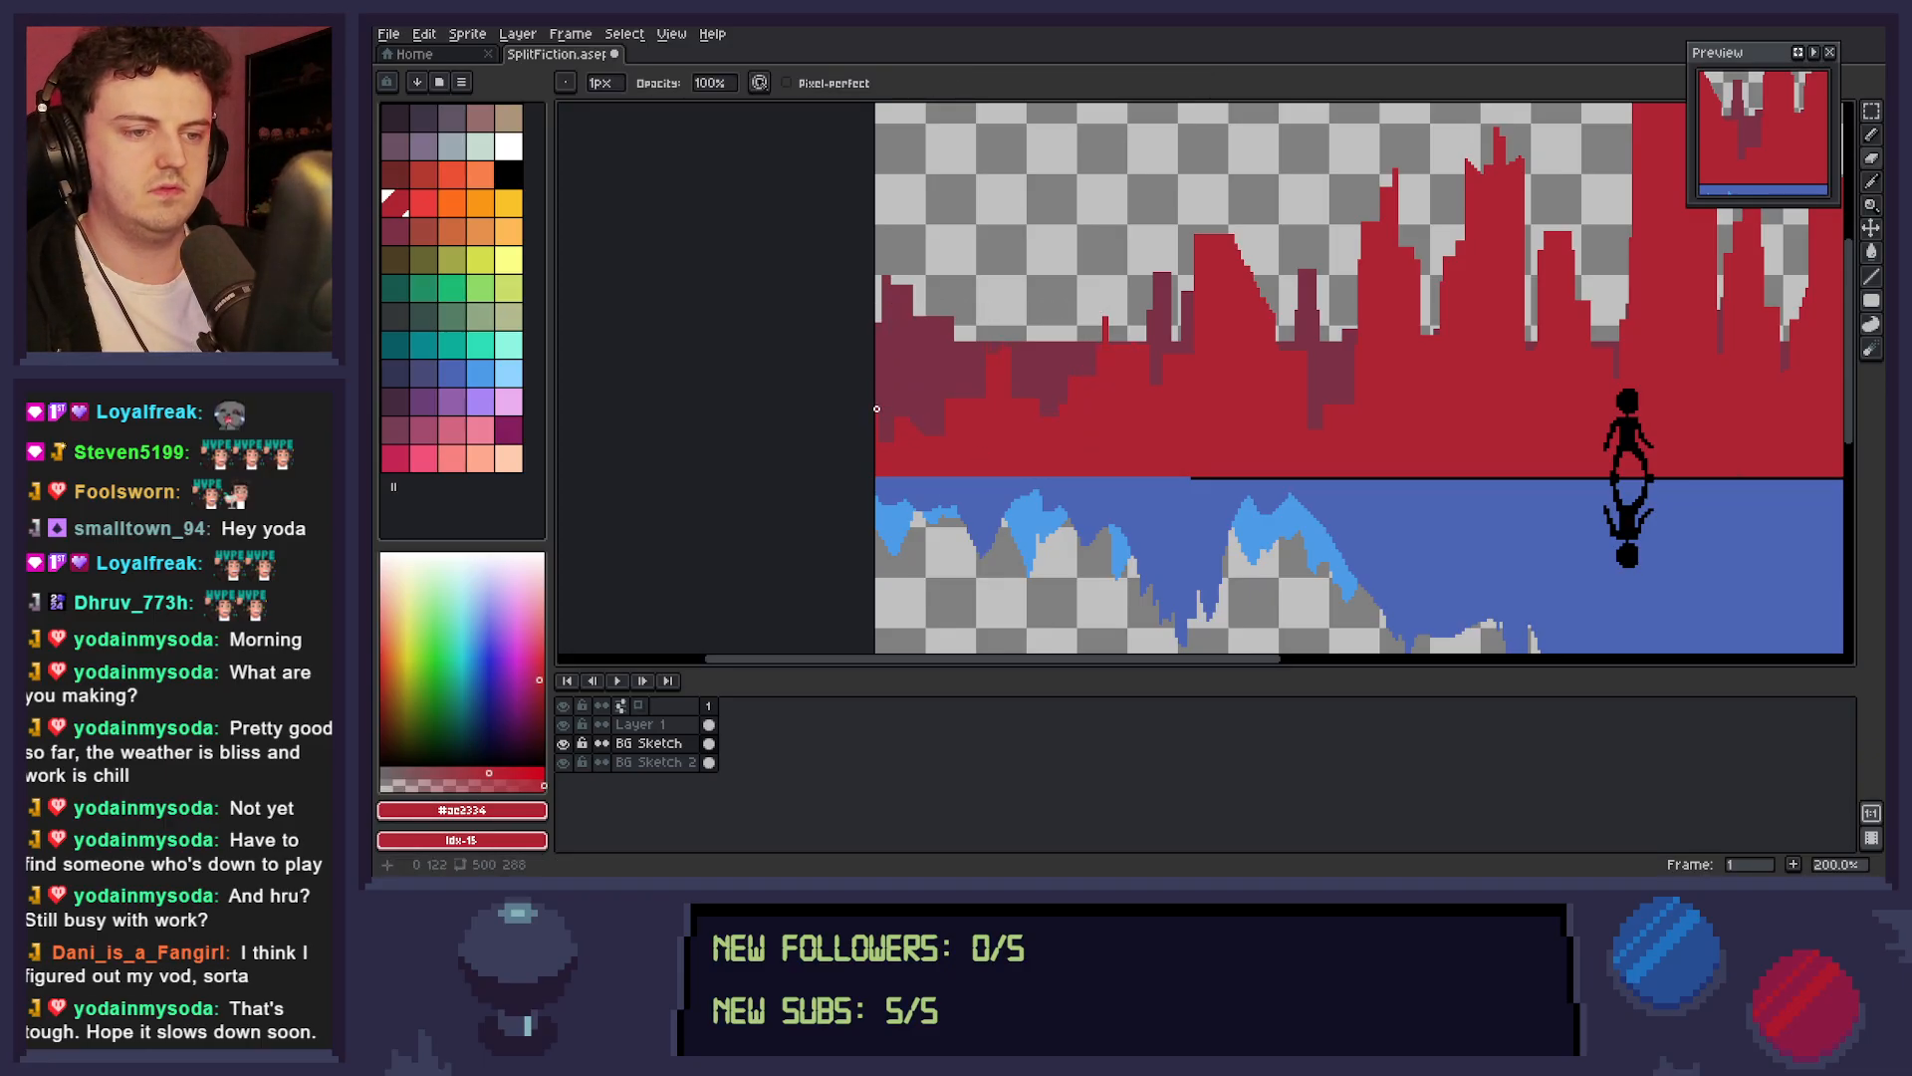
pyautogui.hotkey('ctrl', 's')
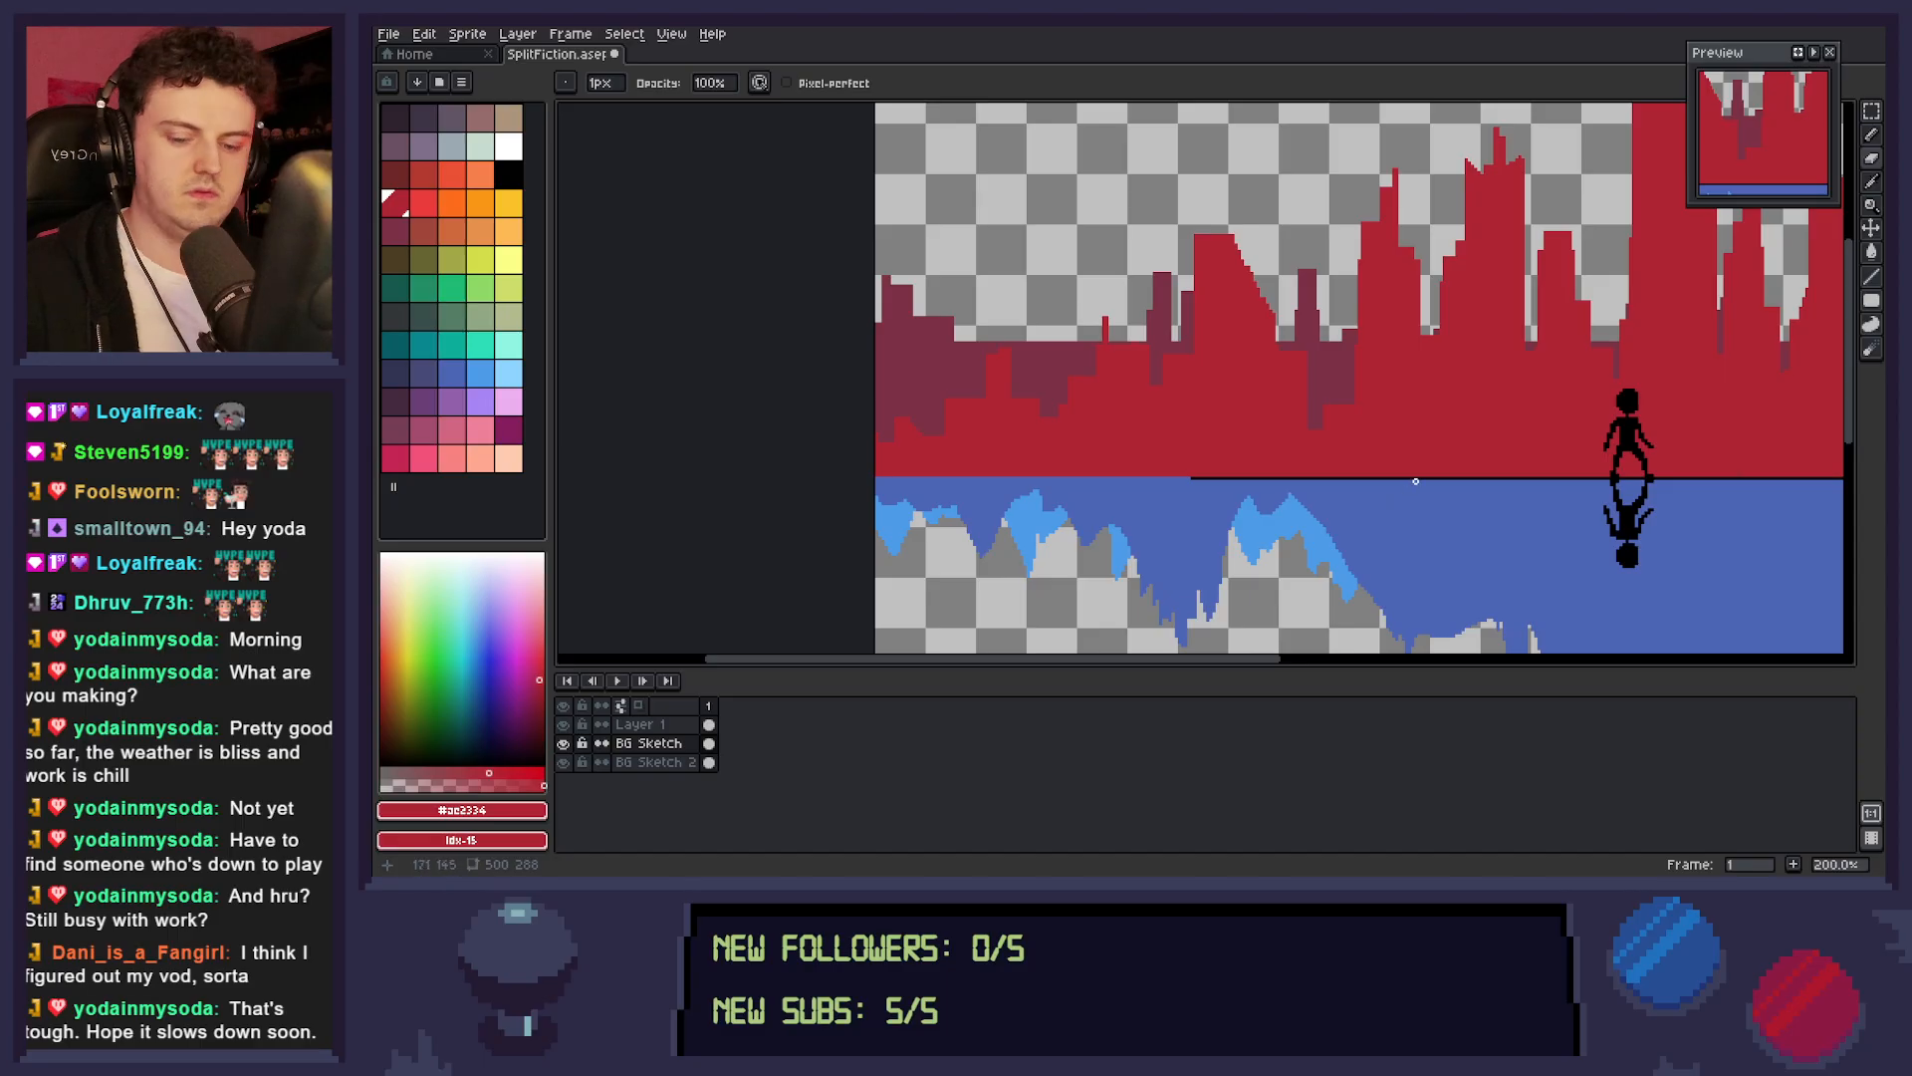
# Add small red antenna details to the low rooftop left of the leftmost slanted tower, and save the sprite.
pyautogui.press('z')
pyautogui.moveTo(1409, 447)
pyautogui.mouseDown()
pyautogui.moveTo(1345, 451)
pyautogui.moveTo(1451, 487)
pyautogui.moveTo(1281, 507)
pyautogui.mouseUp()
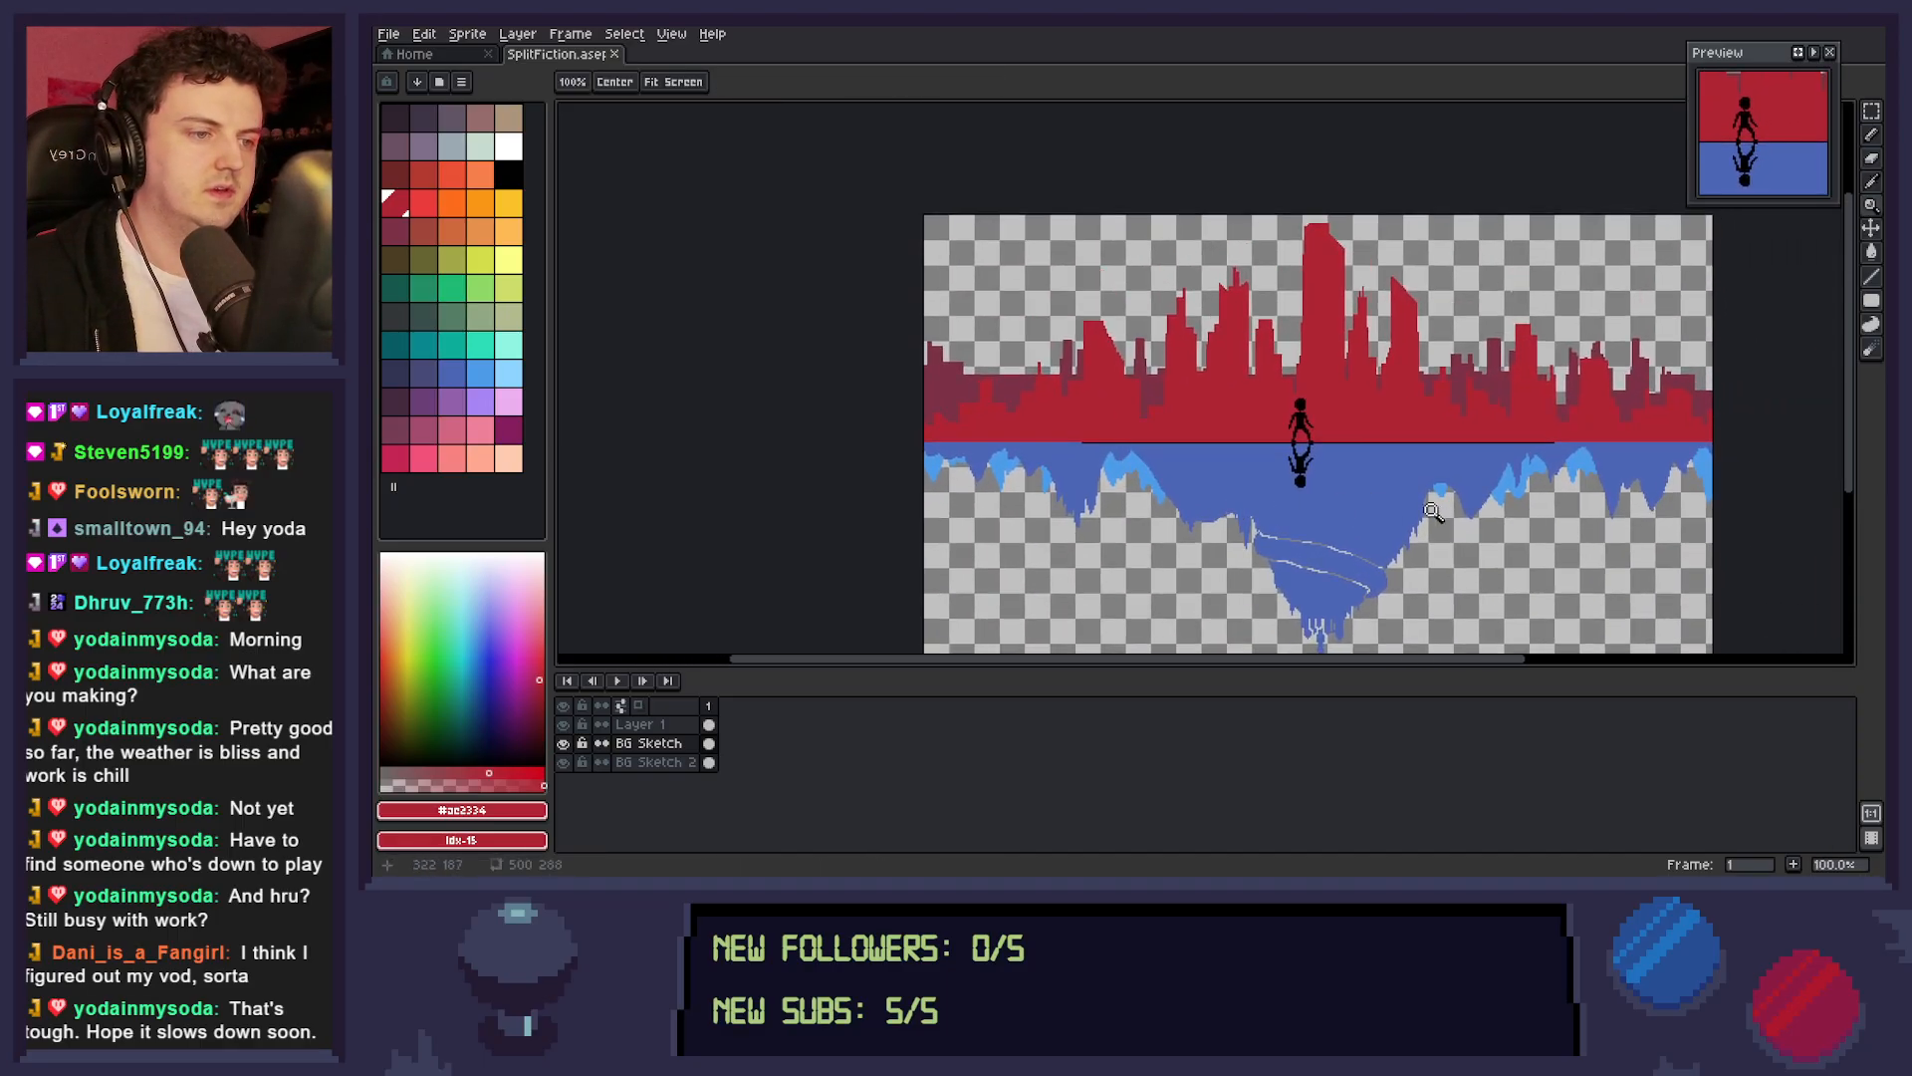
pyautogui.moveTo(1464, 514); pyautogui.dragTo(1365, 520)
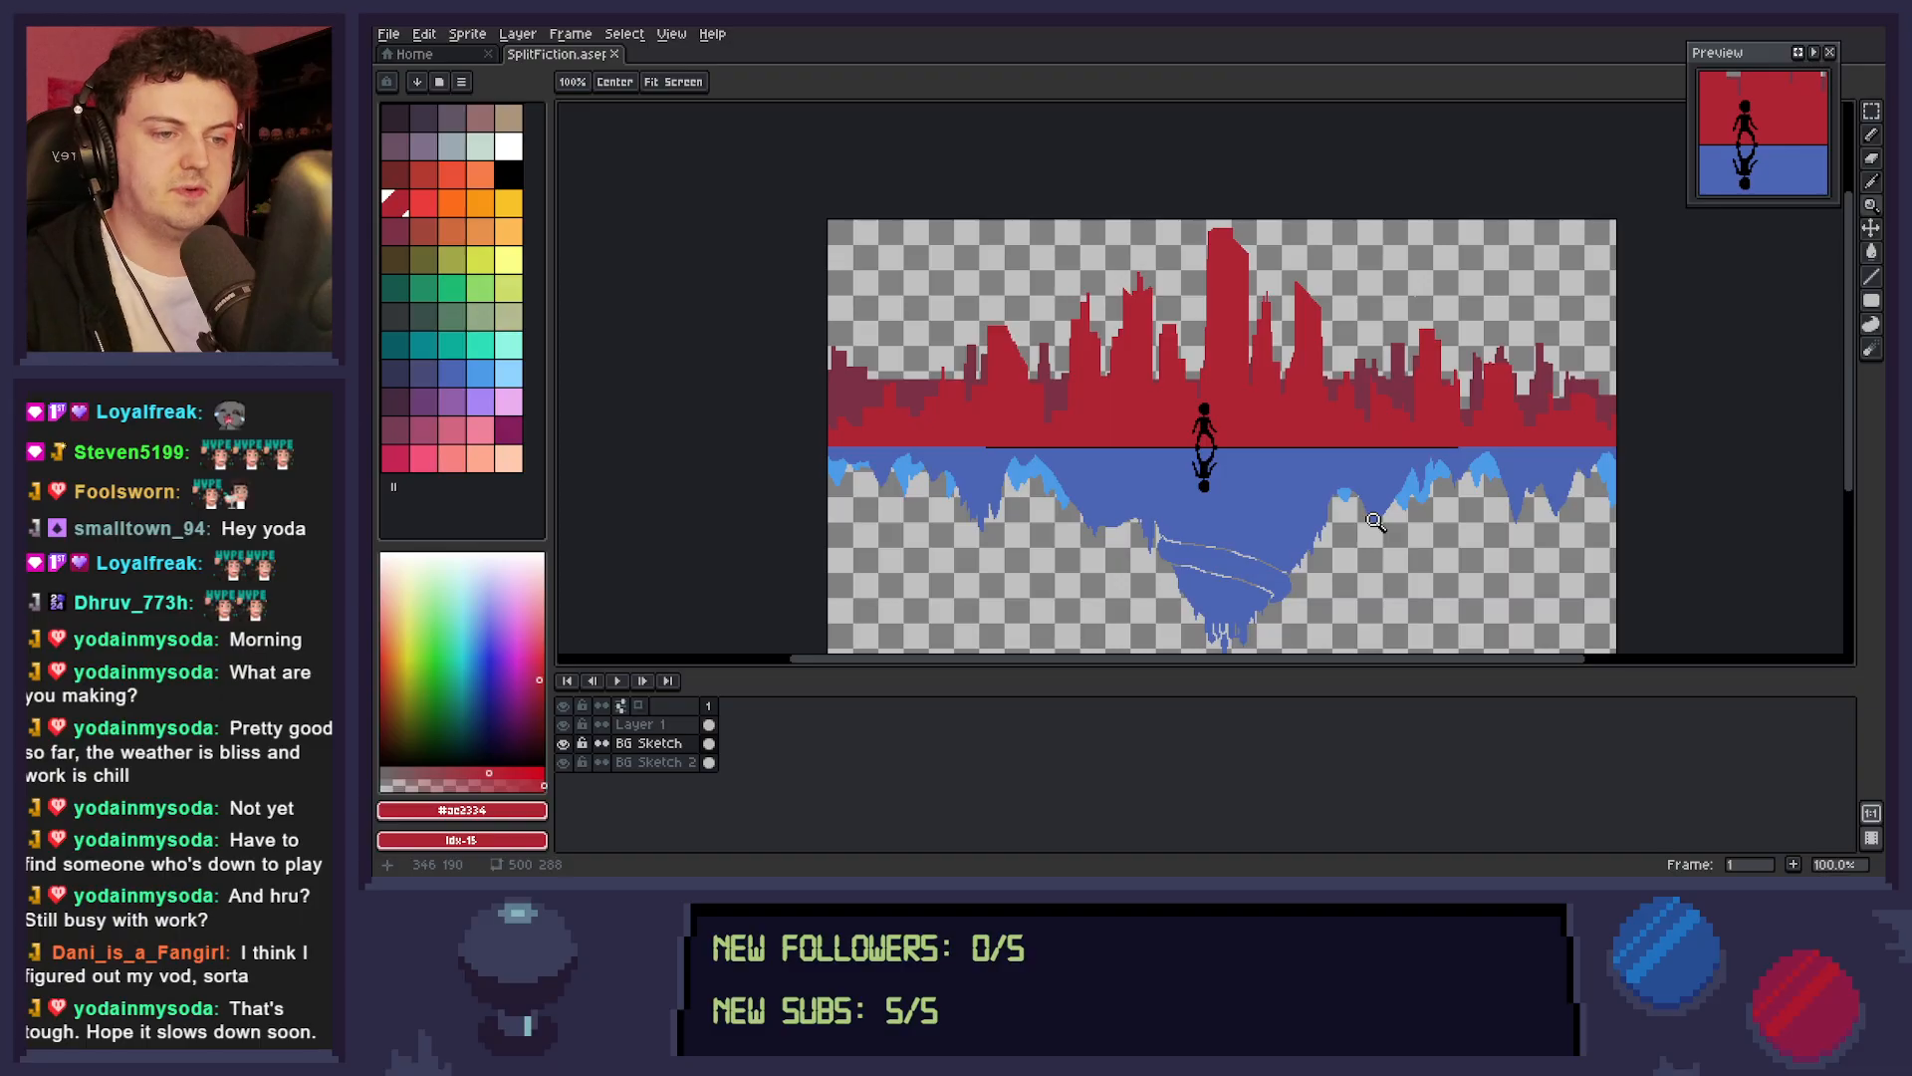
pyautogui.click(958, 371)
pyautogui.click(958, 370)
pyautogui.press('b')
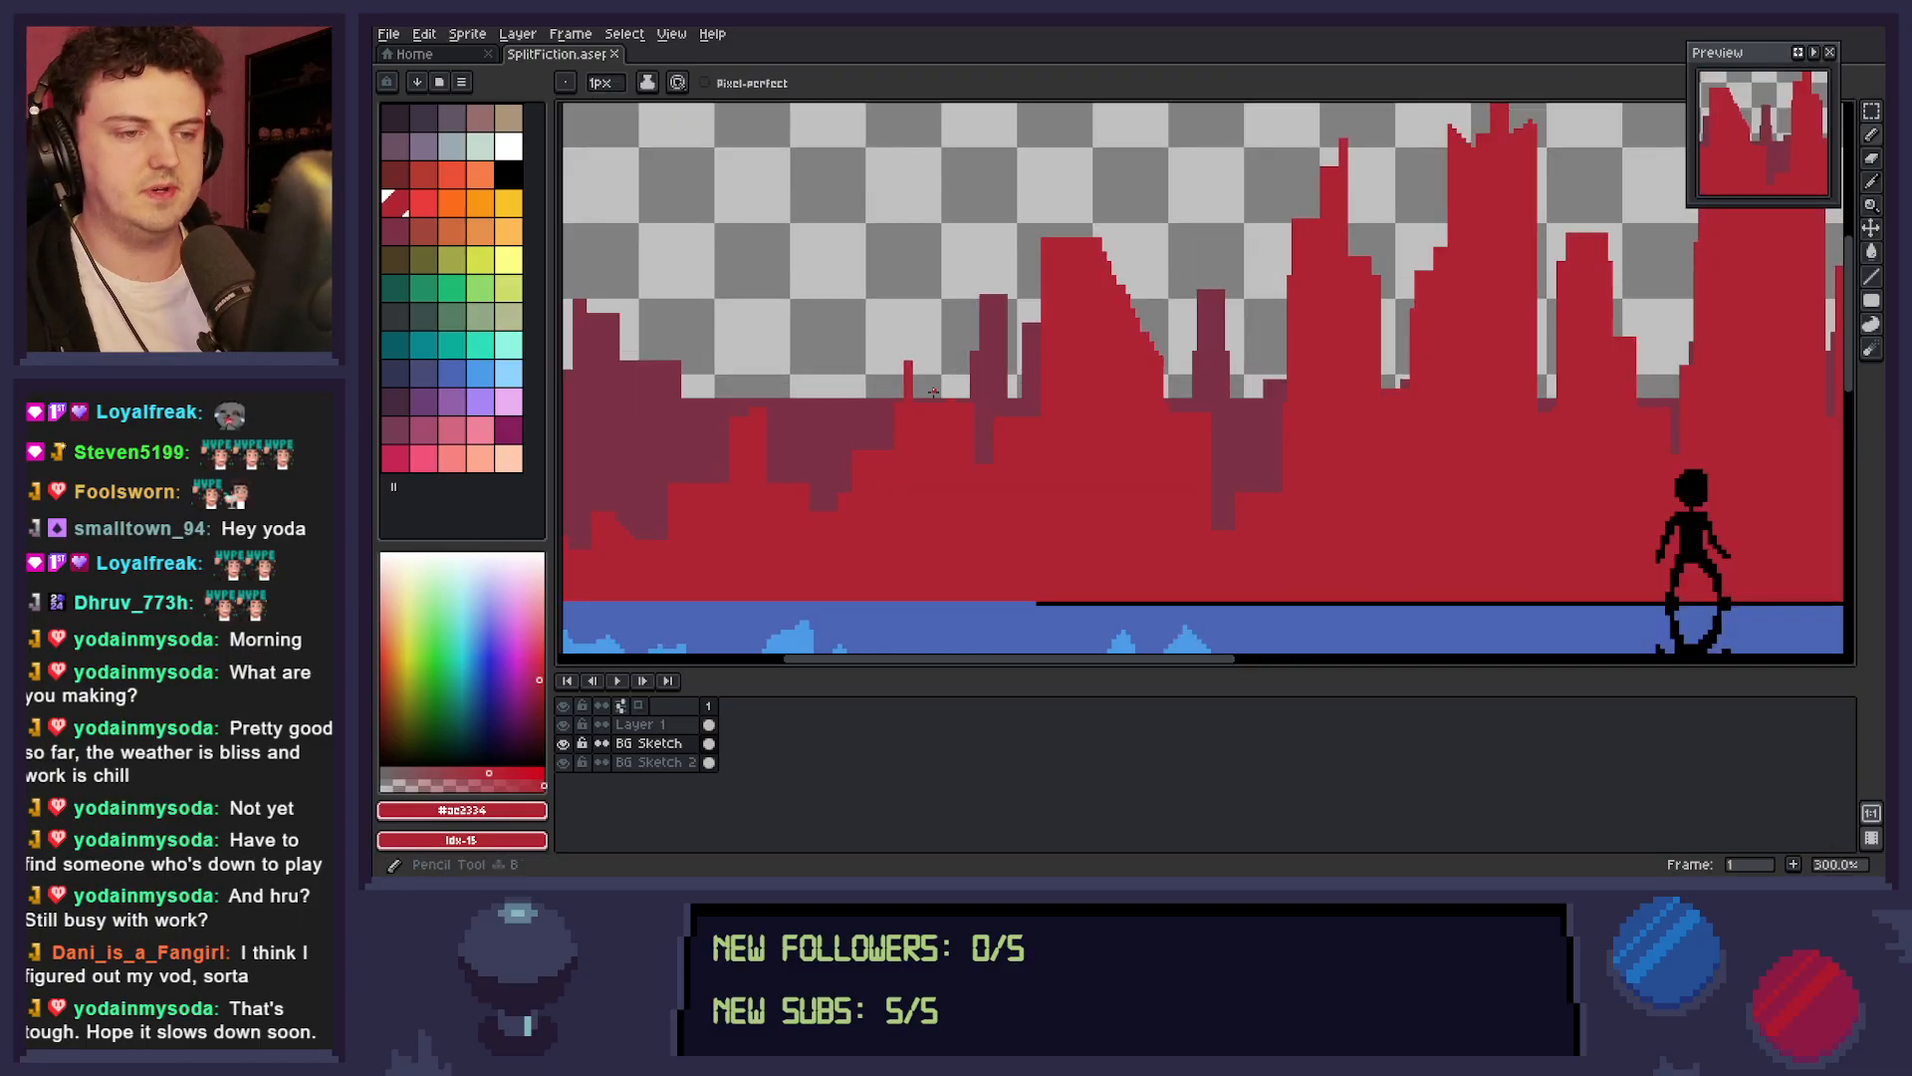
pyautogui.moveTo(914, 381)
pyautogui.mouseDown()
pyautogui.moveTo(922, 398)
pyautogui.moveTo(908, 366)
pyautogui.mouseUp()
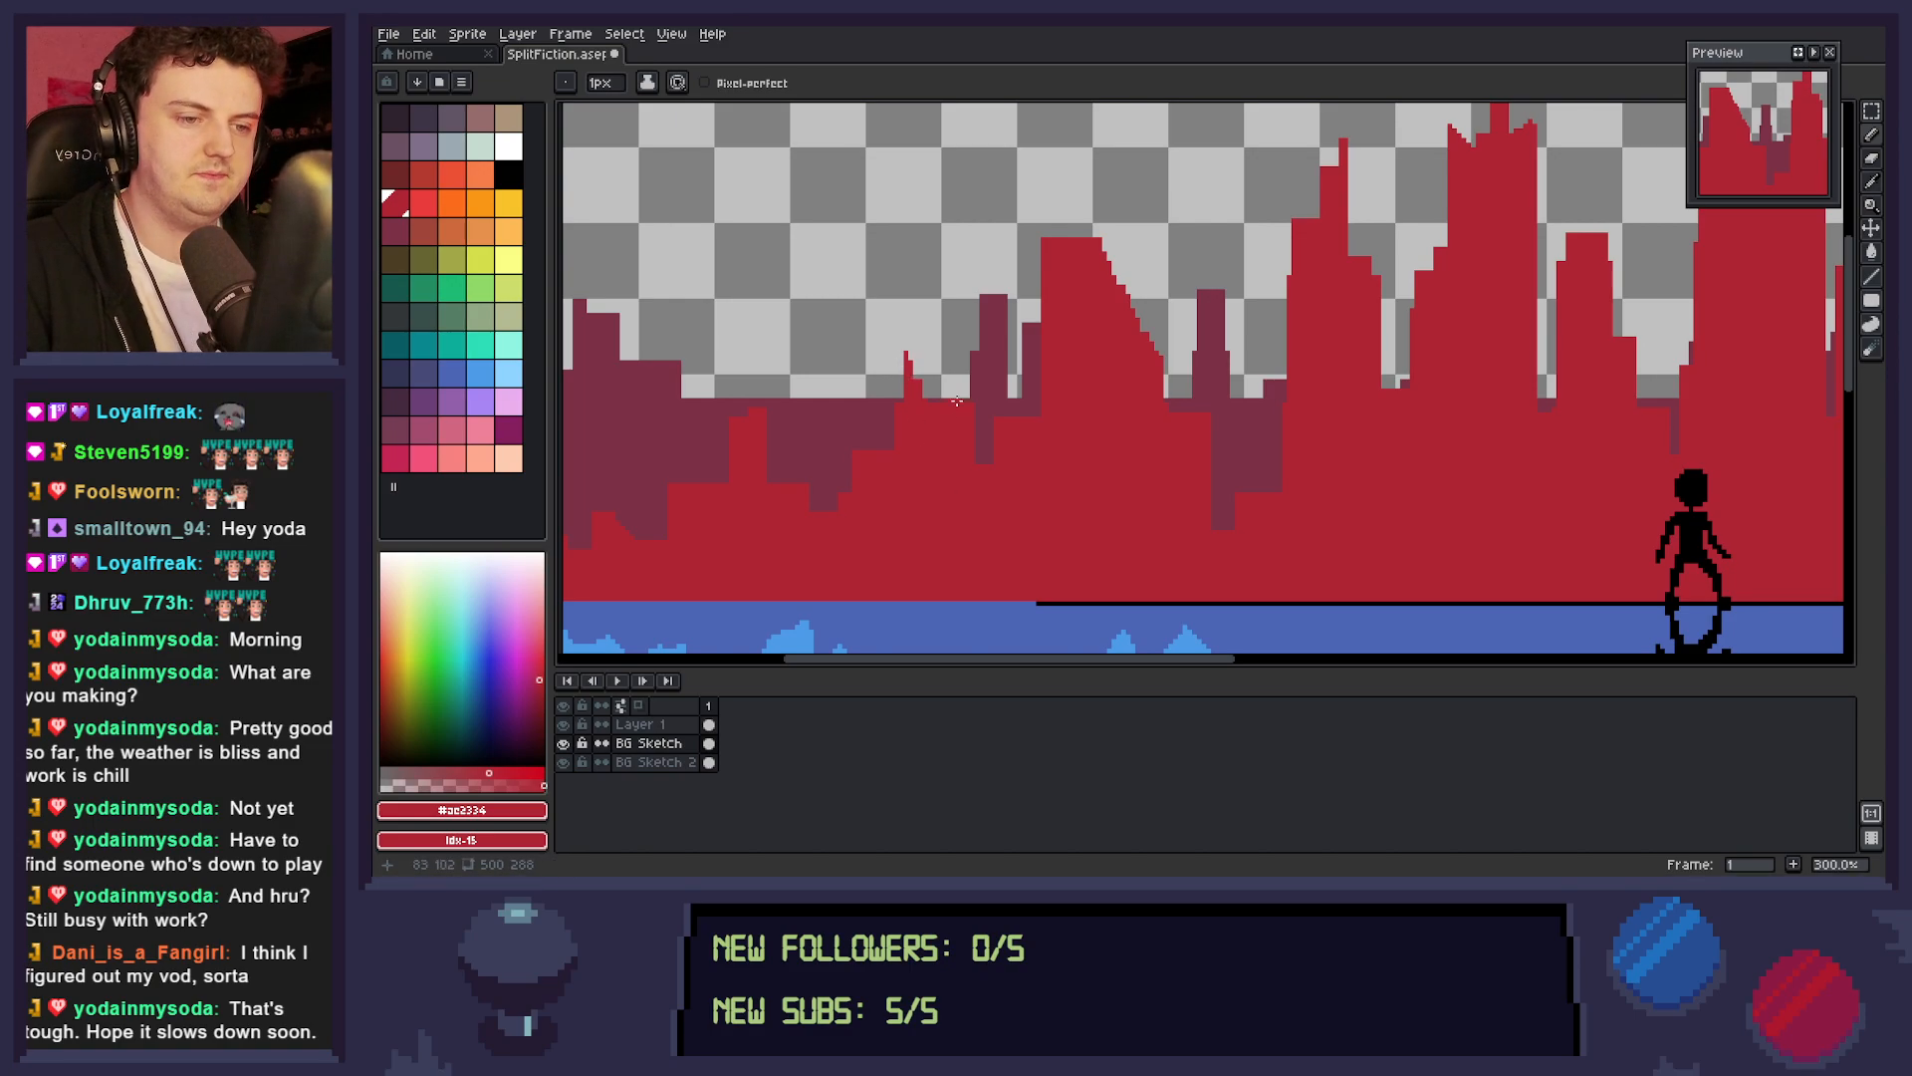
pyautogui.moveTo(963, 397); pyautogui.dragTo(963, 388)
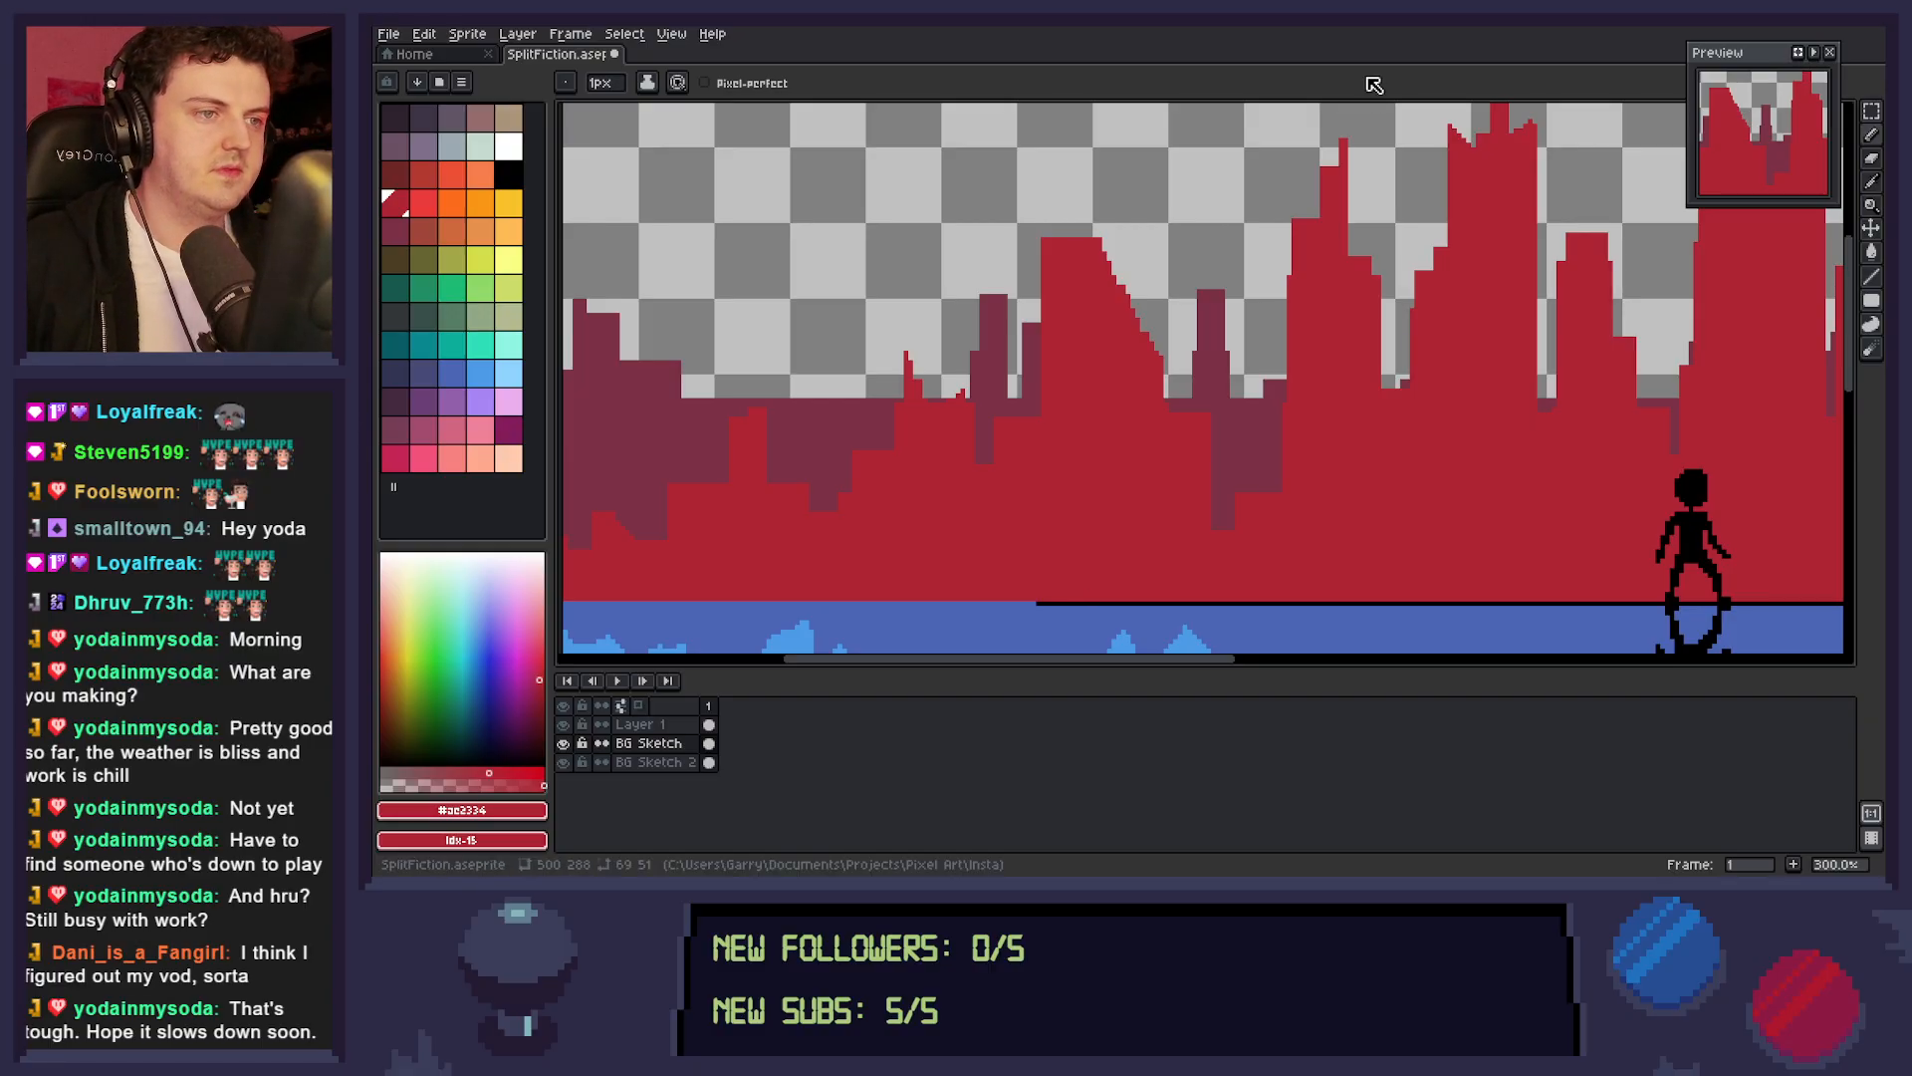
pyautogui.hotkey('ctrl', 's')
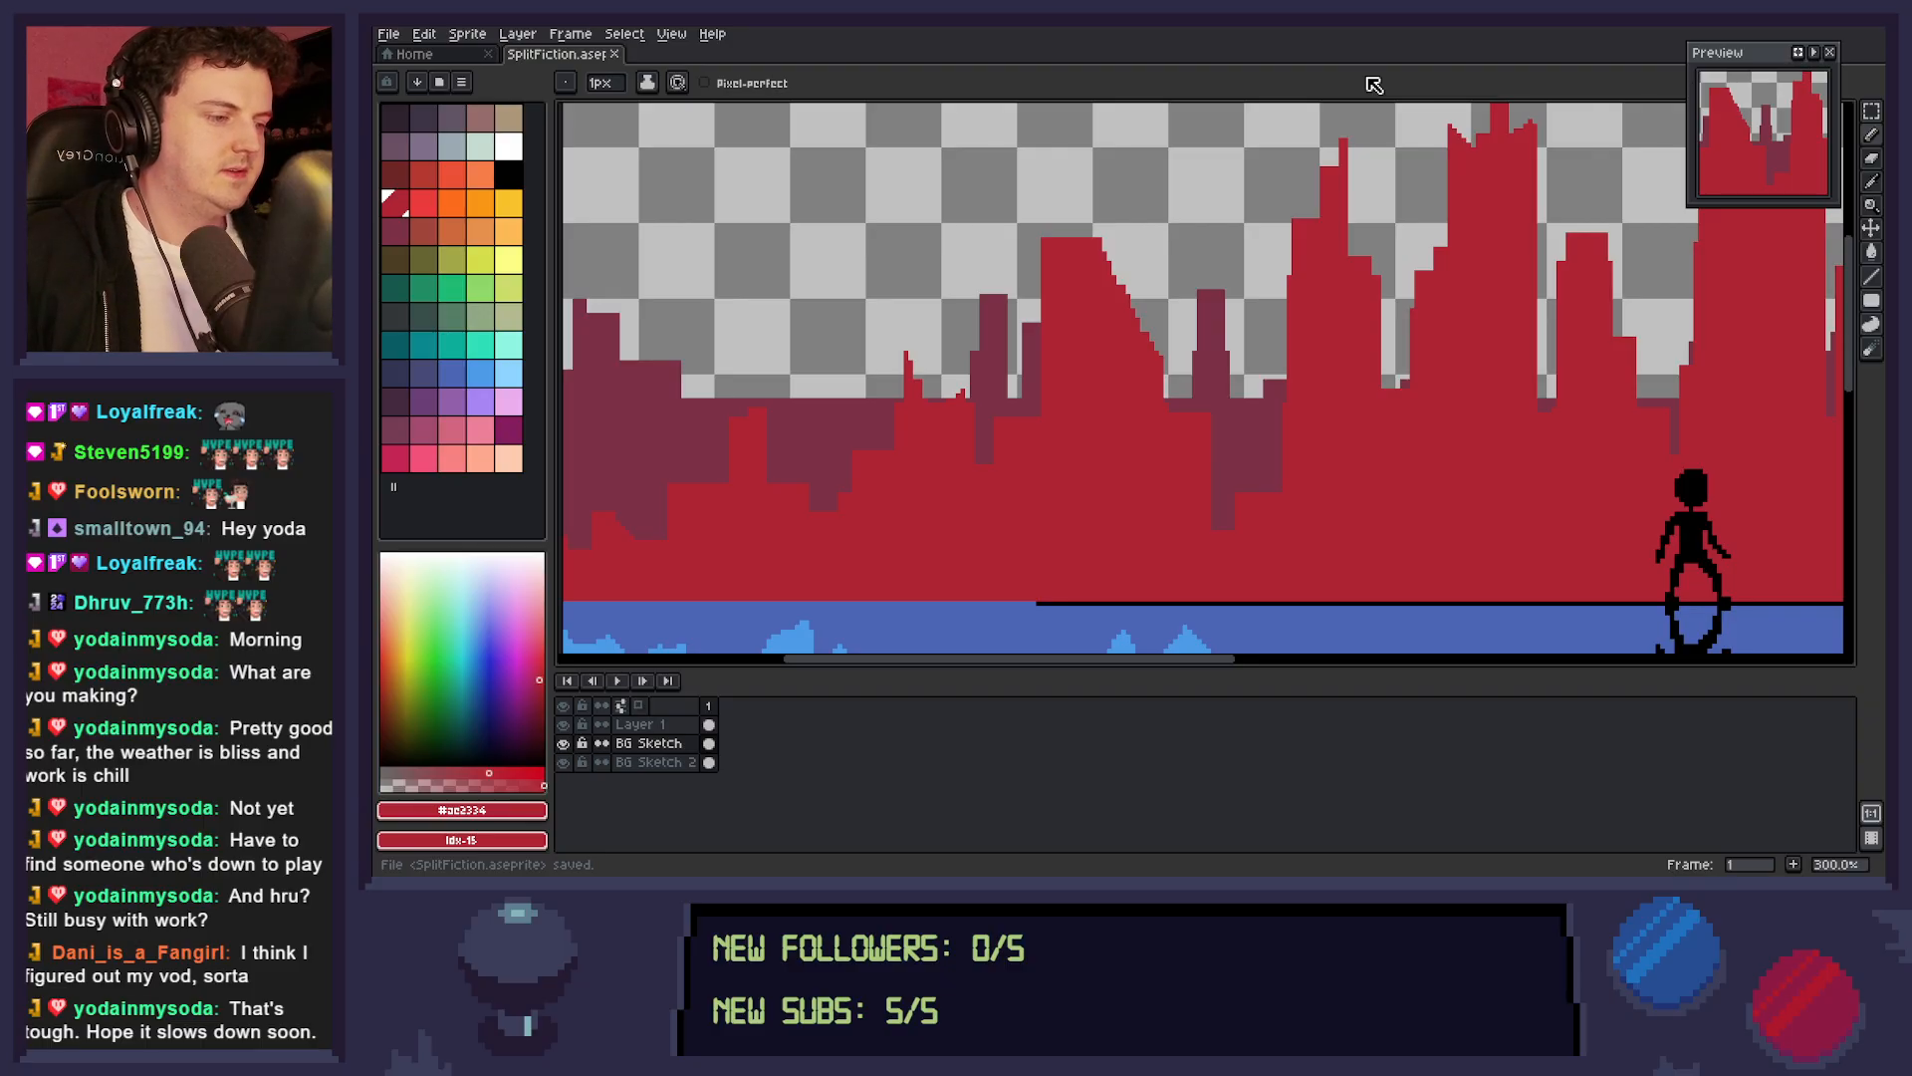
pyautogui.hscroll(5, 1089, 375)
pyautogui.hscroll(3, 1372, 448)
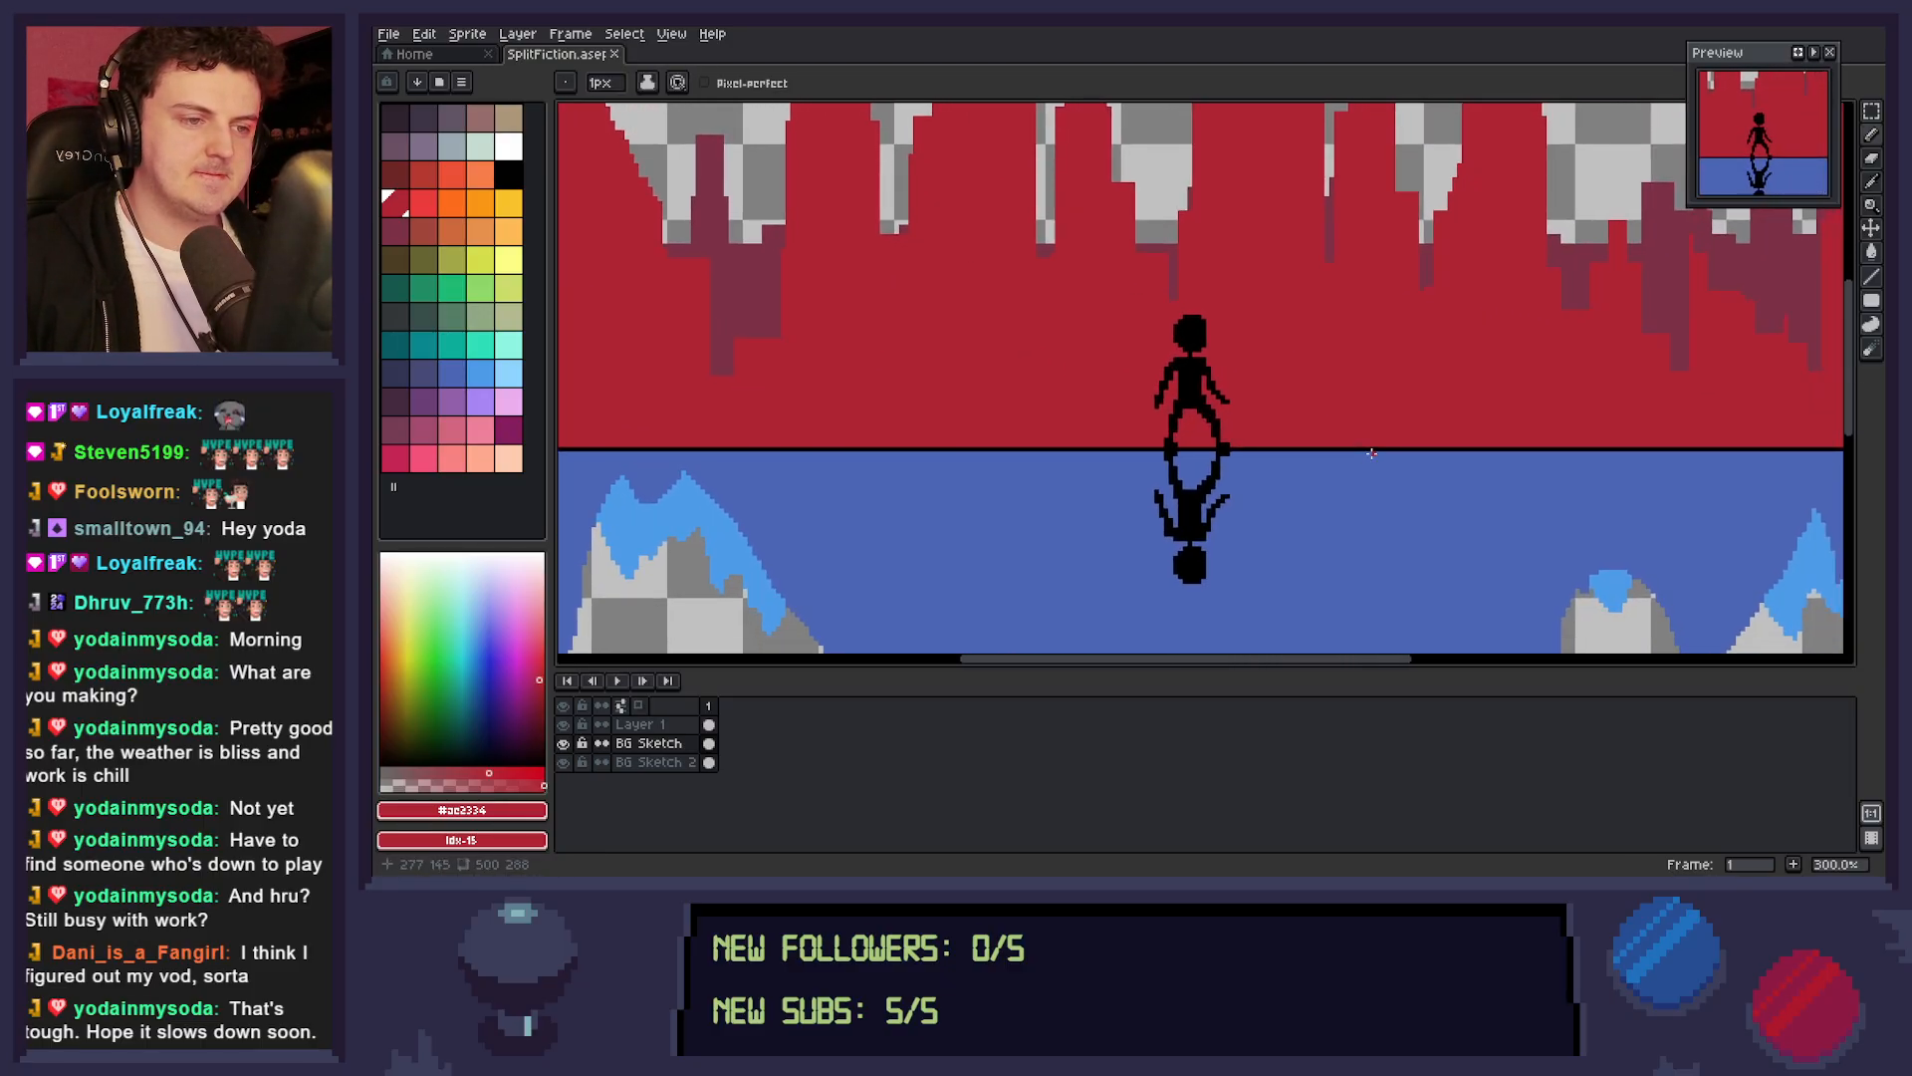
pyautogui.press('z')
pyautogui.scroll(-2, 1365, 501)
pyautogui.moveTo(1450, 507); pyautogui.dragTo(1305, 475)
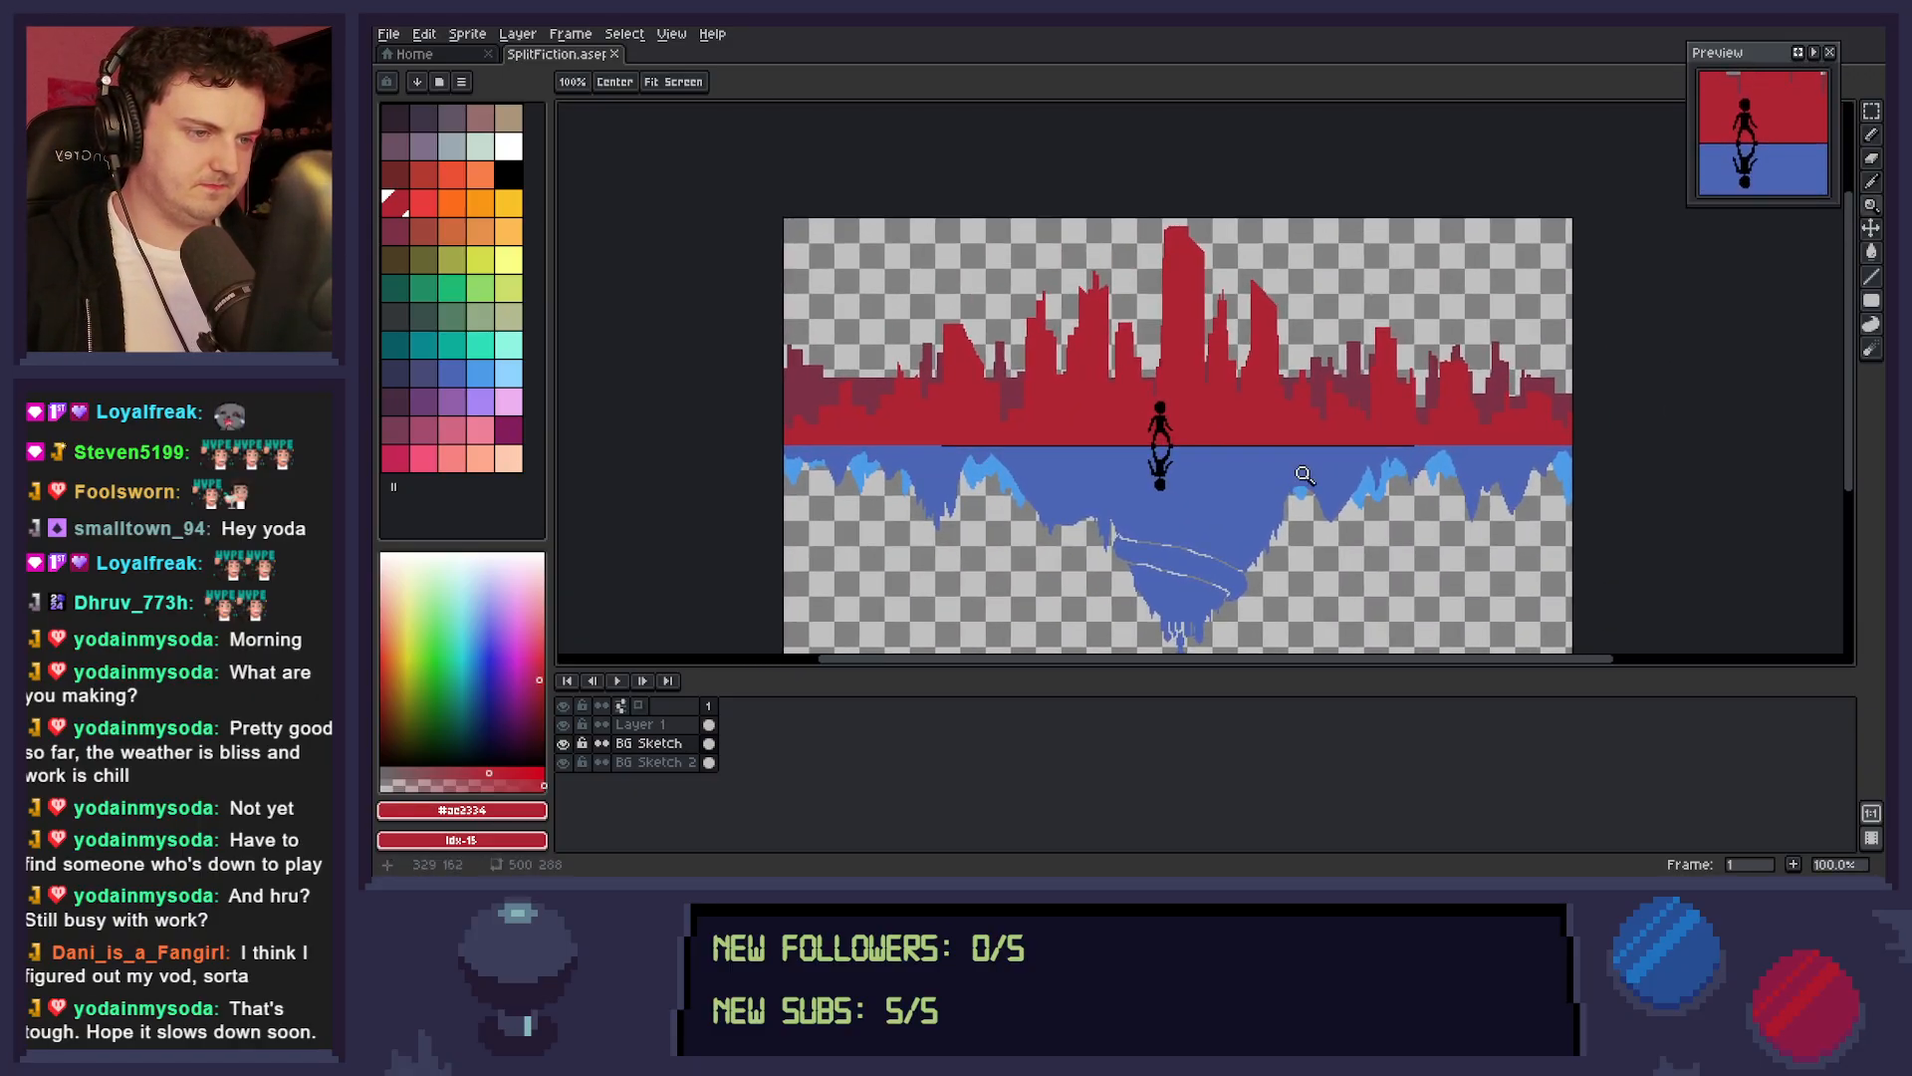
# Add a new layer, place it beneath BG Sketch 2 at the bottom of the stack, and name it BG1.
pyautogui.scroll(-1, 1310, 476)
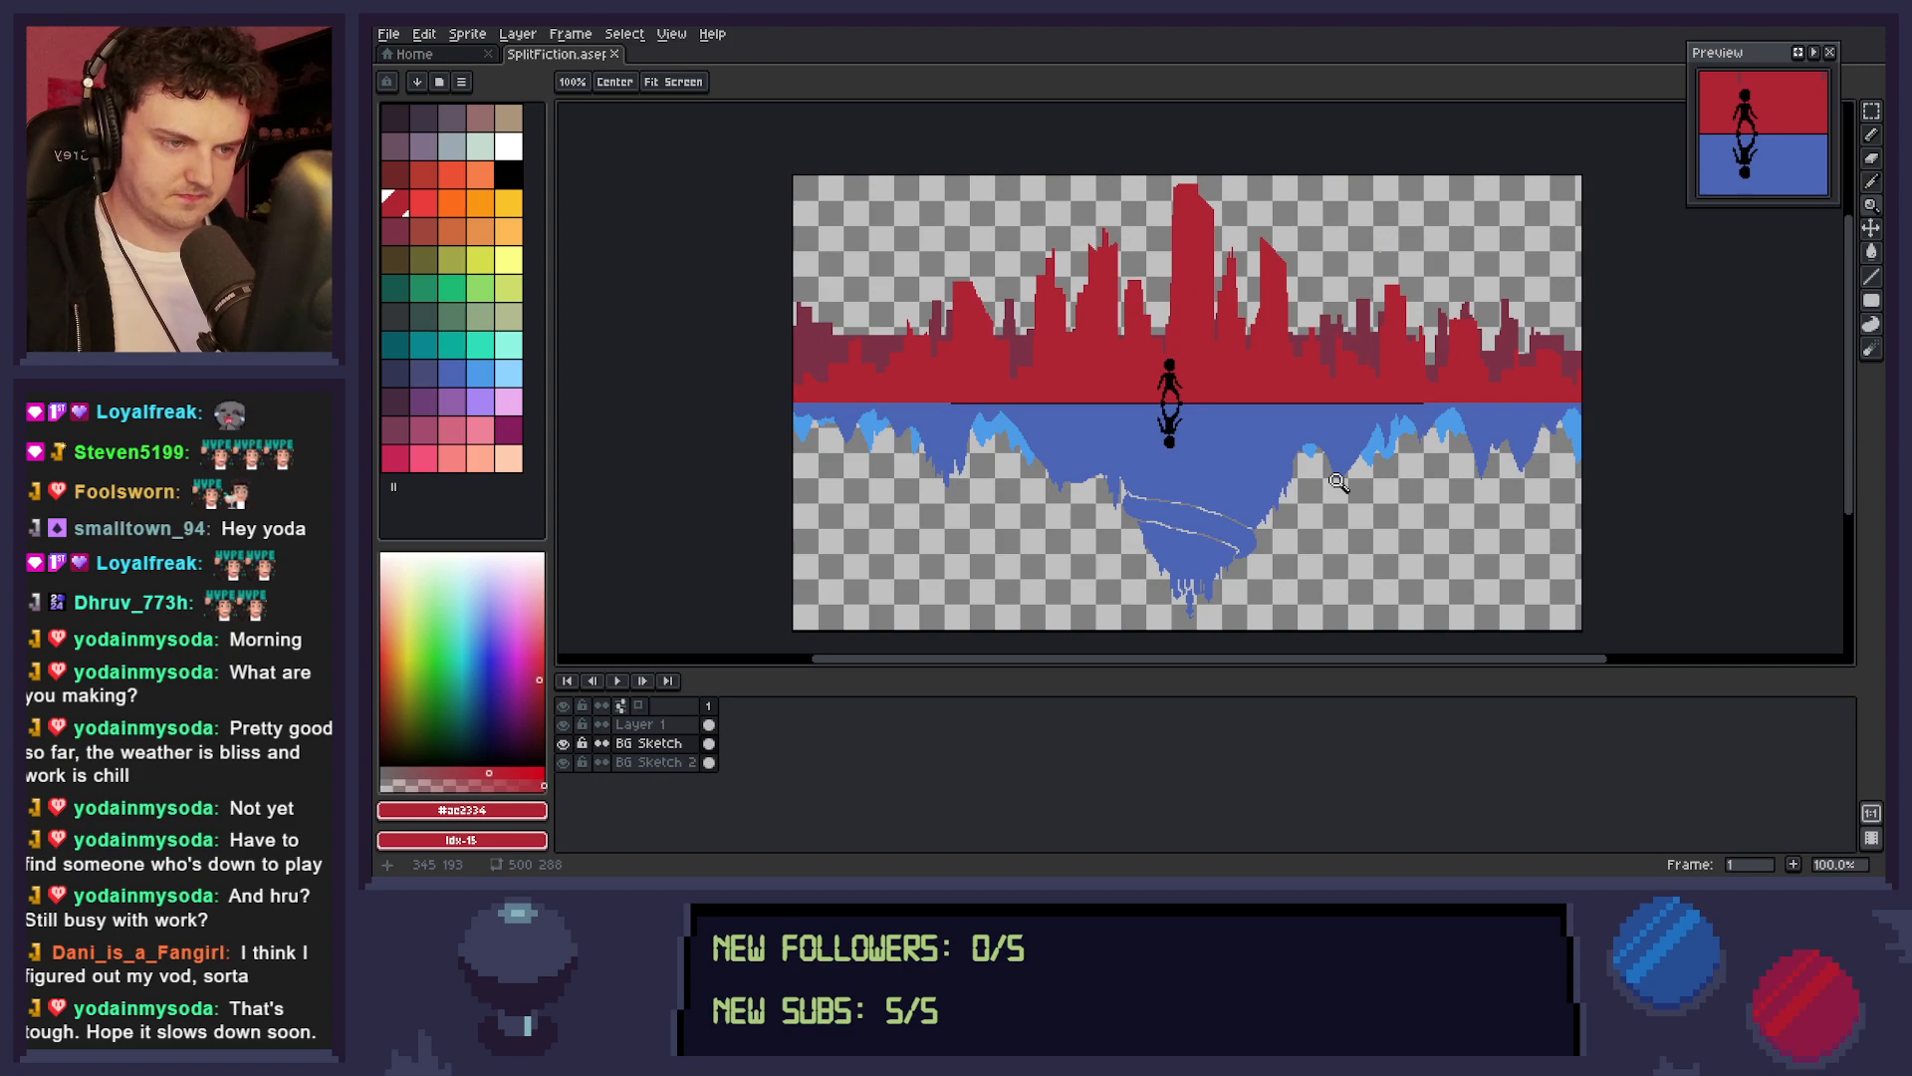
pyautogui.click(672, 764)
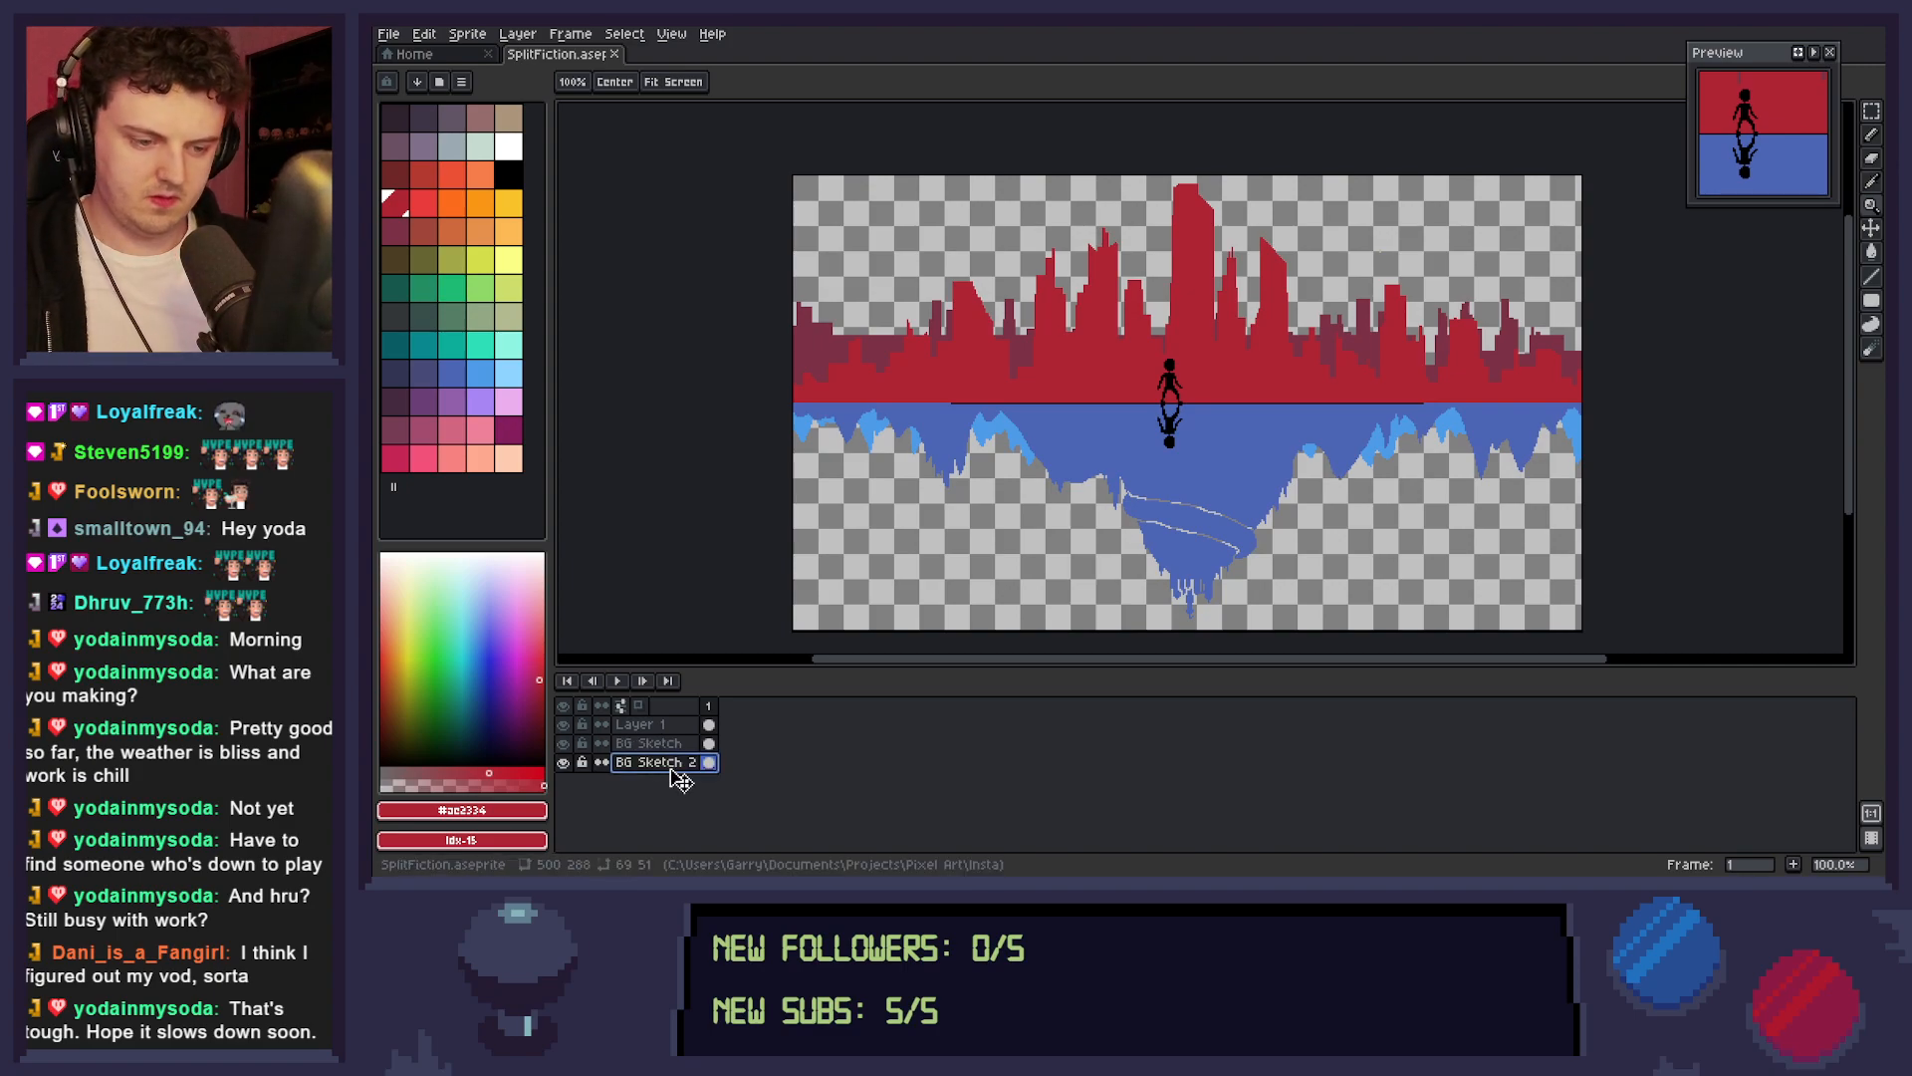
pyautogui.hotkey('shift', 'n')
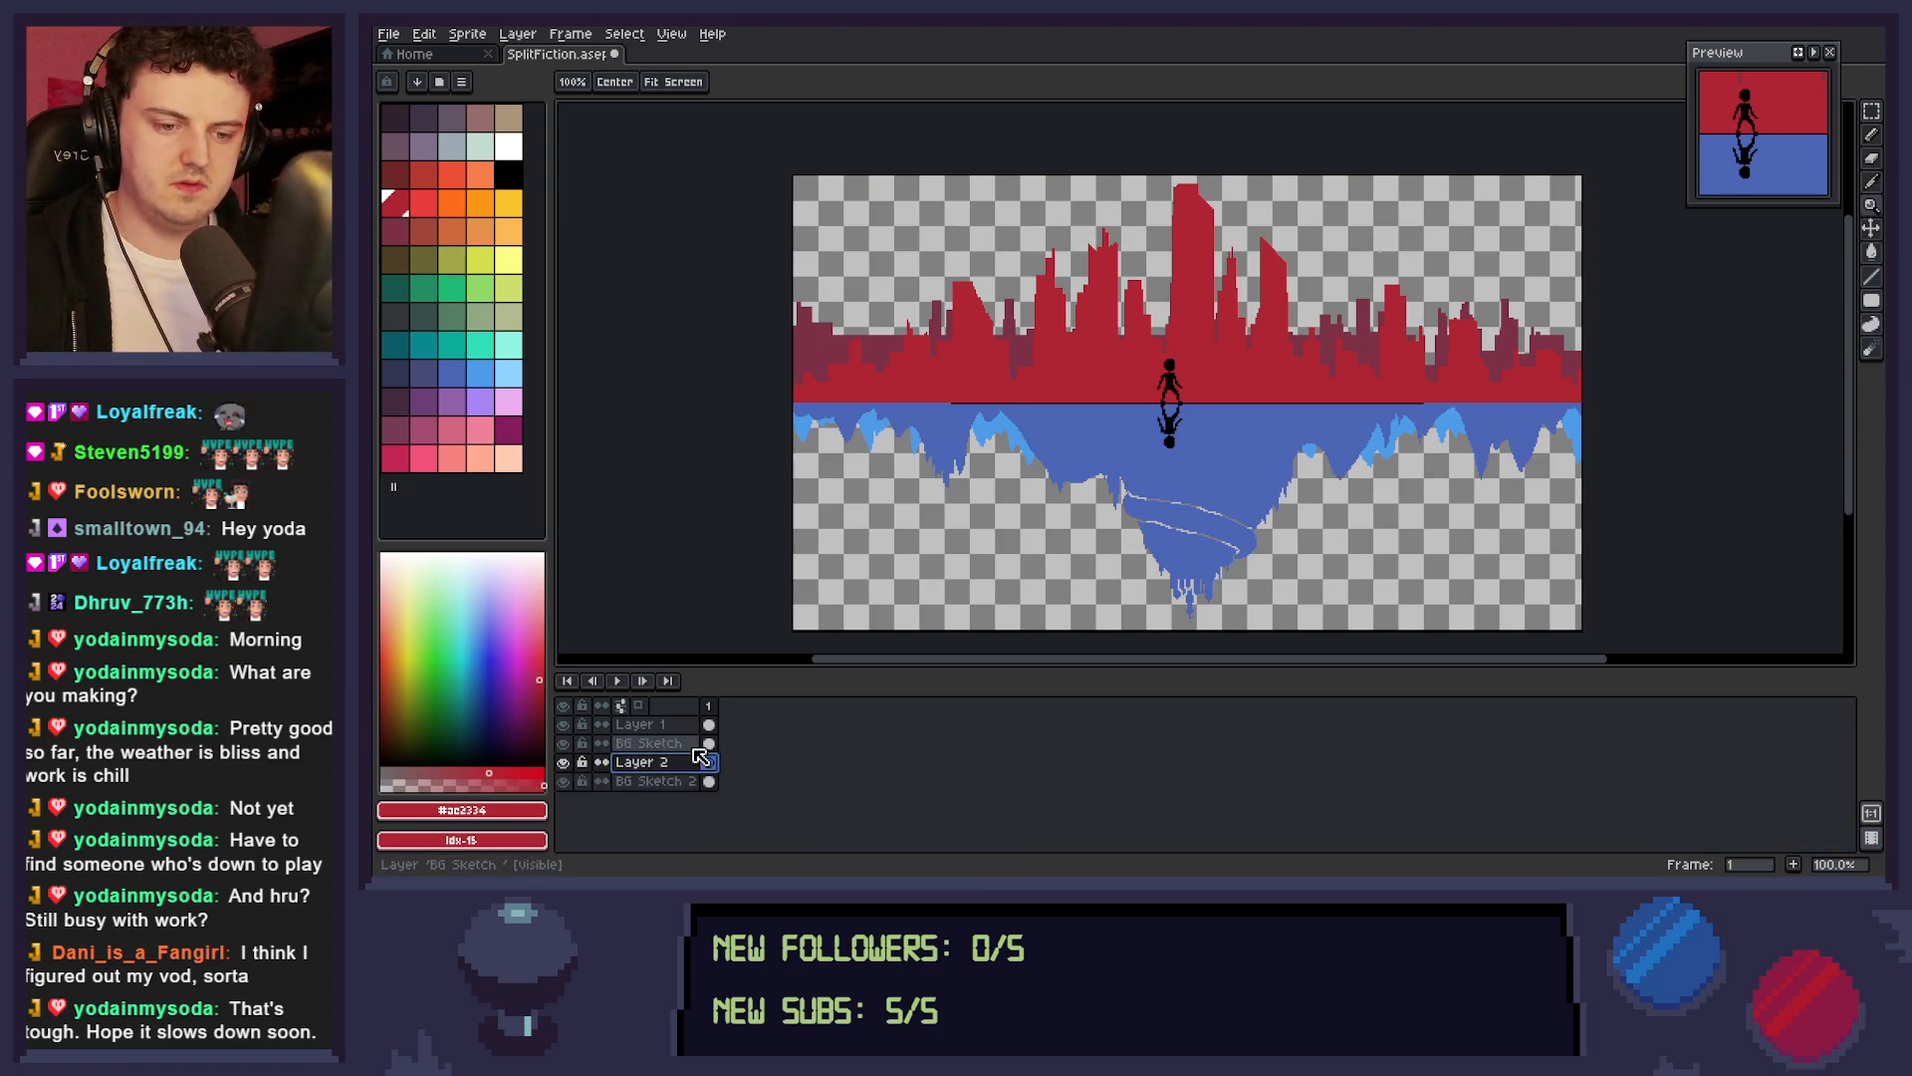
pyautogui.moveTo(700, 764); pyautogui.dragTo(698, 784)
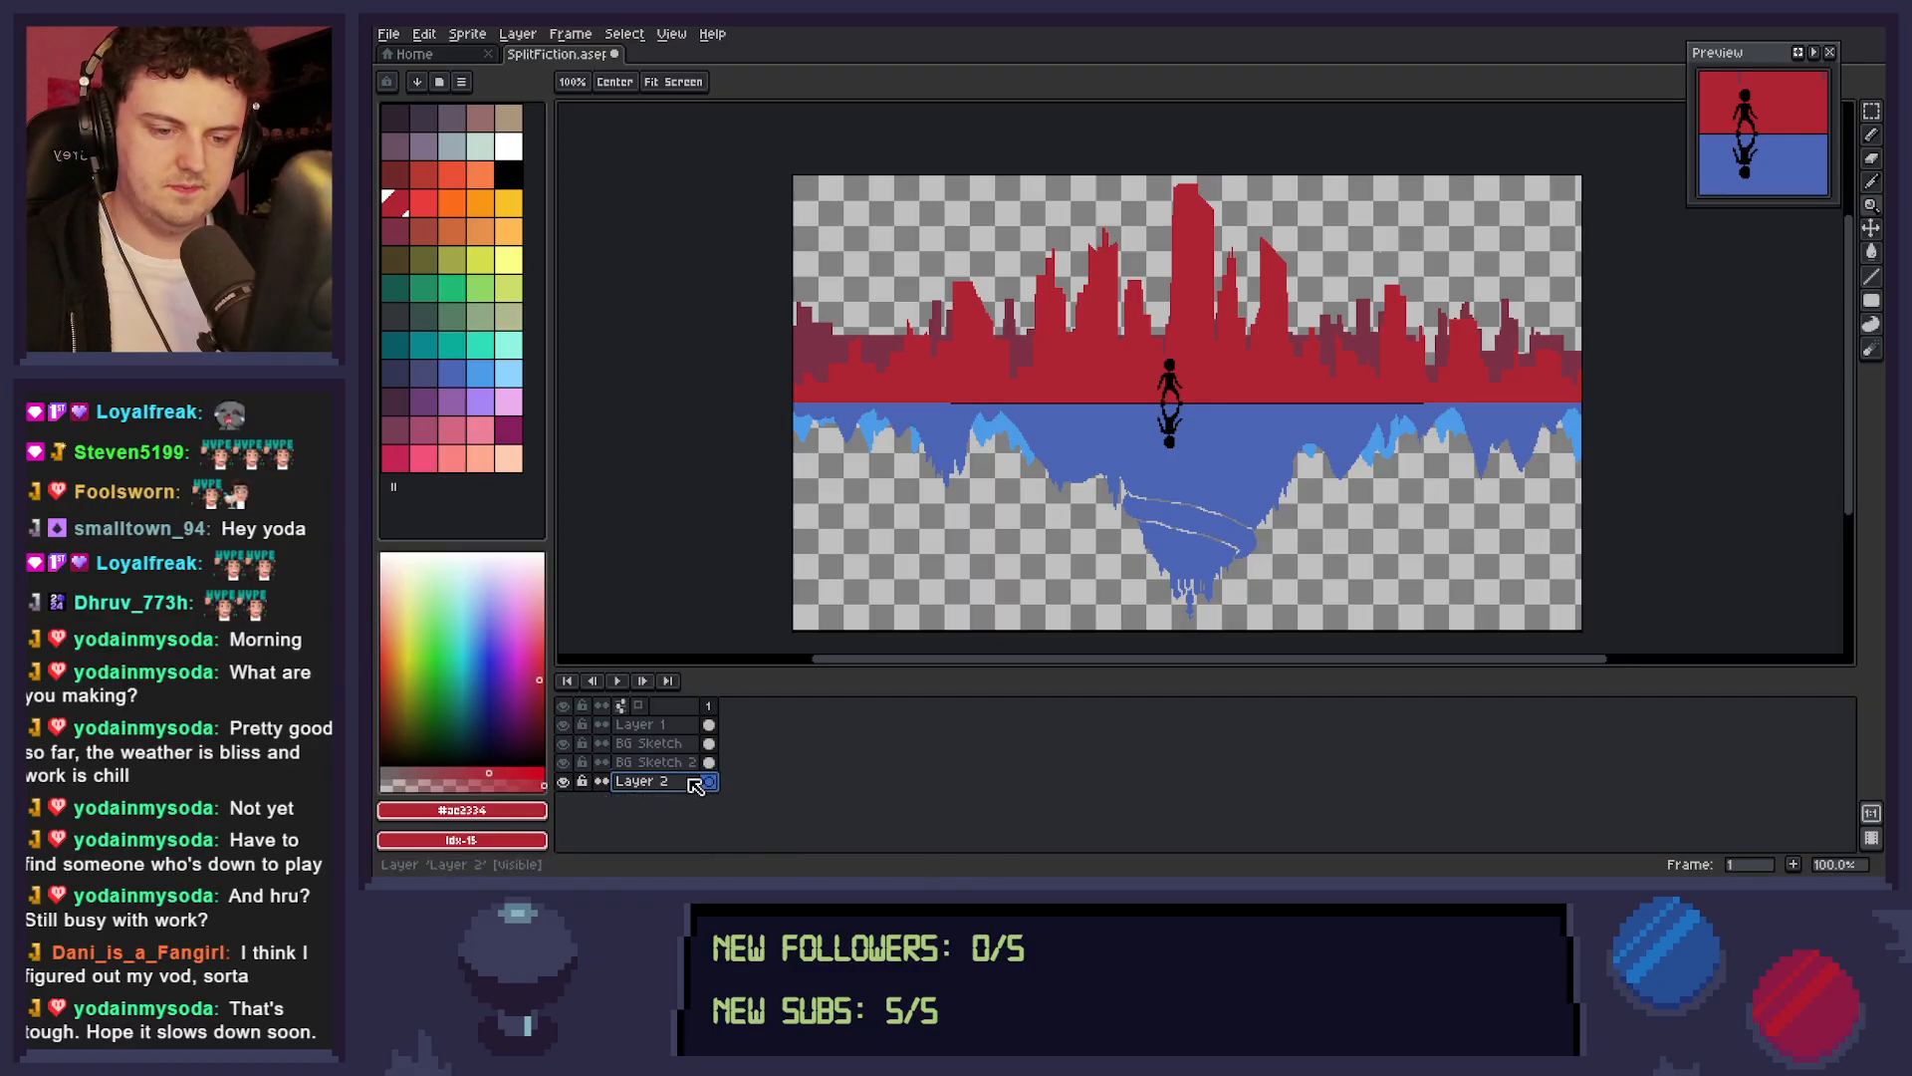
pyautogui.doubleClick(700, 783)
pyautogui.write('BG')
pyautogui.press('Return')
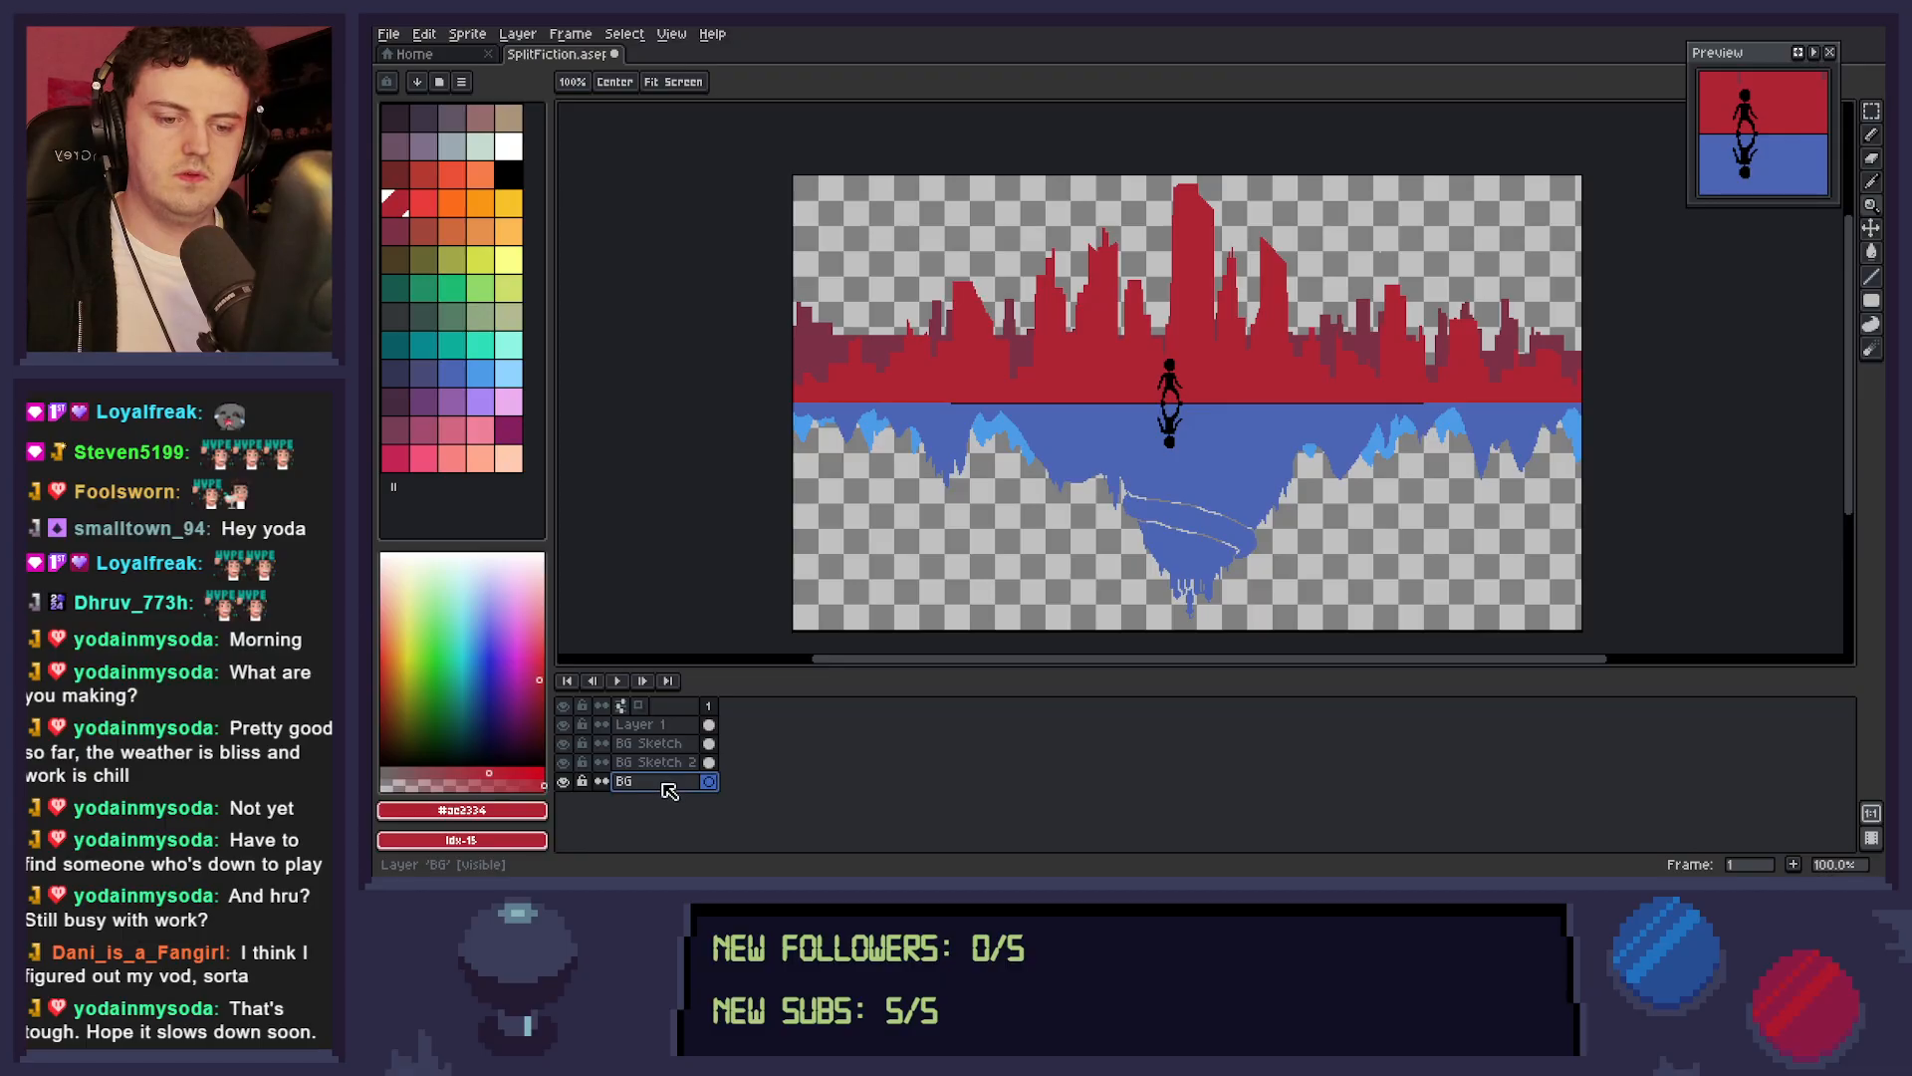
pyautogui.doubleClick(688, 784)
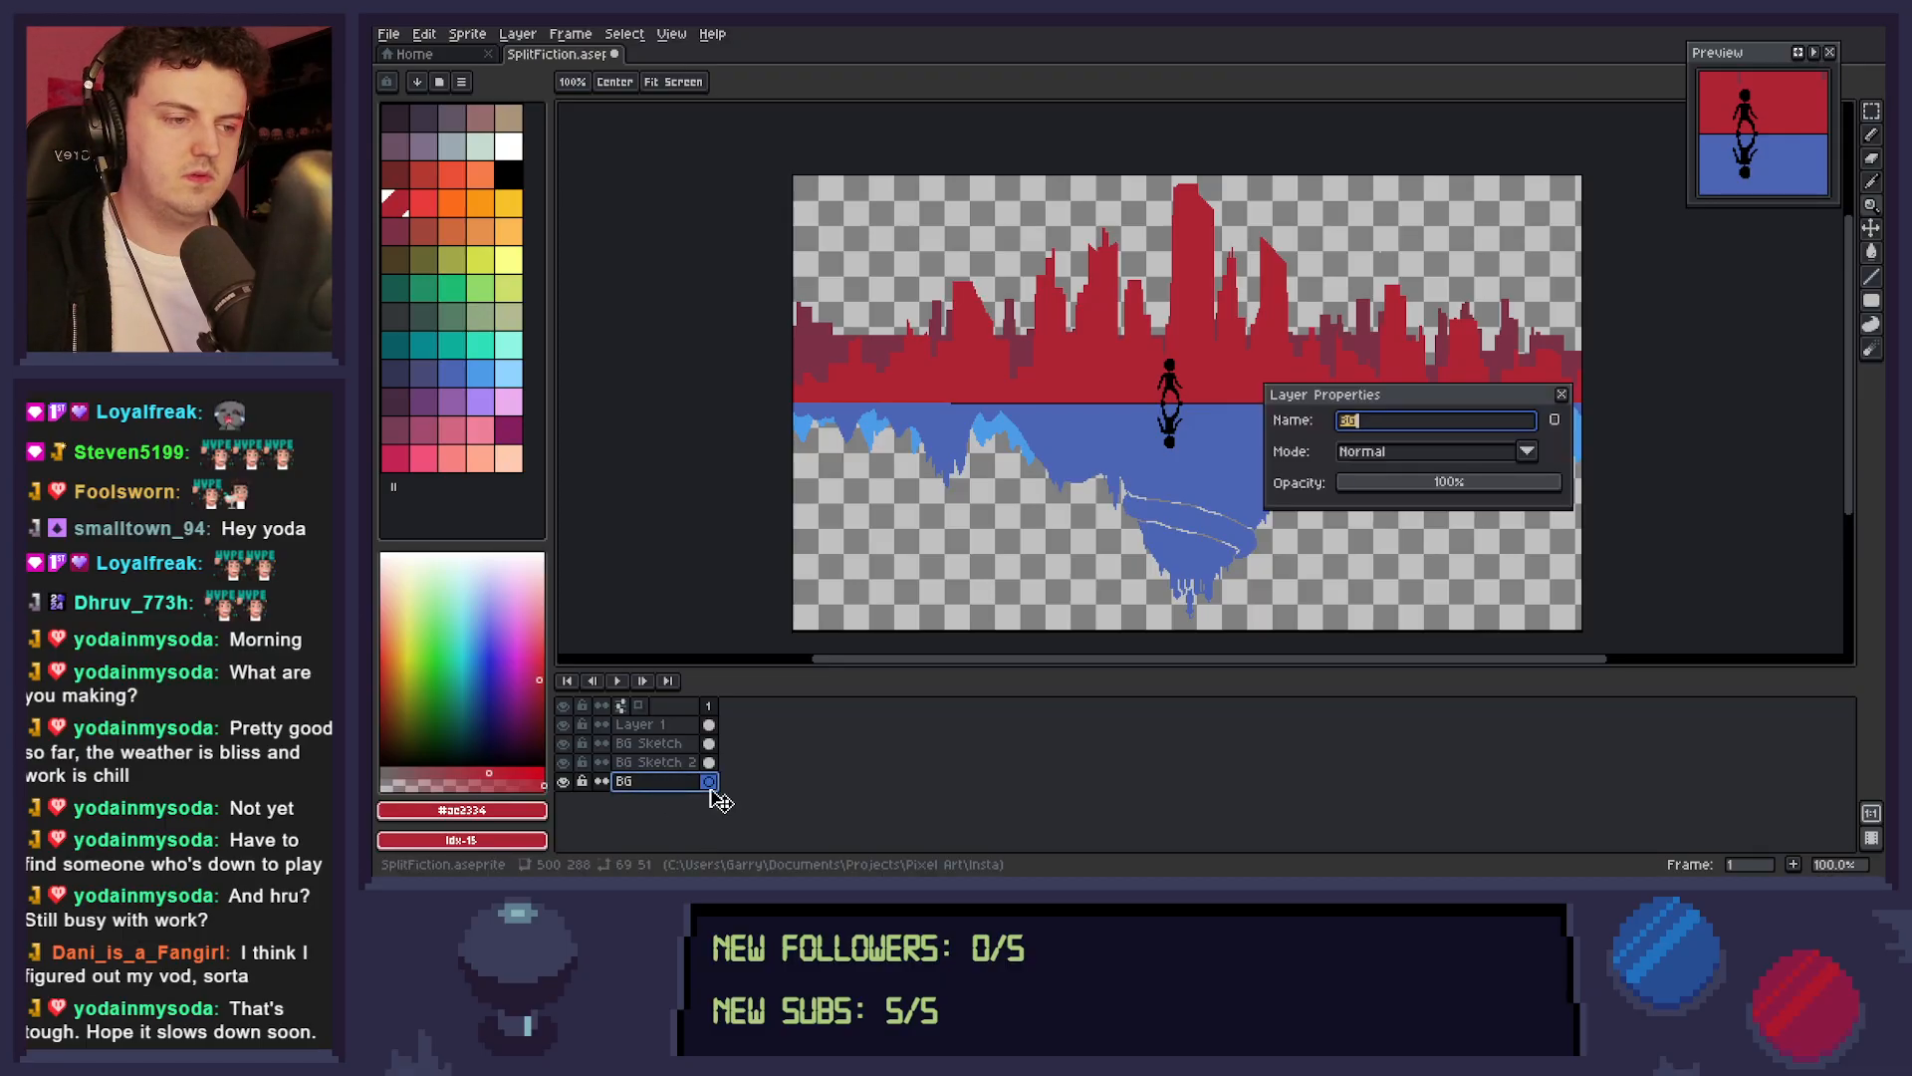
pyautogui.press('End')
pyautogui.write('1')
pyautogui.press('Return')
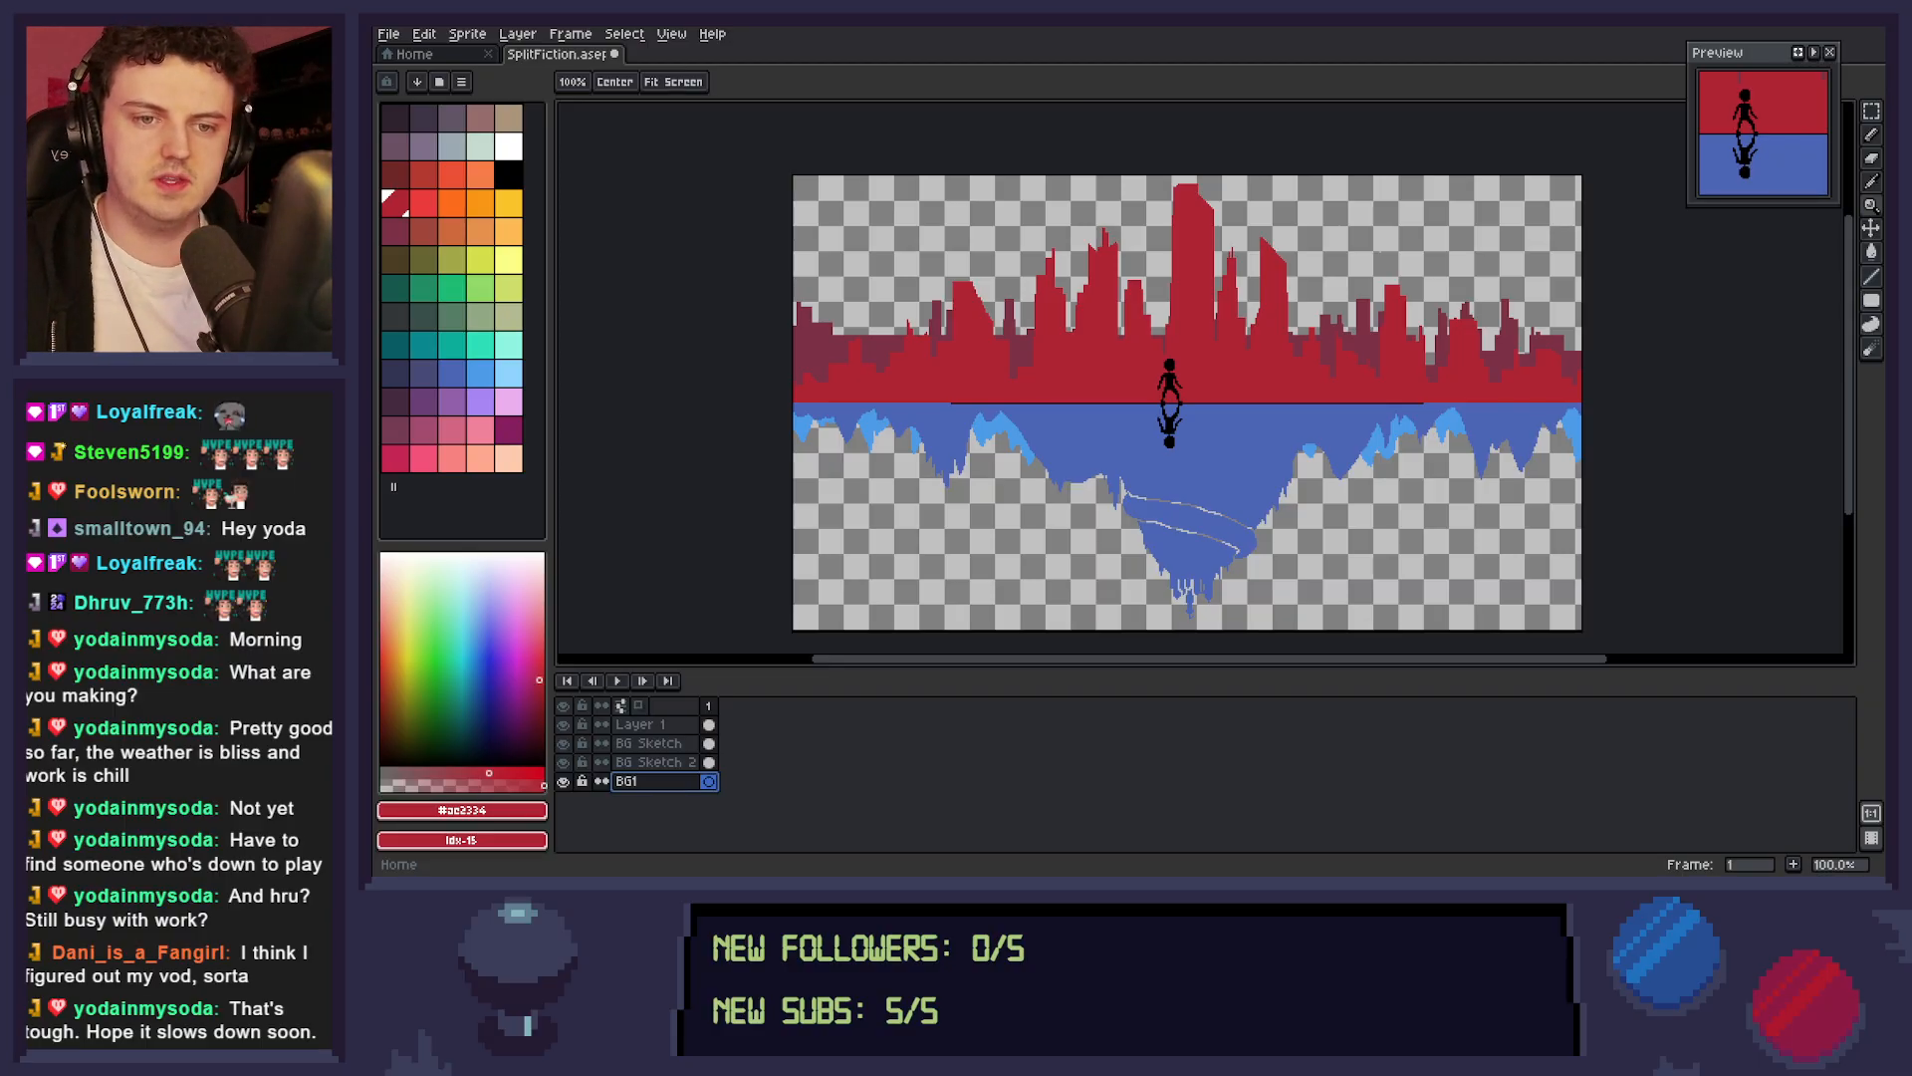
# Fill the sky behind the city with muted slate blue and the area behind the mountains with light orange, and save the sprite.
pyautogui.click(423, 371)
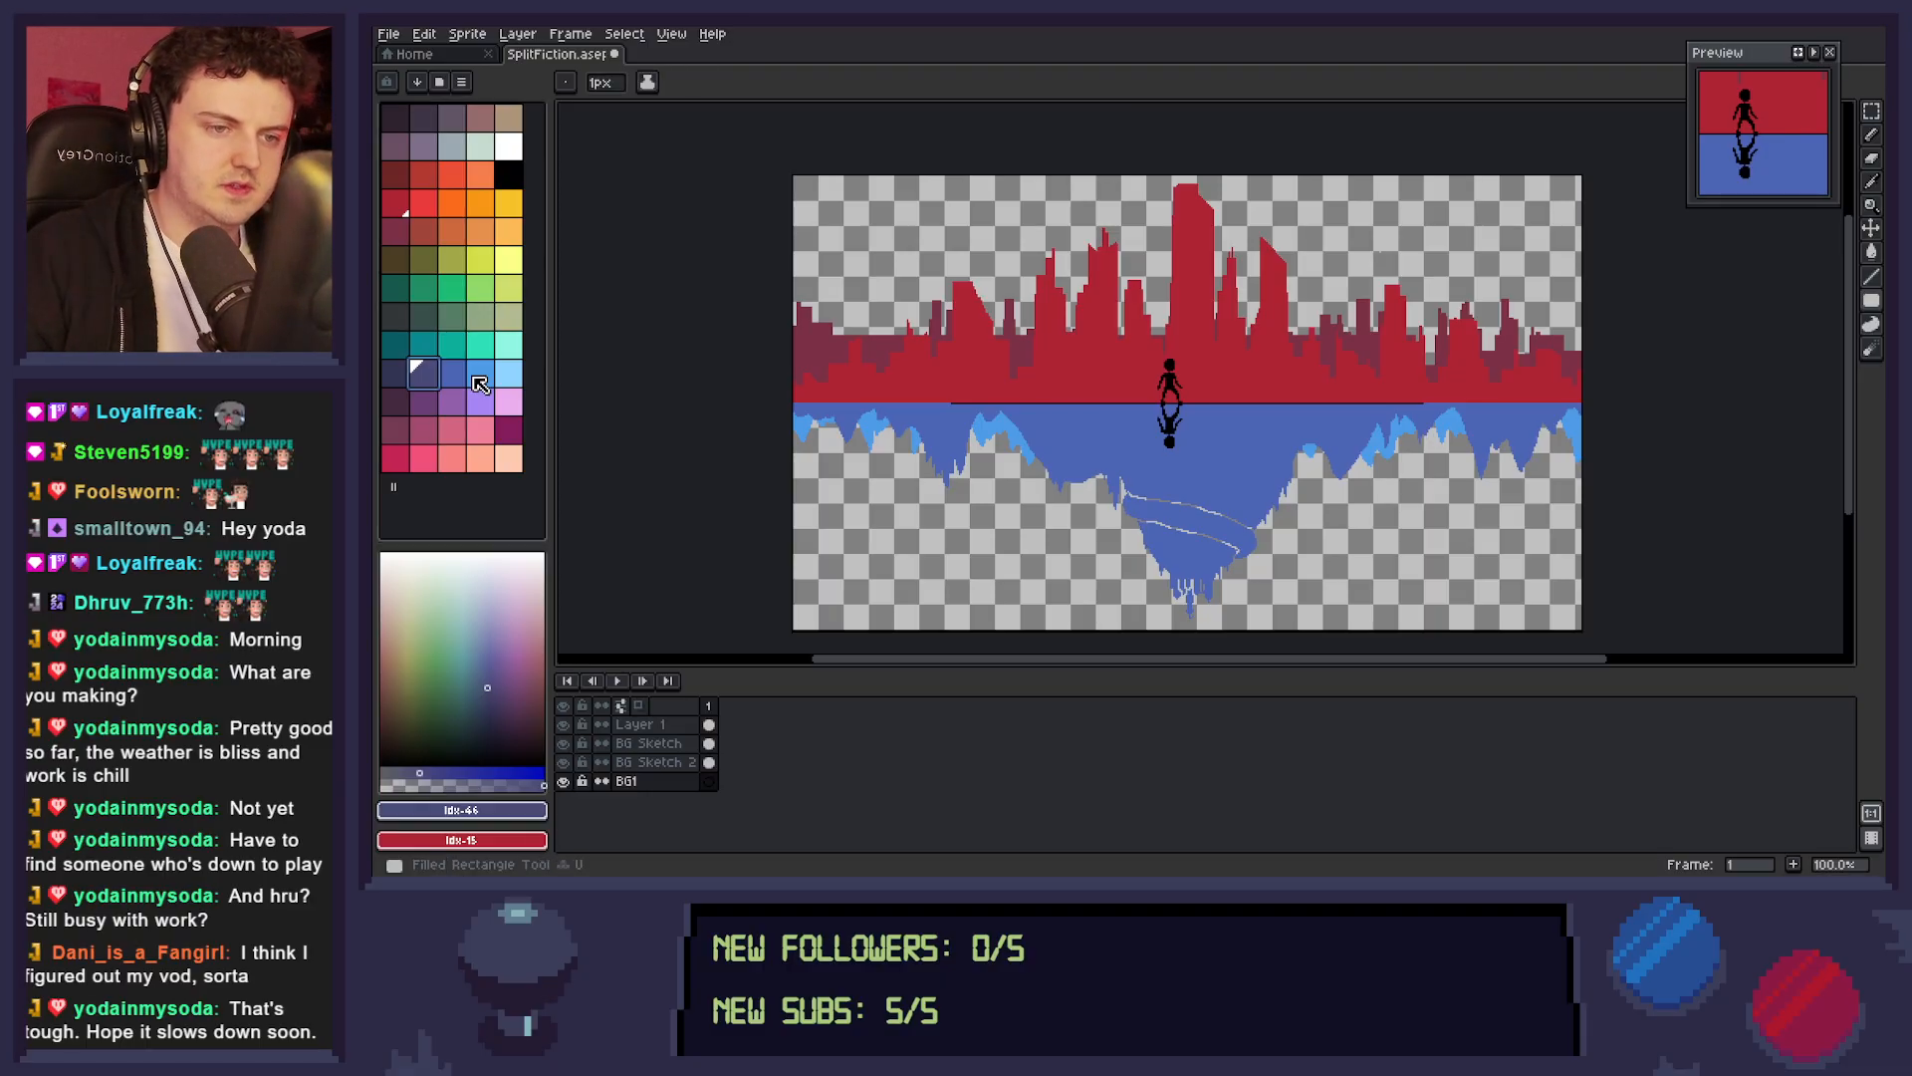
pyautogui.moveTo(778, 160)
pyautogui.mouseDown()
pyautogui.moveTo(884, 233)
pyautogui.moveTo(1593, 369)
pyautogui.moveTo(1588, 401)
pyautogui.mouseUp()
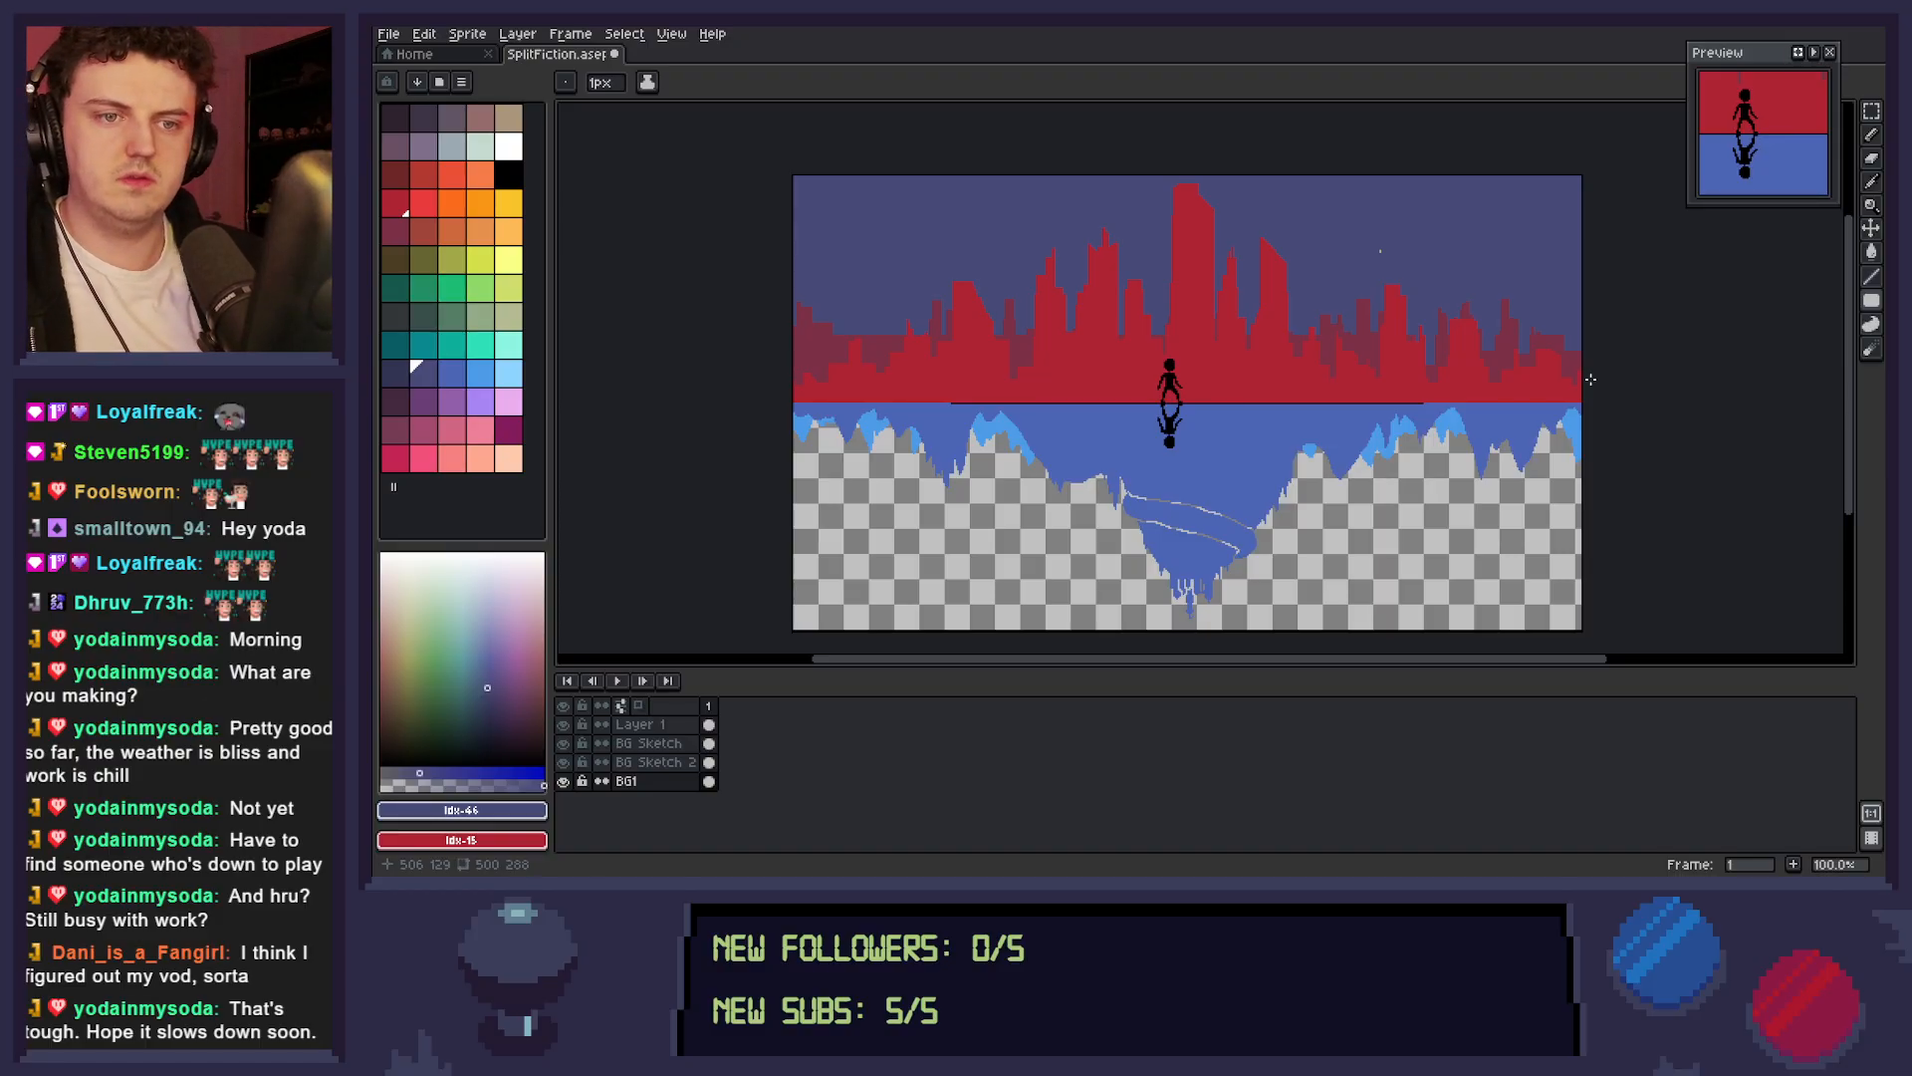
pyautogui.click(481, 232)
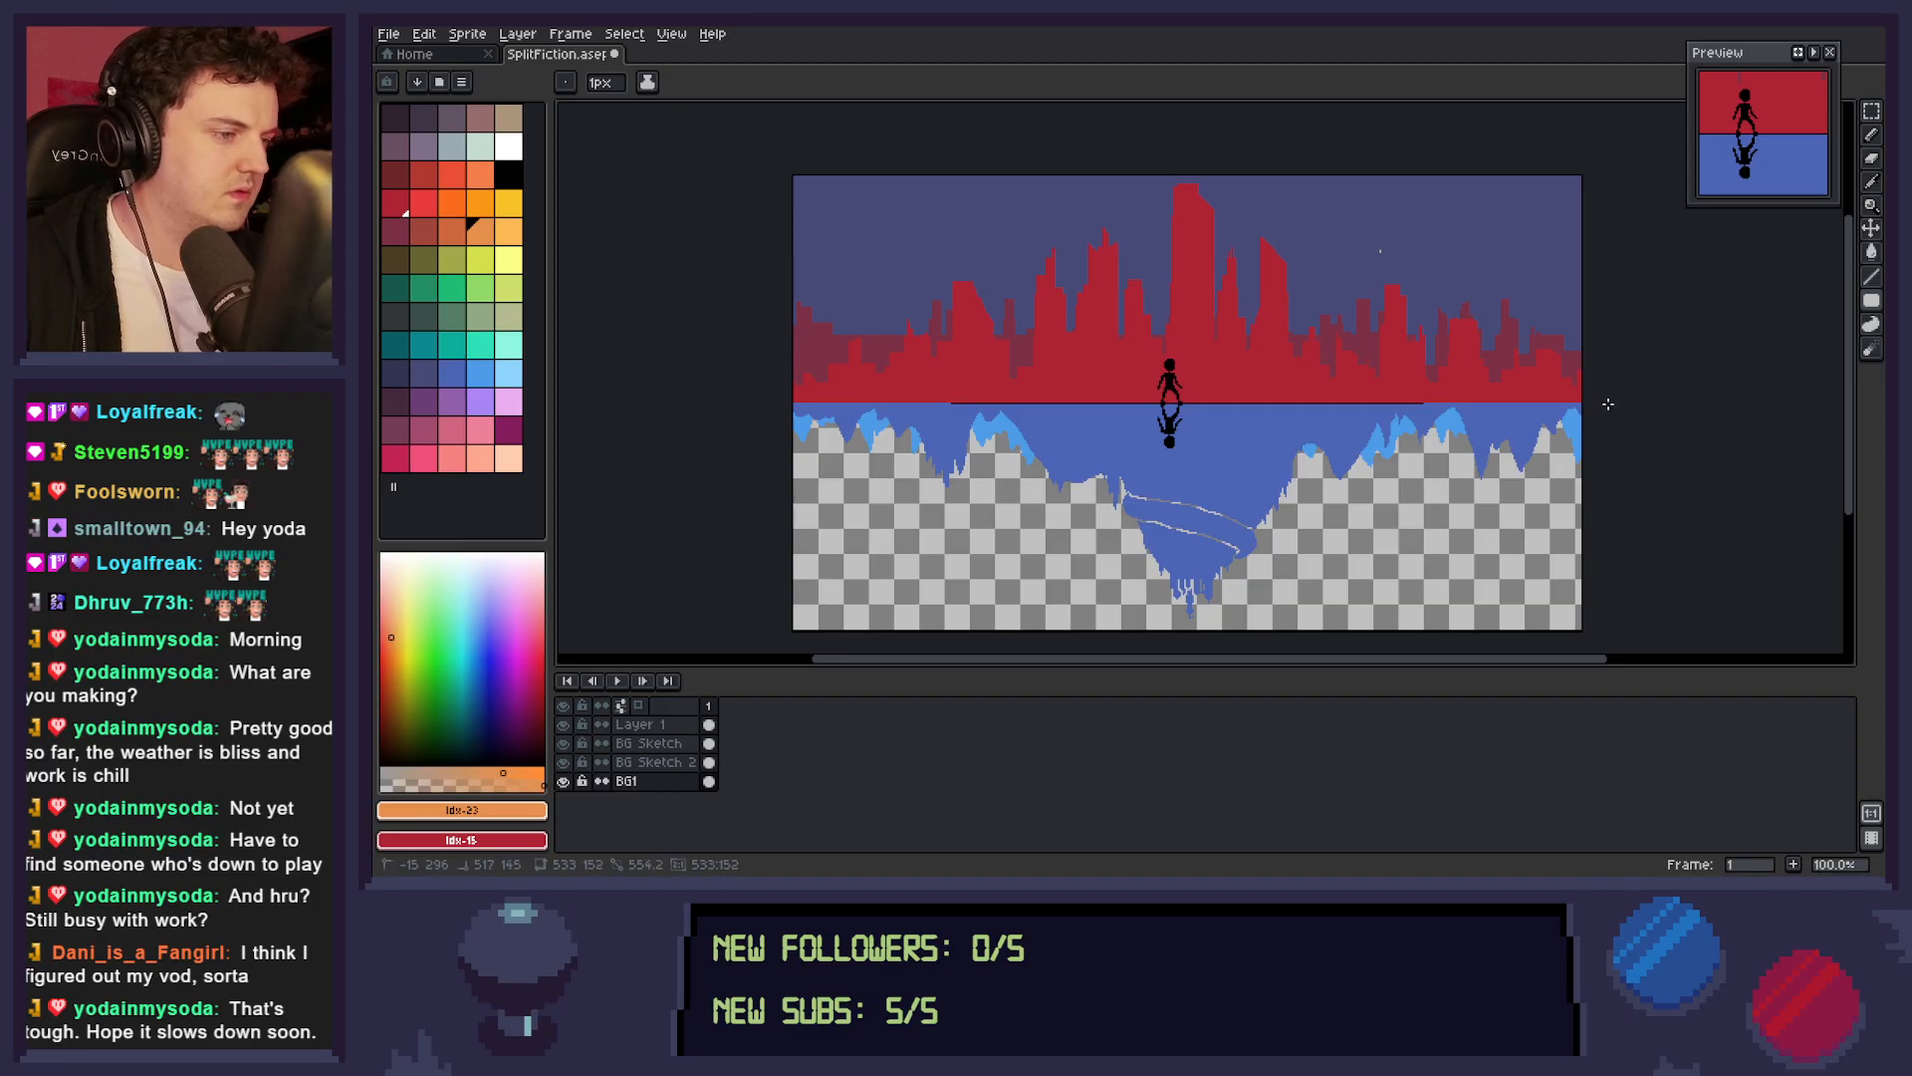
pyautogui.moveTo(1609, 404); pyautogui.dragTo(1609, 403)
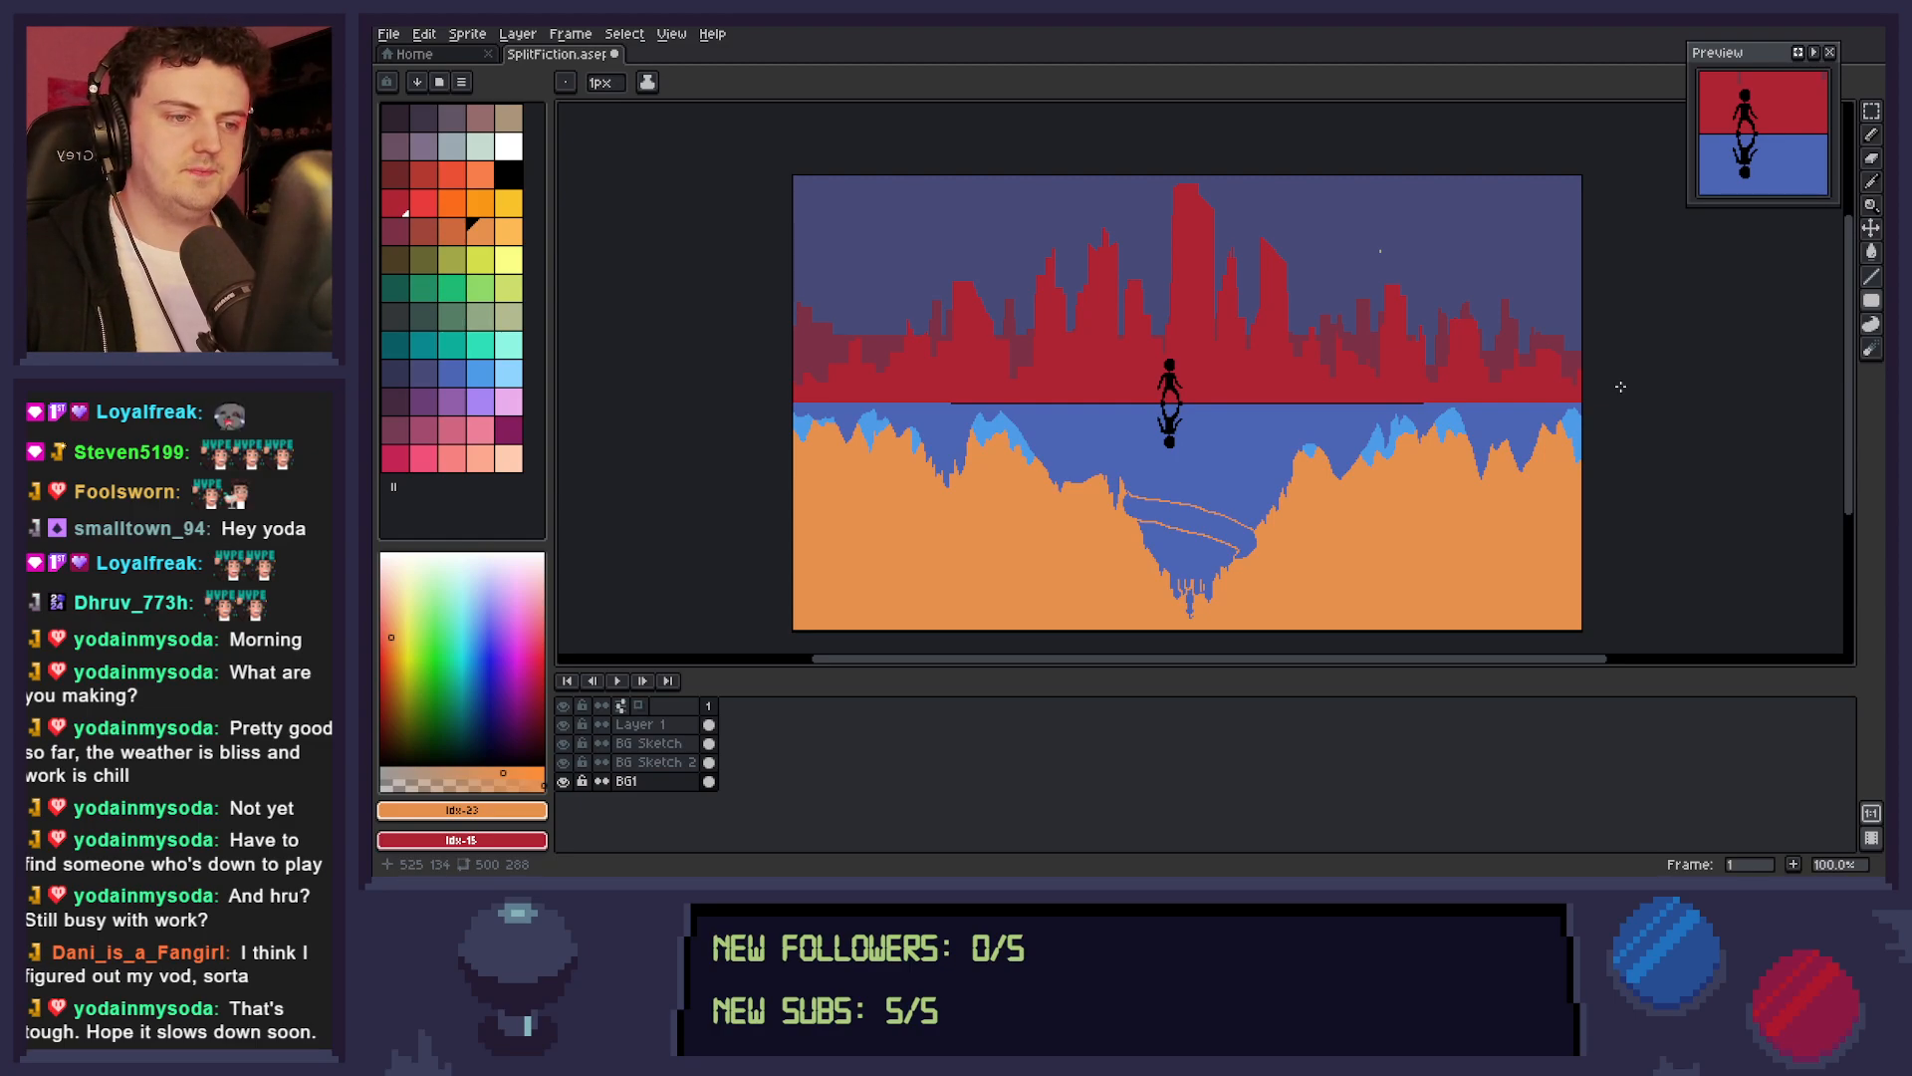
pyautogui.hotkey('ctrl', 's')
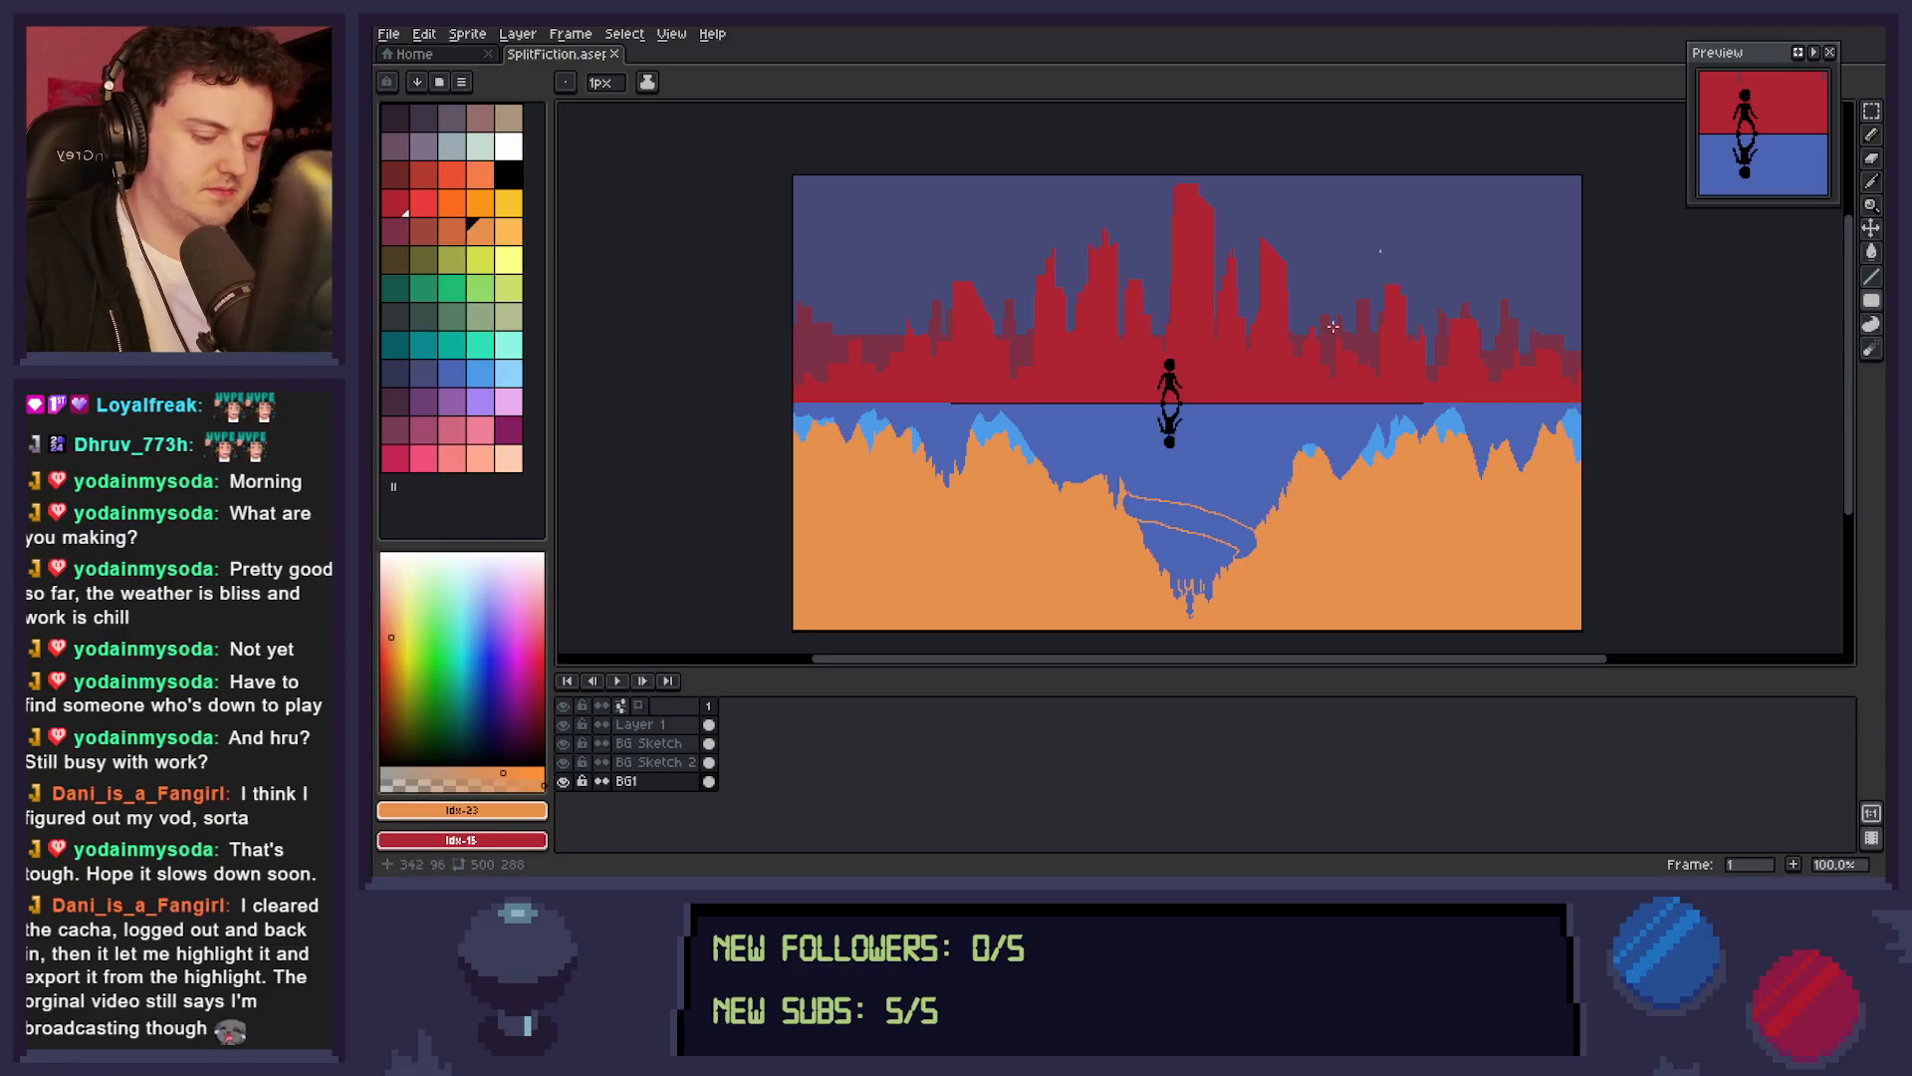
# Try to cover the stray pixel in the sky above the right-hand buildings with the sky colour on the BG1 layer.
pyautogui.press('i')
pyautogui.click(1420, 245)
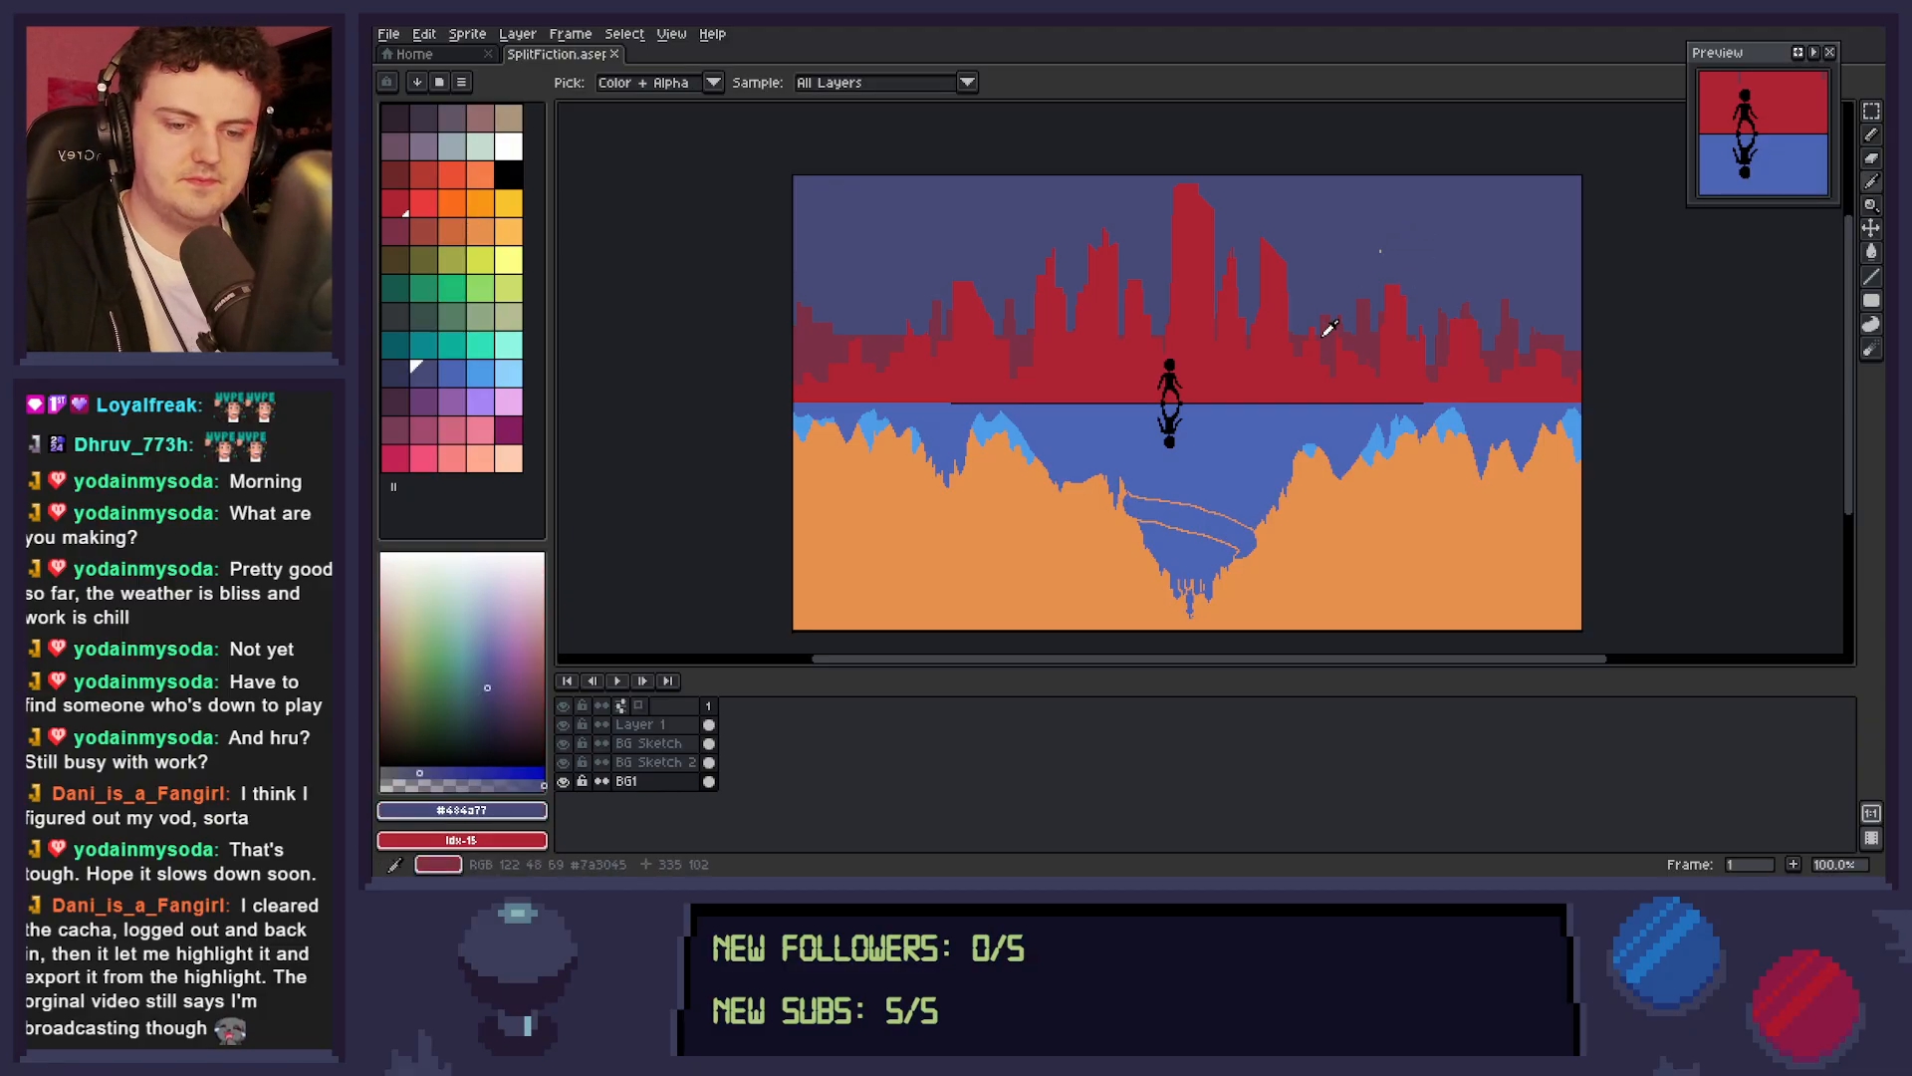
pyautogui.press('m')
pyautogui.moveTo(1351, 226); pyautogui.dragTo(1411, 282)
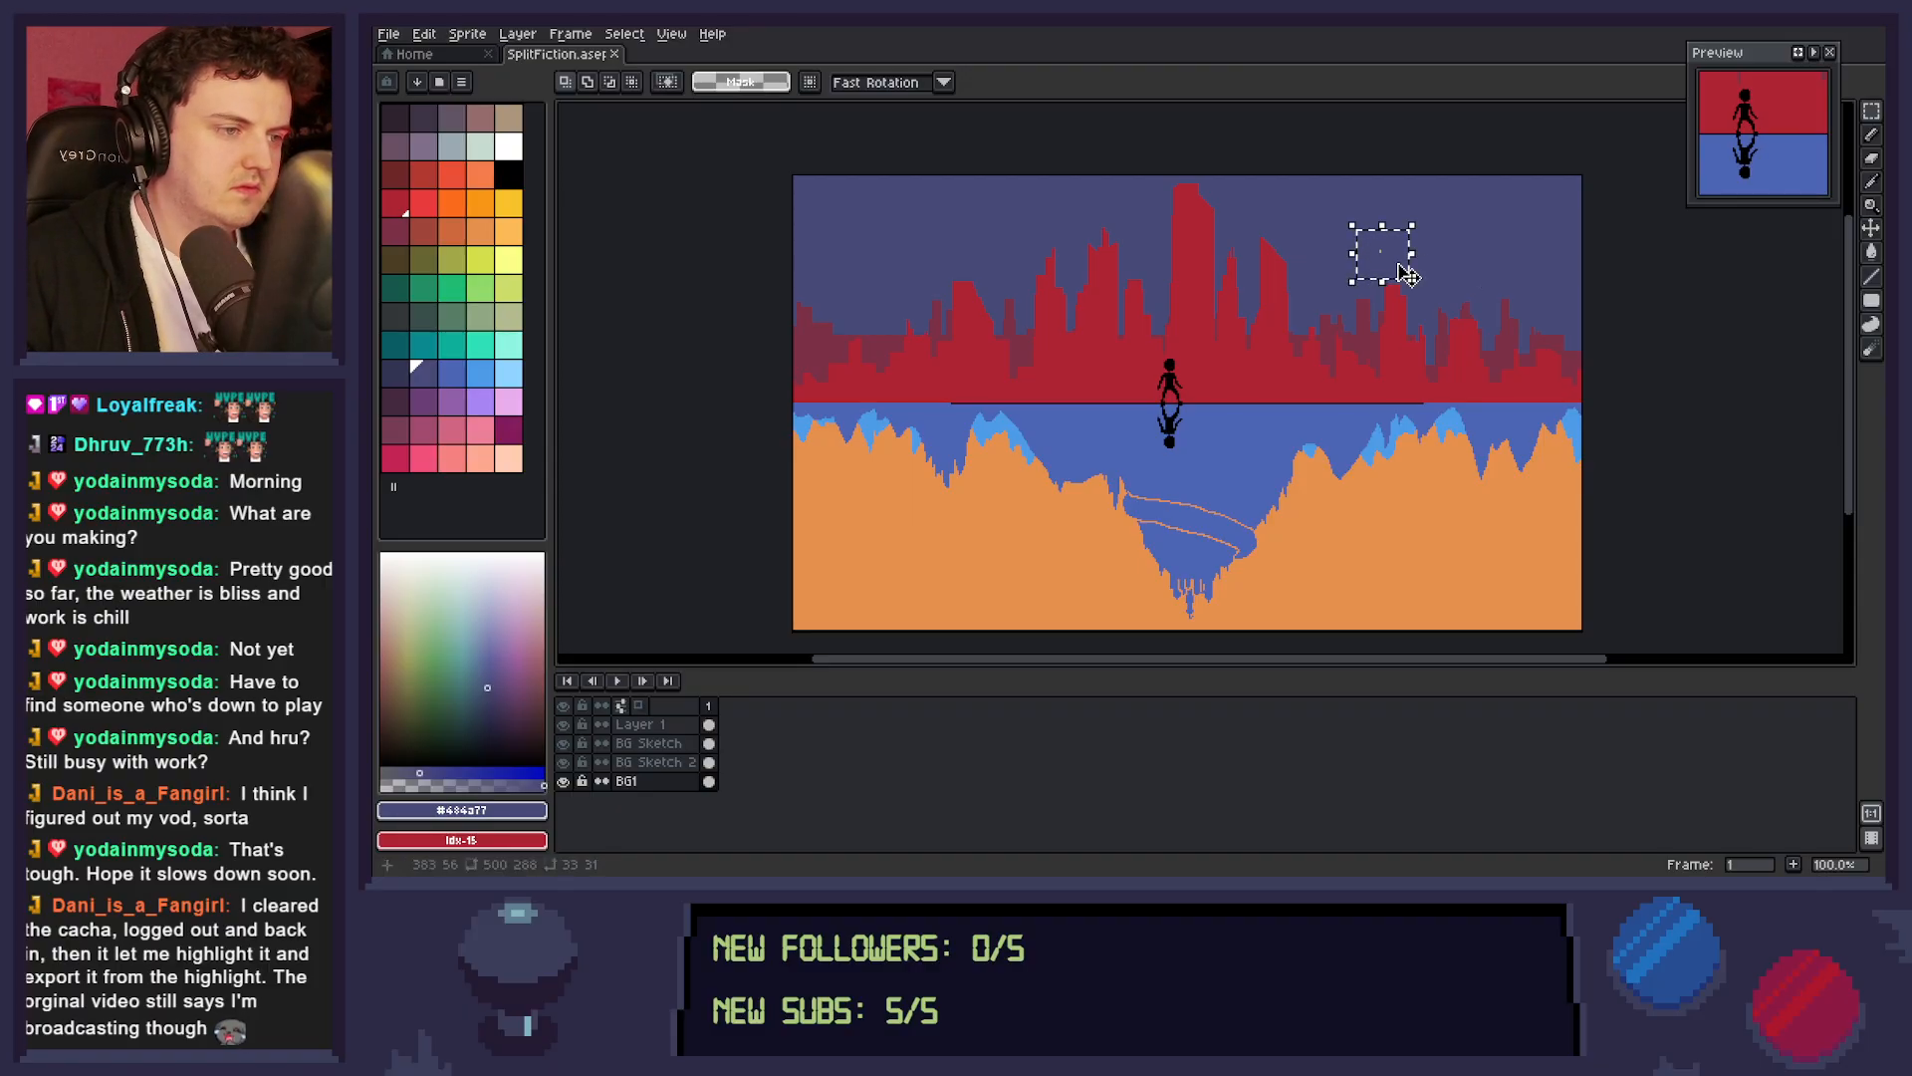
pyautogui.hotkey('ctrl', 'd')
pyautogui.press('b')
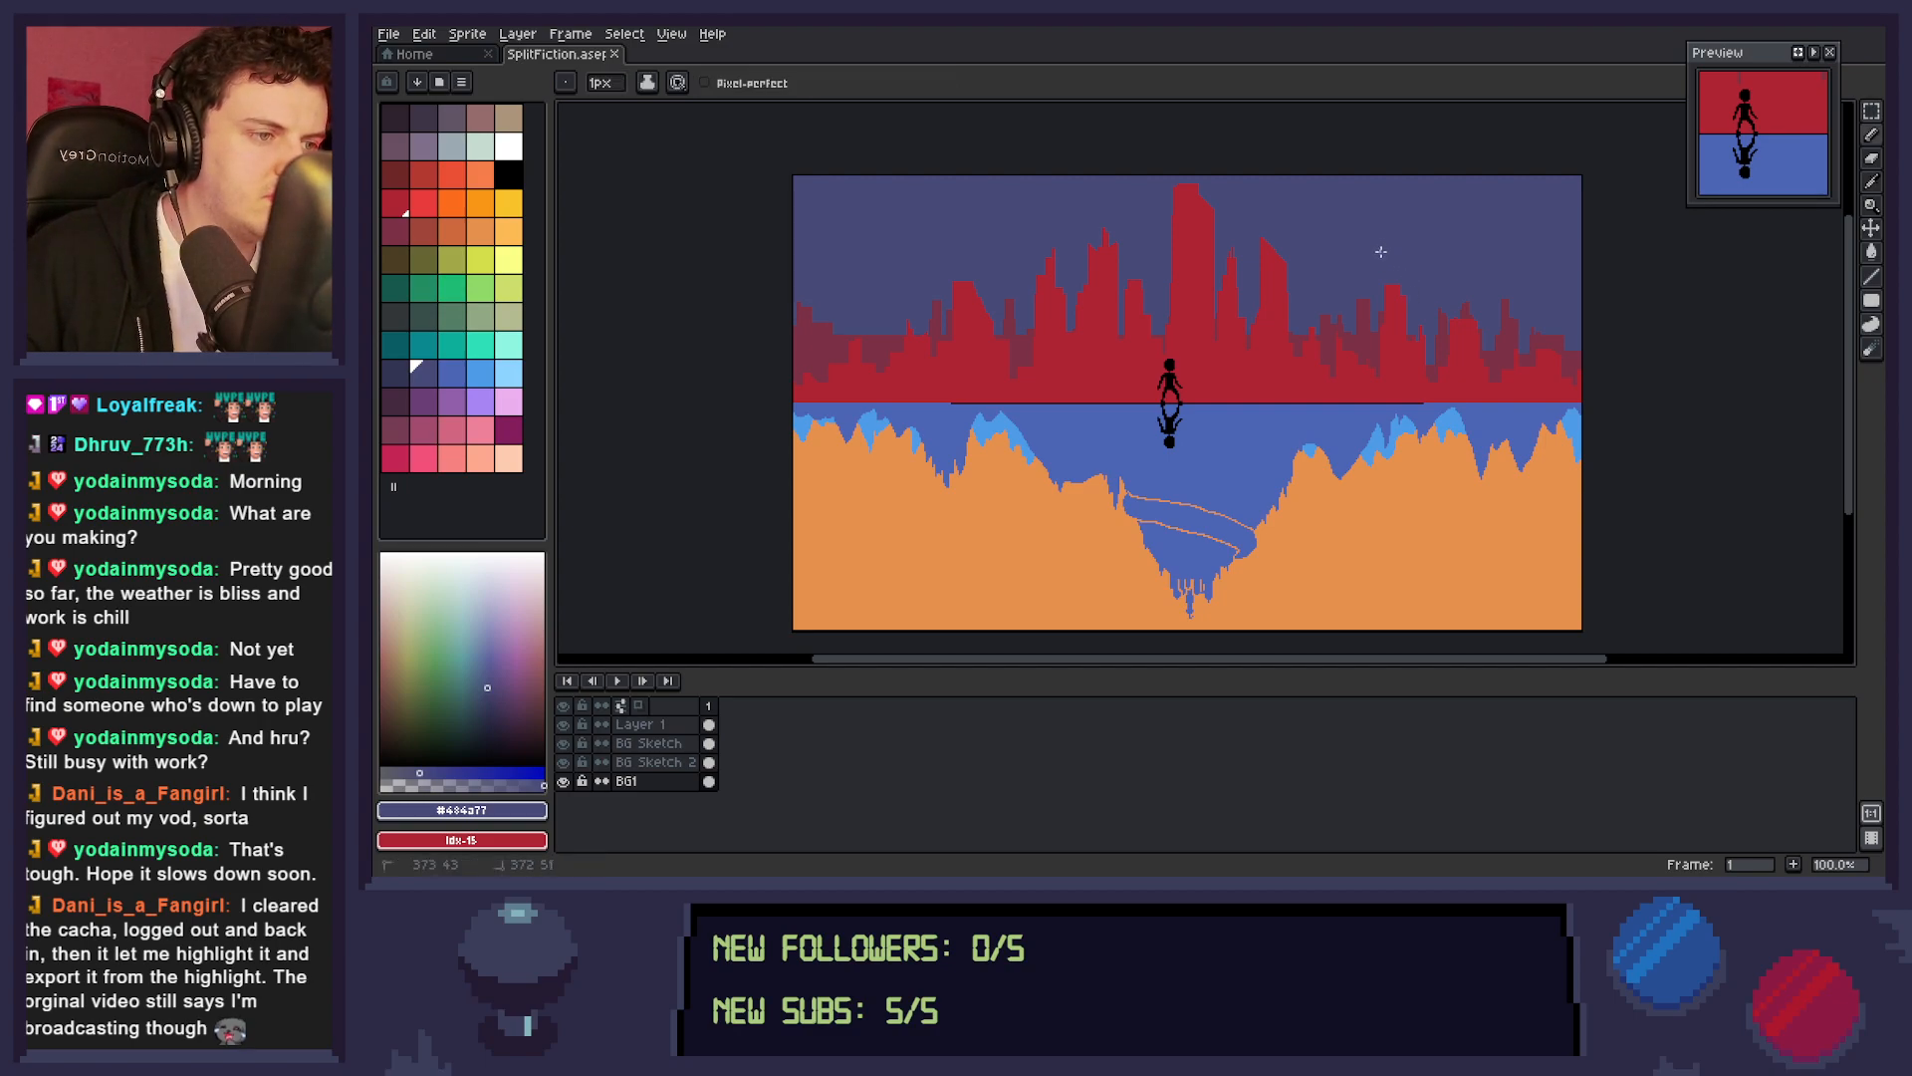
# Toggle the visibility of BG Sketch 2, BG Sketch and Layer 1 to find which layer holds the stray sky pixel.
pyautogui.click(563, 763)
pyautogui.click(563, 763)
pyautogui.click(564, 743)
pyautogui.click(564, 743)
pyautogui.click(567, 709)
pyautogui.click(566, 710)
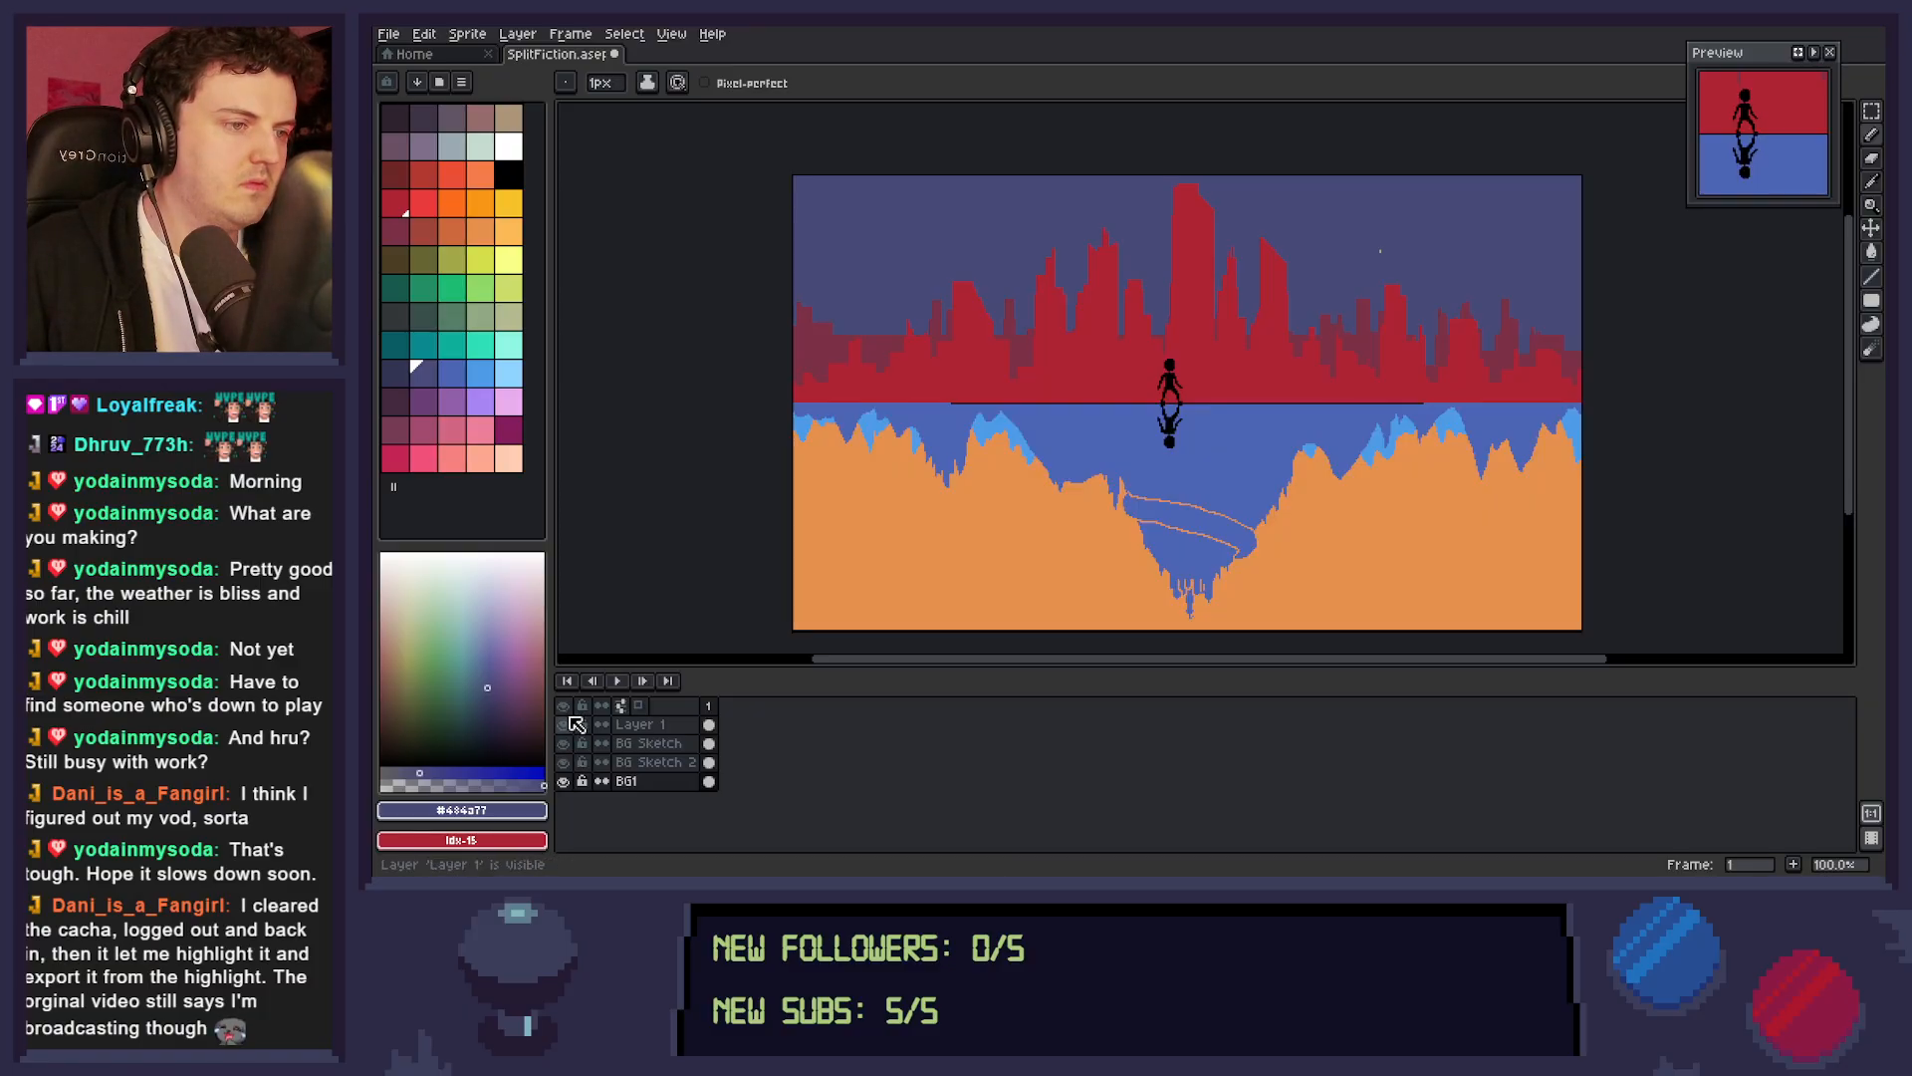
# Erase the stray pixel in the sky from Layer 1 and save the sprite.
pyautogui.click(652, 724)
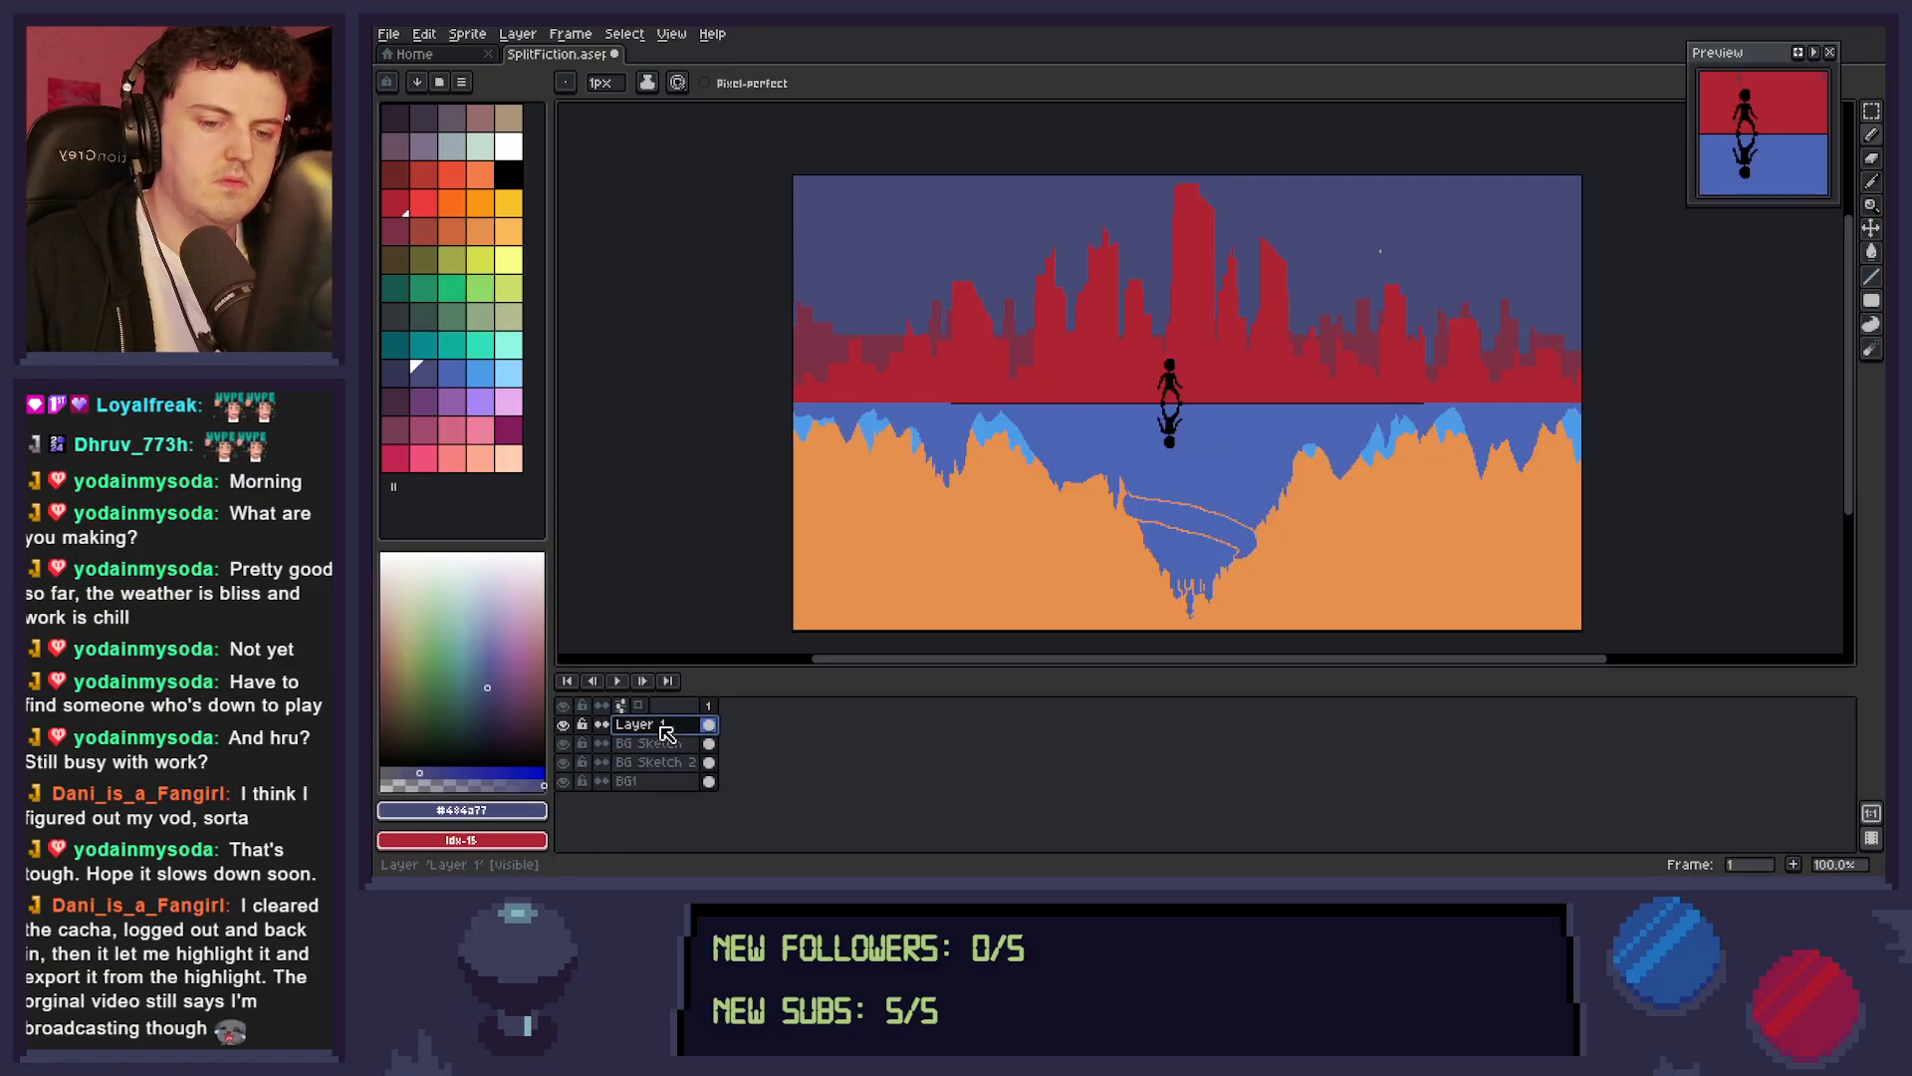
pyautogui.press('e')
pyautogui.moveTo(1385, 245); pyautogui.dragTo(1383, 248)
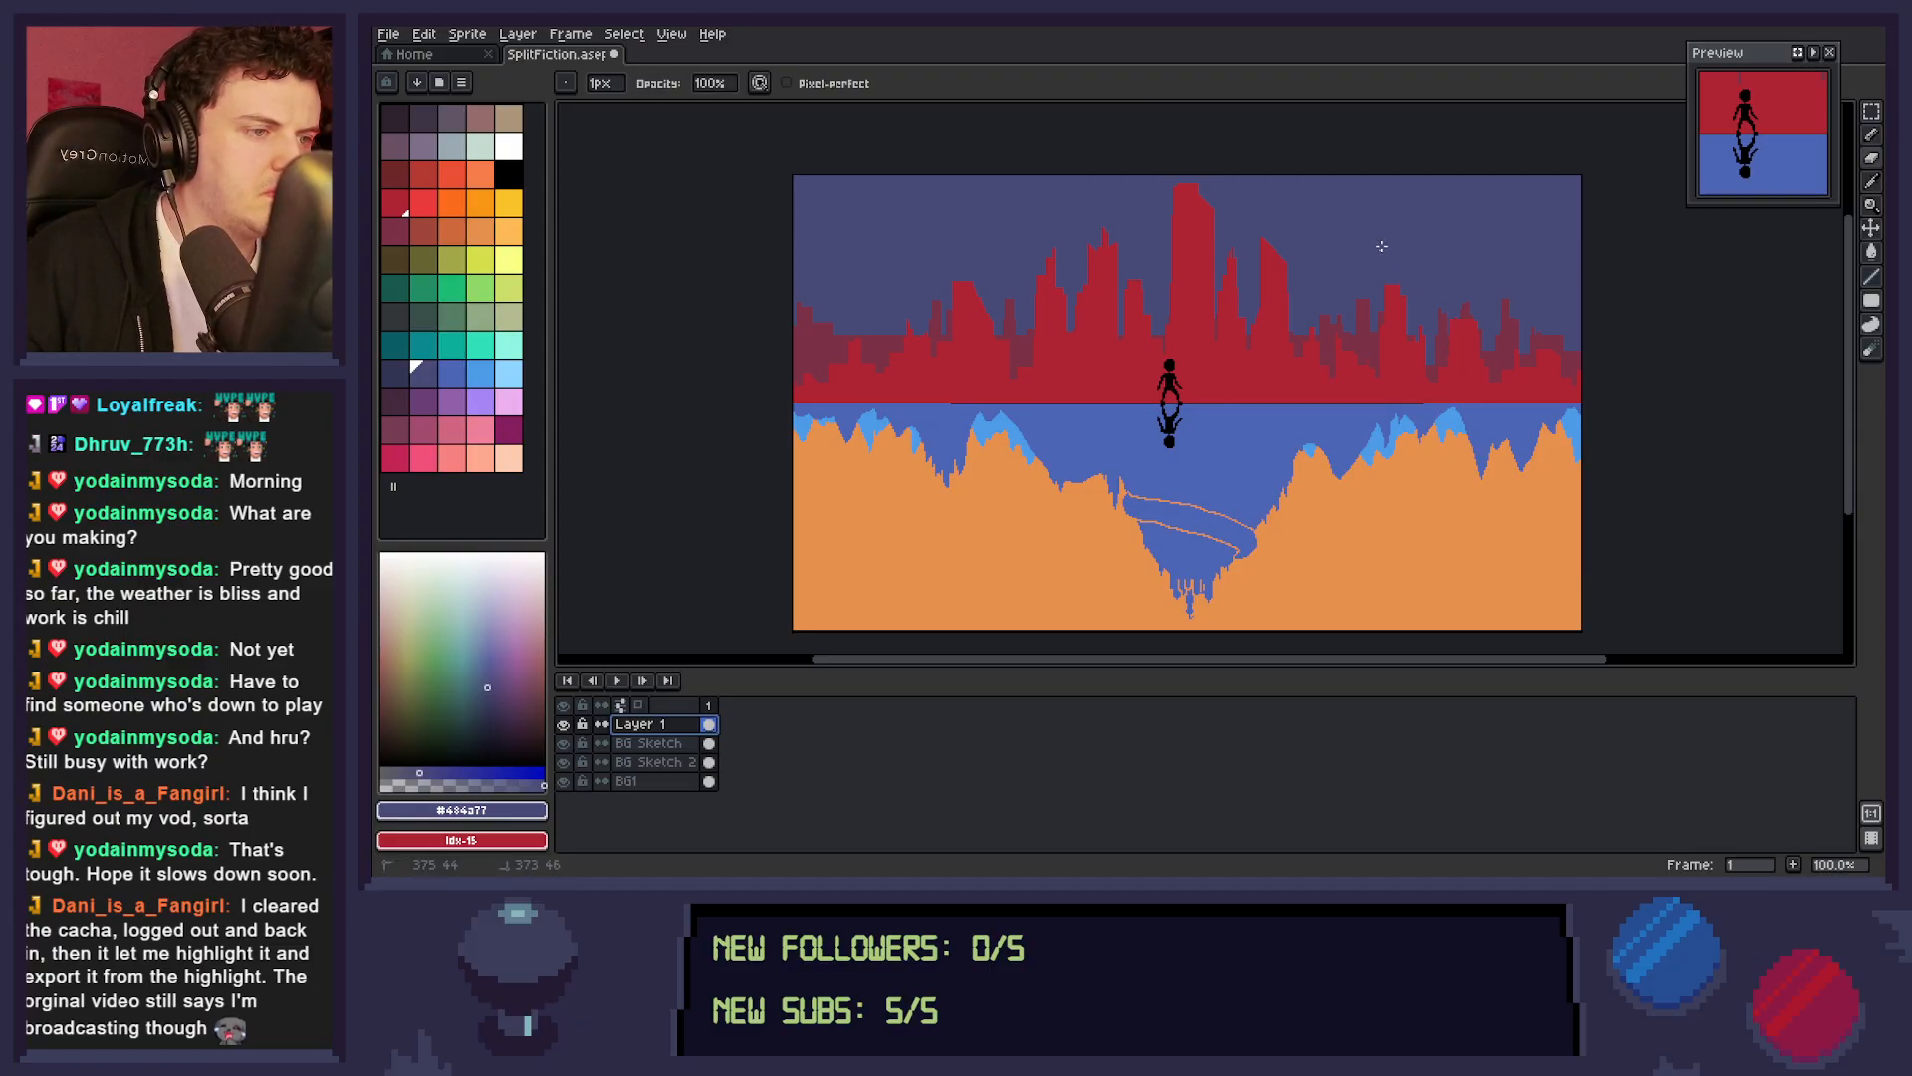
pyautogui.press('Escape')
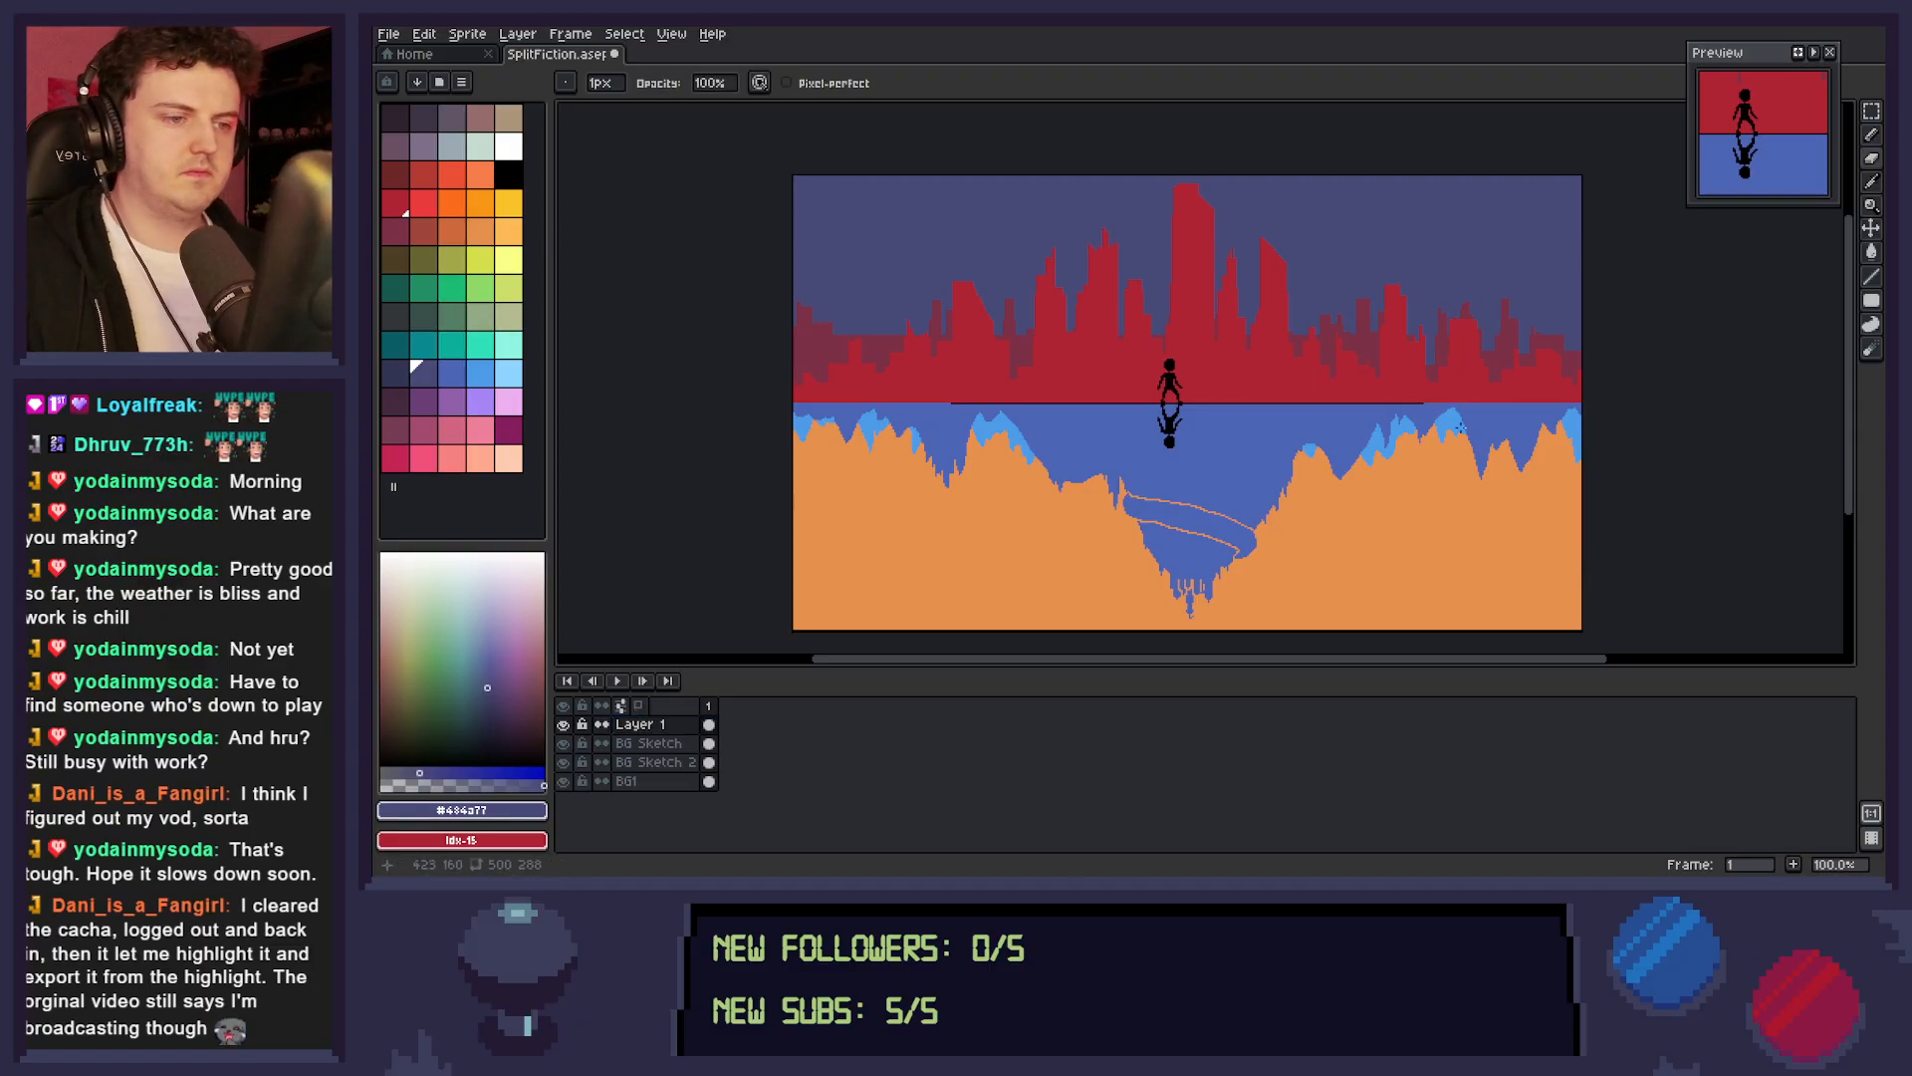
pyautogui.hotkey('ctrl', 's')
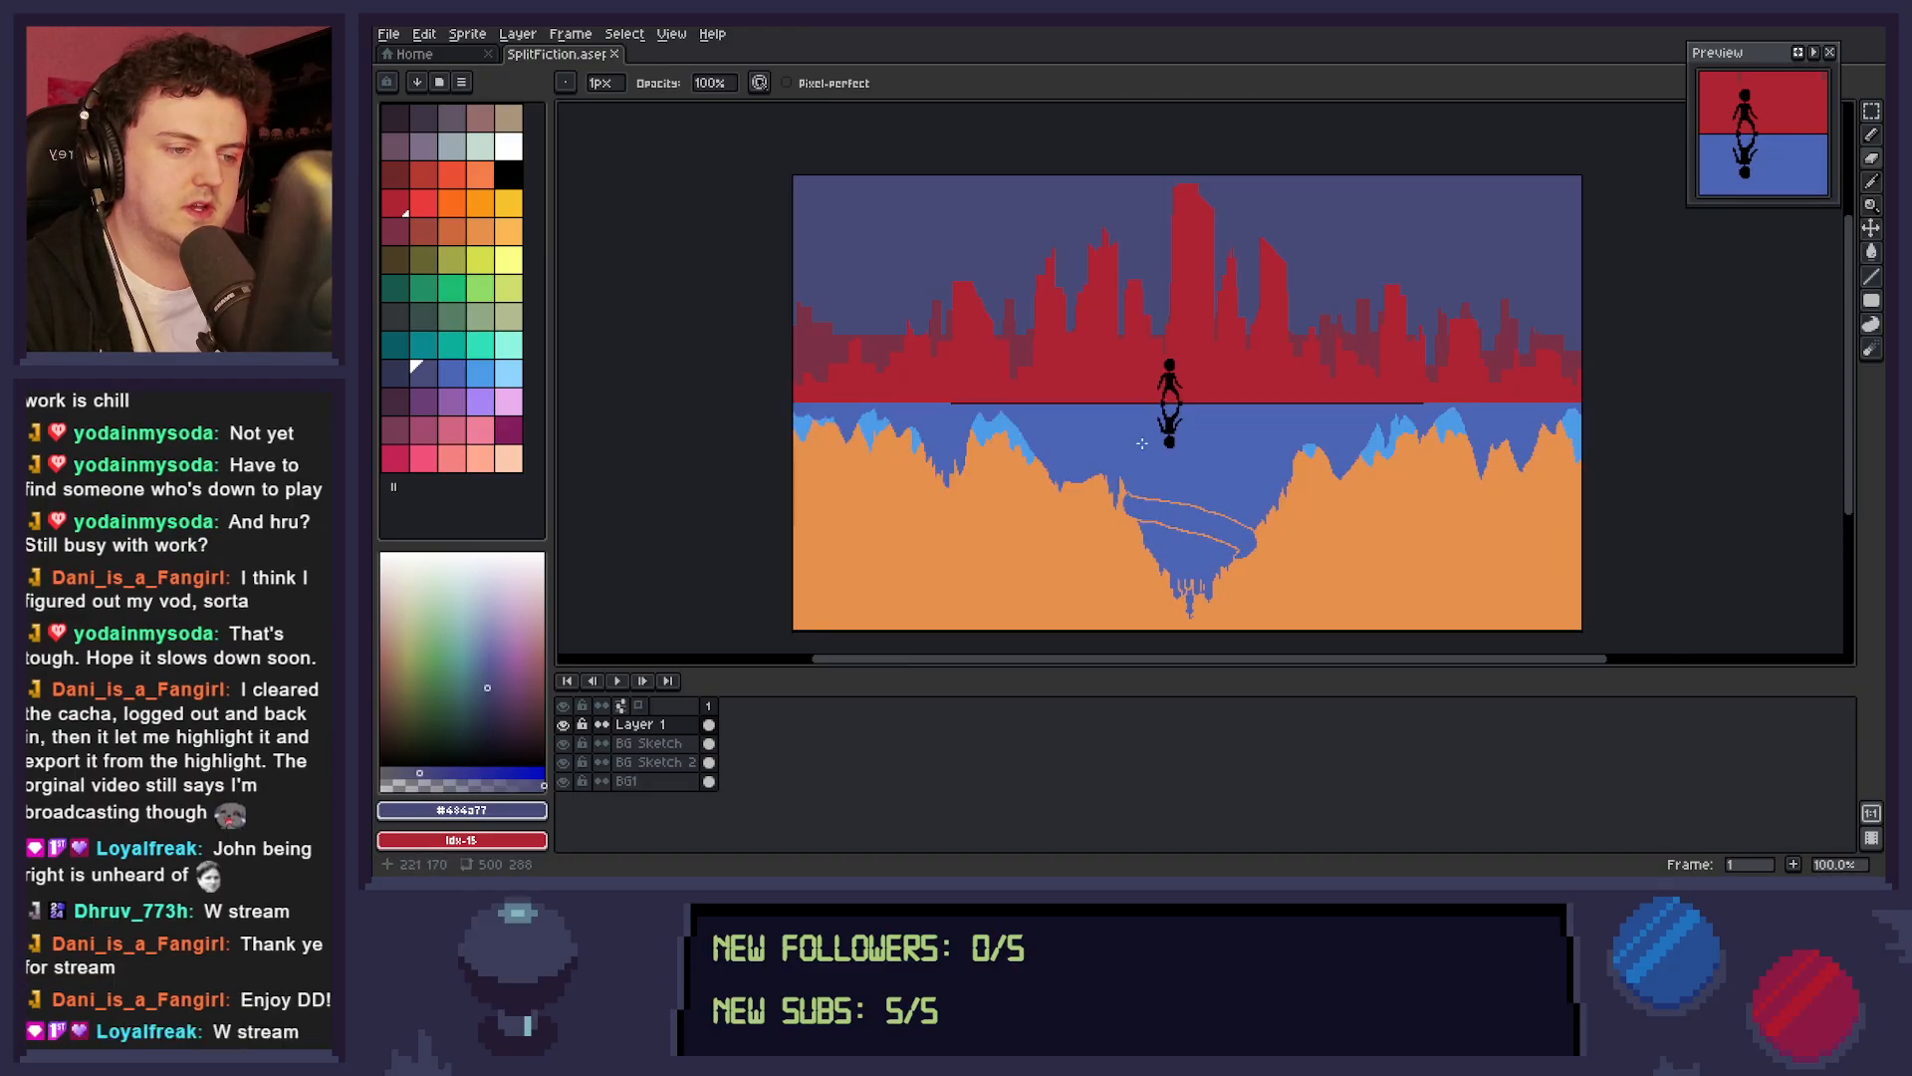
pyautogui.scroll(1, 1141, 442)
pyautogui.moveTo(1143, 445); pyautogui.dragTo(1221, 441)
pyautogui.scroll(-1, 1220, 423)
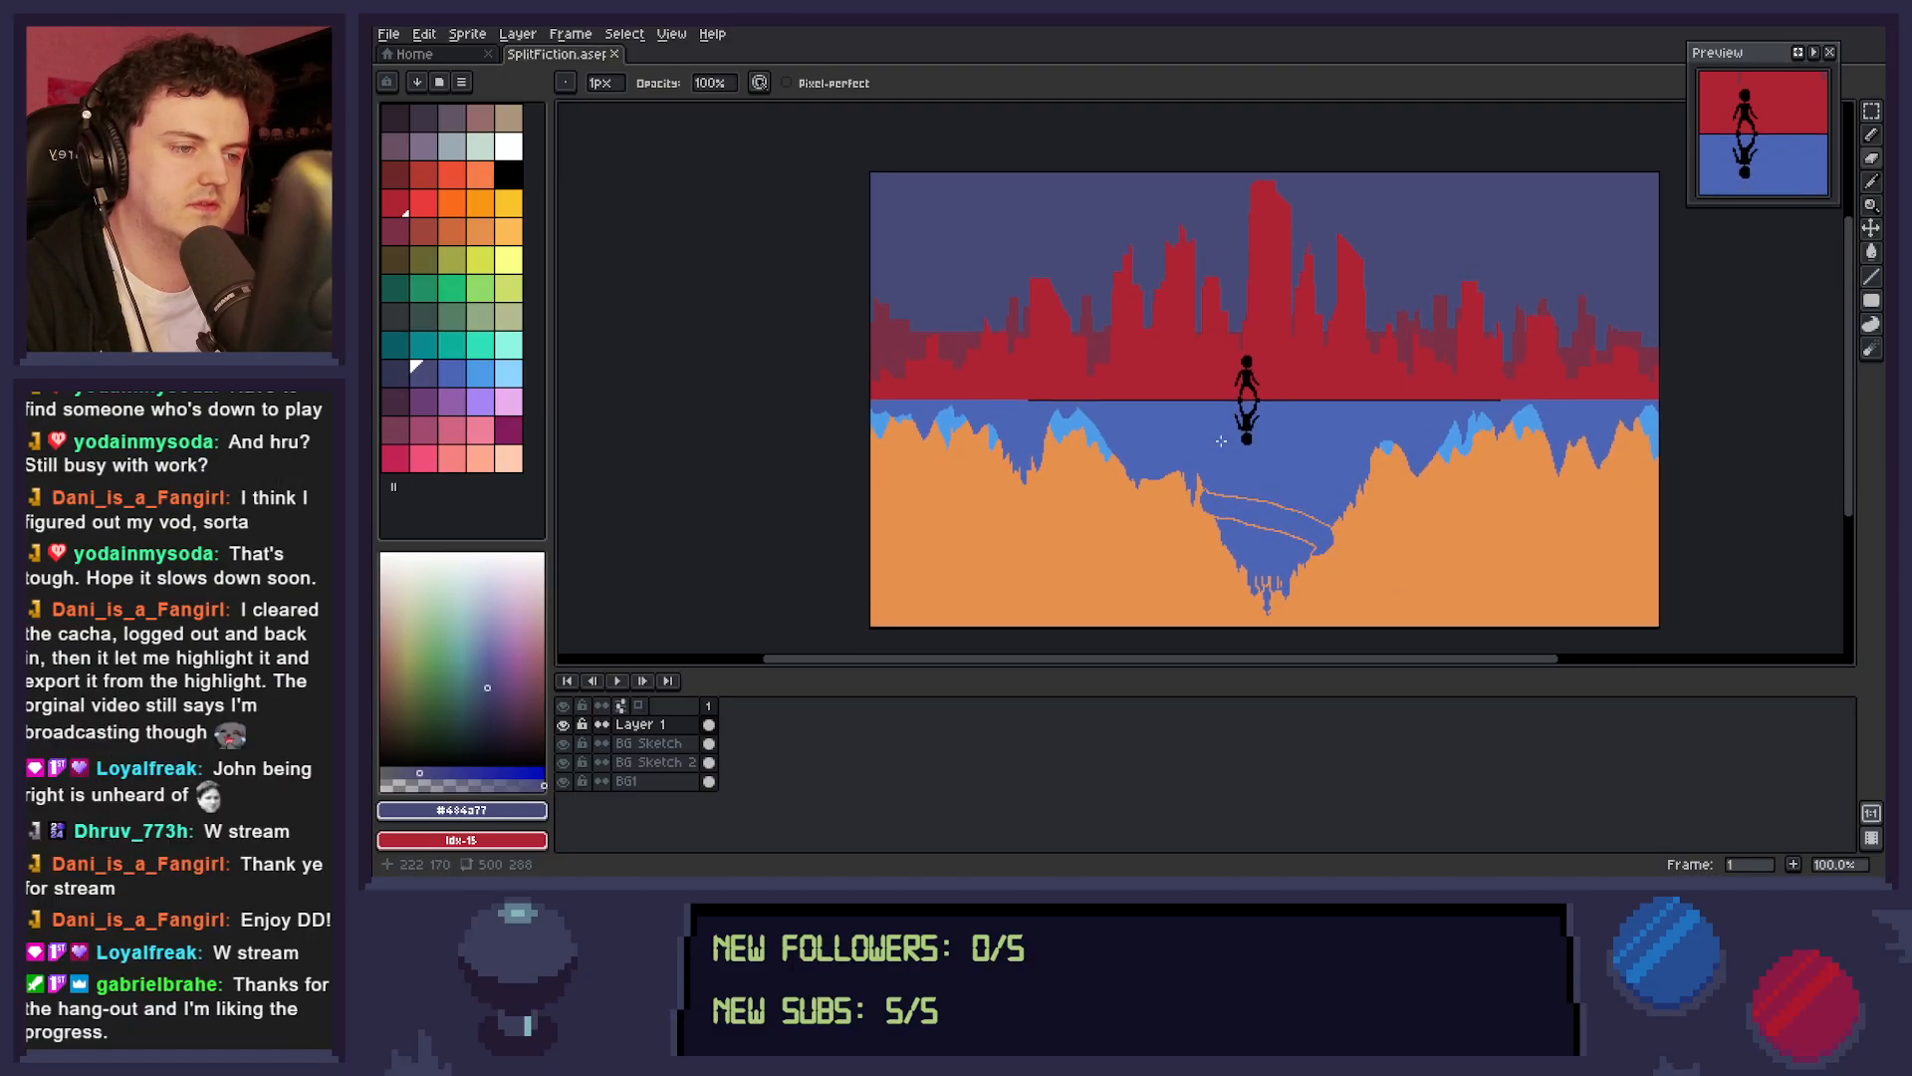